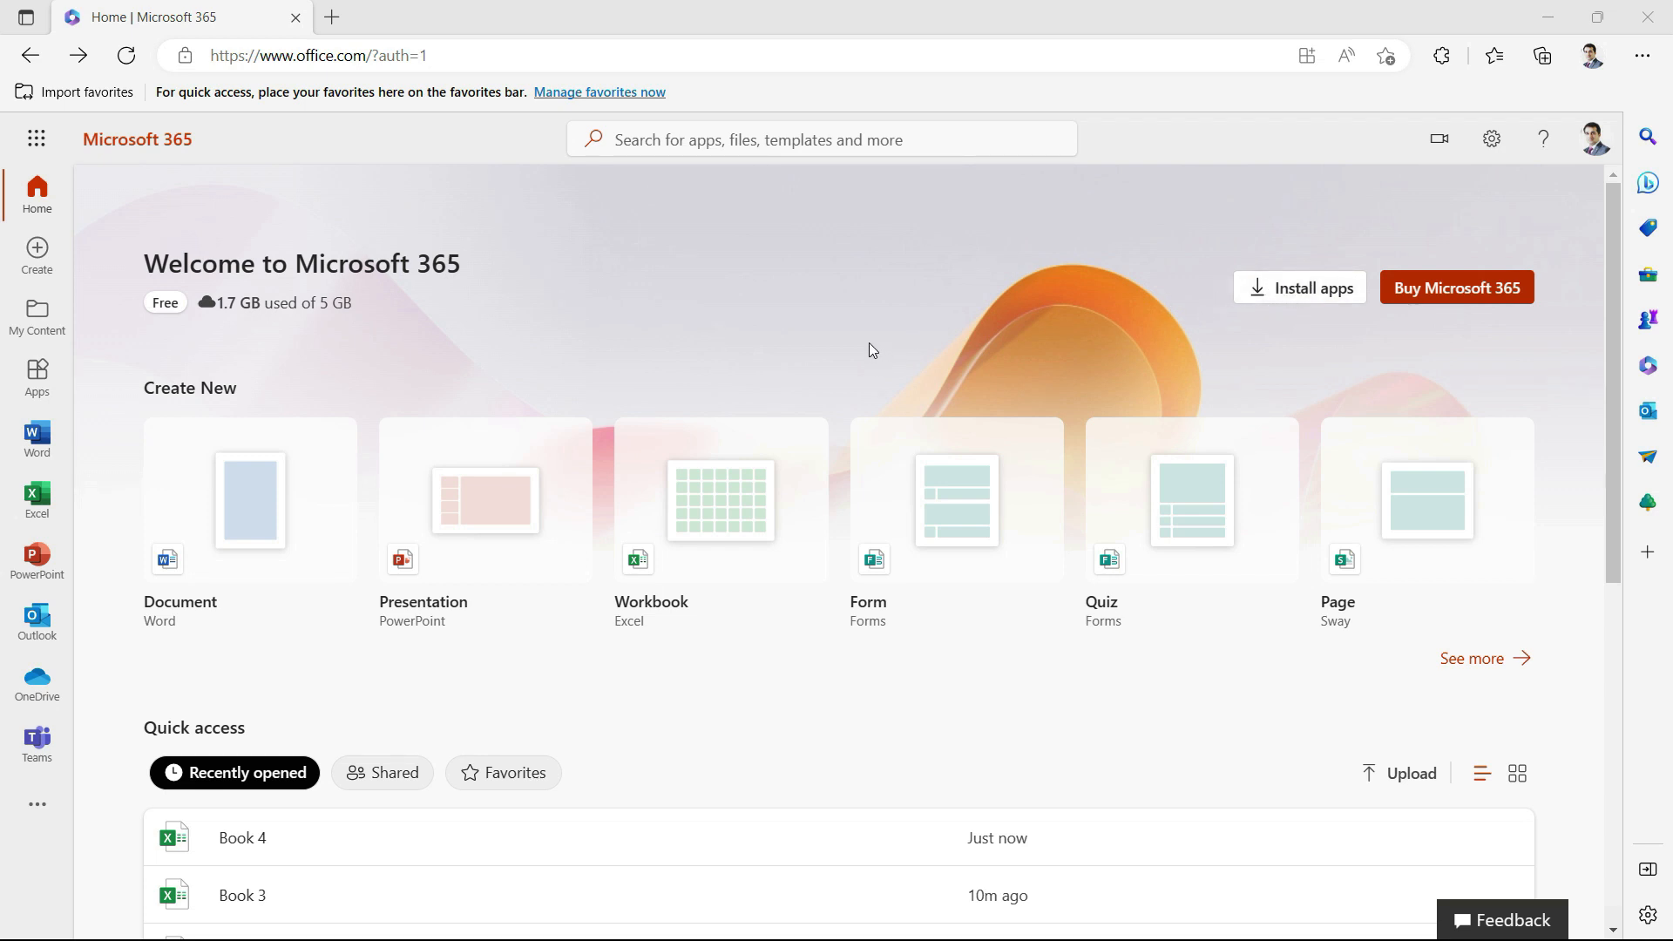
Create a blank workbook in Excel for the web, then return to the Microsoft 365 home page
click(725, 502)
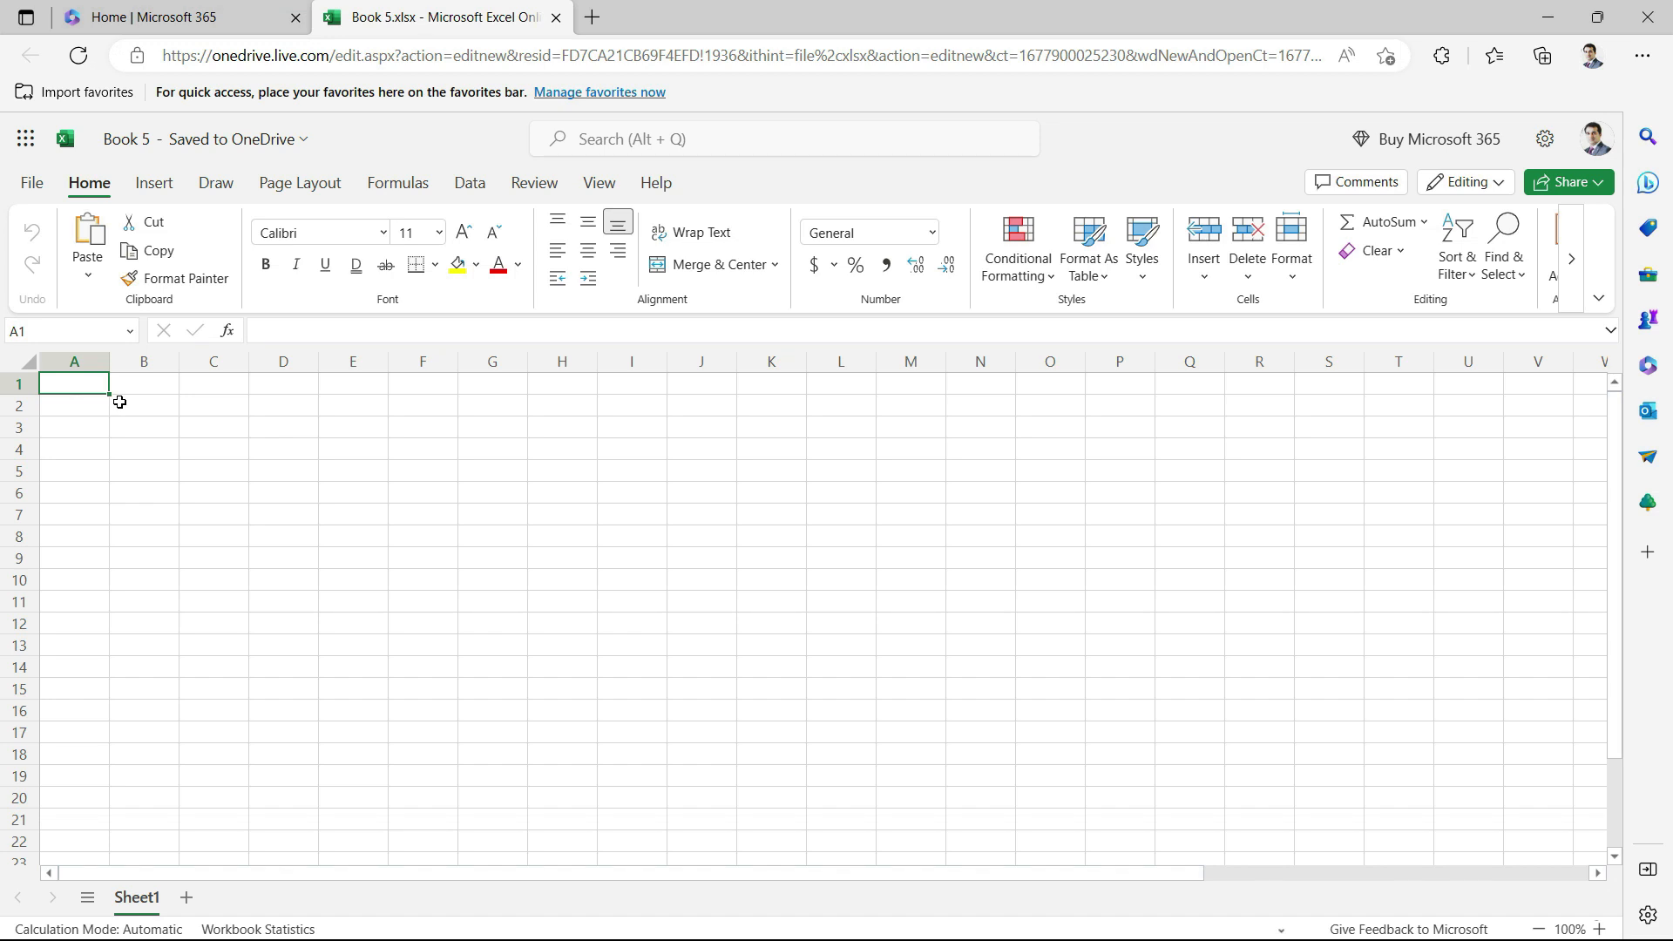
key(F11)
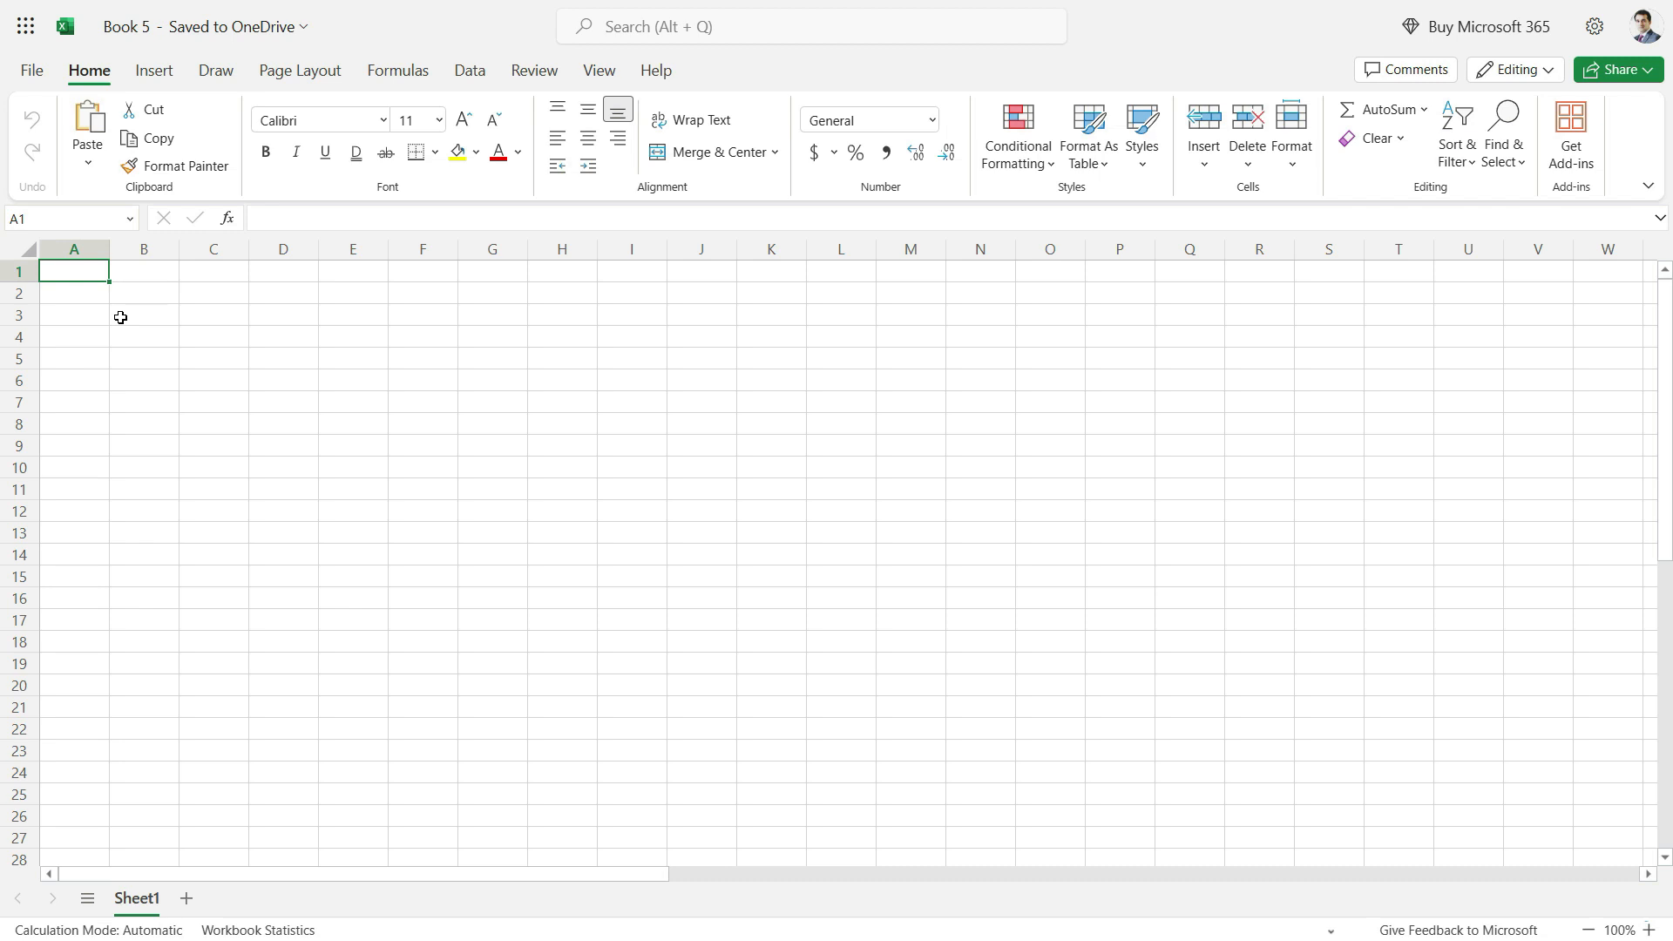
key(F11)
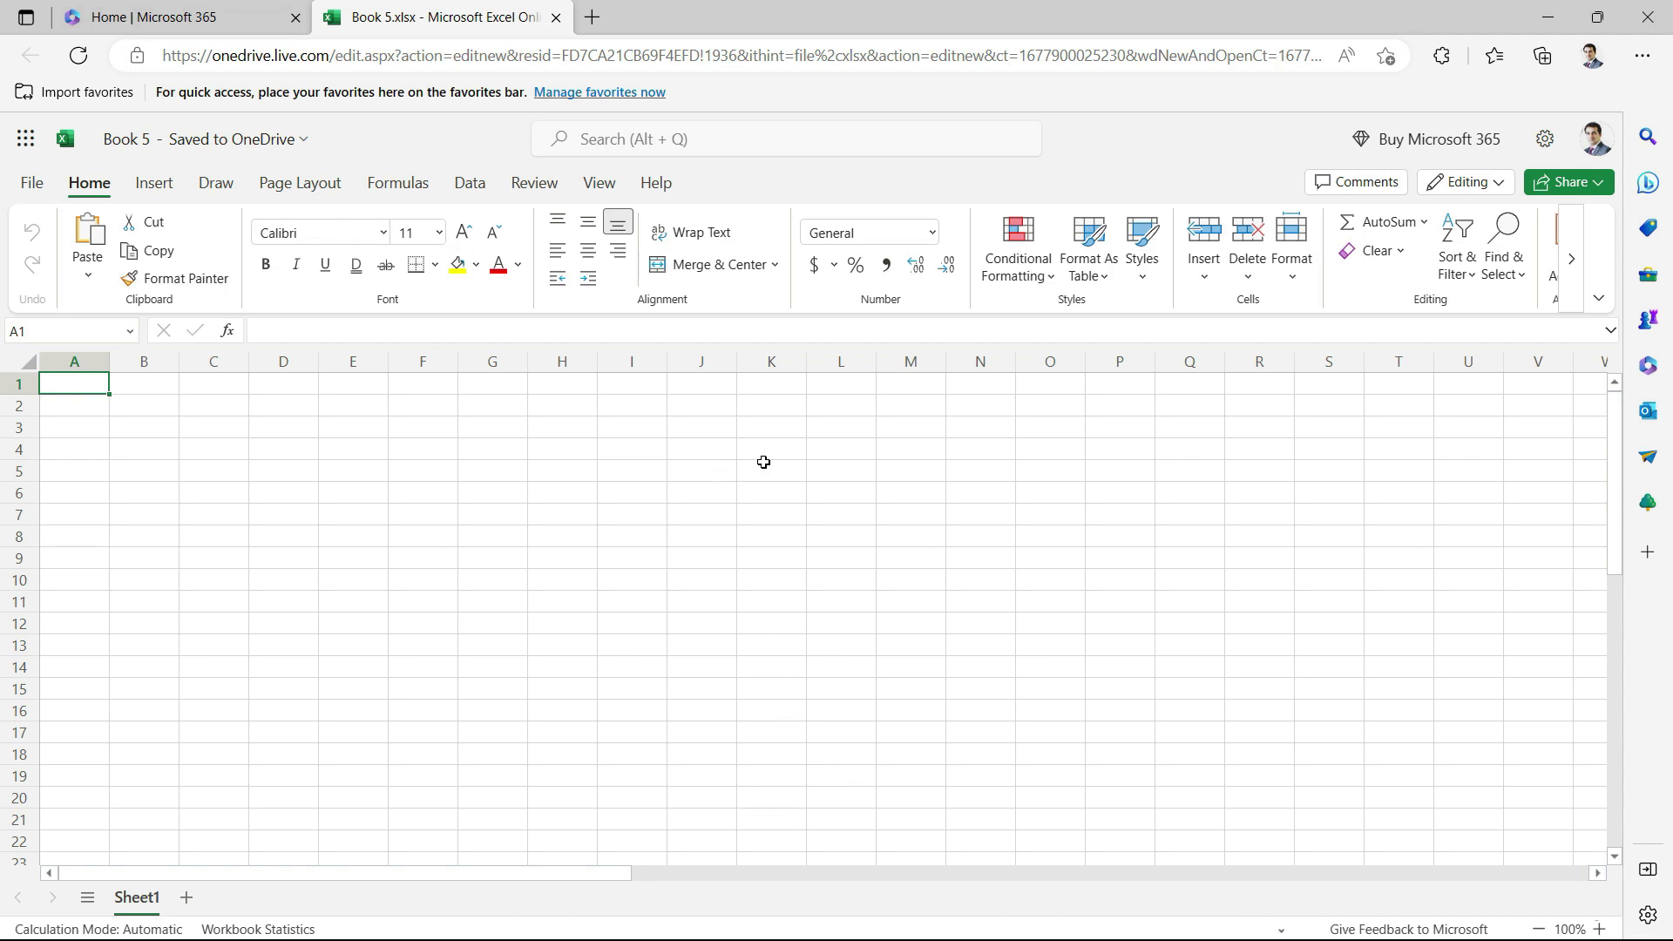
click(163, 7)
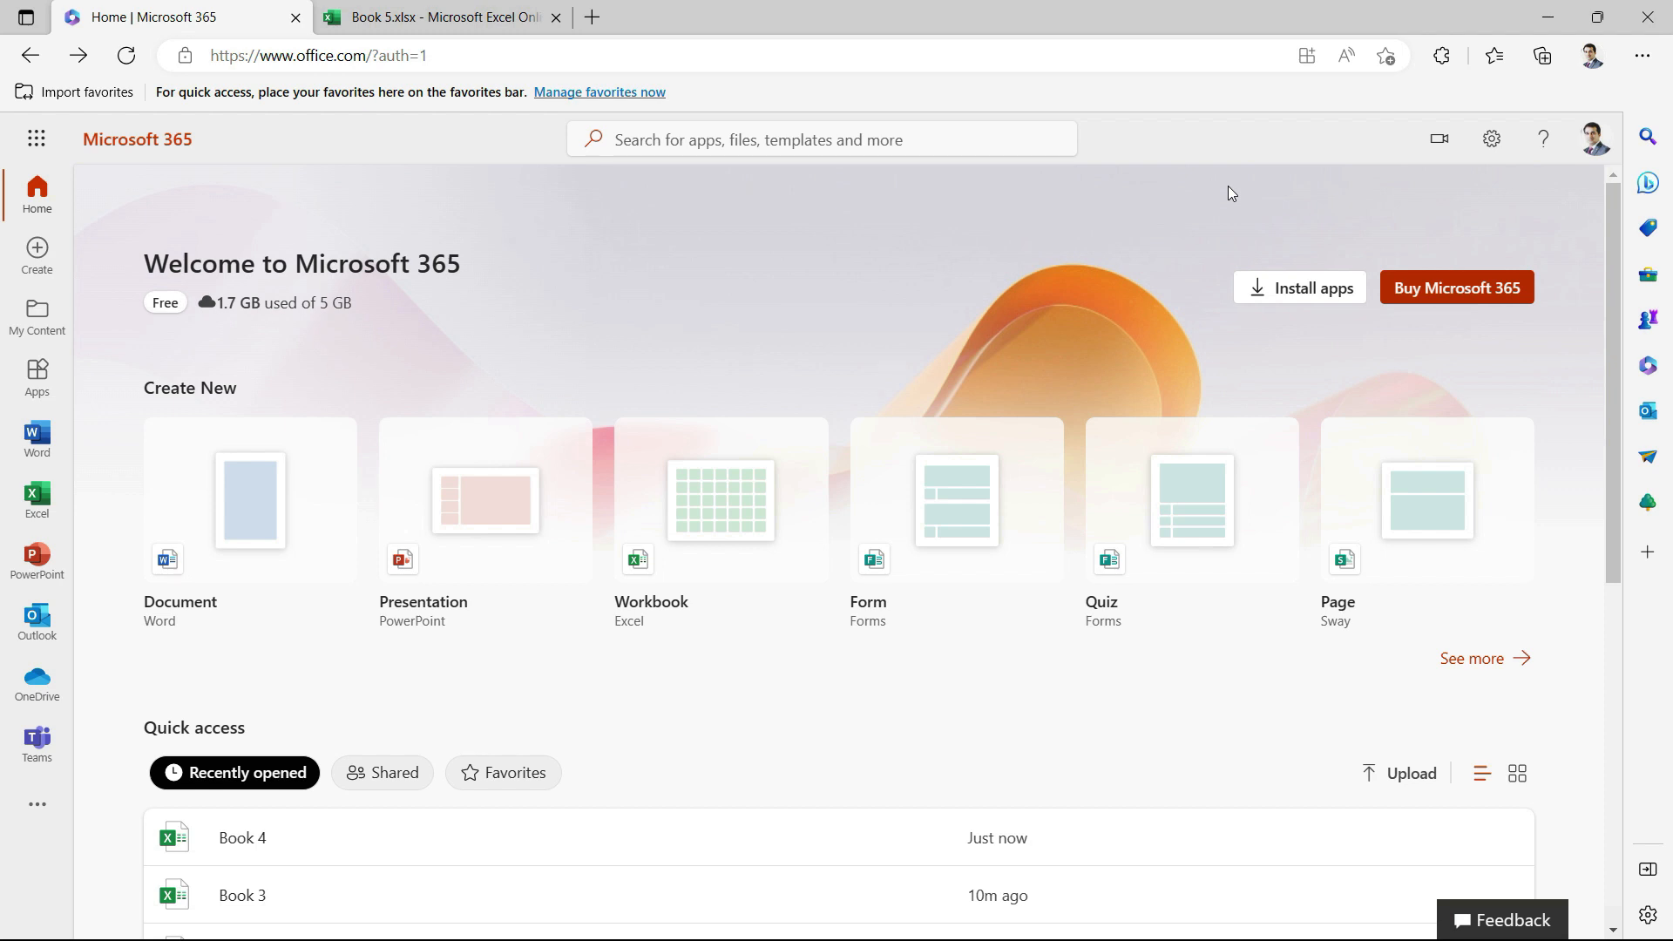
Search the computer for "excel", open the Excel desktop app and select cell A1
key(super)
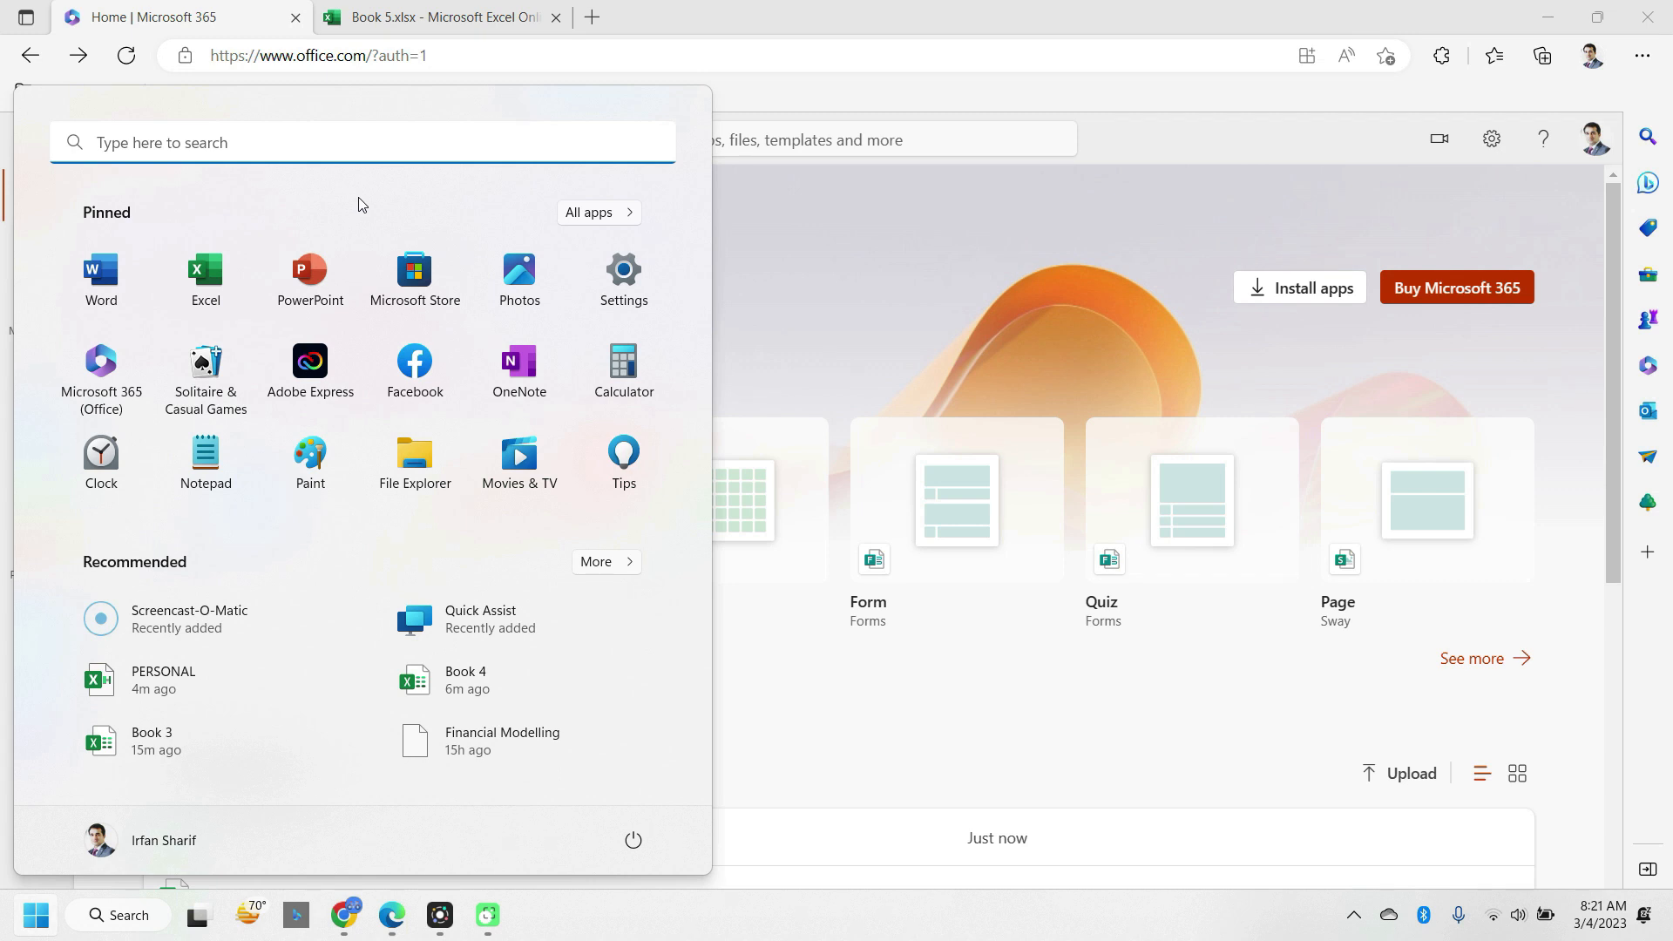
text(excel)
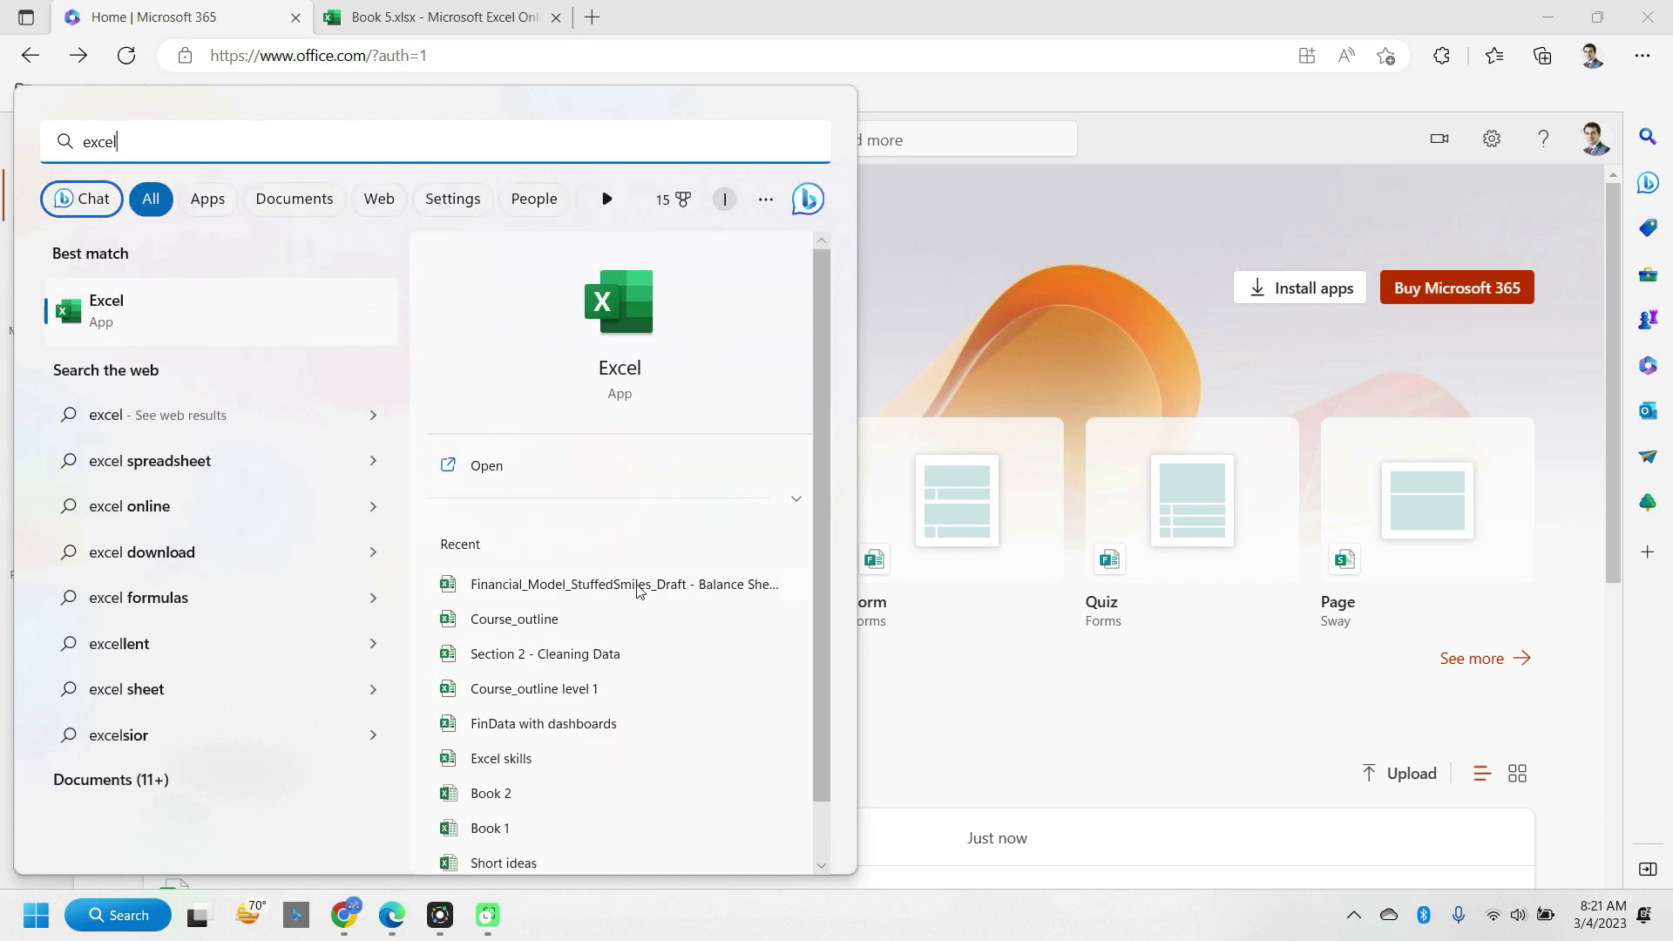
scroll(828, 497, down, 1)
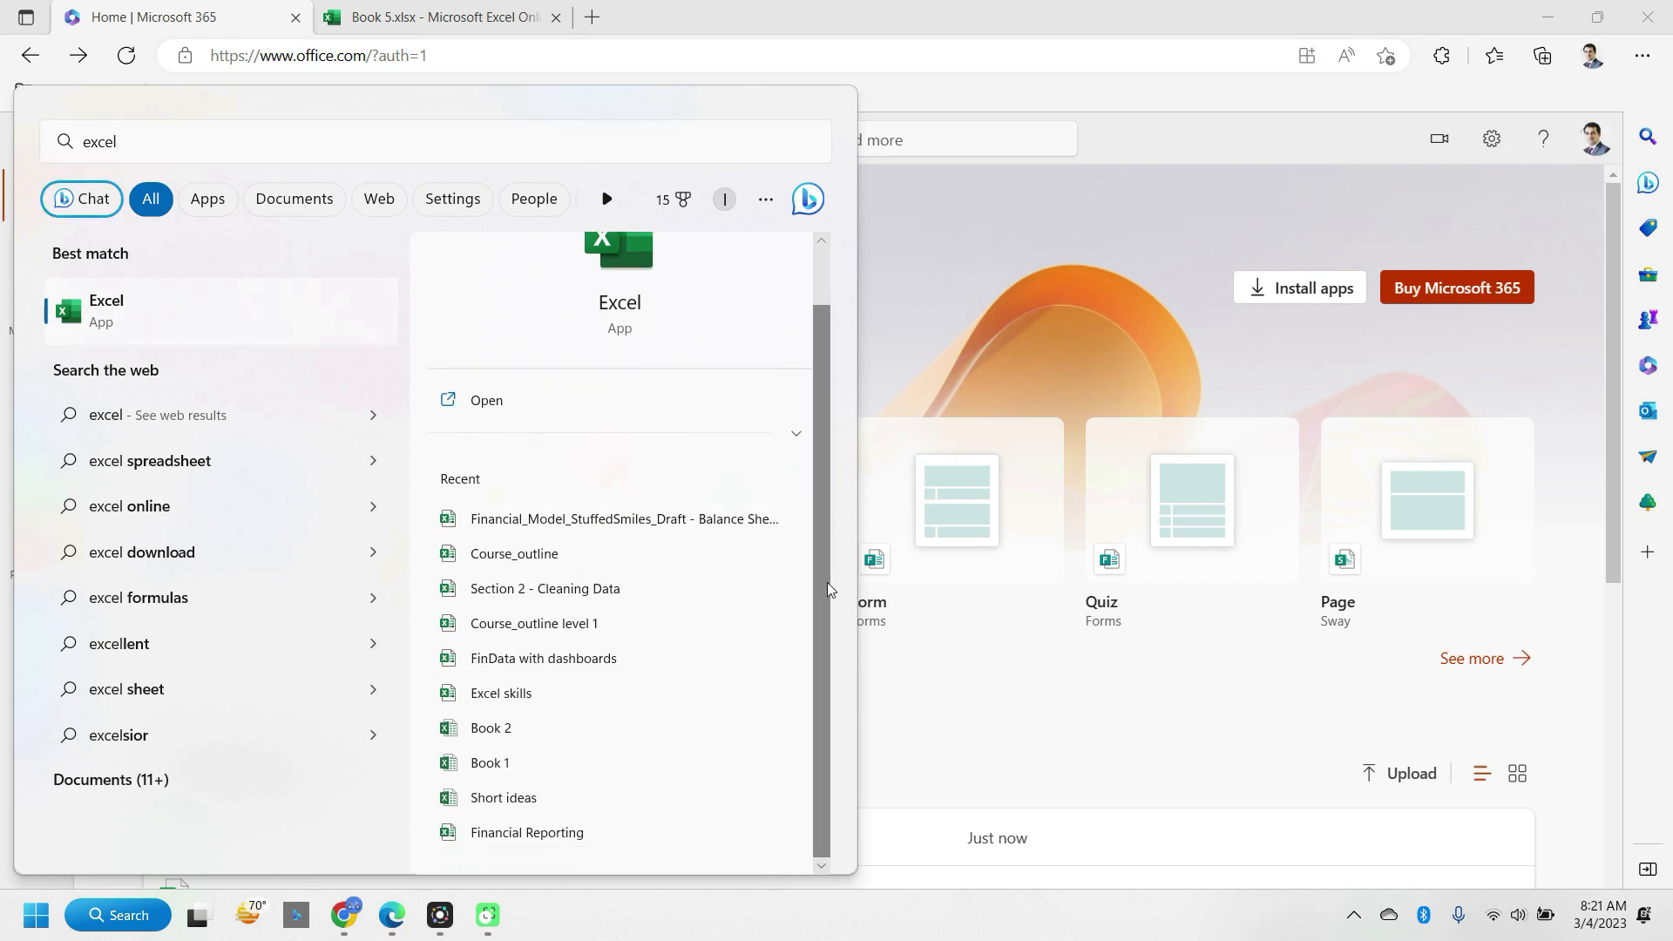
drag(828, 582, 814, 488)
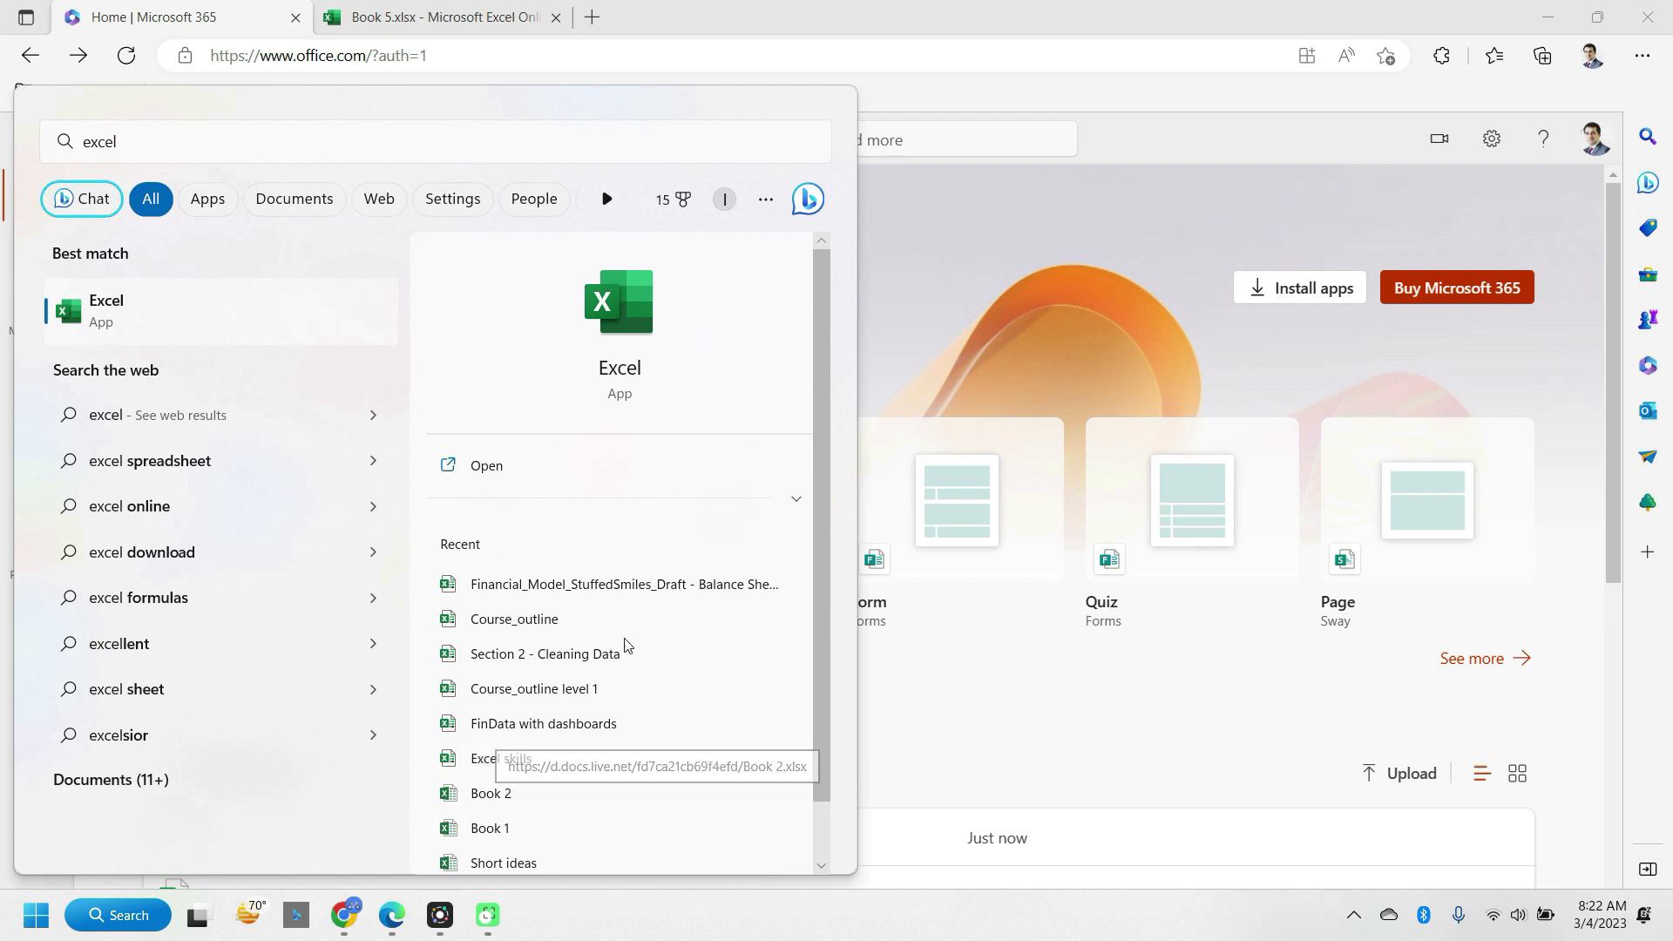
click(135, 306)
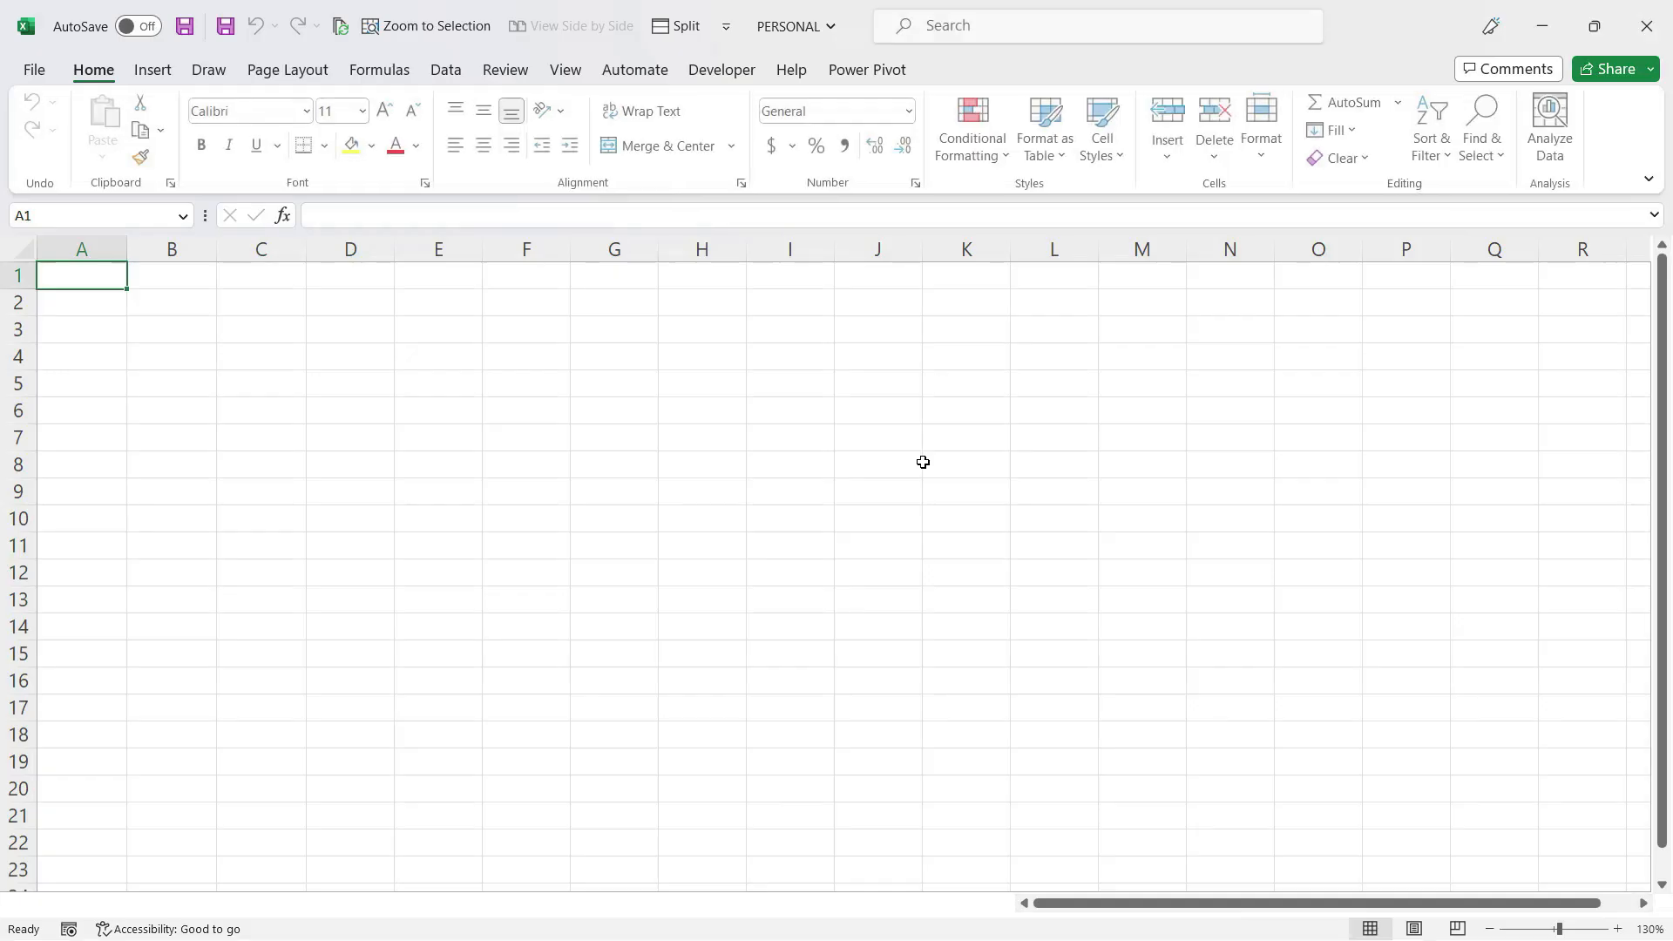
click(131, 310)
click(98, 308)
click(82, 275)
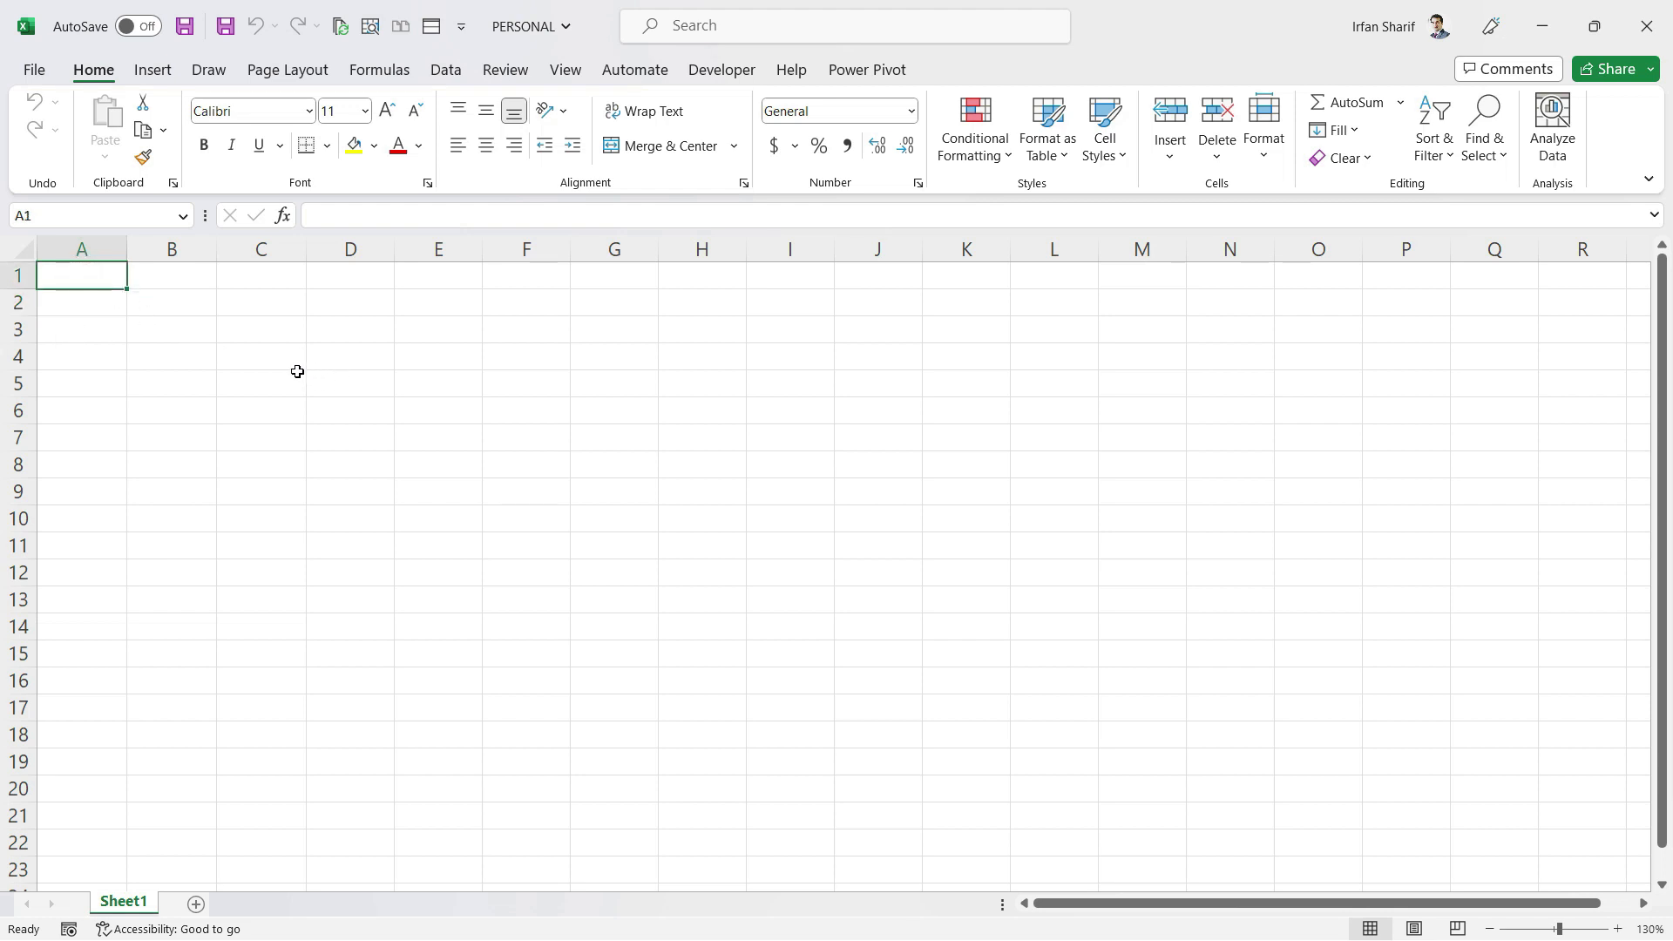
Look over the available workbook templates and create a new blank workbook with cell A1 selected
click(34, 70)
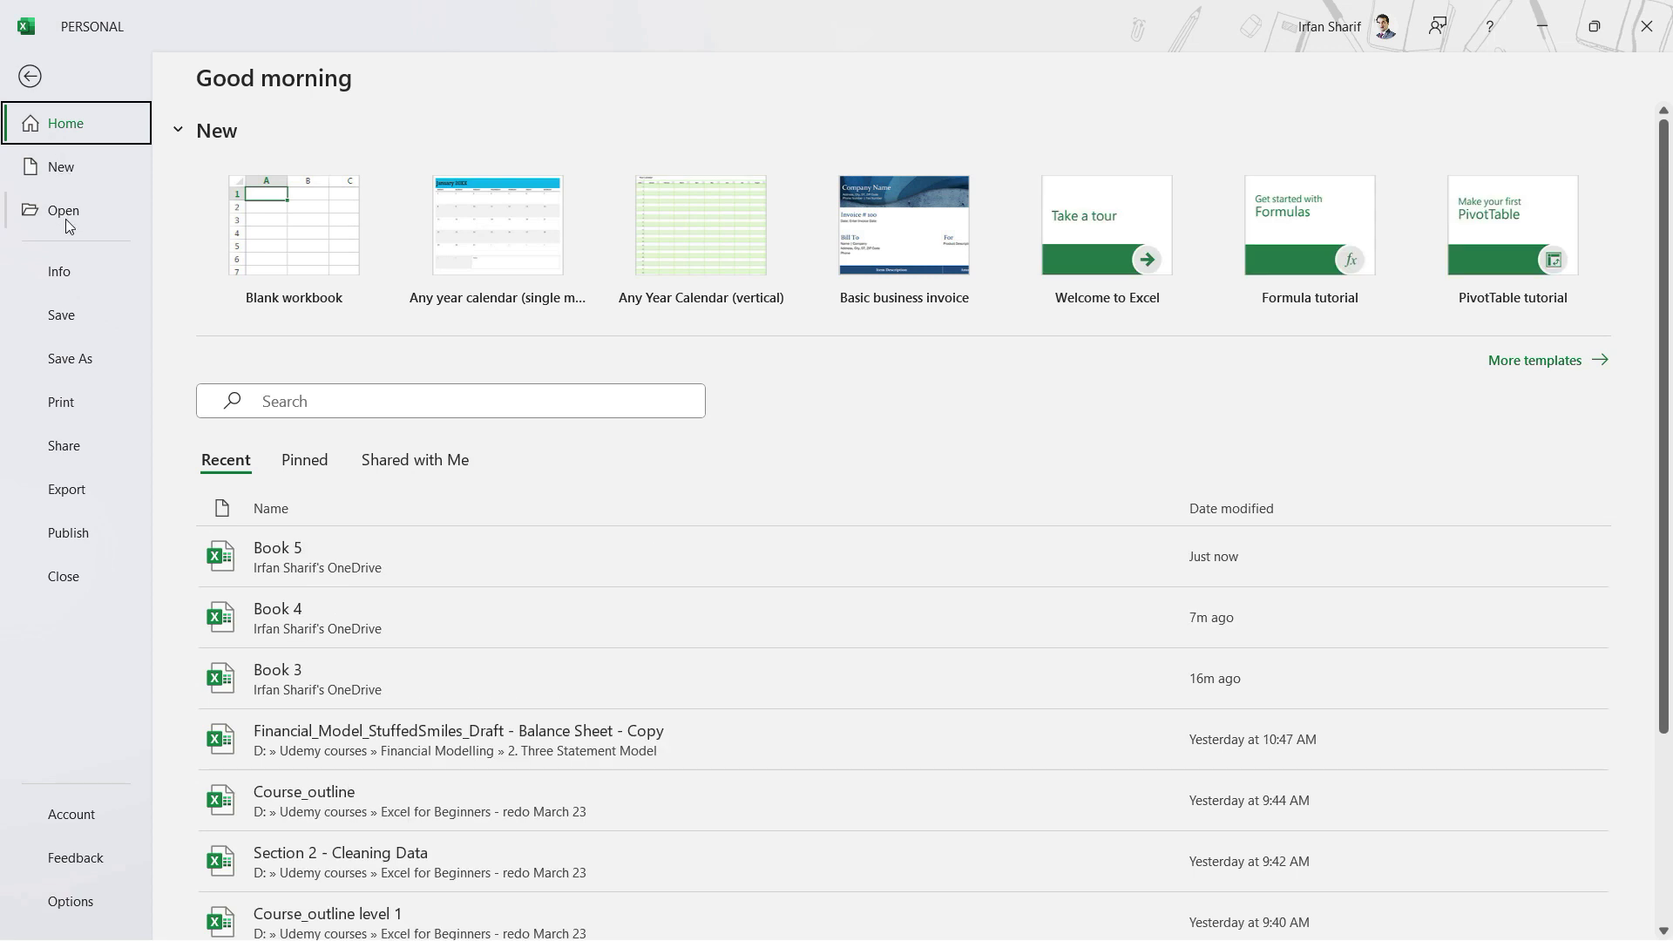
click(1584, 364)
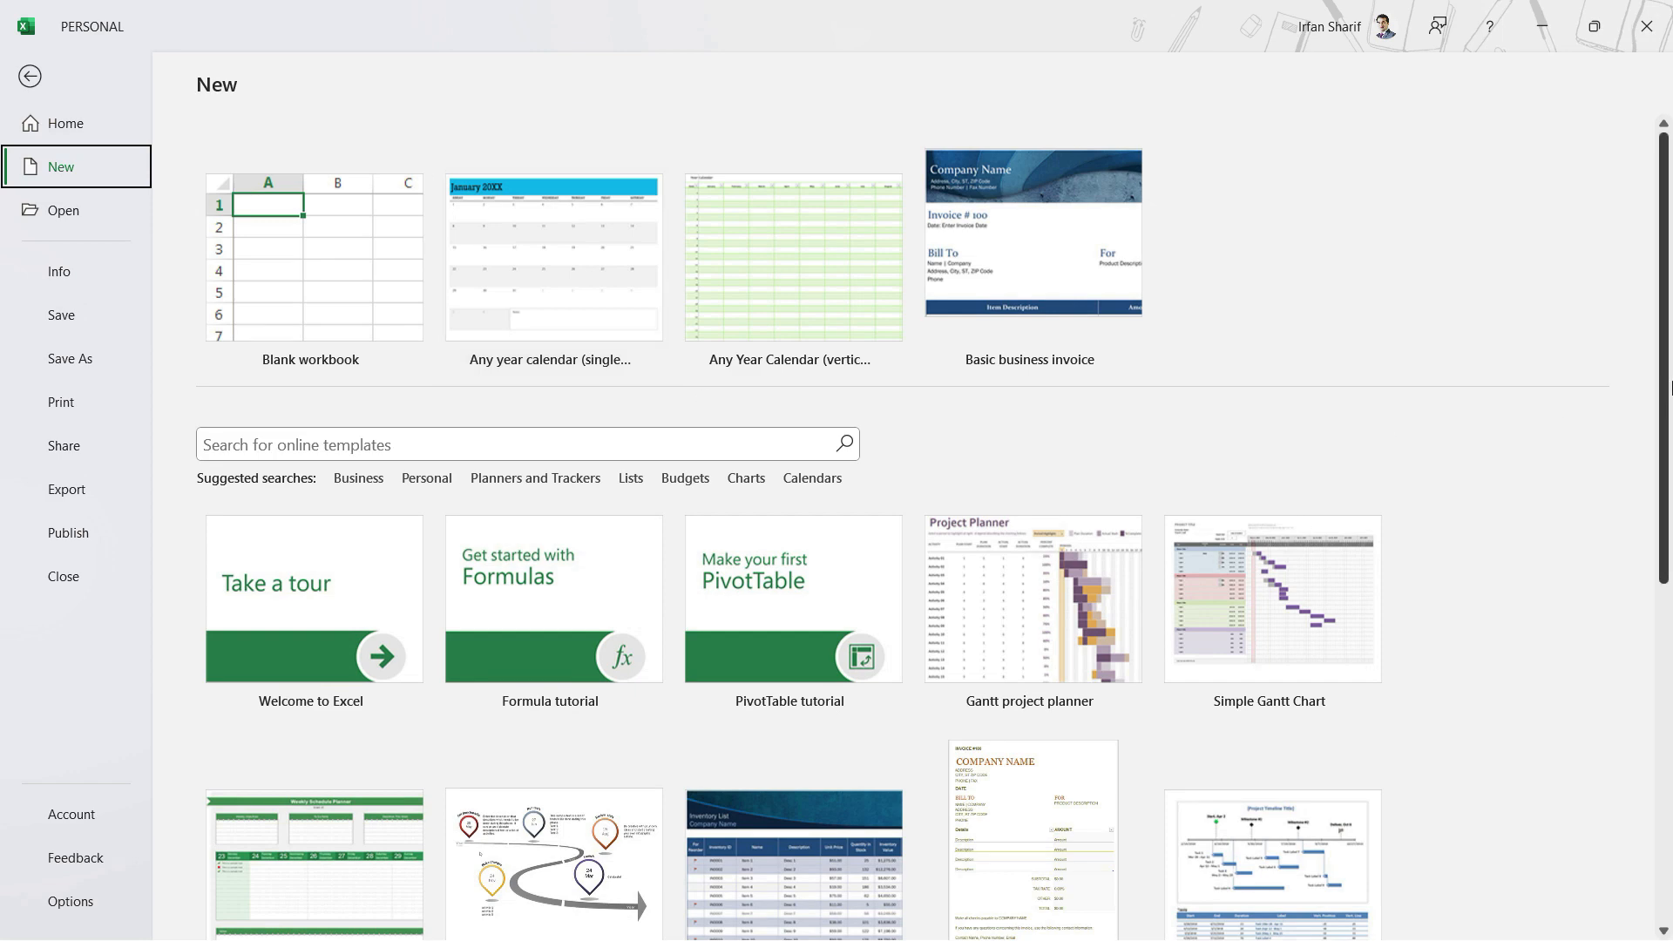
scroll(1668, 389, down, 5)
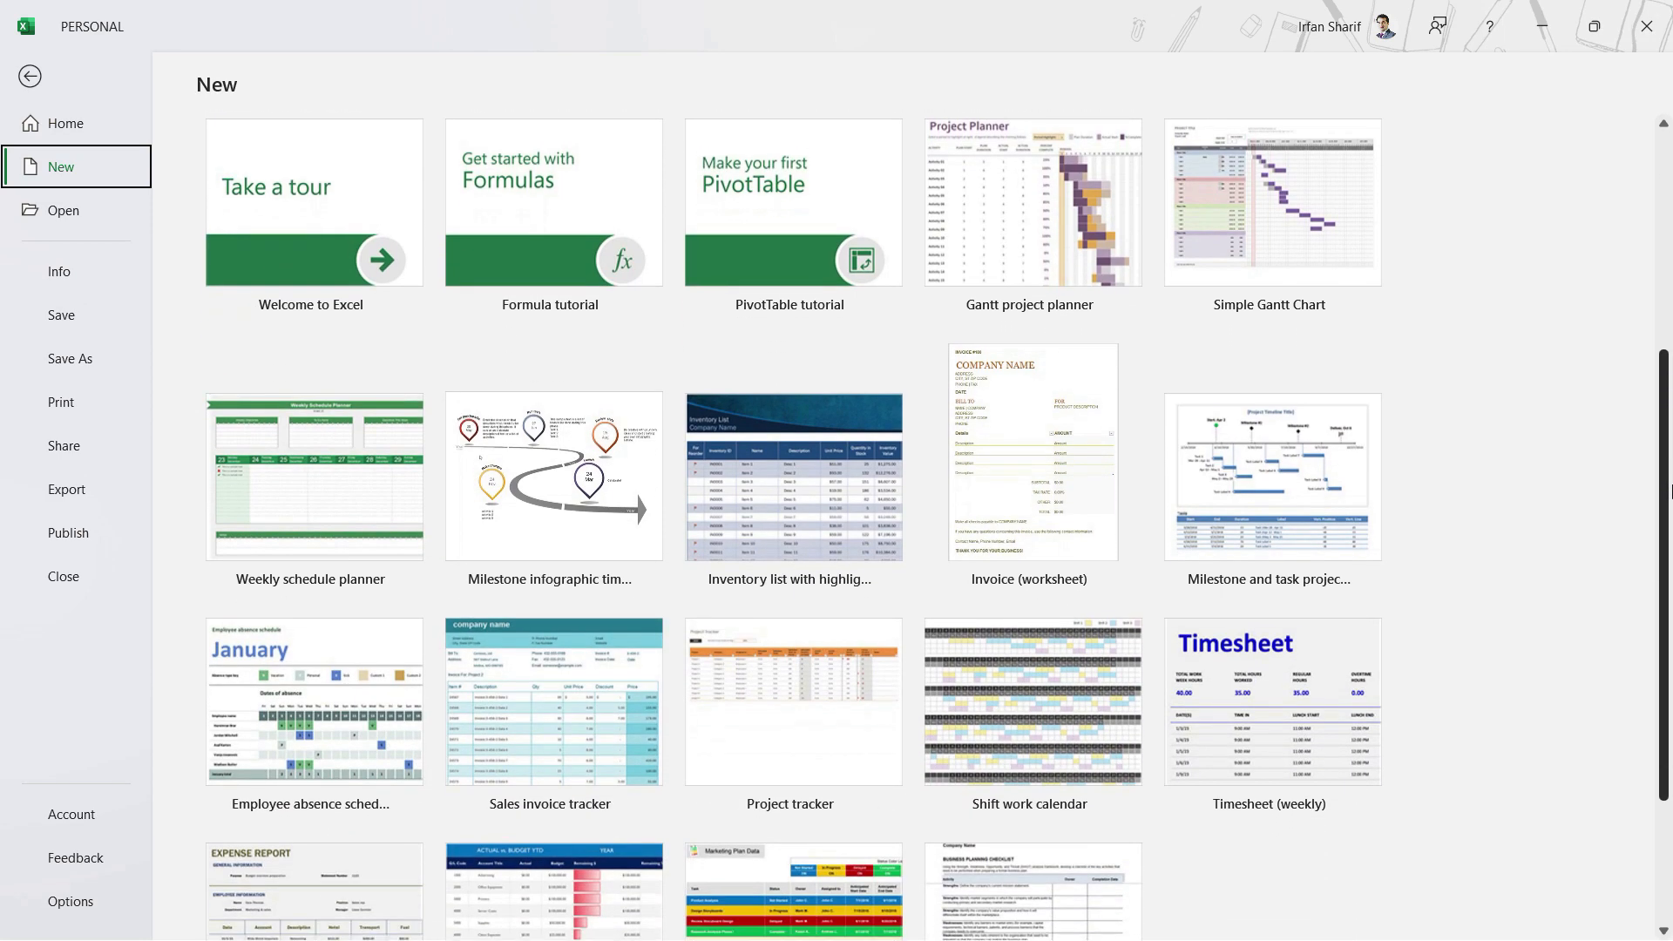
scroll(1668, 491, up, 5)
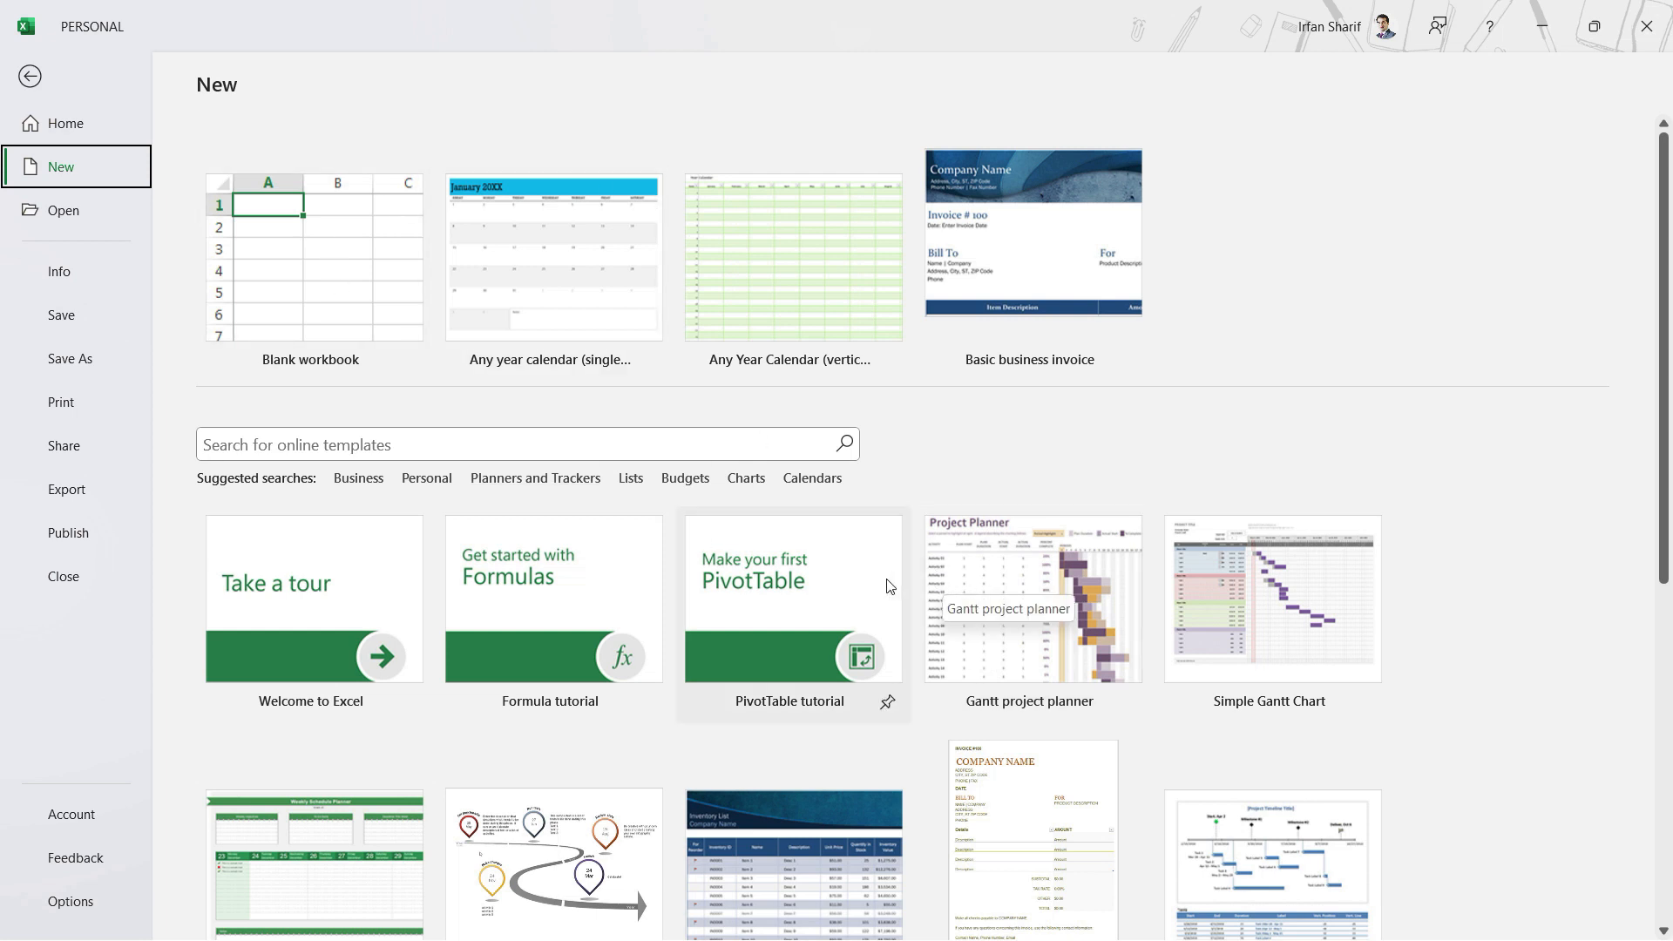
click(338, 275)
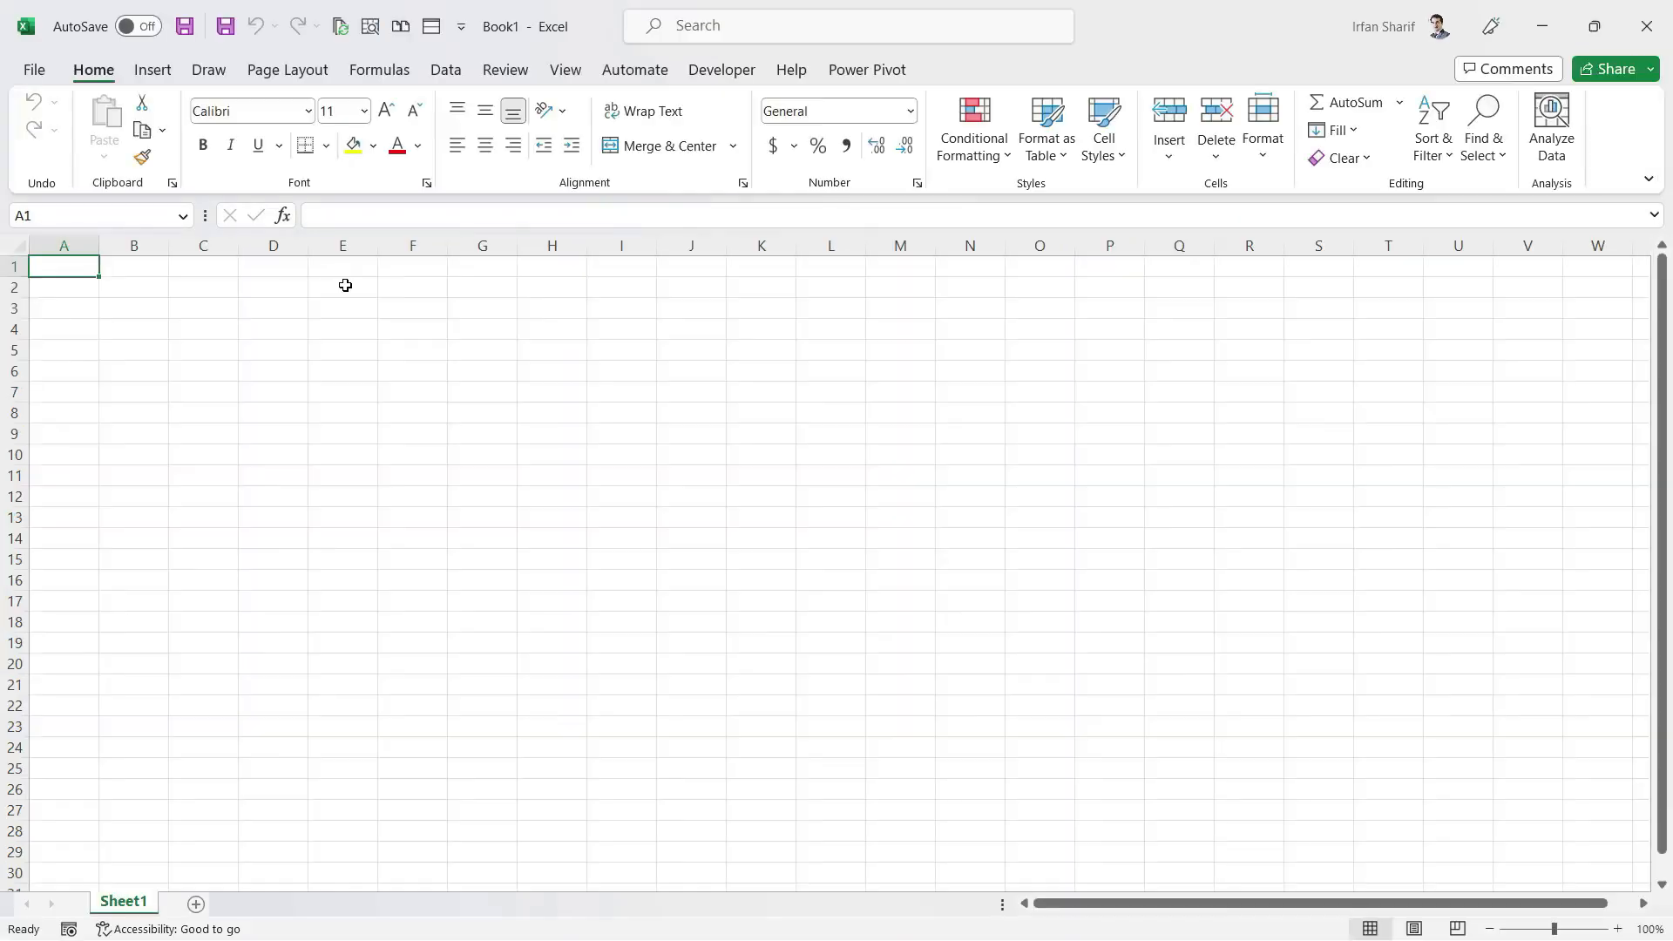
click(407, 346)
click(71, 270)
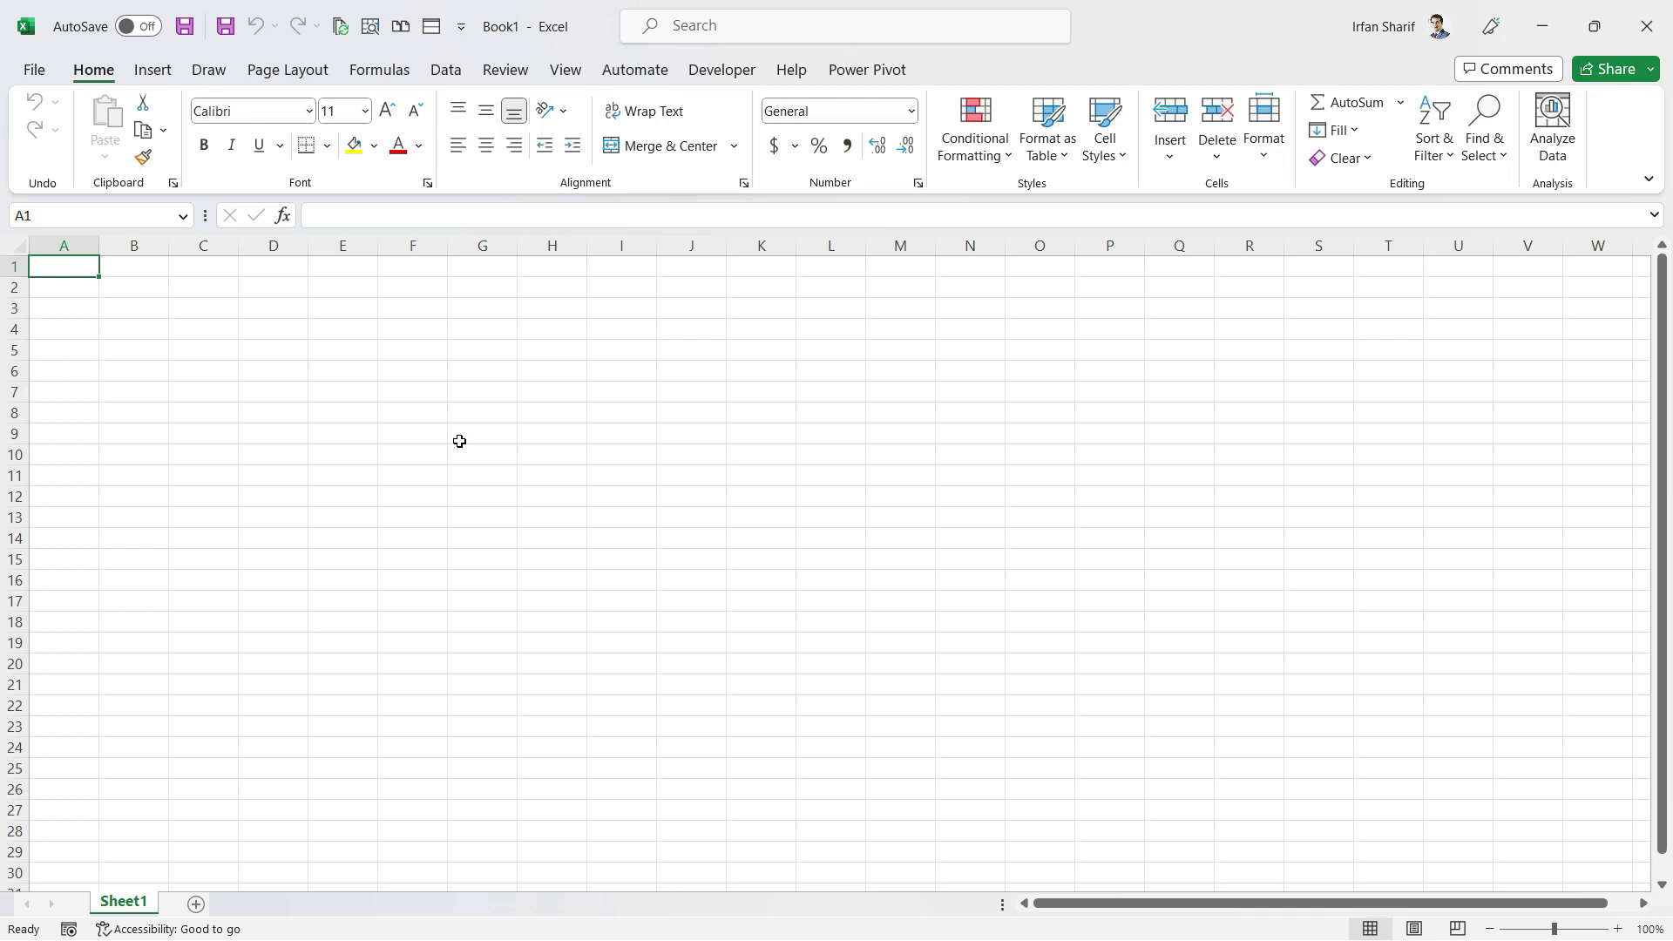
drag(50, 269, 1549, 777)
click(1187, 640)
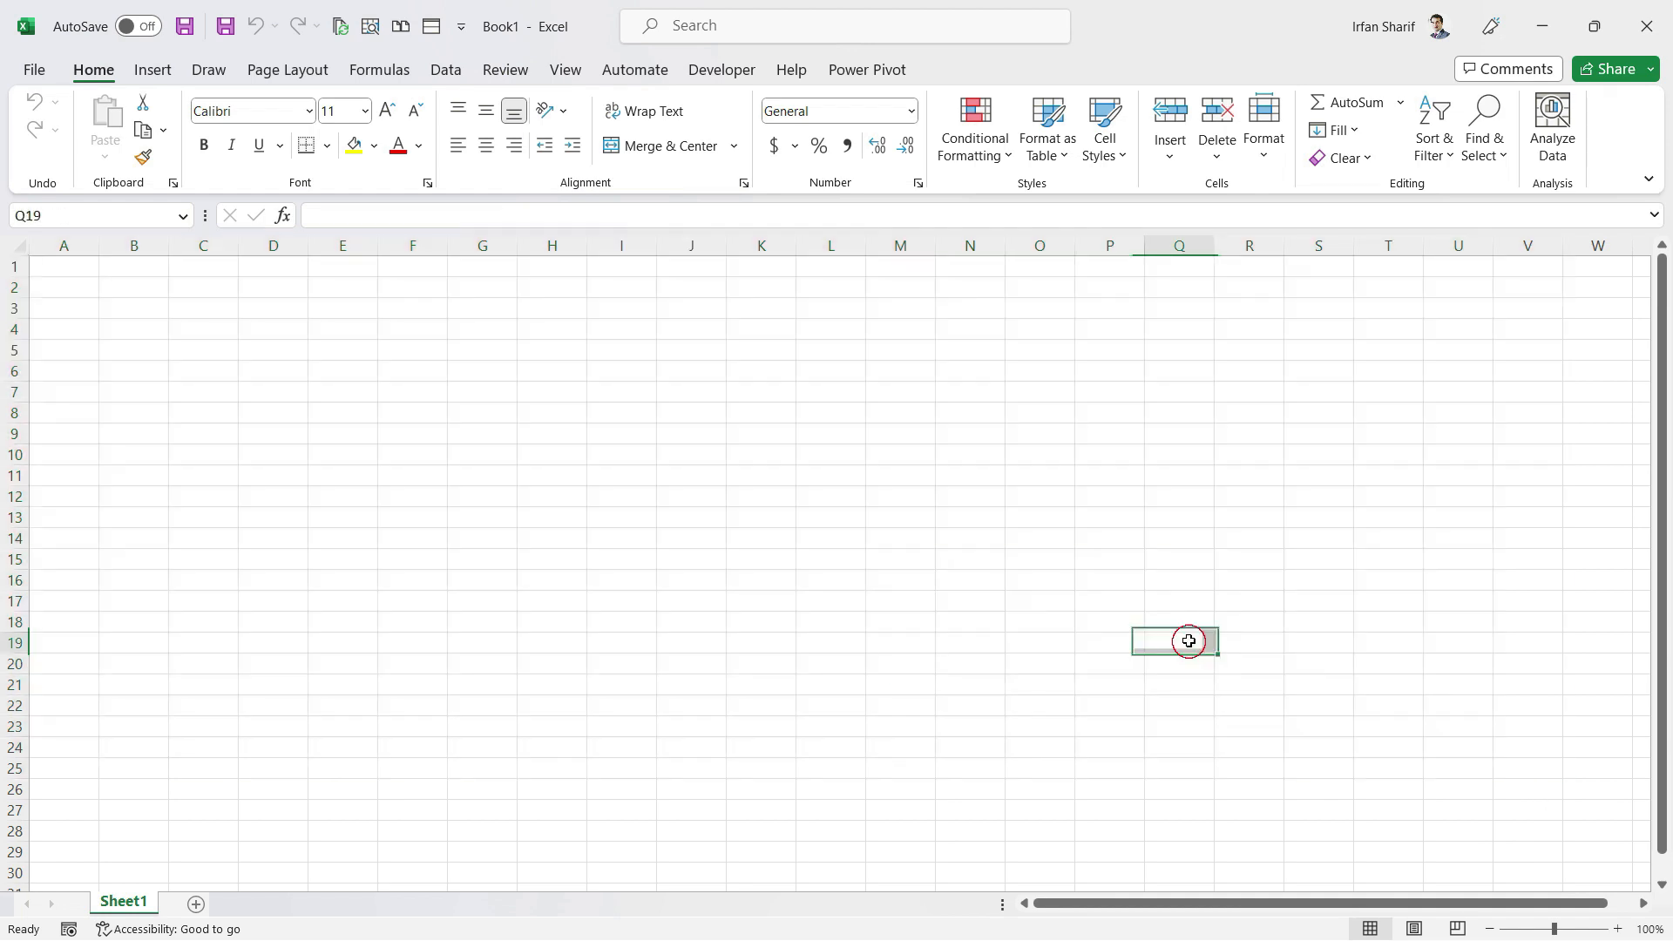
click(87, 270)
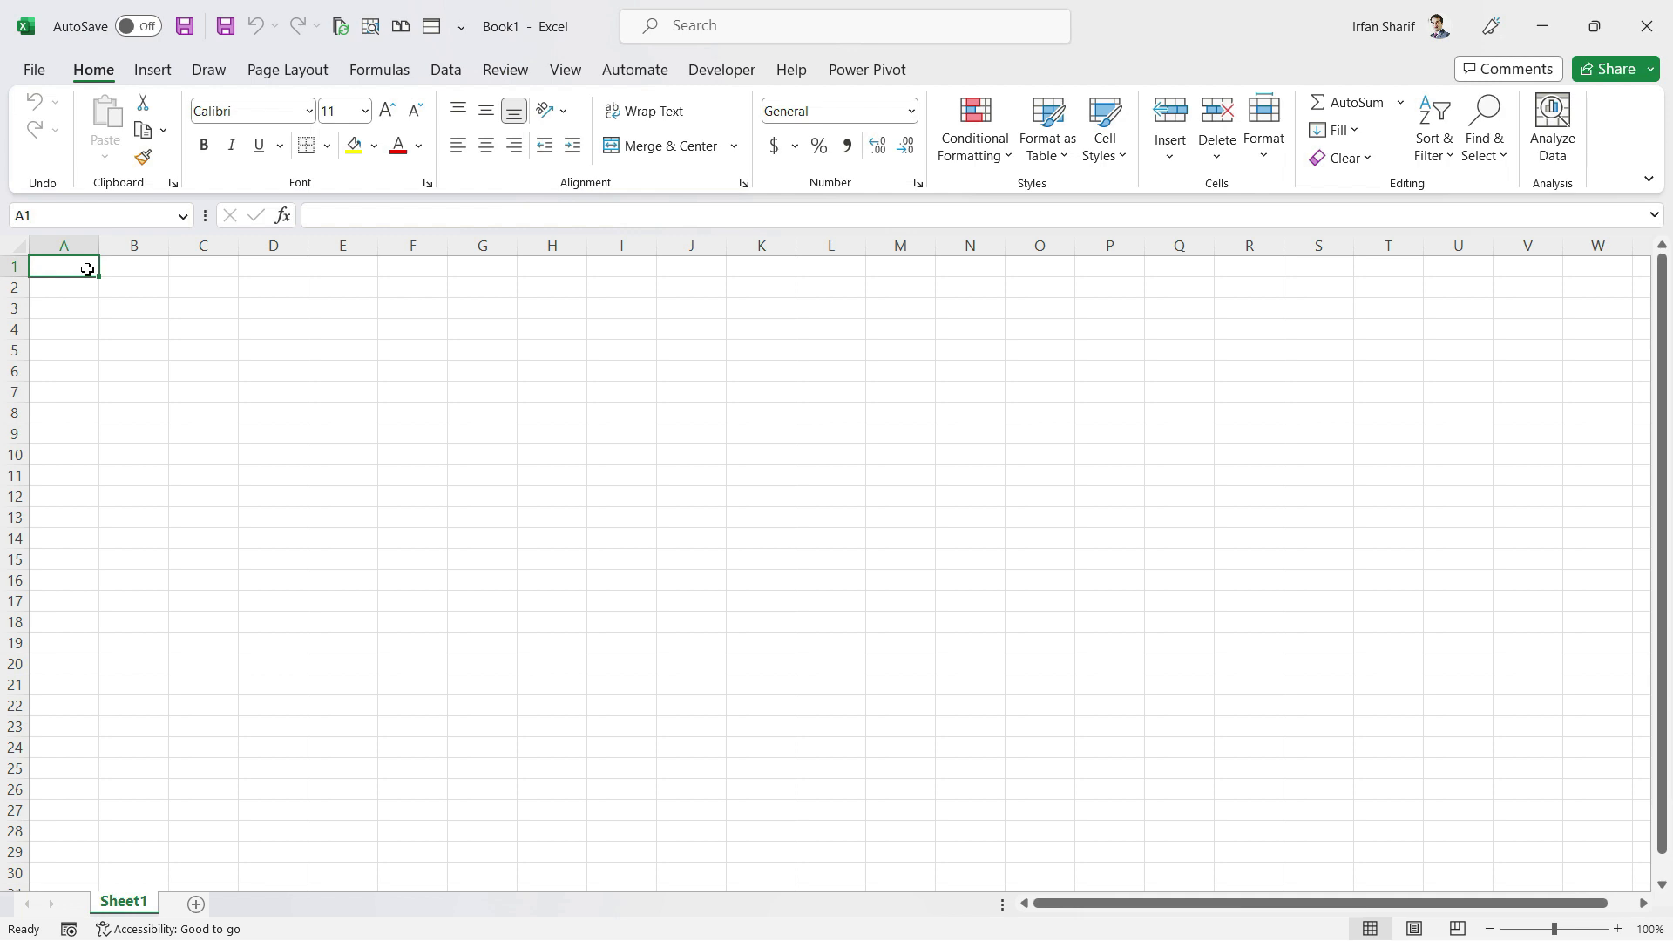
click(1581, 30)
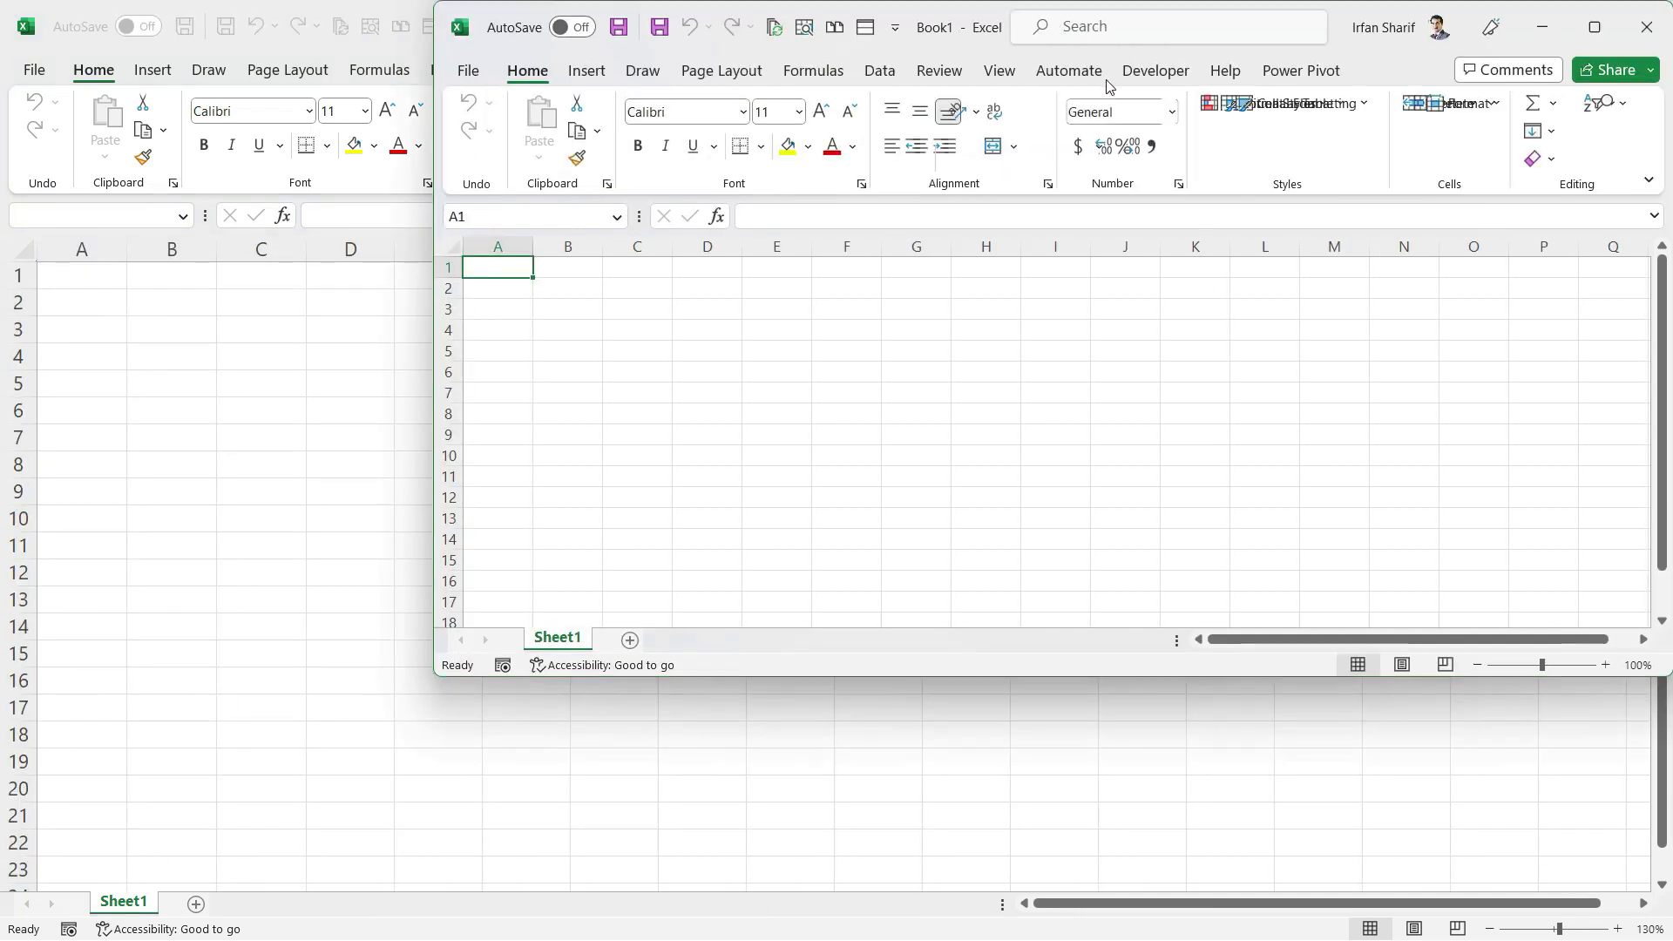
click(1590, 29)
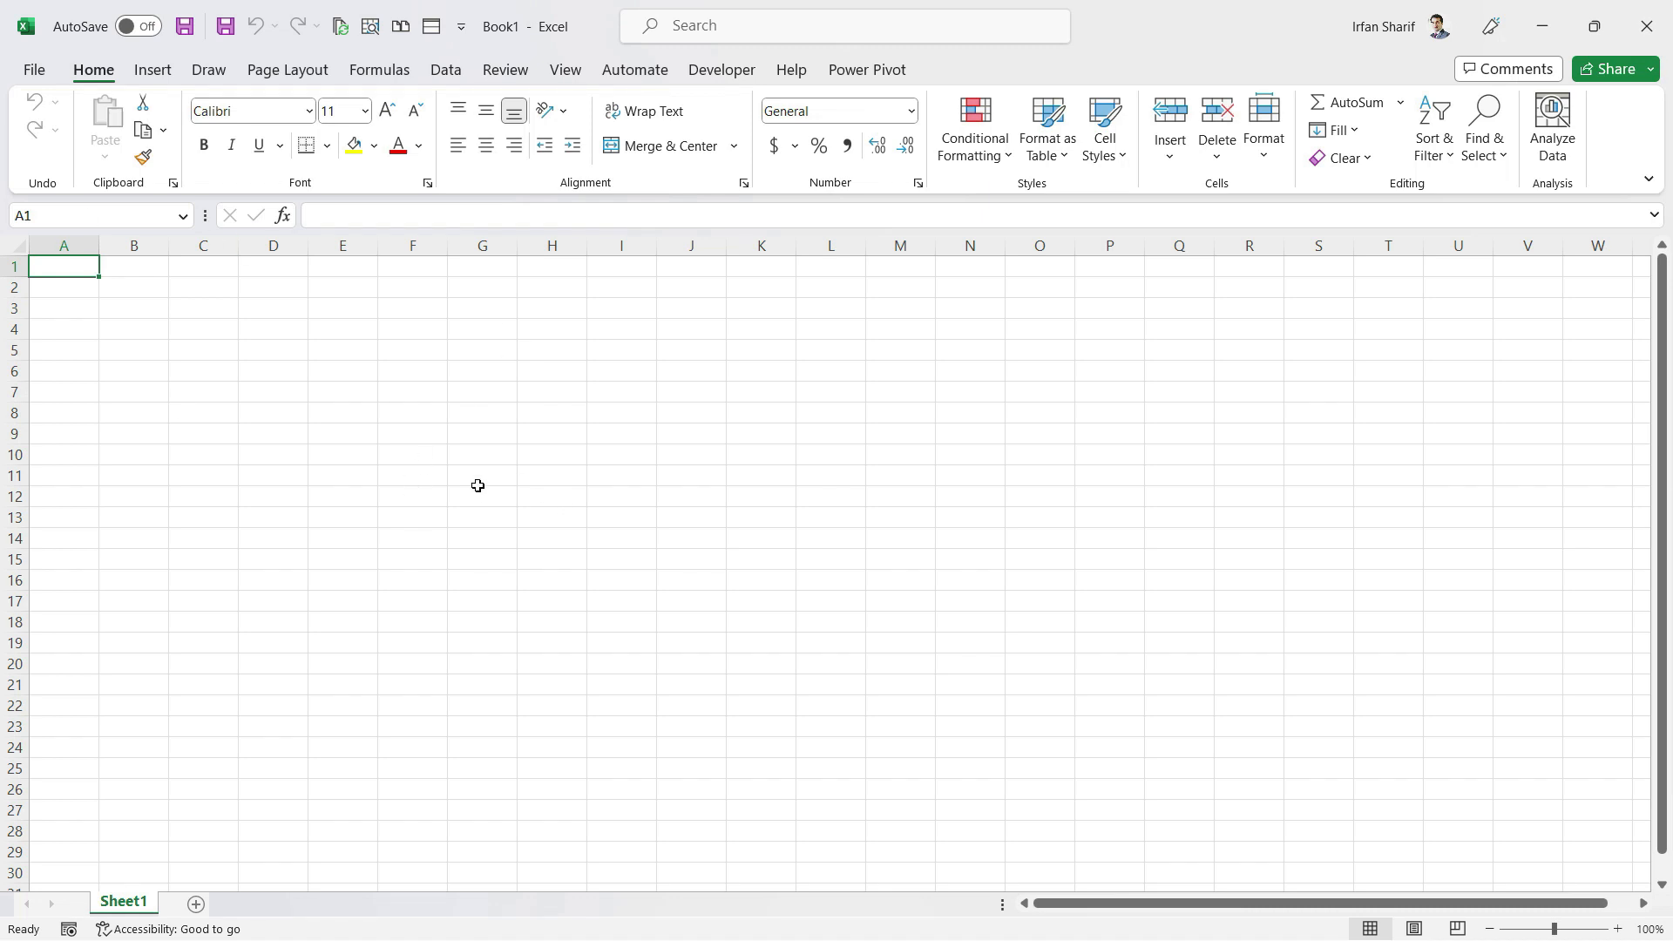
drag(66, 288, 1400, 666)
click(904, 581)
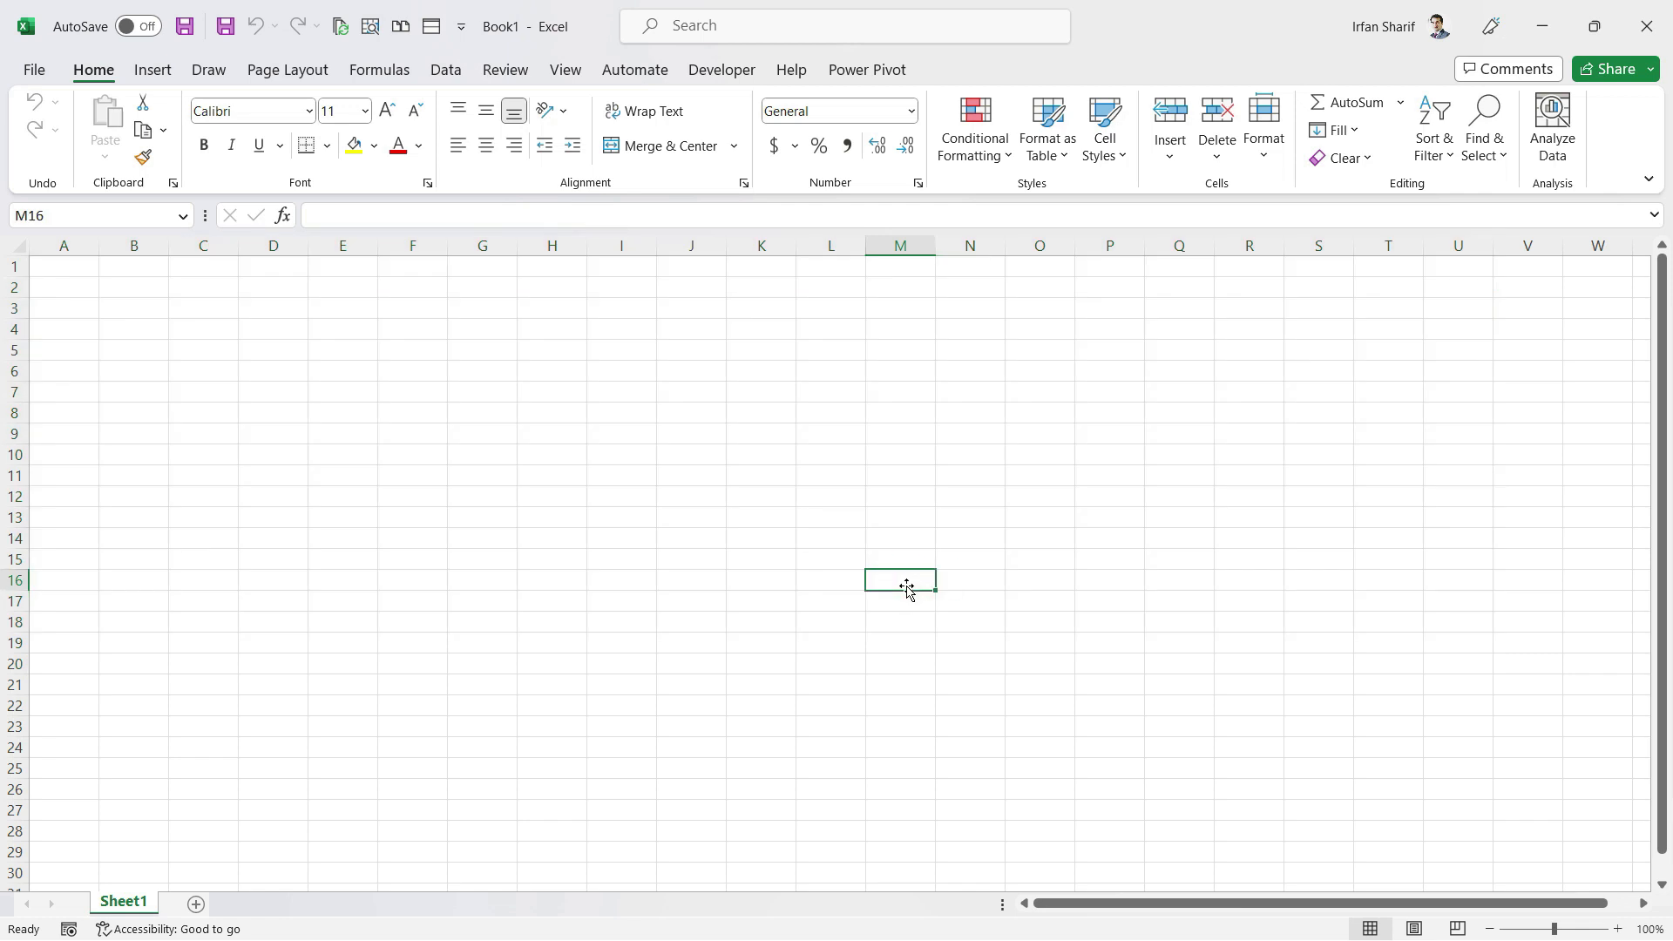
click(89, 271)
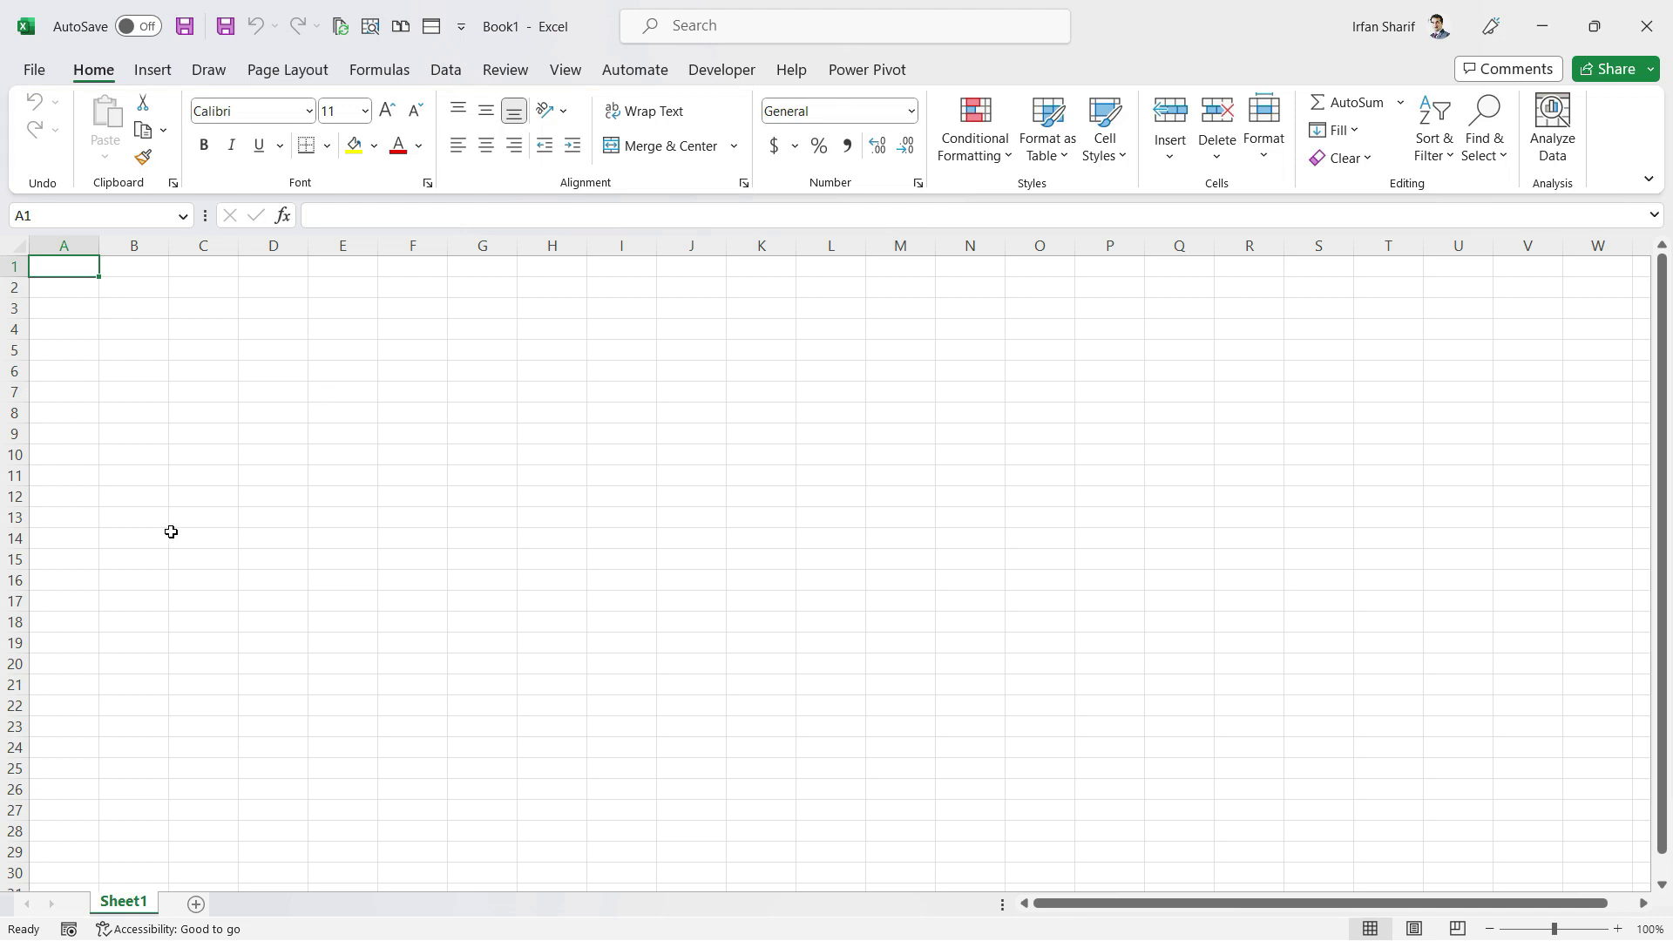
Add two worksheets to the workbook, view each sheet and return to cell A1 of Sheet1
click(198, 906)
click(266, 905)
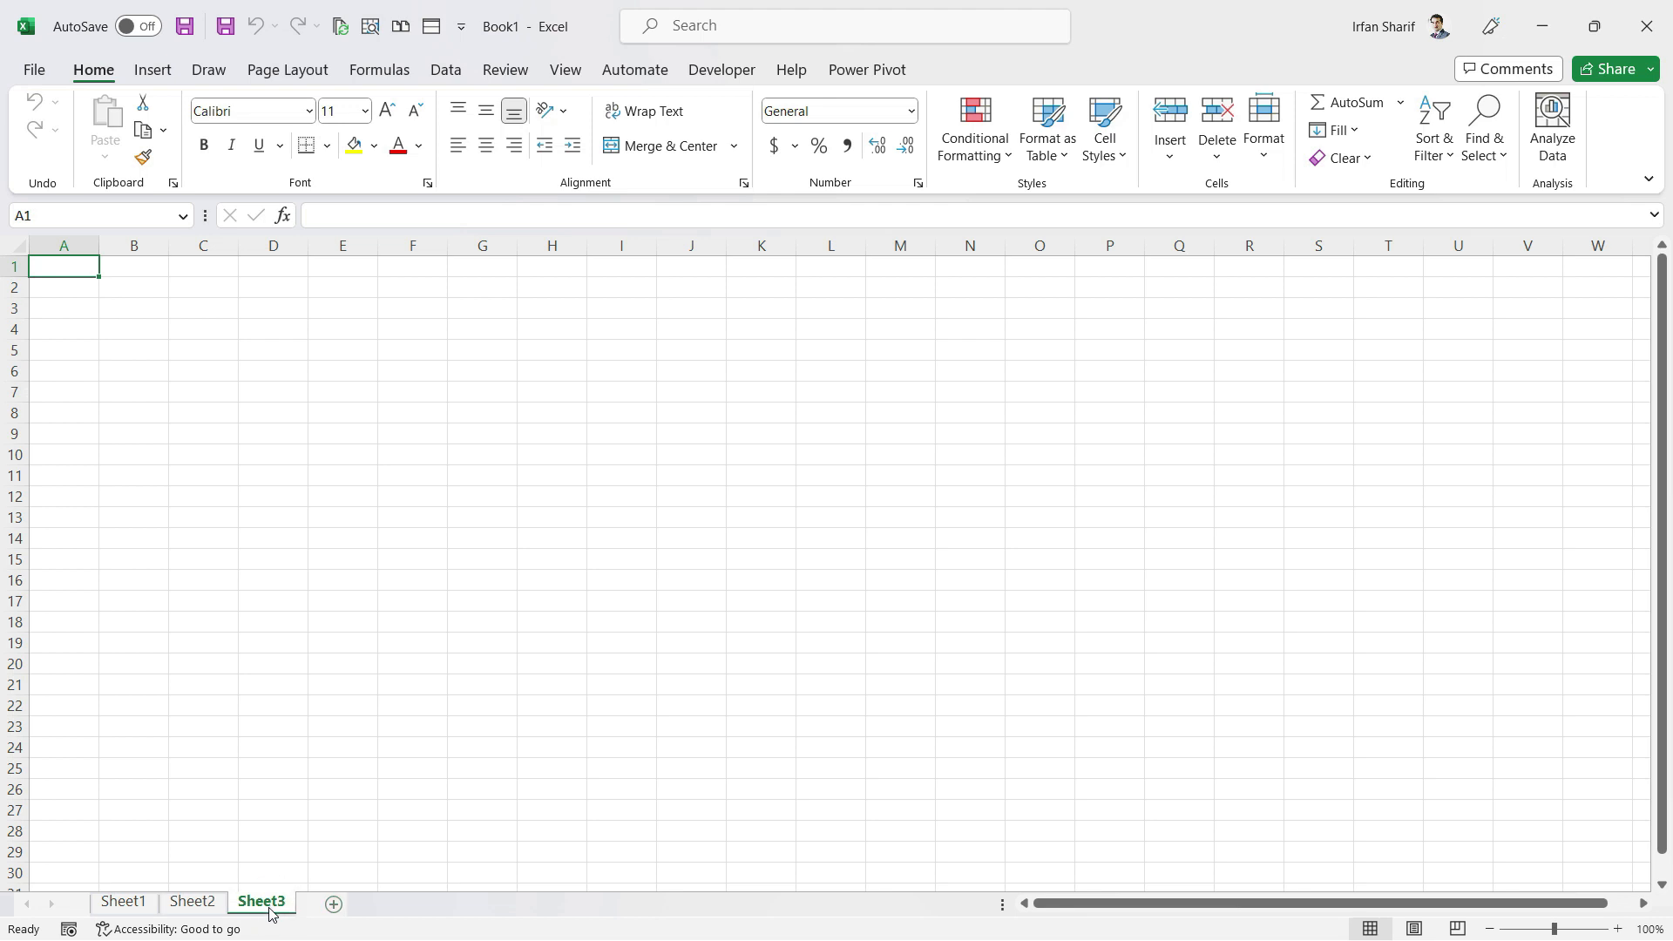
click(123, 902)
click(193, 903)
click(261, 904)
click(122, 902)
click(75, 288)
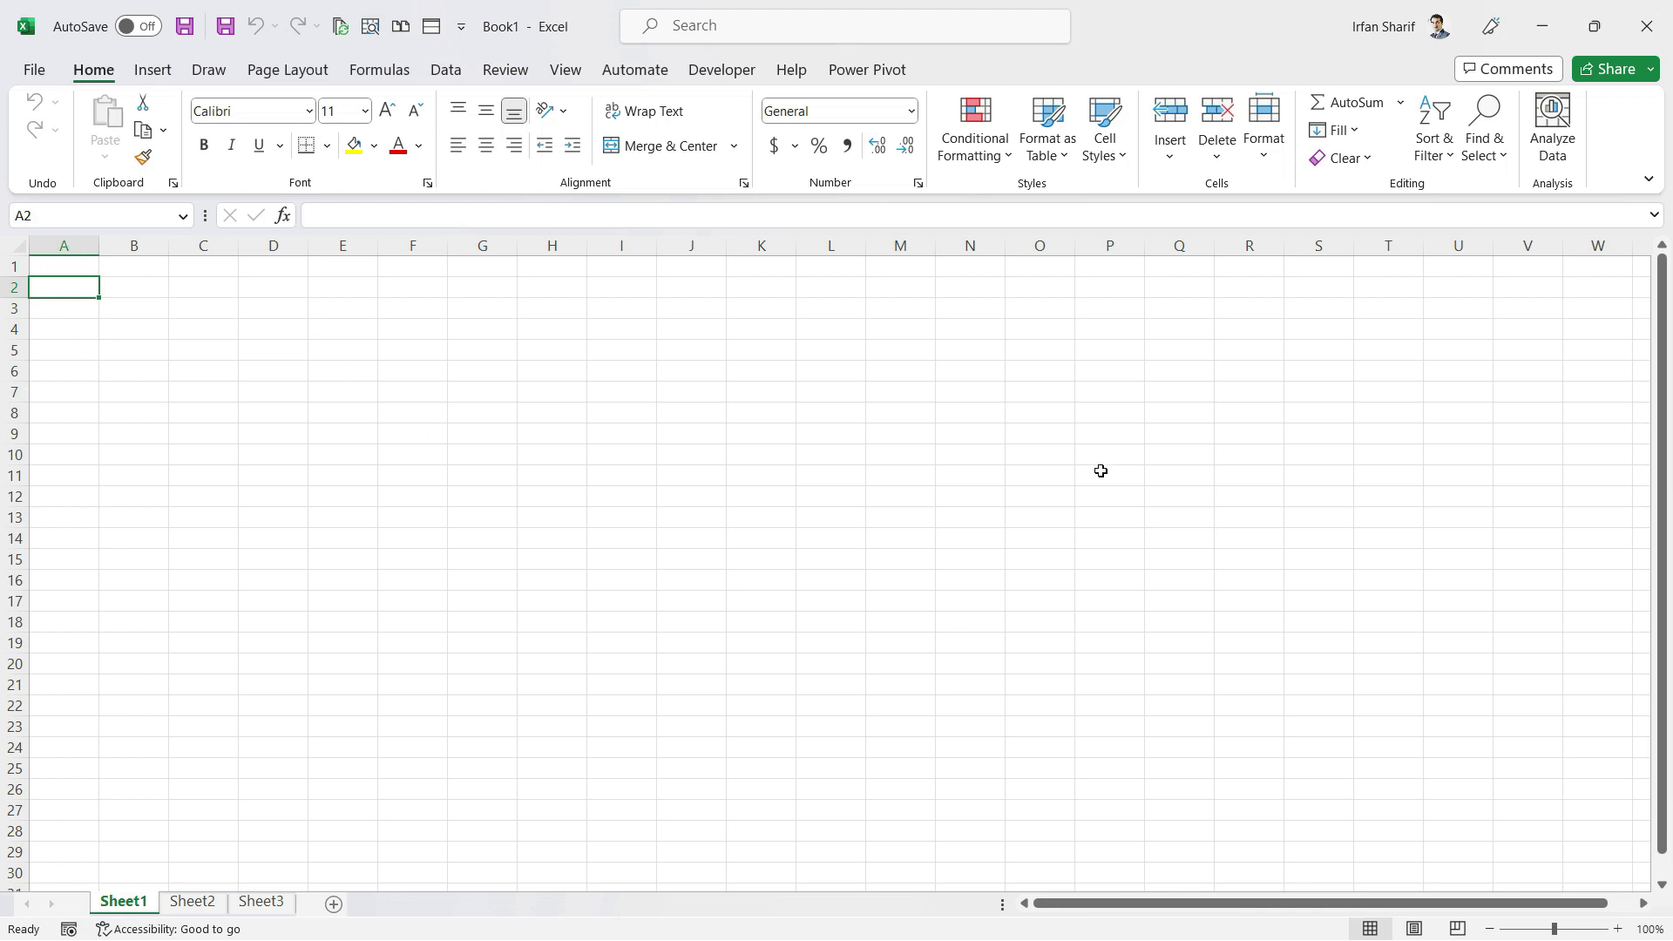
click(75, 270)
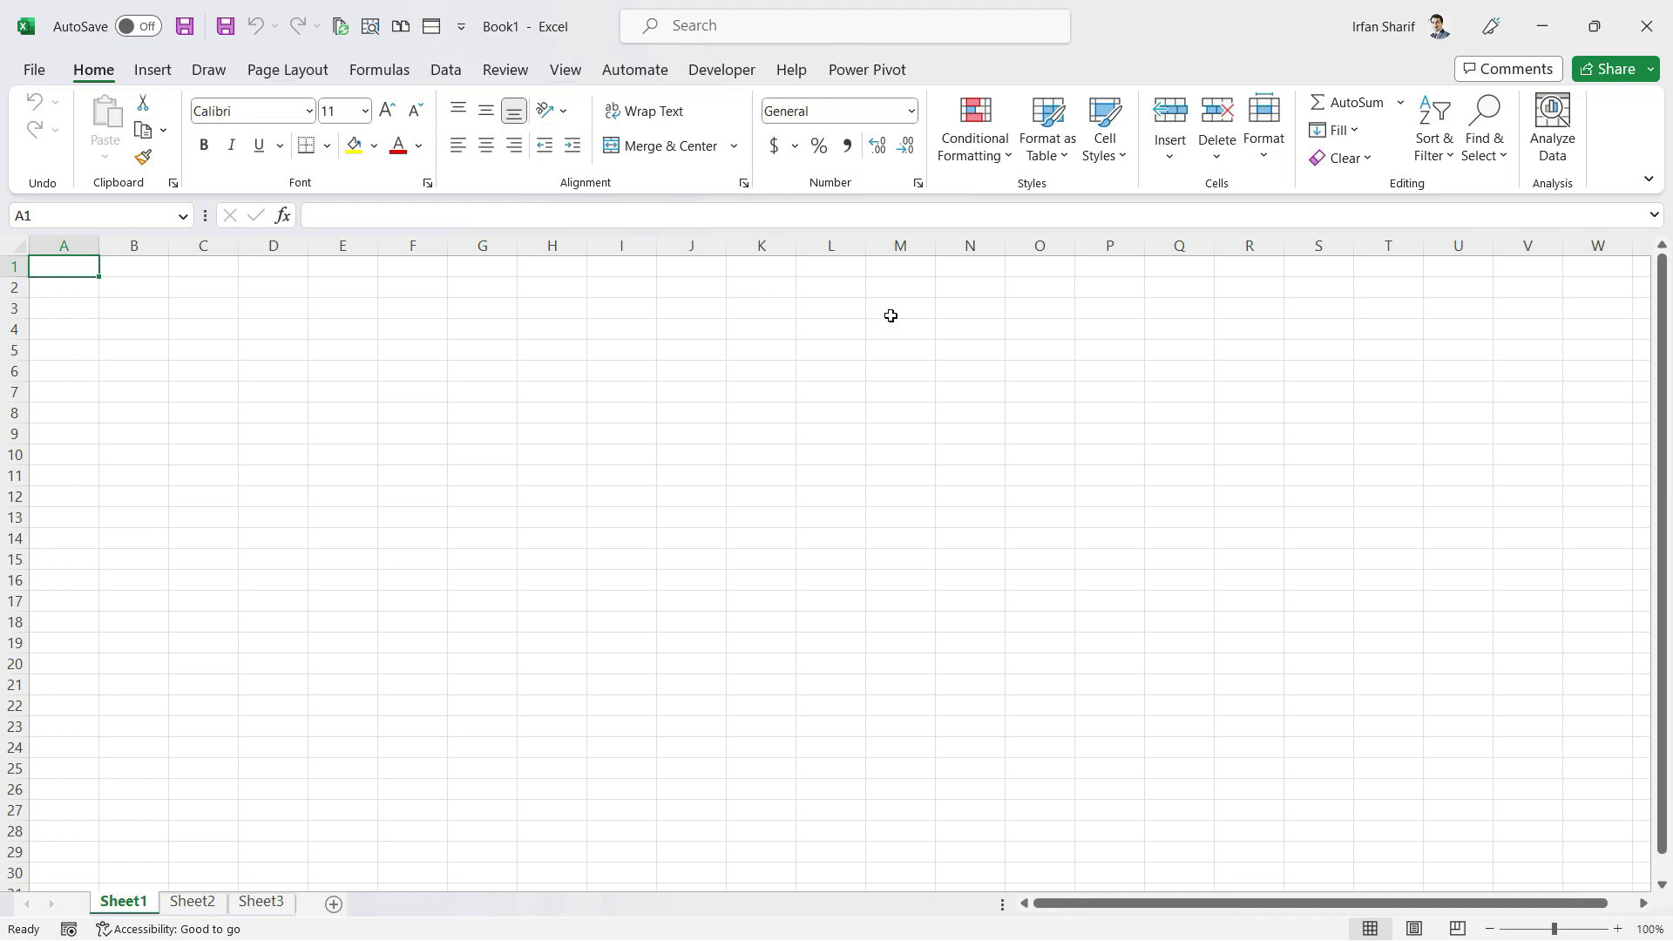
Examine the Insert, Draw, Page Layout and Formulas command groups and return to the Home commands
click(810, 309)
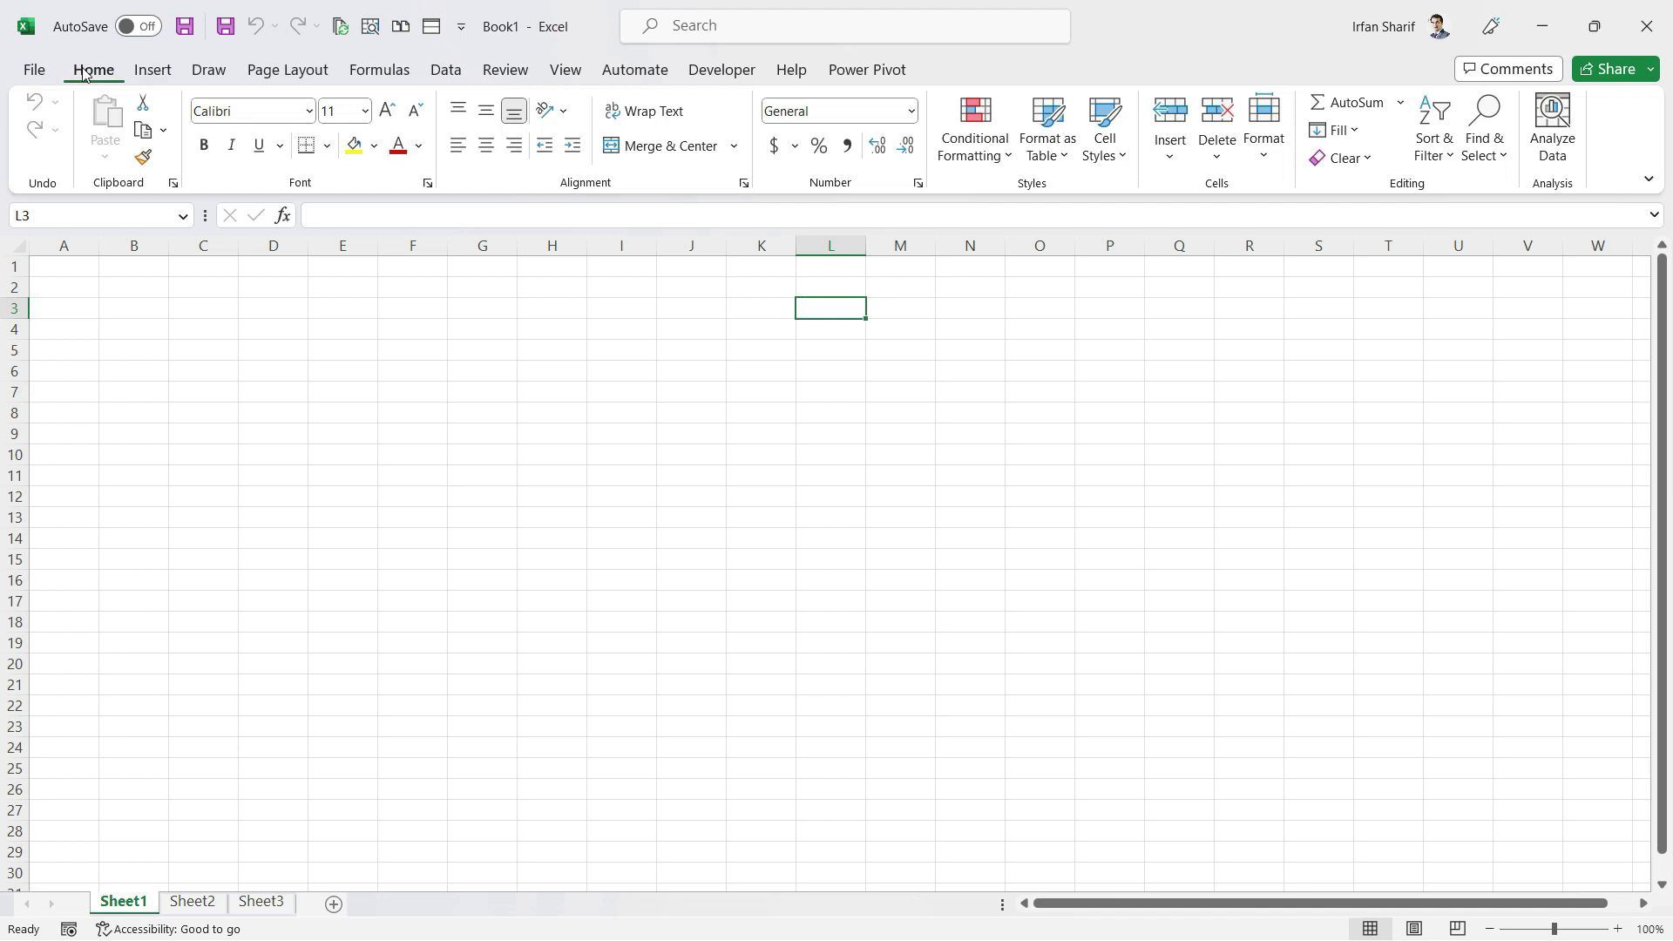
click(152, 69)
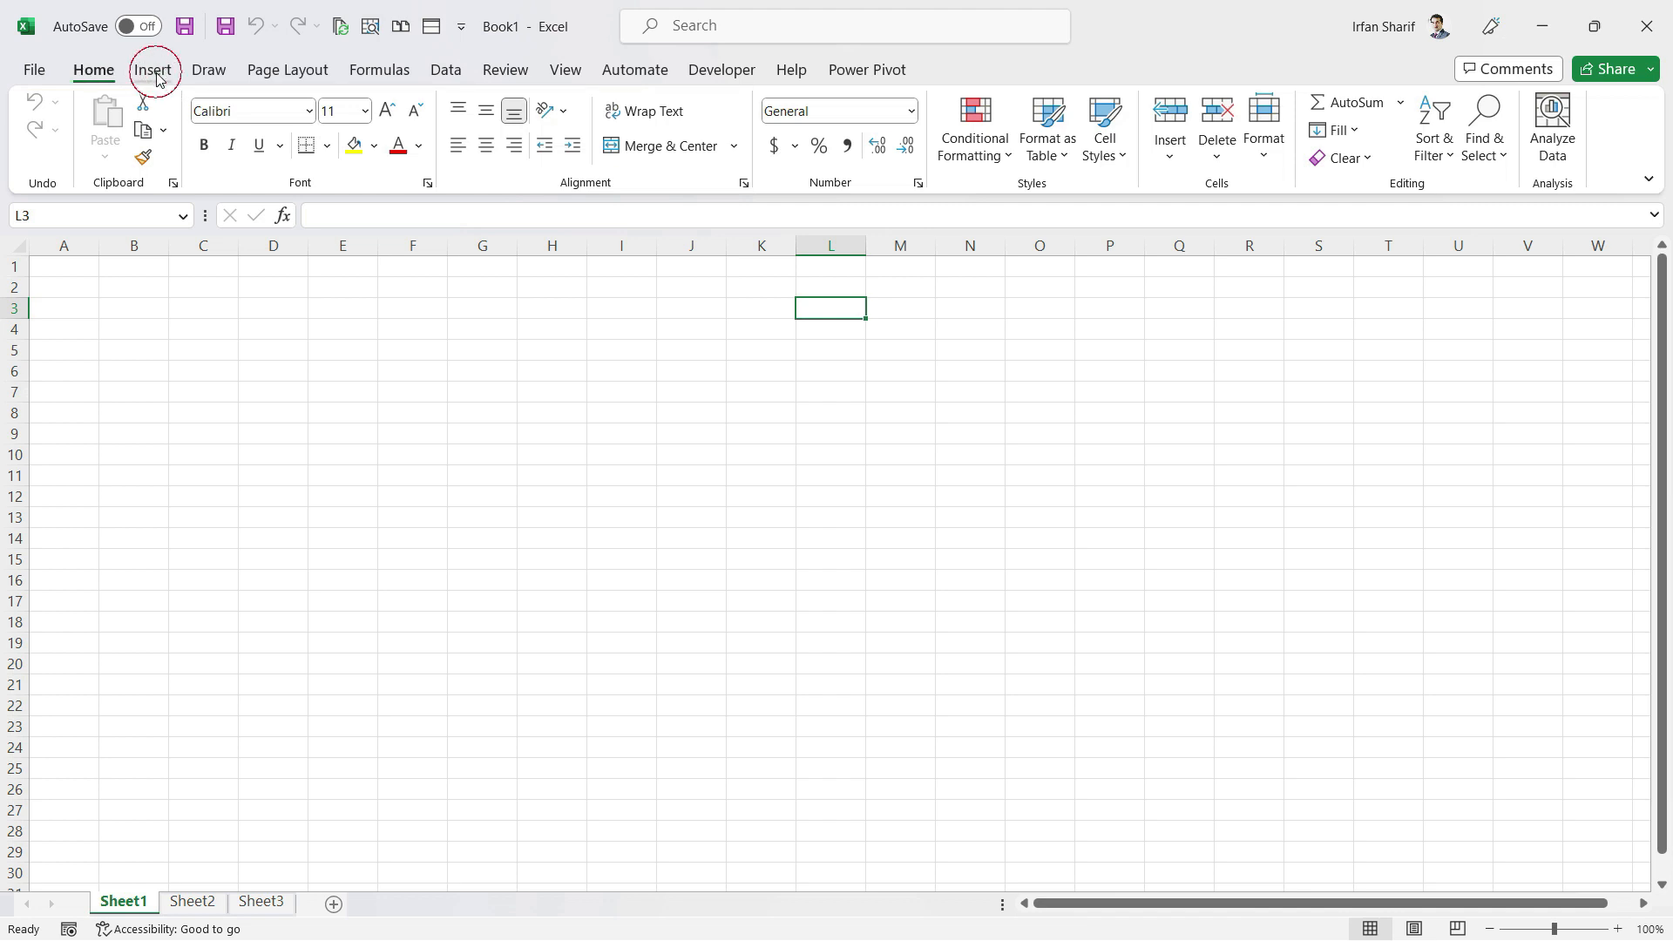
click(209, 71)
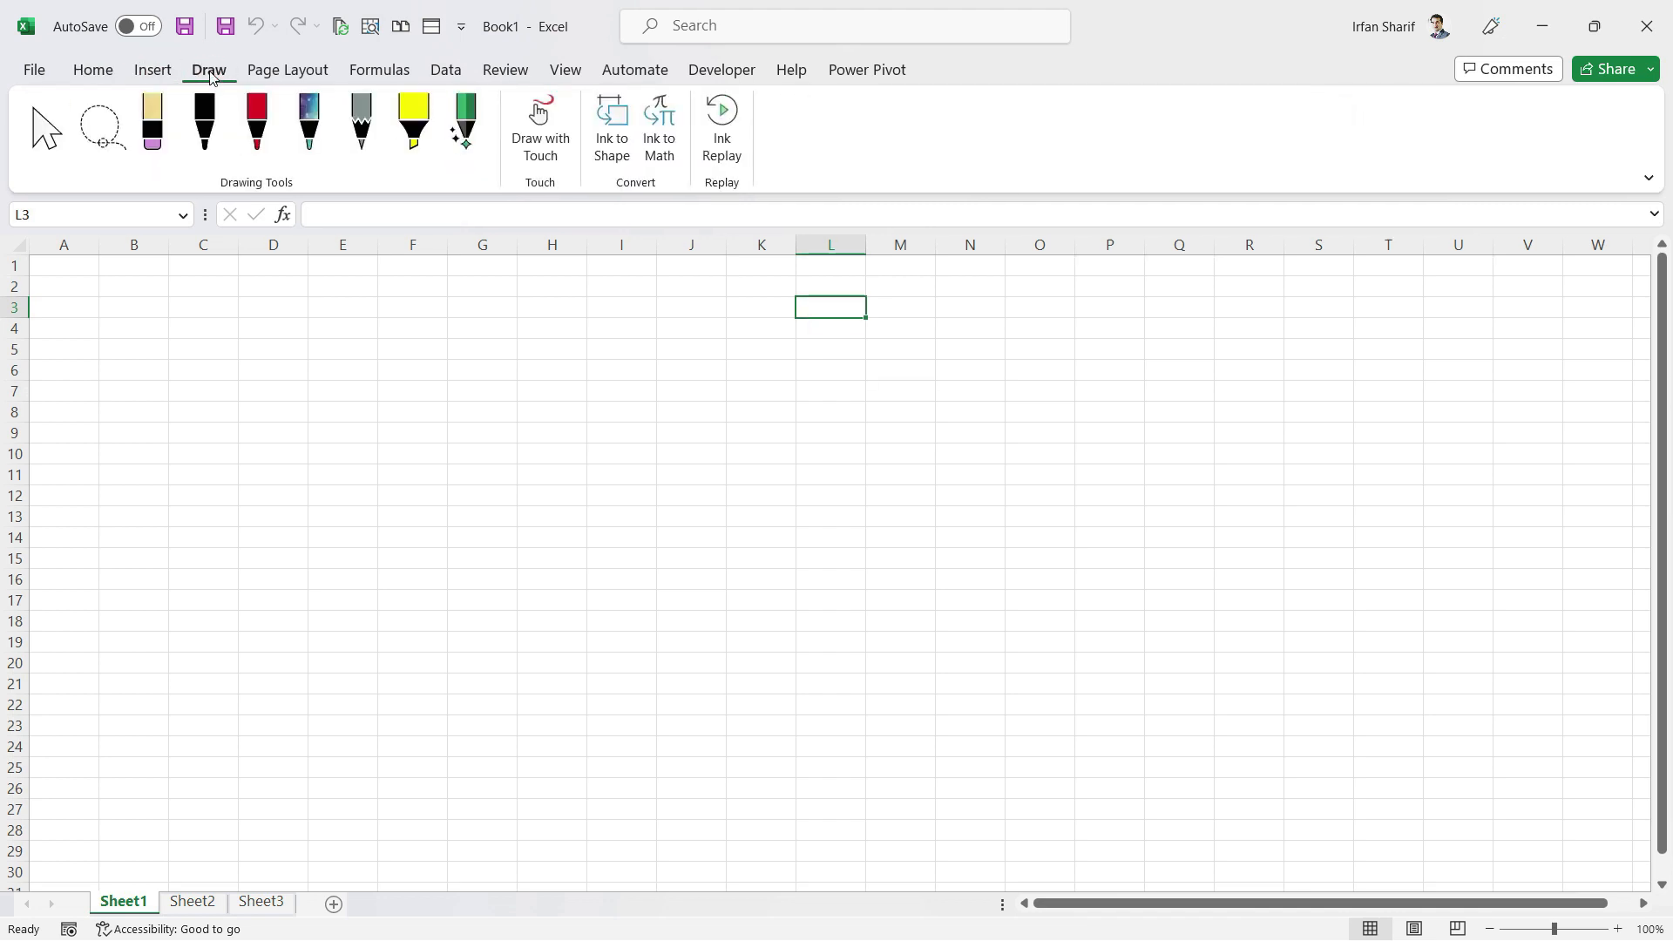
click(275, 70)
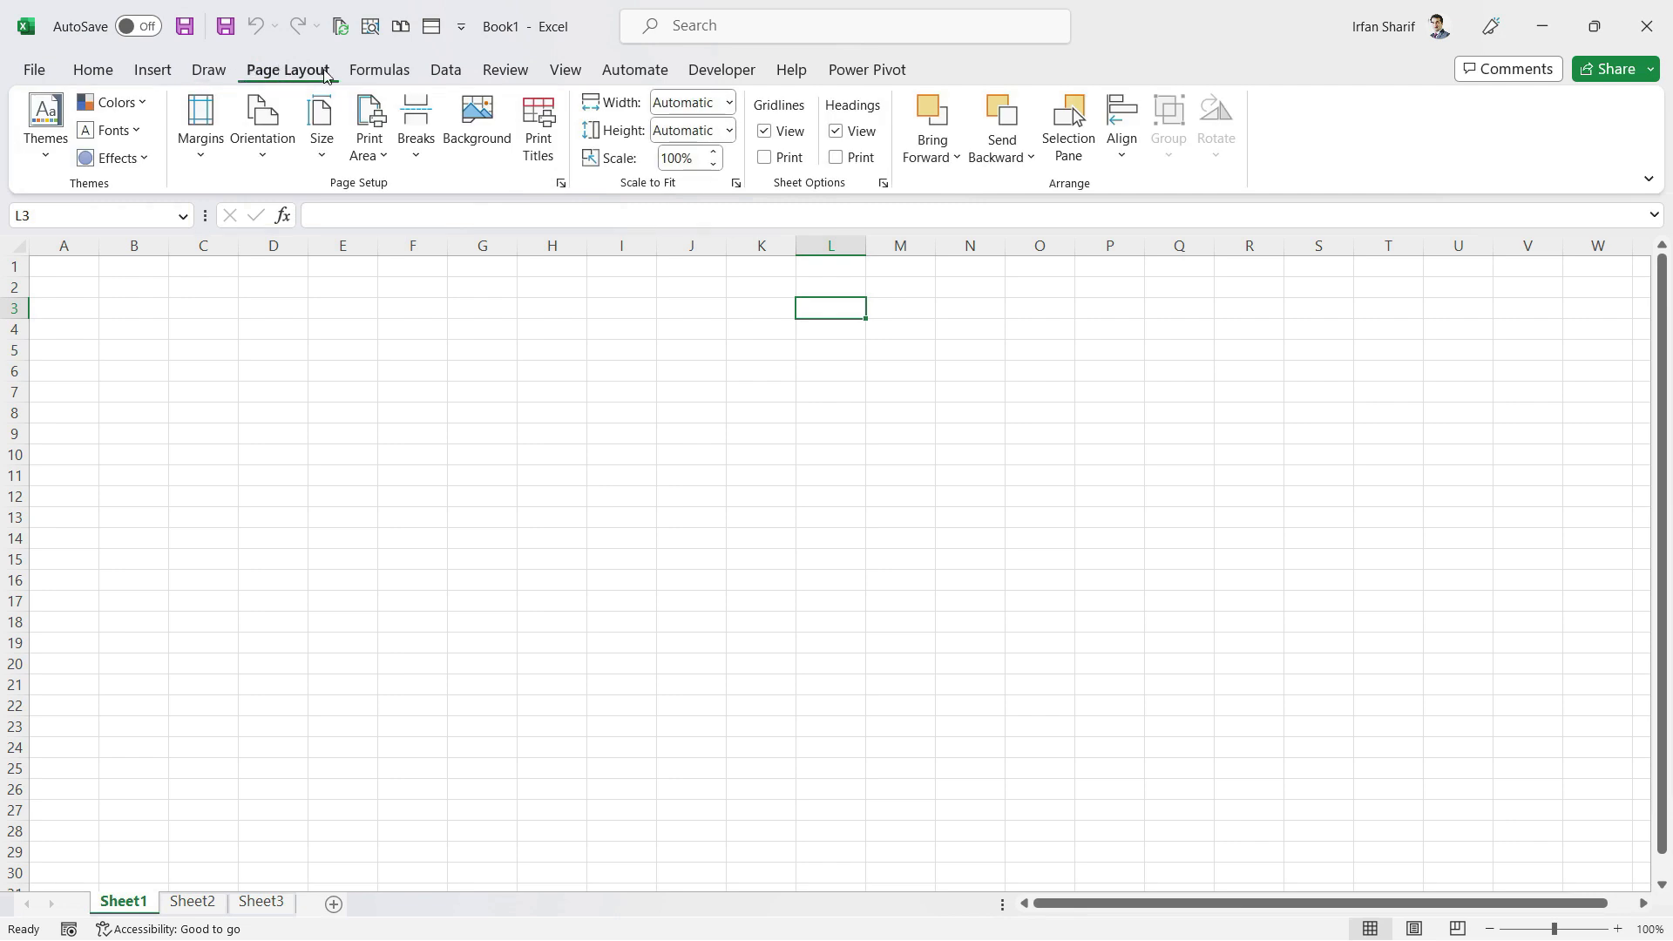
click(359, 70)
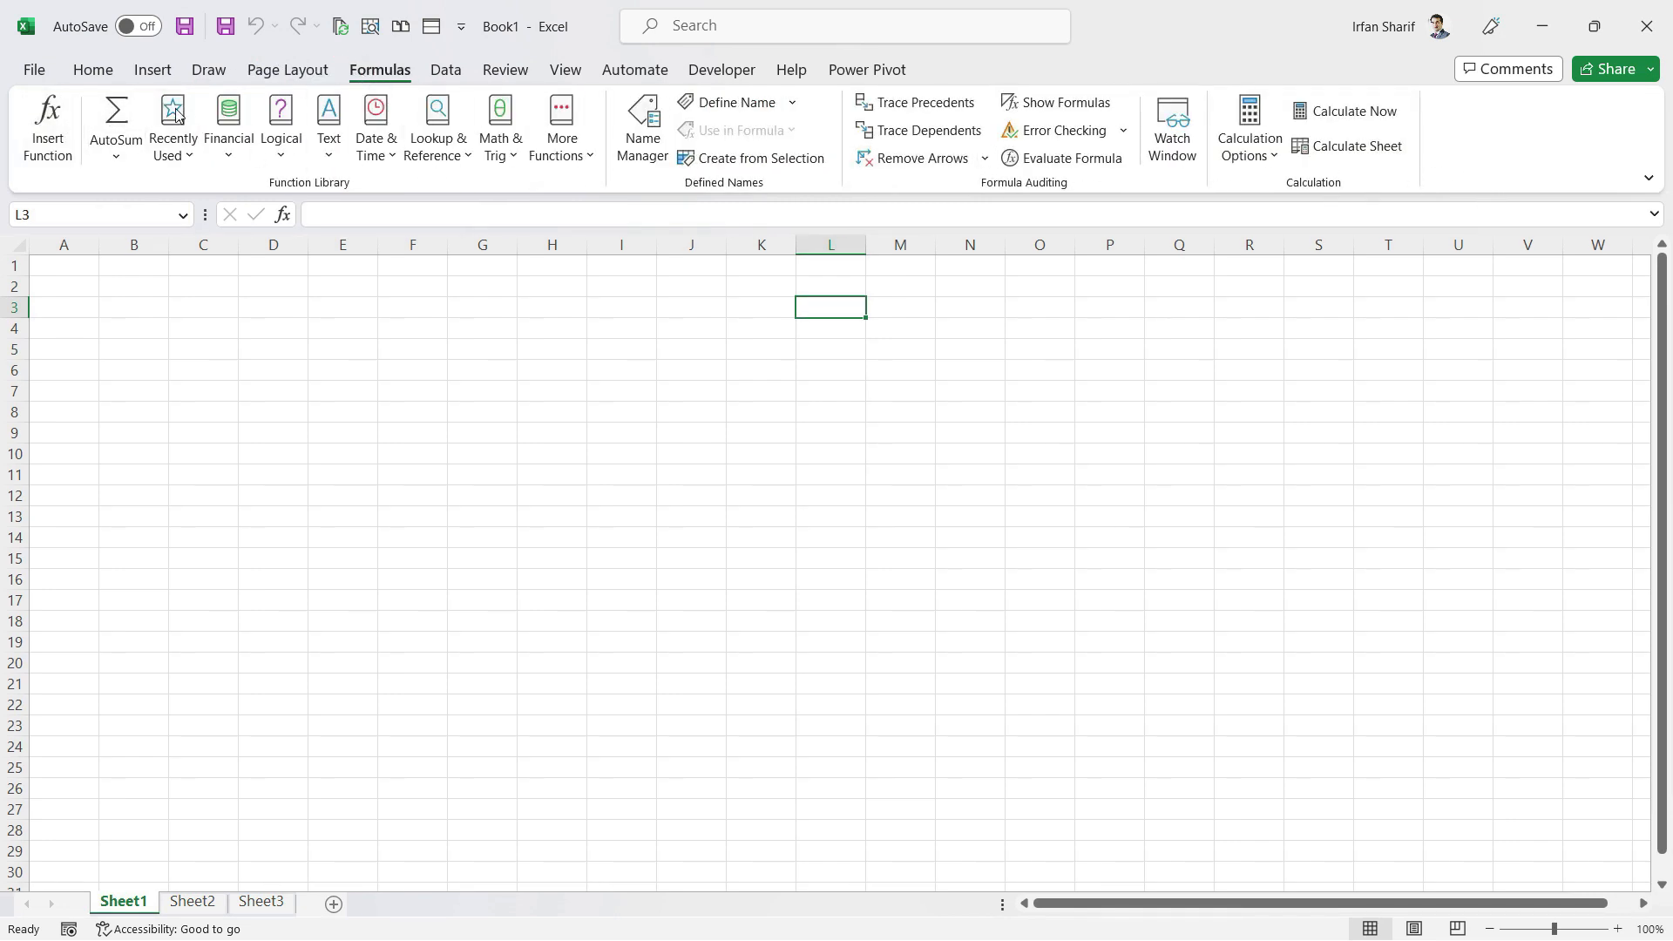
click(89, 70)
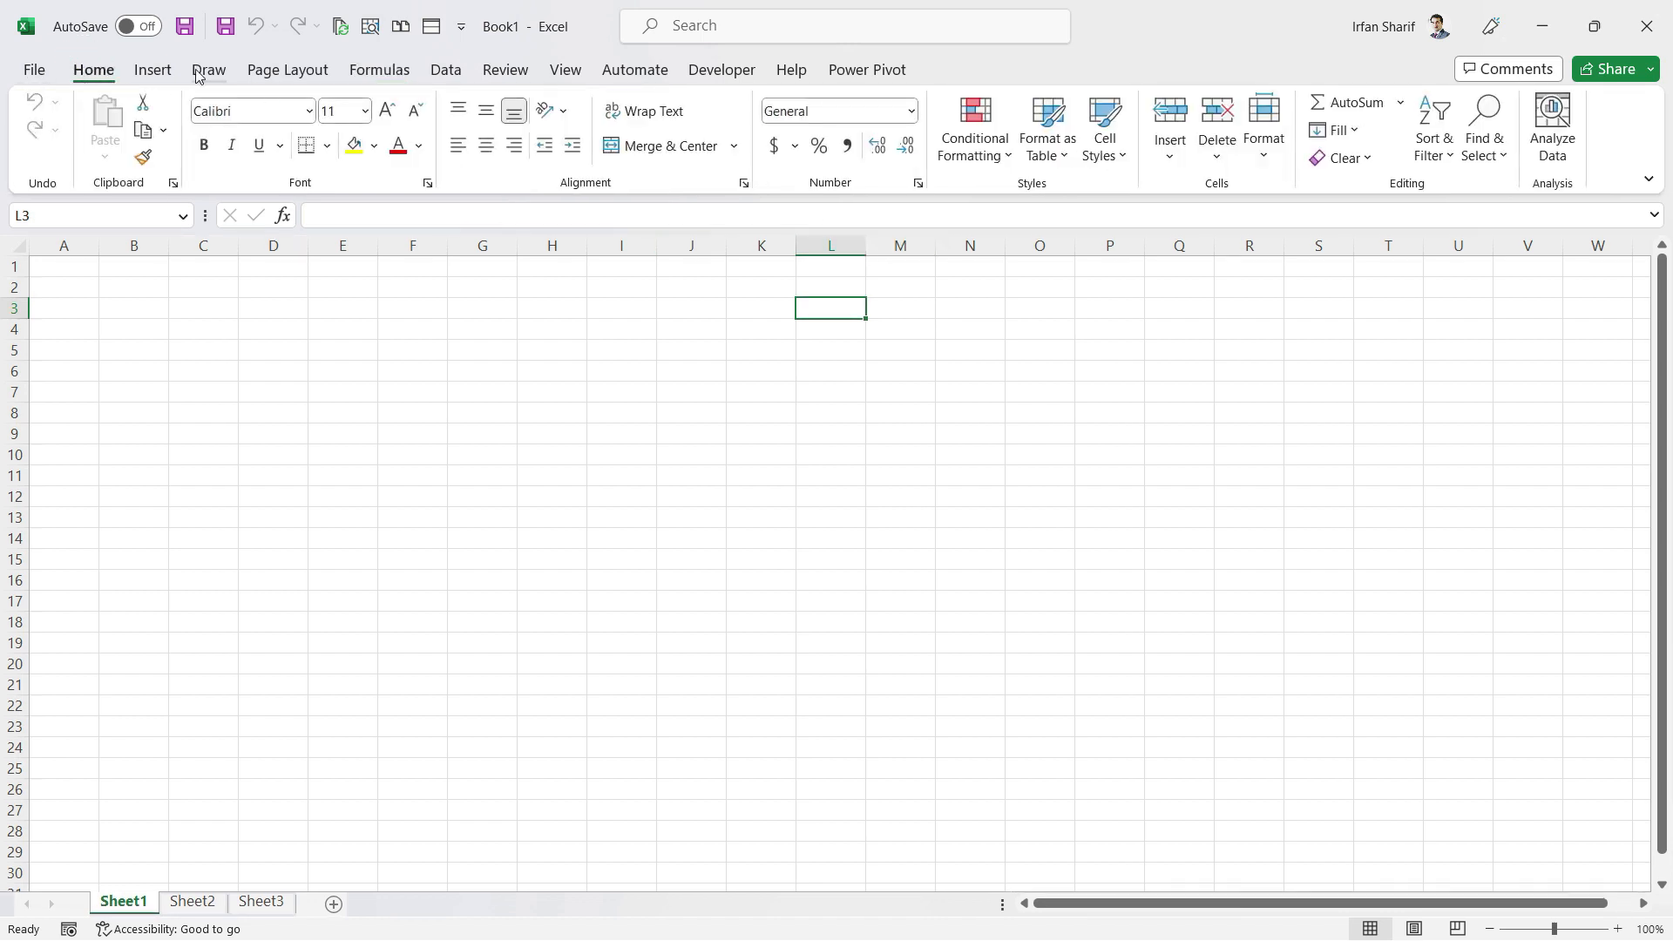
click(149, 67)
click(207, 68)
click(281, 77)
click(381, 69)
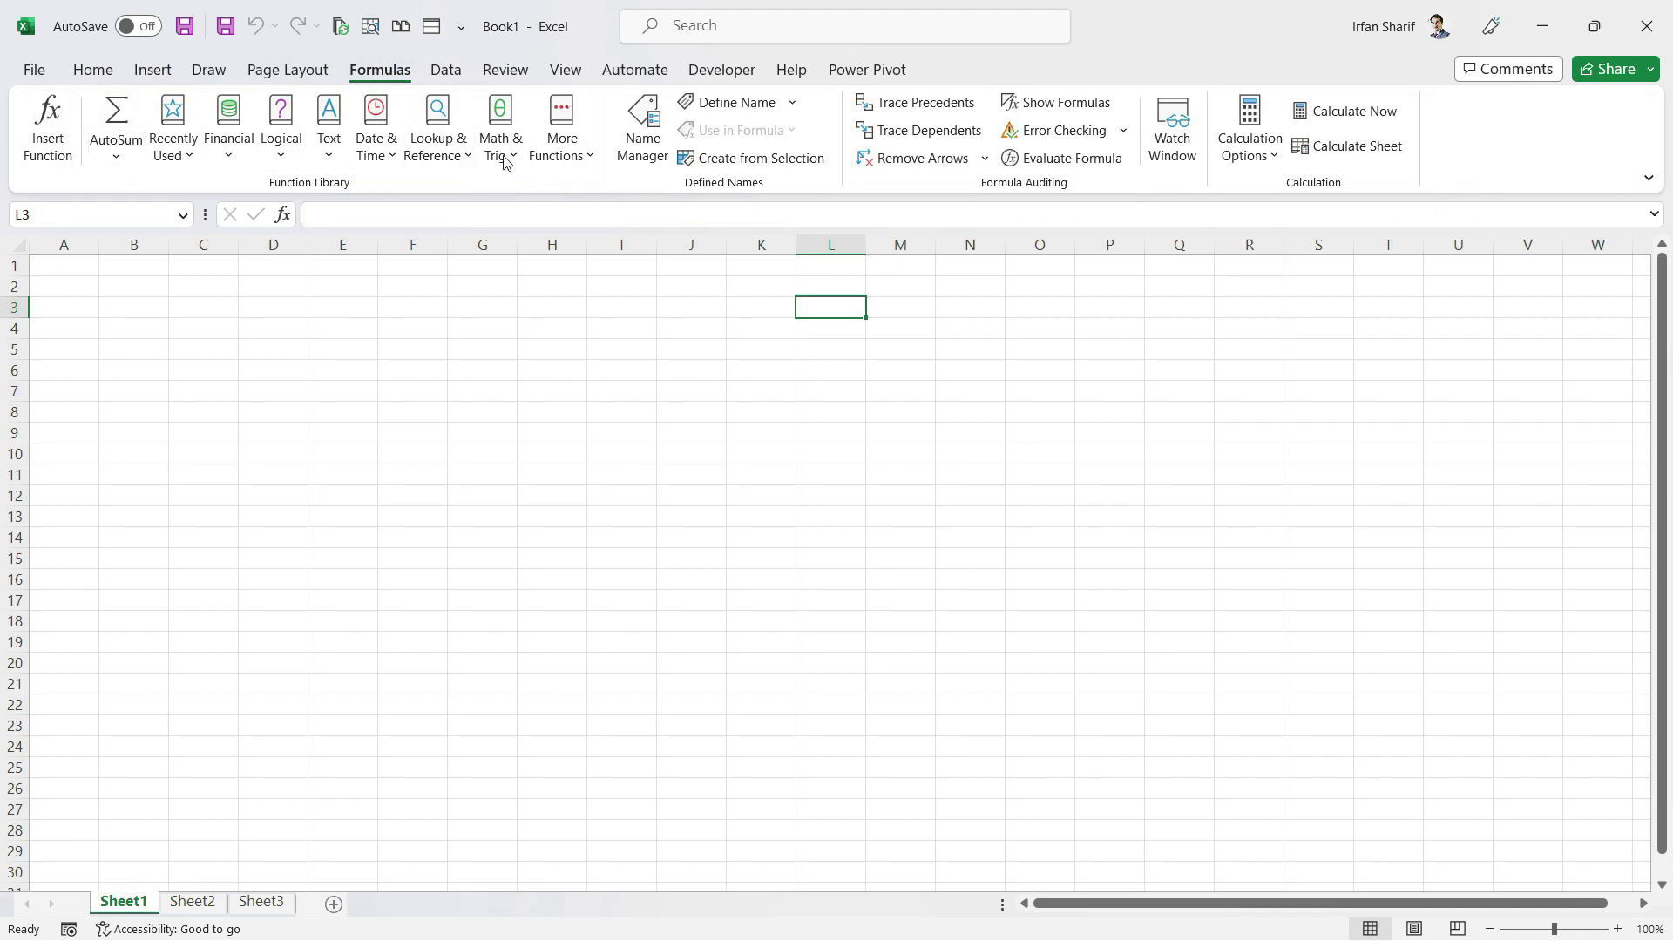
click(93, 70)
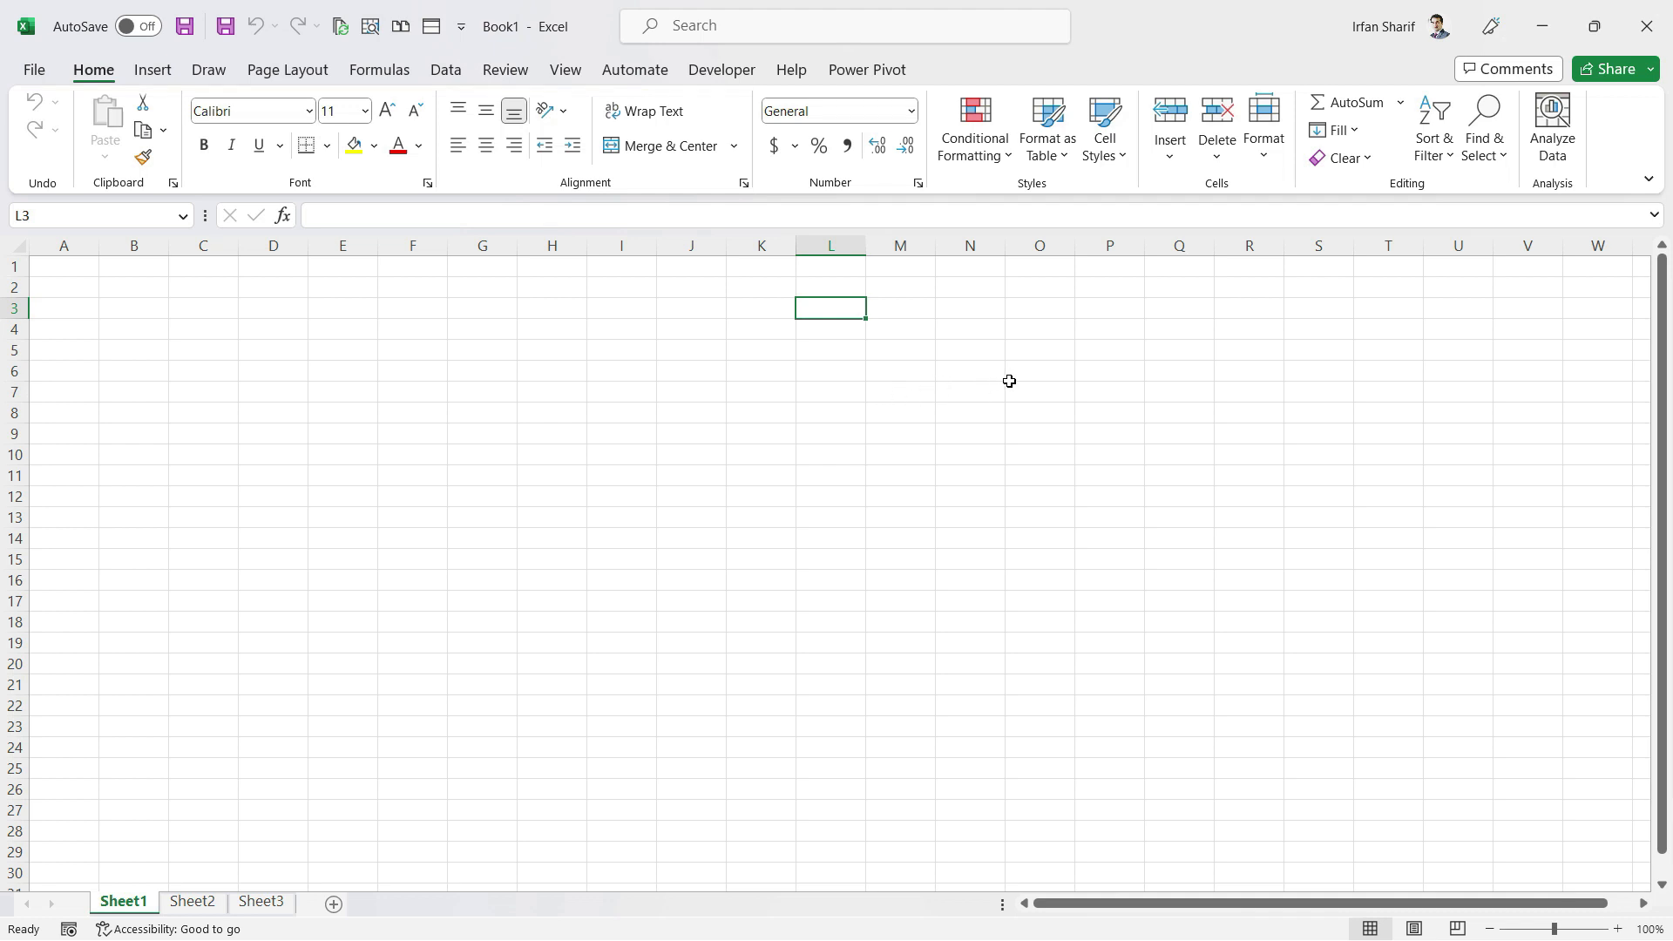
click(152, 70)
click(208, 70)
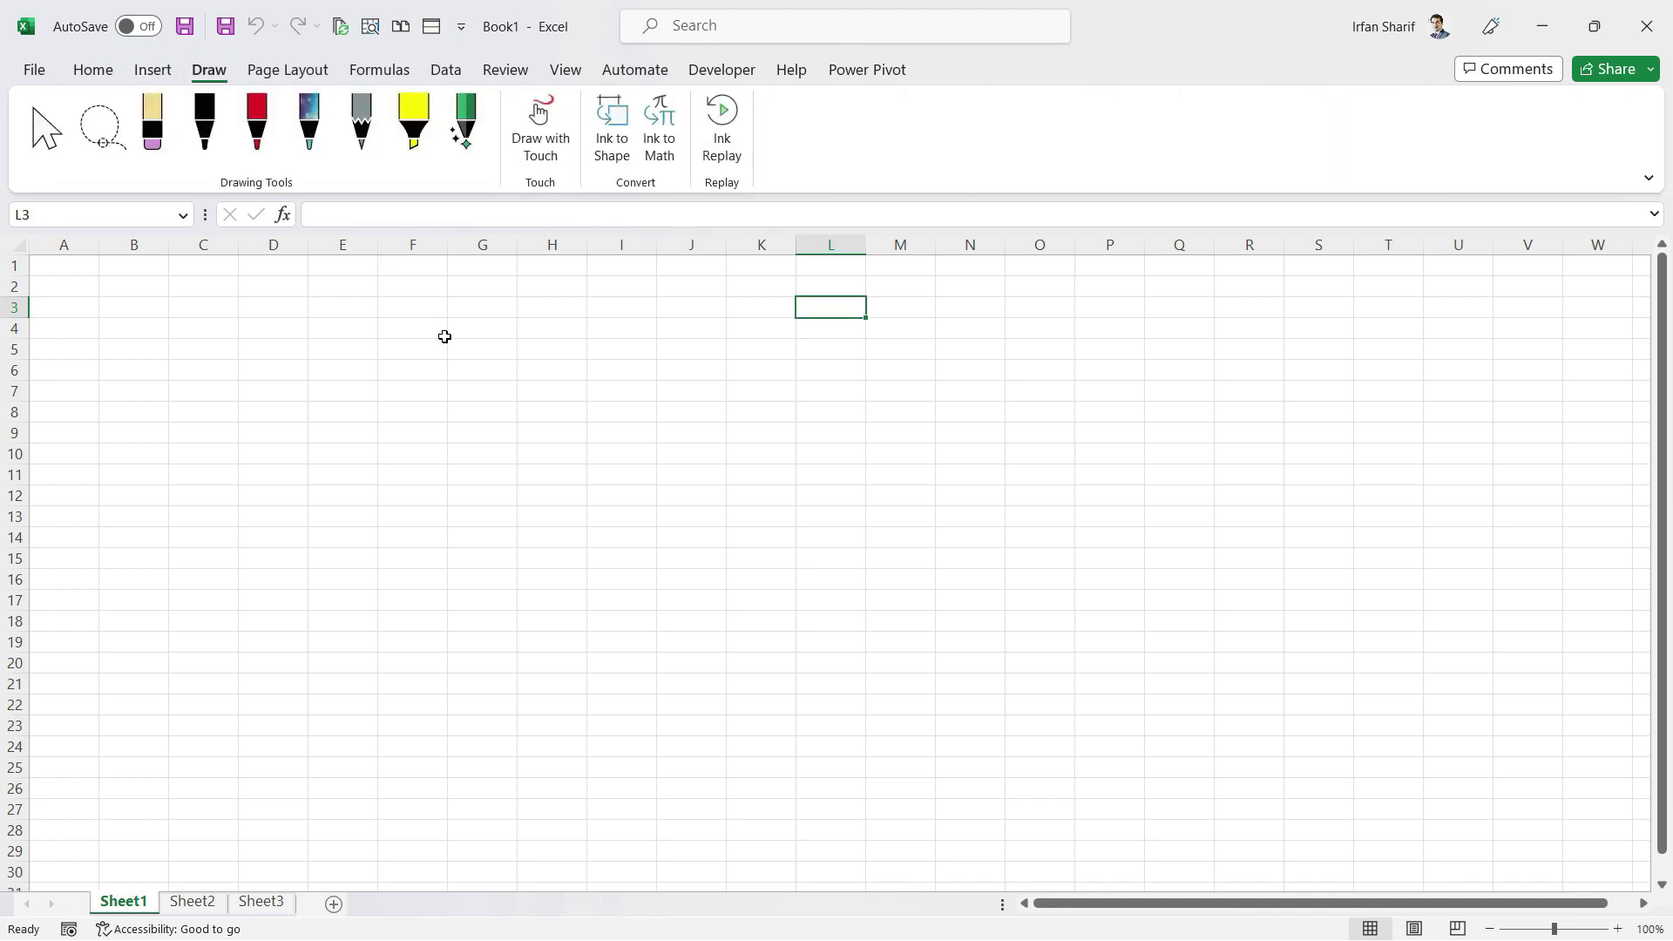
click(92, 69)
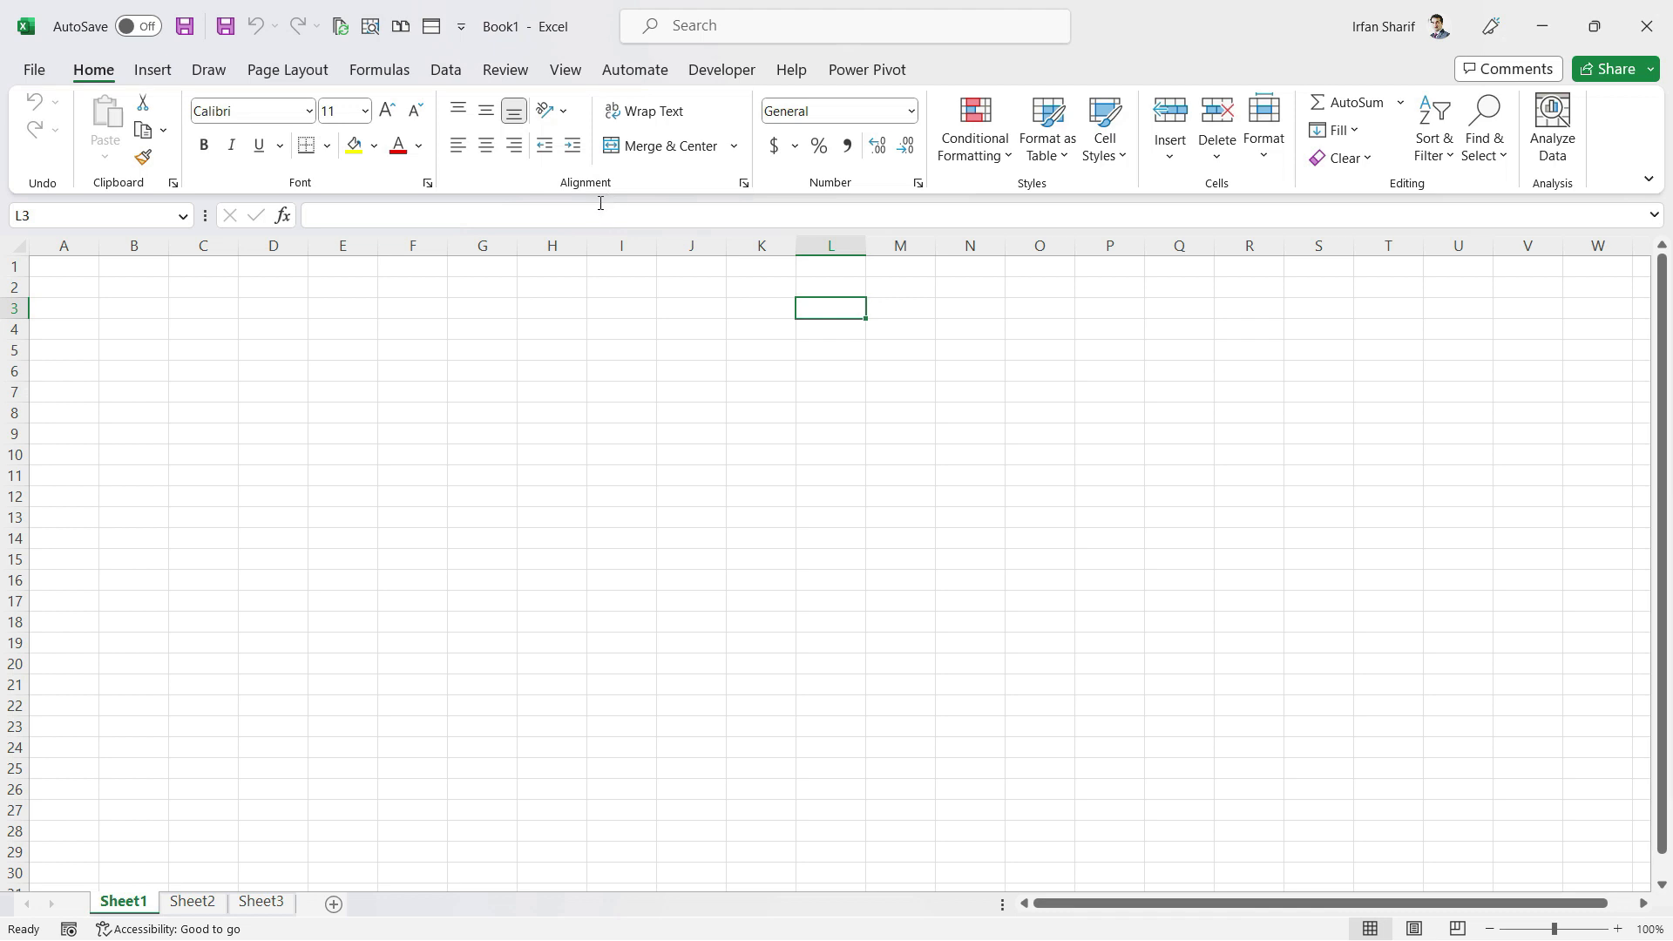
Select cell F2 and adjust the magnification of Sheet1, ending at 145%
click(360, 225)
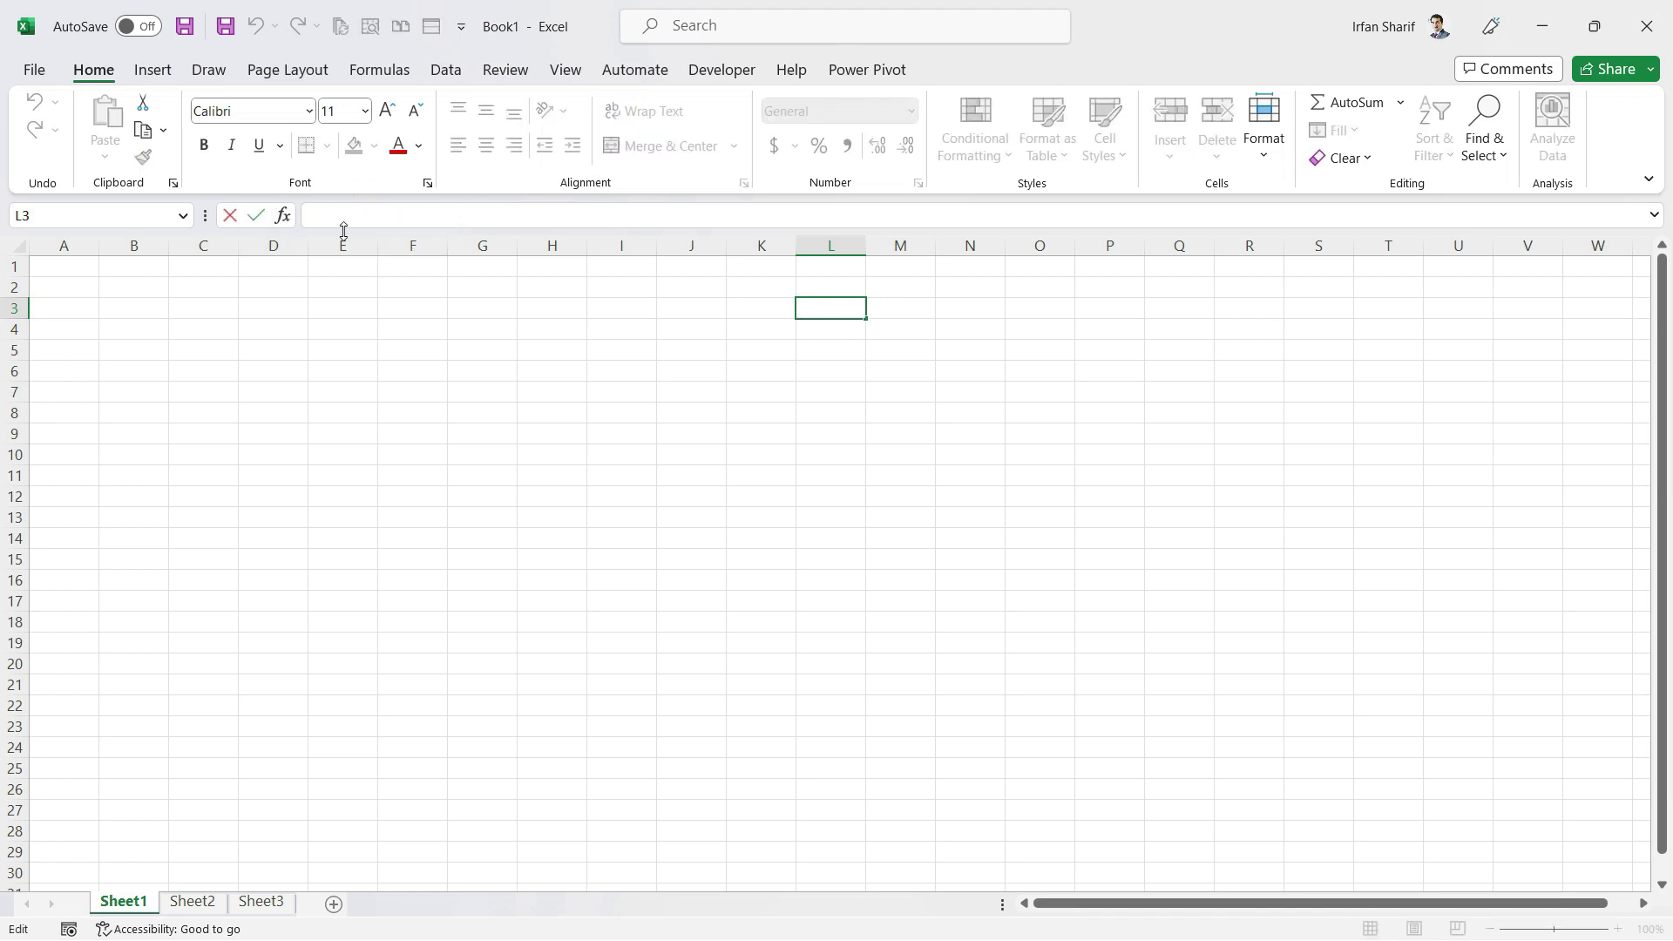
click(420, 284)
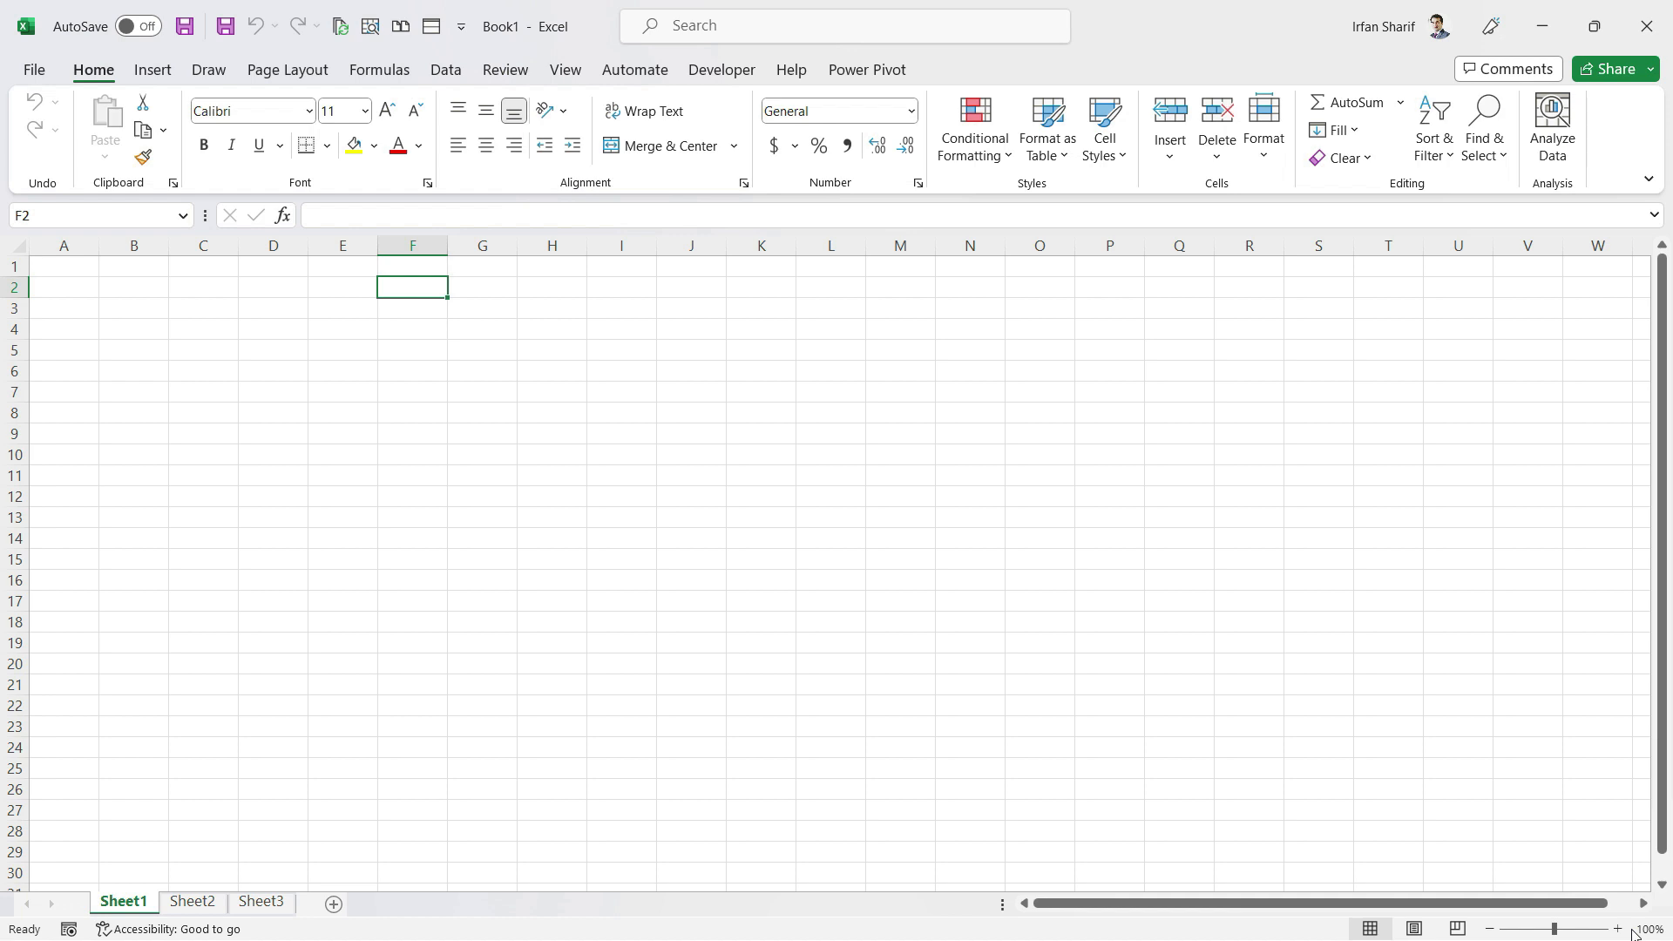
key(ctrl+alt+equal)
key(ctrl+alt+equal)
key(ctrl+alt+equal)
key(ctrl+alt+equal)
key(ctrl+alt+equal)
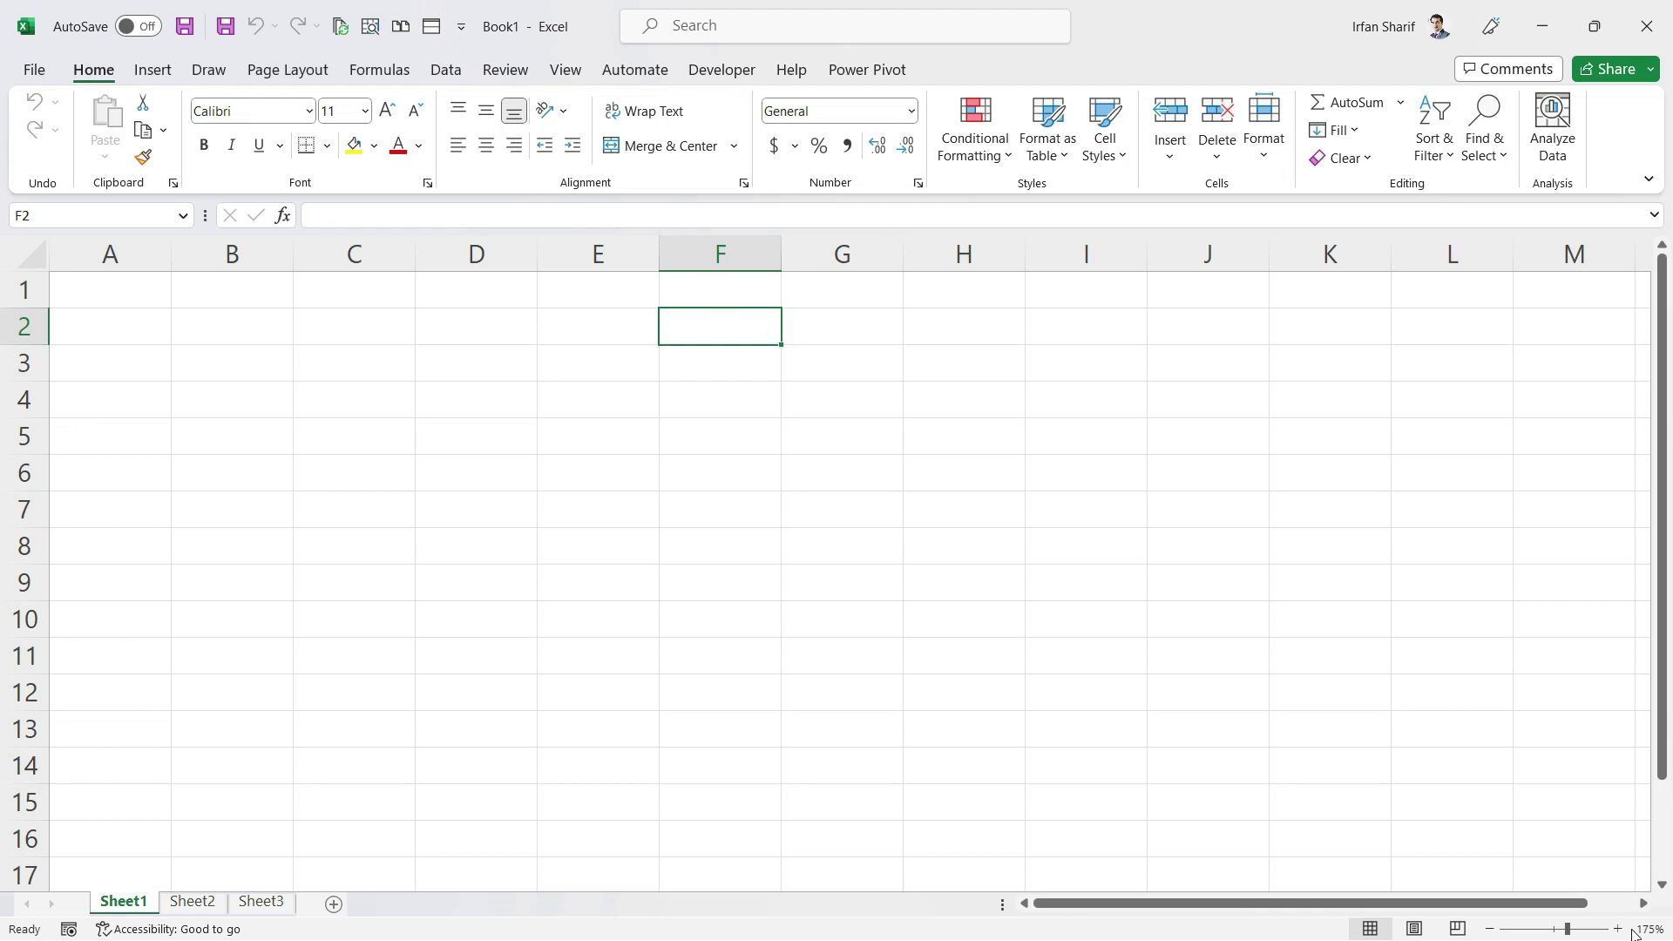
key(ctrl+alt+minus)
key(ctrl+alt+minus)
key(ctrl+alt+minus)
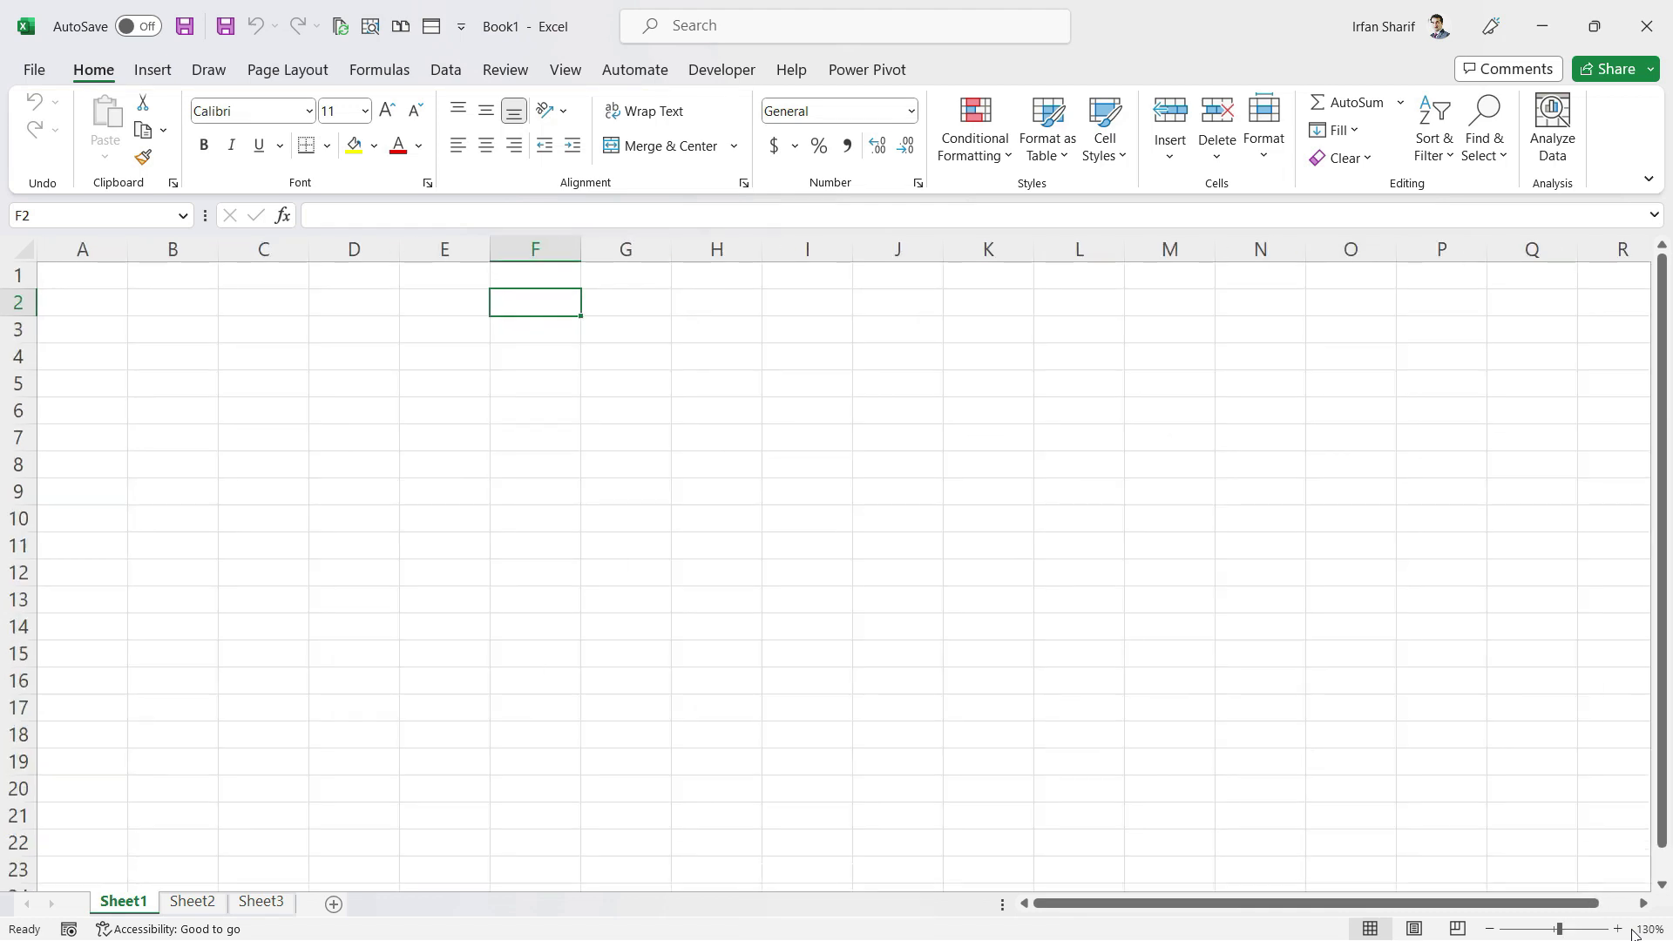
key(ctrl+alt+minus)
key(ctrl+alt+equal)
key(ctrl+alt+equal)
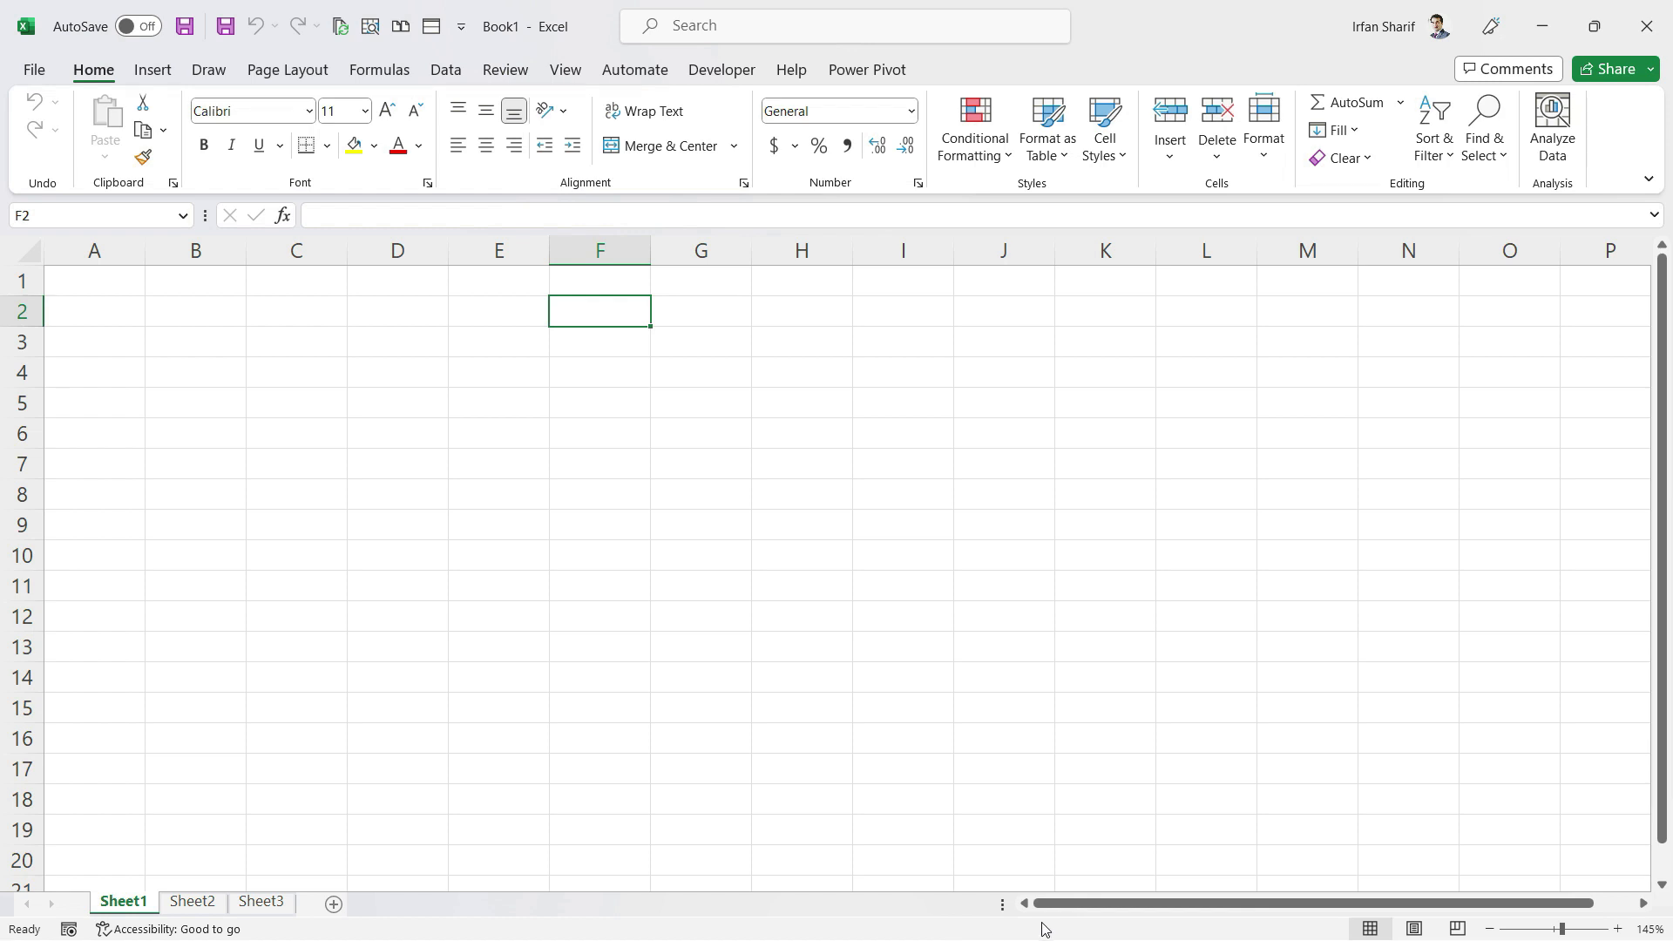
Select cell C2 and move the selection cell by cell through row 1 to cell B2
click(250, 300)
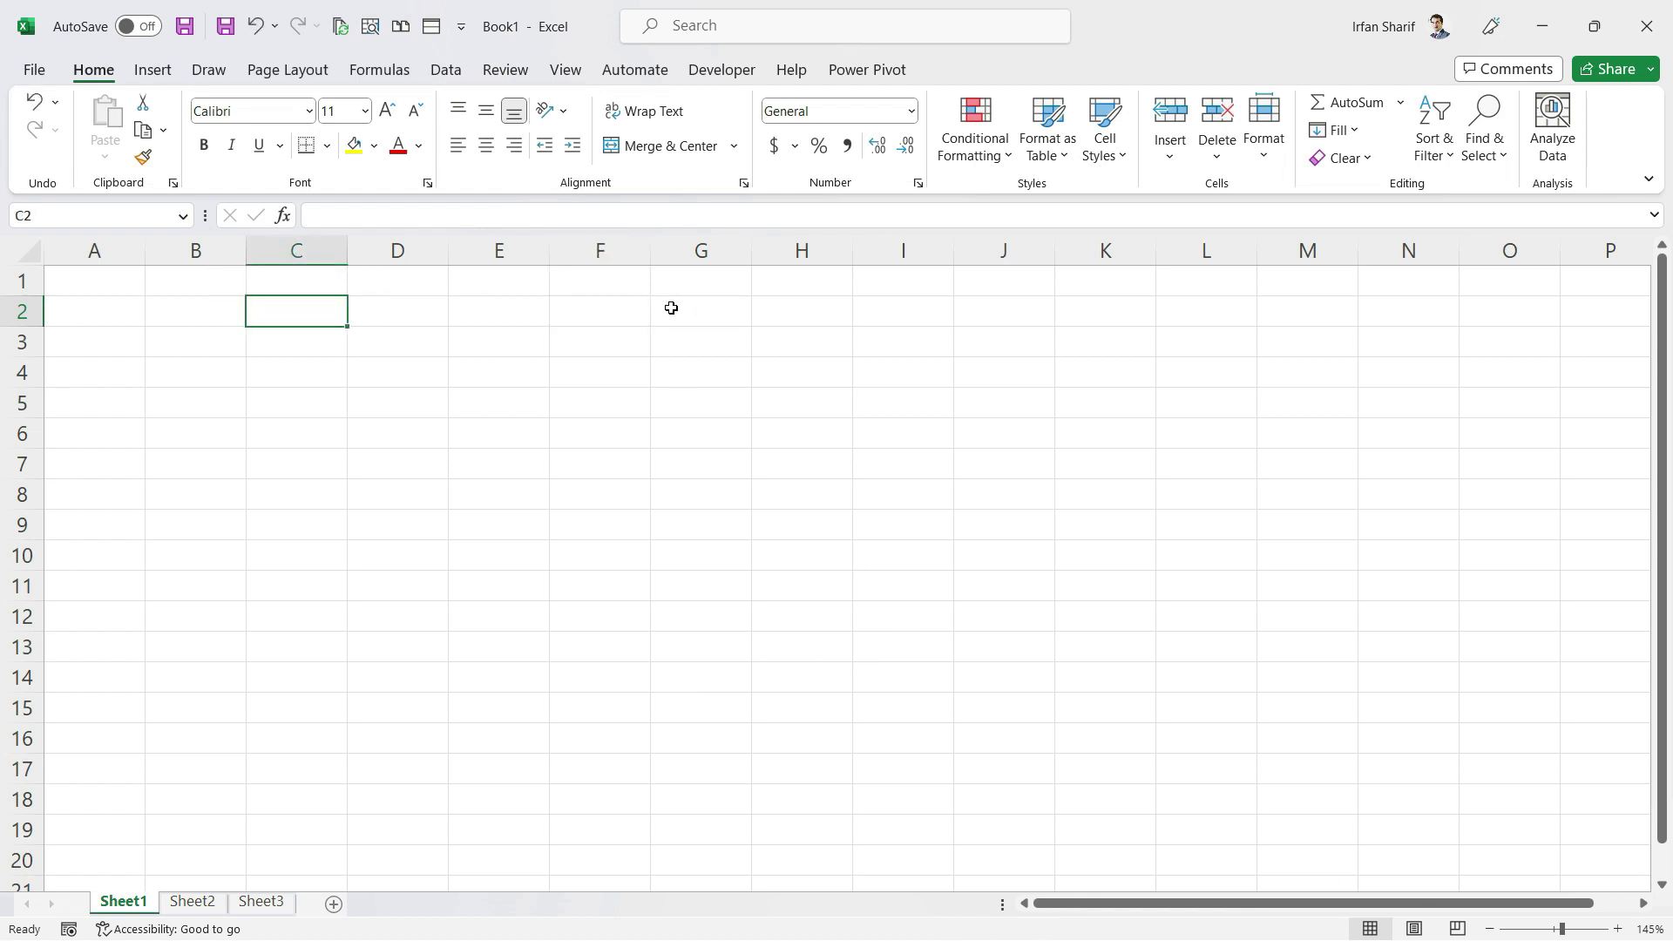
key(Up)
key(Left)
key(Left)
key(Right)
key(Down)
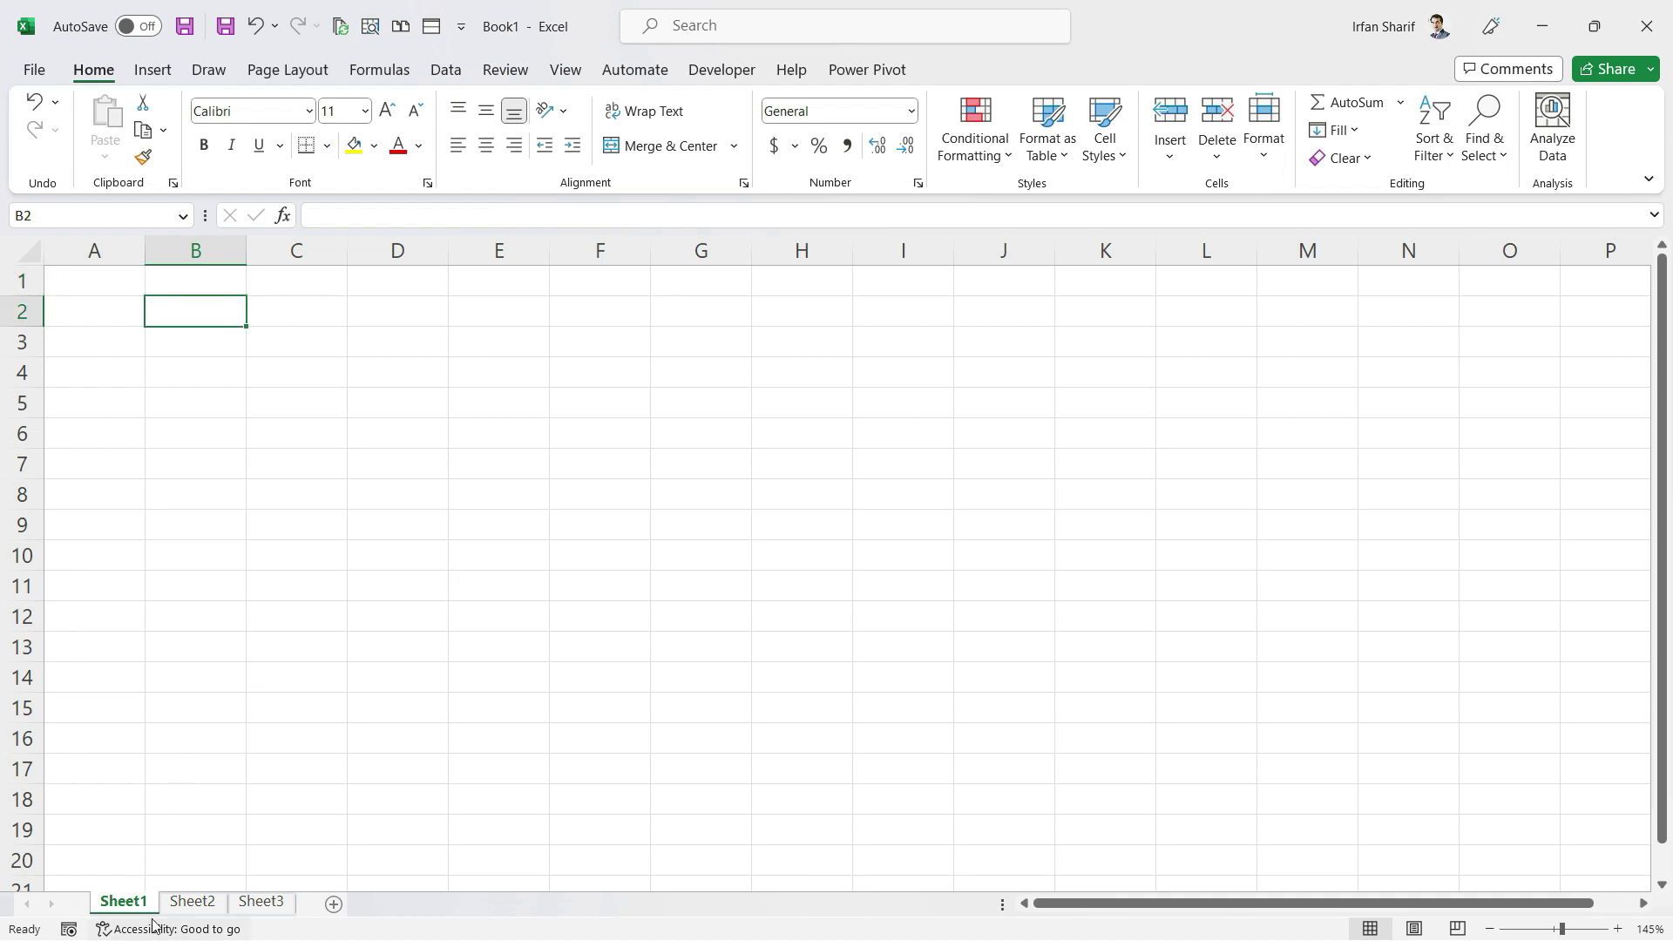
View Sheet2 and Sheet3, and return to Sheet1
click(188, 902)
click(269, 902)
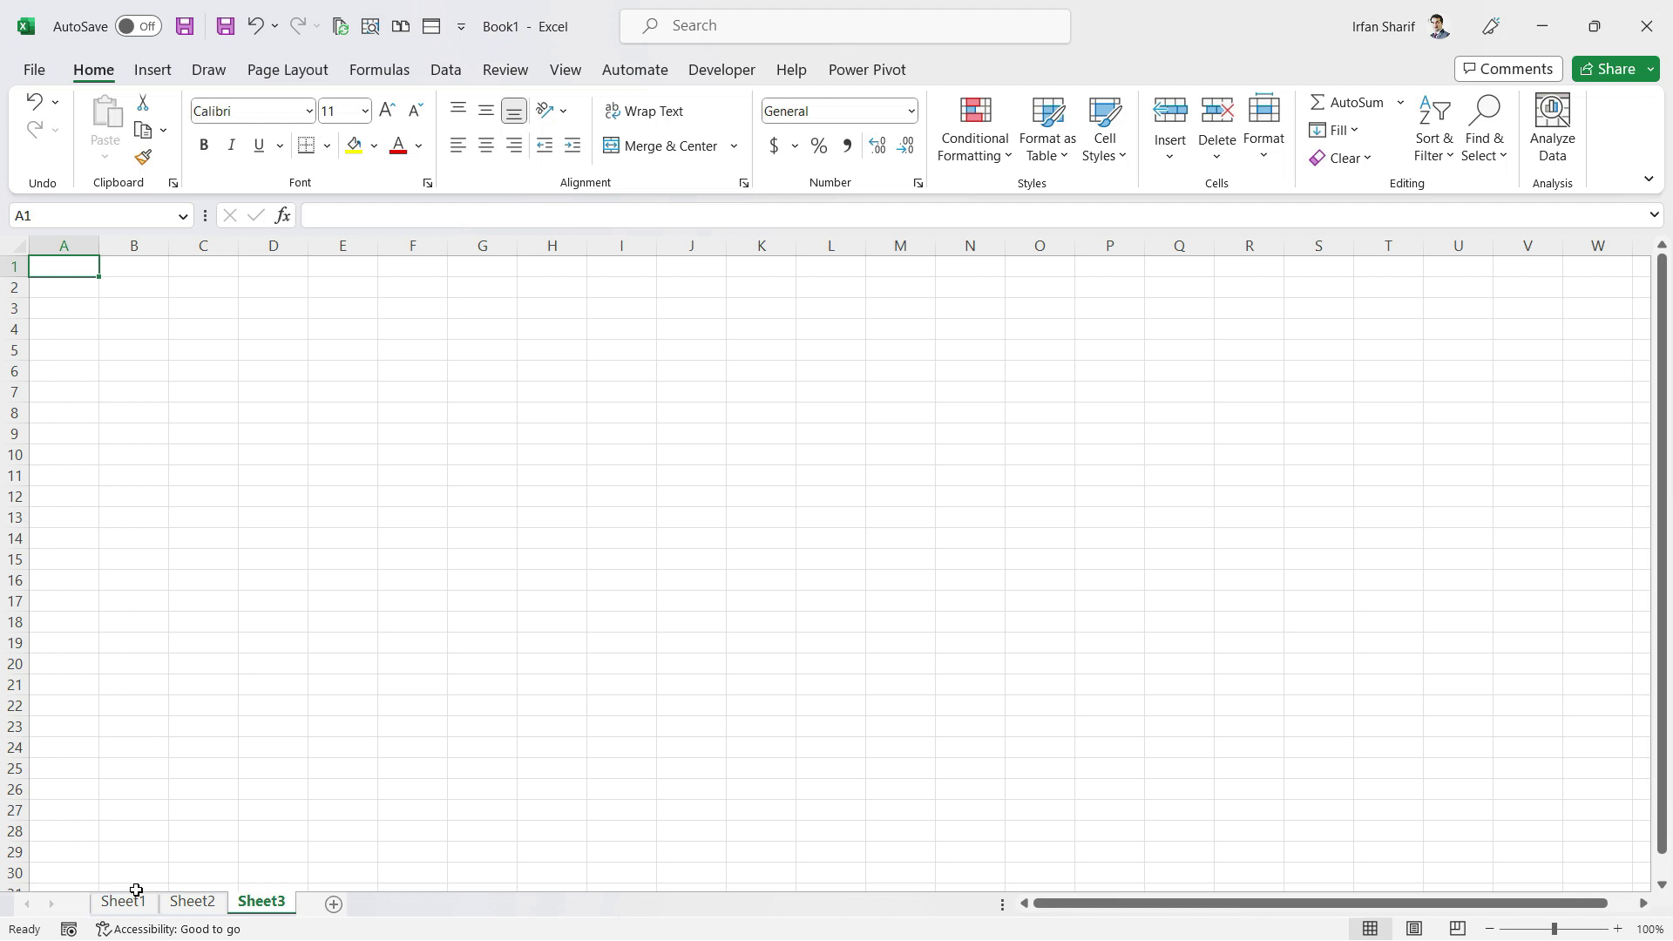
click(123, 901)
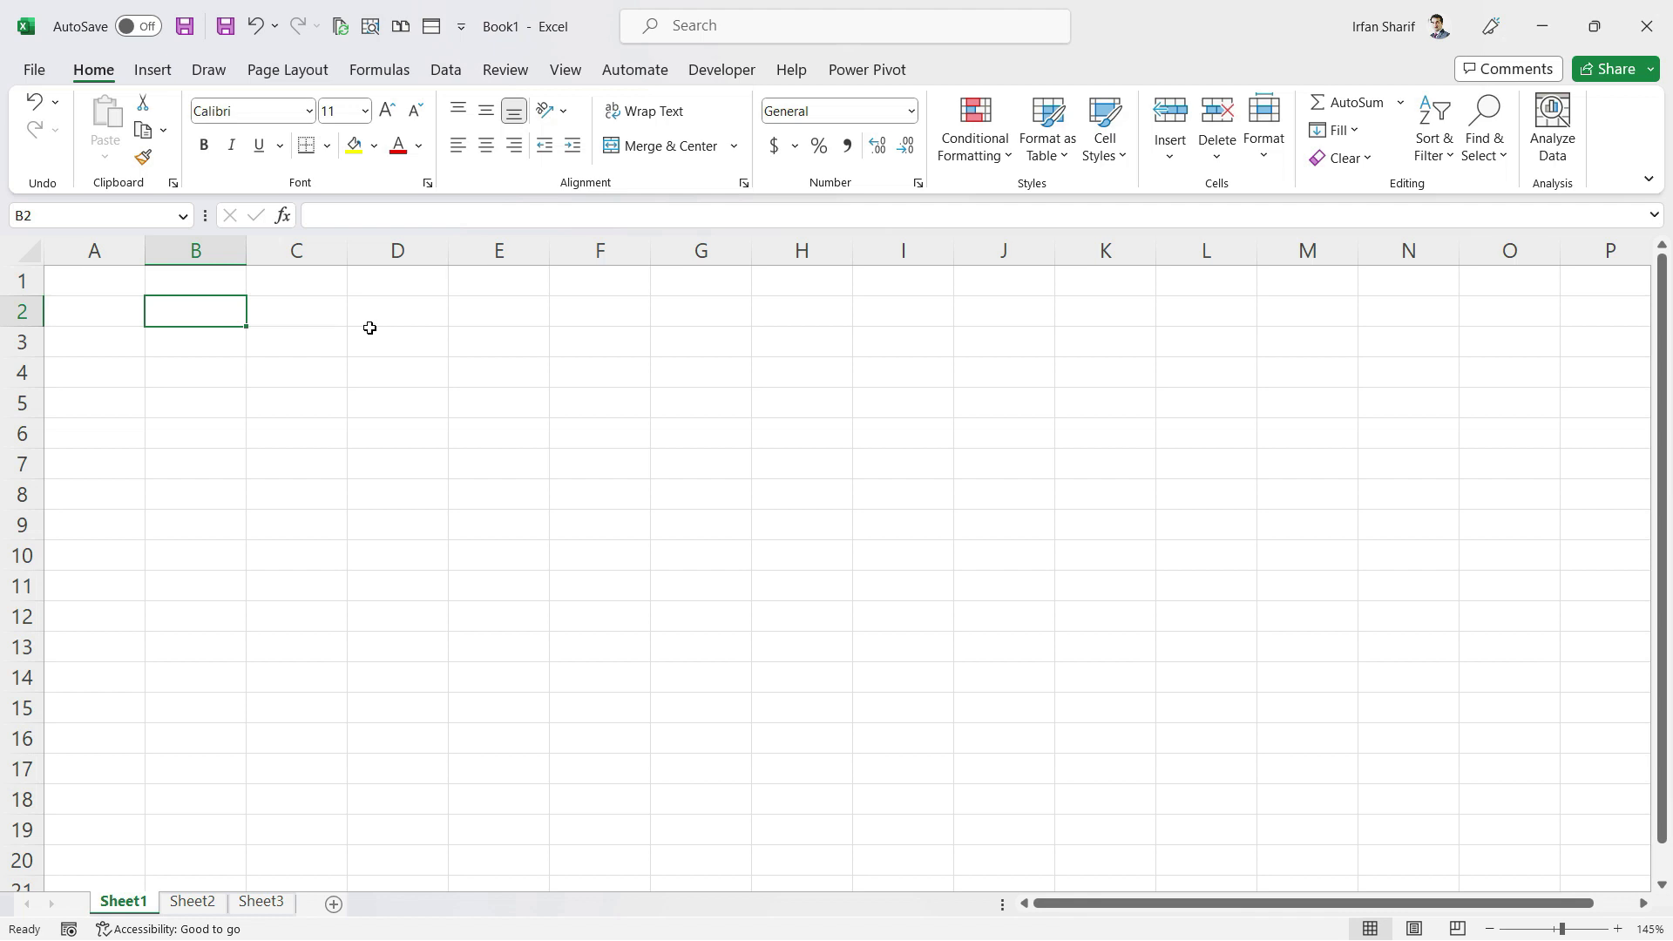
Look over the Data and Review command groups and return to the Home commands
click(437, 73)
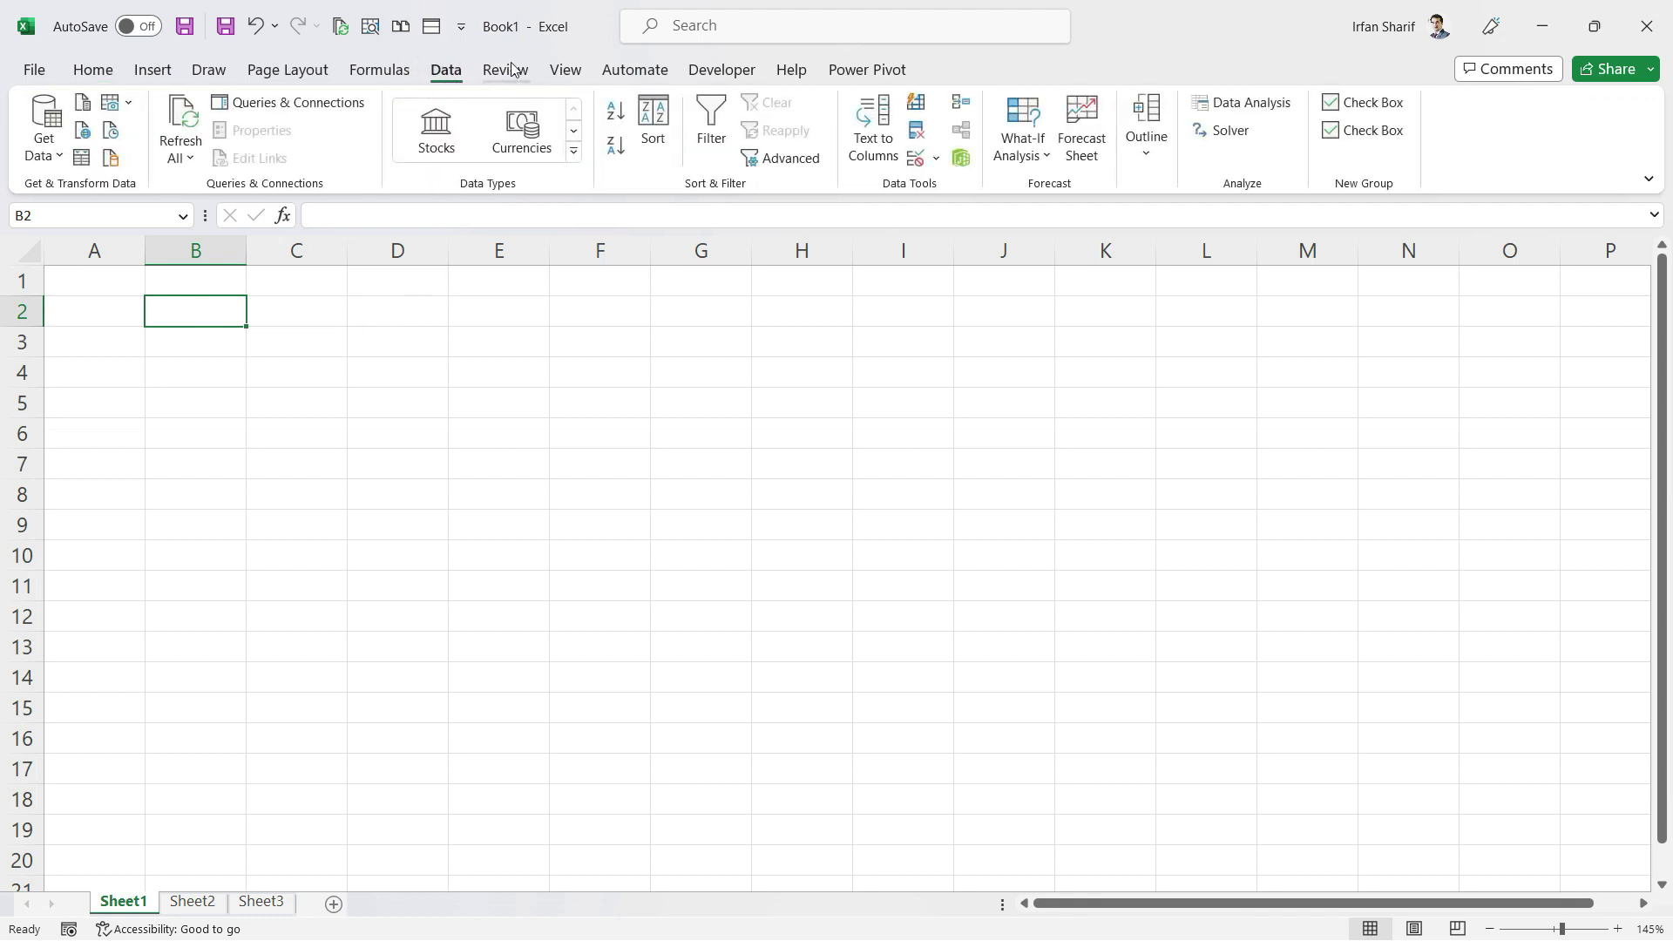
click(509, 71)
click(87, 73)
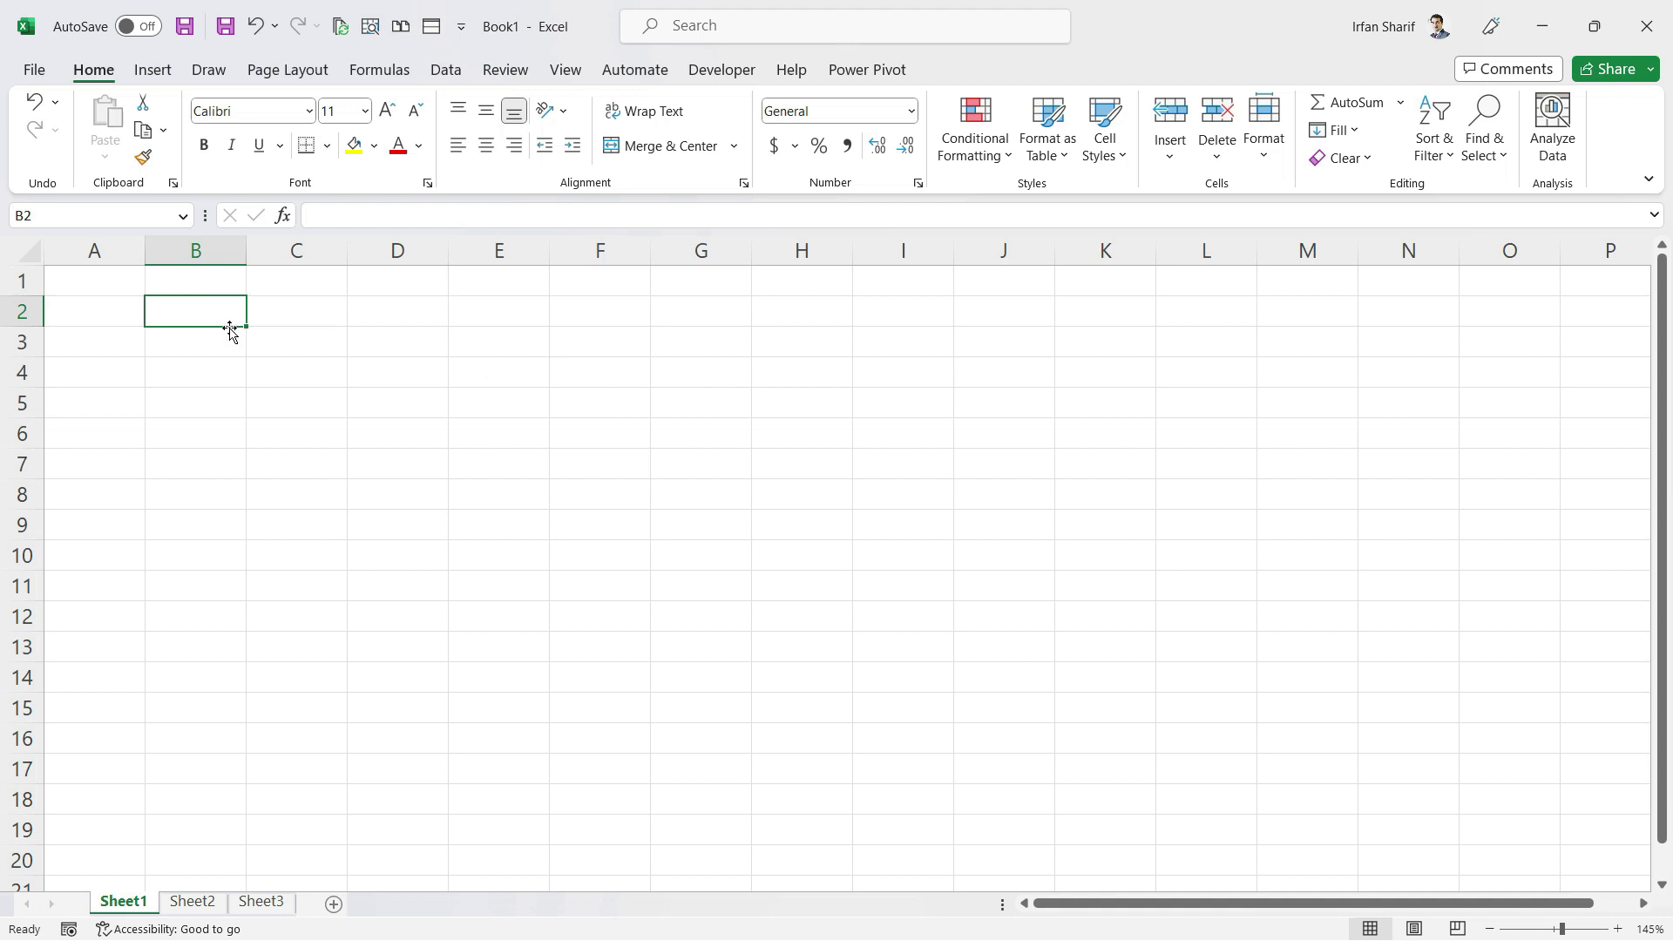
Look over the available cell styles and close the gallery without applying one
key(F9)
click(1106, 148)
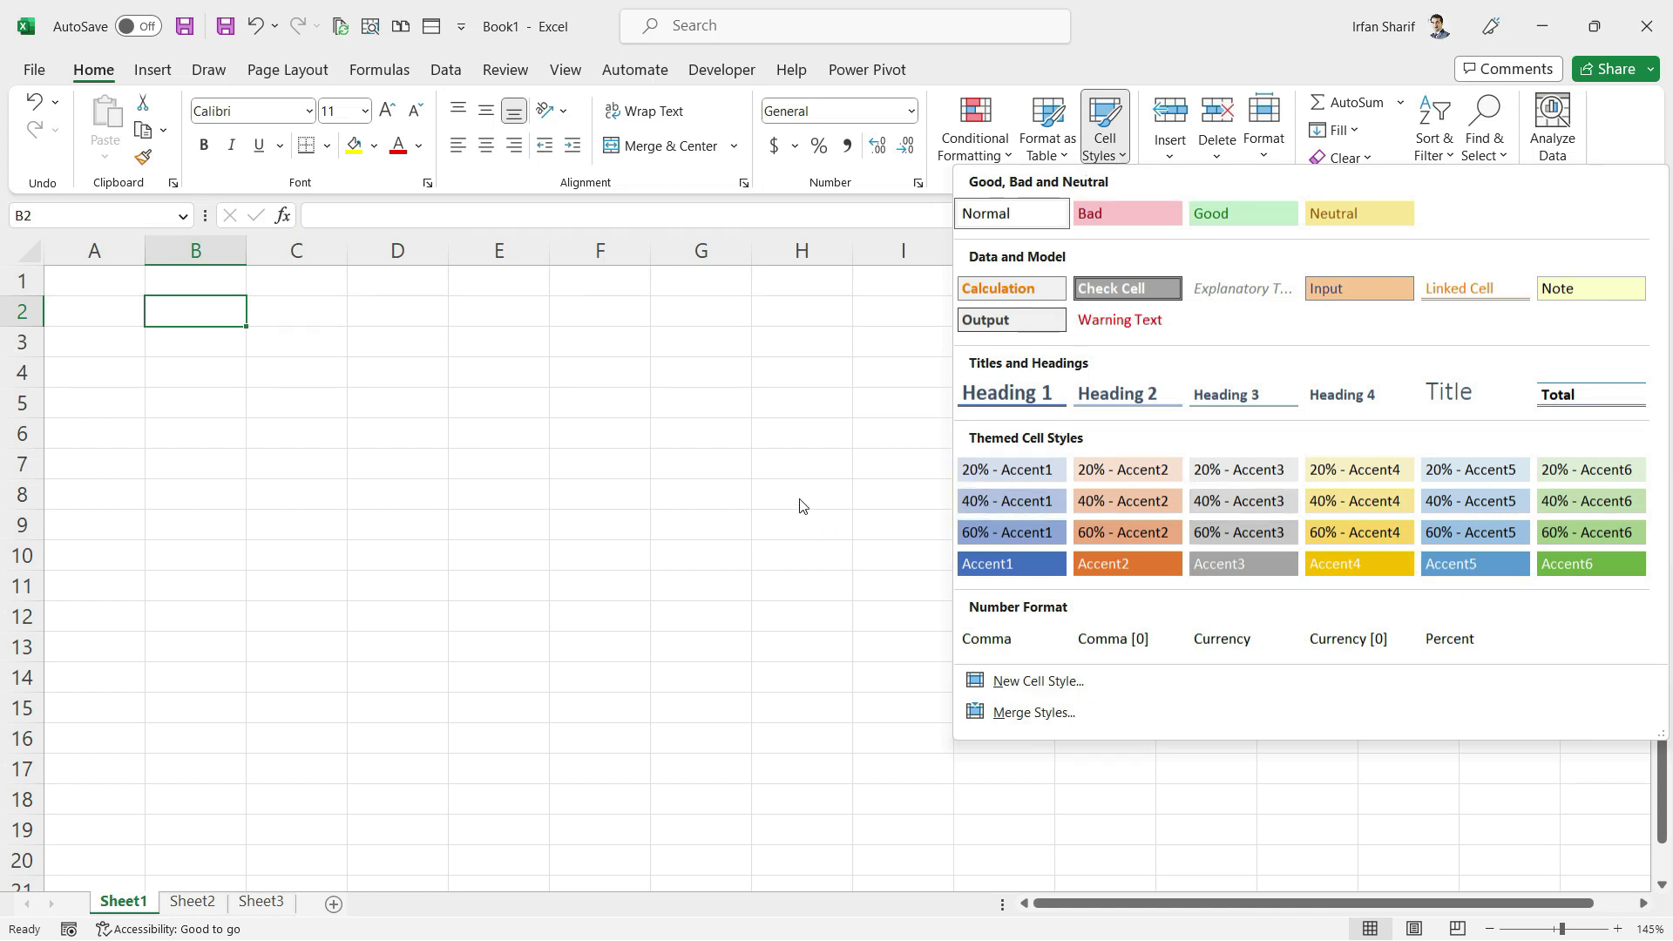
click(789, 424)
click(1115, 164)
click(1112, 169)
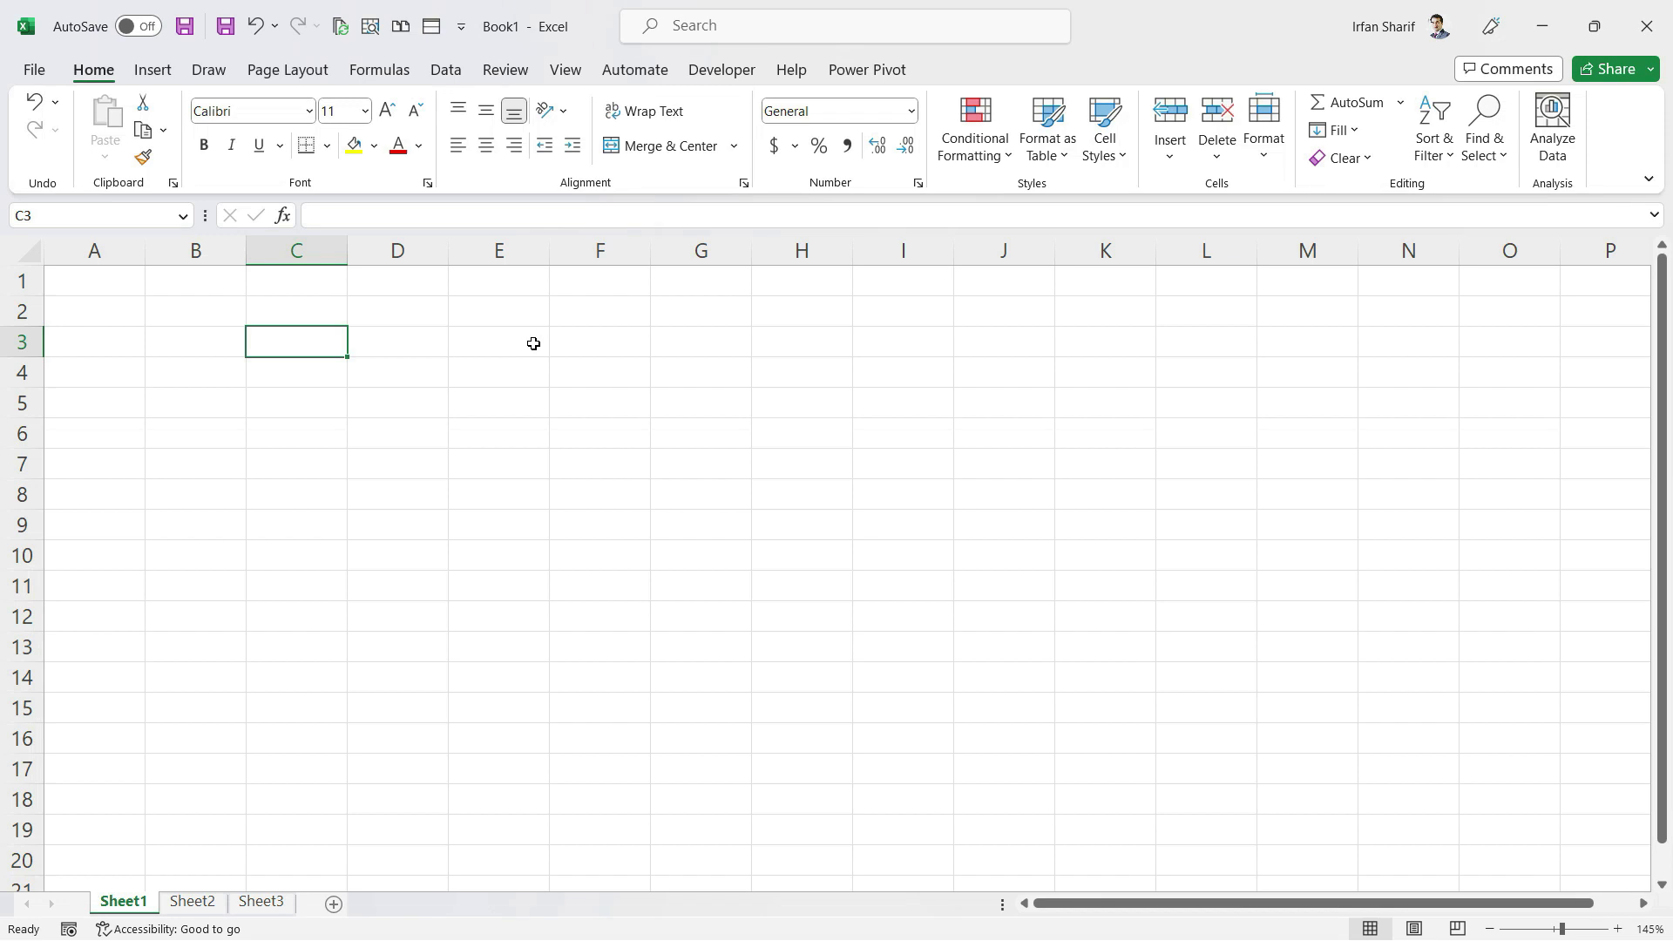
Practise selecting cell E3, the range C3:E7, and the single cells G8, C3, E5, F7 and F10
click(534, 343)
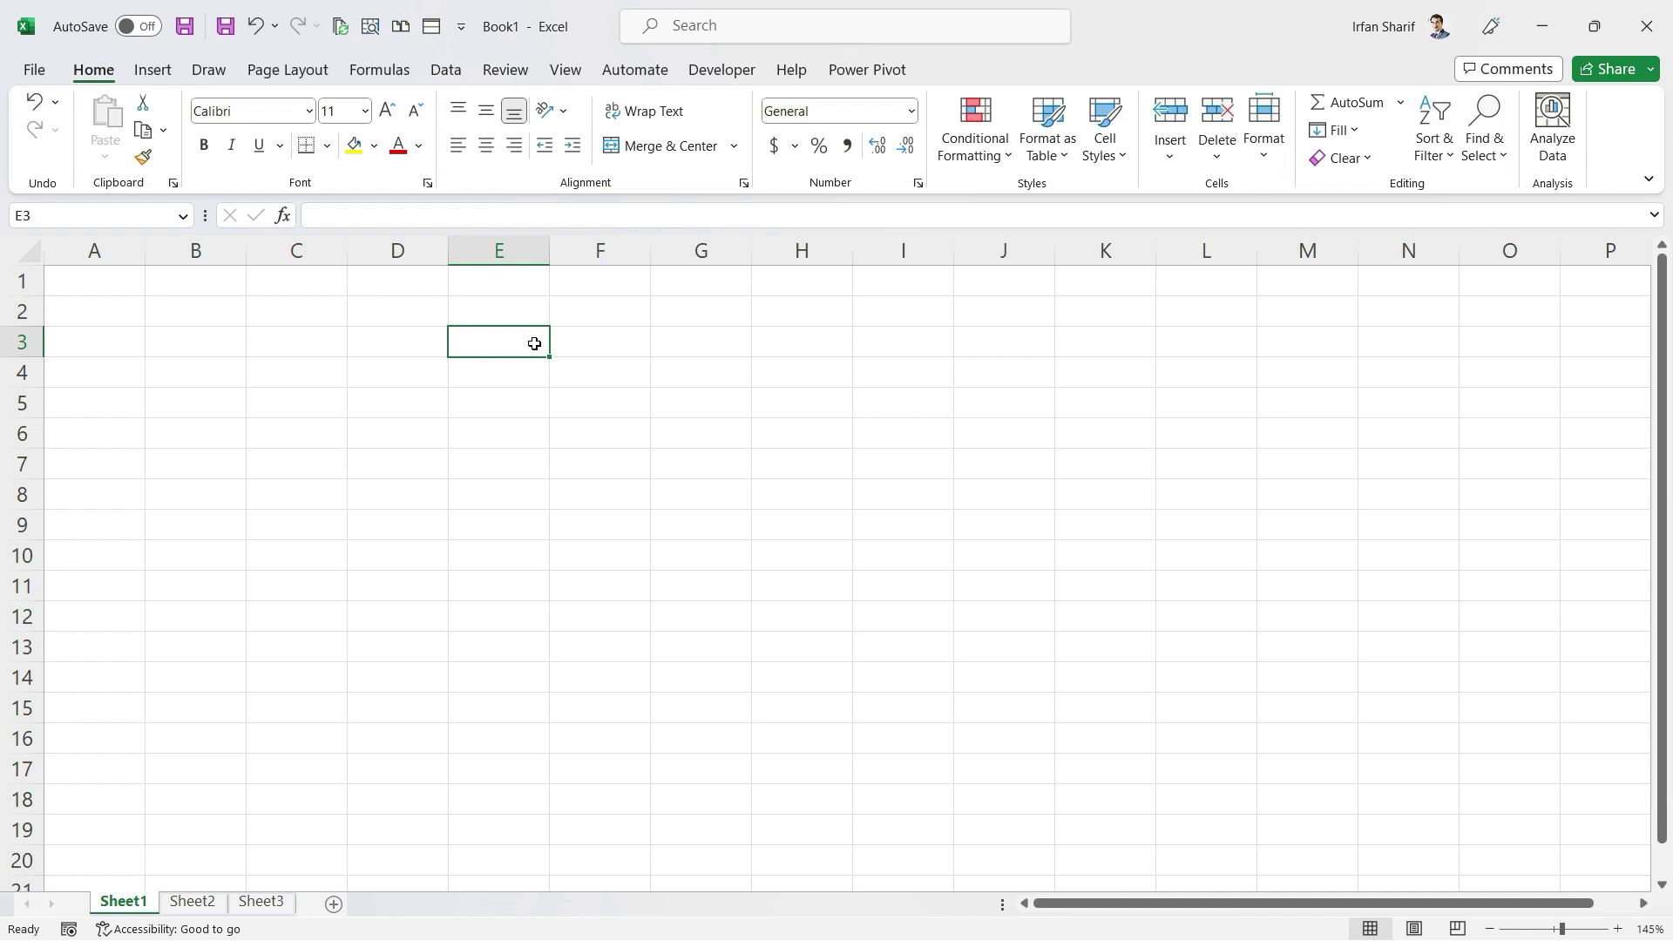
drag(266, 342, 503, 471)
click(740, 488)
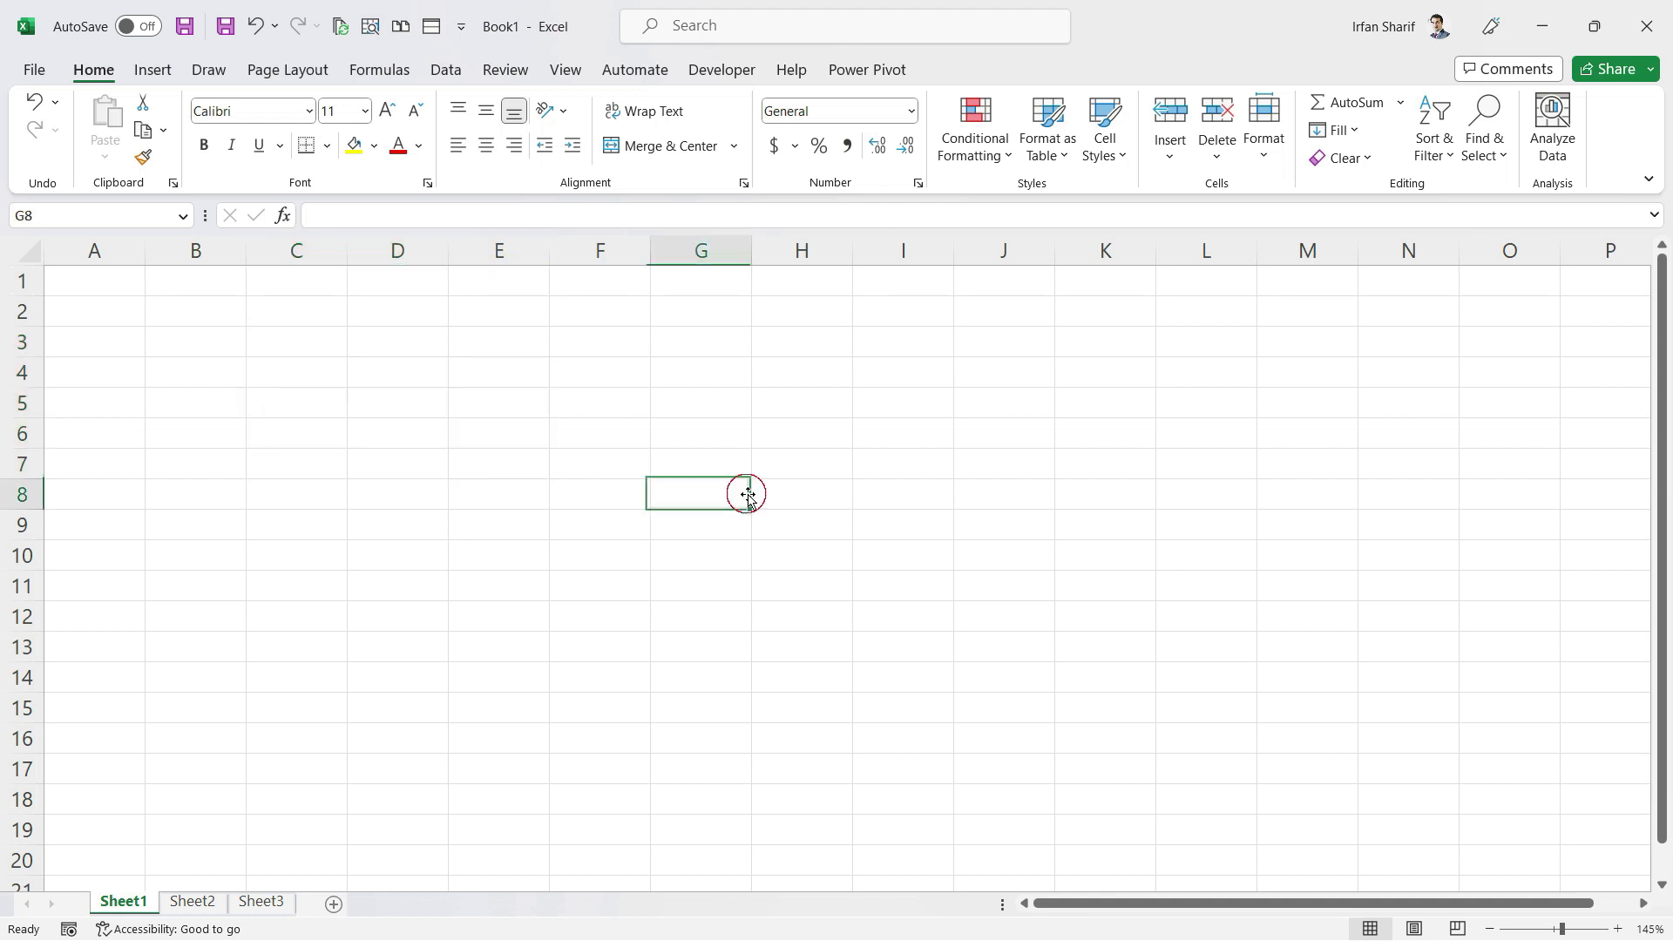
click(280, 343)
click(475, 402)
click(582, 460)
click(574, 552)
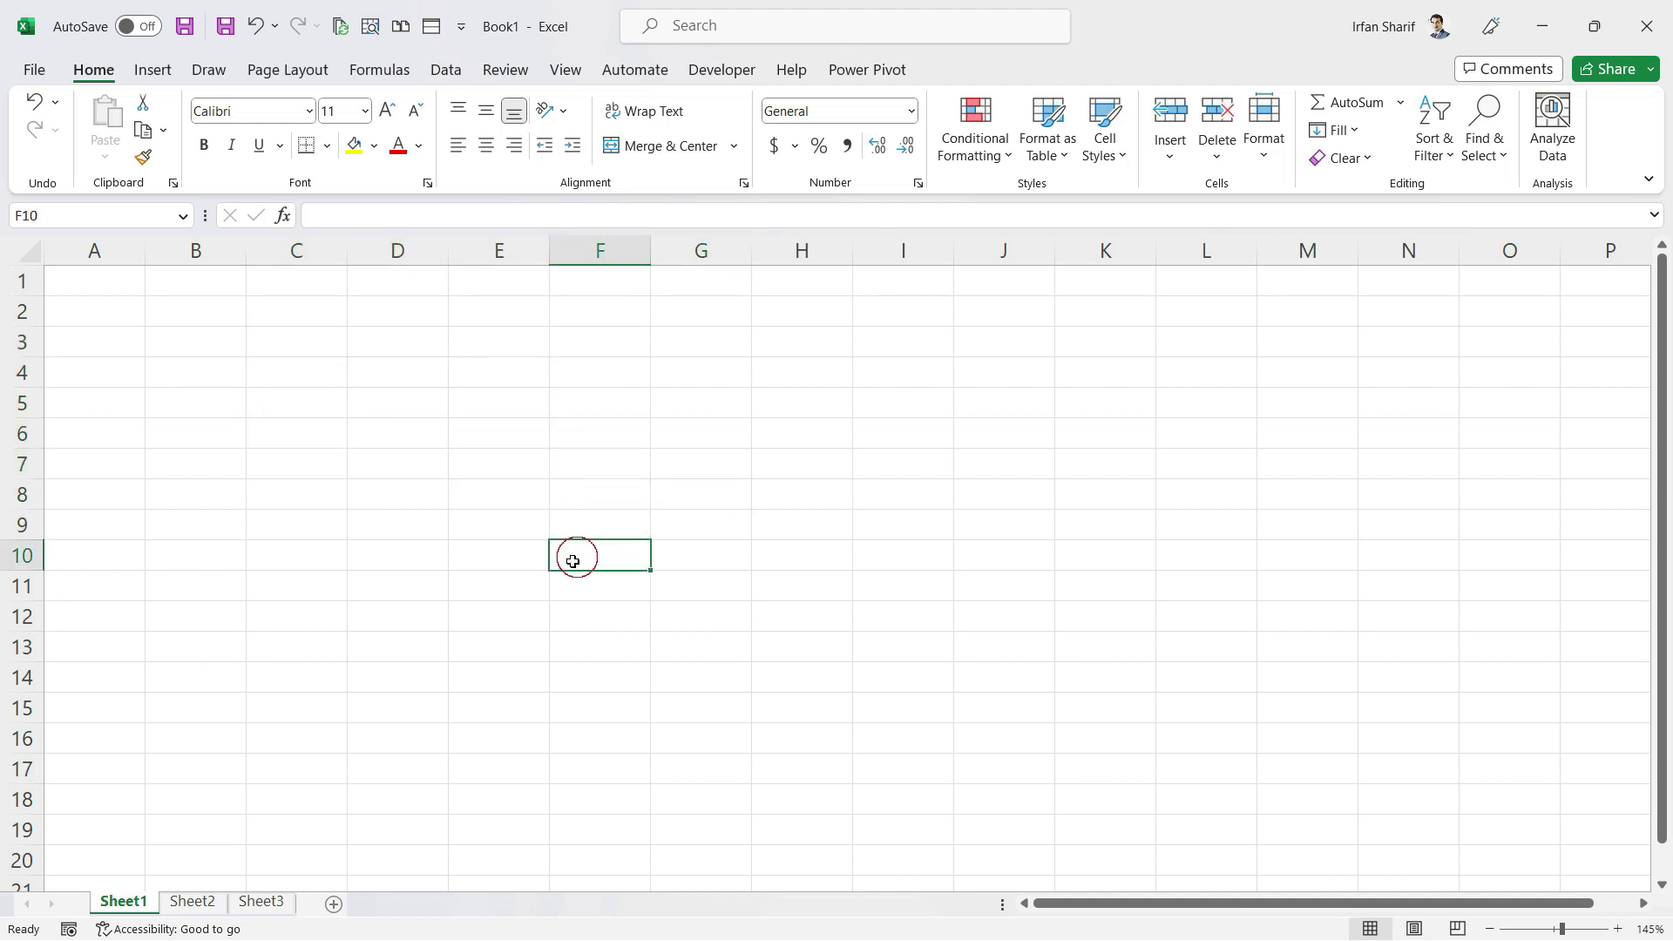
Select single cells including E5, F5 and H7, select a block across columns G and H, and finish on cell G9
click(501, 545)
click(514, 424)
click(506, 396)
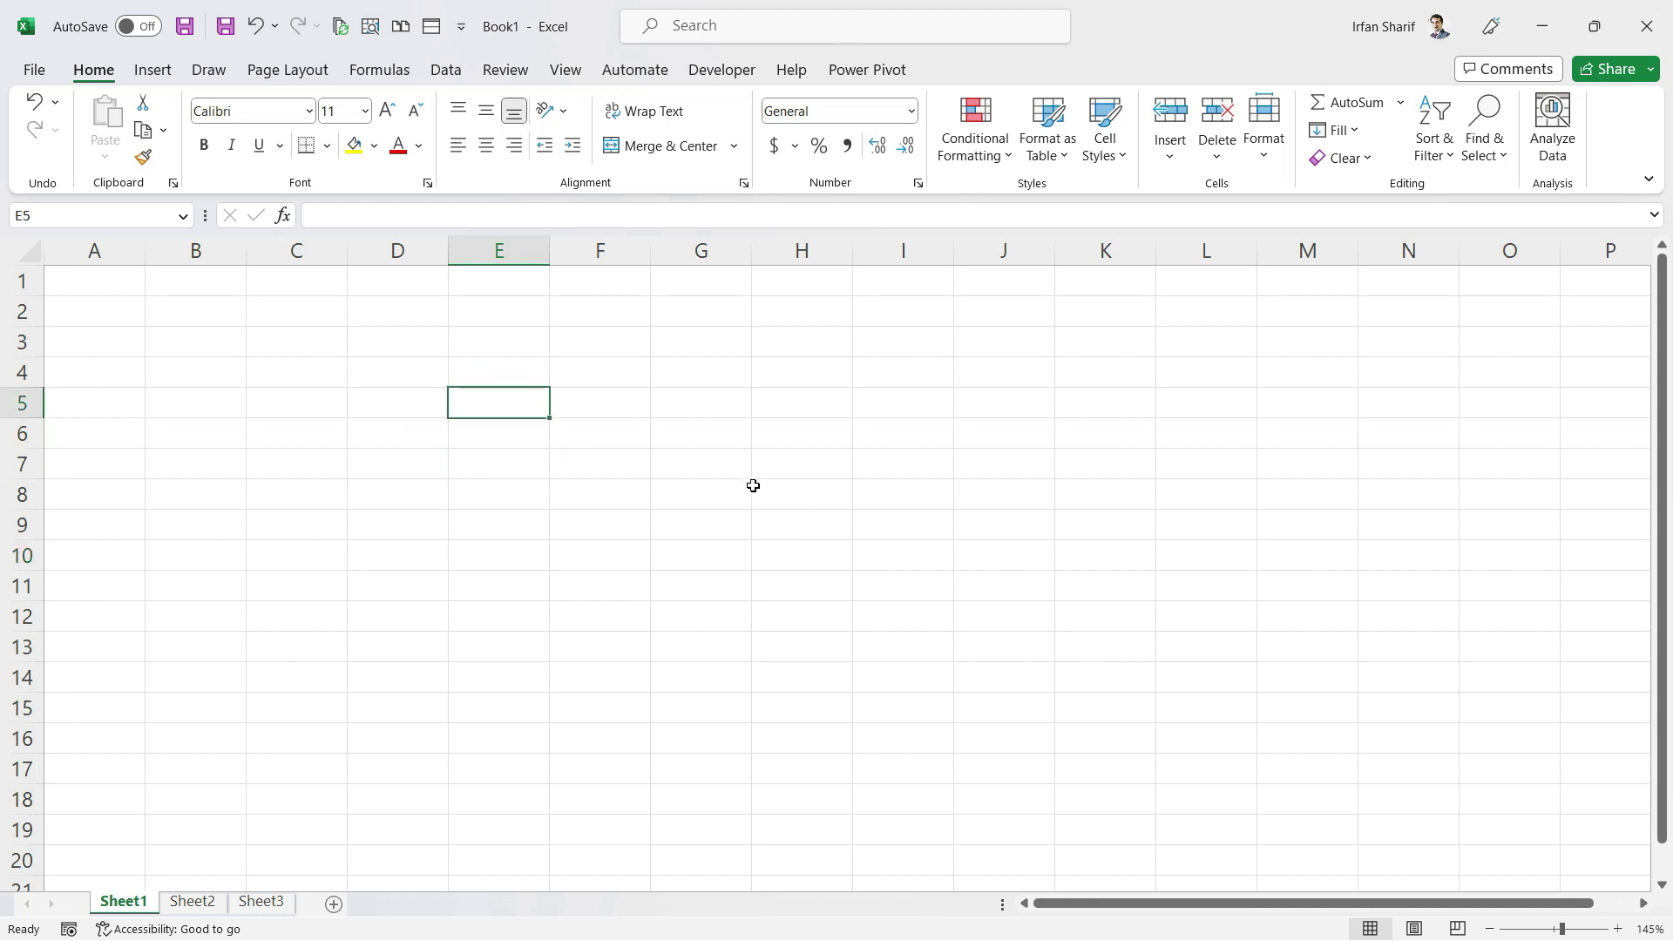
click(610, 393)
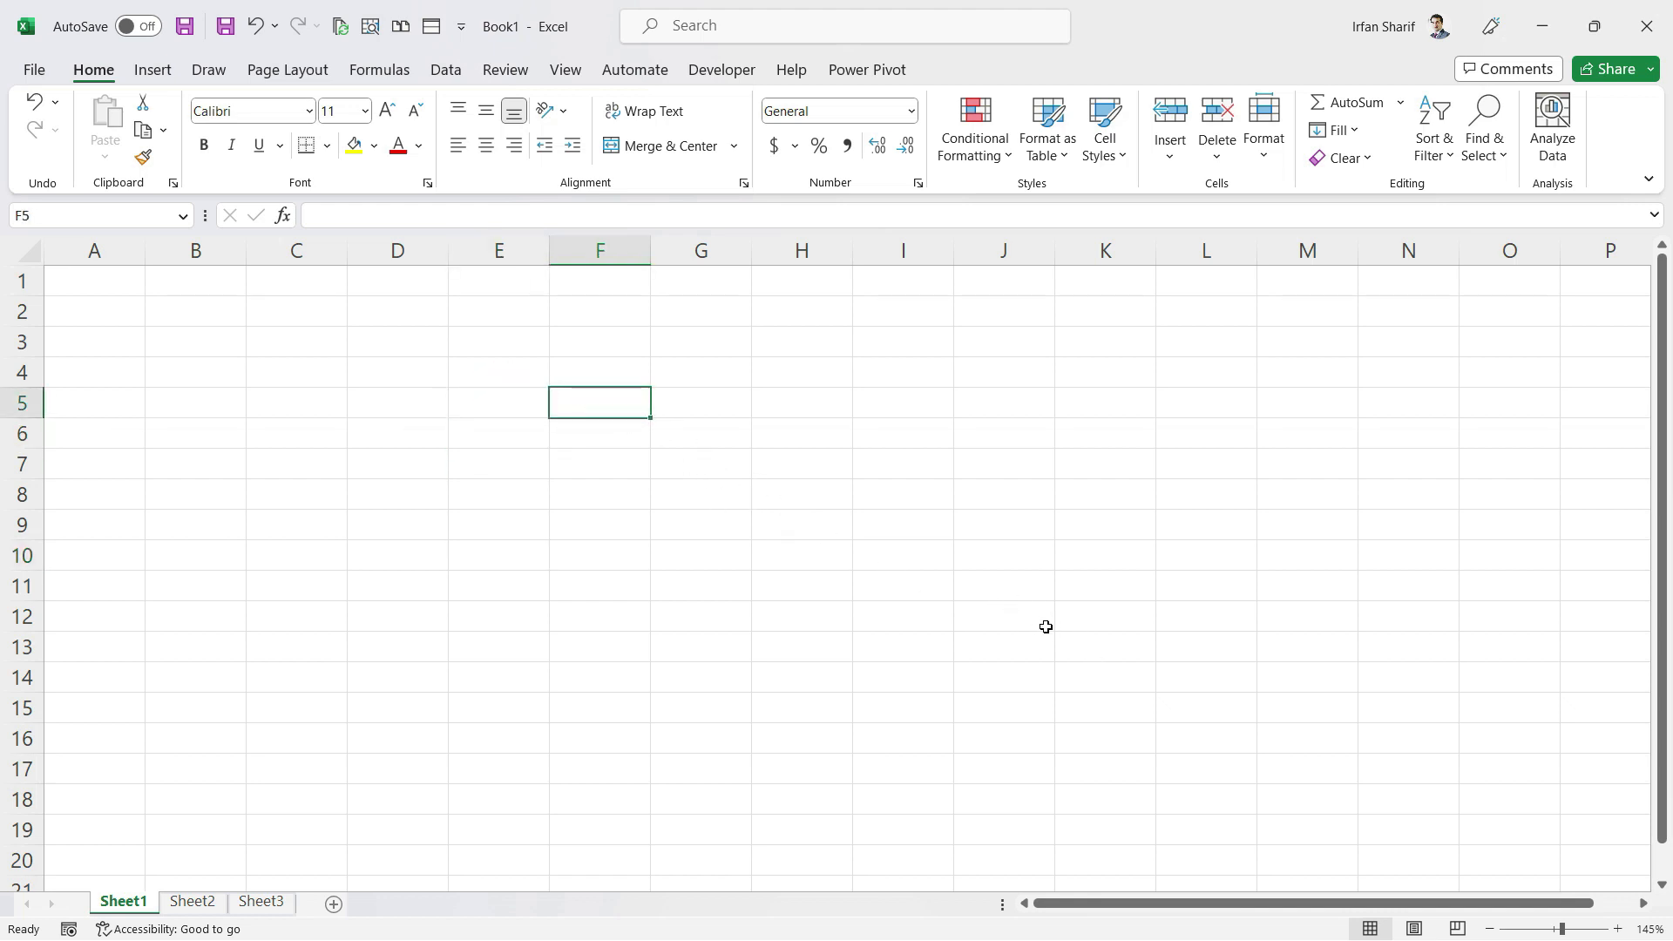
click(781, 468)
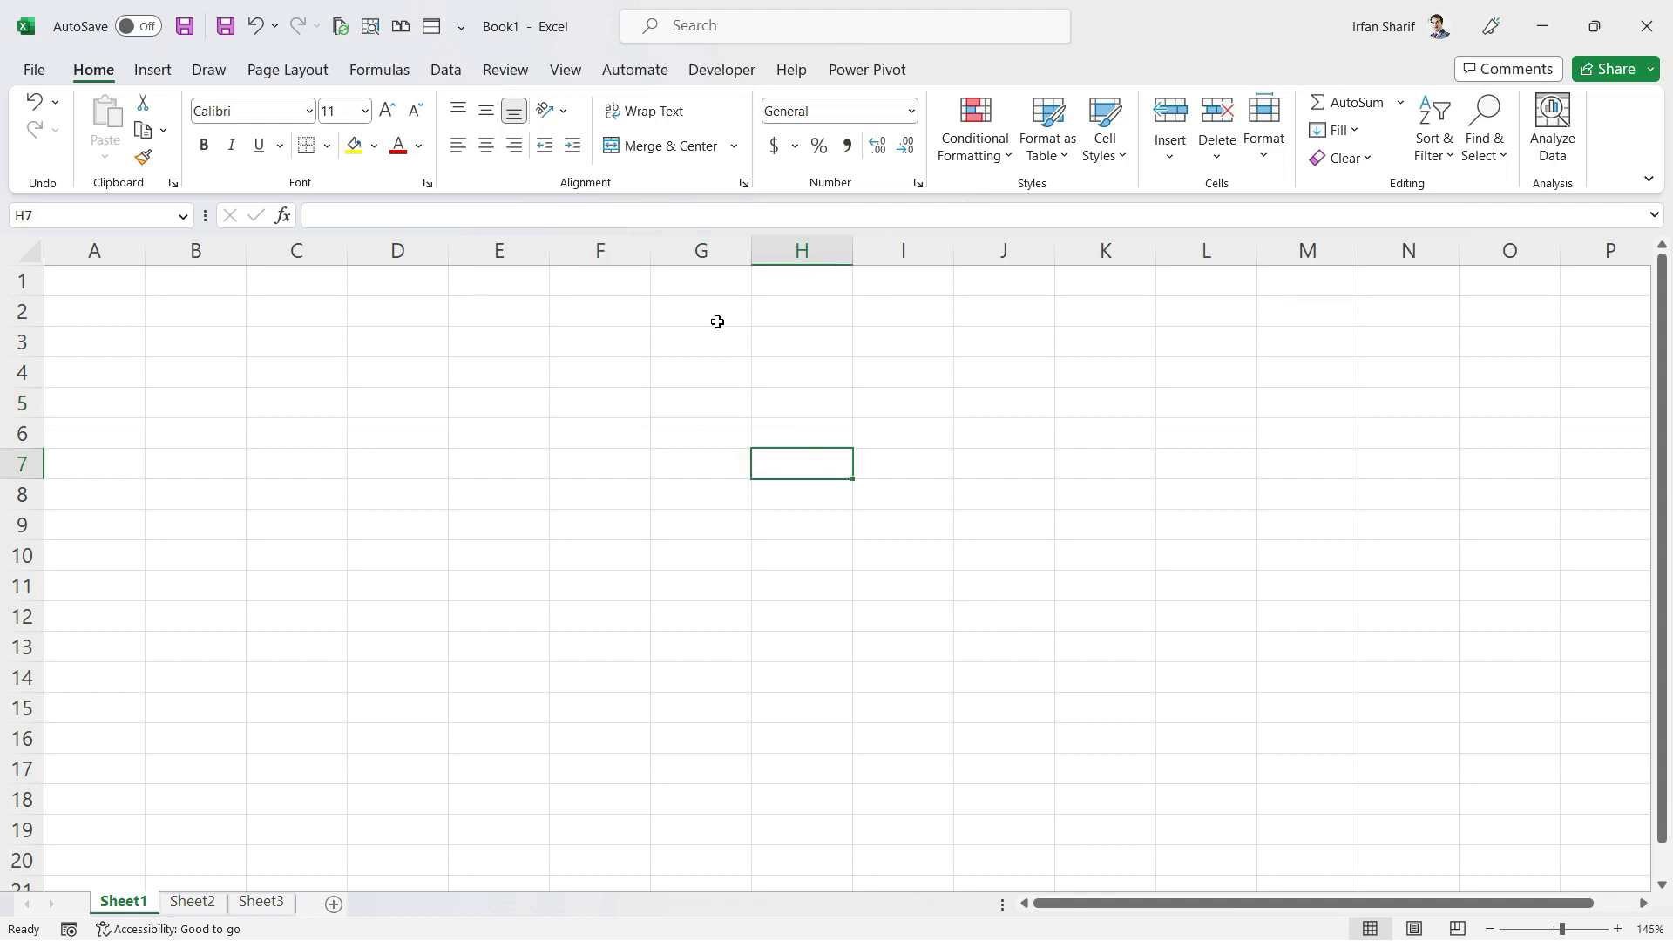
drag(692, 285, 775, 743)
click(668, 534)
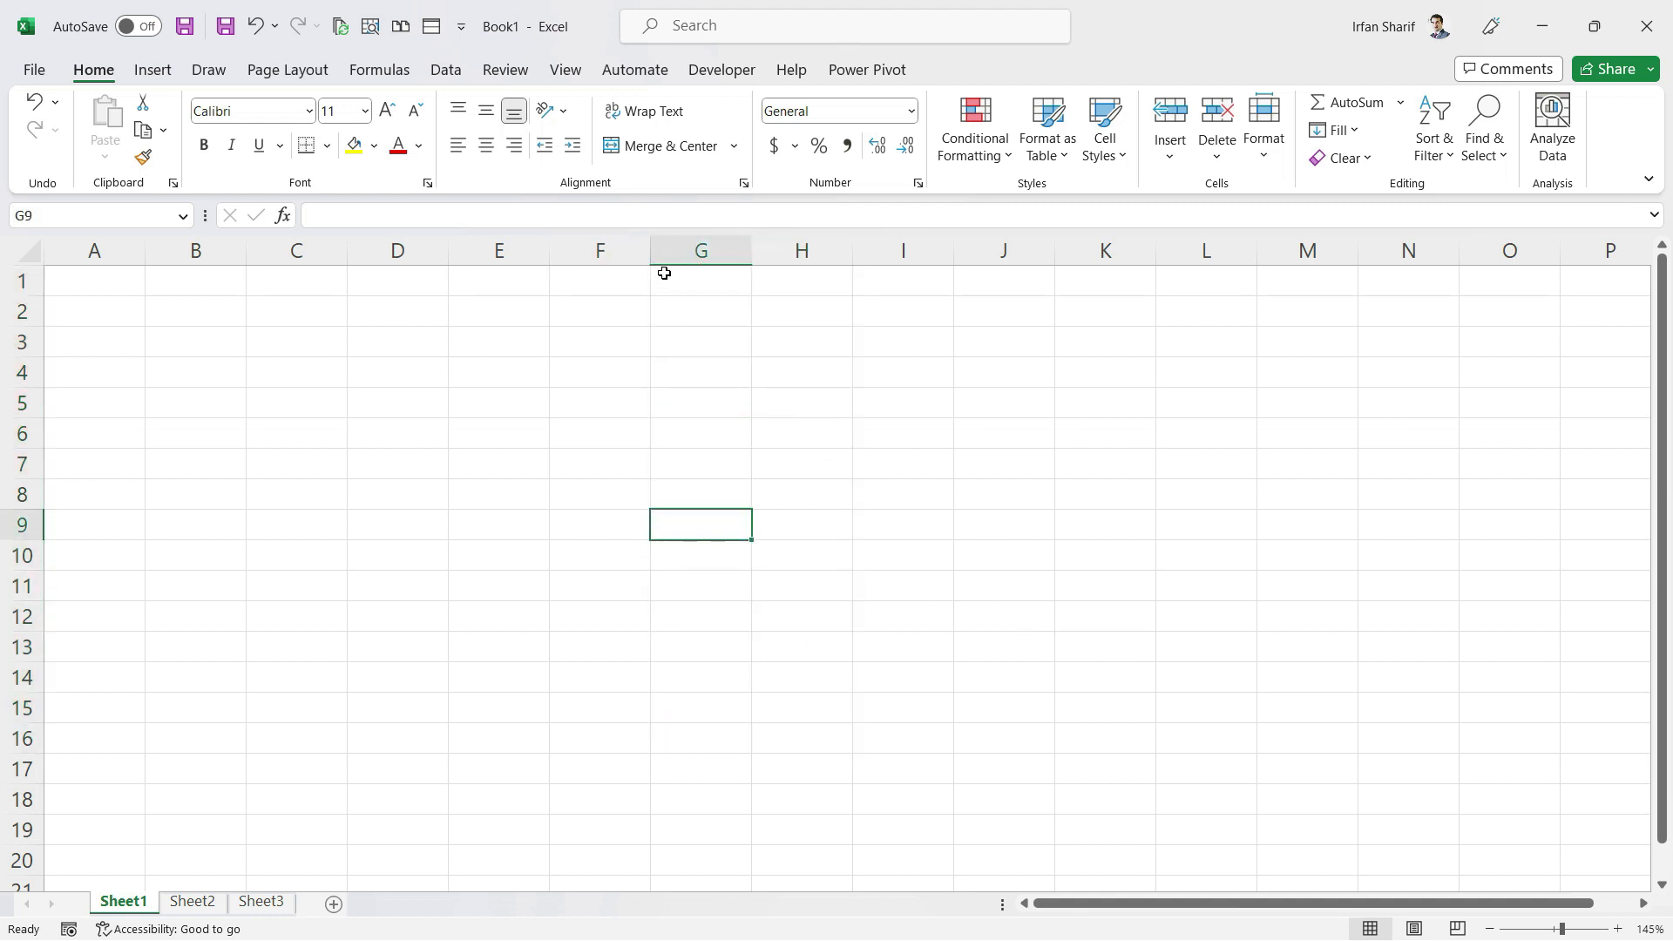
Select the entire column G and the entire column I, with single cells such as H10 selected in between
click(679, 248)
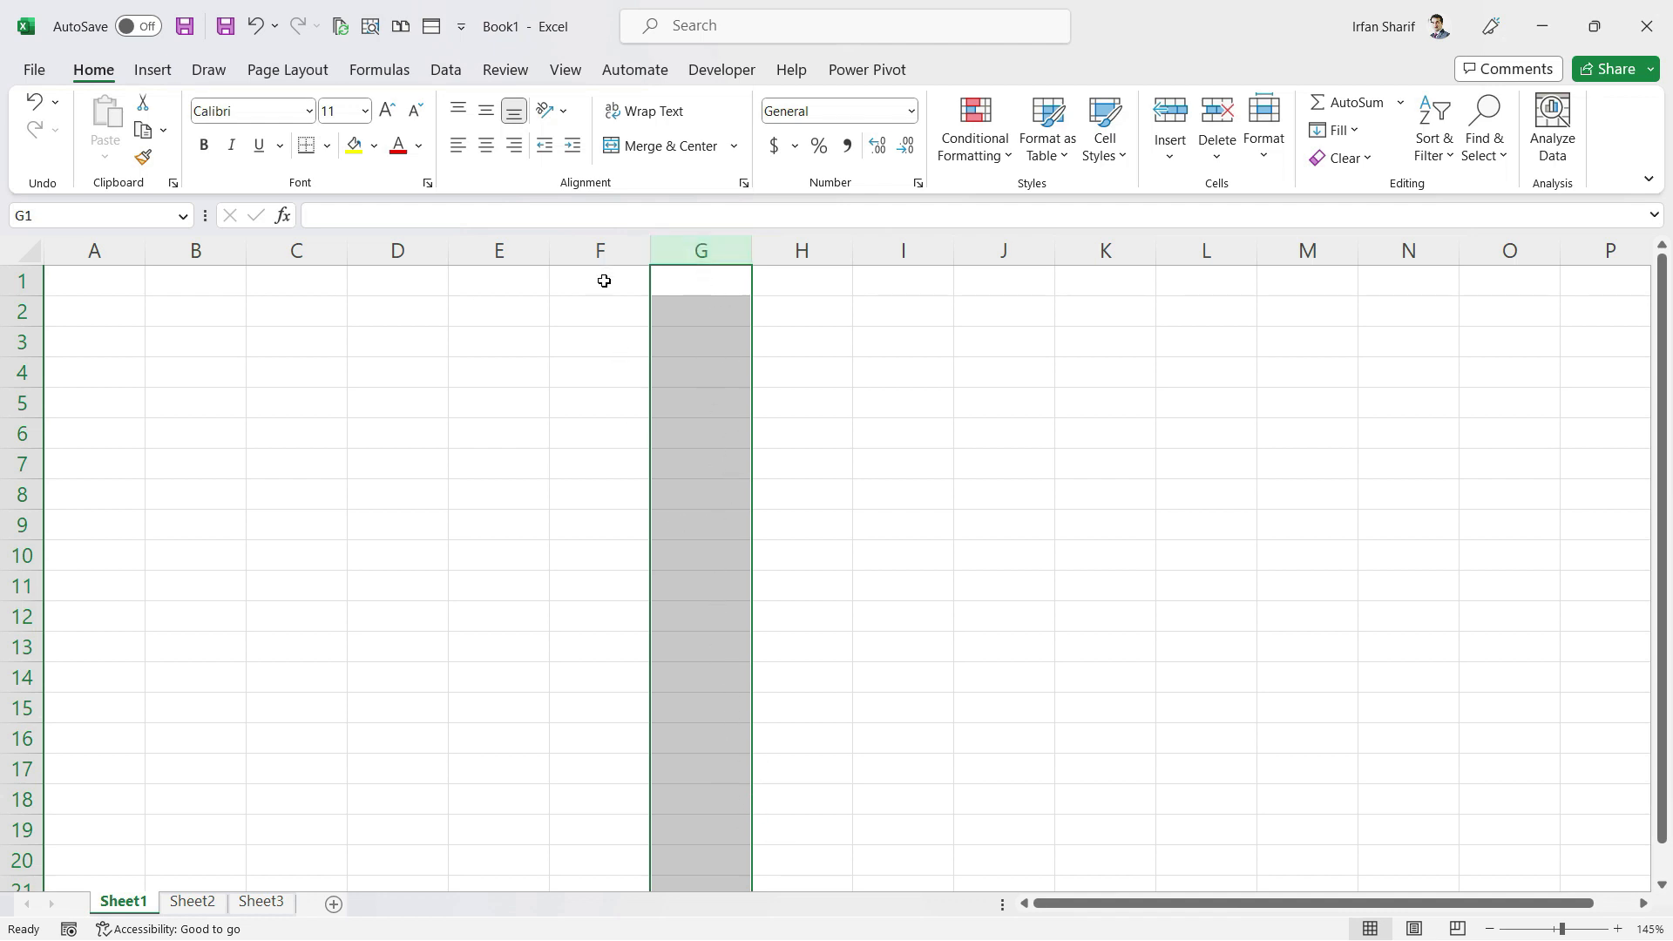
click(864, 540)
click(903, 250)
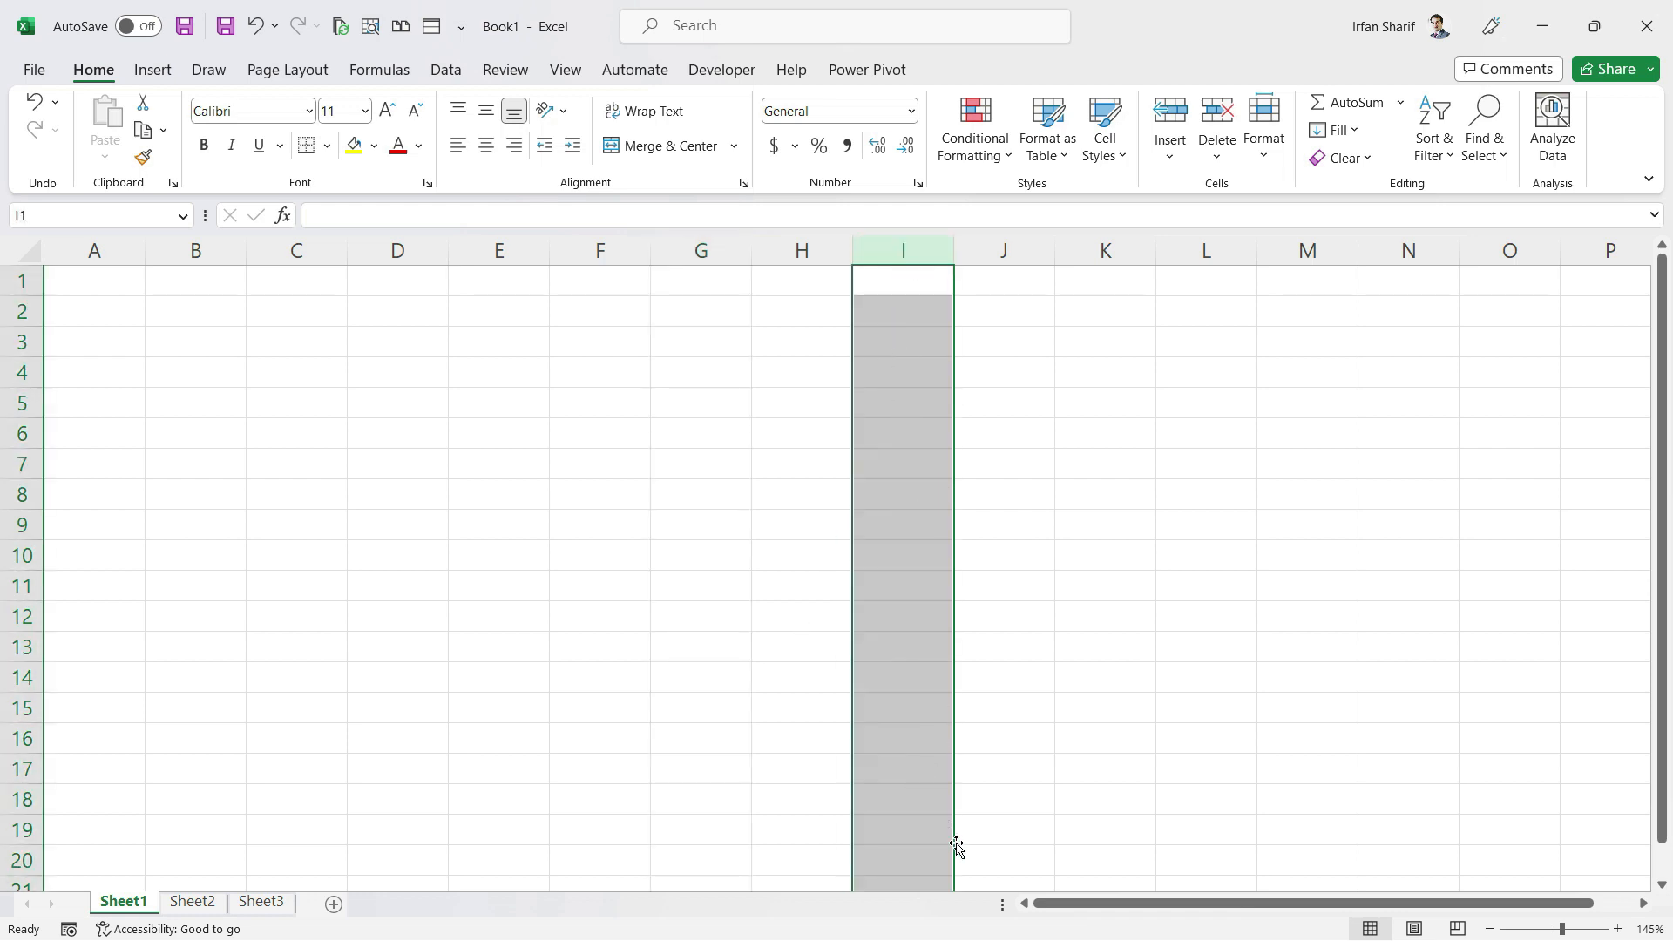
click(834, 564)
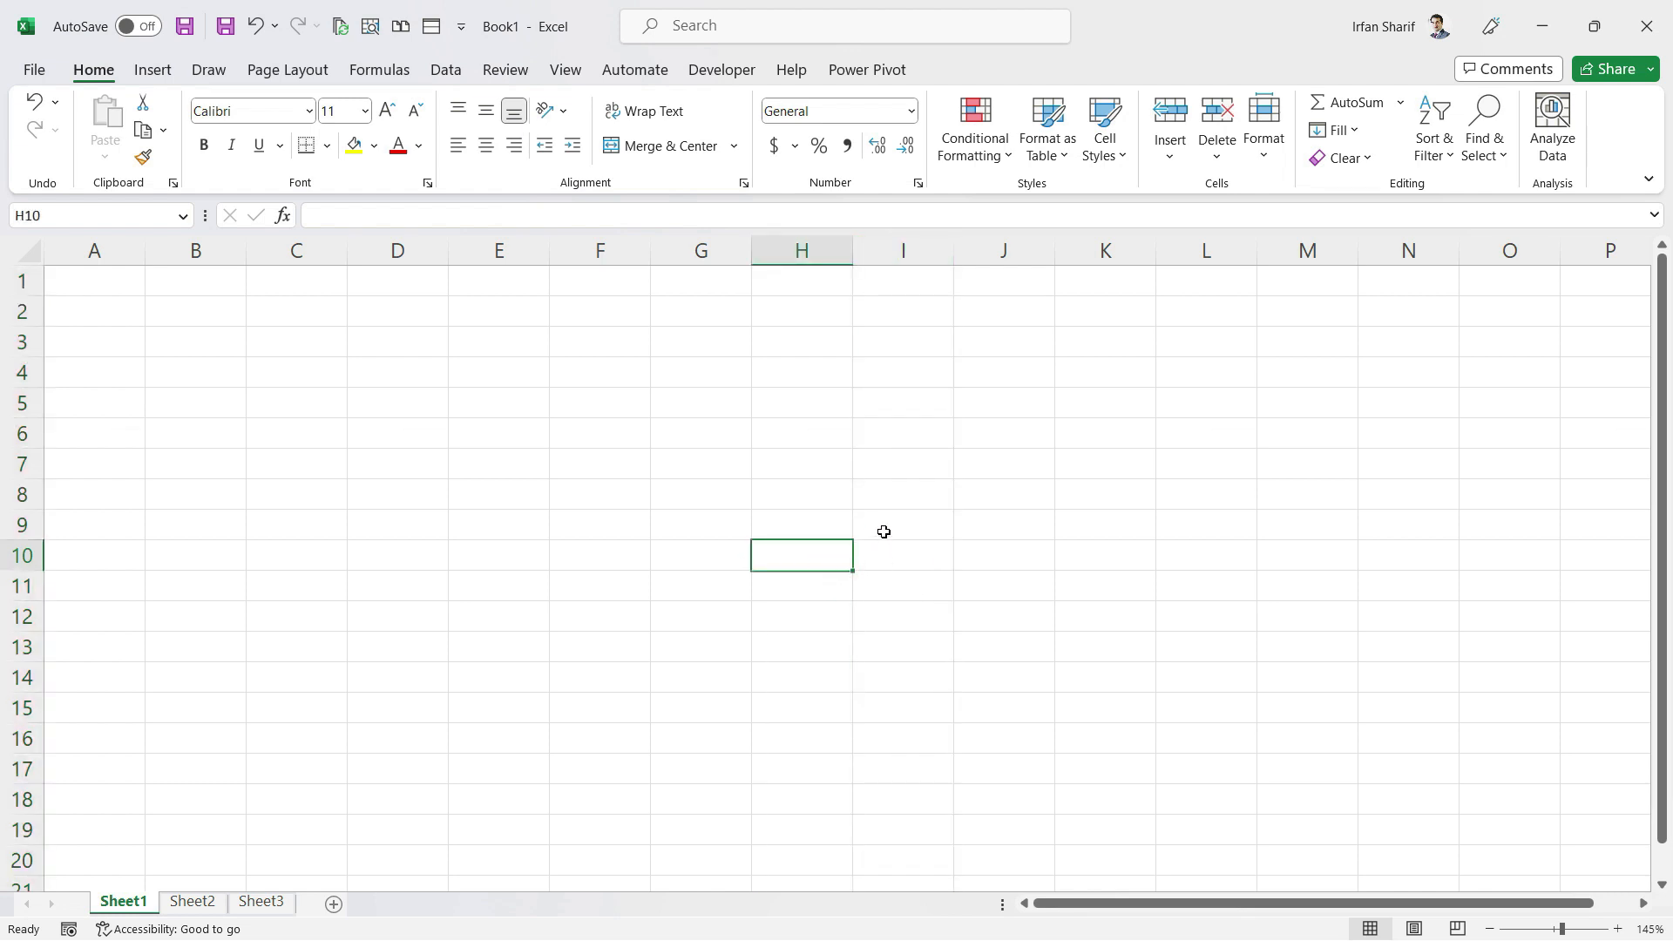
click(865, 250)
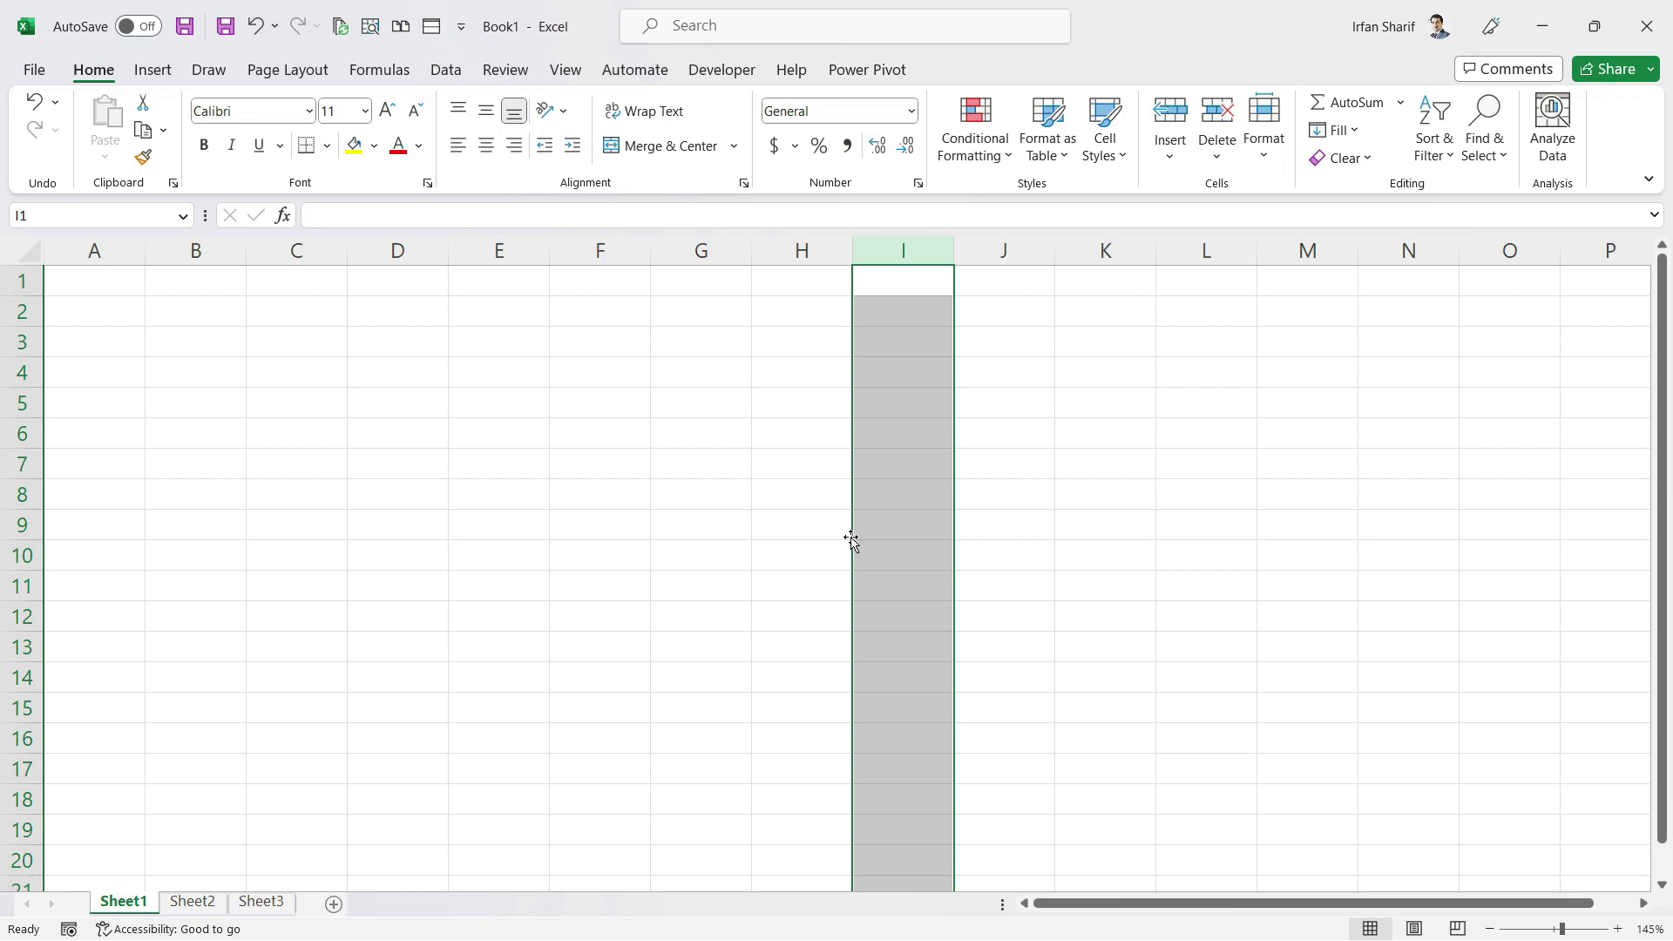
Select the entire rows 6, 7, 8 and 9 one after another
click(25, 435)
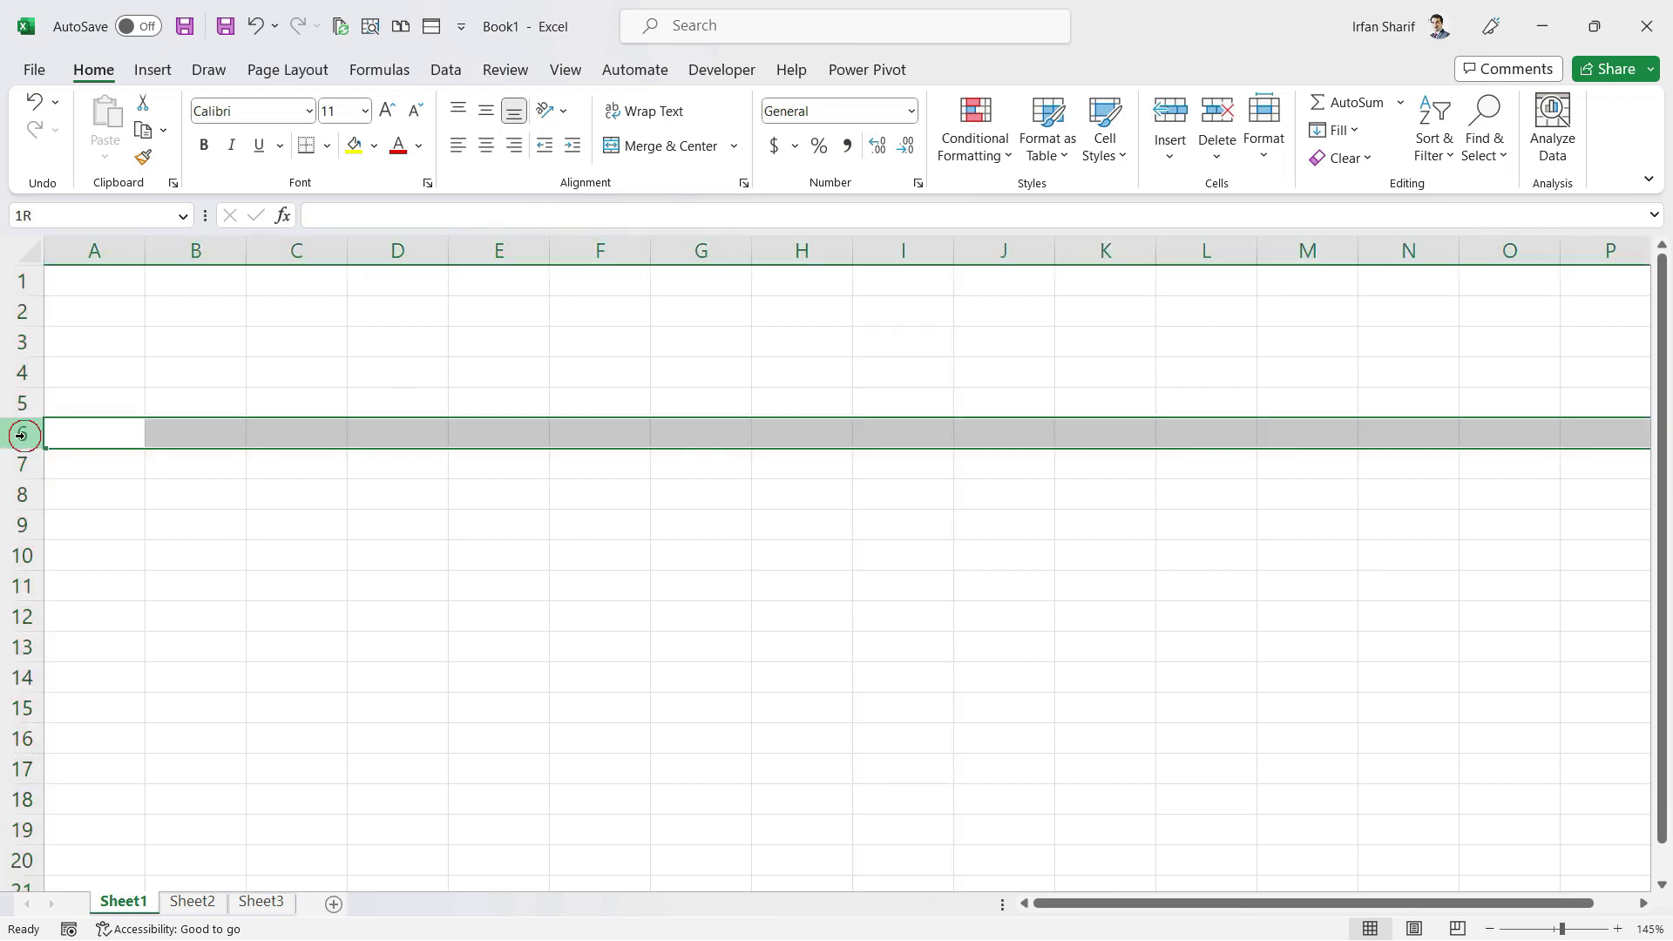
click(20, 464)
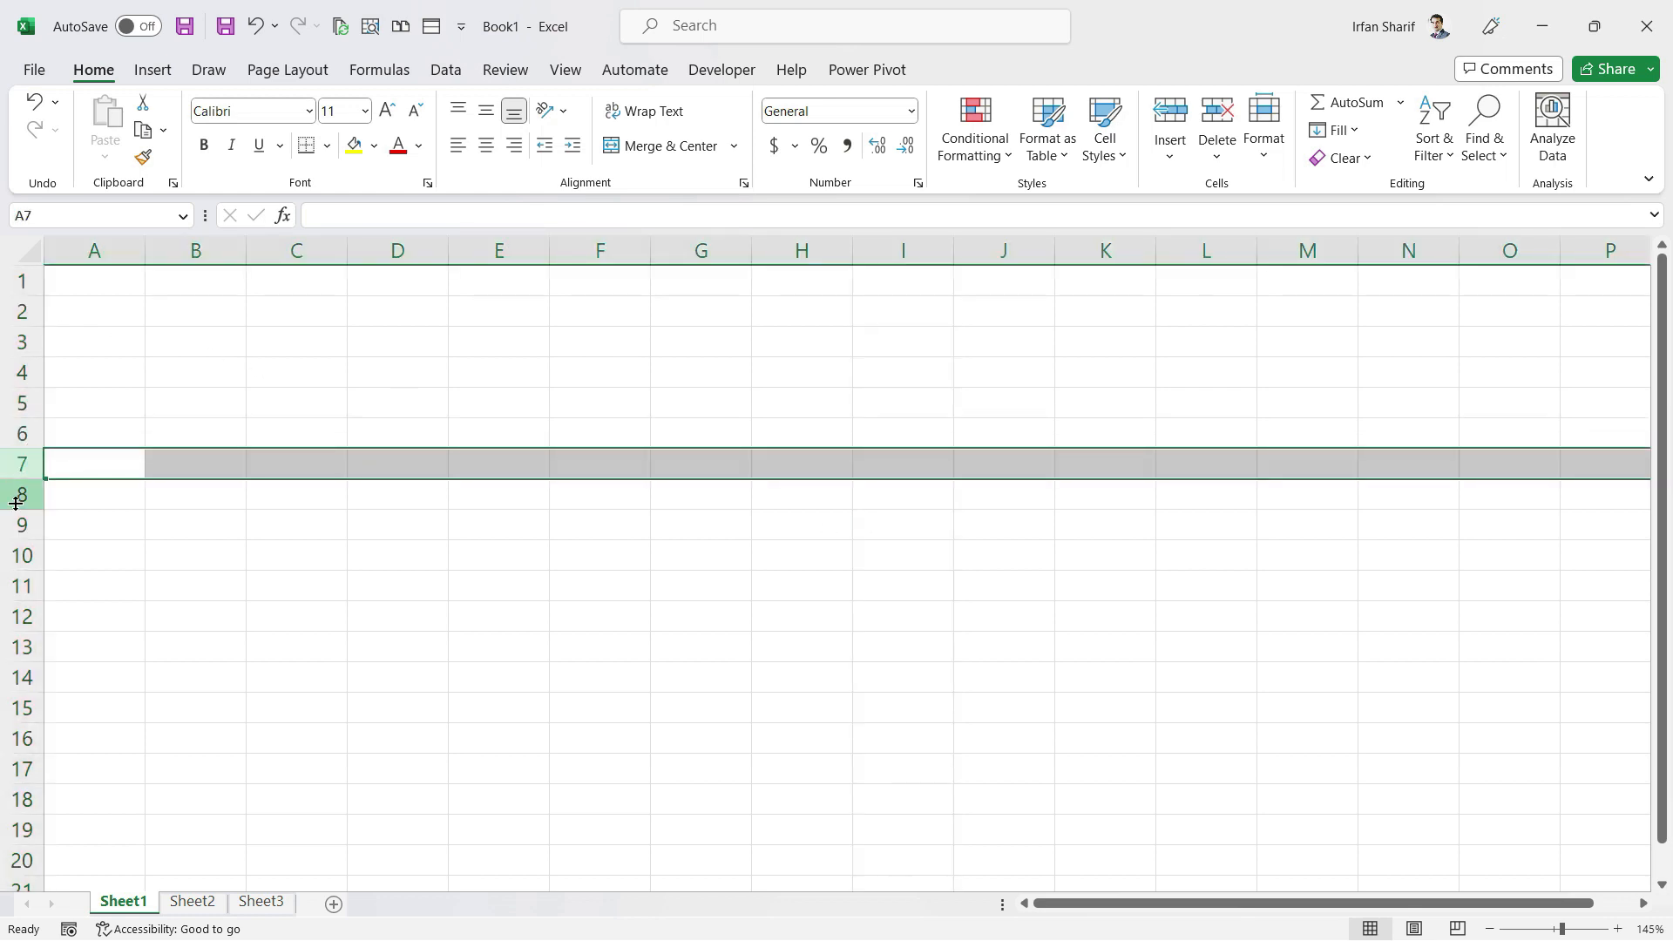
click(16, 498)
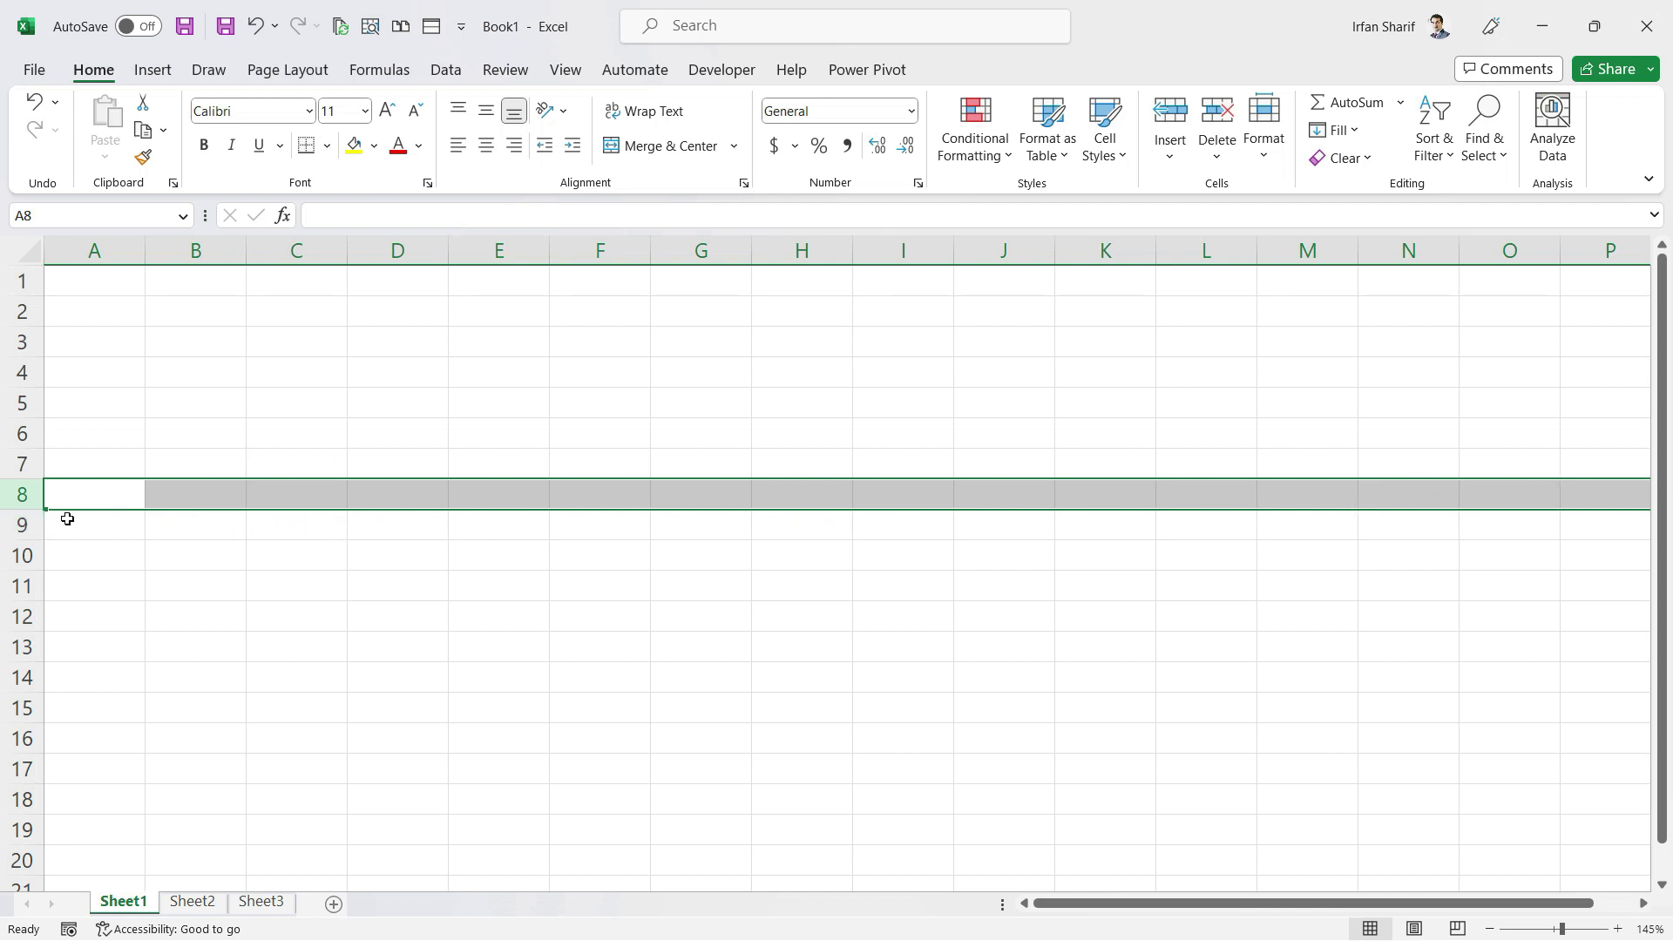
click(19, 524)
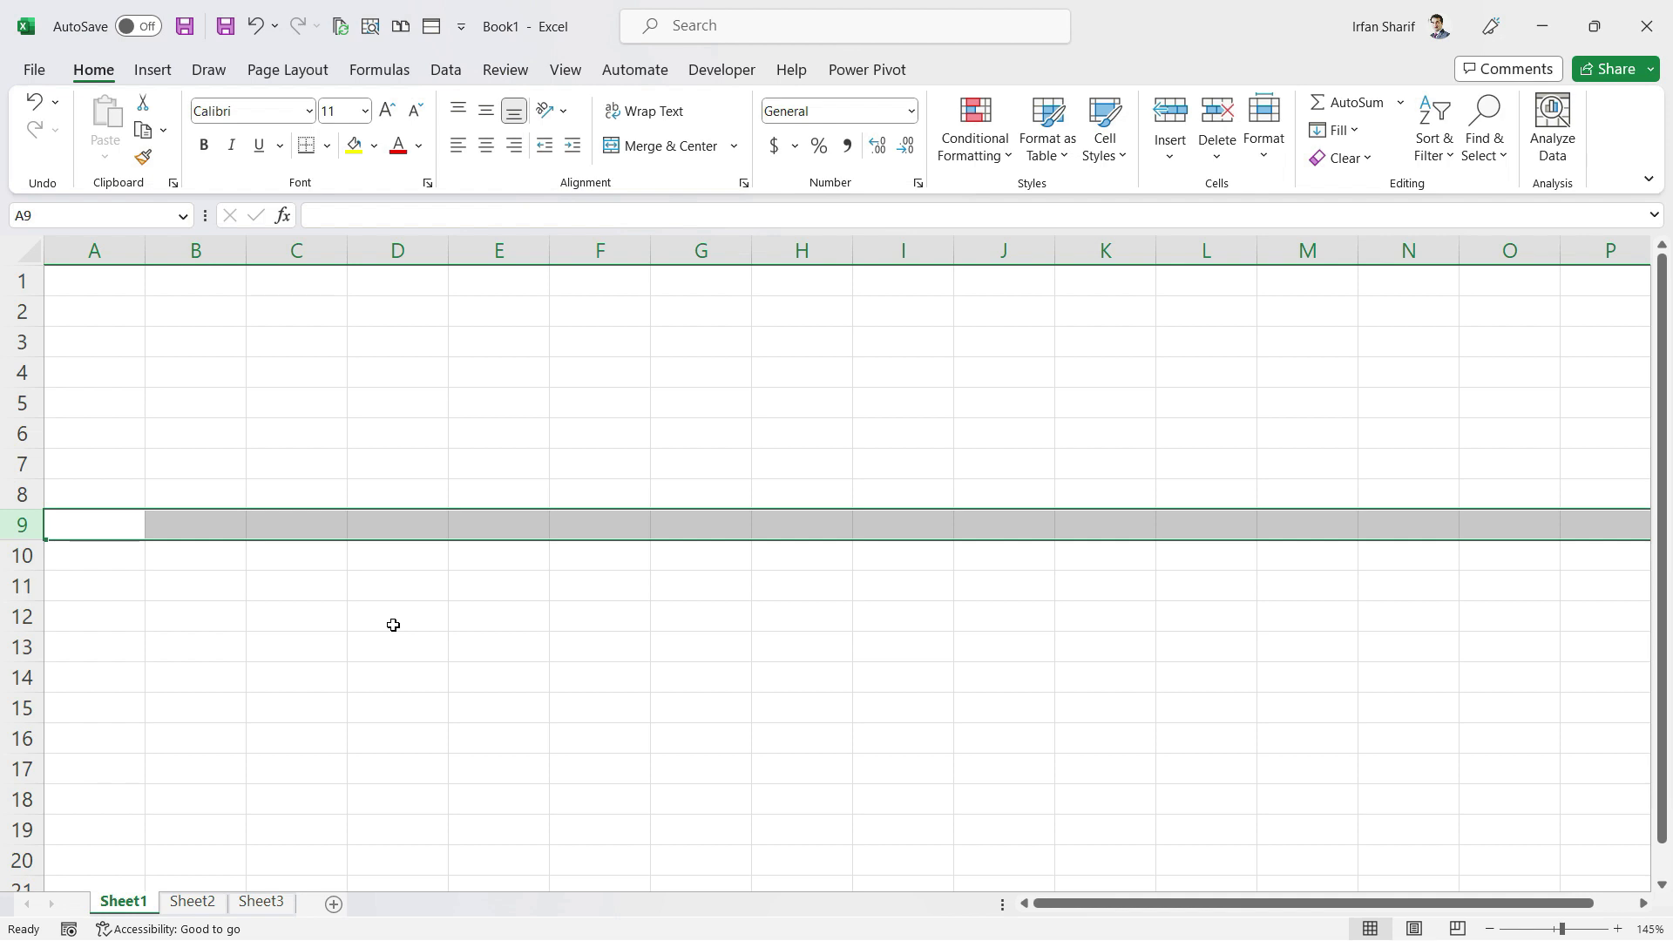
Select the entire column F and the entire row 9, and finish on their neighbouring cell F8
click(601, 440)
click(621, 251)
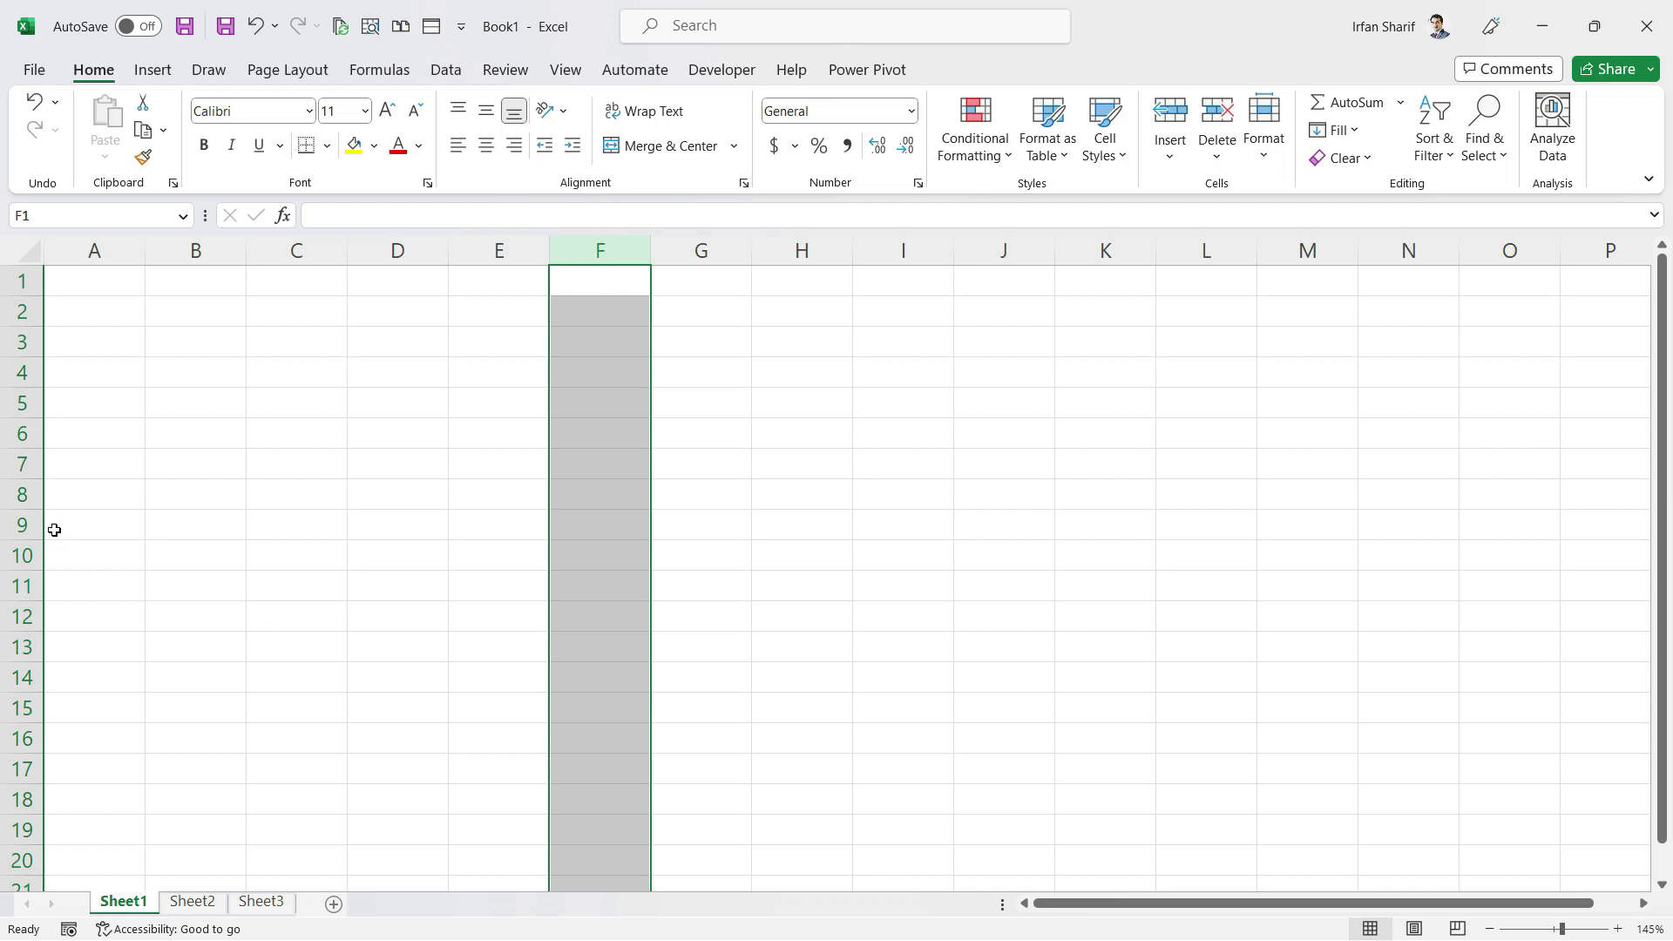
click(22, 525)
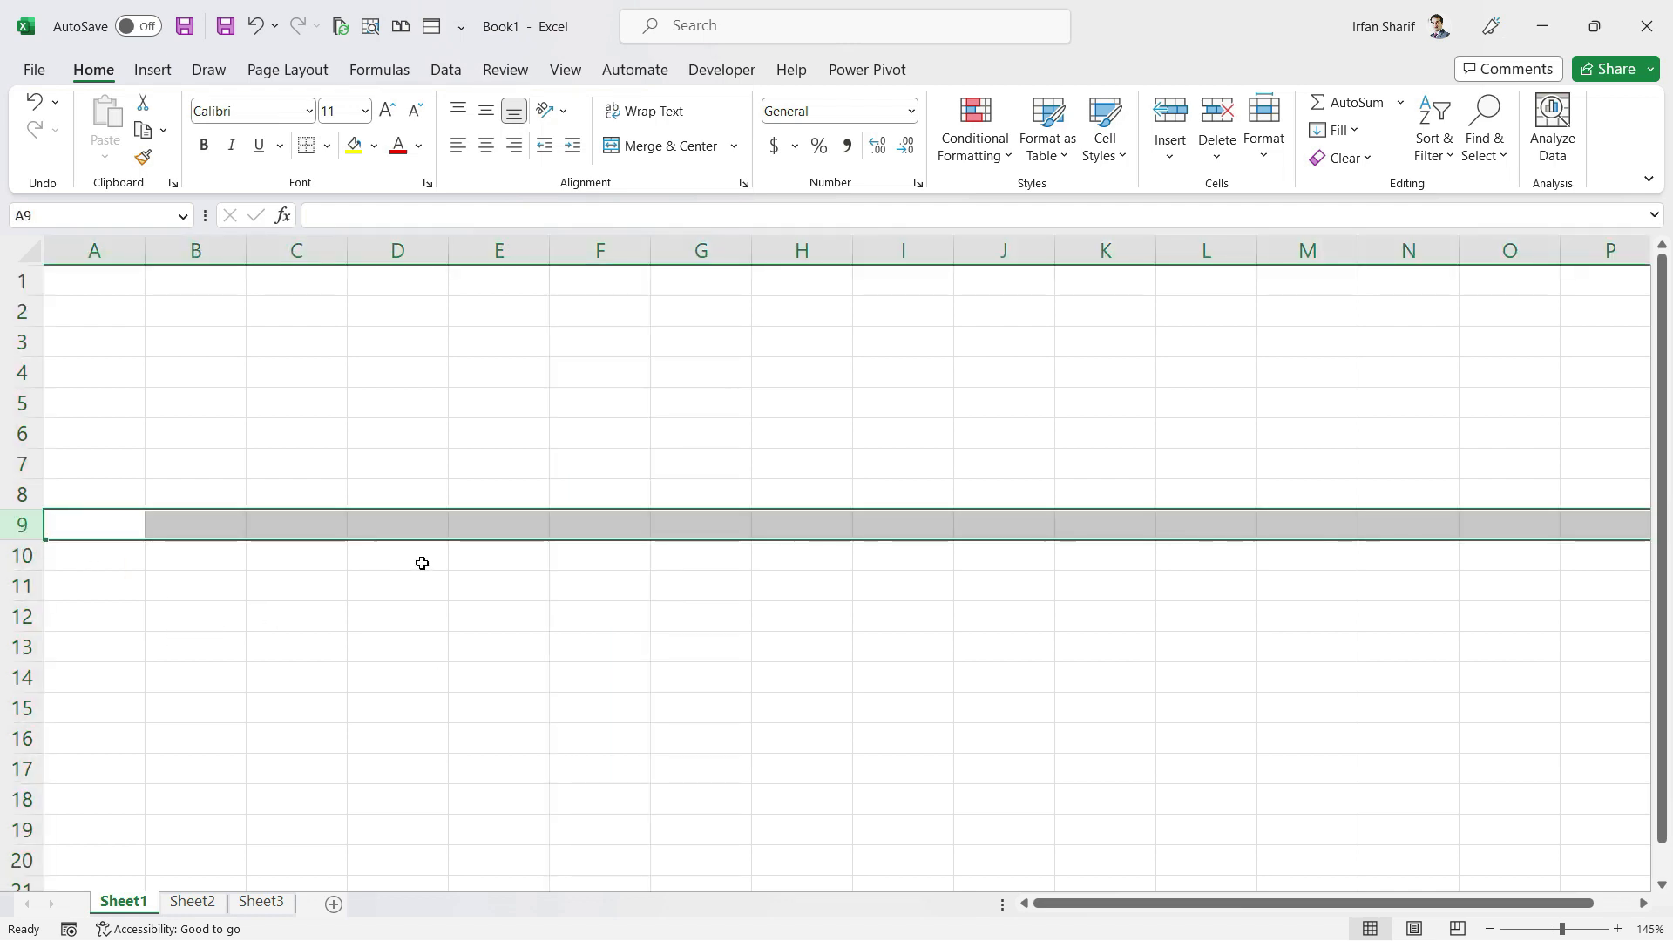
click(599, 494)
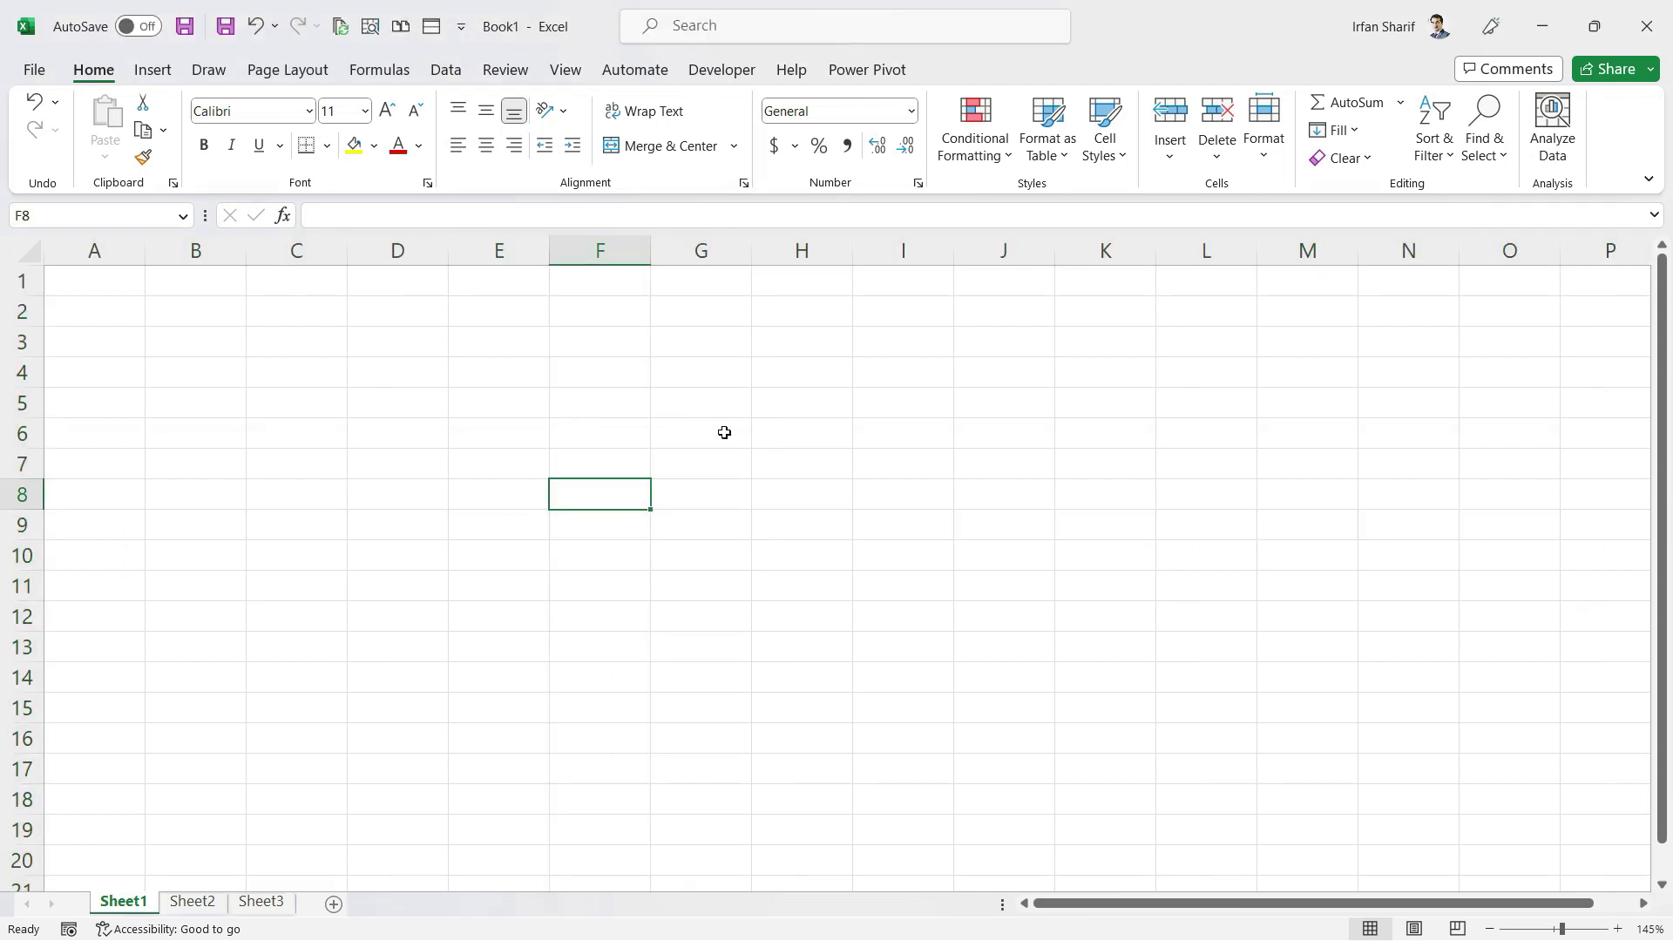
Select the entire columns E, F, A and B one after another
click(503, 253)
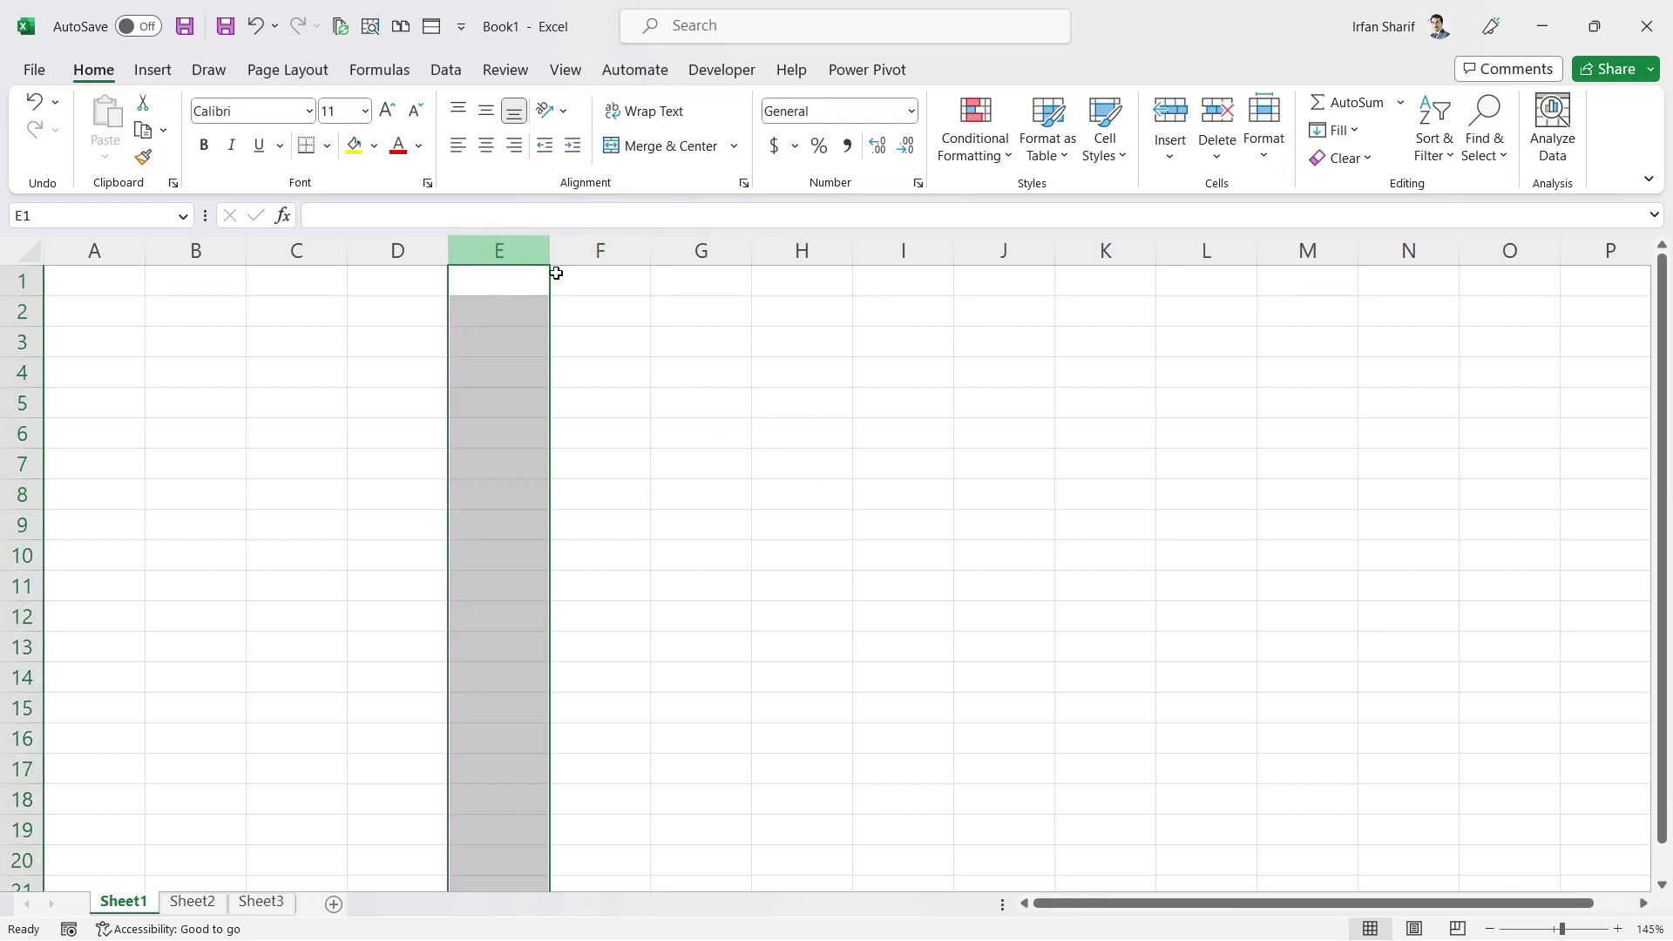
click(633, 252)
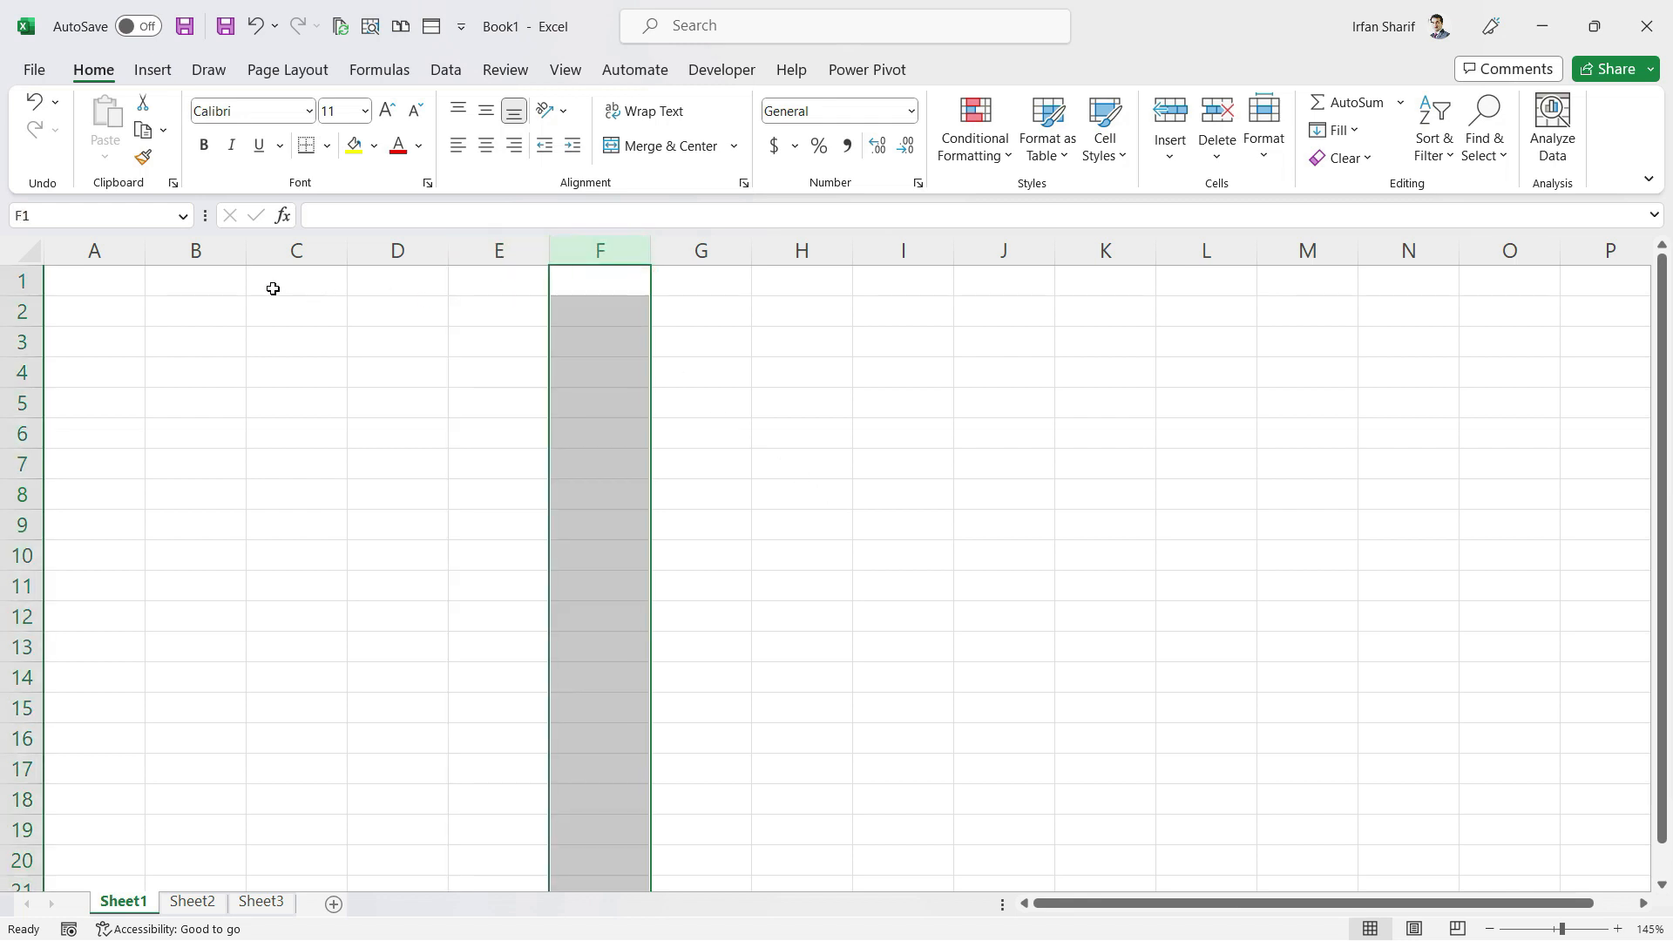
click(132, 246)
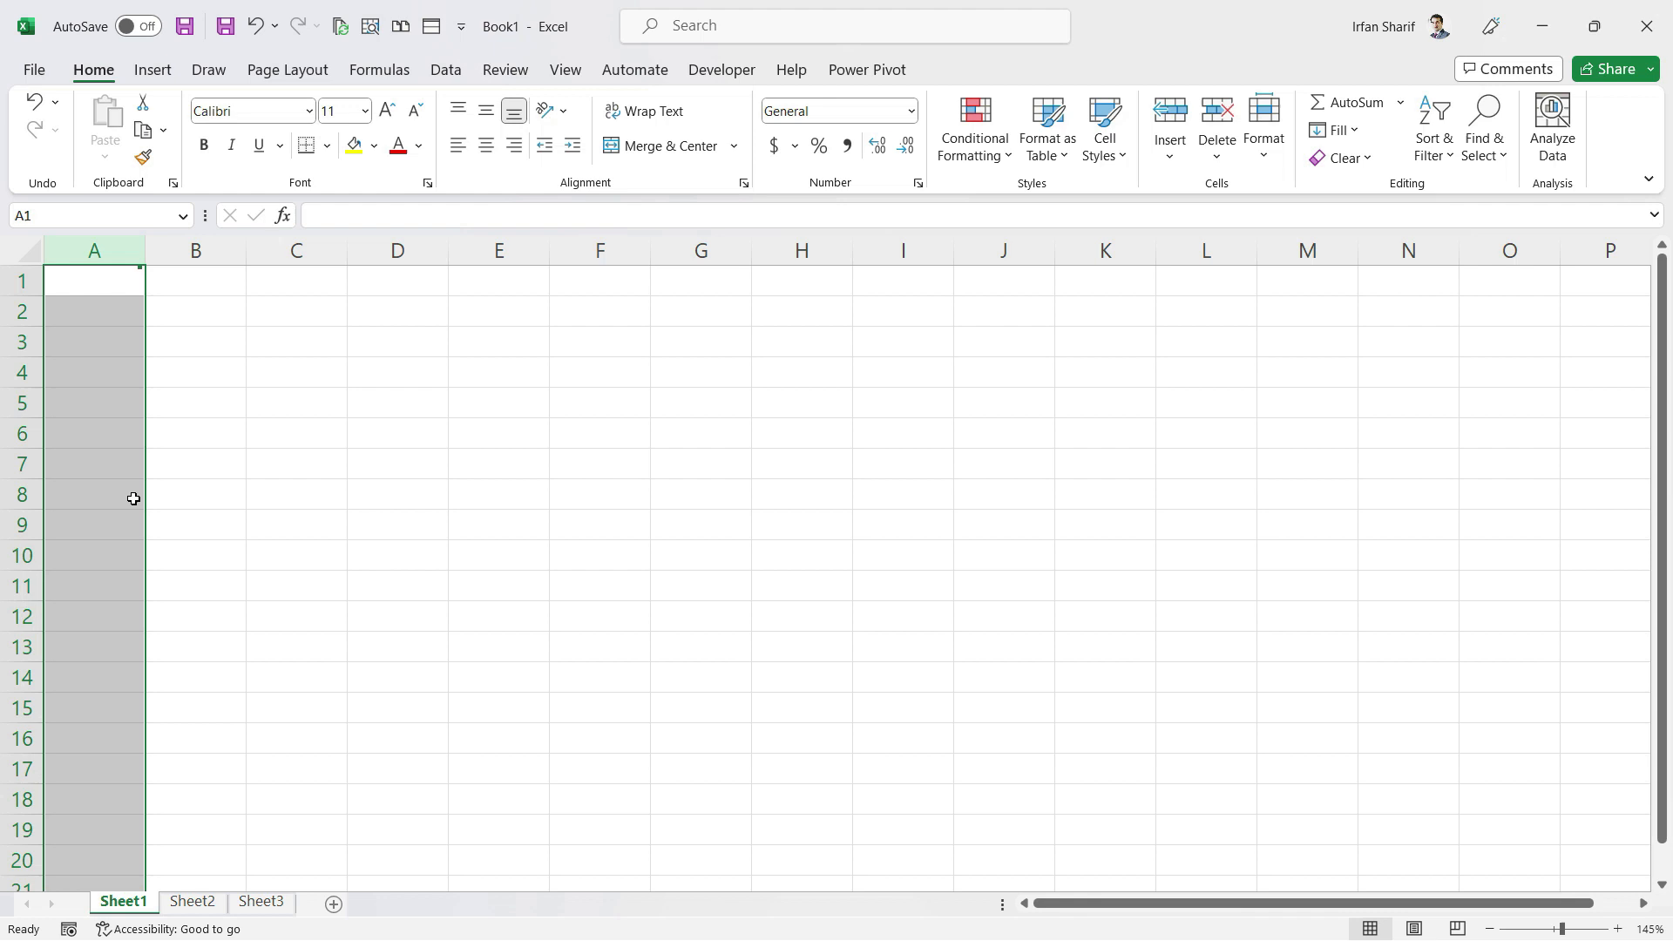
click(218, 250)
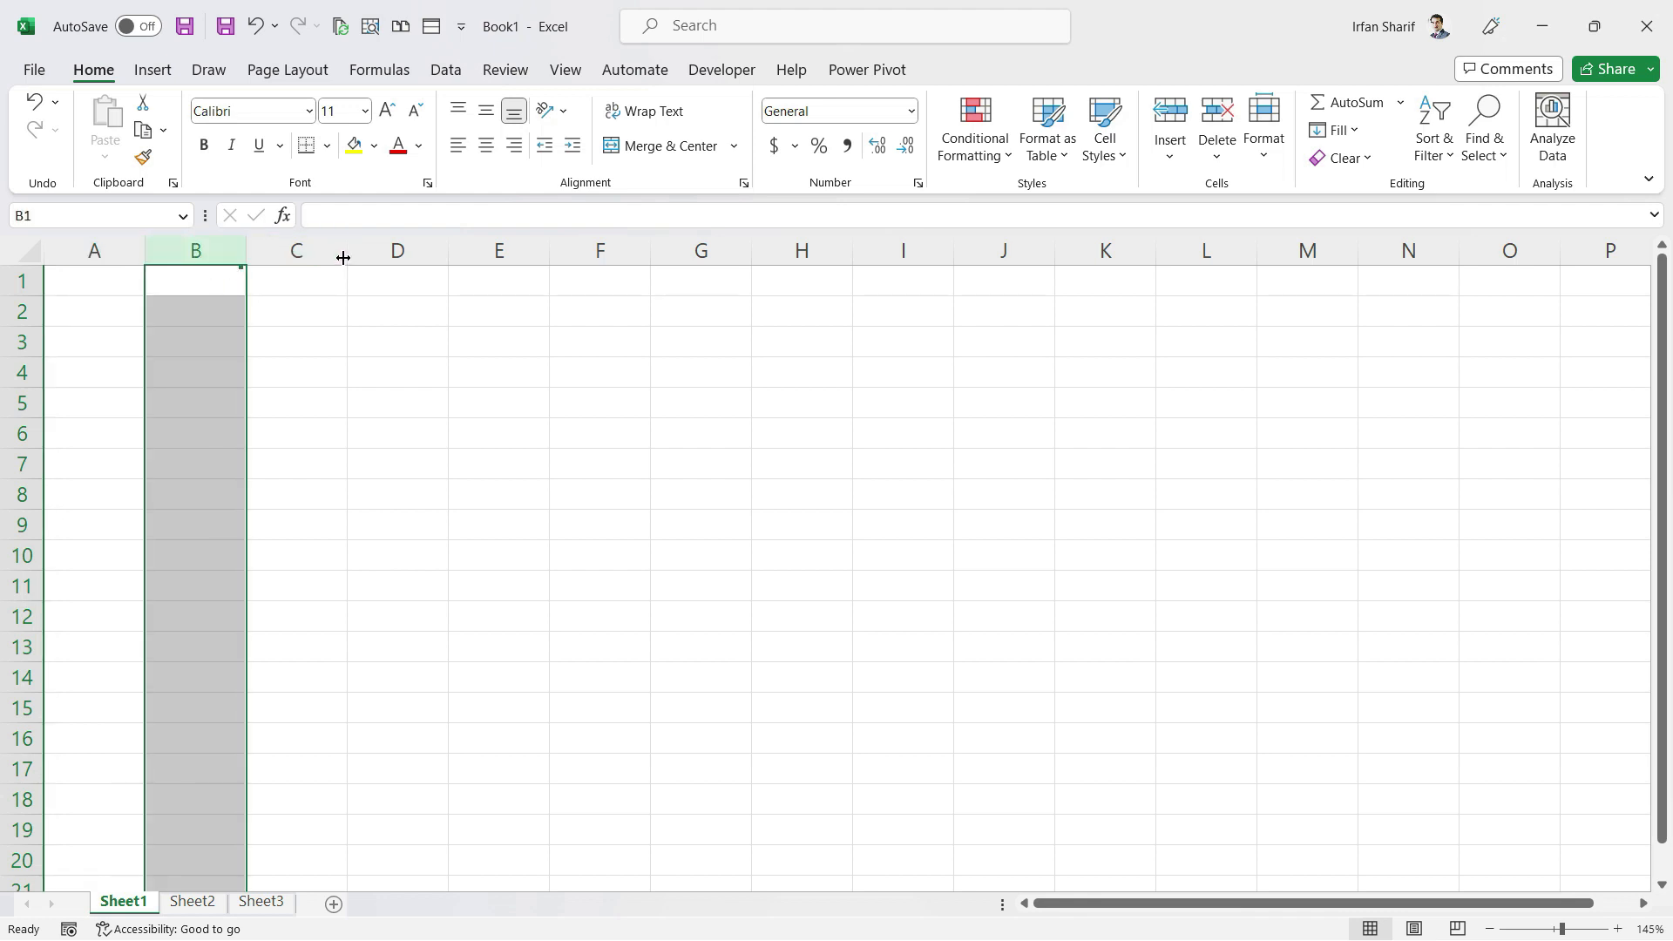
Select cell C2 and move the selection cell by cell along row 2 as far as AF2
click(347, 297)
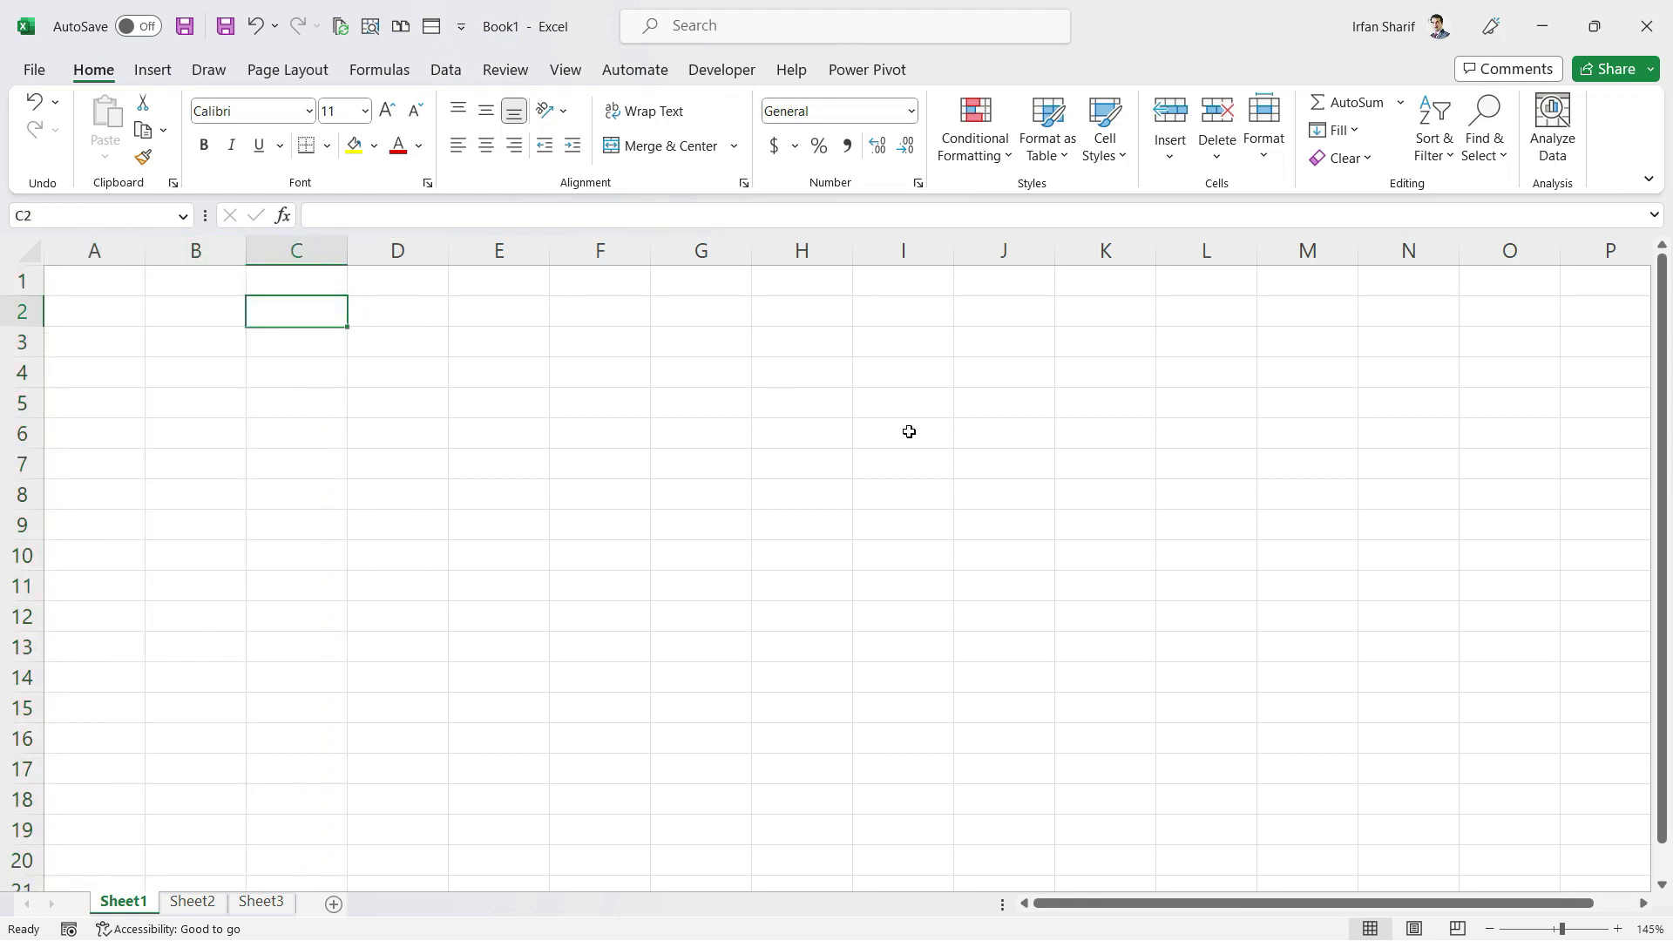
key(Right)
key(Right)
key(Right)
key(Right)
key(Right)
key(Right)
key(Right)
key(Right)
key(Right)
key(Right)
key(Right)
key(Right)
key(Right)
key(Right)
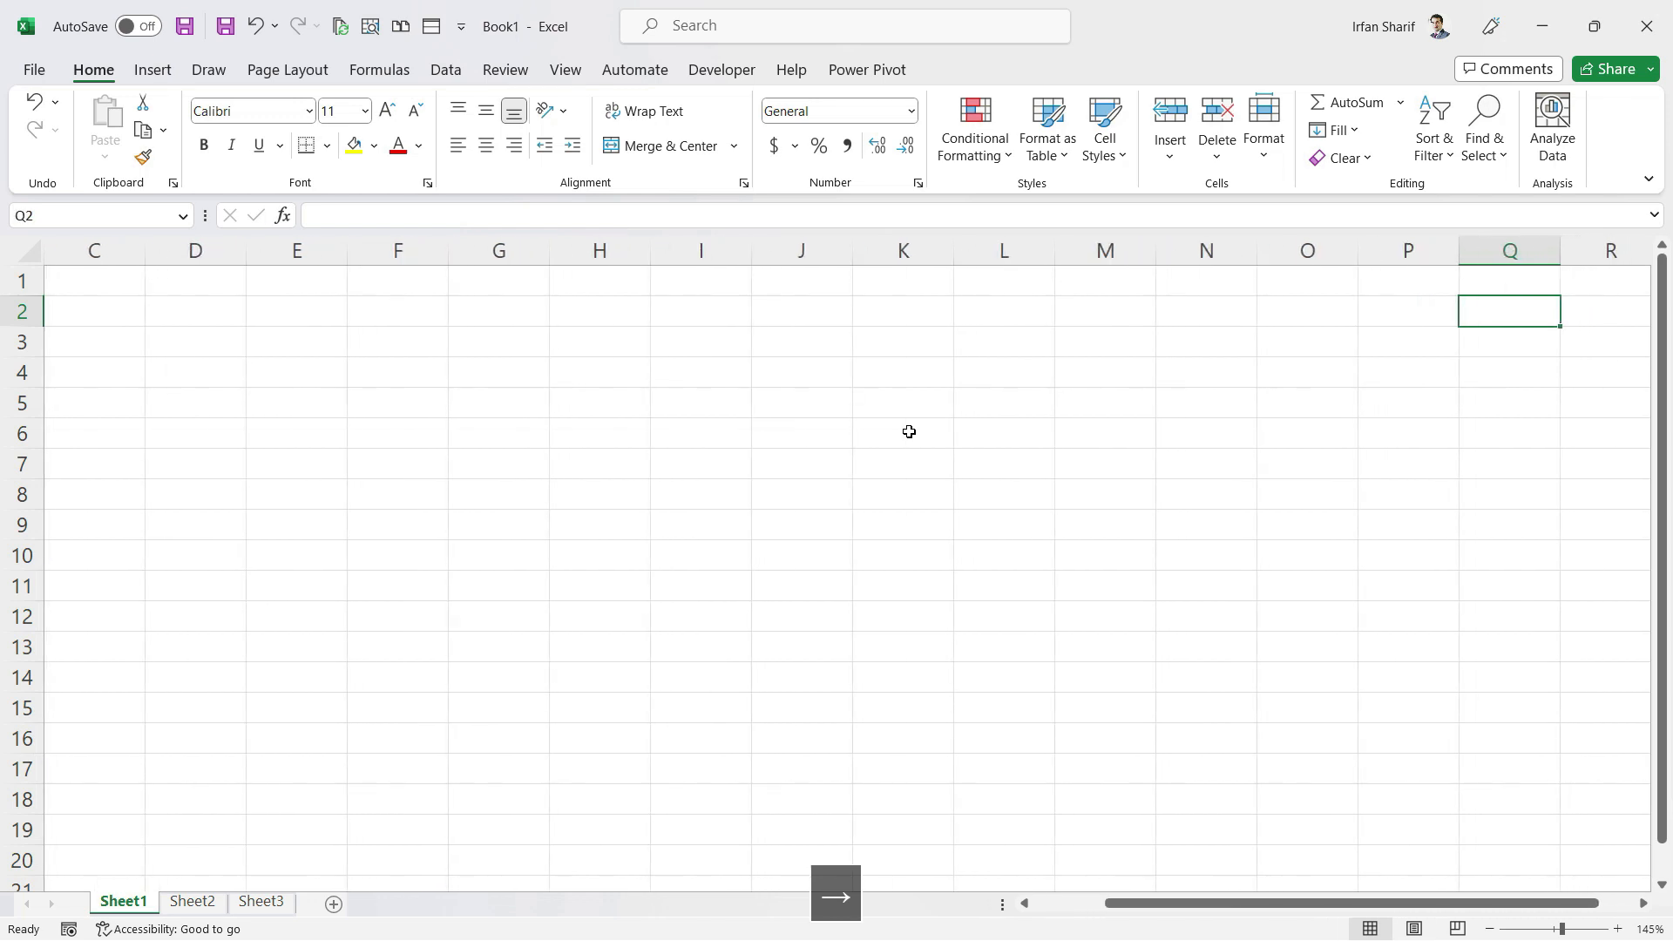
key(Right)
key(Right)
key(Right)
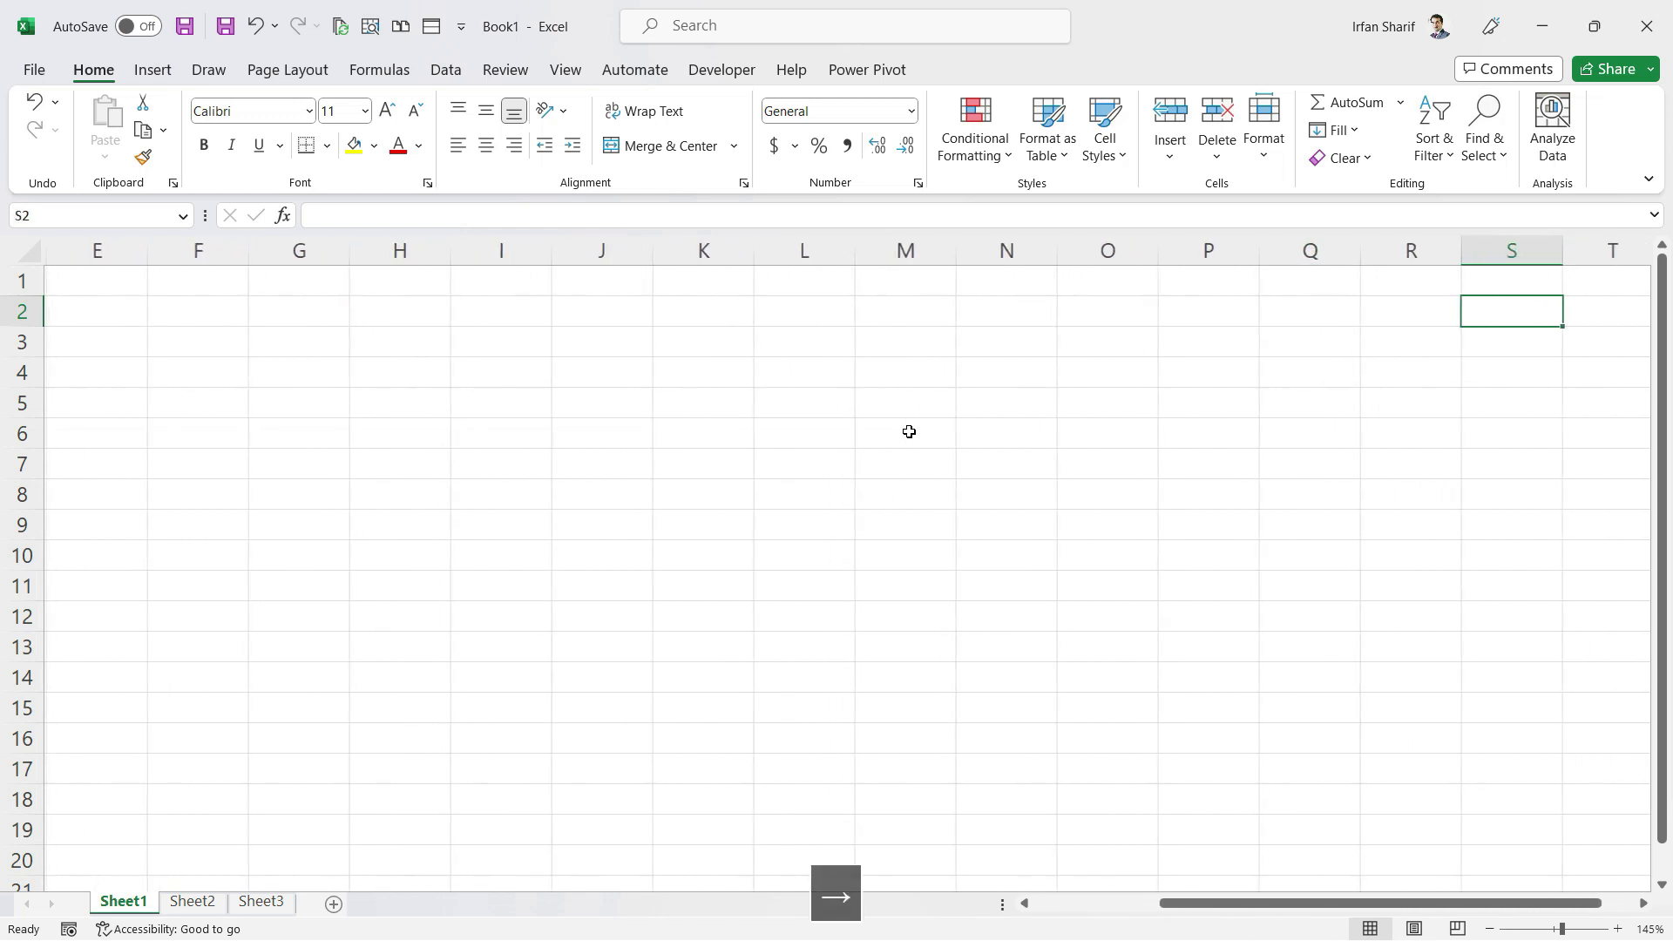
key(Right)
key(Right)
key(Right)
key(Right)
key(Right)
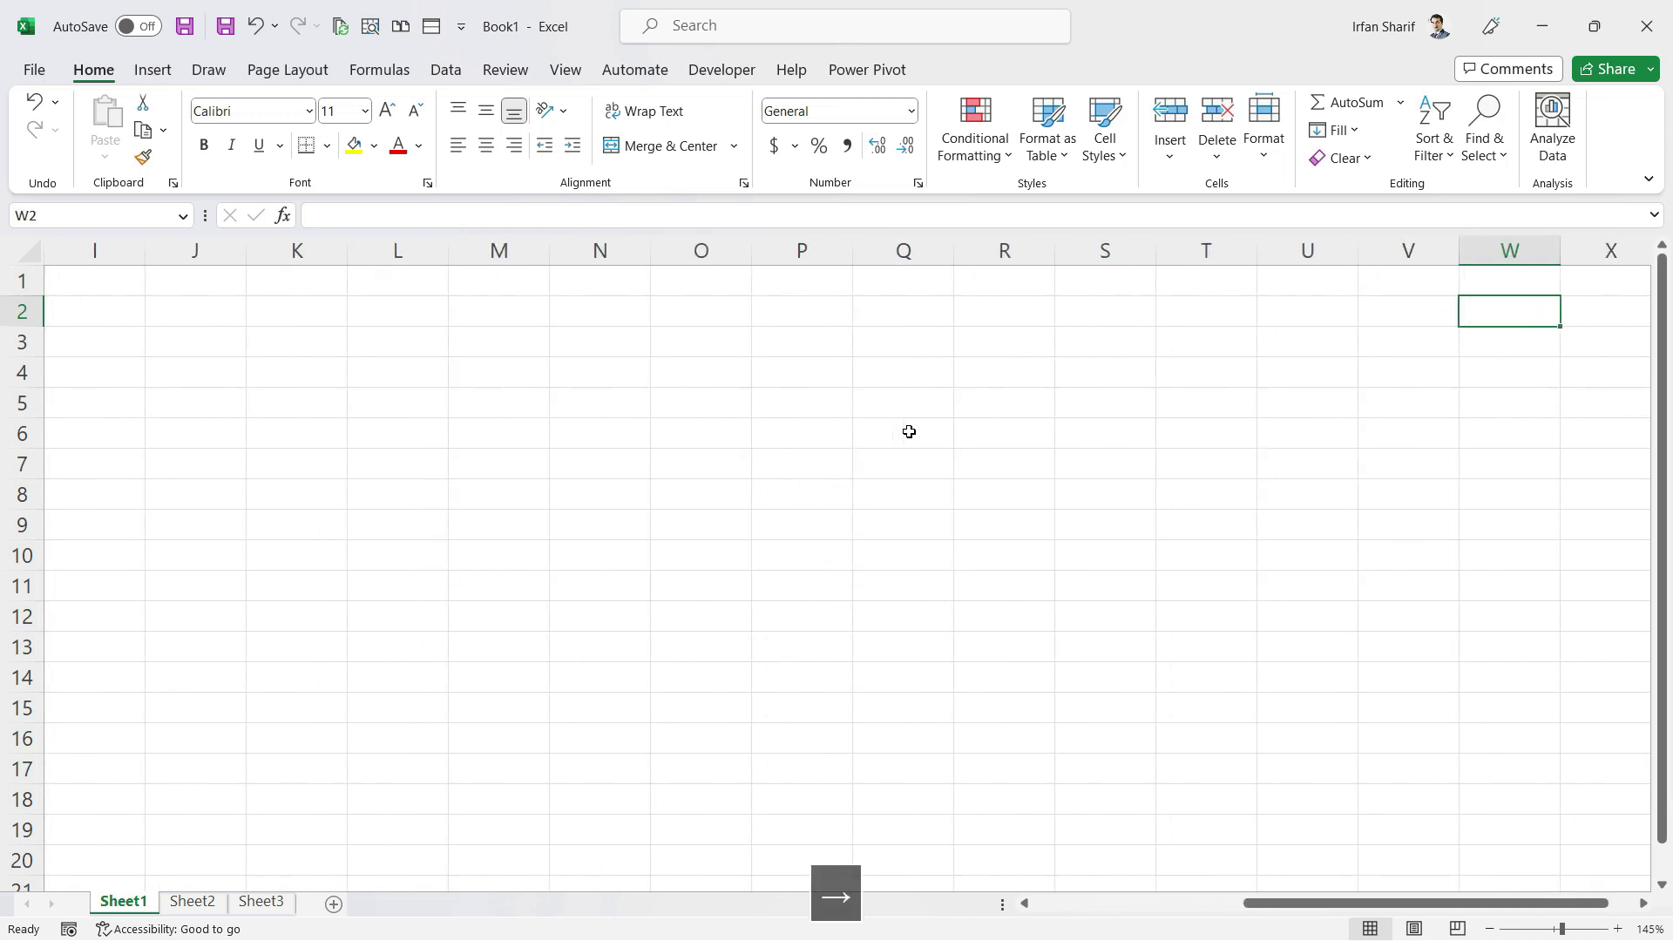
key(Right)
key(Right)
key(Right)
key(Right)
key(Right)
key(Right)
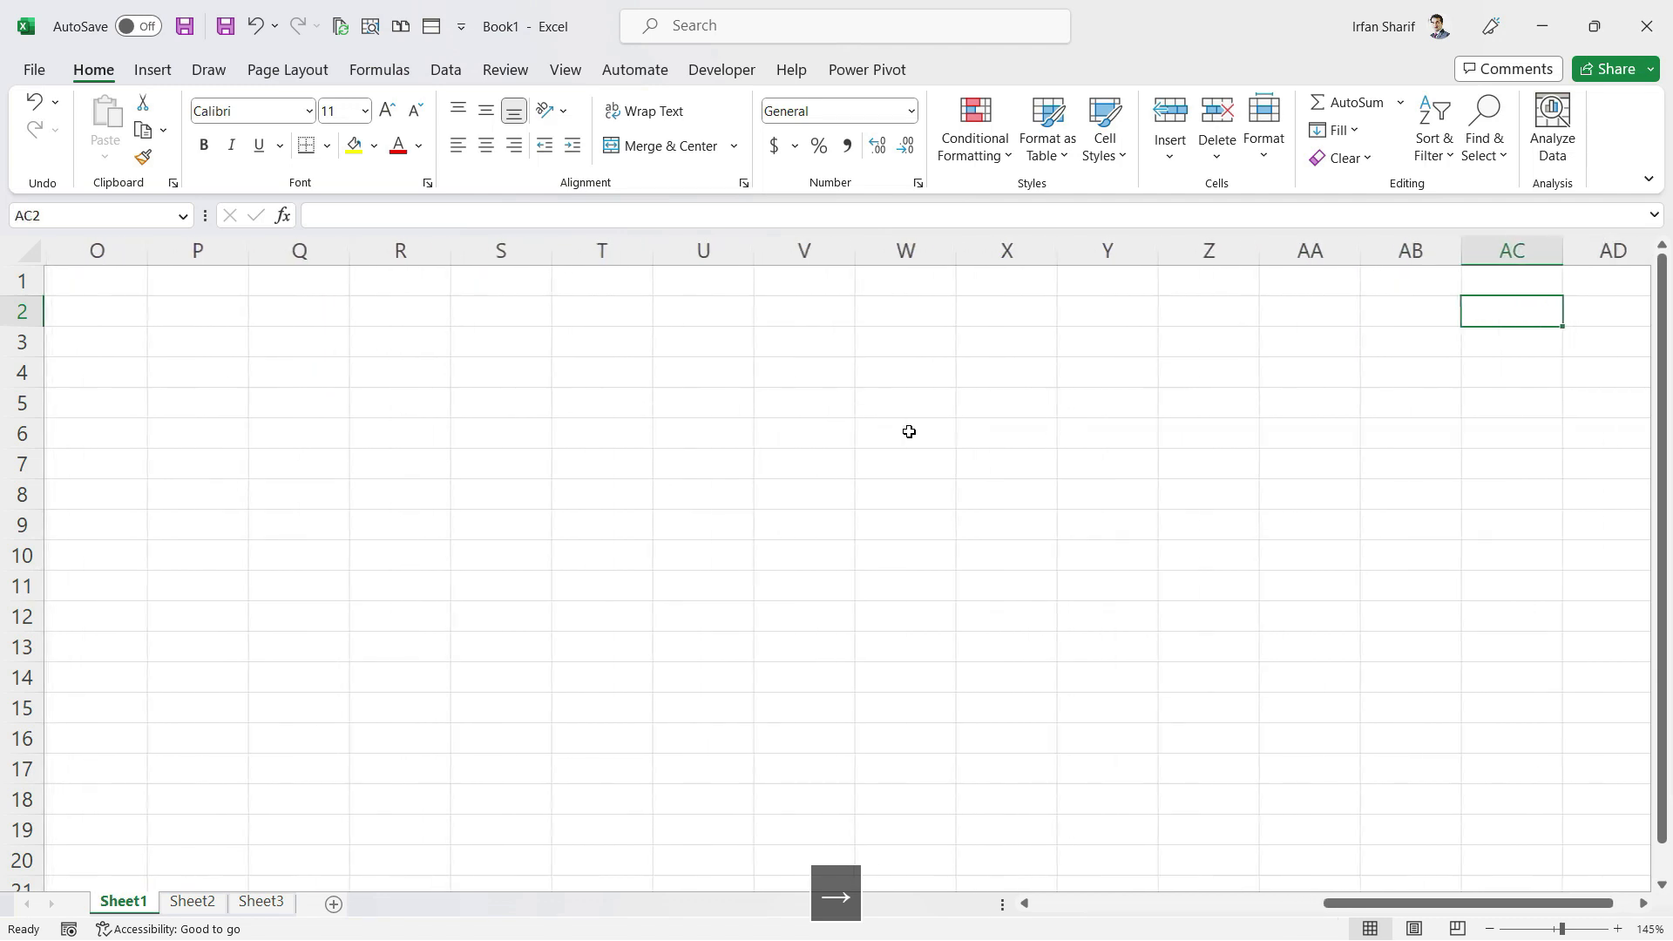
key(Right)
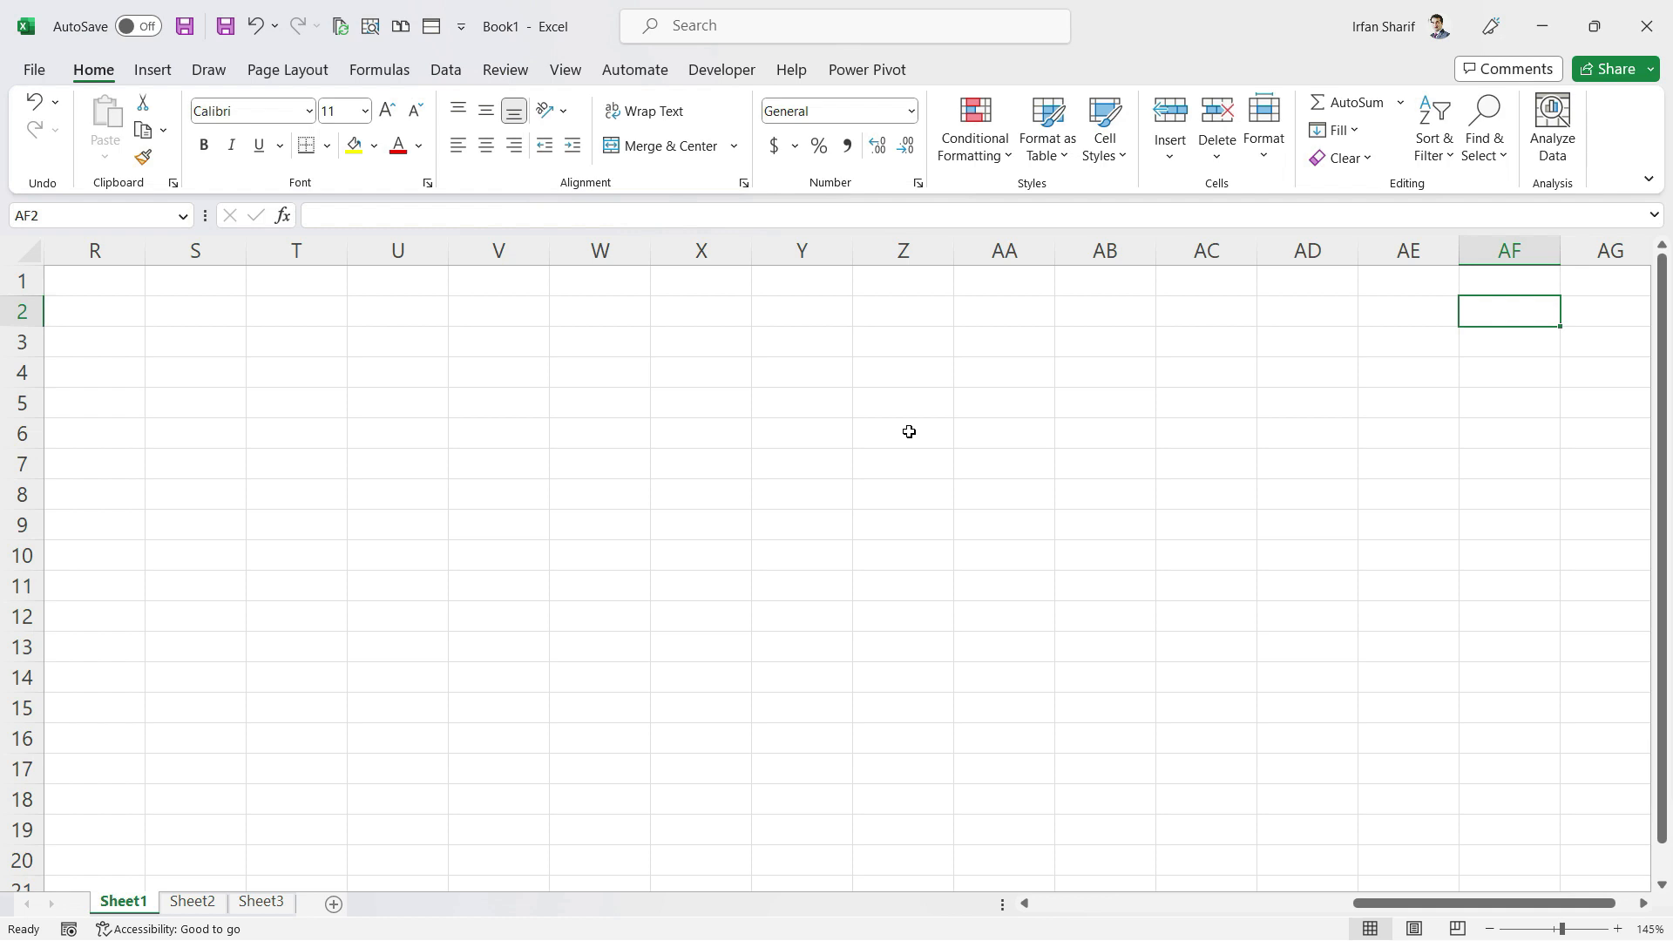
Jump to the last cell of row 2, XFD2, and back to its first cell, A2
key(ctrl+Right)
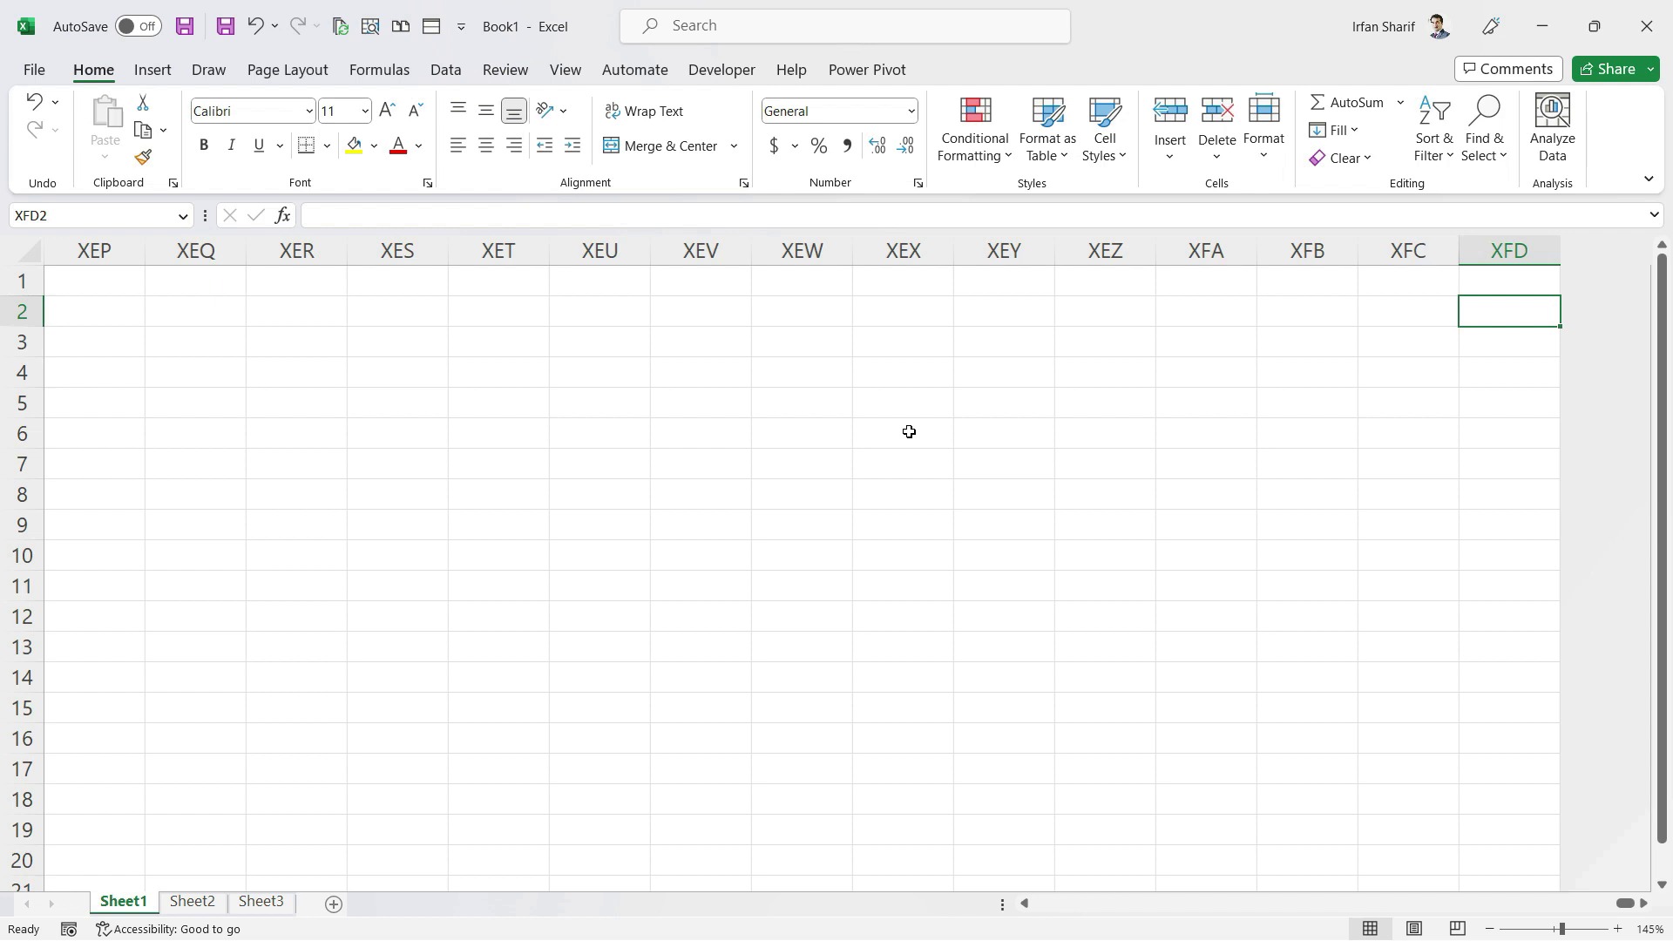
key(ctrl+Left)
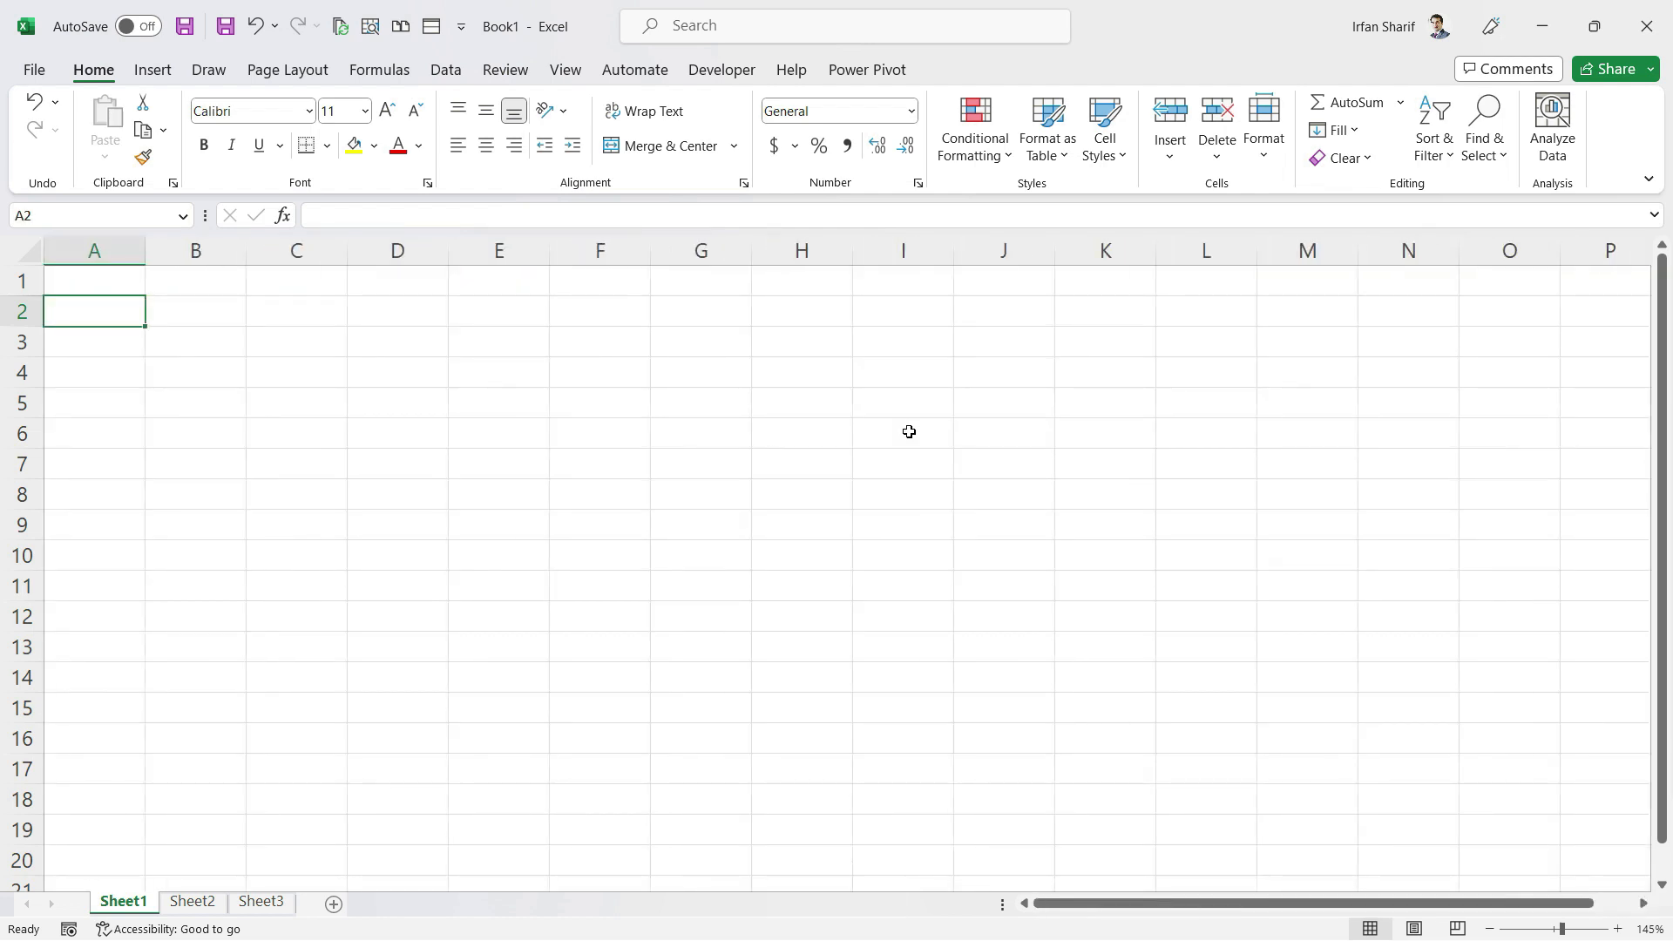
Move the selection cell by cell down column A as far as A30
key(Up)
key(Down)
key(Down)
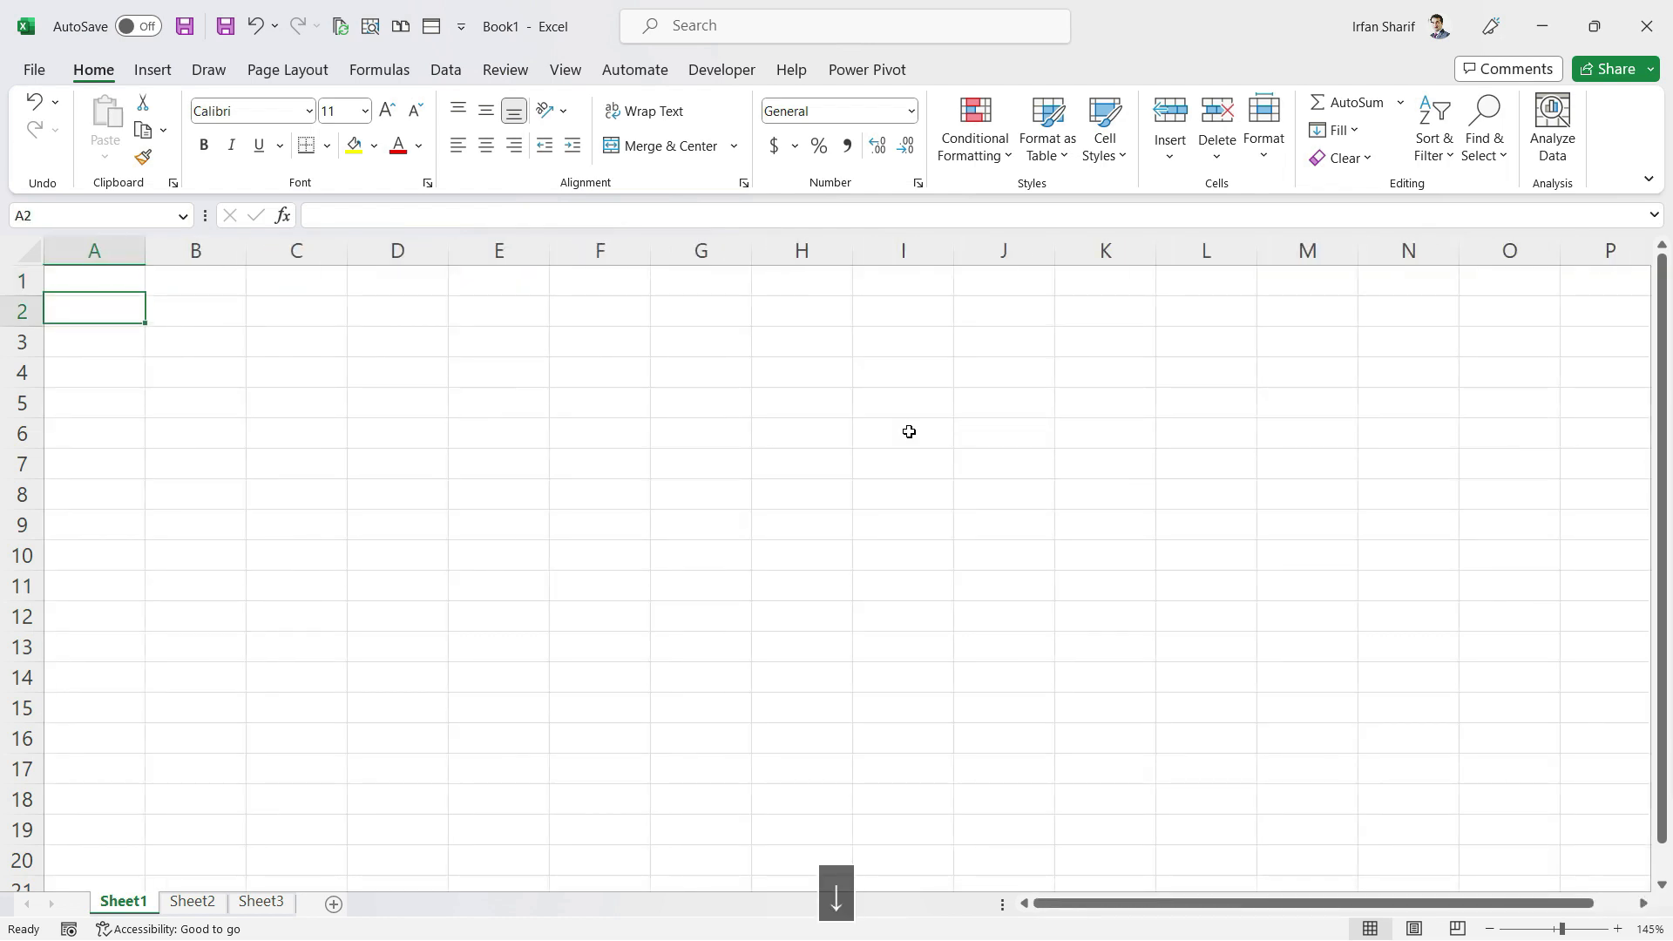
key(Down)
key(Down)
key(Down)
key(Down)
key(Down)
key(Down)
key(Down)
key(Down)
key(Down)
key(Down)
key(Down)
key(Down)
key(Down)
key(Down)
key(Down)
key(Down)
key(Down)
key(Down)
key(Down)
key(Down)
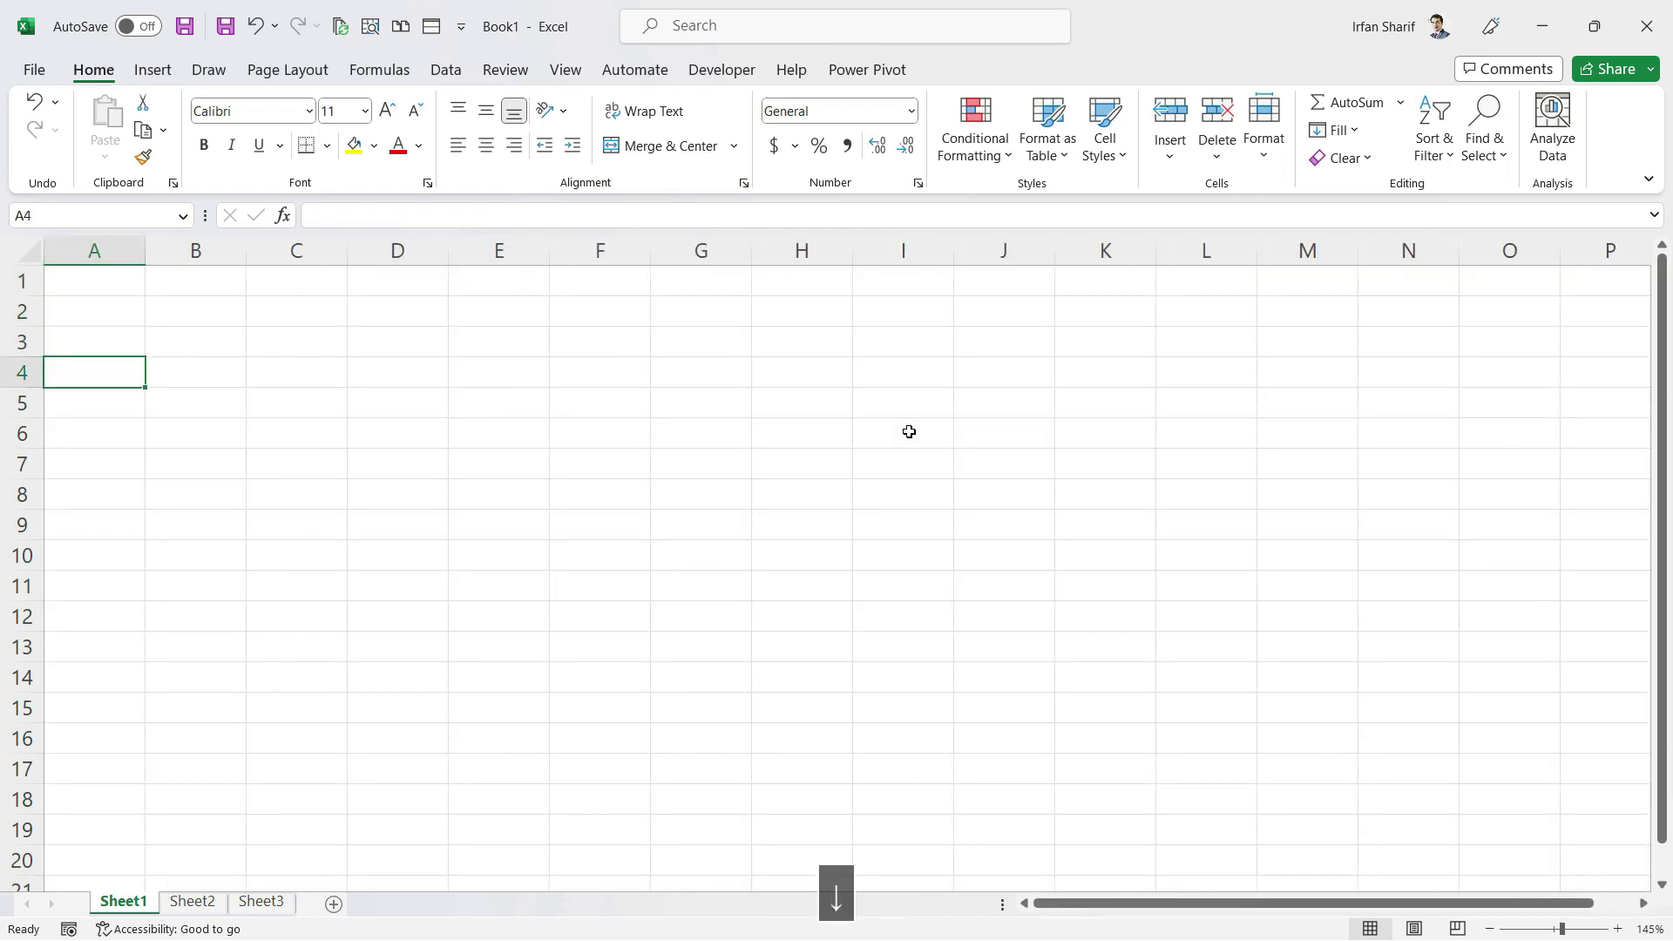
key(Down)
key(Down)
key(Down)
key(Down)
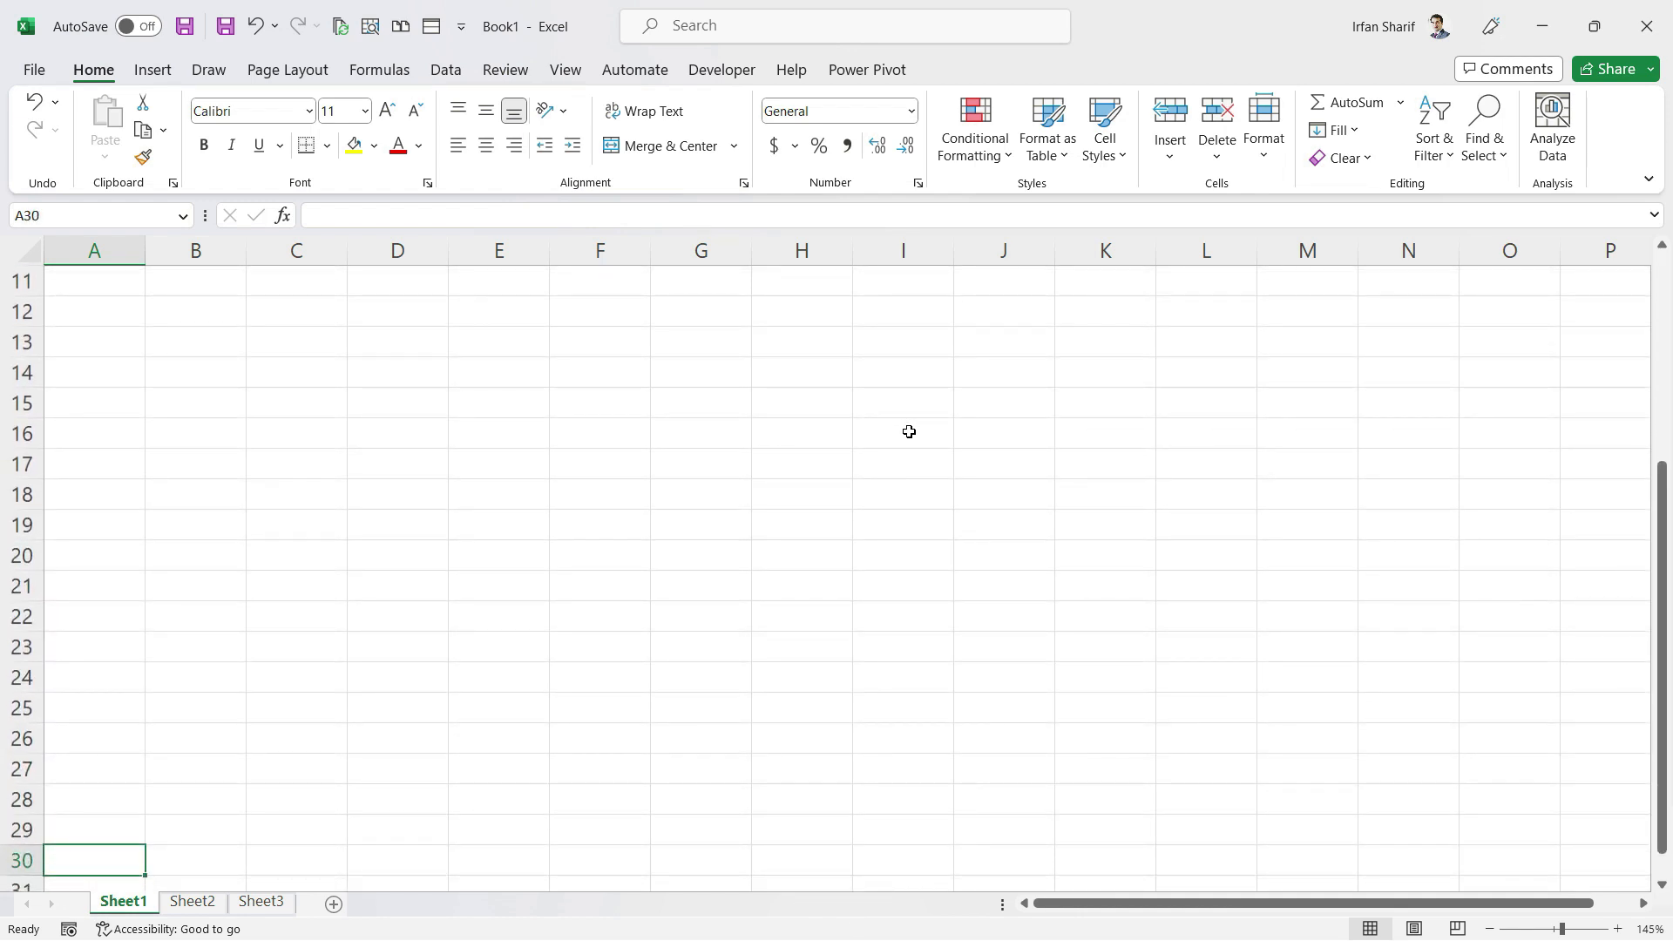
Jump to the last cell of column A, A1048576, and back to A1
key(ctrl+Down)
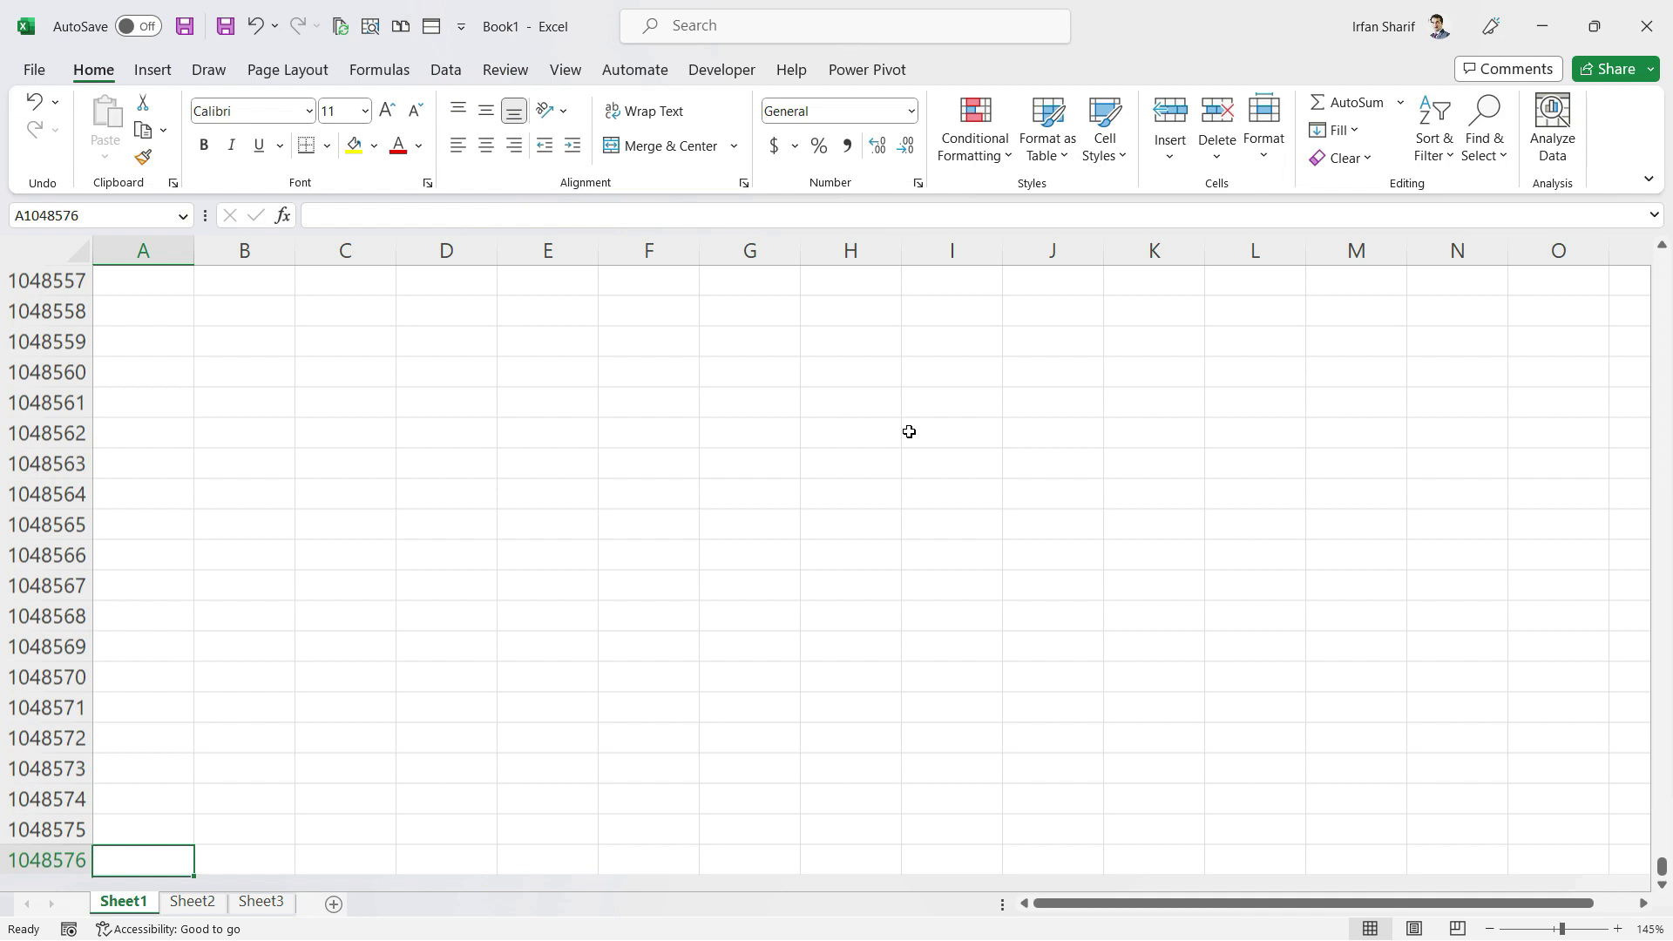
key(ctrl+Up)
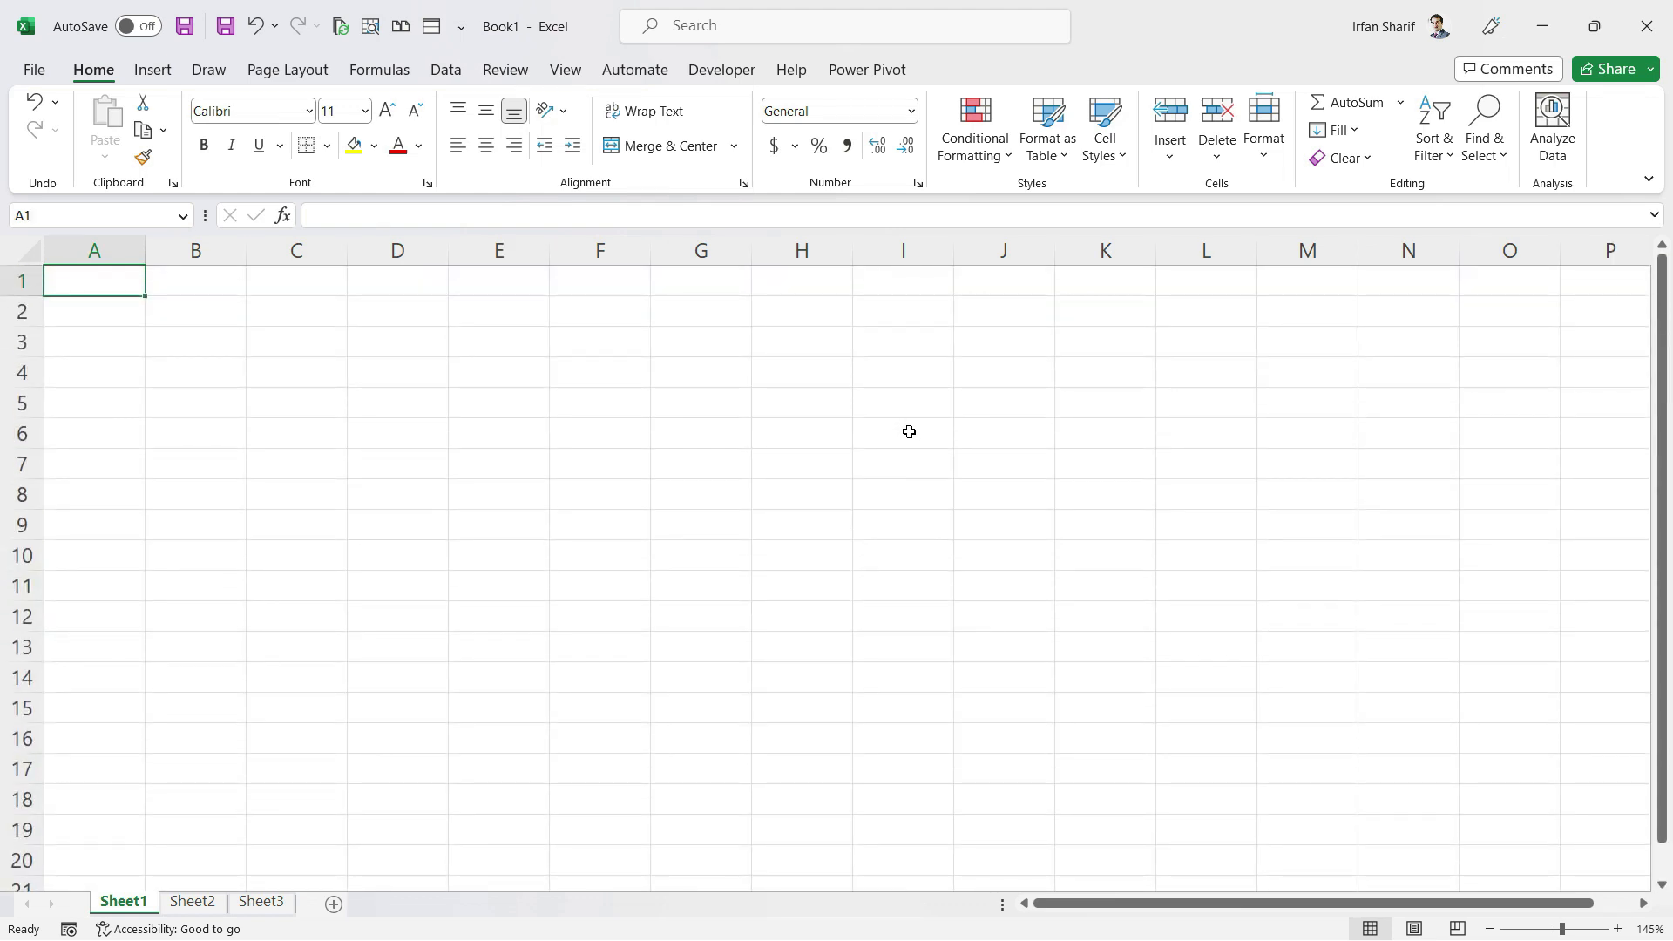
Move the active cell from A1 to D3, step through the neighbouring cells E4 and E3, and return to D3
key(Right)
key(Right)
key(Down)
key(Down)
key(Right)
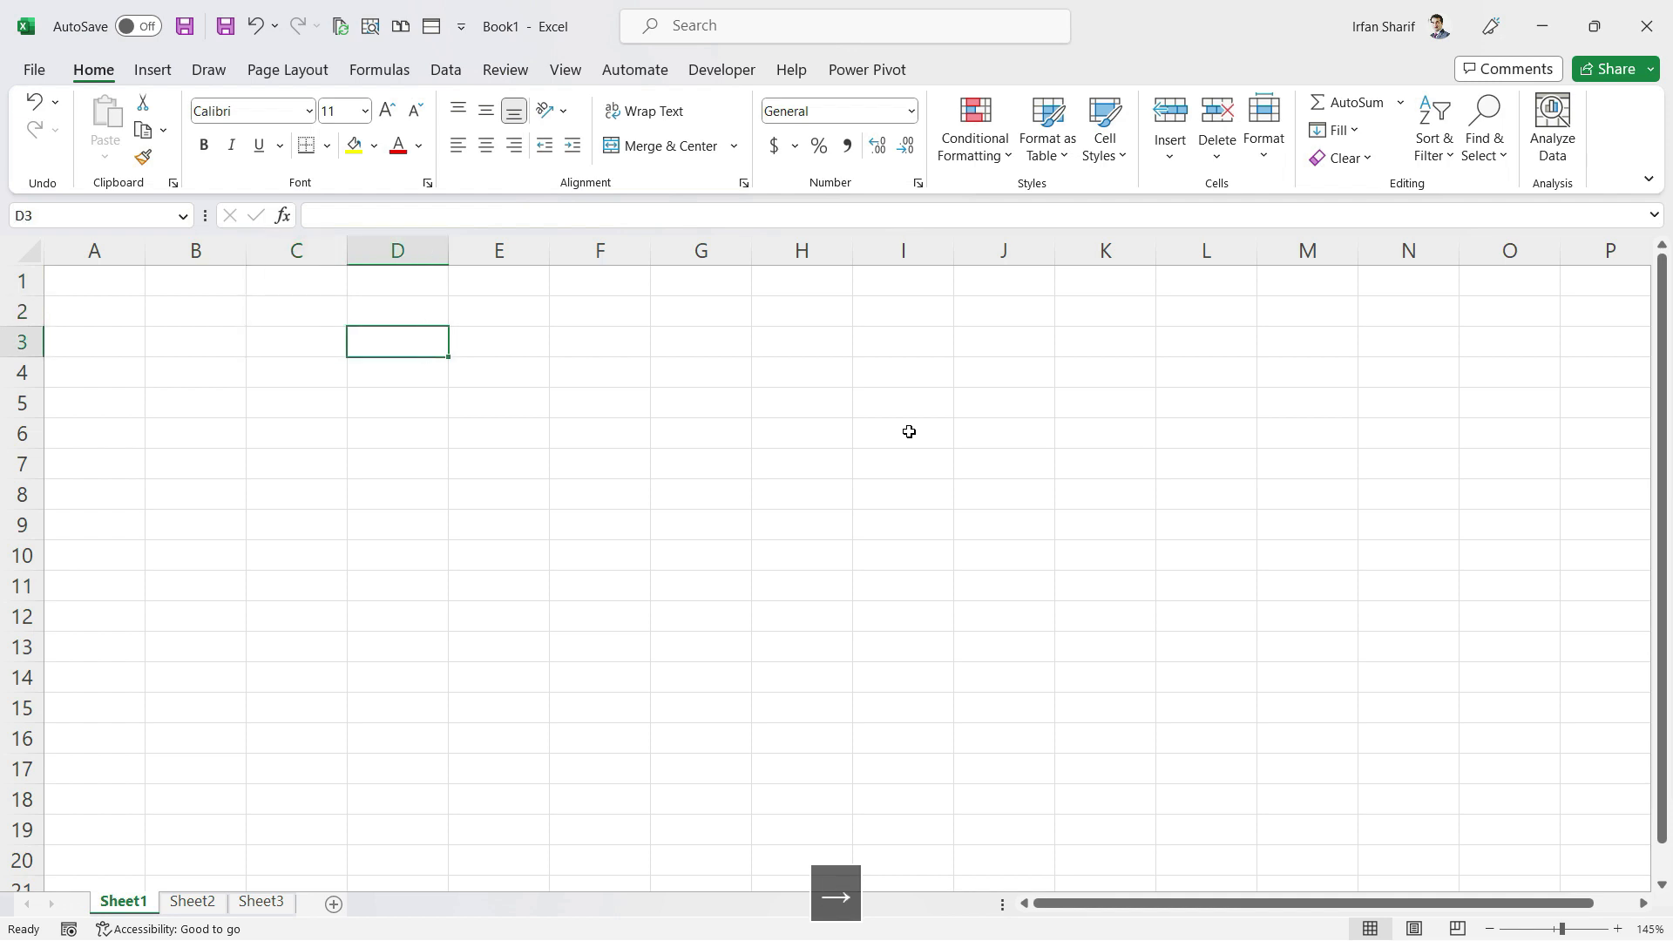
key(F9)
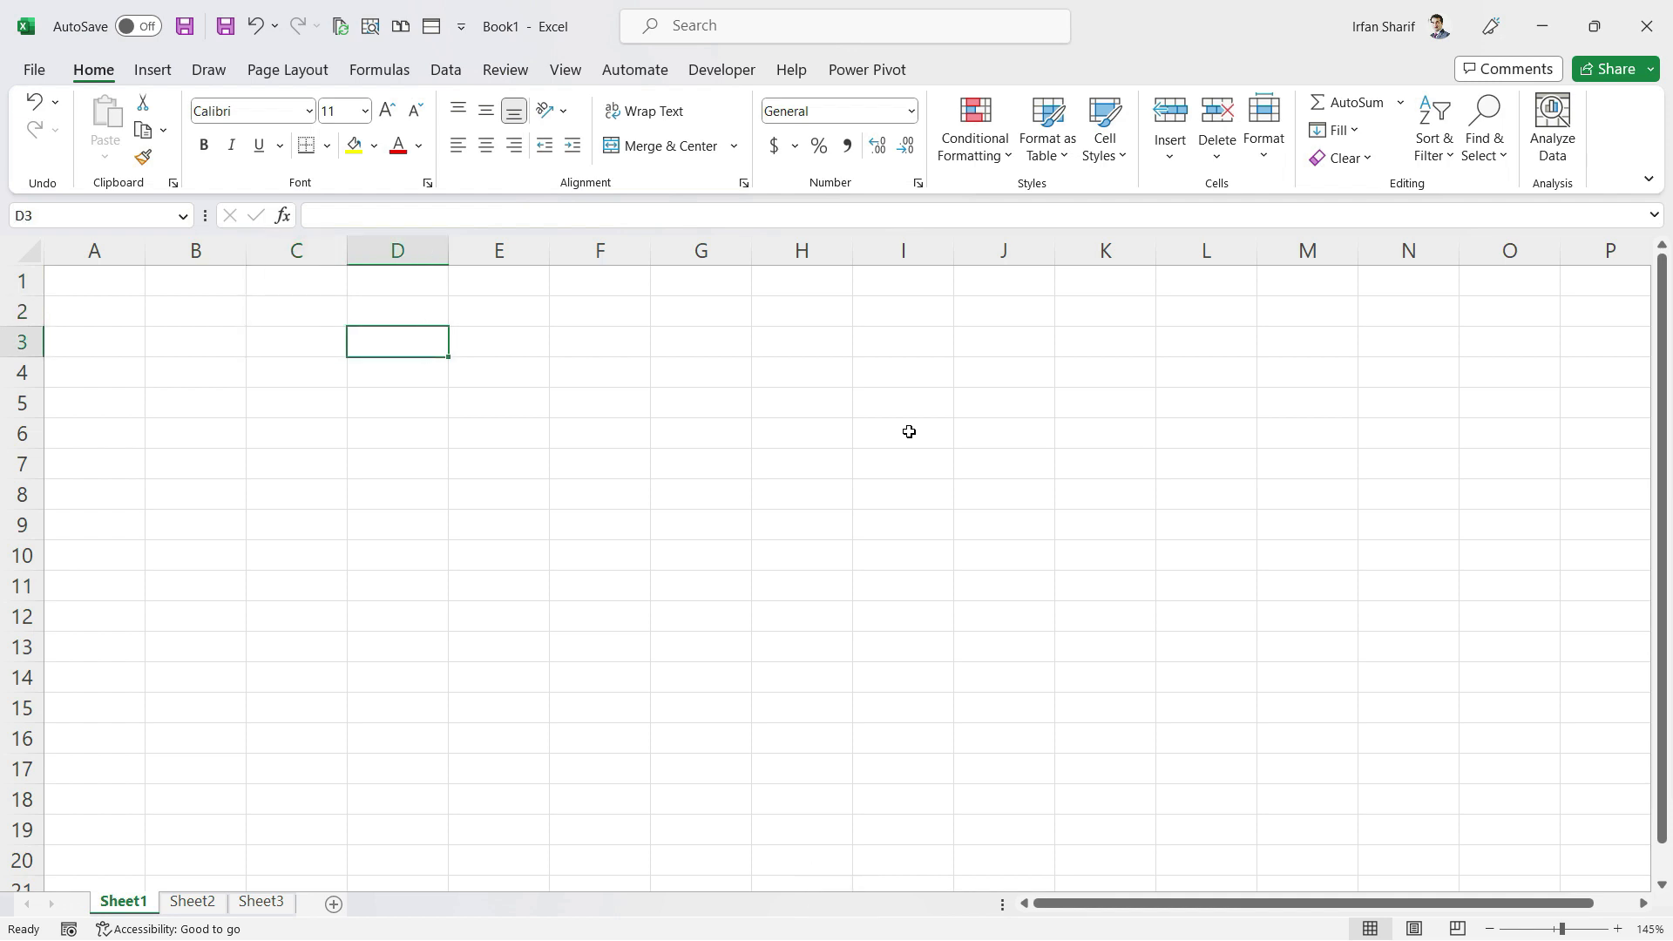
key(Down)
key(Right)
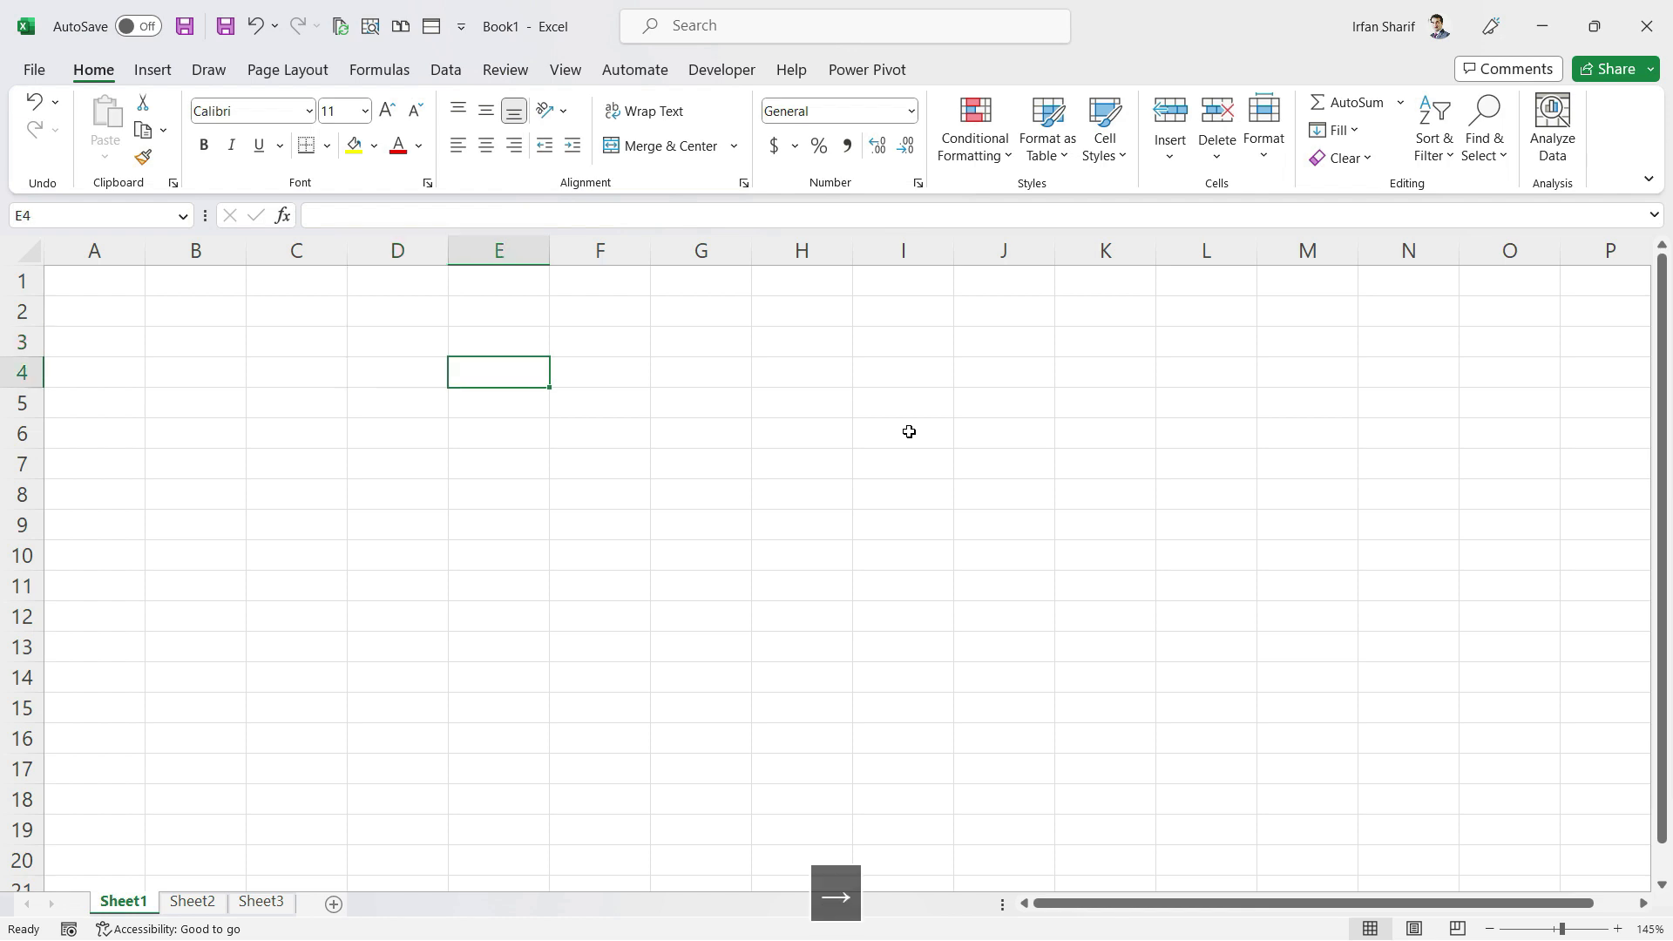
key(Up)
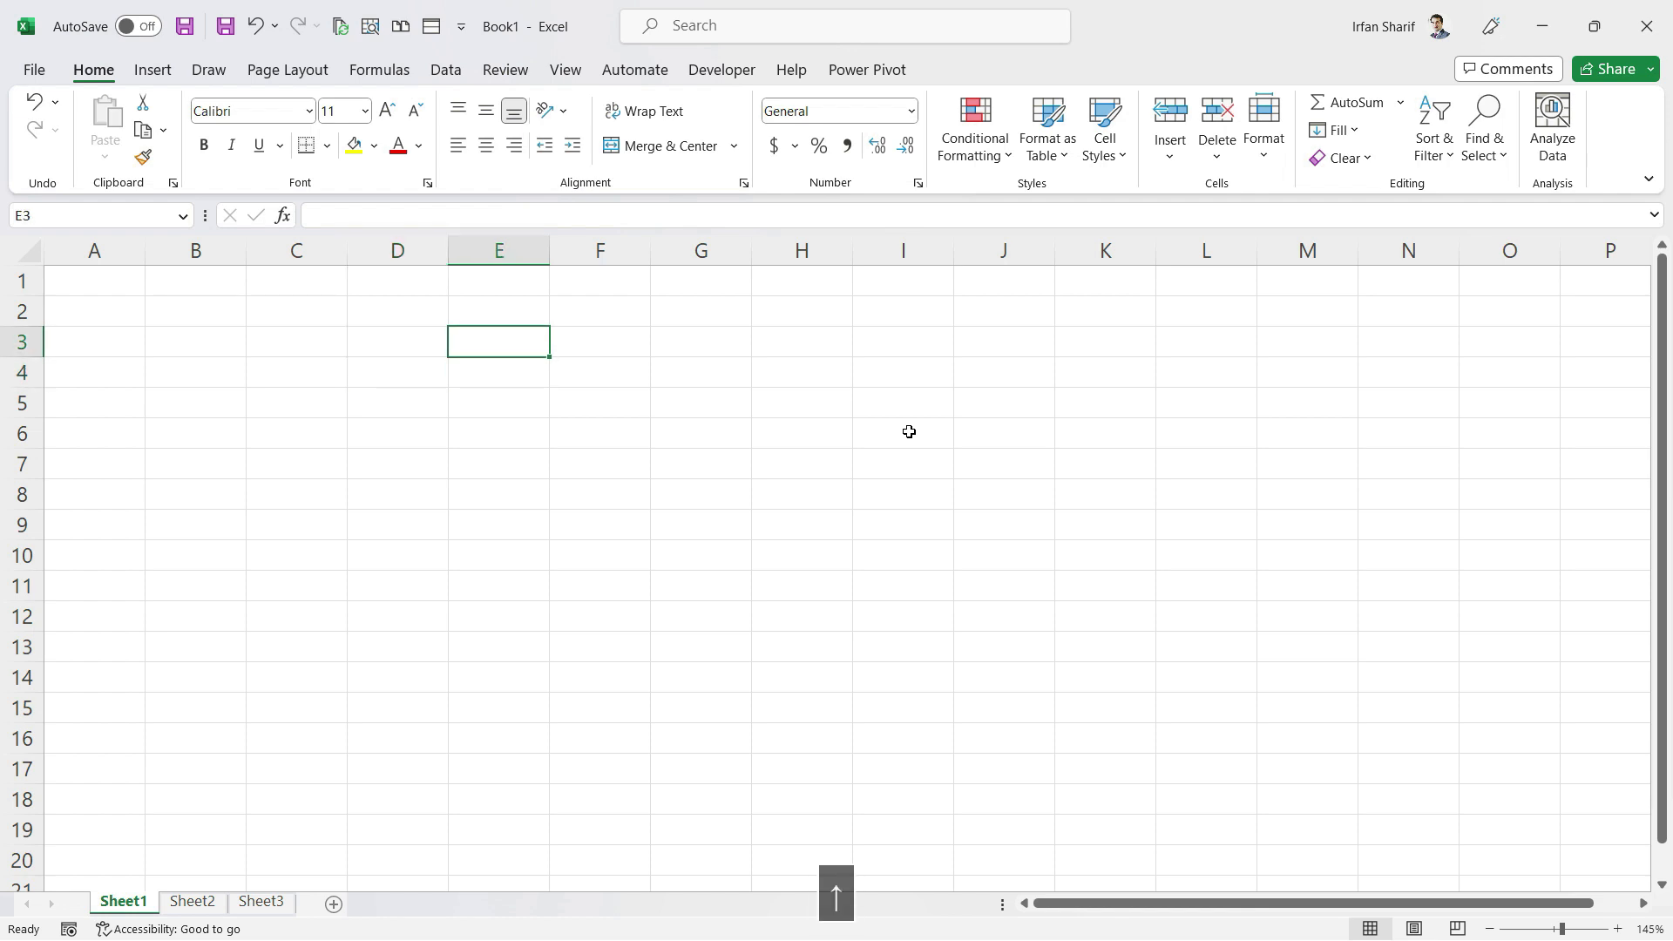
key(Left)
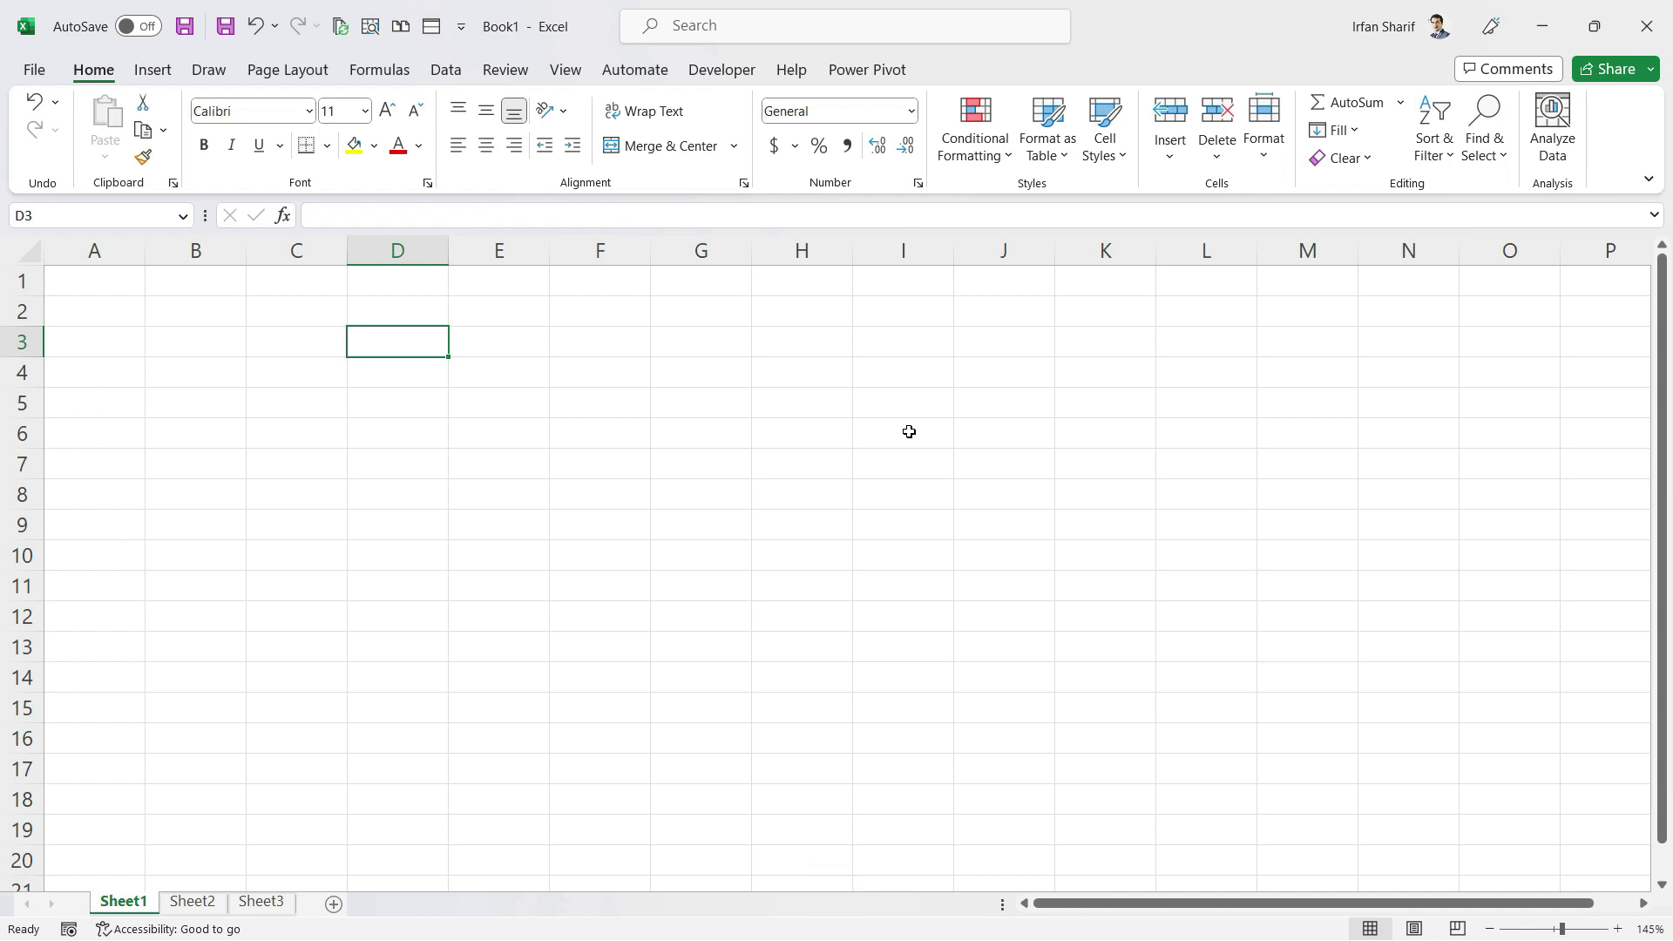
key(Right)
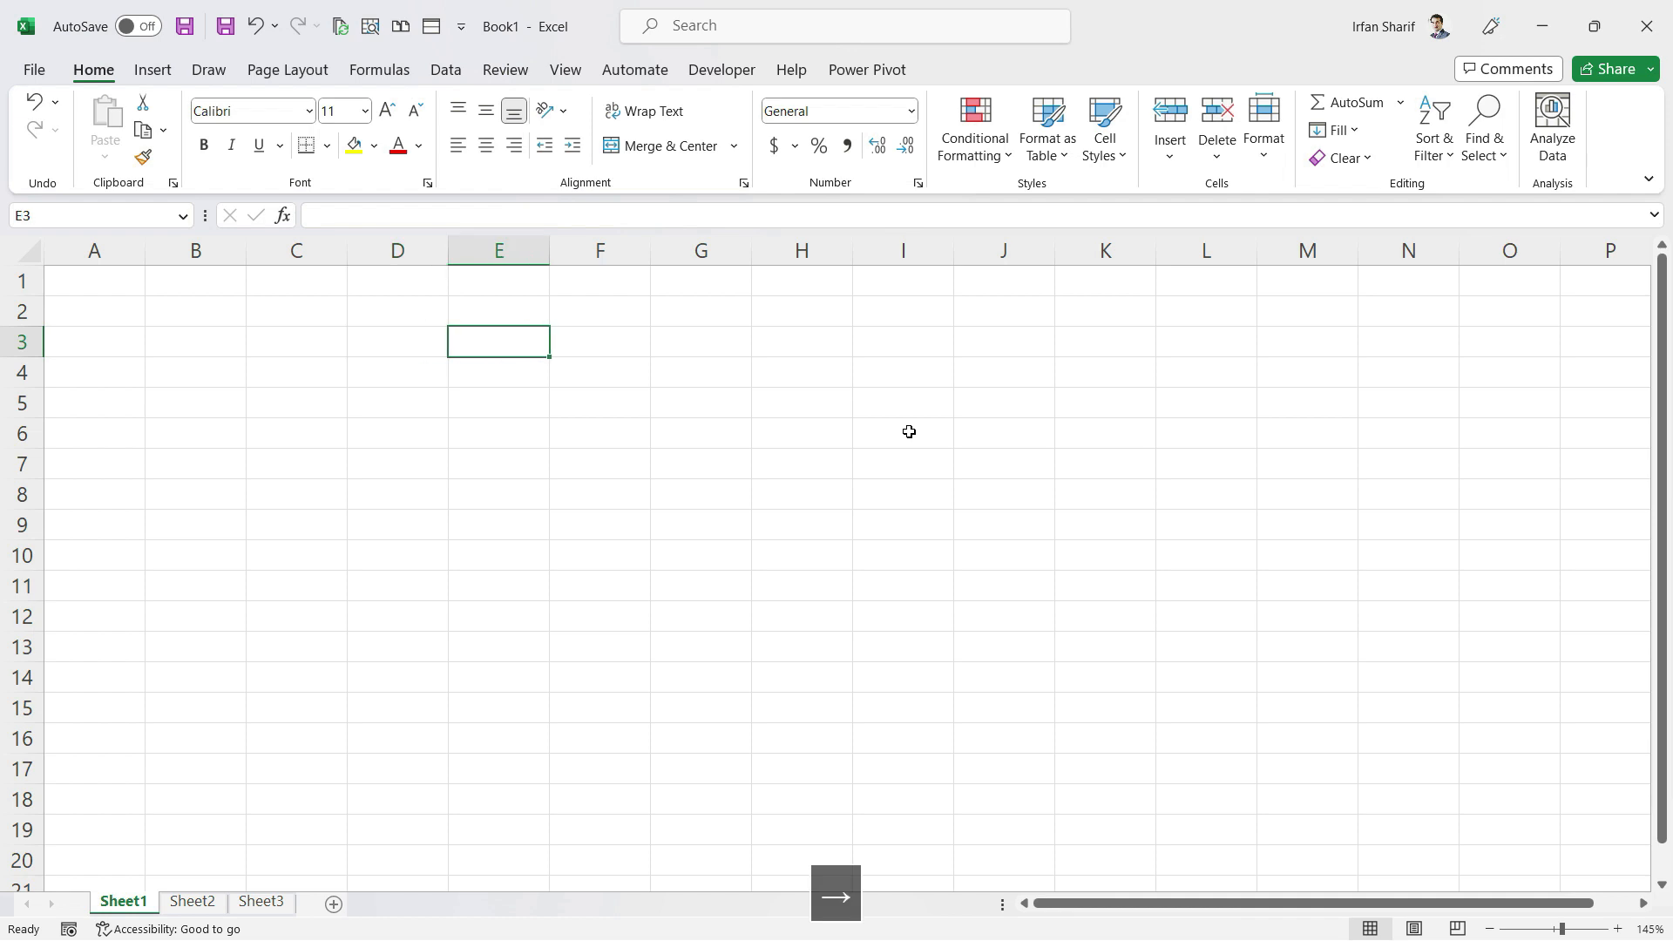
key(Down)
key(Left)
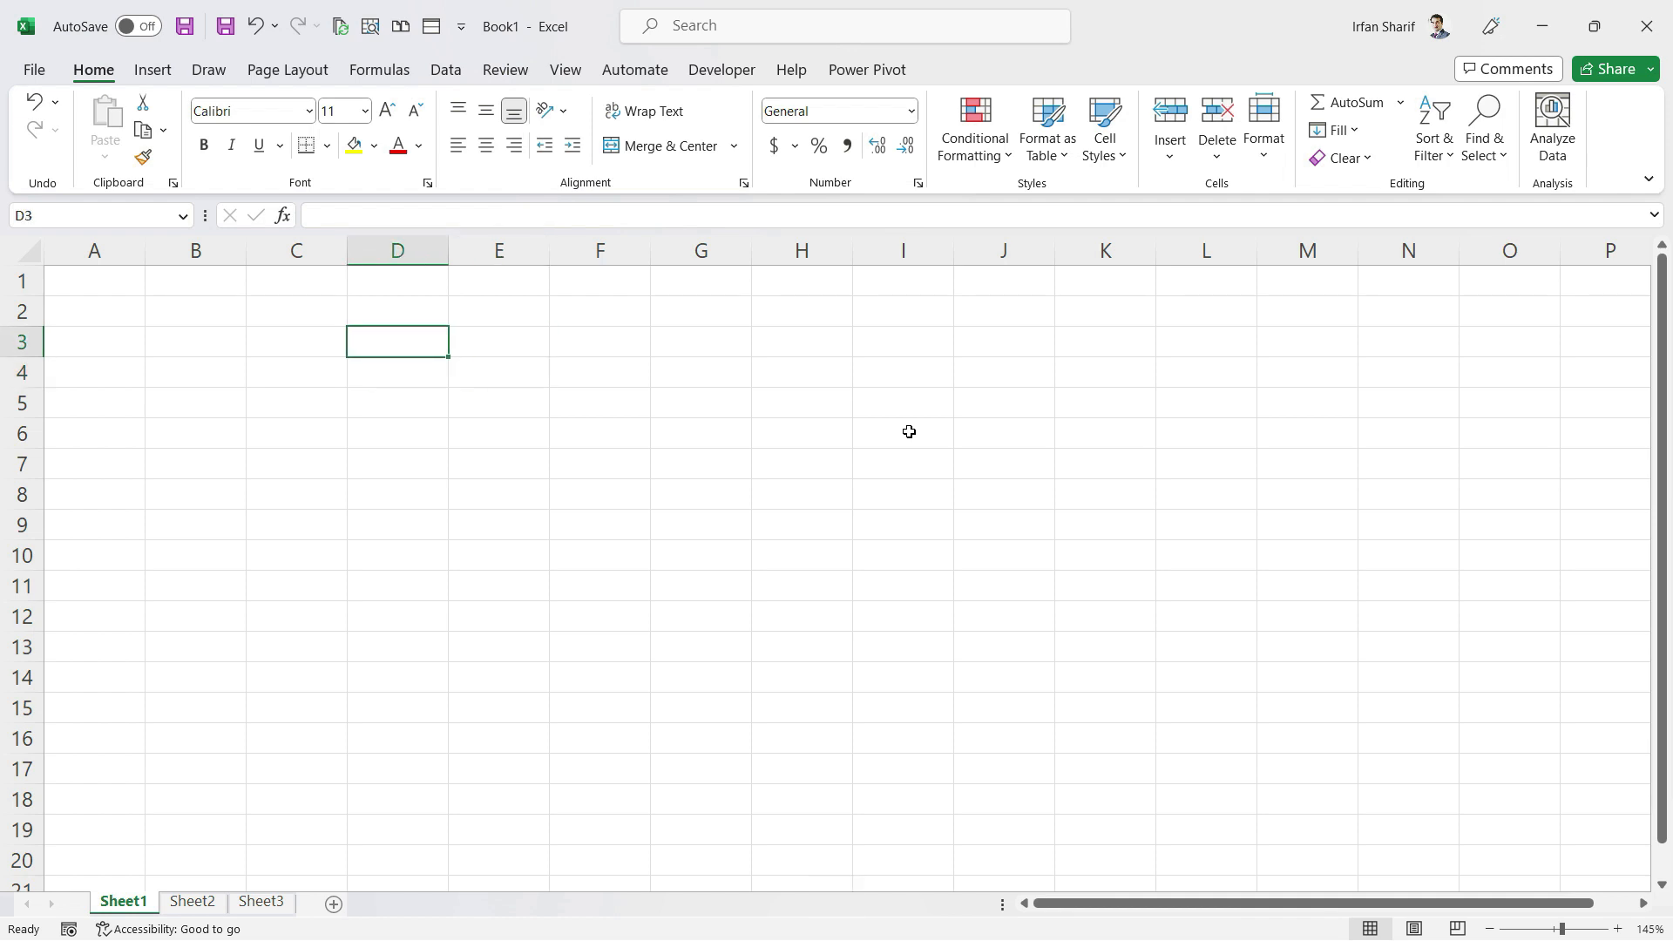
Enter one first name in cell D3 and another in D4, correcting the spelling of the second
text(John)
key(Return)
text(Mich)
text(ale)
key(BackSpace)
key(BackSpace)
key(BackSpace)
text(ael)
key(Return)
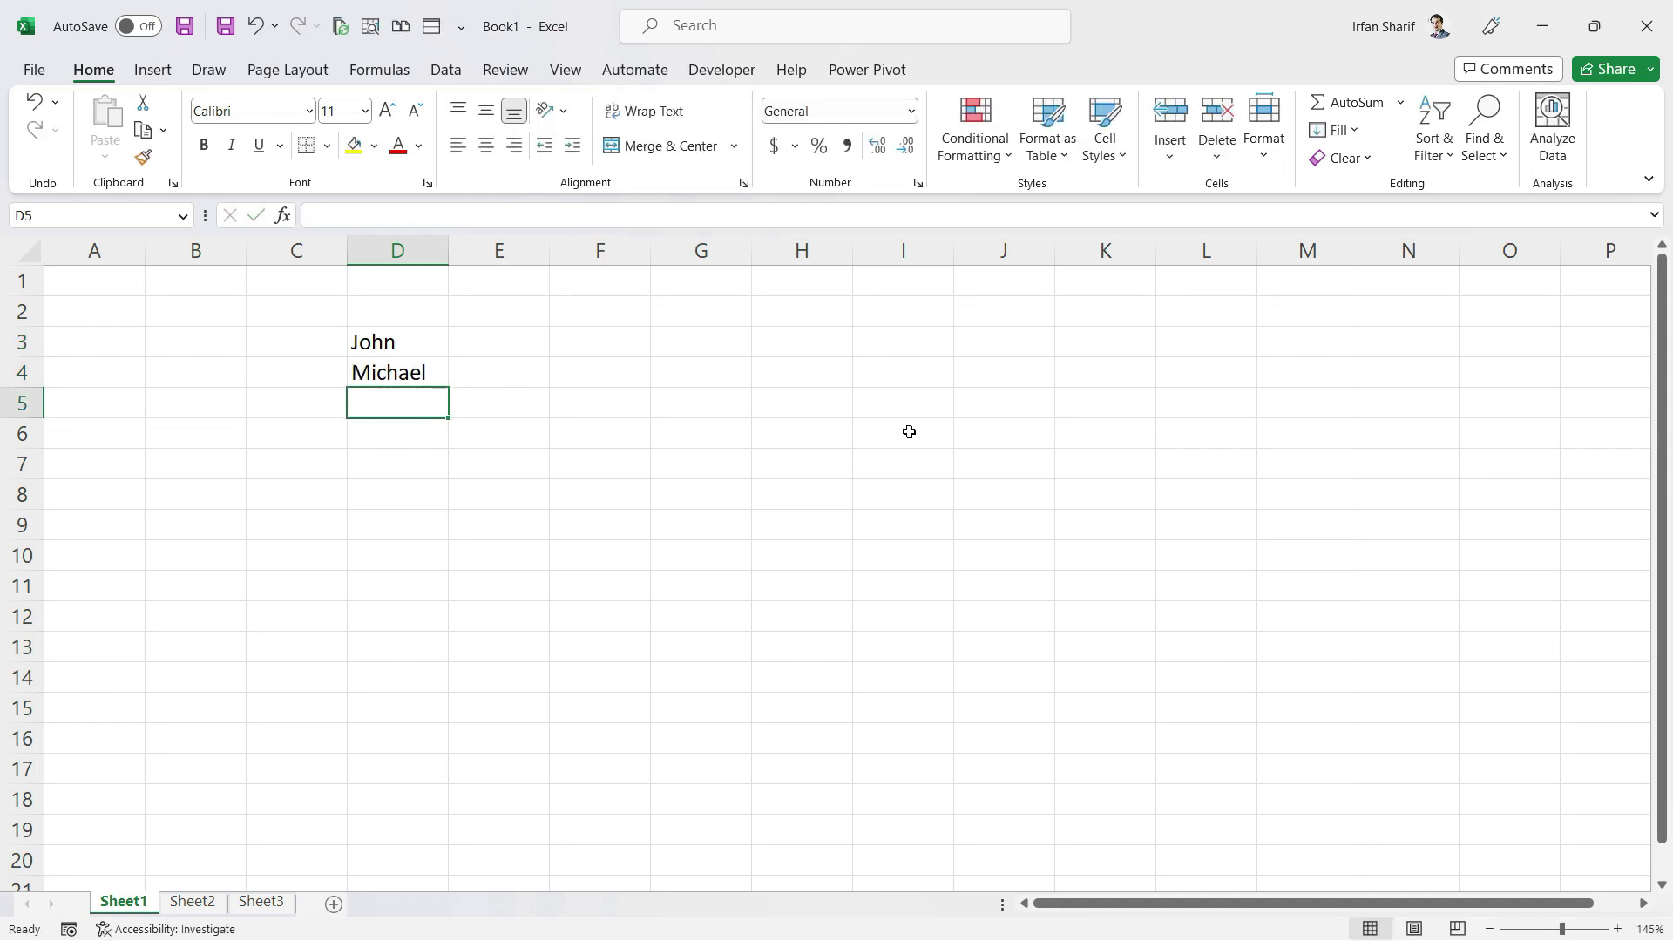
Enter the number 1 in cell E3 and the number 2 in cell E5
key(Right)
key(Up)
key(Up)
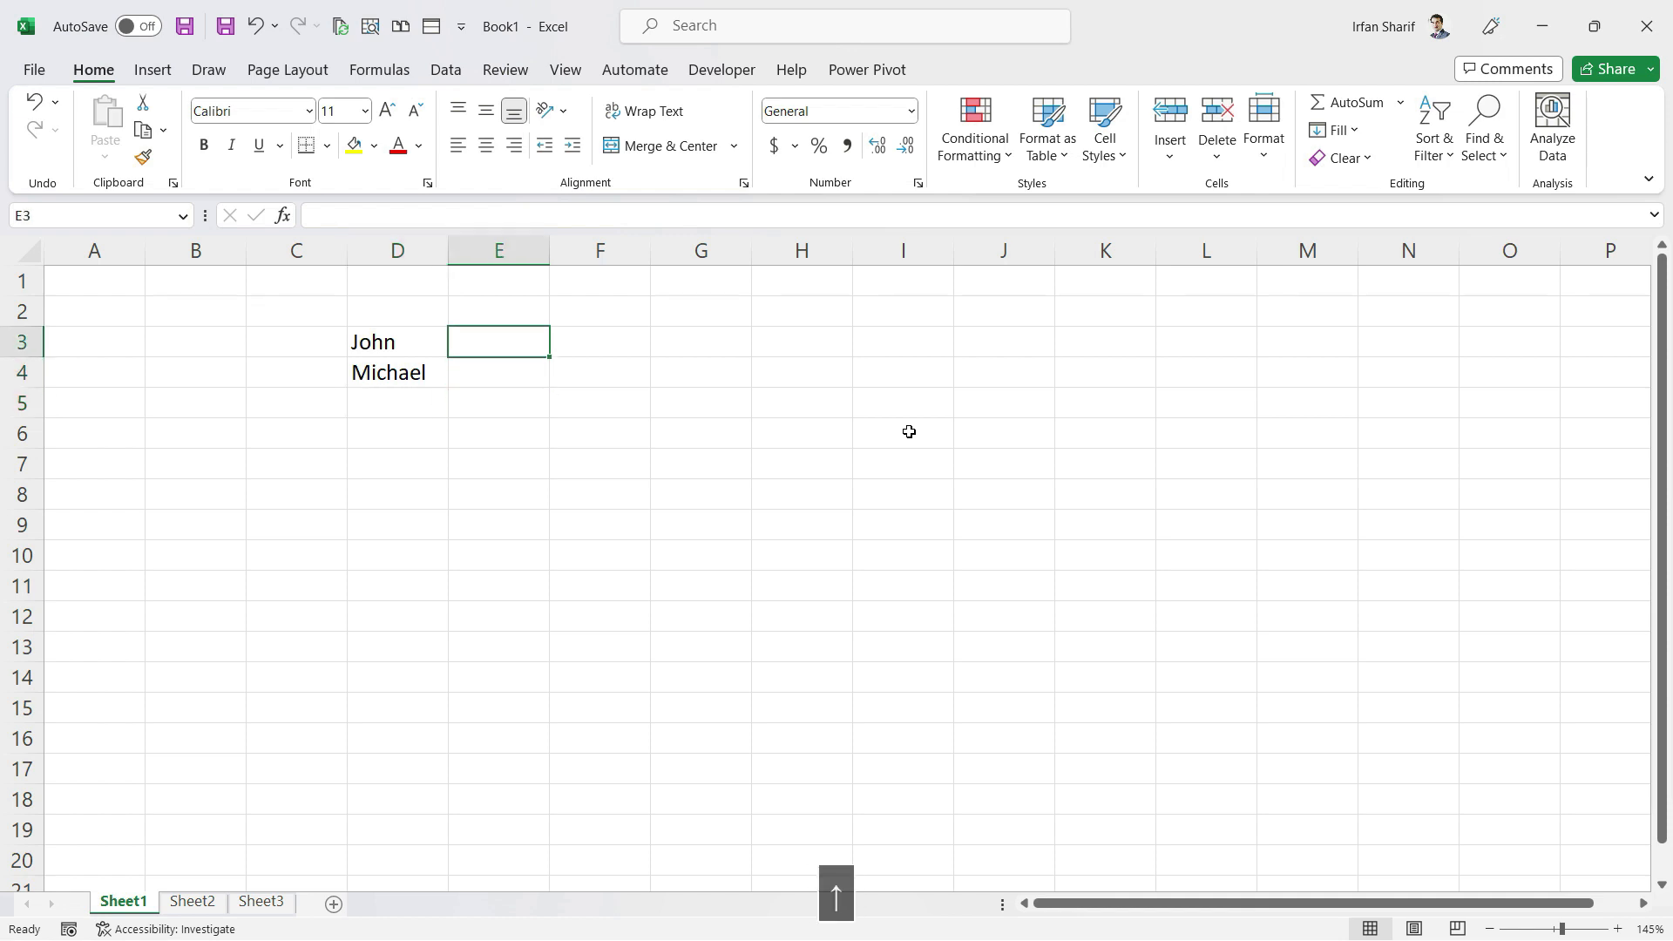
text(1)
key(Return)
key(Down)
text(2)
key(Return)
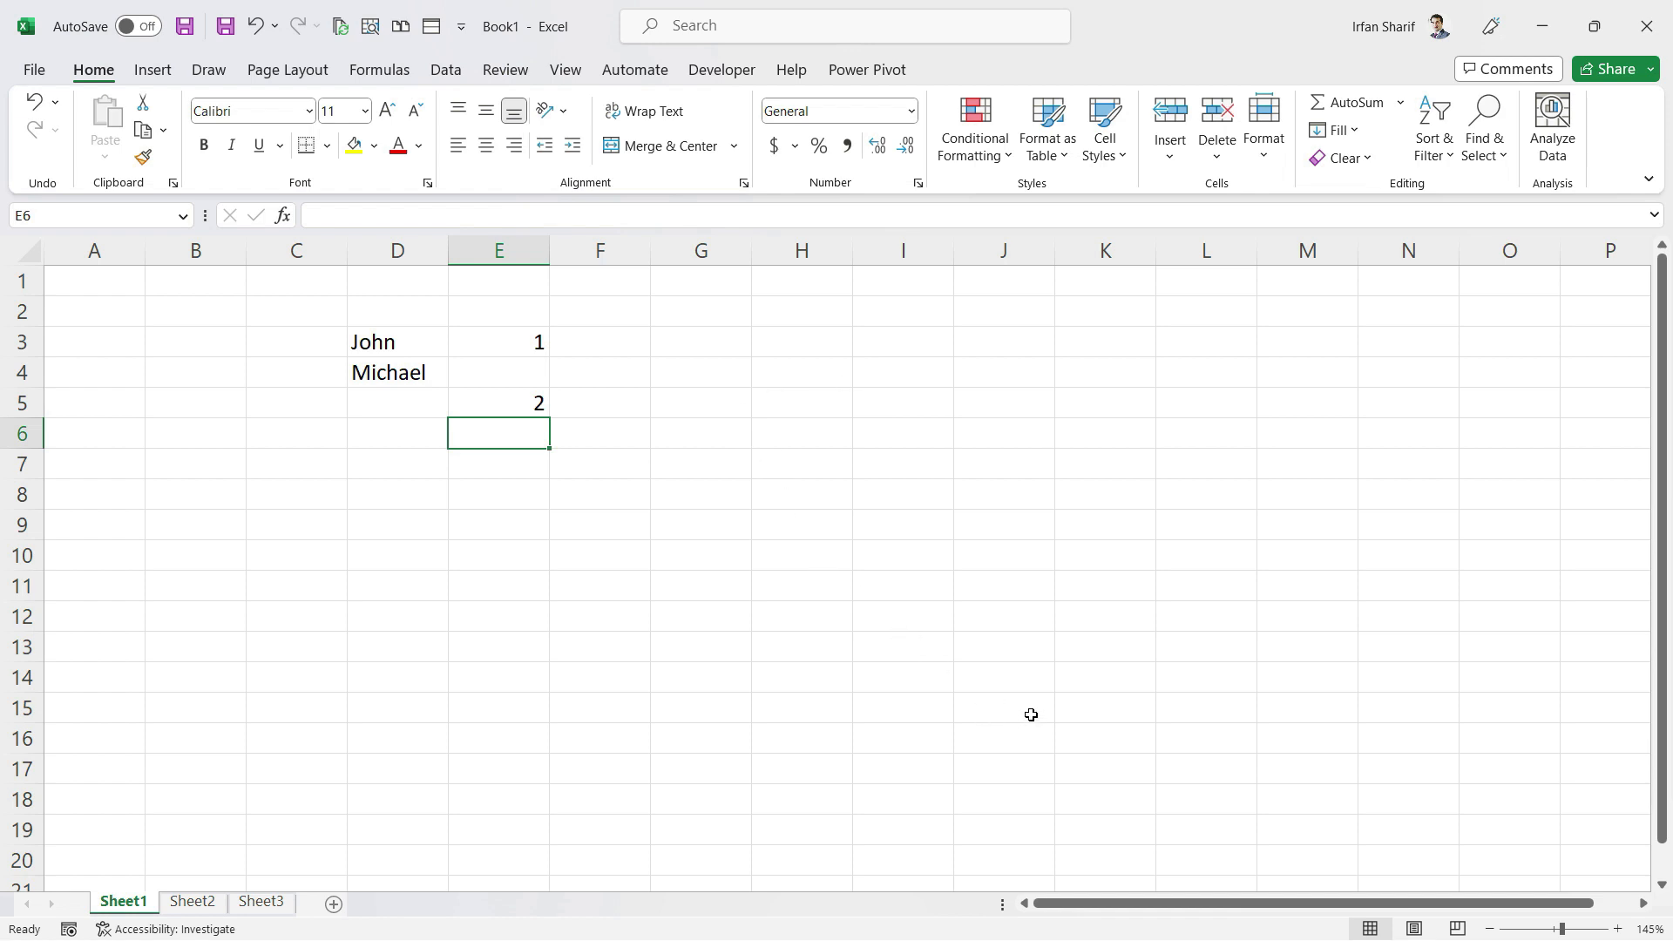
Select cell G6, view the worksheets Sheet2 and Sheet3, and return to Sheet1
click(655, 441)
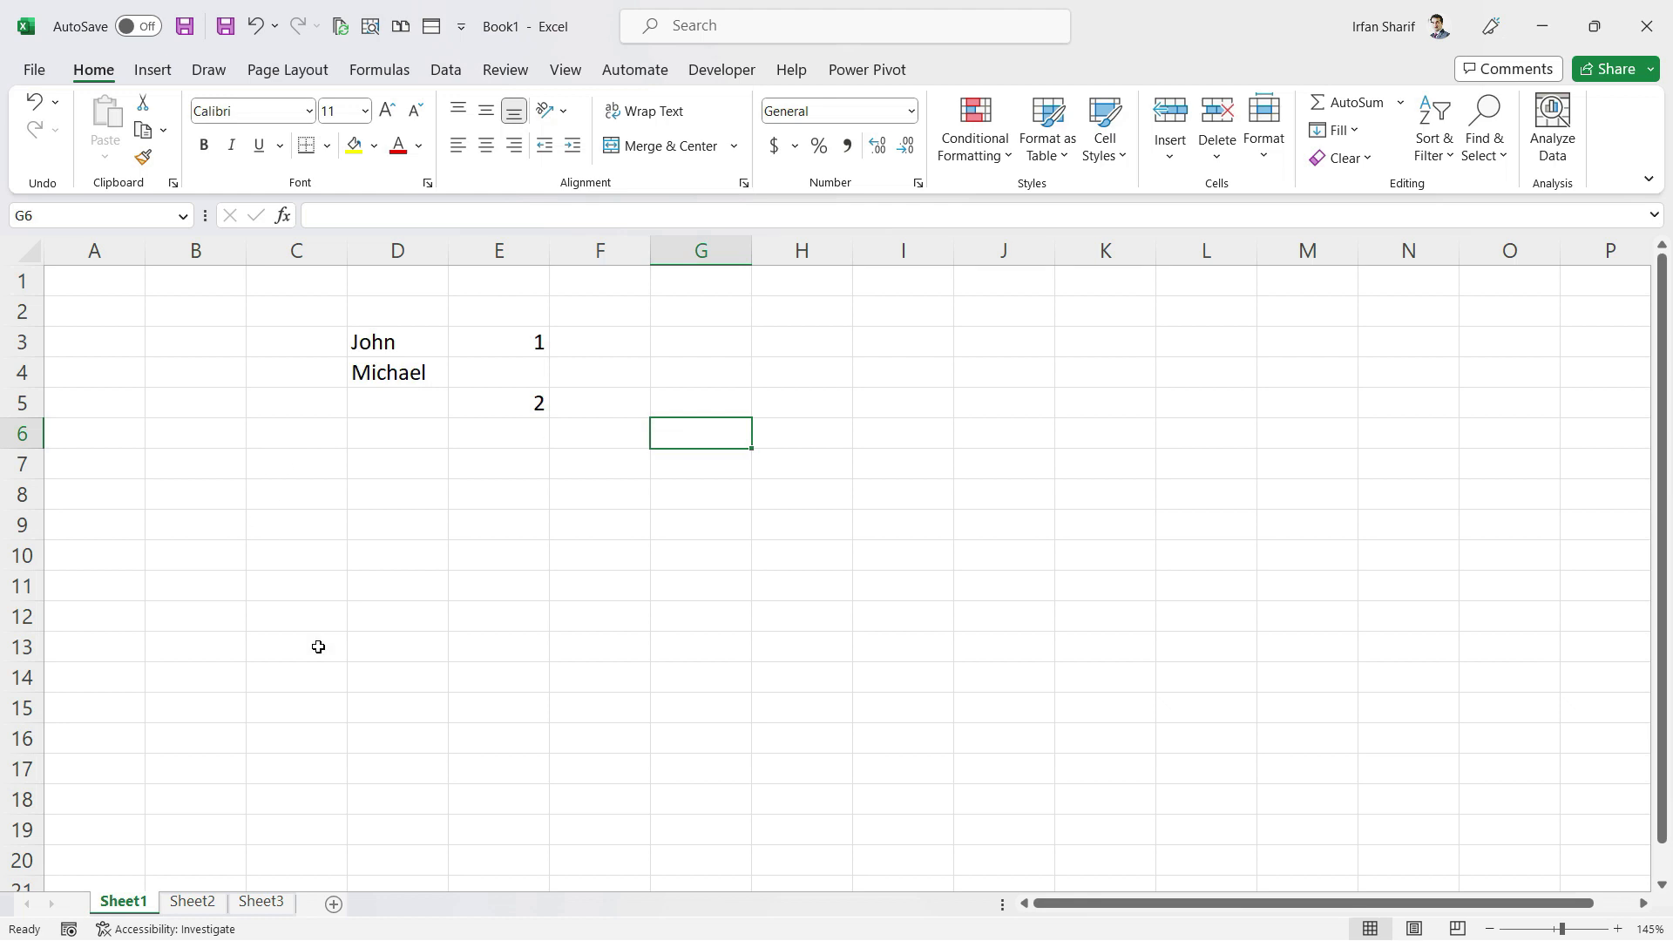
click(192, 902)
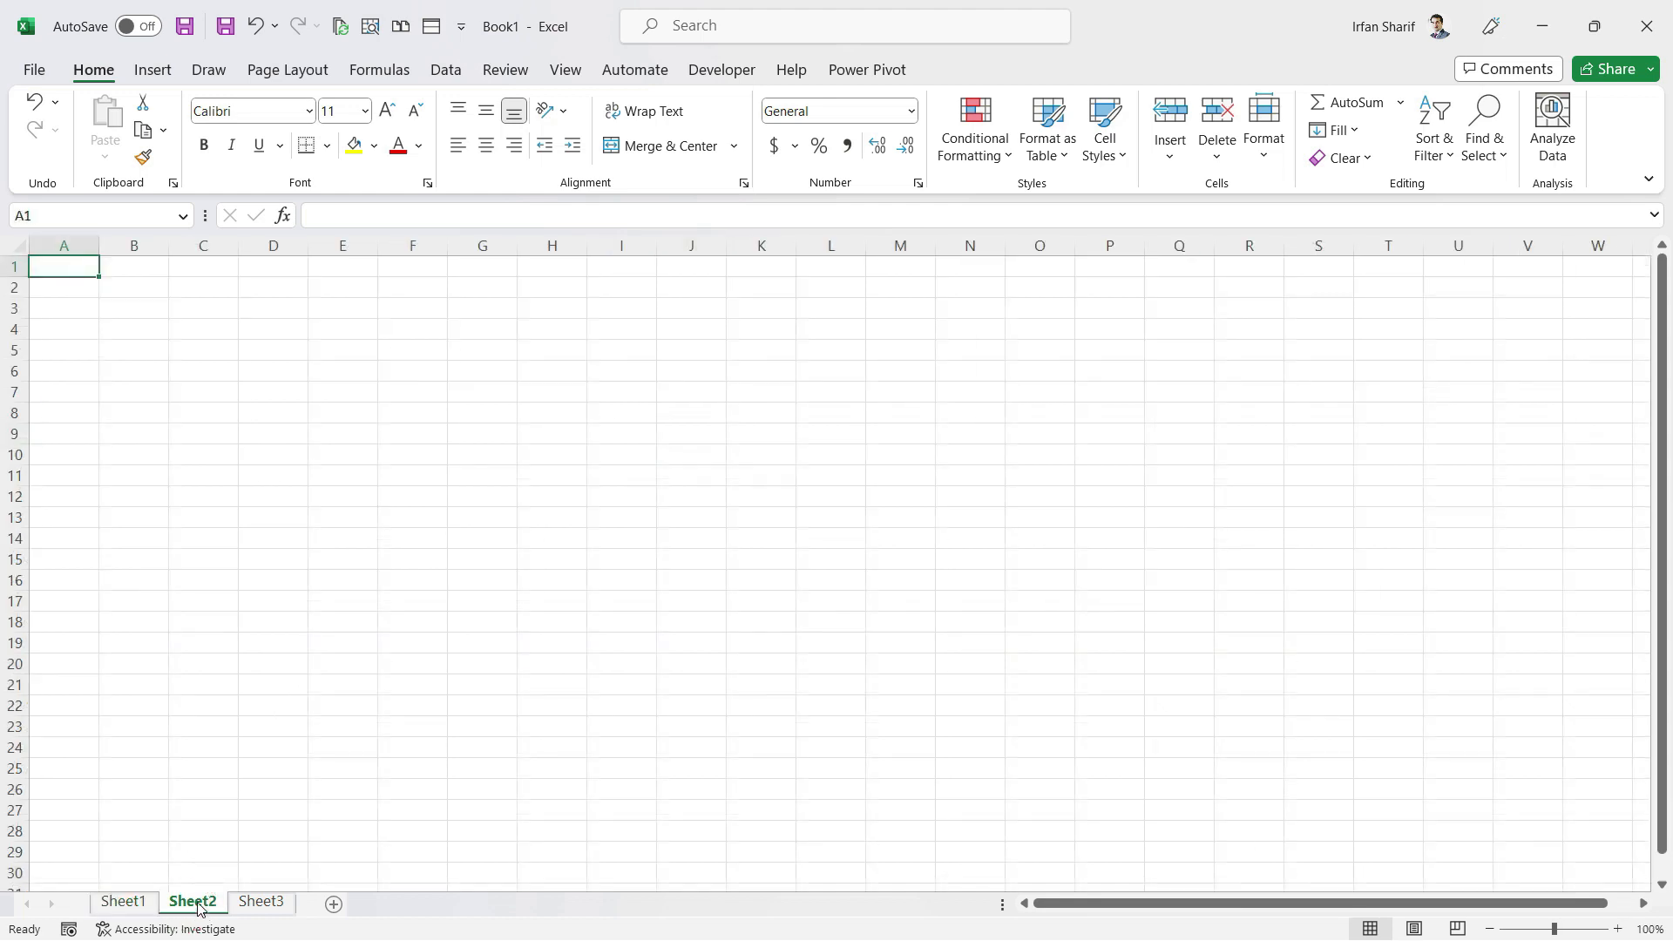
click(267, 904)
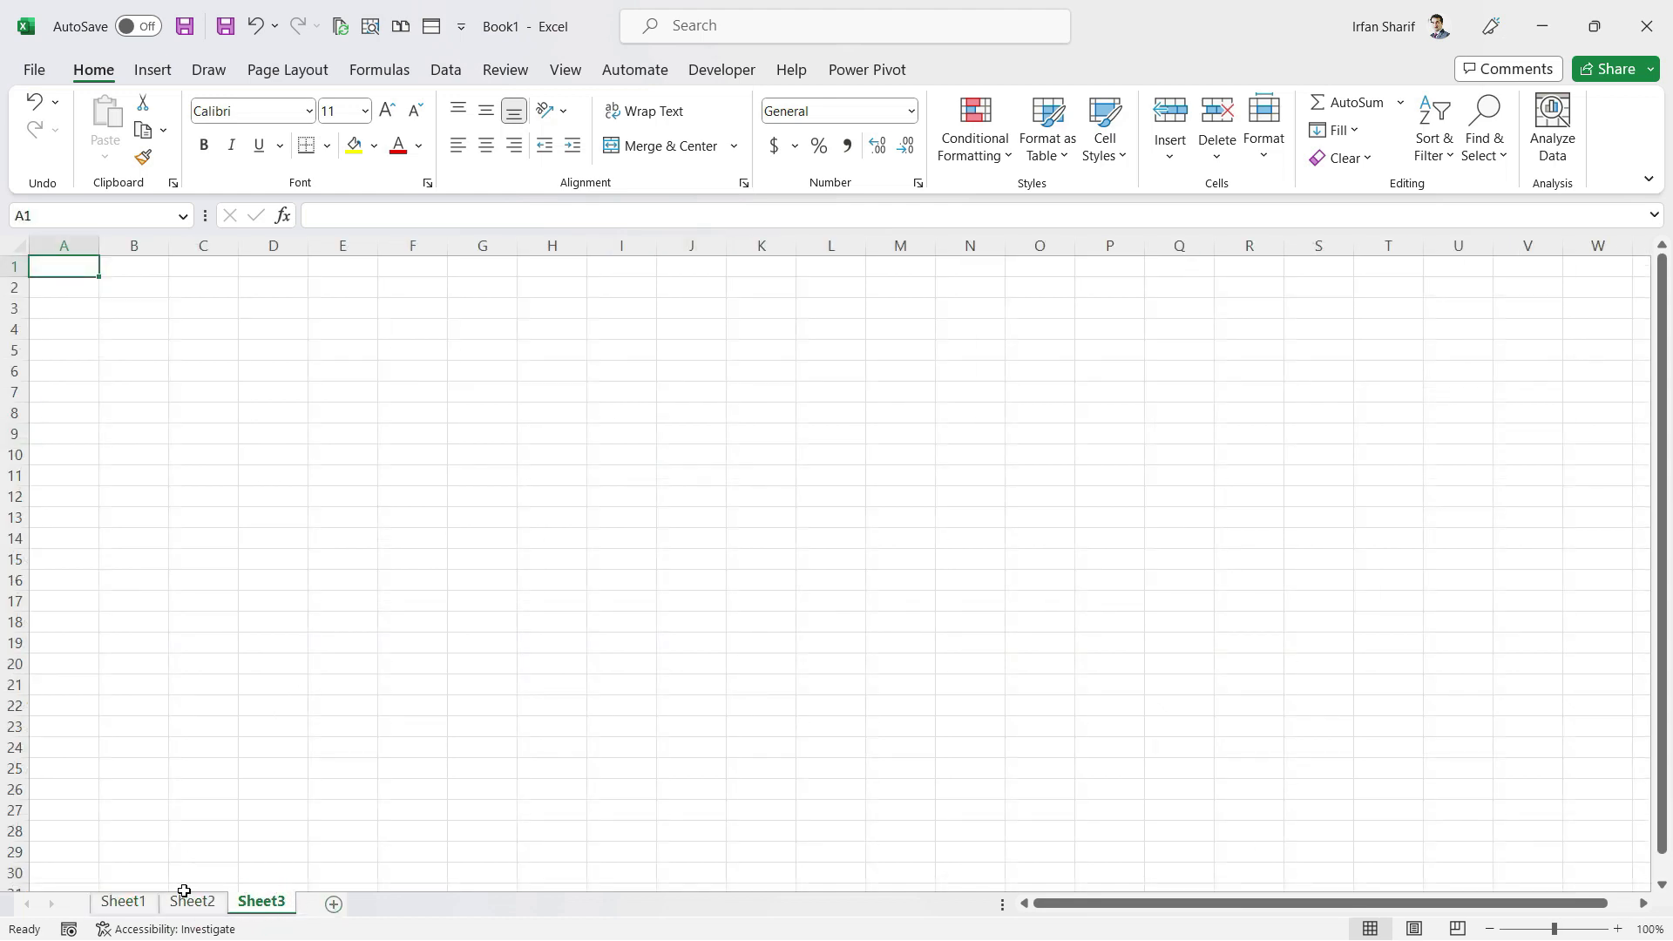
click(138, 906)
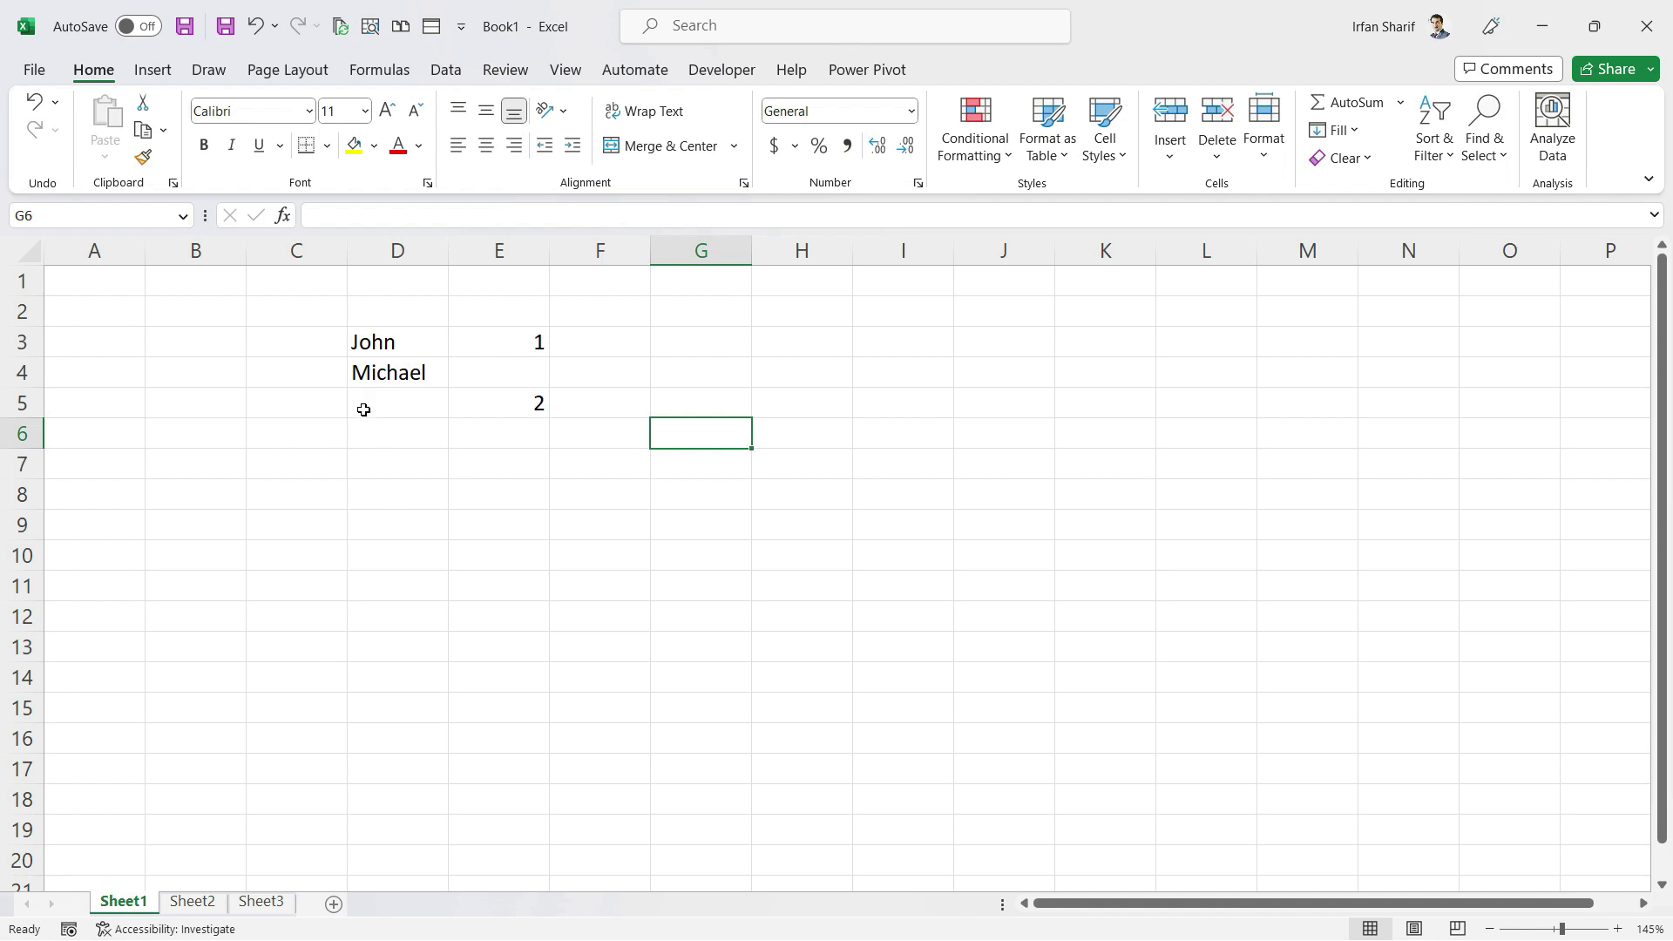
Clear the contents of the range C2:F7 on Sheet1 and leave only cell C2 selected
drag(313, 317, 635, 470)
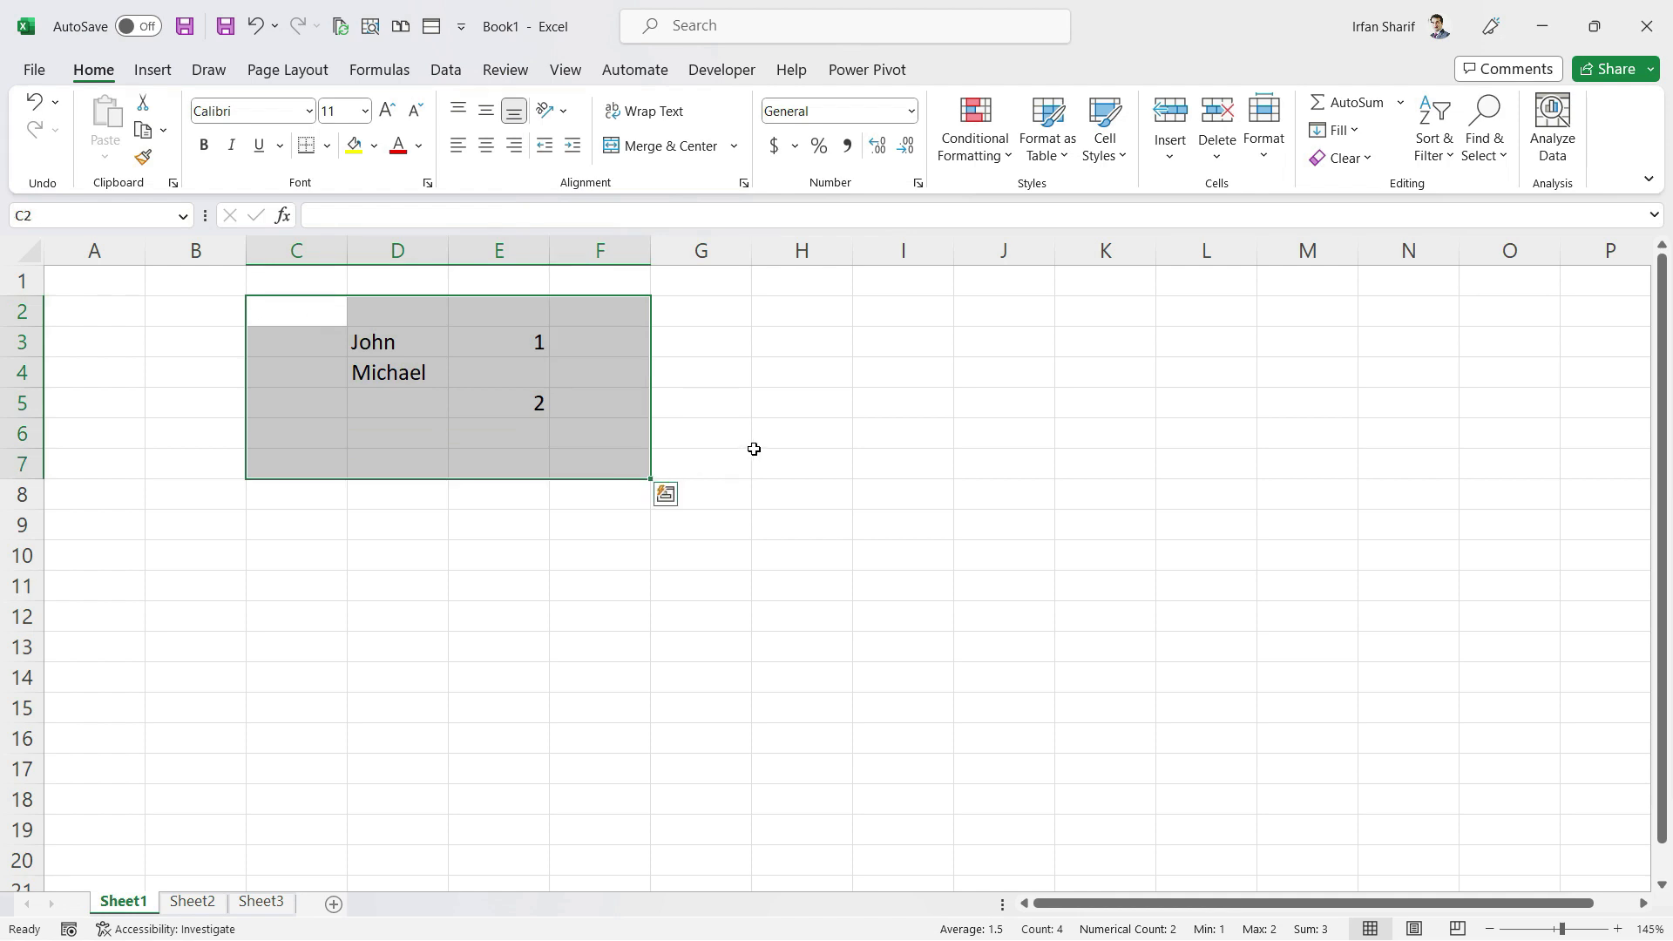
key(Delete)
key(Down)
key(Up)
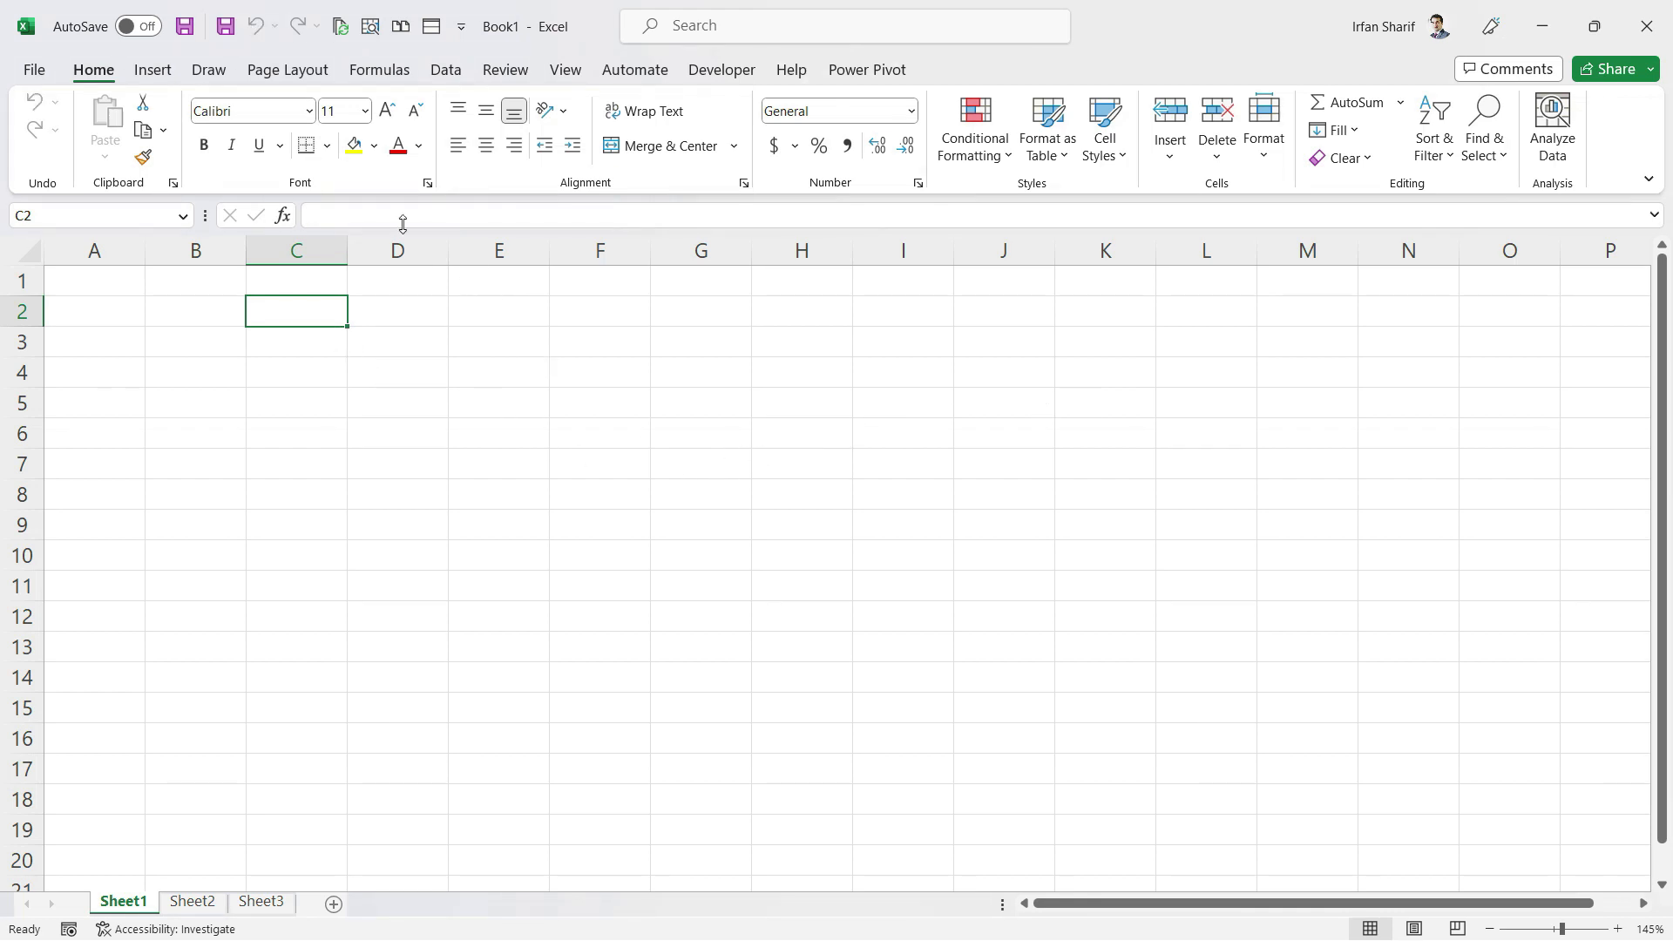
Save the workbook to the Documents folder on this PC as My first file, using the Excel Workbook type, and dismiss the version history tip
click(32, 70)
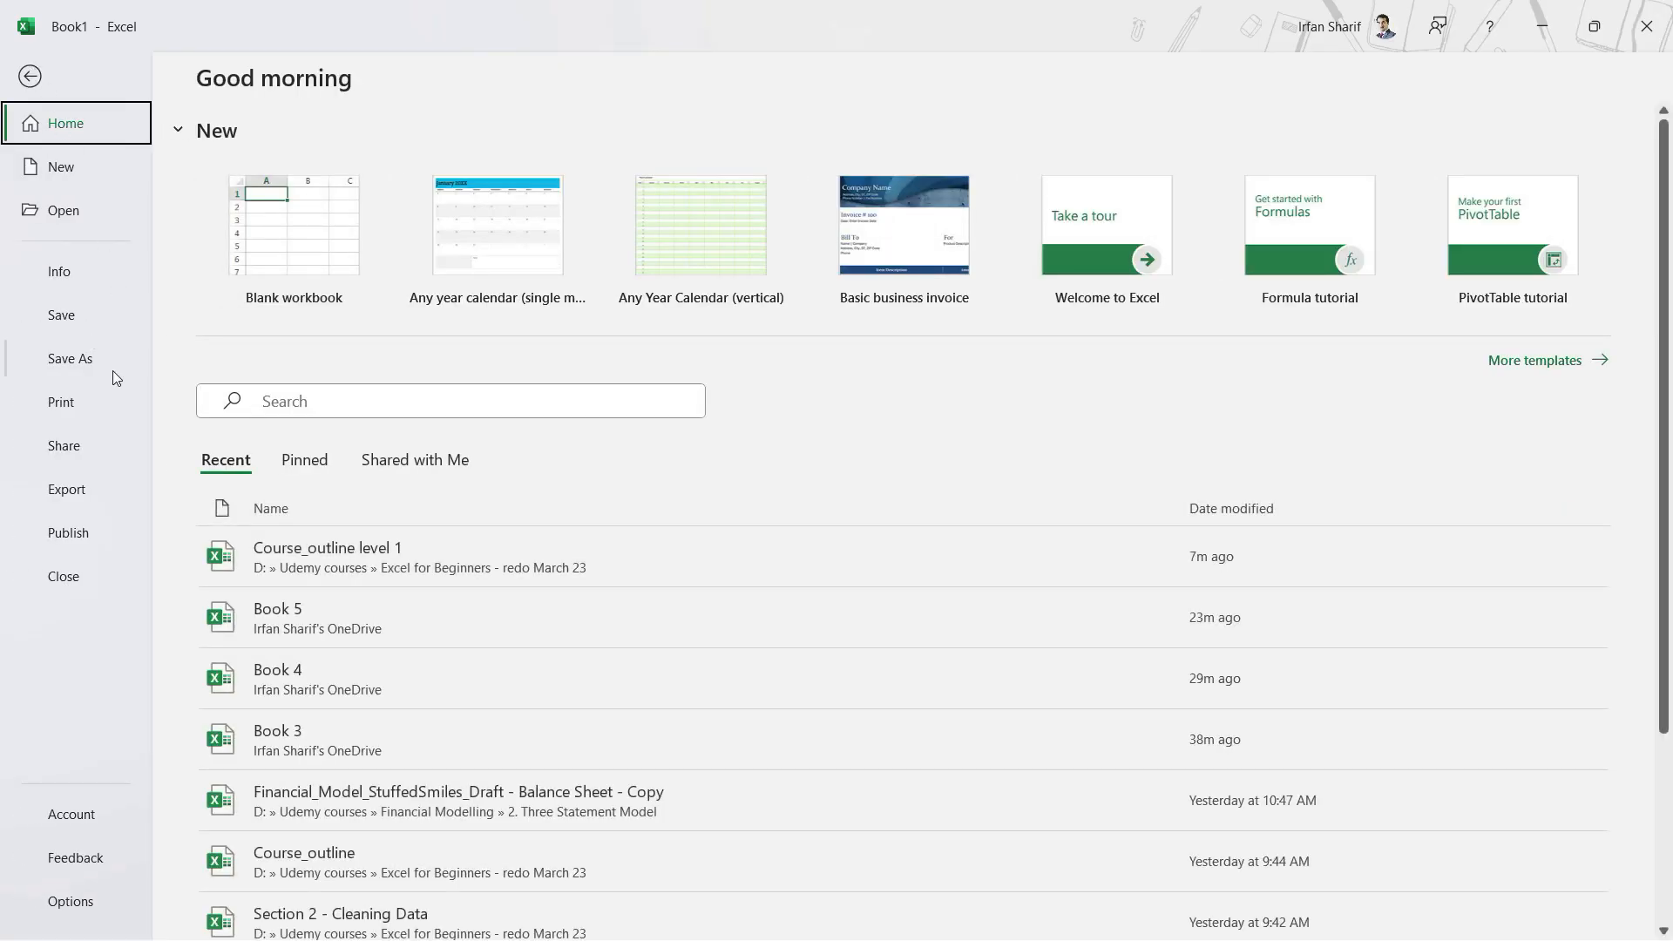
click(94, 353)
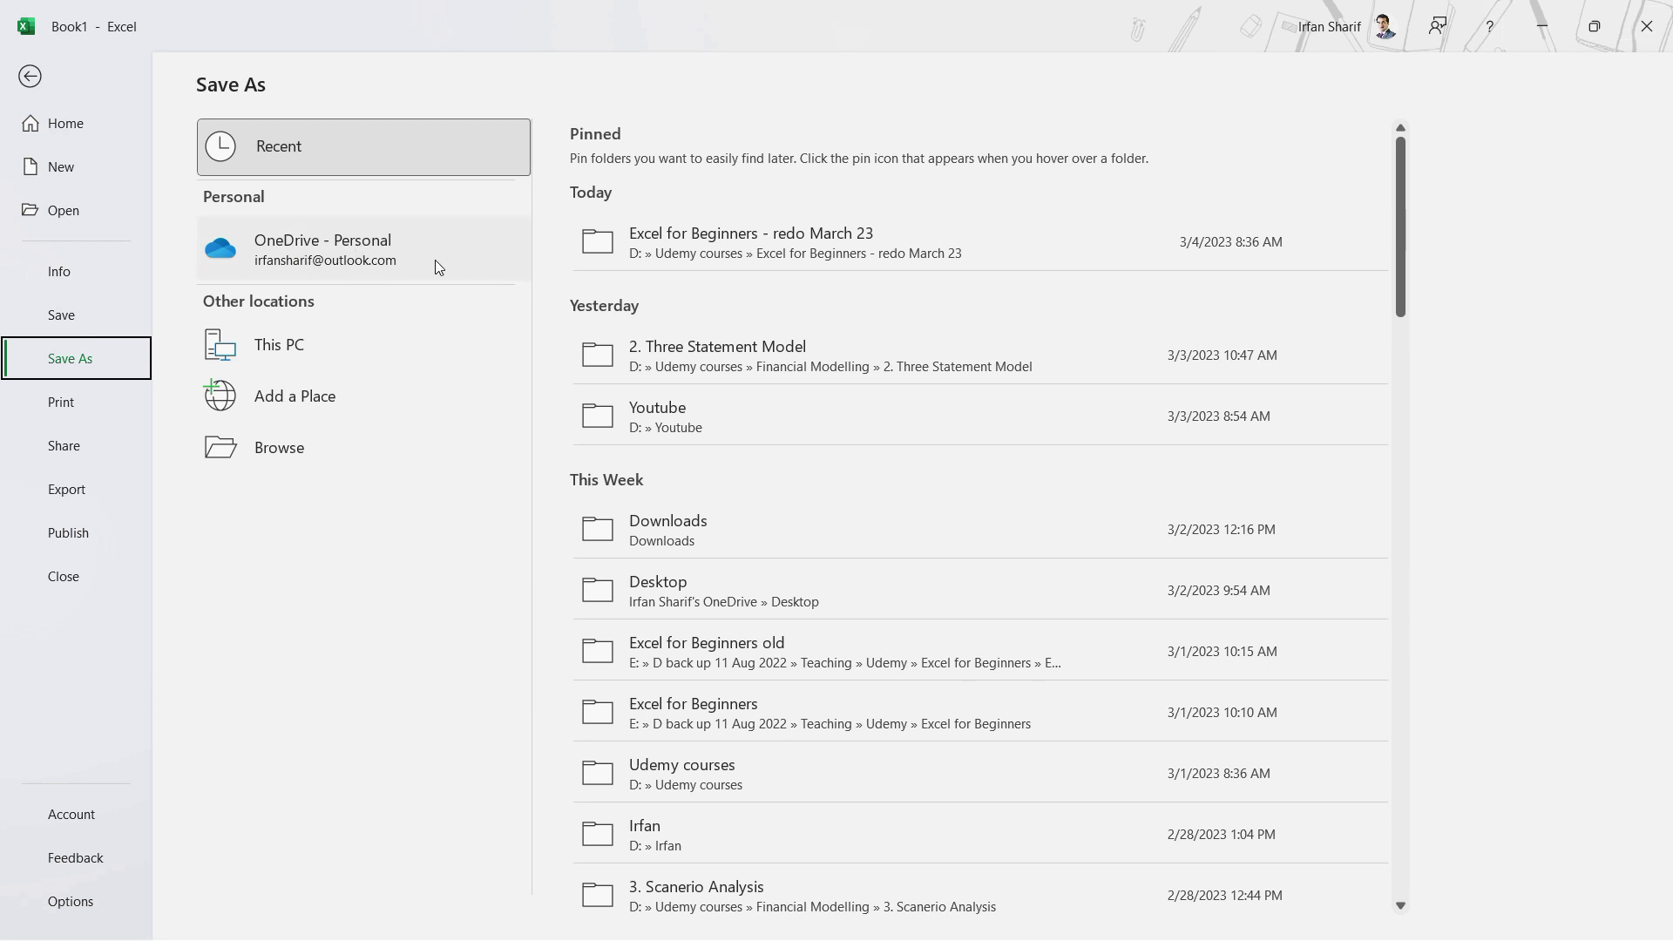
click(296, 348)
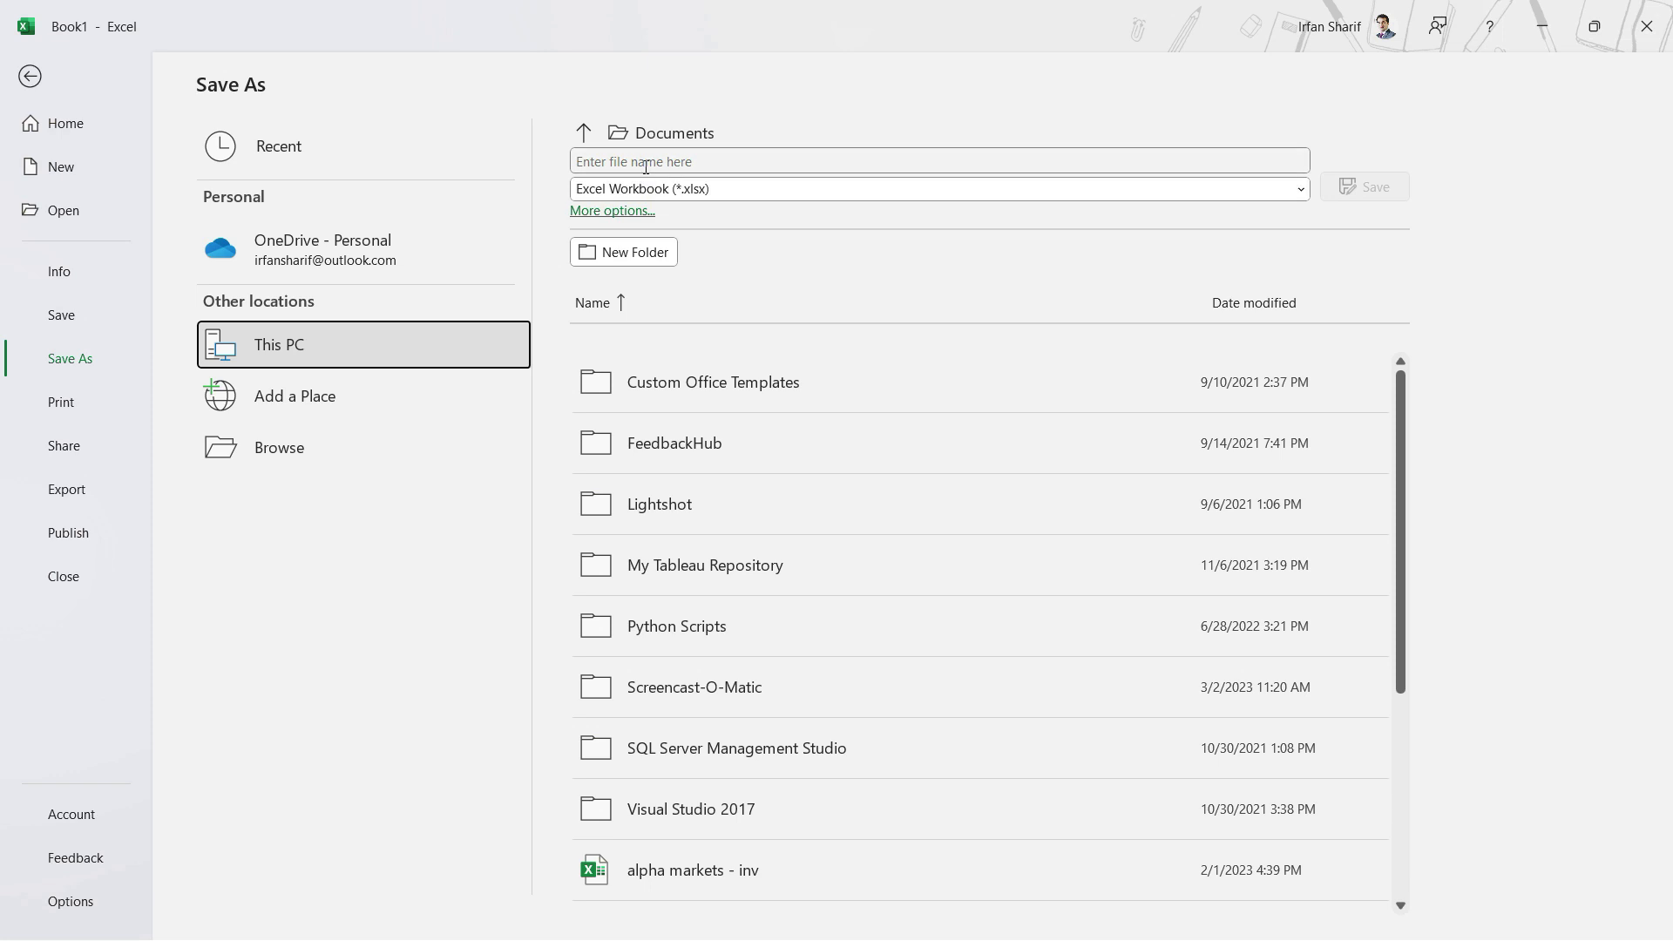
click(645, 164)
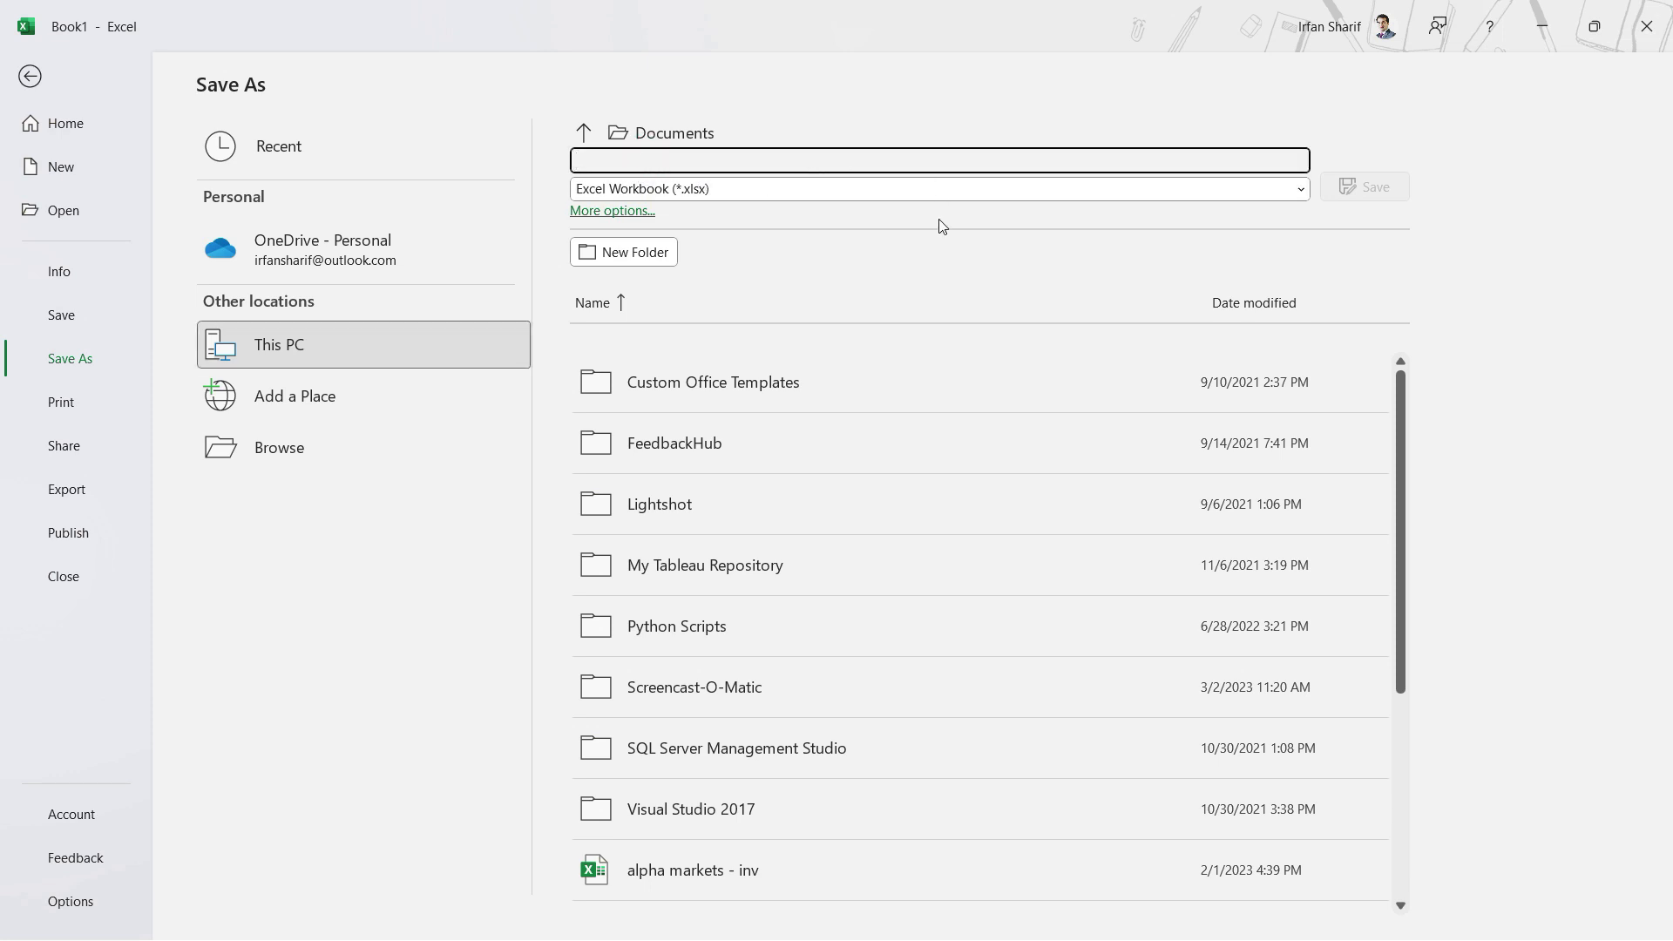
text(My first file)
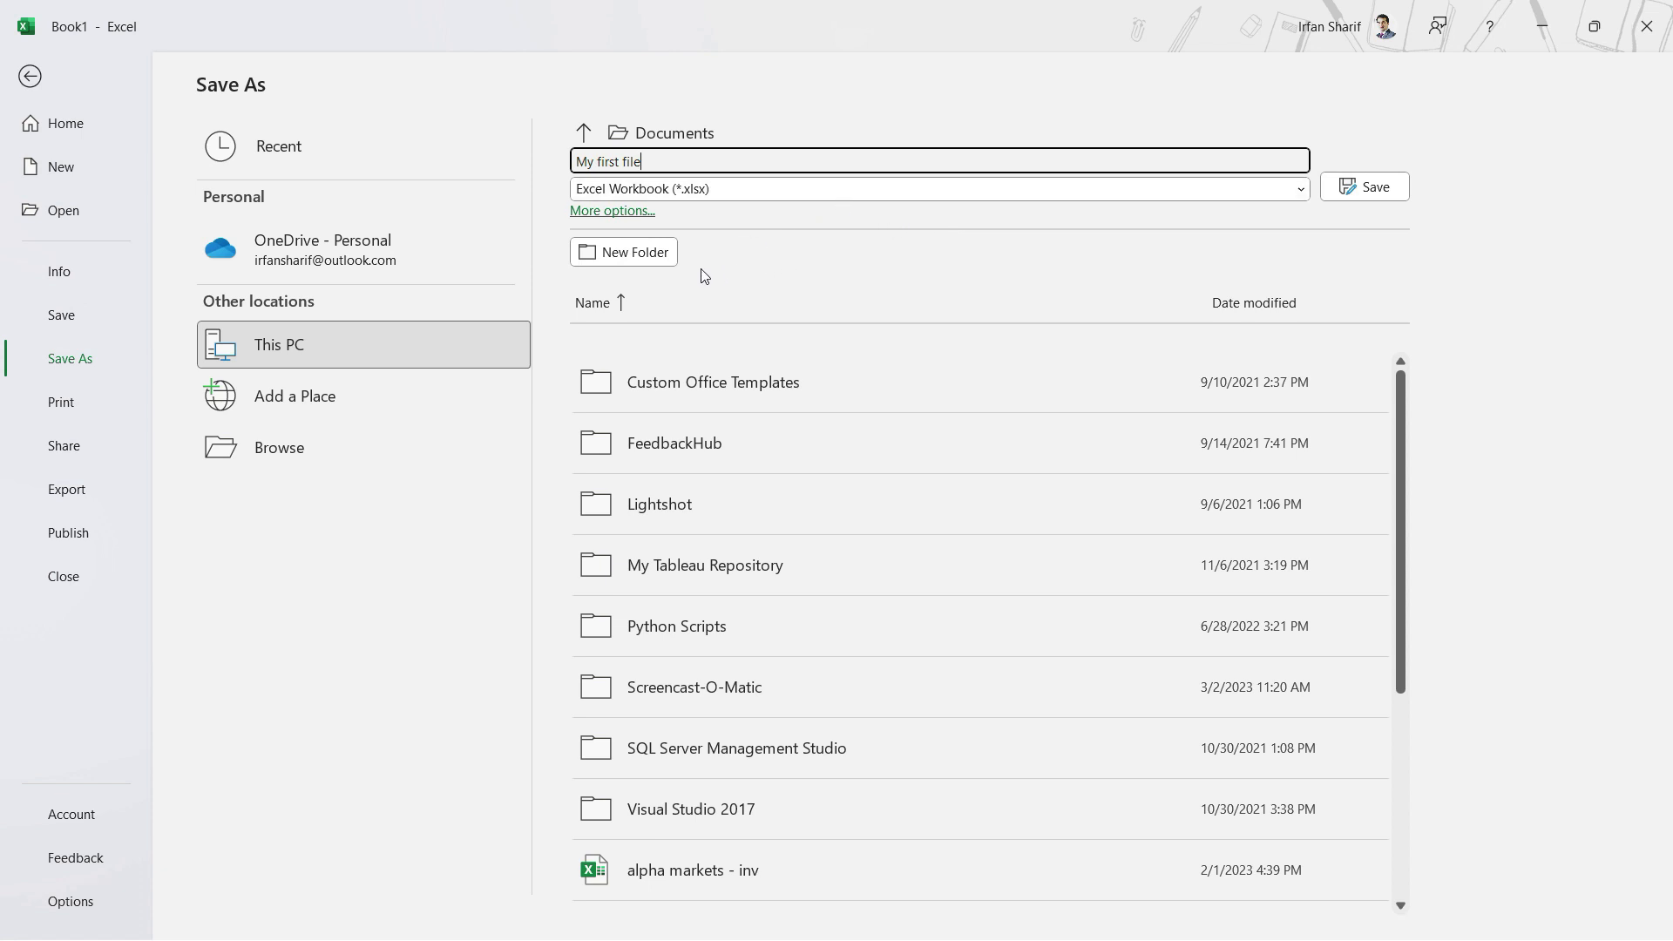
click(615, 212)
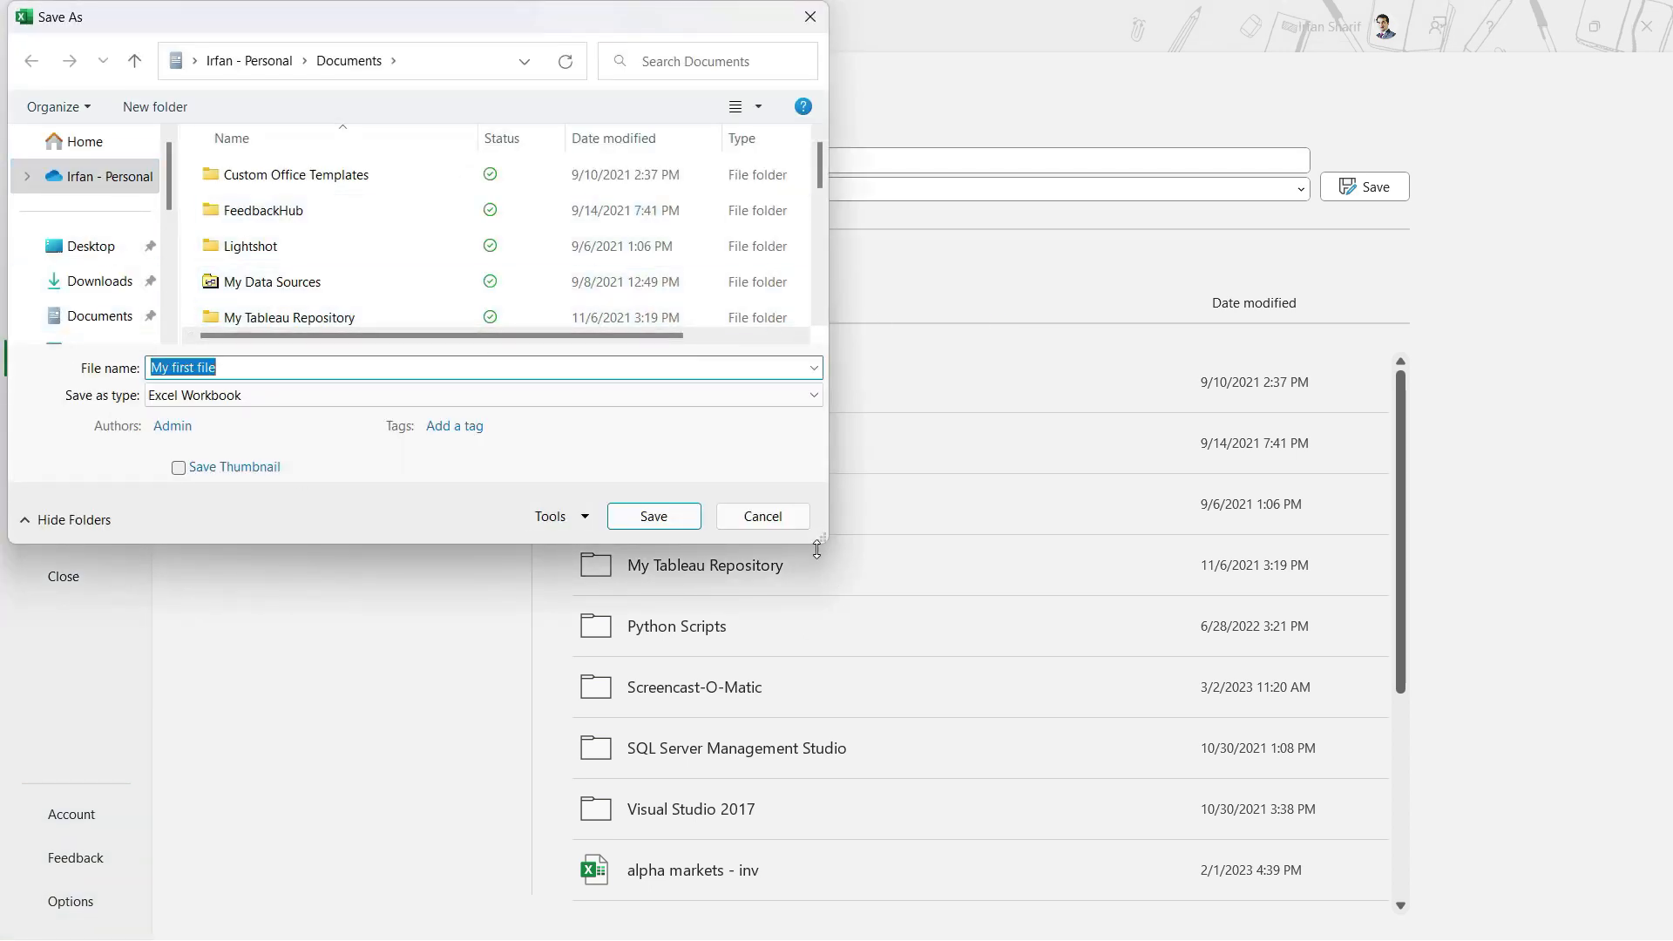
drag(826, 546, 891, 649)
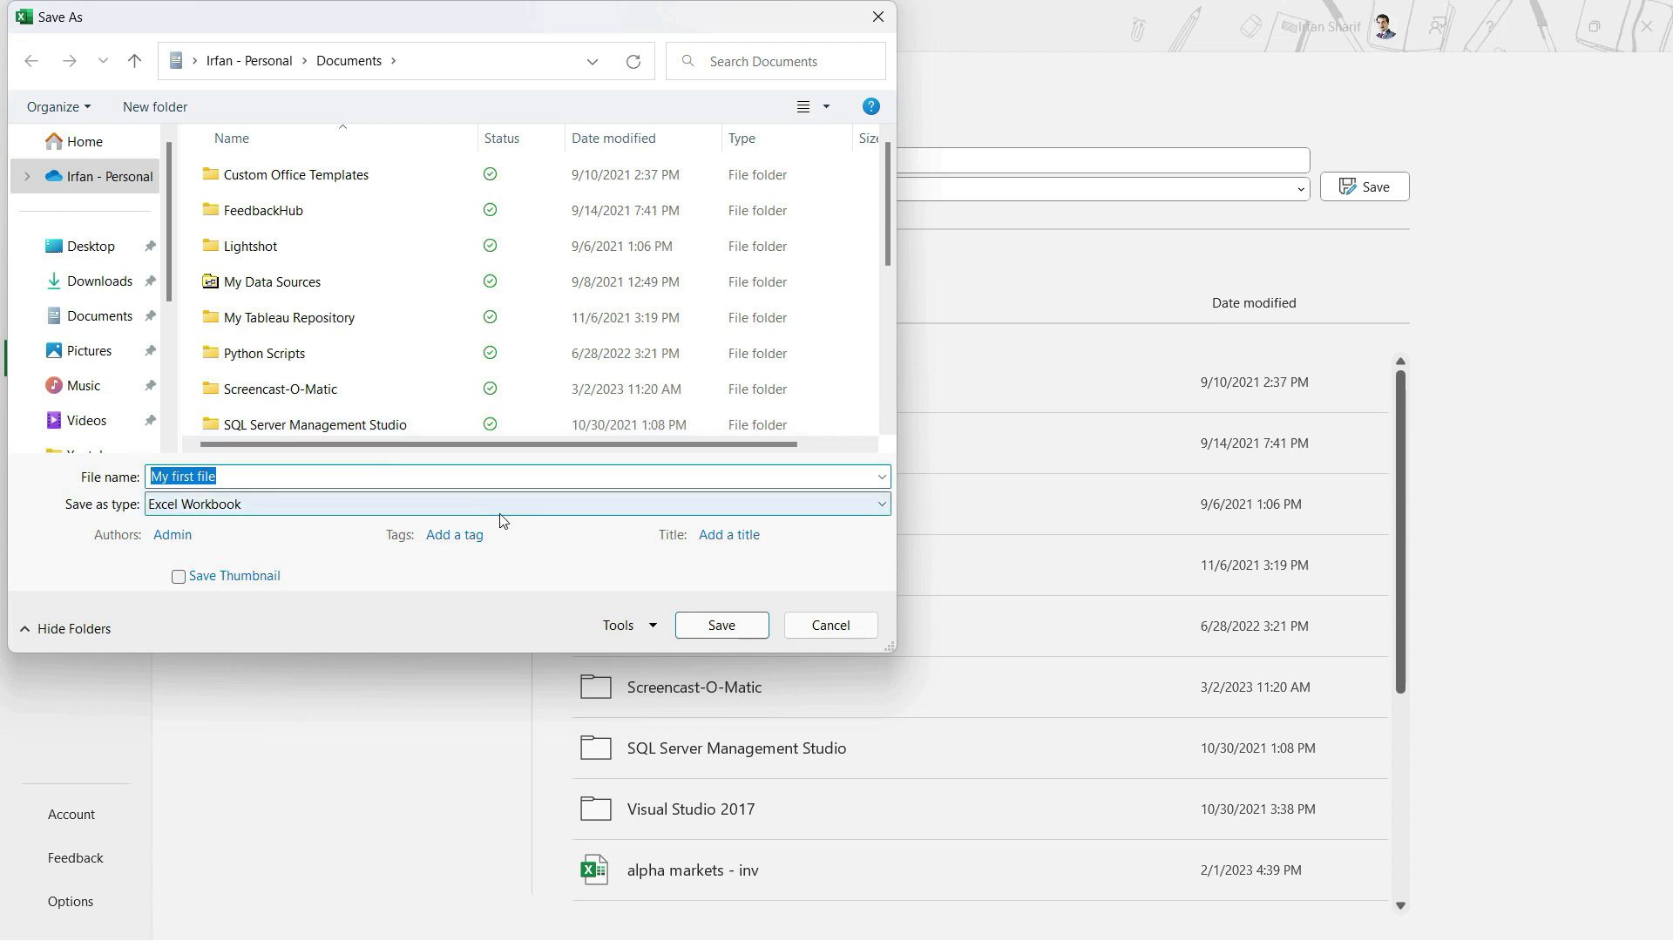
click(708, 511)
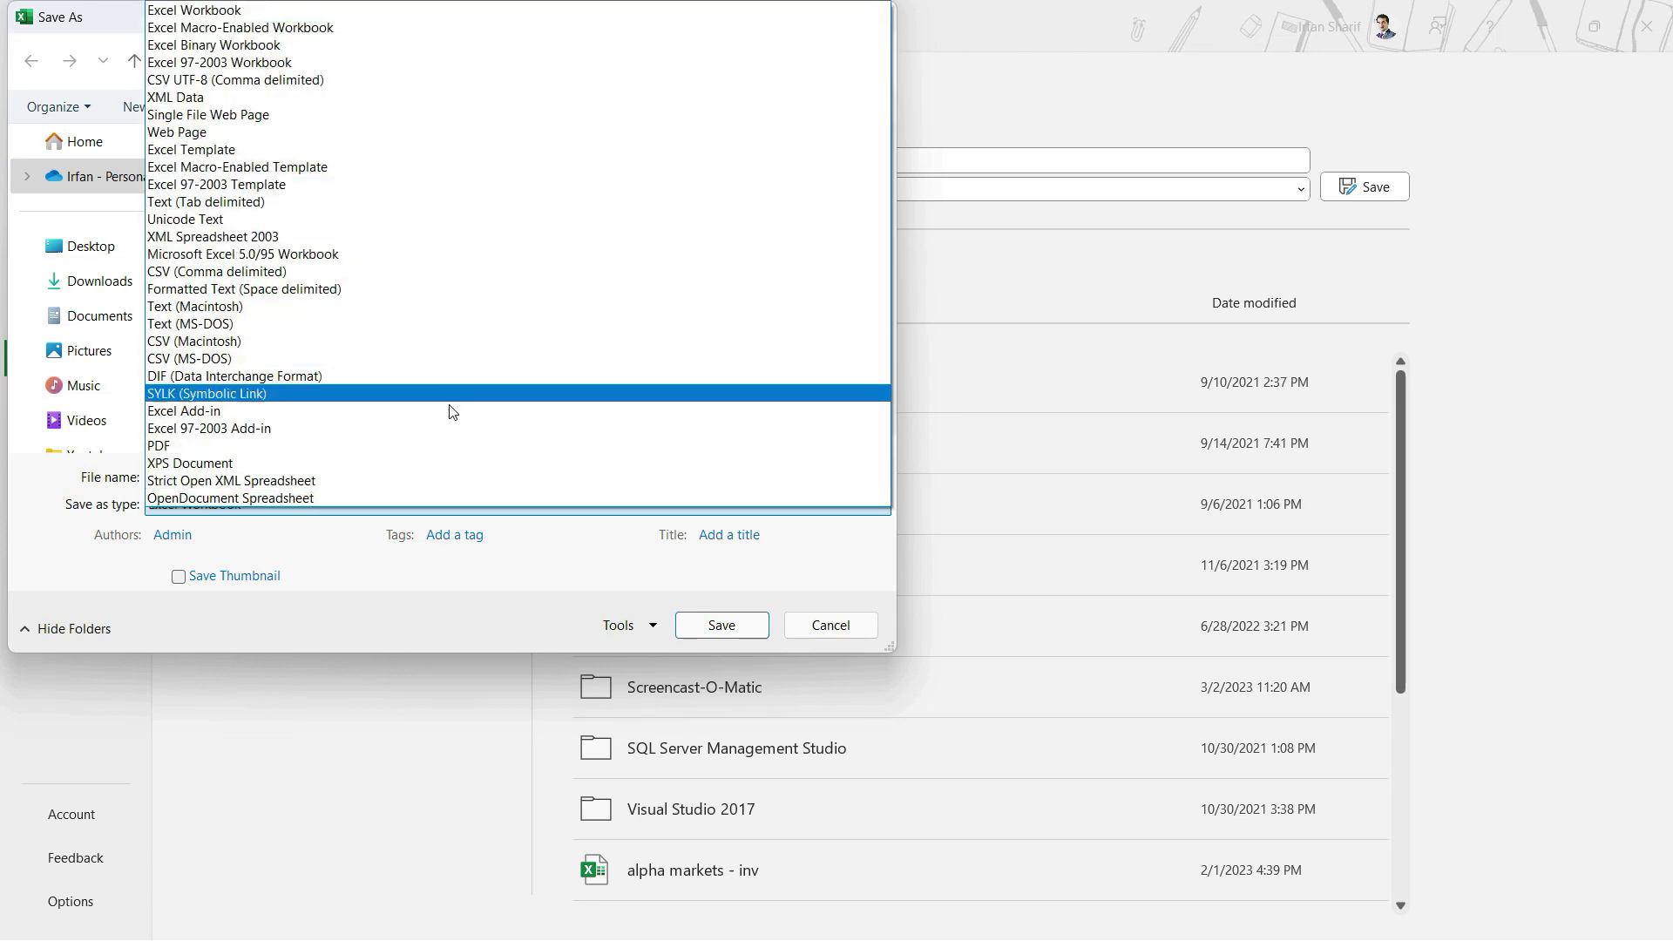
click(279, 13)
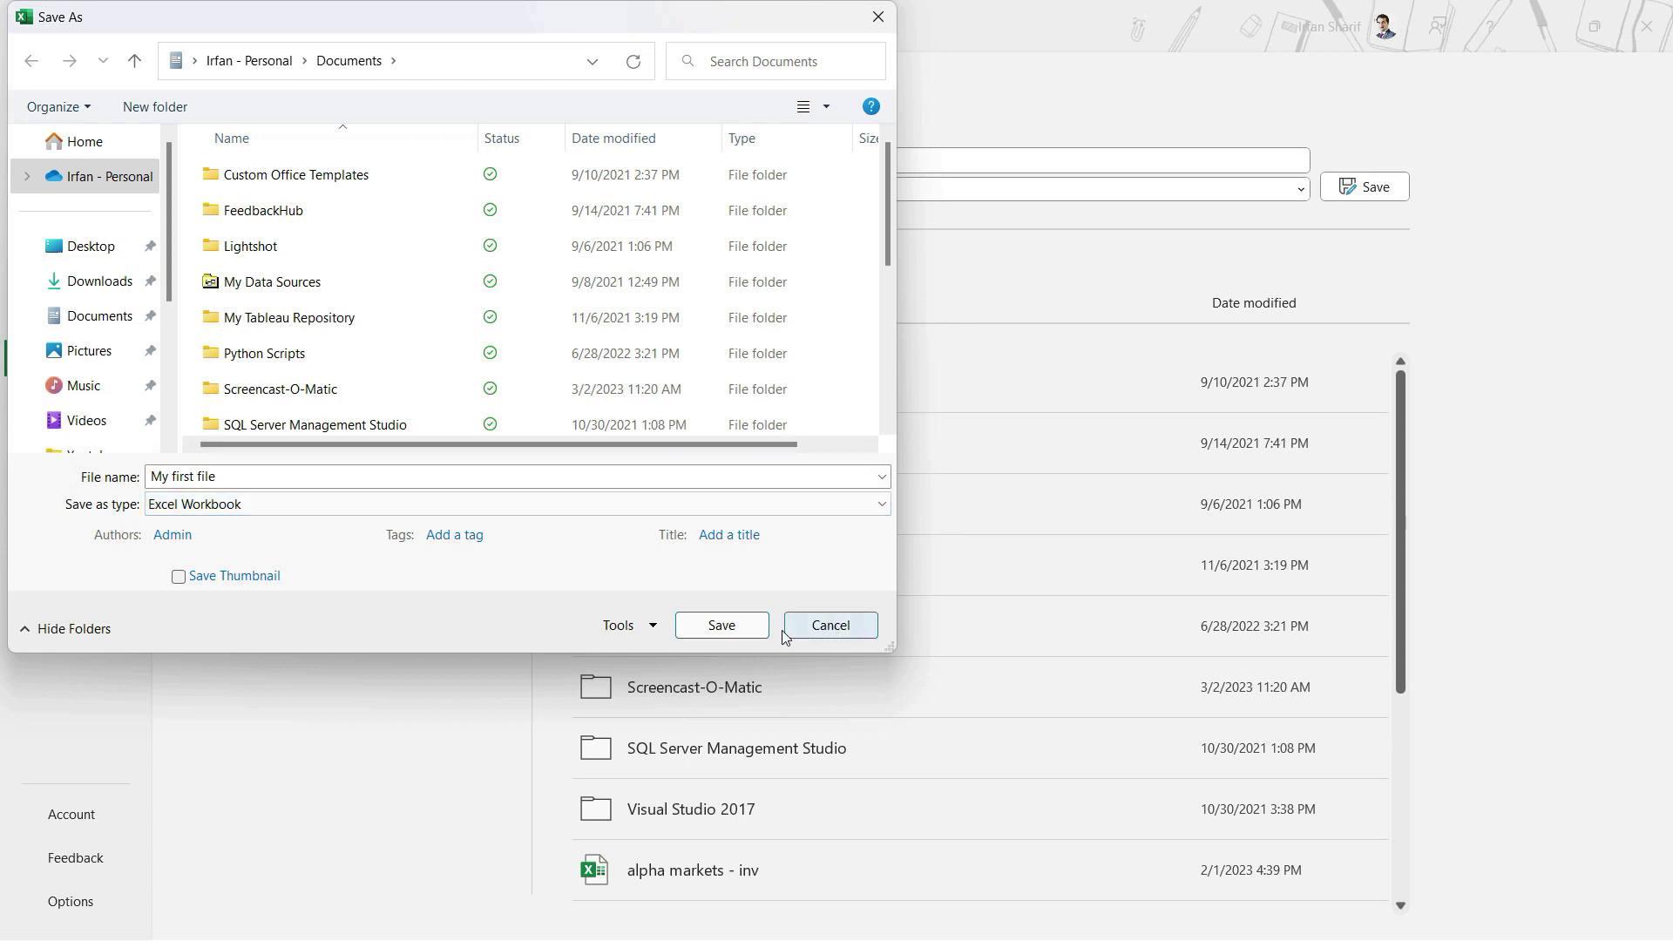
click(746, 626)
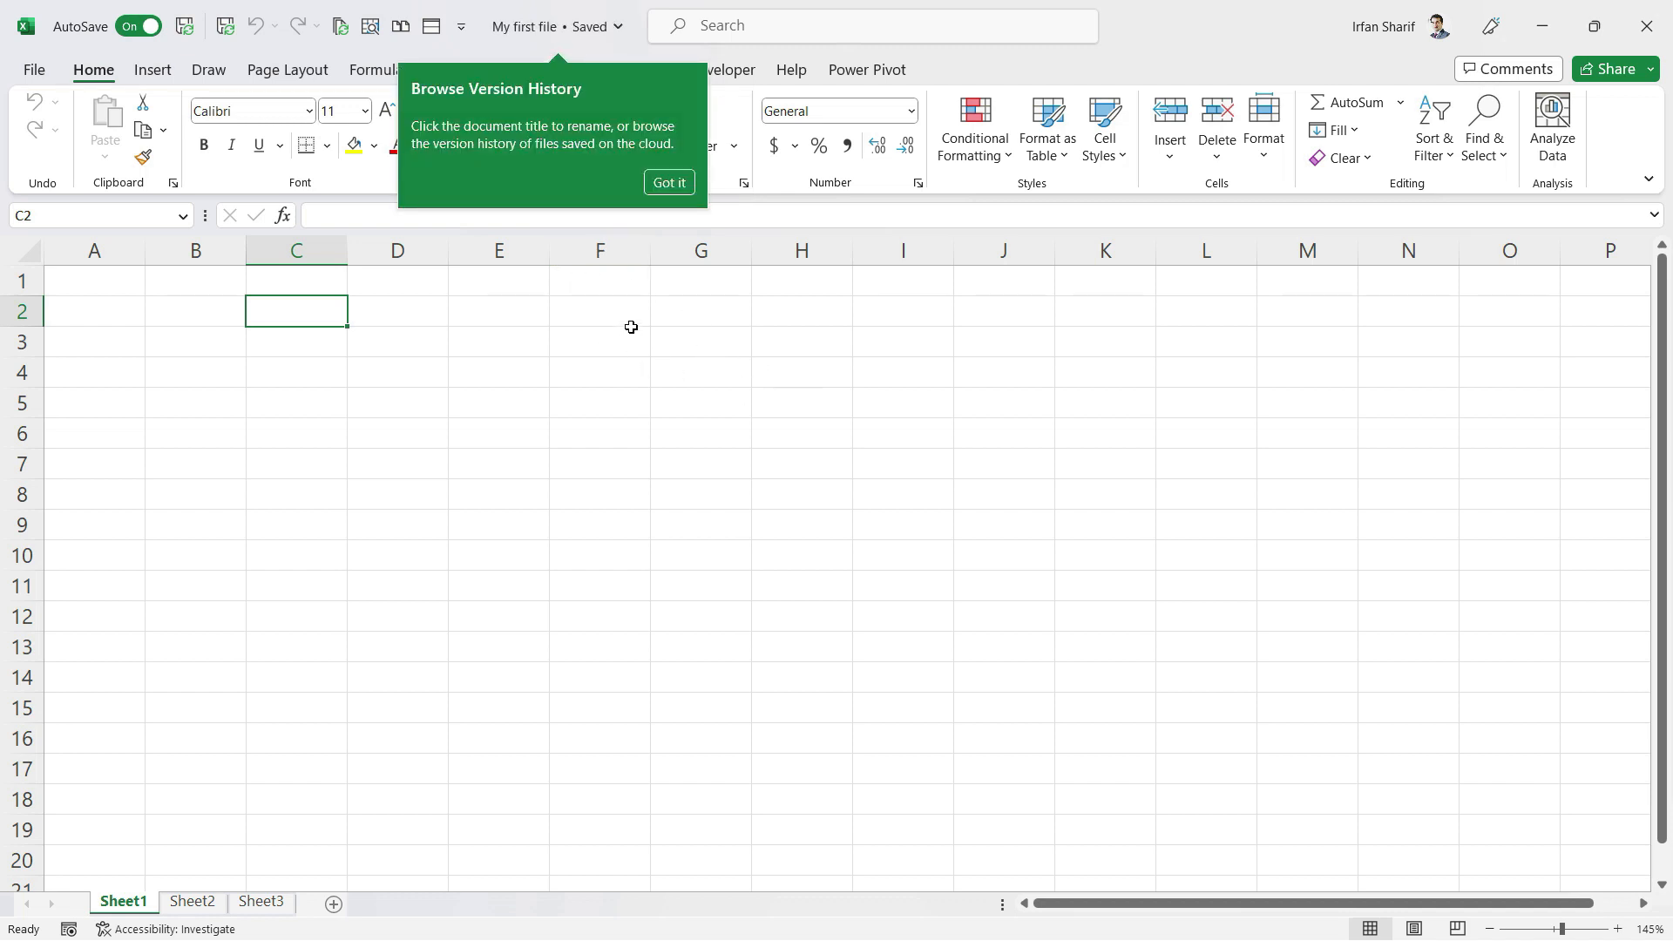
click(665, 181)
Select cell C3, return to cell A1, and move the selection cell by cell to D3
click(285, 352)
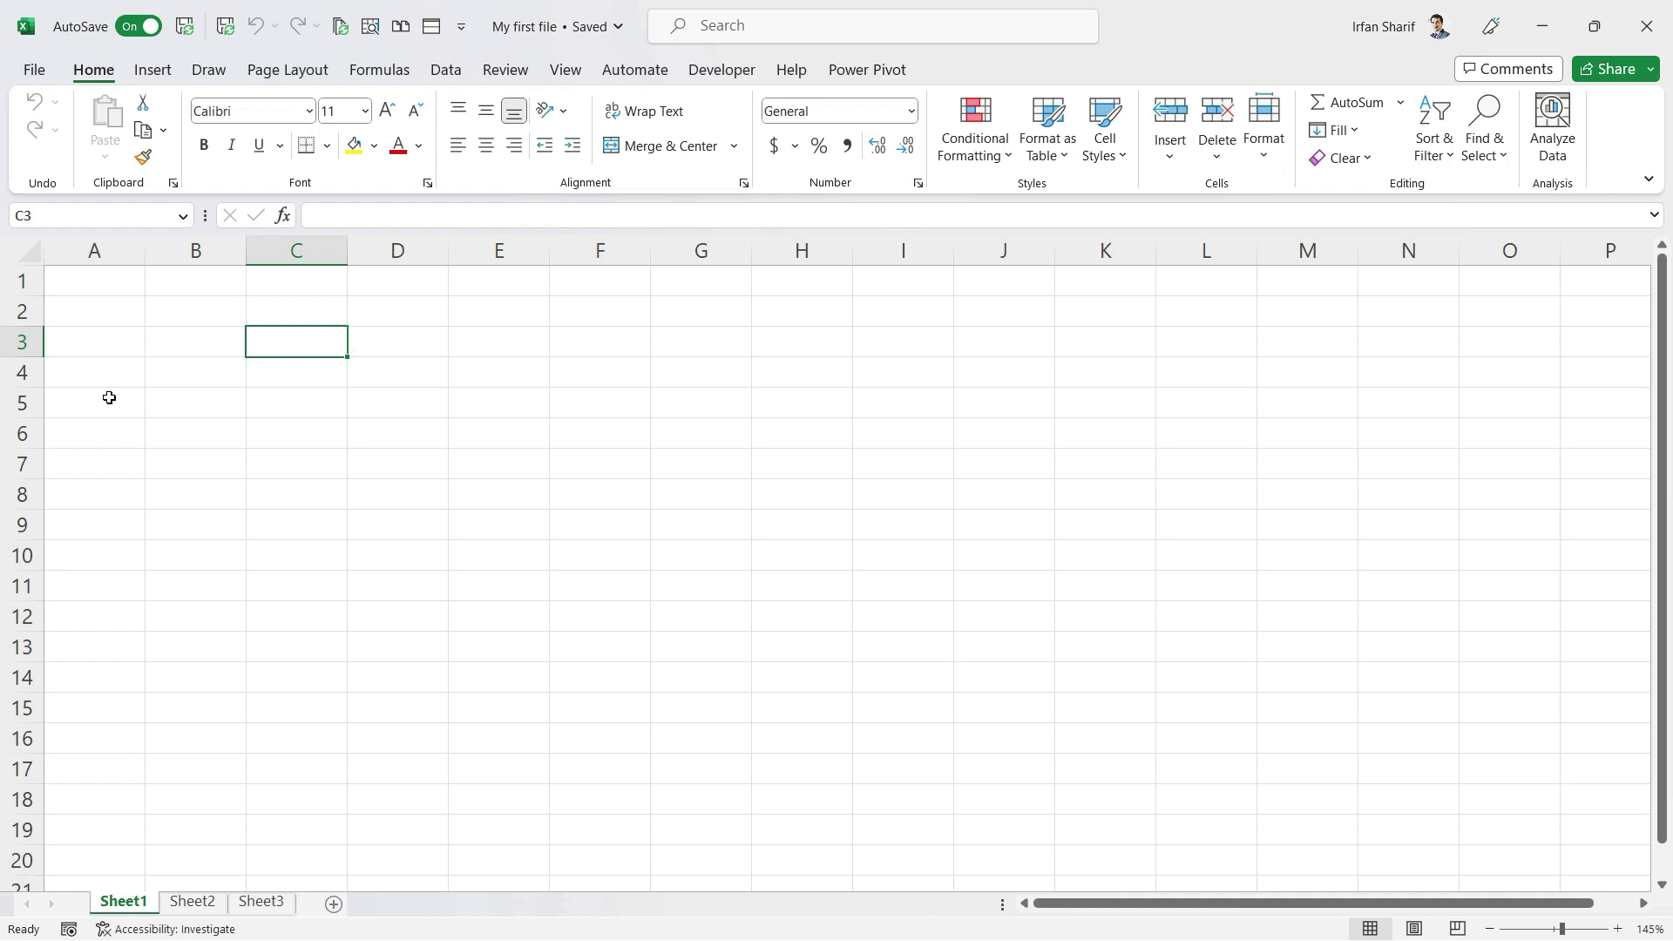
click(114, 288)
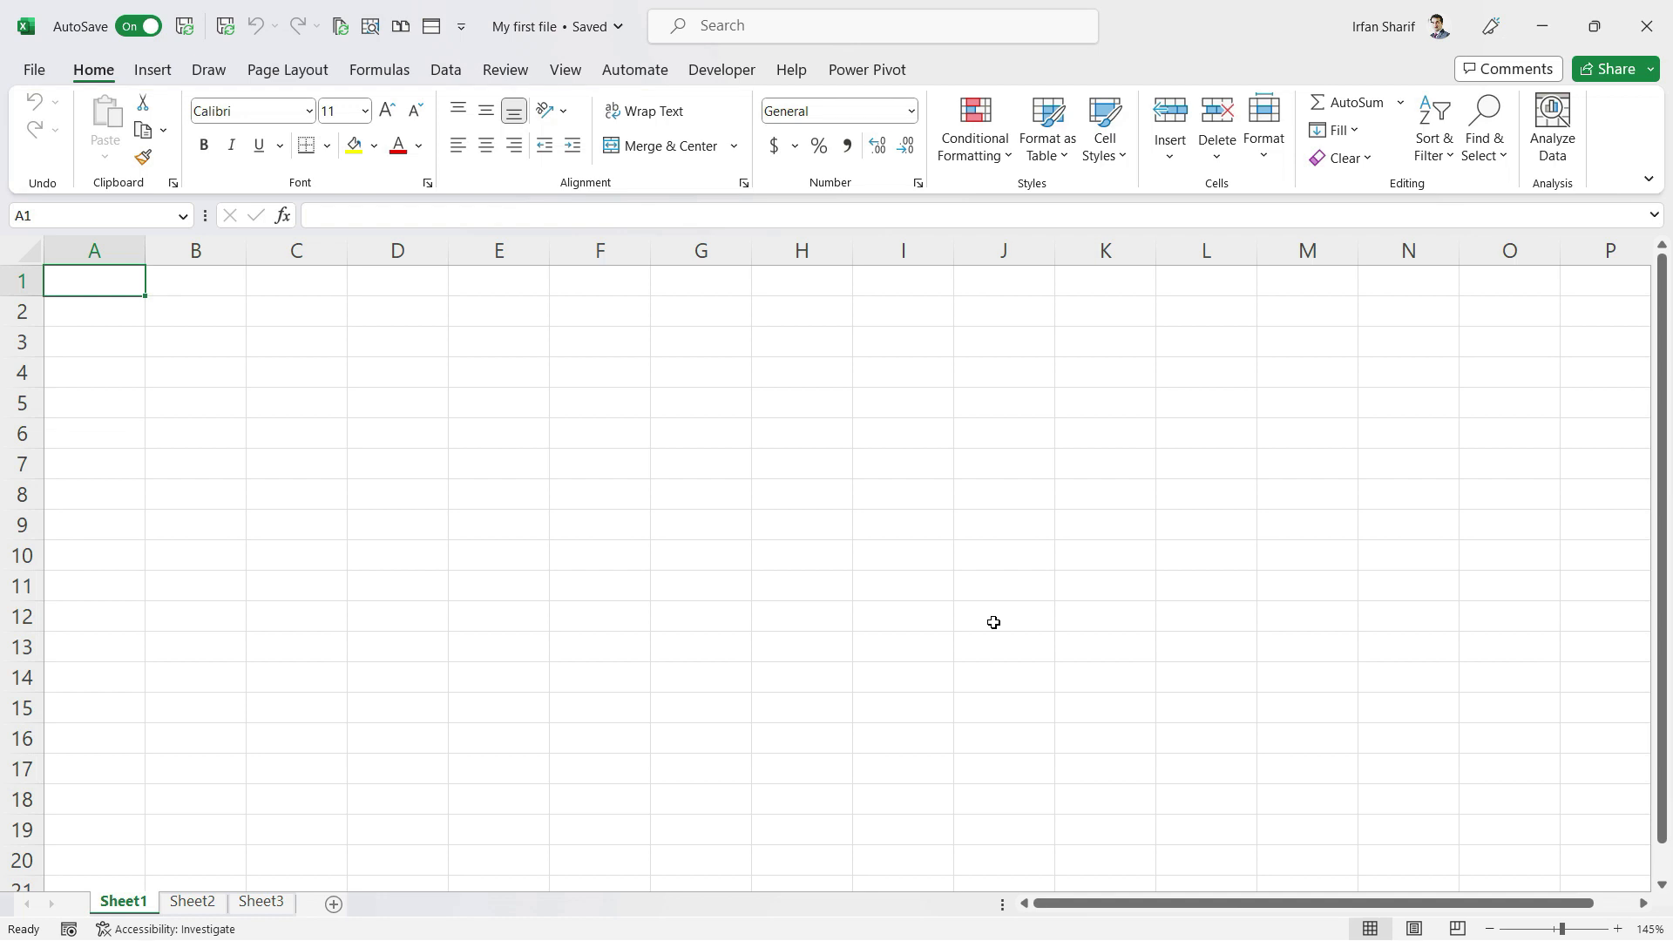
key(Down)
key(Right)
key(Right)
key(Down)
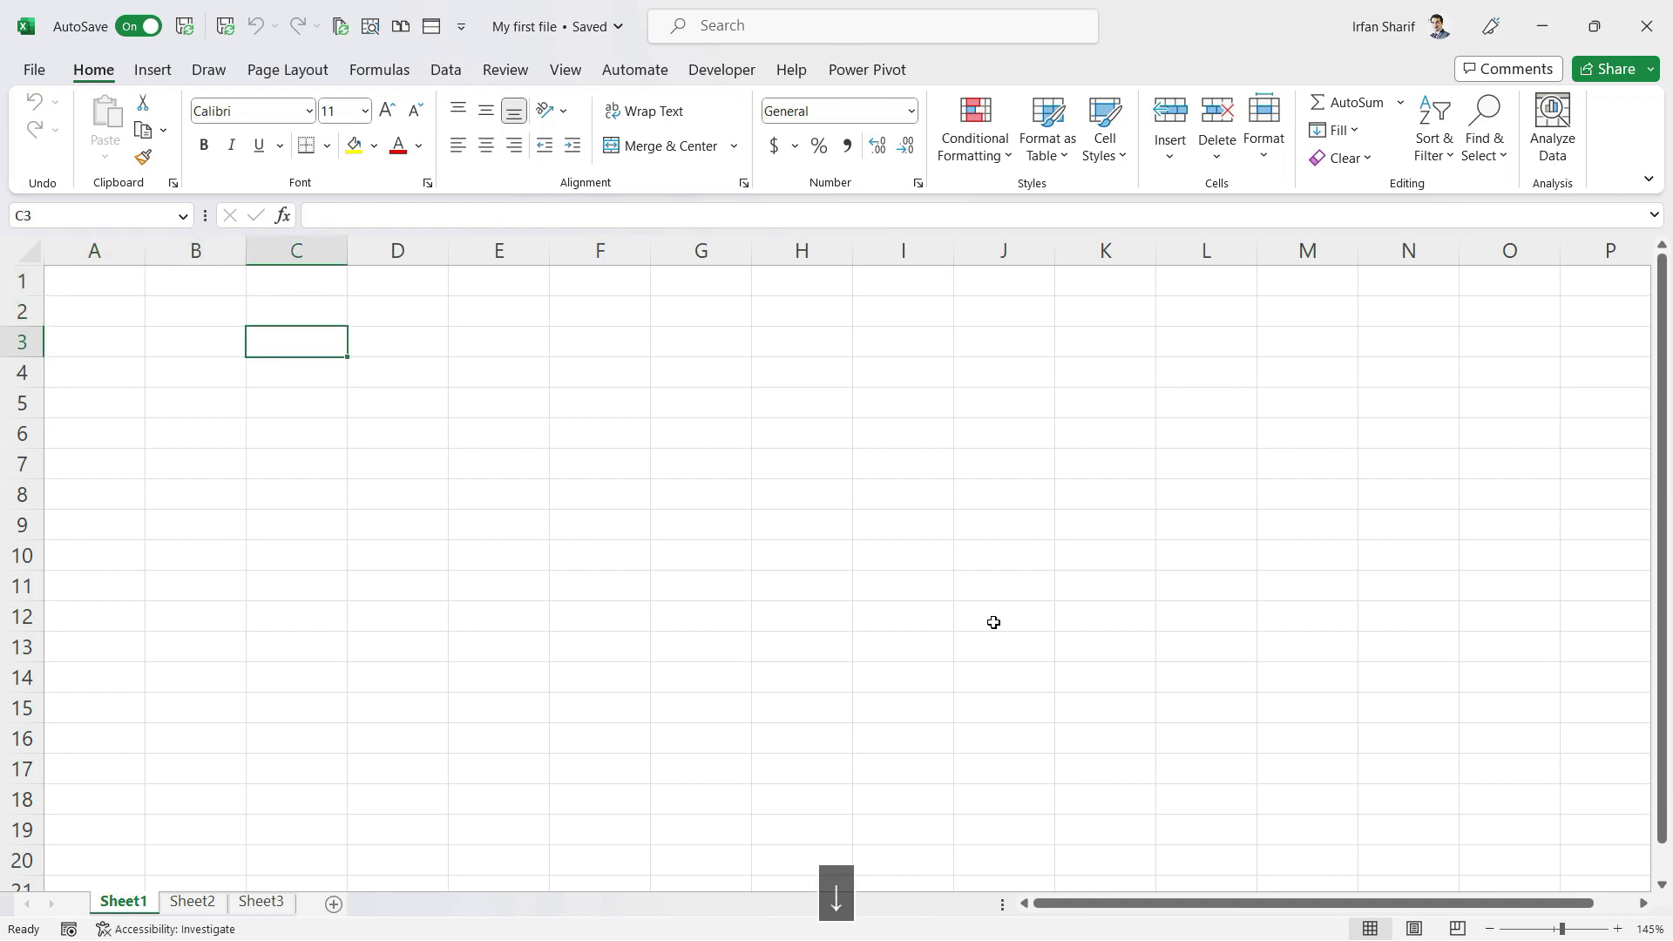
key(Right)
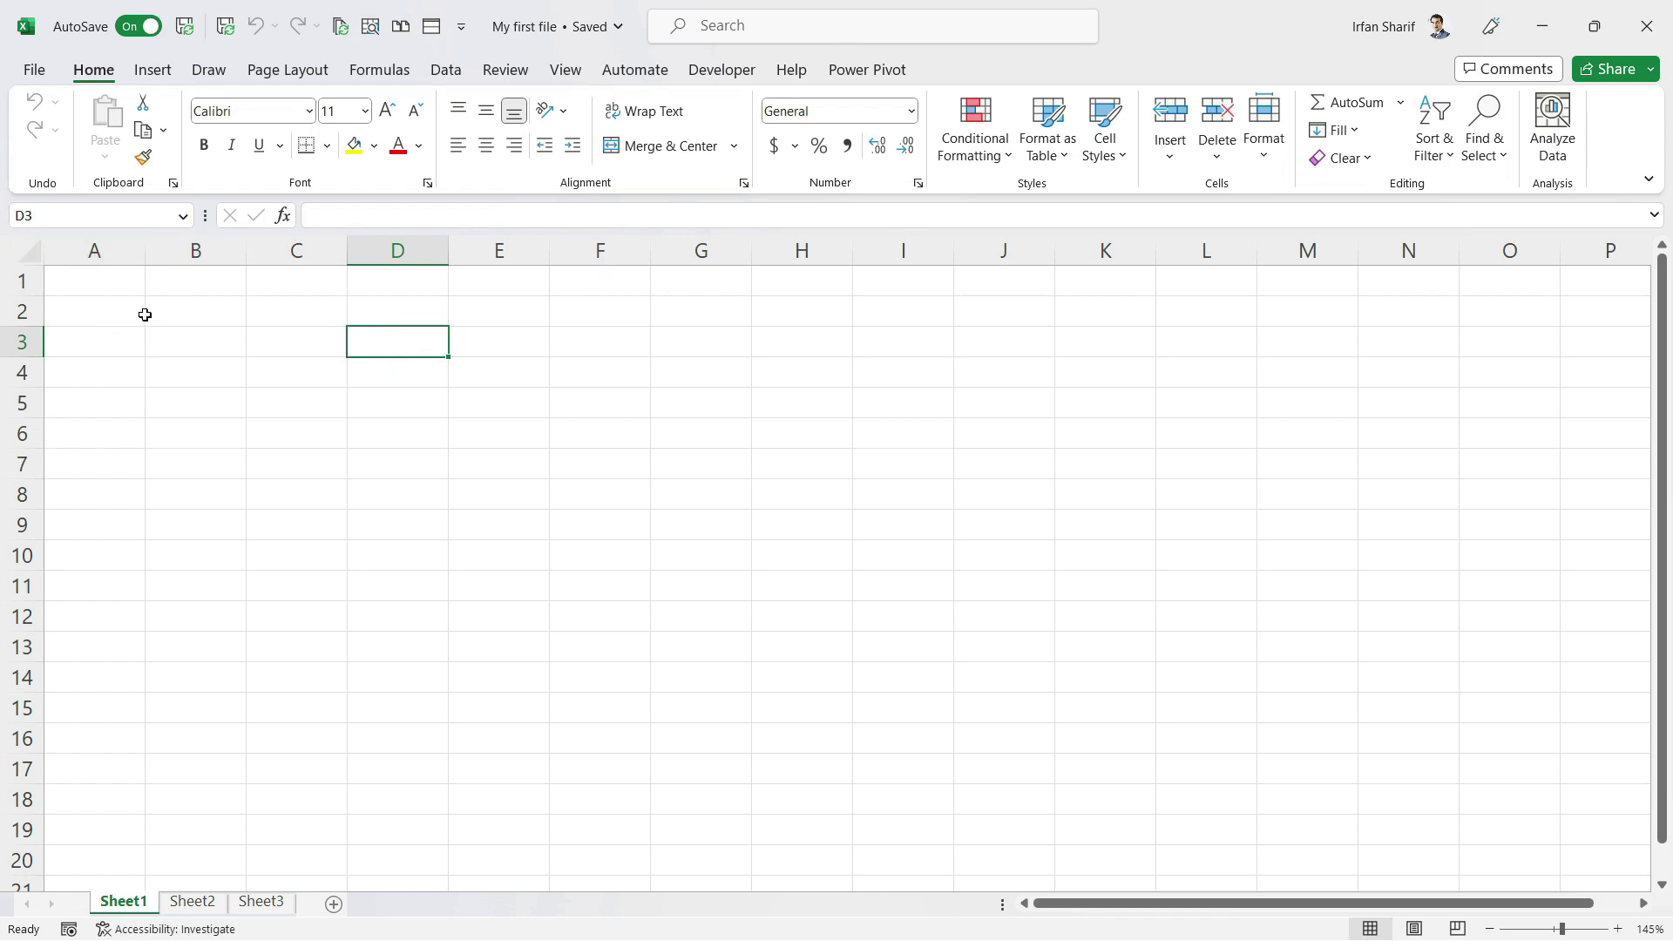
Select cells A1, B1, C1, C2, C3, C5, D4, D6, E4 and F4 one after another
click(93, 283)
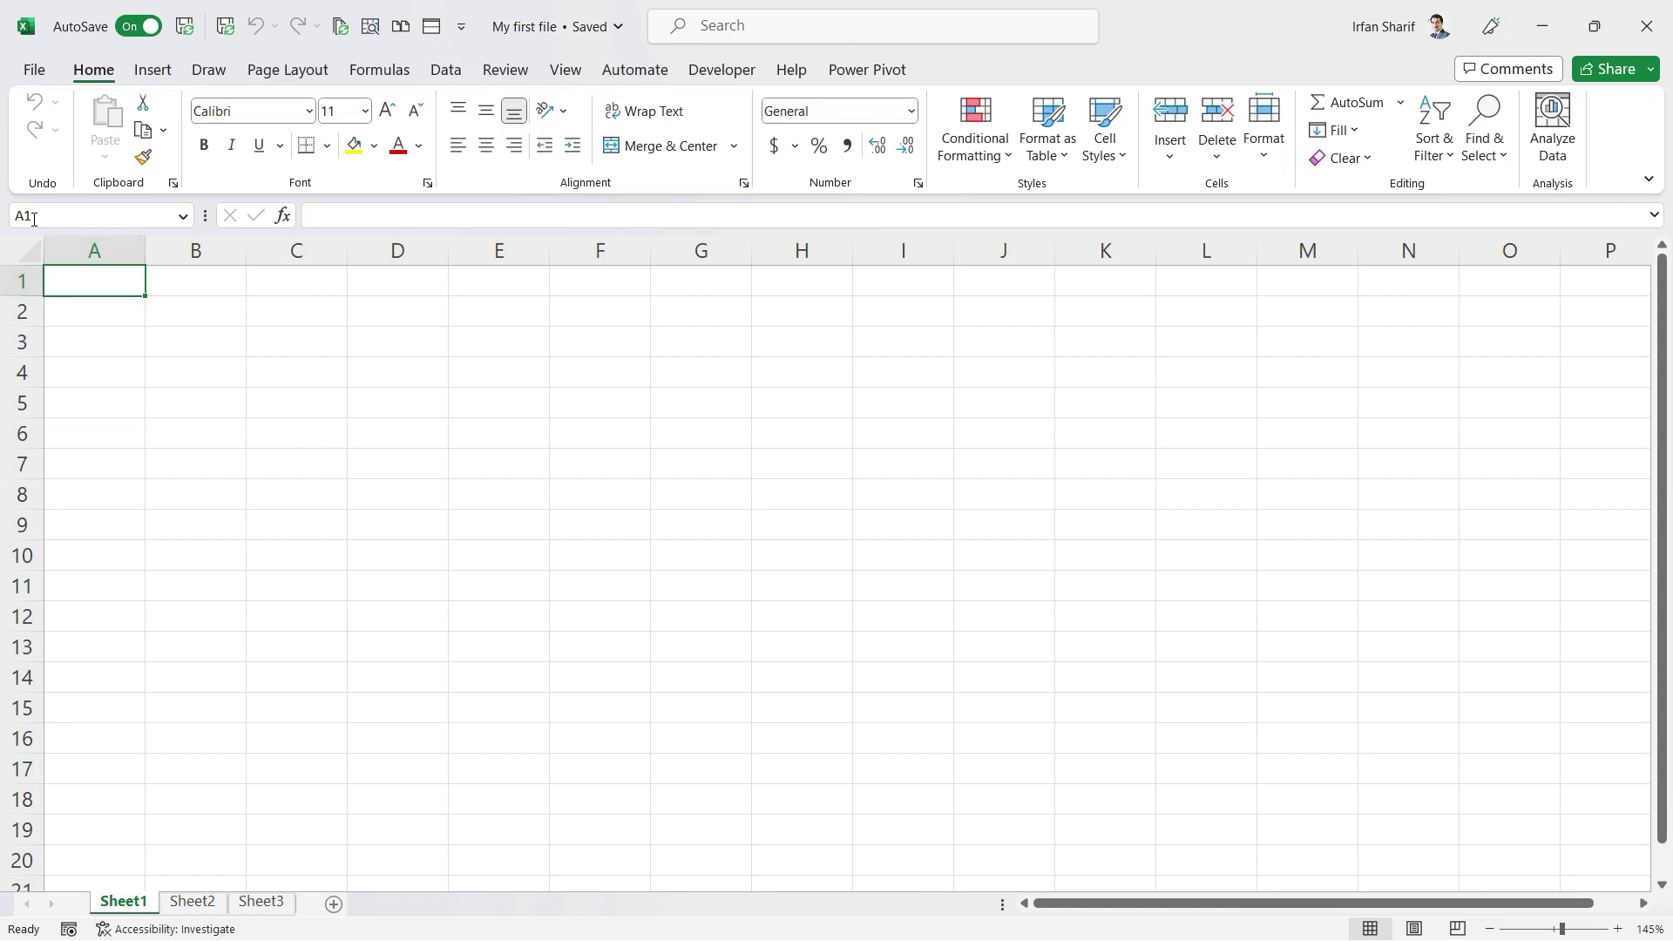
click(160, 280)
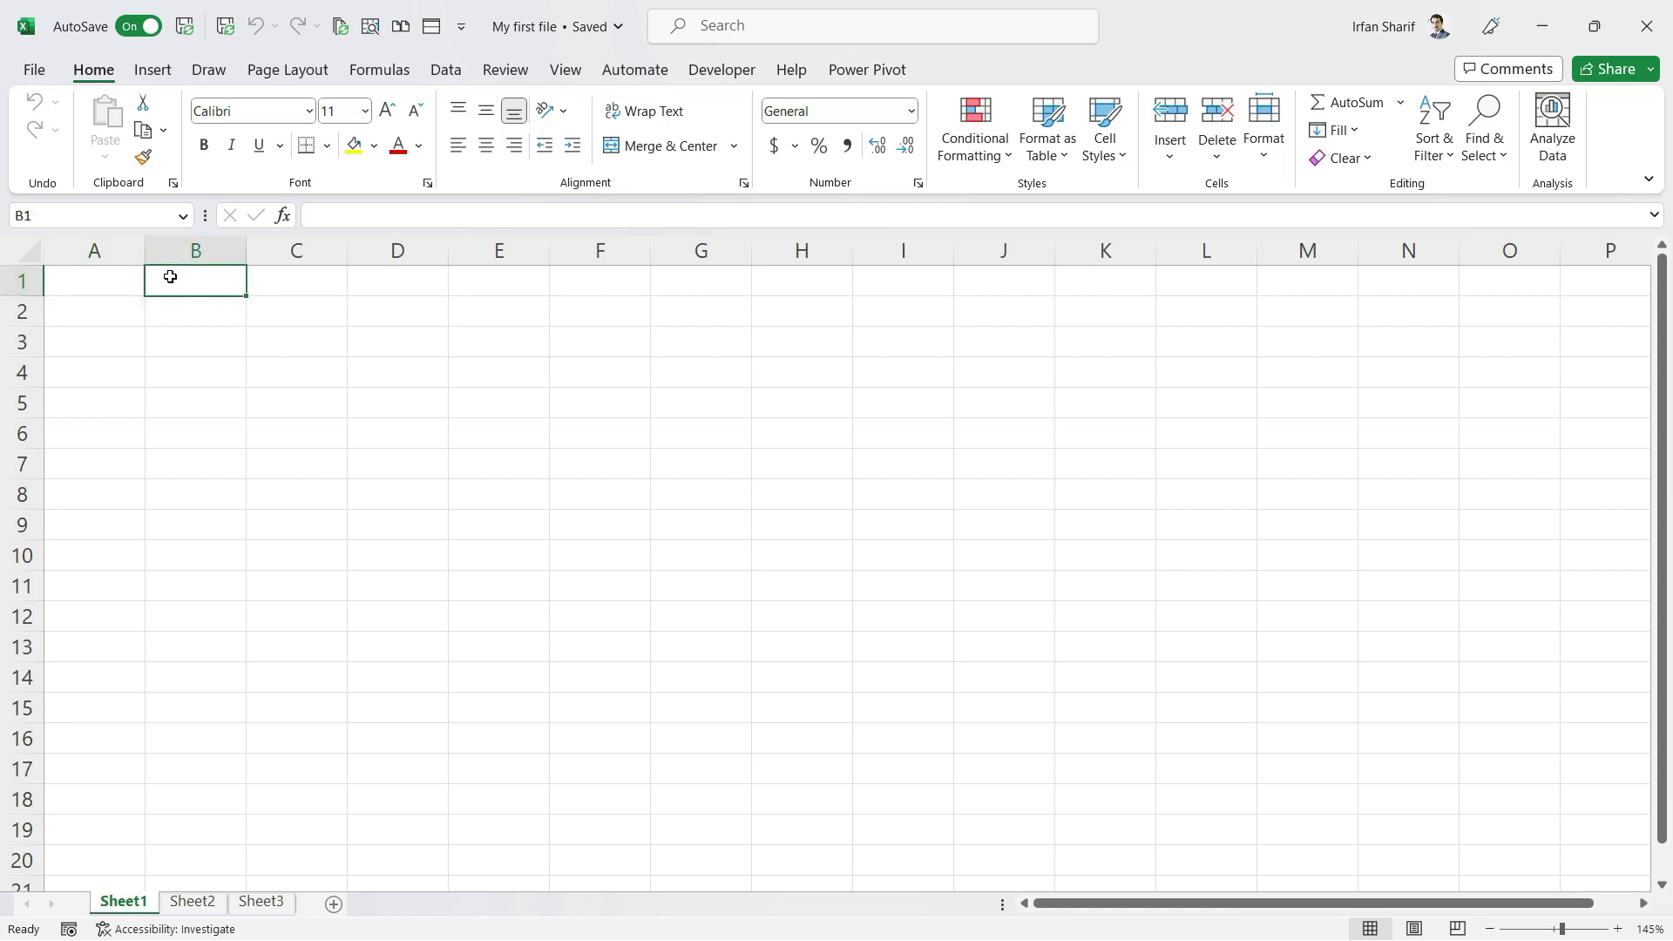
click(271, 284)
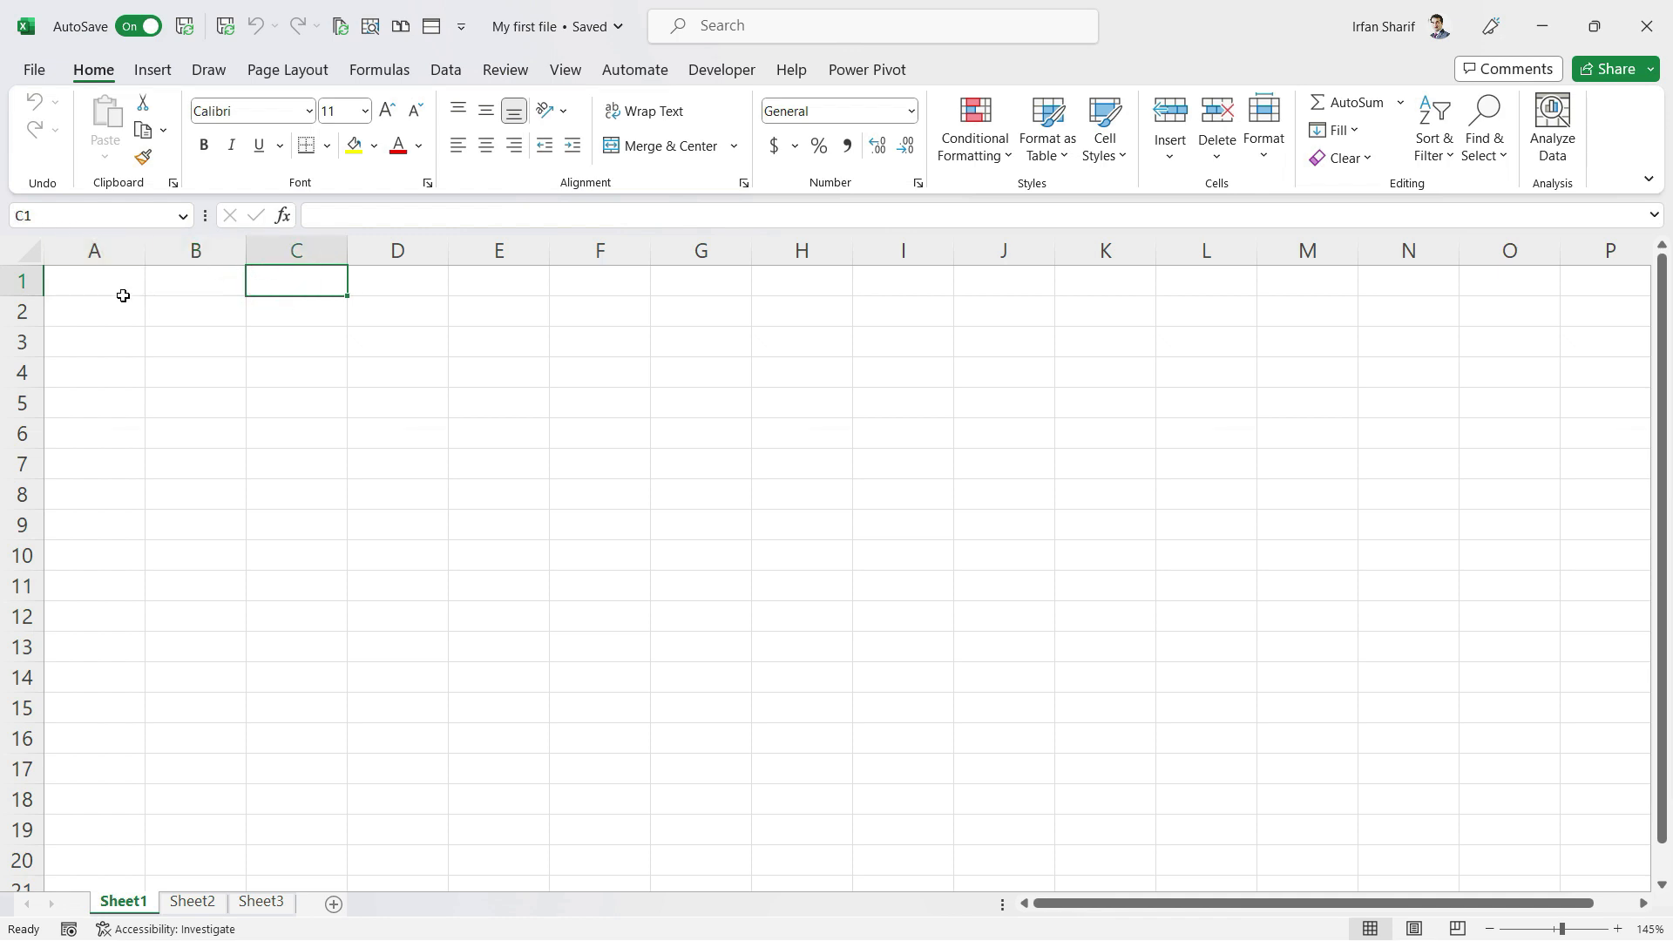
click(281, 319)
click(299, 342)
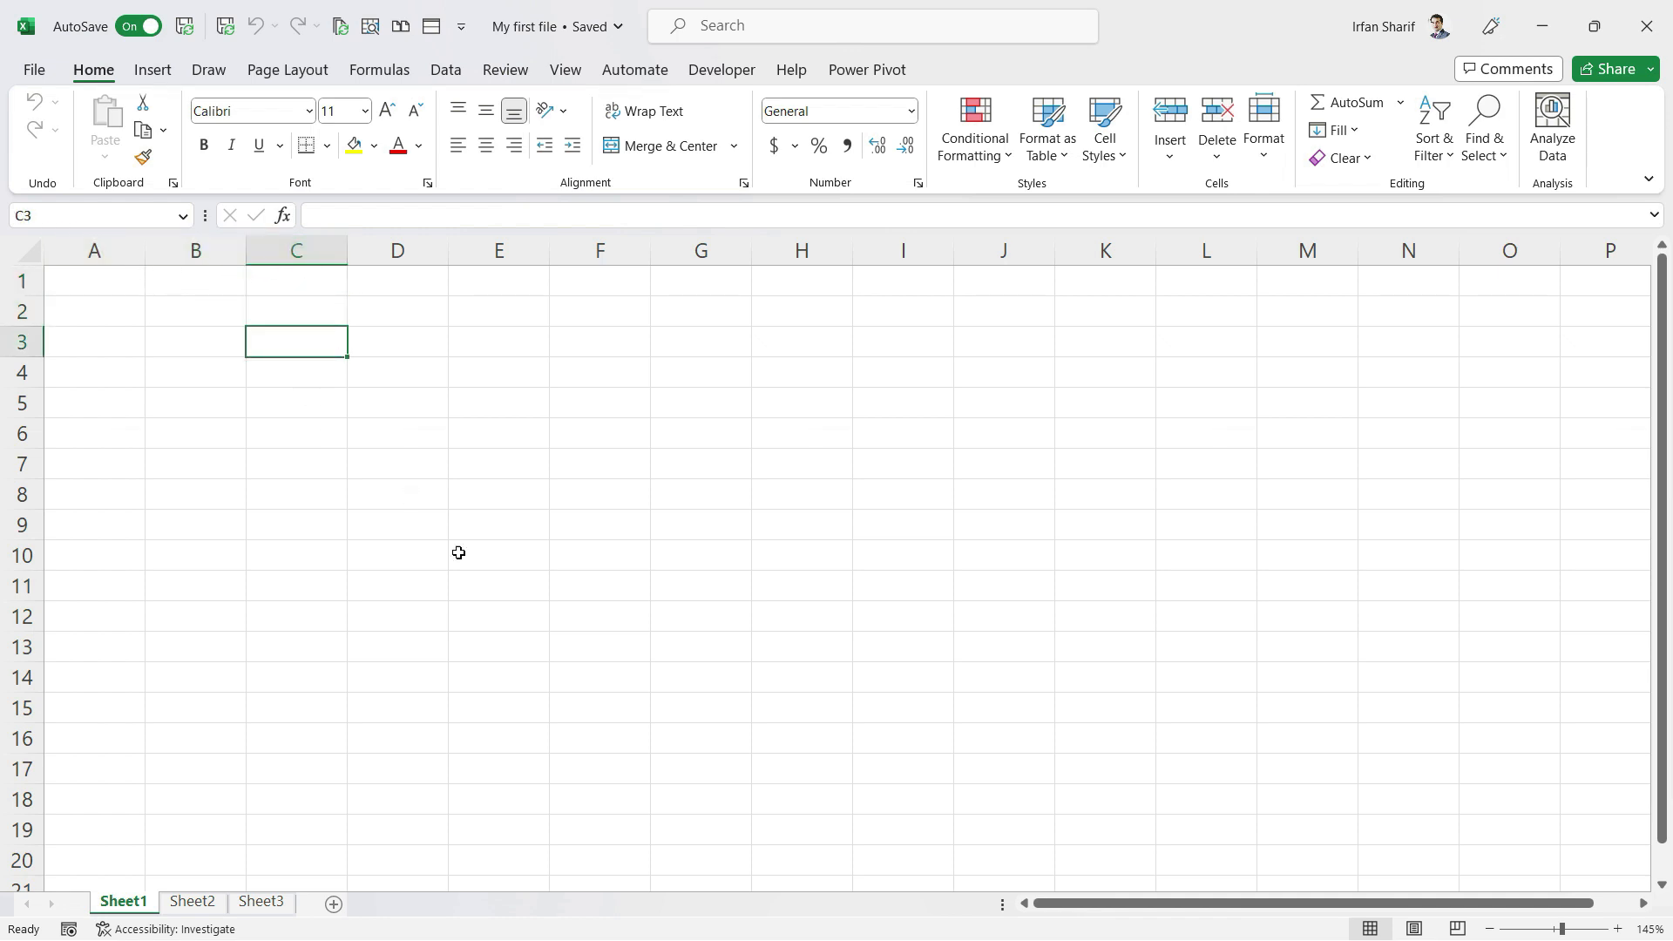
click(288, 390)
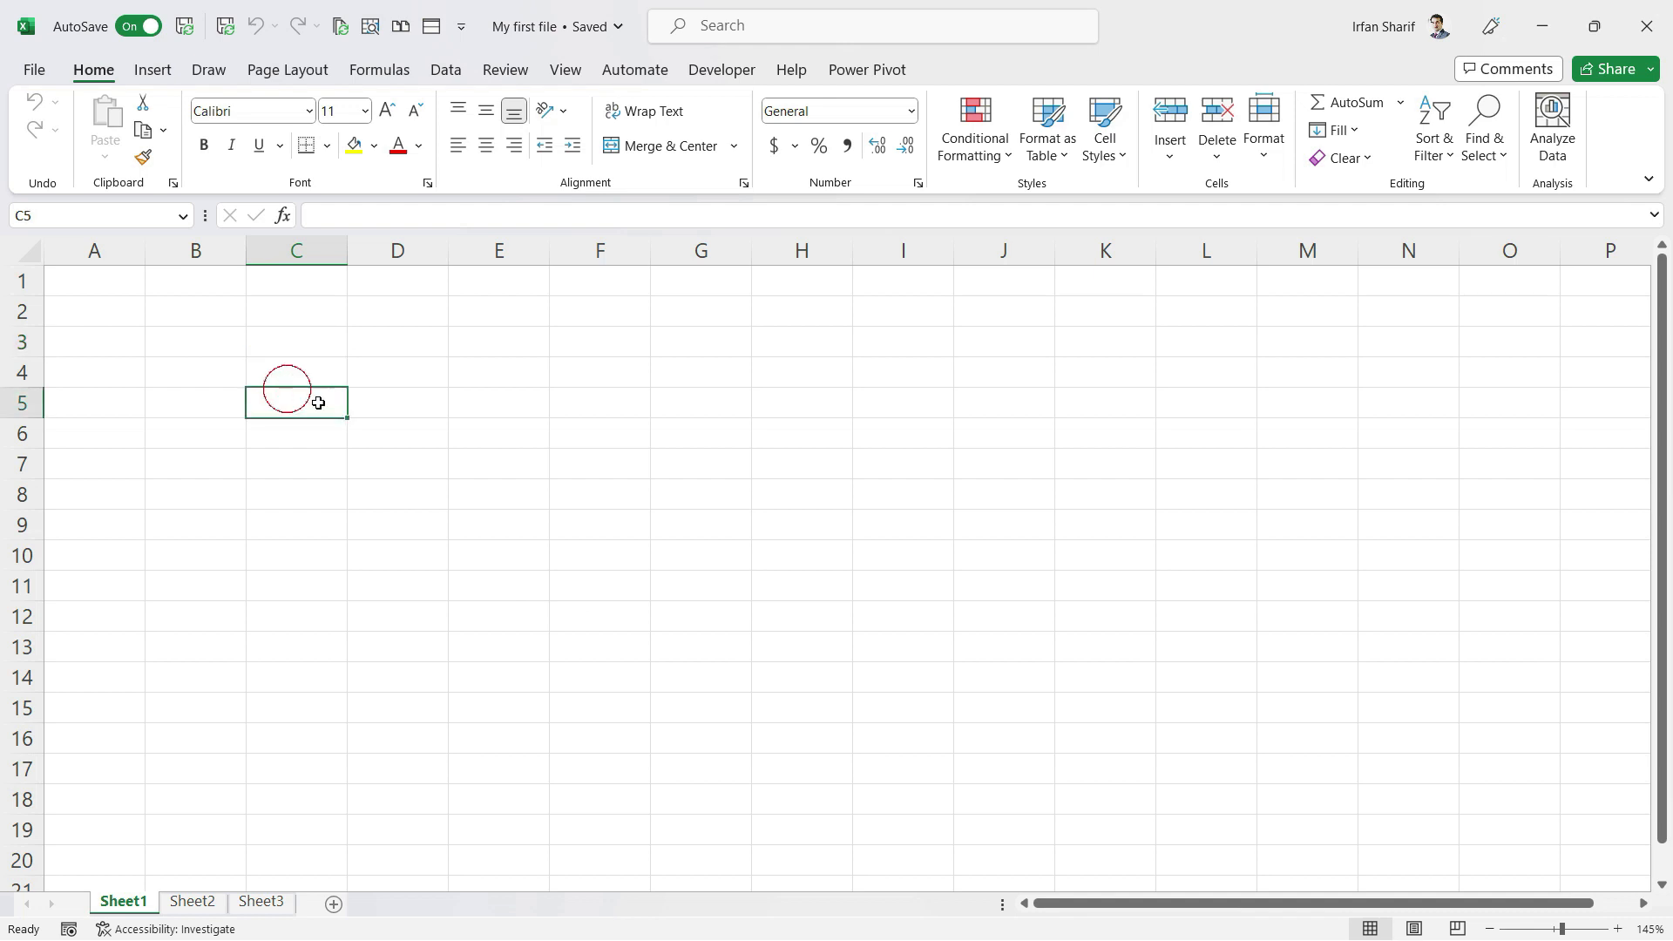
click(420, 379)
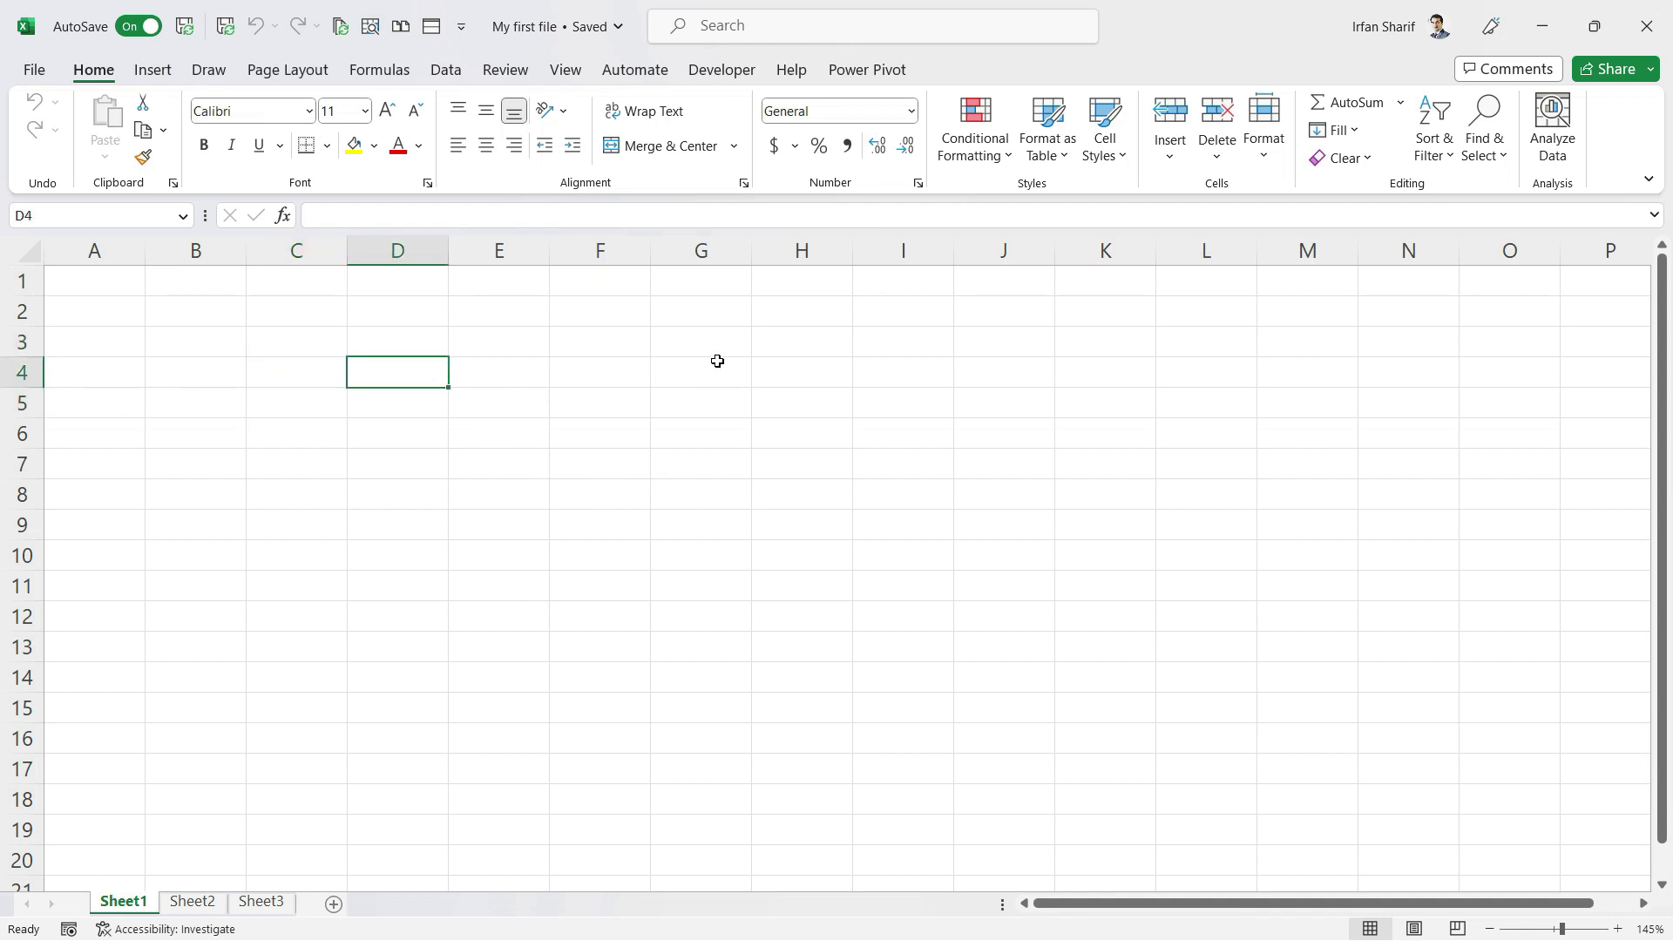
click(385, 434)
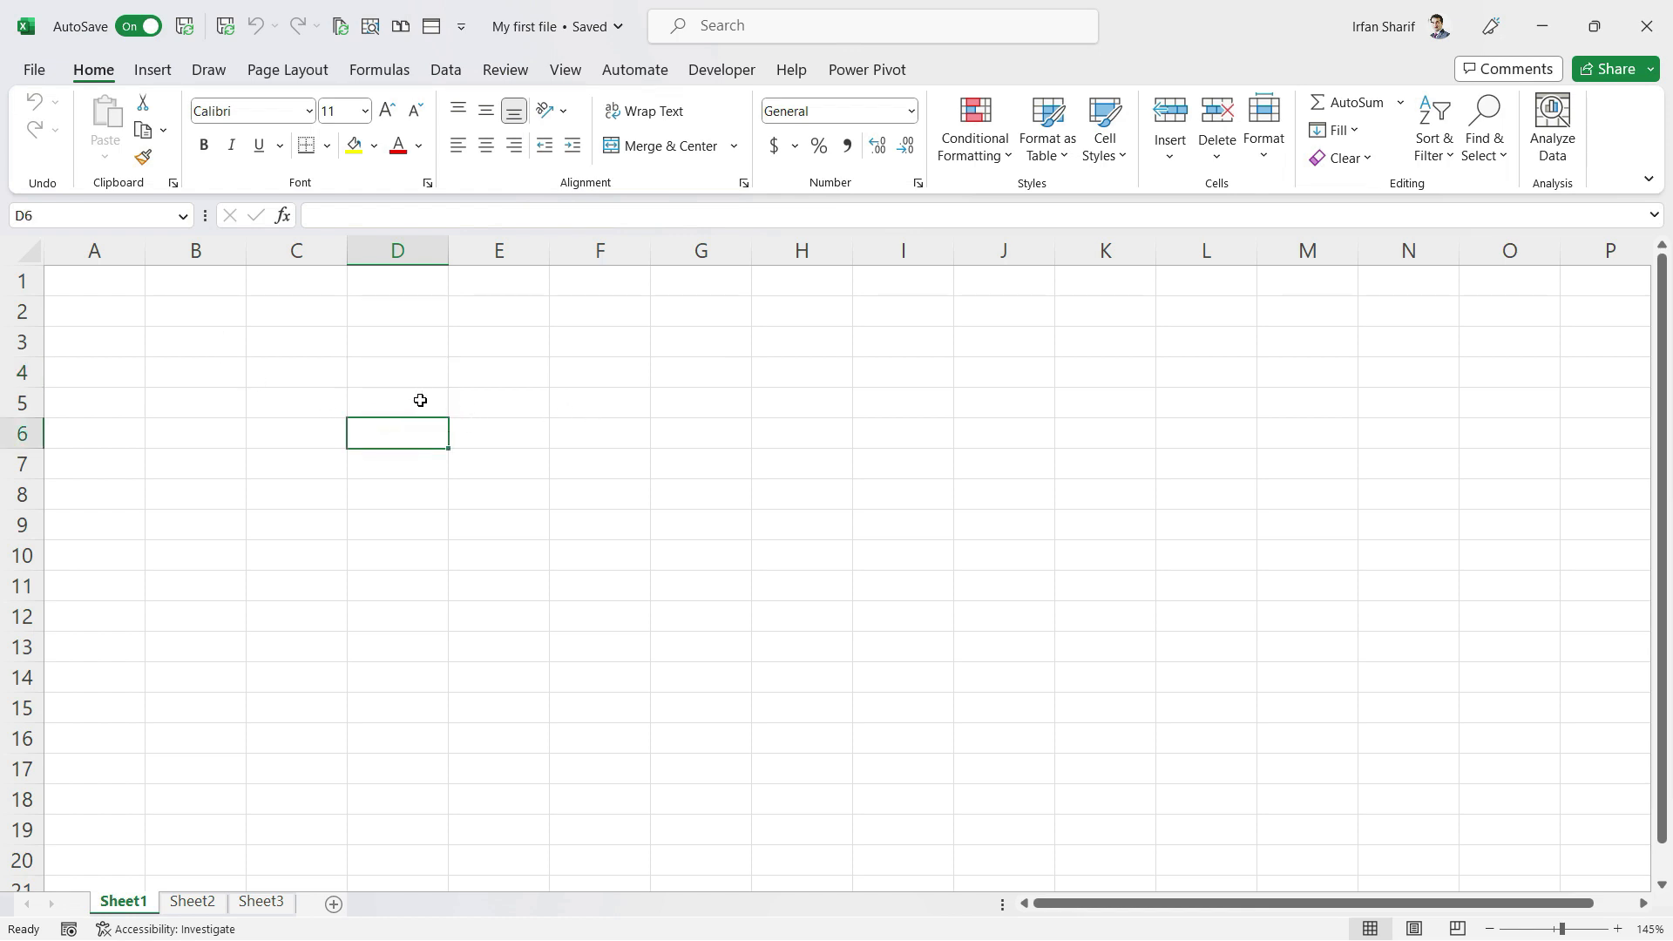
click(542, 374)
click(612, 366)
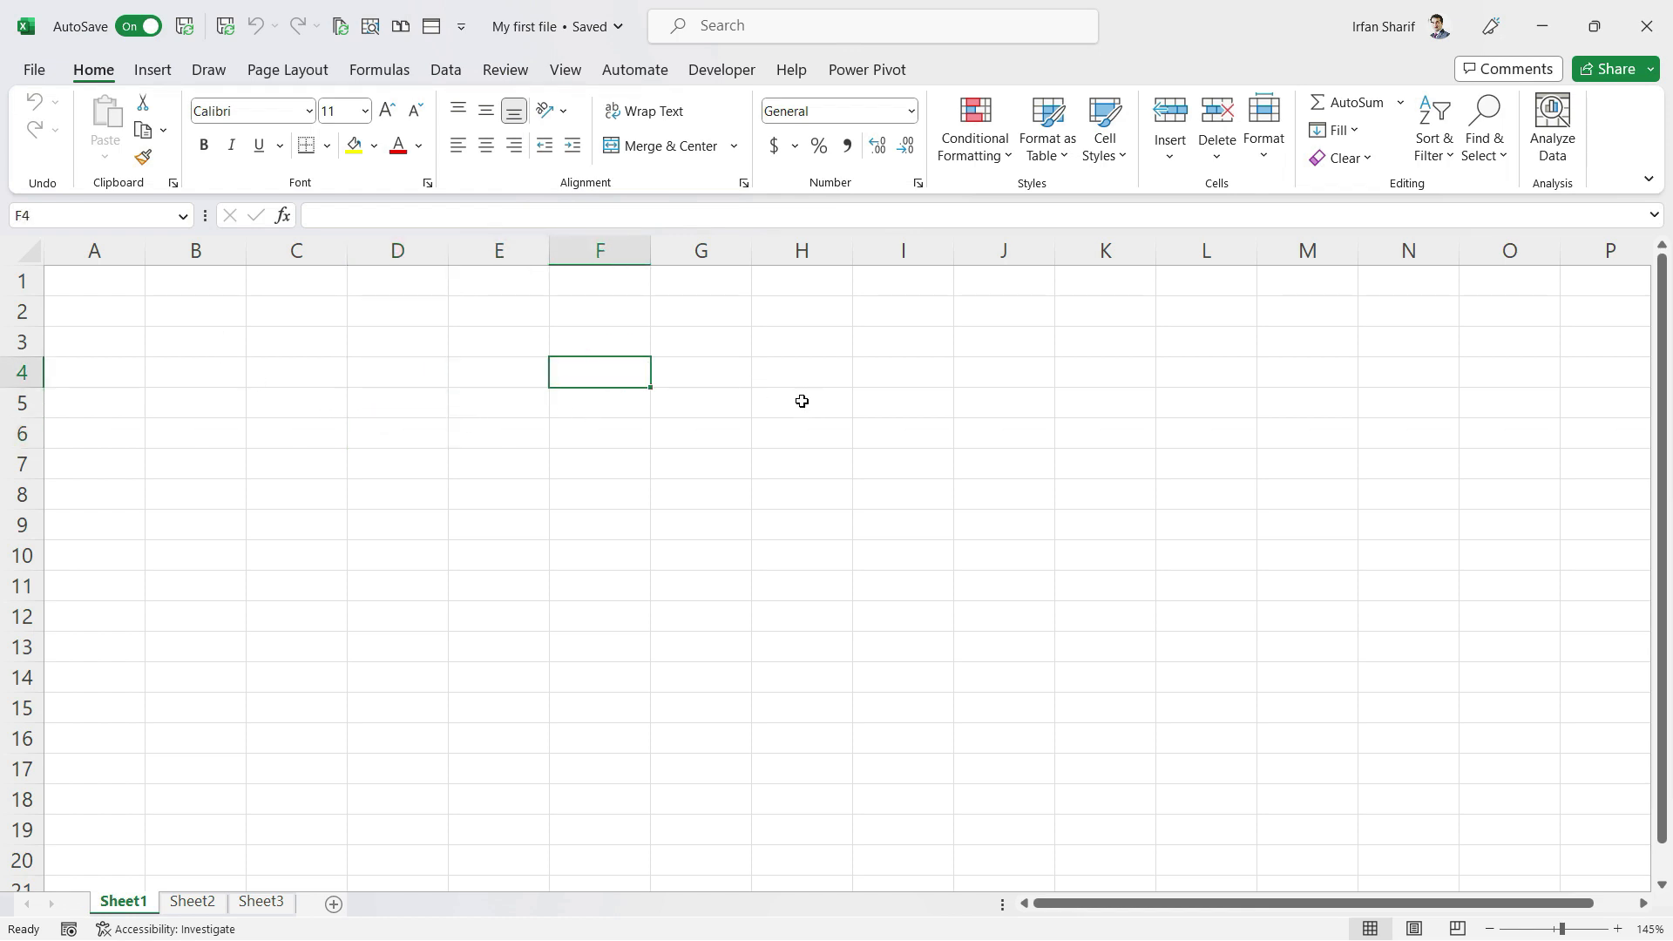
Move the selection one cell at a time from F4 up to F2, down to F6, across to H6 and back to E6
key(Up)
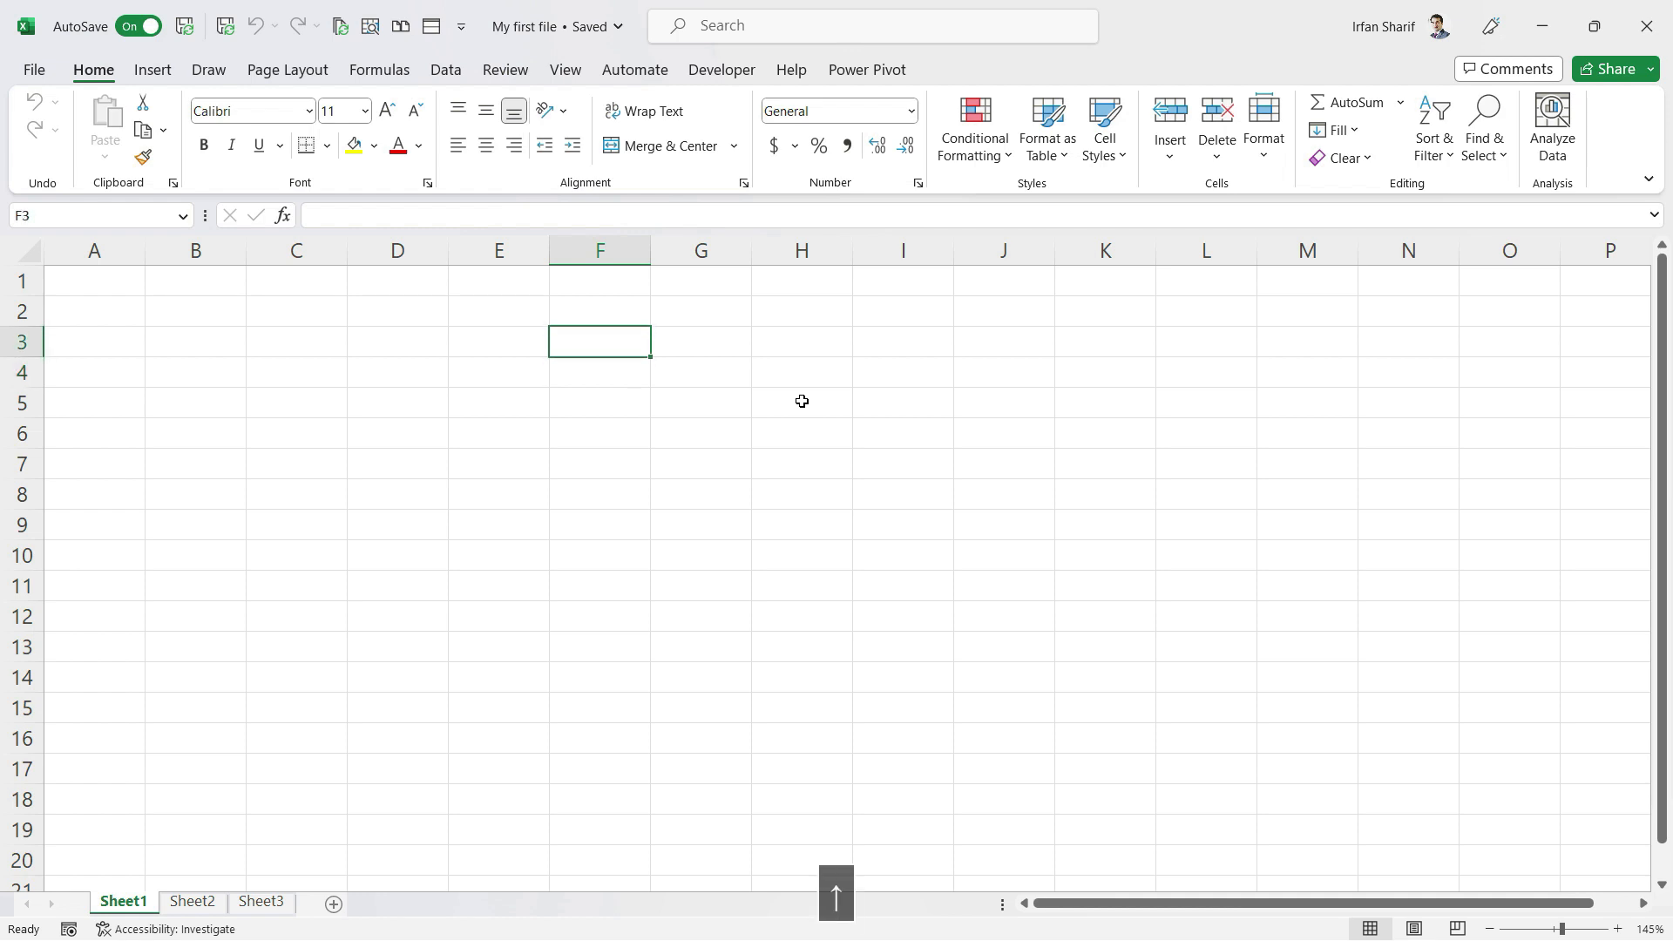
key(Up)
key(Down)
key(Down)
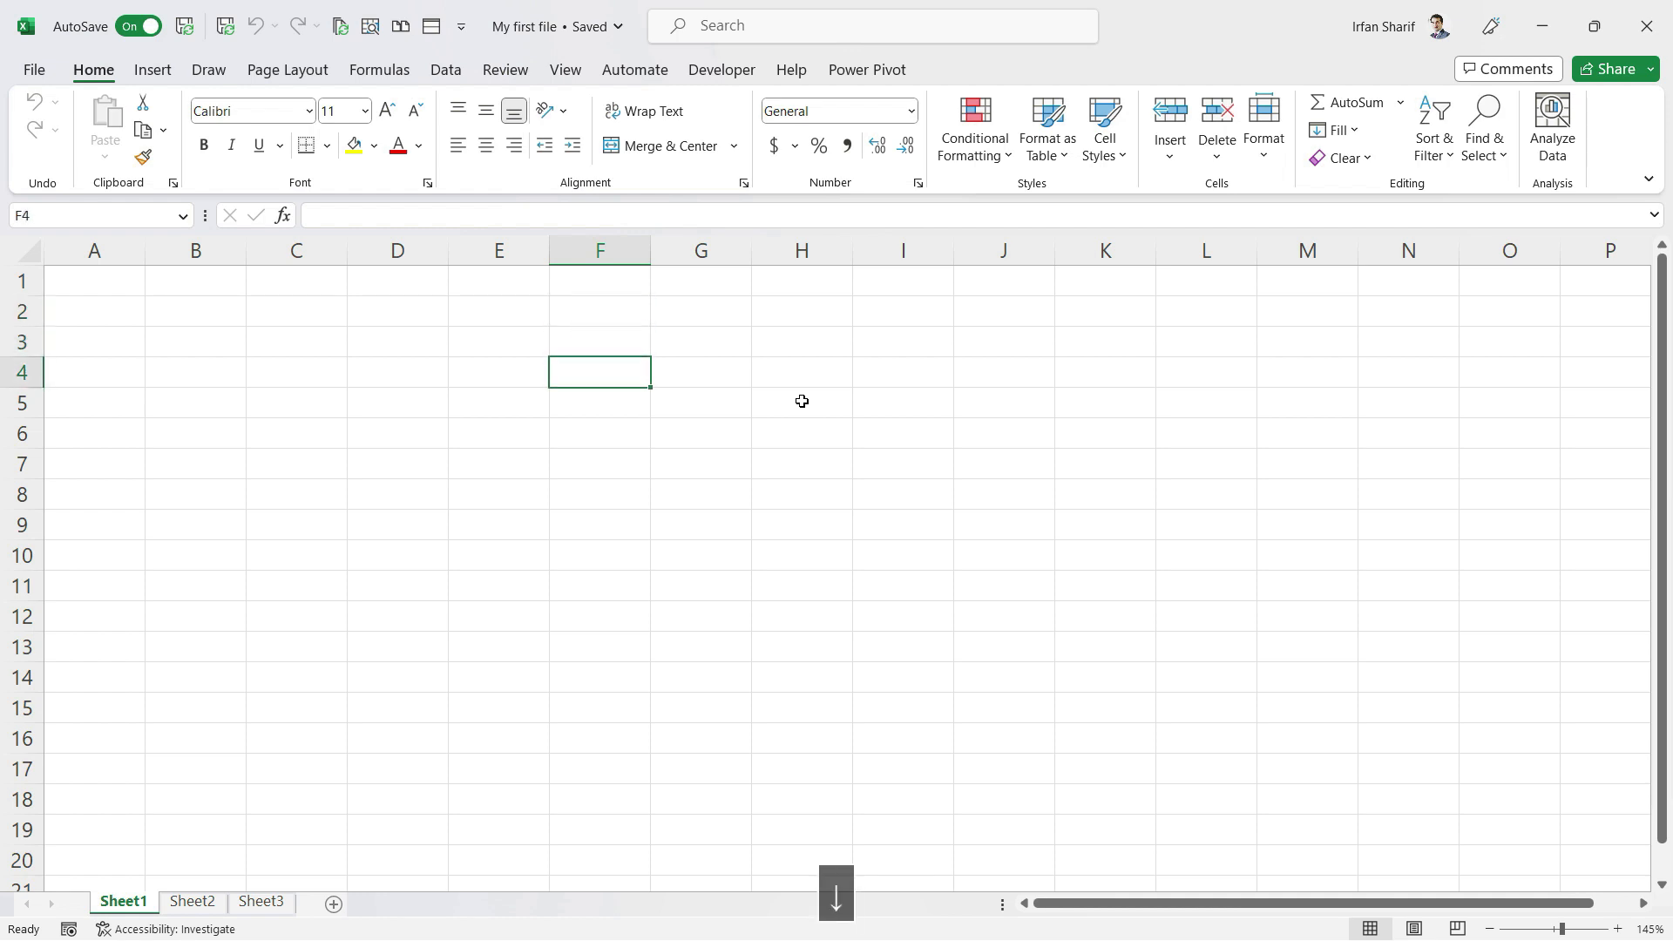
key(Down)
key(Down)
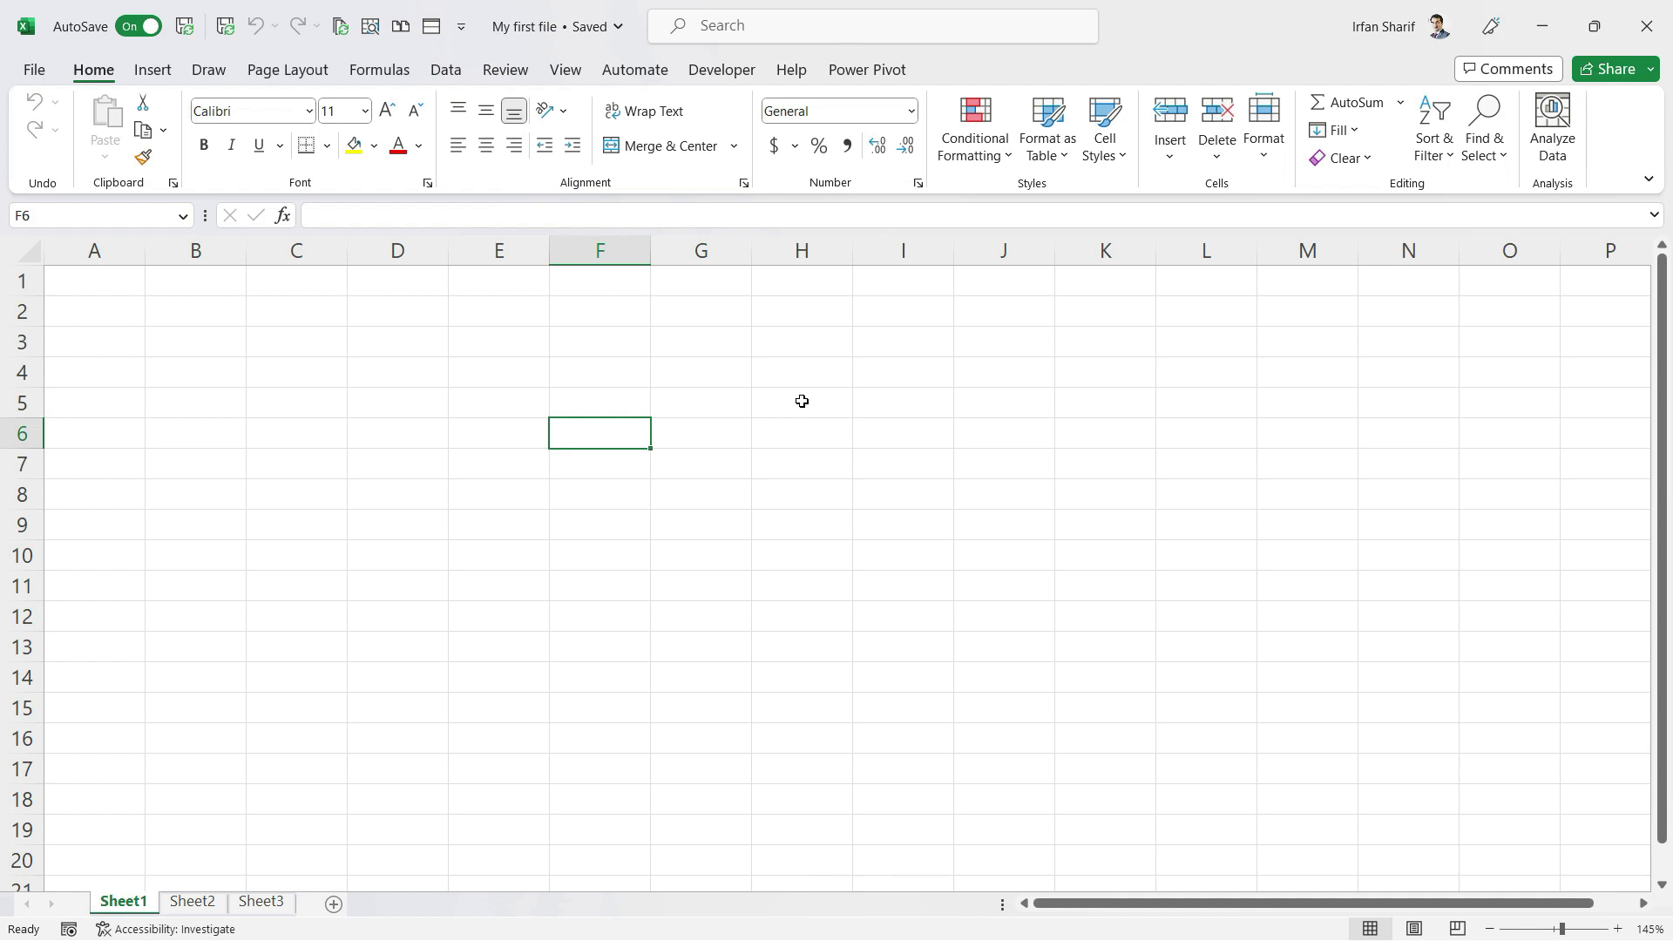
key(Right)
key(Right)
key(Left)
key(Left)
key(Left)
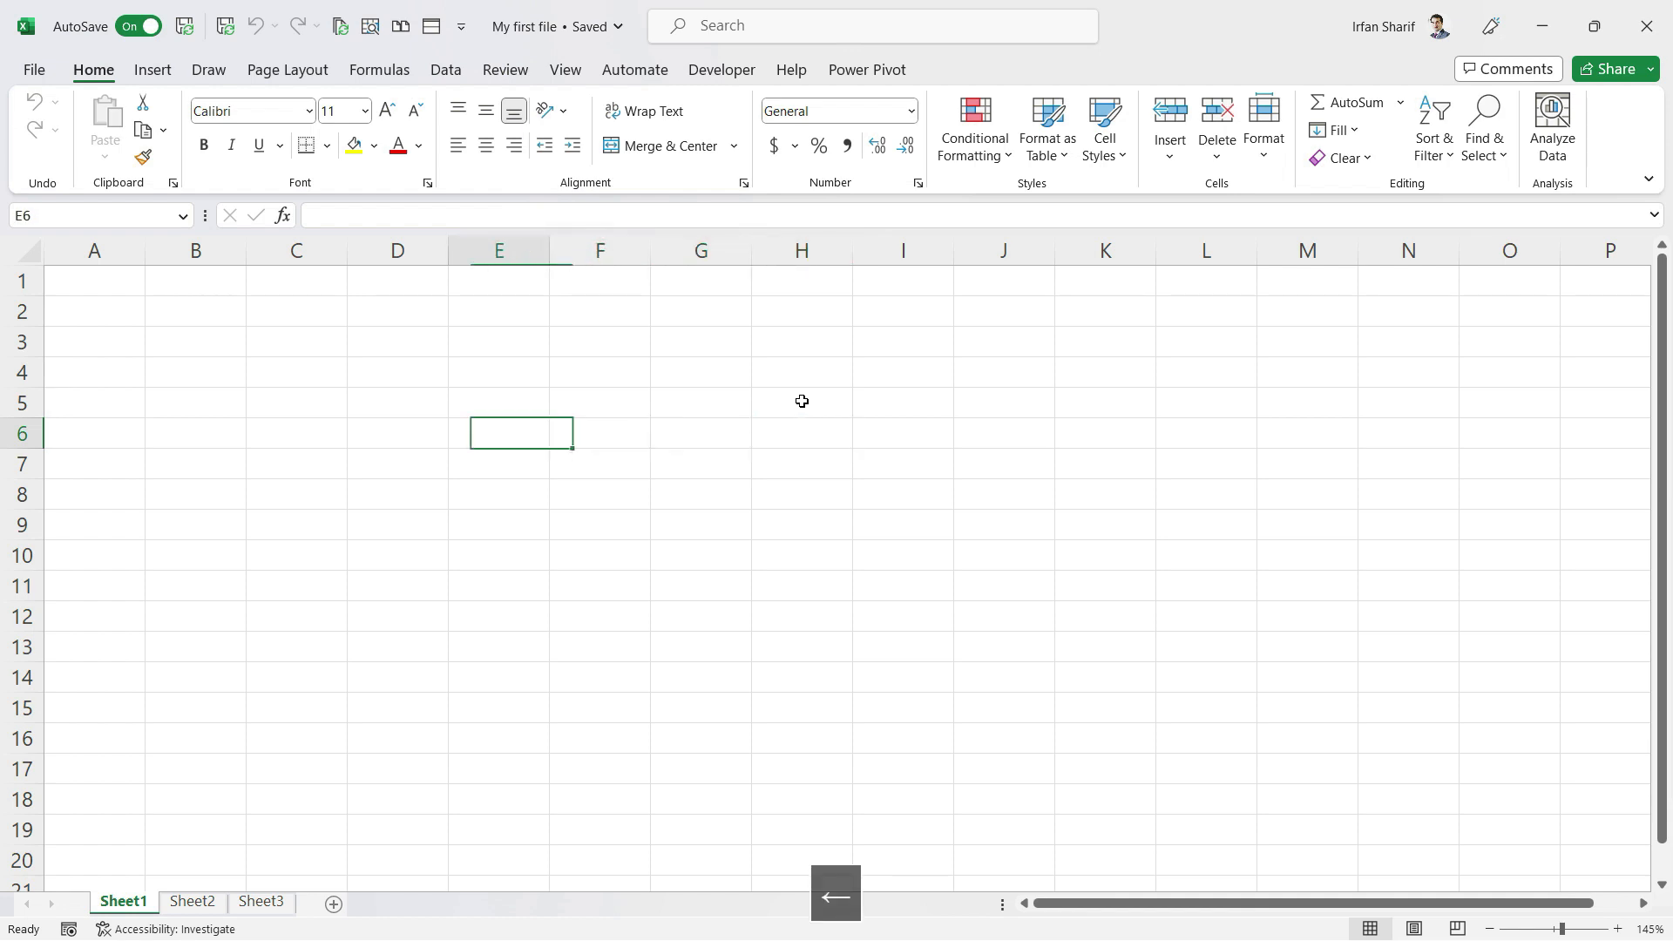
Enter USA in cell F5, and reopen that cell for editing and confirm it so the selection moves down to F6
key(Up)
key(Right)
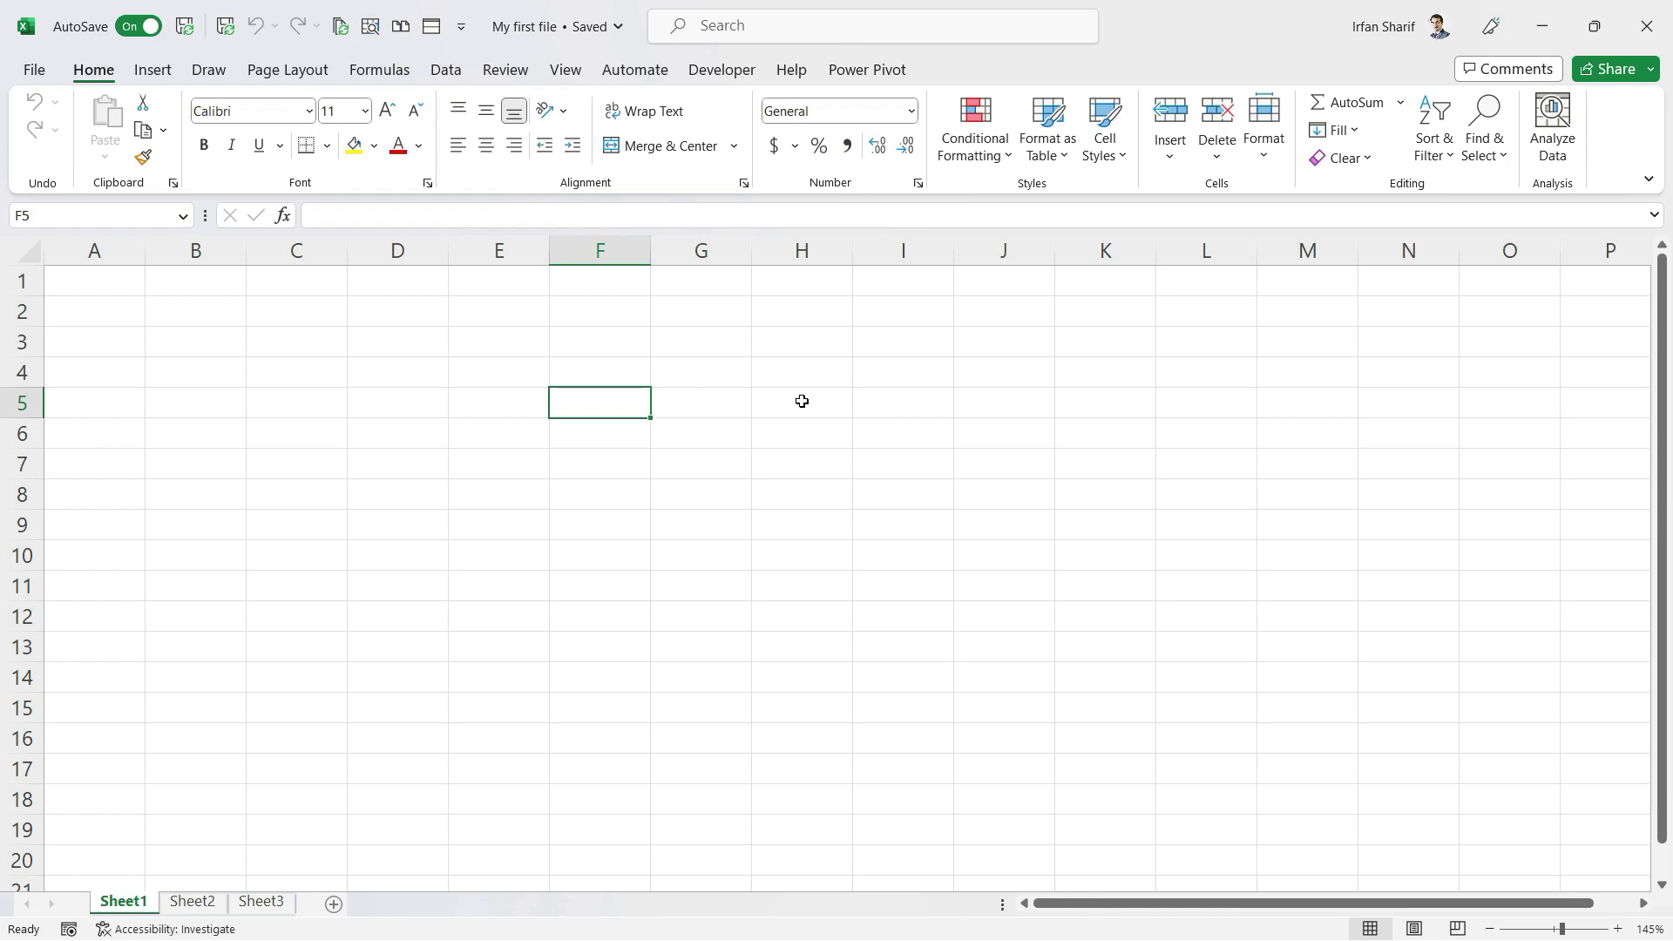
text(USA)
key(Return)
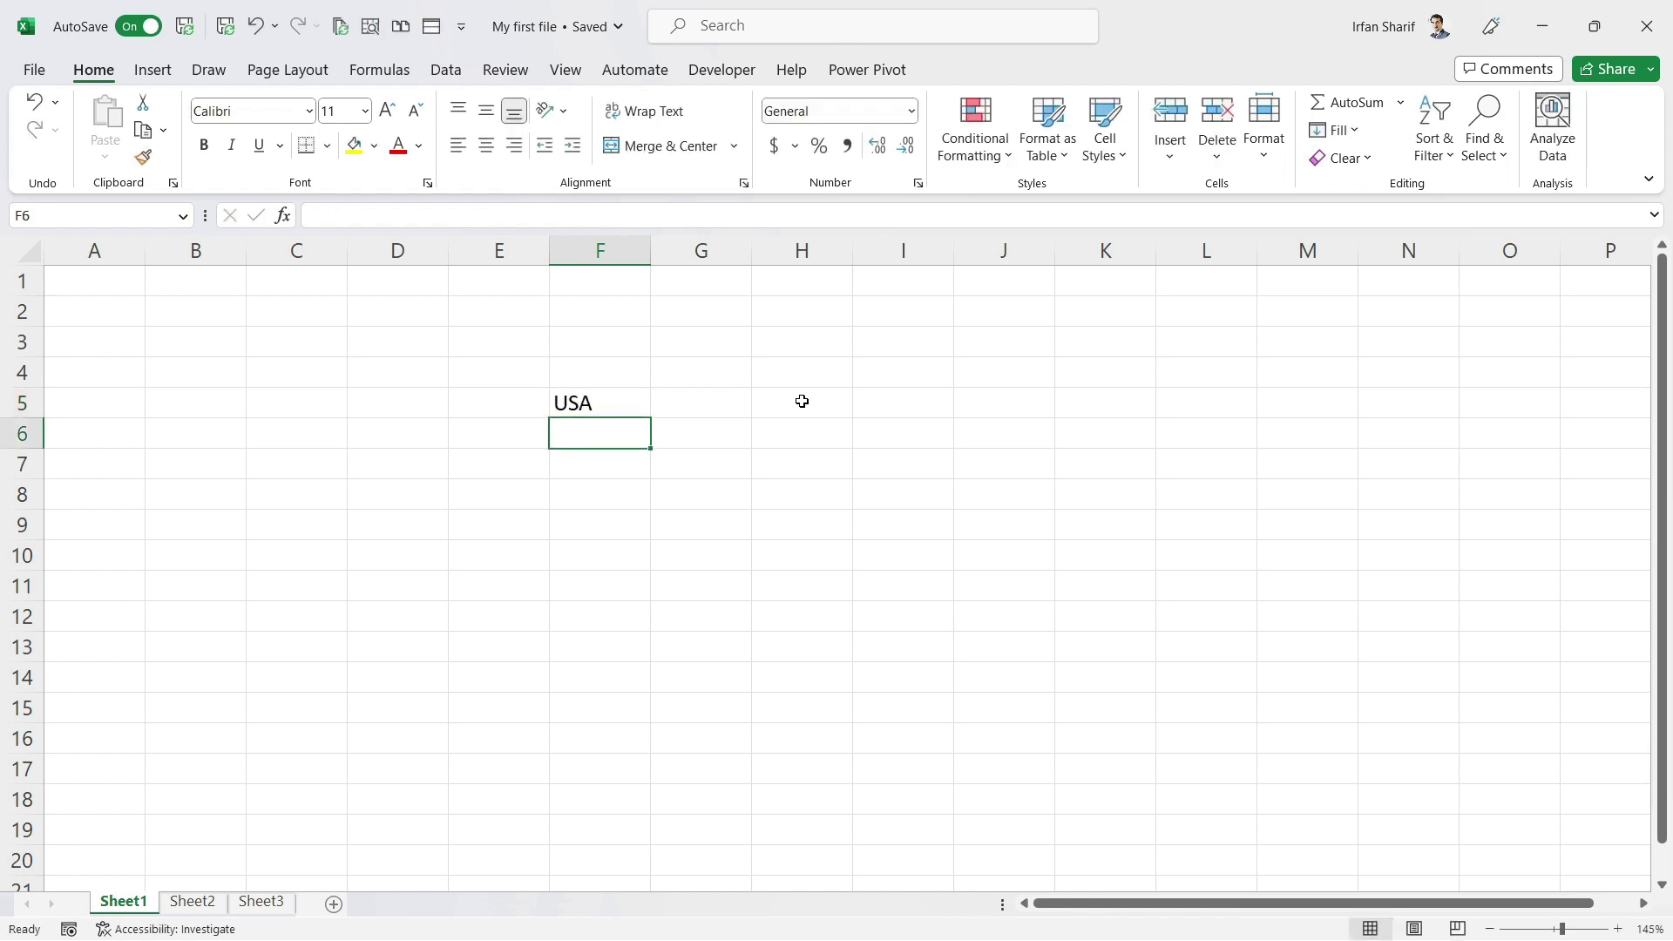
key(Up)
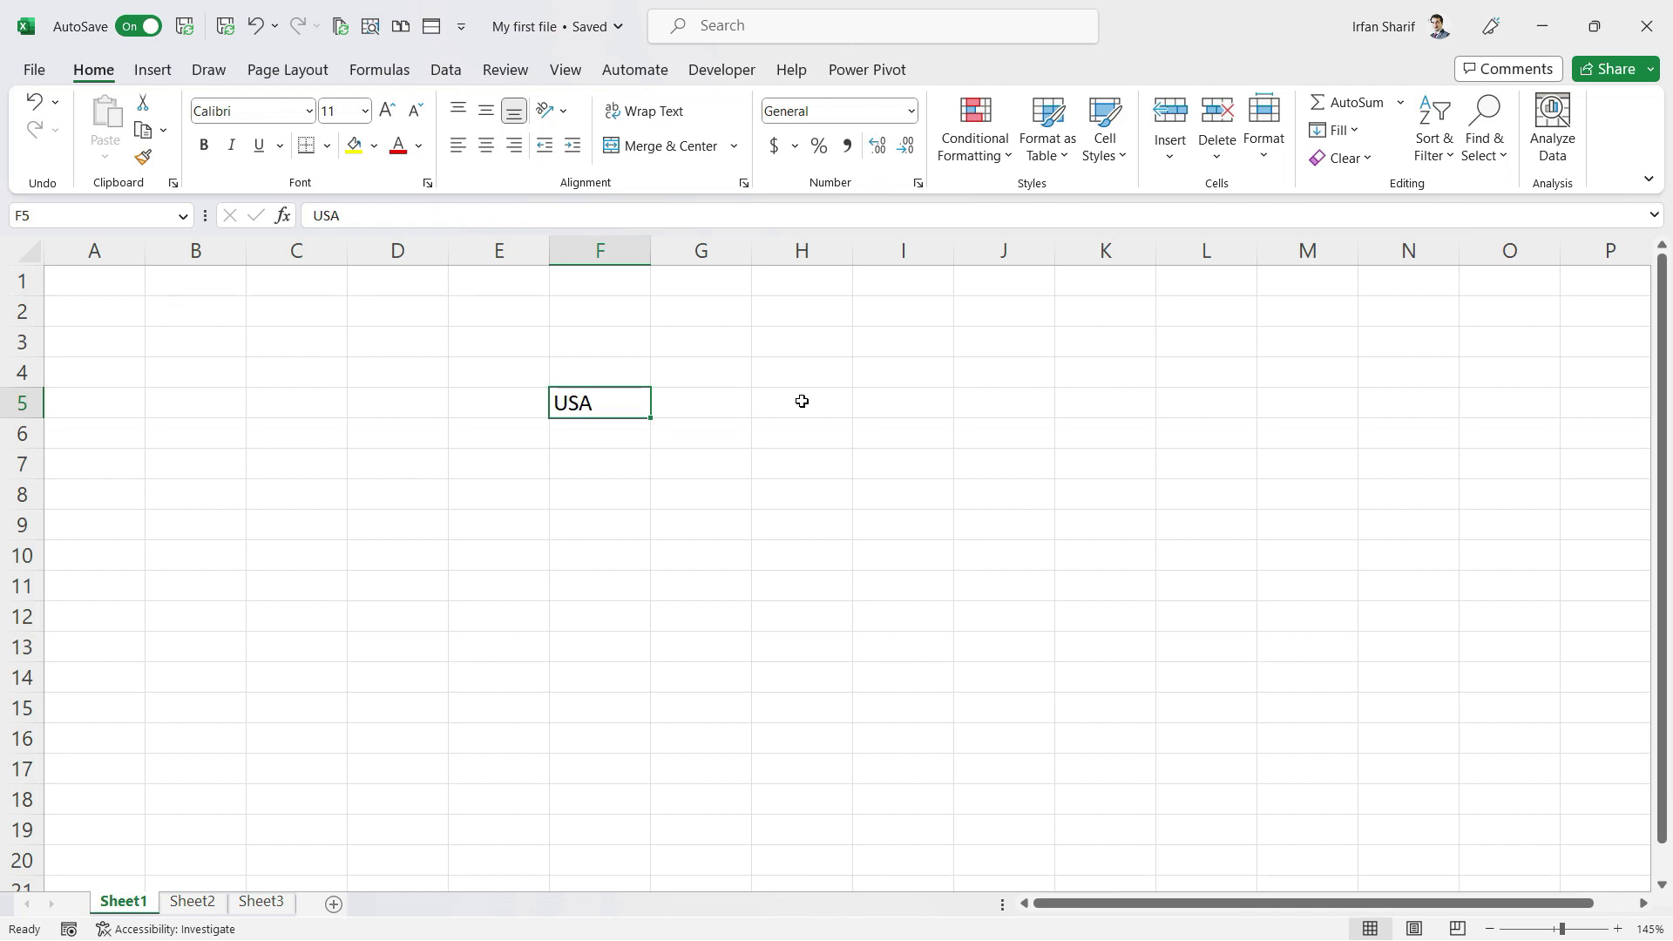
key(F2)
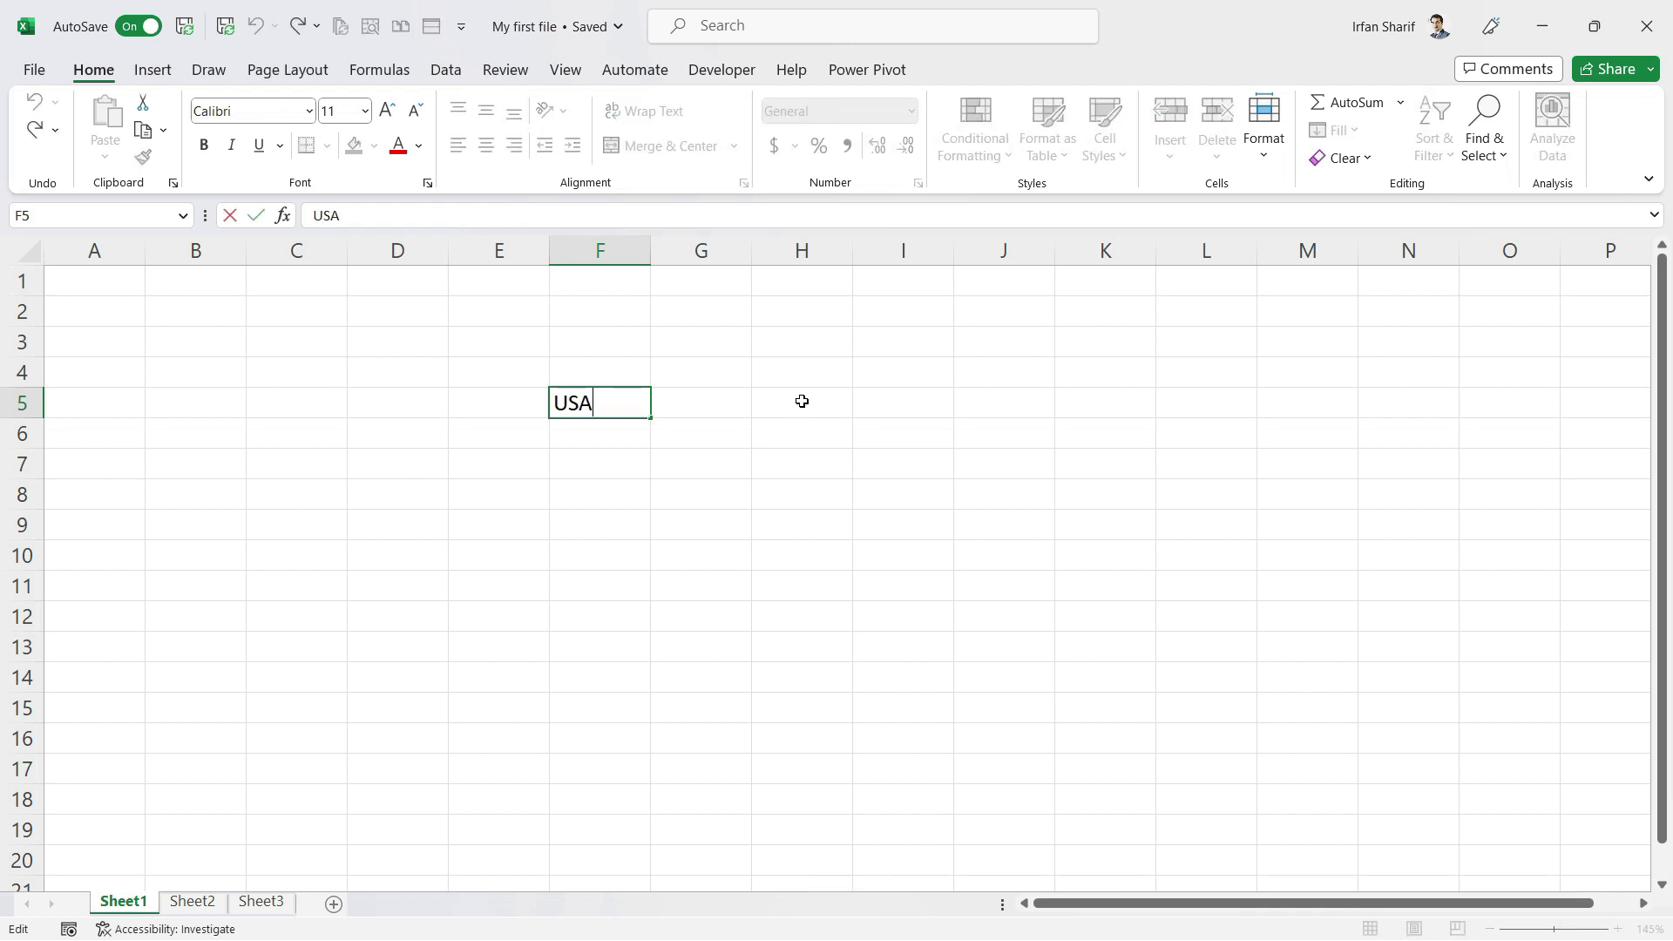
key(Return)
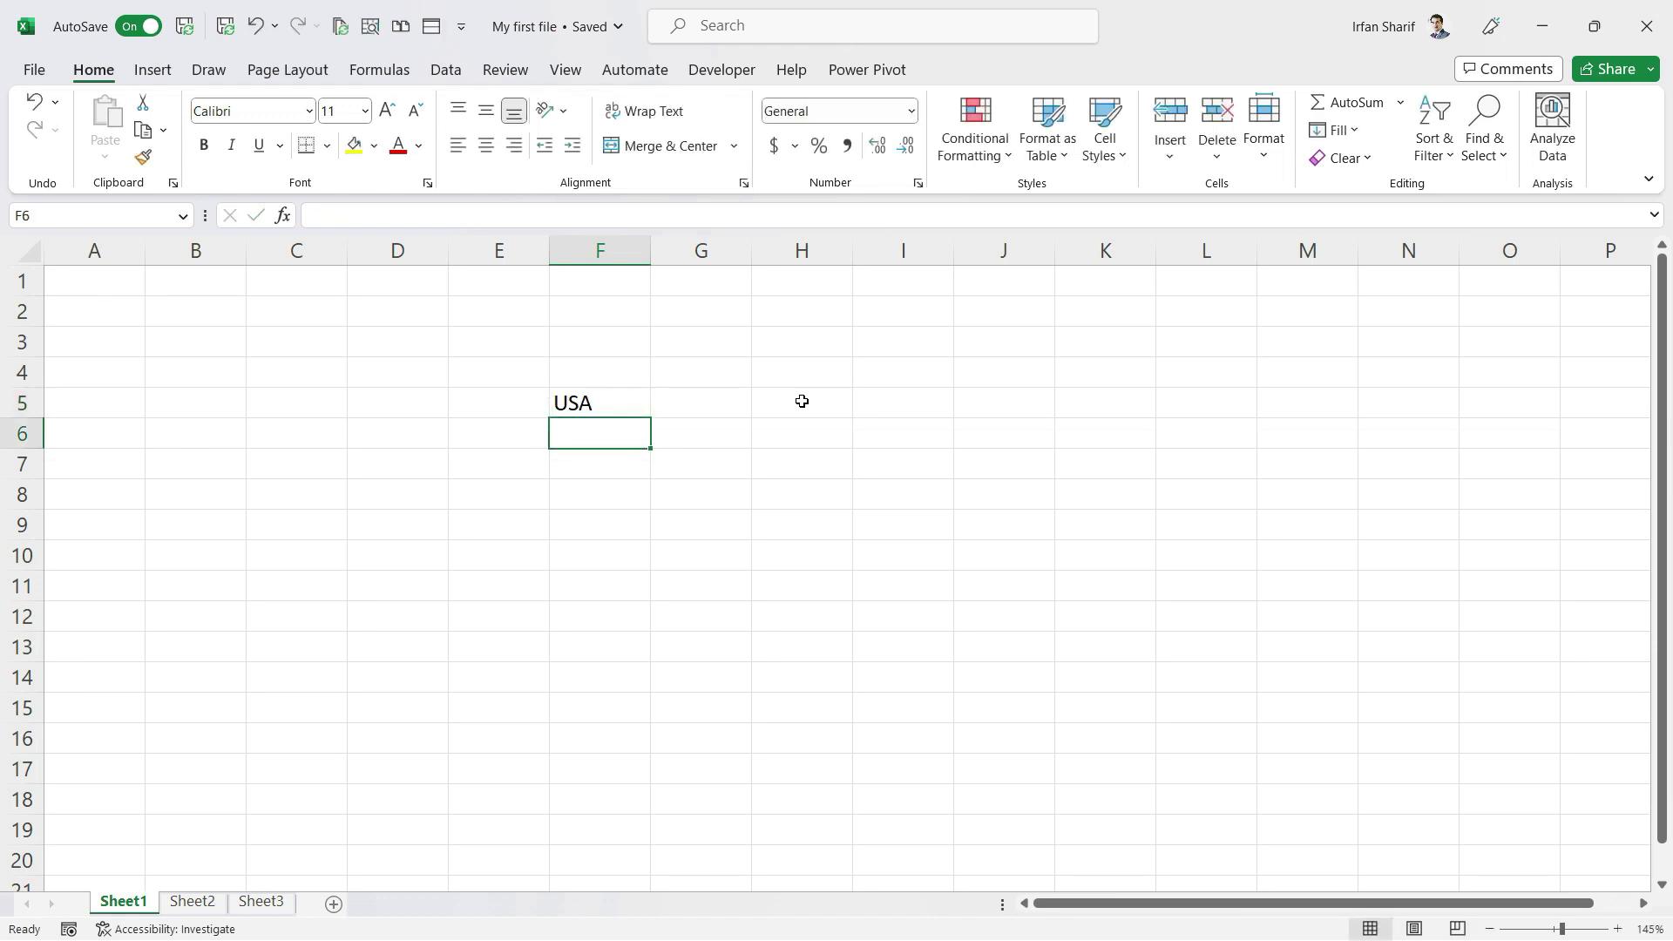
Reopen cell F5 and confirm it so the selection moves across to G5, and enter Canada in G5, ending on H5
key(Up)
key(F2)
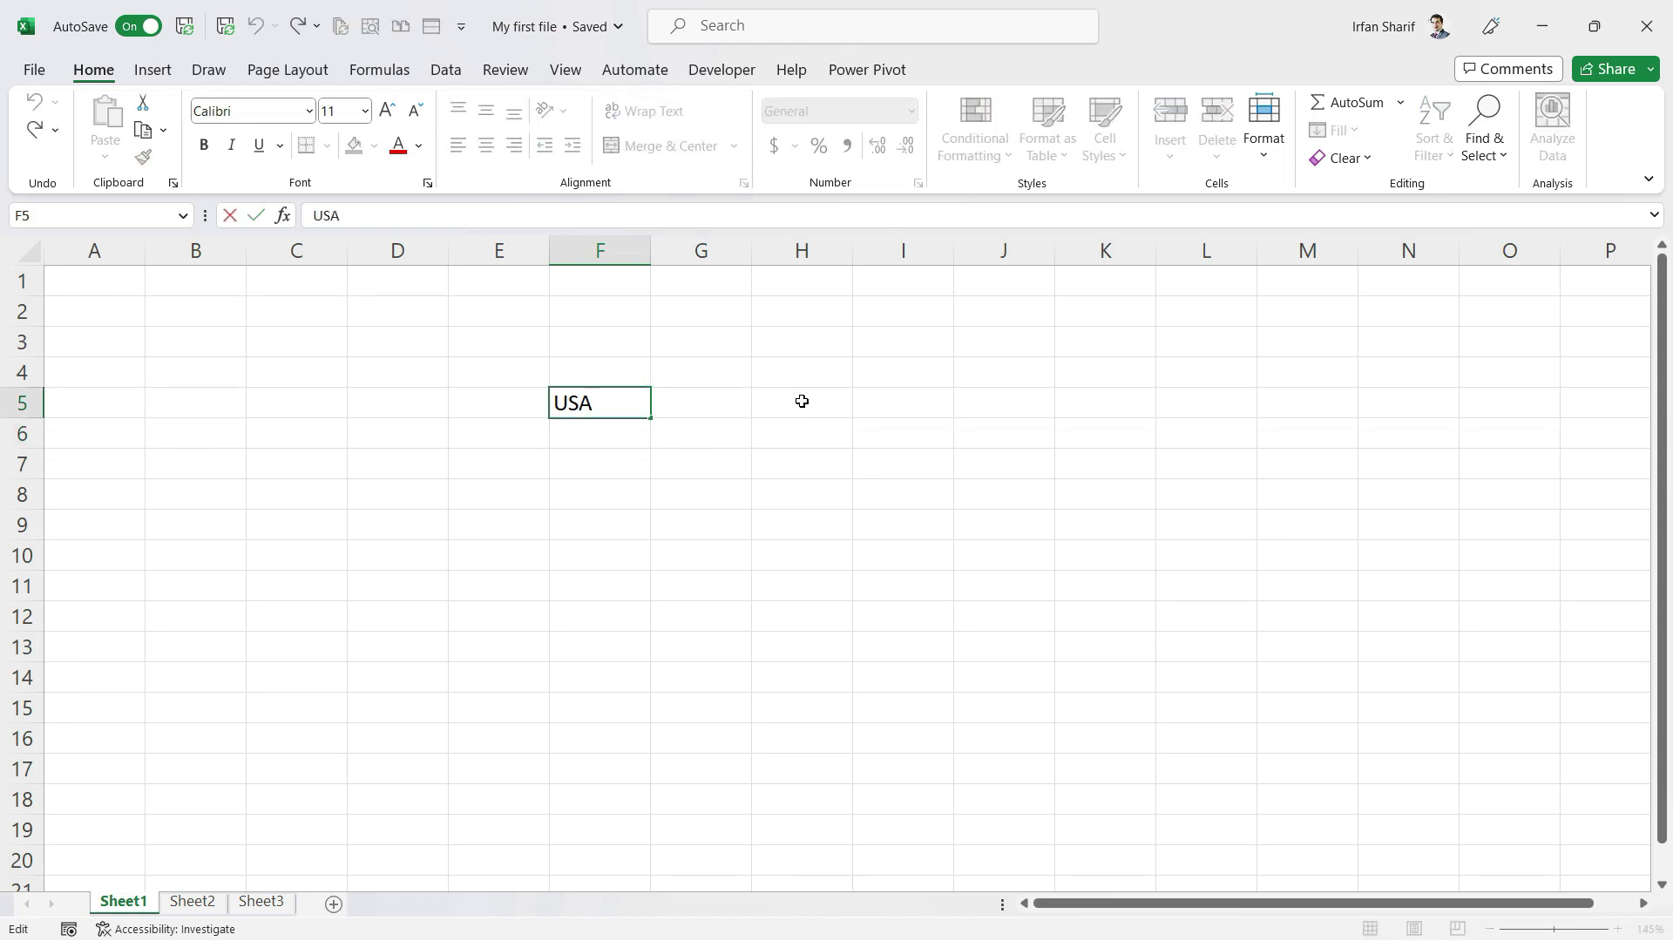
key(Tab)
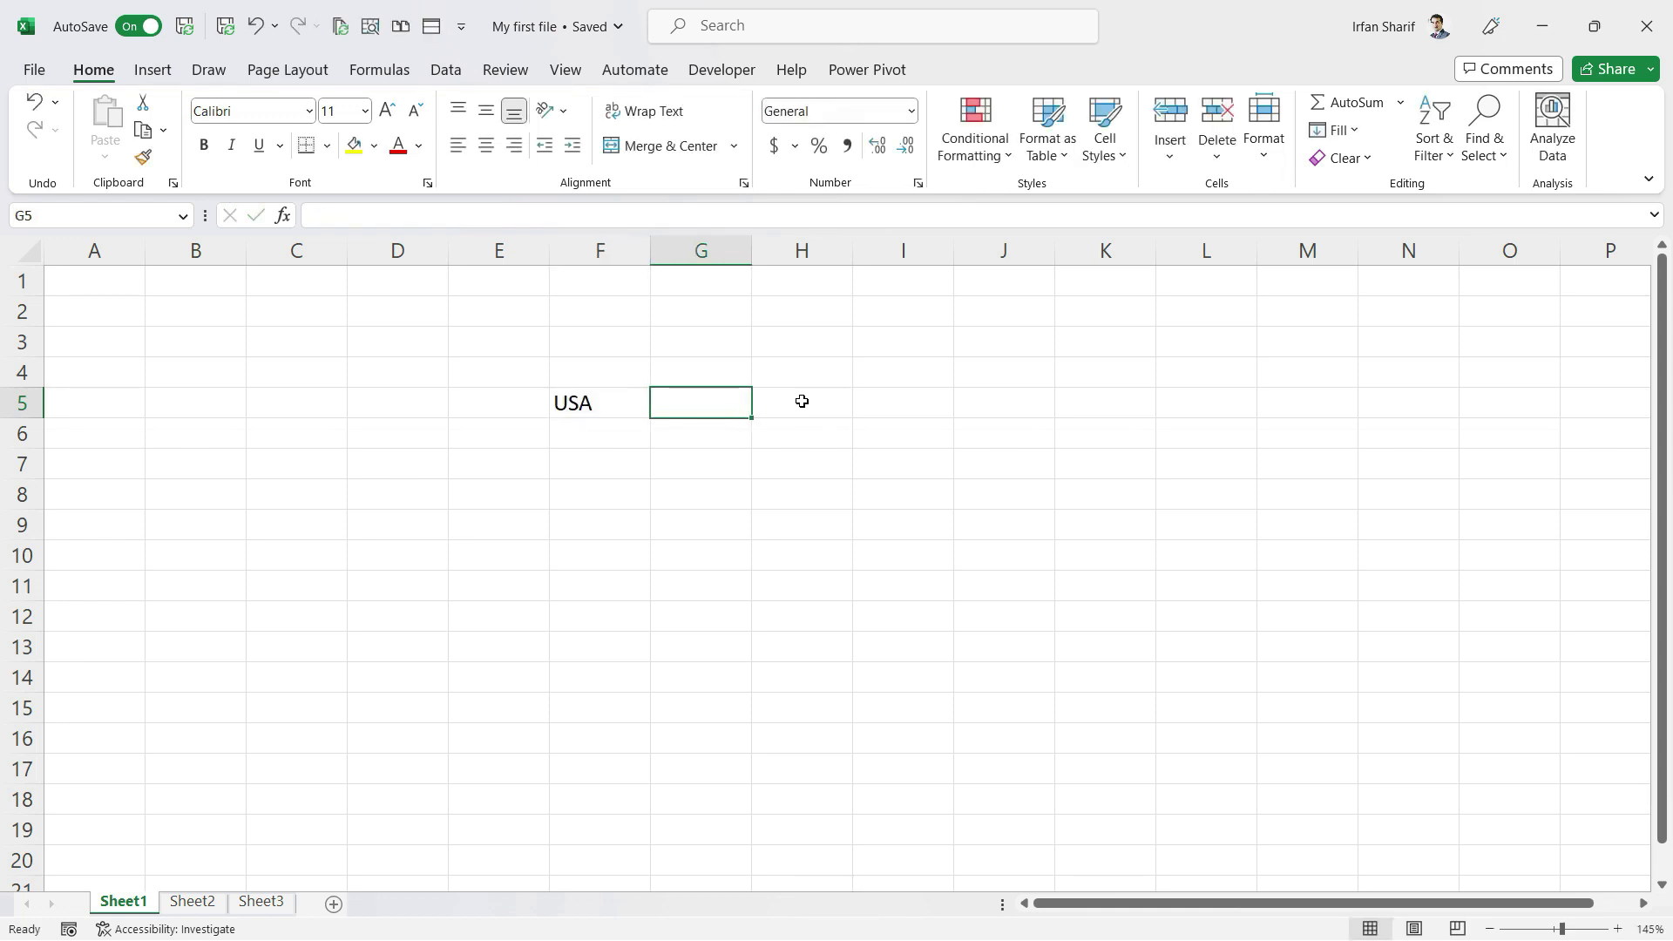
text(Canada)
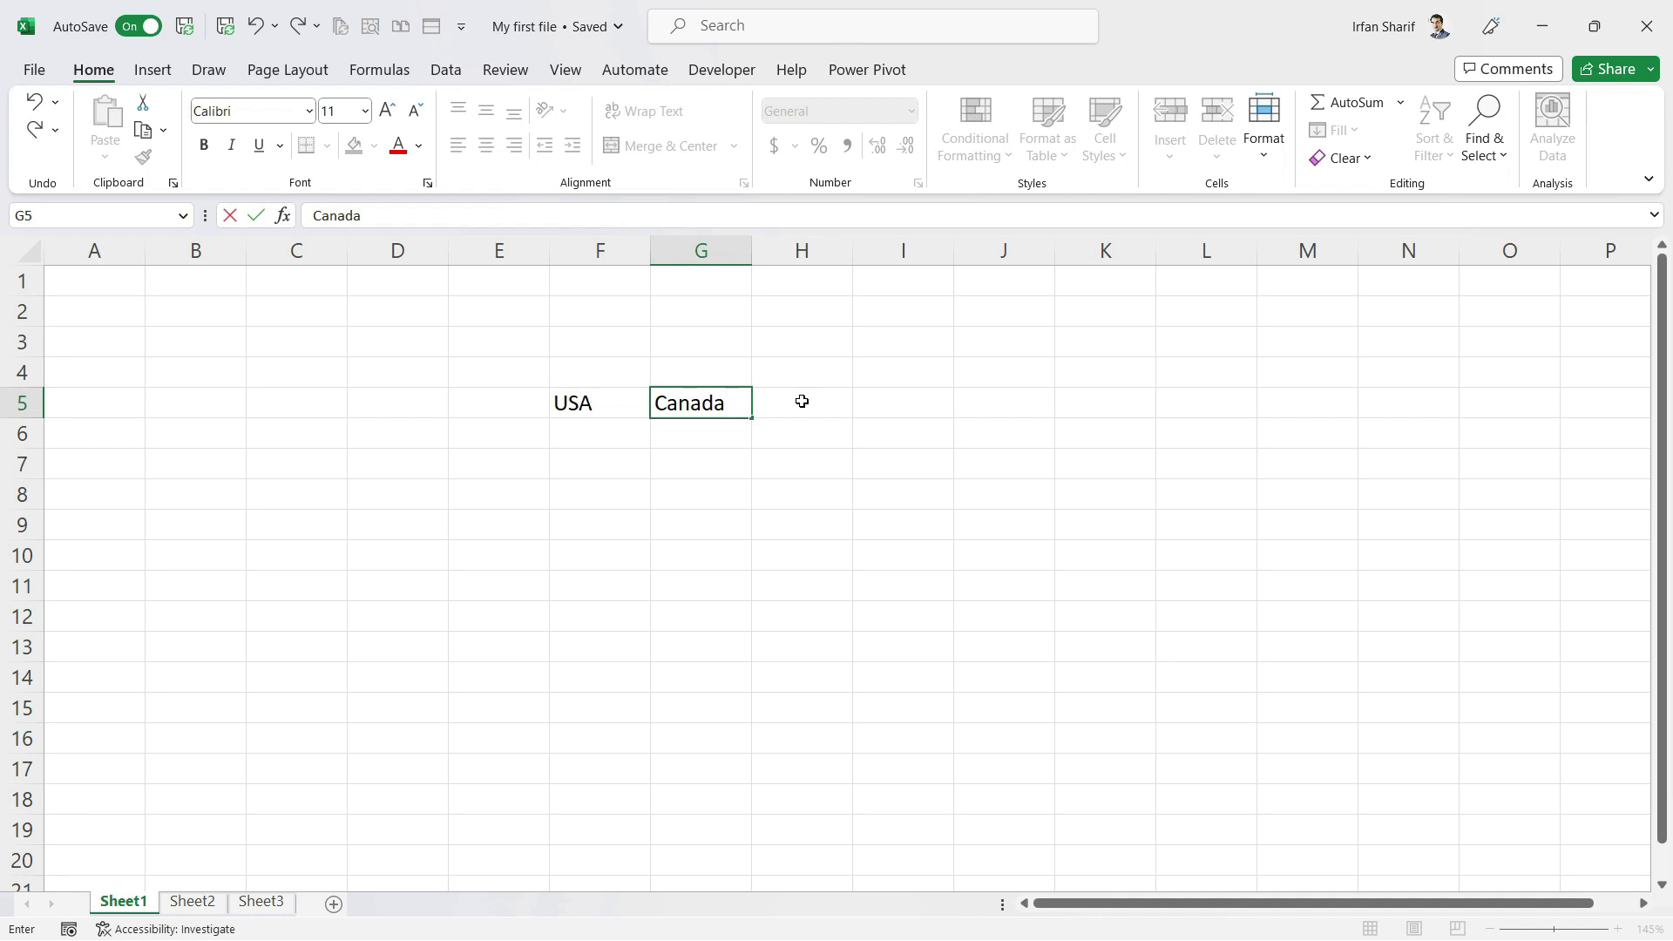
key(Tab)
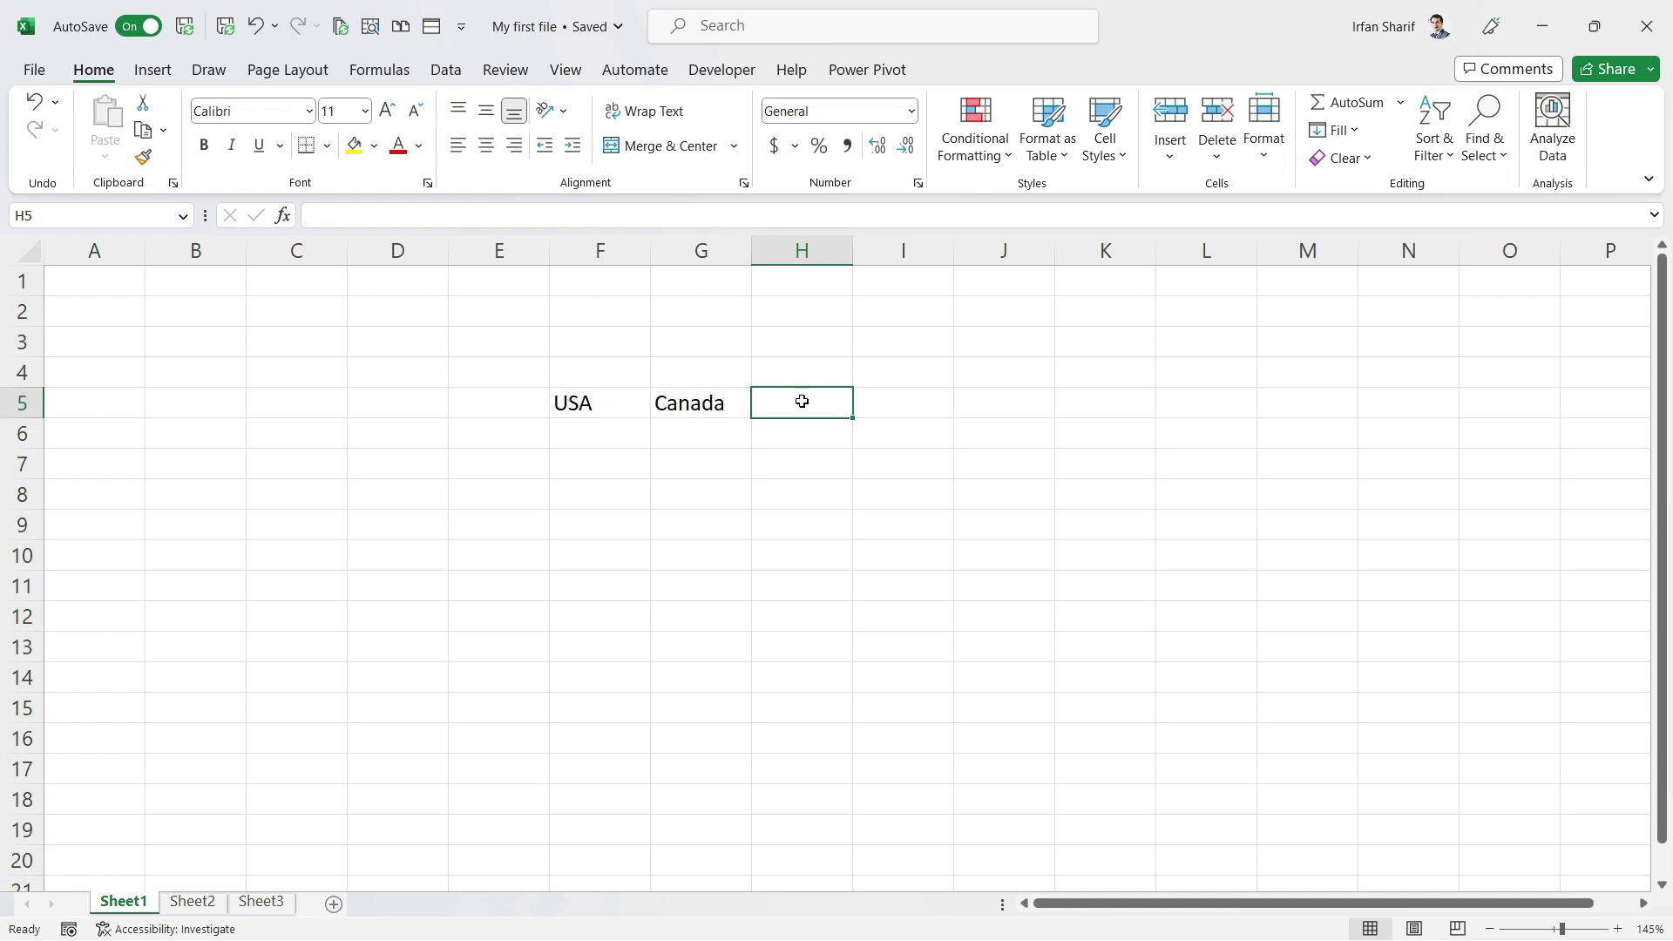
Replace the contents of cell G5 with Toronto and return the selection to G5
key(Left)
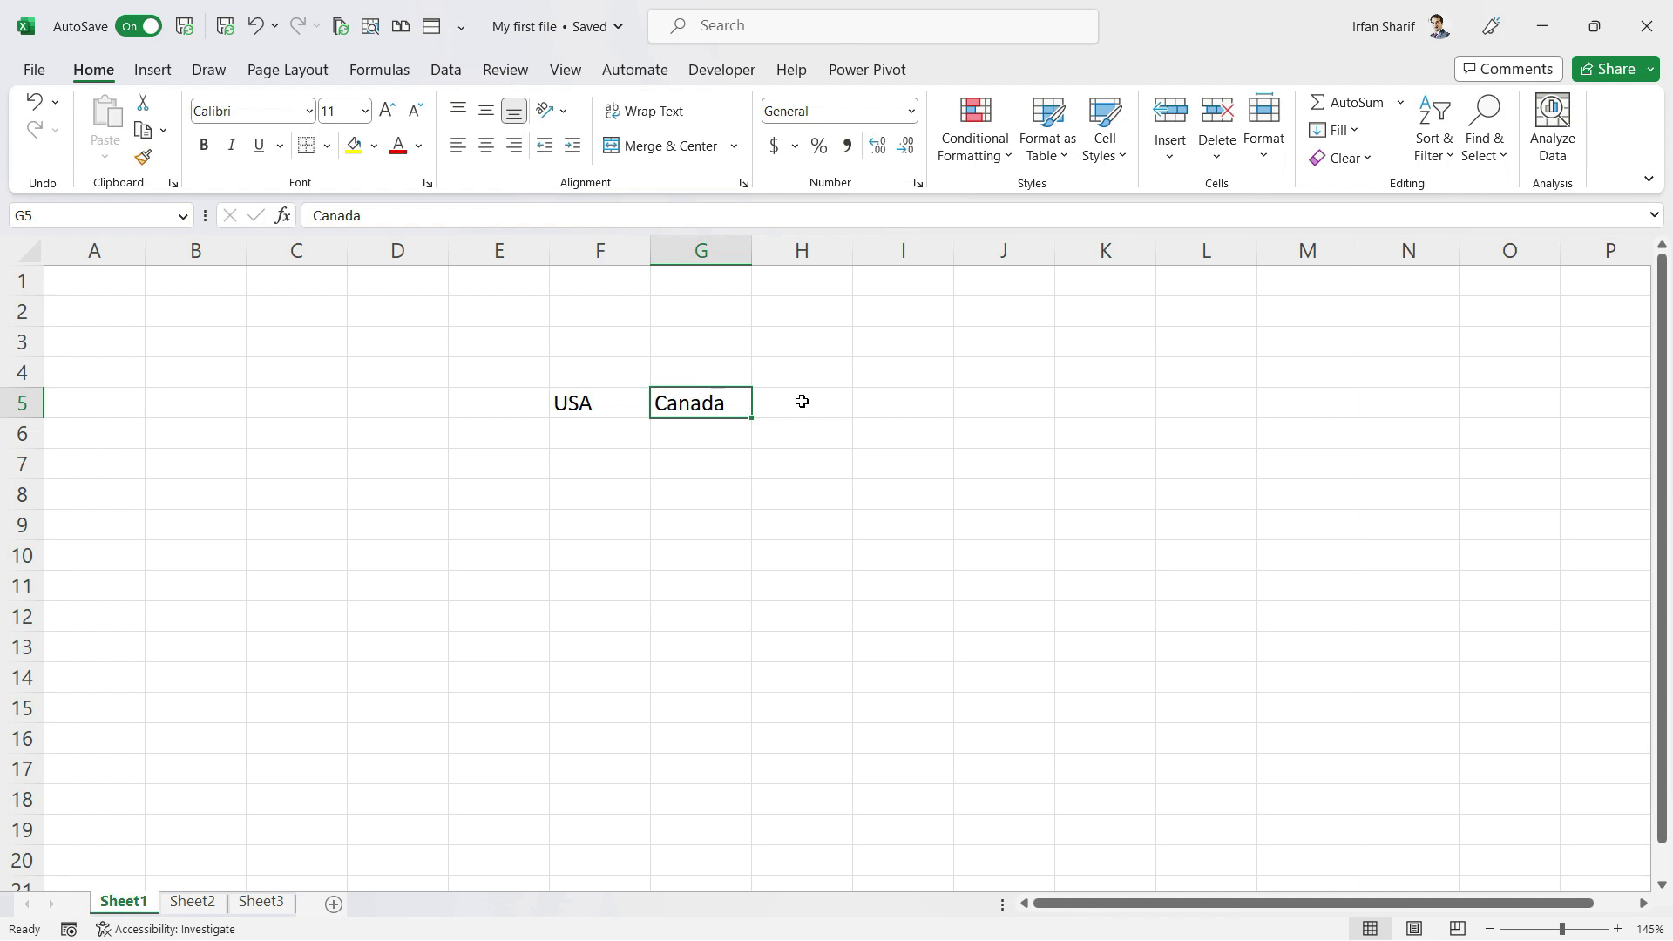
text(Toronto)
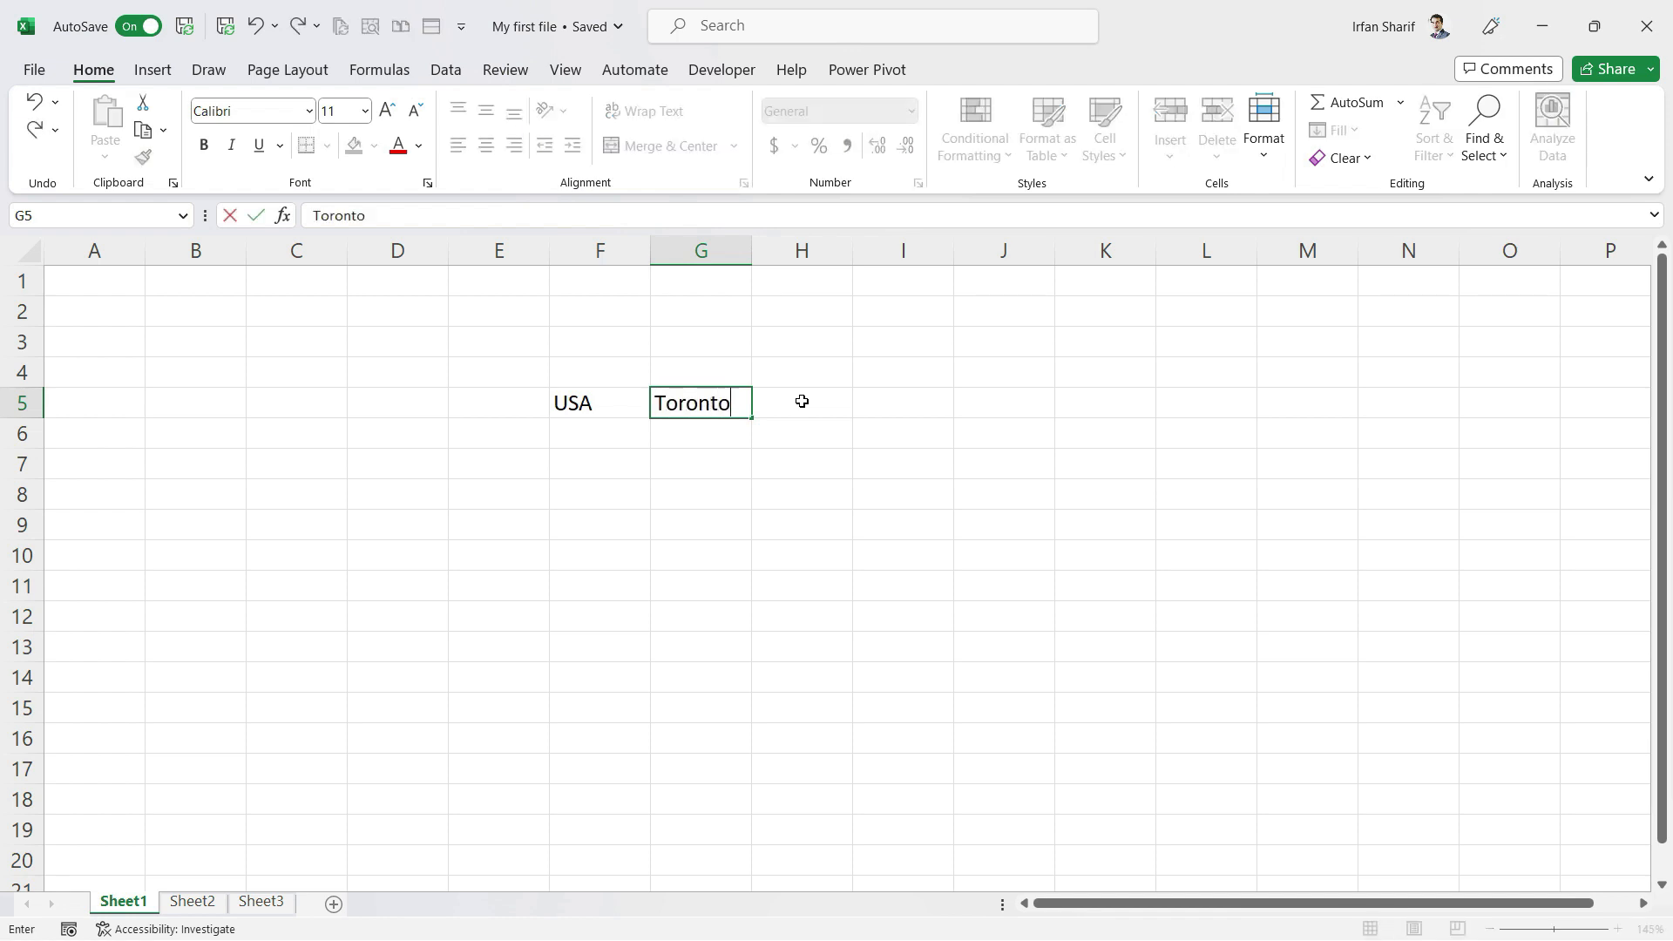
key(Return)
key(Up)
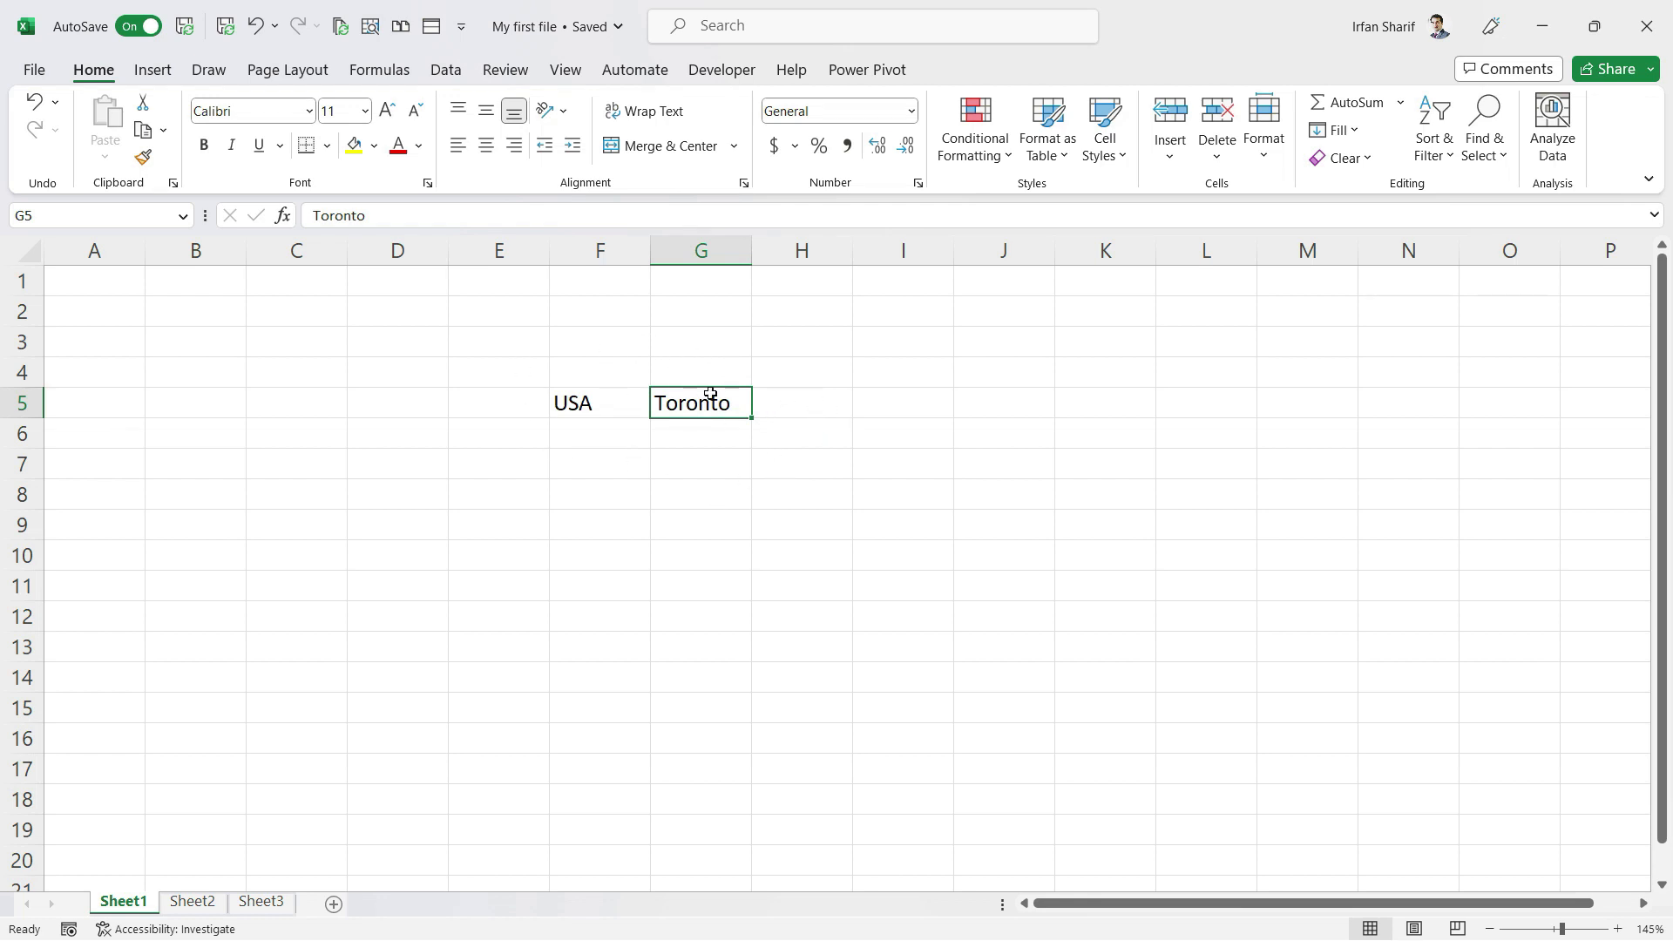
Undo the Toronto entry in G5, check the list of undoable actions and close it without undoing more
click(35, 101)
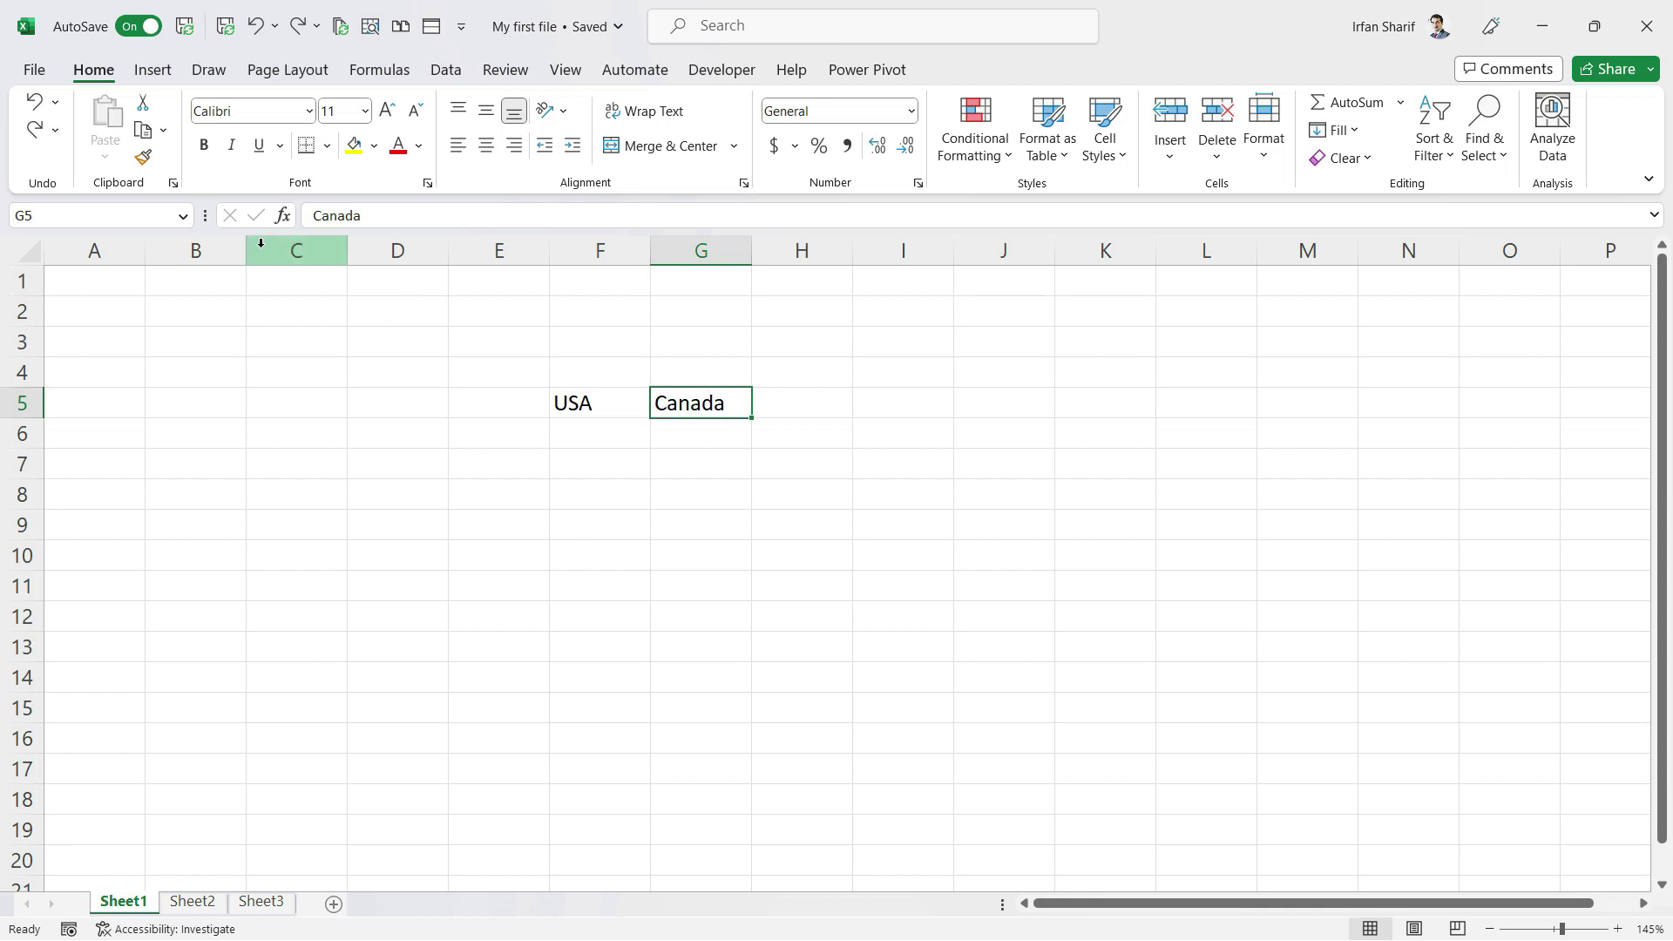
click(56, 103)
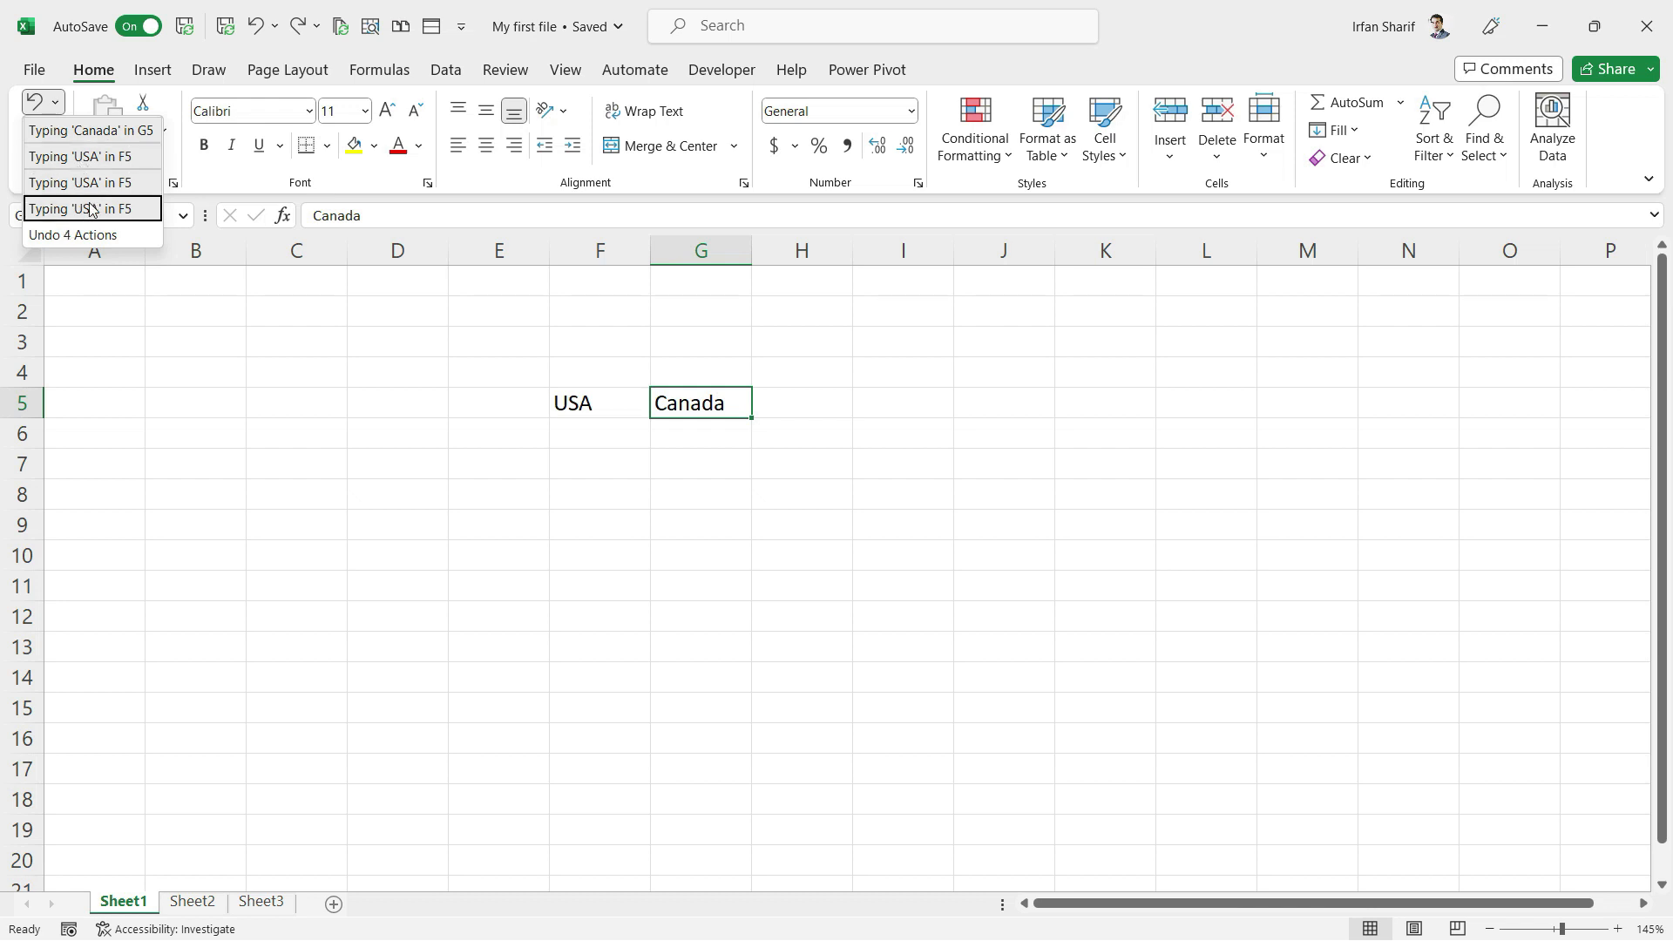
click(712, 403)
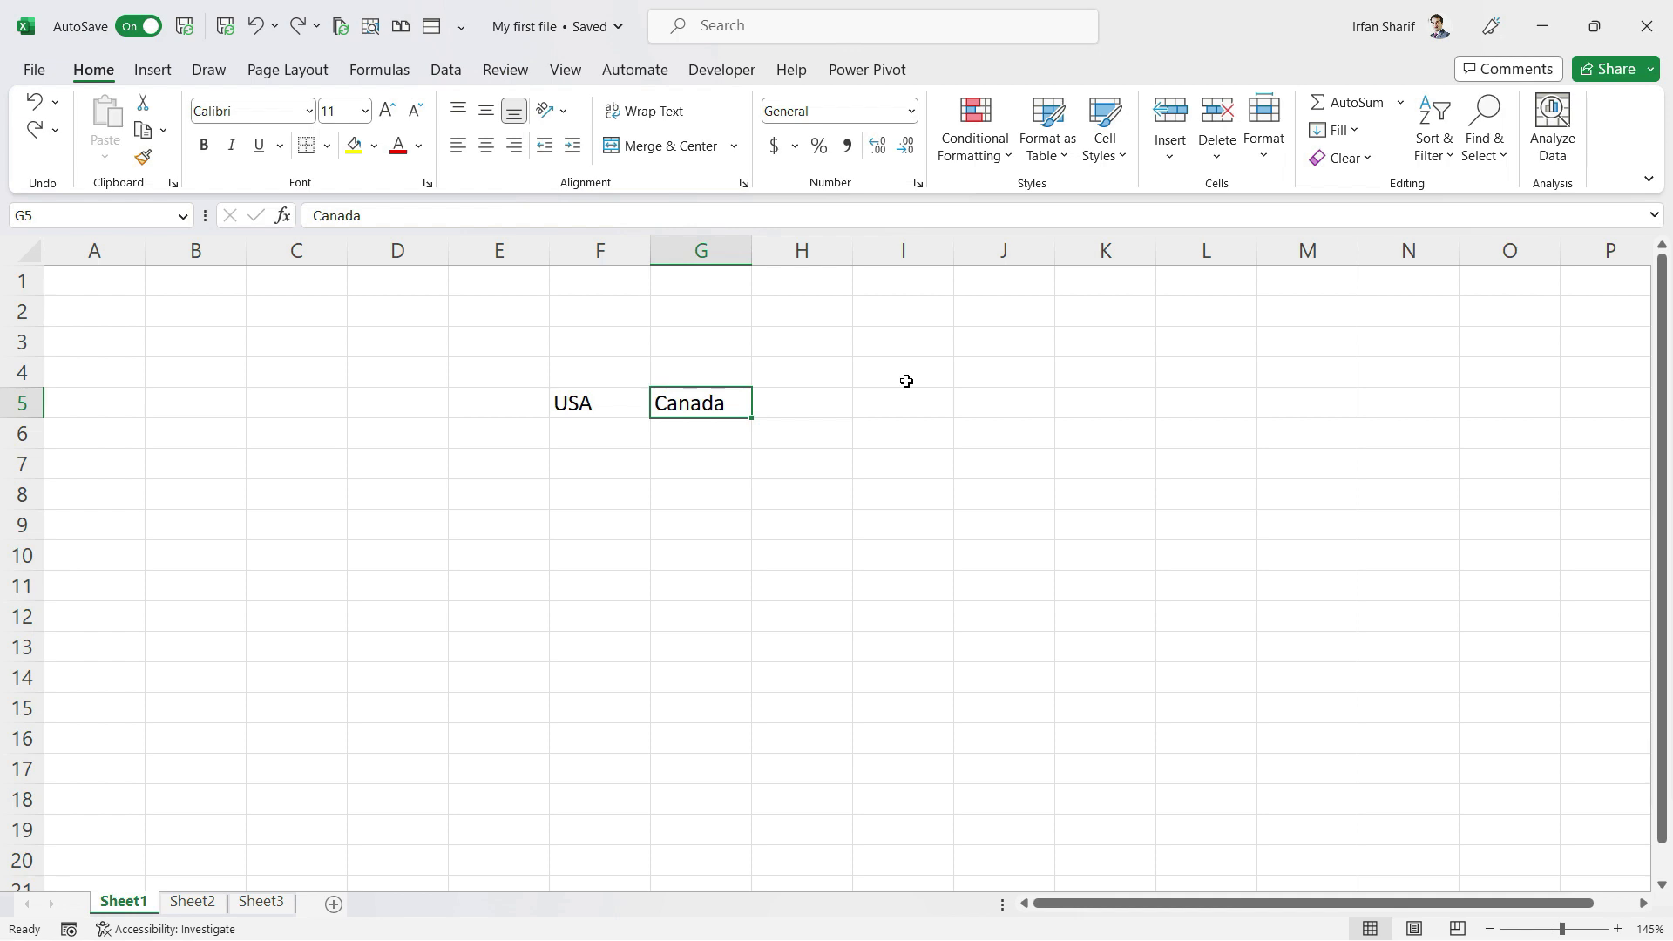
Edit cell G5 in place so it reads "Canada - Toronto", and reselect the cell
double_click(730, 403)
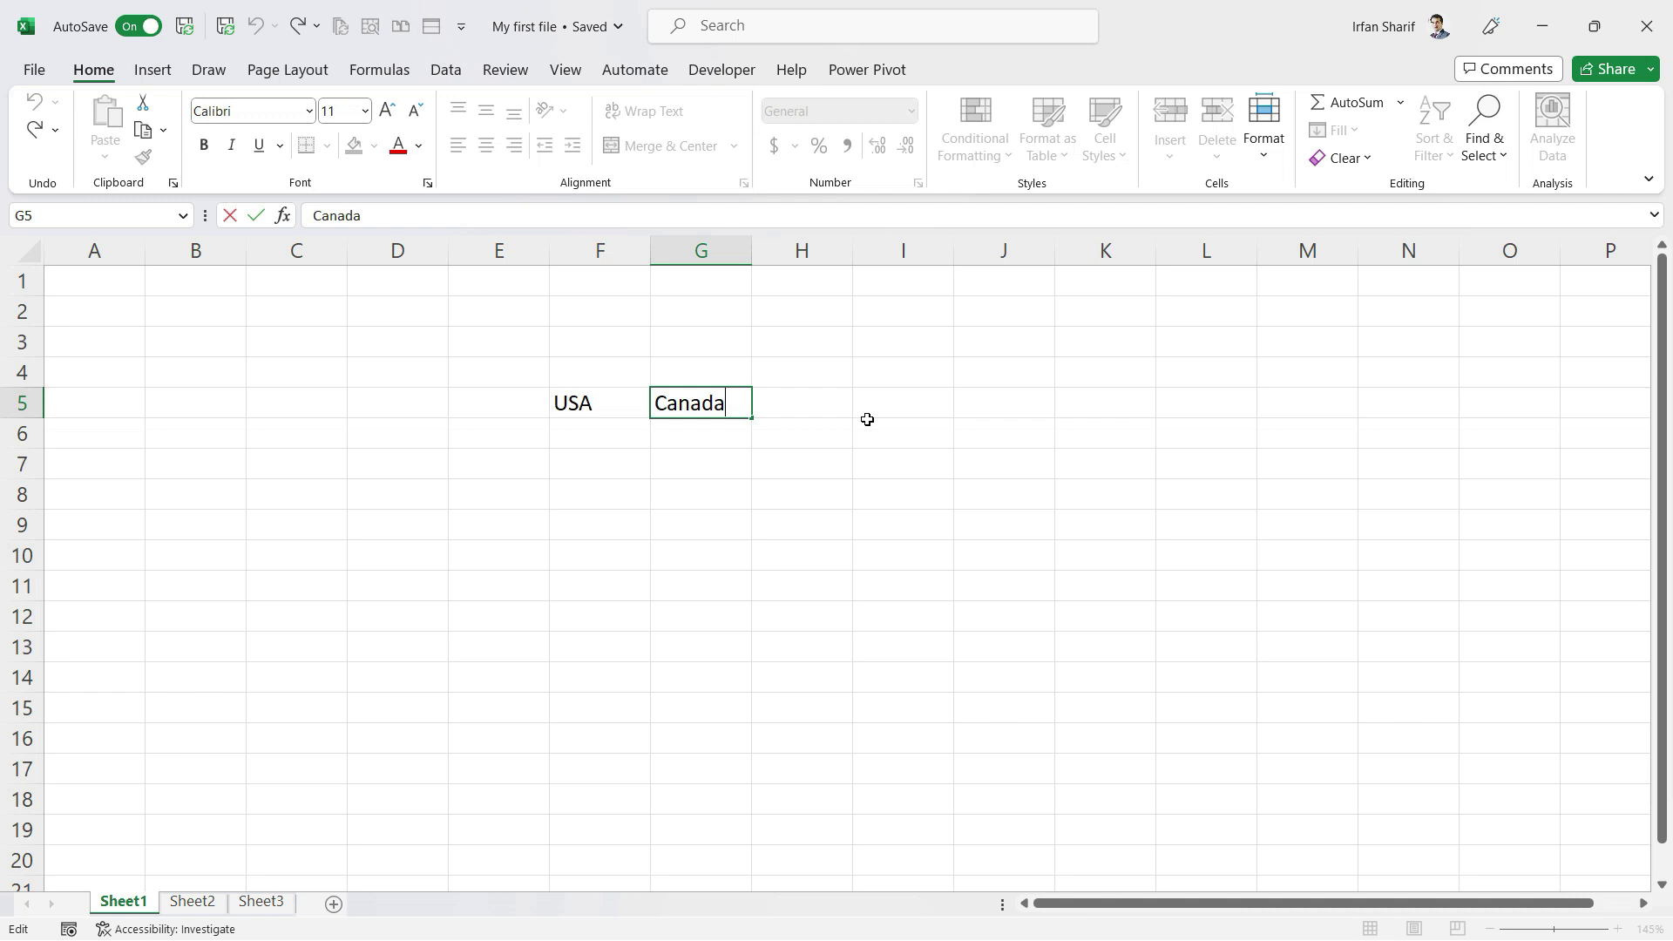
text(- Toronto)
key(Return)
key(Up)
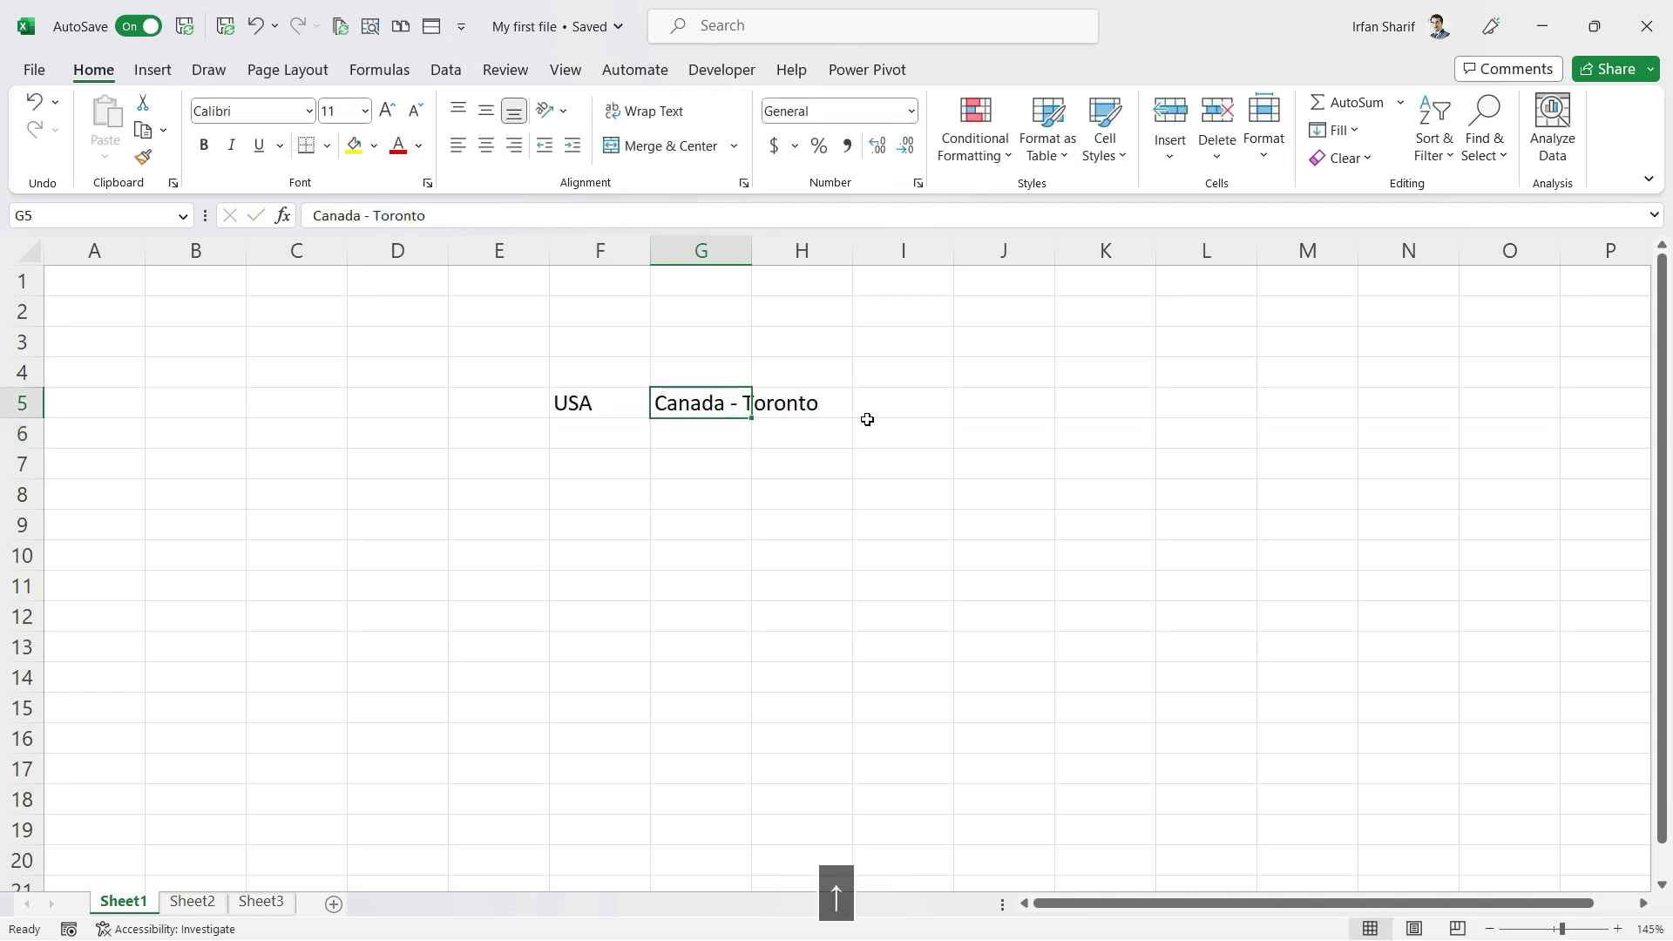
Remove " - Toronto" from the end of cell G5 so only Canada is left, and reselect the cell
key(F2)
key(BackSpace)
key(BackSpace)
key(BackSpace)
key(BackSpace)
key(BackSpace)
key(BackSpace)
key(BackSpace)
key(BackSpace)
key(BackSpace)
key(BackSpace)
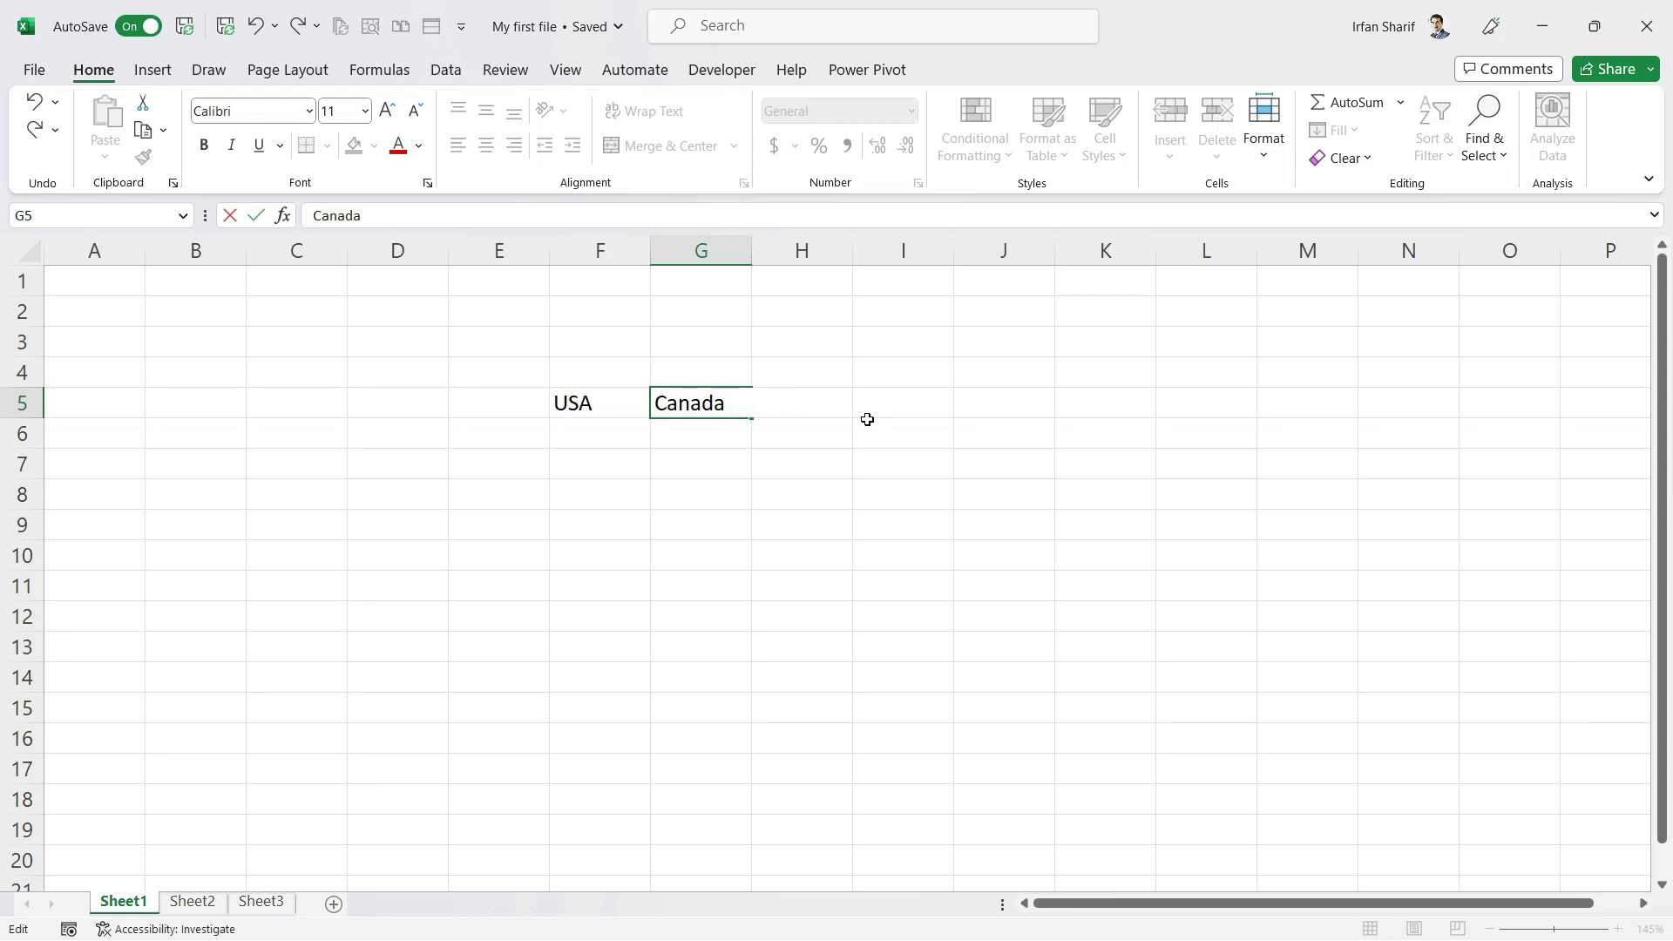
key(Return)
key(Up)
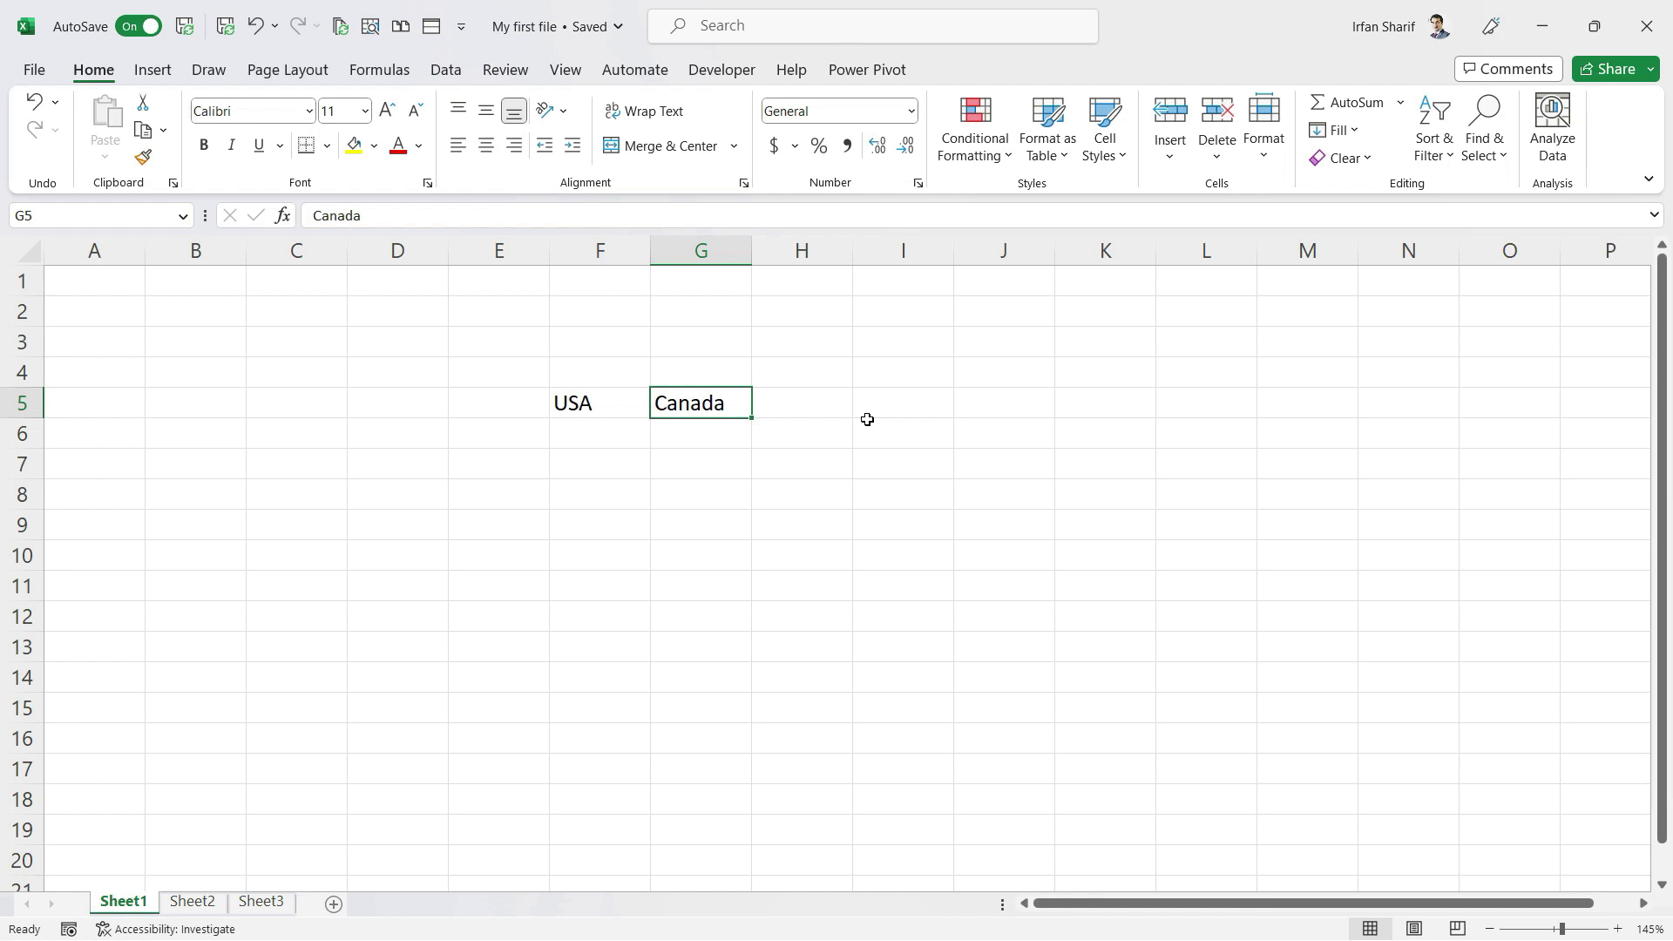
Append " - Toronto" to Canada in cell G5 again, correcting typing slips, and reselect the cell
key(F2)
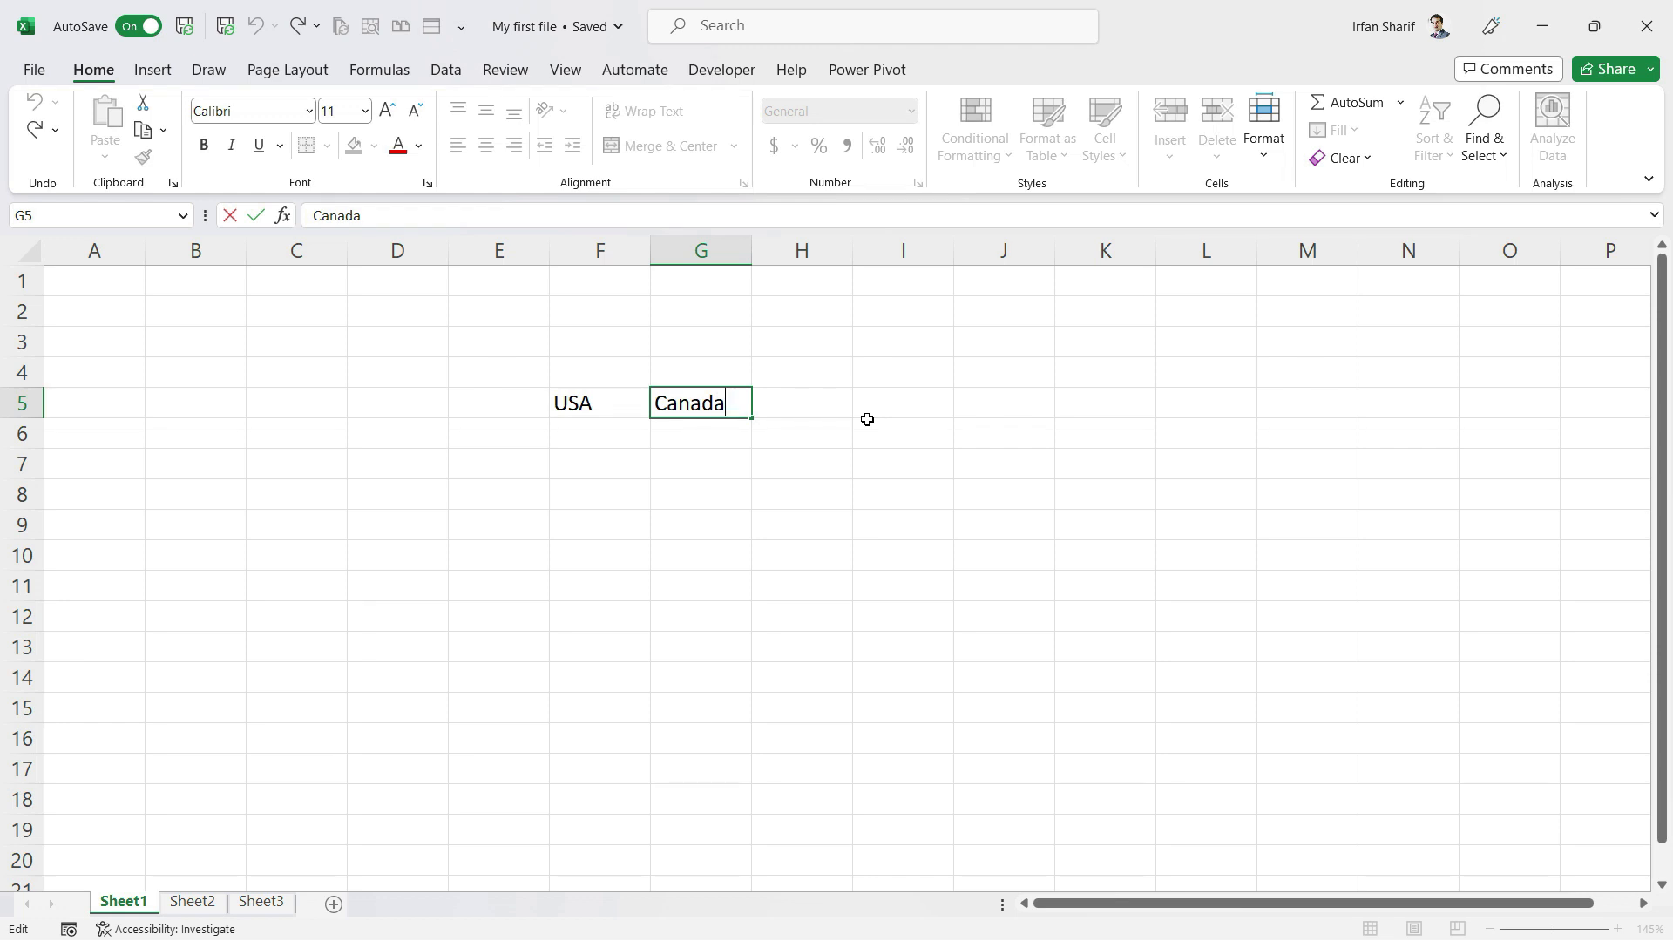
text(0)
key(BackSpace)
text(- Torr)
key(BackSpace)
key(BackSpace)
text(ronto)
key(Return)
key(Up)
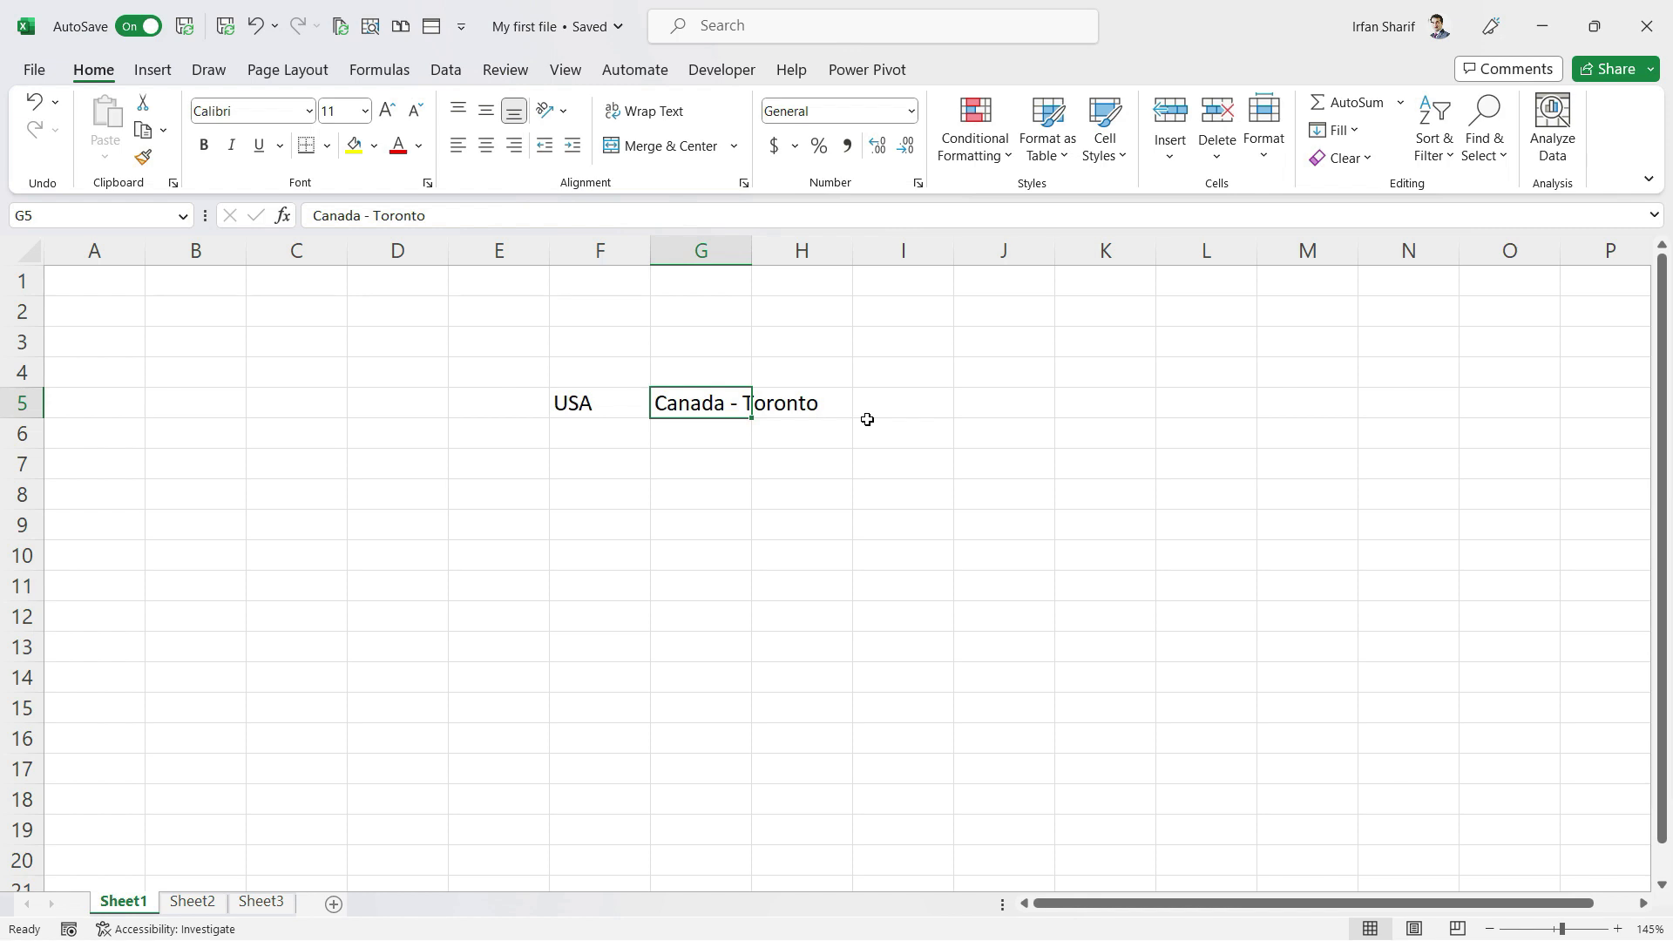
Reopen cell G5 and cut its text back to Canada, ending on G6
key(F2)
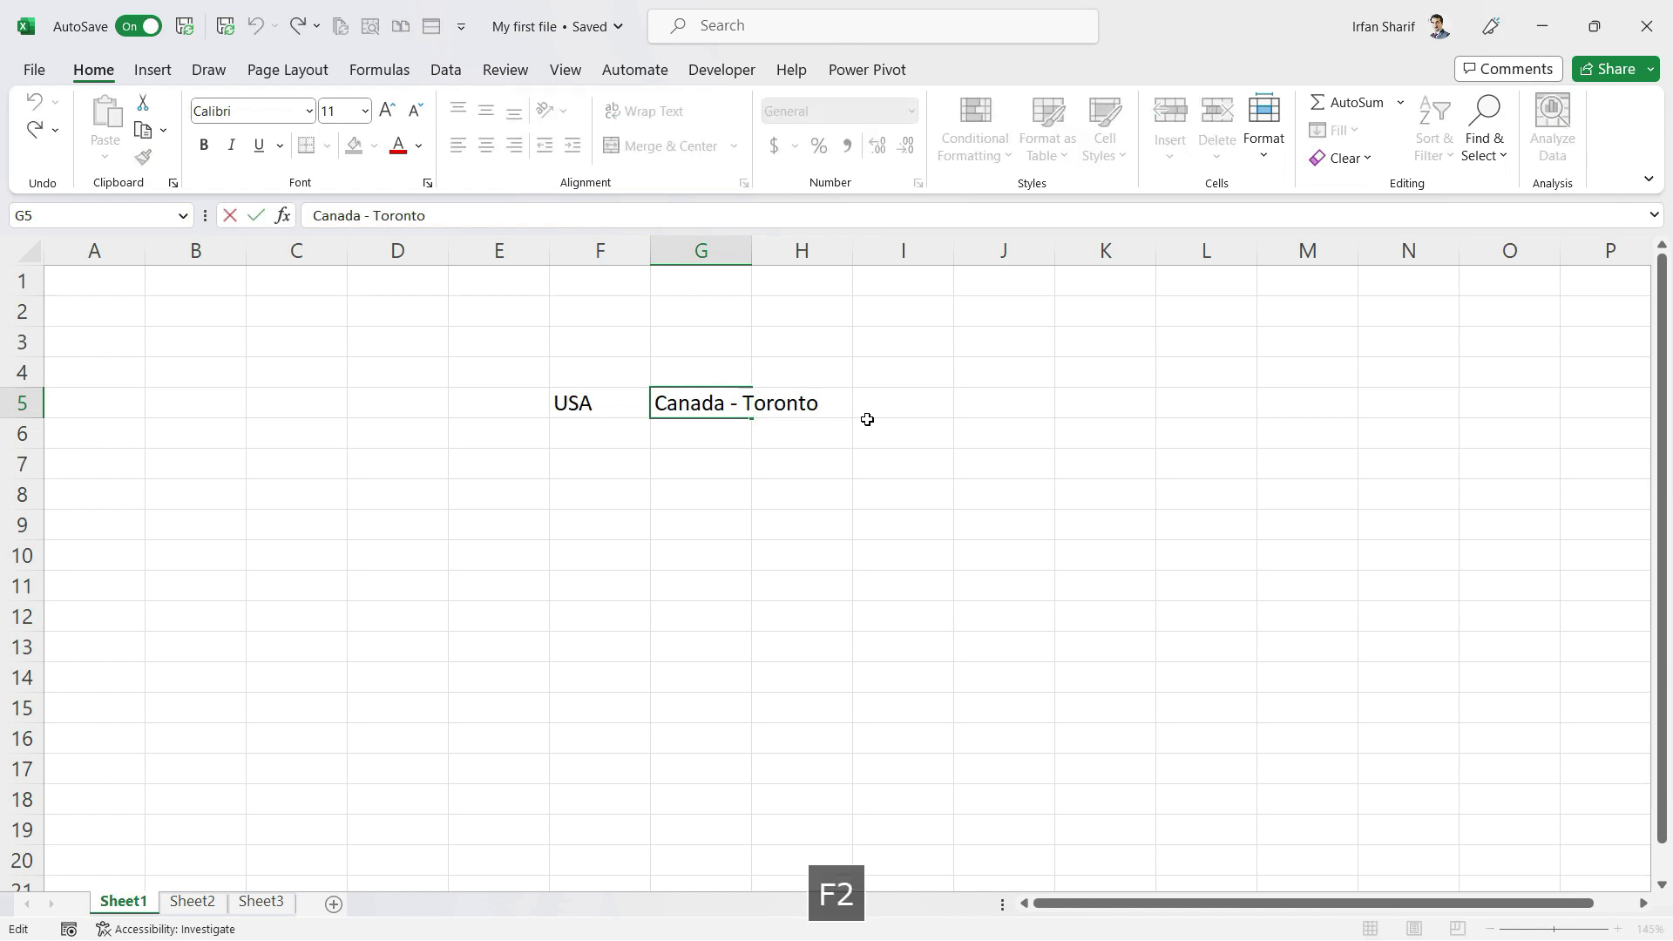
key(BackSpace)
key(BackSpace)
key(BackSpace)
key(BackSpace)
key(BackSpace)
key(BackSpace)
key(BackSpace)
key(BackSpace)
key(BackSpace)
key(BackSpace)
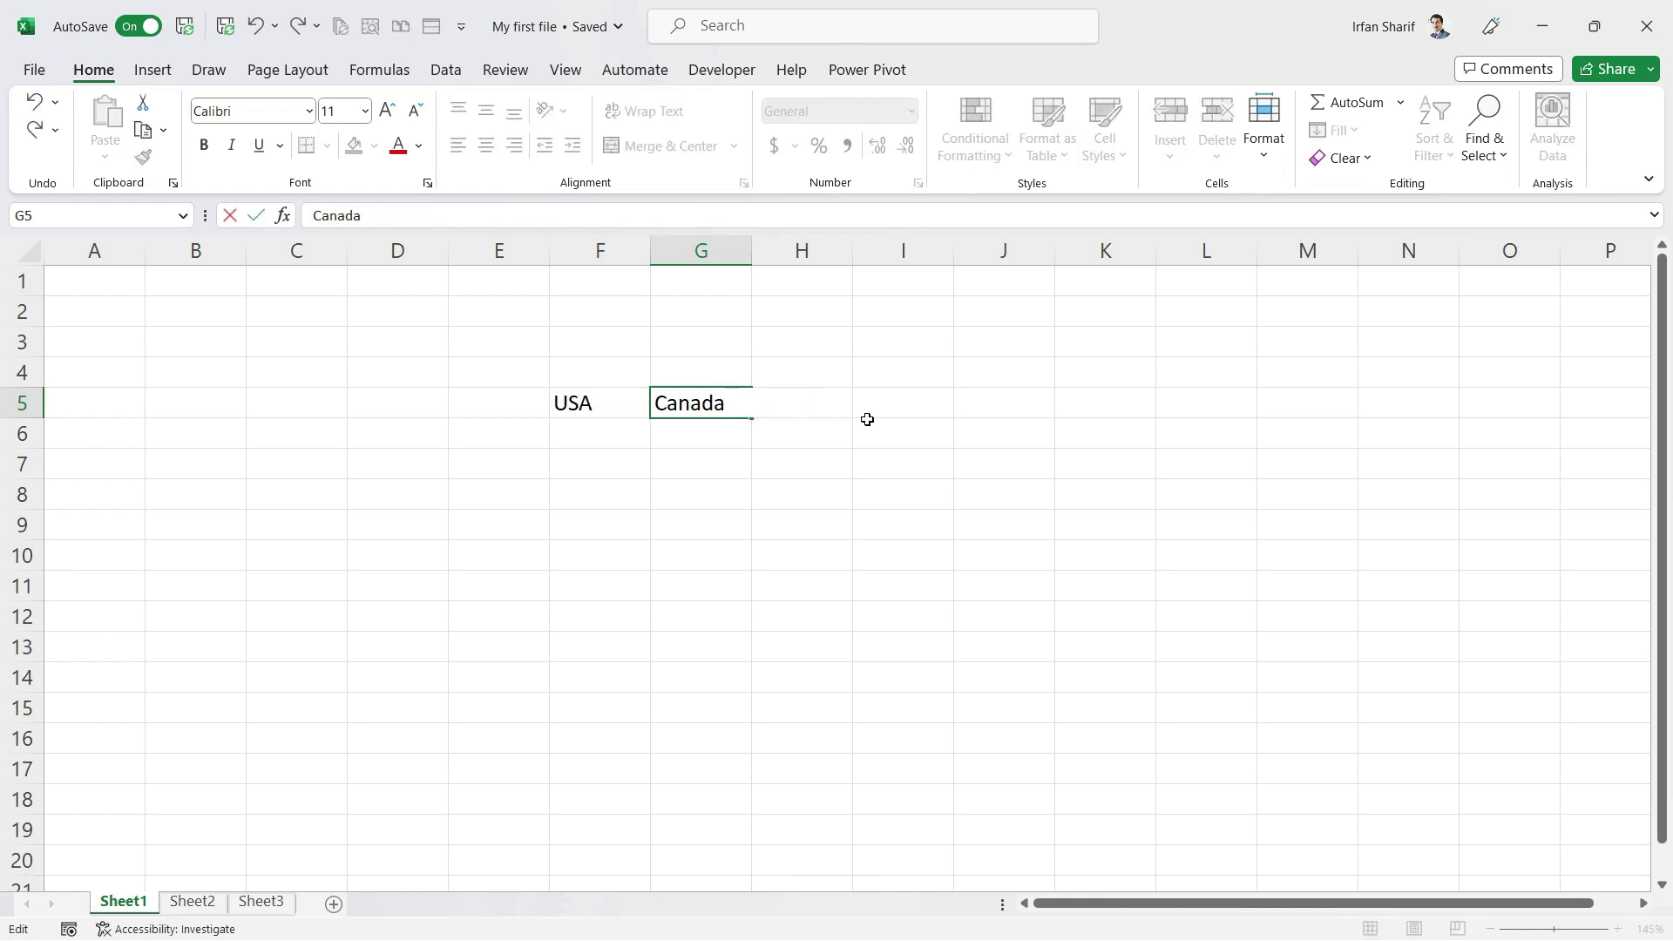
key(Return)
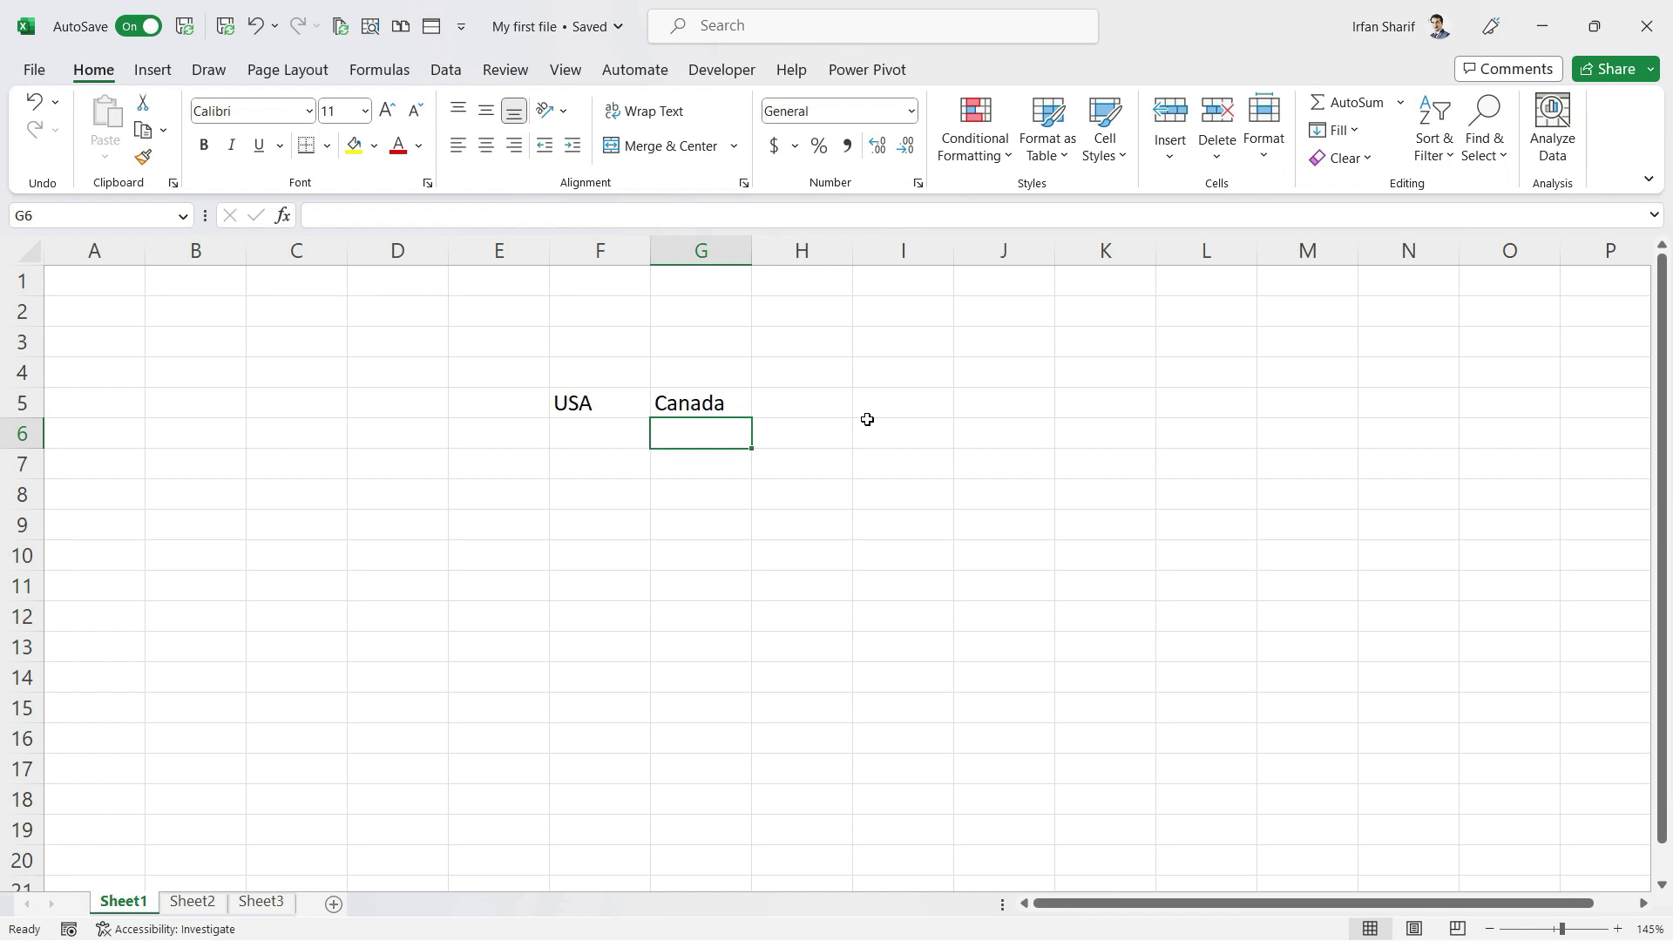
Edit cell G5, deleting characters before and after the cursor, and restore its text to Canada
key(Up)
key(F2)
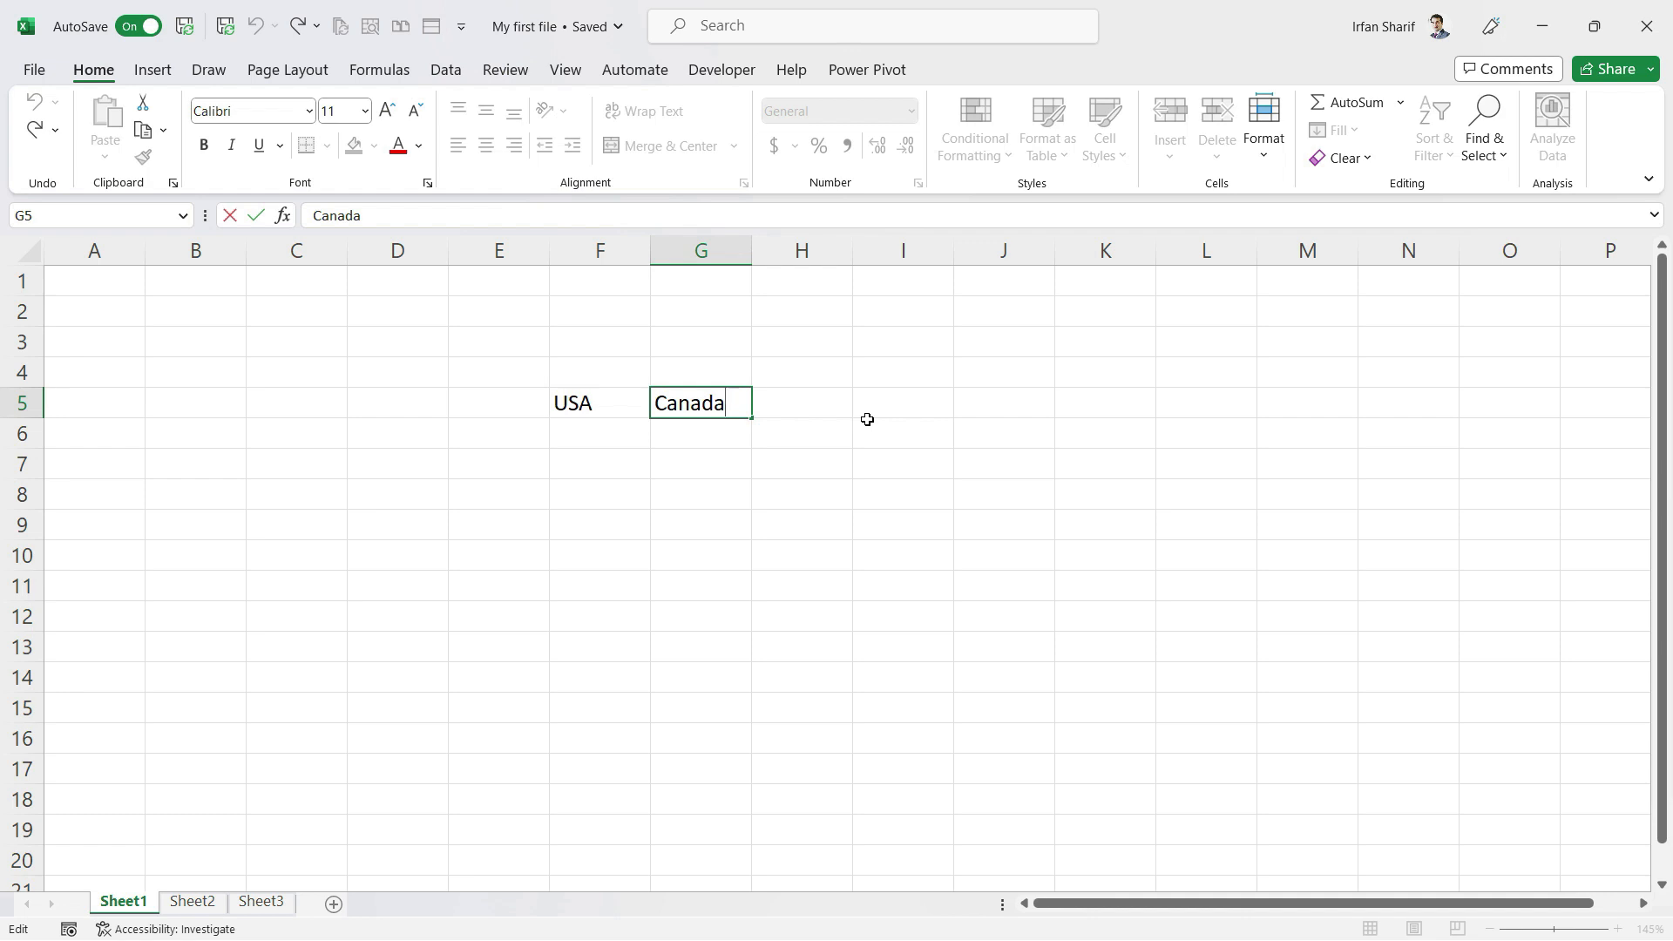
key(BackSpace)
key(BackSpace)
key(BackSpace)
text(ada)
key(Left)
key(Right)
key(F2)
key(Left)
key(Delete)
key(Delete)
key(Delete)
key(Delete)
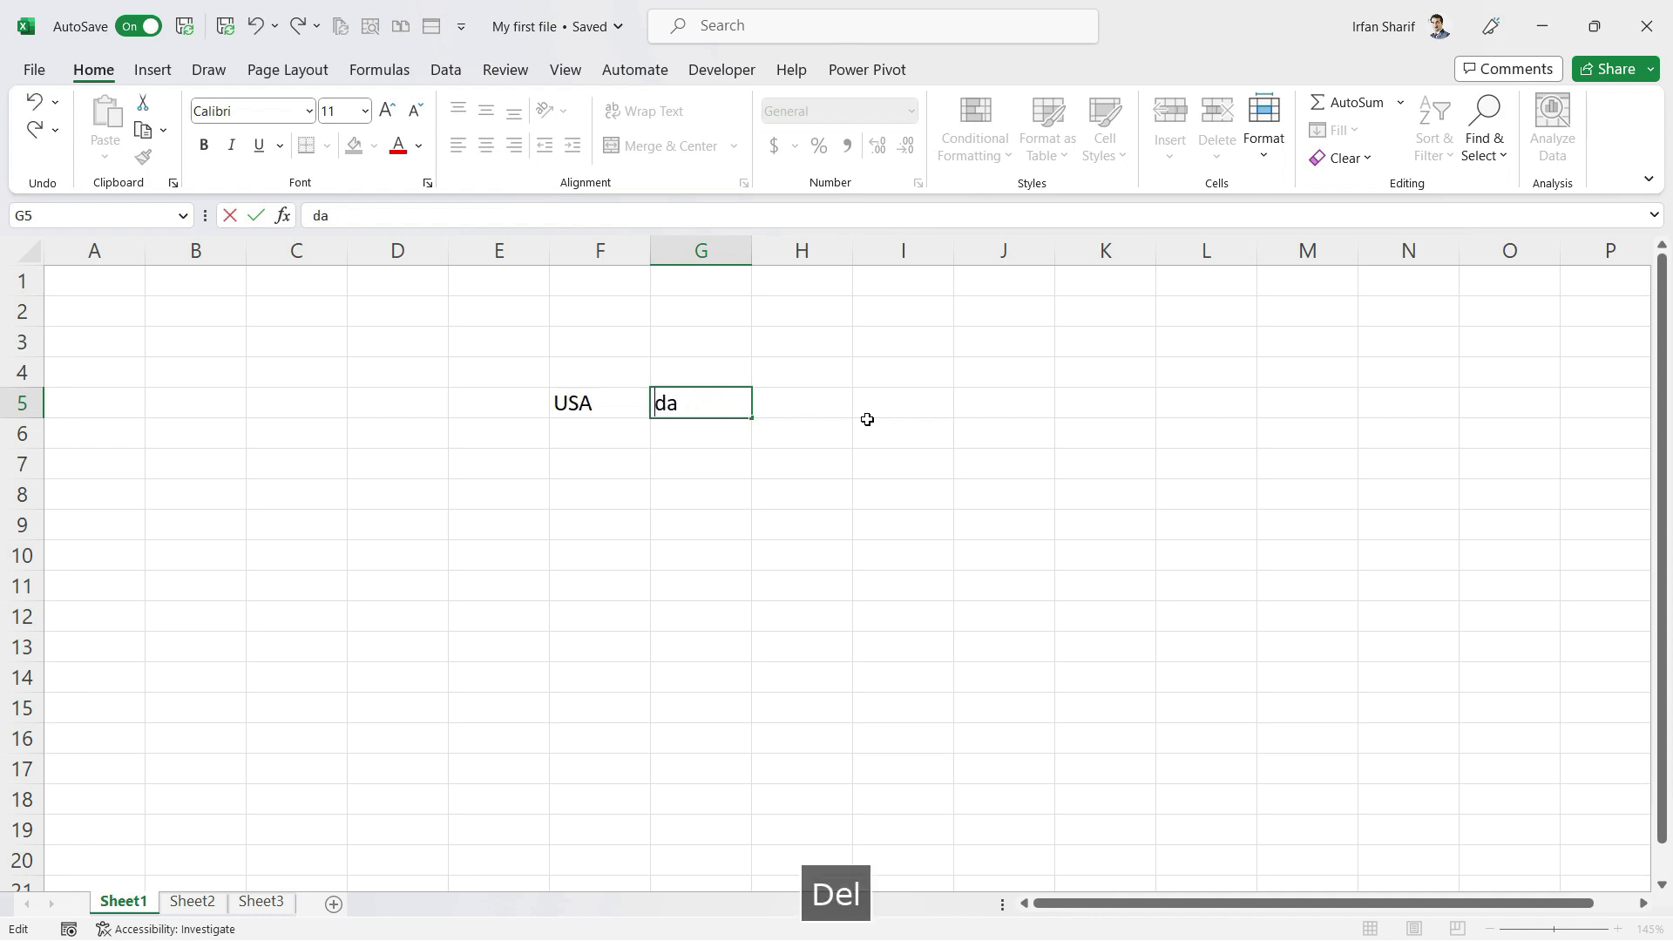
text(Canad)
key(Delete)
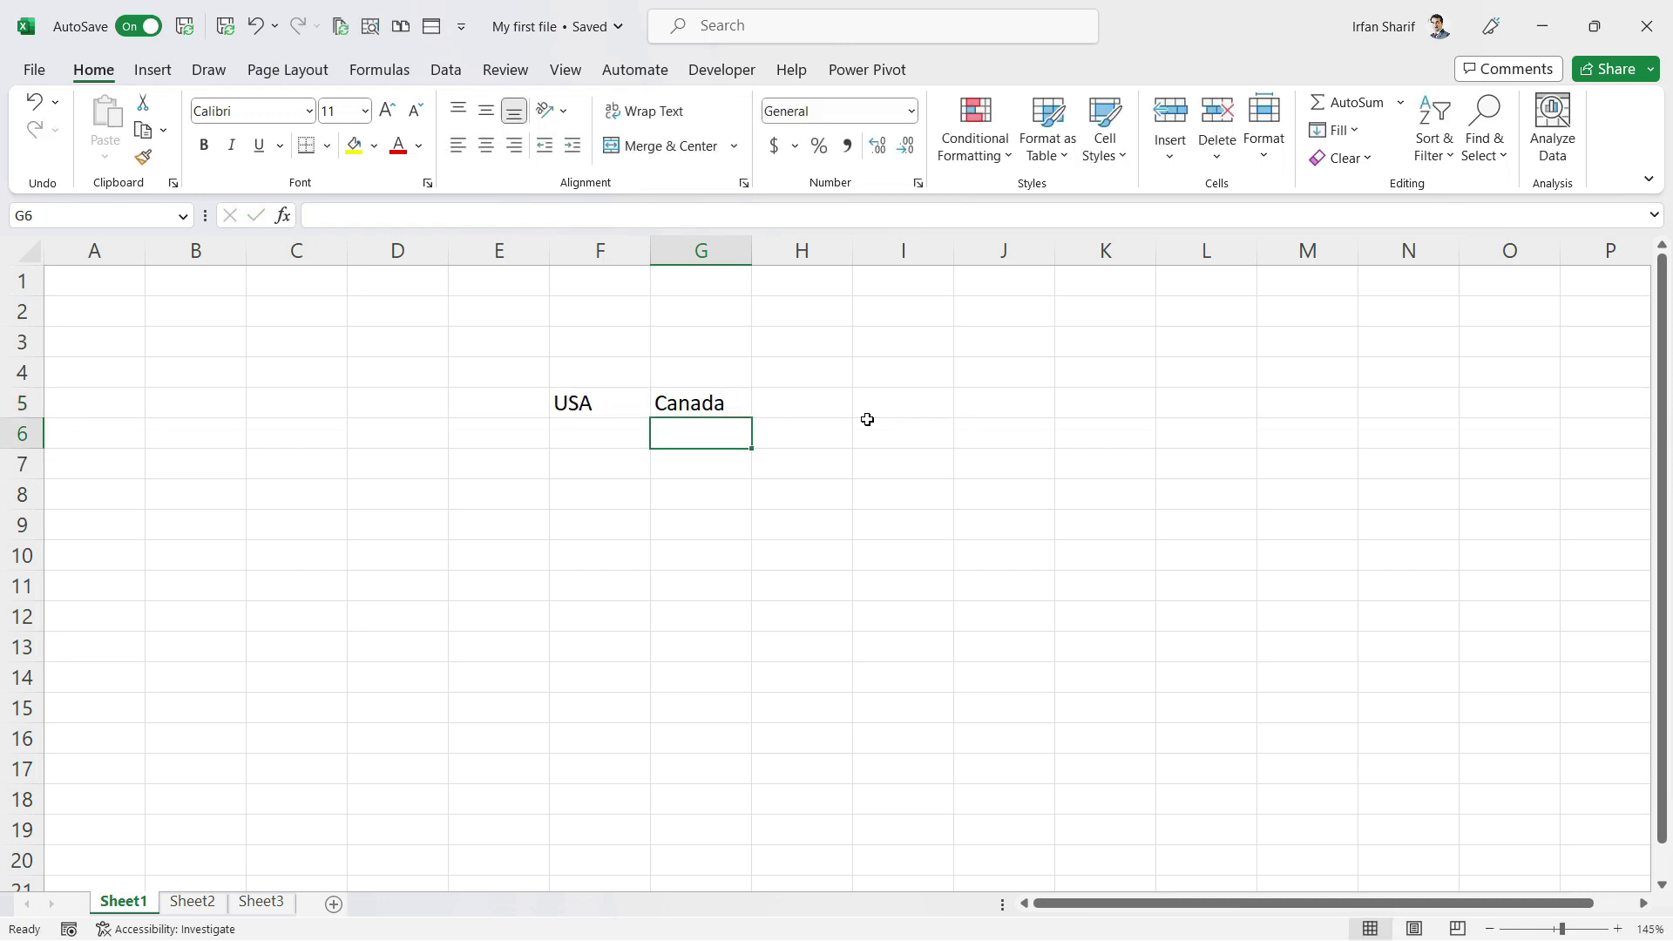
key(F9)
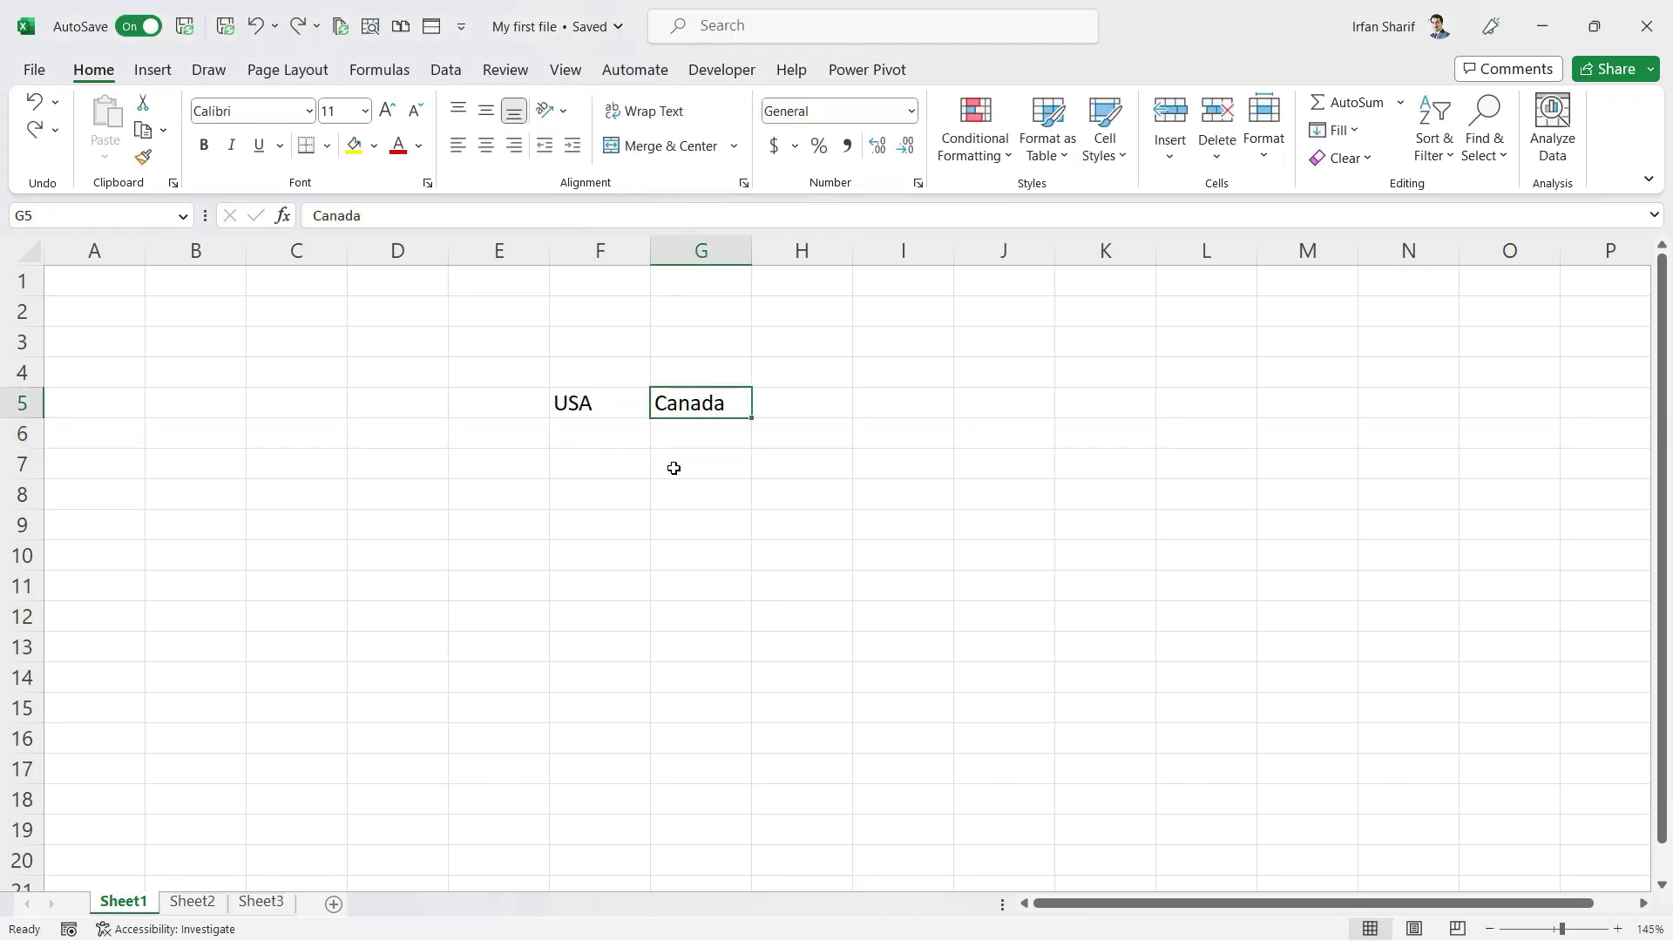
Enter "USA is largest economy in the world." in cell F6, confirming it by moving the selection to E6
click(631, 441)
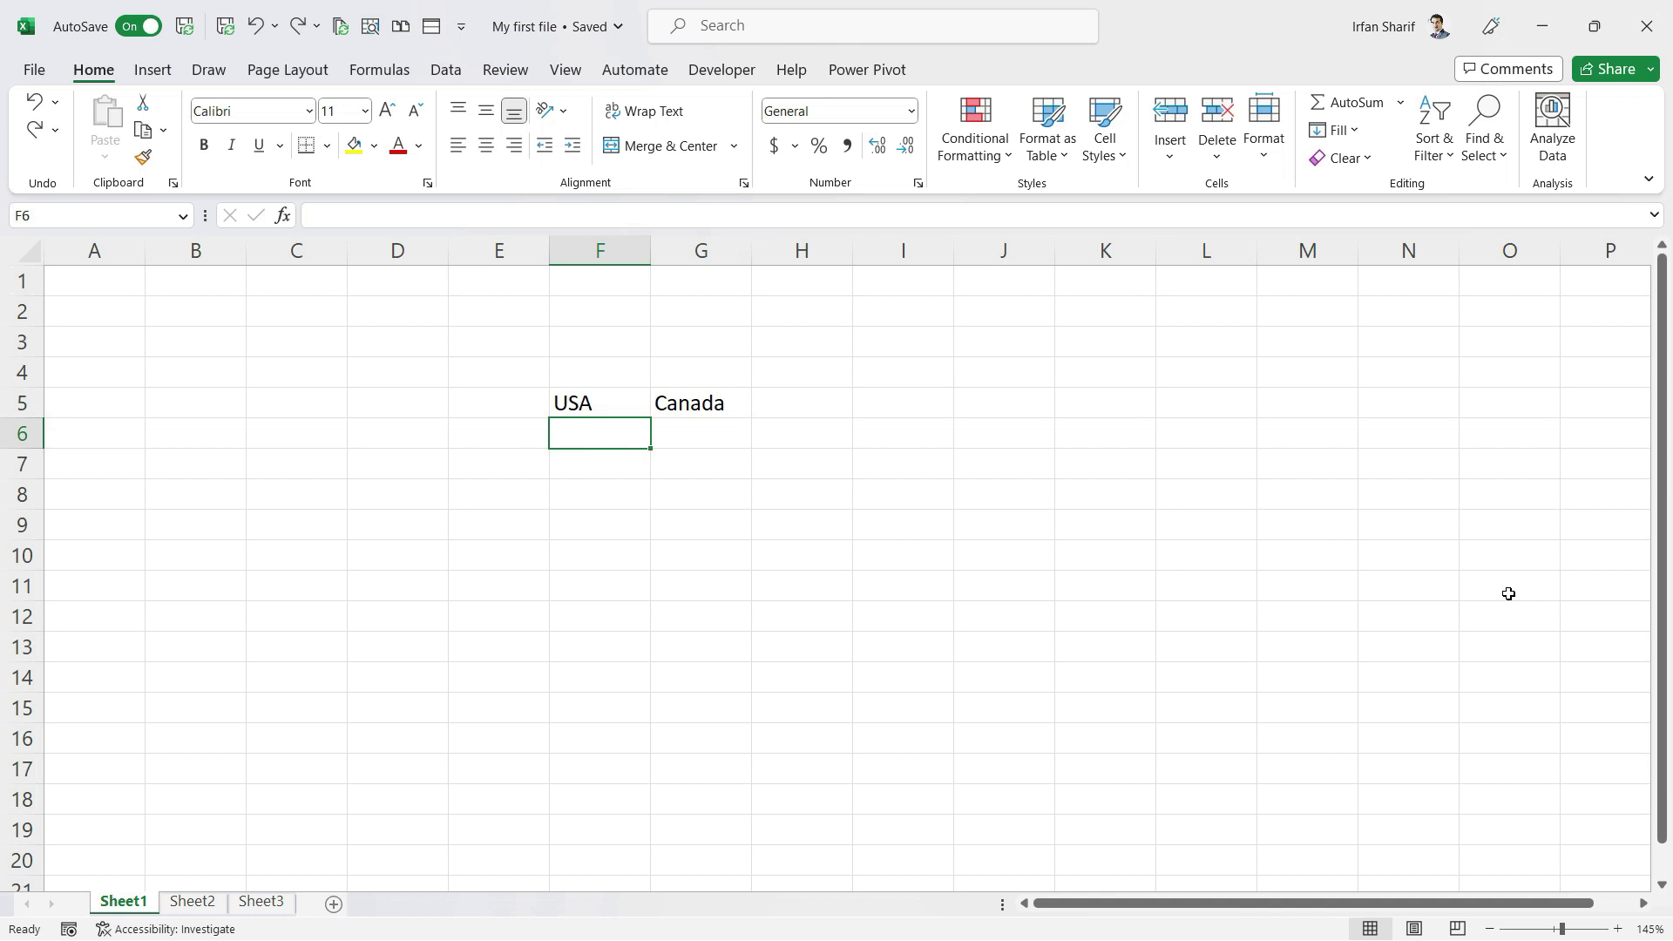
text(SU)
key(BackSpace)
key(BackSpace)
text(USA)
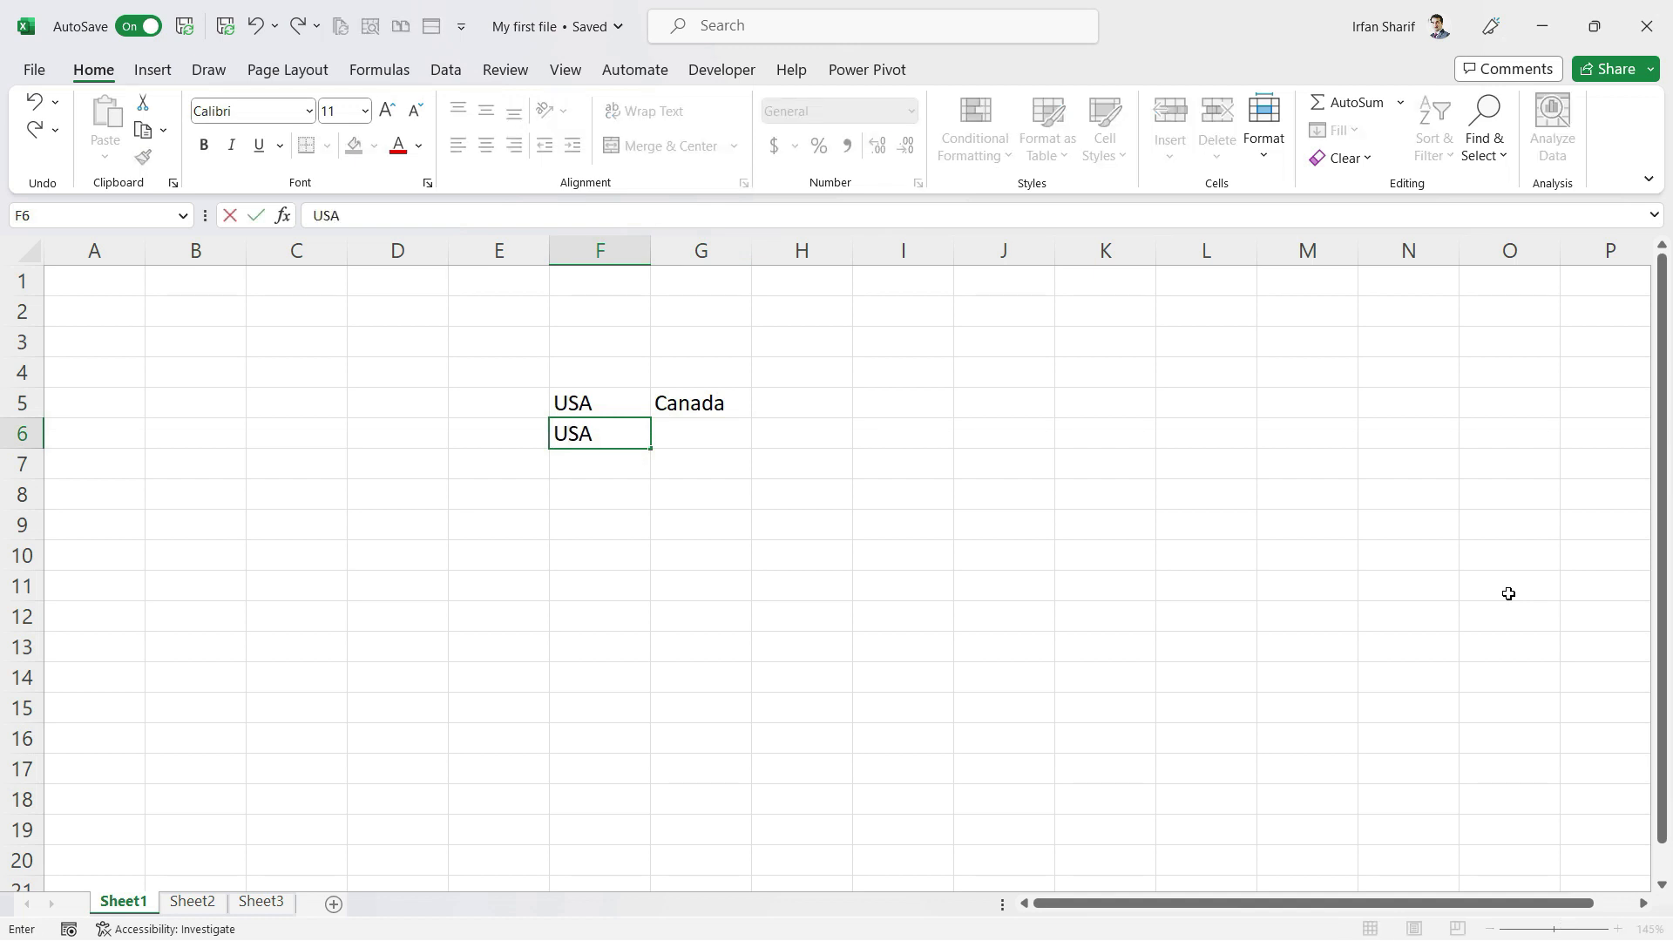
text( is largest econo)
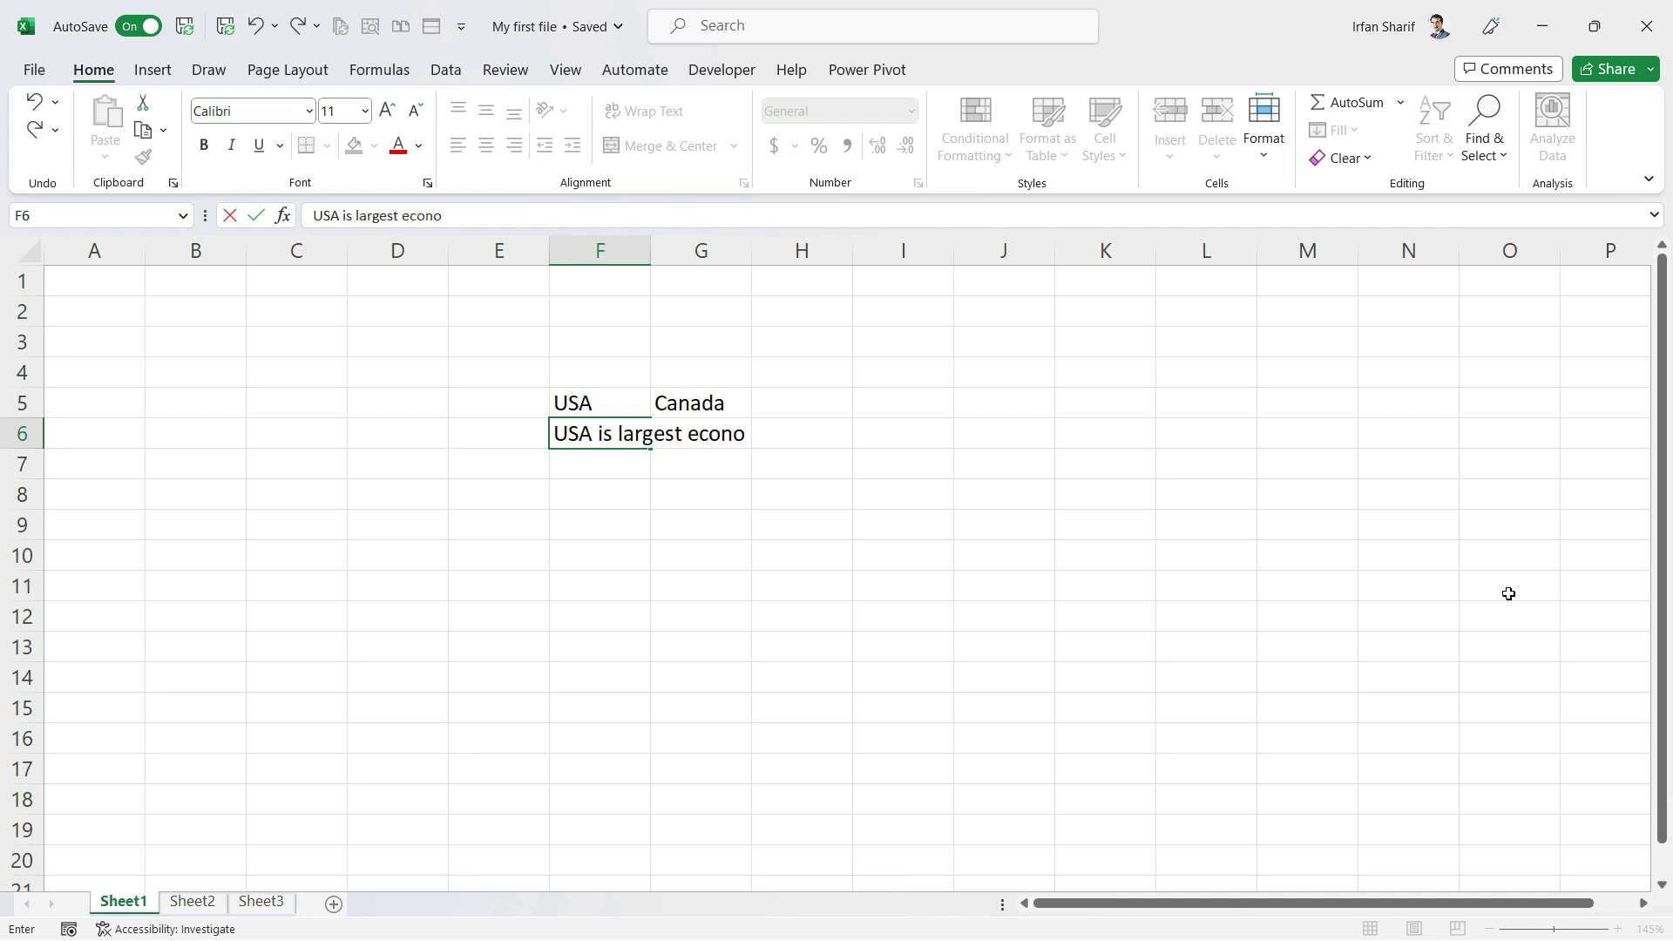
text(my in the world.)
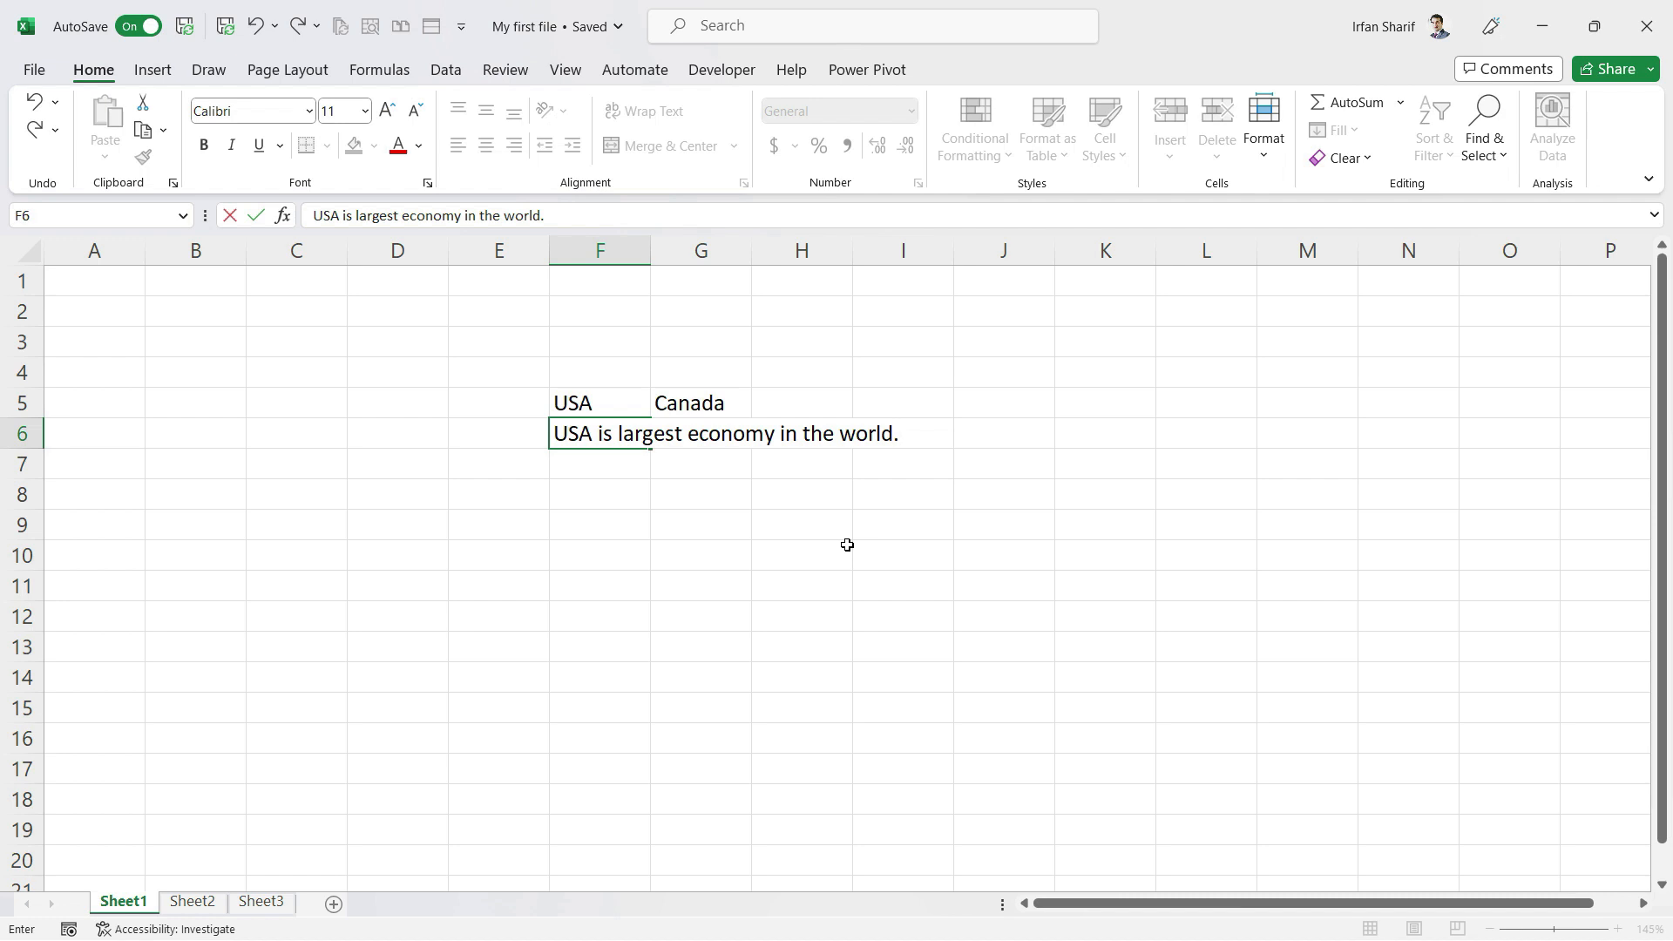
key(Left)
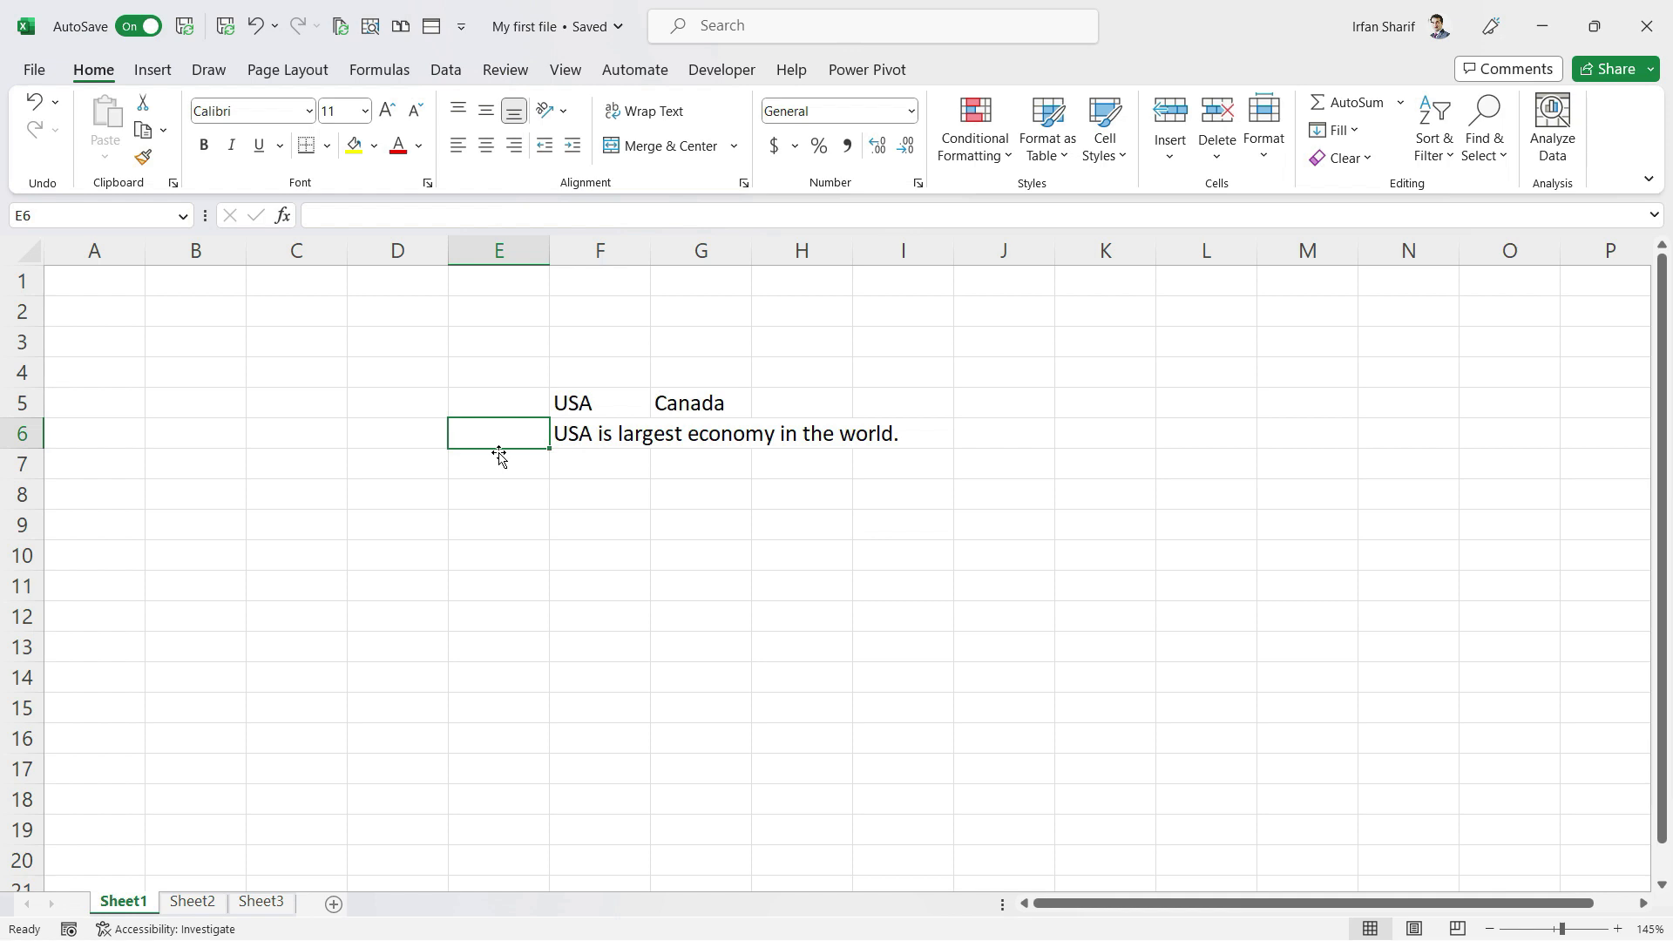
Edit cell F6 to insert "the" before "largest", and reselect the cell
click(627, 434)
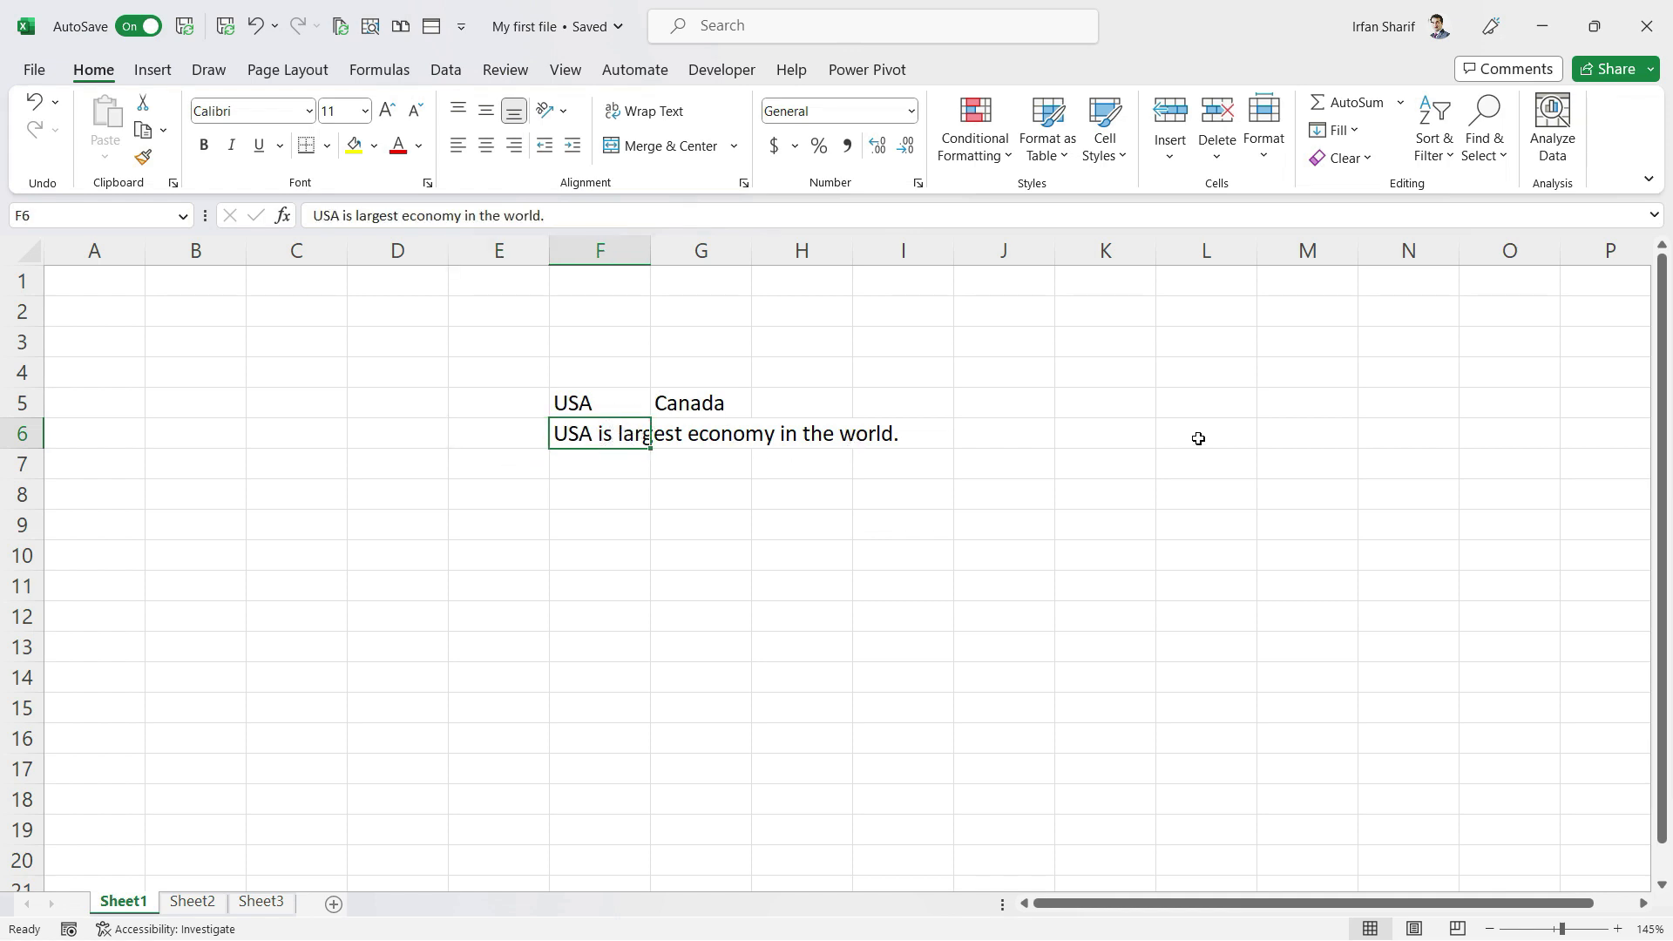
key(F2)
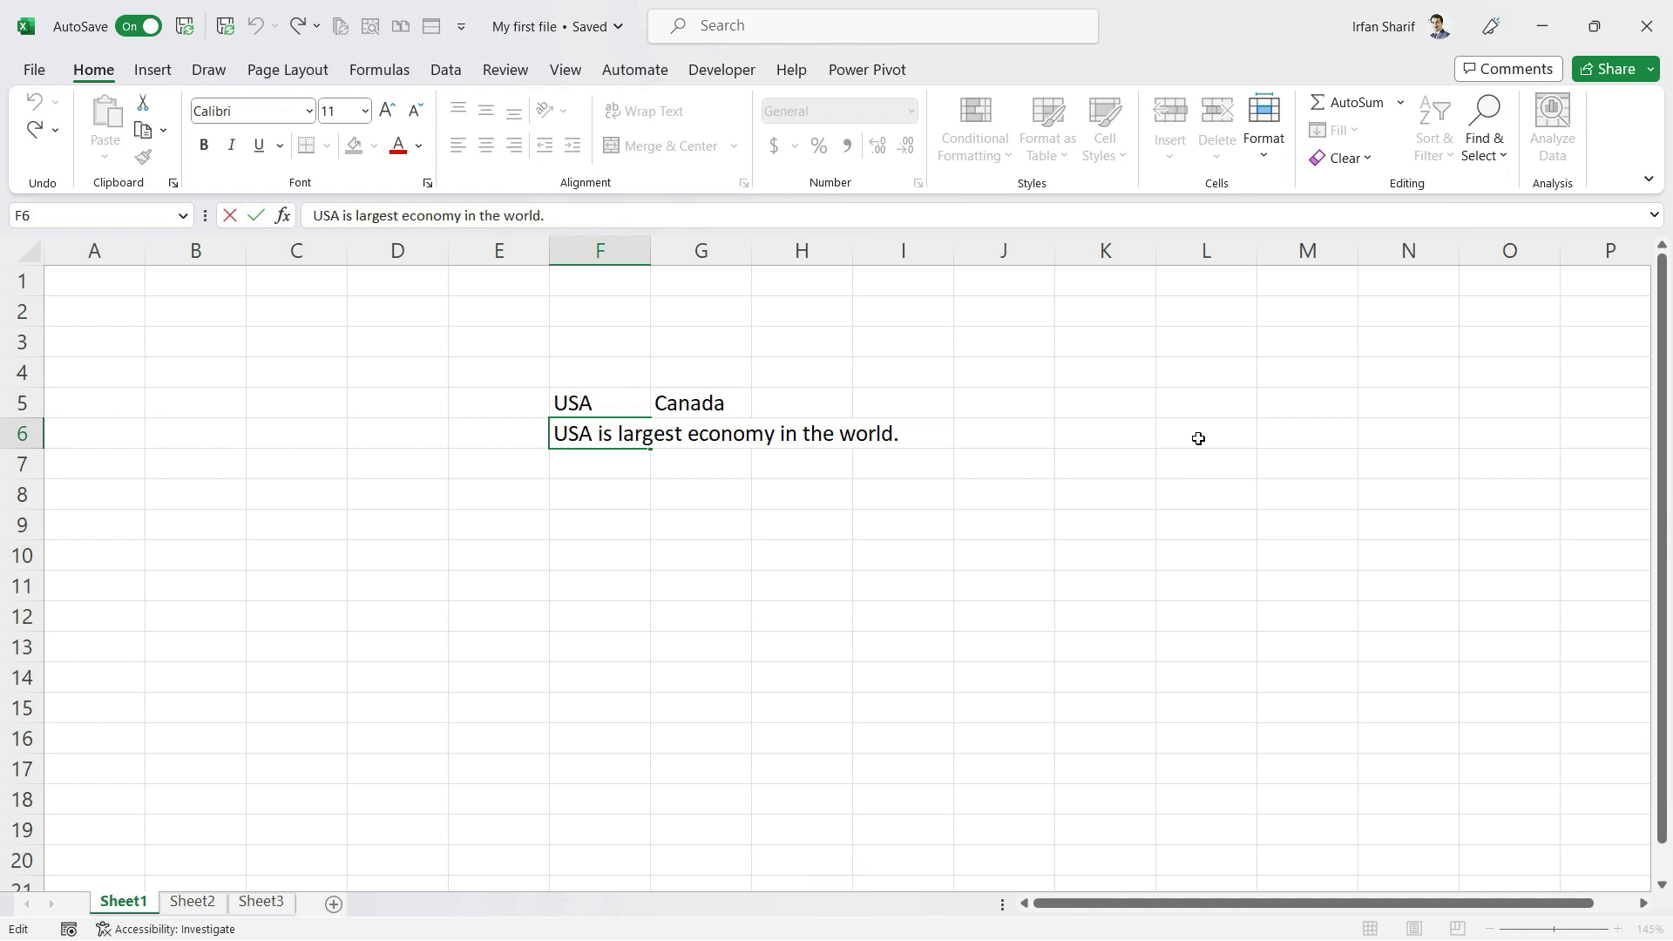
key(Left)
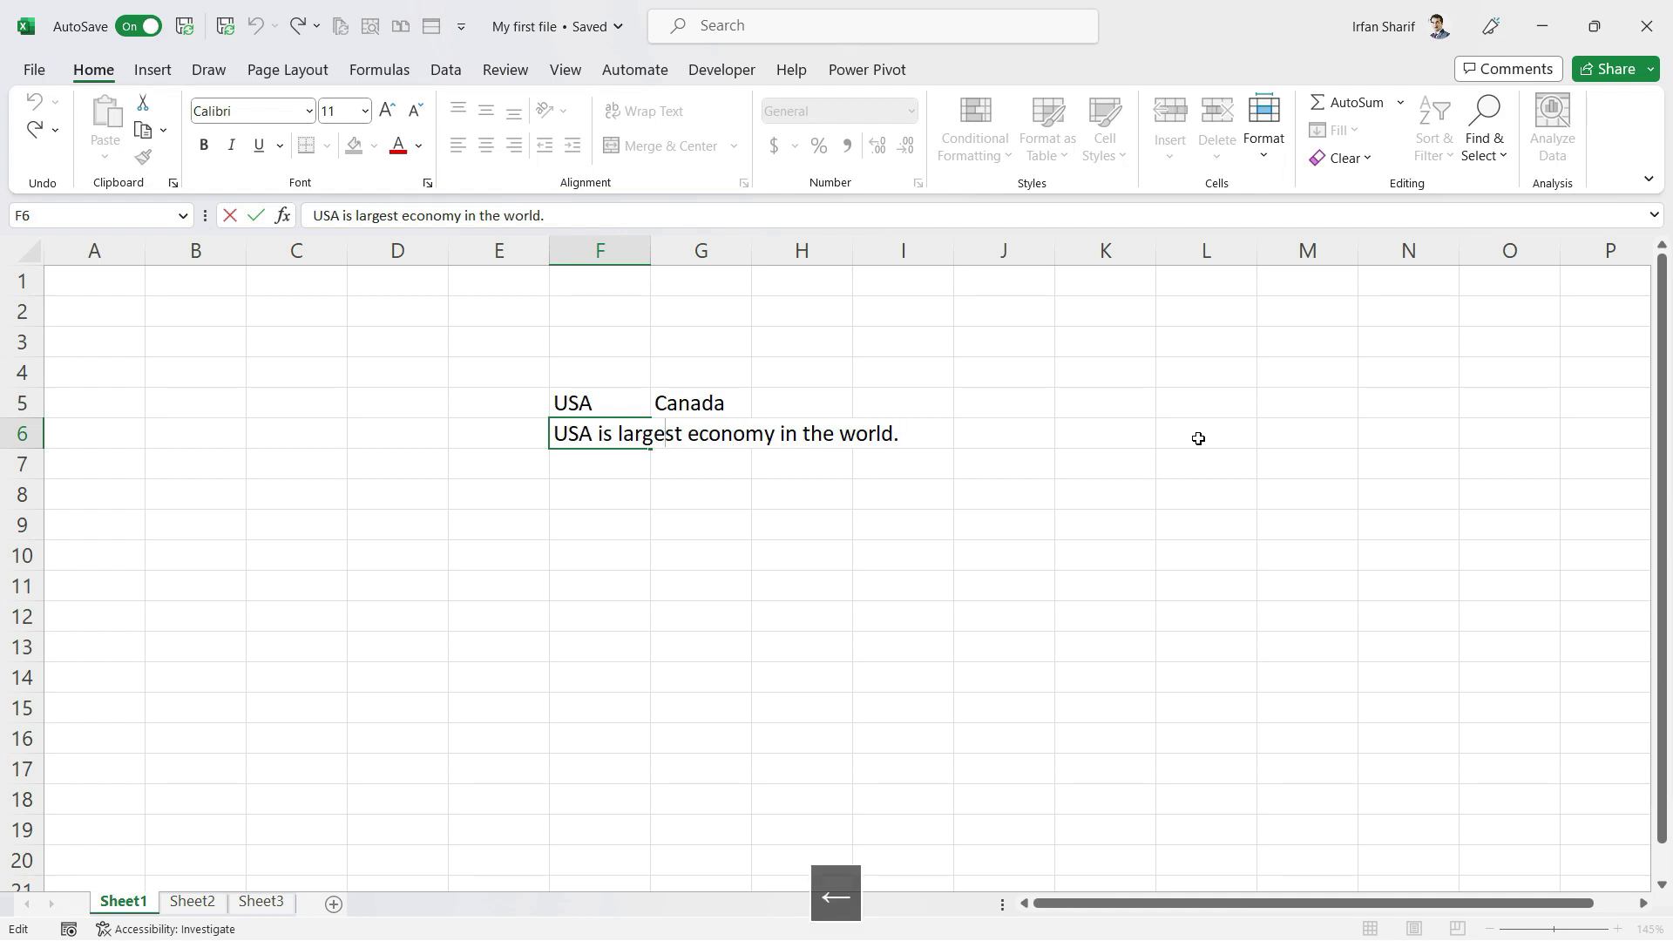
text(the)
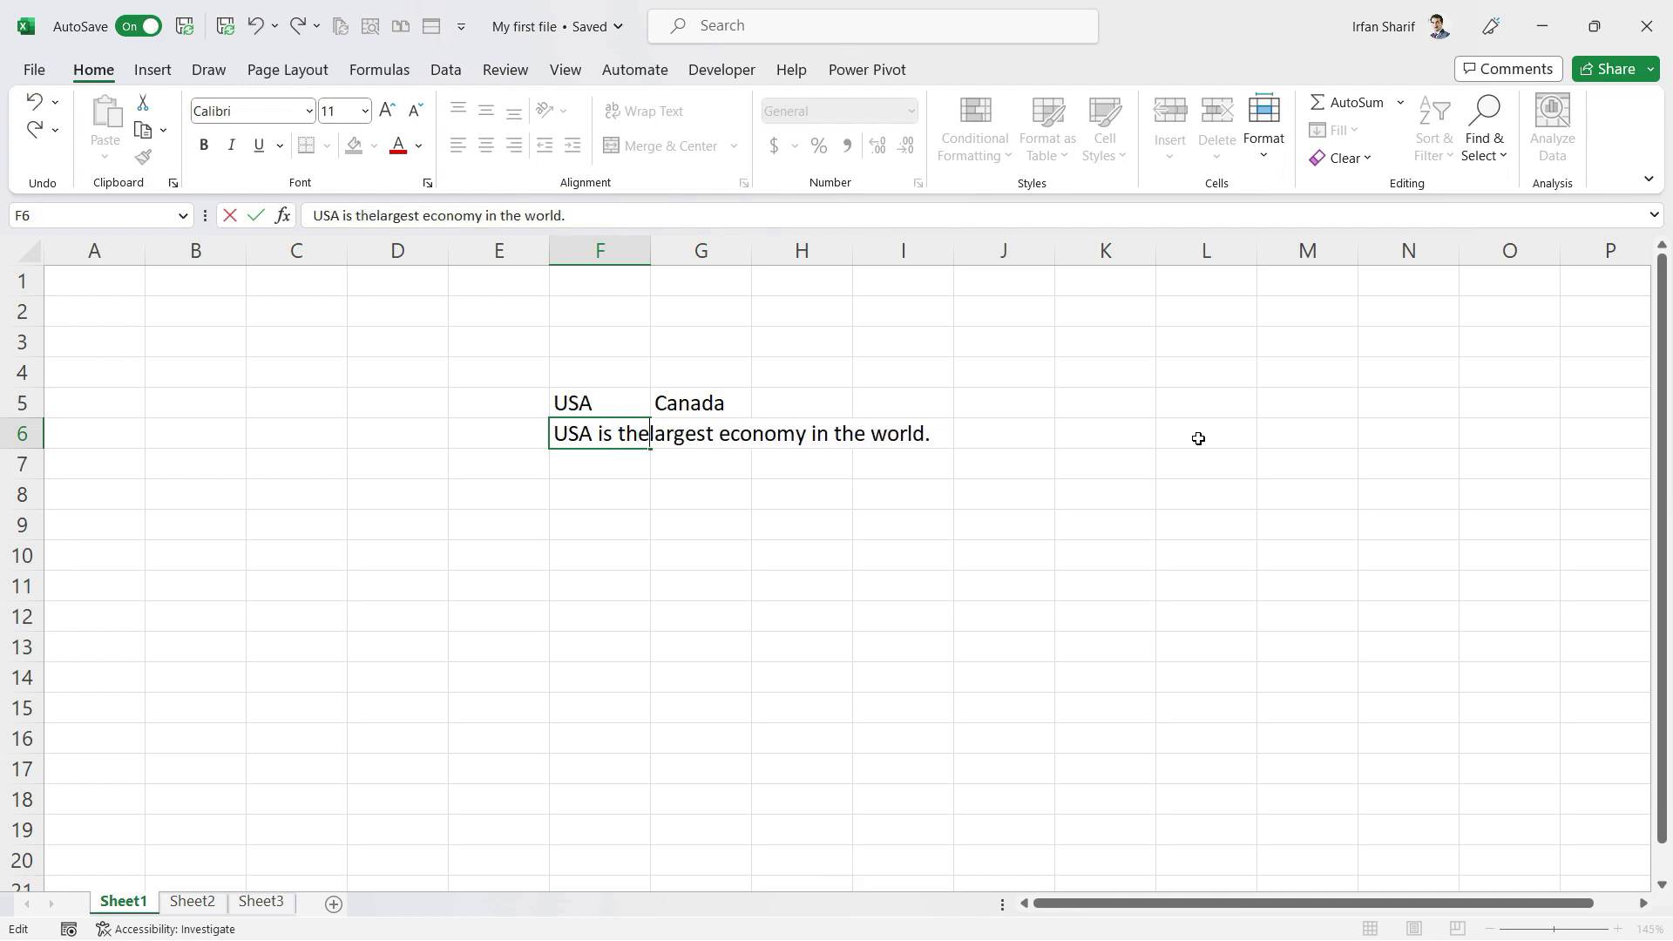
key(Return)
key(Up)
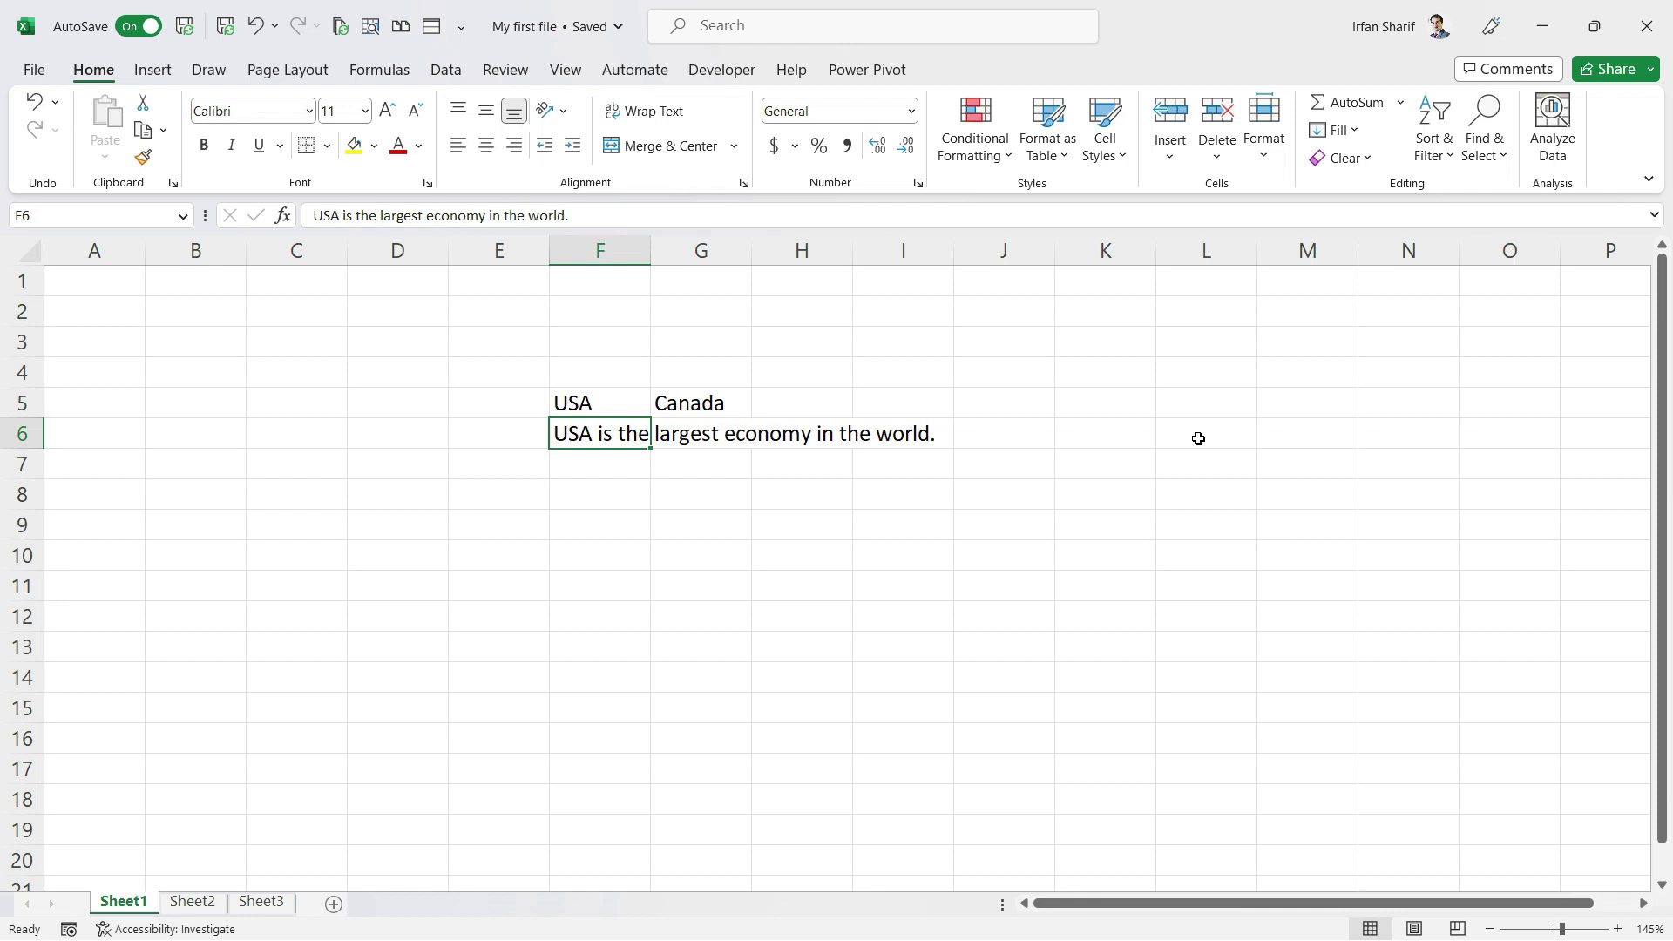
Enter 500 in cell F7 and $500 in cell F8
key(Up)
key(Down)
key(Down)
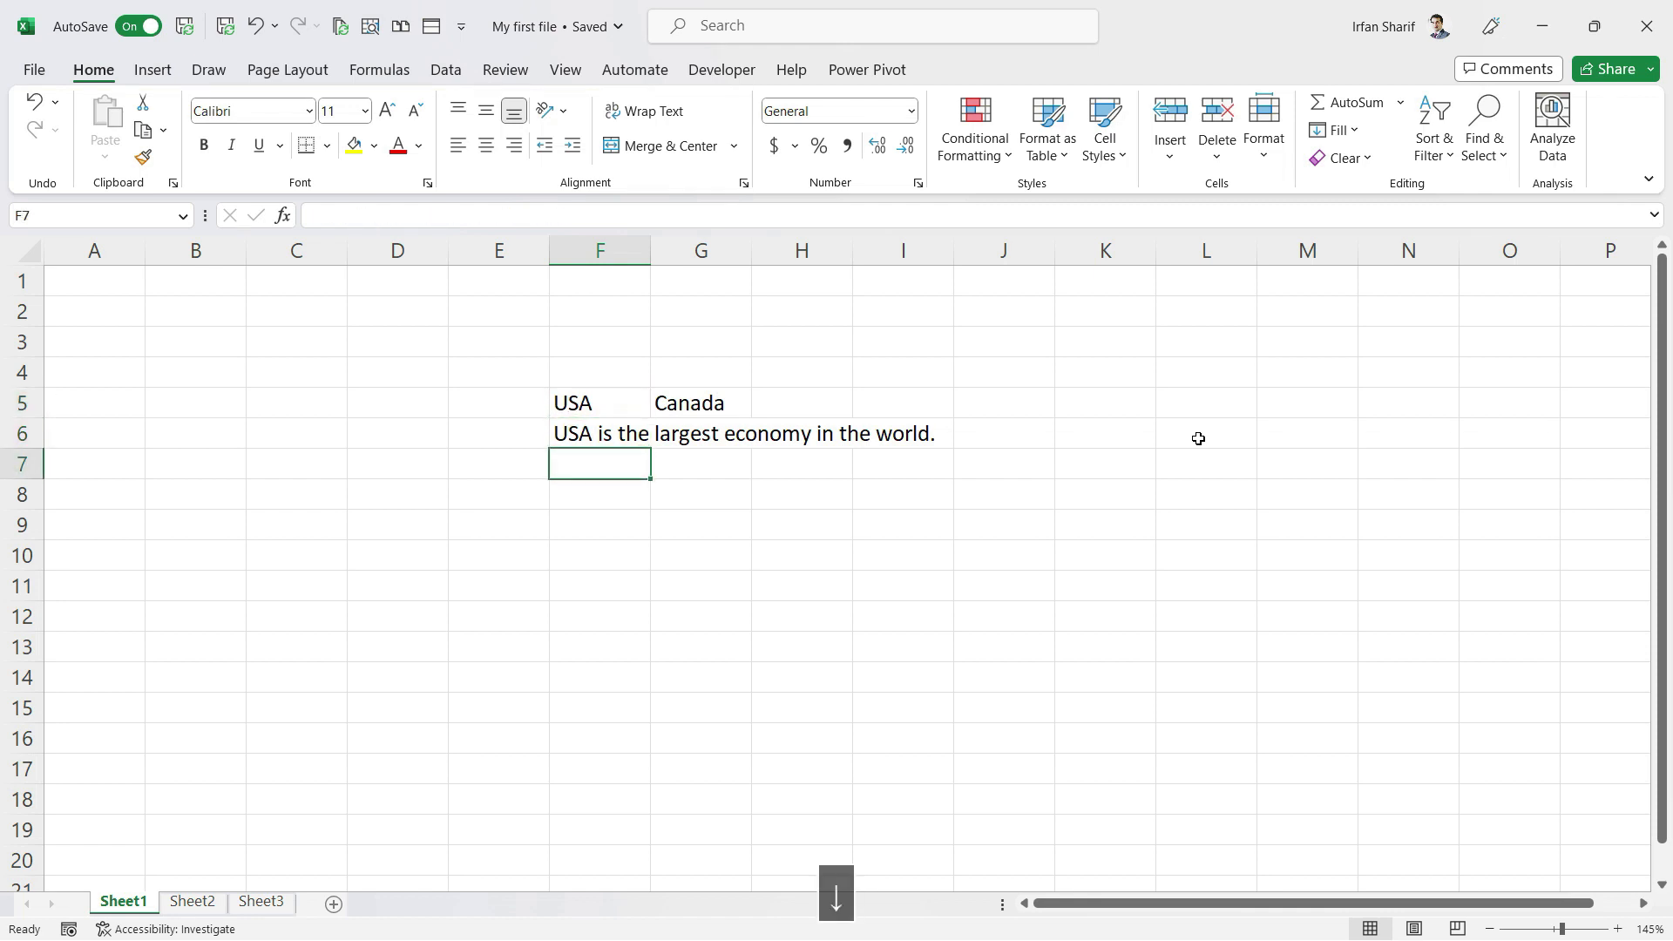
text(500)
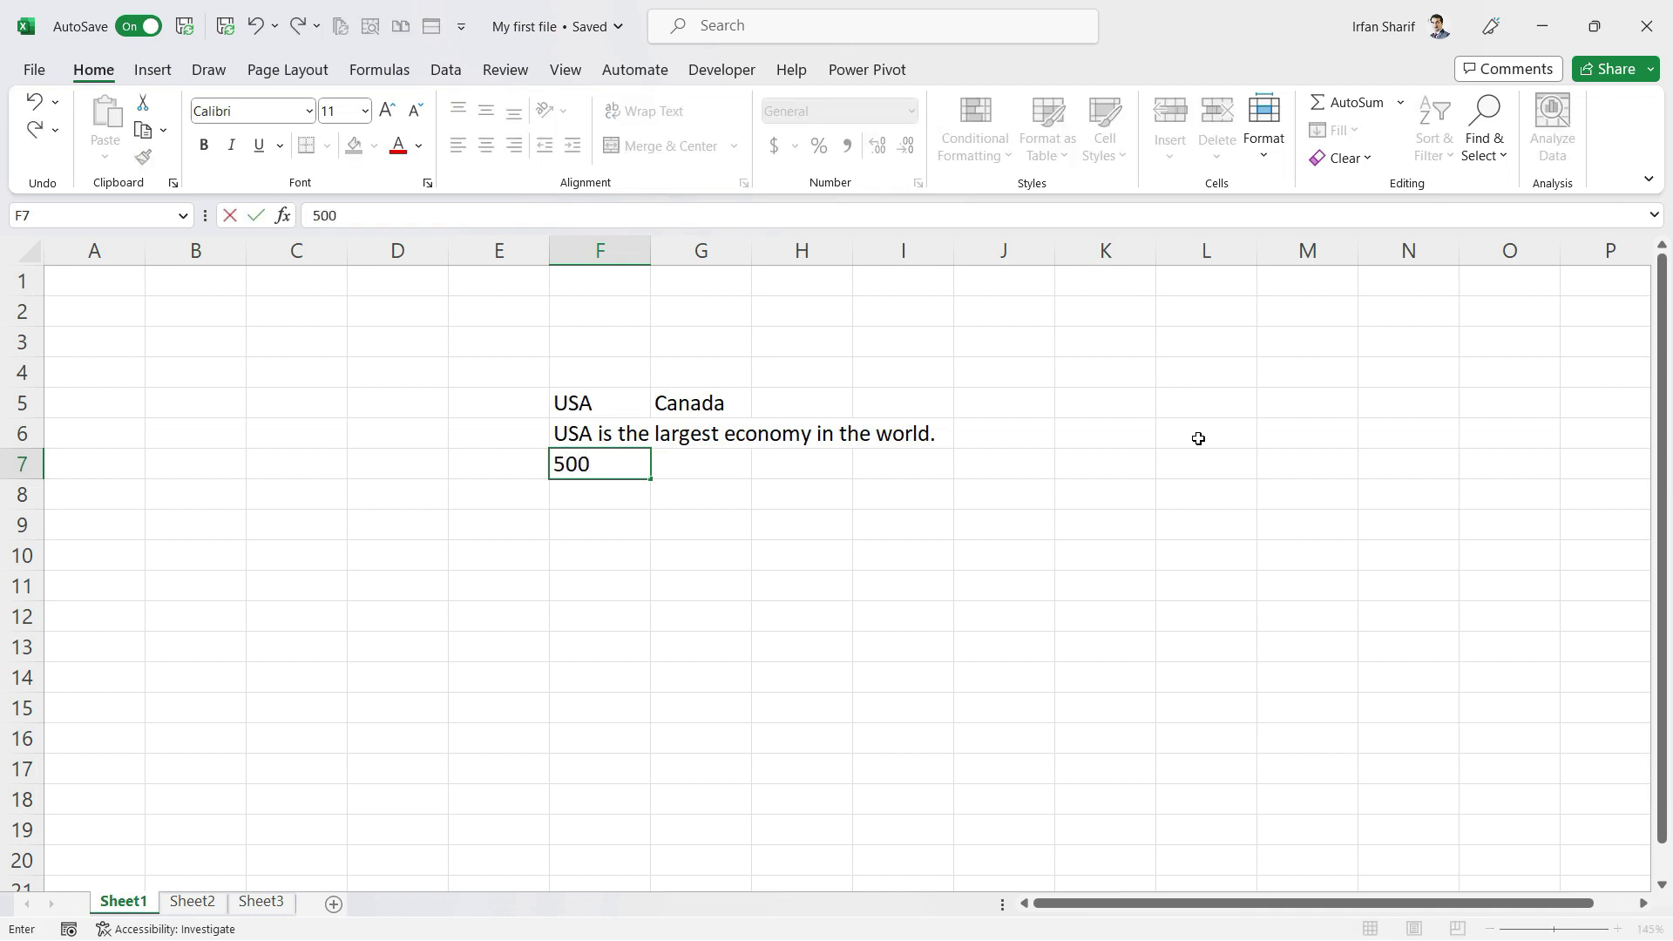
key(Return)
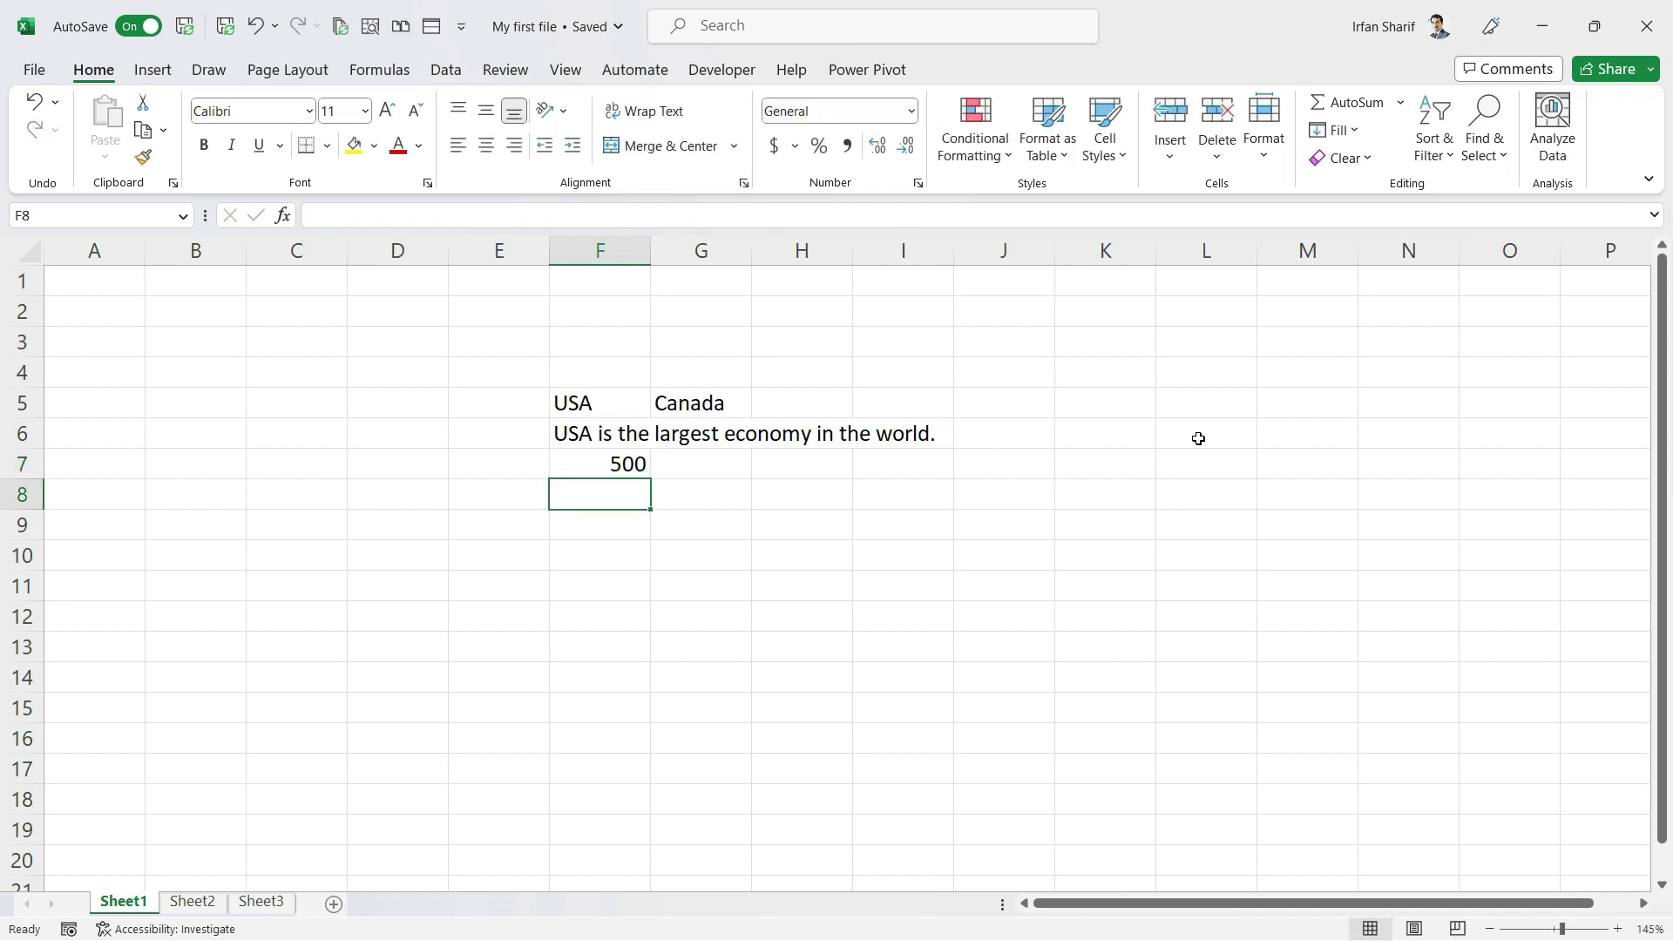
text($500)
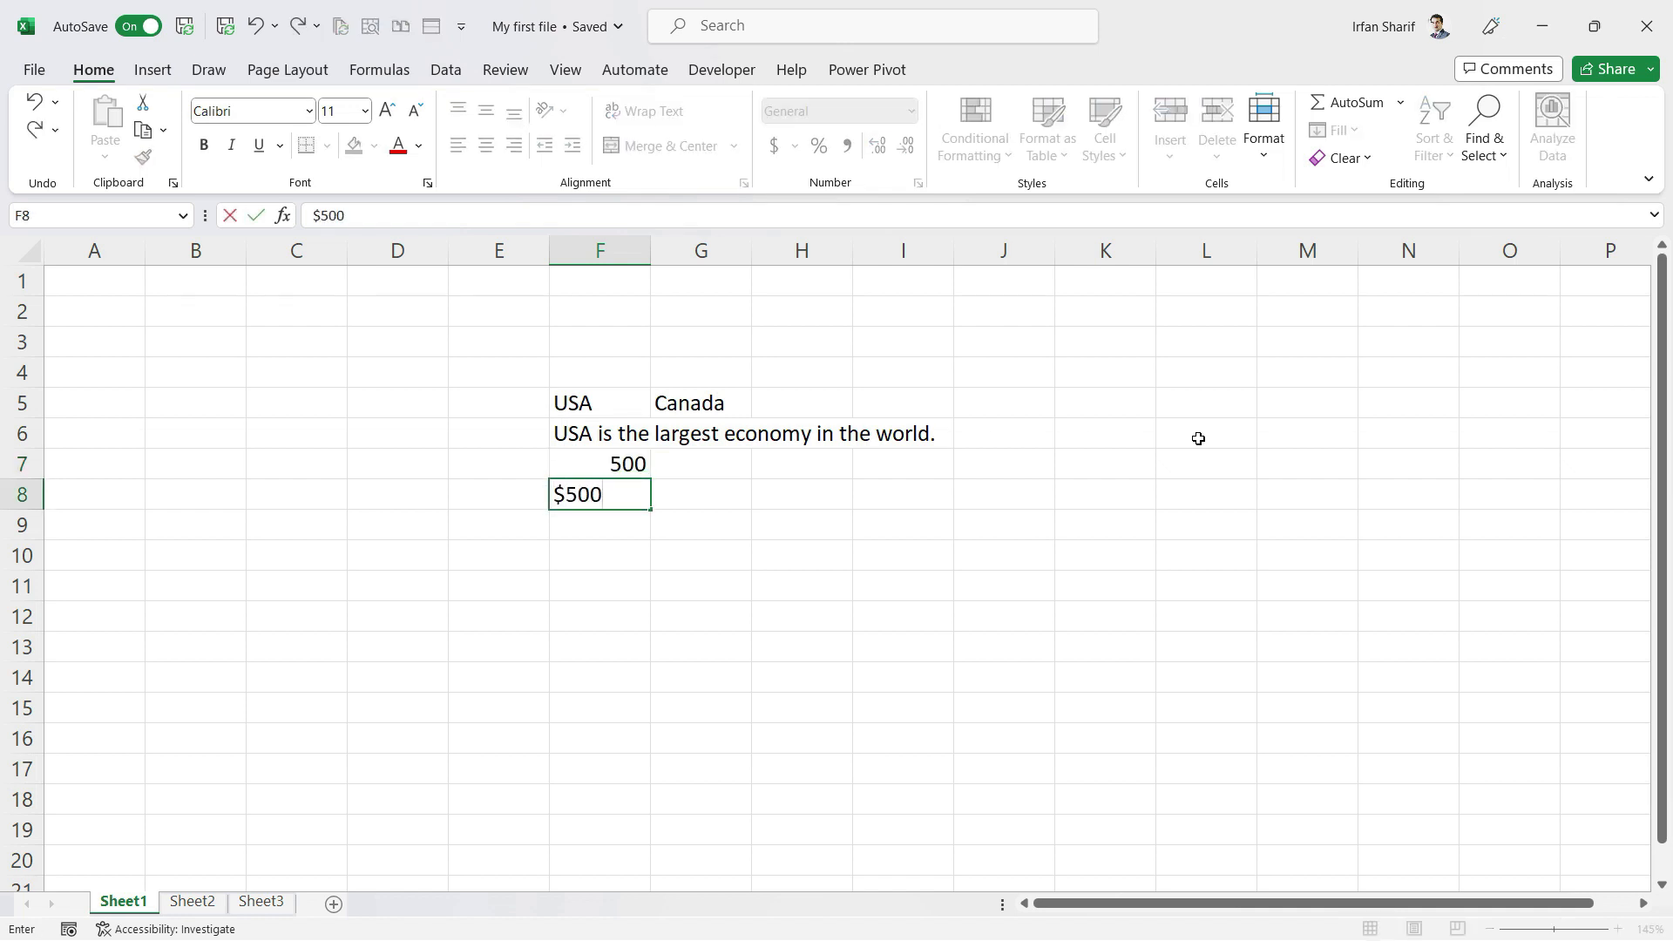
key(Return)
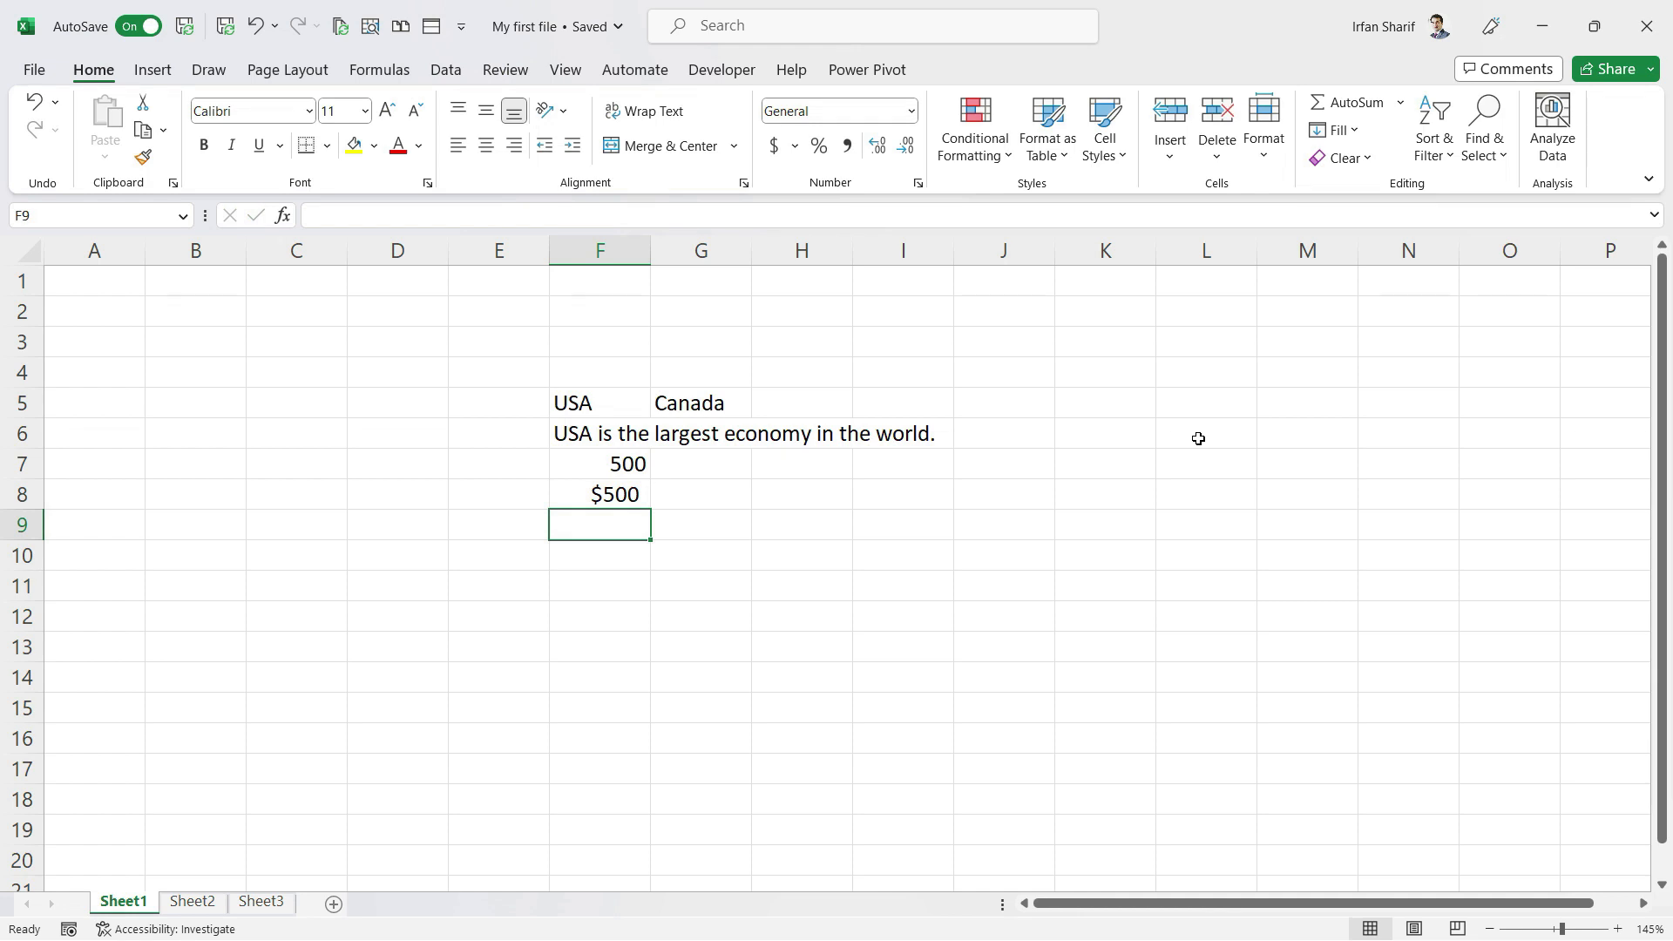
Enter the date 1 Jan 2023 in cell F9
text(1 )
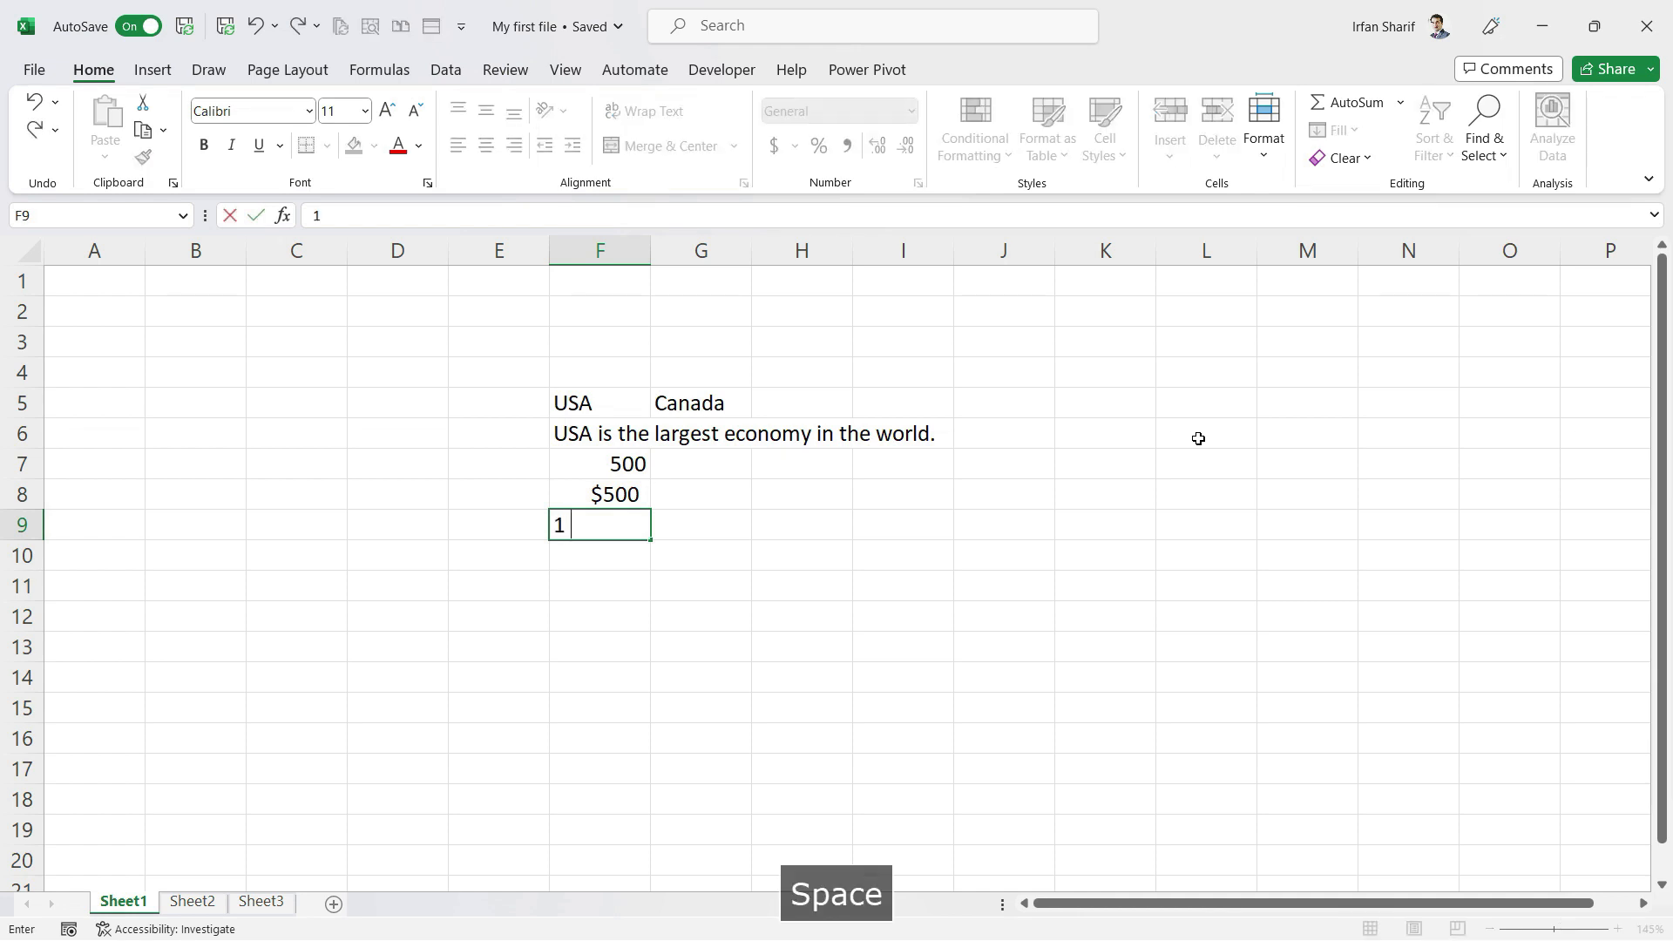
text(Jan 2023)
key(Return)
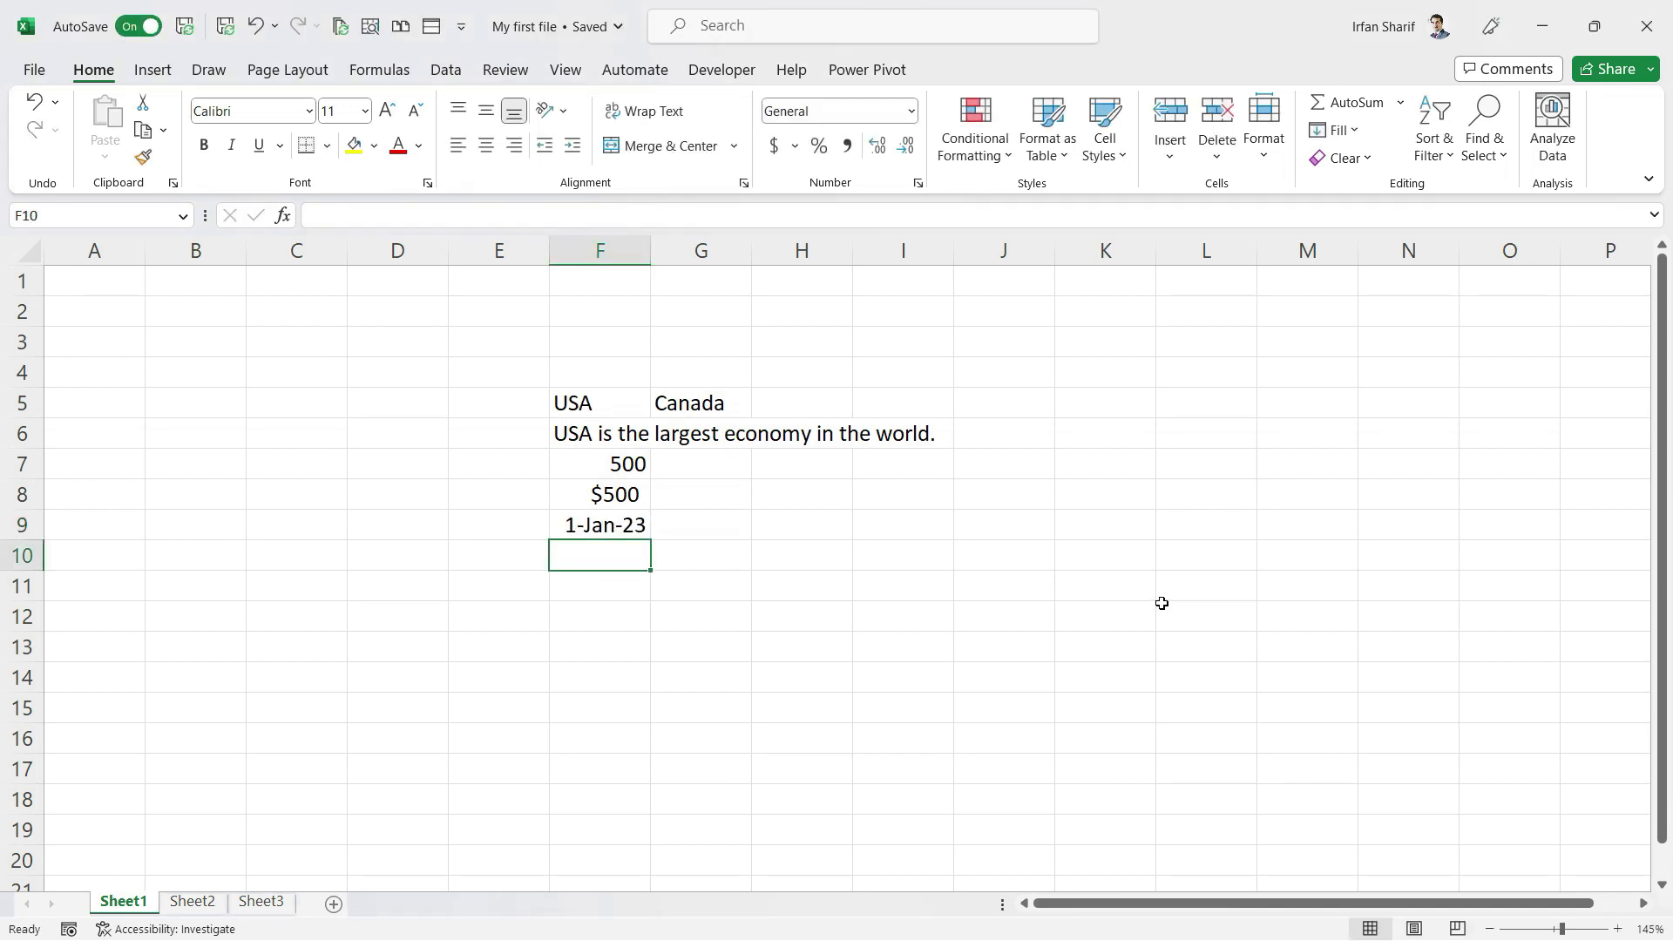
Enter the formula =2+3 in cell F10 and reselect the cell
text(=)
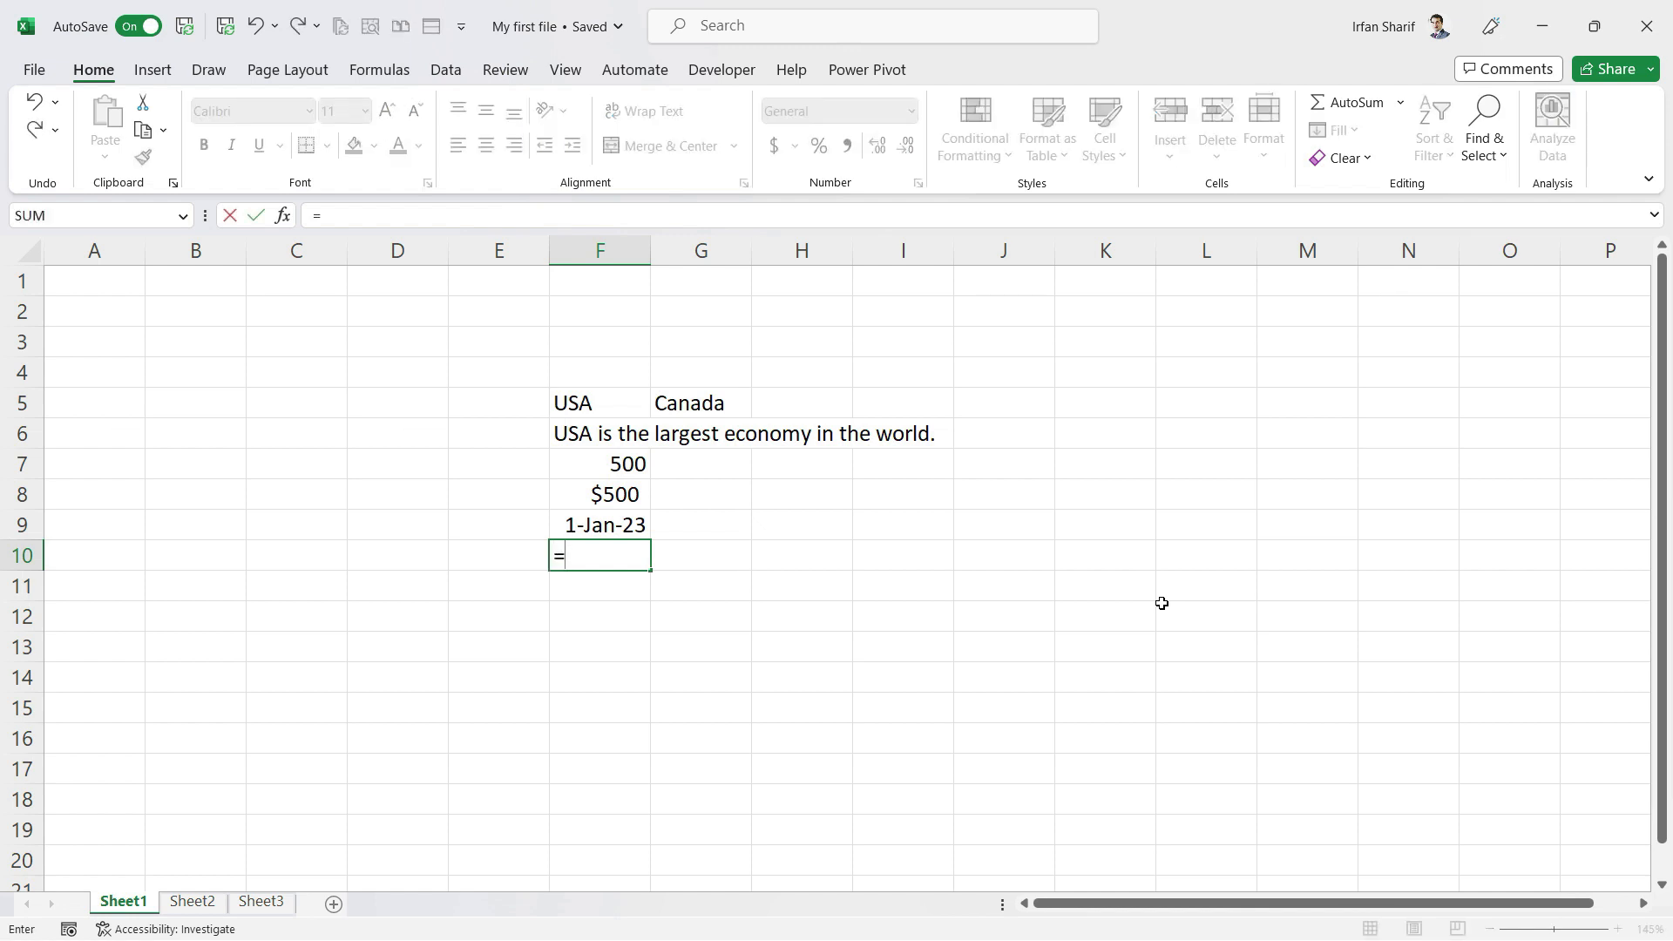
text(2+3)
key(Return)
key(Up)
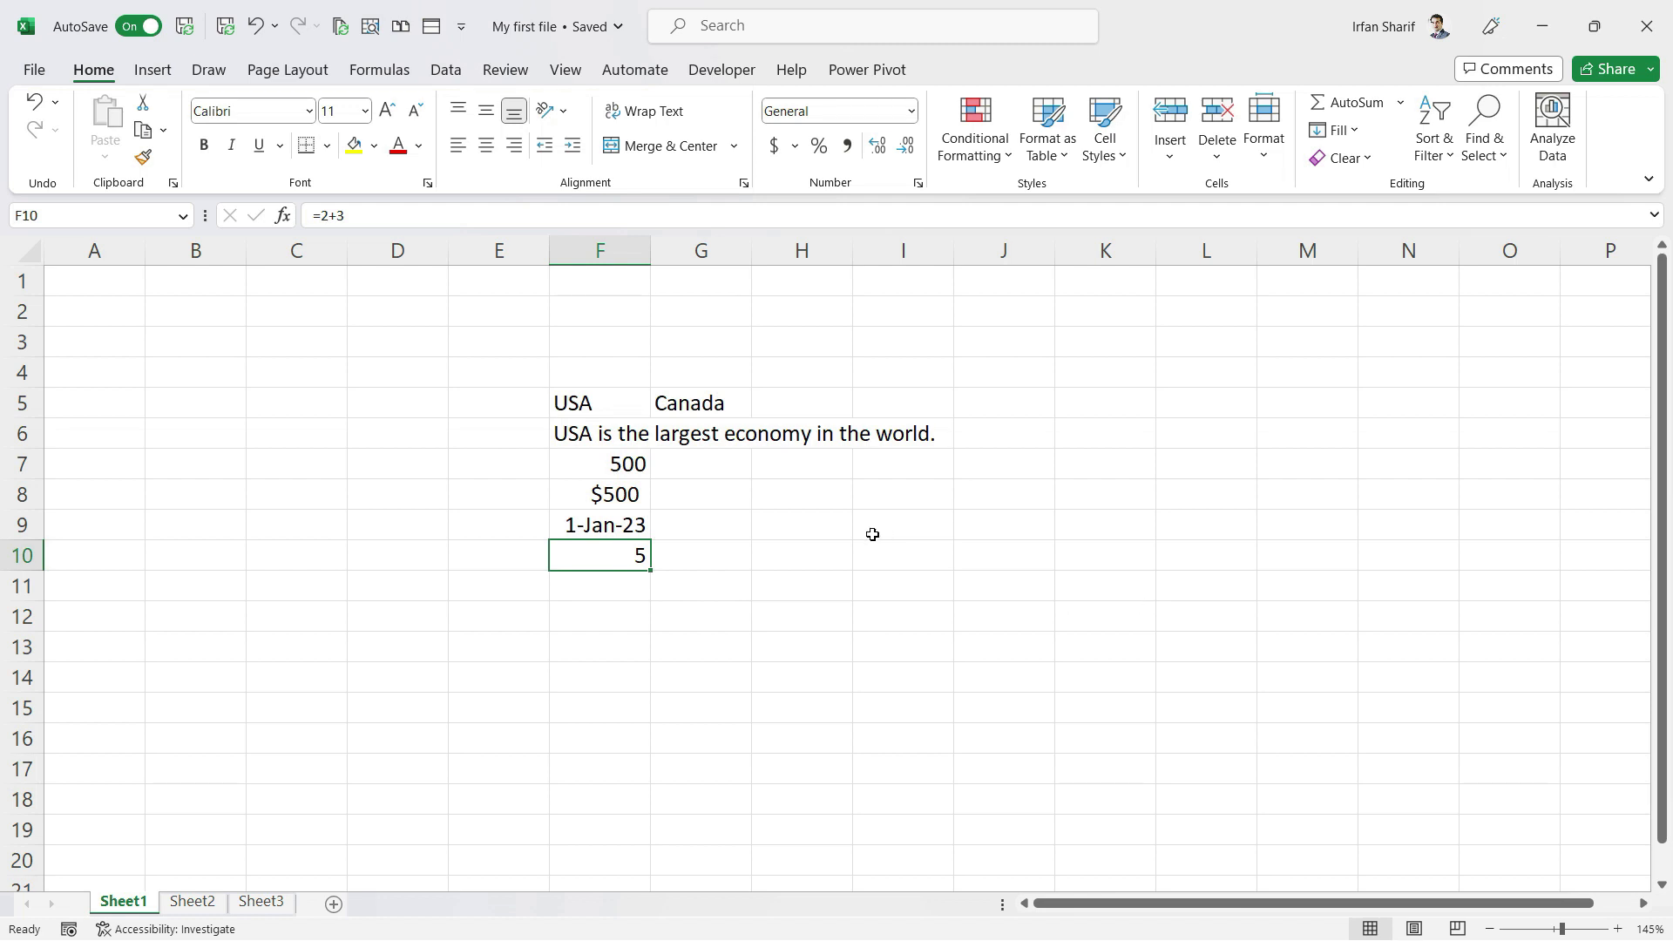
Enter "China" in cell G10, and clear the cell again
click(757, 535)
click(738, 558)
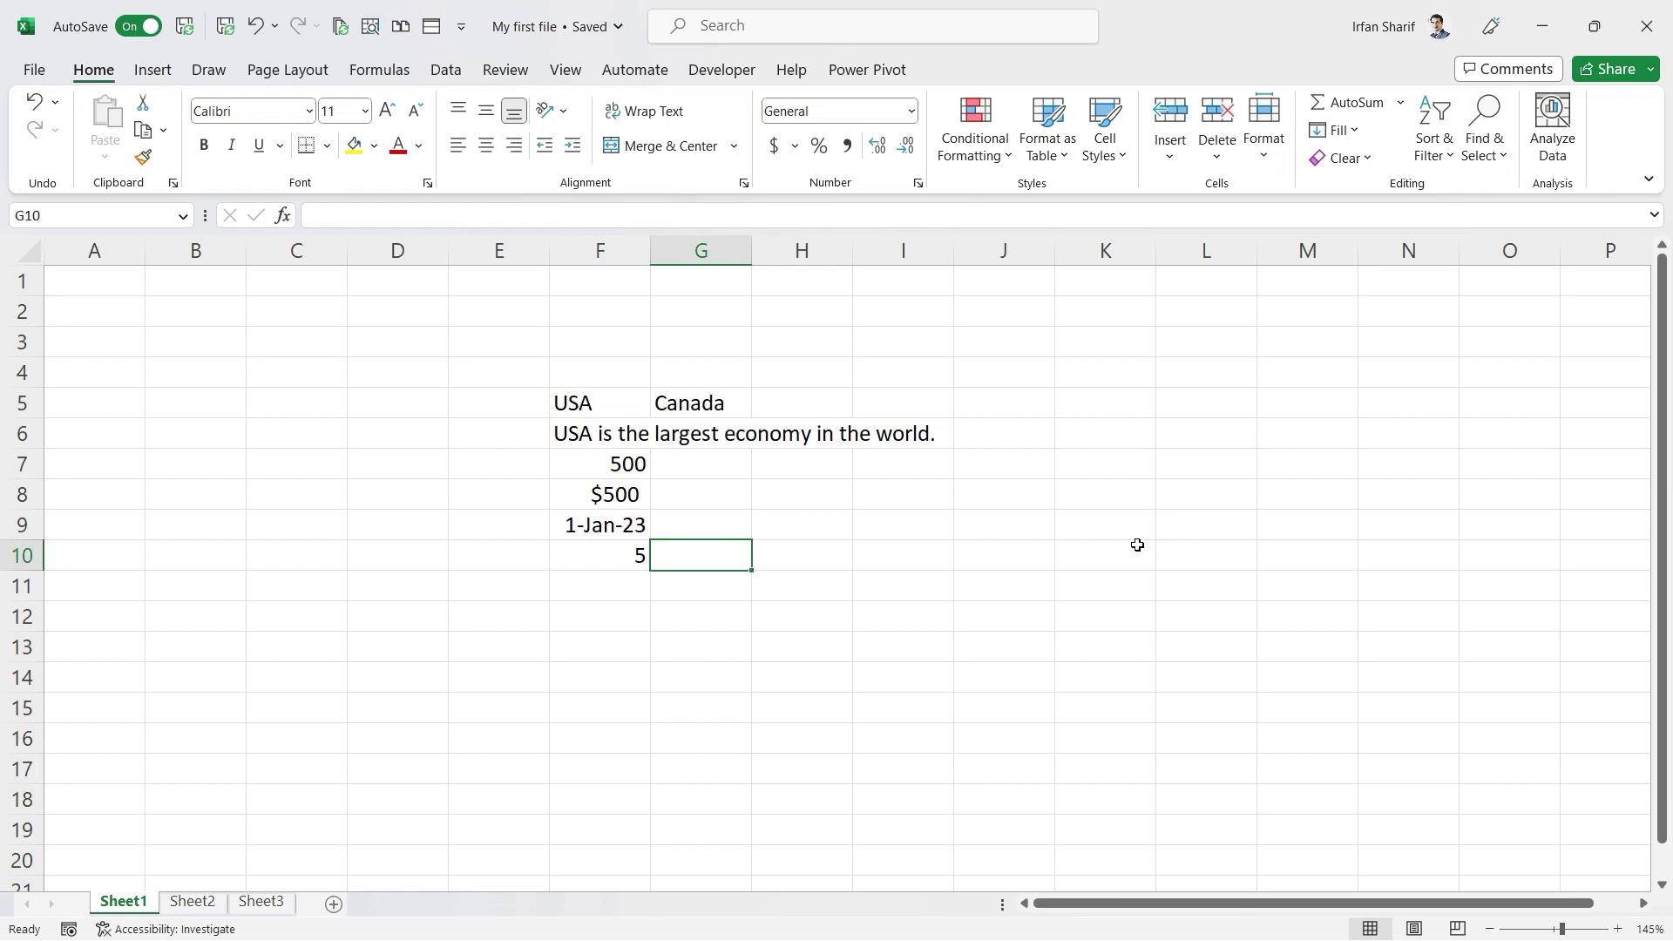
text(C)
key(Delete)
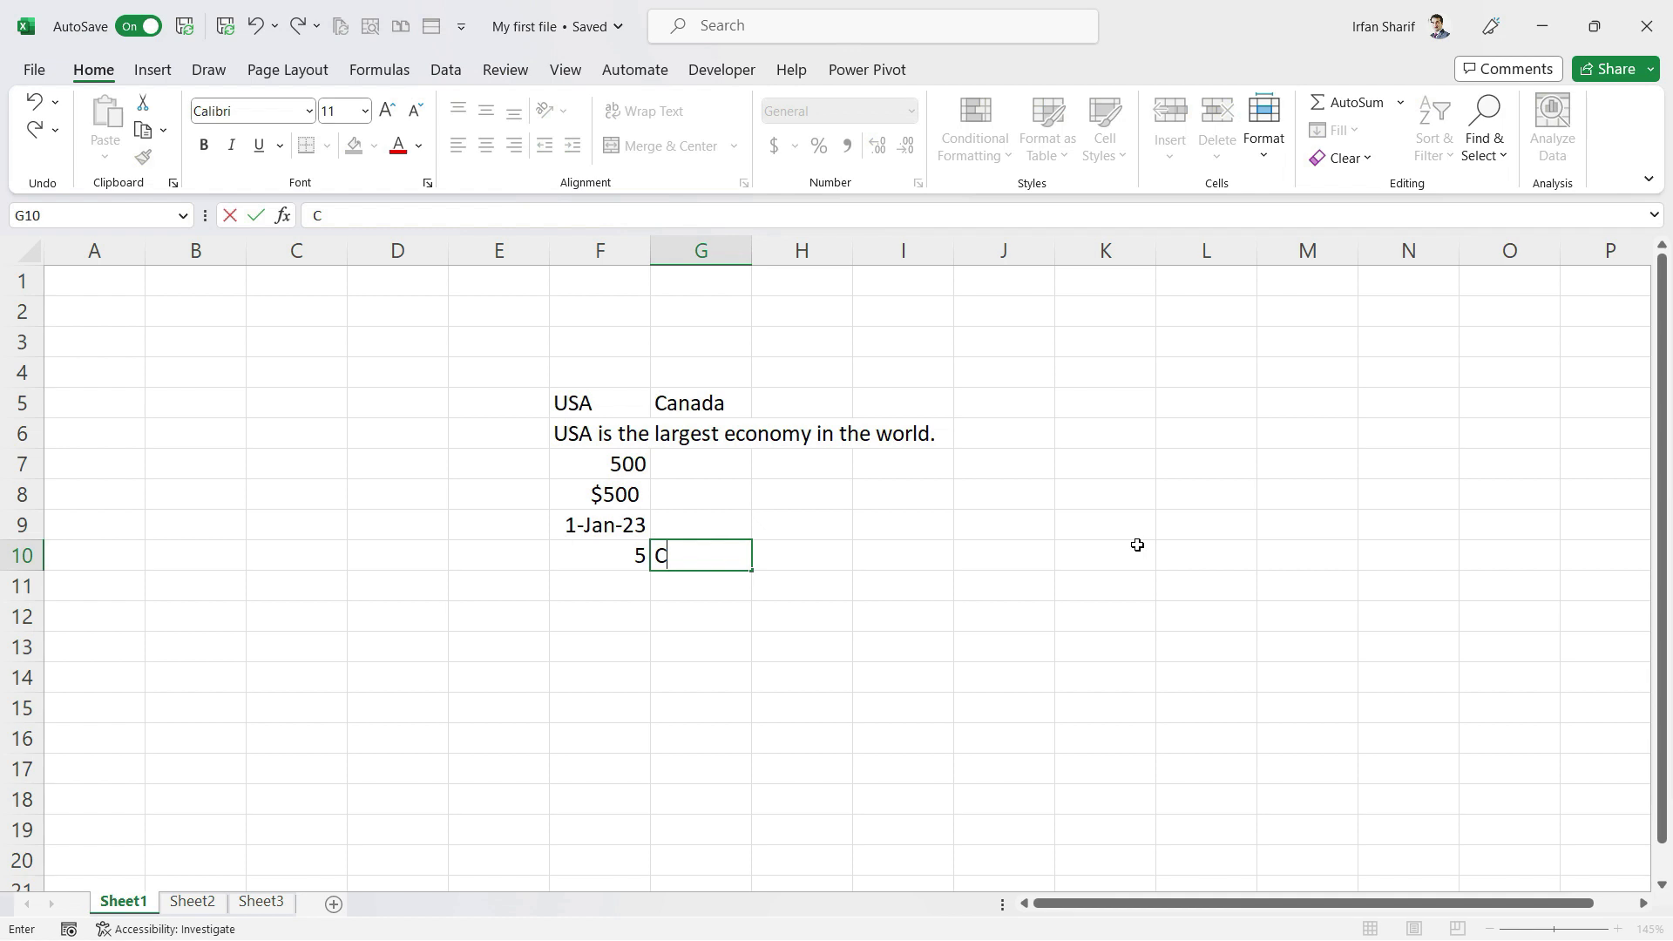
text(hina)
key(Return)
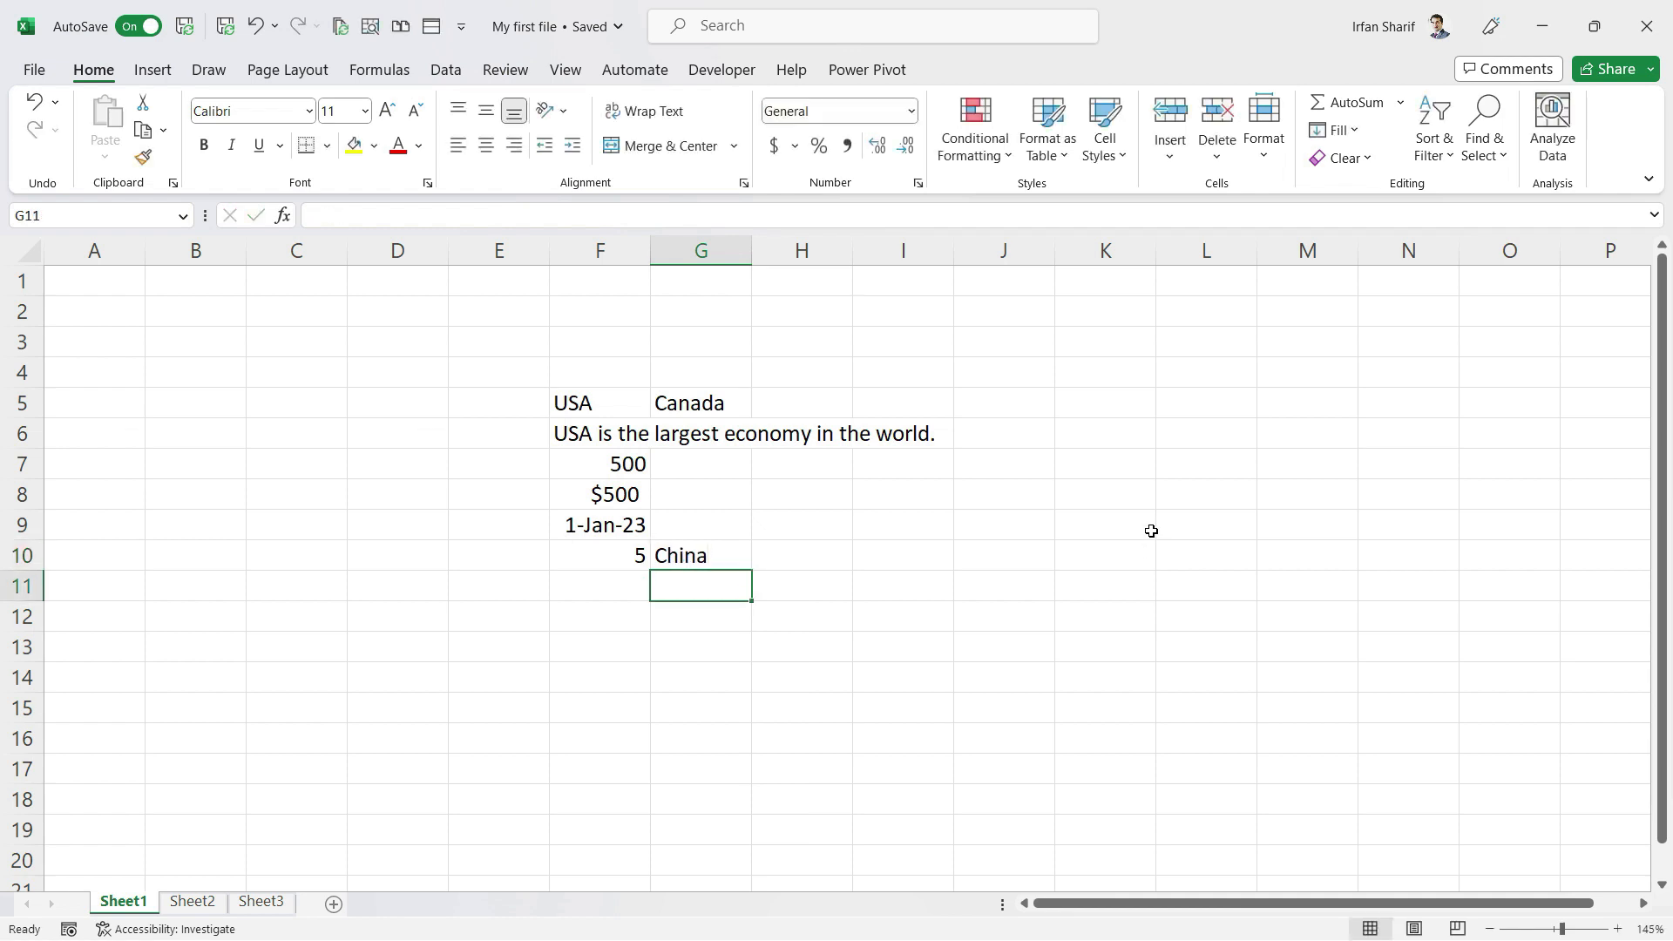
click(663, 558)
key(Delete)
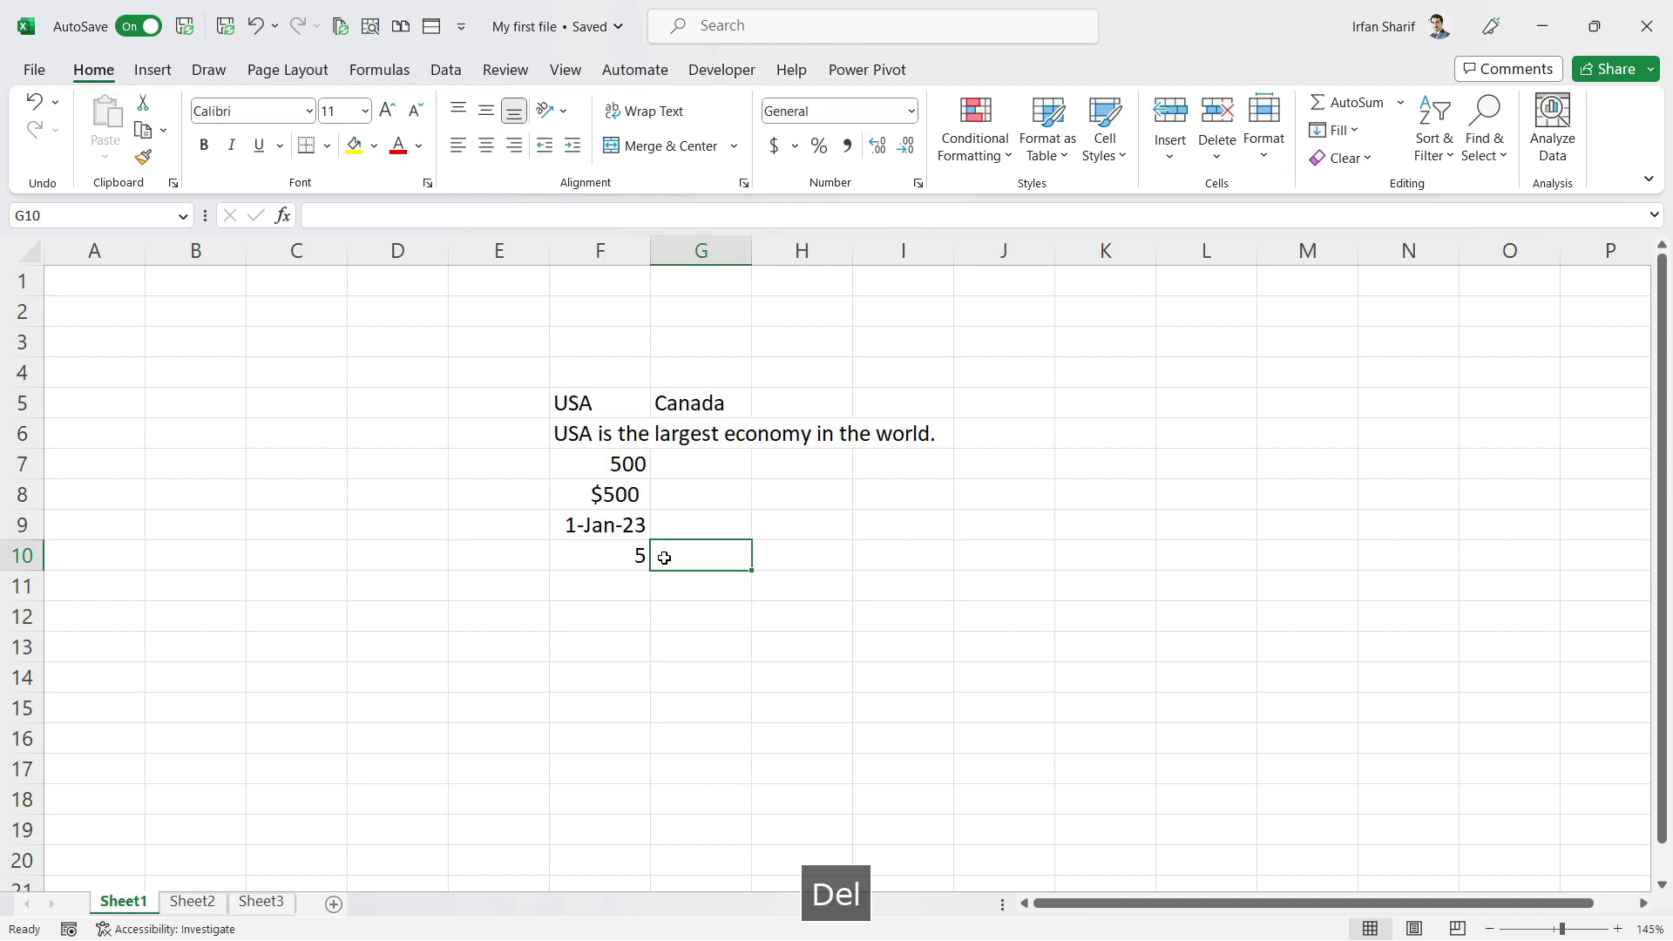
Enter the number 2 in cell D11 and 3 in cell E11
drag(612, 627, 598, 592)
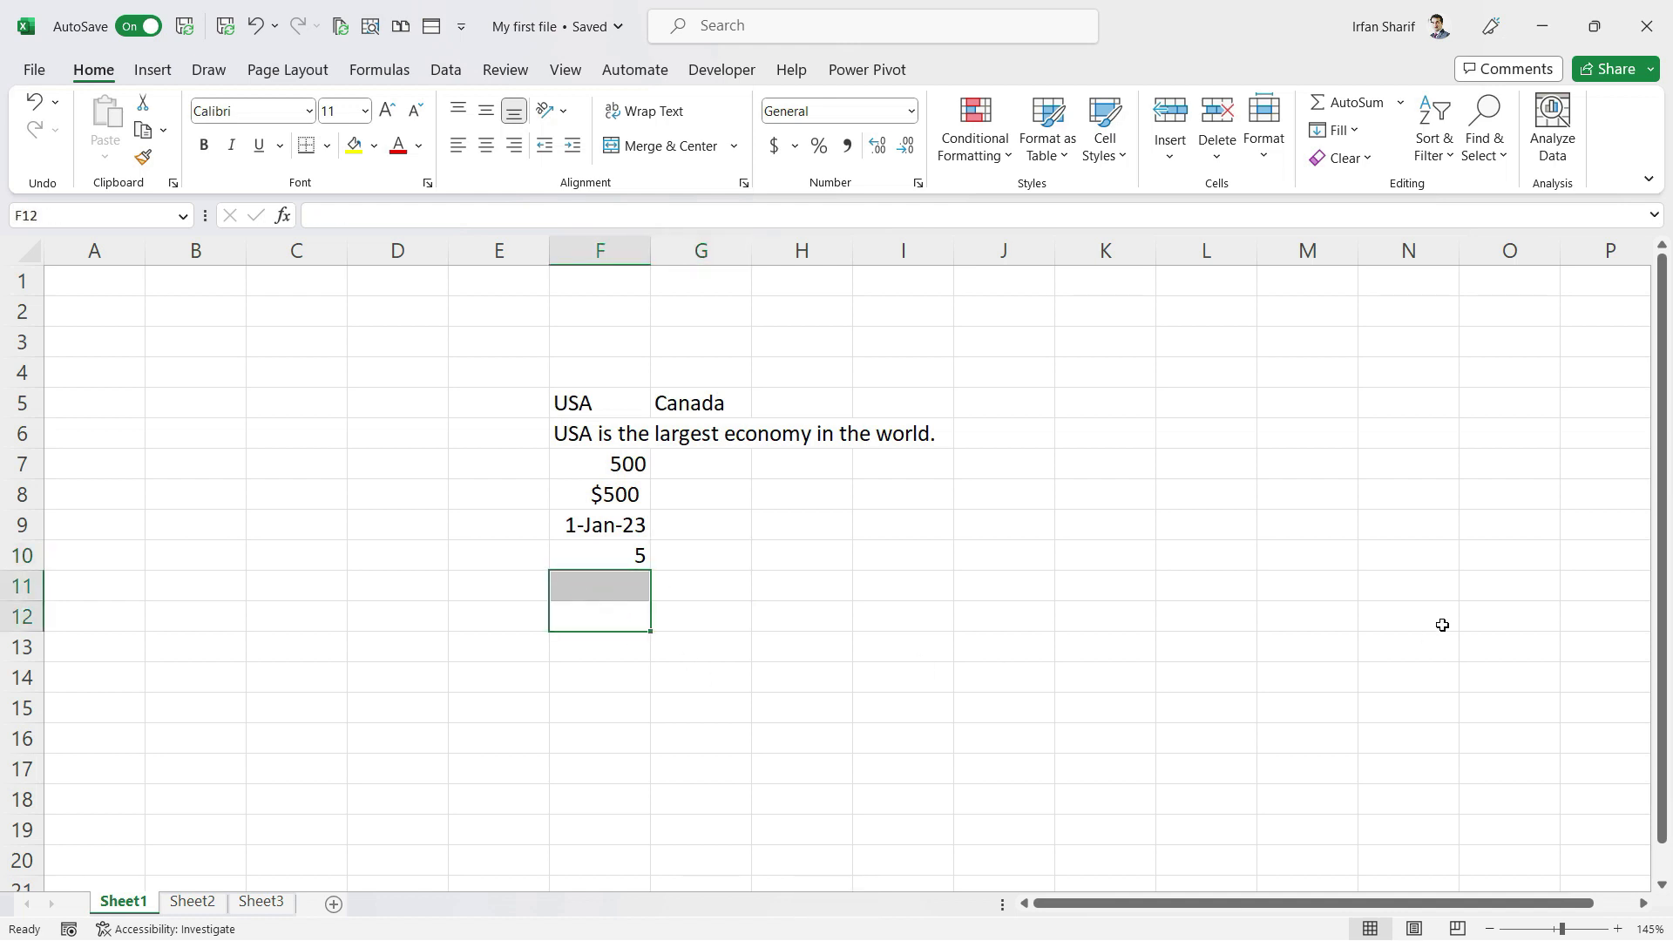
key(Up)
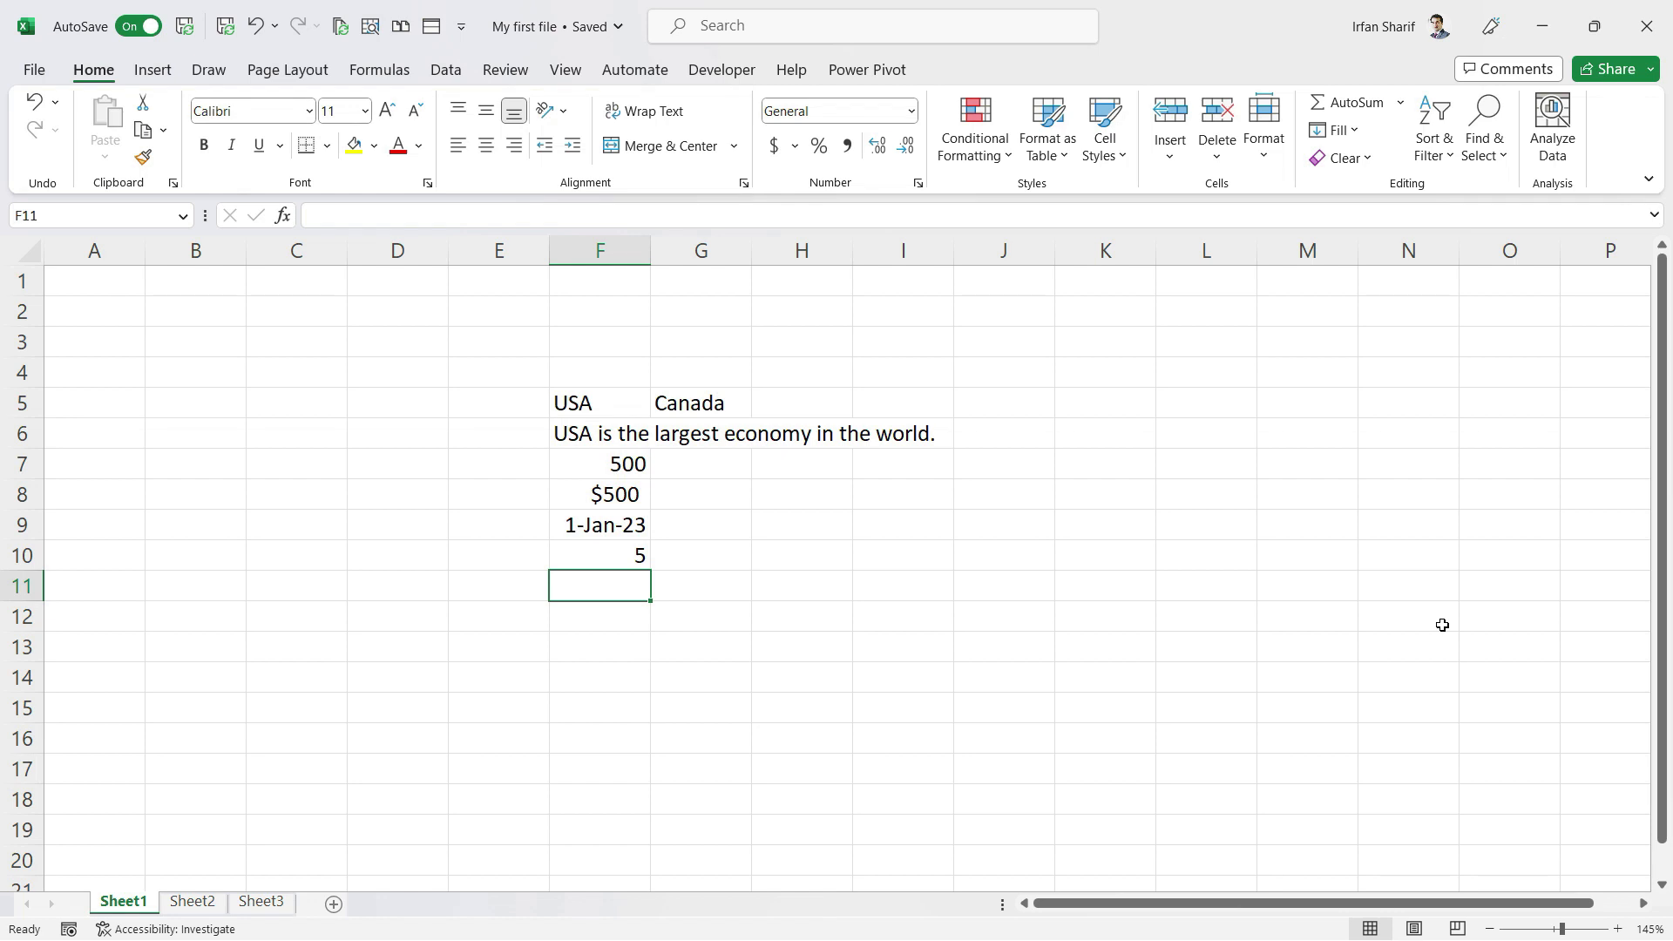
key(Left)
key(Left)
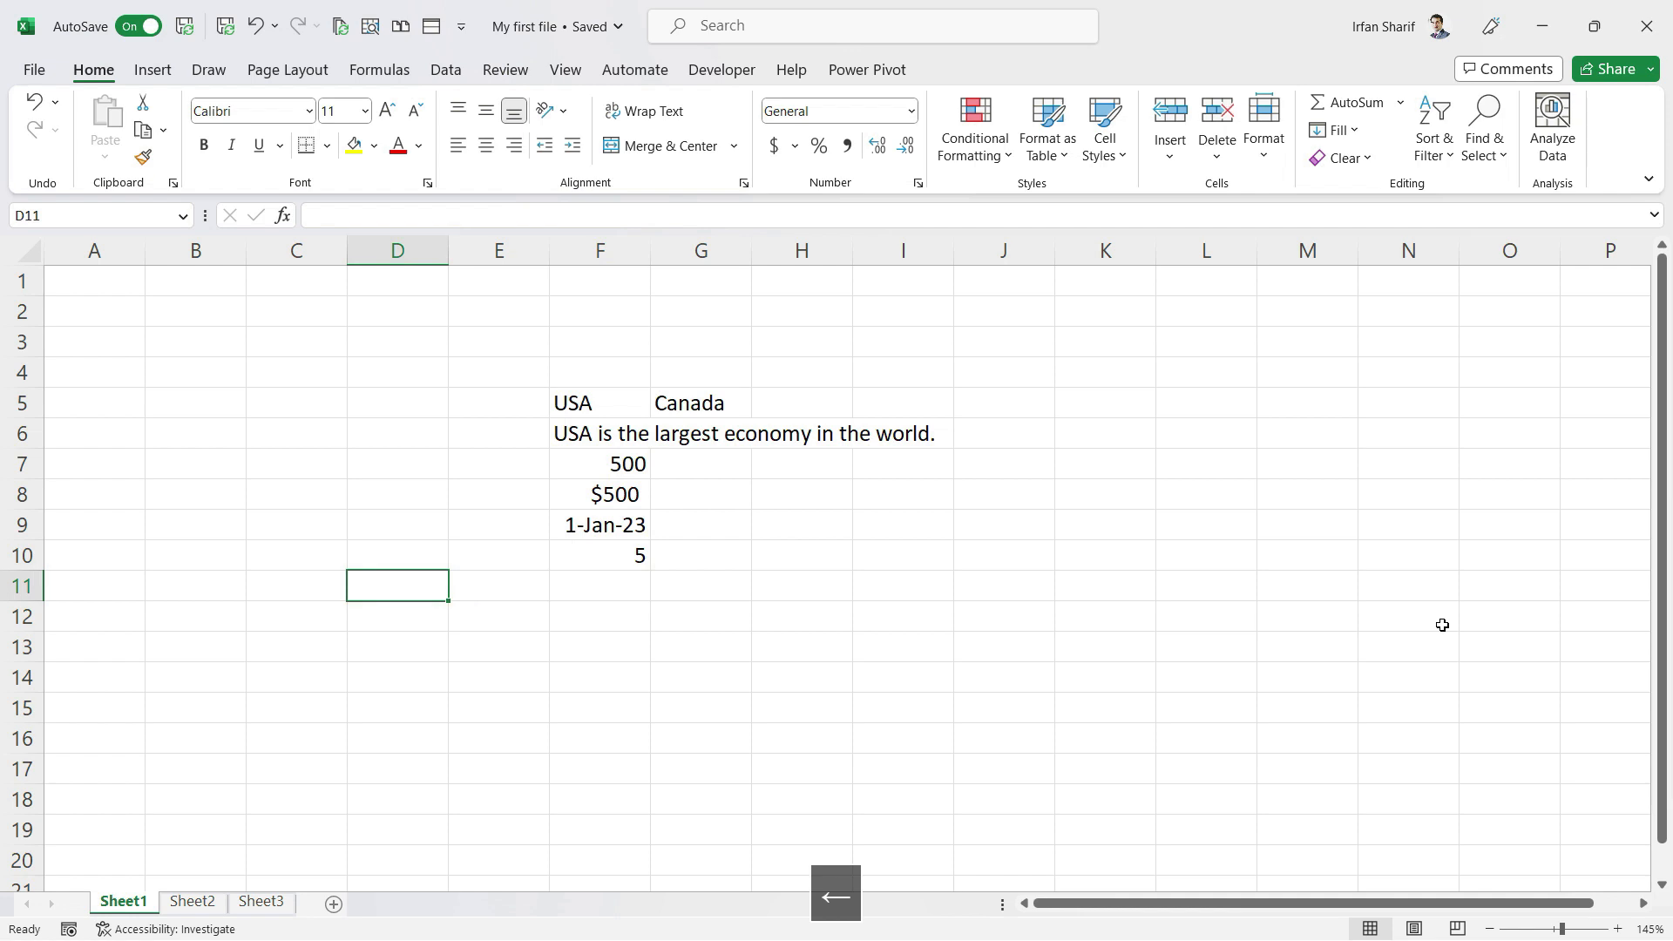
text(2)
key(Return)
key(Up)
key(Right)
text(3)
key(Return)
Enter a formula in cell F11 that adds cells D11 and E11 by reference
key(Up)
key(Right)
text(=)
key(Left)
key(Left)
text(+)
key(Left)
key(Return)
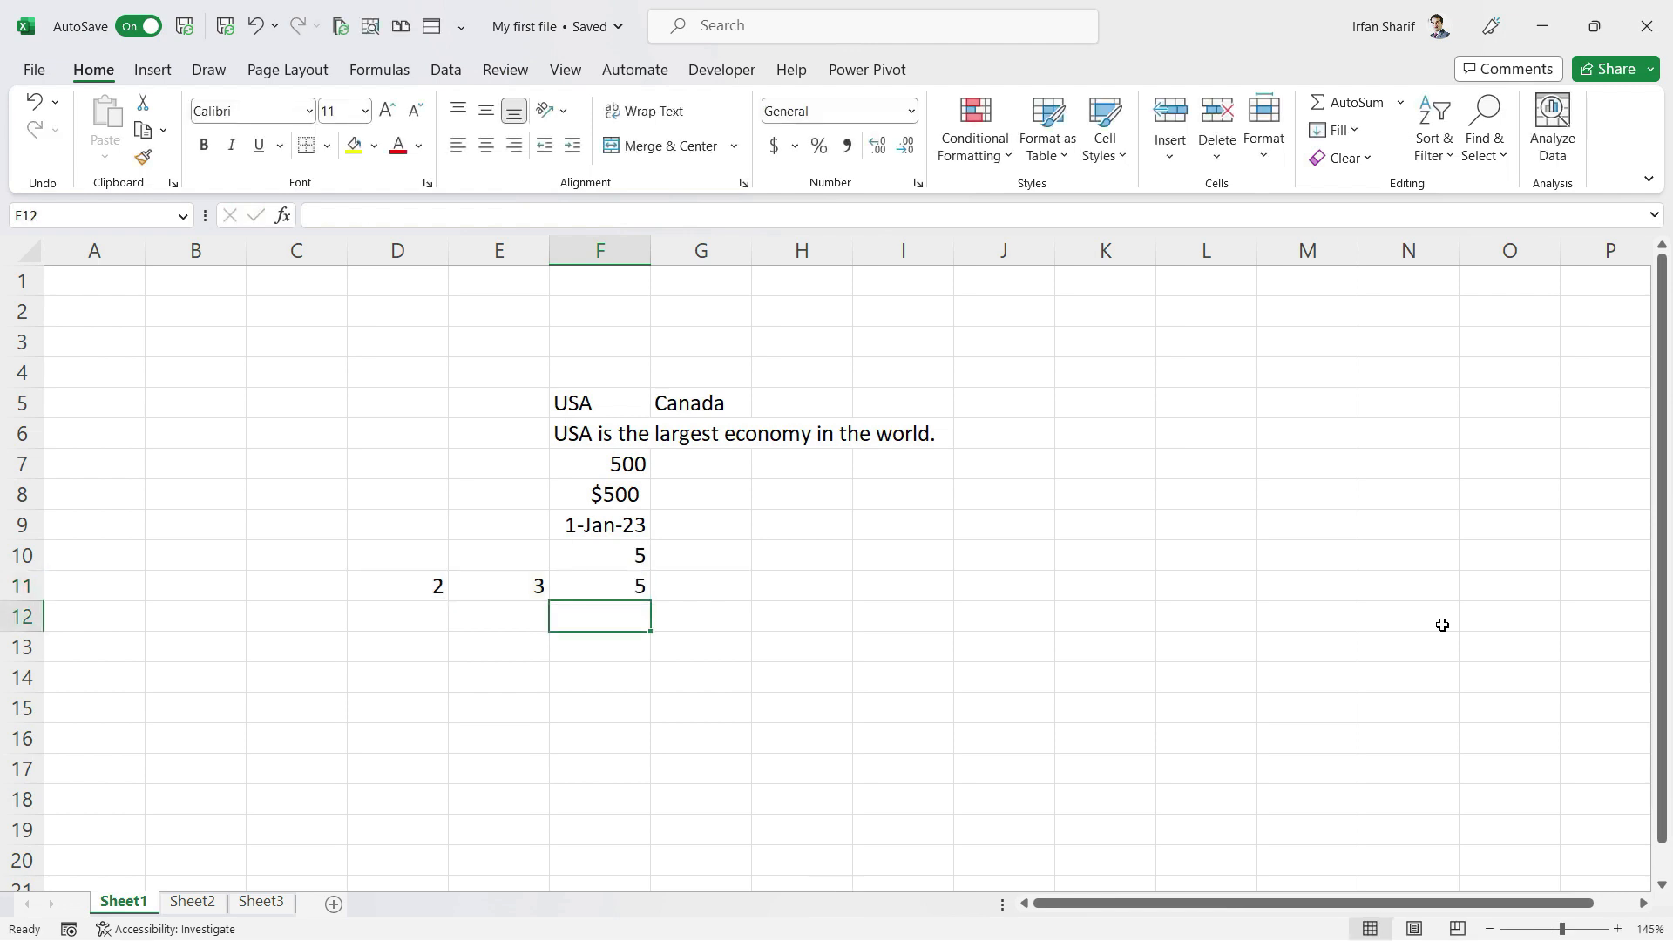
Clear cell F11, re-enter the formula =D11+E11 there, and reselect the cell
click(638, 581)
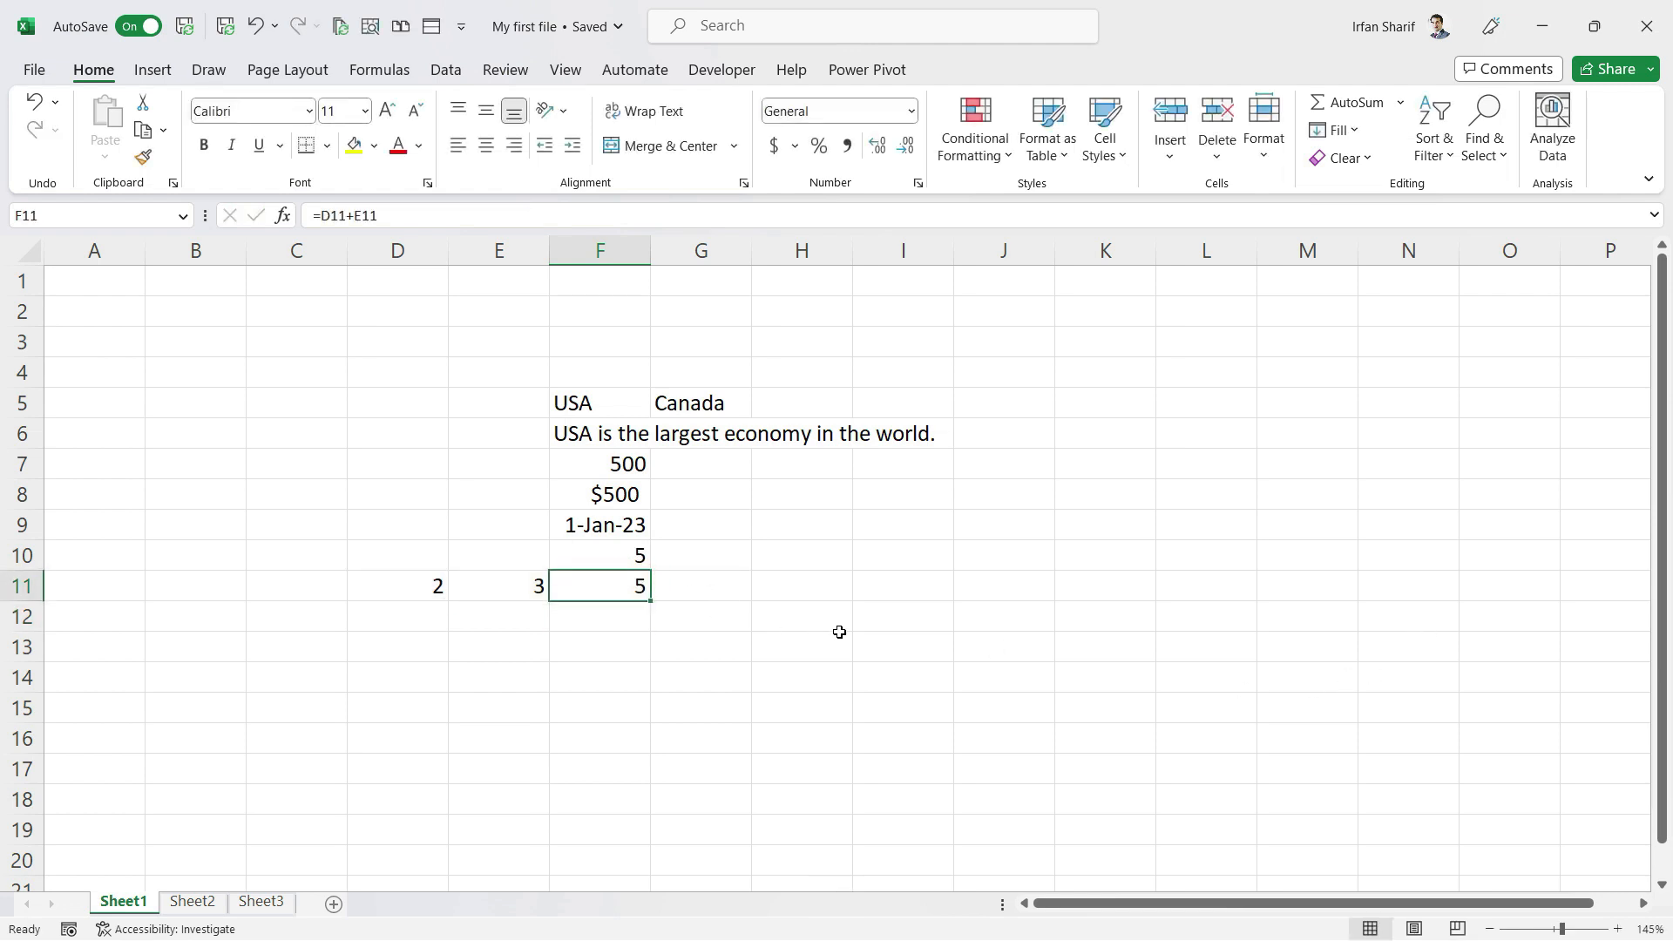
key(Delete)
text(=)
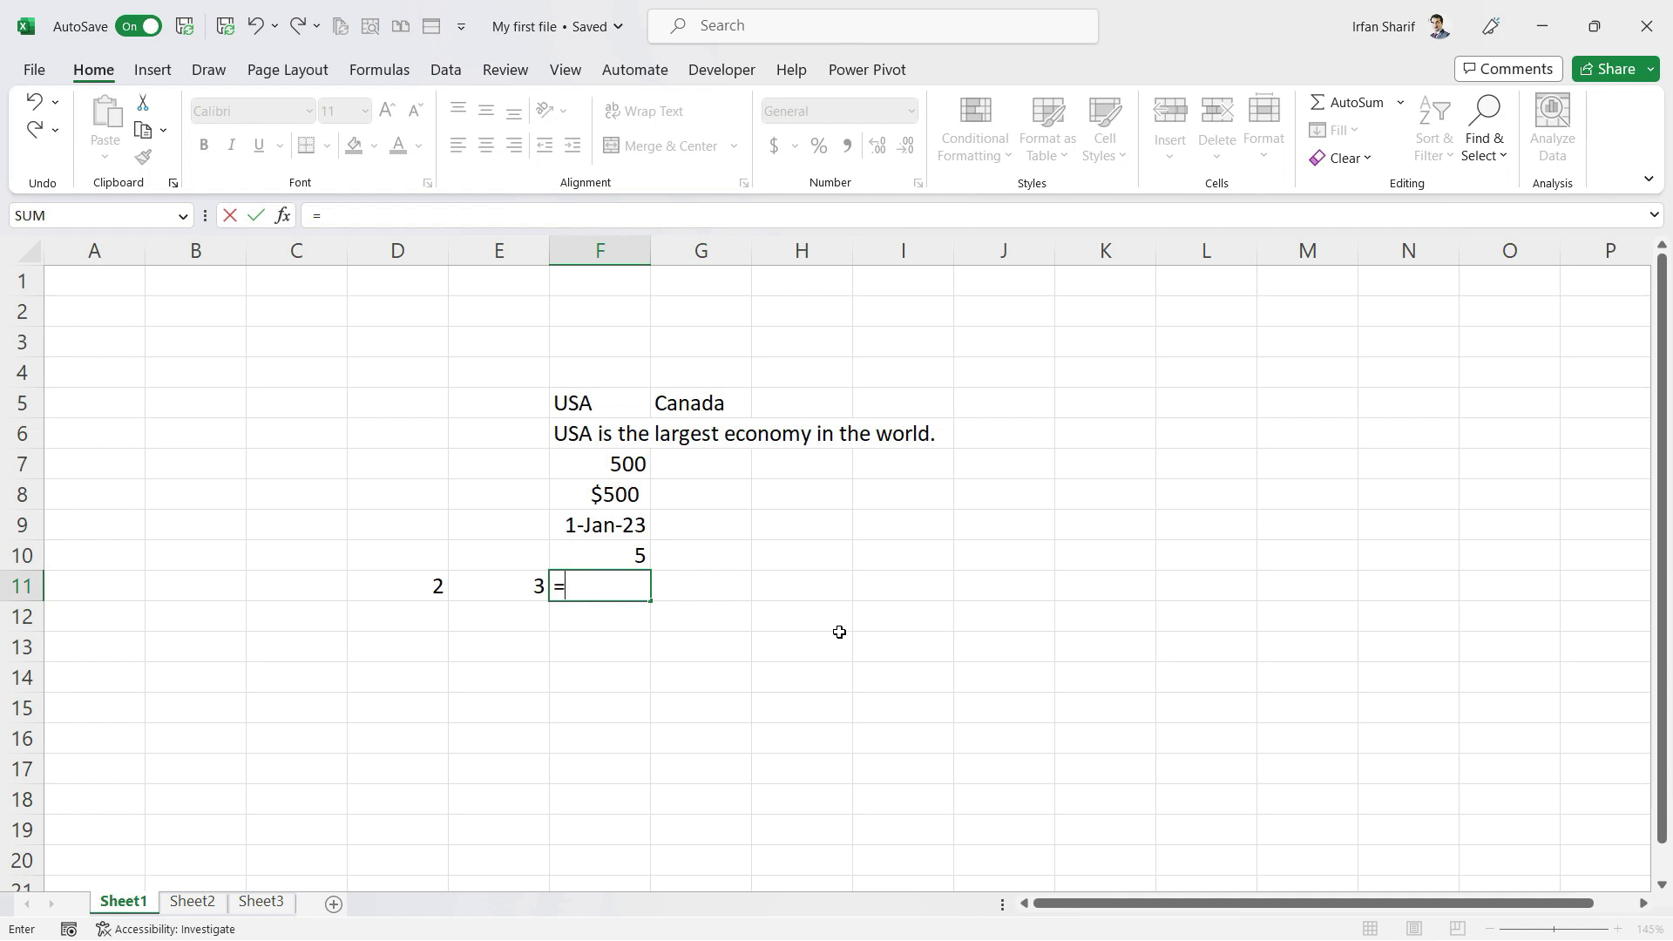
key(Left)
key(Left)
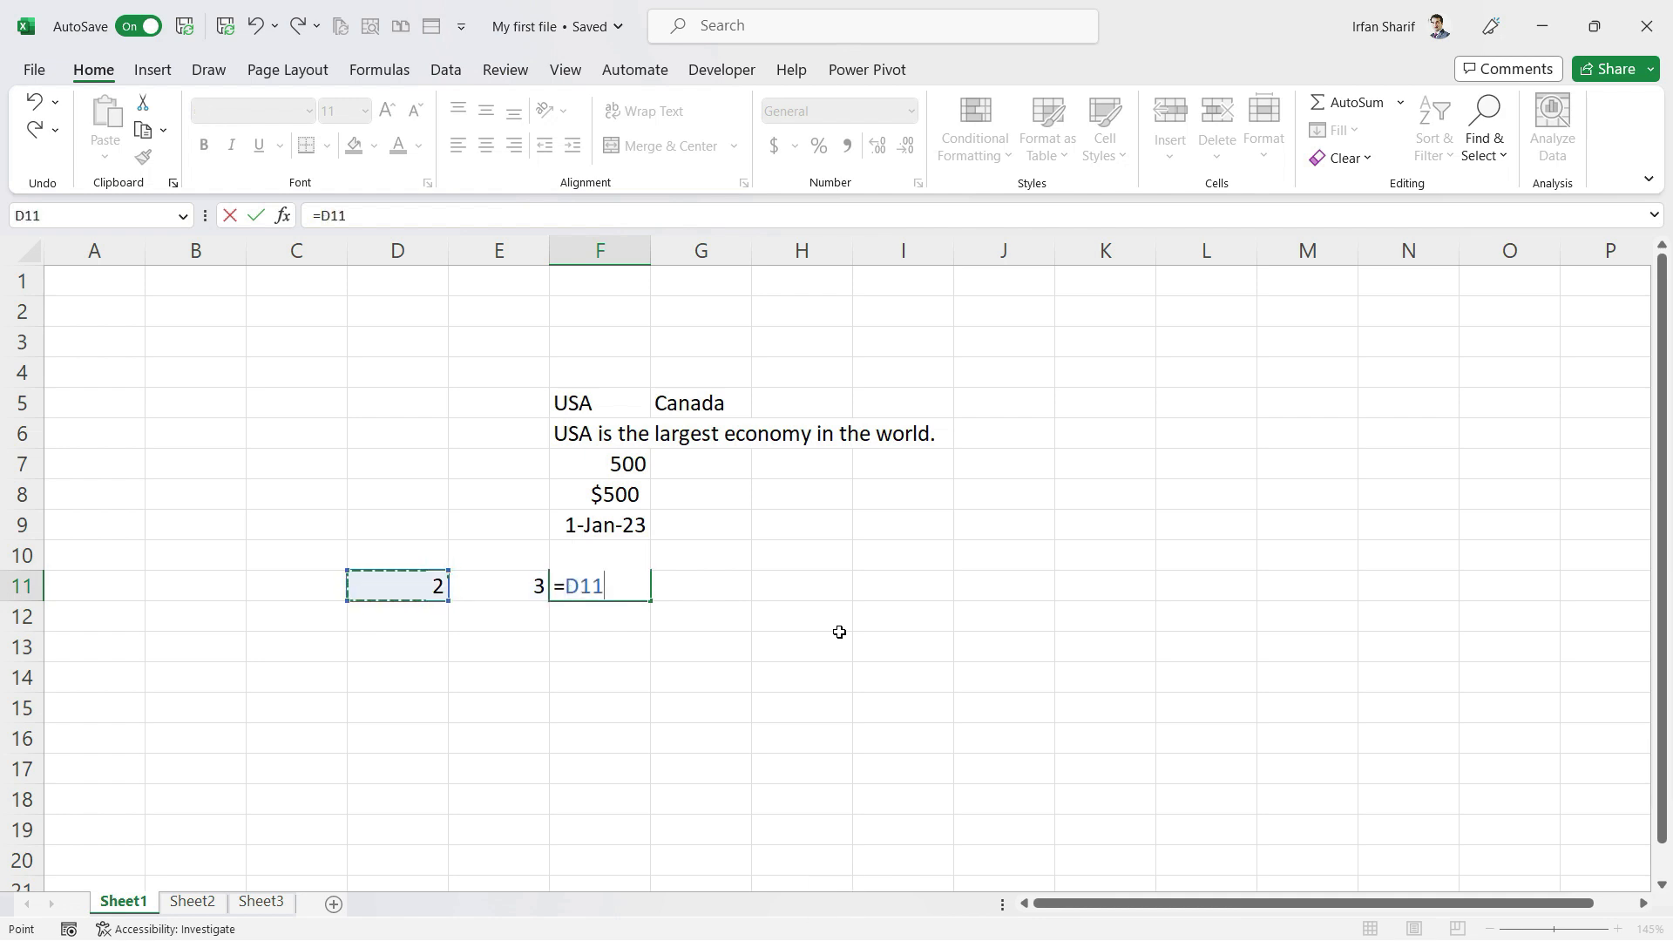
text(+)
key(Left)
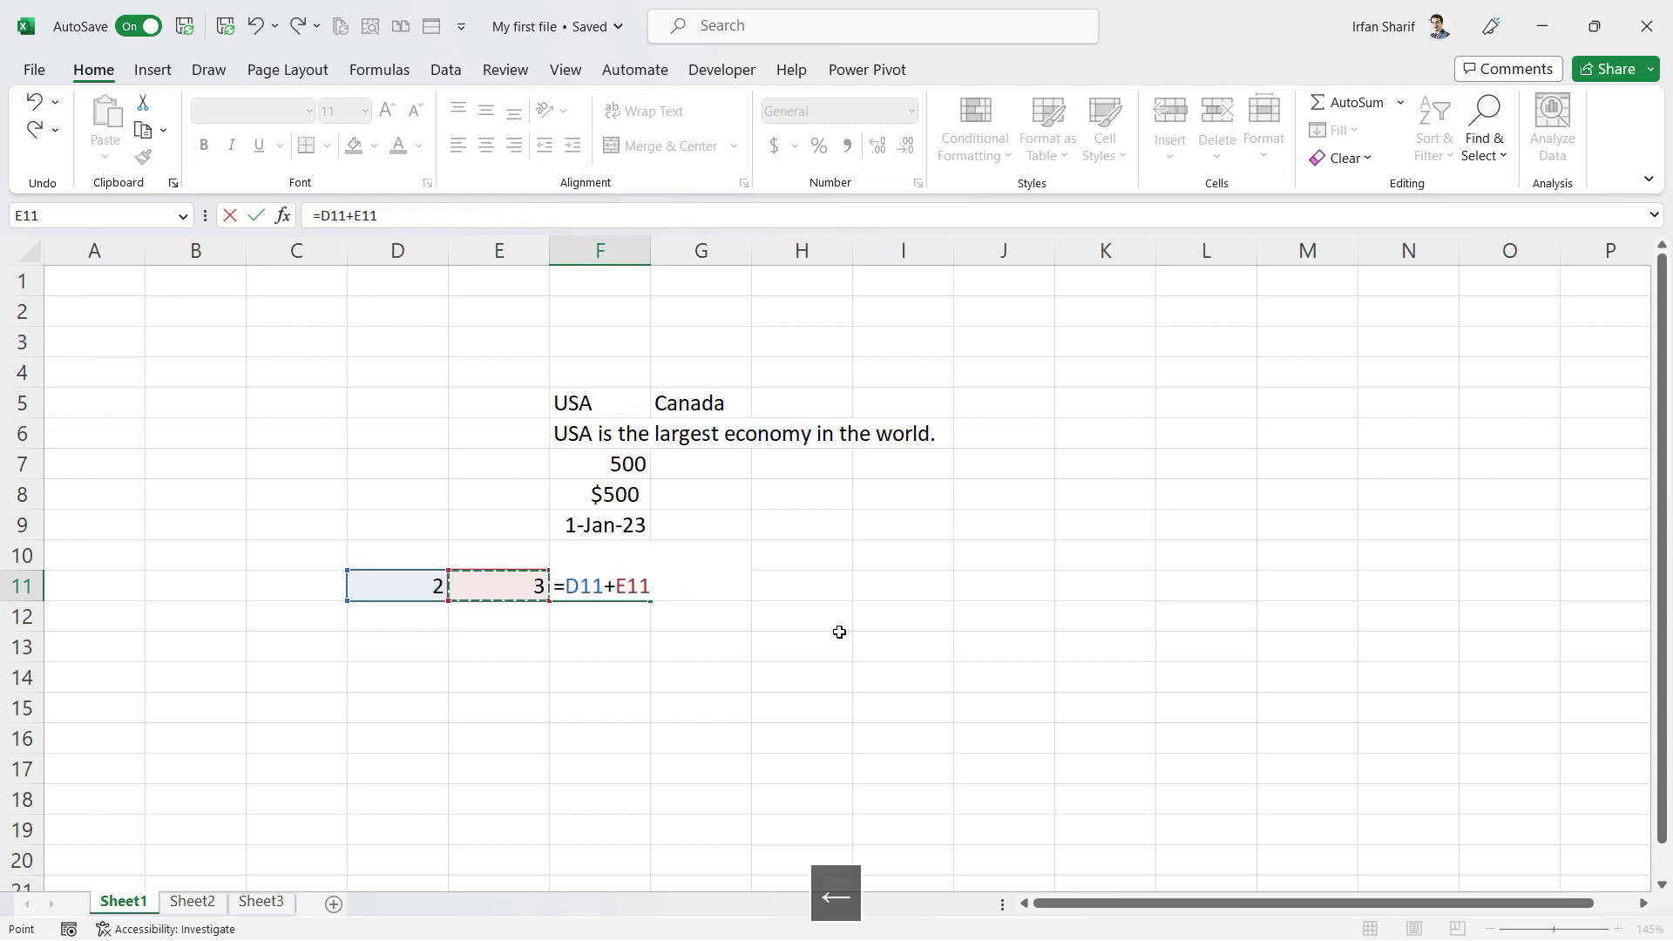
key(Return)
key(Up)
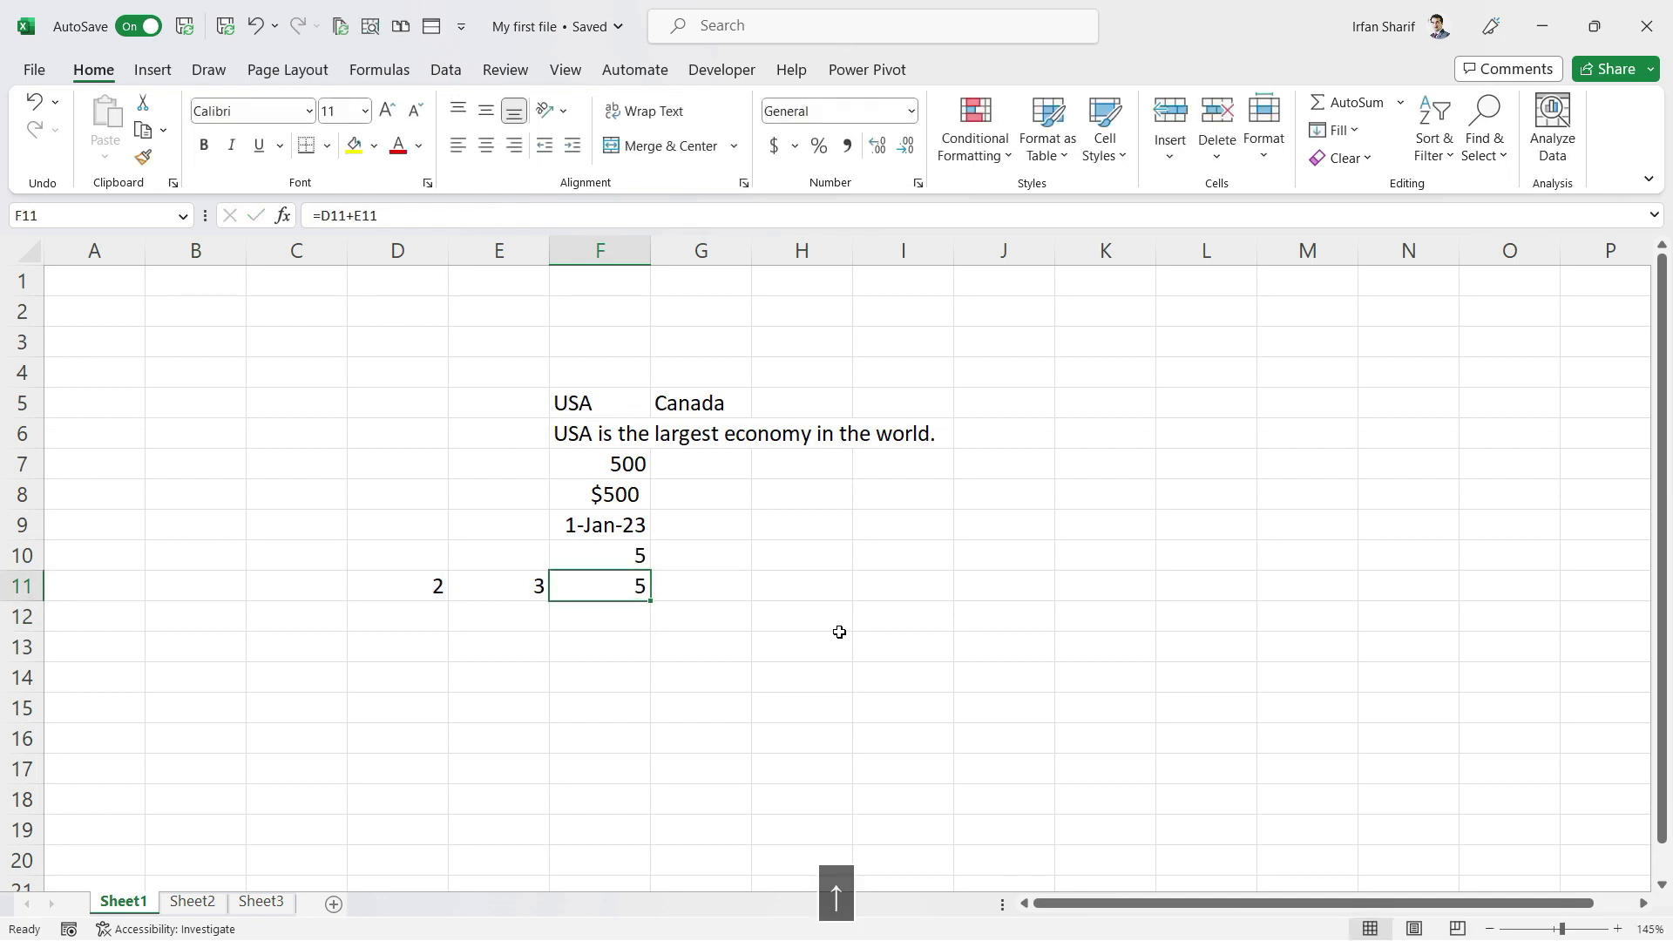
Examine the input cells D11 and E11 and the formula in F11 that refers to them
key(Left)
key(Left)
key(Right)
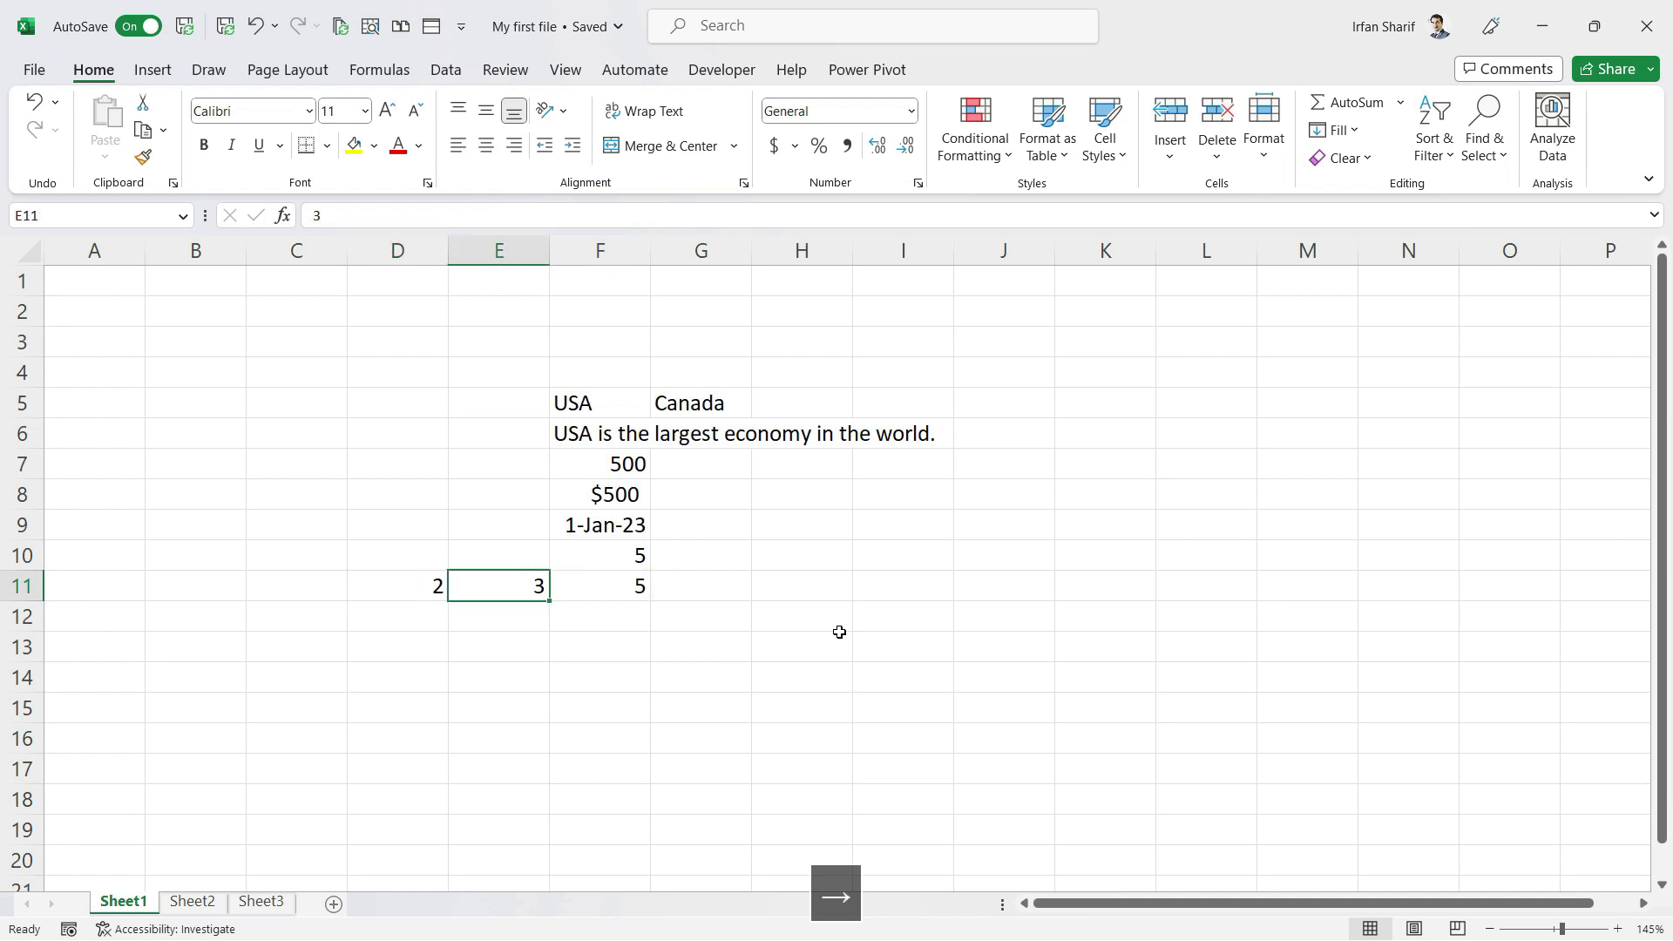
key(Right)
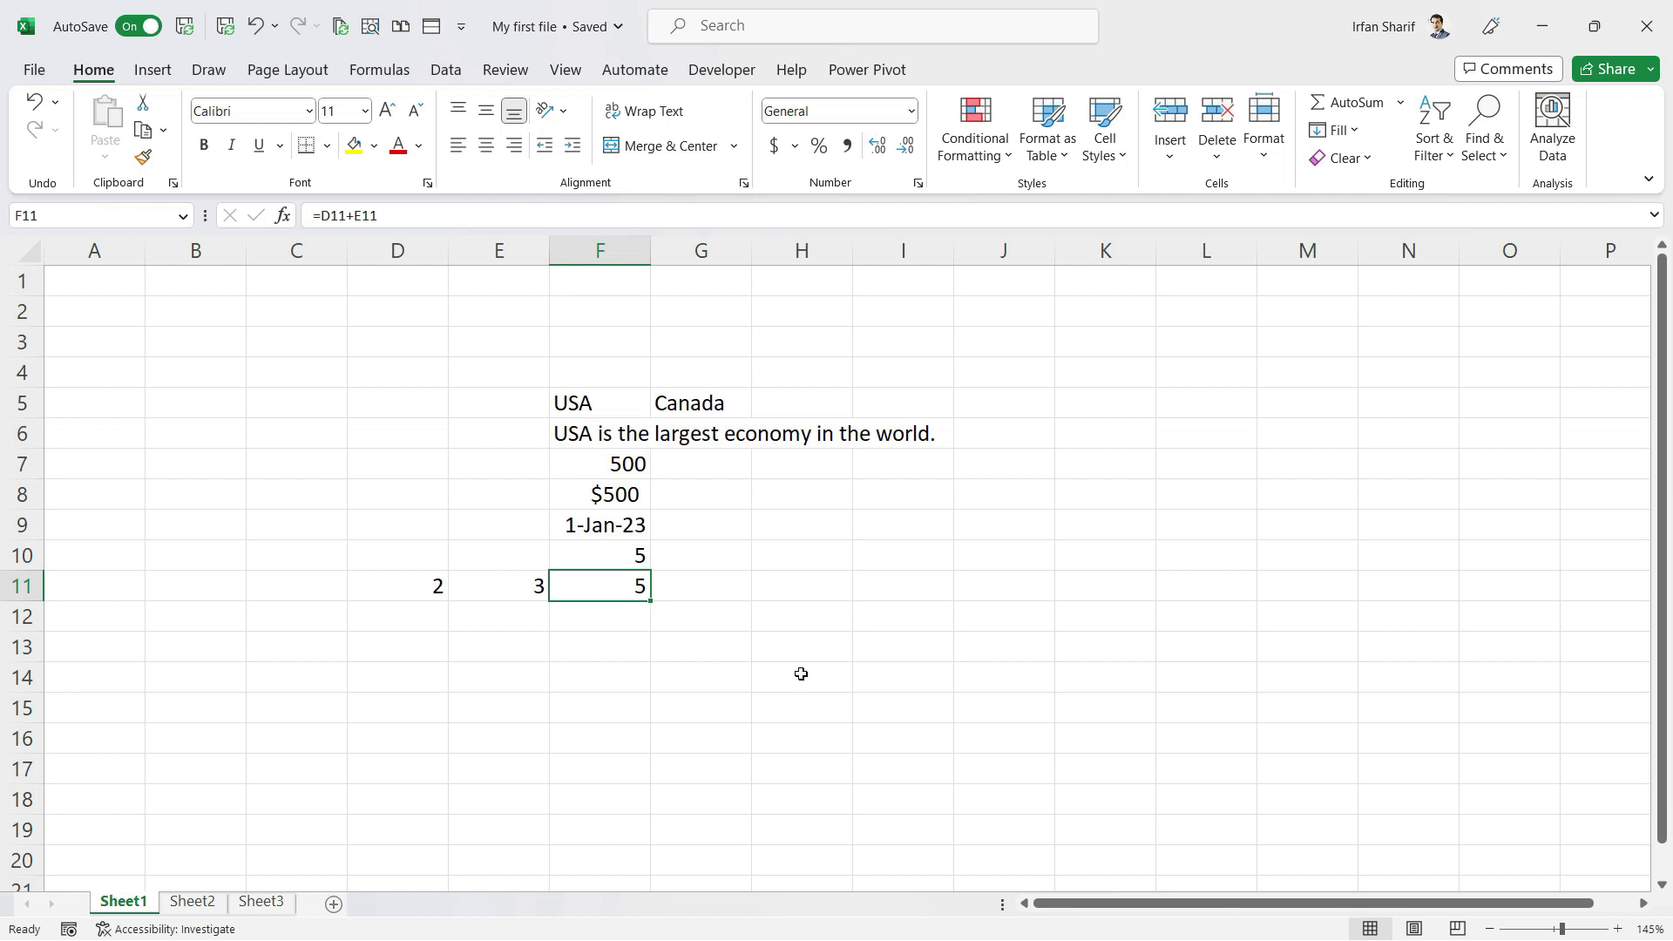
key(Left)
key(Left)
key(Right)
key(Left)
key(Right)
Replace the value in cell D11 with 10
key(Left)
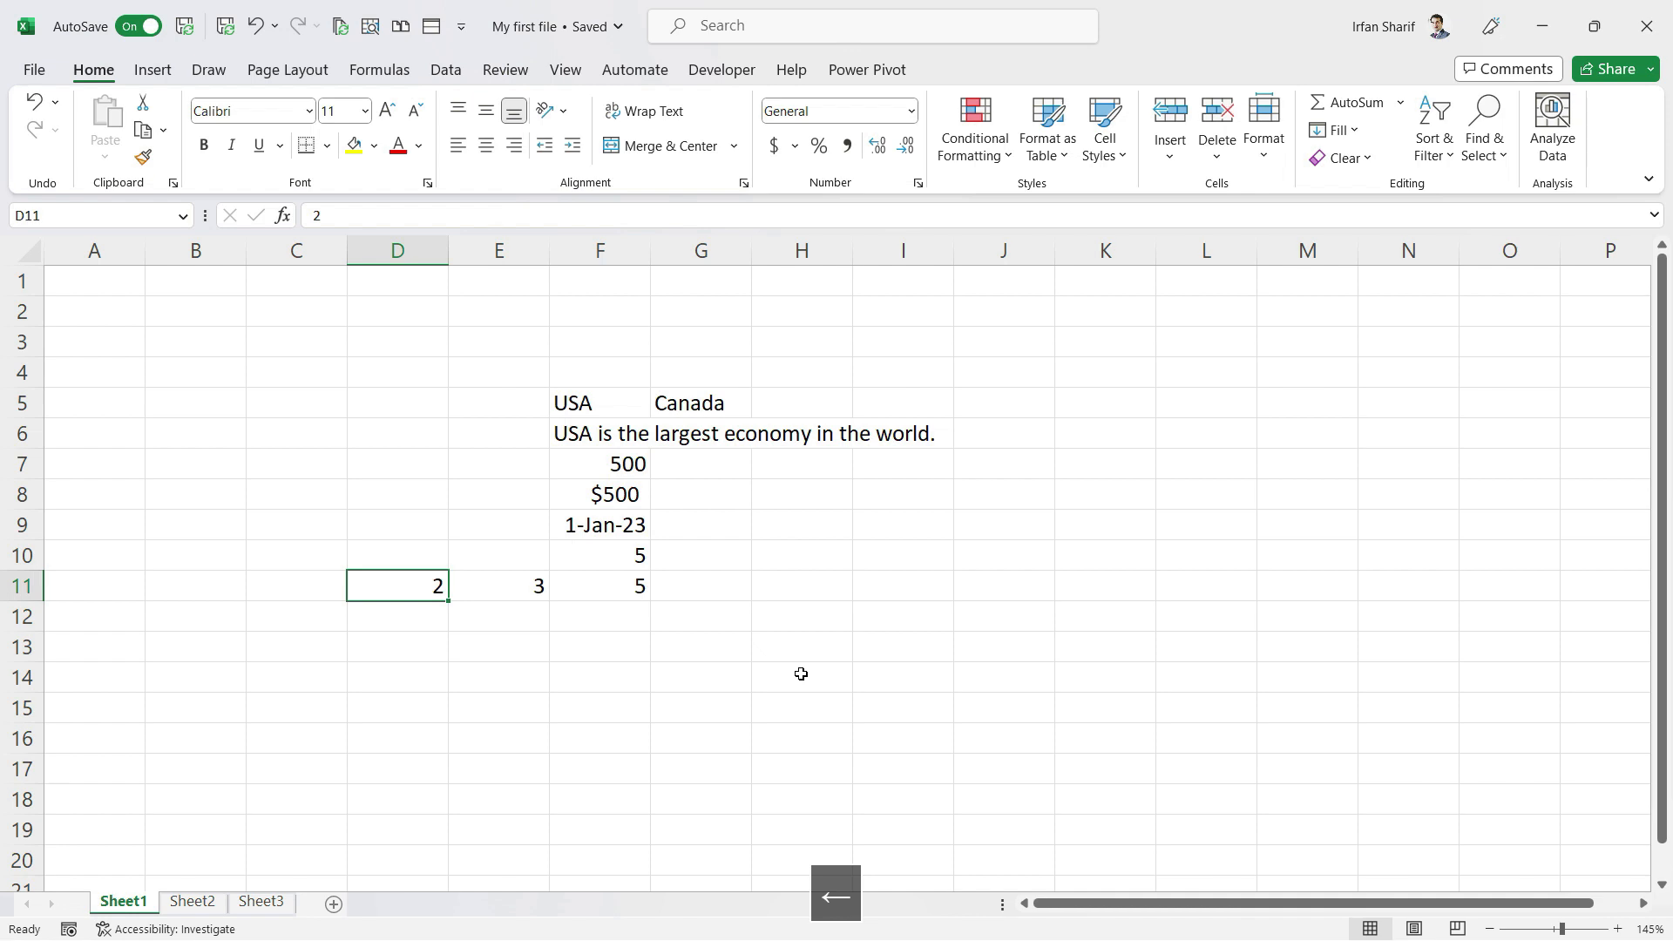
text(10)
key(Return)
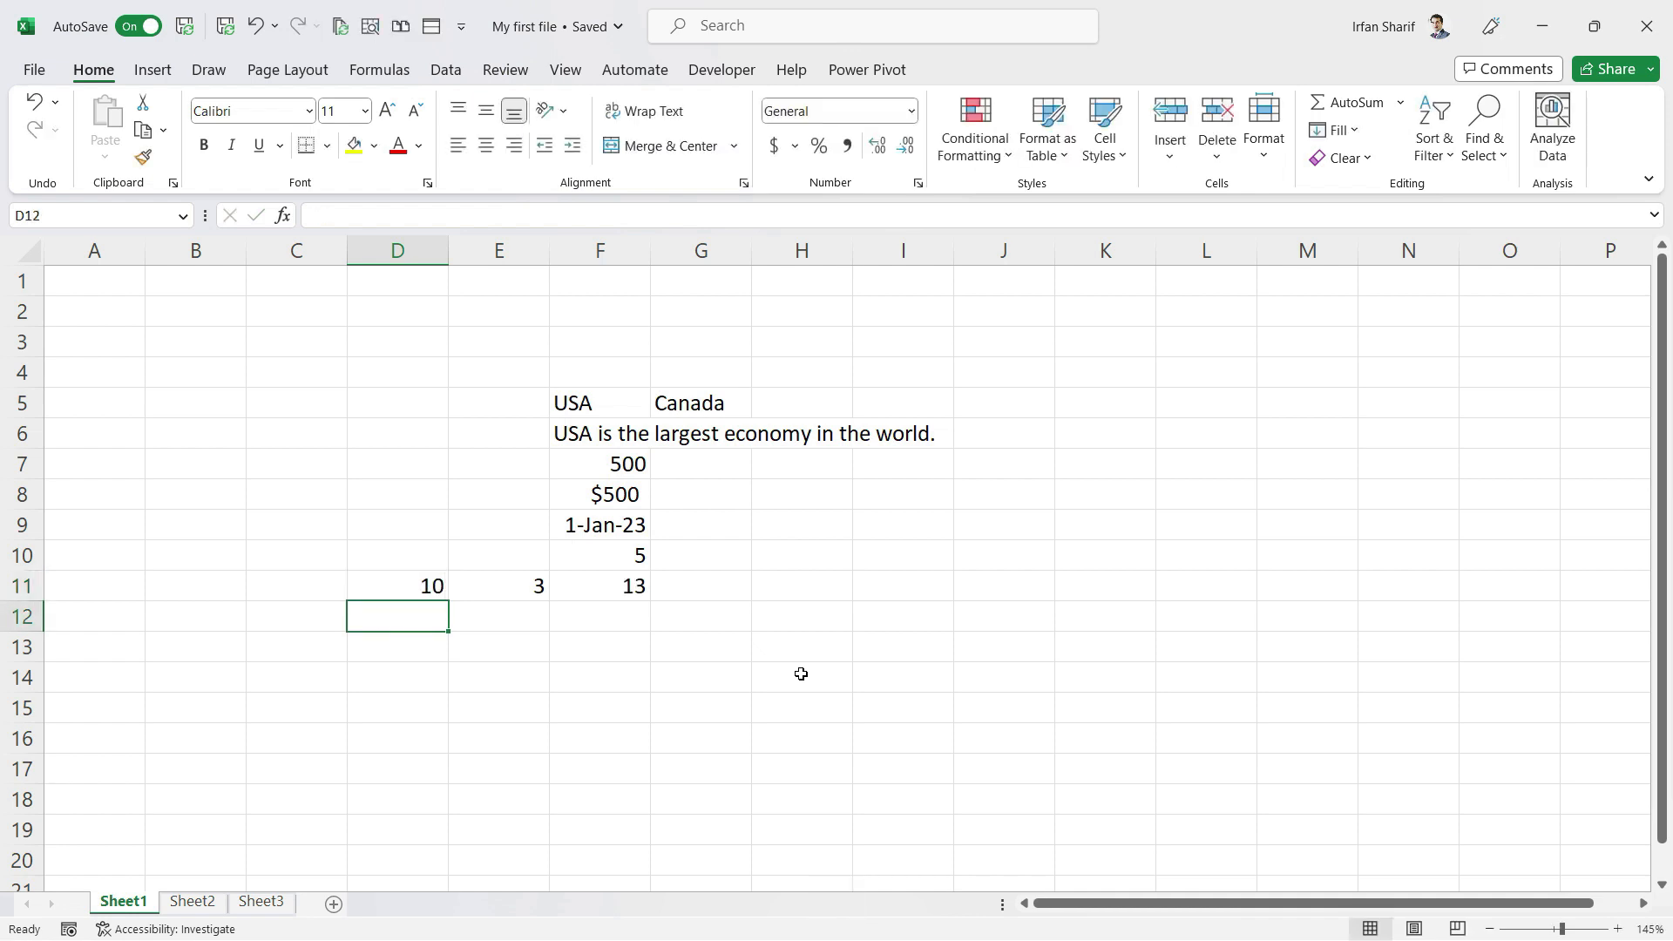
Check the result and formula in F11 against its source cells D11 and E11
click(631, 585)
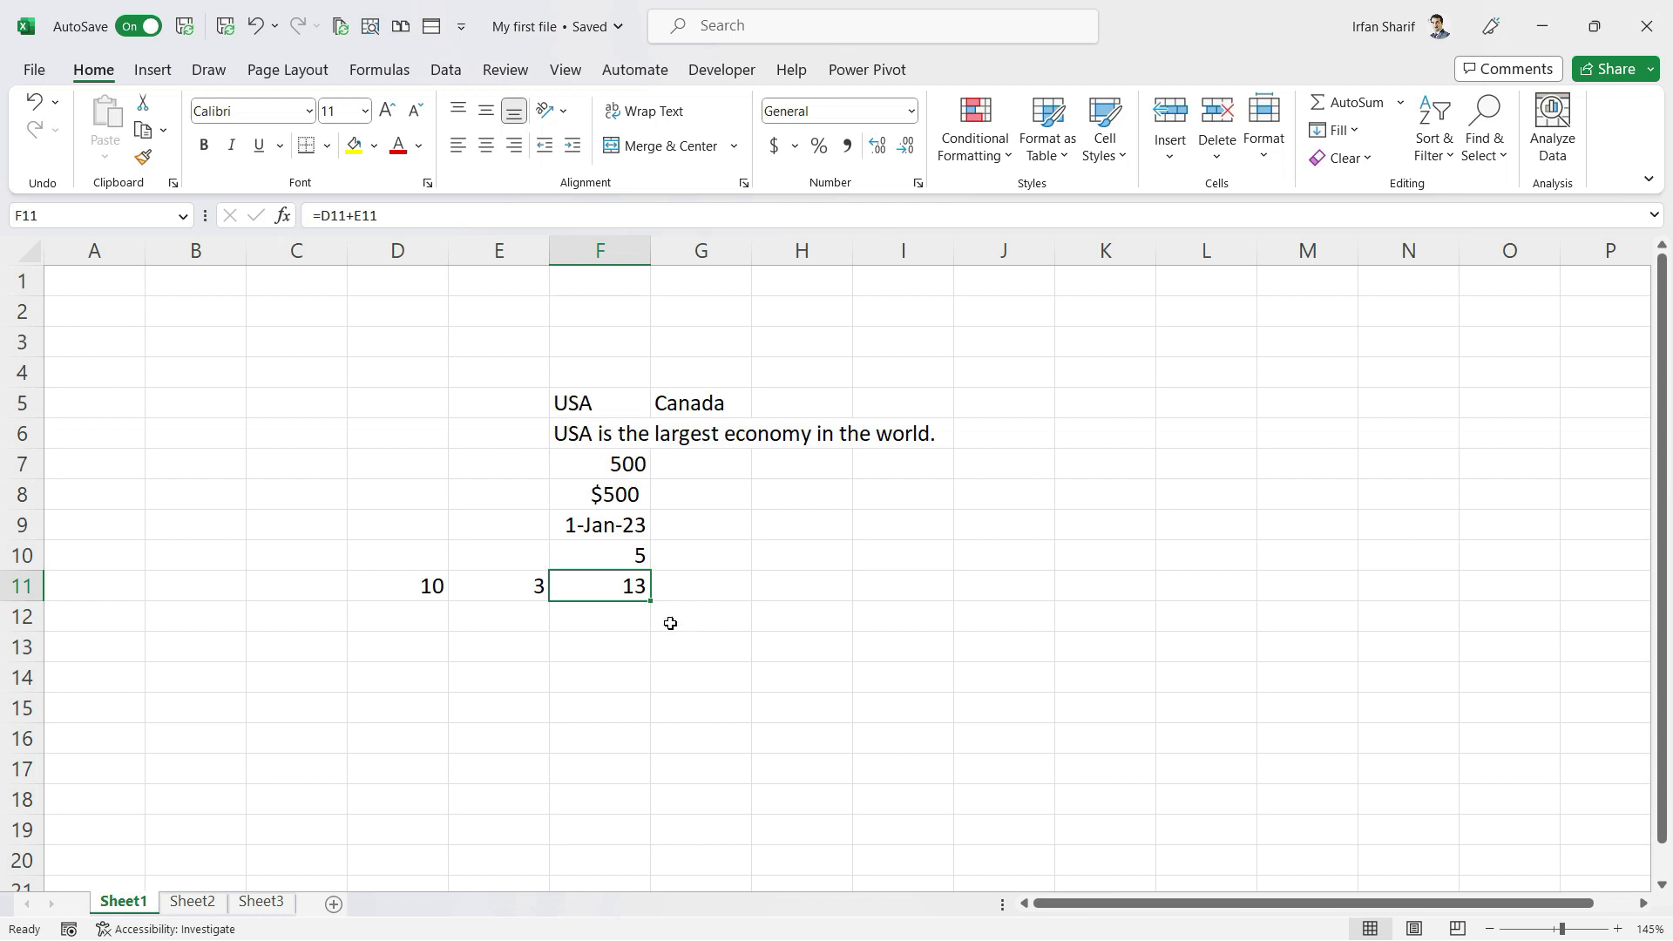
click(364, 582)
click(511, 586)
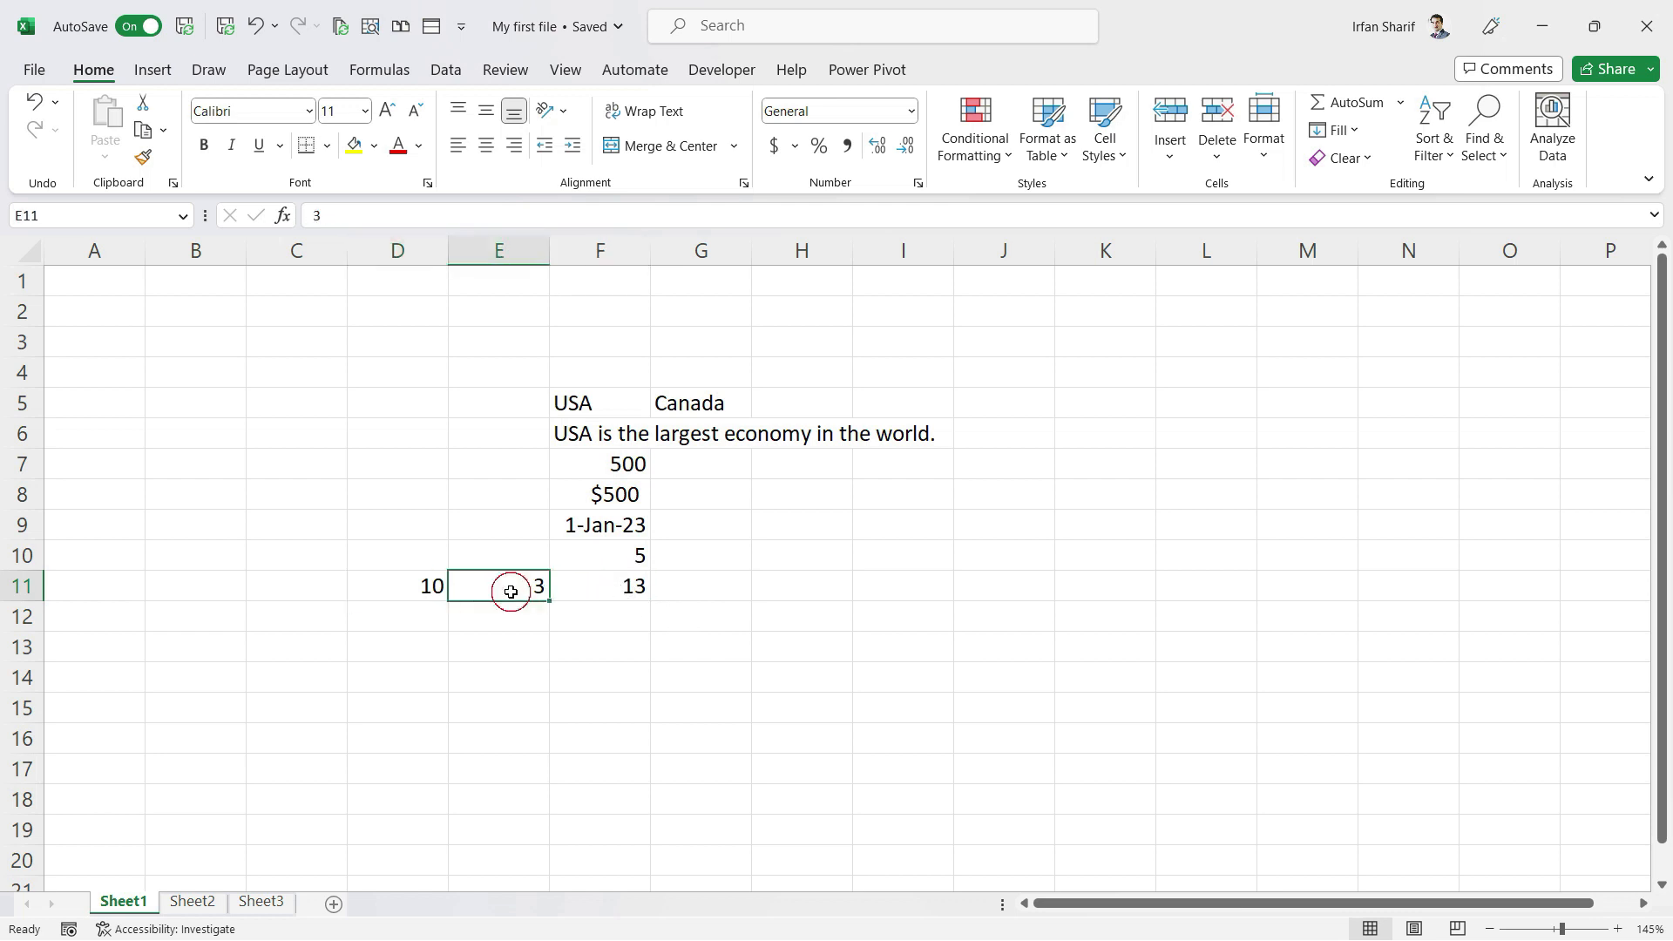
click(391, 583)
click(463, 586)
click(388, 587)
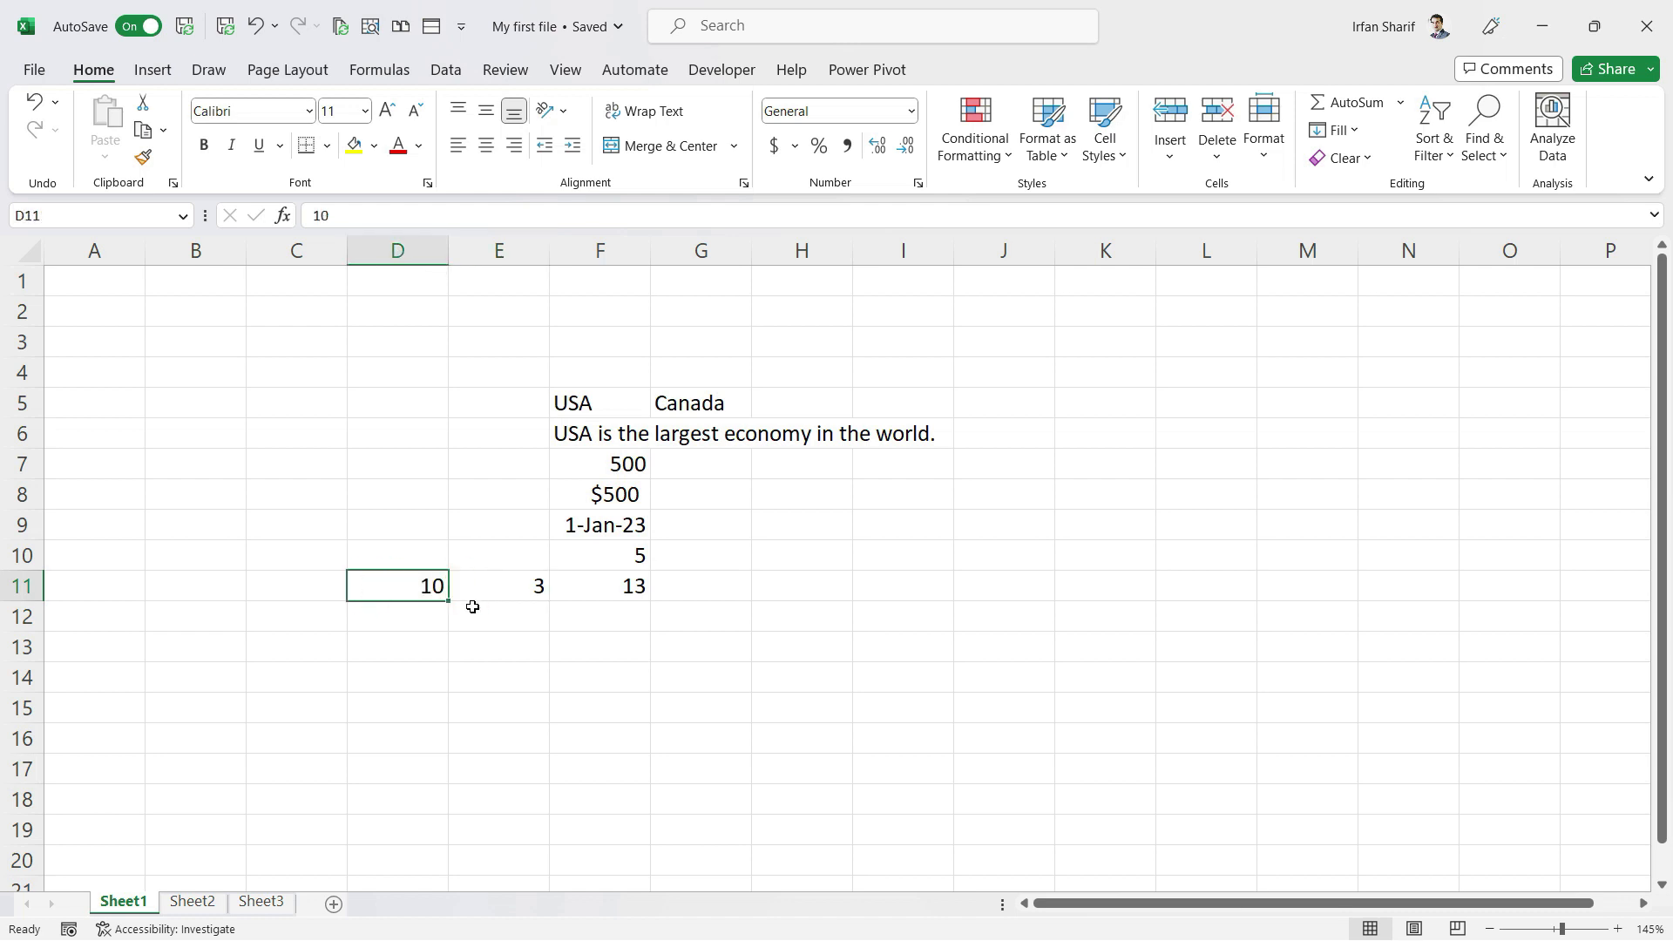
click(625, 588)
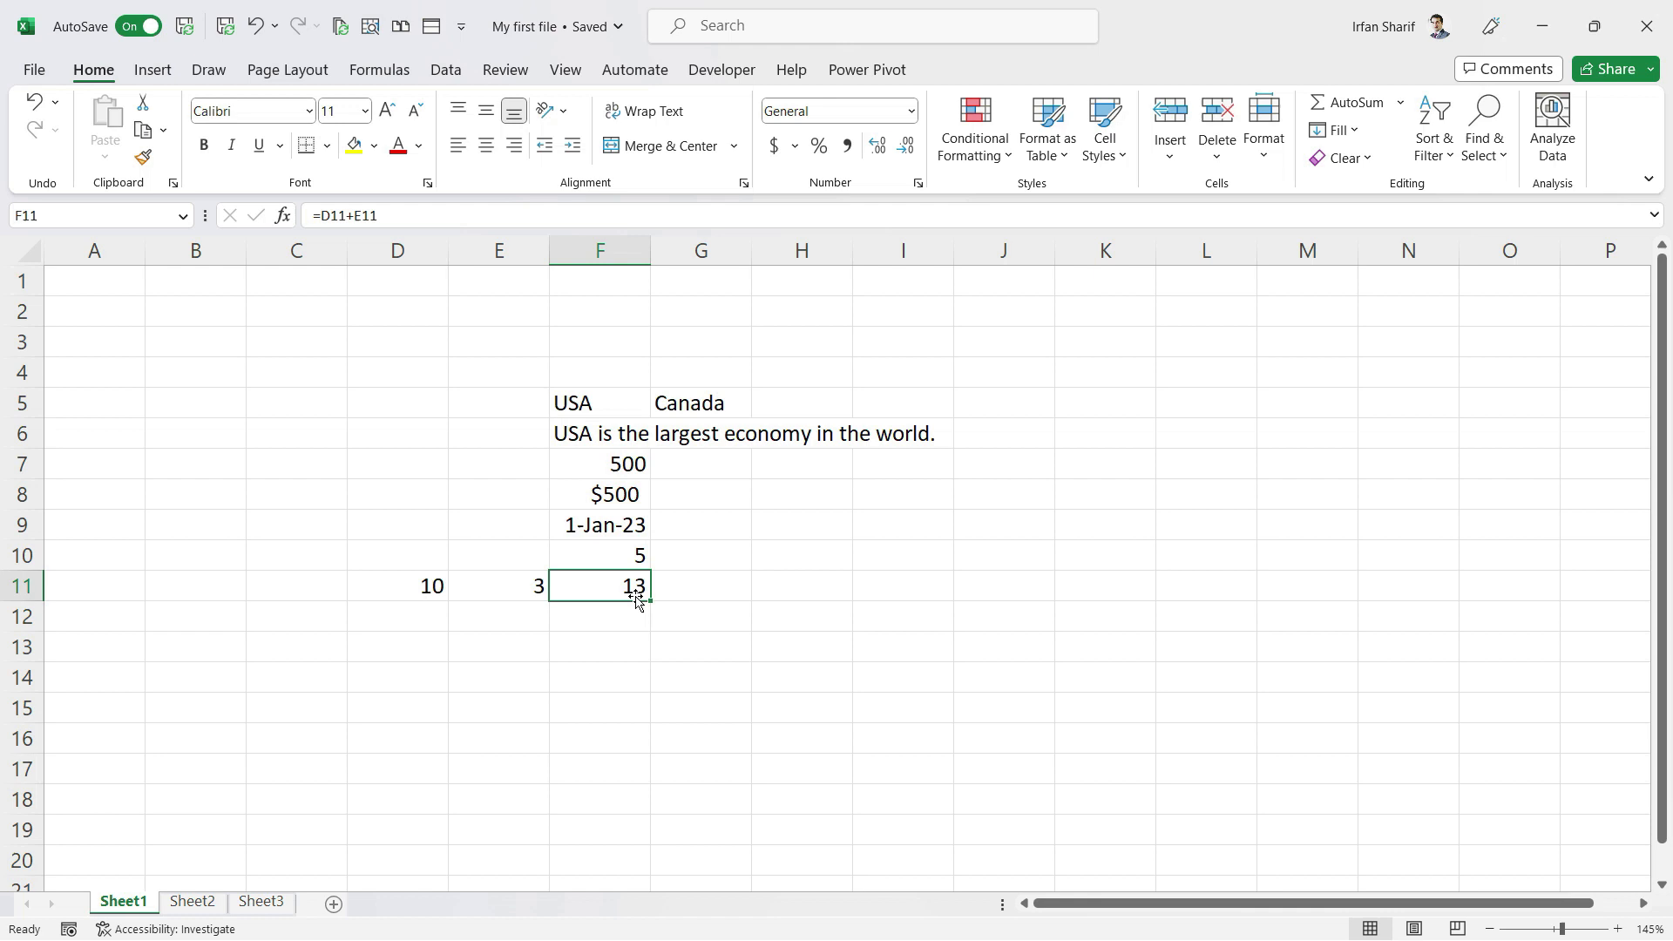
key(Left)
key(Left)
key(Right)
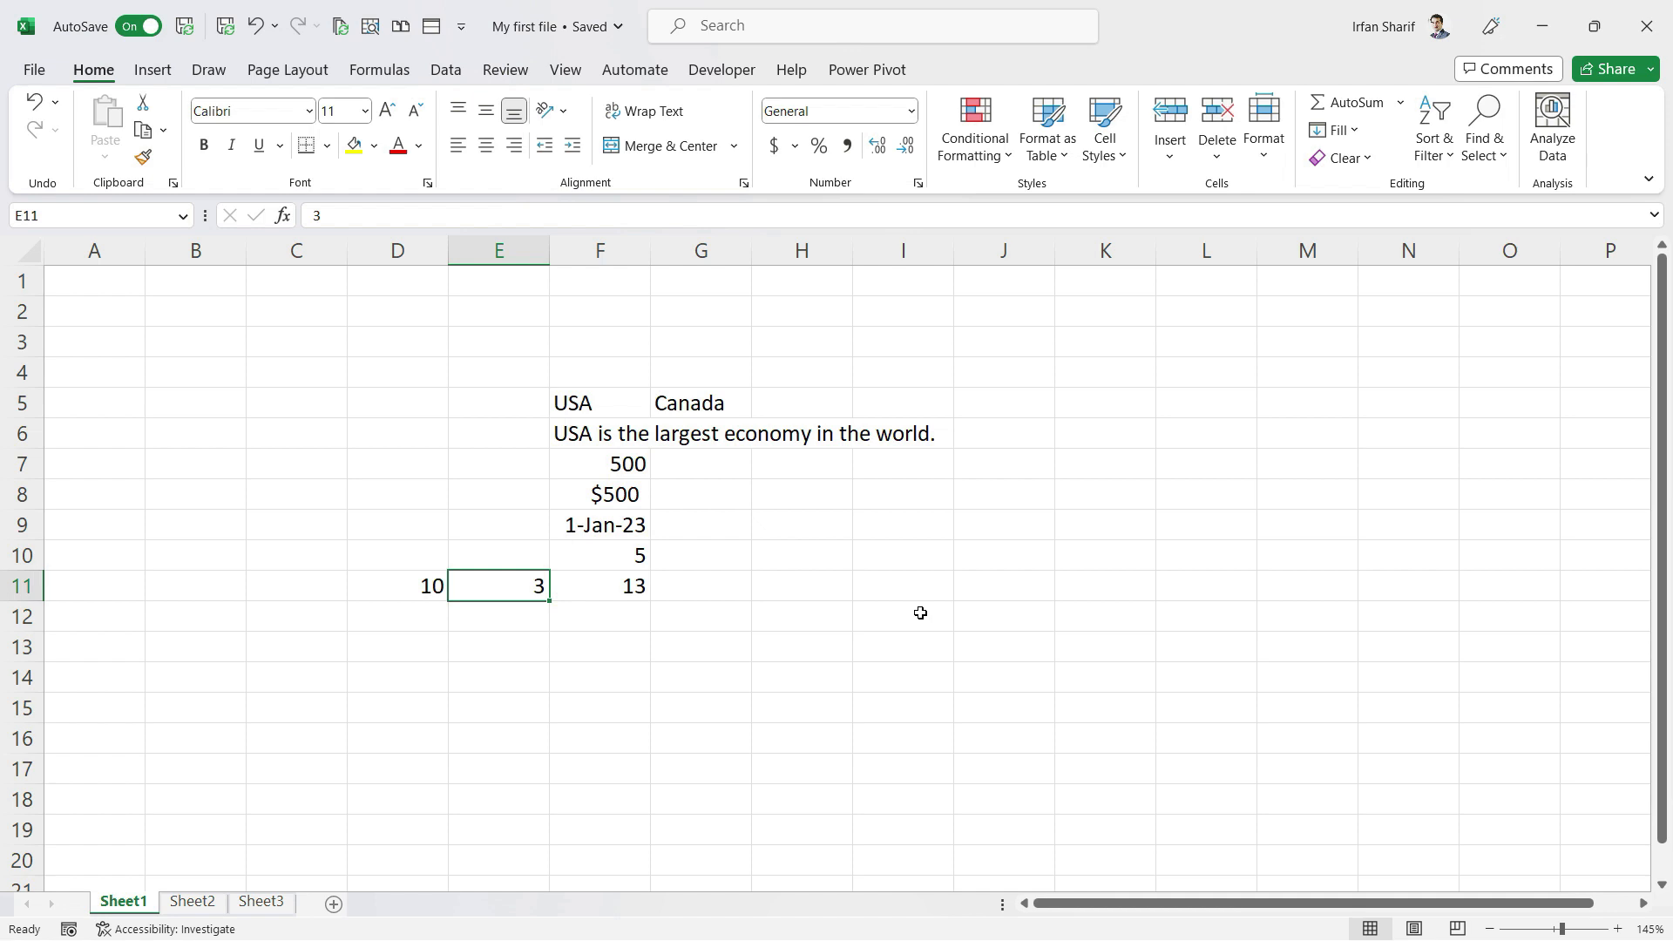
Compare the cell-reference formula in F11 with the typed-number formula in F10
click(598, 586)
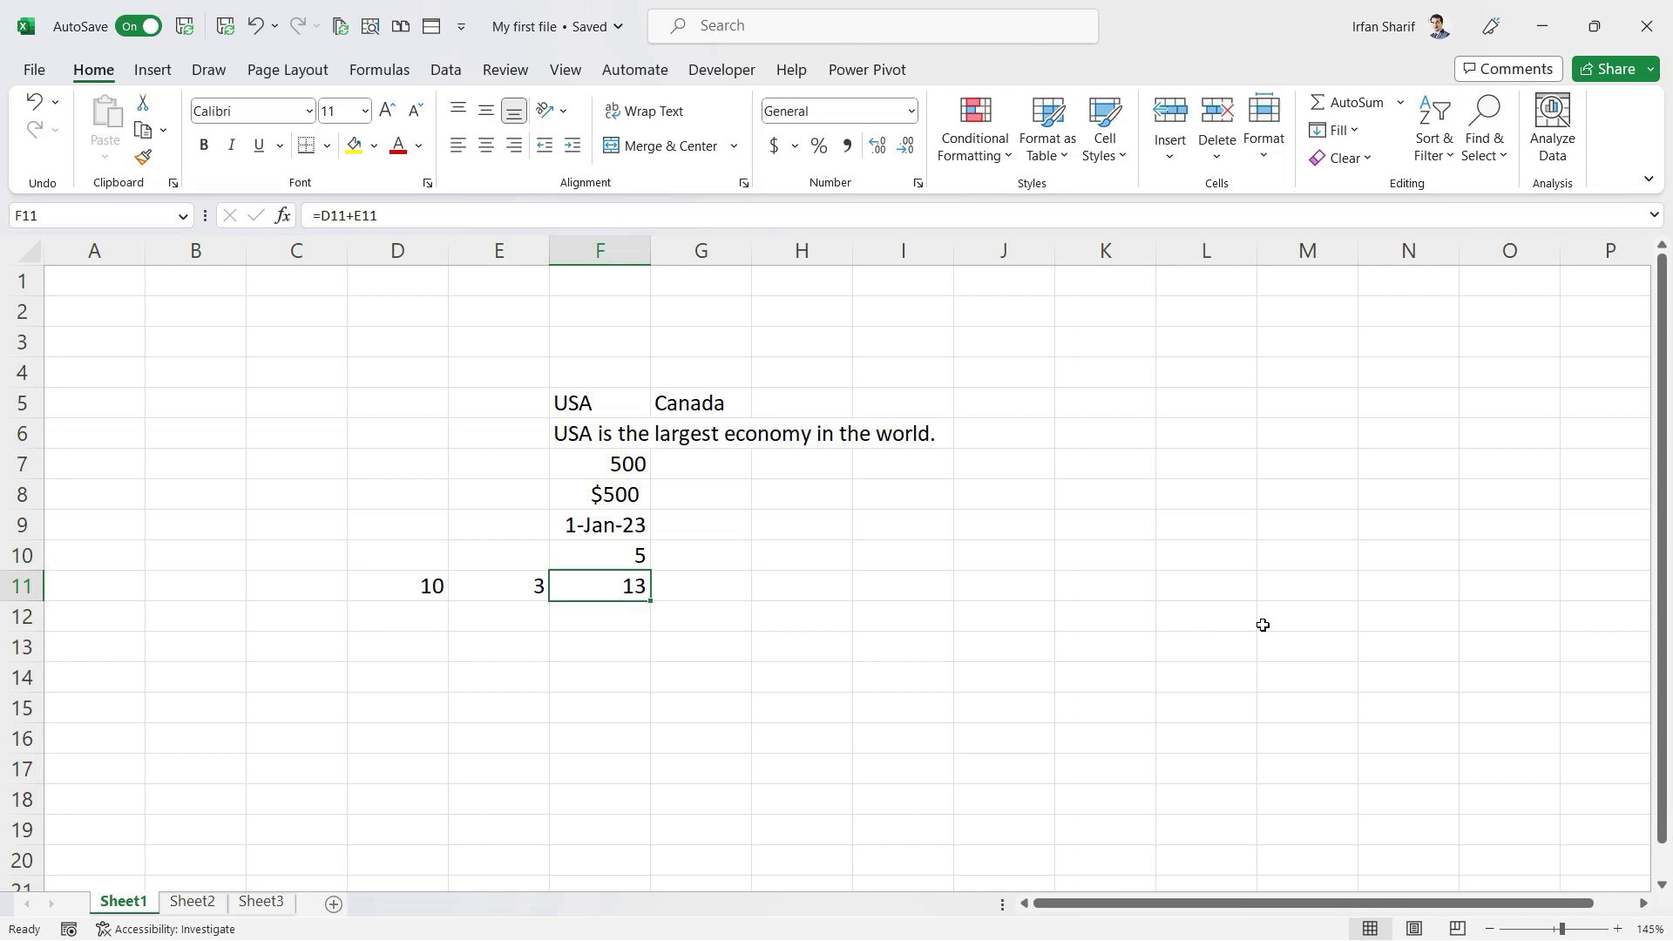
key(Left)
key(Right)
key(Right)
key(Left)
key(Up)
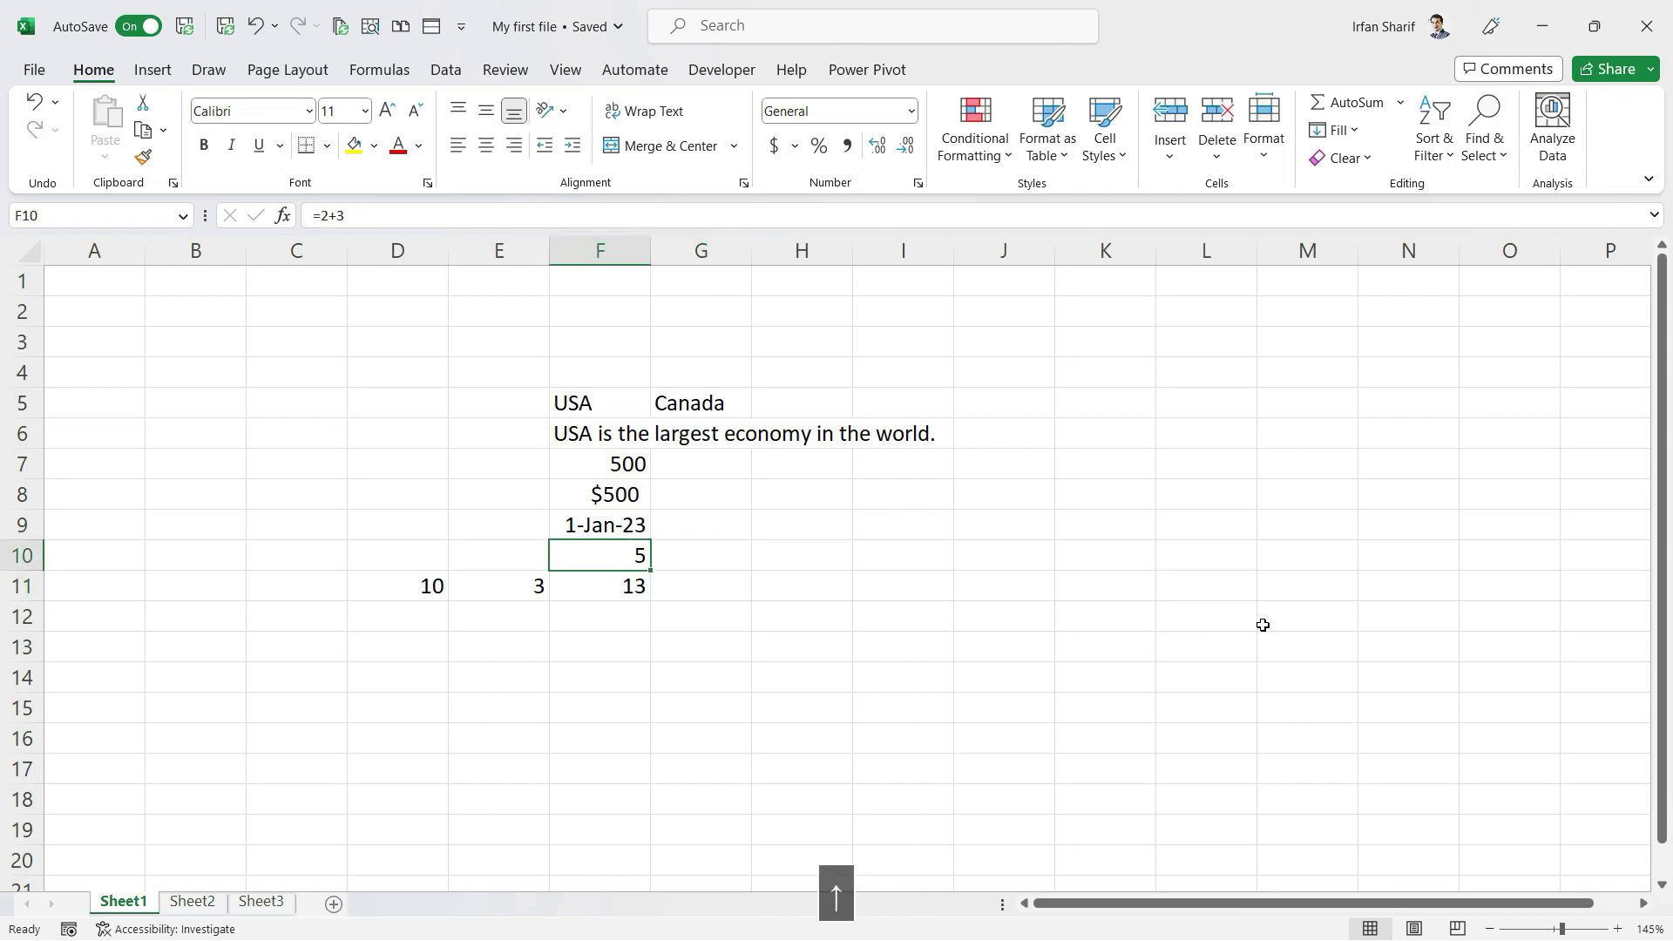
key(Down)
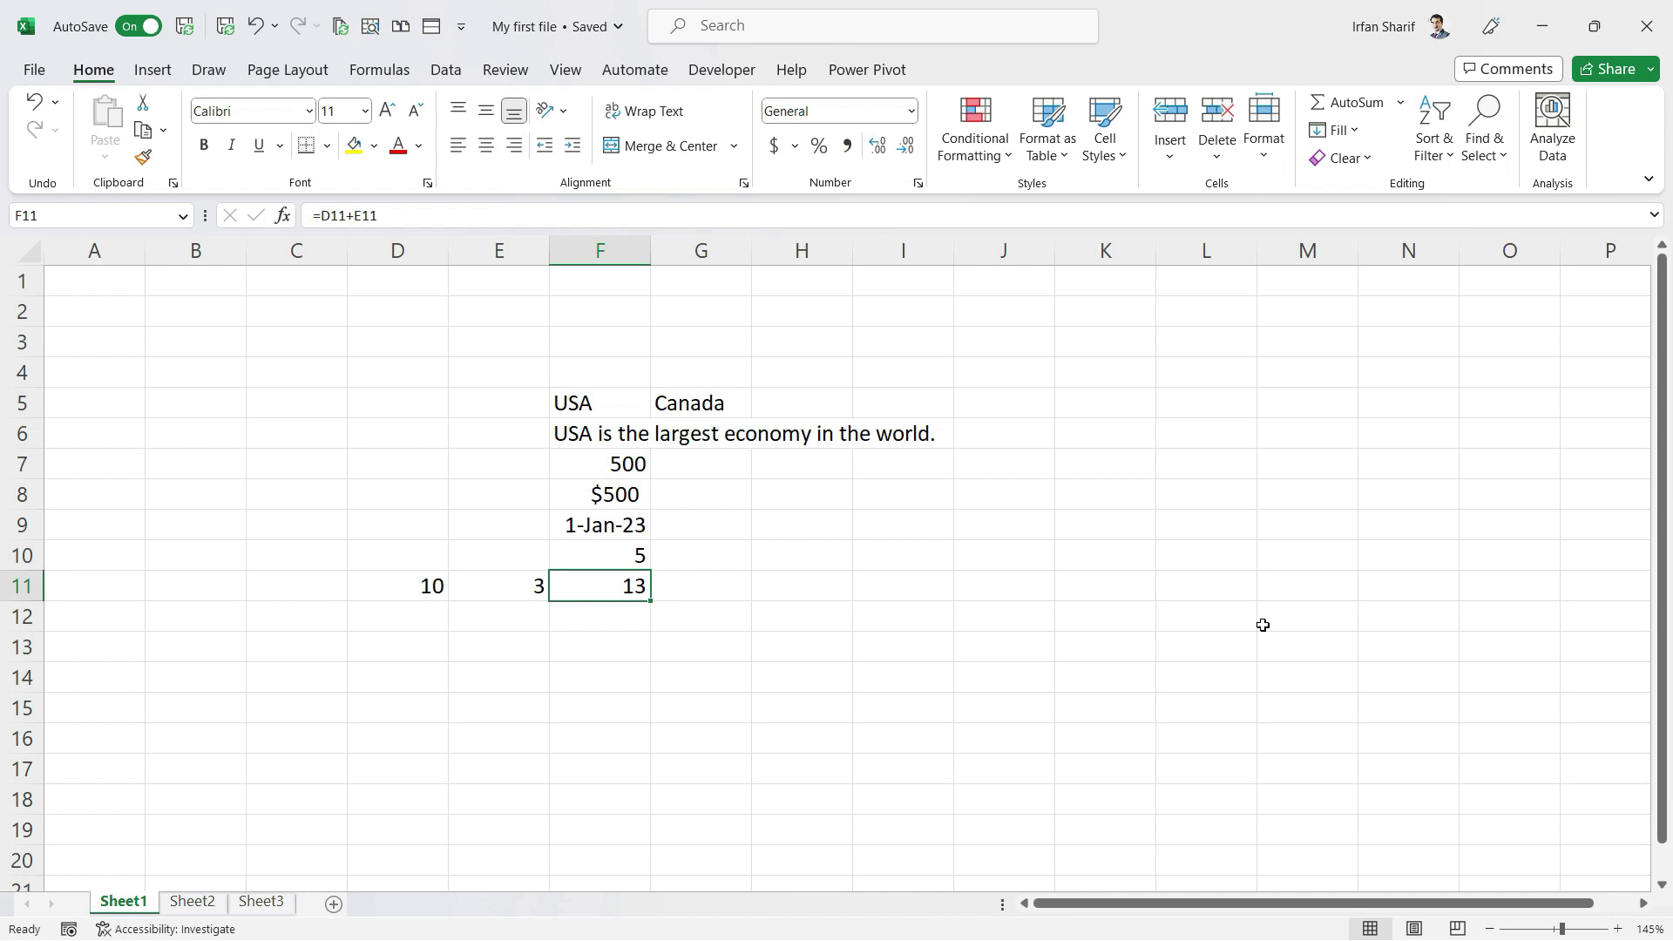
Extend the selection from F11 up to F5 one cell at a time, and return to F11 alone
key(shift+Up)
key(shift+Up)
key(shift+Up)
key(shift+Up)
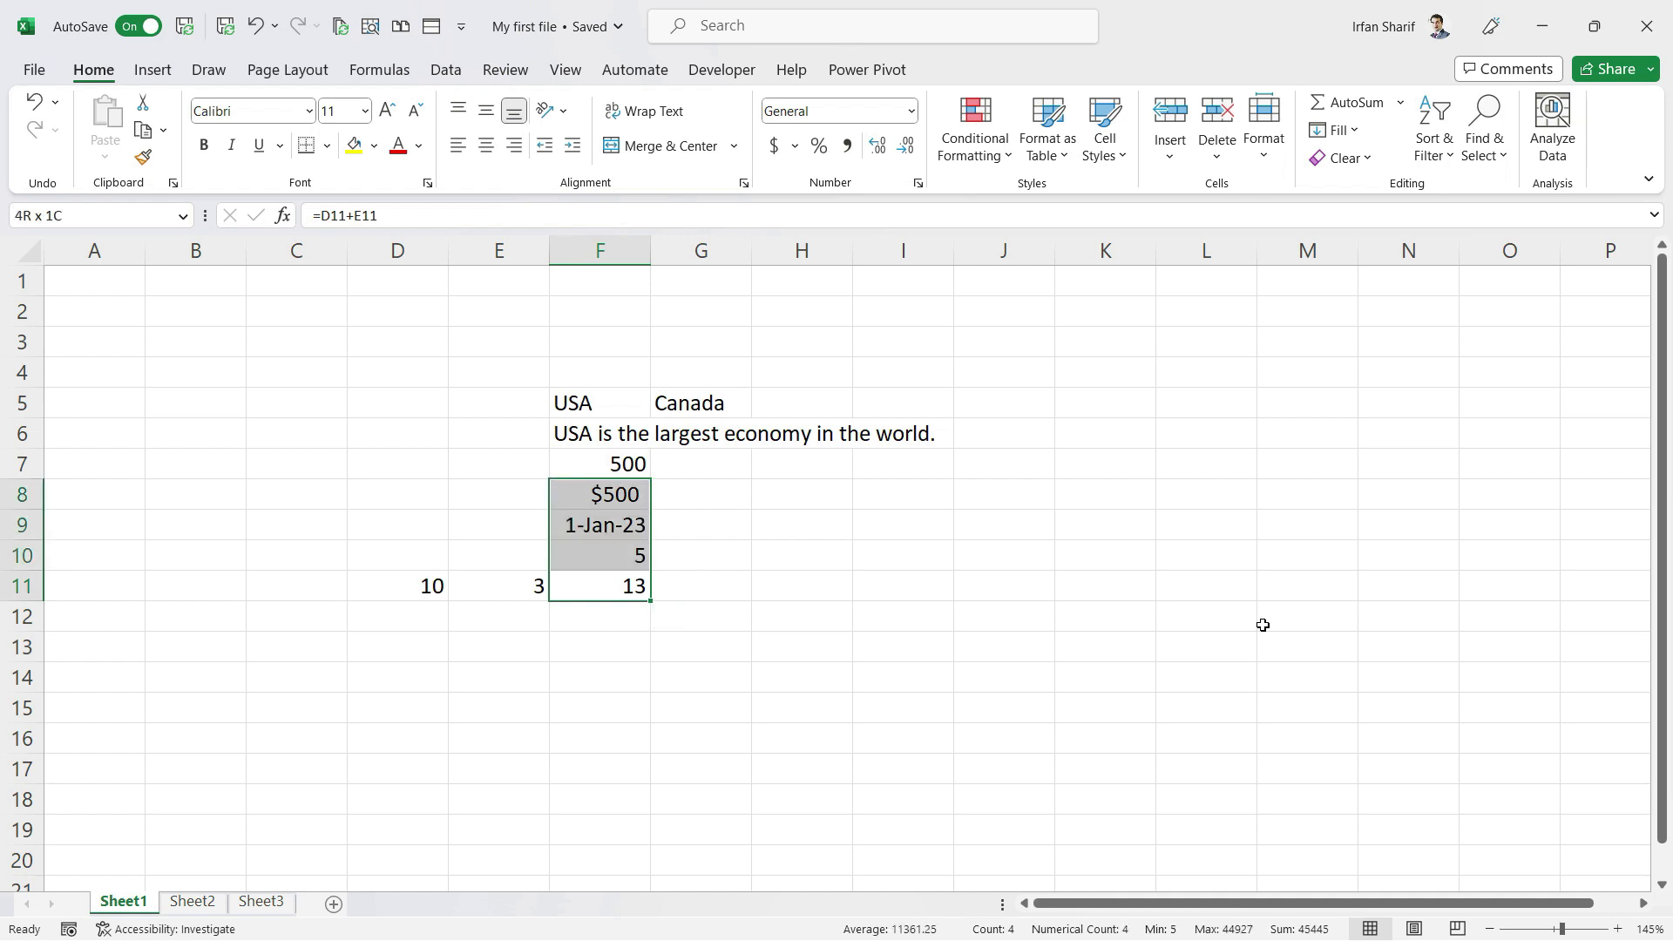
key(shift+Up)
key(shift+Up)
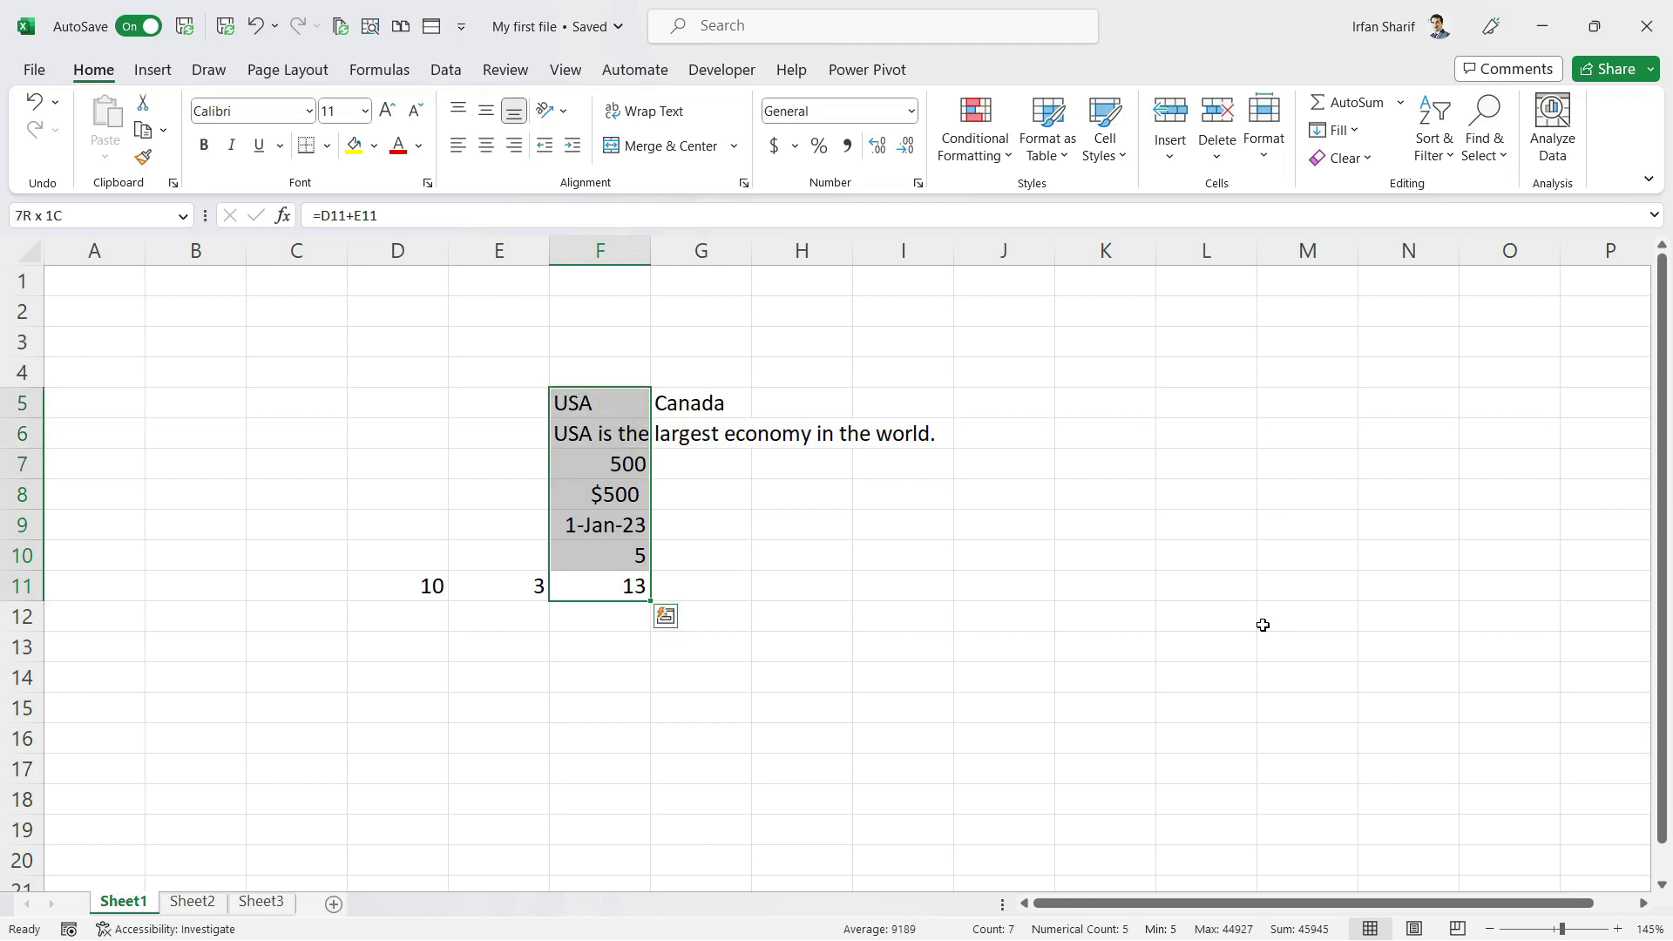
key(Down)
key(Up)
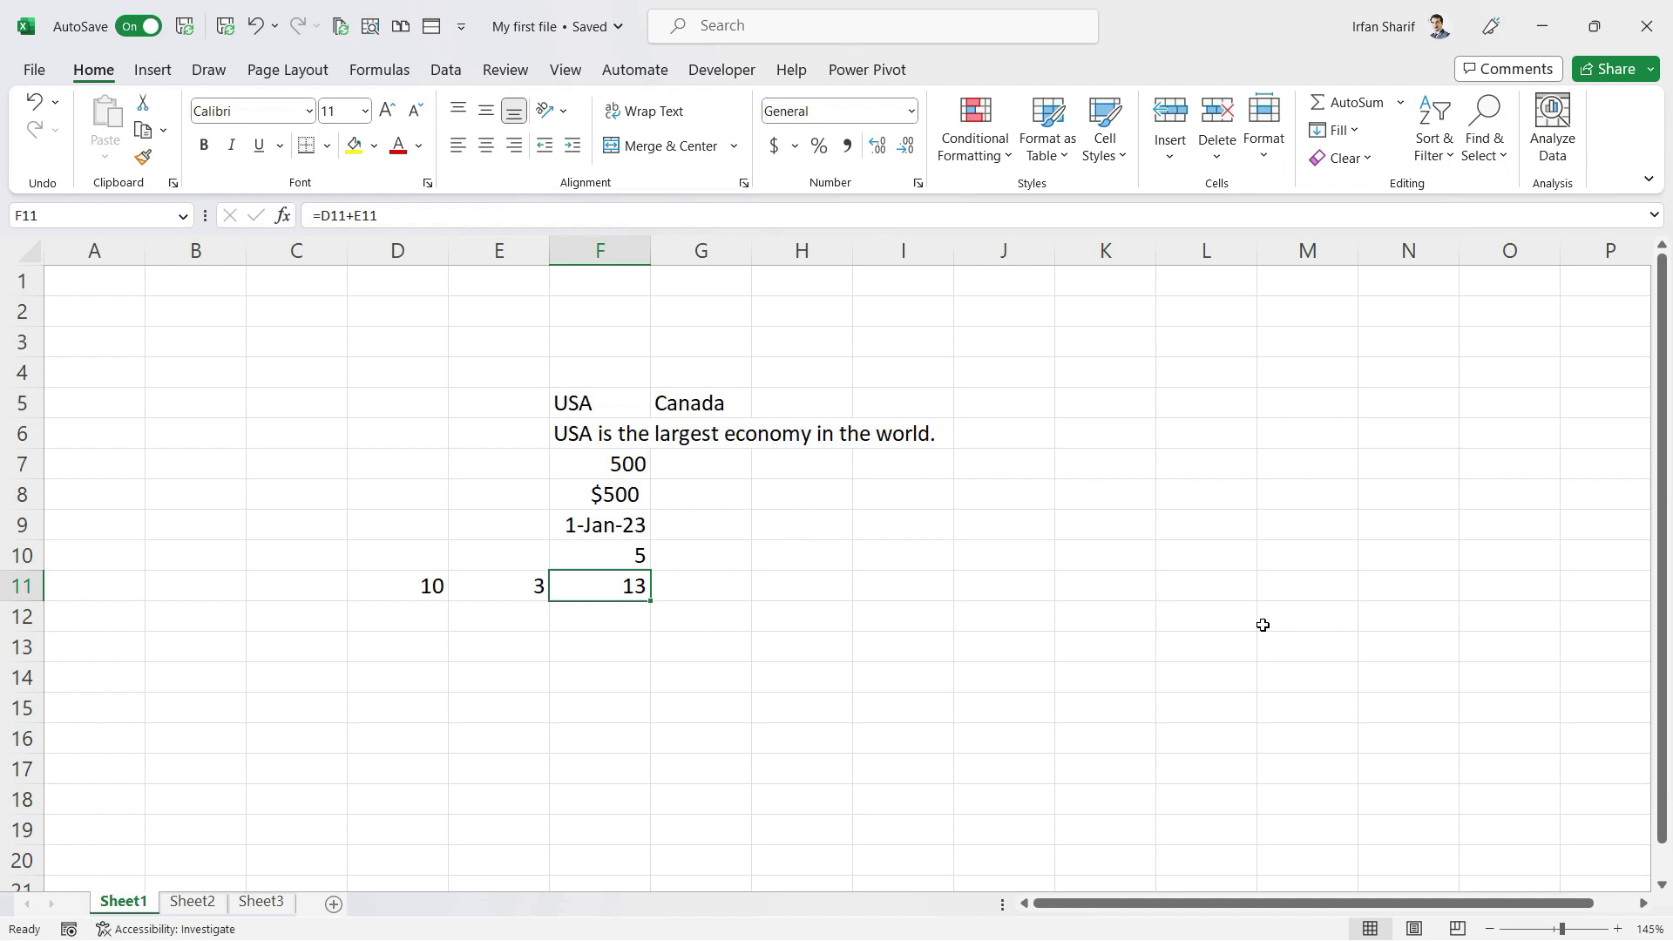
Extend the selection from F11 to the upper end of the data at once, widen it to column I, and return to F11
key(ctrl+shift+Up)
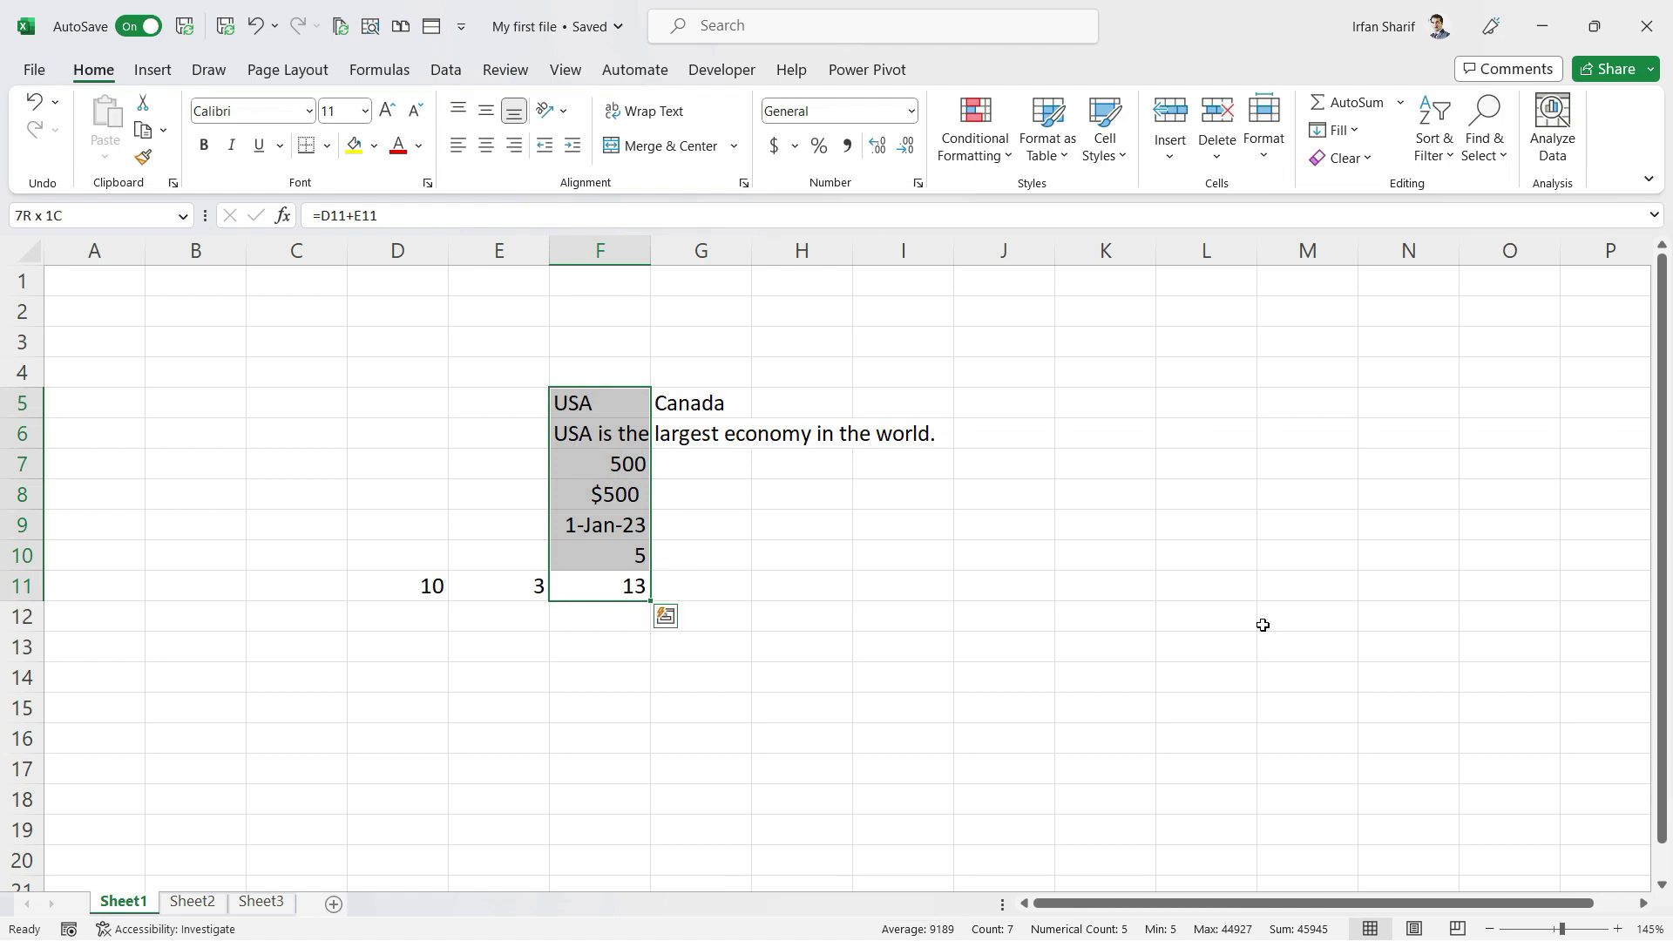
key(shift+Right)
key(shift+Right)
key(shift+Right)
key(shift+Right)
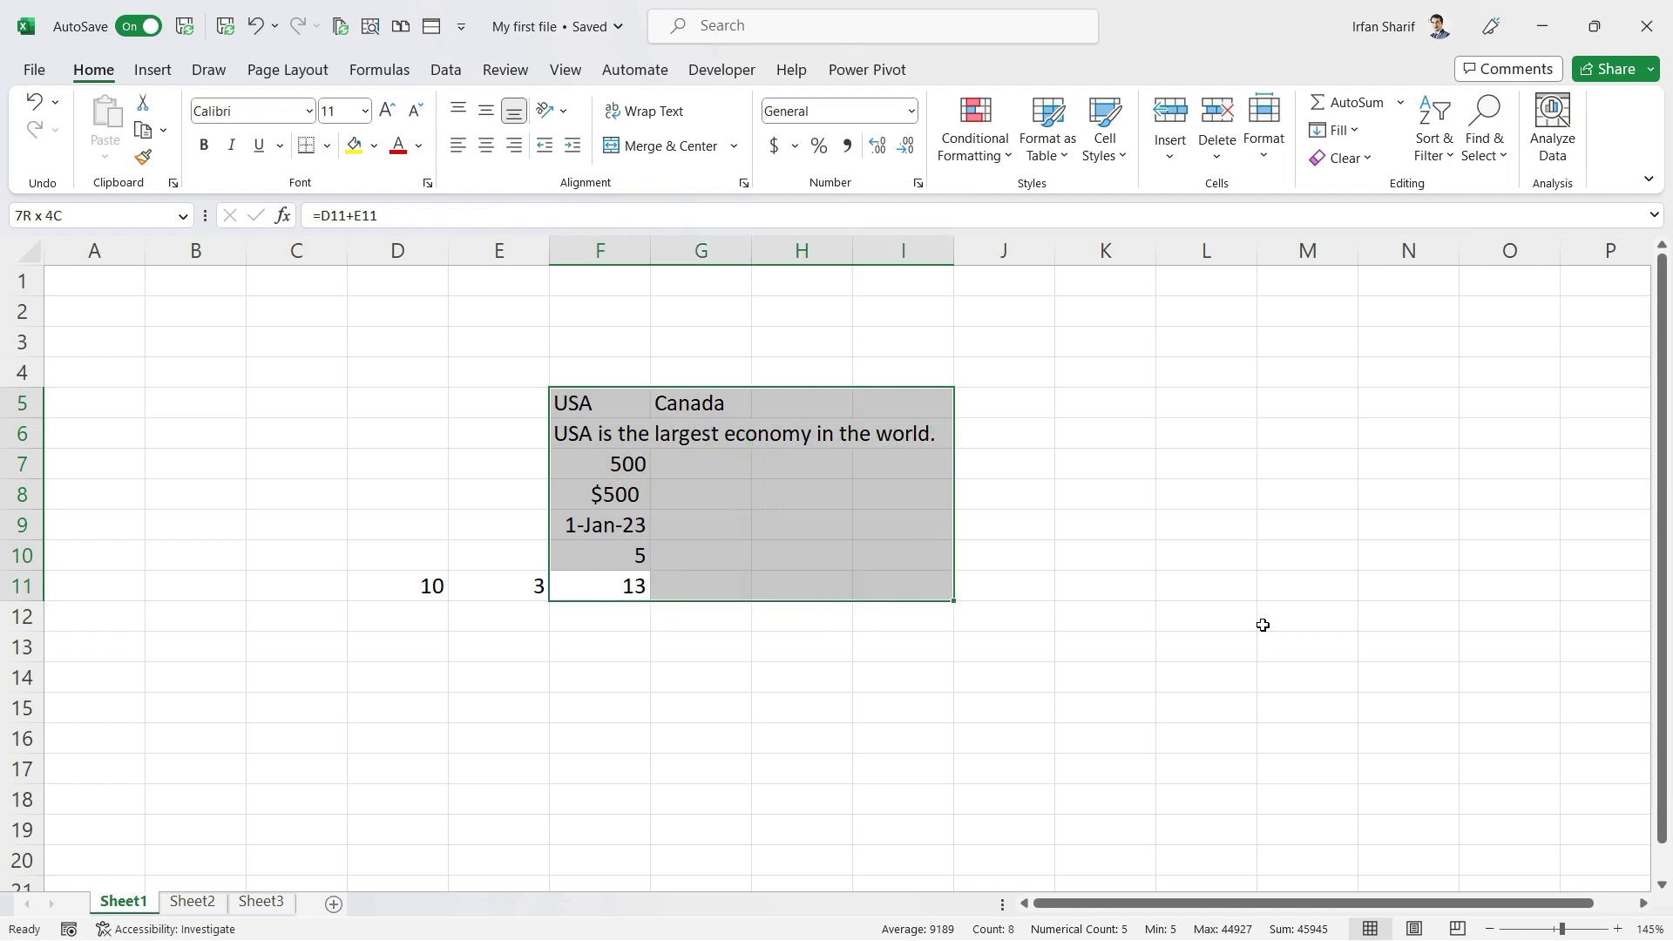
key(Left)
key(Right)
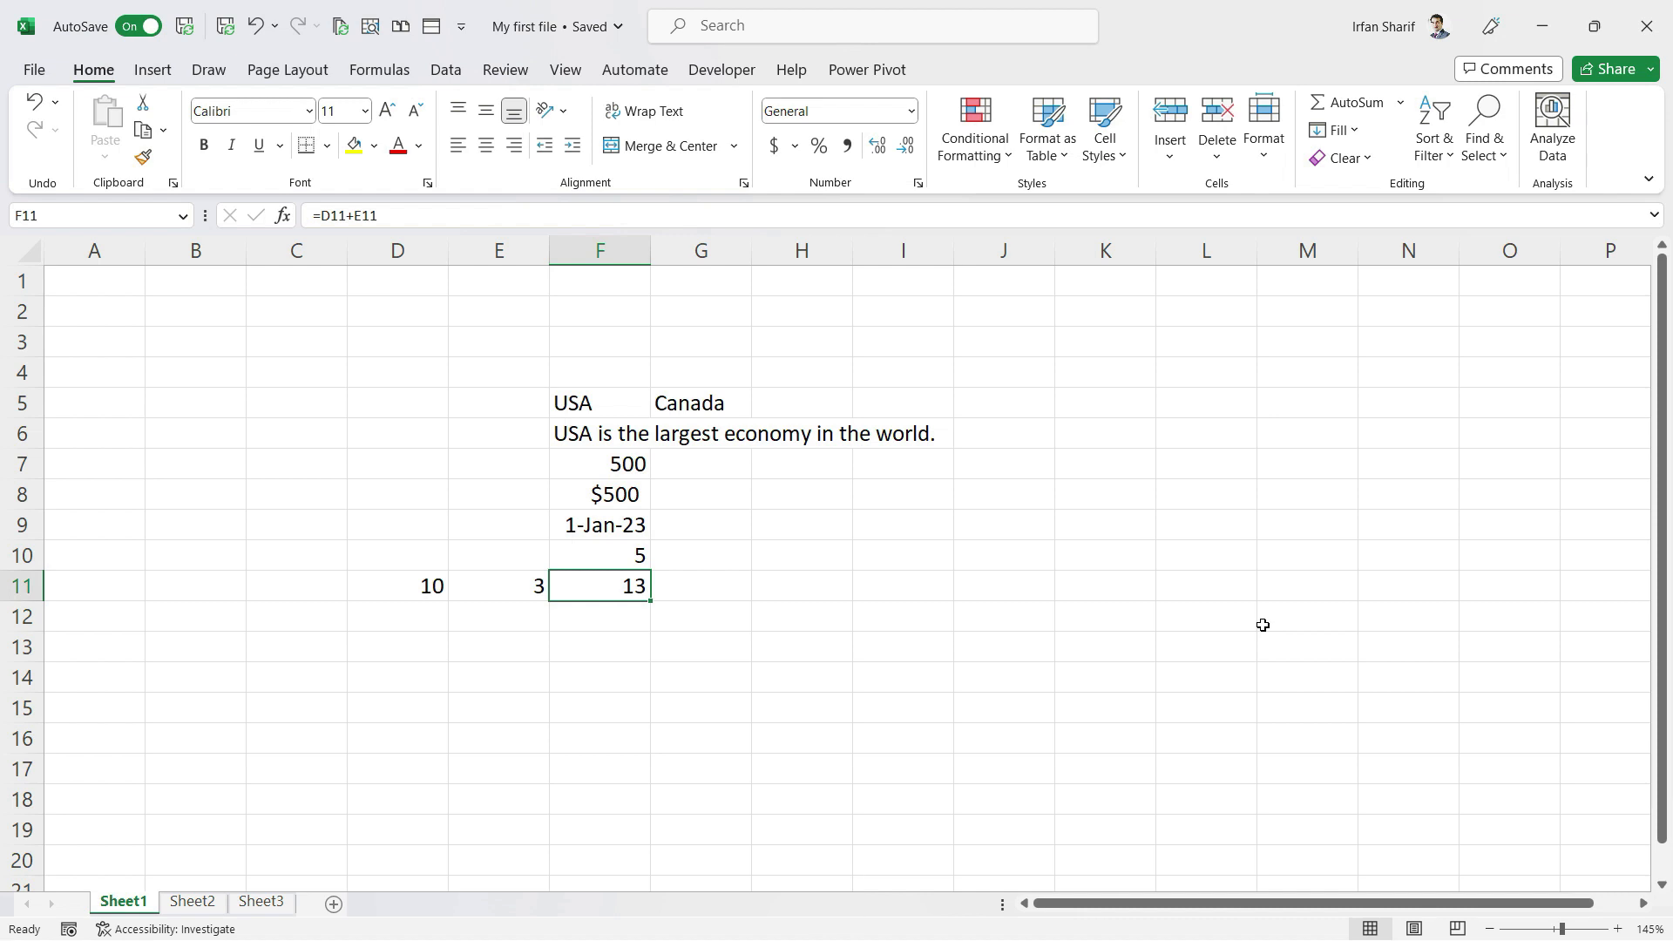
Clear the contents of the range D3:J16 and undo the deletion
key(Left)
click(886, 652)
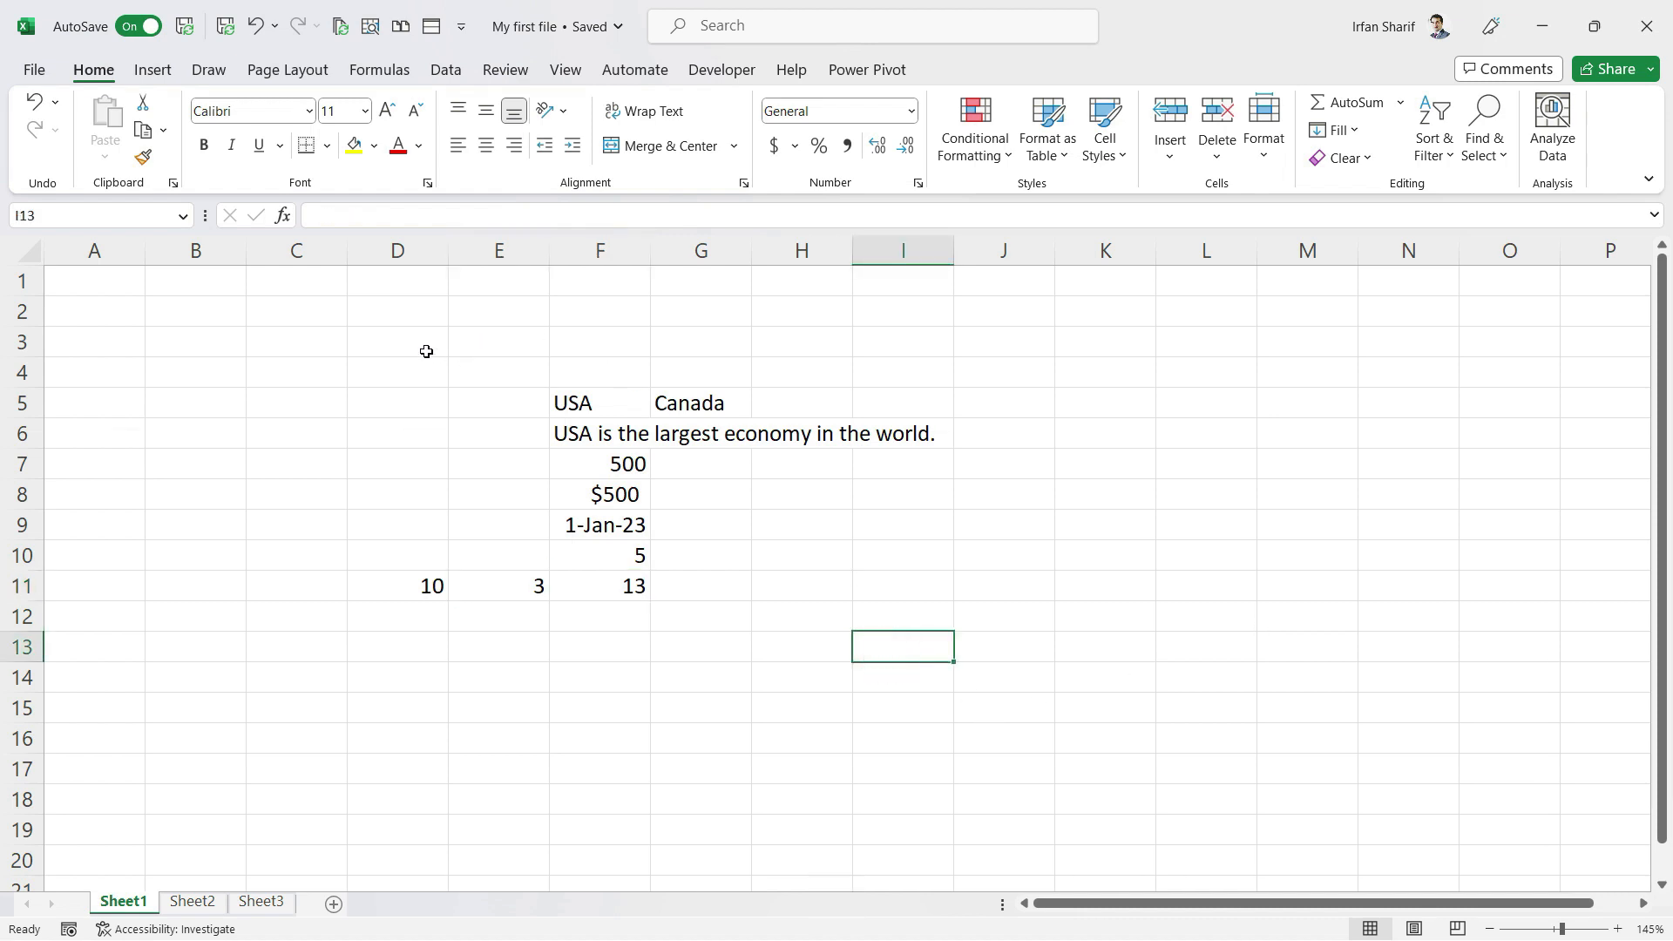
drag(392, 337, 978, 740)
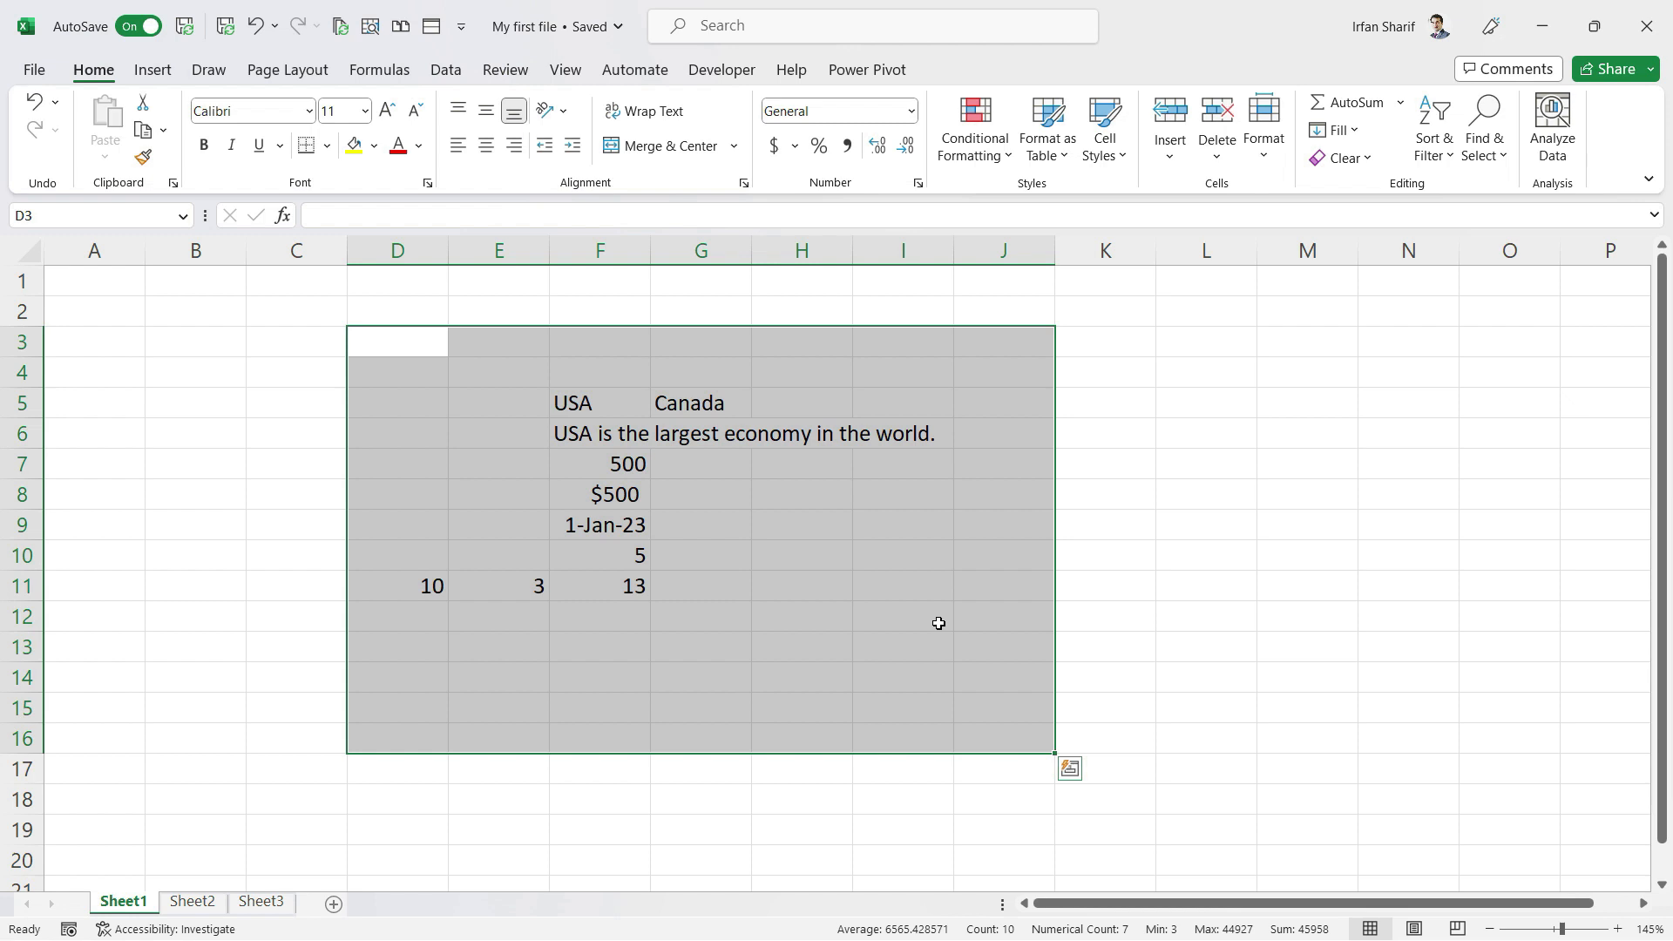
key(Delete)
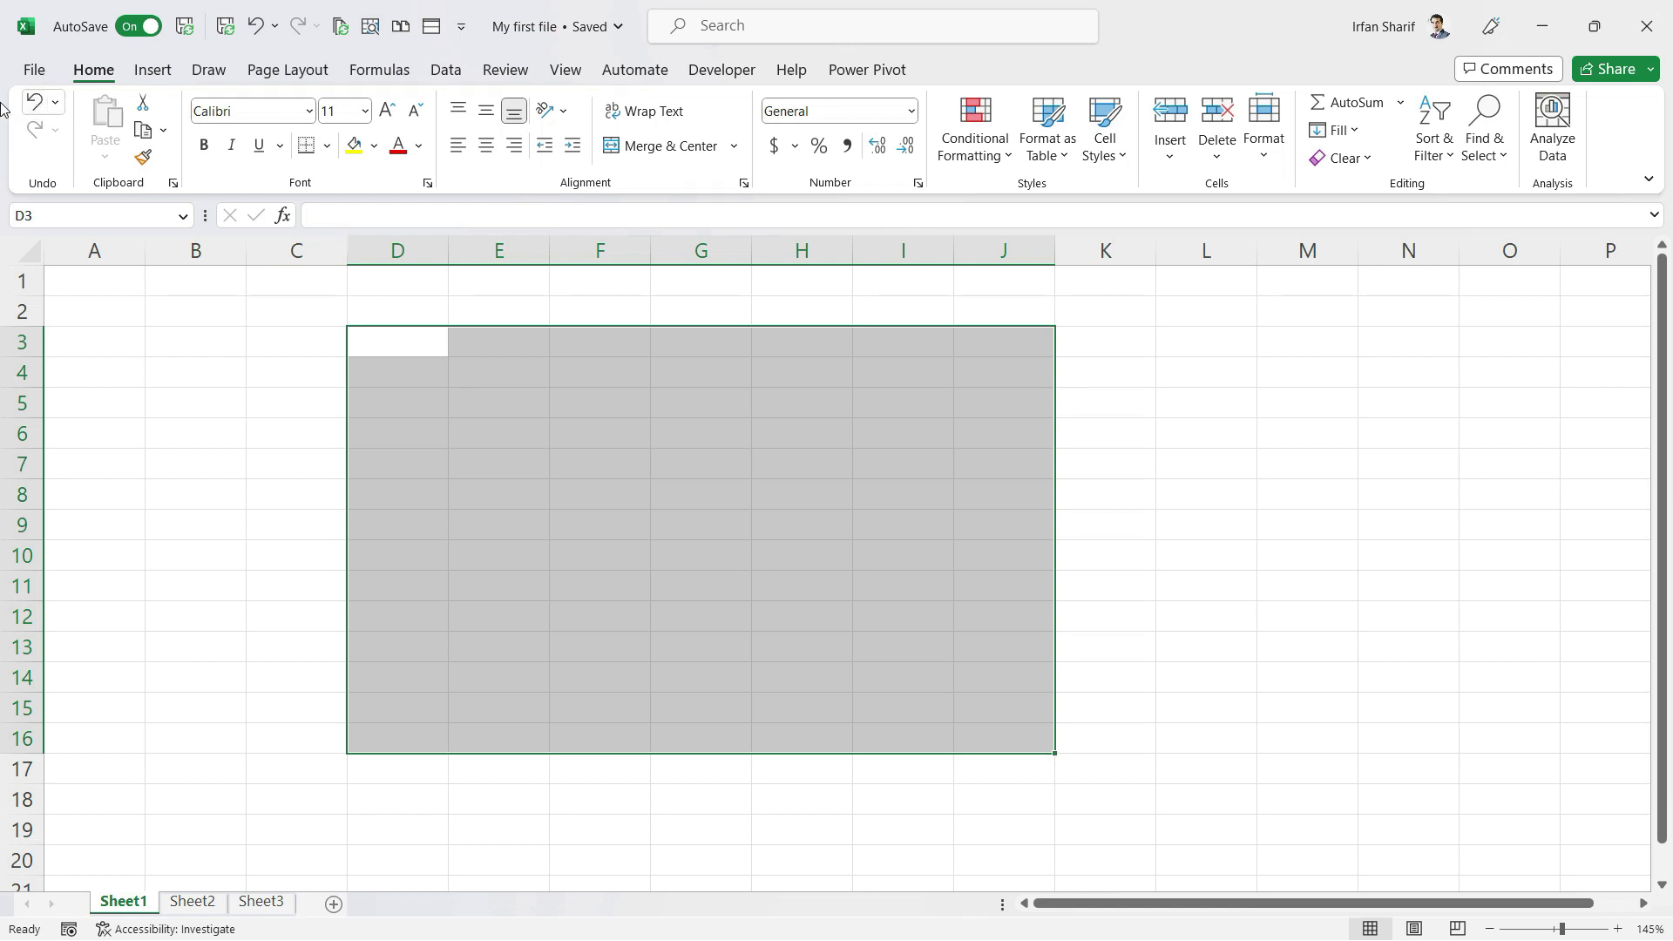
key(ctrl+z)
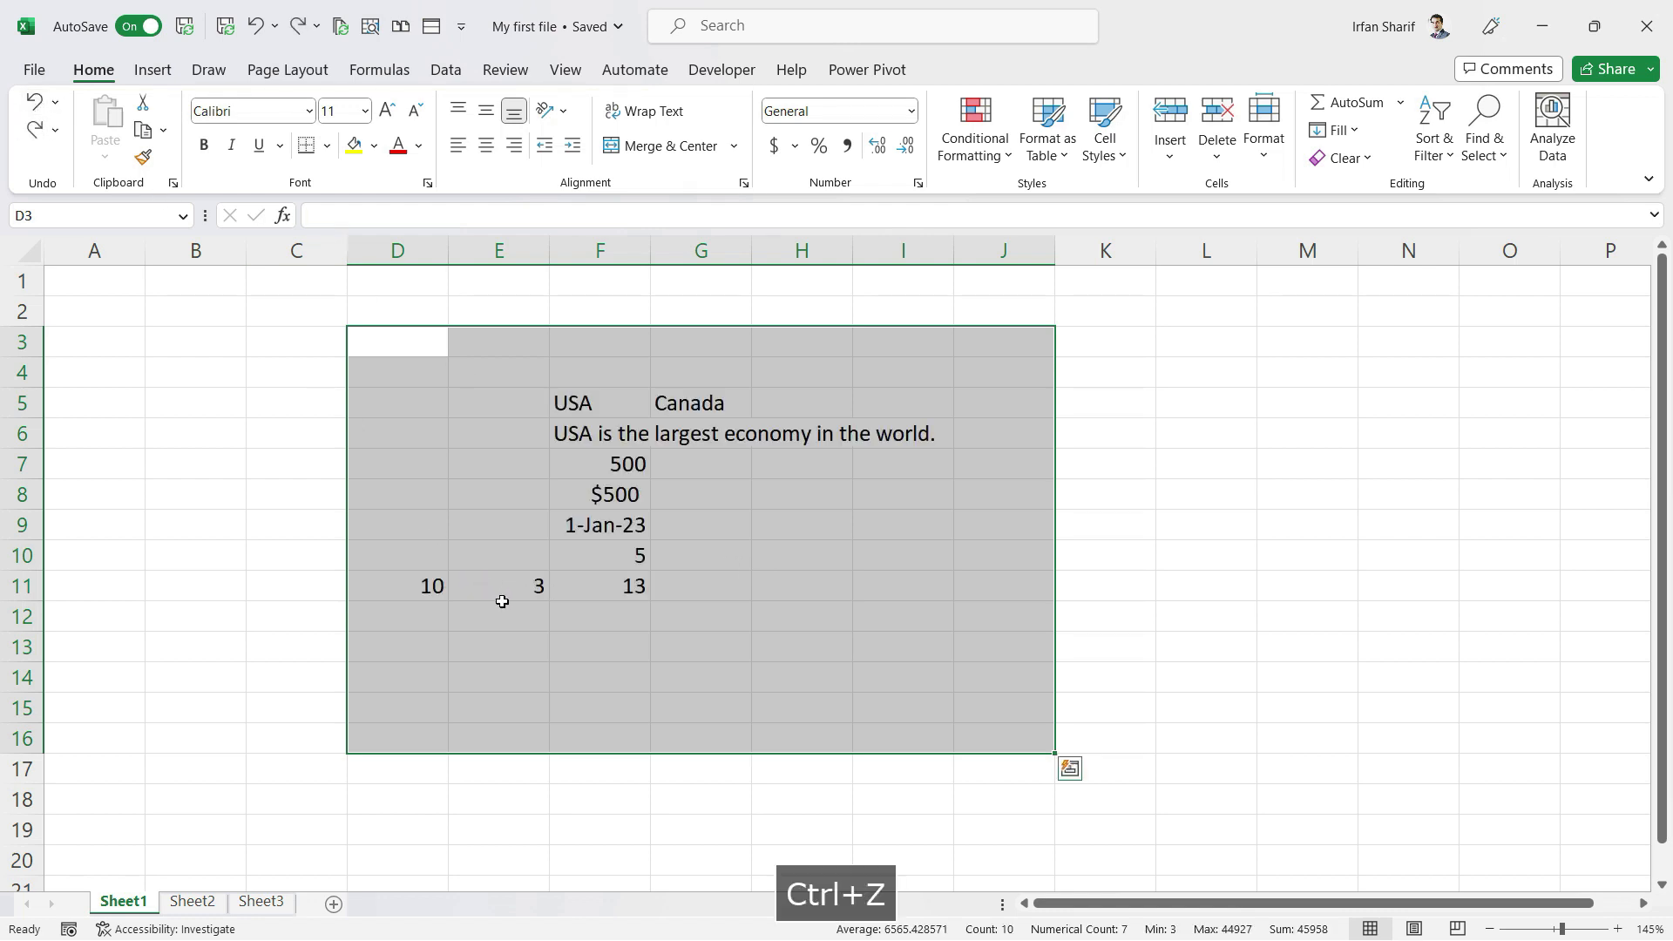
click(756, 582)
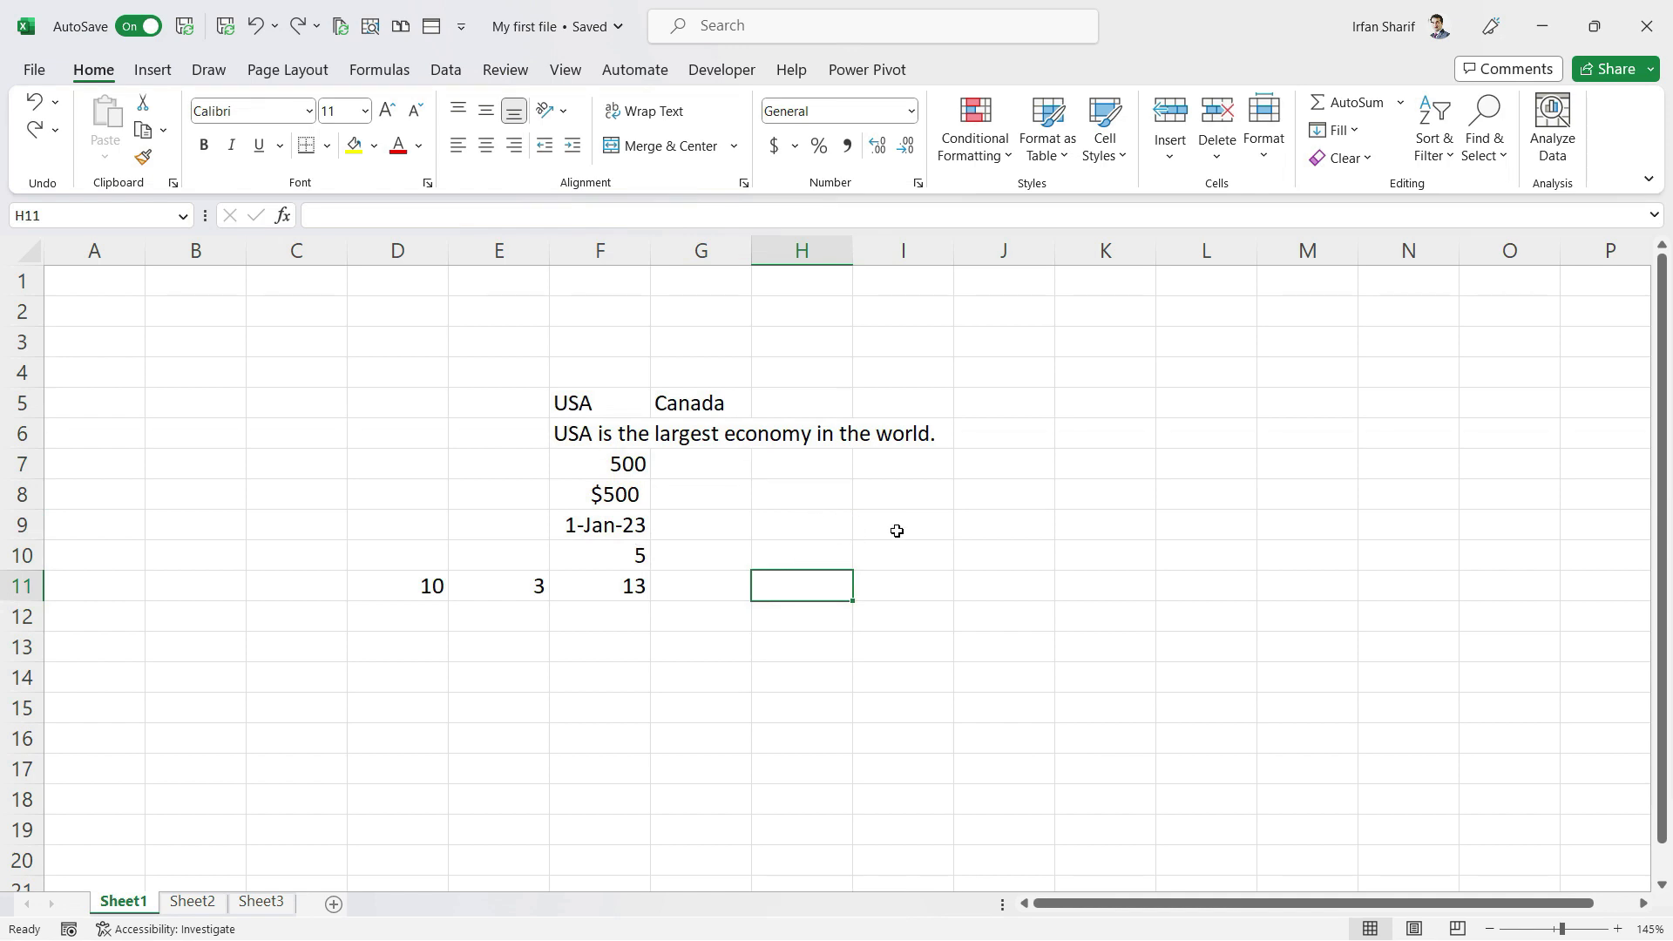
Fill all cells of the range F14:I18 with the text ABC in a single entry
key(F9)
click(623, 684)
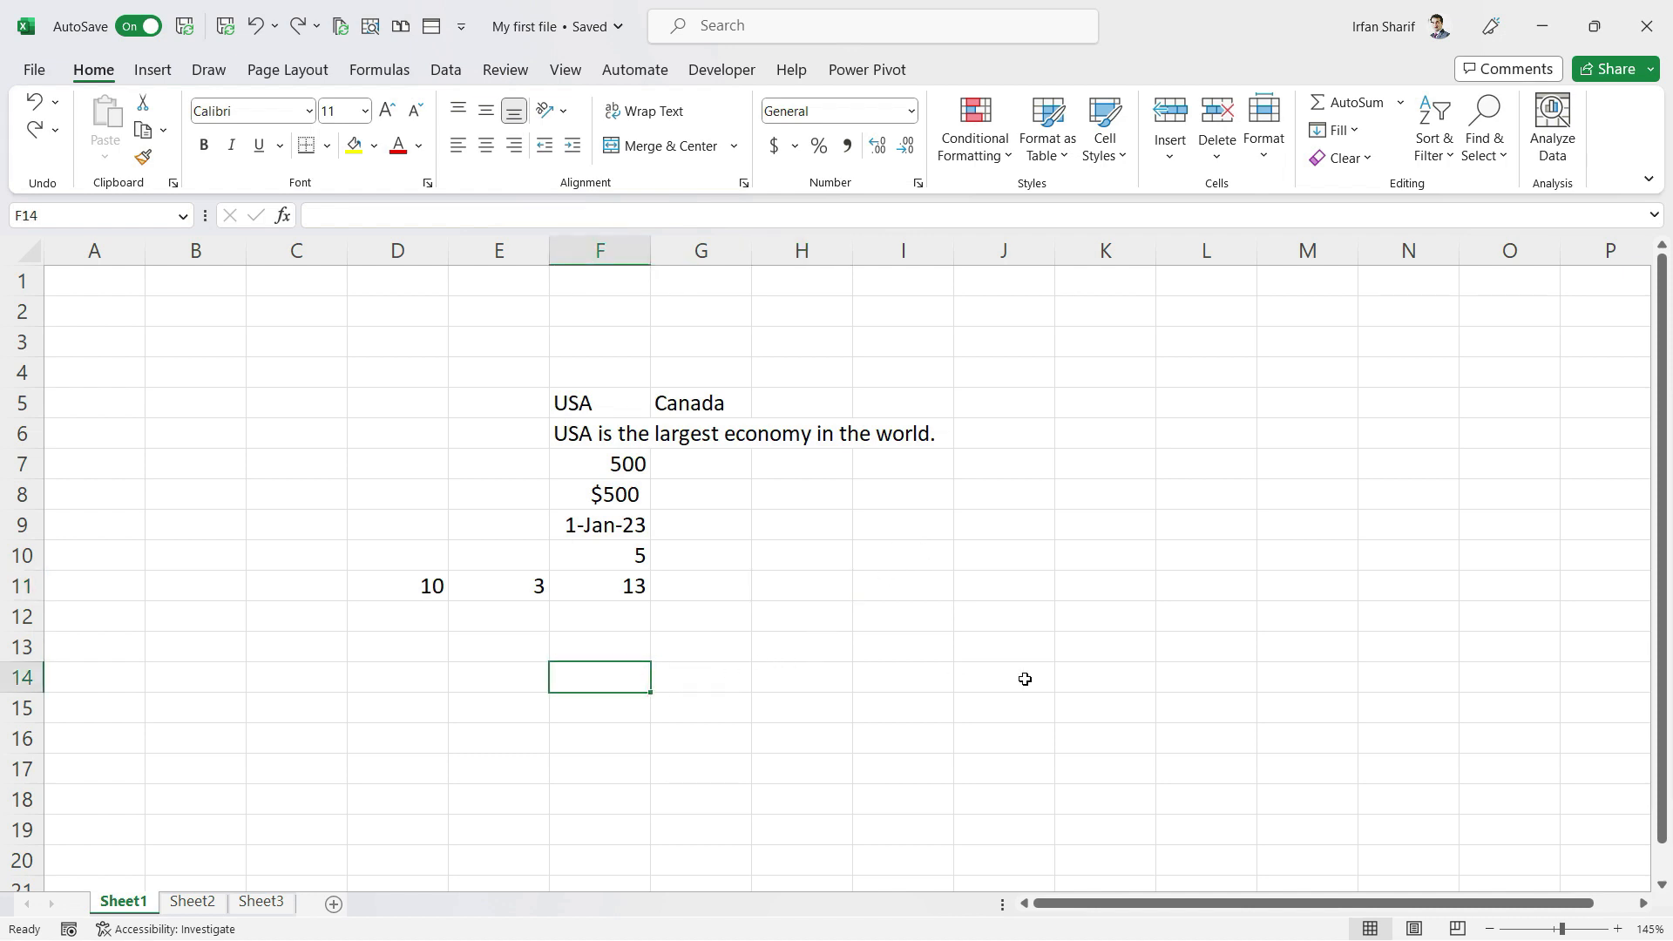
key(shift+Right)
key(shift+Right)
key(shift+Right)
key(shift+Down)
key(shift+Down)
key(shift+Down)
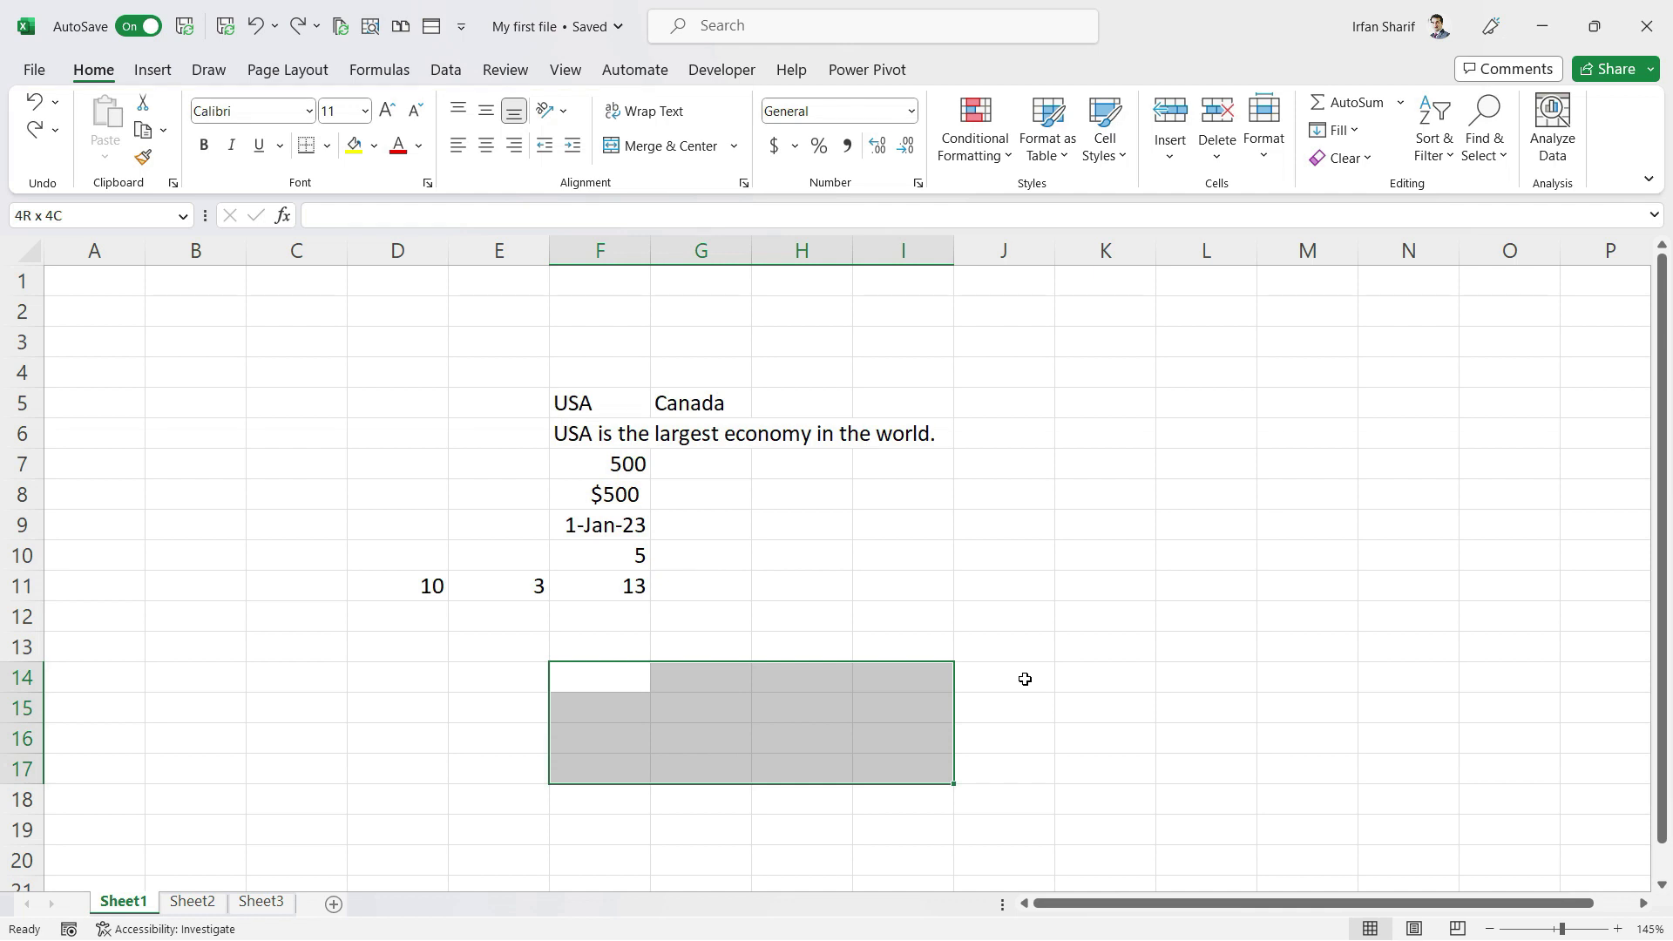
key(shift+Down)
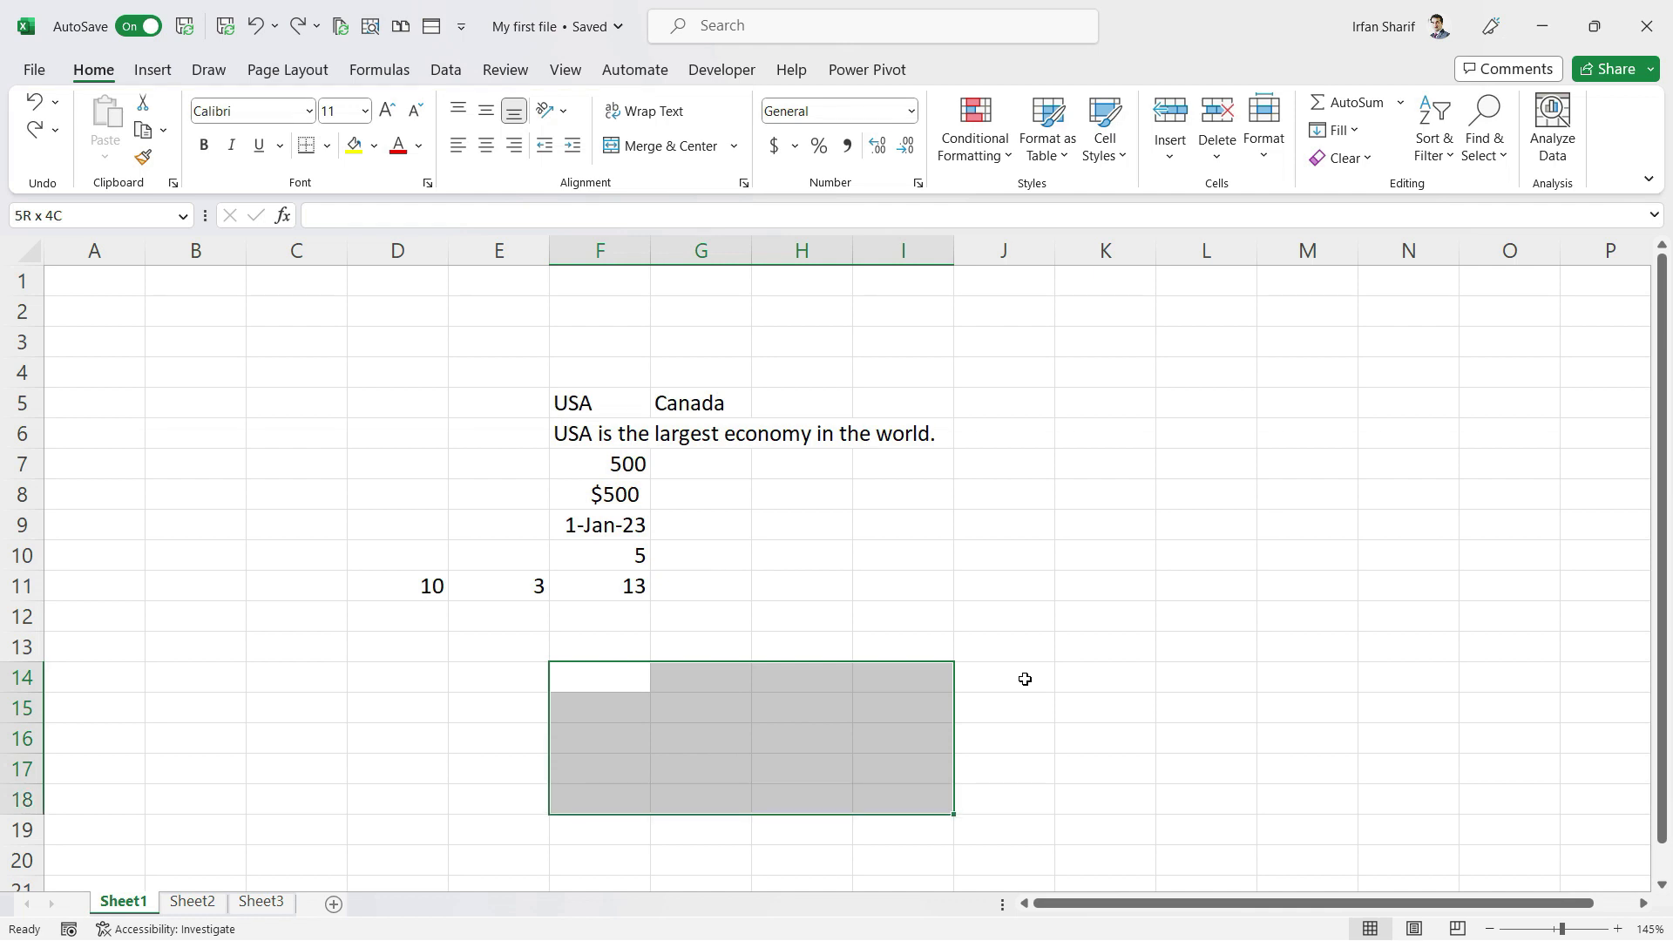
text(ABC)
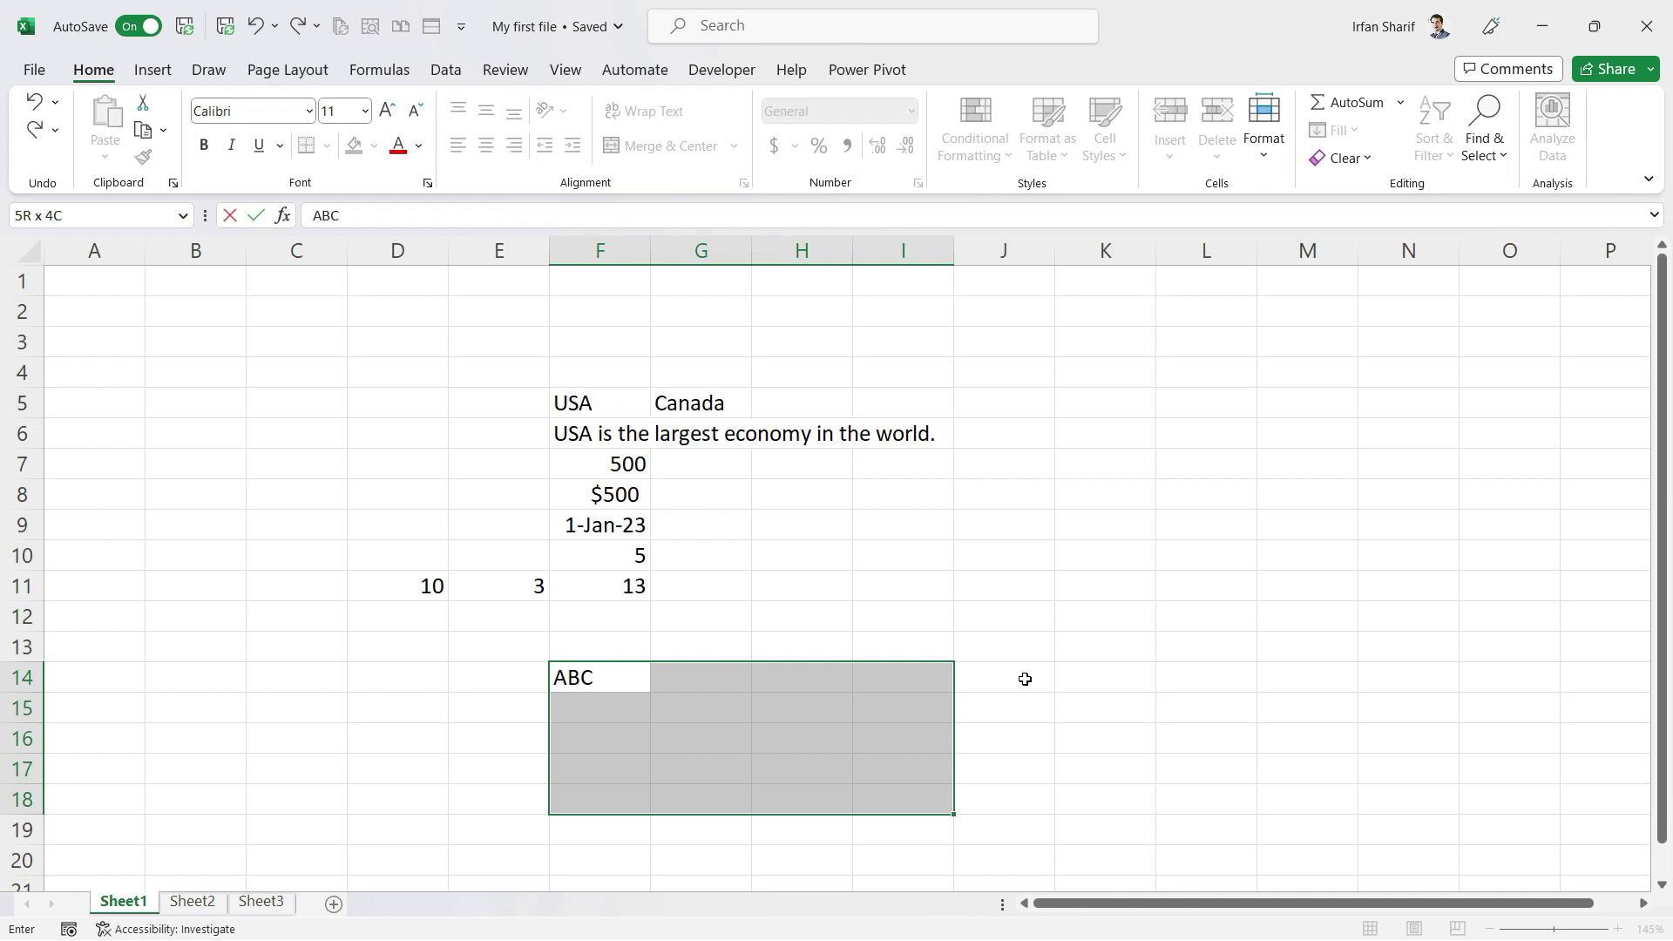
key(ctrl+Return)
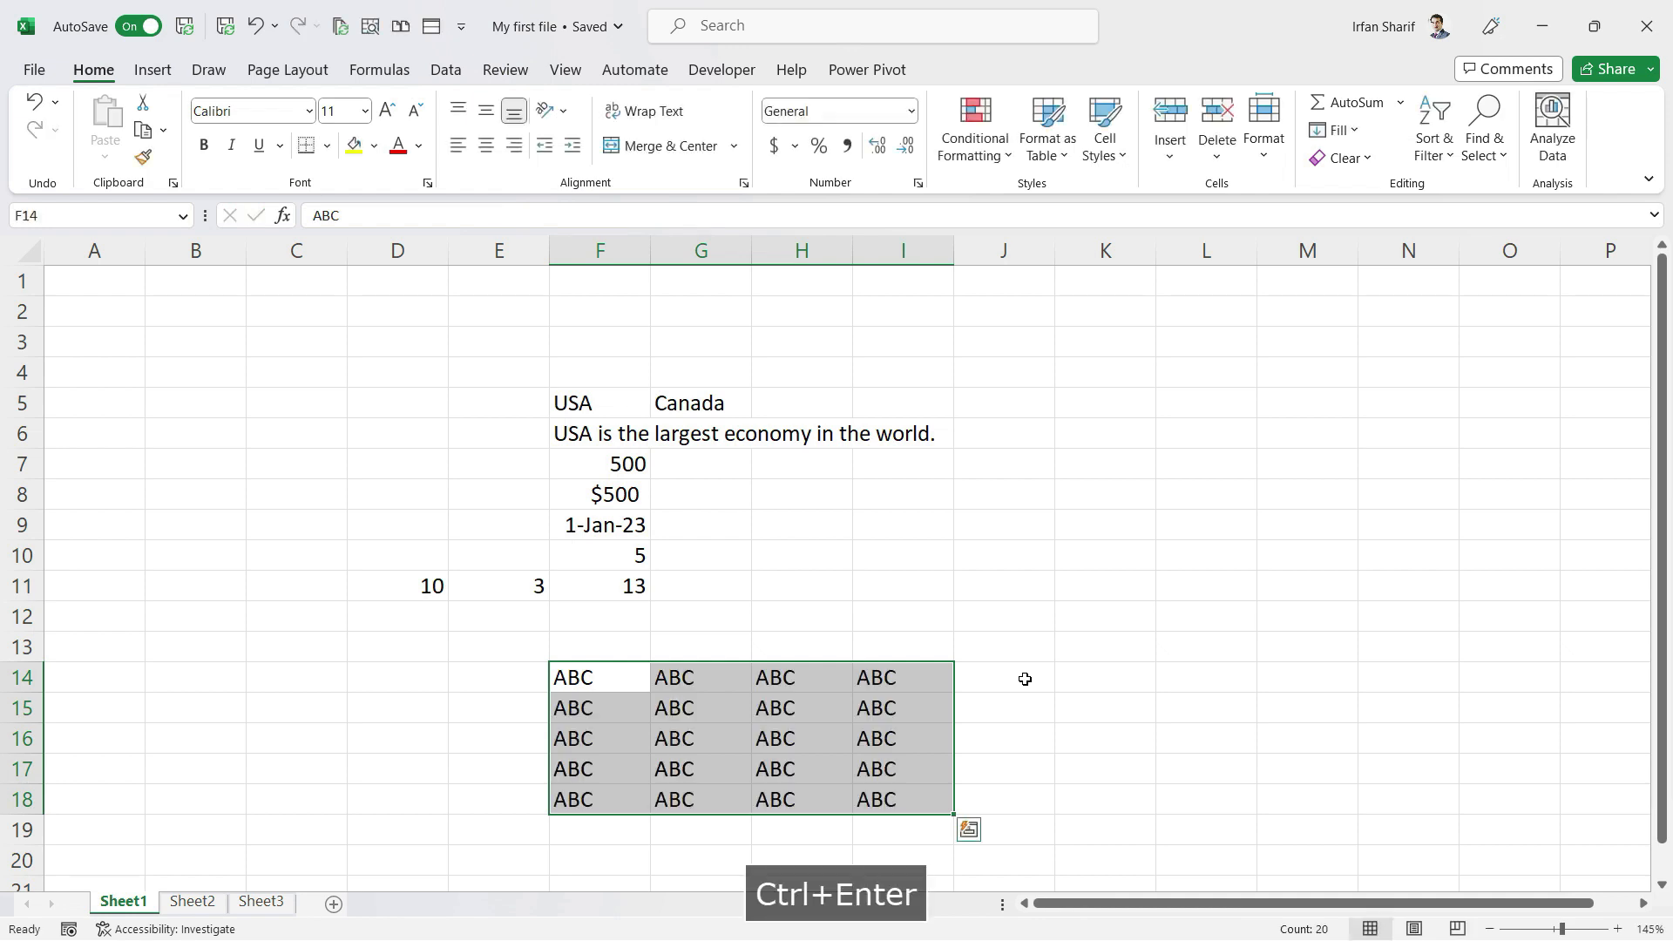
drag(897, 768, 897, 739)
drag(607, 683, 906, 807)
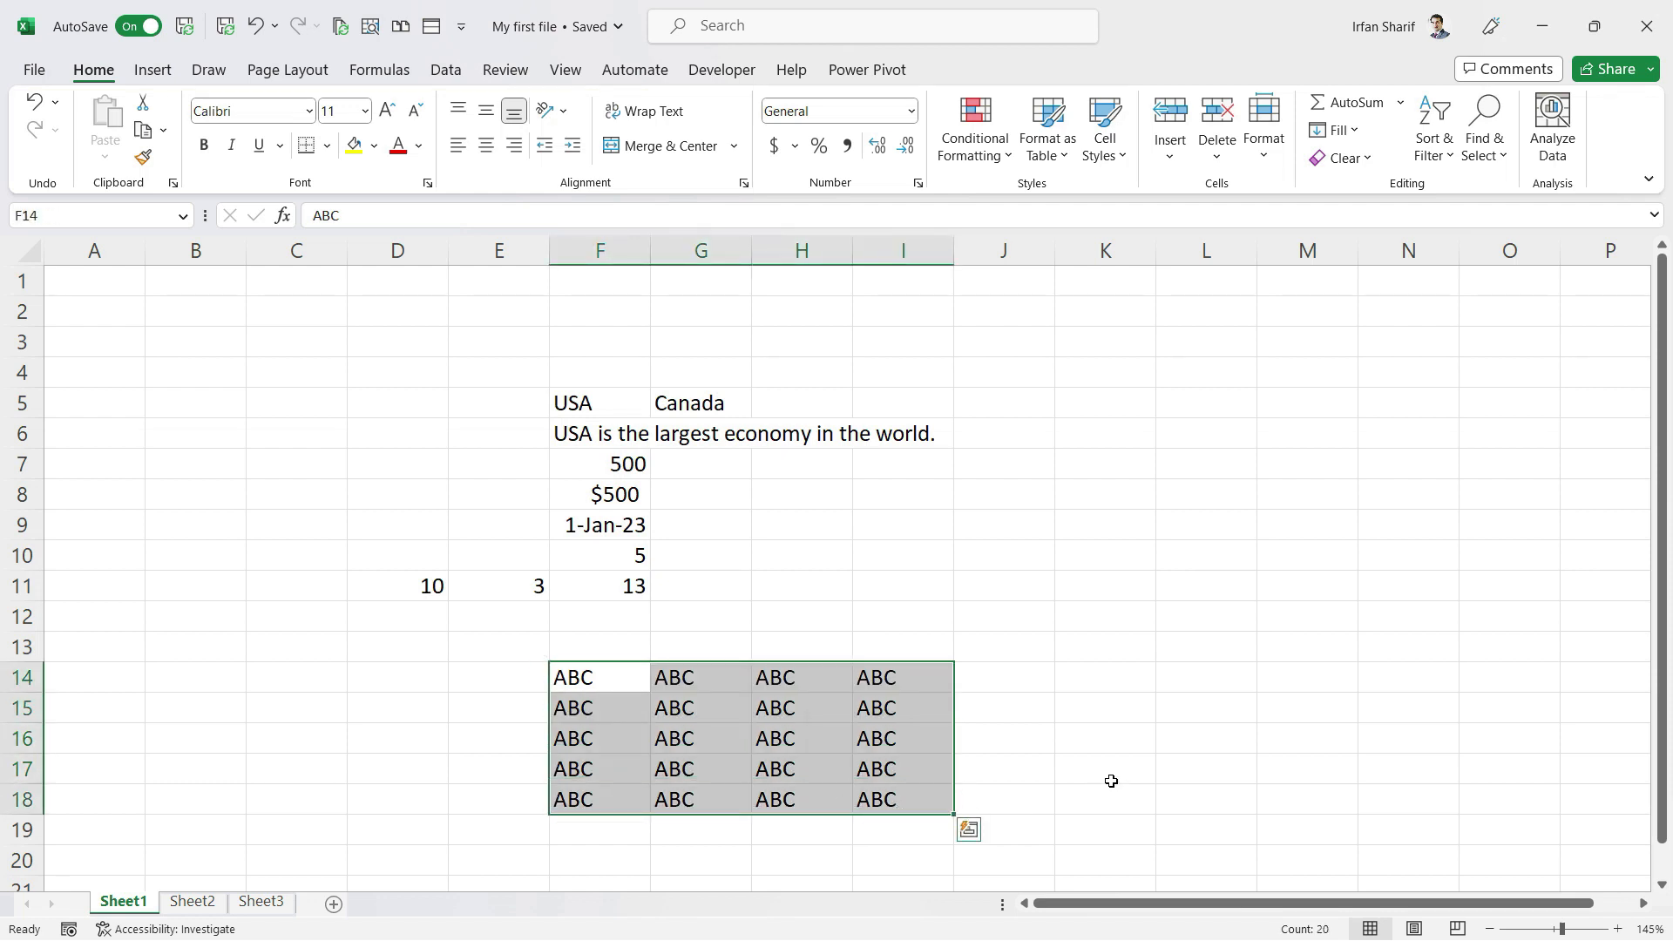
click(595, 732)
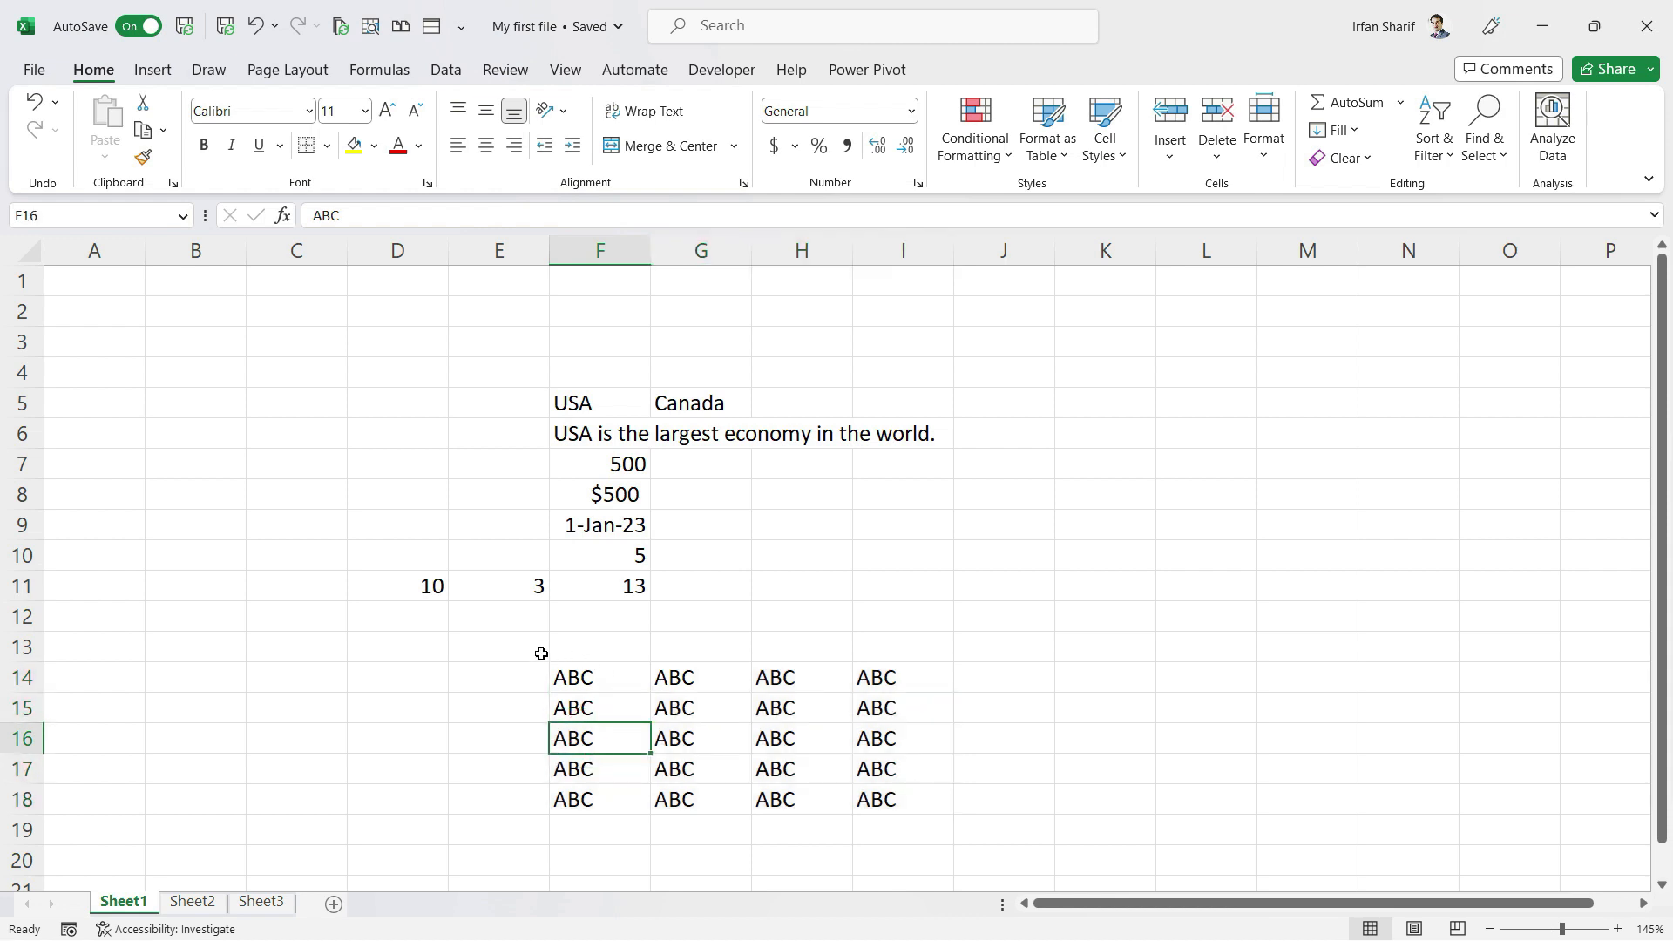
Extend the selection from F14 over the whole ABC block to J19 and clear its contents
click(584, 679)
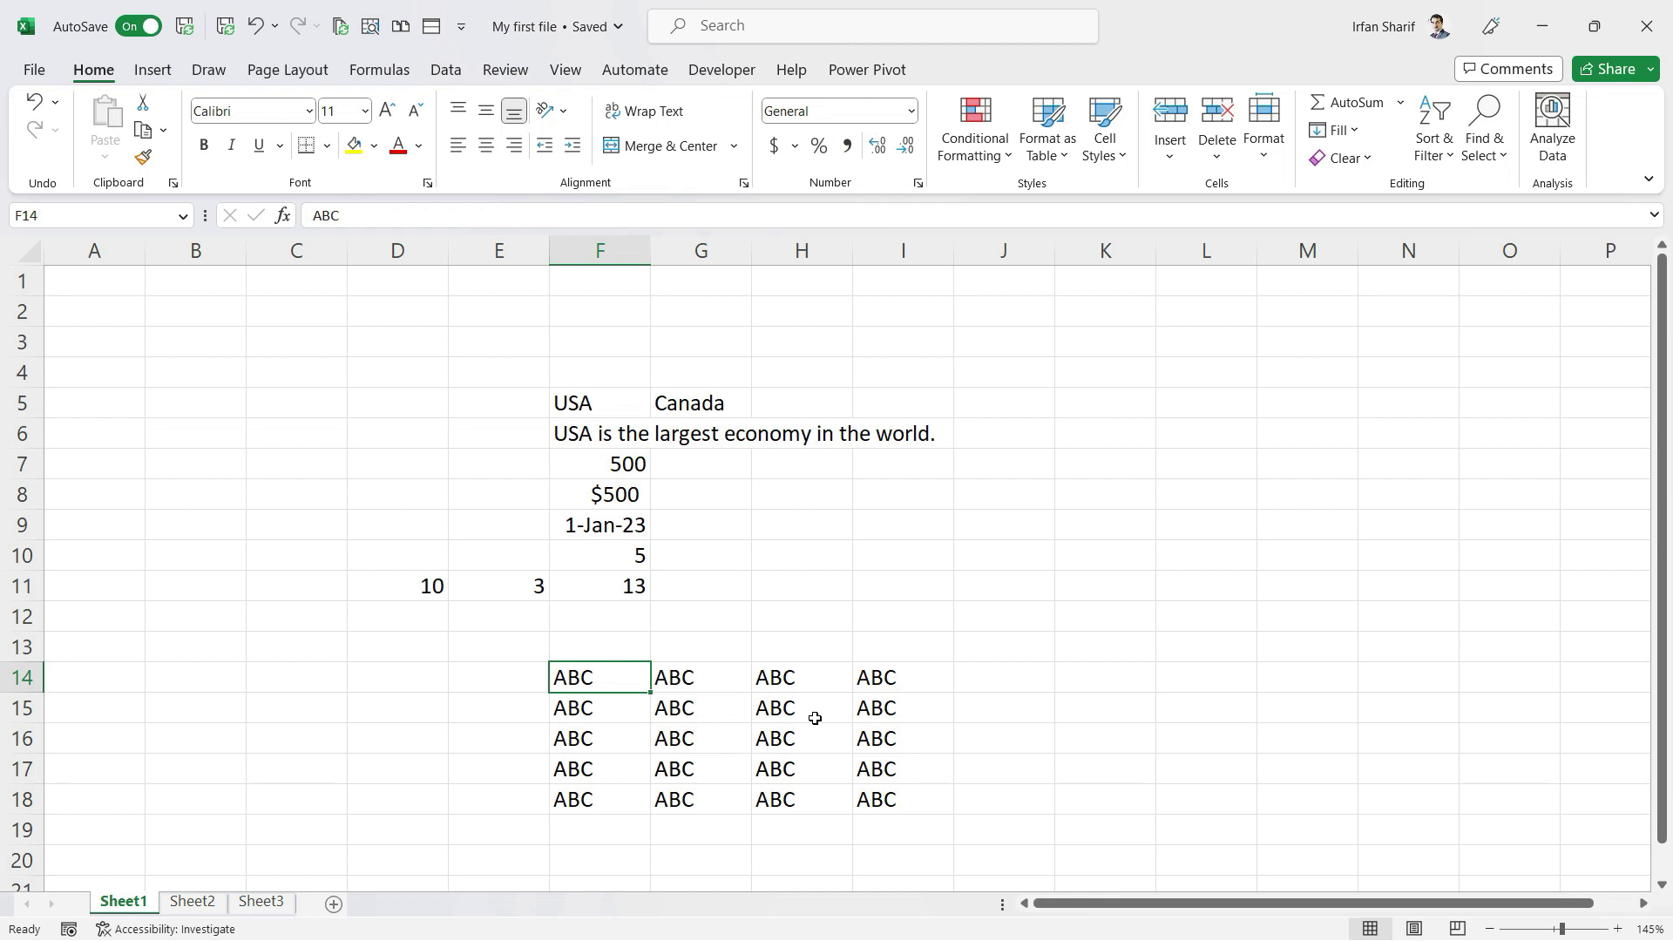
key(Down)
key(Up)
key(ctrl+shift+Down)
key(shift+Down)
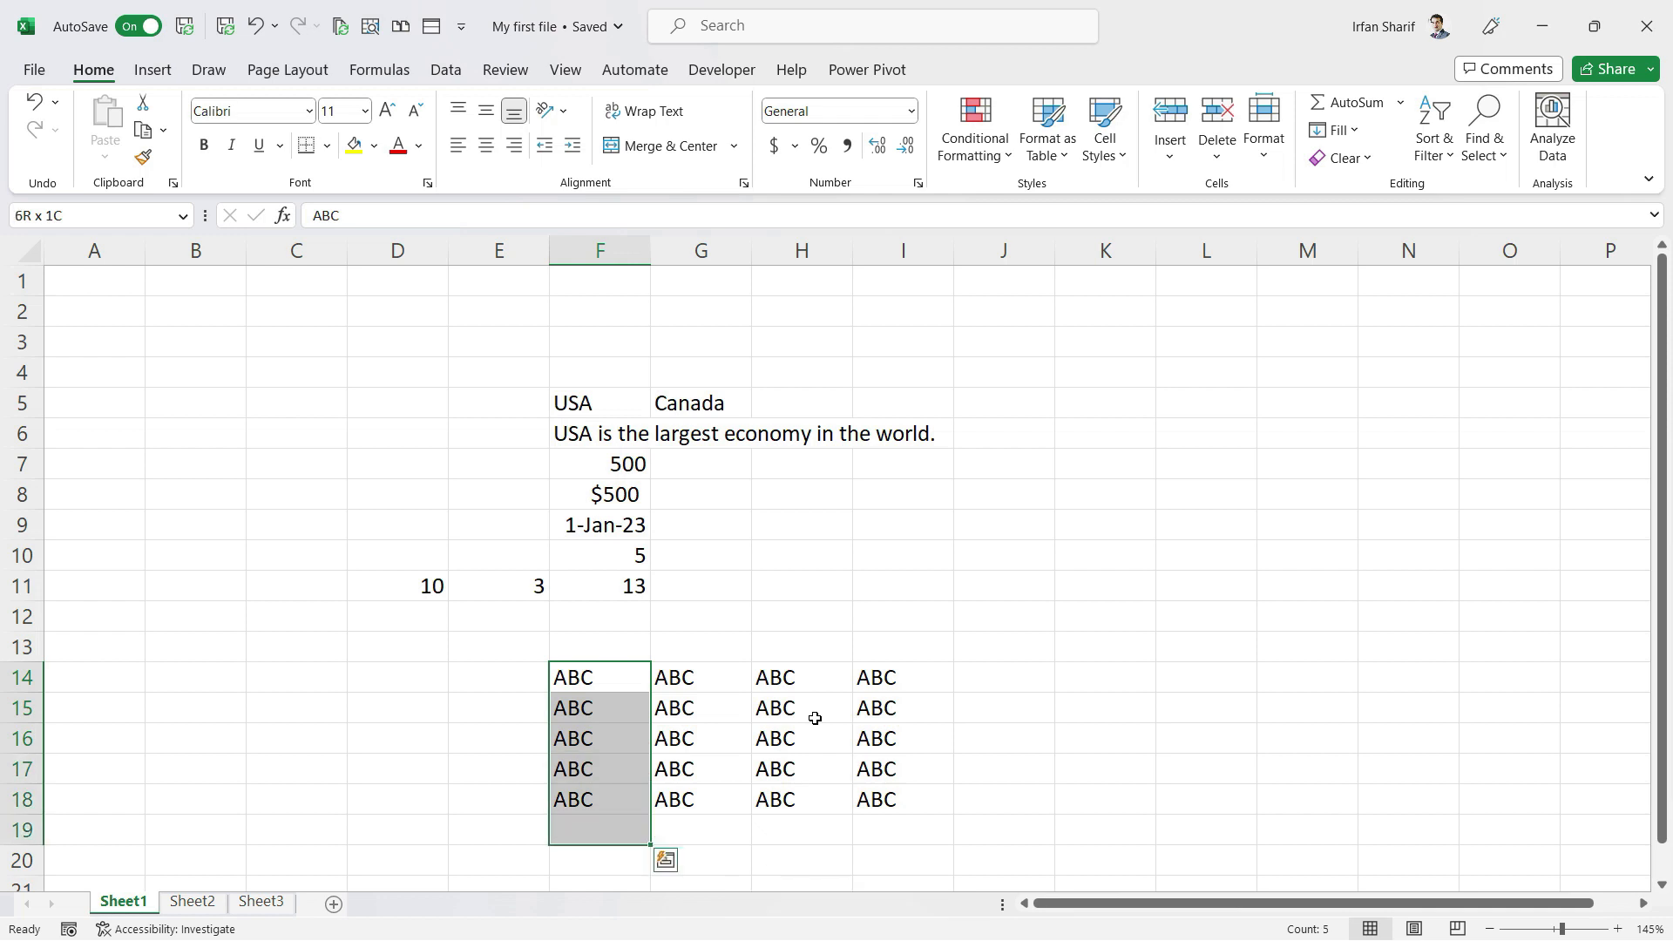
key(shift+Right)
key(shift+Right)
key(shift+Right)
key(shift+Right)
key(Delete)
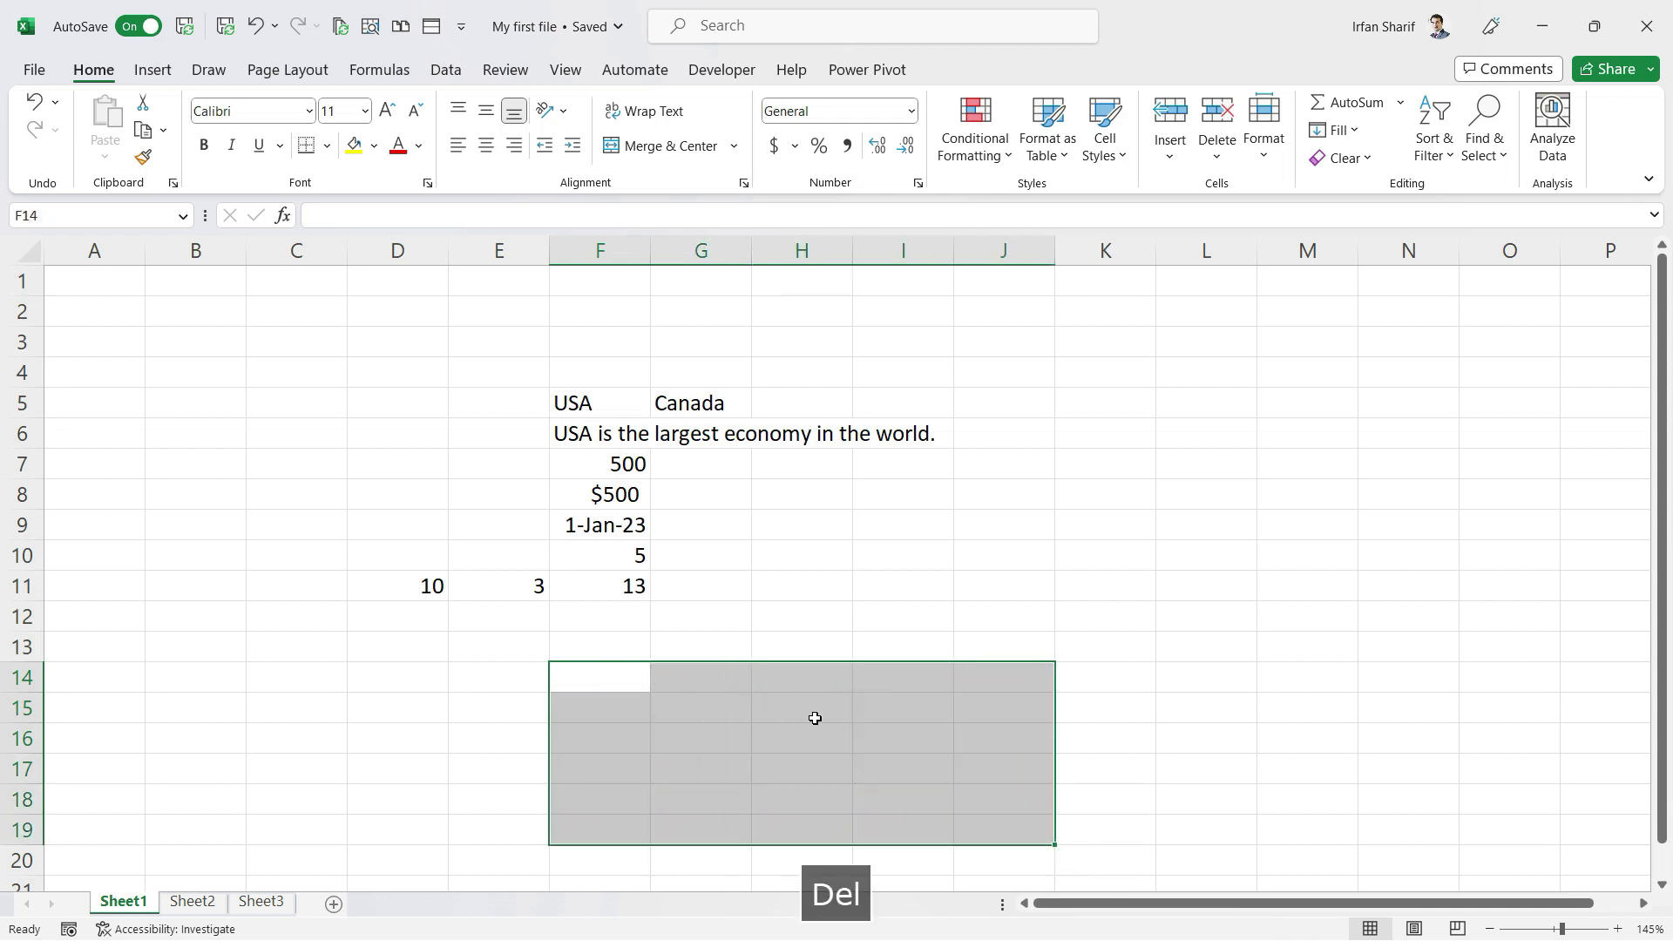
Fill the range I9:N17 with the text CXY in one entry and undo the fill
click(1006, 585)
drag(930, 514, 1411, 777)
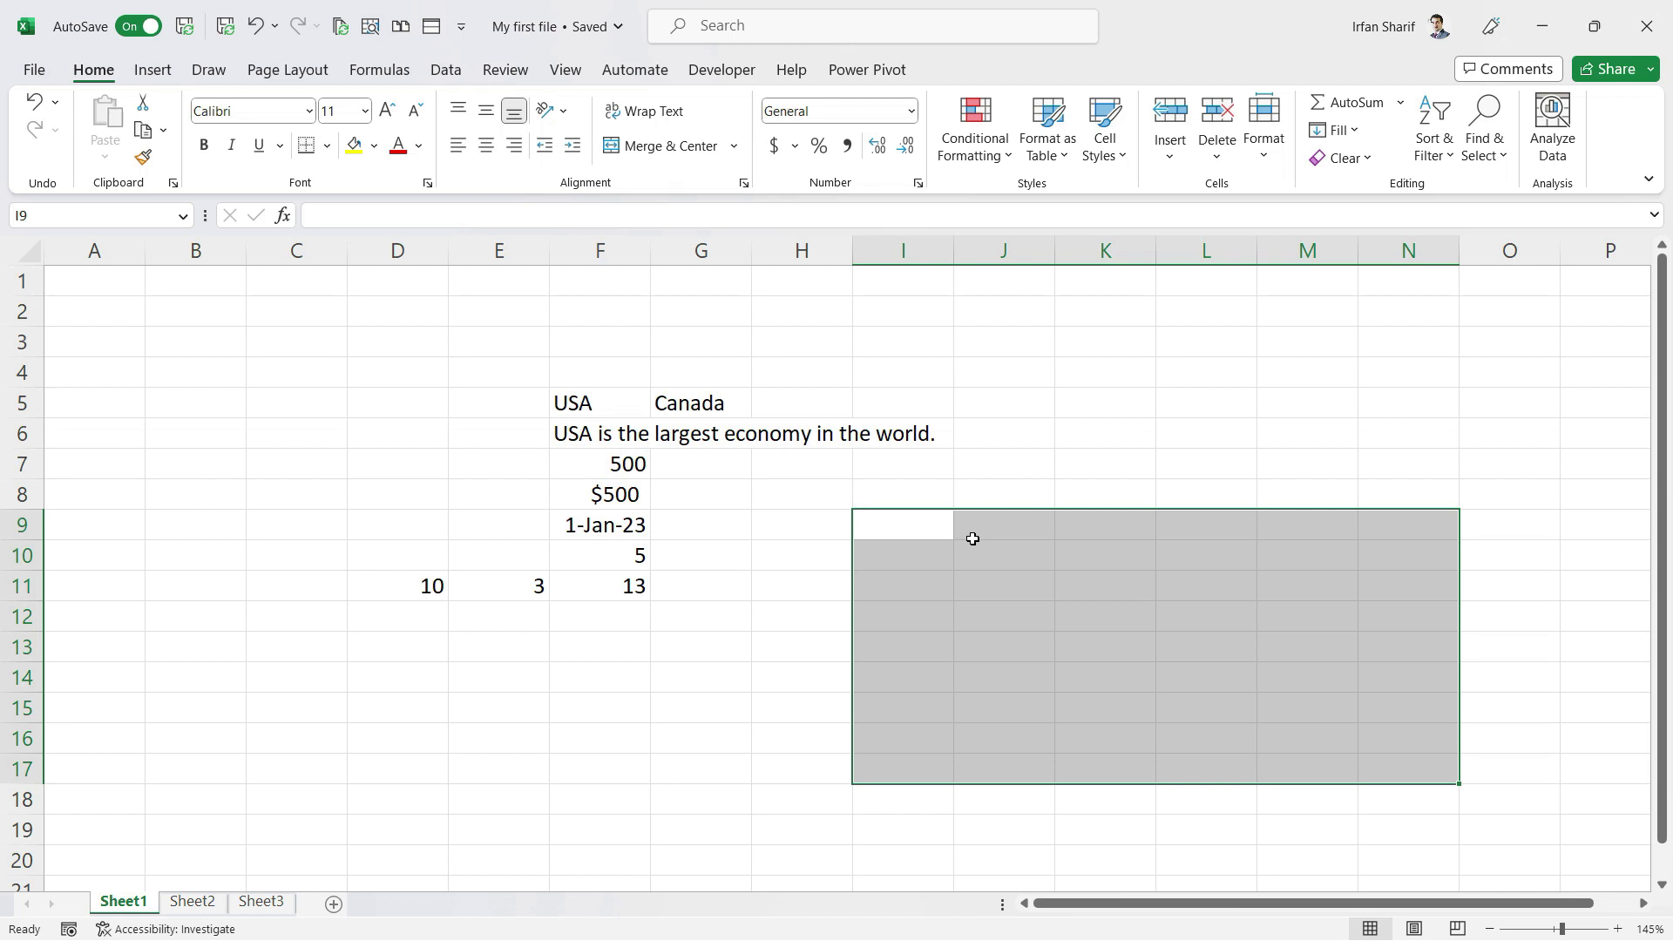
text(CXY)
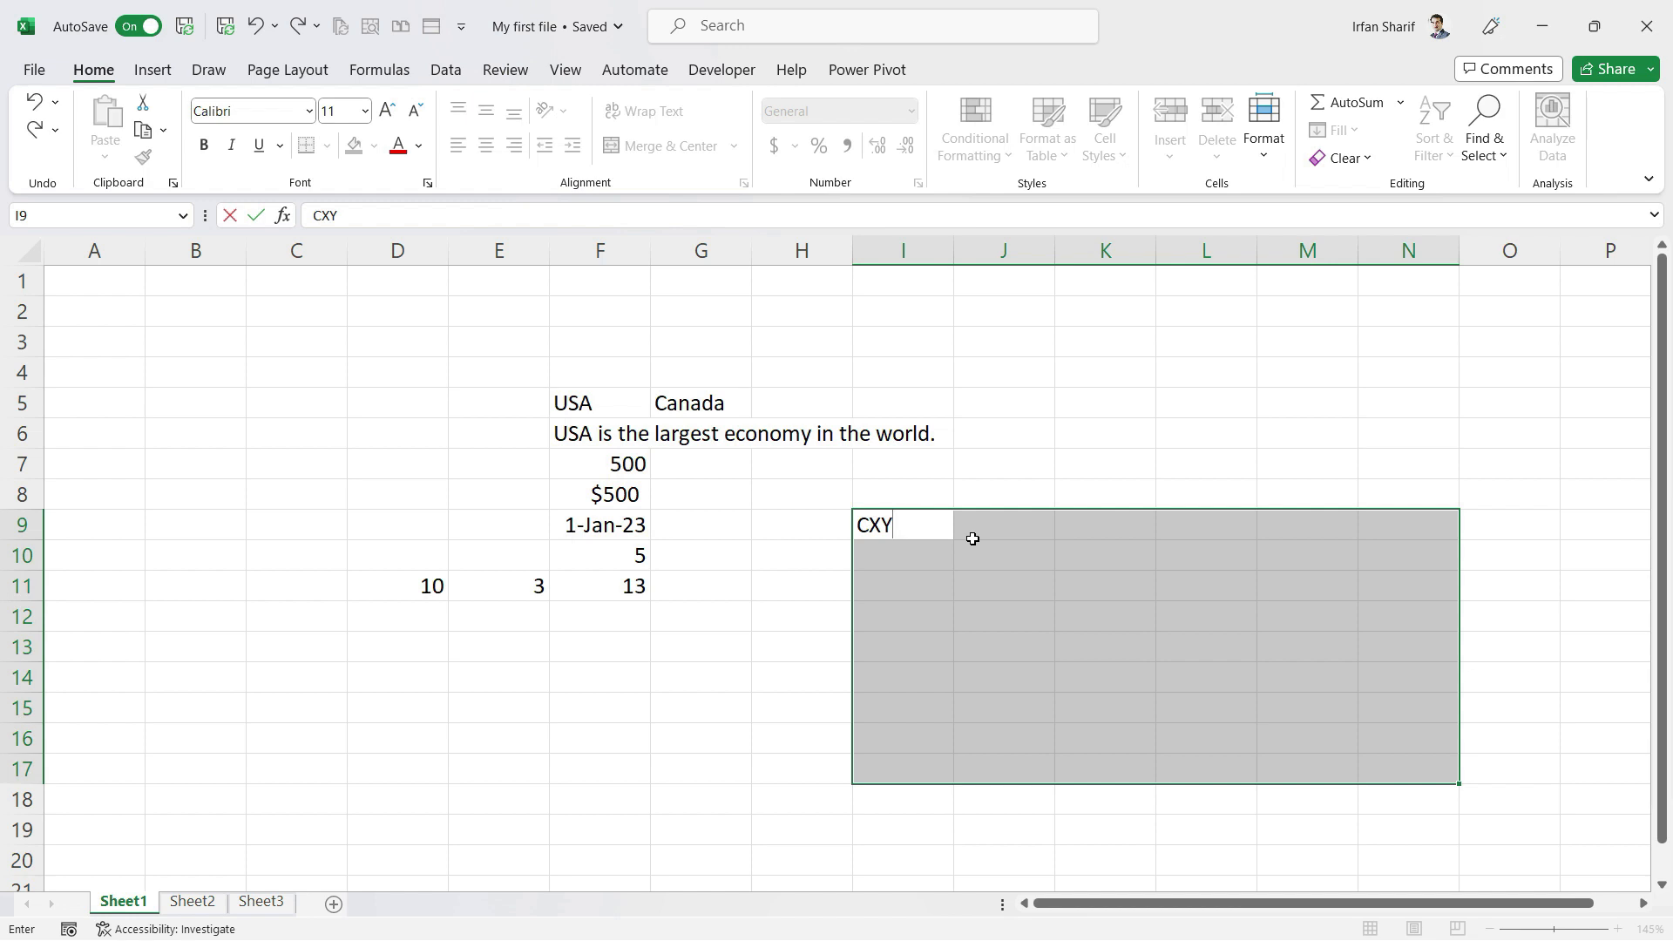
key(ctrl+Return)
key(Down)
key(Up)
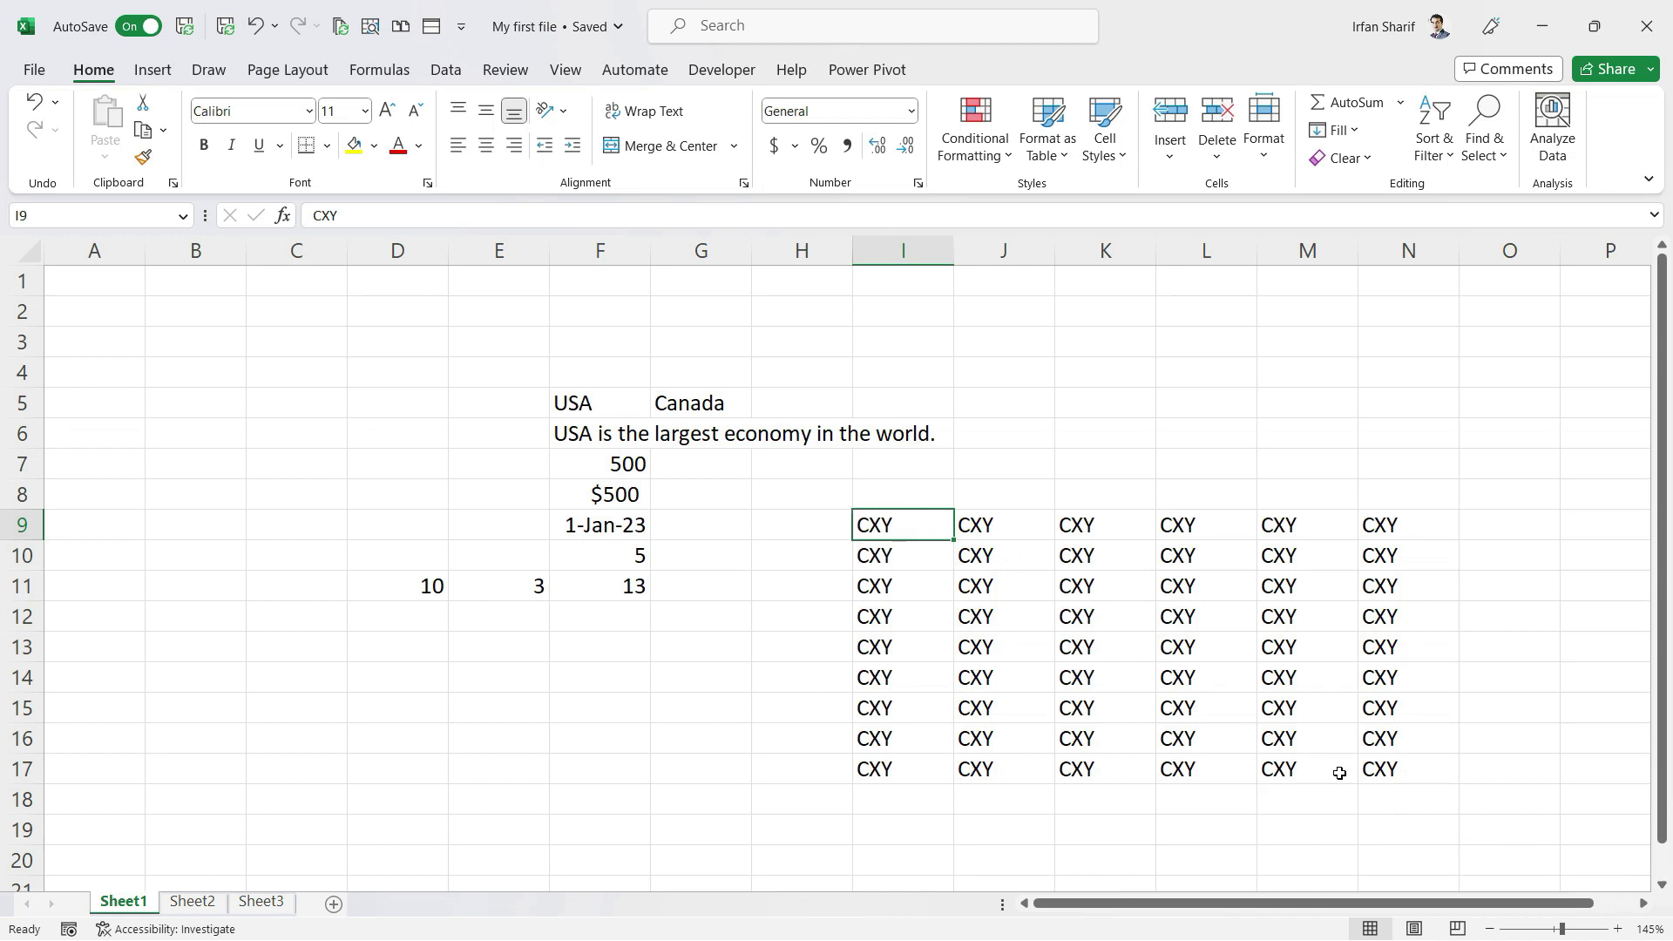
key(ctrl+z)
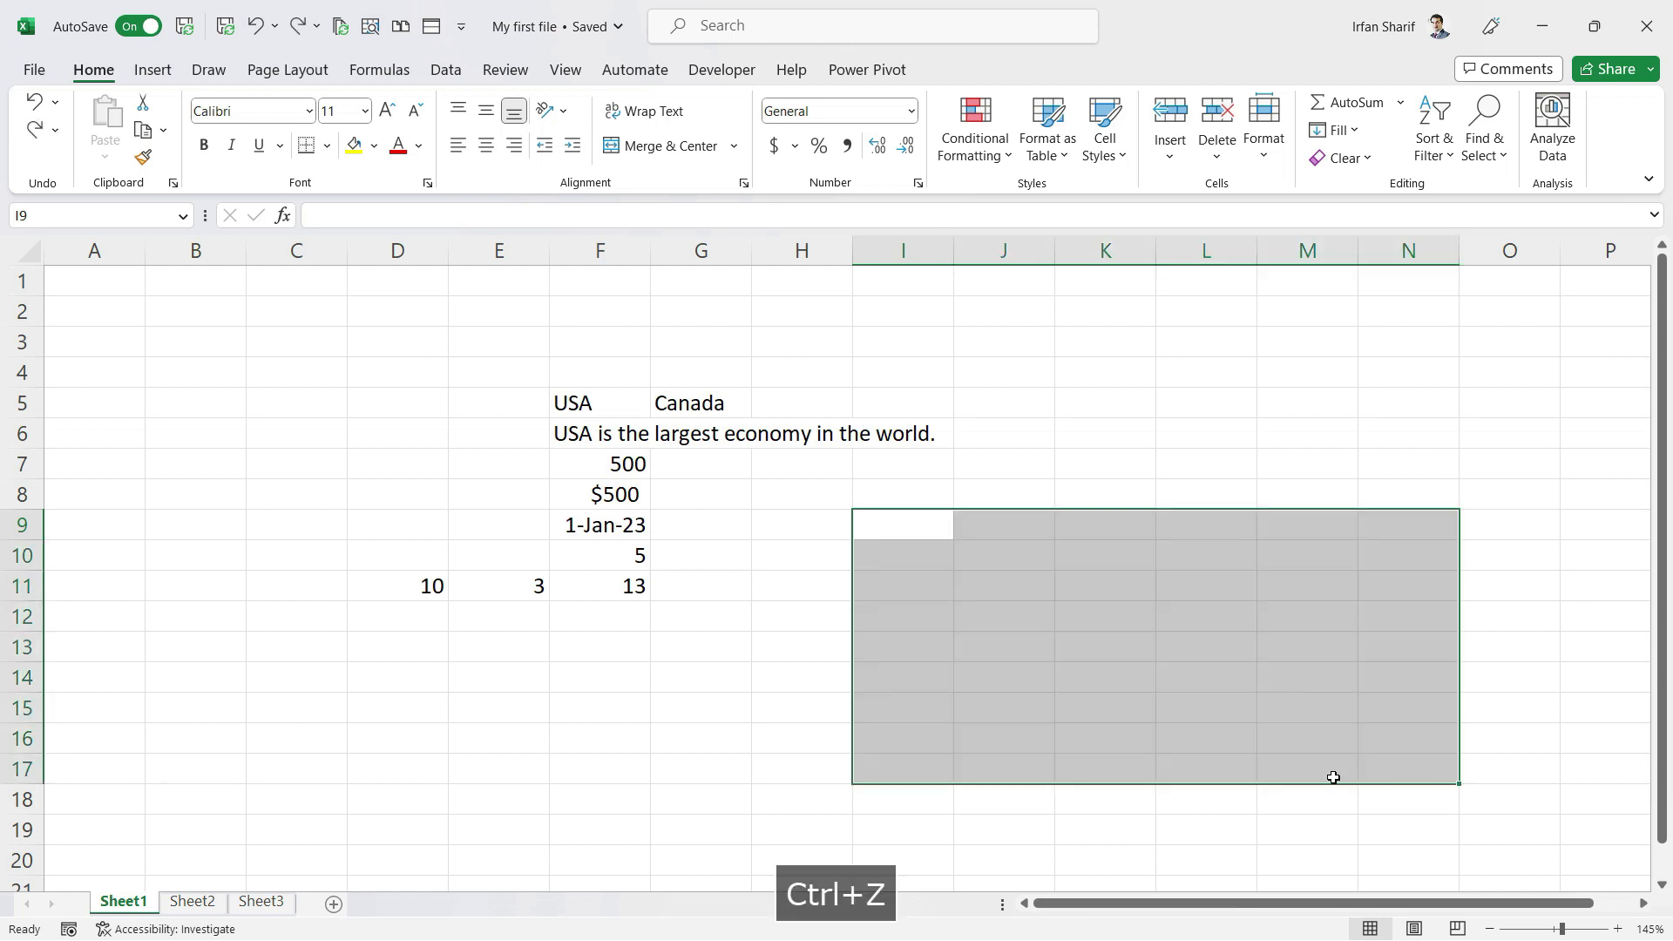
Check the contents of the result in F11, the date in F9 and the text in F5
click(646, 595)
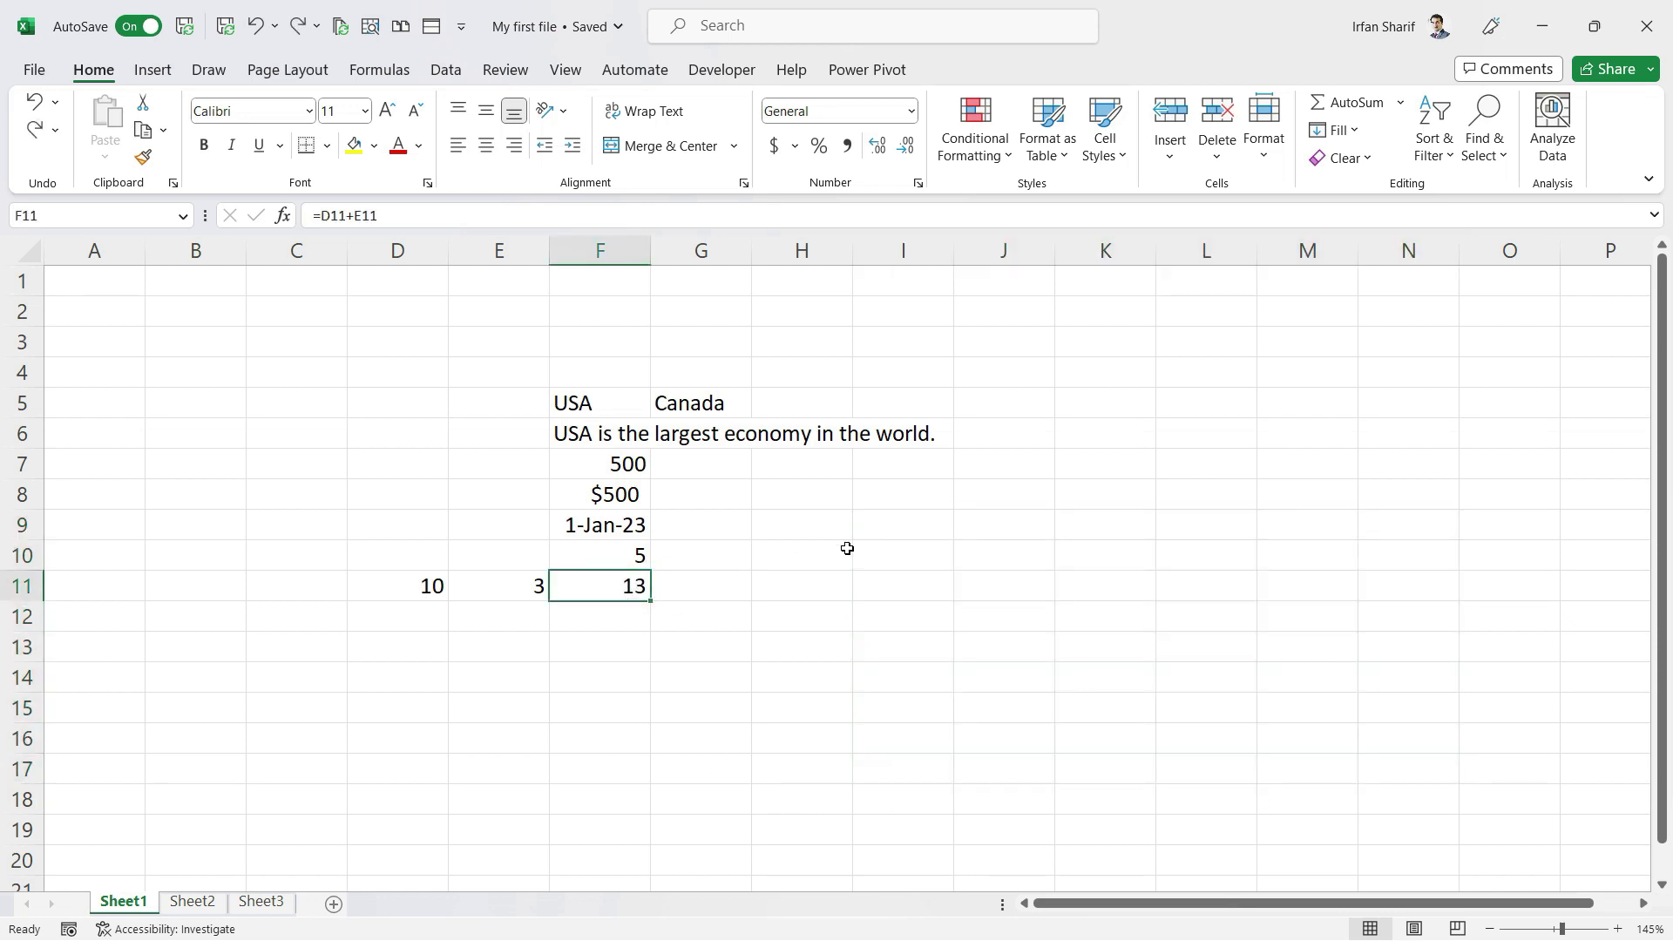
key(F9)
click(605, 528)
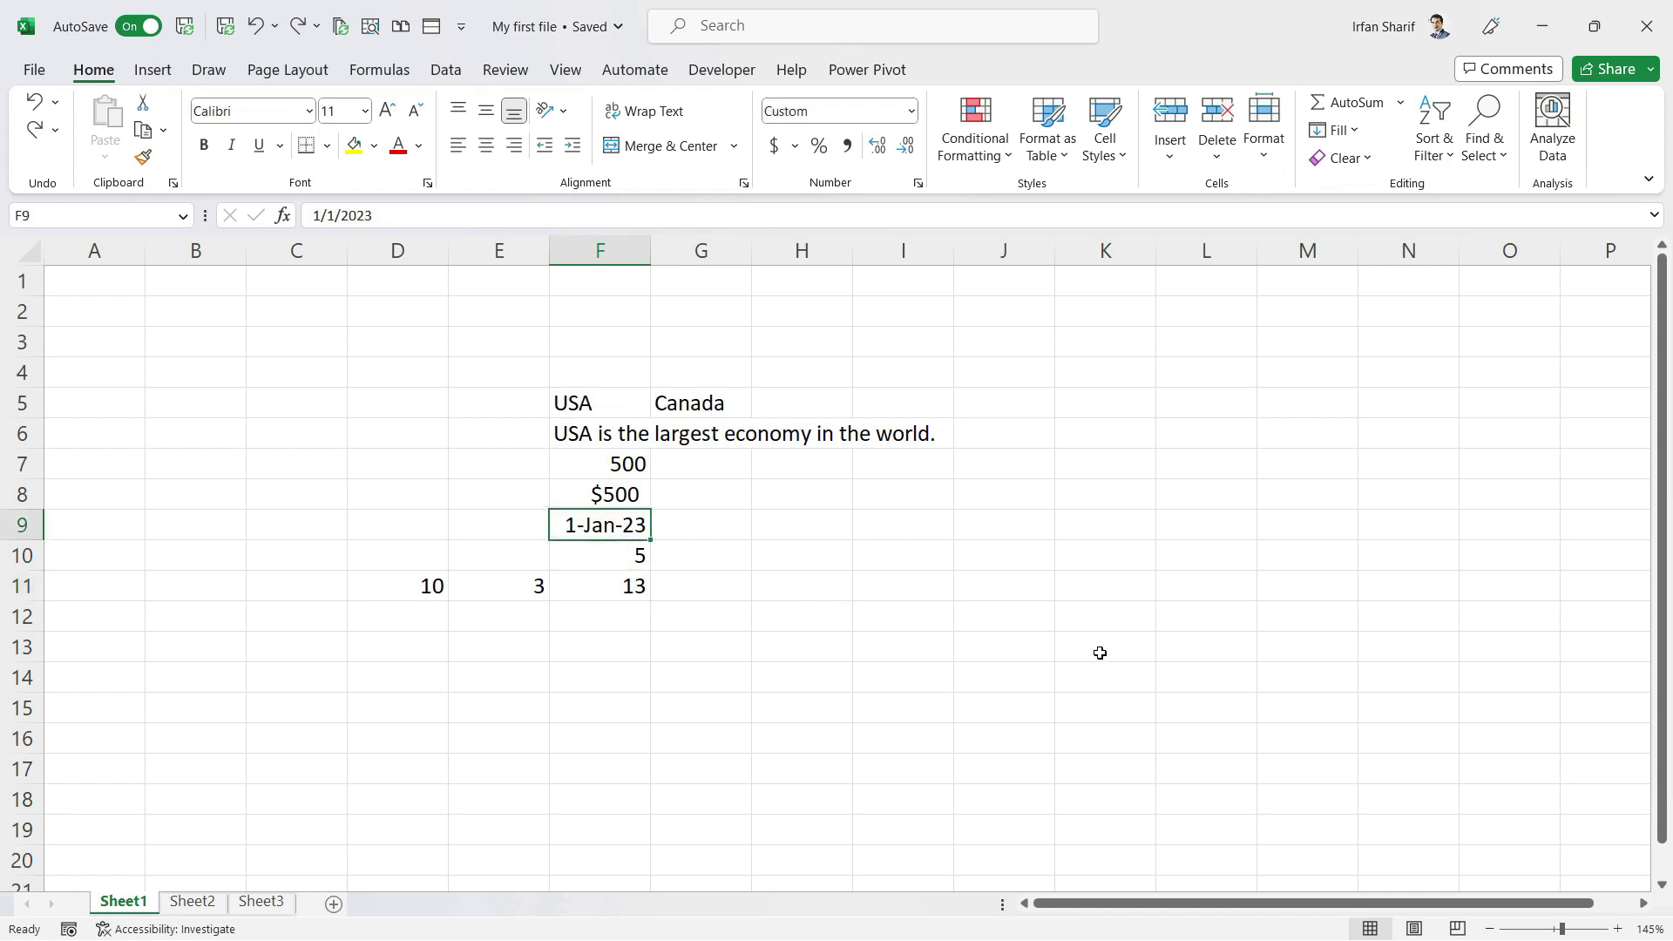
click(607, 586)
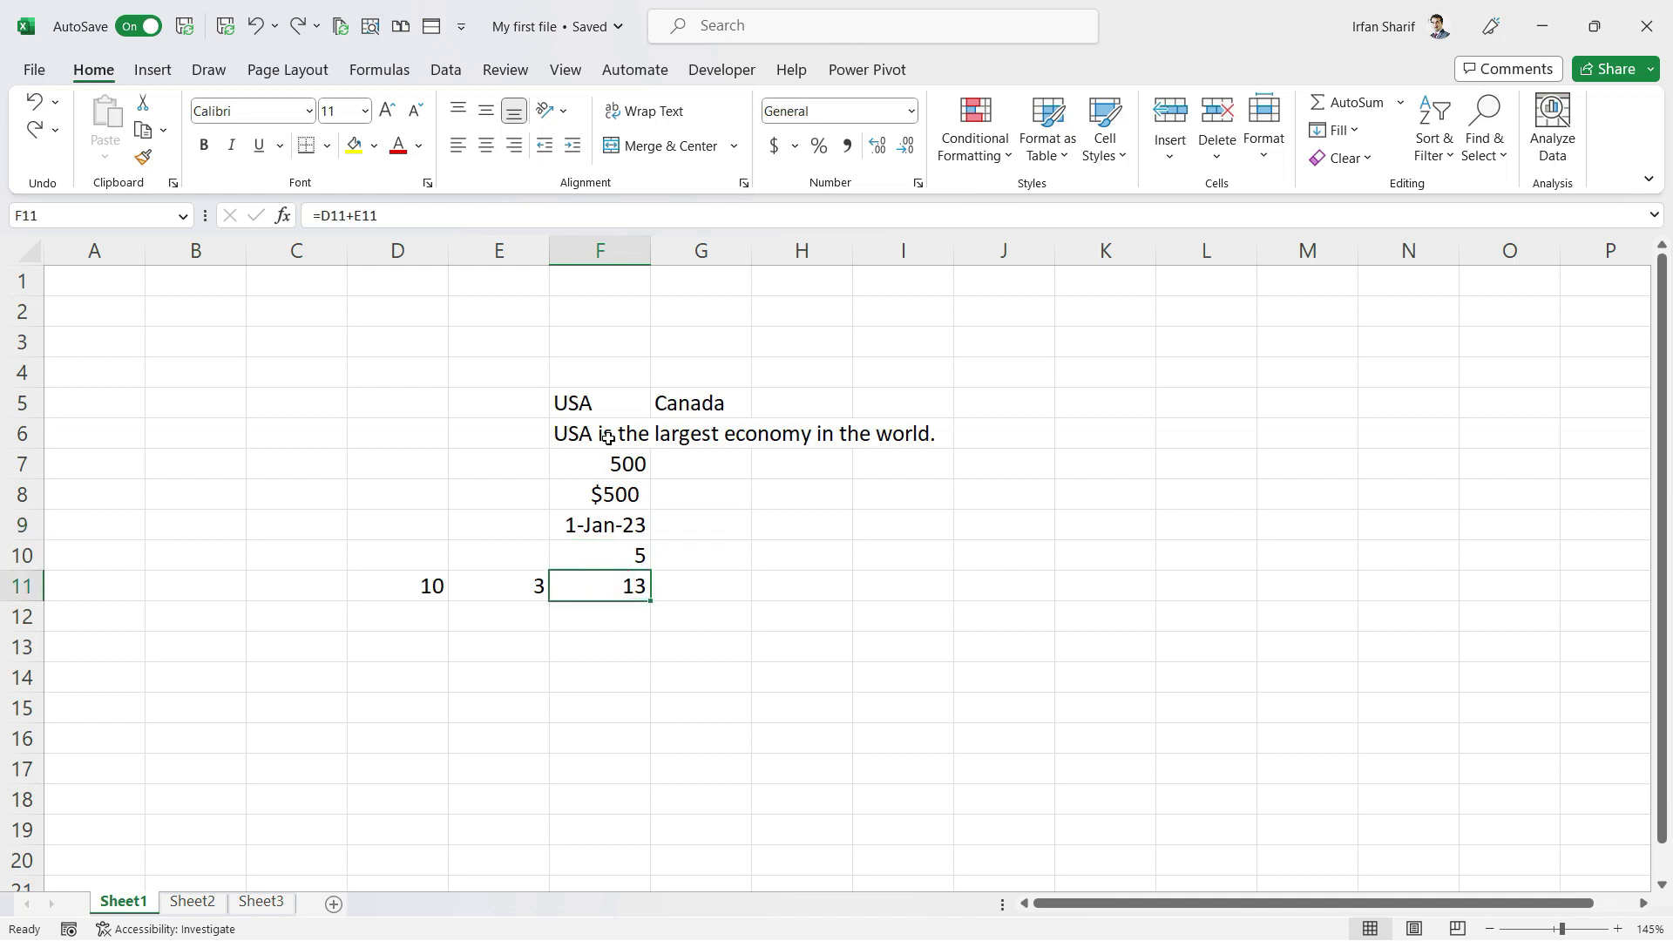
click(593, 403)
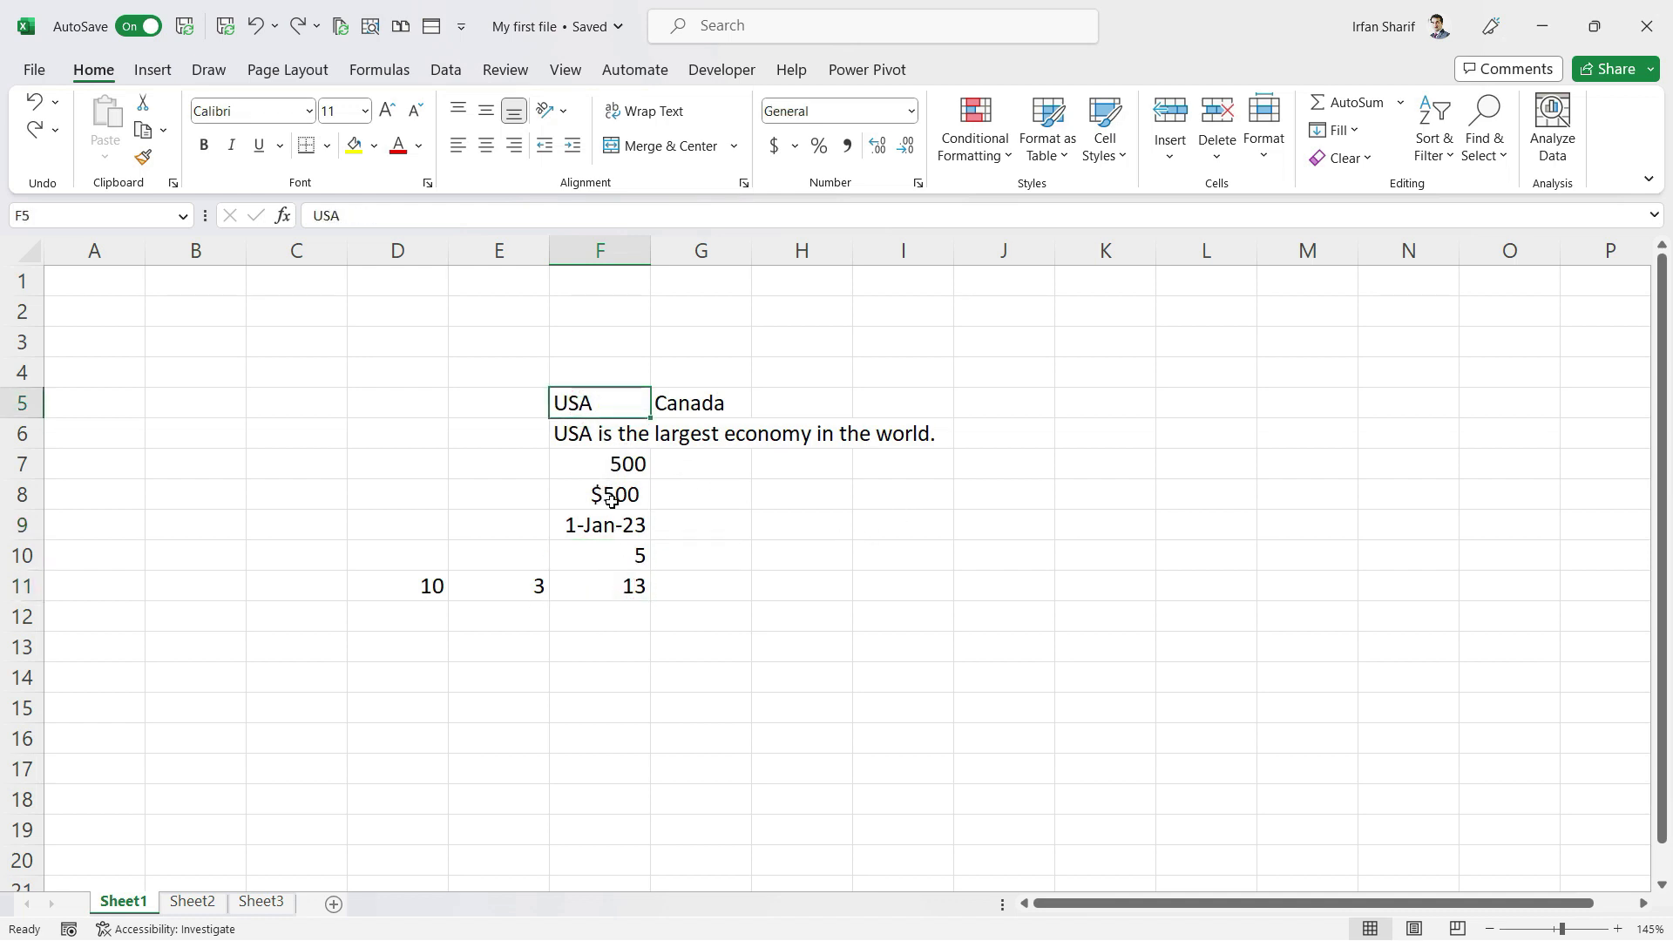
click(623, 588)
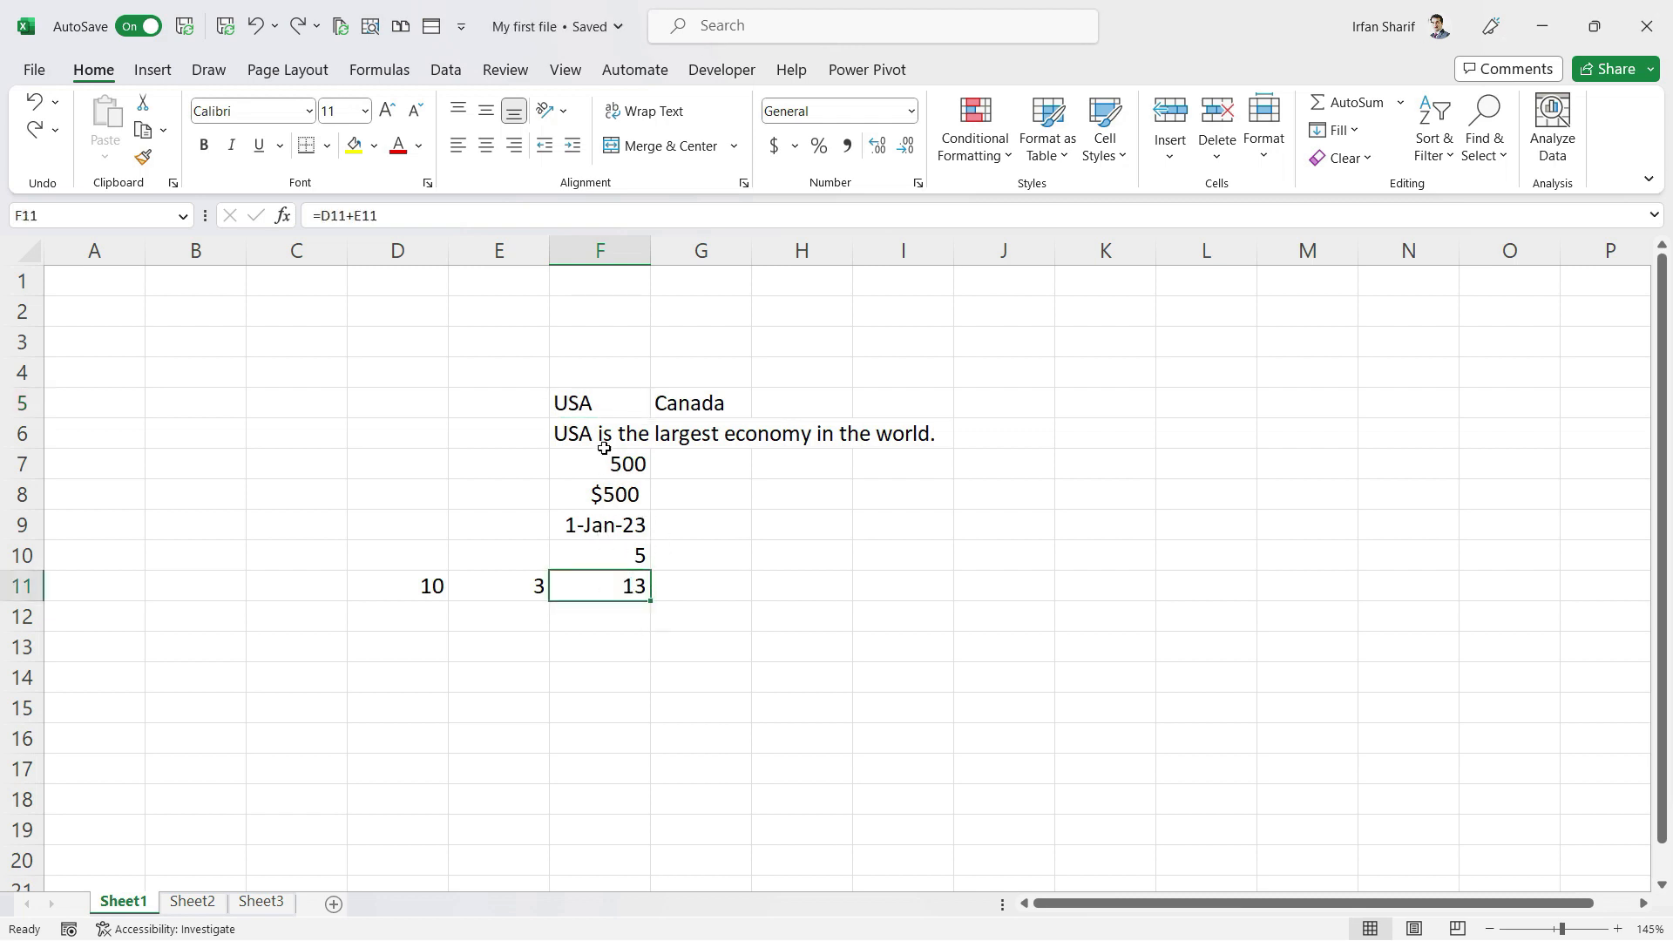
click(613, 401)
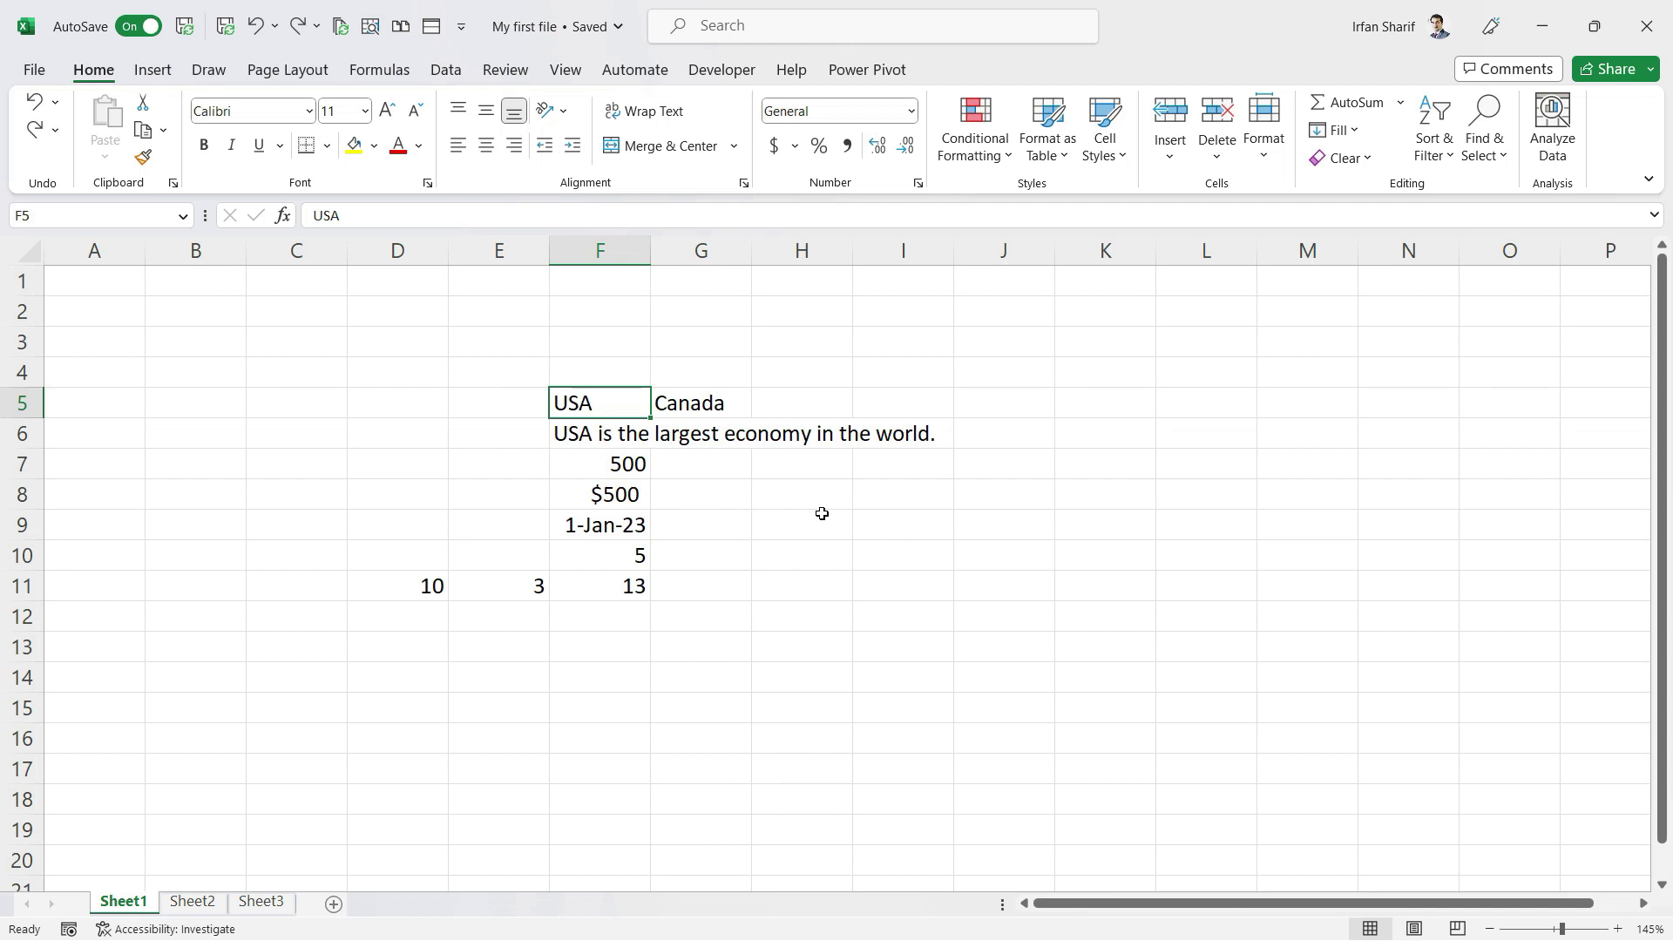
Go through the entries from F5 down to F11 and back, including G5, to compare their number formats
key(Down)
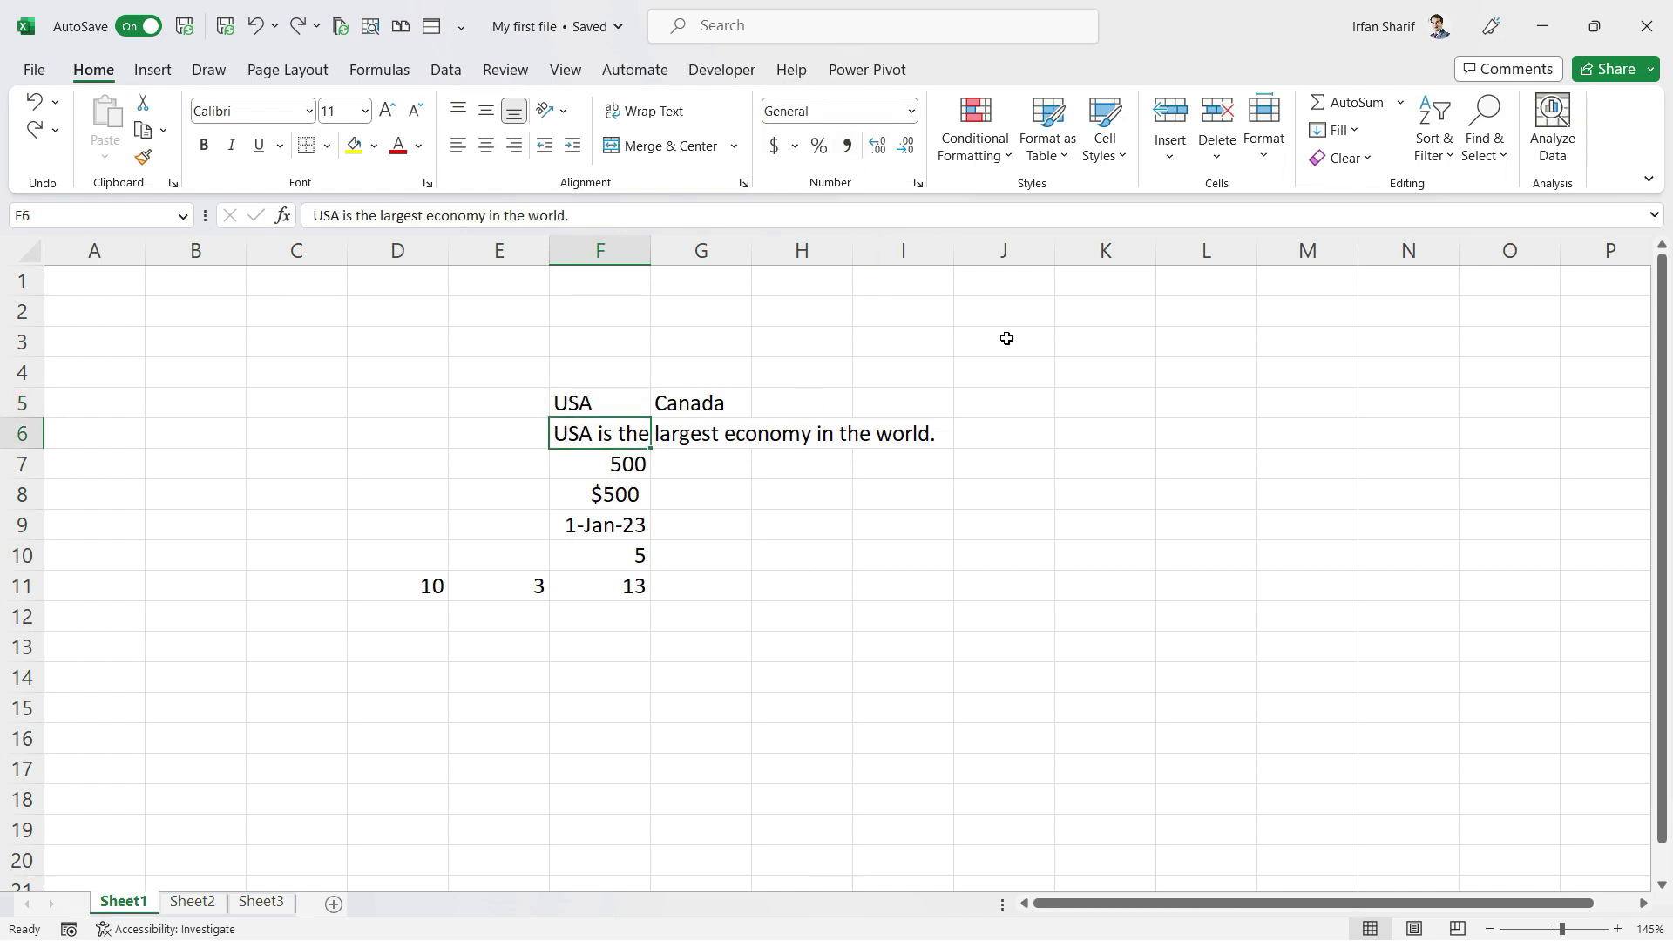
key(Up)
key(Down)
key(Down)
key(Down)
key(Down)
key(Down)
key(Down)
key(Up)
key(Up)
key(Up)
key(Up)
key(Up)
key(Up)
key(Right)
key(Left)
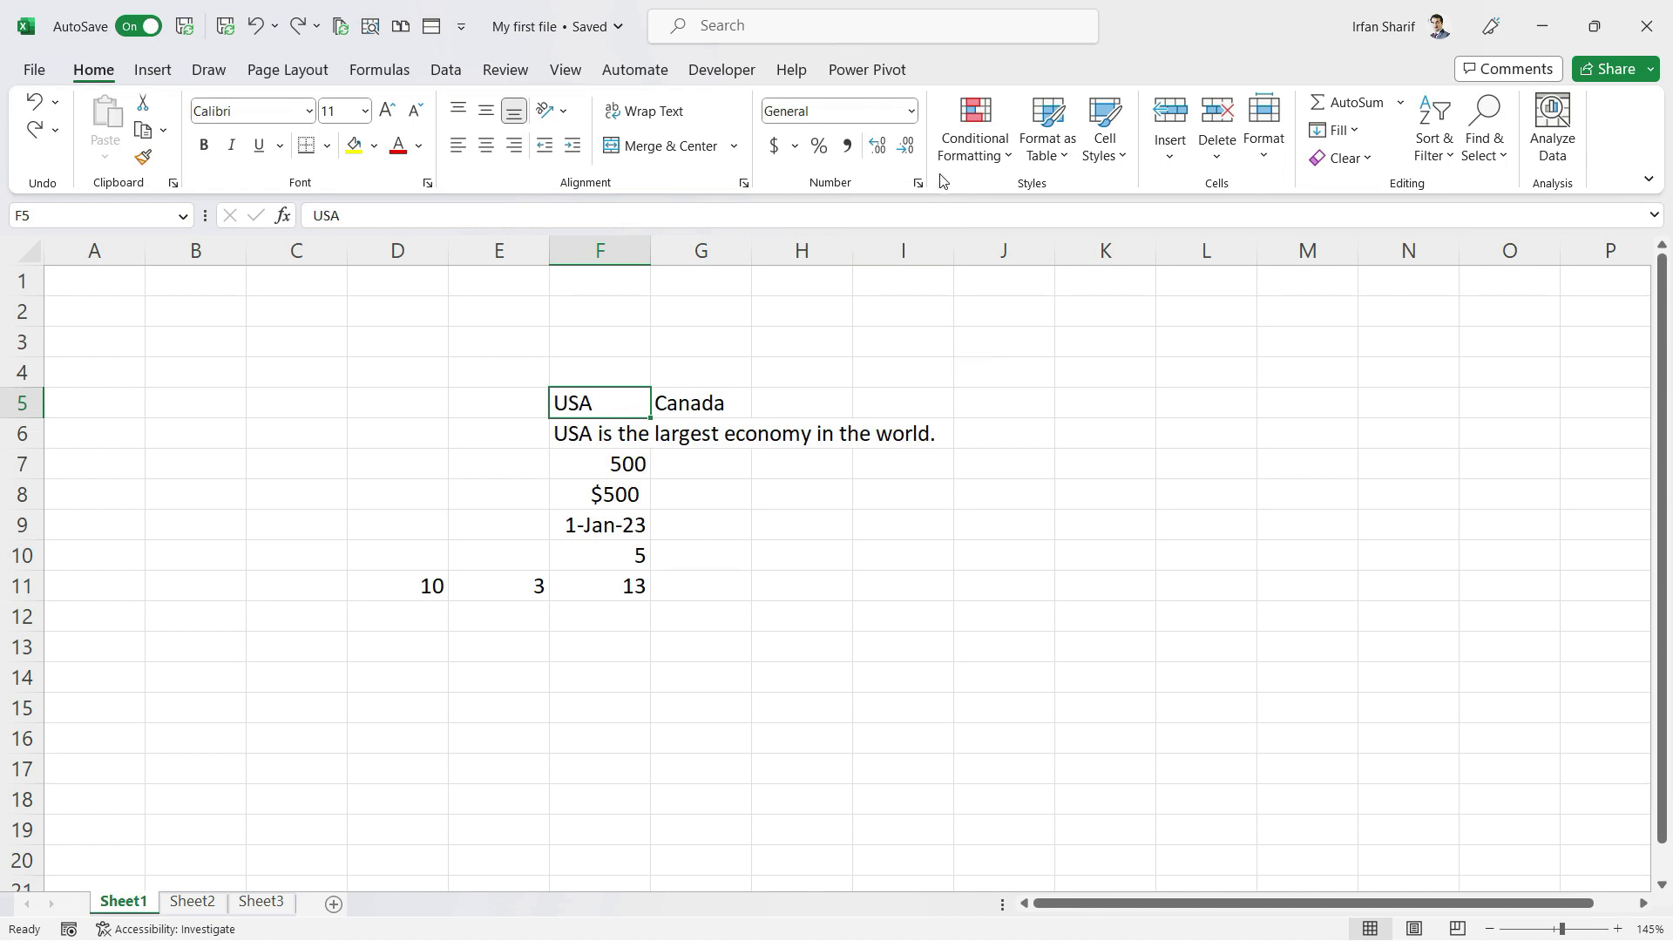
Apply the Text number format to the text entries in F5 and F6
click(913, 112)
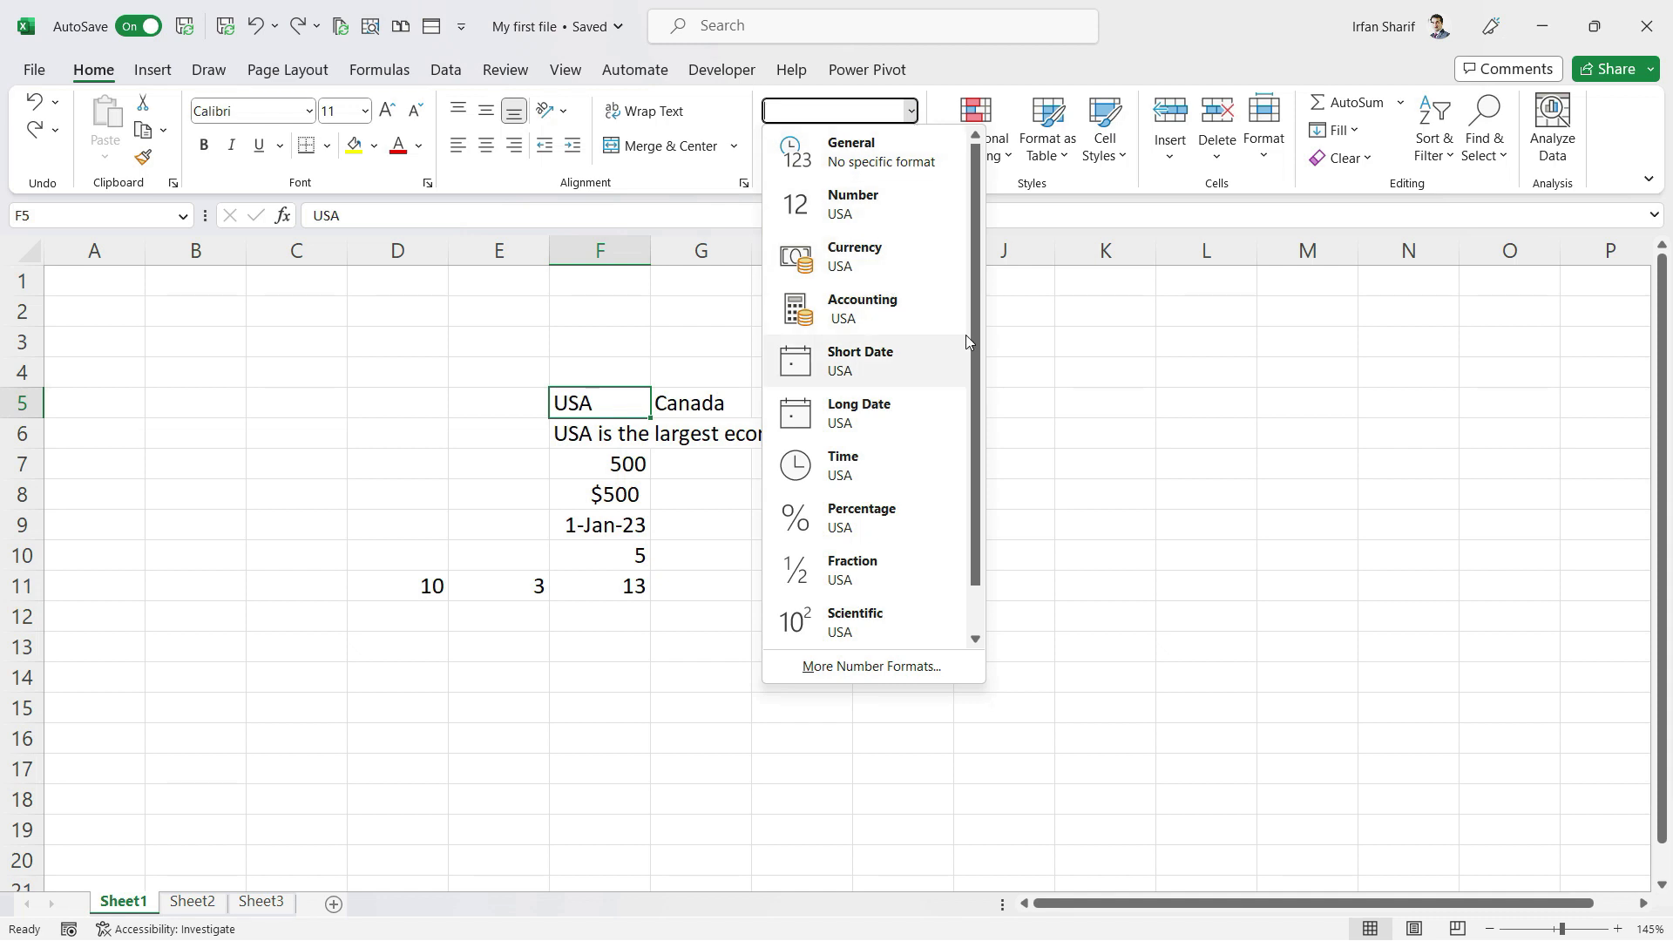
scroll(973, 343, down, 1)
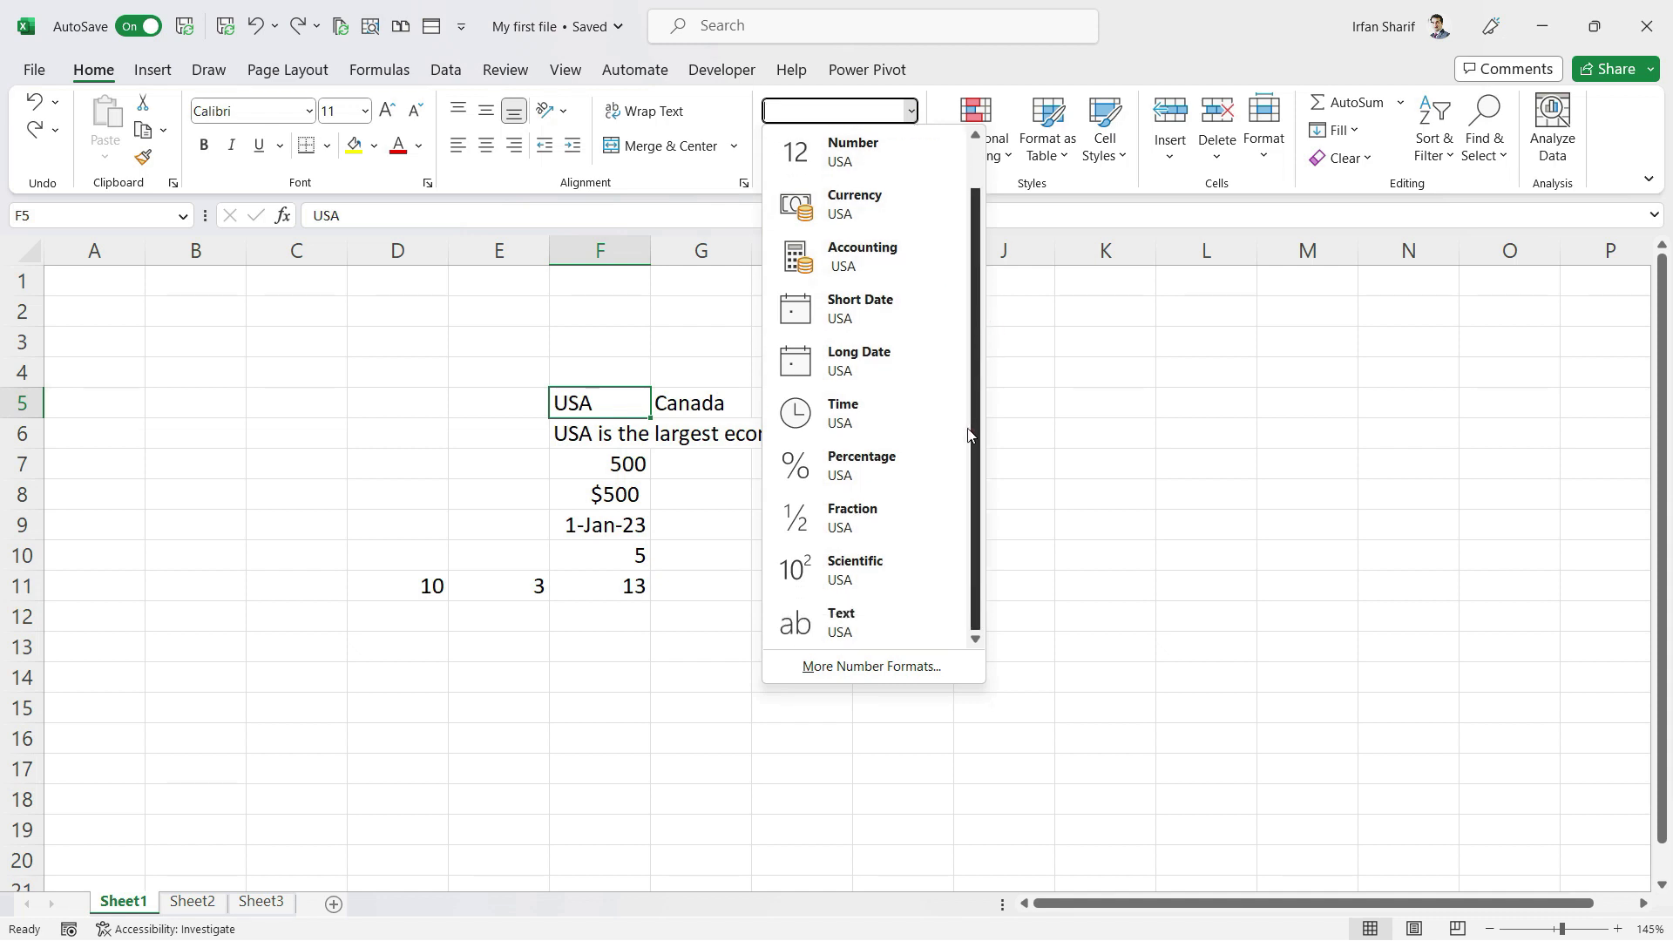
click(863, 618)
click(583, 436)
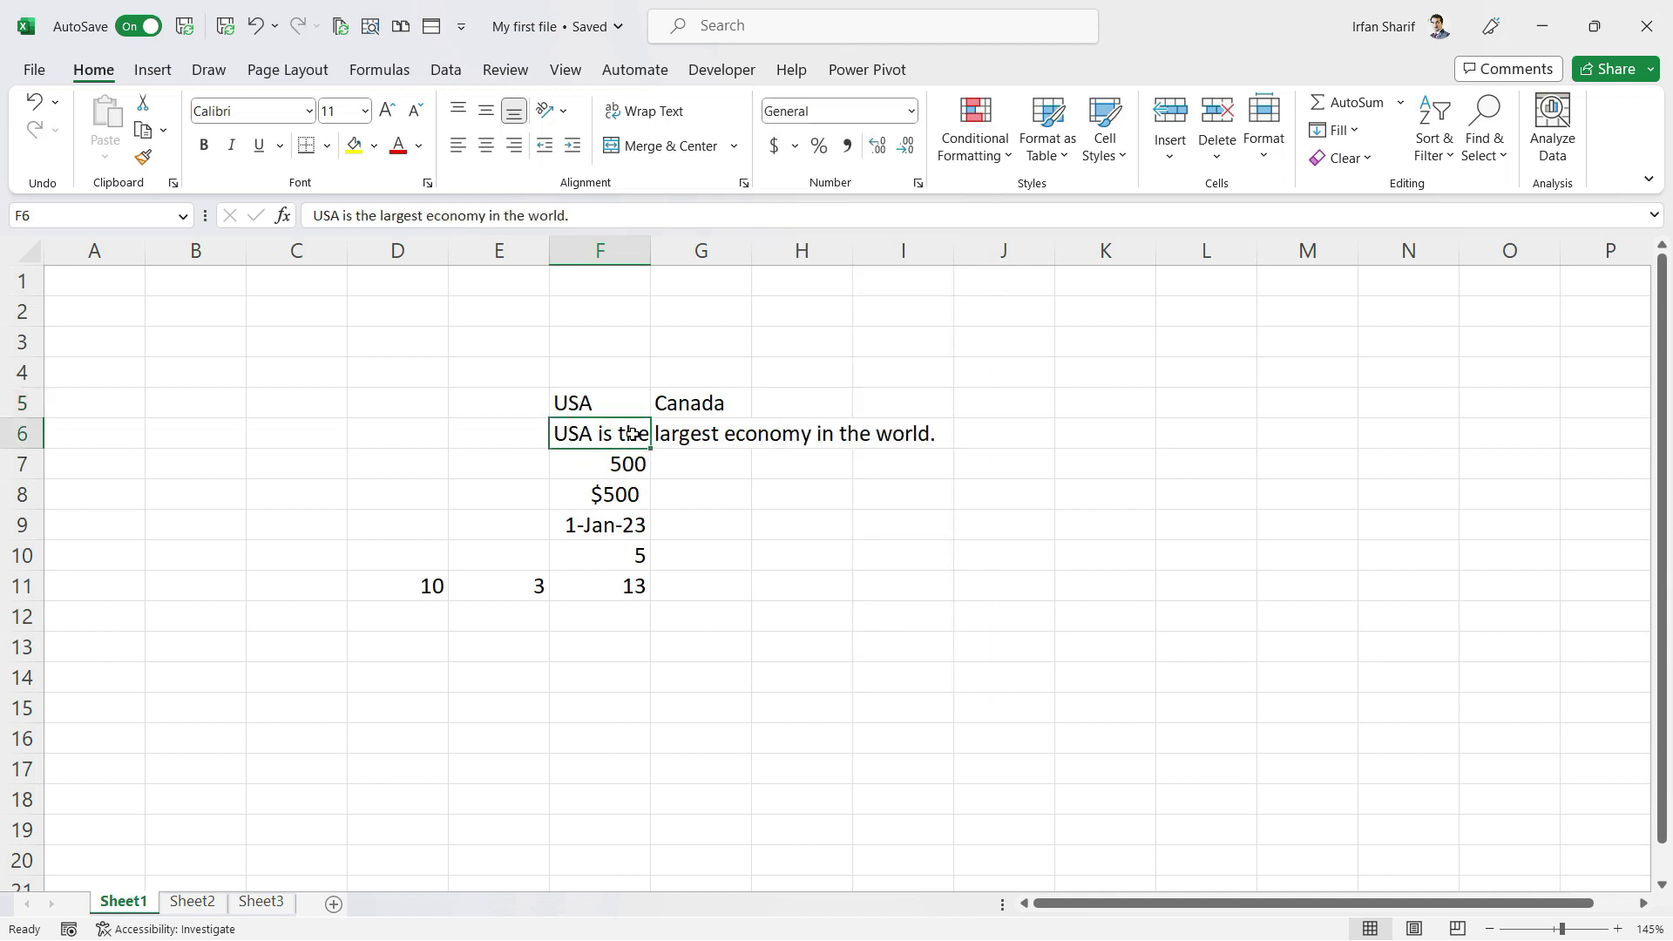
click(909, 111)
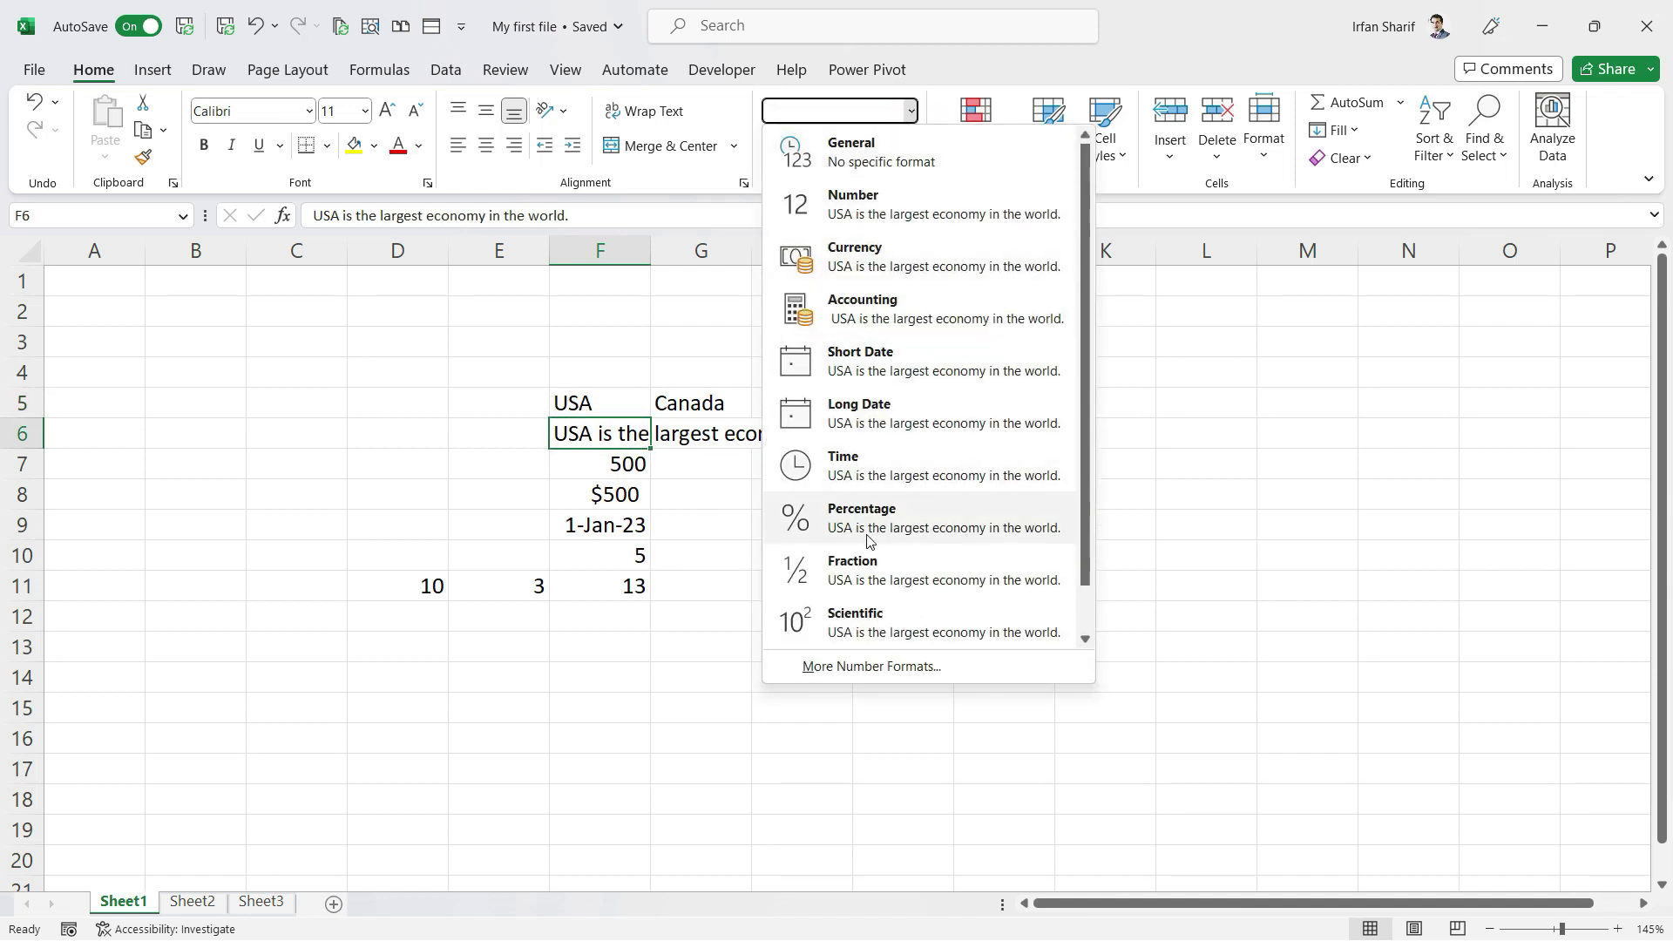
scroll(900, 584, down, 1)
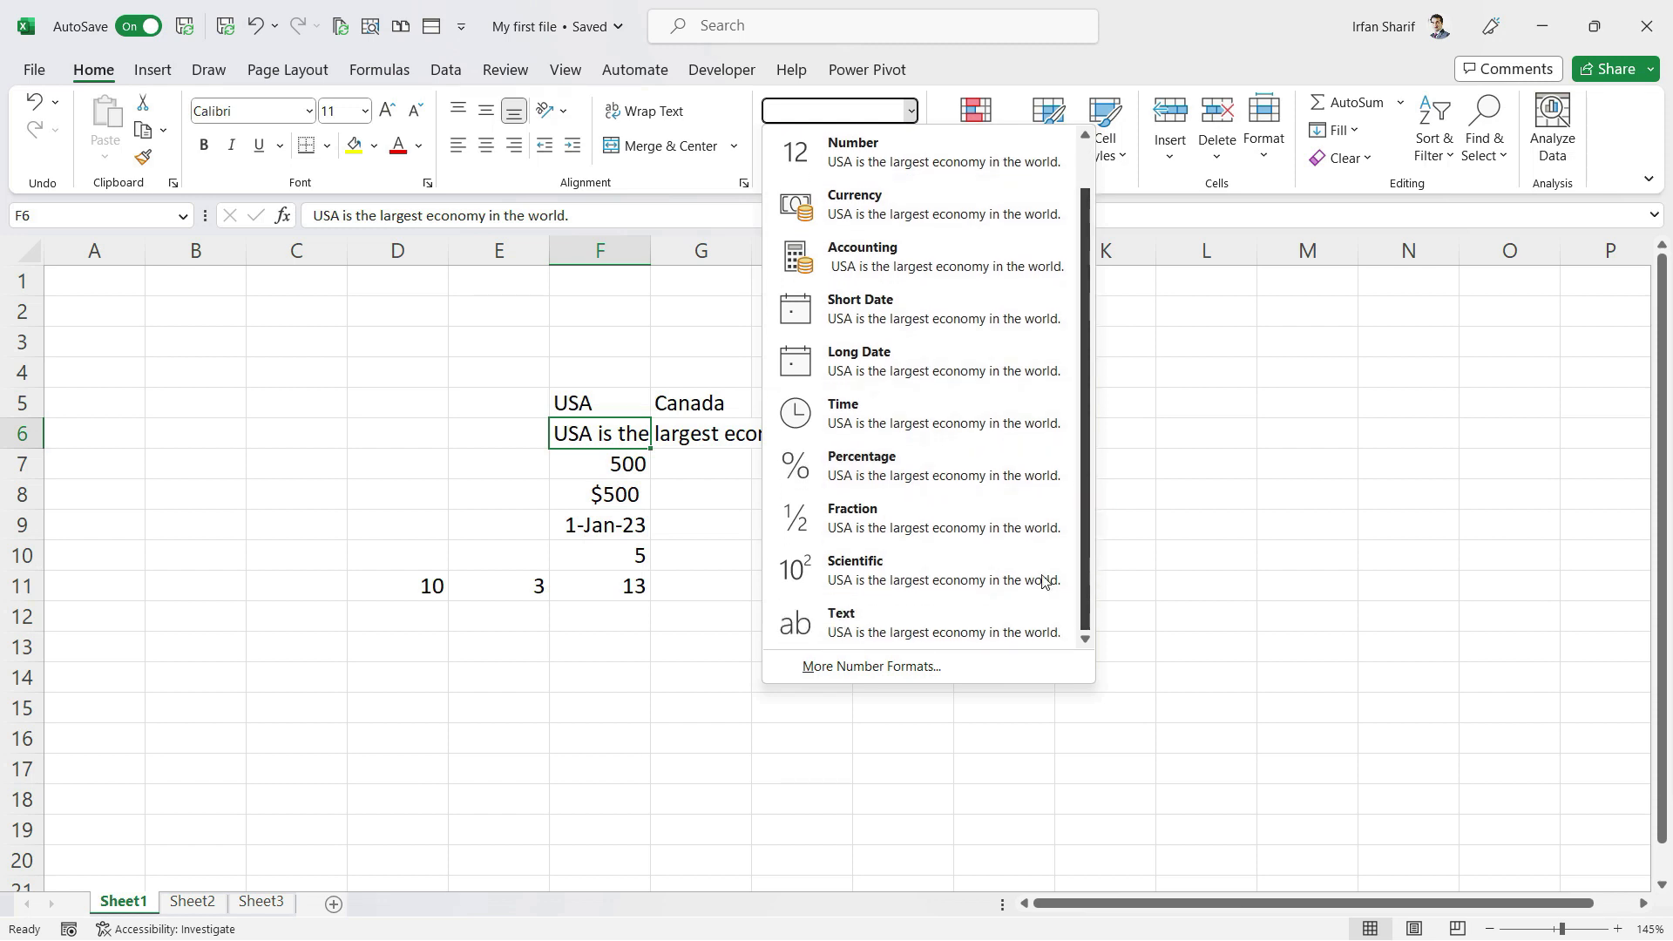
click(901, 633)
Apply the Number format to the value in F7
click(624, 475)
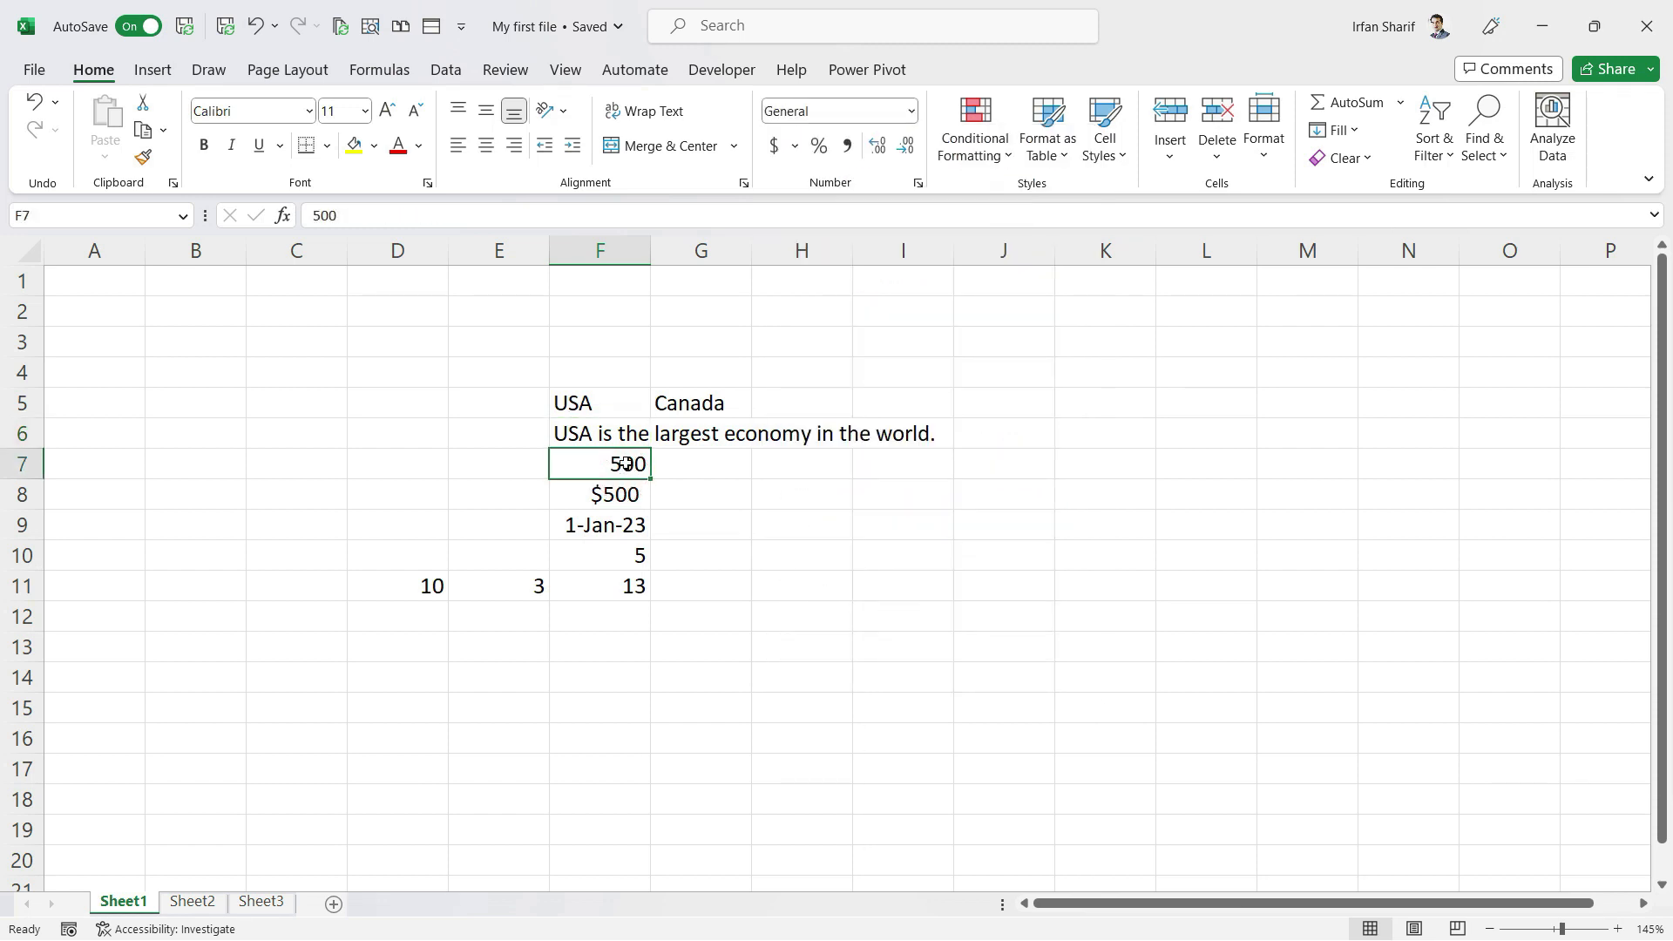
click(909, 110)
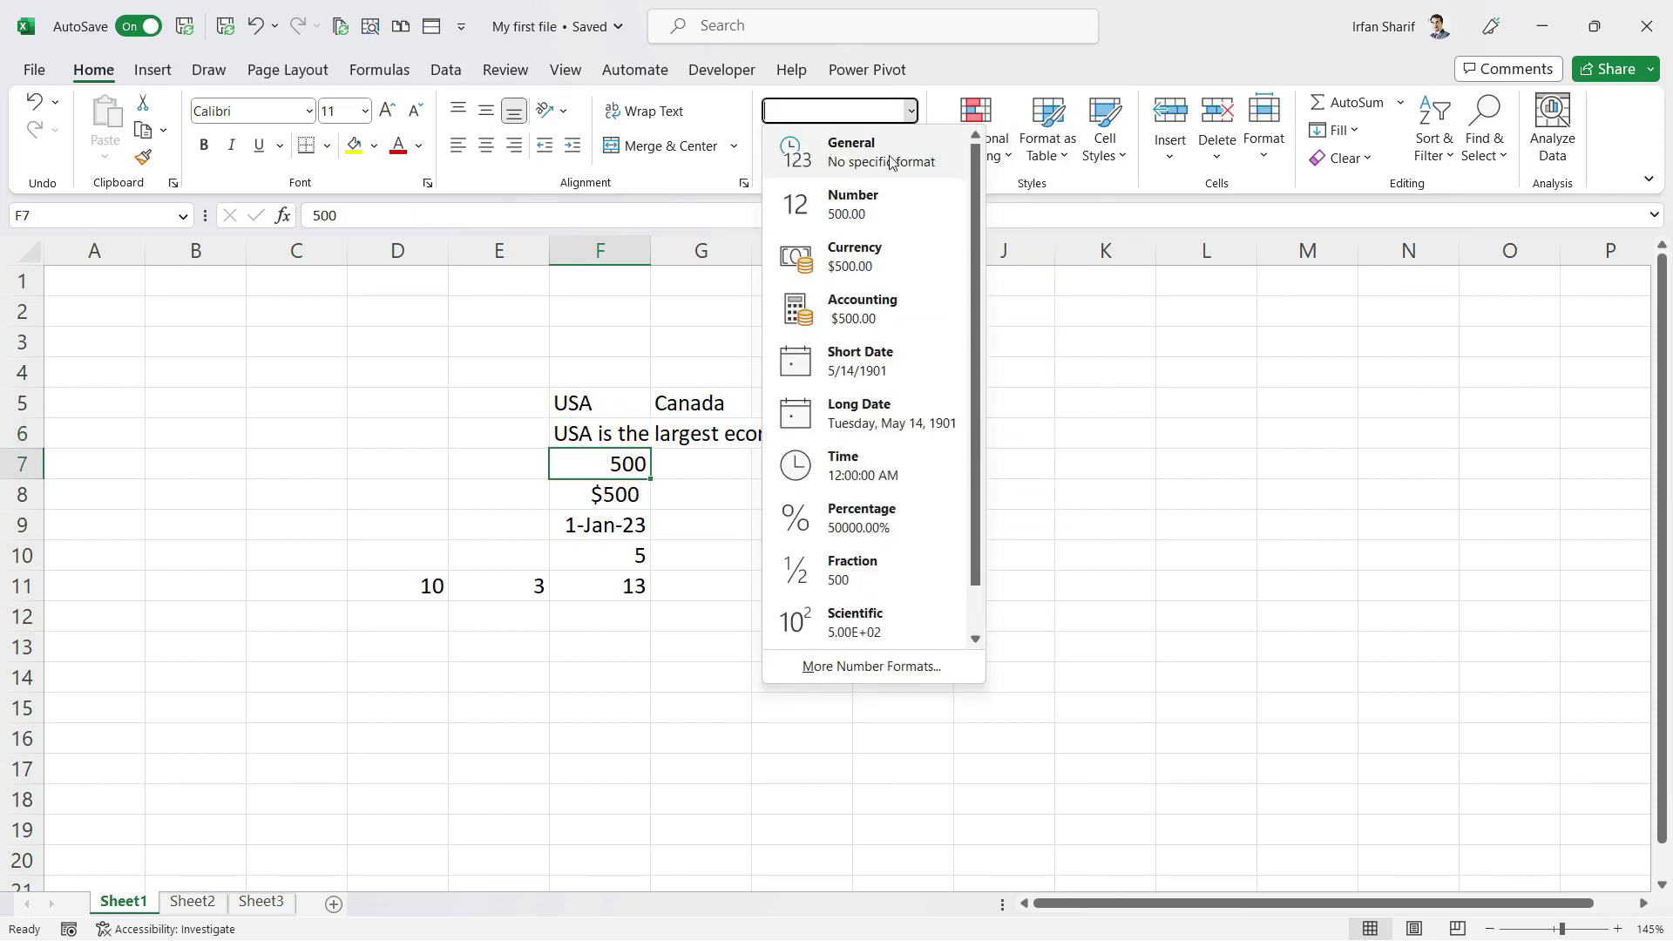
click(858, 213)
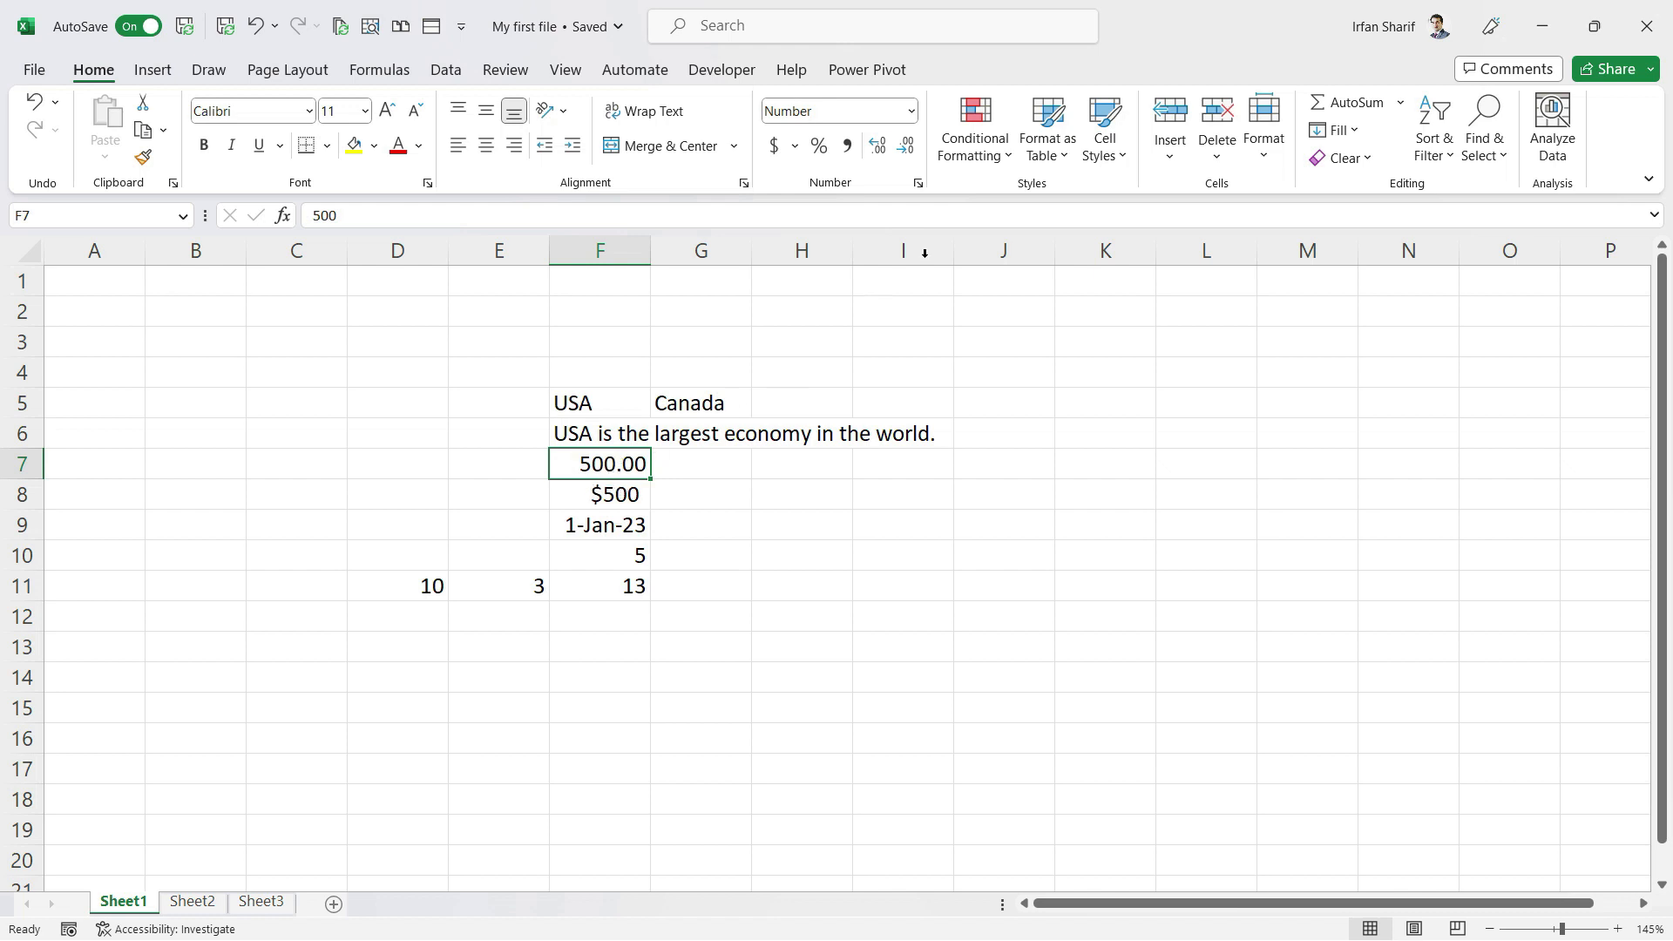
Remove the two decimals from the value in F7, add them back, and remove them once more
click(909, 151)
click(909, 150)
click(875, 148)
click(875, 148)
click(906, 148)
click(908, 150)
Edit the value in F7 to 5005, correct it to 5000, and reselect the cell
key(F2)
text(5)
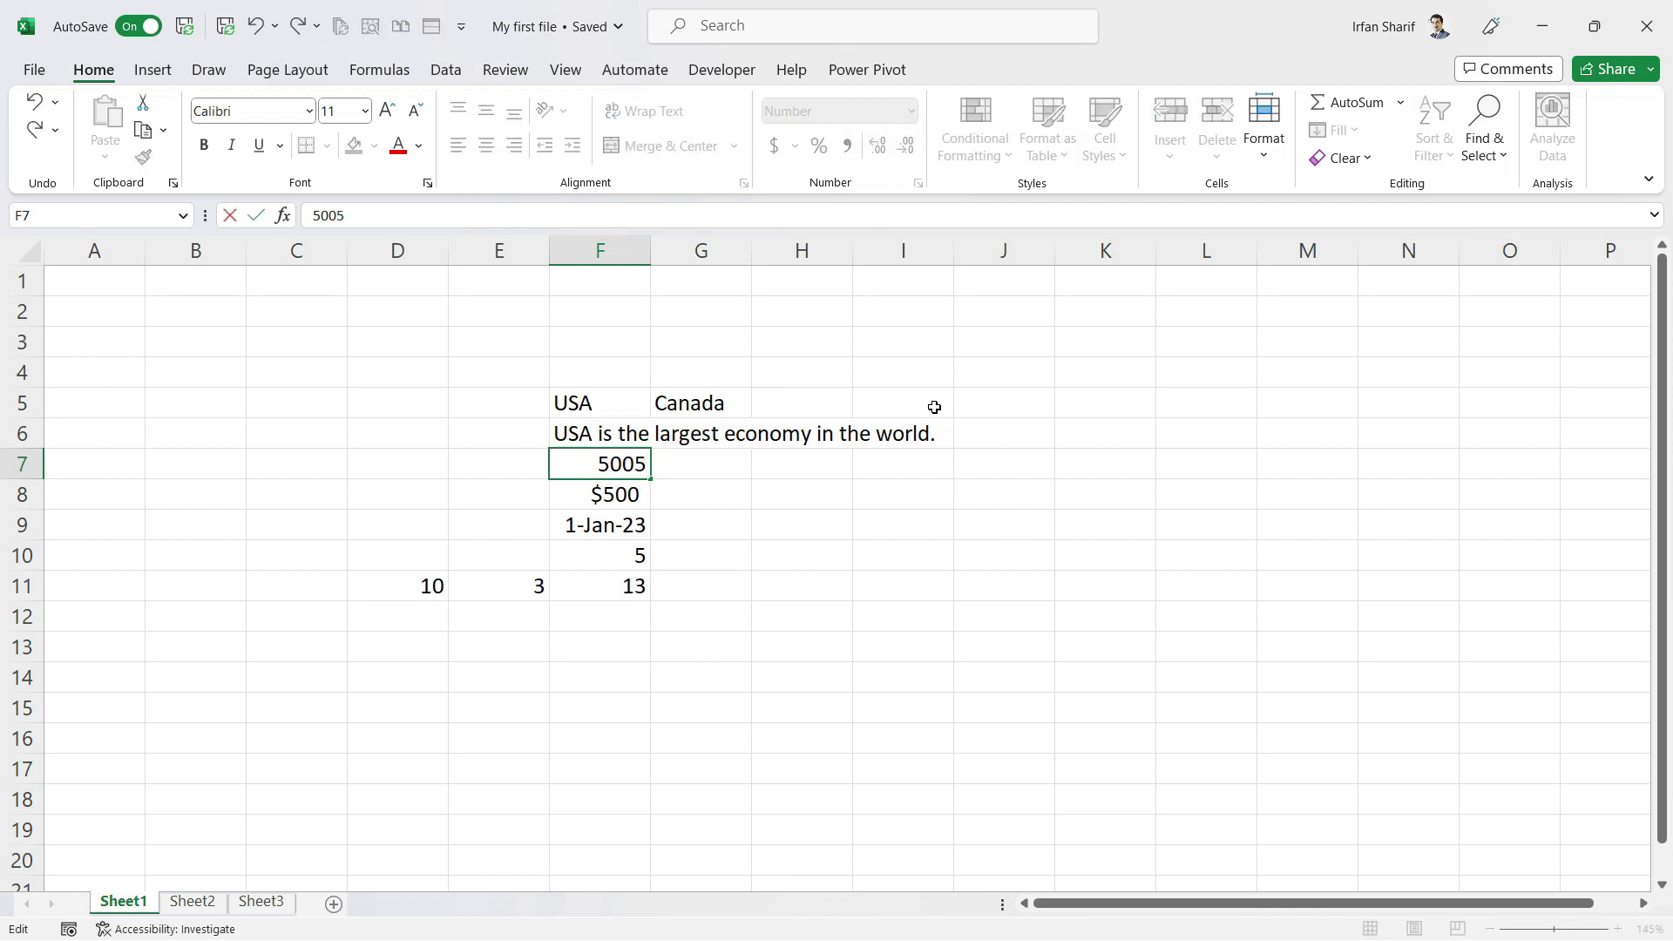
key(Return)
key(Up)
key(F2)
key(BackSpace)
text(0)
key(Return)
key(Up)
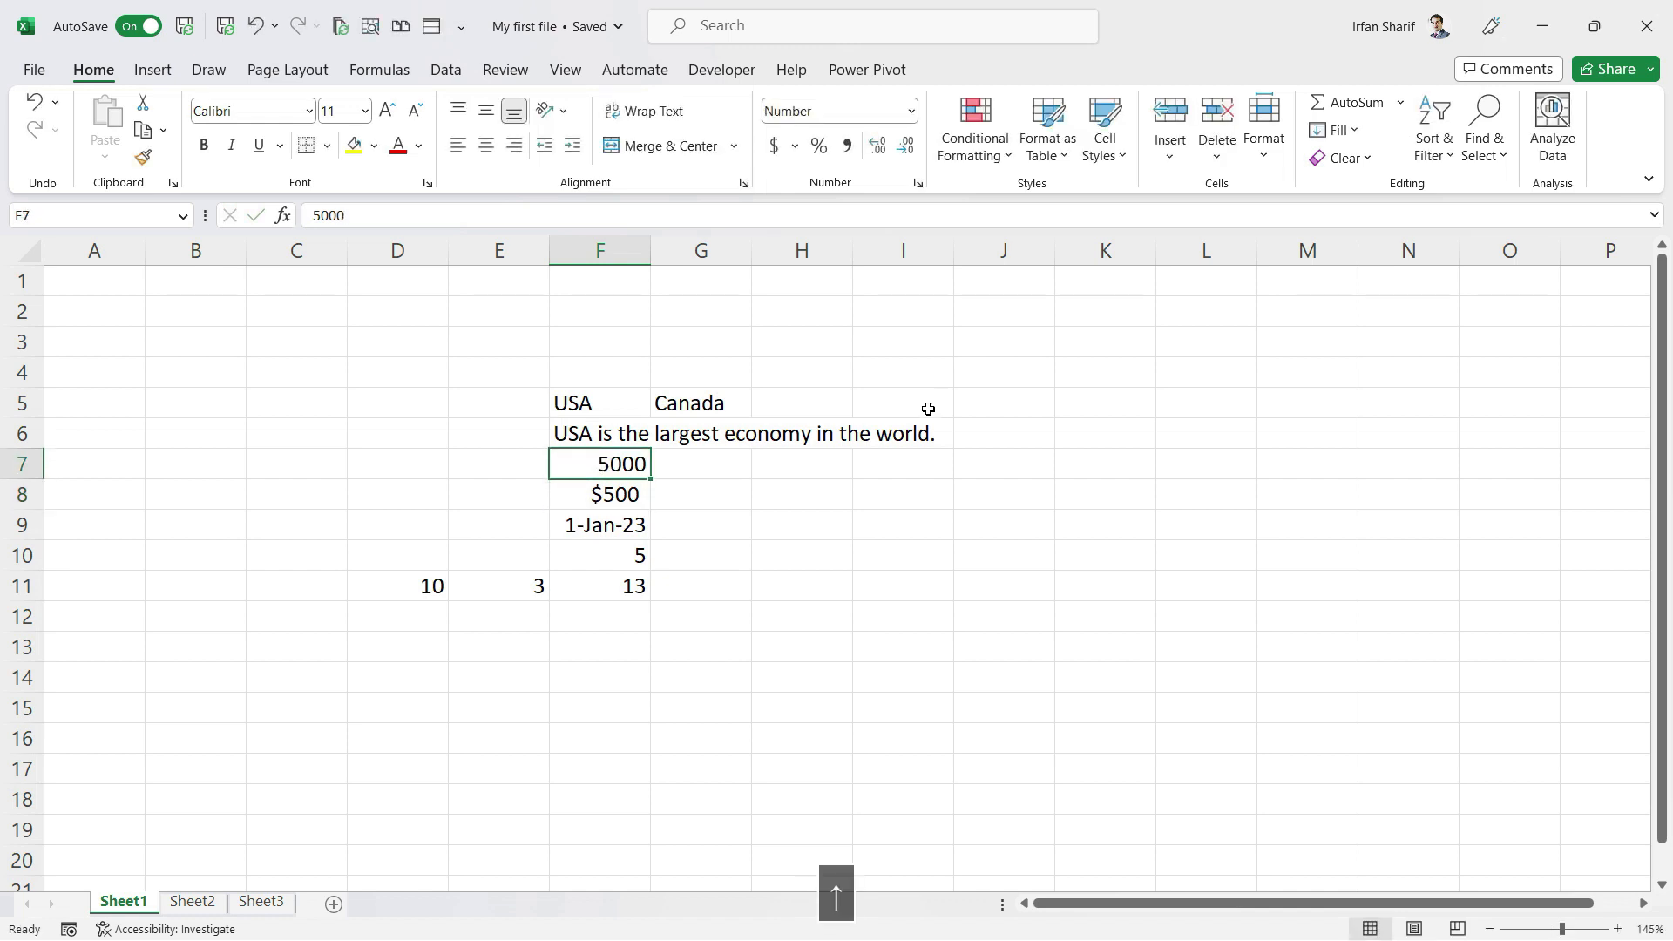
Apply the comma style to the value in F7 and reduce it to no decimals
click(849, 147)
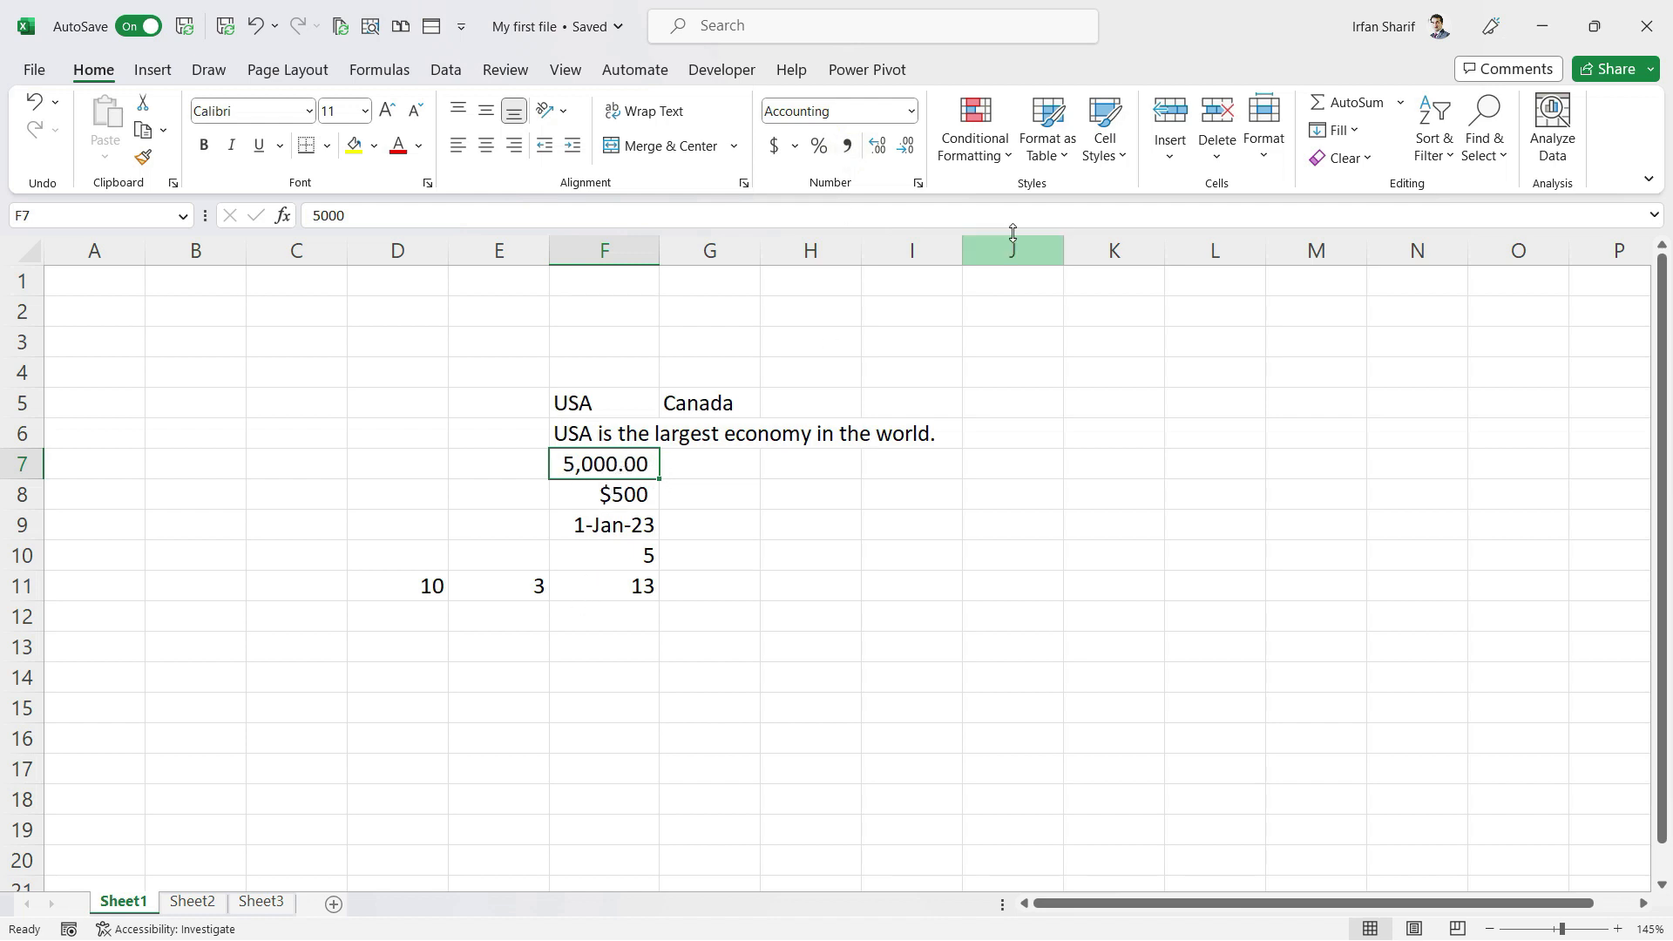
click(905, 144)
click(906, 145)
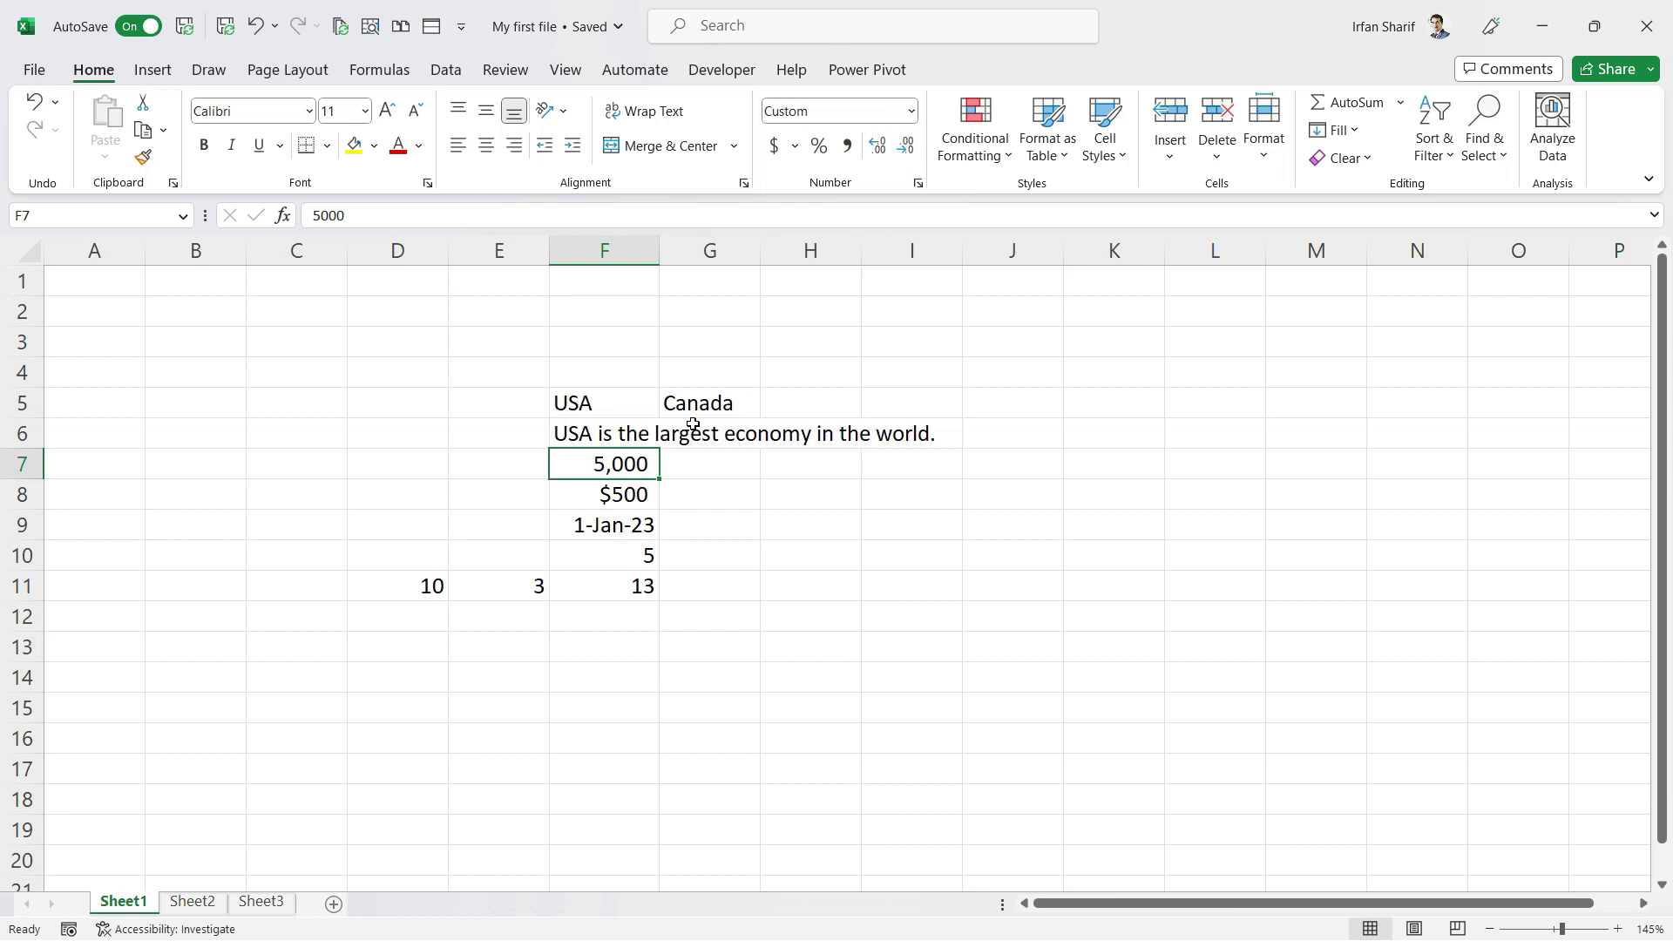
Apply the Accounting format to the dollar amount in F8 and remove its two decimals
click(645, 496)
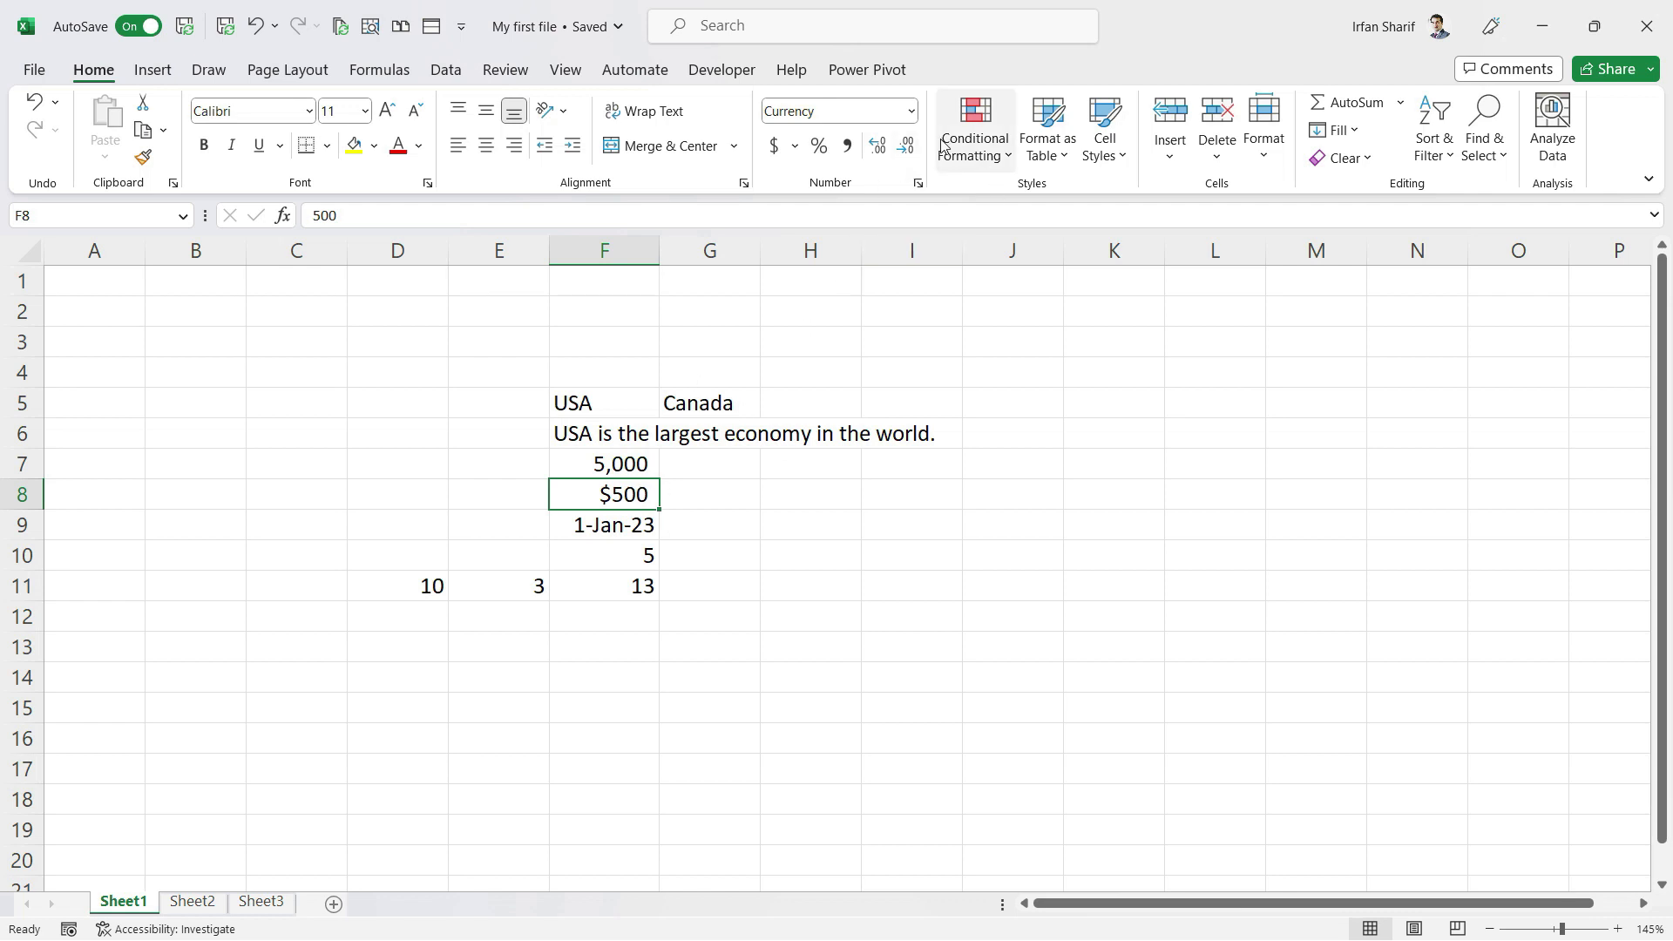
click(914, 108)
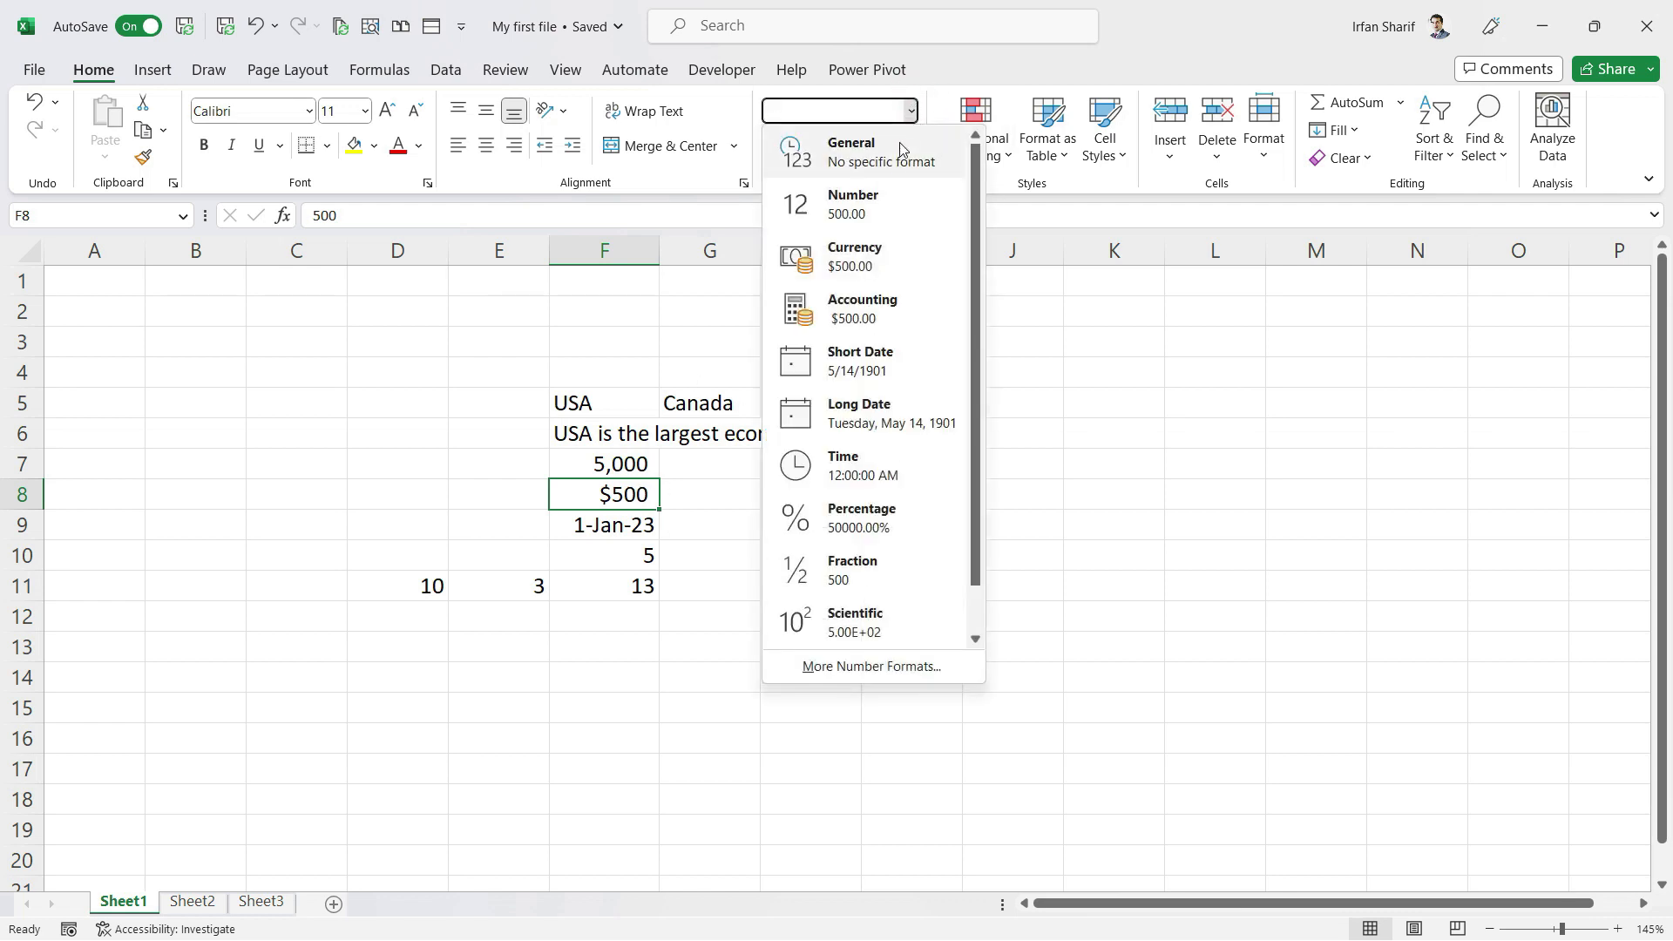
click(883, 304)
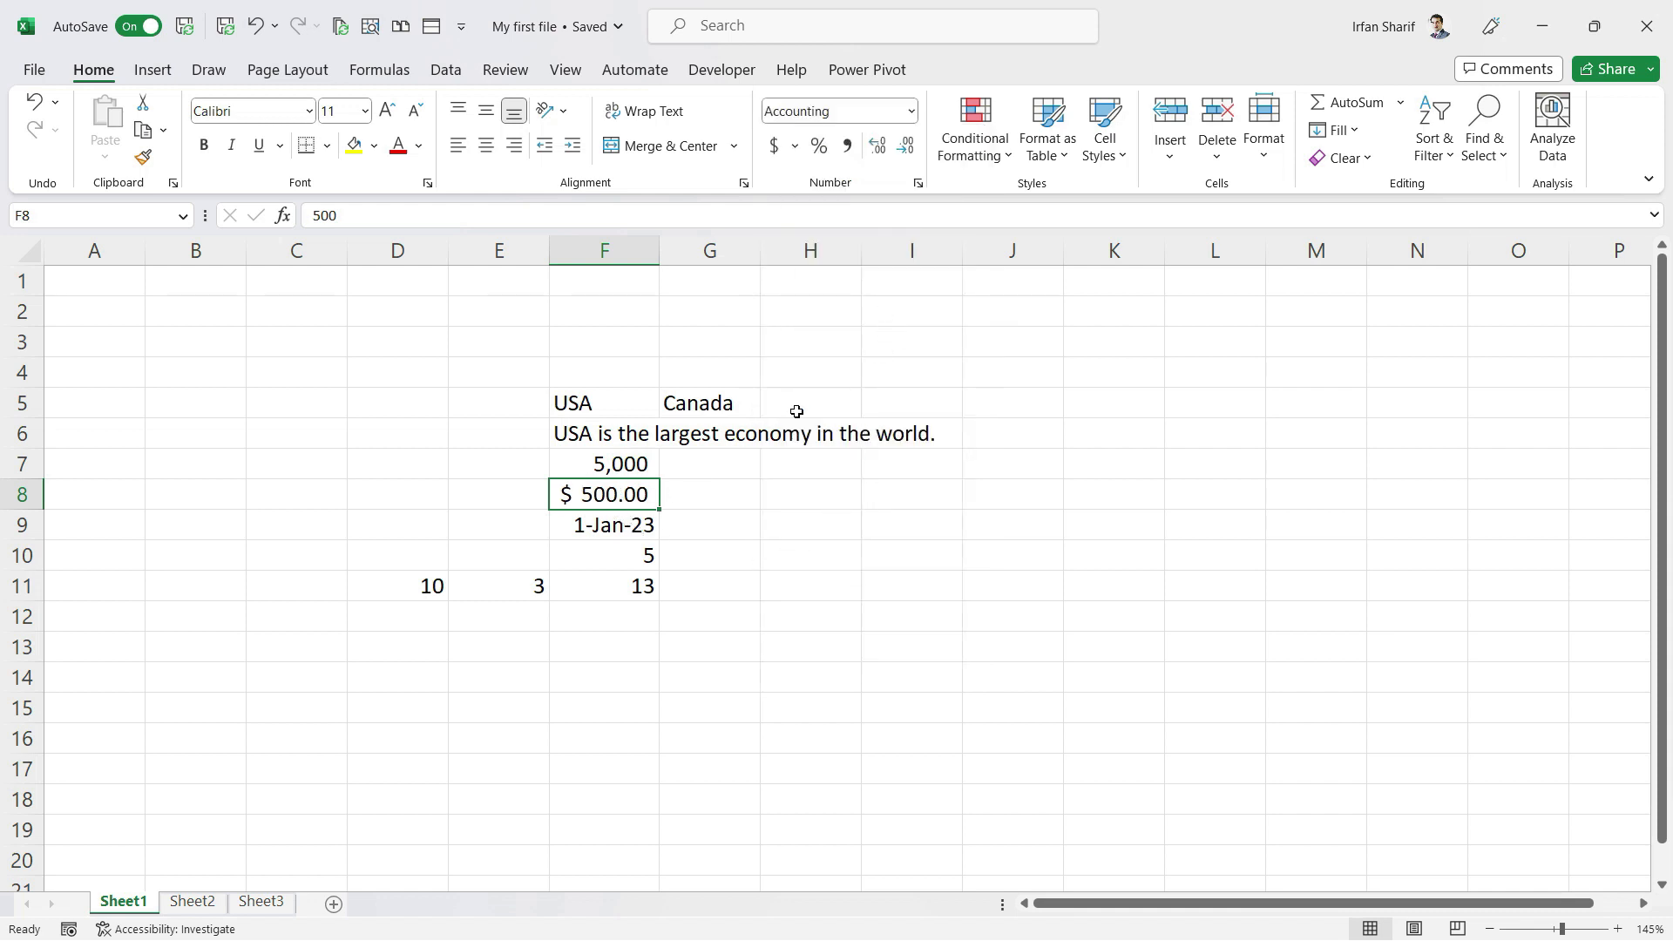
click(905, 145)
click(905, 145)
Apply the Short Date format to the date in F9
click(628, 530)
click(910, 110)
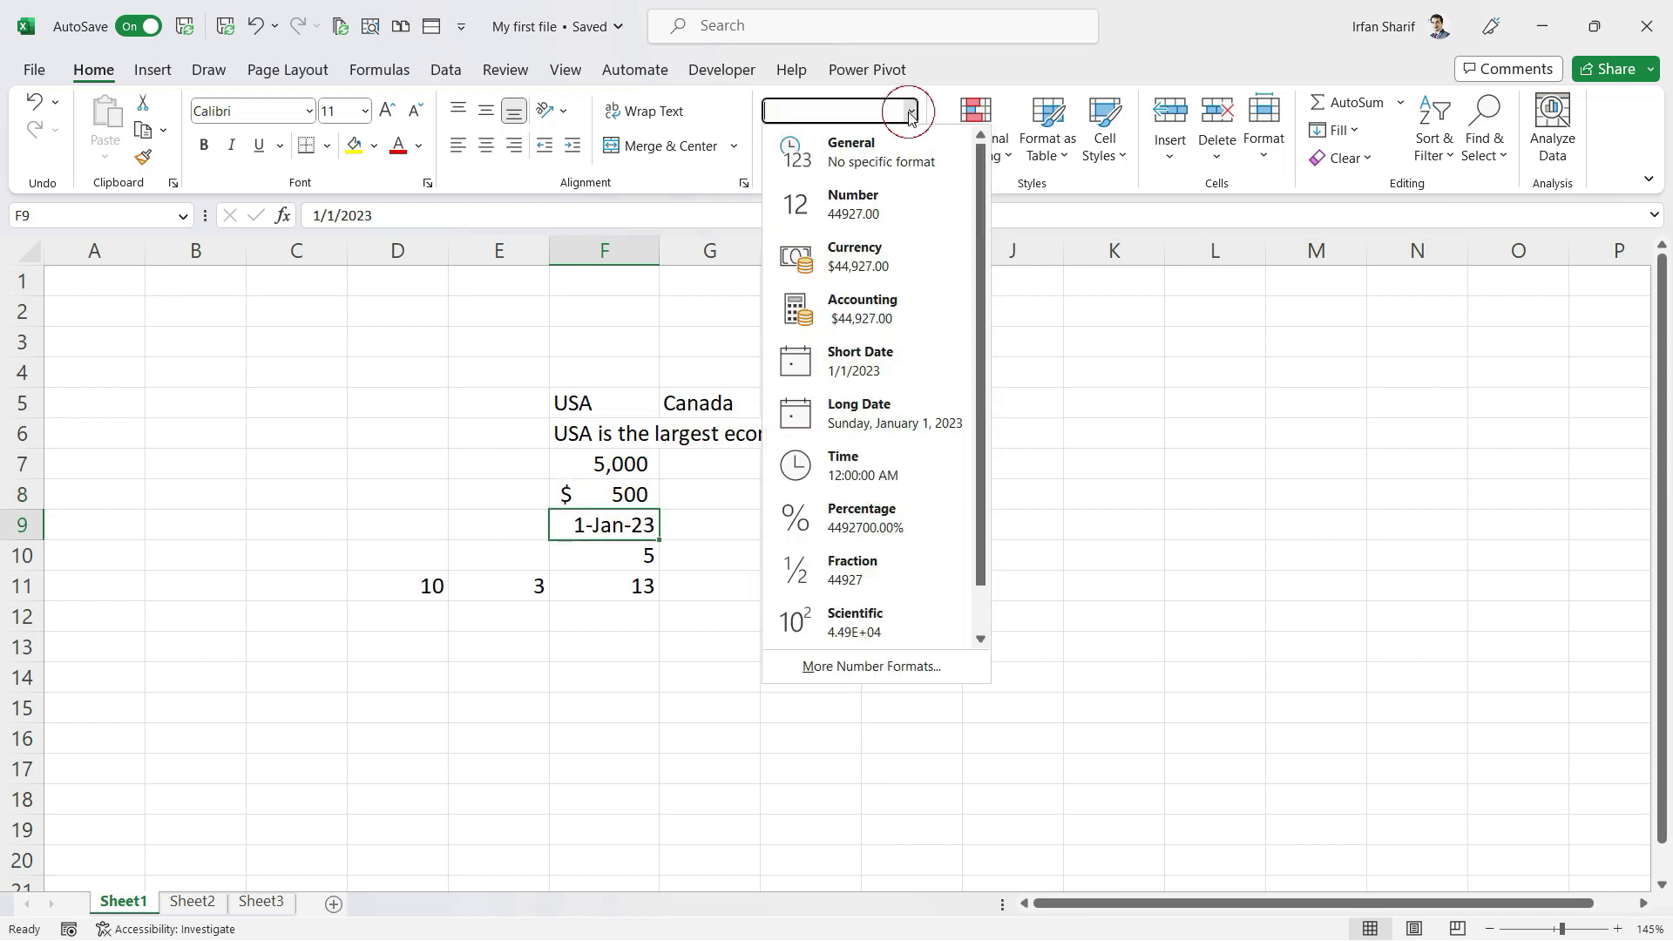
click(878, 364)
Apply the Number format to the formula result in F10
click(636, 556)
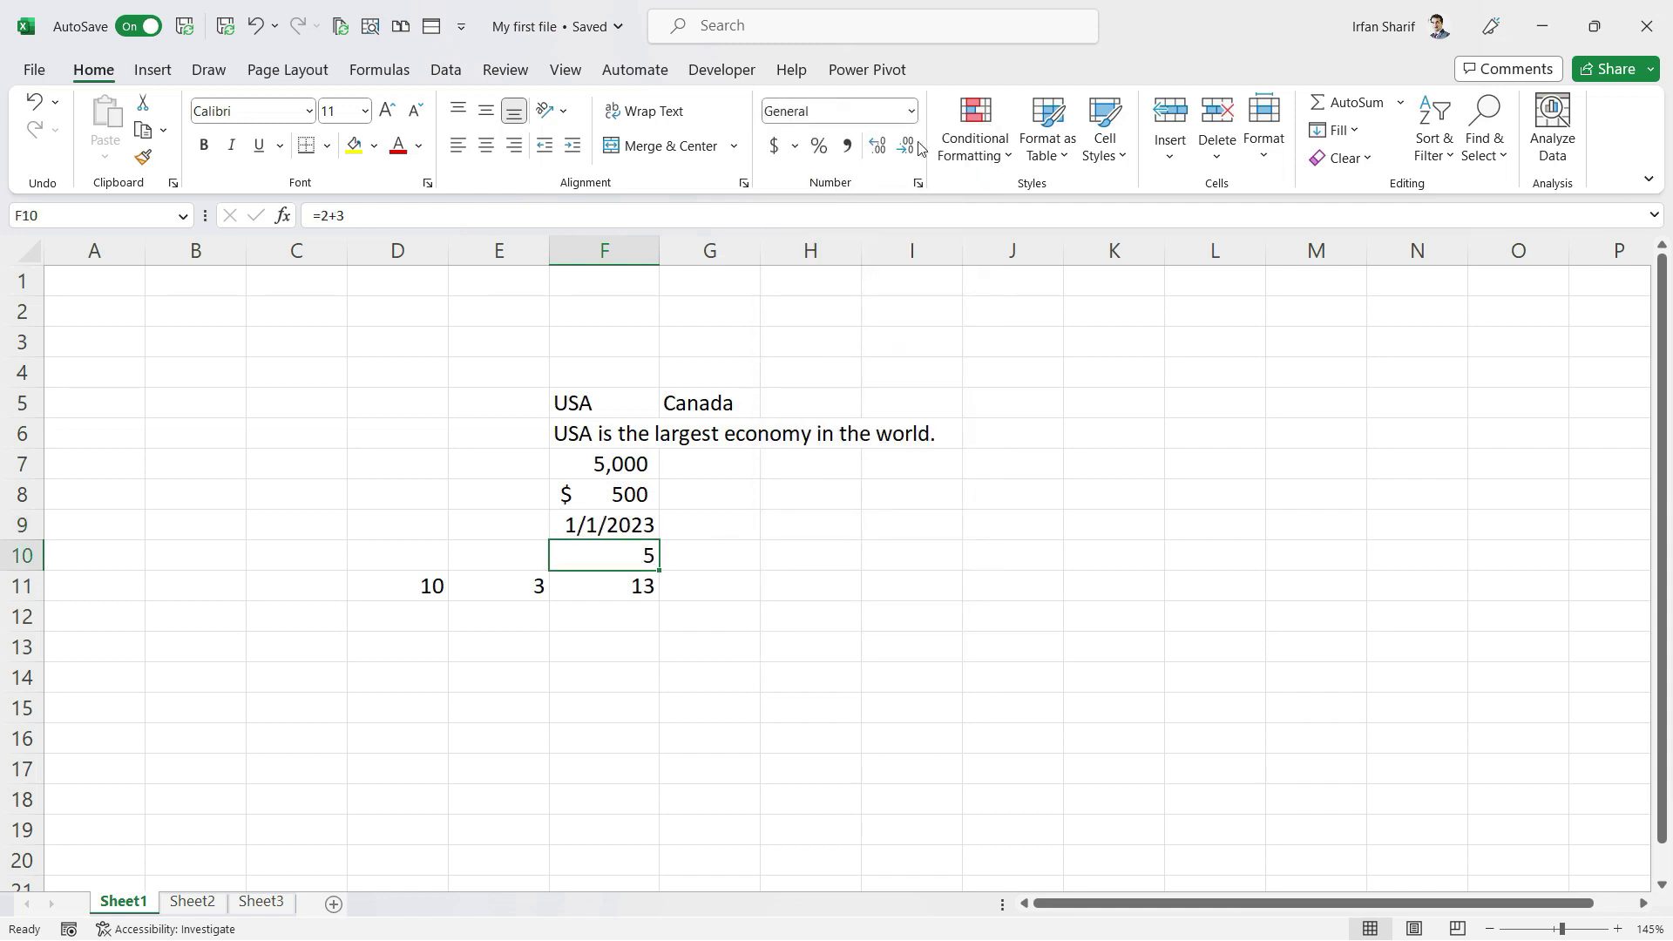
click(910, 110)
click(871, 202)
Apply the Number format to the formula result in F11 and reduce it to no decimals
click(681, 586)
click(910, 111)
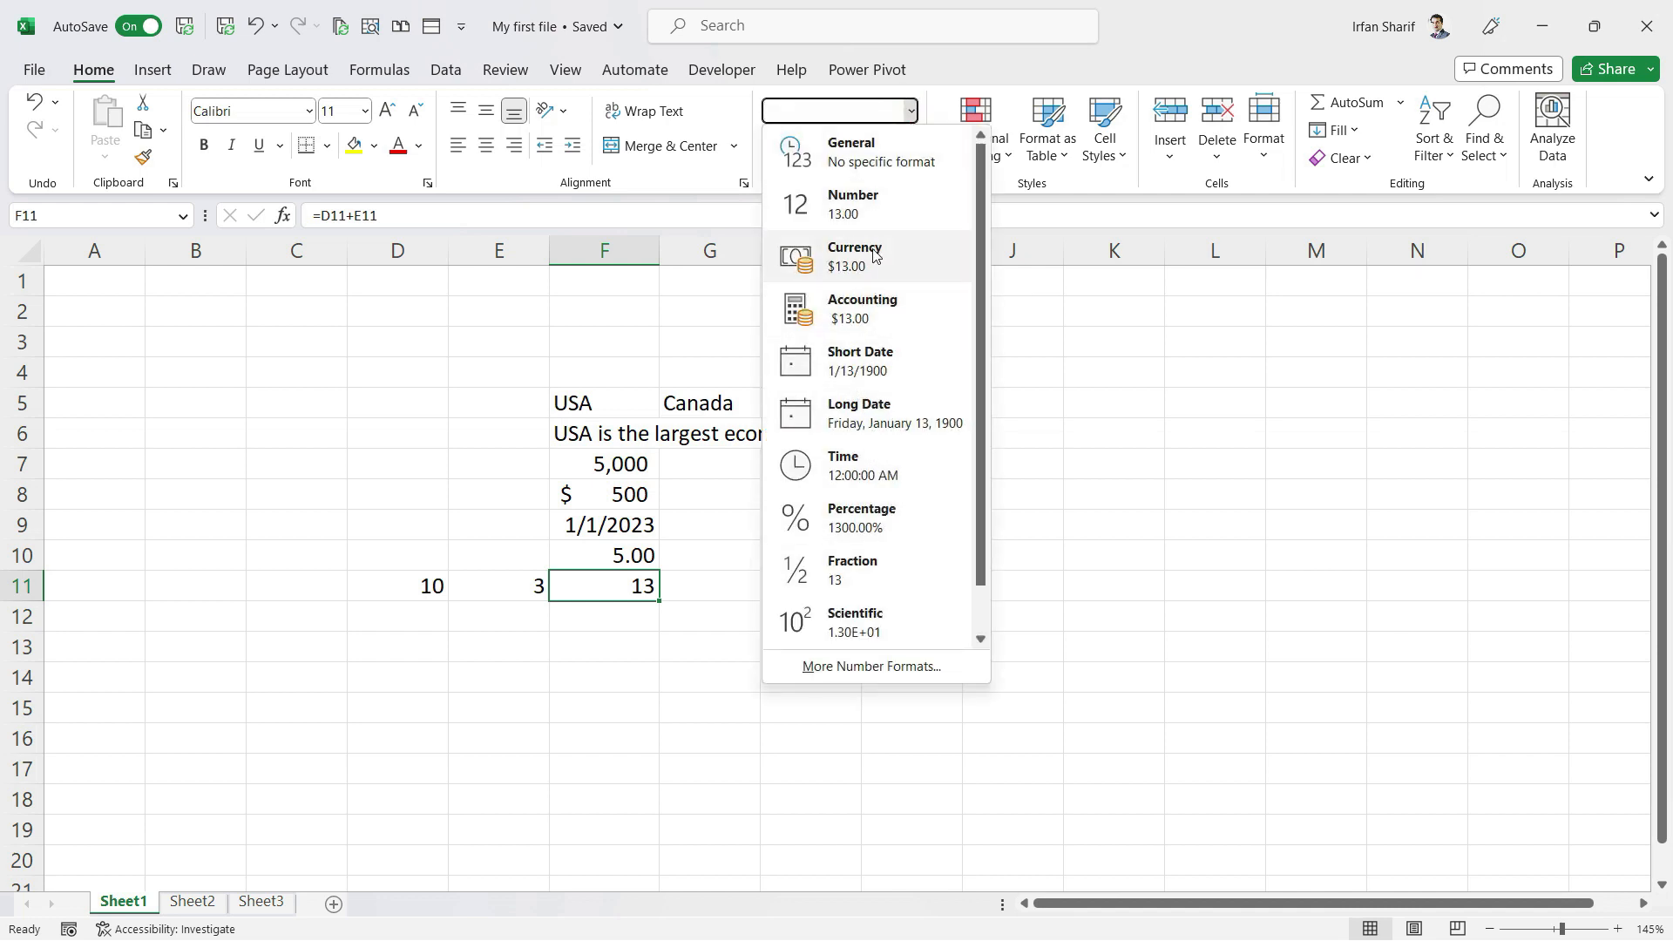
click(876, 208)
click(905, 149)
click(905, 149)
click(1003, 488)
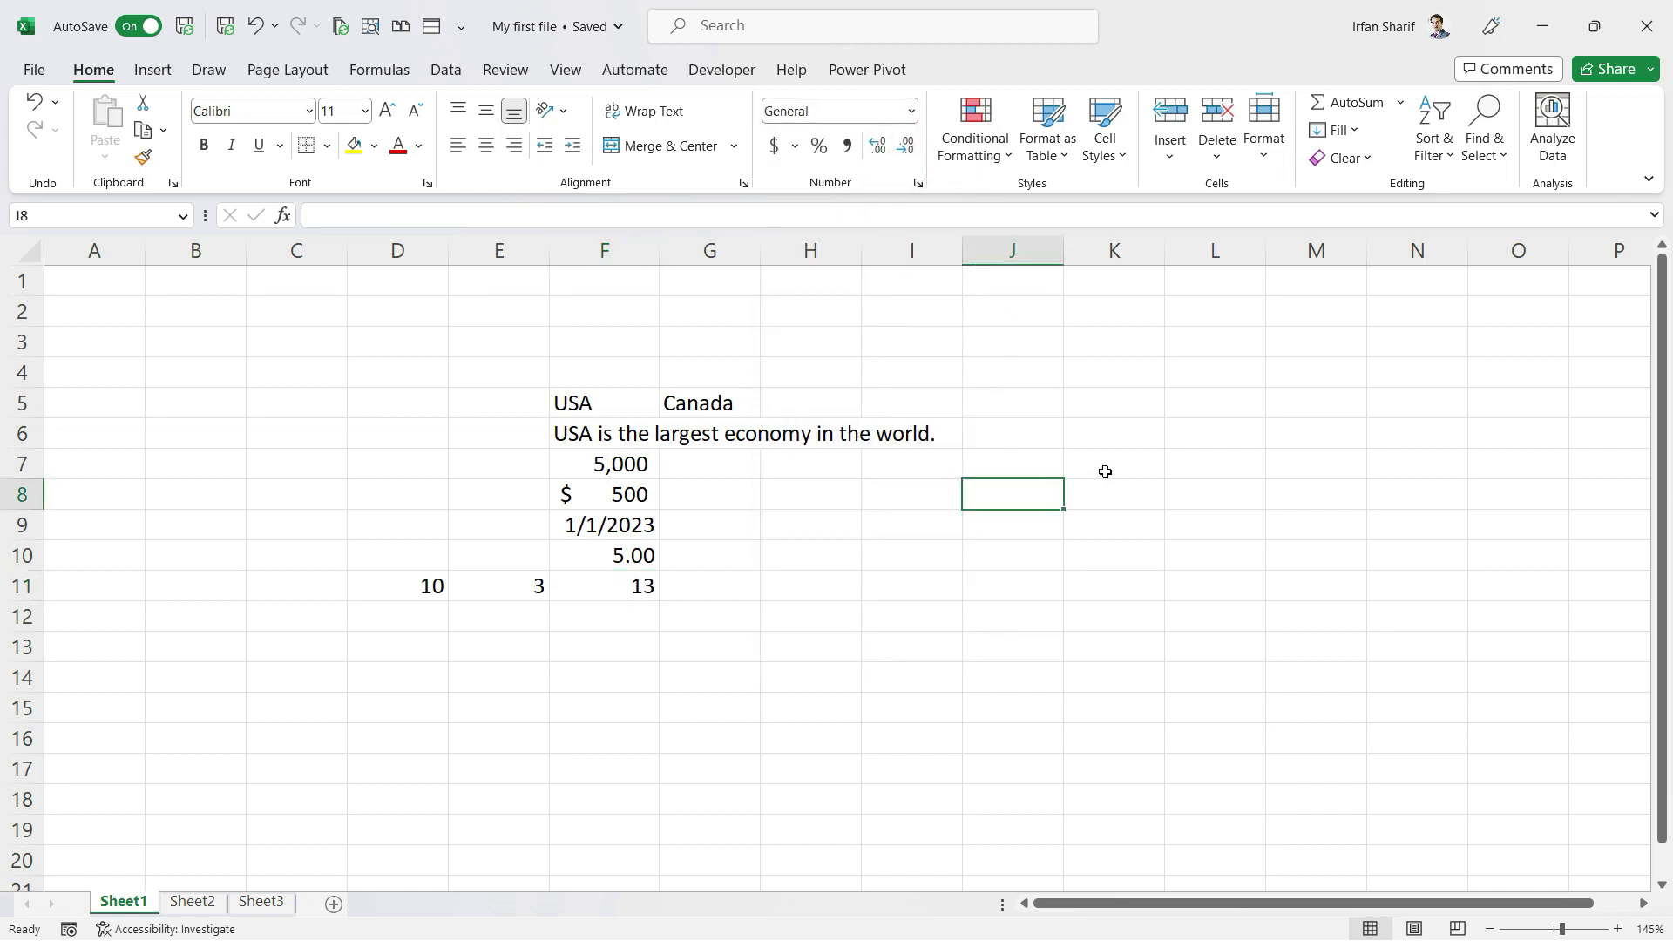
Give the empty cell K5 the Number format and enter the date 2 Jan 2023 in it
click(1105, 394)
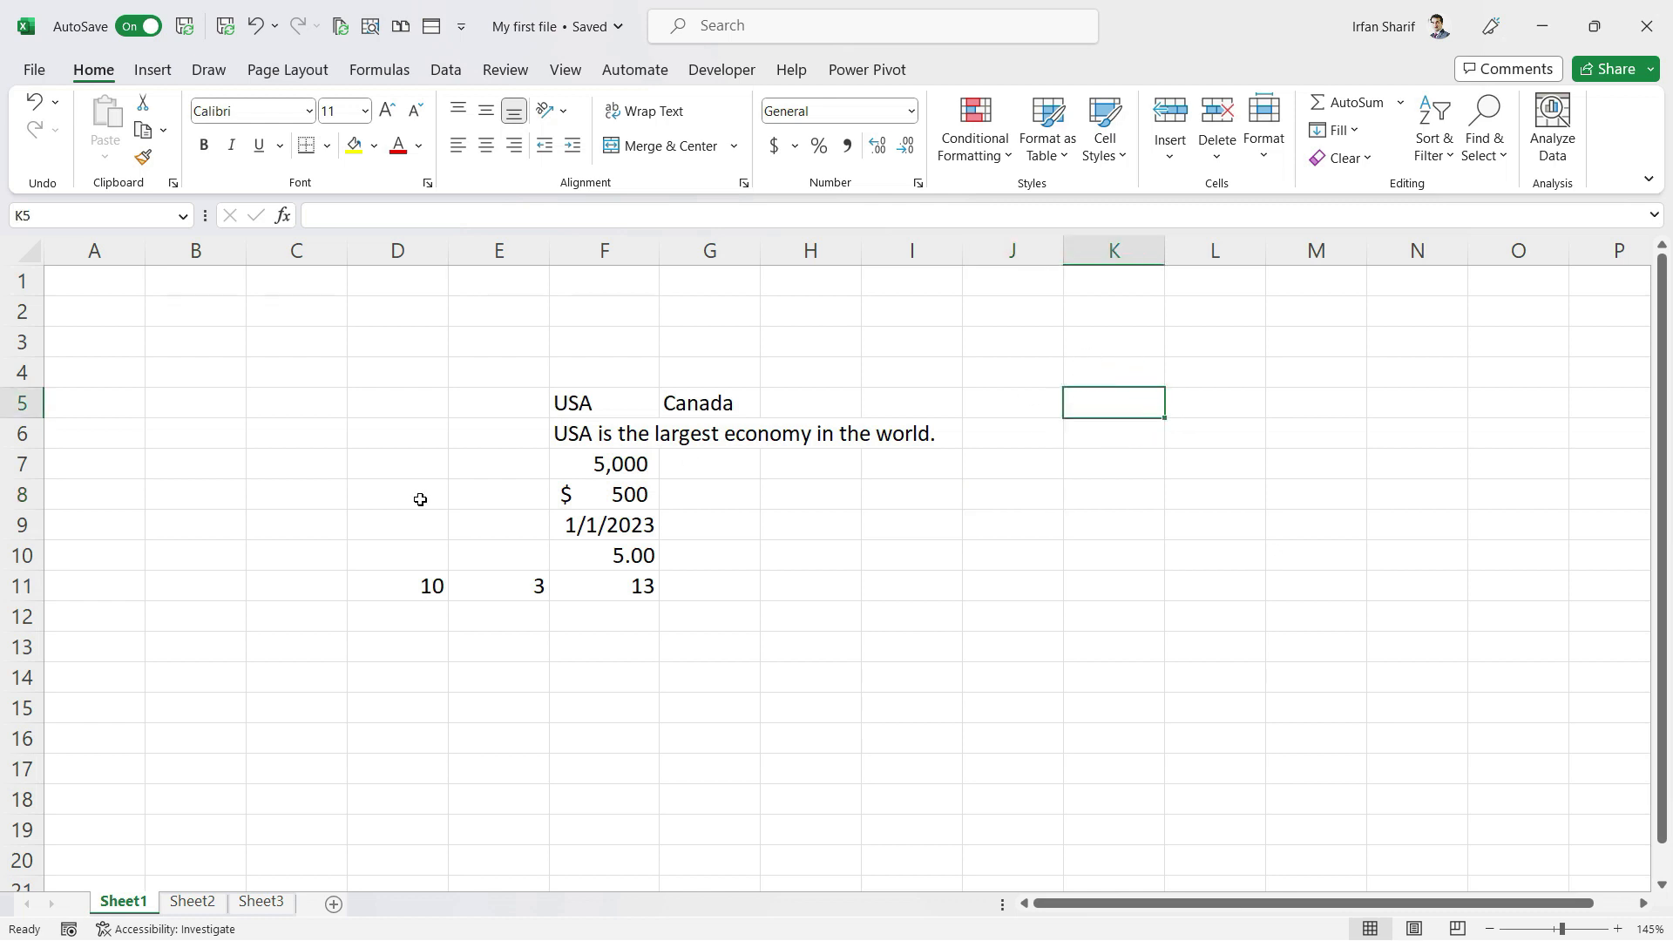
click(911, 111)
click(867, 213)
text(2 Jan)
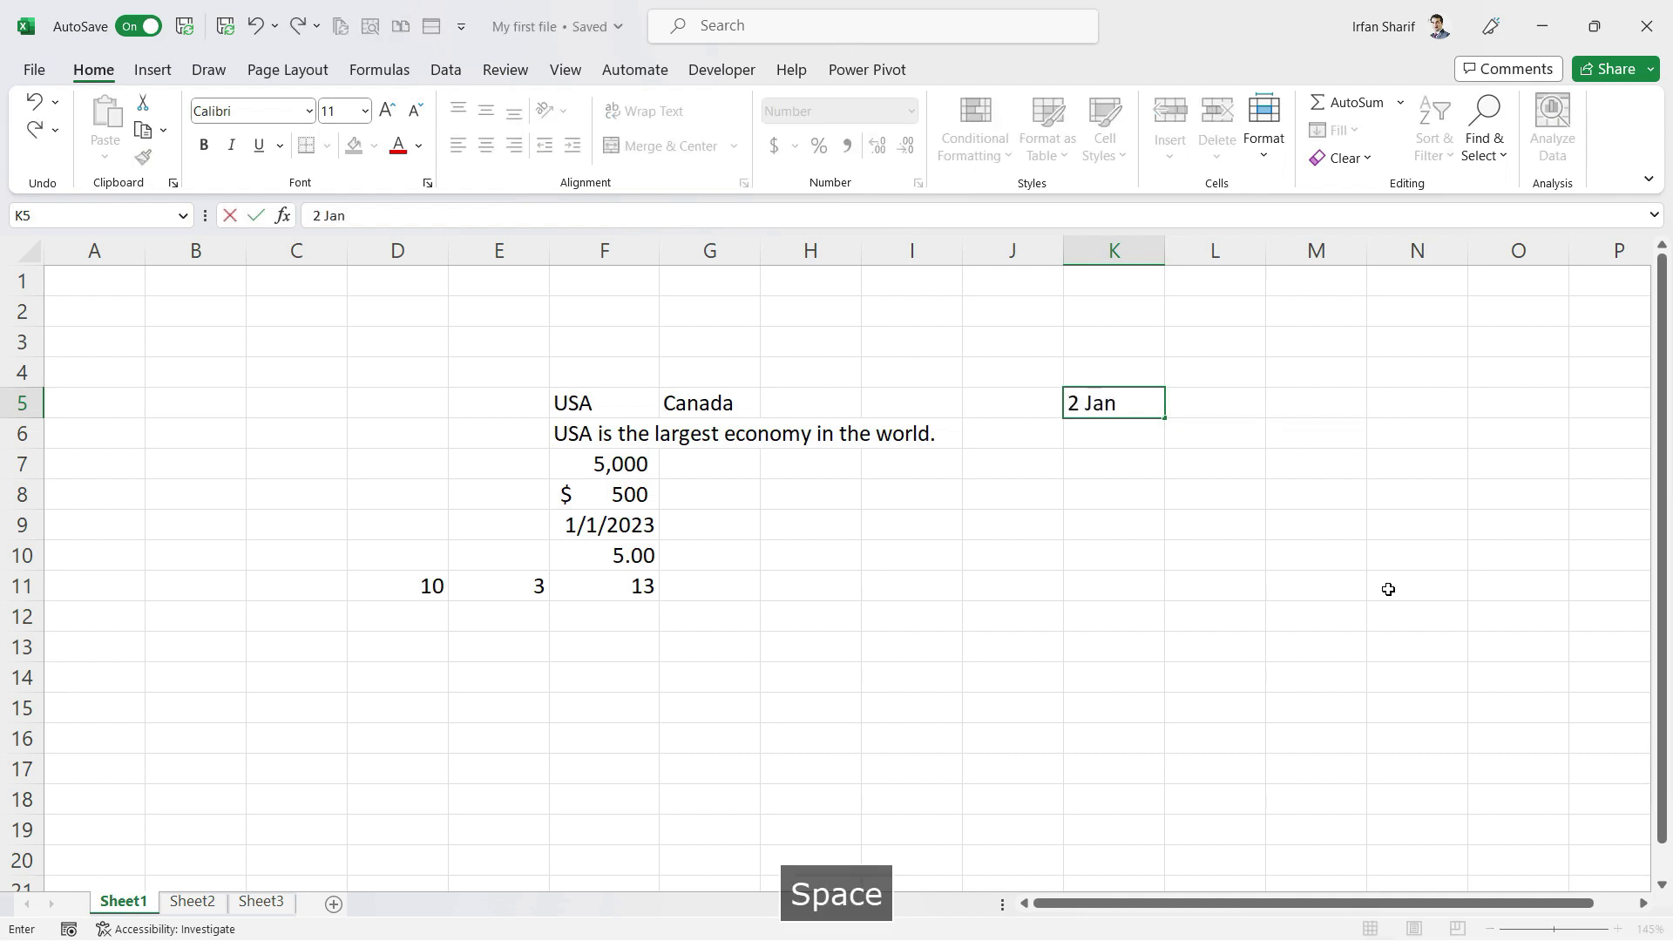
text( 2023)
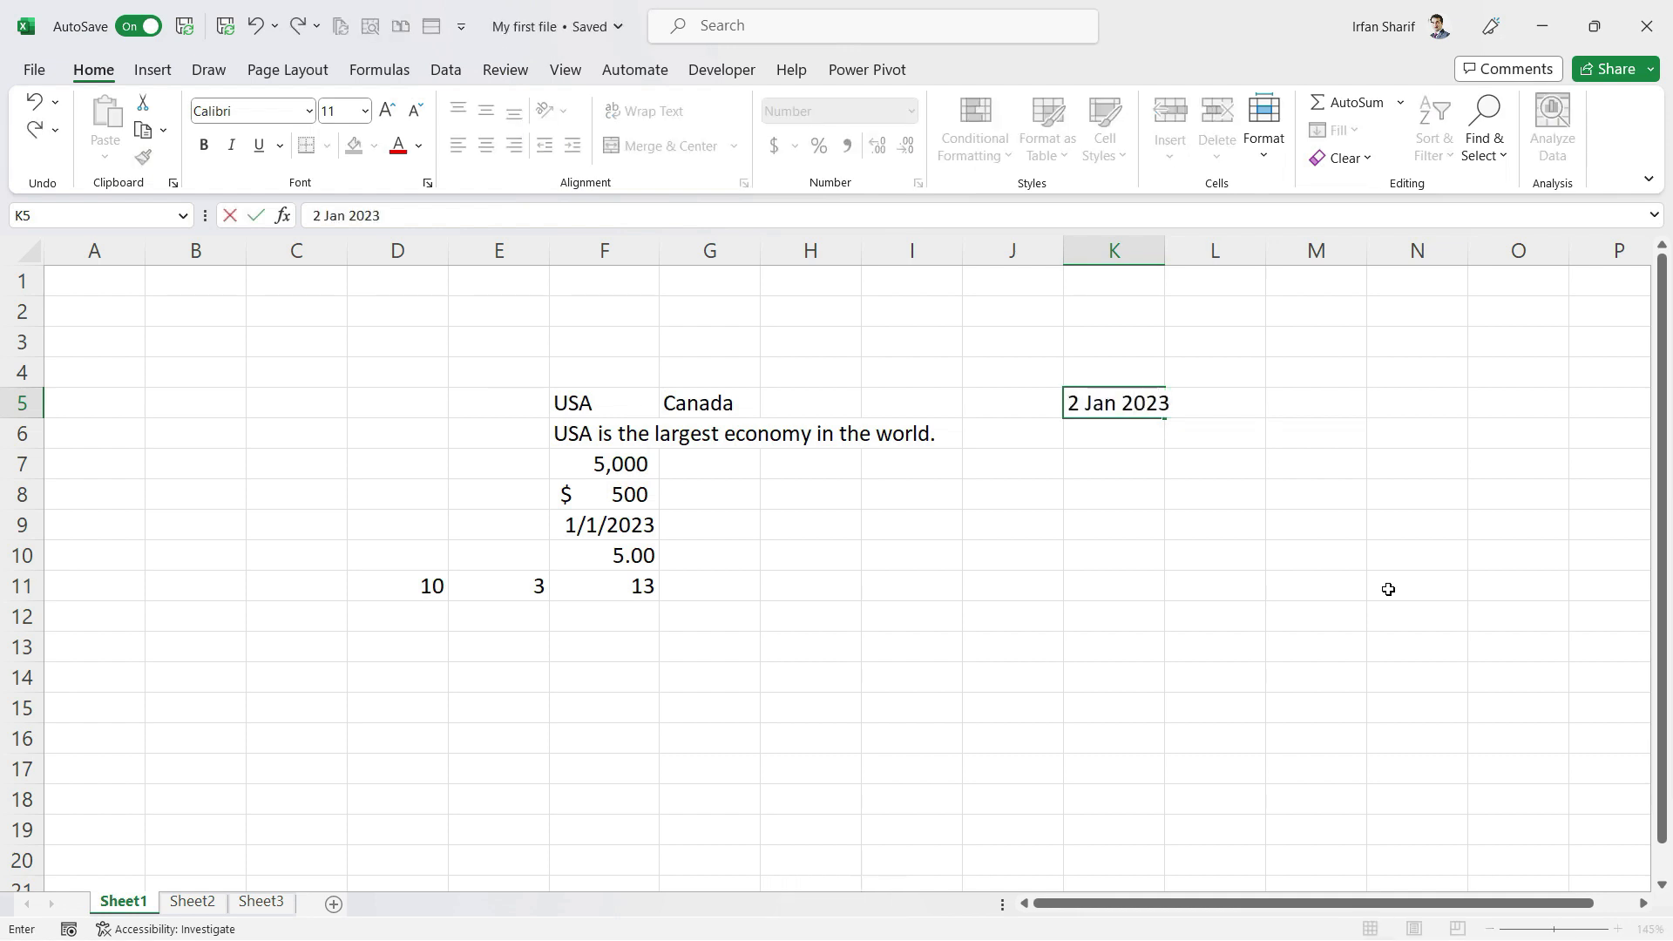
key(Return)
key(Up)
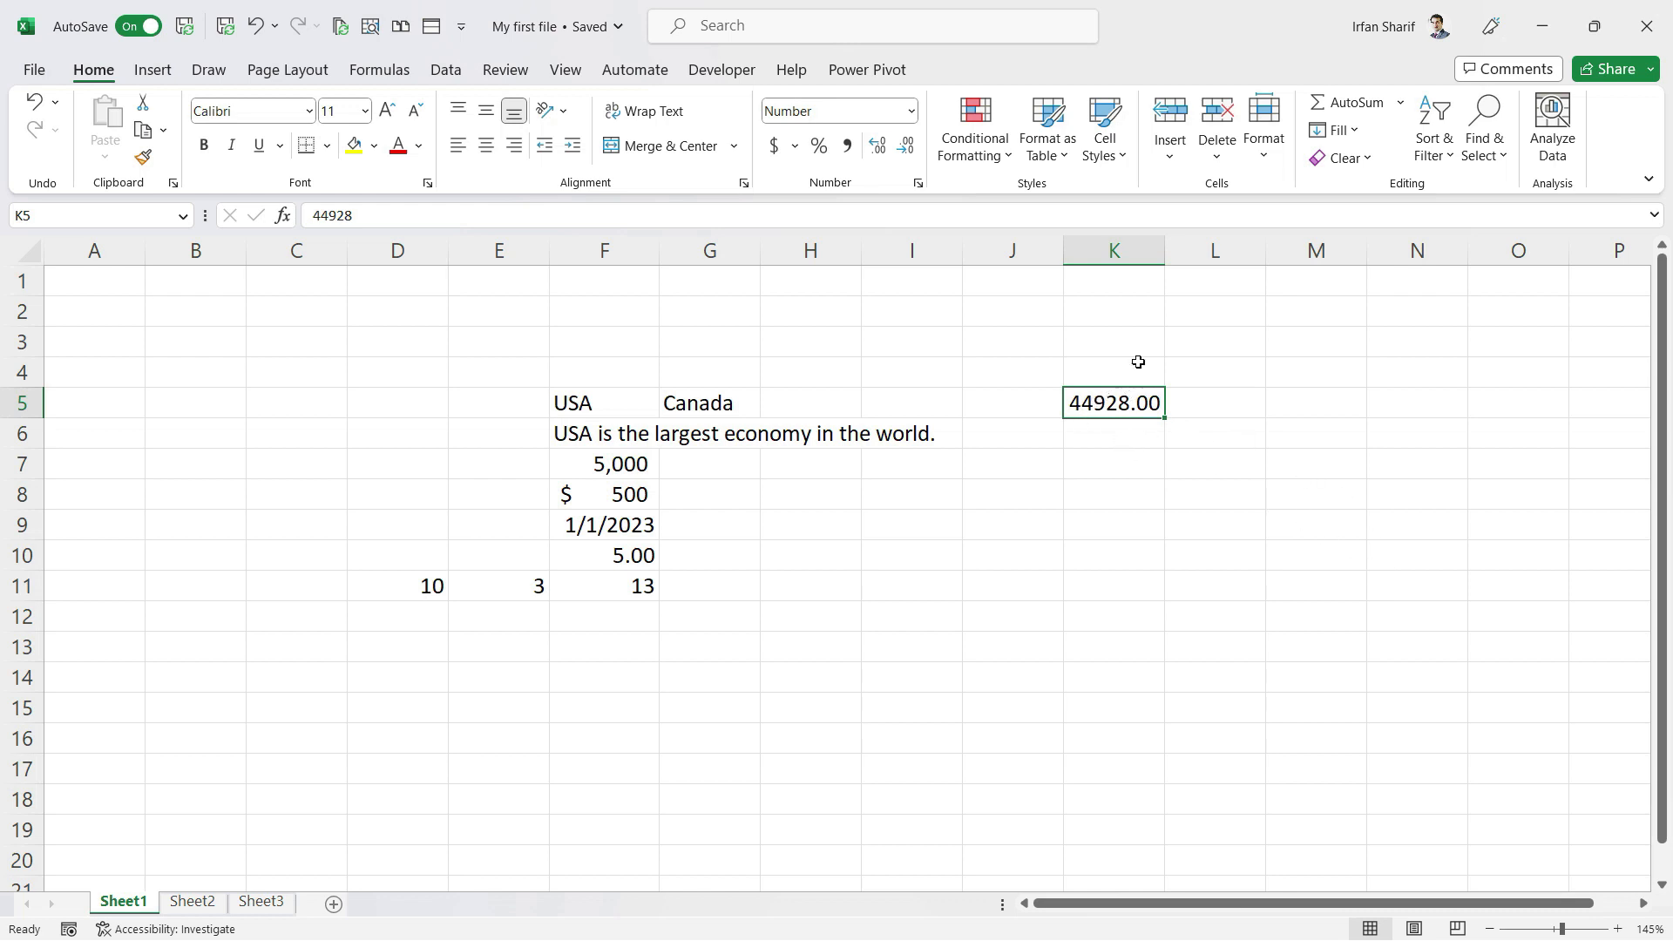
Apply the Short Date format to the entry in K5
click(910, 111)
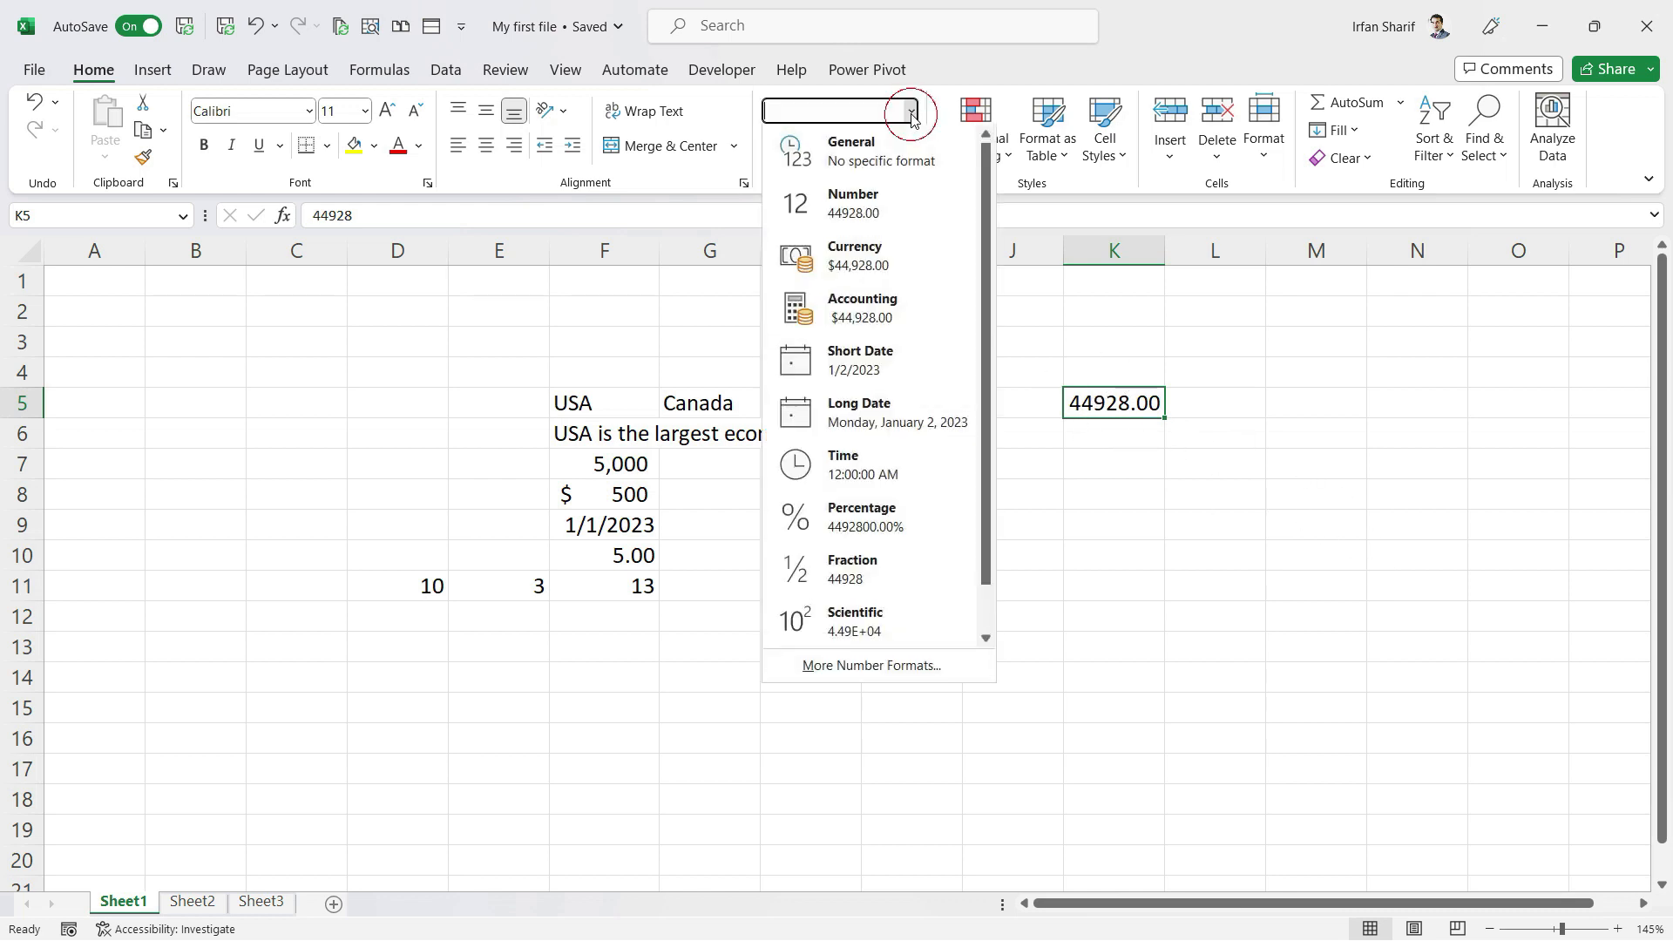
click(867, 359)
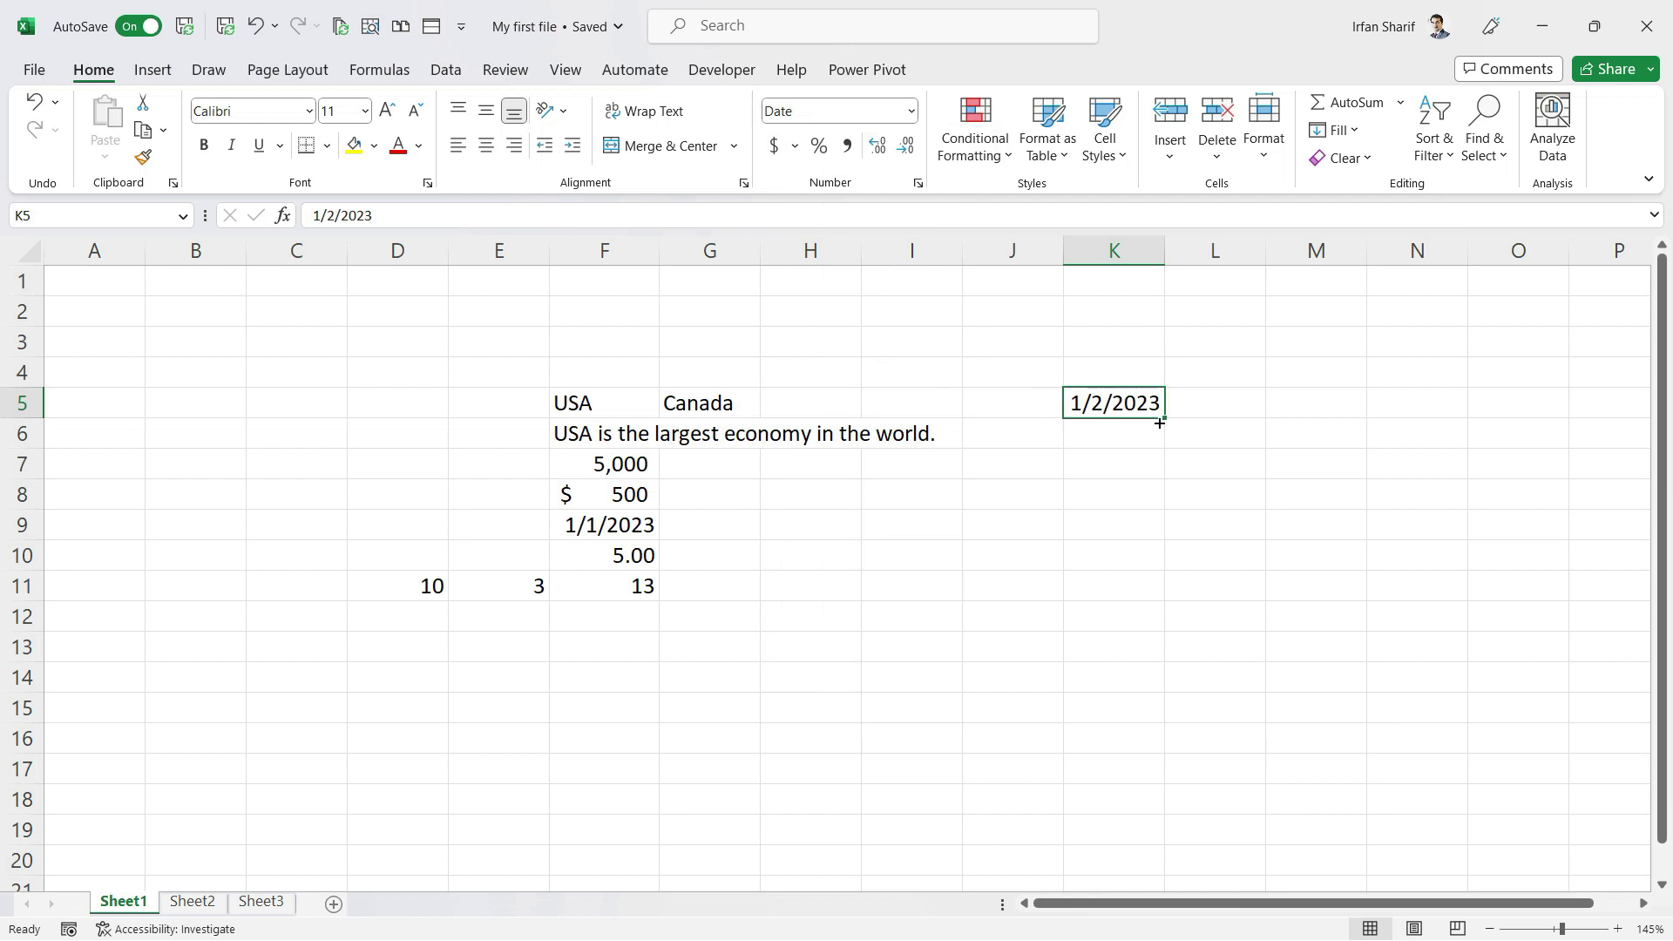
click(1121, 447)
click(1116, 403)
click(1124, 410)
click(1036, 410)
click(1146, 404)
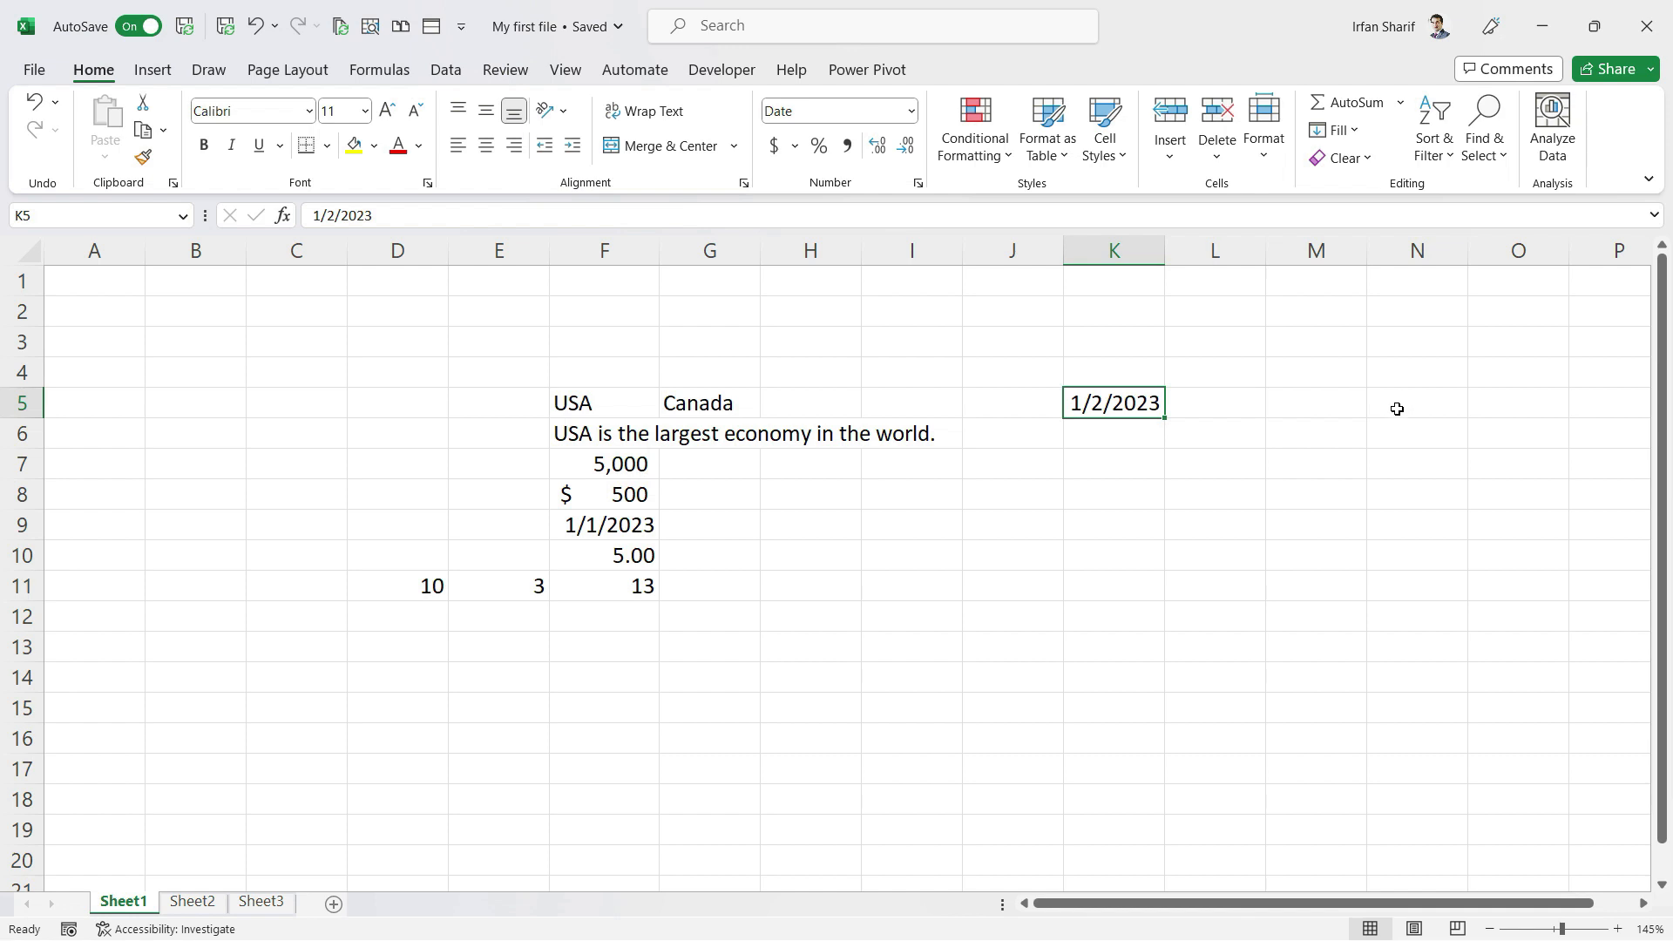
Set the font size of the text in F5 to 18
click(623, 416)
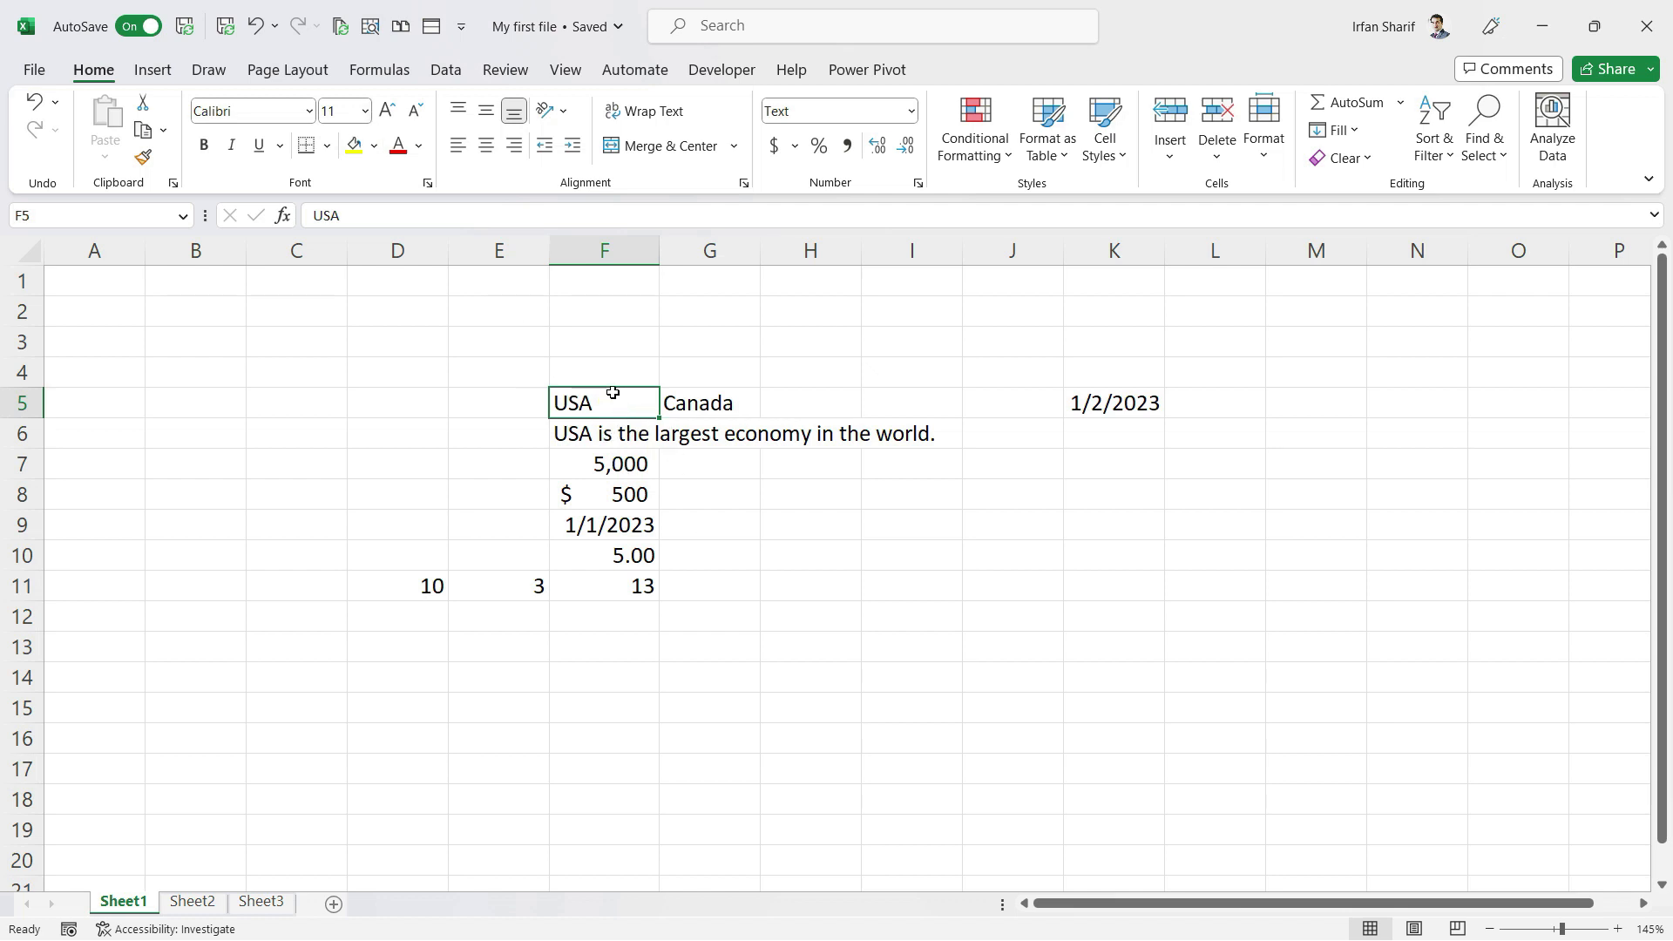
click(365, 112)
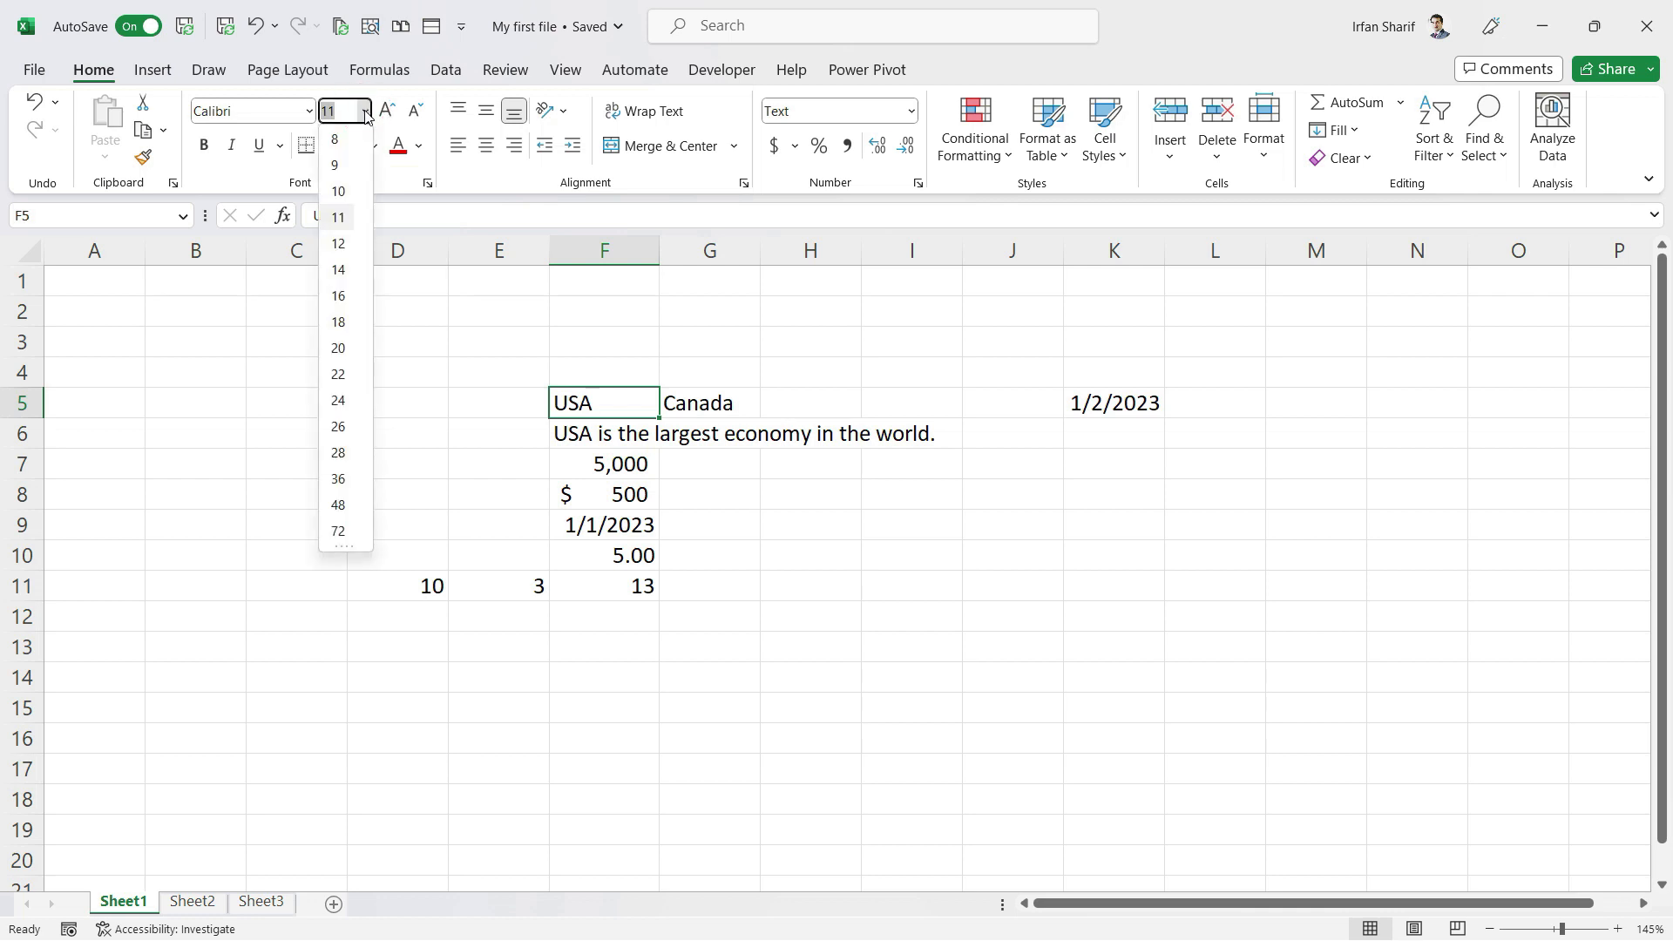
click(338, 322)
Set the font size of the whole data range D4:L12 to 14
drag(383, 376, 1220, 642)
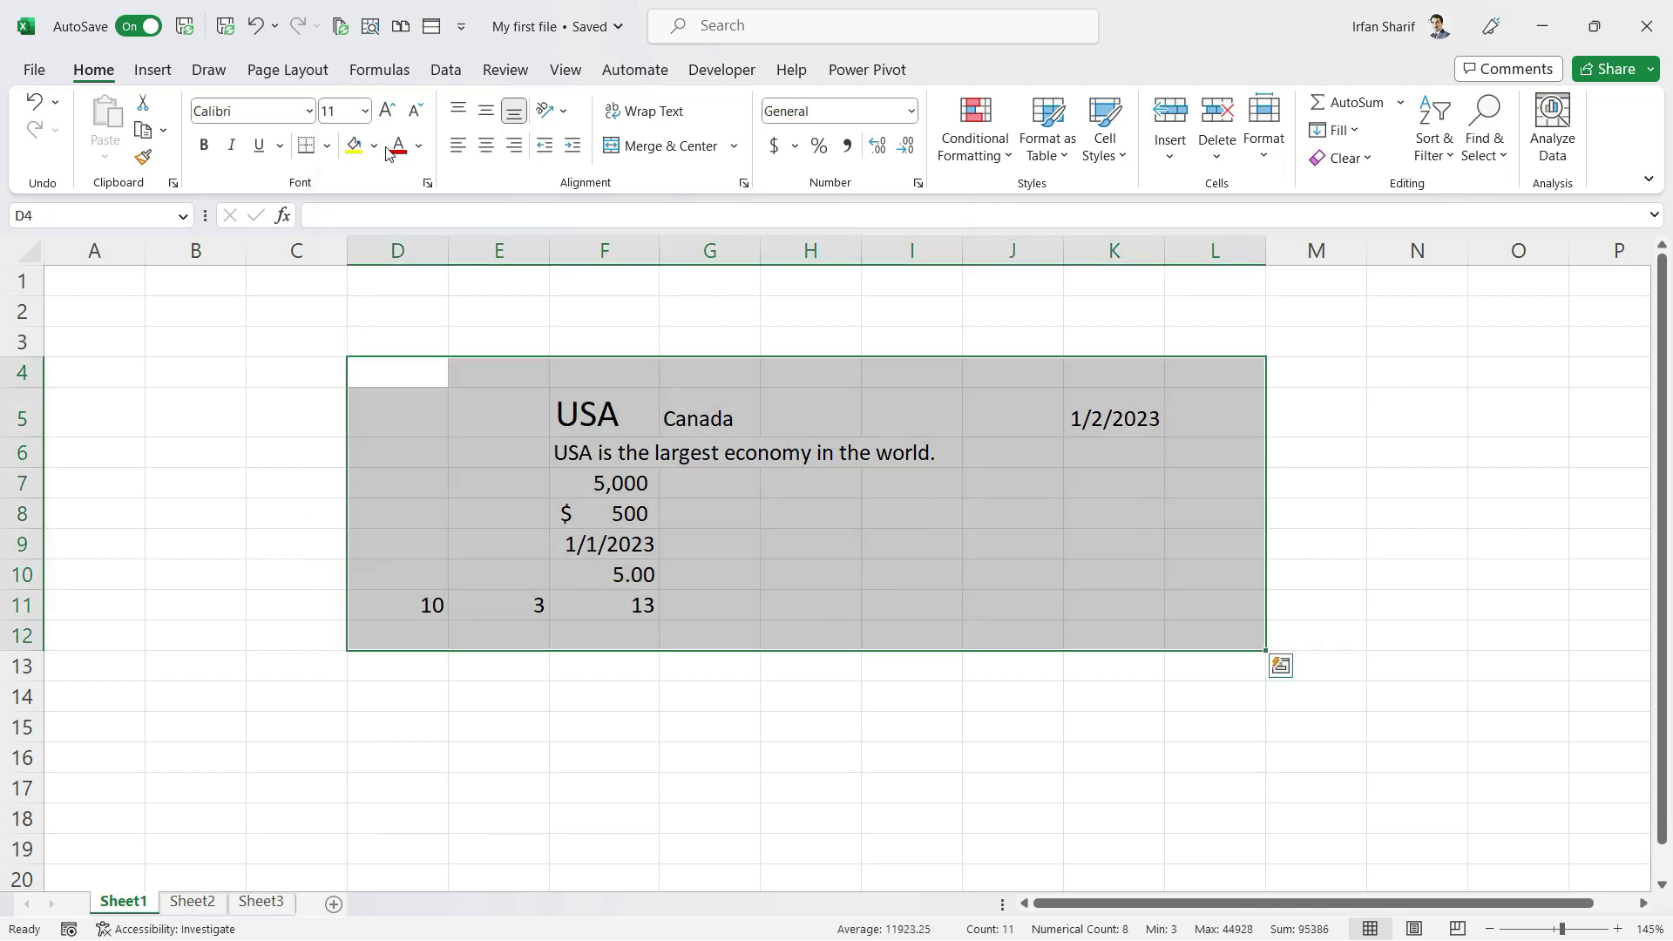
click(365, 111)
click(338, 268)
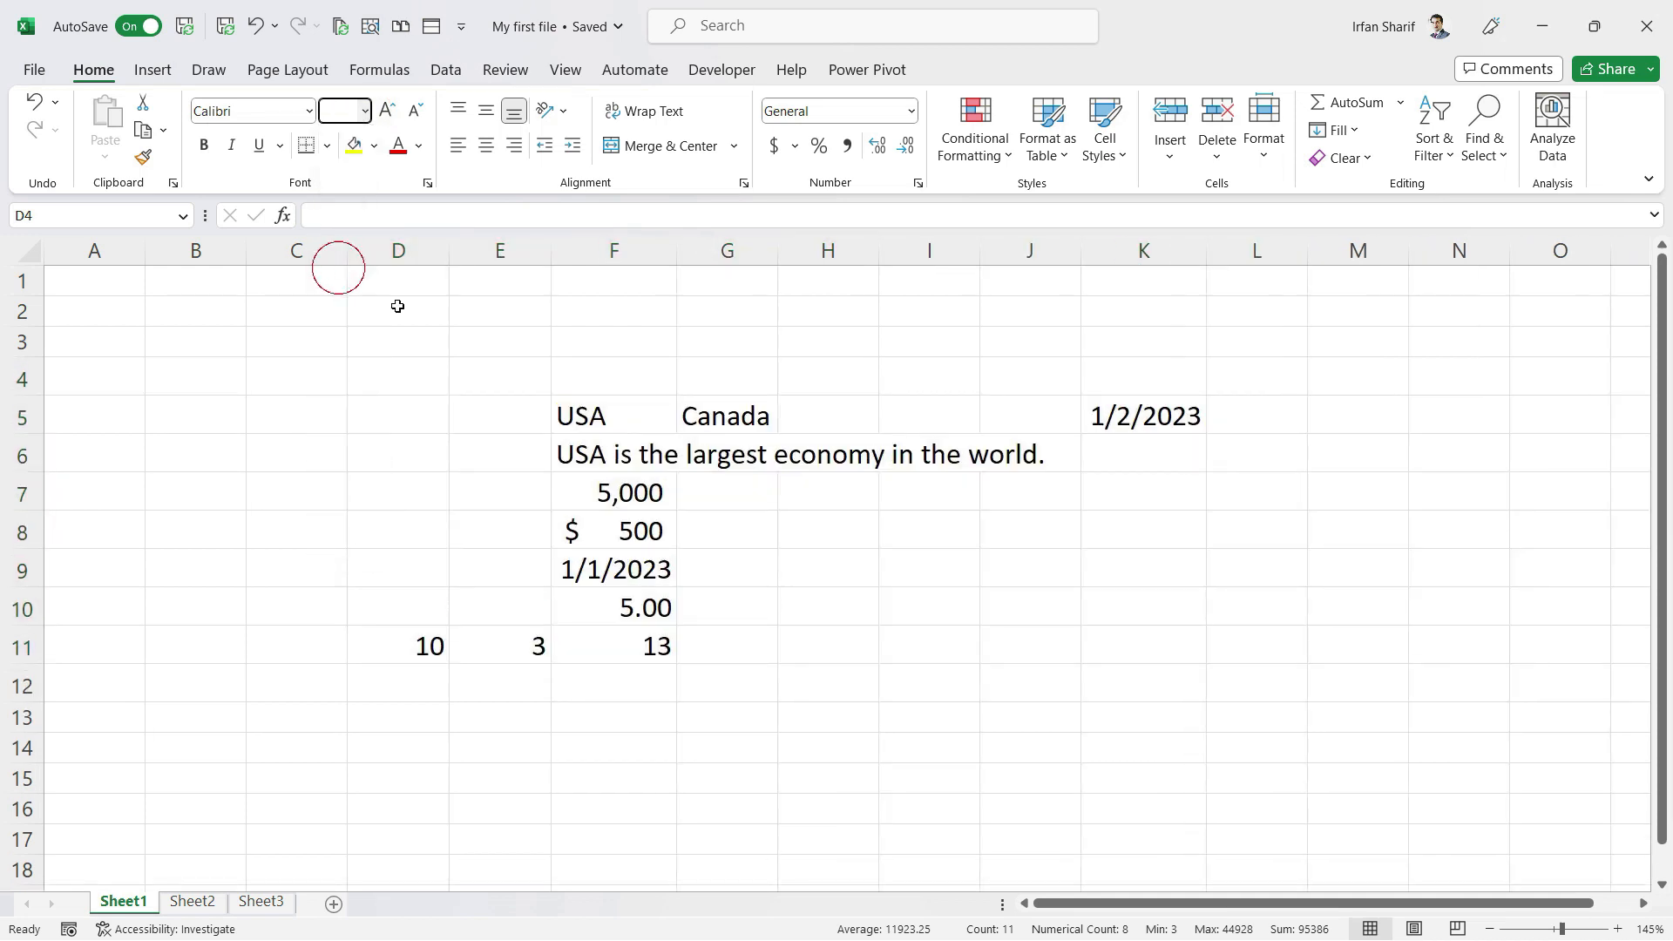
click(941, 529)
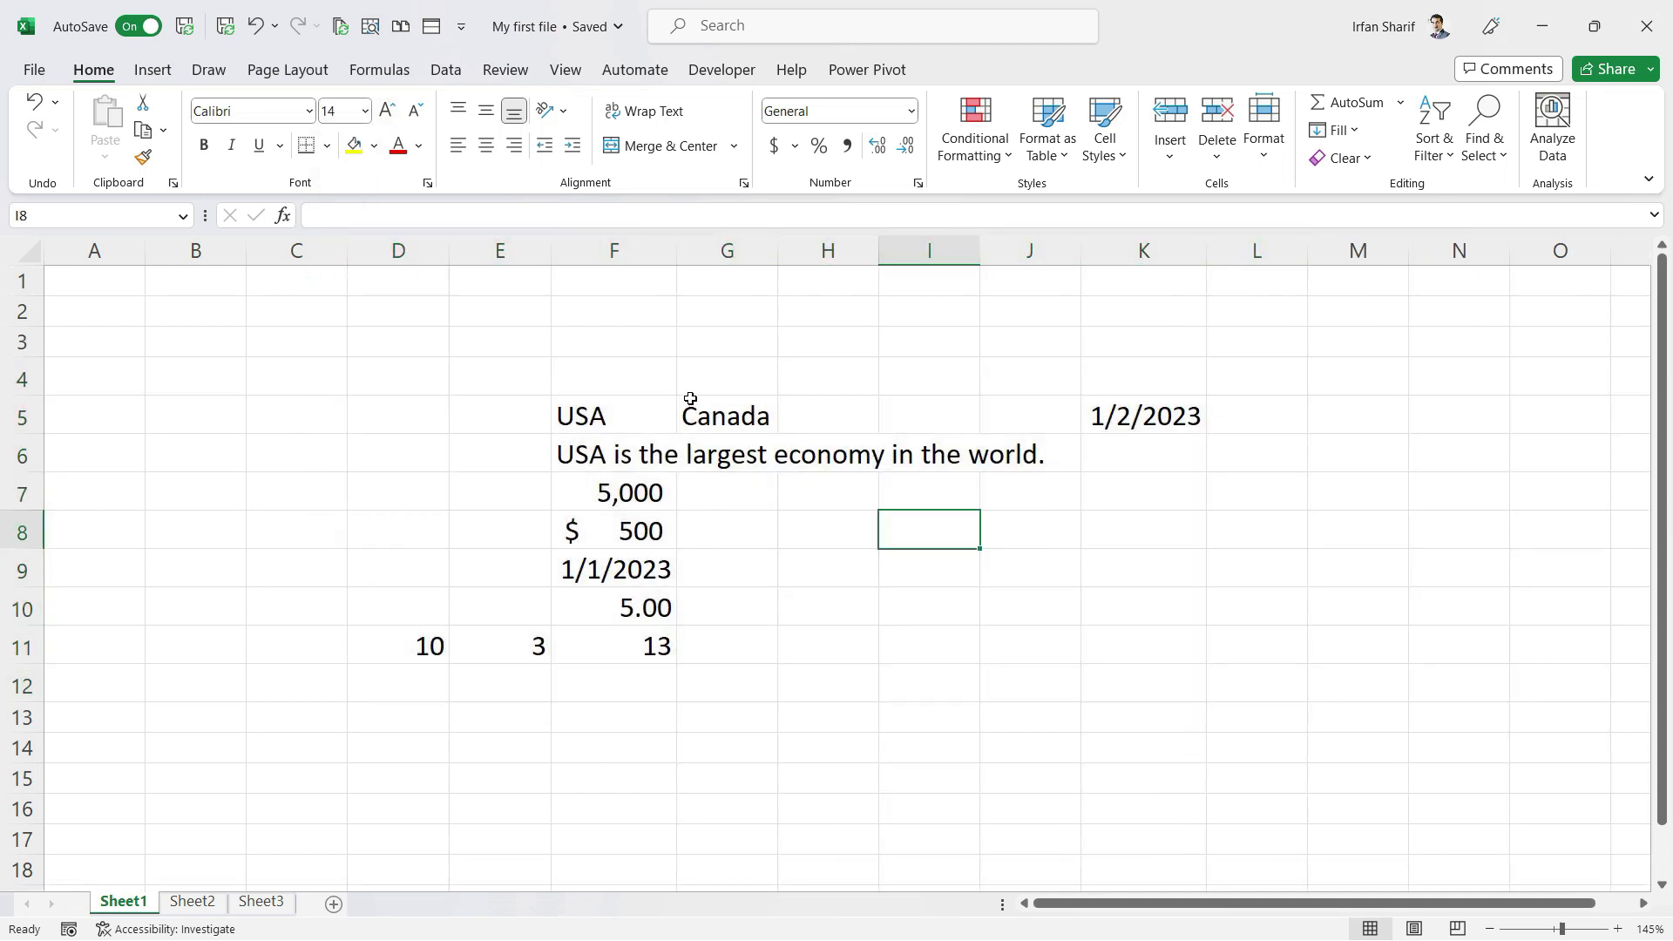
Enter France in G6 beside the long sentence in F6, compare the two cells, and delete the France entry again
click(613, 454)
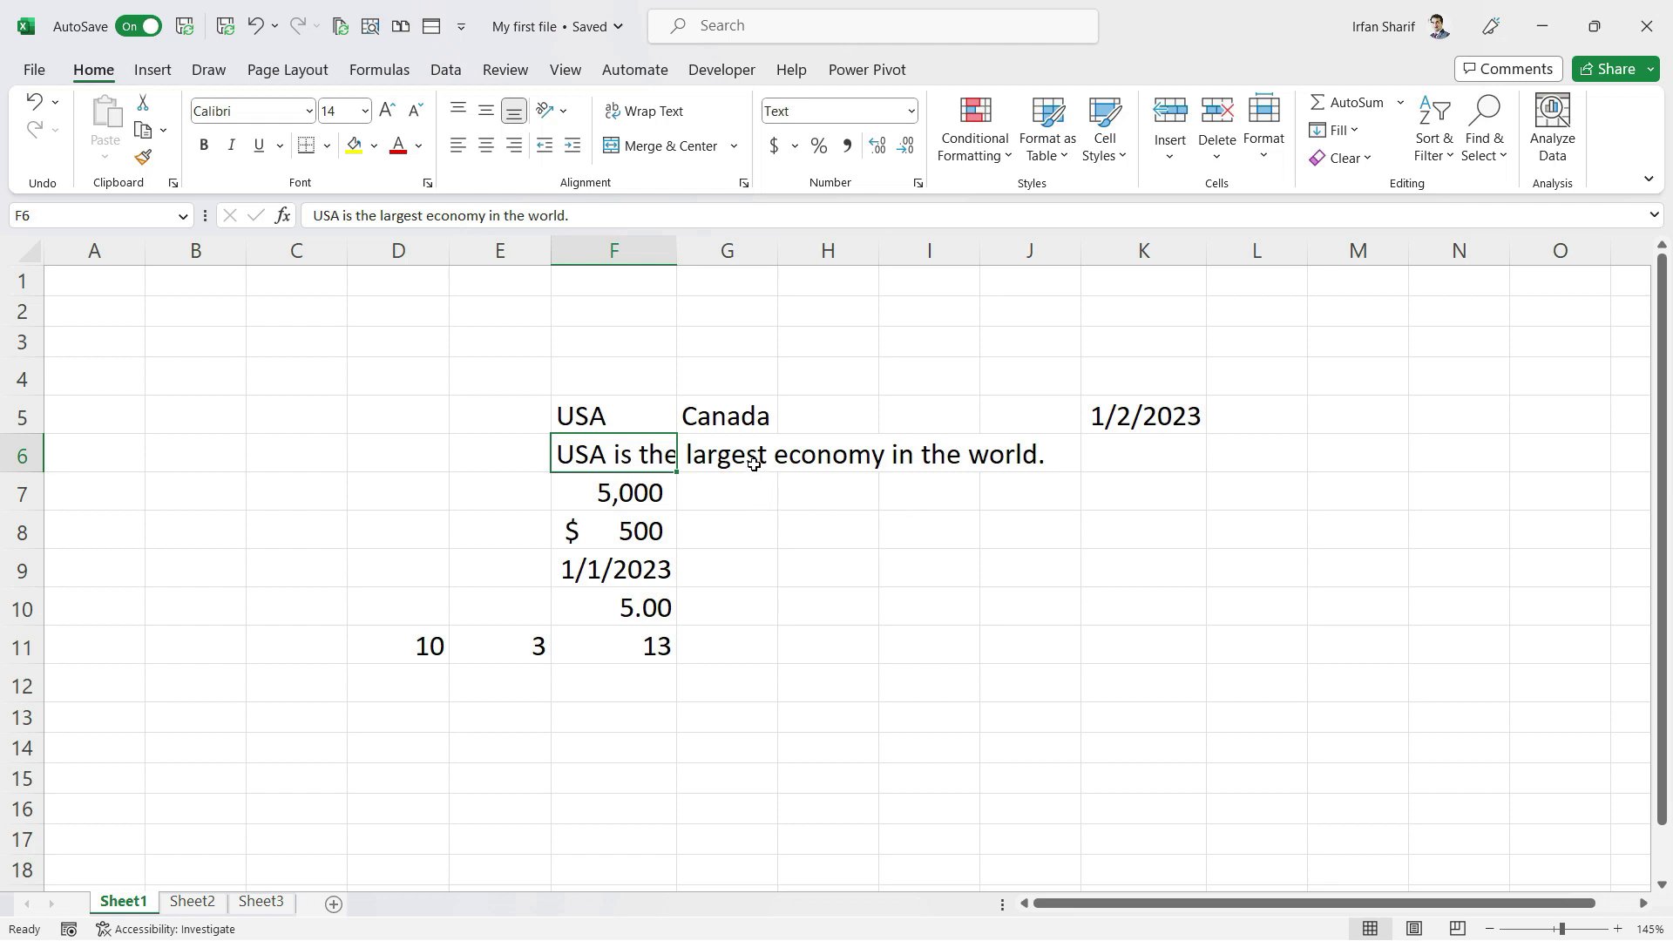
click(722, 467)
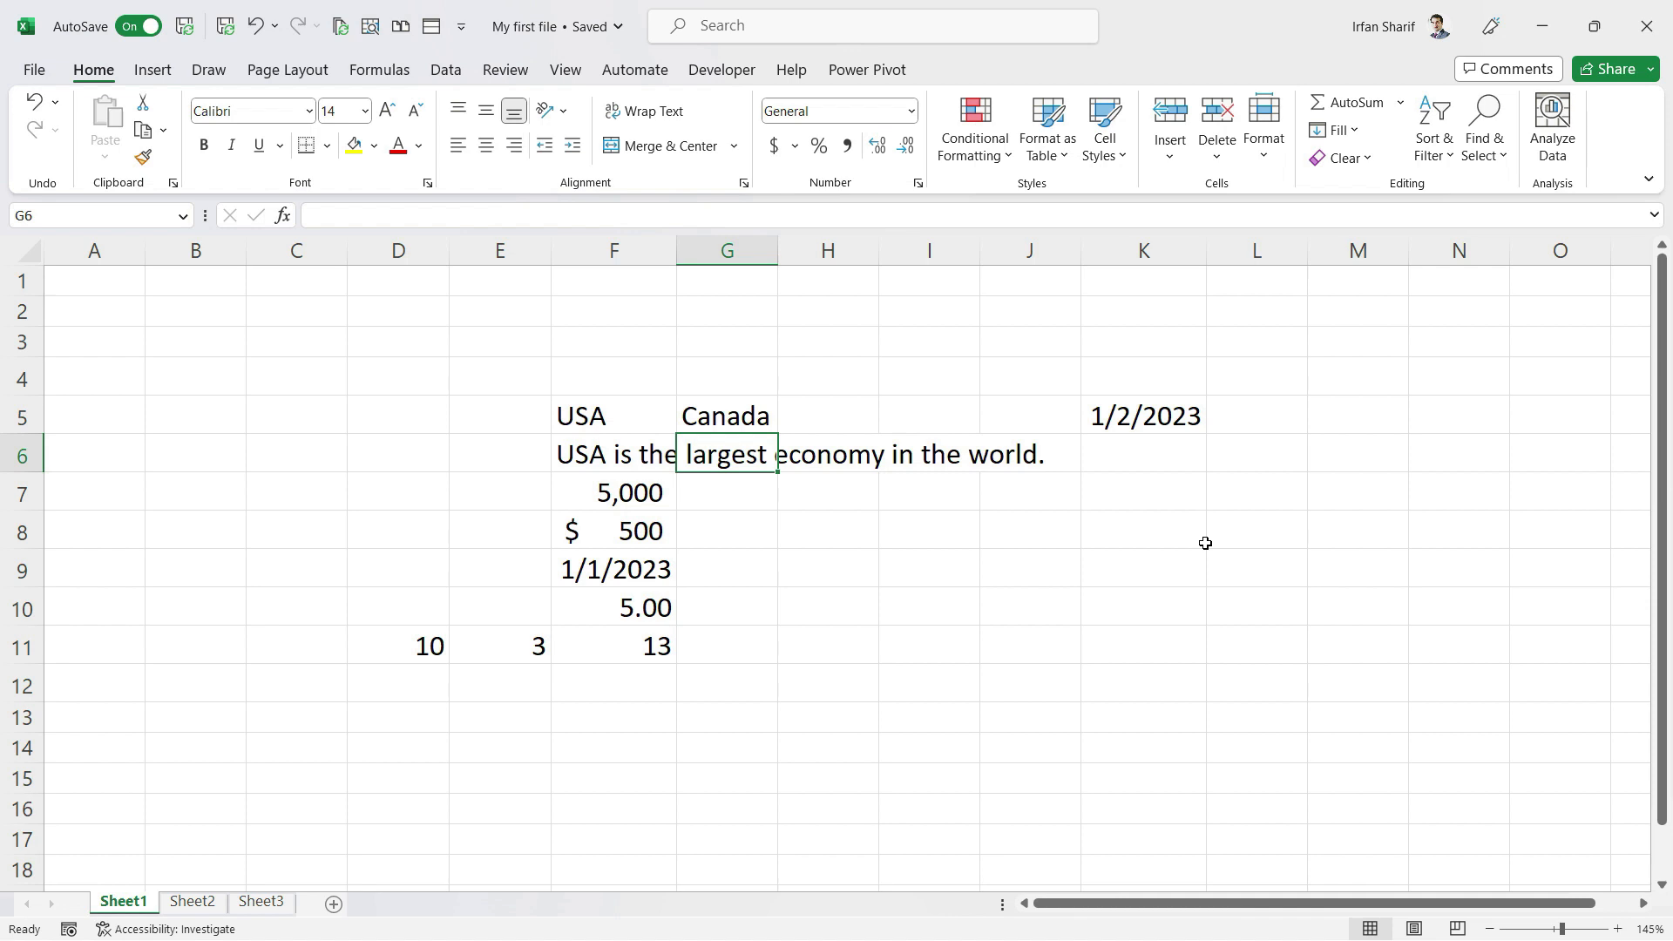
text(France)
key(Return)
key(Up)
key(Left)
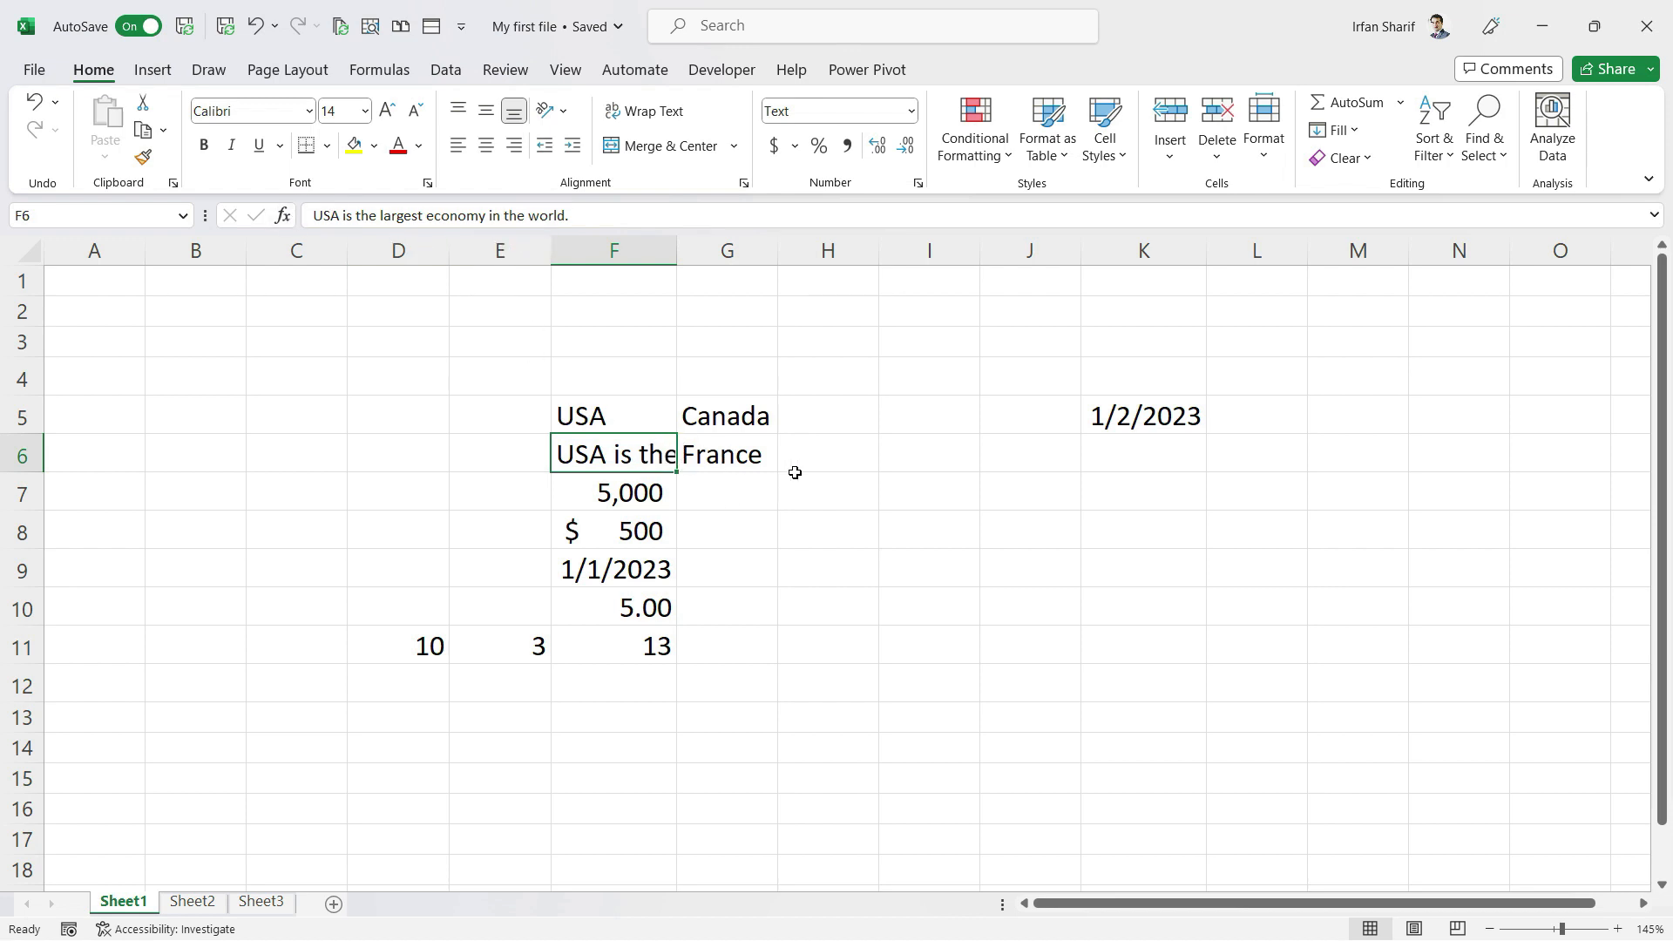
key(Right)
key(Delete)
Turn on Wrap Text for the long sentence in F6 and turn it off again
click(622, 454)
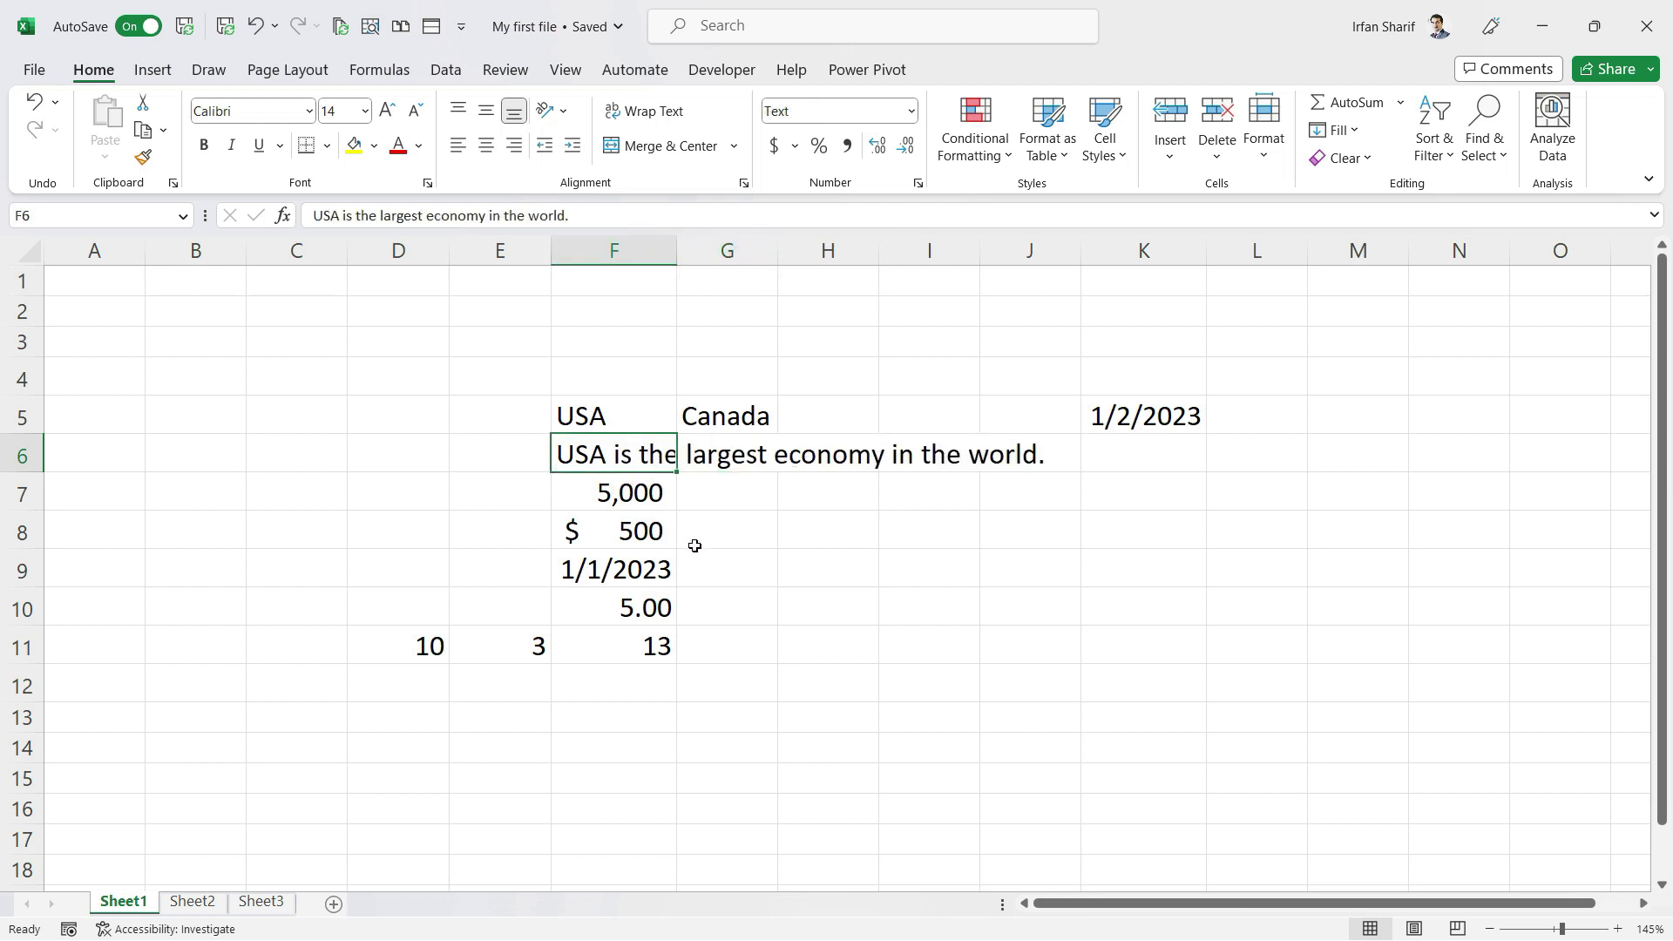
click(647, 117)
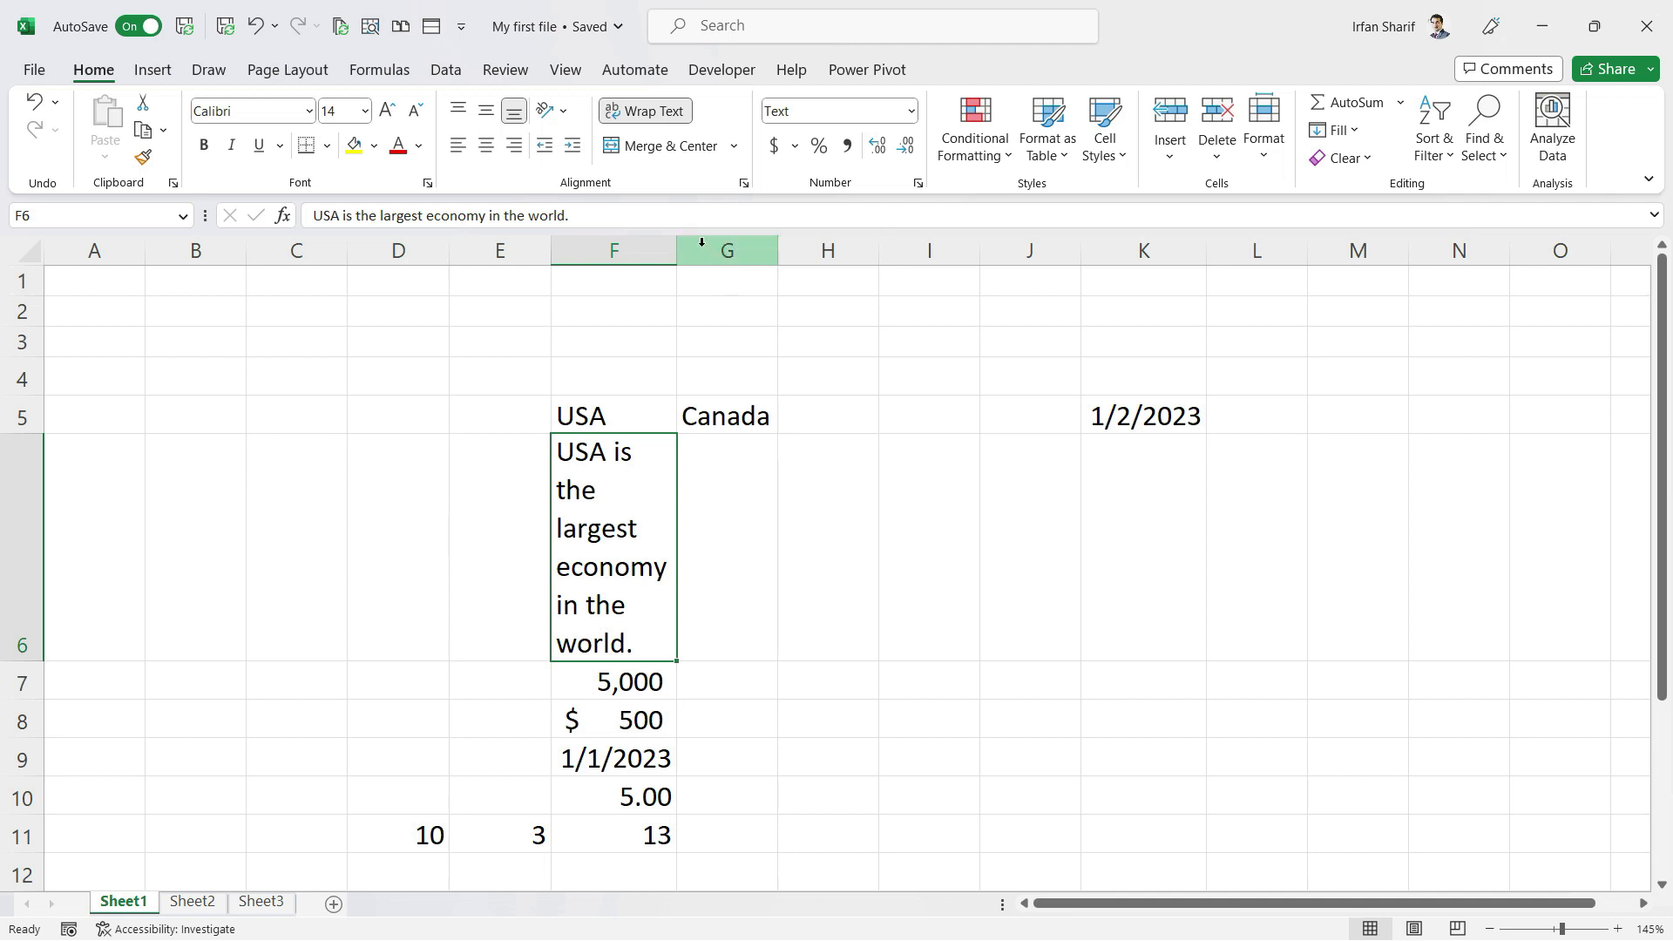
click(662, 115)
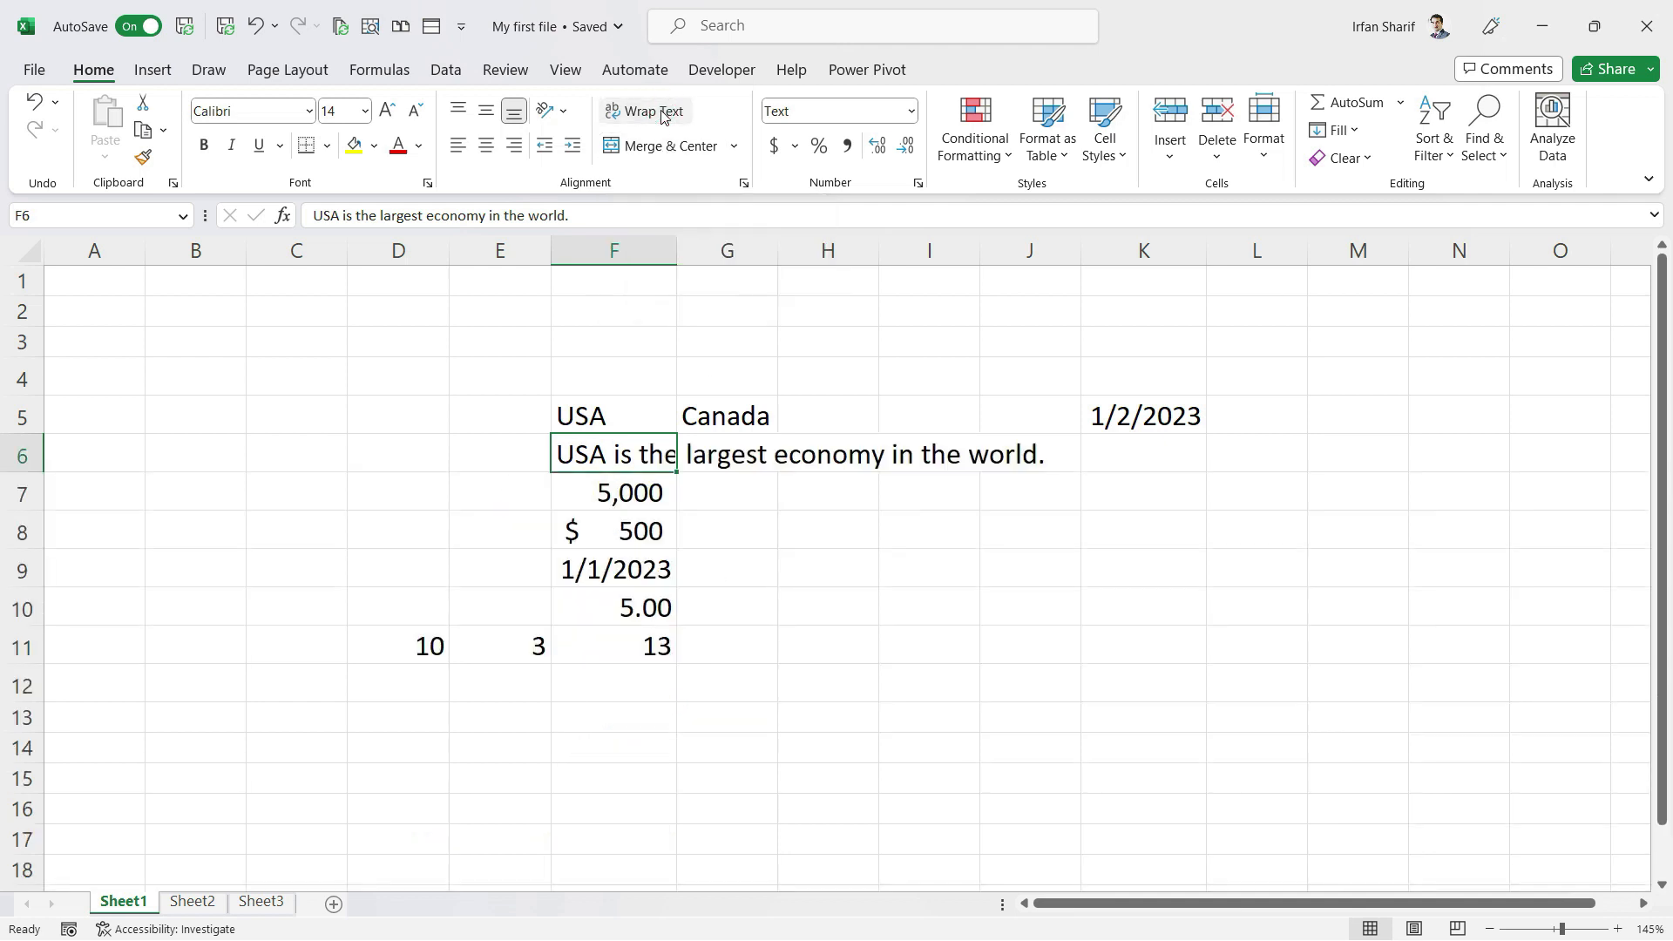
Change the font color of the value in F7 to the standard light blue
click(634, 495)
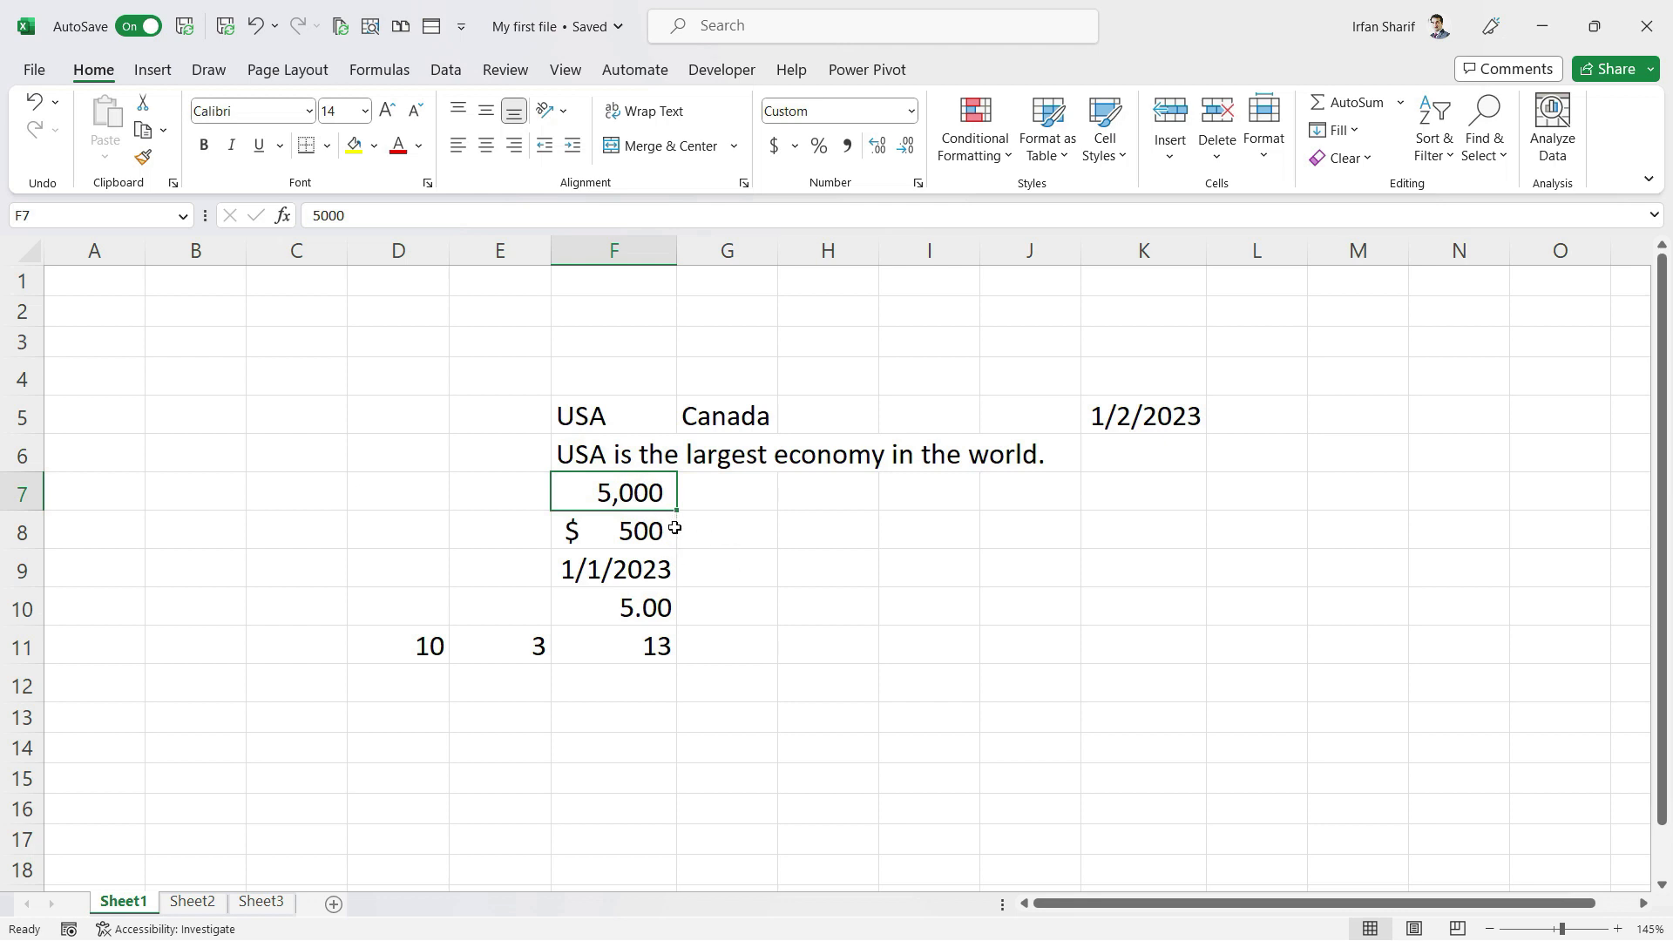
click(420, 149)
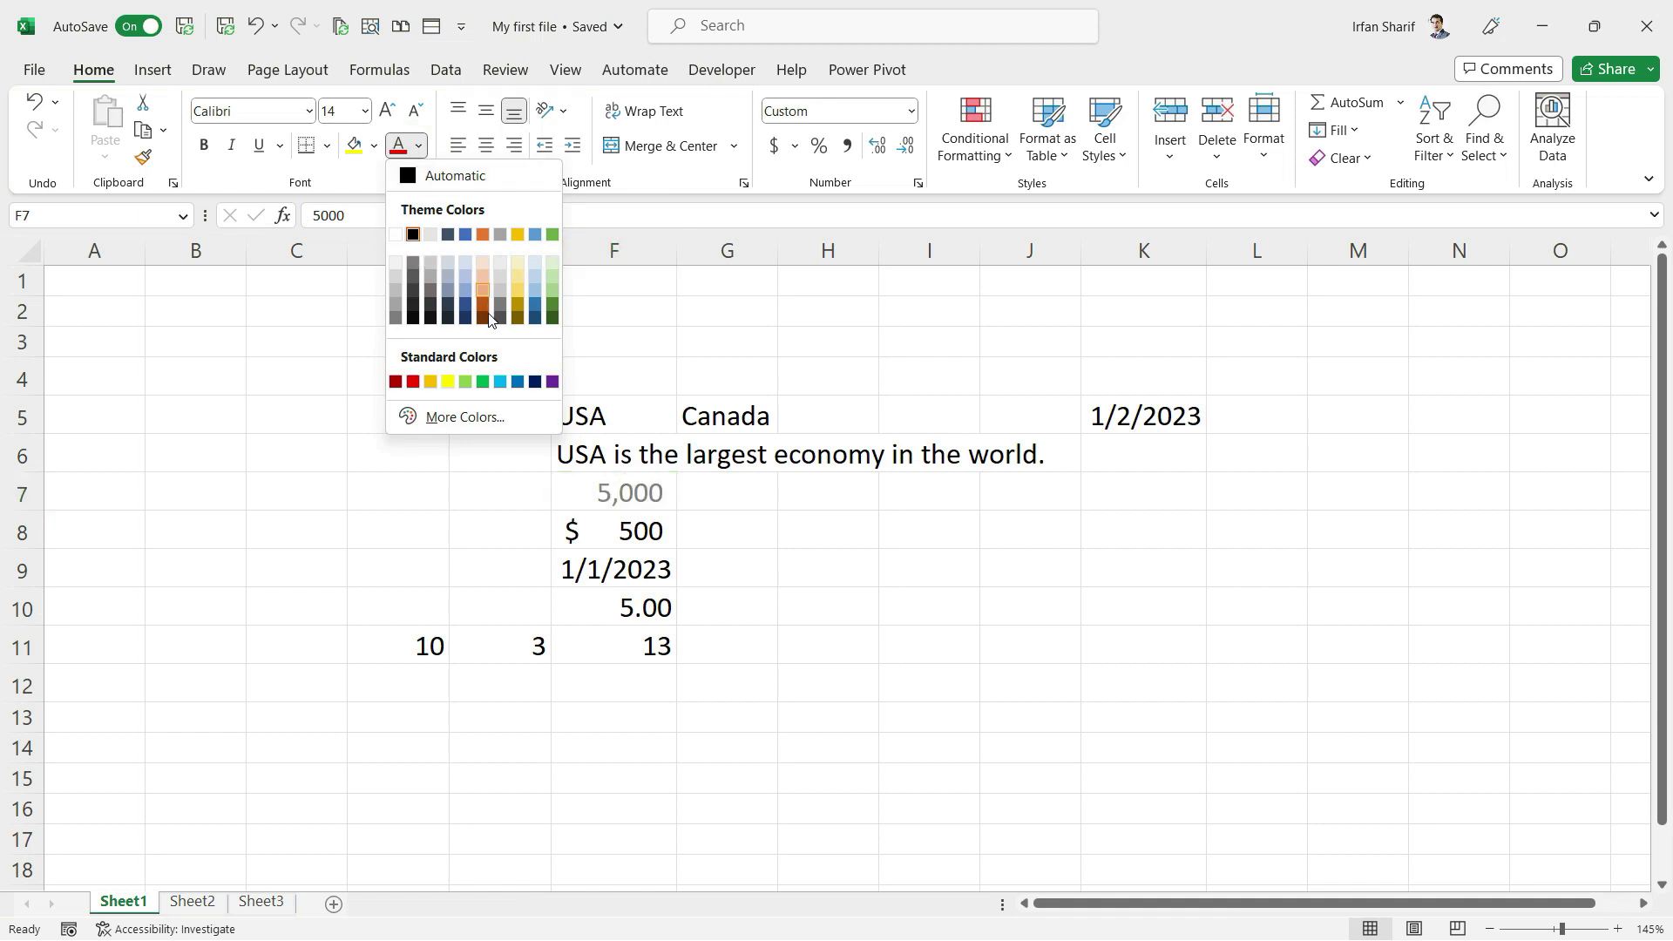
click(502, 383)
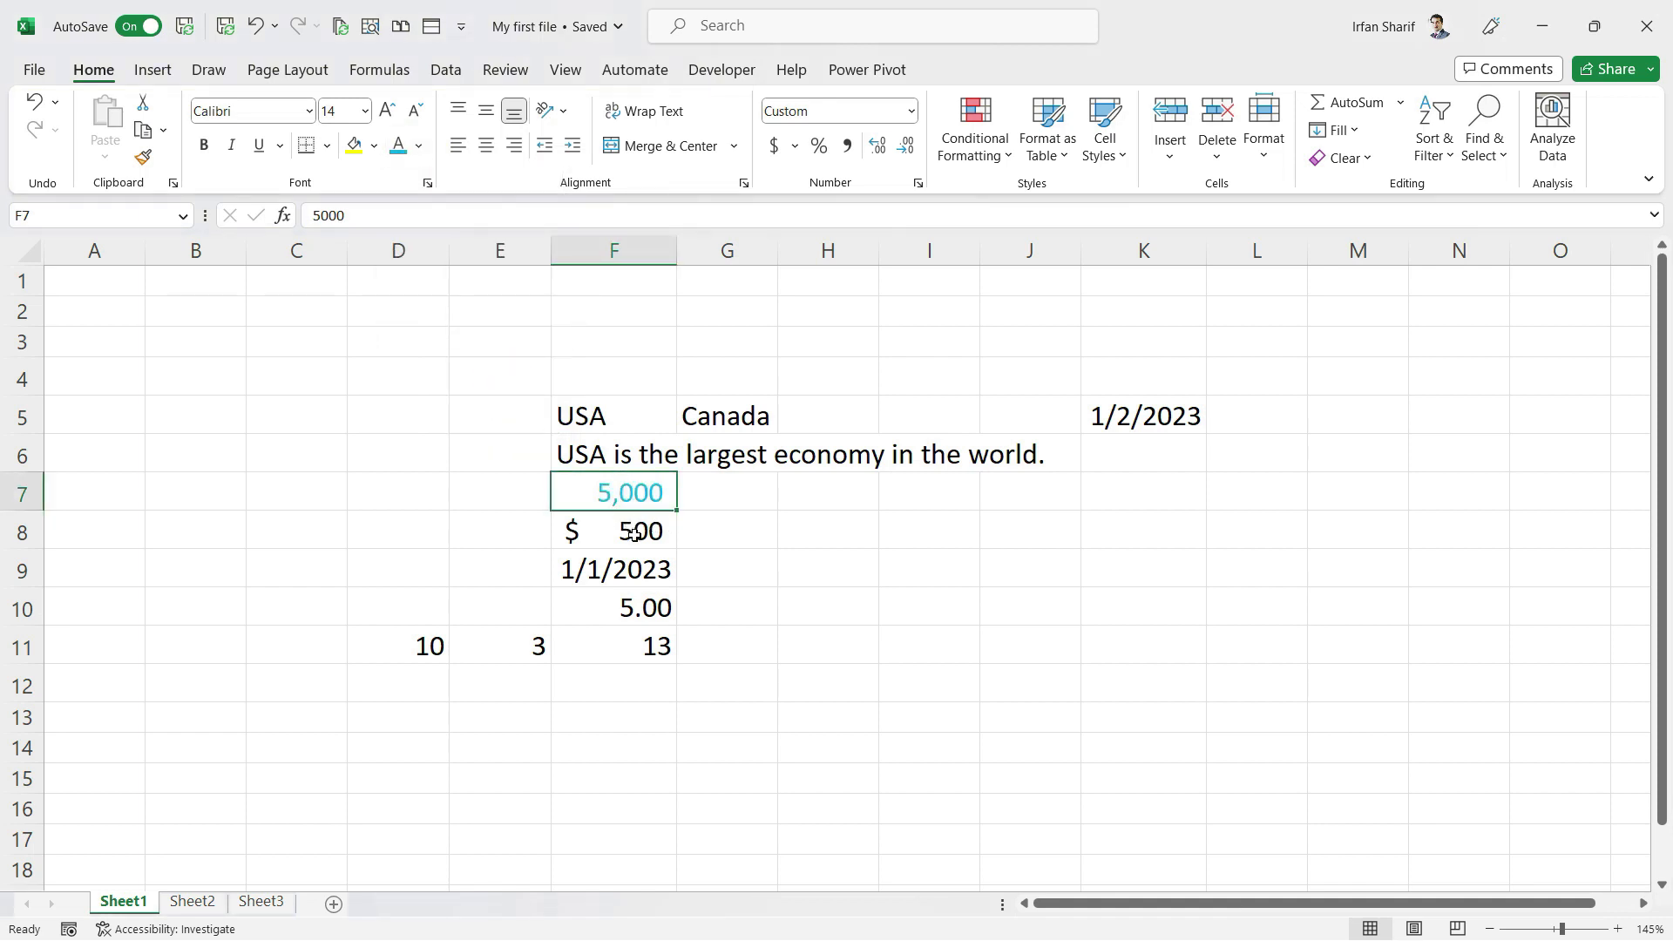
Fill cell F8 with the standard yellow color and move on to the date in F9
click(633, 534)
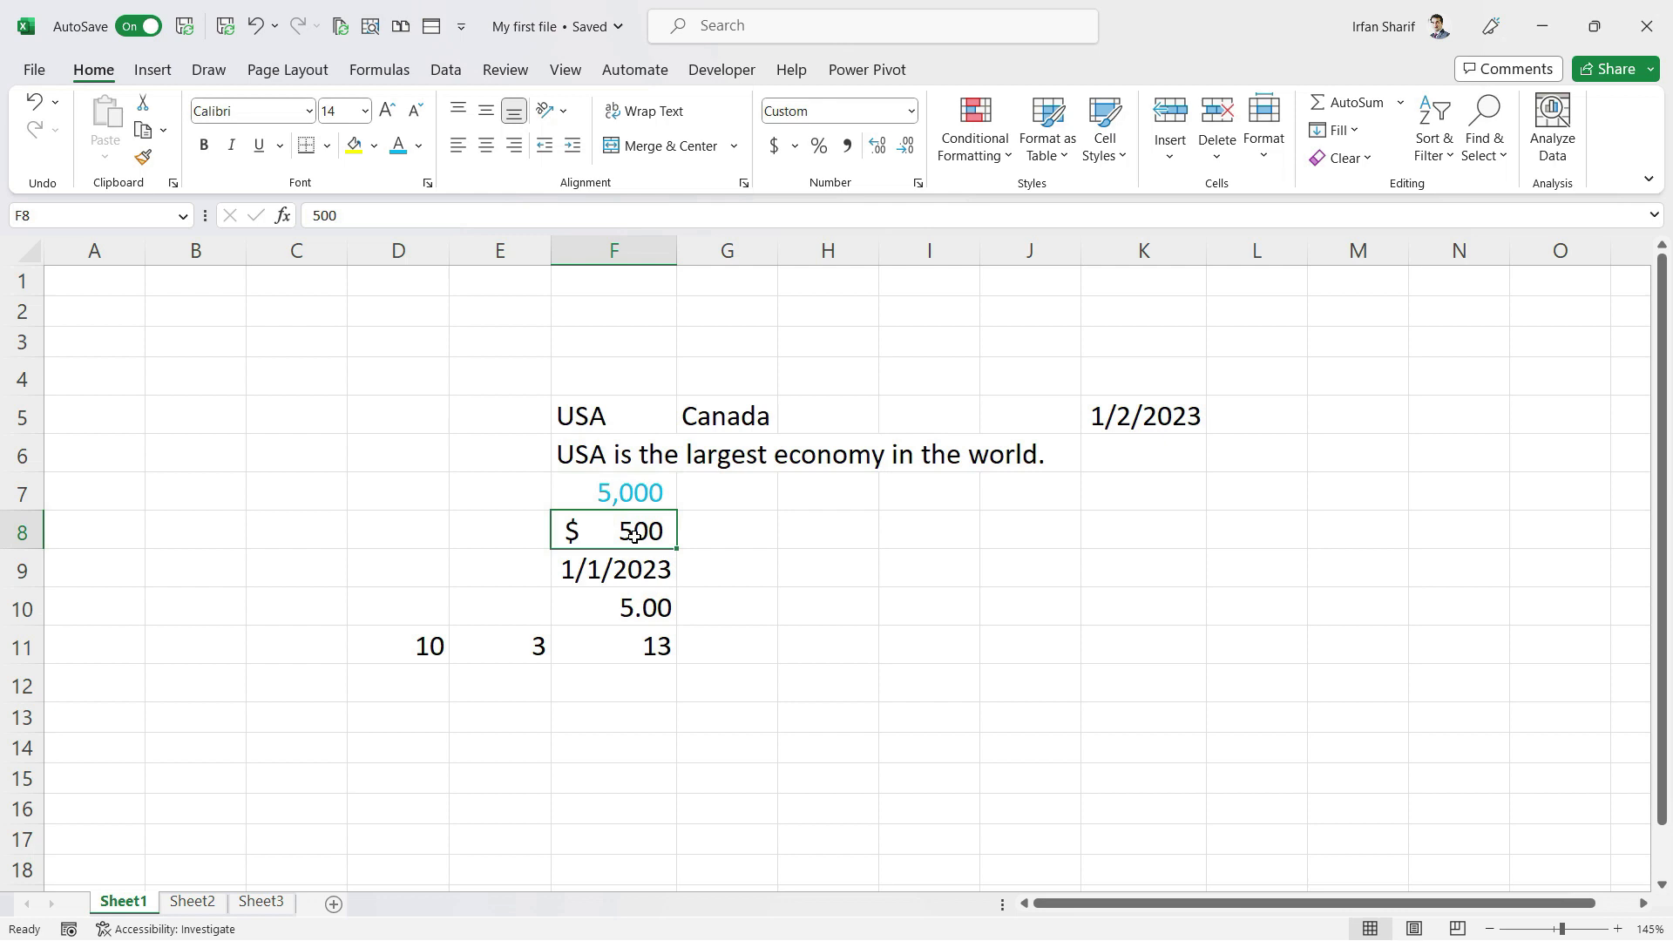
click(374, 146)
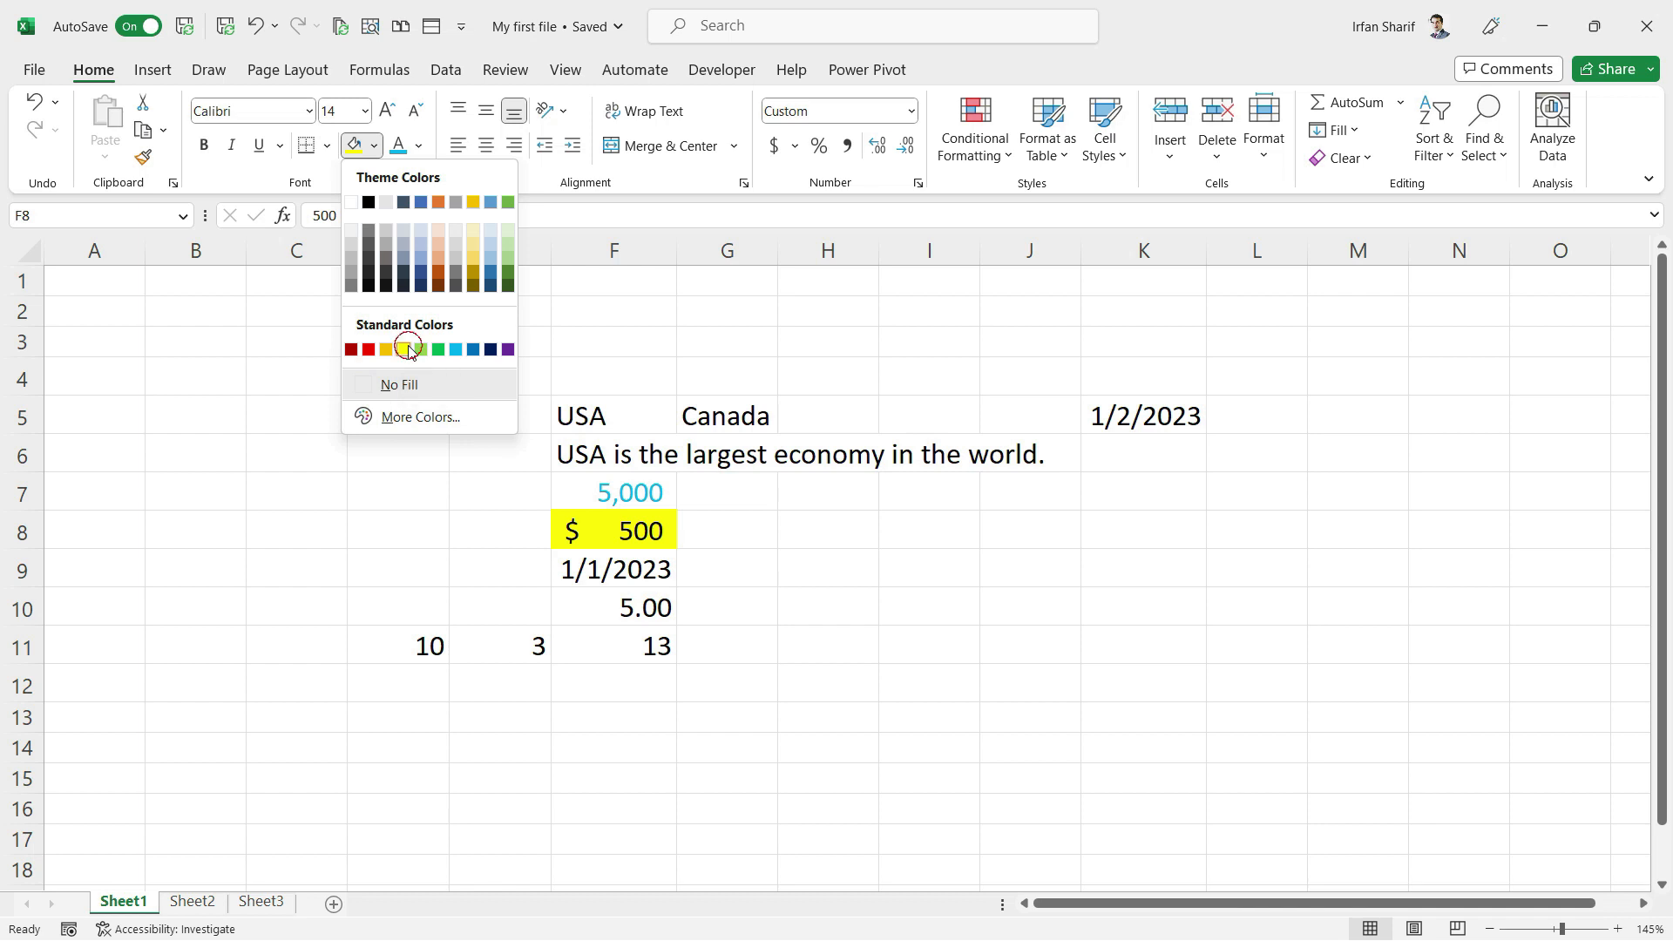
click(403, 349)
click(646, 586)
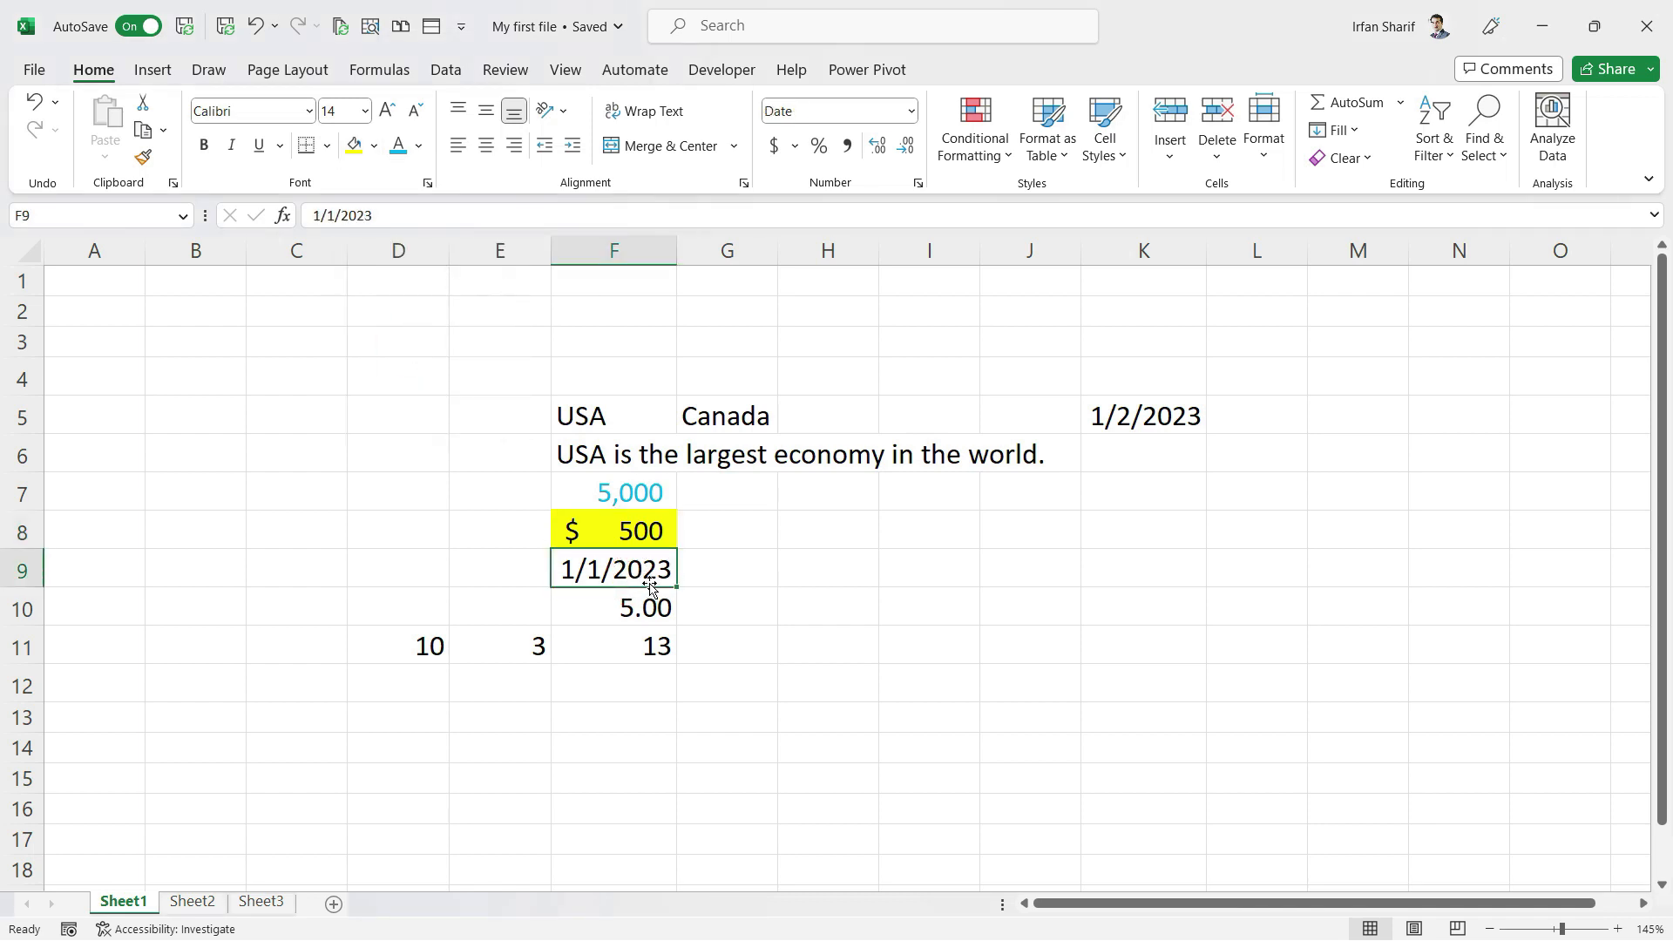
Apply the Accent1 cell style to the sum in F11 and review the available cell styles again
click(627, 490)
click(627, 541)
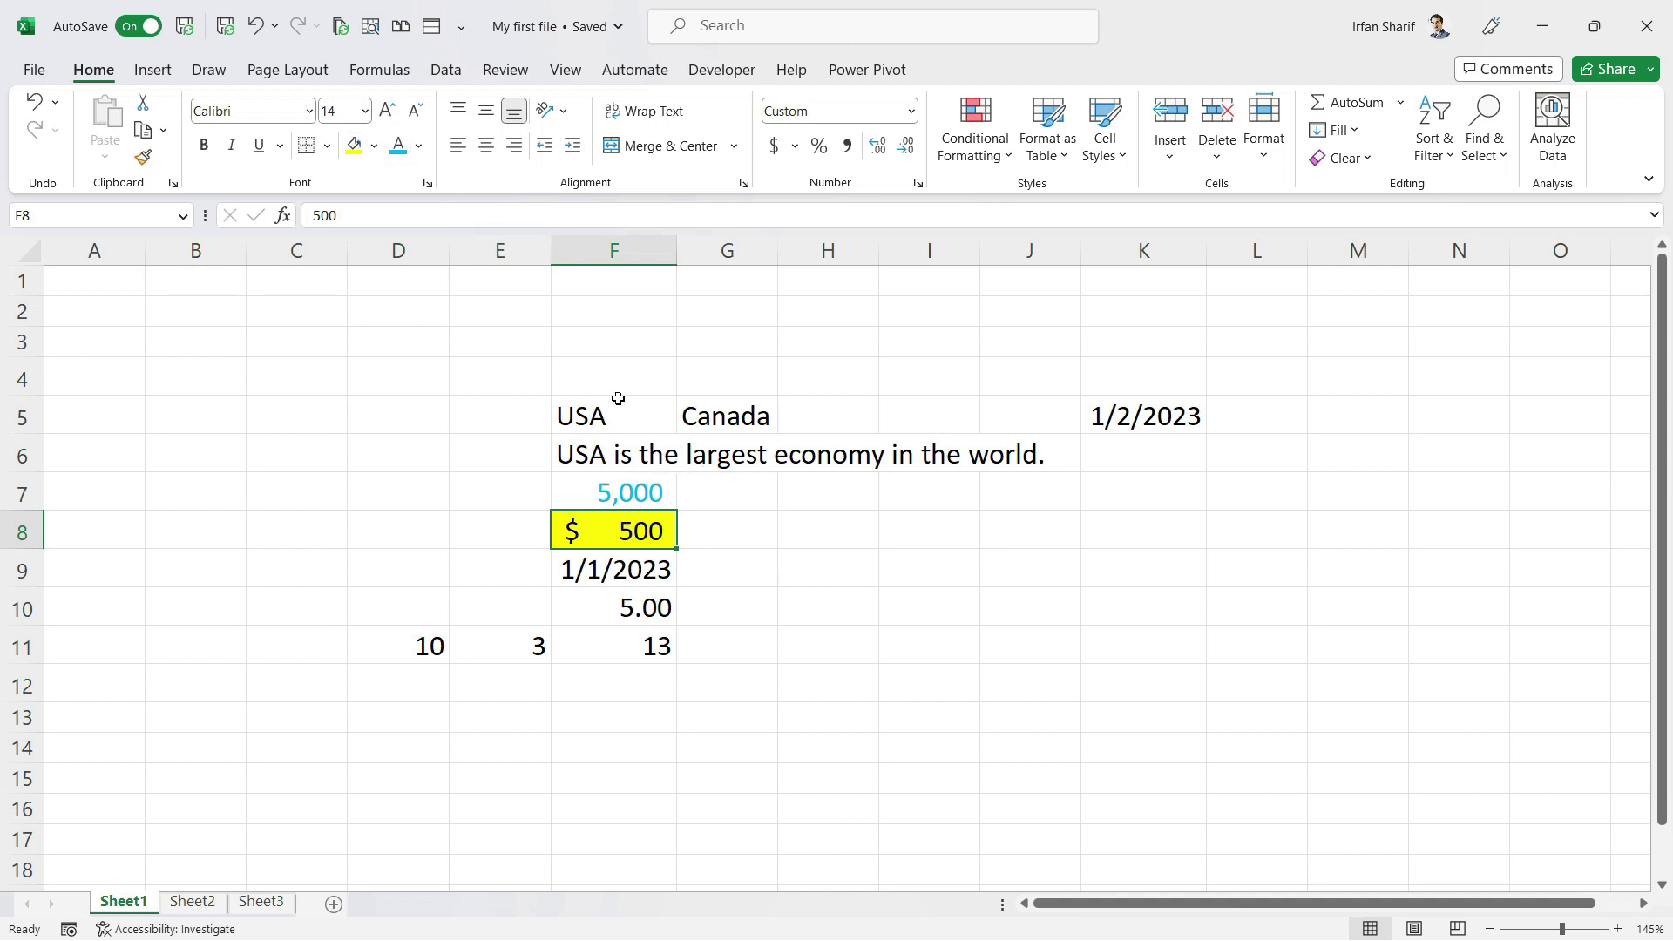
click(672, 655)
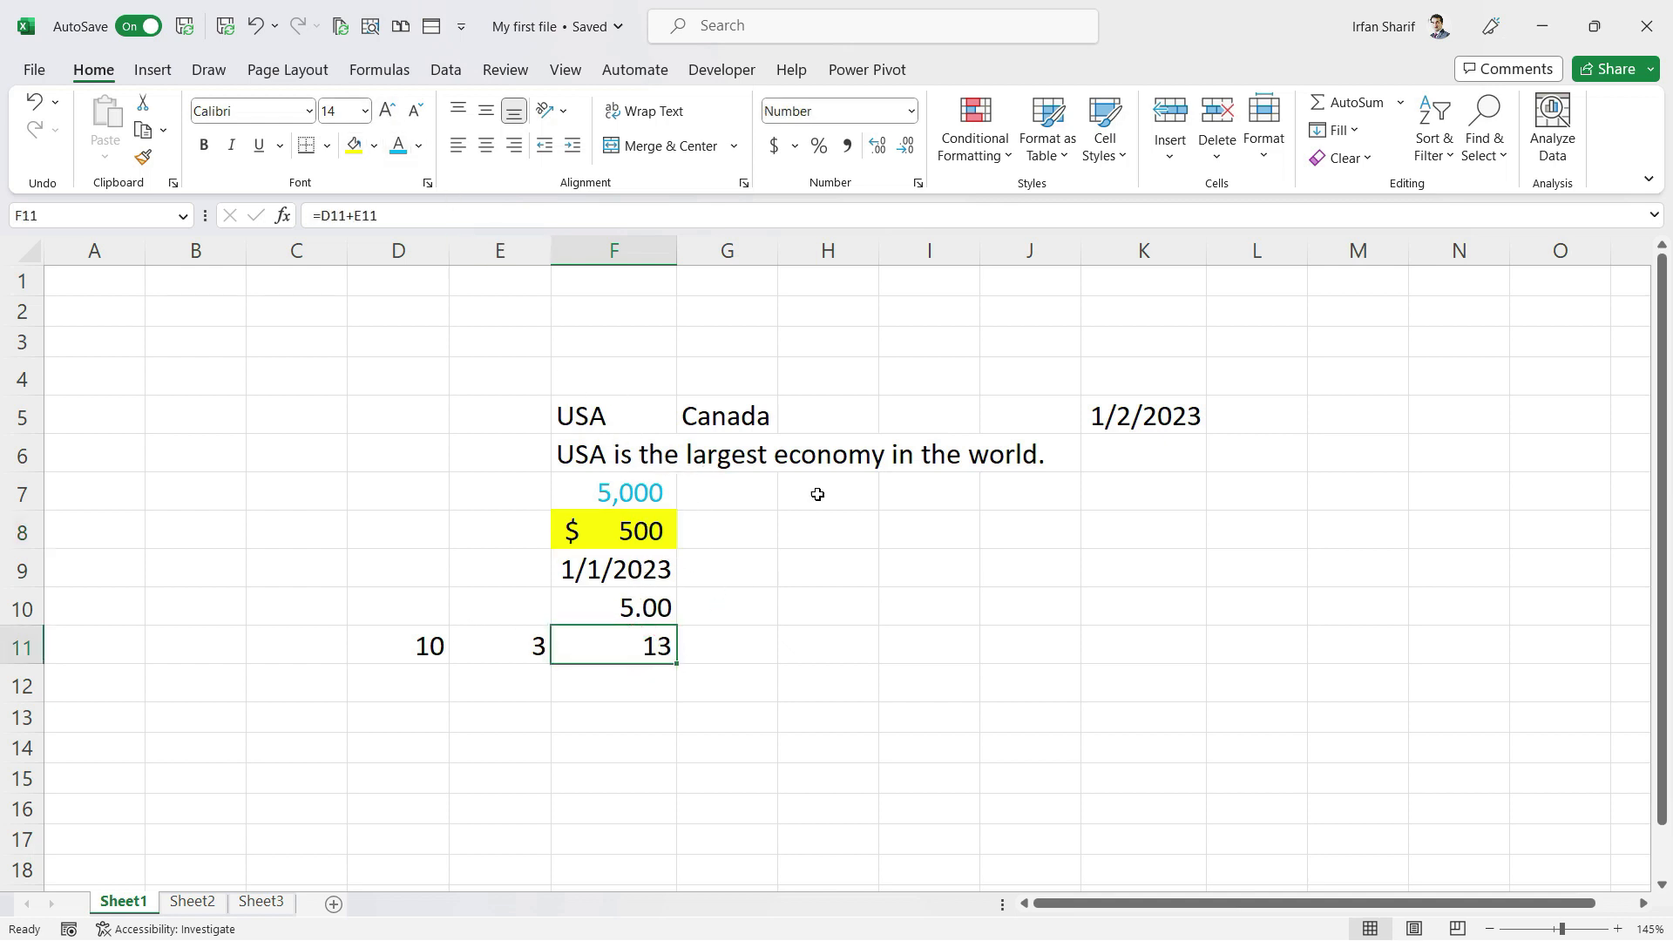
click(1118, 150)
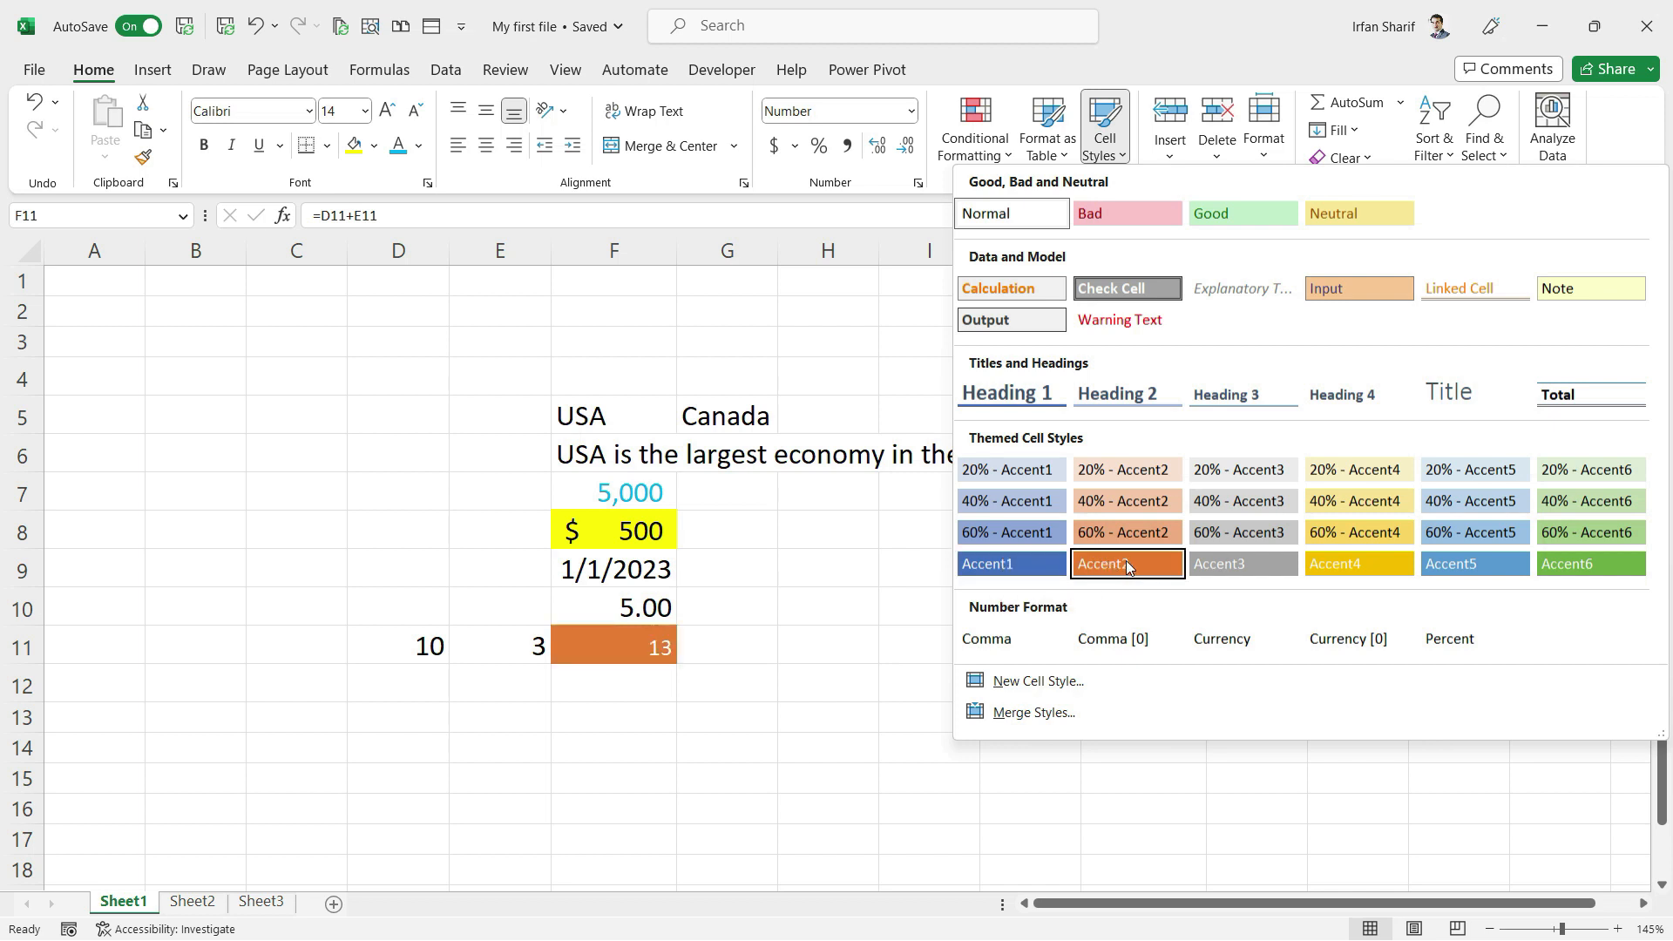
click(1018, 561)
click(664, 672)
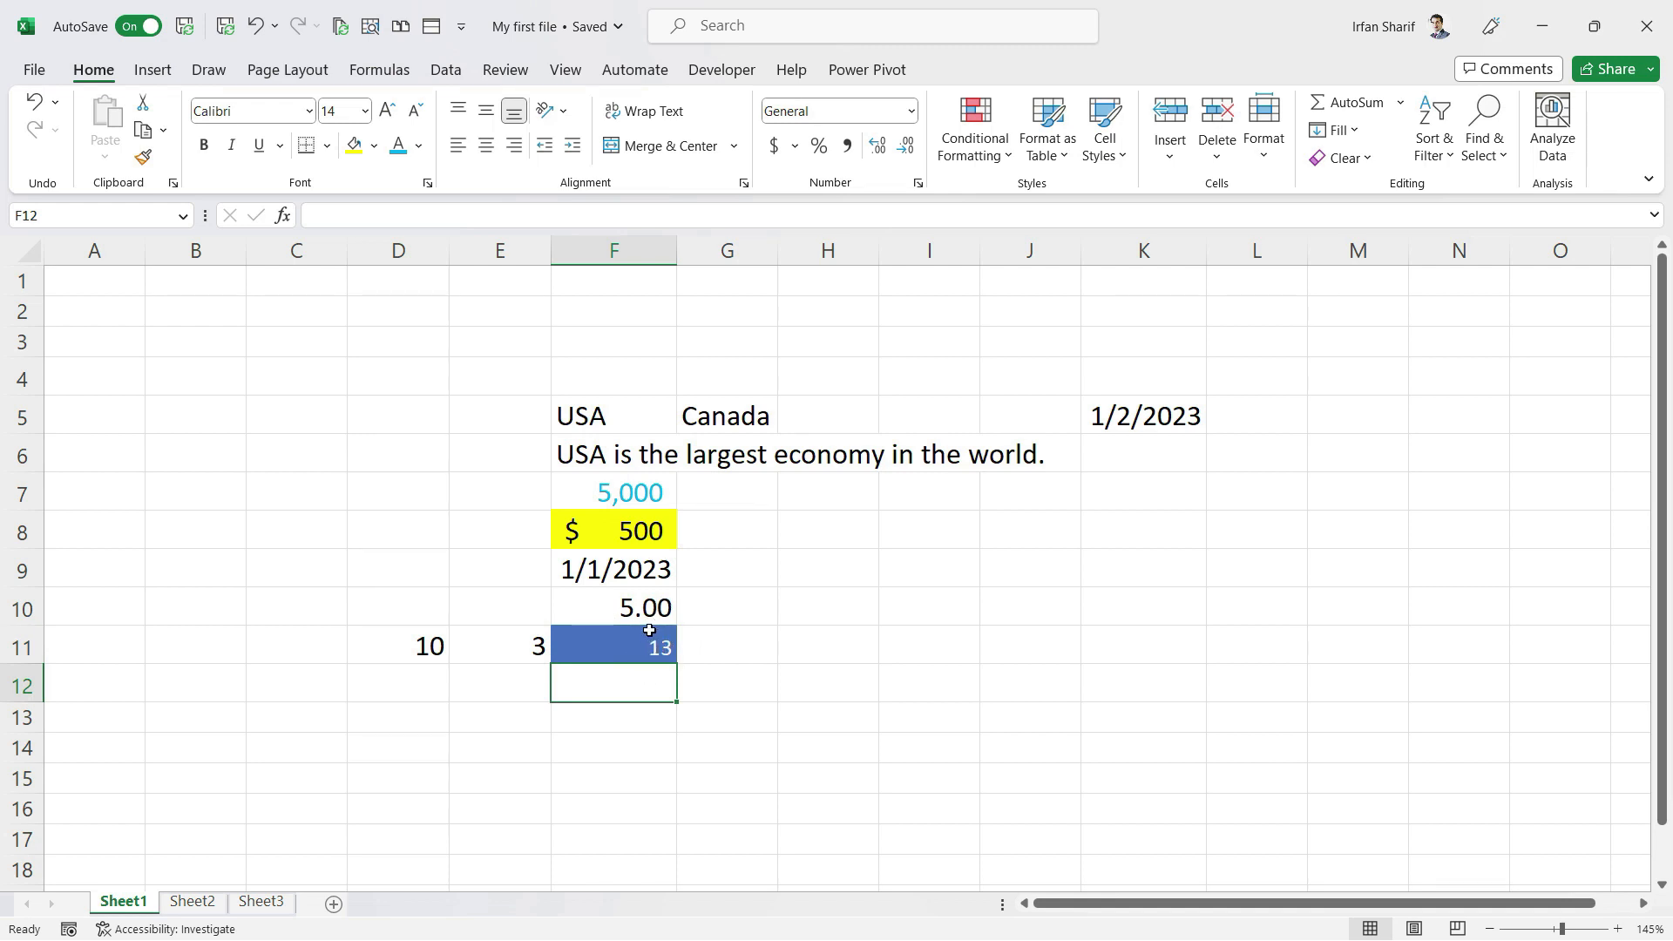
click(653, 642)
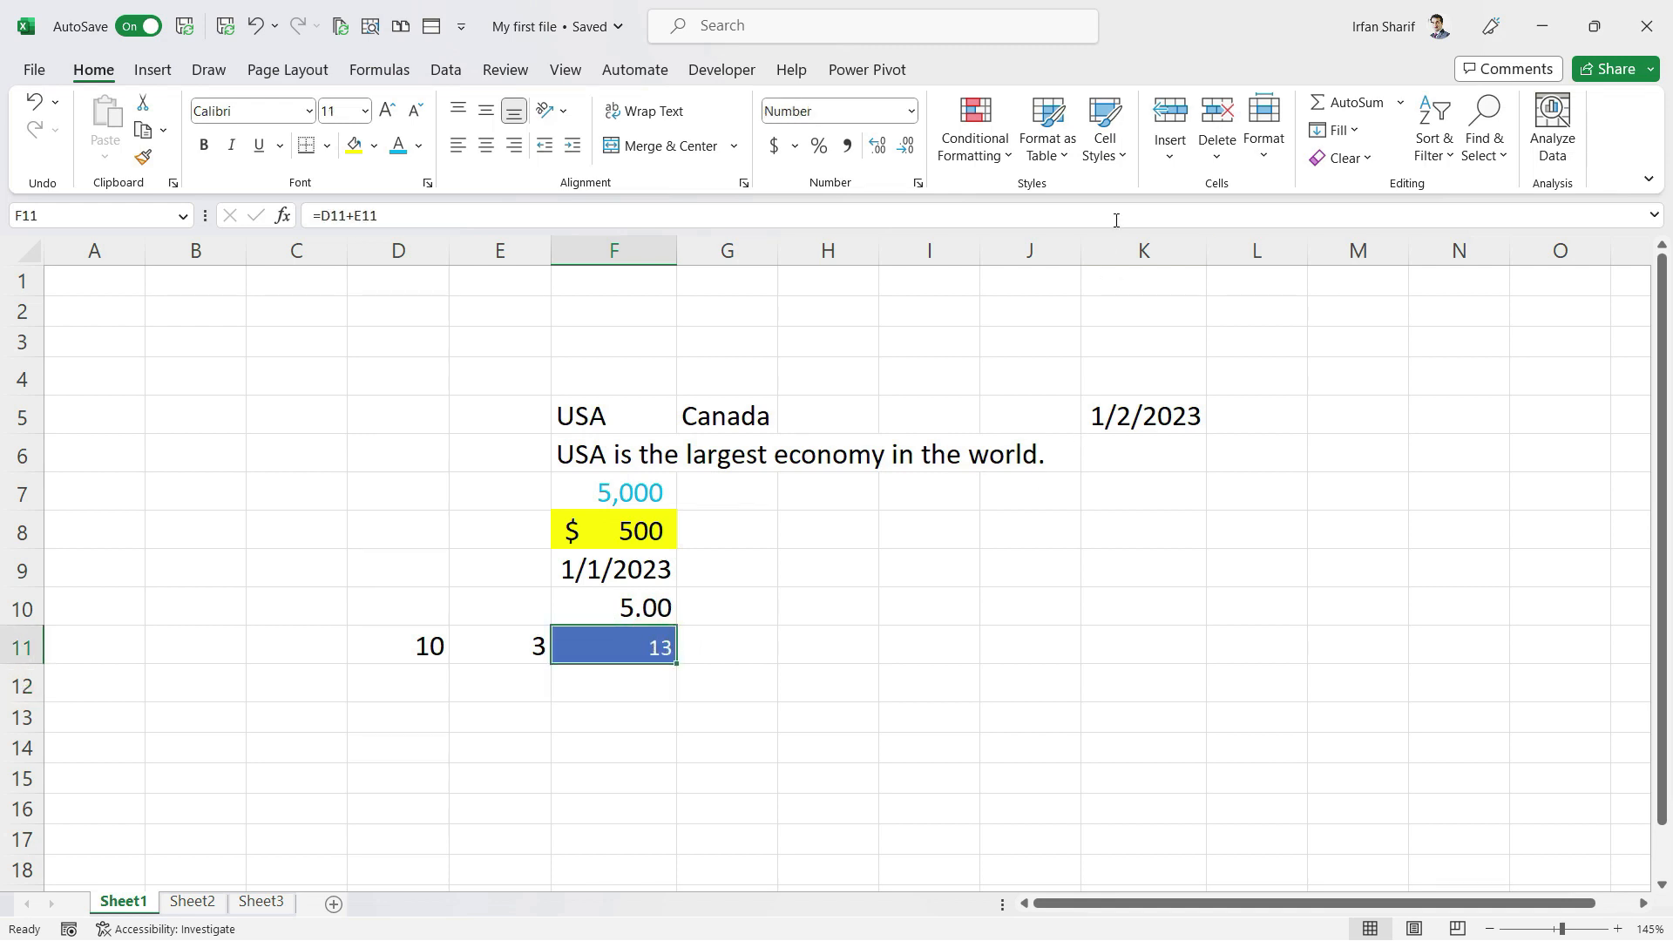
click(1105, 142)
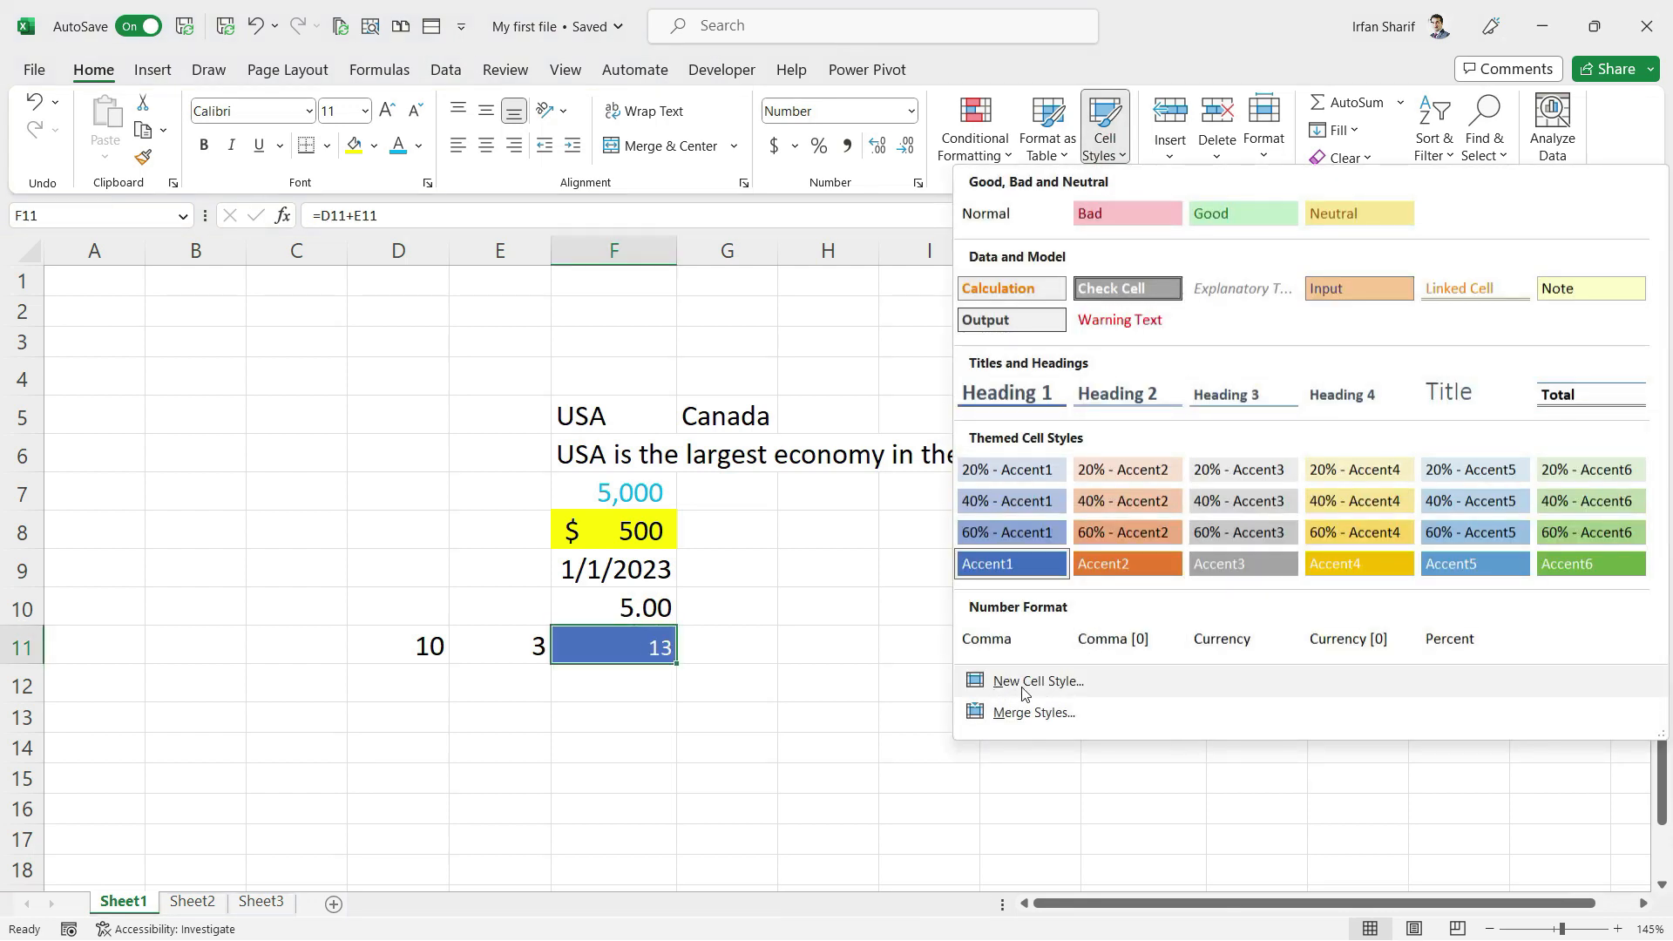
click(510, 659)
Add an outside border to cell D11
click(516, 648)
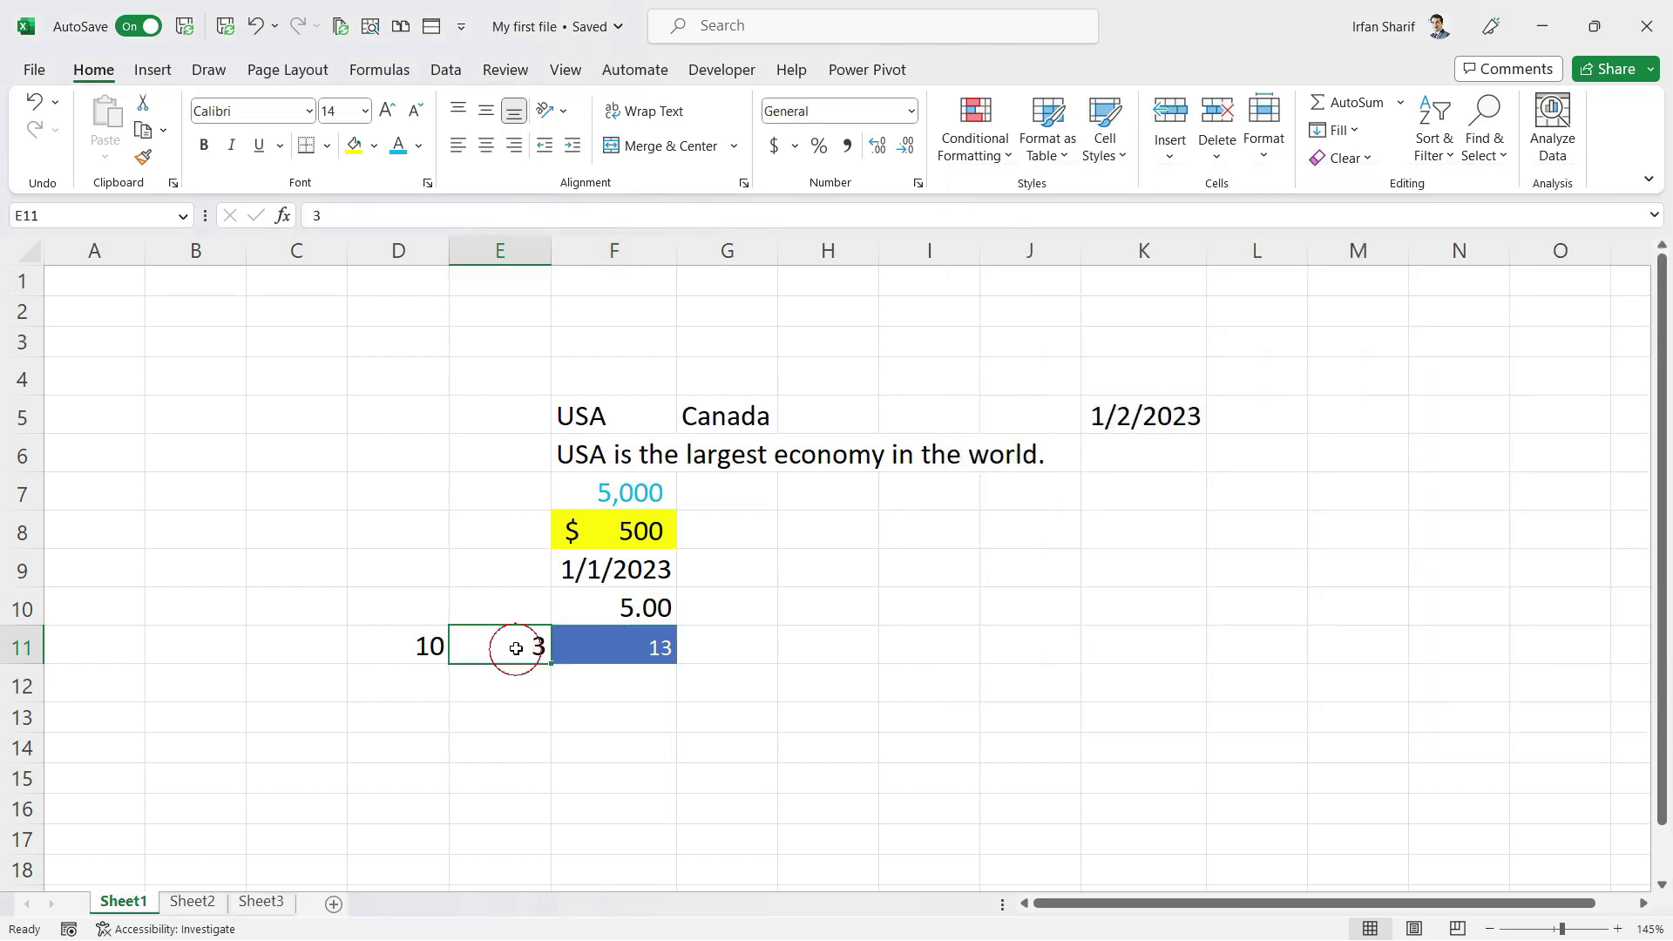
click(409, 650)
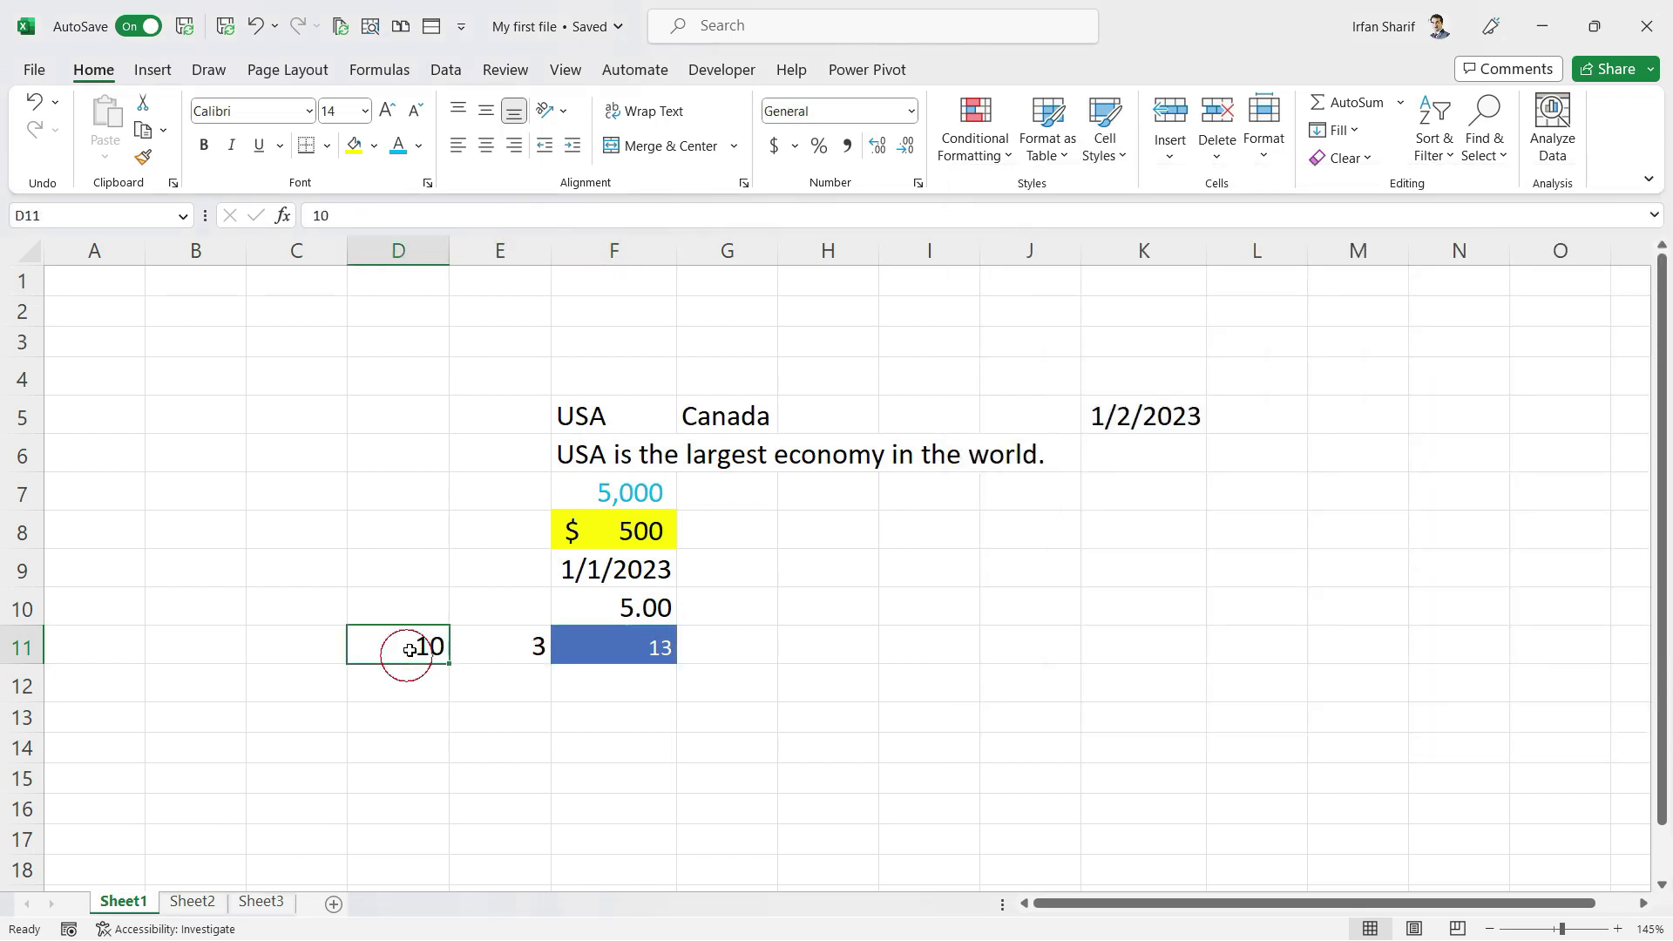
click(327, 146)
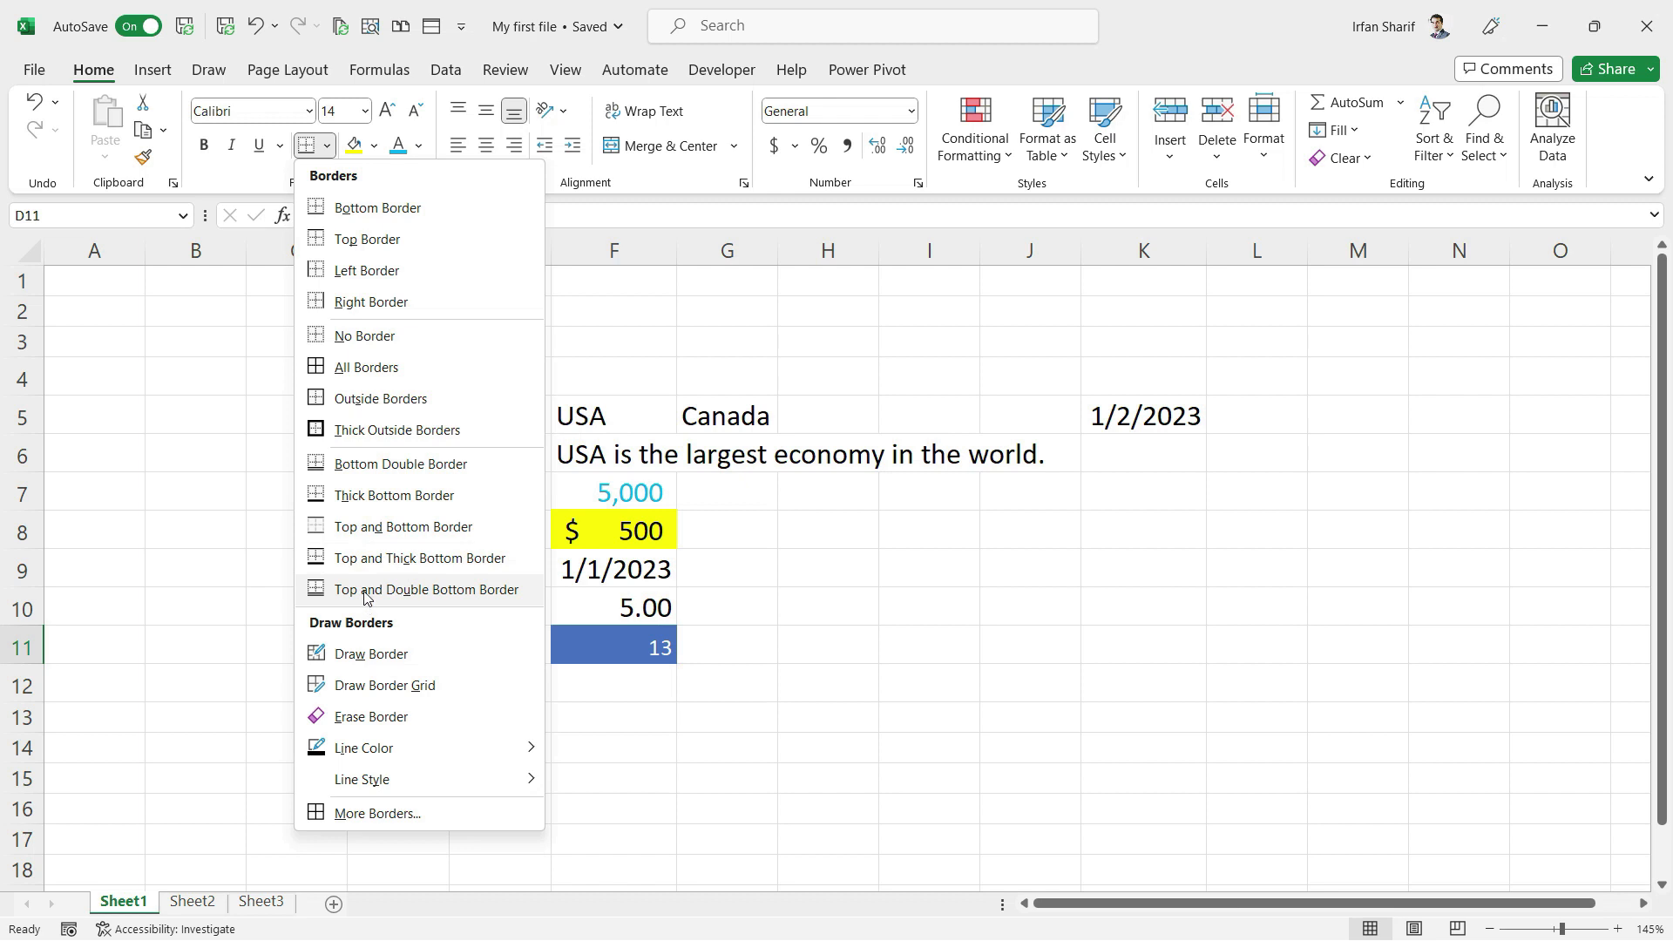
click(323, 407)
click(489, 657)
click(469, 730)
click(396, 641)
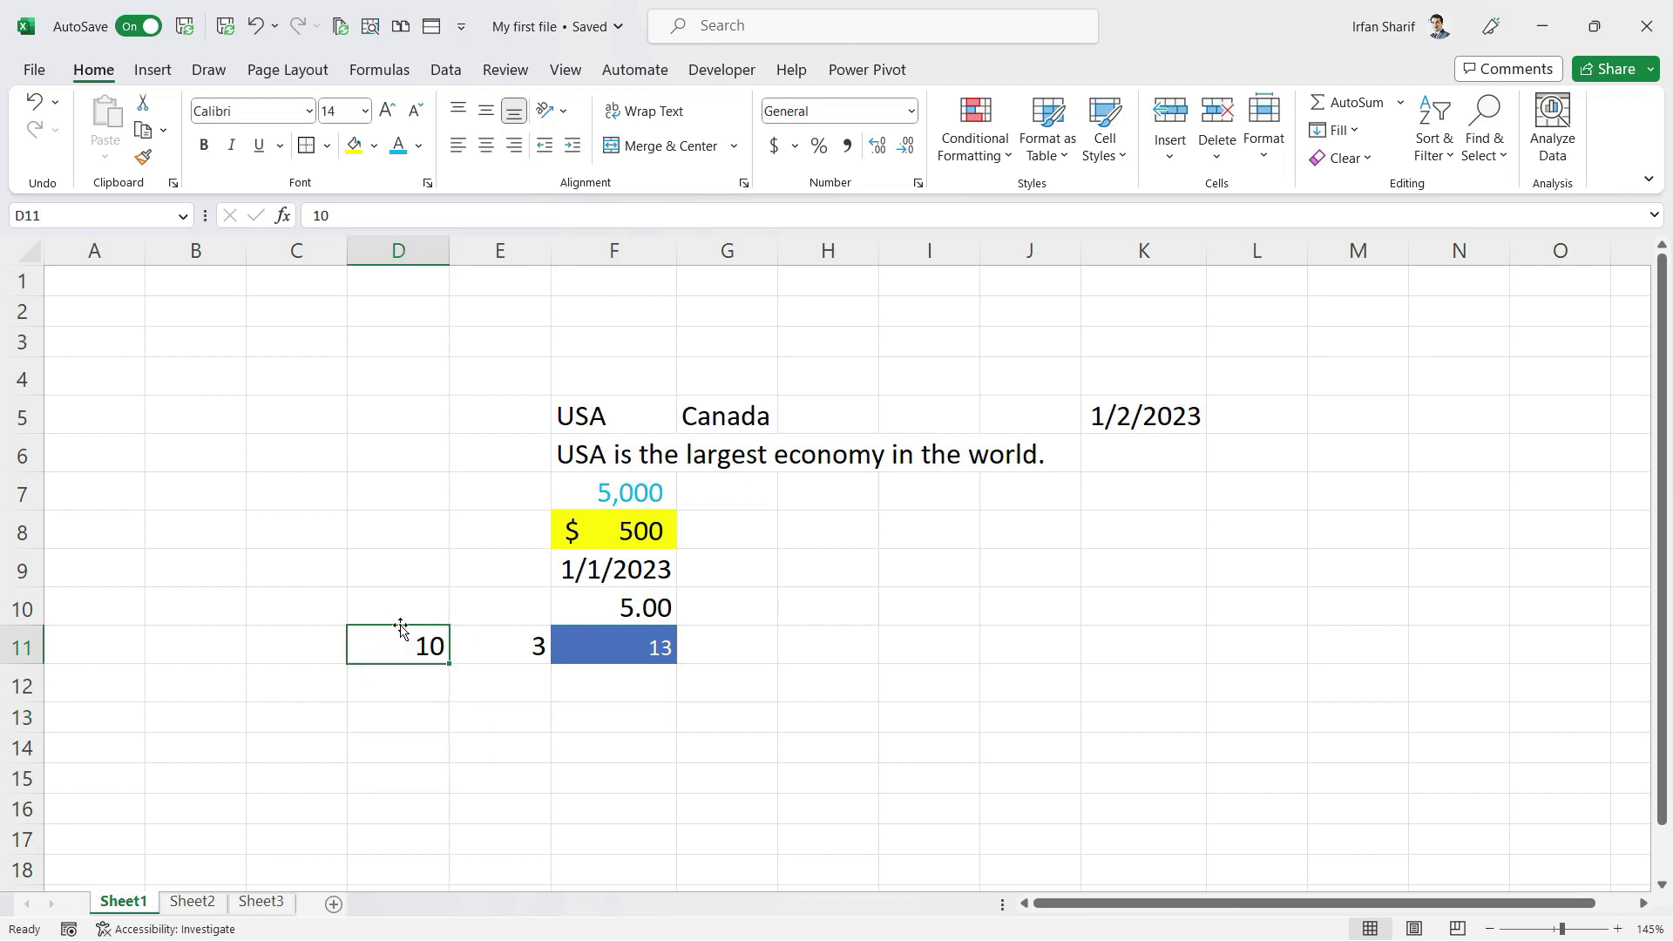
key(F9)
Make Canada in G5 bold, underlined and italic, and remove the underline and bold so only italic is kept
click(720, 415)
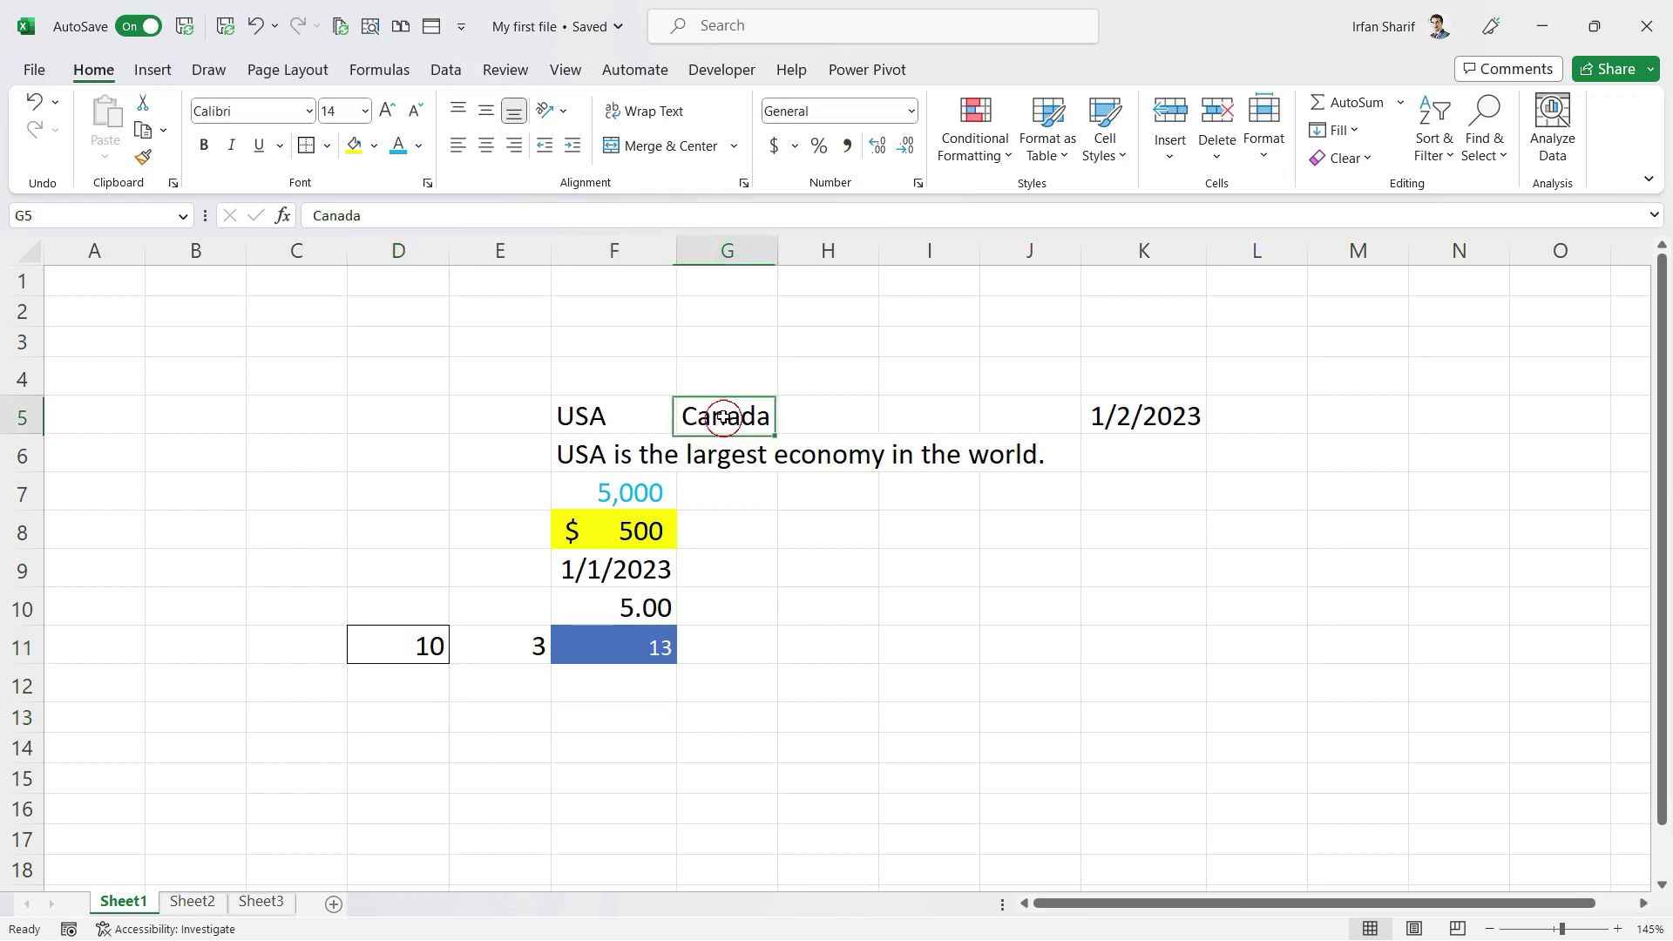
click(206, 146)
click(258, 145)
click(231, 146)
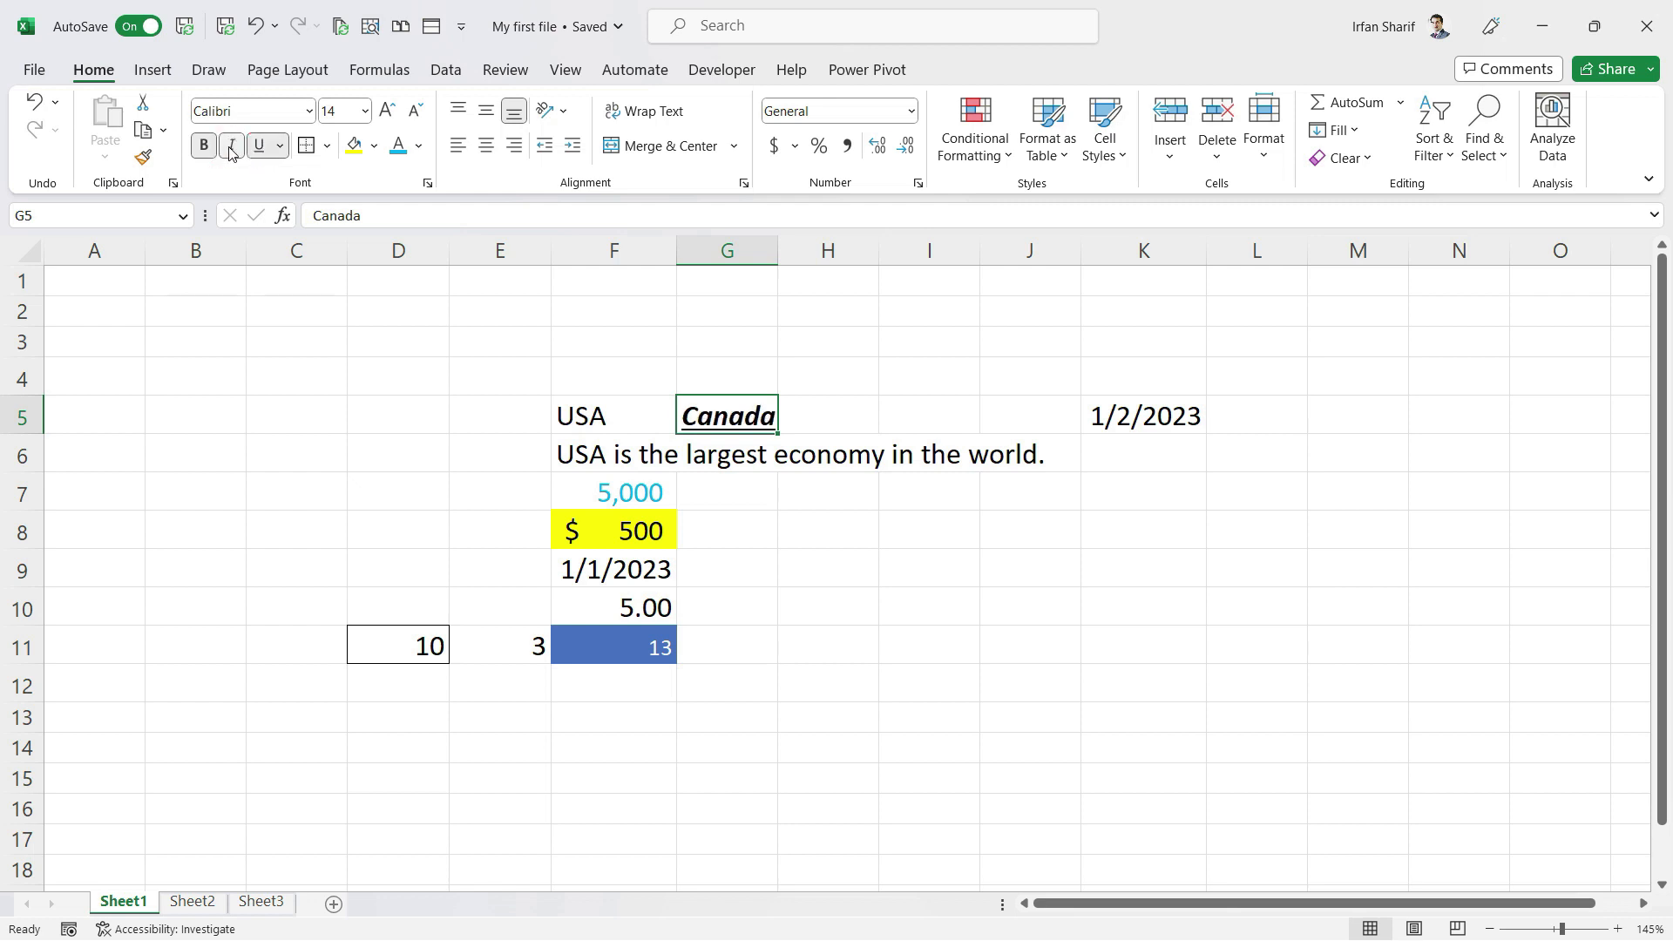
click(259, 146)
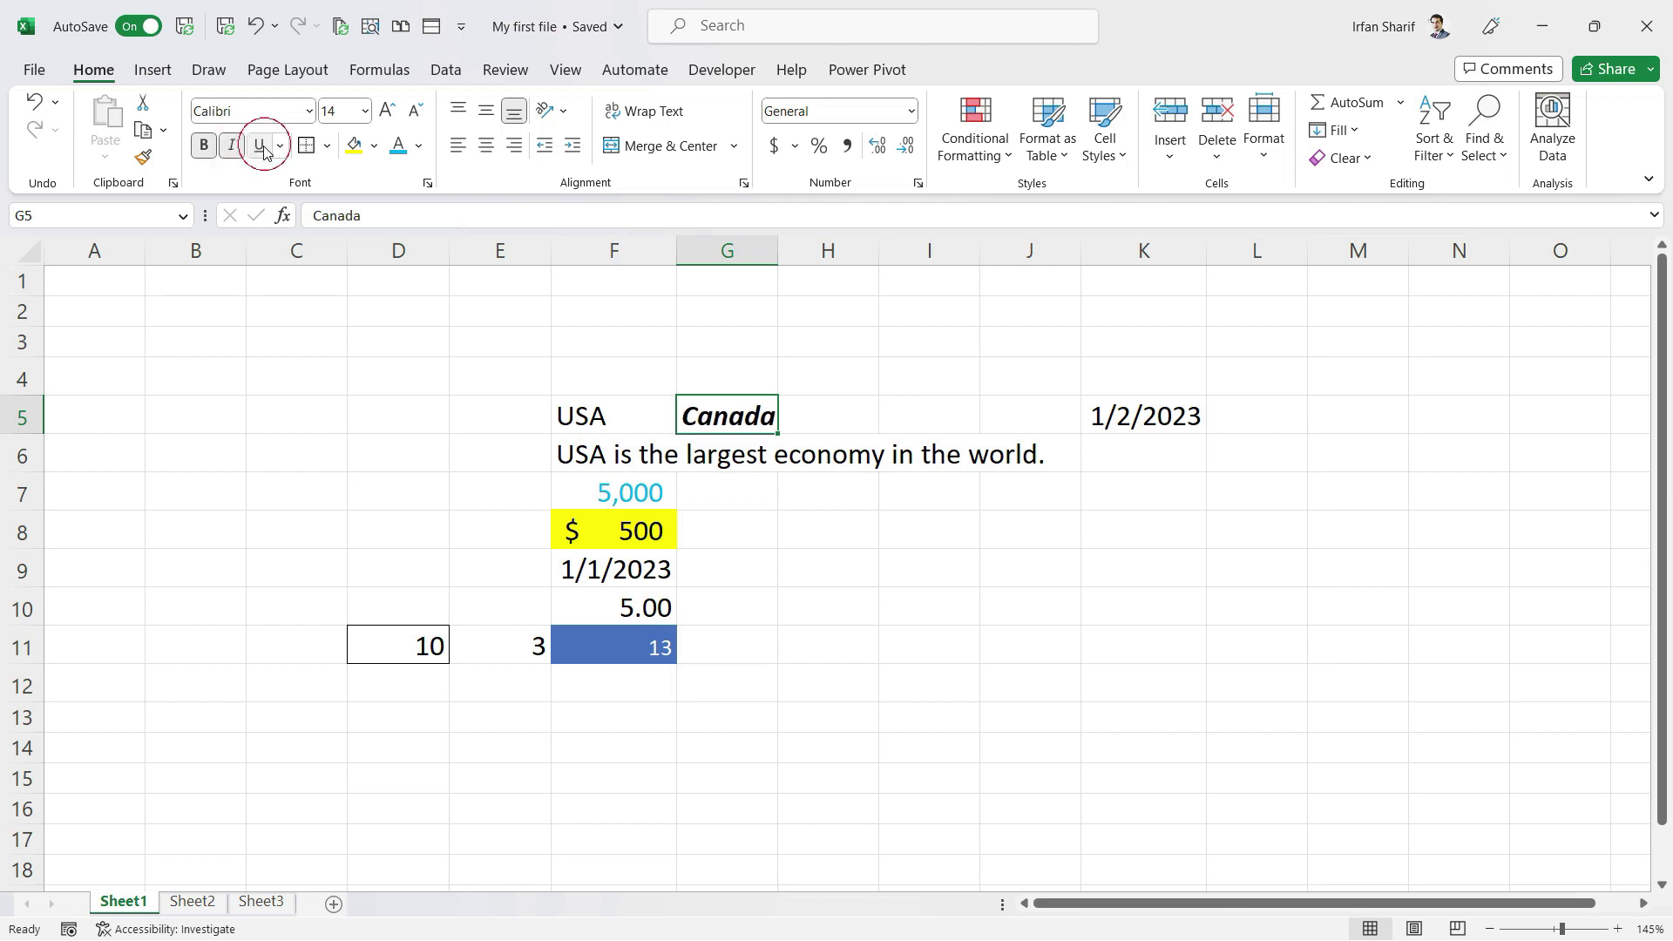
click(206, 145)
Change the font of Canada in G5 to Lucida Calligraphy
click(308, 112)
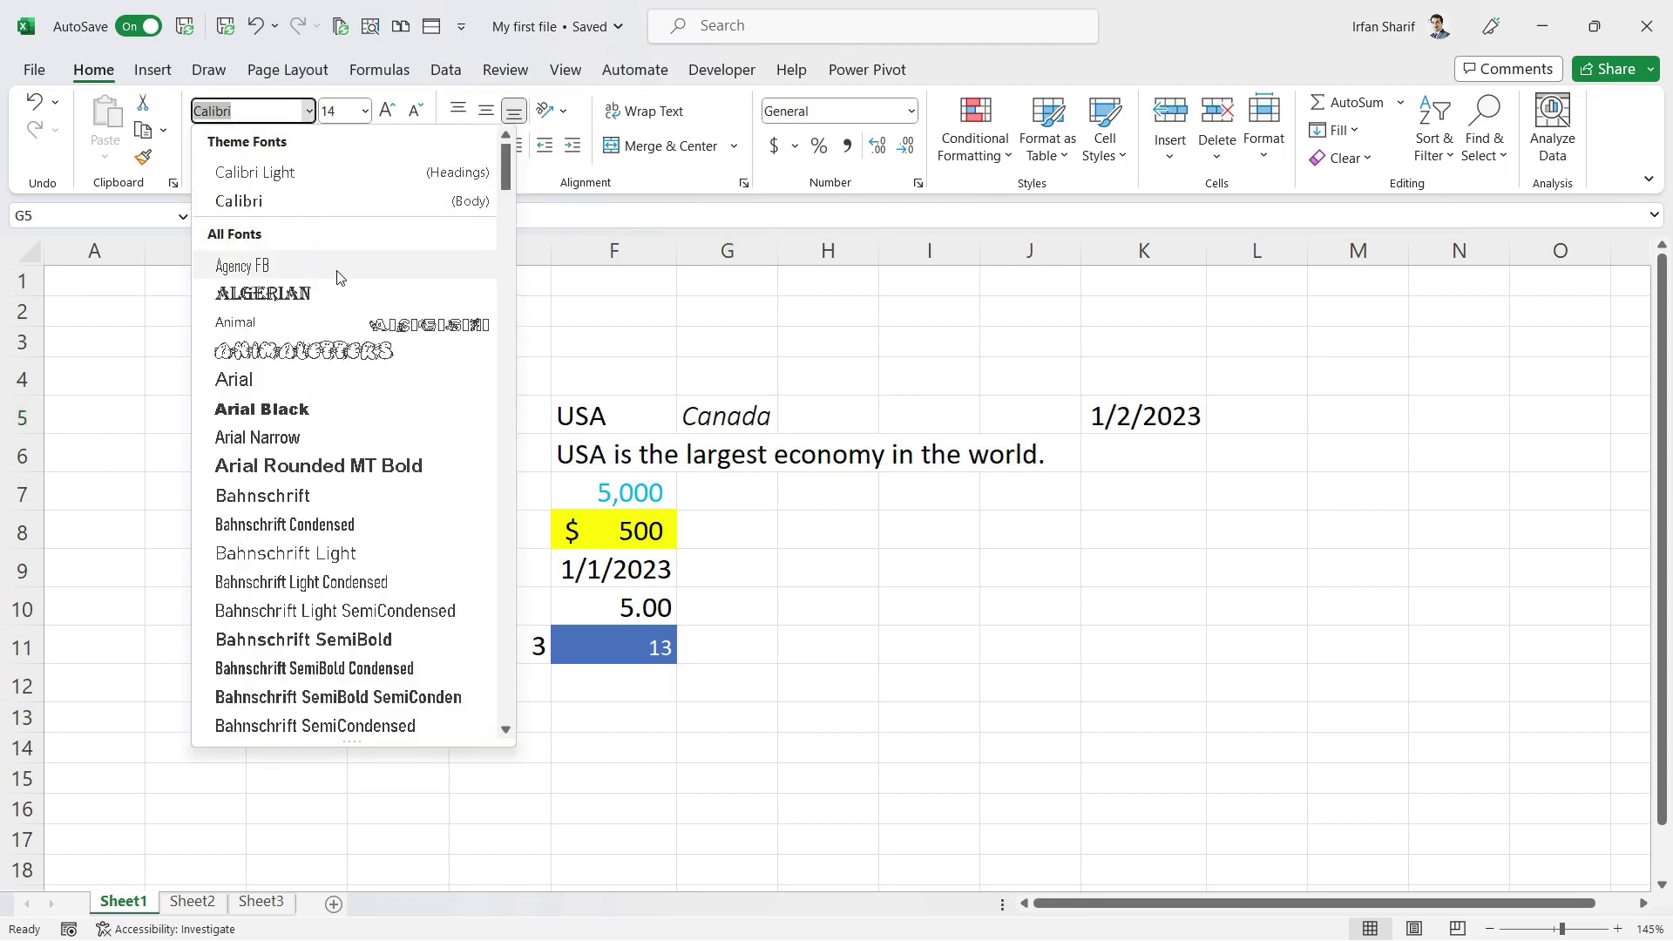
drag(504, 182, 499, 373)
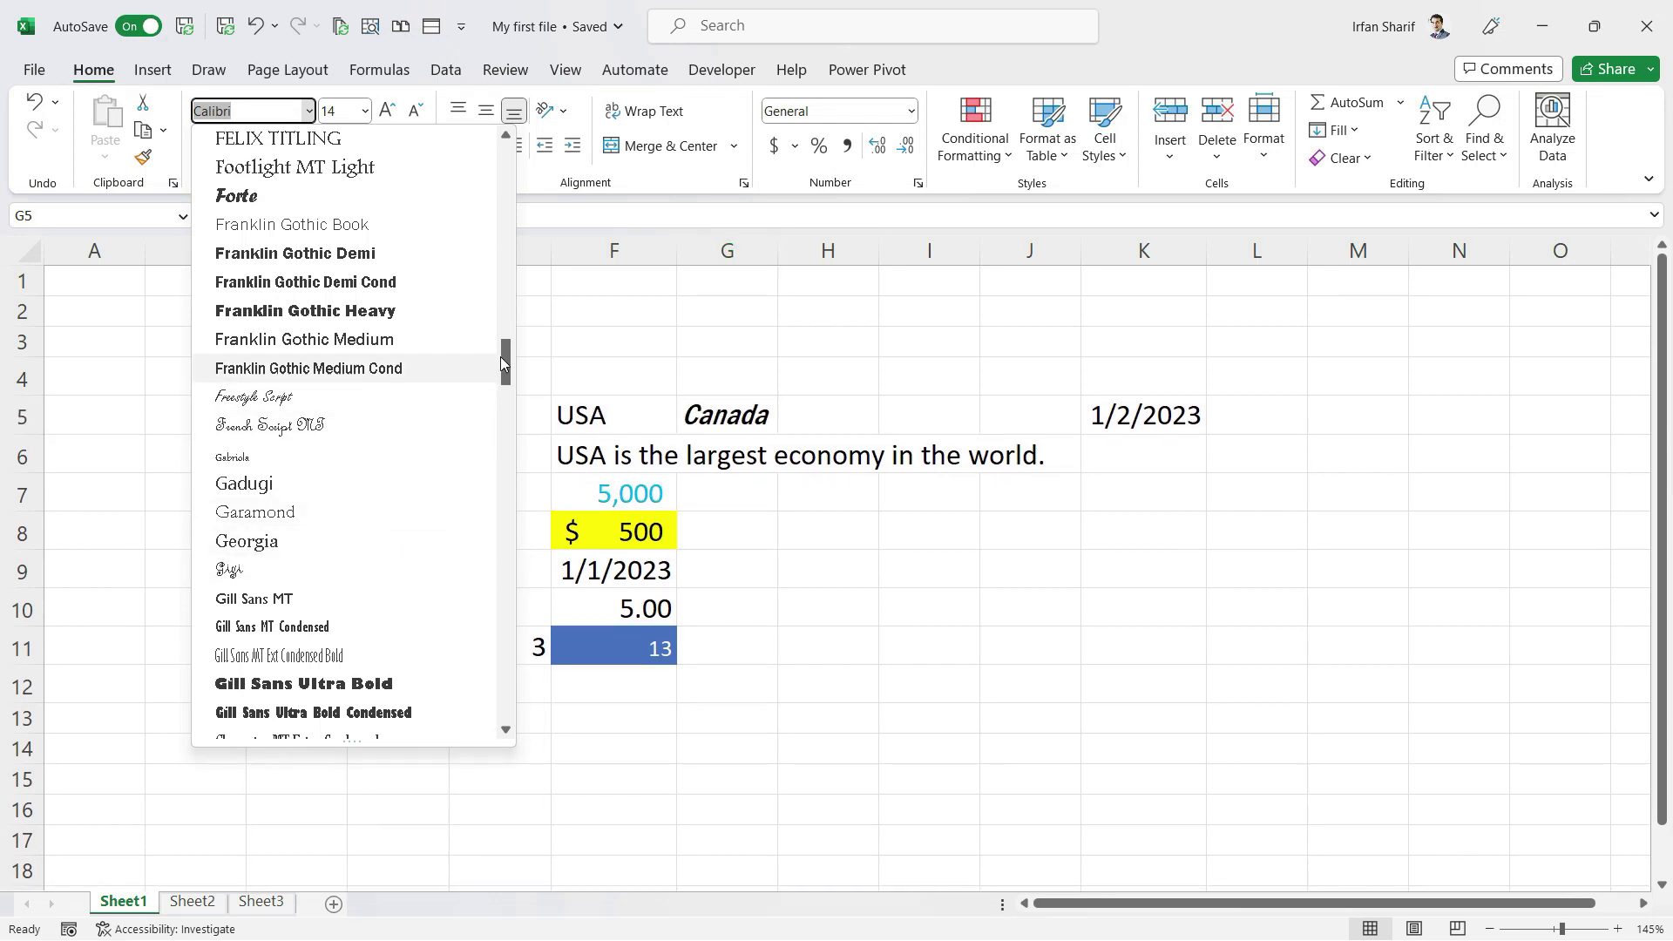
drag(500, 358, 493, 434)
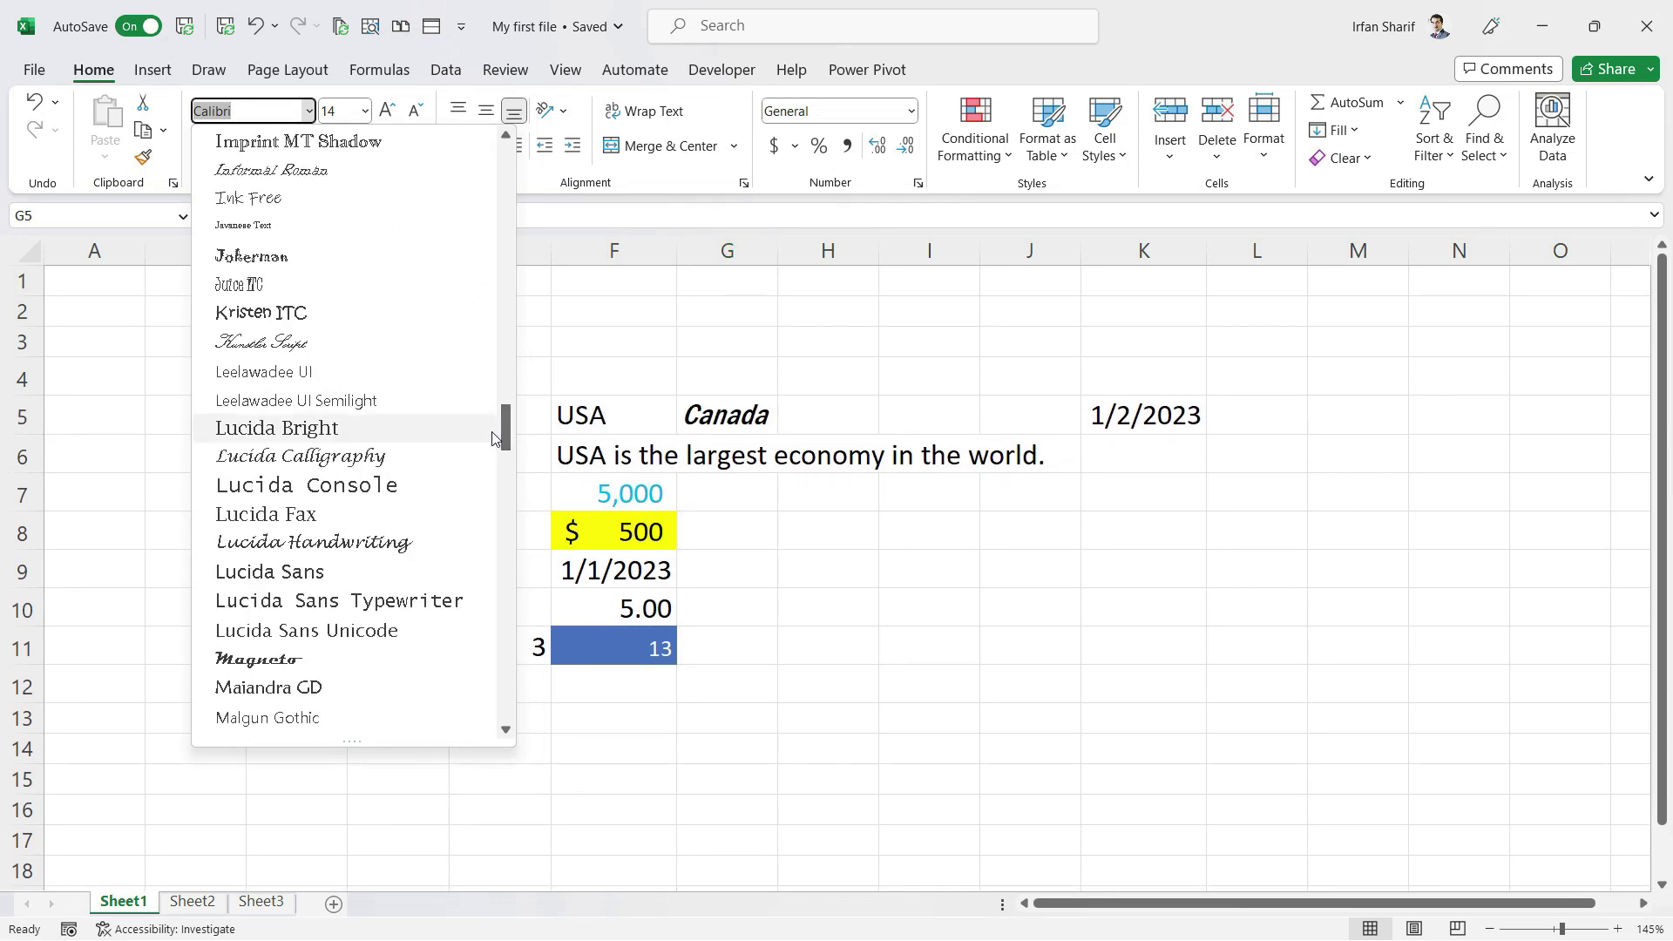
click(387, 458)
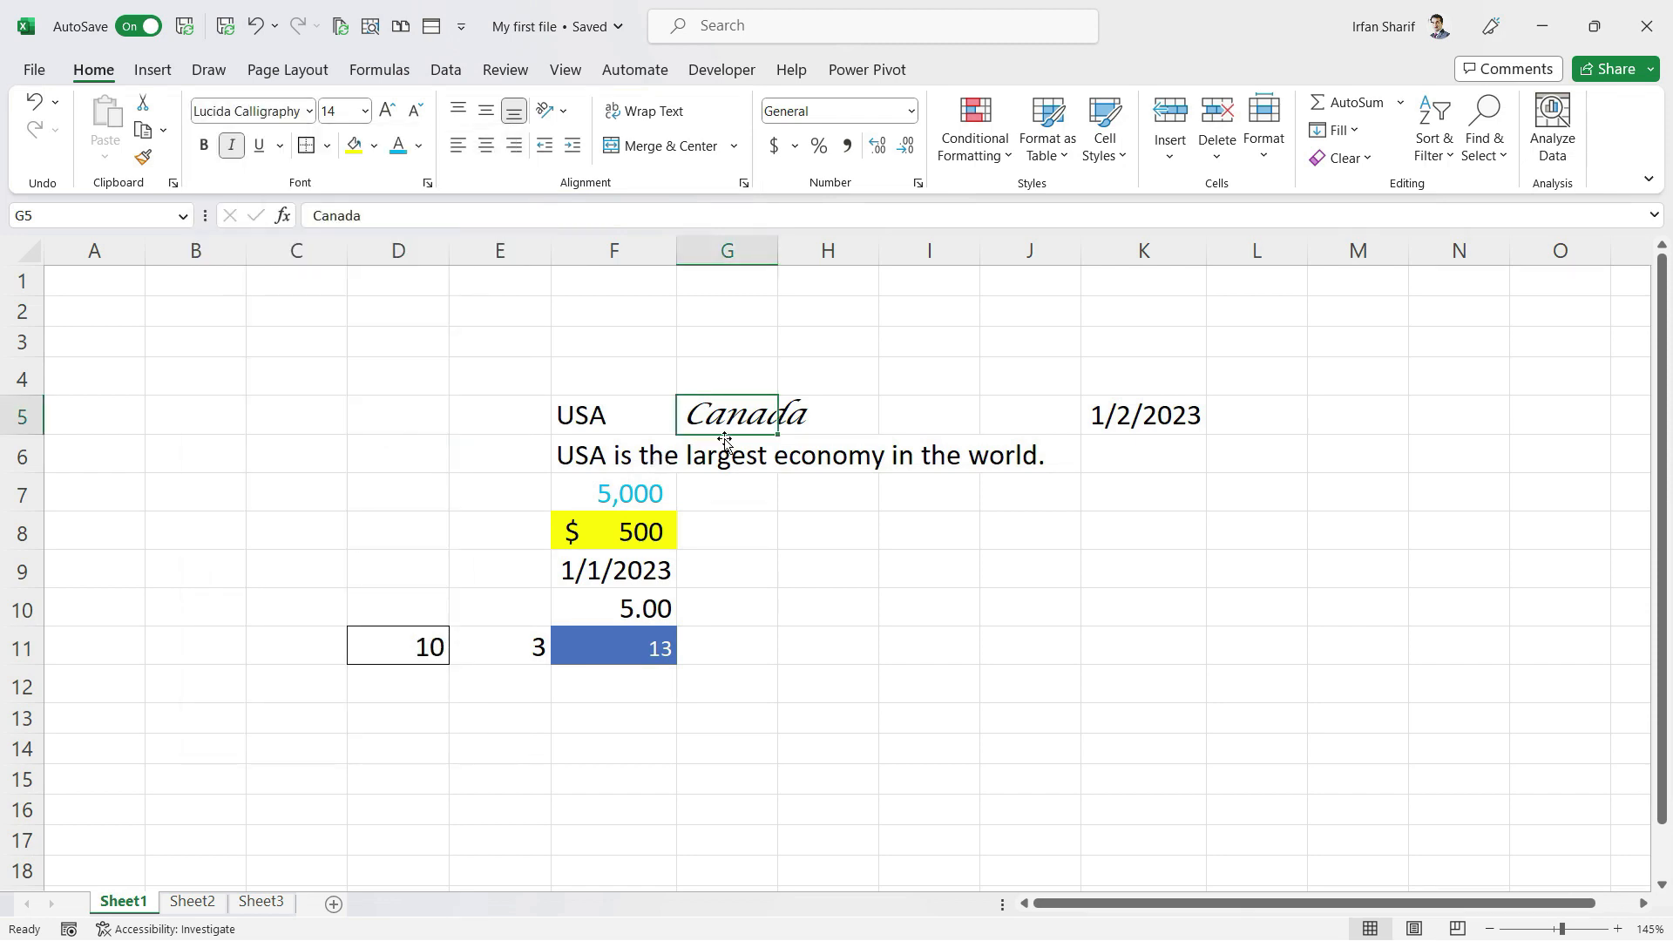
Set the font of Canada in G5 to Animaletters
click(308, 112)
drag(505, 413, 514, 166)
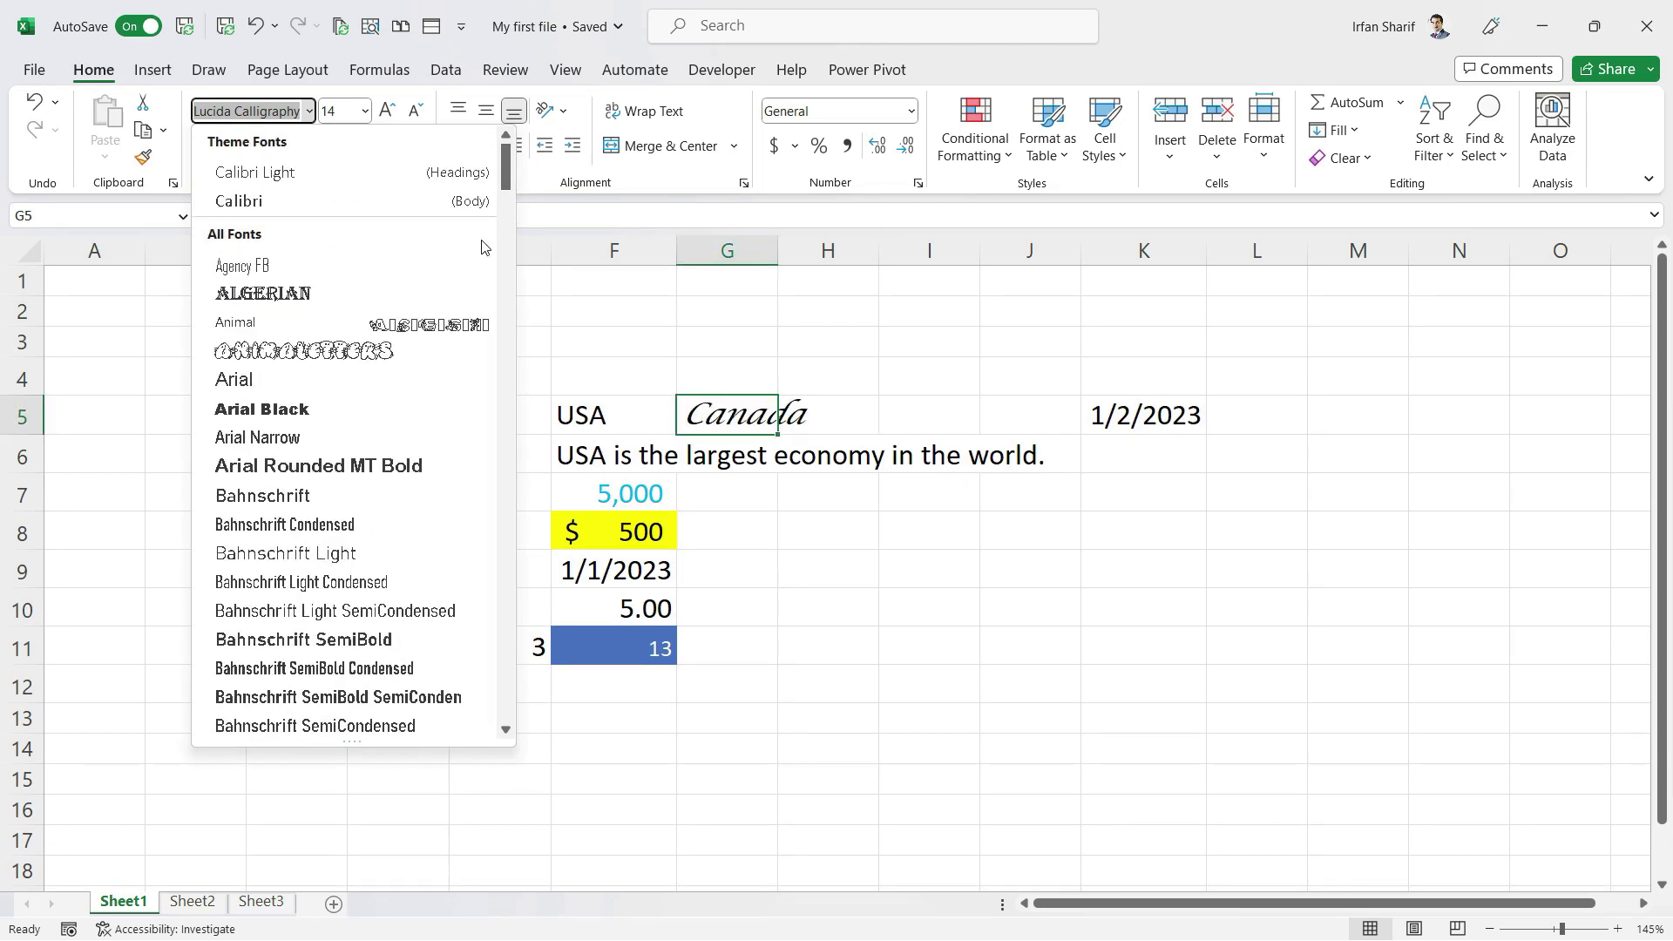
click(316, 357)
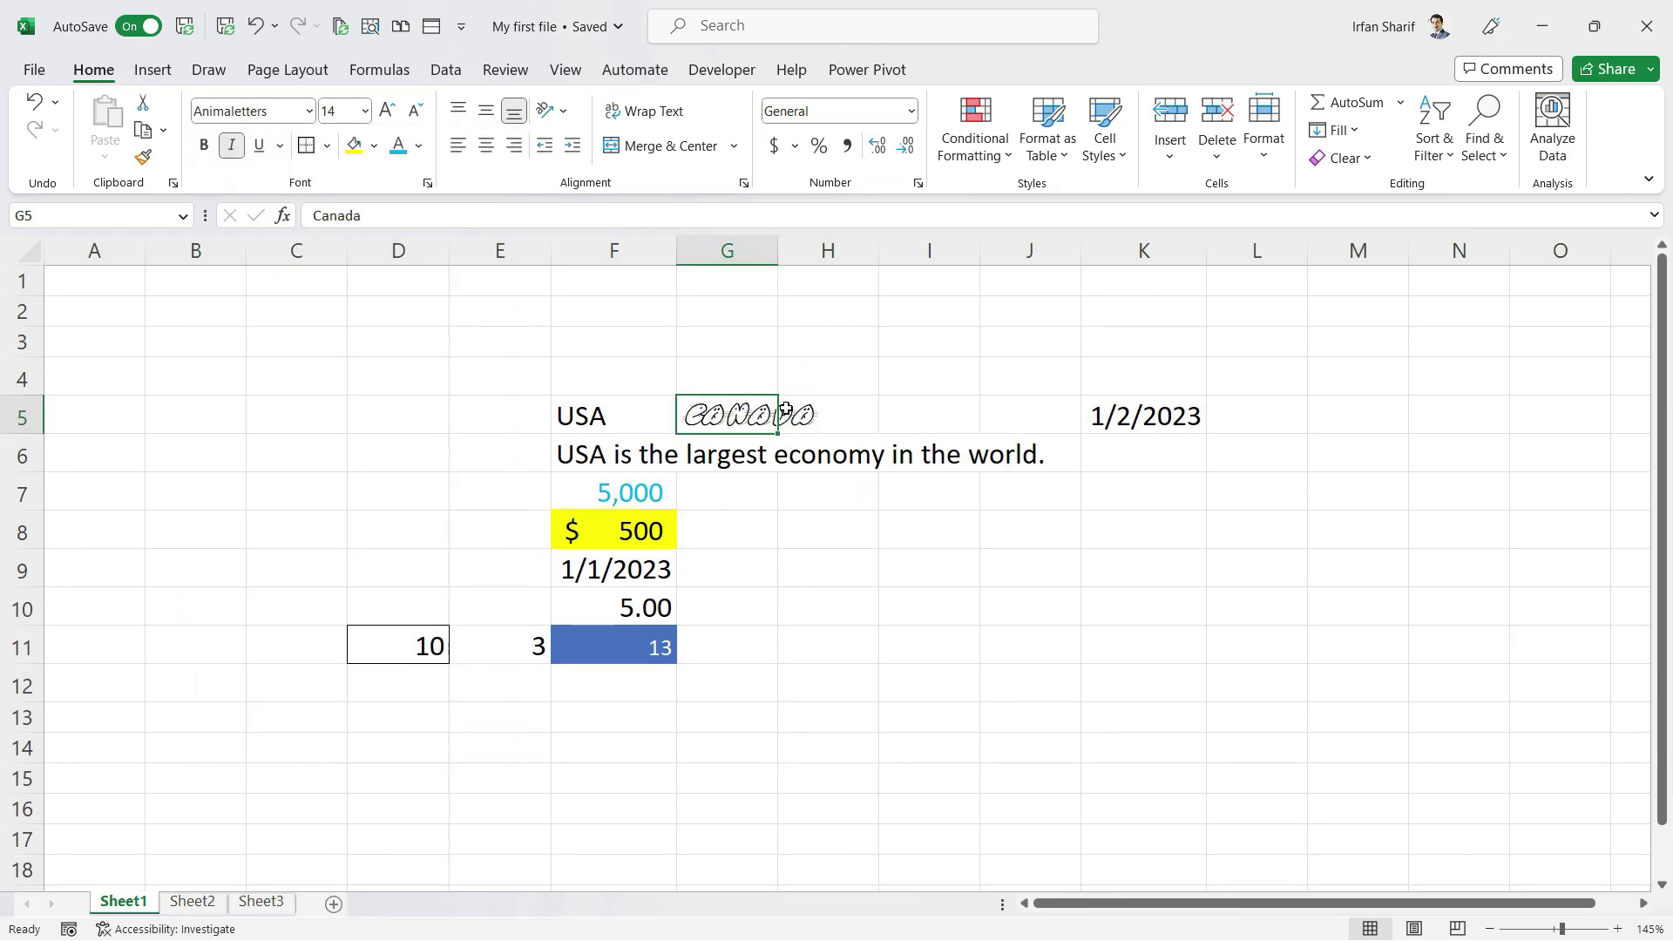
click(736, 448)
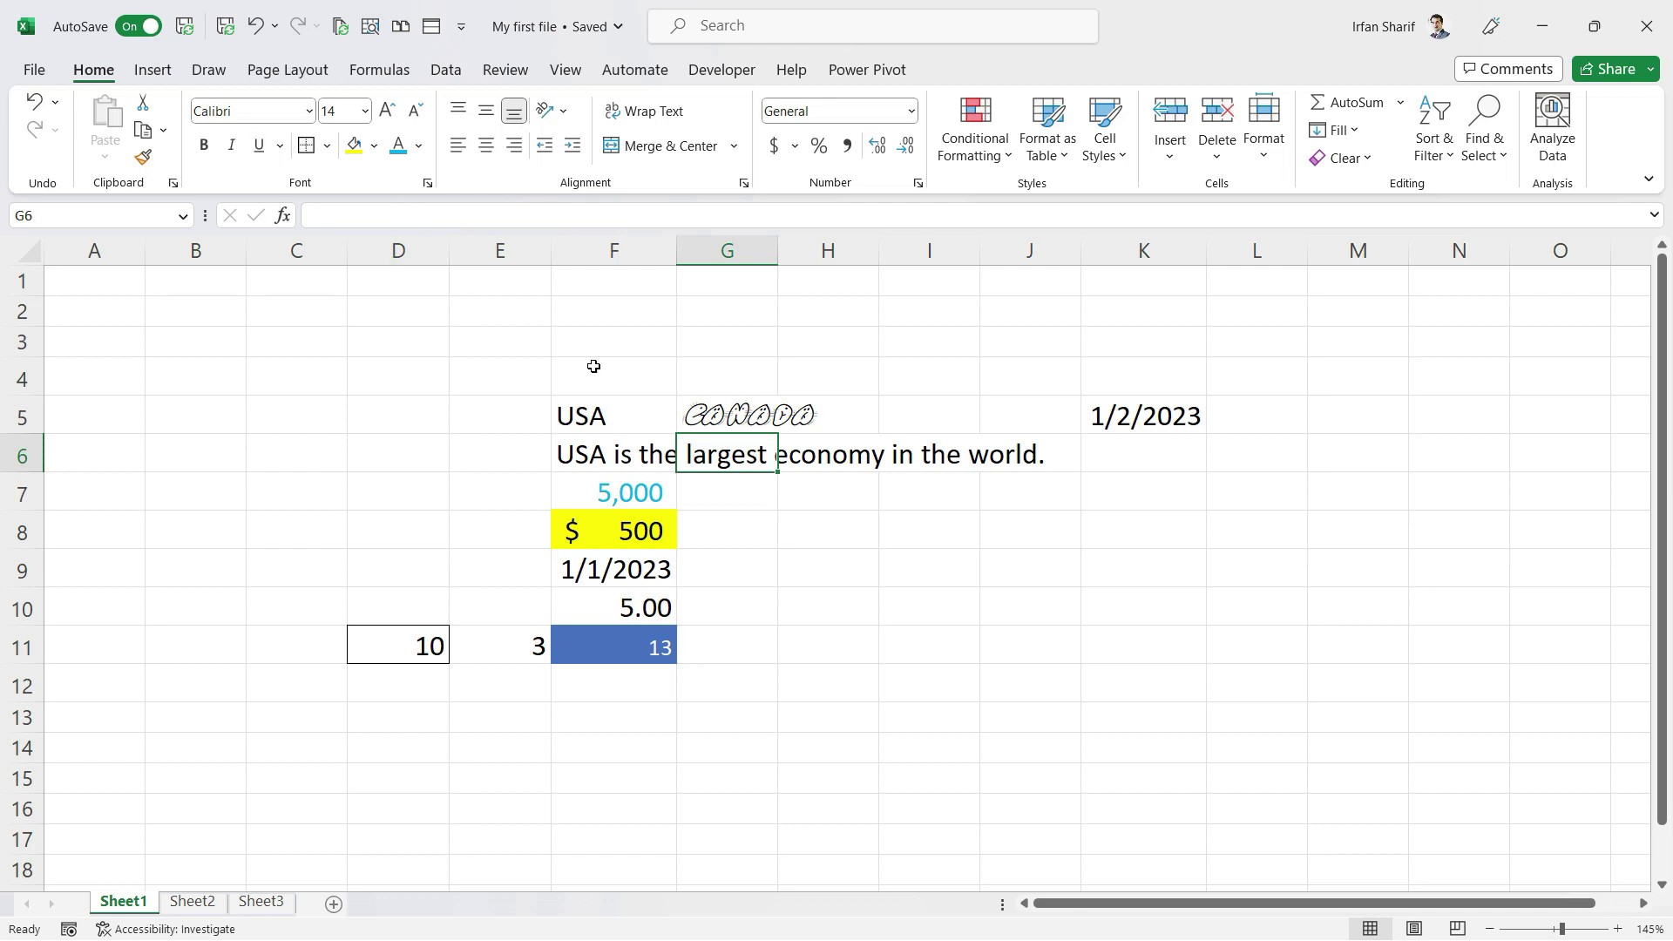
click(732, 419)
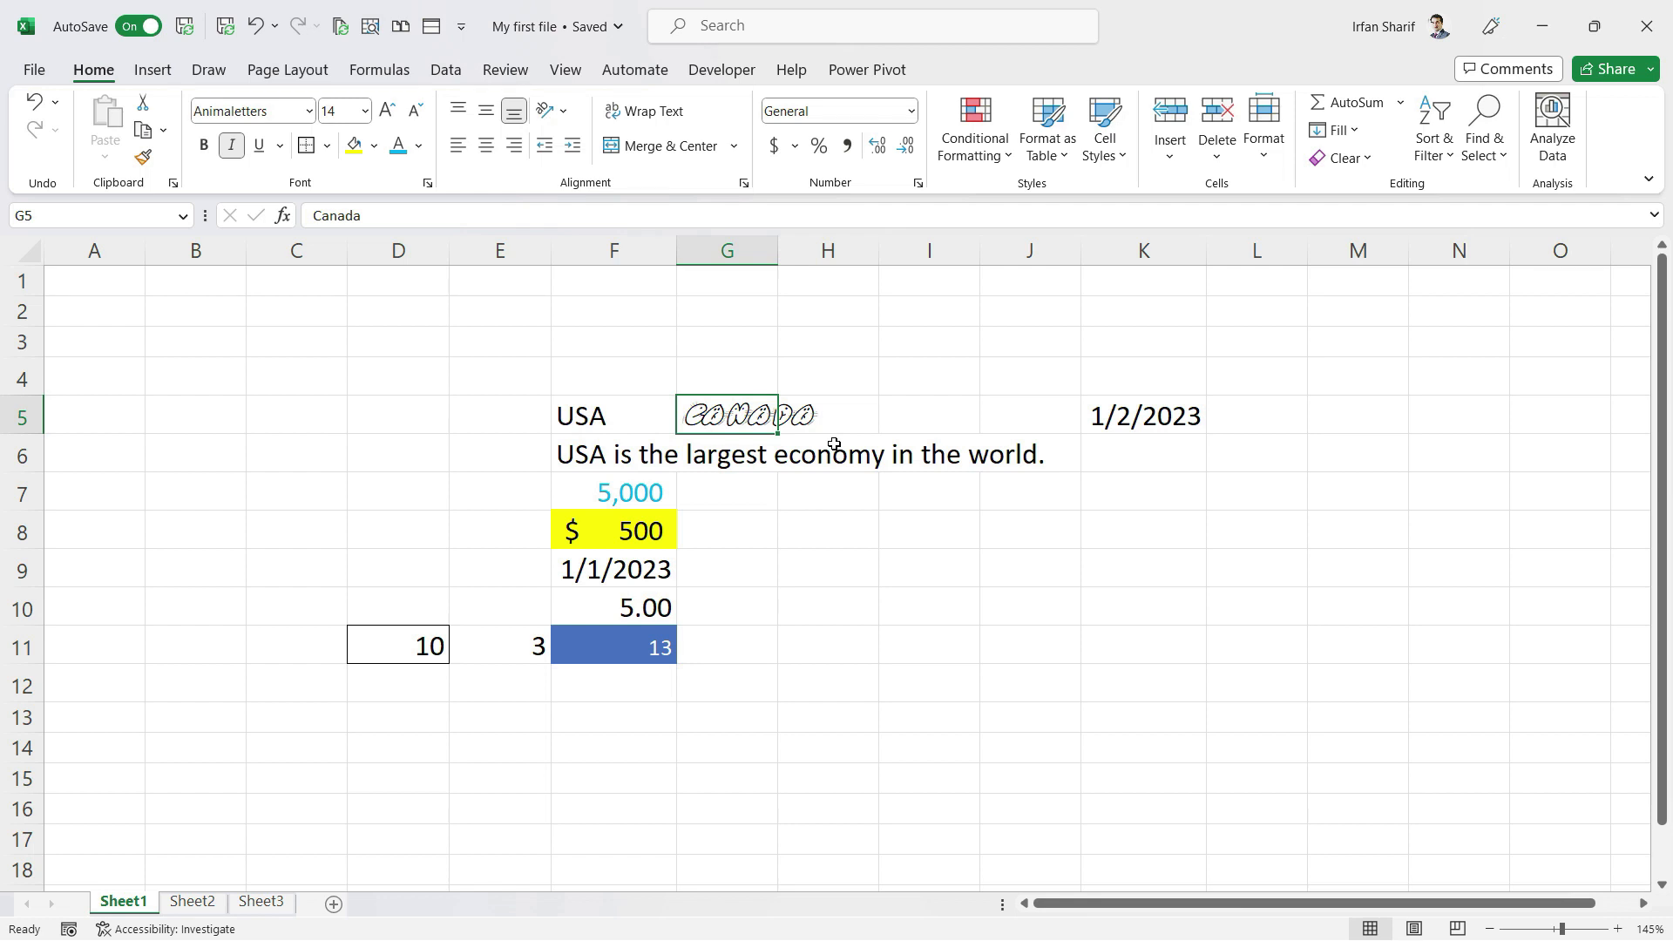
key(F9)
scroll(834, 449, down, 1)
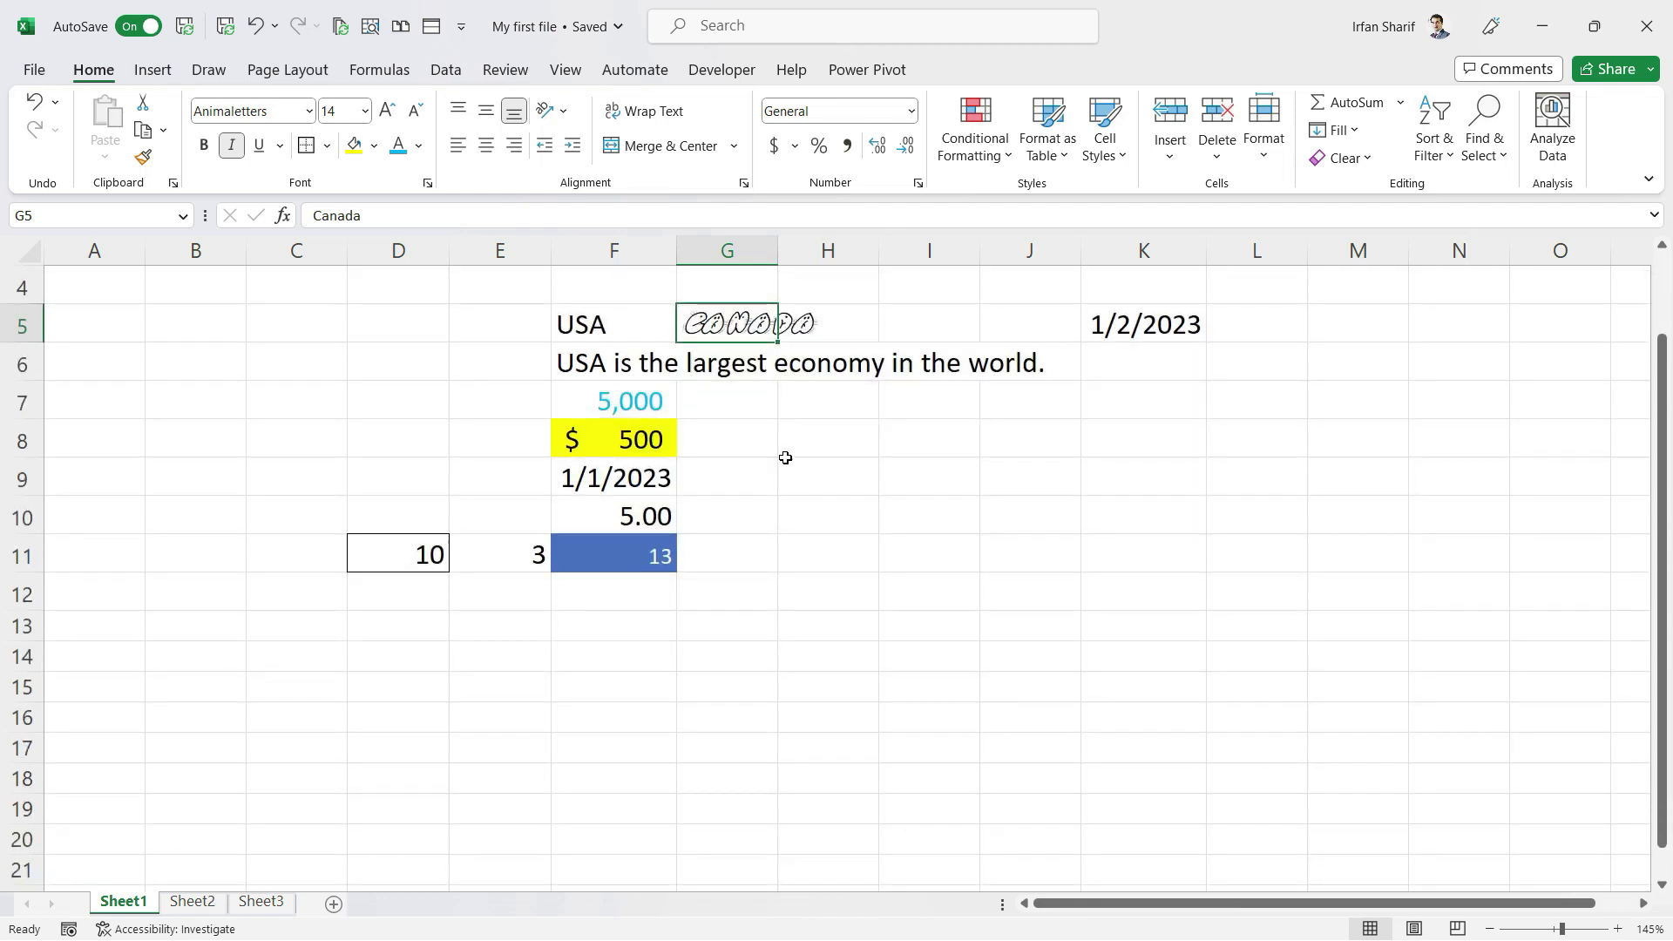
Try right, center and left alignment on USA in F5, finishing with left alignment
click(619, 324)
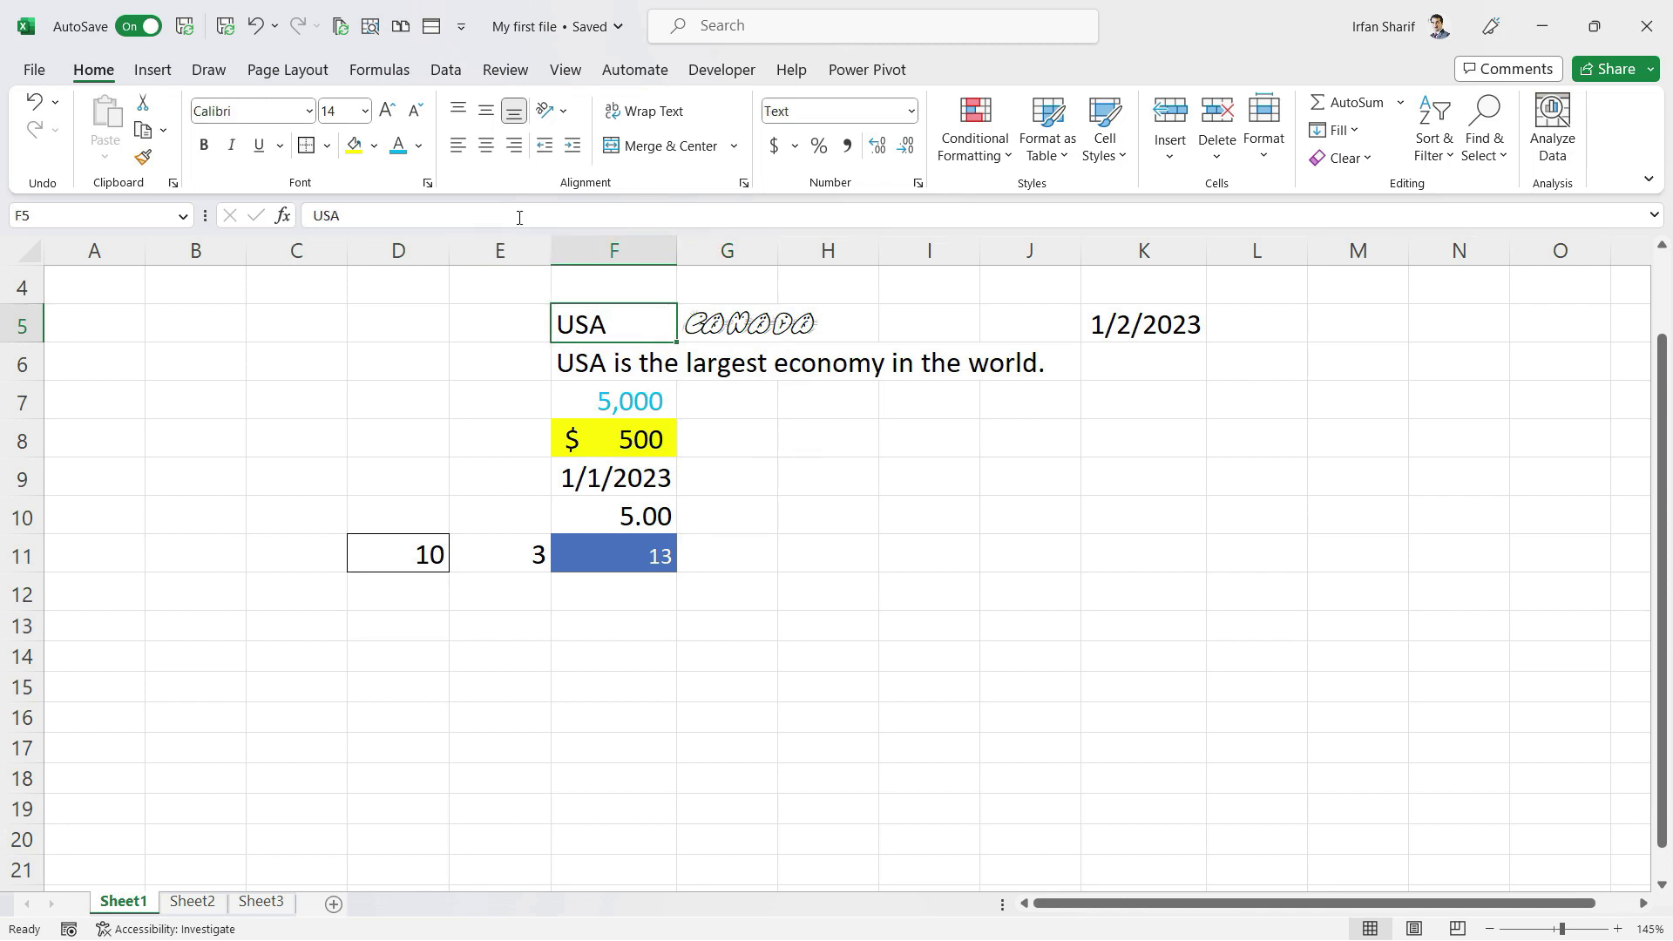
click(514, 146)
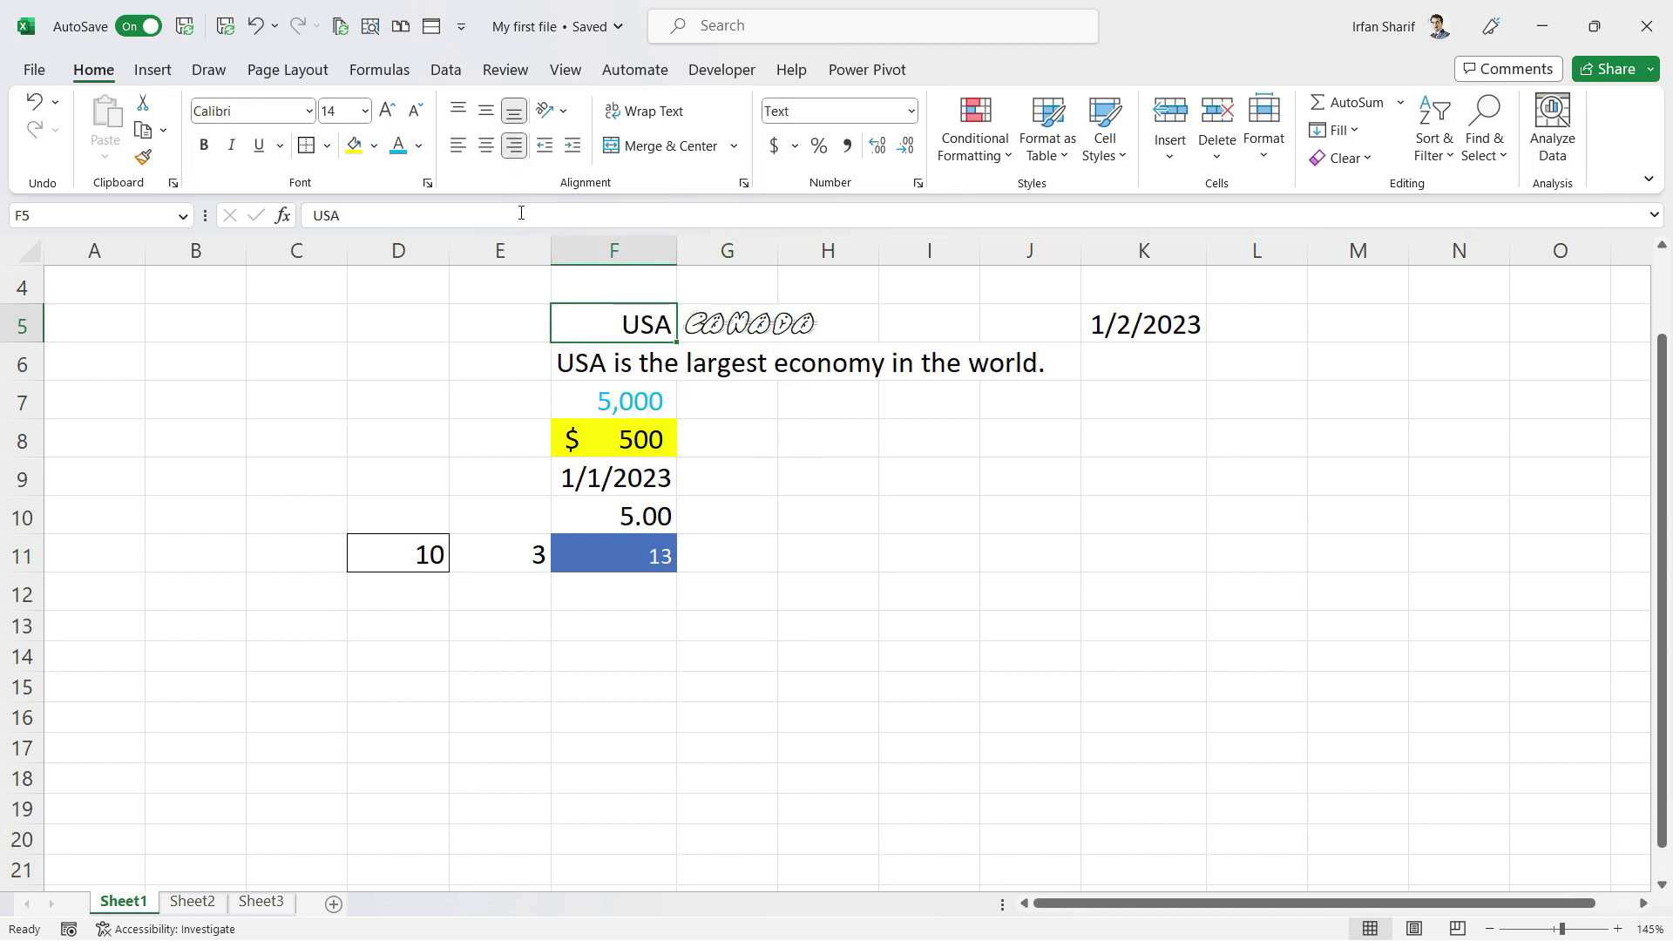
click(486, 146)
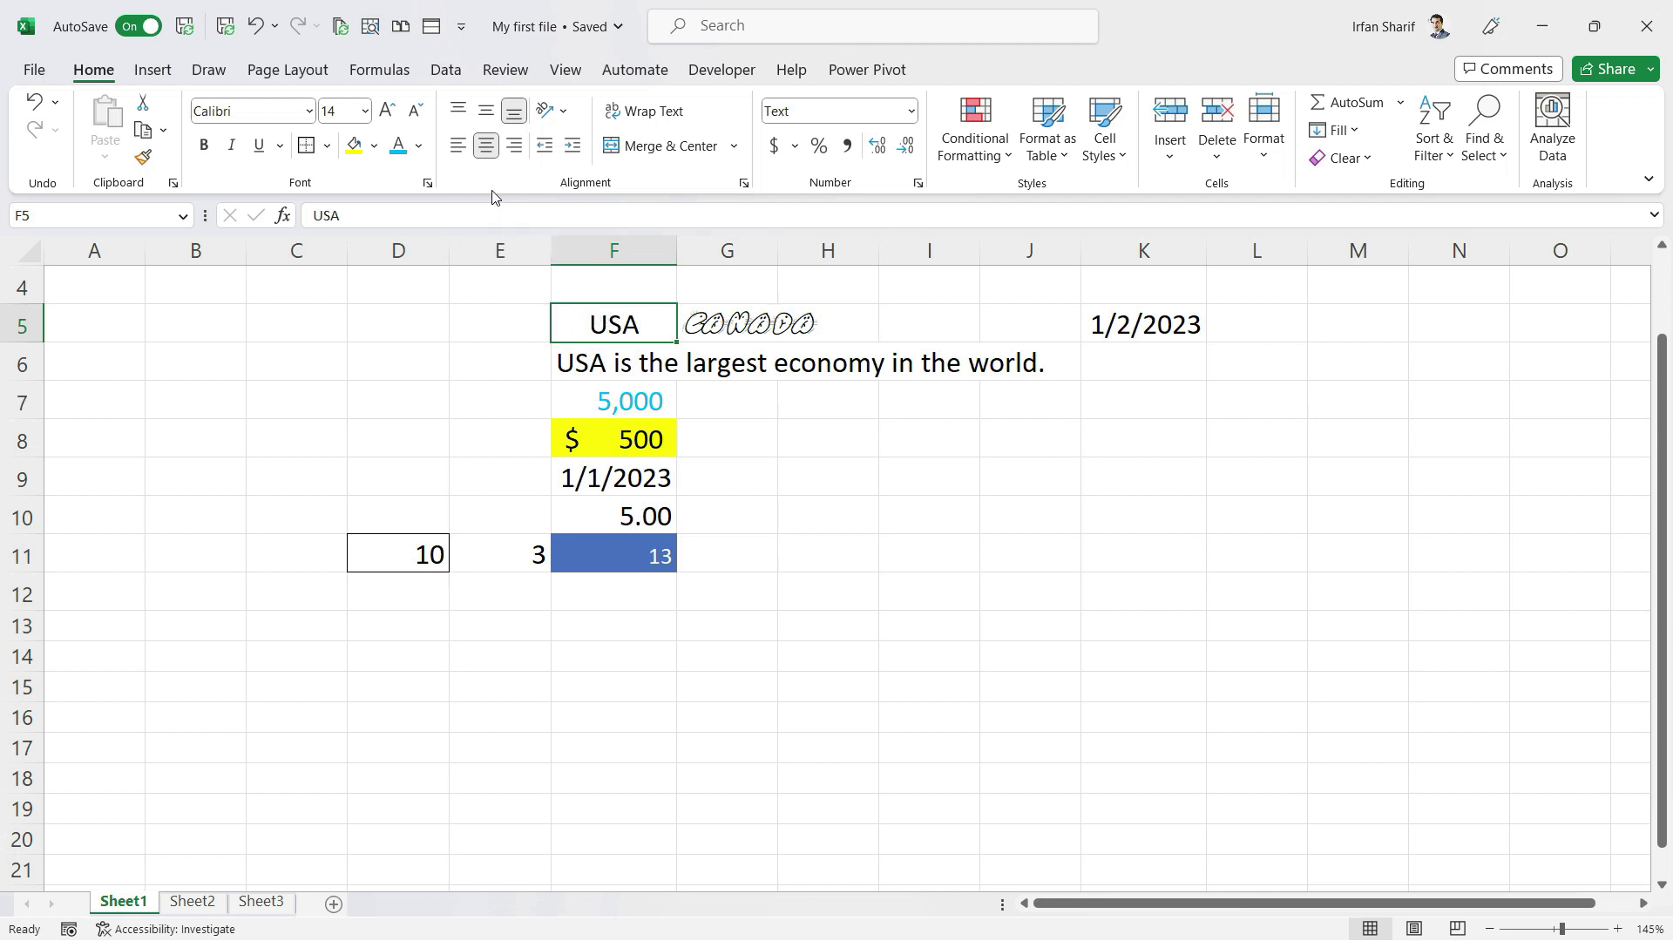
click(457, 145)
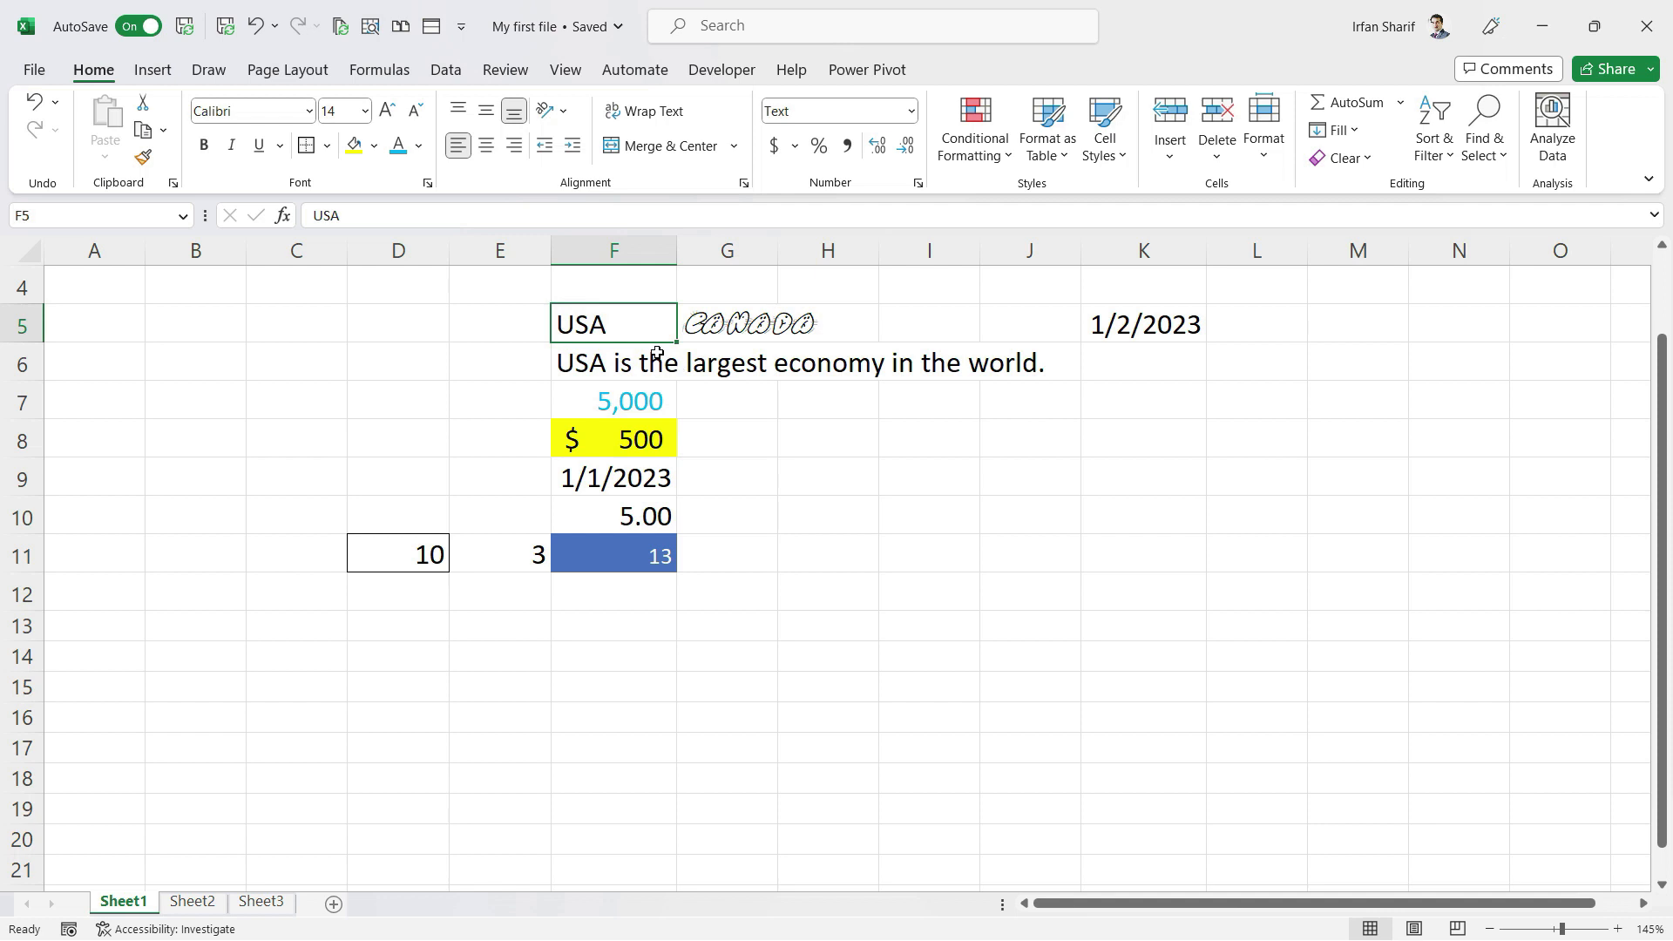
click(486, 146)
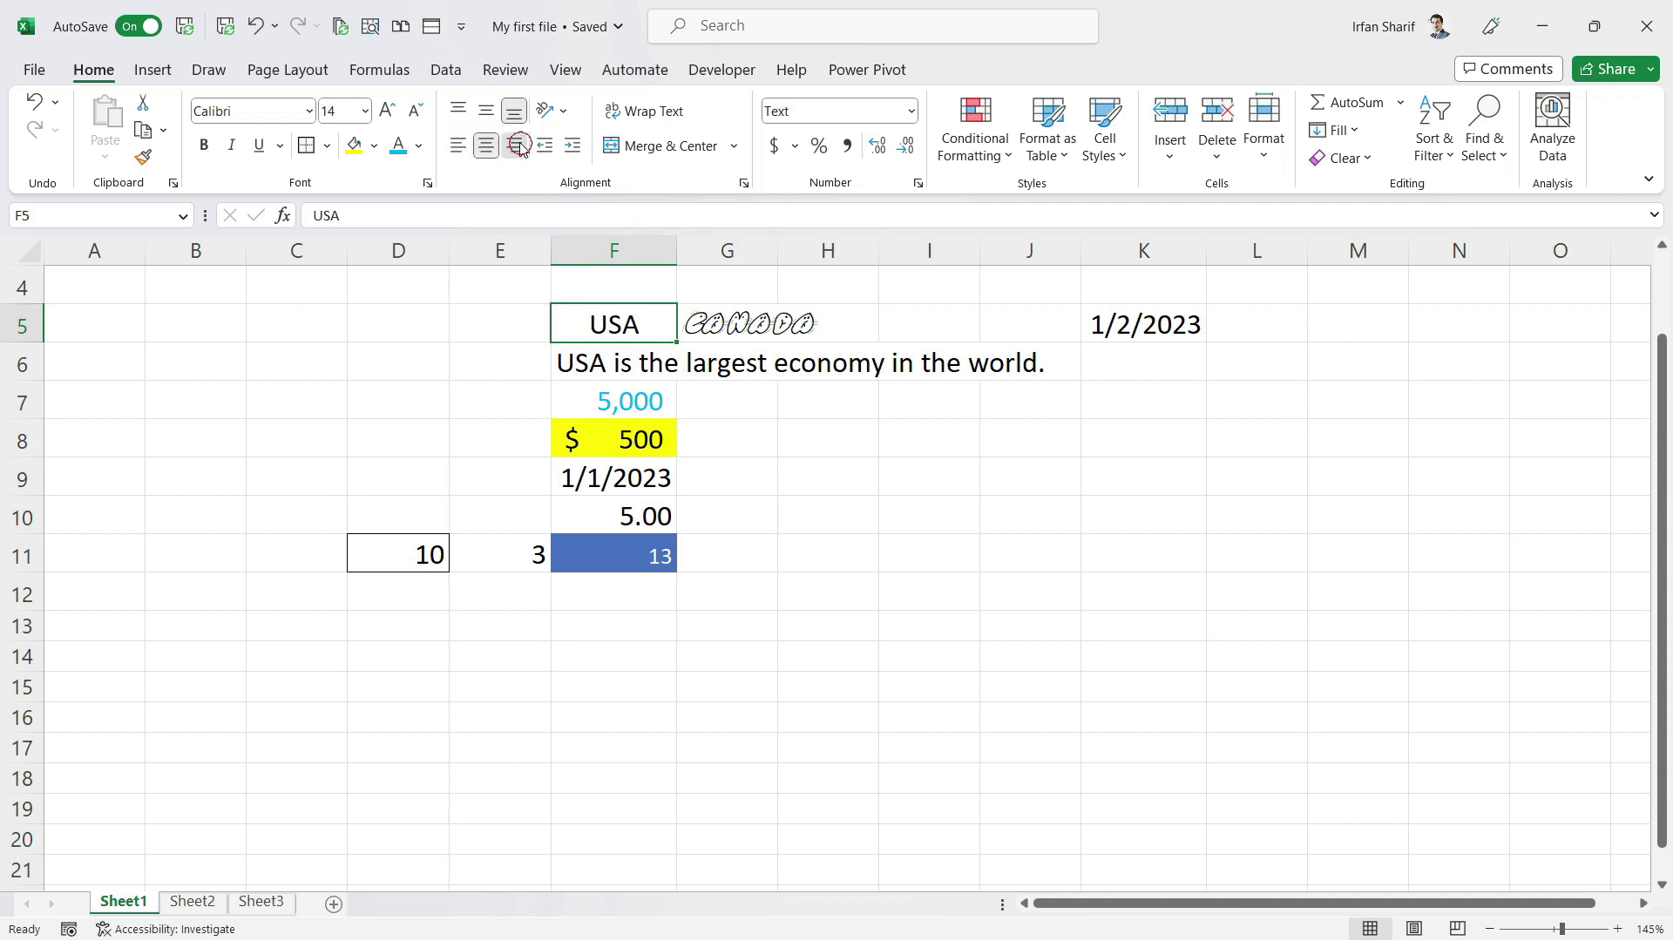
click(517, 145)
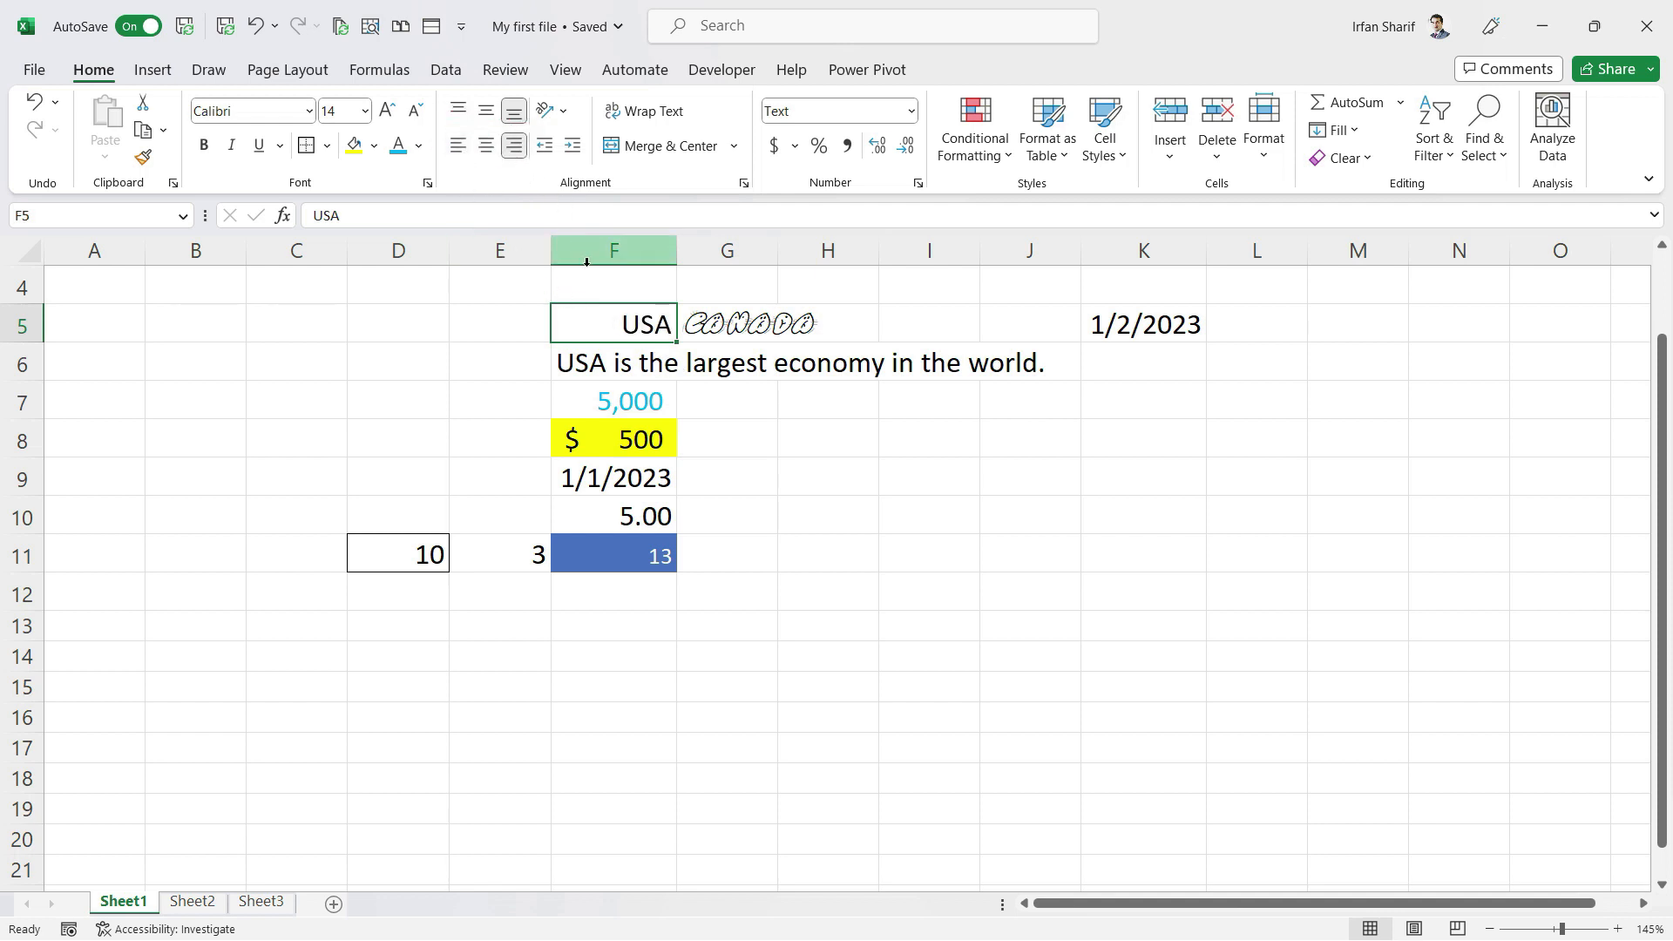
click(458, 146)
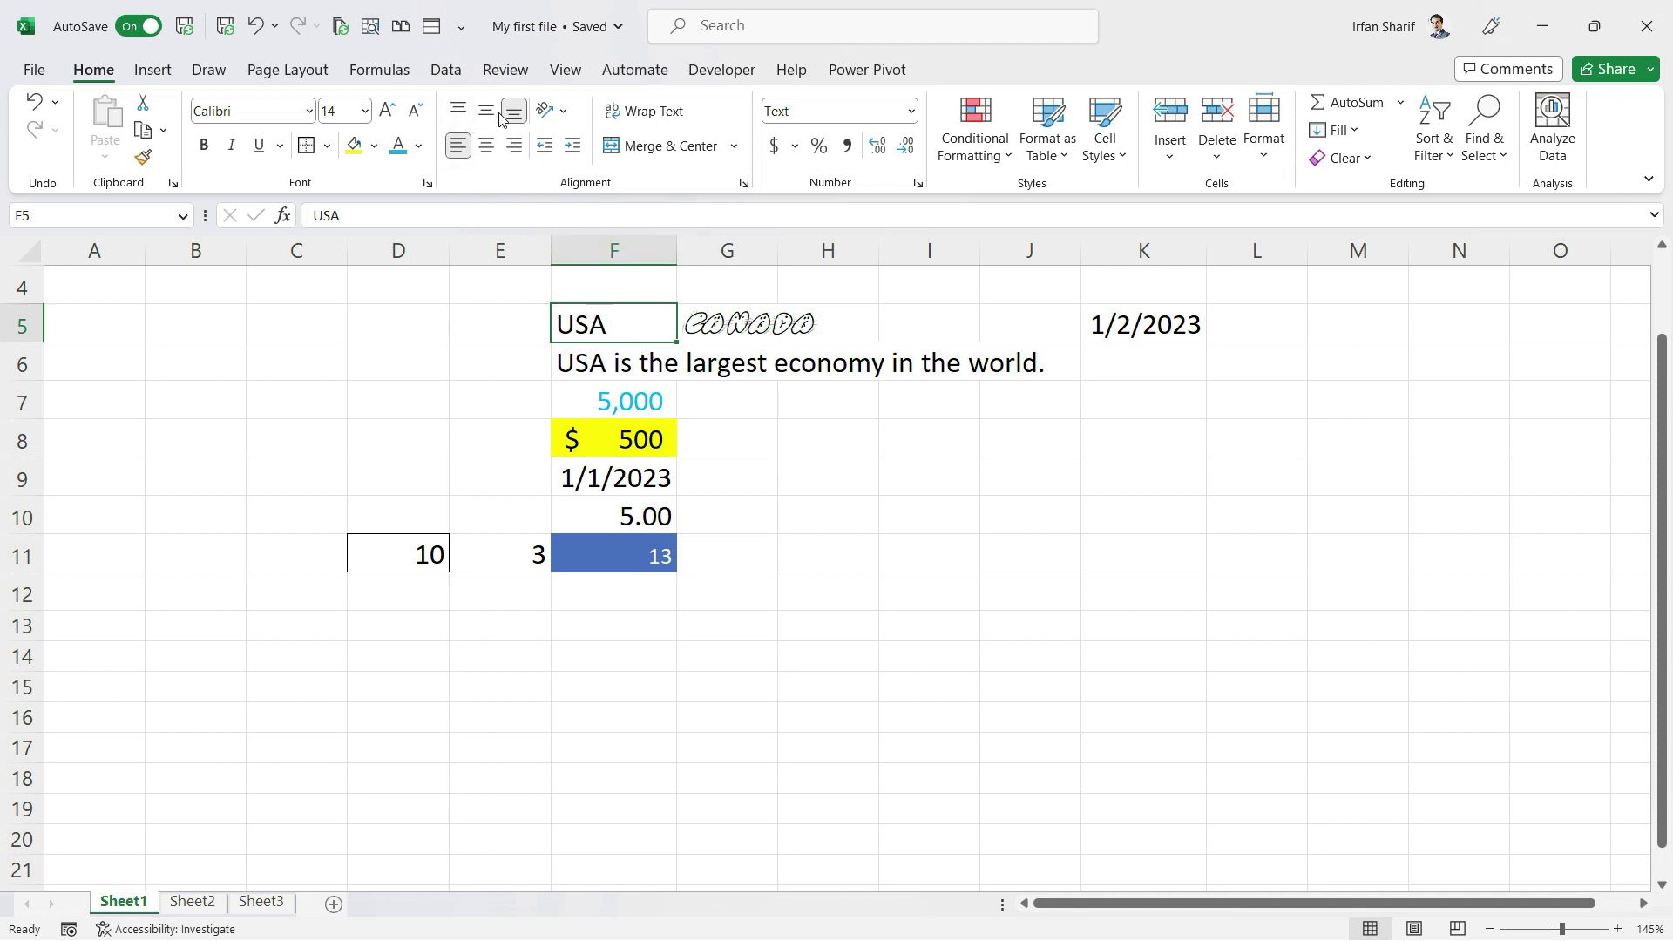
Make row 5 taller, try middle and top alignment on USA in F5, and undo these changes
drag(23, 342, 70, 463)
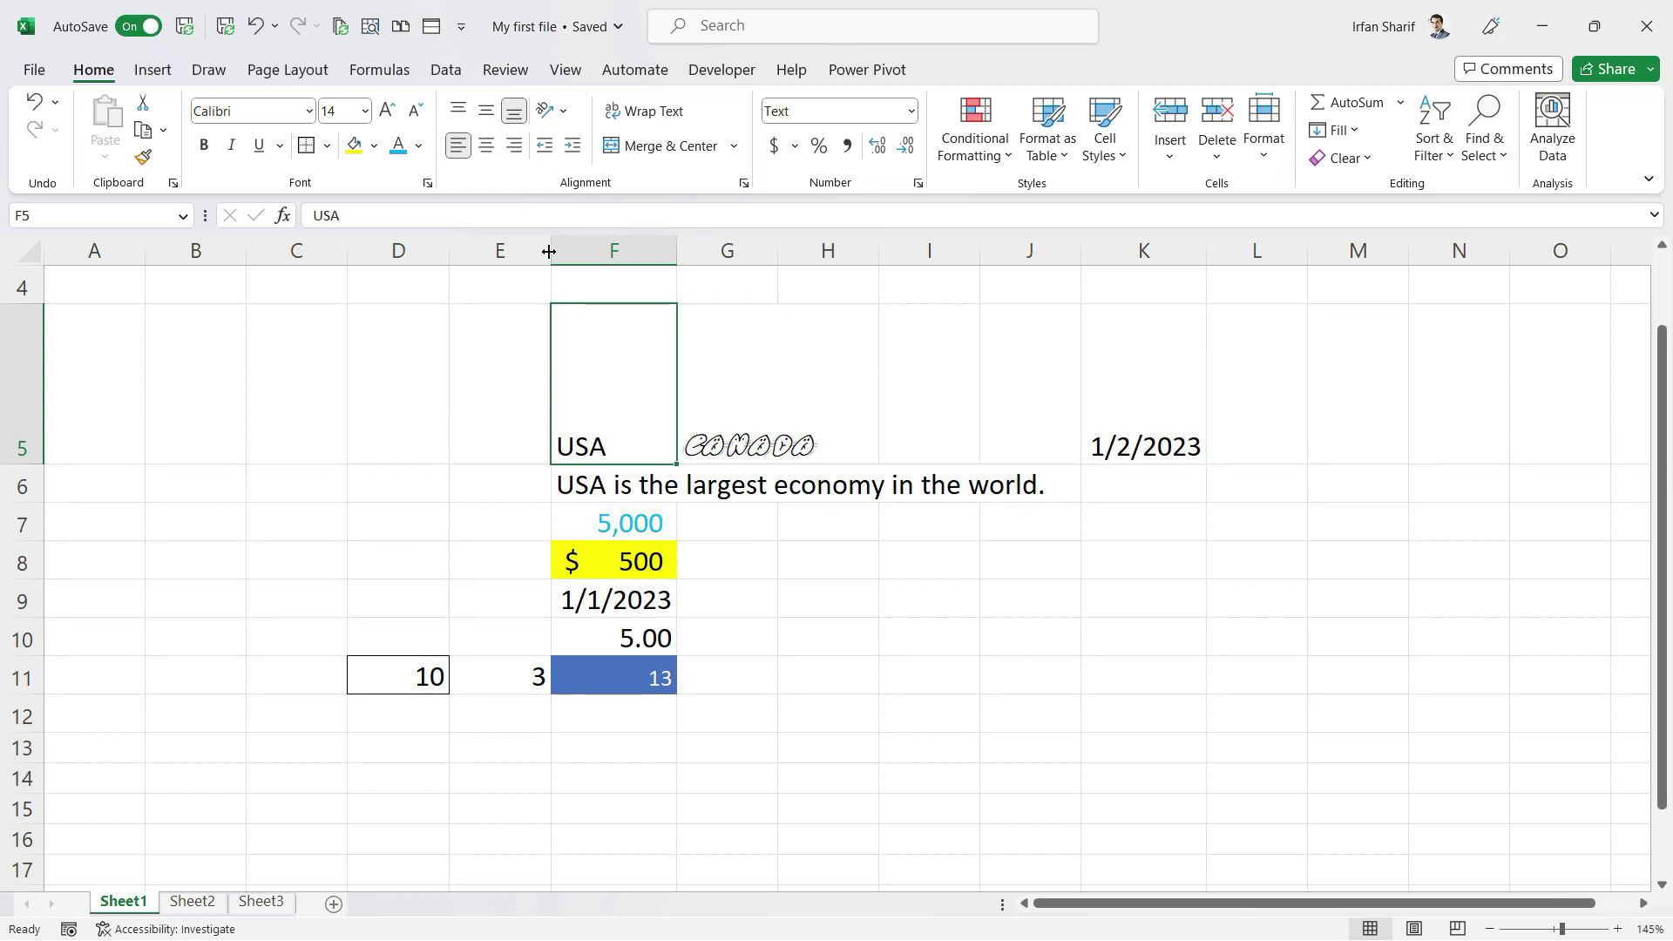
click(487, 112)
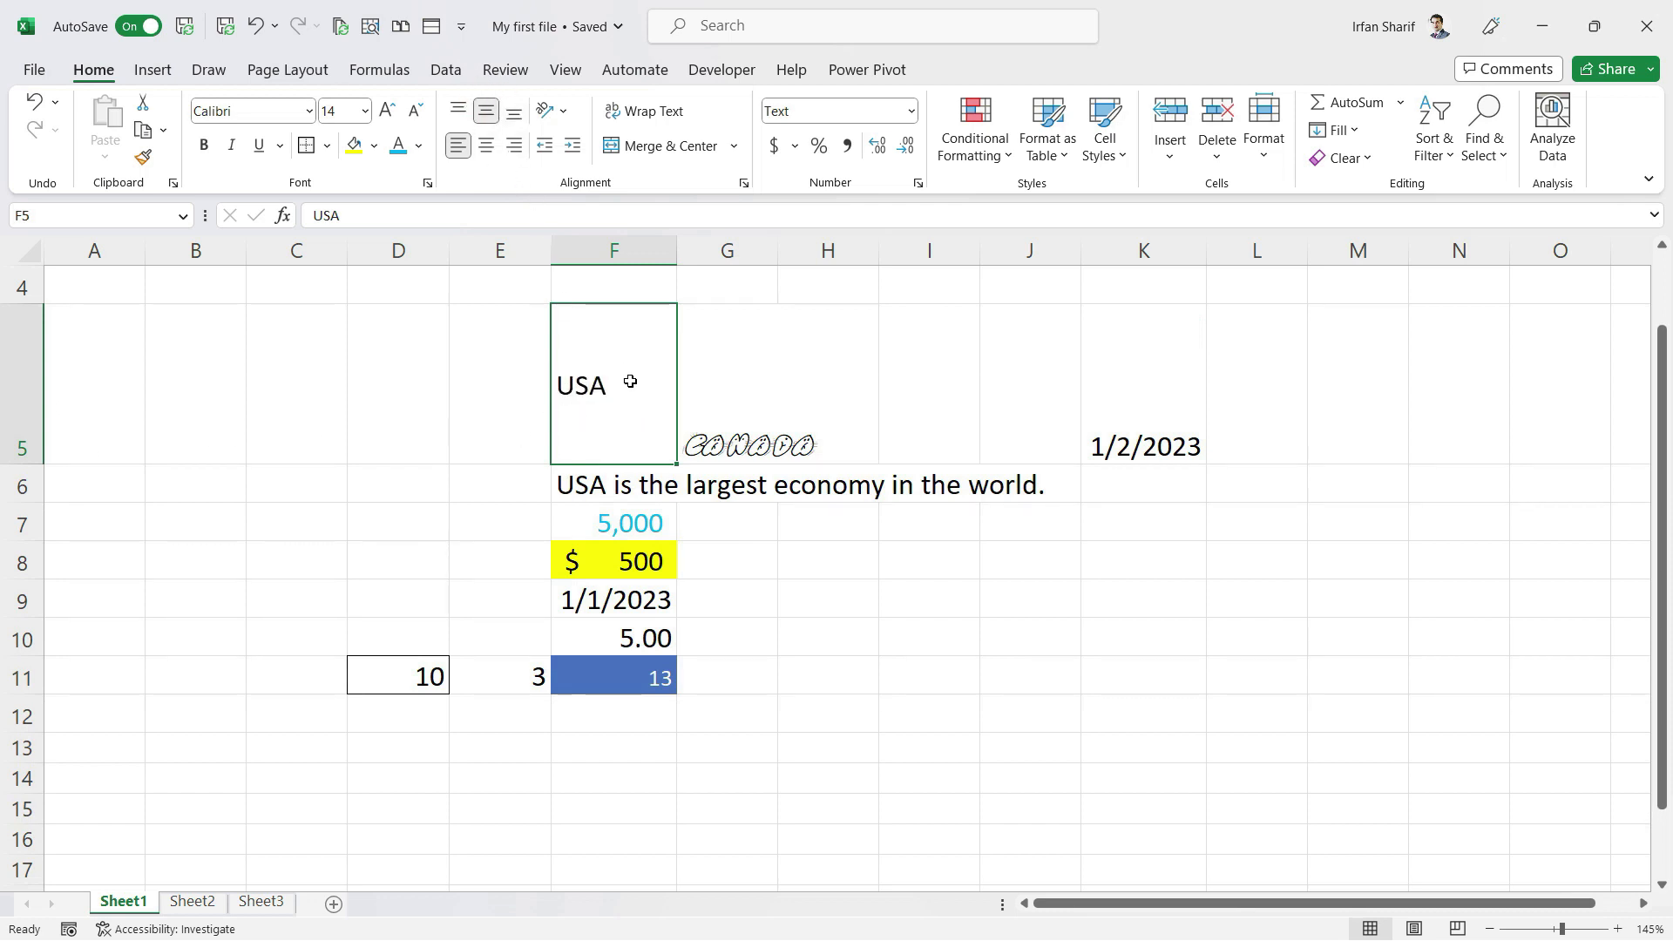
click(458, 109)
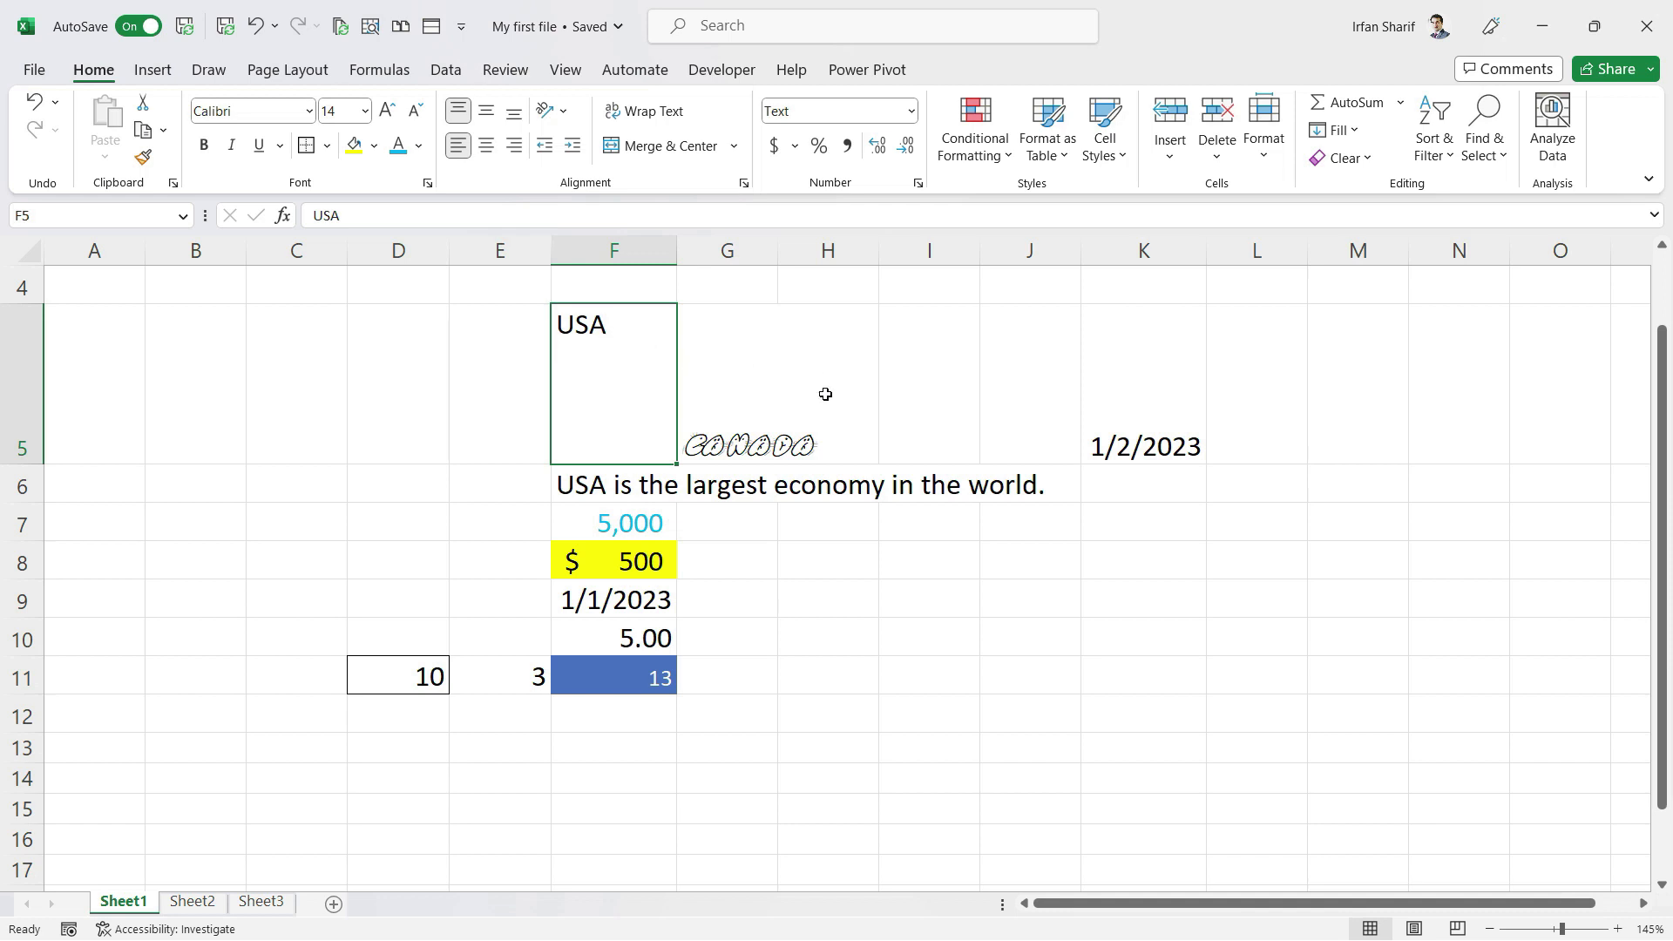
click(31, 102)
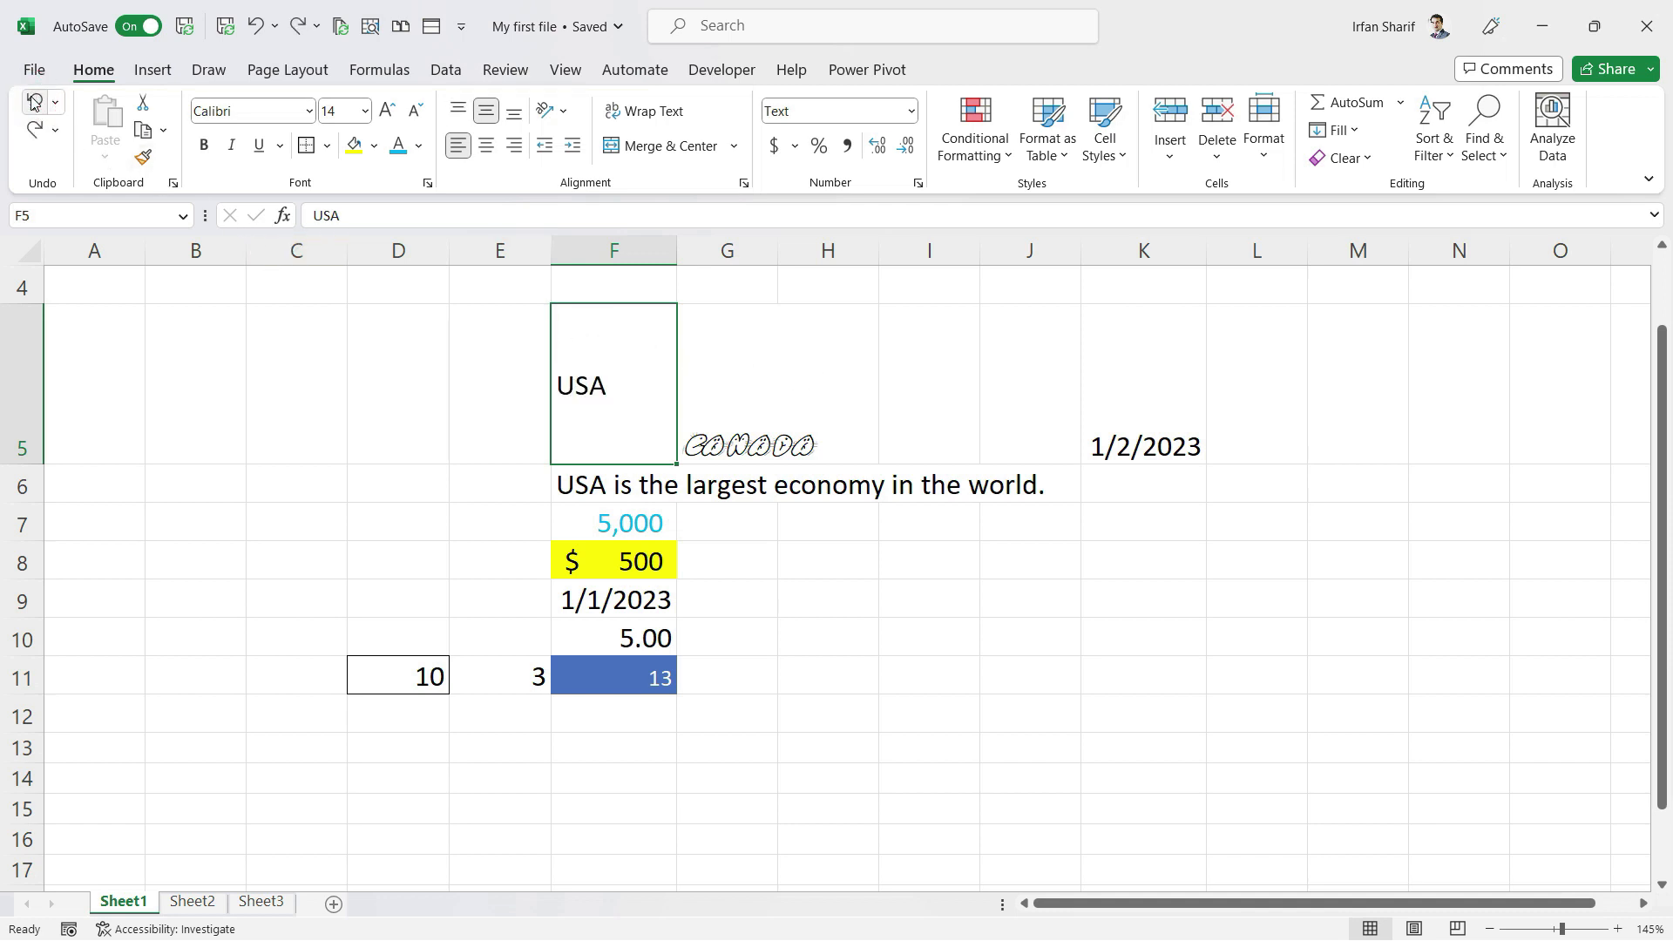
click(30, 102)
Increase the indent of the long sentence in F6 by two levels
click(608, 372)
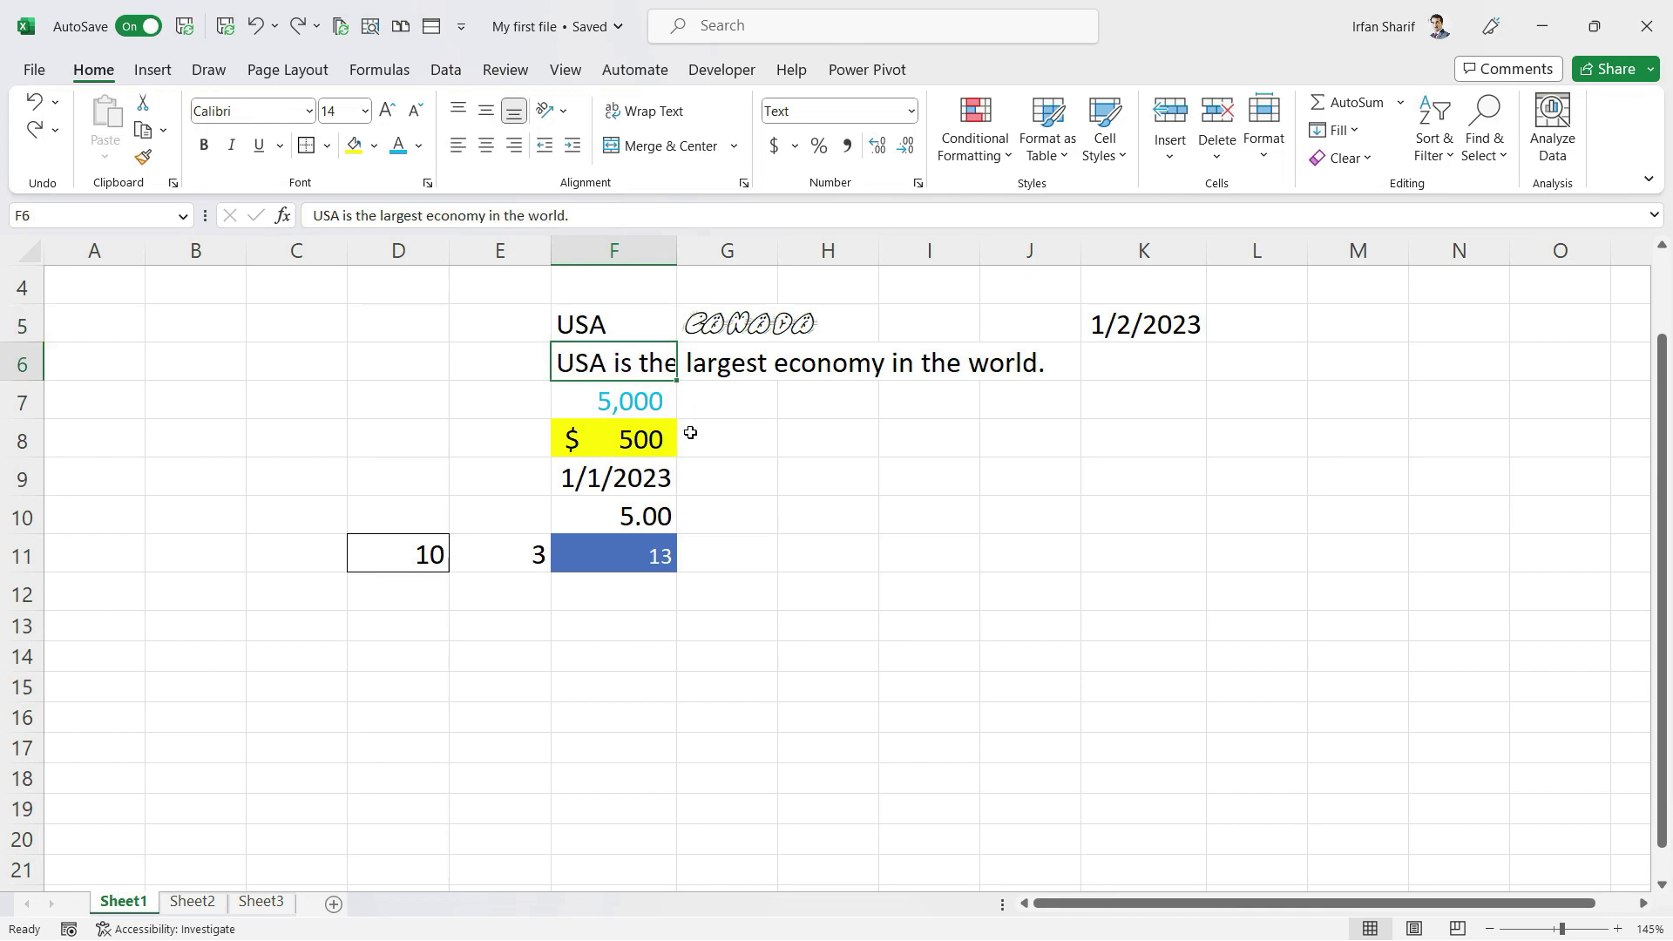
click(572, 145)
click(572, 144)
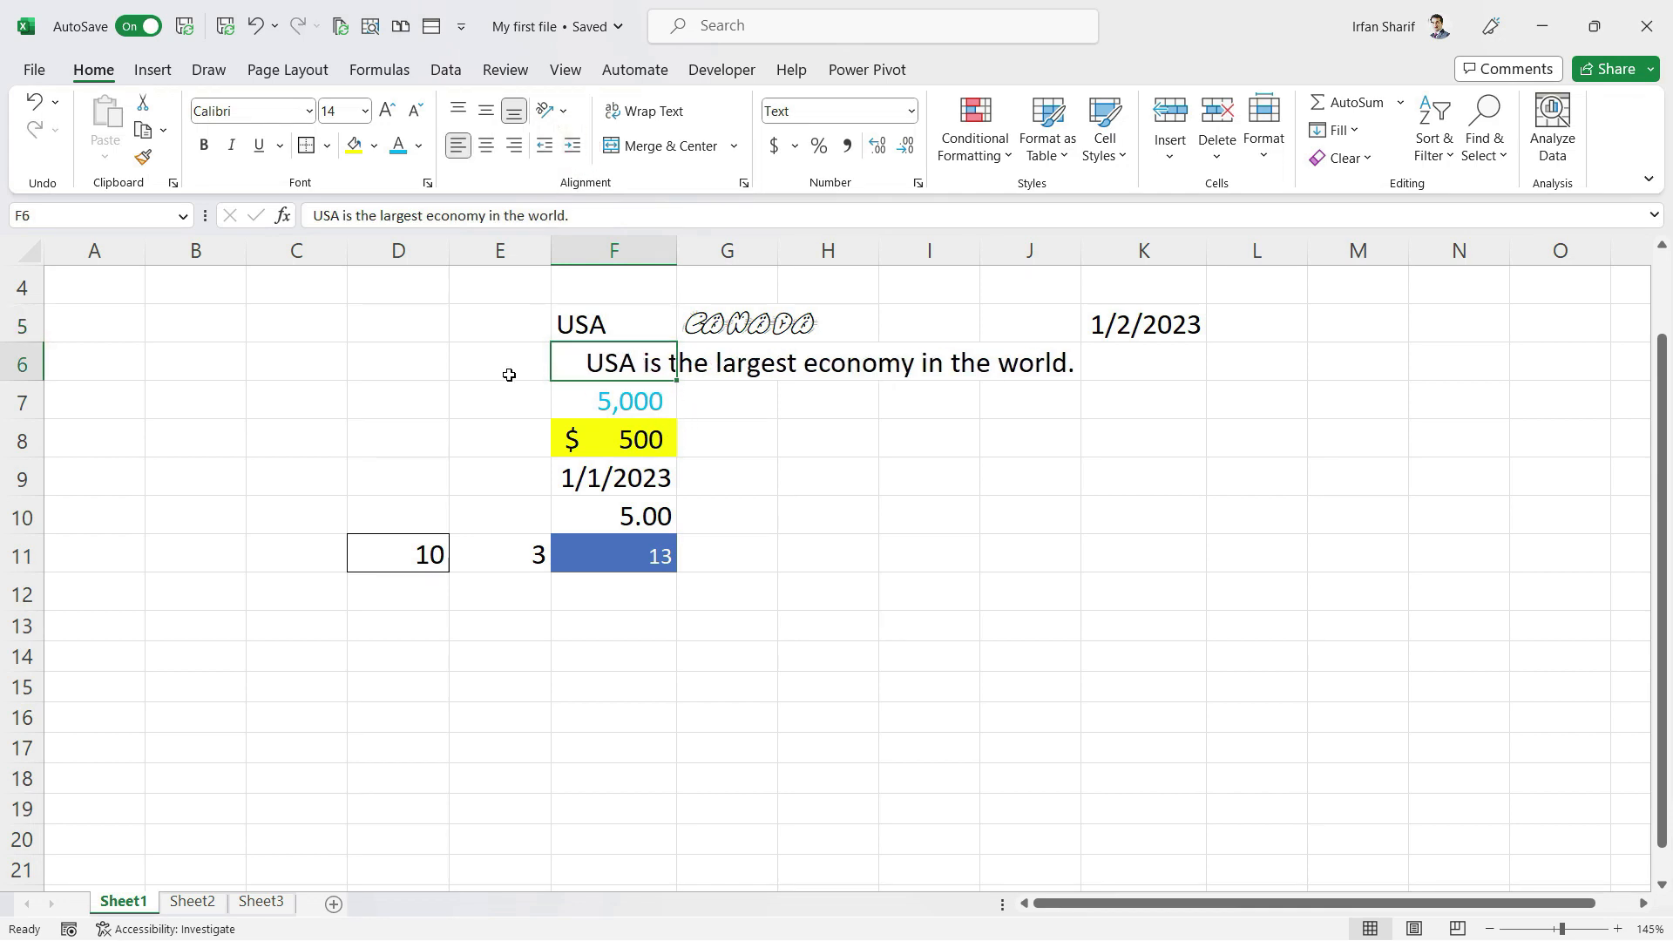
Decrease the indent of the long sentence in F6 by two levels
click(573, 393)
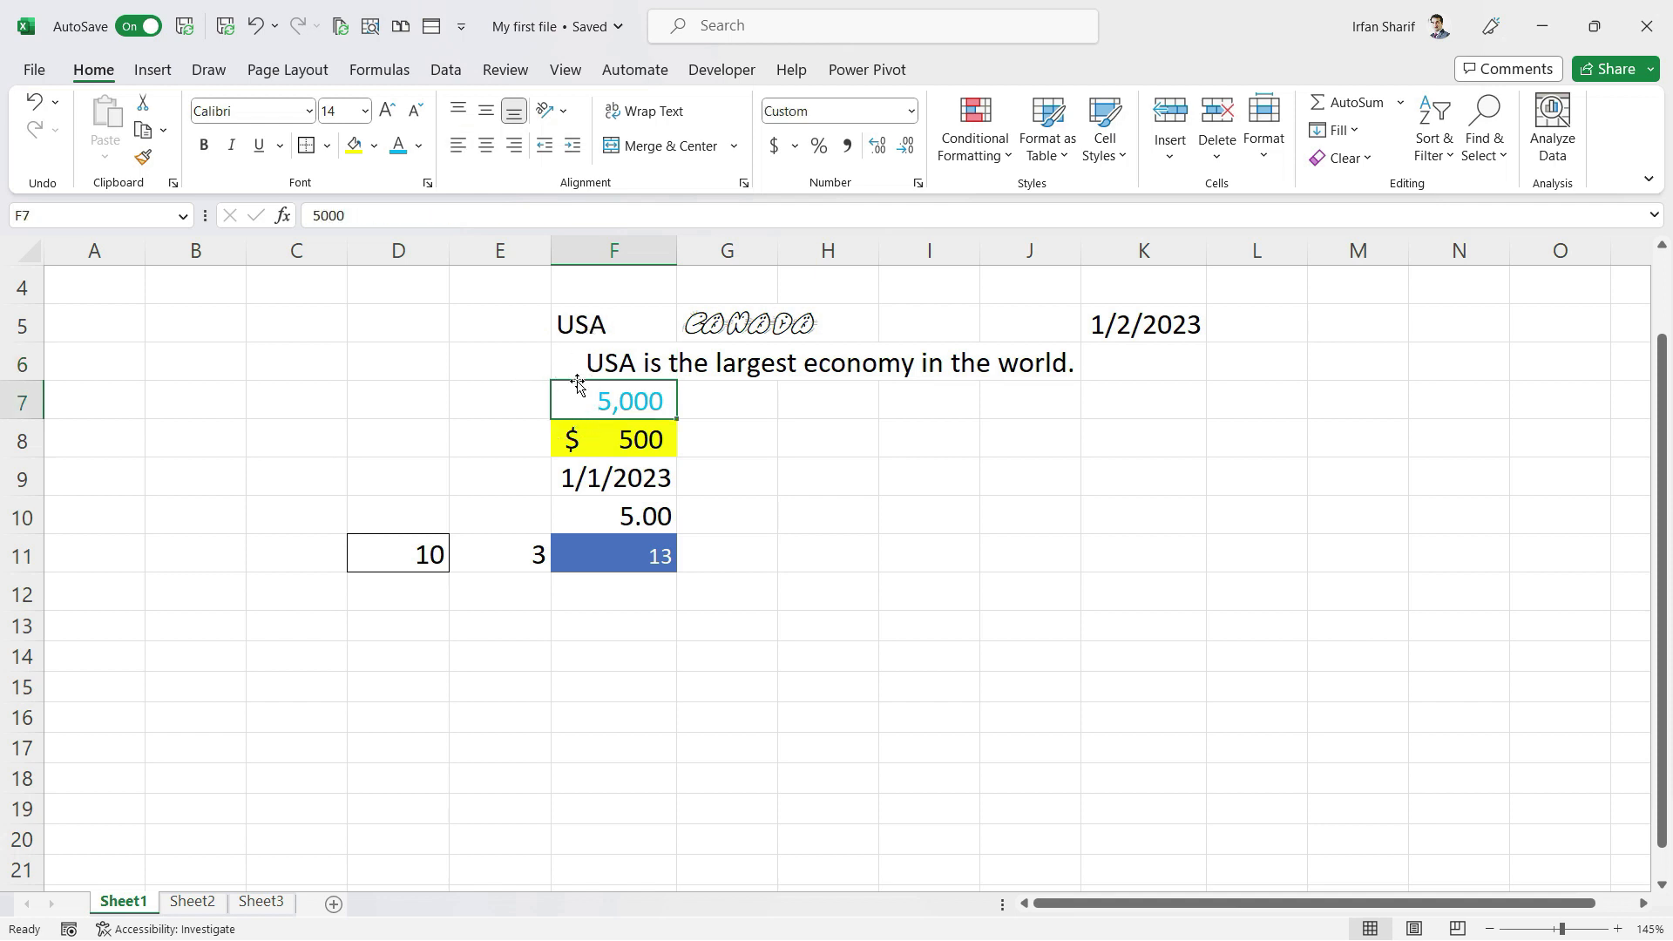
click(585, 372)
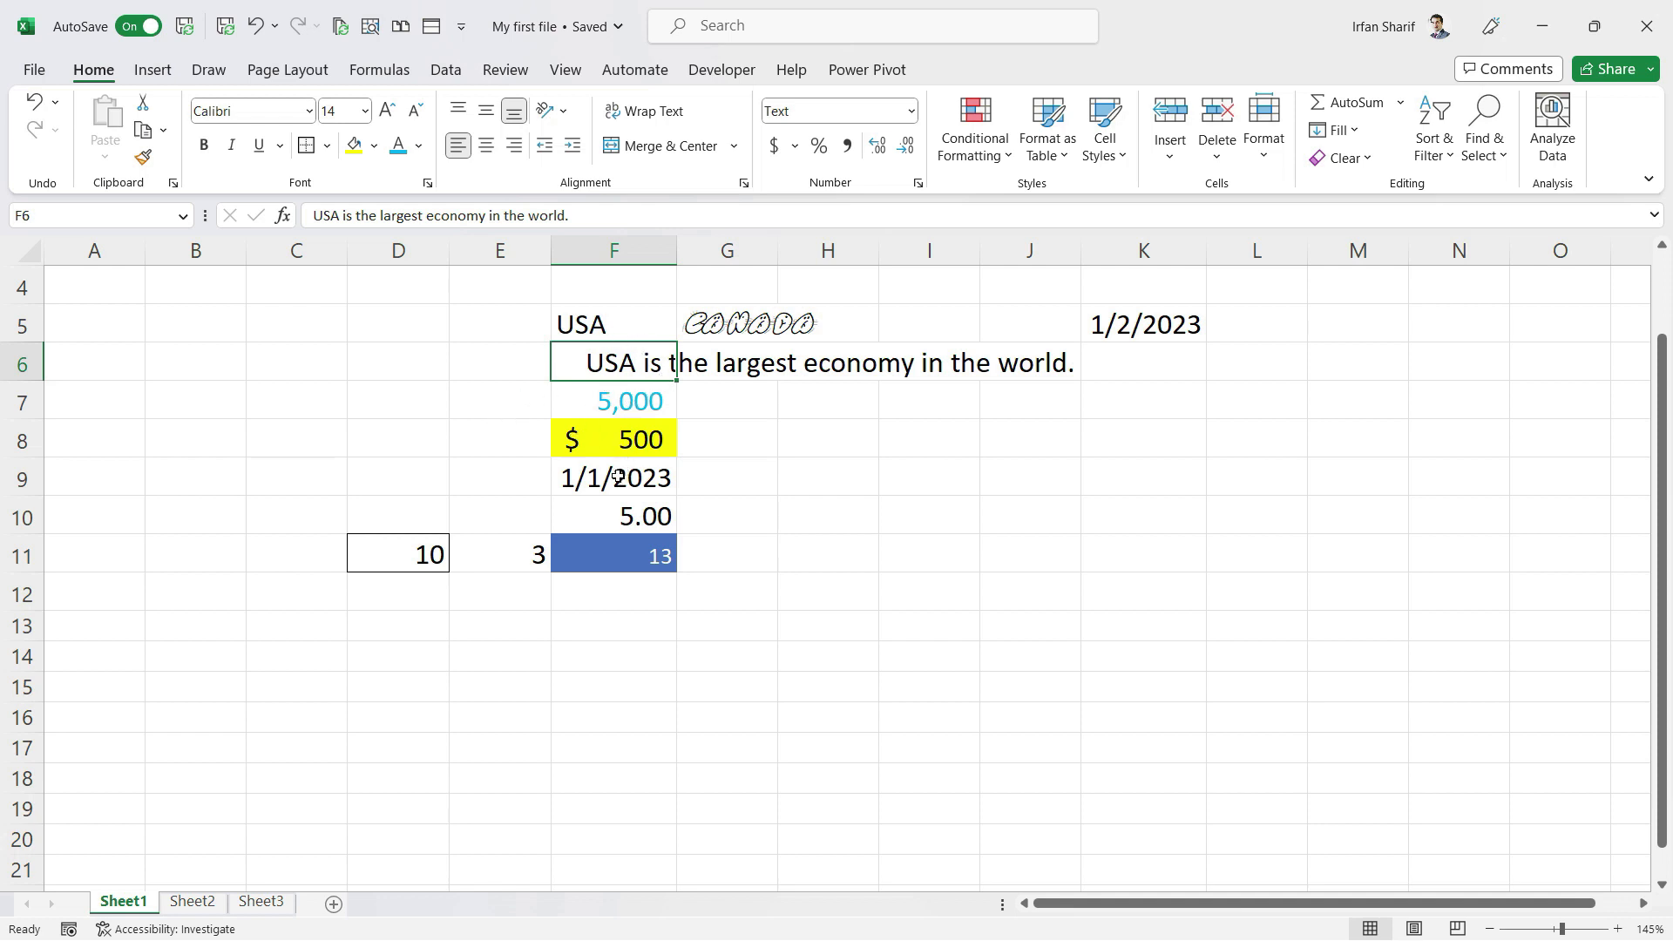
click(545, 149)
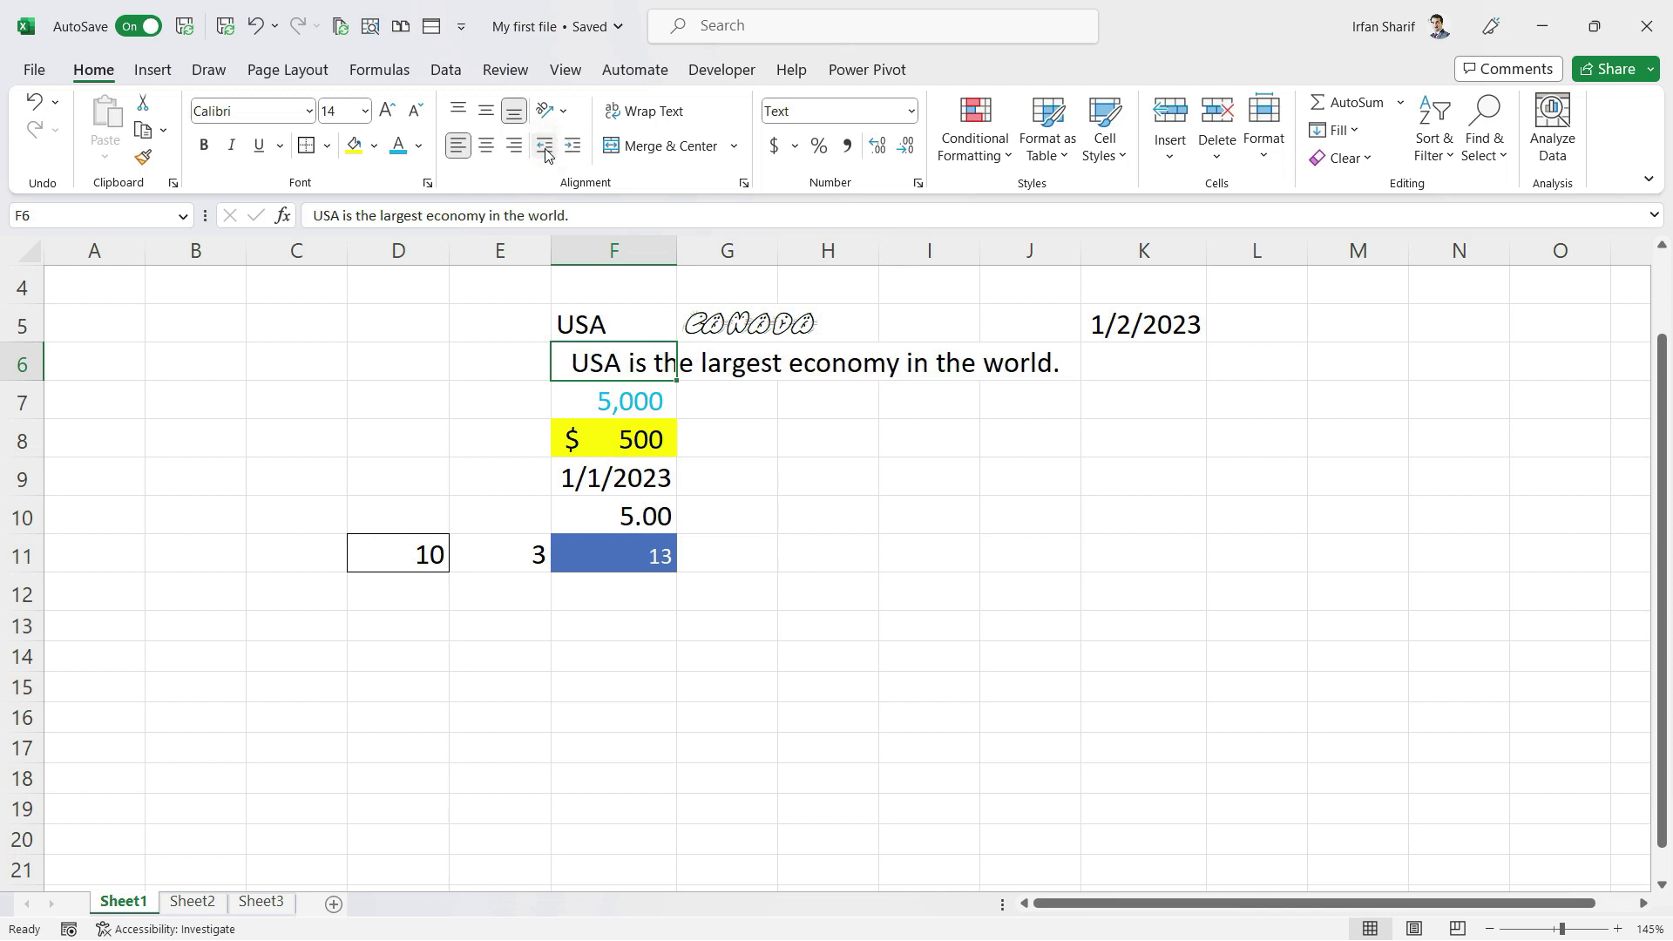
click(546, 153)
click(601, 401)
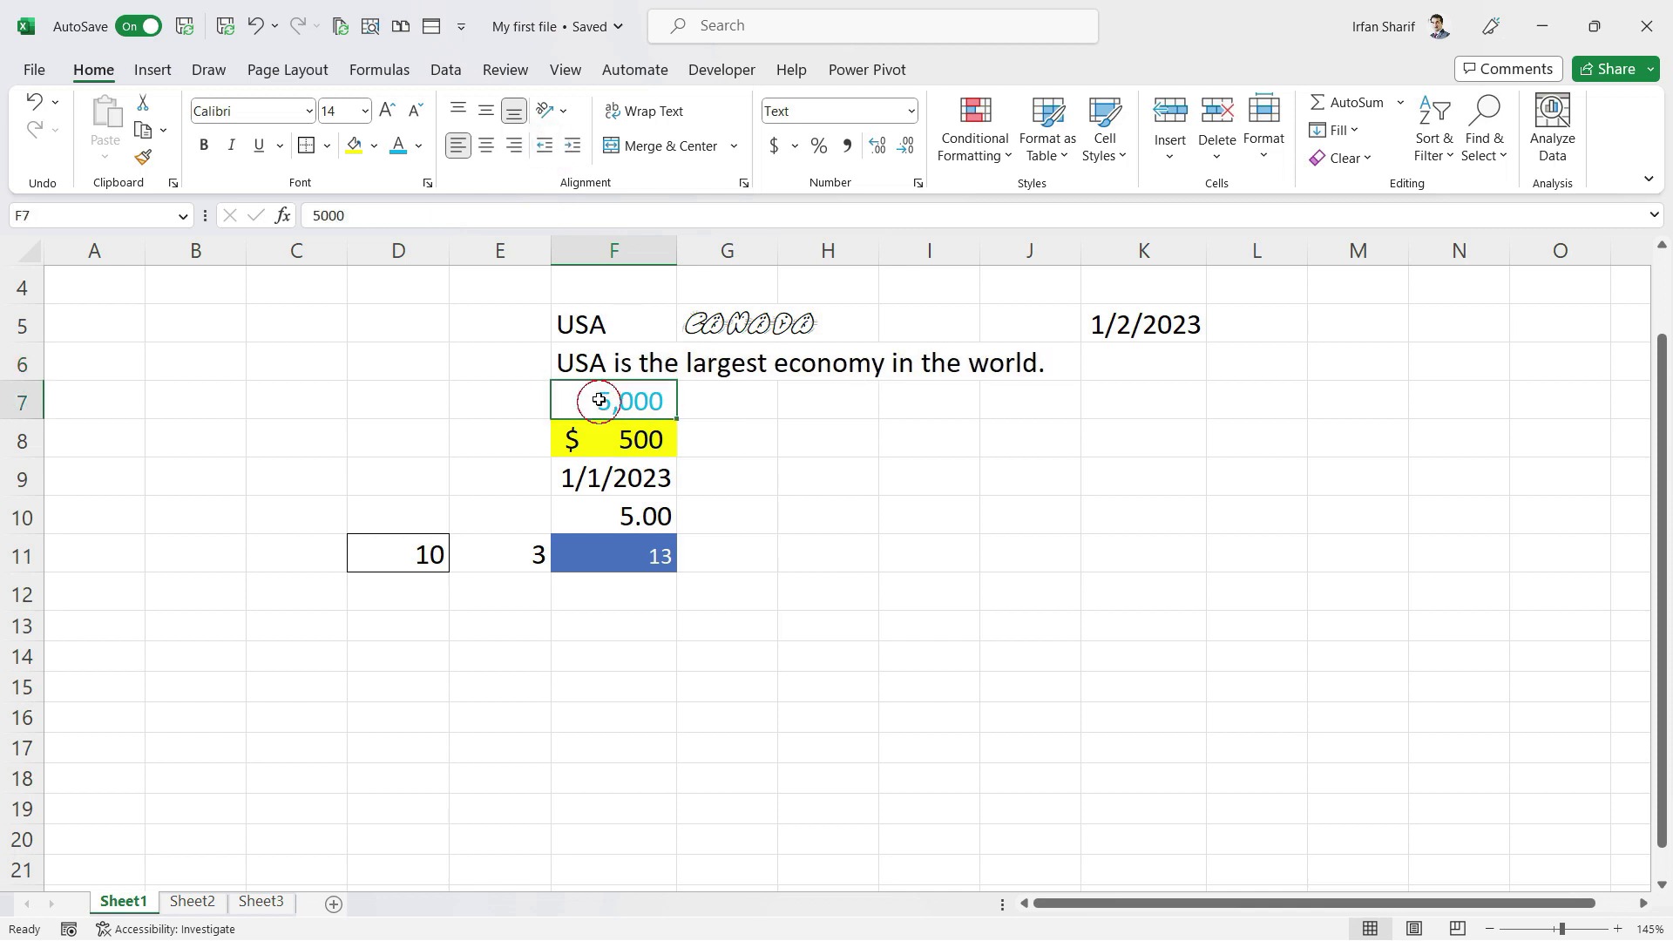
Rotate the text USA in F5 upward
click(588, 321)
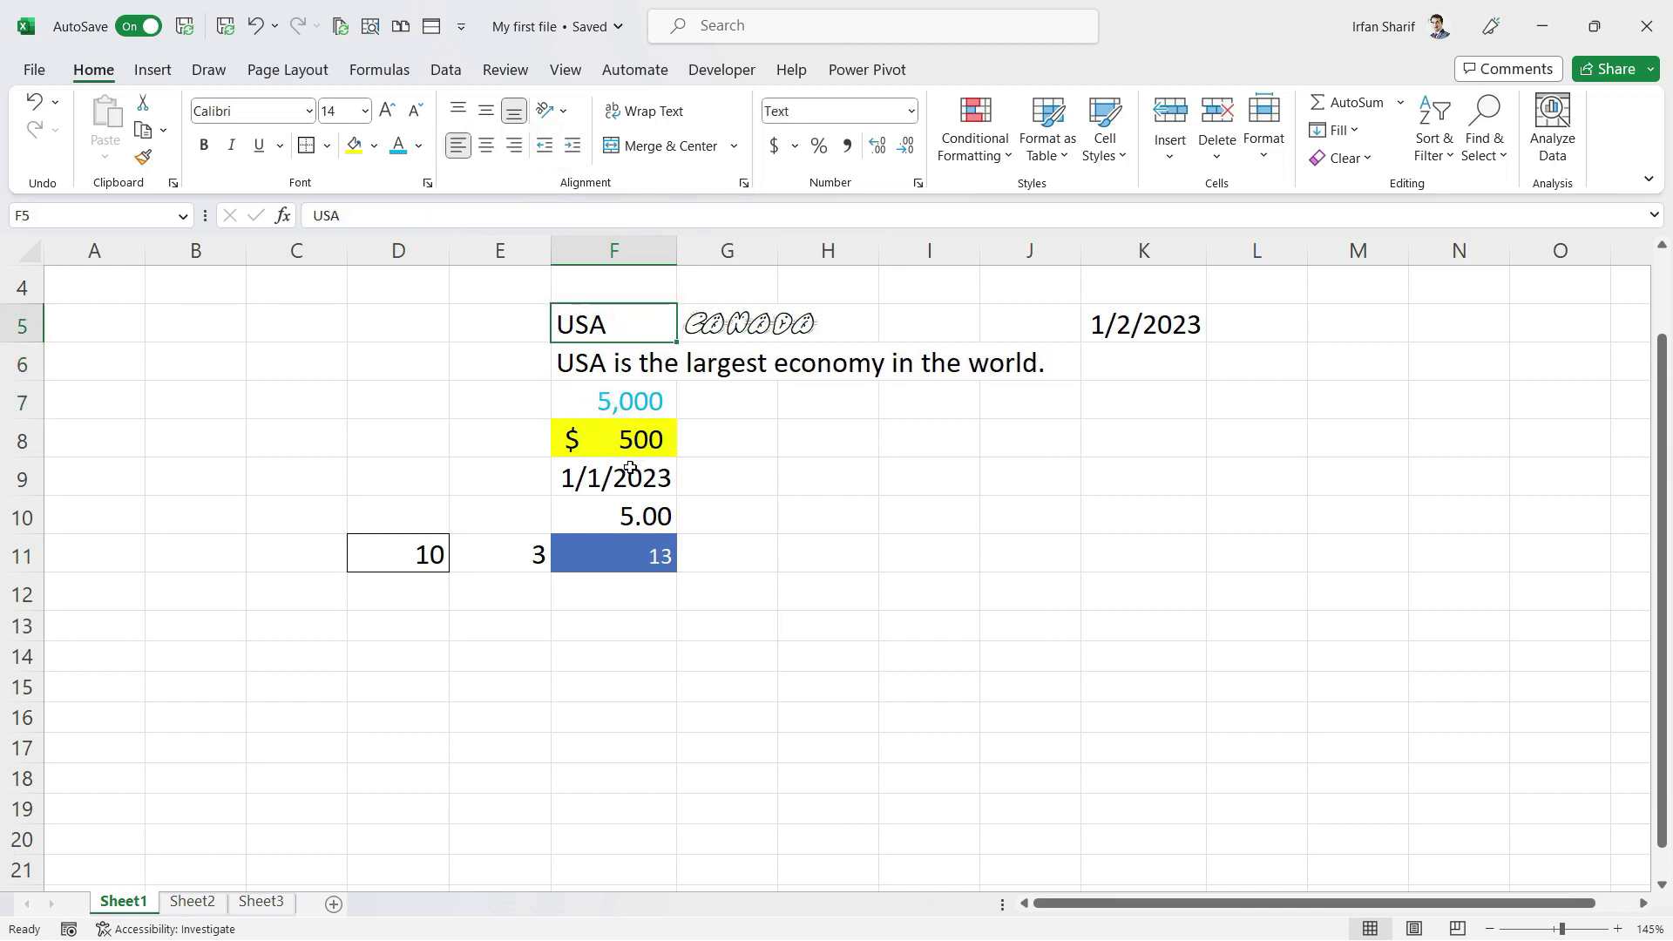
click(563, 112)
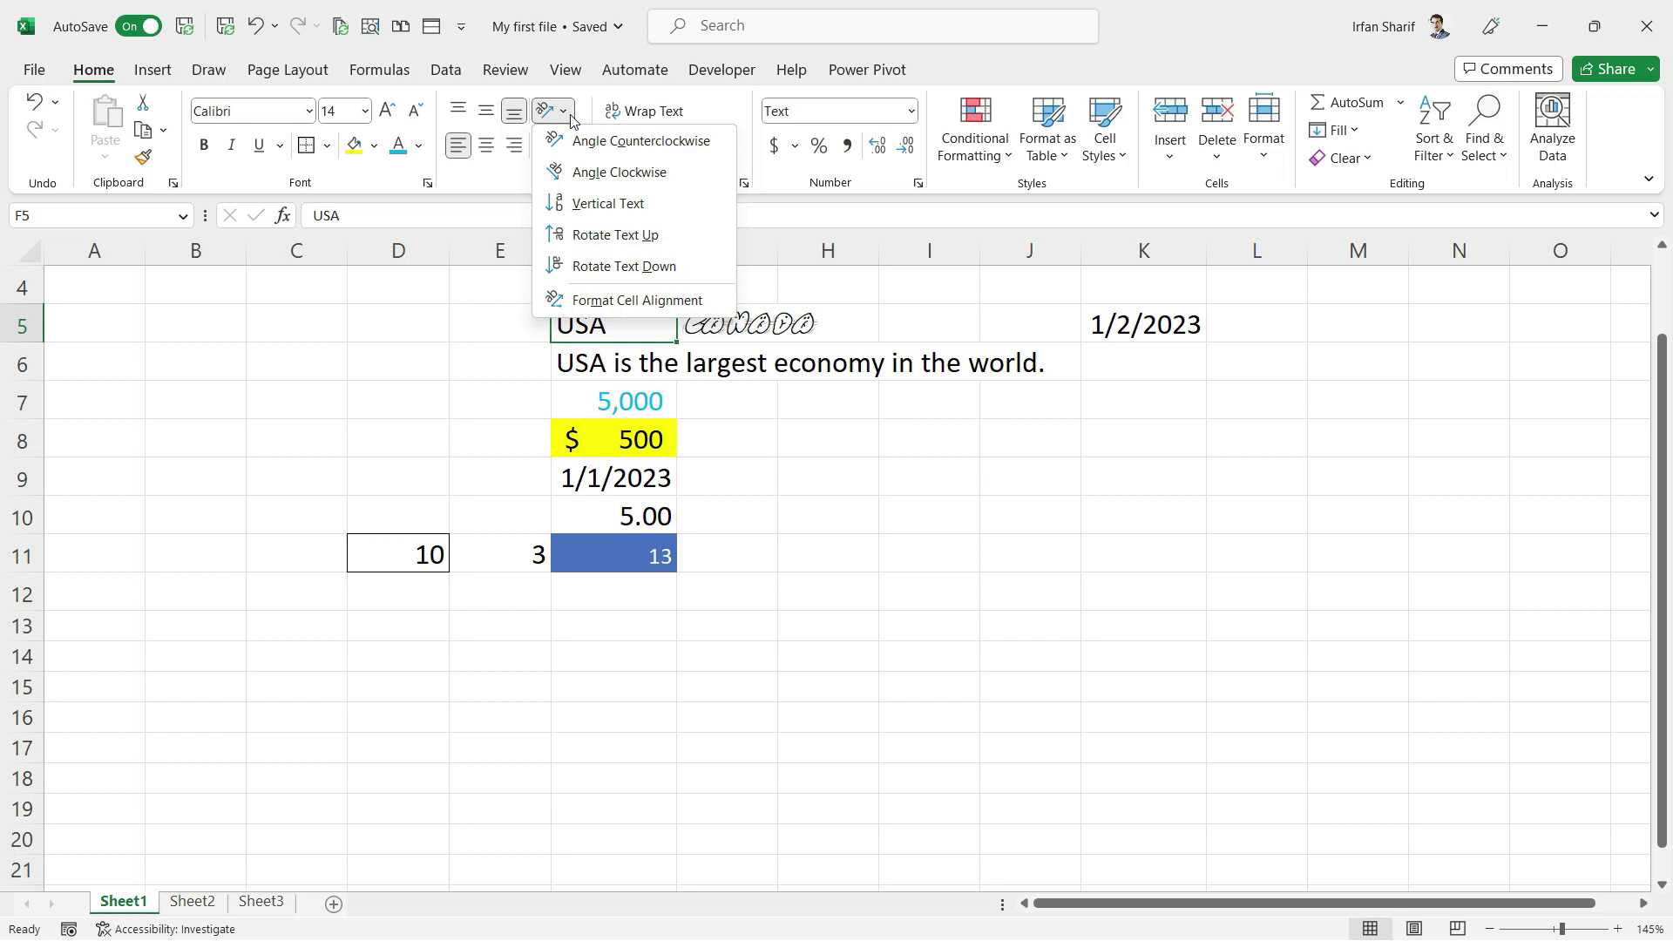
click(601, 234)
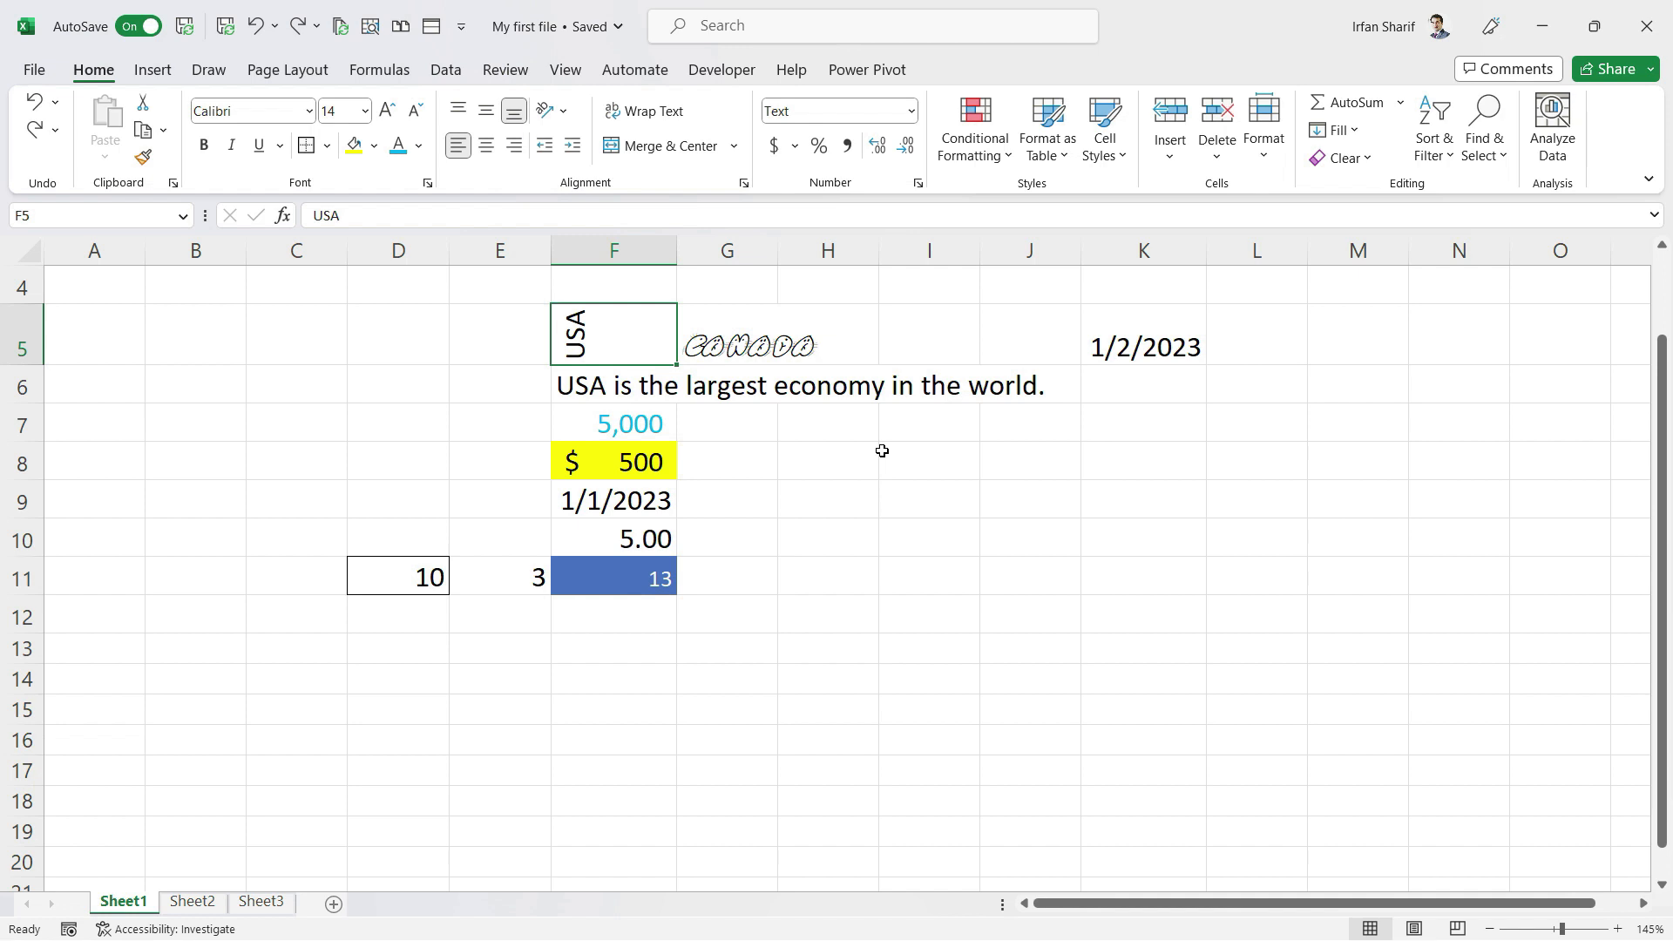
Delete the contents of G5 and return to F5
key(Right)
key(Delete)
key(Left)
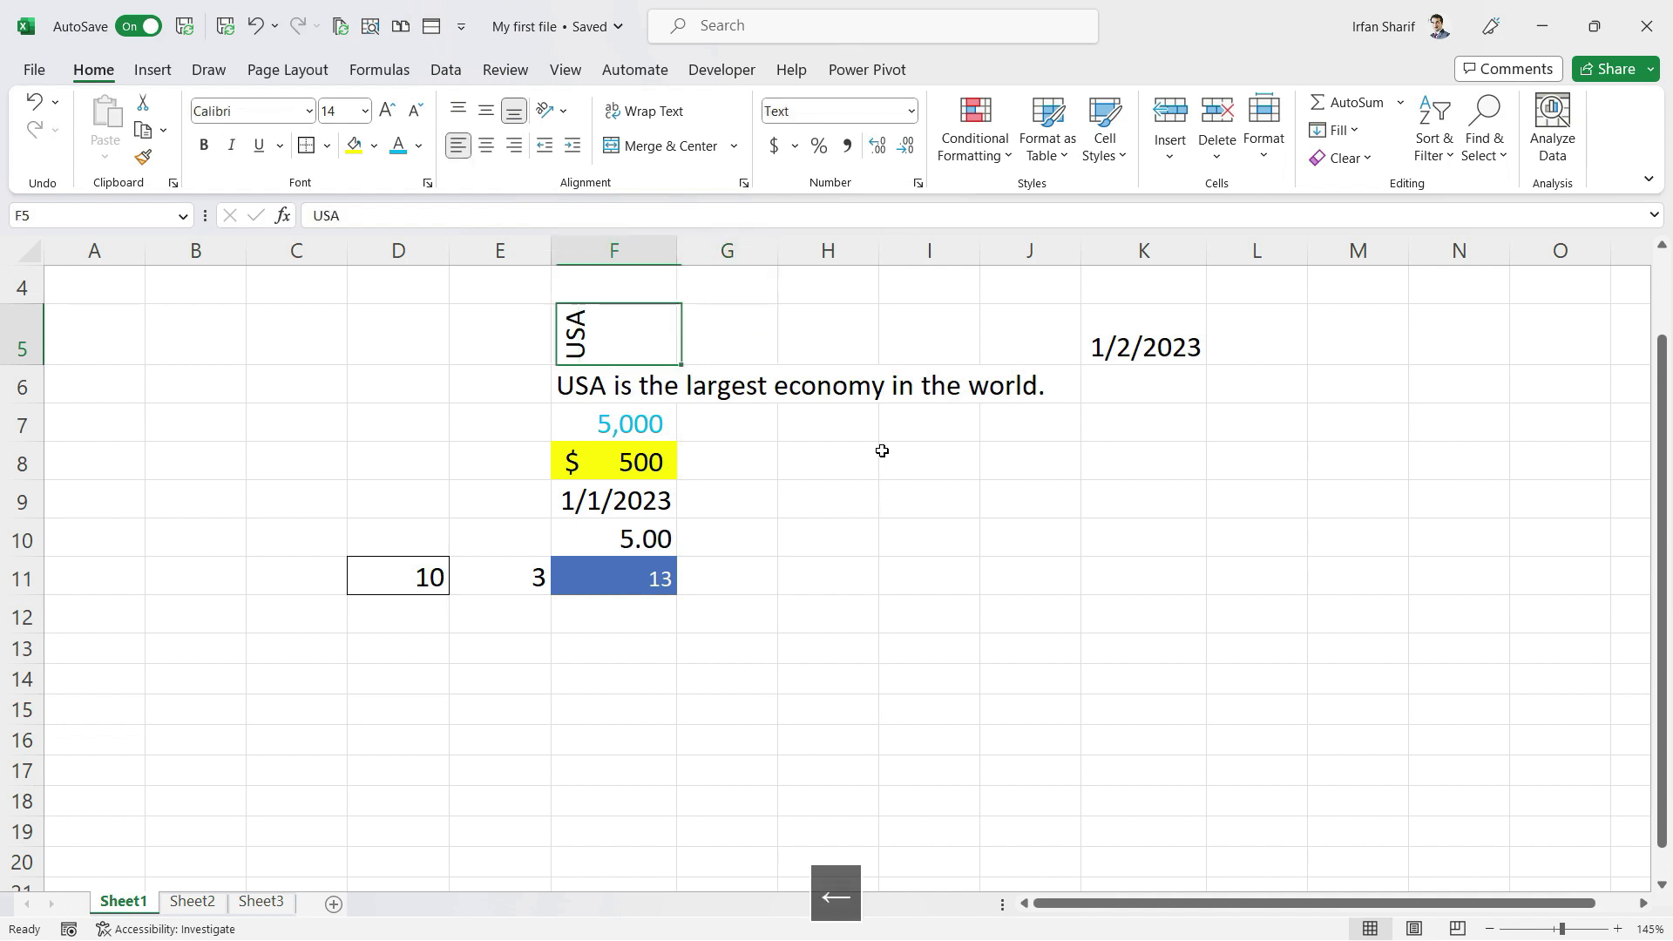
Try merging and centering USA across F5:J5, and unmerge those cells
key(shift+Right)
key(shift+Right)
key(shift+Right)
key(shift+Right)
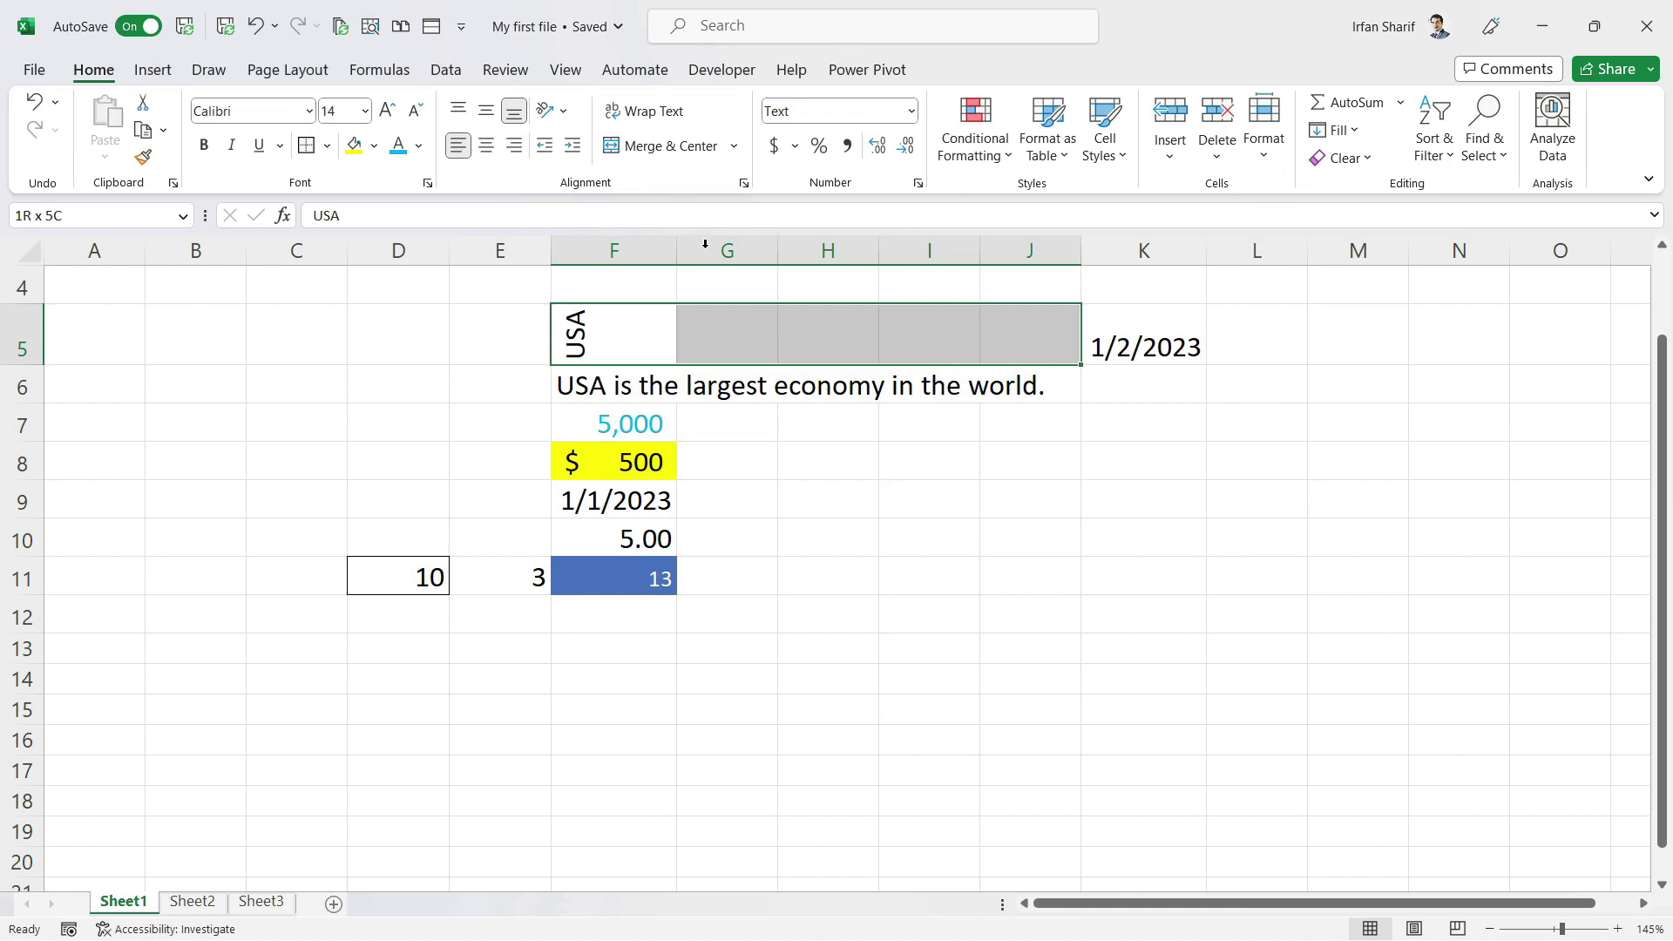
click(649, 148)
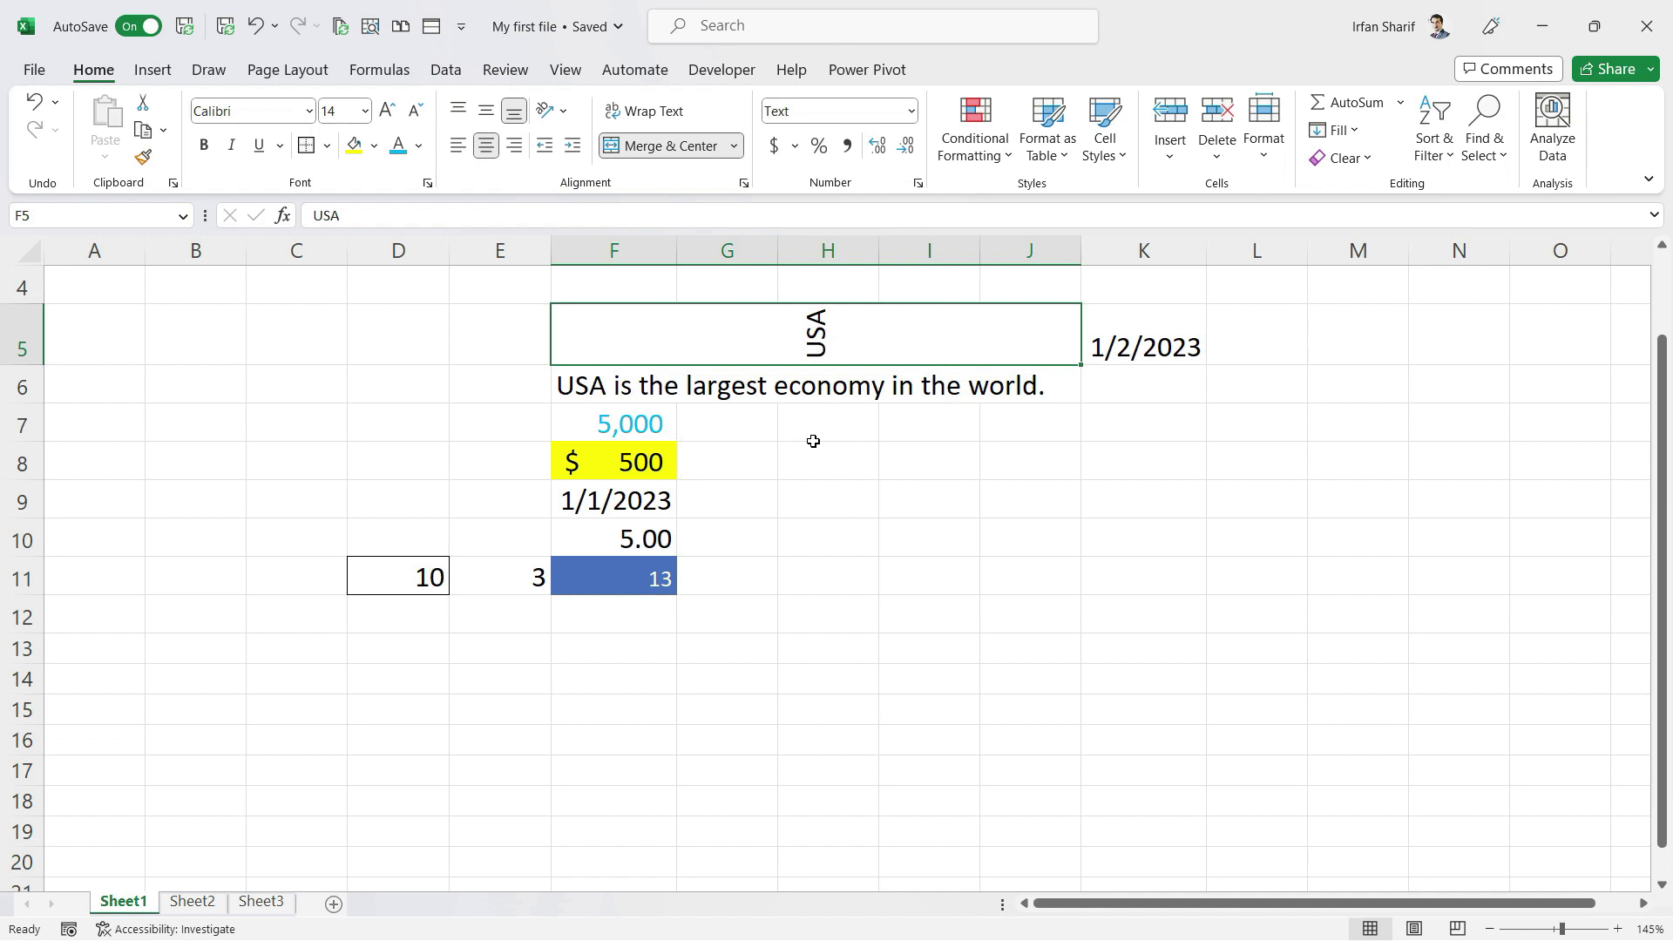
click(734, 146)
click(694, 269)
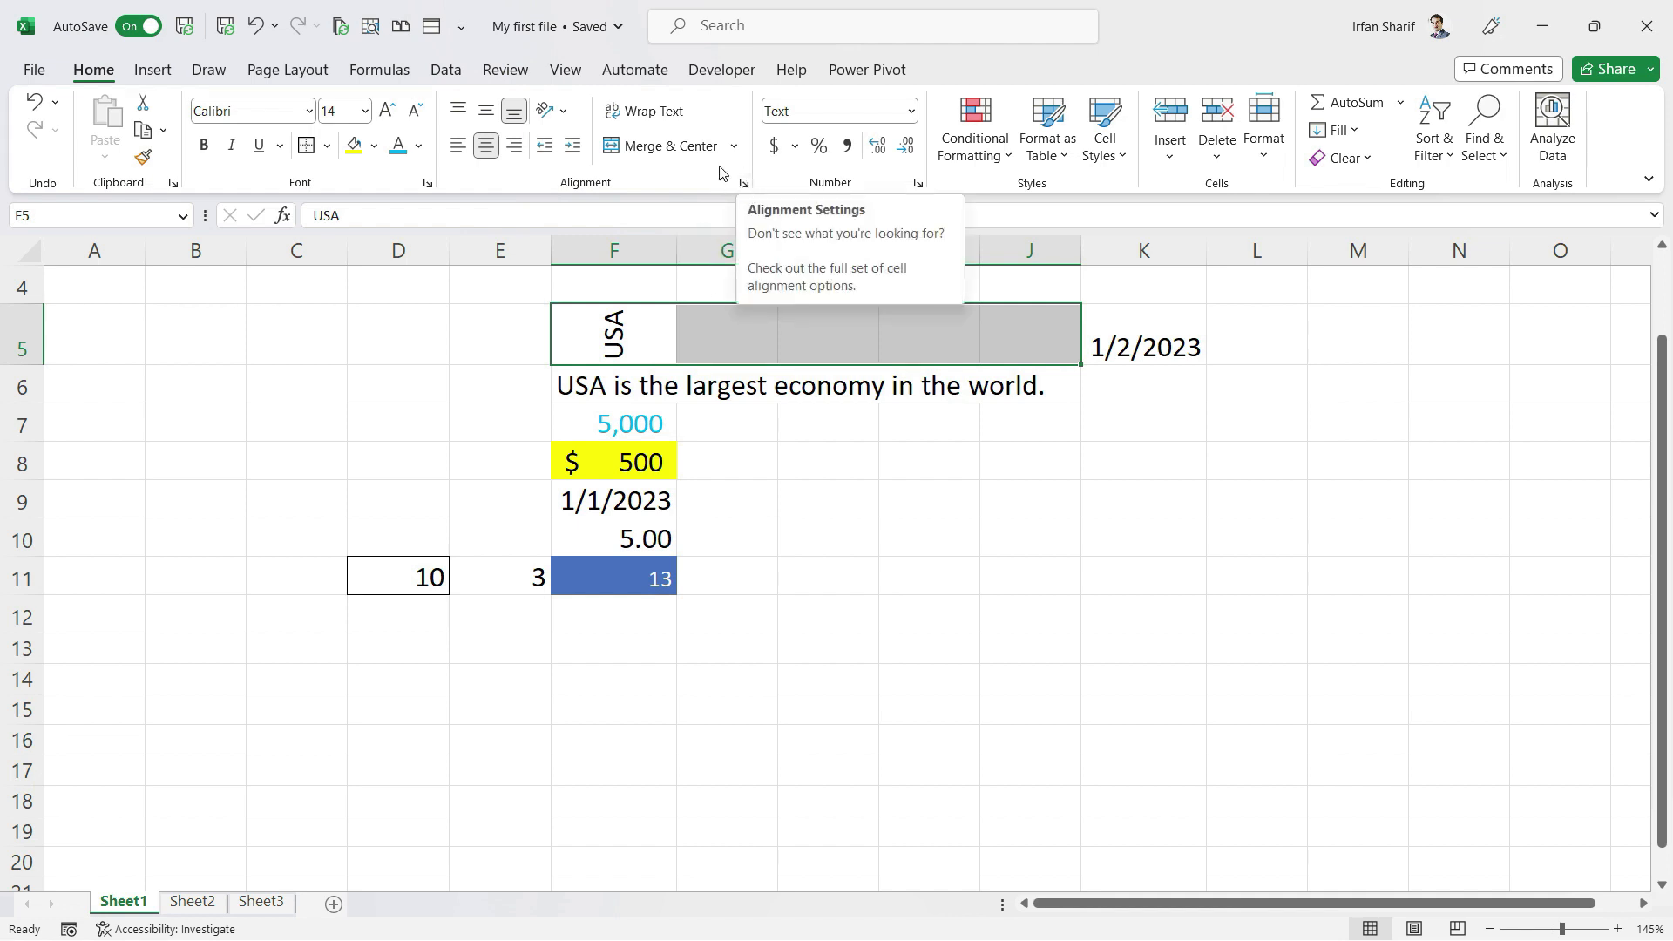
Set the horizontal alignment of F5:J5 to Center Across Selection
click(744, 183)
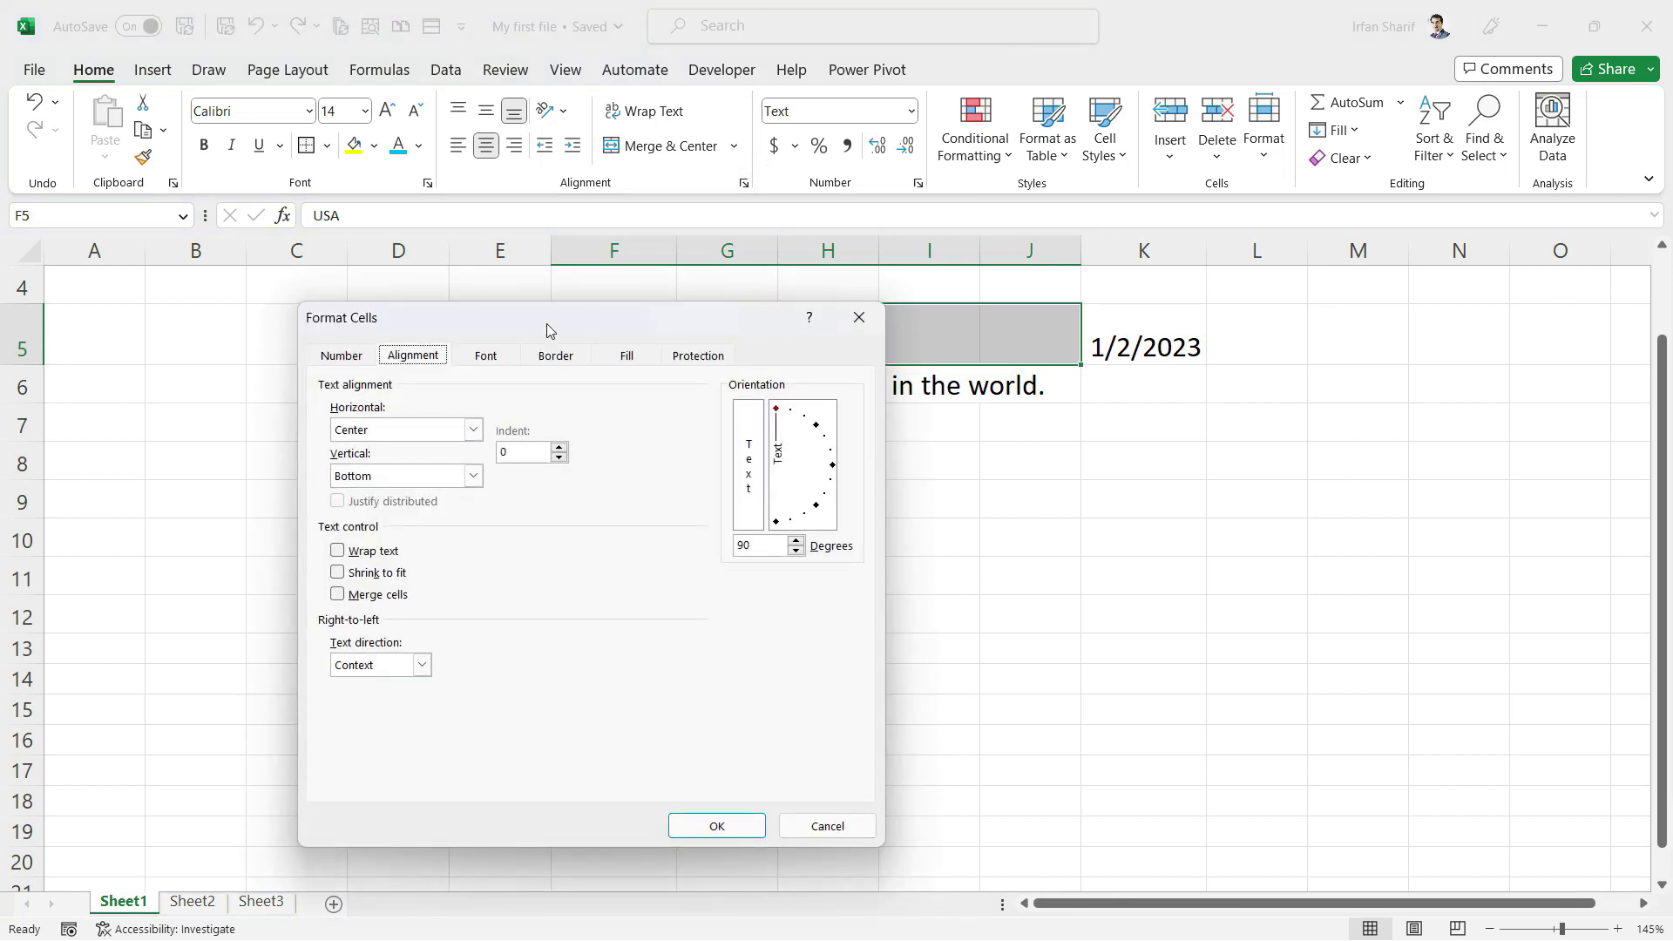
drag(546, 314, 633, 296)
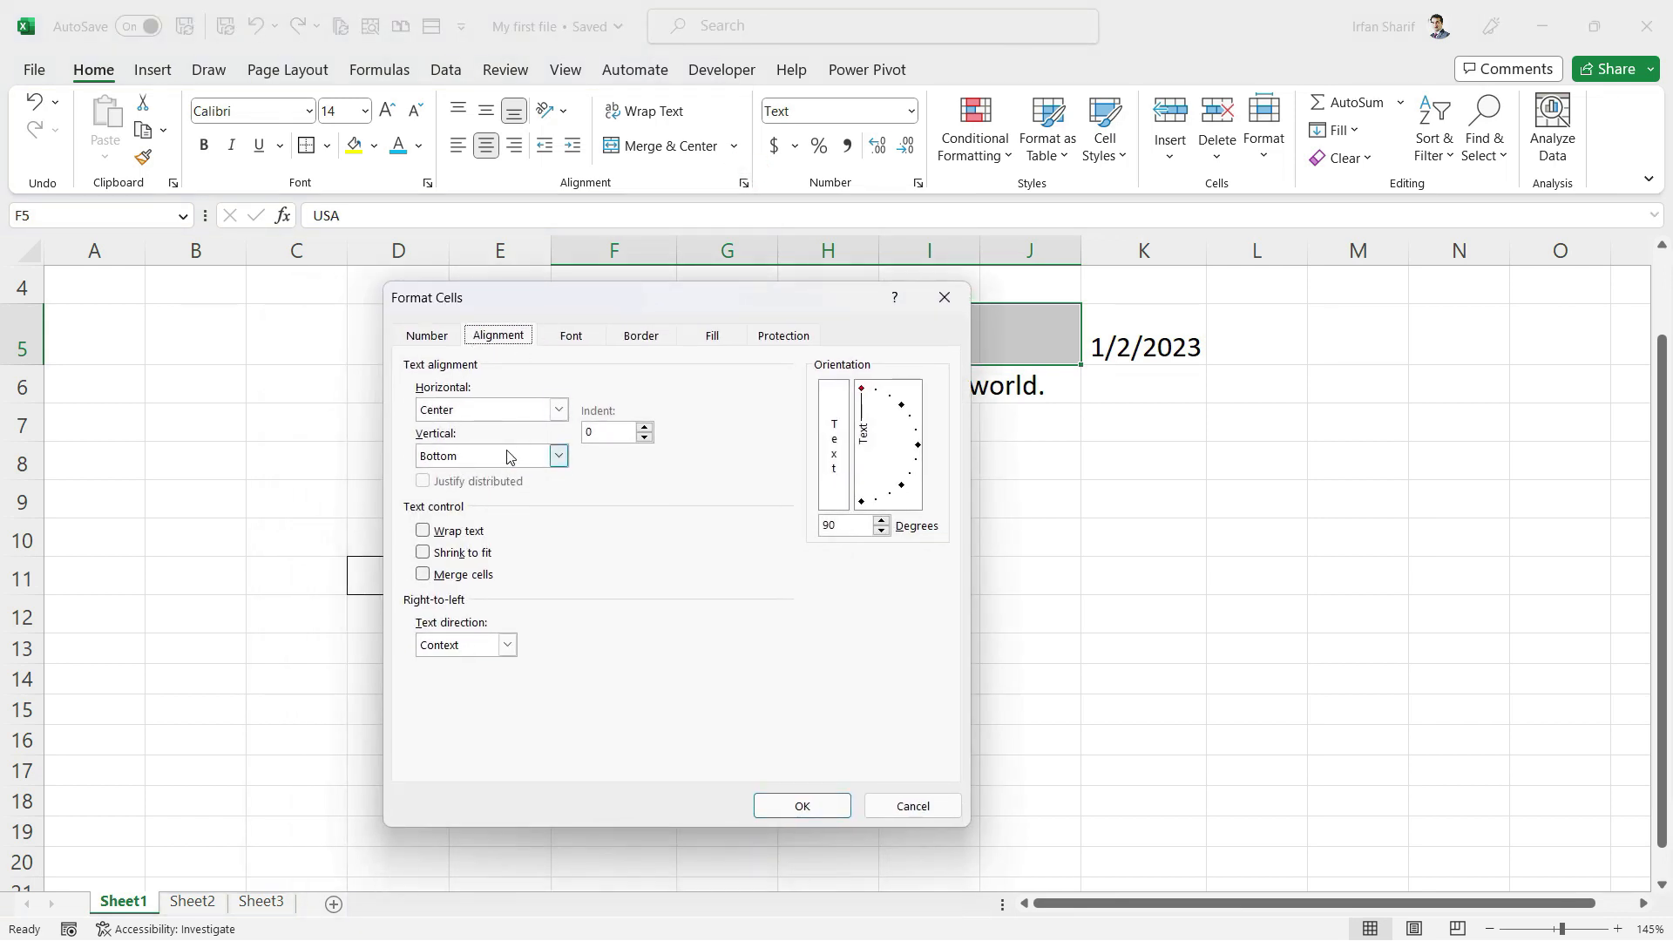
click(560, 415)
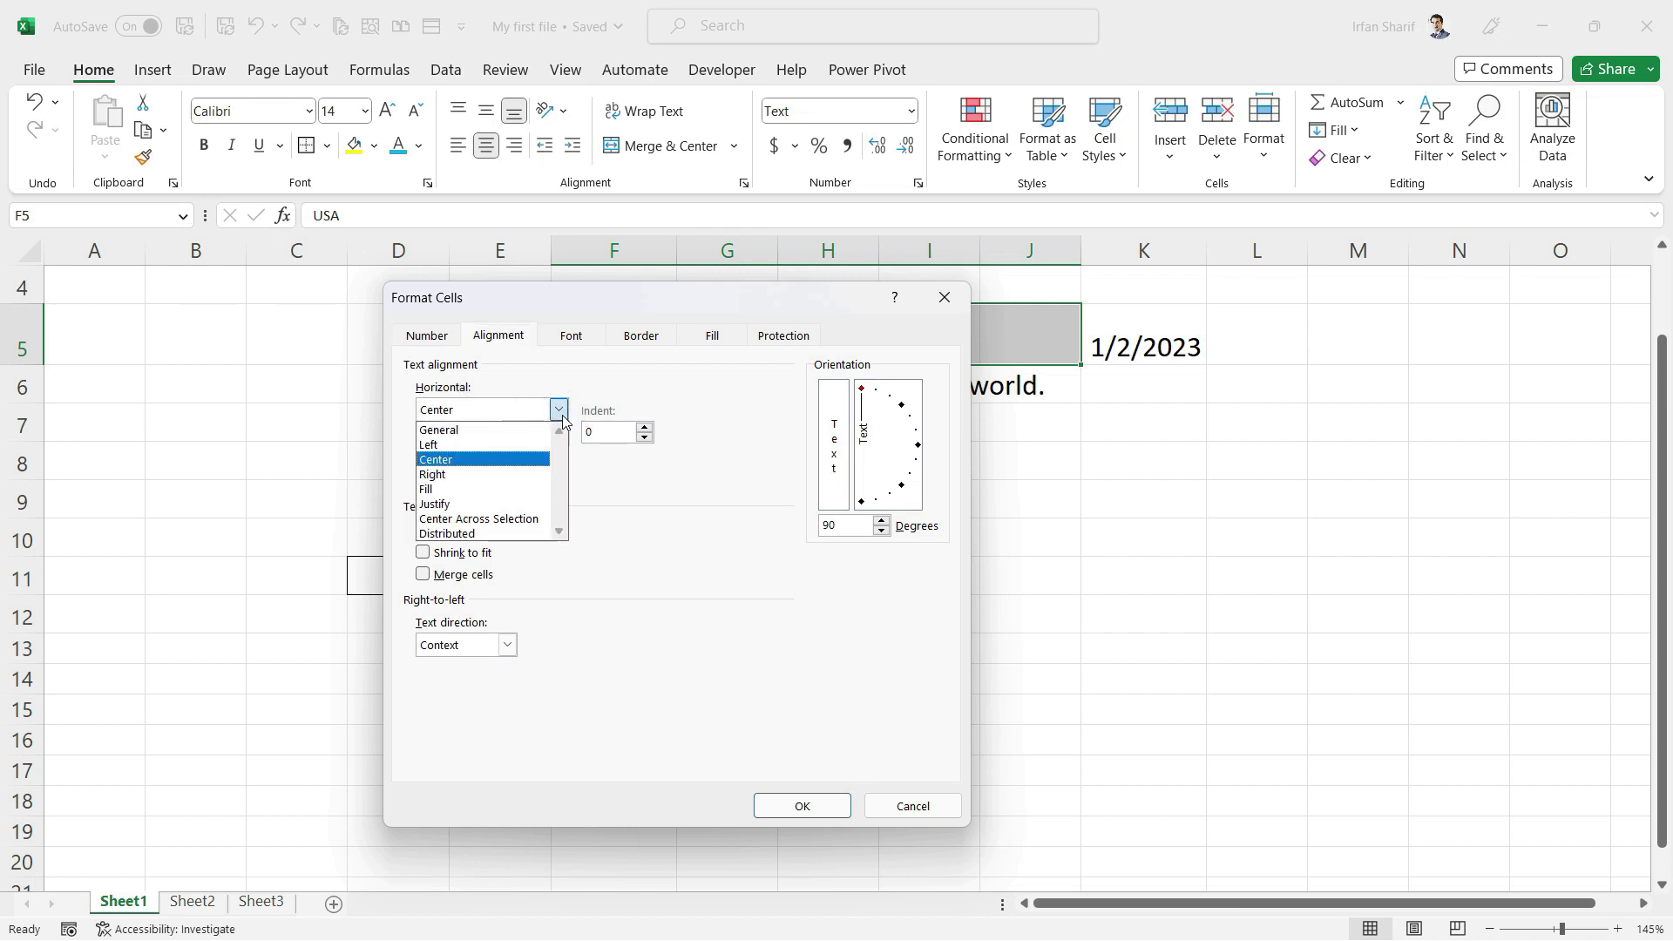
click(493, 519)
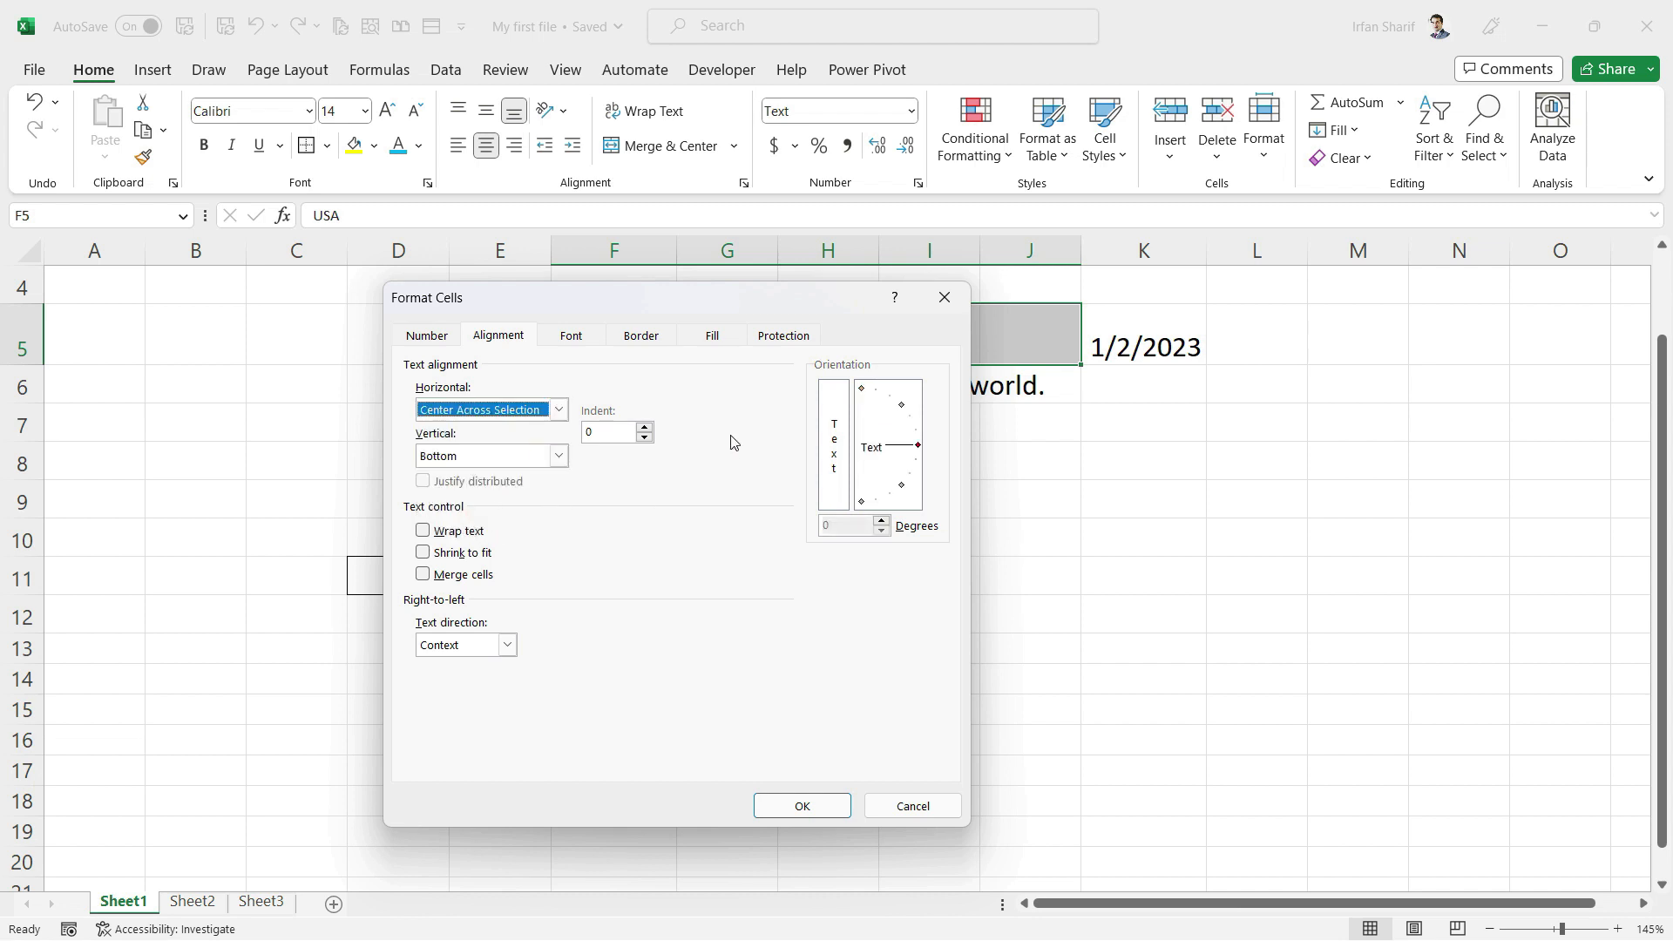
click(801, 806)
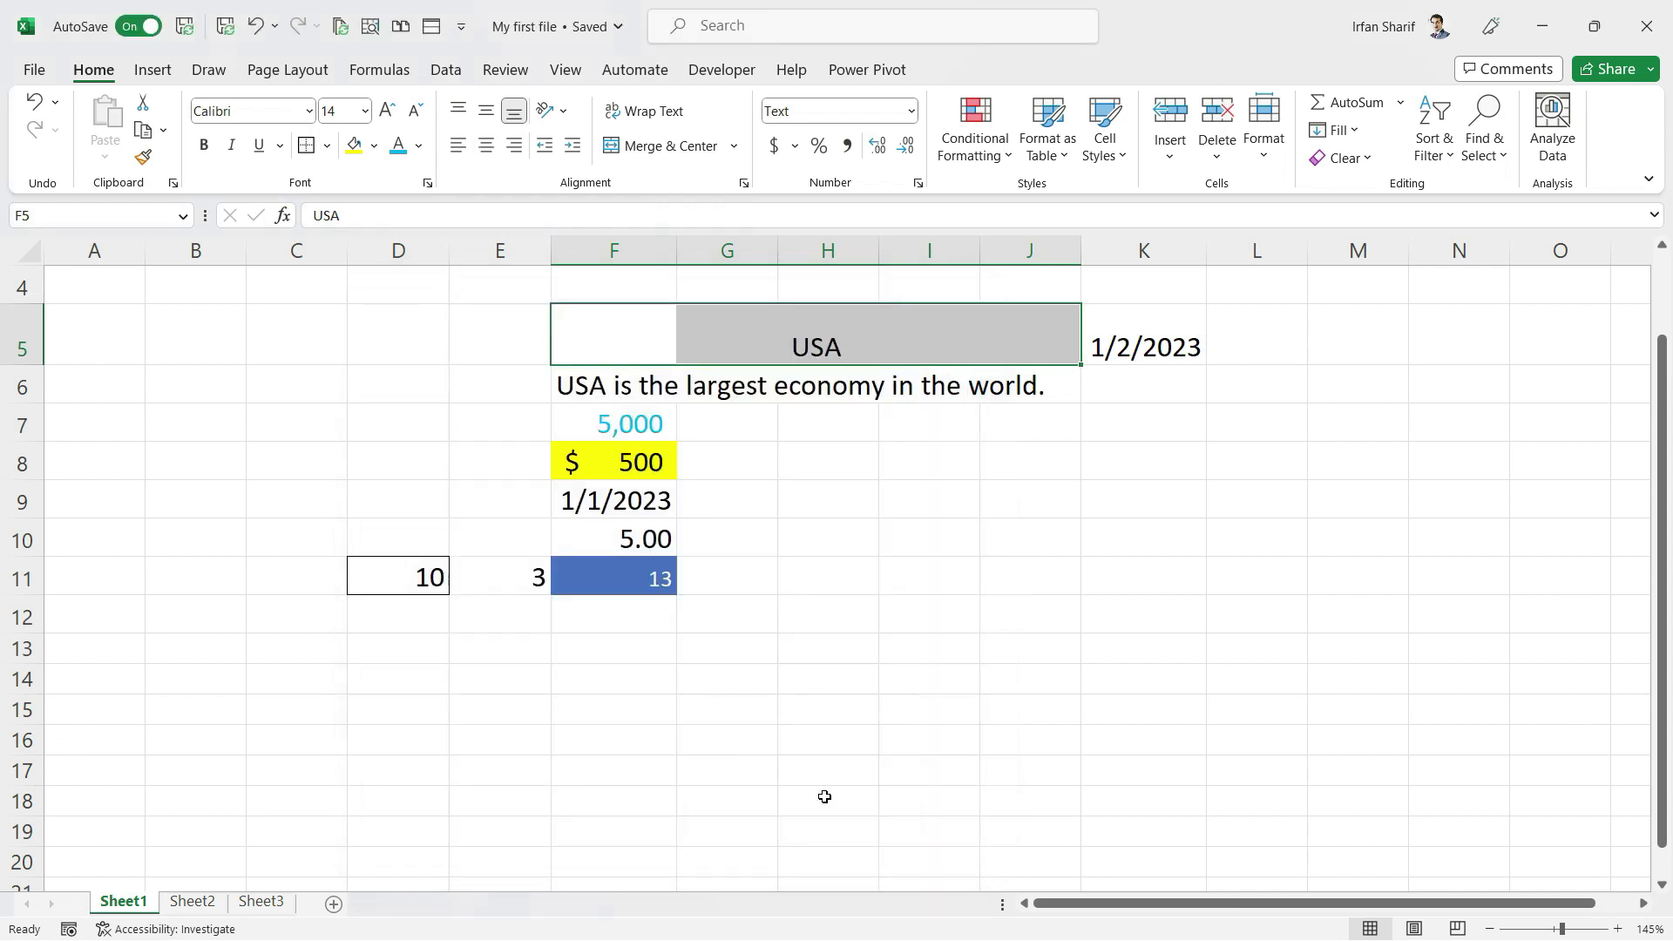
Examine cells F5 through J5 one by one to check whether they are separate and which one holds USA
click(851, 455)
click(811, 352)
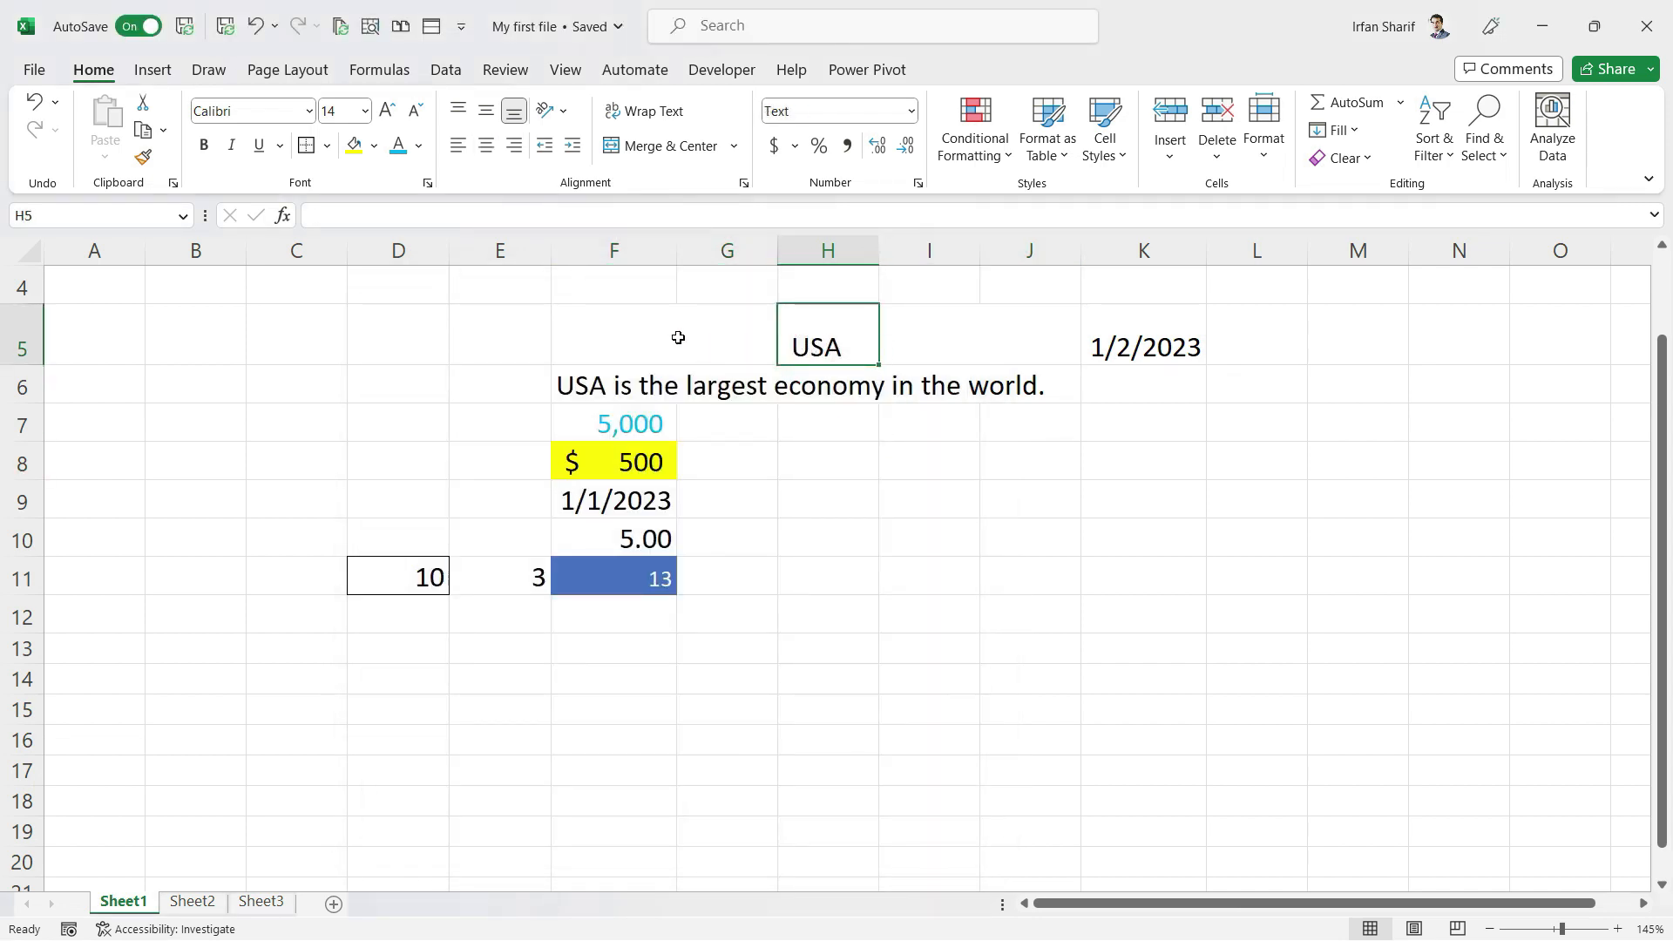
click(627, 340)
key(Right)
key(Right)
key(Right)
key(Right)
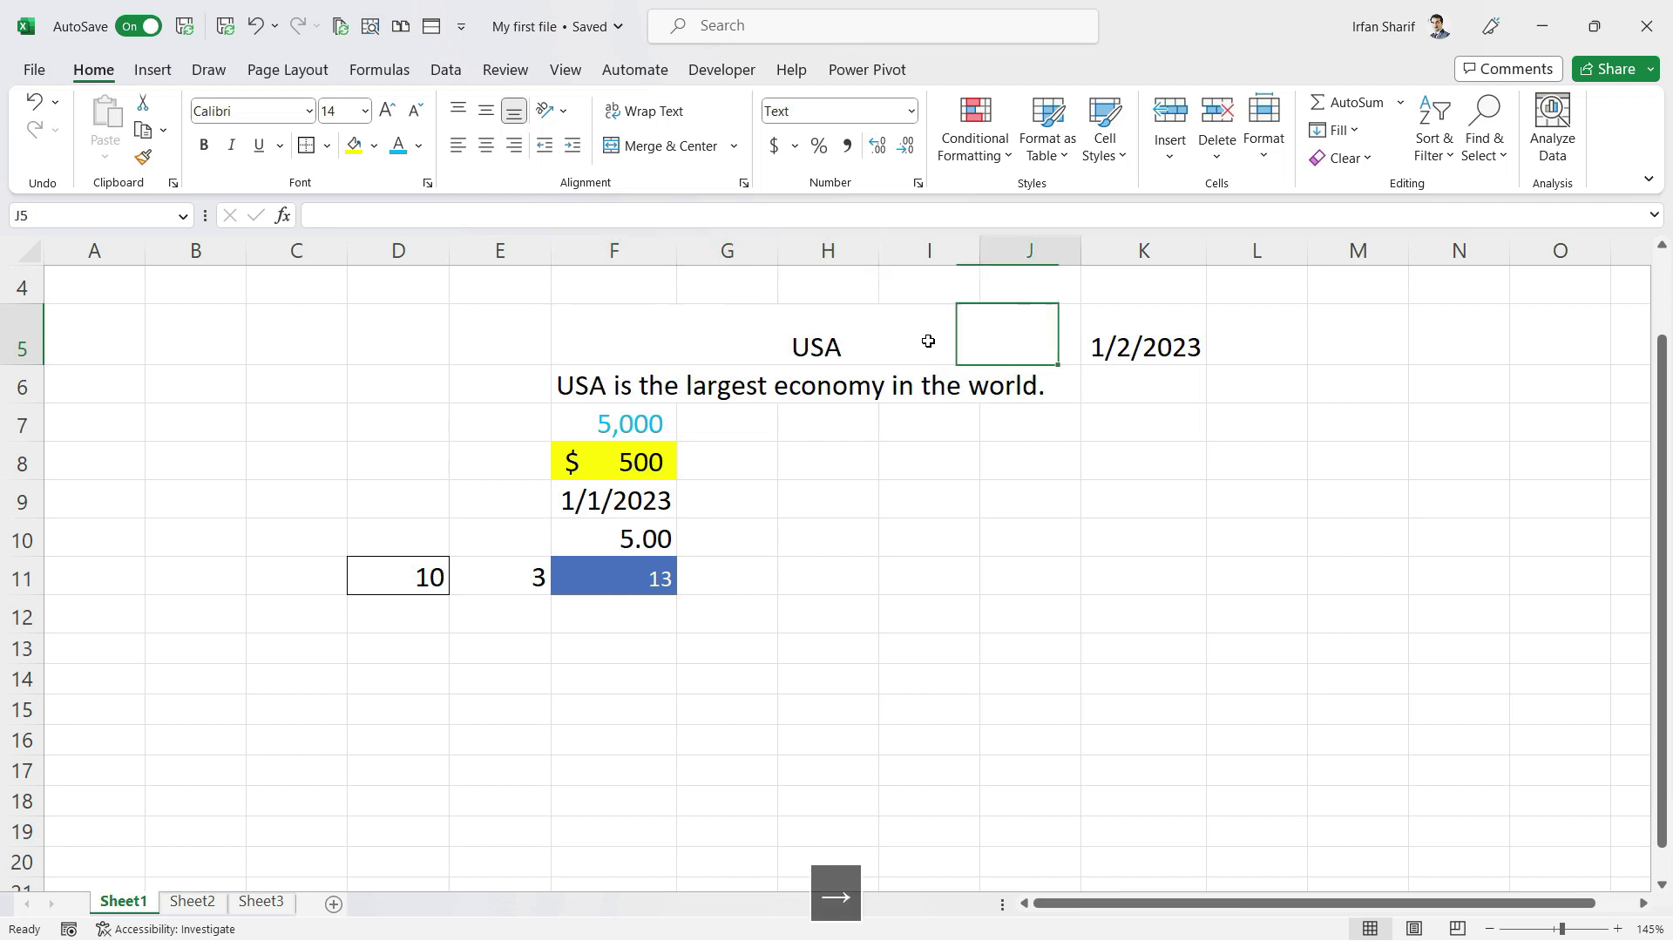
key(Left)
key(Left)
key(Left)
key(Left)
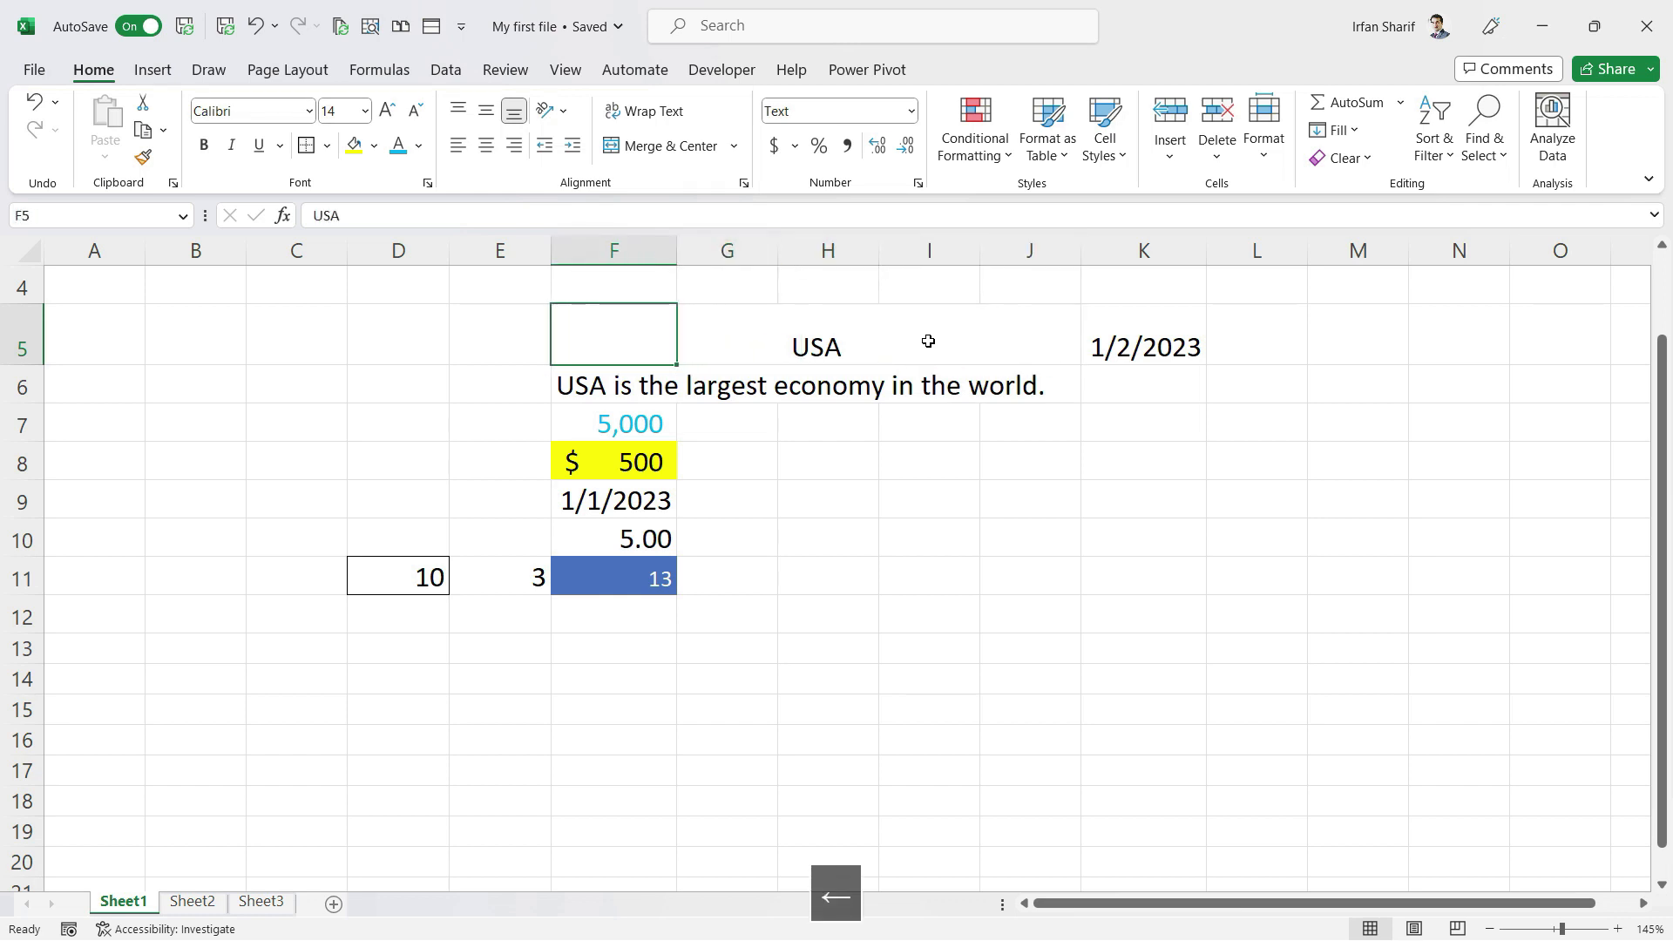
key(Right)
key(Right)
key(Right)
key(Right)
key(Left)
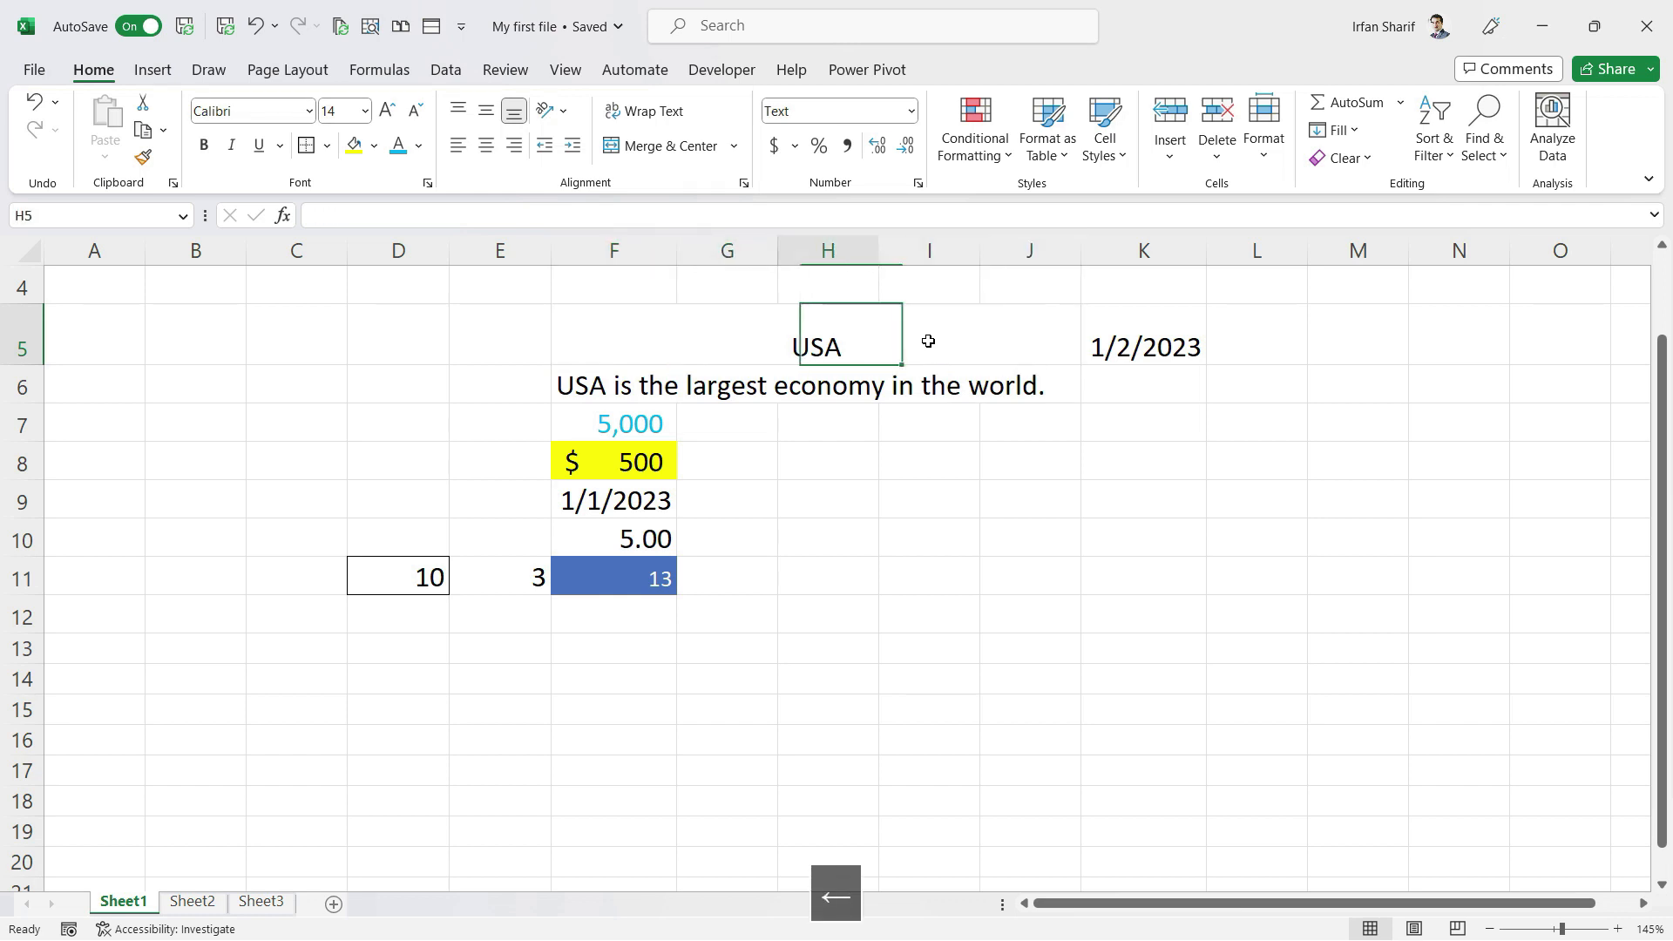
key(Left)
key(Left)
key(Left)
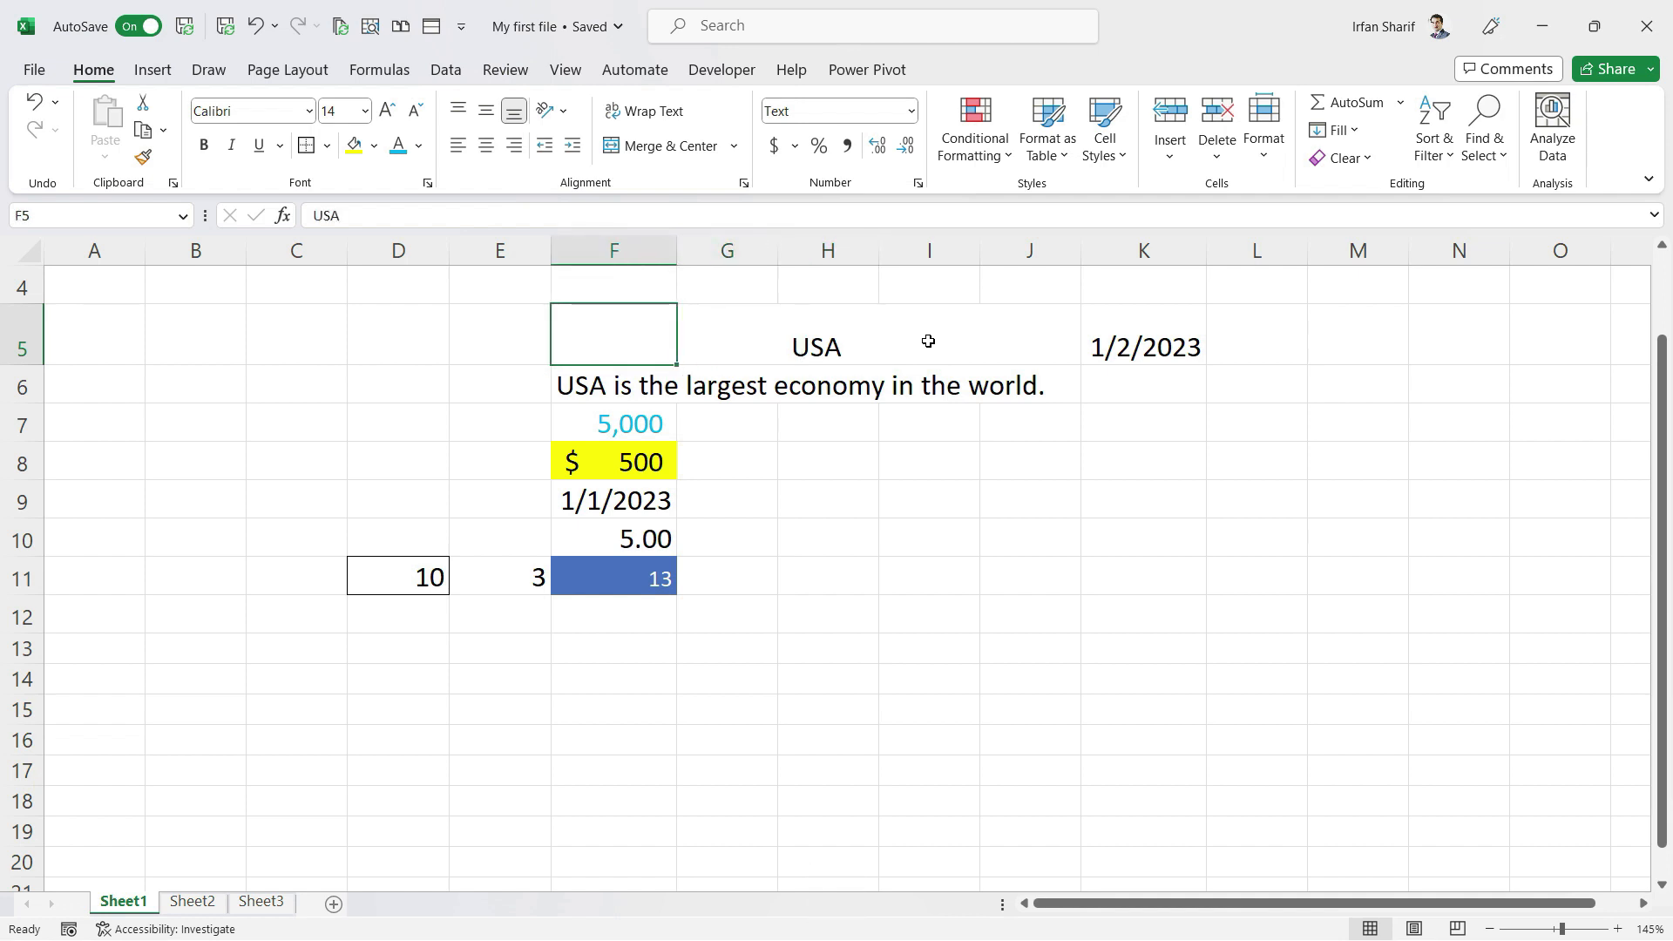
key(Left)
key(Right)
key(Right)
key(Right)
key(Right)
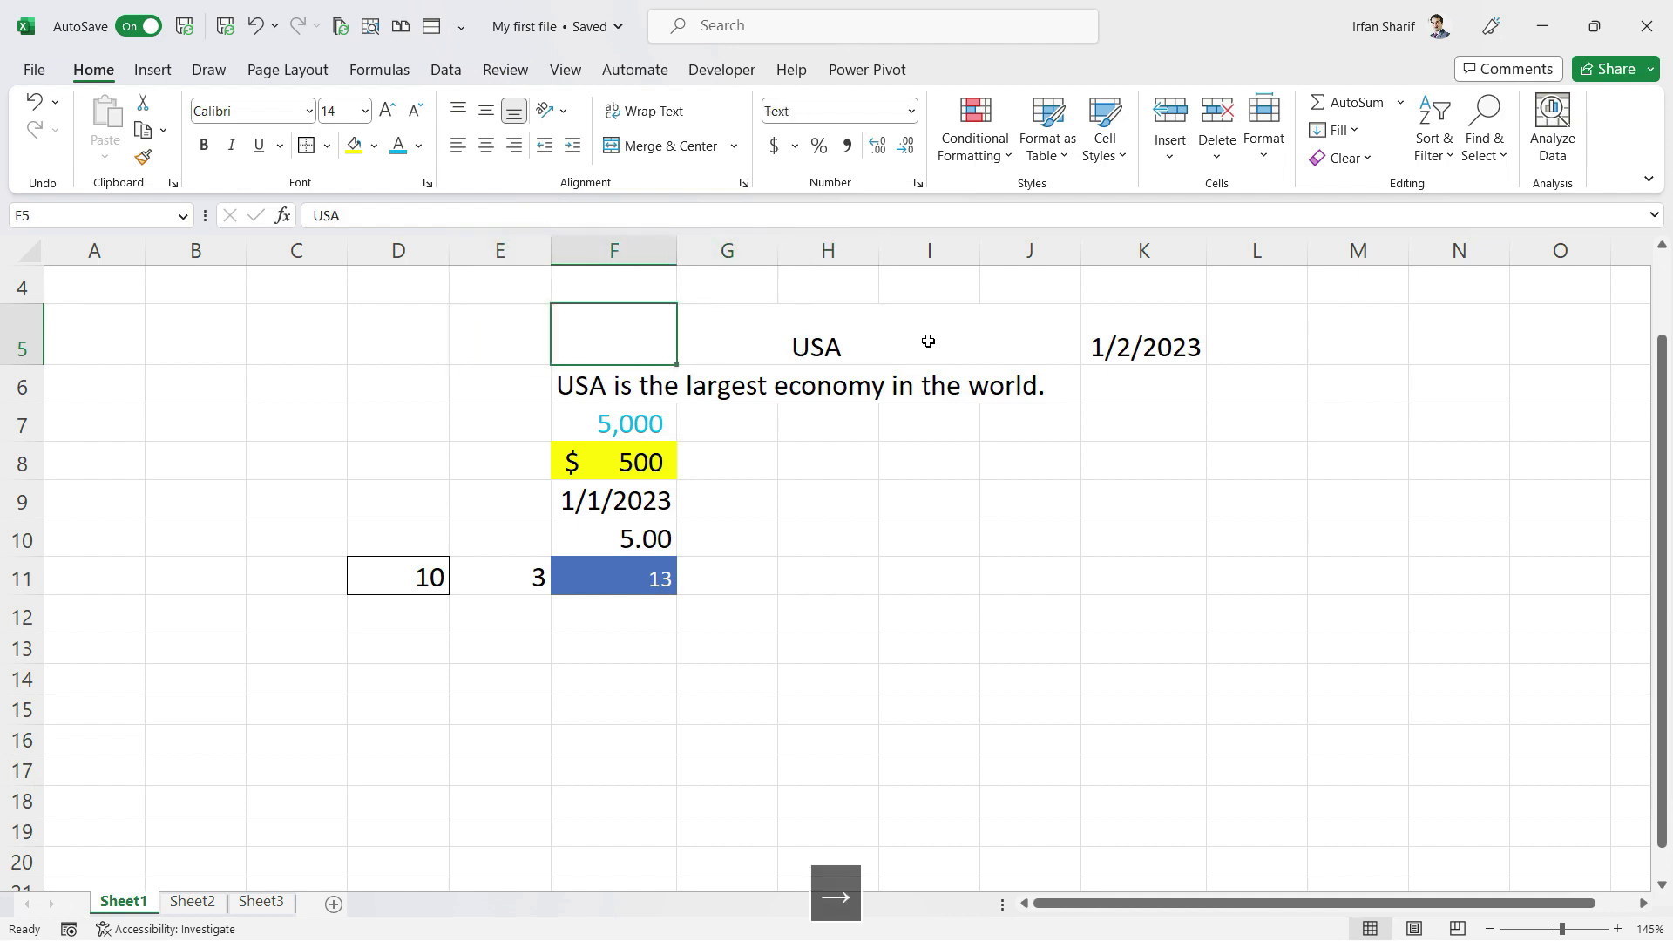
key(Right)
key(Left)
key(Left)
key(Left)
key(Left)
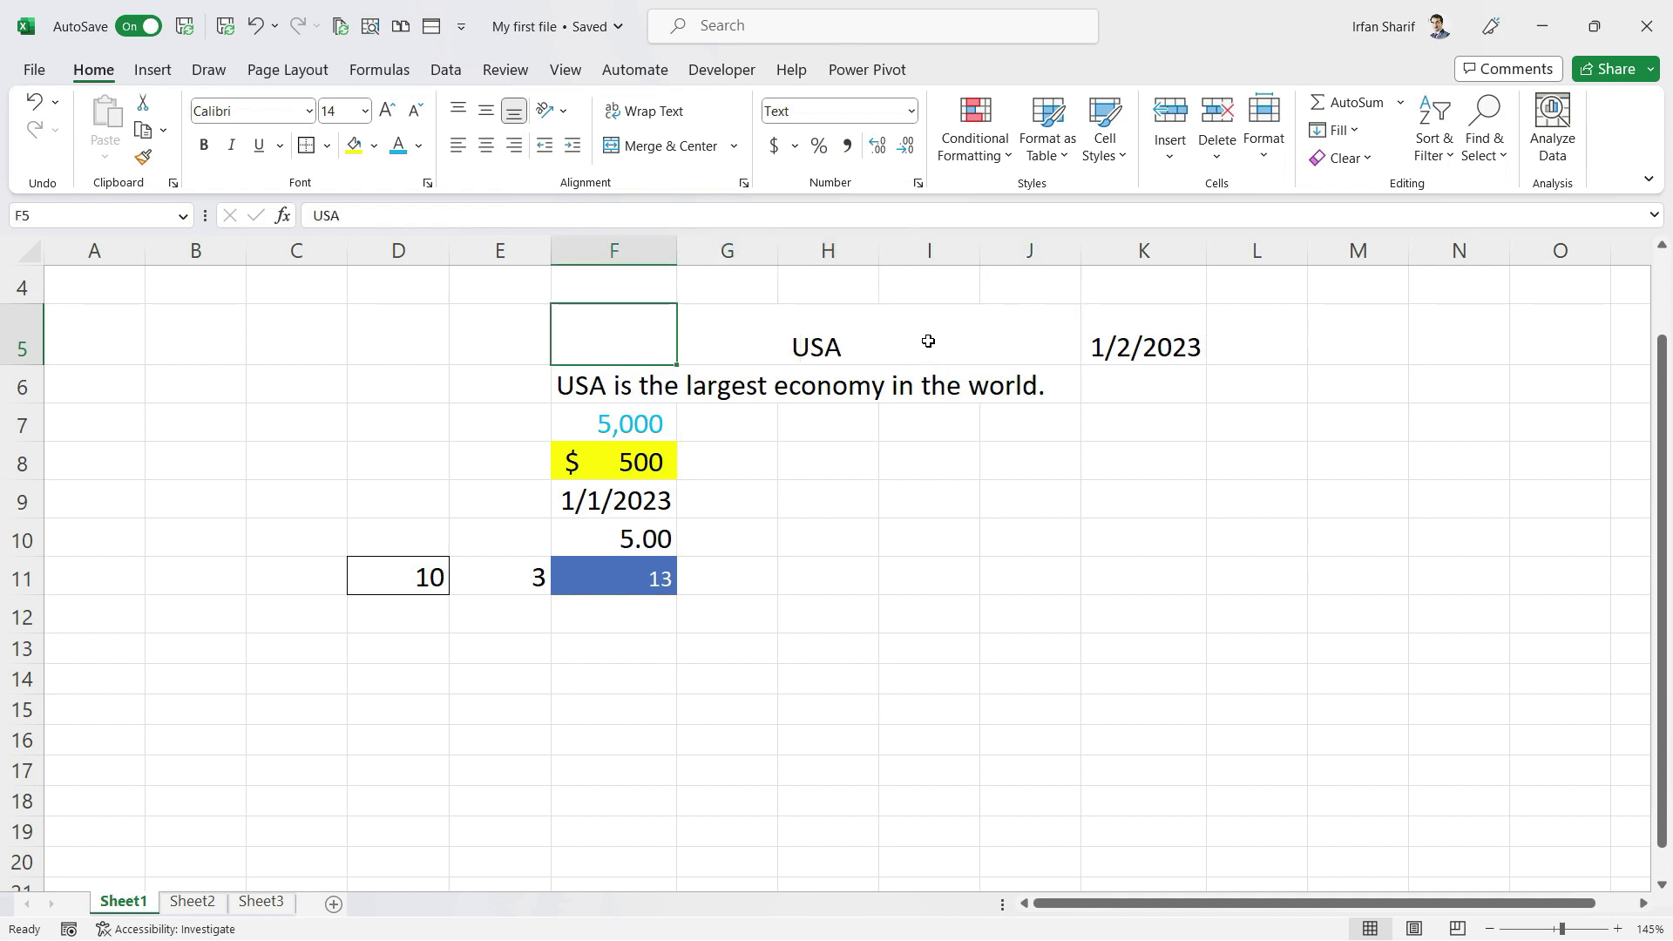
key(Right)
key(Right)
key(Right)
key(Right)
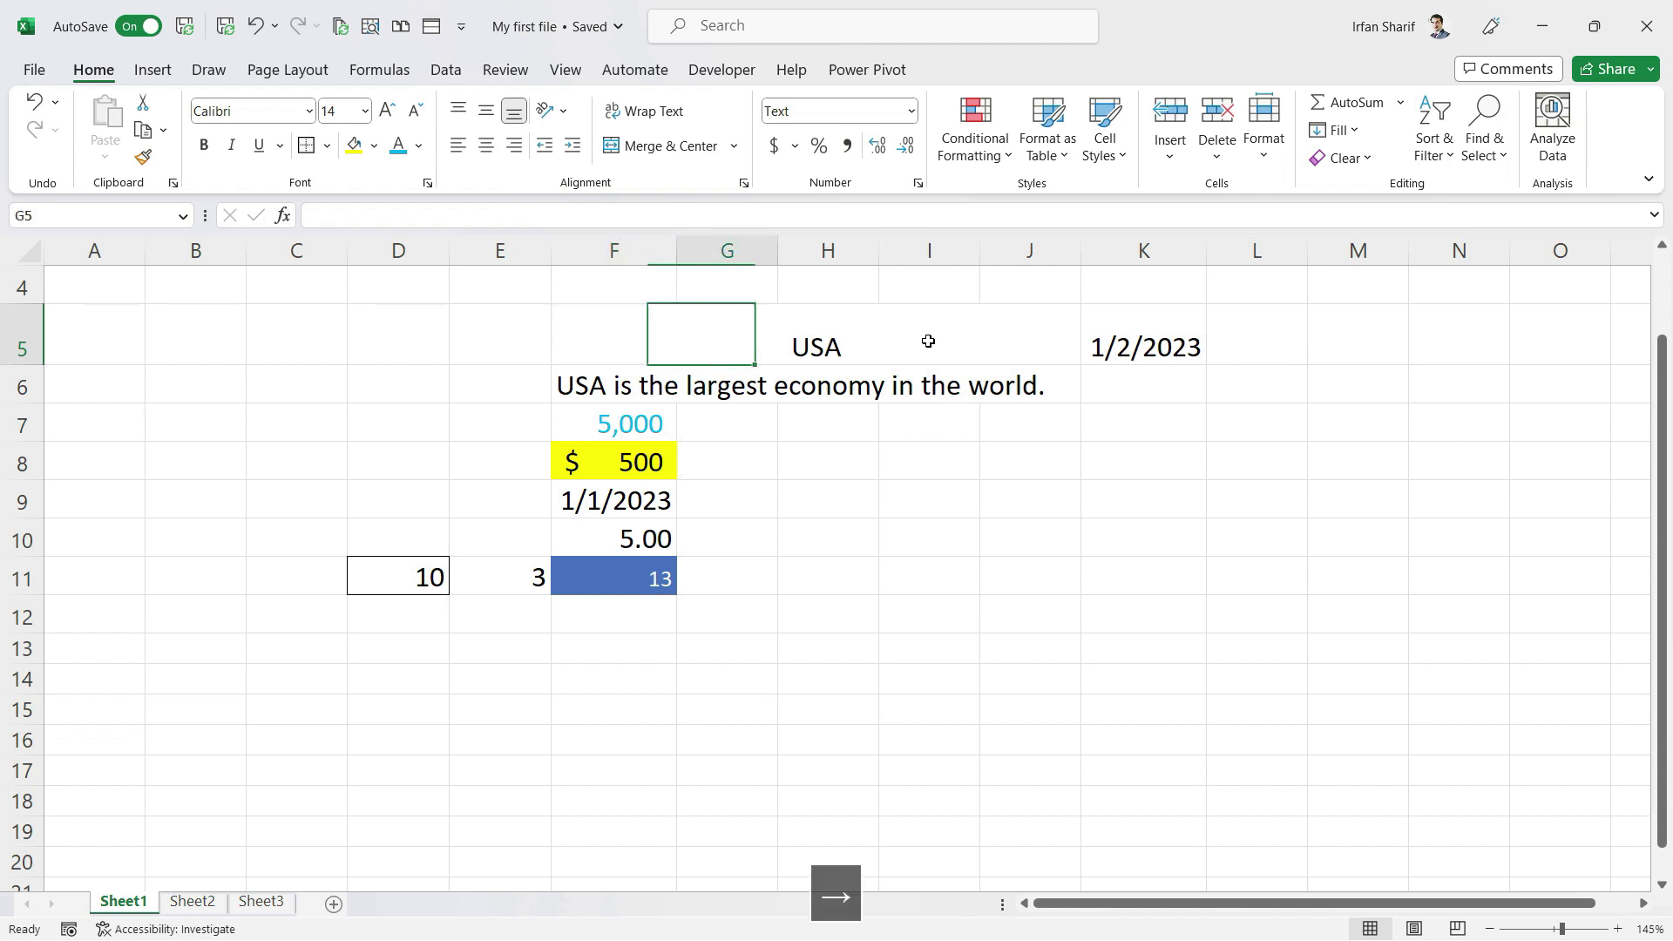
key(Left)
key(Left)
key(Left)
key(Left)
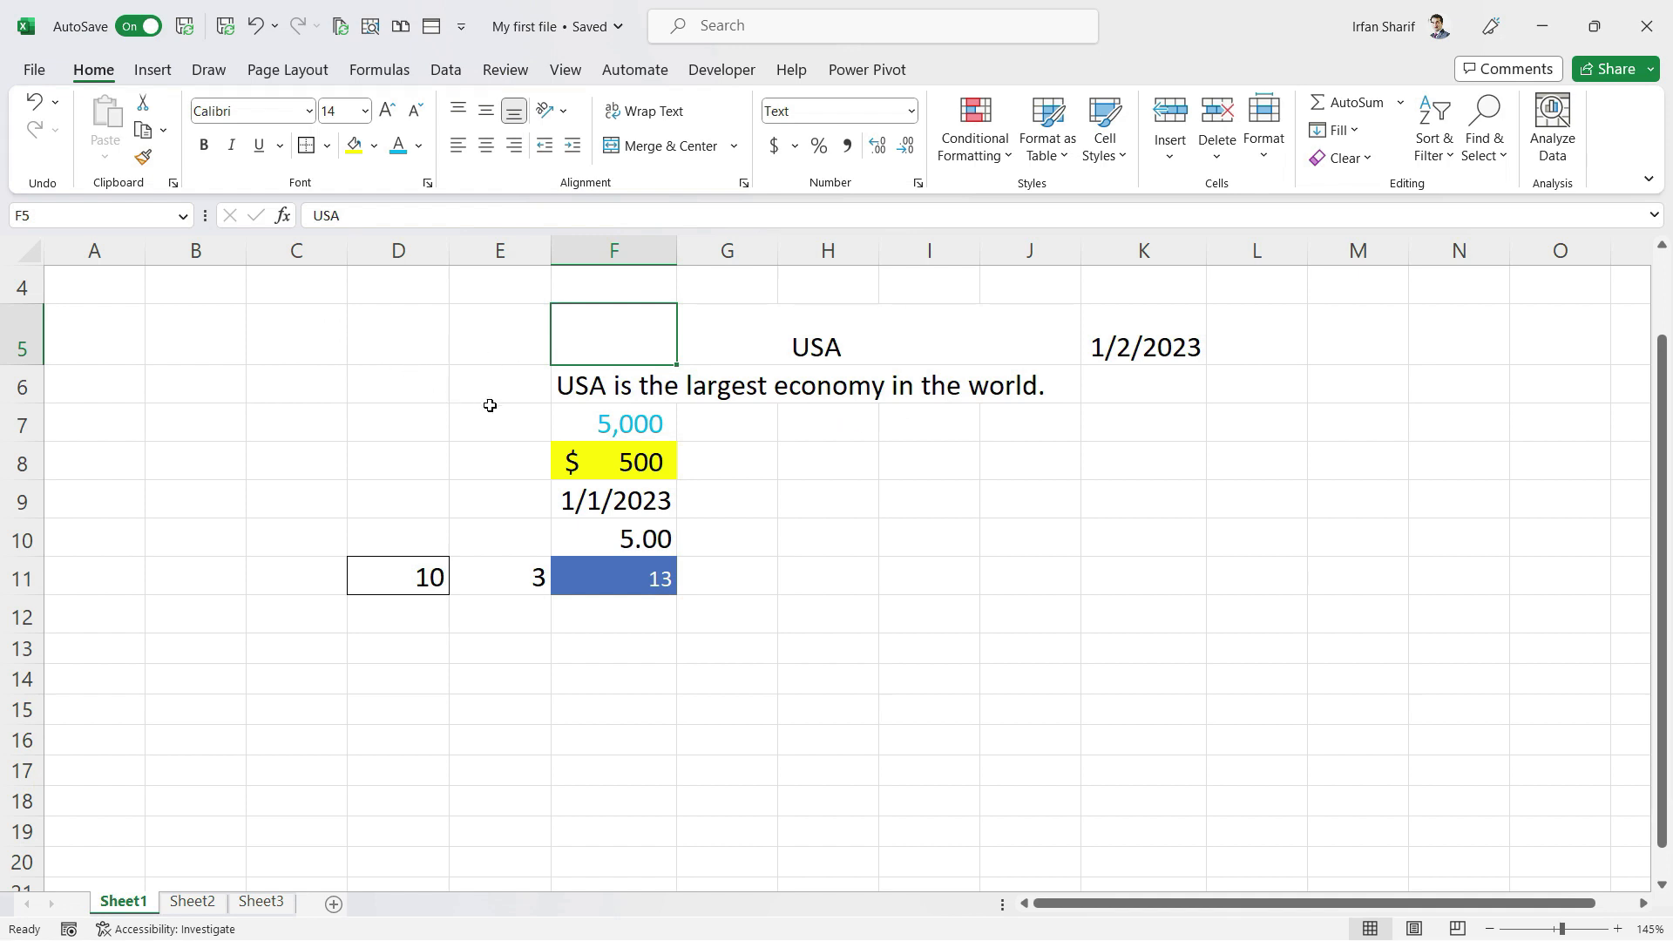
drag(315, 328, 1413, 610)
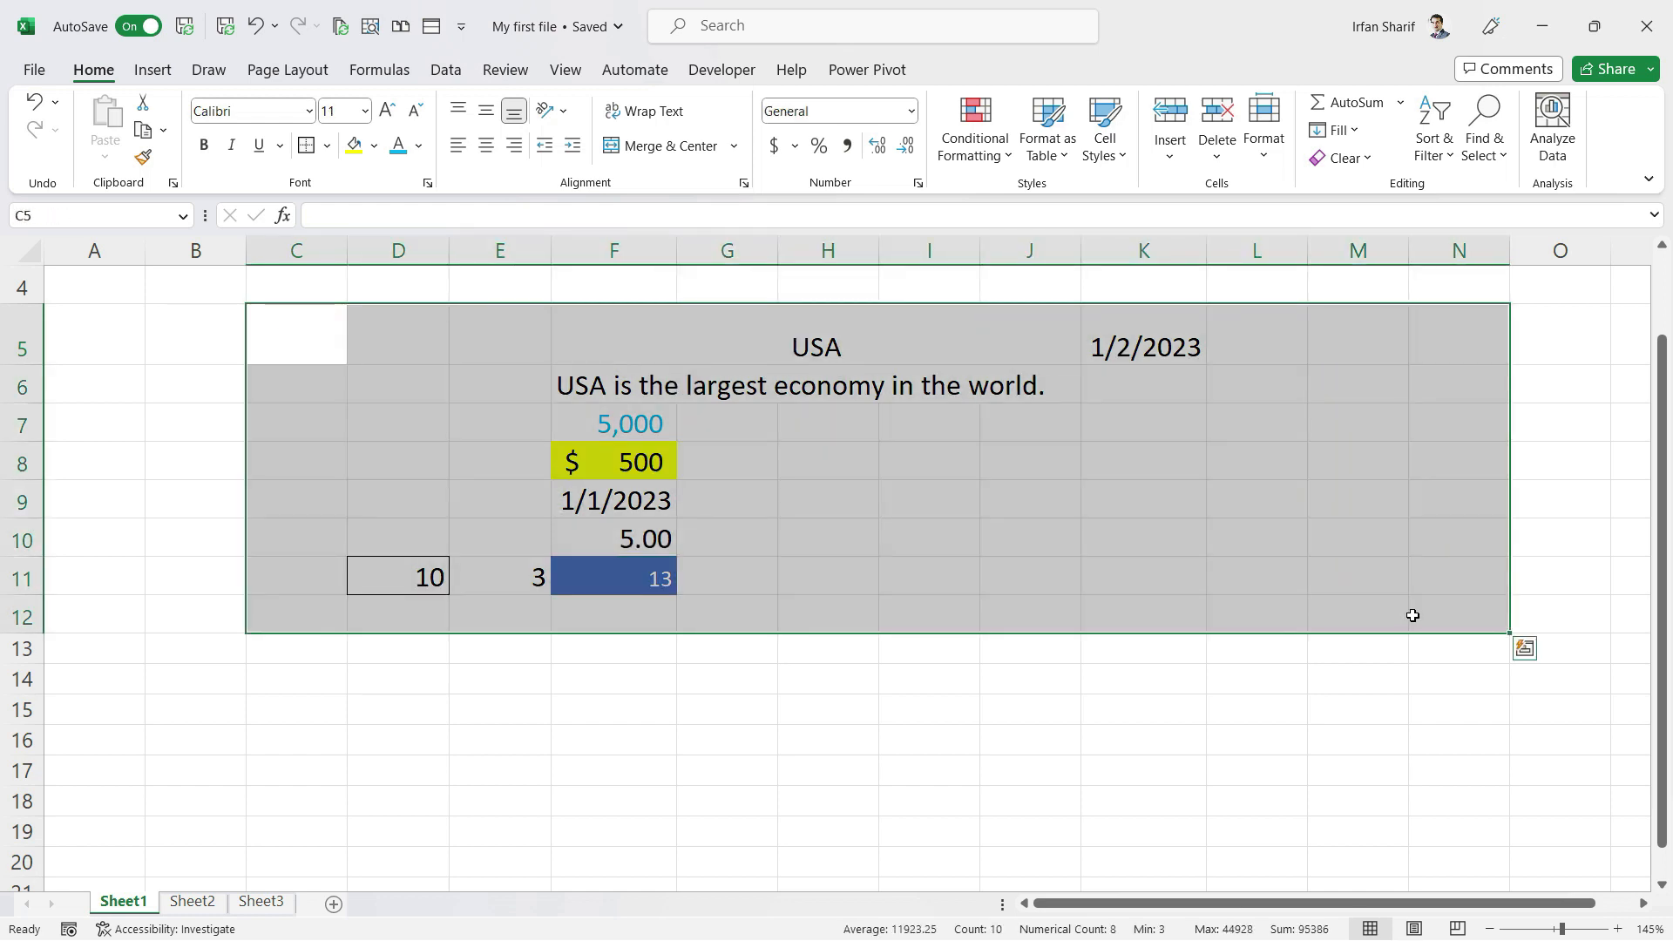
click(1031, 679)
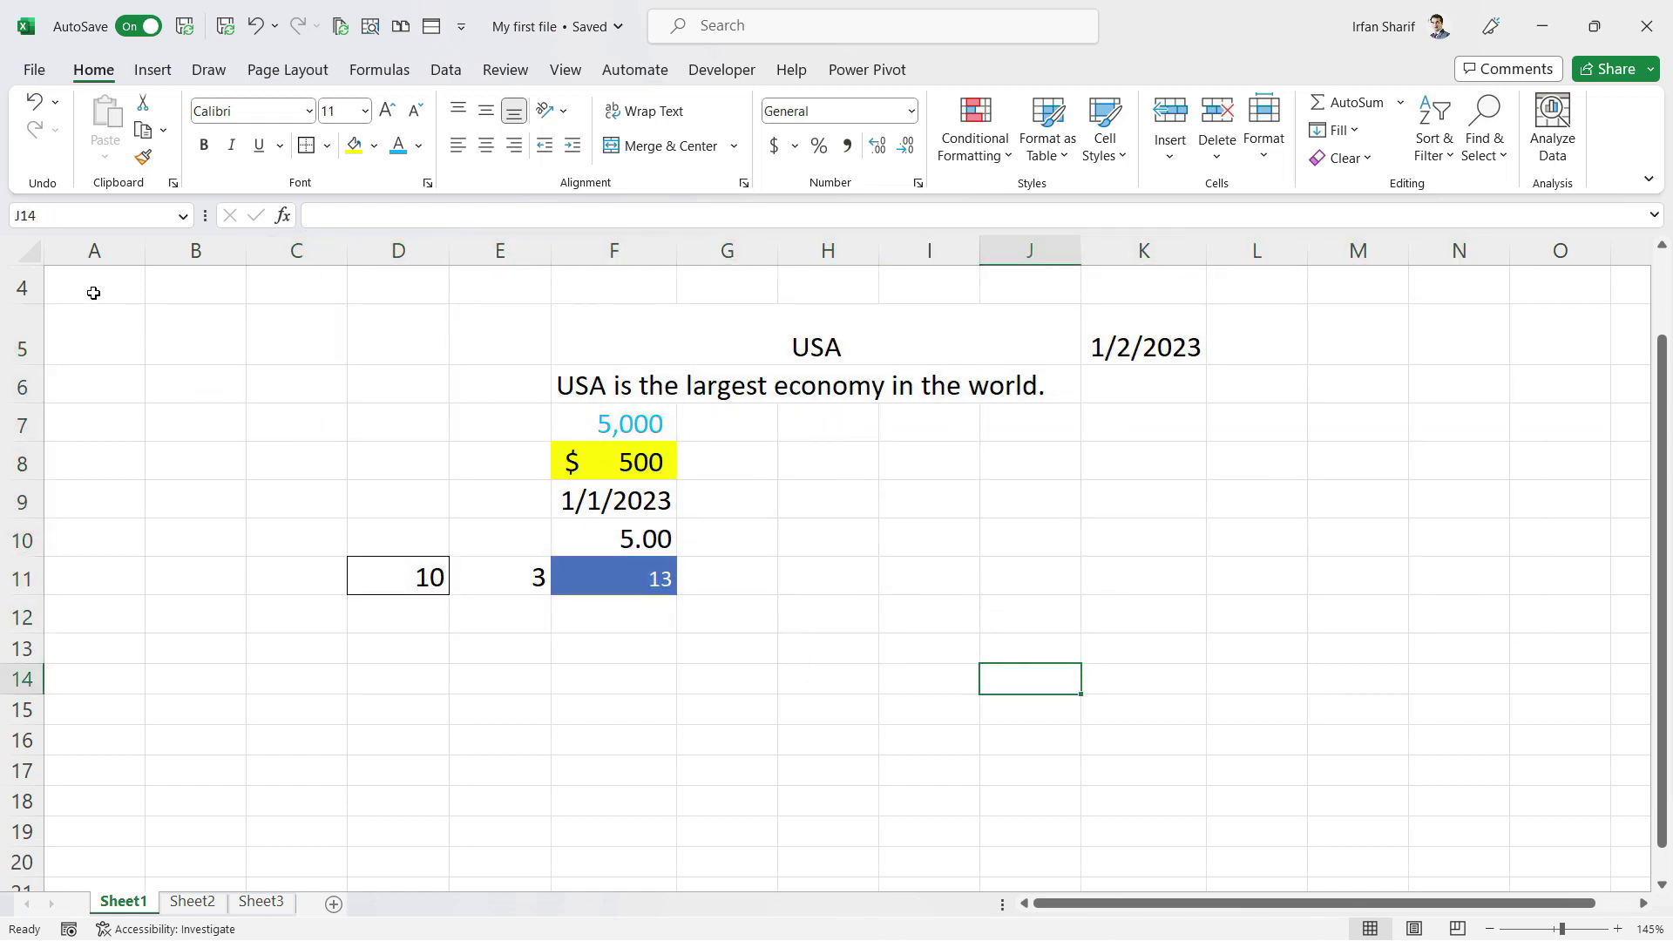
click(23, 251)
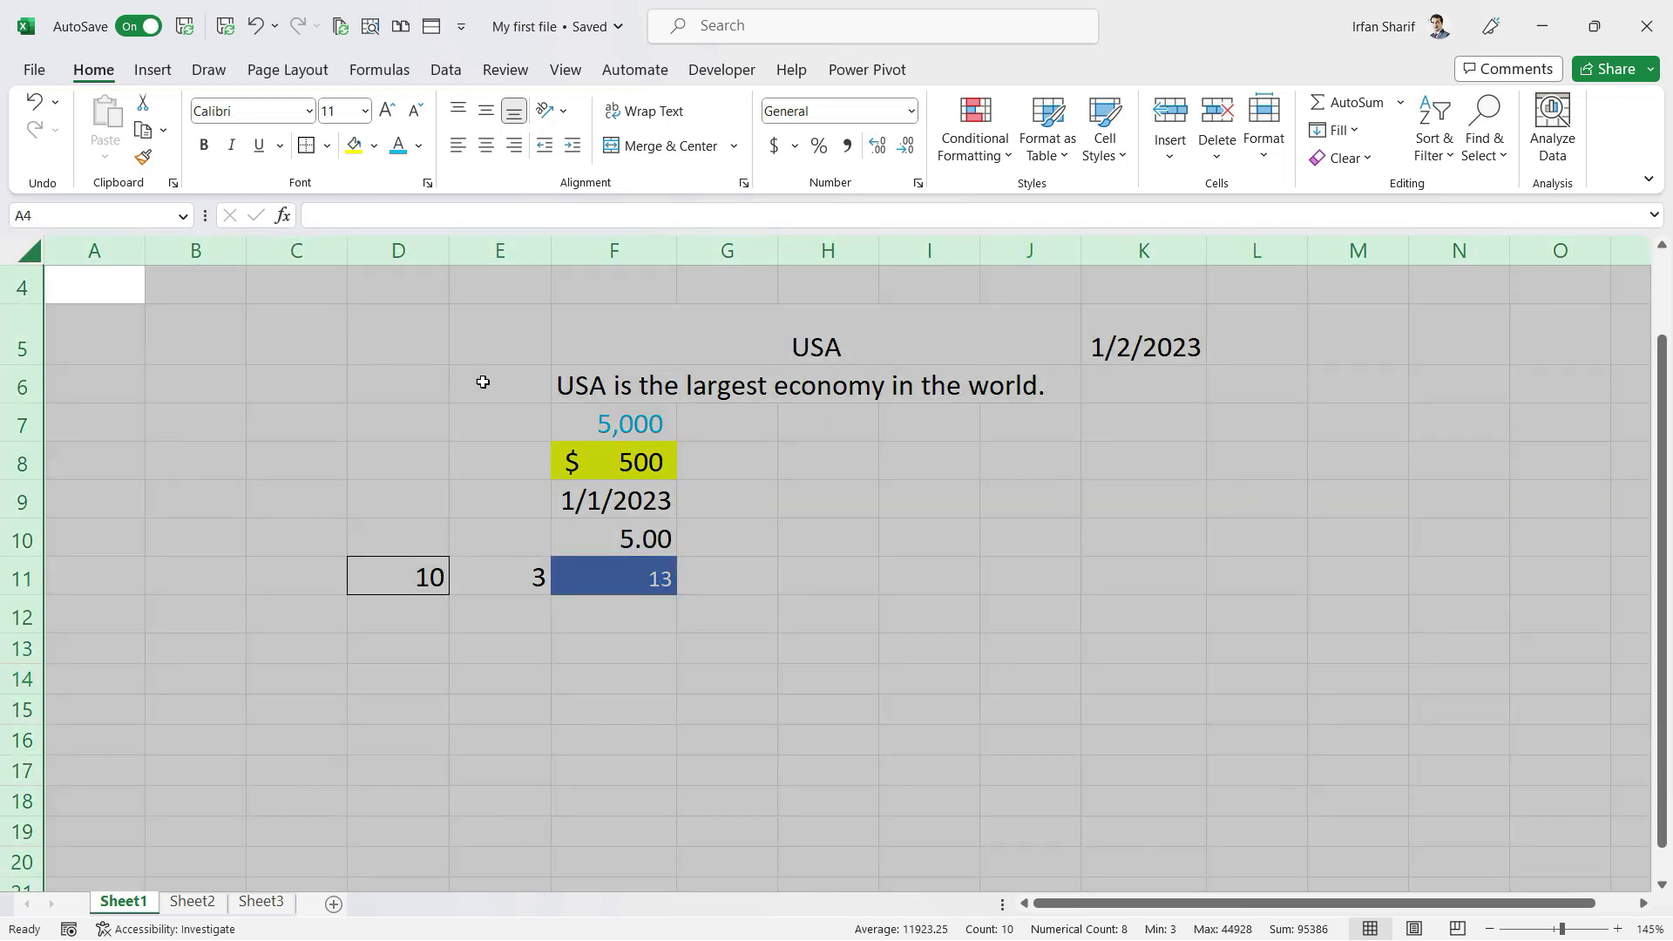
click(556, 423)
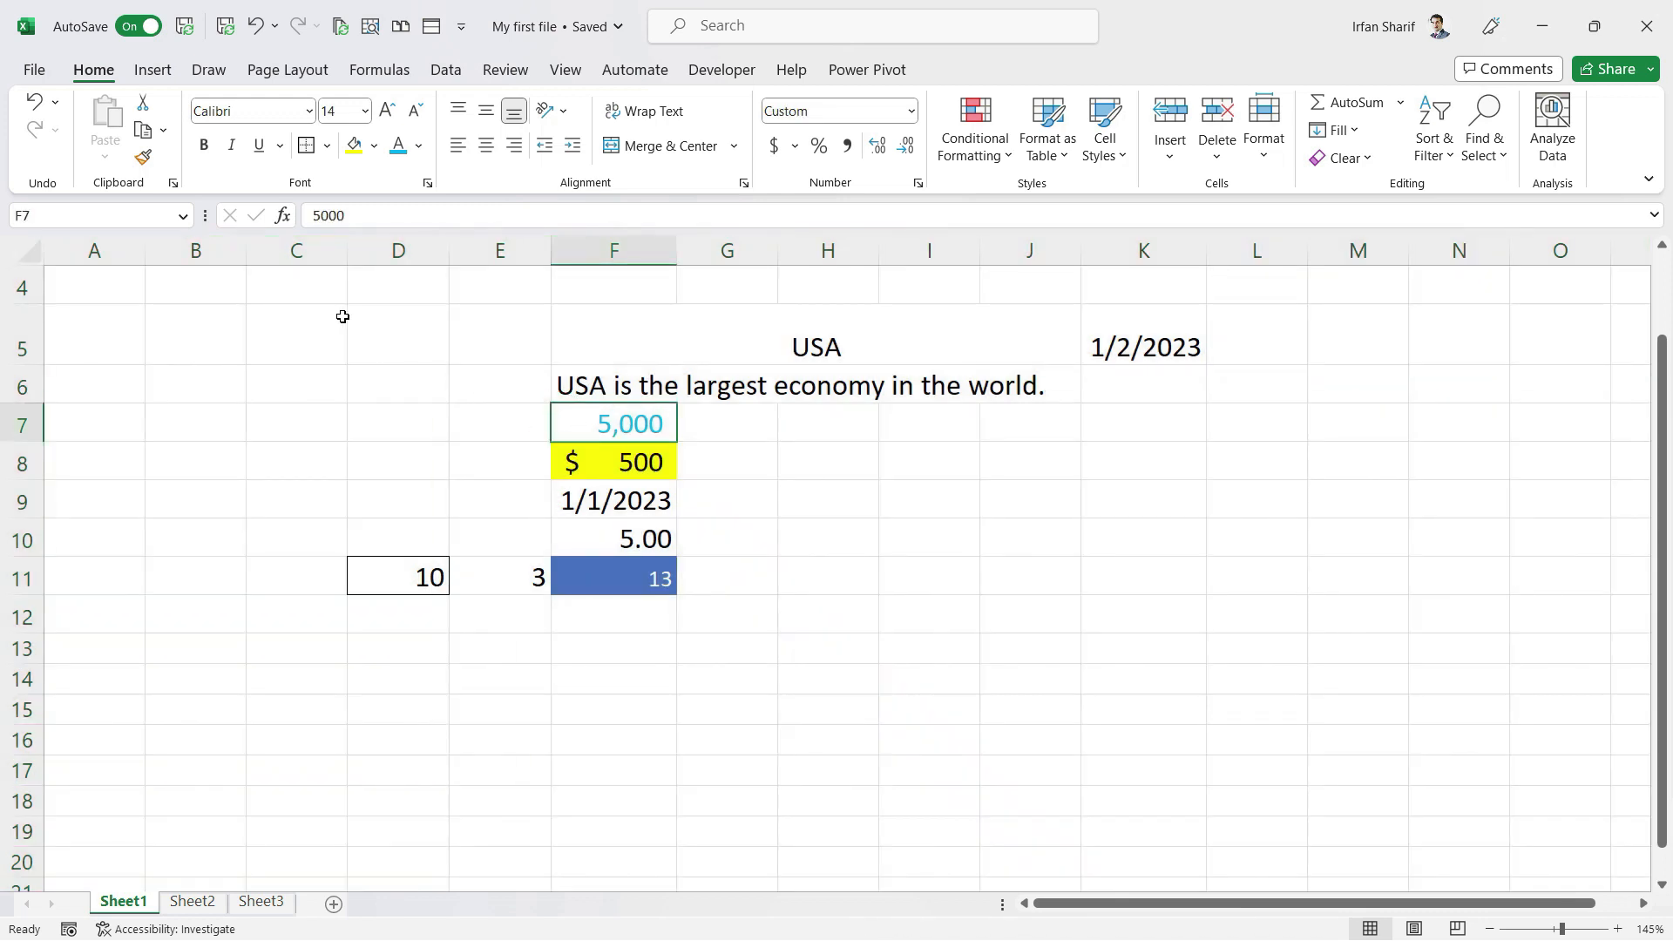
Clear only the formatting from the range C4:M14
drag(321, 288, 1408, 694)
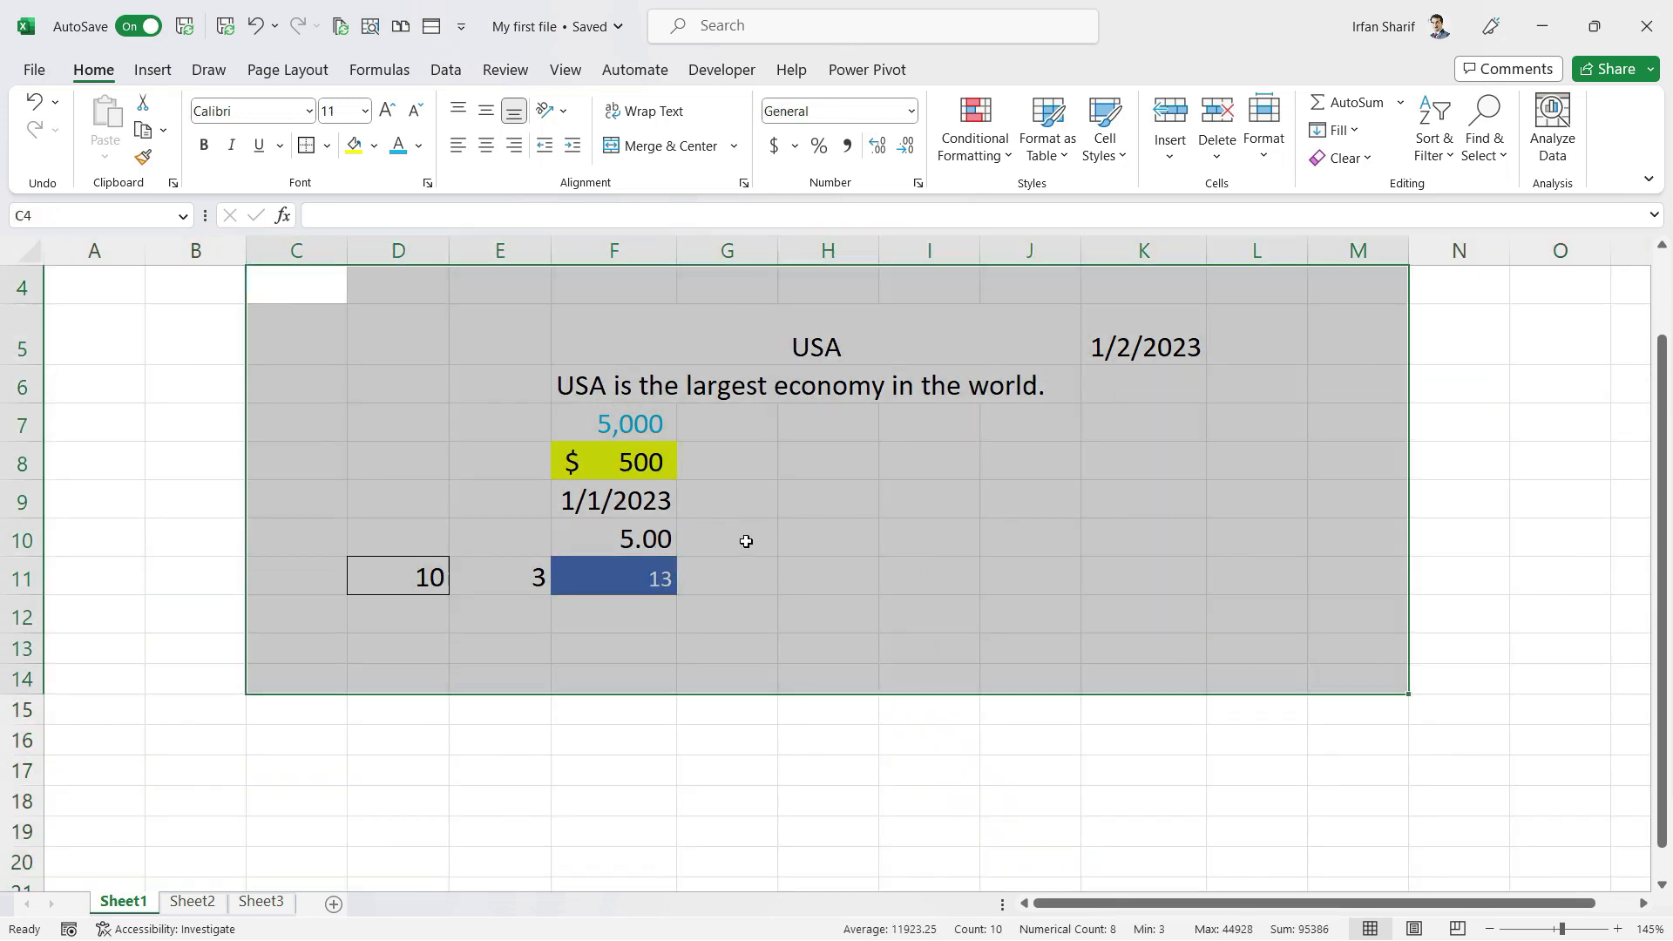
click(1366, 162)
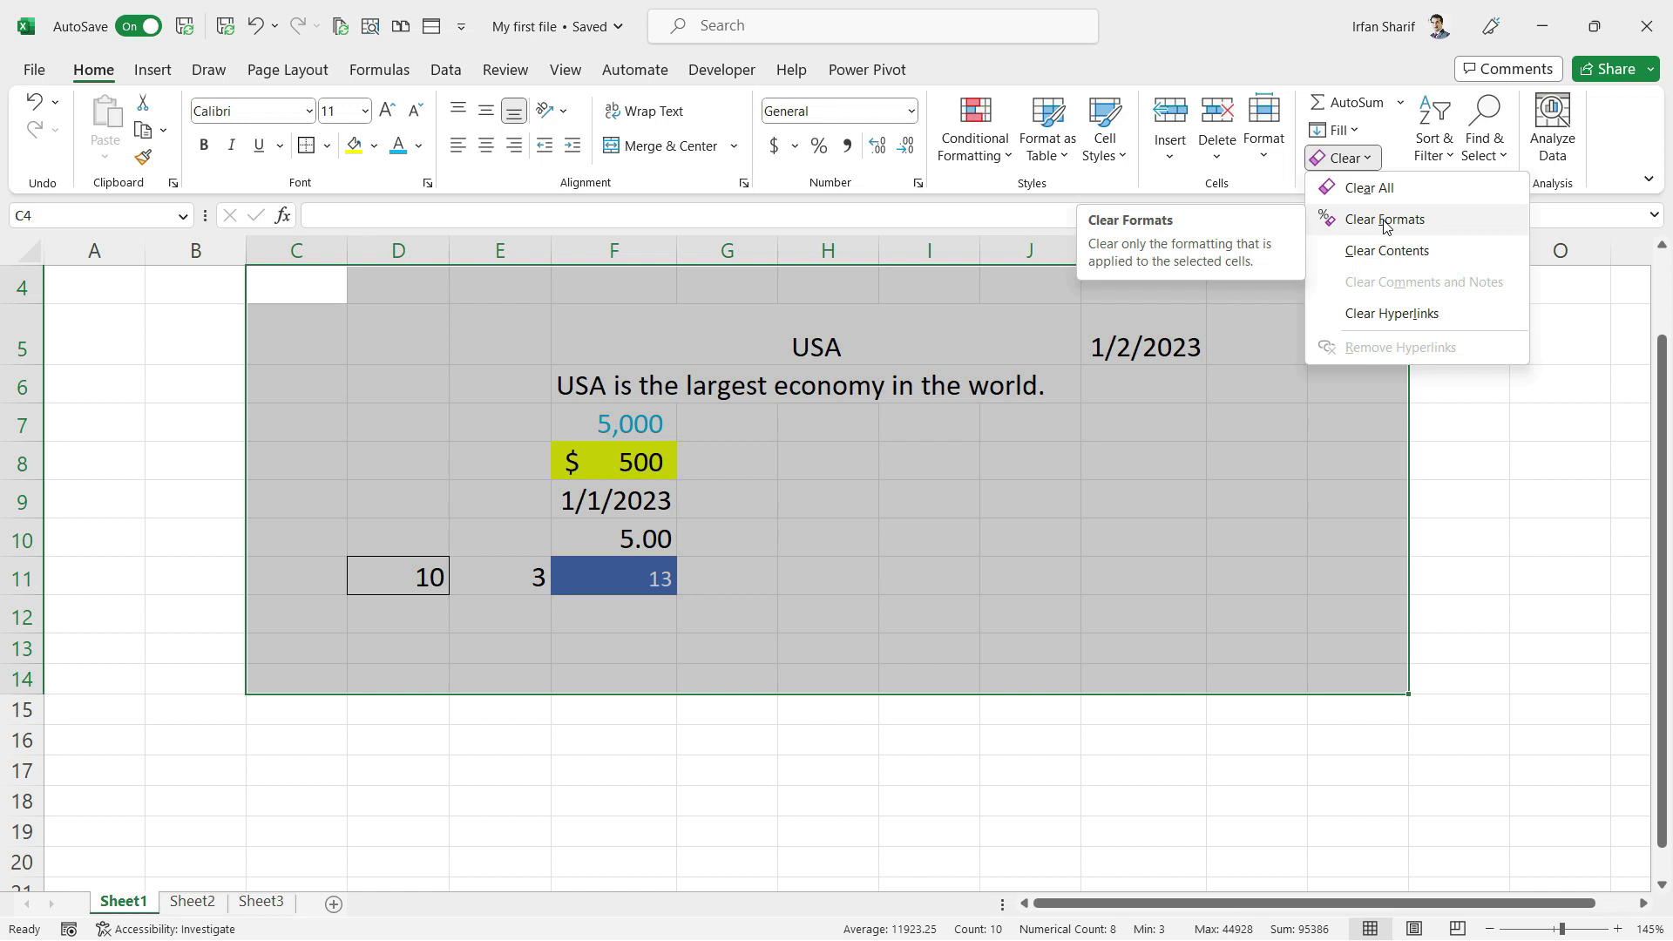
click(1383, 220)
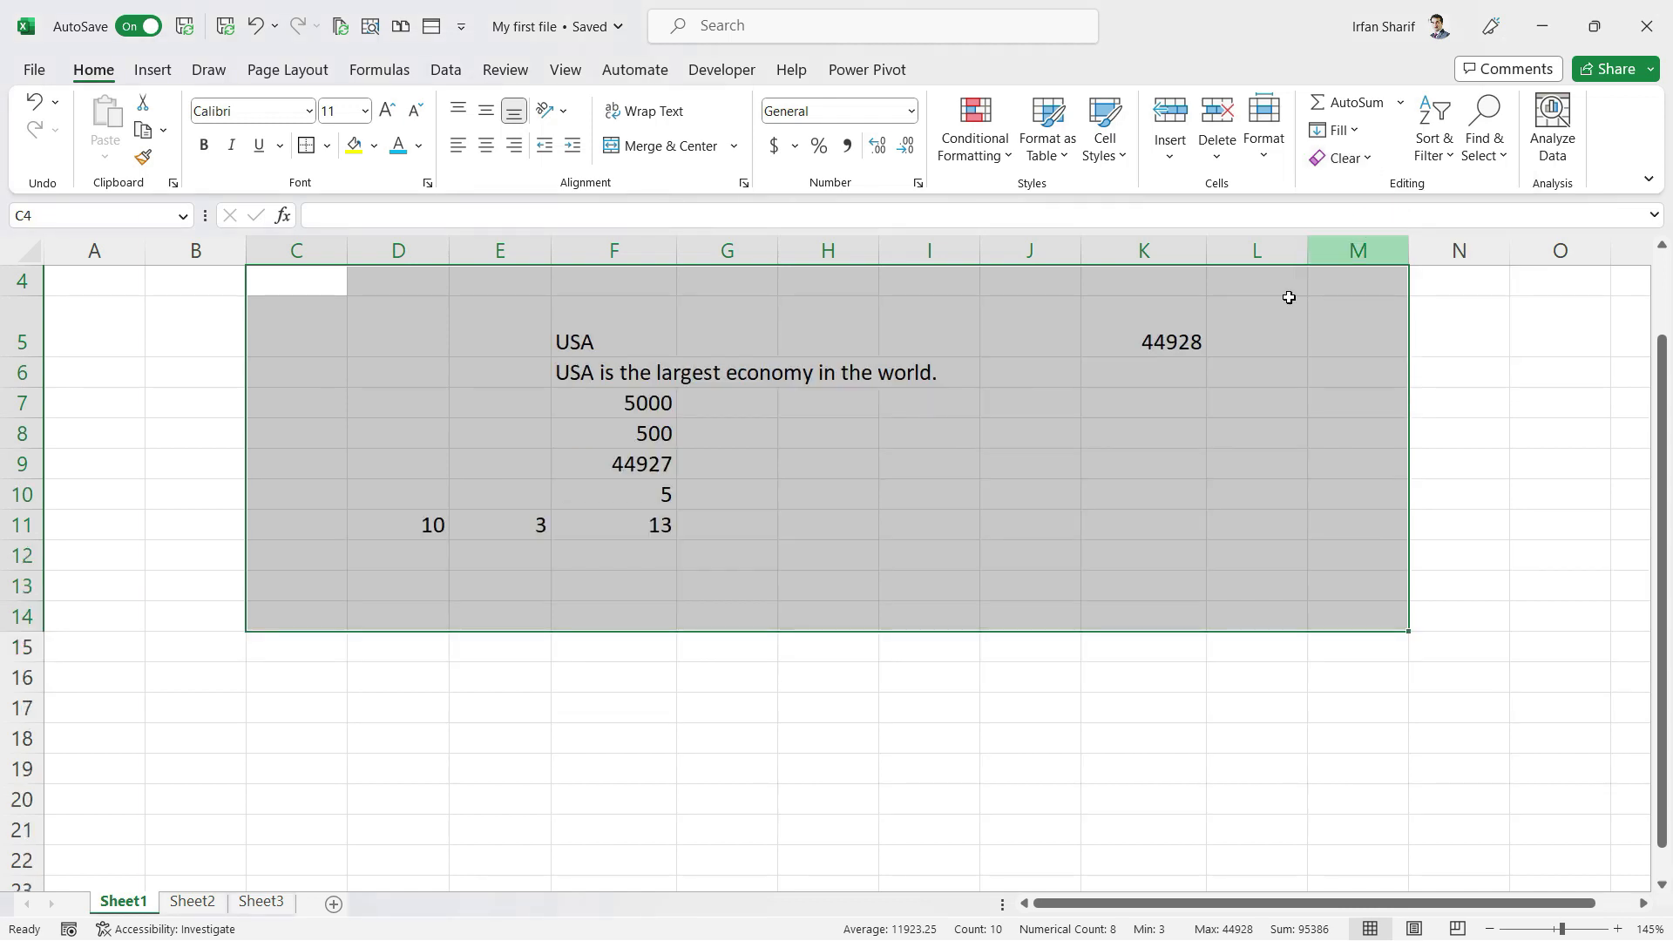
Move the active cell among the entries in column F and across the neighbouring cells of row 7
click(563, 577)
click(645, 518)
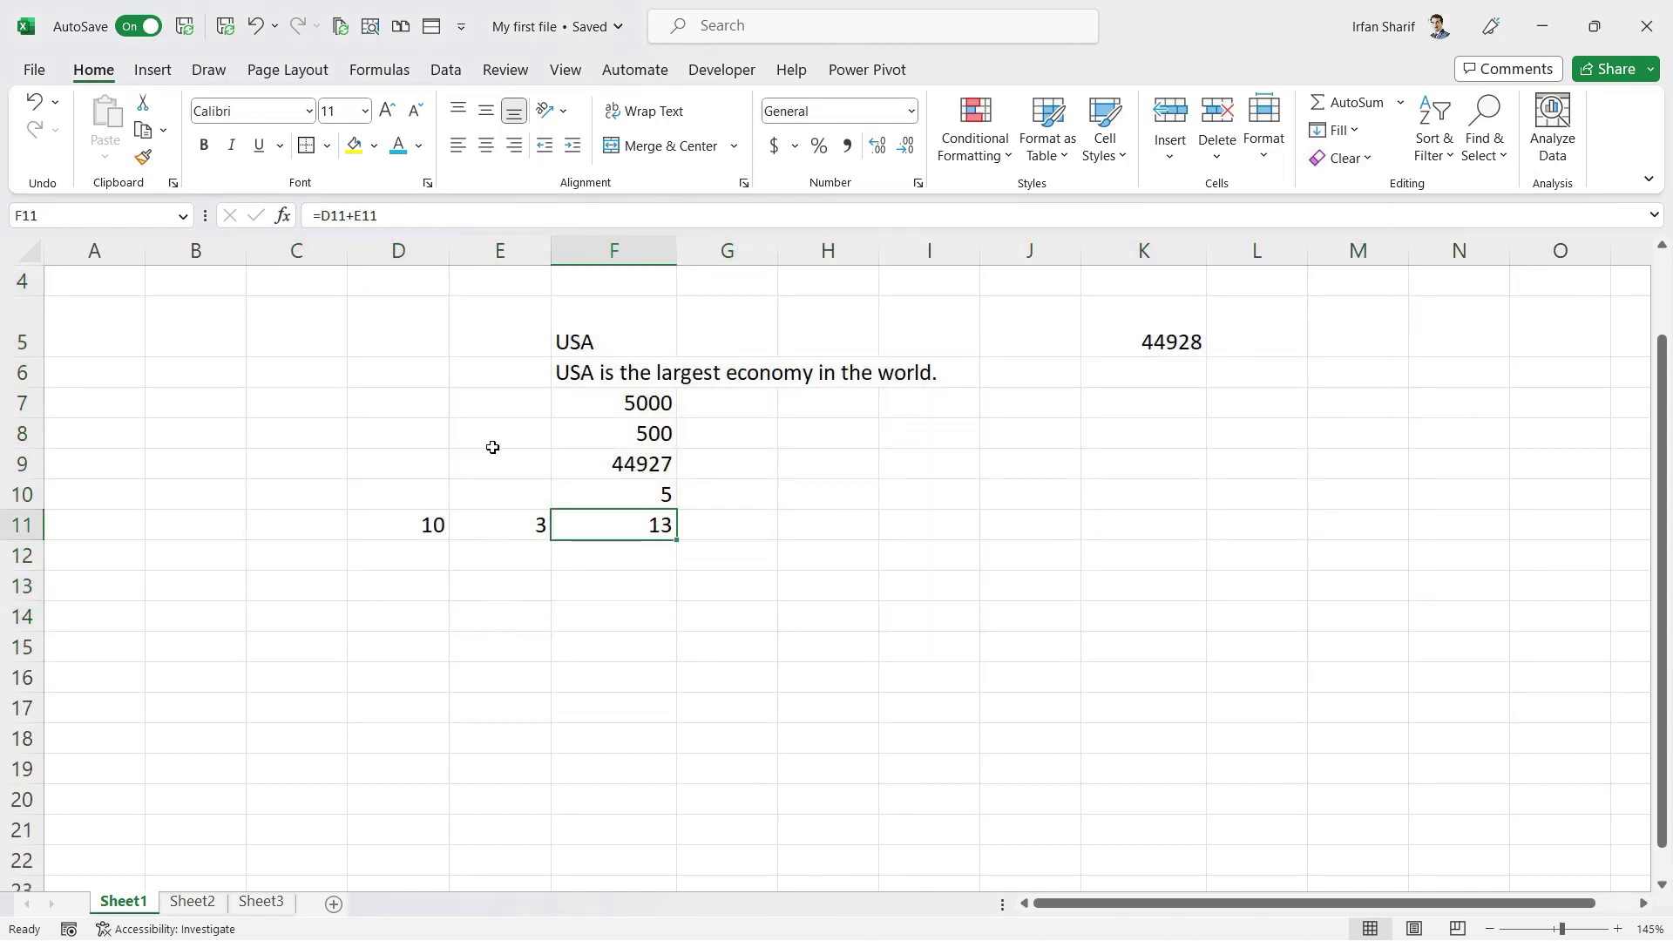
click(597, 406)
click(619, 437)
key(Up)
key(Up)
key(Up)
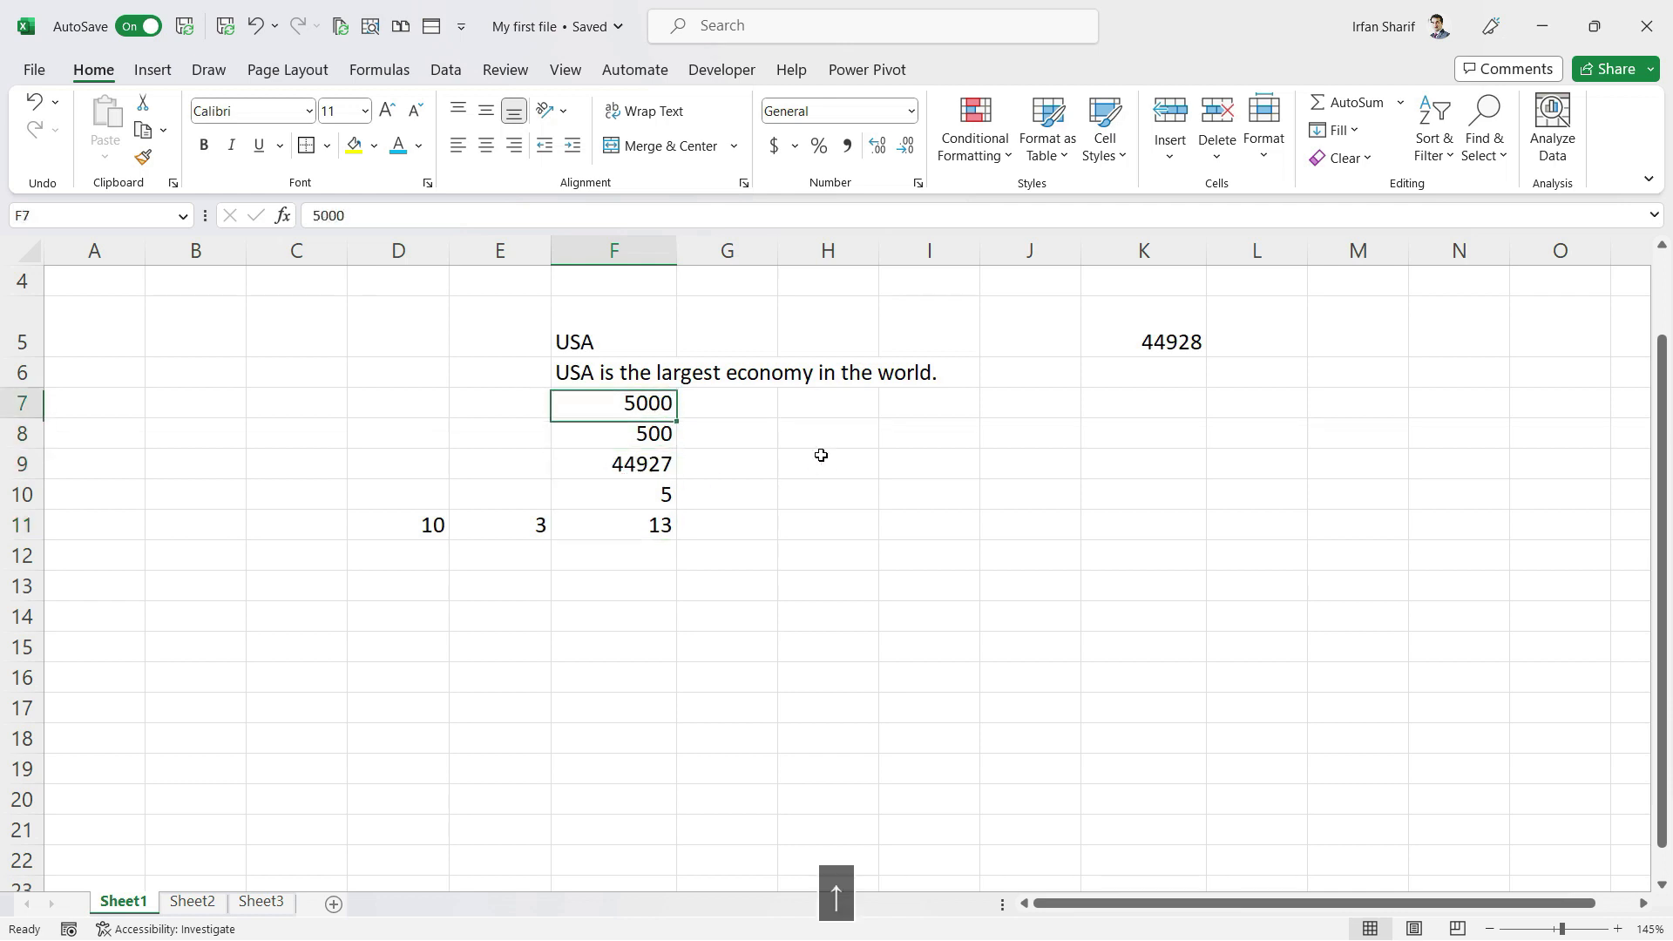
key(Right)
key(Right)
key(Right)
key(Right)
key(Right)
key(Left)
key(Left)
key(Left)
key(Left)
key(Left)
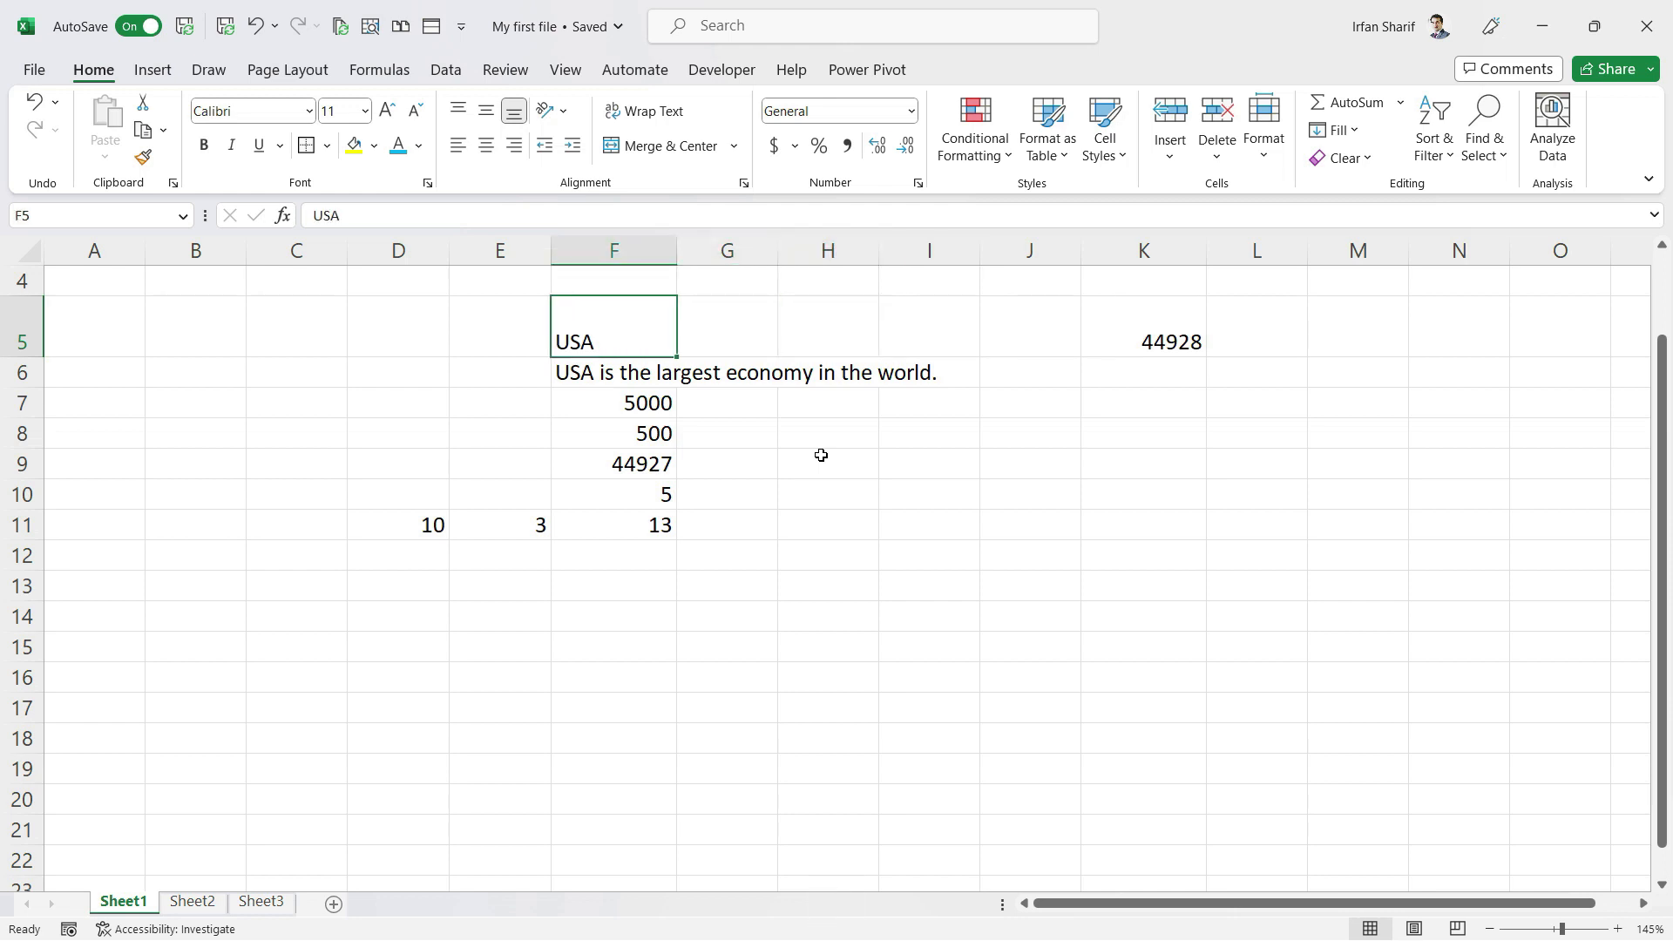
key(F9)
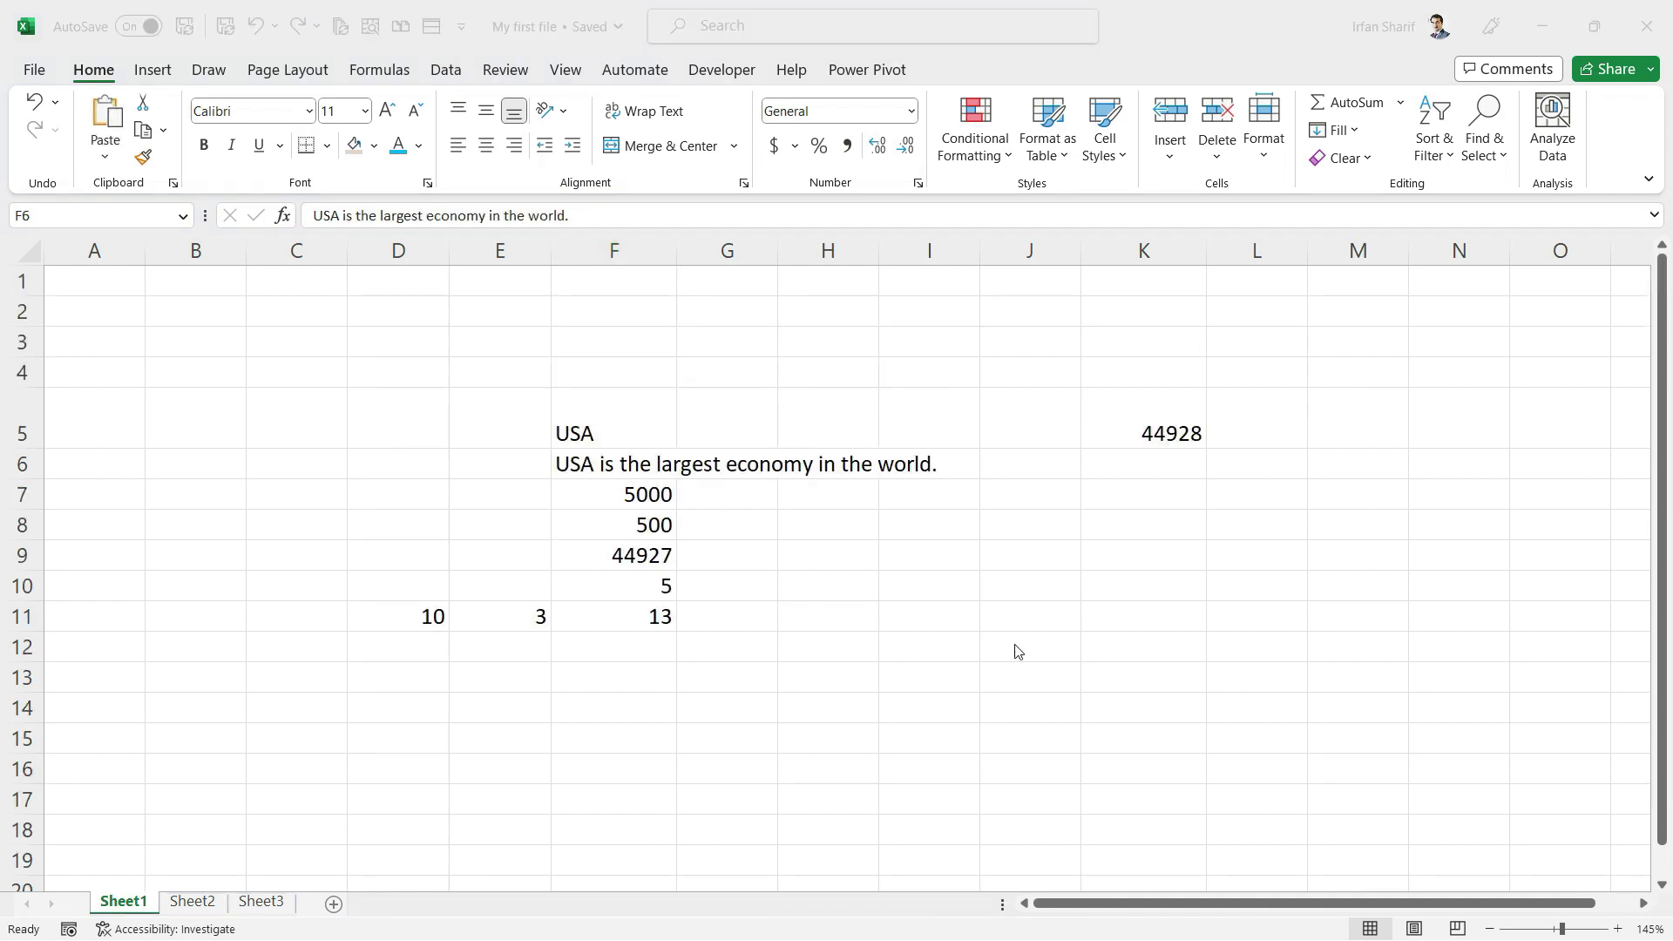
click(651, 478)
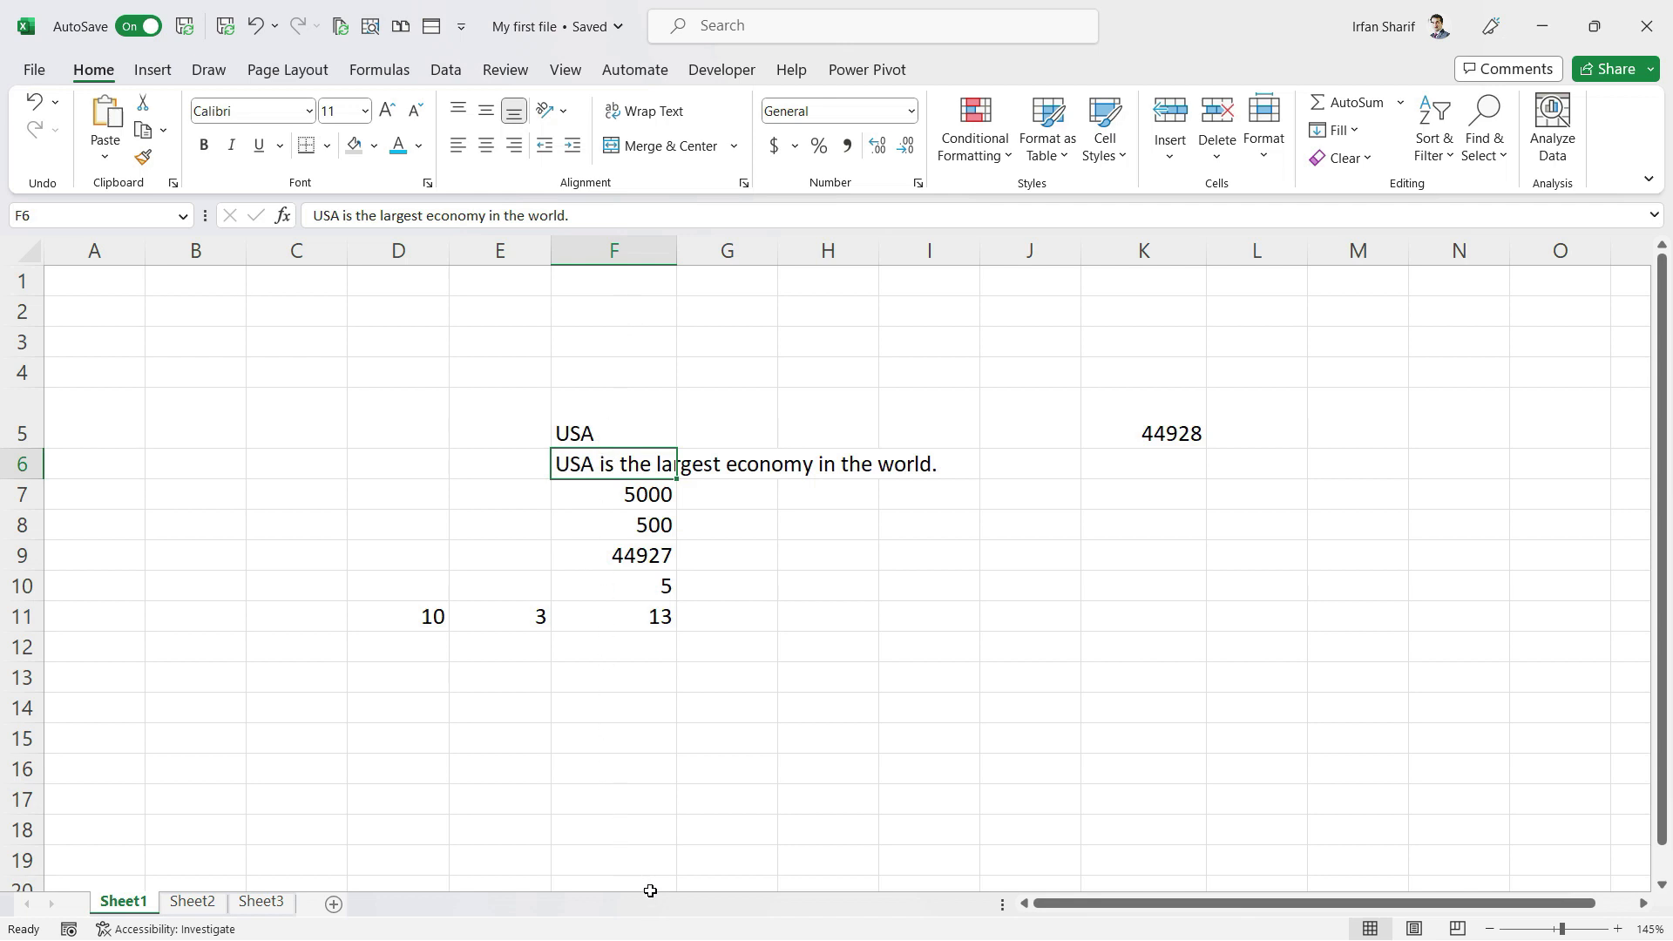
Select whole columns one at a time: F, G, H, E, D and C
click(649, 249)
click(709, 253)
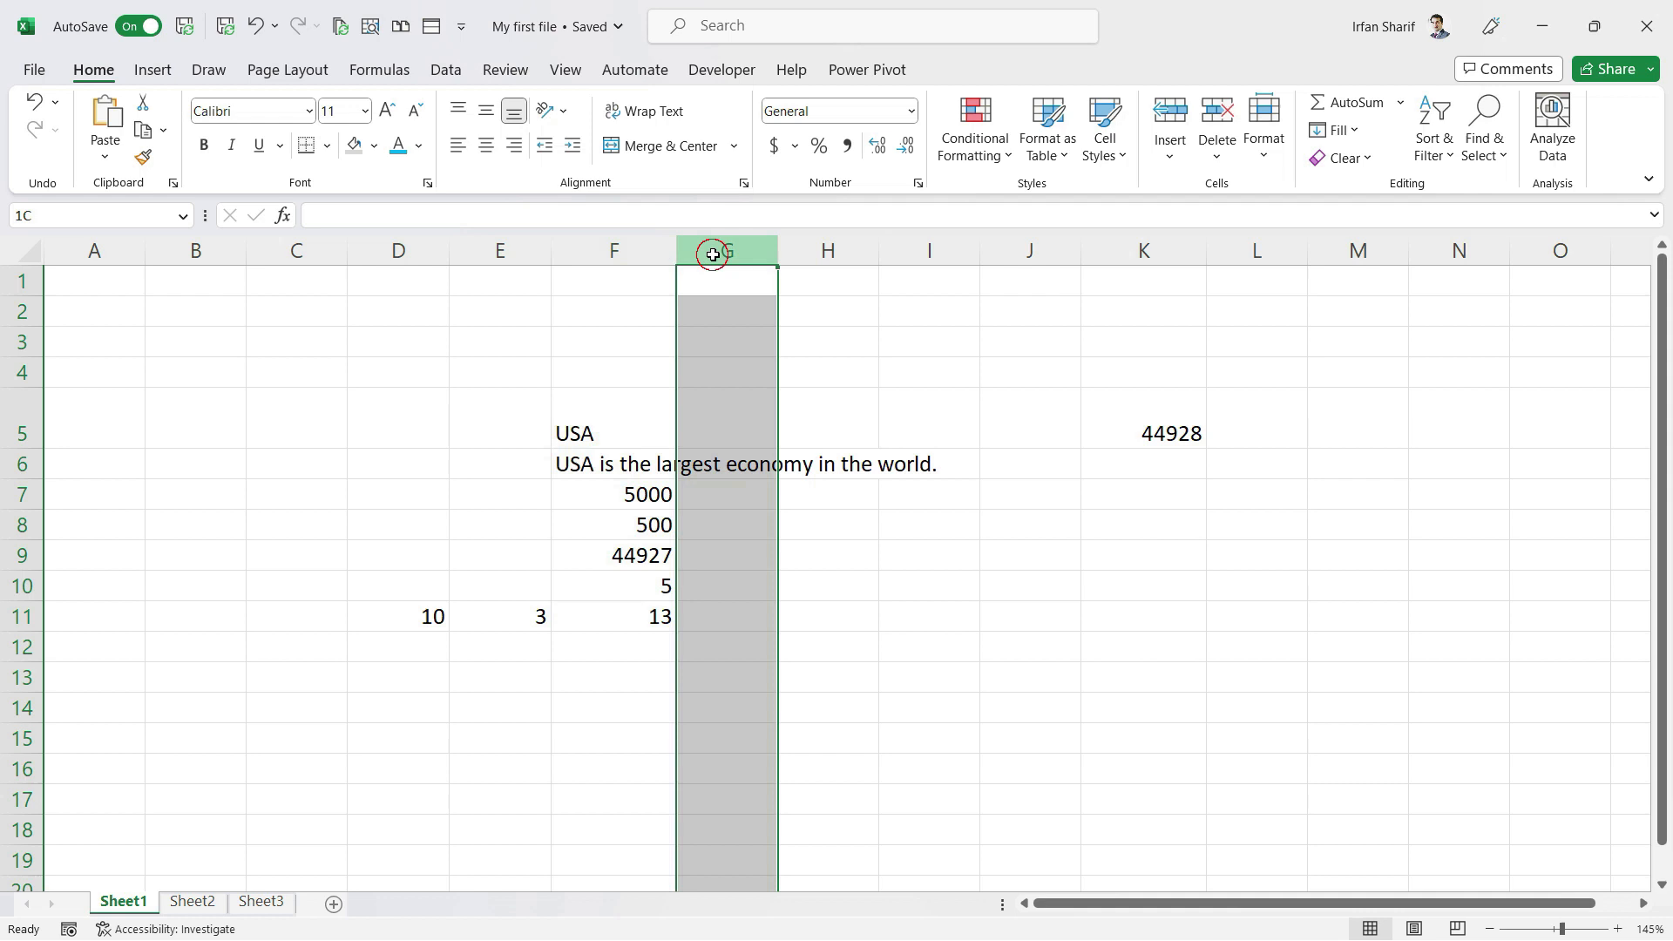
click(862, 250)
click(530, 251)
click(399, 252)
click(315, 250)
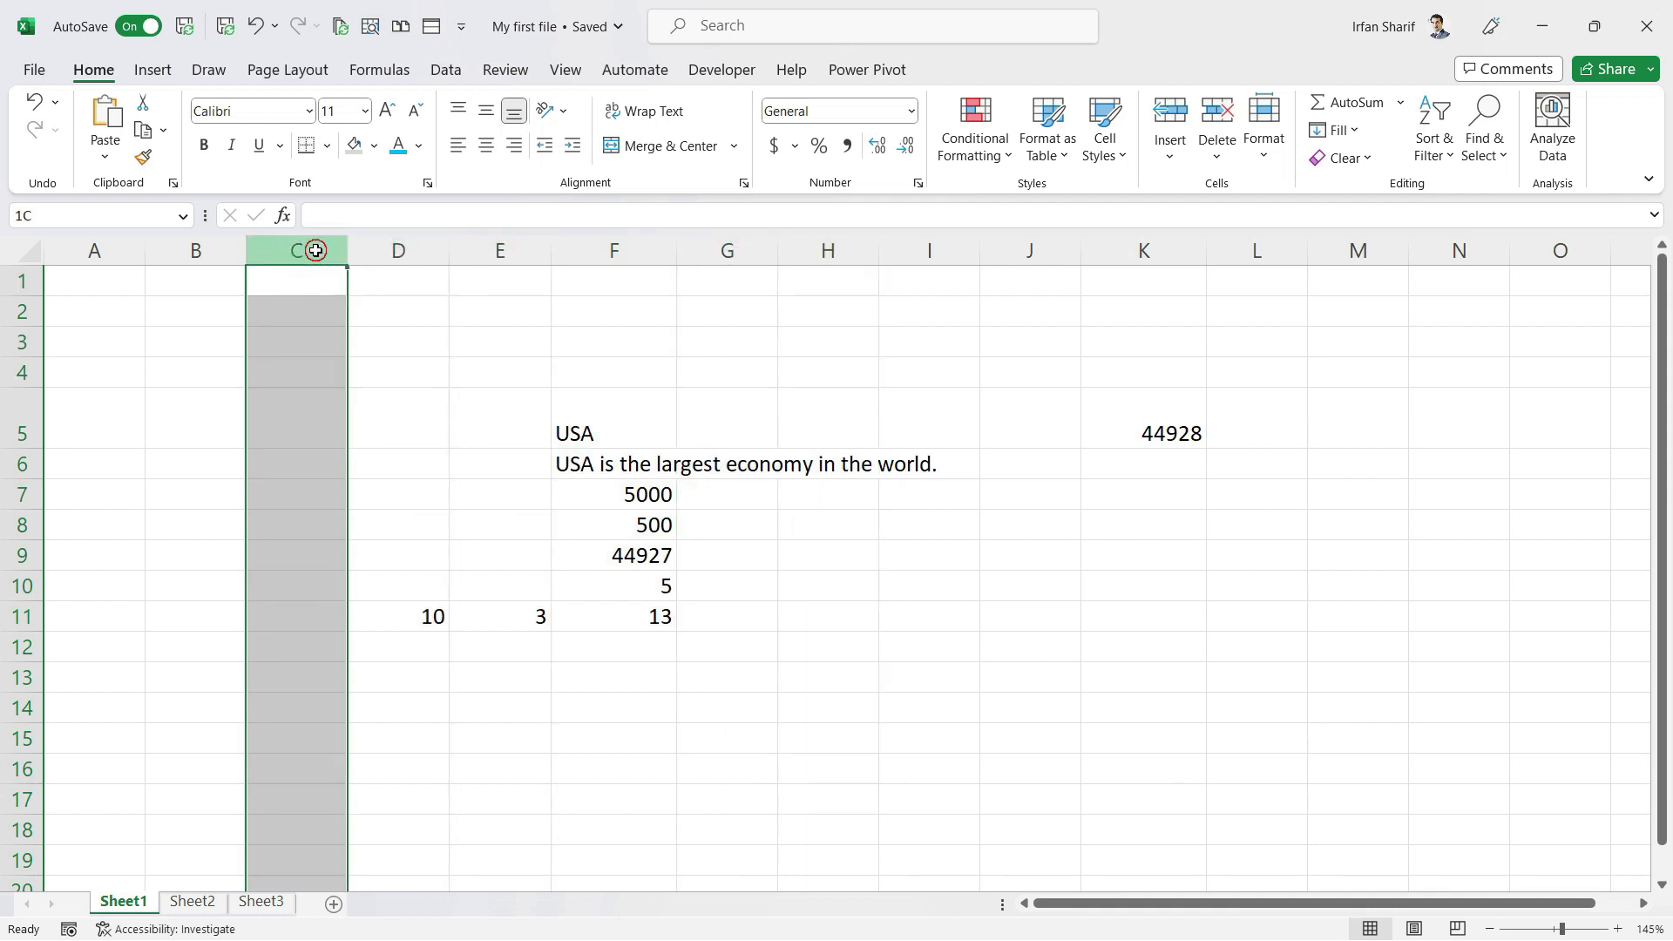
Select all of column C starting from cell C6, and all of column E starting from cell E7
click(337, 460)
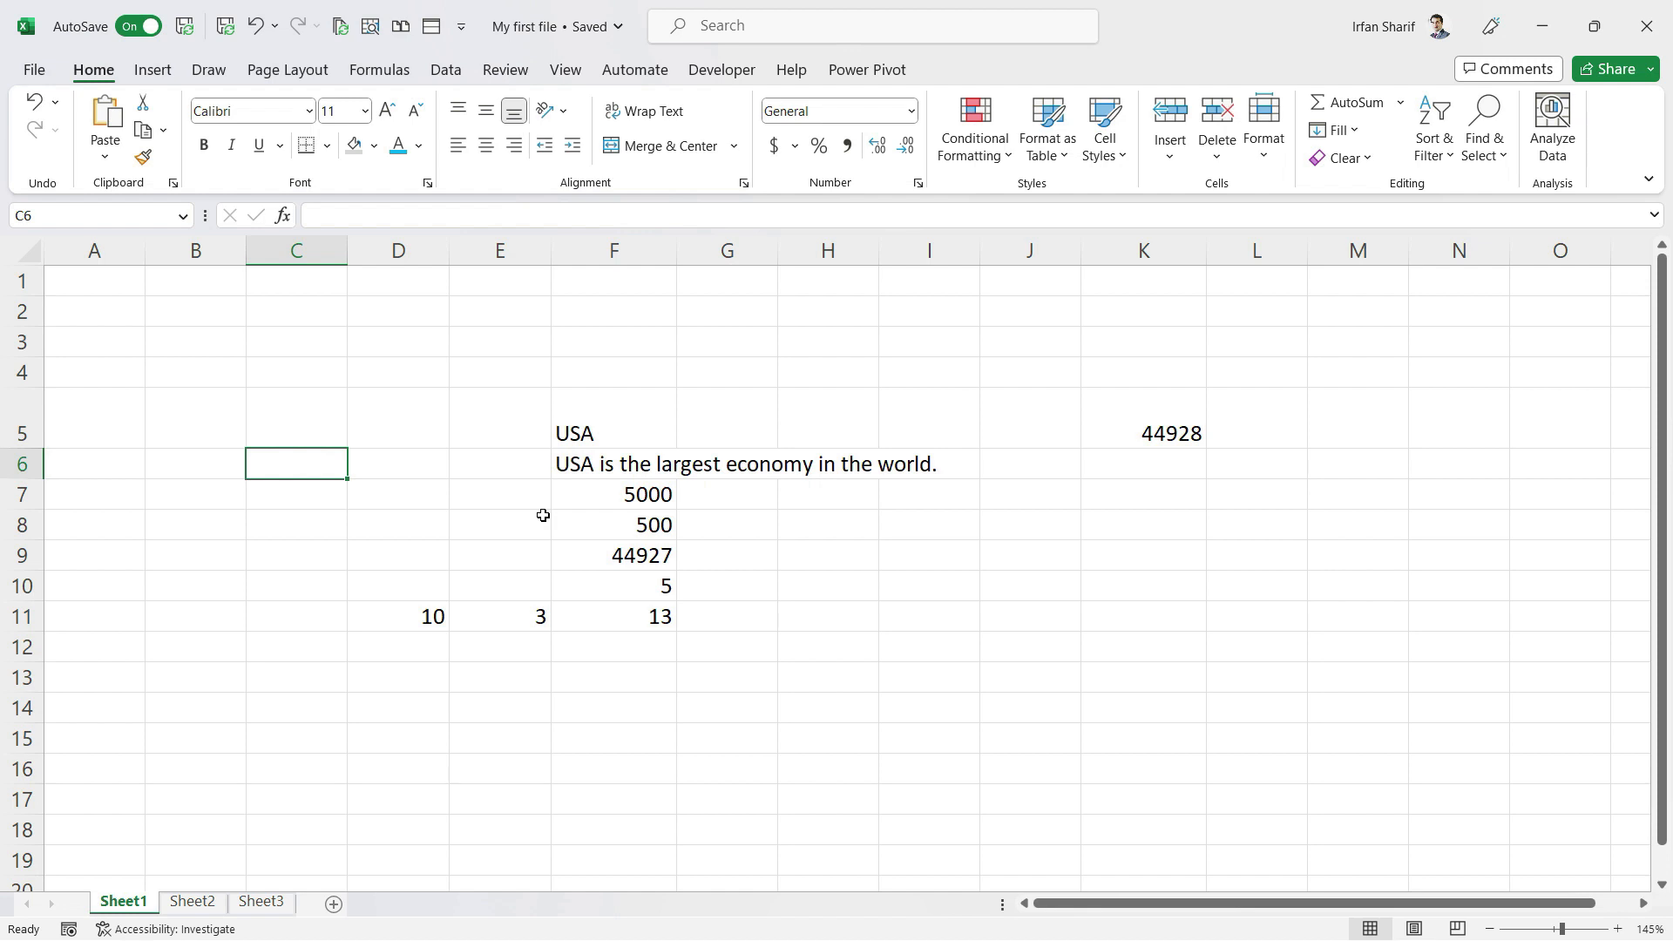
key(ctrl+space)
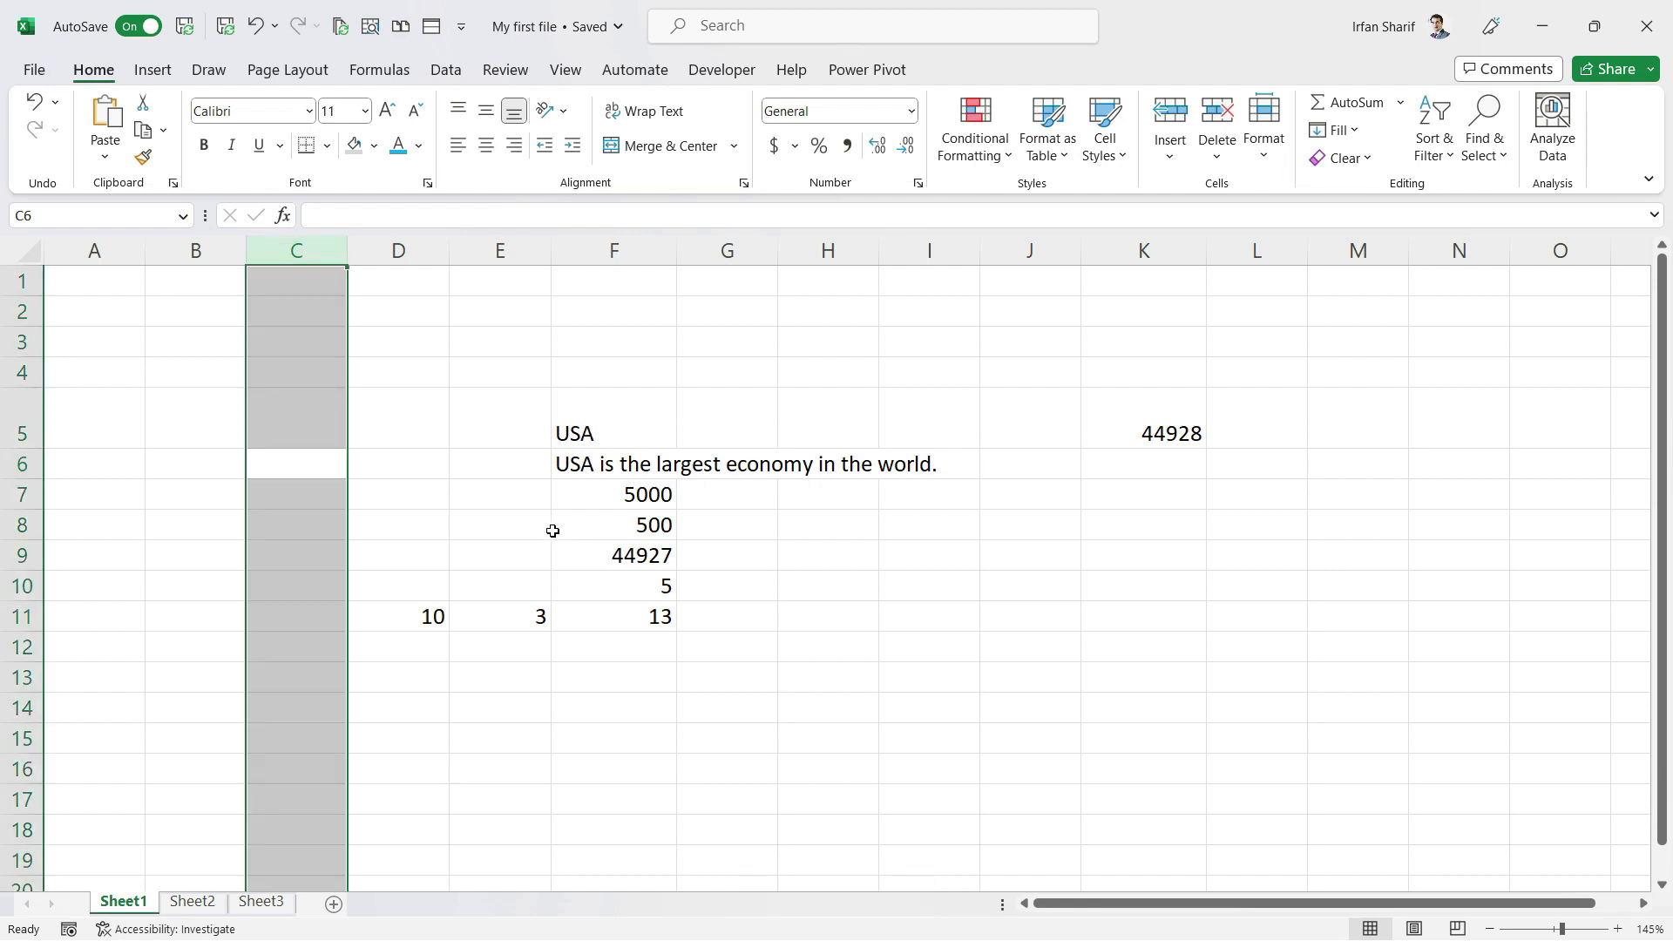
click(533, 502)
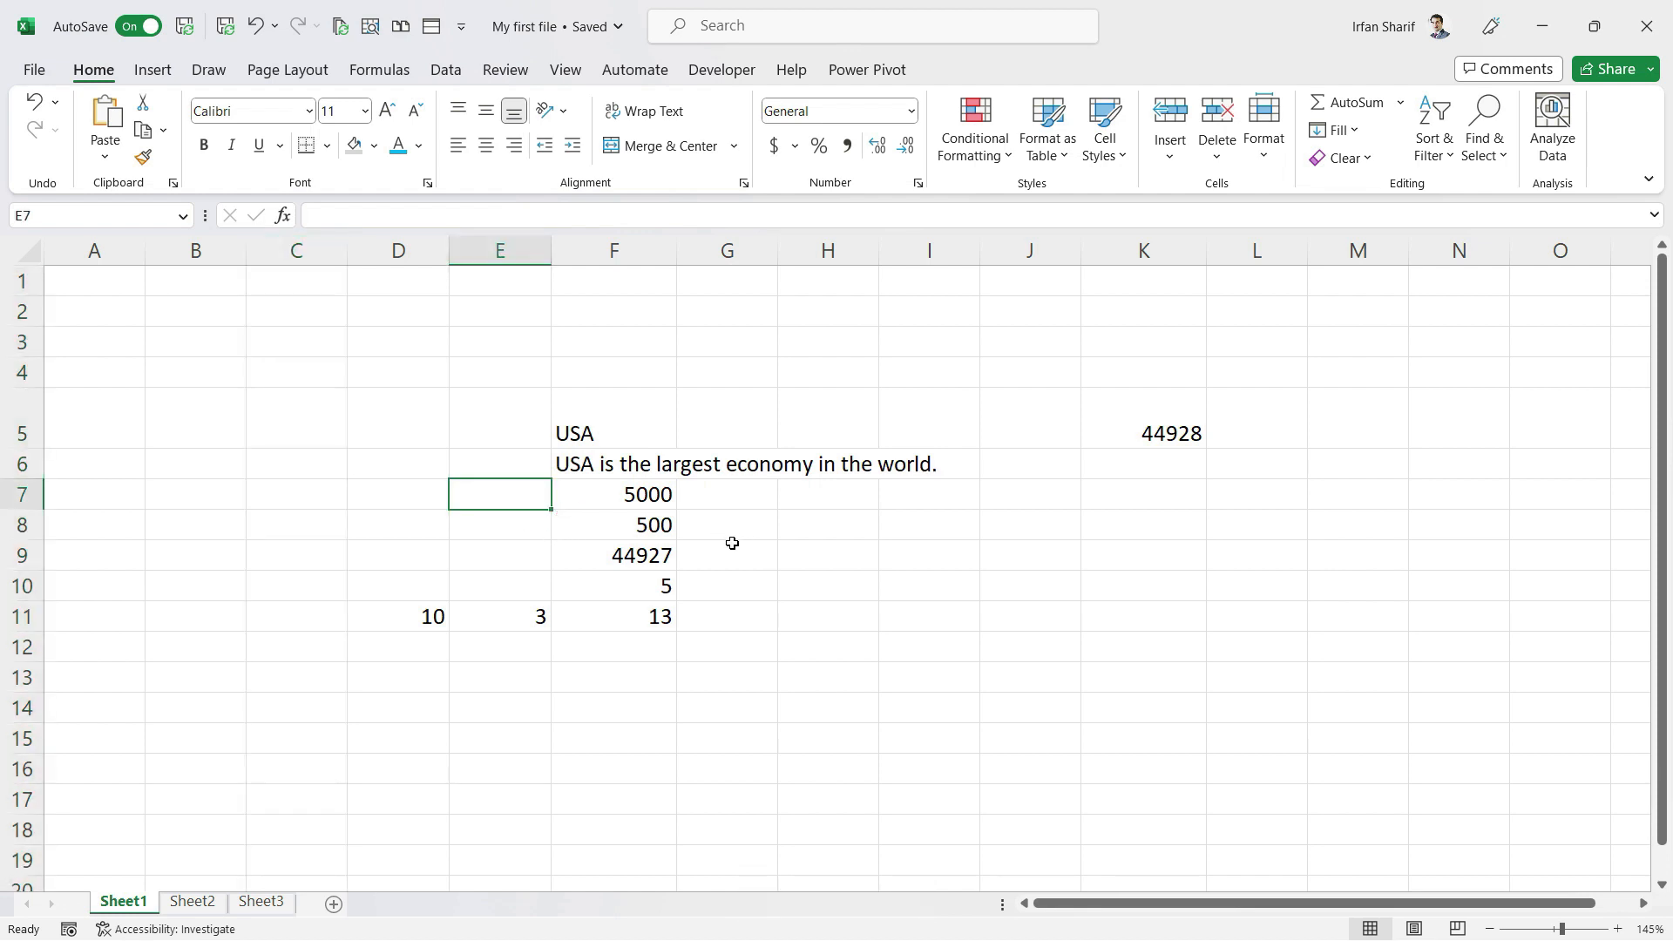
key(ctrl+space)
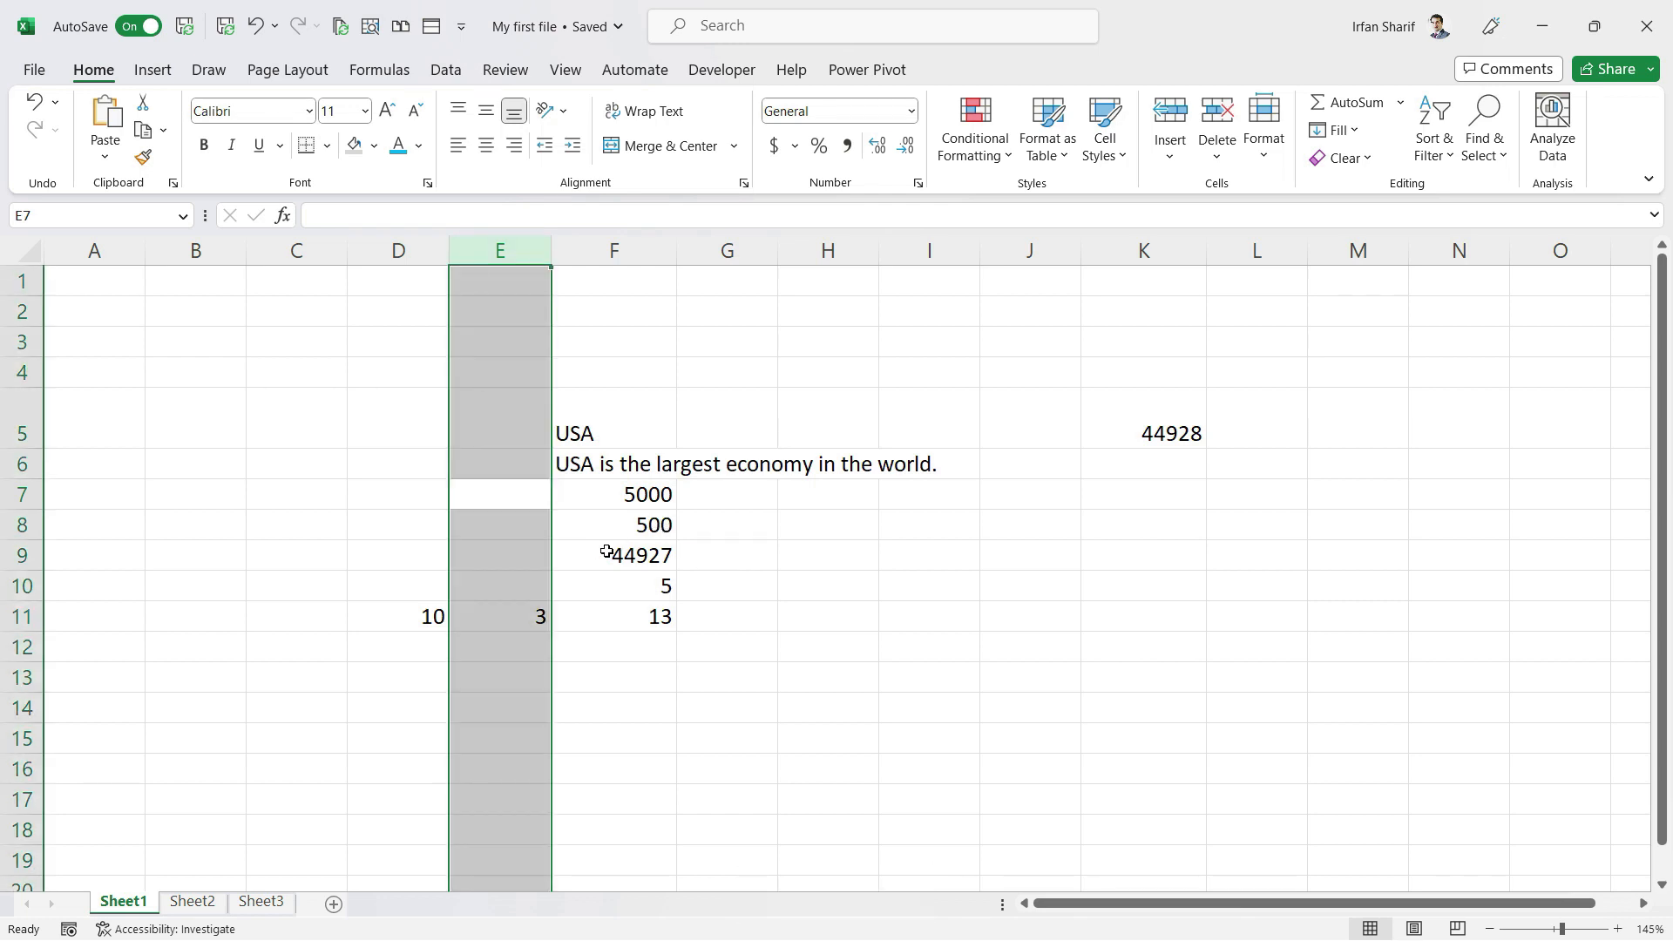
Fill the whole of column F with light gray
click(630, 341)
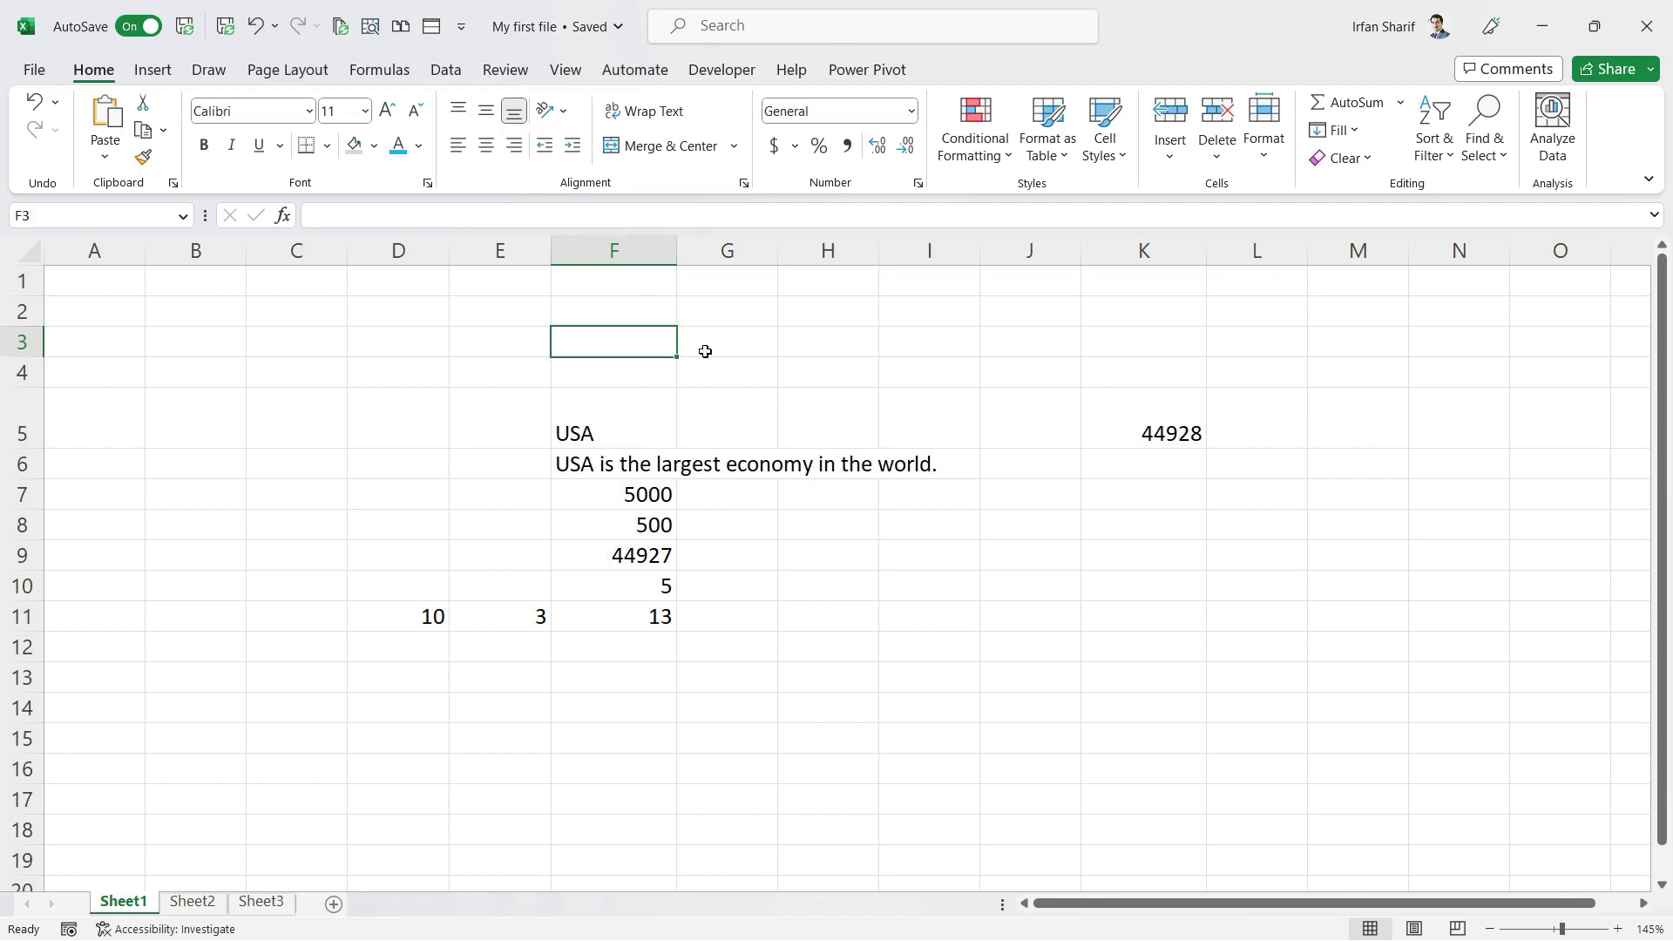
key(ctrl+space)
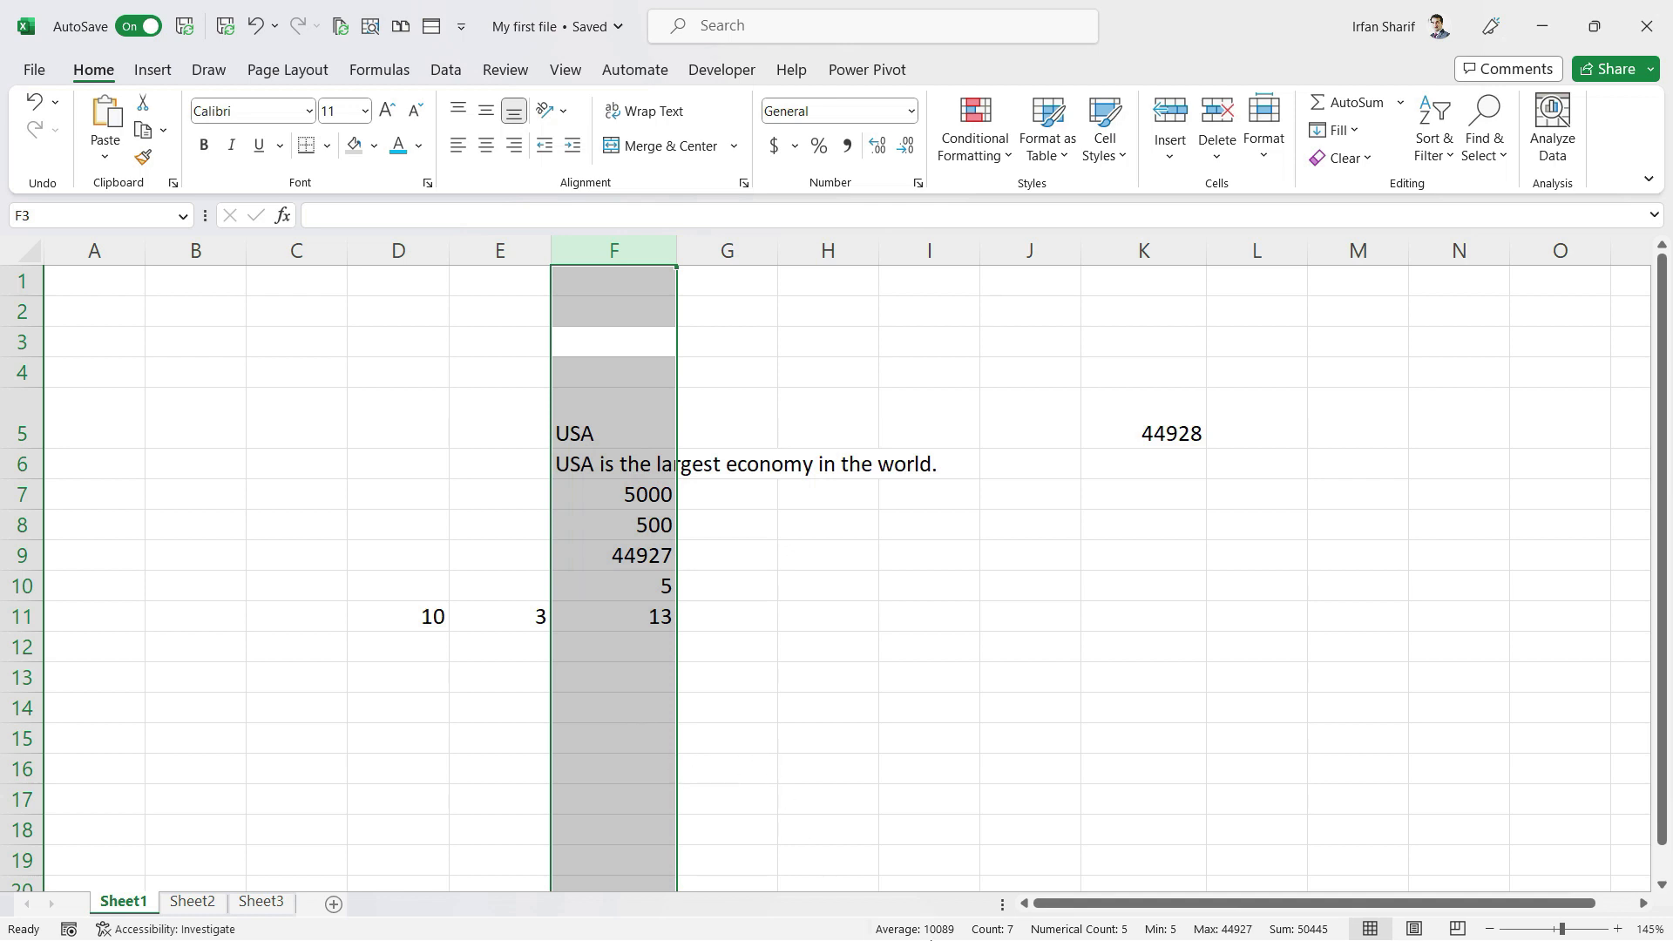
click(377, 146)
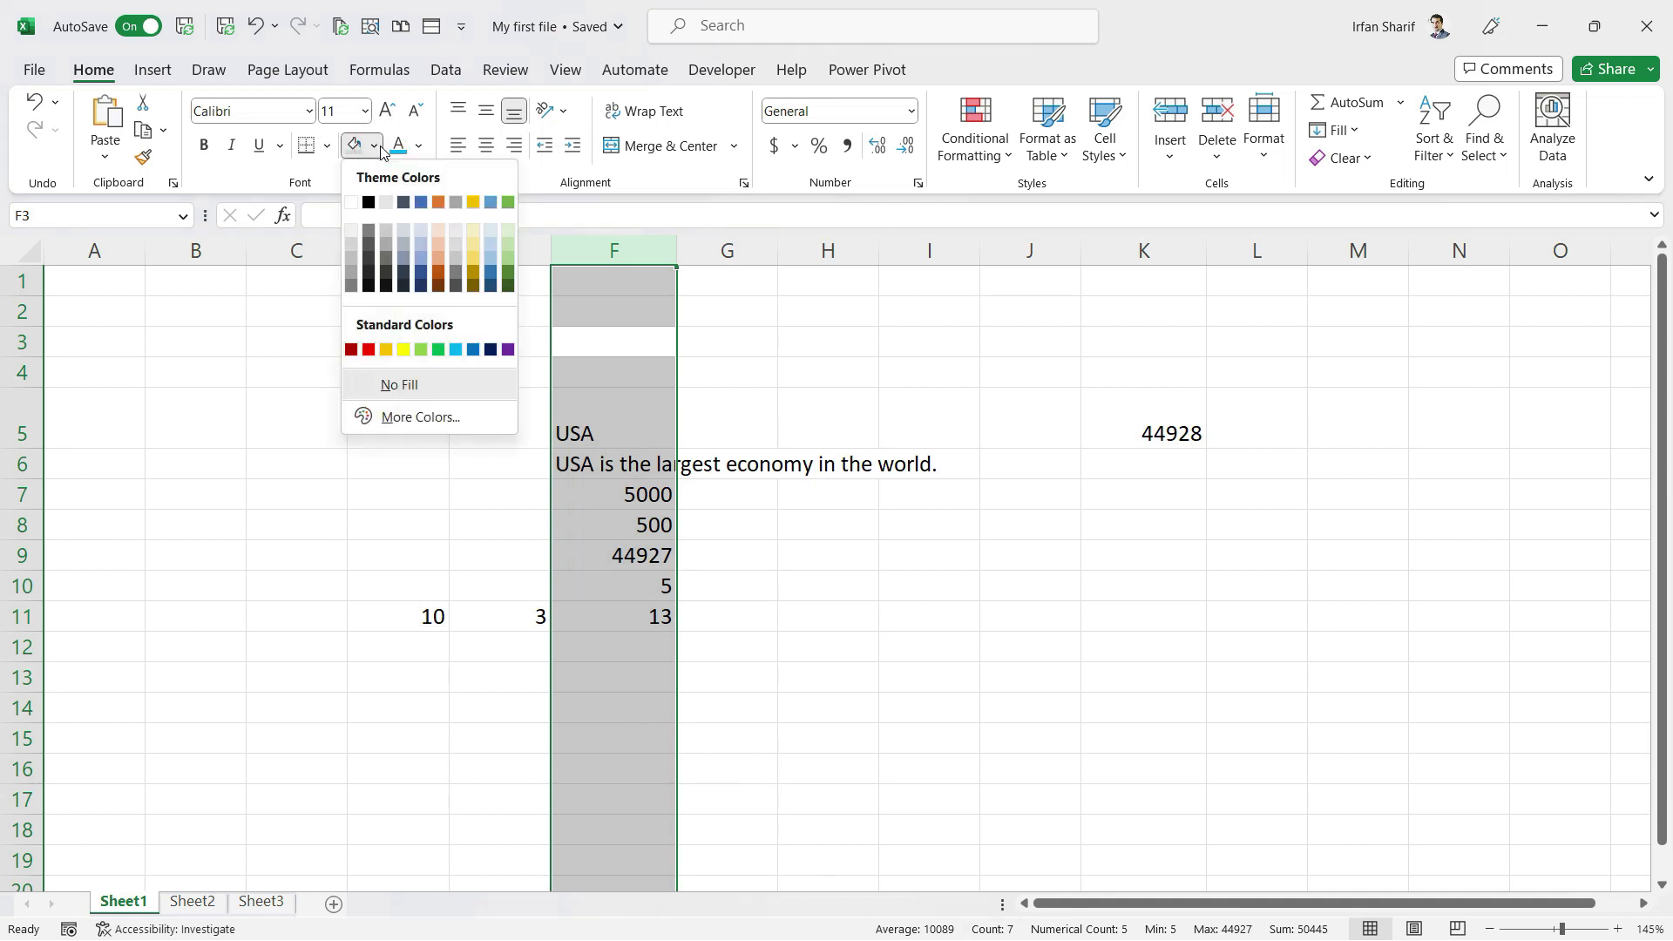
click(352, 245)
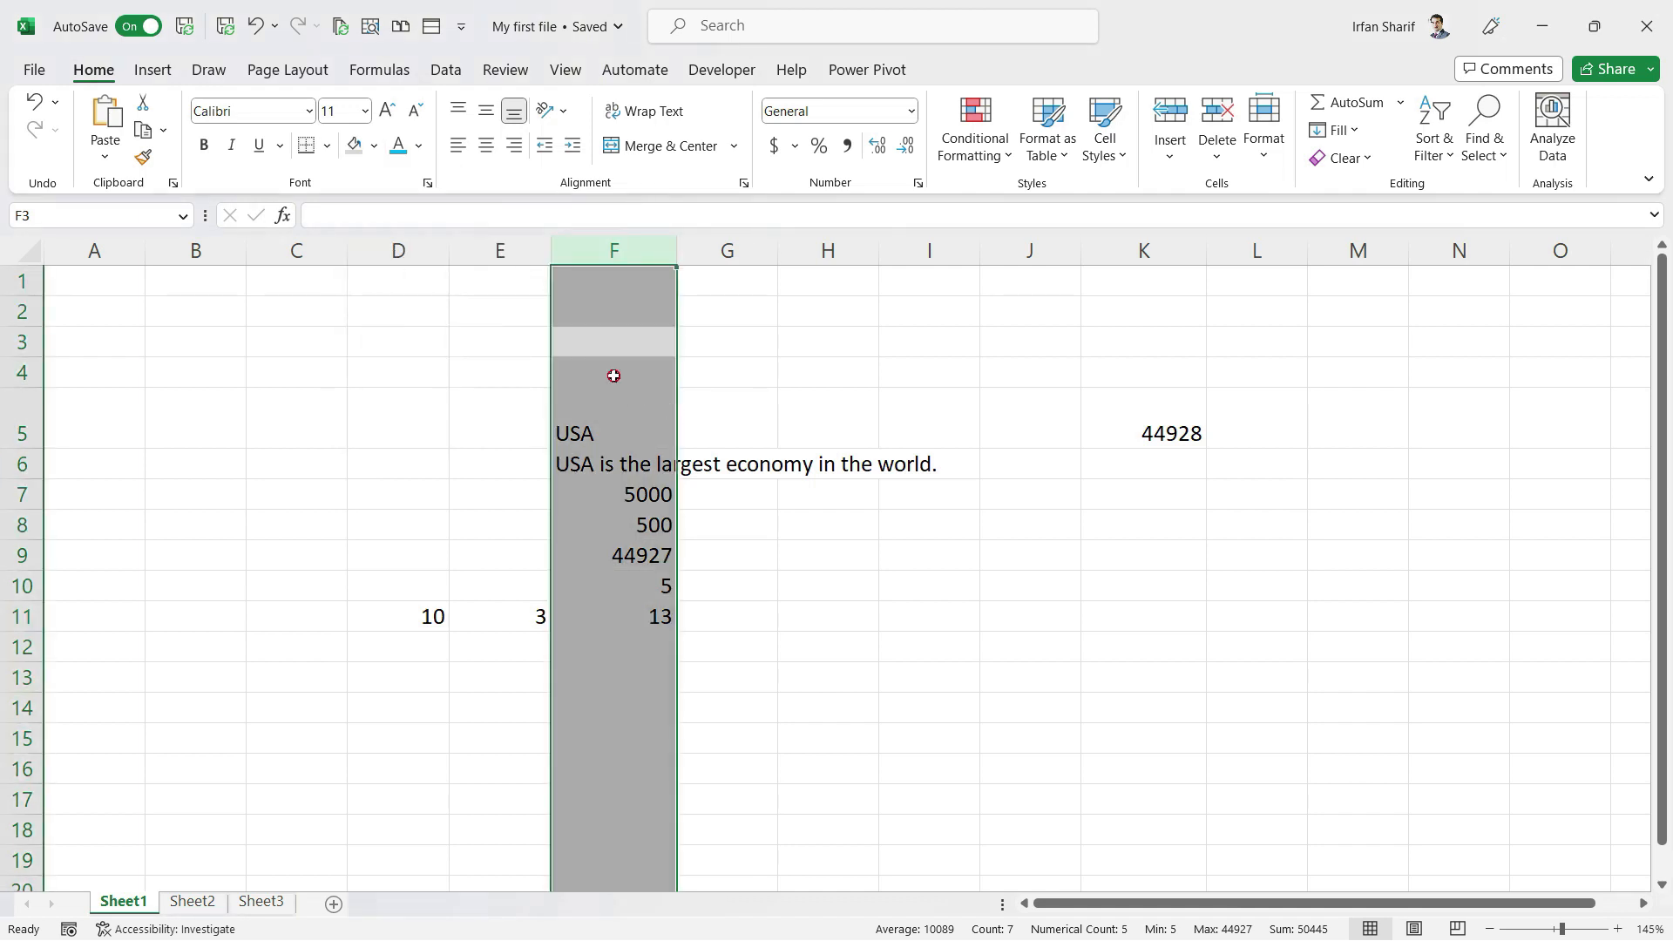
Check the fill along column F down to the sheet's last row, and return to cell F1
click(613, 373)
key(Page_Down)
key(Page_Down)
key(Page_Down)
key(Page_Down)
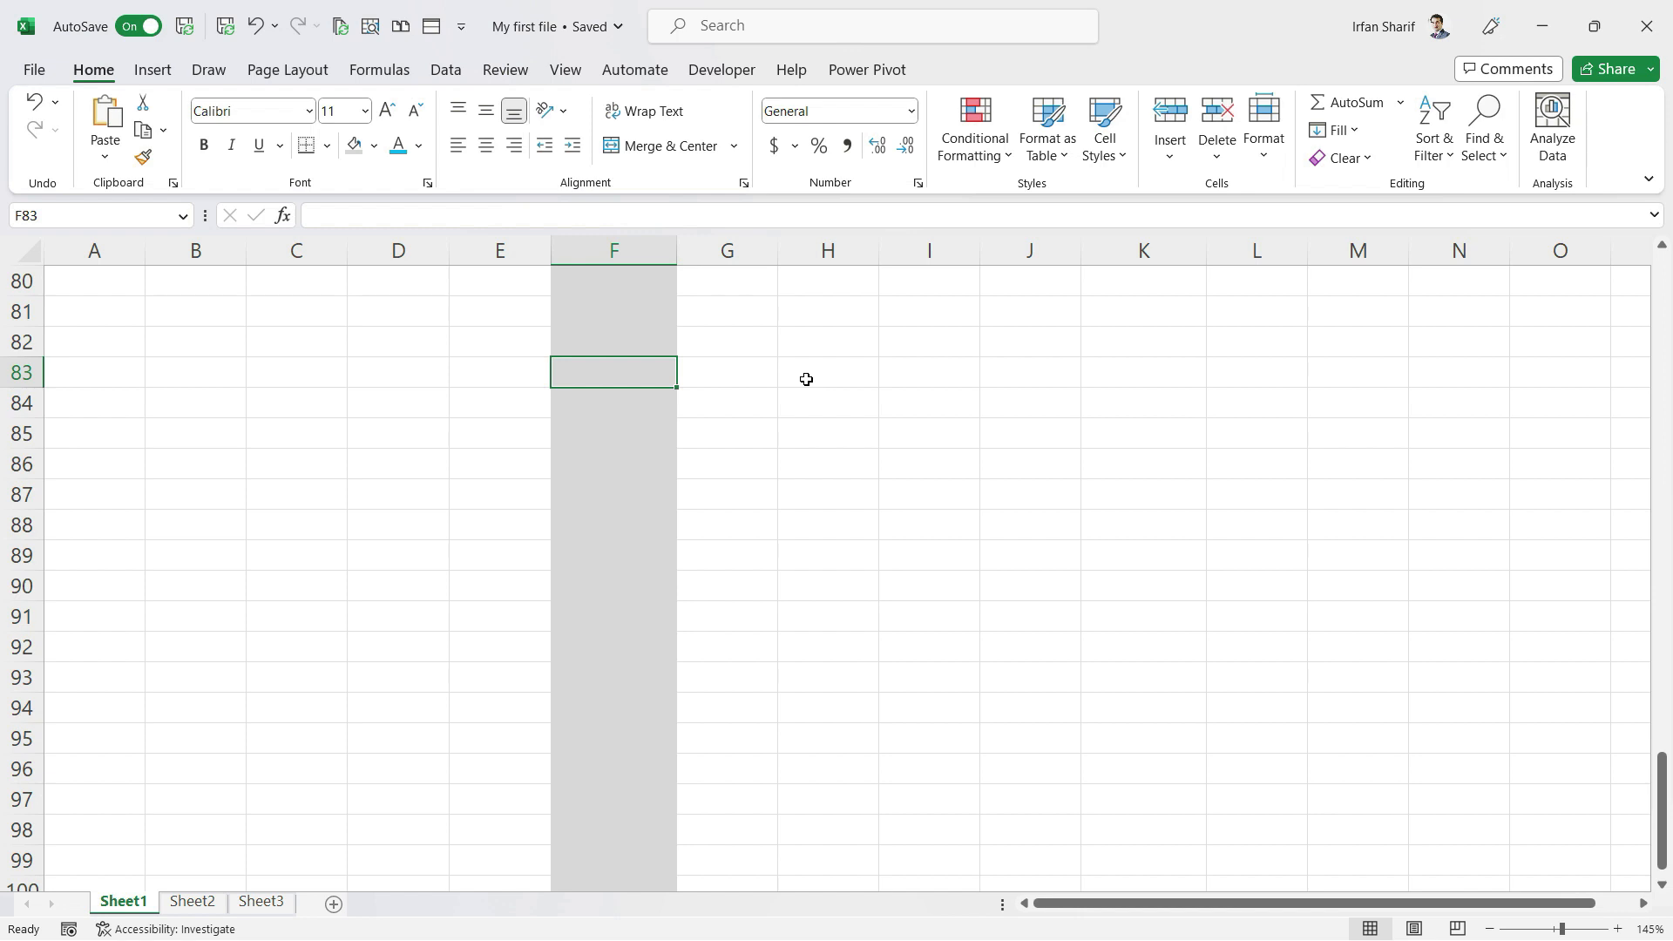
key(ctrl+Down)
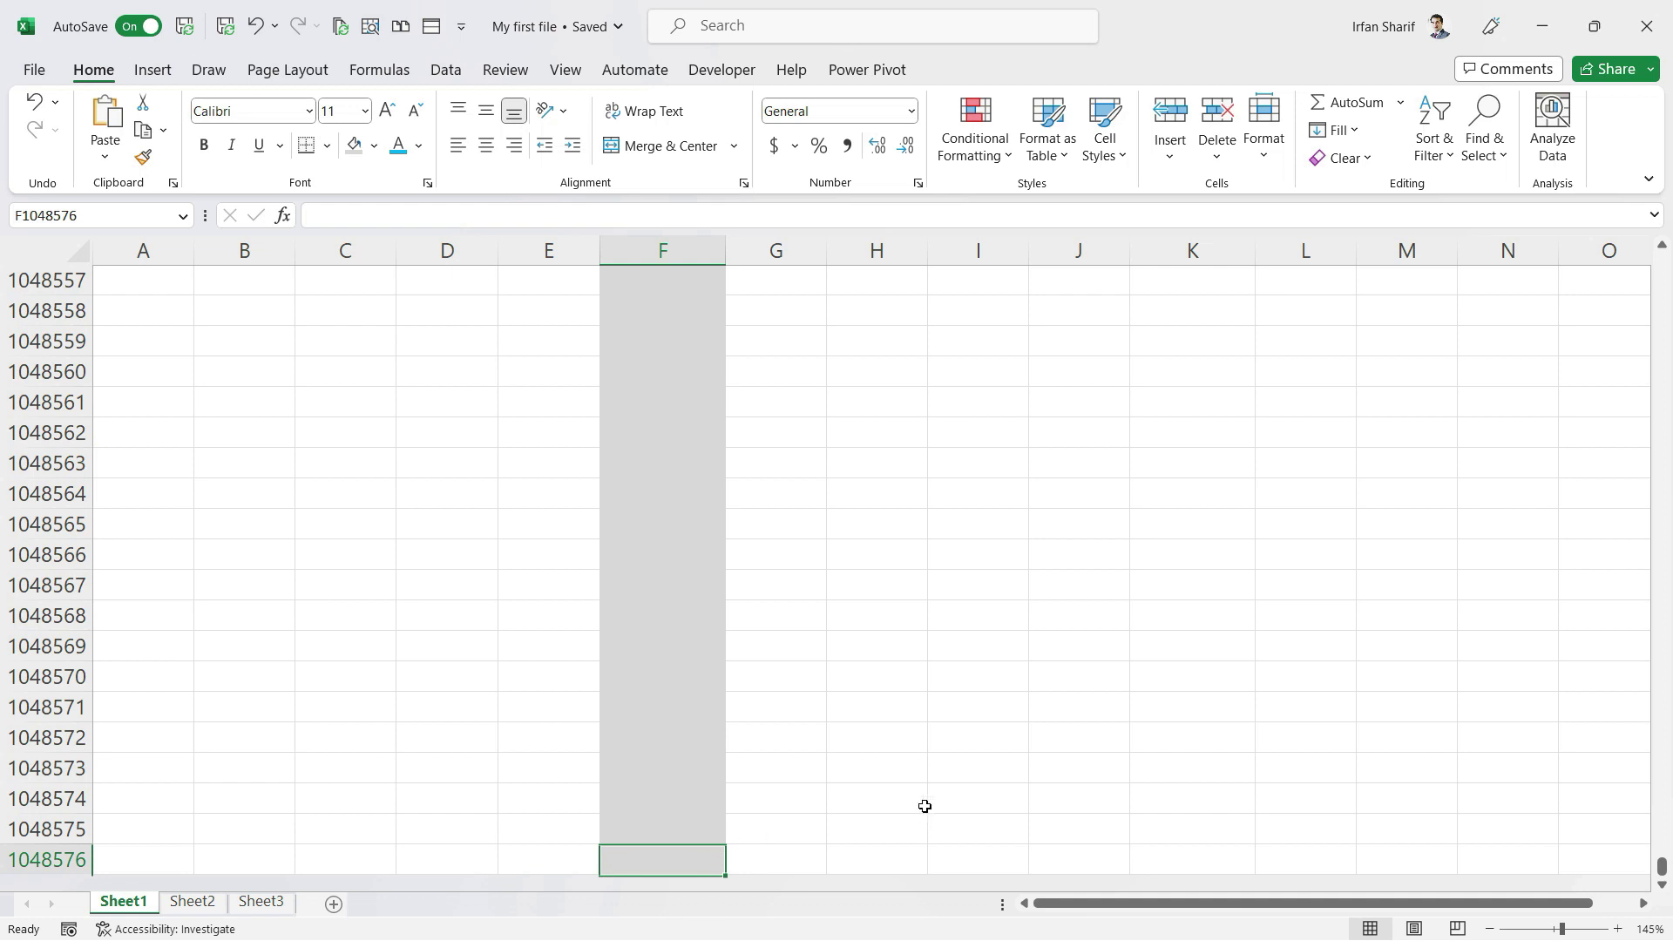
key(ctrl+Up)
key(ctrl+Up)
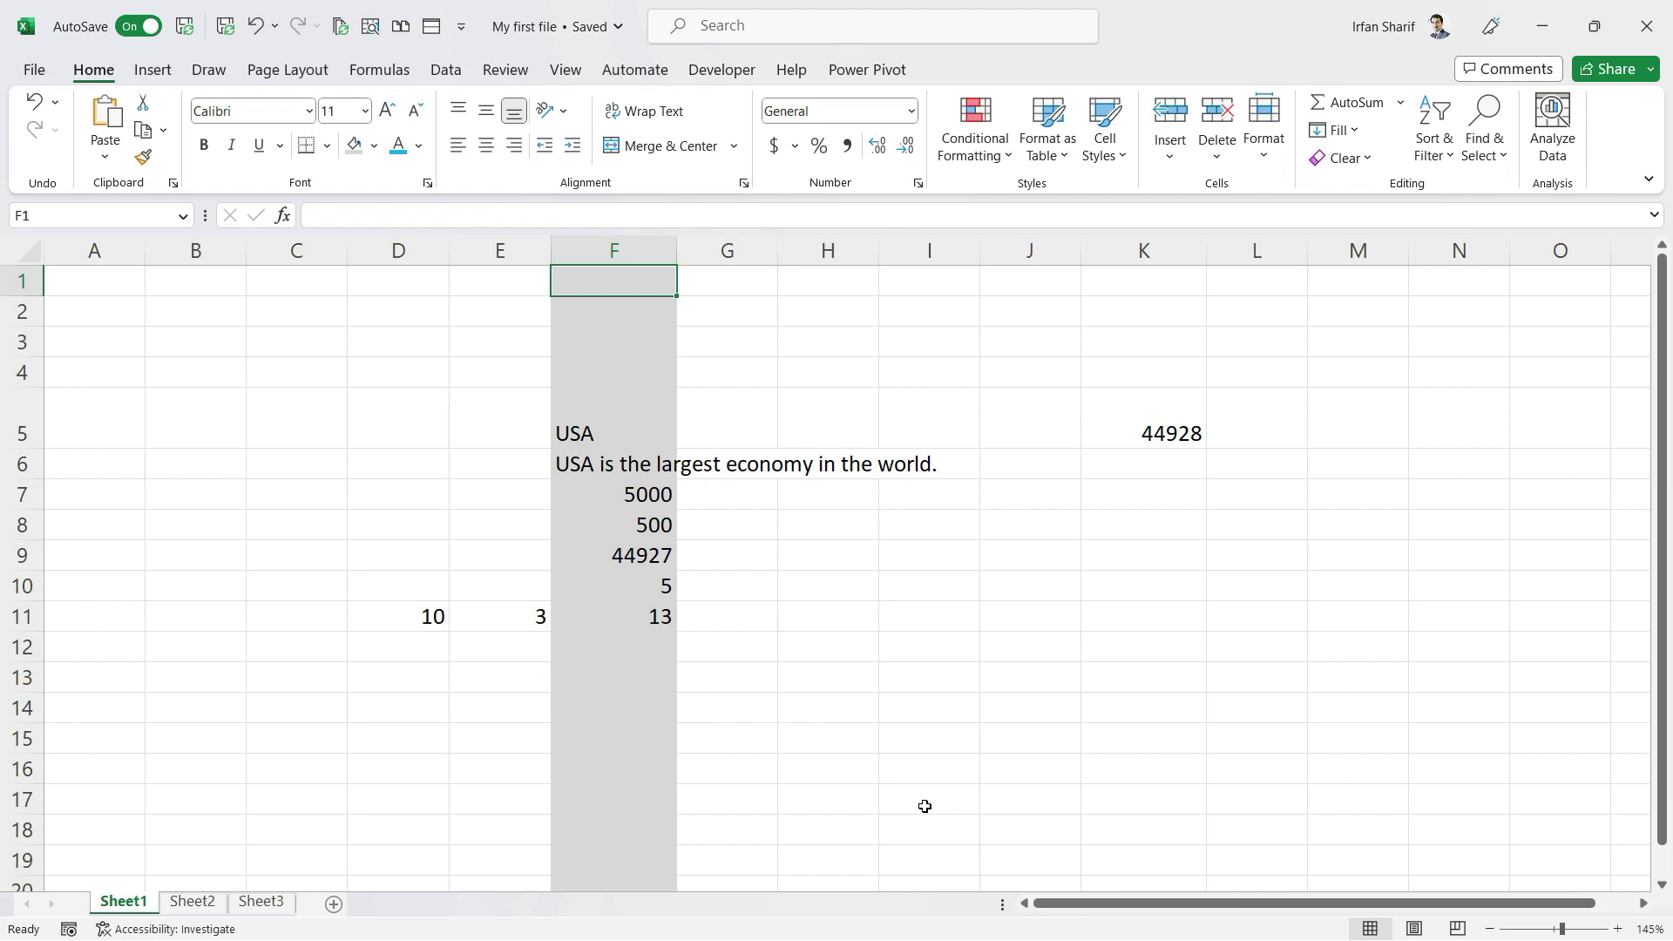
Try the Text number format on the whole of column F, and undo it
click(624, 250)
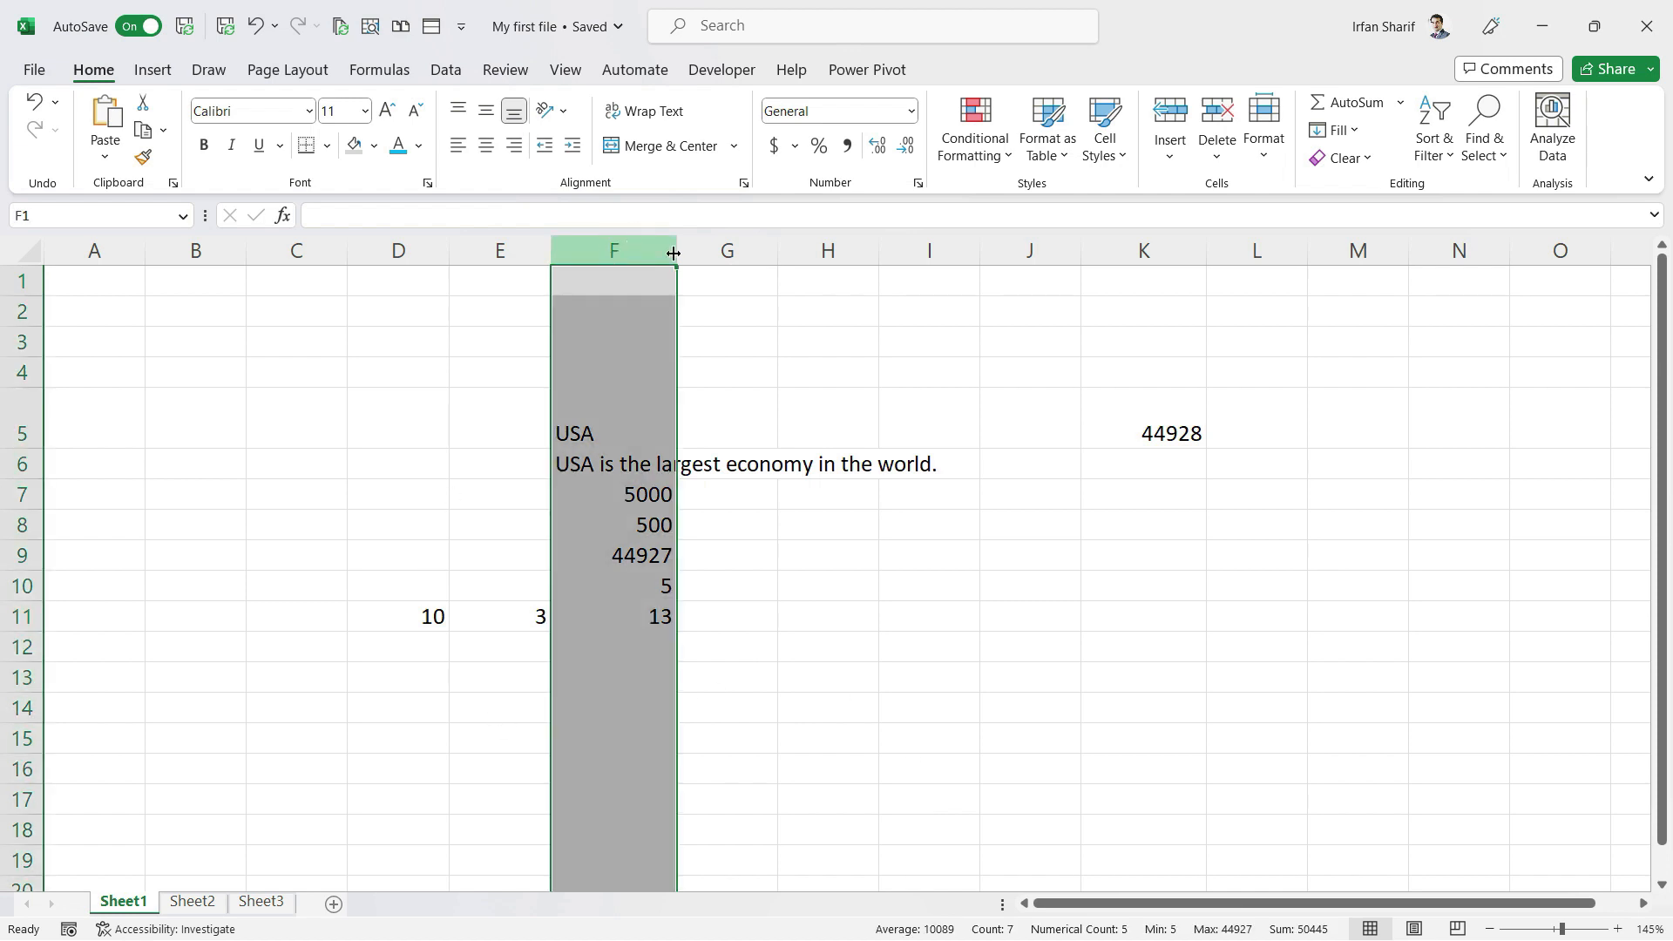
click(911, 111)
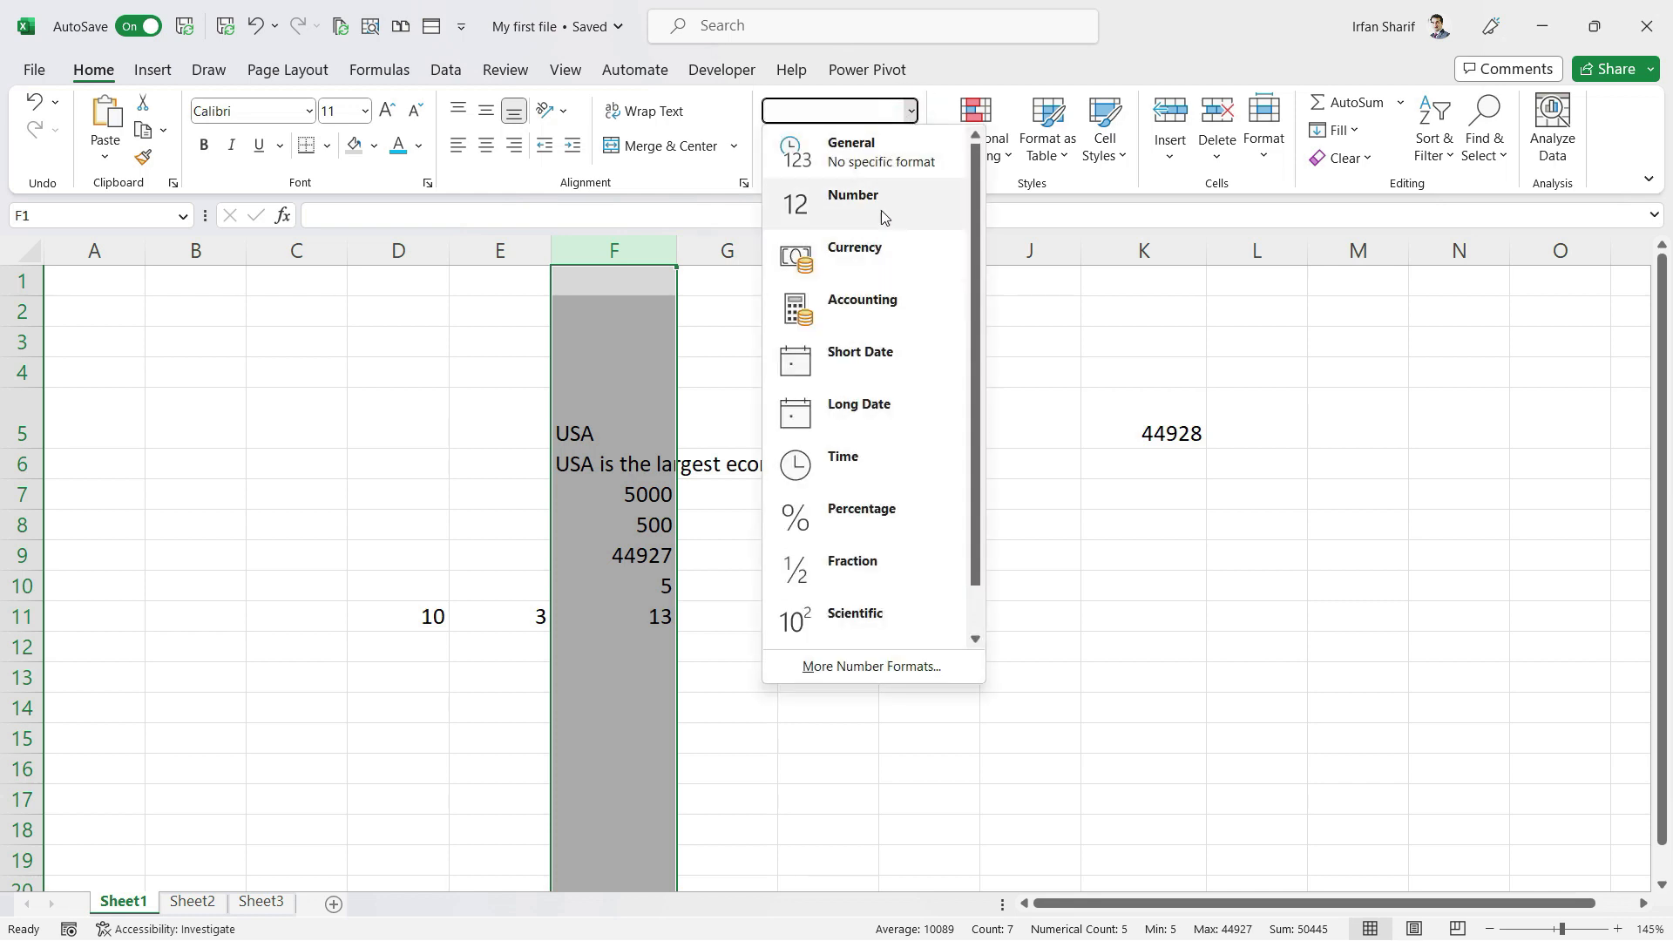
drag(975, 422, 975, 488)
click(833, 615)
click(624, 592)
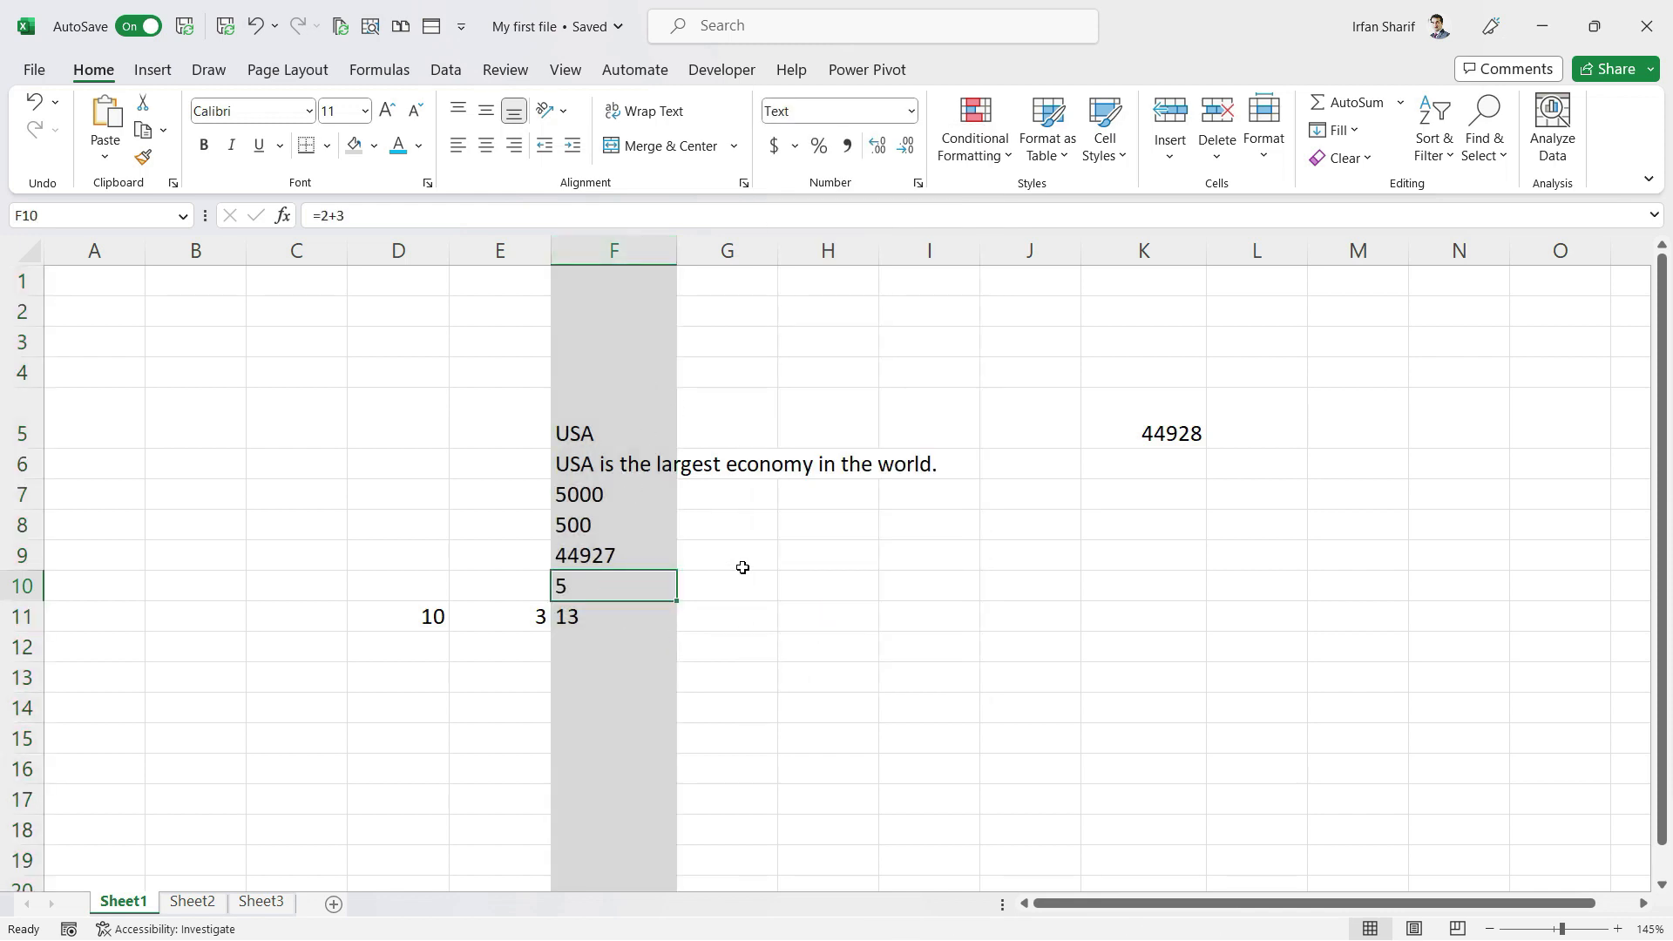
click(575, 495)
click(37, 98)
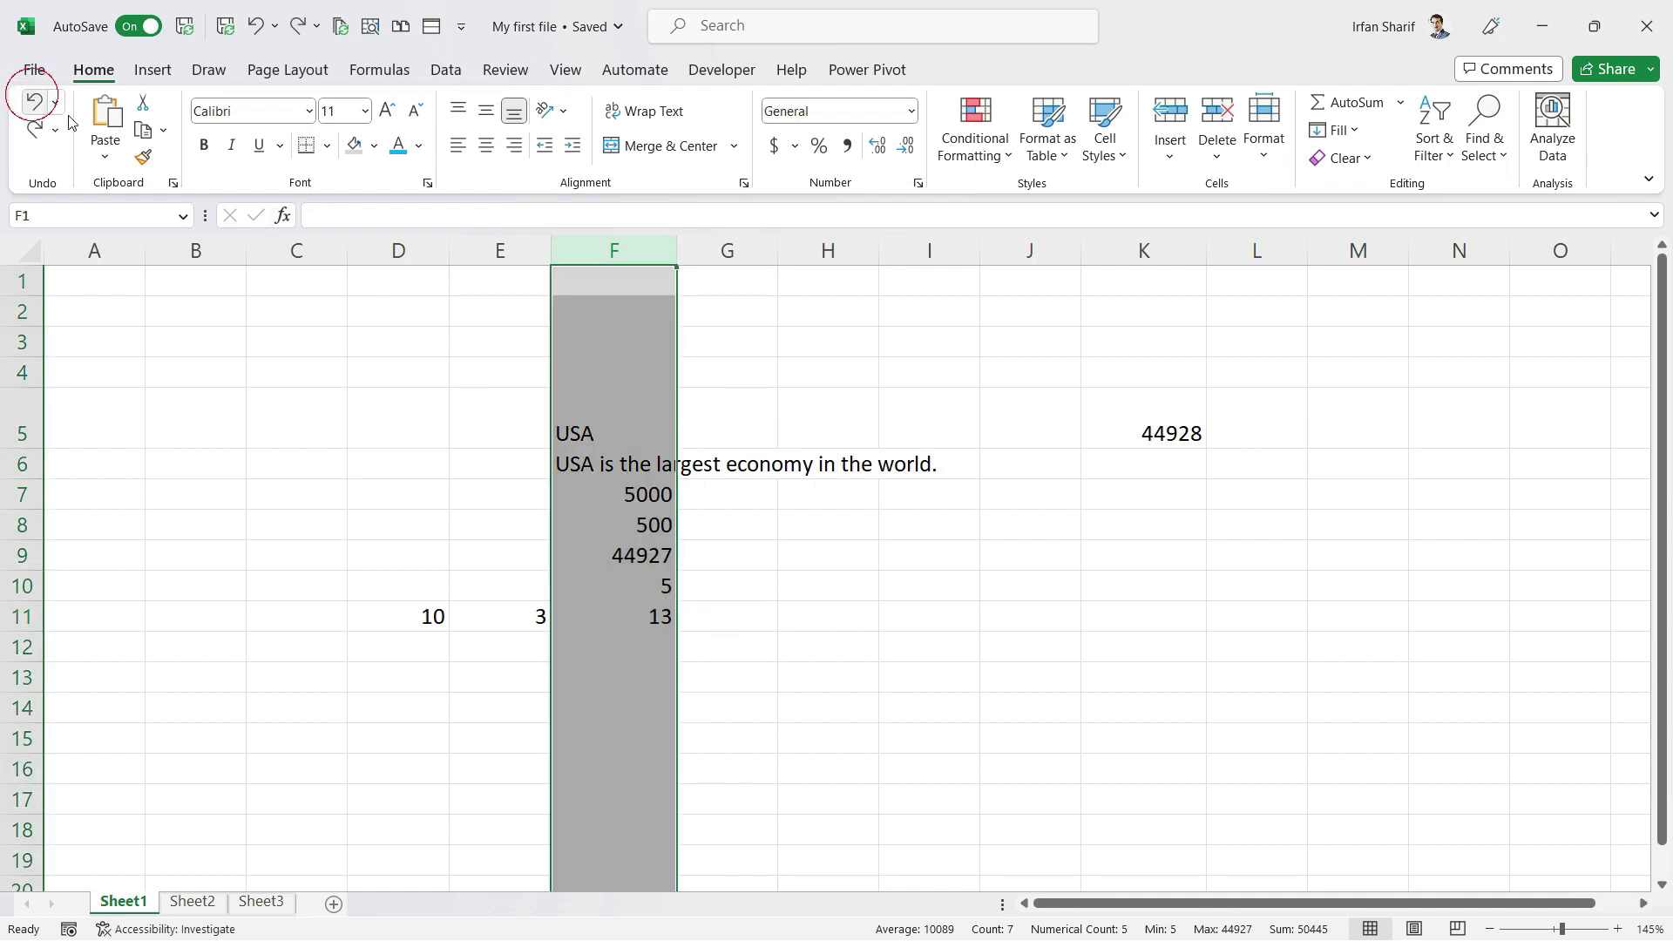
Insert one new column before the gray-filled column F
click(609, 549)
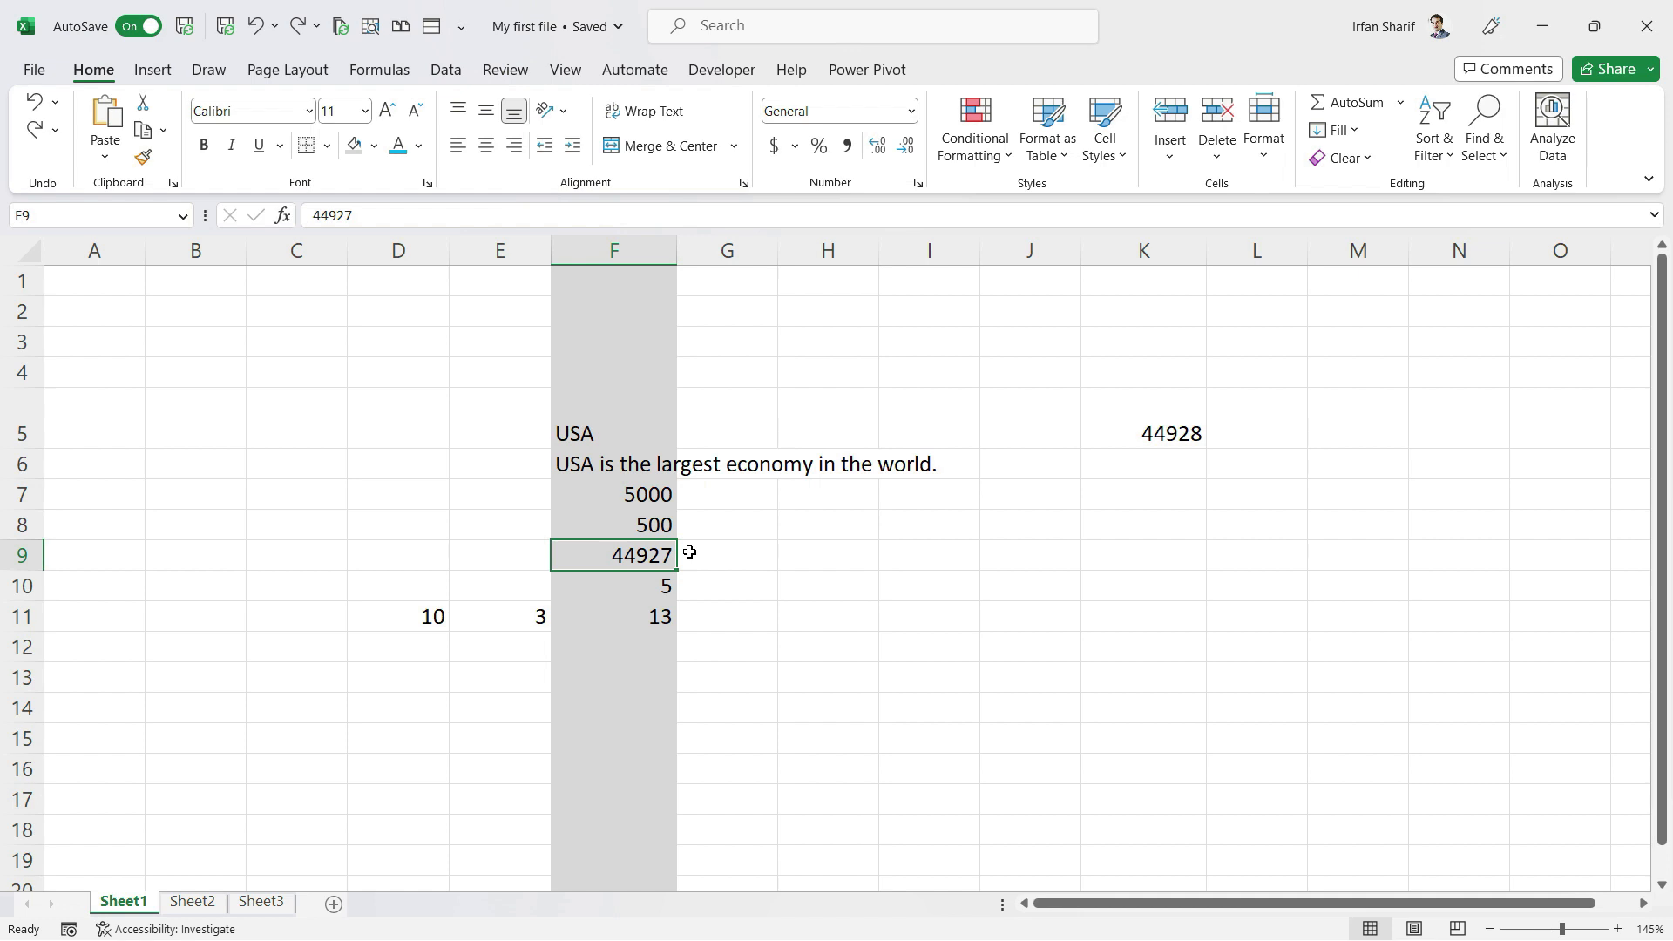
key(ctrl+space)
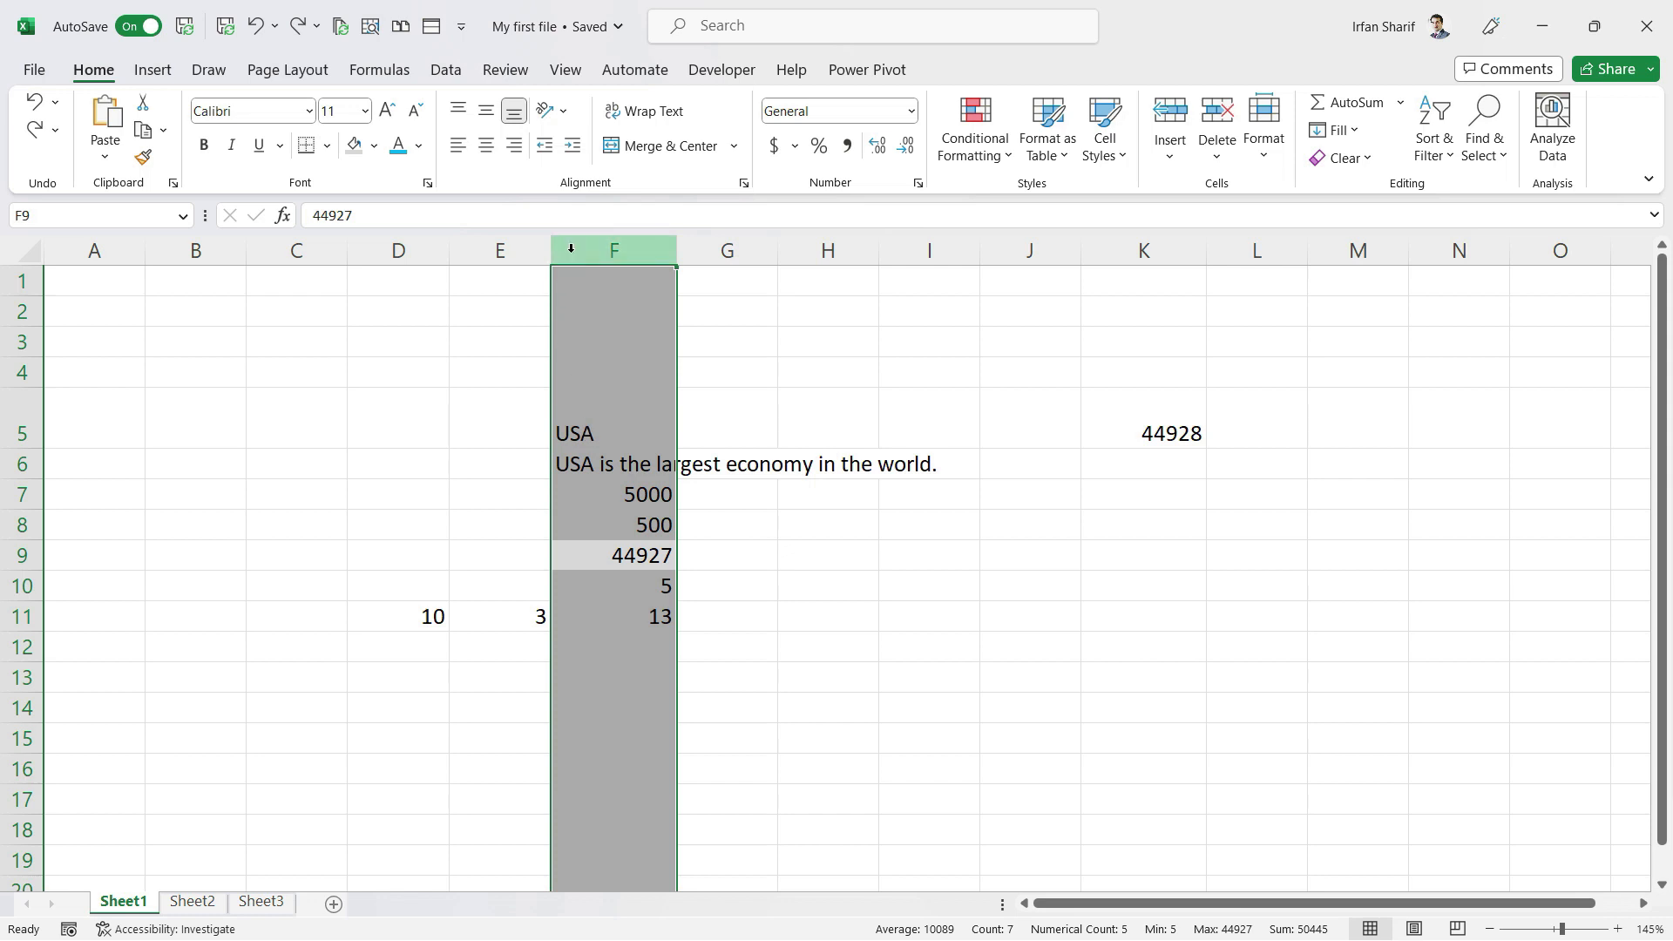
right_click(598, 301)
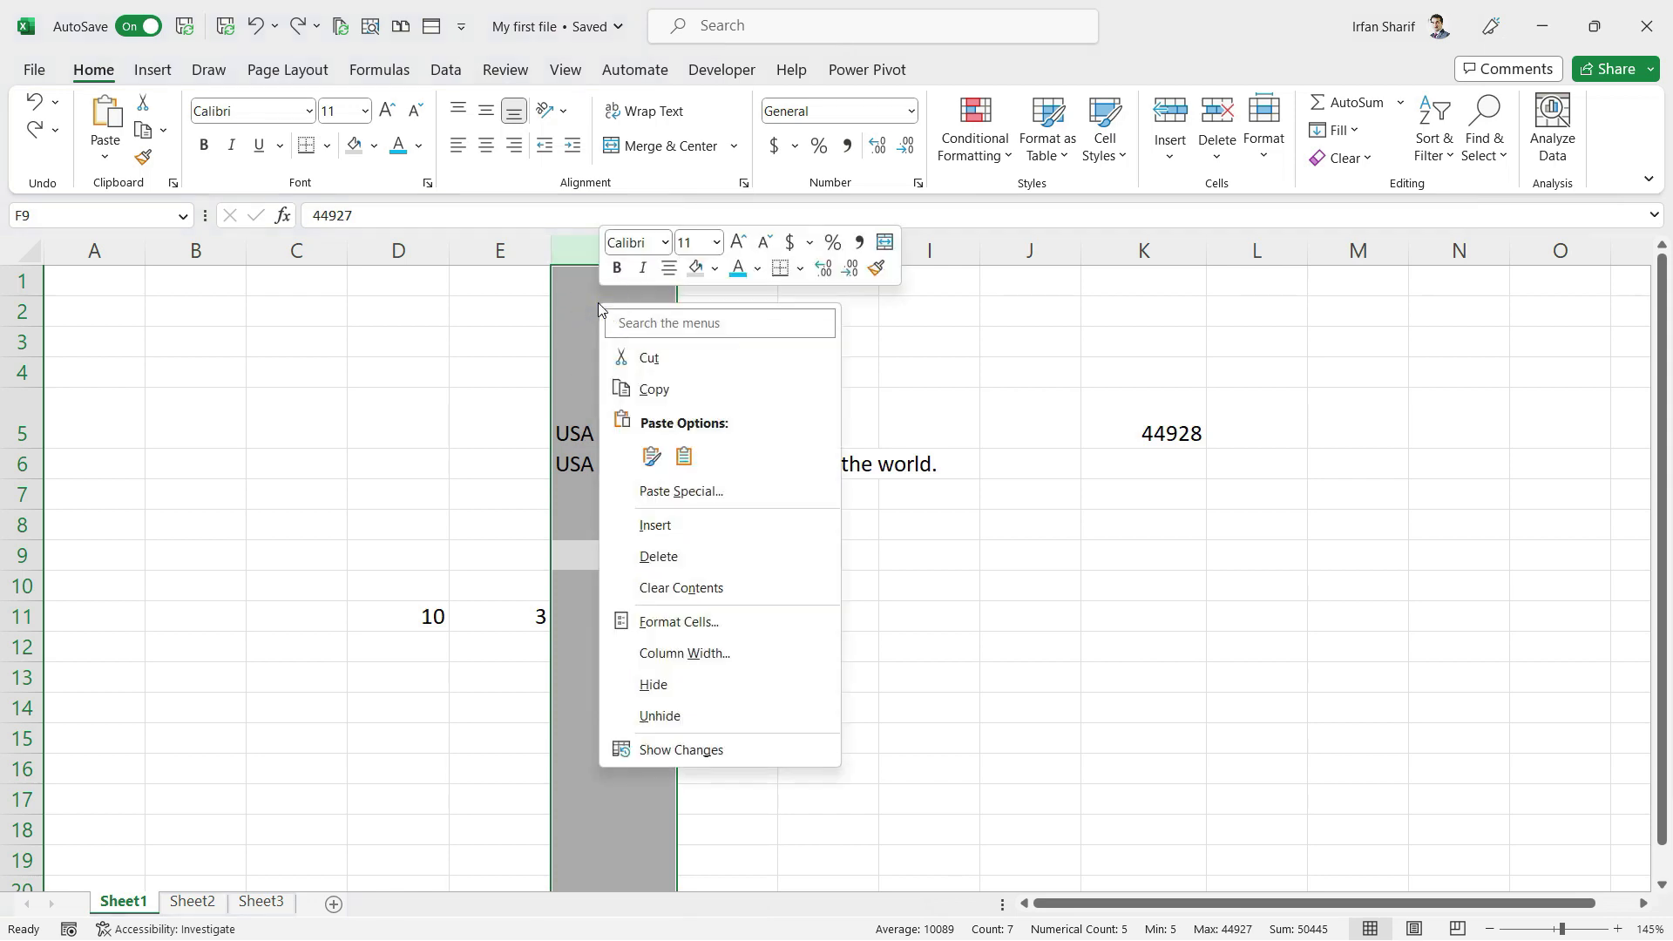
click(717, 525)
Insert three new columns before the gray-filled column G
click(591, 589)
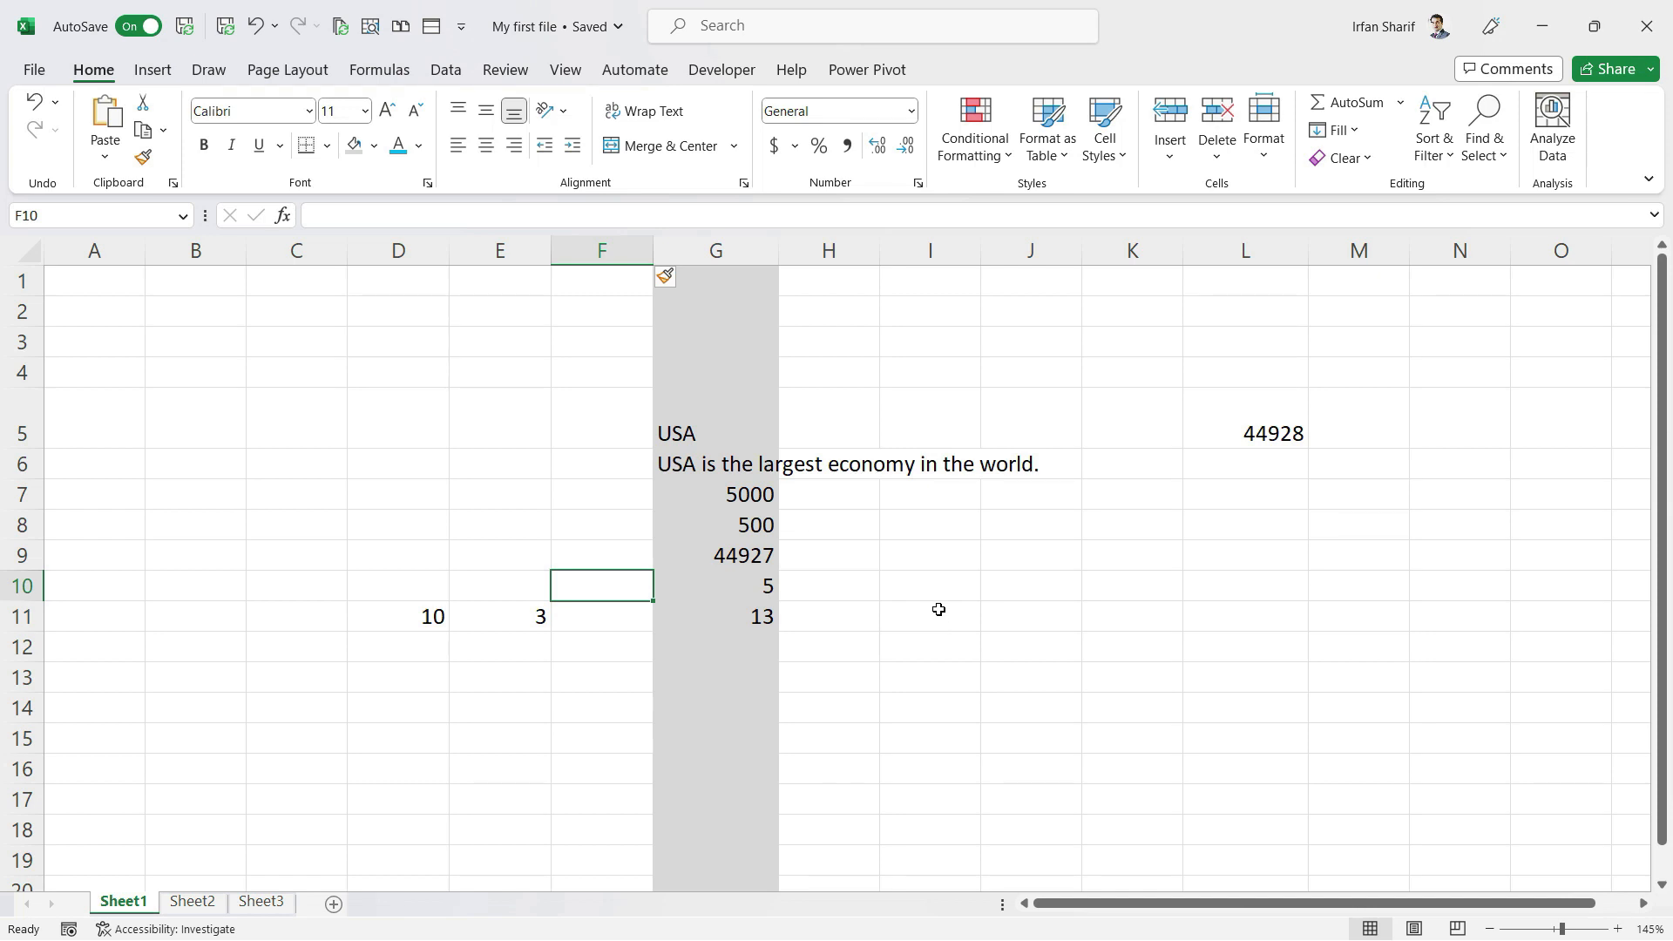
key(ctrl+space)
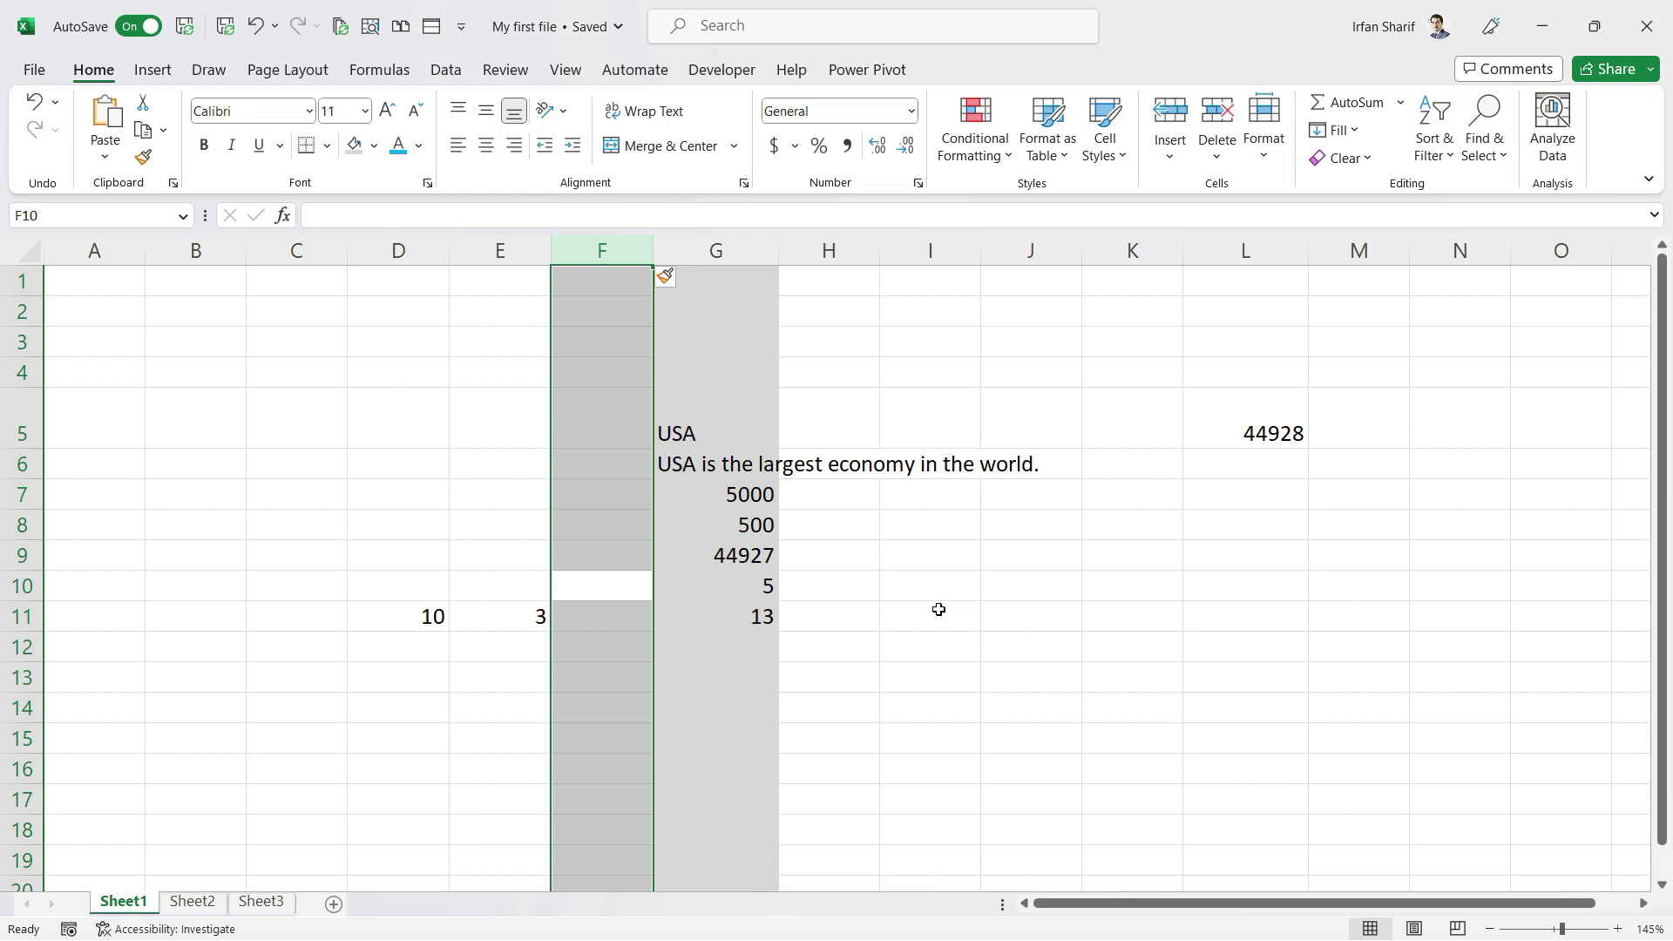
key(Down)
key(Up)
key(Right)
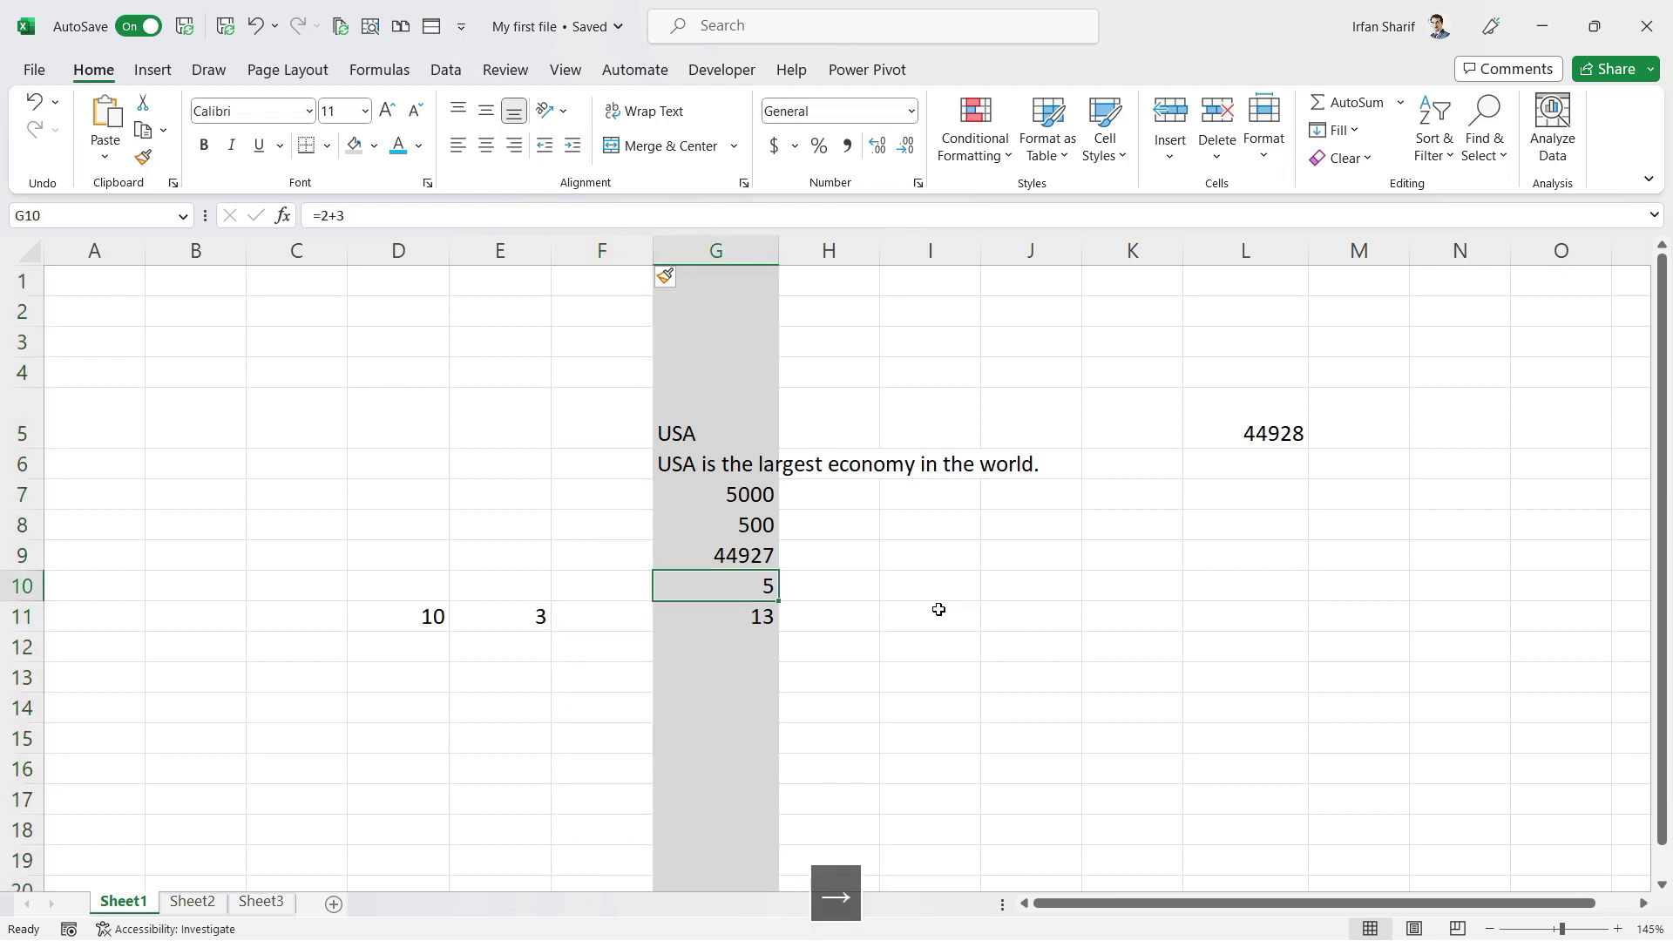
key(ctrl+space)
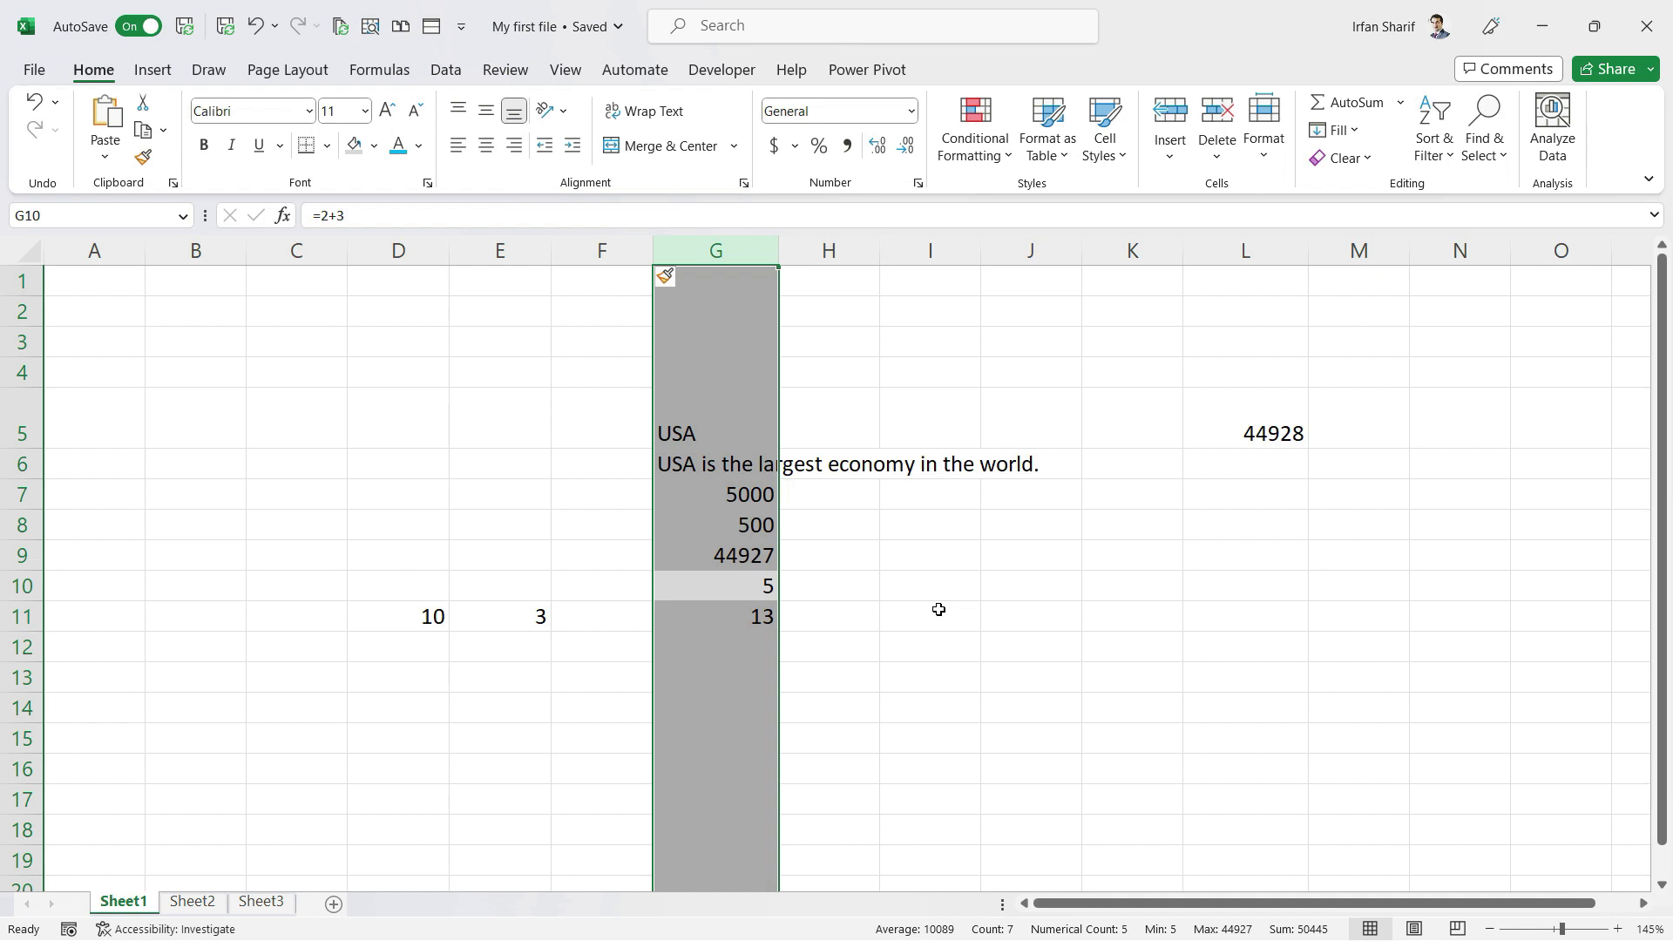
key(ctrl+shift+equal)
key(ctrl+shift+equal)
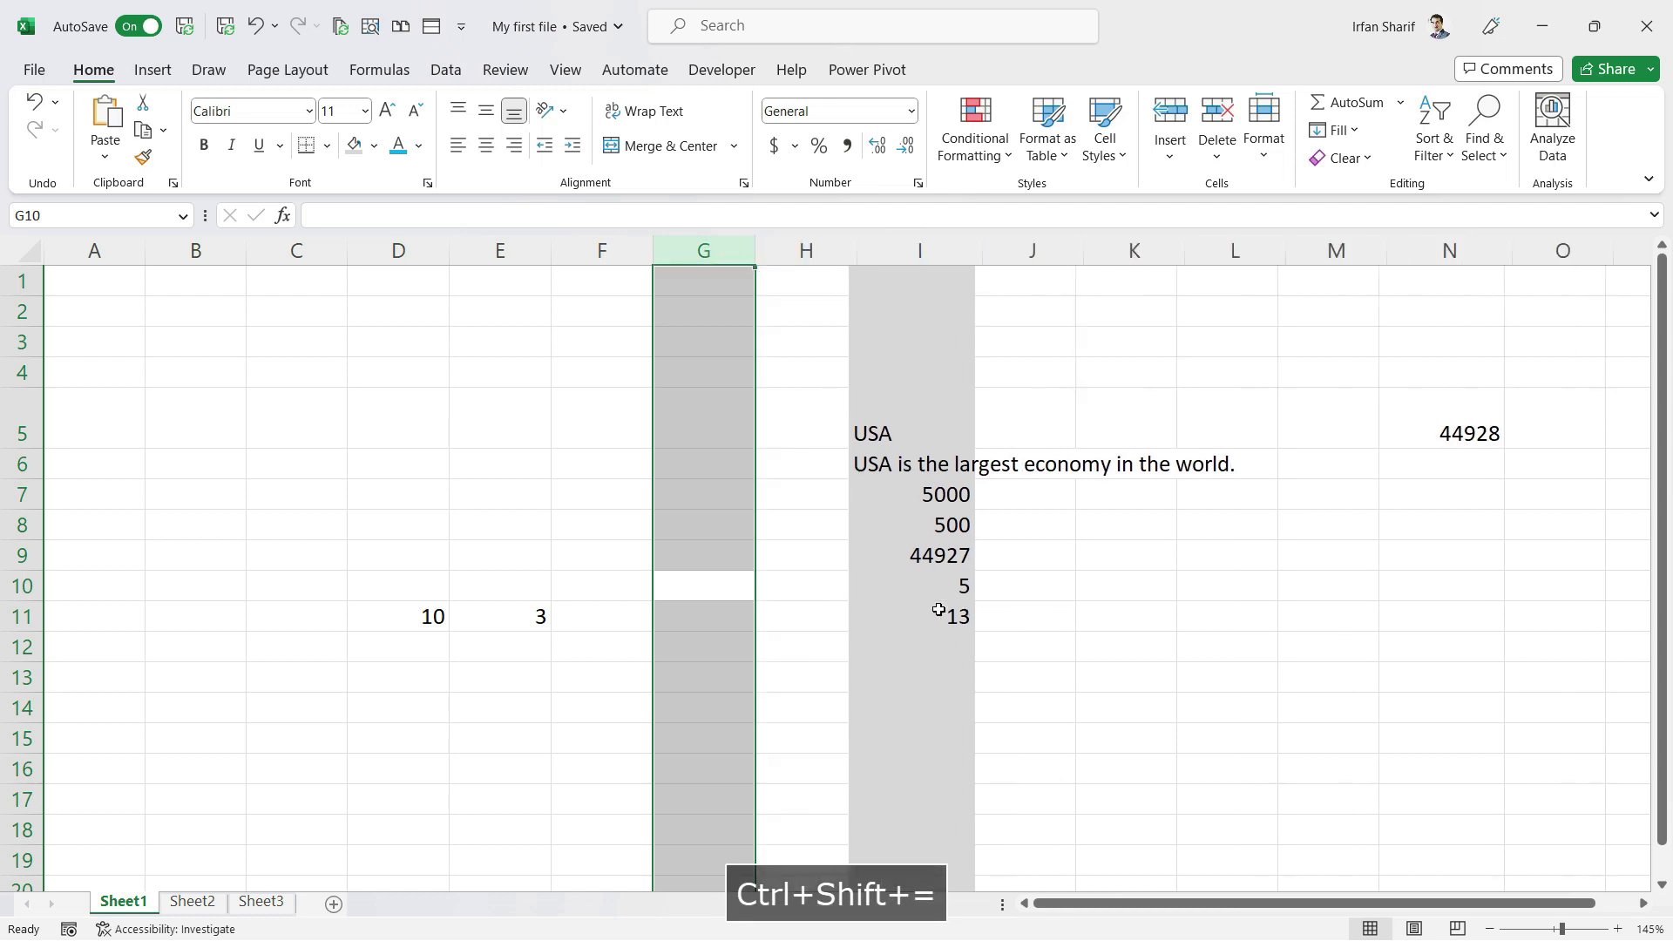
key(ctrl+shift+equal)
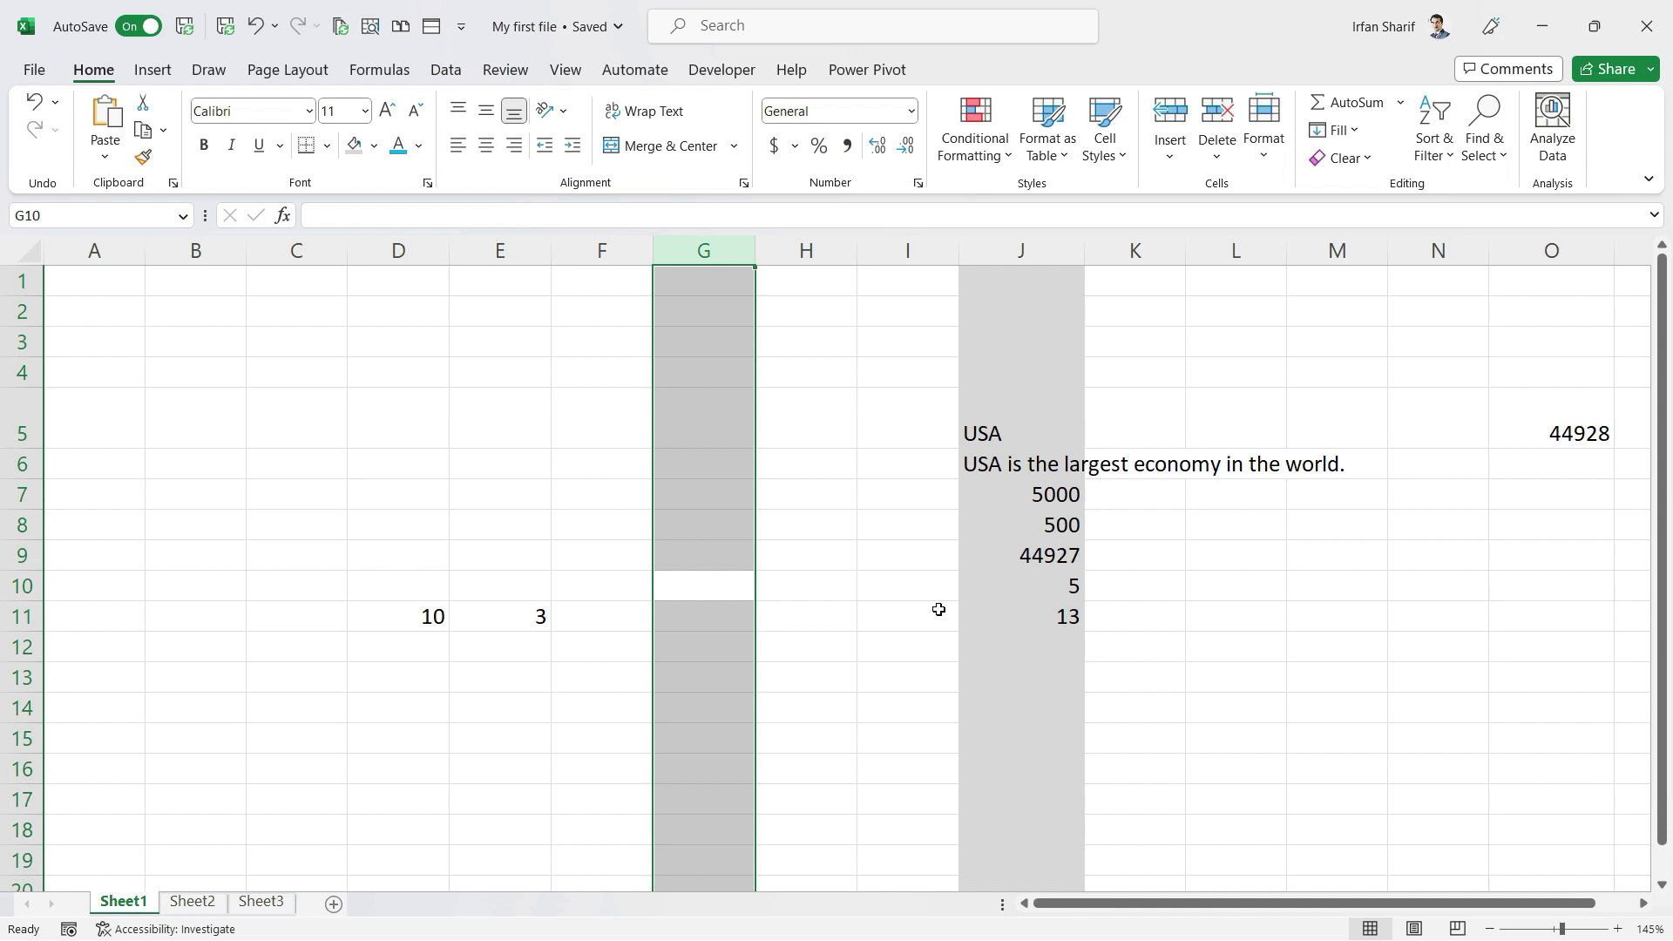
Repeat the column insertion at column G six more times
key(F4)
key(F4)
key(F4)
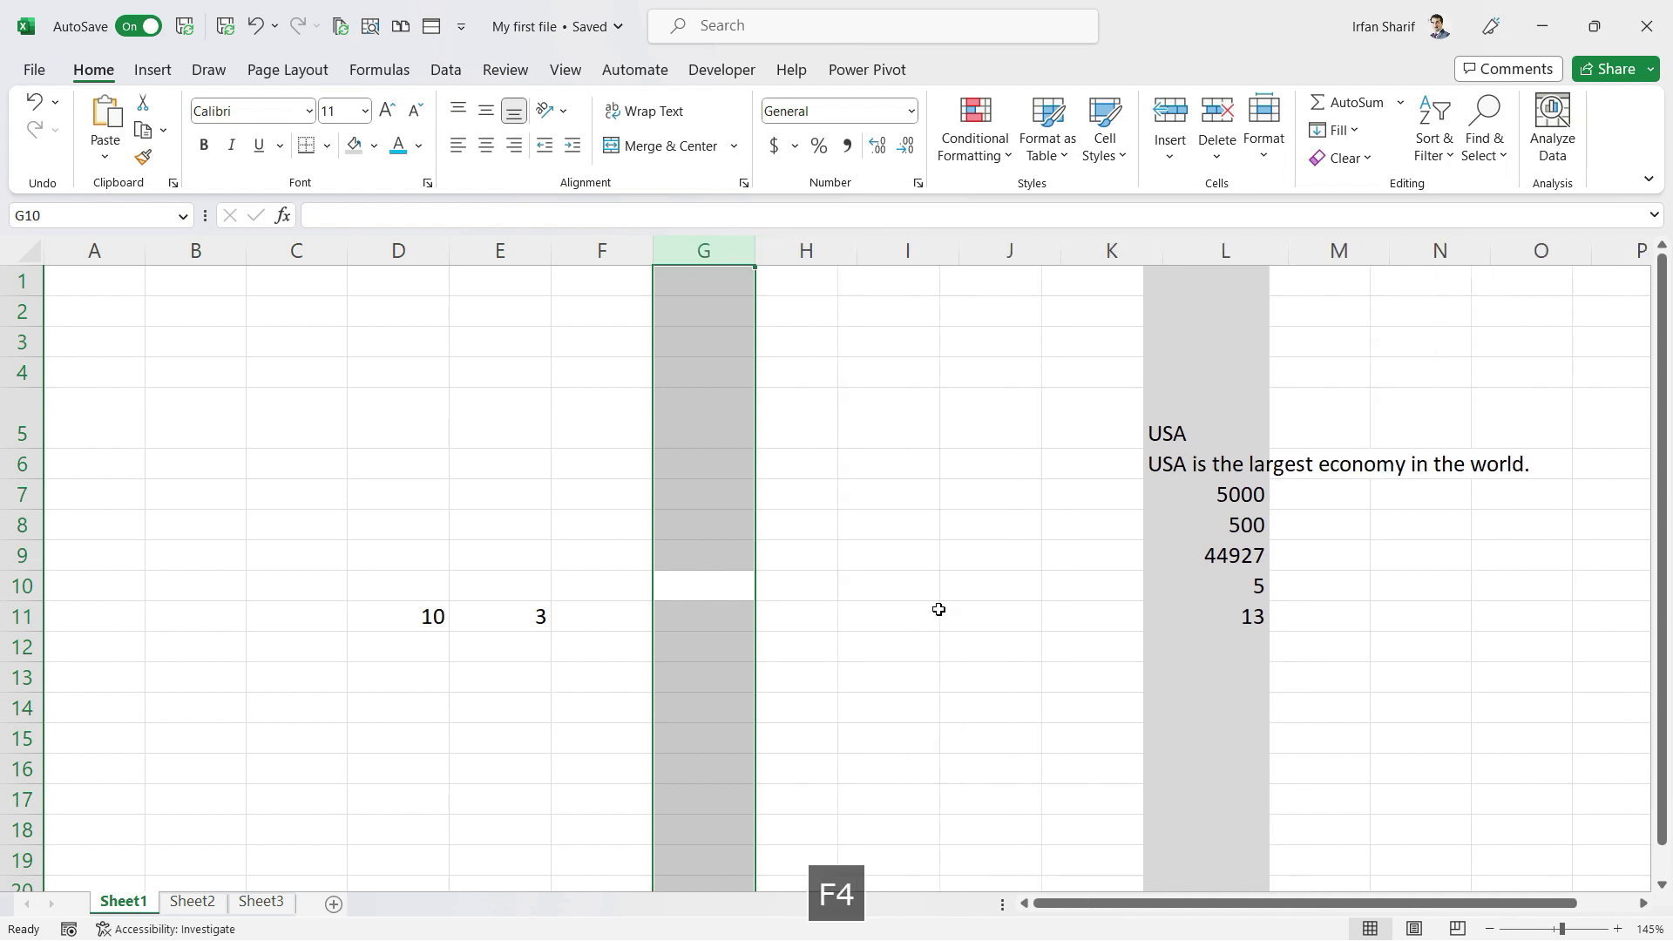
key(F4)
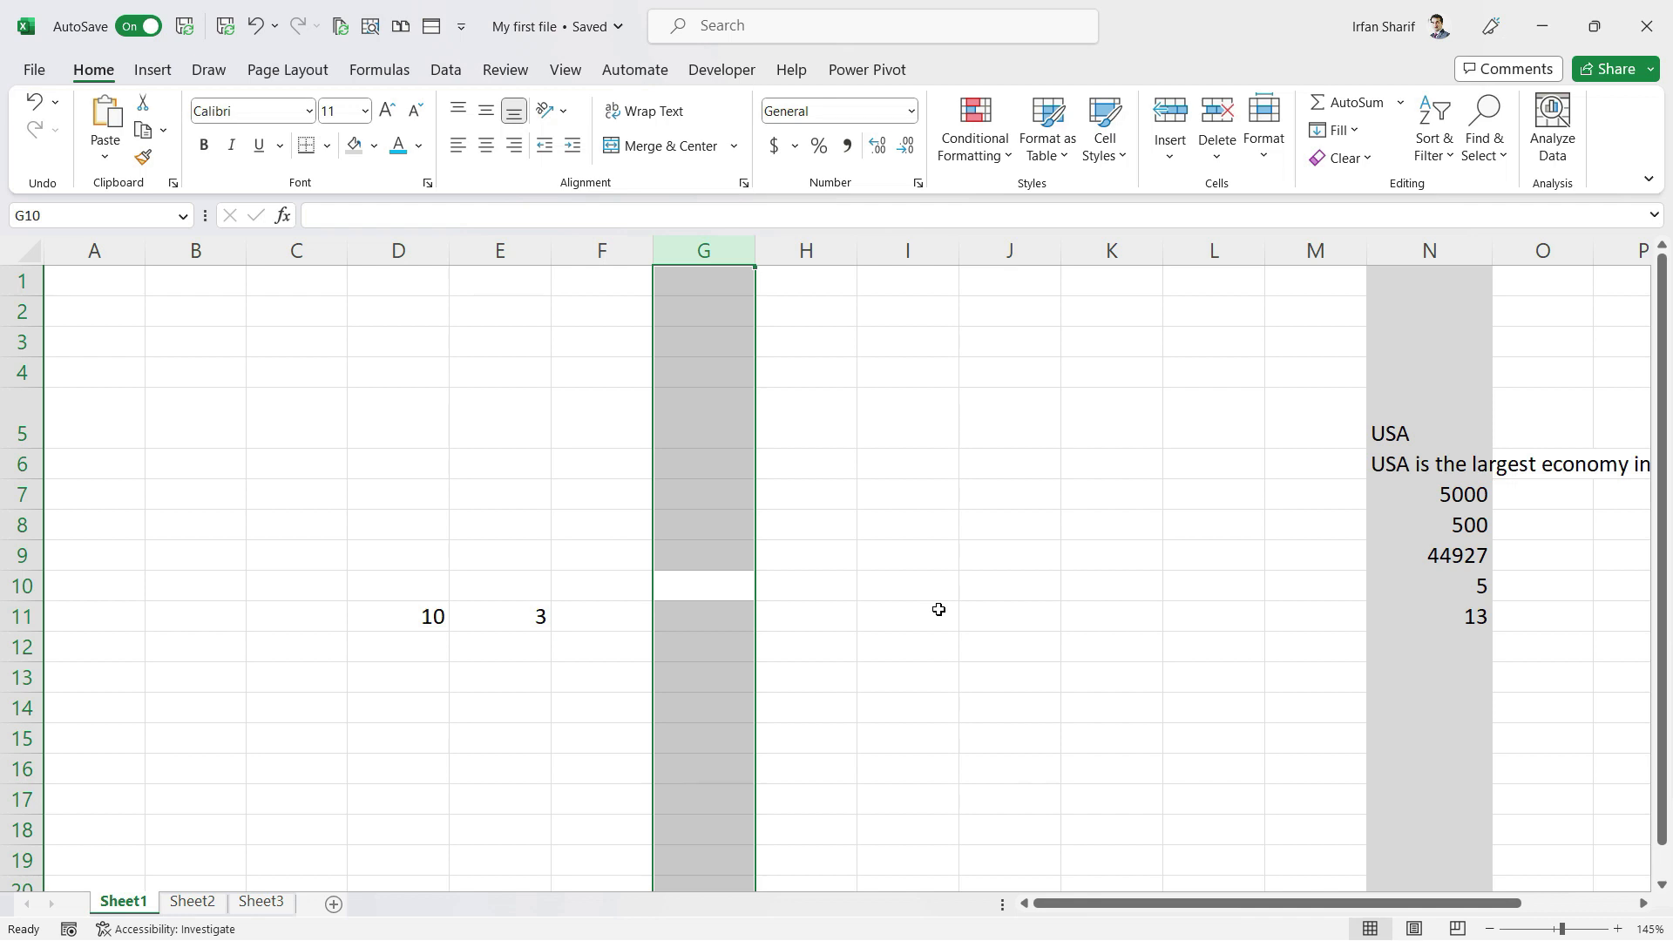
key(F4)
key(F4)
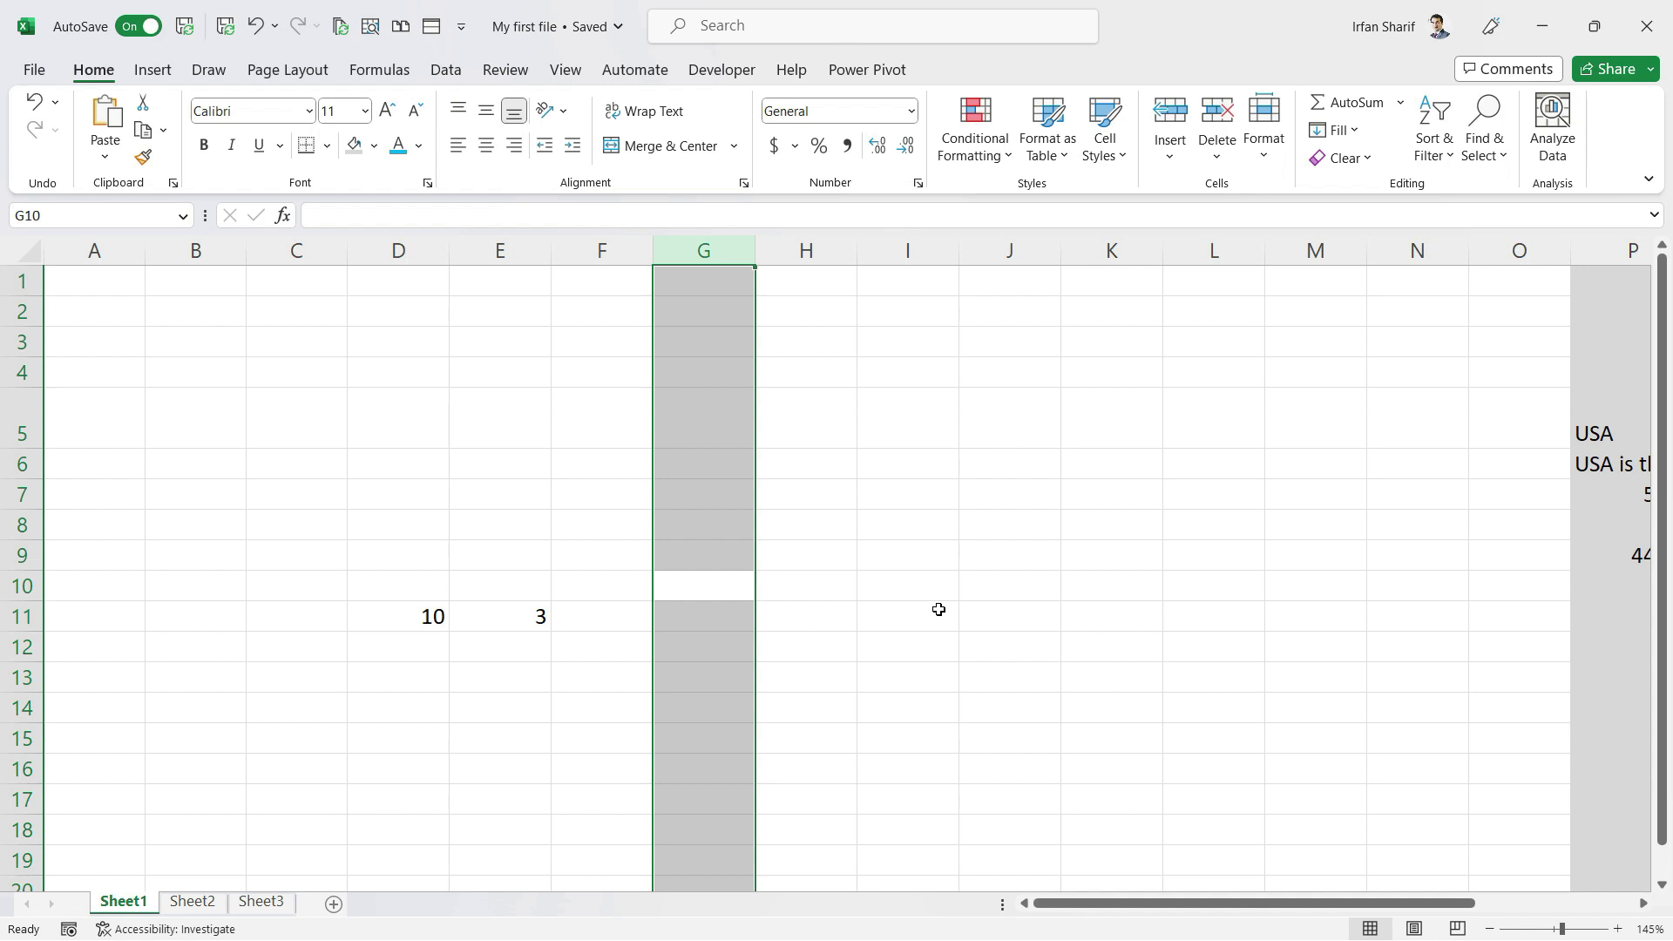
Delete two blank columns at column H, one at a time
key(Down)
key(Right)
key(ctrl+space)
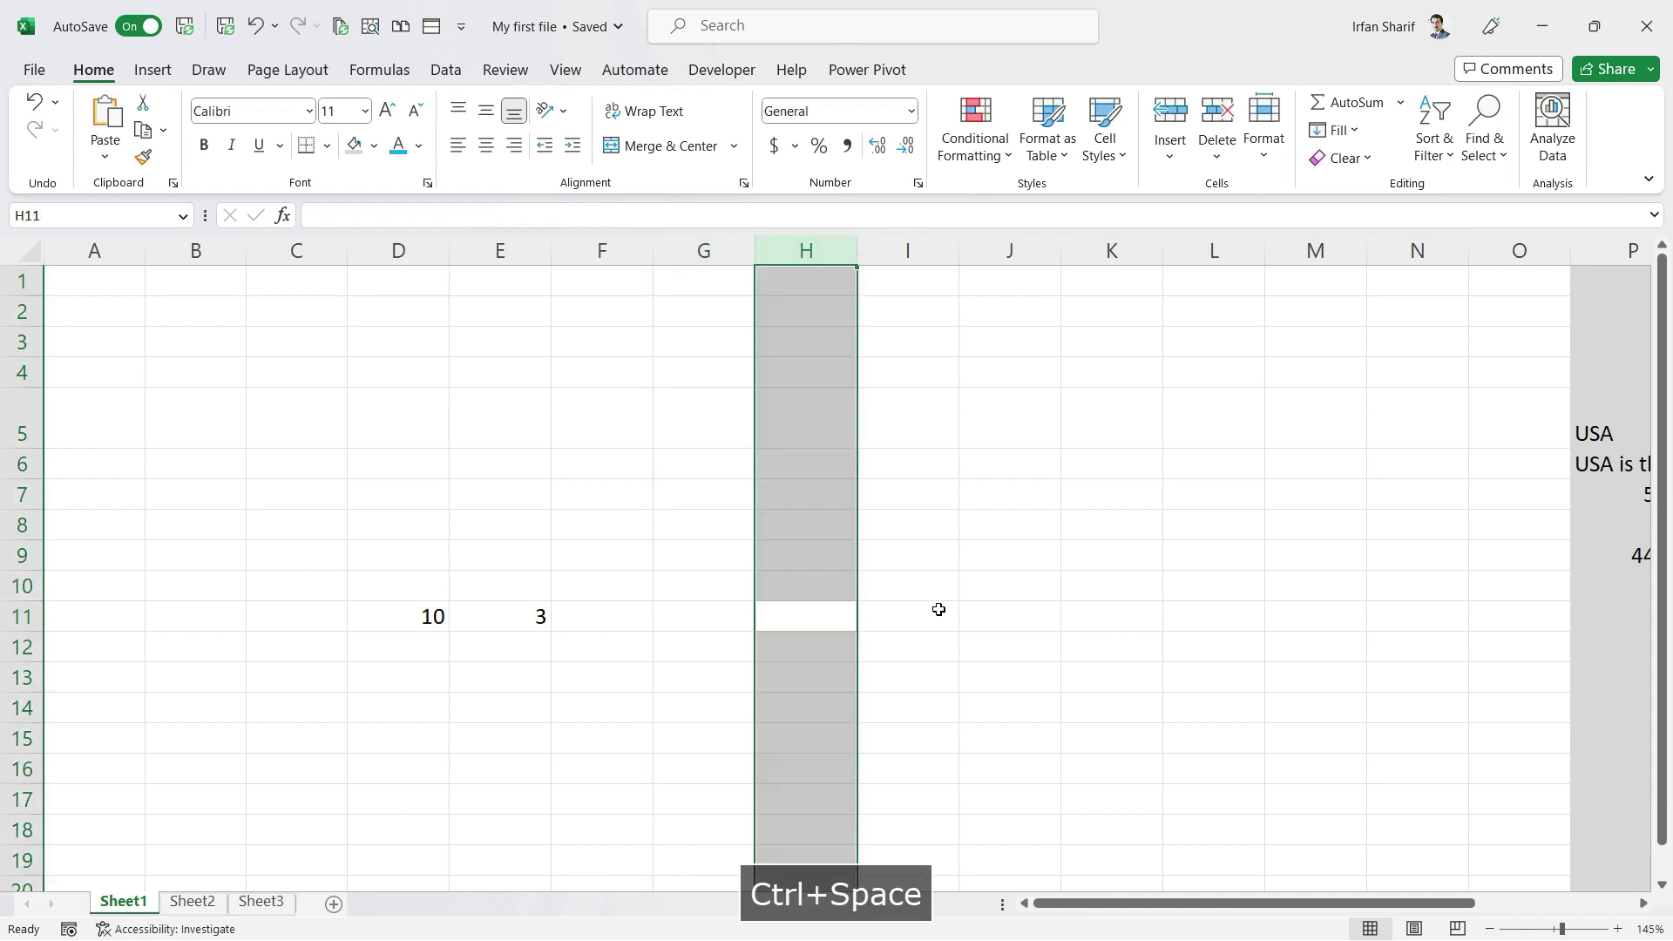
right_click(789, 440)
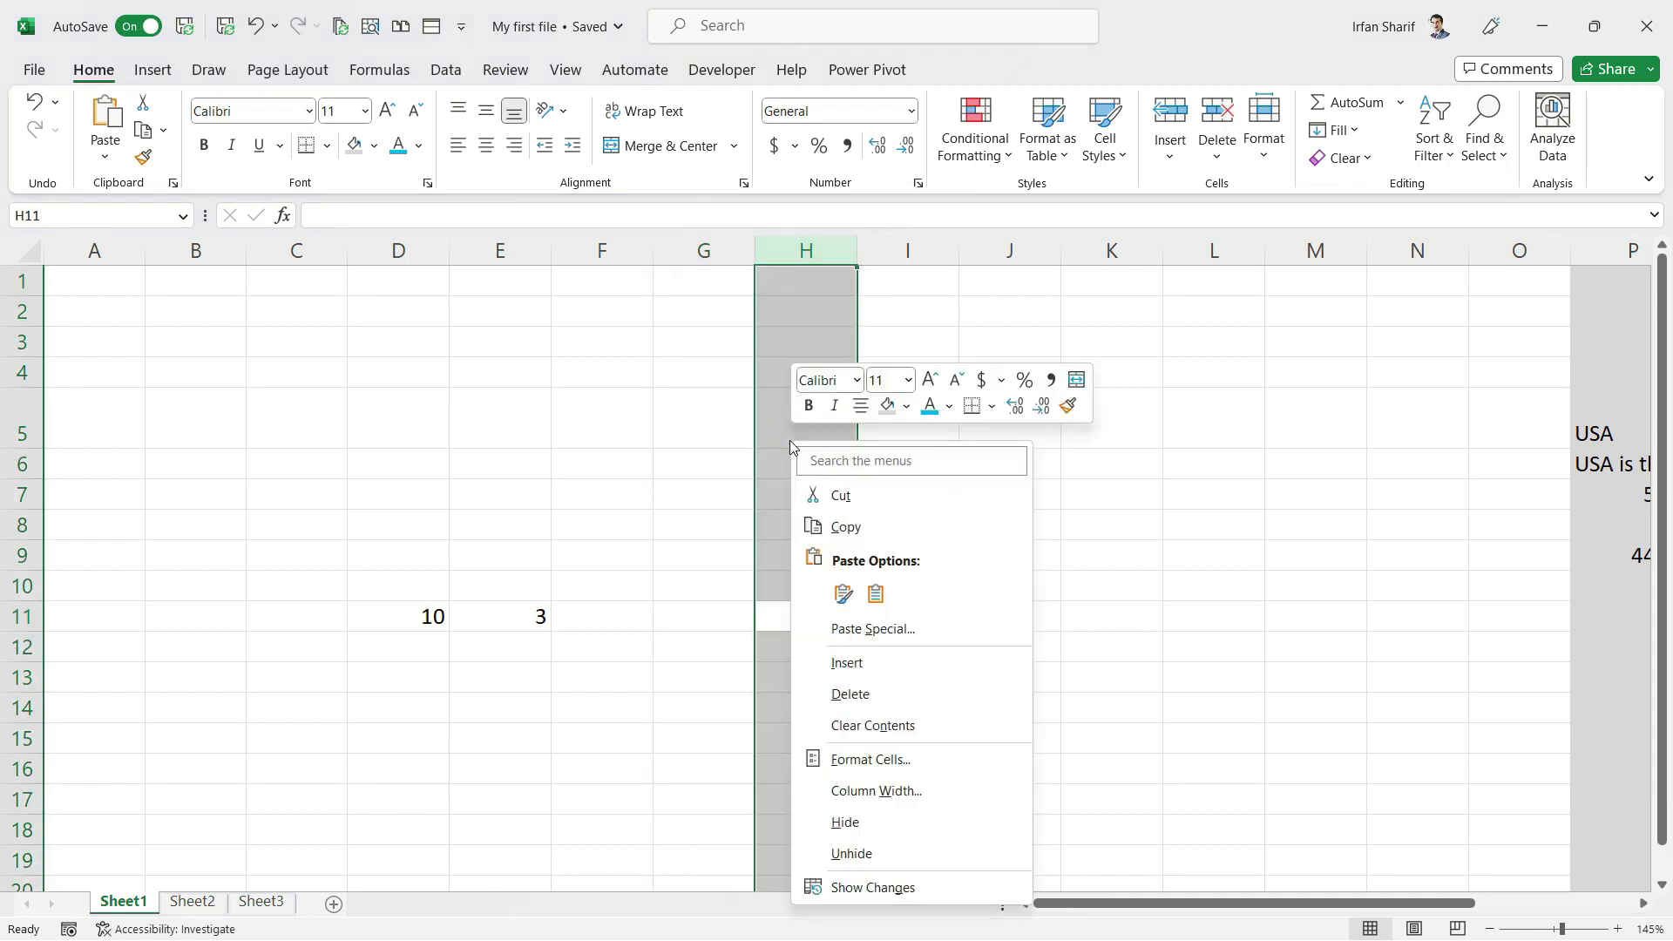
click(850, 693)
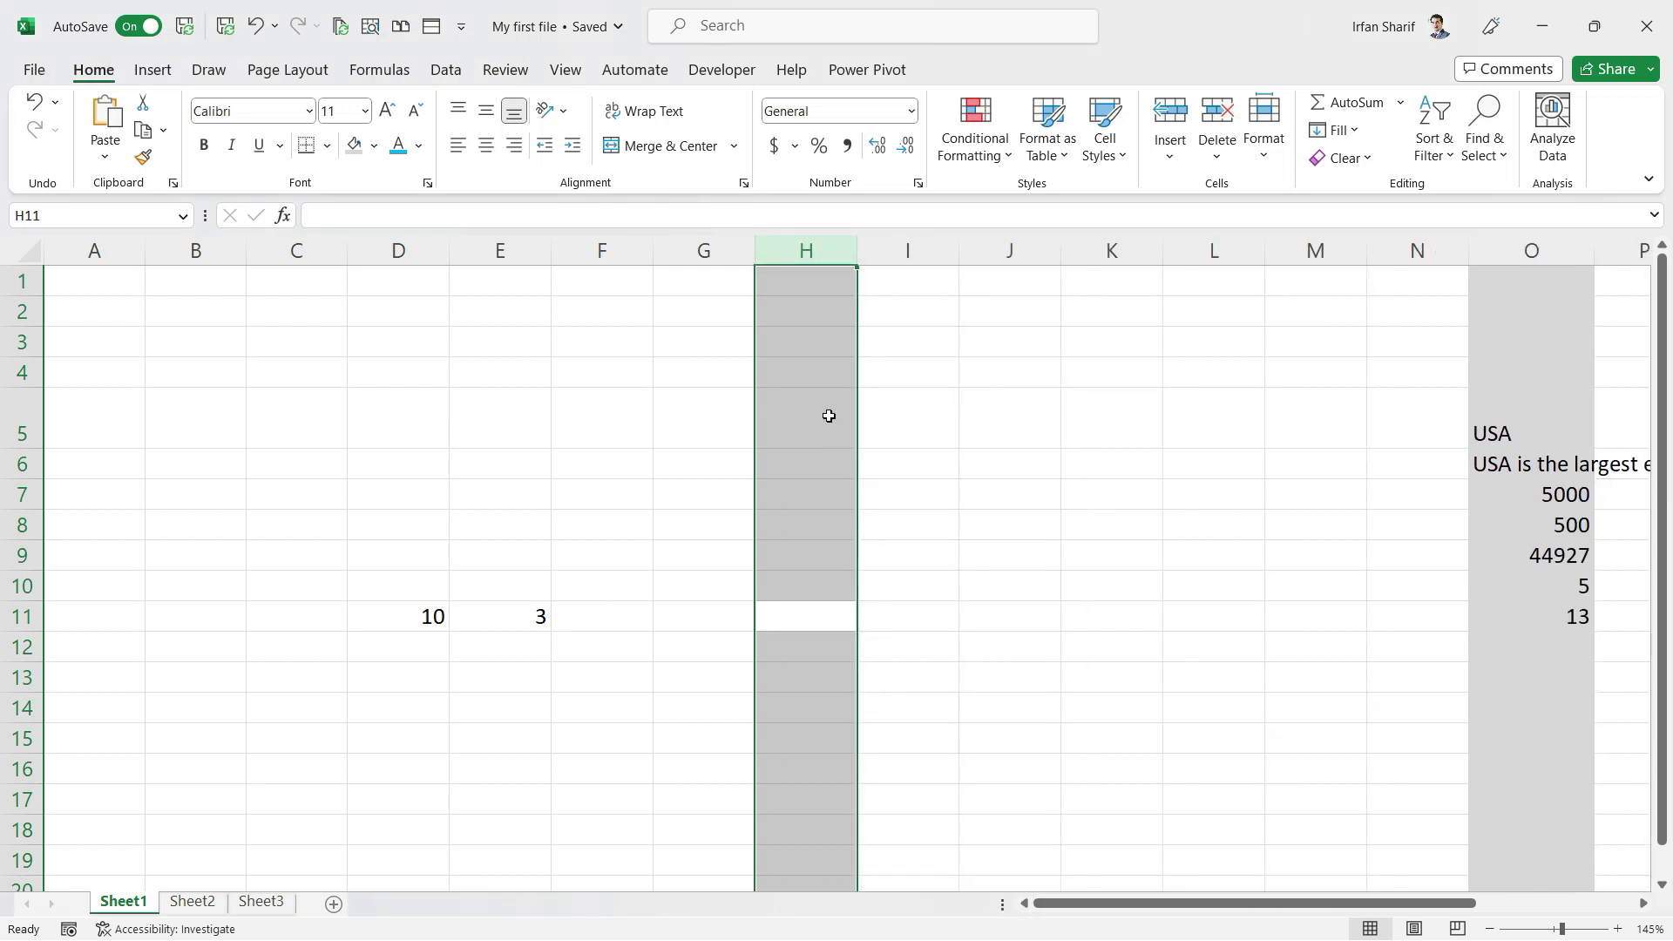
right_click(826, 414)
click(917, 672)
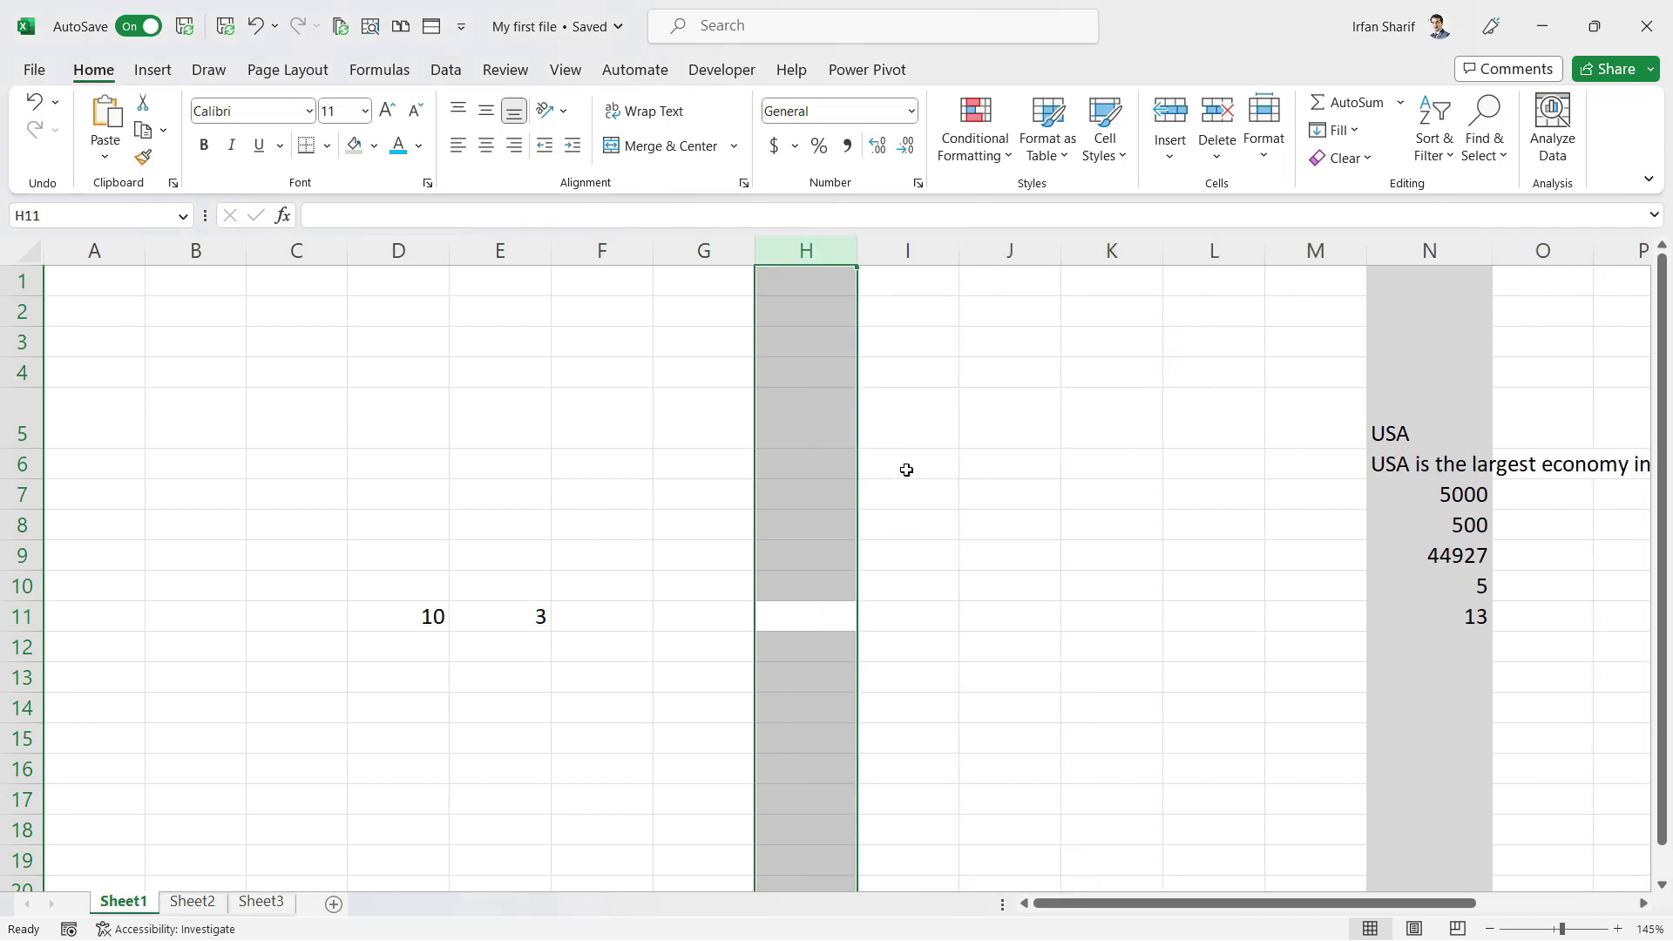
Delete five more blank columns at column H until the gray-filled column sits directly beside it
key(ctrl+minus)
key(ctrl+minus)
key(ctrl+minus)
key(ctrl+minus)
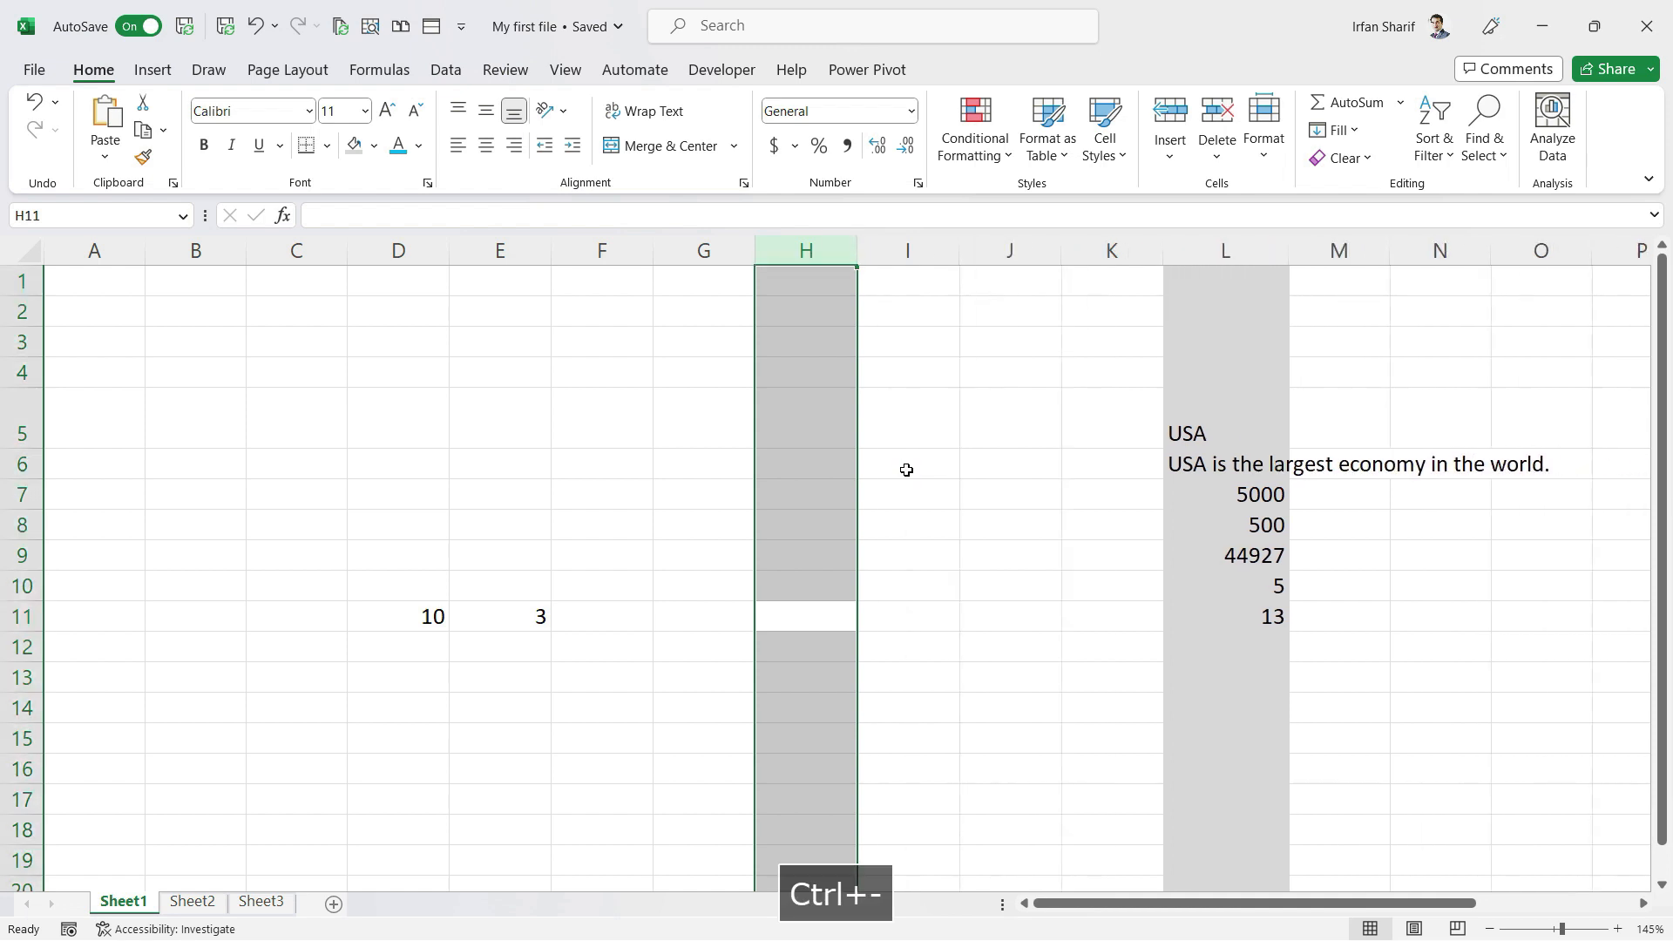
key(ctrl+minus)
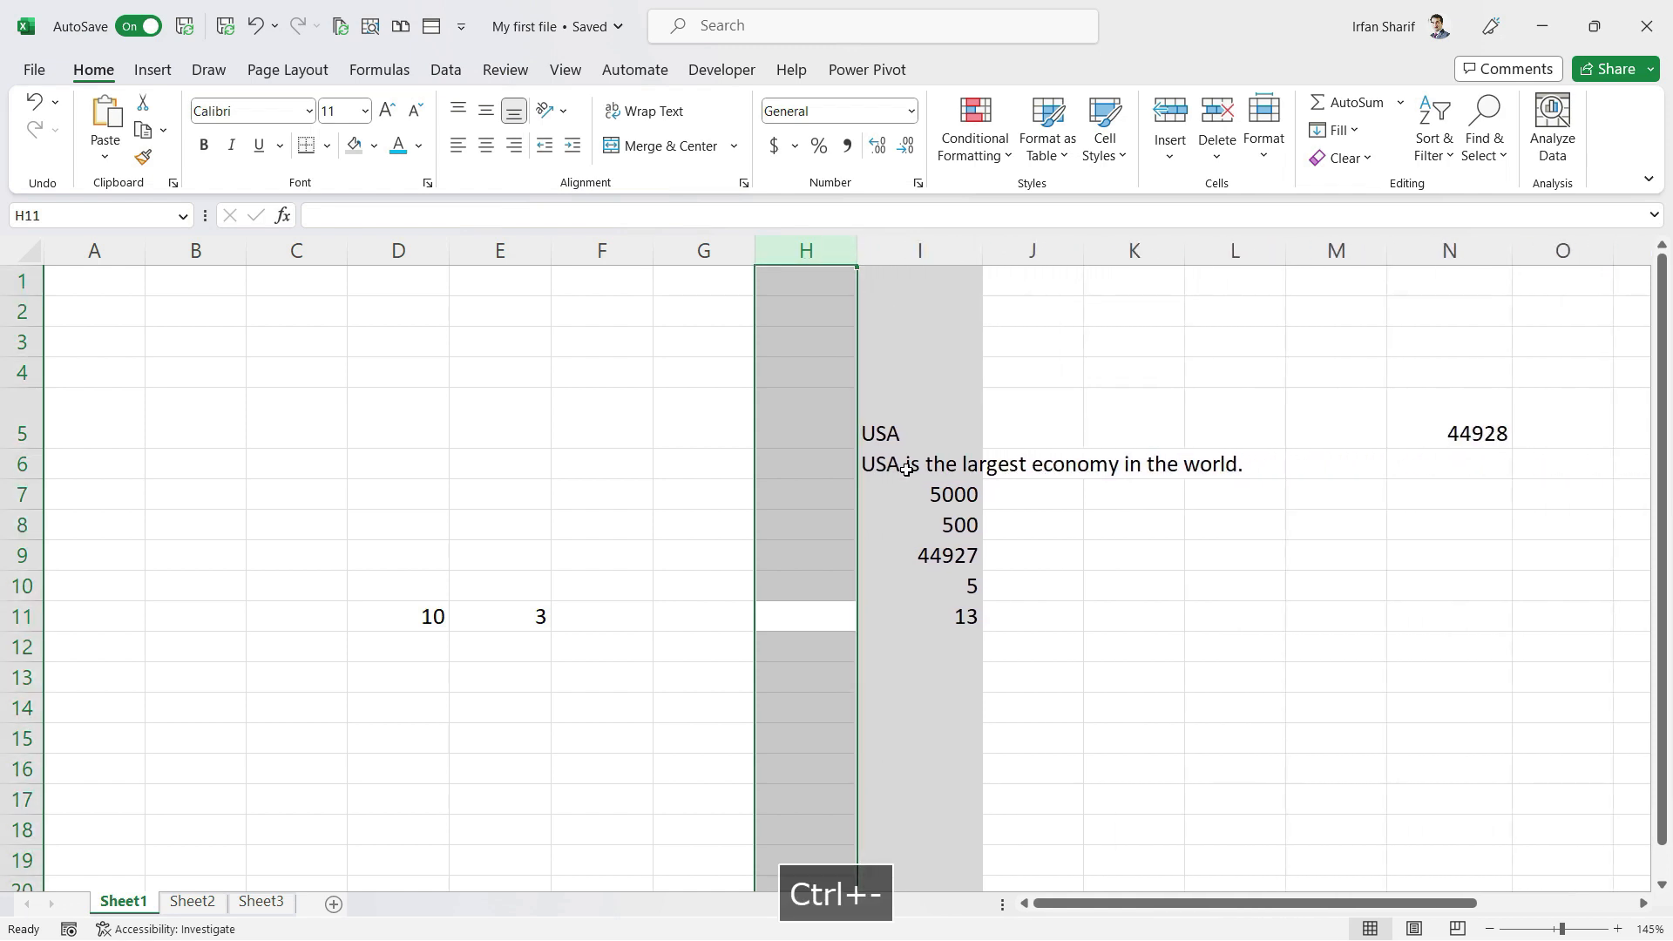
Select the whole of blank column G and repeat the last column deletion on it
key(Left)
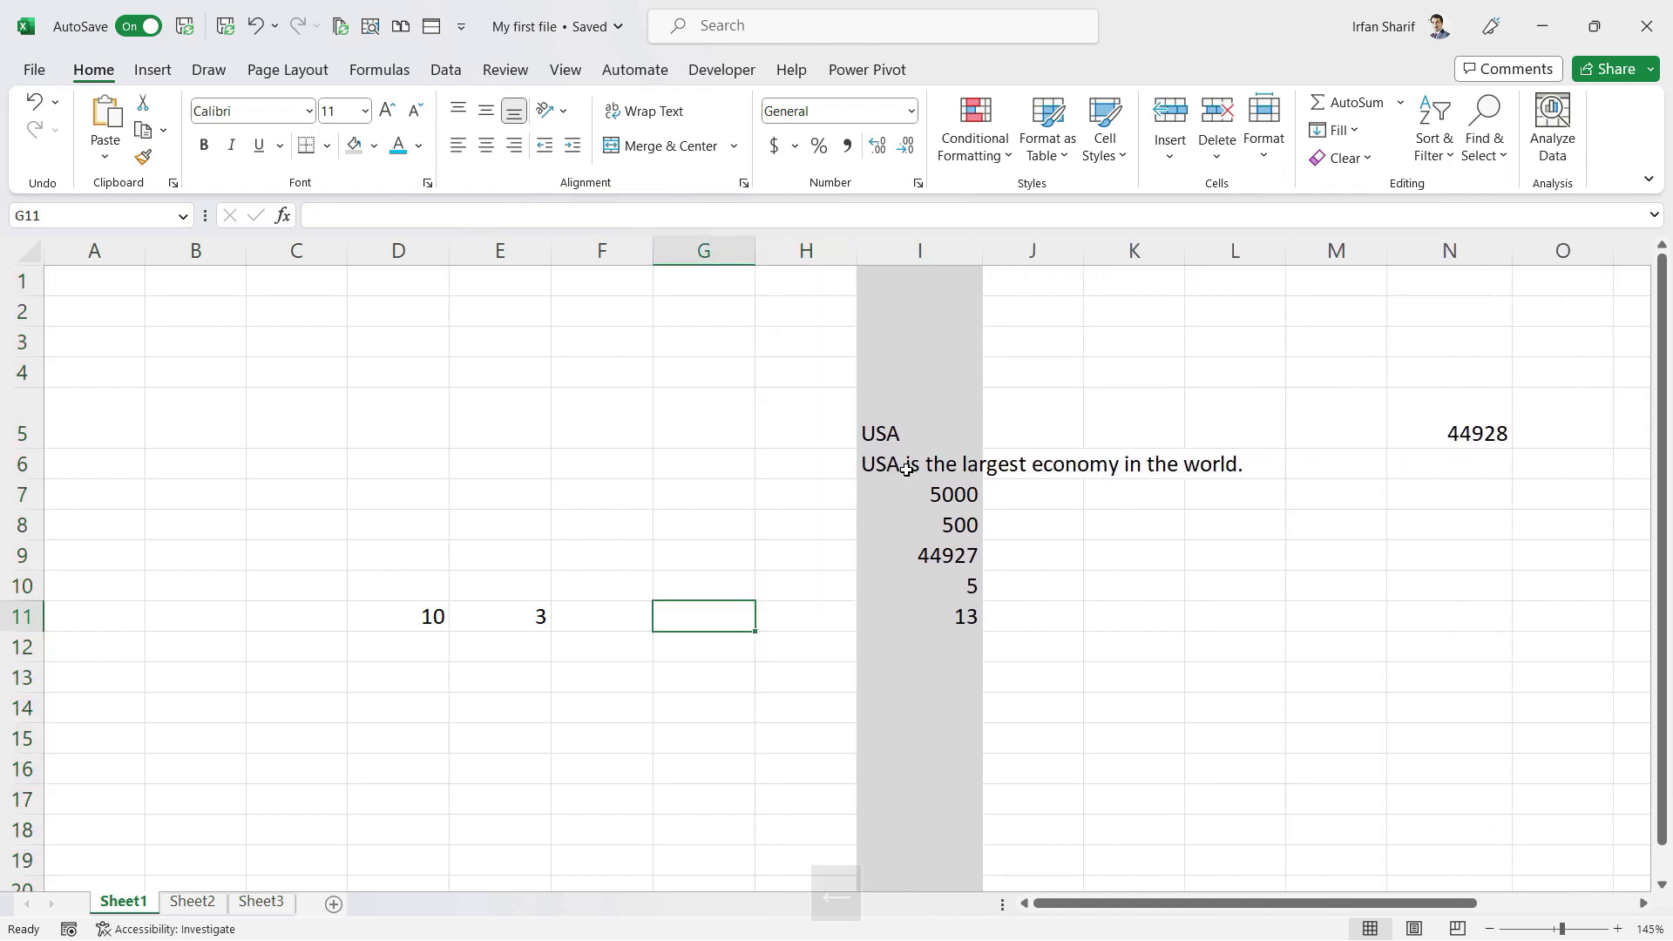
key(ctrl+space)
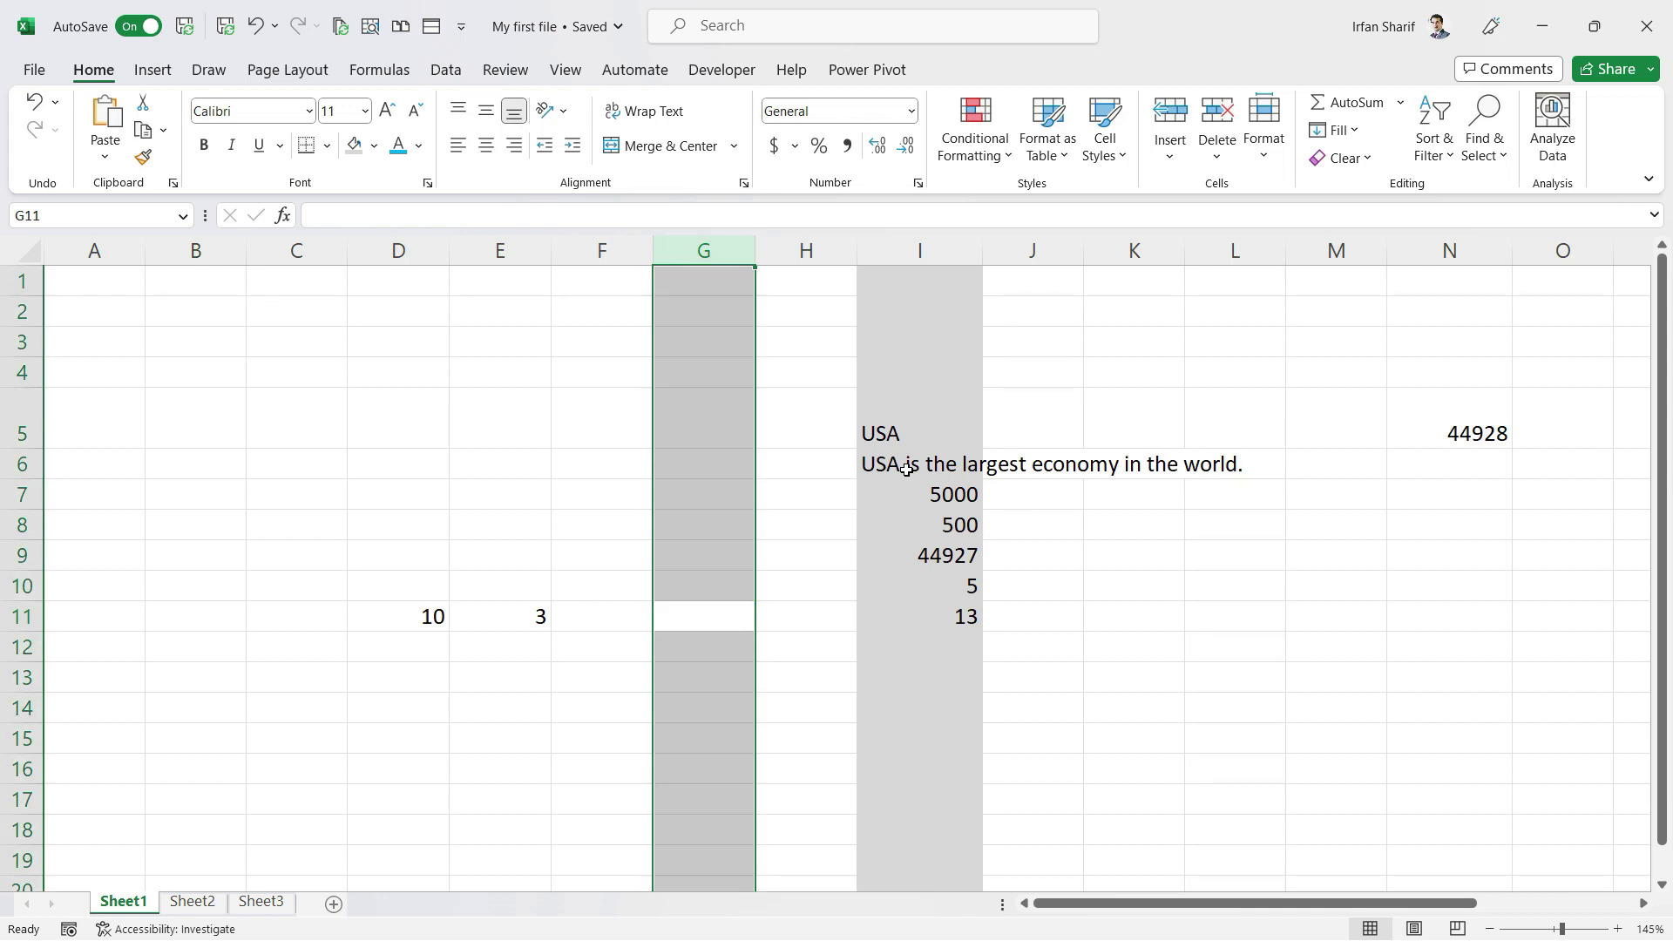
key(F4)
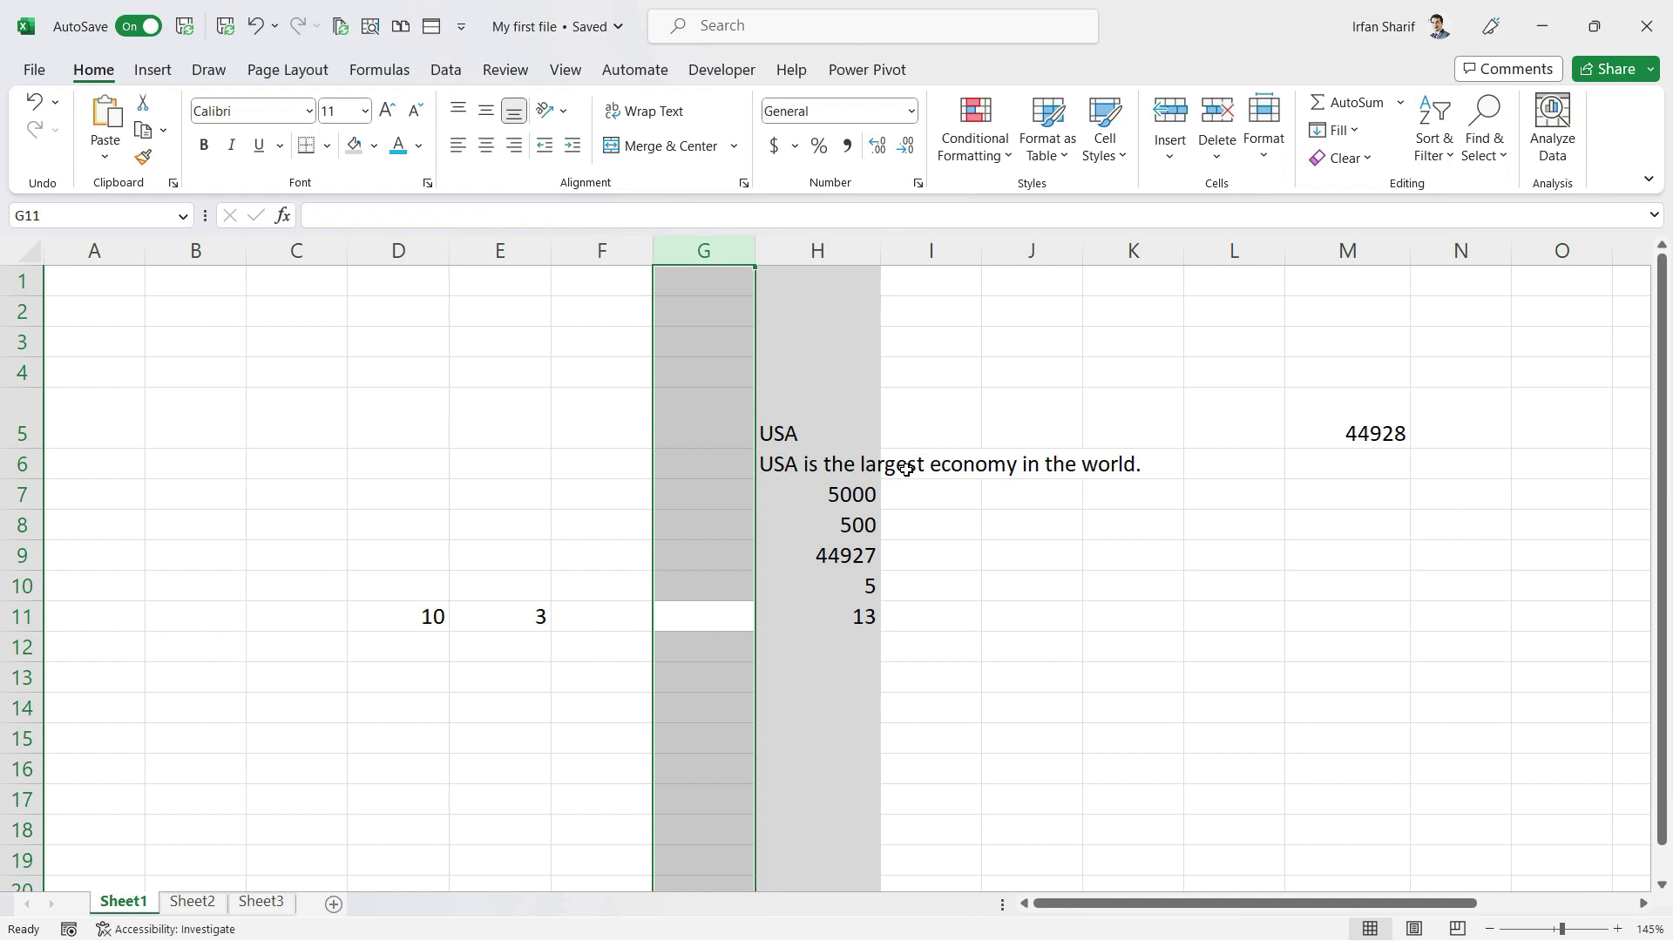
Insert four new columns at column G, and delete the four again
click(687, 621)
key(ctrl+space)
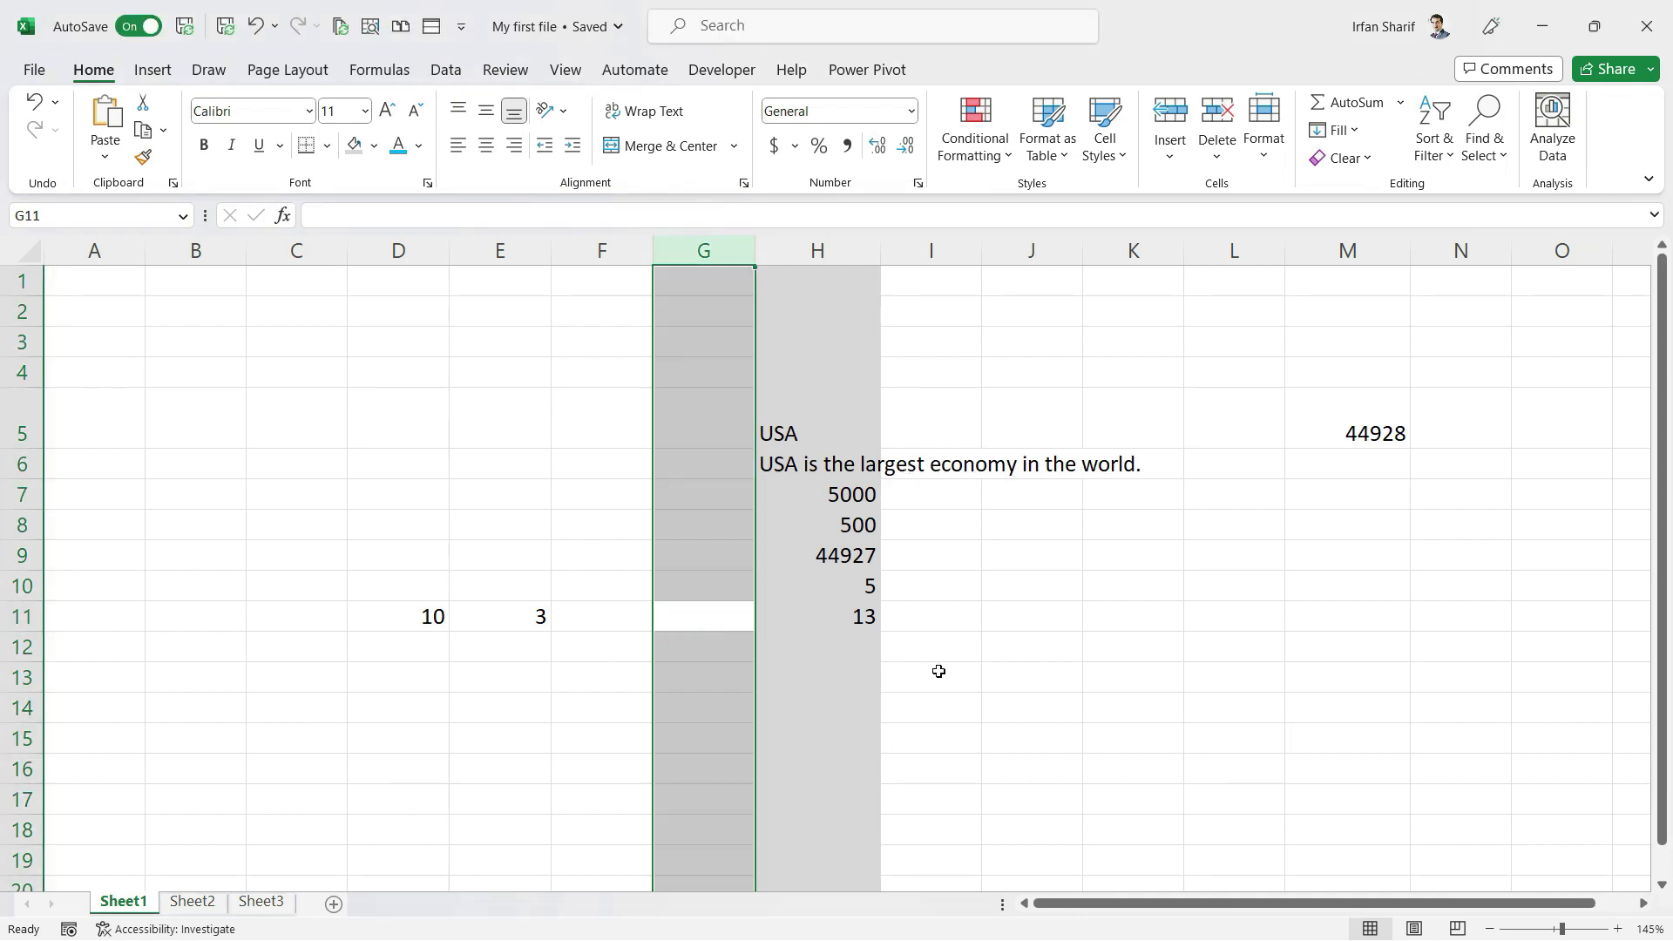
key(ctrl+shift+equal)
key(ctrl+shift+equal)
key(ctrl+shift+equal)
key(ctrl+shift+equal)
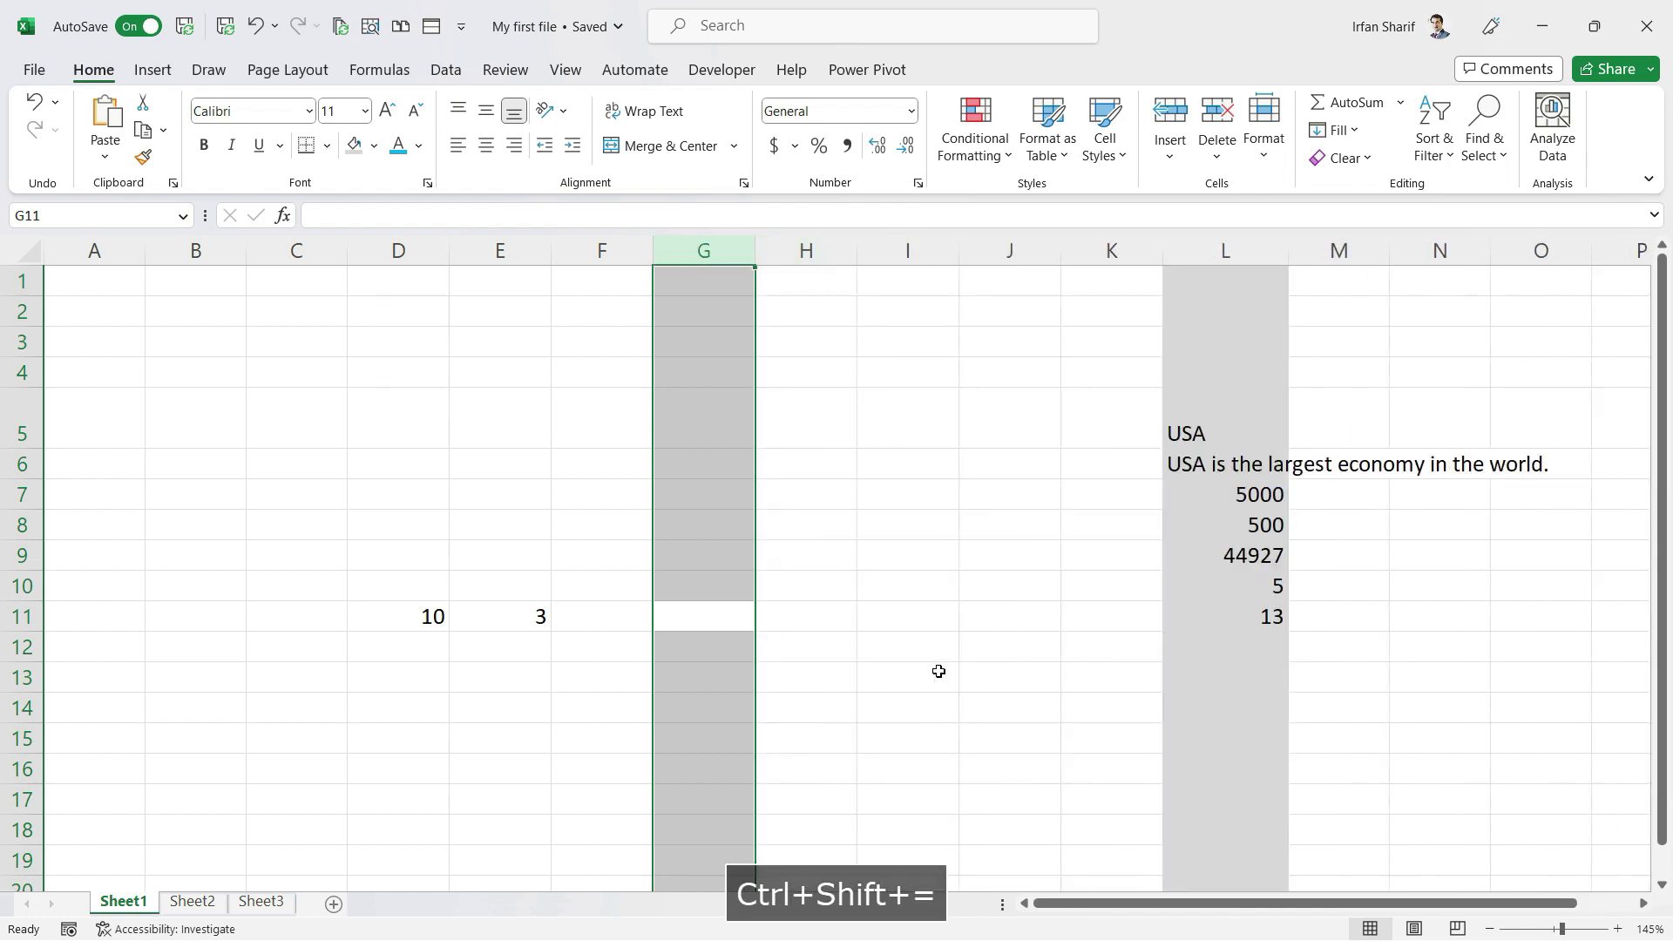
key(ctrl+minus)
key(ctrl+minus)
key(ctrl+minus)
key(ctrl+minus)
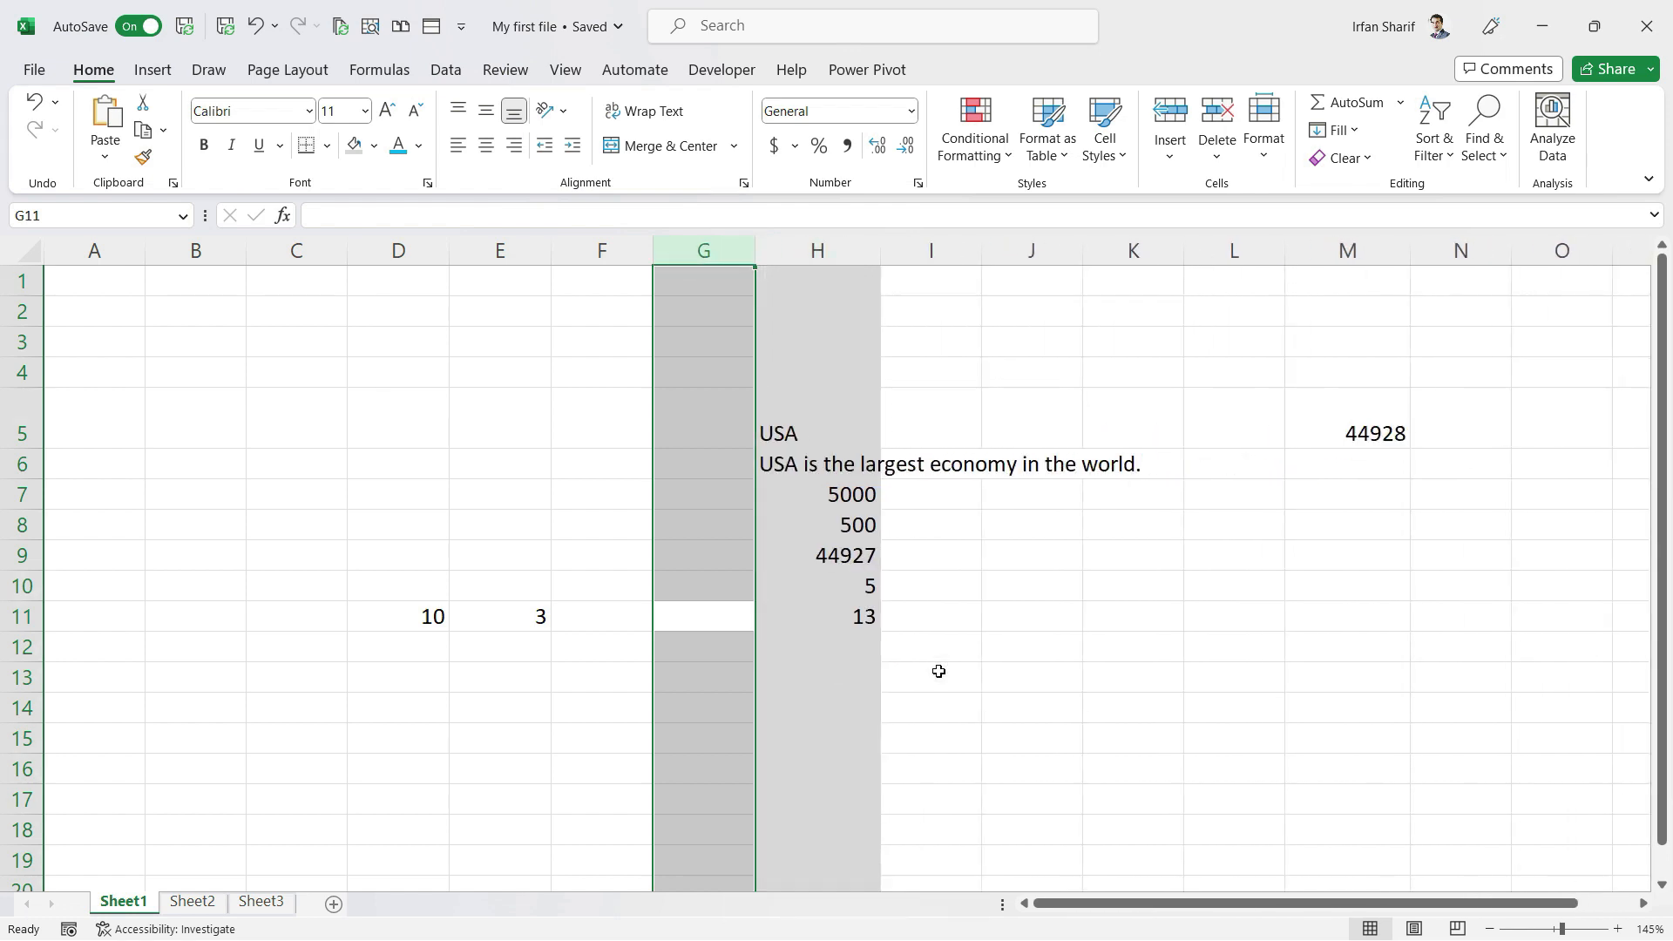
Delete the remaining blank columns G and F so the gray-filled column sits directly beside column E
key(F4)
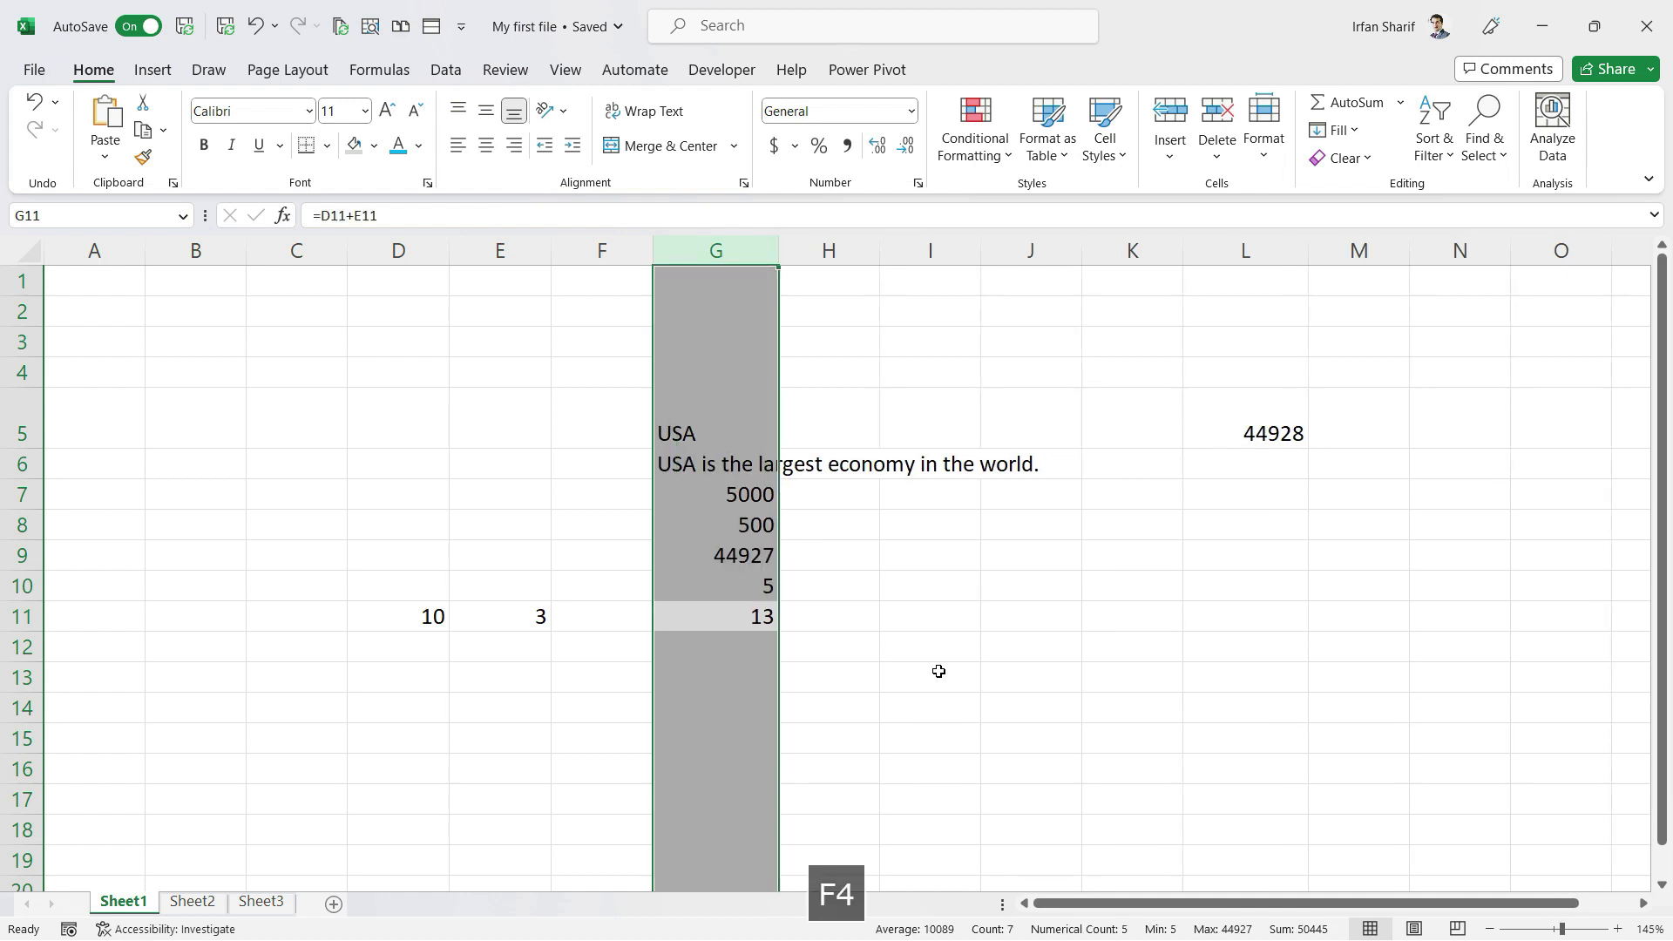
key(Down)
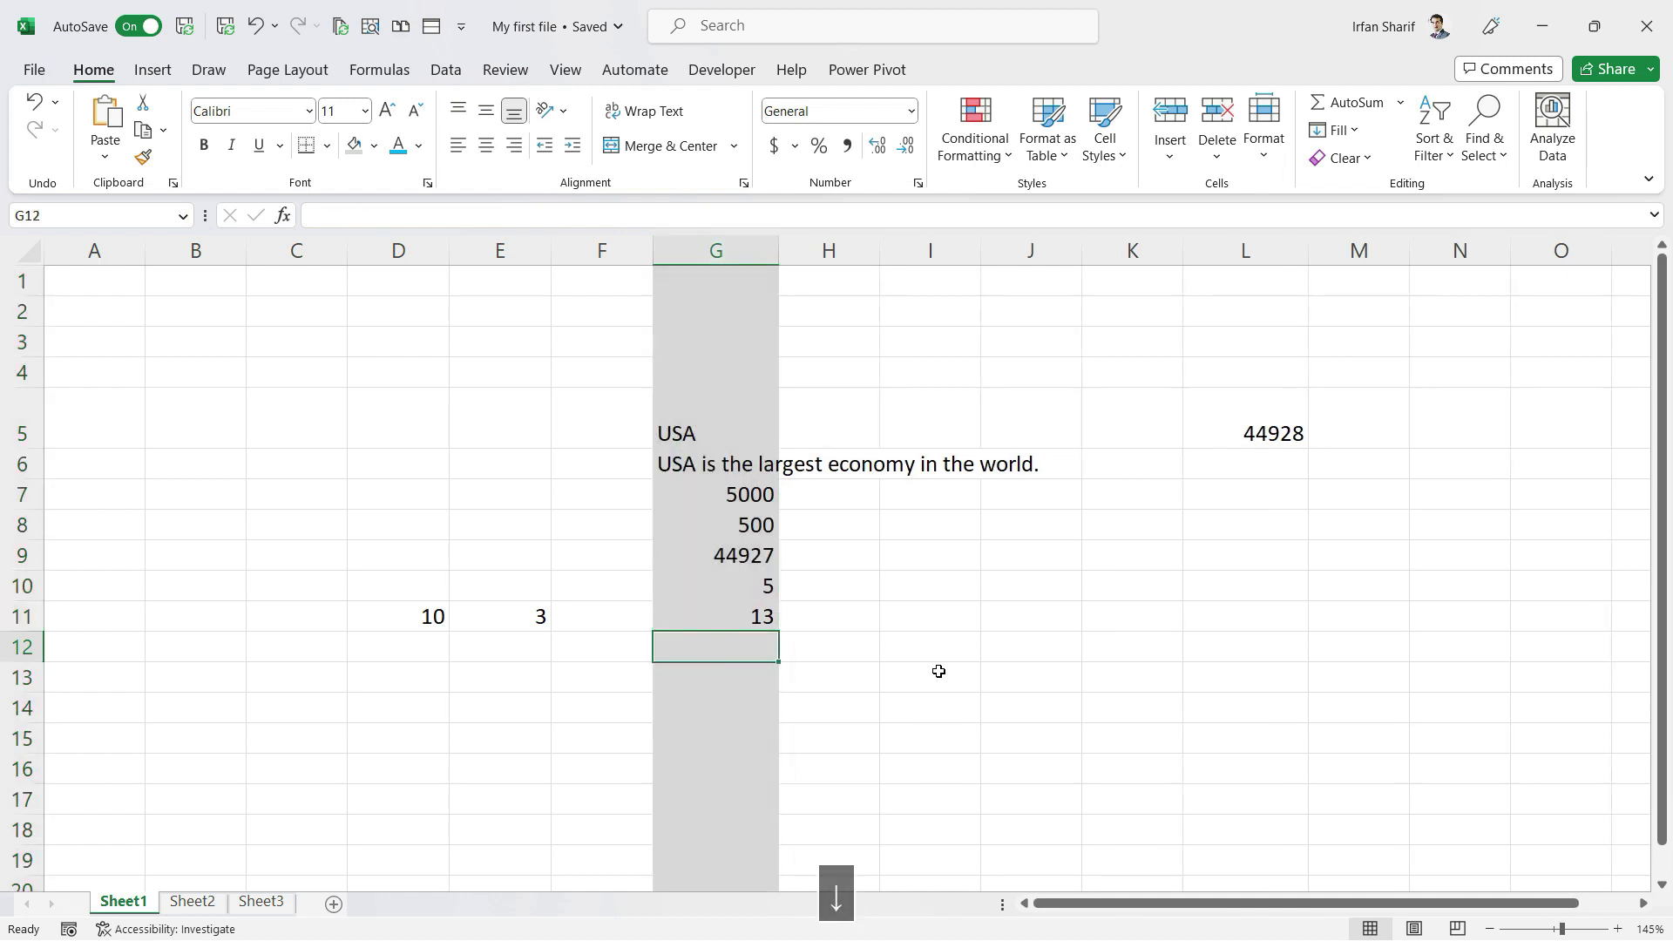
key(Left)
key(ctrl+space)
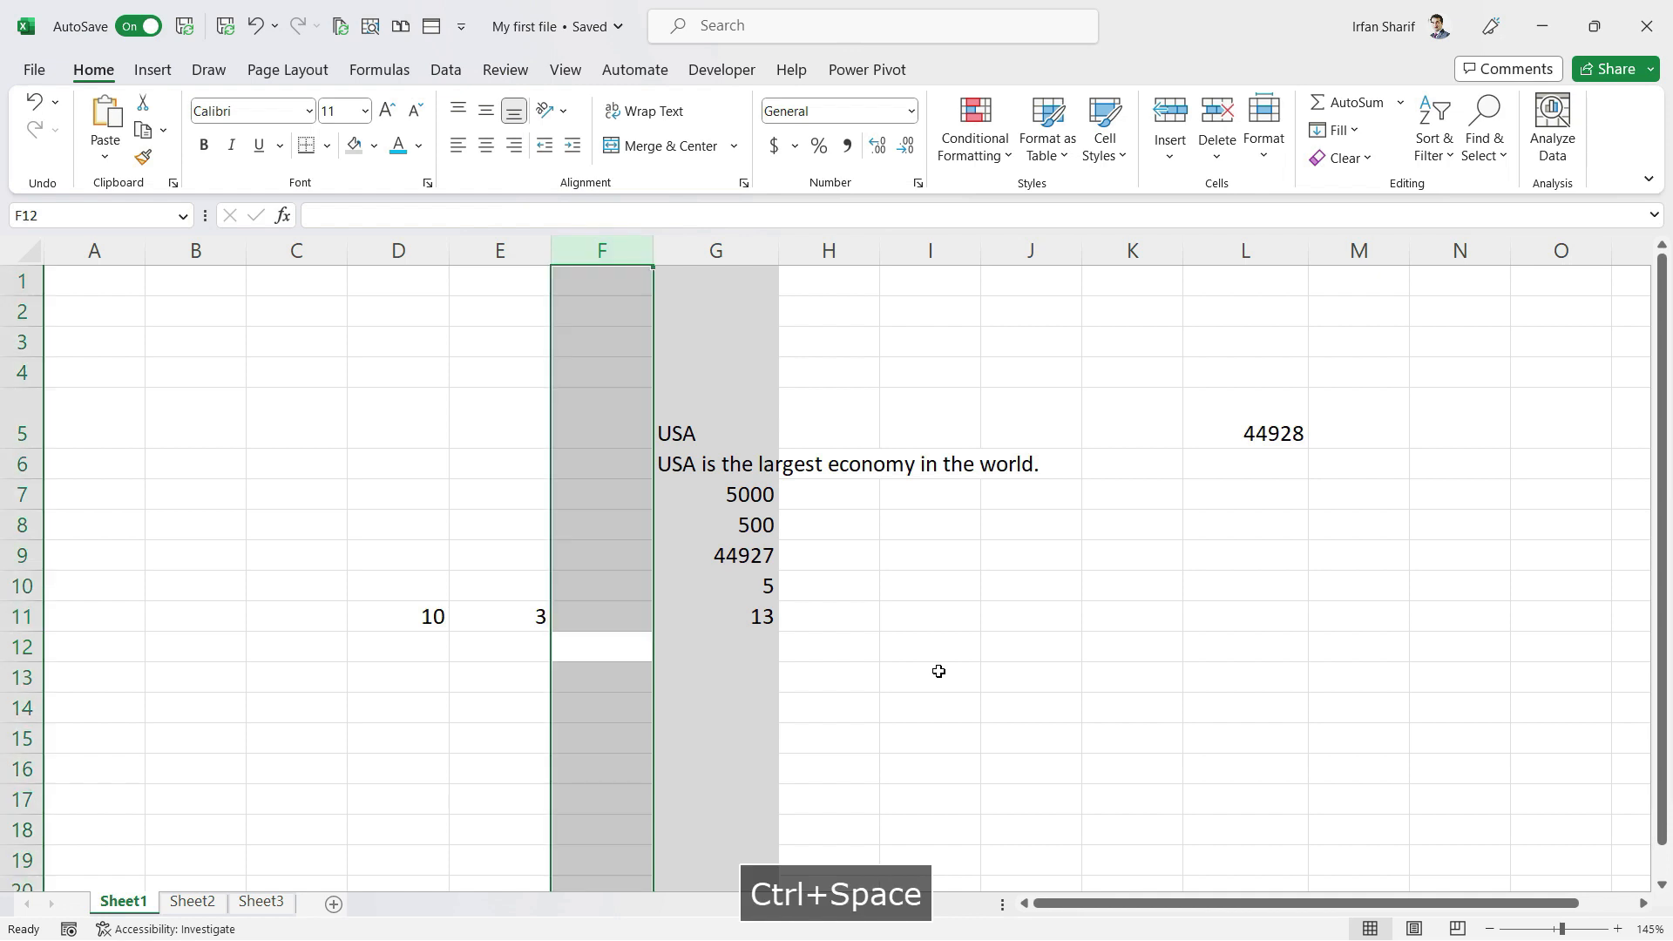
key(ctrl+minus)
key(Left)
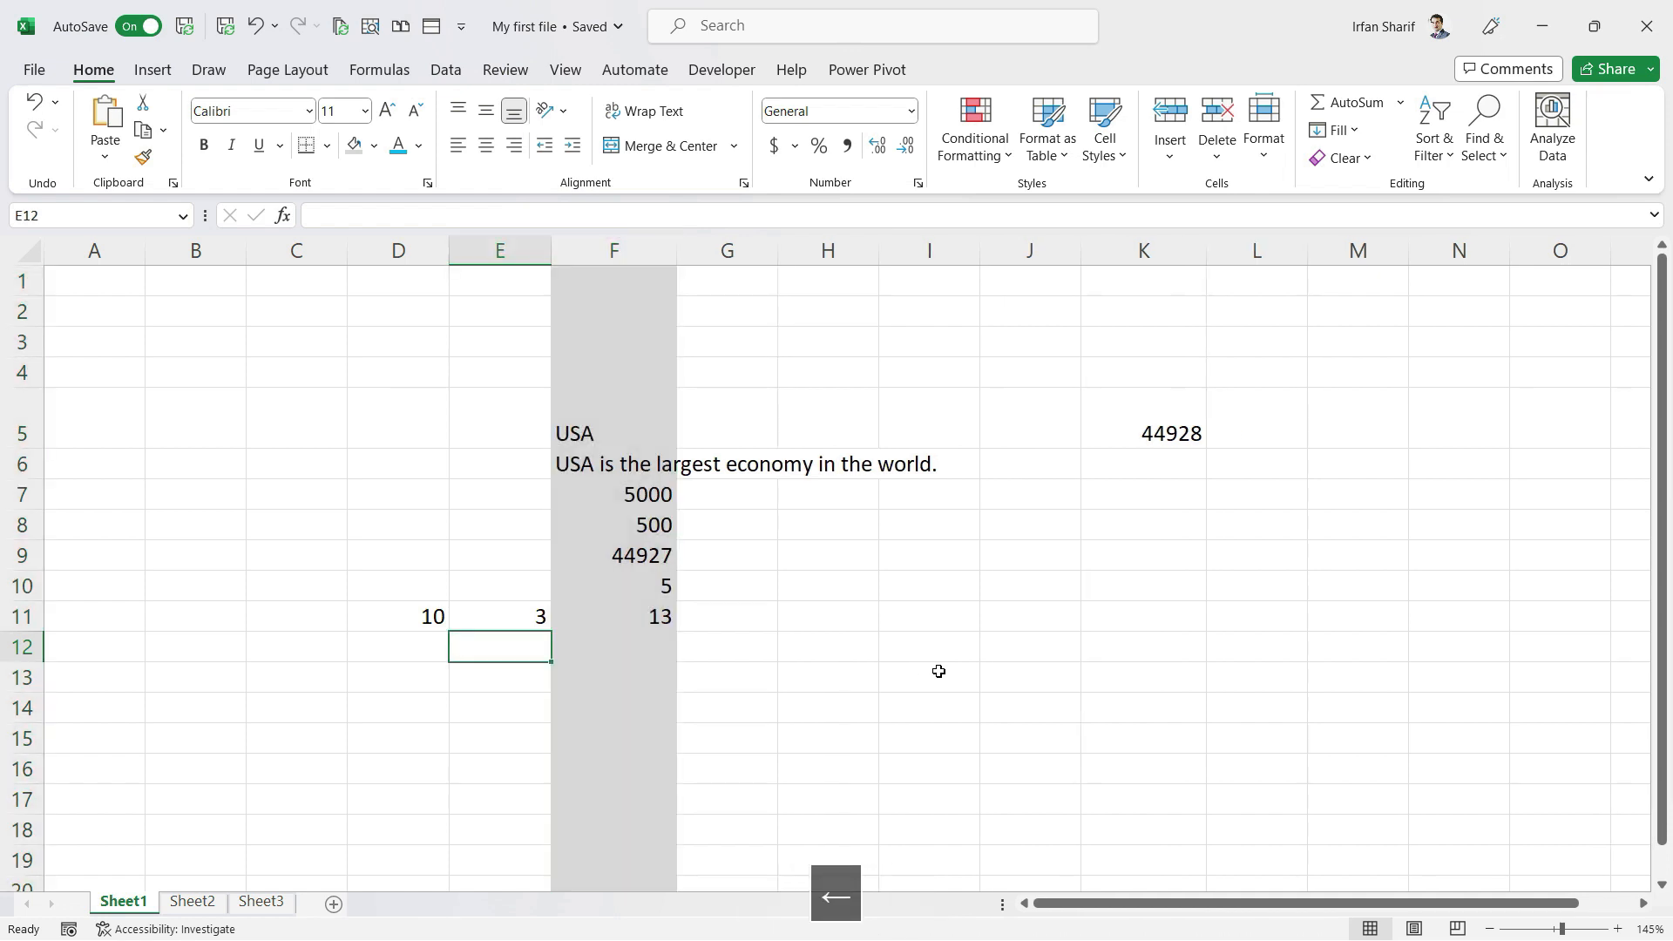
Examine the formula in cell F11 and the cells D11 and E11 that it refers to
key(Right)
key(Up)
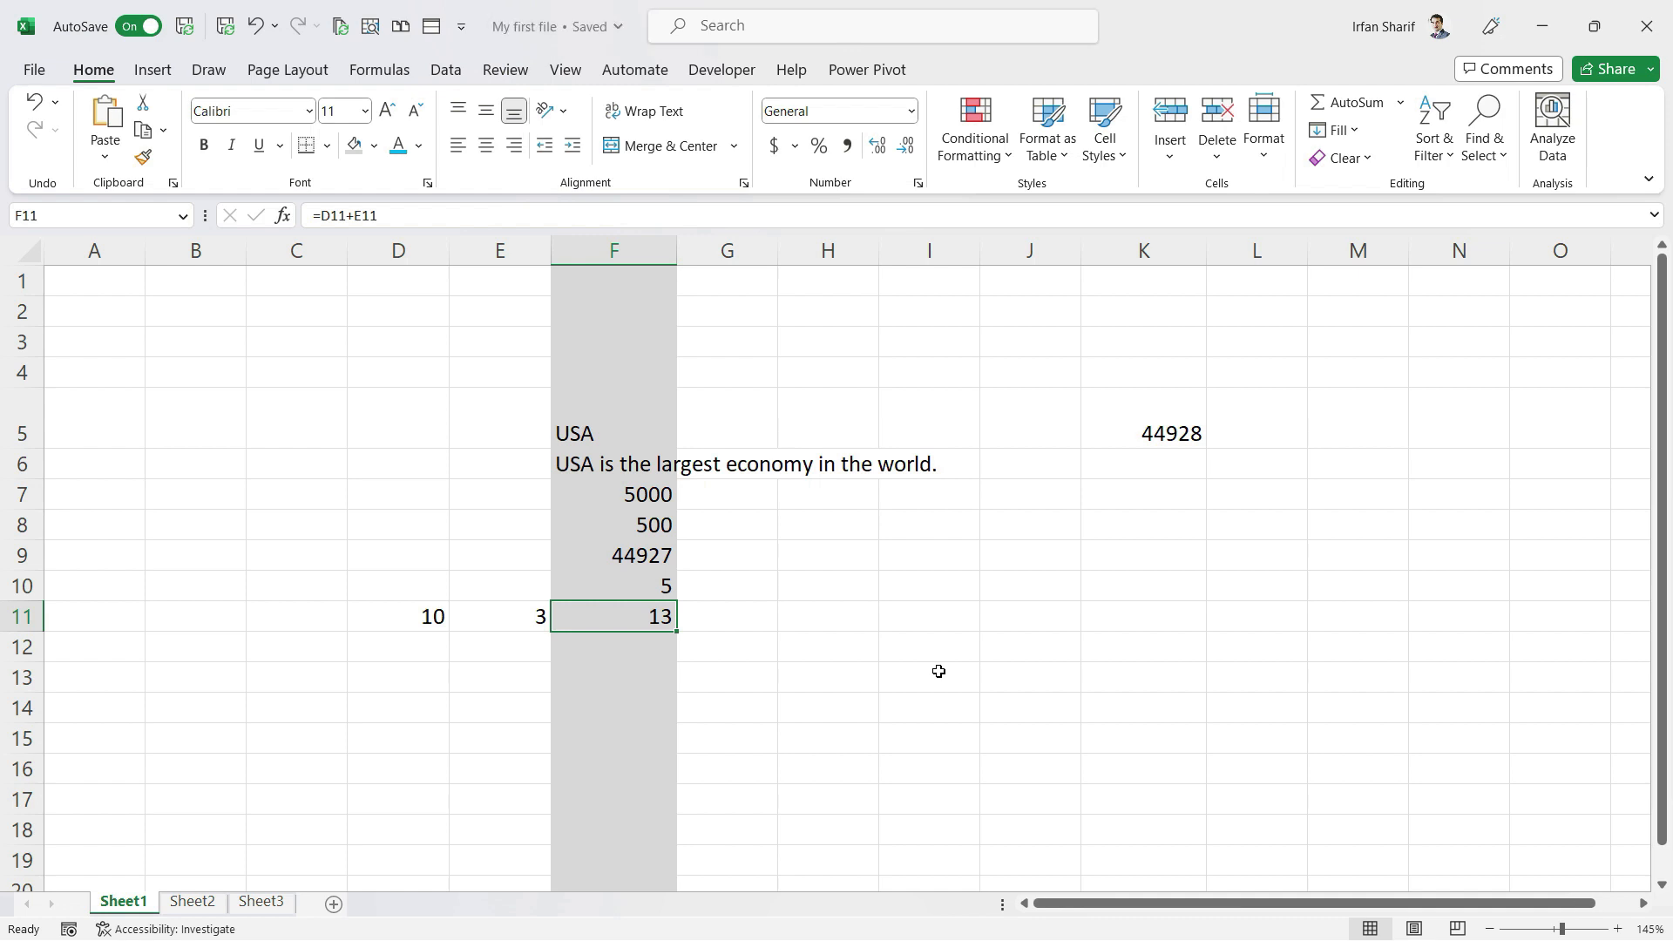
key(Left)
key(Left)
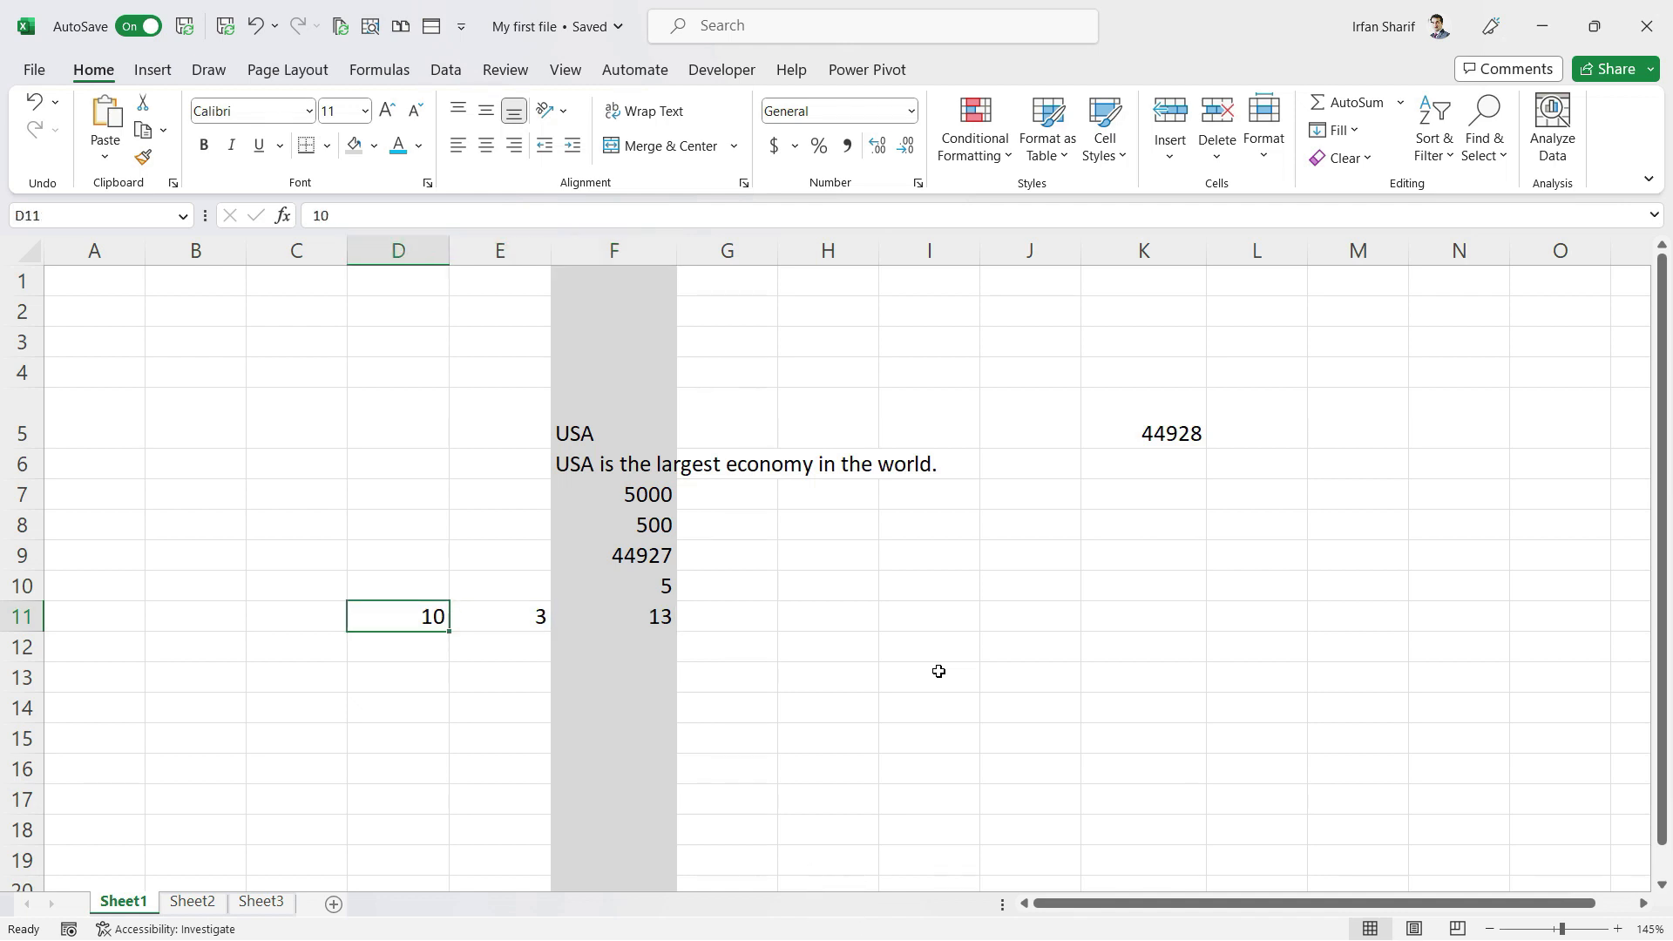
key(Right)
key(Right)
key(Left)
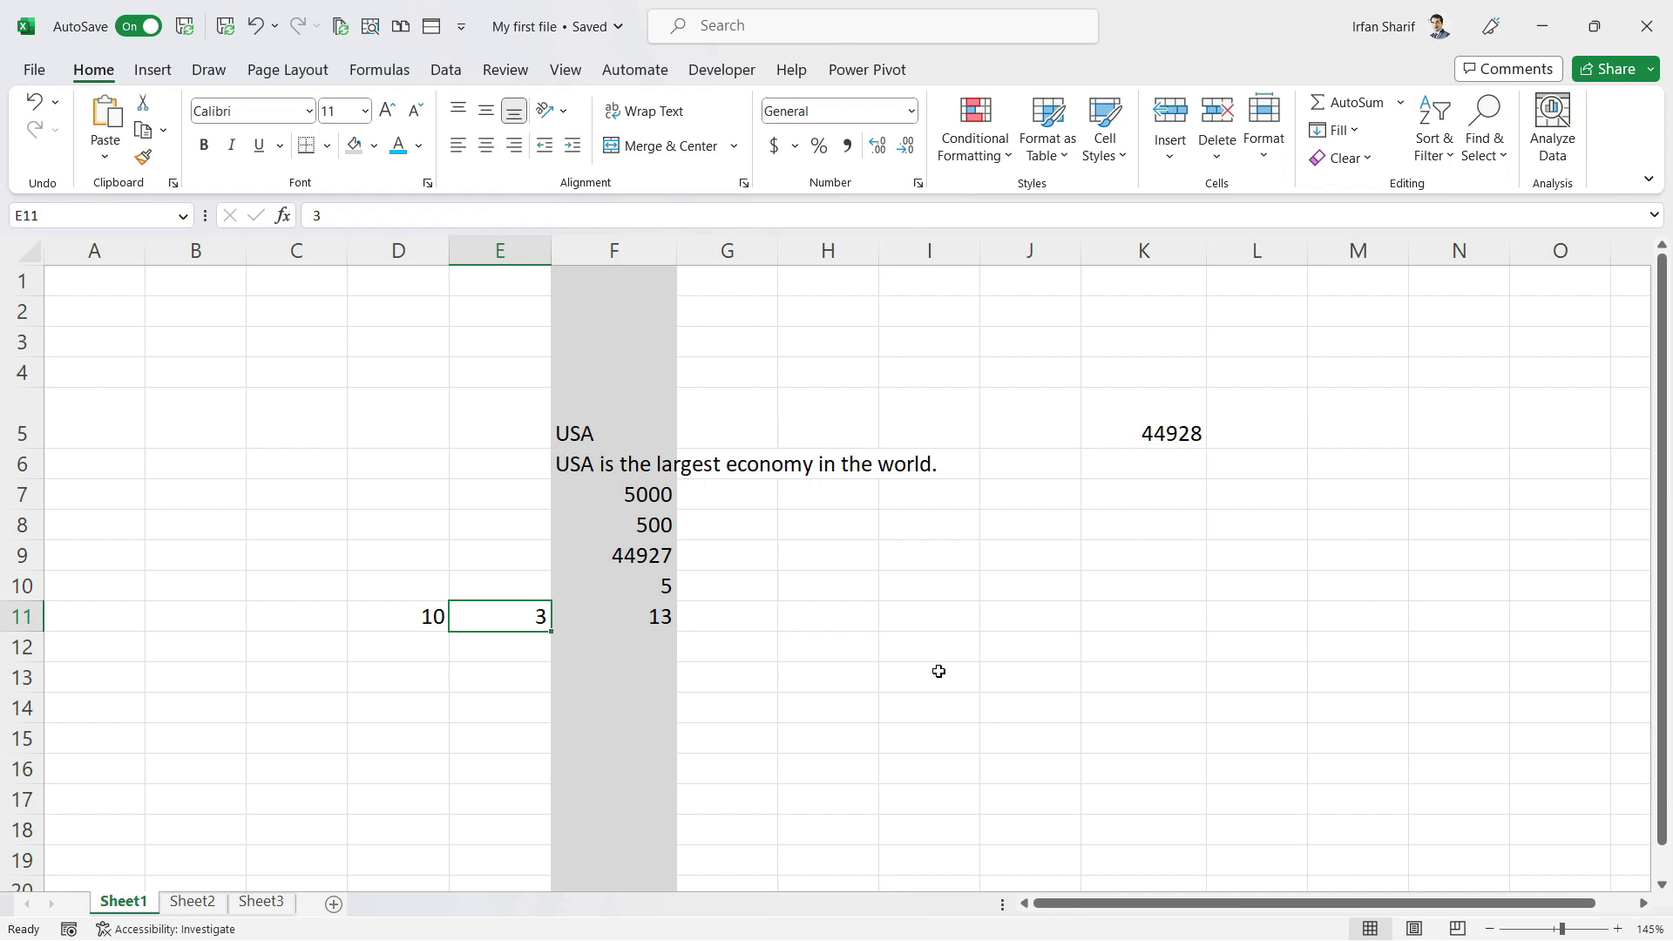
key(Left)
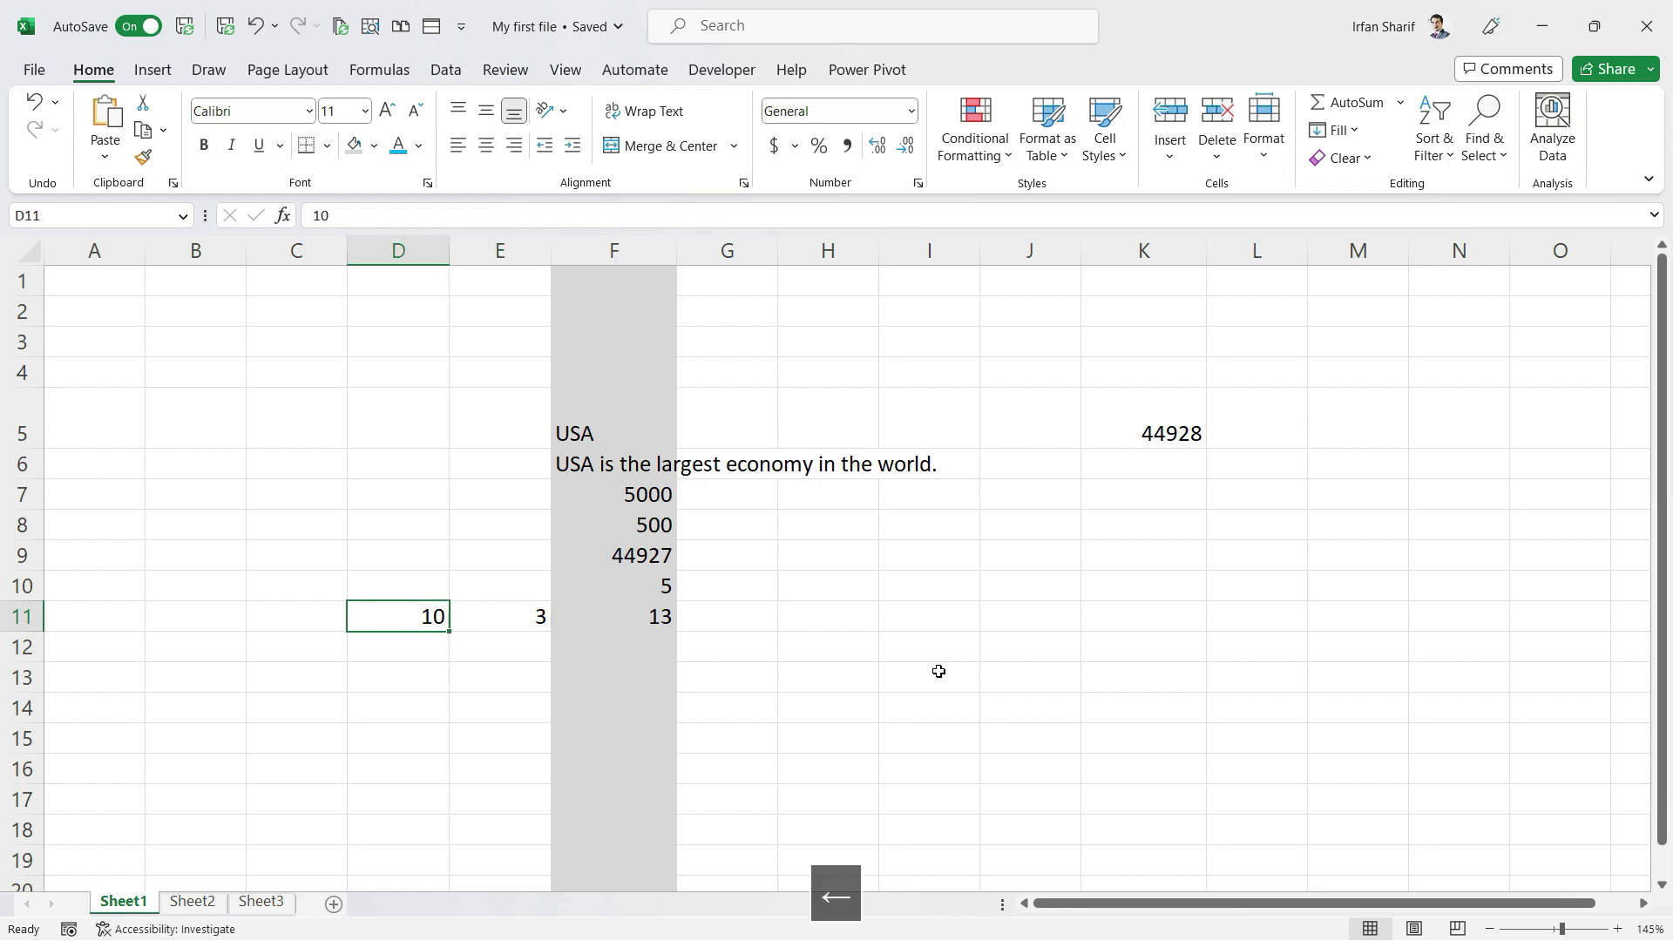
key(ctrl+space)
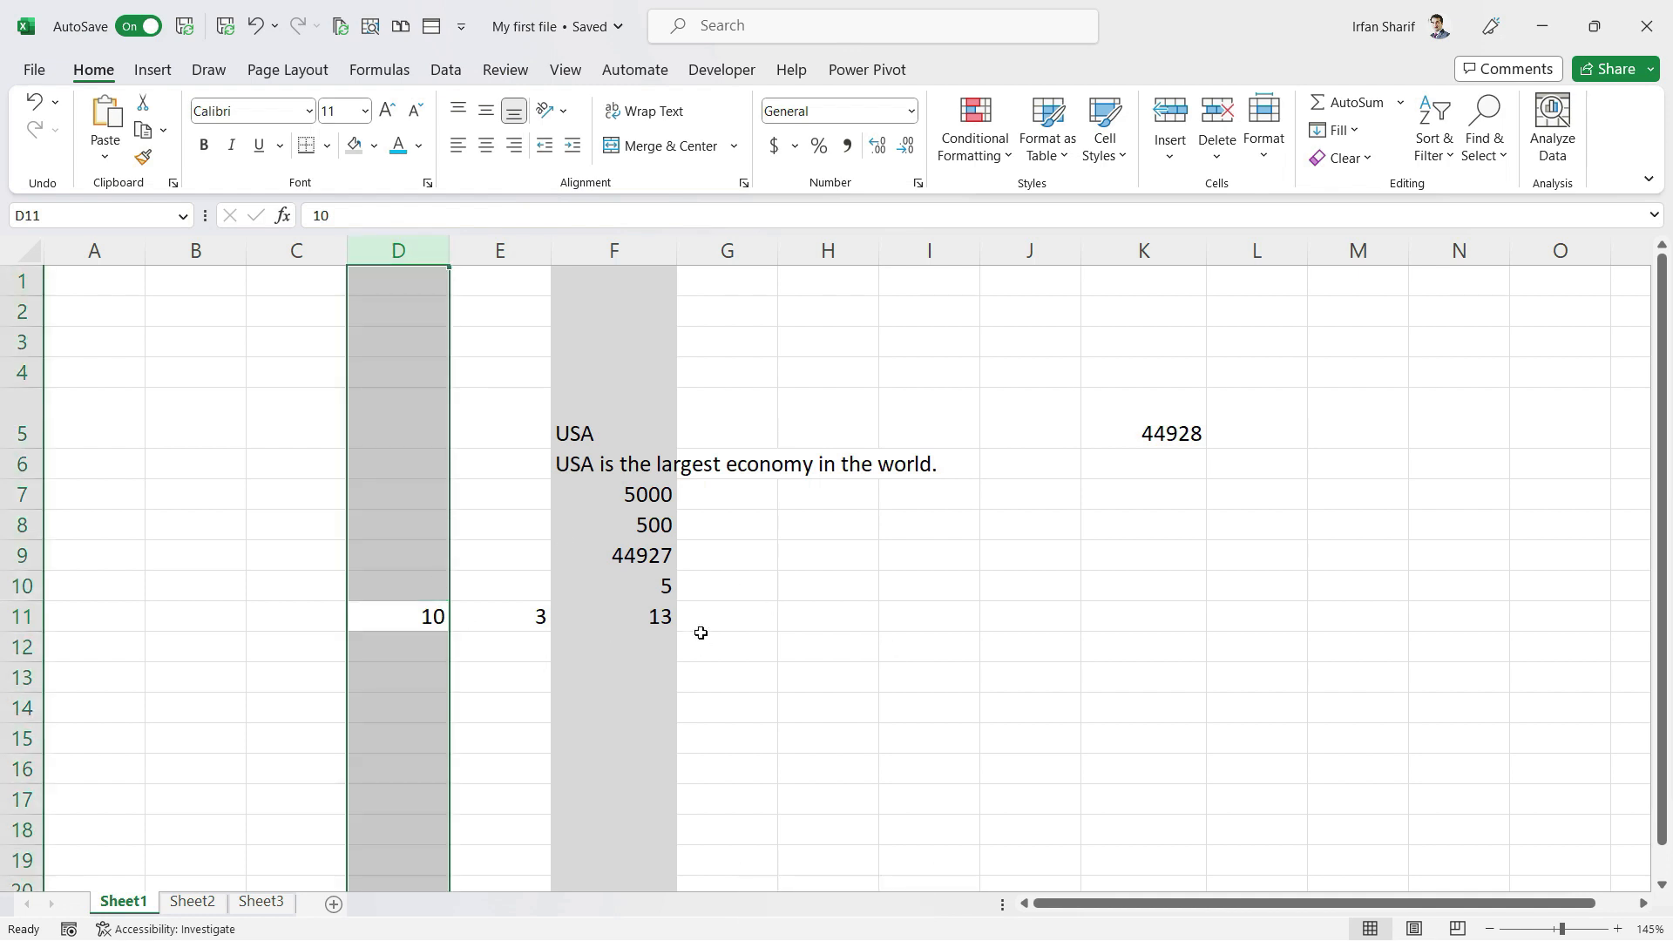
click(645, 618)
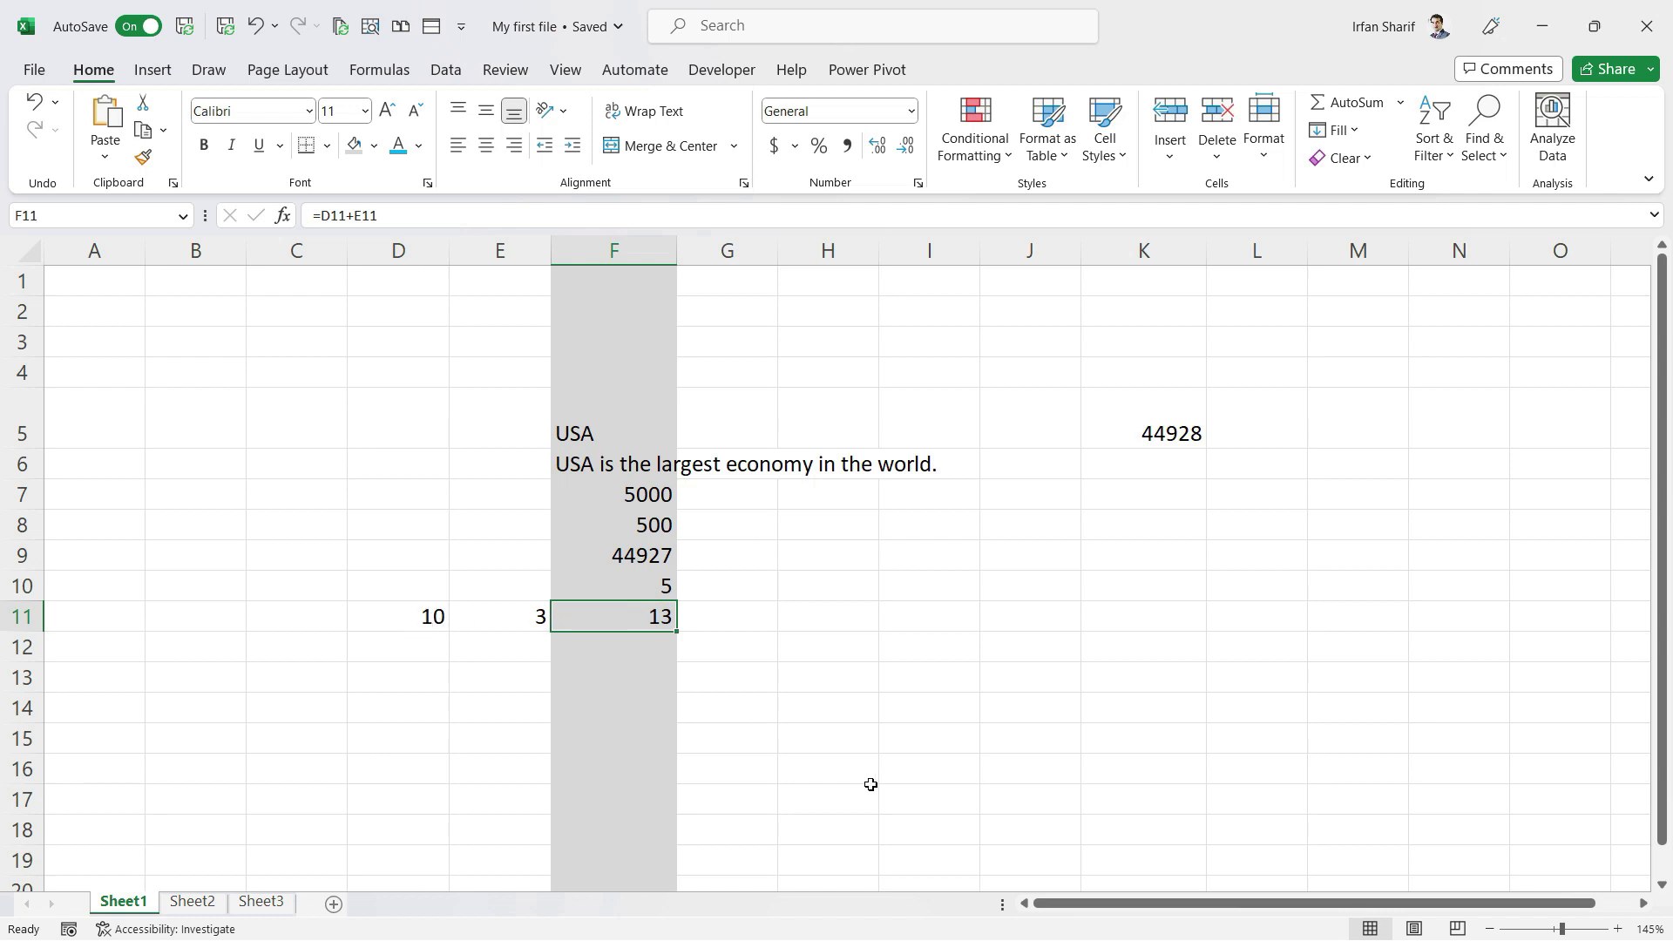
key(F2)
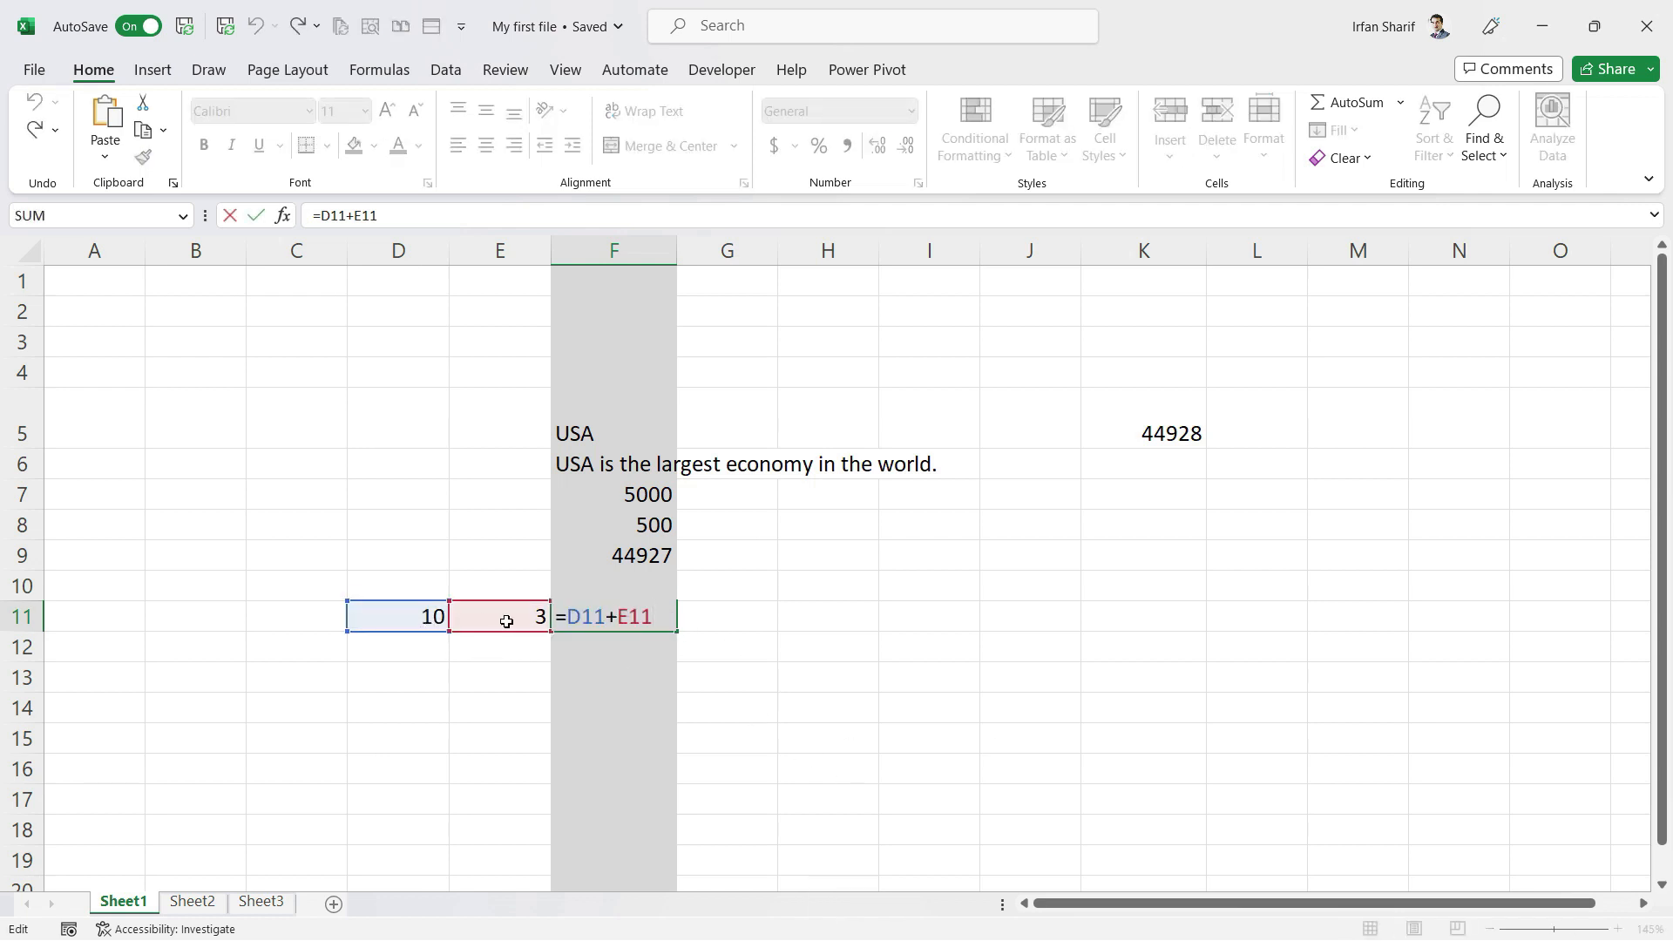
key(Return)
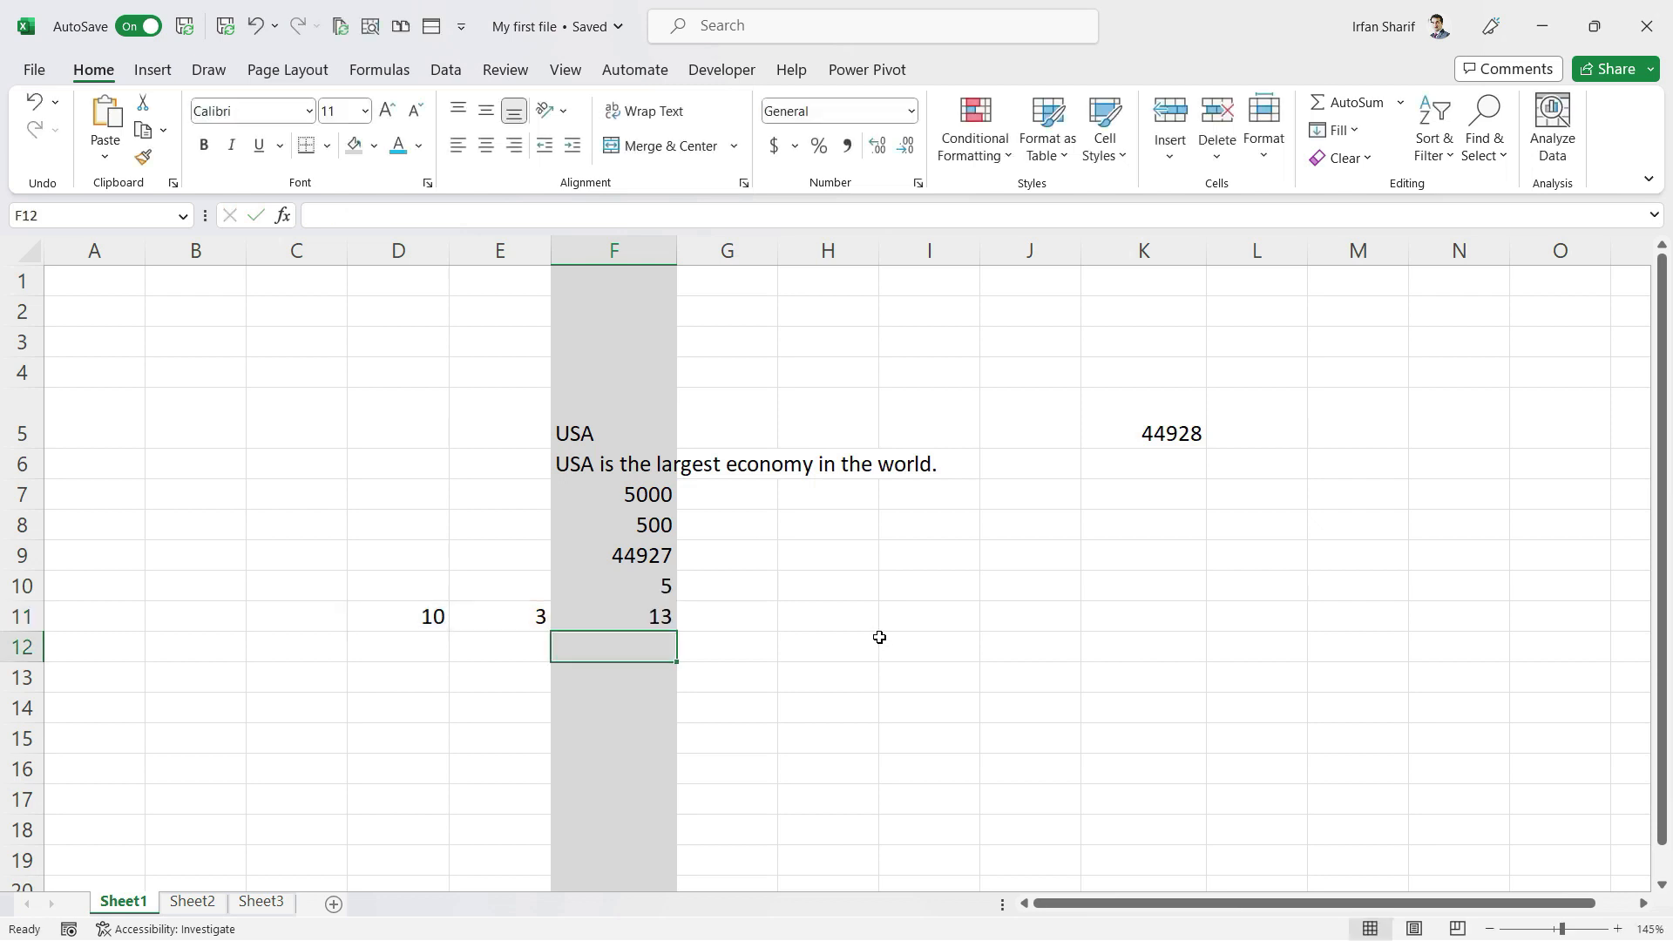
Delete the whole of column D, which the sum formula in row 11 refers to
key(Up)
key(Left)
key(Left)
key(ctrl+space)
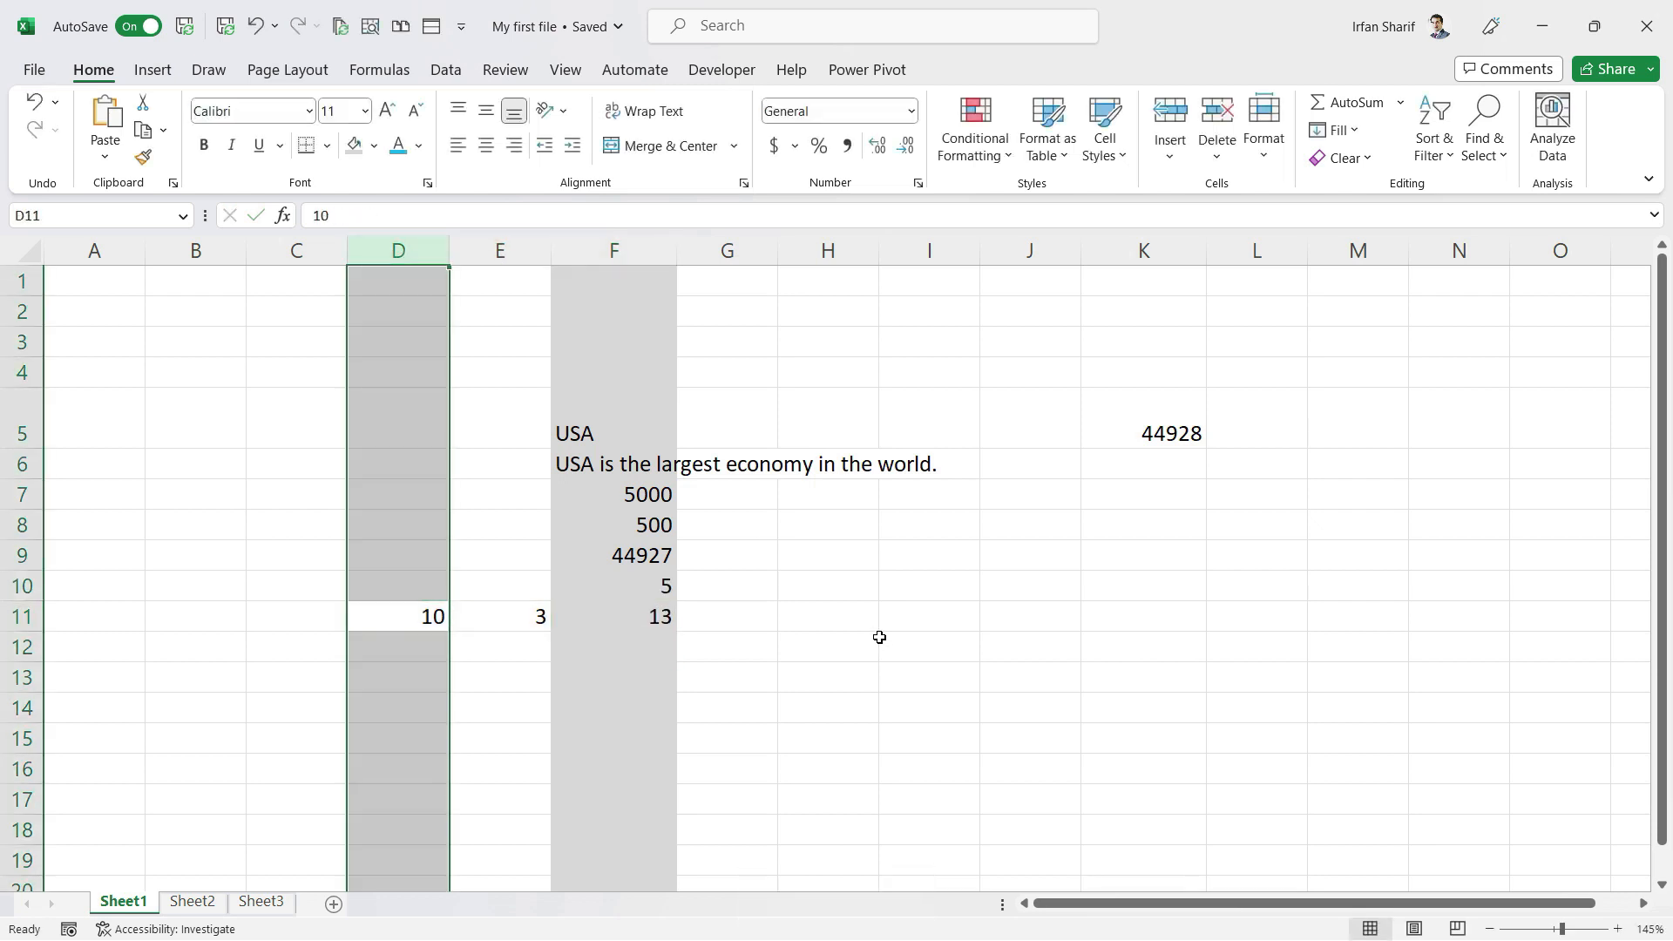
key(ctrl+minus)
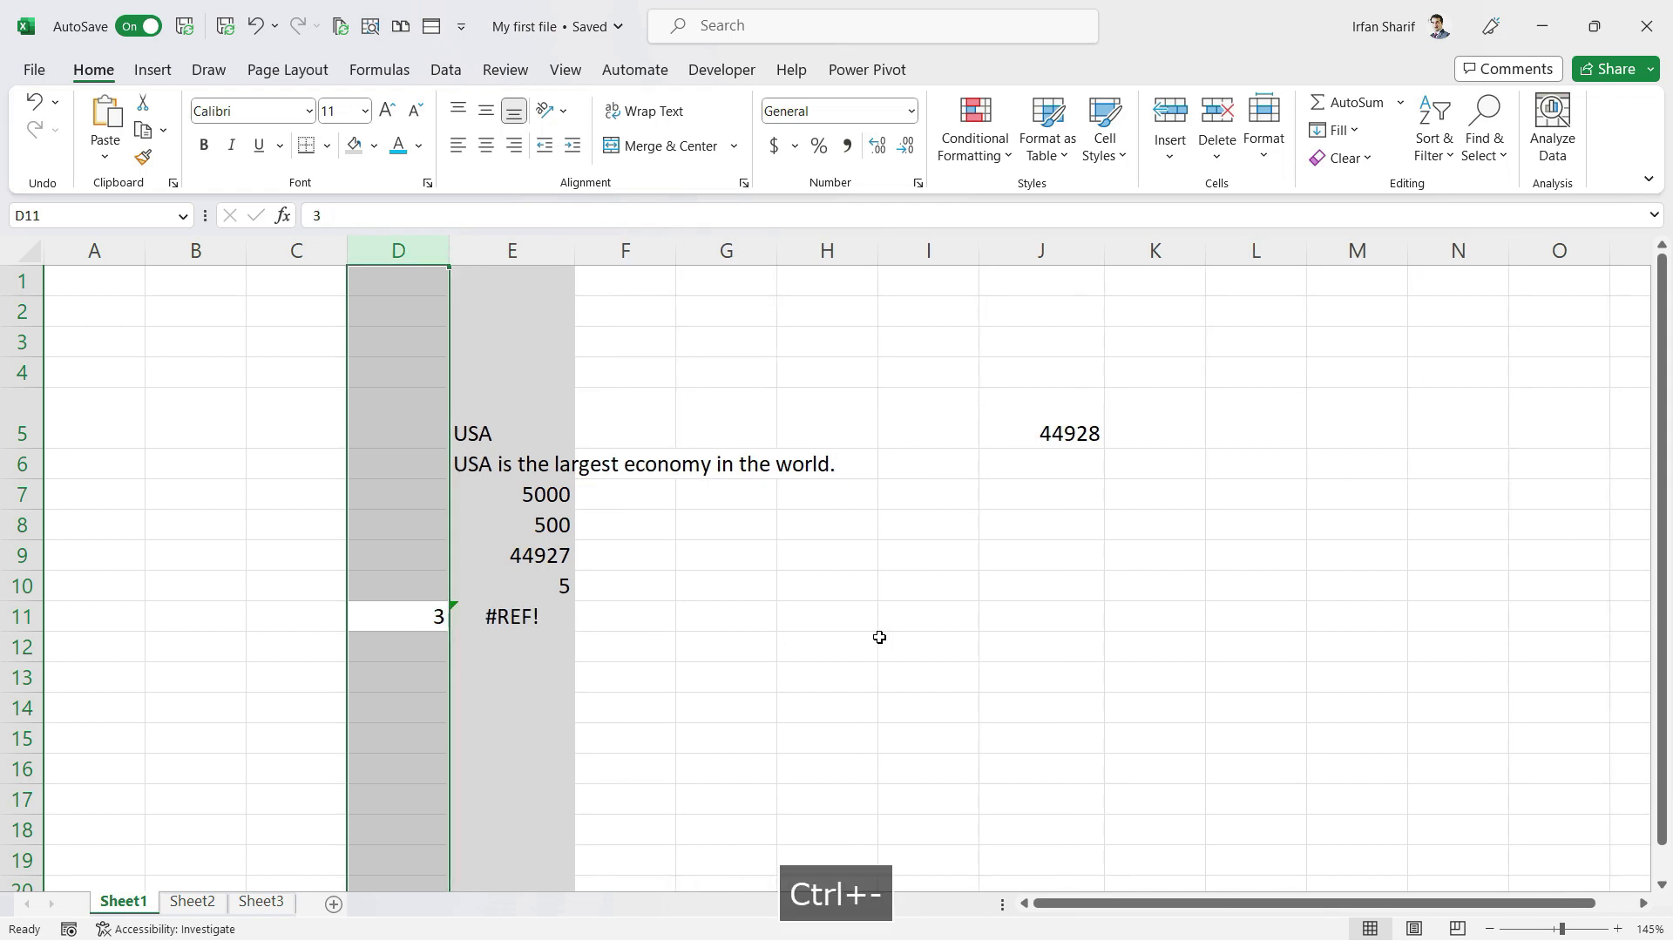
Check the formula in cell E11, and undo the deletion of column D
key(Down)
key(Up)
key(Right)
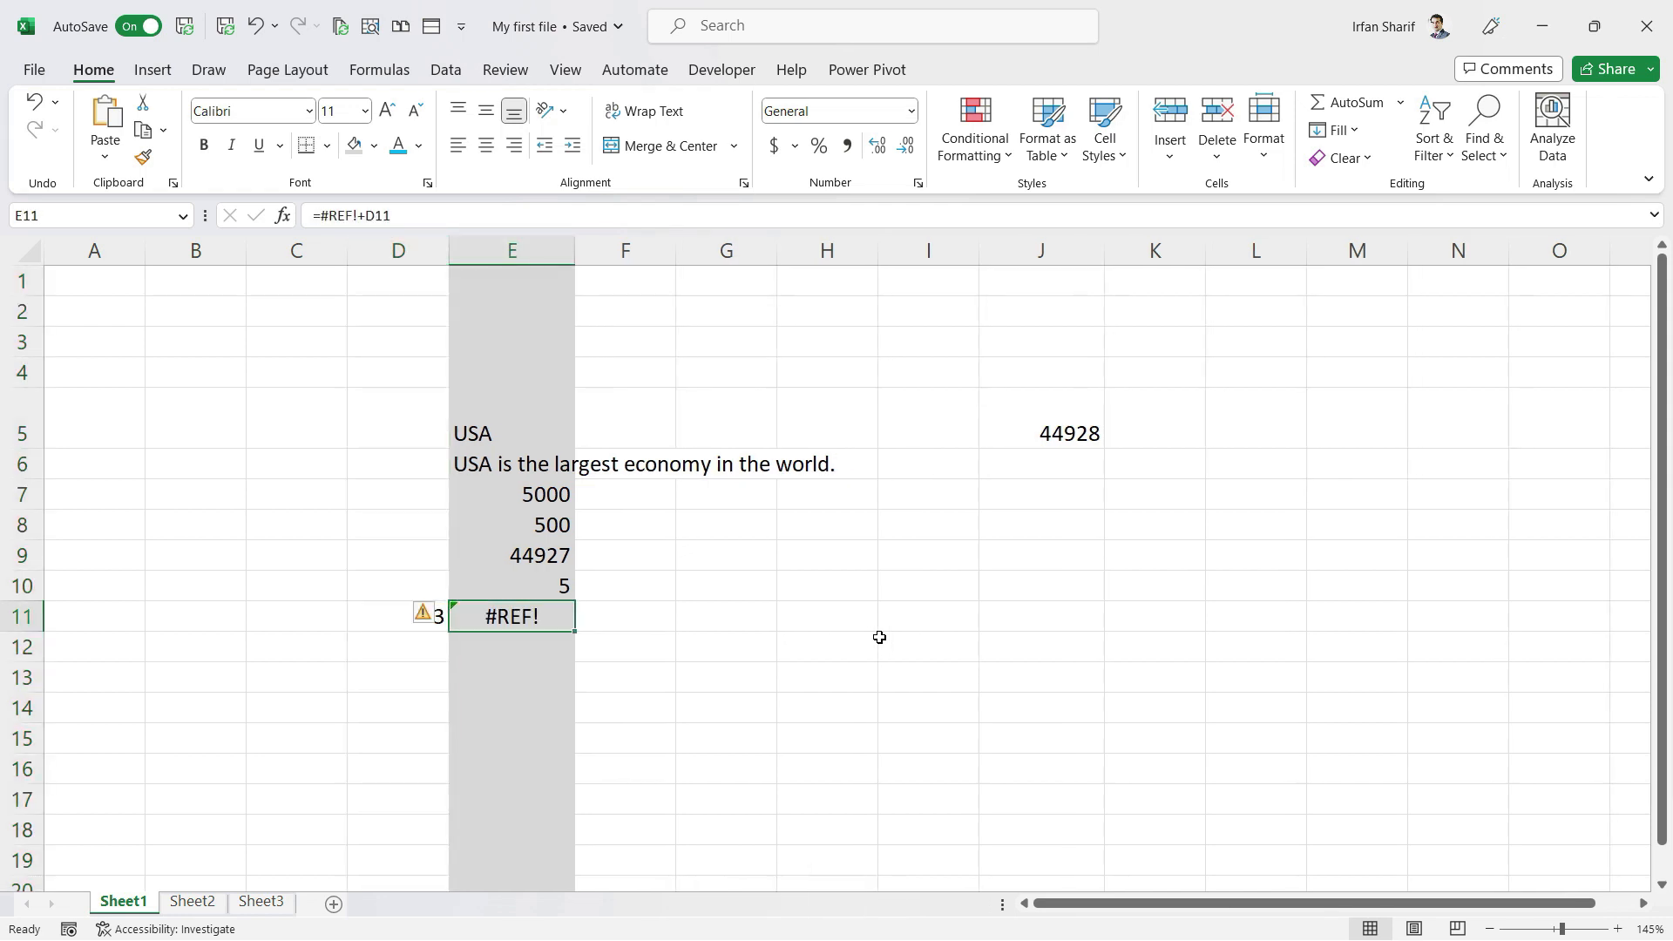
key(Right)
key(ctrl+z)
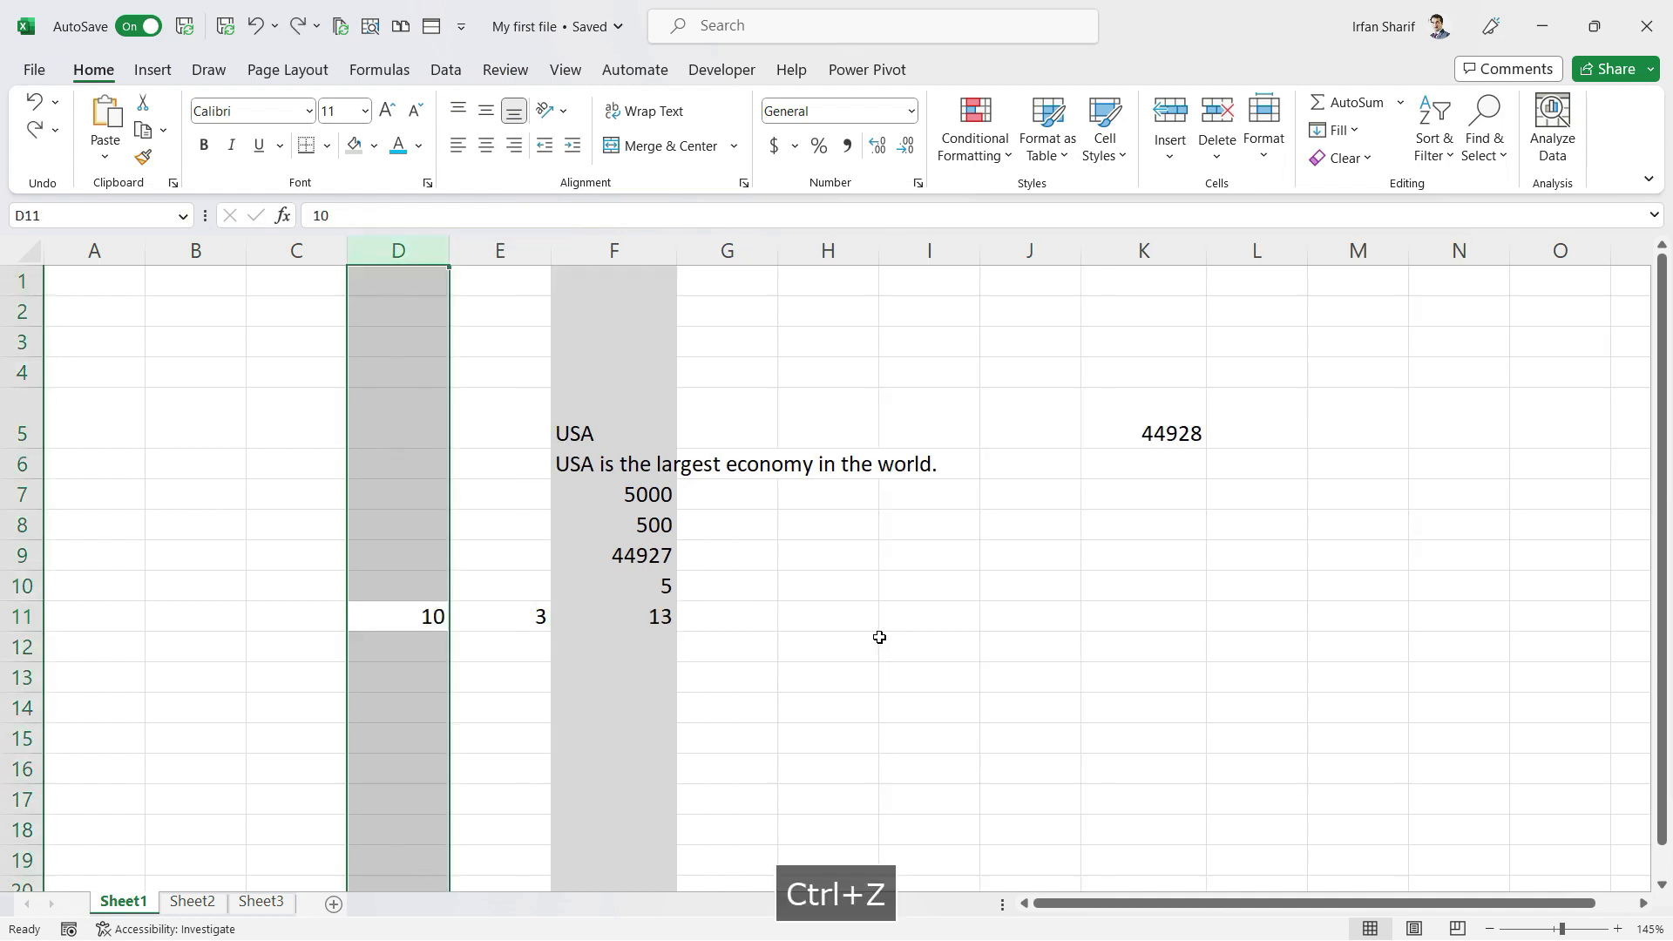
key(Down)
key(Up)
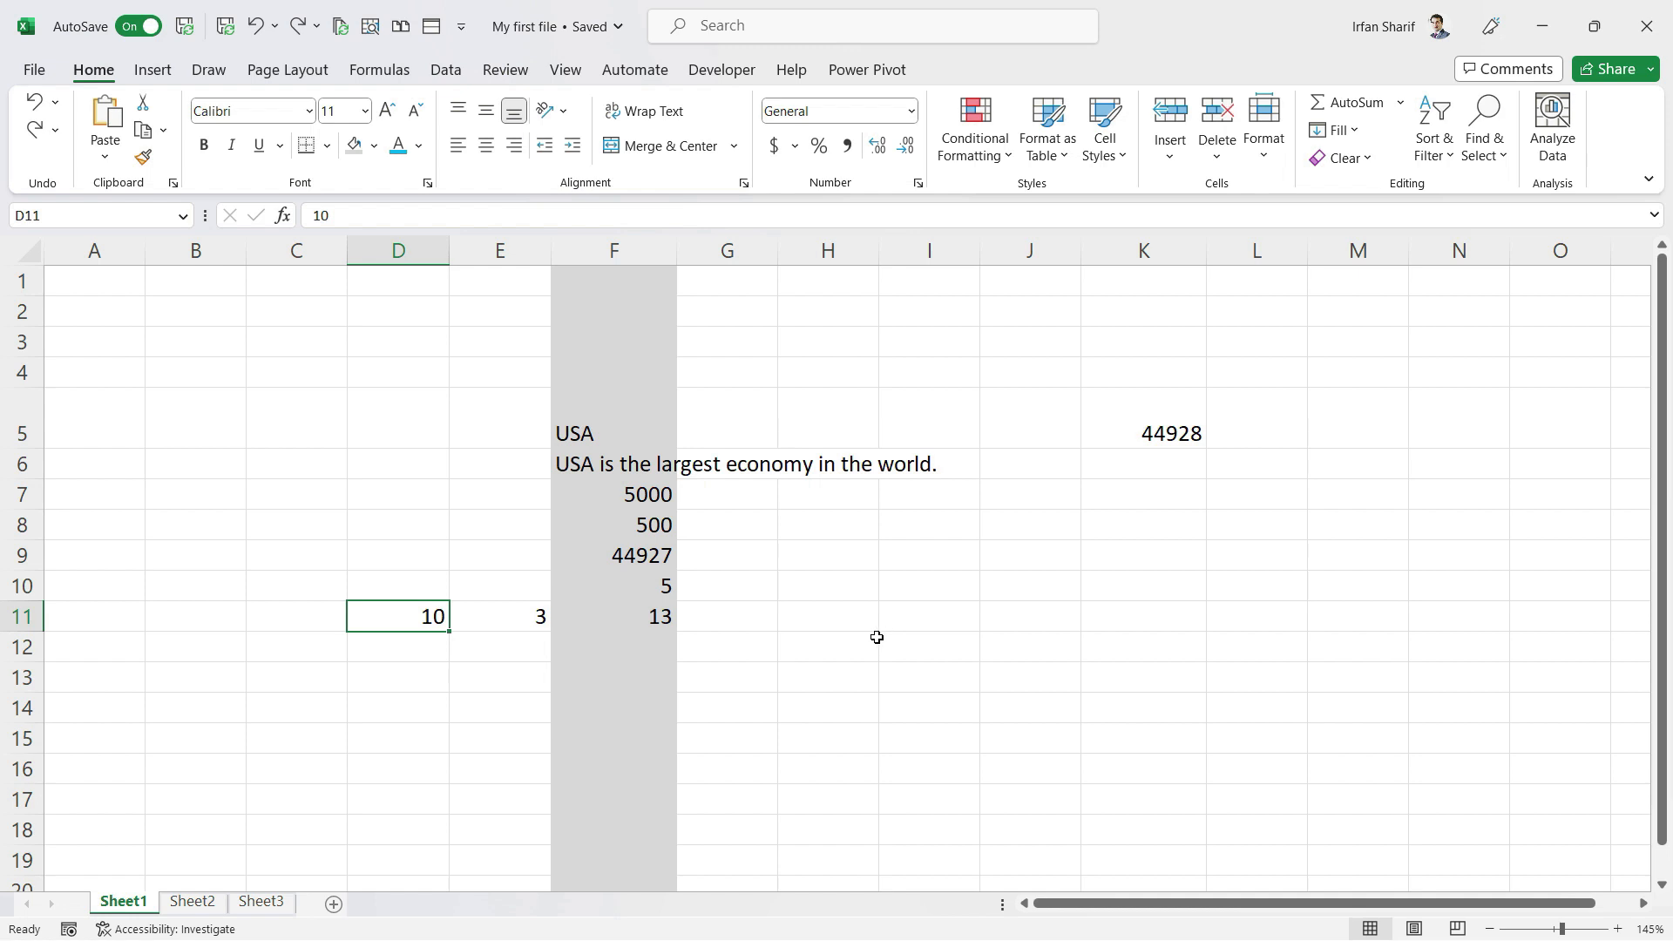
Hide column D and check the formula in cell F11
click(399, 250)
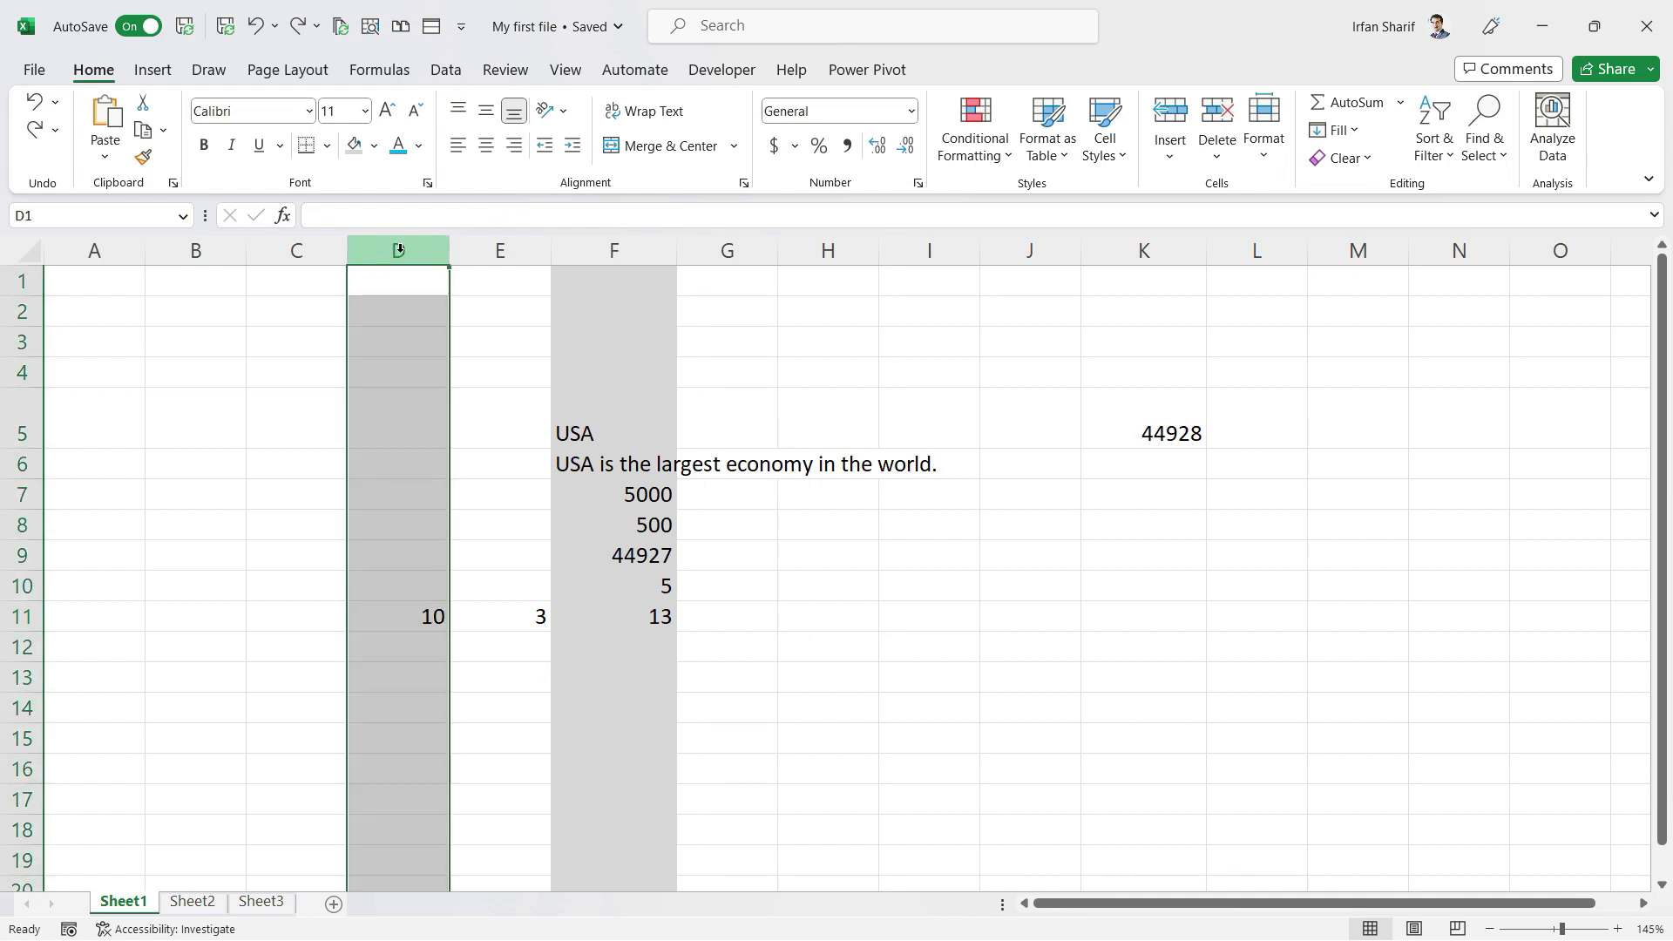
right_click(399, 250)
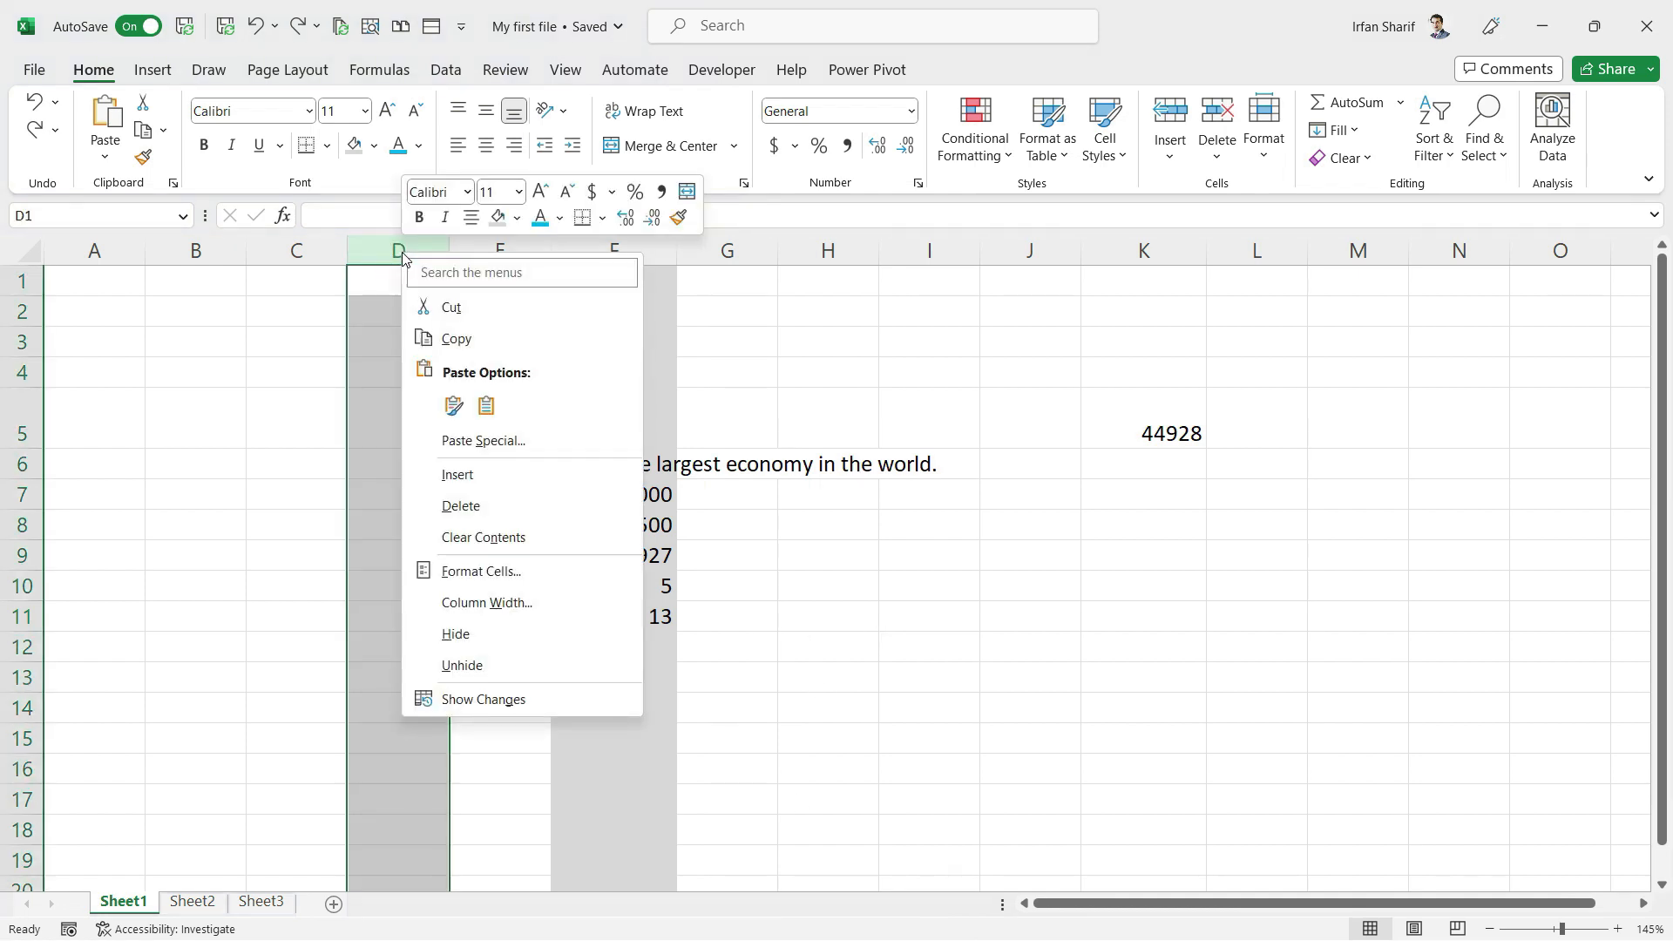
click(474, 635)
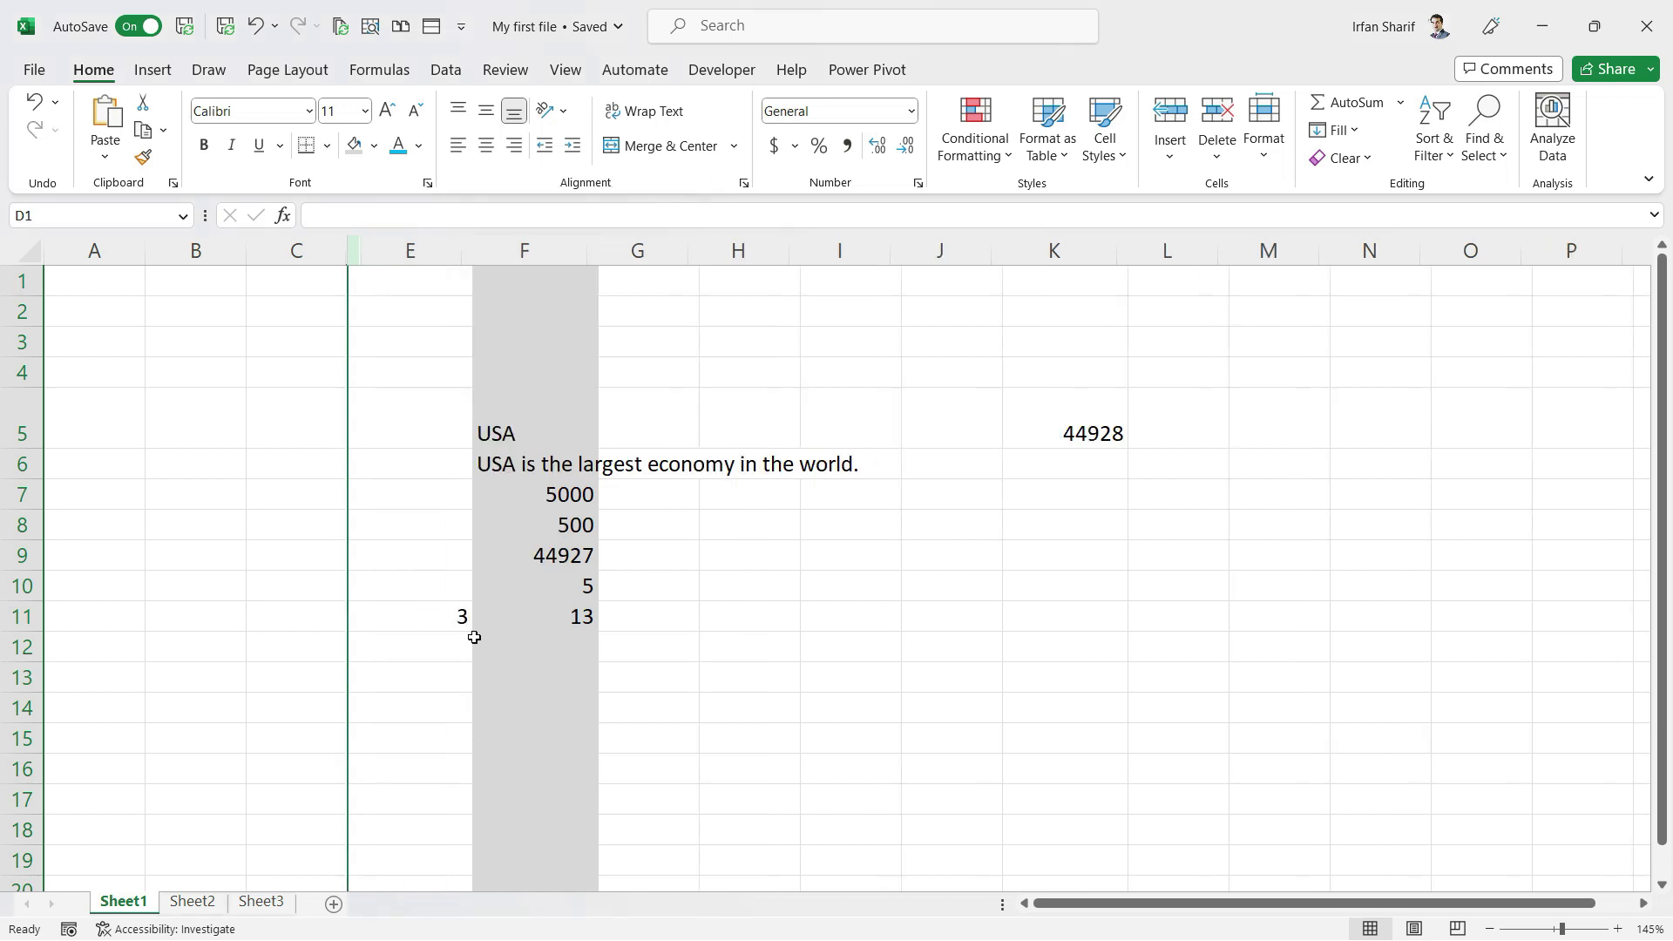
click(414, 656)
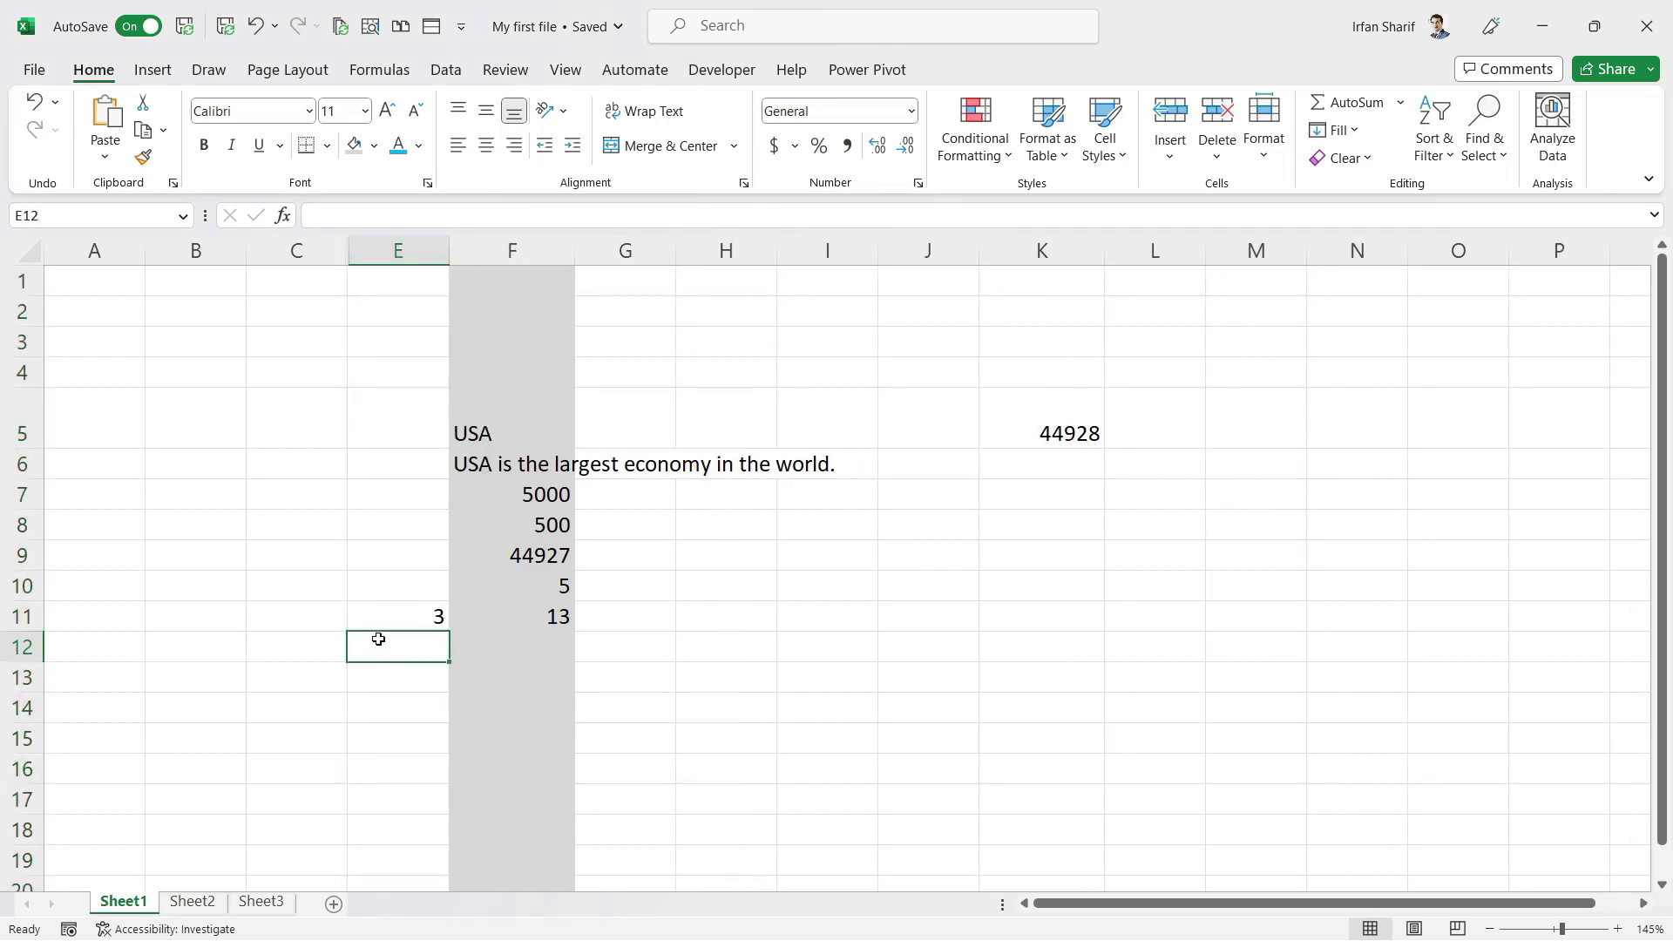
click(311, 622)
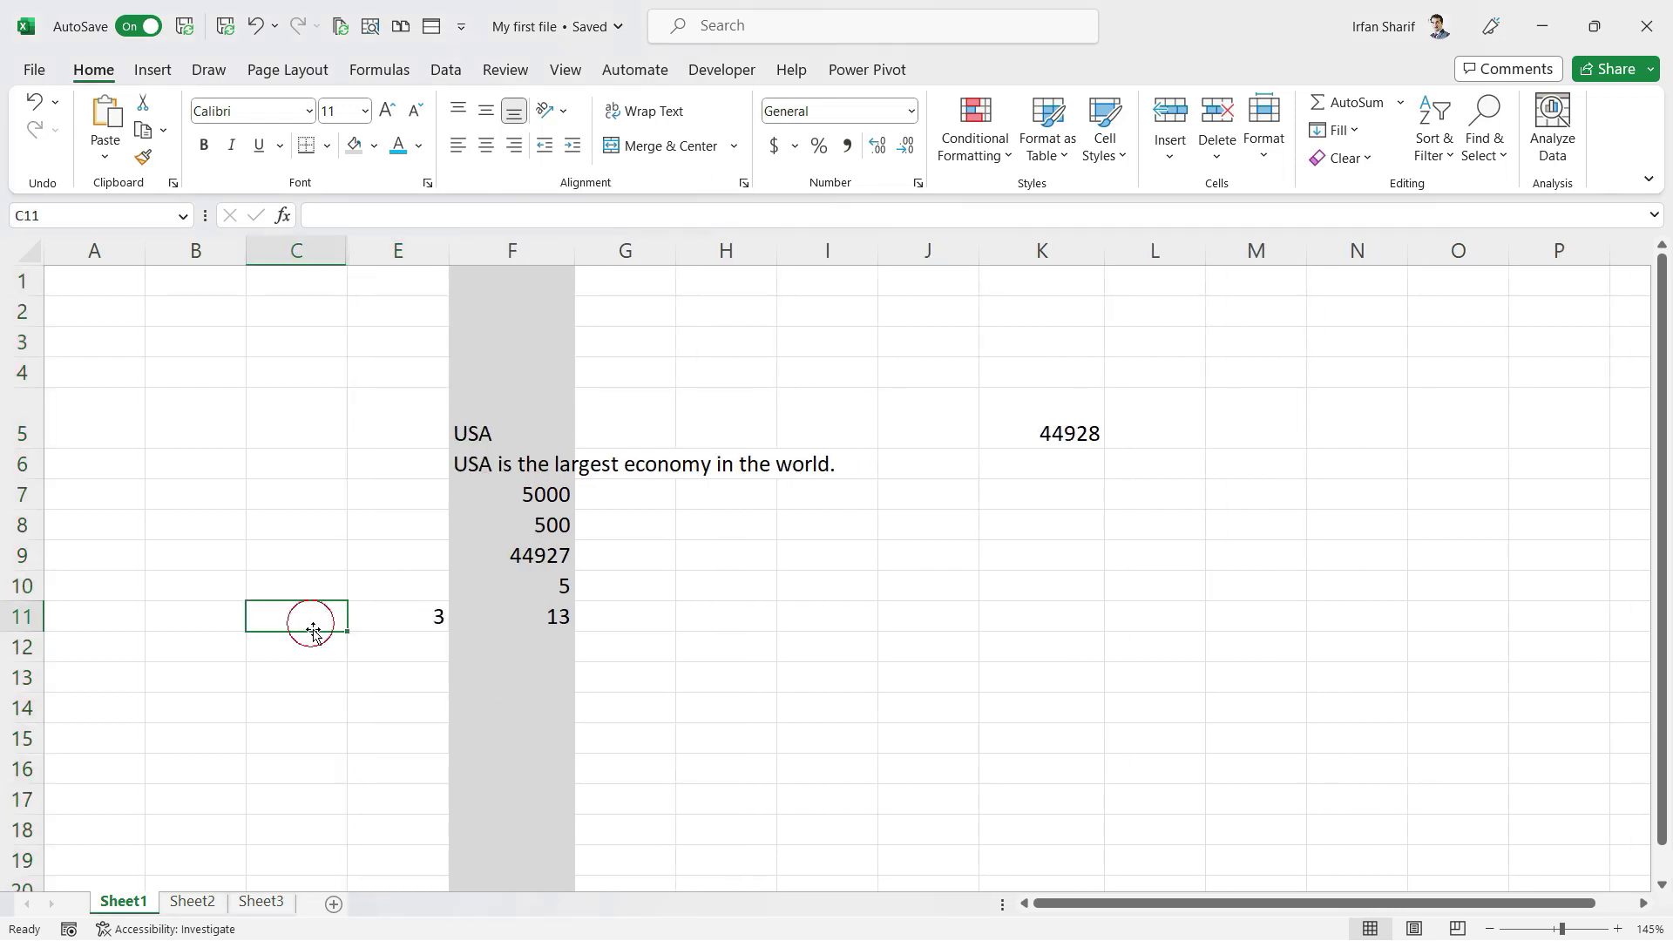
click(556, 625)
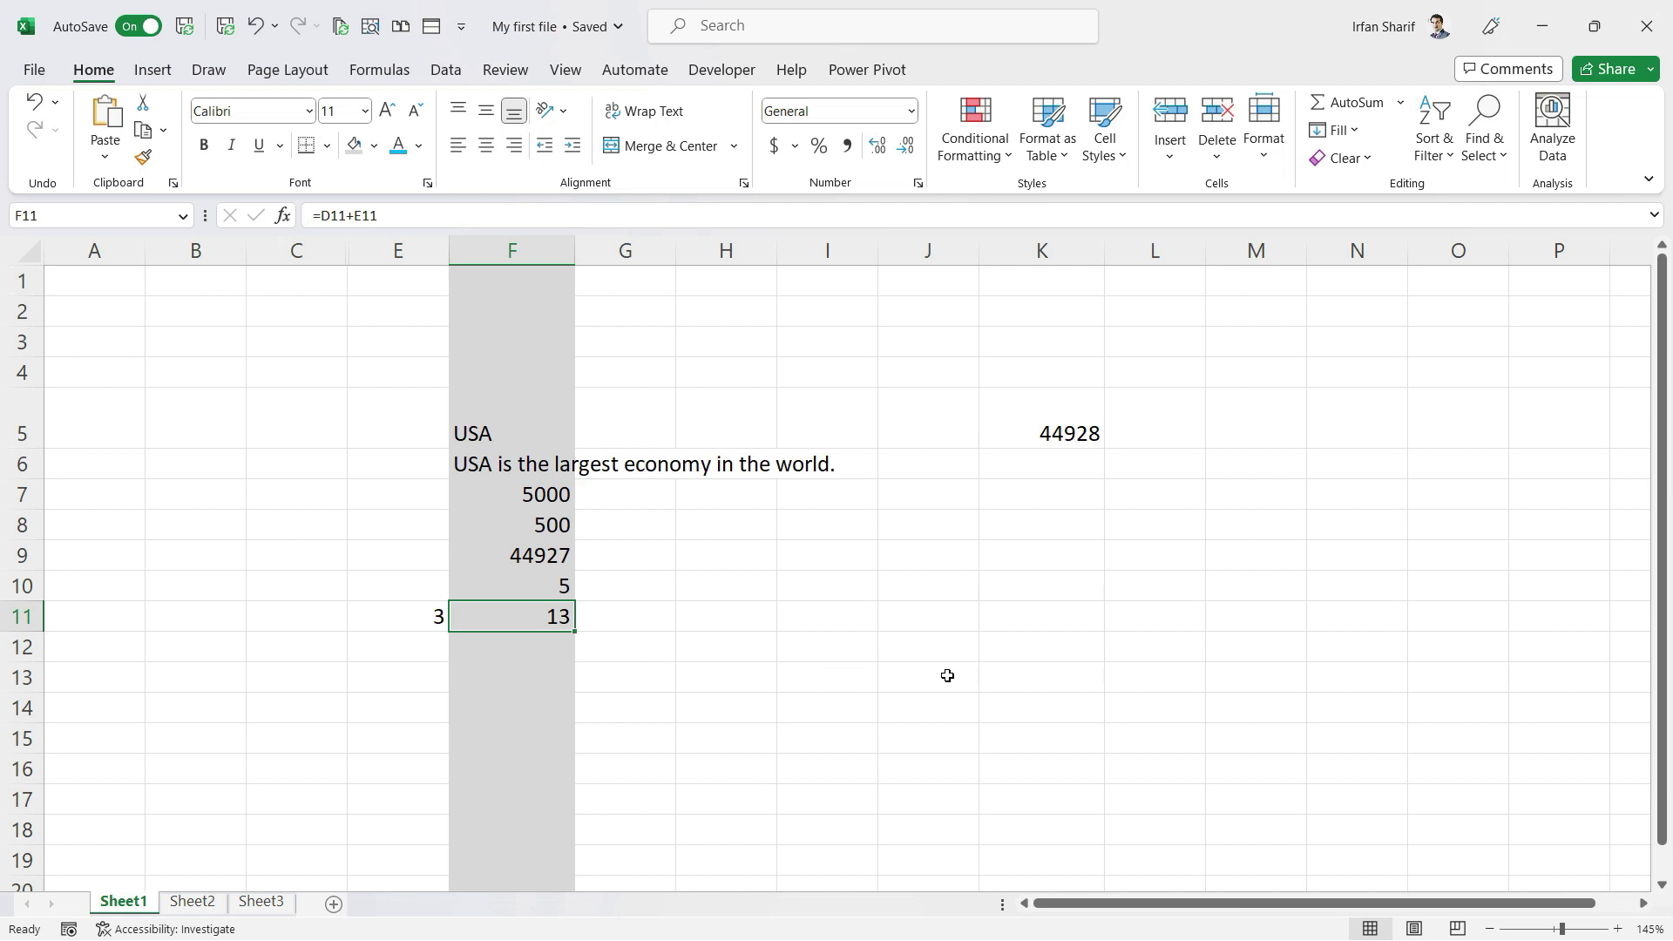
Examine the formula in cell F11 and the row 11 cells on either side of the hidden column D
key(F2)
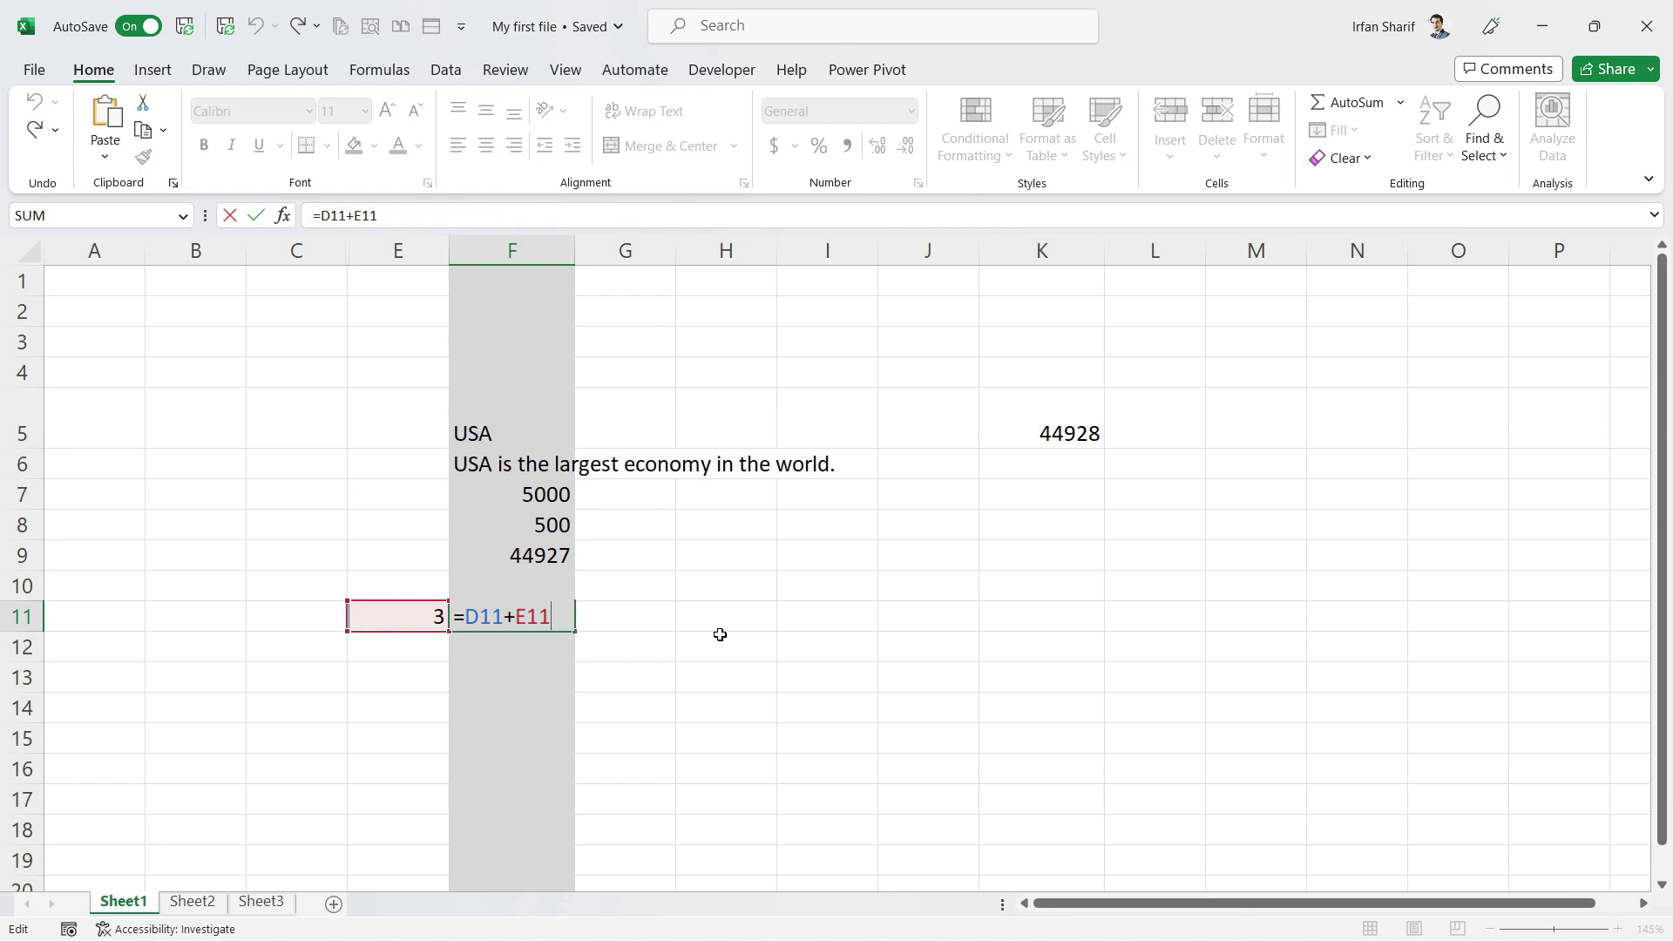
key(Return)
key(Up)
key(Left)
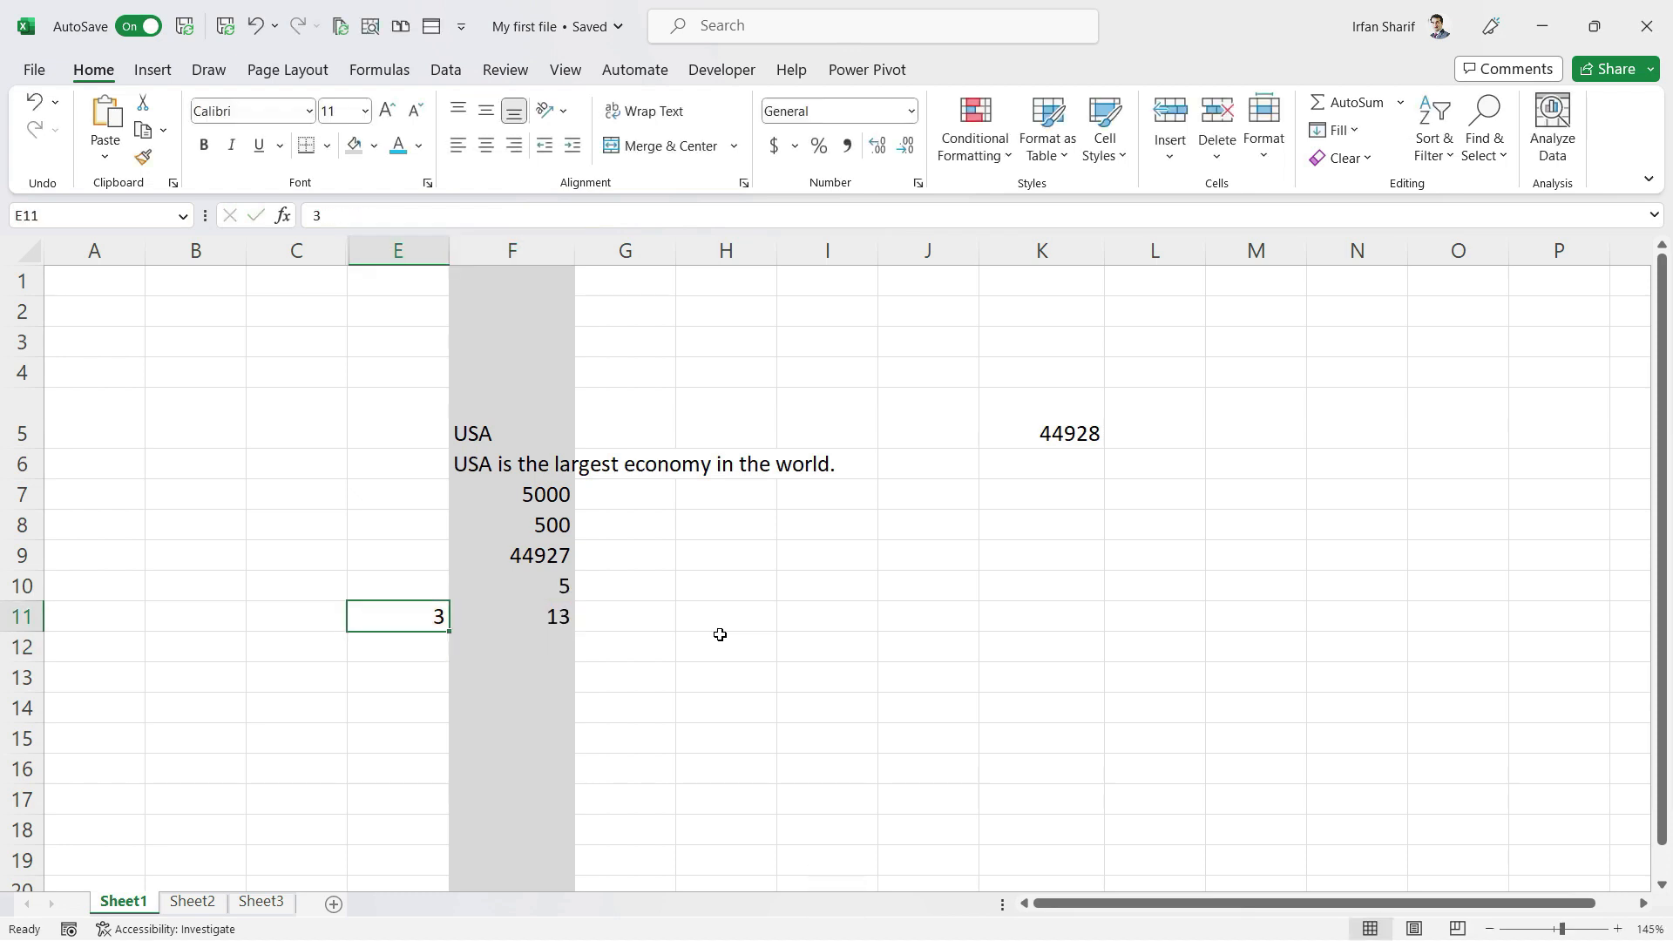
click(316, 608)
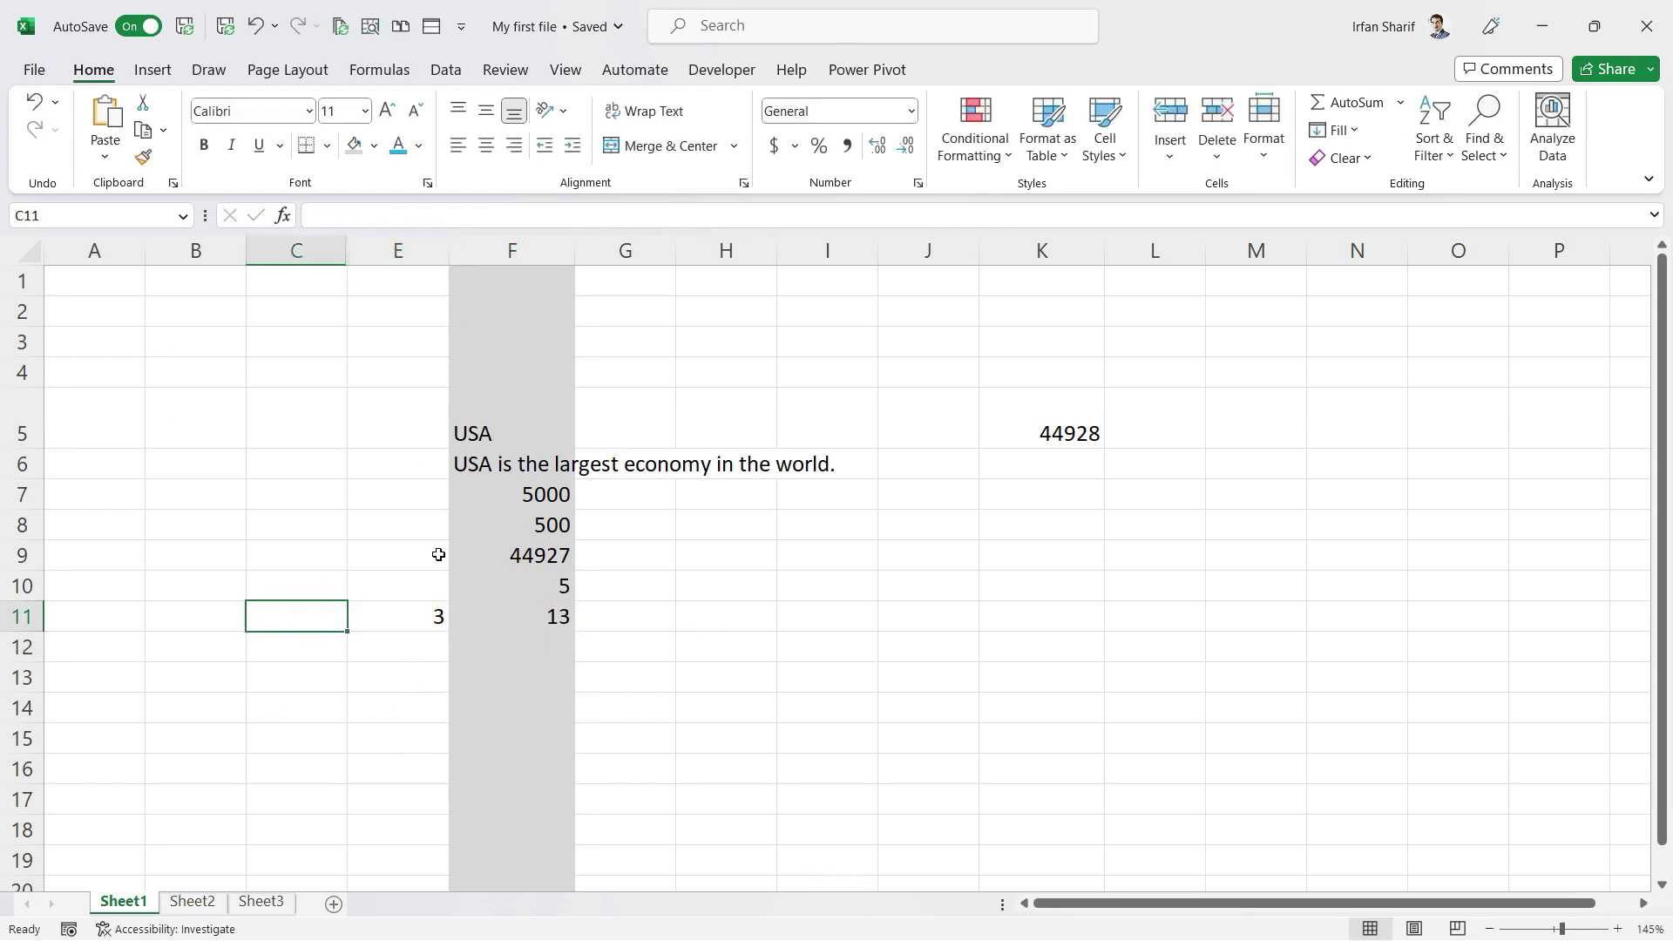
drag(443, 613, 455, 617)
click(370, 629)
click(284, 627)
Unhide column D between columns C and E, check cell D11, and undo the recent column changes
drag(331, 250, 334, 250)
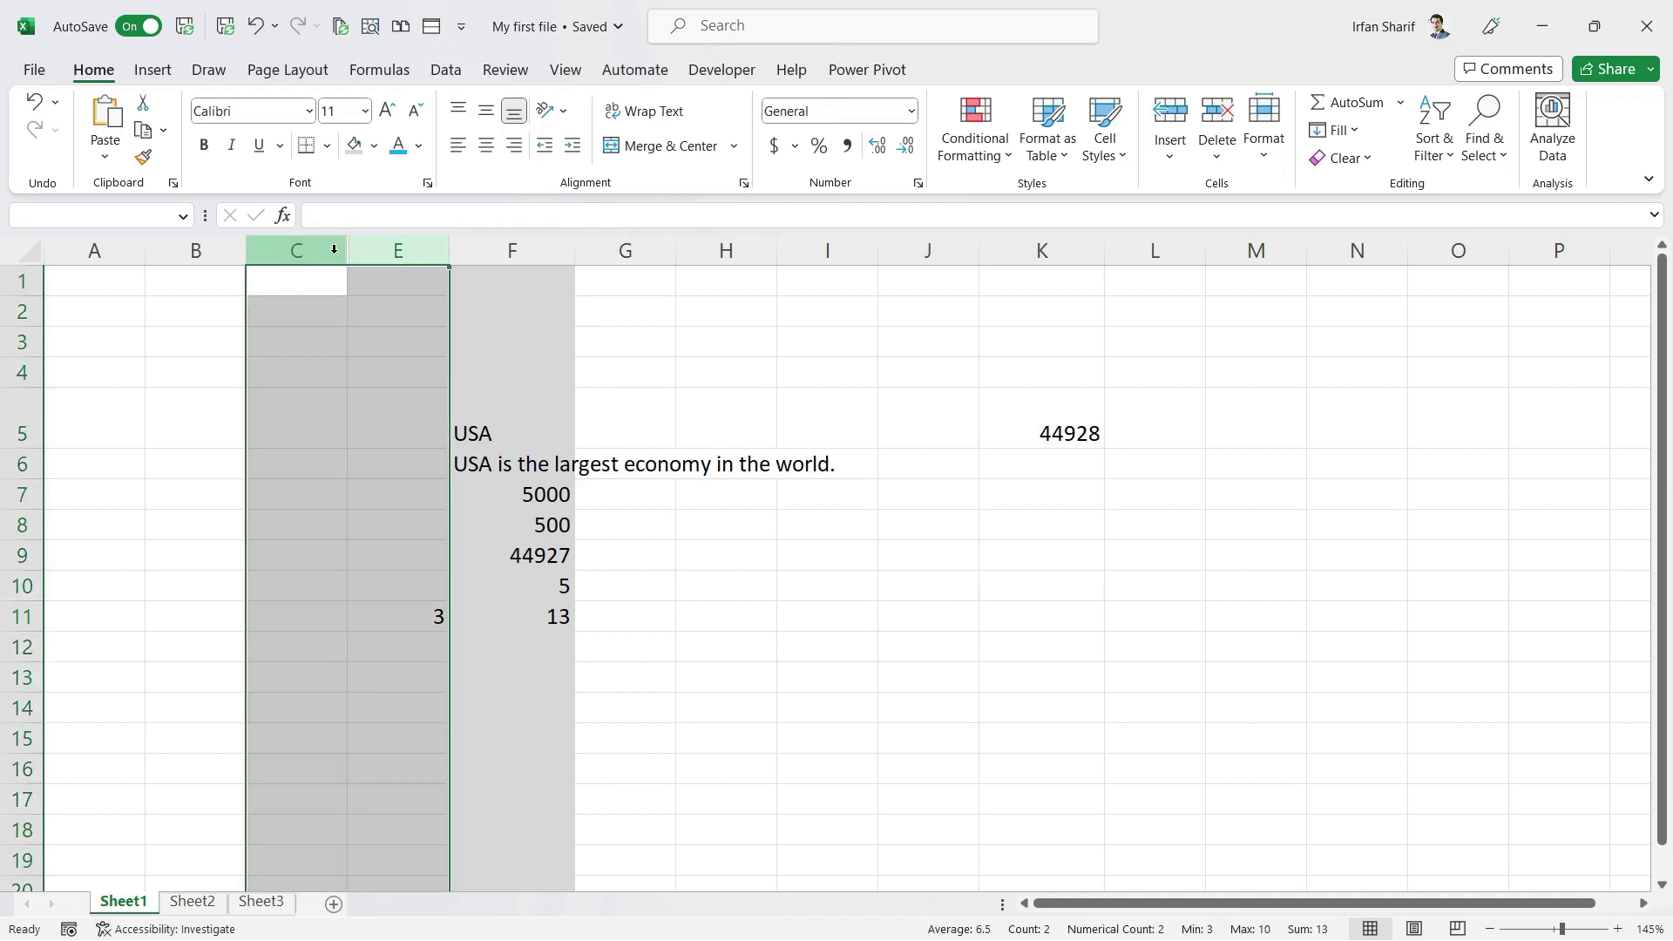
right_click(334, 250)
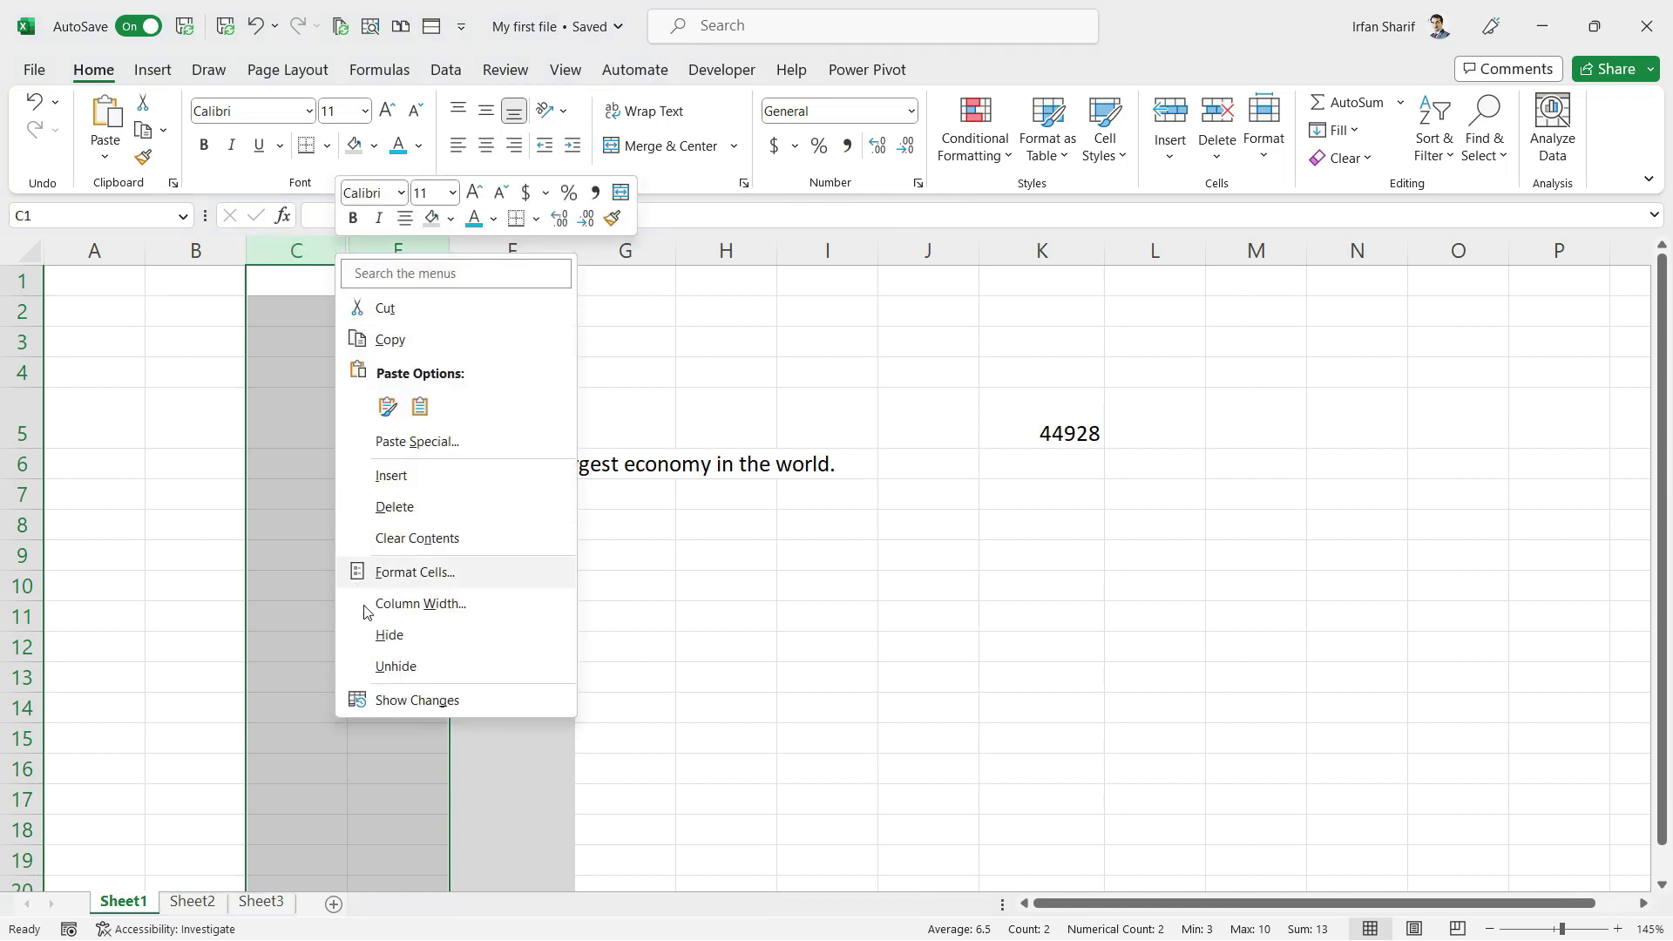
click(396, 666)
click(444, 589)
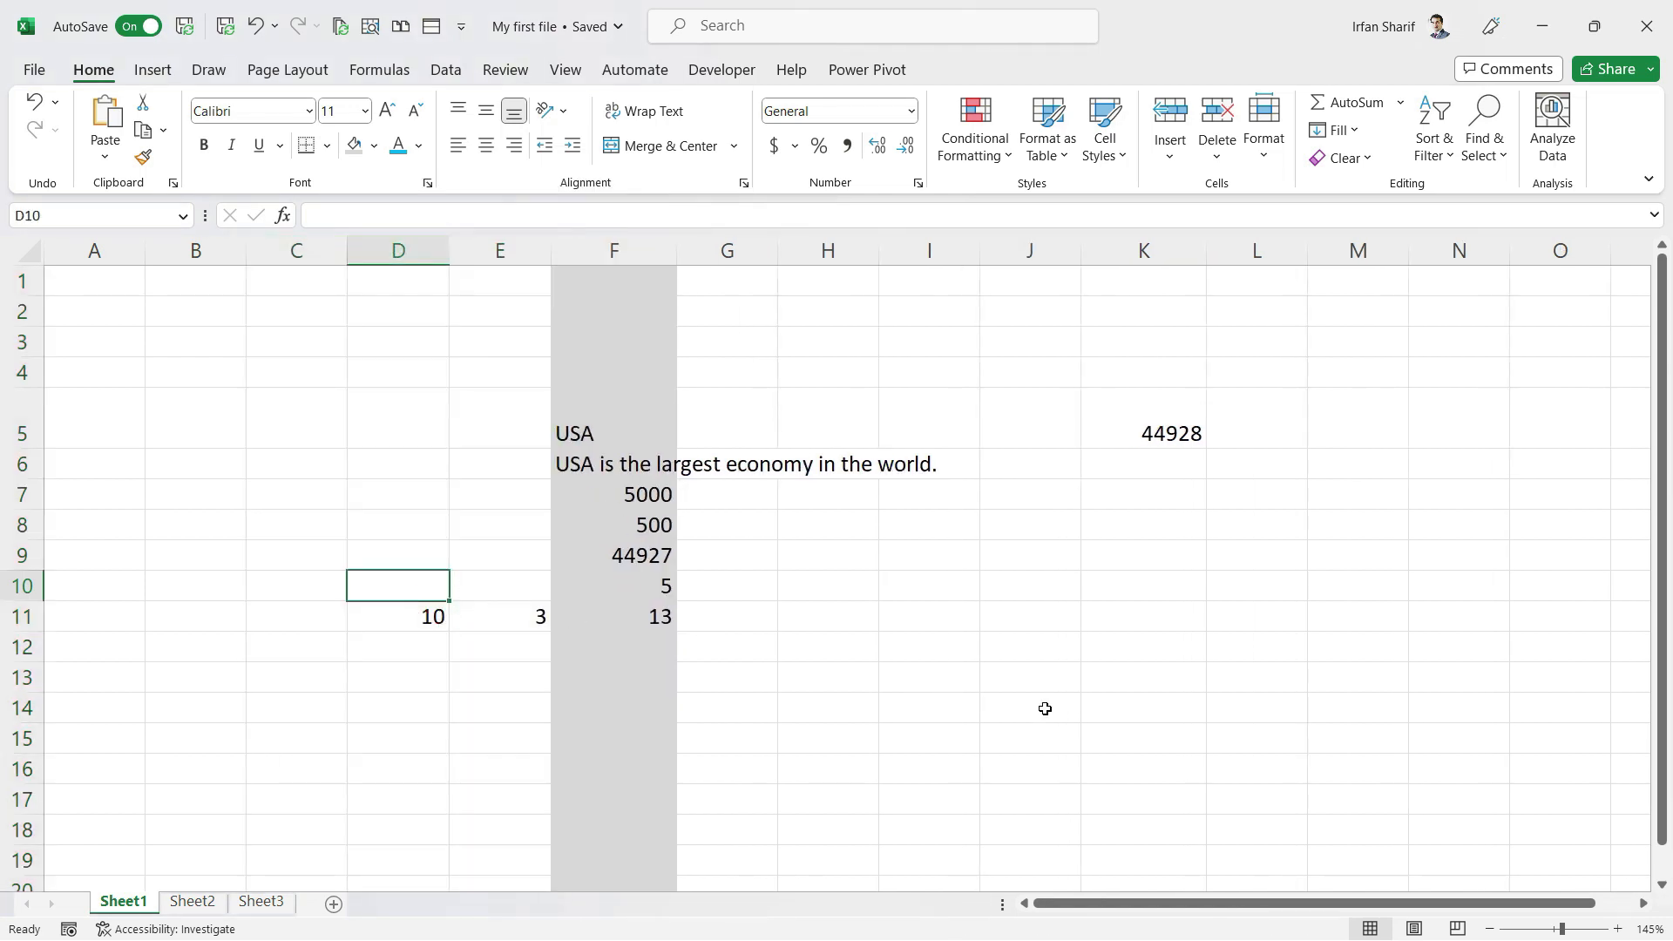
key(Down)
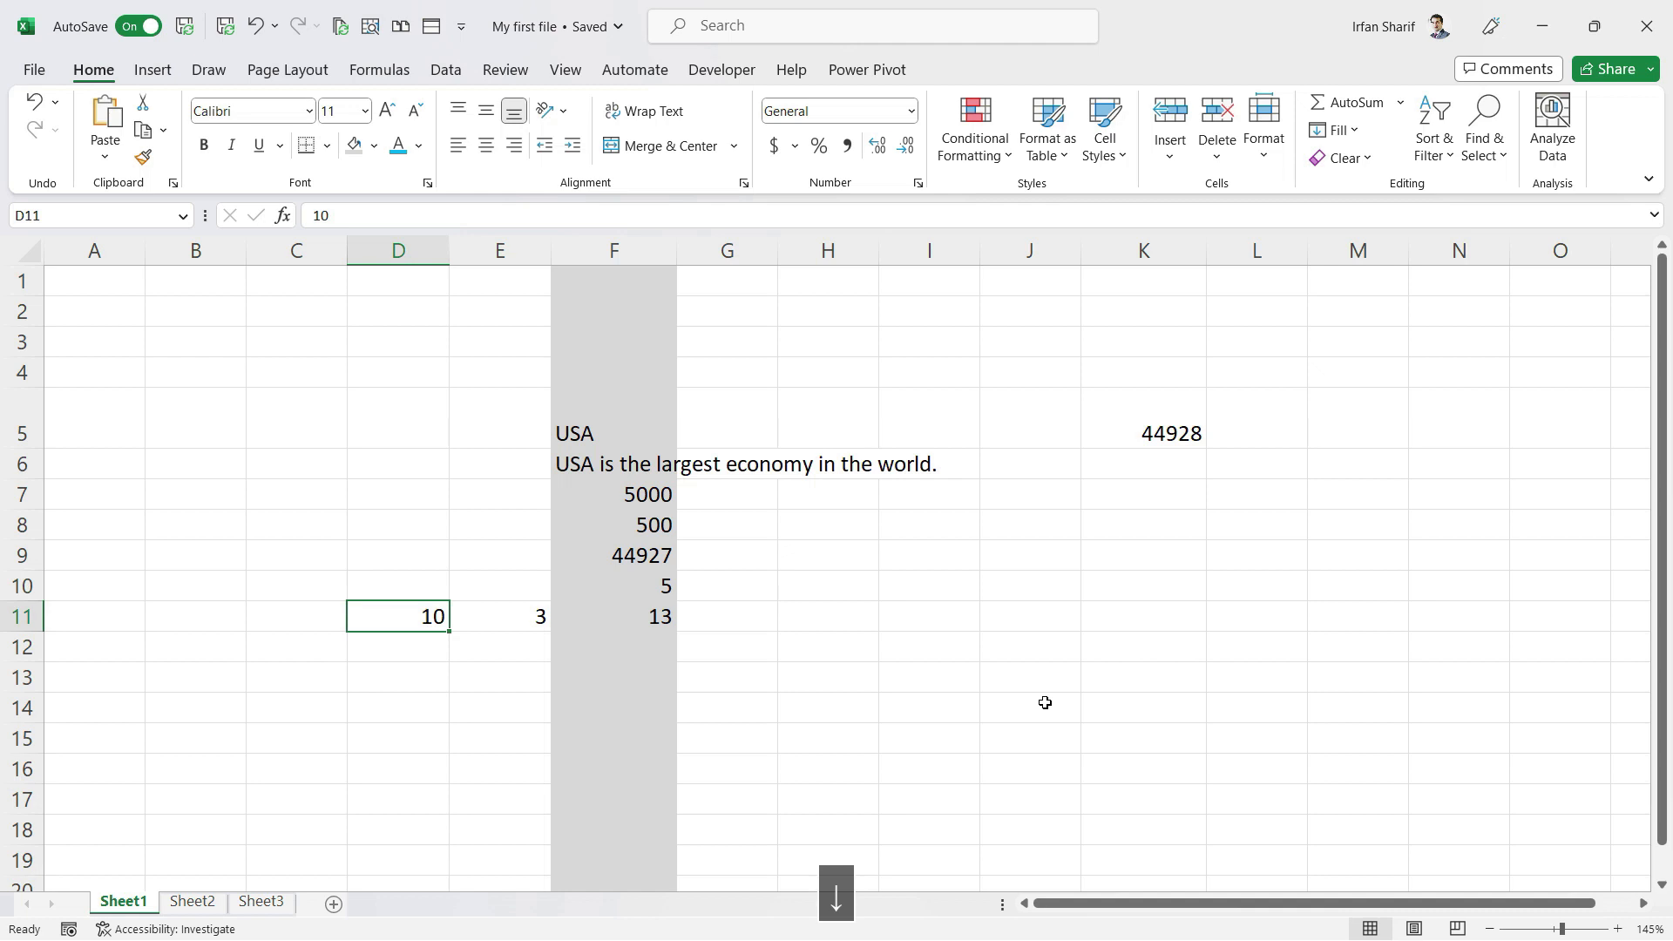
key(ctrl+z)
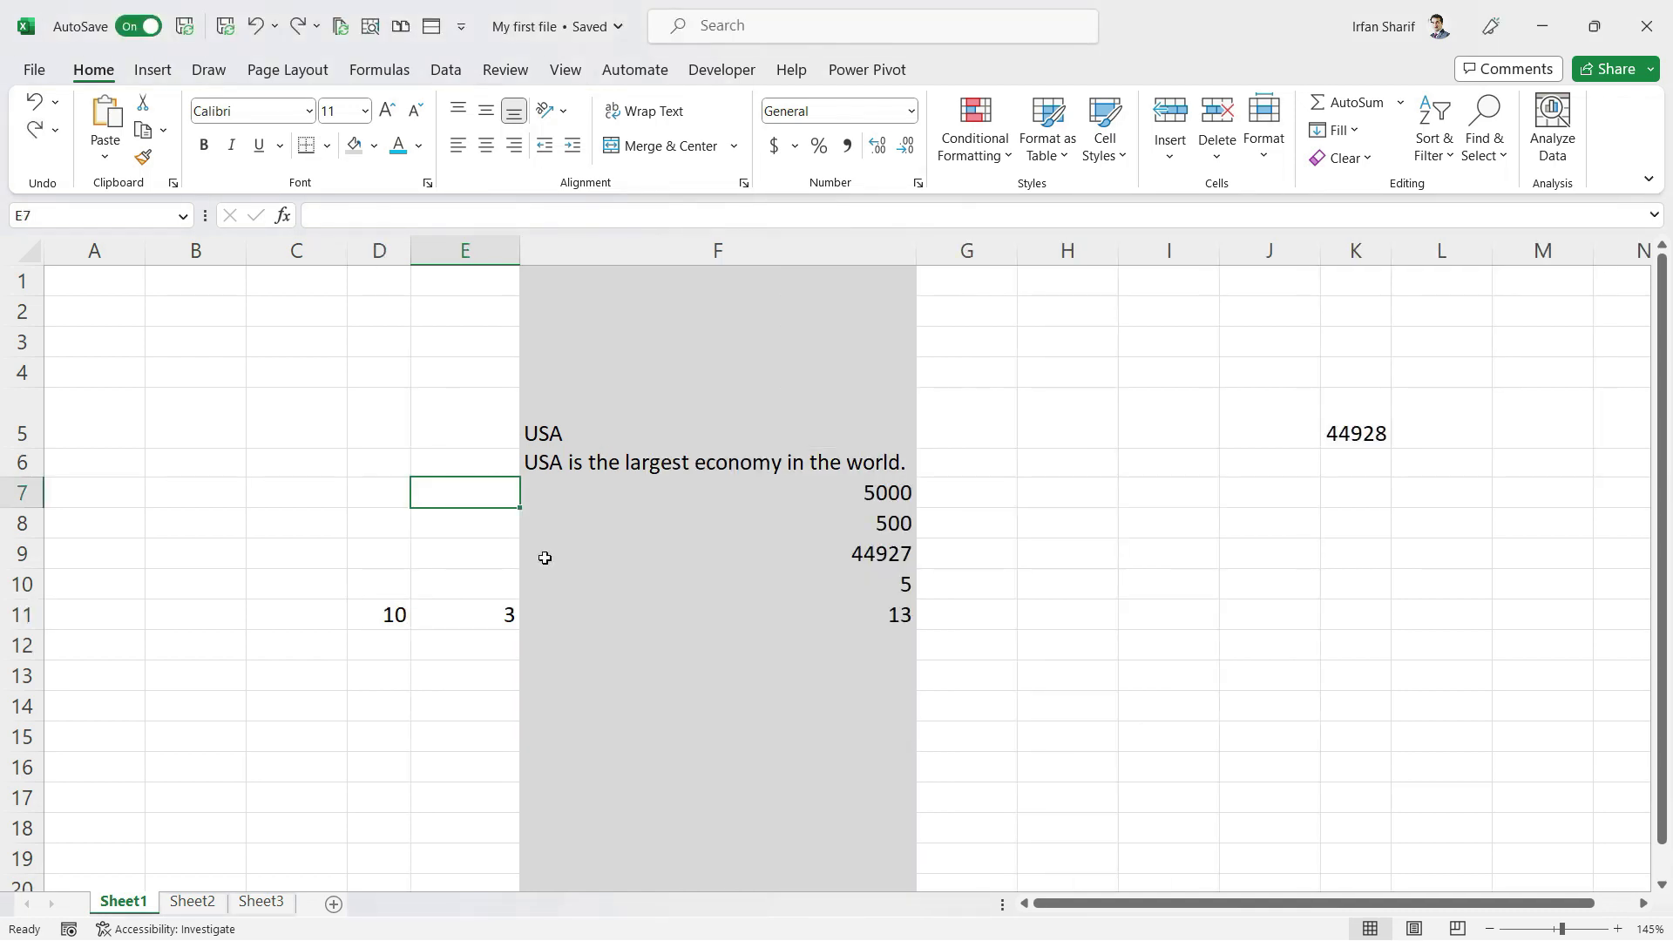
Select the whole of rows 7, 8, 9, 1 and 10, one at a time
key(Left)
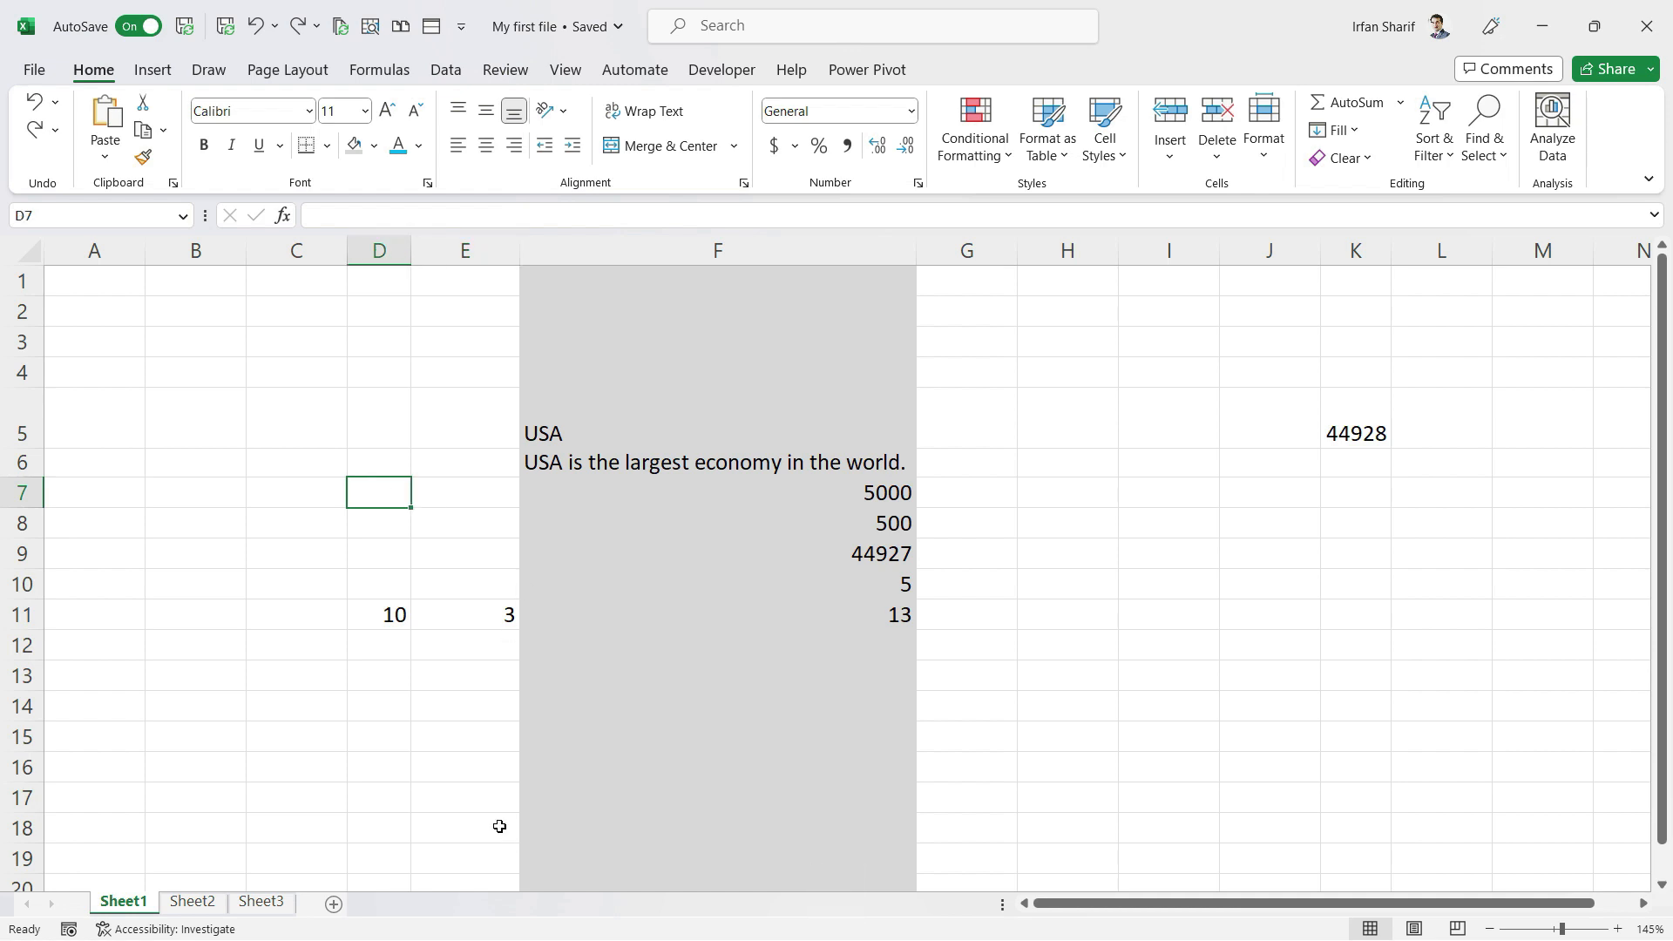
click(35, 496)
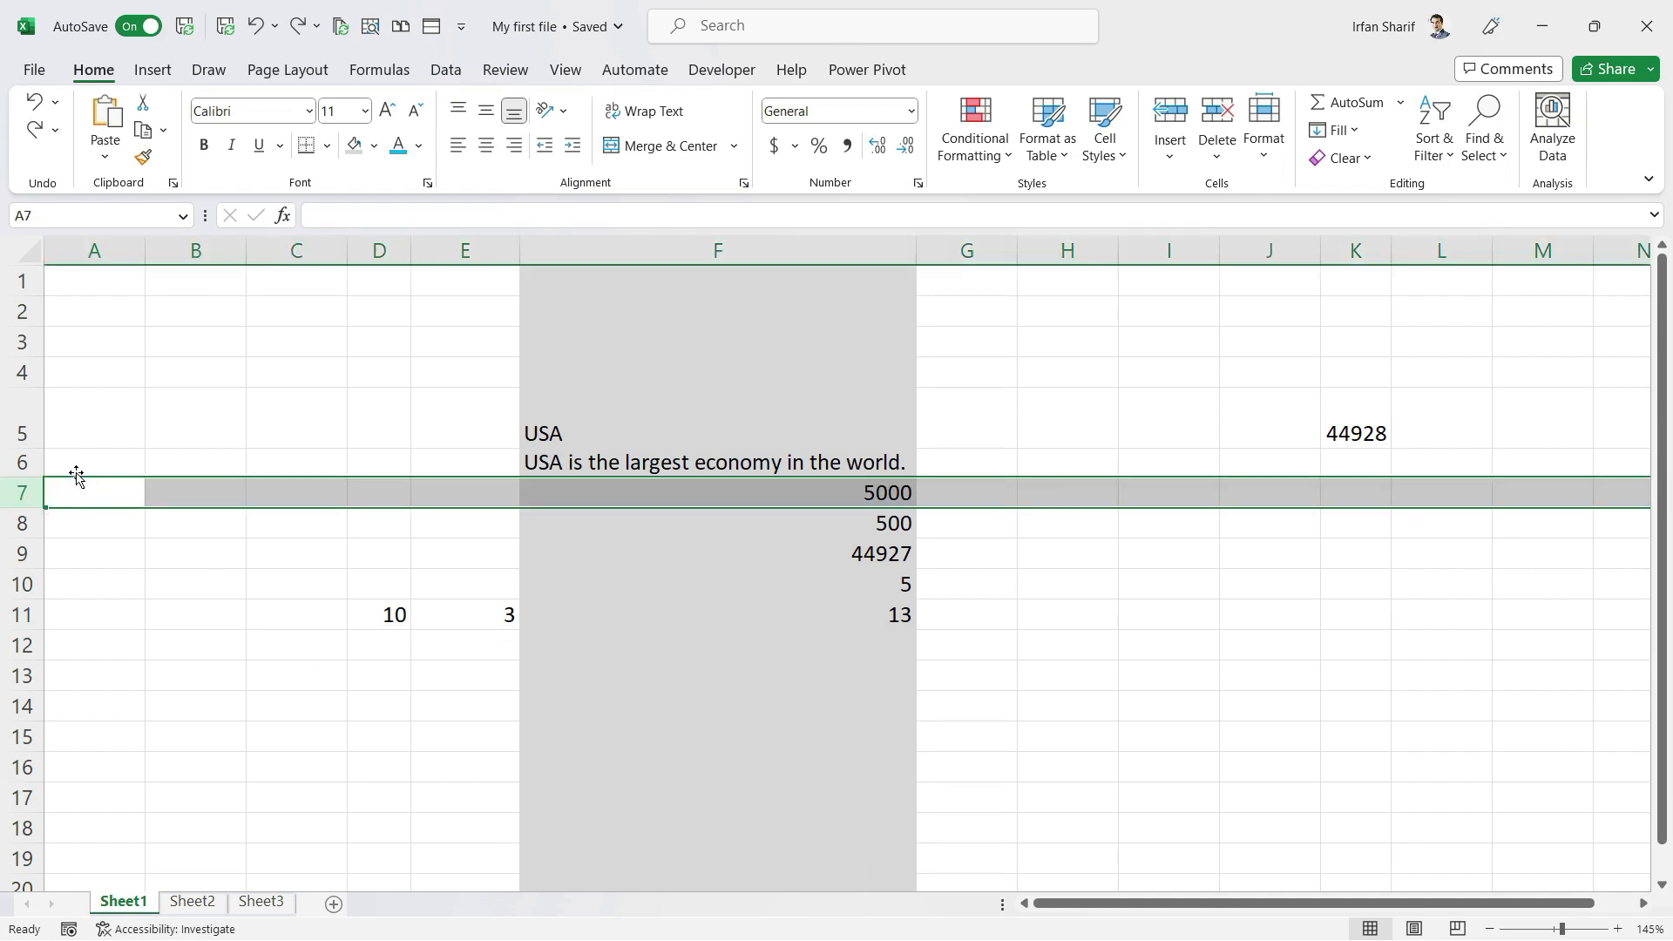
click(123, 552)
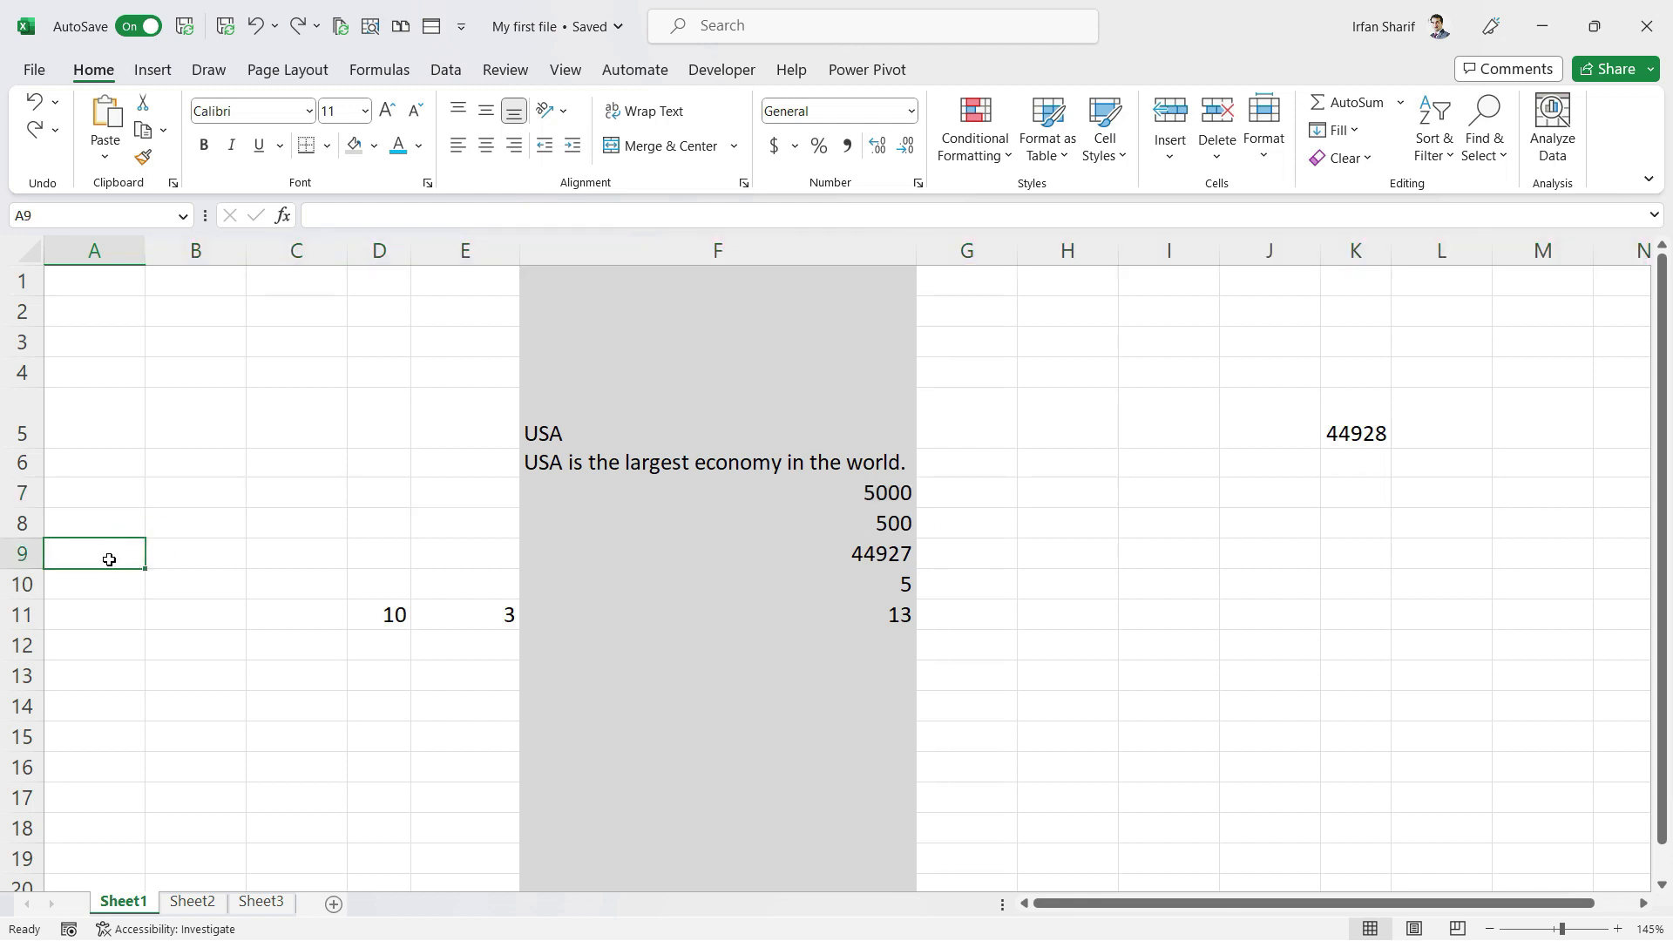
click(19, 523)
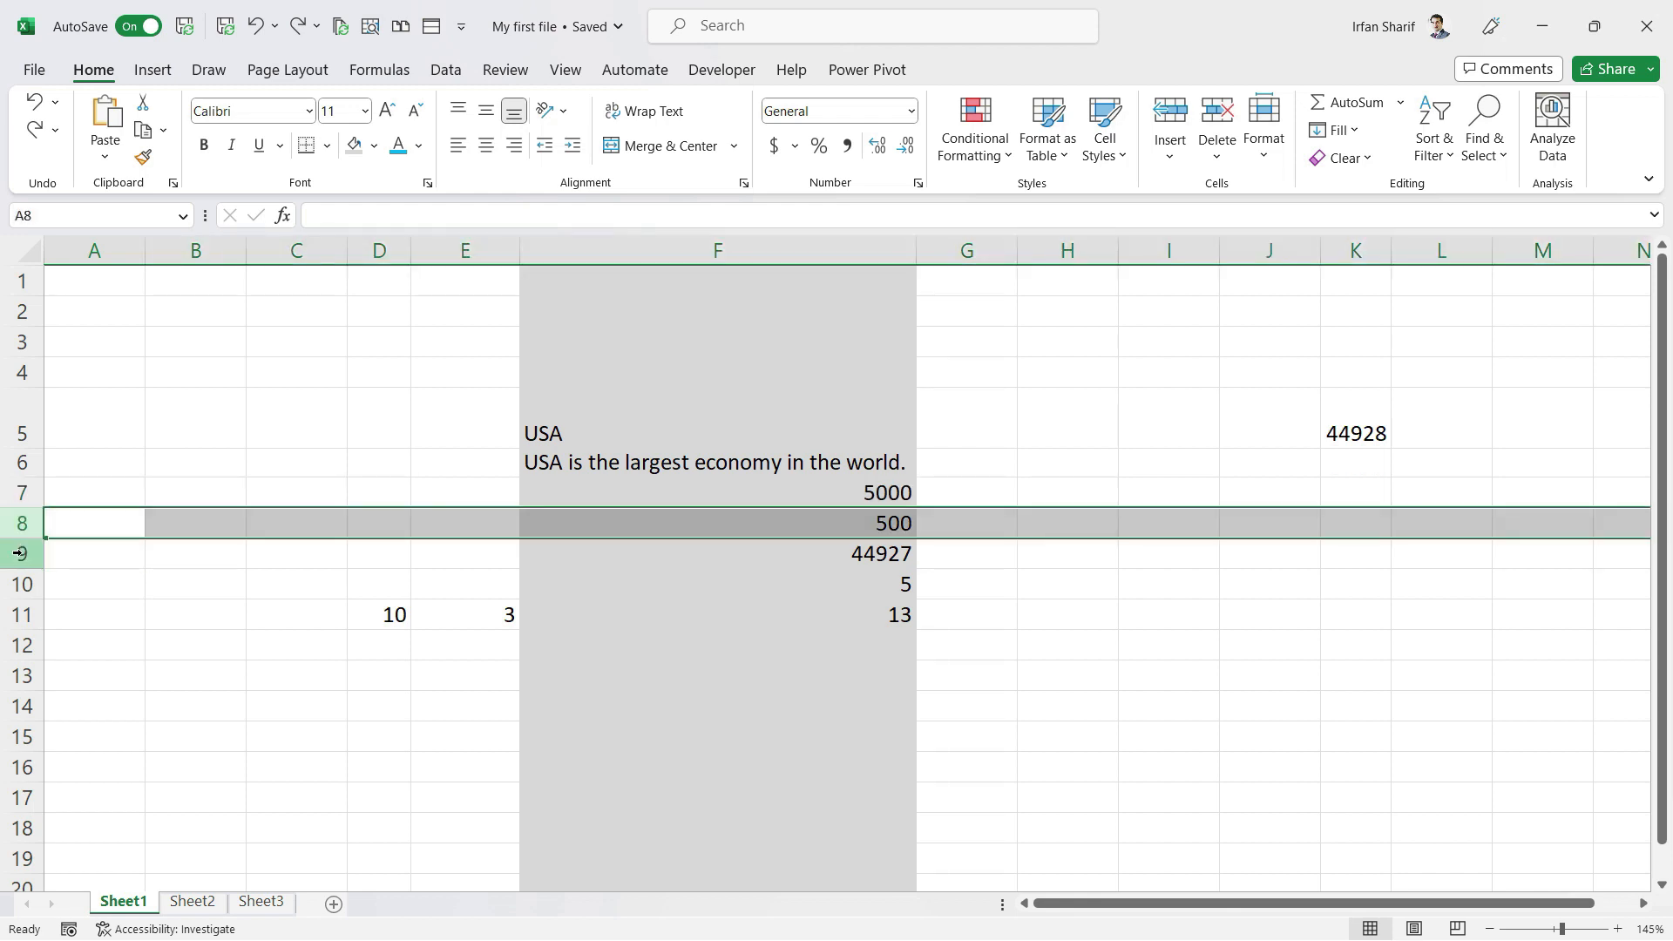
click(19, 553)
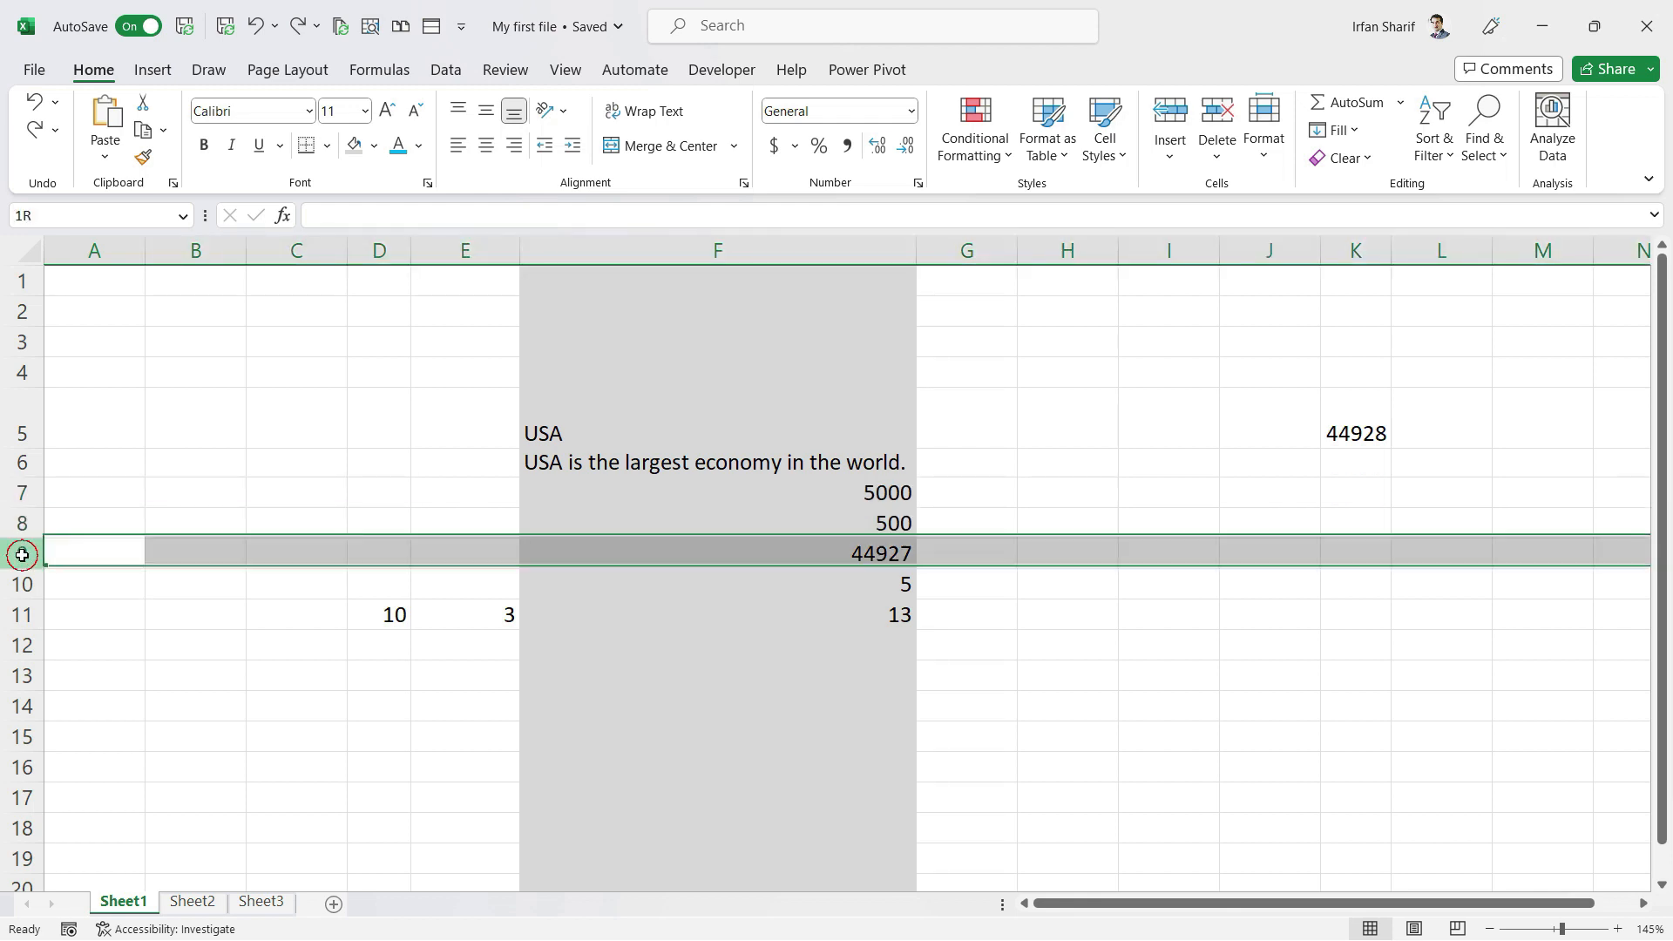
click(24, 280)
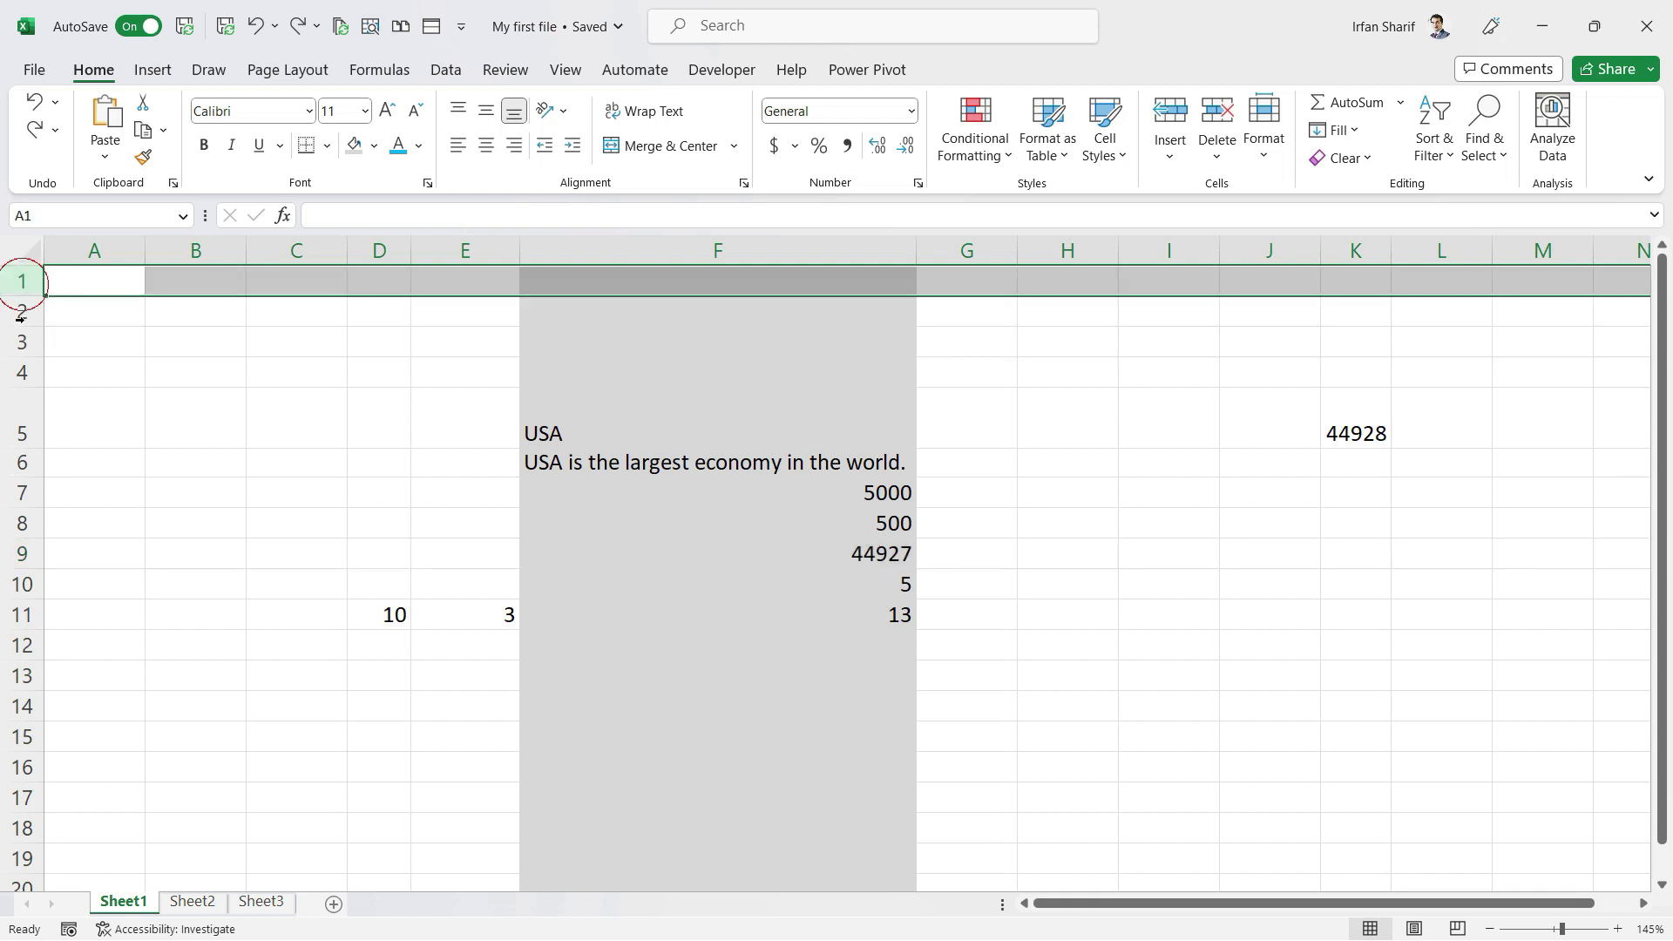
click(21, 583)
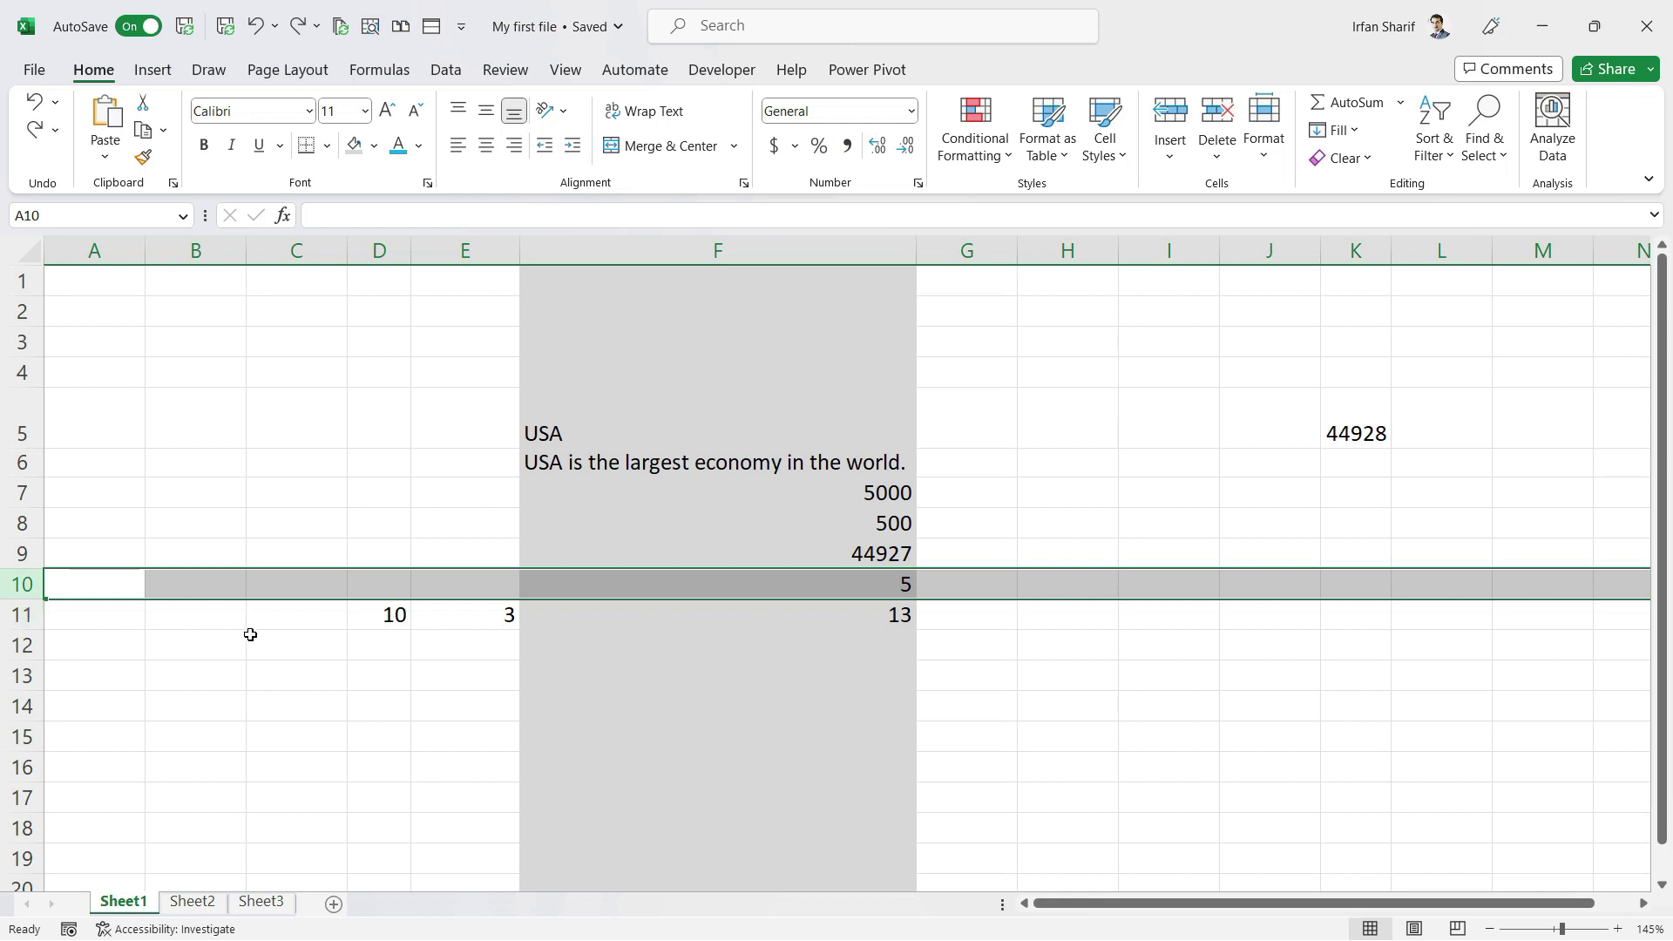
Select the entire row of cell B10 and extend the selection through row 17
click(186, 626)
click(193, 592)
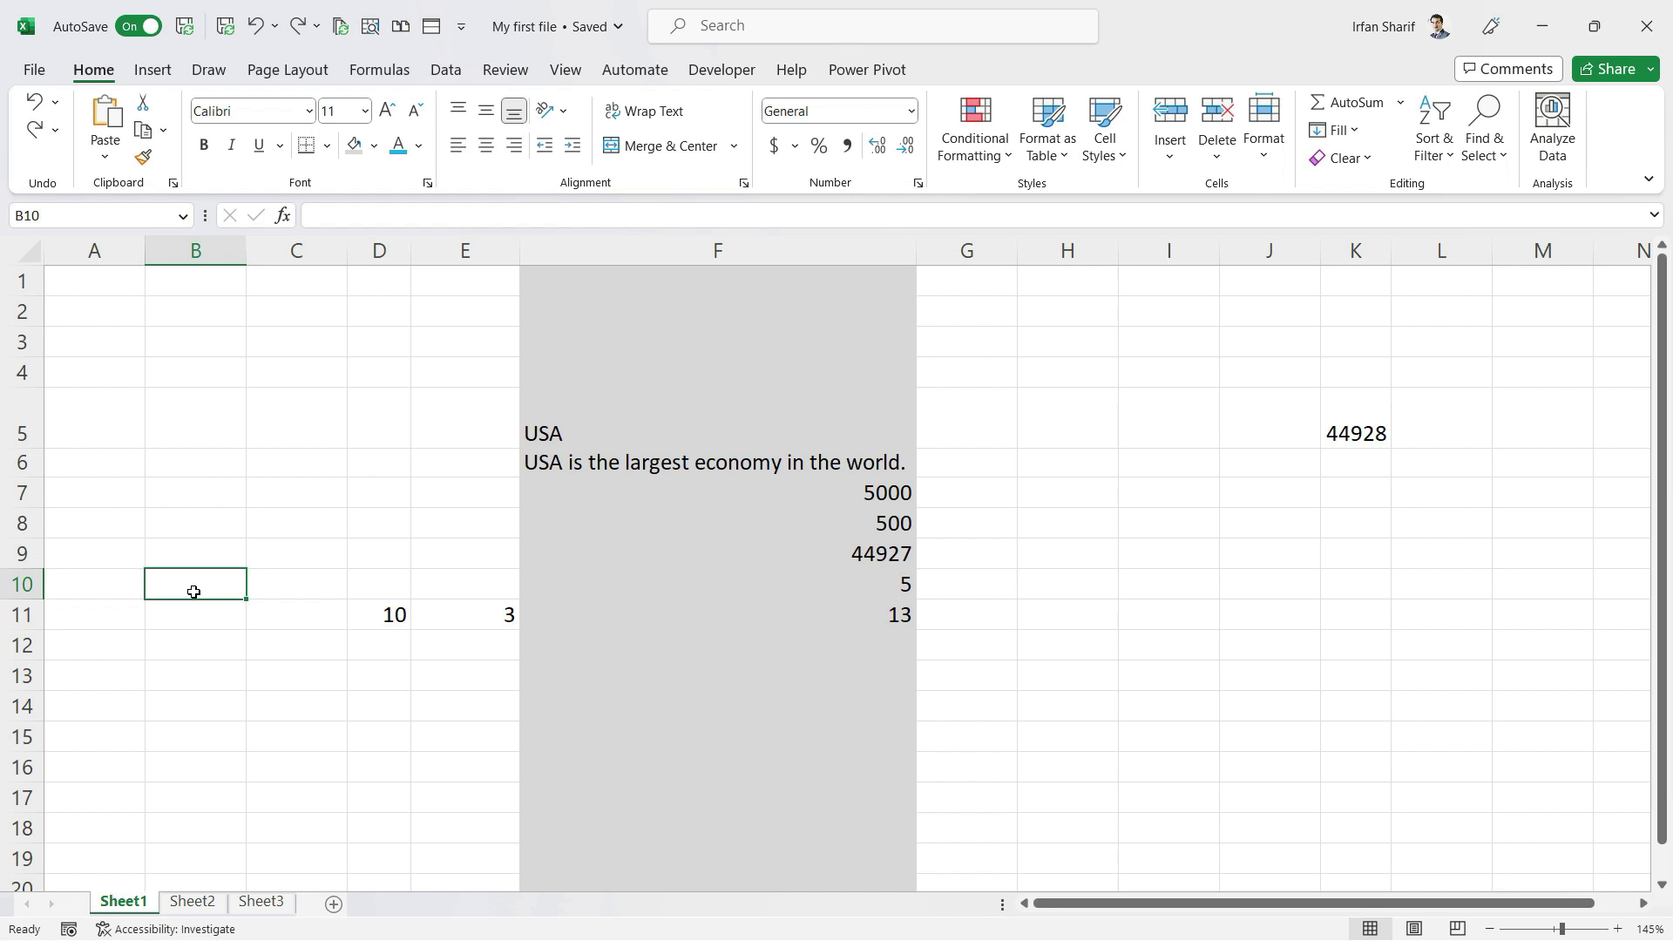
key(shift+space)
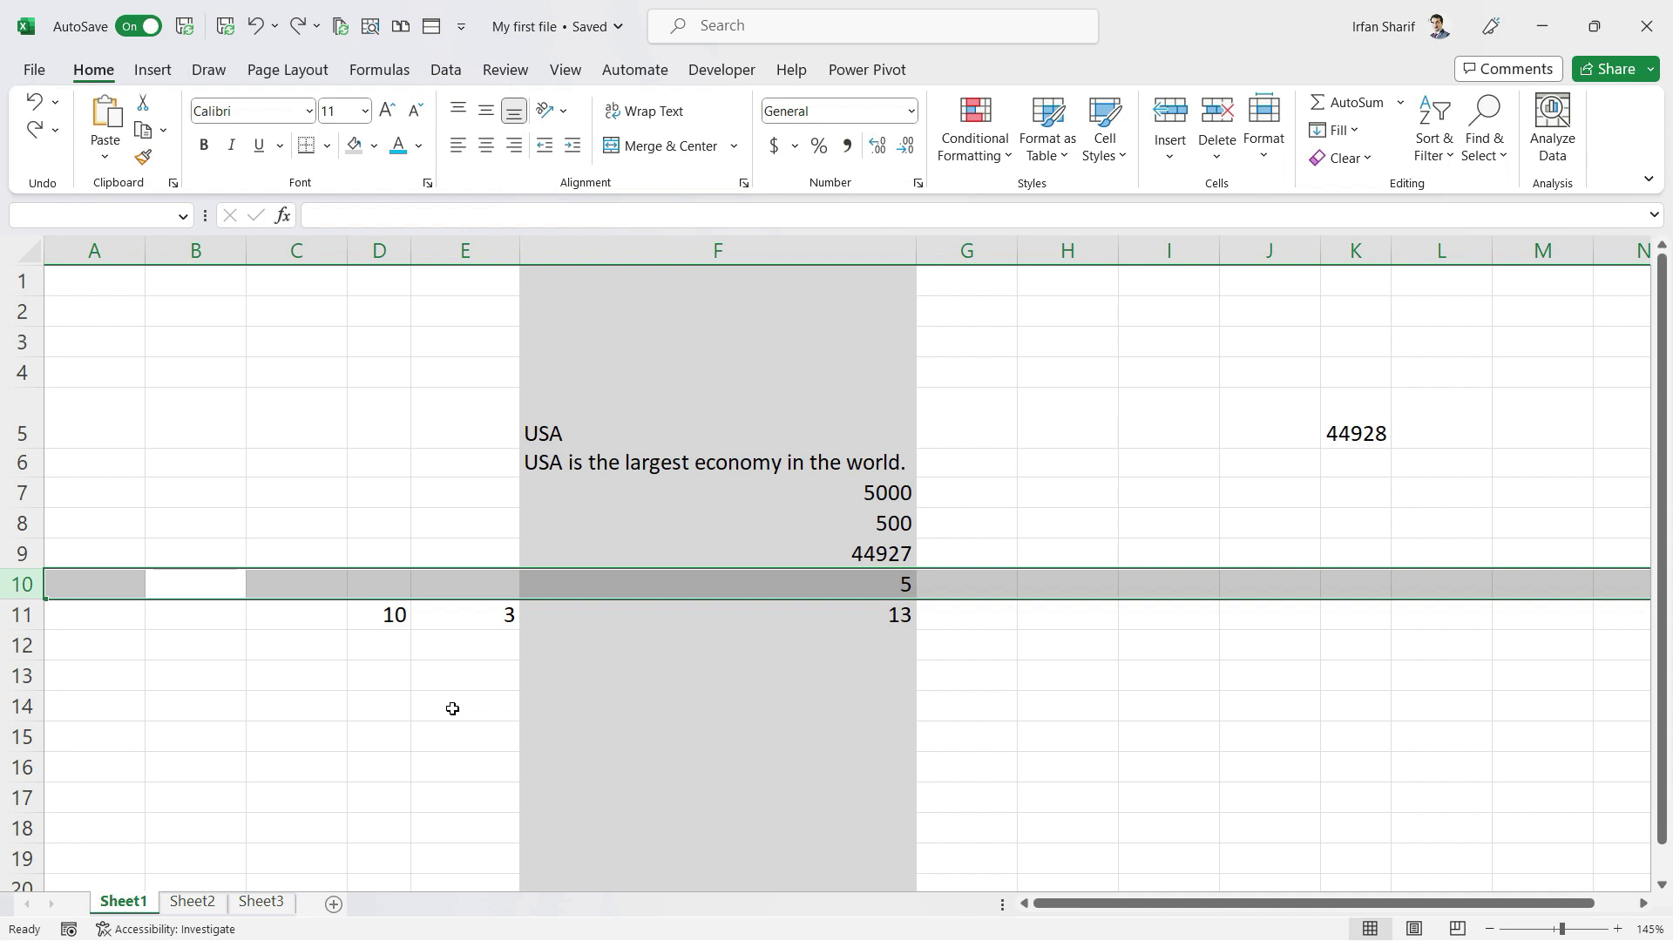
key(shift+Down)
key(shift+Down)
key(shift+Down)
key(shift+Down)
key(shift+Down)
key(shift+Down)
key(shift+Down)
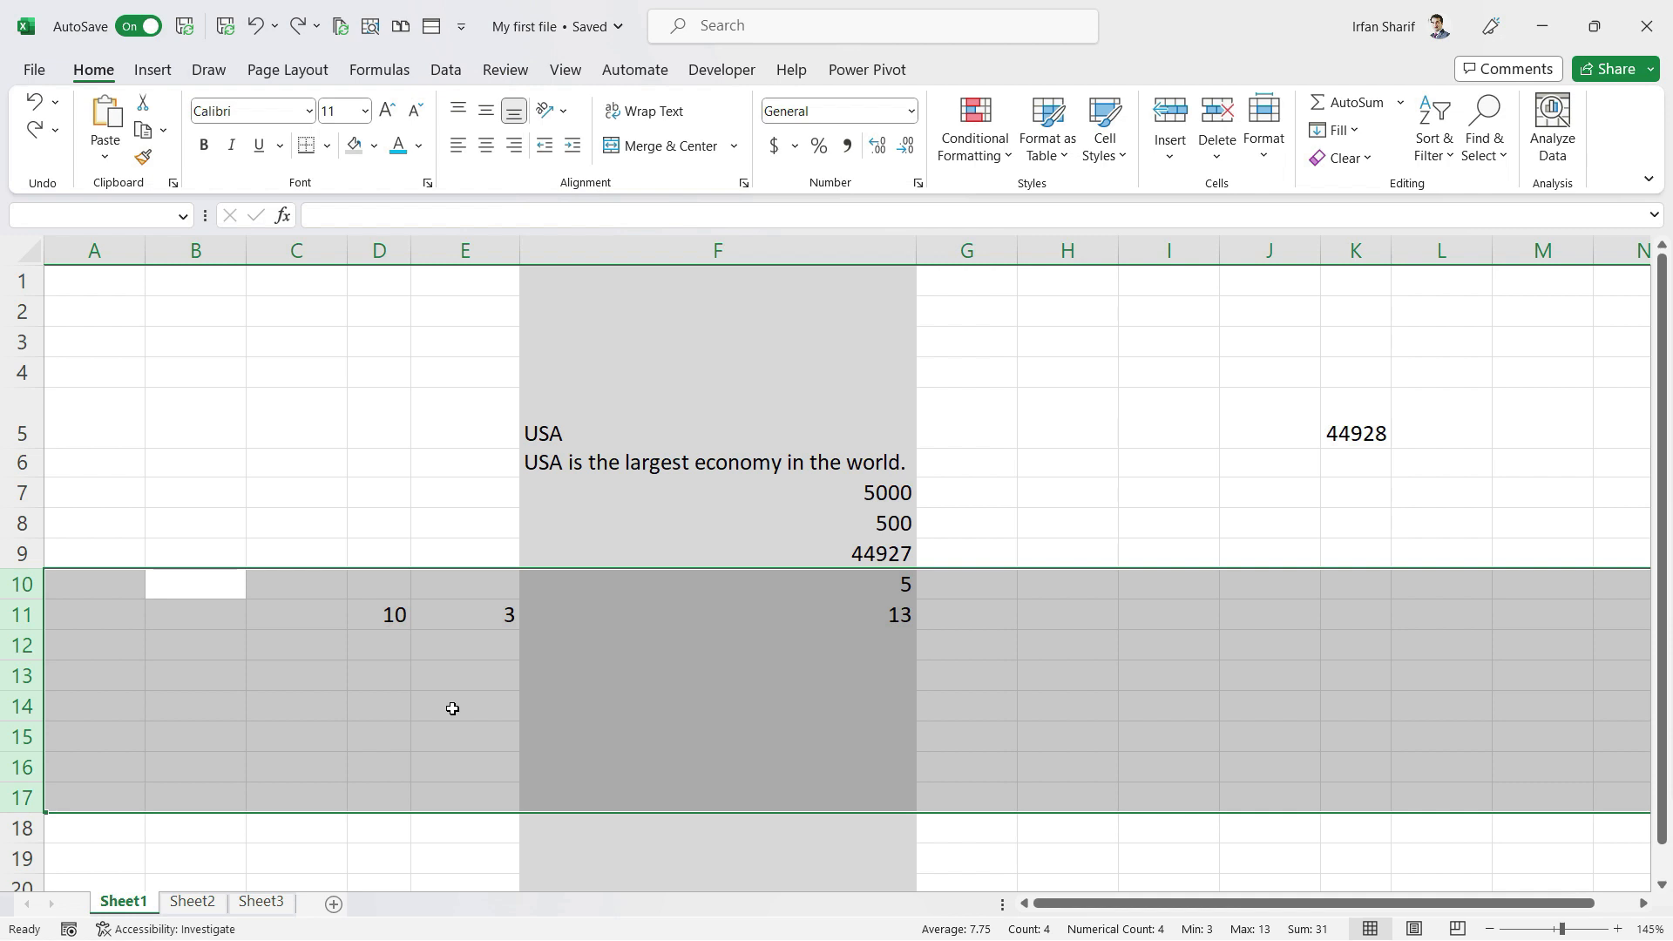
Clear the multi-row selection and insert one blank row above row 10
key(Up)
key(Down)
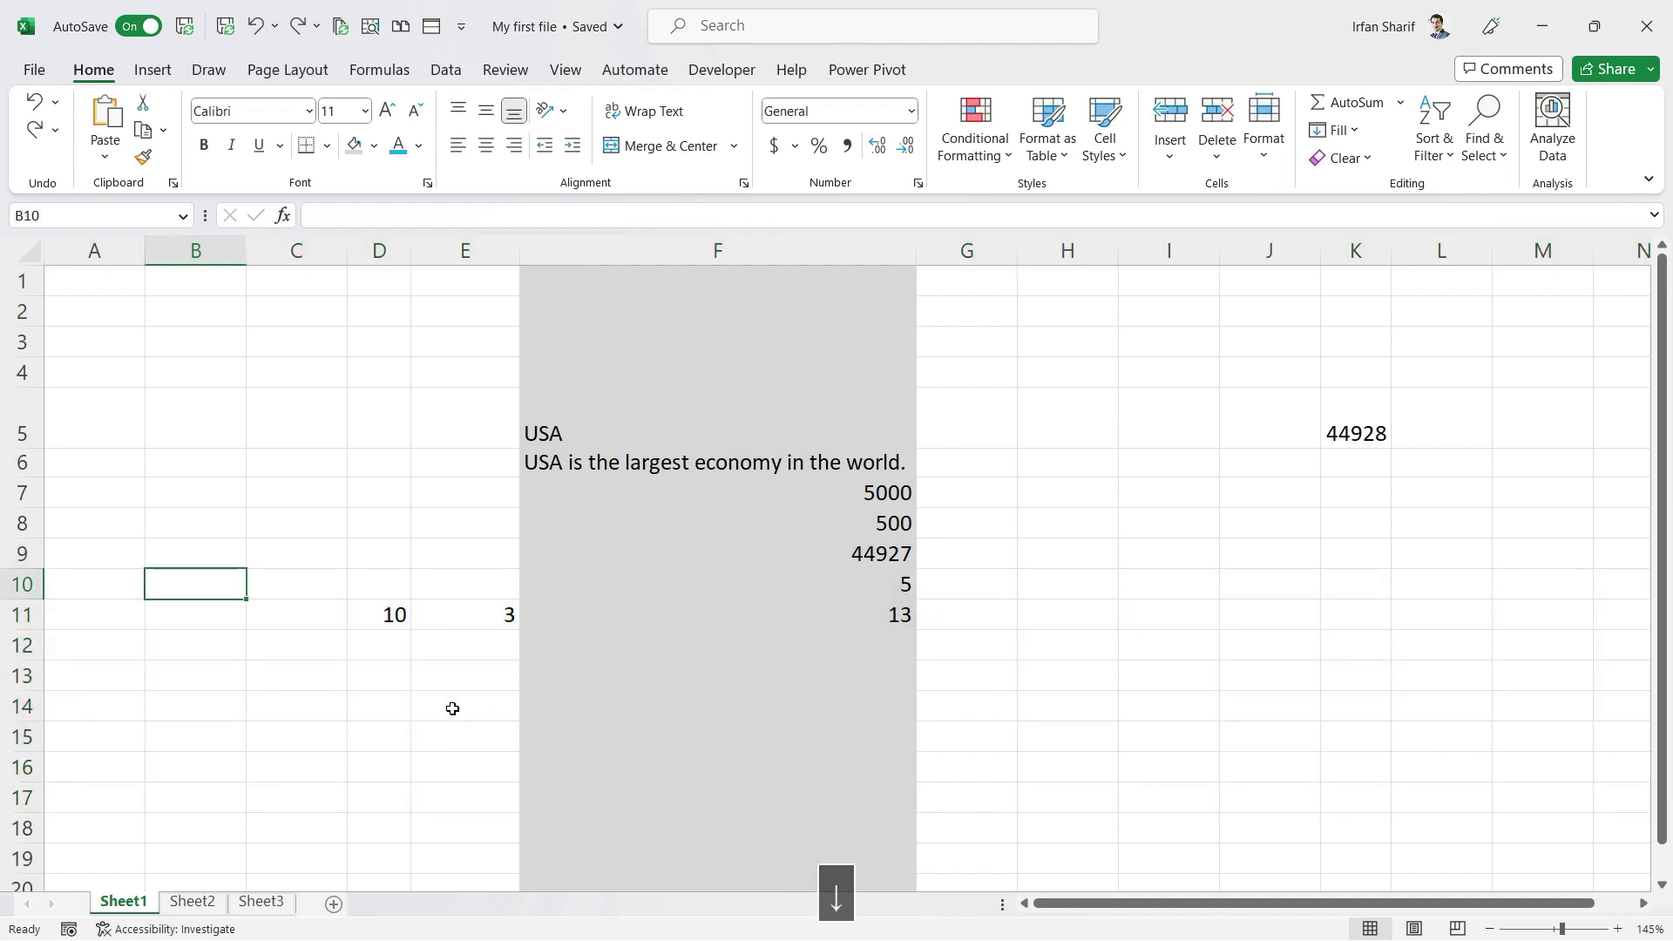
key(shift+space)
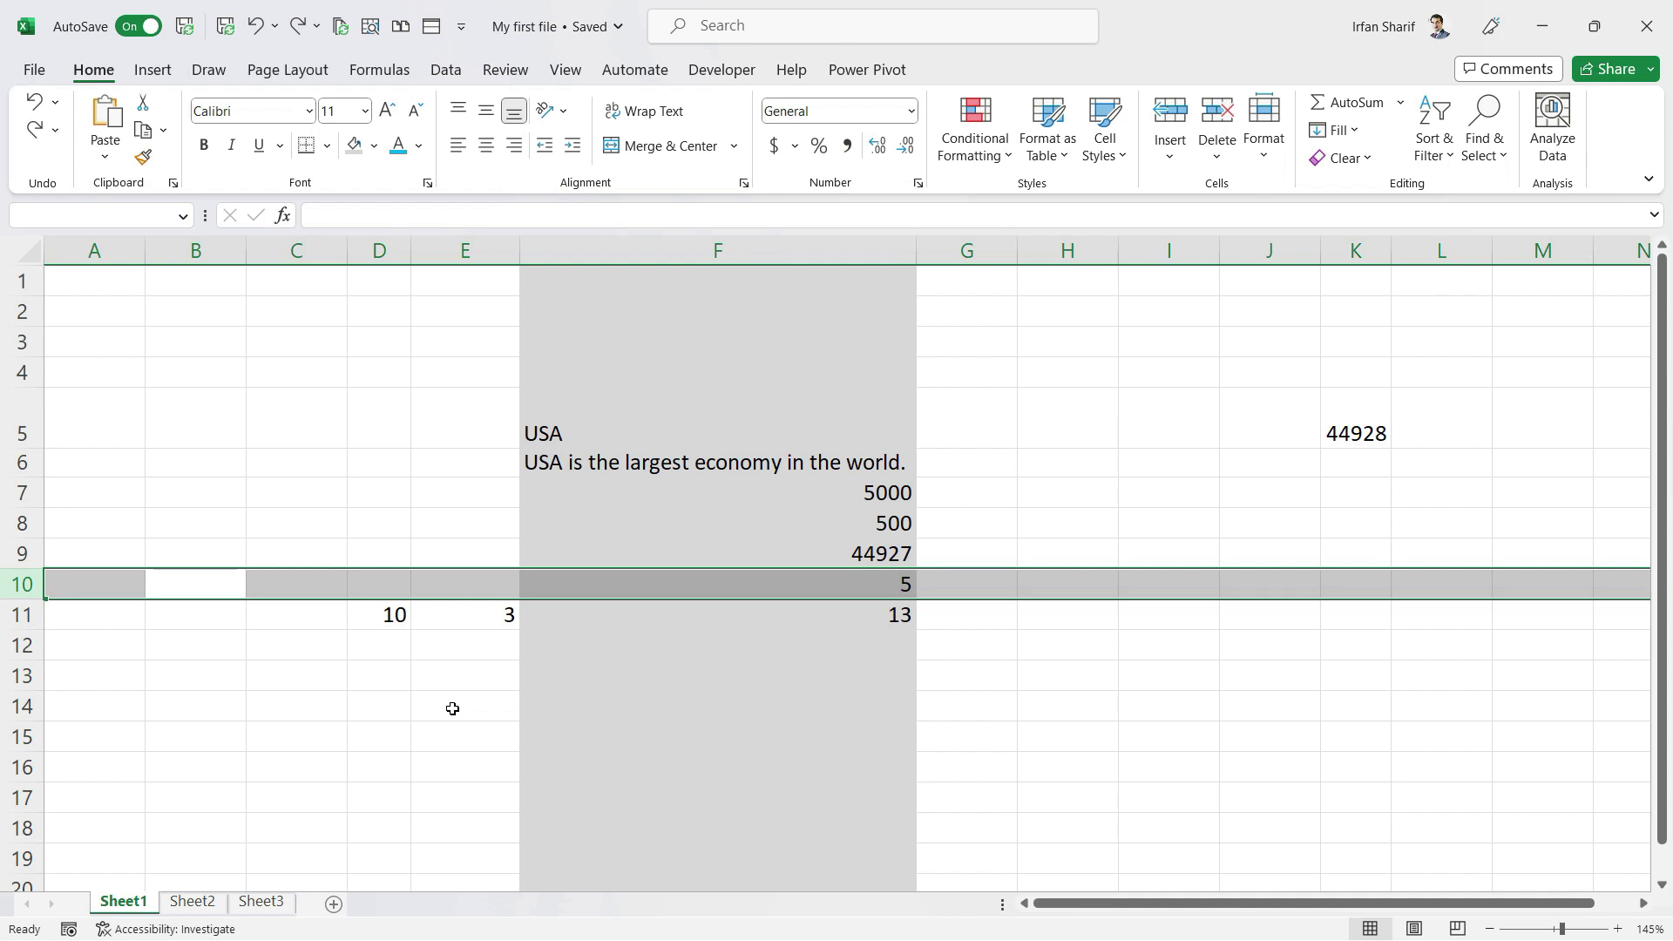
right_click(220, 590)
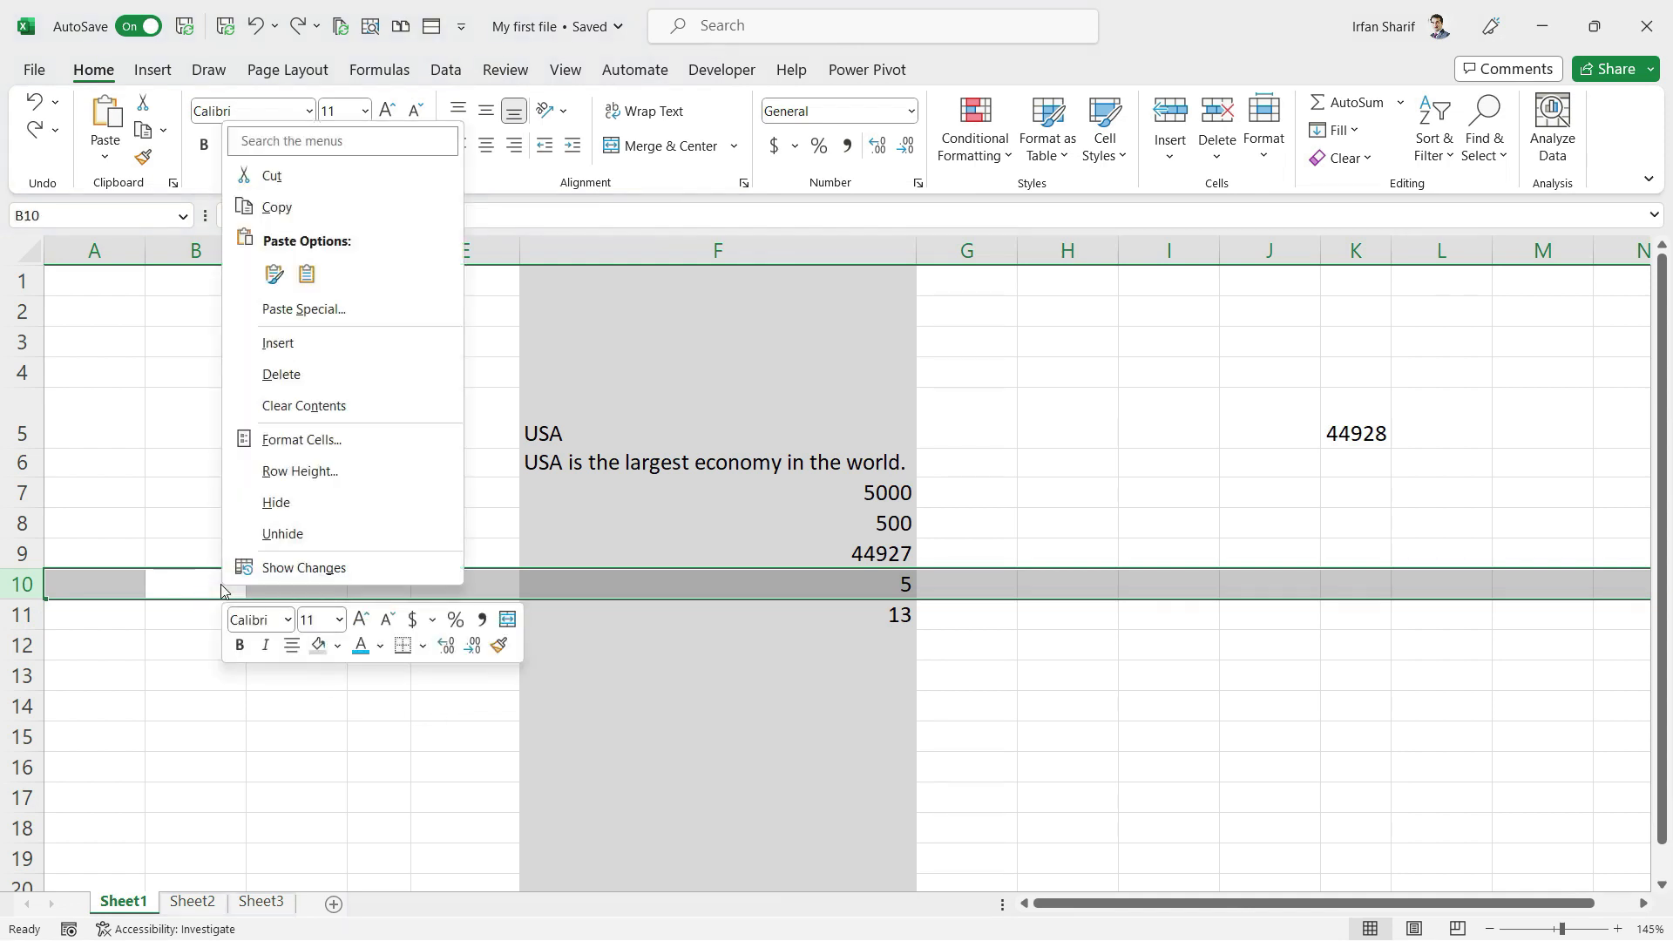
click(276, 345)
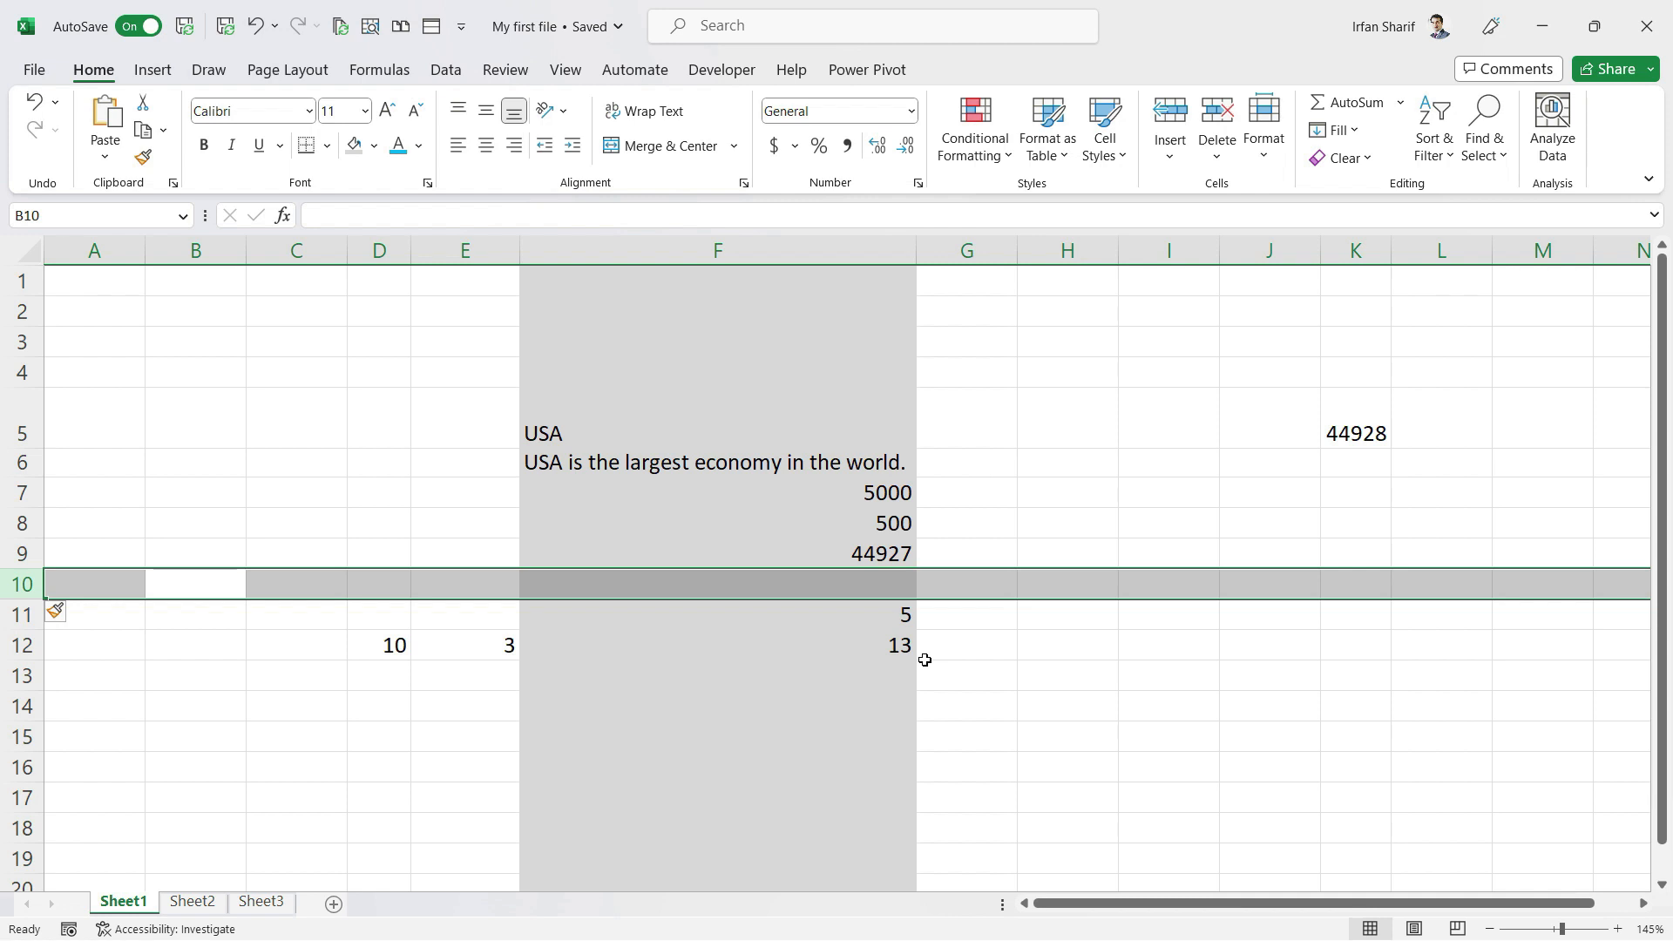
Insert seven more blank rows above row 10, one at a time, and clear the row selection
key(ctrl+shift+equal)
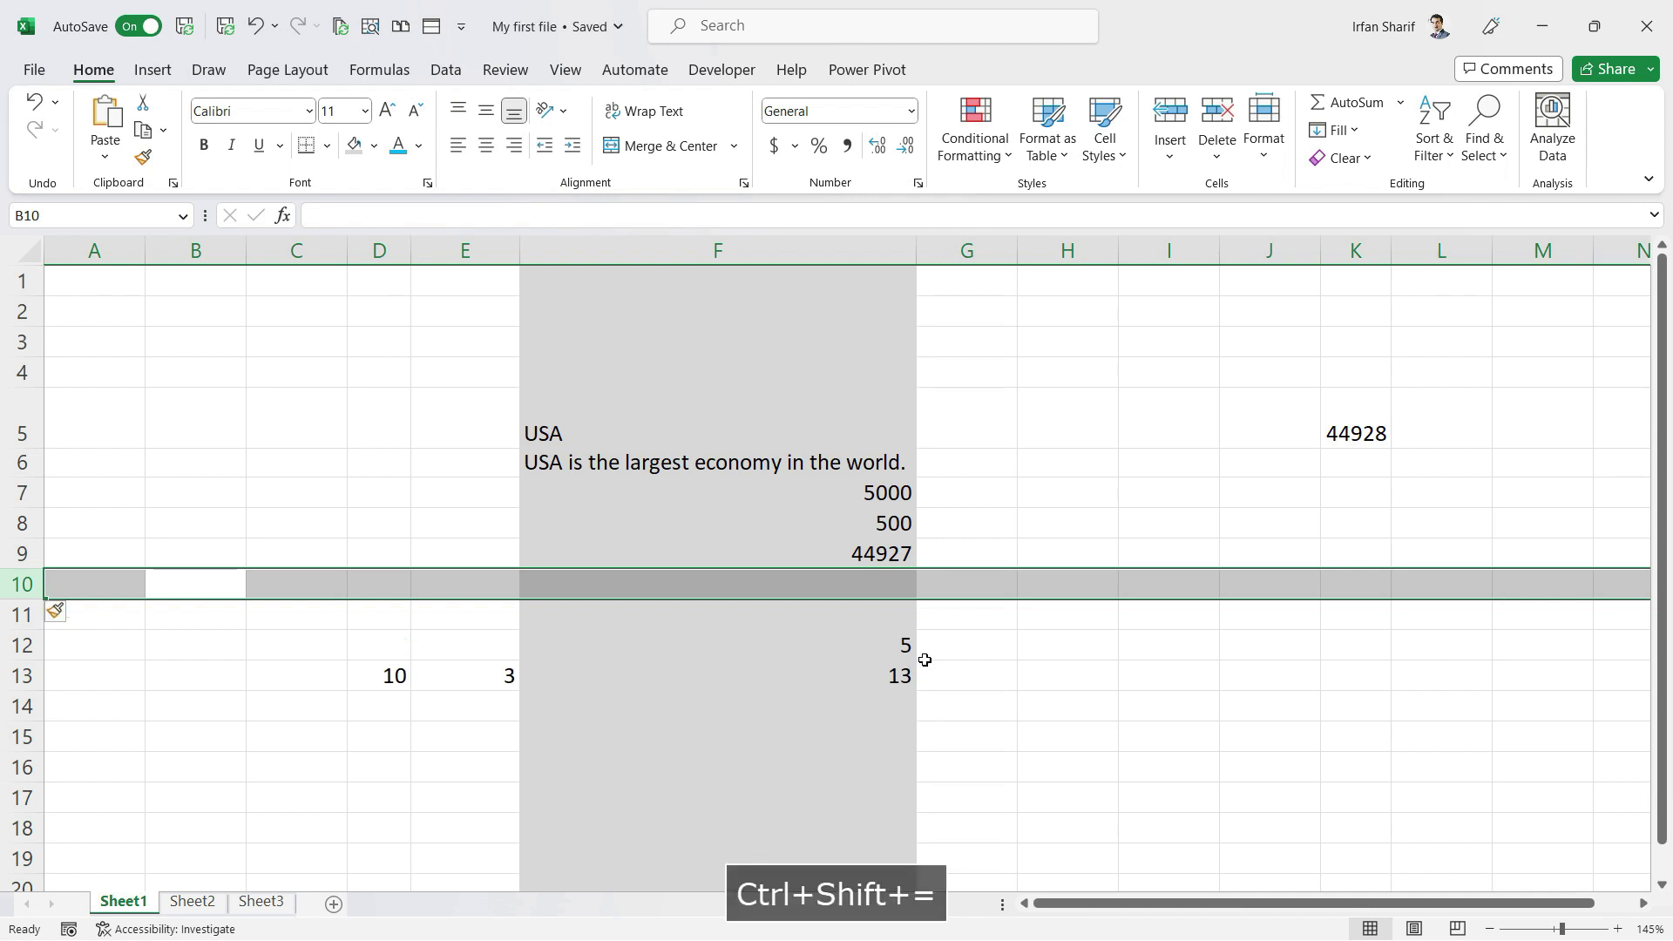
key(ctrl+shift+equal)
key(ctrl+shift+equal)
key(ctrl+shift+equal)
key(ctrl+shift+equal)
key(ctrl+shift+equal)
key(ctrl+shift+equal)
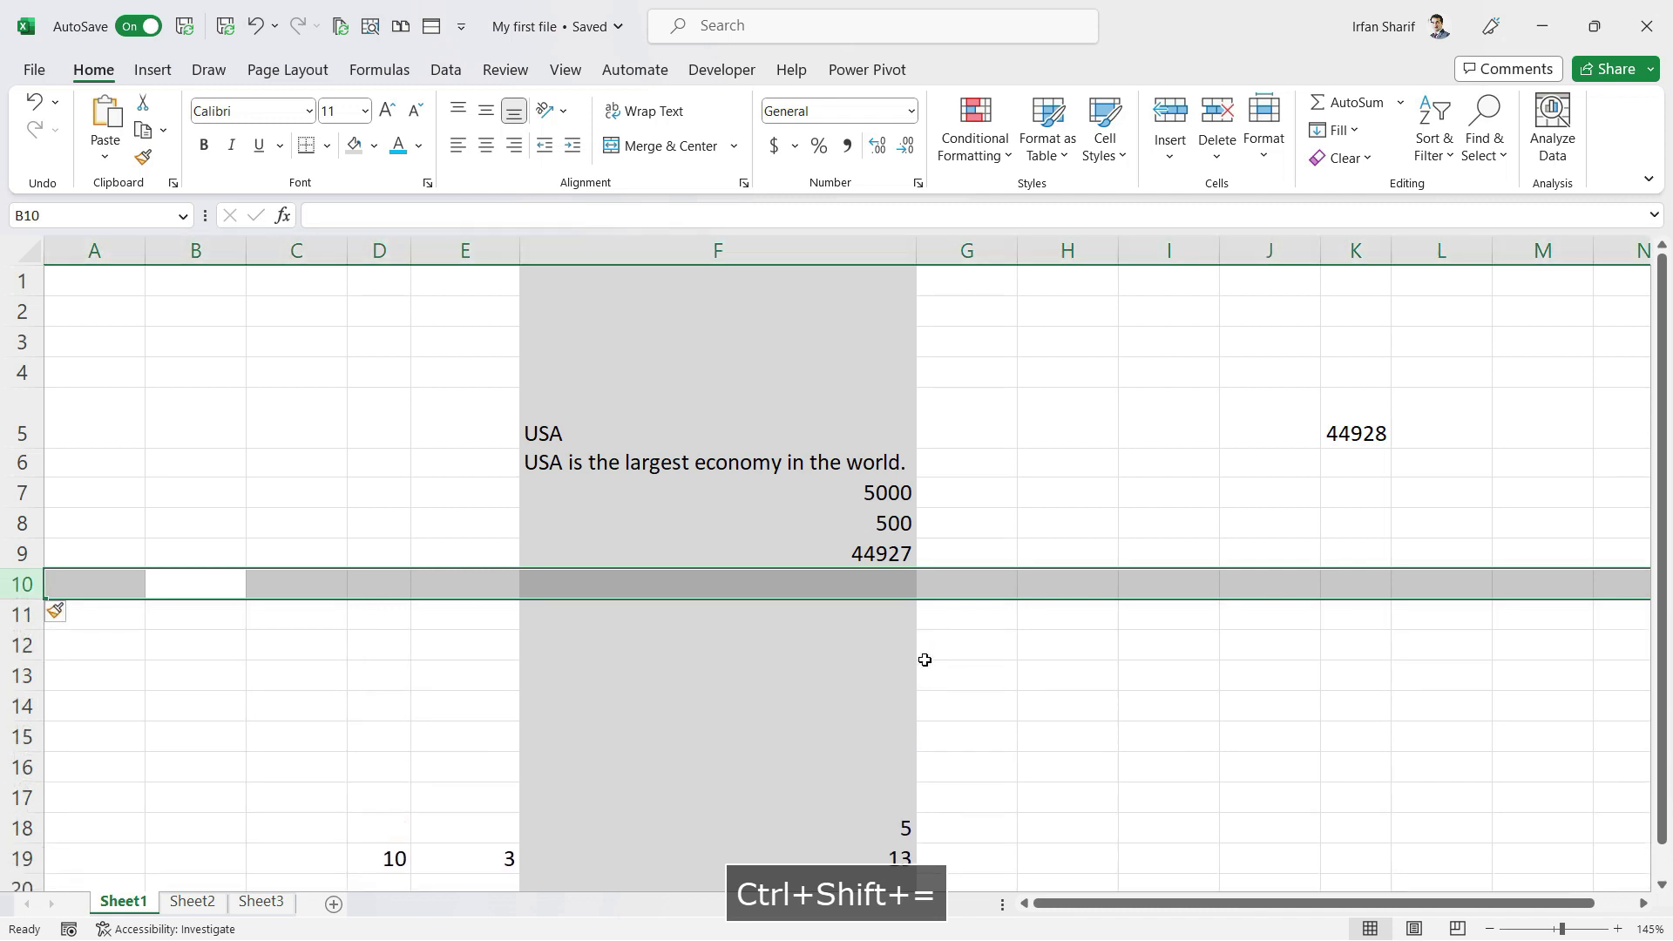
key(Down)
key(Up)
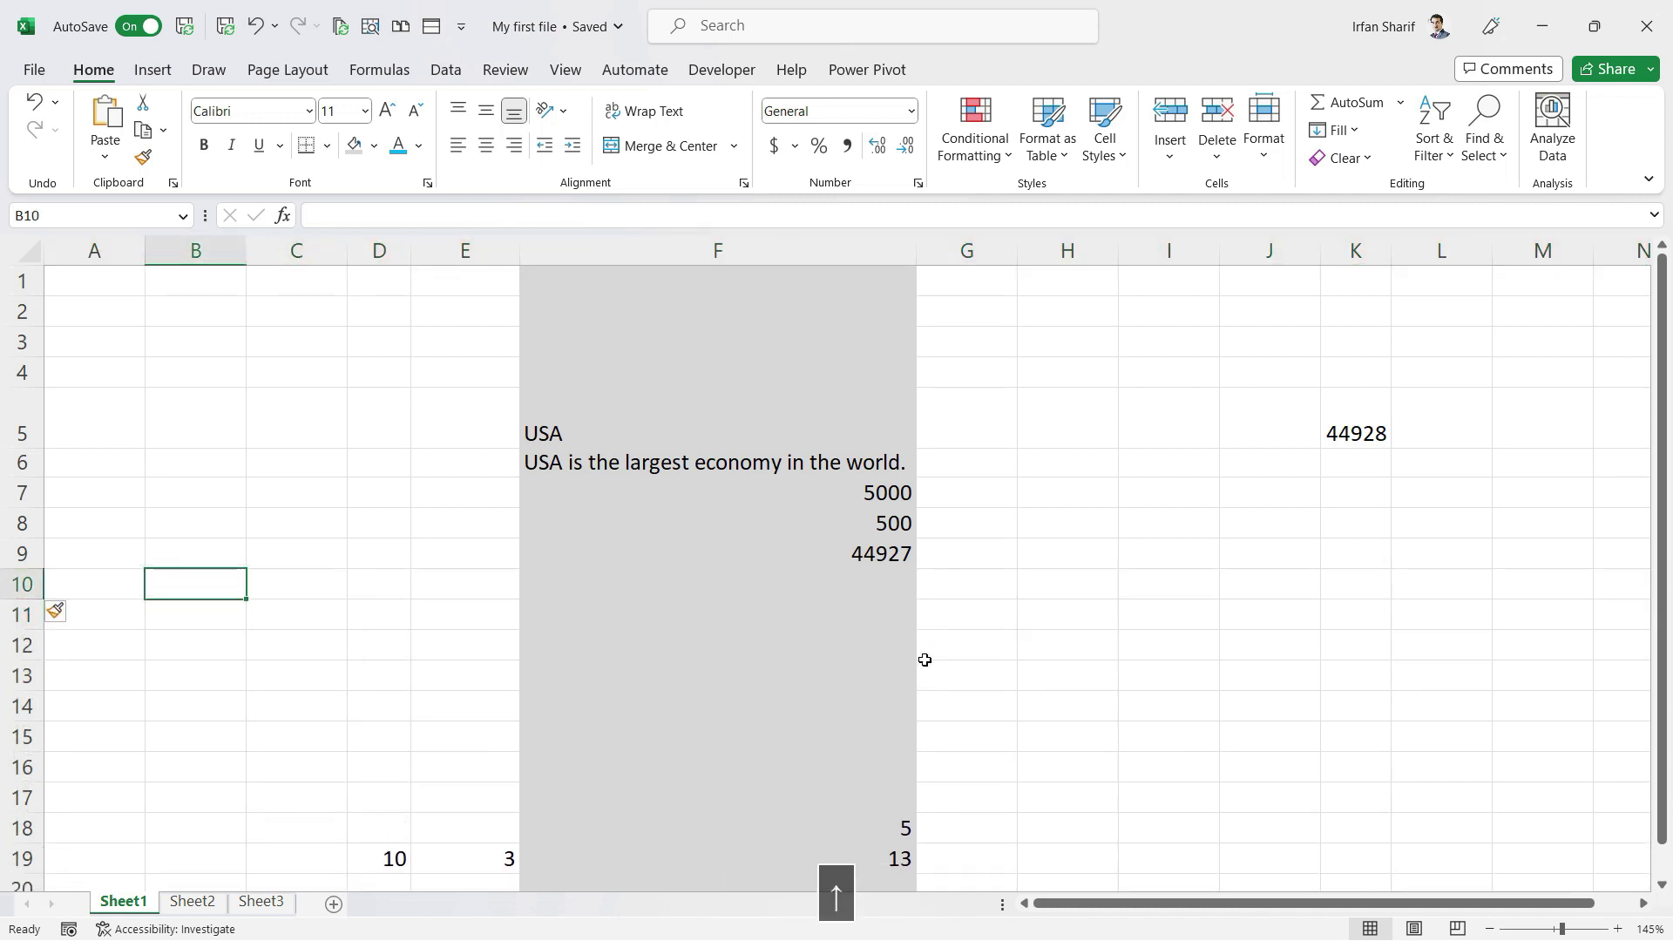
Delete the whole of the blank row 10
key(shift+space)
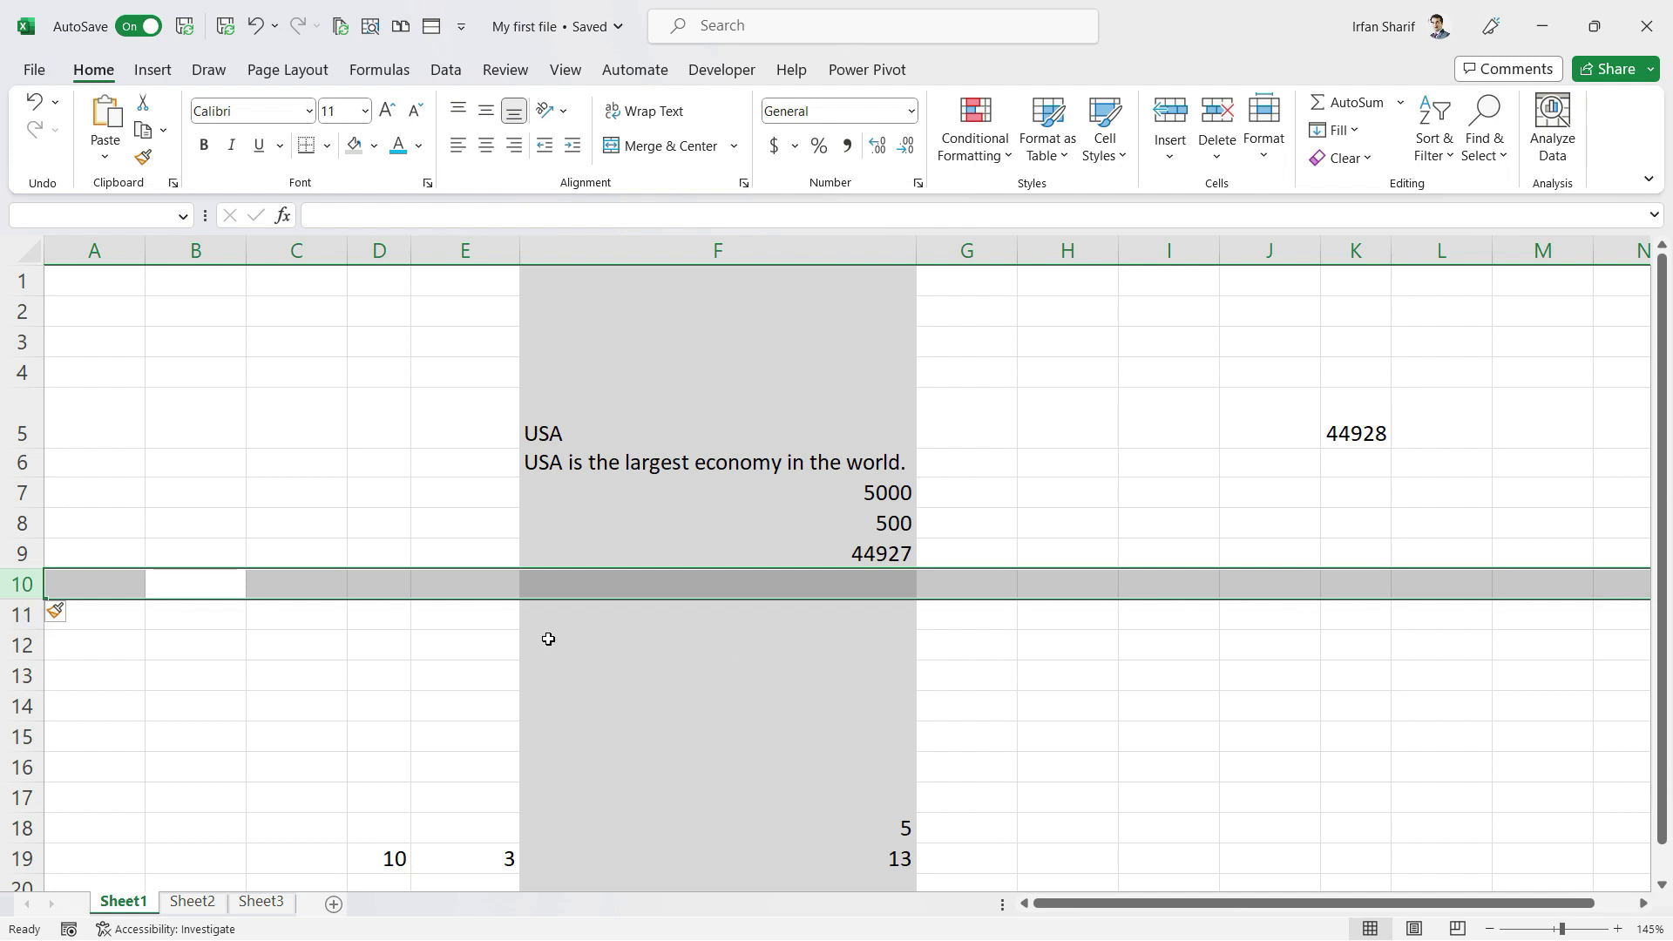
right_click(193, 578)
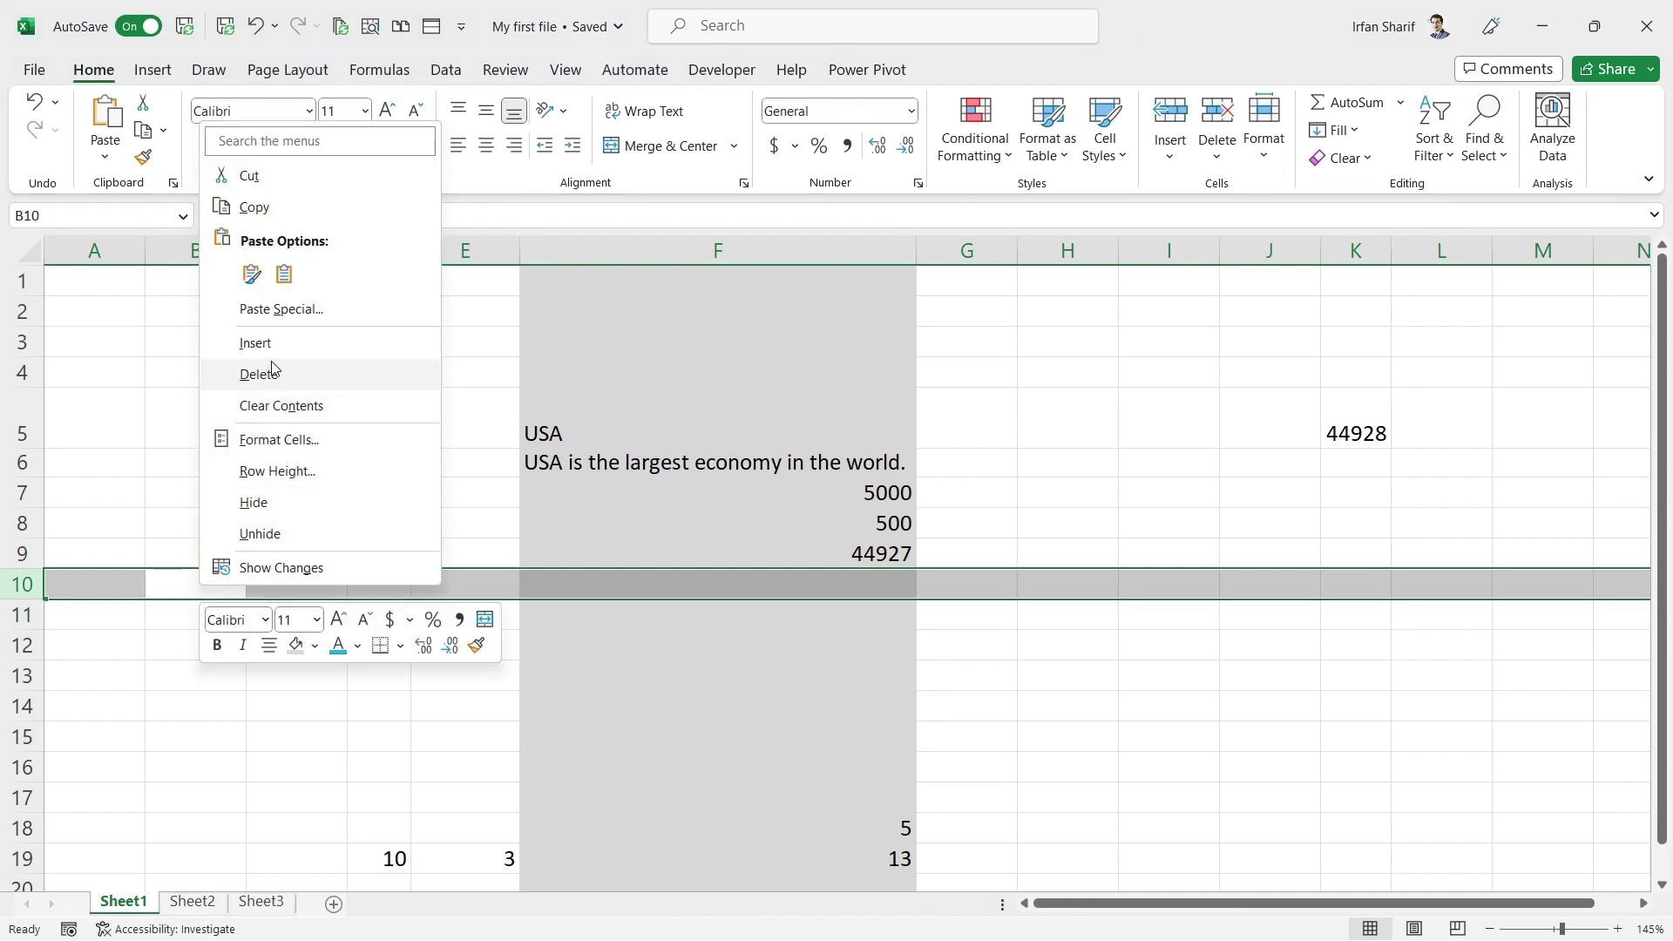
click(259, 383)
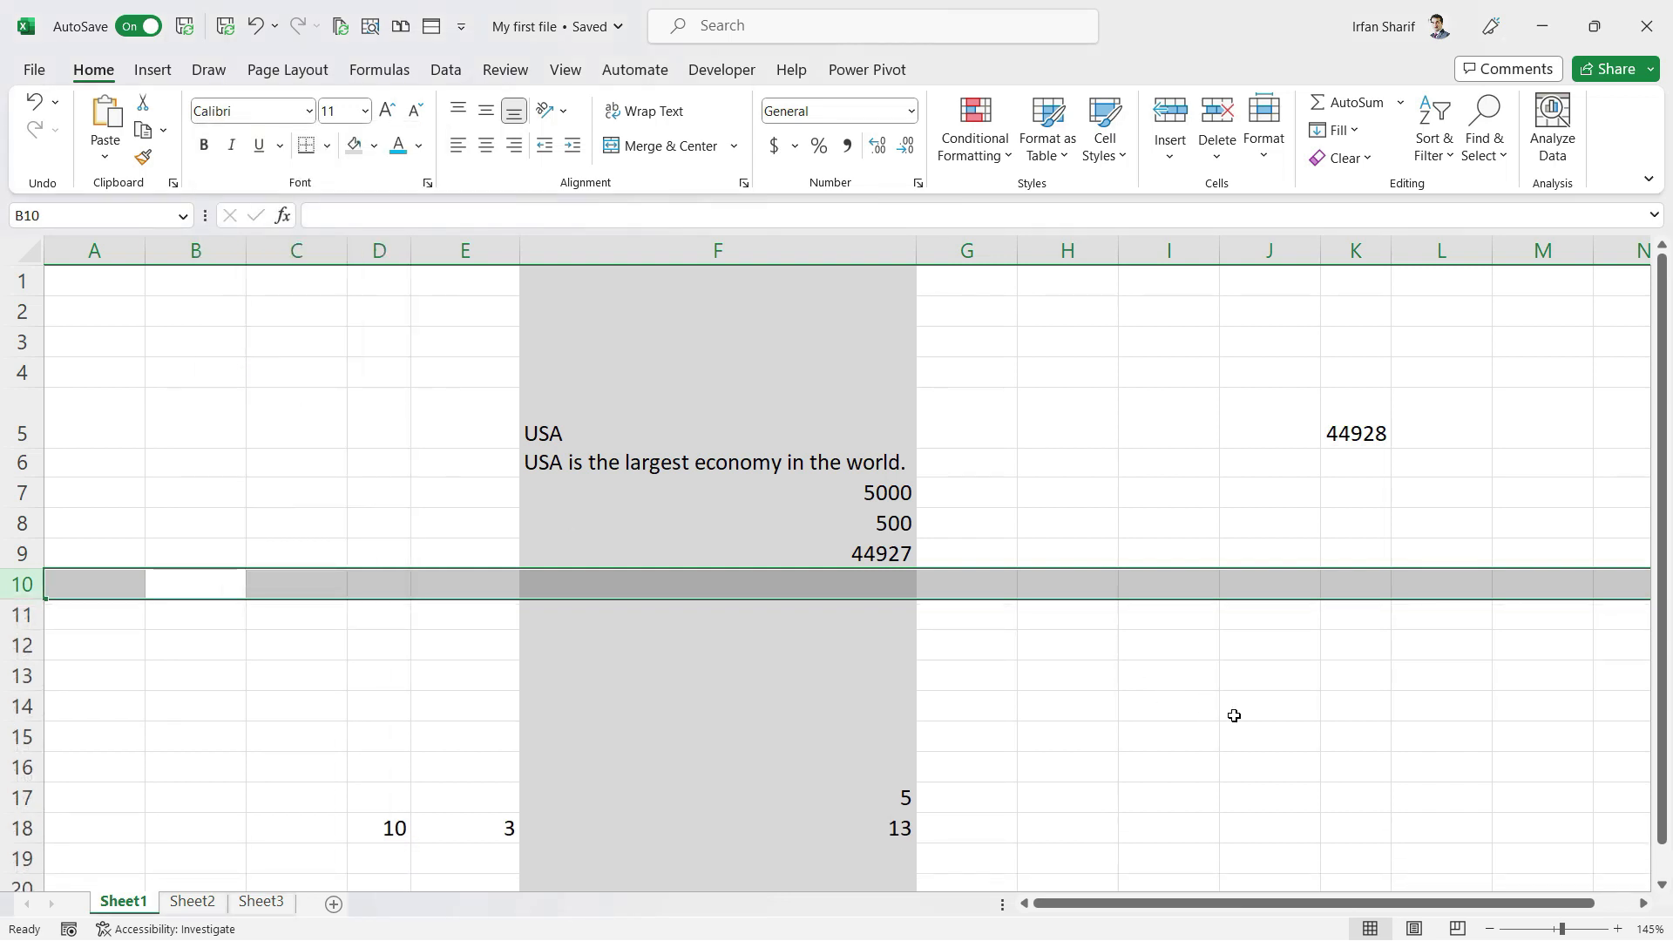
Delete the remaining blank rows 10 through 16 together and clear the row selection
key(shift+Down)
key(shift+Down)
key(shift+Down)
key(shift+Down)
key(shift+Down)
key(shift+Down)
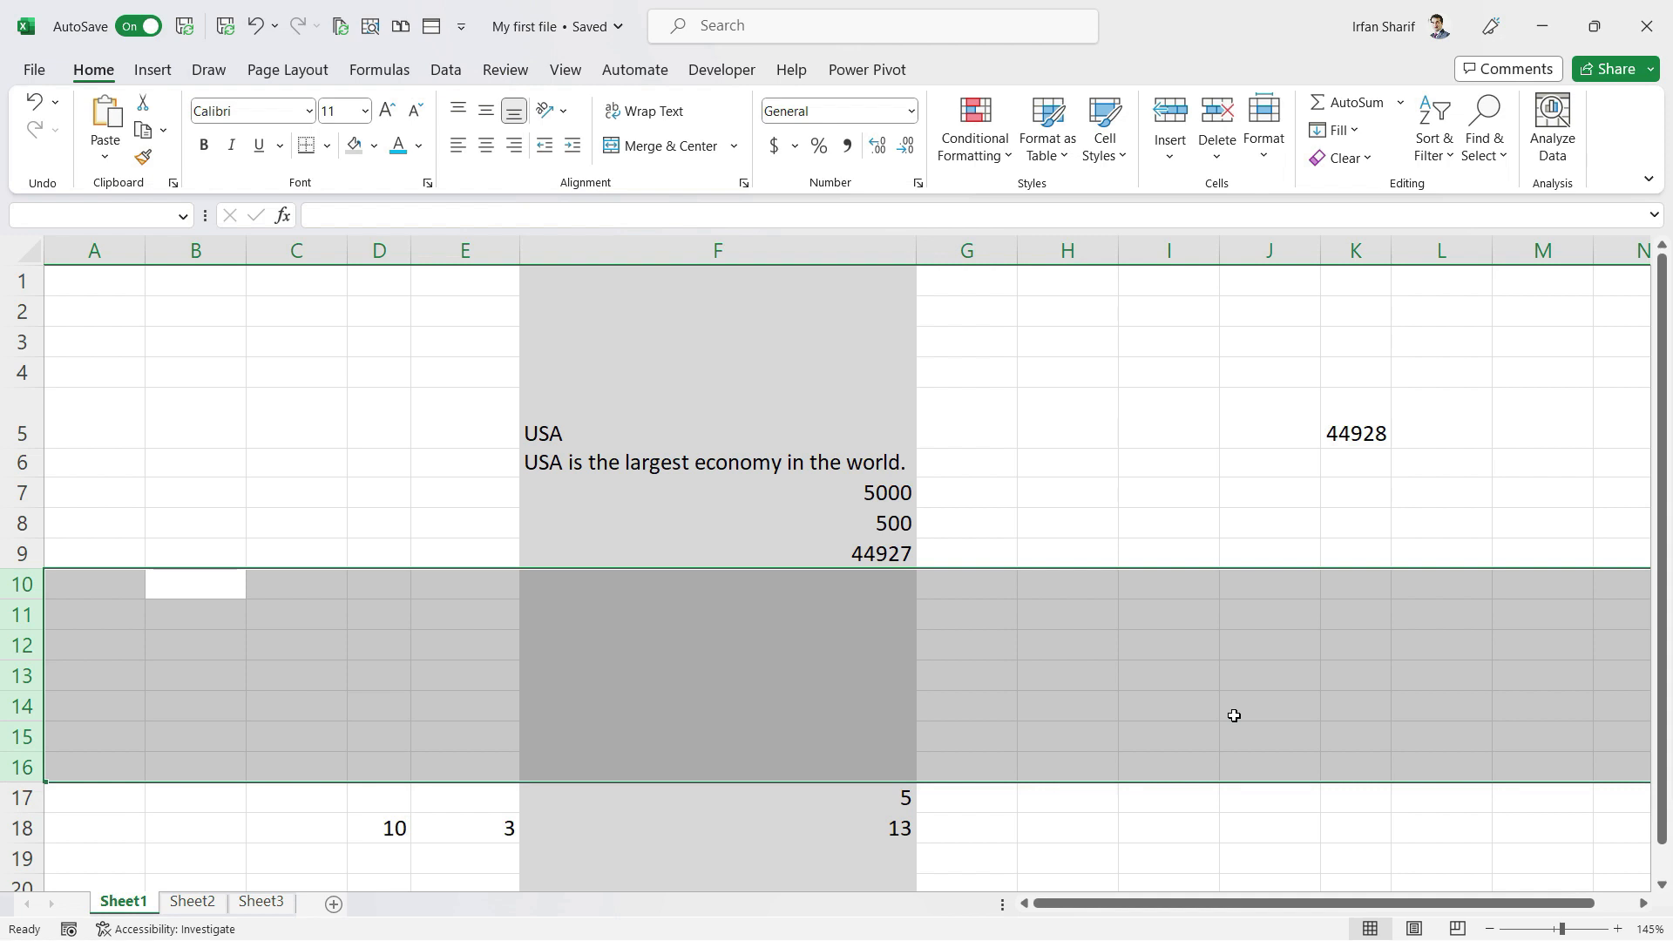
key(ctrl+minus)
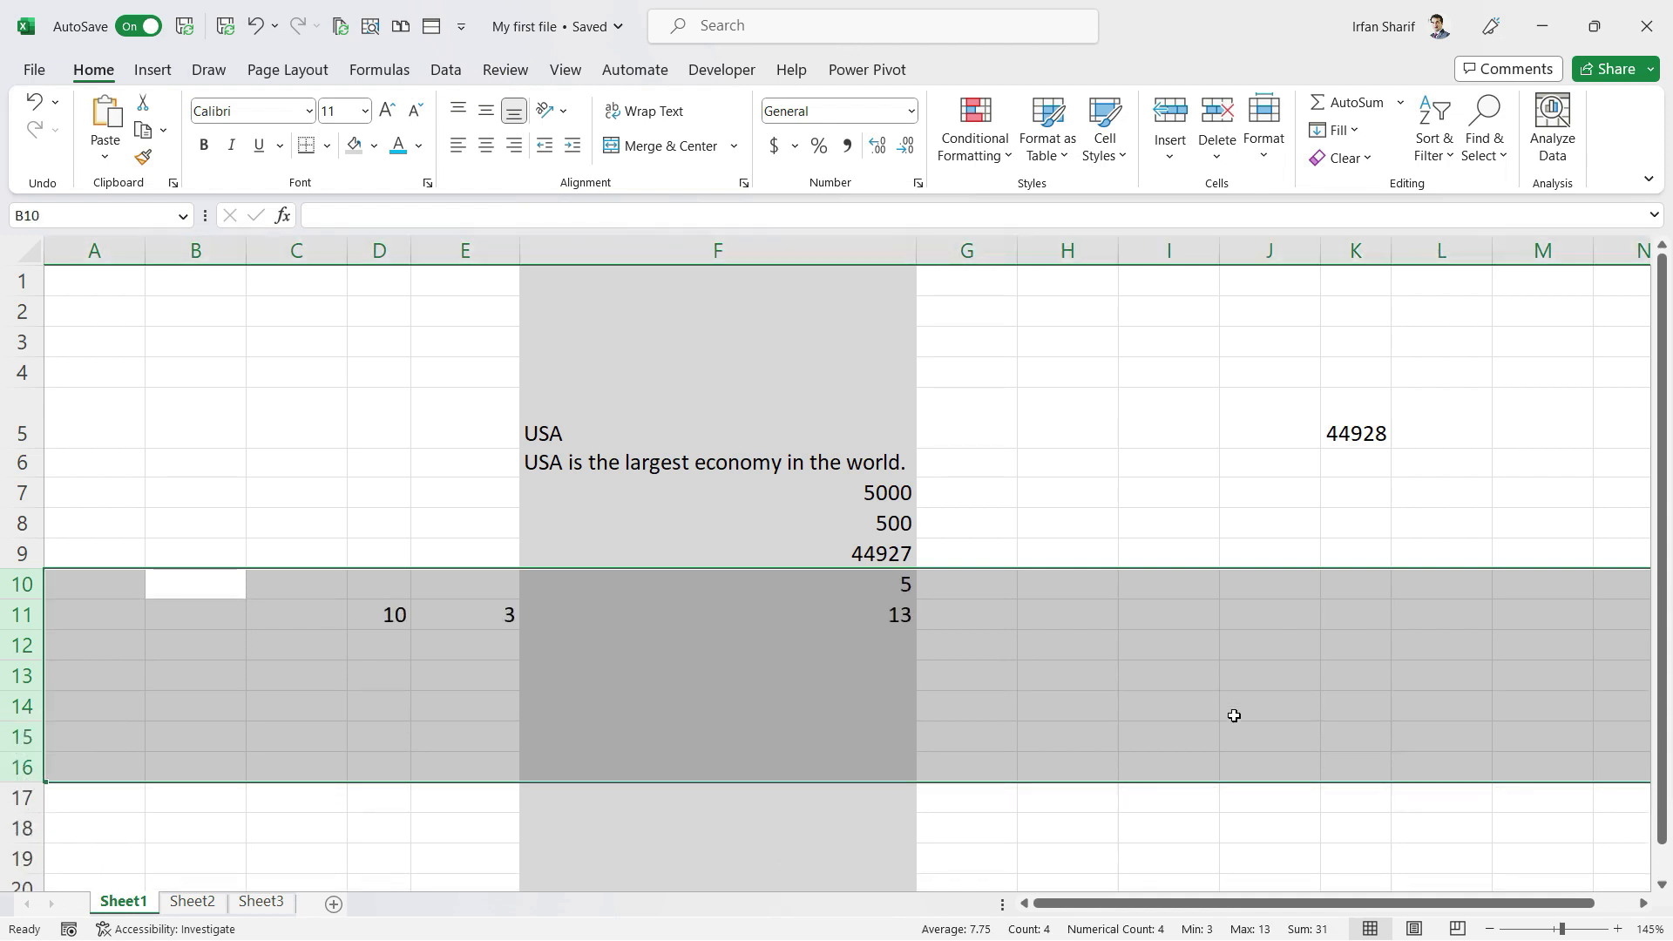
key(Down)
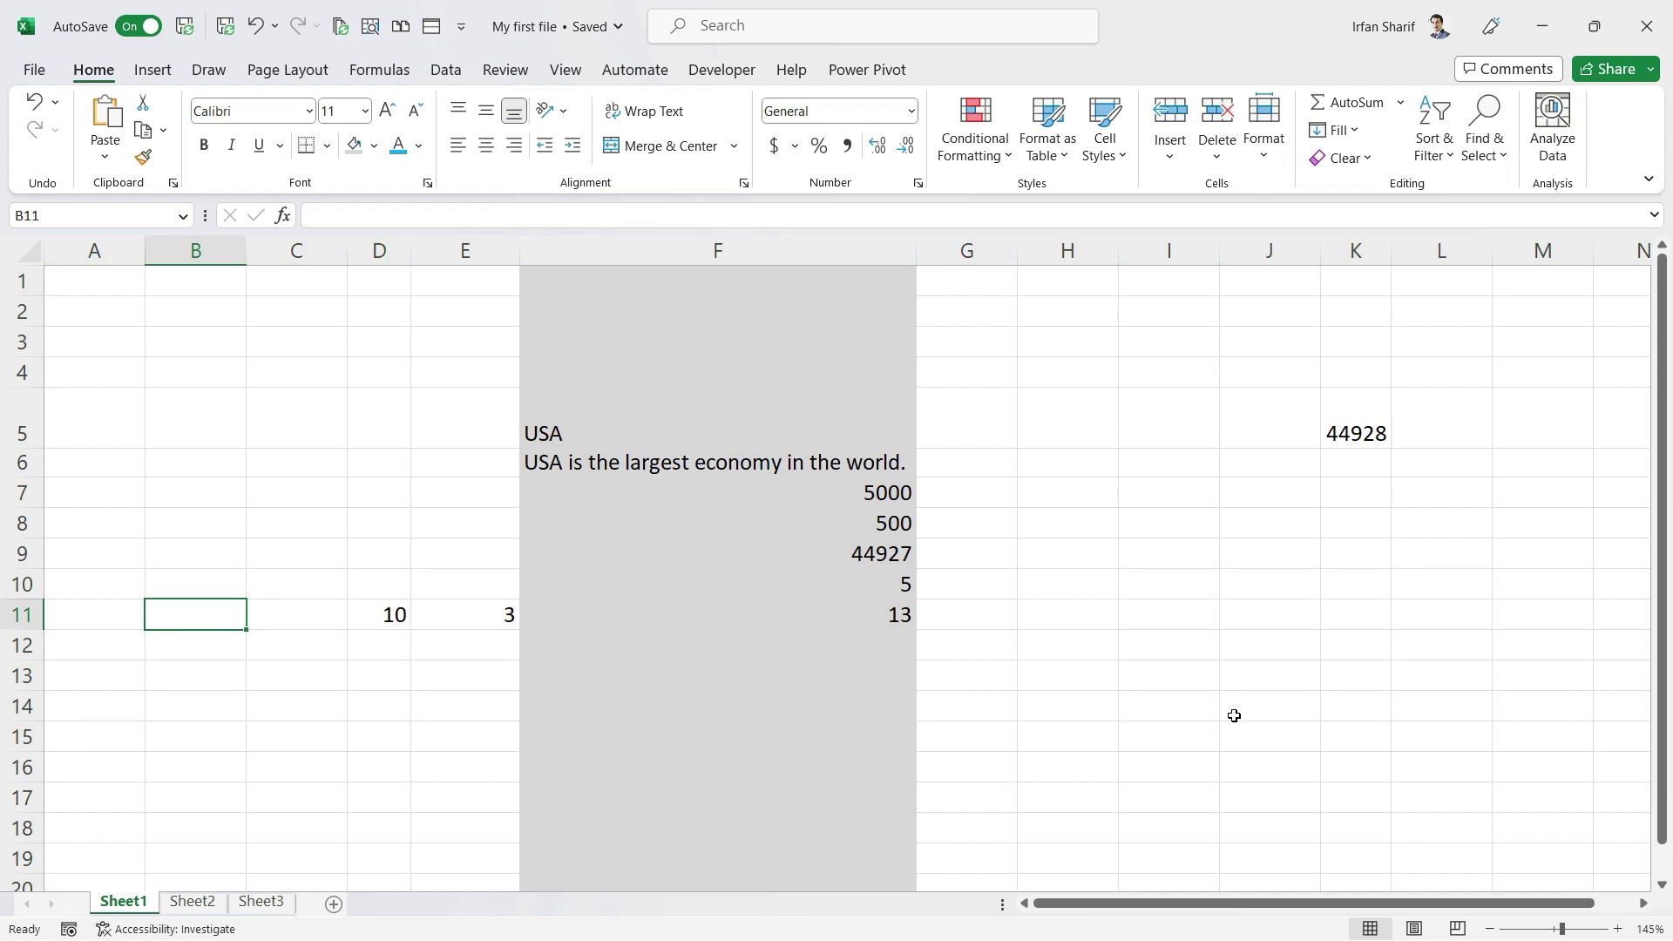
Select rows 5 through 15 and insert eleven blank rows above the USA row
key(Up)
key(Up)
key(Up)
key(Up)
key(Up)
key(Up)
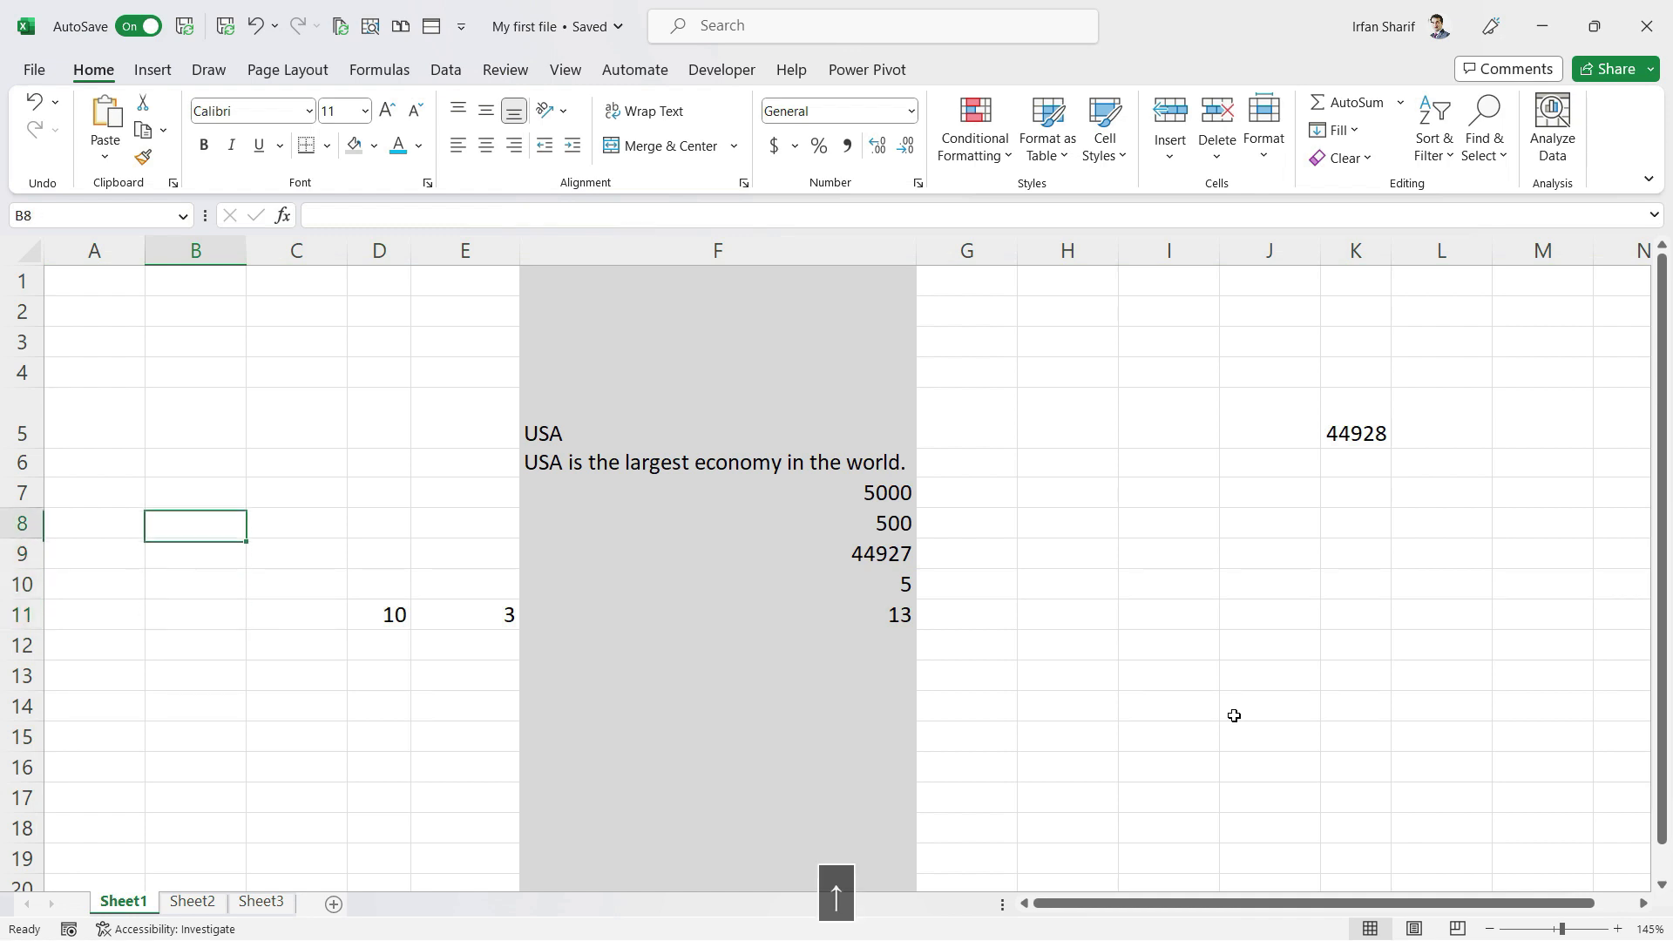
key(shift+space)
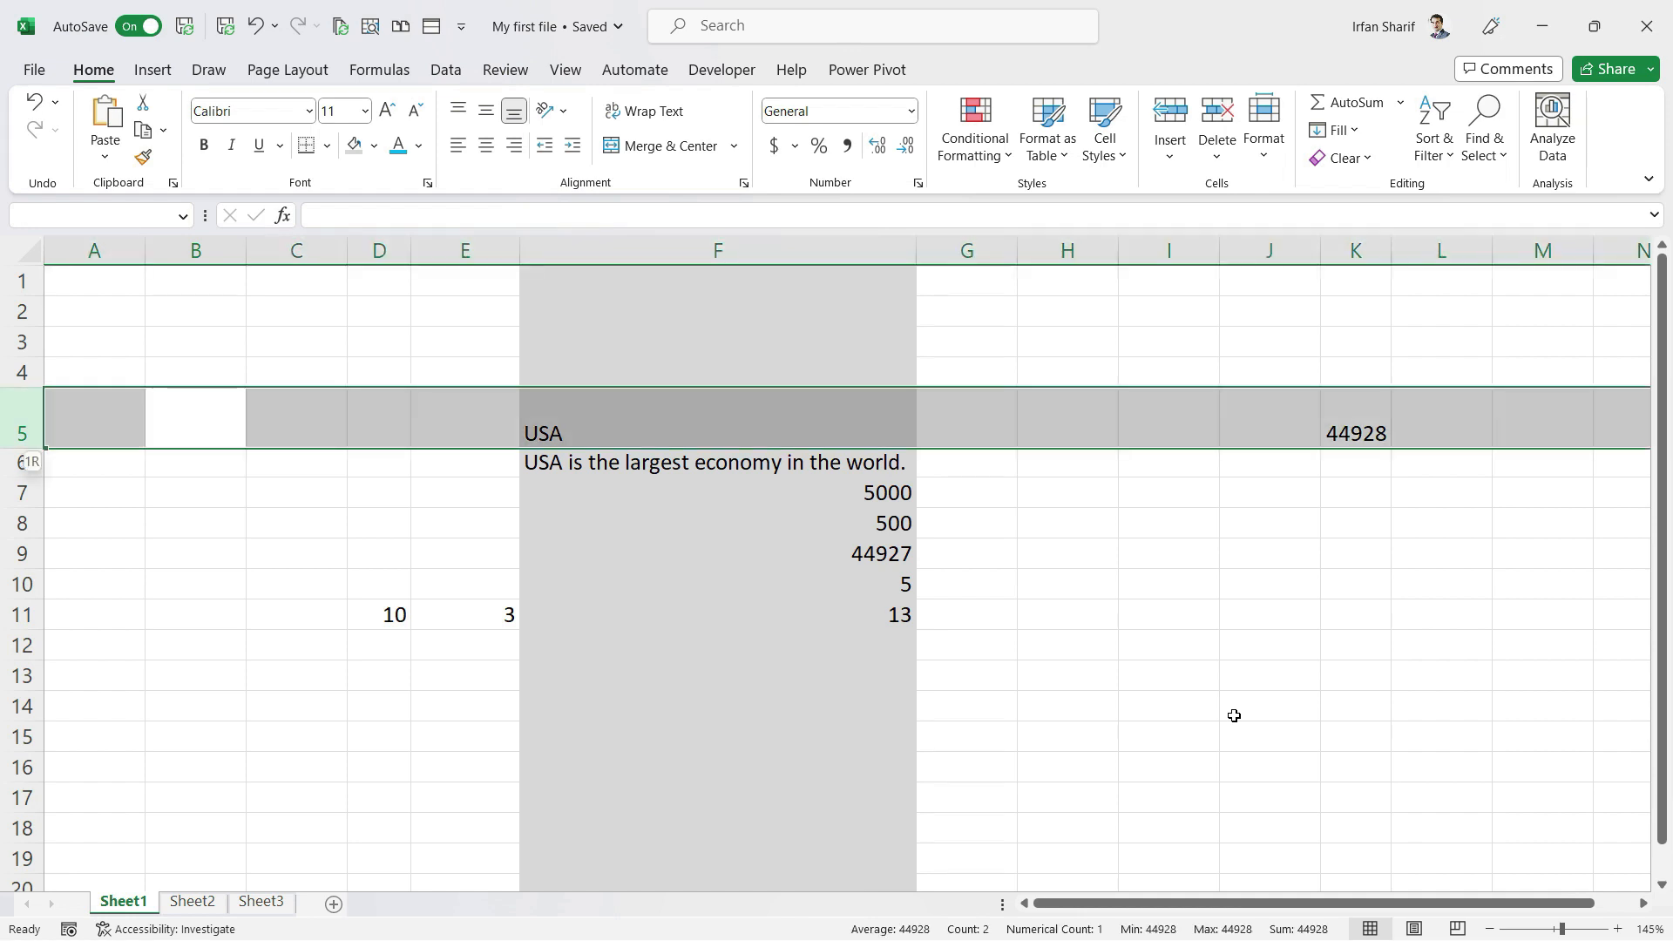
key(shift+Down)
key(shift+Down)
key(shift+Down)
key(shift+Down)
key(shift+Down)
key(shift+Down)
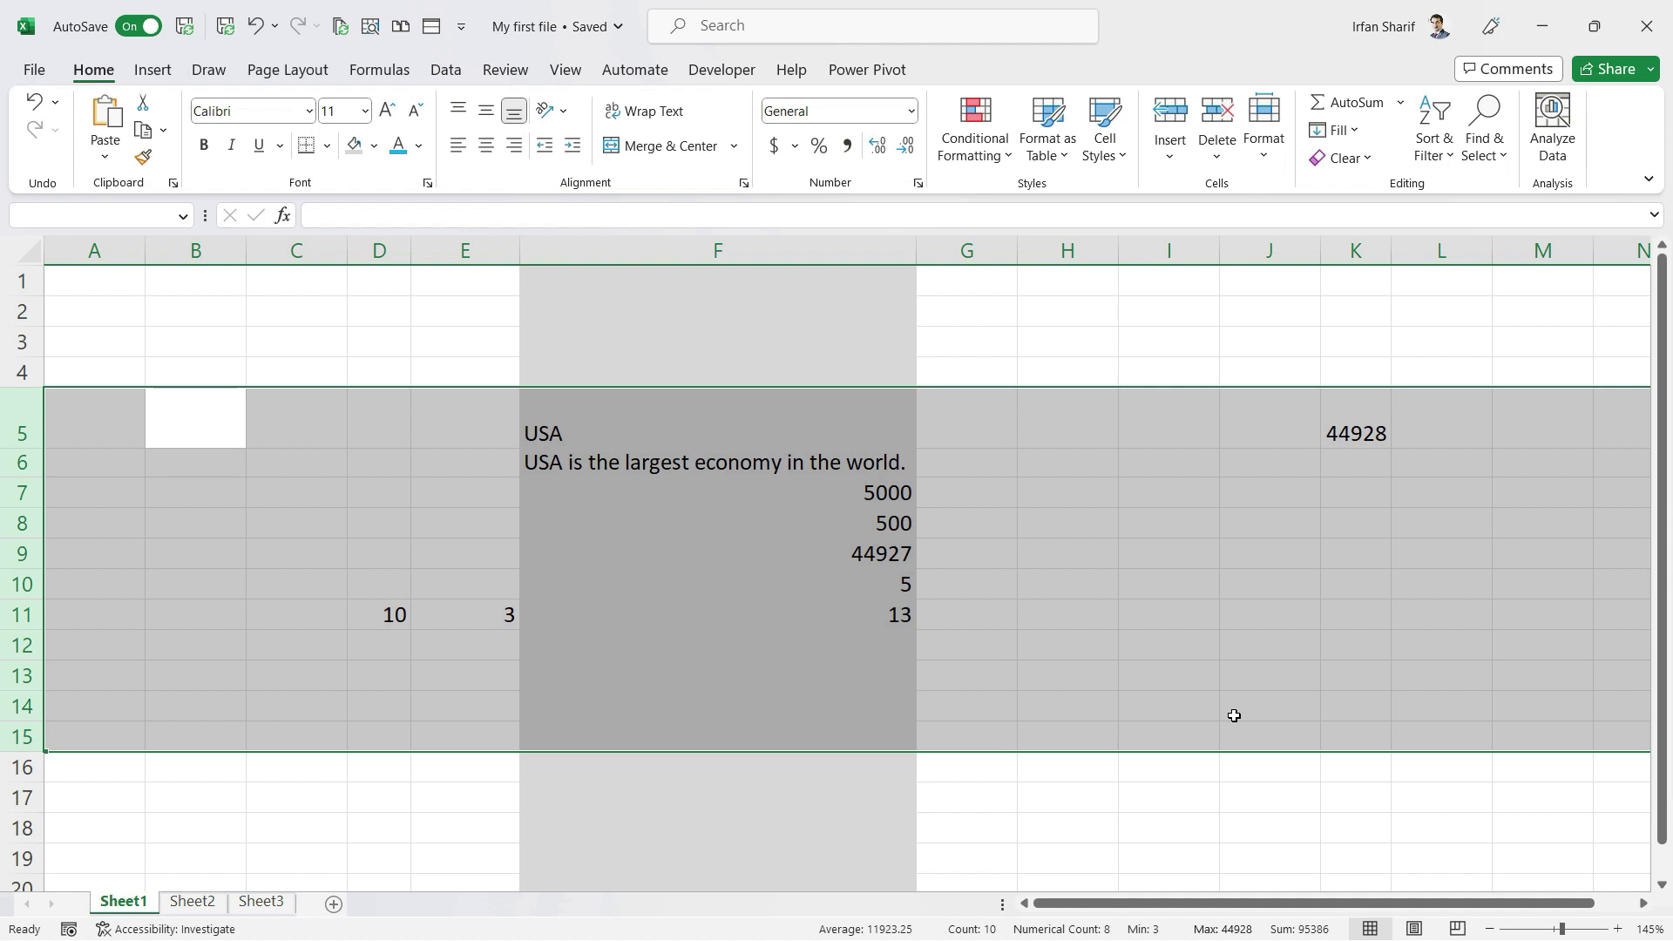
key(ctrl+shift+equal)
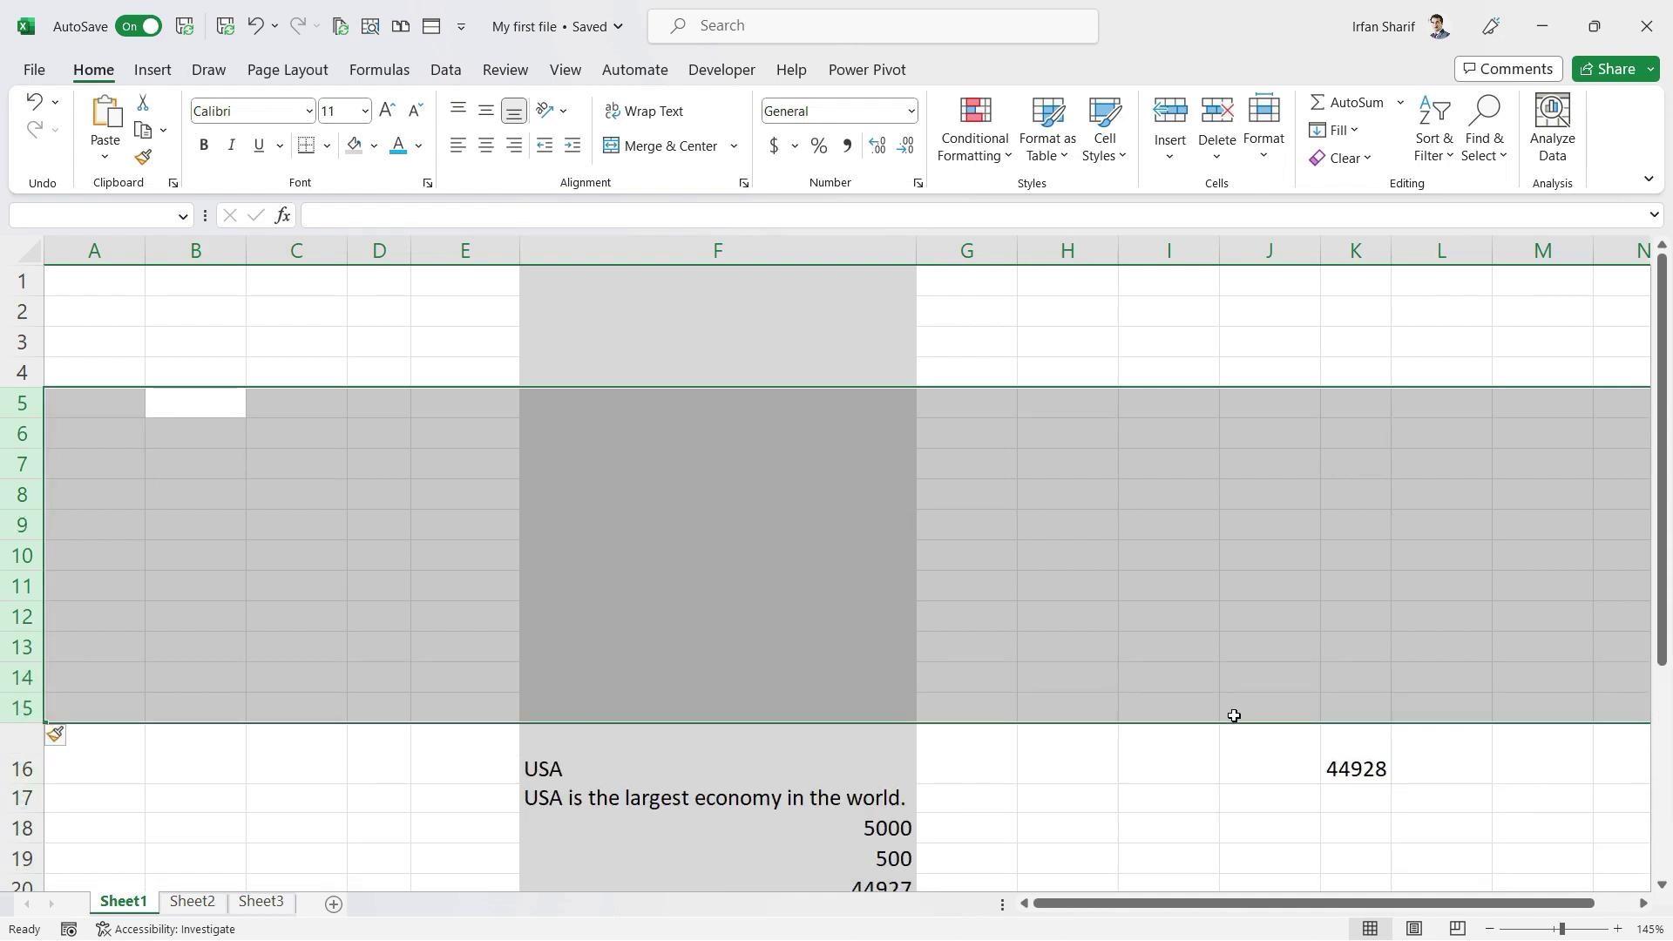
Undo the insertion of the eleven blank rows above the USA row and clear the row selection
key(ctrl+z)
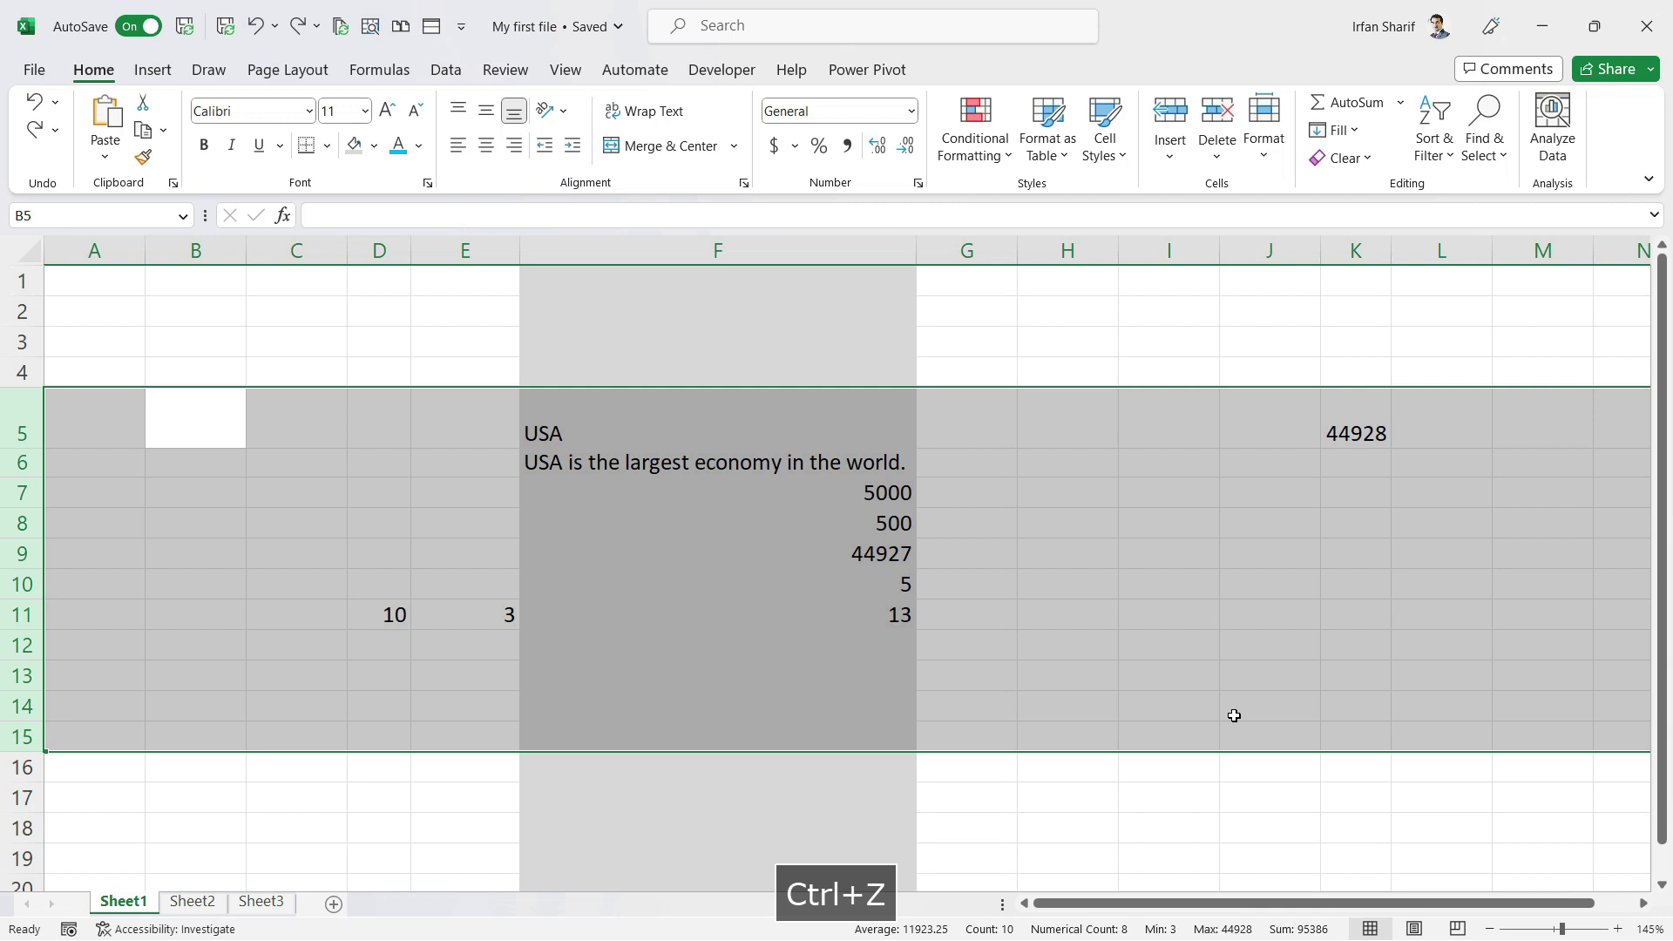
key(Down)
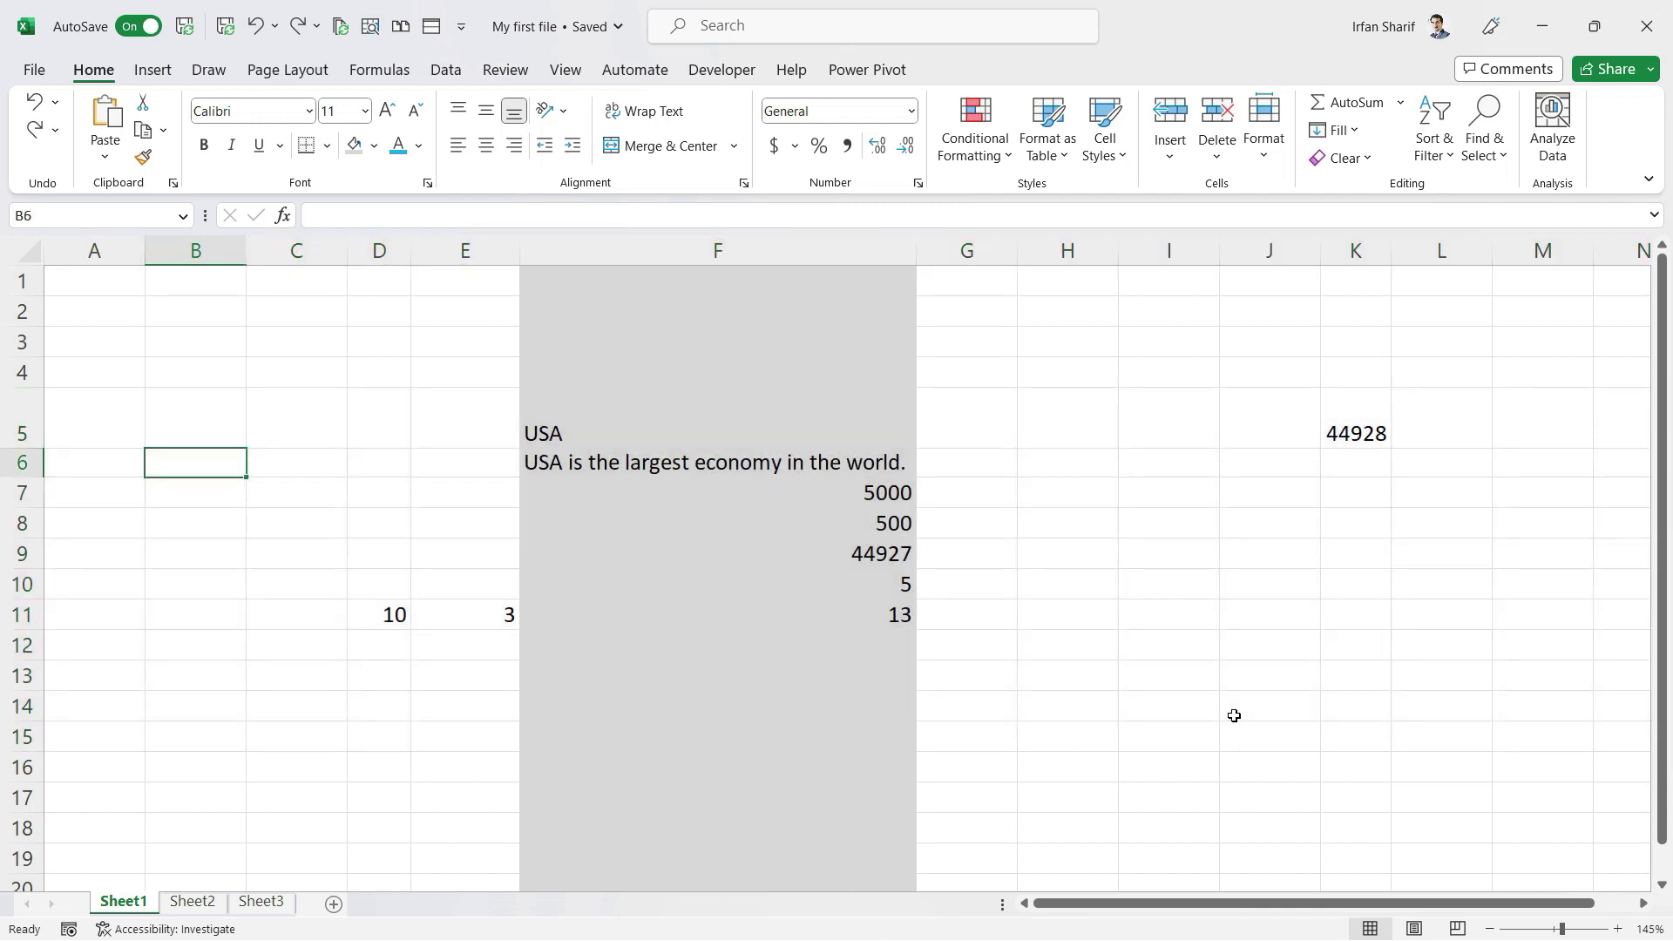
key(F9)
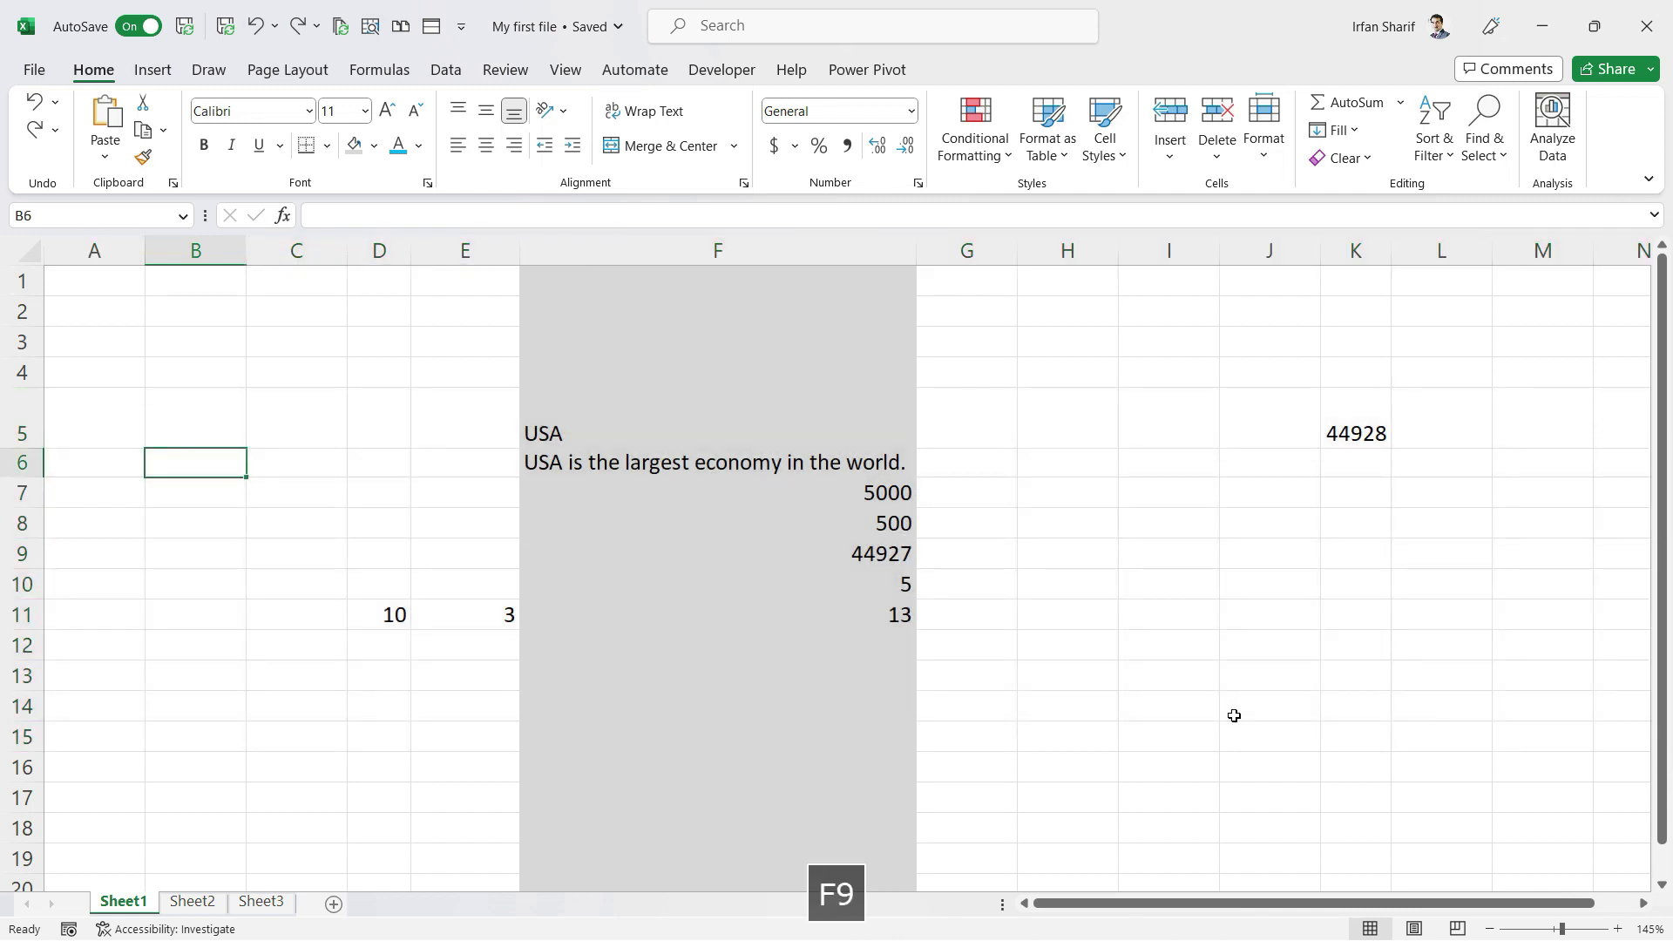
Select the whole of row 4, fill it with light gray and clear the selection
key(Up)
key(Up)
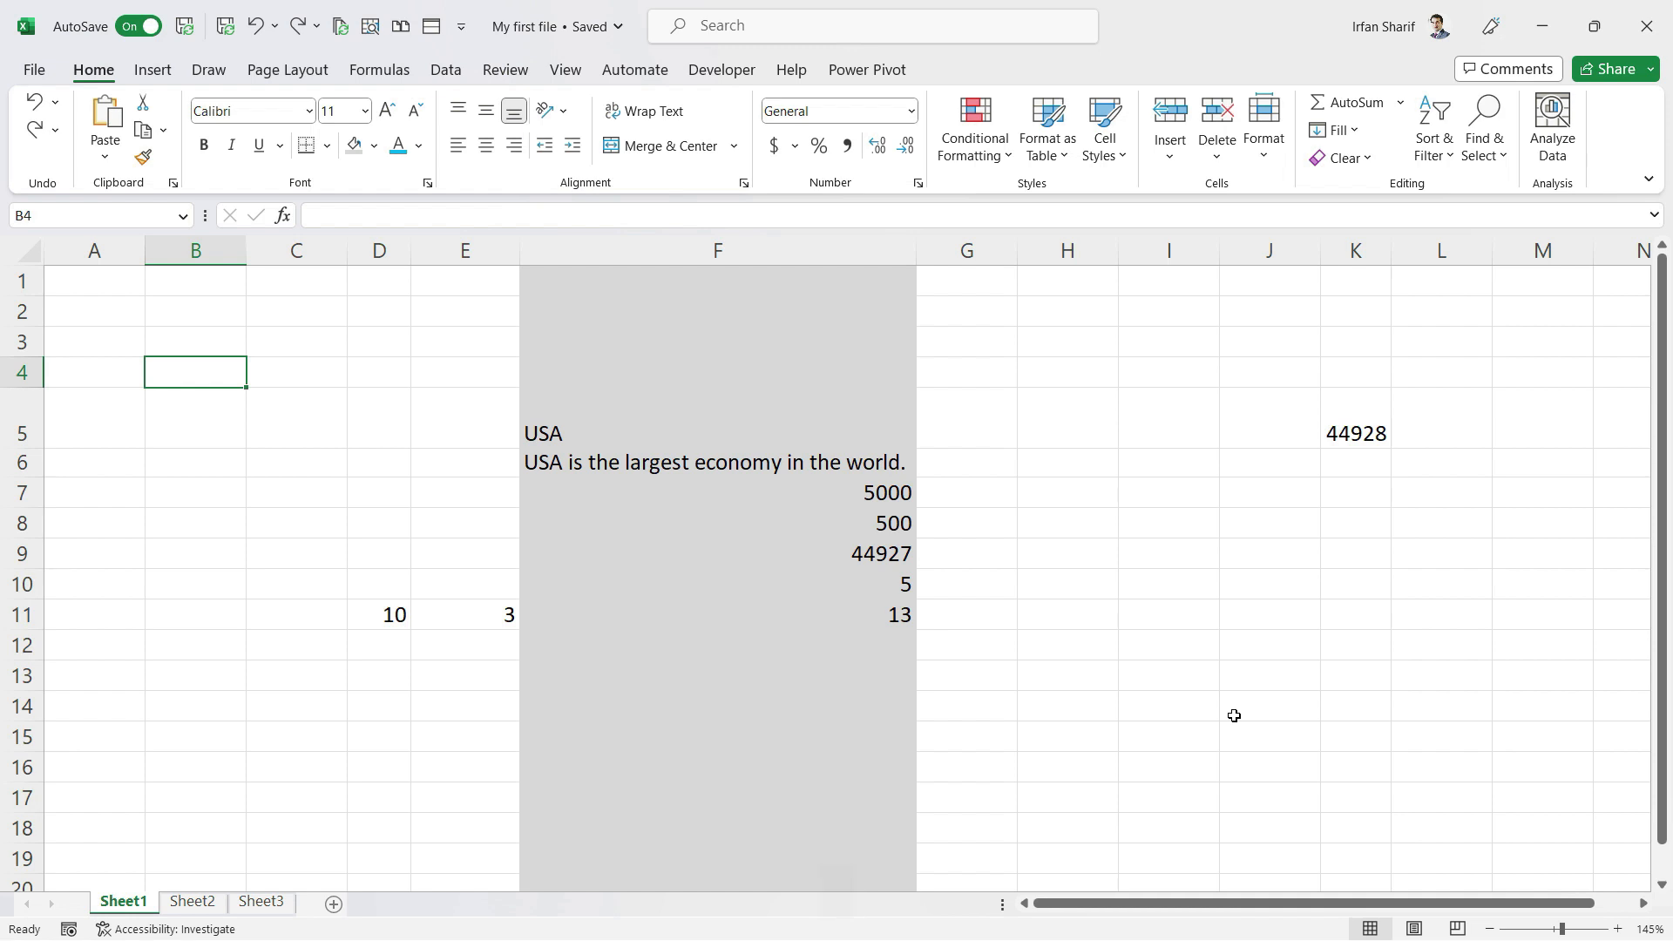
key(shift+space)
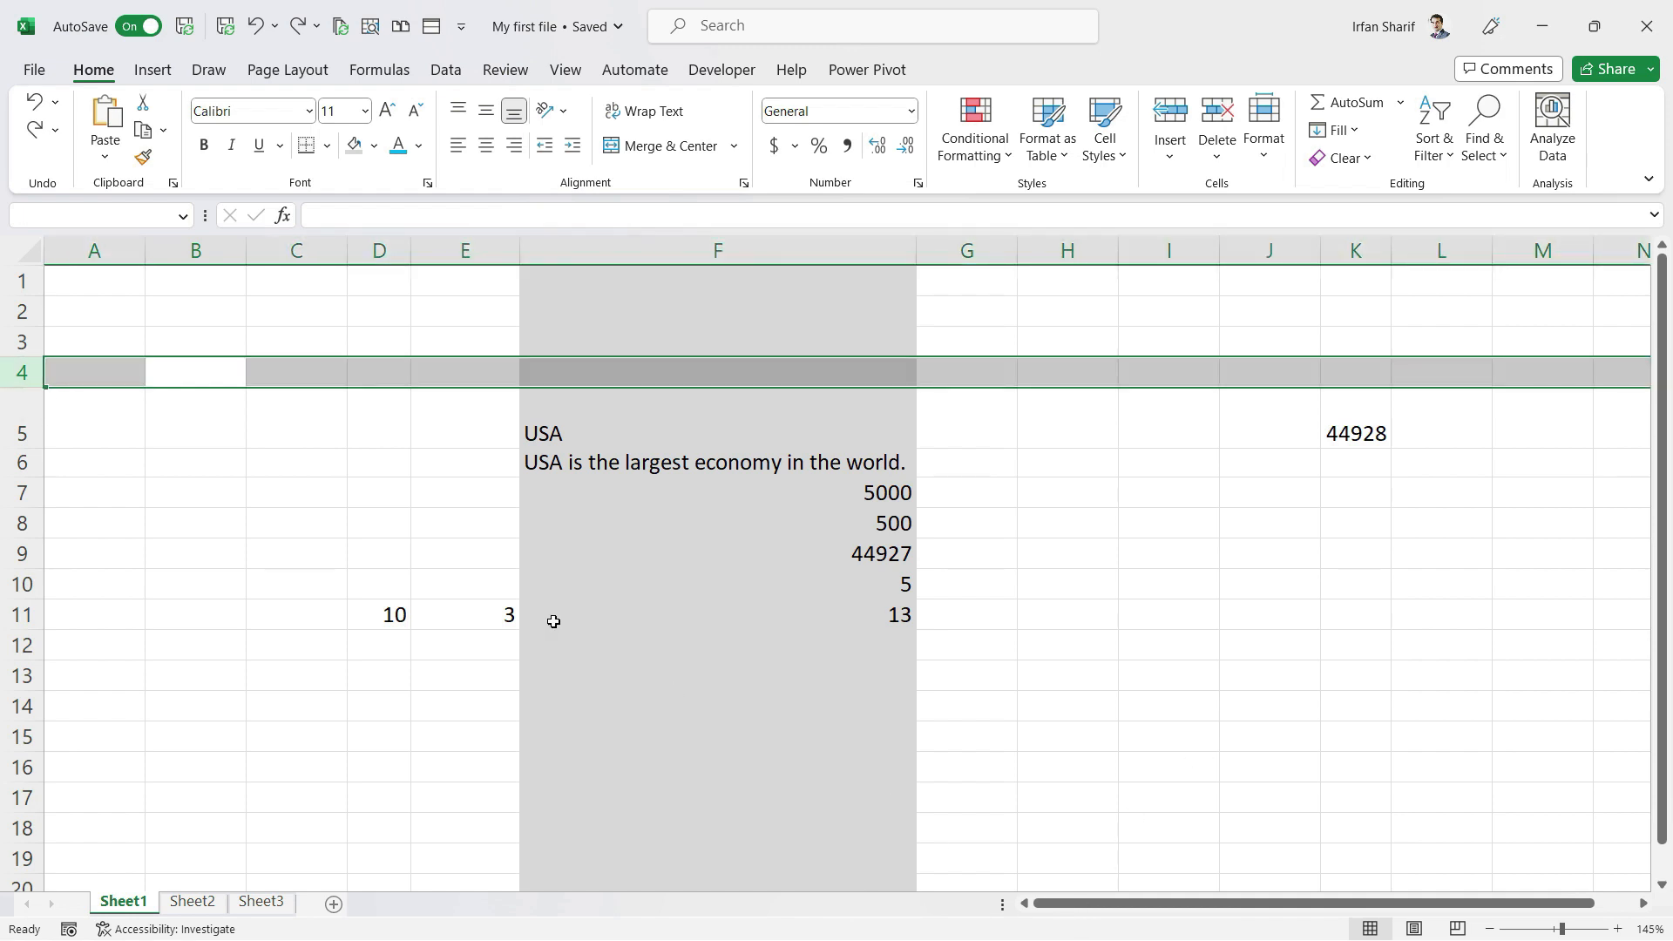
click(355, 145)
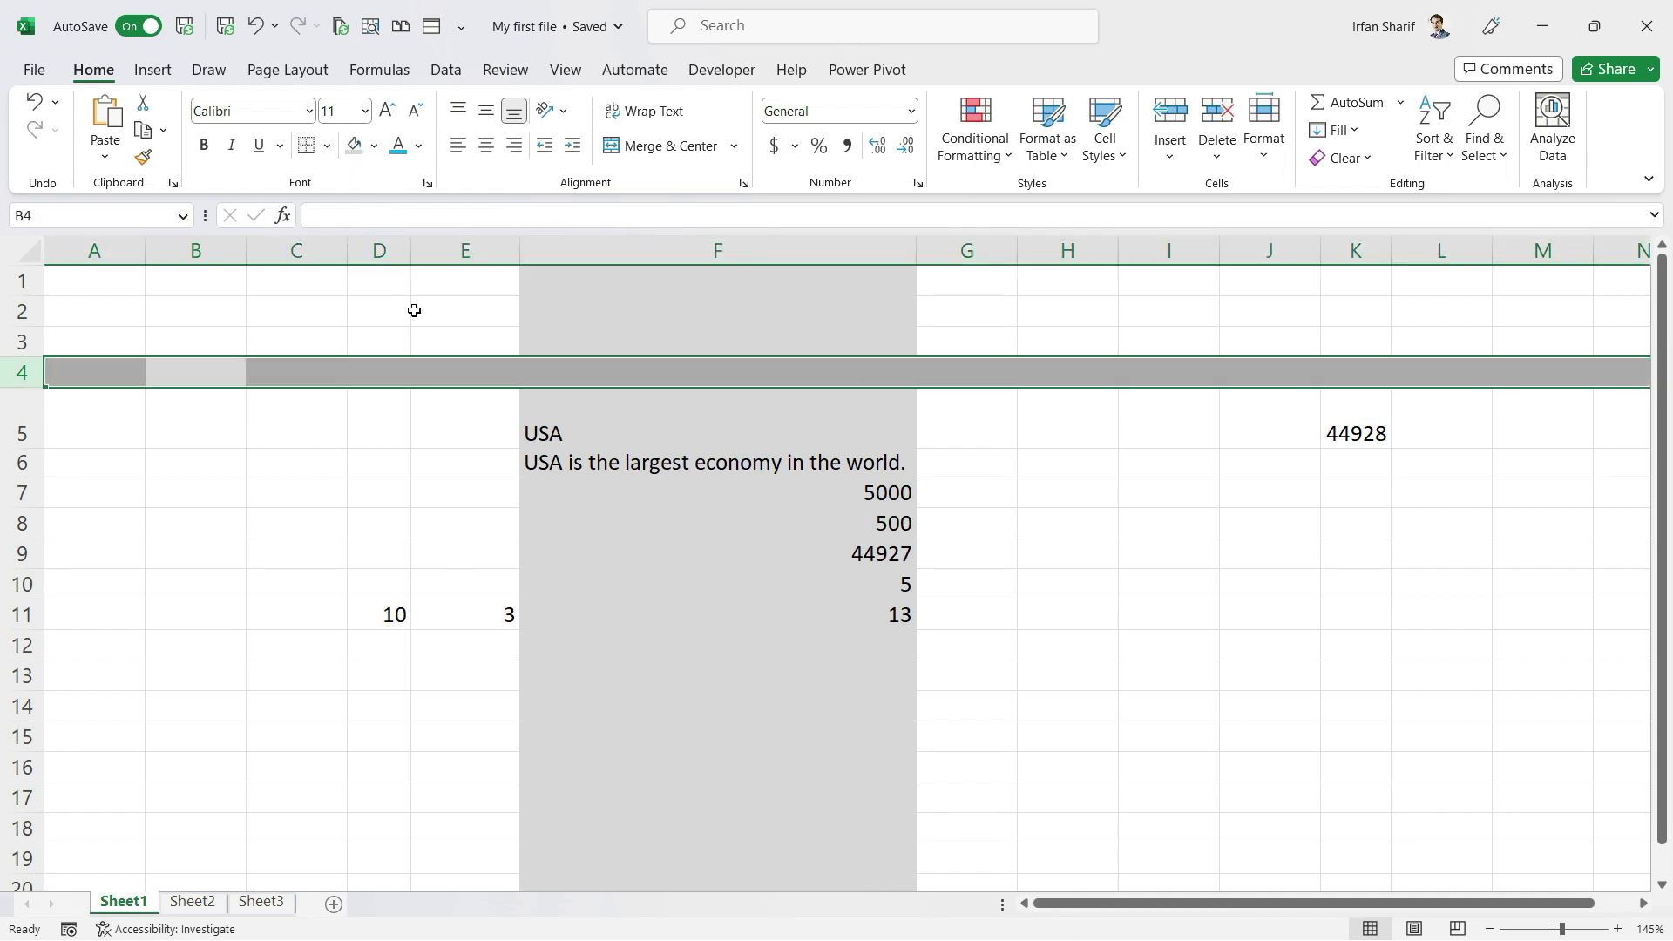
click(444, 401)
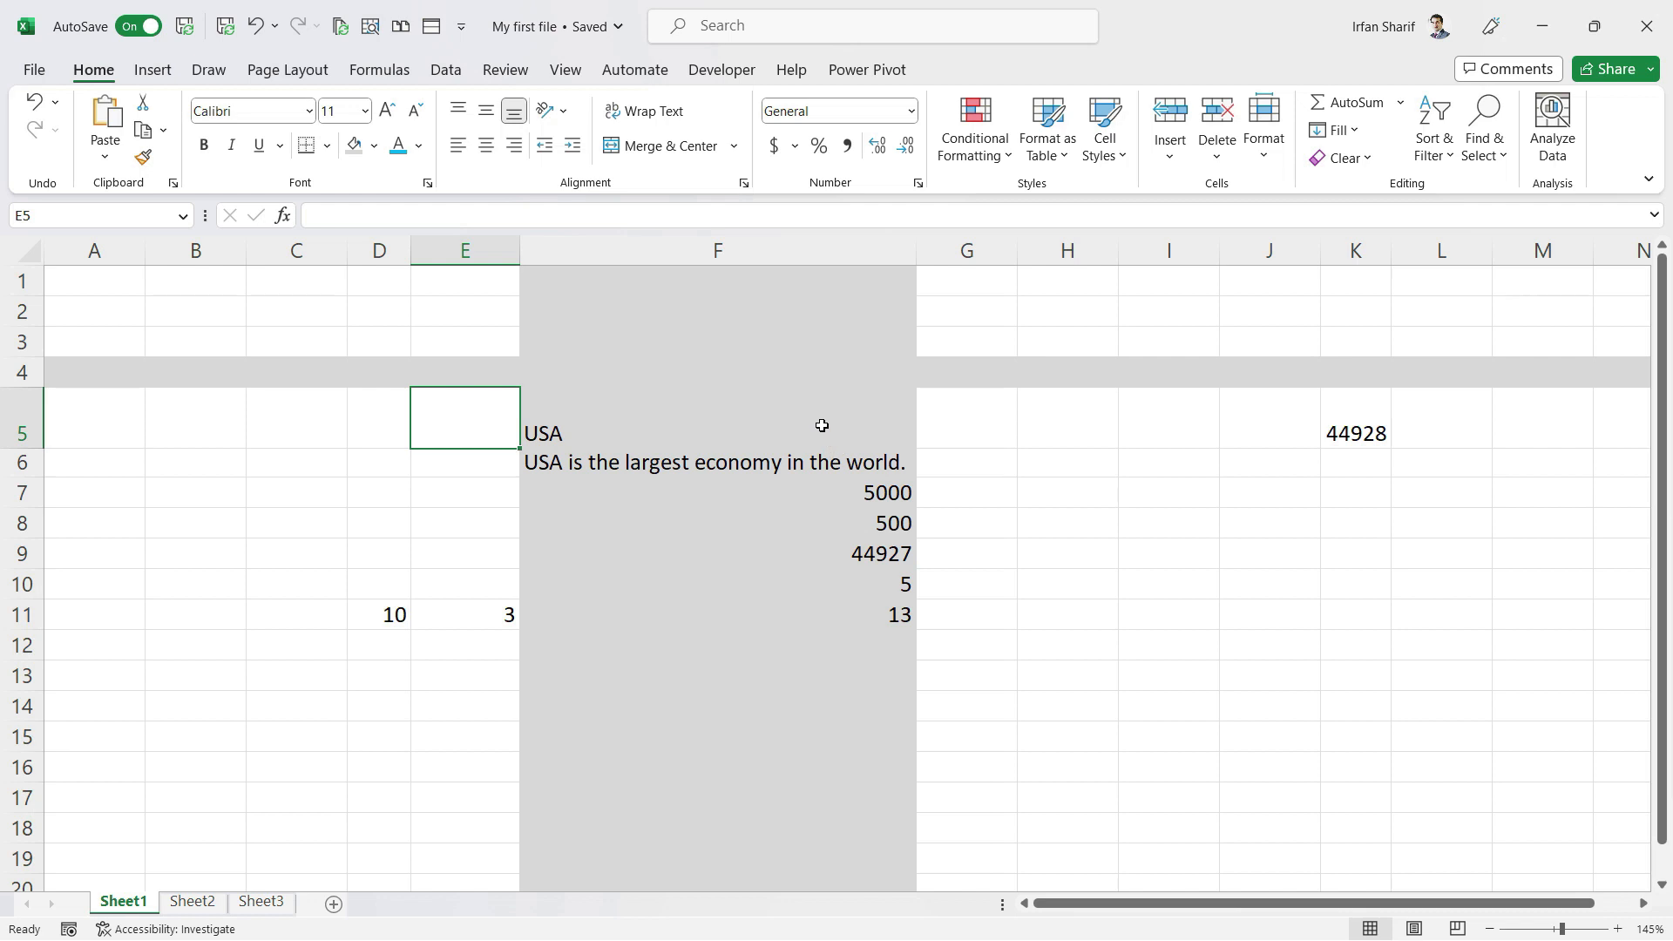
key(F9)
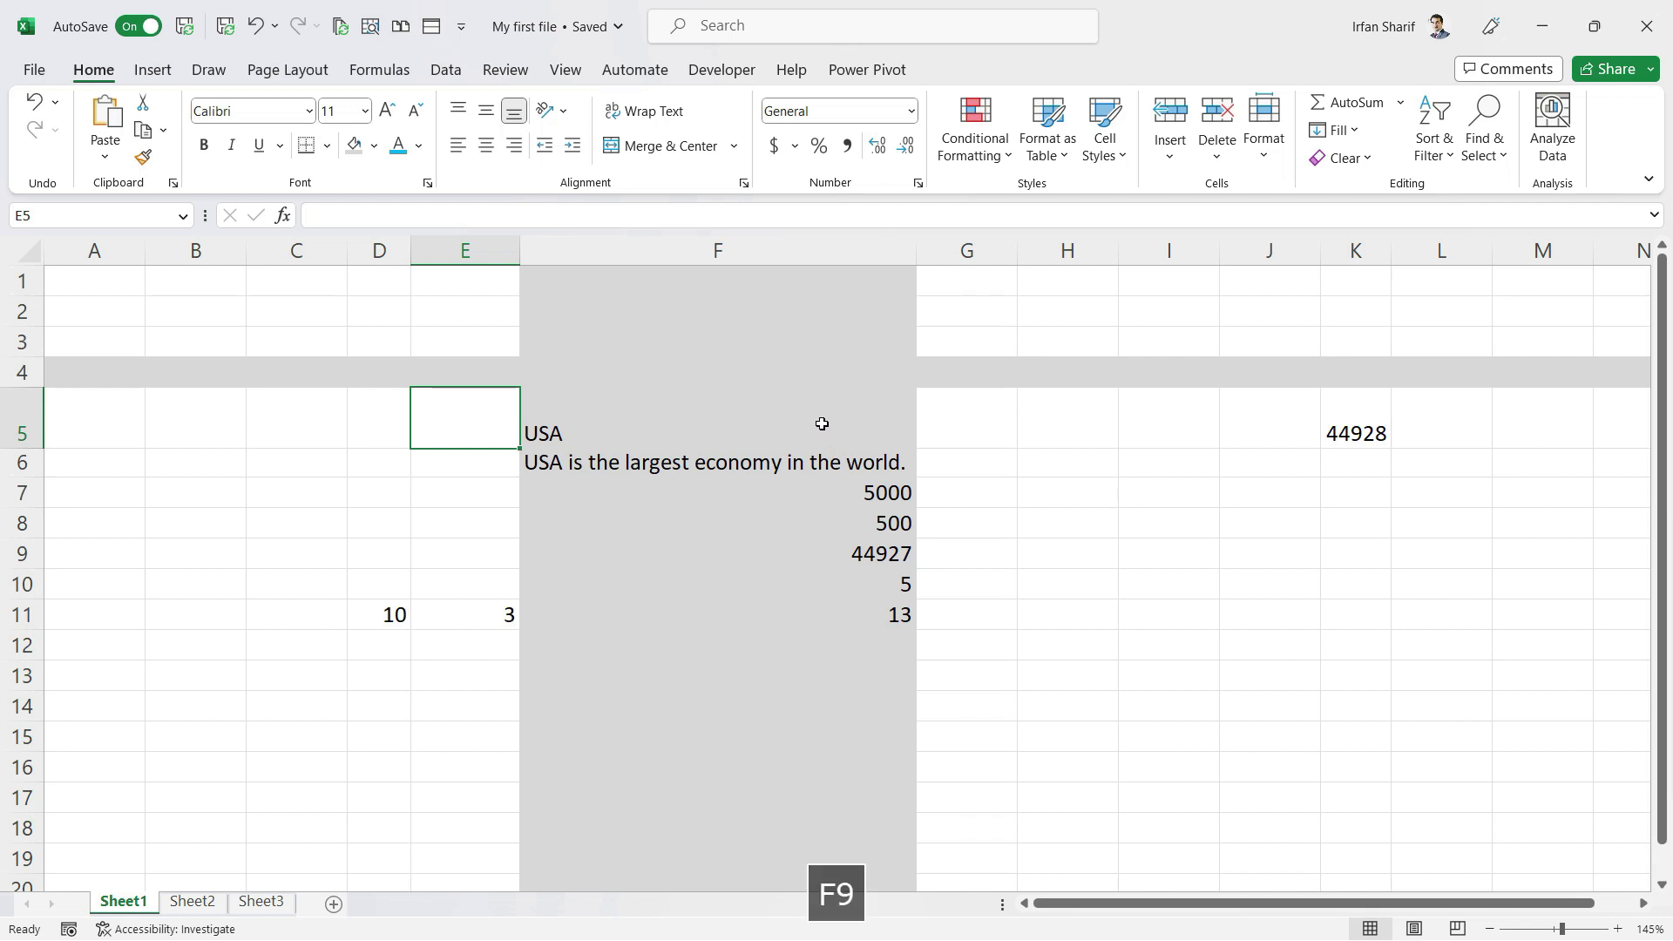
Hide the gray-filled row 4 and clear the row selection
click(24, 373)
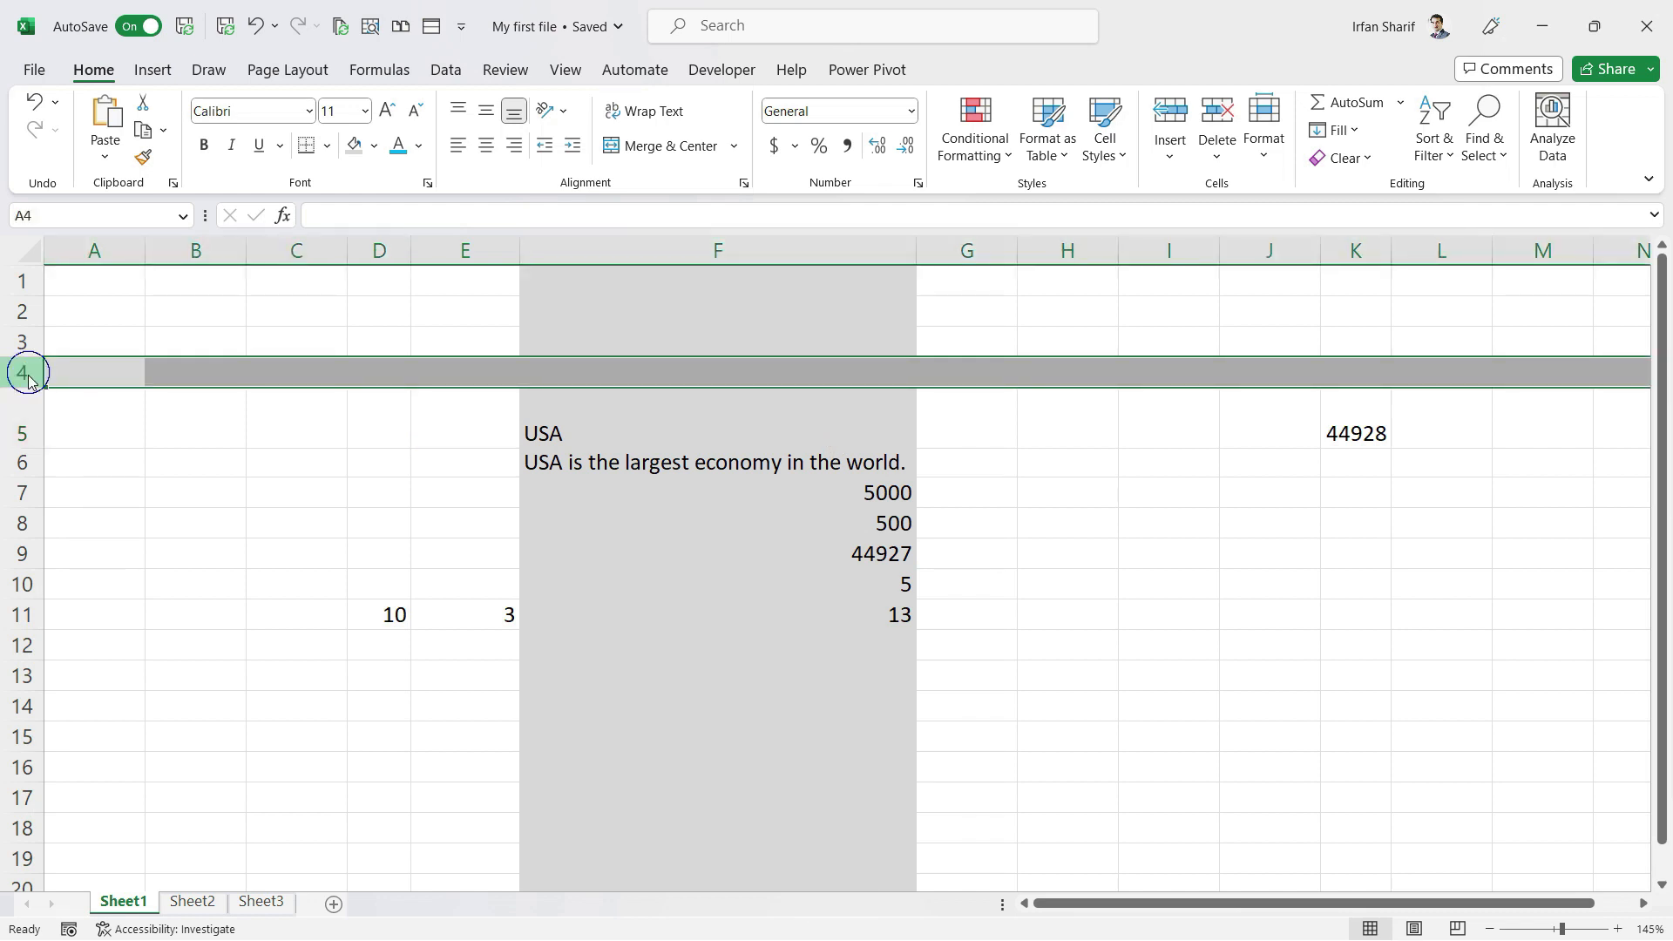
right_click(24, 373)
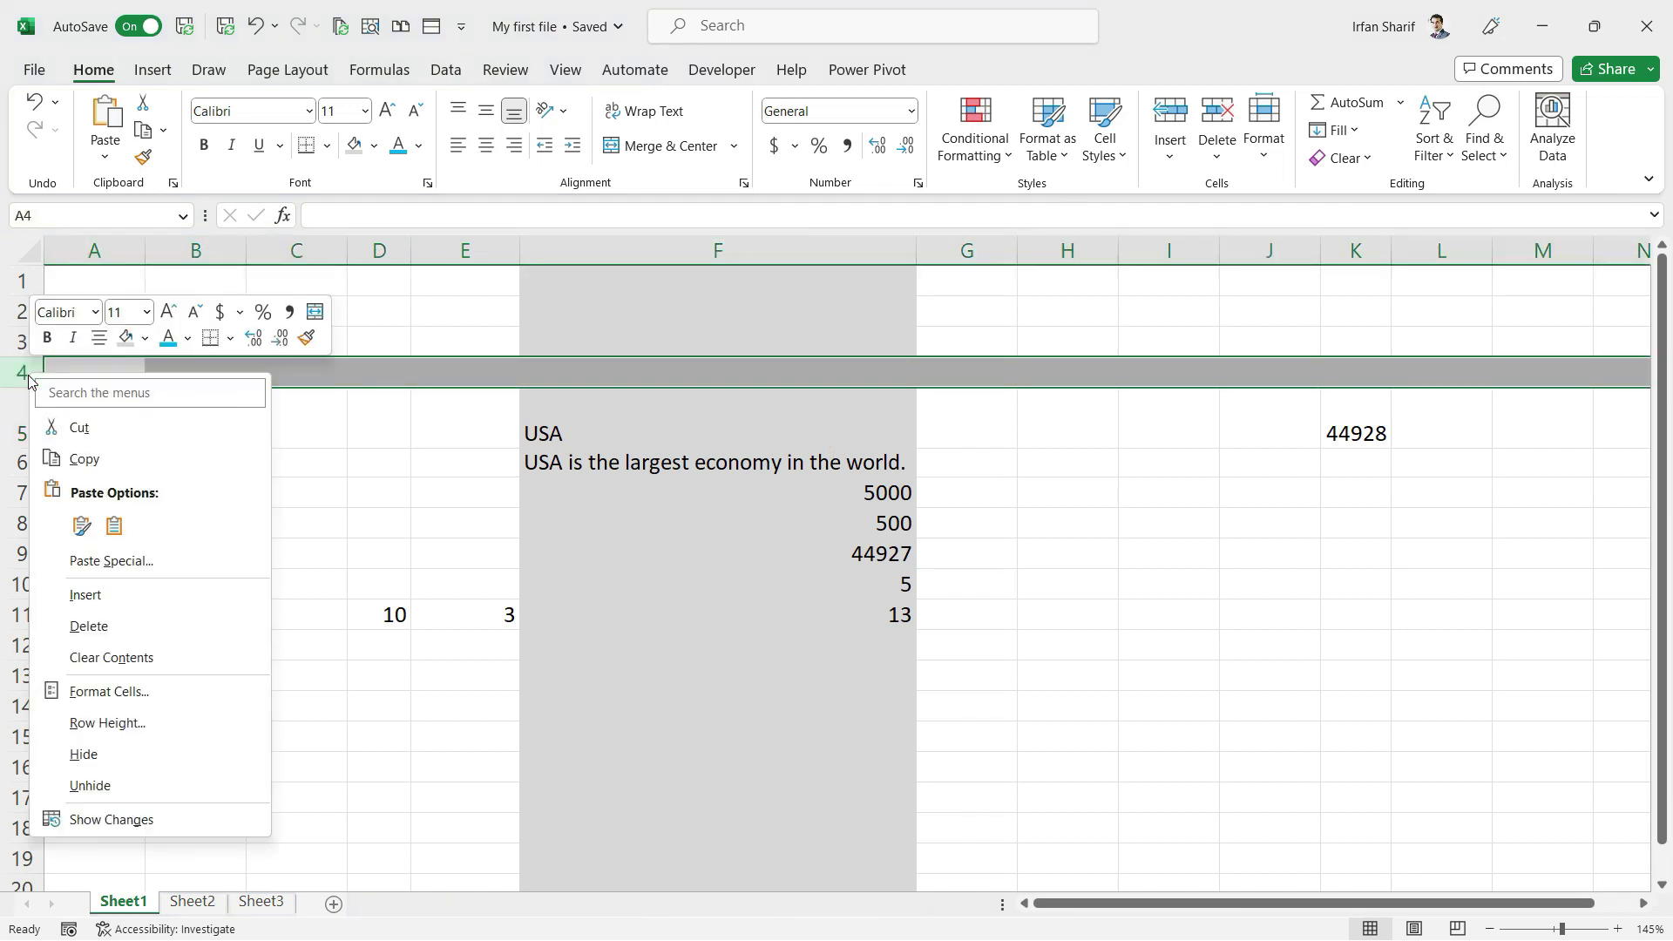
click(114, 755)
click(102, 455)
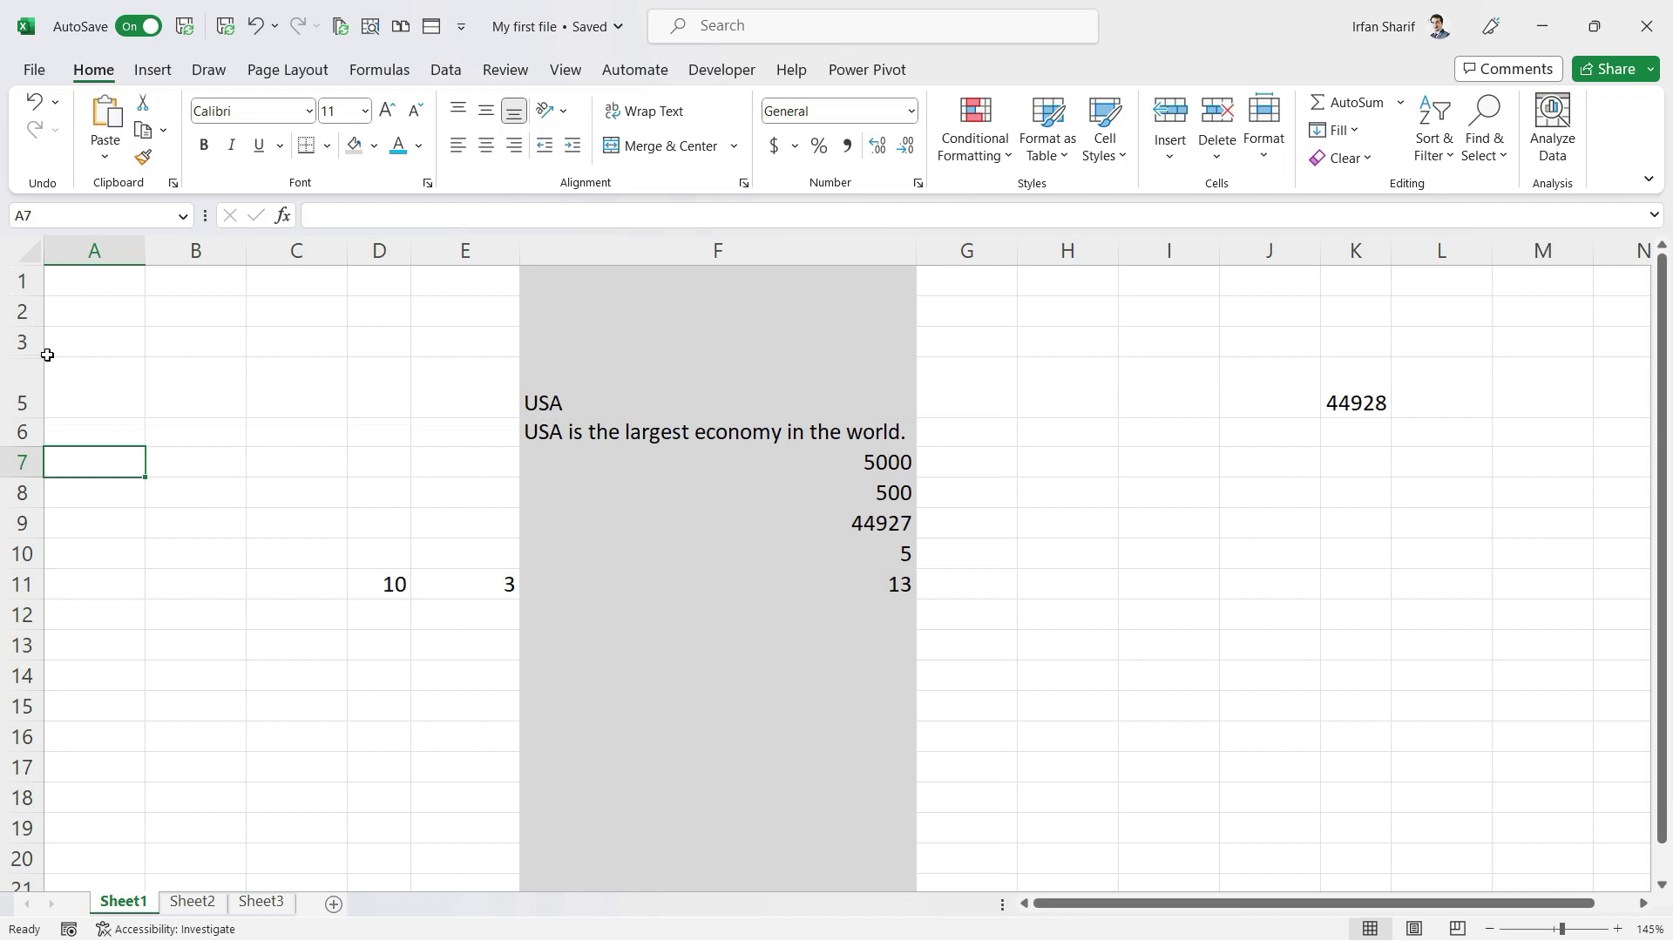
Unhide row 4 by selecting its neighbouring rows 3 through 5, and clear the selection
click(23, 343)
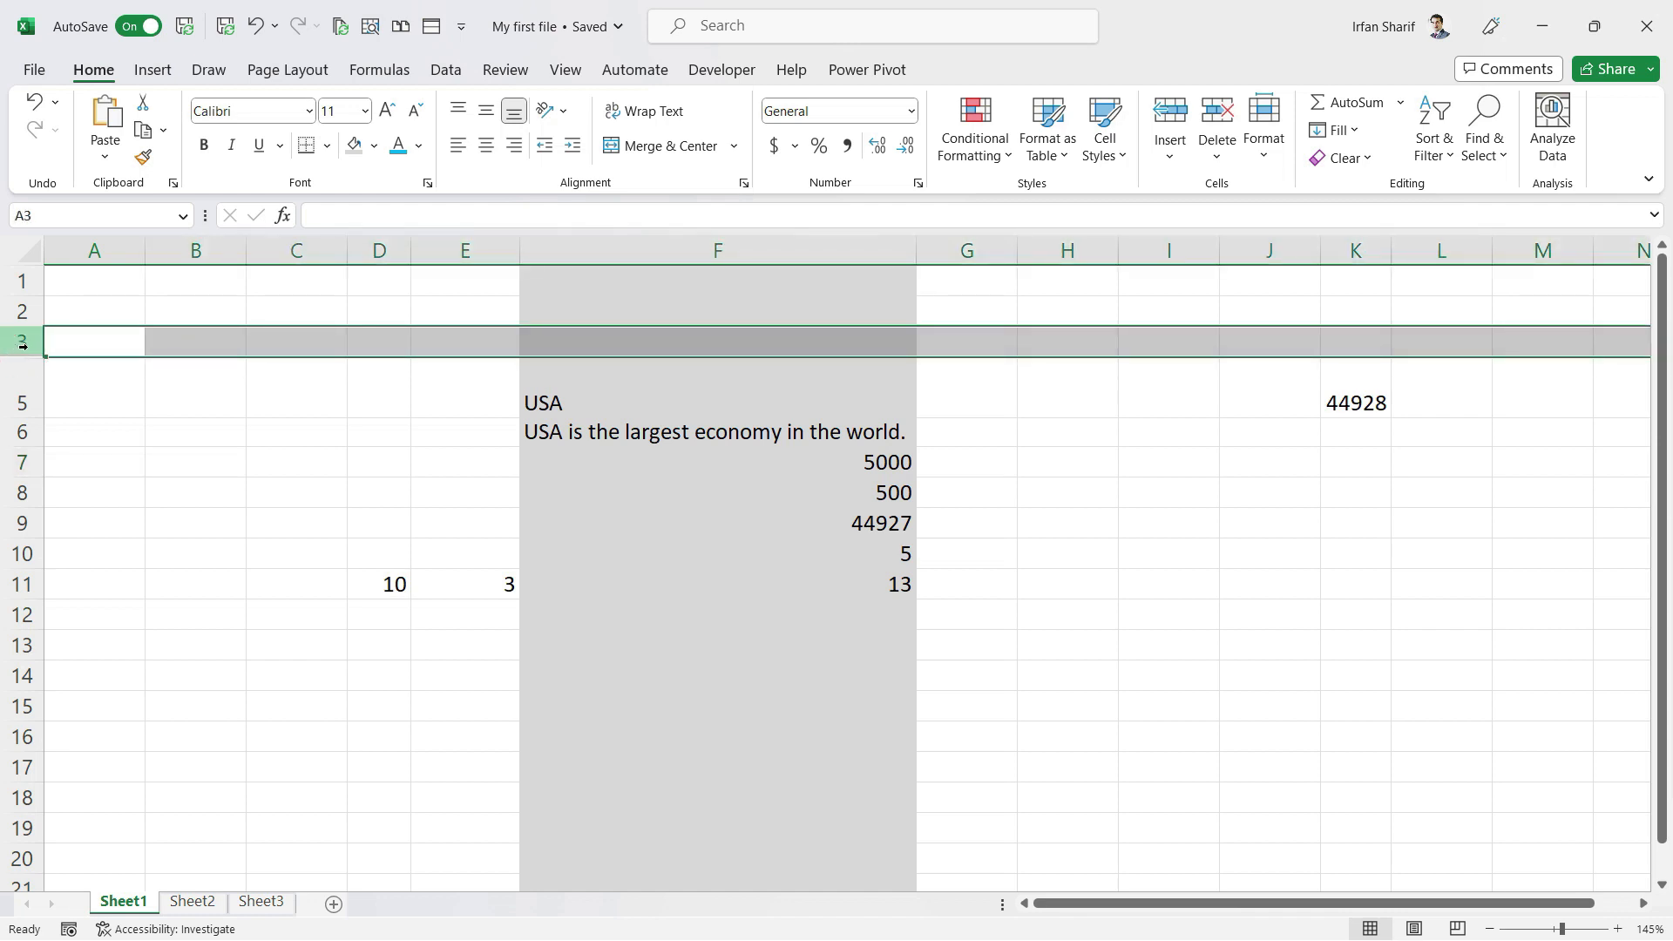
drag(24, 343, 21, 409)
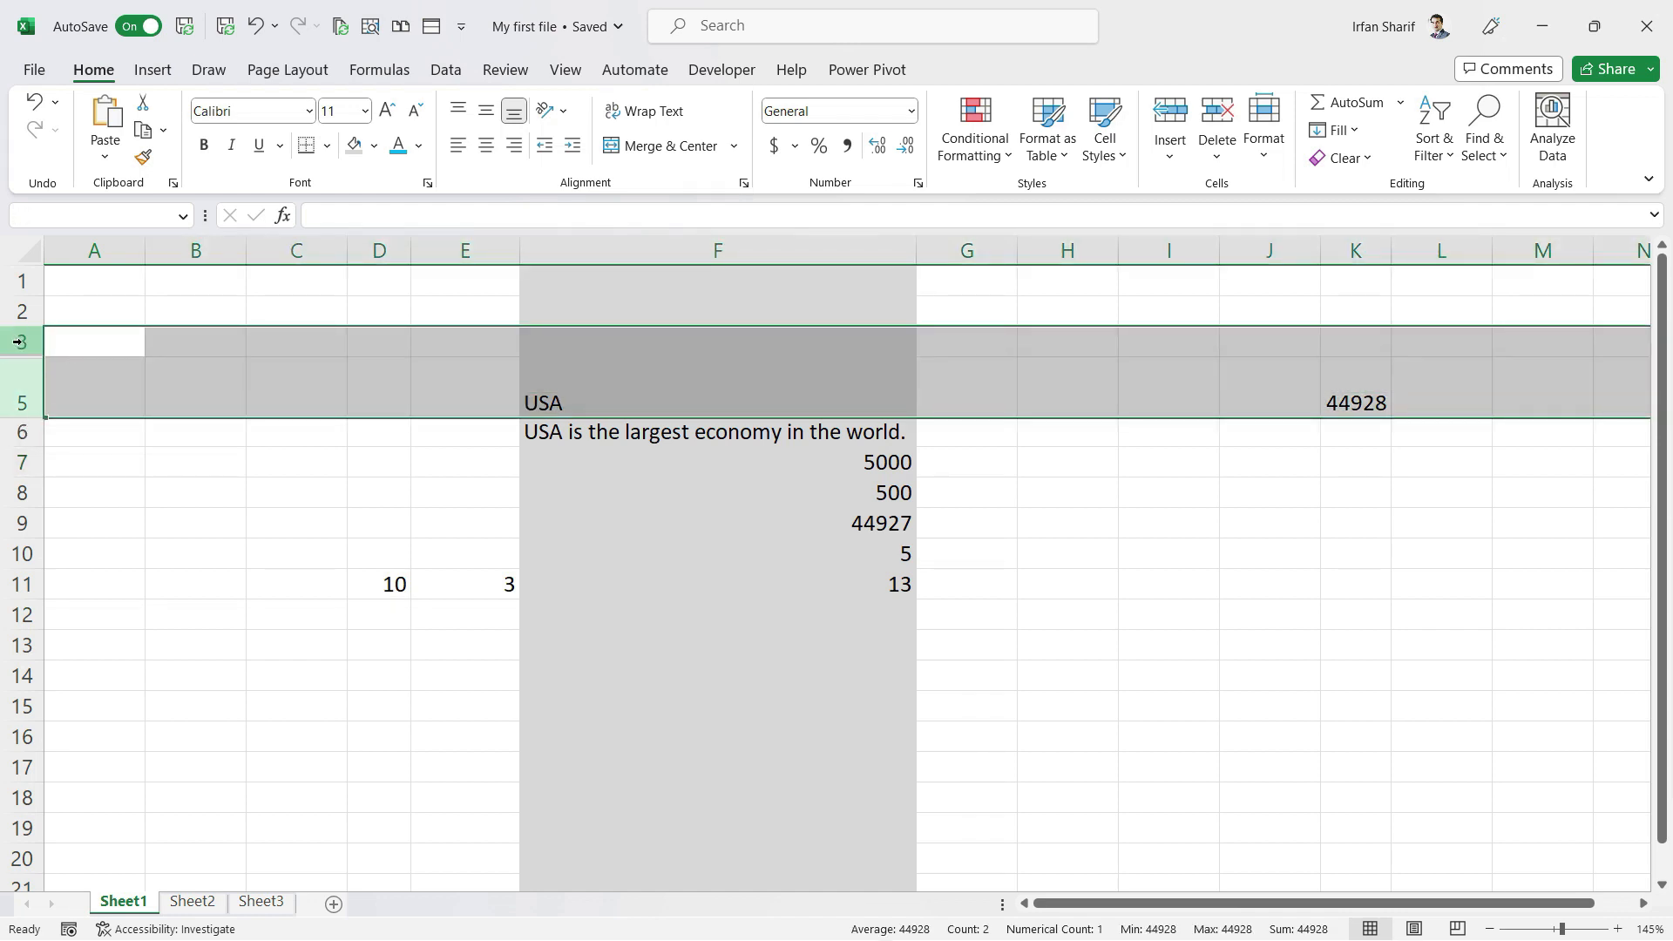
right_click(23, 380)
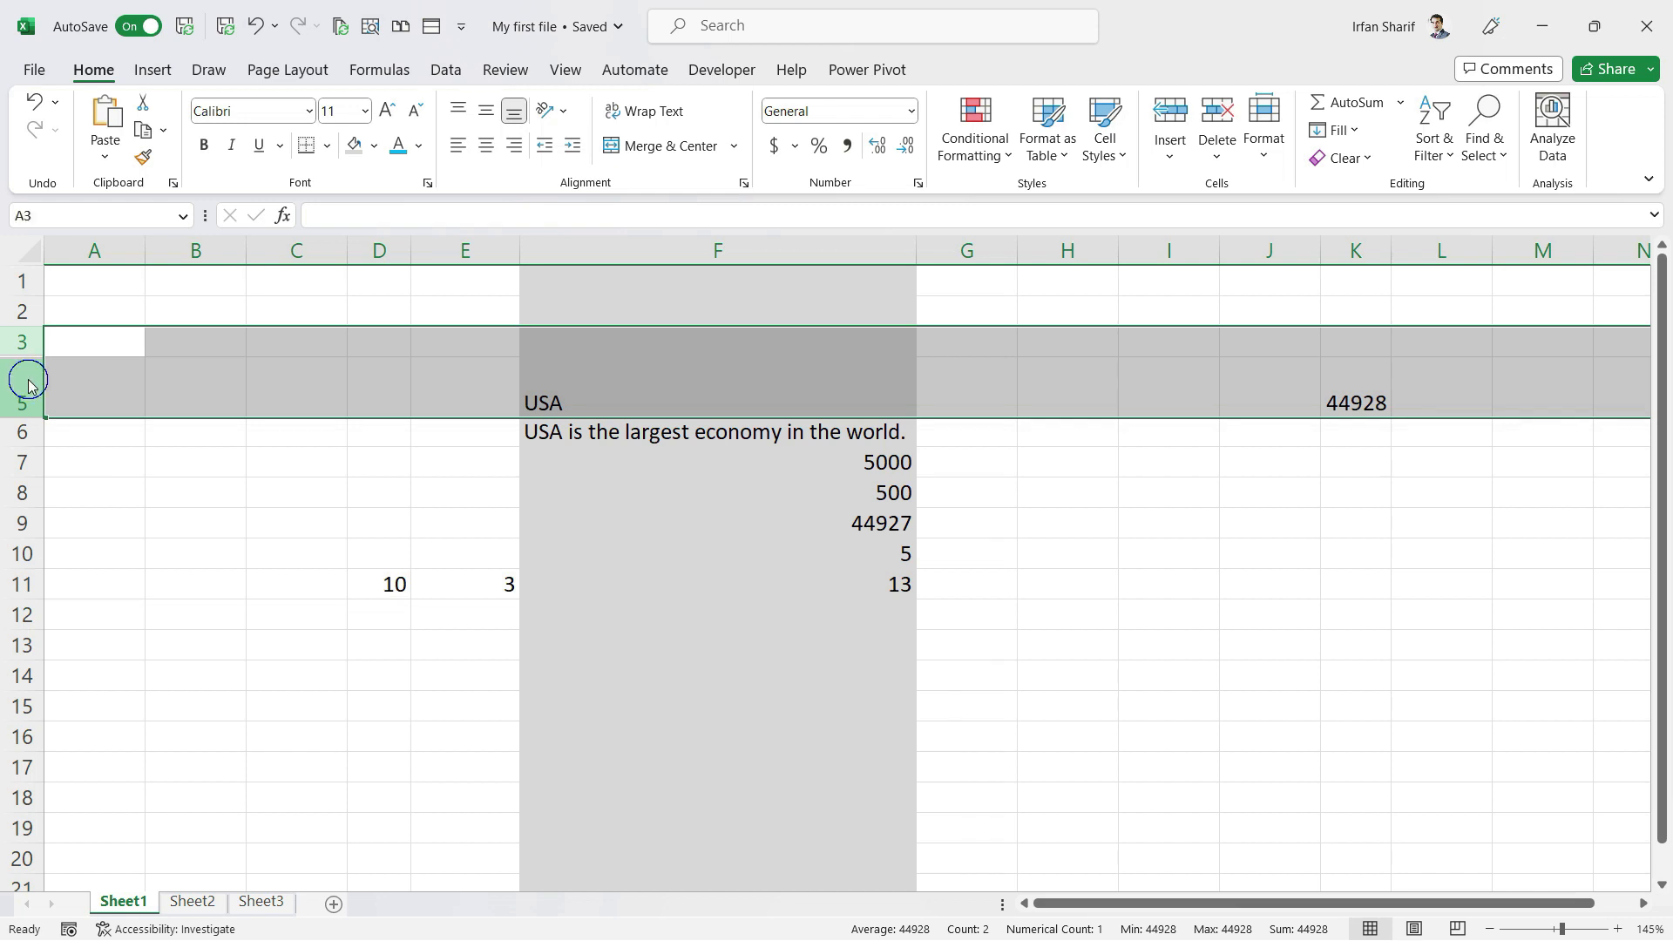
click(136, 781)
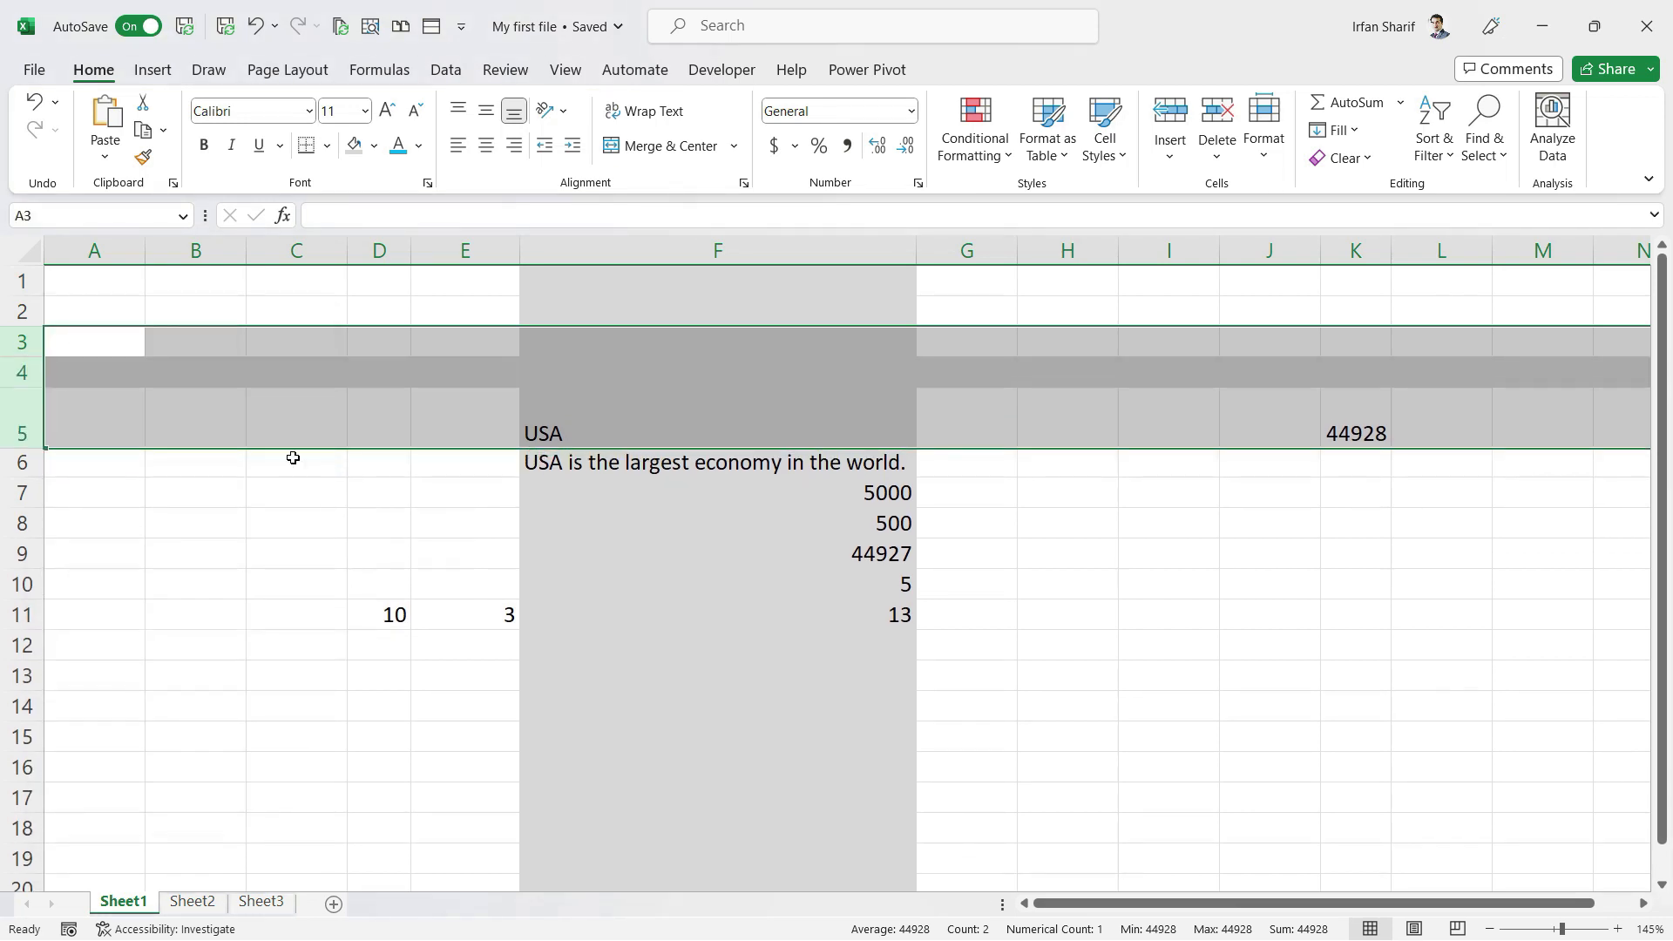
click(190, 411)
click(104, 385)
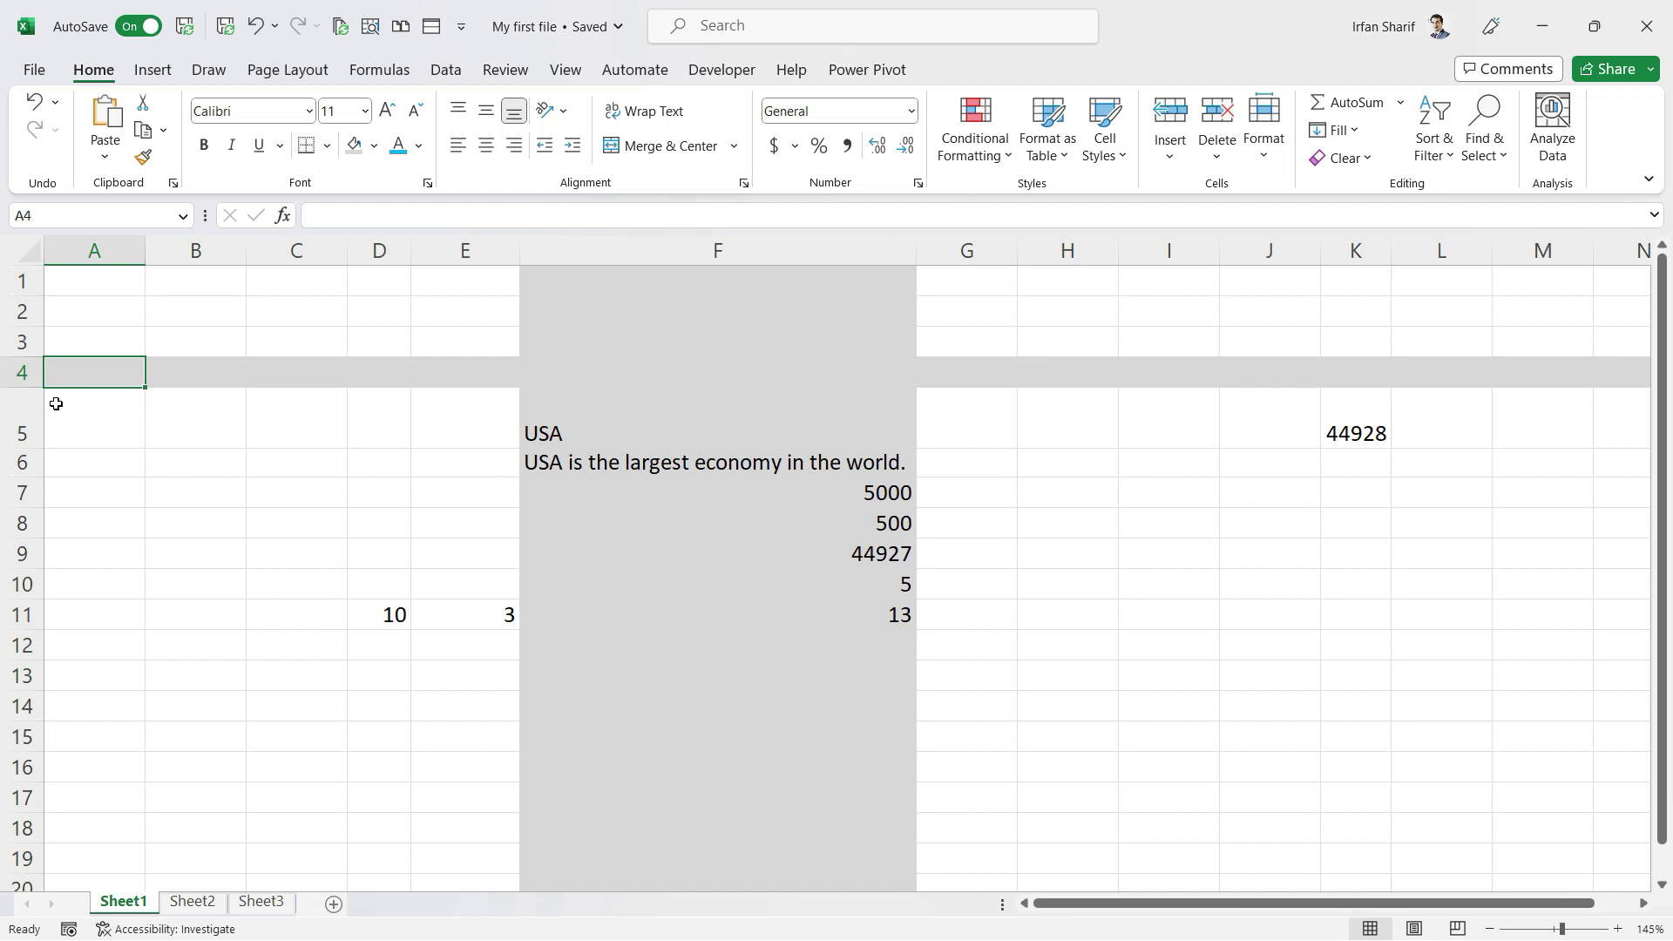
Increase the height of row 4 to more than four times the height of a standard row
drag(32, 385, 26, 497)
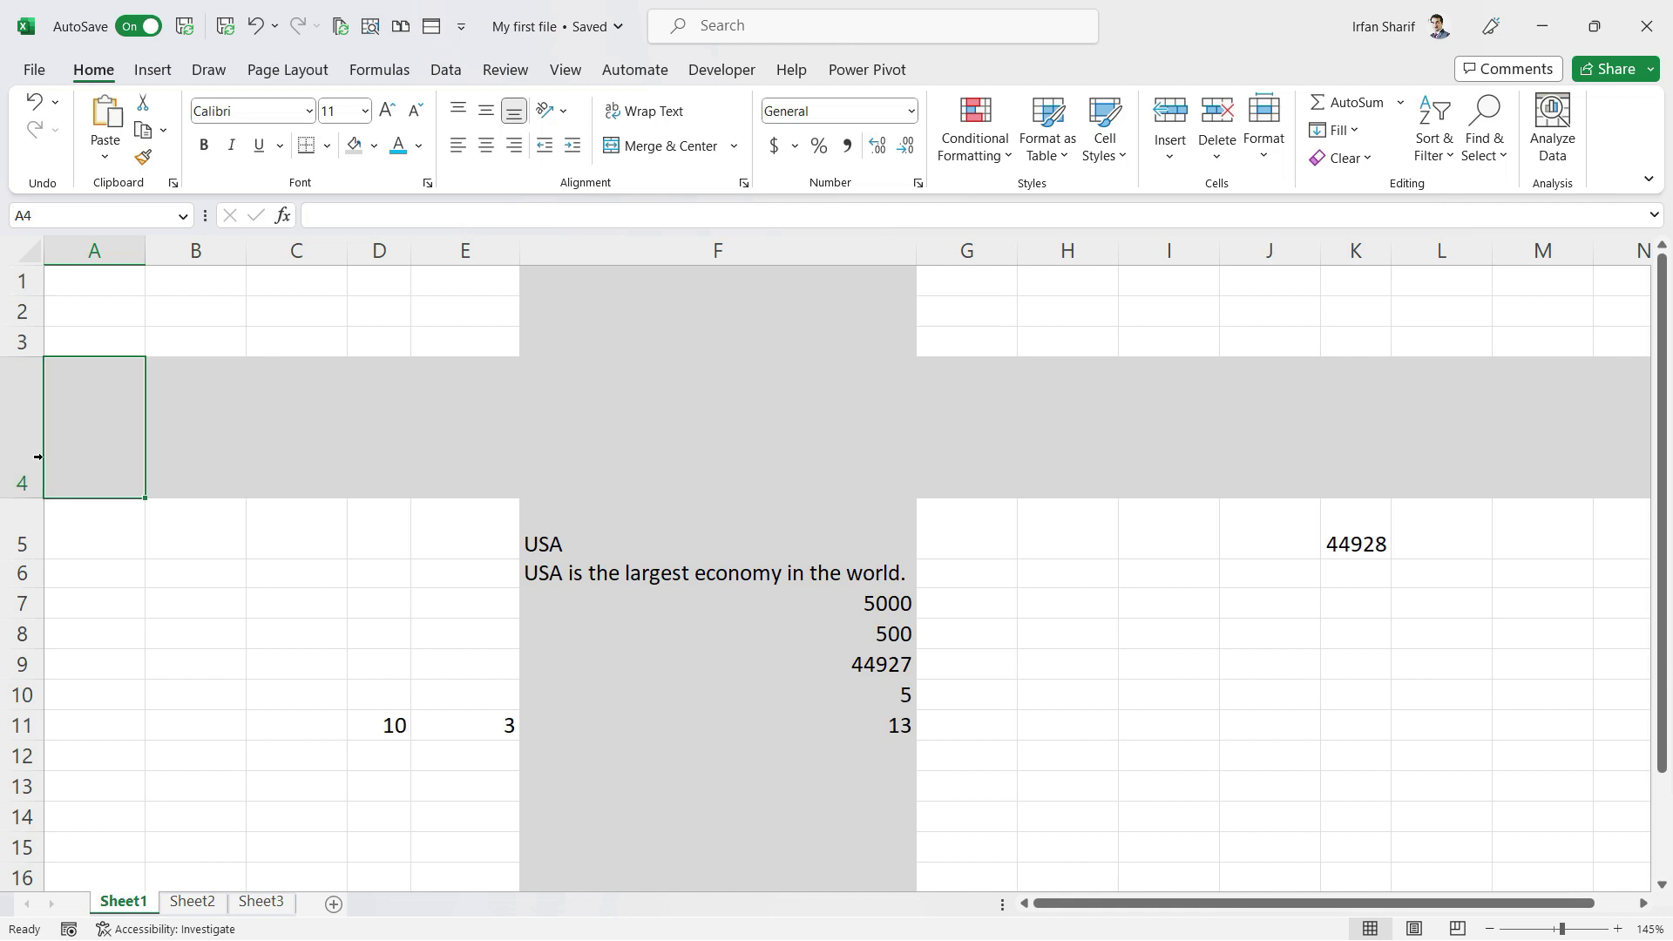
click(96, 451)
Give rows 4 through 8 one common height slightly taller than row 4, and undo the resizing
key(shift+space)
key(shift+Down)
key(shift+Down)
key(shift+Down)
key(shift+Down)
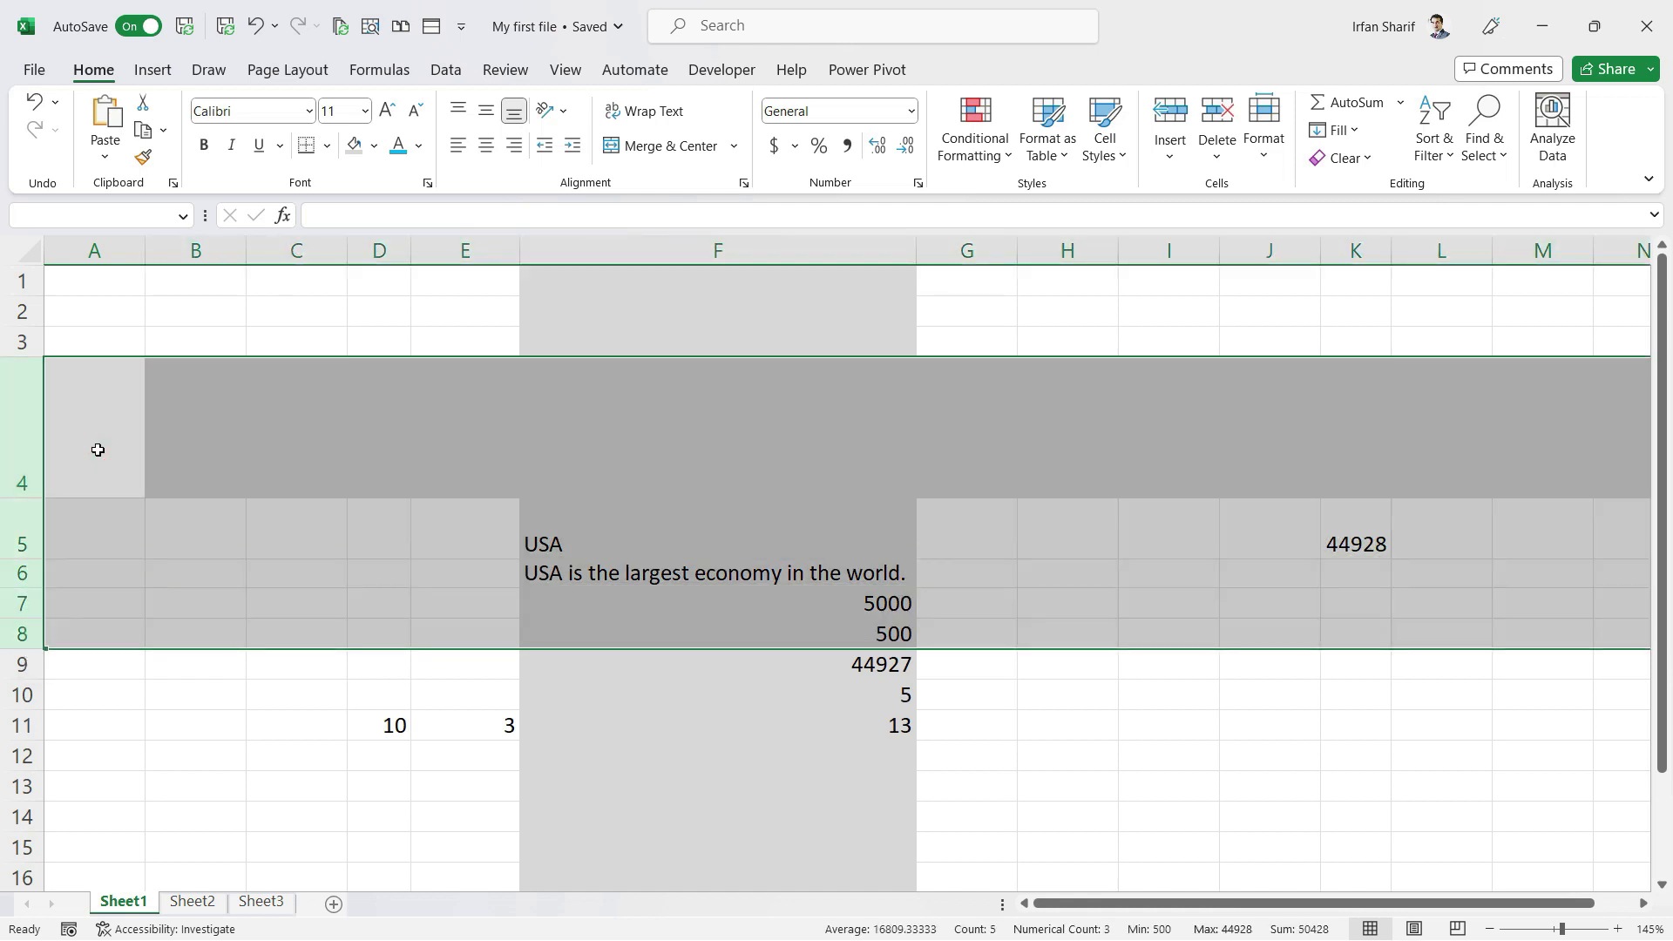
drag(33, 499, 33, 512)
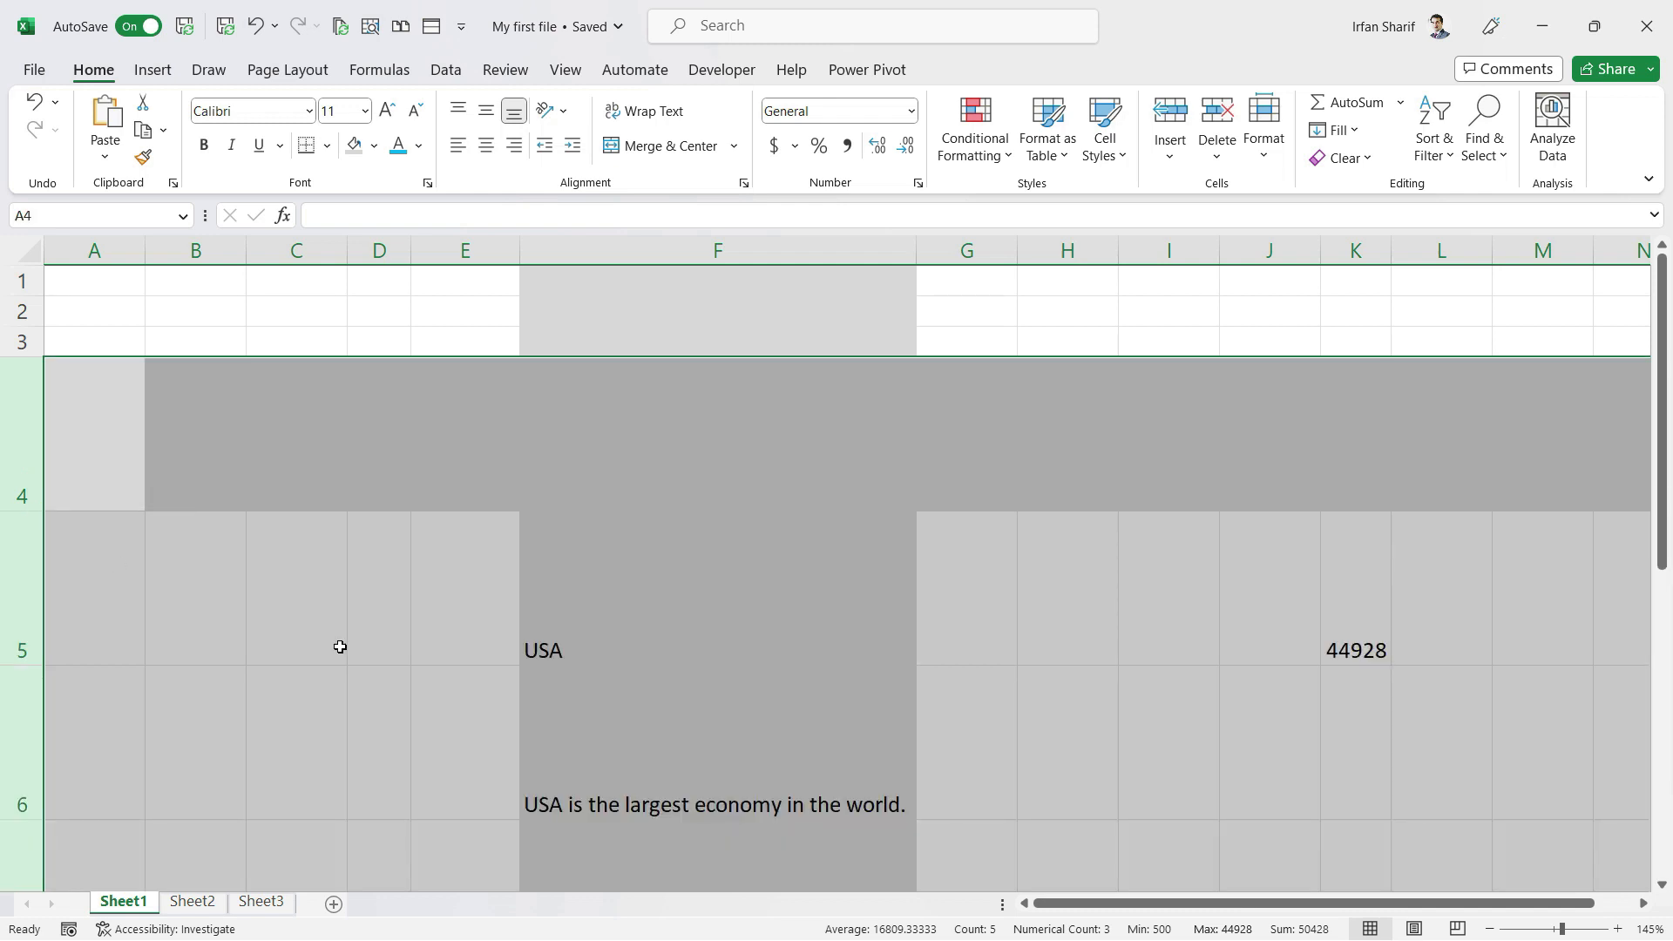
click(336, 645)
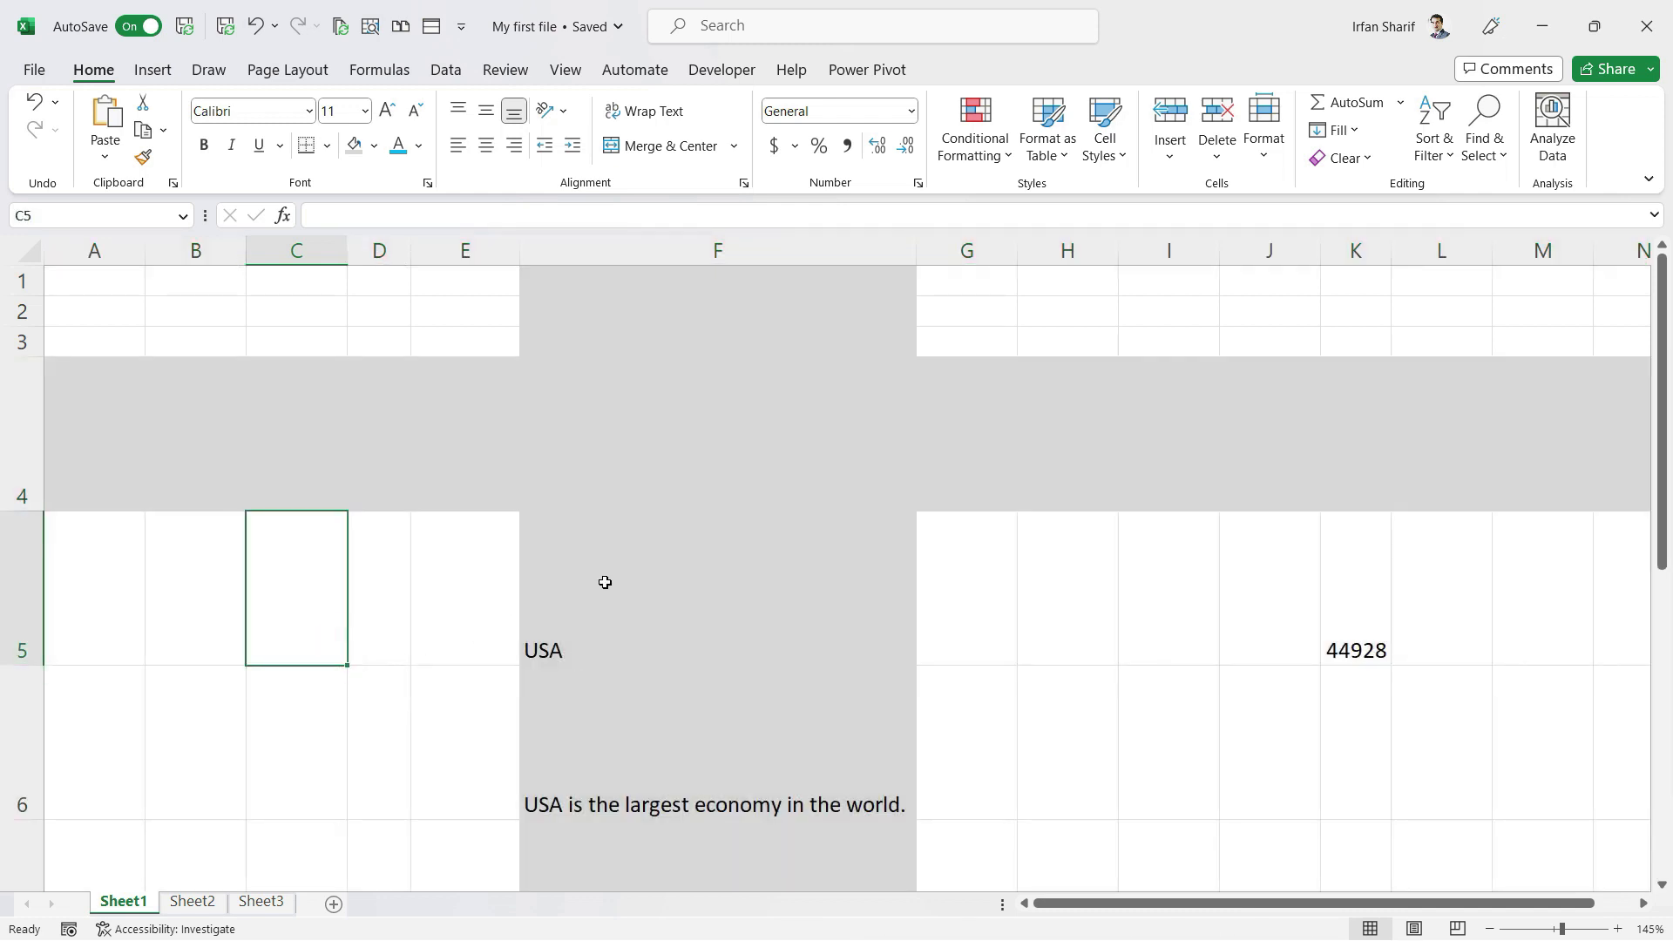
key(ctrl+z)
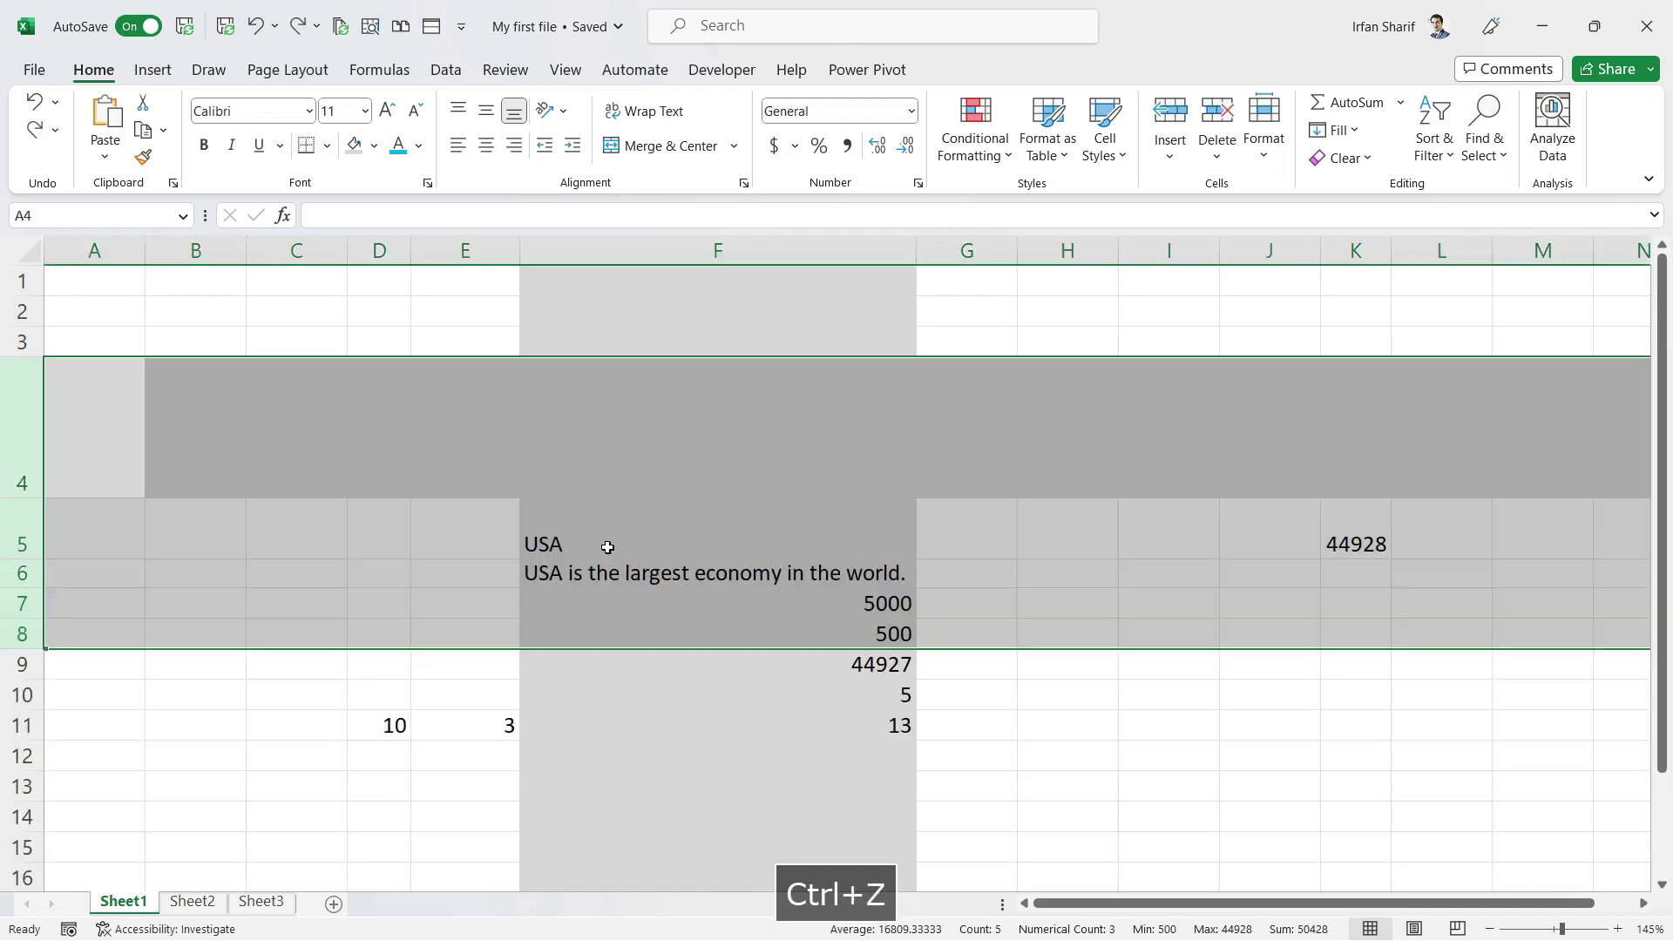
Narrow column F to well under half its width and wrap the text in cell F6
click(656, 562)
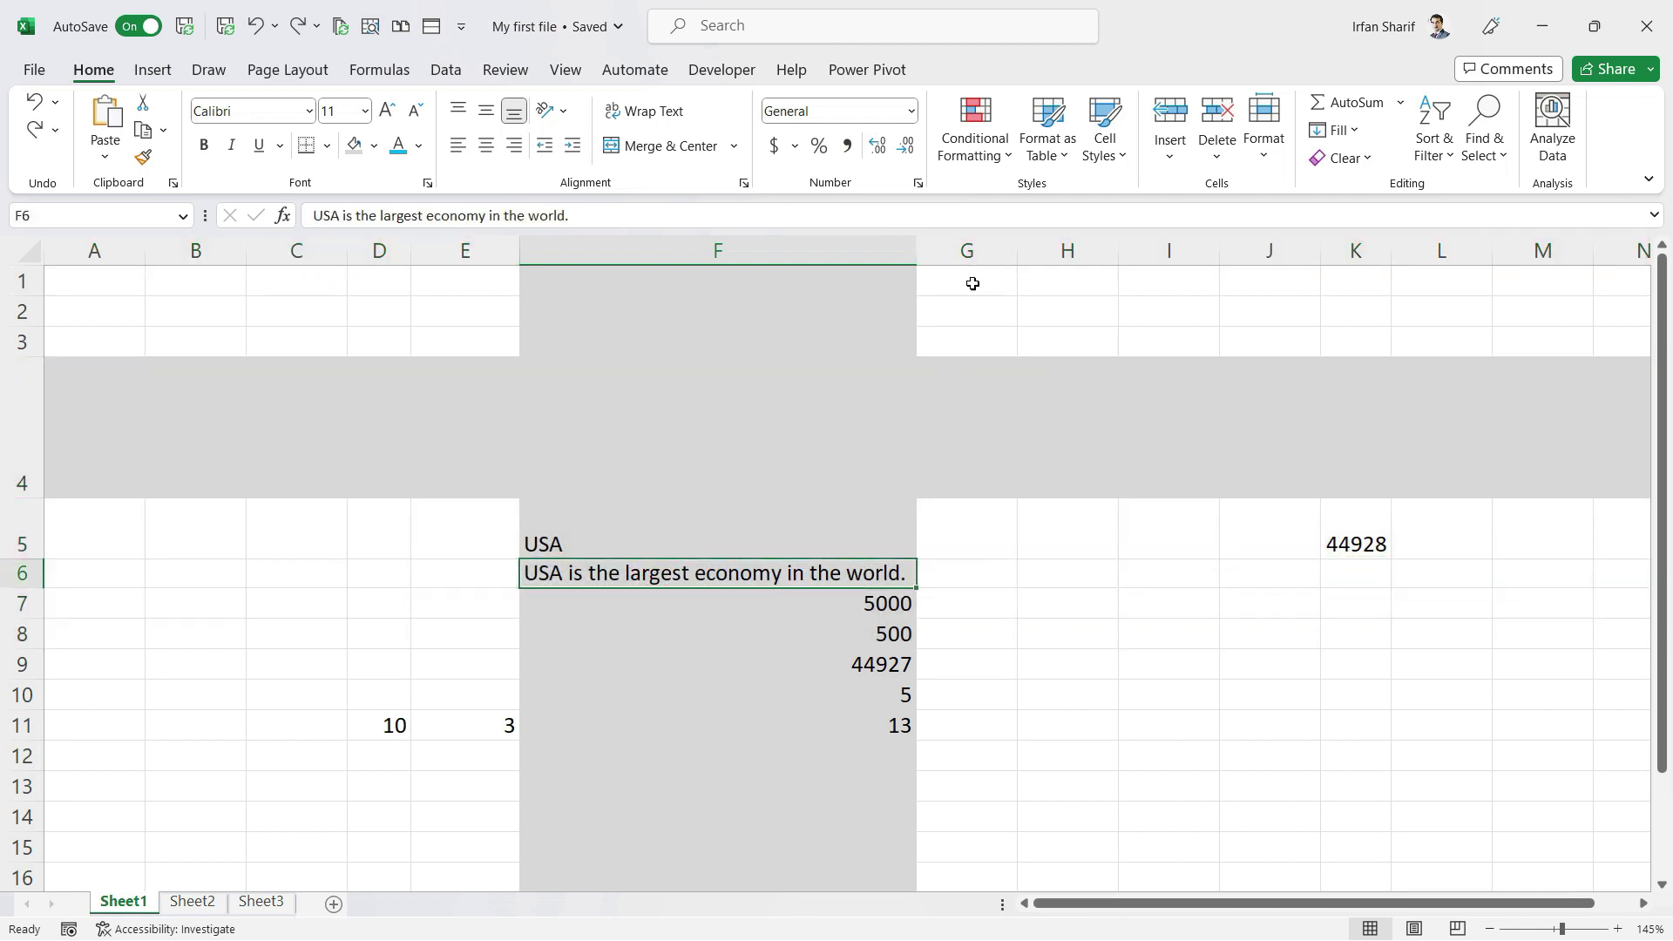
drag(922, 252, 677, 273)
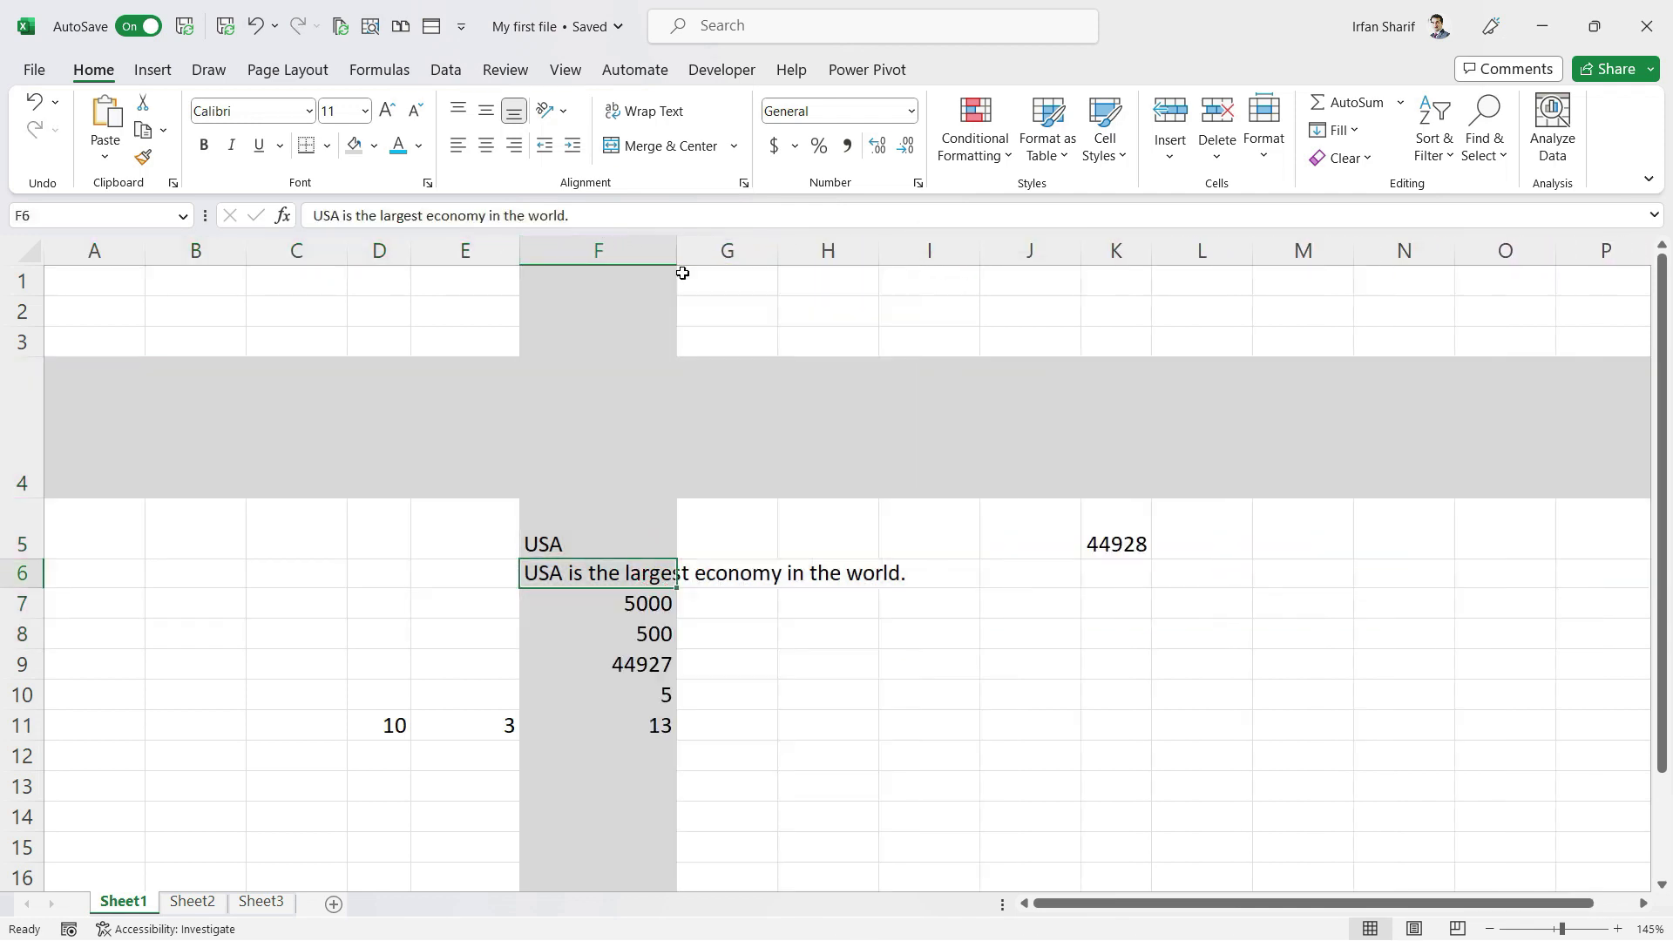
click(649, 111)
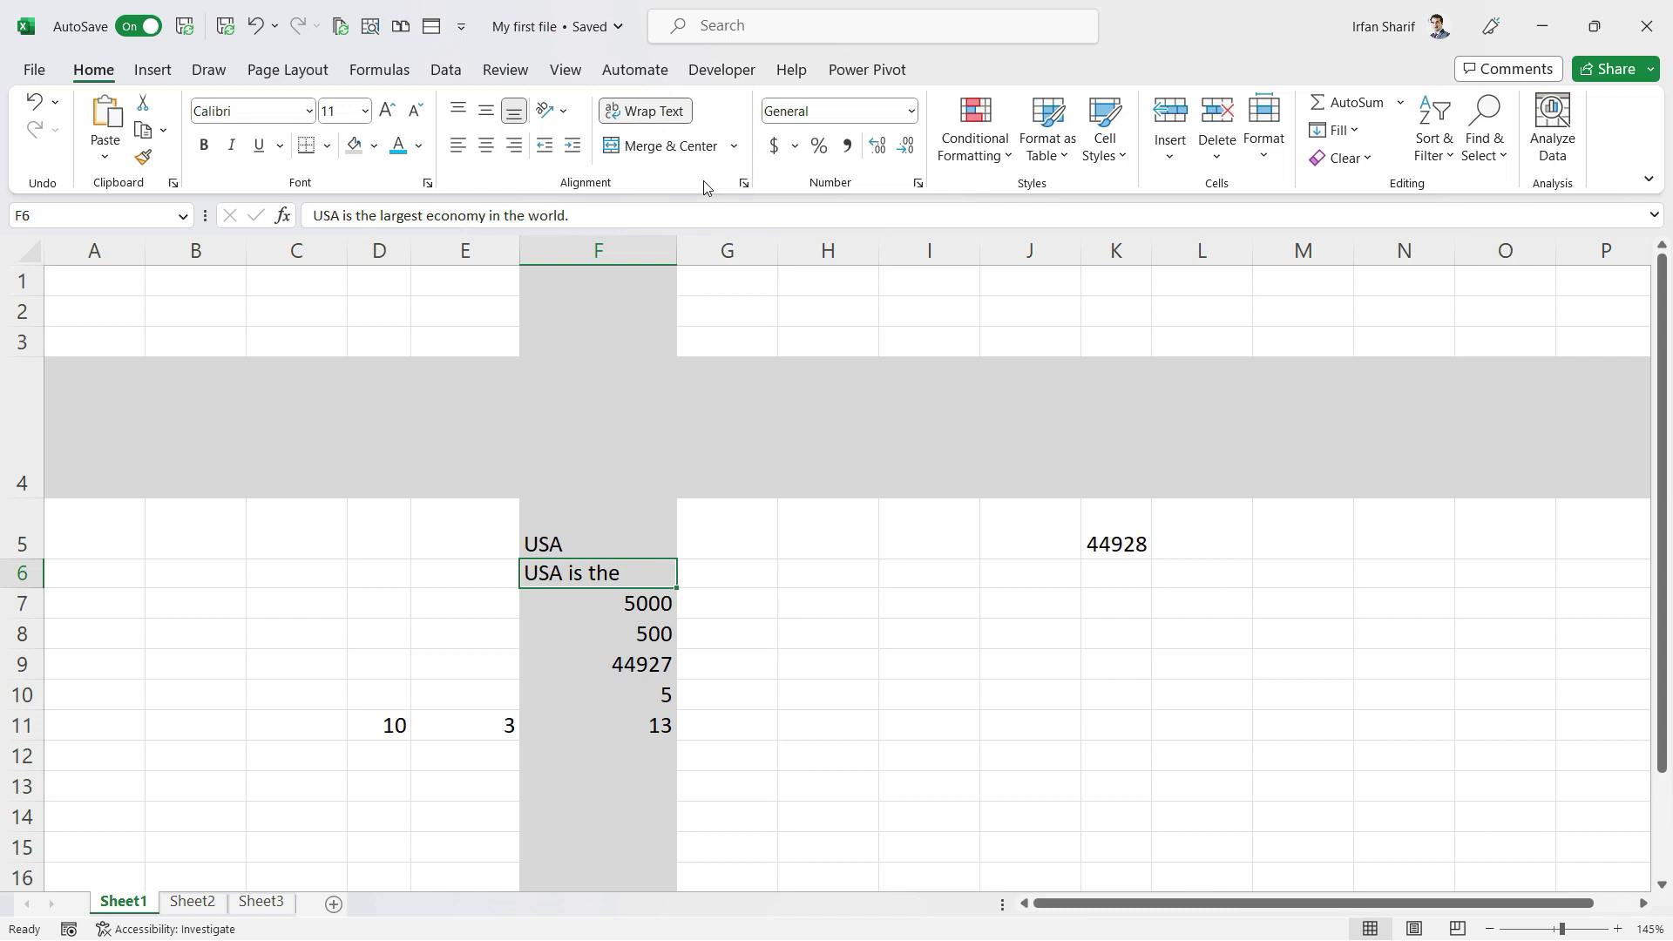
AutoFit the height of row 6 to its wrapped text, and undo the height change
click(28, 582)
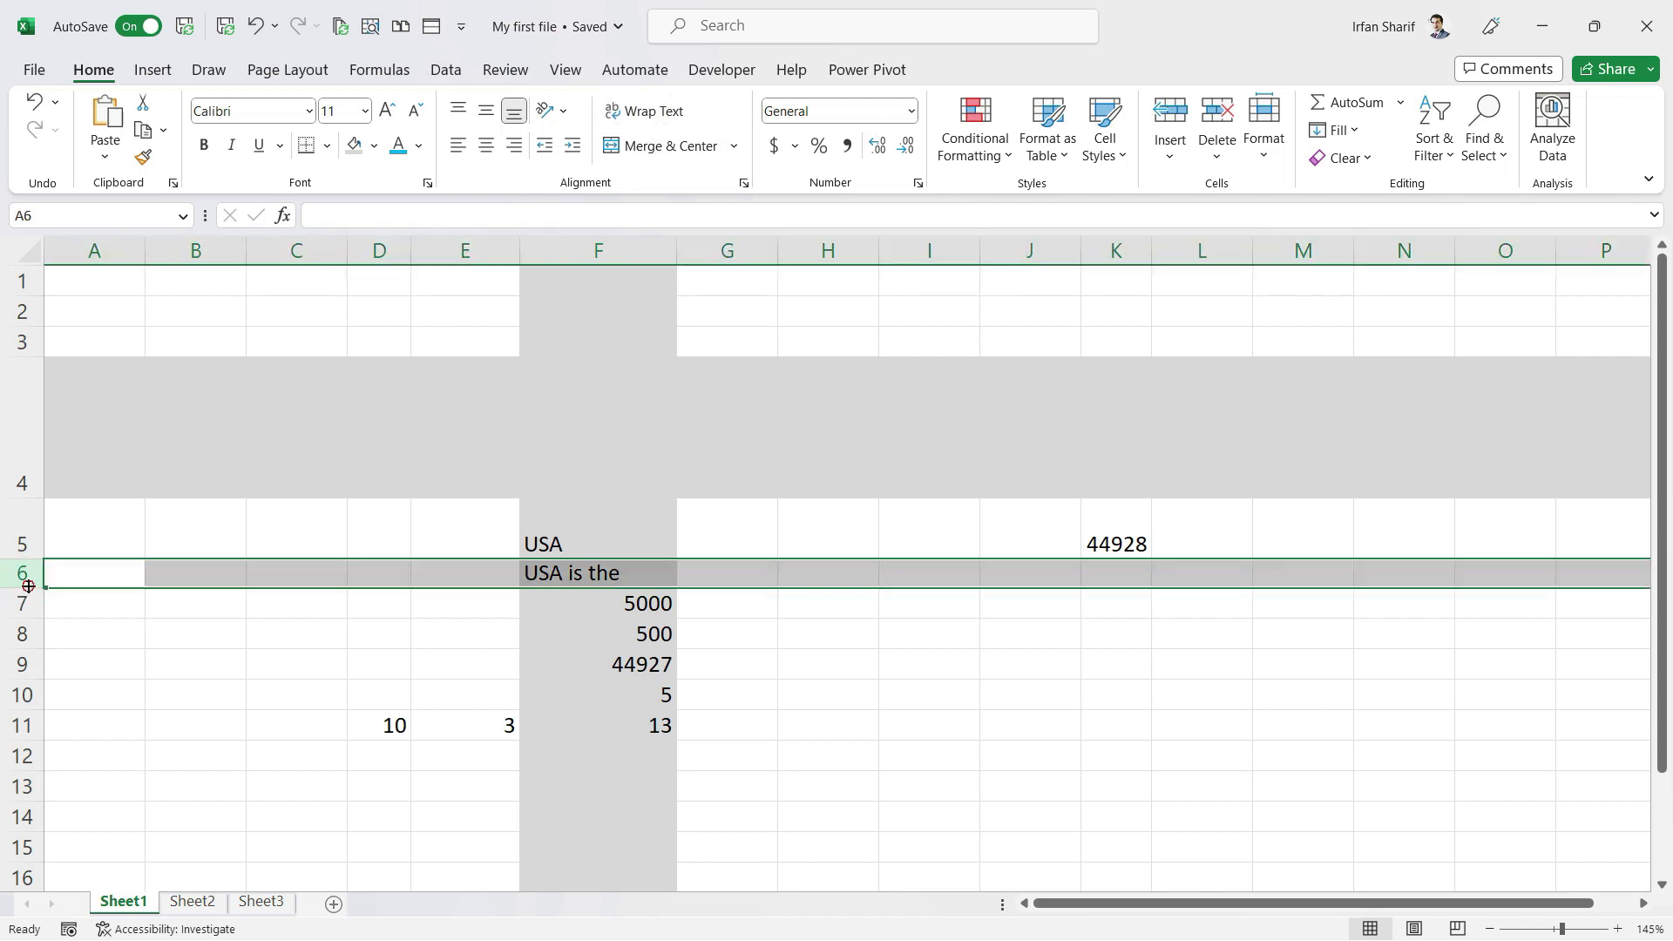
double_click(28, 585)
click(590, 643)
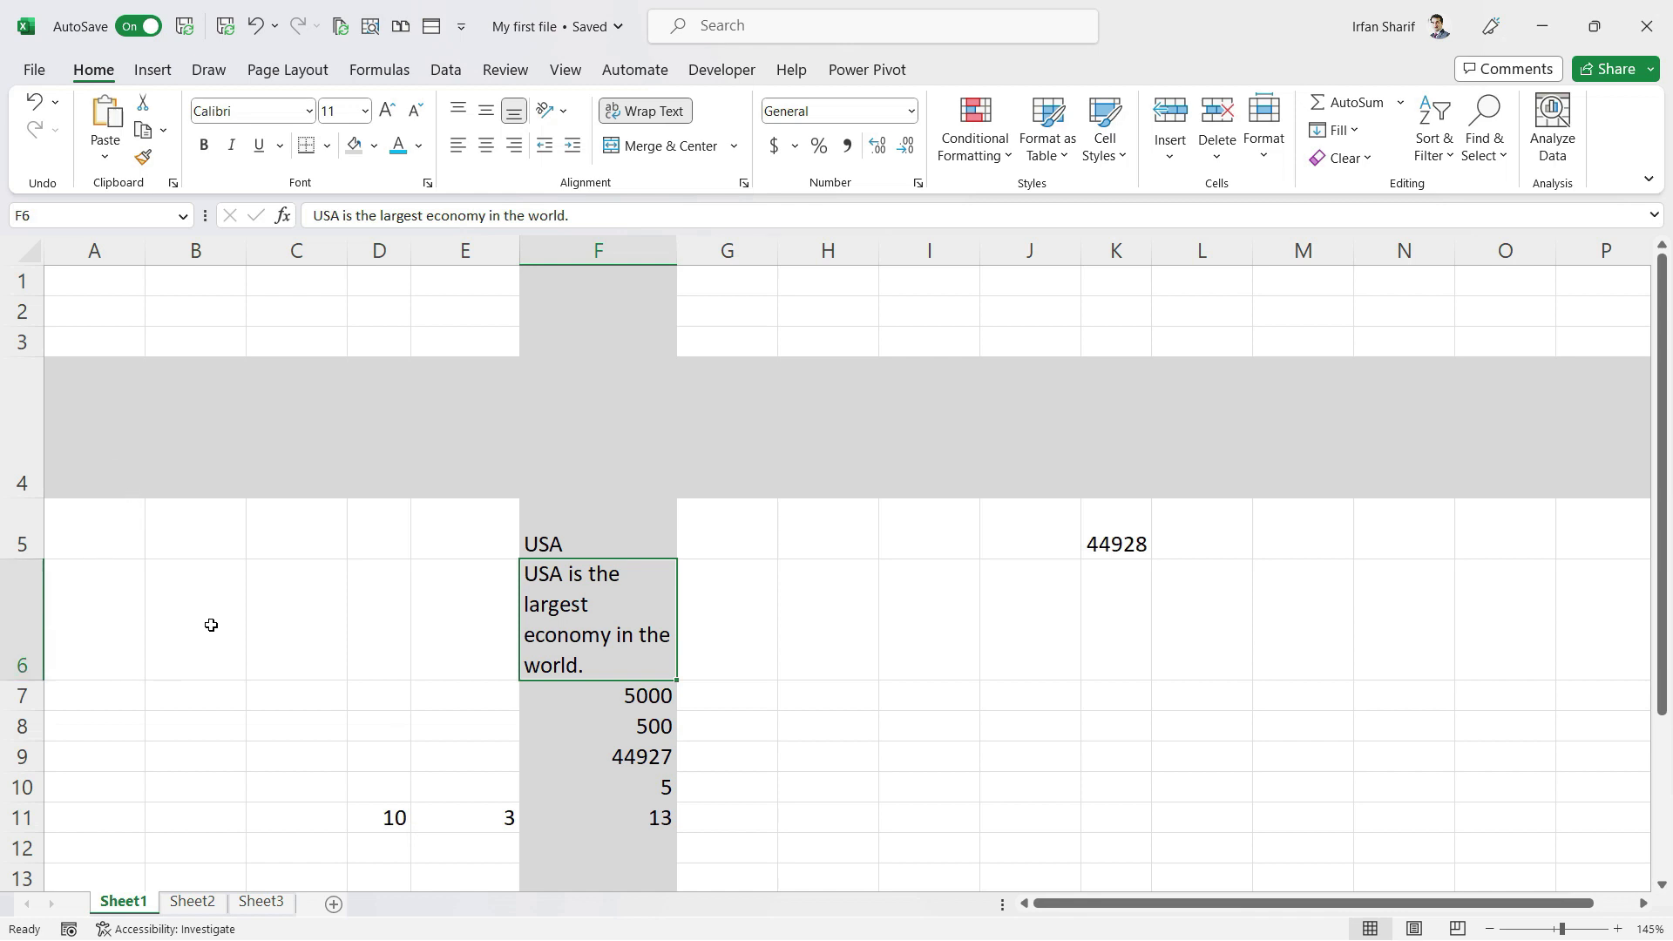
key(ctrl+z)
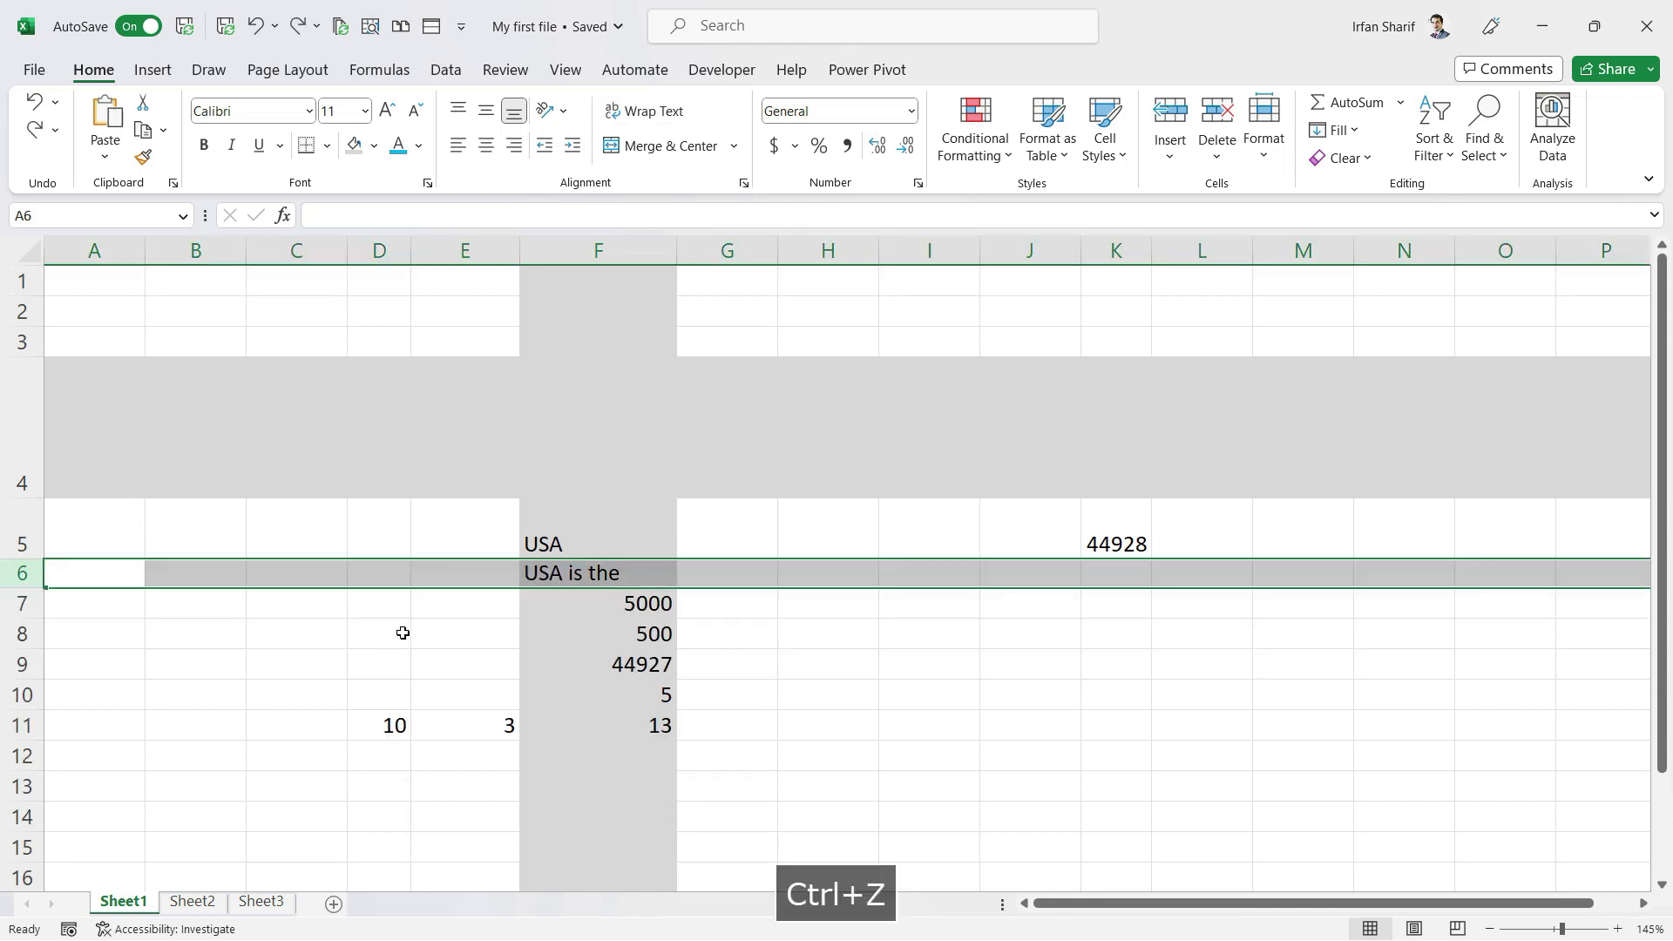
Select the entire worksheet, AutoFit the height of all rows and make F6 the active cell
click(26, 253)
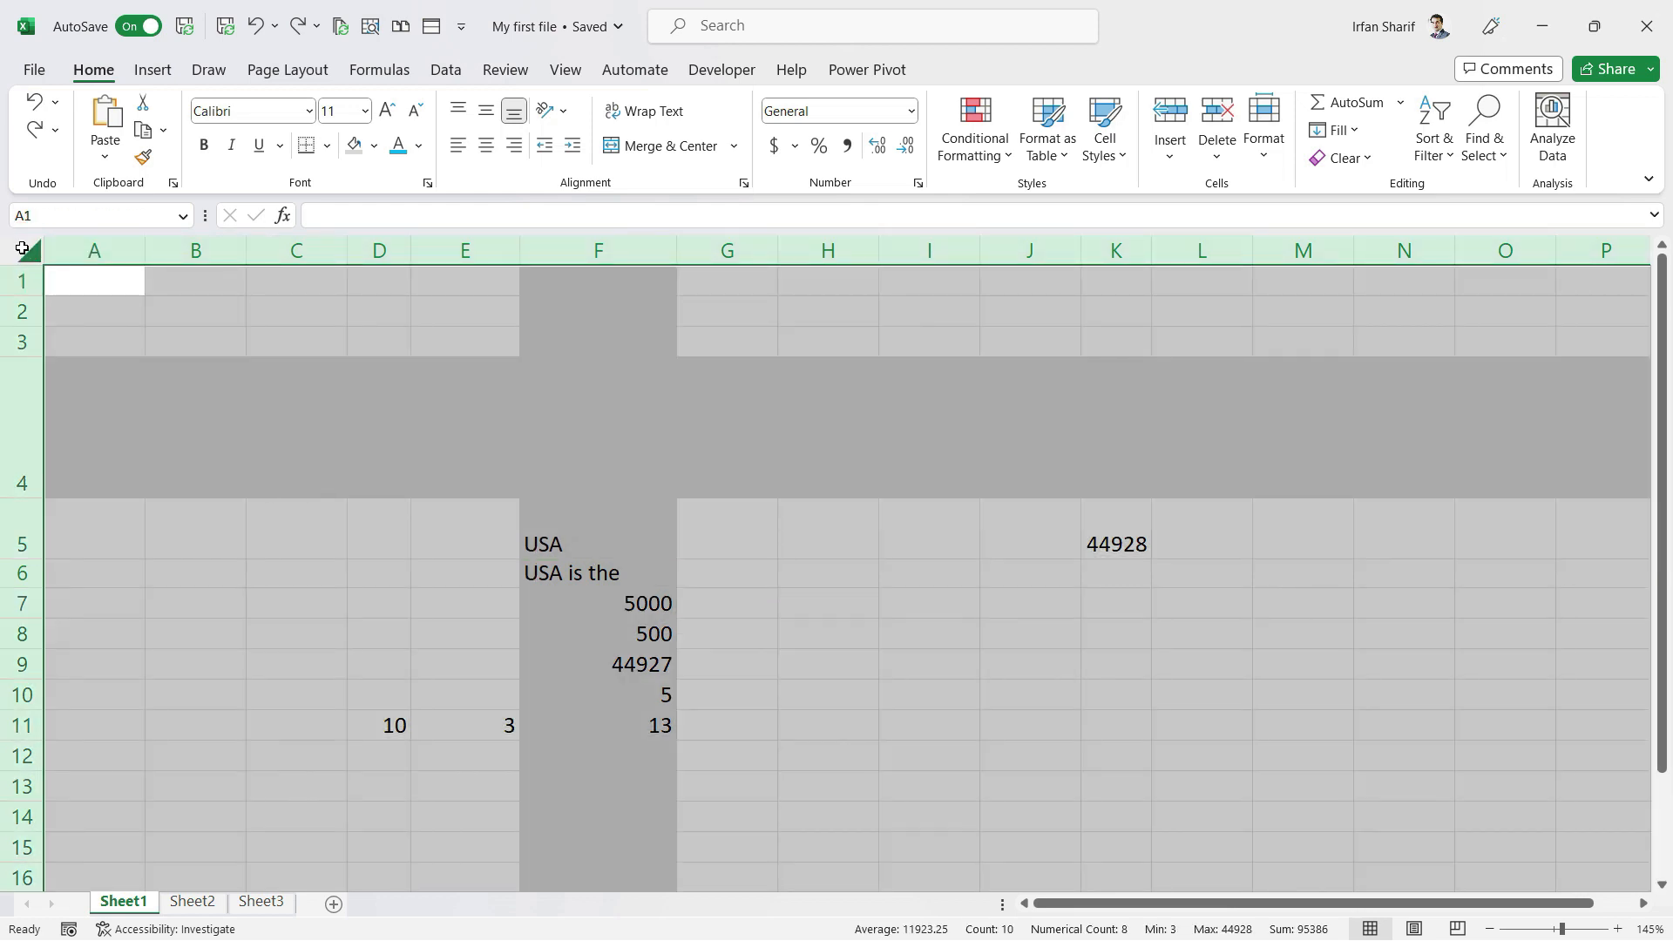
double_click(32, 297)
click(590, 472)
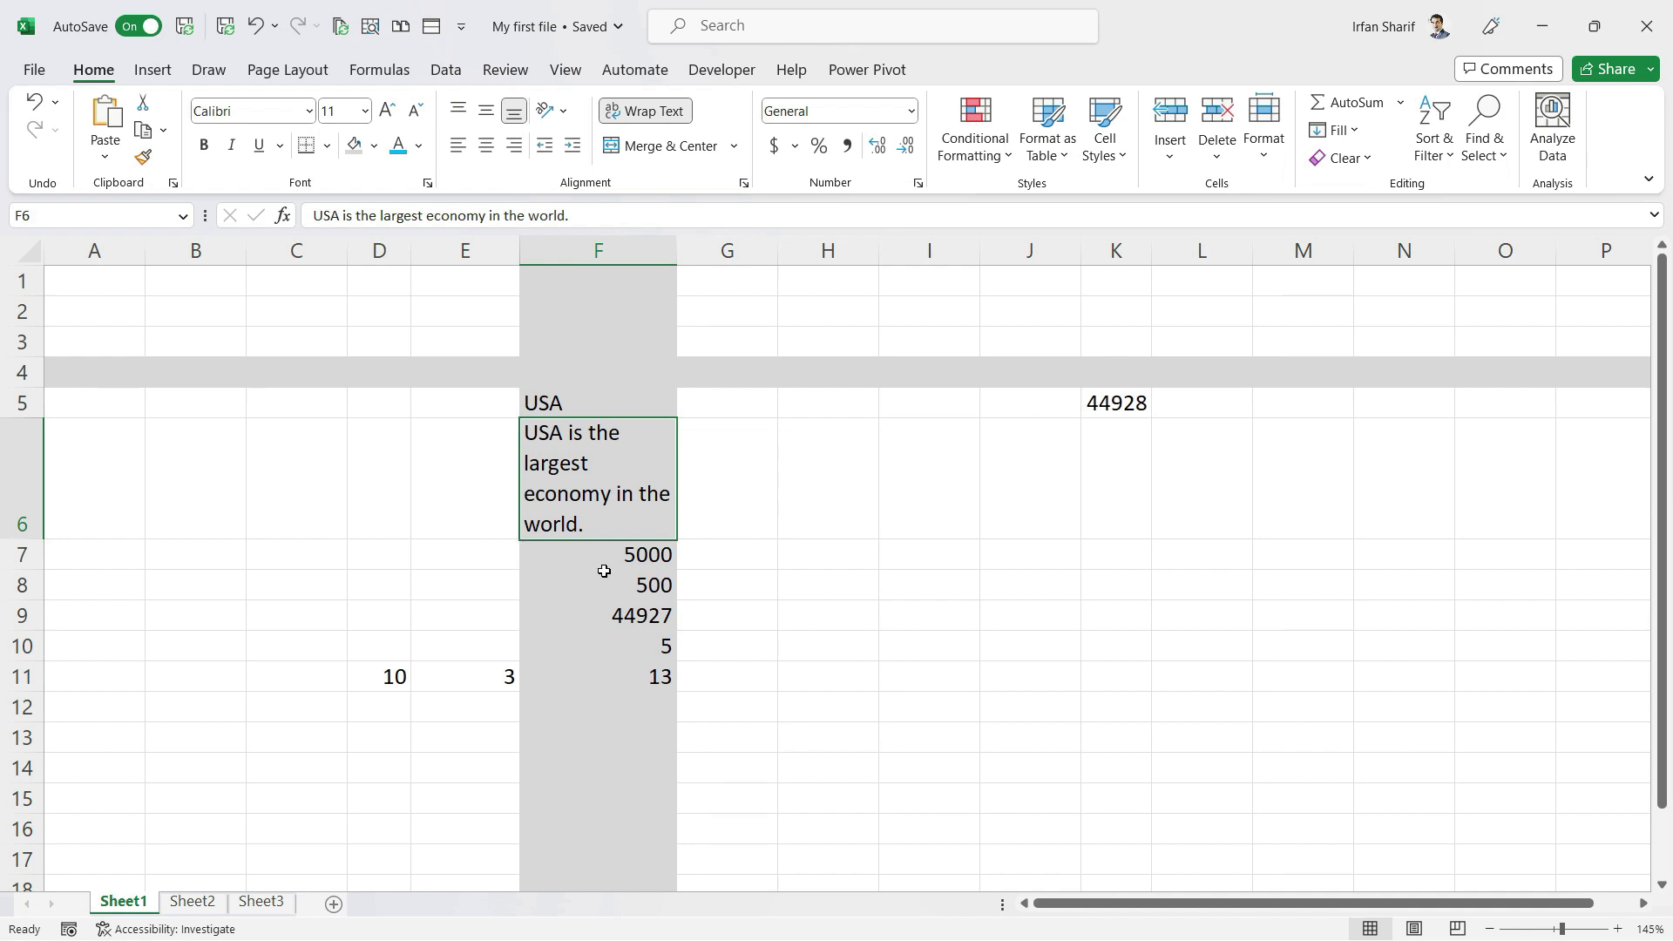
key(F9)
key(Down)
key(Down)
key(Up)
key(Up)
key(Down)
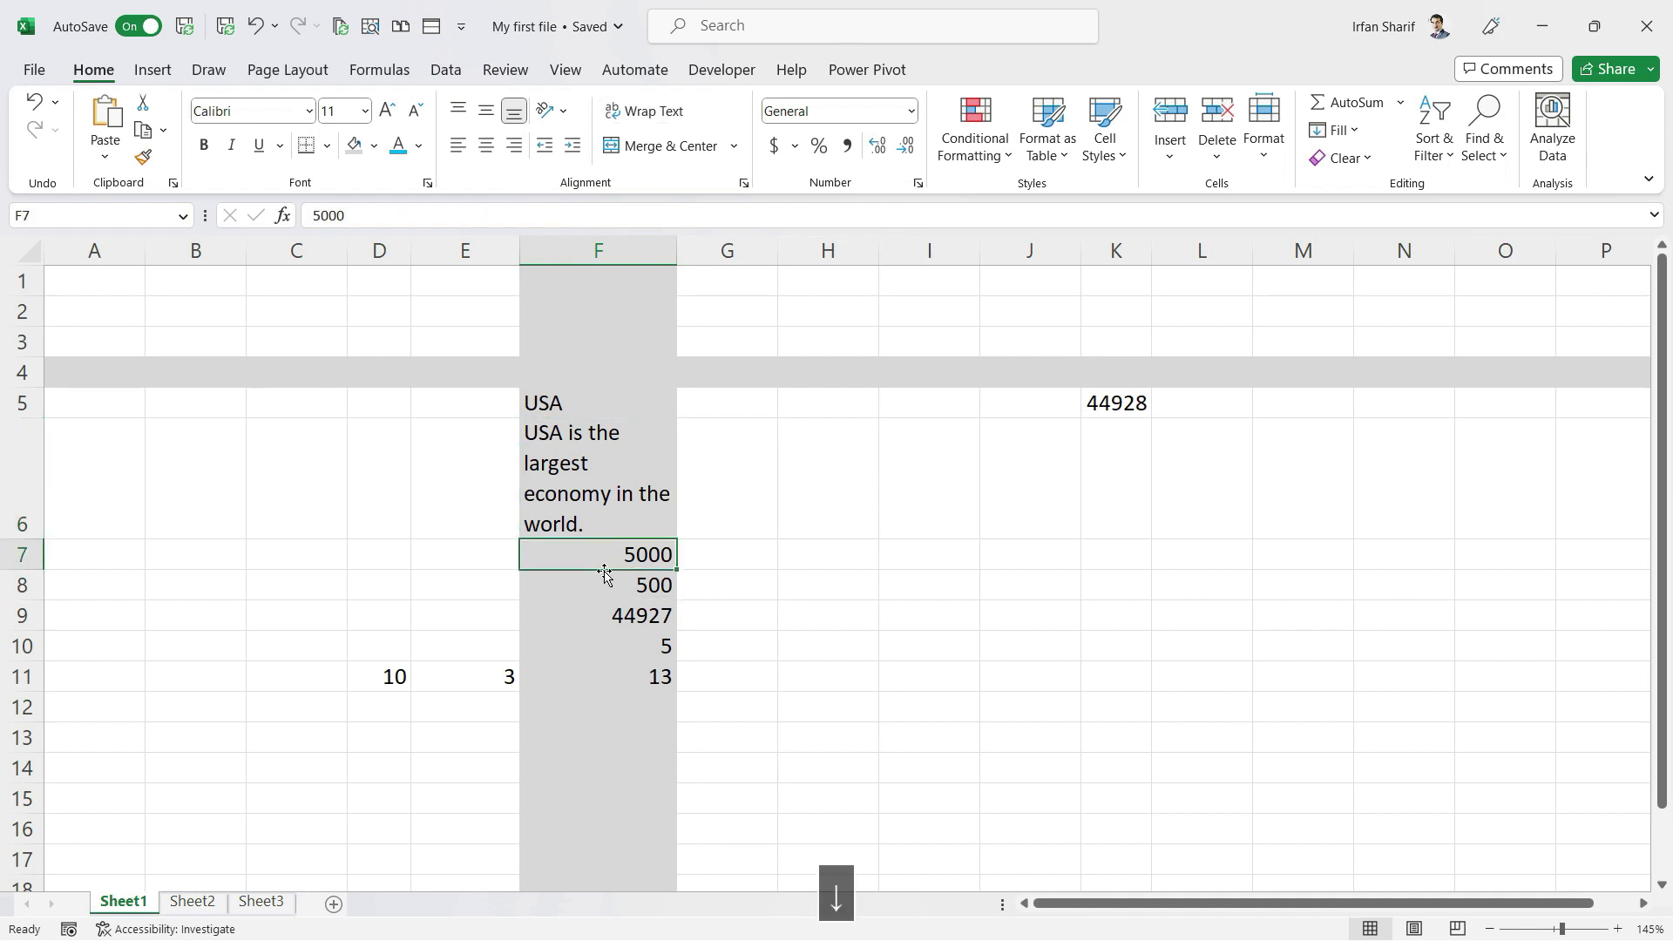
key(Left)
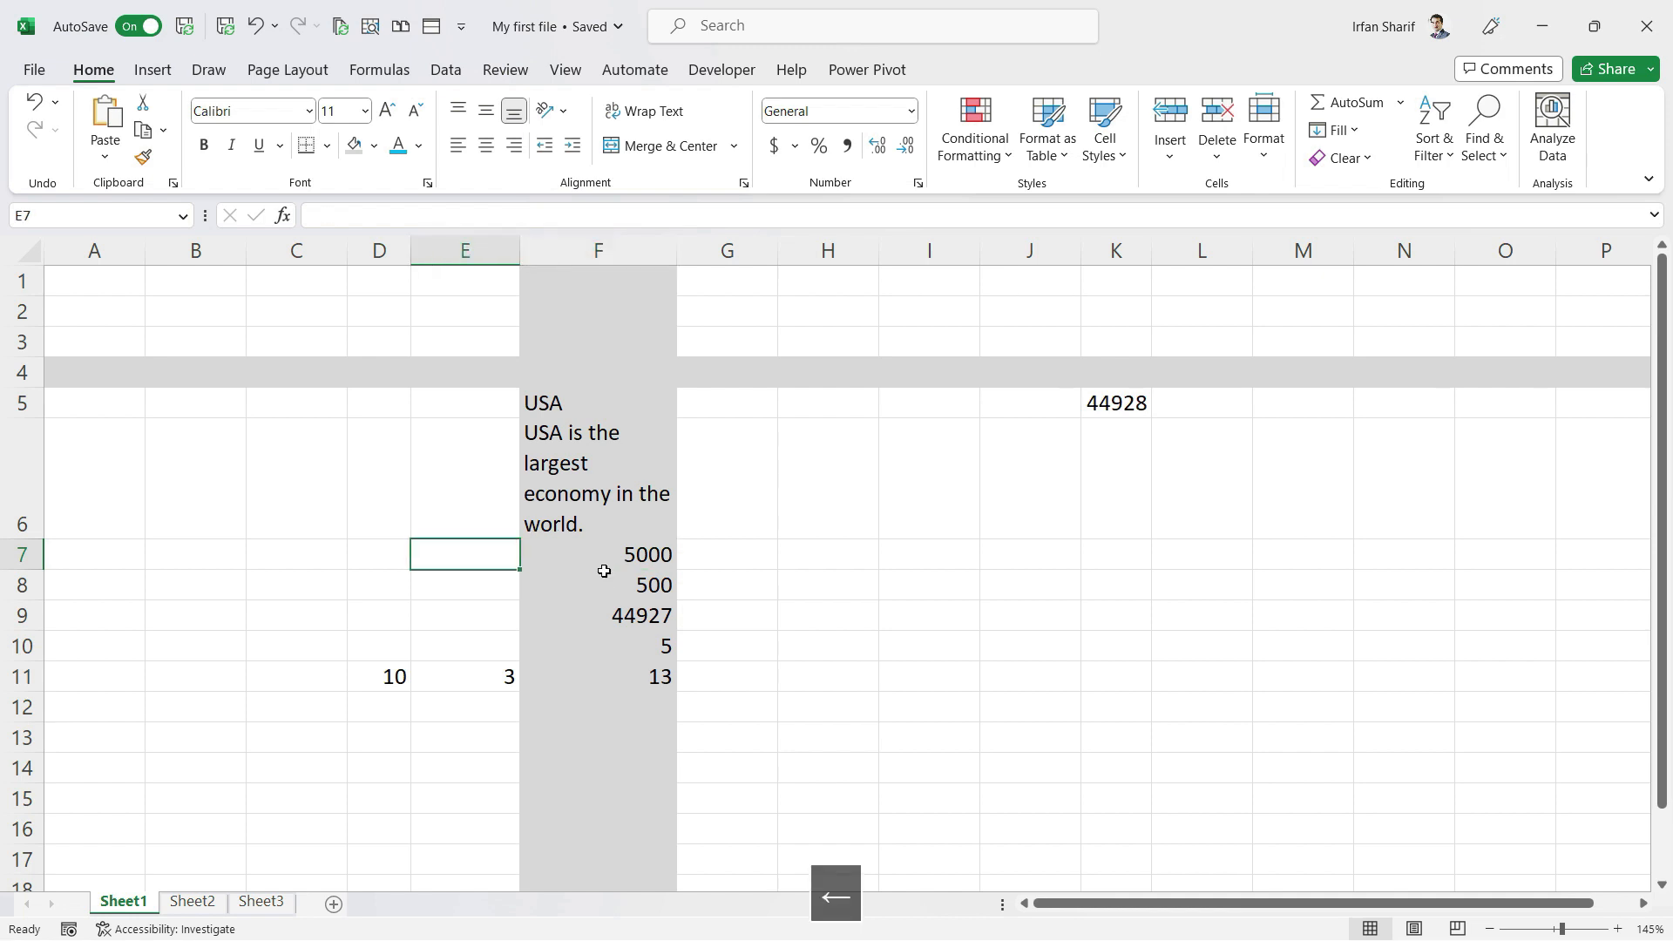
key(Right)
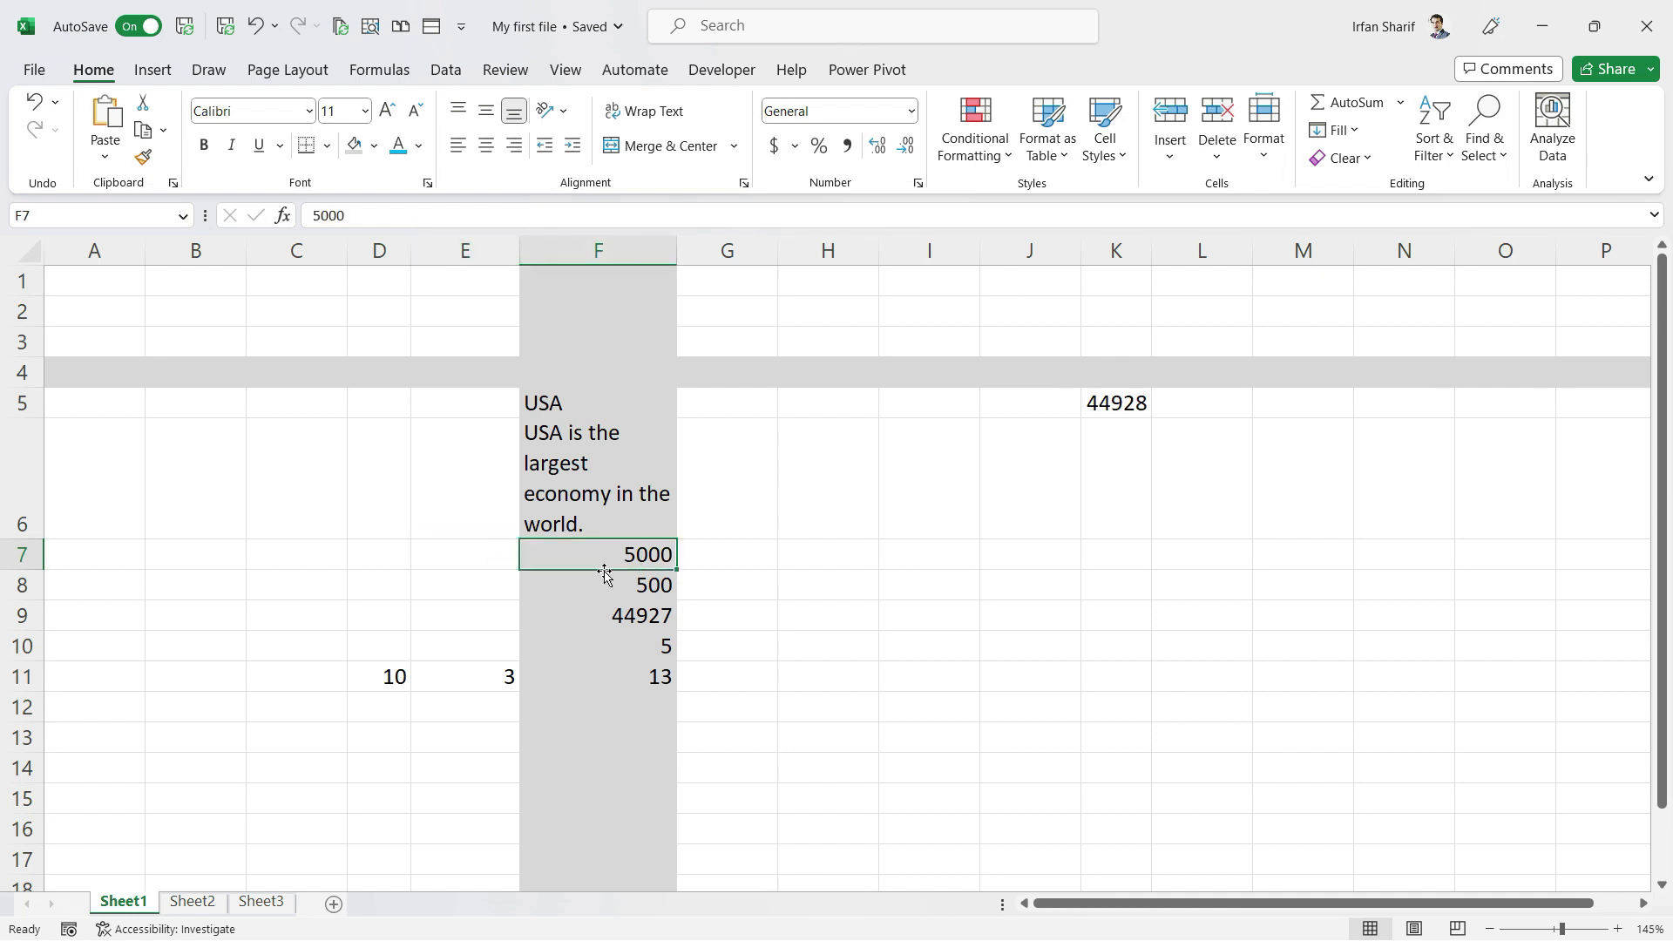
key(Up)
key(Up)
key(Down)
key(Down)
key(Up)
key(Down)
key(Down)
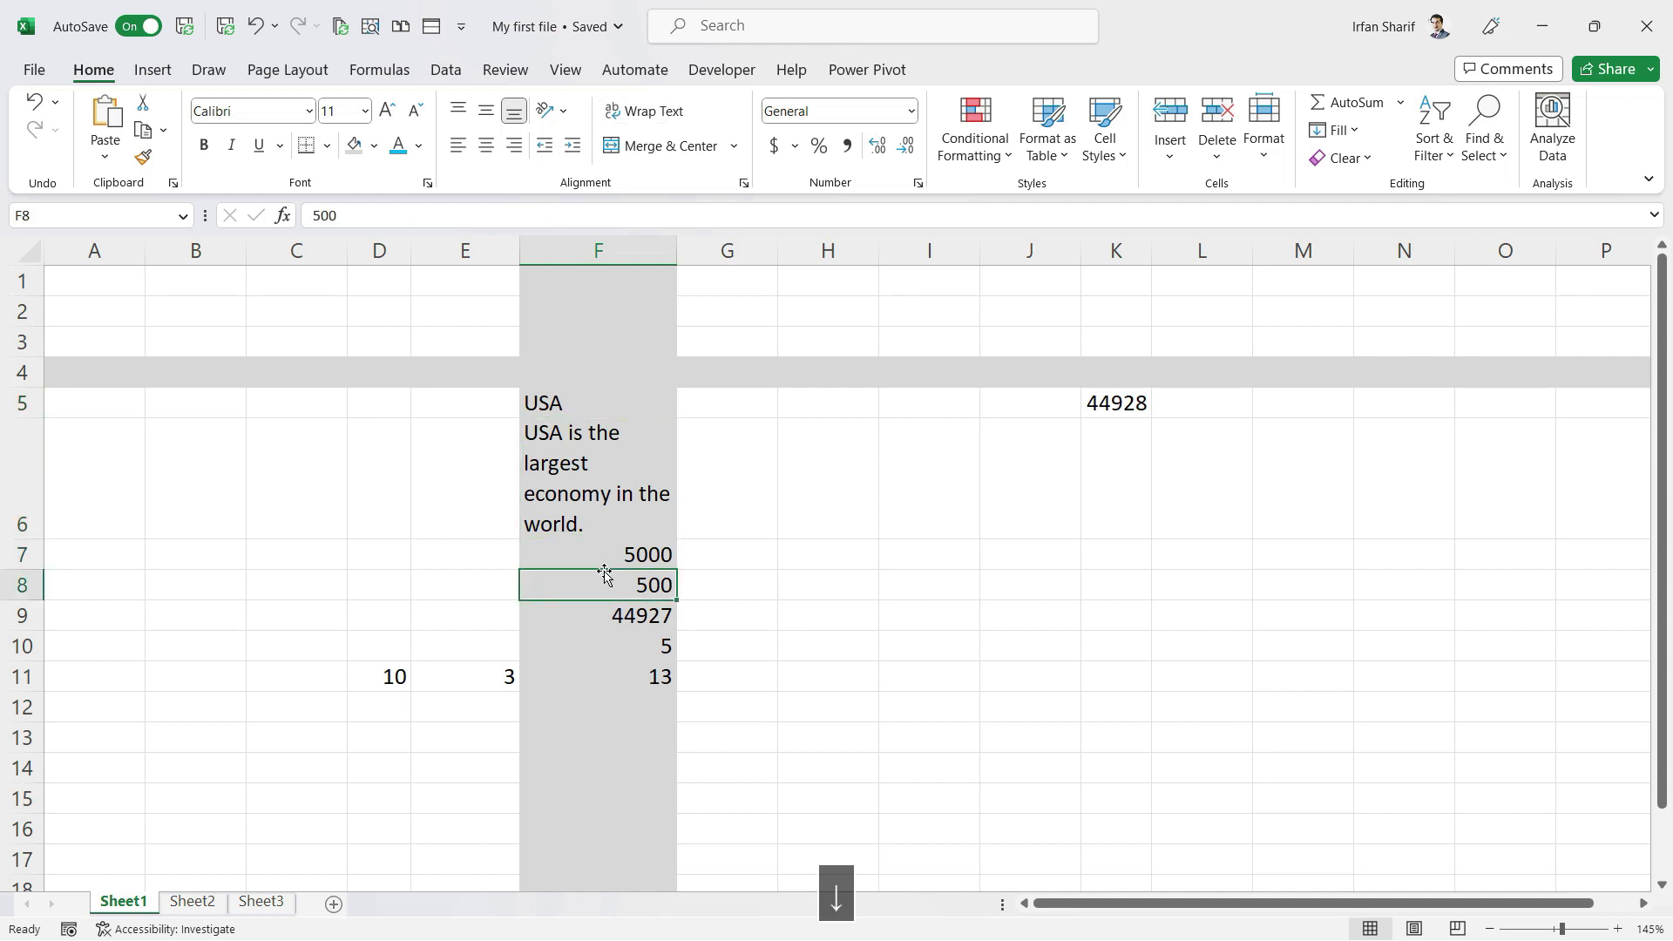
Extend a selection over cells E8 through G8, and fill the whole of row 8 with light gray
key(Left)
key(shift+Right)
key(shift+Right)
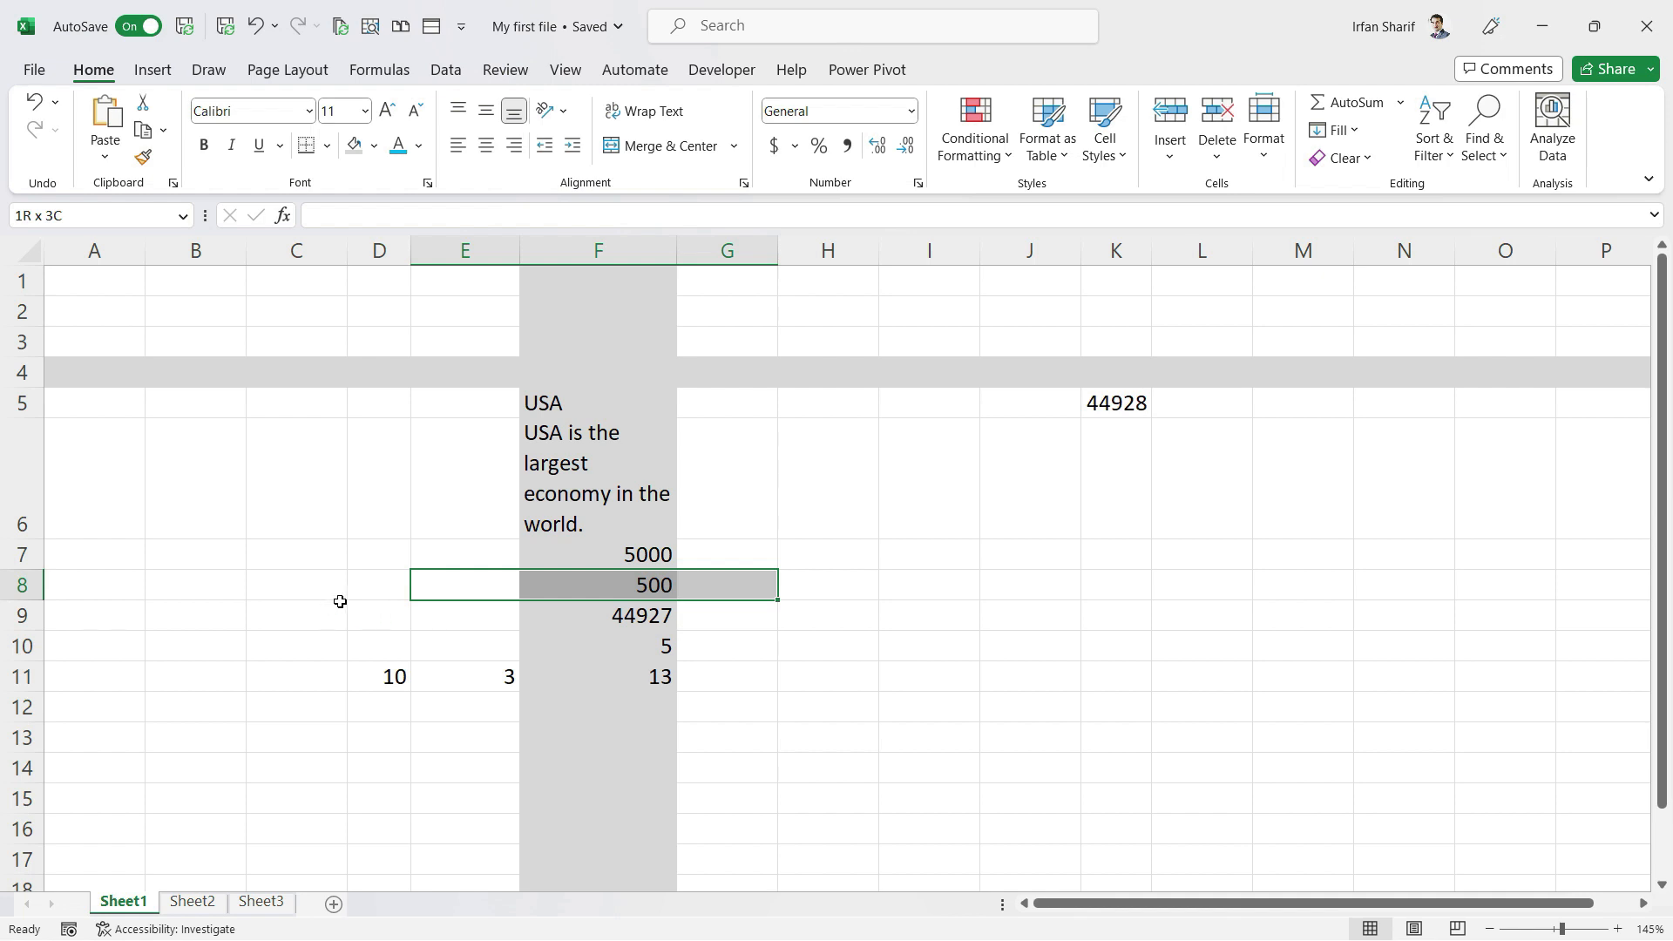
click(22, 586)
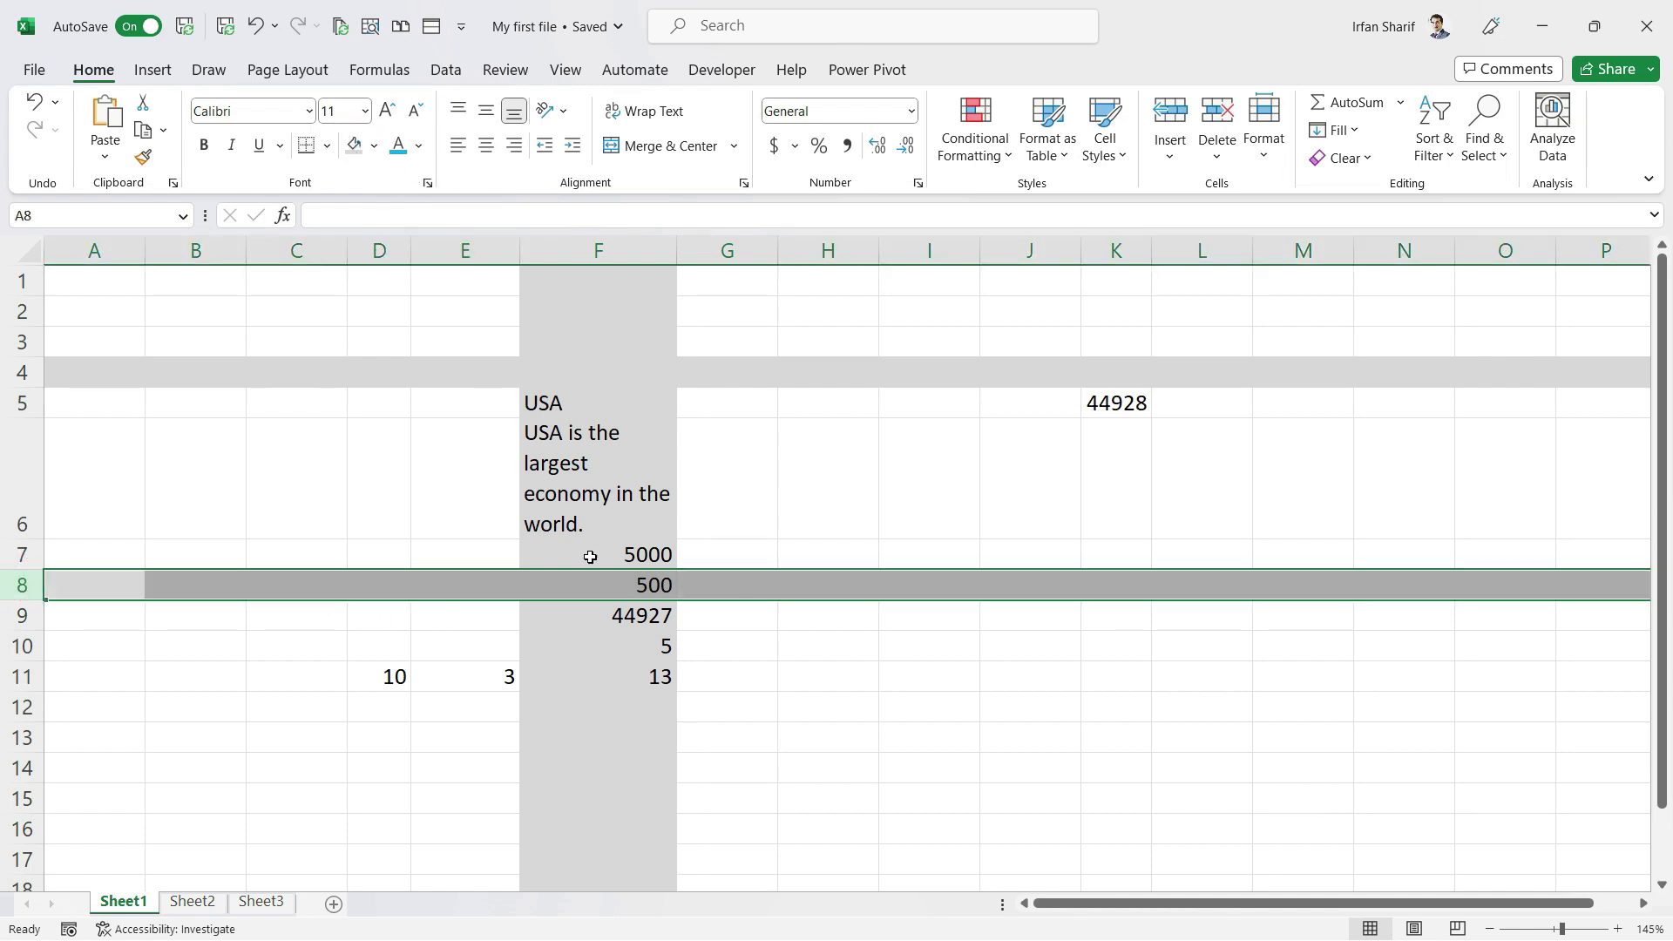
click(599, 615)
click(482, 598)
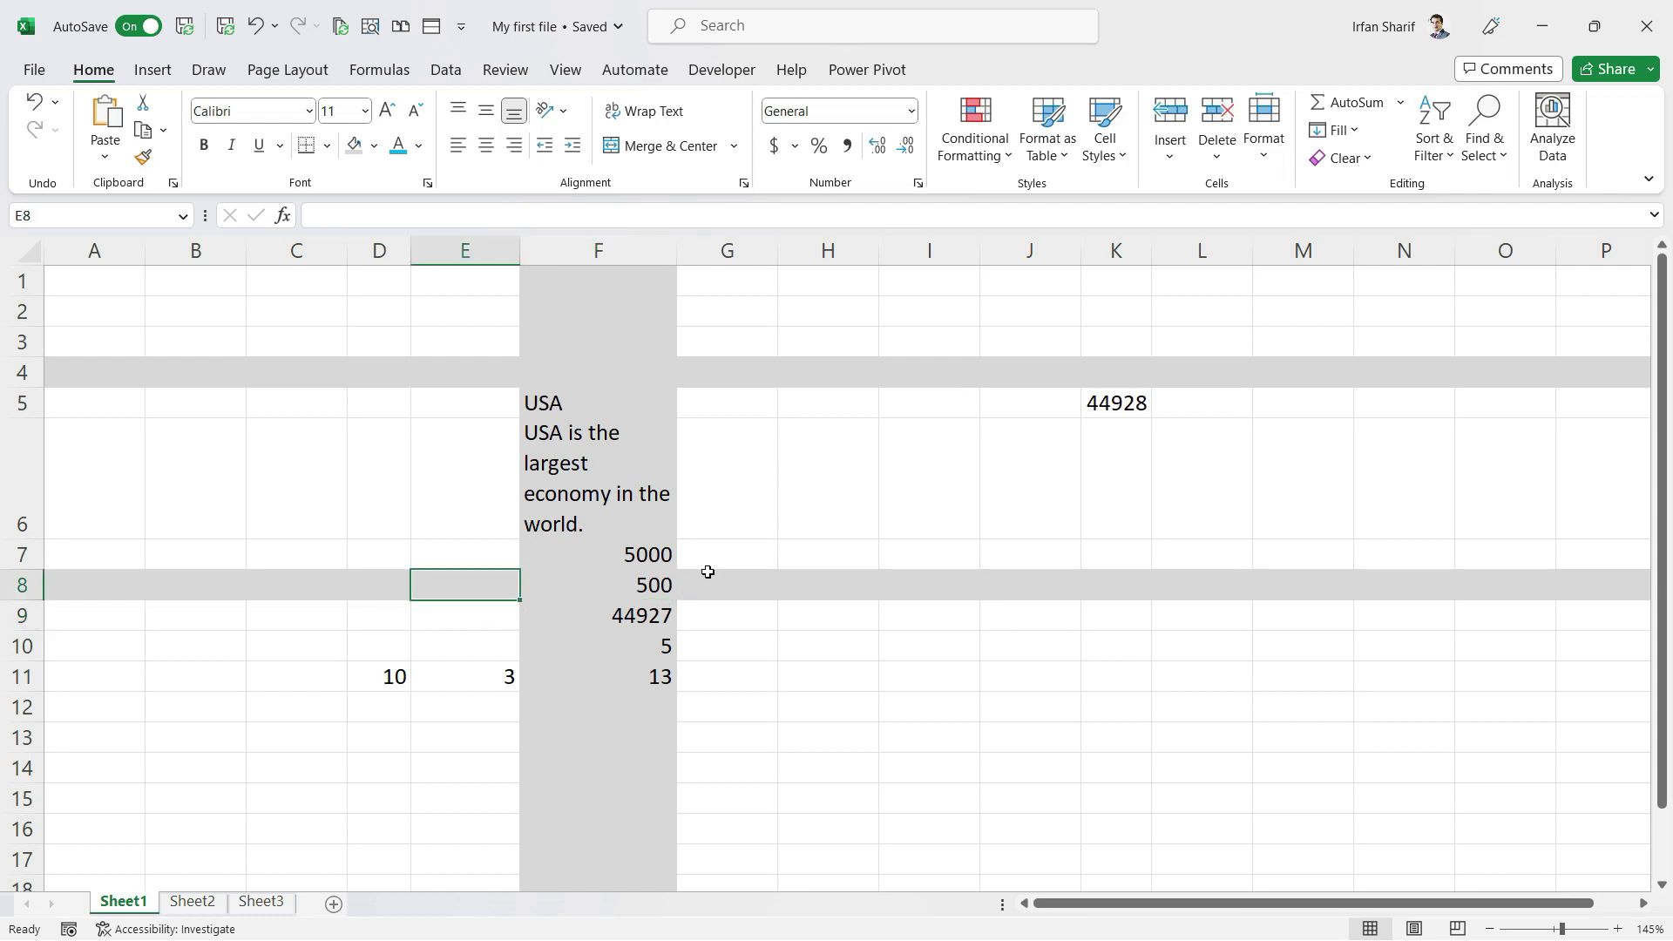
key(shift+Down)
key(shift+Down)
key(shift+Down)
key(shift+Up)
key(Up)
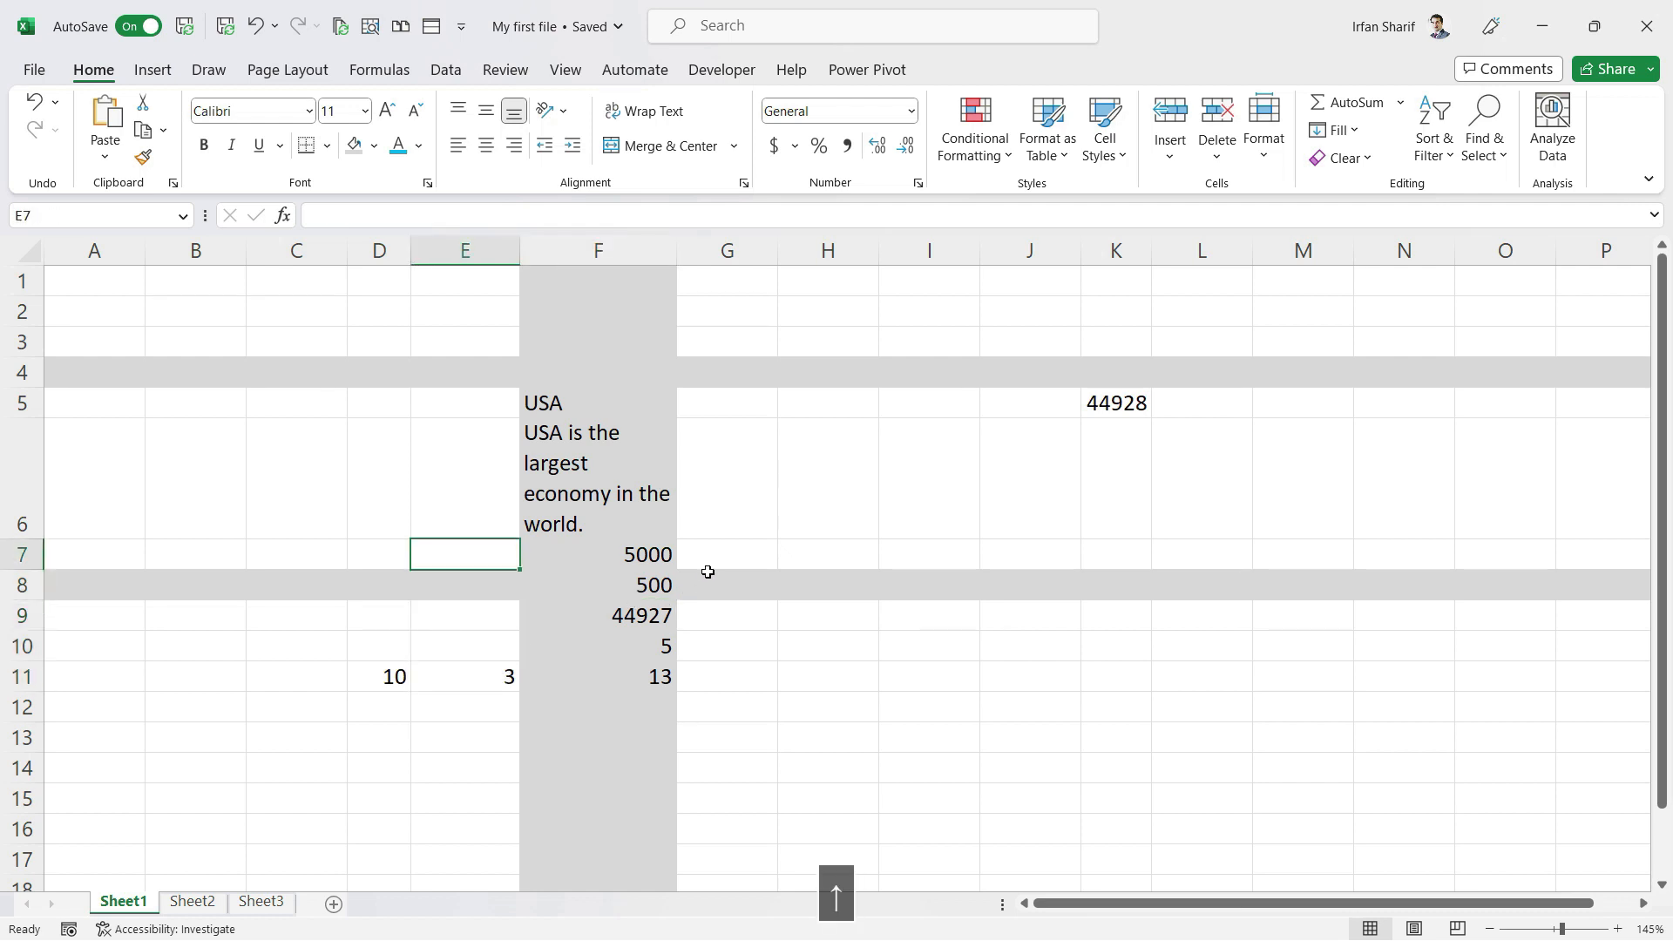
Insert blank cells at E8 through G8, shifting the existing cells down
key(Down)
key(shift+Right)
key(shift+Right)
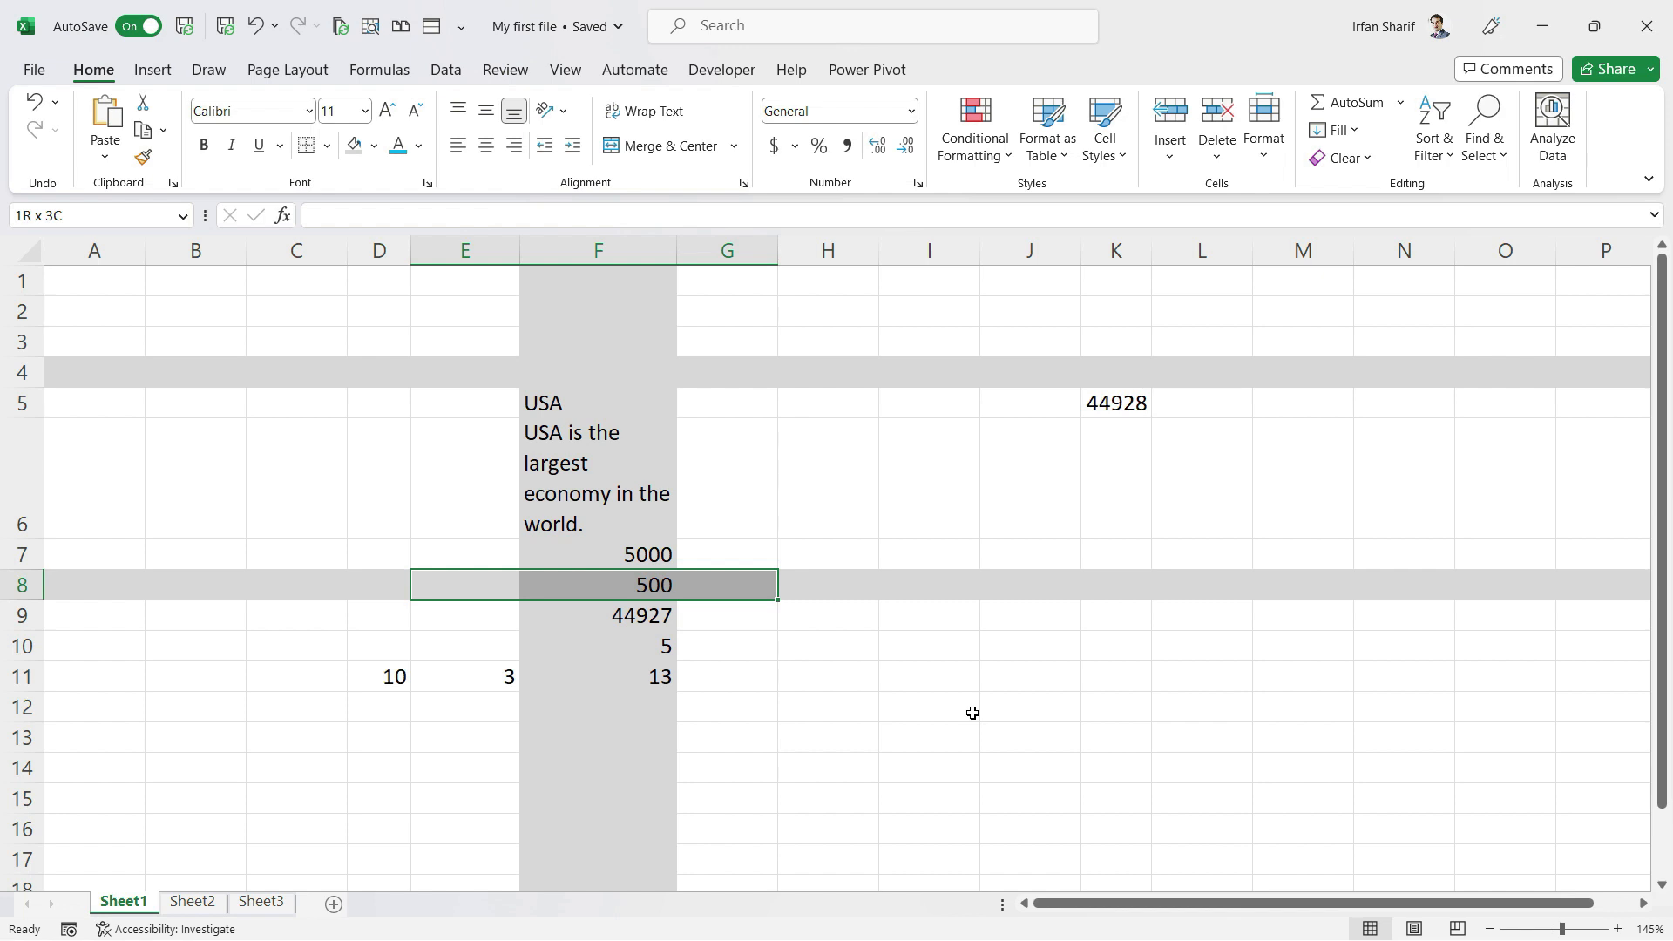
key(ctrl+shift+equal)
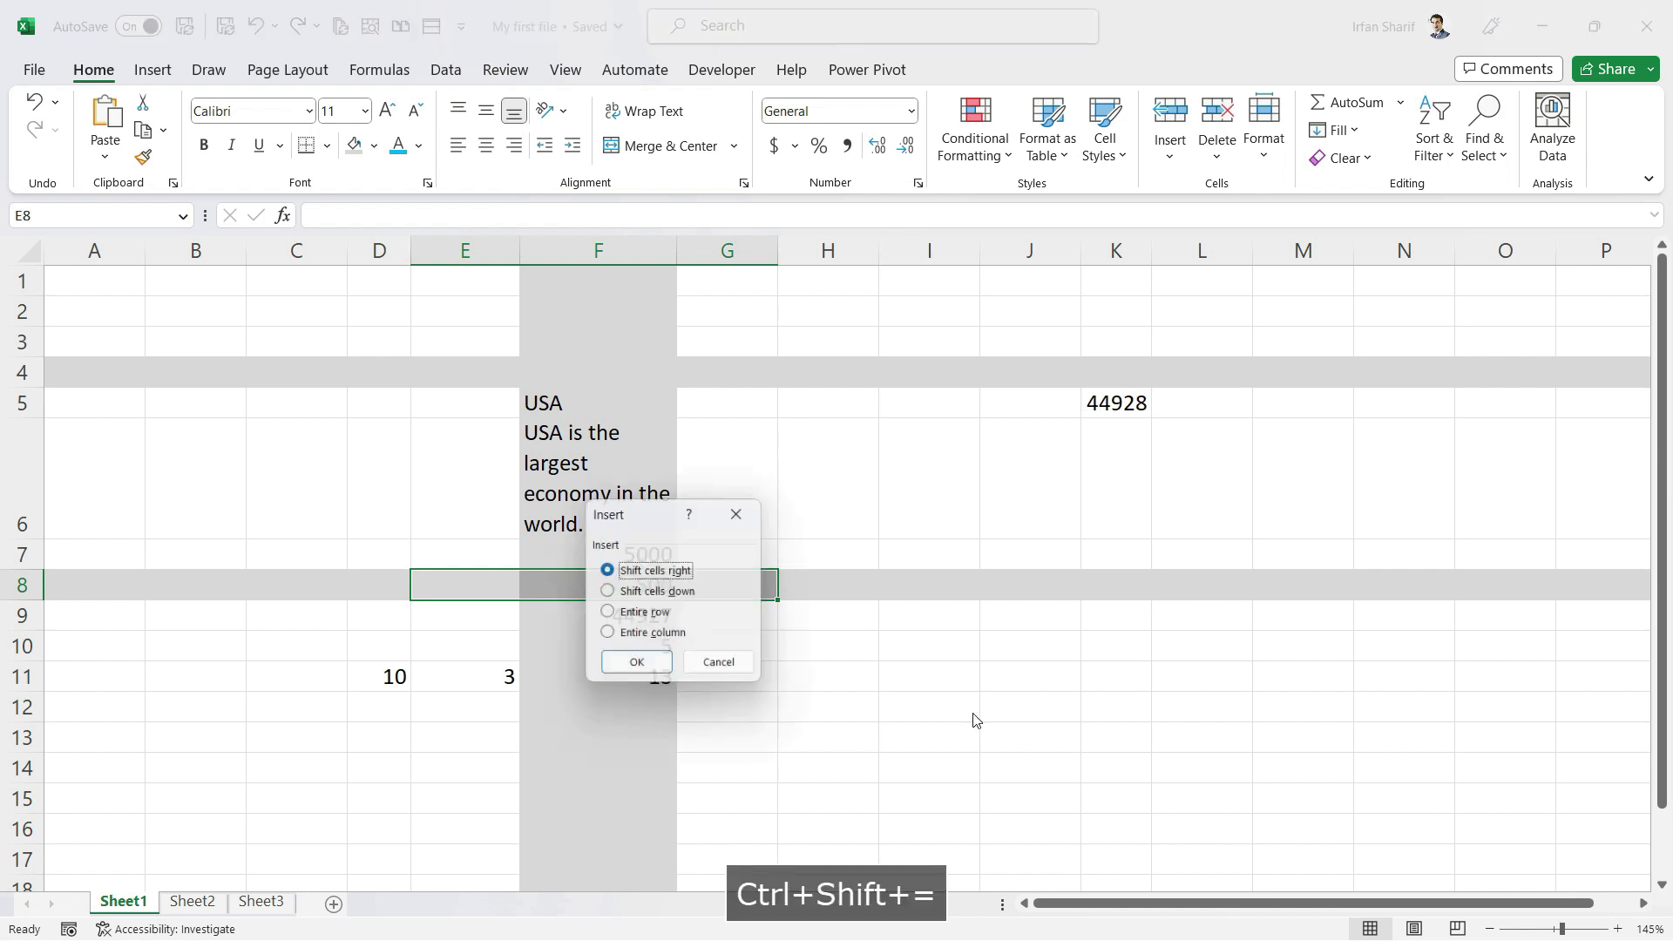
drag(651, 520, 883, 467)
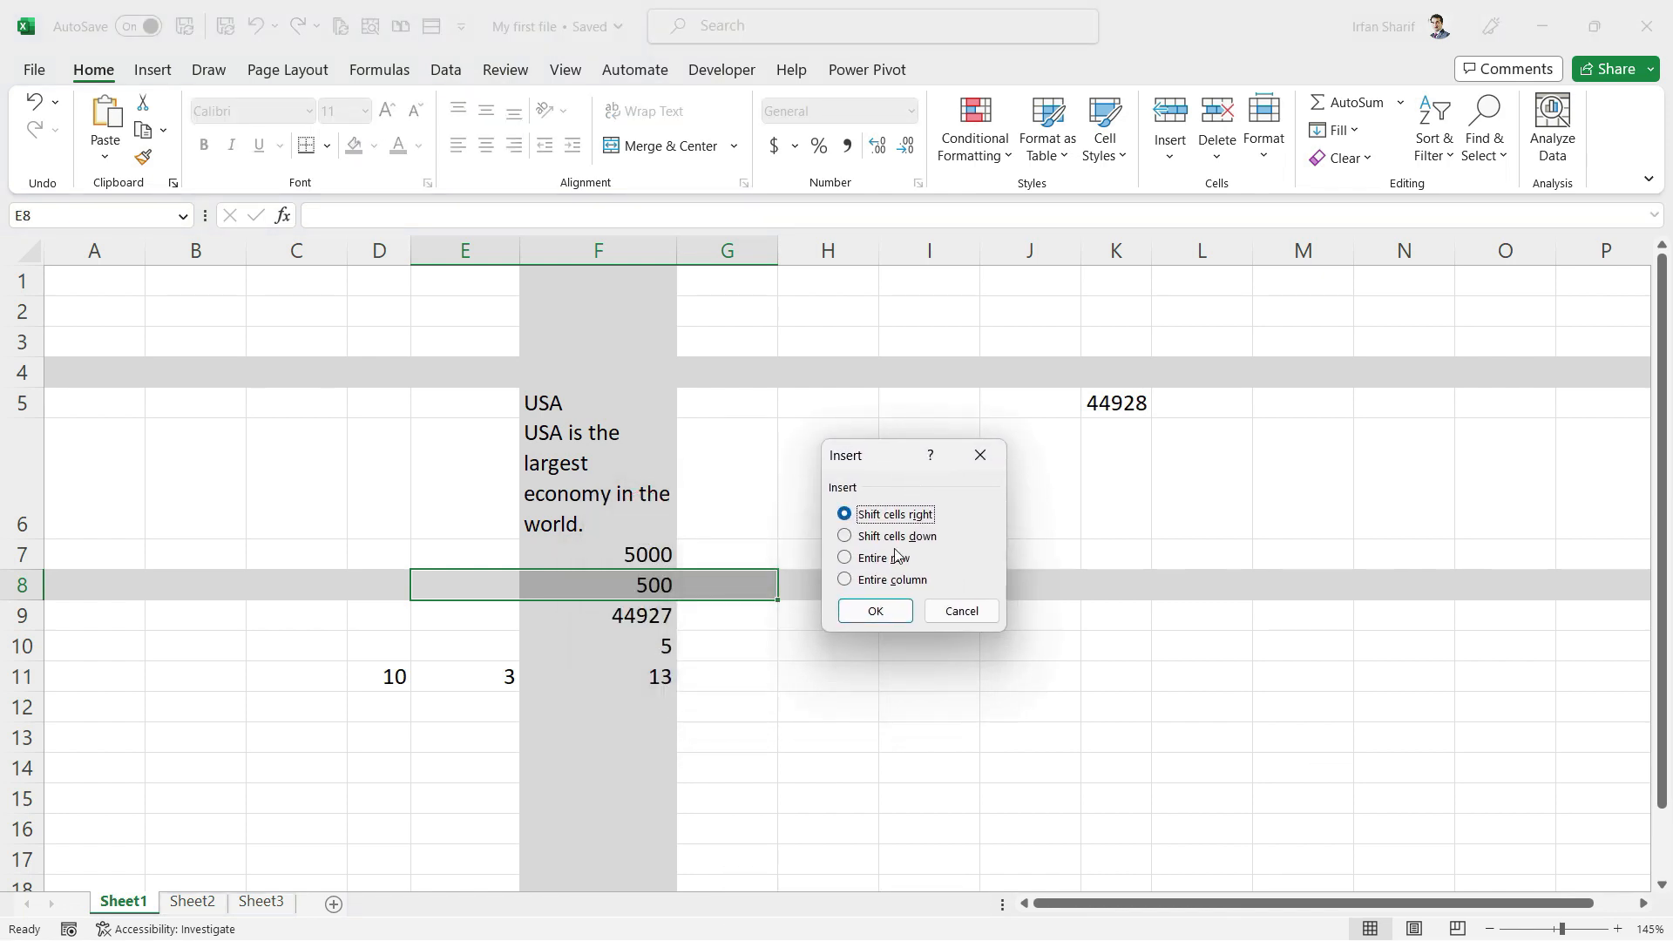
click(843, 537)
click(875, 610)
click(699, 646)
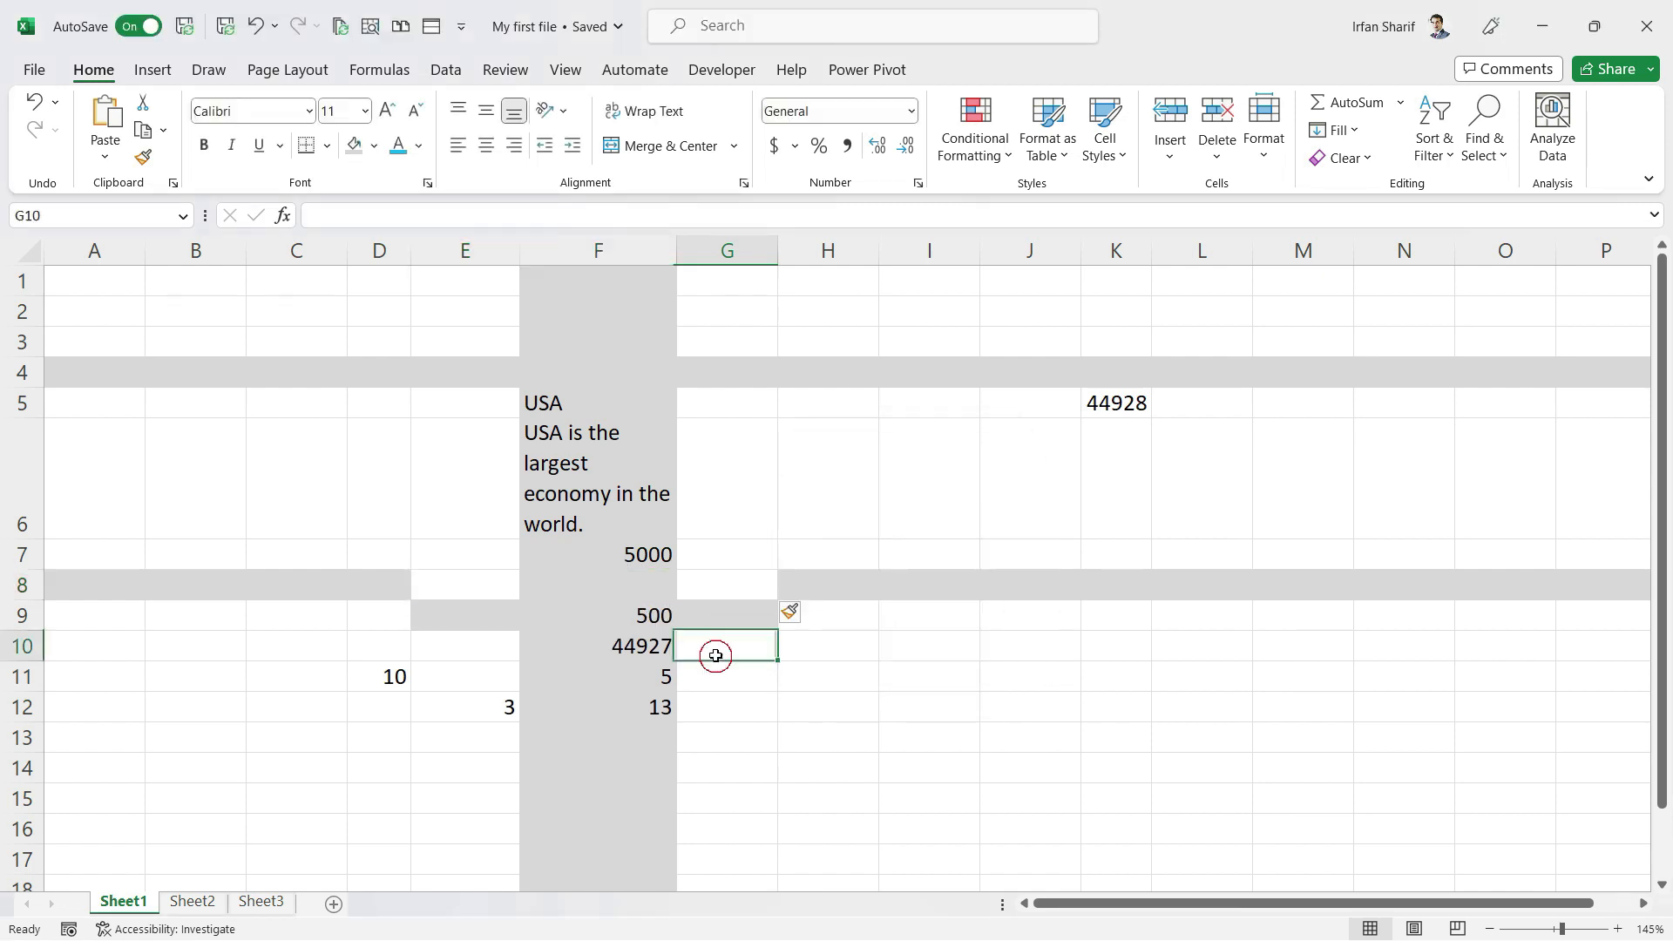
Examine the cells in rows 8 and 9 around columns E to G to compare the inserted and shifted cells
click(496, 587)
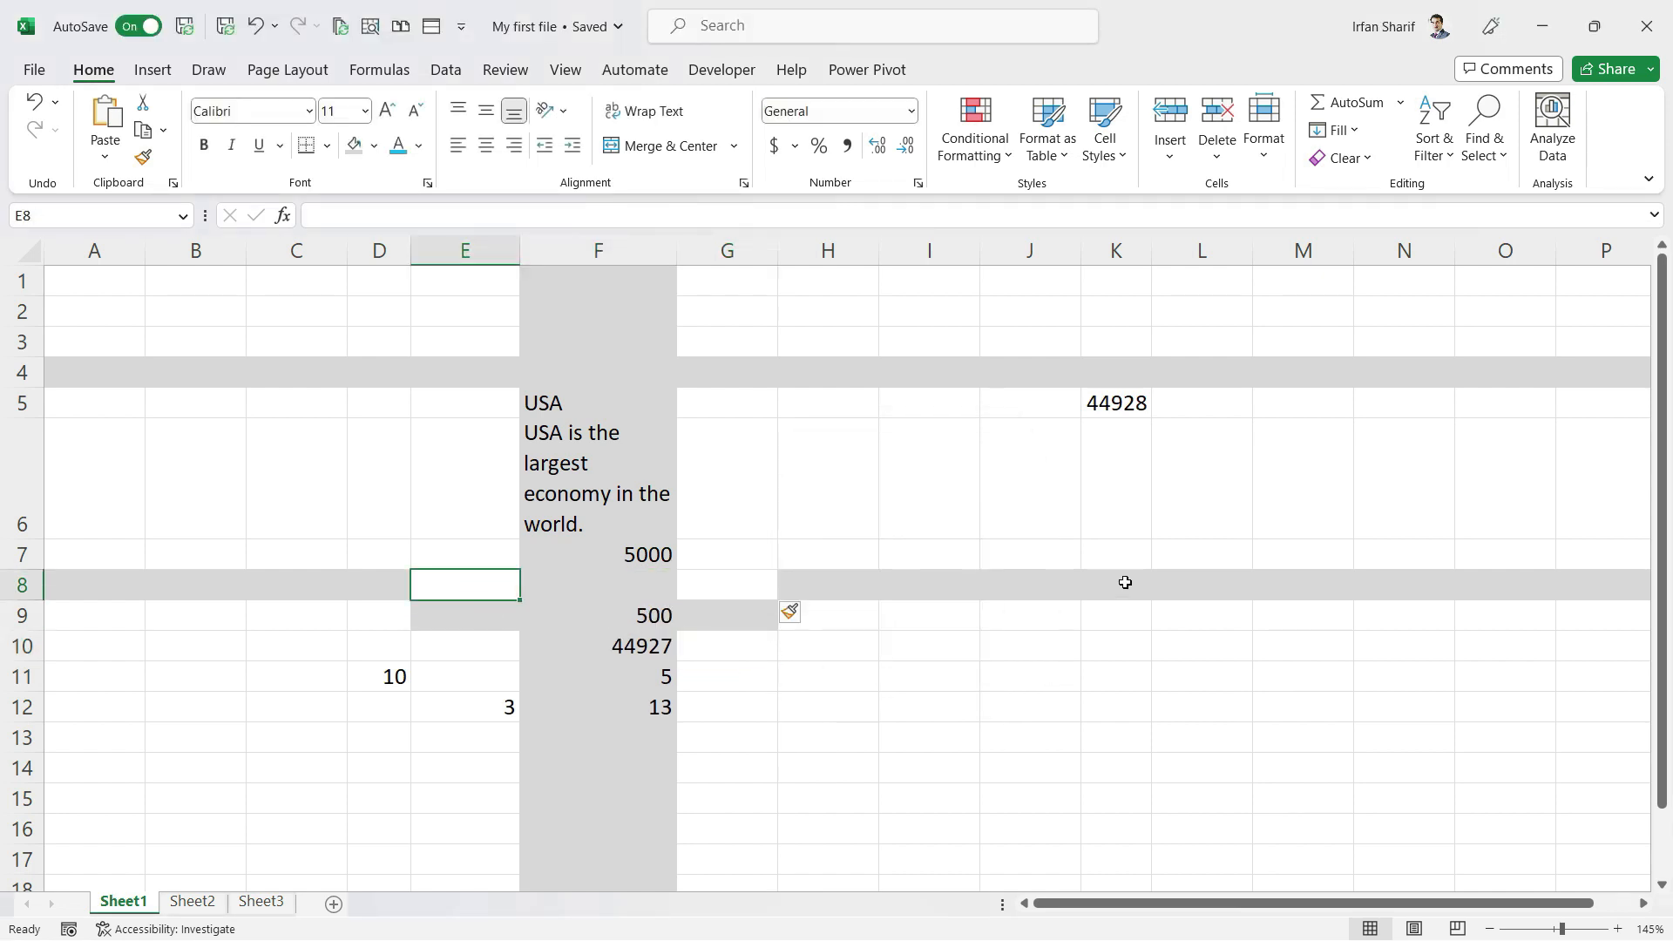
key(Right)
key(Right)
key(Right)
key(Right)
key(Left)
key(Left)
key(Left)
key(Left)
key(Left)
key(Down)
key(Up)
key(Right)
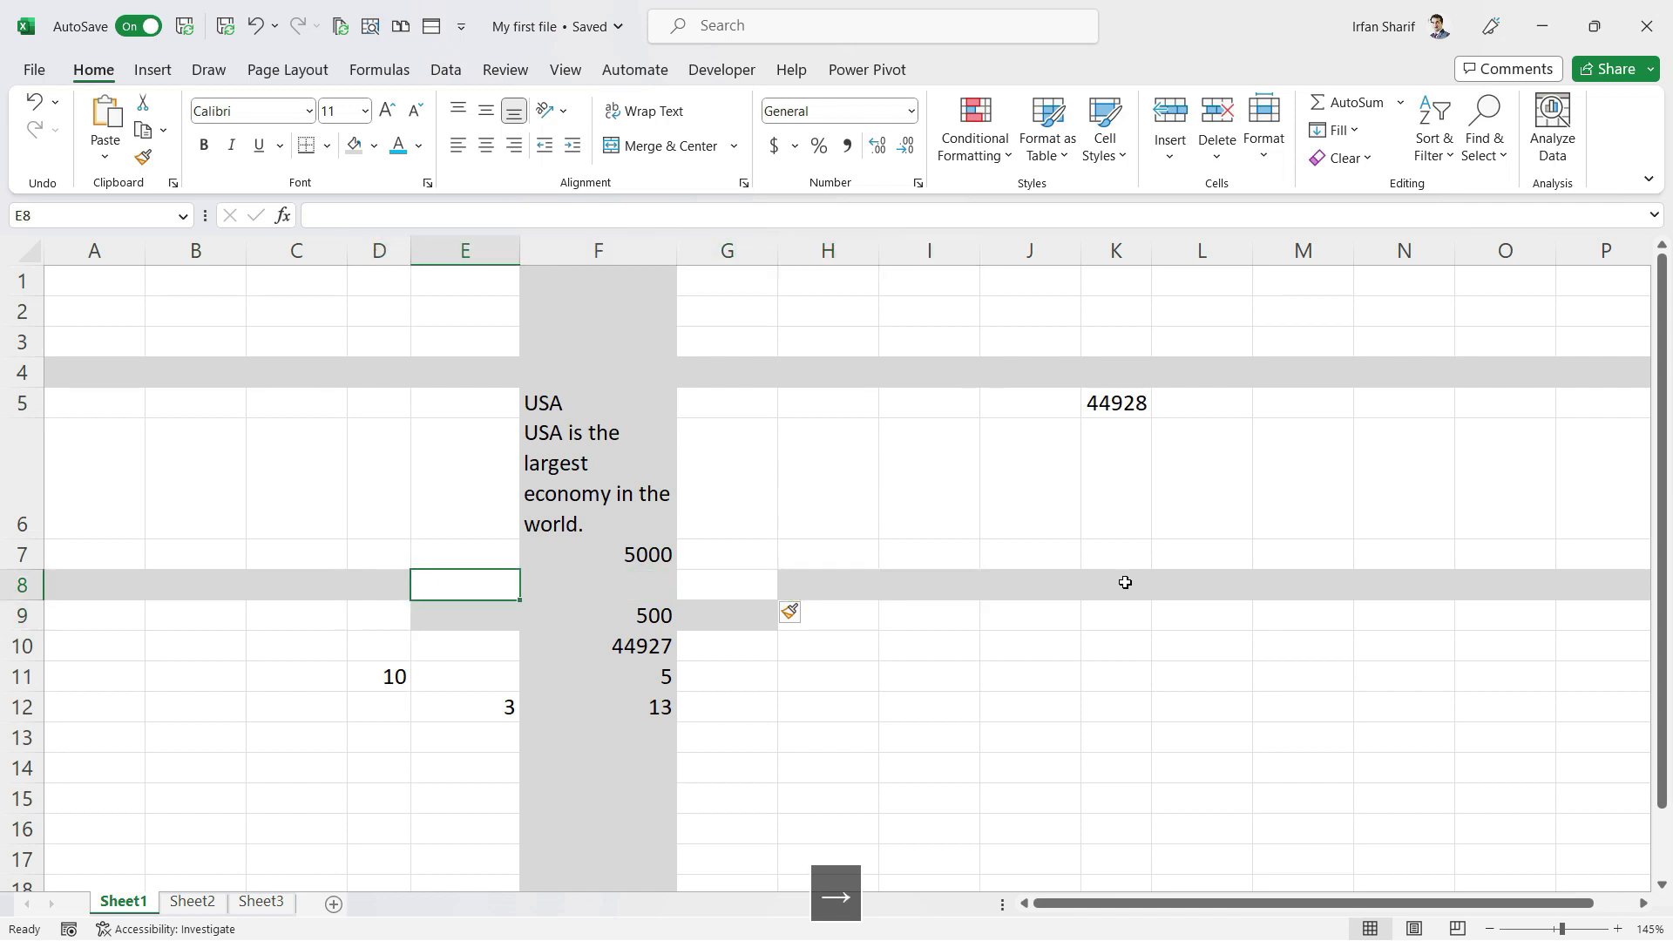
key(Right)
key(Right)
key(Left)
key(Left)
key(Down)
key(Right)
key(Right)
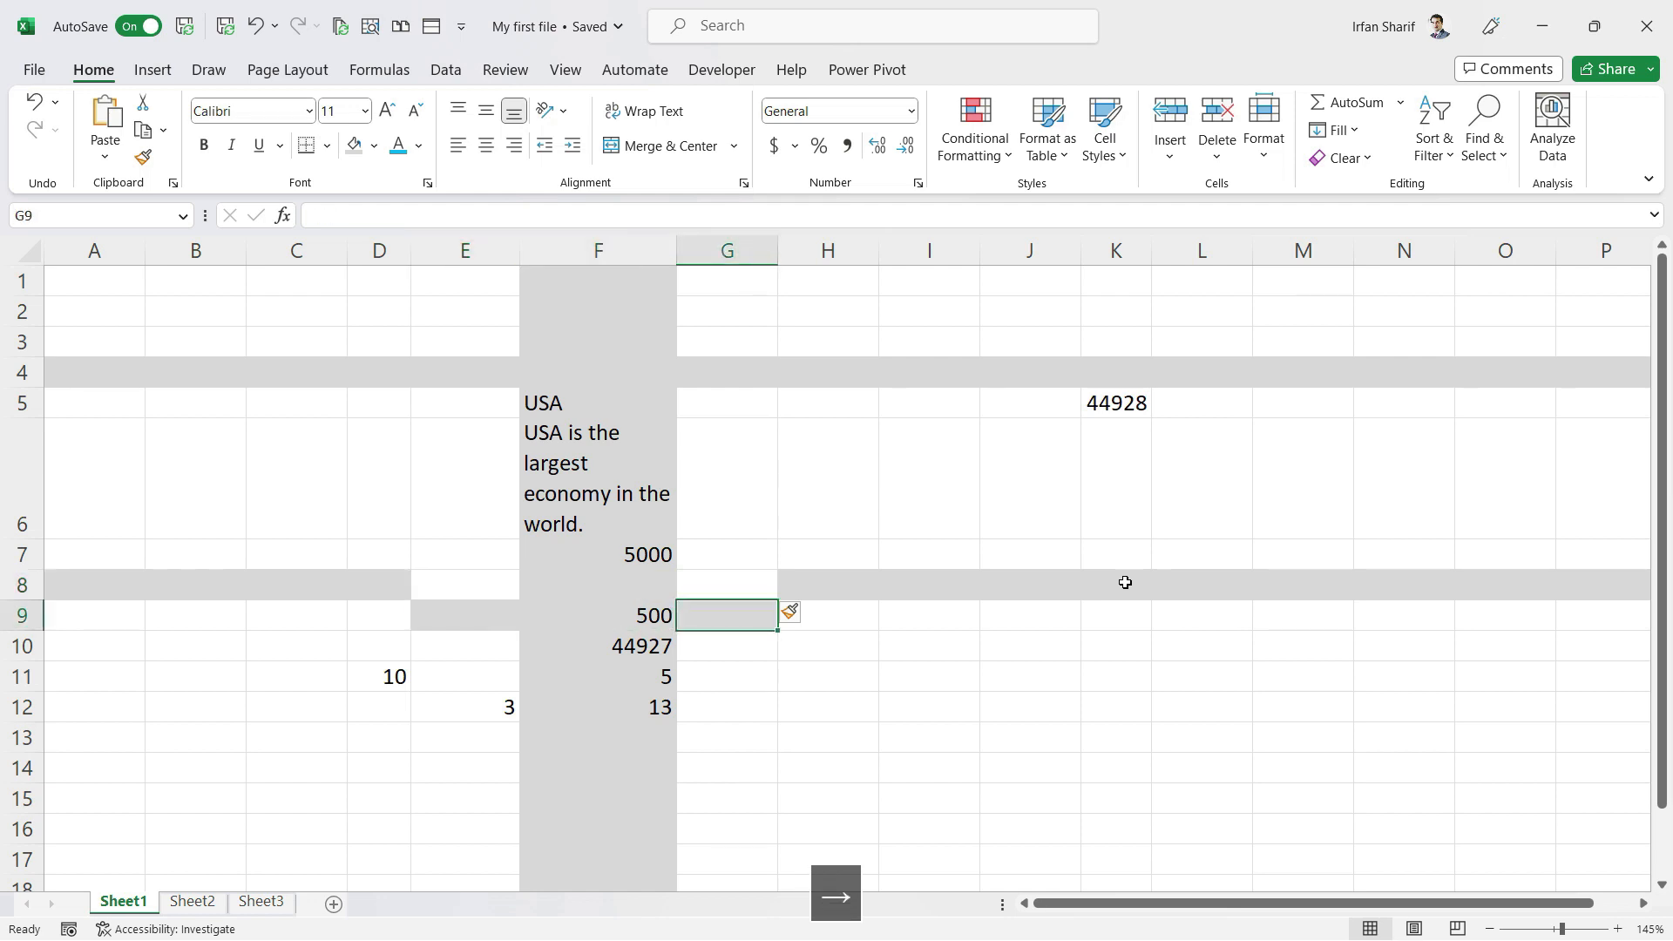
Insert blank cells at F5 through F7, shifting the existing cells right
key(Left)
key(Up)
key(Up)
key(Up)
key(Up)
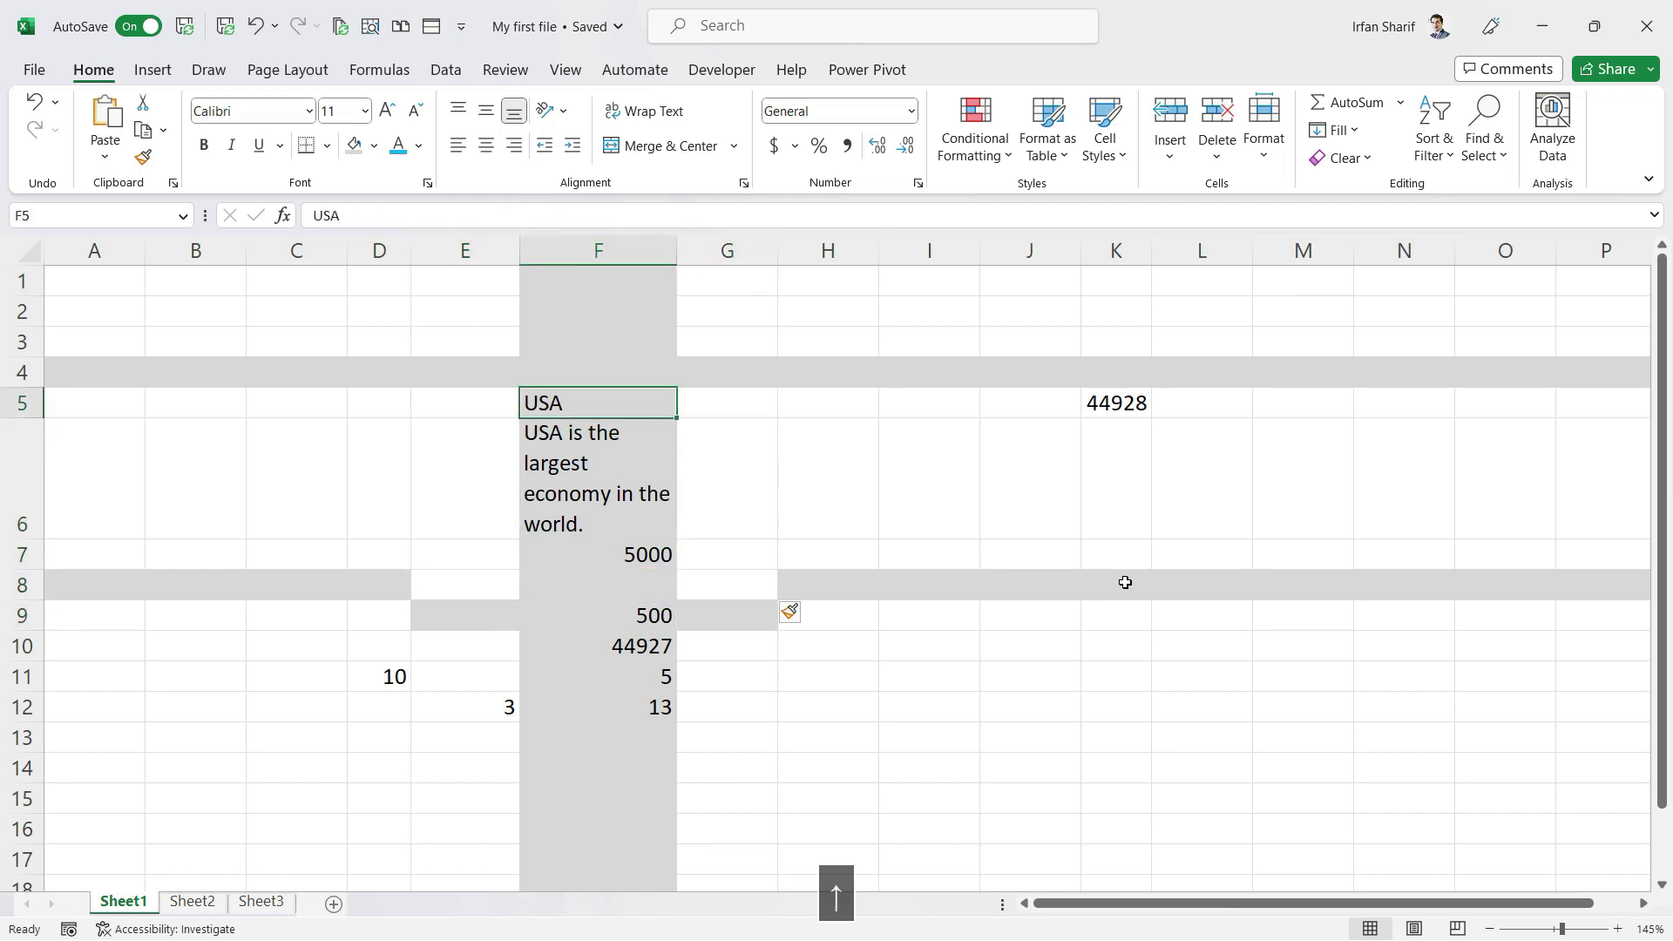
key(Right)
key(Left)
key(shift+Down)
key(shift+Down)
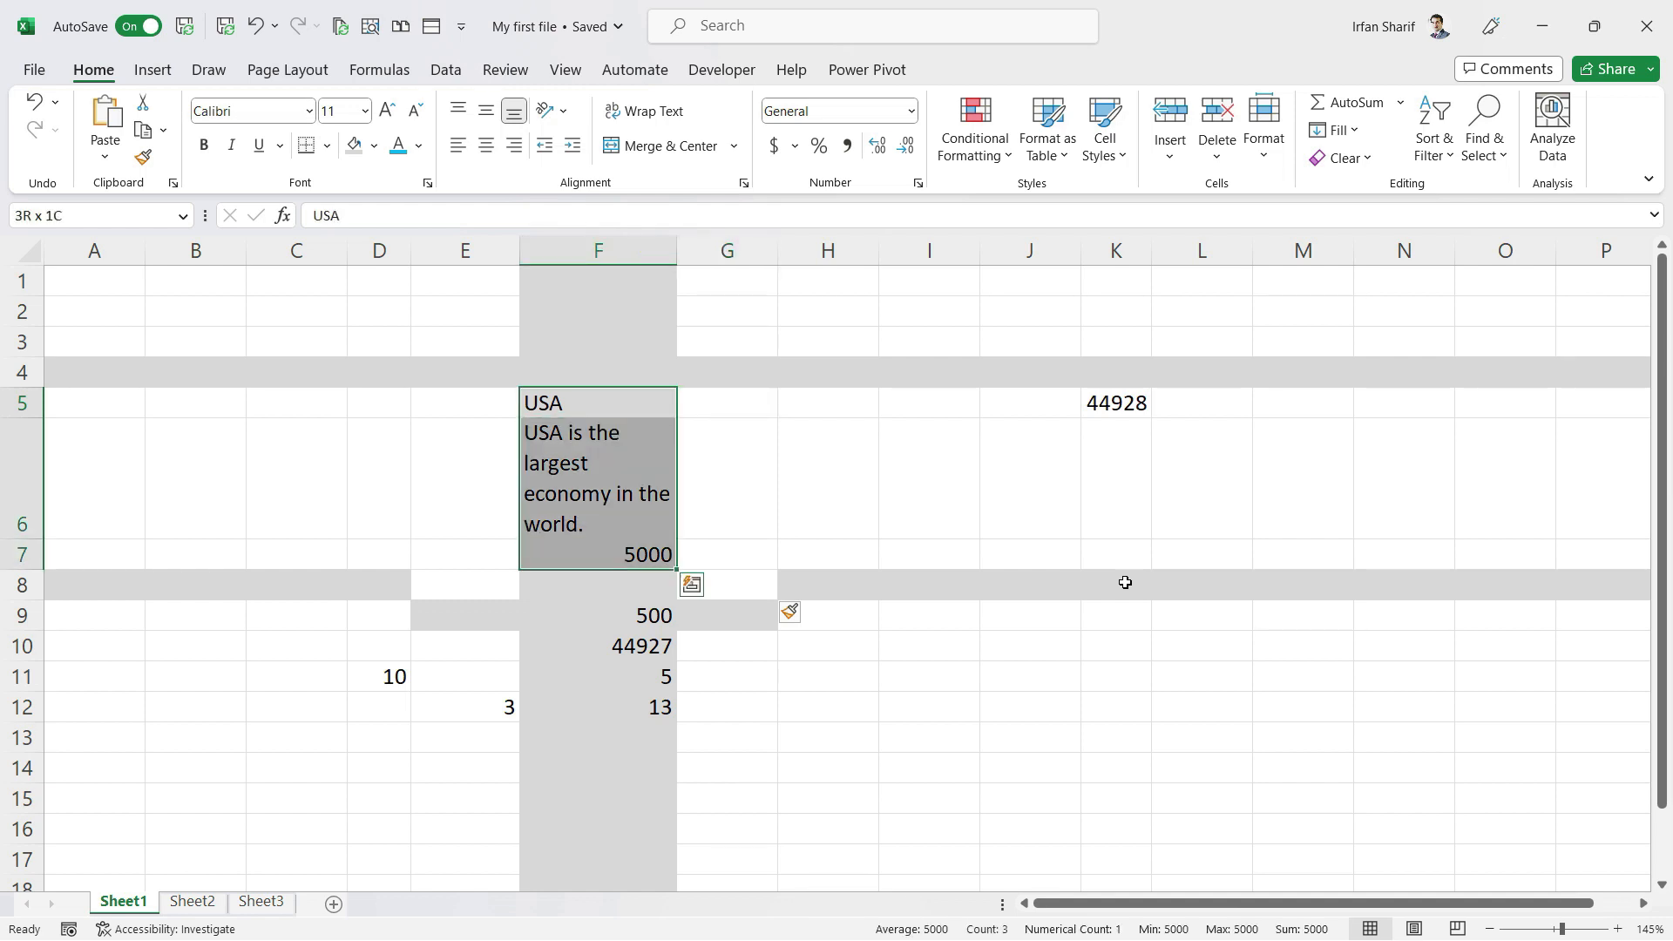
key(ctrl+shift+equal)
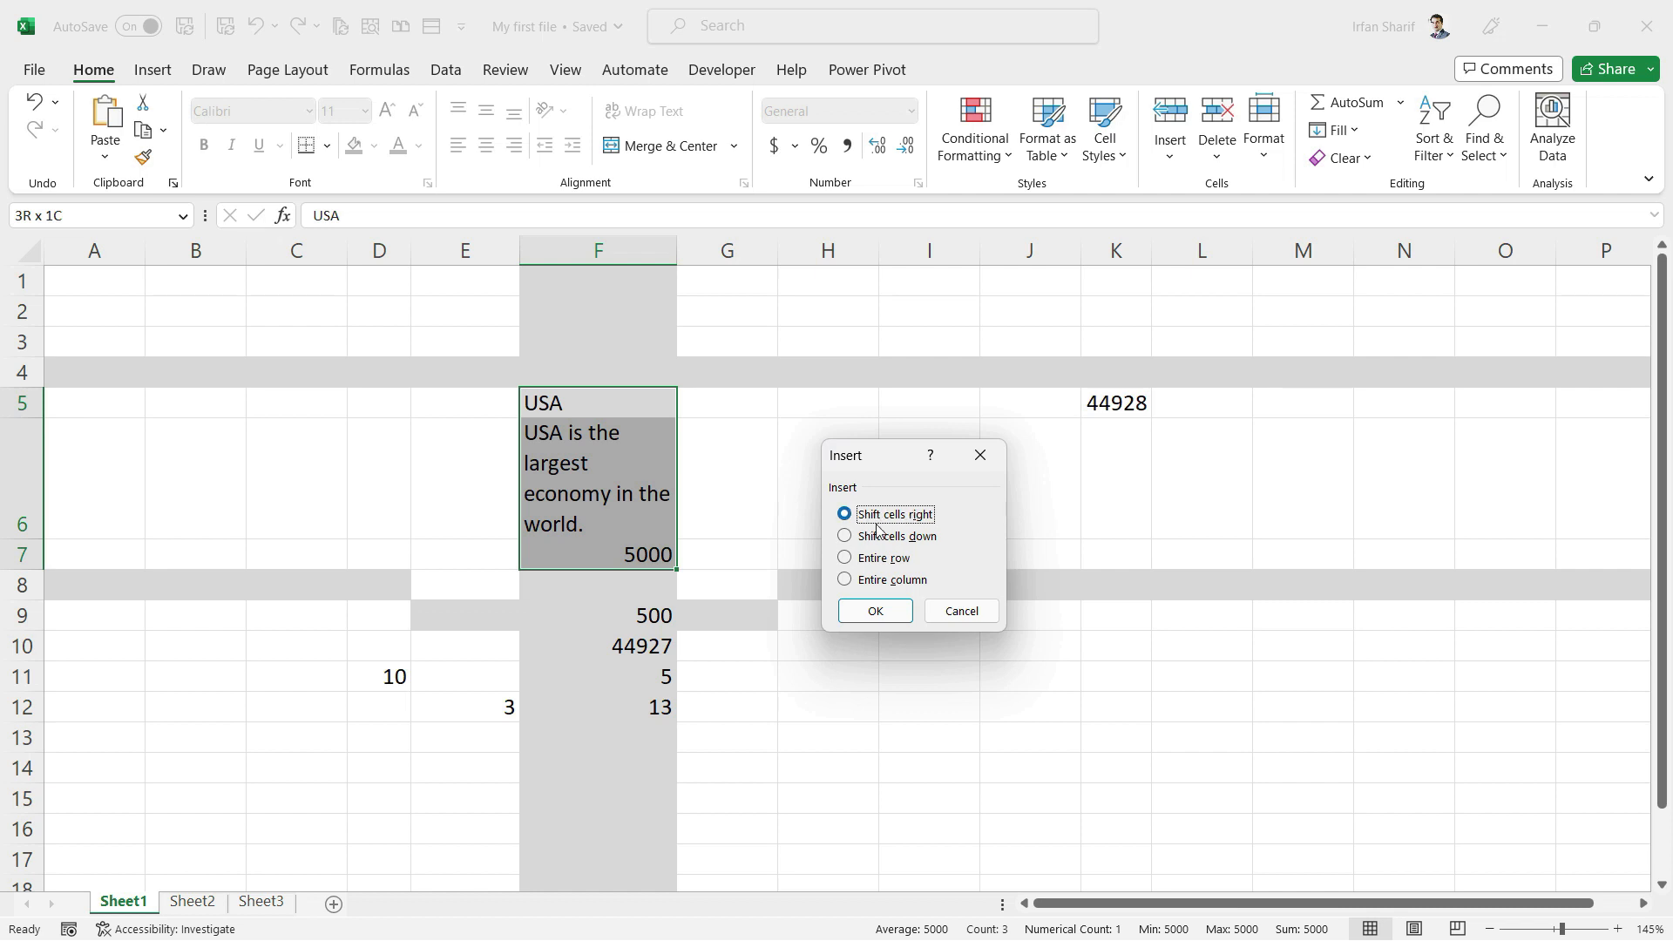
click(877, 611)
Examine the inserted cells F5 through F7 against the rest of column F
click(602, 588)
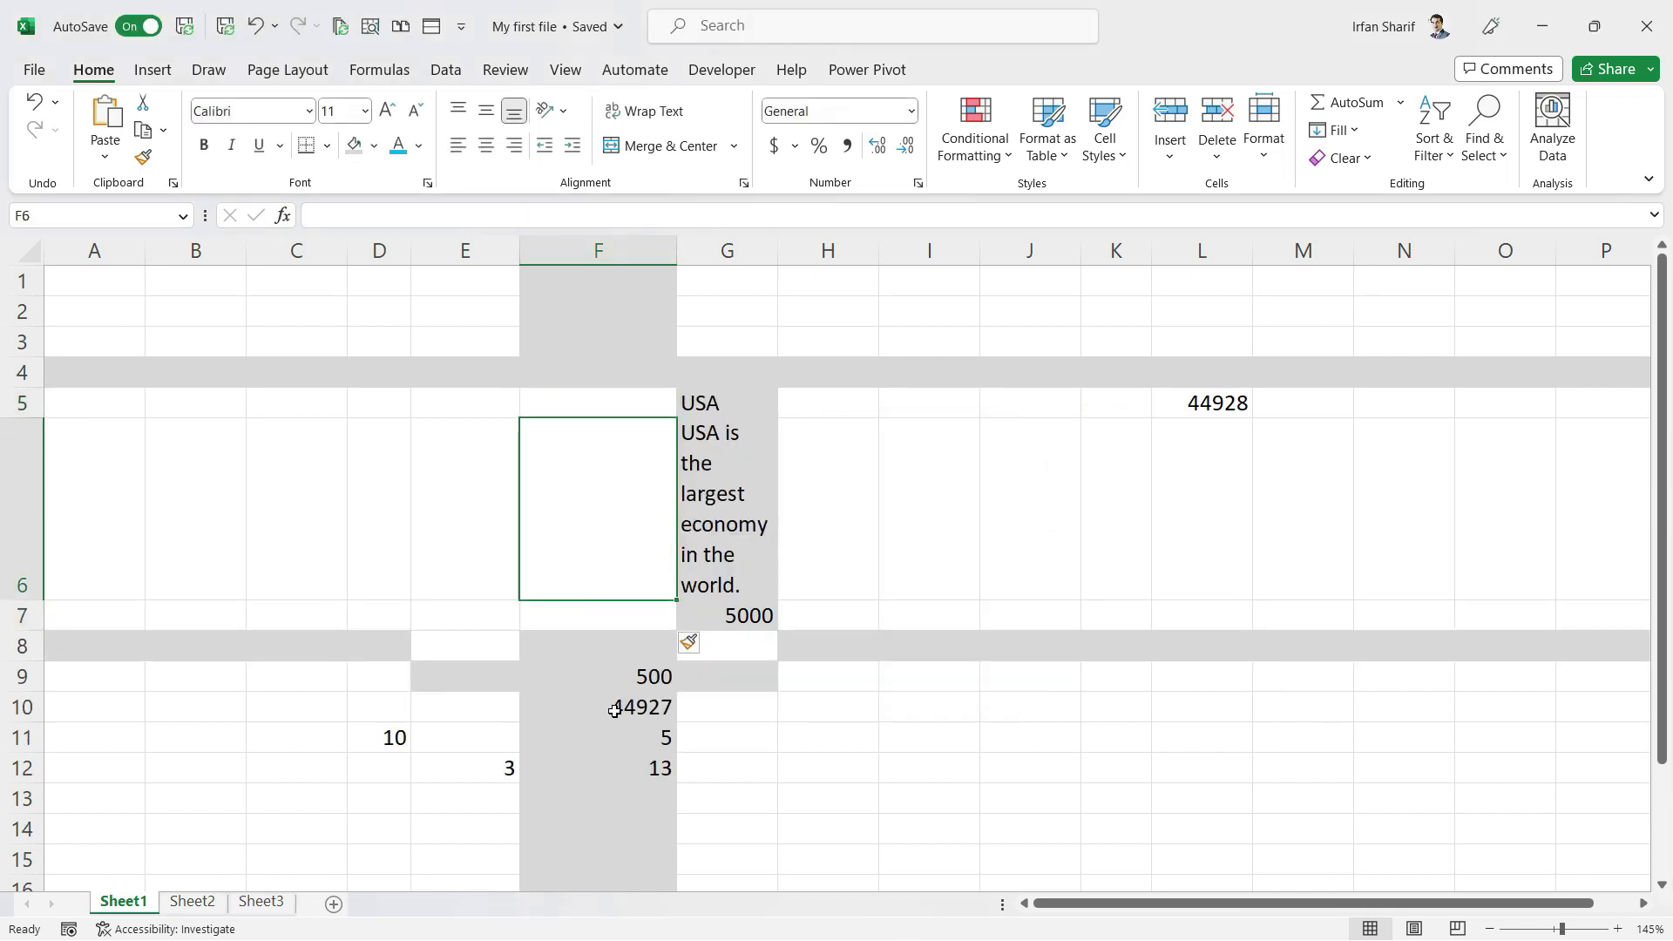
click(598, 305)
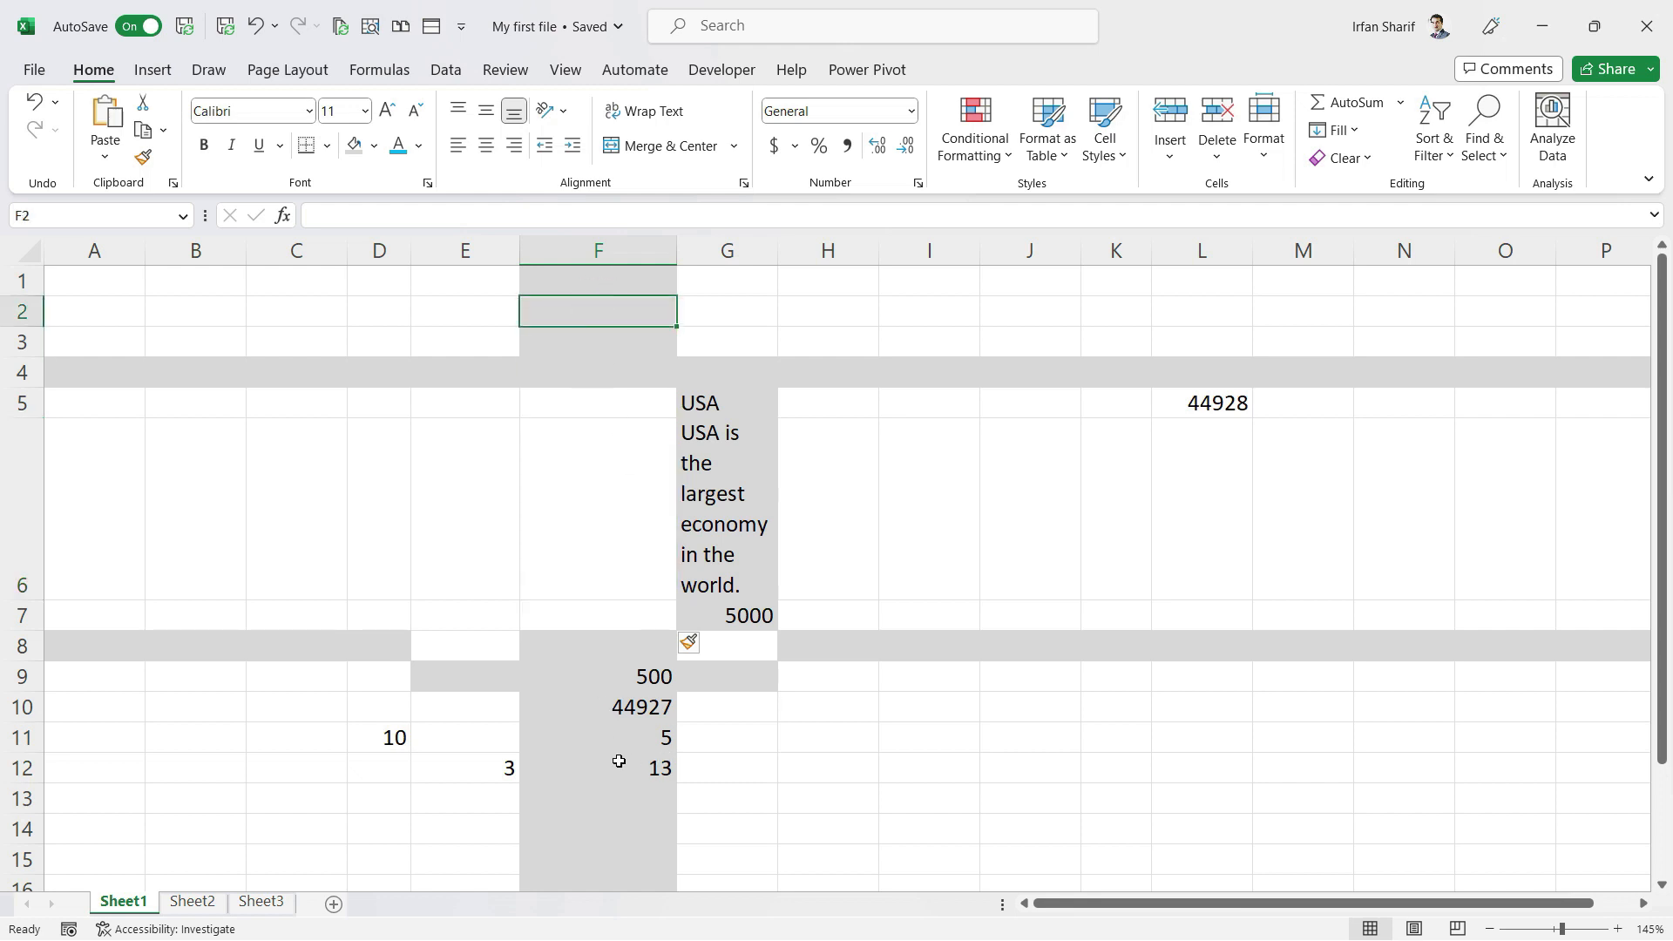
drag(610, 399, 629, 596)
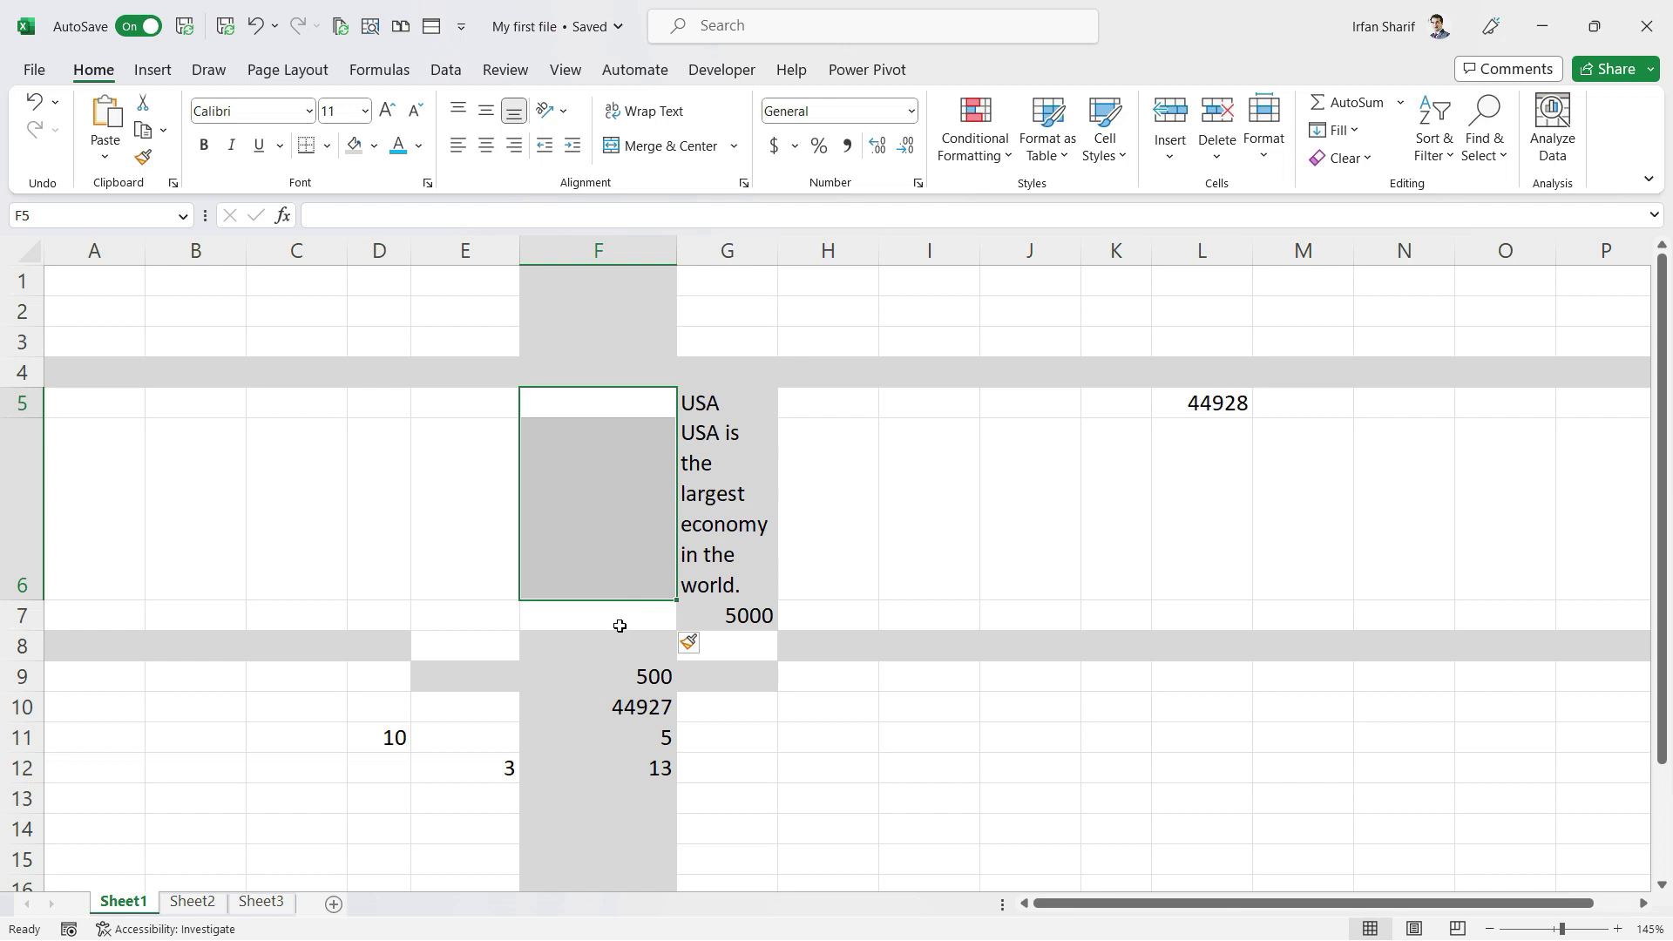
click(619, 624)
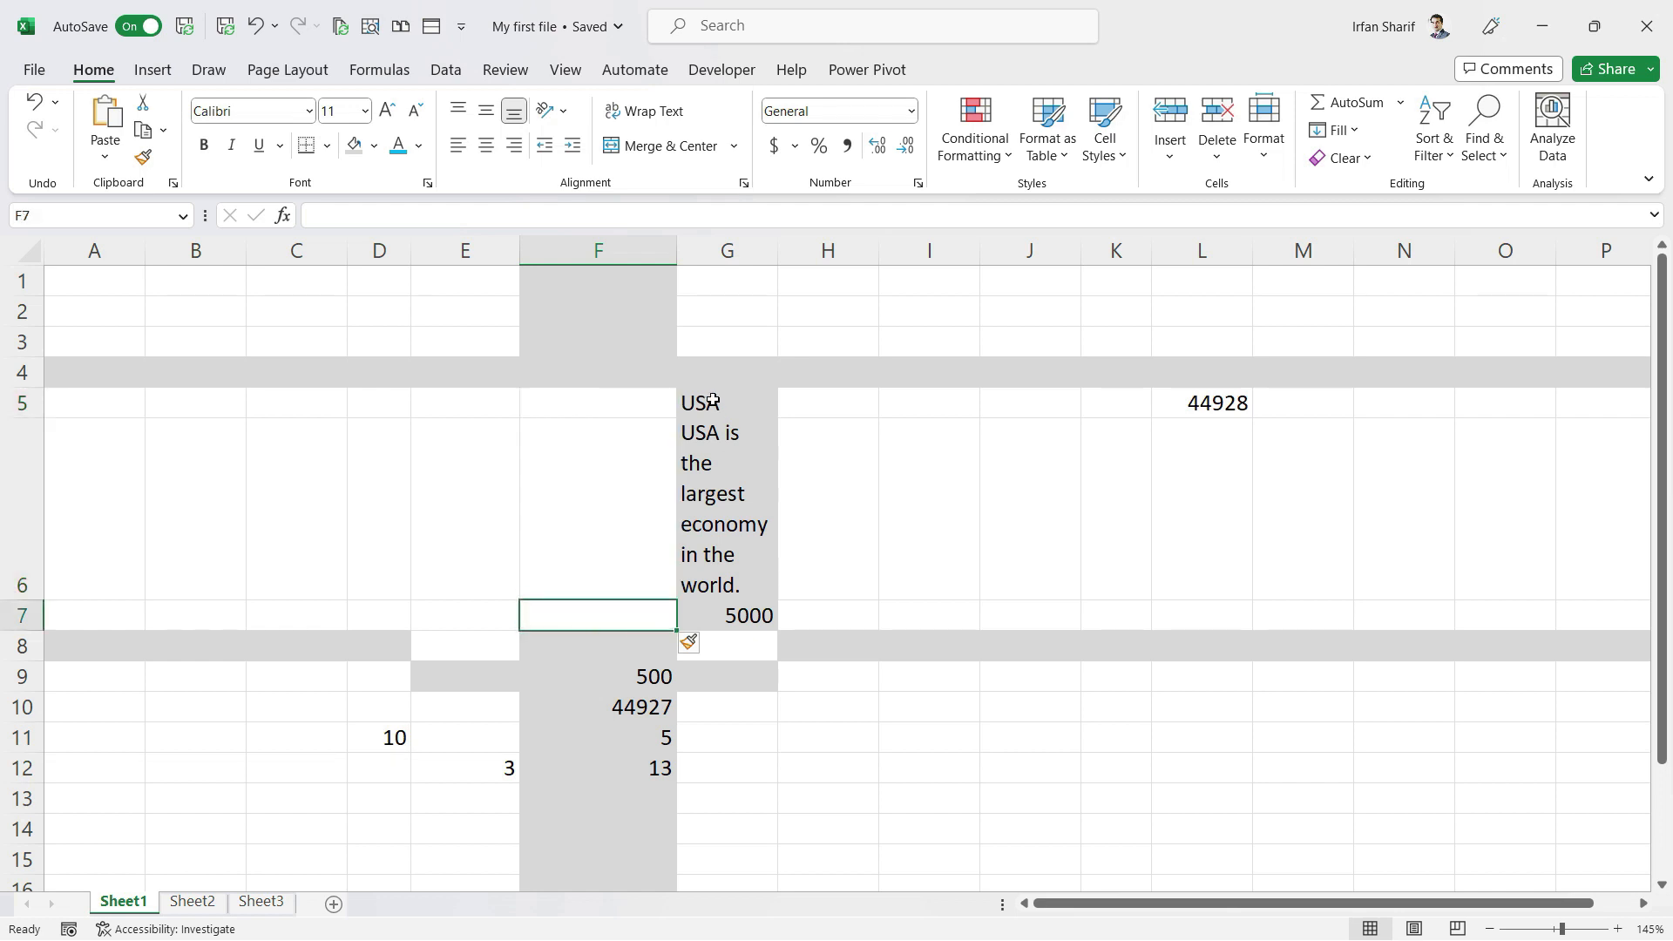
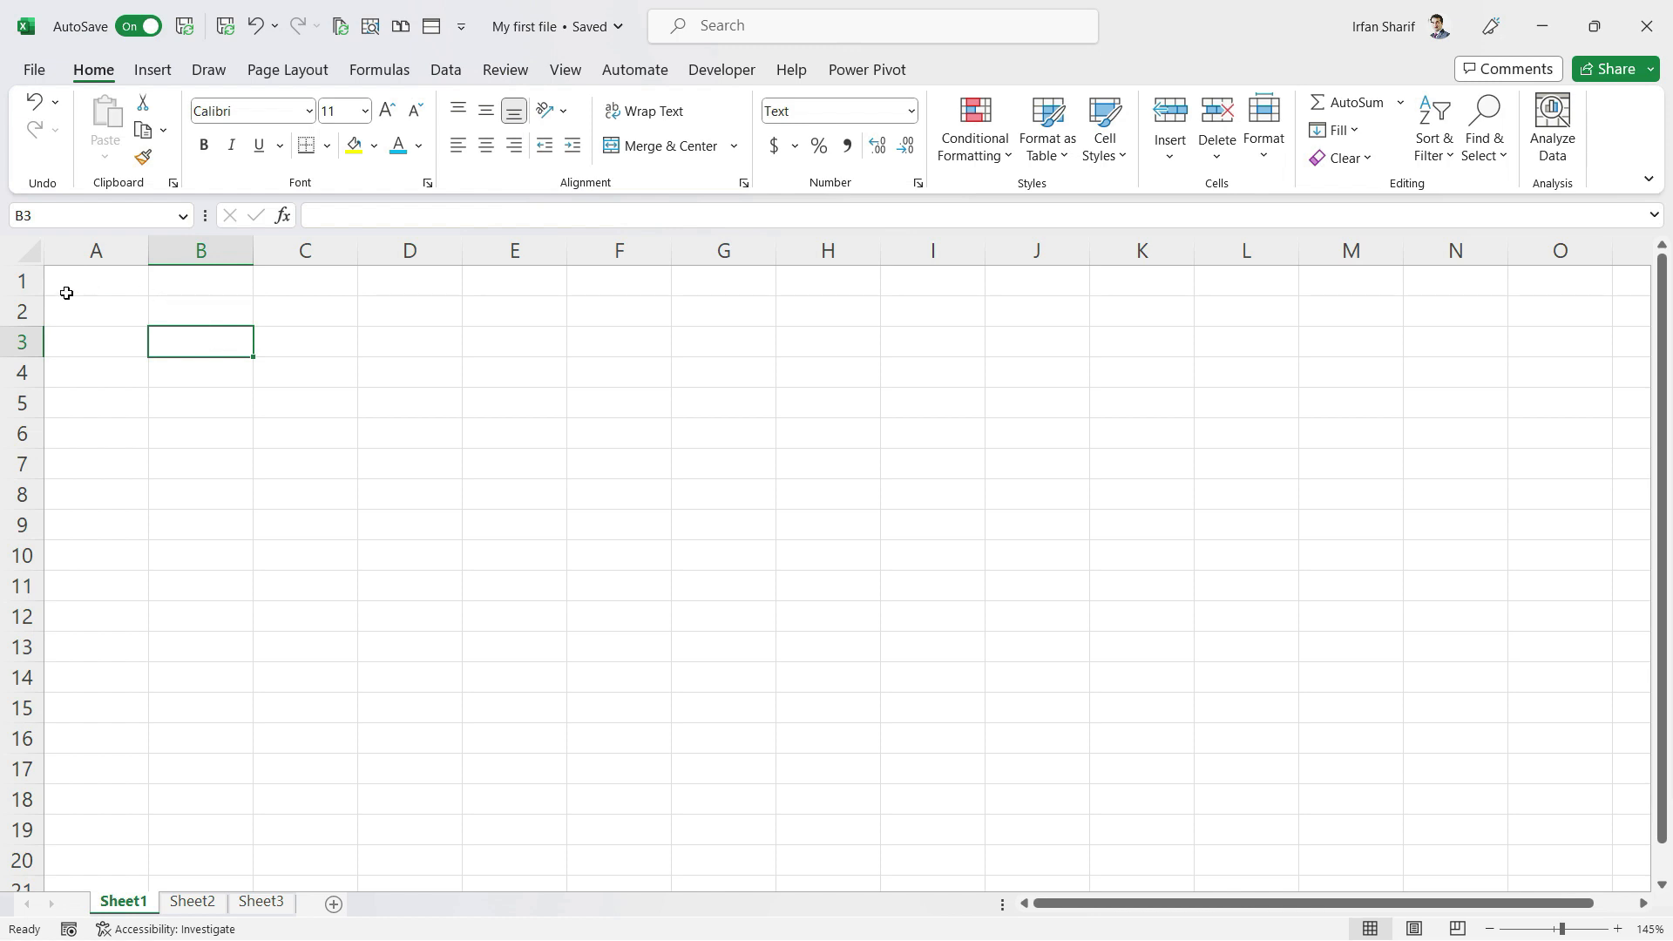
Clear the formats of the entire worksheet and make cell E4 active
click(30, 251)
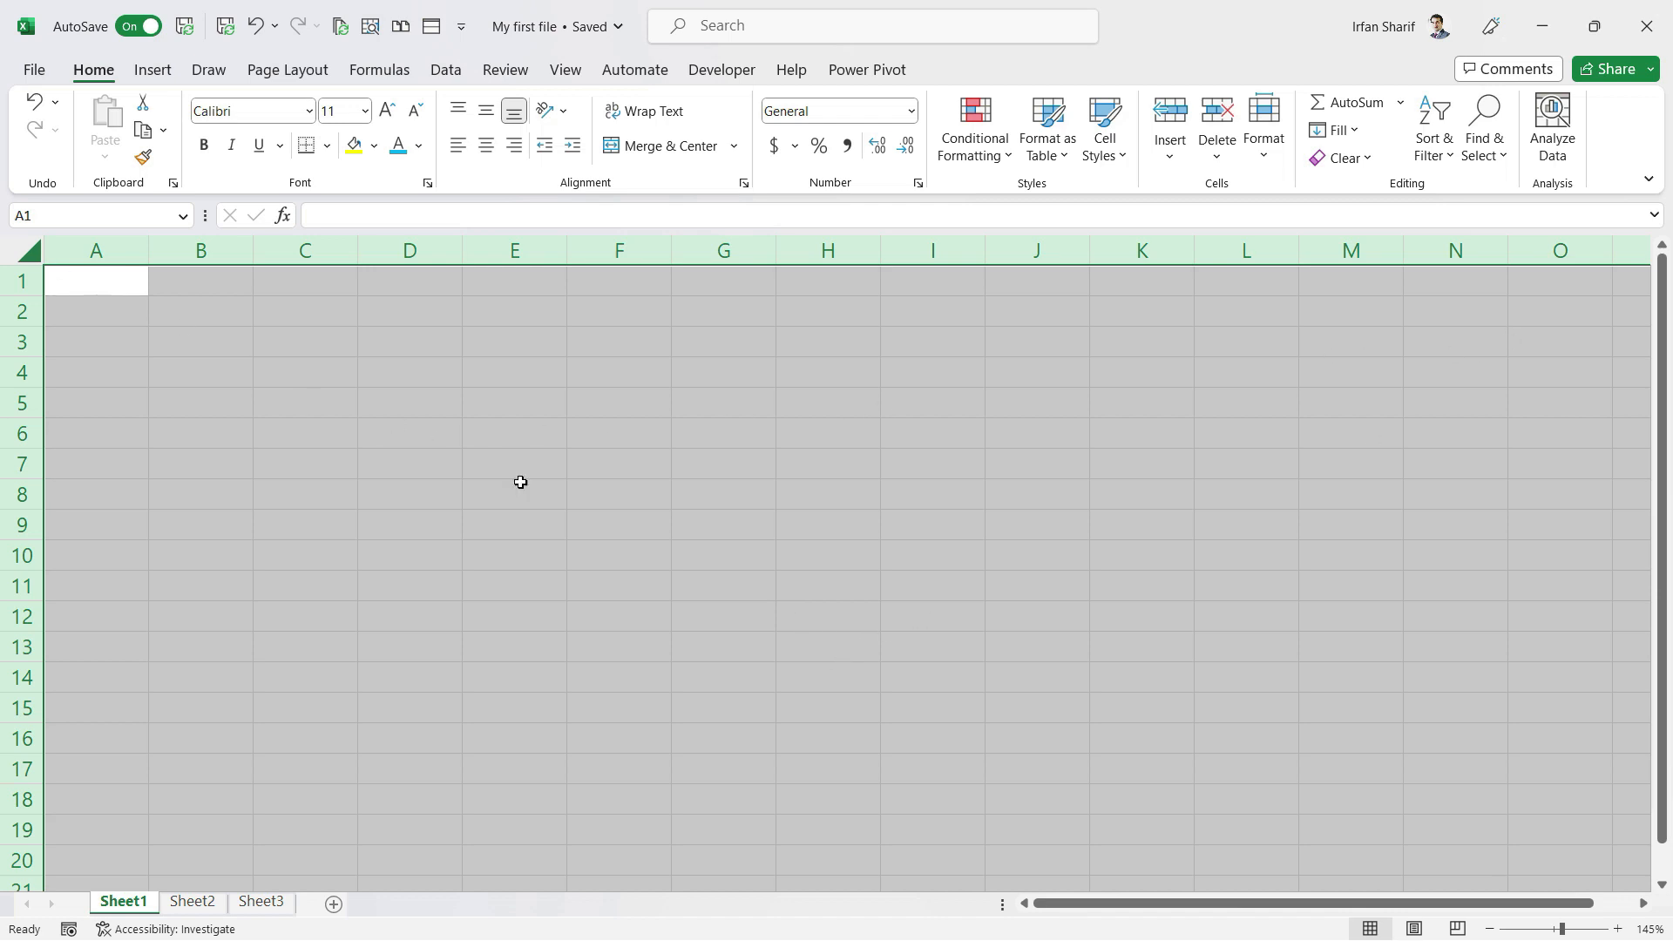
click(1369, 160)
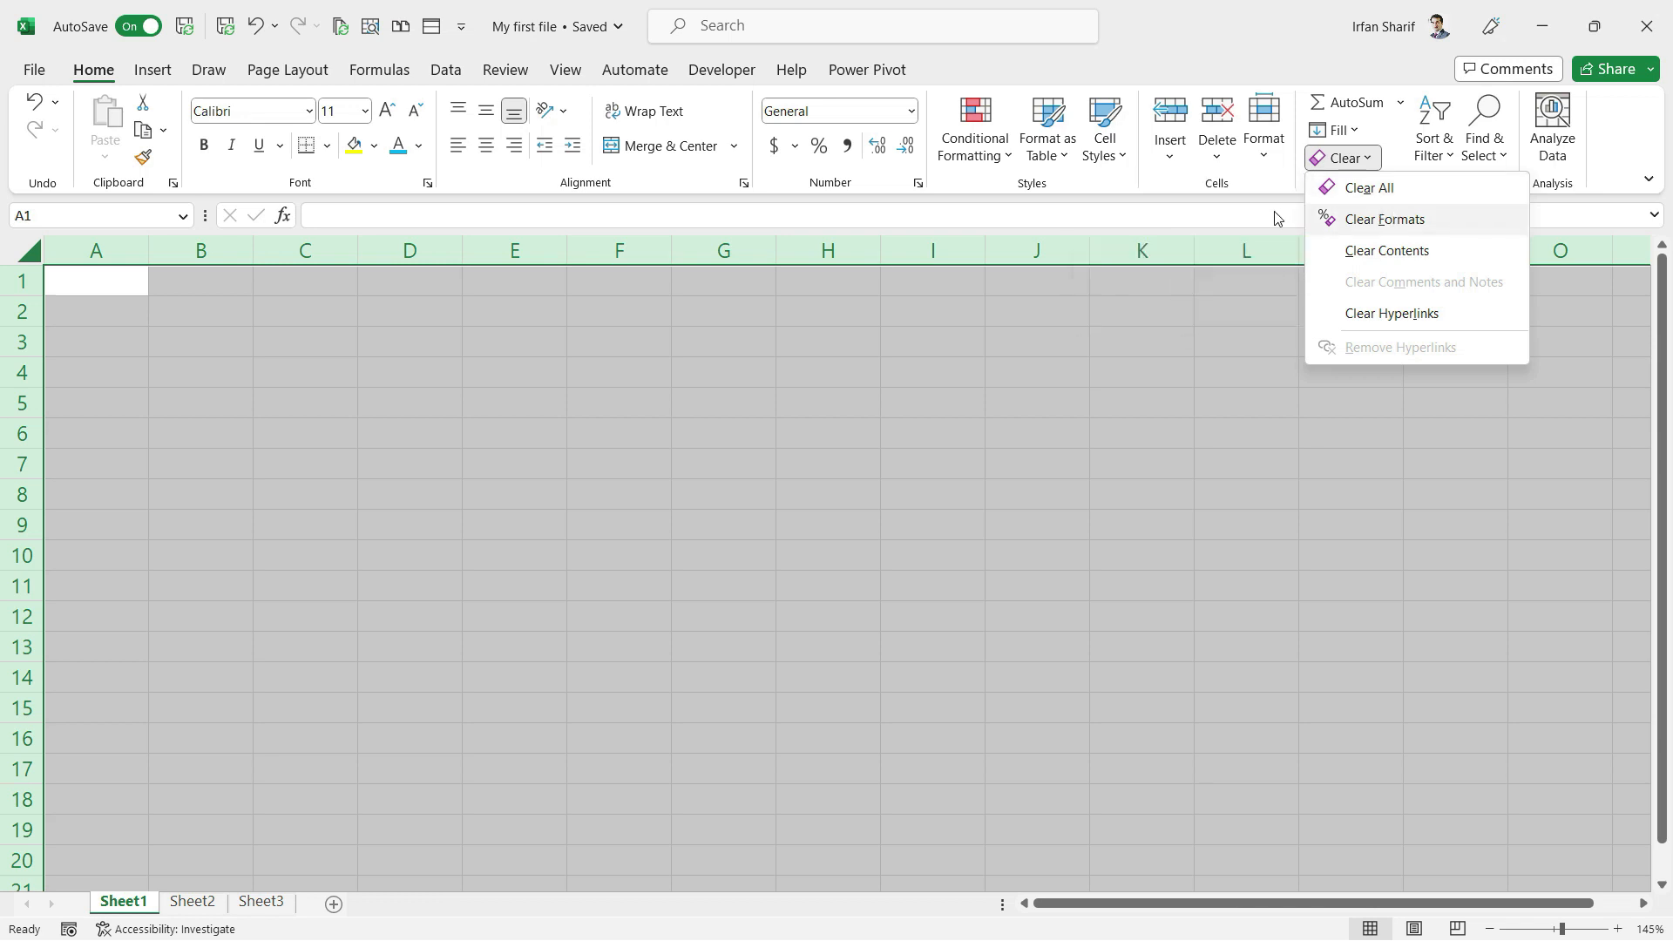
click(890, 405)
click(493, 367)
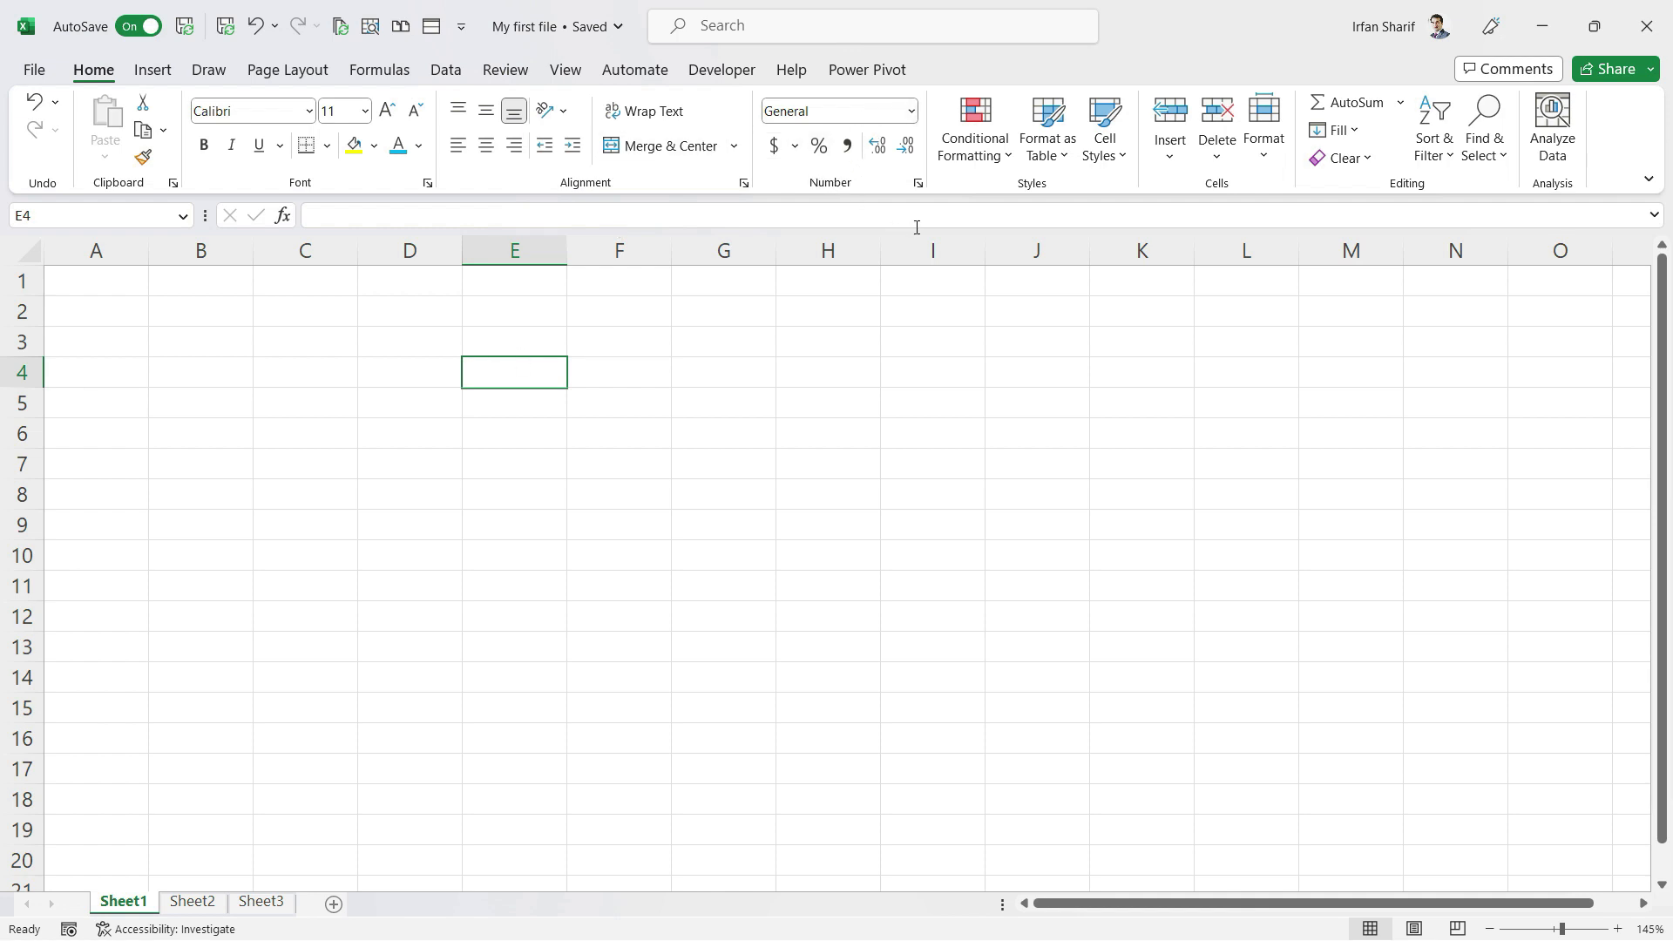
Enter a person's first name in cell B3
click(232, 347)
click(203, 317)
click(204, 341)
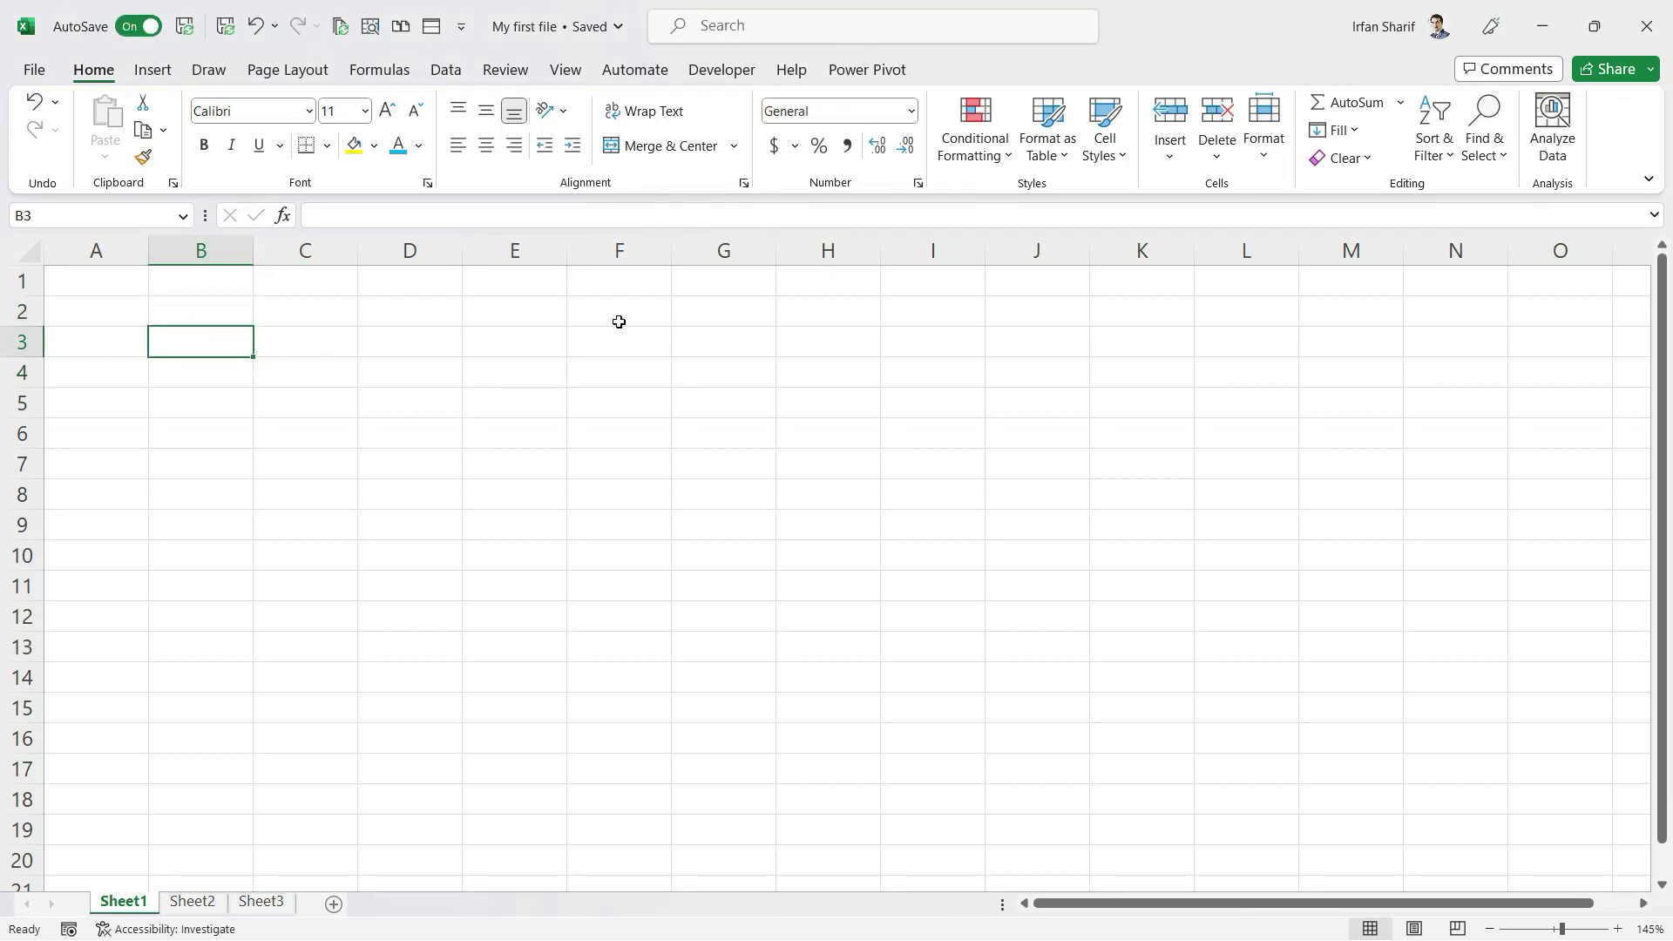
text(John)
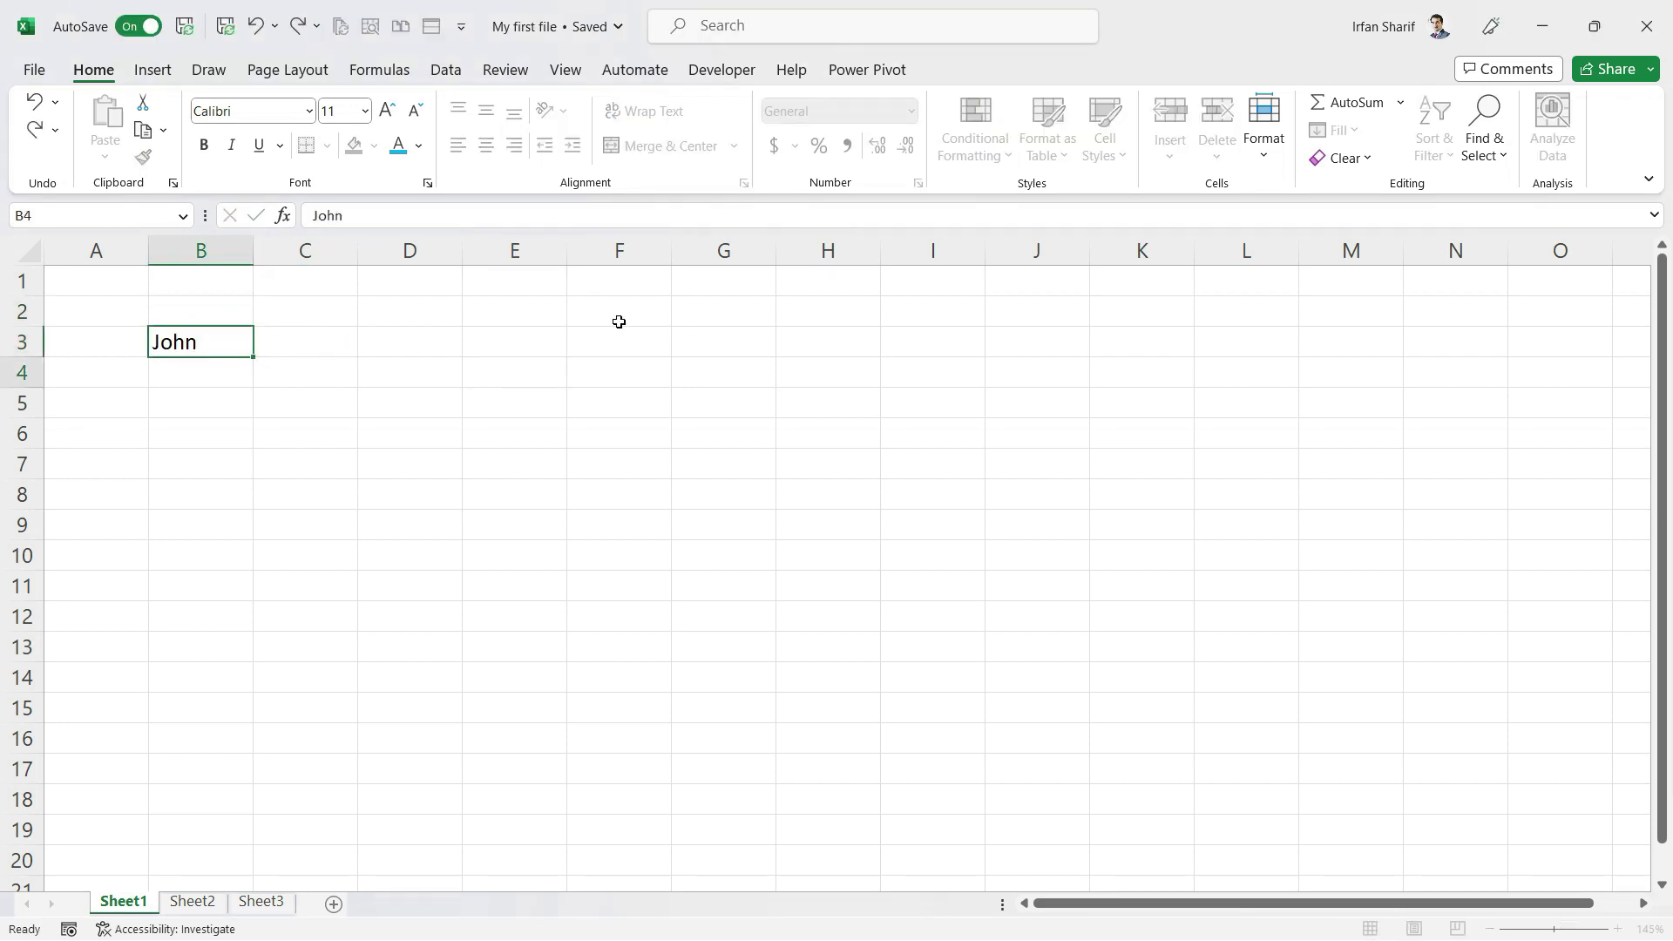
key(Return)
Enter $500 in cell C3 and make B3 the active cell
key(Up)
key(Right)
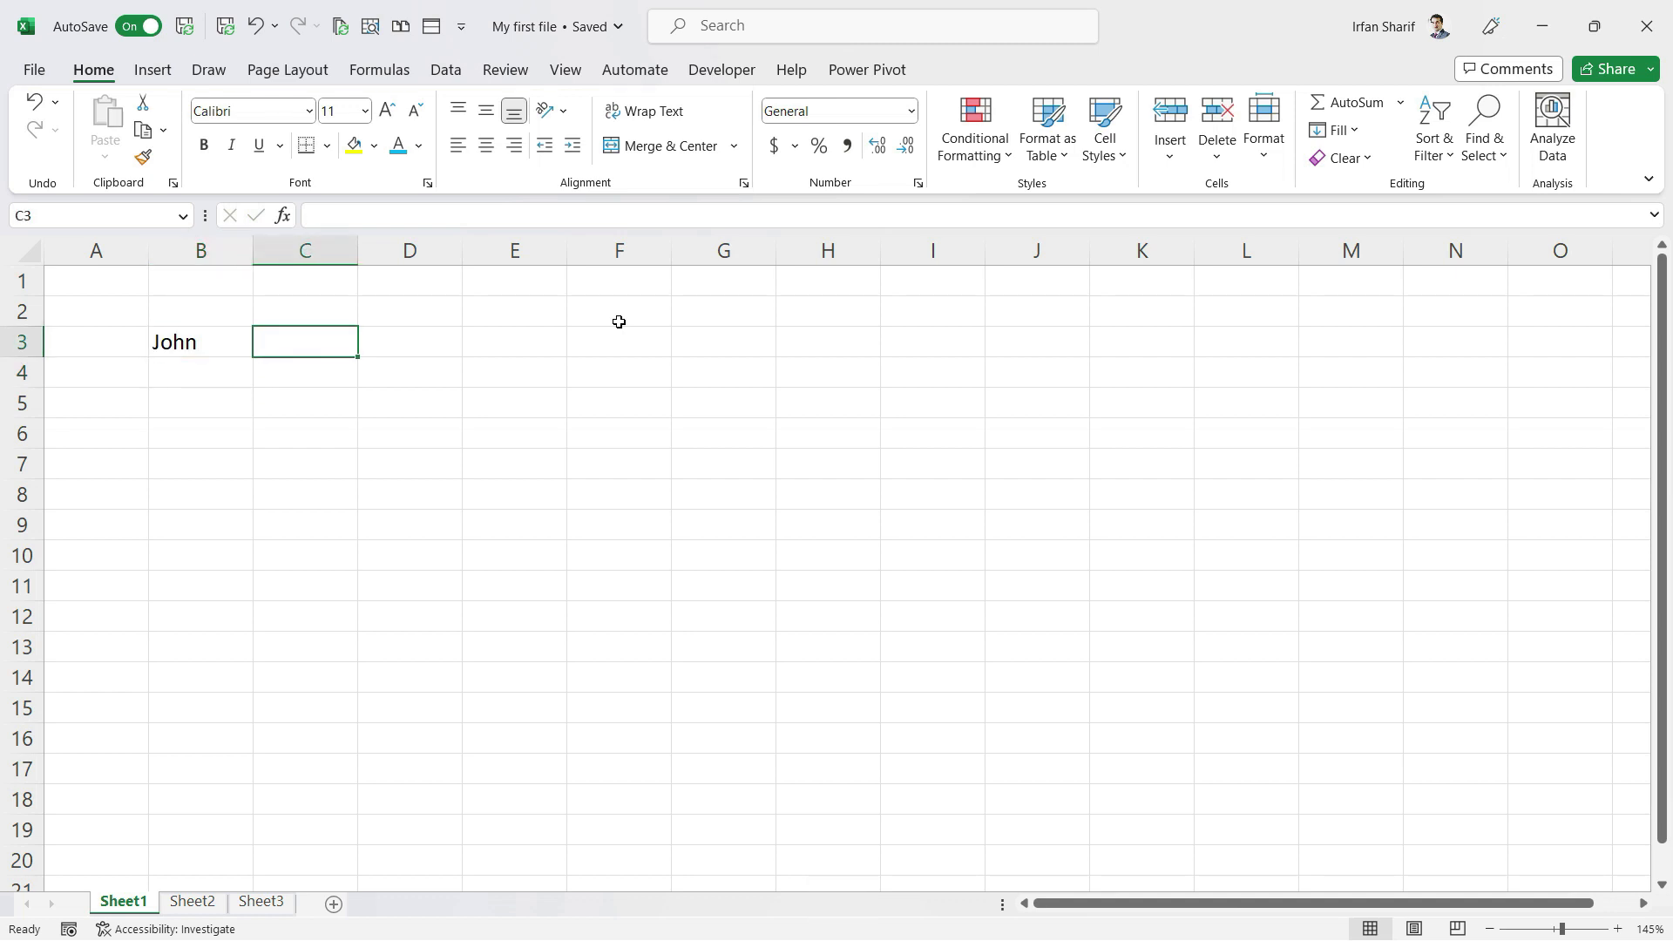
text($500)
key(Return)
key(Up)
key(Left)
key(Right)
key(Left)
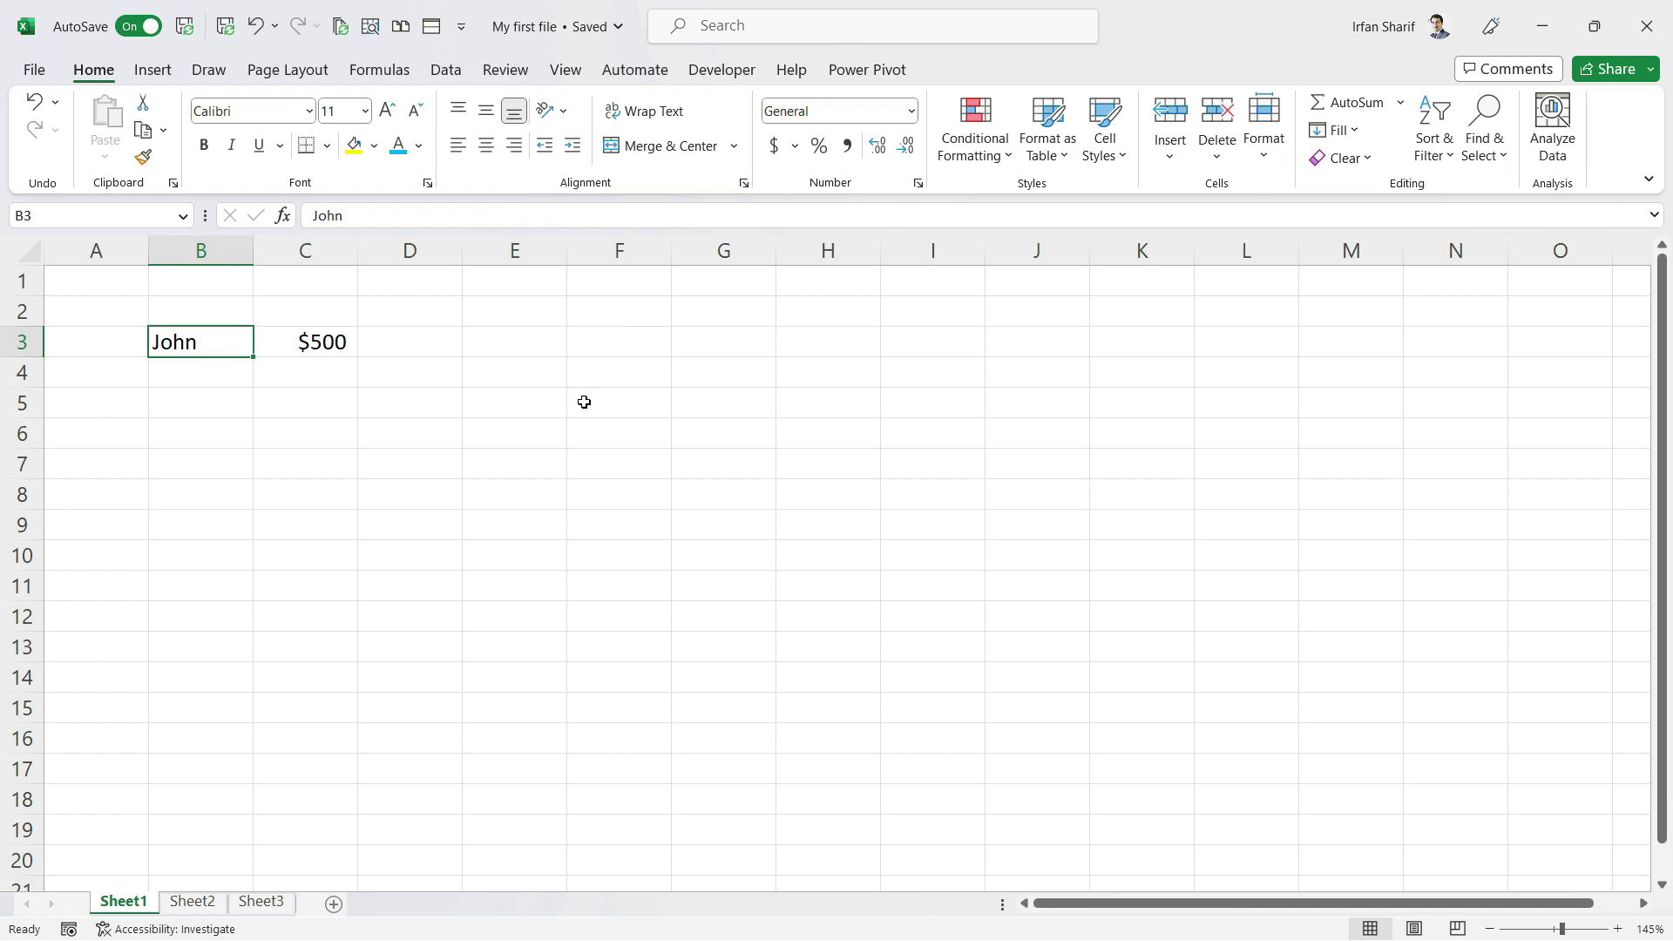
Set the number format of cell B3 to Text
click(909, 111)
click(971, 342)
drag(975, 370, 976, 392)
click(842, 614)
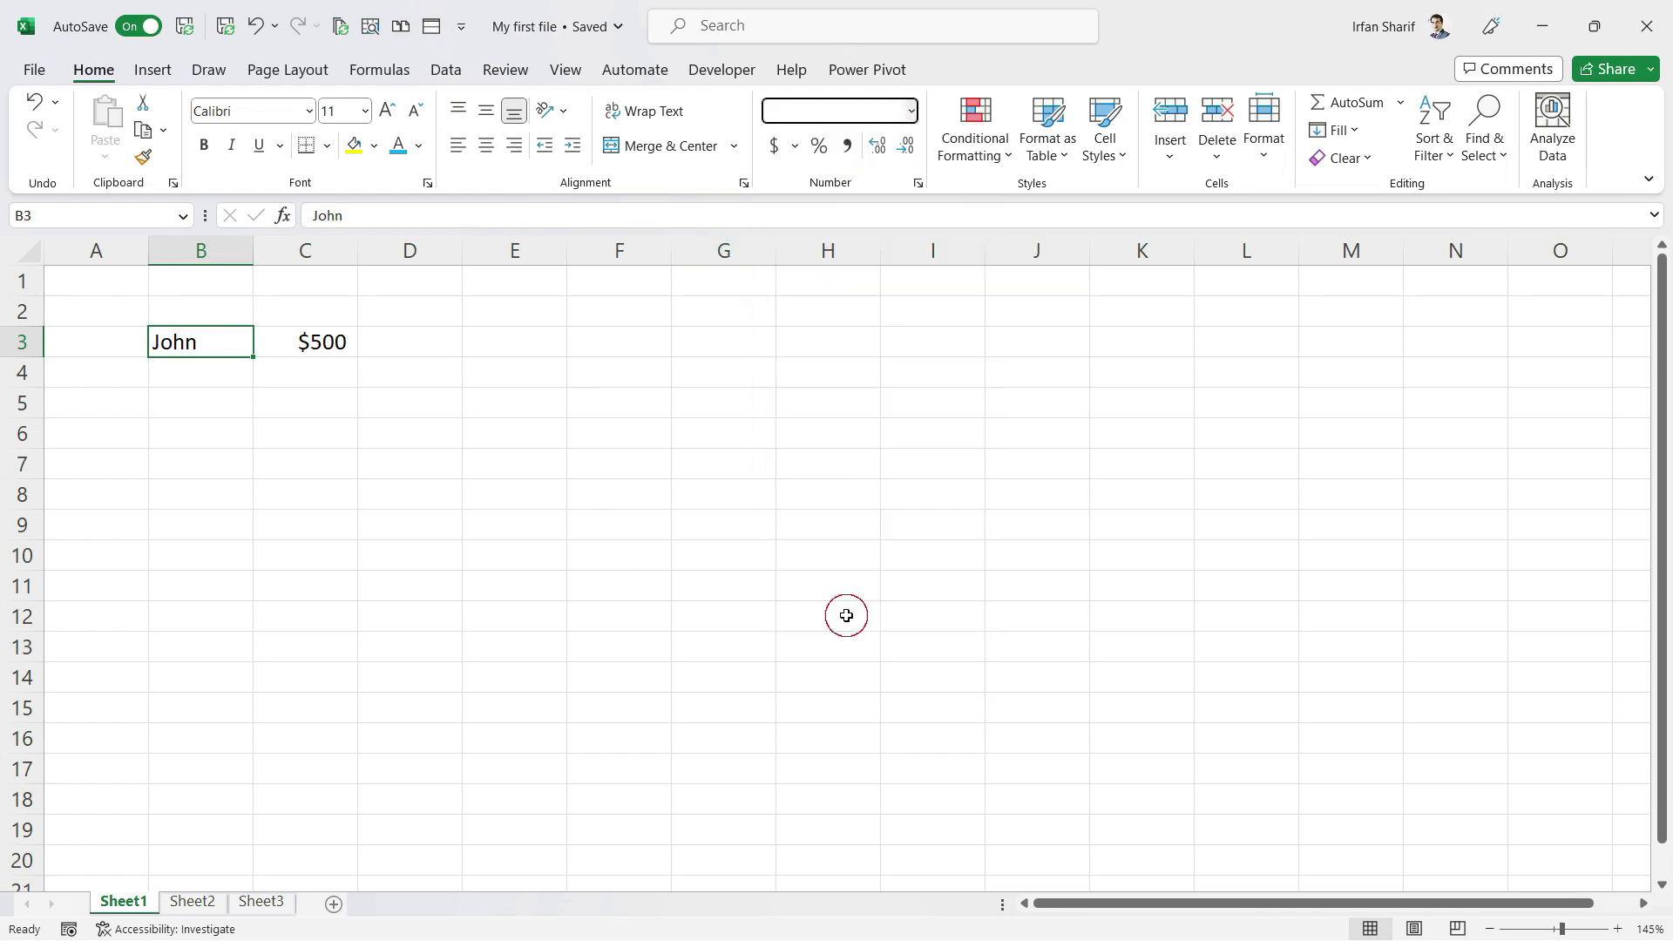
Apply the Accounting number format to cell C3 and reduce it to zero decimal places
click(300, 340)
click(910, 110)
click(835, 310)
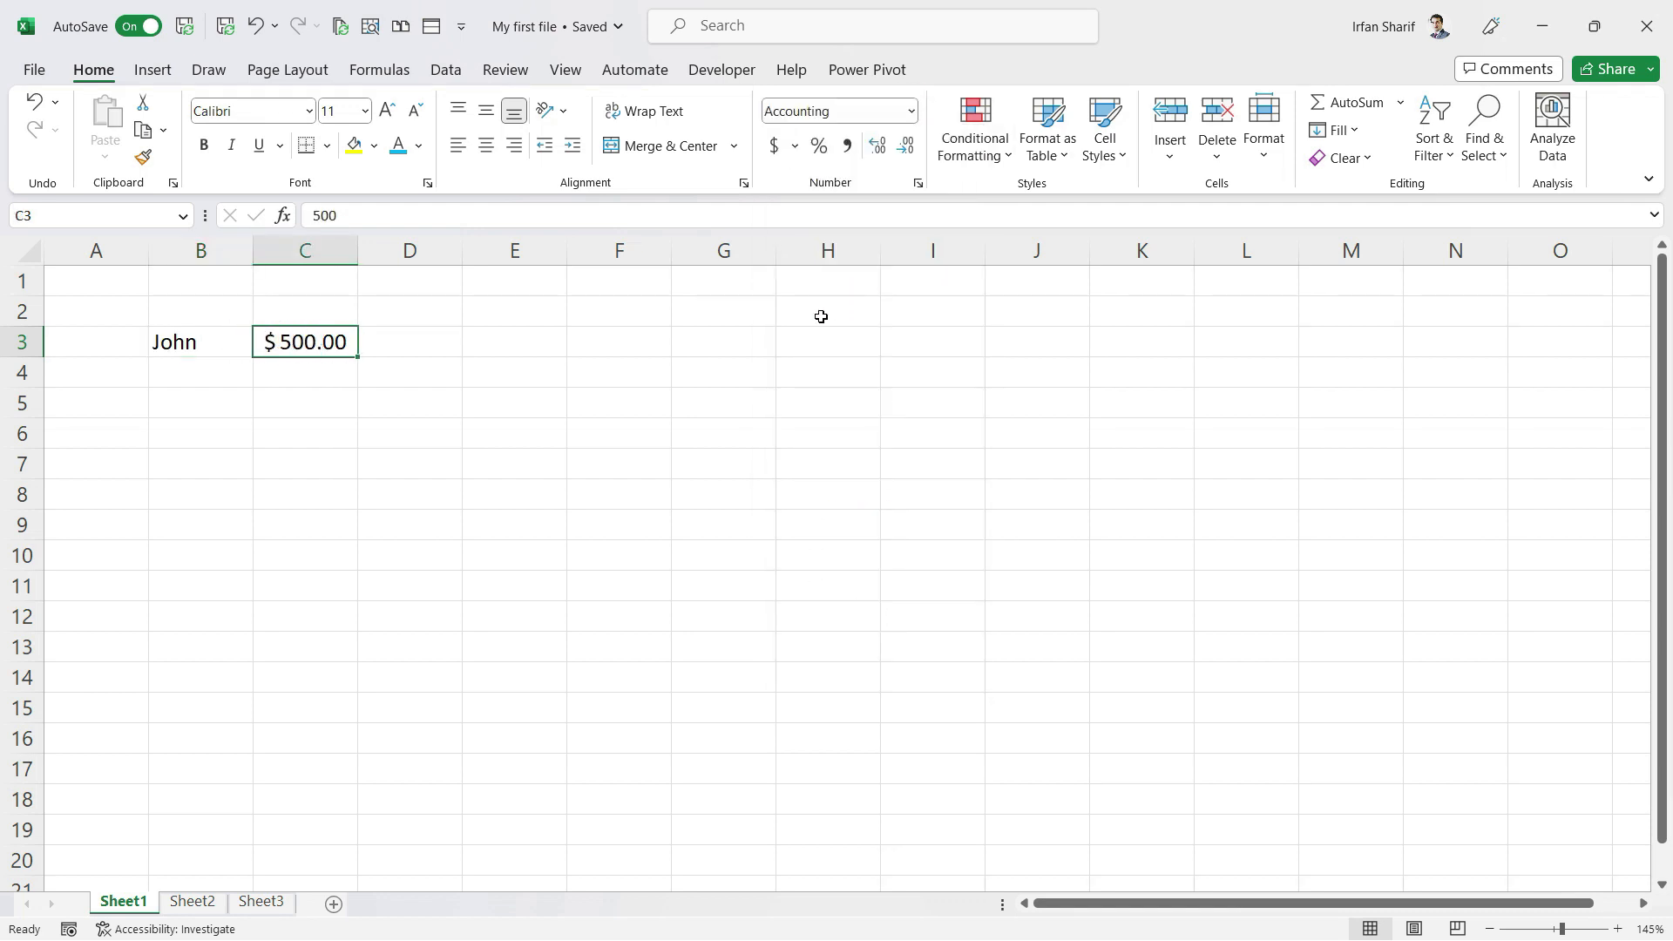
click(906, 147)
click(906, 146)
click(321, 371)
click(319, 342)
Fill cell B3 with yellow and set its font color to light blue
click(188, 338)
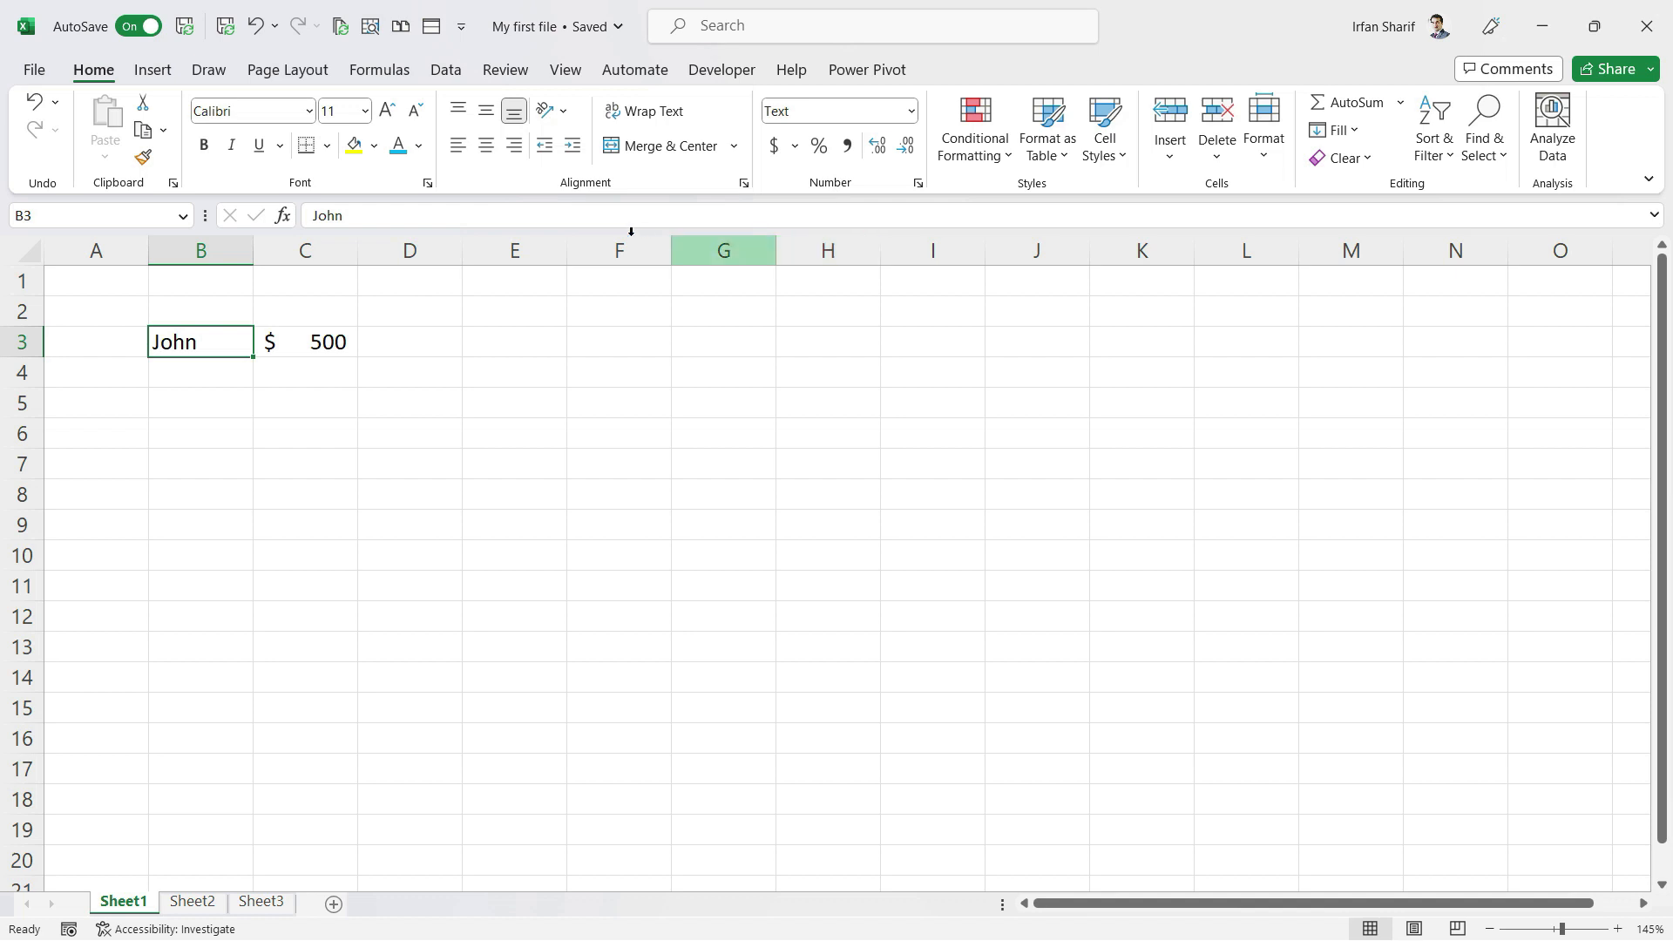
click(356, 148)
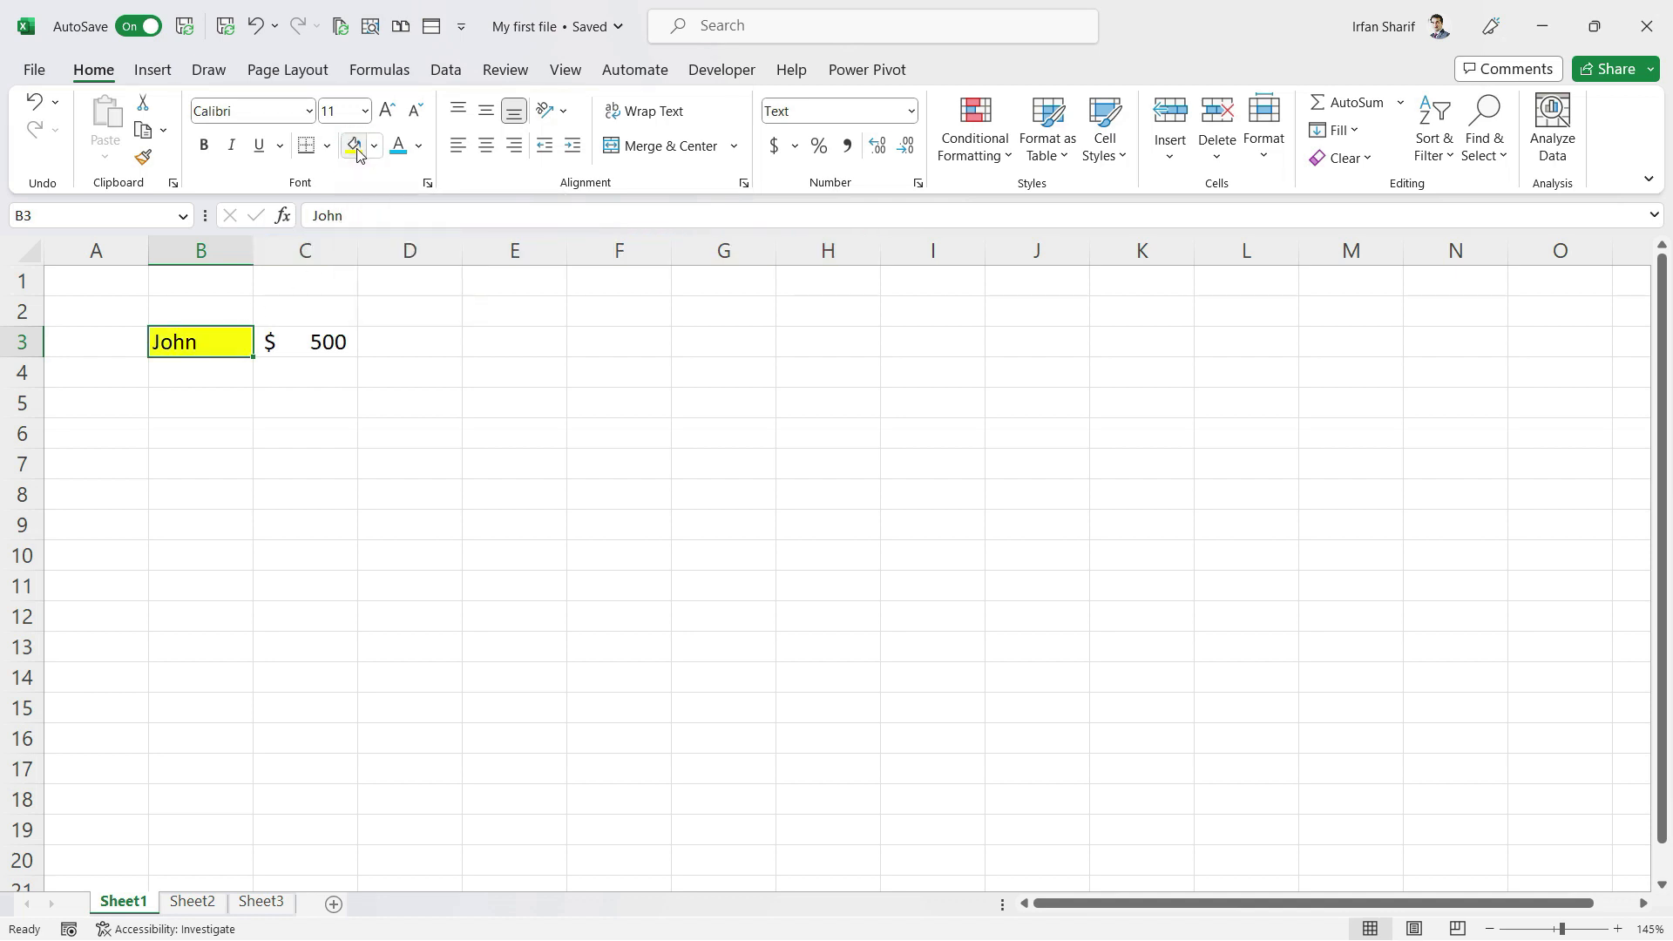
click(398, 146)
click(232, 377)
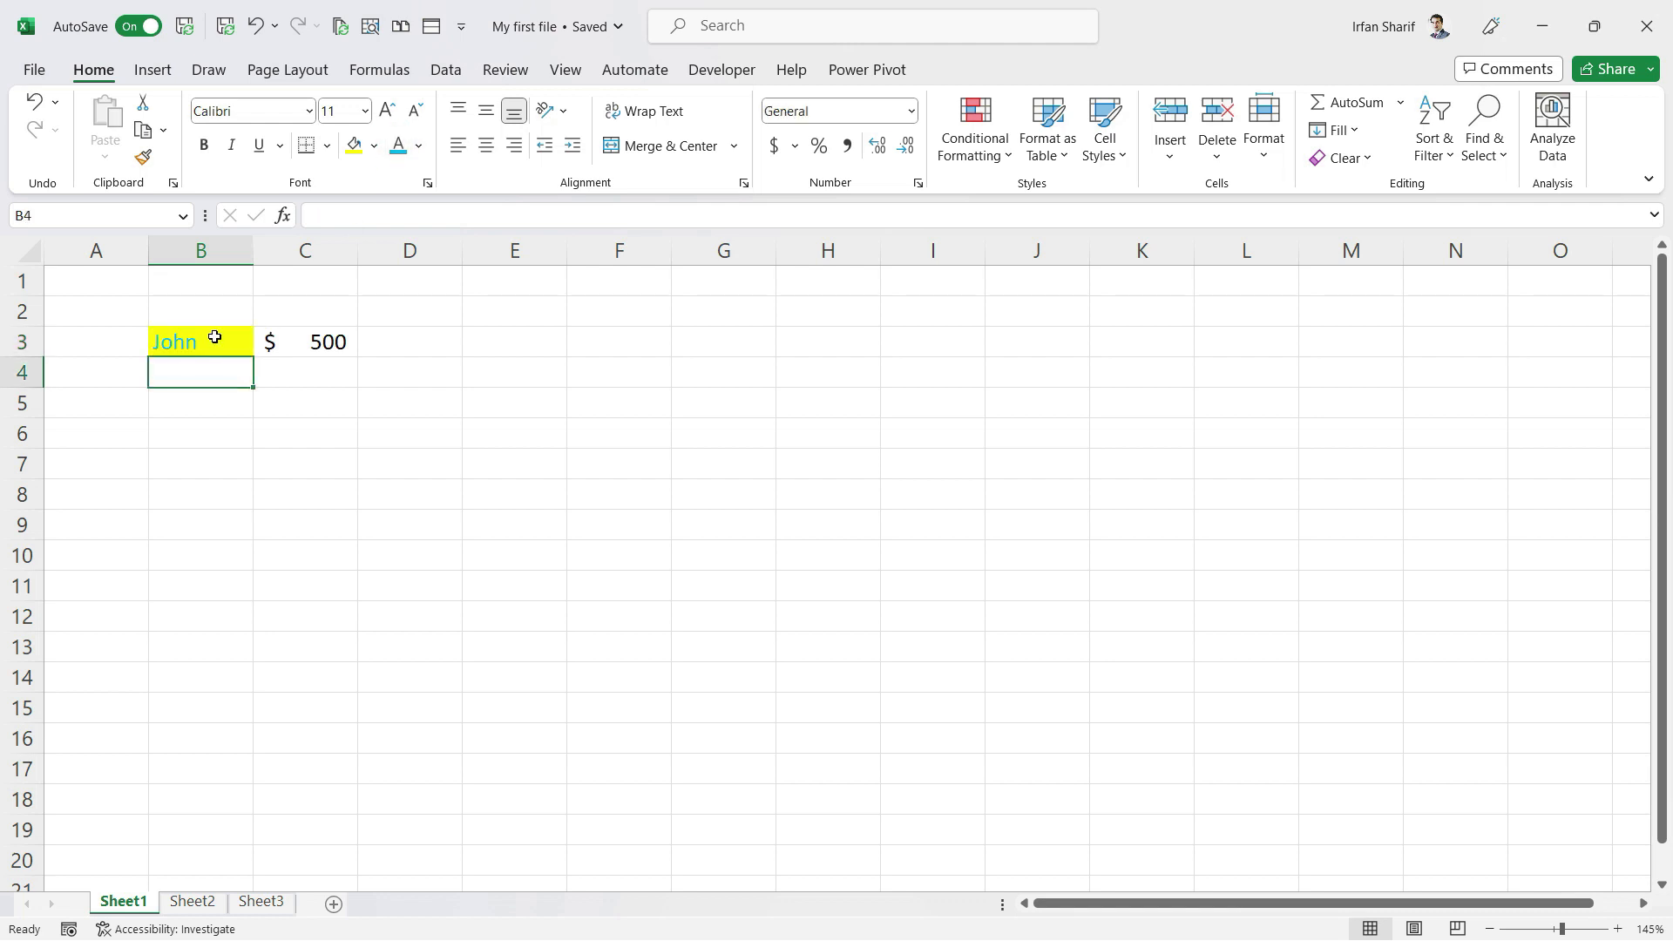
Copy cells B3 through C3 and paste them starting at cell F3
click(228, 341)
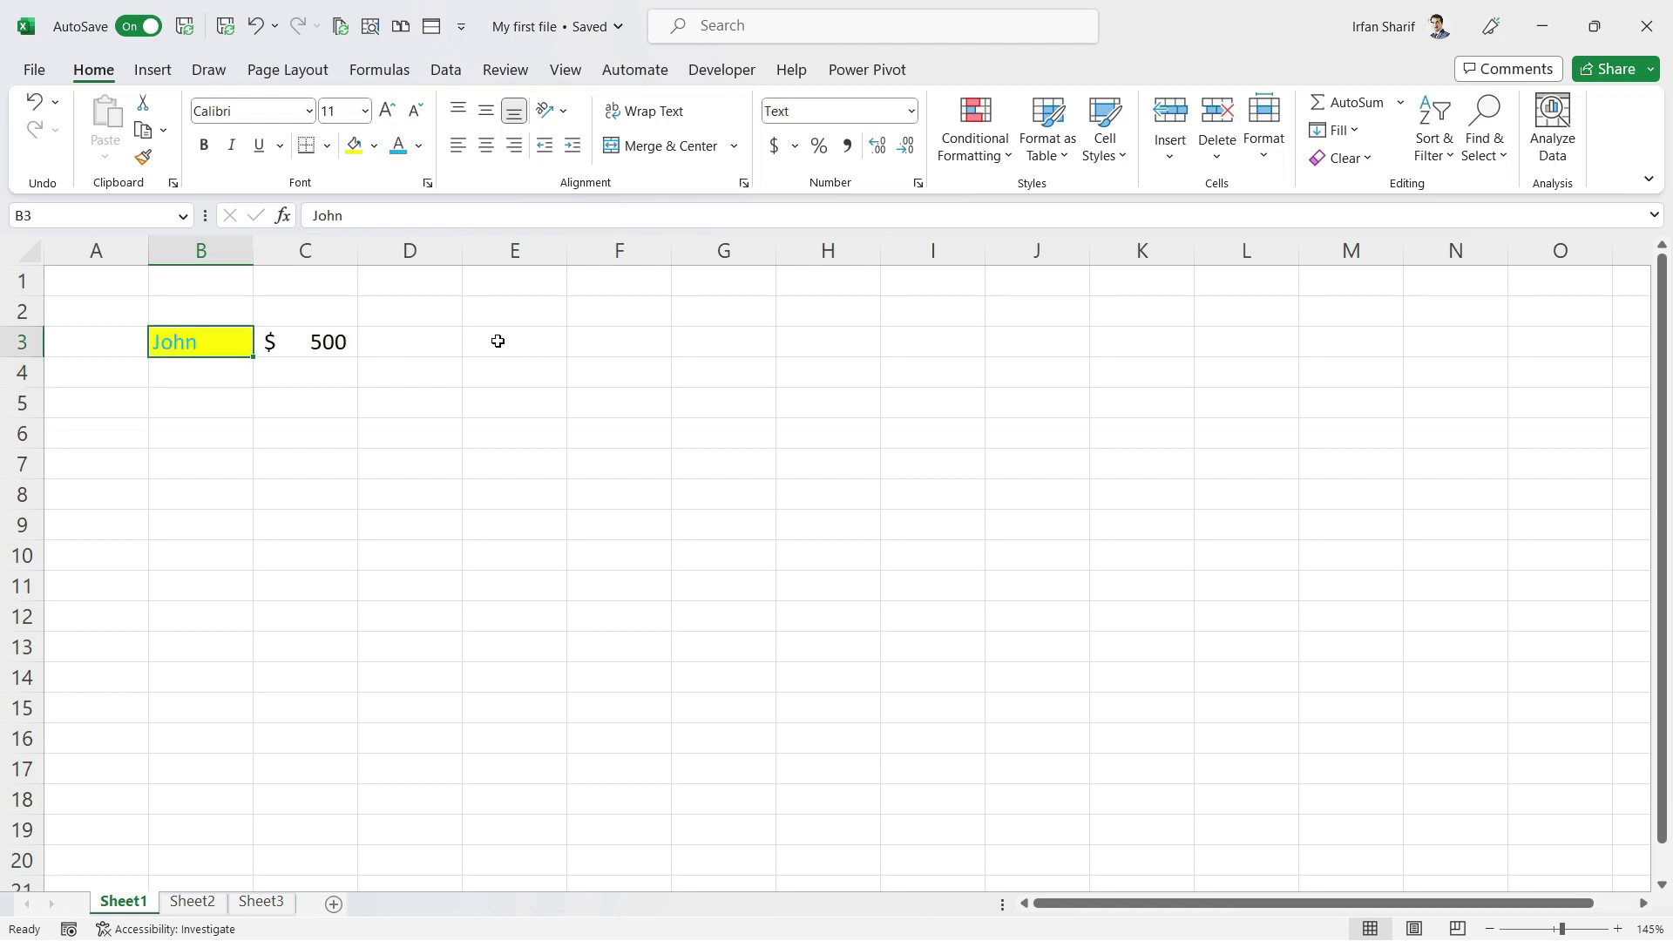
key(Left)
key(Right)
key(shift+Right)
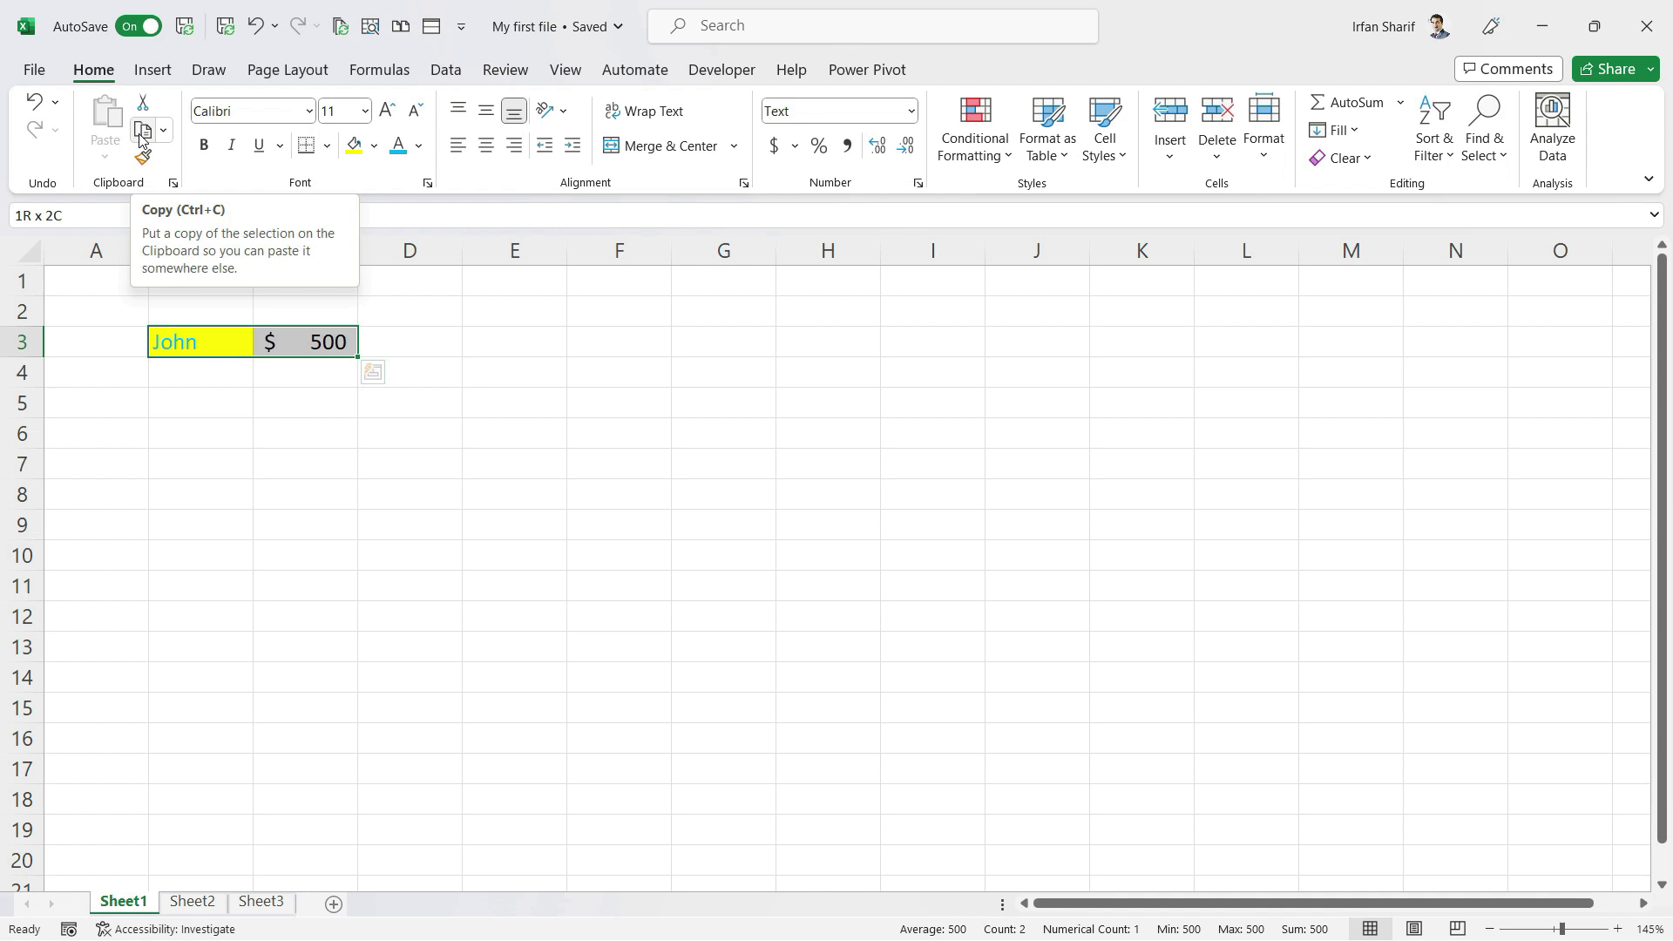
click(164, 130)
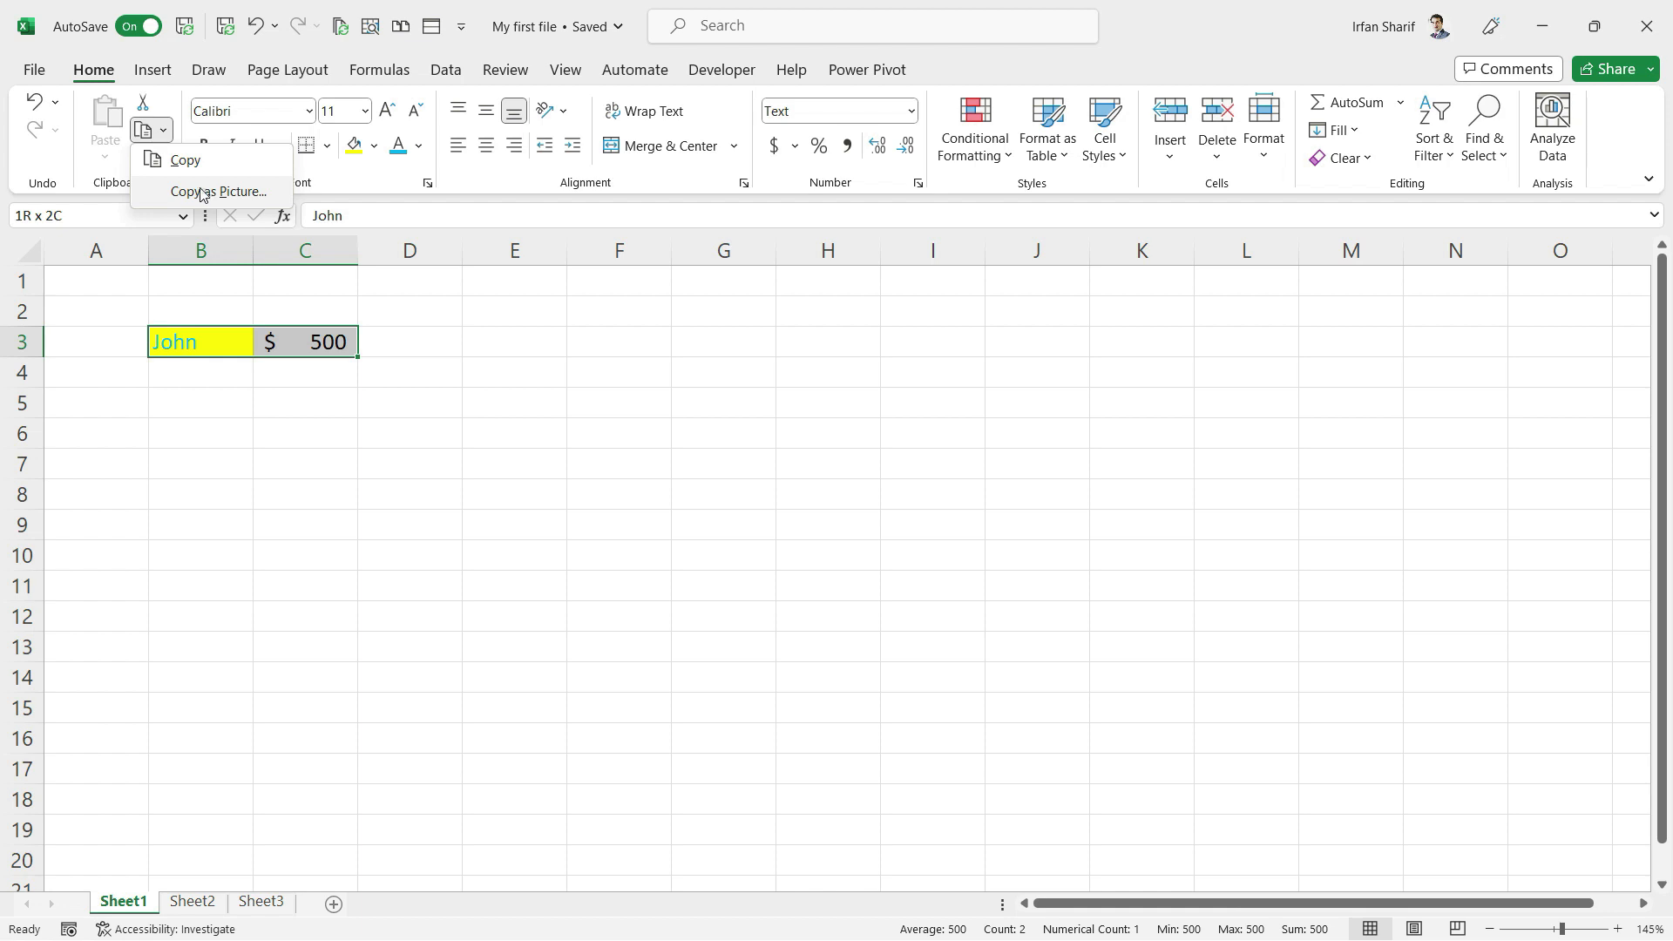
click(198, 165)
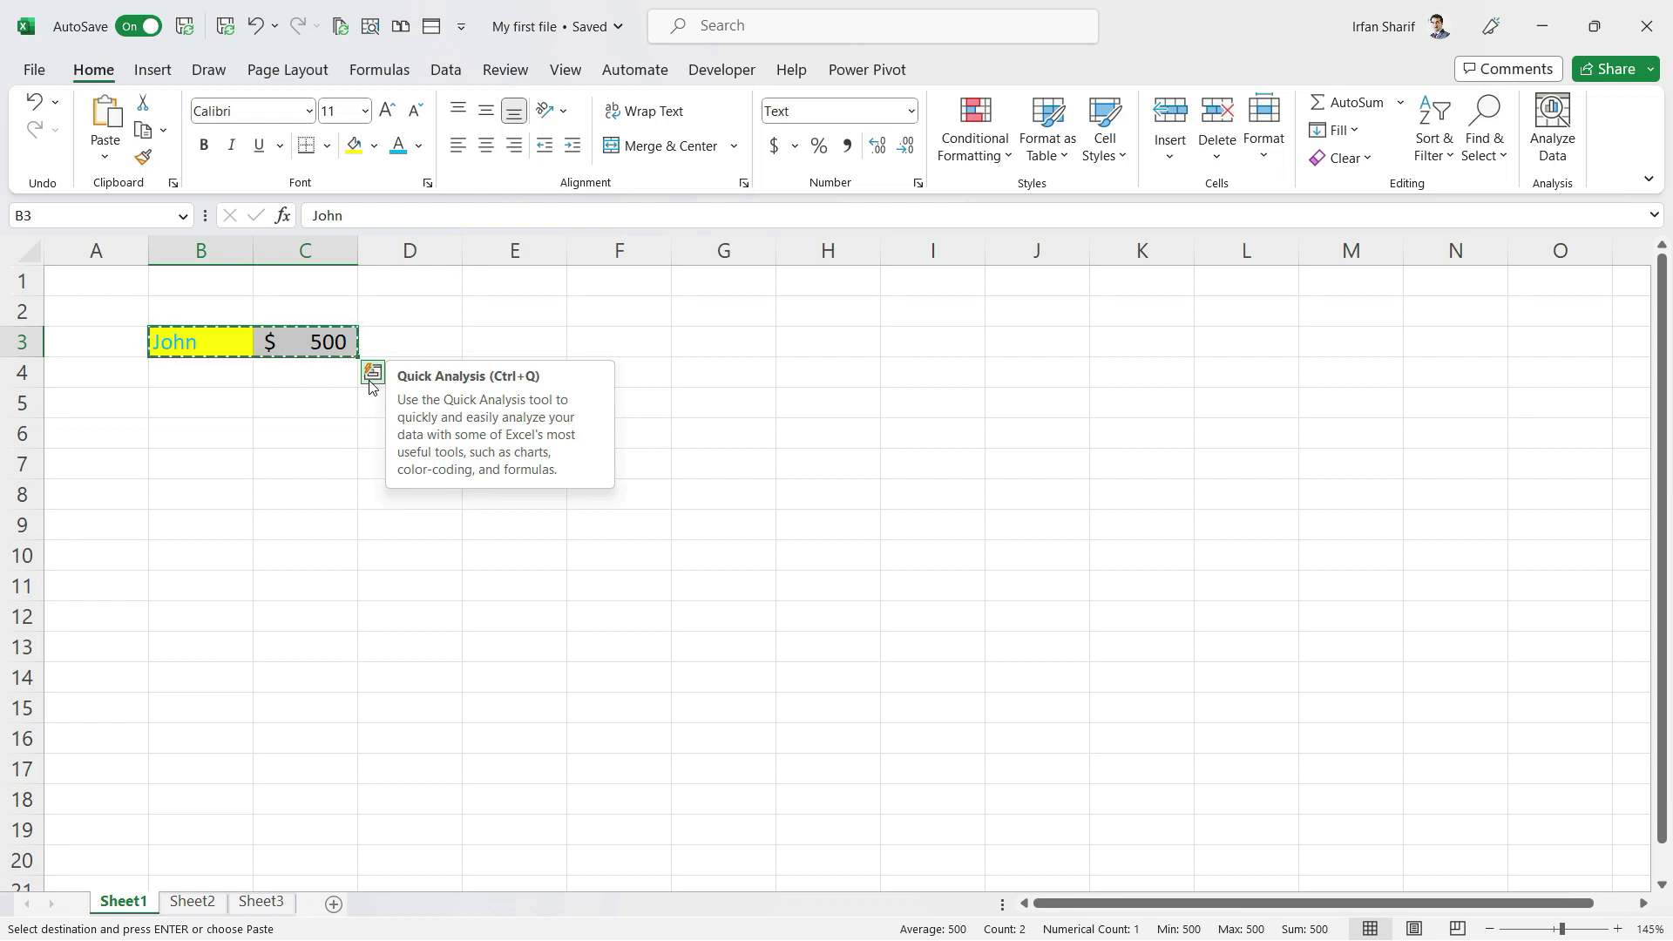
key(Right)
key(Right)
key(Right)
key(Right)
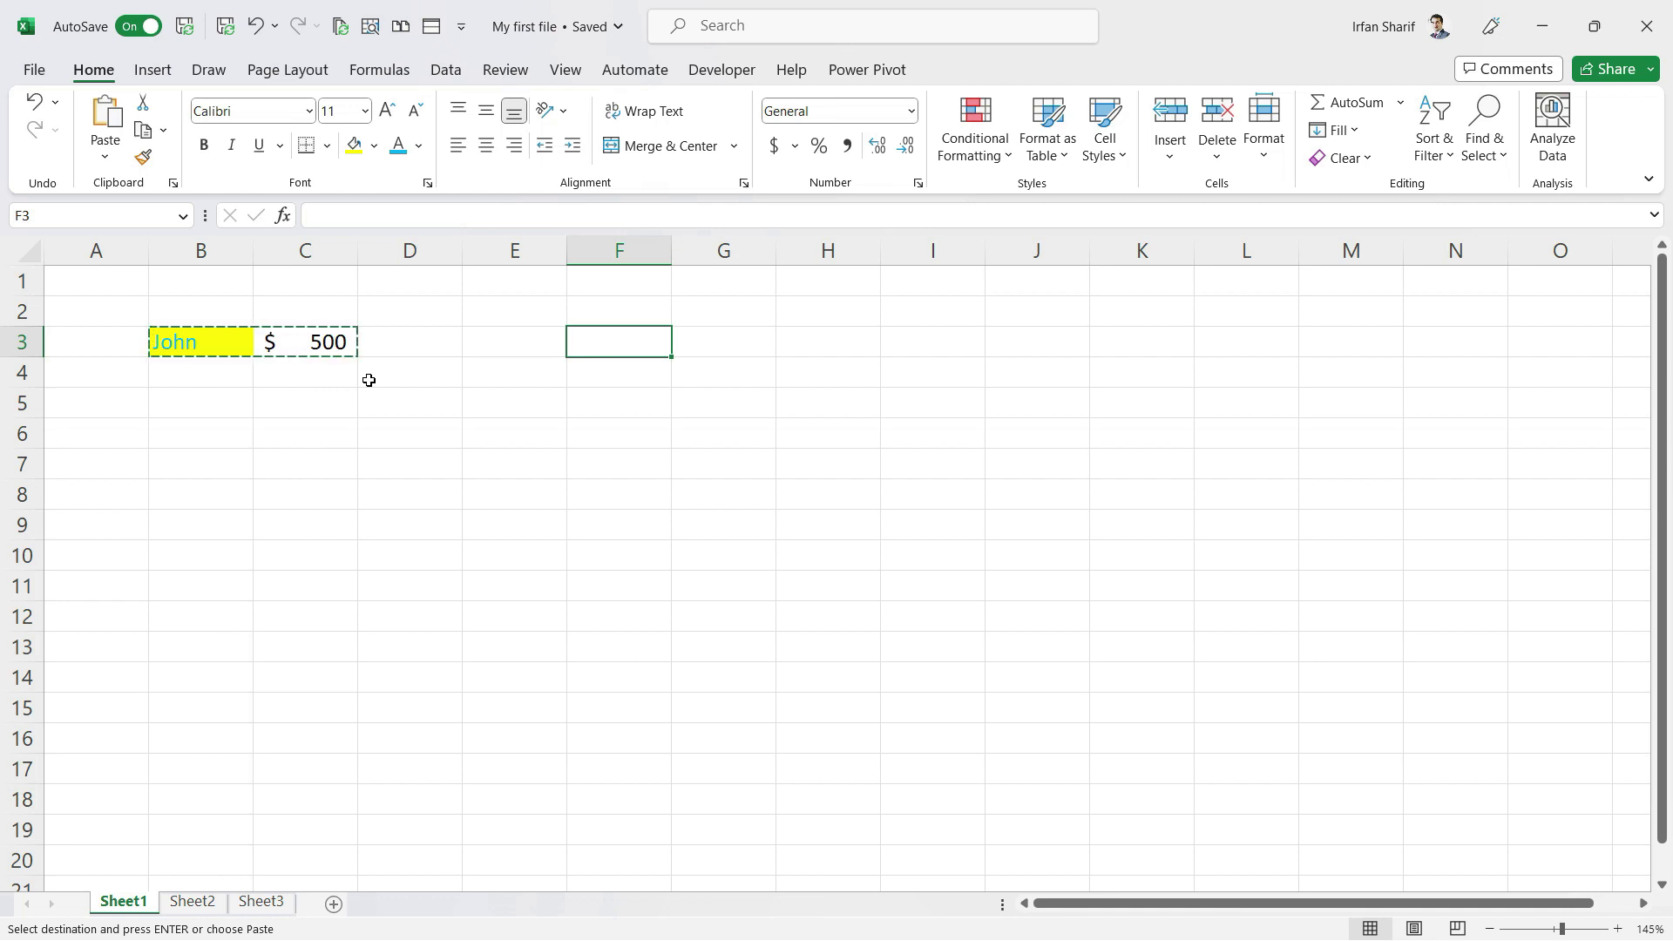
key(ctrl+v)
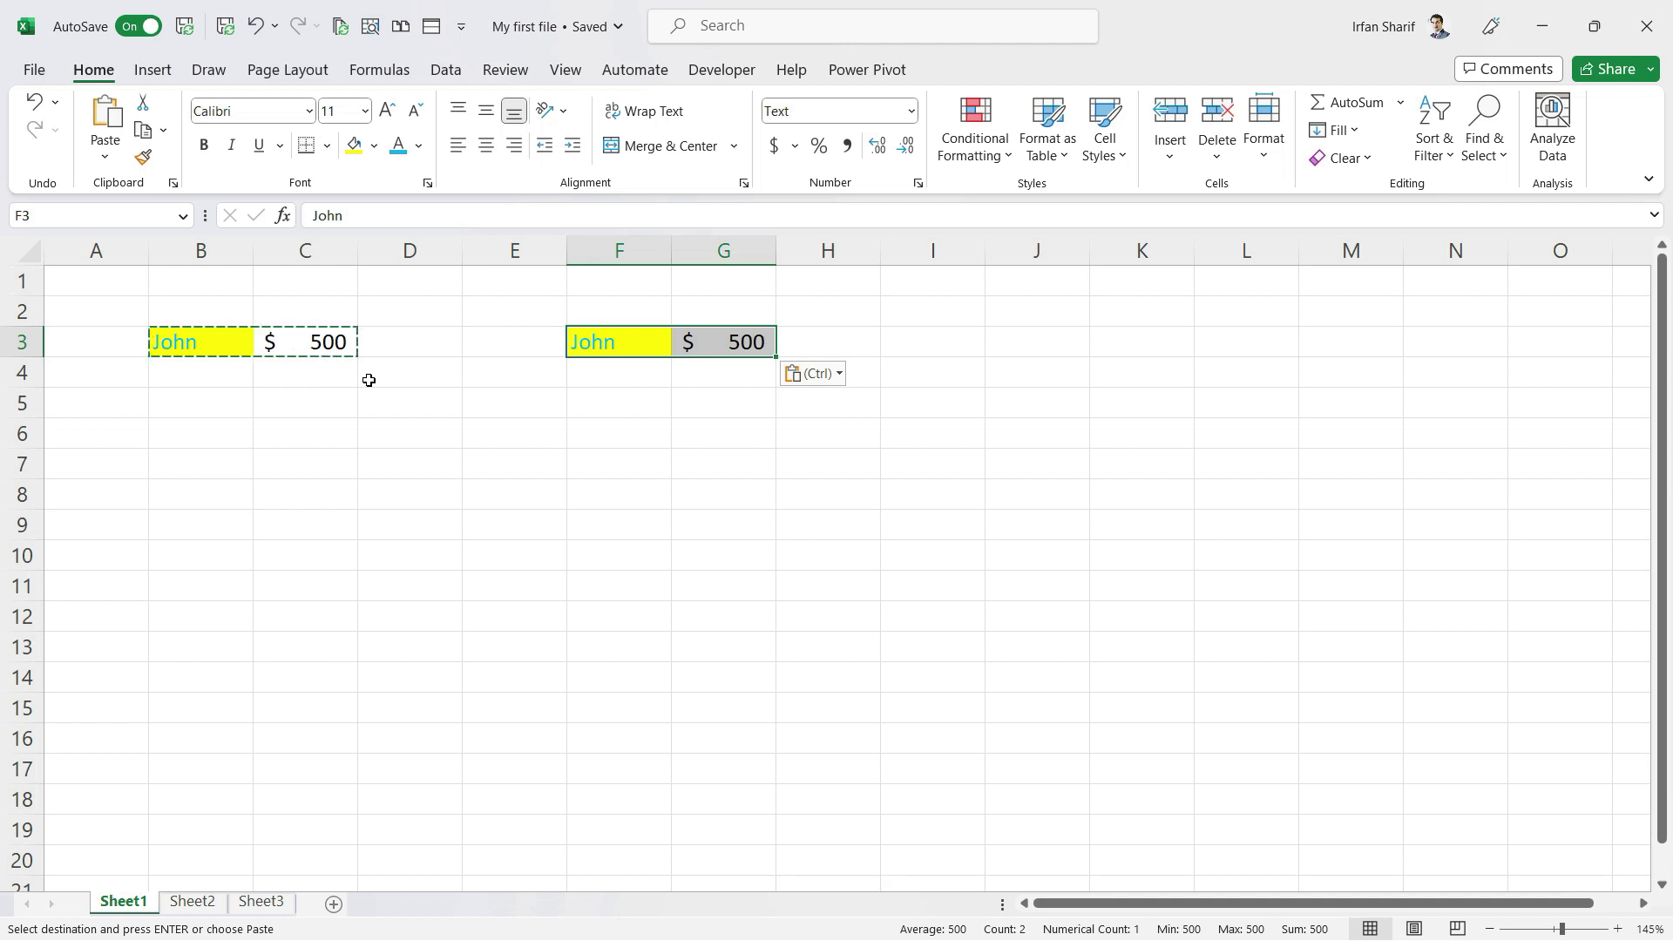
Paste only the values of the copied cells B3:C3 starting at cell F4
key(F9)
click(592, 373)
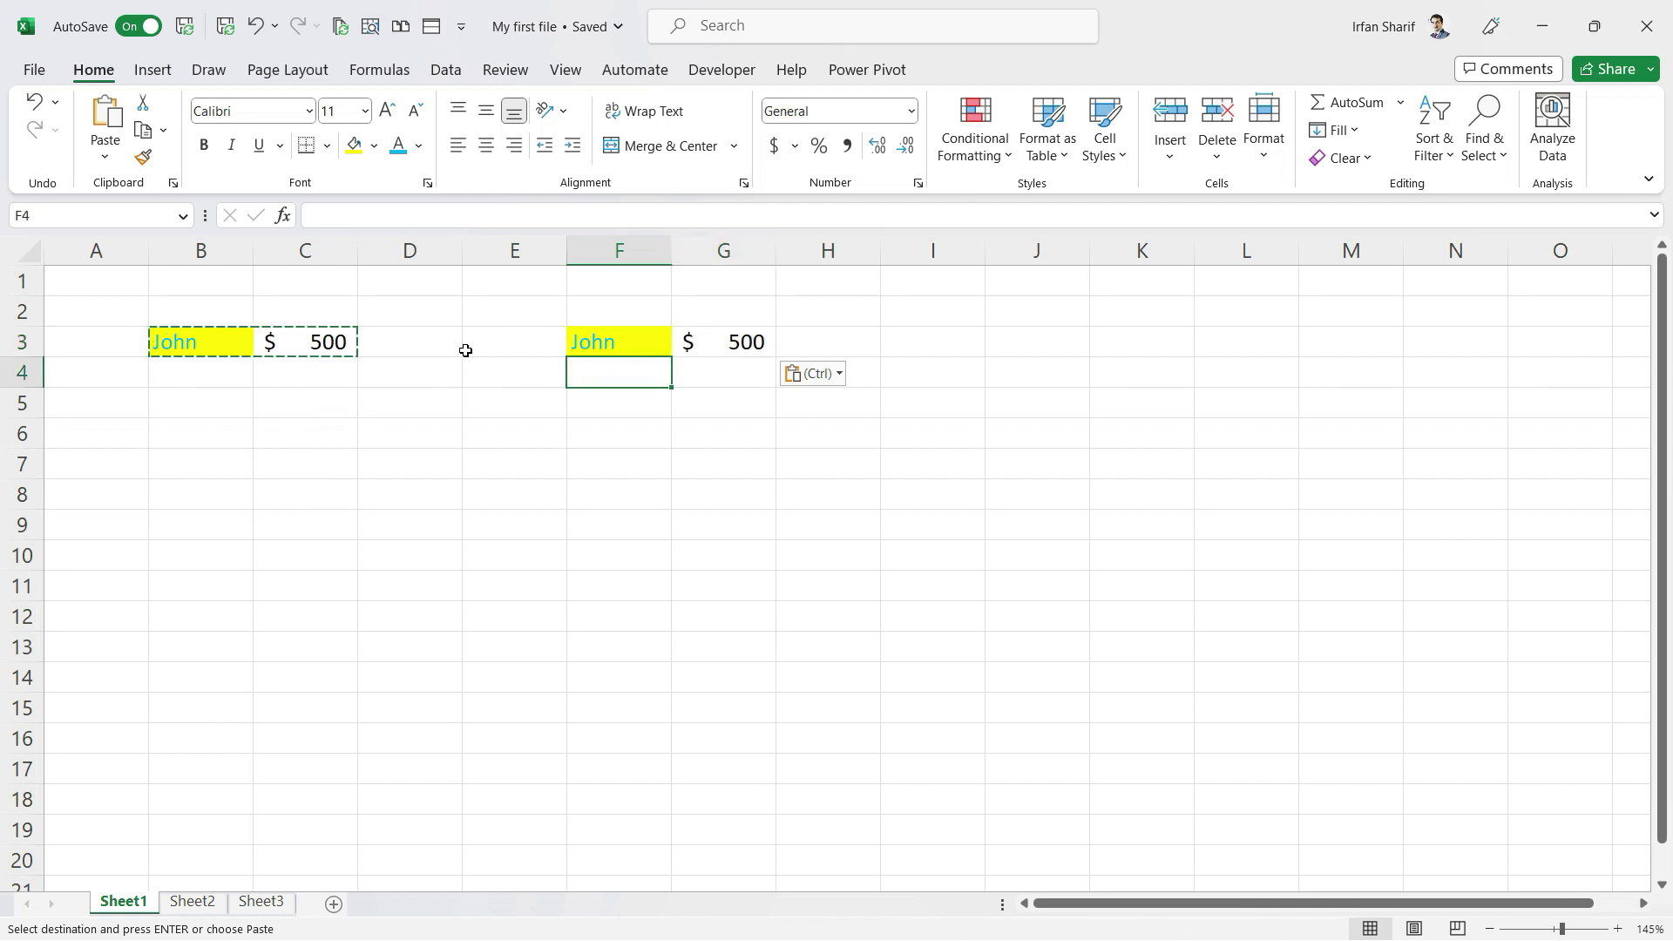
click(102, 158)
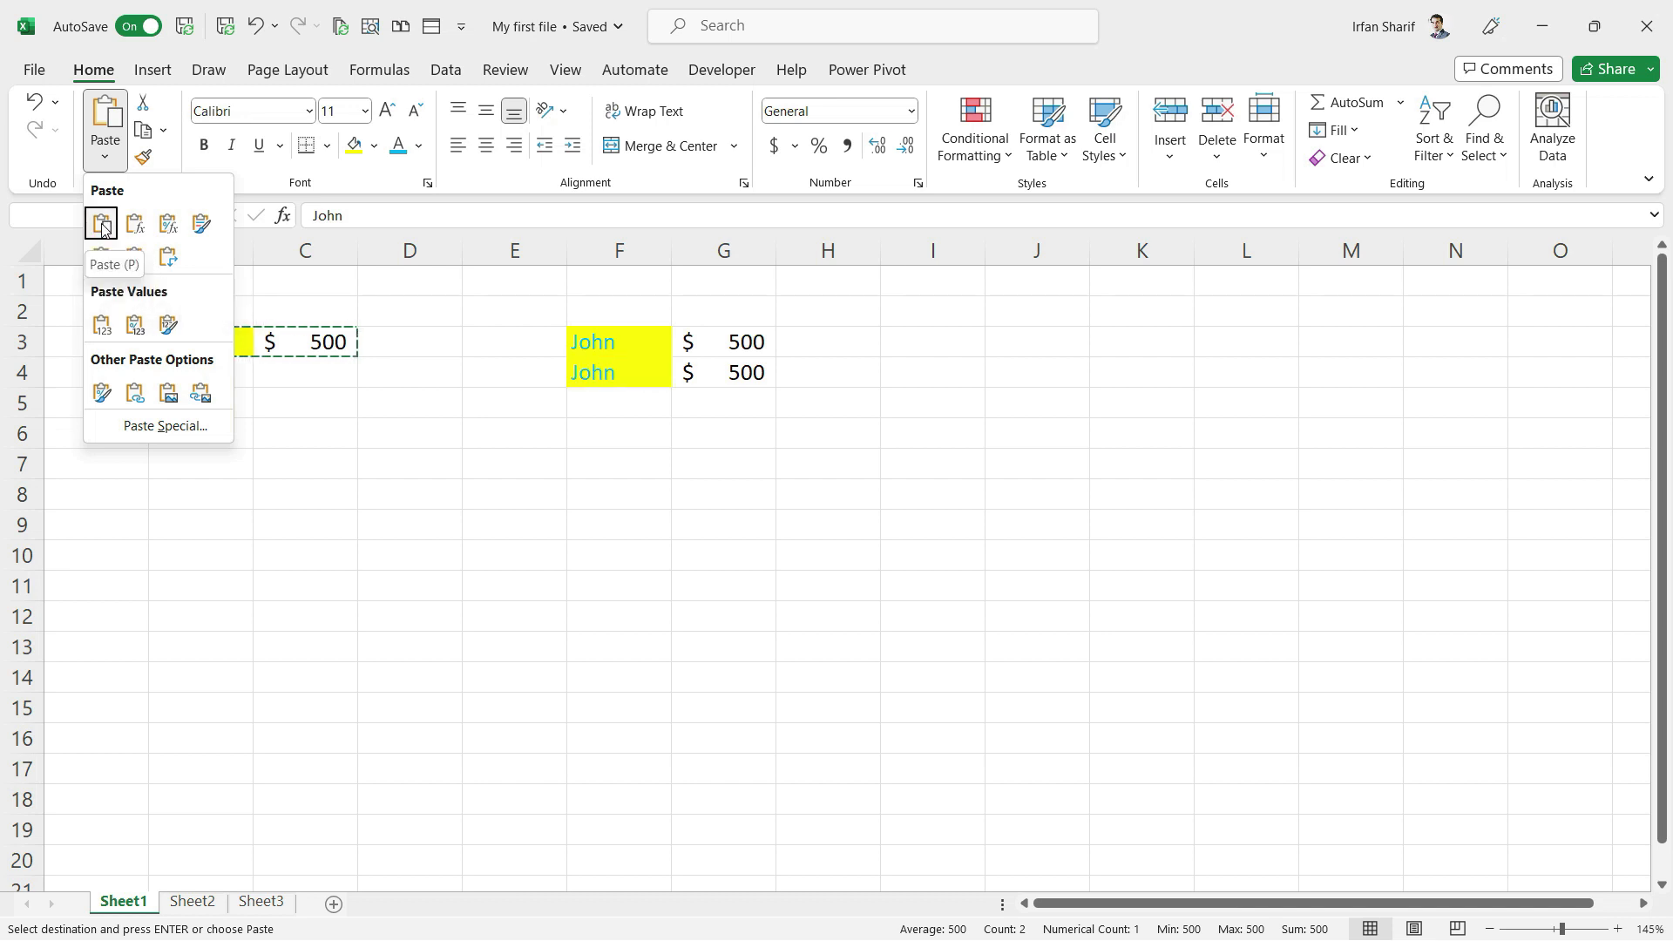
click(97, 327)
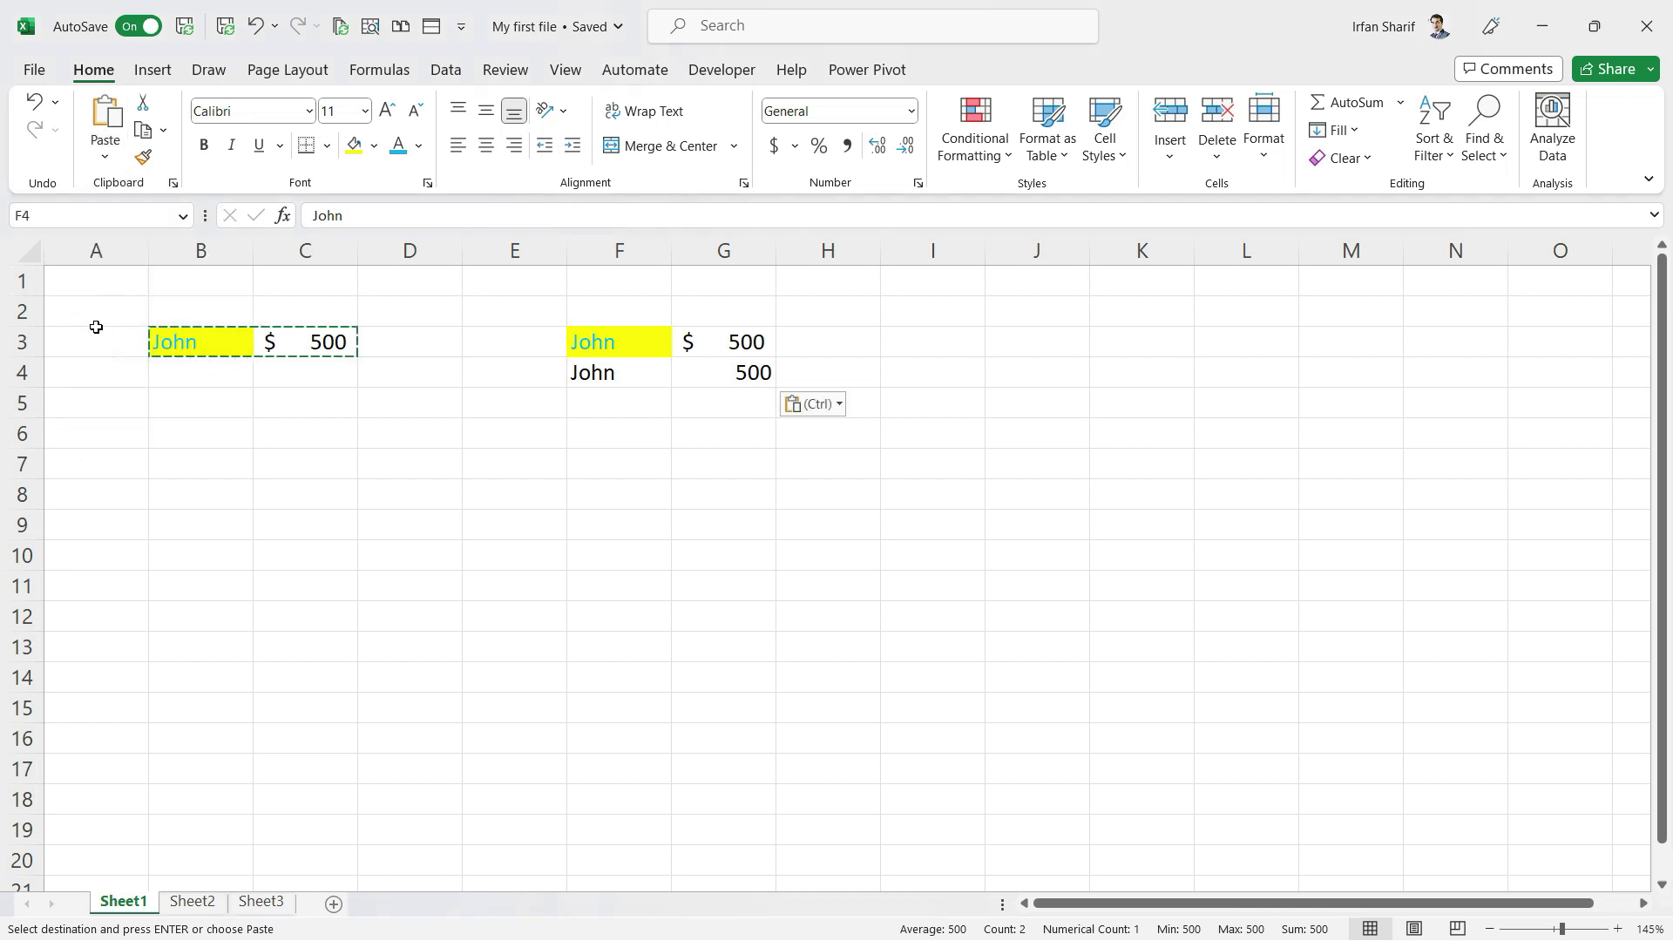
Compare the number formats of pasted cells F4 and G4 with source cell B3
click(643, 421)
click(634, 373)
click(721, 364)
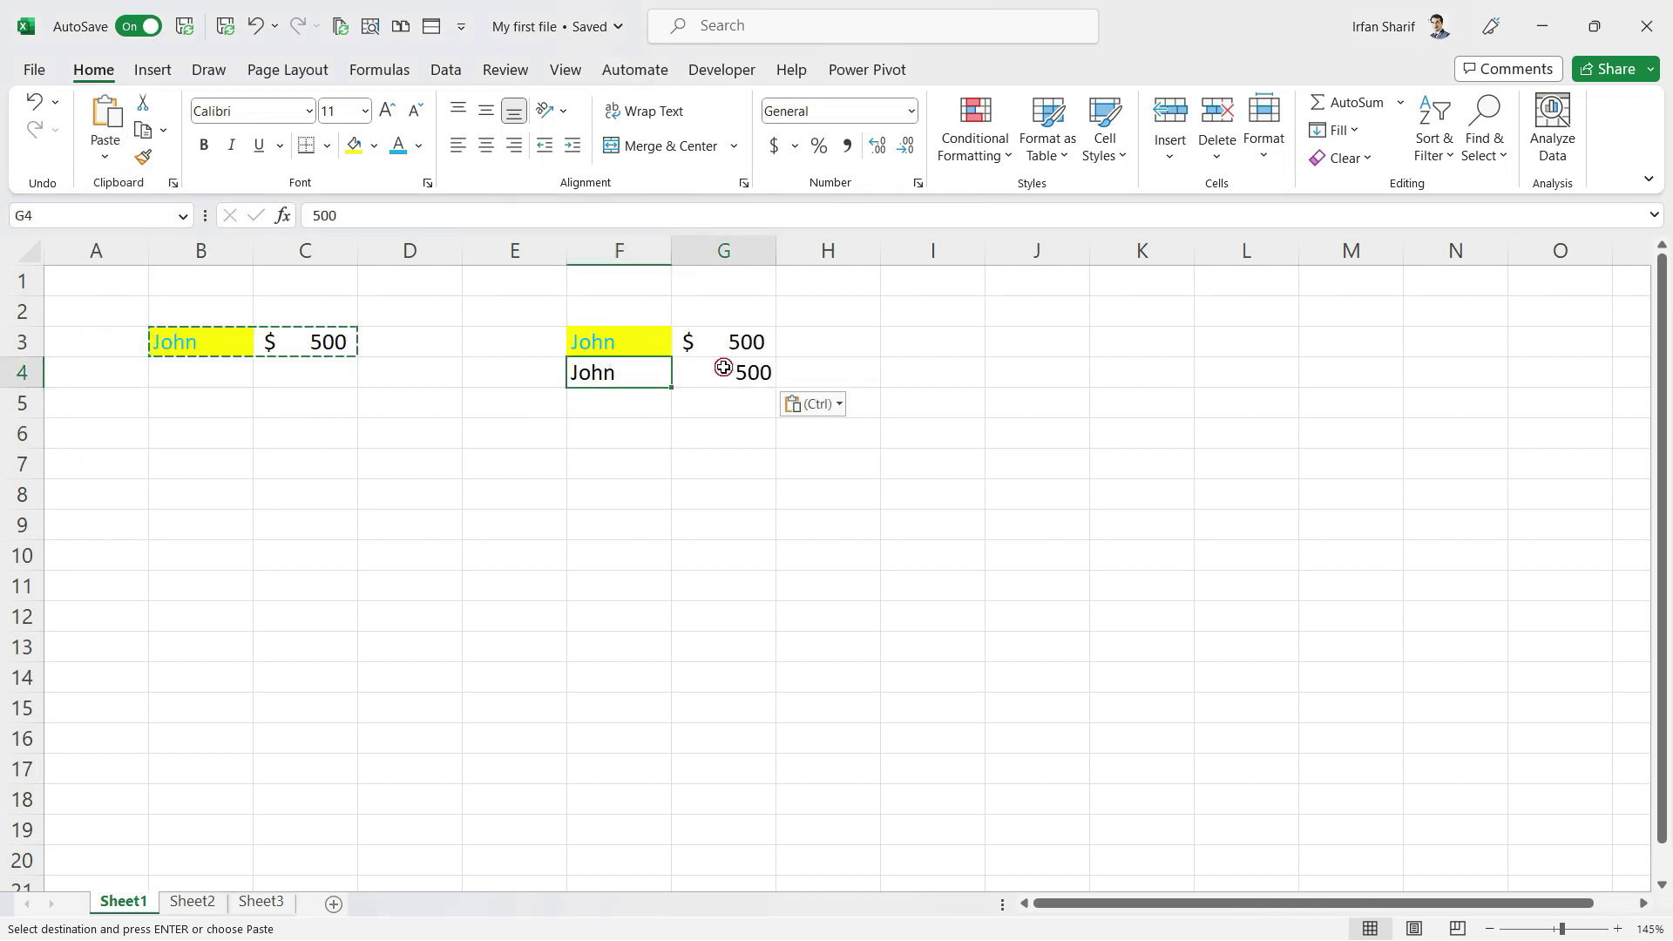
key(Left)
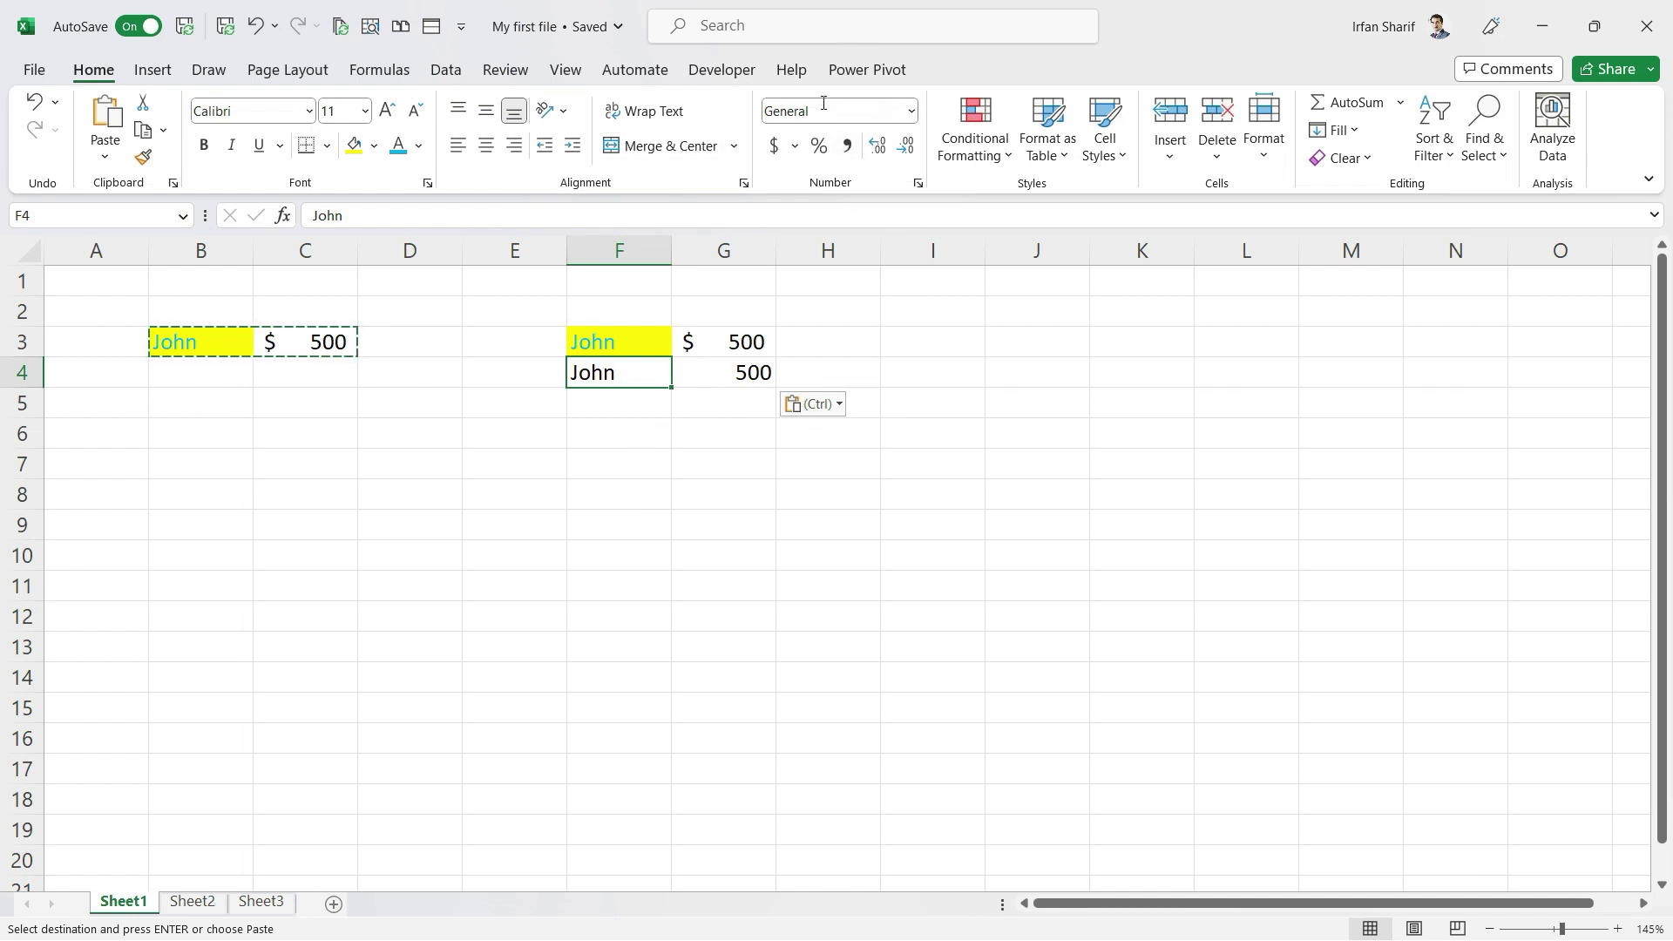
click(736, 373)
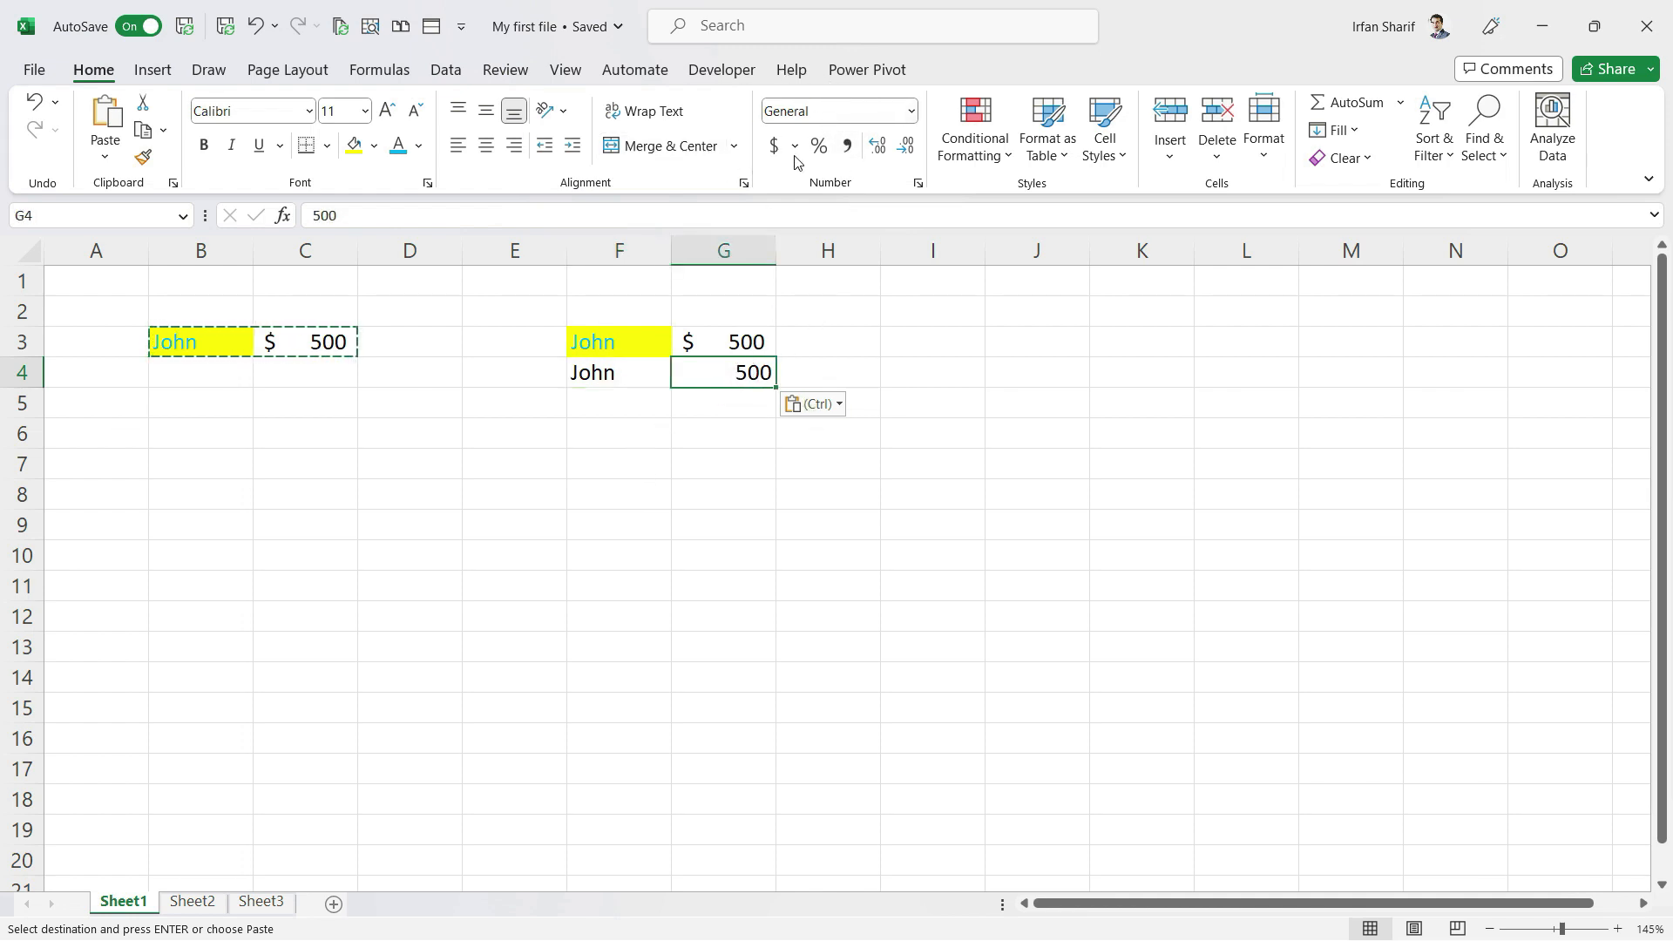
click(609, 373)
click(200, 335)
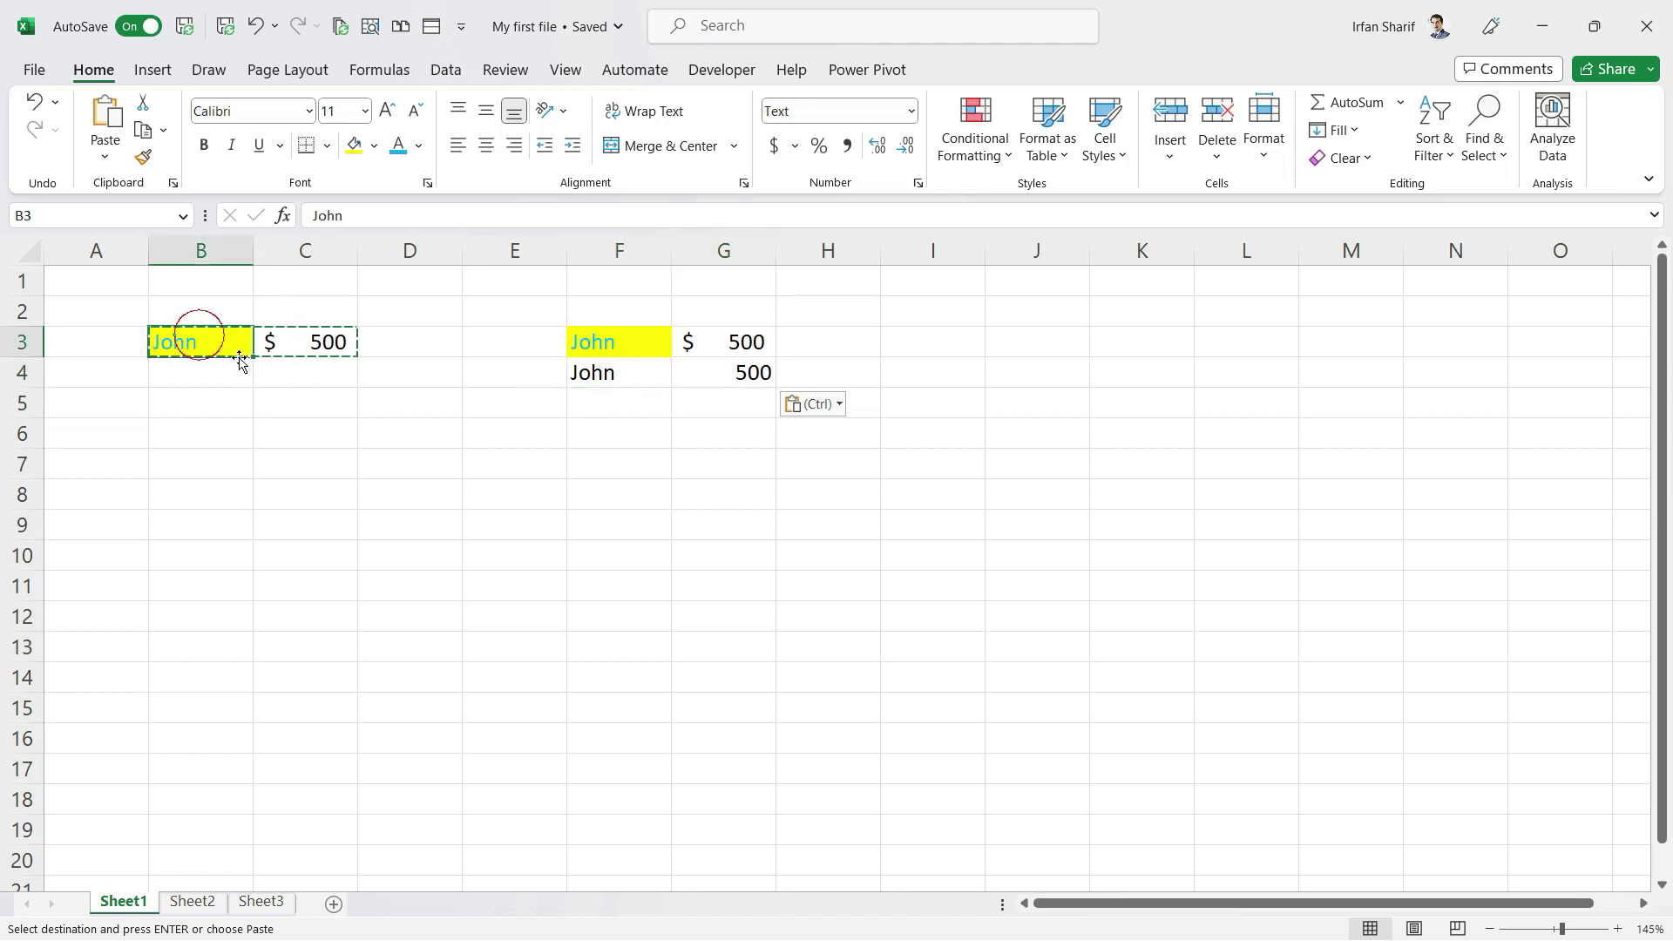
Paste only the formatting of the copied cells starting at F5, and check the number formats of F5 and G5
click(629, 410)
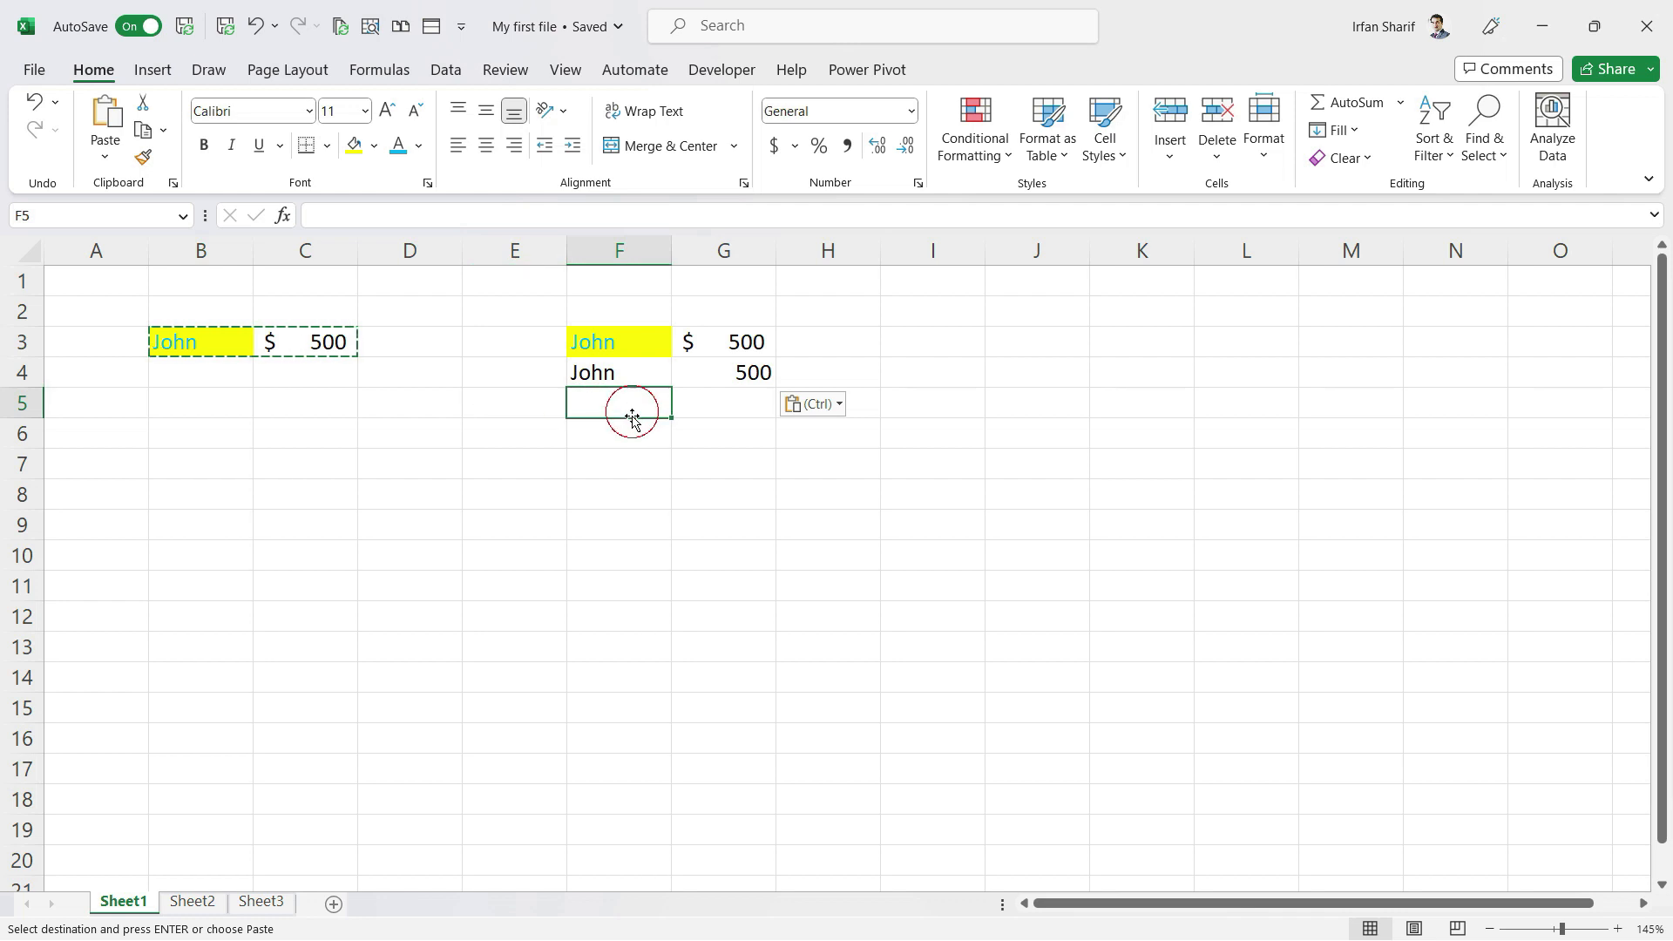
click(105, 157)
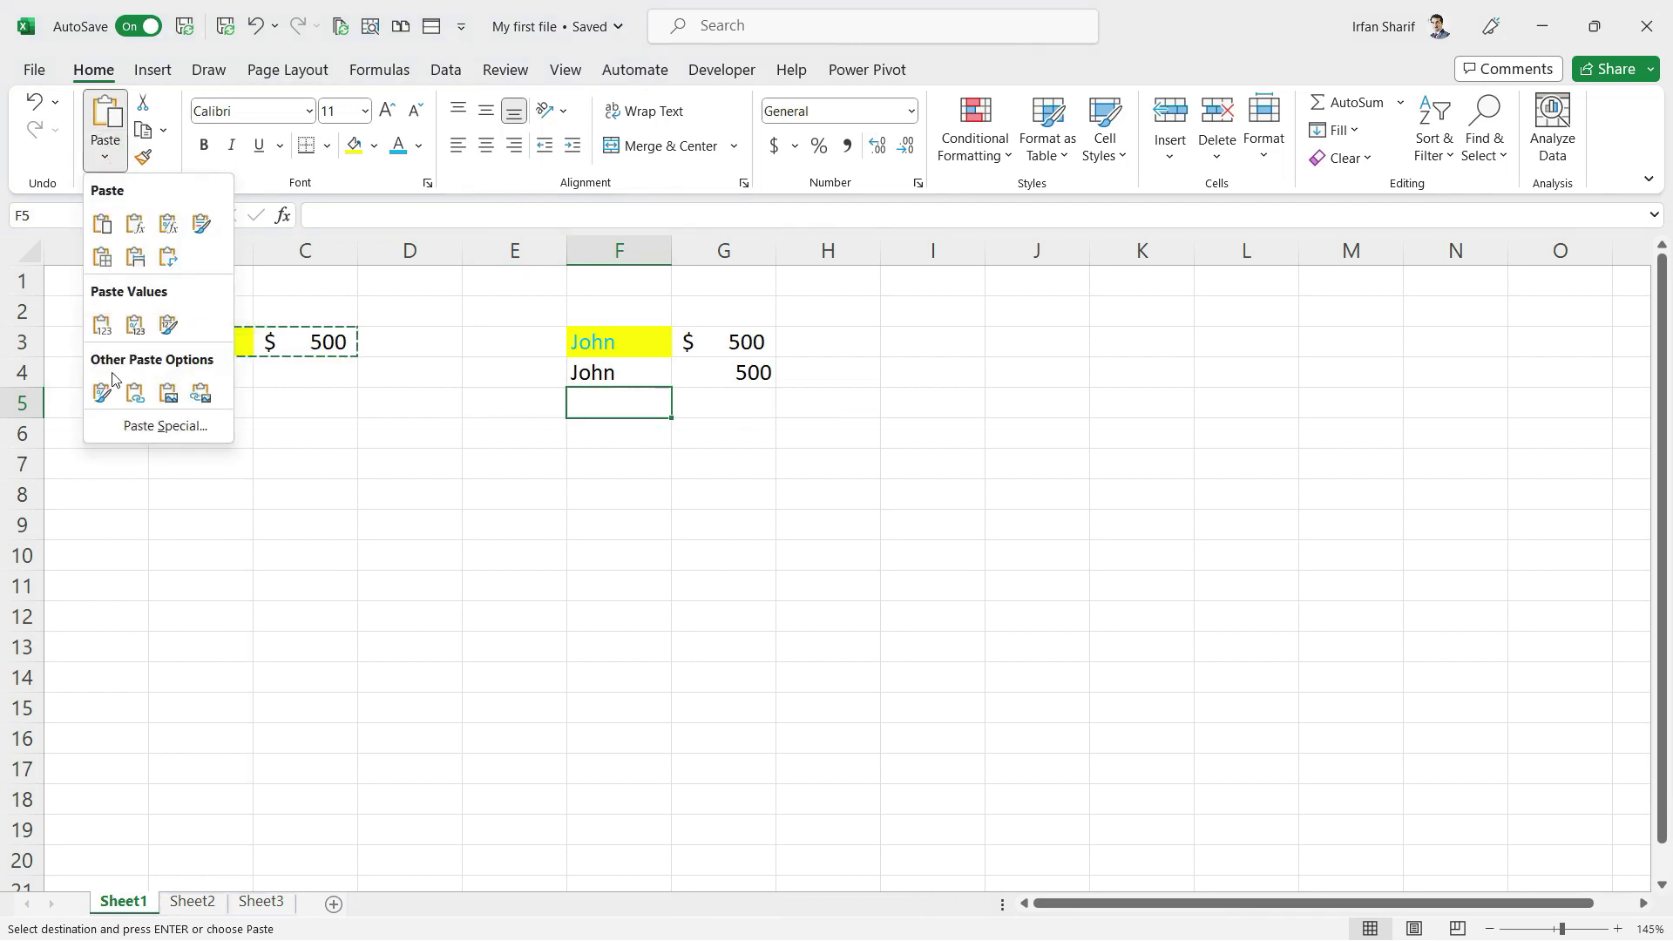
click(103, 396)
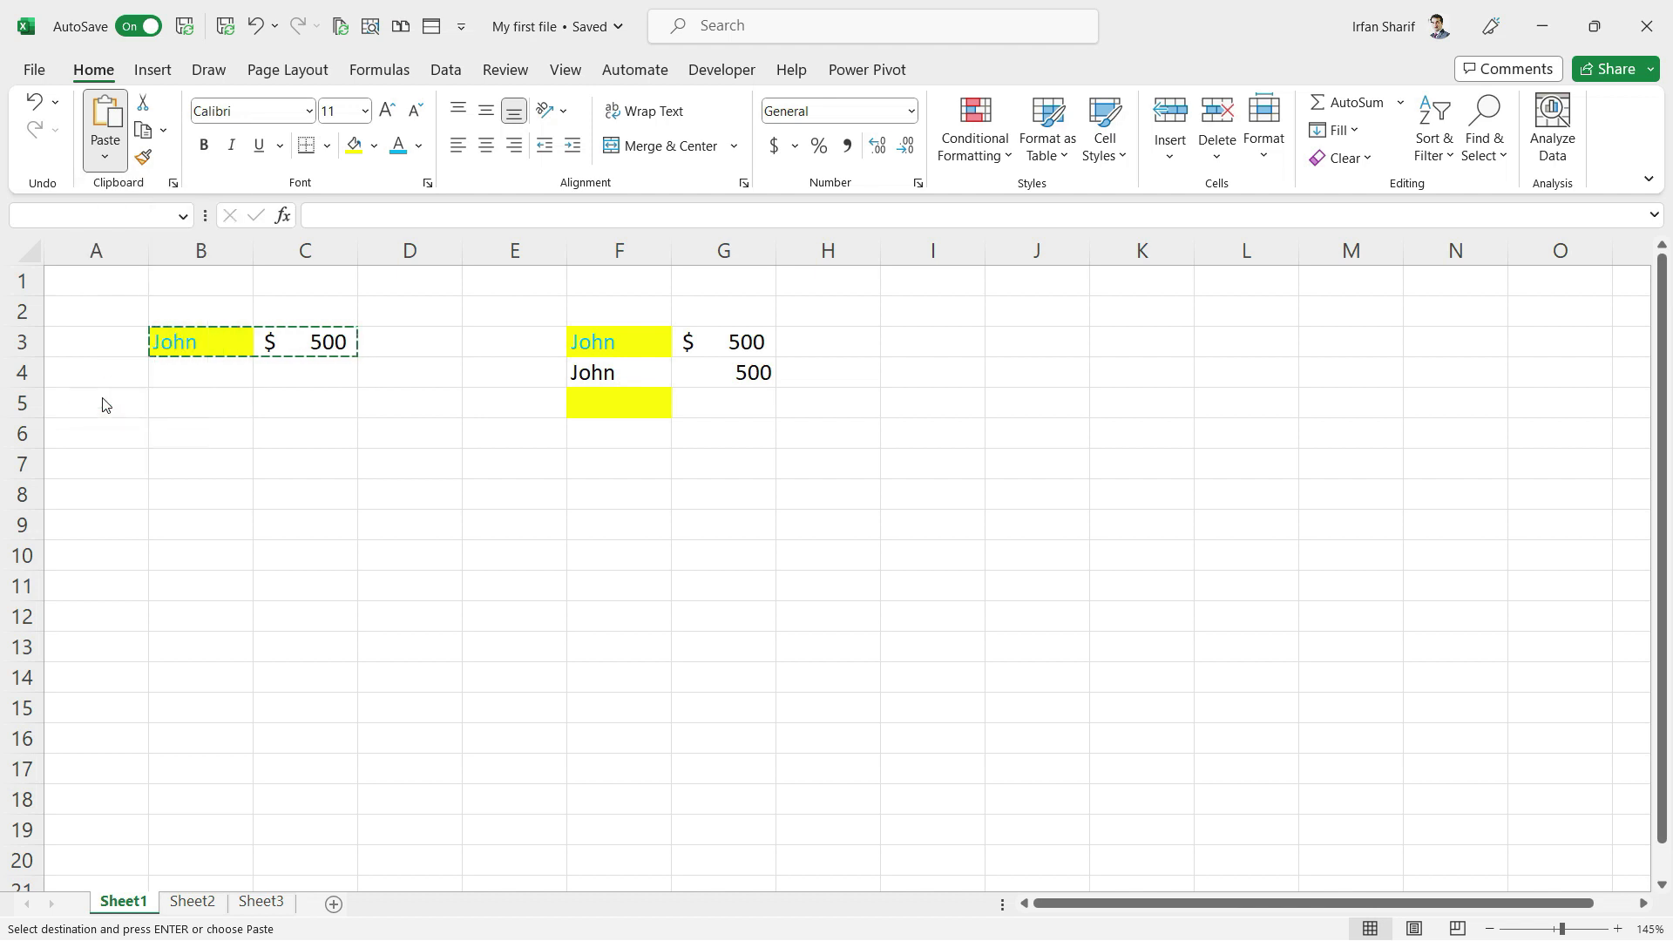
click(654, 426)
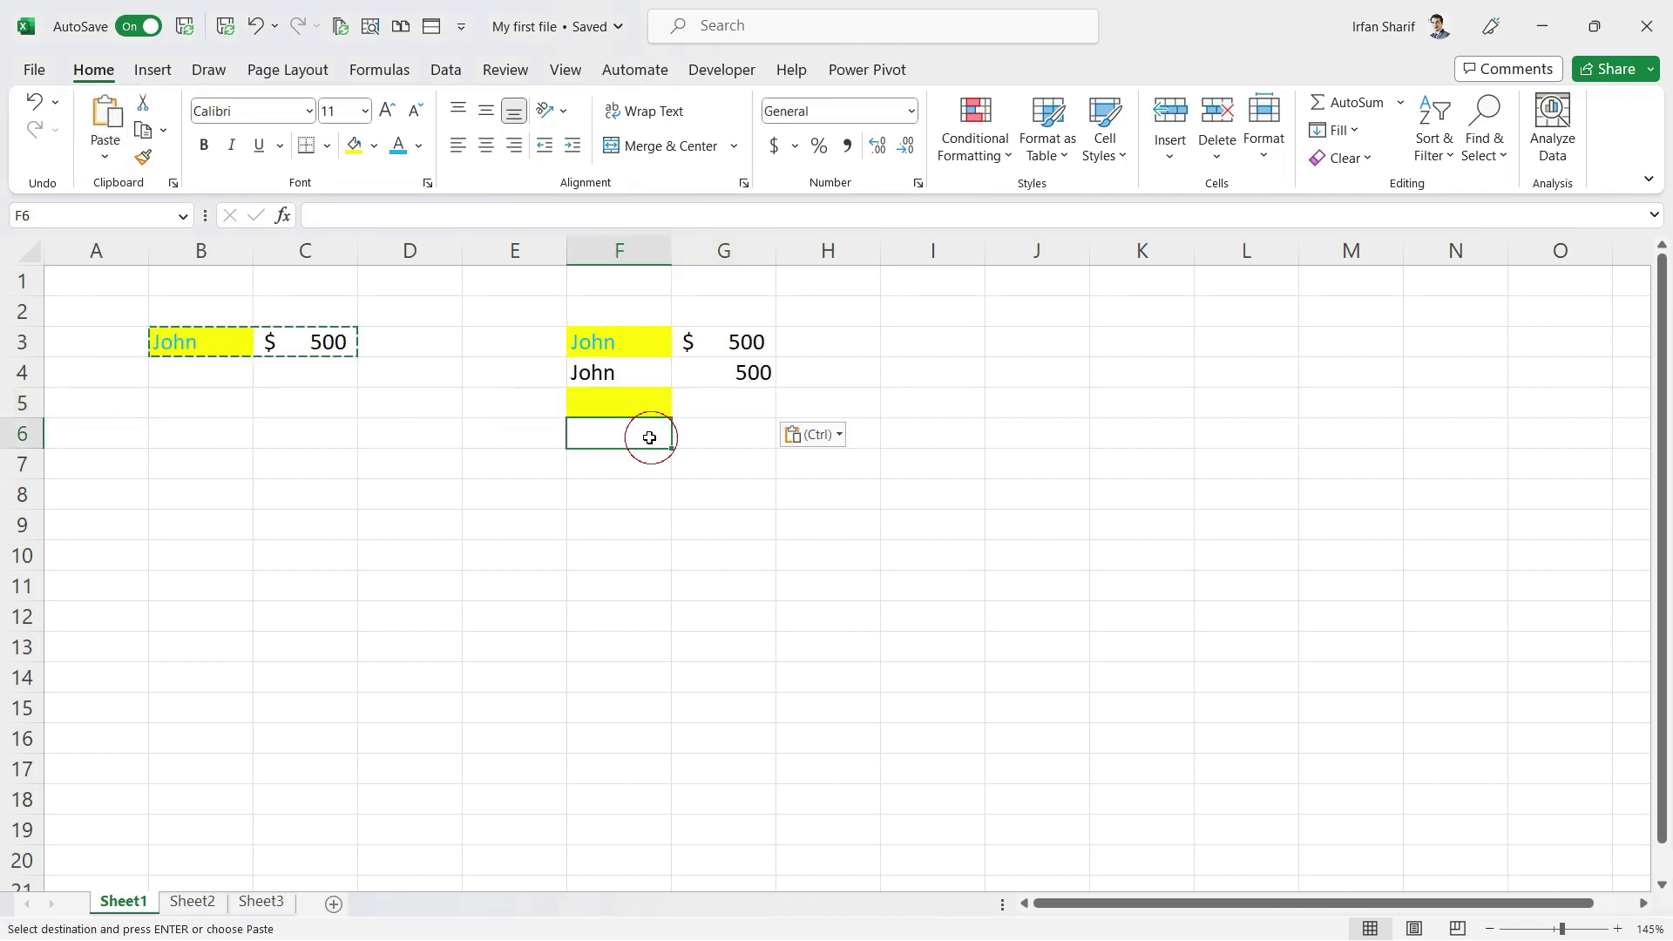
click(638, 403)
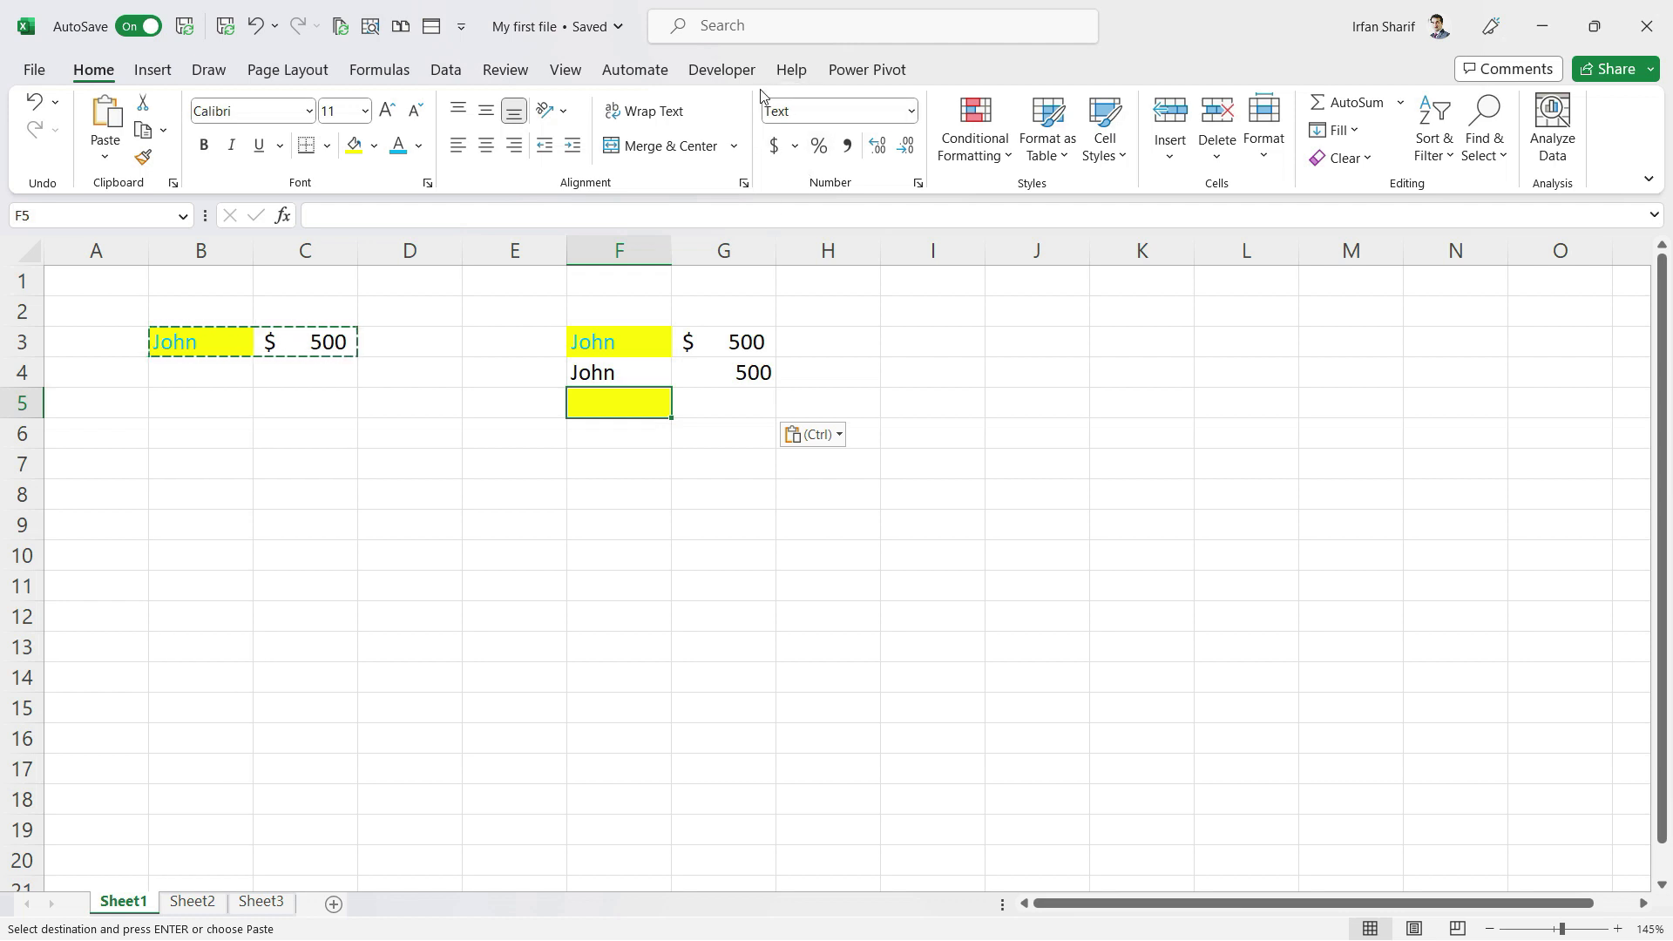
click(706, 398)
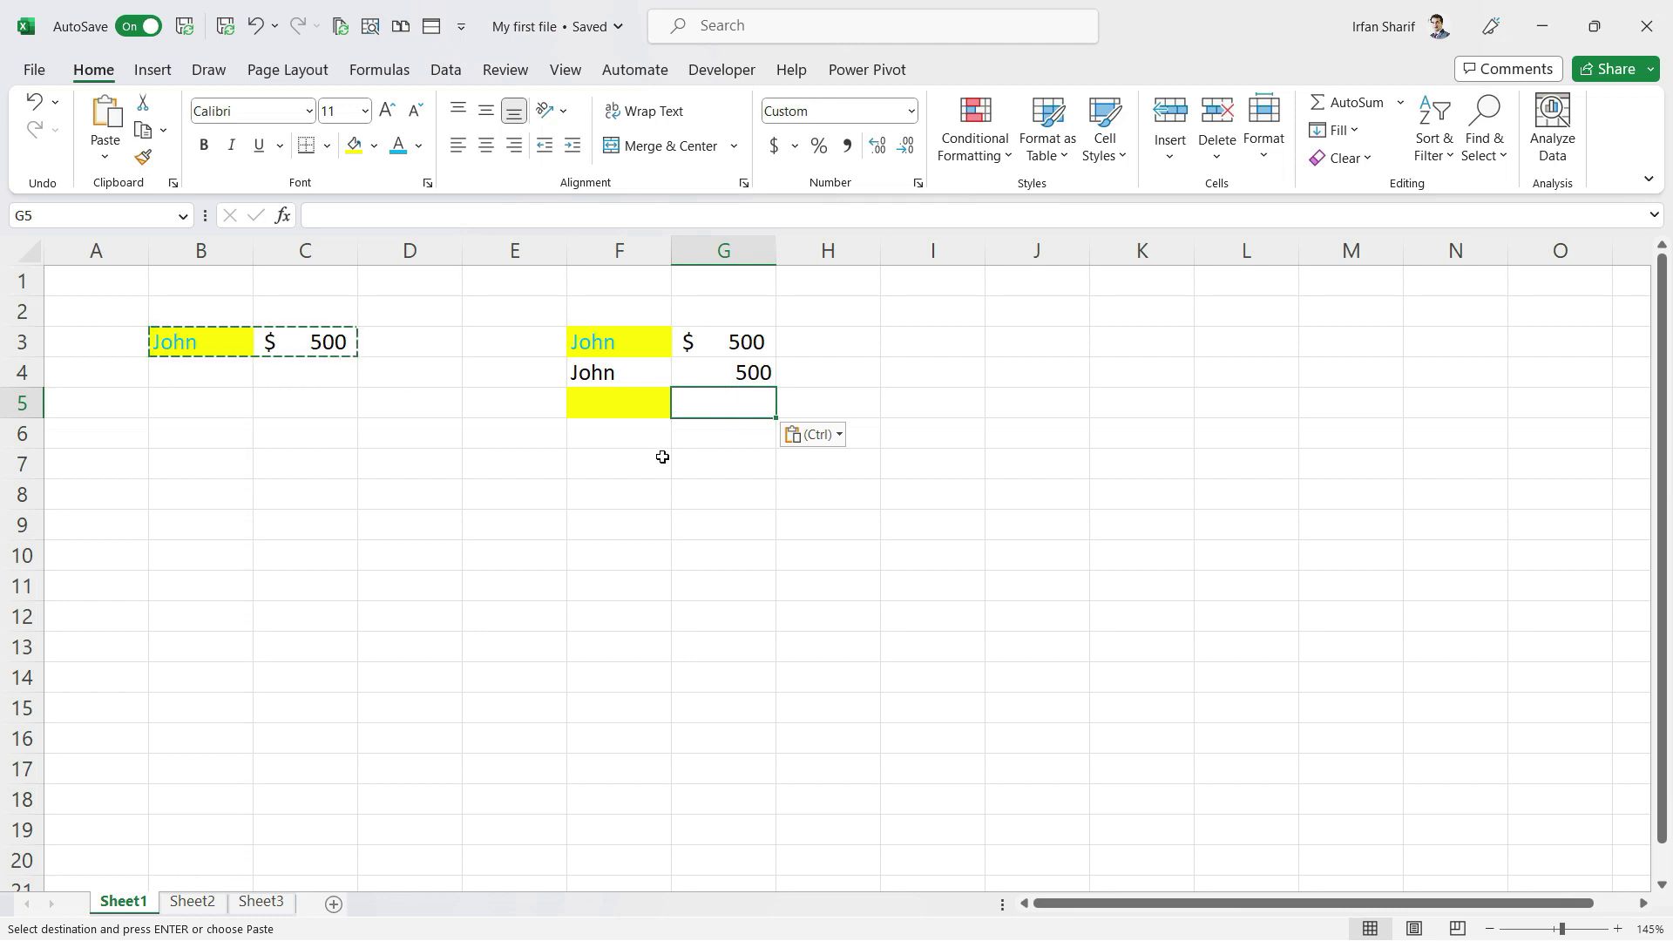
click(620, 407)
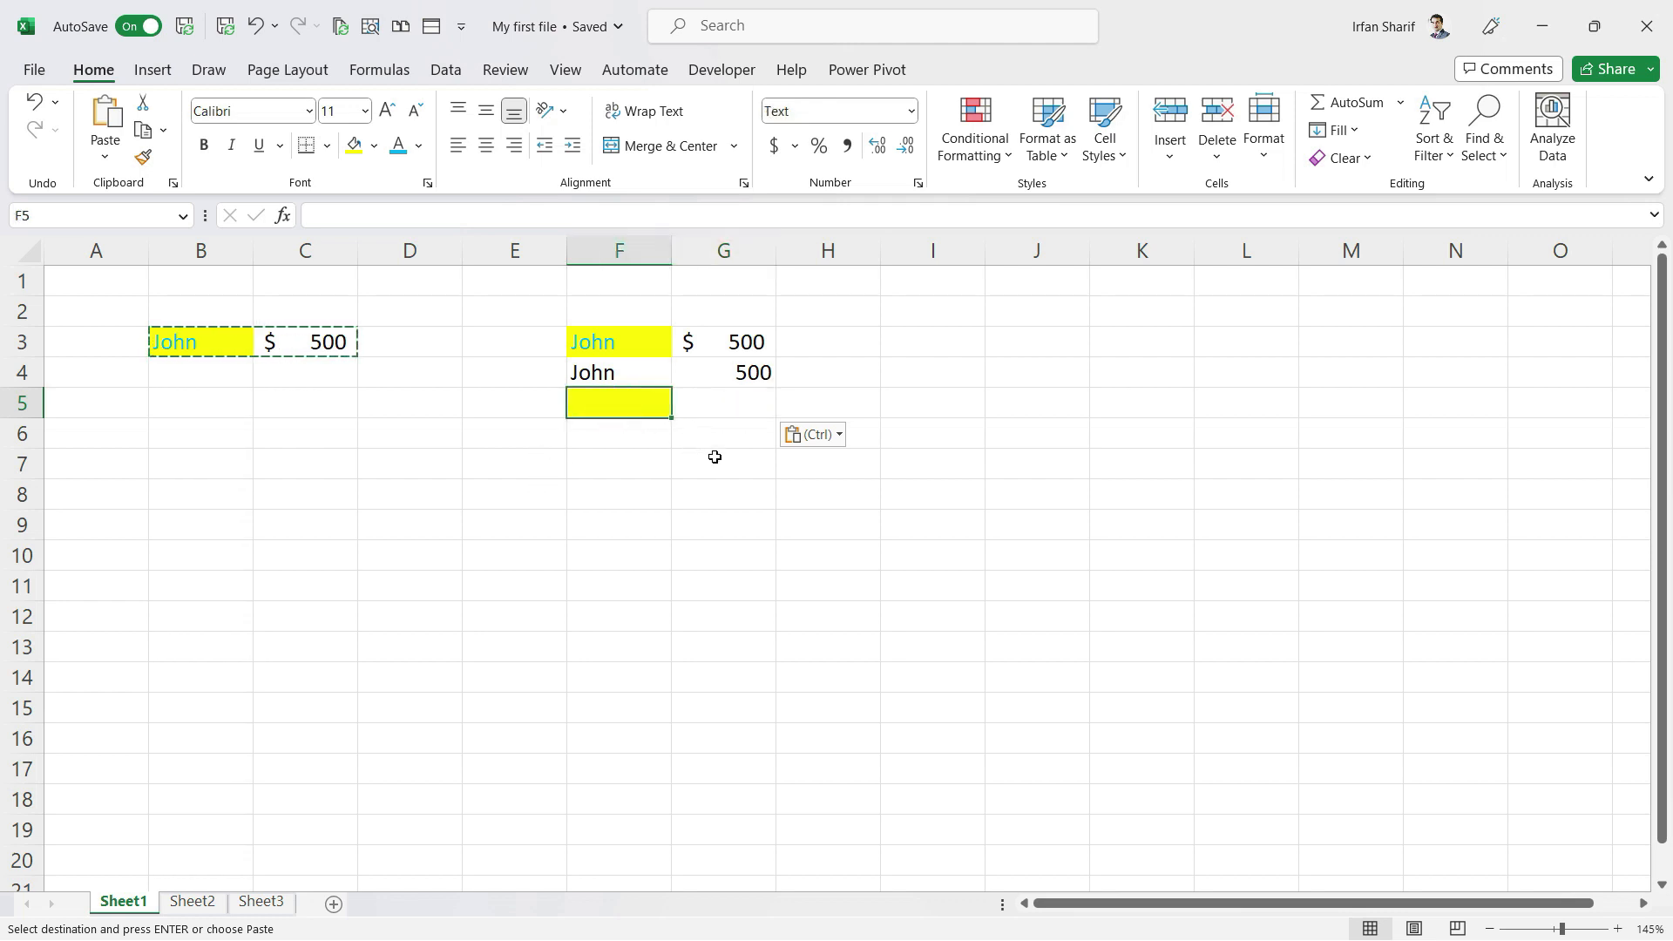
Paste the copied cells as values and number formatting starting at F6, check their formats, and end copy mode
click(642, 440)
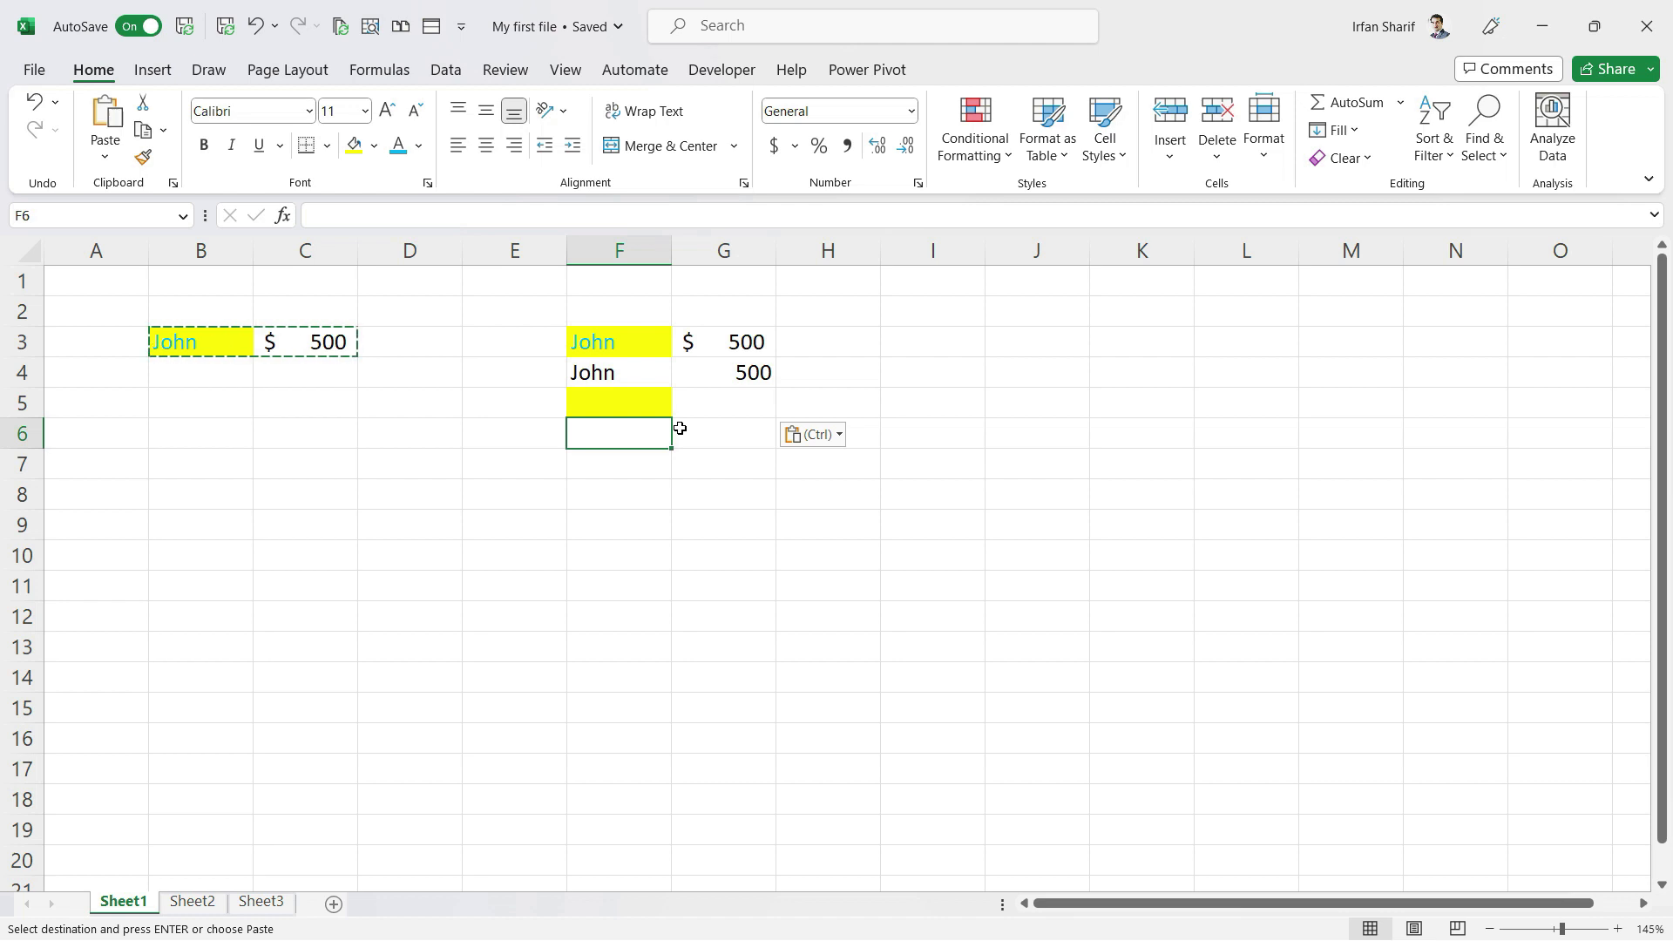
click(105, 157)
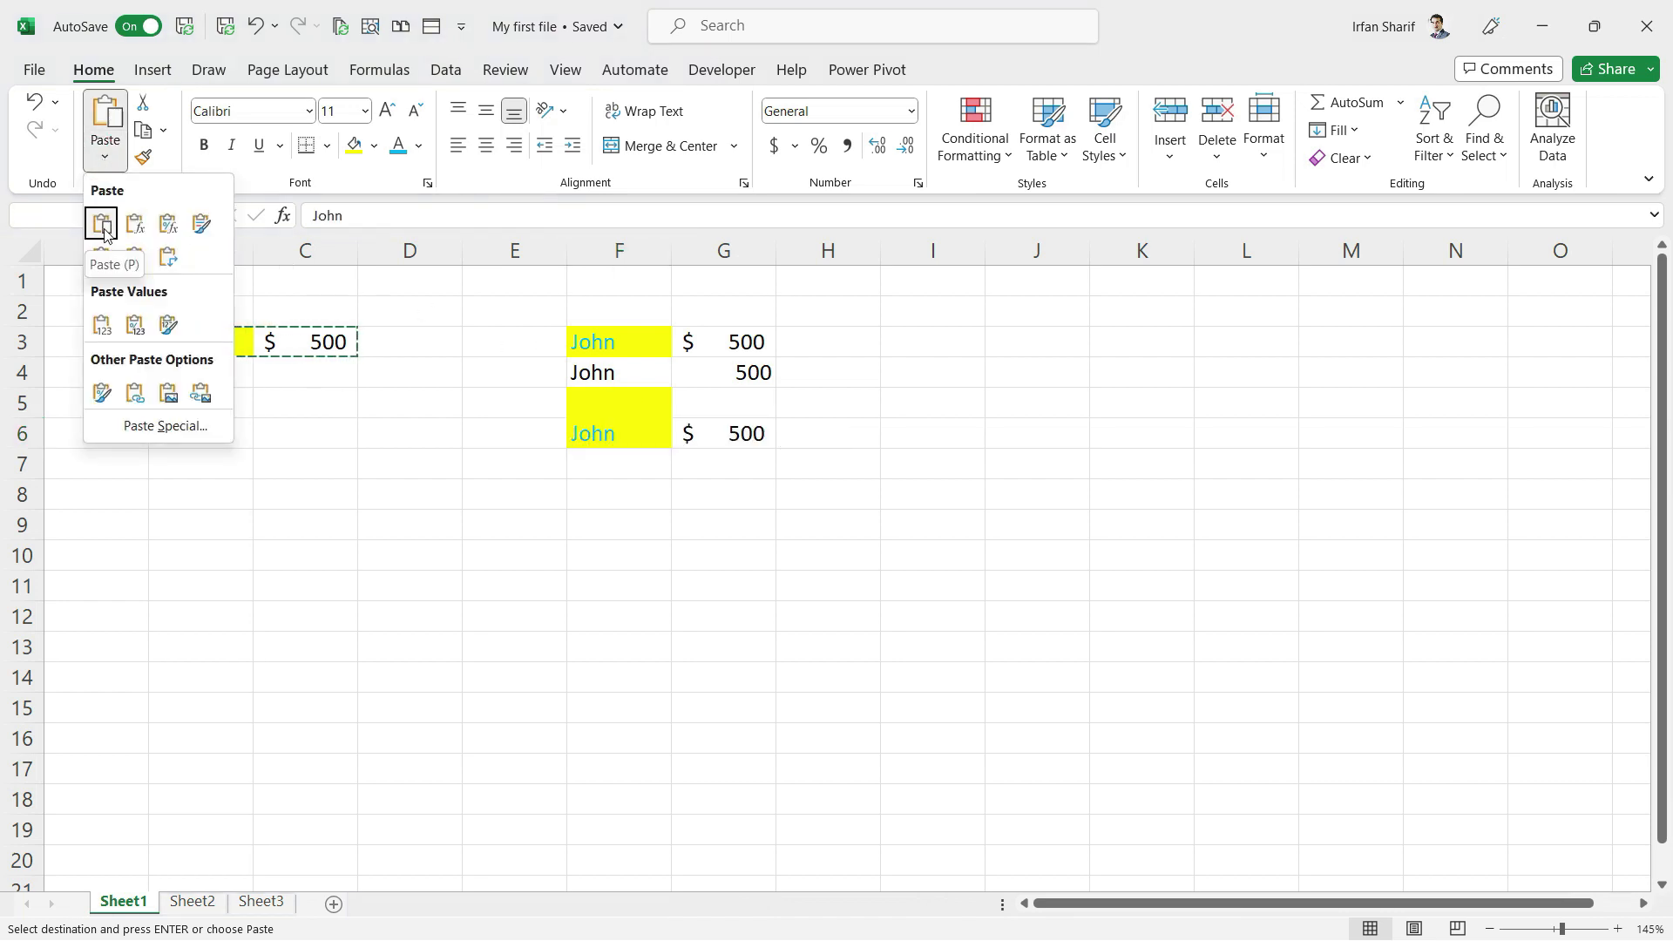
click(134, 326)
click(593, 434)
click(711, 439)
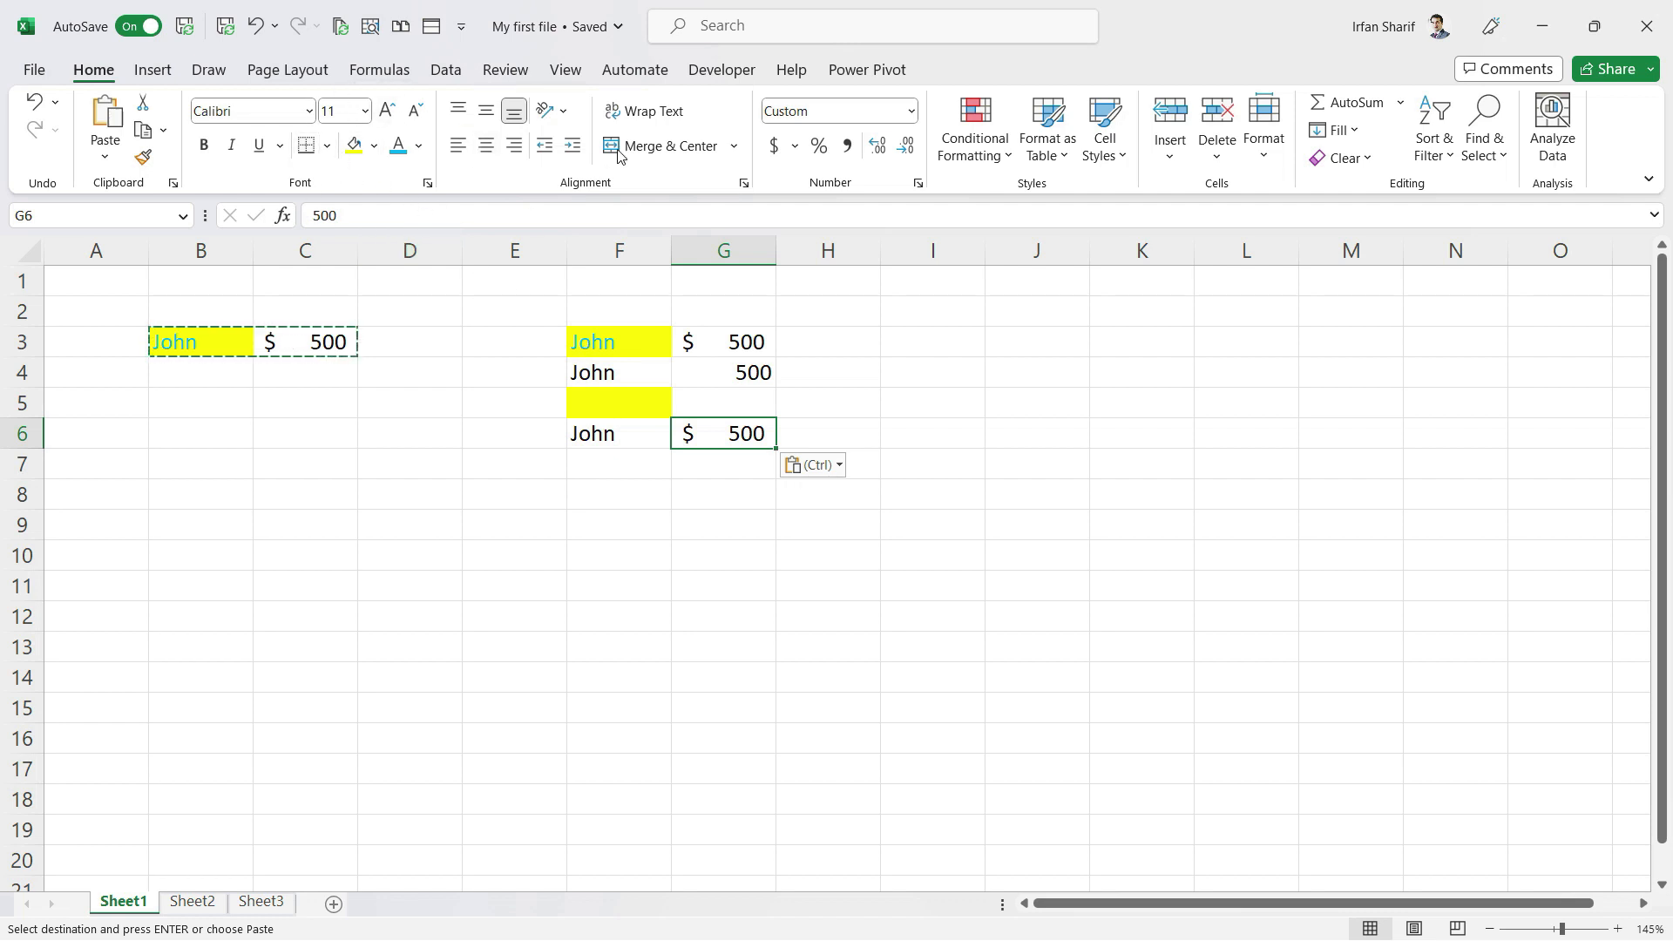
click(635, 443)
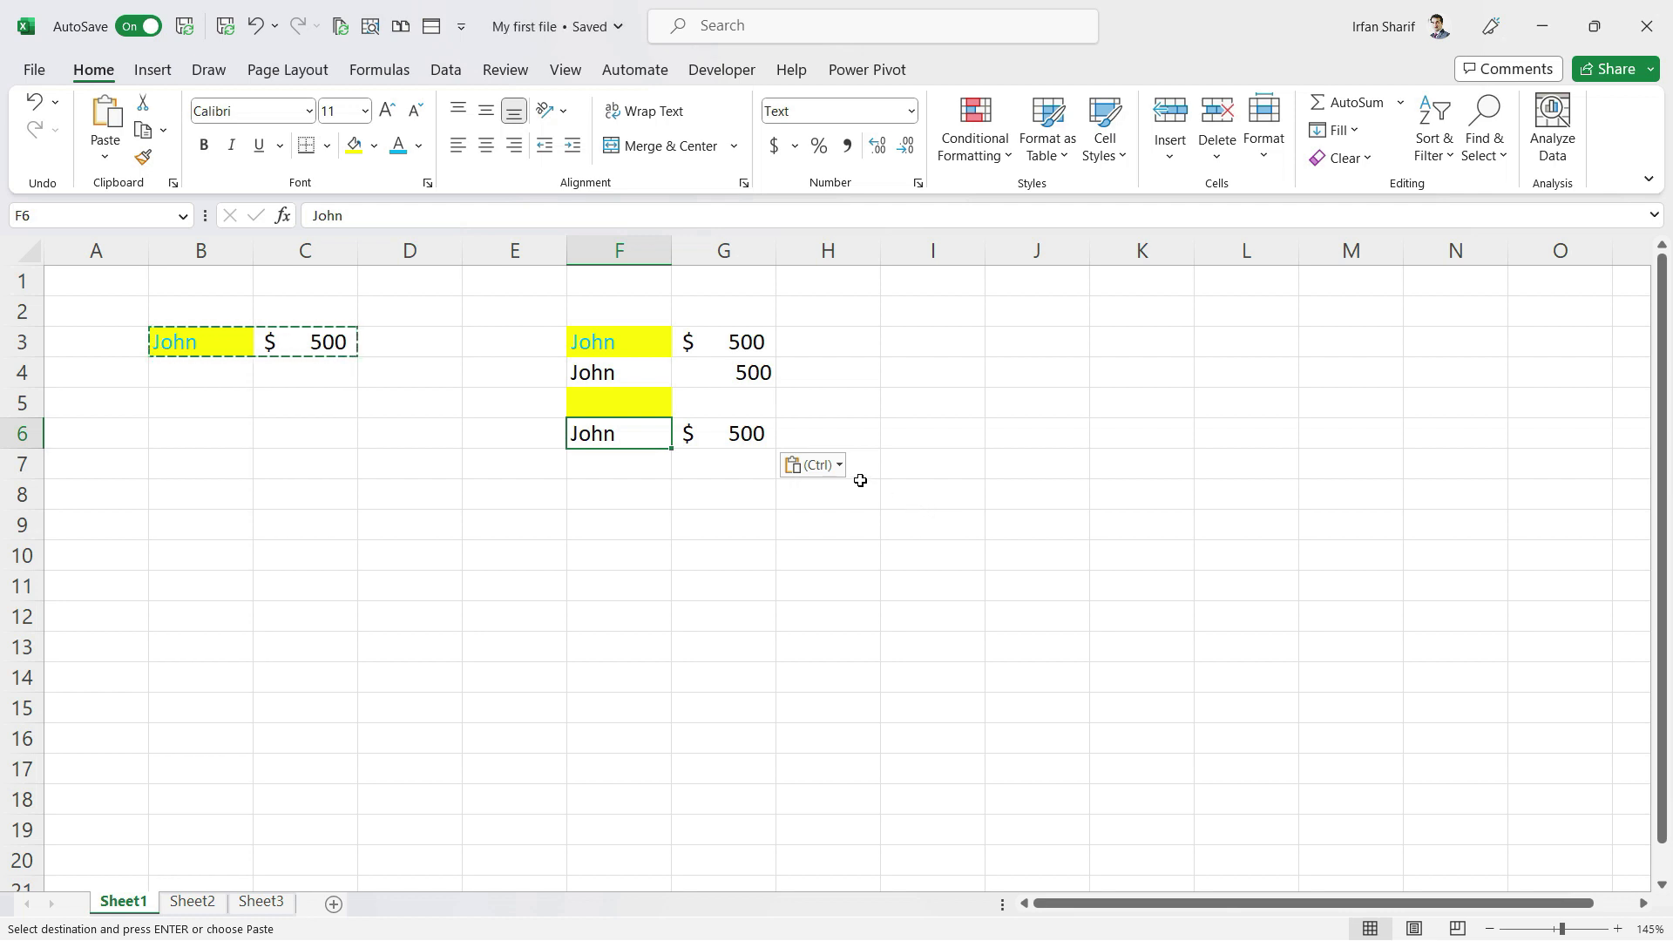
key(Escape)
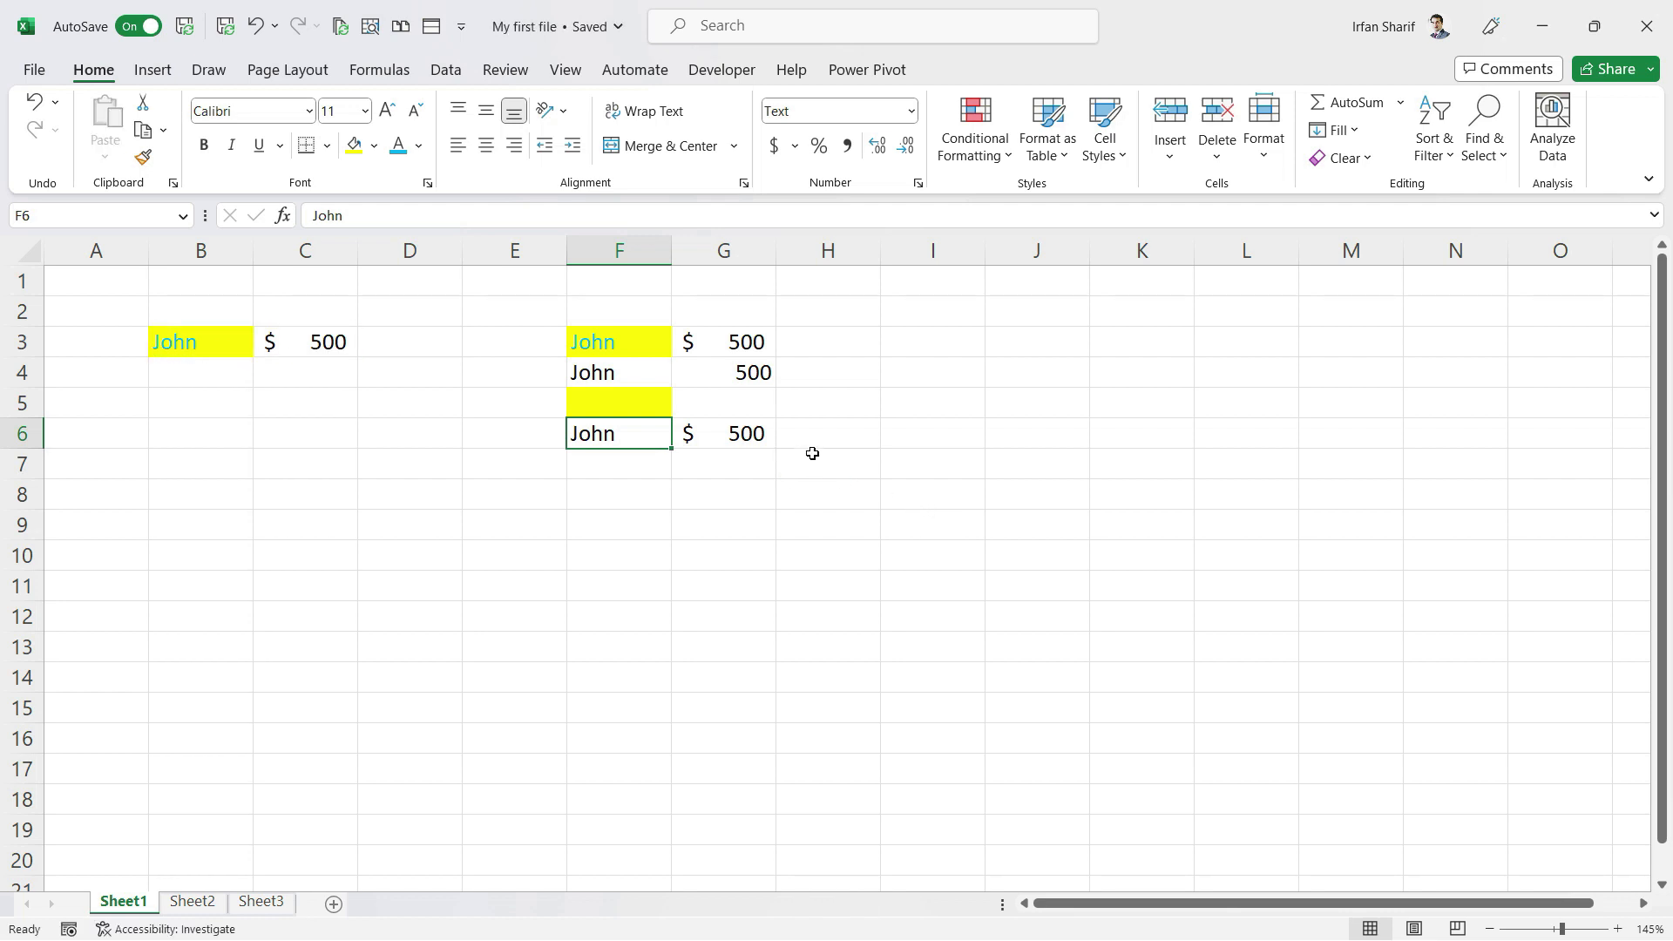
click(634, 343)
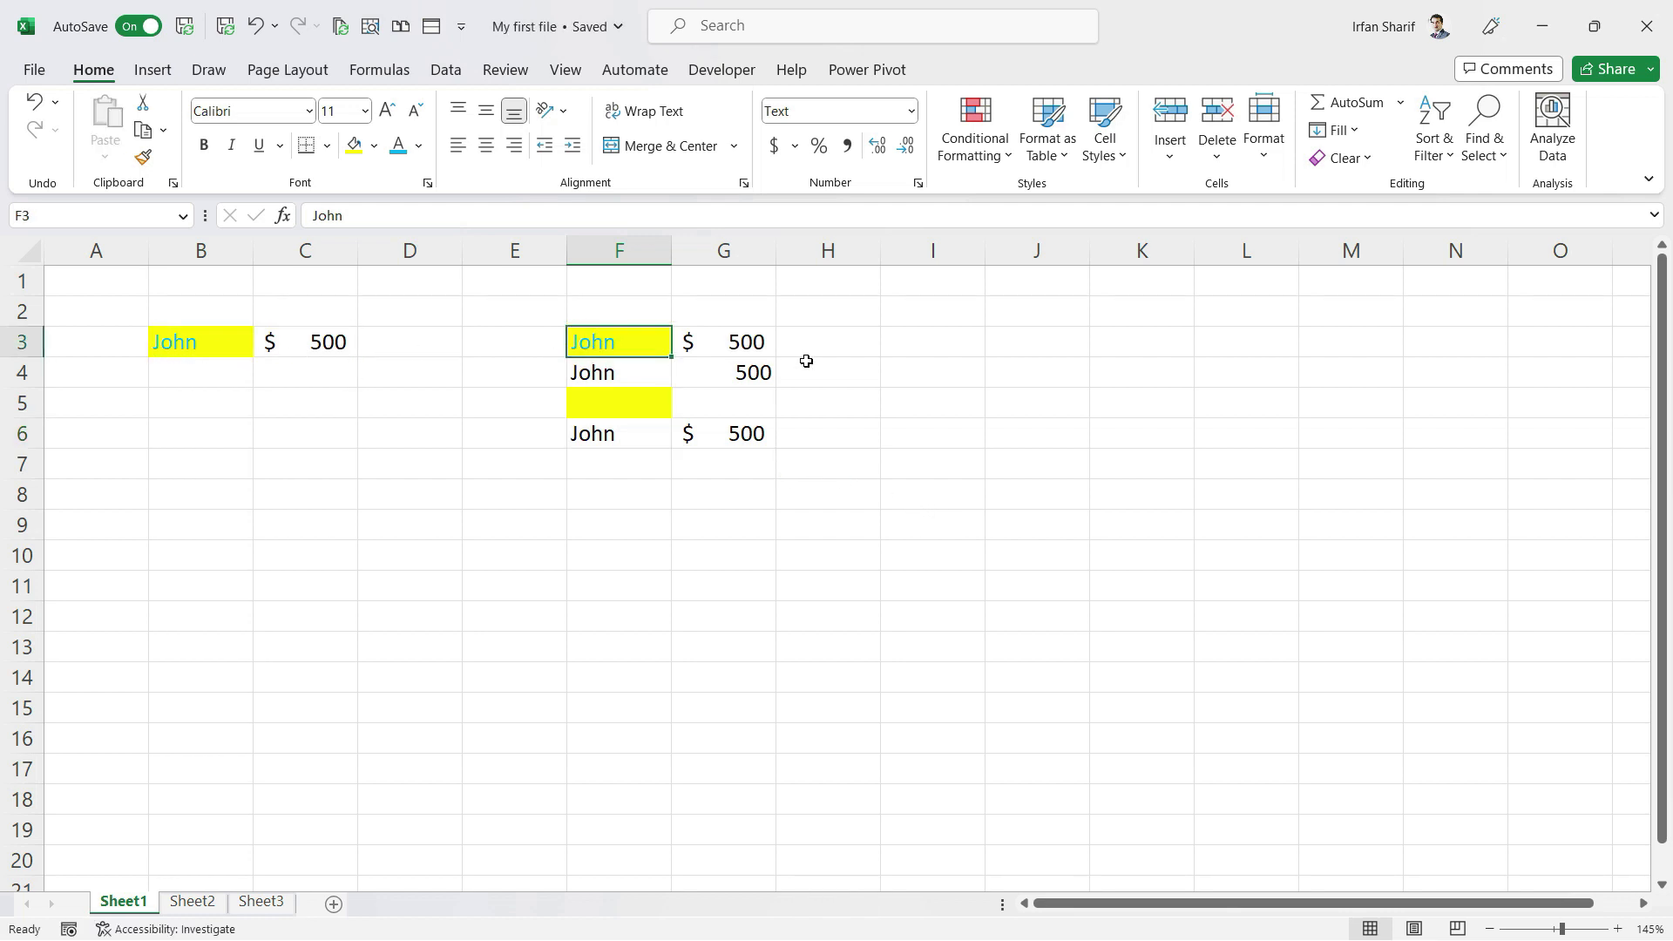
click(623, 375)
key(shift+Right)
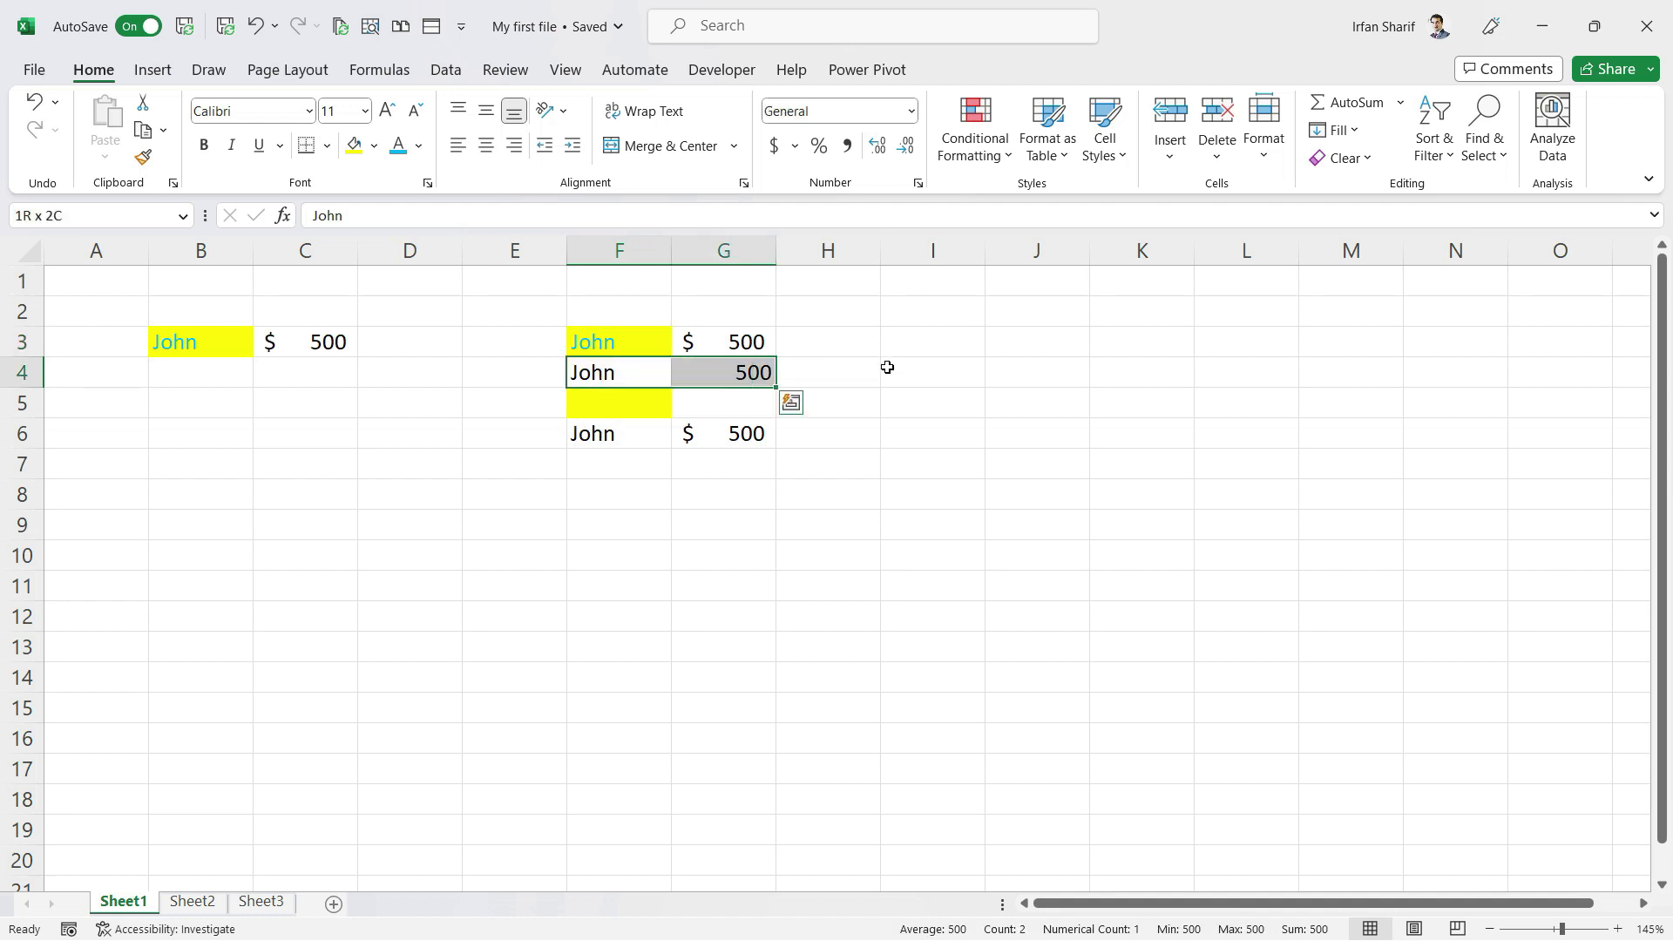
key(Left)
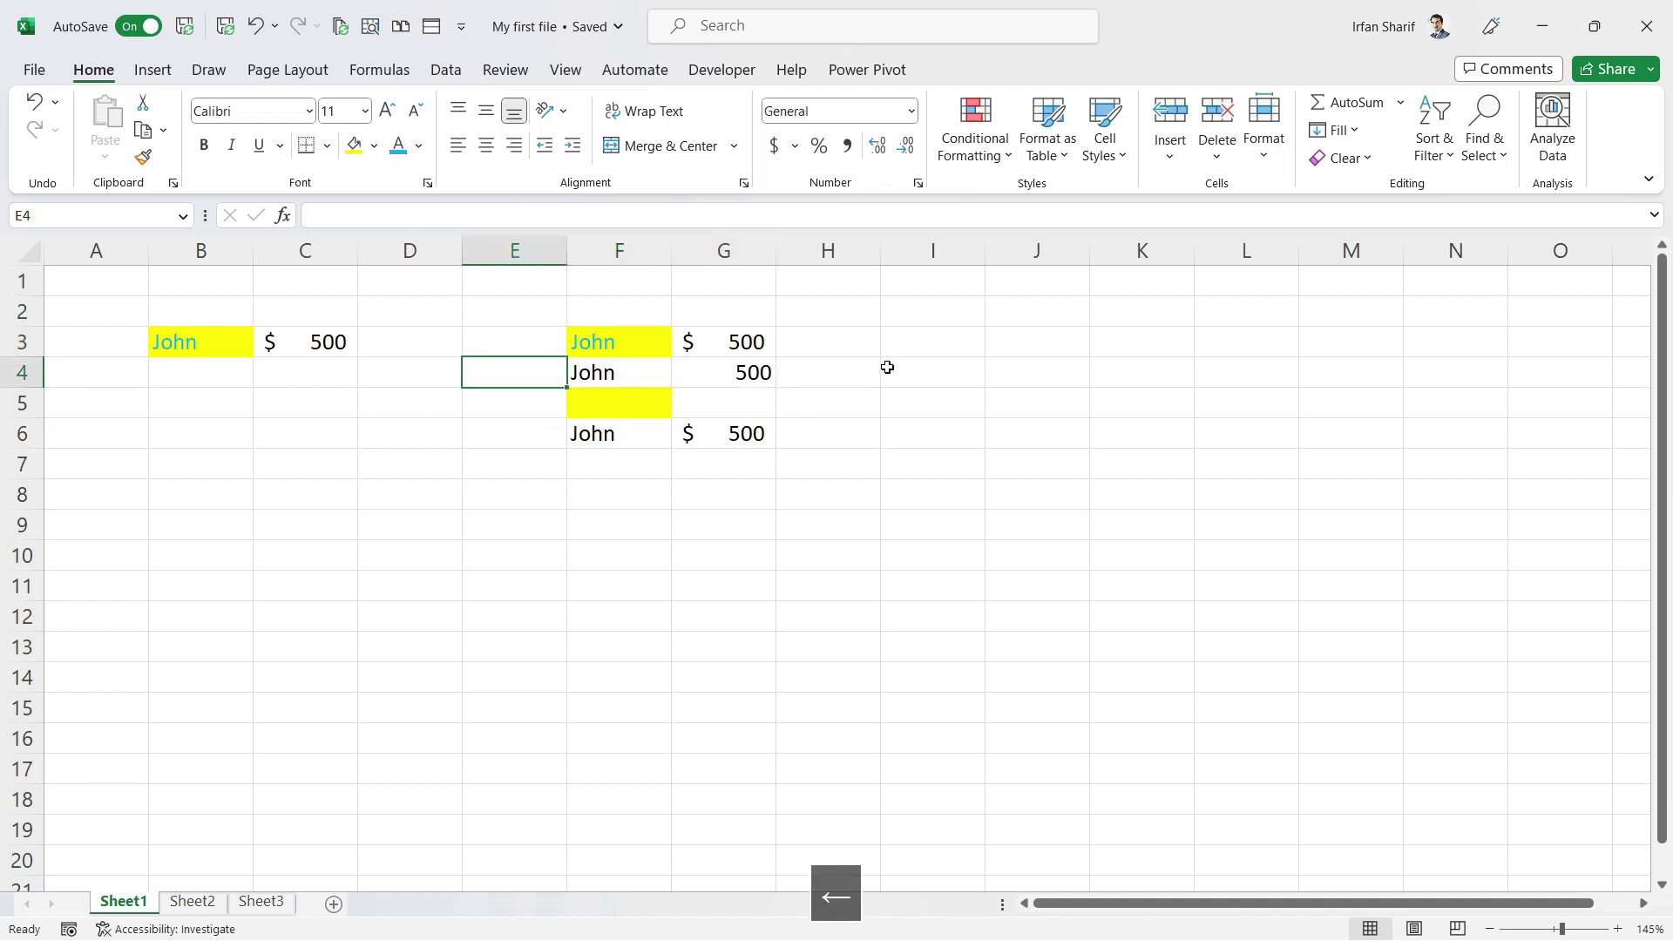
click(614, 340)
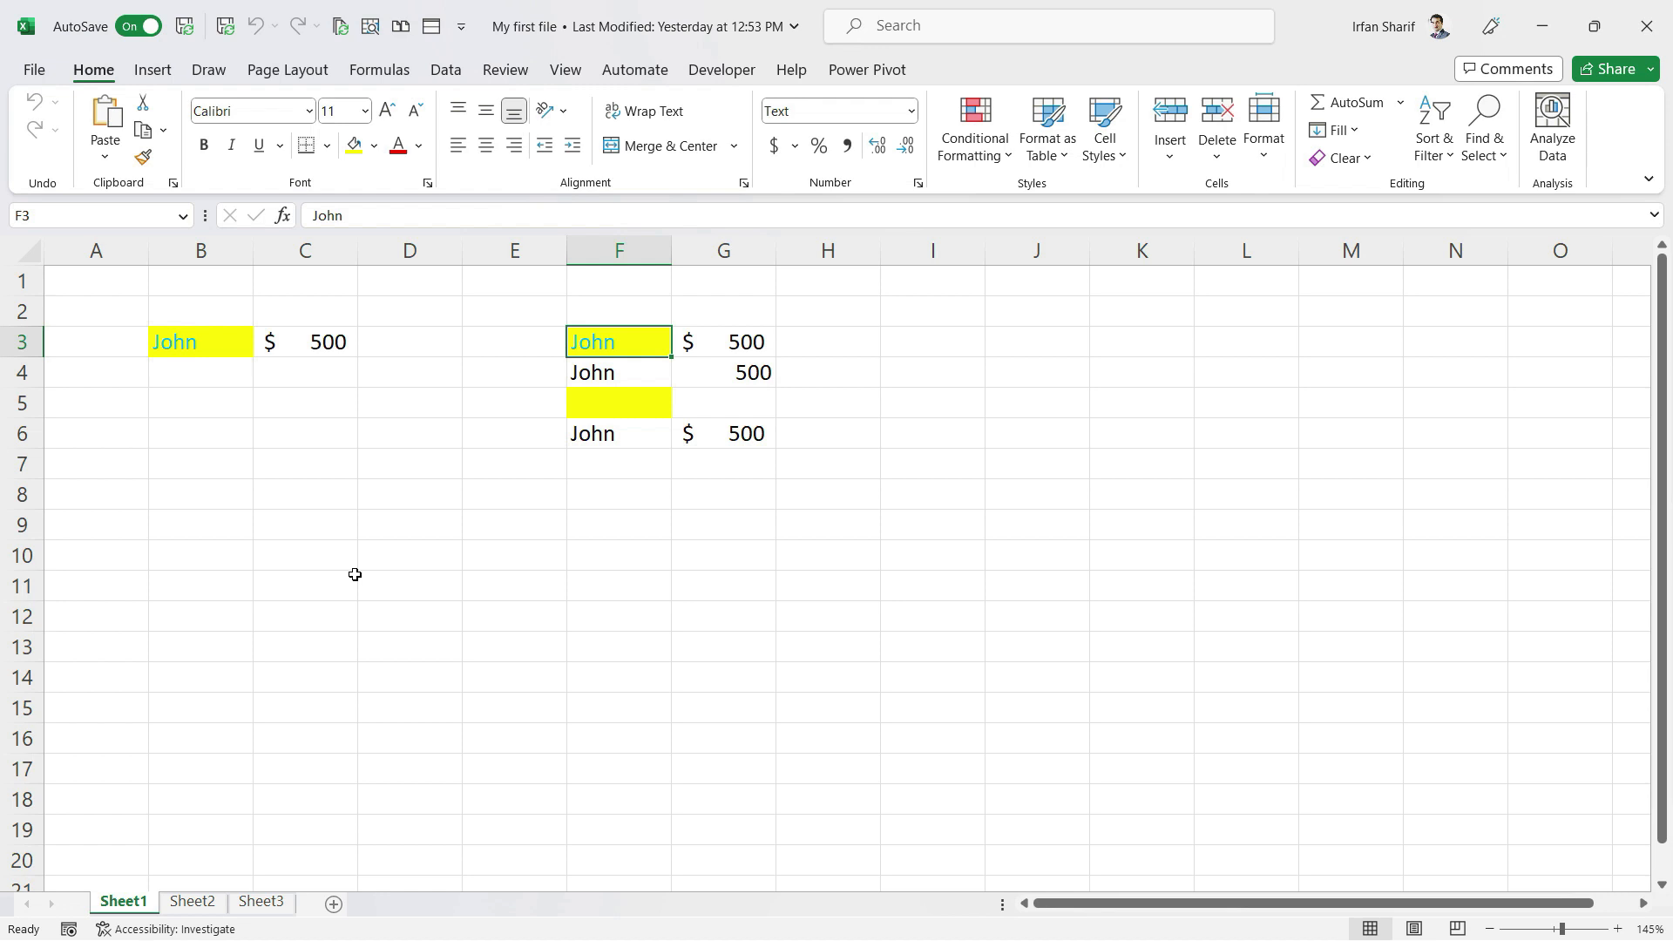
Enter 10 in cell B11 and 5 in cell C11
click(239, 586)
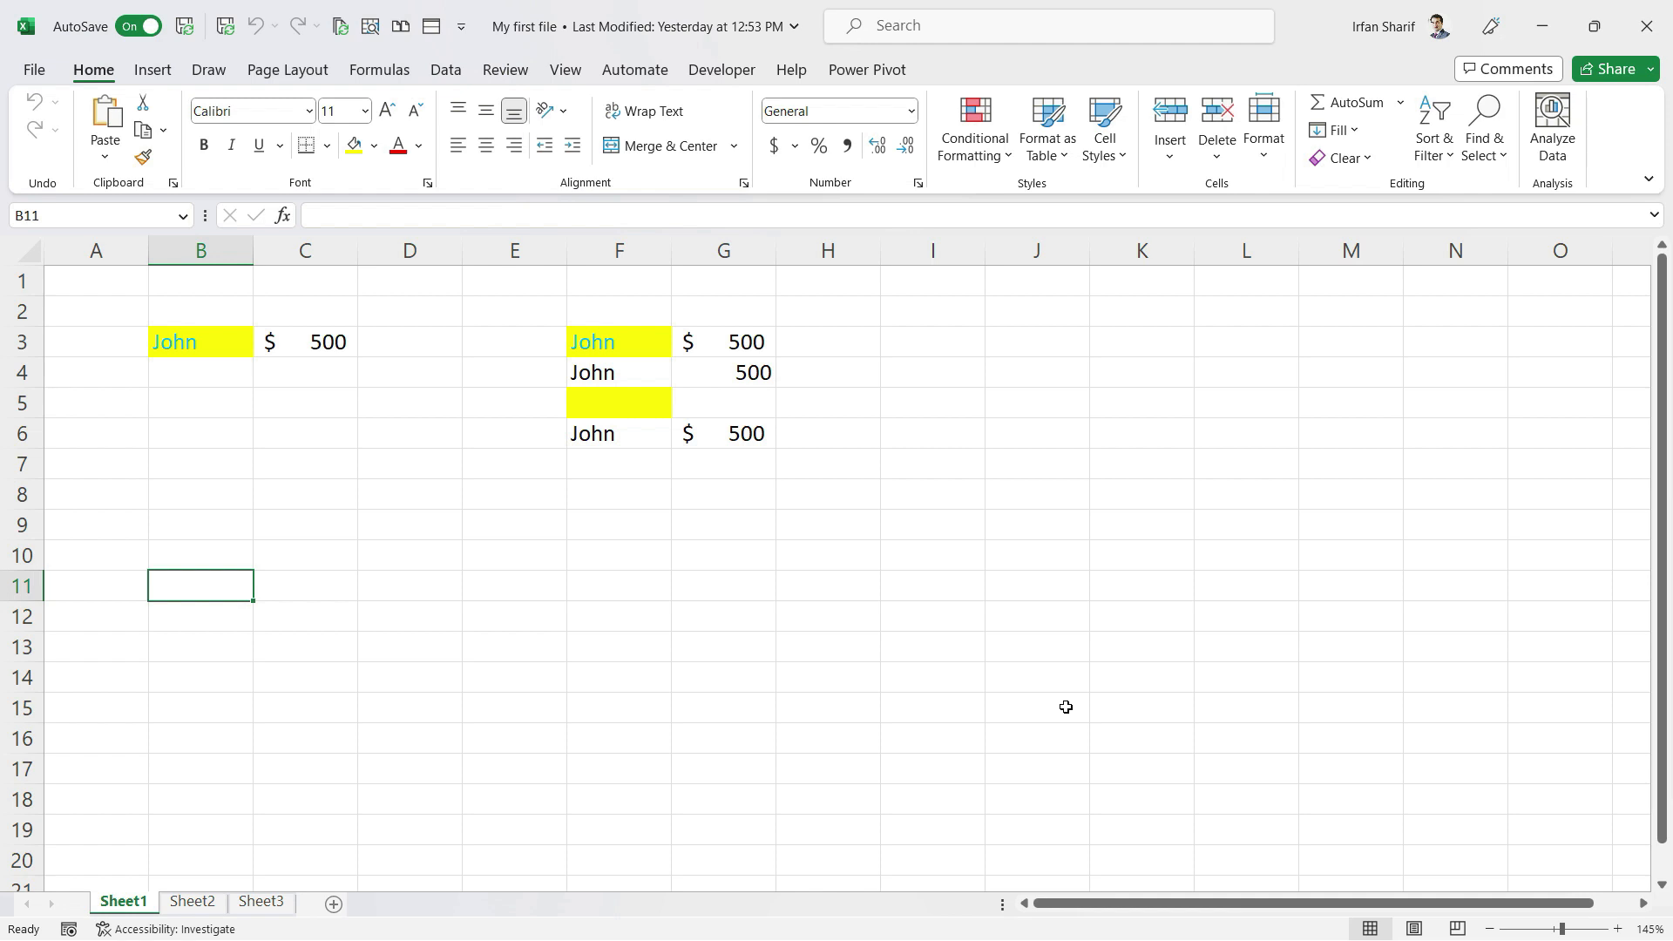
text(10)
key(Tab)
text(5)
key(Return)
Enter the formula =B11*C11 in cell D11
key(Up)
key(Right)
key(Right)
text(=)
key(Left)
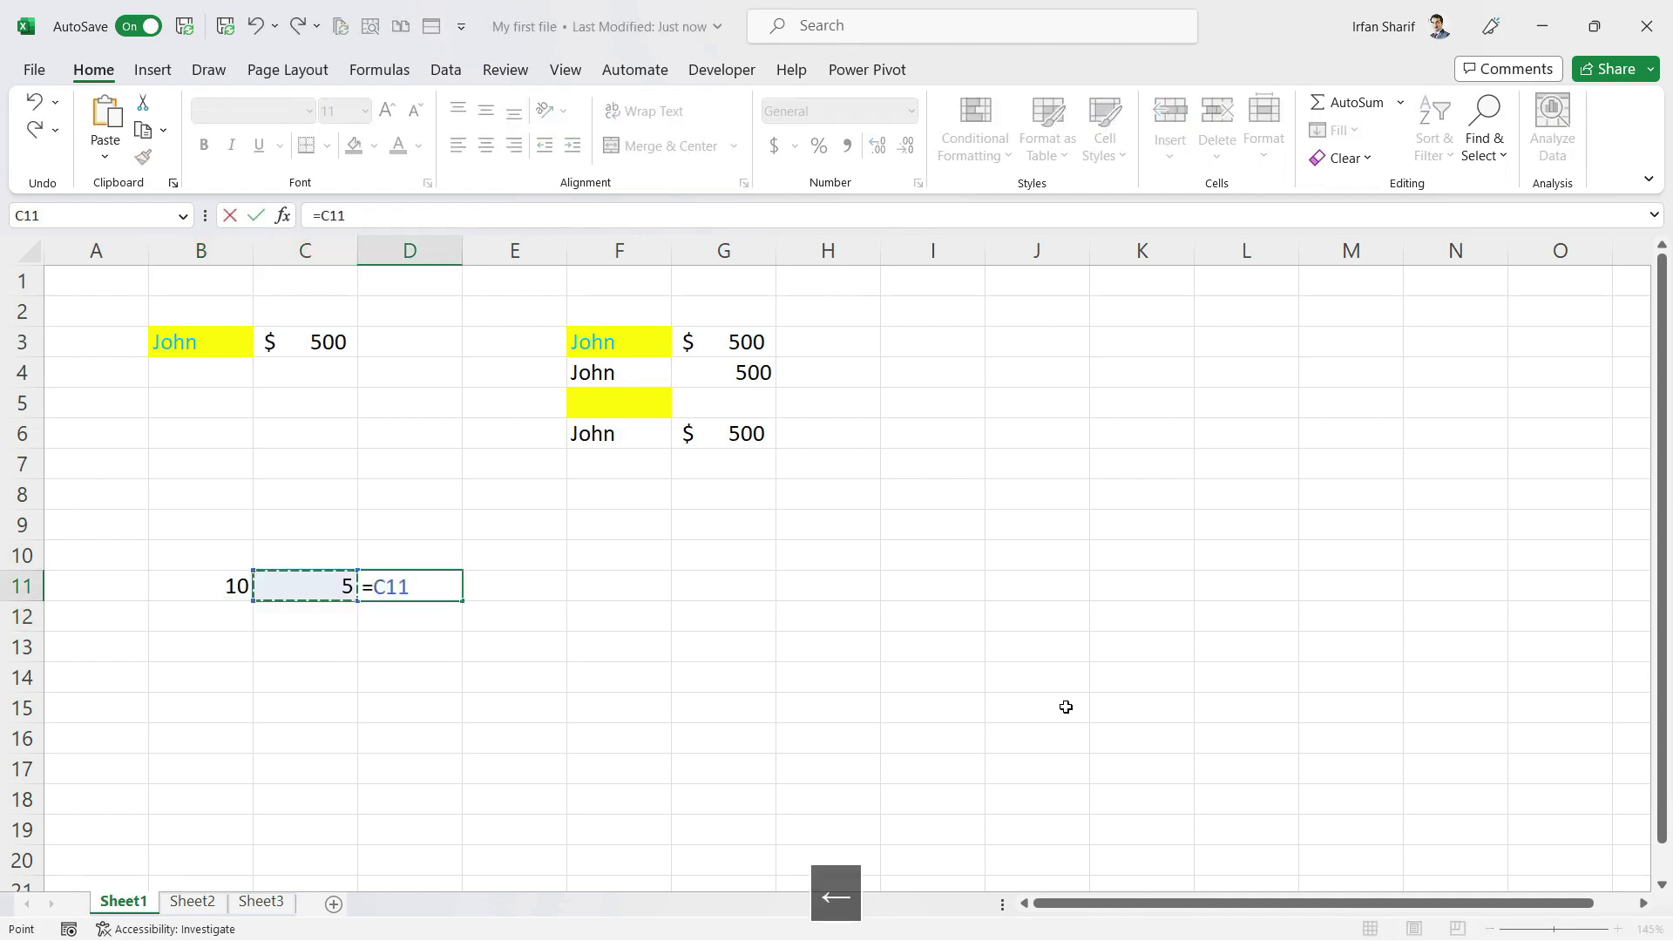
key(Left)
text(*)
key(Left)
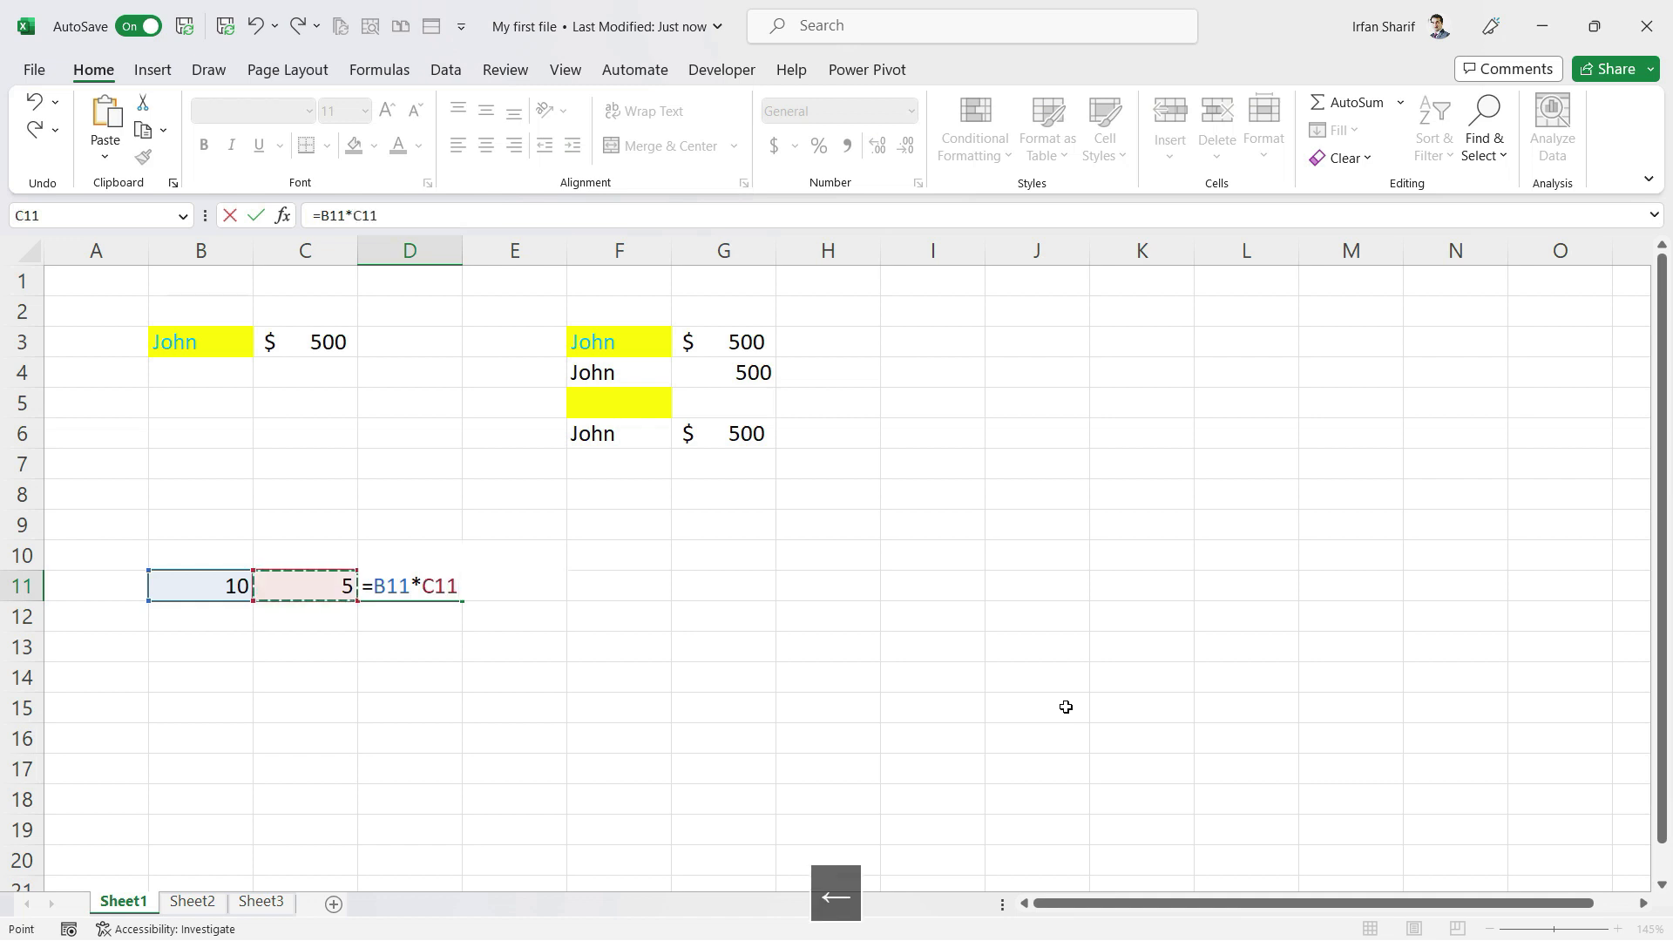
key(Return)
key(Up)
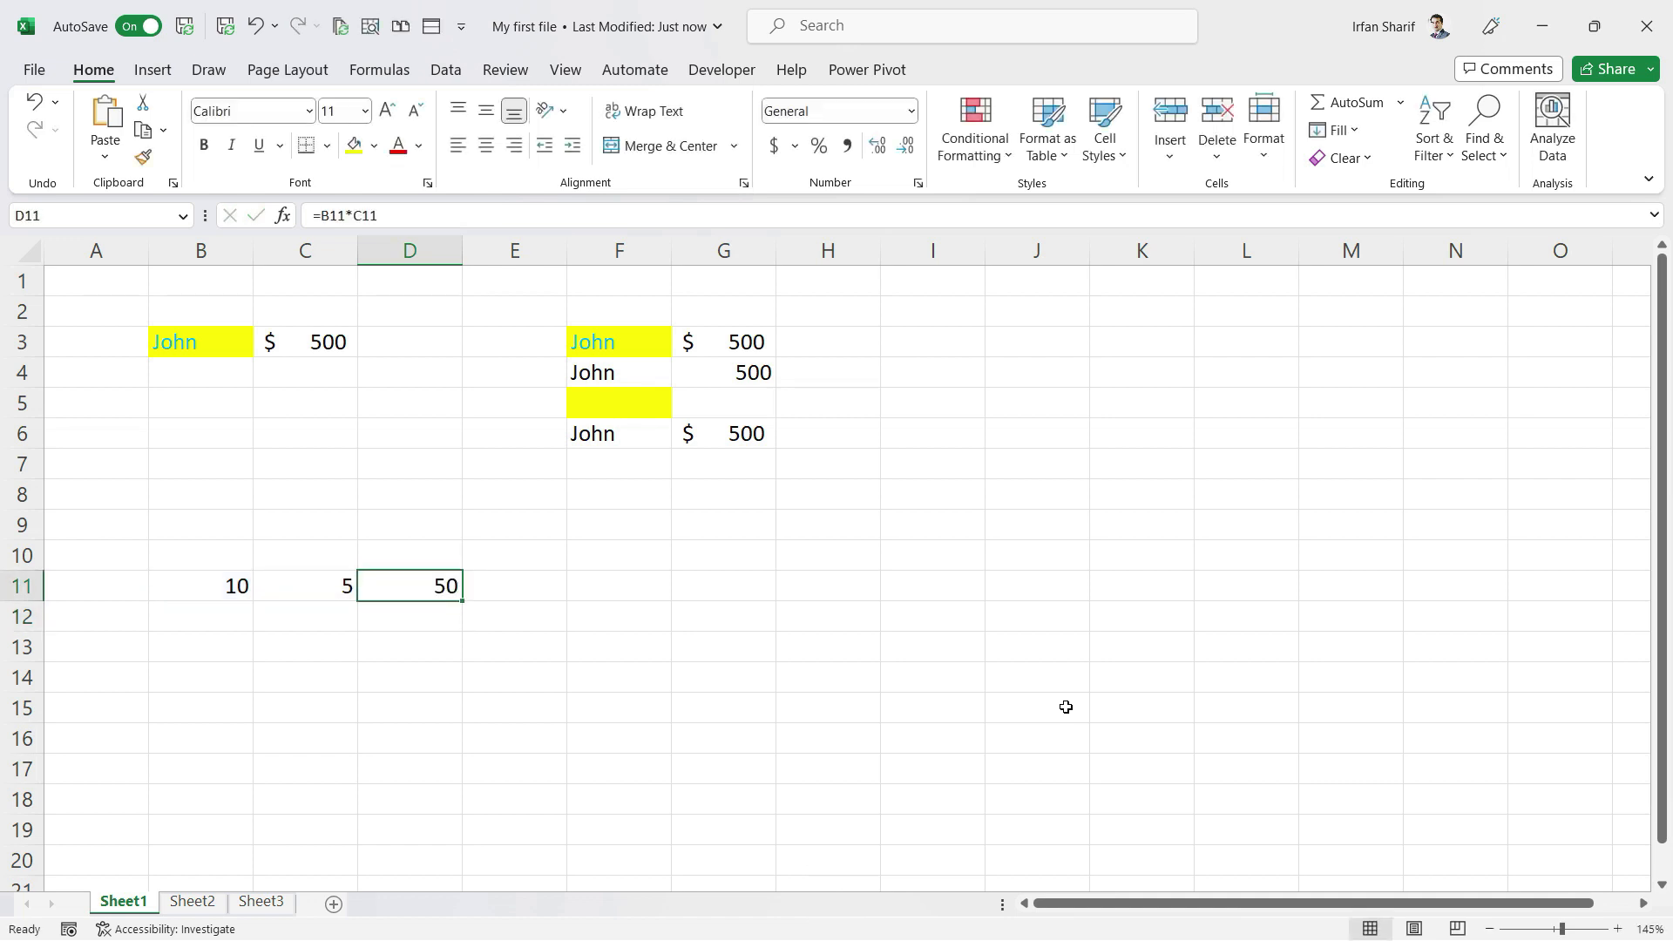
Examine the formula in D11 and the values in B11 and C11 that it refers to
key(F2)
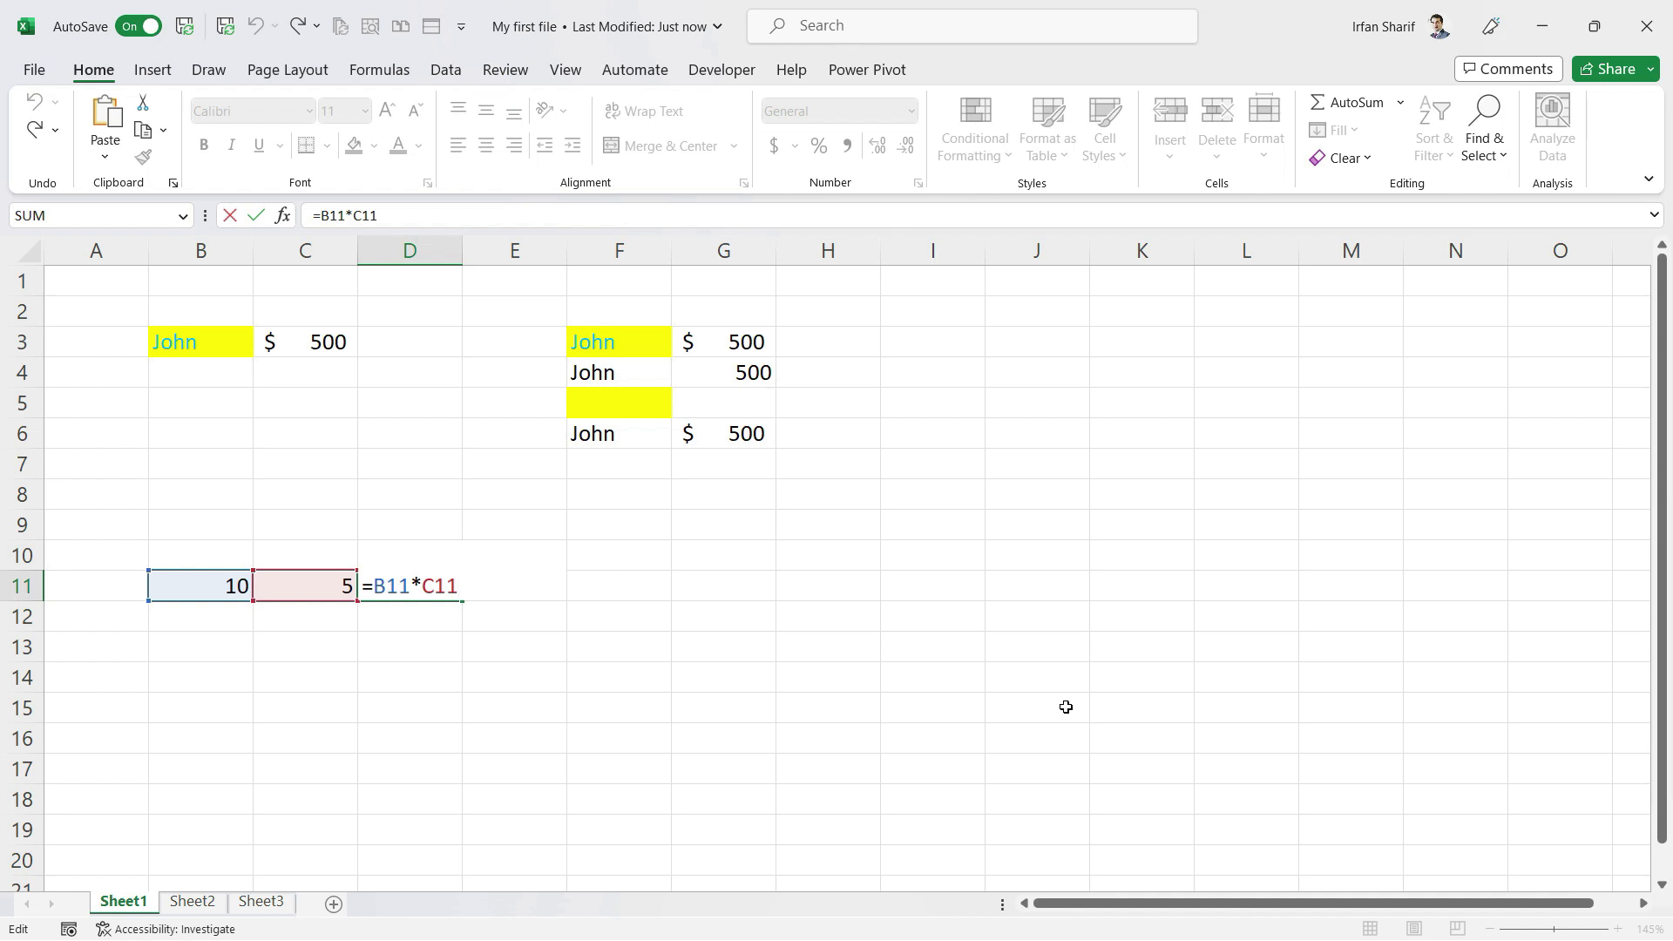
key(Return)
key(Right)
key(Left)
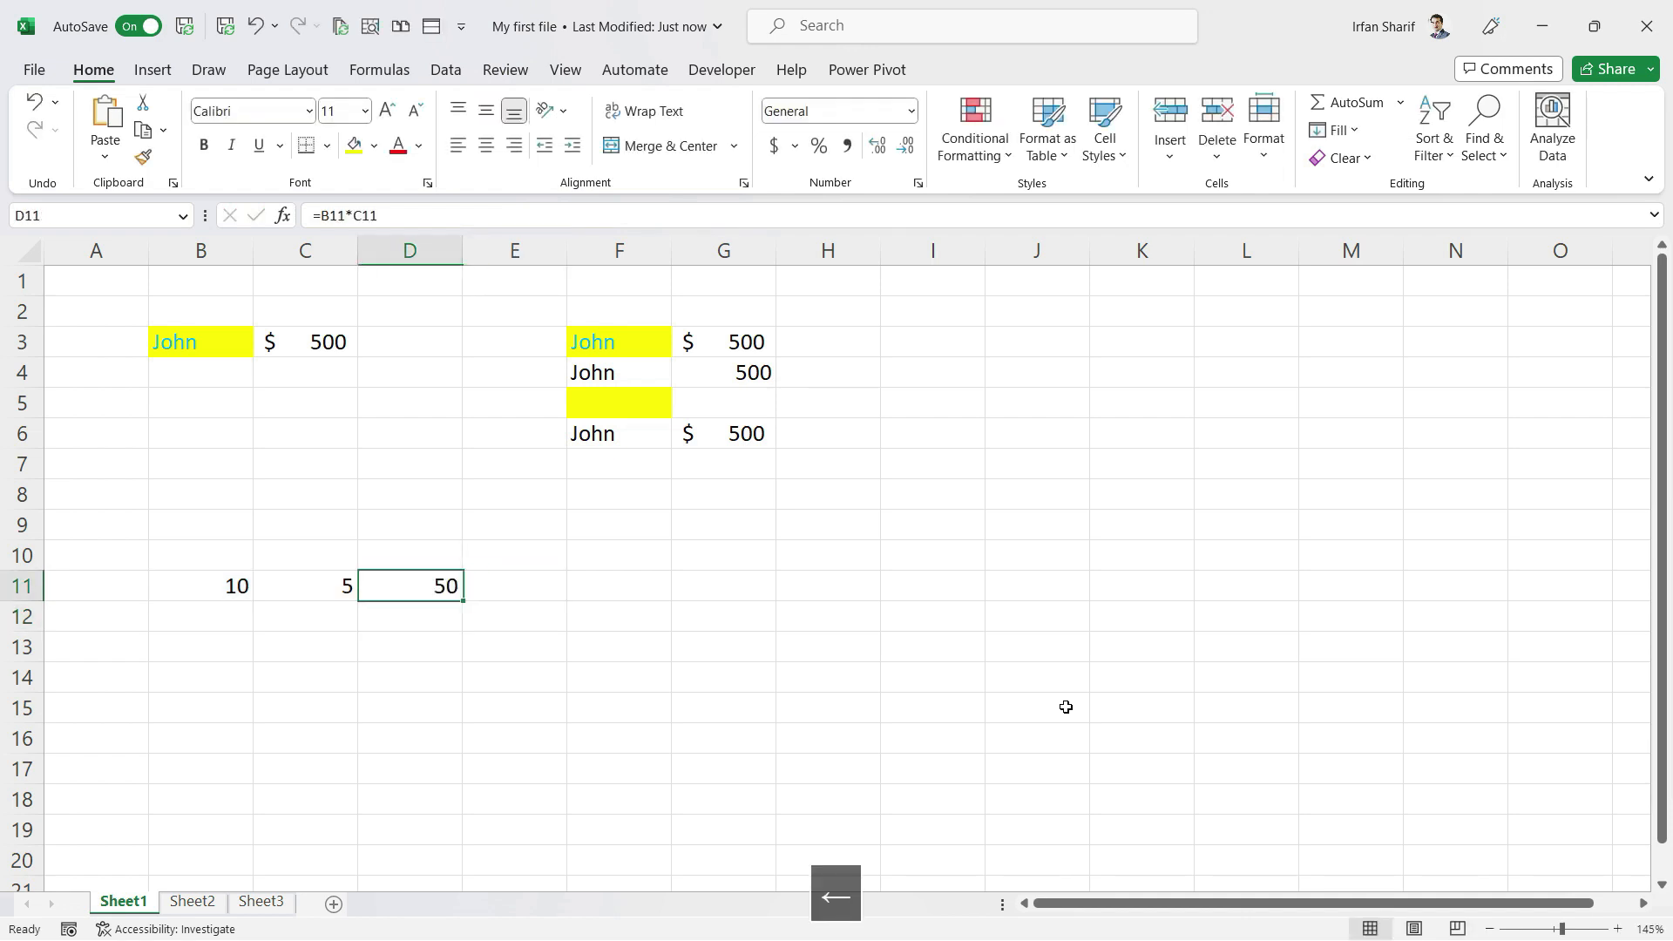
key(Left)
key(Left)
key(Right)
key(Right)
key(Left)
key(Left)
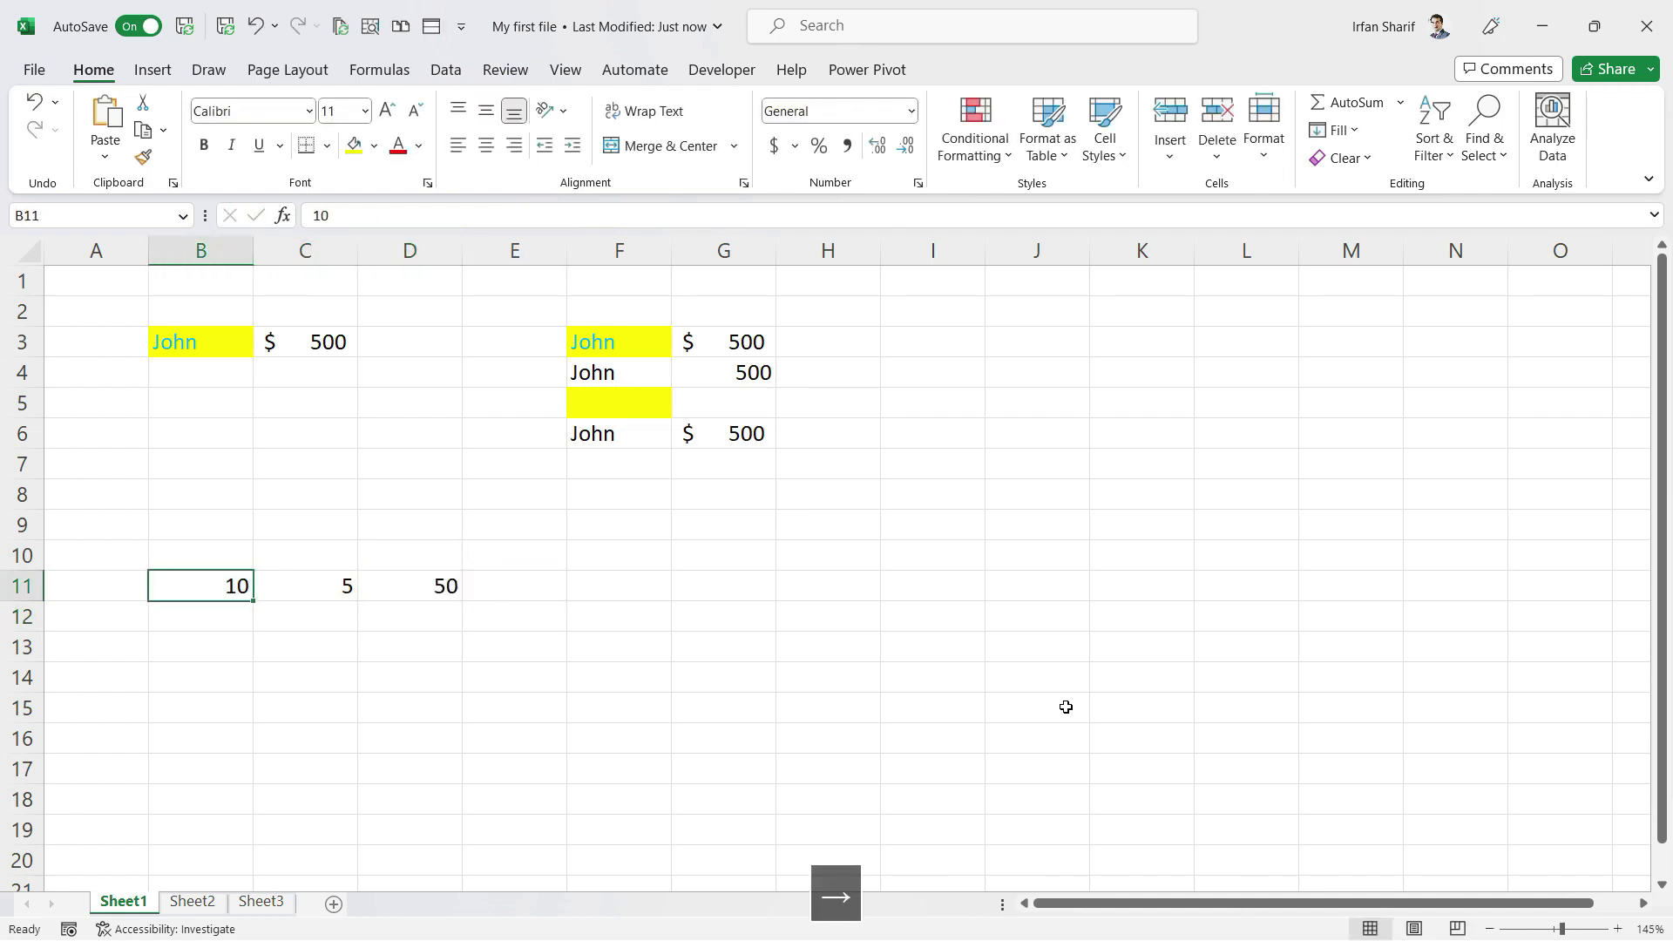
key(Right)
key(Right)
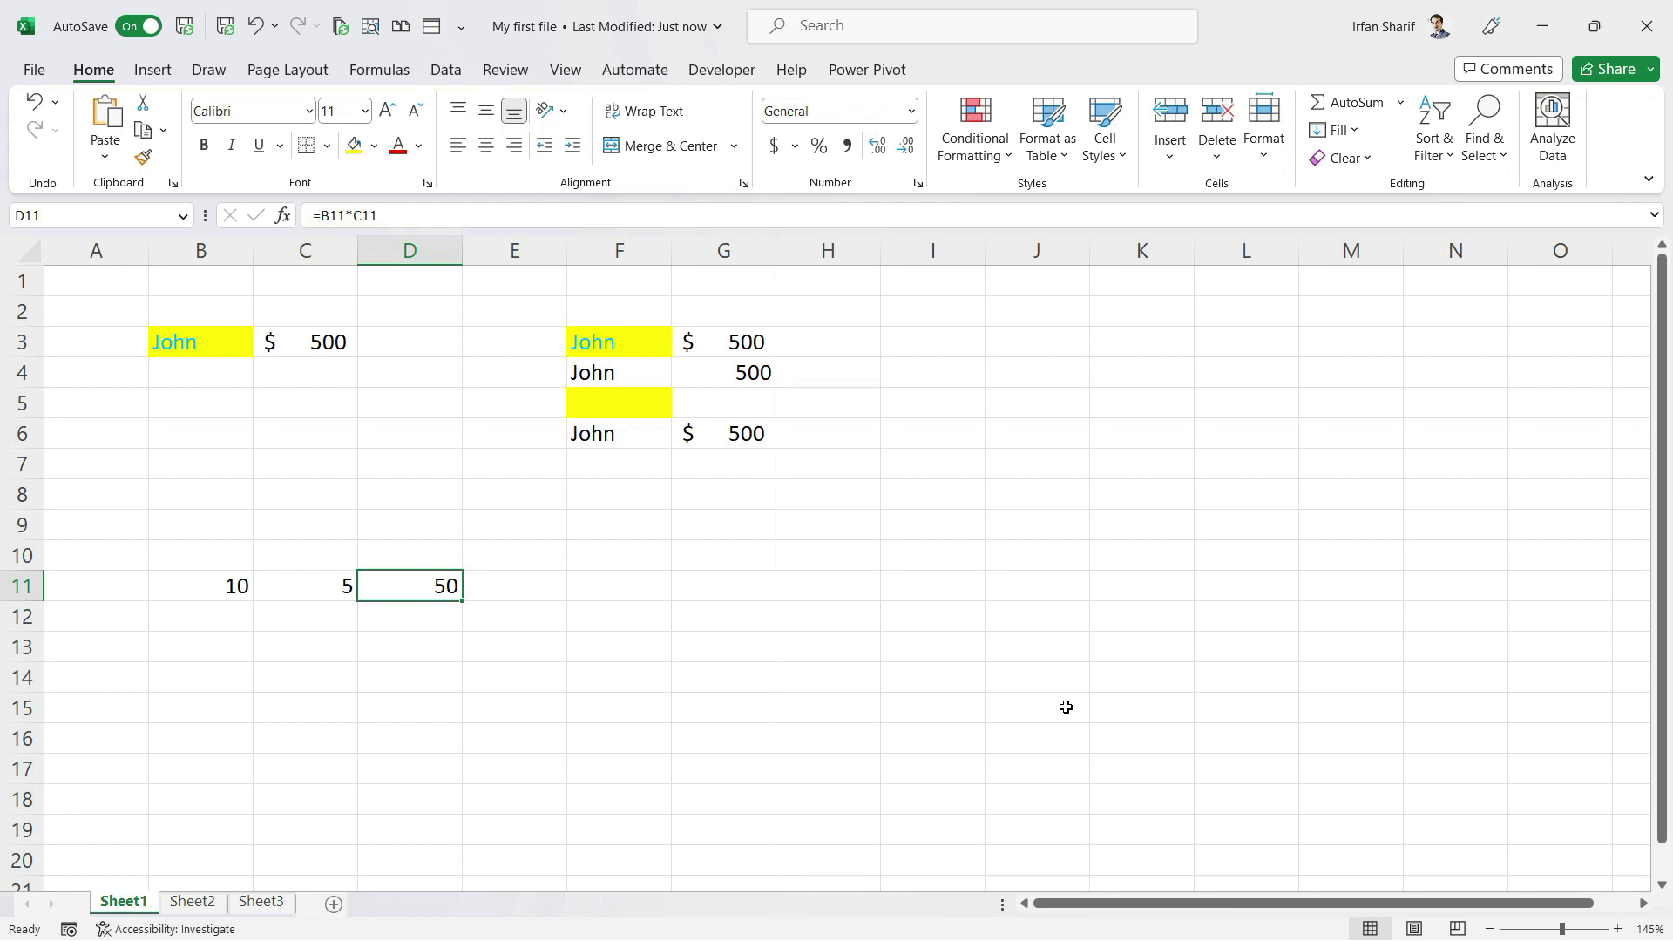
key(Left)
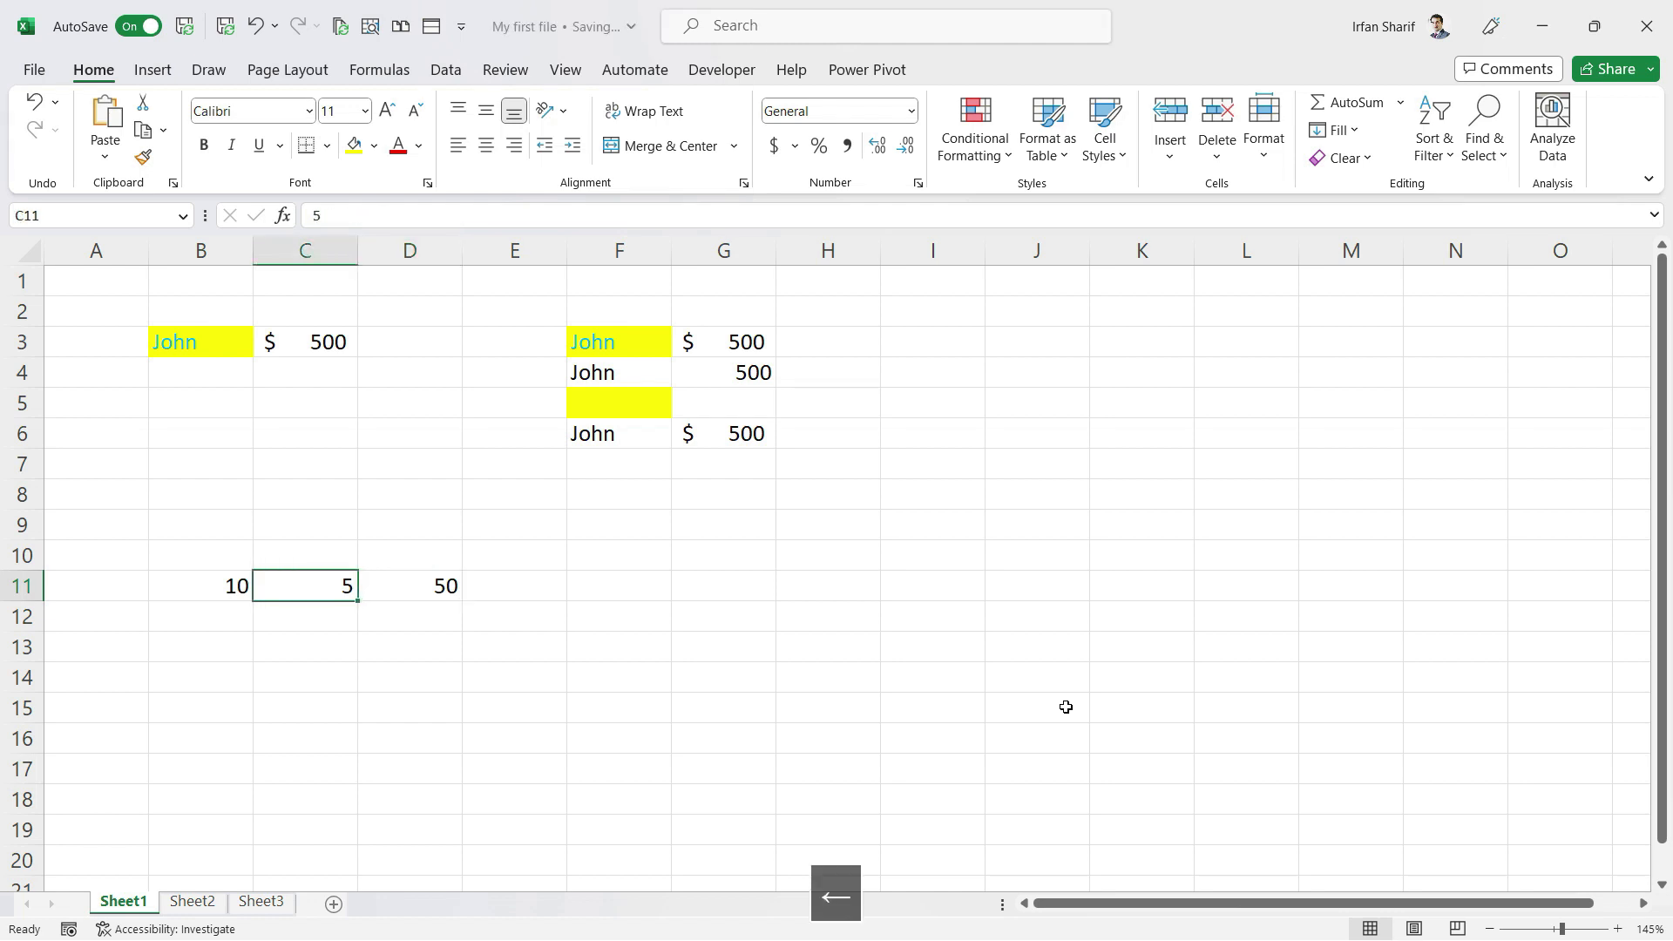
key(Left)
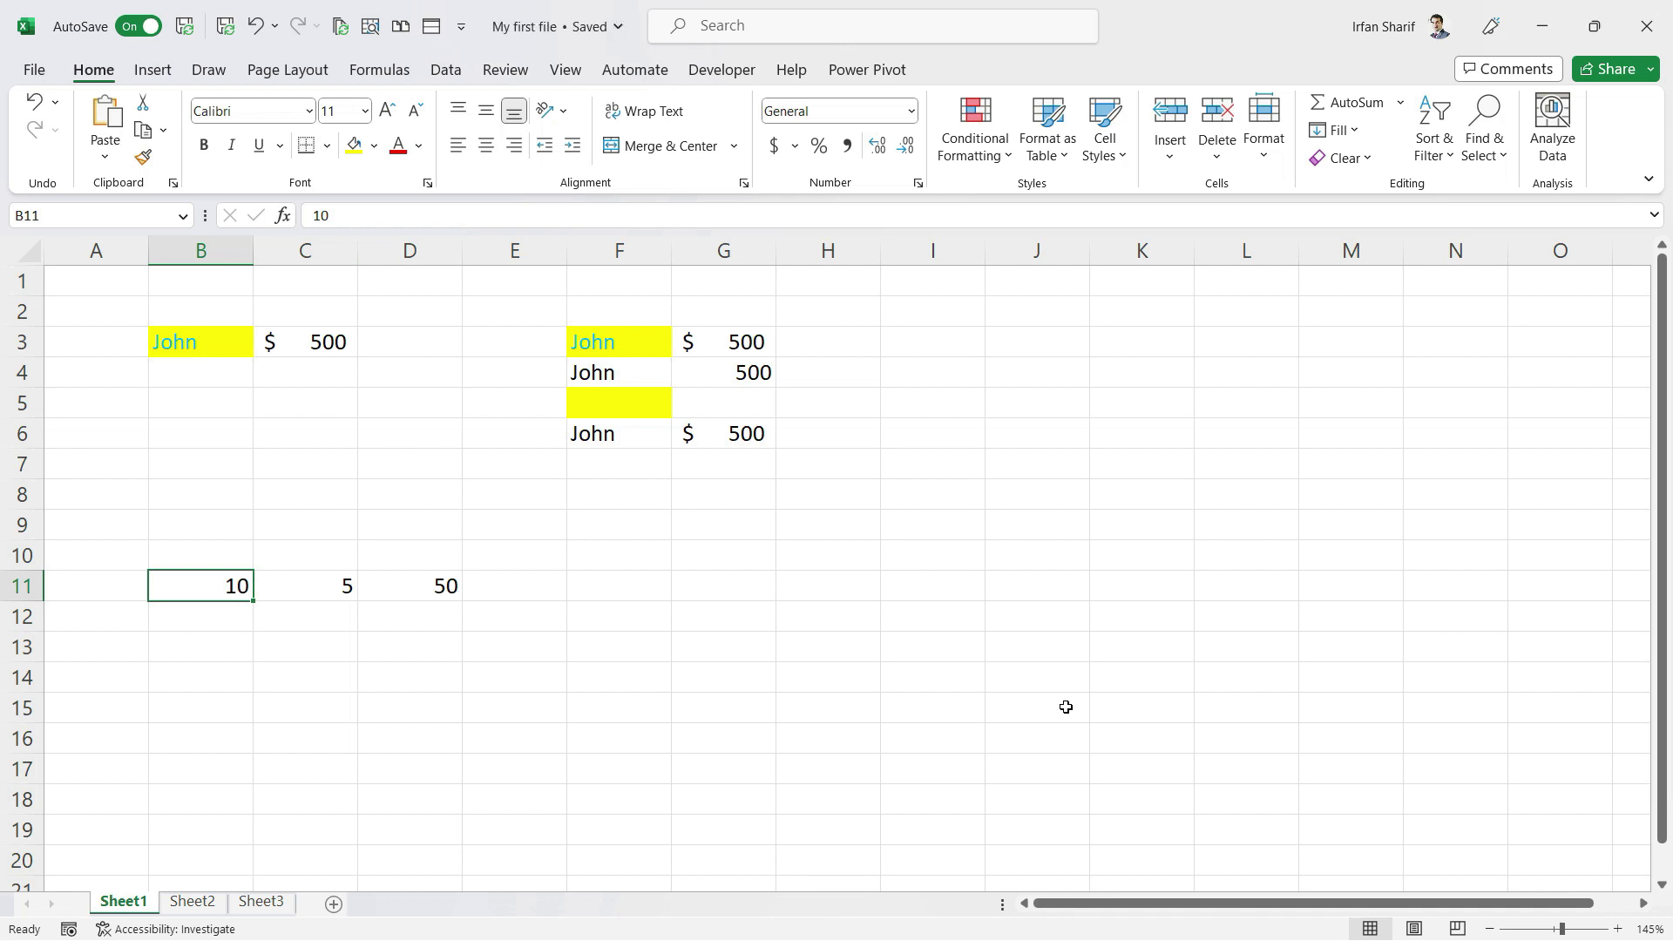
key(Right)
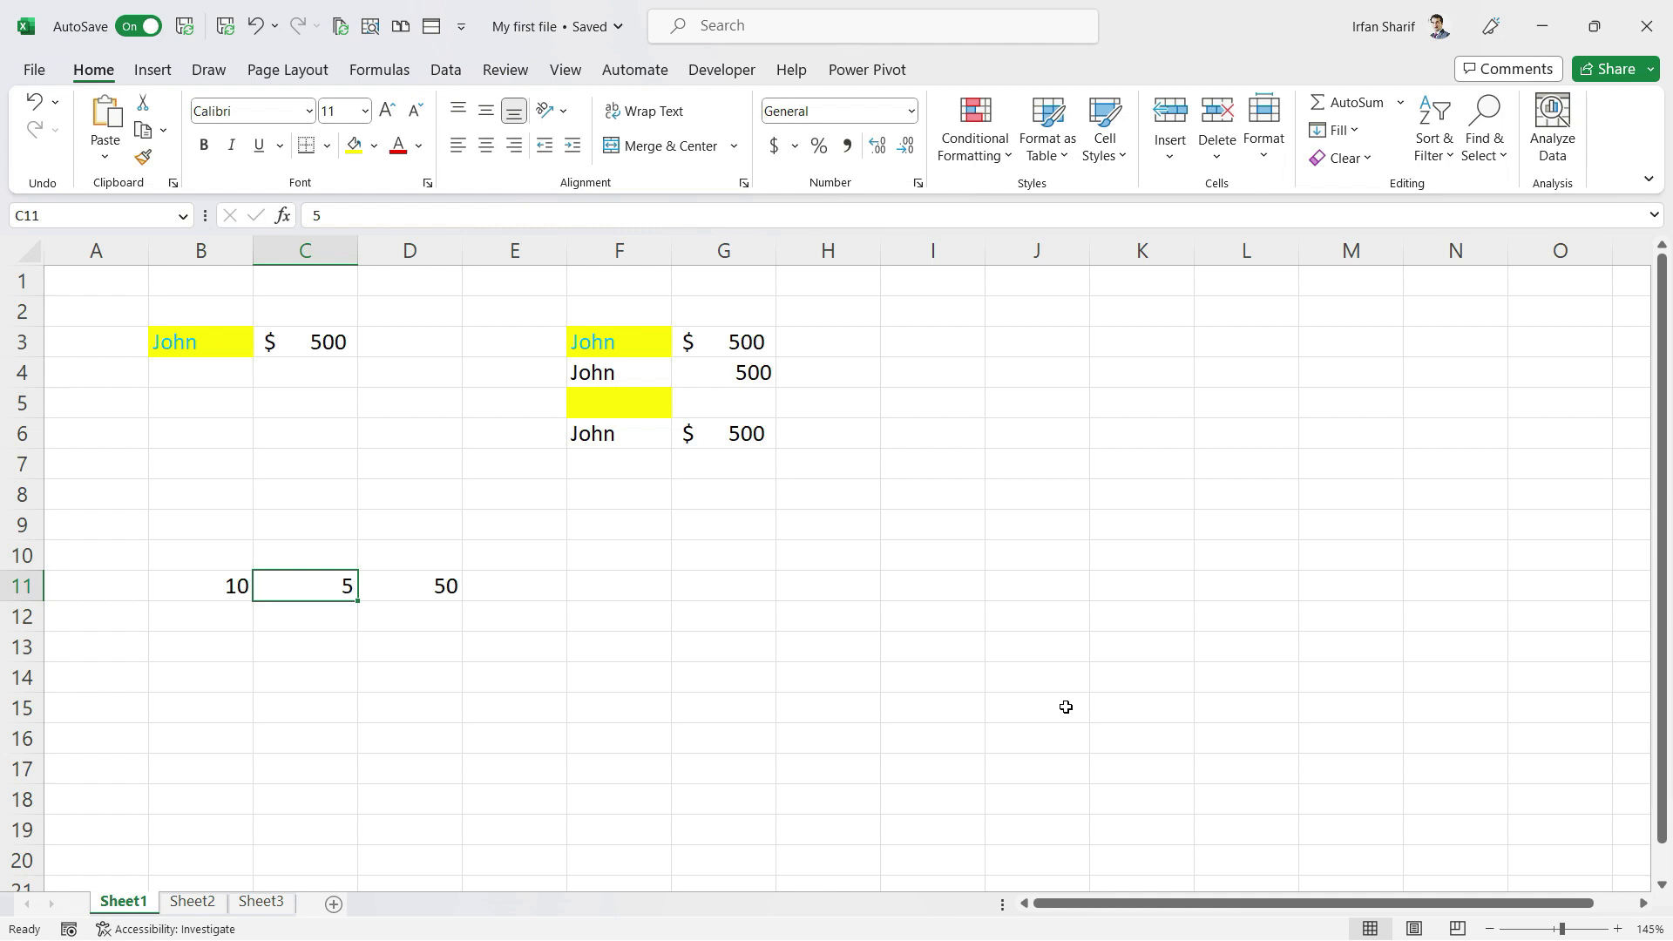
key(Right)
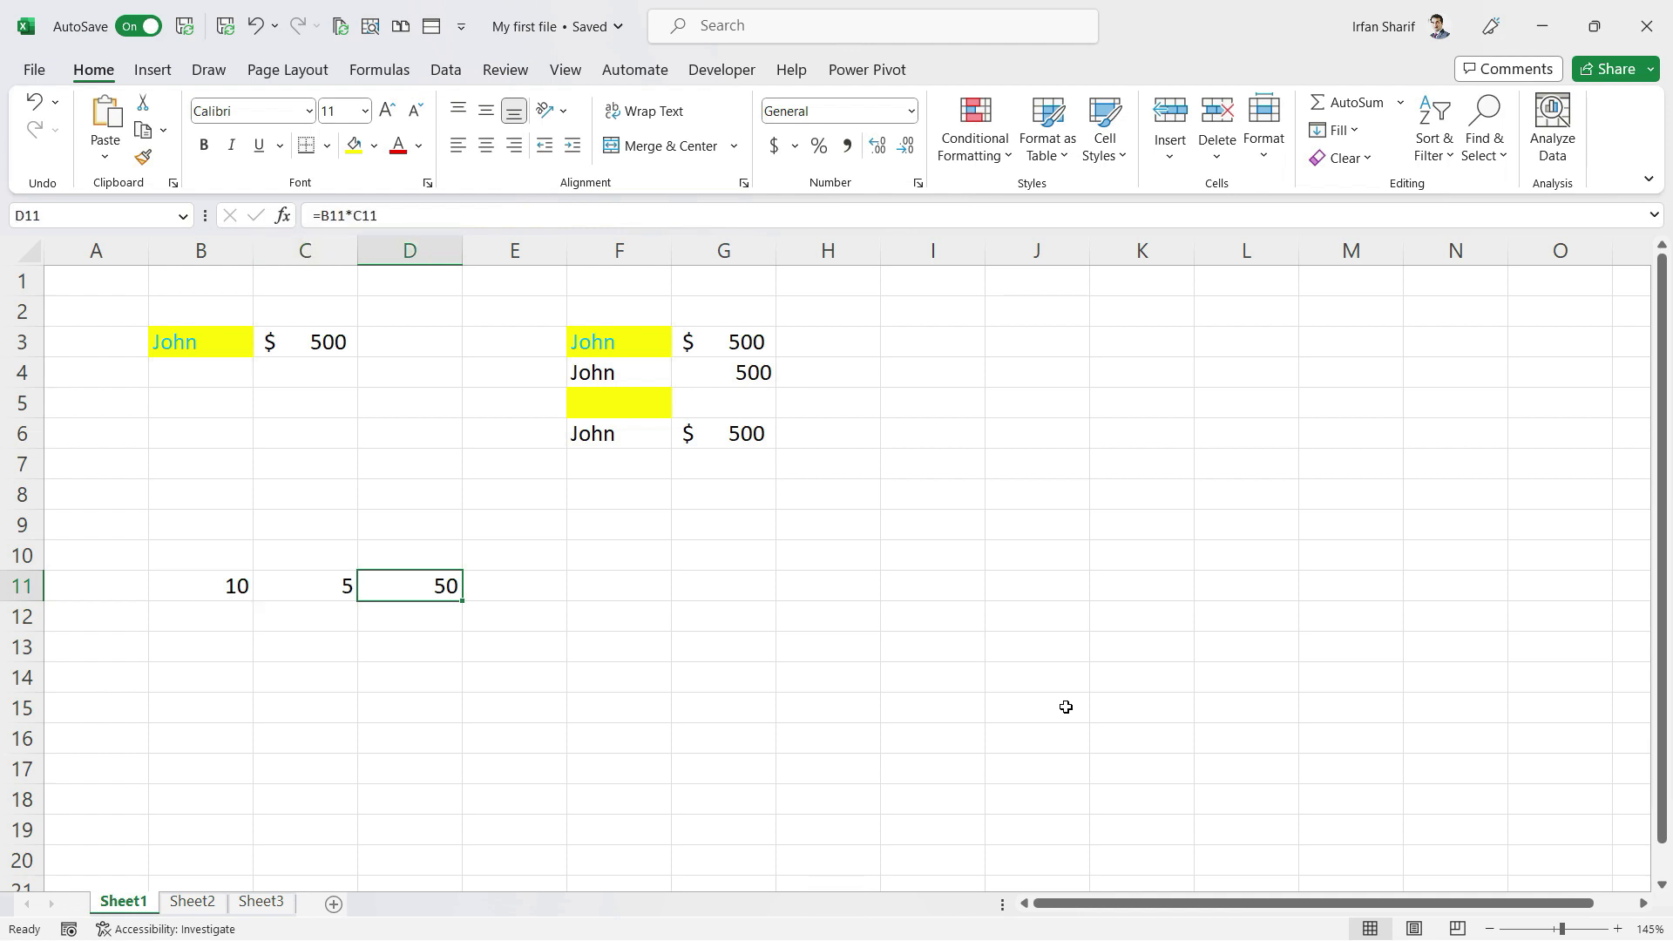
Check again how the multiplication formula in D11 draws on the two input cells beside it in row 11
key(F2)
key(Return)
key(Up)
key(Left)
key(Left)
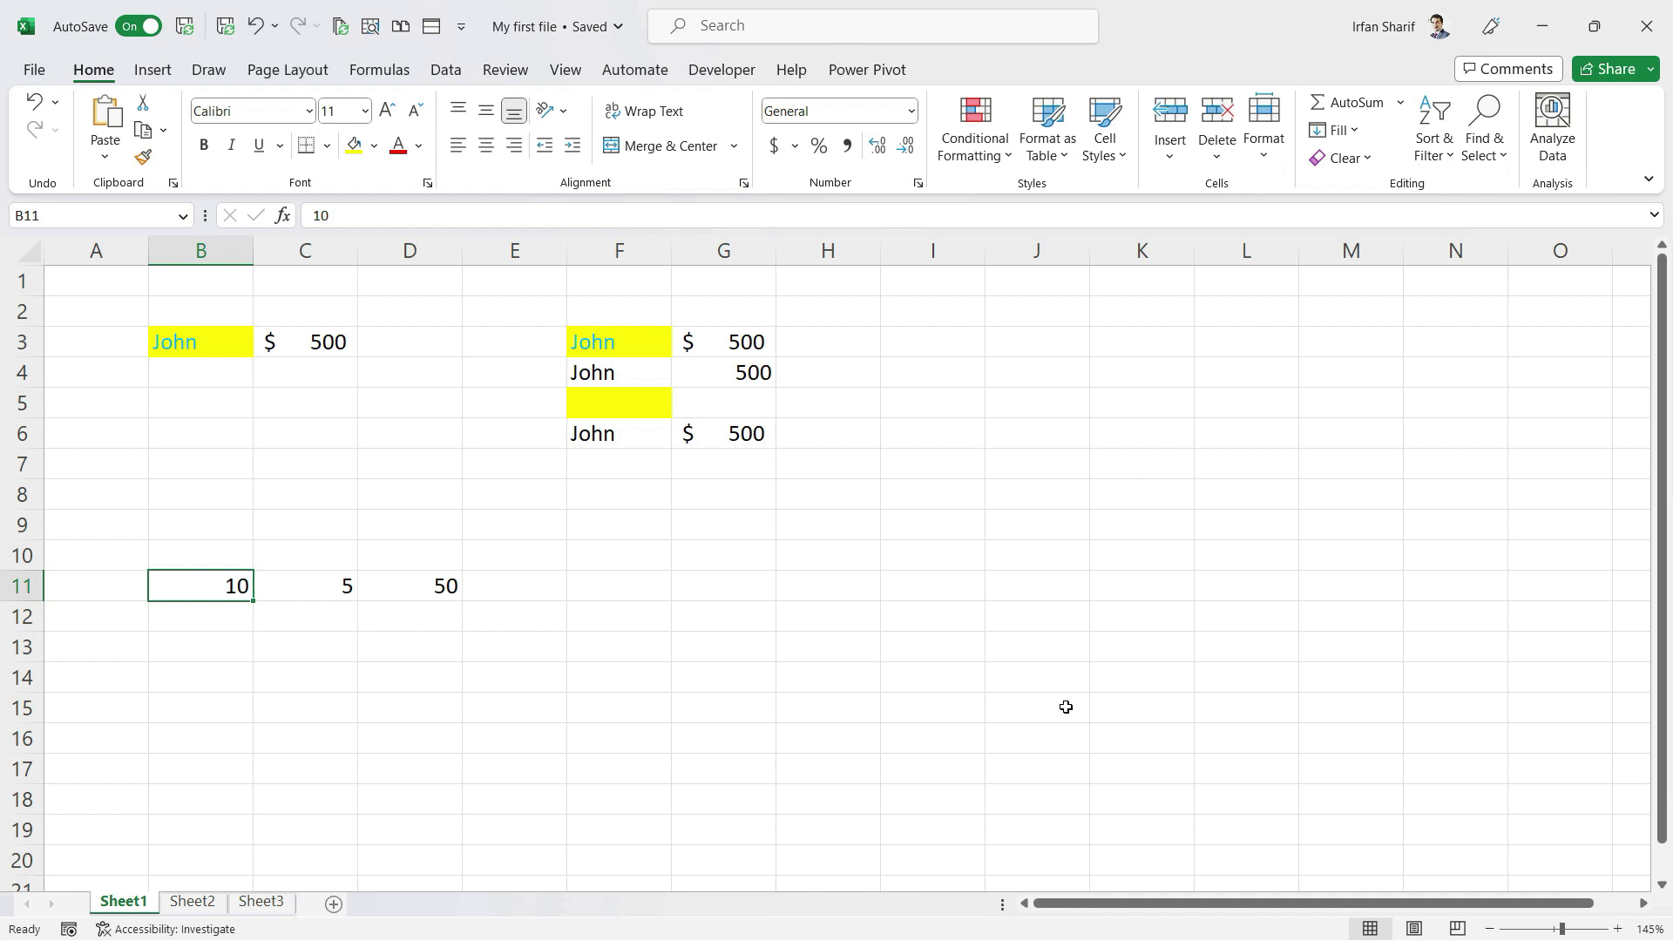
key(Right)
key(Right)
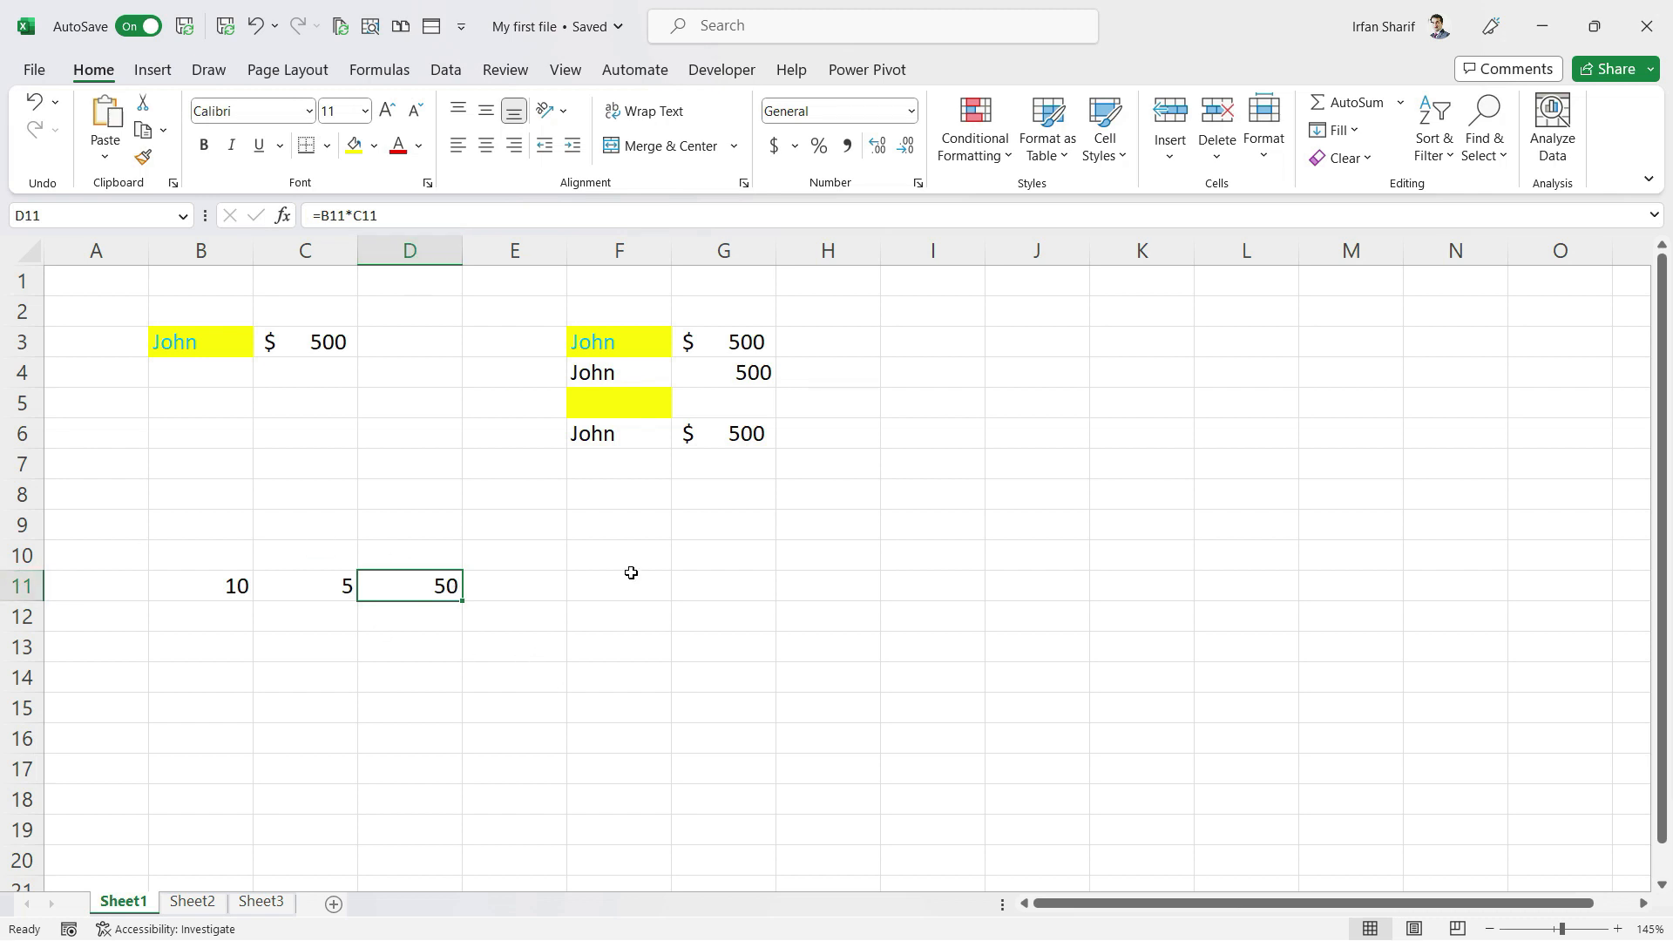
key(F2)
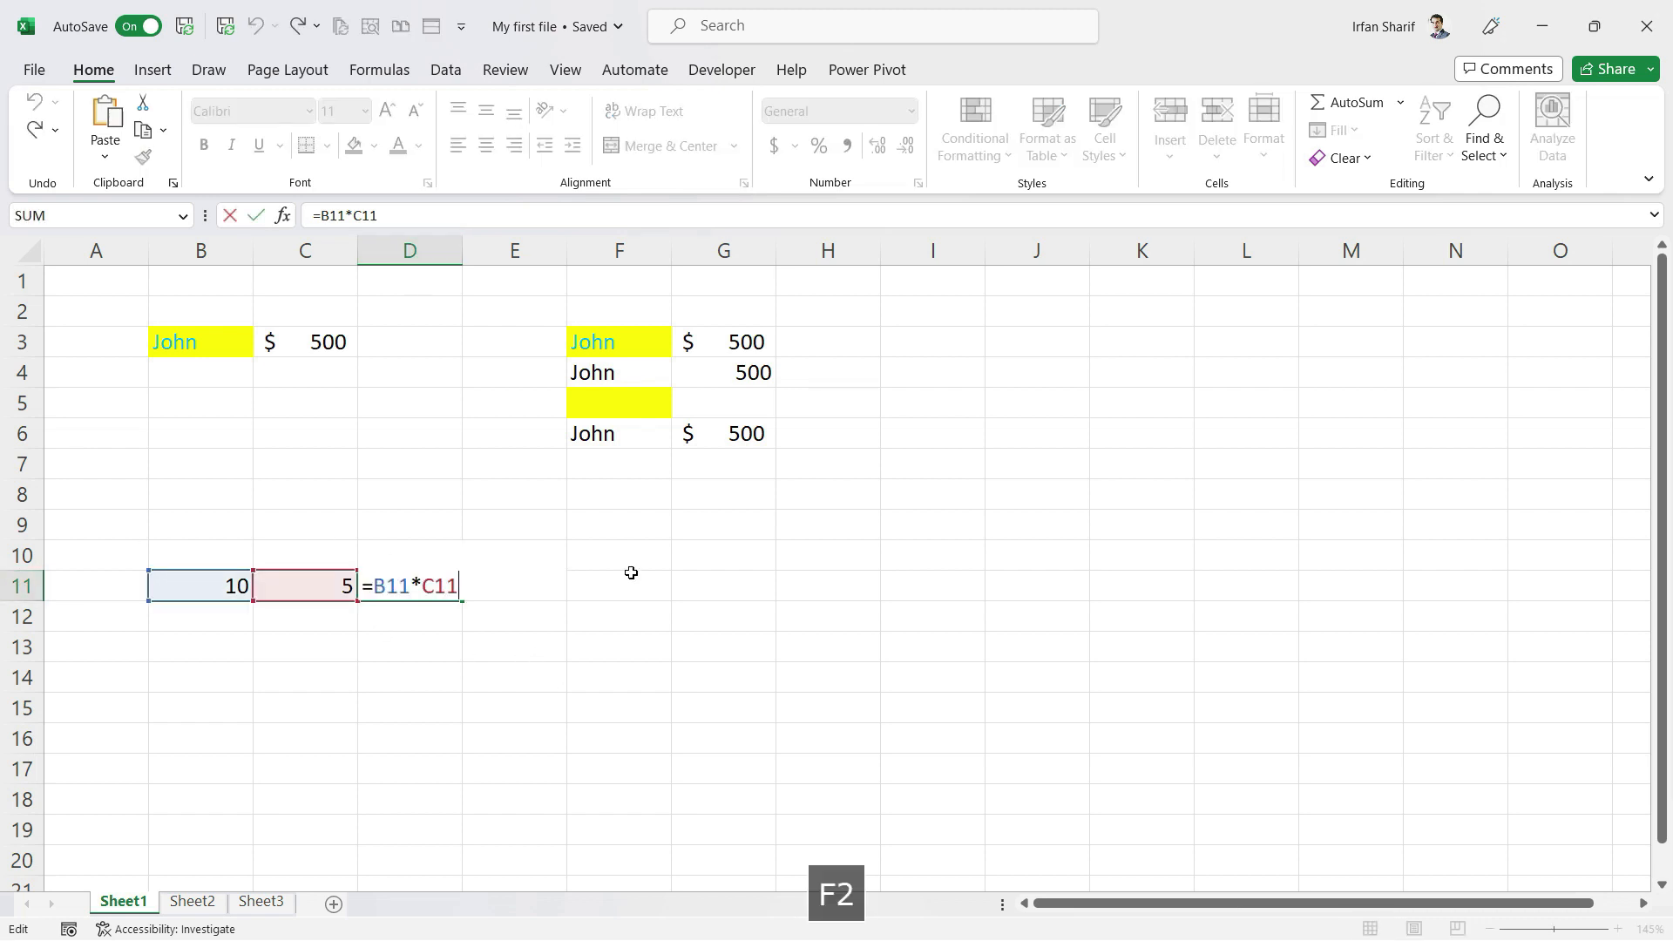
key(Return)
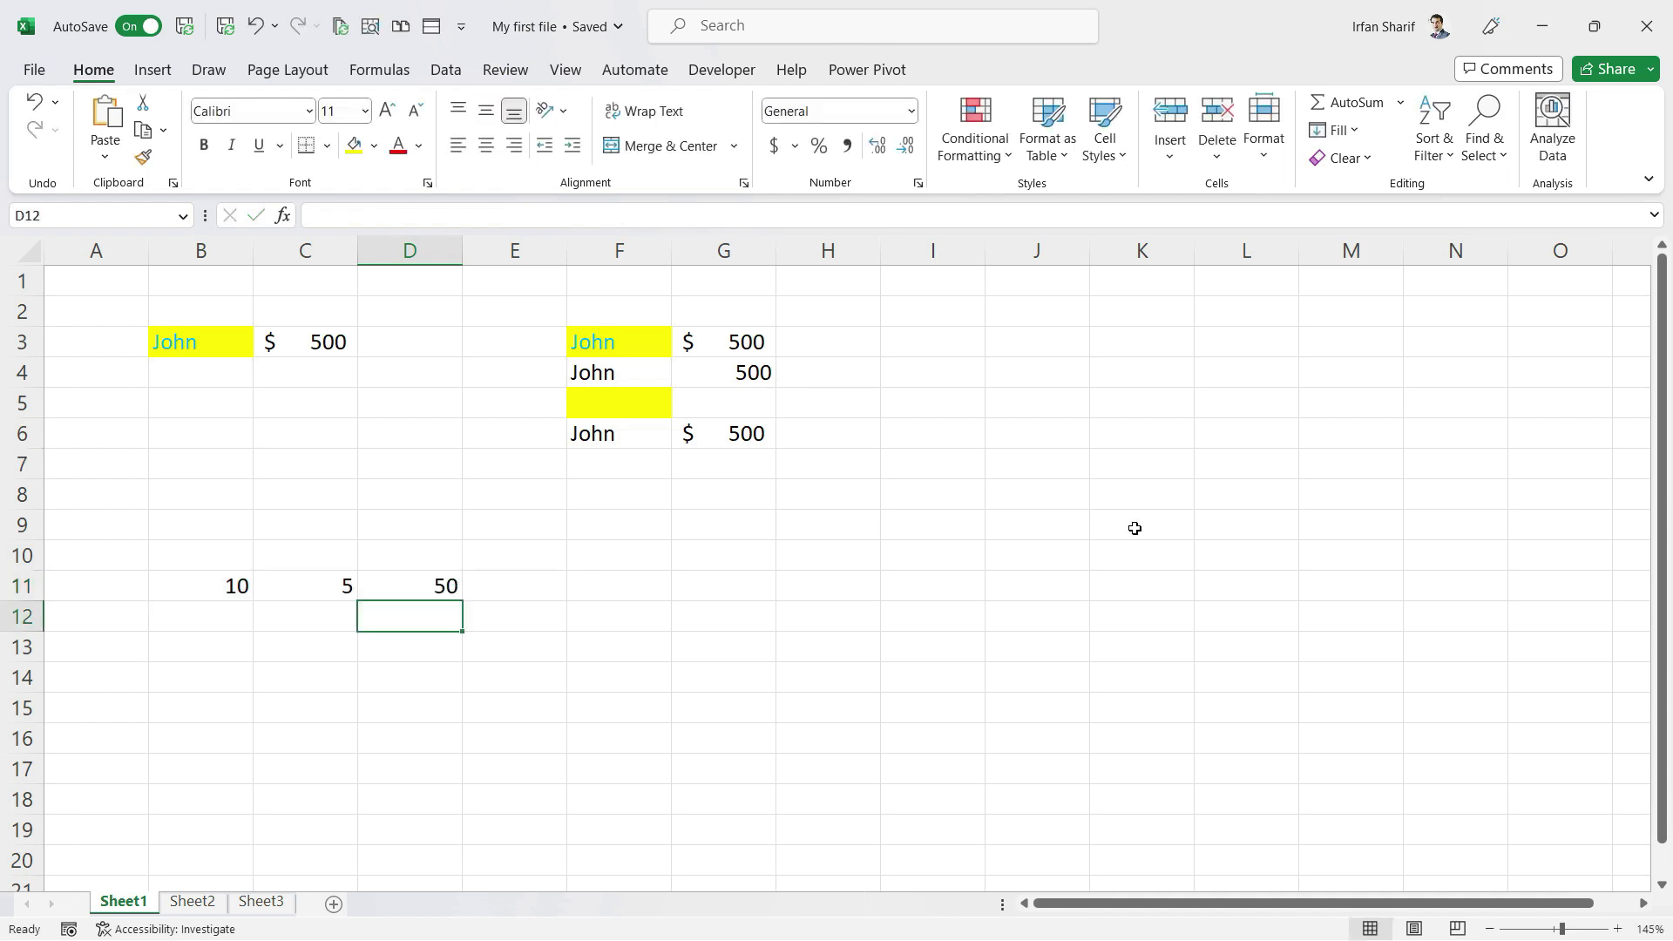
Copy the formula in D11, paste it down column D through D18 with the standard paste option, and end copy mode
key(Up)
key(ctrl+c)
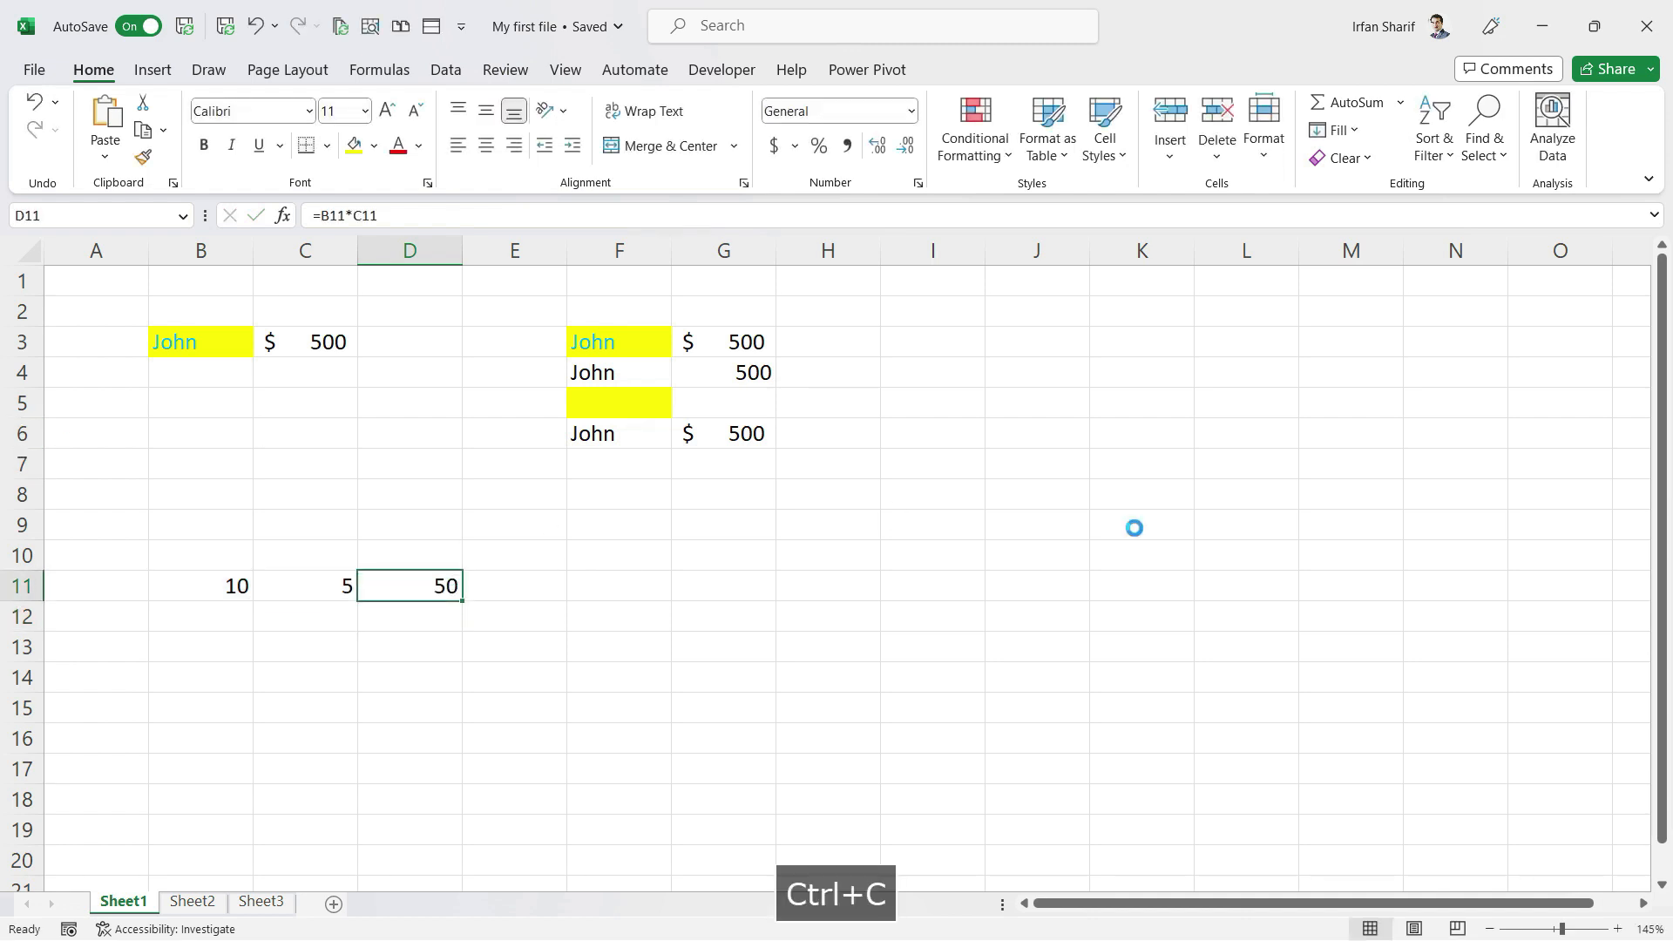
key(shift+Down)
key(shift+Down)
key(shift+Down)
key(shift+Down)
key(shift+Down)
key(shift+Down)
key(shift+Down)
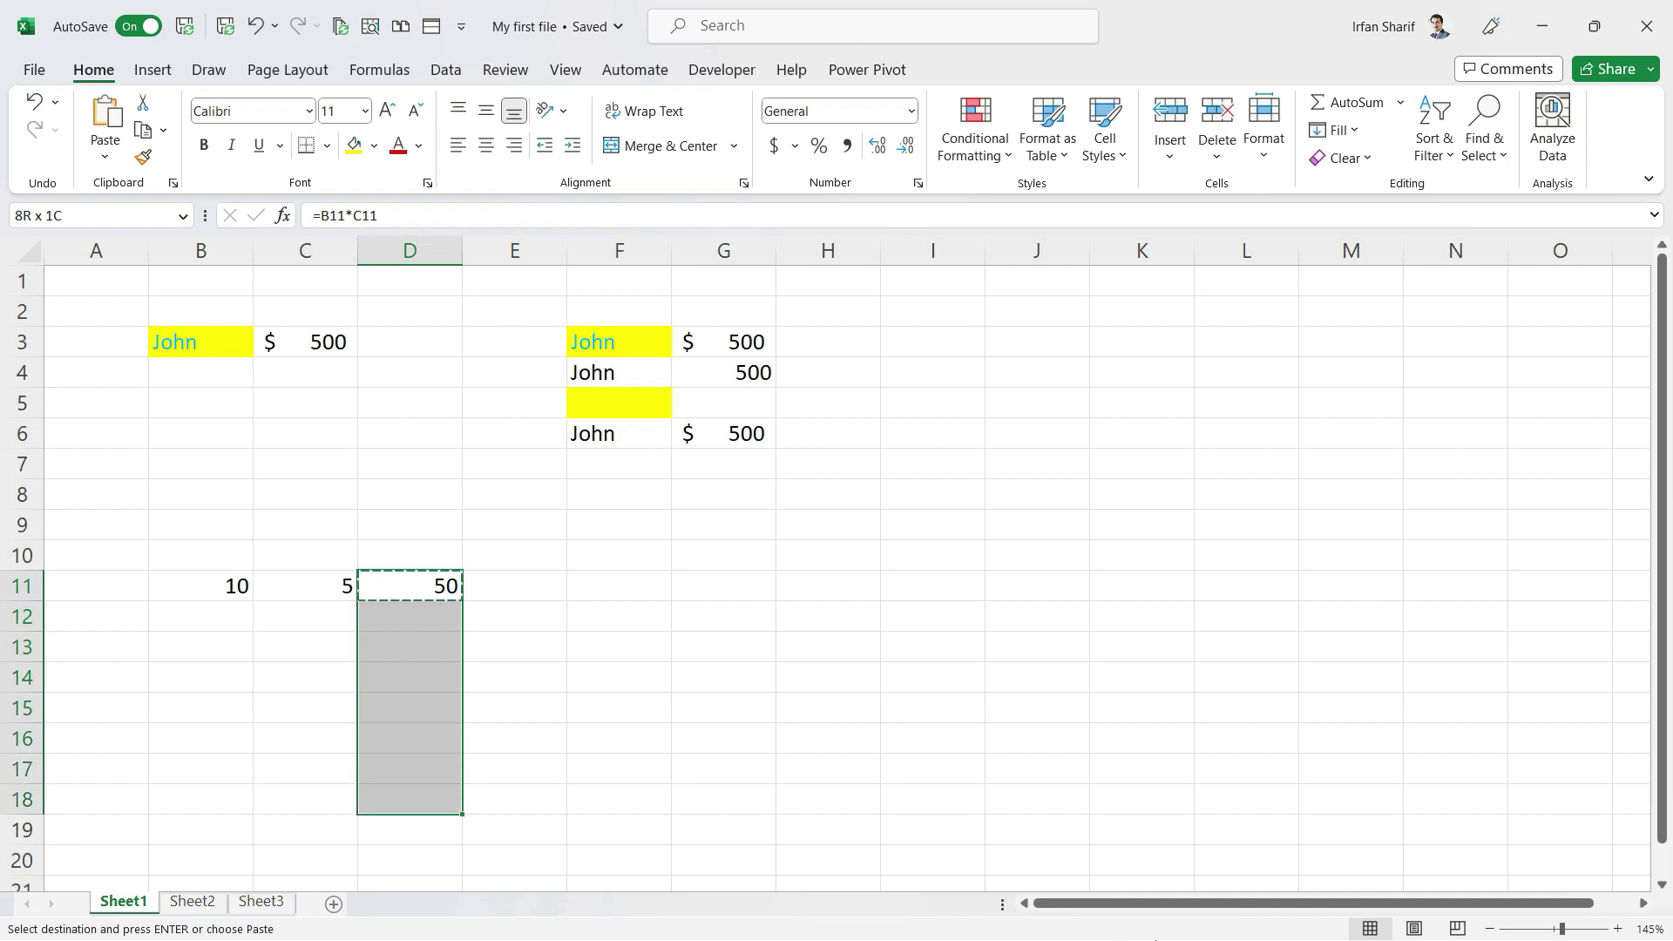
click(105, 156)
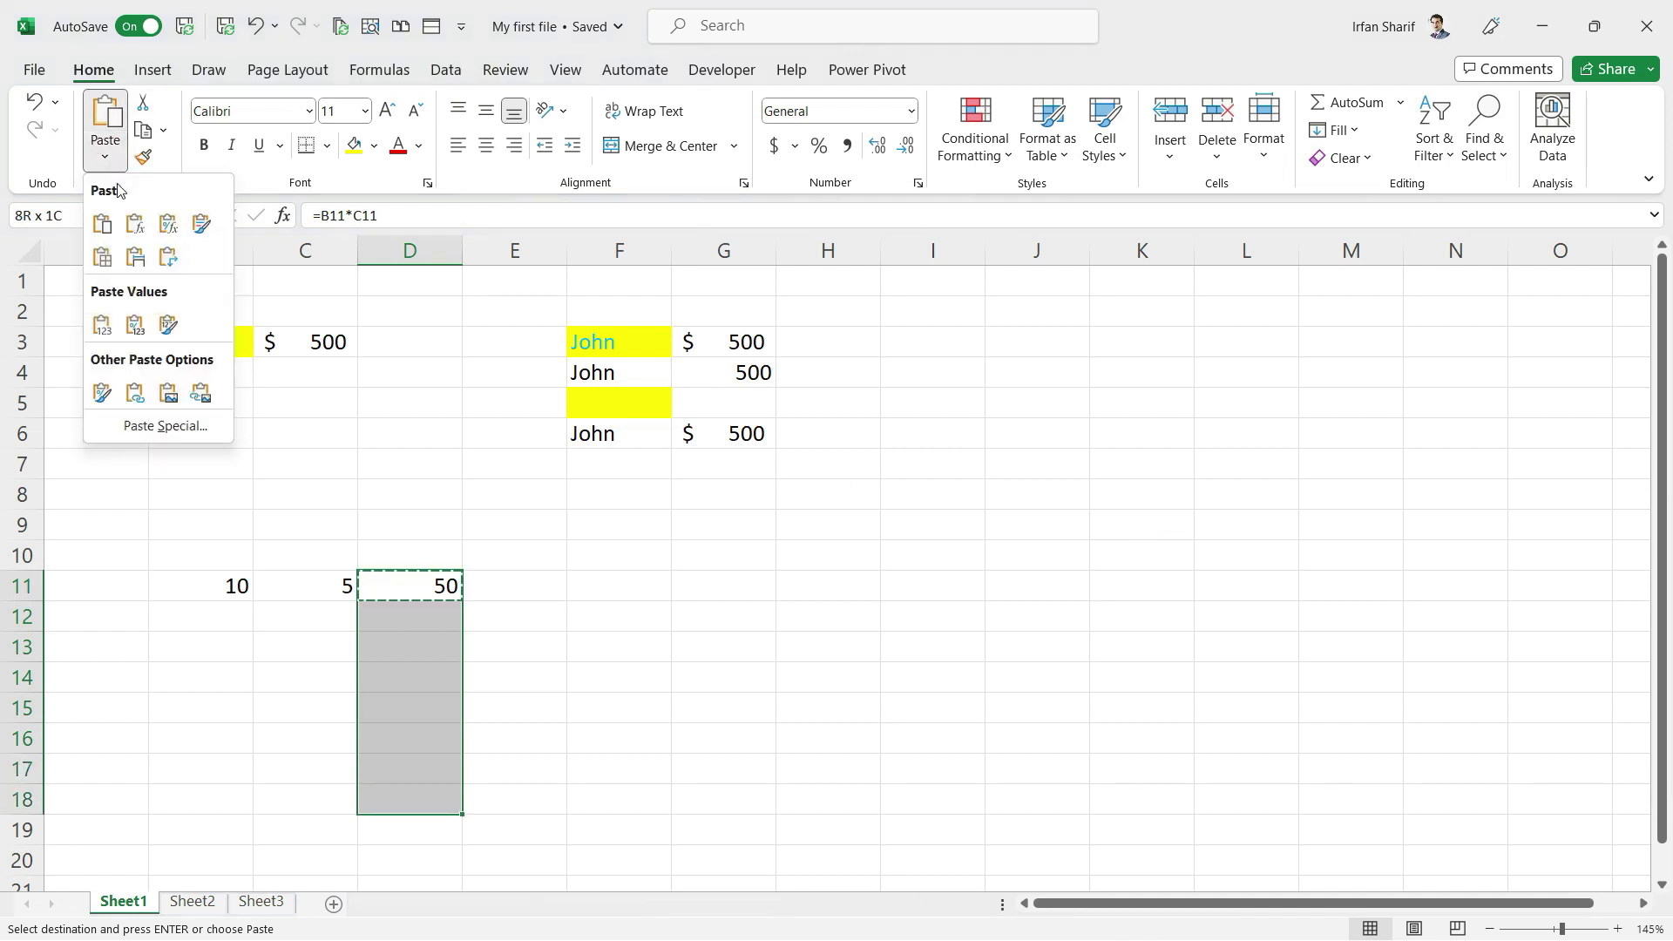
click(97, 334)
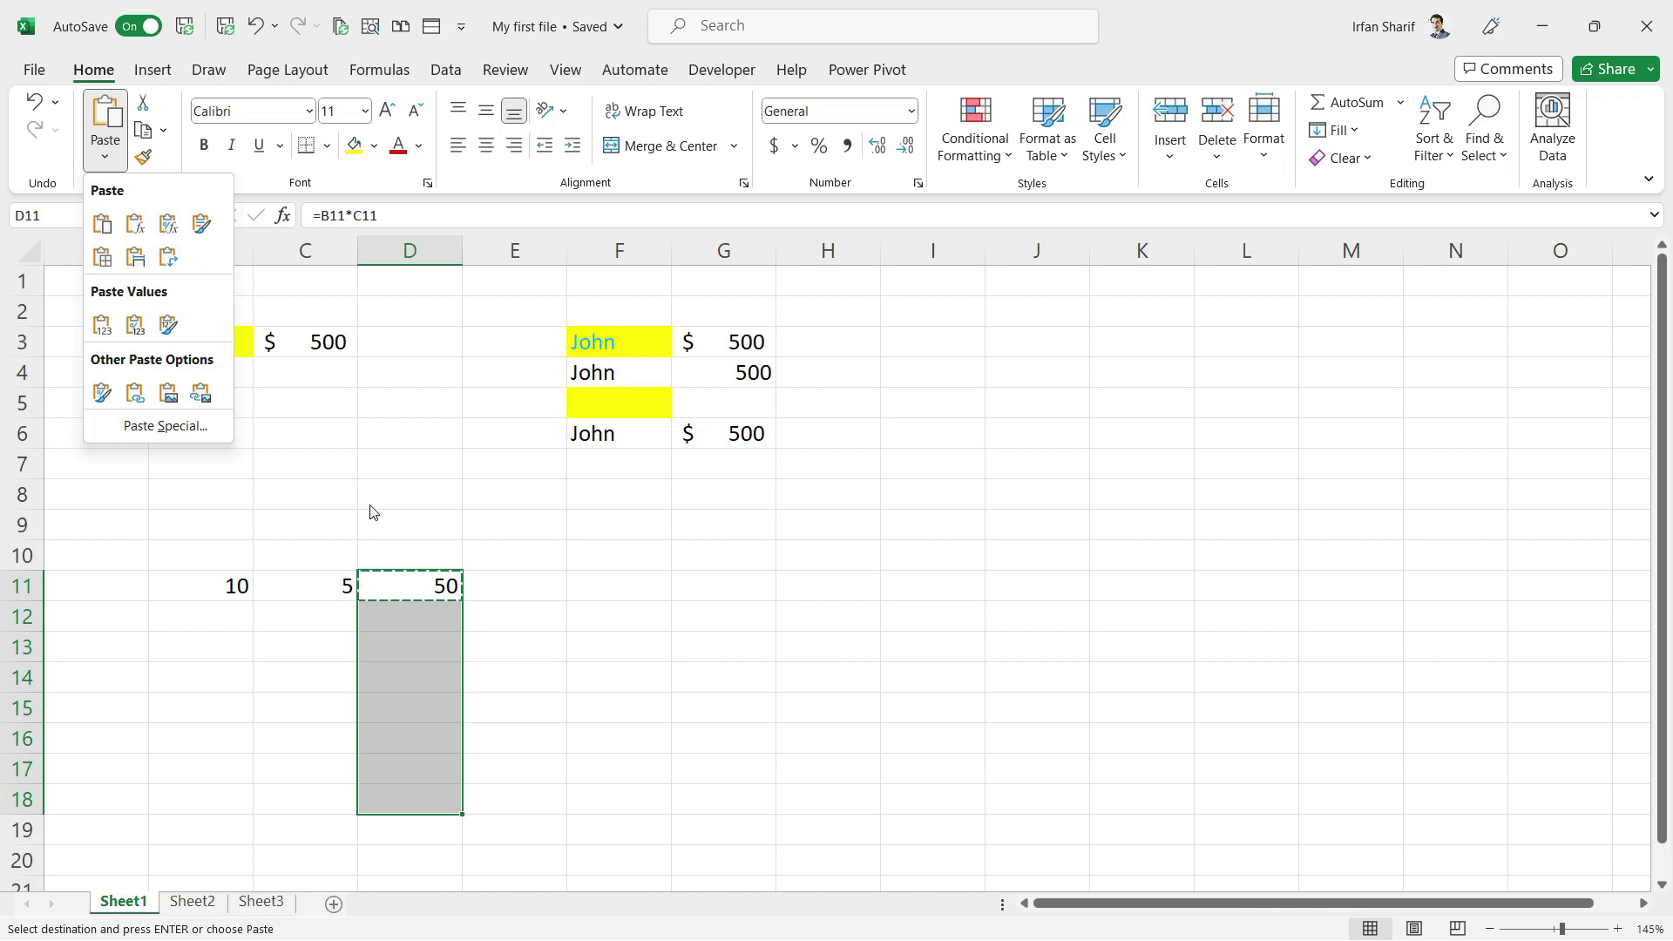
click(103, 226)
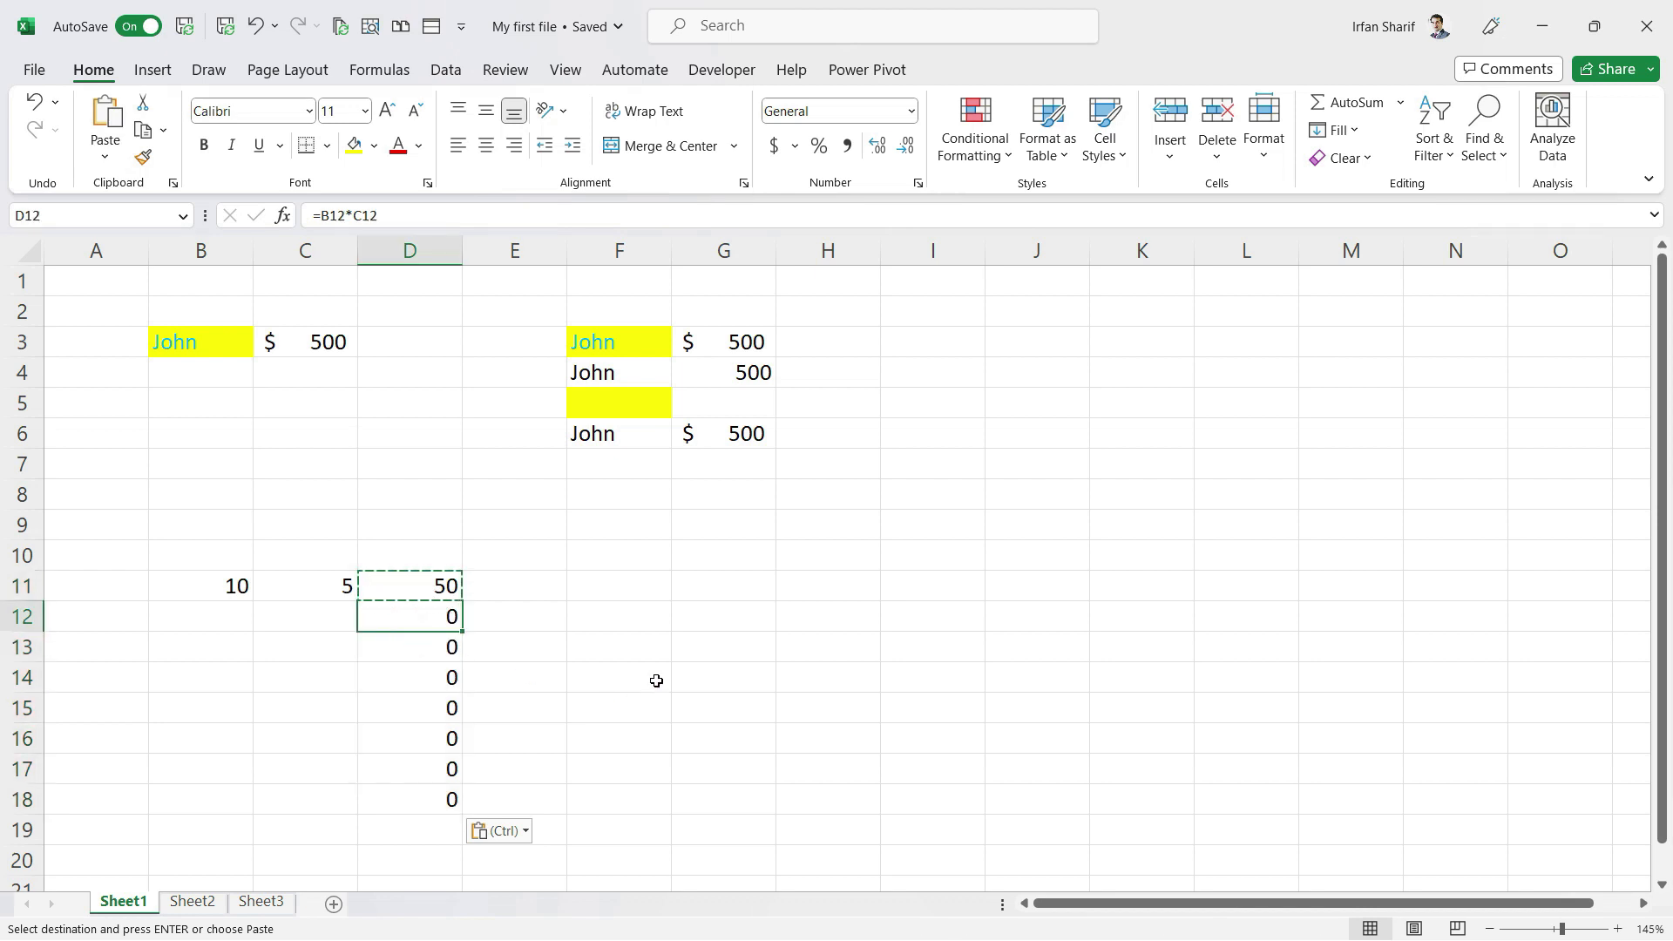
key(Escape)
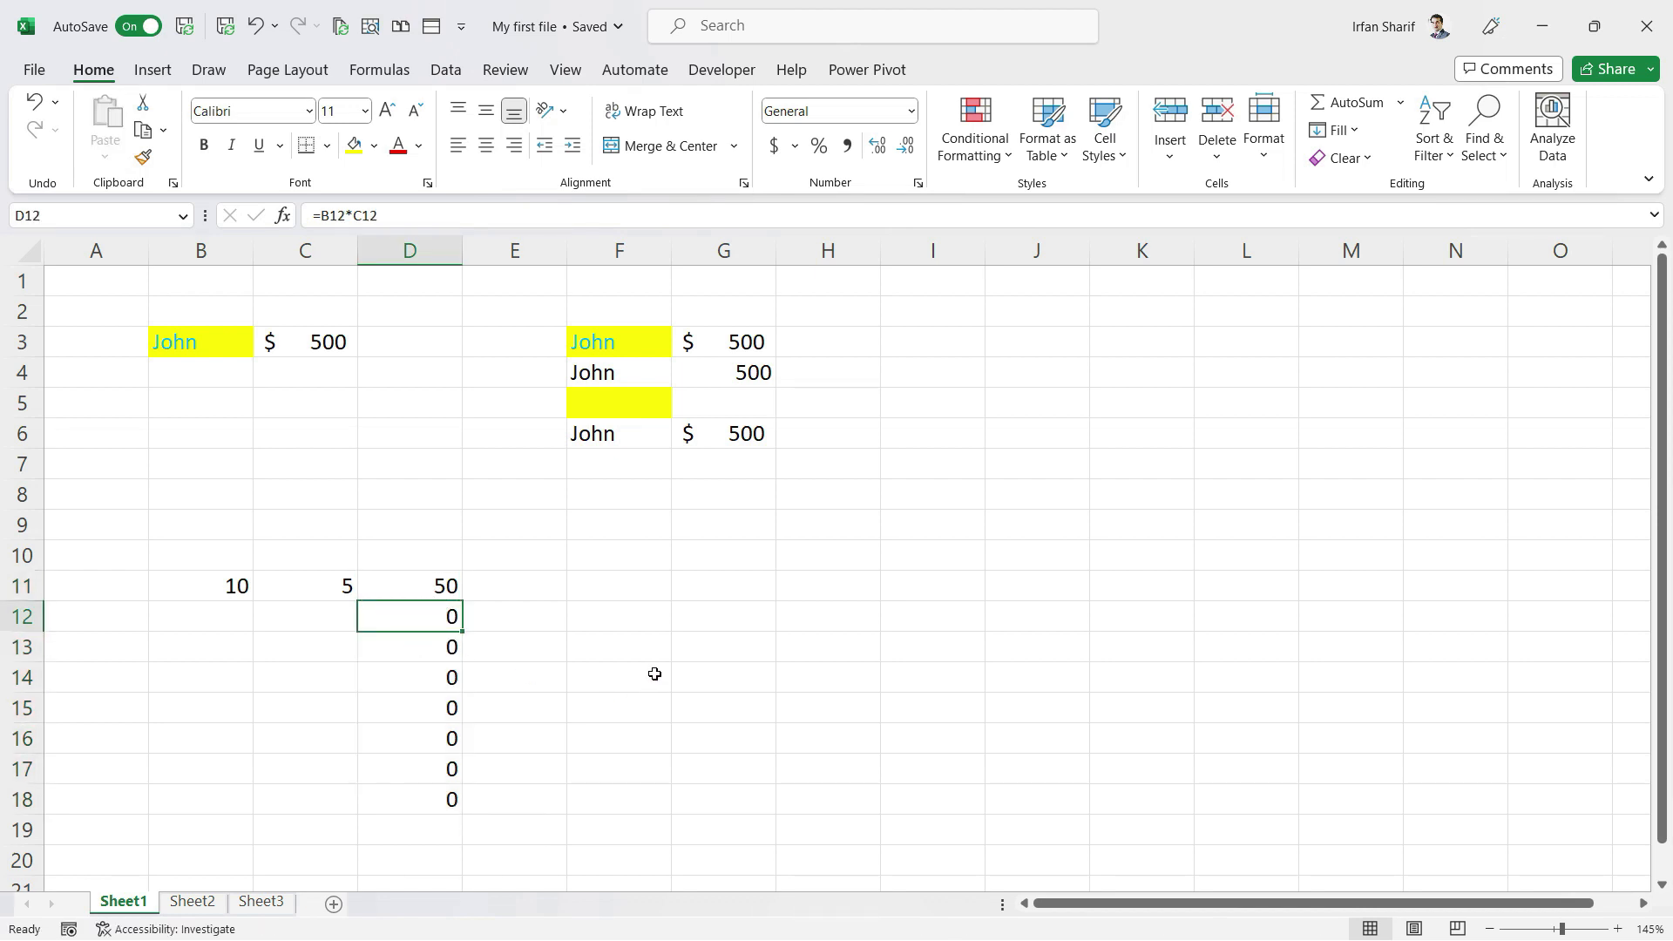
Inspect the pasted formulas in D12 to D18 one by one to see which row each refers to
key(Down)
key(Up)
key(Down)
key(Up)
click(426, 640)
click(422, 612)
key(Down)
key(Up)
key(F2)
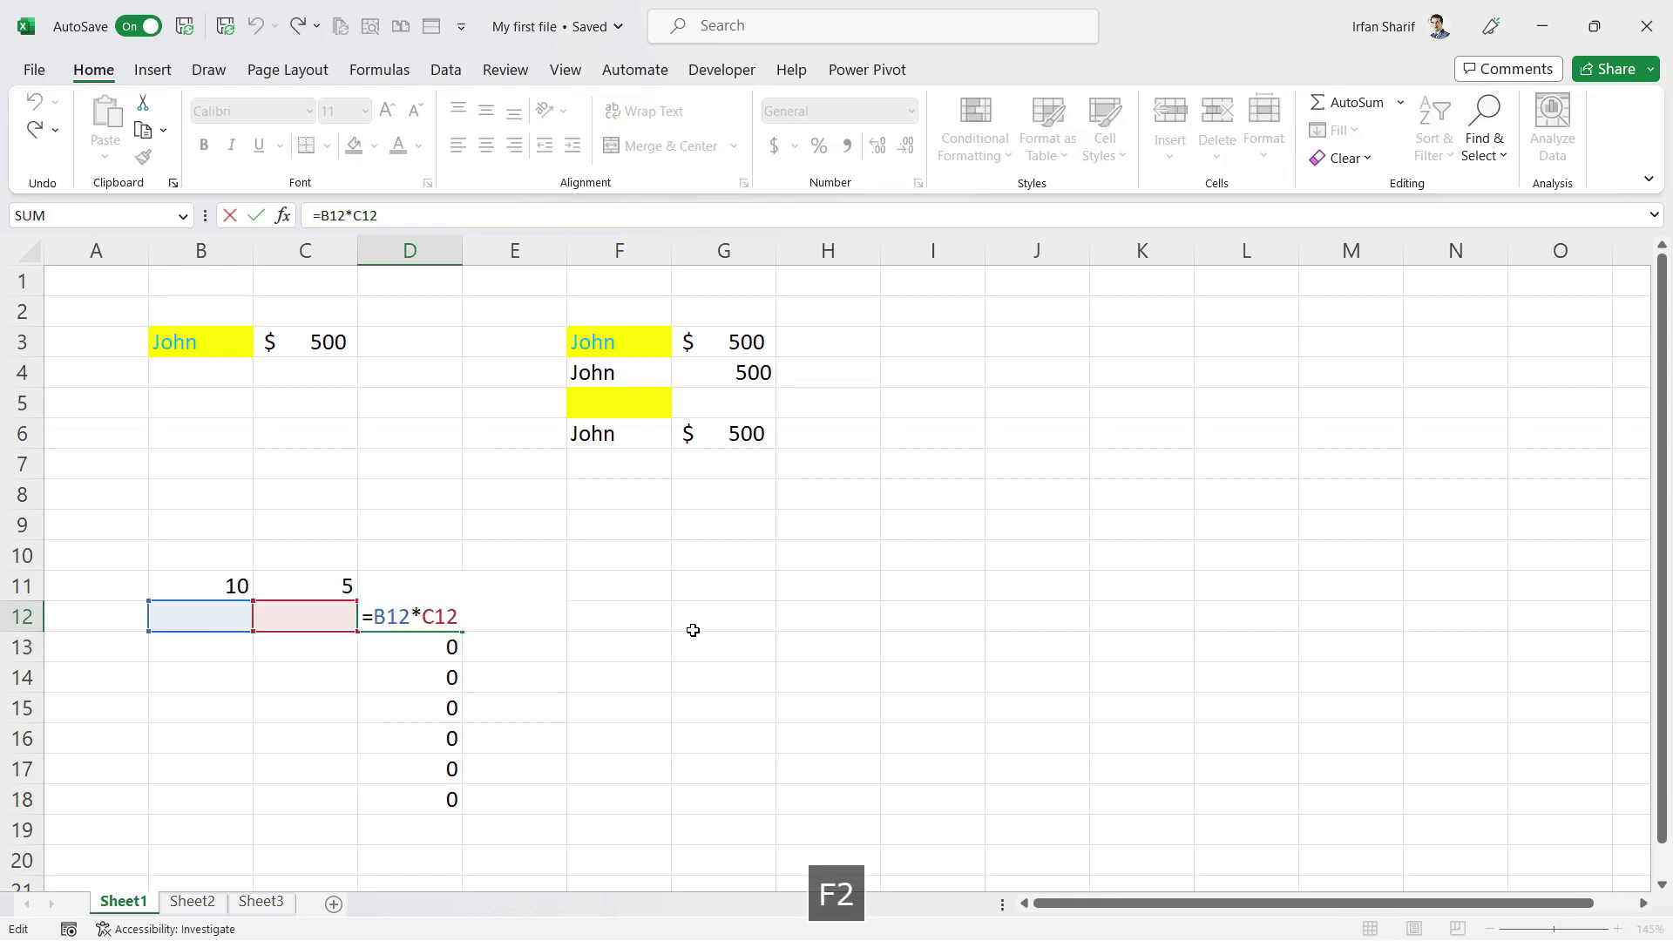
key(Return)
key(F2)
key(Return)
key(F2)
key(Return)
key(F2)
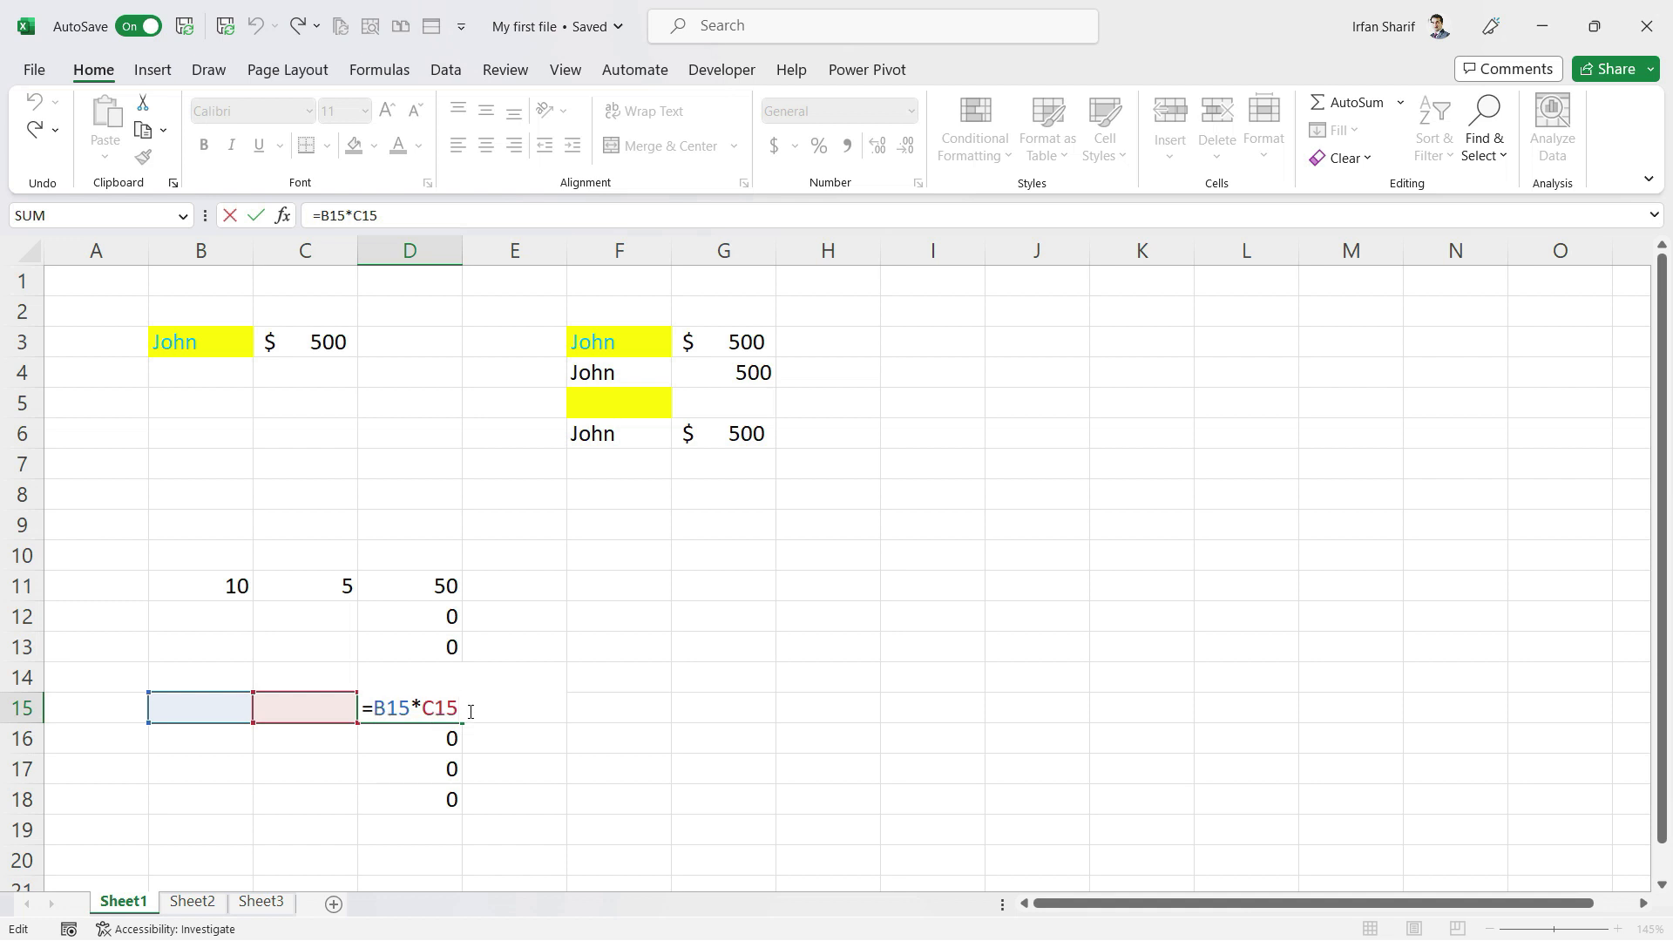
key(Return)
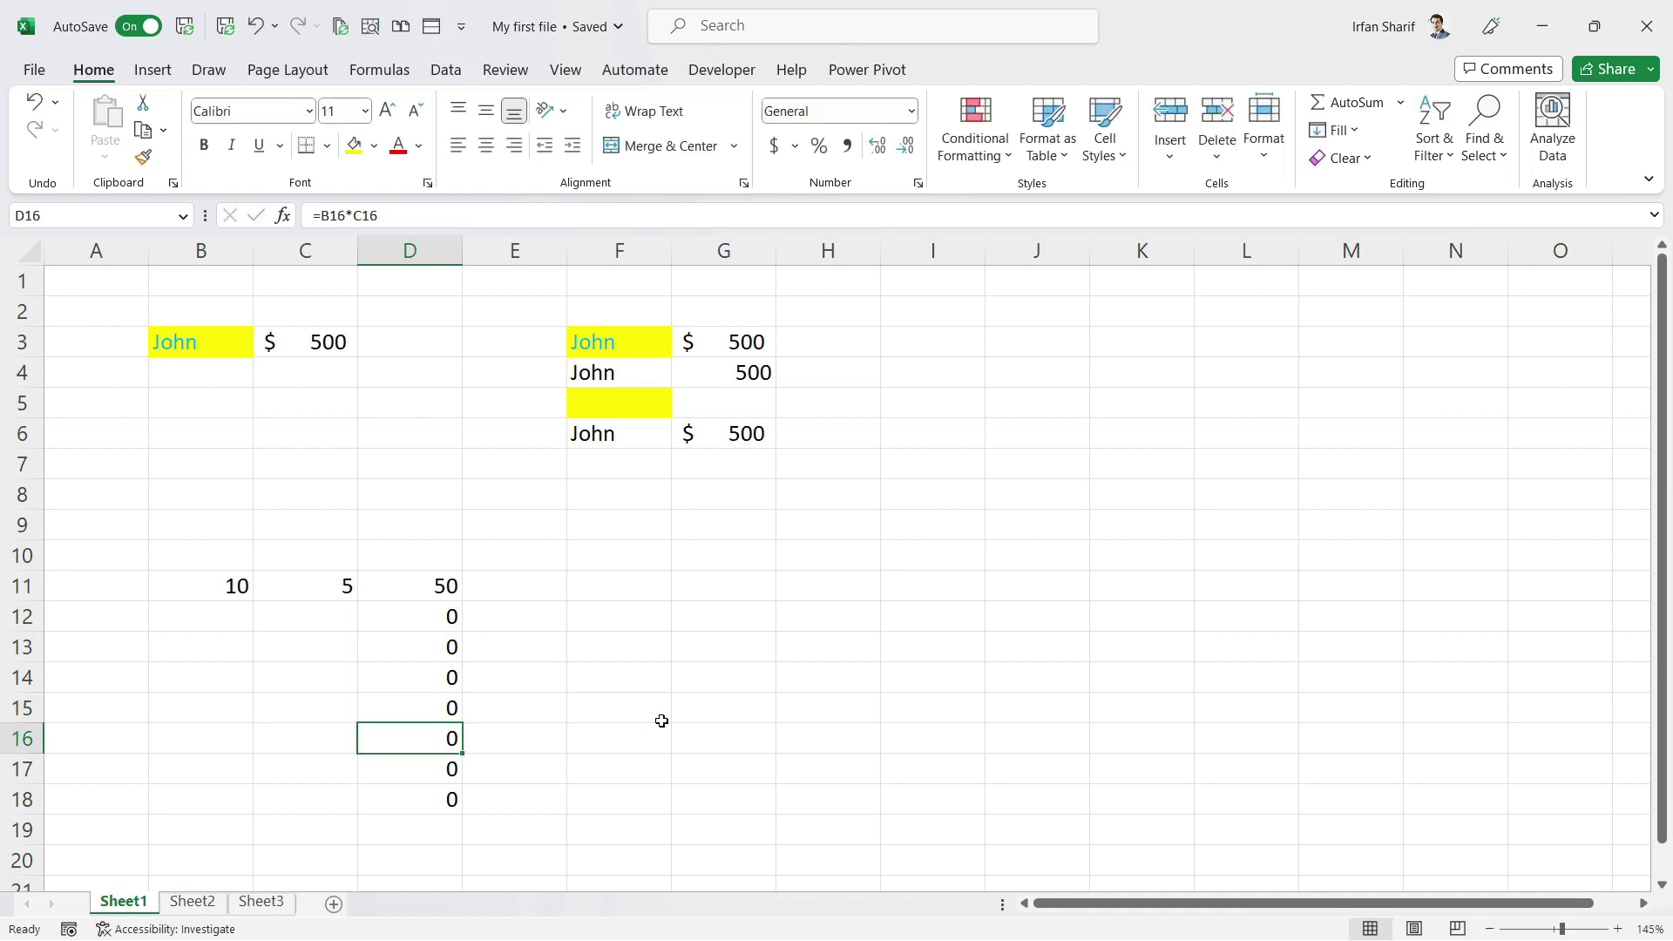
key(F2)
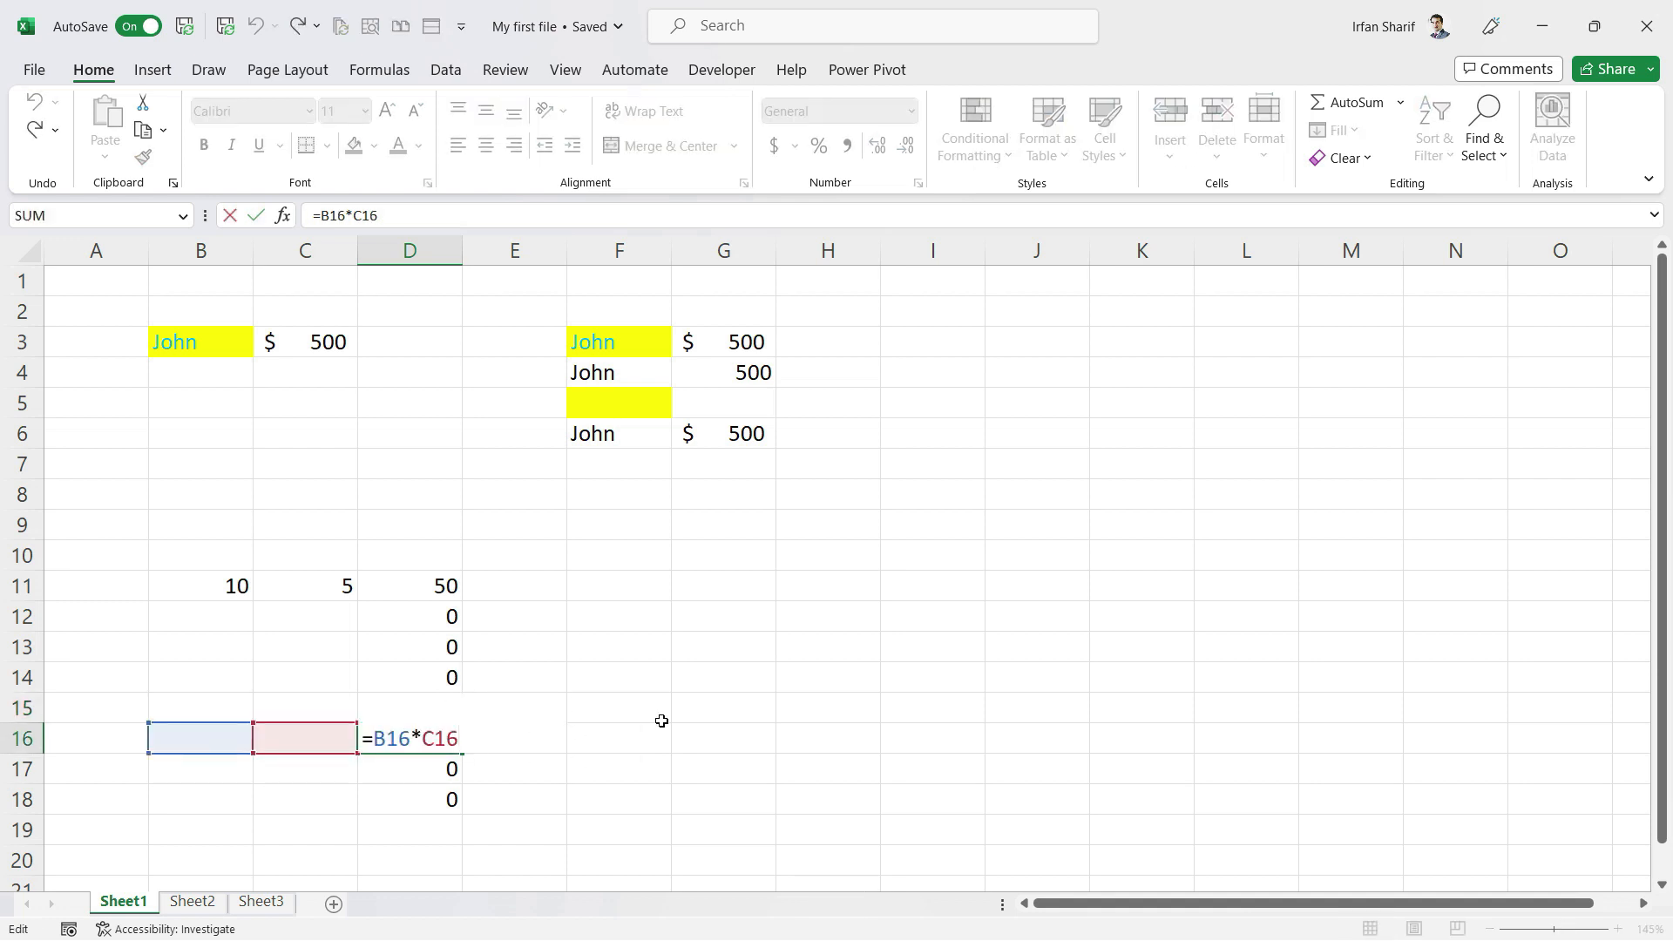
key(Return)
key(F2)
key(Return)
key(F2)
key(Return)
Return to D12 and review the cell references of the formulas in D12 to D14
key(Up)
key(Up)
key(Up)
key(Up)
key(Up)
key(Up)
key(Up)
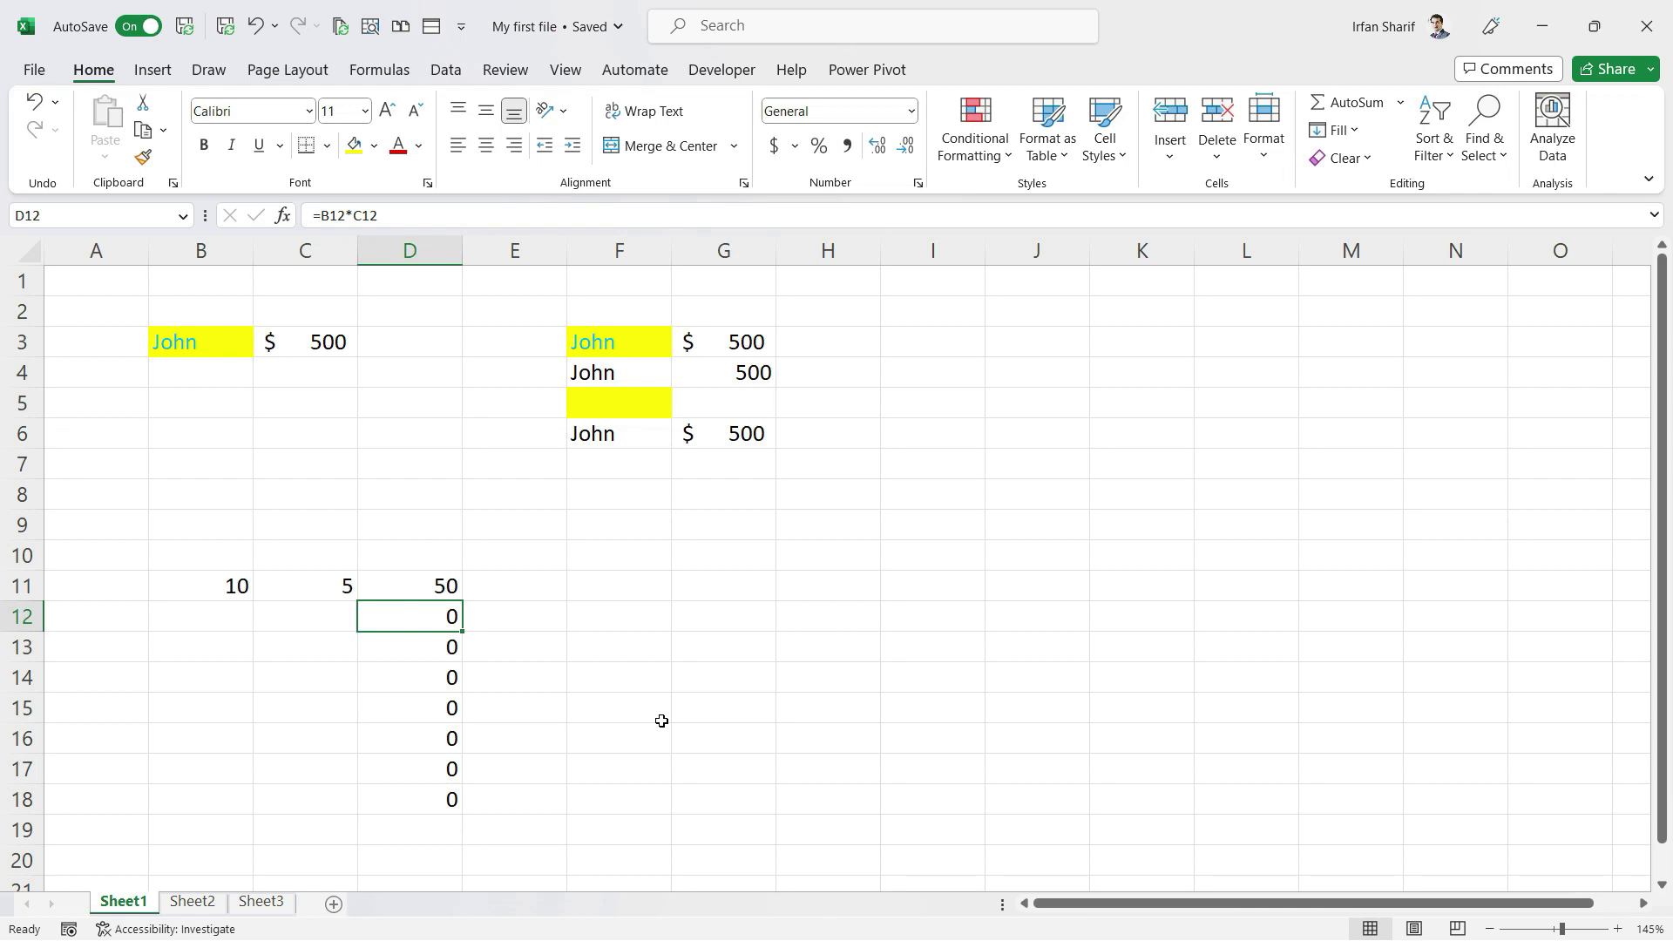
key(F2)
key(Return)
key(Return)
key(F2)
key(Return)
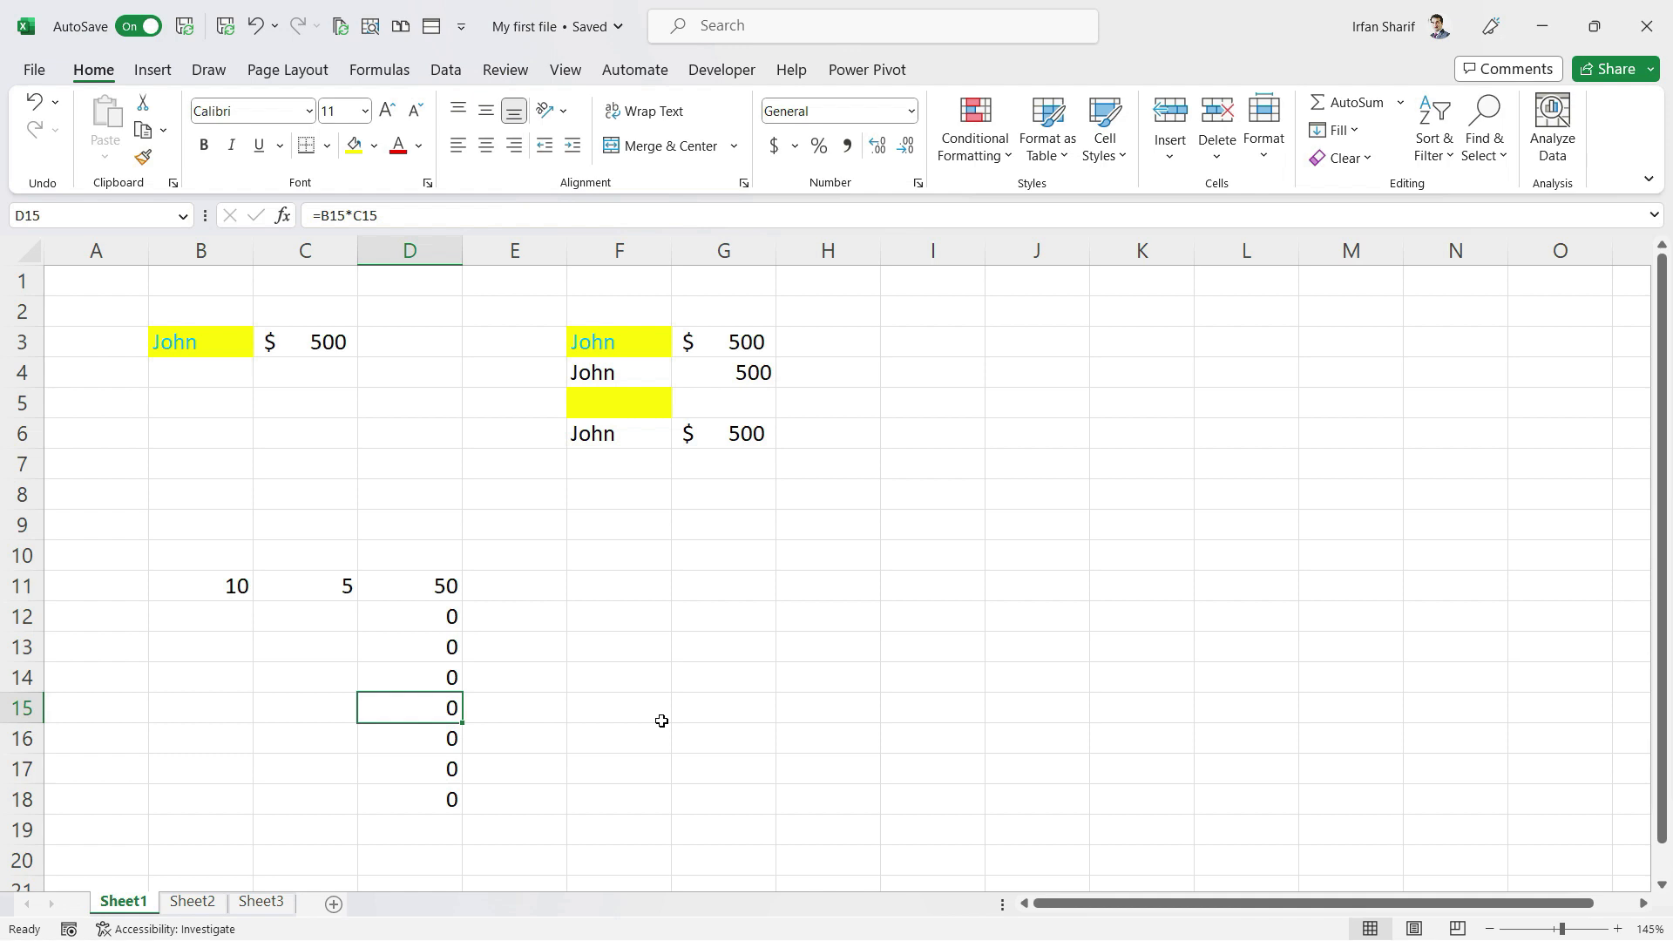
Compare the formula in D11 with those in D12 to D14 by tracing their input cells in columns B and C
key(Up)
key(Up)
key(Up)
key(Up)
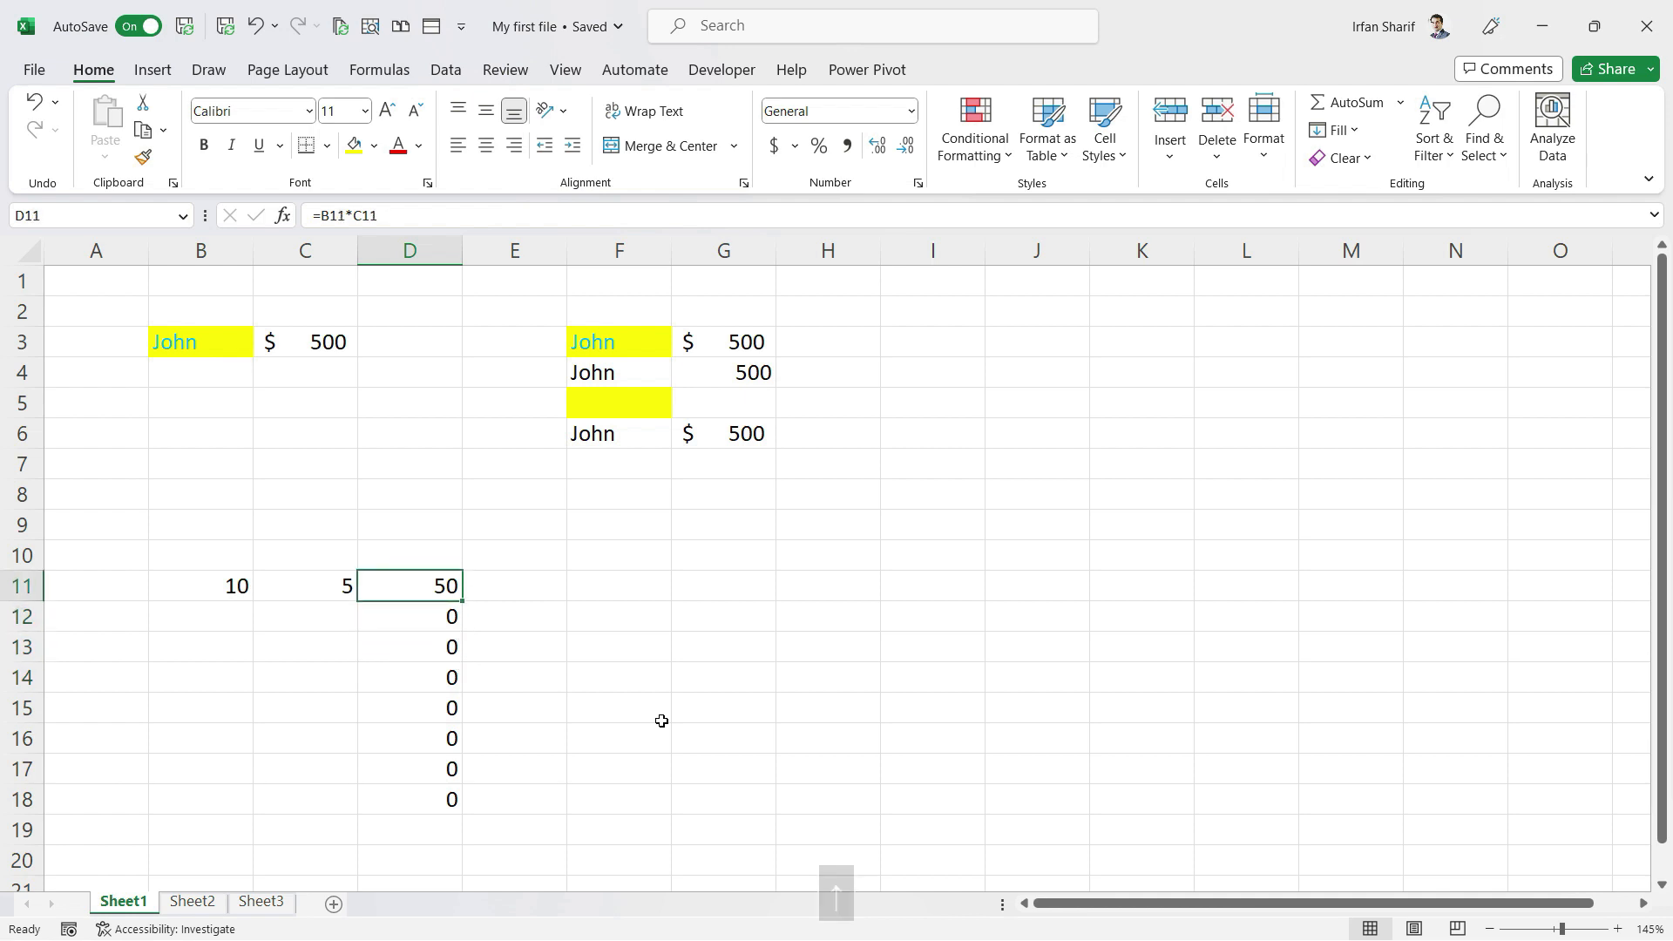
key(F2)
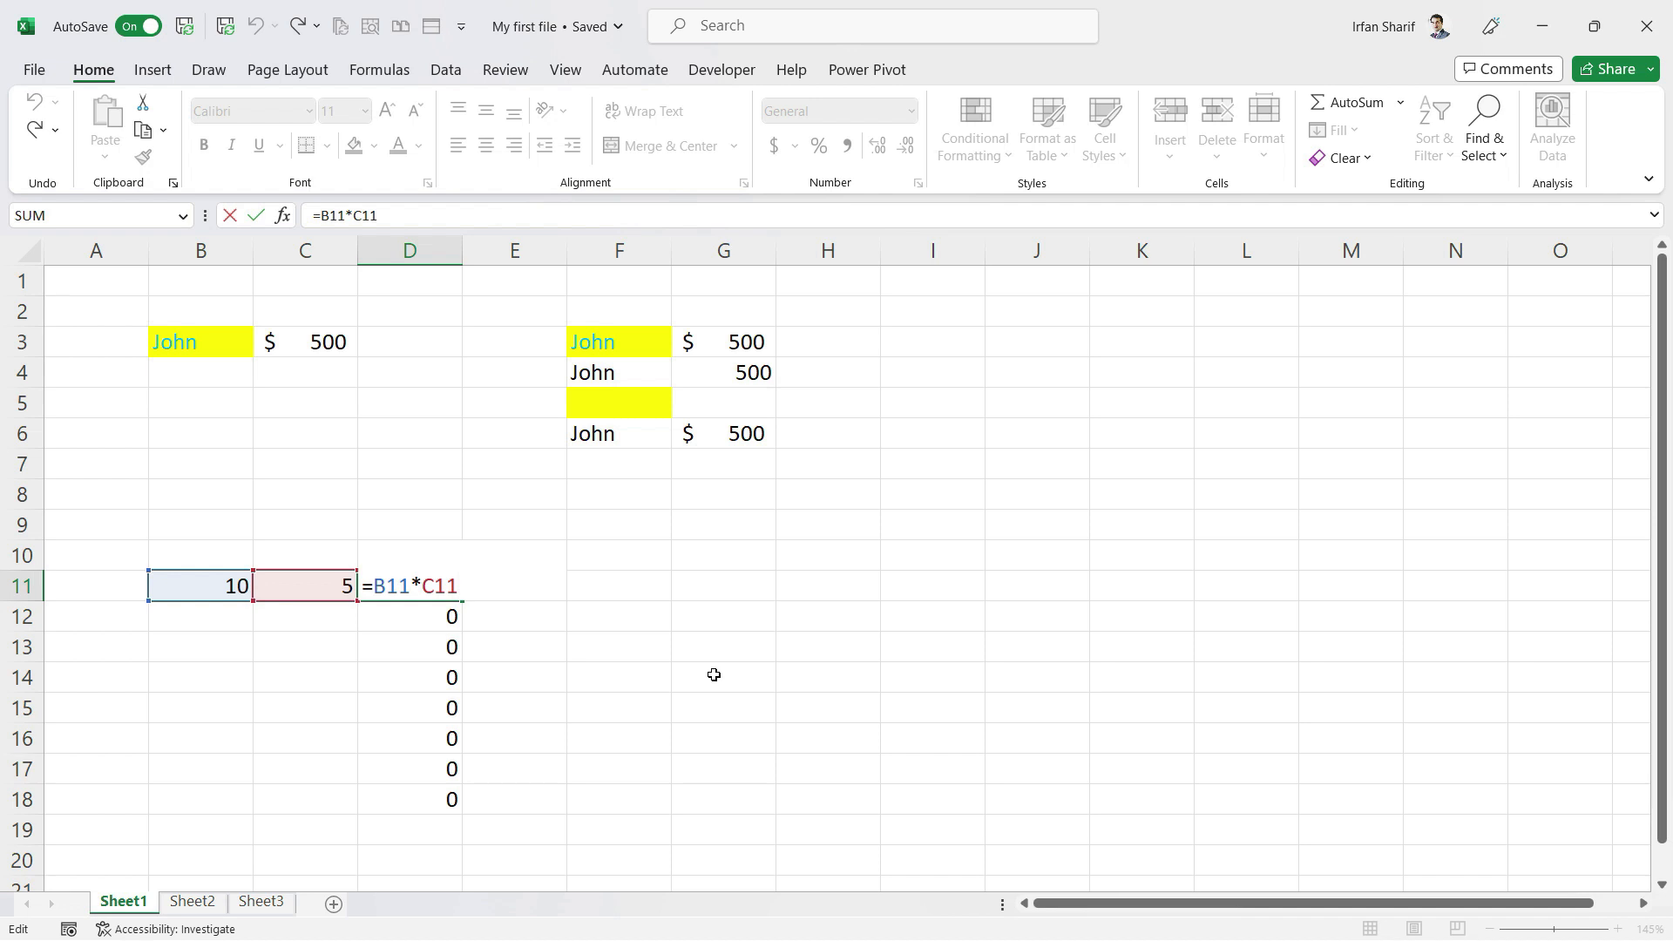
key(Return)
key(Left)
key(Left)
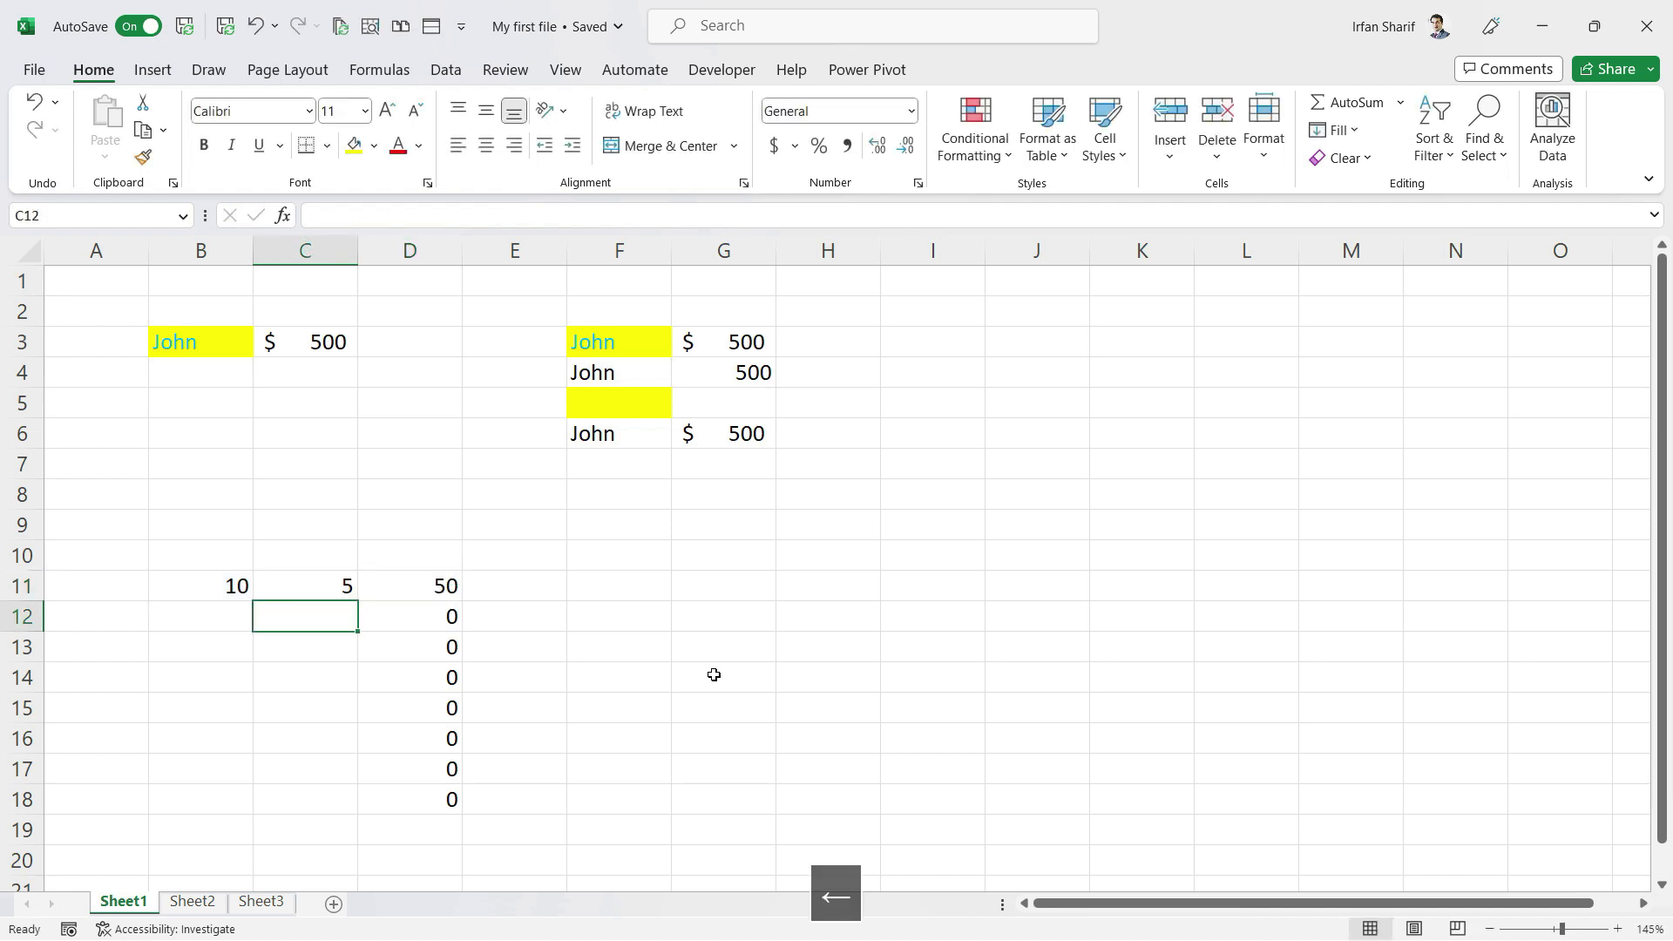
key(Right)
key(Right)
key(Down)
key(Left)
key(Left)
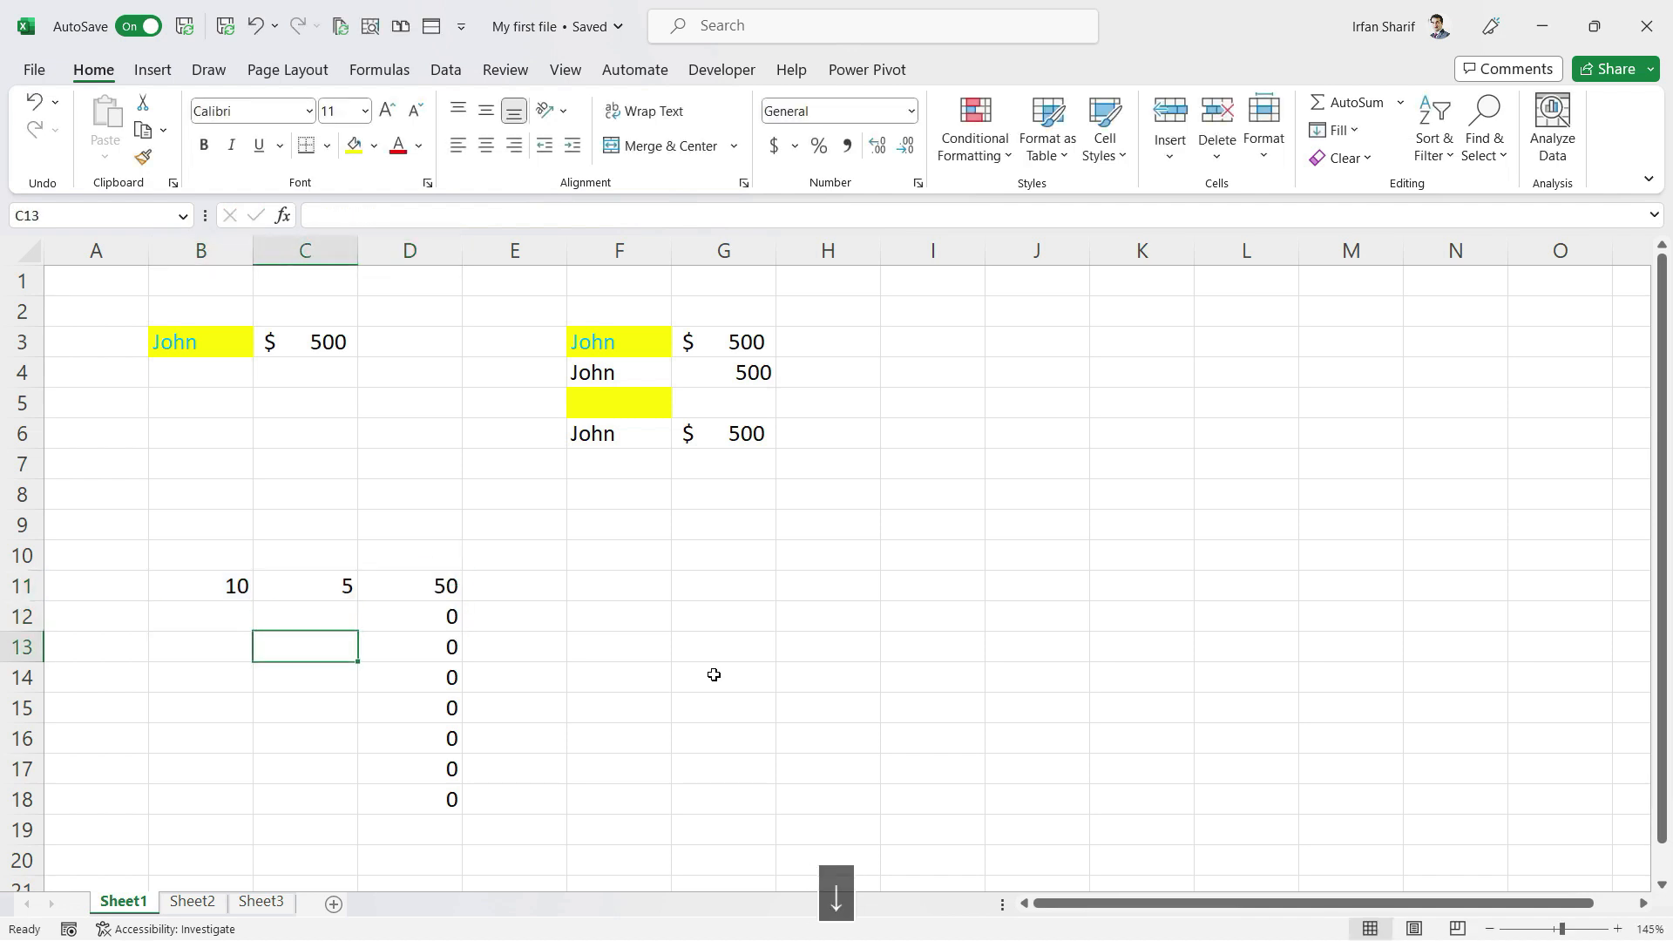
key(Right)
key(Right)
key(Left)
key(Left)
key(Down)
key(Right)
key(Right)
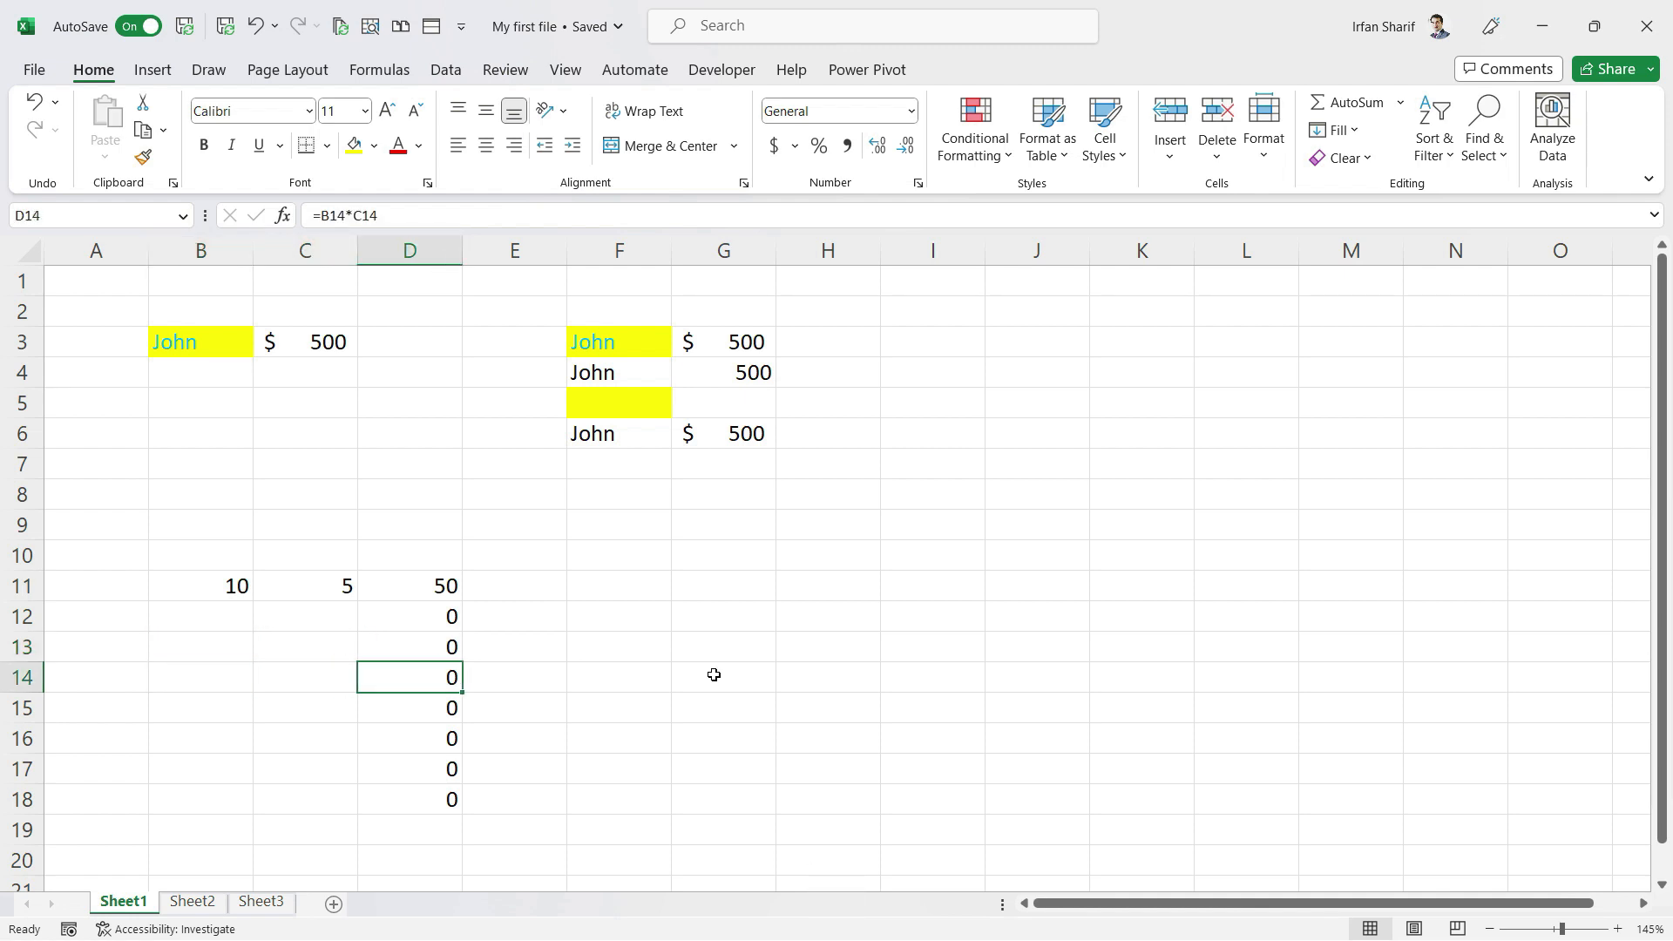
key(Up)
key(Up)
key(Up)
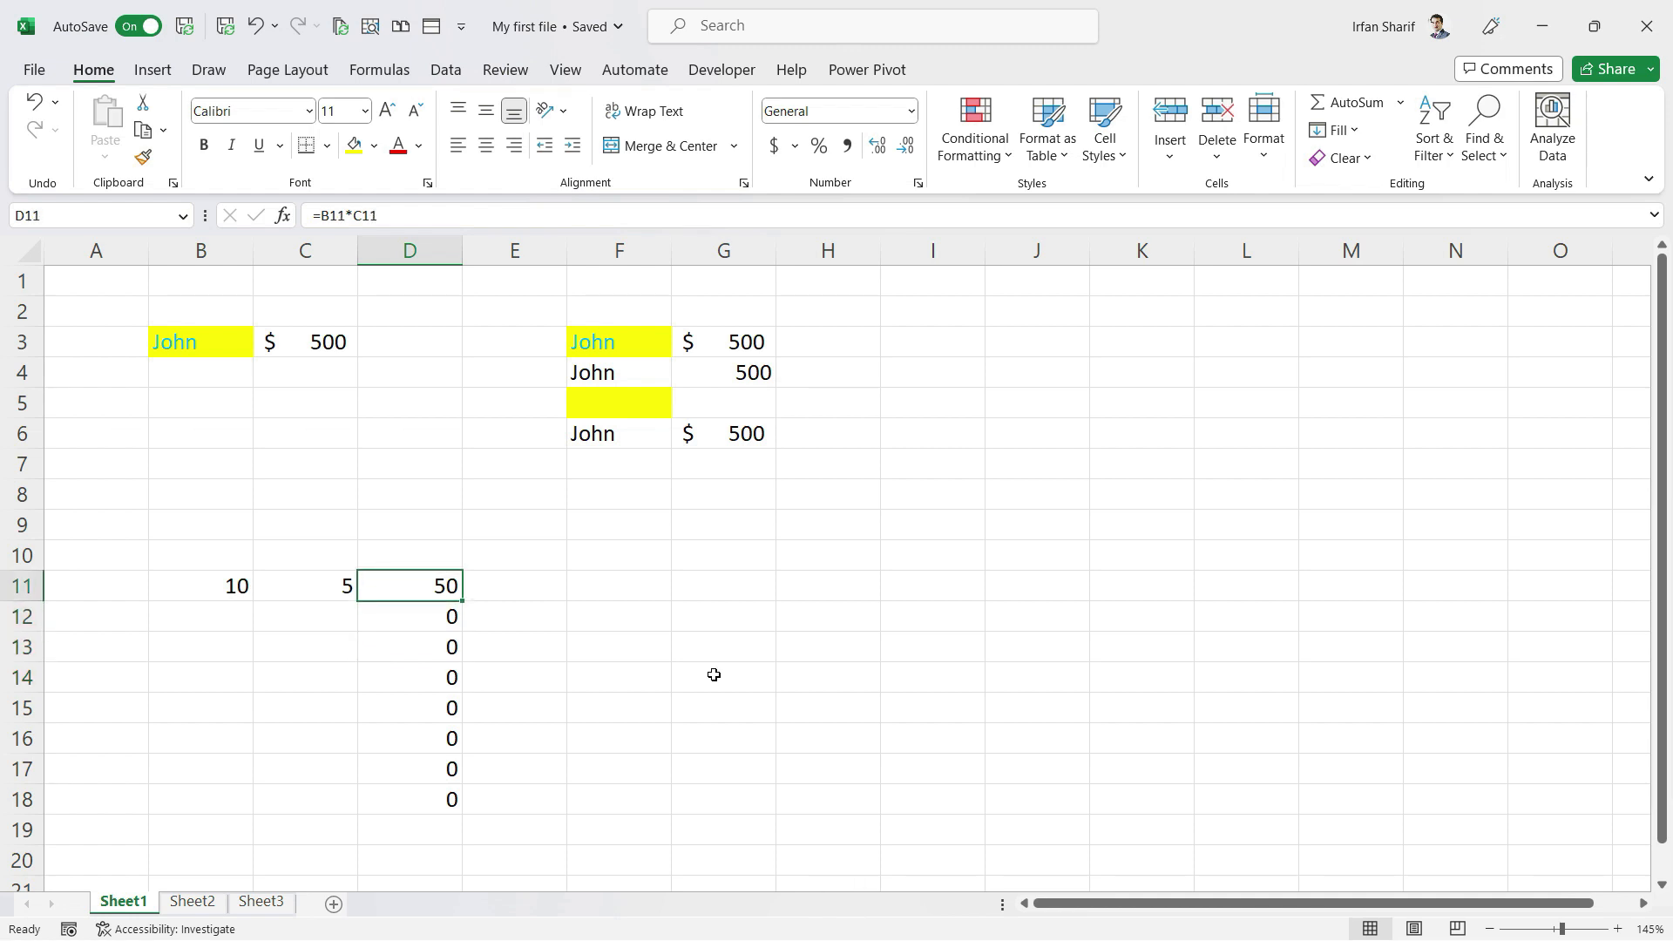
key(Left)
key(Left)
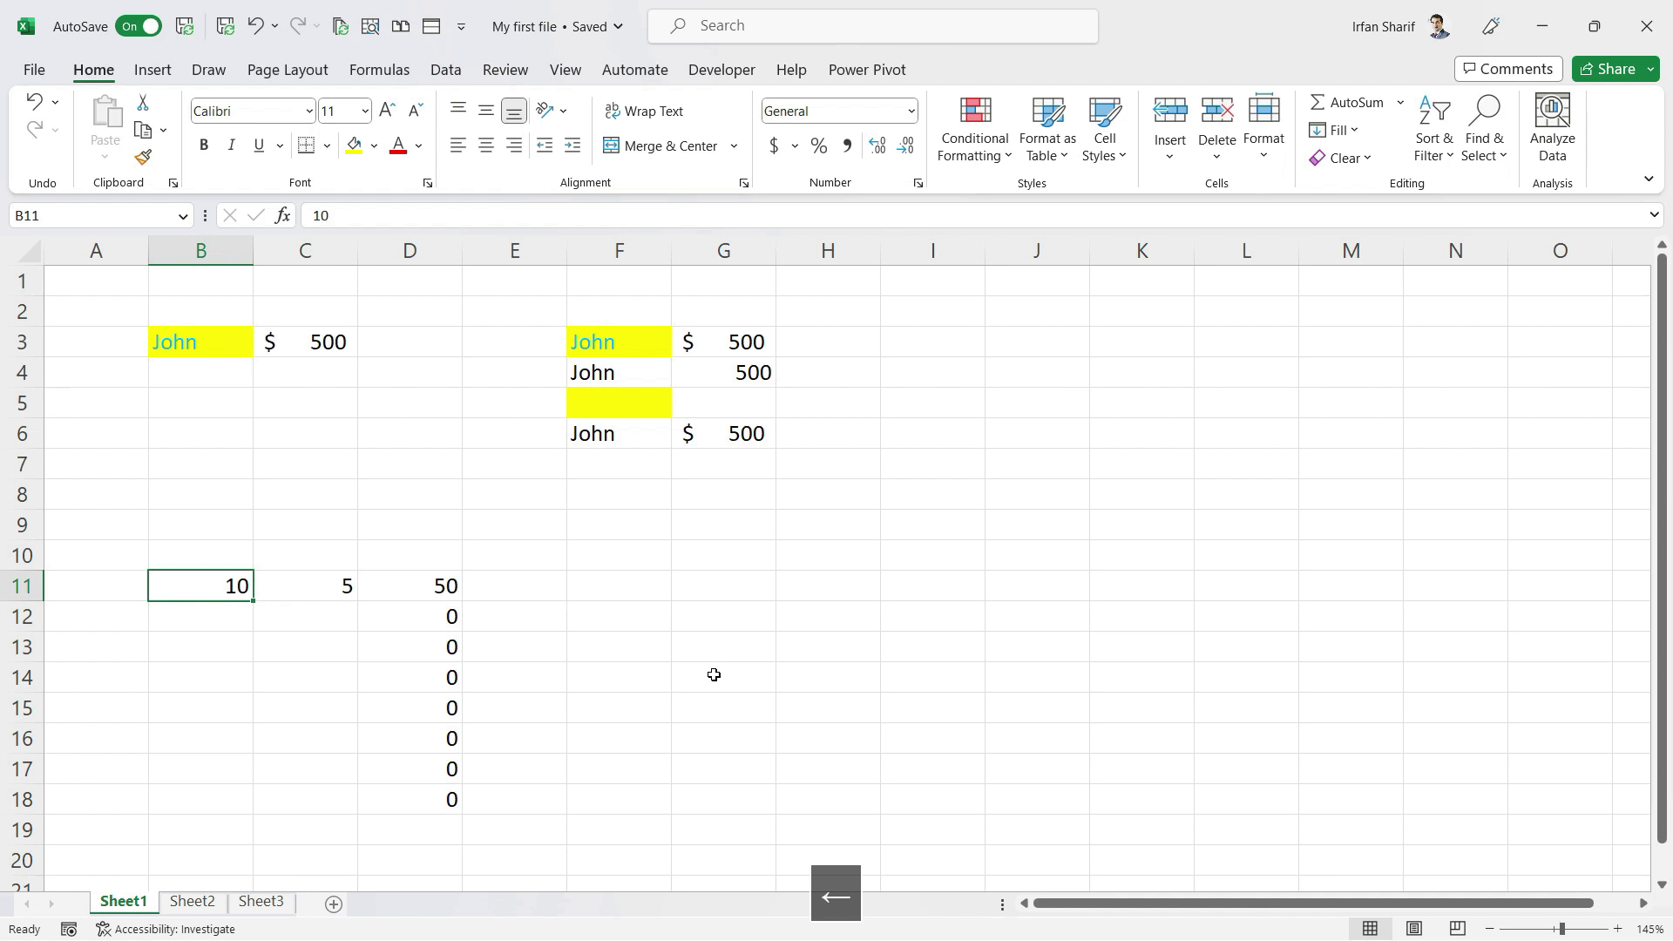
Enter the consecutive values 11 to 17 in cells B12 to B18
click(192, 621)
text(11)
key(Return)
text(12)
key(Return)
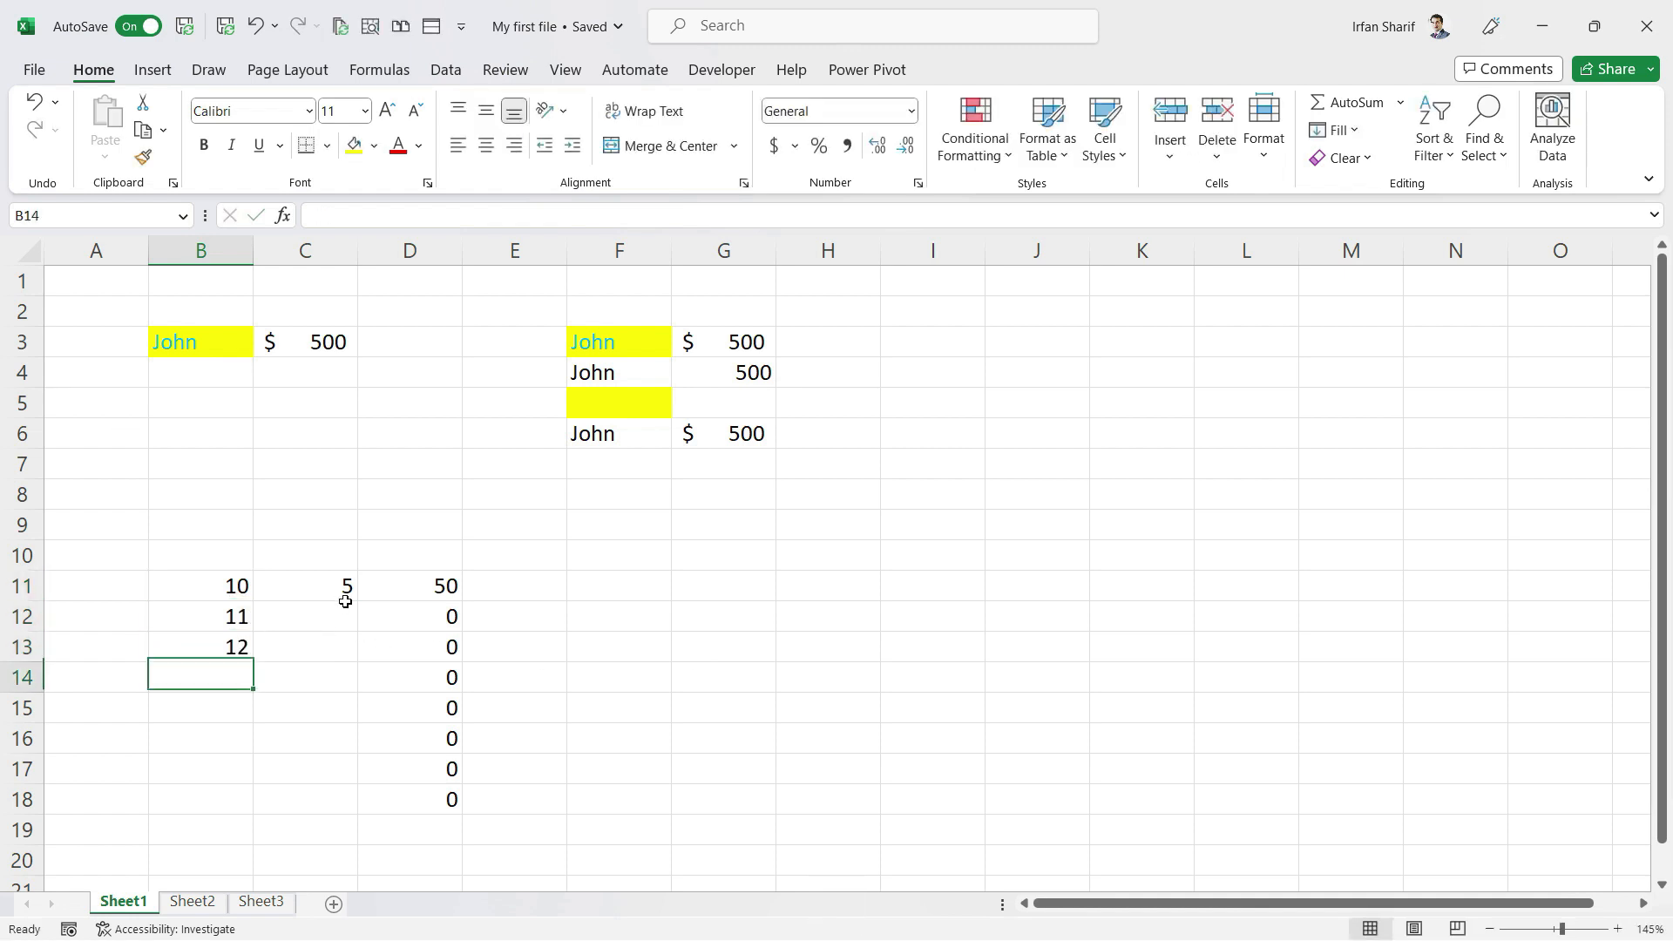
text(13)
key(Return)
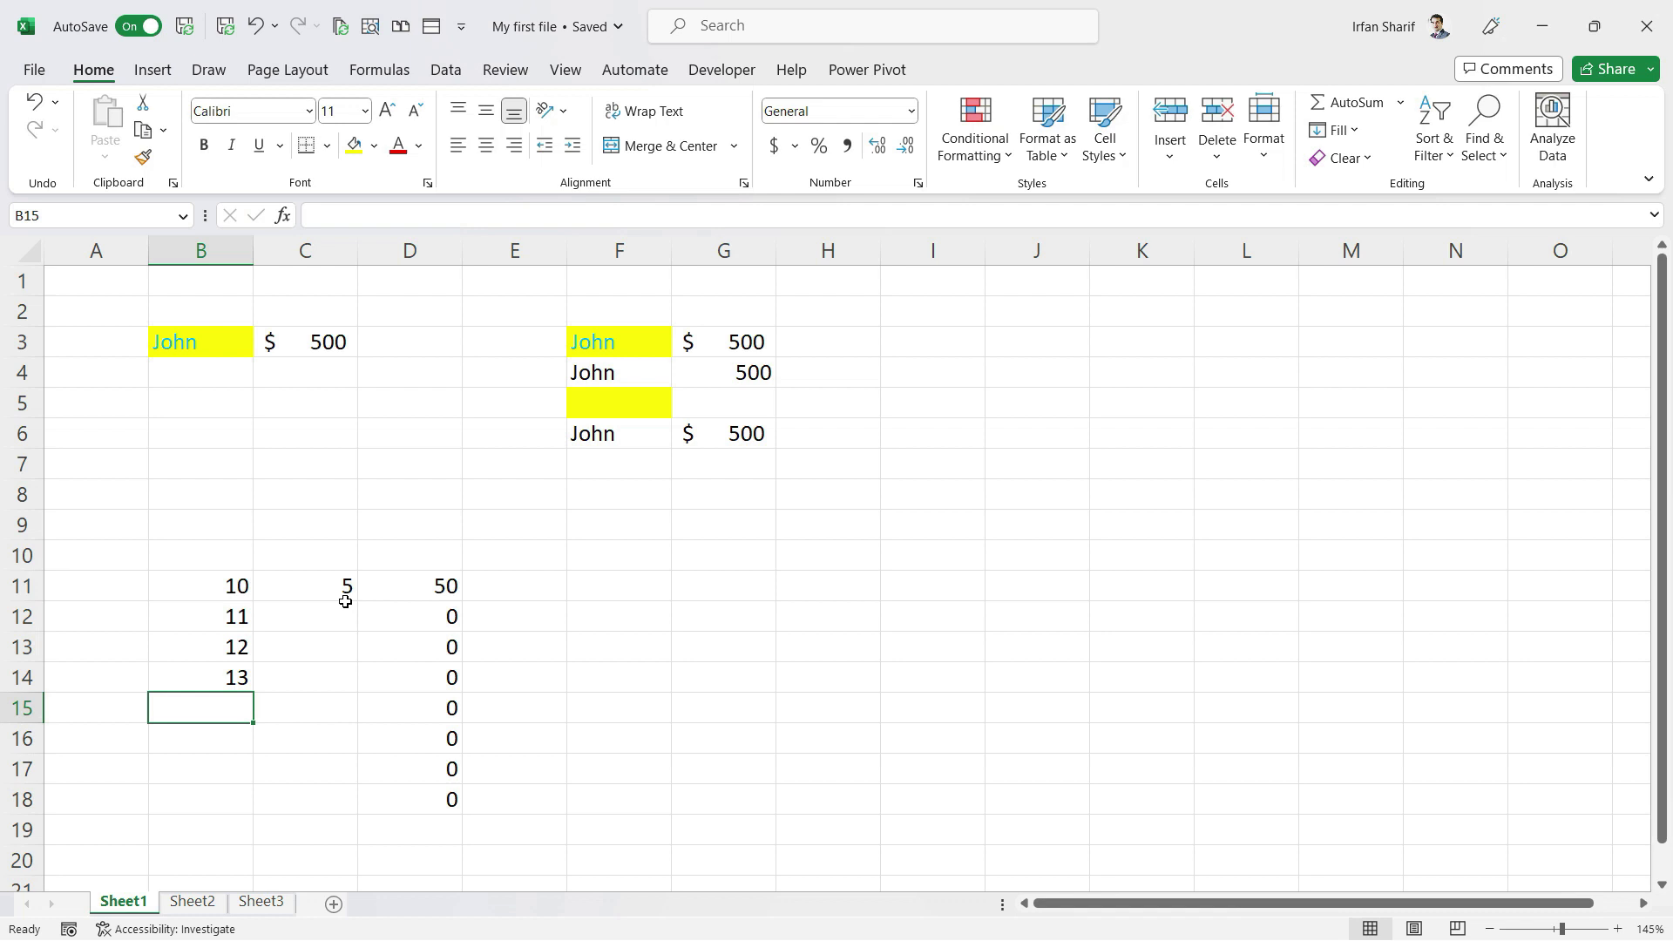
text(1)
key(Return)
key(Up)
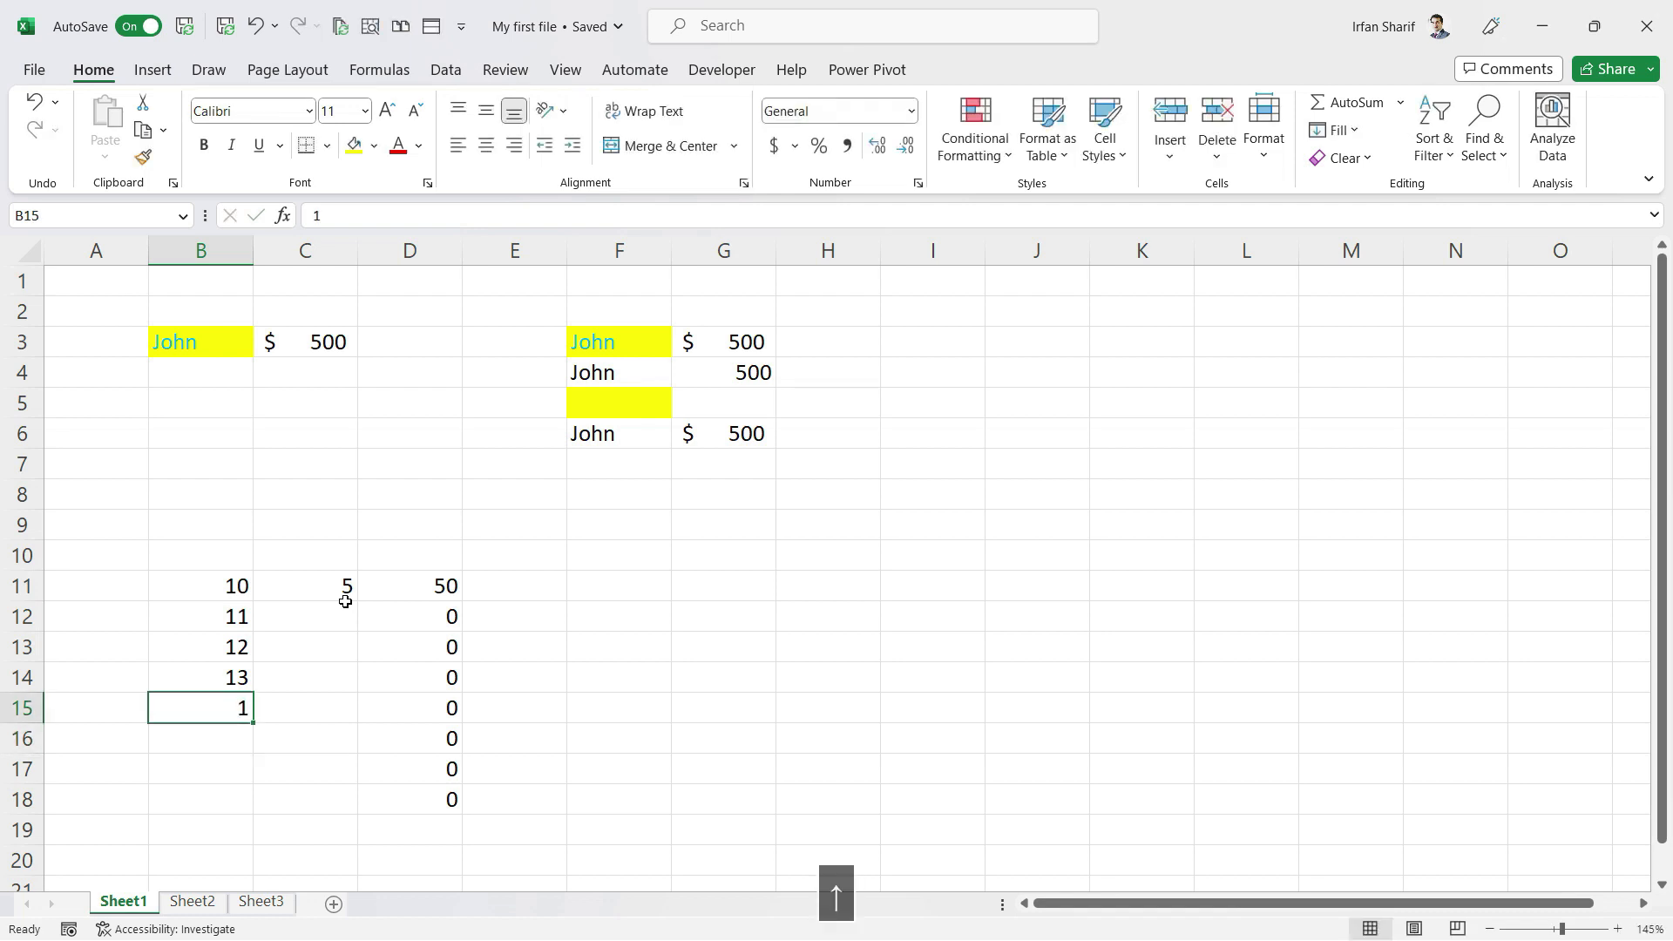
text(14)
key(Return)
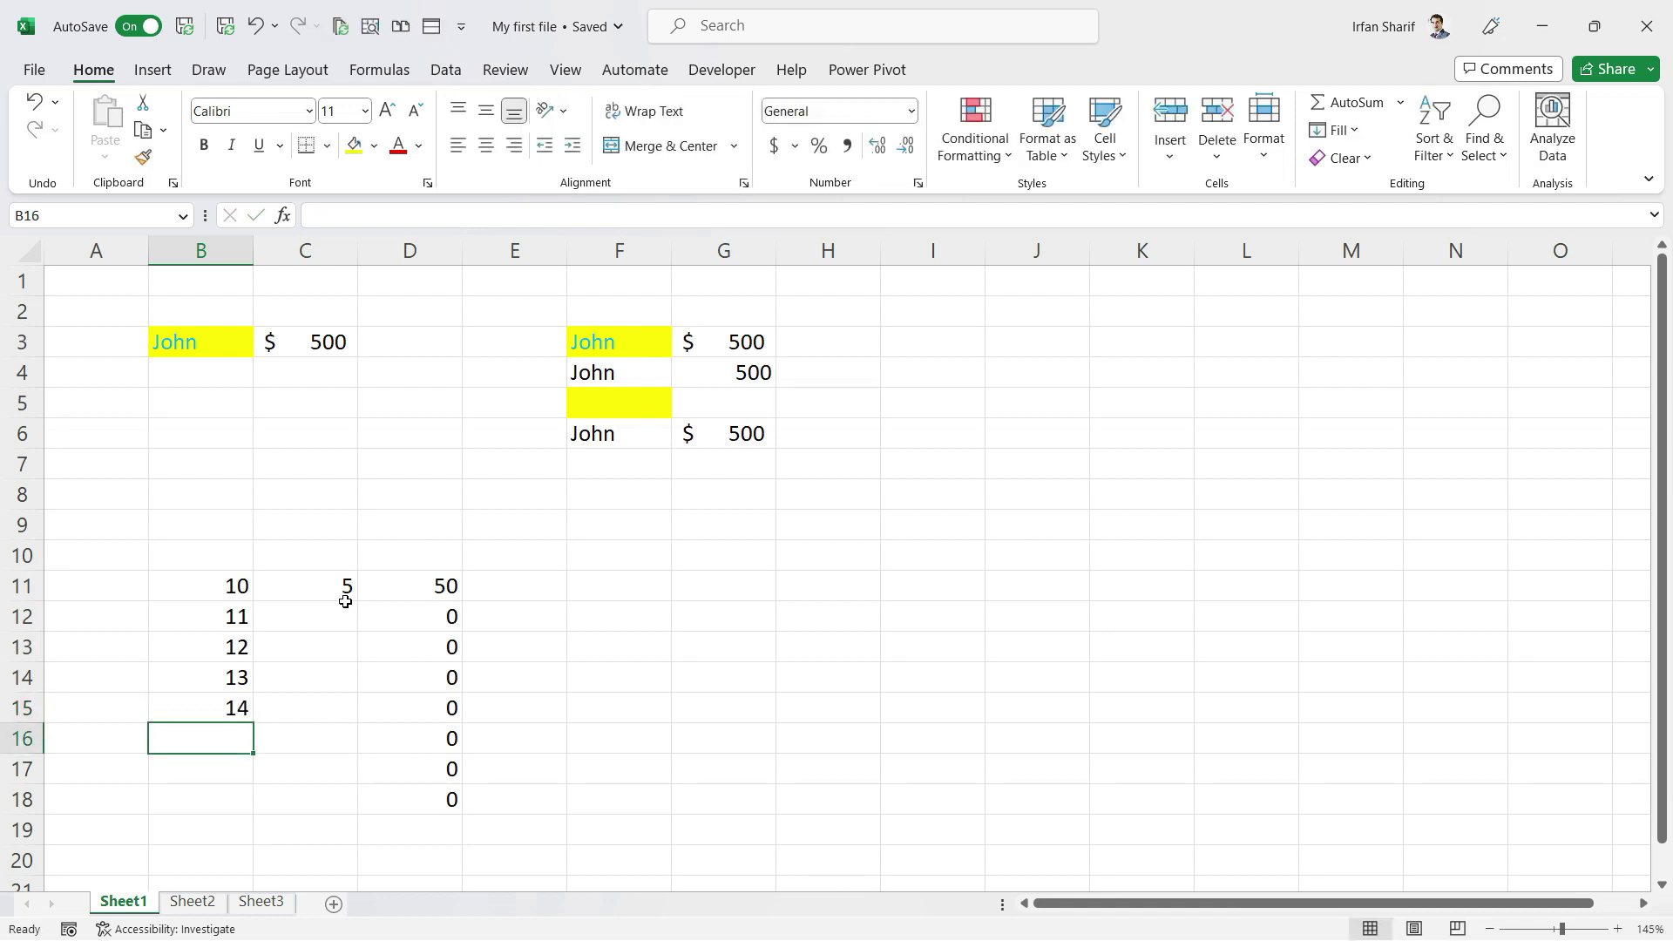
text(1)
key(Return)
key(Up)
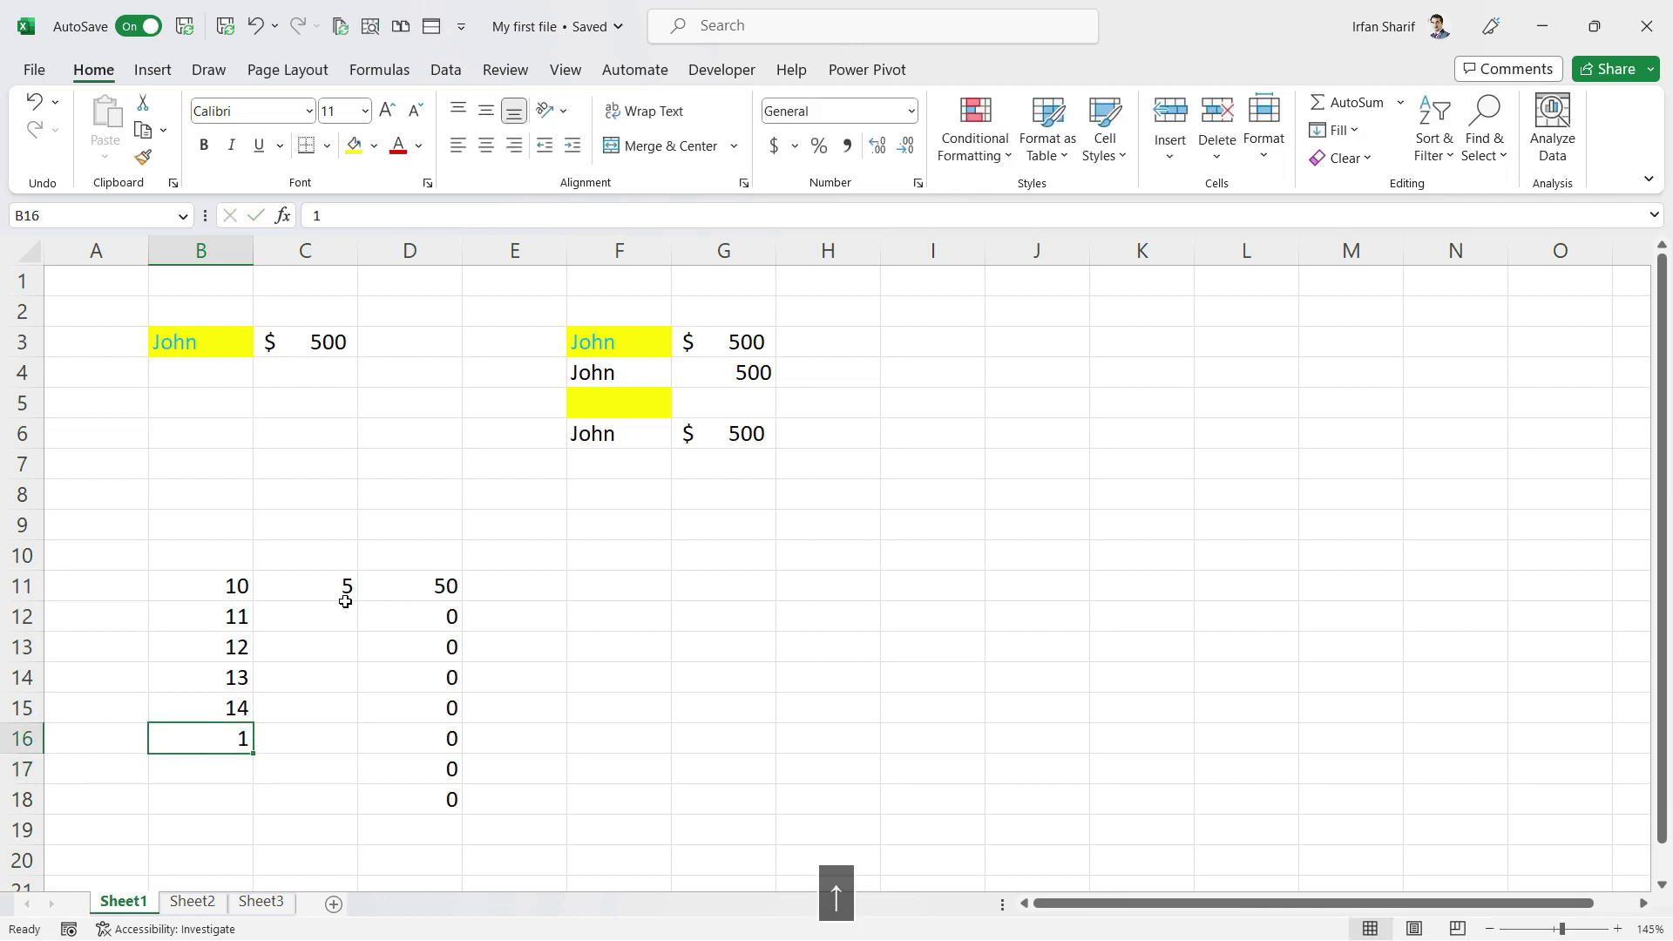
text(15)
key(Return)
text(16)
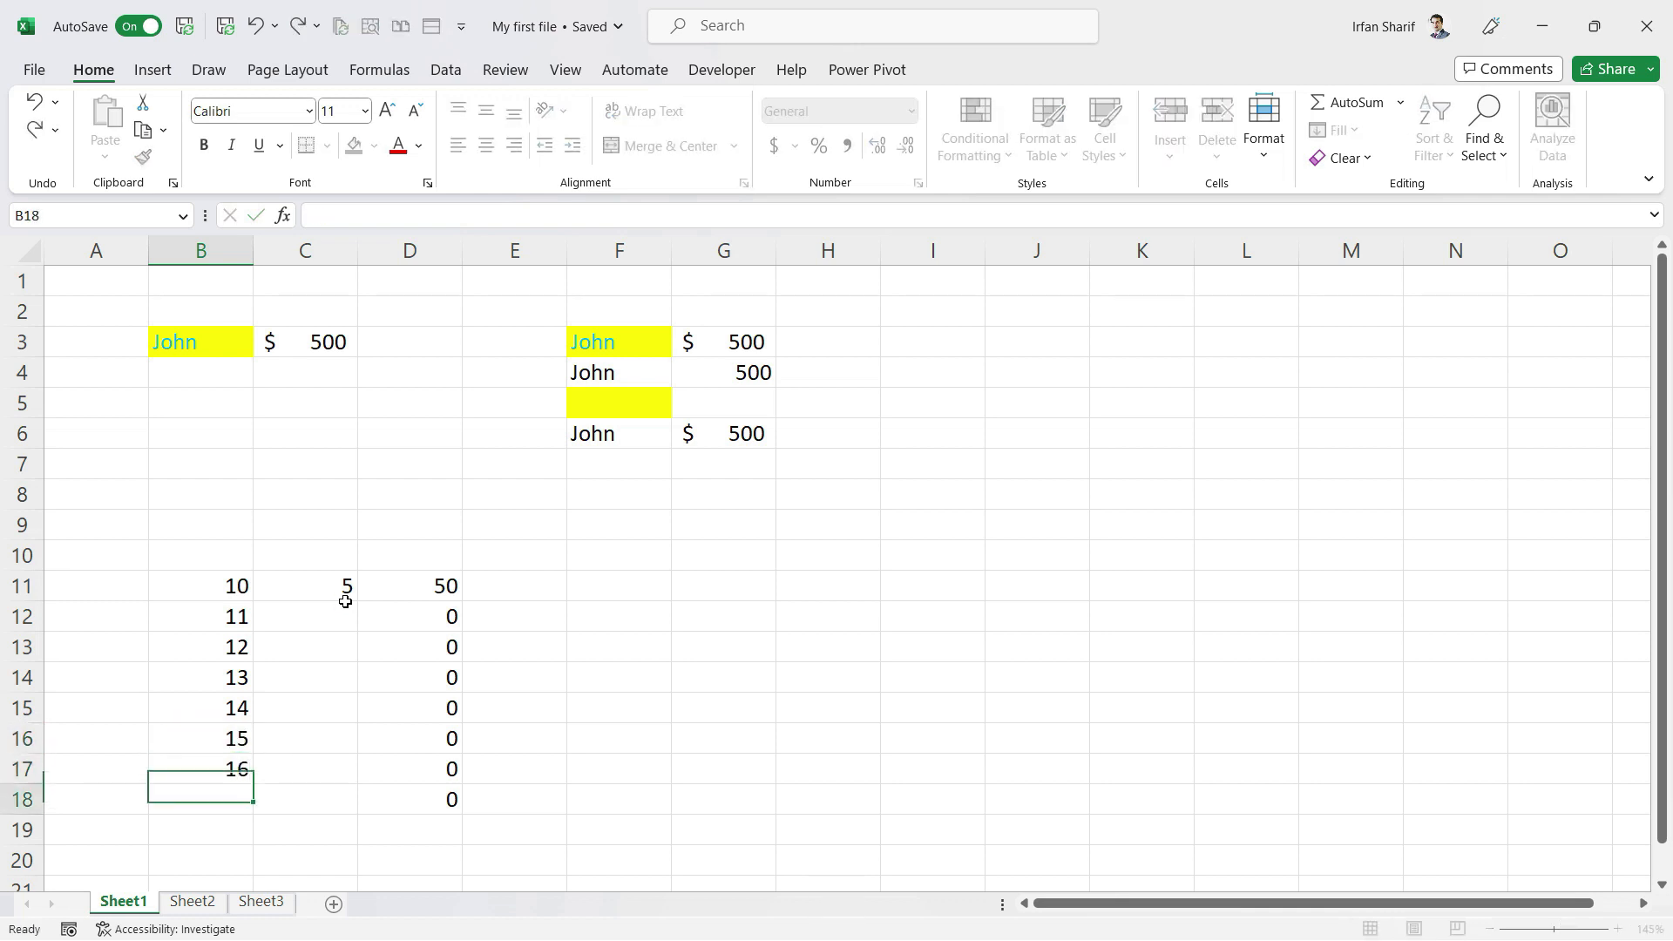
key(Return)
text(7)
key(Return)
key(Up)
text(17)
key(Return)
Go back to D11 and trace its formula's input cells, checking the multiplier in C11
key(Up)
key(Up)
key(Up)
key(Up)
key(Up)
key(Up)
key(Up)
key(Up)
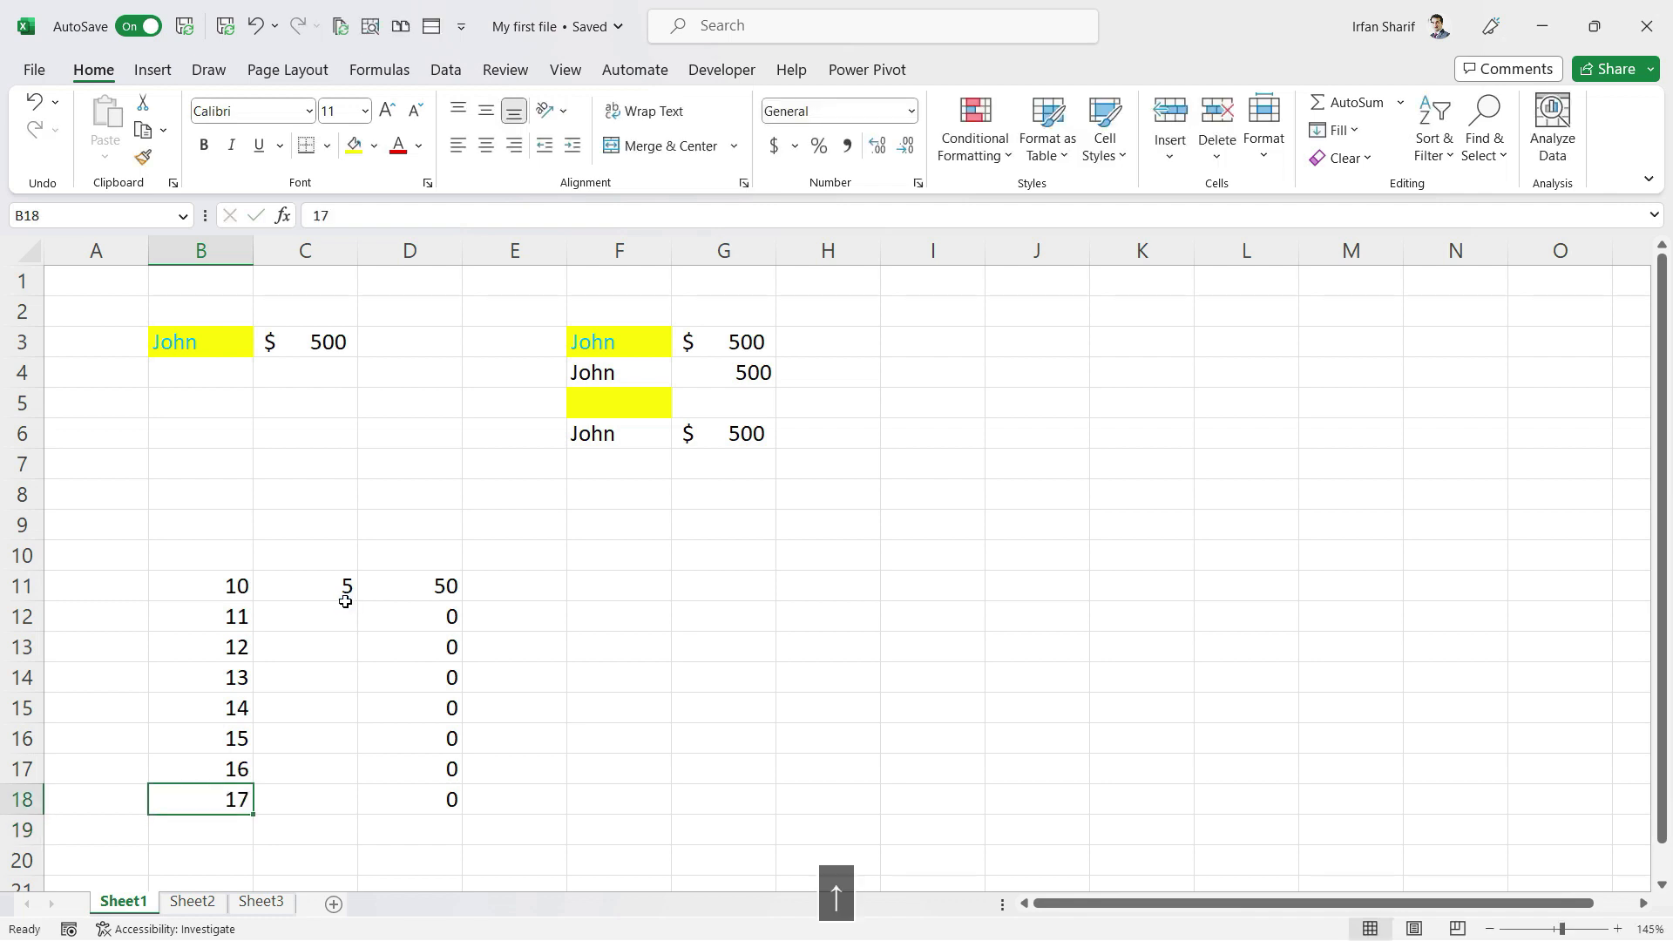
key(Right)
key(Right)
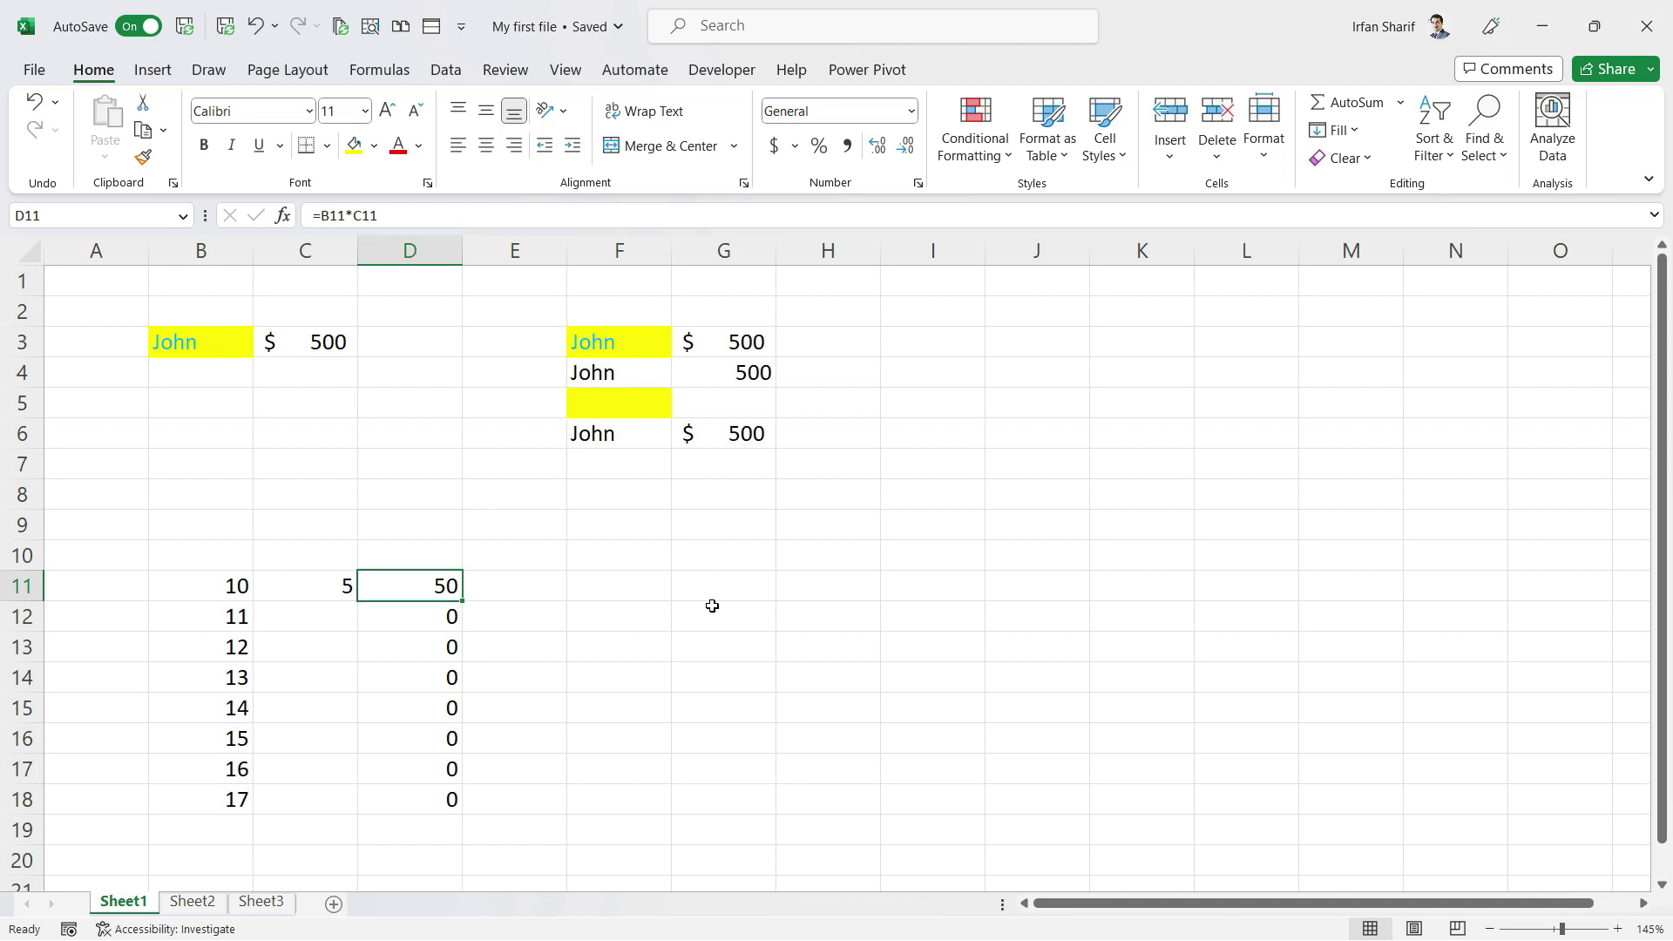
key(F2)
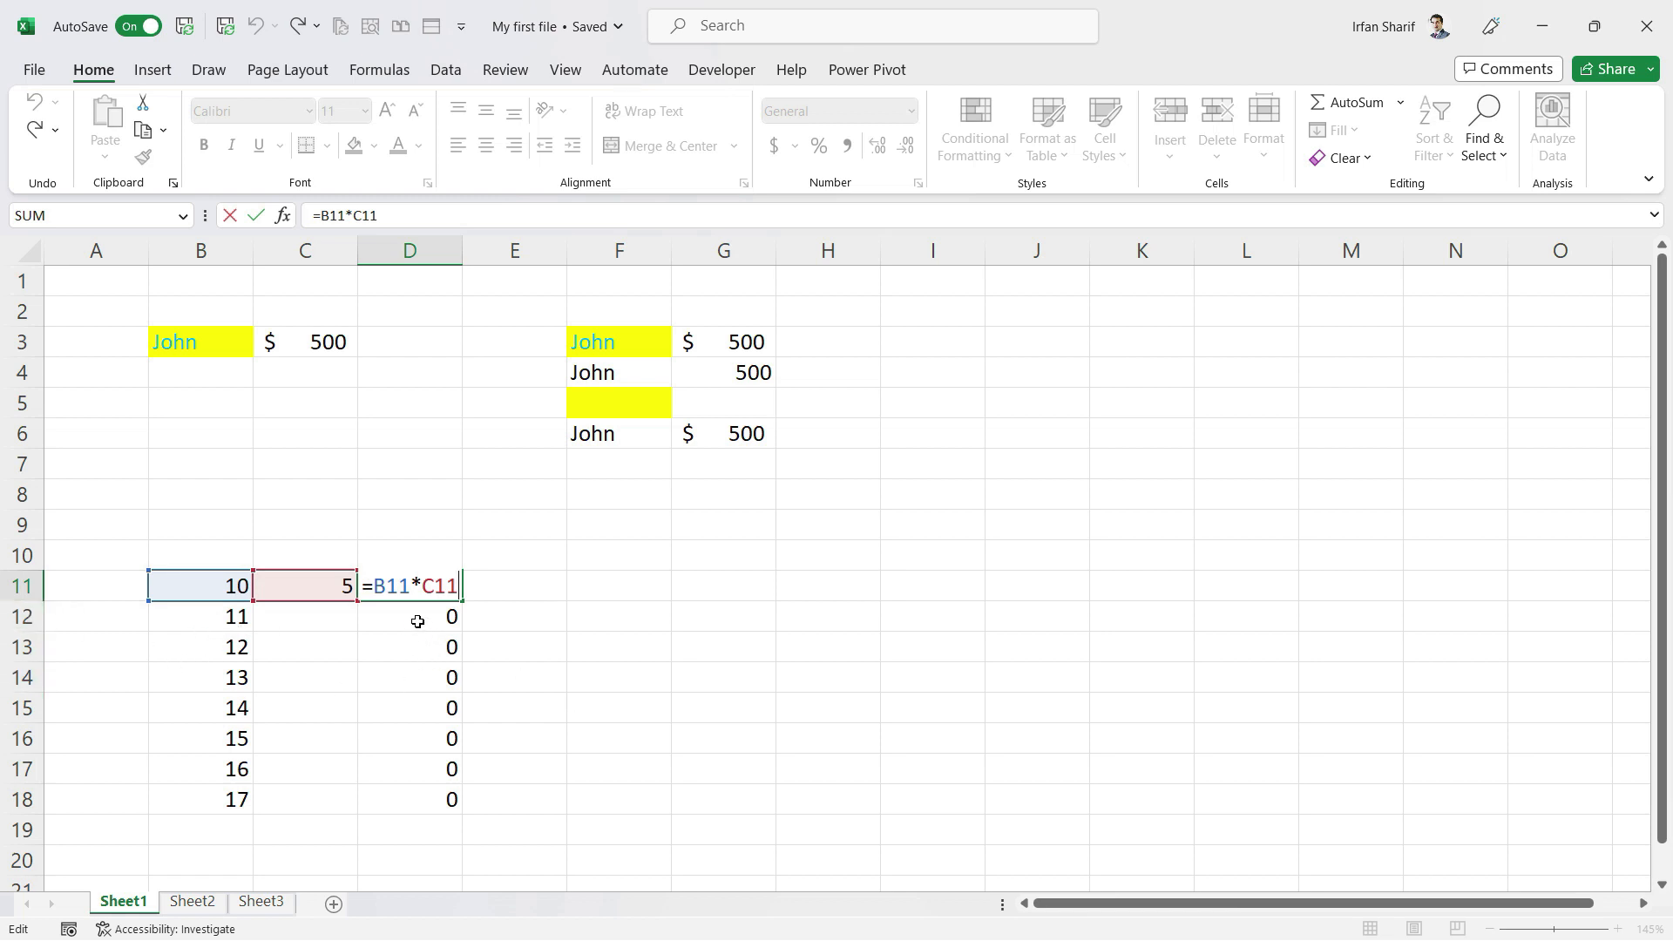
key(Return)
click(312, 586)
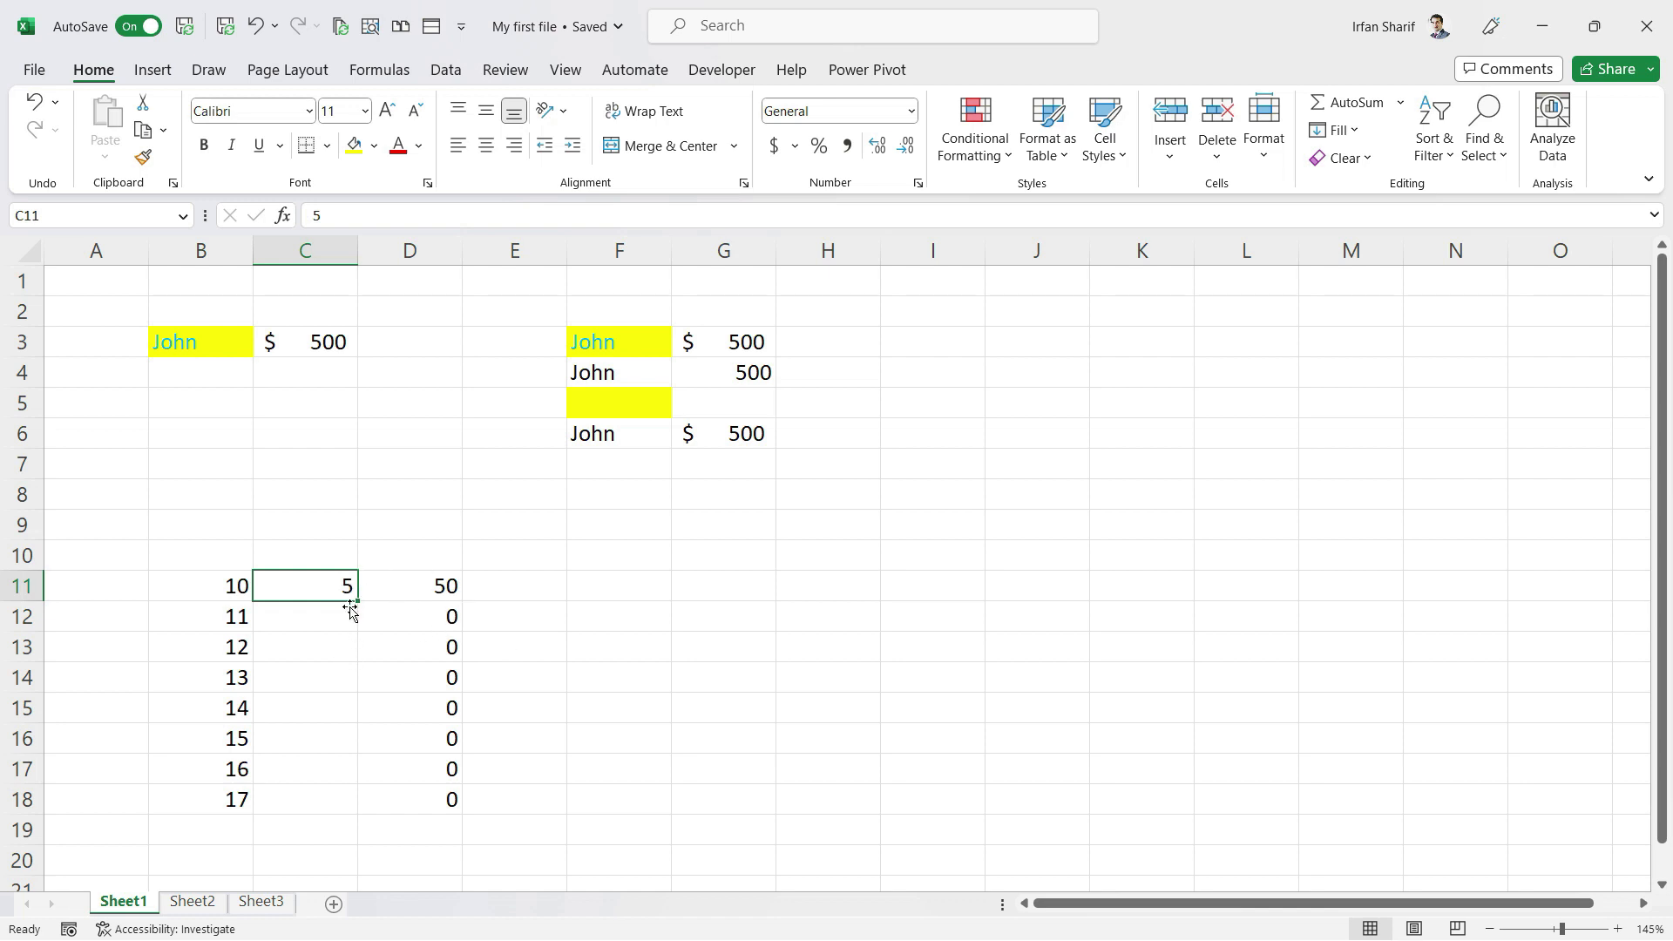
Make the C11 reference in D11's formula absolute so it reads =B11*$C$11
key(Right)
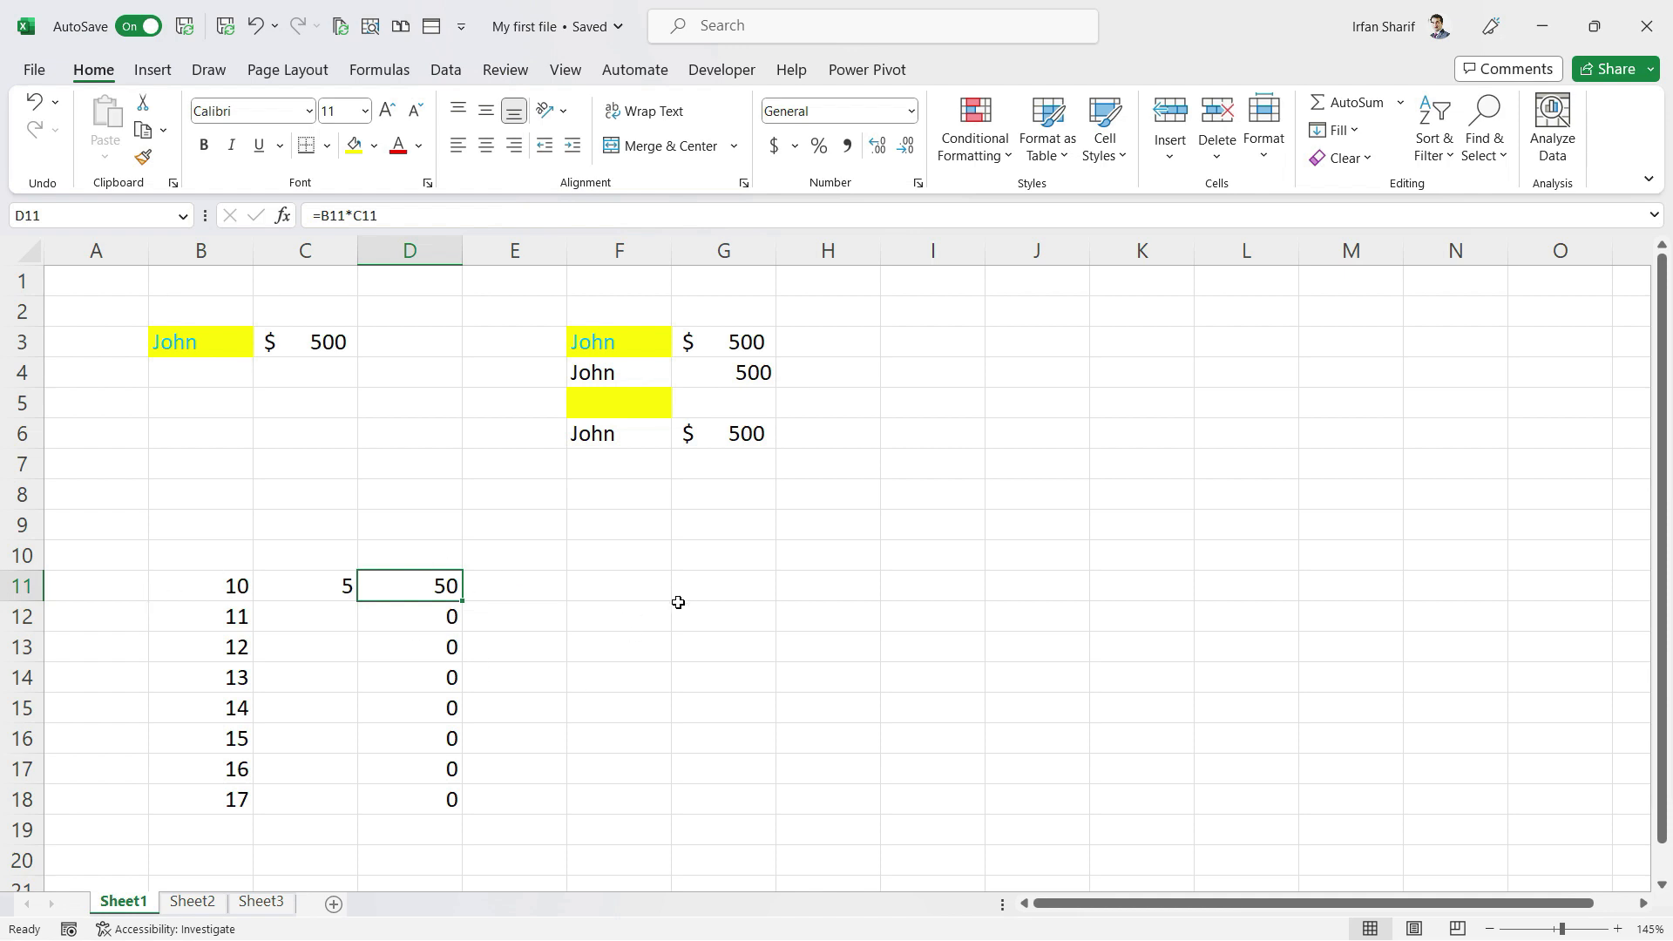
key(F2)
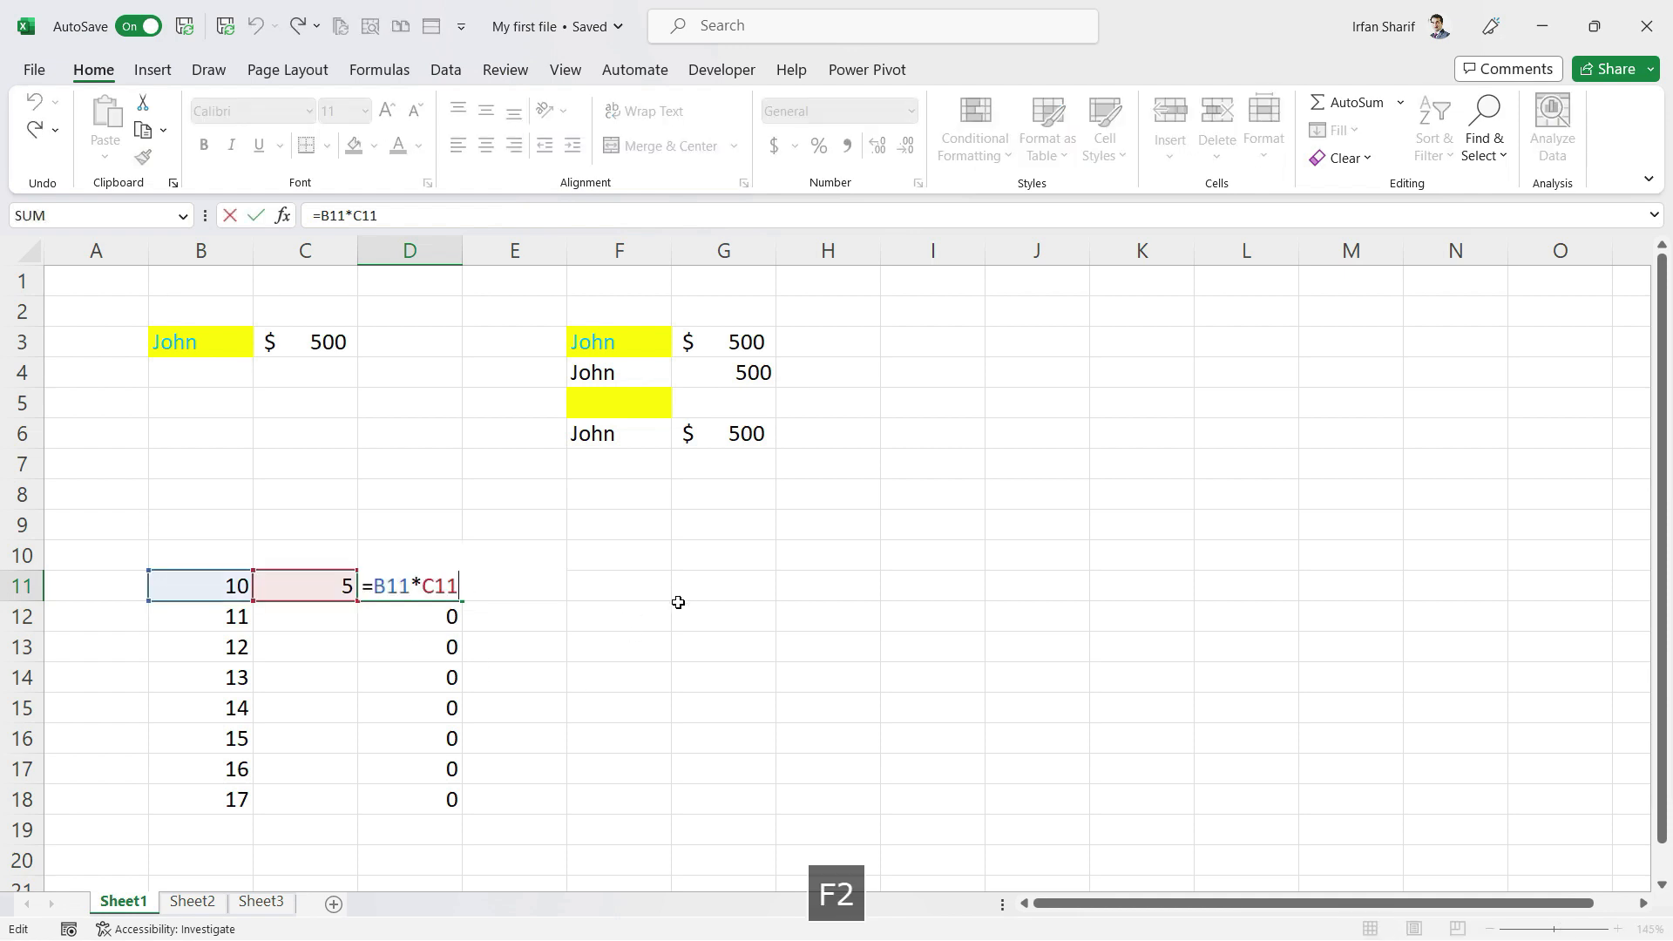
key(Left)
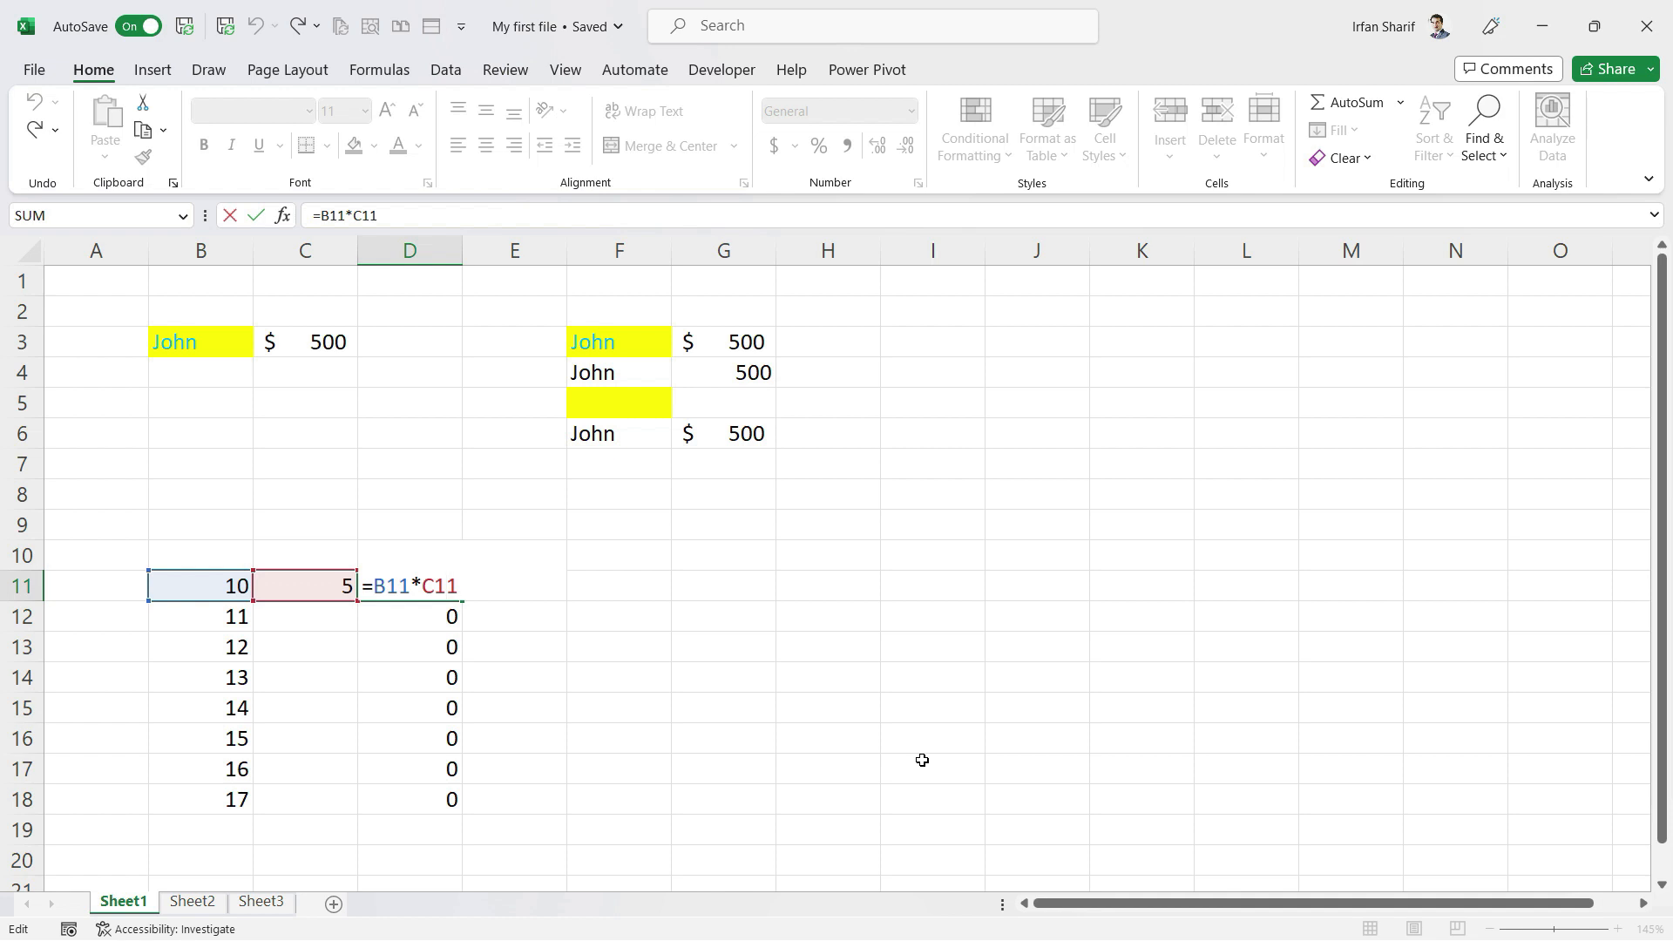
key(F4)
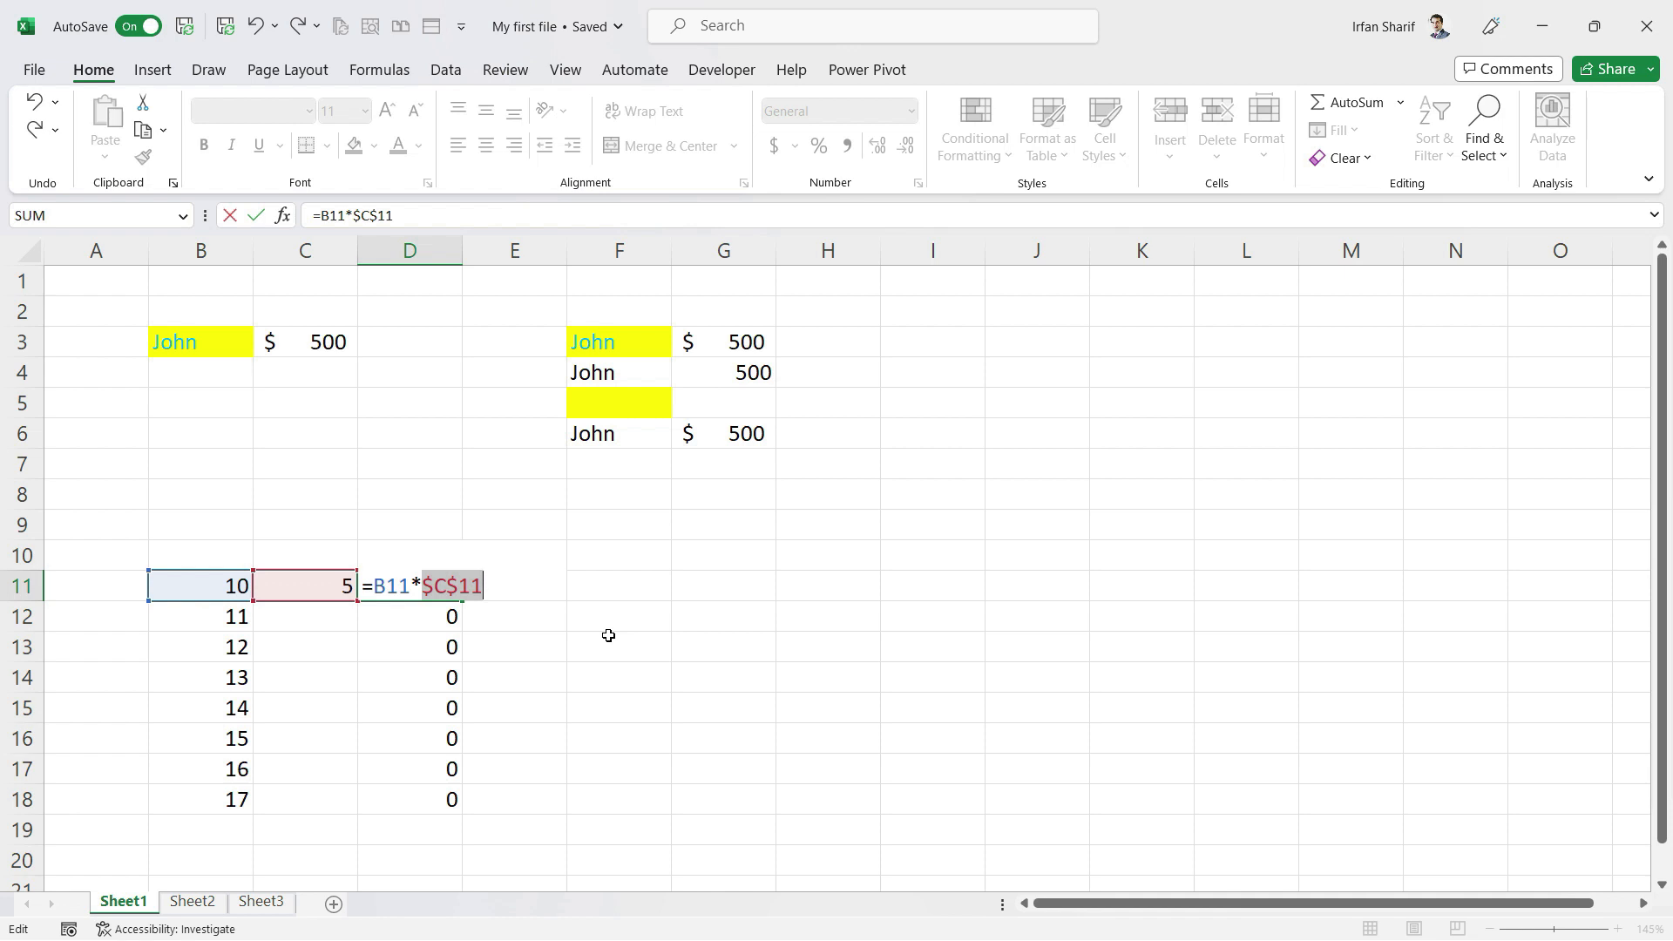
key(Return)
Copy the formula in D11 and paste it over D11 to D18
key(Up)
key(ctrl+c)
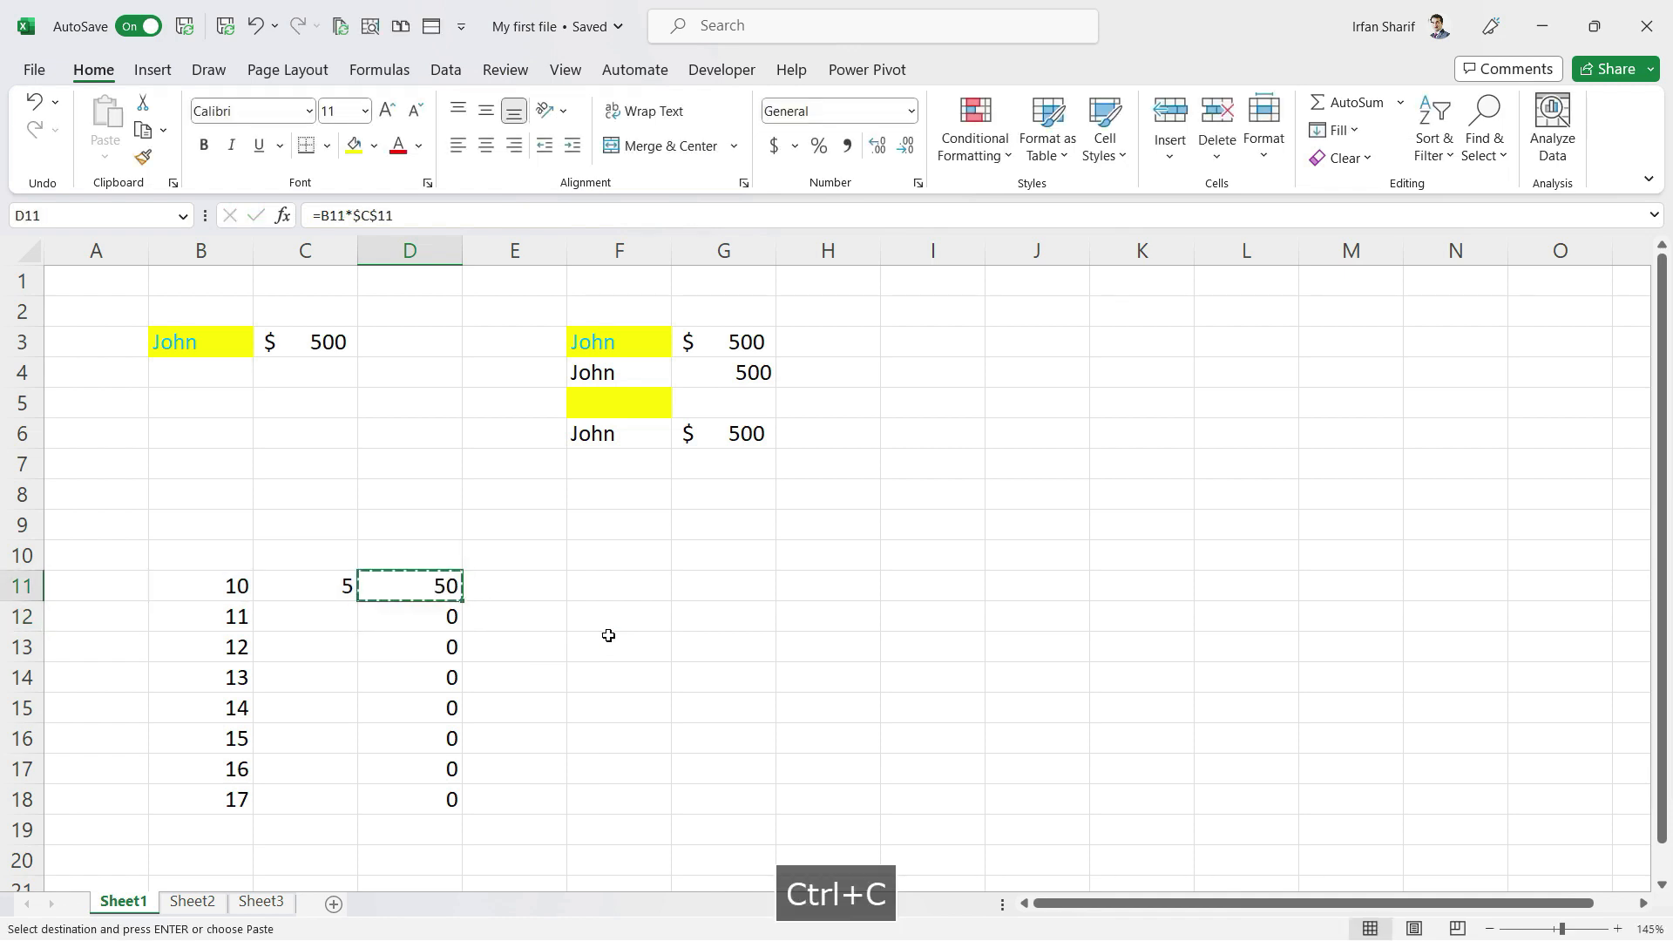
key(shift+Down)
key(shift+Down)
key(shift+Down)
key(shift+Down)
key(shift+Down)
key(shift+Down)
key(shift+Down)
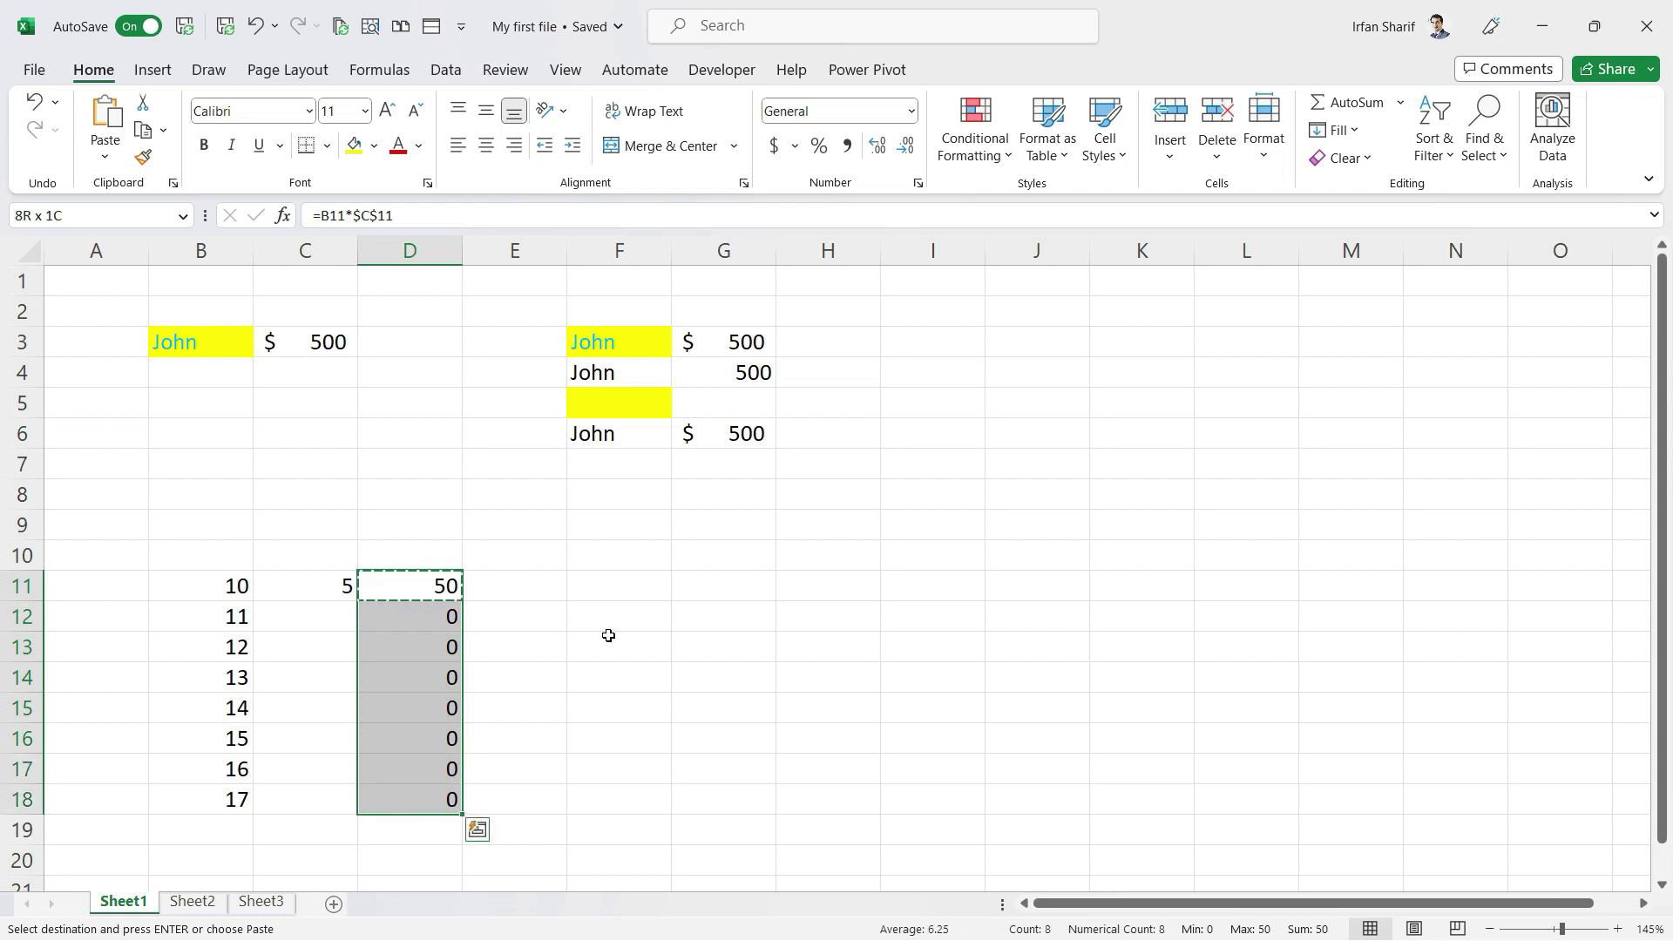
key(ctrl+v)
key(Escape)
key(Down)
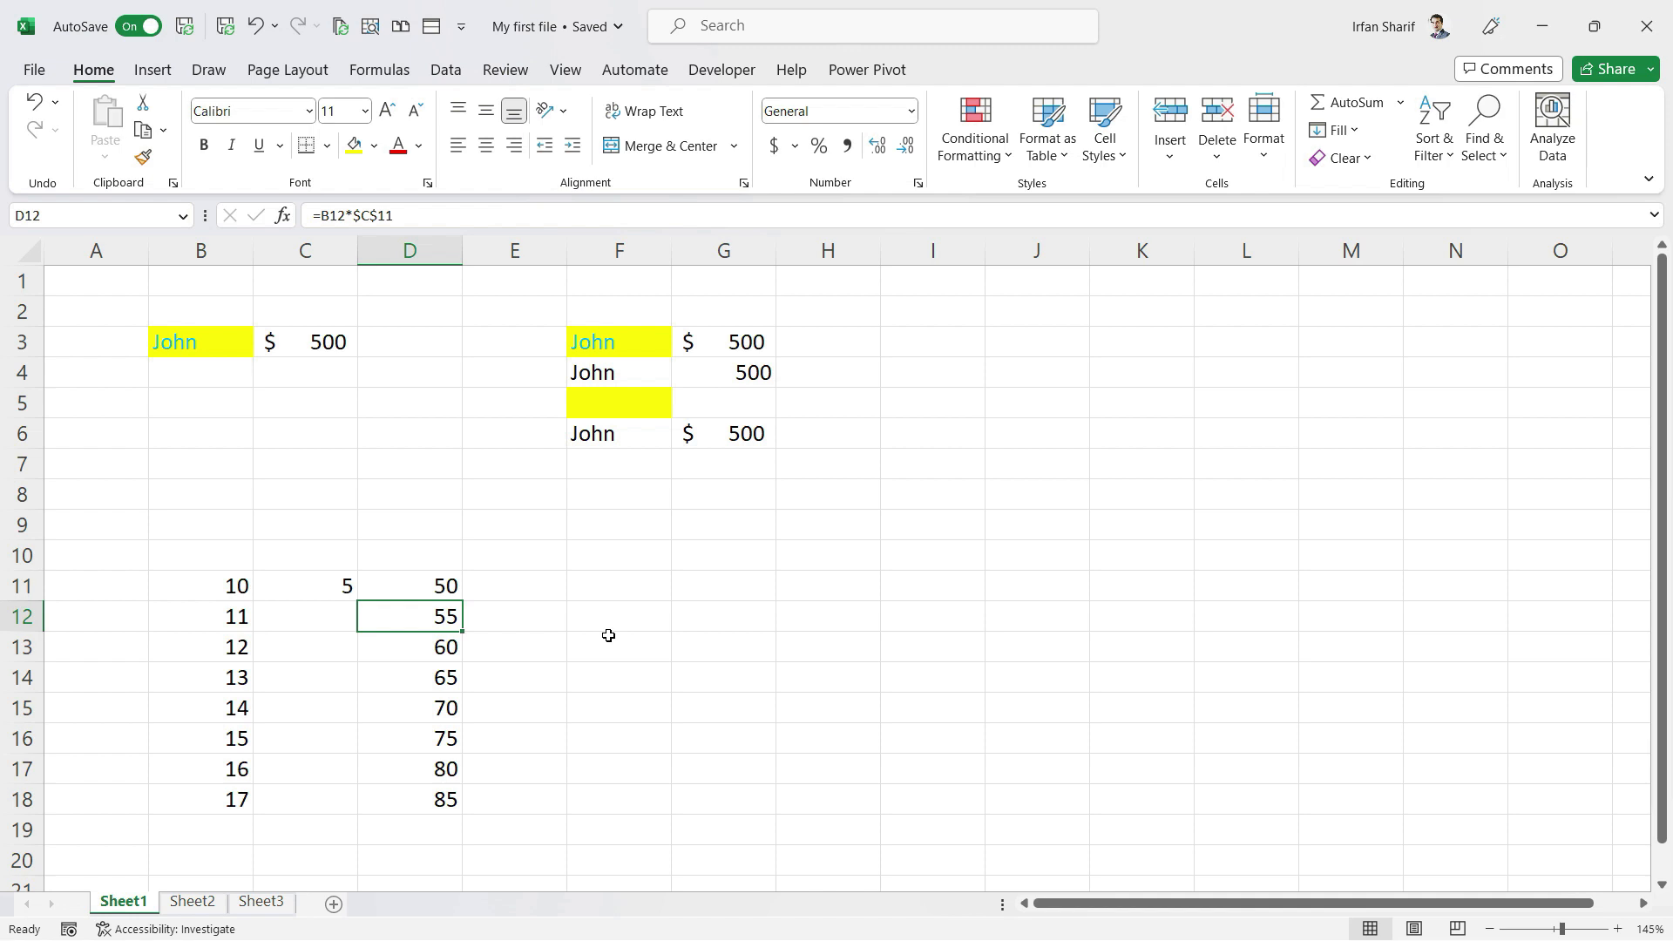
Inspect the formulas in D12 to D18 one by one to see which cells each refers to
key(F2)
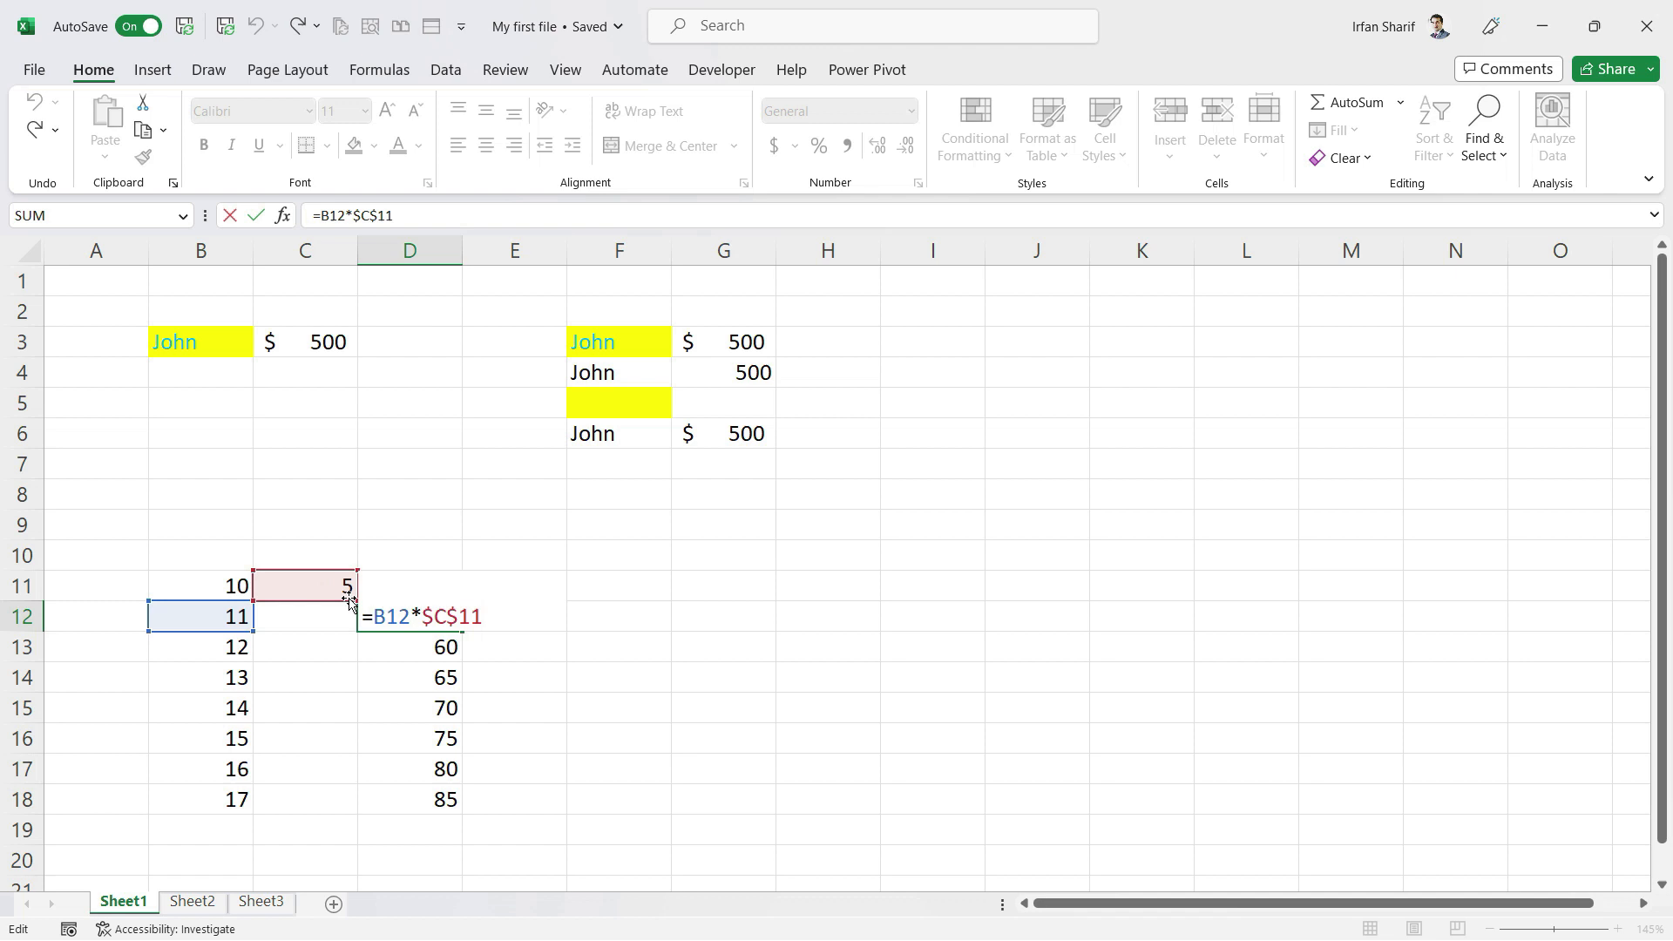
key(Return)
key(F2)
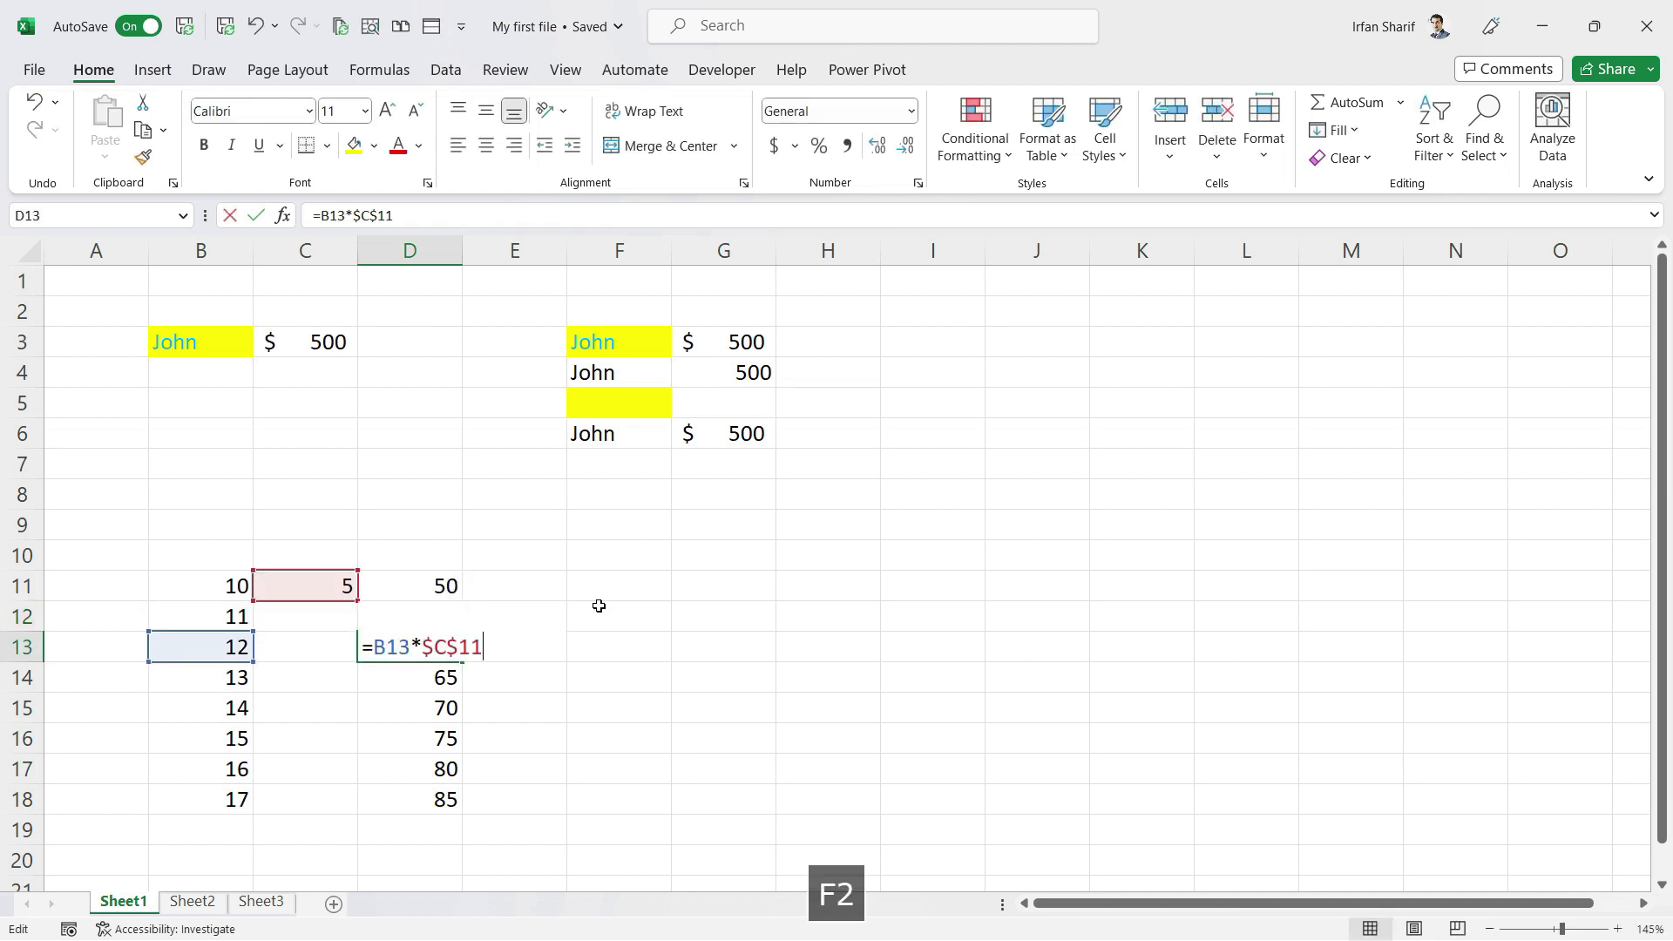
key(Return)
key(F2)
key(Return)
key(F2)
key(Return)
key(F2)
key(Return)
key(F2)
key(Return)
key(F2)
key(Return)
Return to row 11, check the value in C11 and trace the input cells of D11's formula
key(Up)
key(Up)
key(Up)
key(Up)
key(Up)
key(Up)
key(Up)
key(Up)
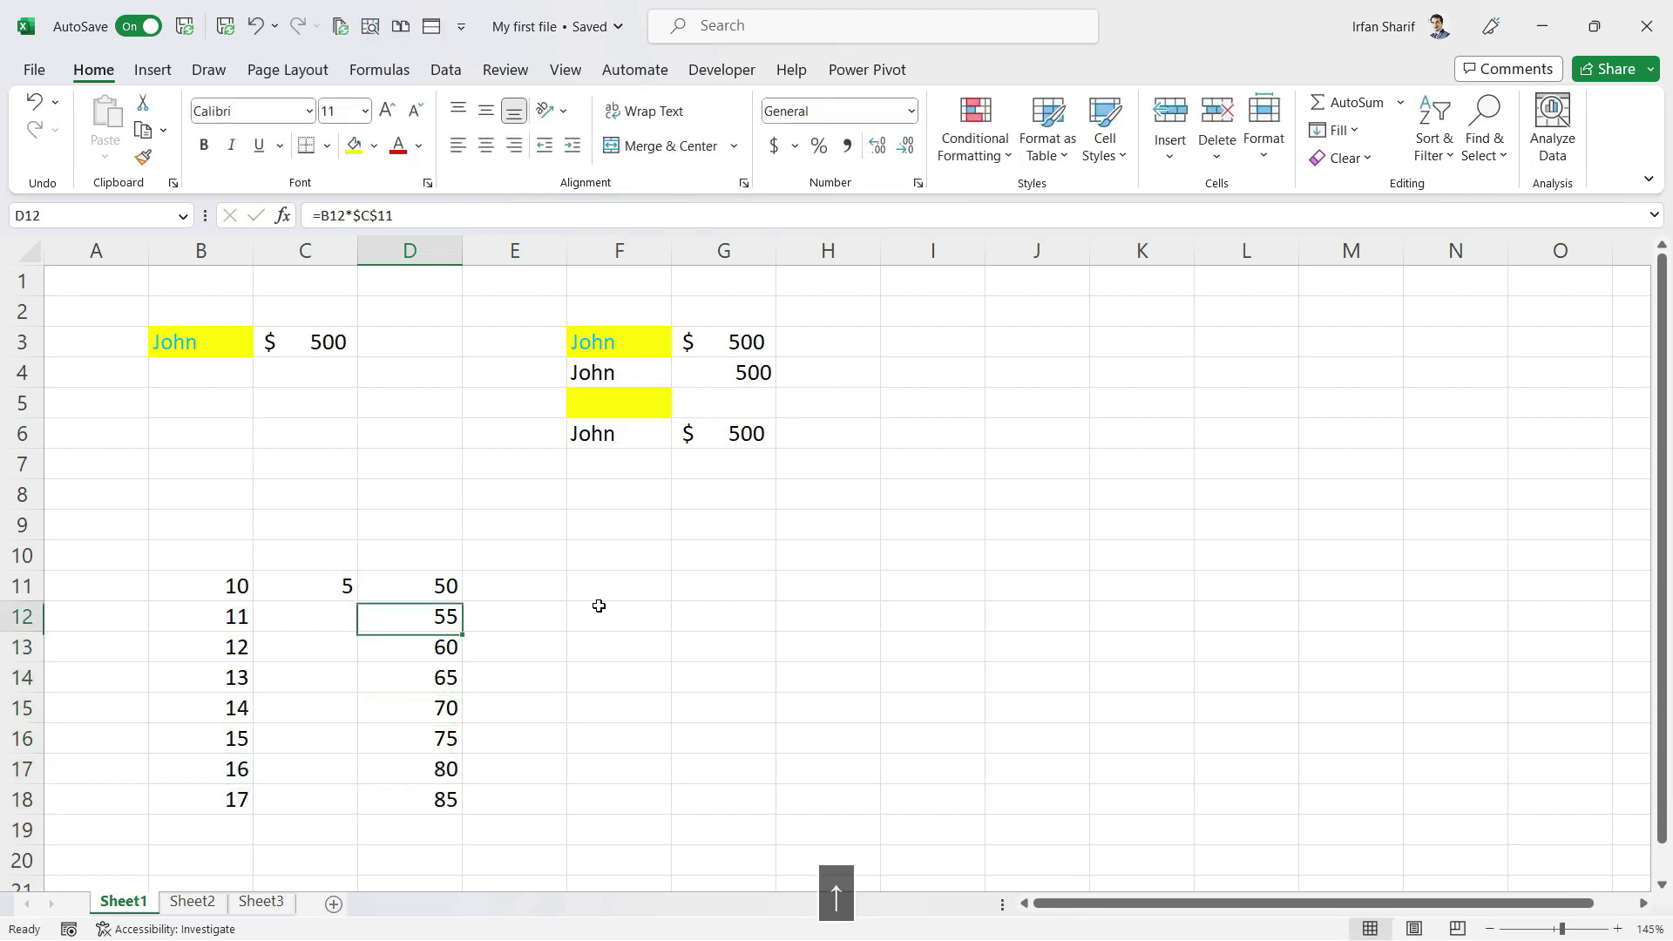
key(Left)
key(Left)
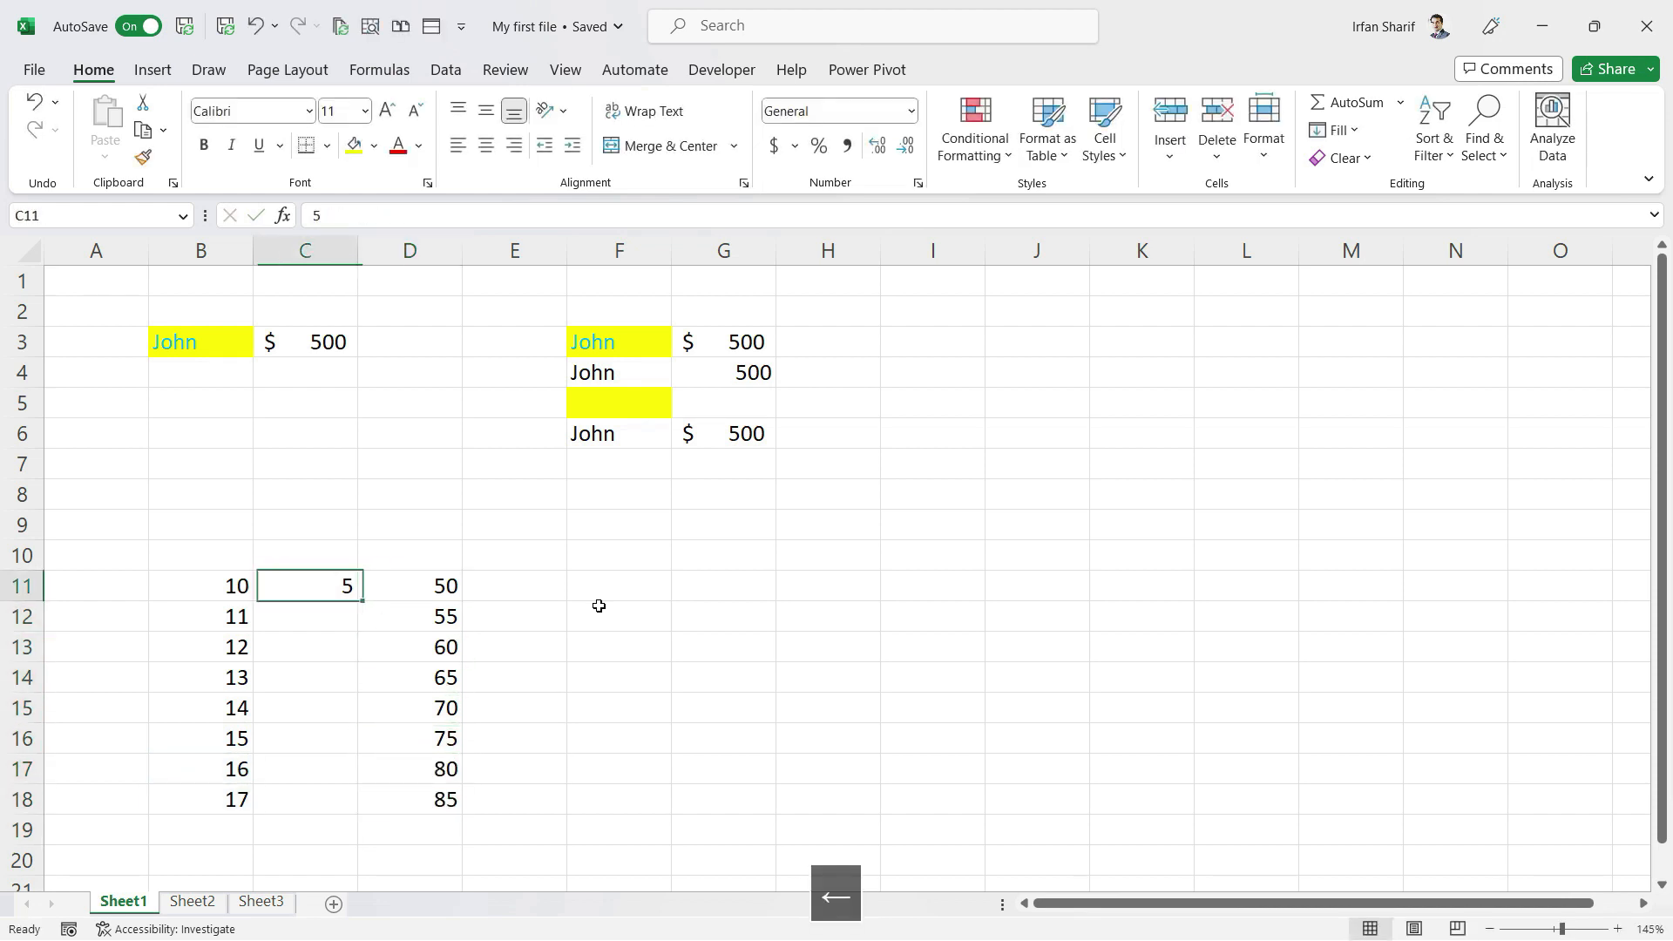
key(Right)
key(Right)
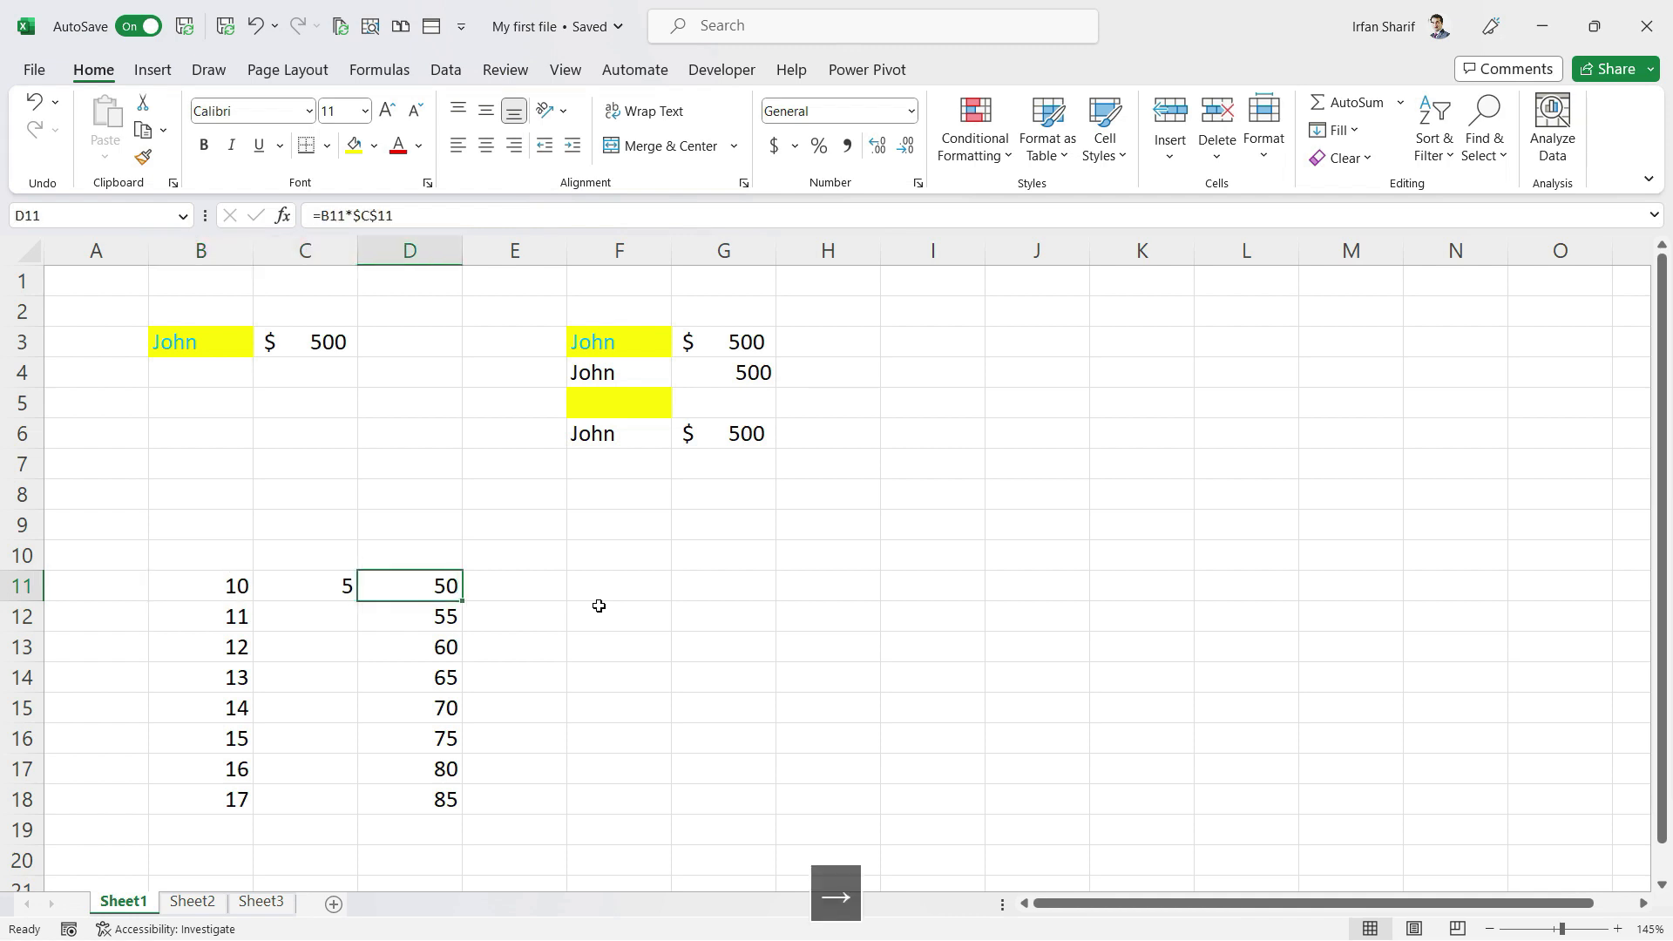
key(F2)
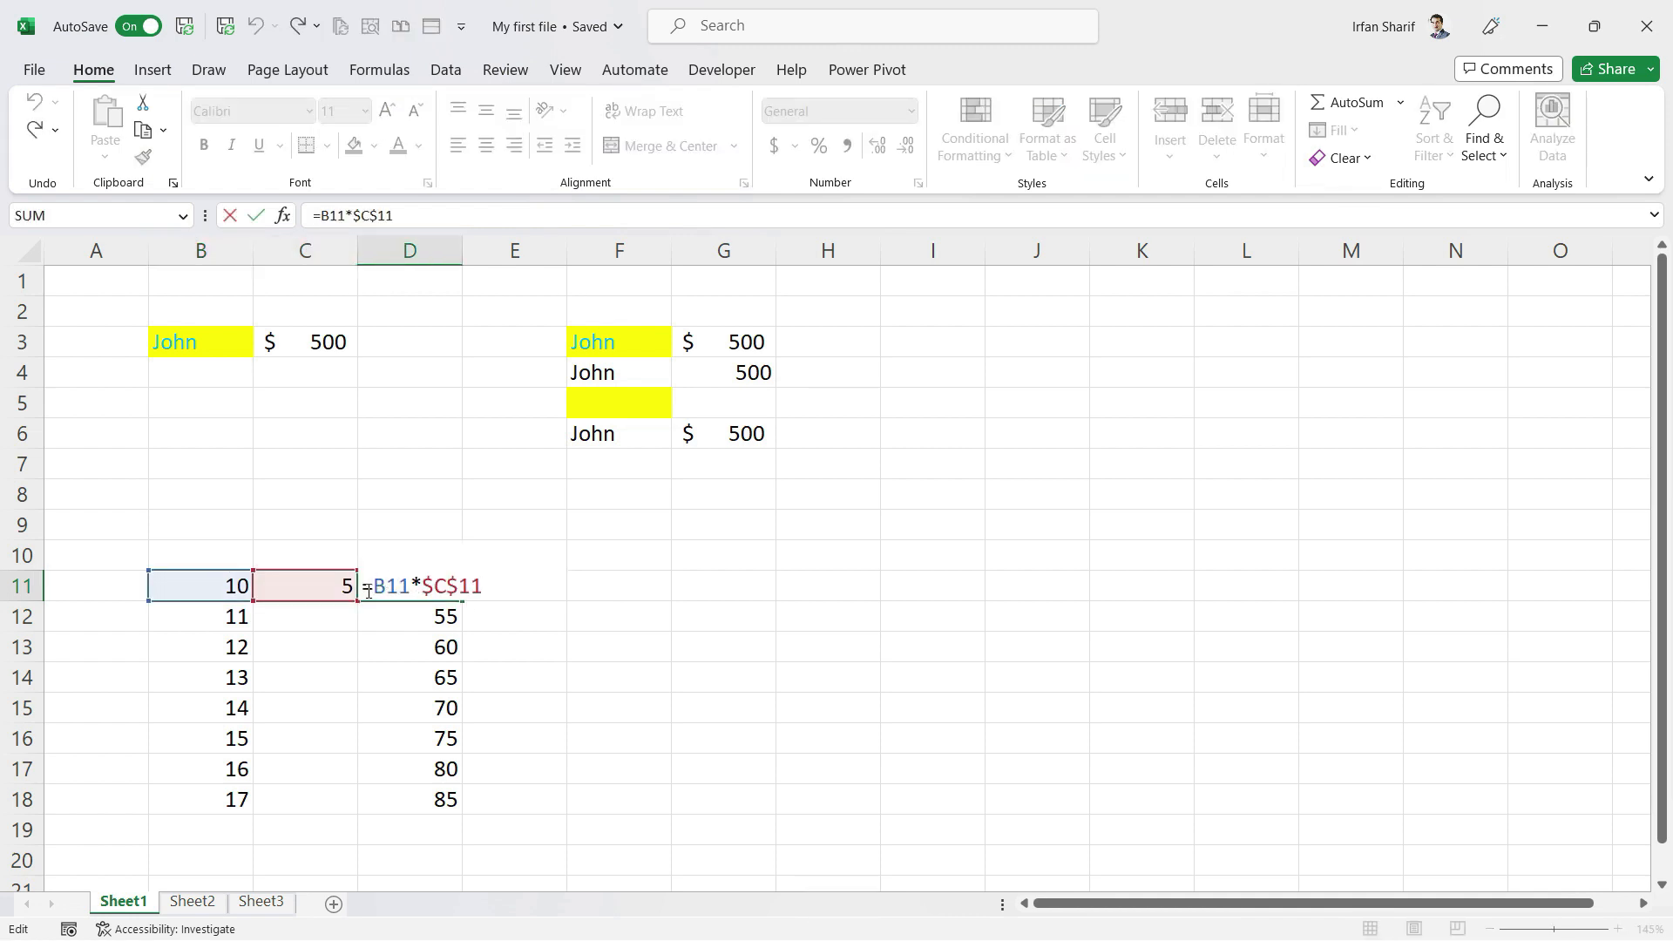
key(Return)
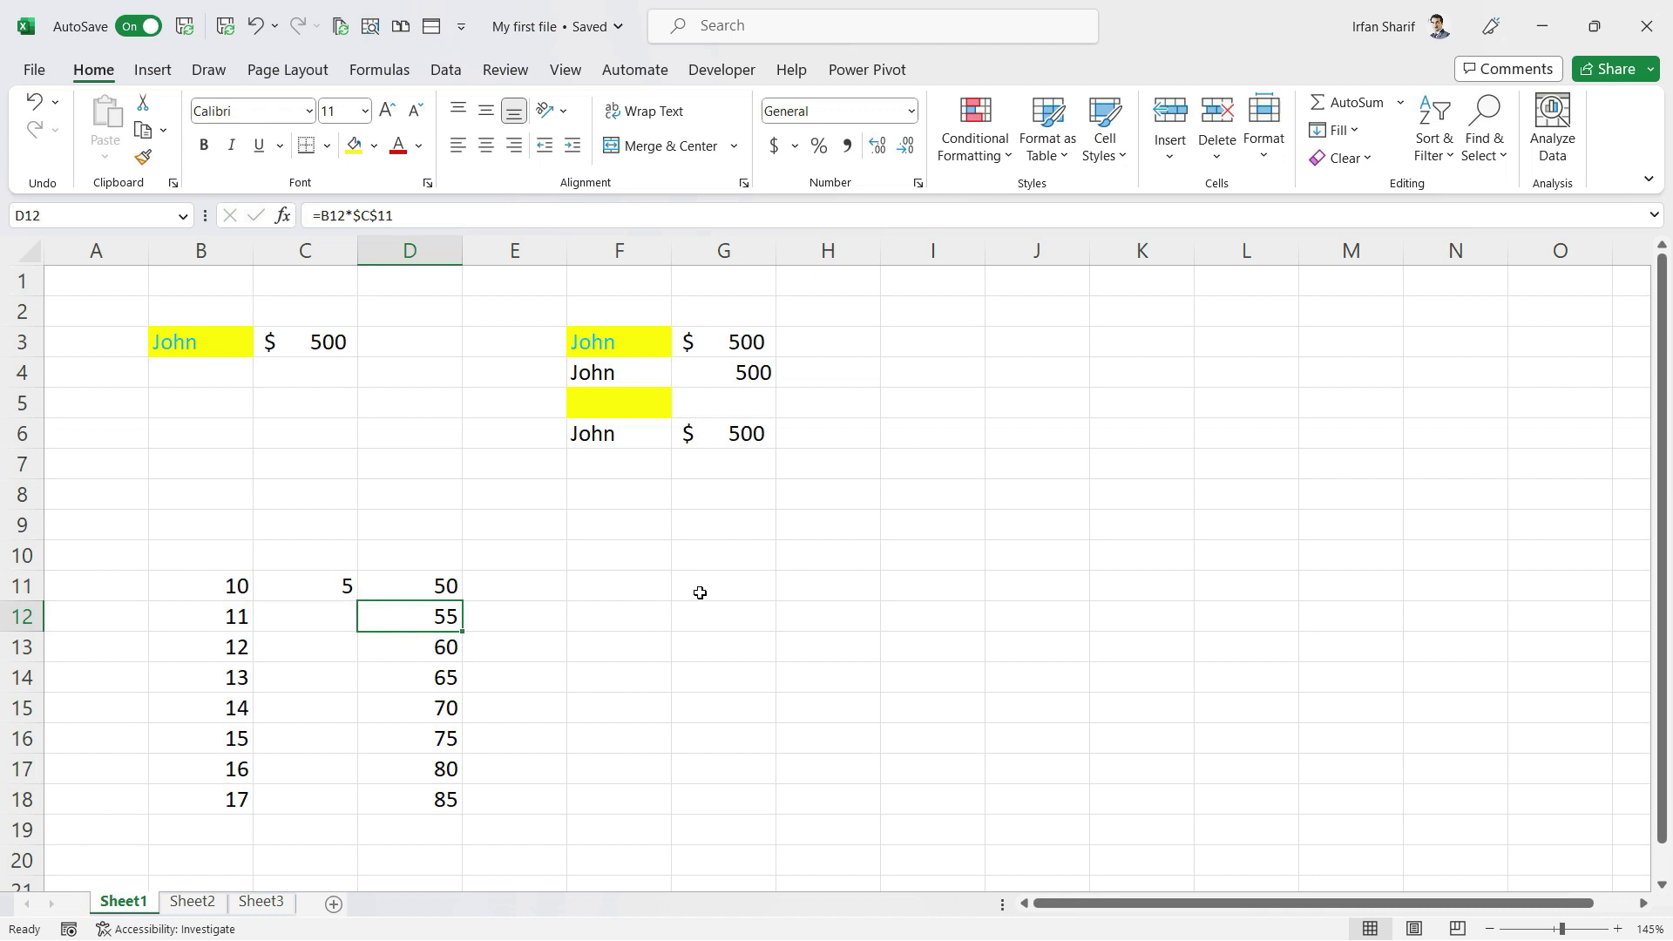
Check the input values in B11 and B12, and review D11's relative and absolute references again
key(Up)
key(Left)
key(Left)
key(Down)
key(Up)
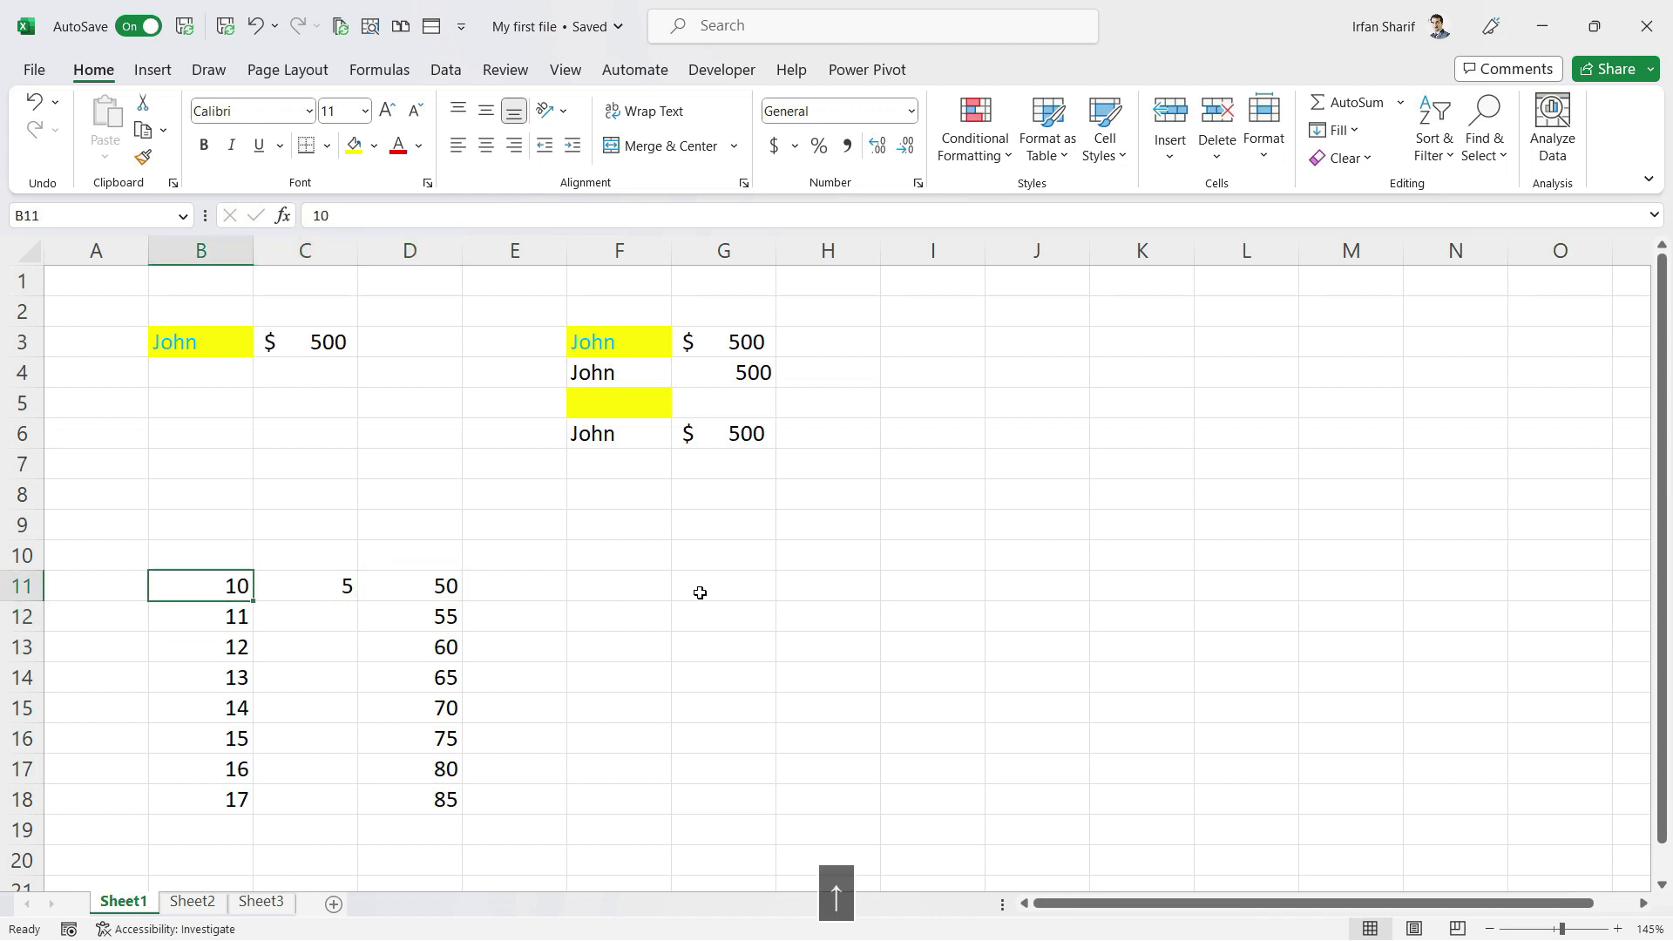
key(Right)
key(Right)
key(F2)
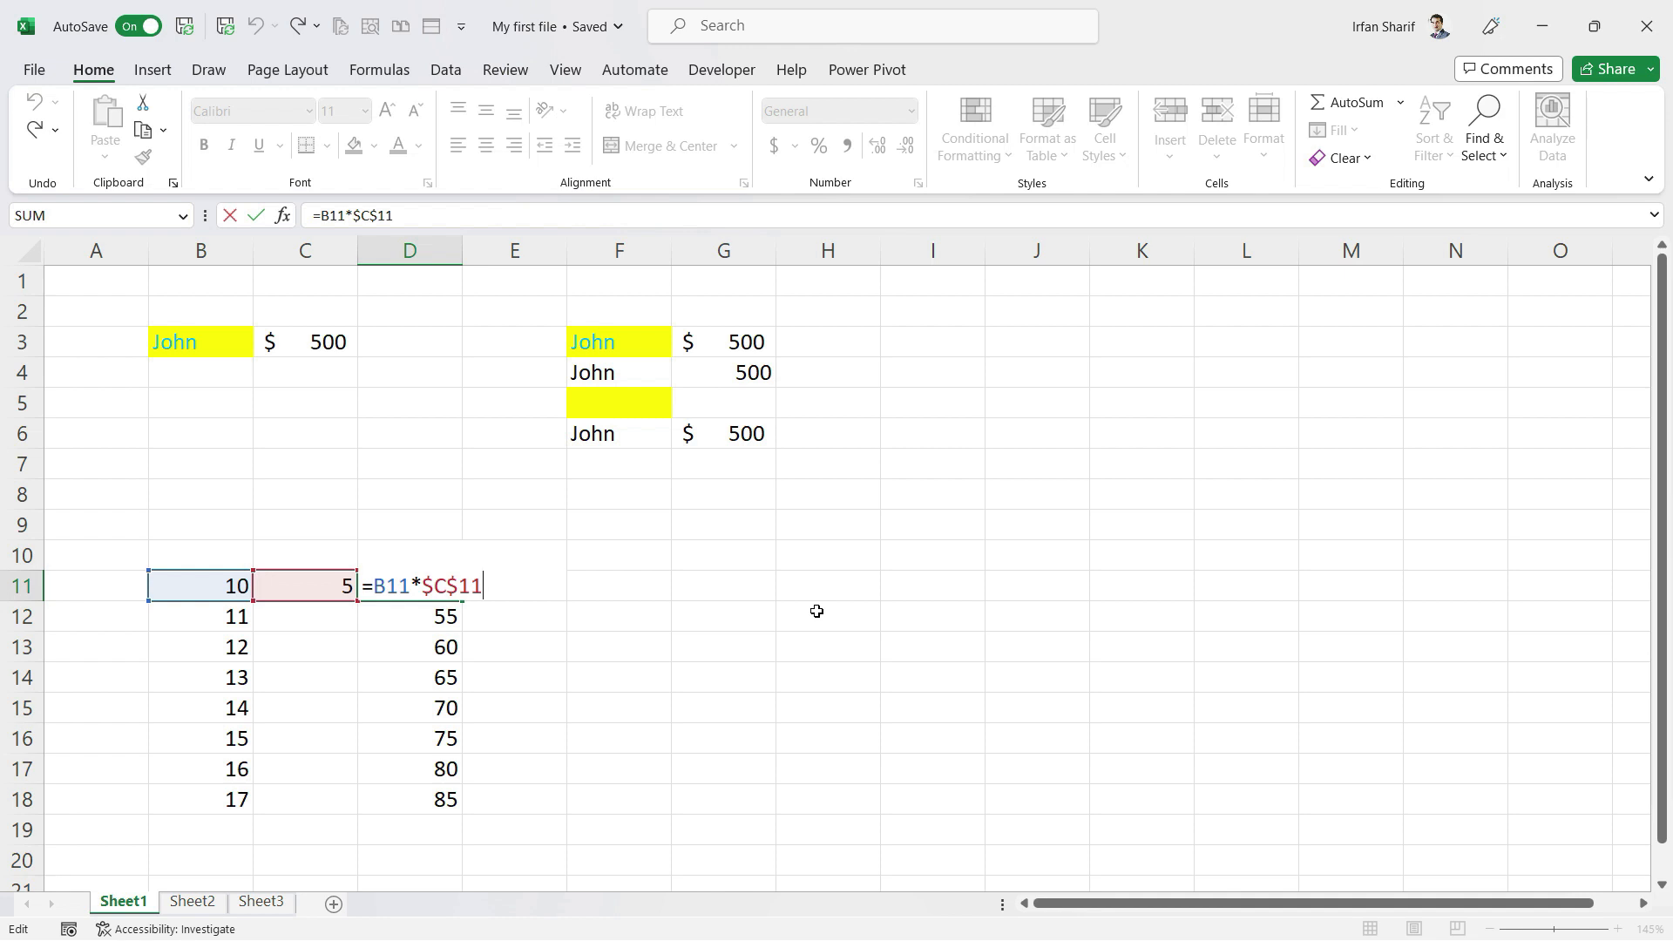
key(Return)
key(Up)
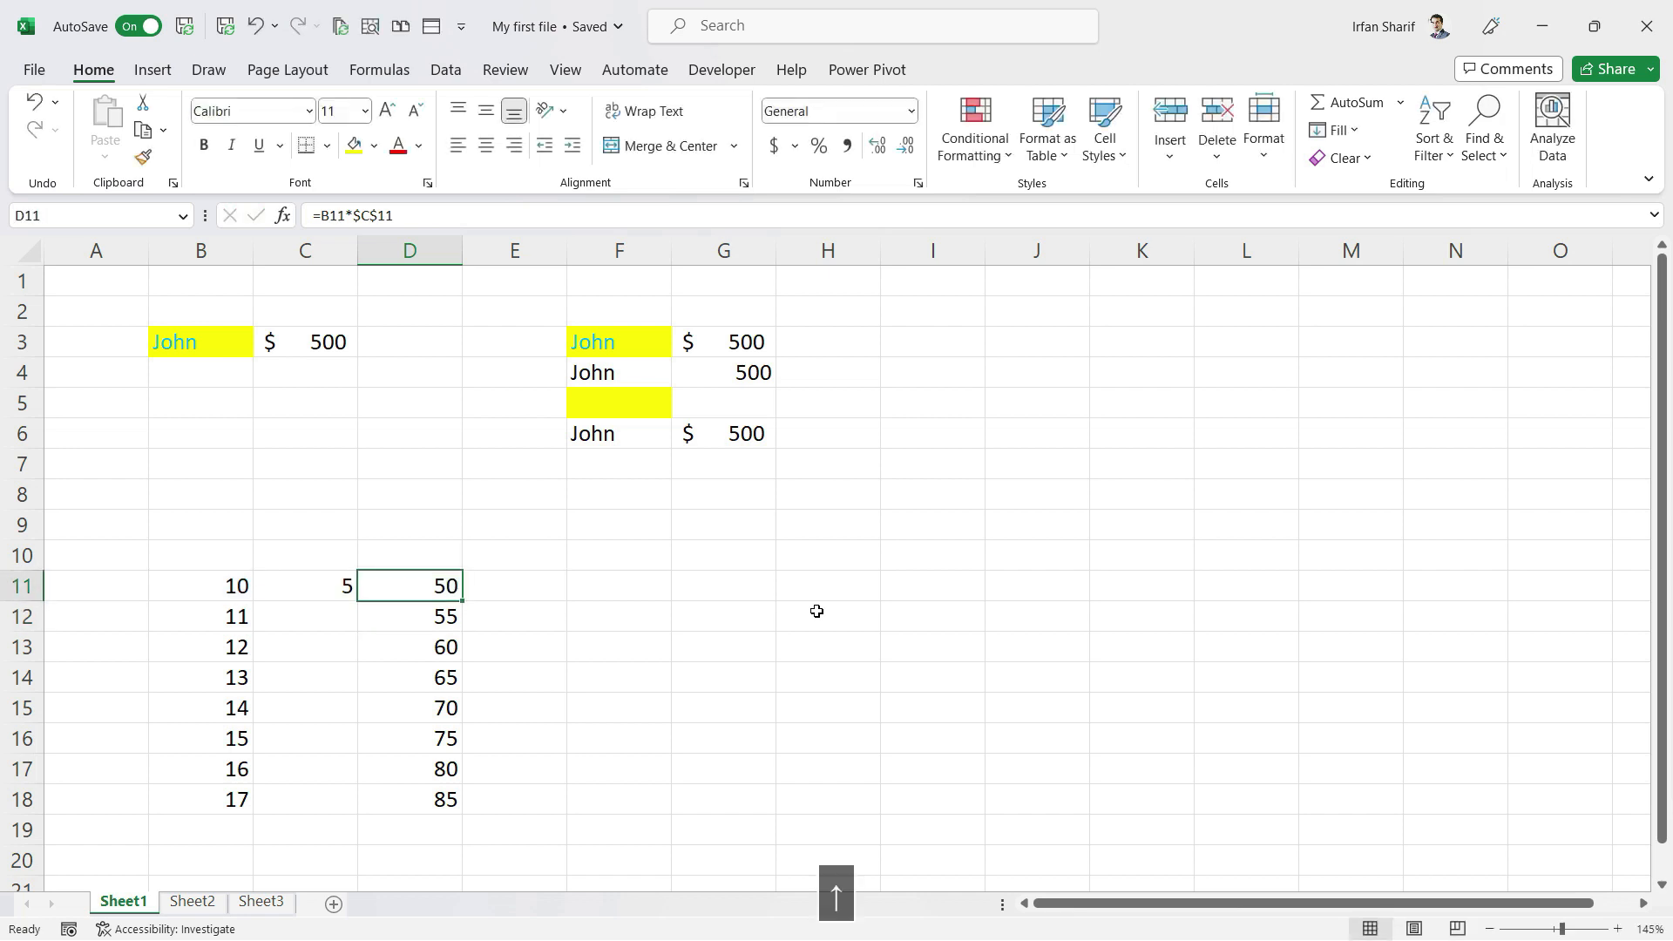
Copy the formula from D11 and paste it into K11
key(ctrl+c)
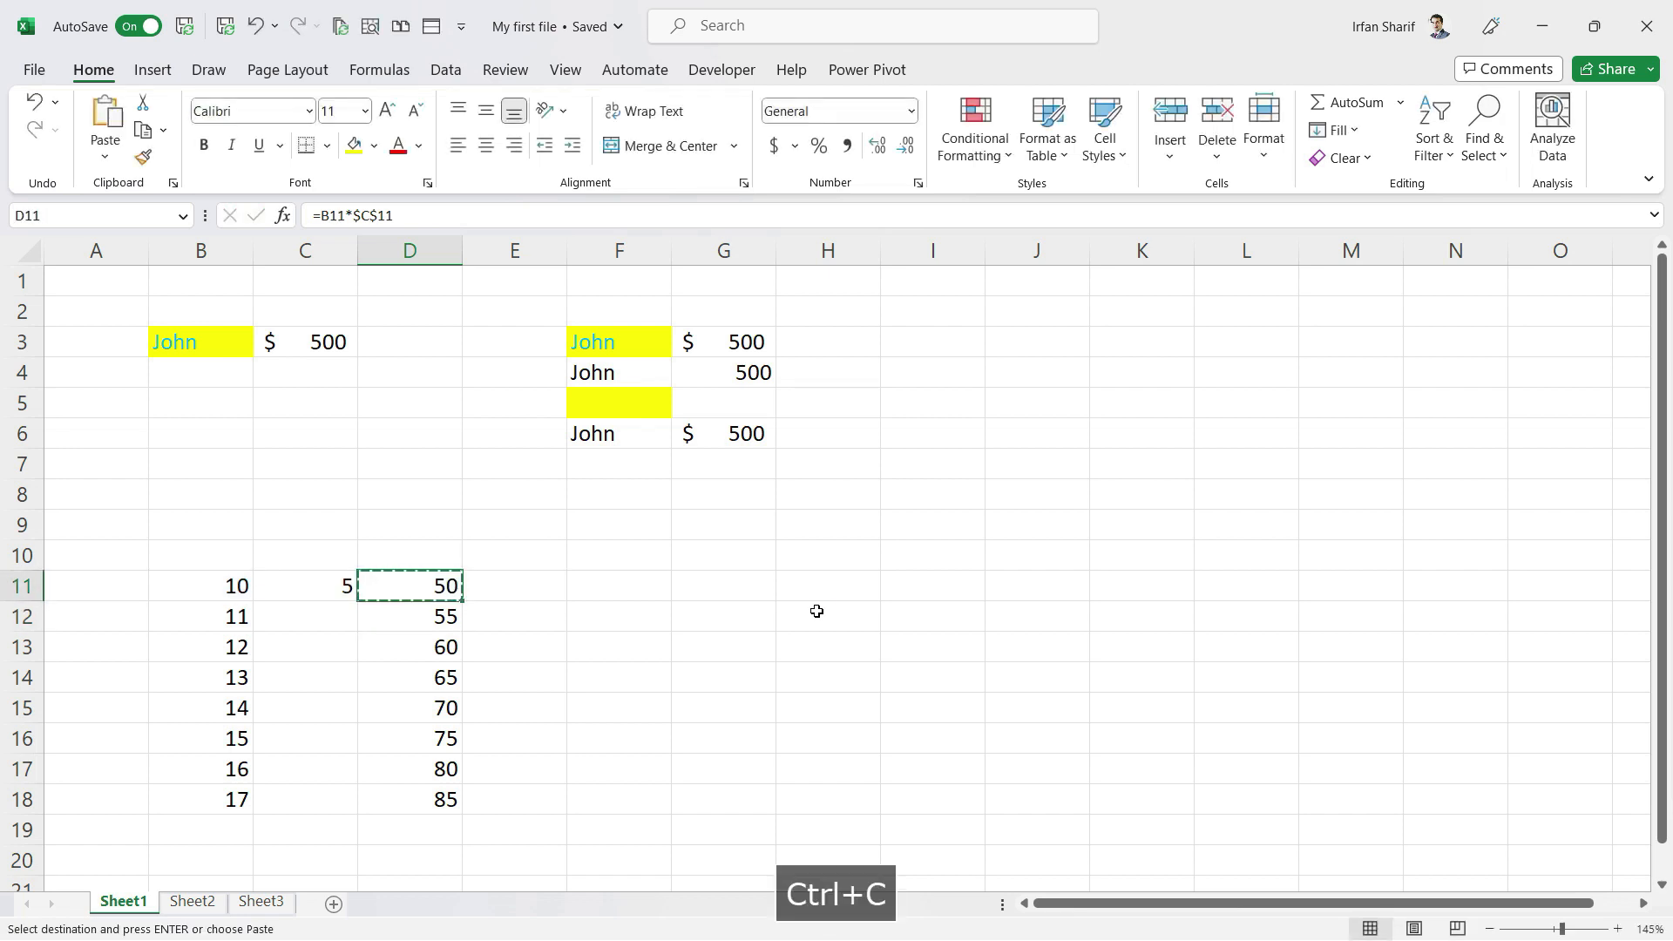
key(Right)
key(Right)
key(Right)
key(Right)
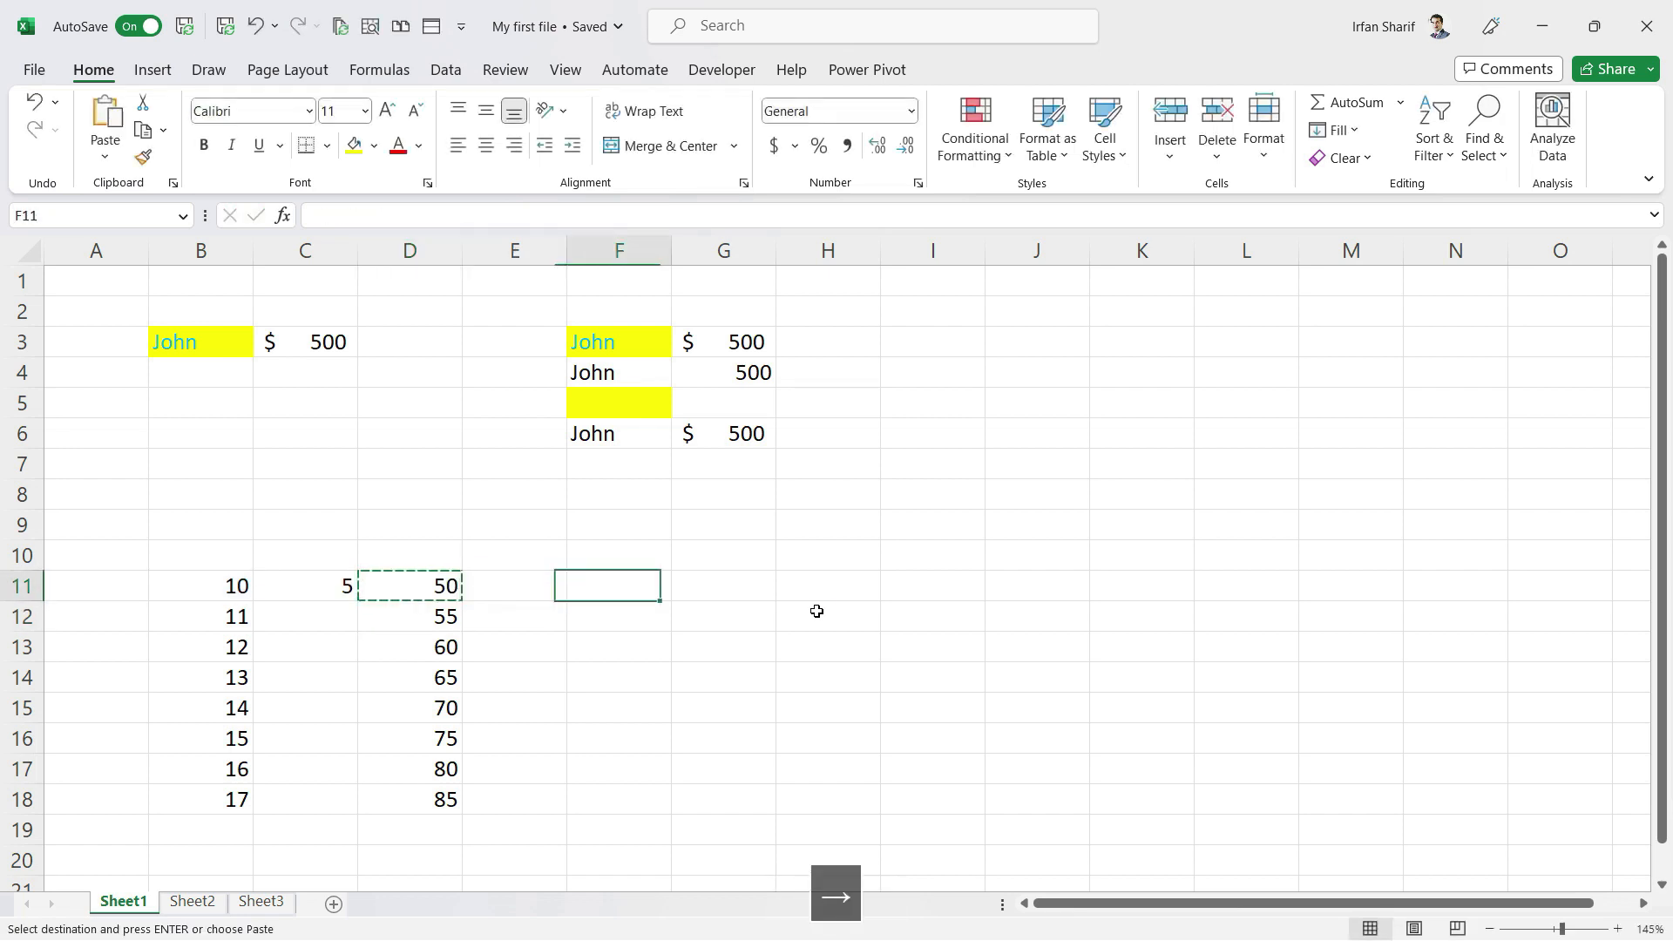
key(Right)
key(Right)
key(Right)
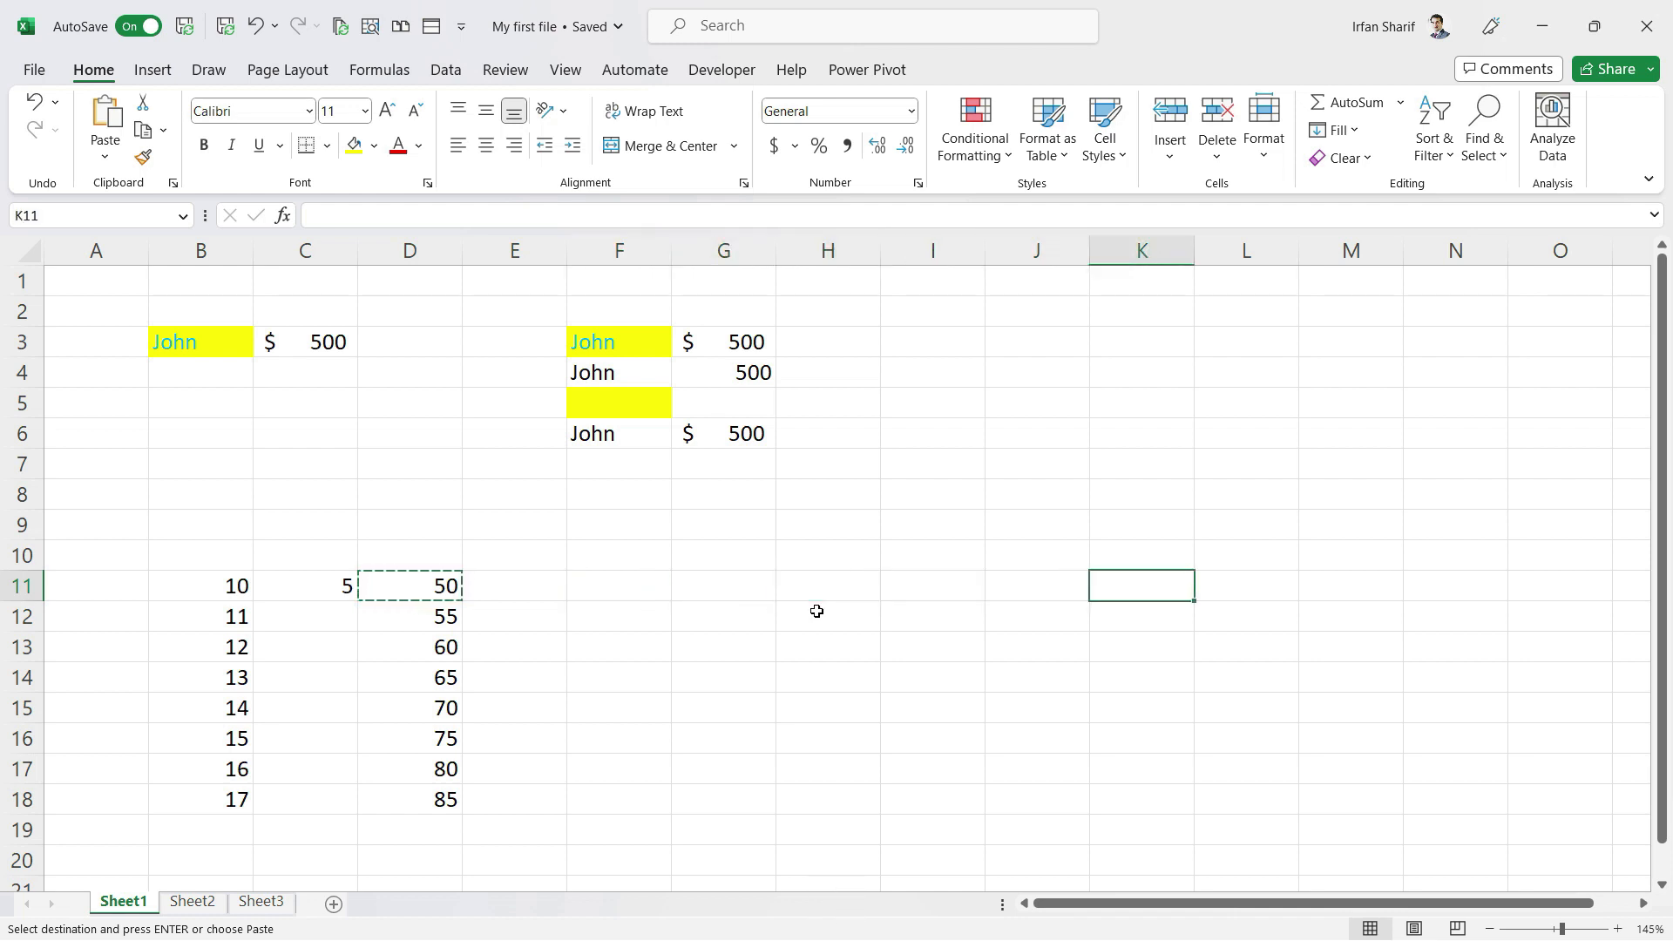
key(ctrl+v)
key(Escape)
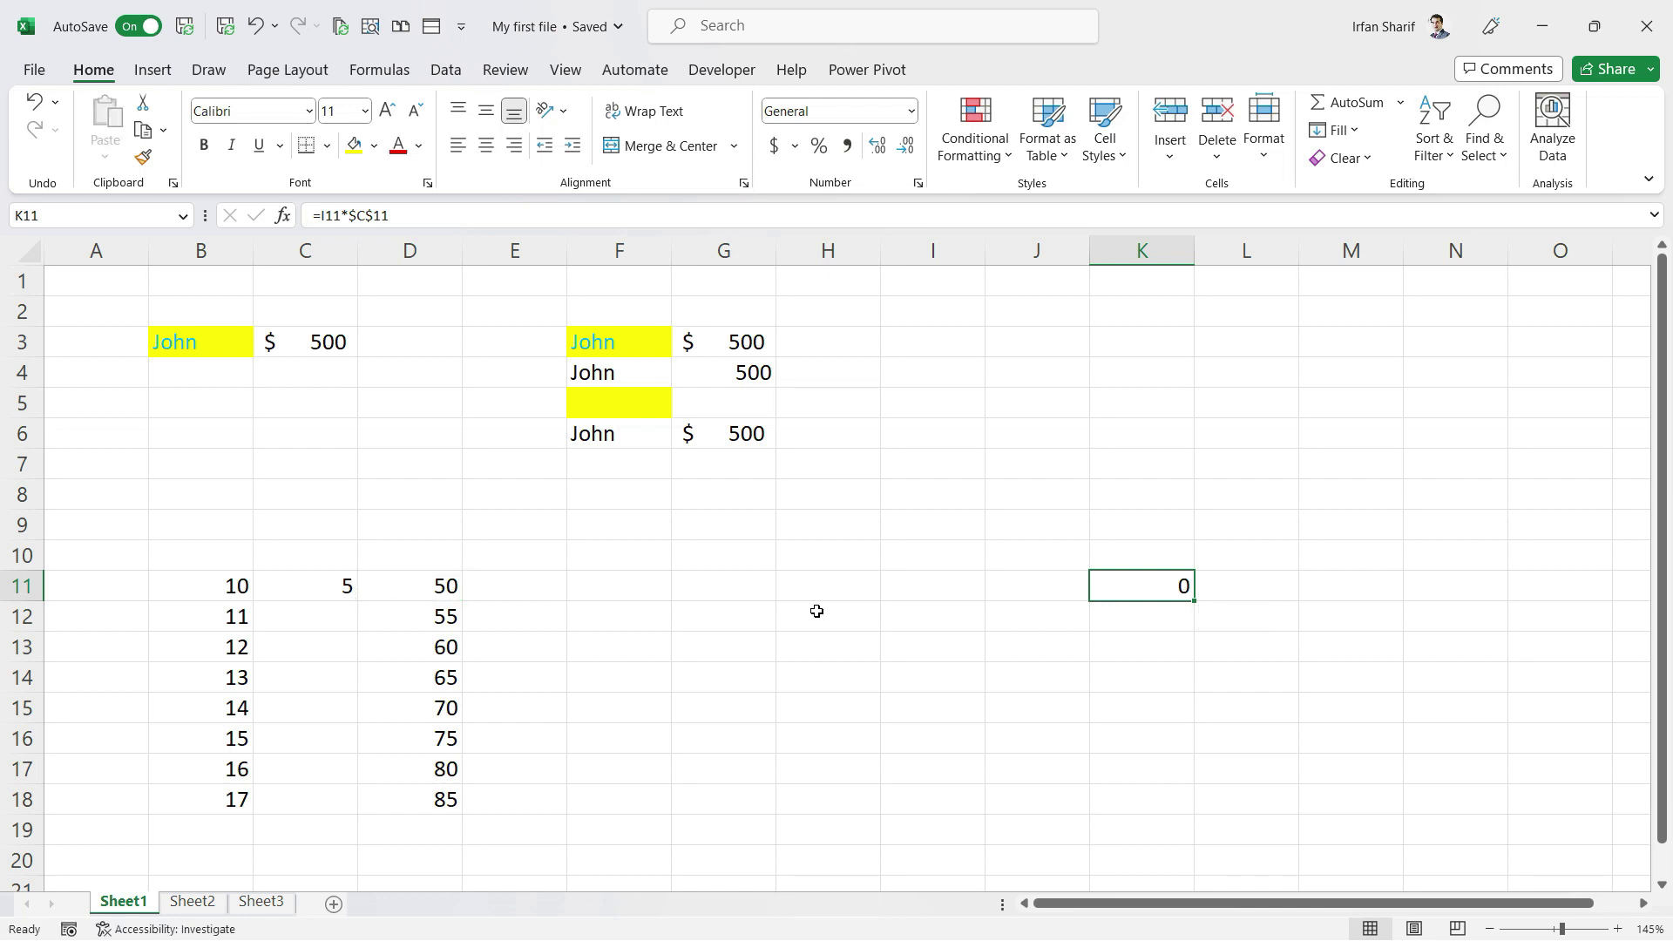
Examine which cells the pasted formula in K11 refers to, including the cell I11
key(F2)
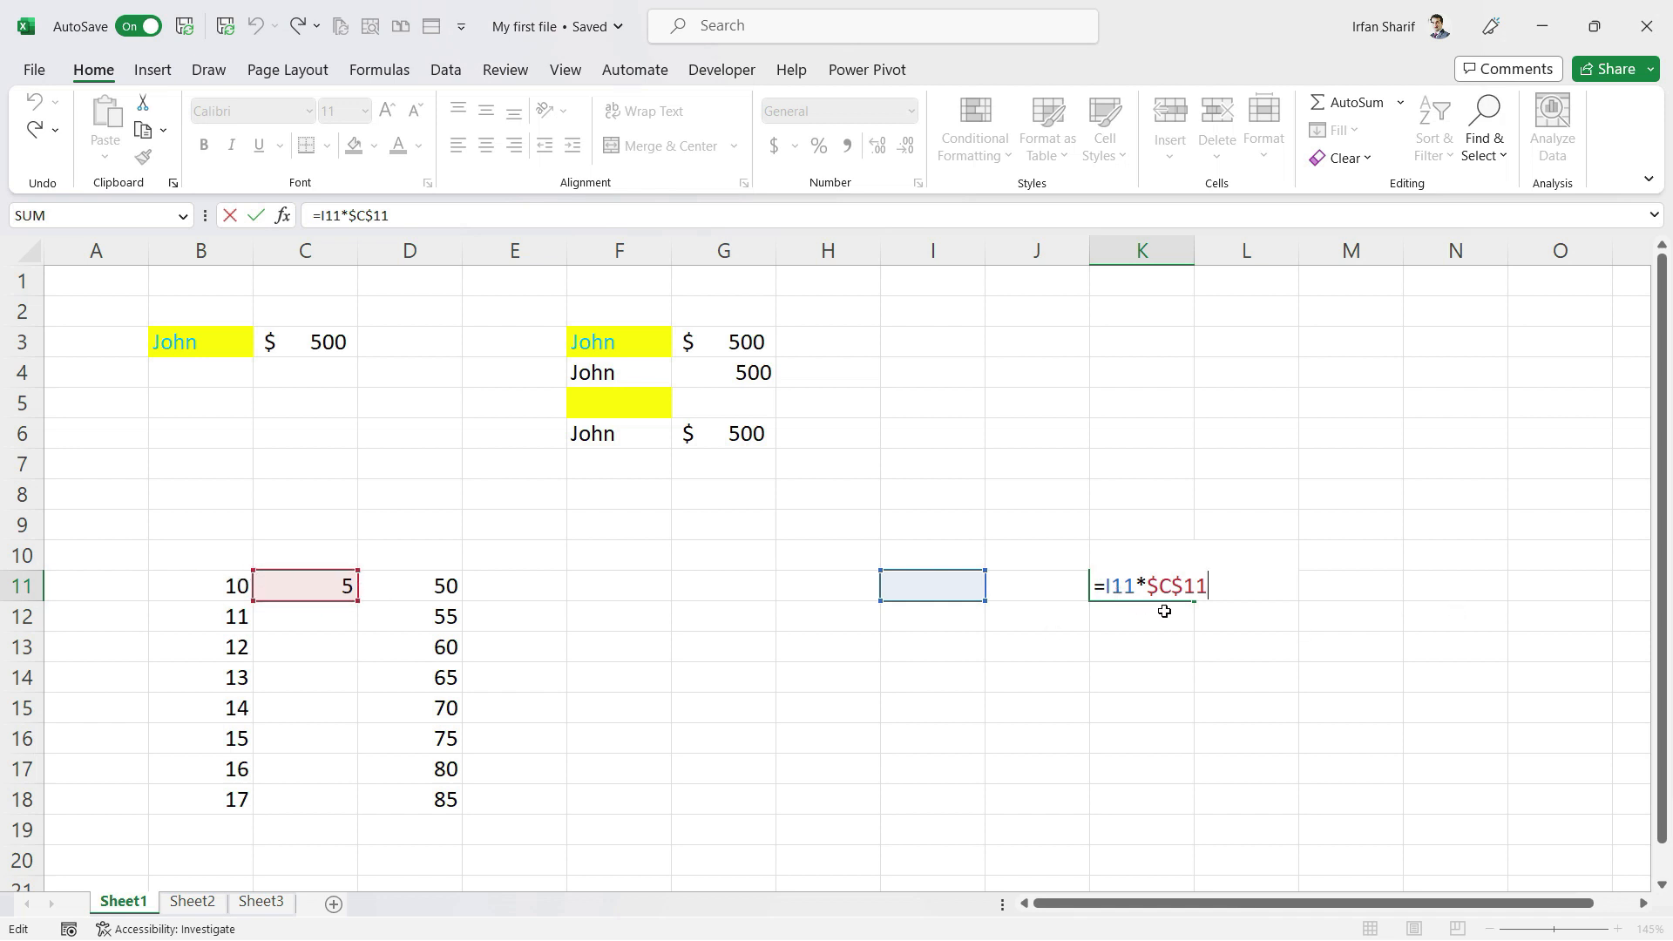
key(Return)
key(Up)
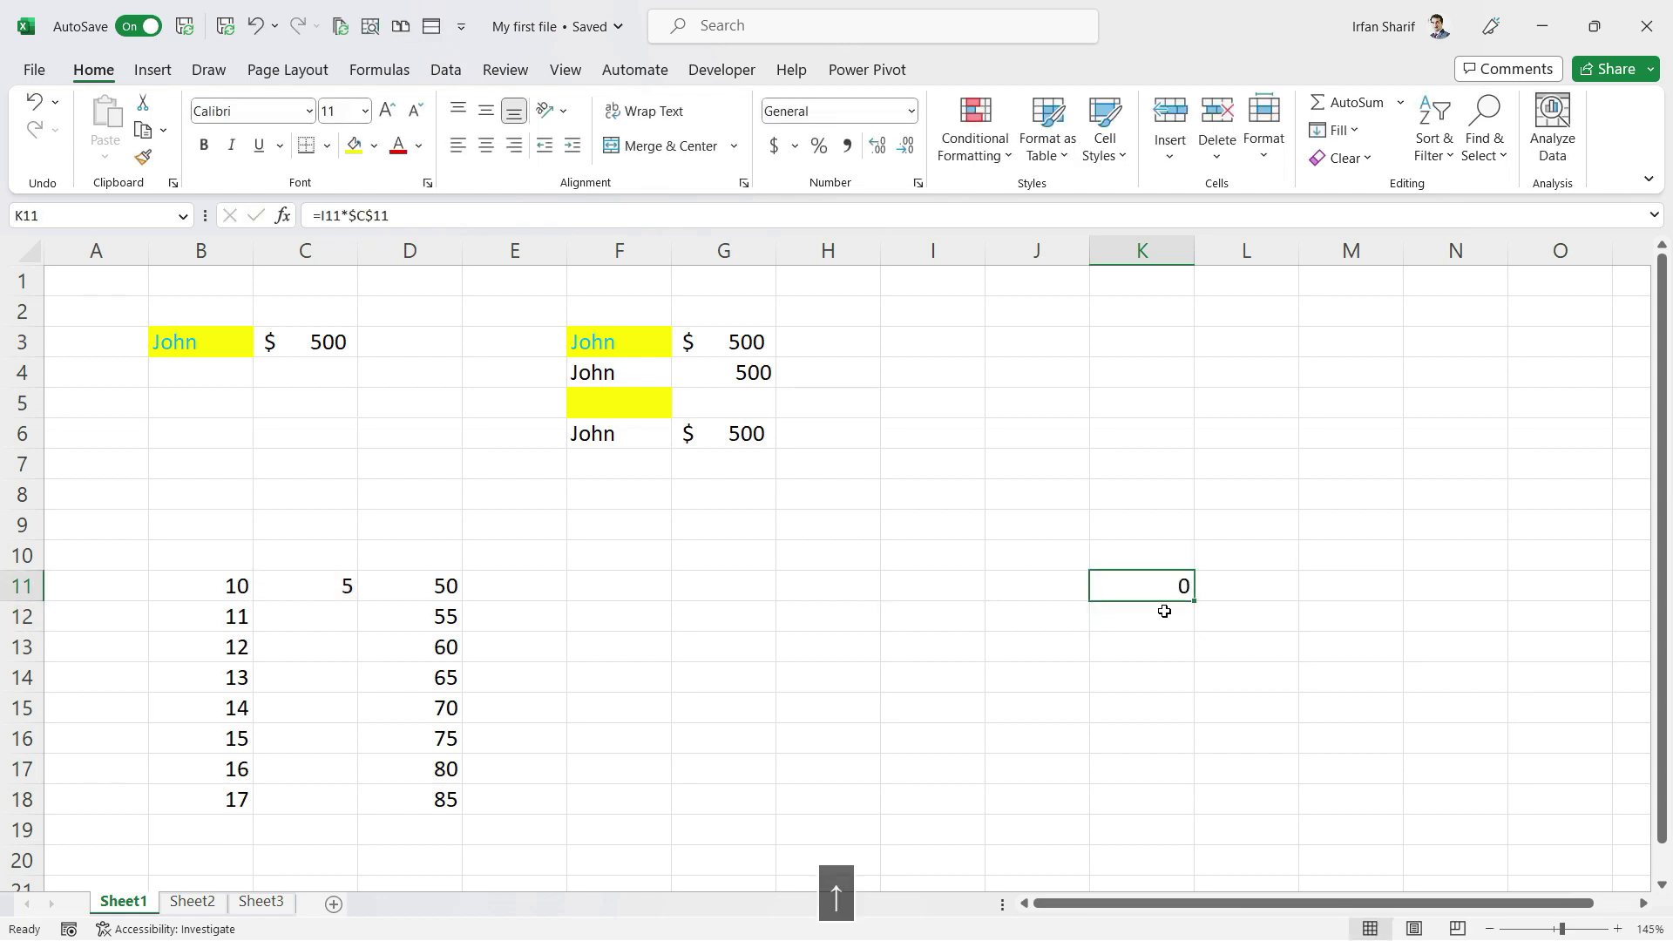
key(F2)
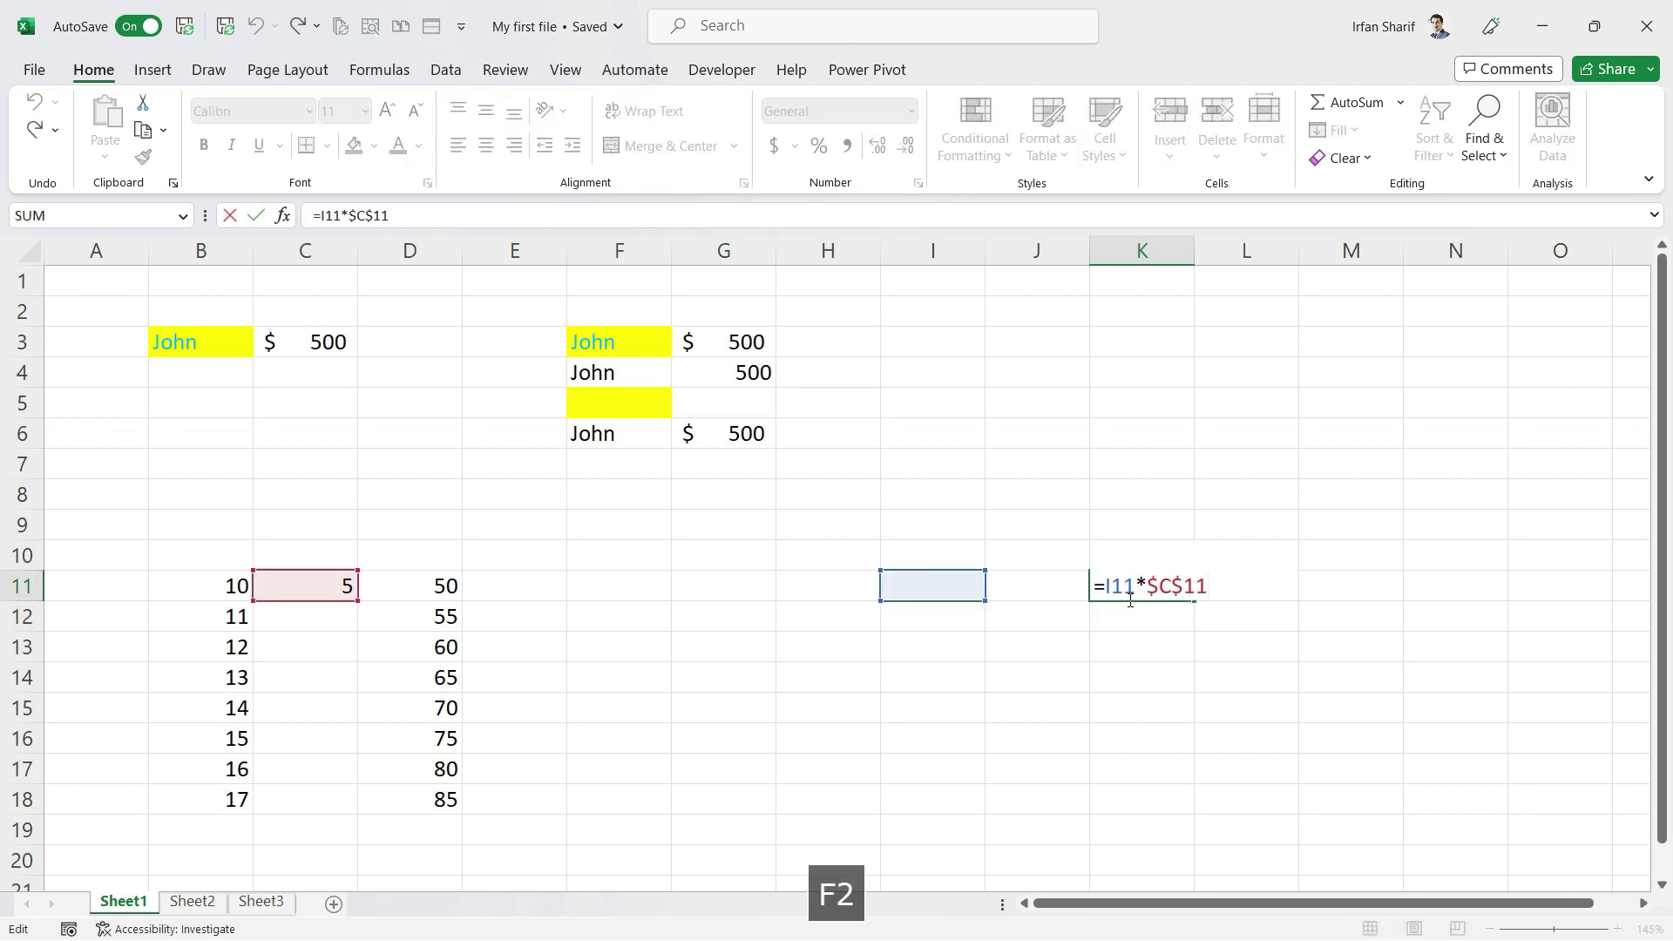
key(Escape)
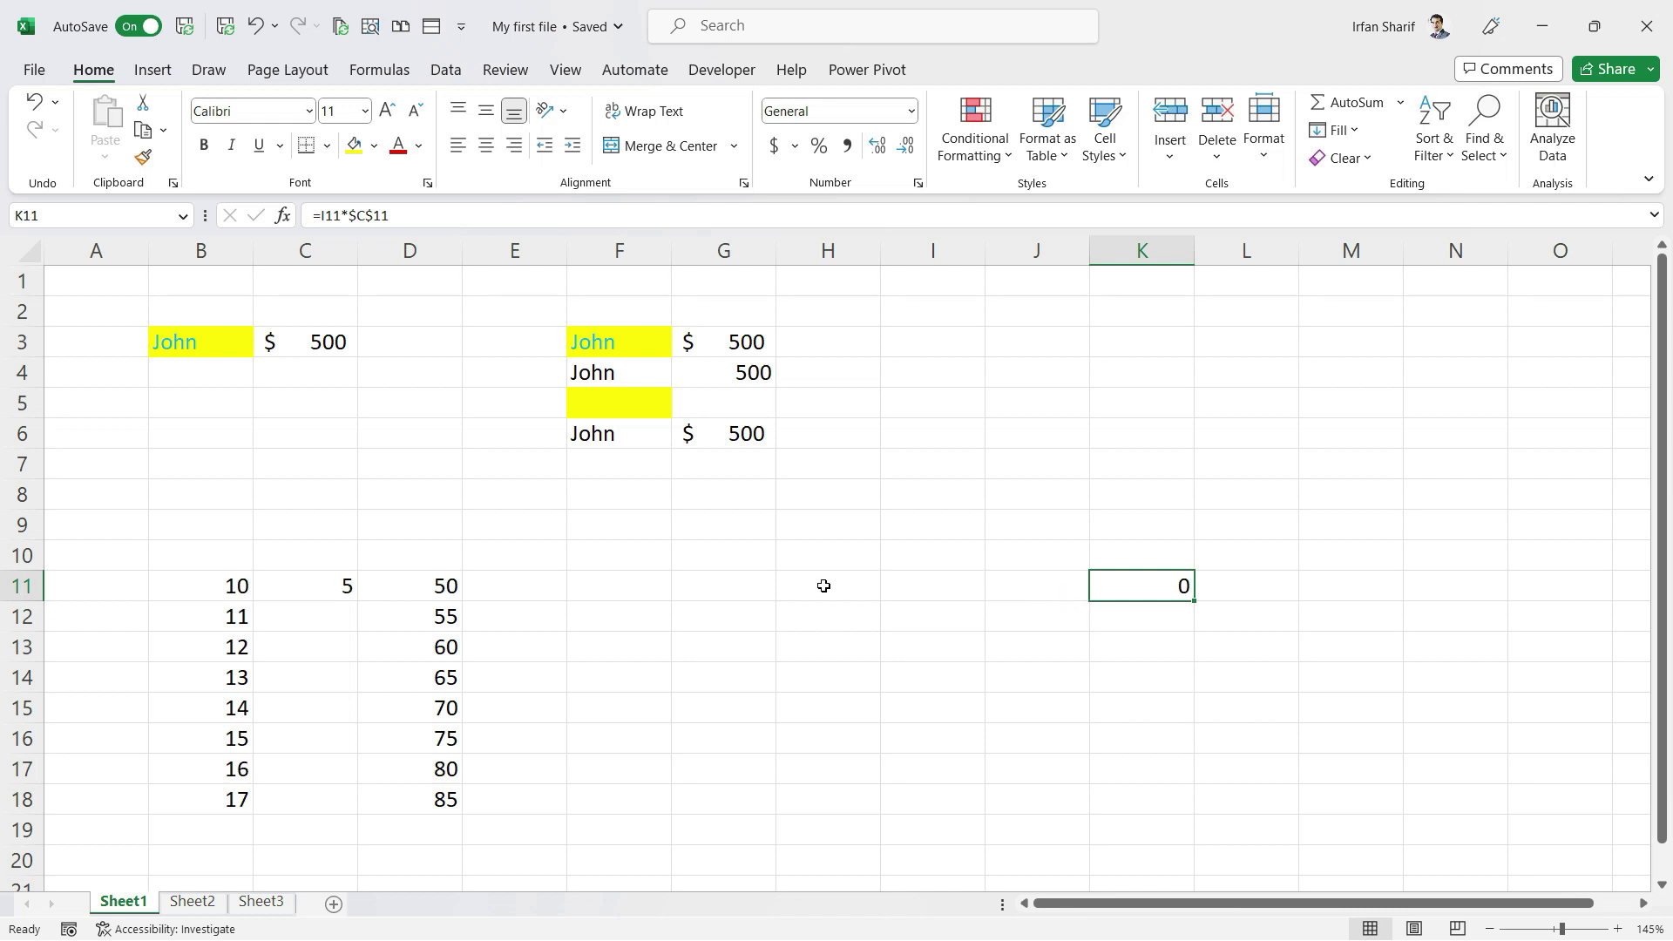
click(929, 588)
click(1113, 588)
key(F2)
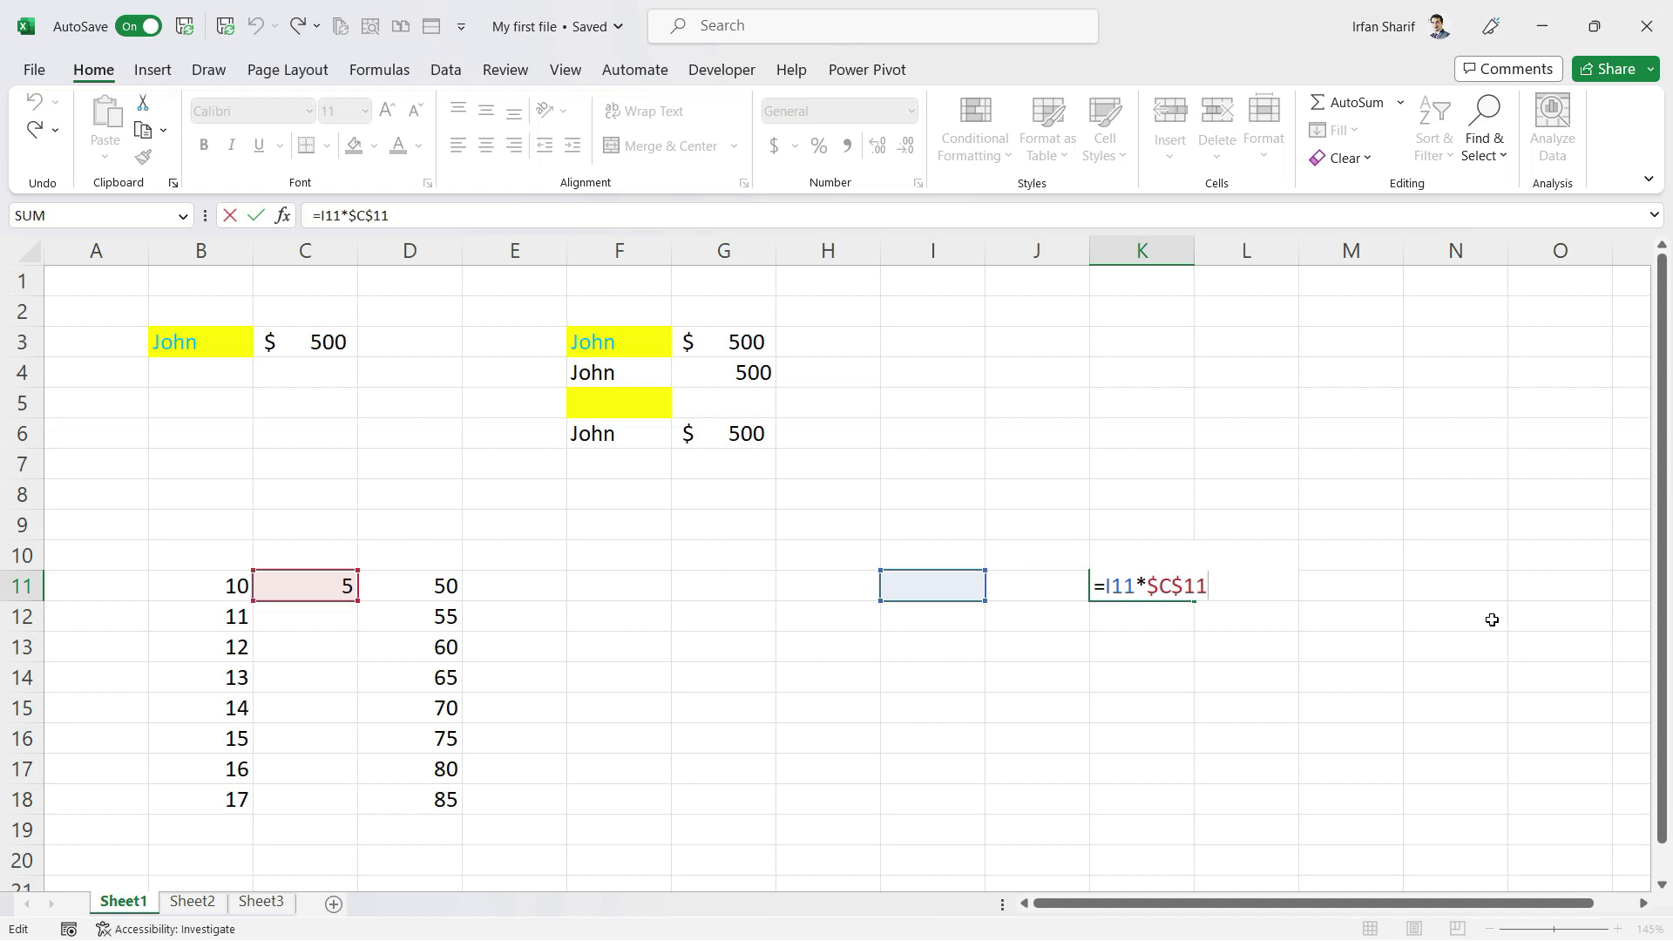
key(Return)
key(Up)
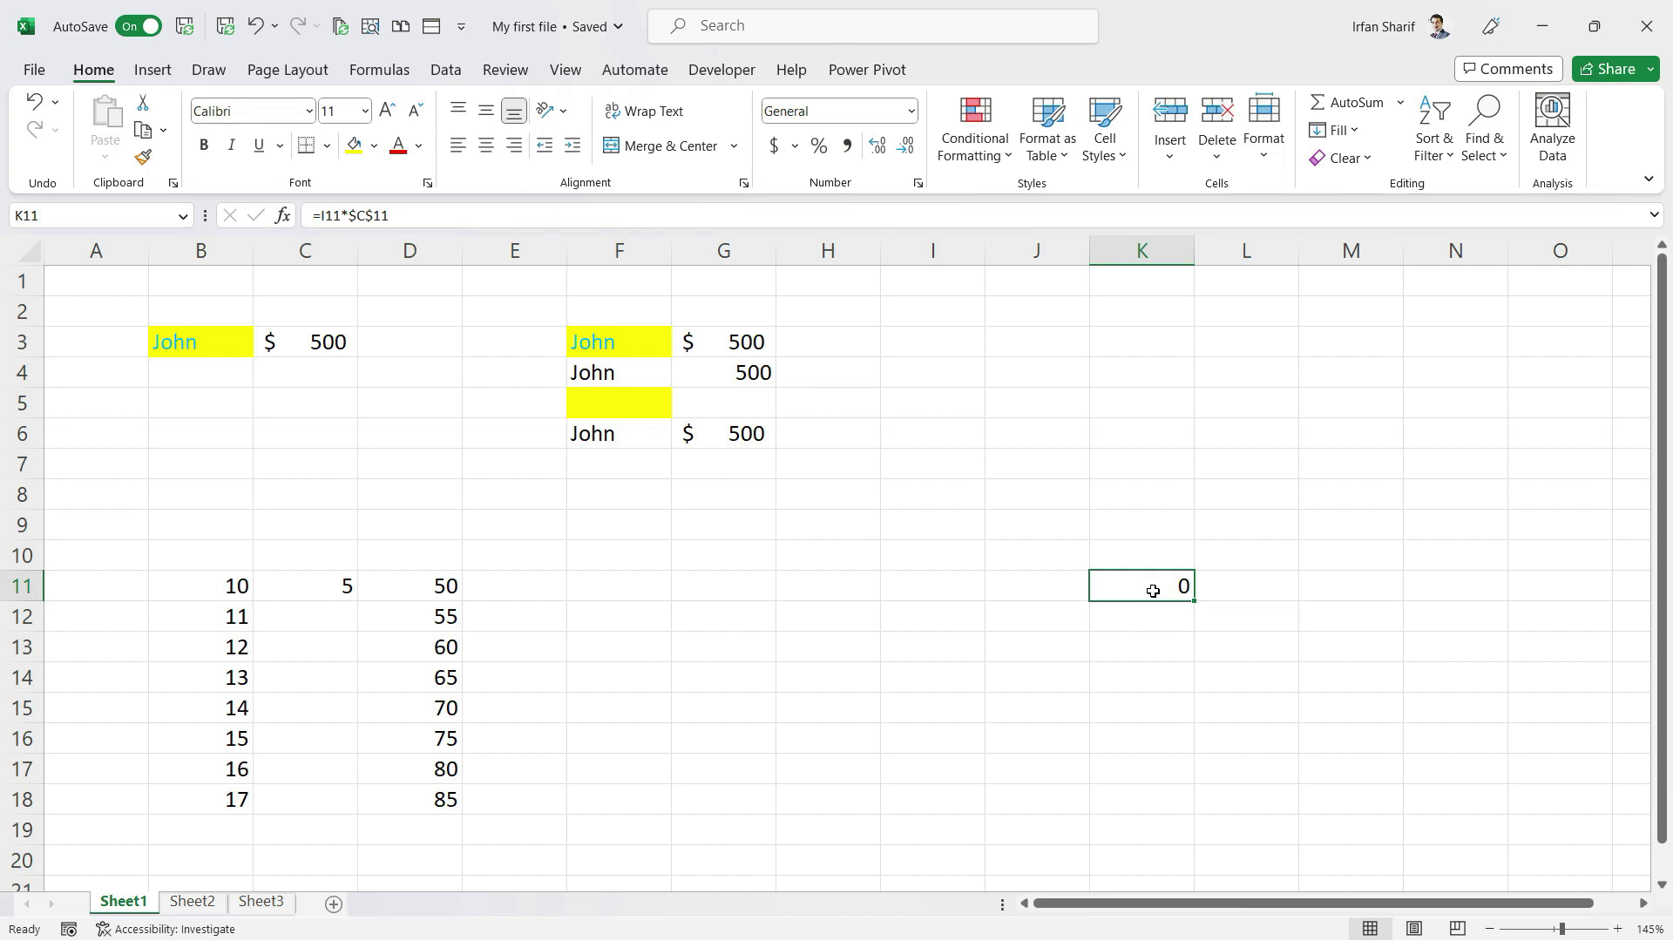
Change the $C$11 reference in D11 back to fully relative so the formula reads =B11*C11
key(Left)
key(Left)
key(Left)
key(Left)
key(Left)
key(Left)
key(Left)
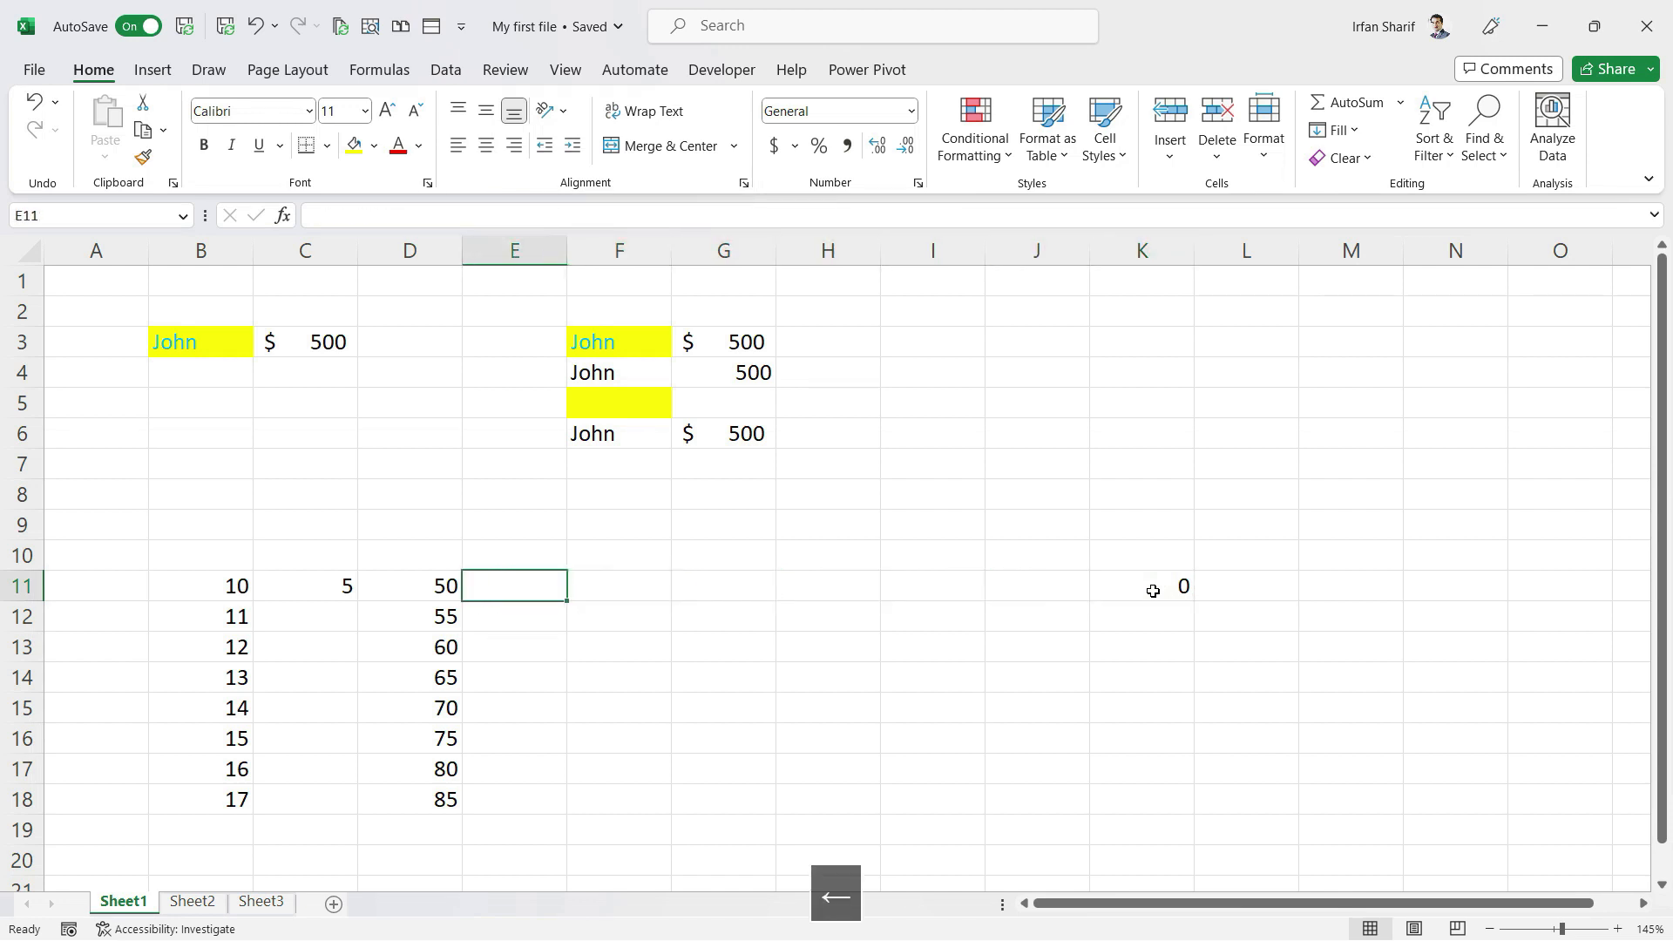
key(F2)
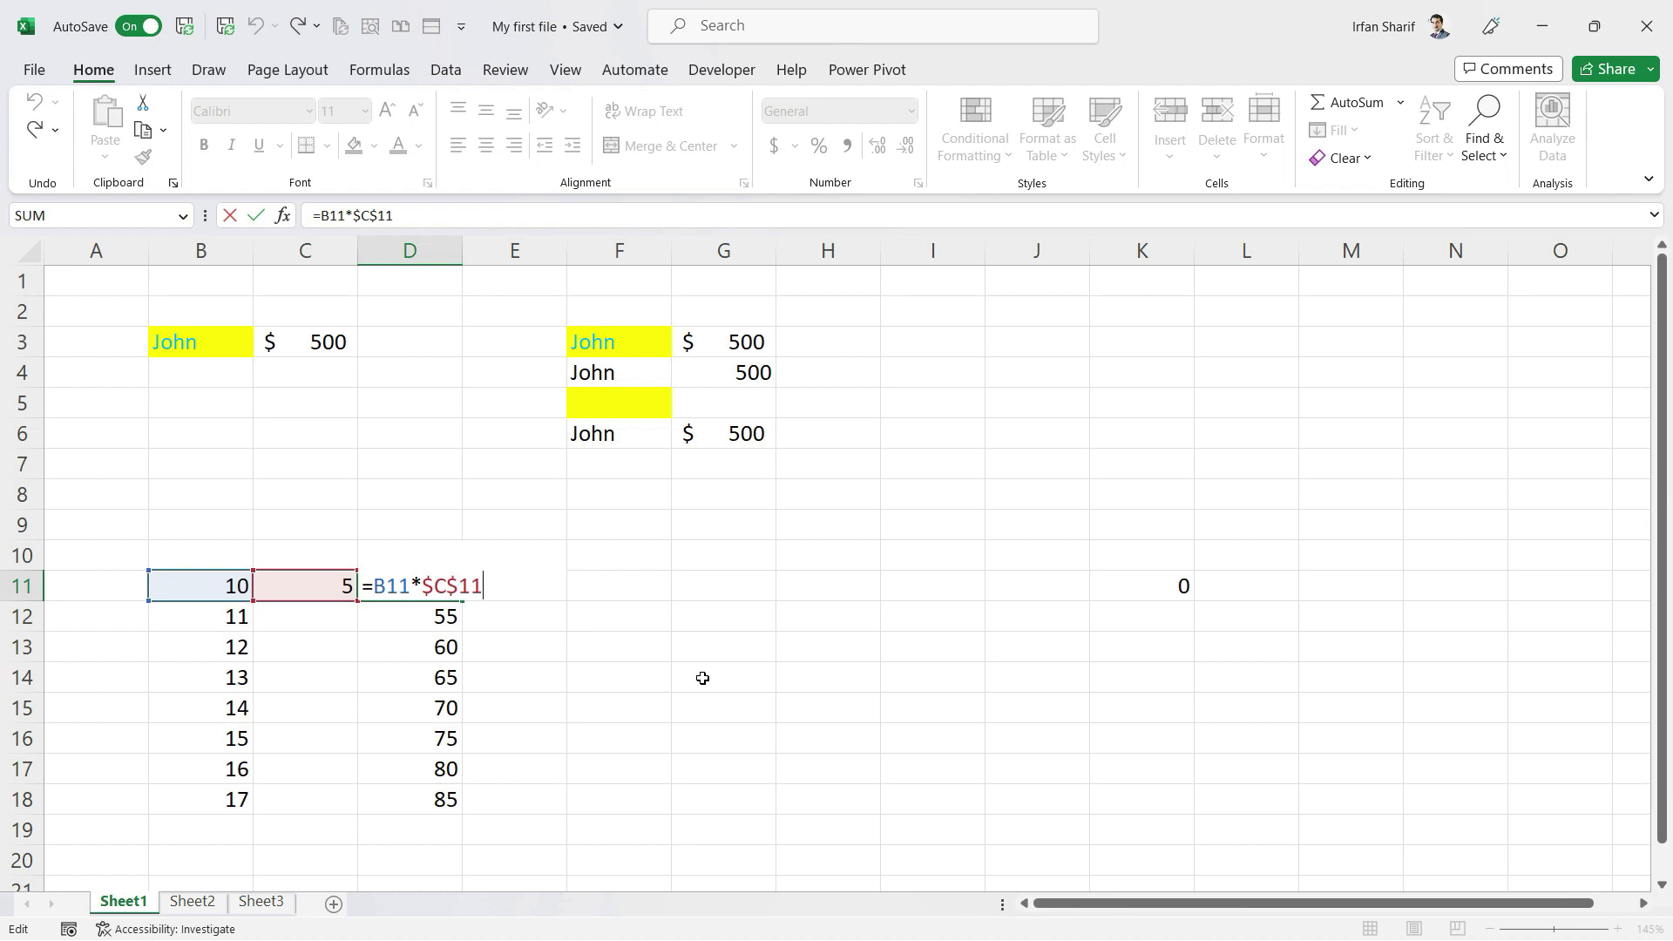
key(Left)
key(F4)
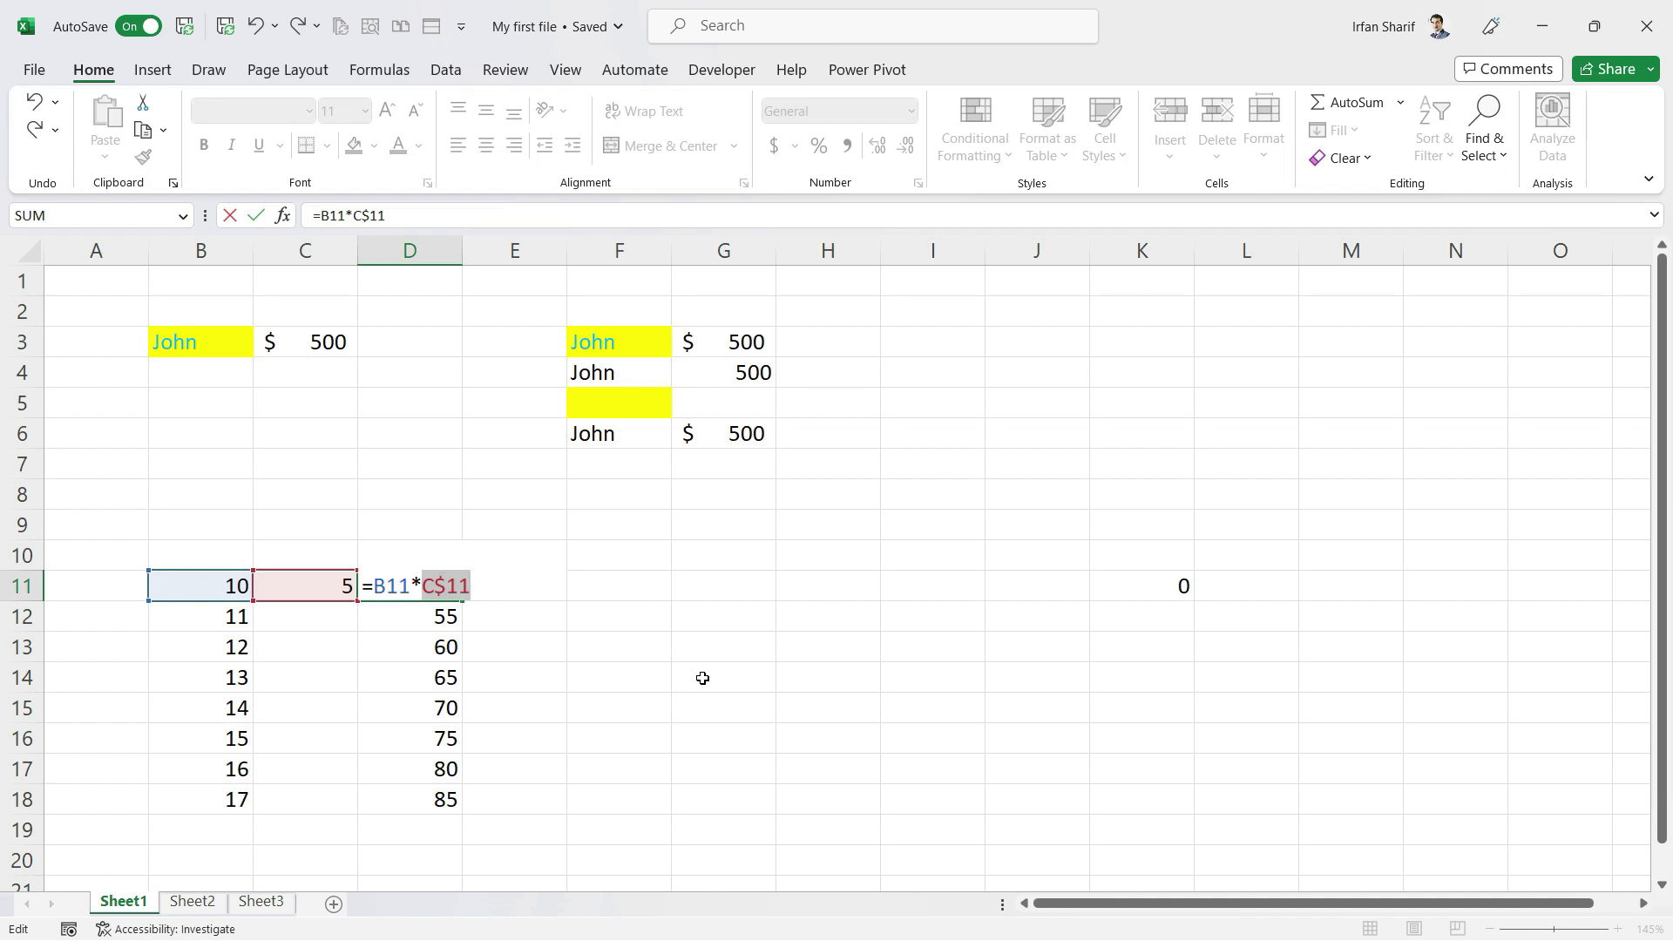
key(F4)
key(F4)
key(ctrl+Return)
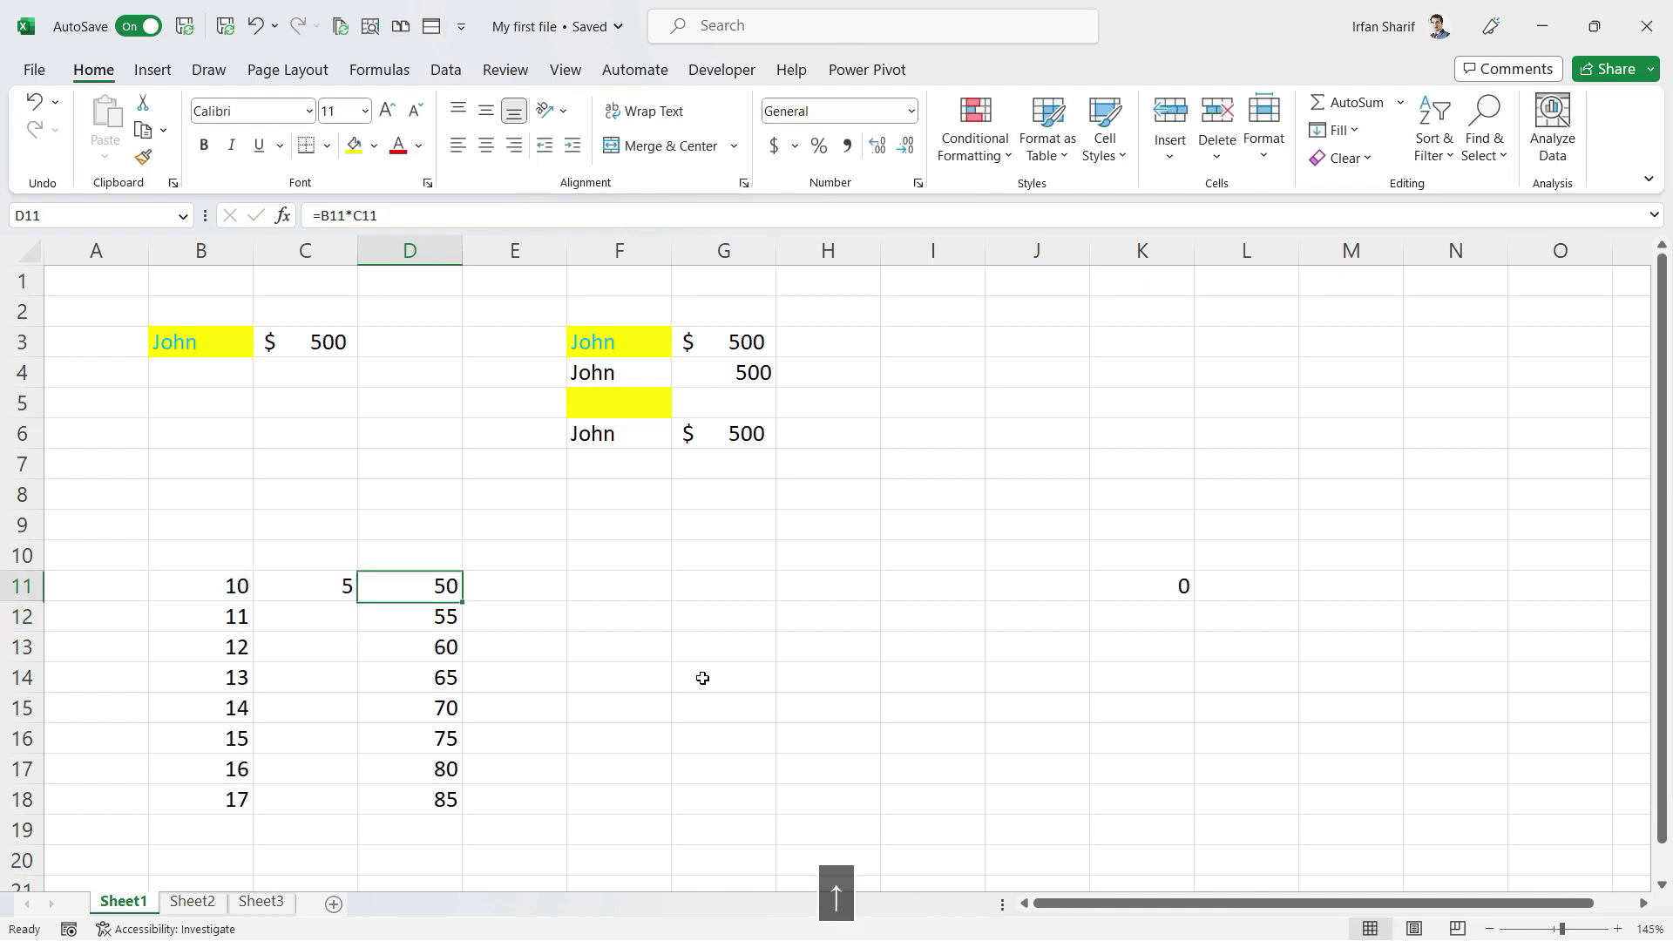
Copy the fully relative formula in D11 over the range D11:D18
key(ctrl+c)
key(shift+Down)
key(shift+Down)
key(shift+Down)
key(shift+Down)
key(shift+Down)
key(shift+Down)
key(shift+Down)
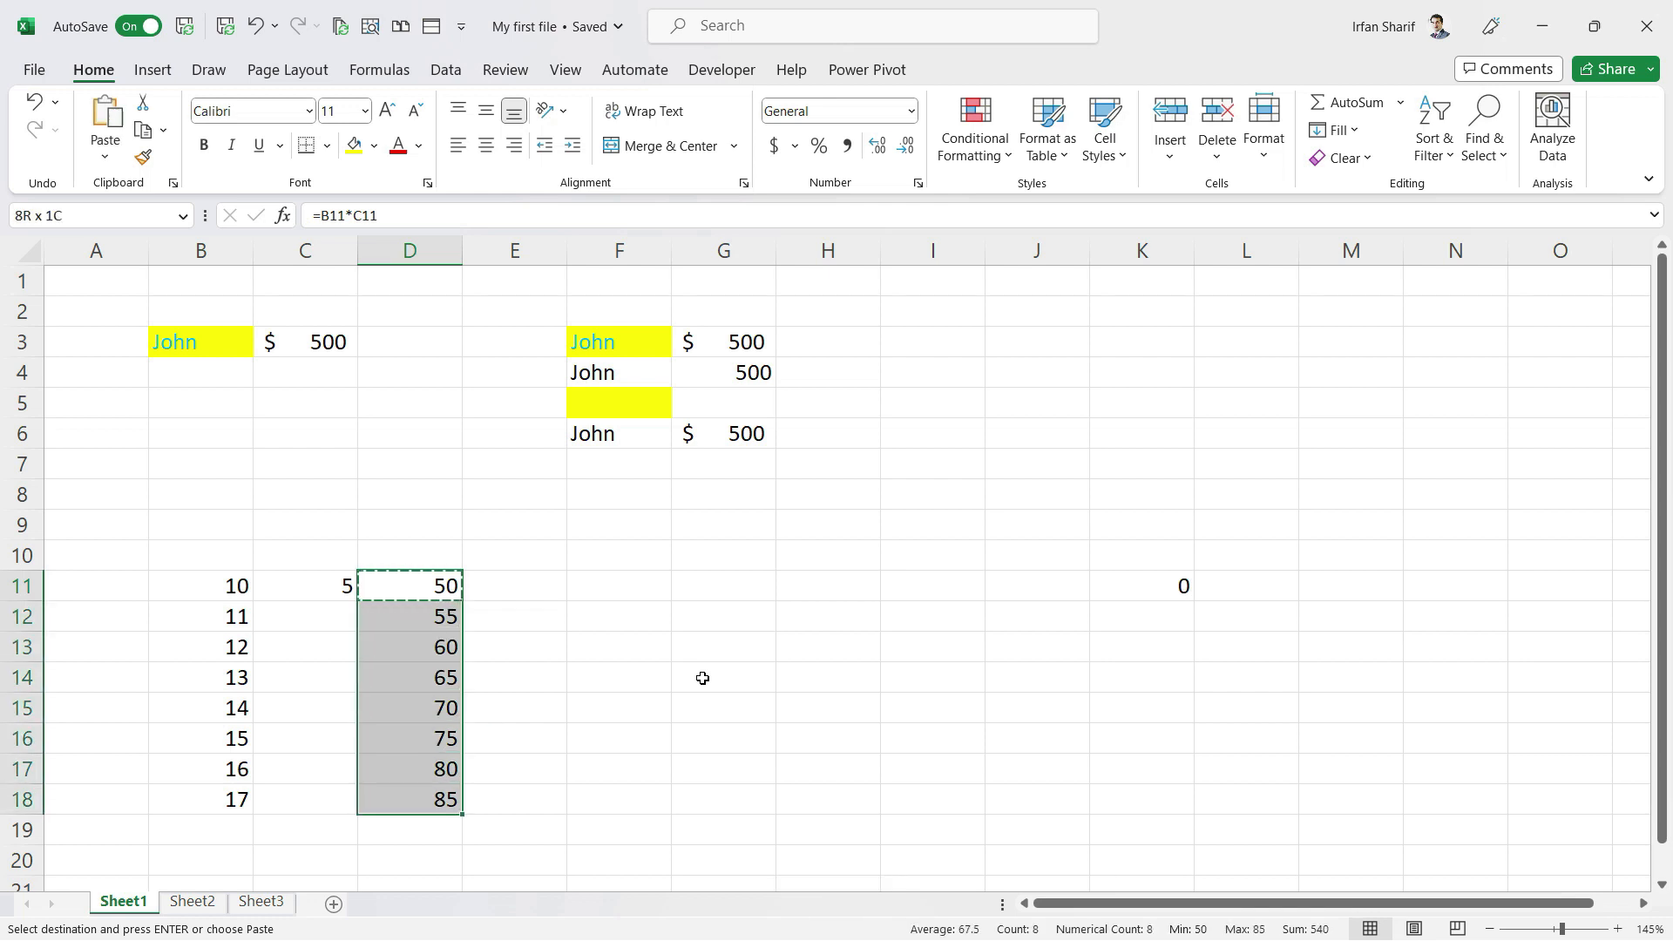
key(ctrl+v)
Examine which cells the copied formulas in D12 through D18 refer to, including the last one in D18
key(Down)
key(Down)
key(Down)
key(Down)
key(Down)
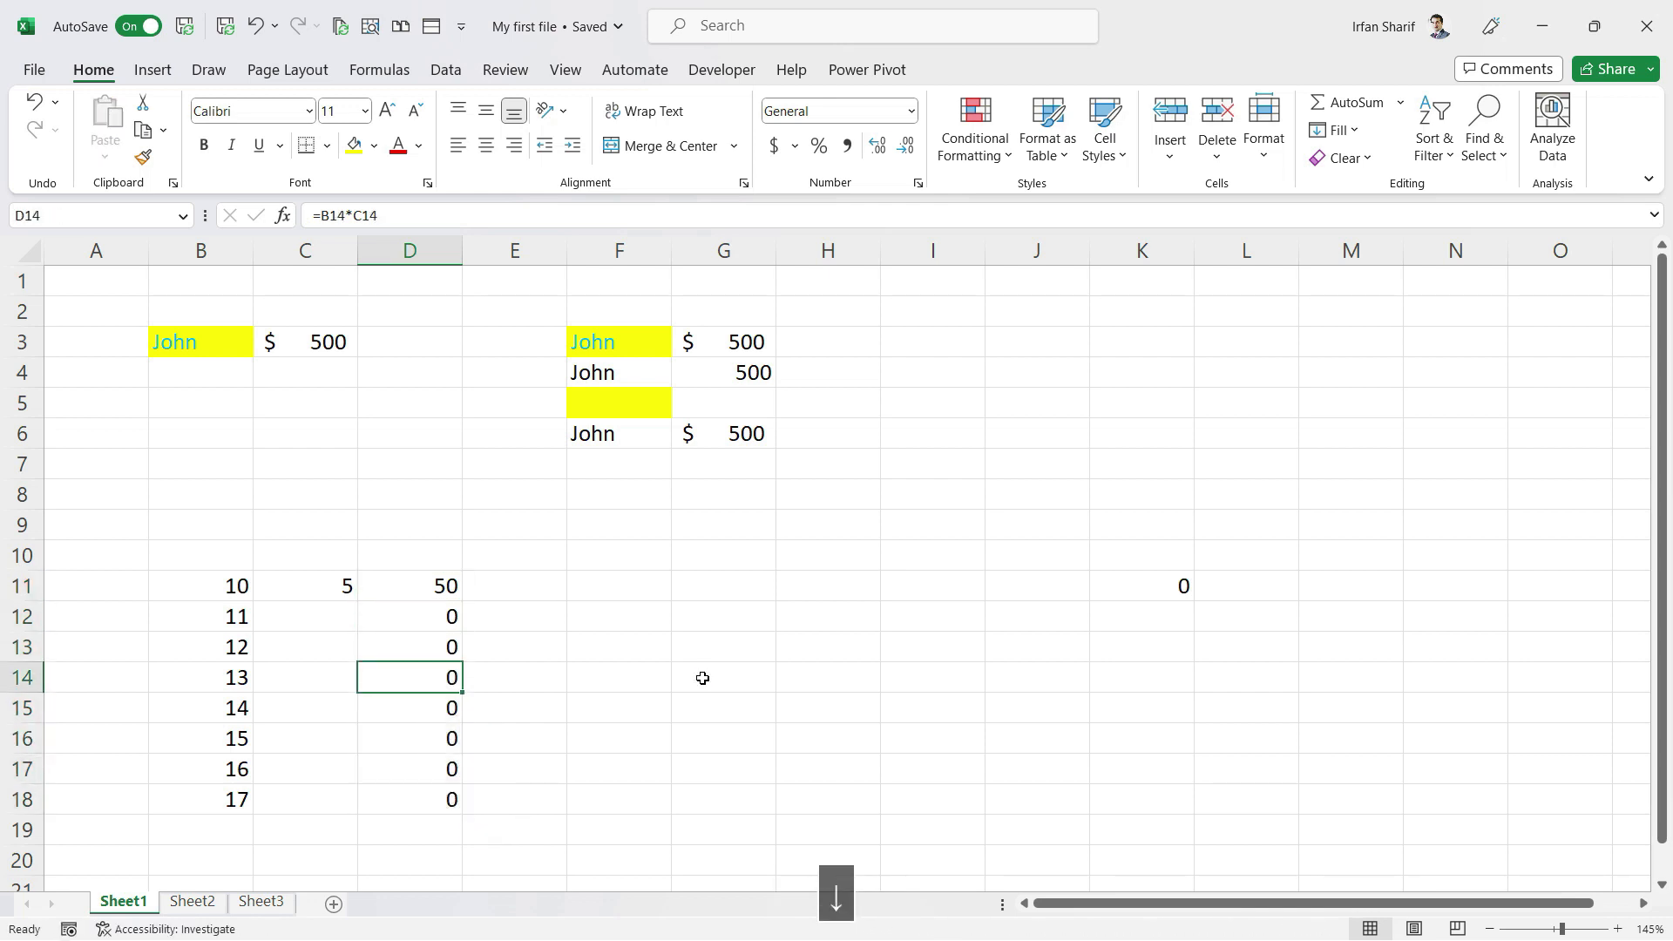
key(F2)
key(Return)
key(Down)
key(F2)
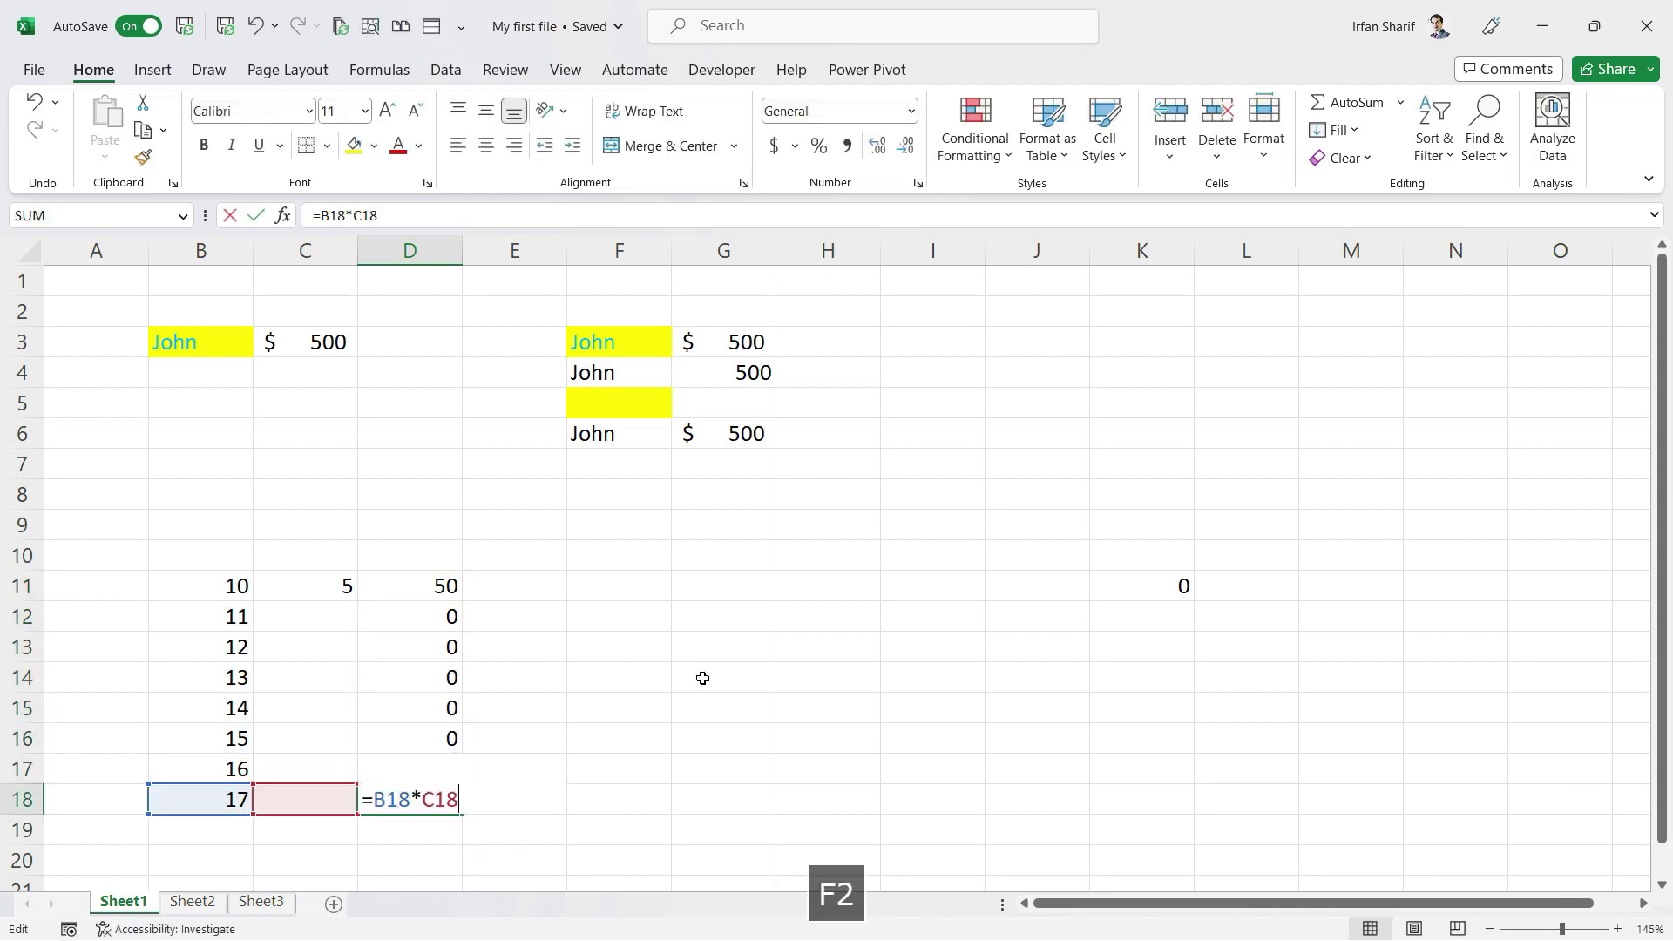
key(Return)
key(Up)
key(Up)
key(Up)
key(Up)
key(Up)
key(Up)
key(Up)
key(Up)
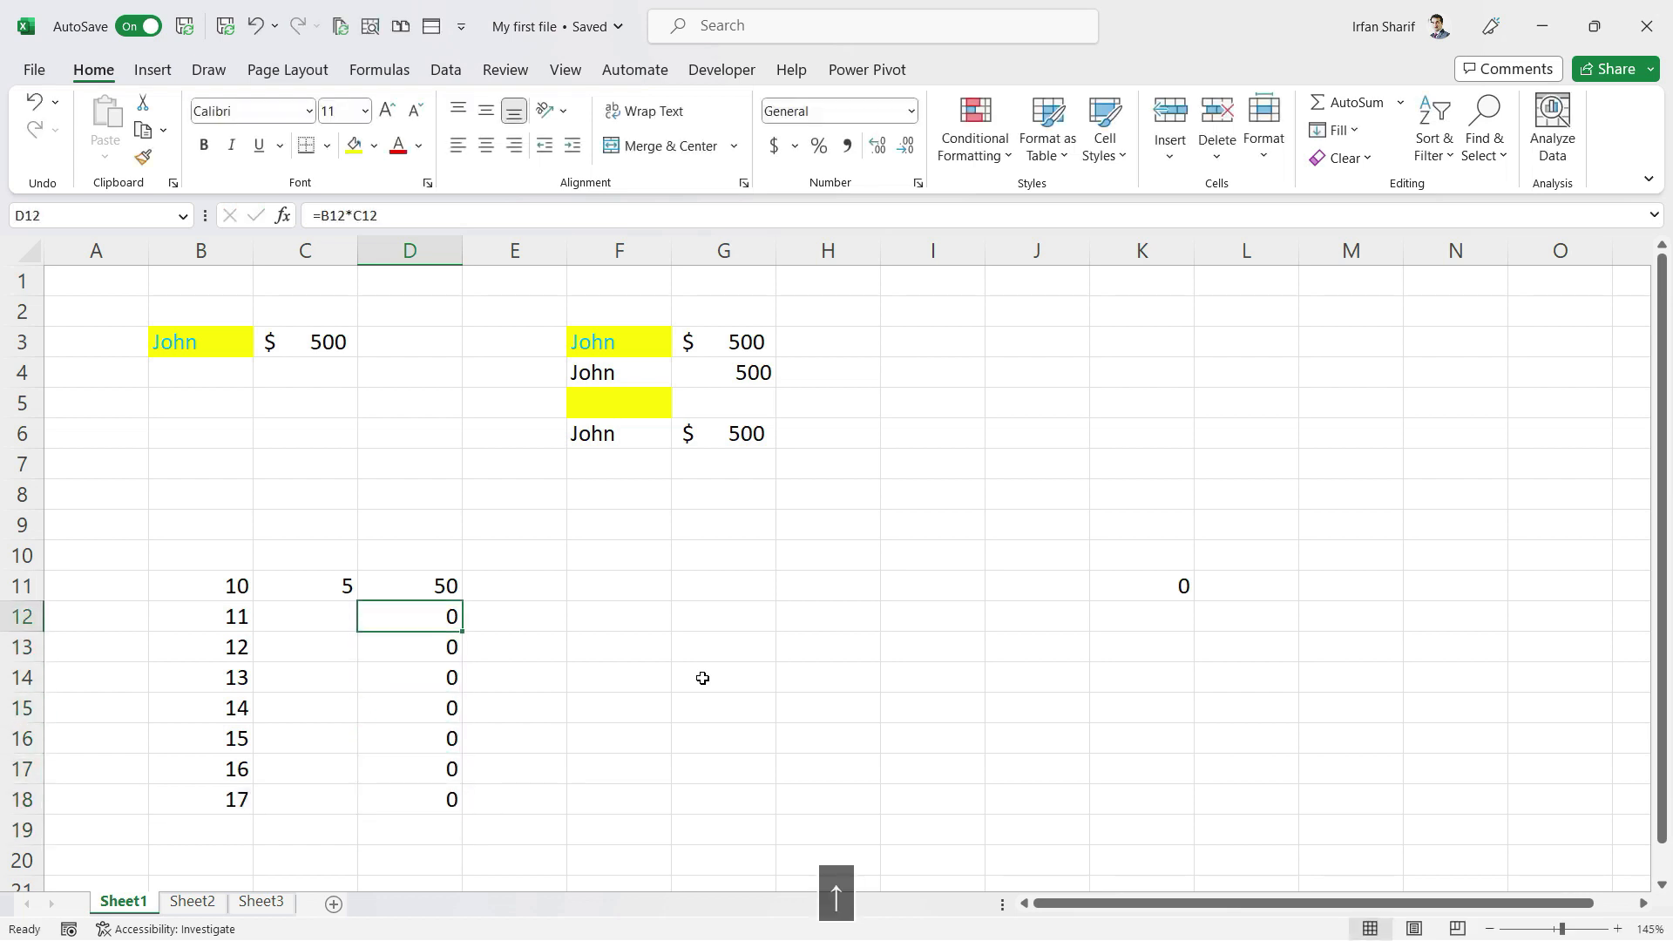
Make the C11 reference in D11 absolute as $C$11, and strip its dollar signs one at a time back to =B11*C11
key(F2)
key(Left)
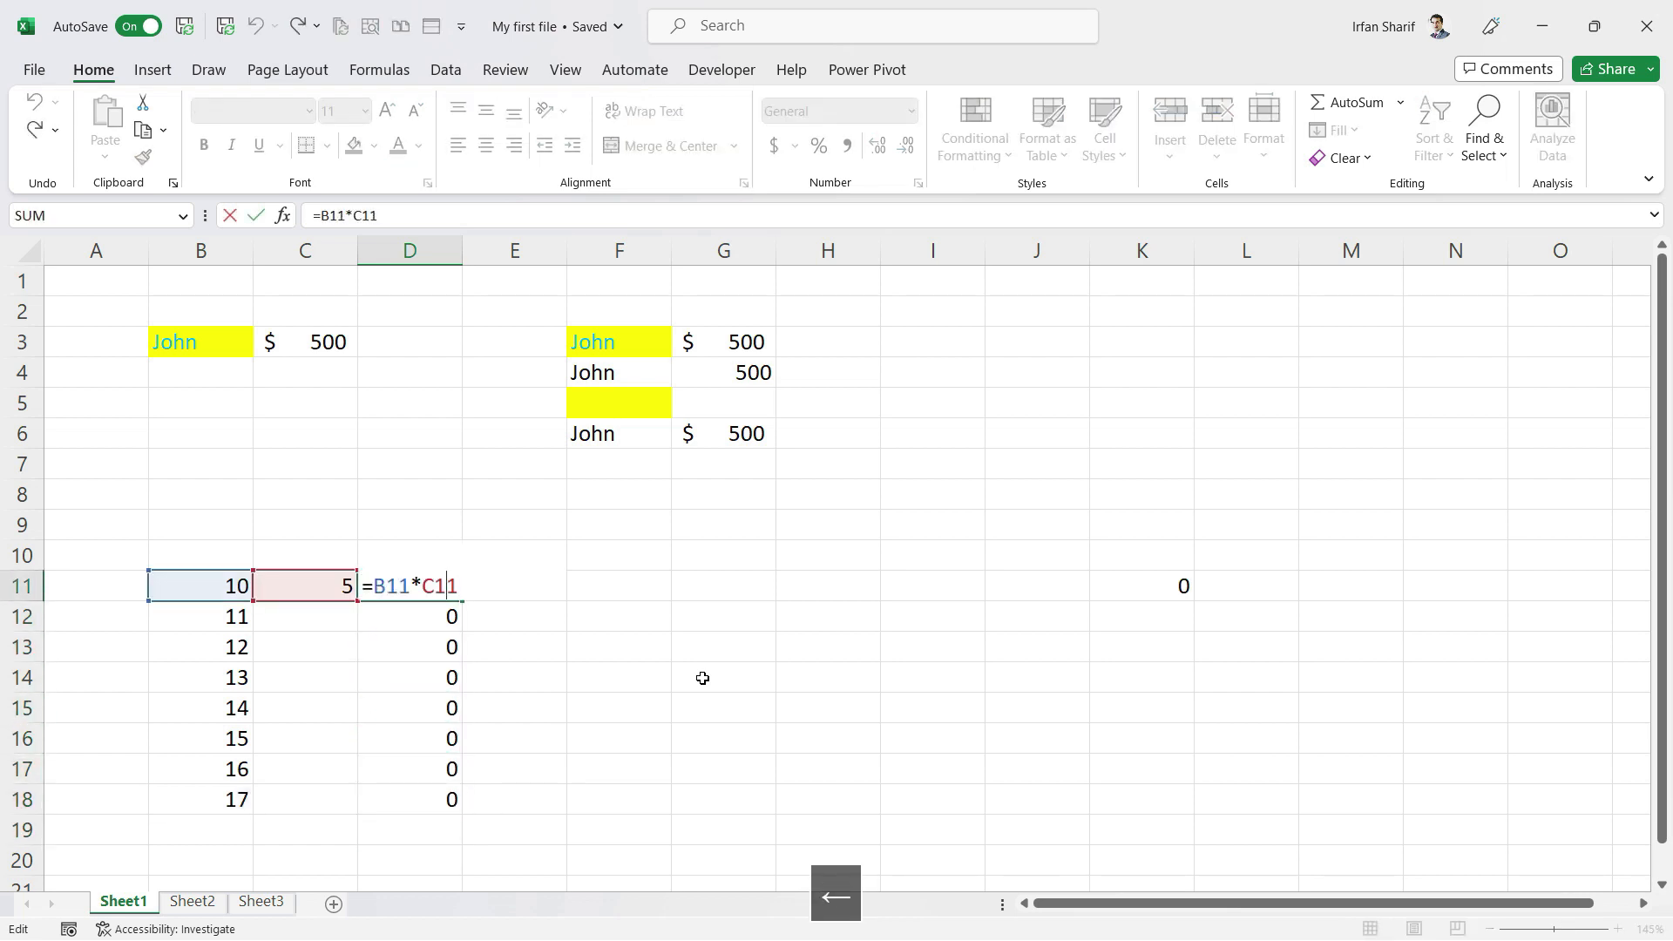
key(F4)
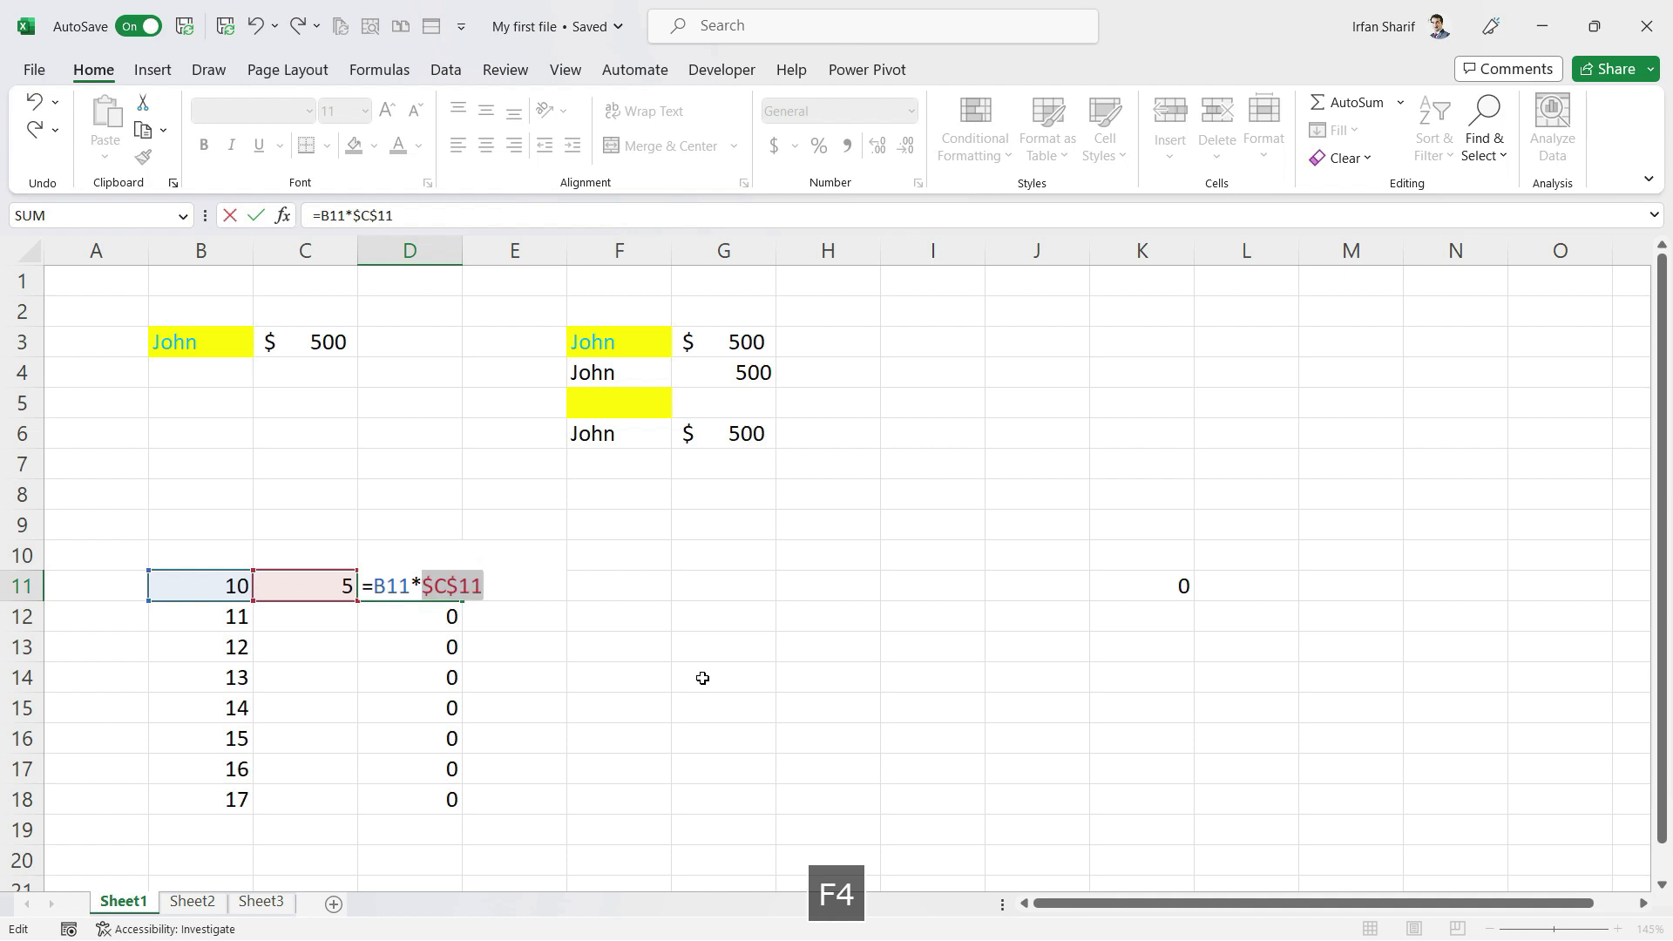
key(Left)
key(Left)
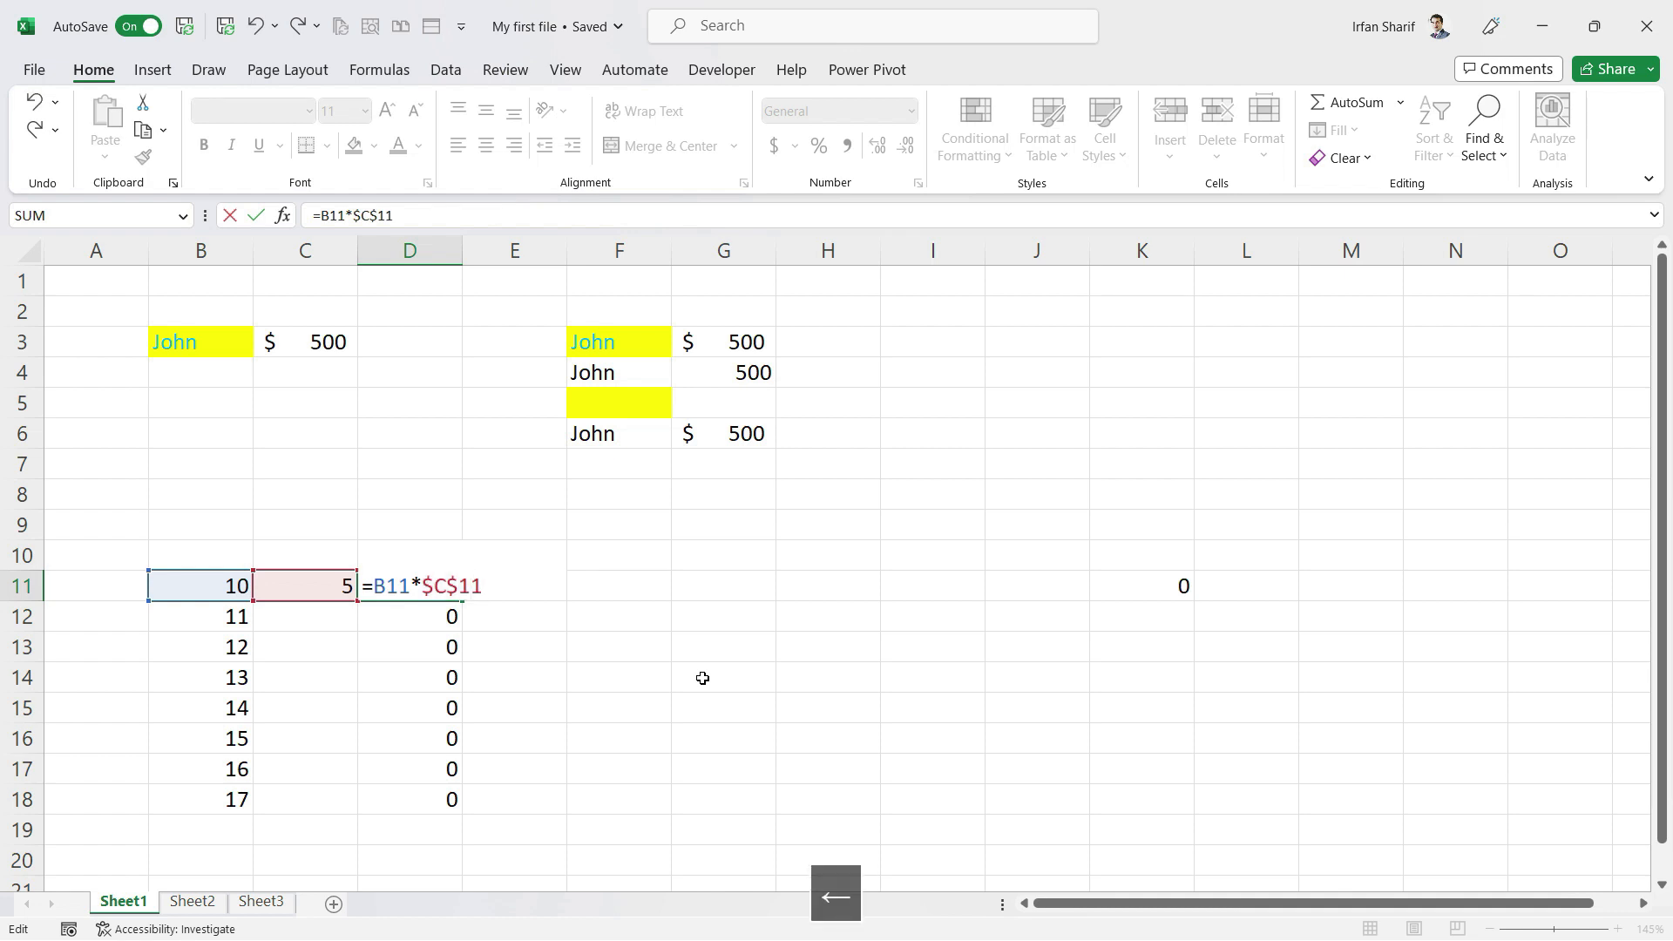
key(BackSpace)
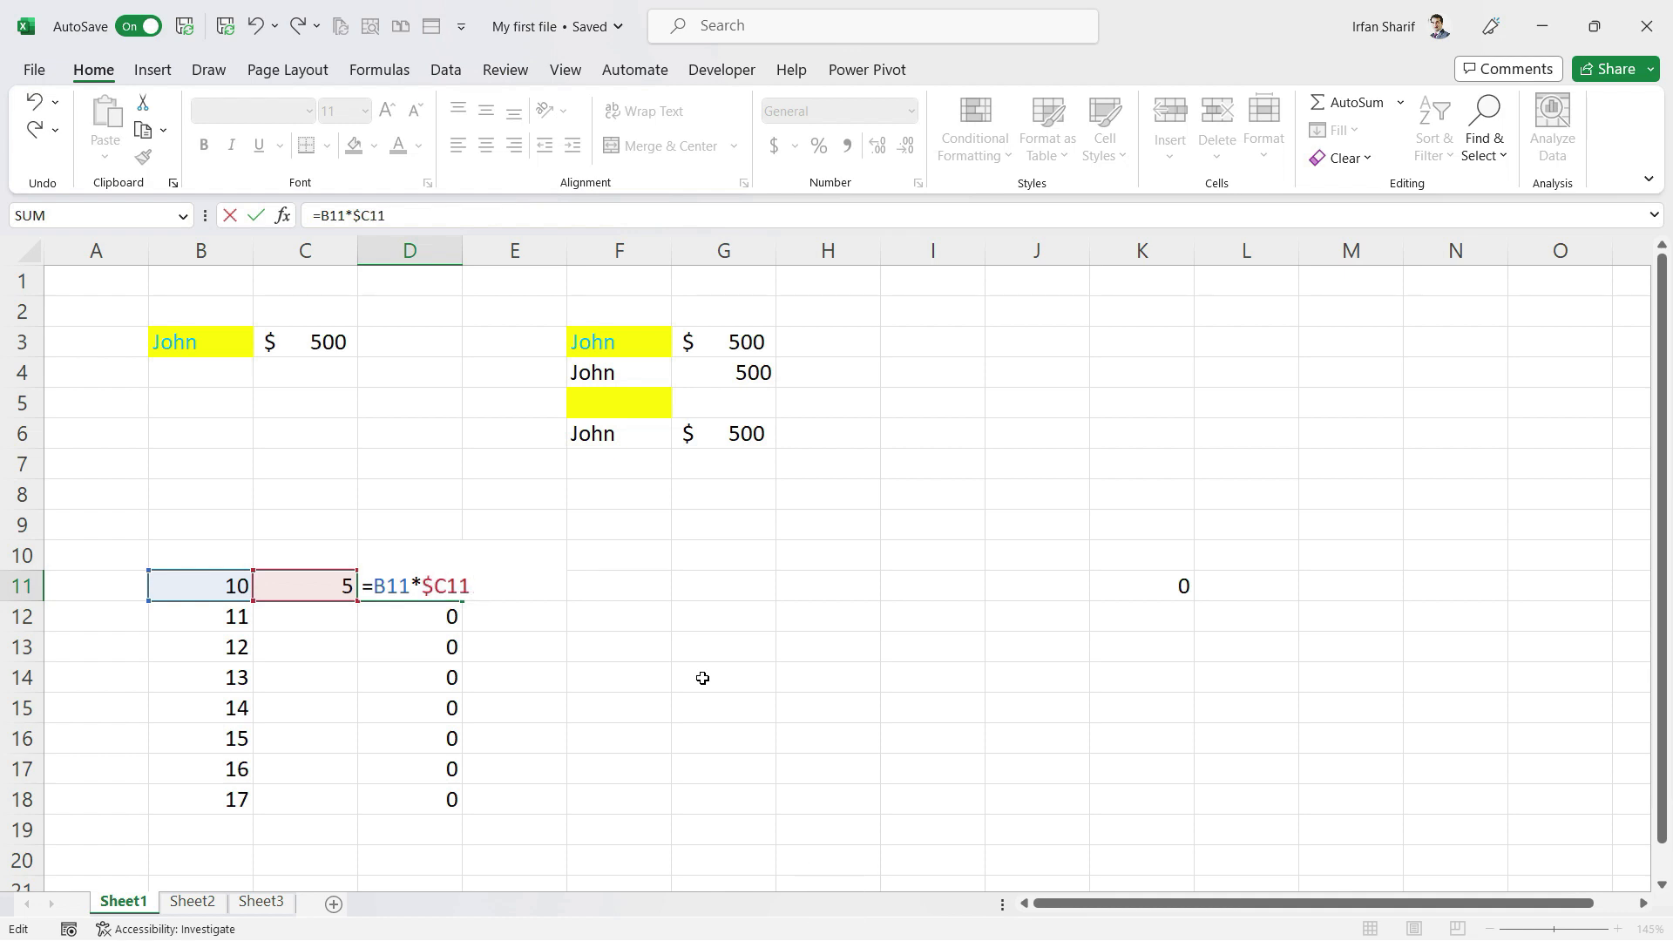
key(Left)
key(BackSpace)
key(Return)
key(Up)
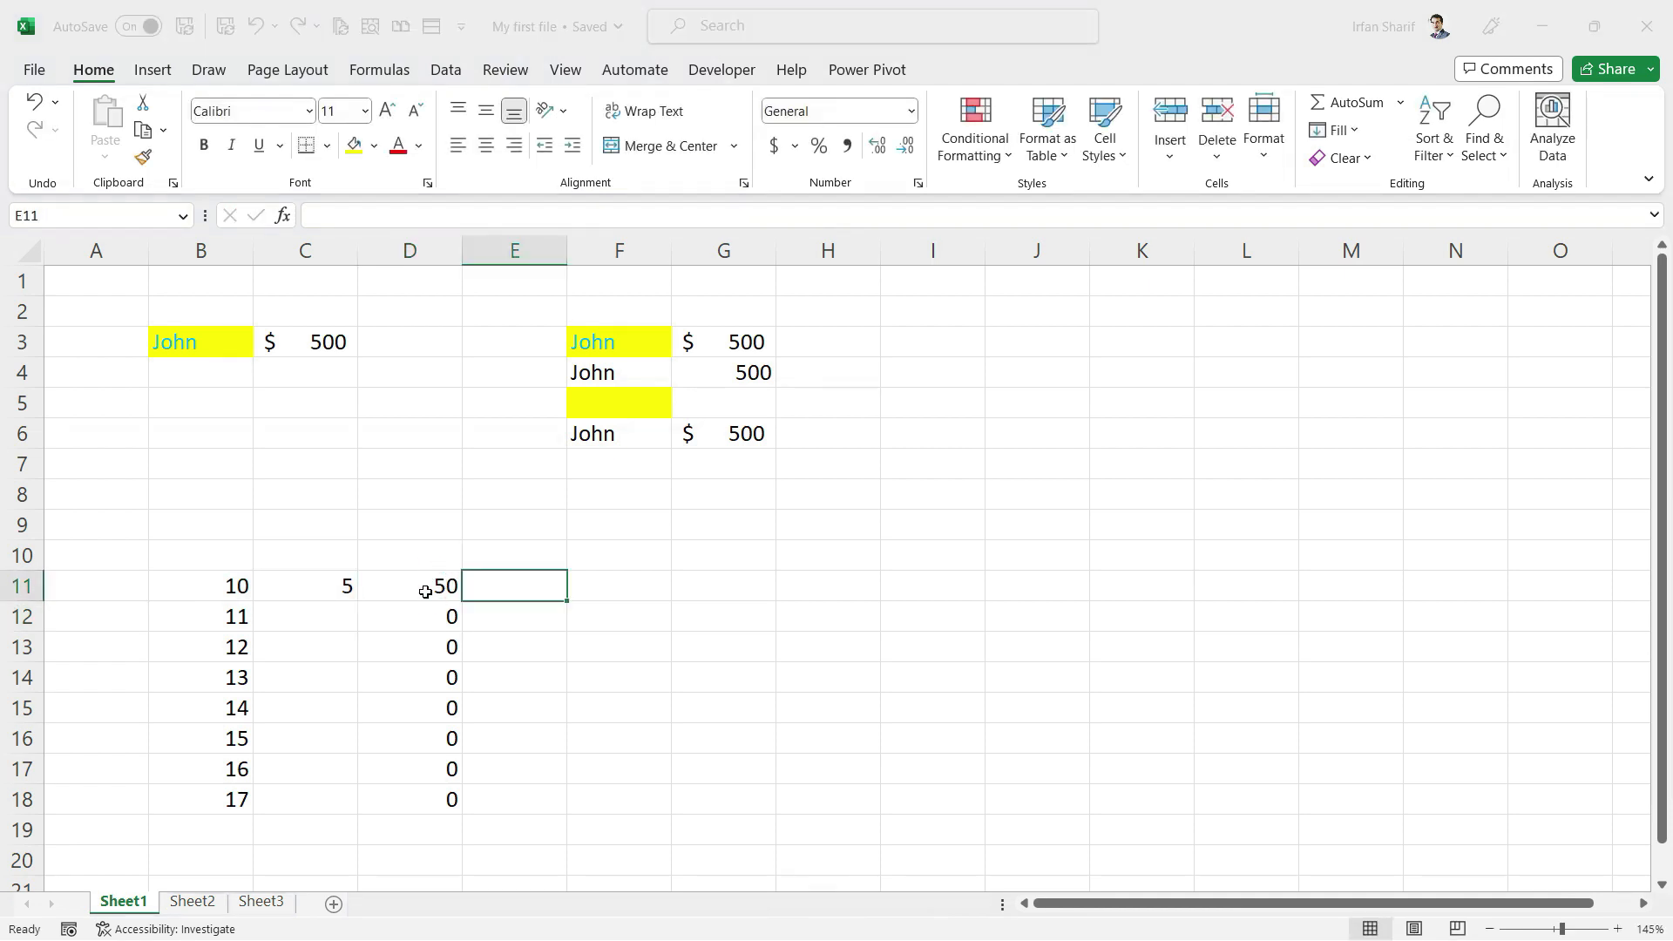
Cycle the C11 reference in D11 through the absolute and mixed reference types and back to relative C11
click(425, 590)
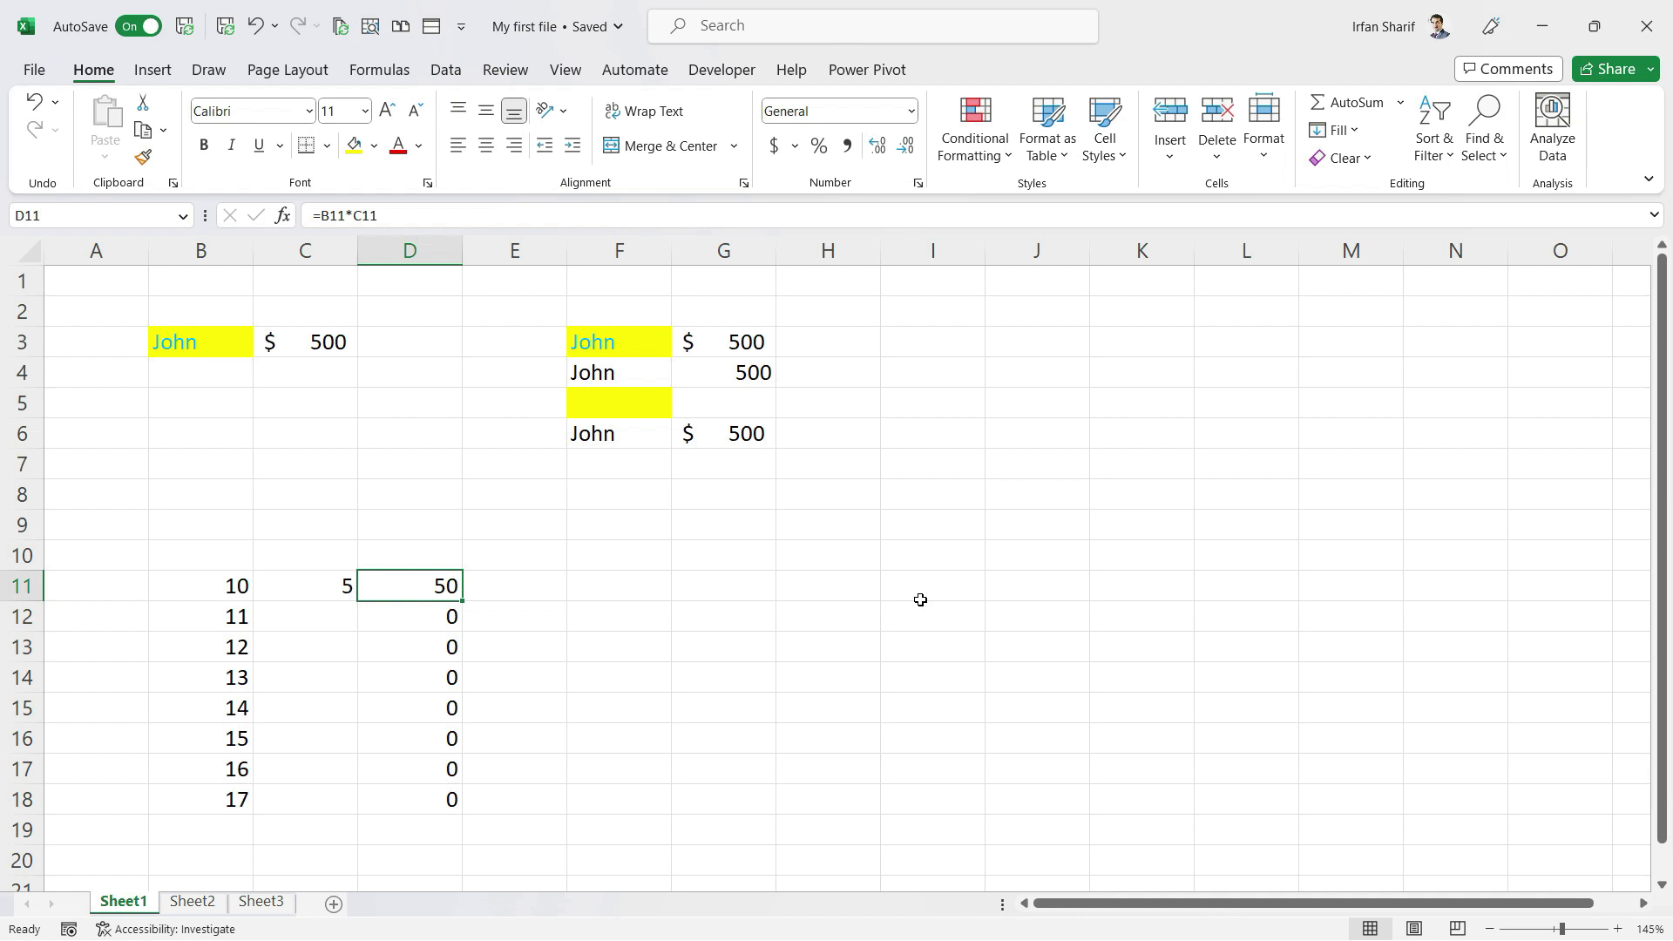
key(F2)
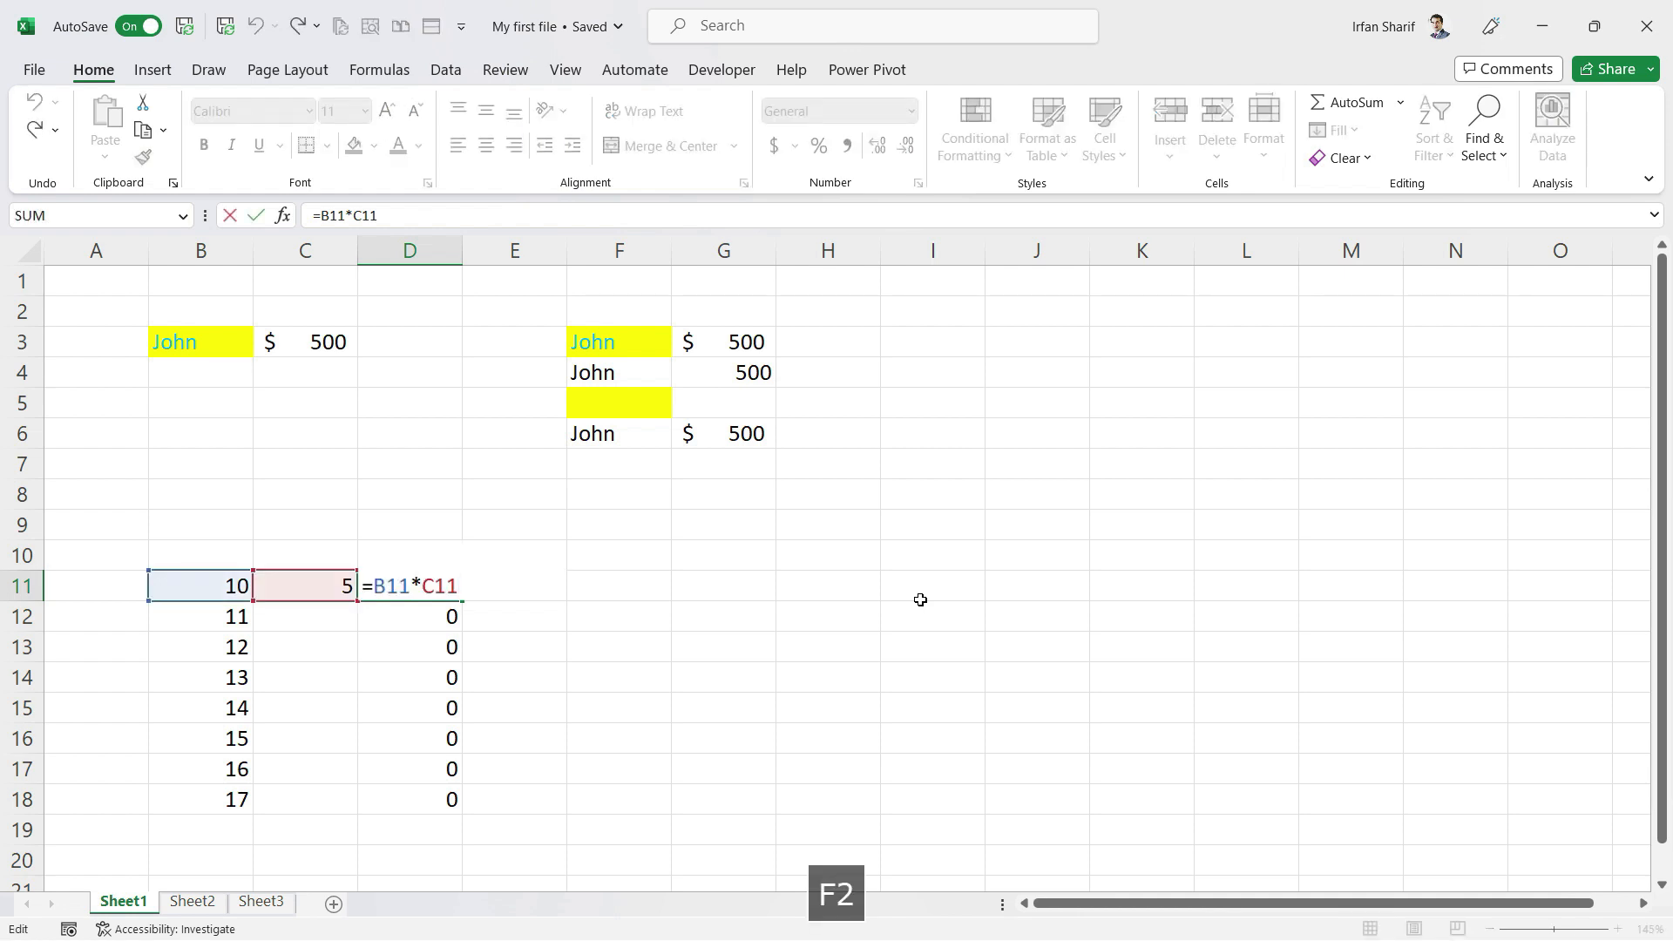
key(Left)
key(F4)
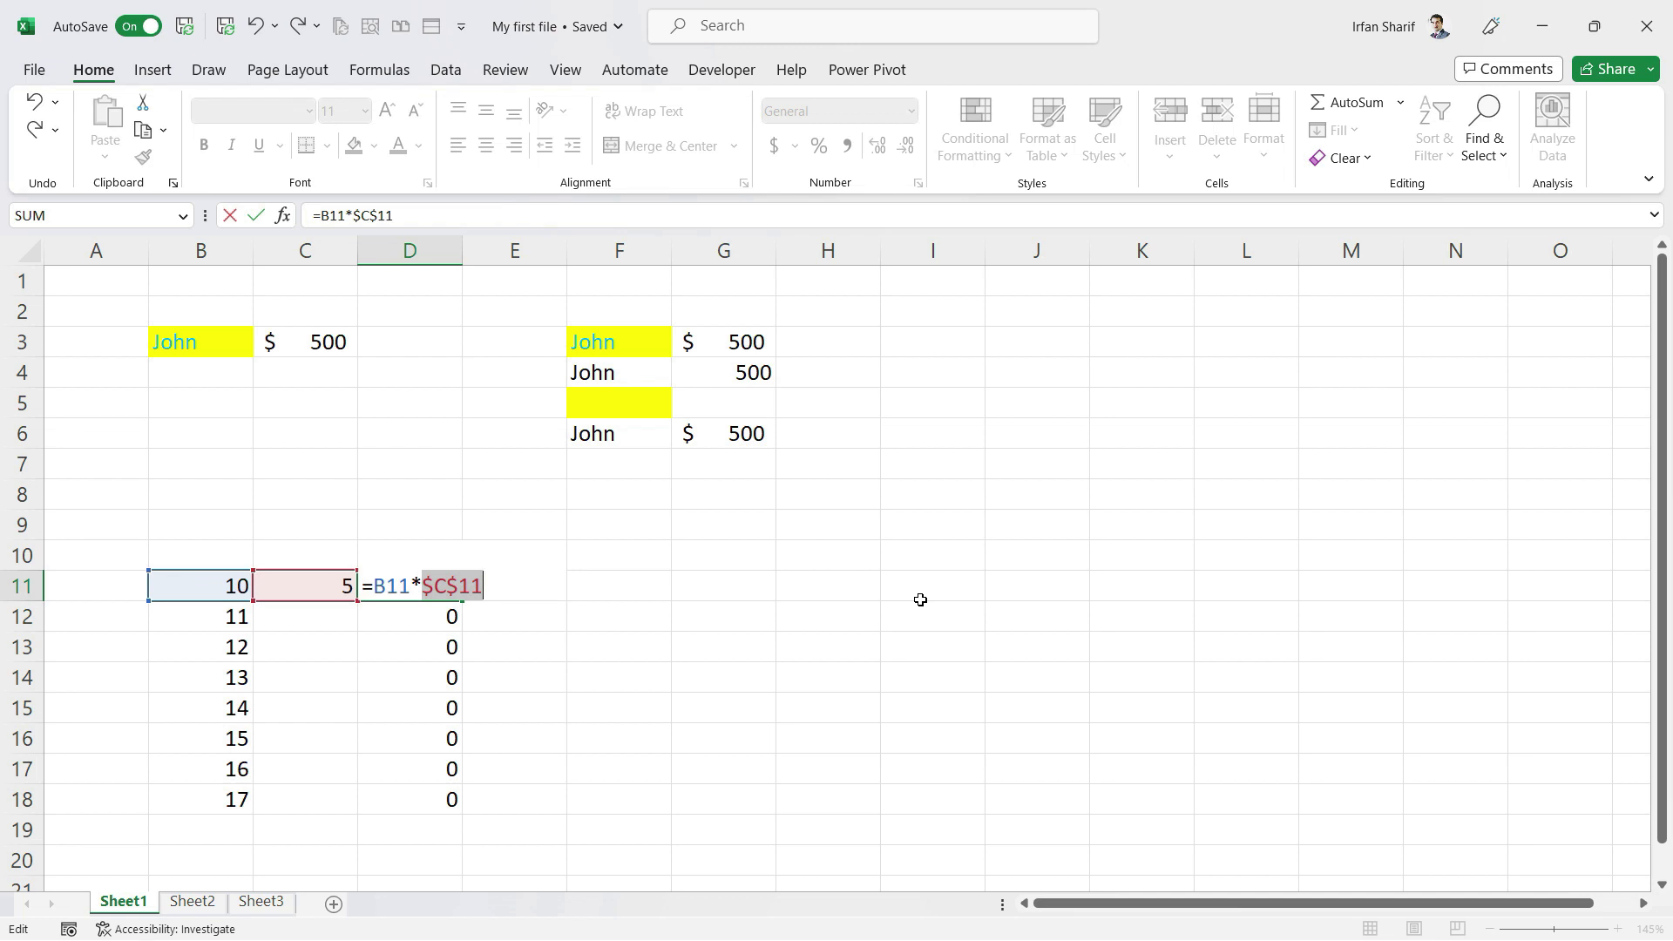
key(F4)
key(F4)
key(F4)
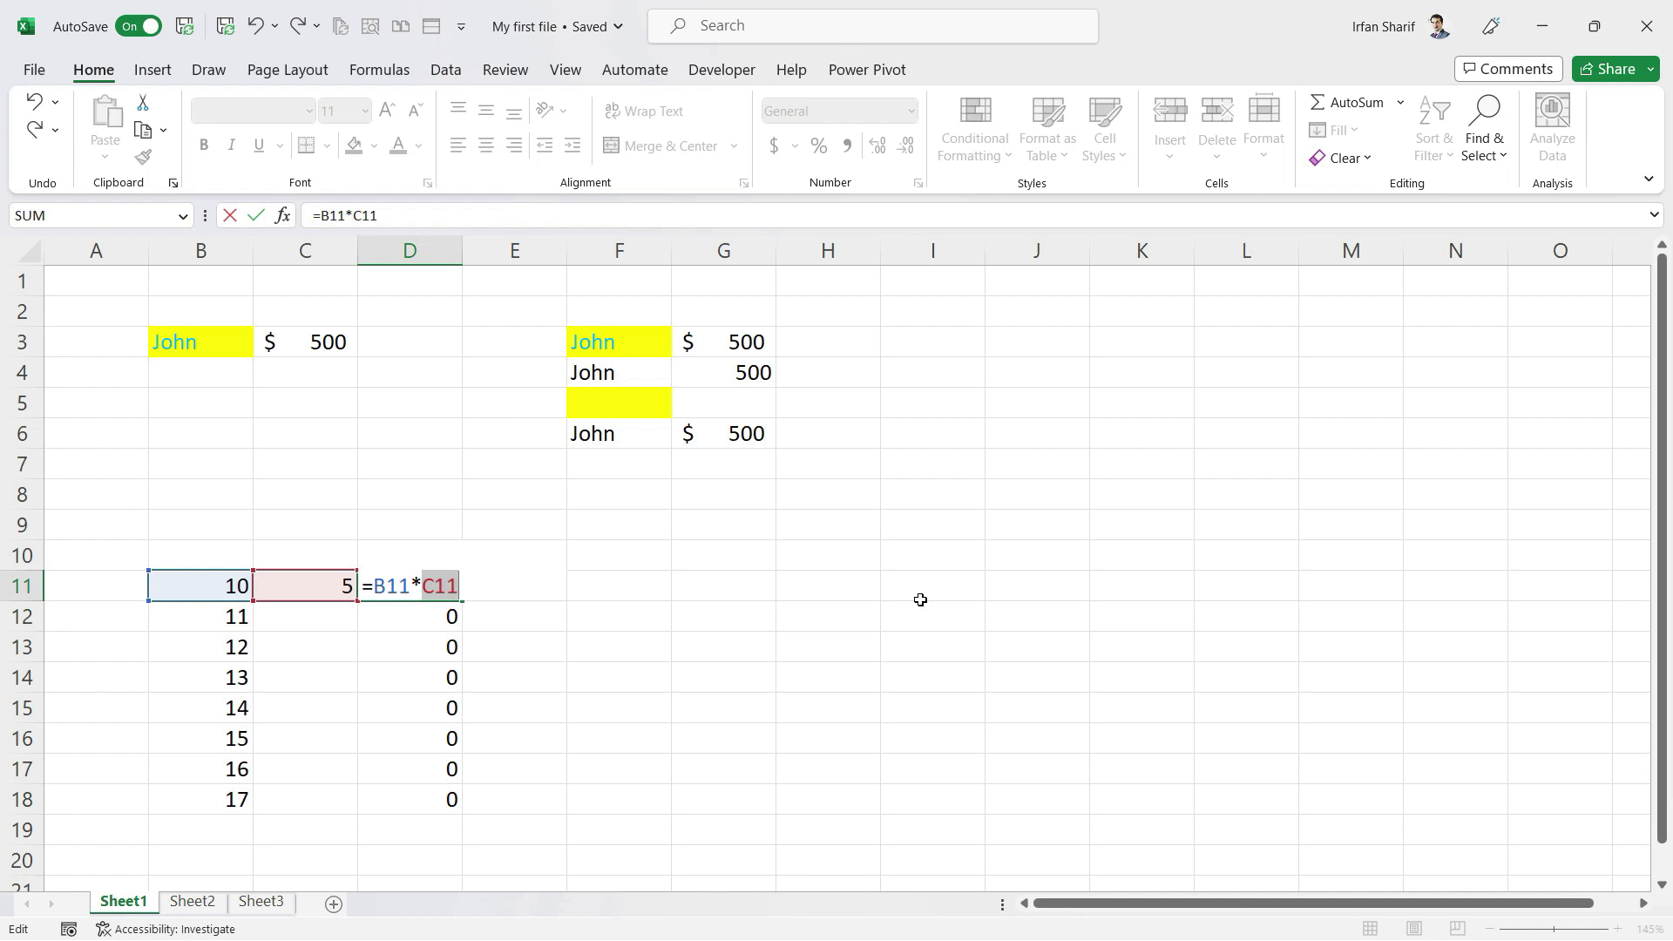
key(Return)
key(Up)
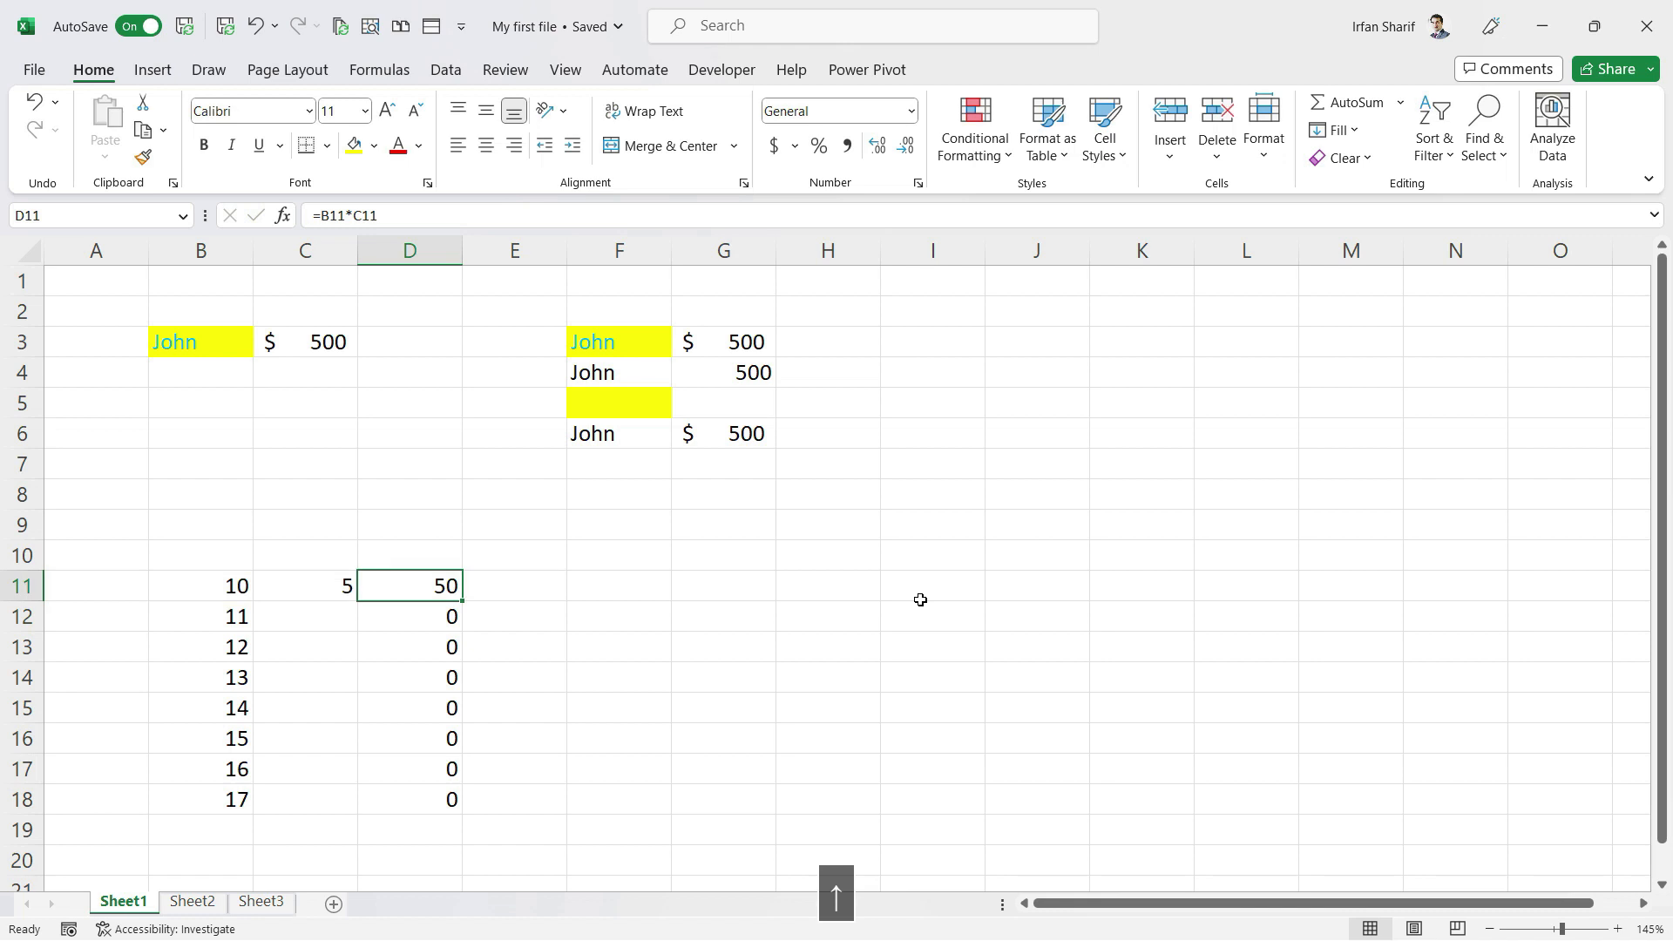
Lock only the row of the C11 reference in D11 so the formula reads =B11*C$11
key(F2)
key(Left)
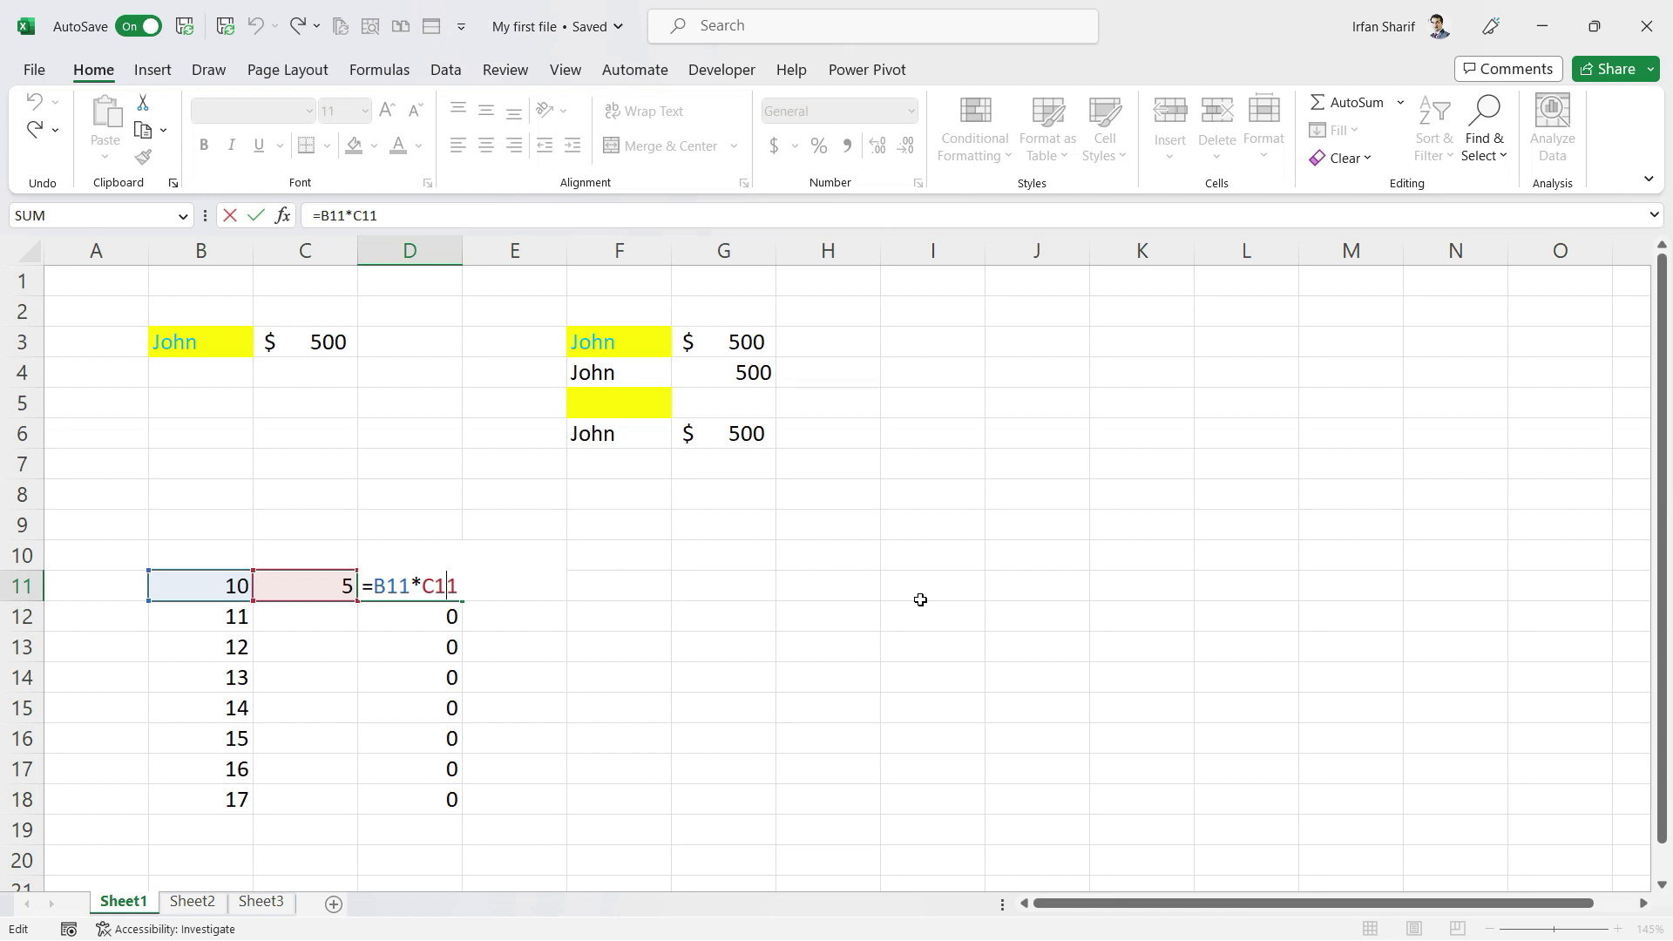
key(Left)
key(Left)
text($)
key(F4)
key(Right)
text($)
key(Return)
key(Up)
Copy the formula from D11 into I11 and check which cells it refers to
key(ctrl+c)
key(Right)
key(Right)
key(Right)
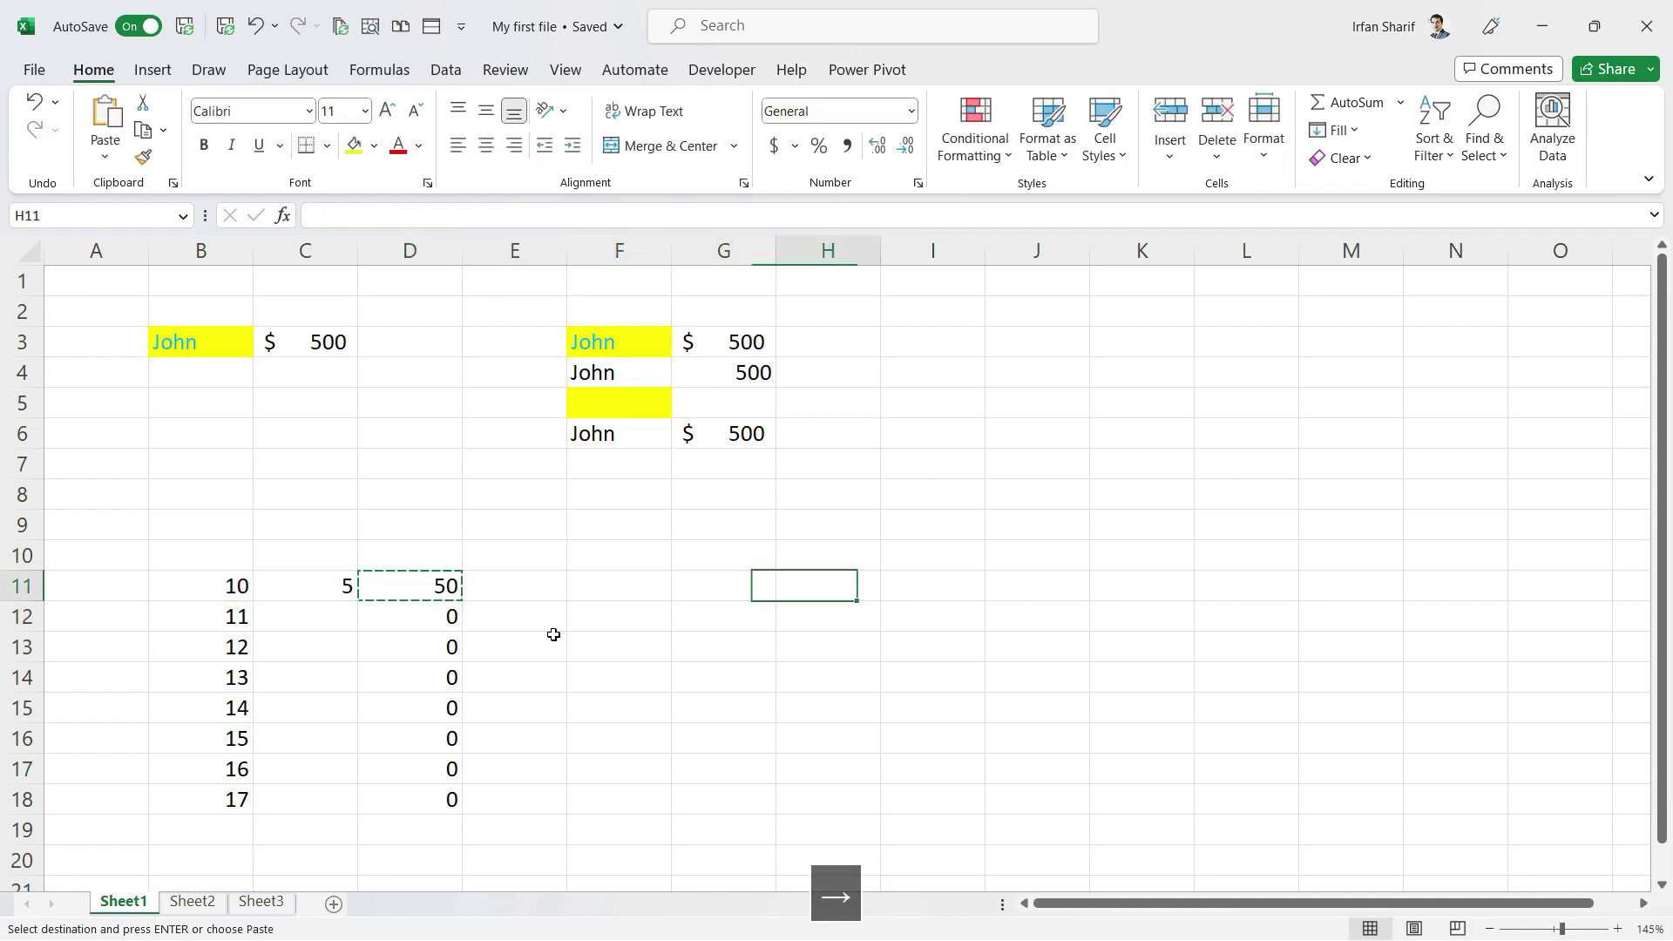
key(Right)
key(Right)
key(ctrl+v)
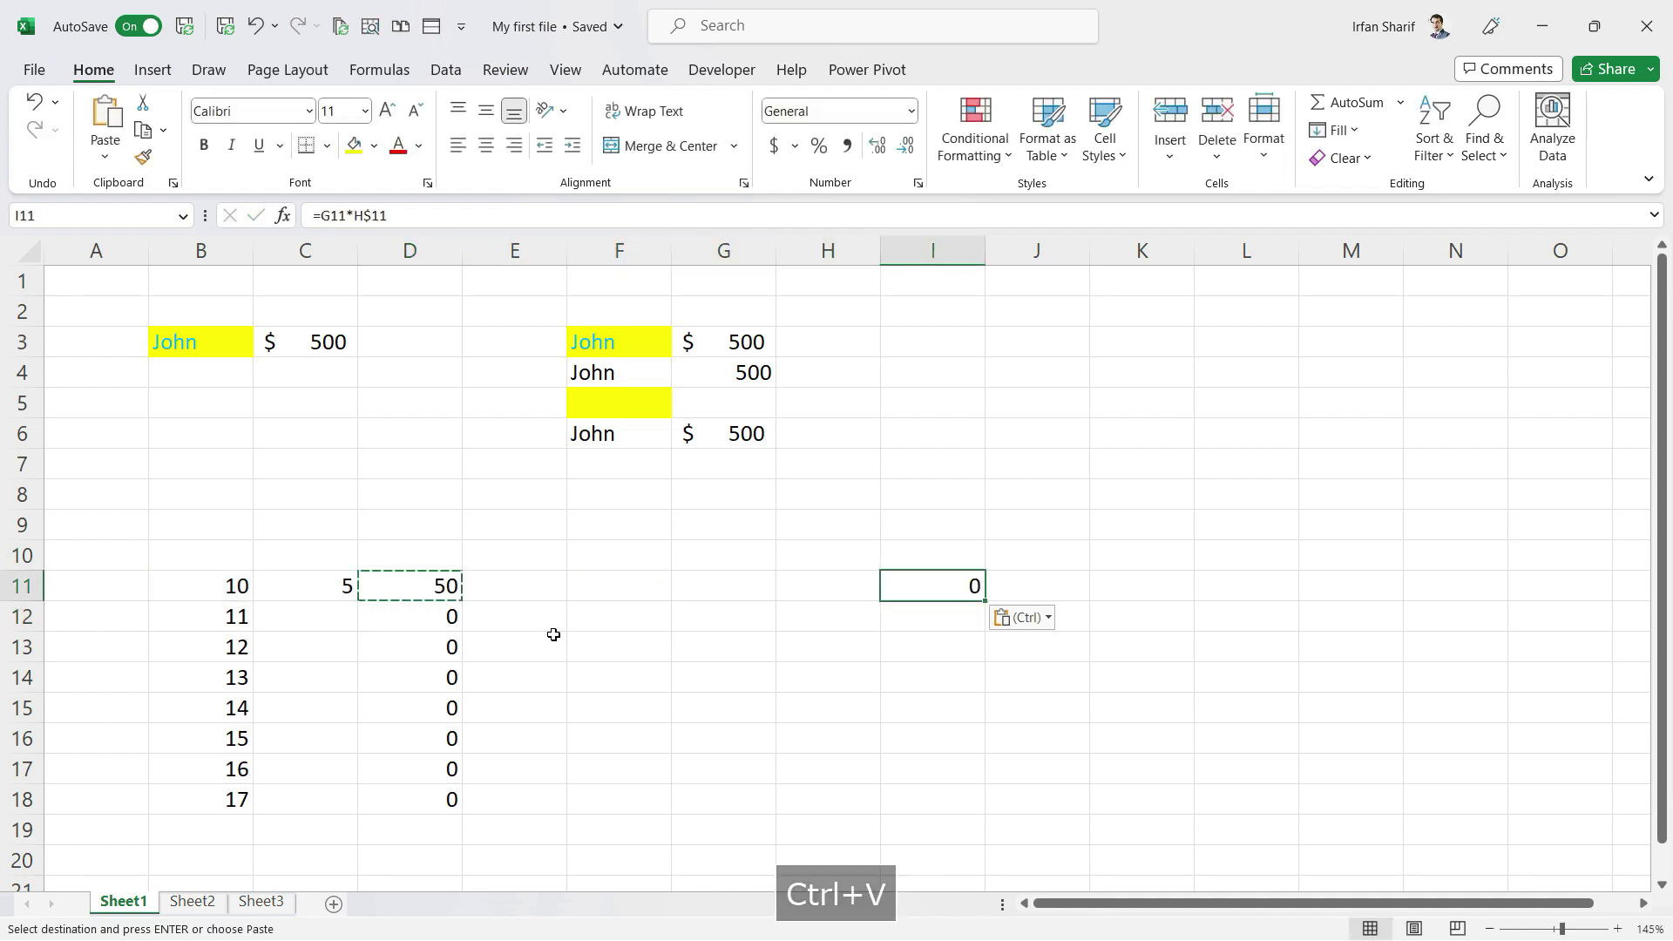
key(F2)
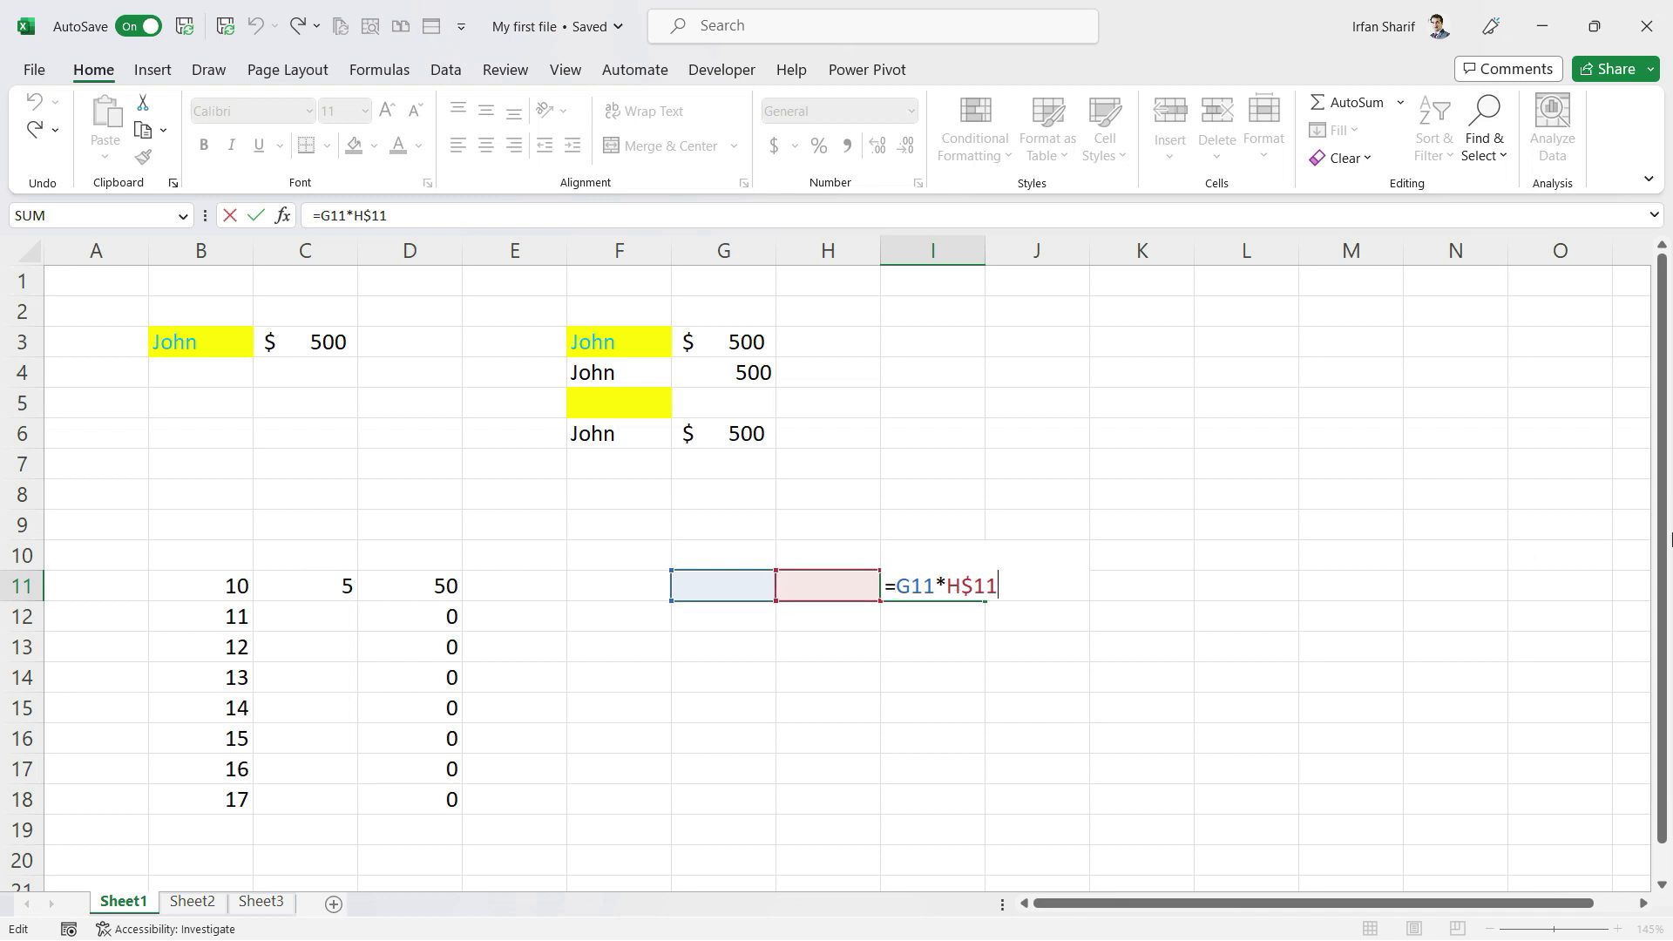
key(Return)
Copy the I11 formula down the column through I18
key(Up)
key(ctrl+c)
key(shift+Down)
key(shift+Down)
key(shift+Down)
key(shift+Down)
key(shift+Down)
key(shift+Down)
key(shift+Down)
key(shift+Down)
key(shift+Down)
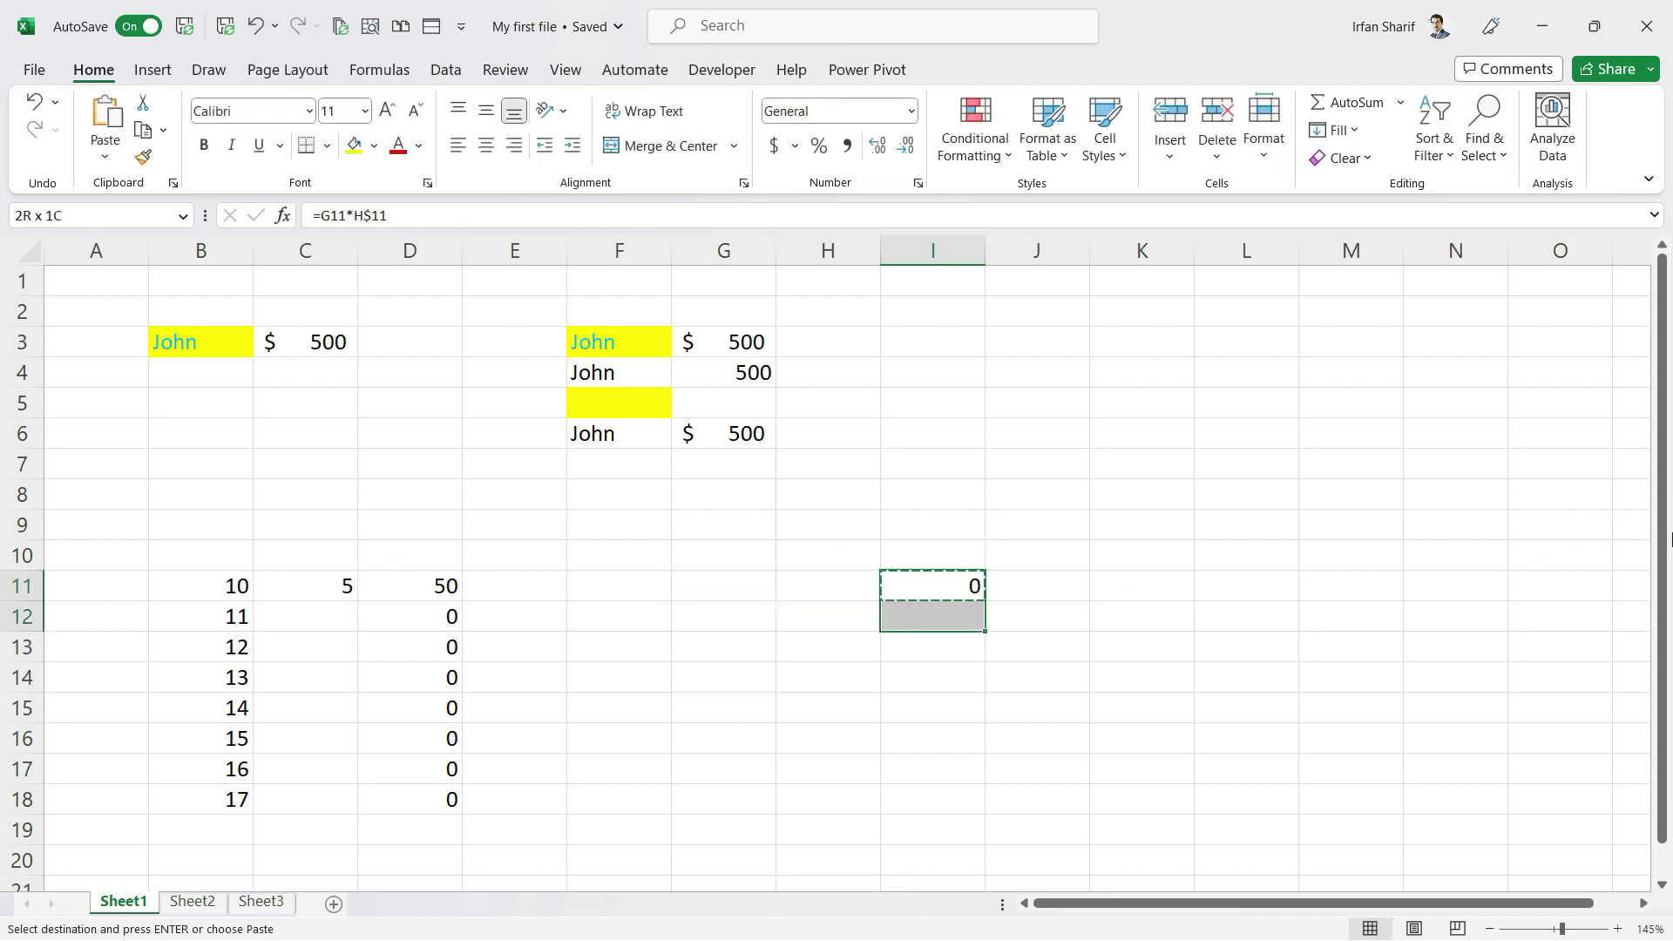
key(shift+Up)
key(shift+Up)
key(ctrl+v)
key(Escape)
Examine the relative and row-locked references of the copied formulas in column I, from I12 downward
key(Down)
key(F2)
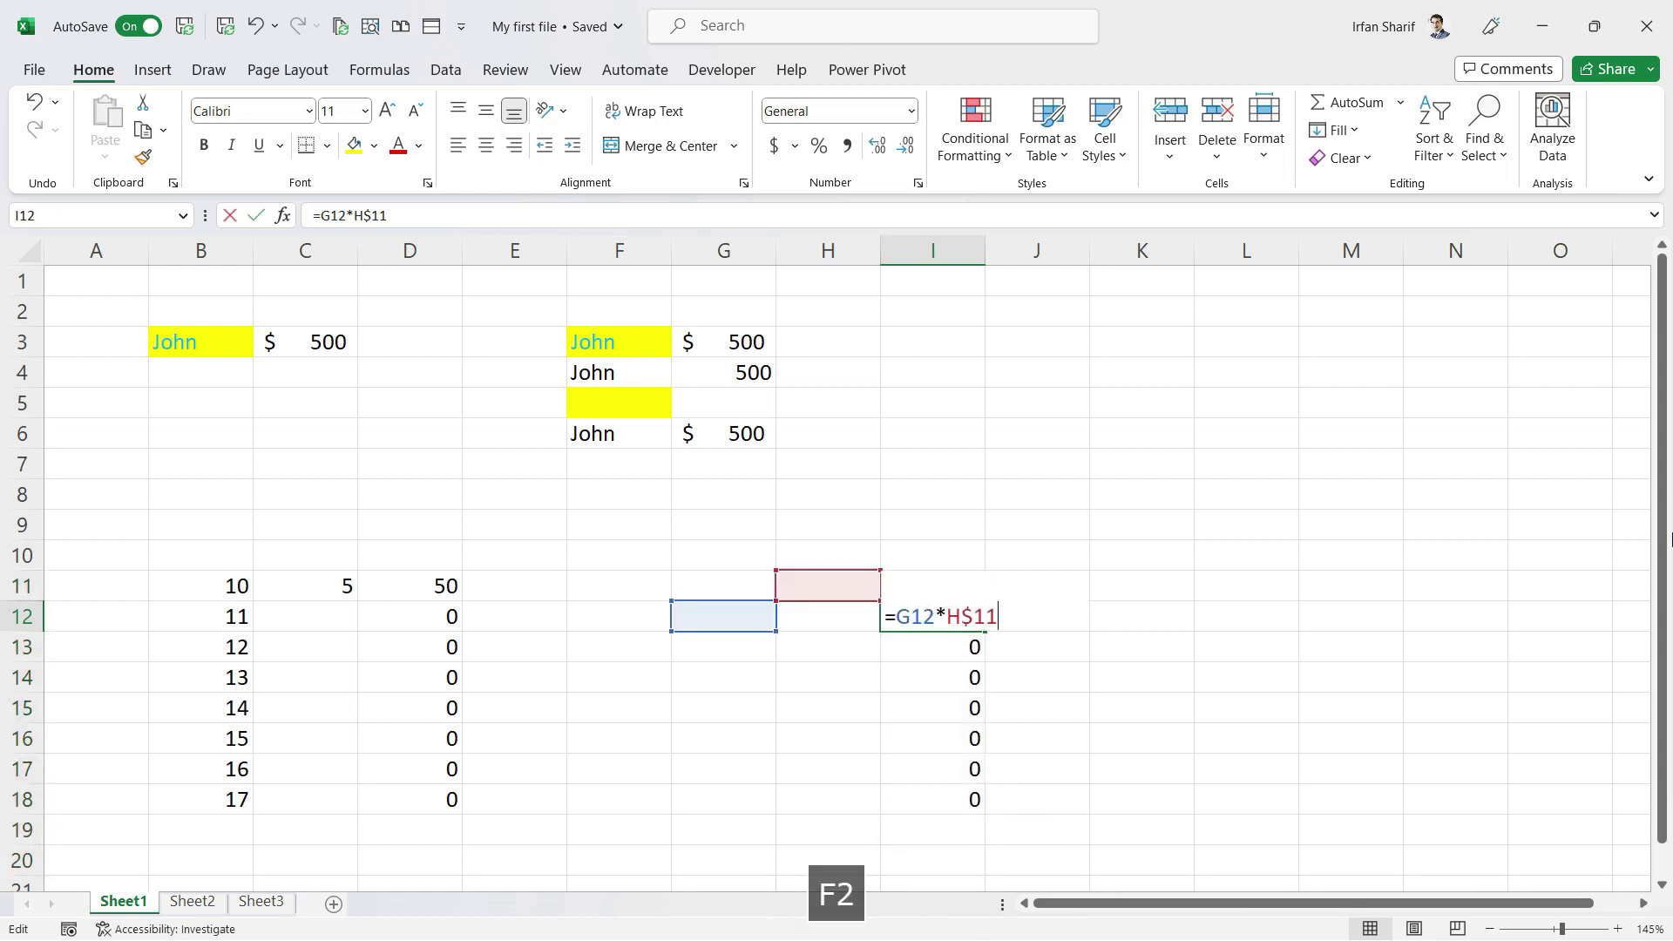
key(Return)
key(F2)
key(Return)
key(F2)
key(Return)
key(F2)
key(Return)
key(Up)
key(F2)
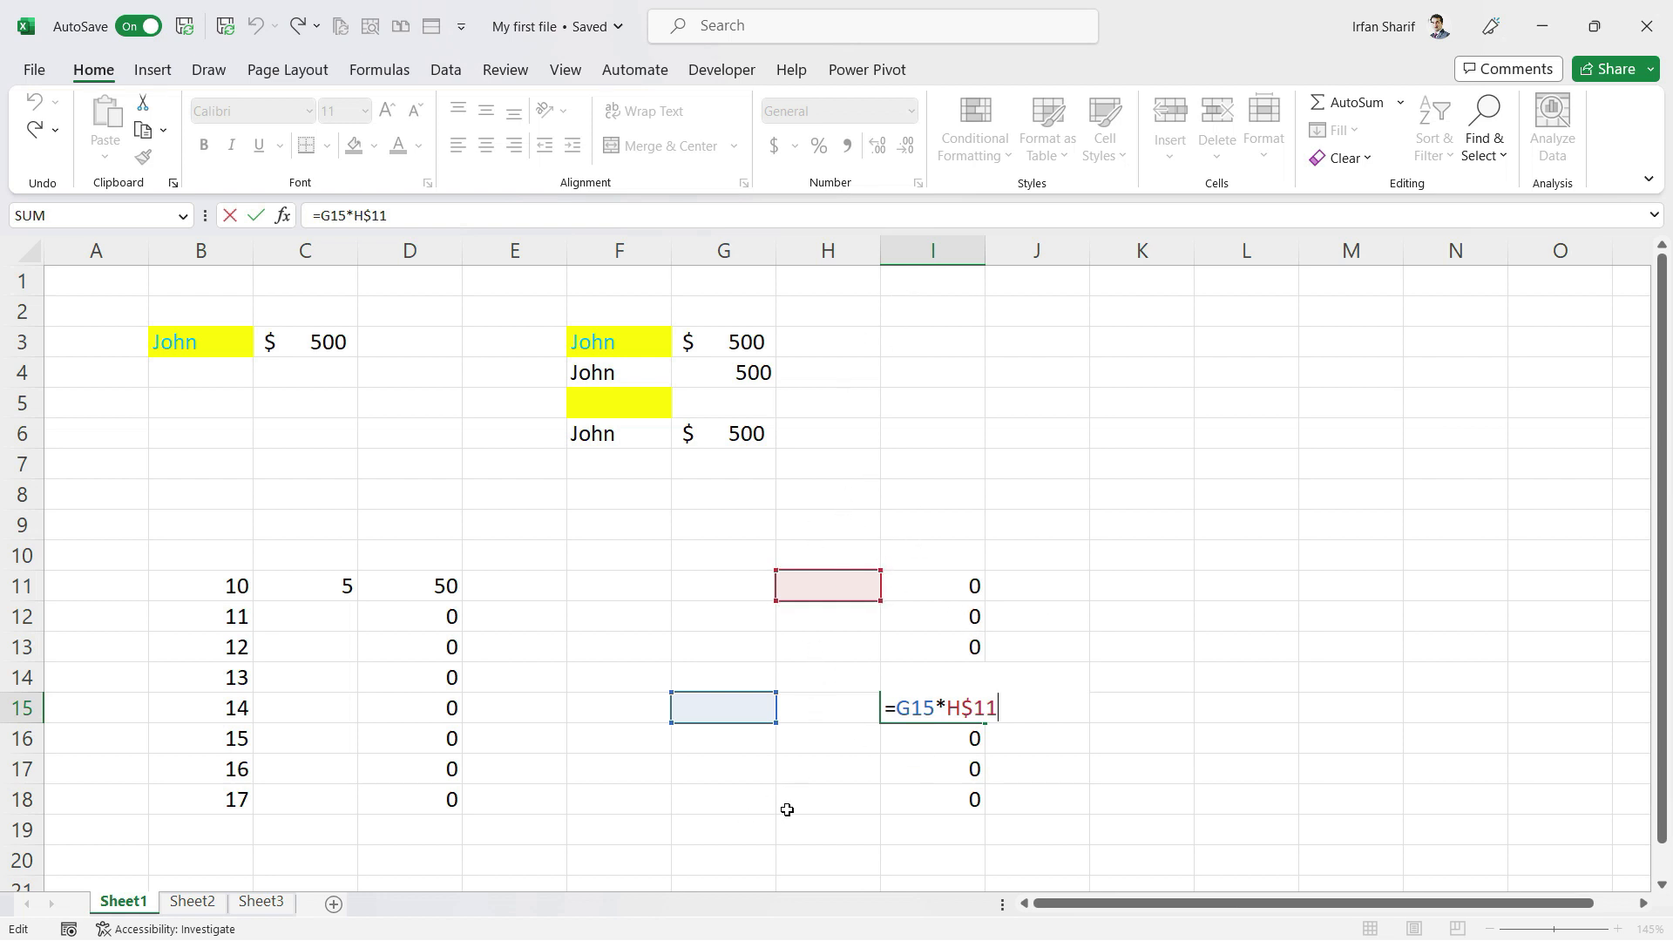
key(F2)
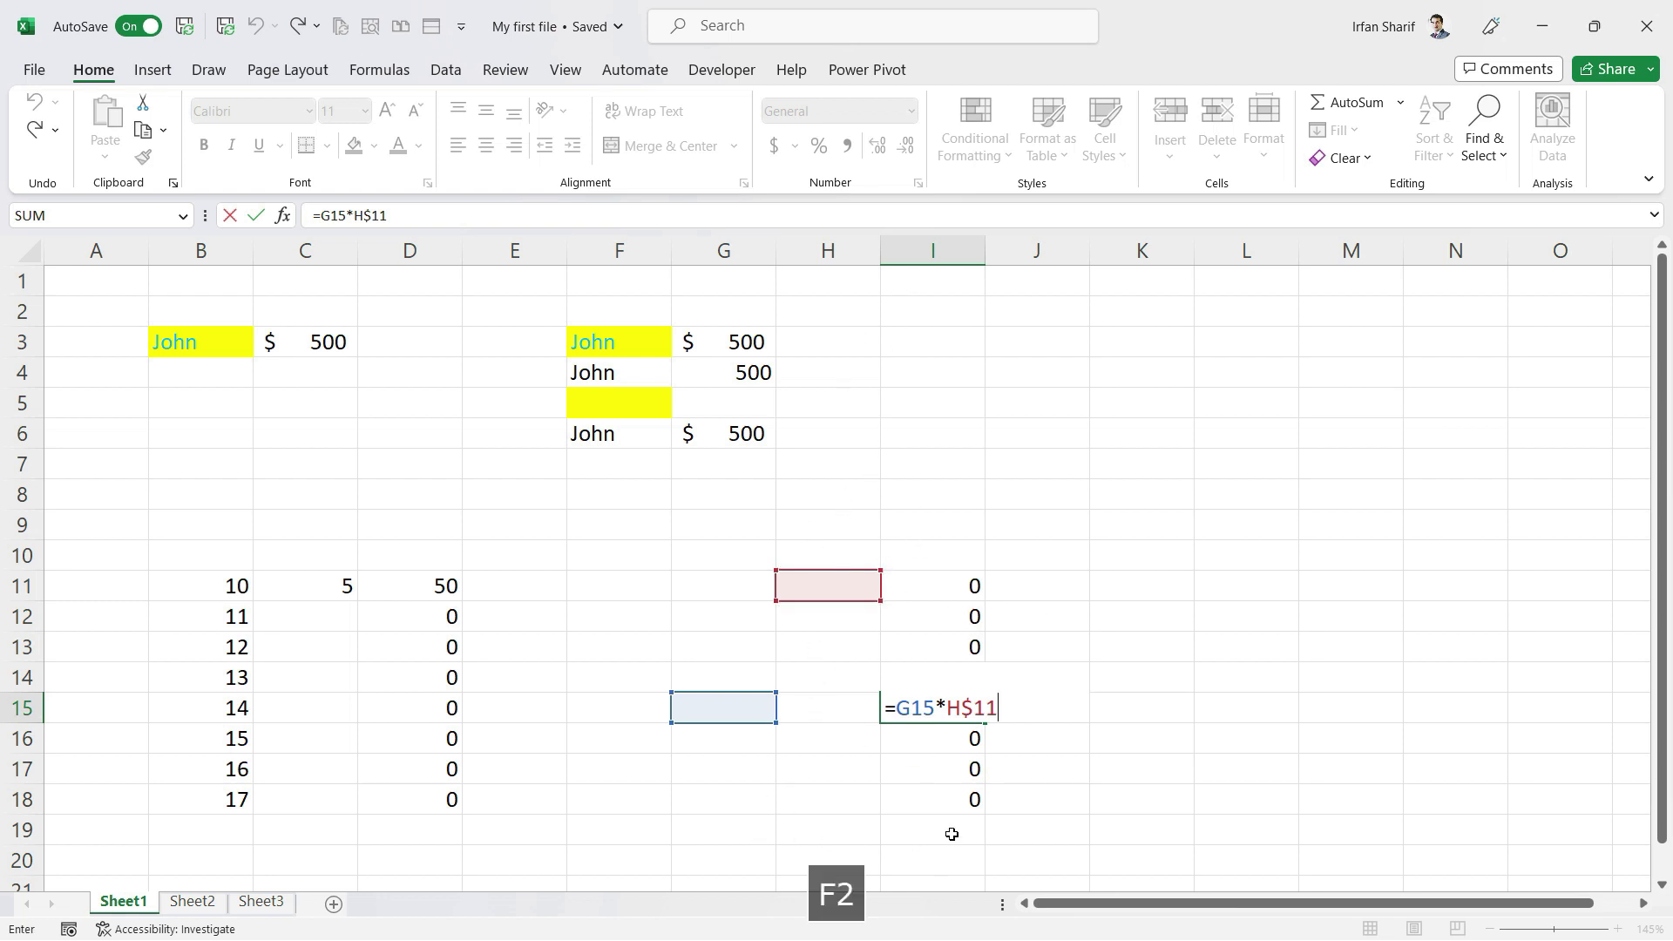
key(Return)
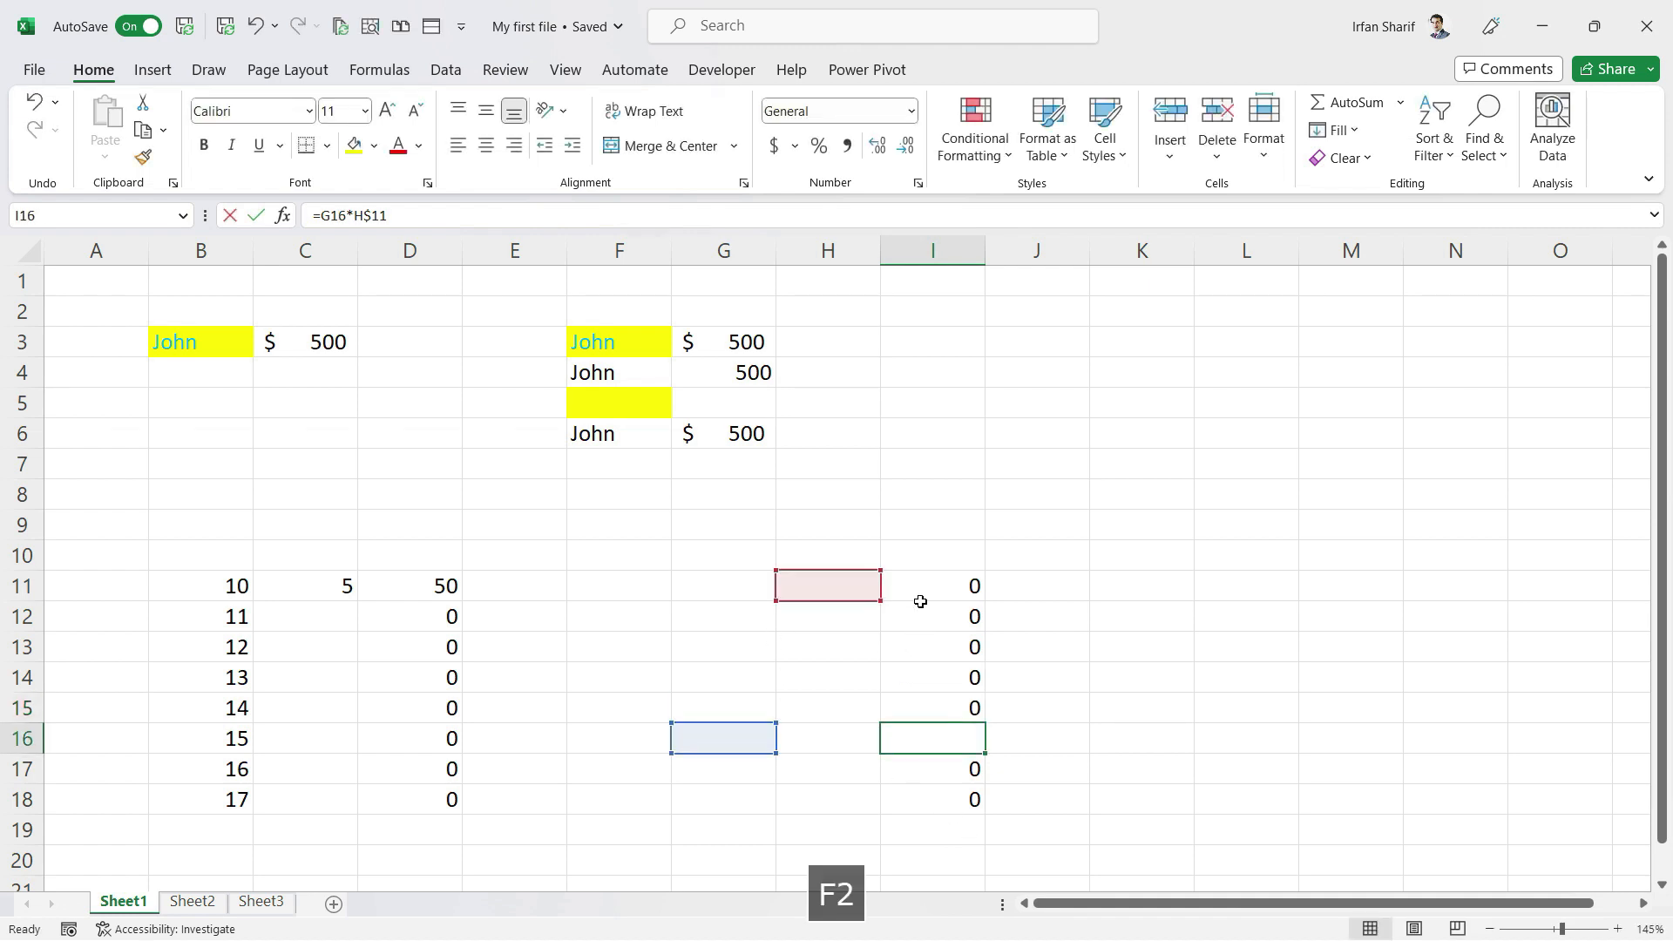
key(Return)
key(F2)
key(Return)
Copy the formula from I11 and paste it into M11
click(918, 598)
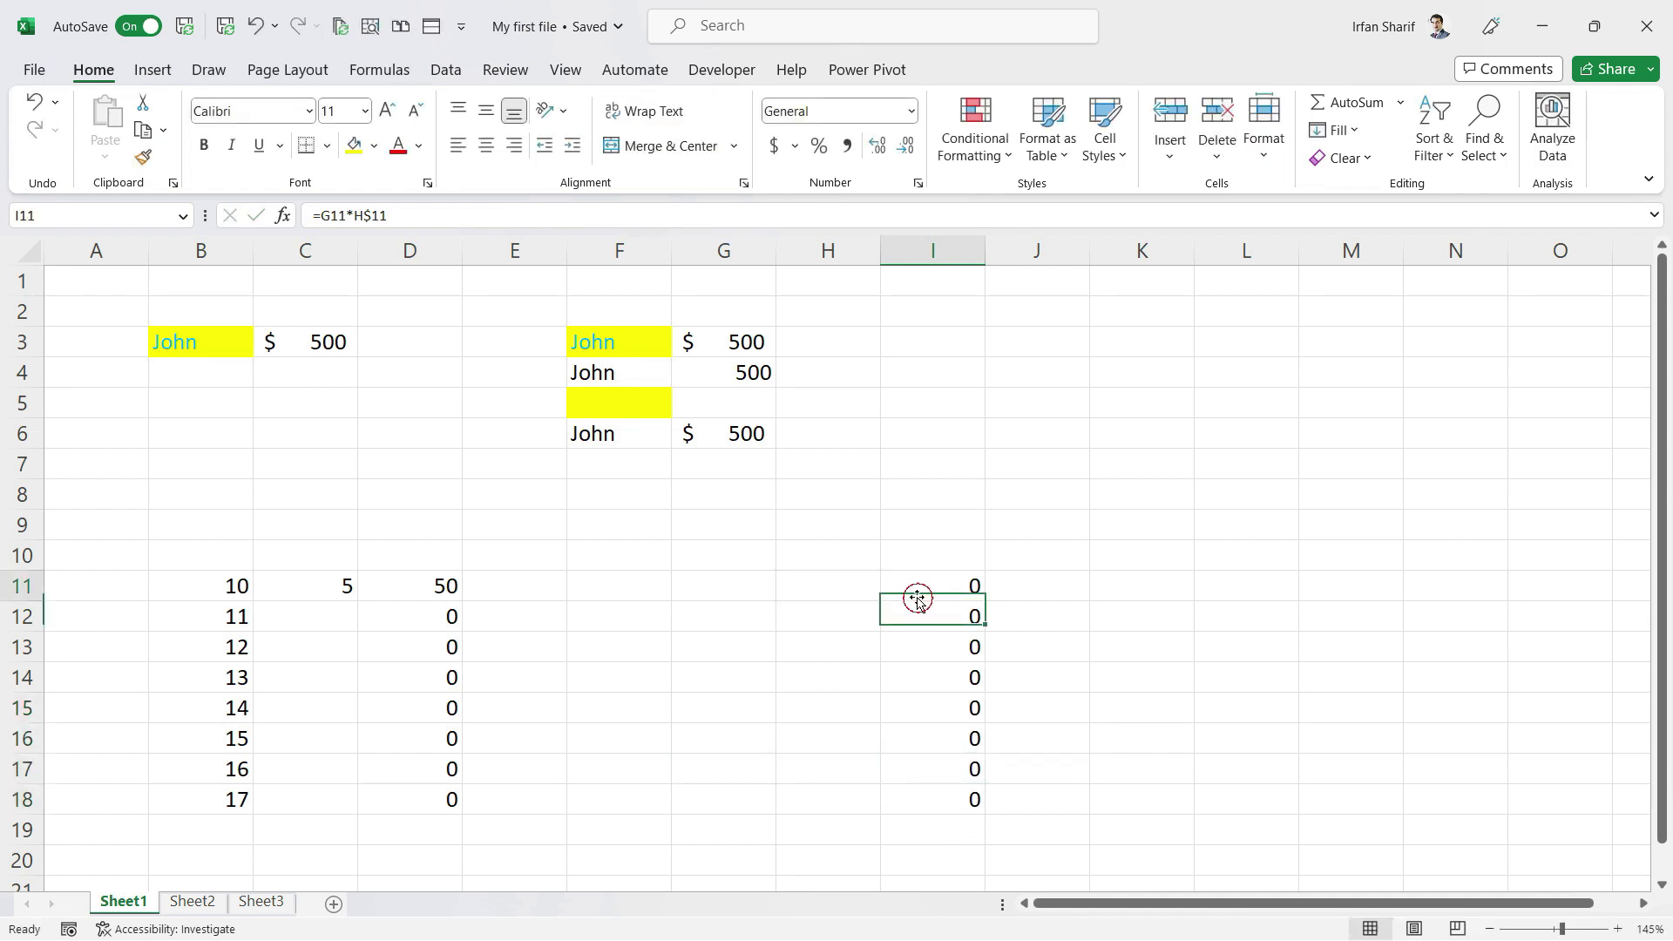
key(ctrl+c)
key(Right)
key(Right)
key(Right)
key(Right)
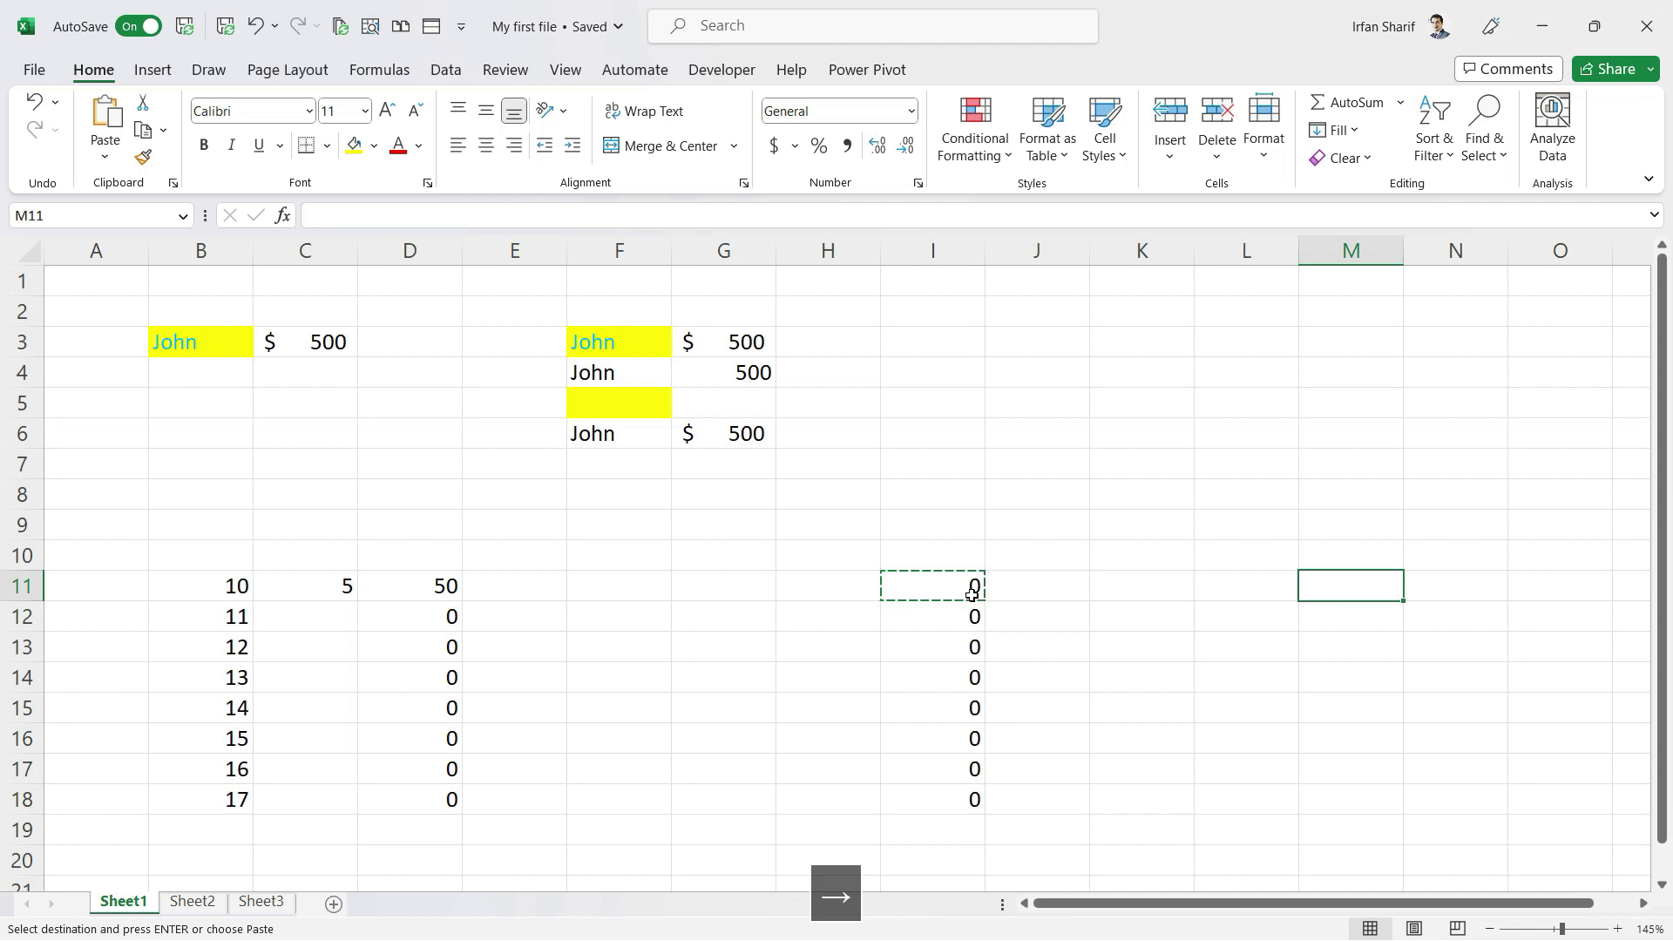
key(ctrl+v)
Copy the M11 formula over M11:M18 and clear the copy marker
key(ctrl+c)
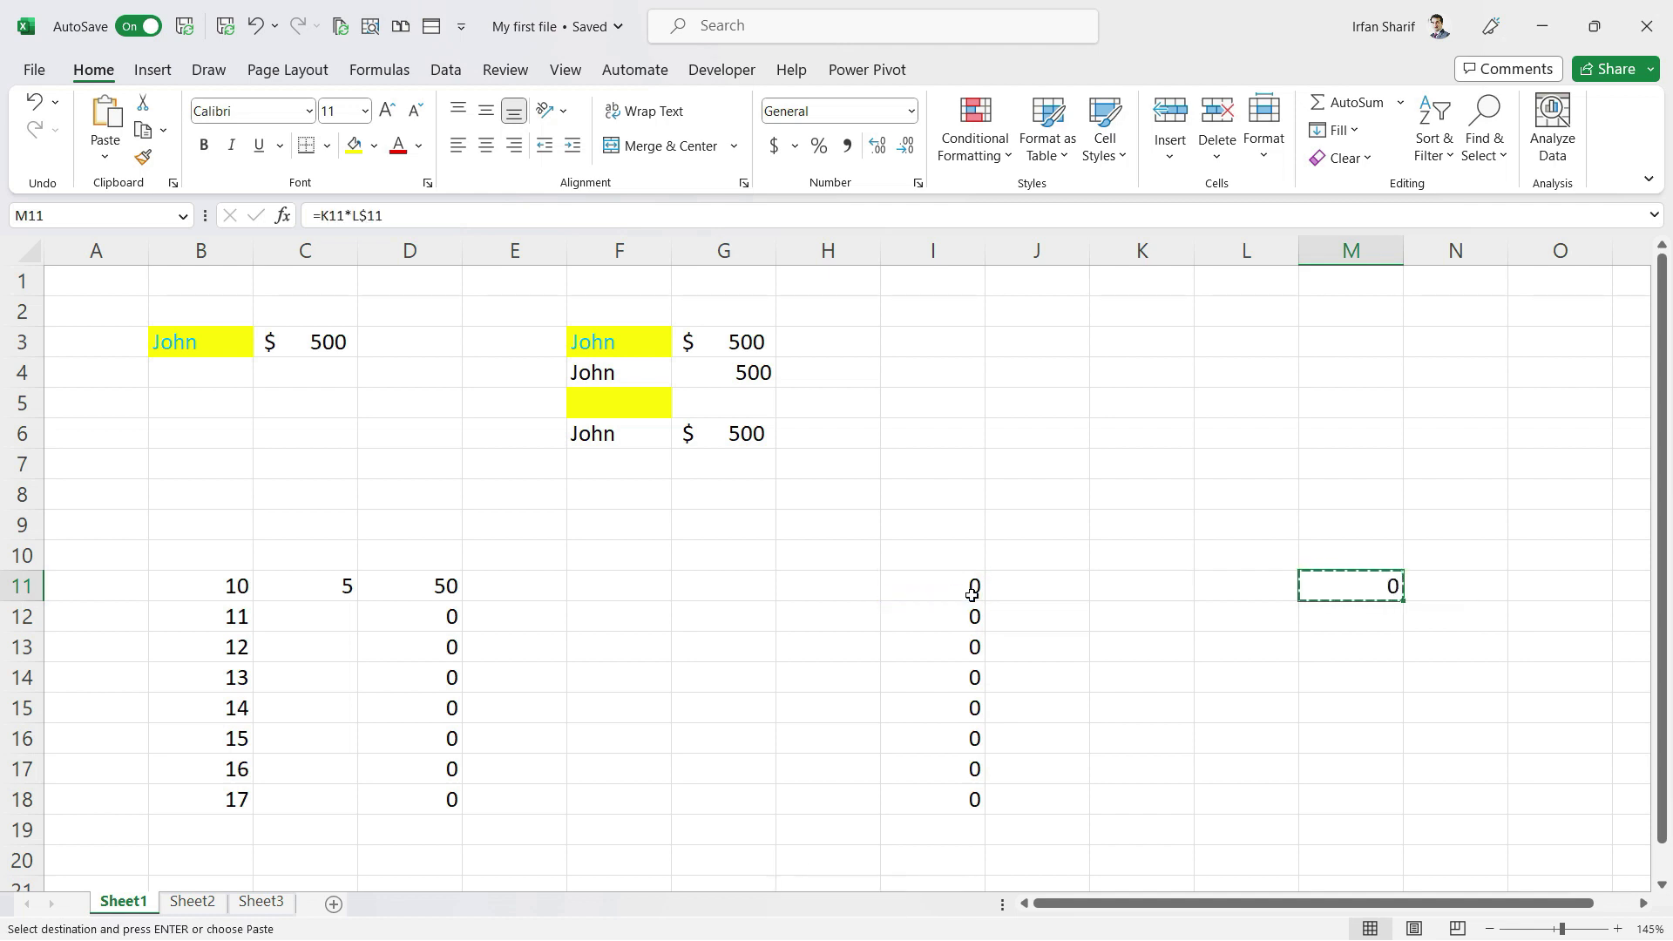
key(shift+Down)
key(shift+Down)
key(shift+Down)
key(shift+Down)
key(shift+Down)
key(shift+Down)
key(shift+Down)
key(ctrl+v)
key(Escape)
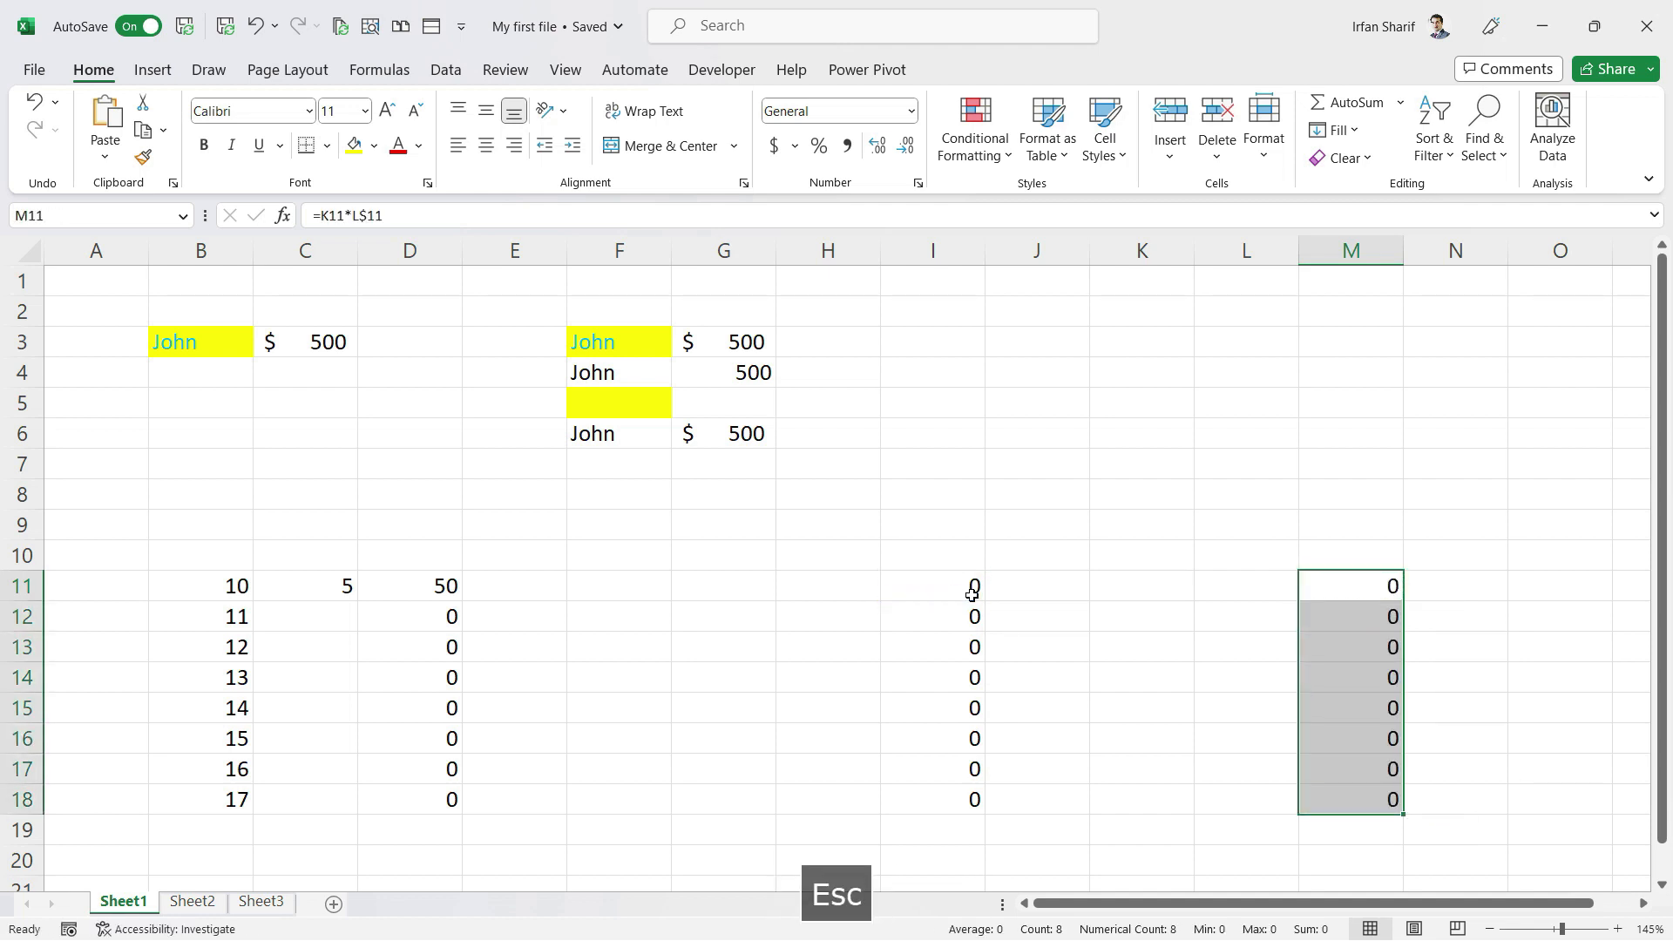
Examine which cells the formulas in M11 through M18 refer to, row by row
key(Down)
key(Up)
key(F2)
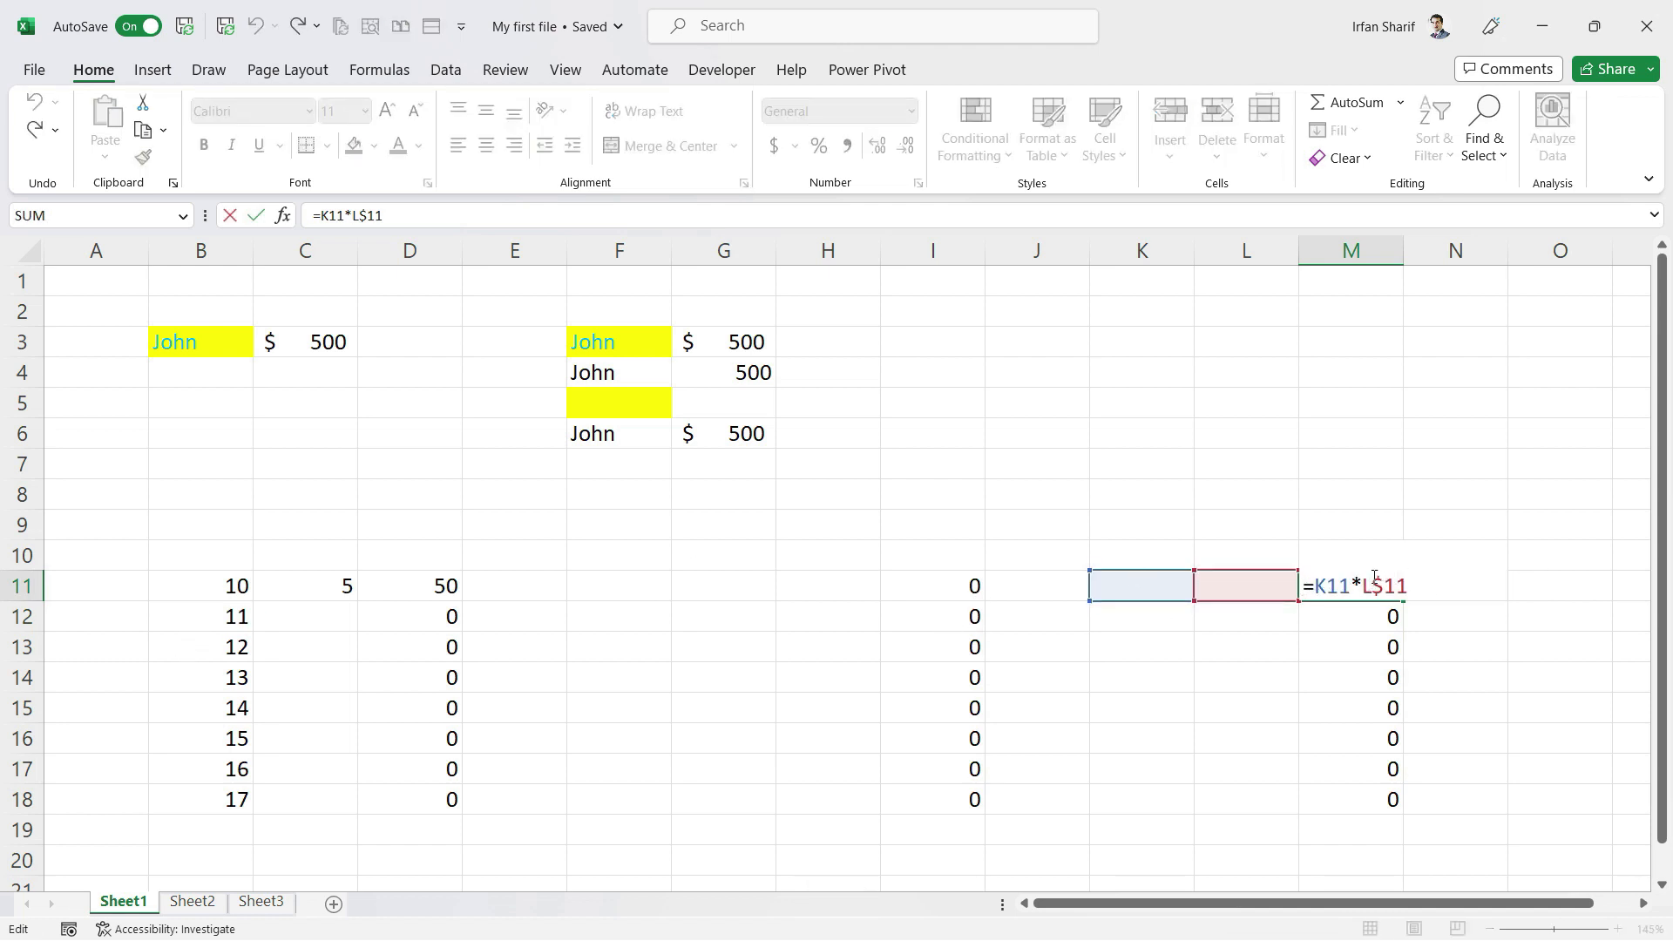
key(Return)
key(F2)
key(Return)
key(F2)
key(Return)
key(F2)
key(Return)
key(F2)
key(Return)
key(F2)
key(Return)
key(F2)
key(Return)
click(1362, 796)
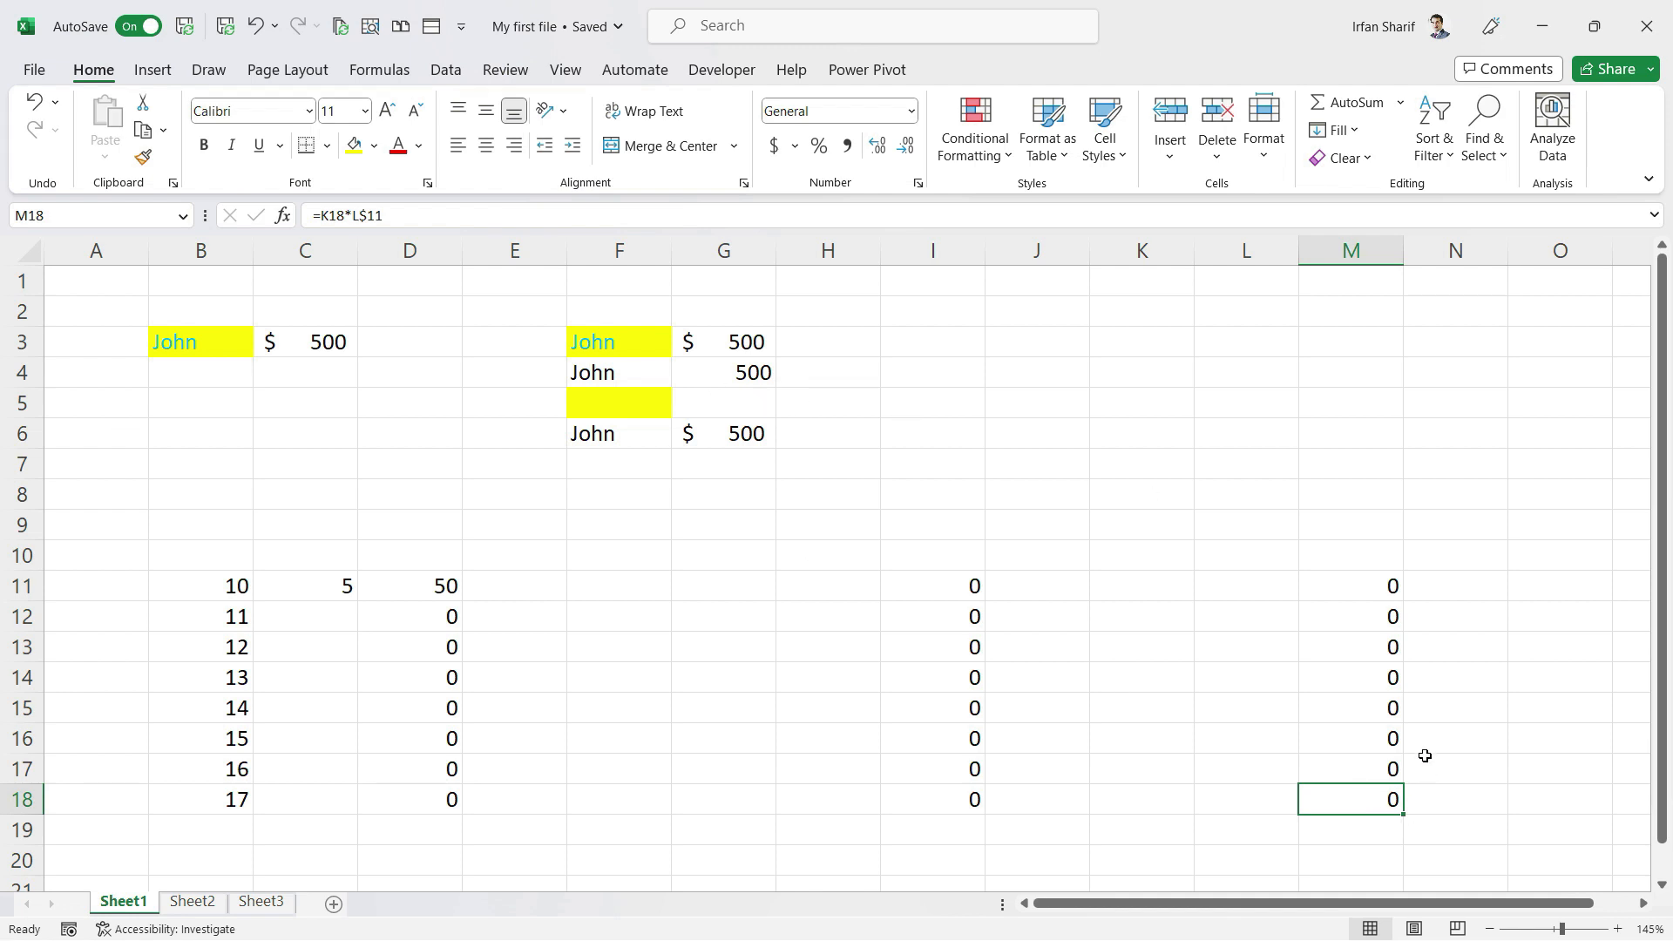
key(ctrl+c)
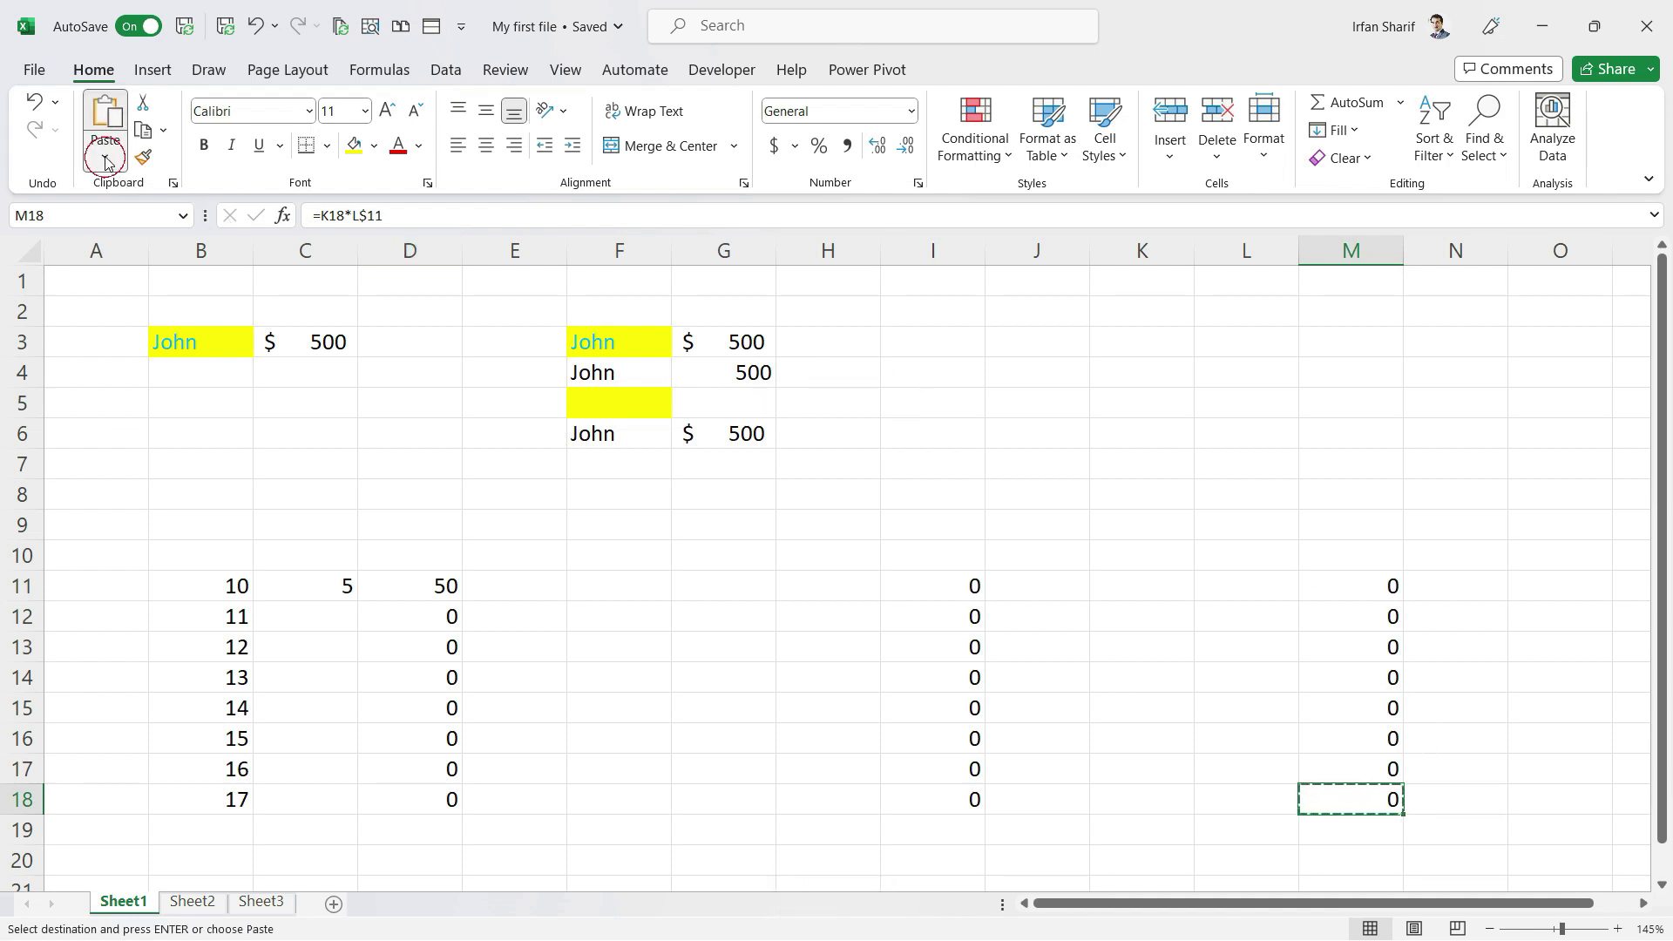
click(105, 161)
key(Escape)
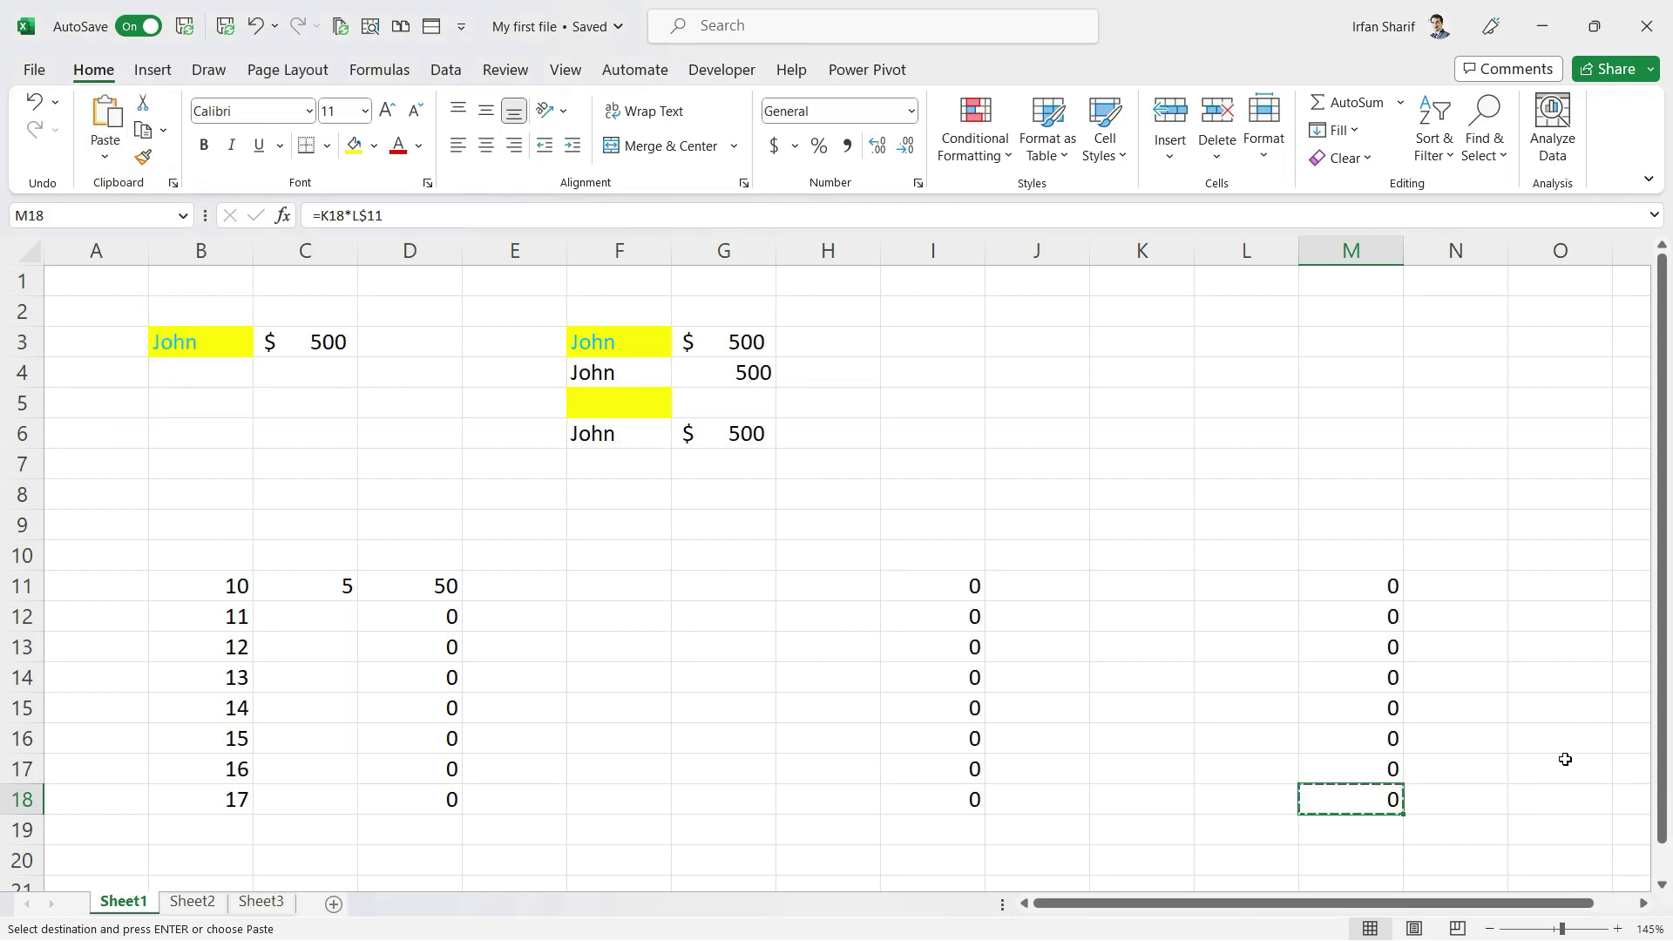
key(Escape)
key(ctrl+z)
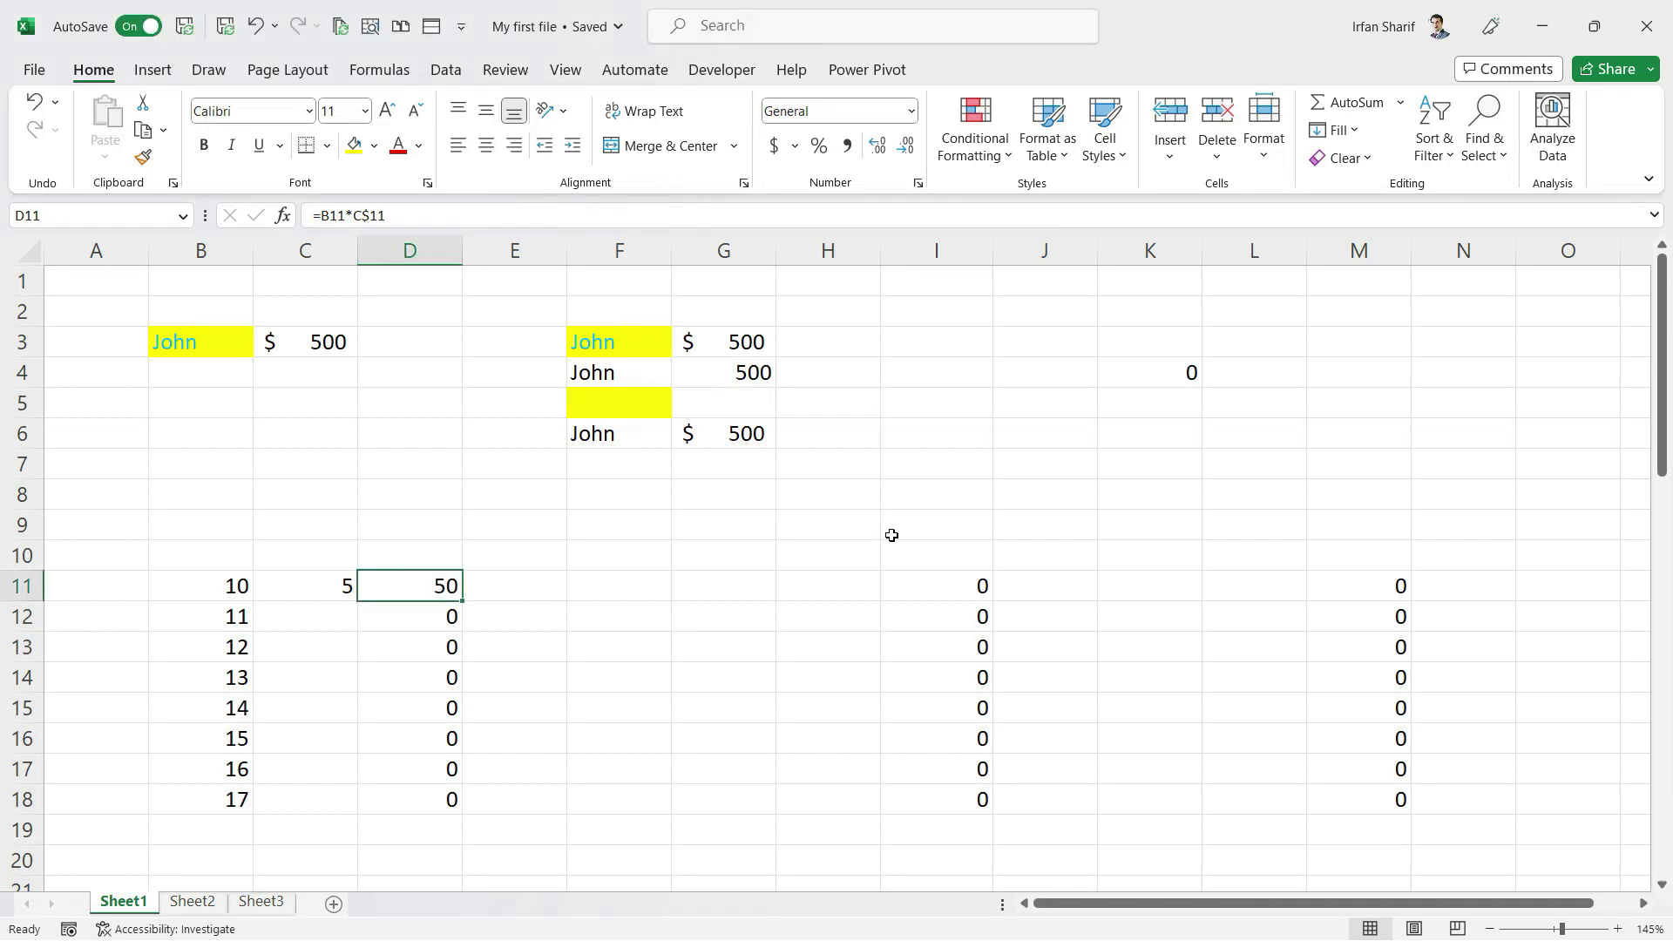
Remove the row lock from the C$11 reference in D11 so the formula reads =B11*C11
key(F2)
key(Left)
key(BackSpace)
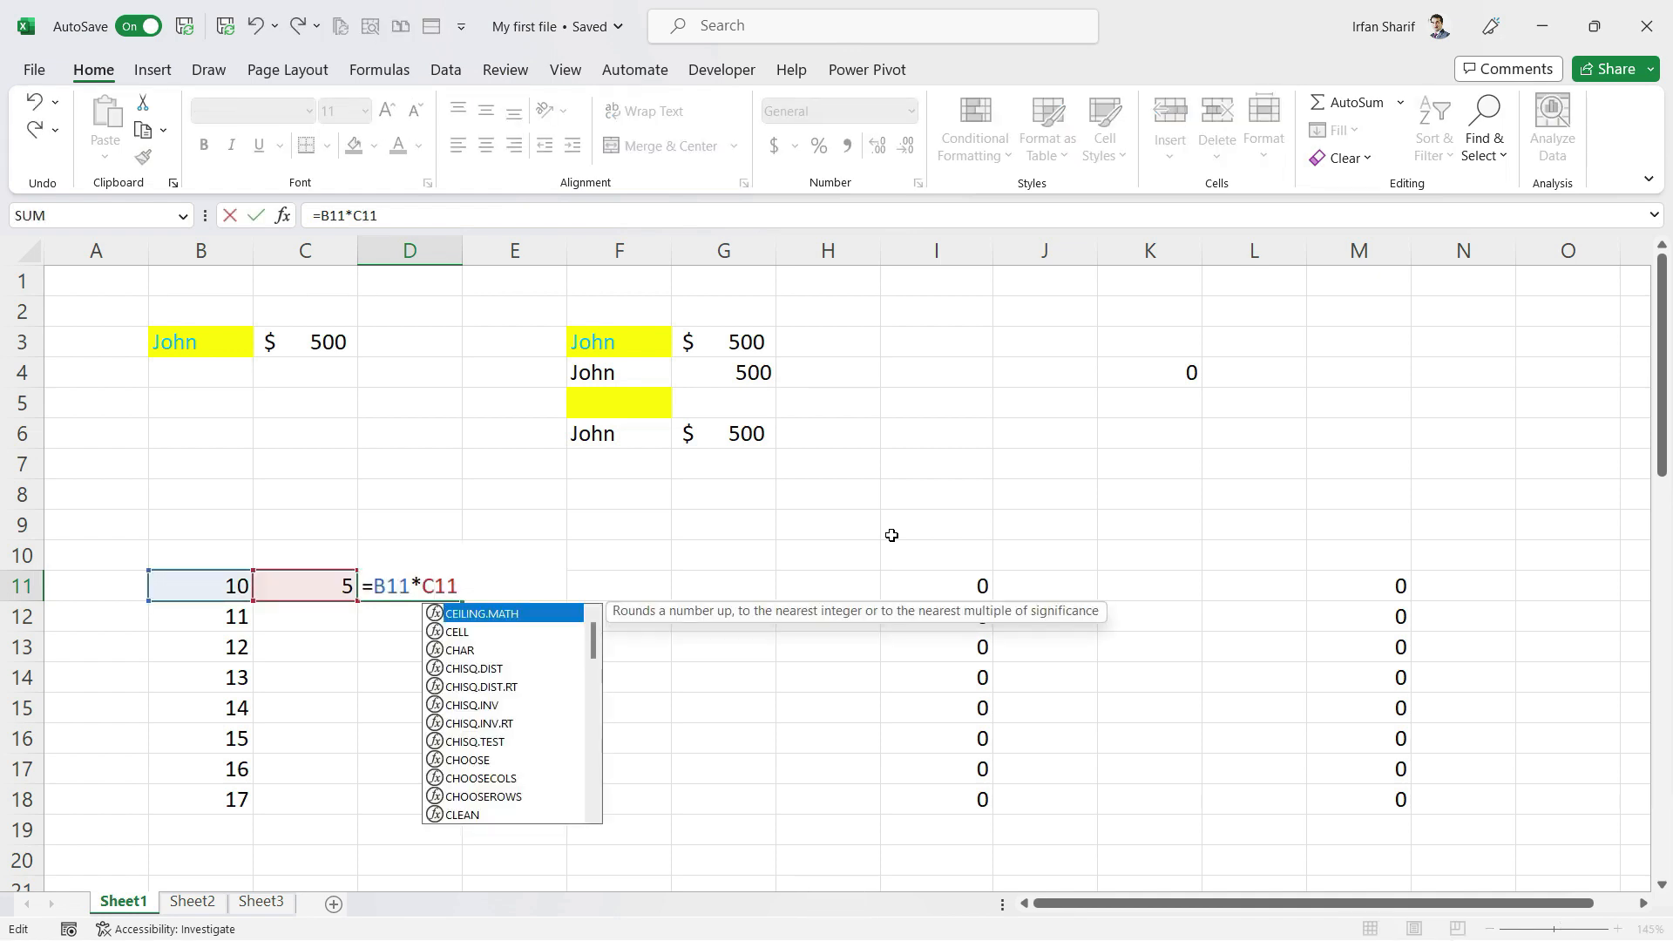
key(Return)
key(Up)
Copy the D11 formula into K4 and check which cells the pasted formula refers to
key(ctrl+c)
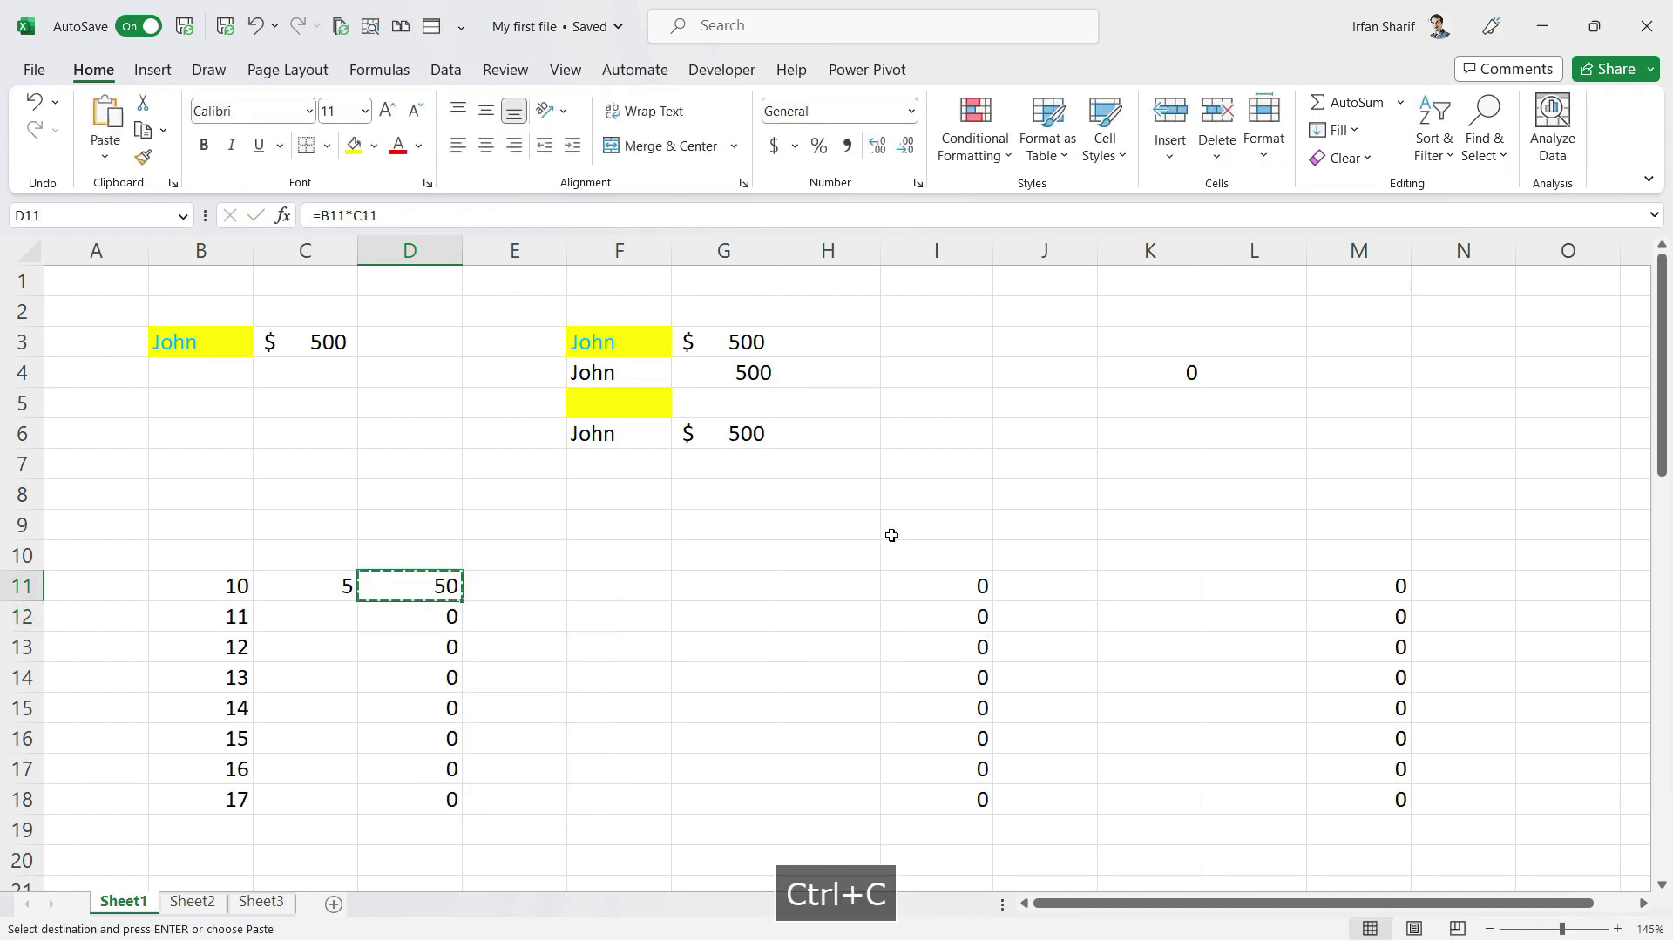
click(1181, 373)
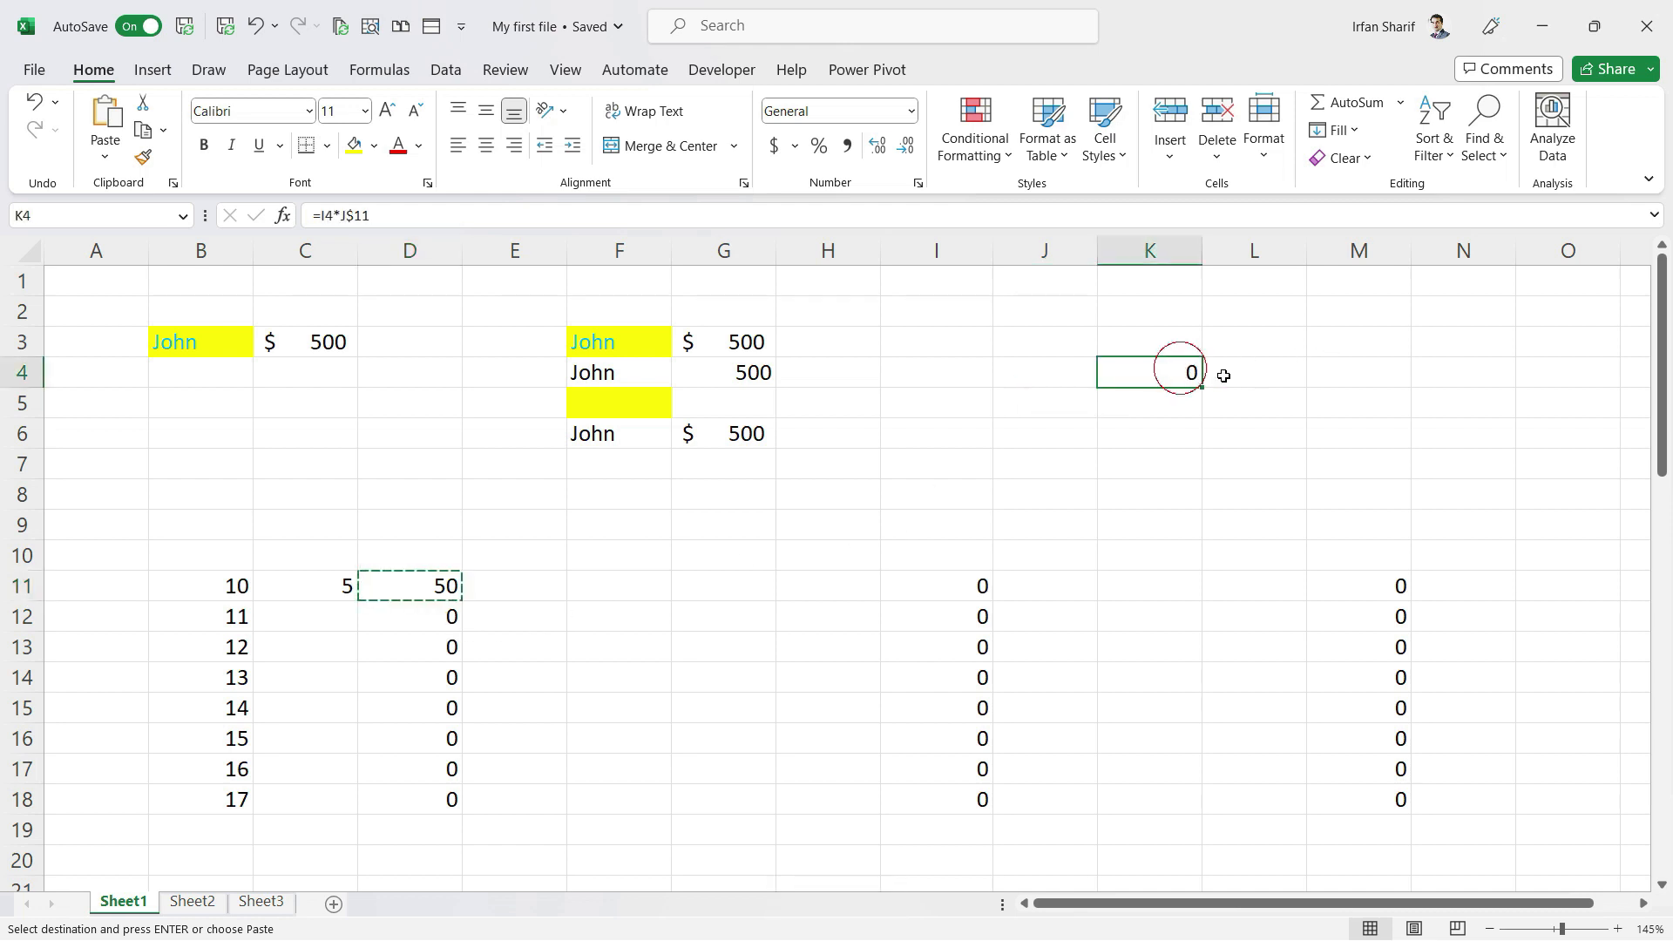
key(ctrl+v)
key(Escape)
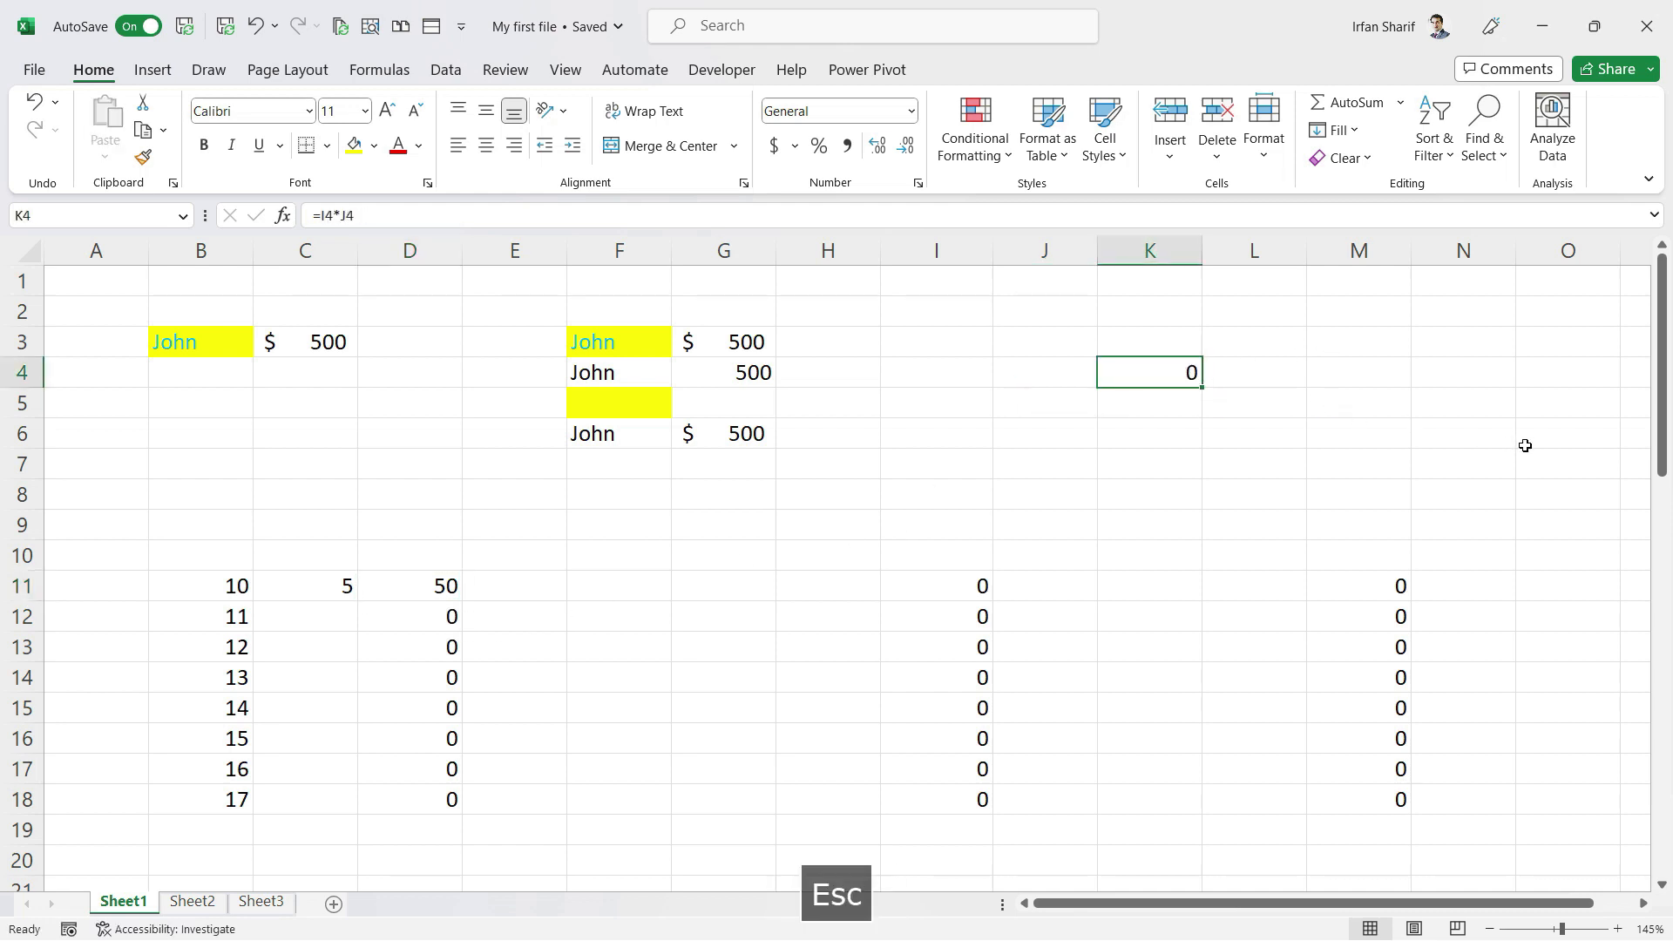
key(F2)
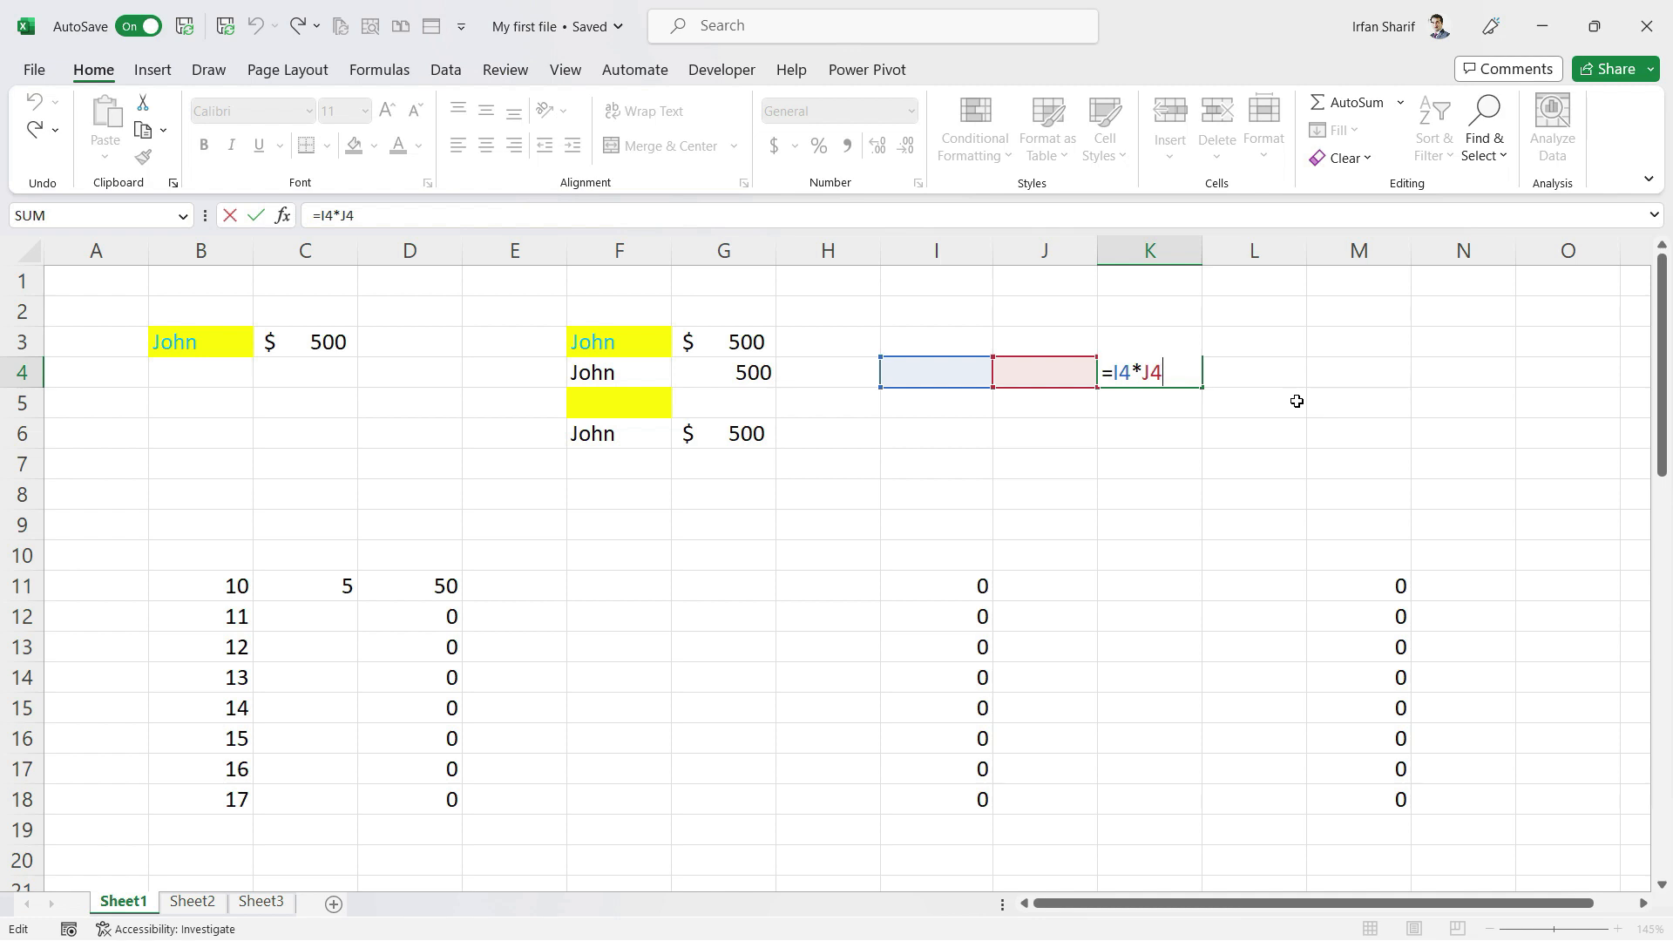
key(Return)
key(Up)
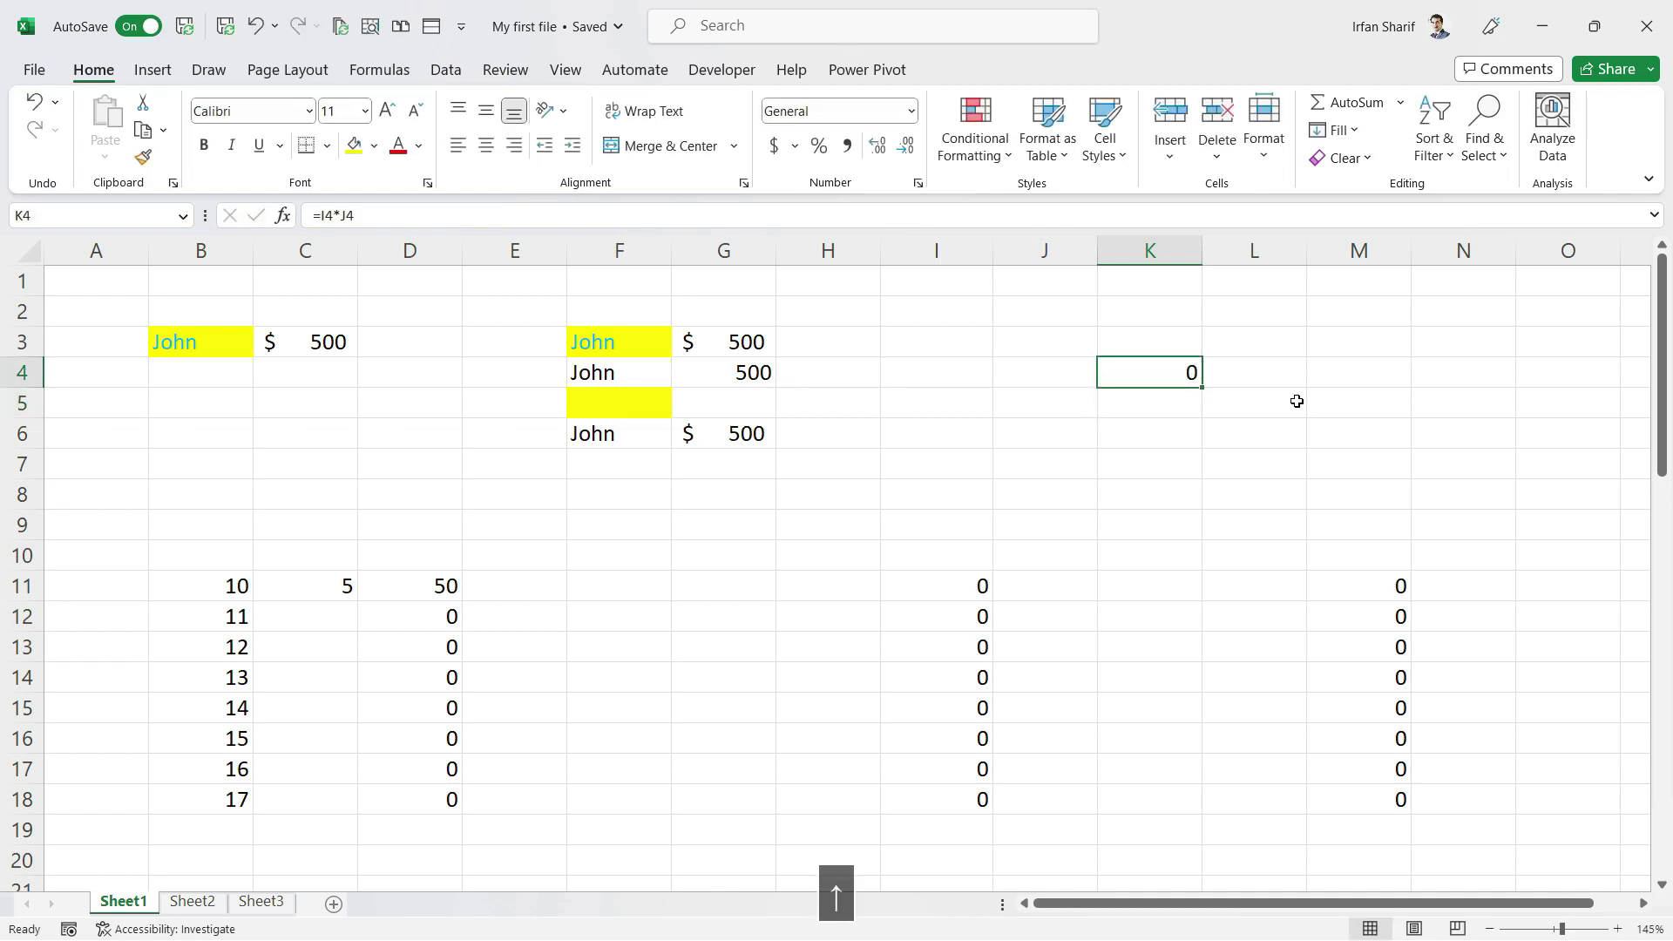
Move the formula from D11 to K4 by cutting and pasting, and check which cells it refers to
click(408, 588)
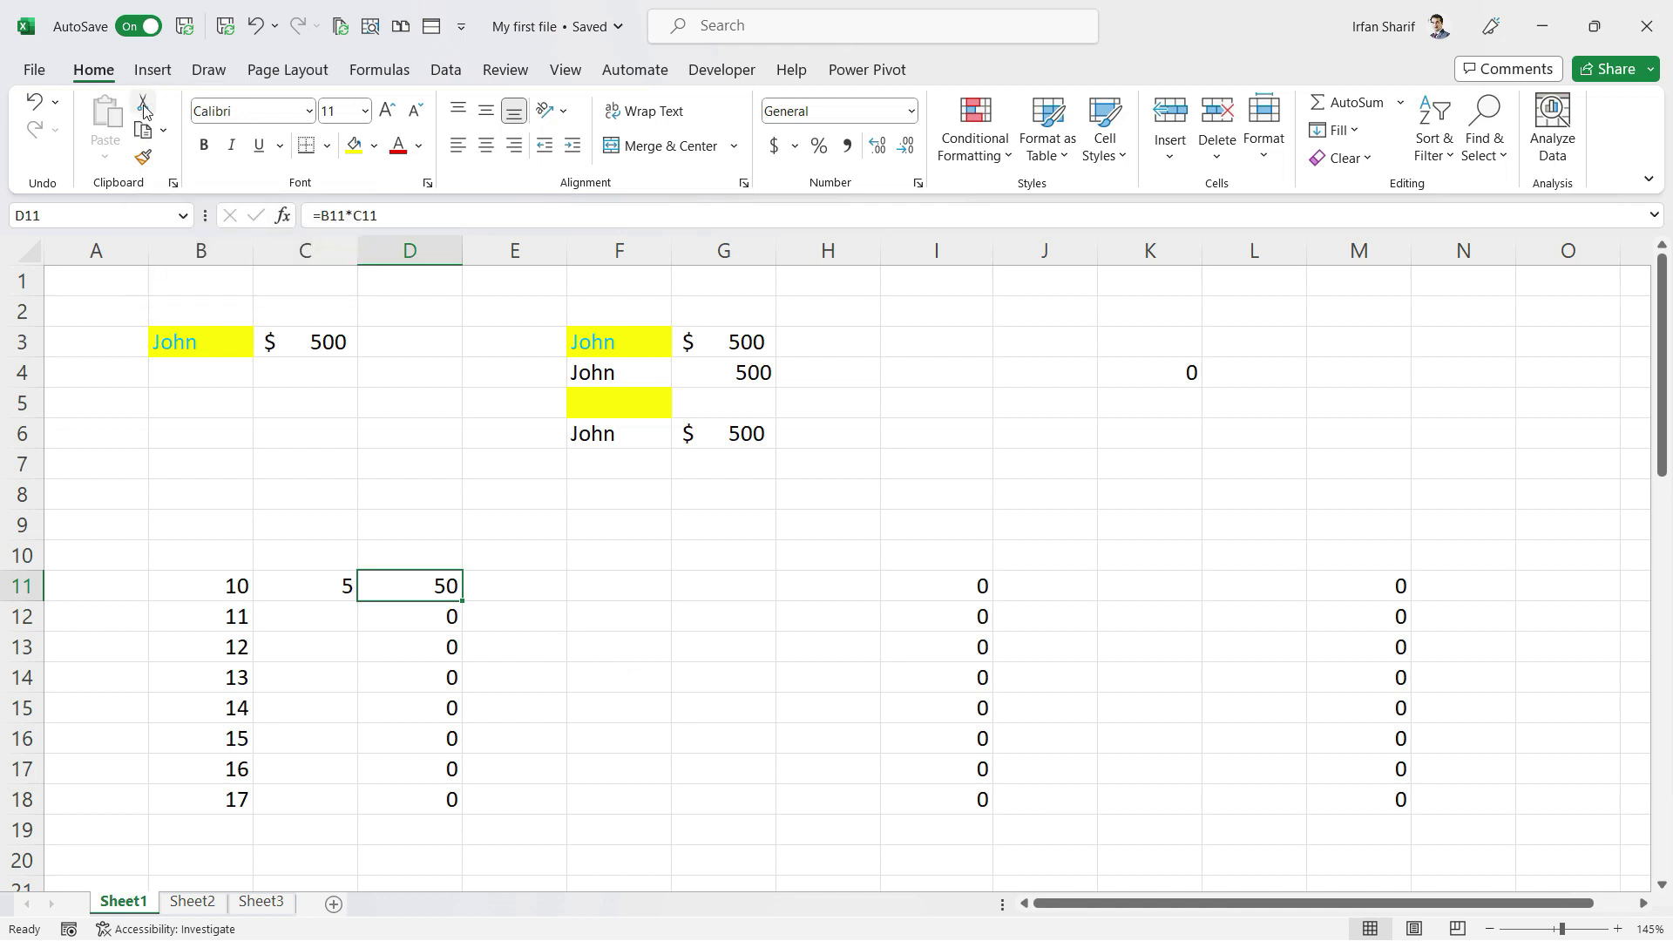
key(ctrl+x)
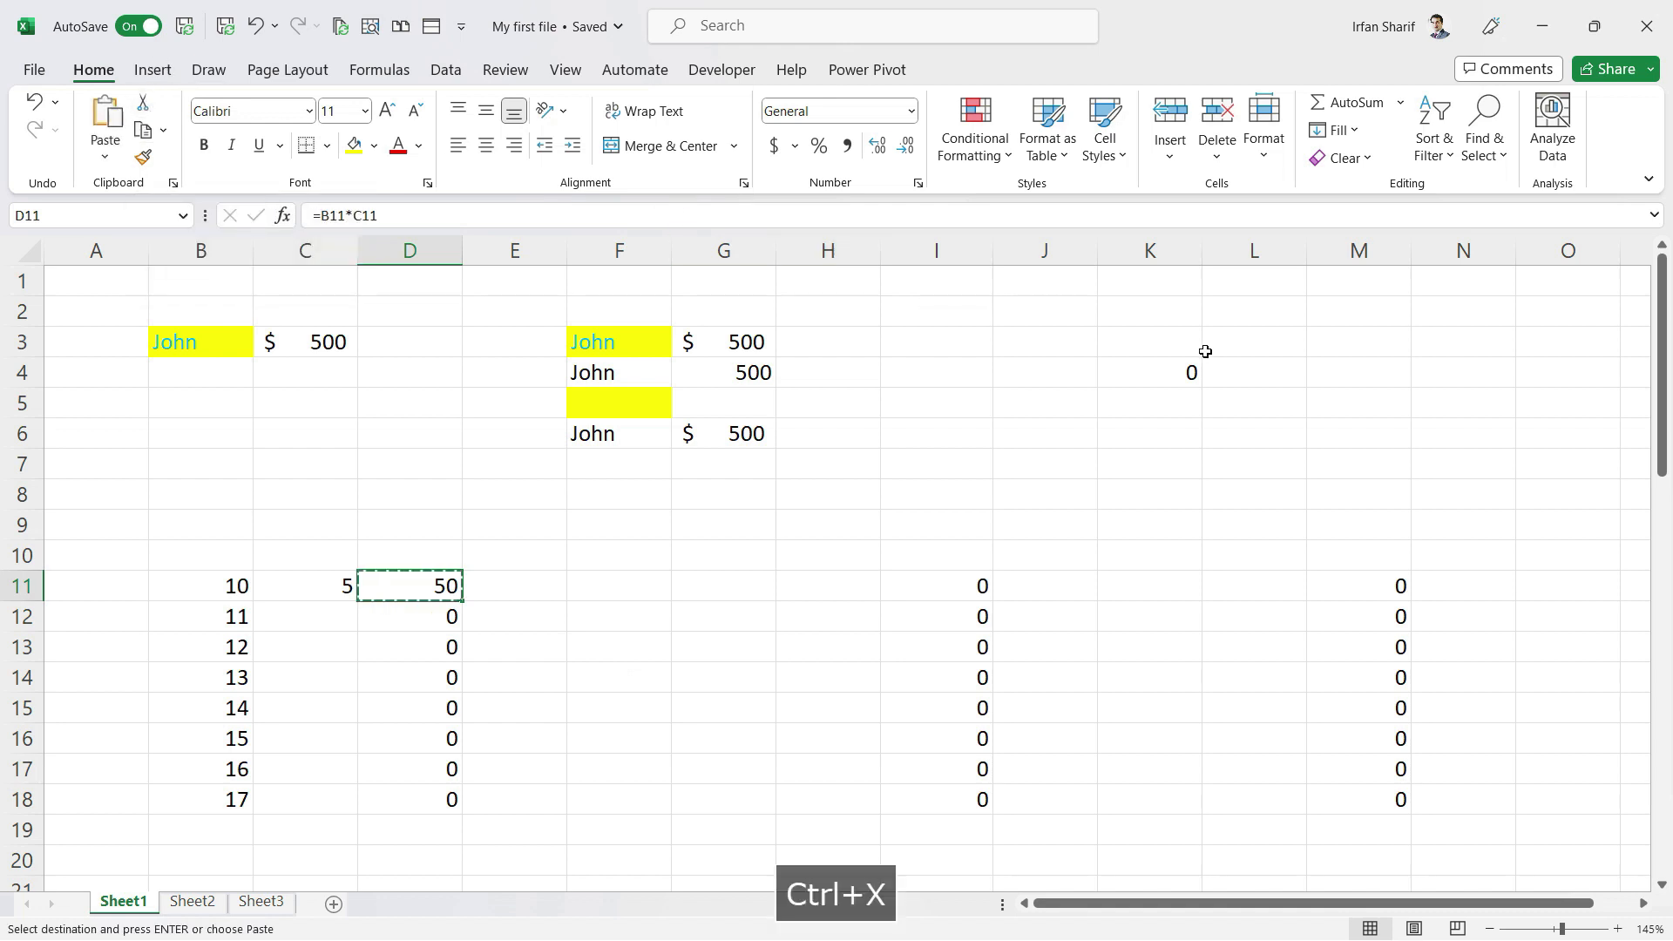
click(1151, 370)
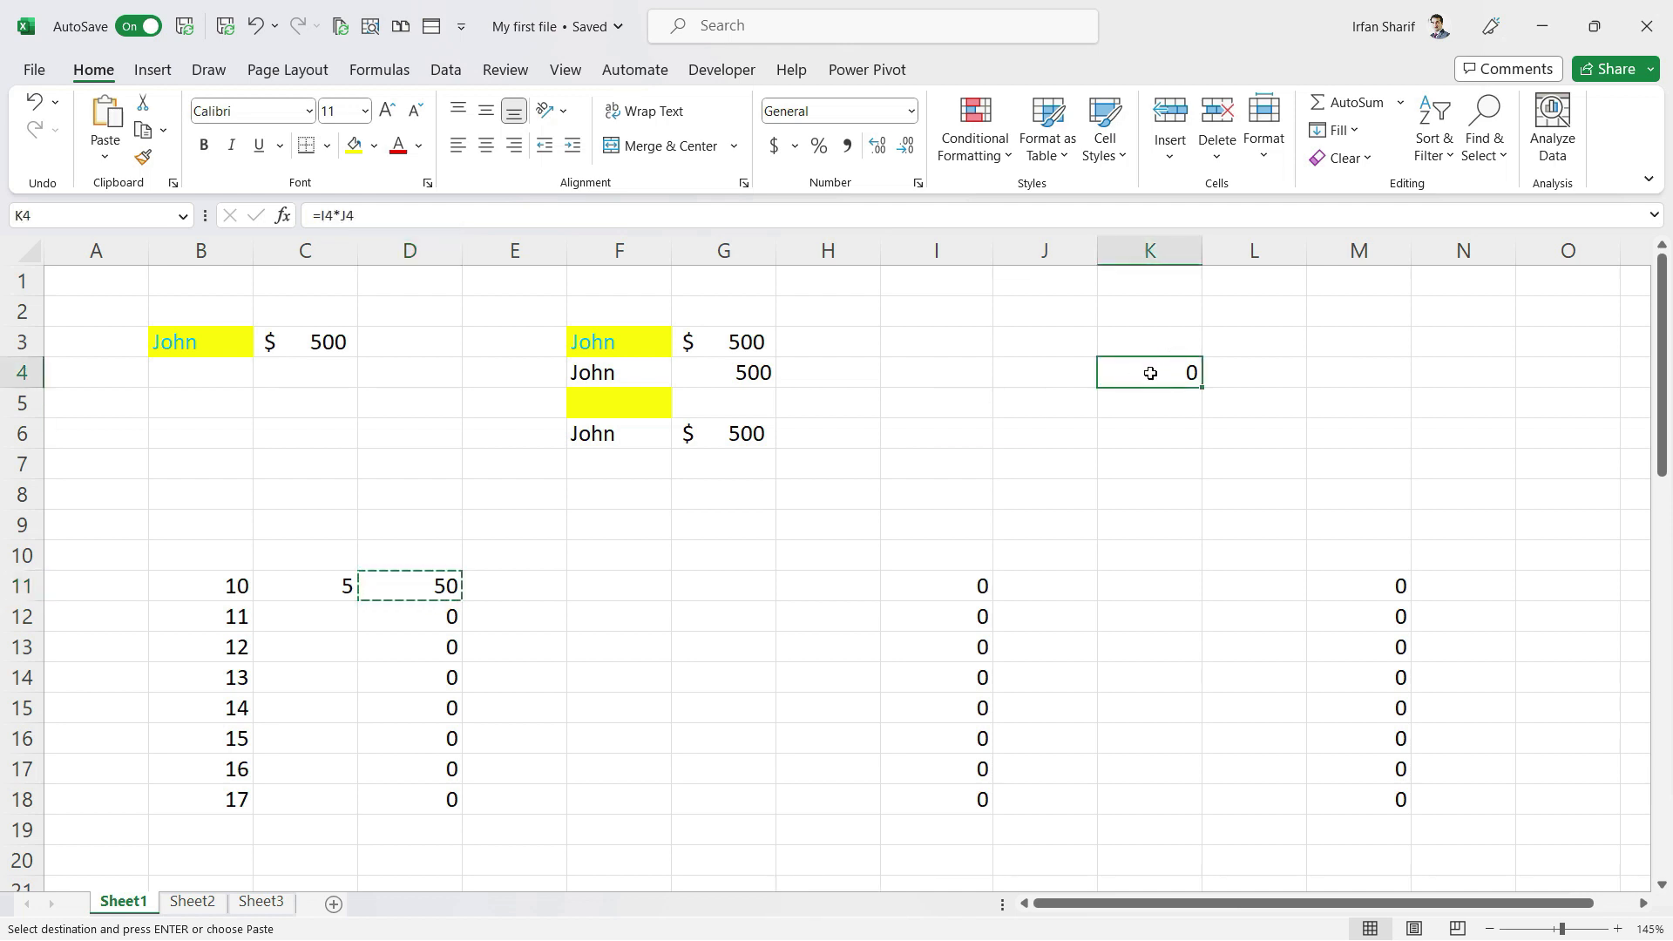
key(ctrl+v)
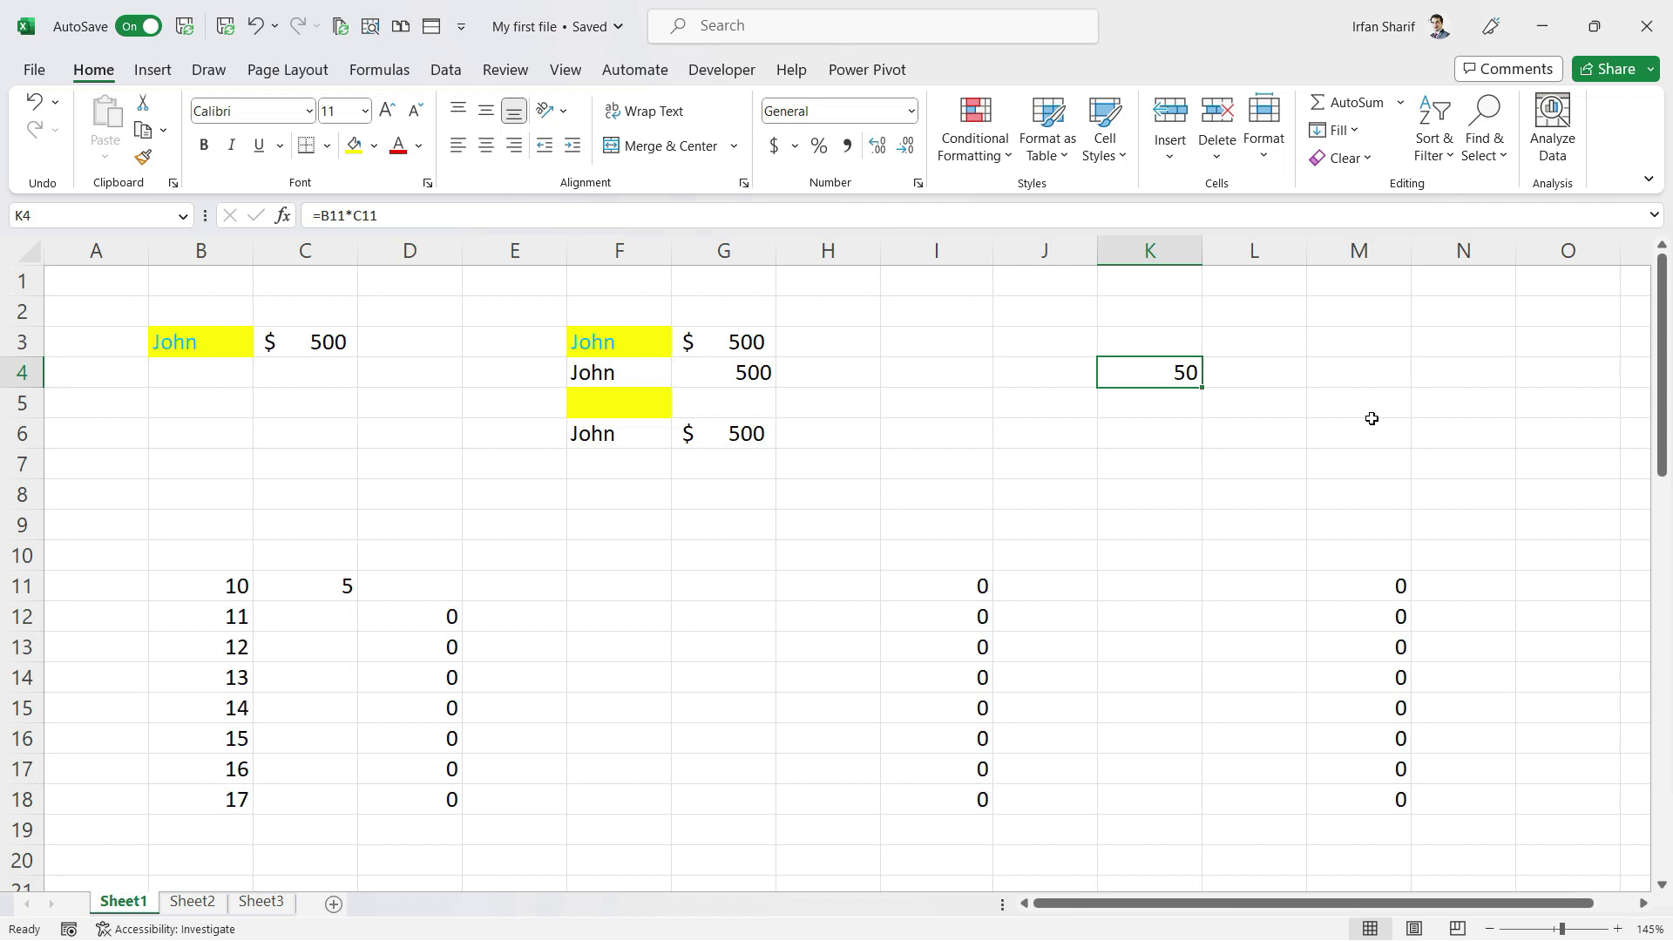
key(F2)
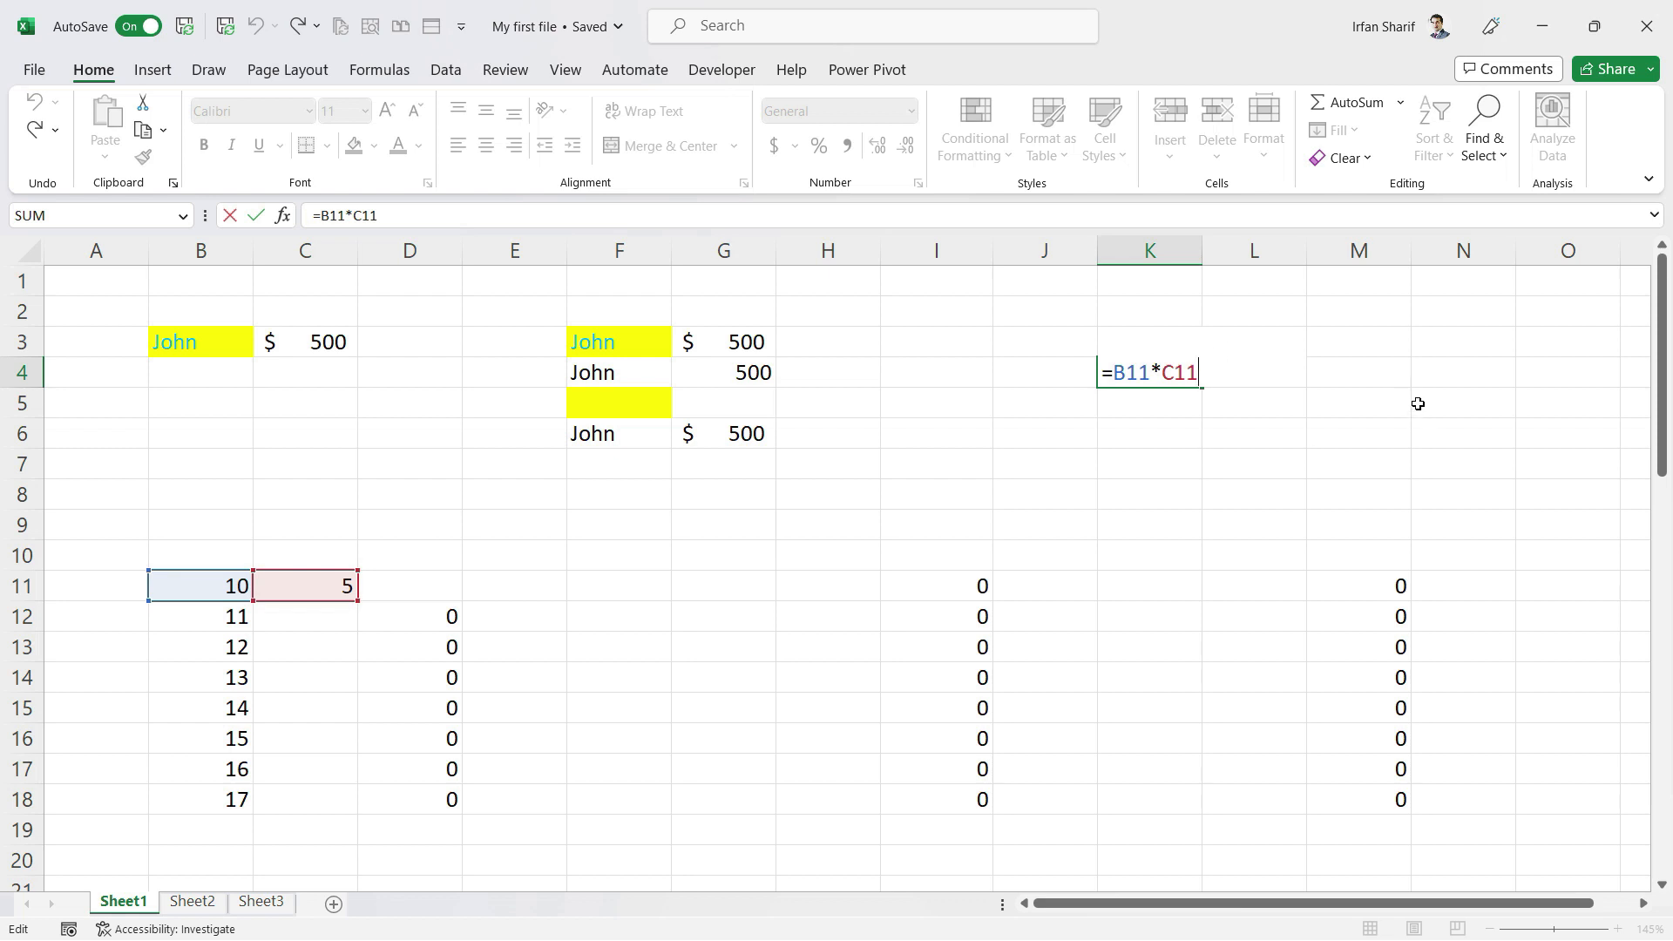
key(Return)
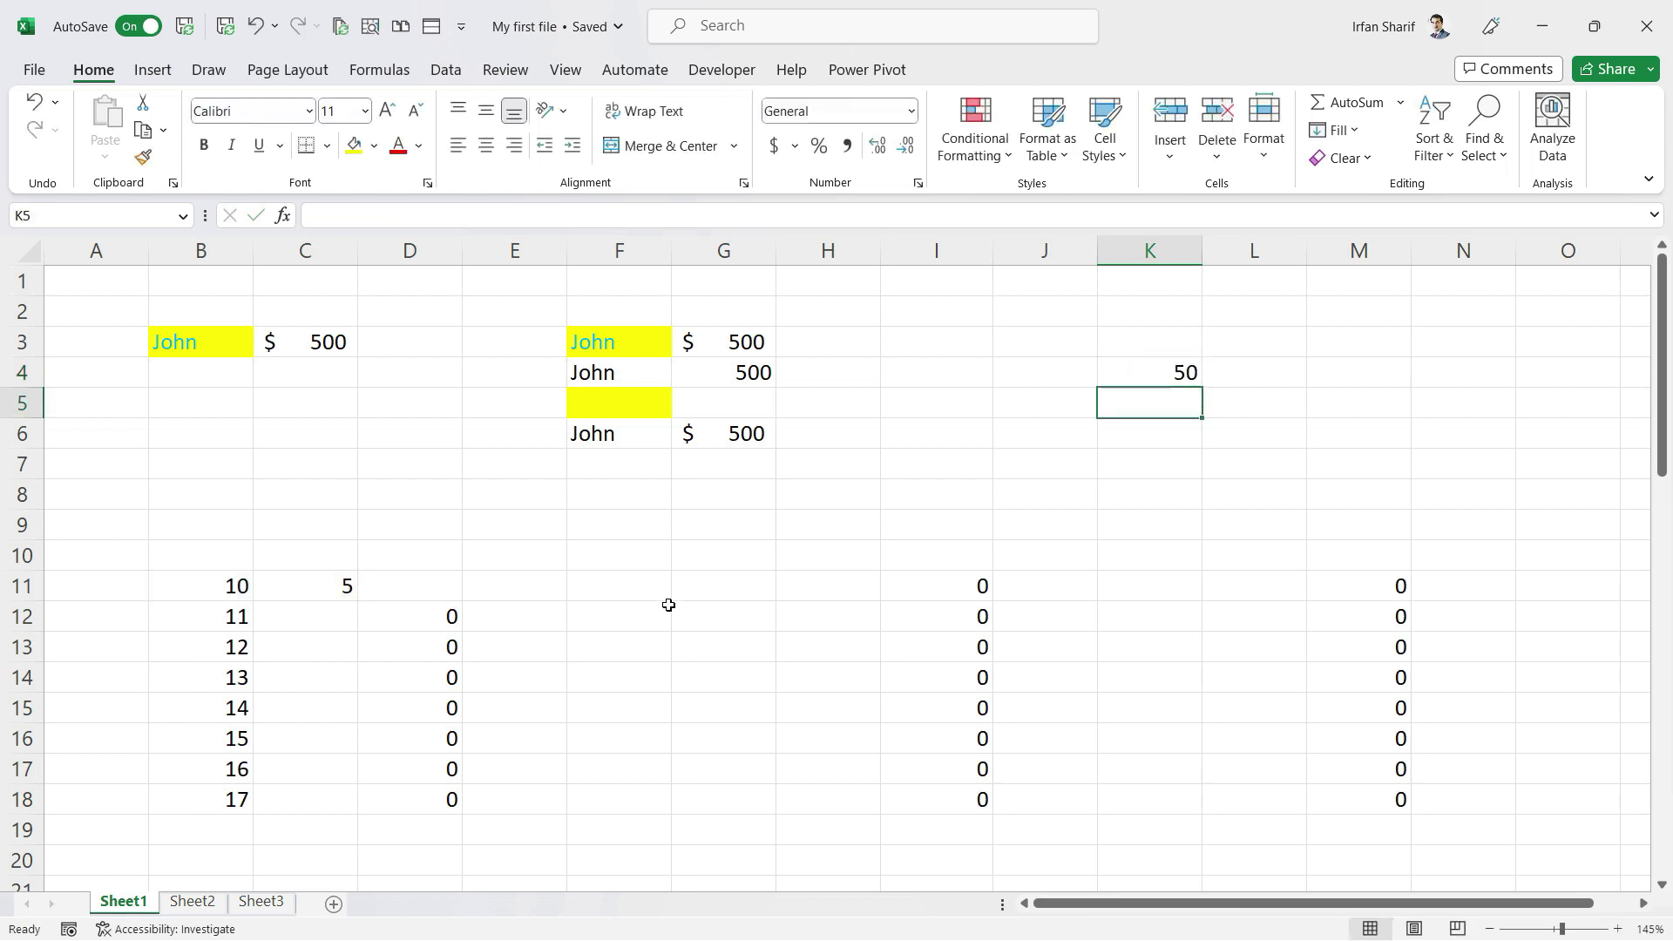
Compare the source cell D11 with the moved formula in K4
click(397, 608)
click(440, 560)
click(443, 593)
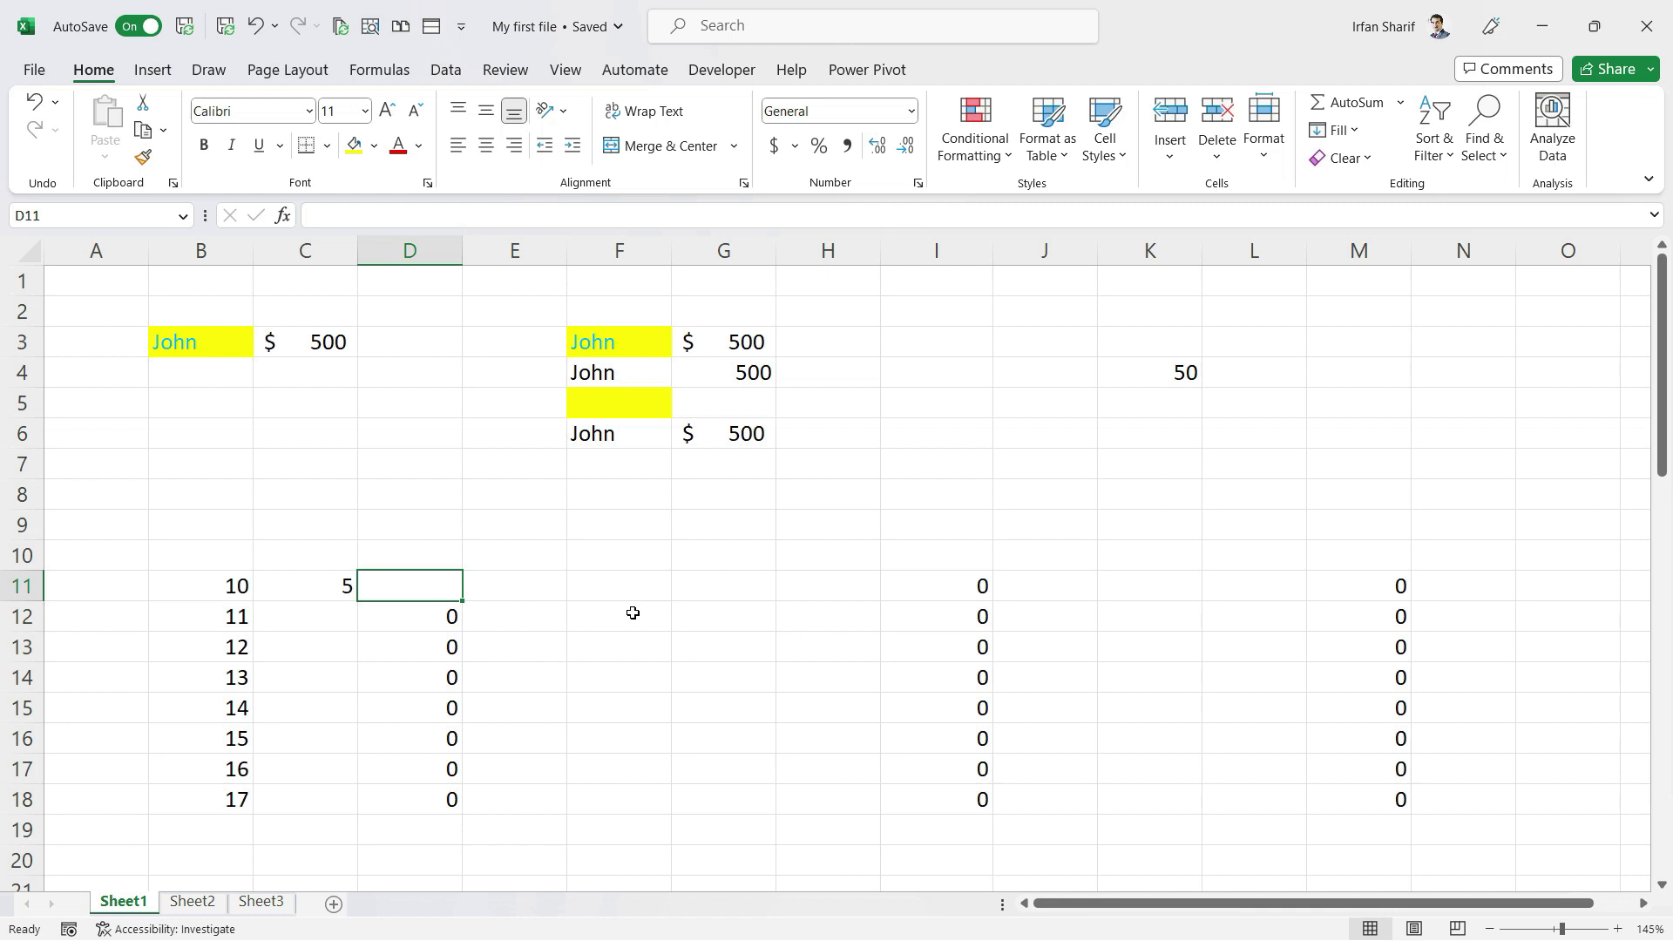
click(1179, 367)
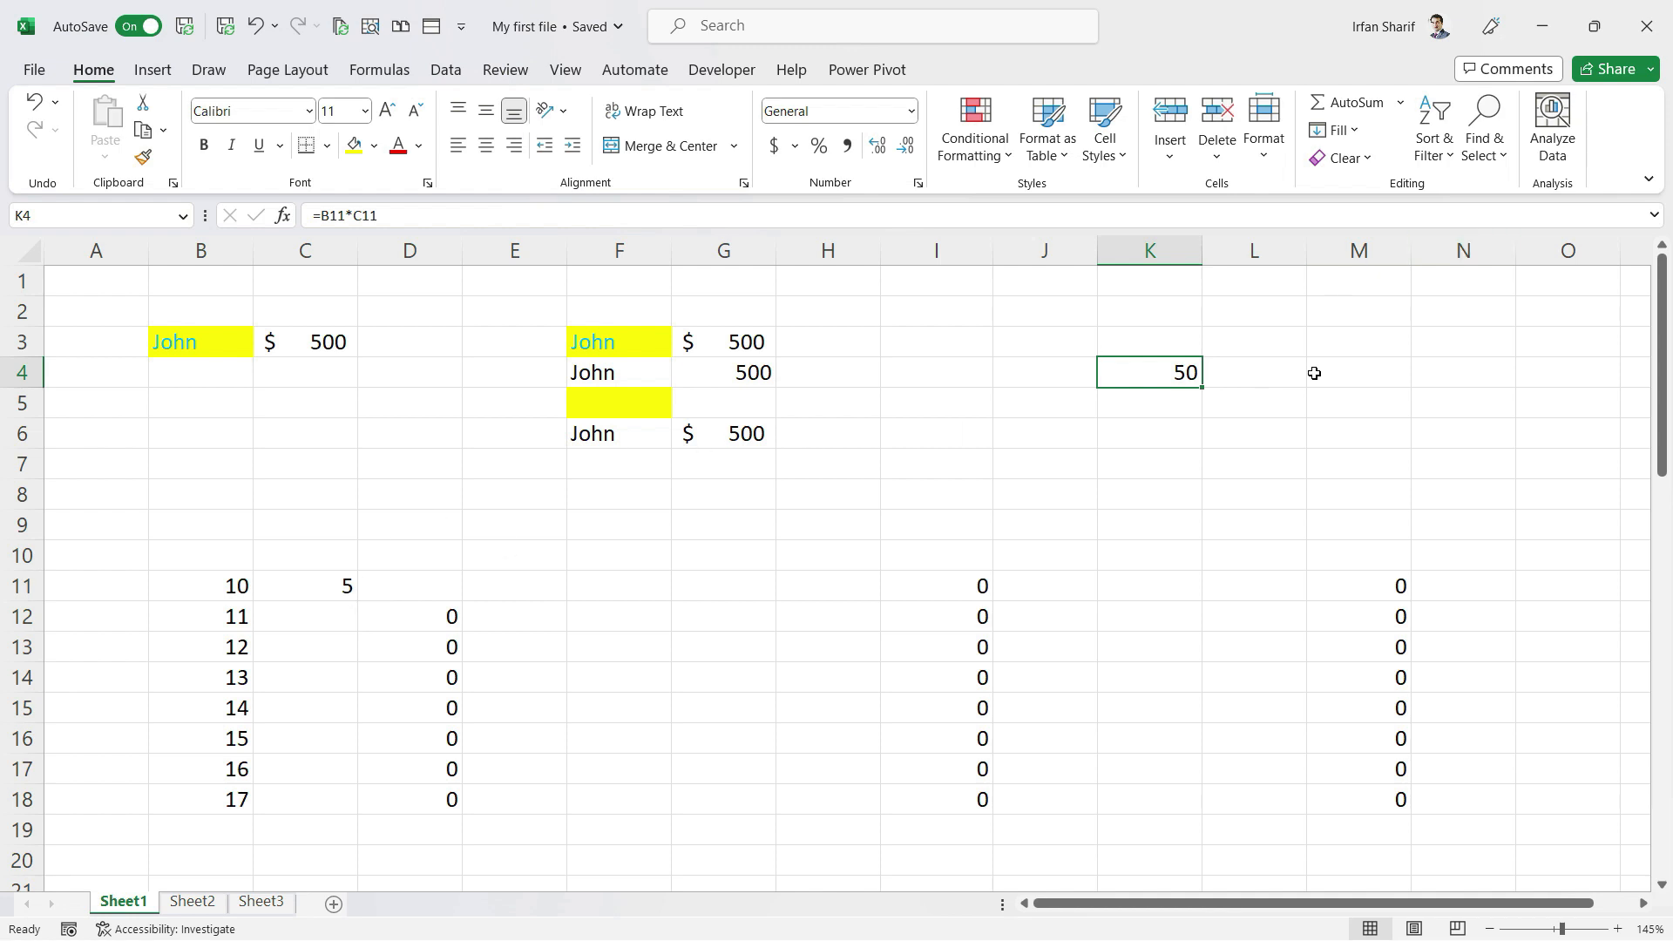
click(430, 587)
key(F9)
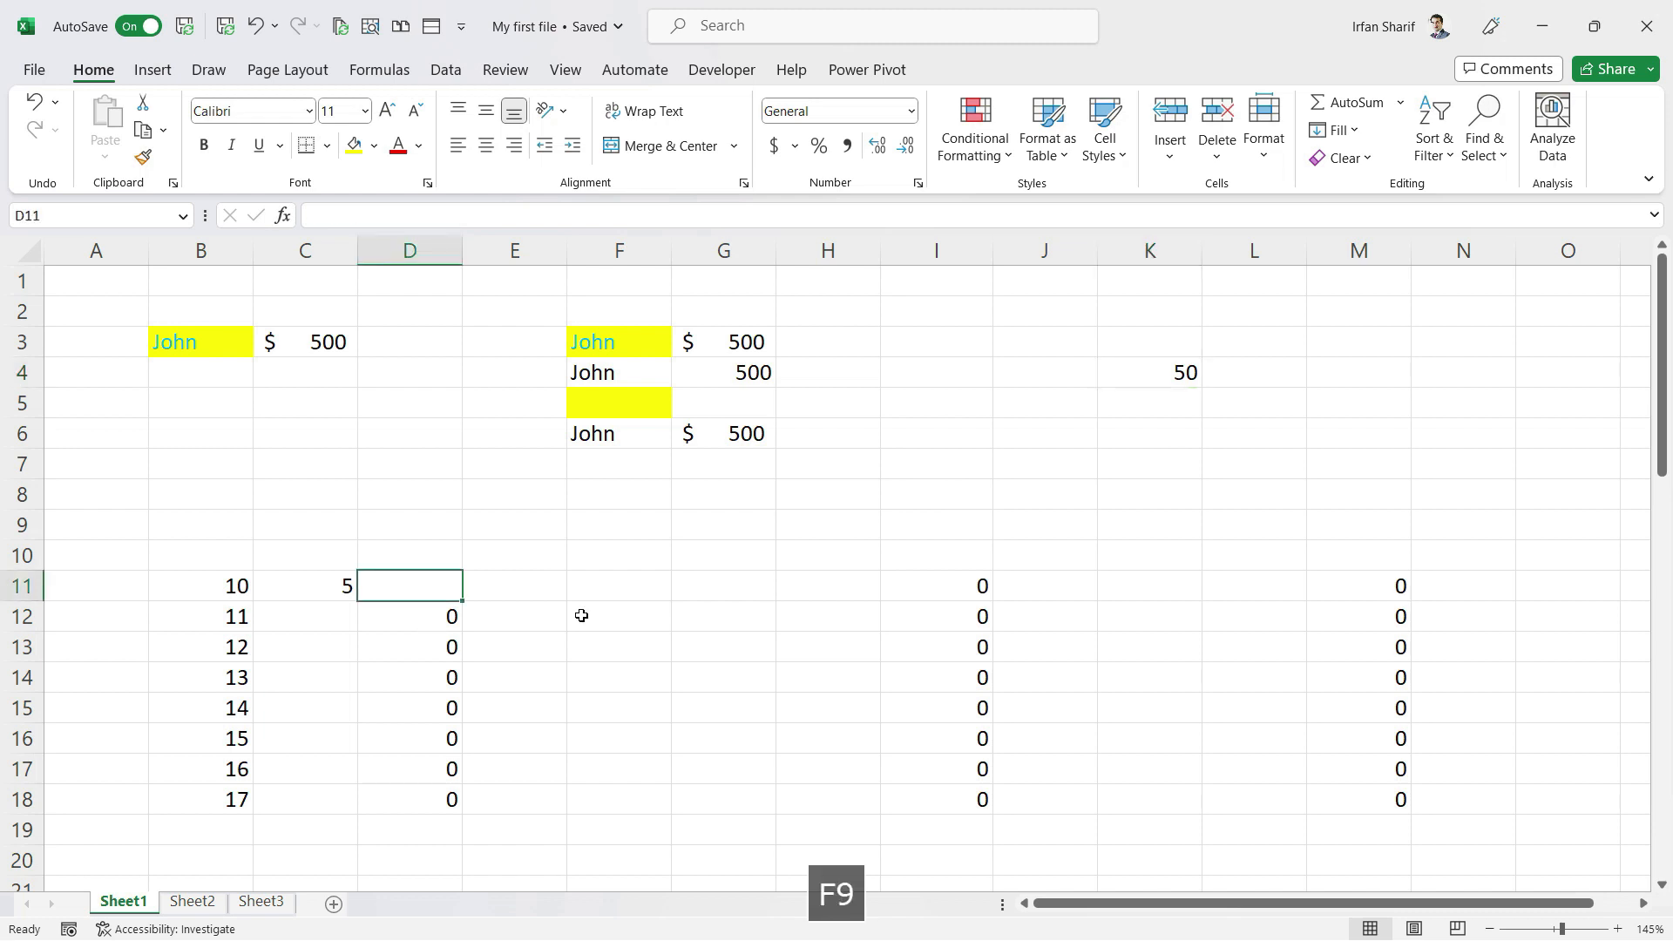
Cut the two input values in B11:C11 and paste them starting at K9
key(Left)
key(Left)
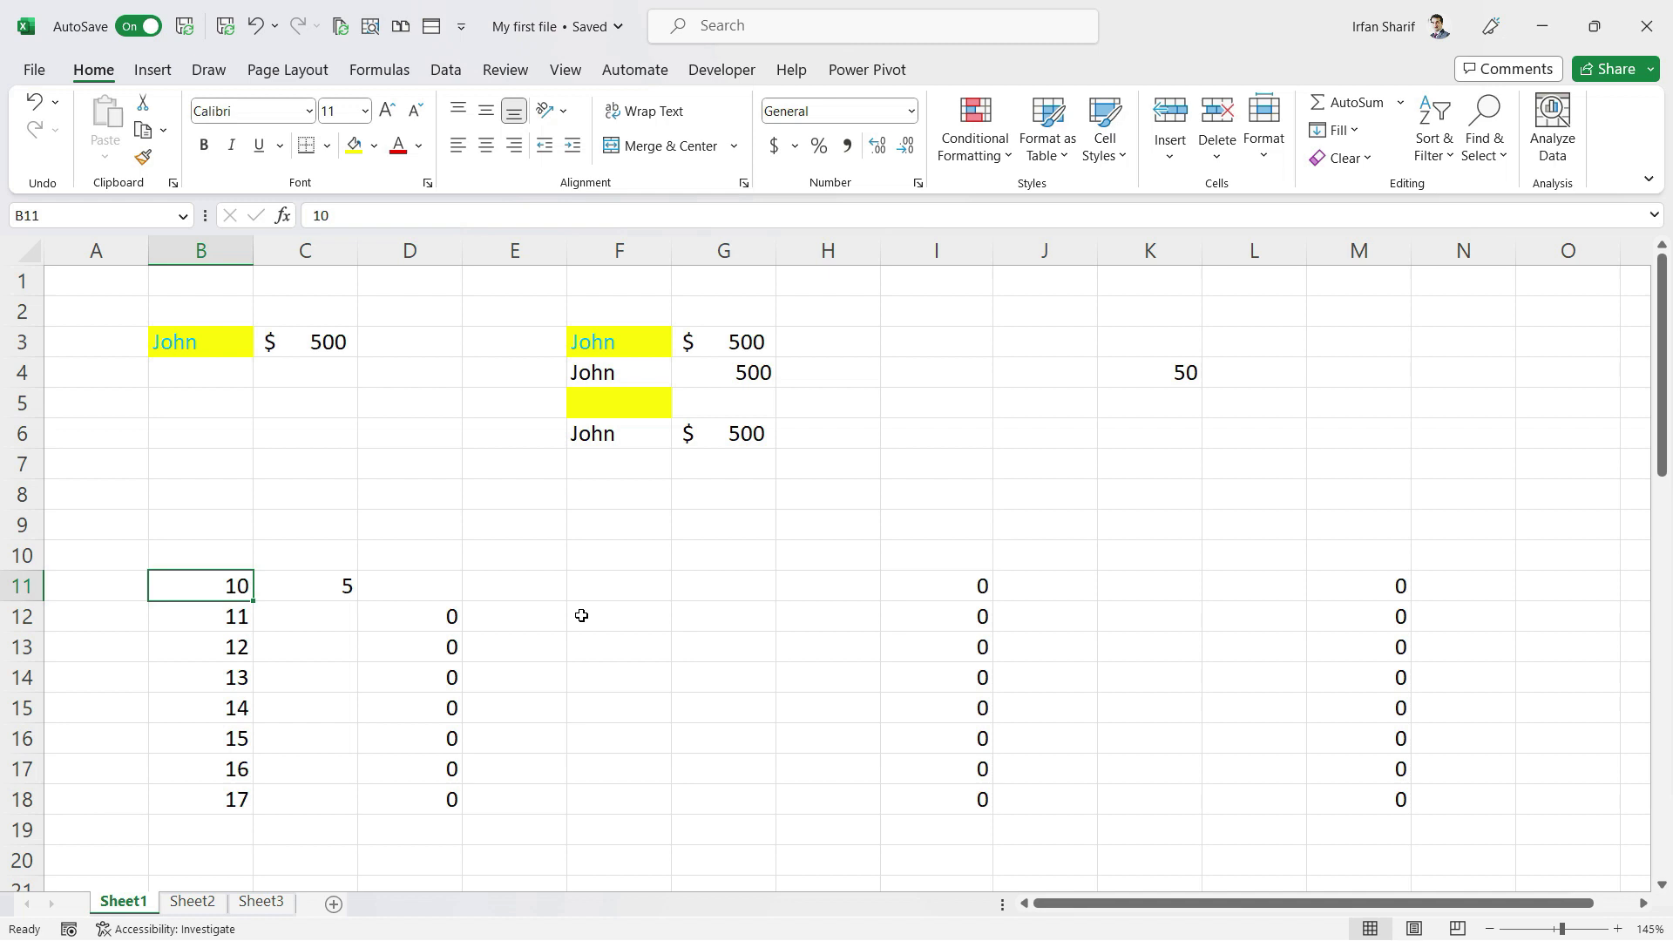
key(Right)
key(Left)
key(Right)
key(Left)
key(shift+Right)
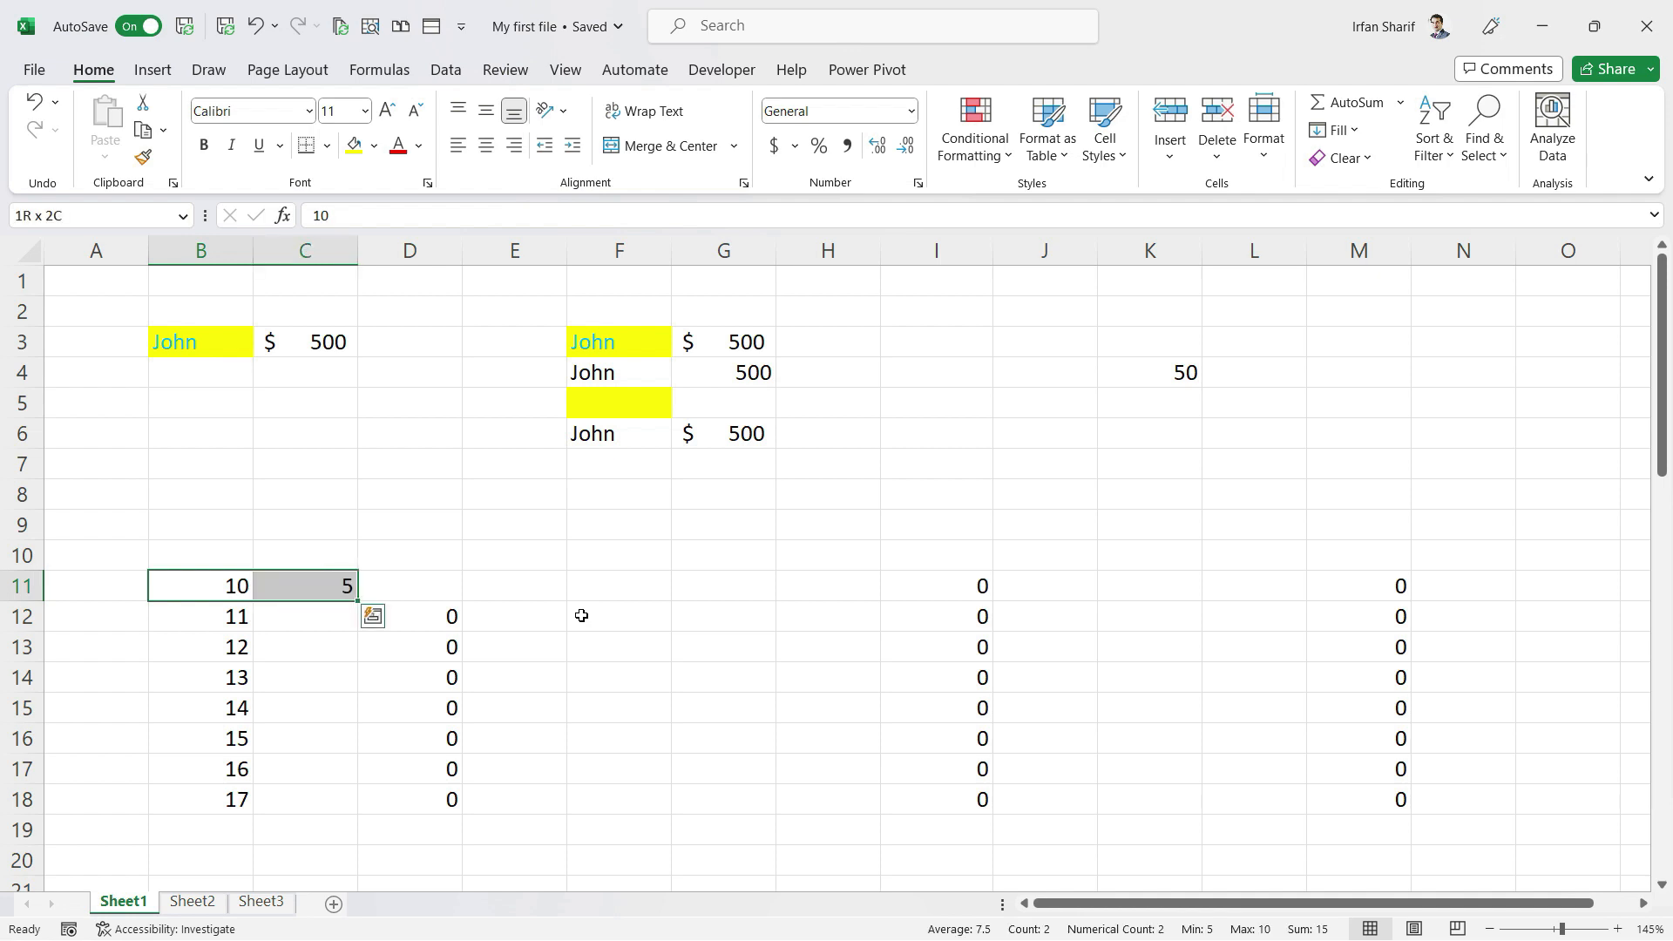
key(ctrl+x)
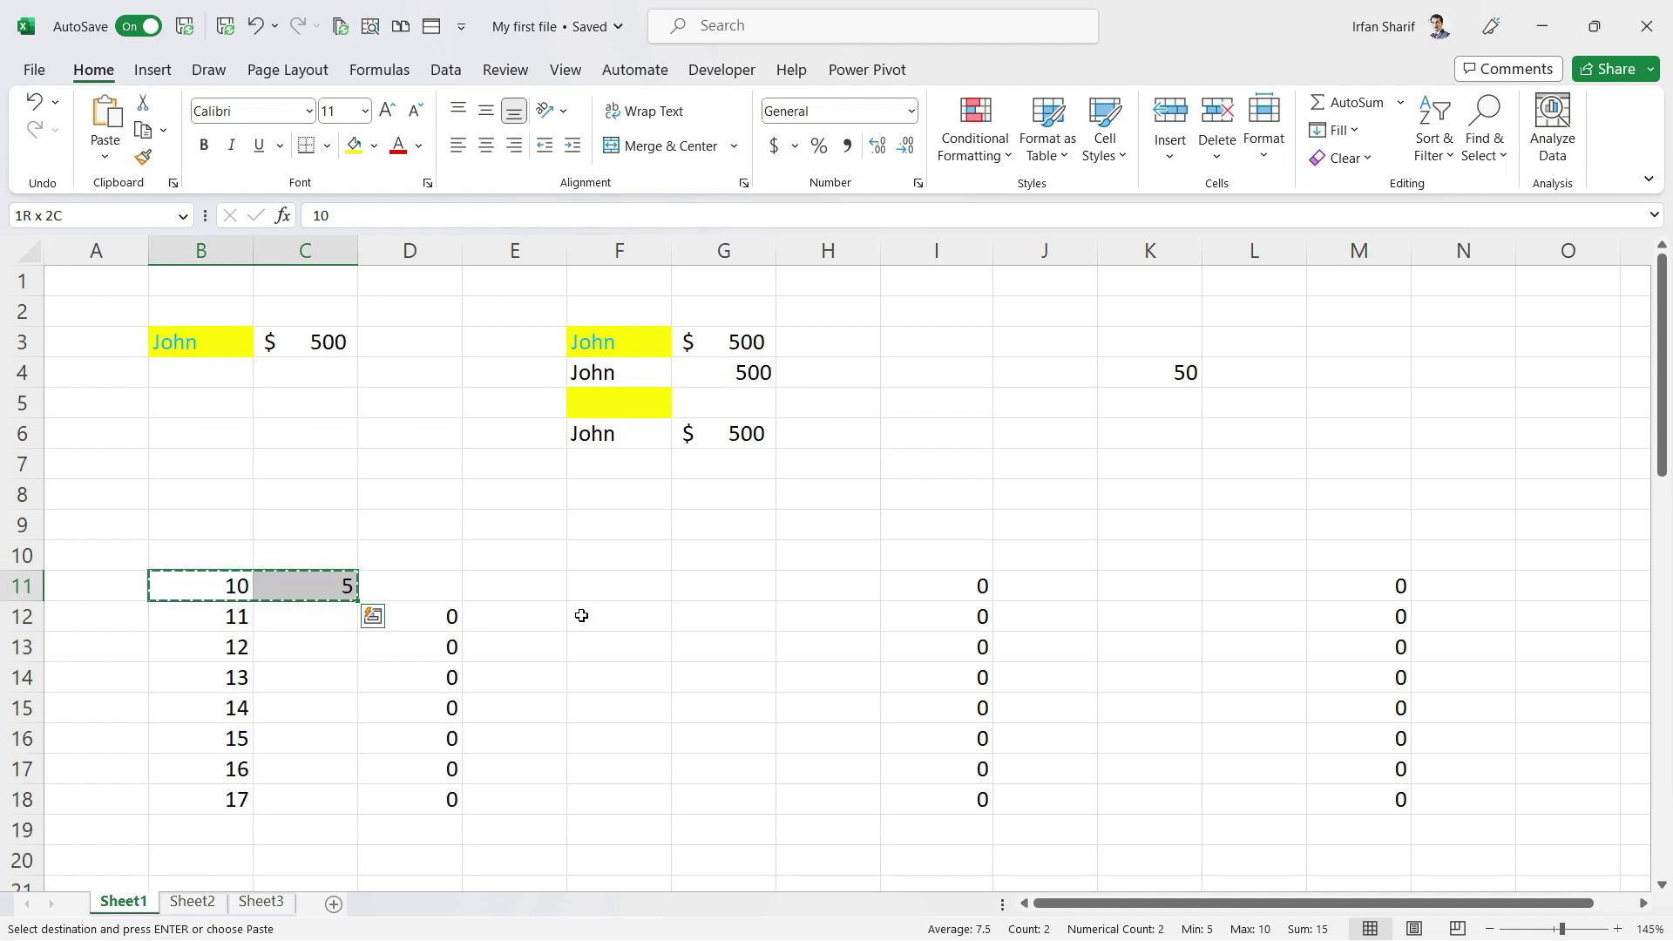
click(1172, 509)
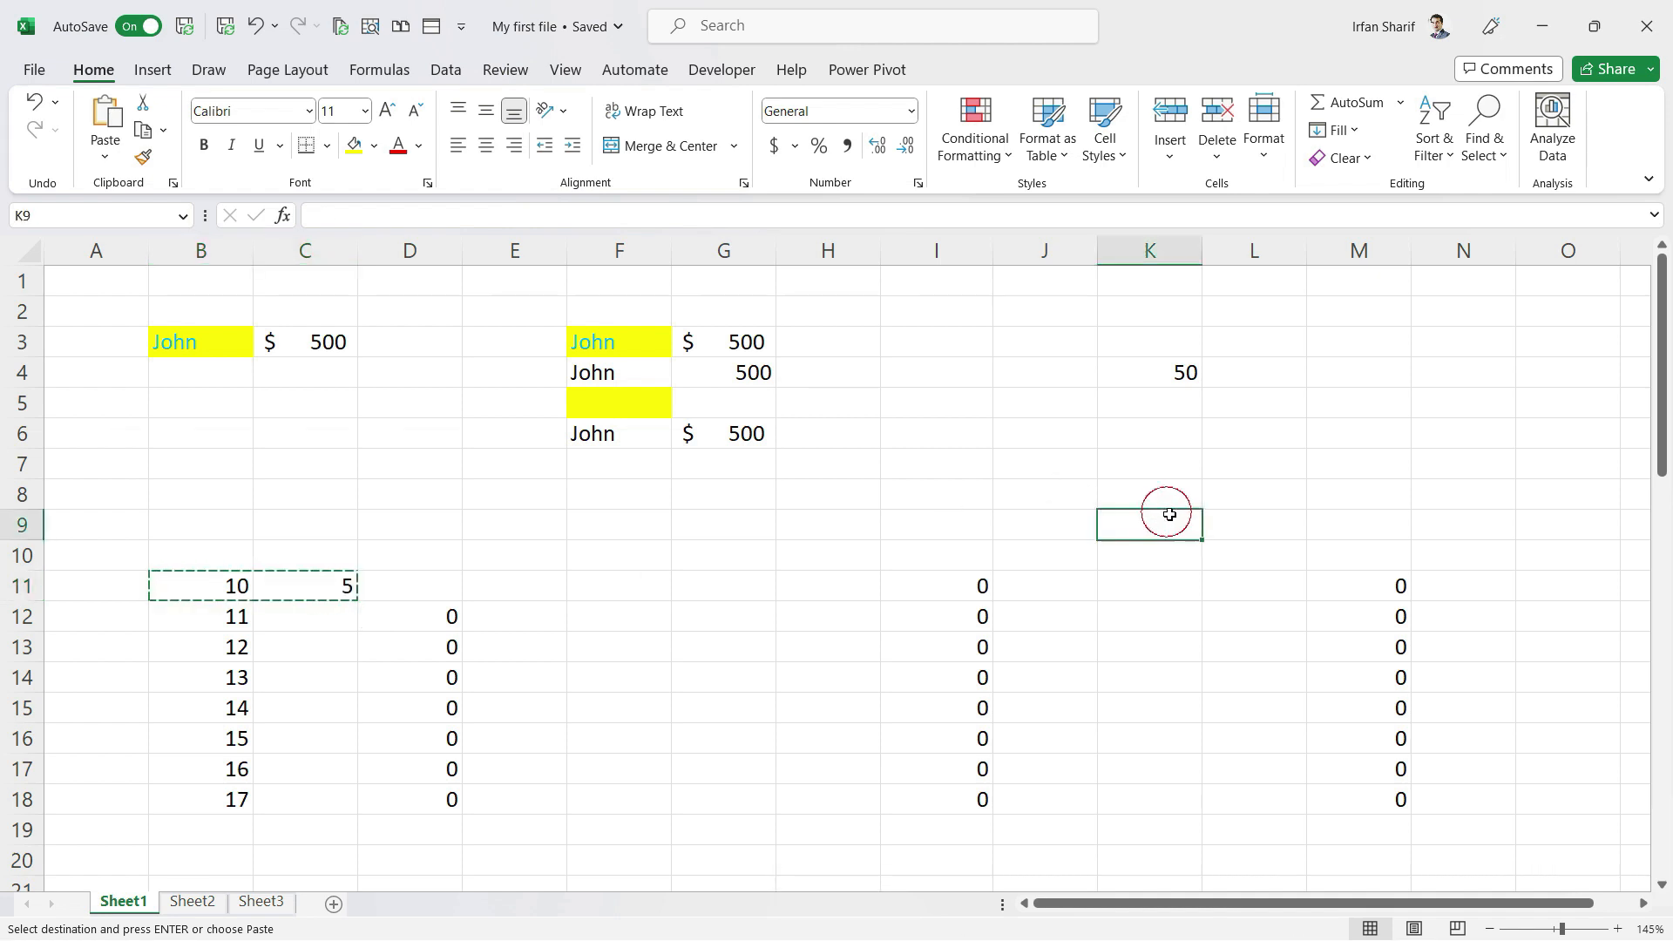
key(ctrl+v)
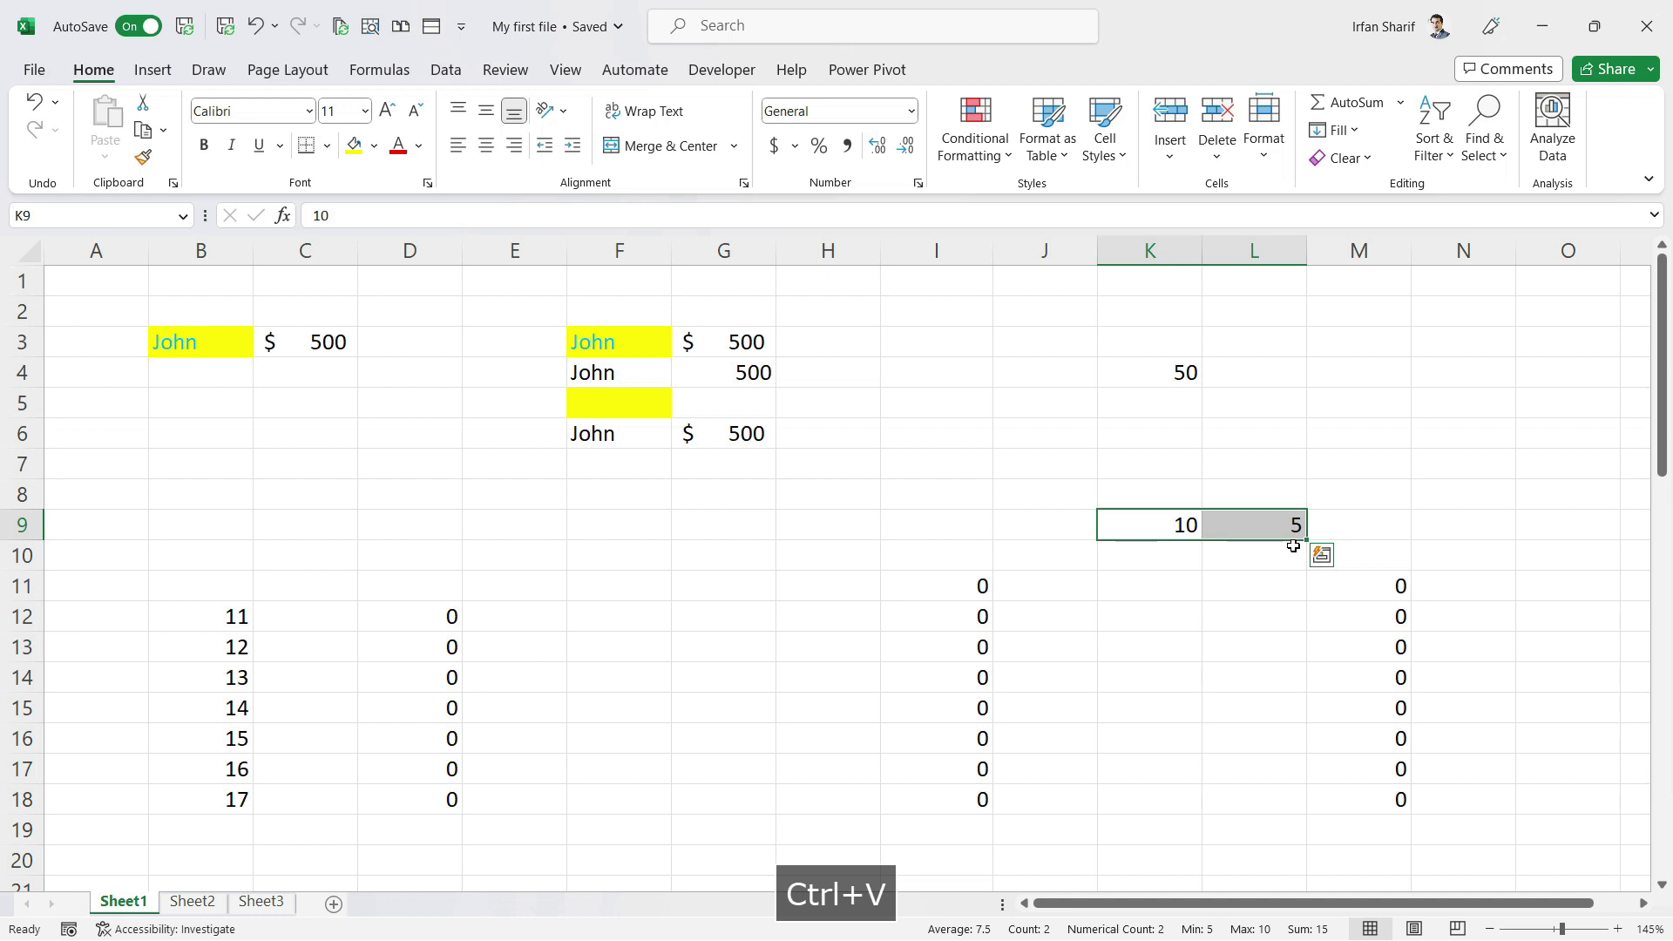
Check which cells the K4 formula refers to since its input values were moved
click(1176, 367)
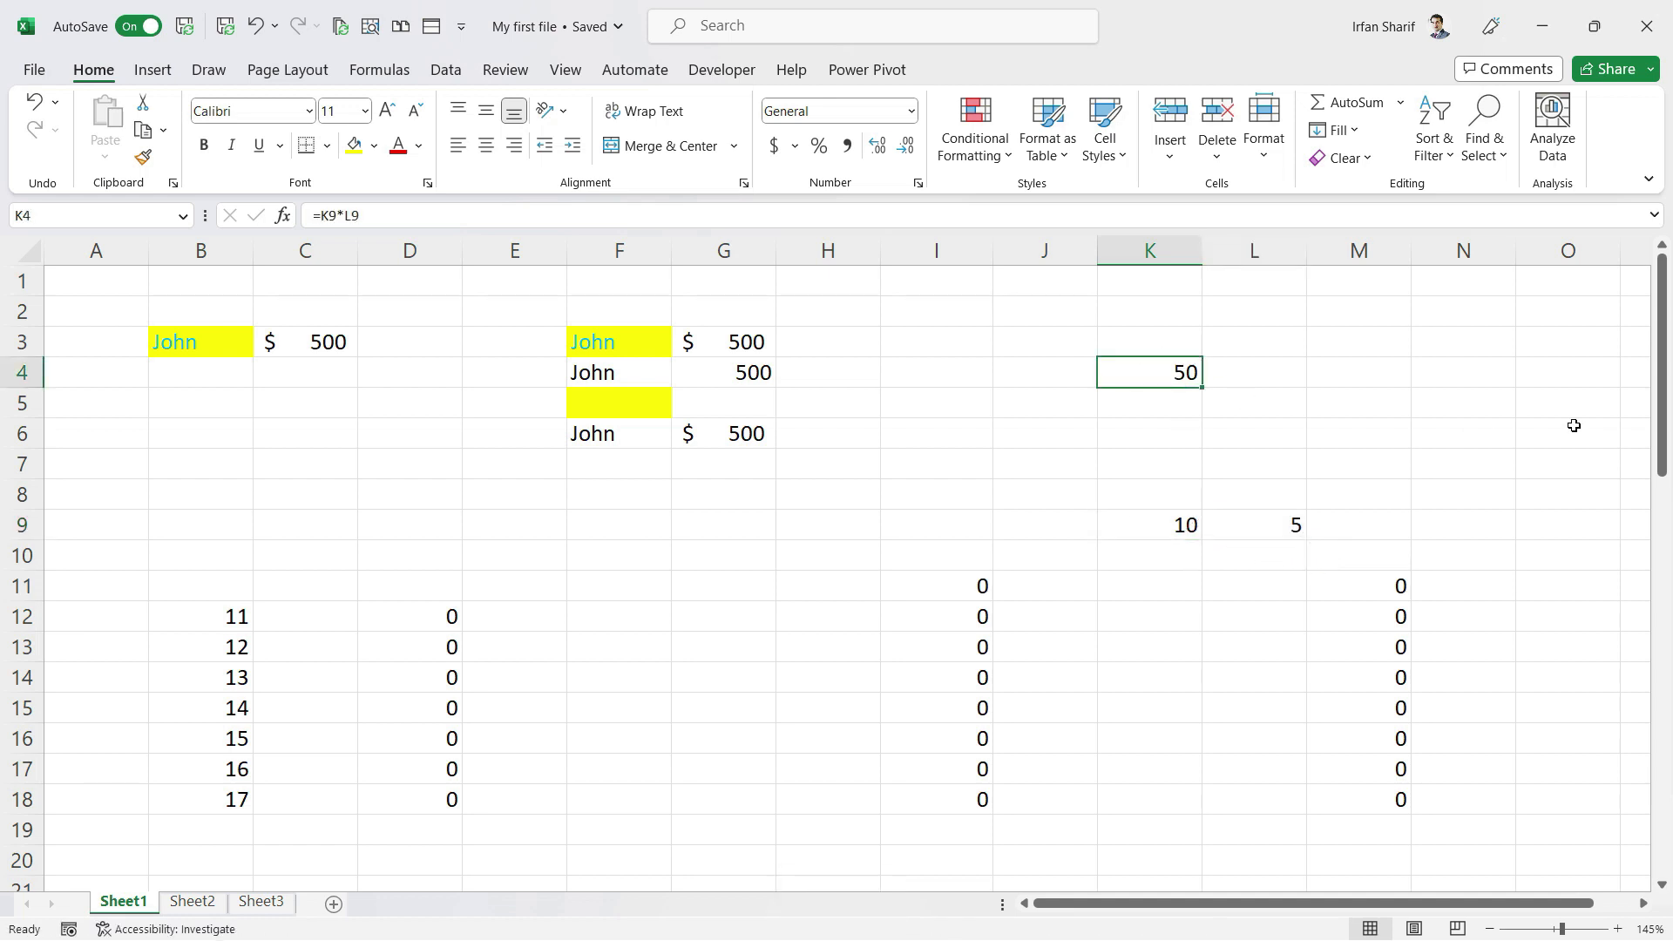
key(F2)
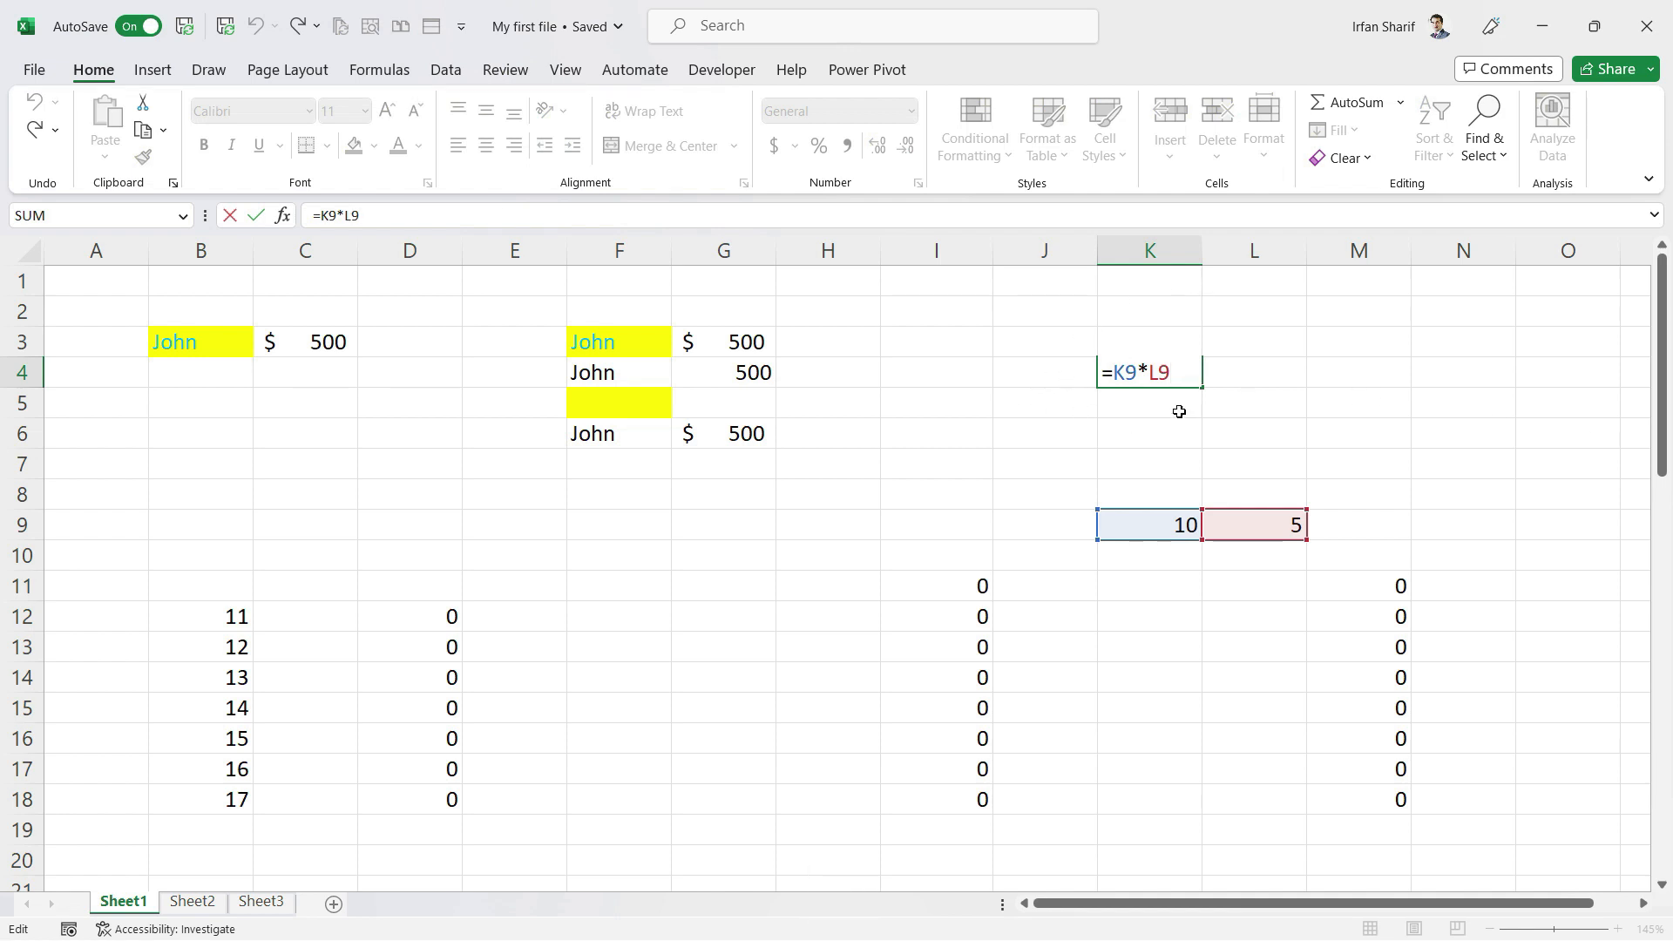
key(Return)
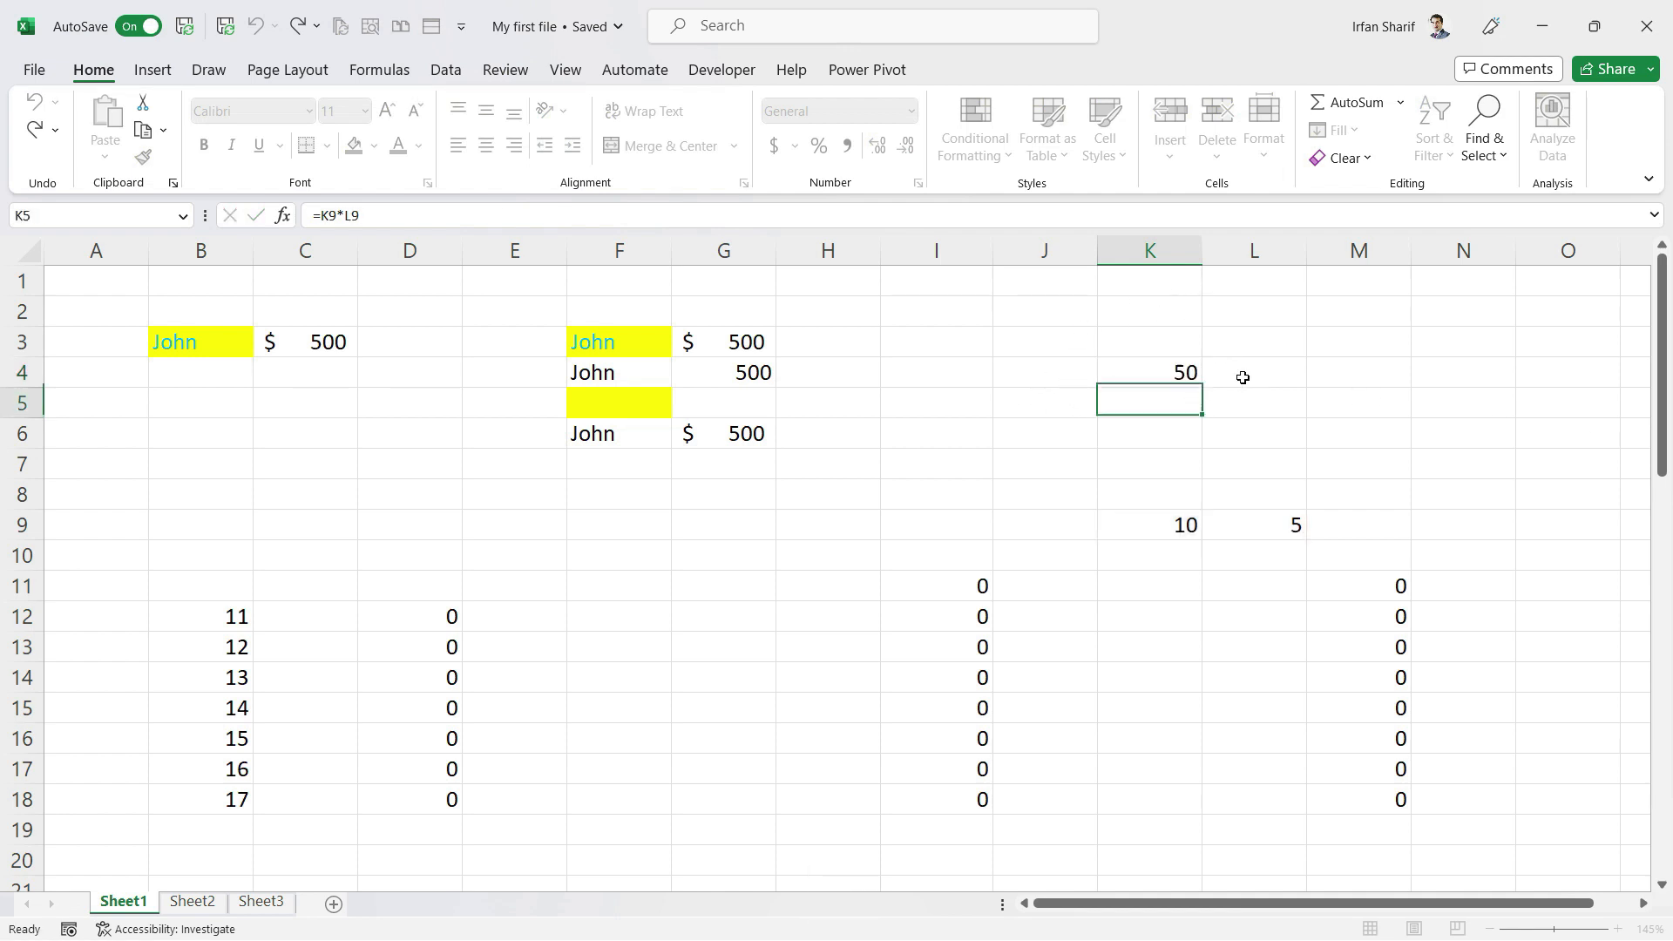
key(Down)
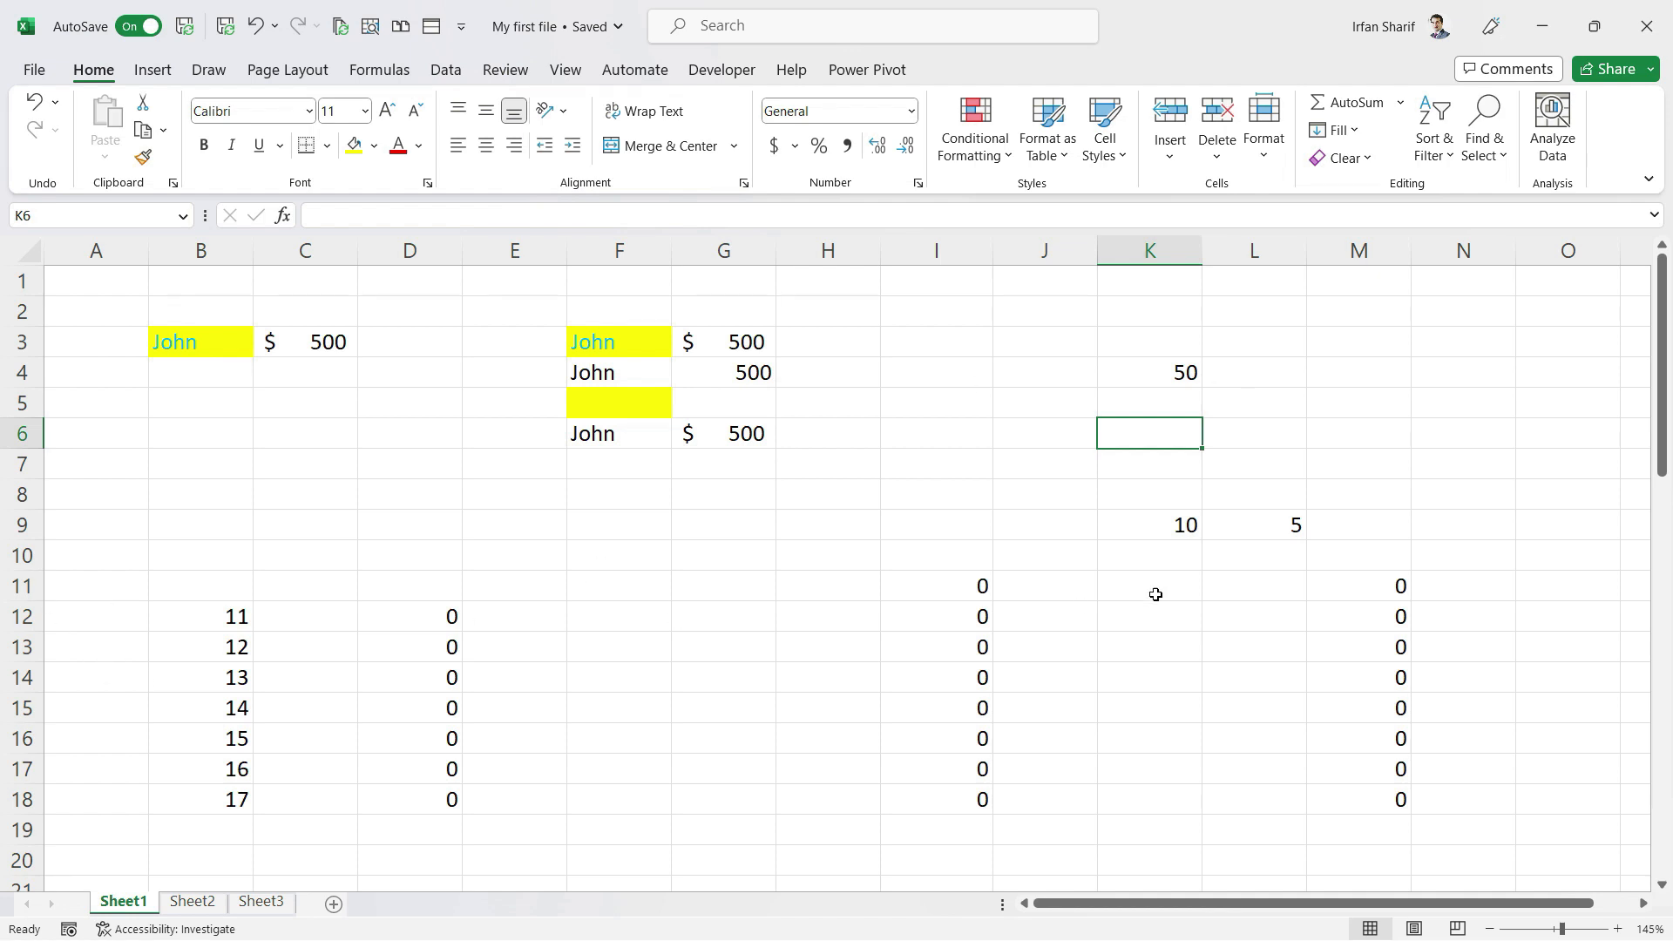
click(1188, 355)
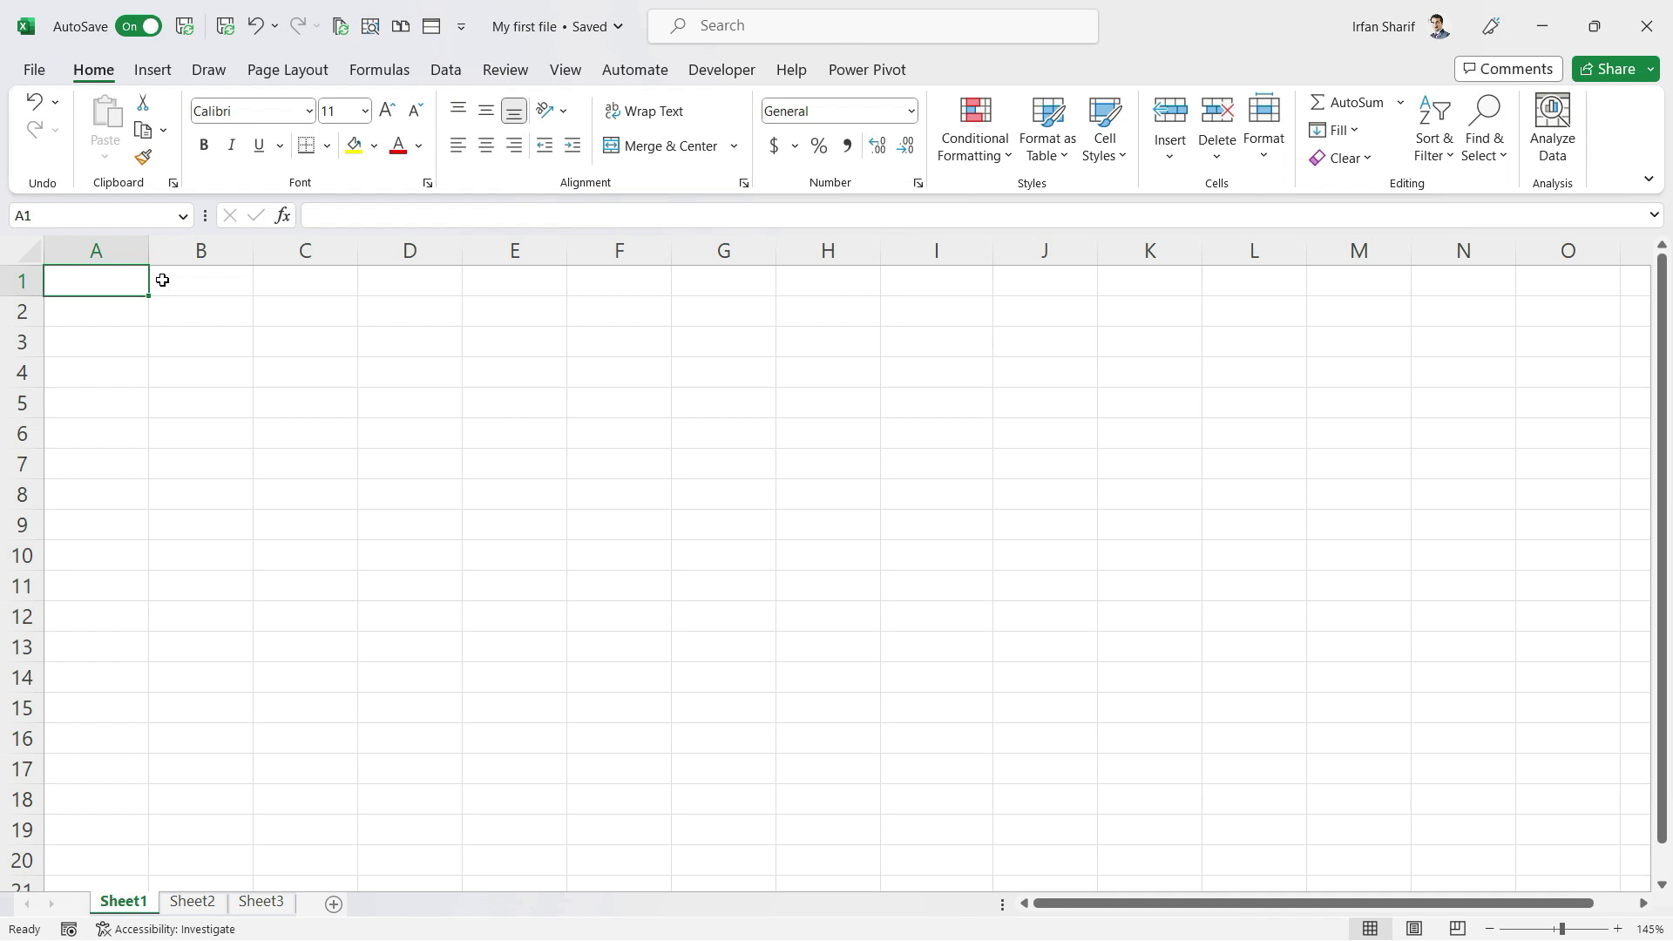
Enter 1 in A1 and fill it down through A15
text(1)
key(Return)
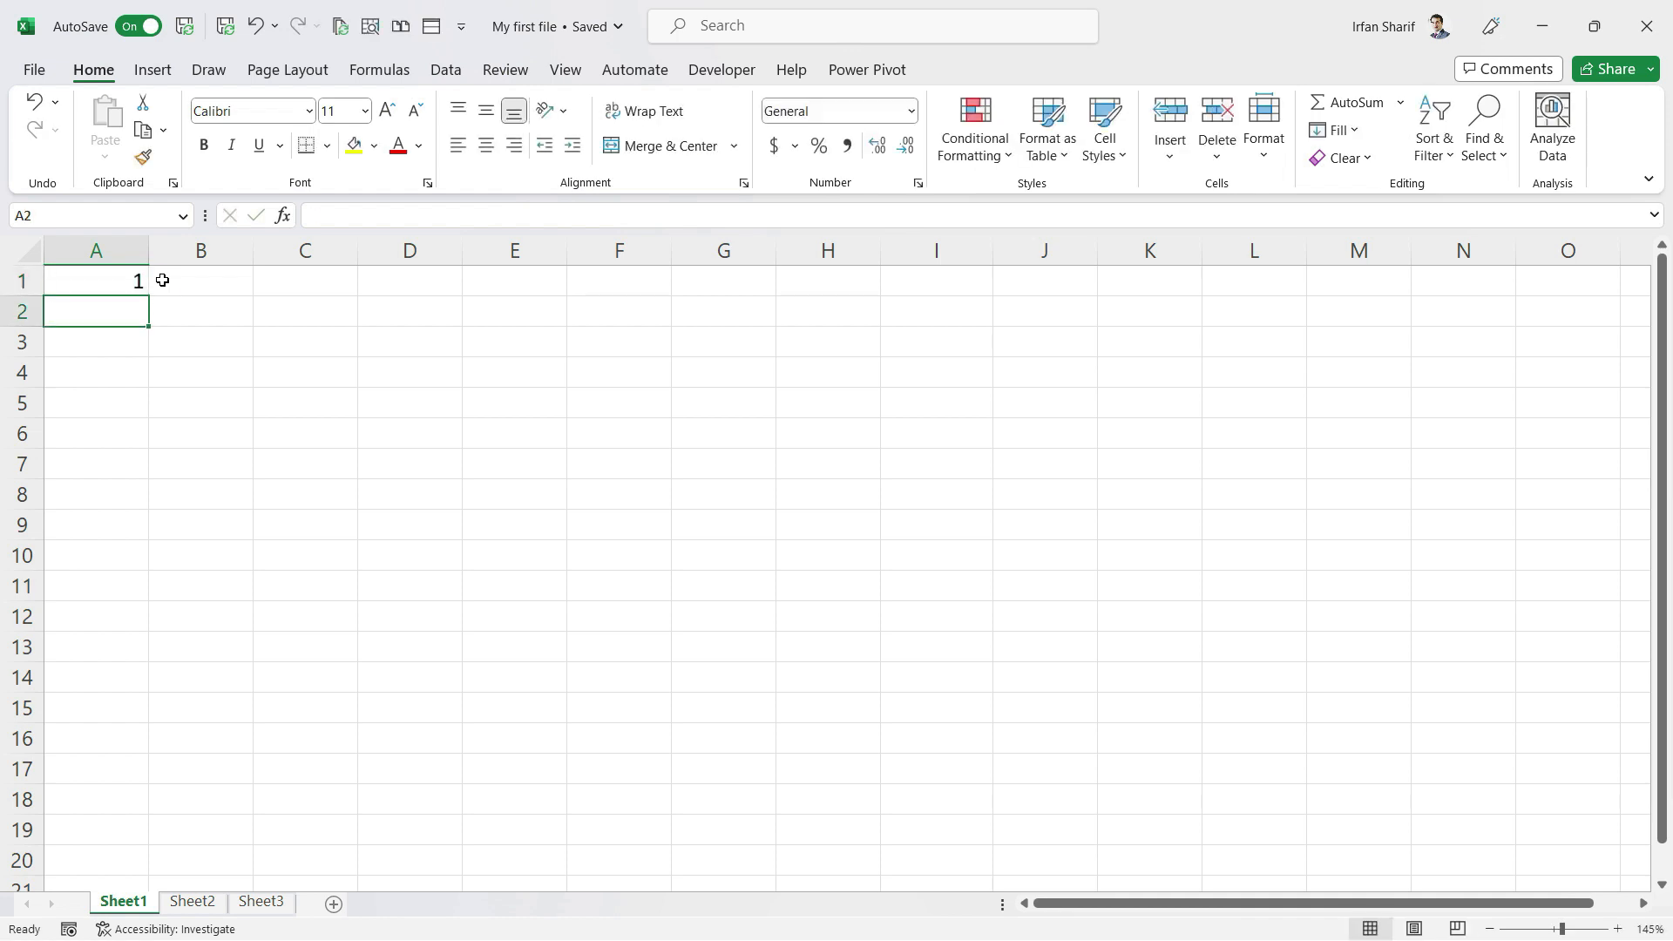
key(Up)
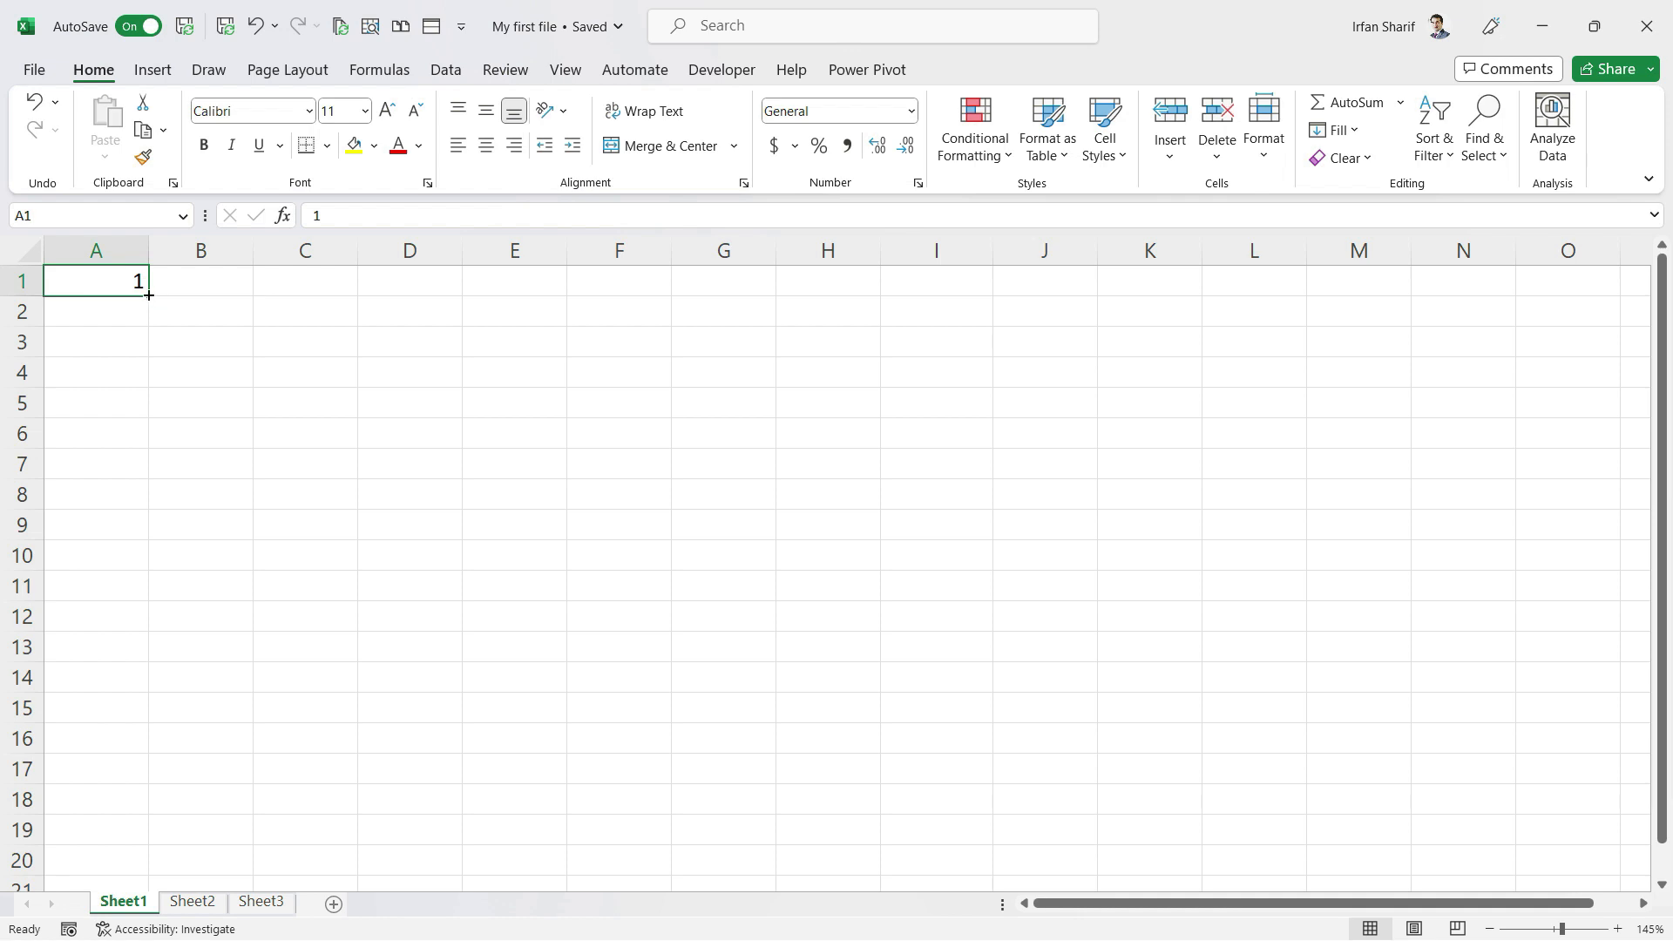
drag(148, 296, 165, 736)
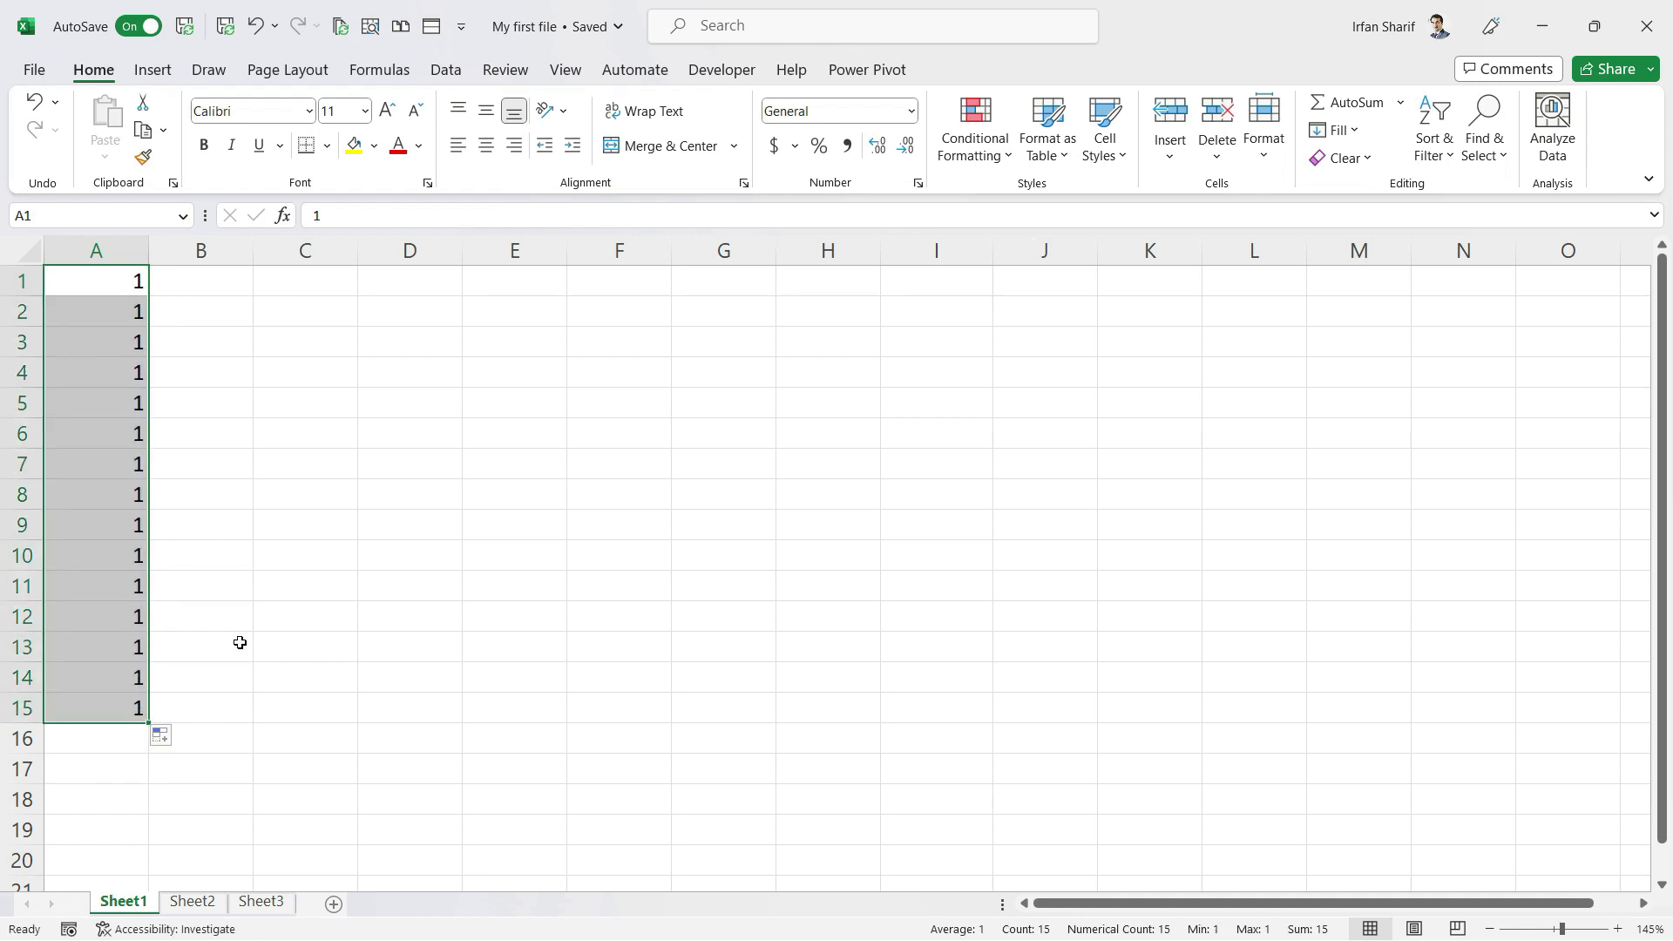
click(140, 505)
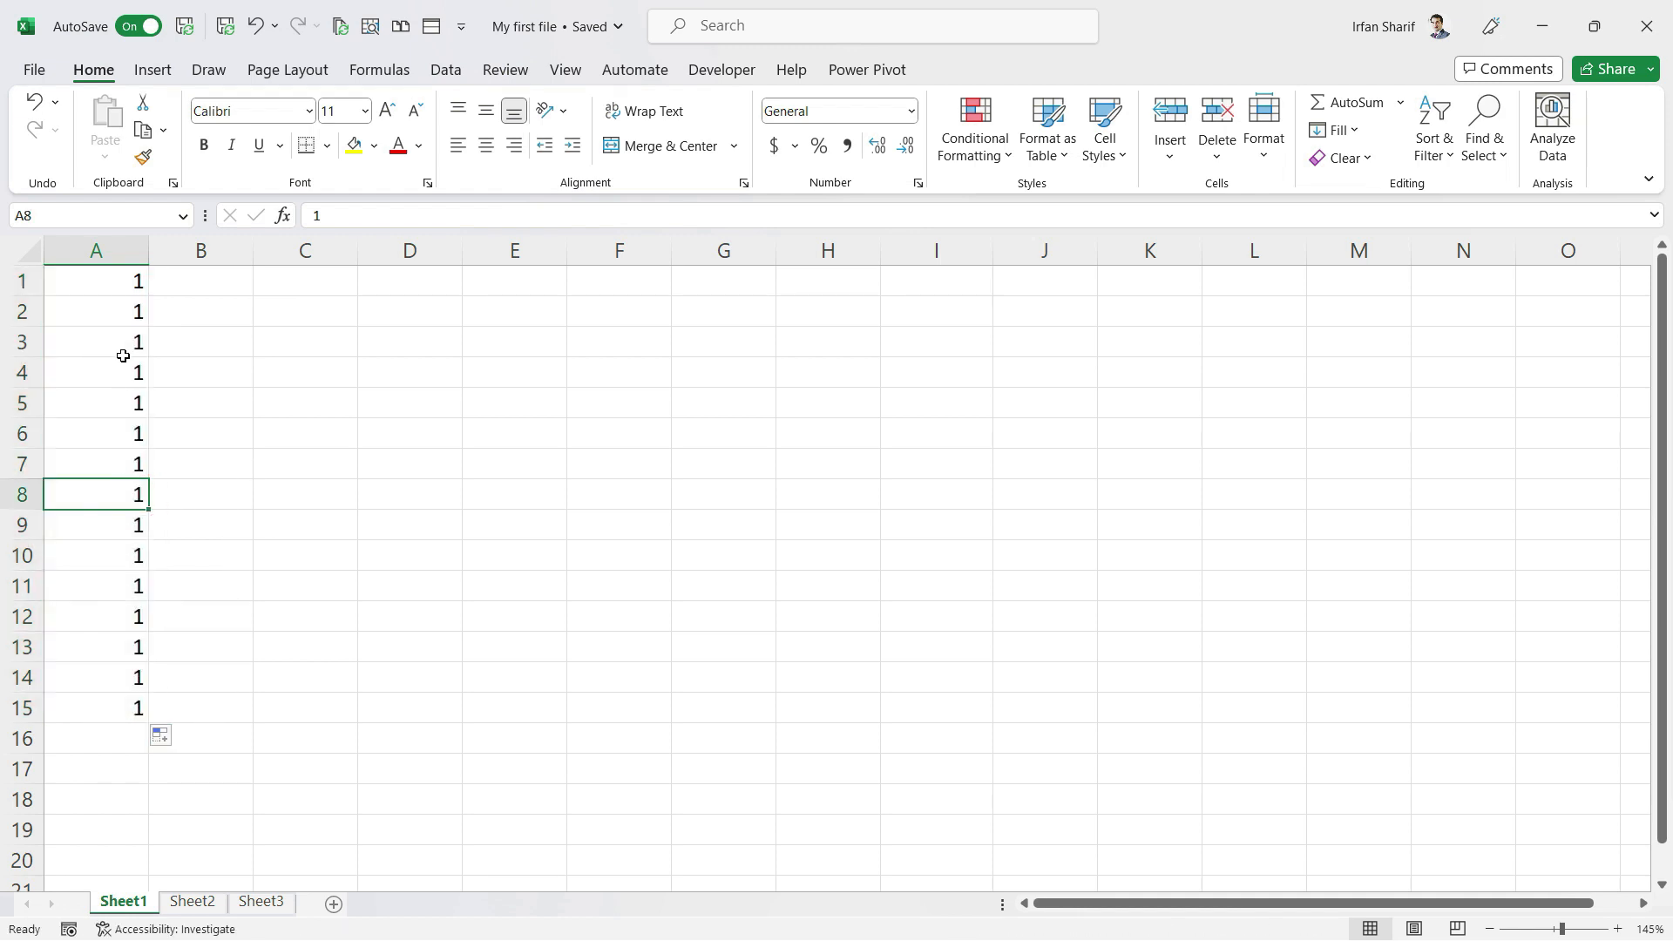
Enter 1 in B1 and 2 in B2 as the start of a number series
click(203, 275)
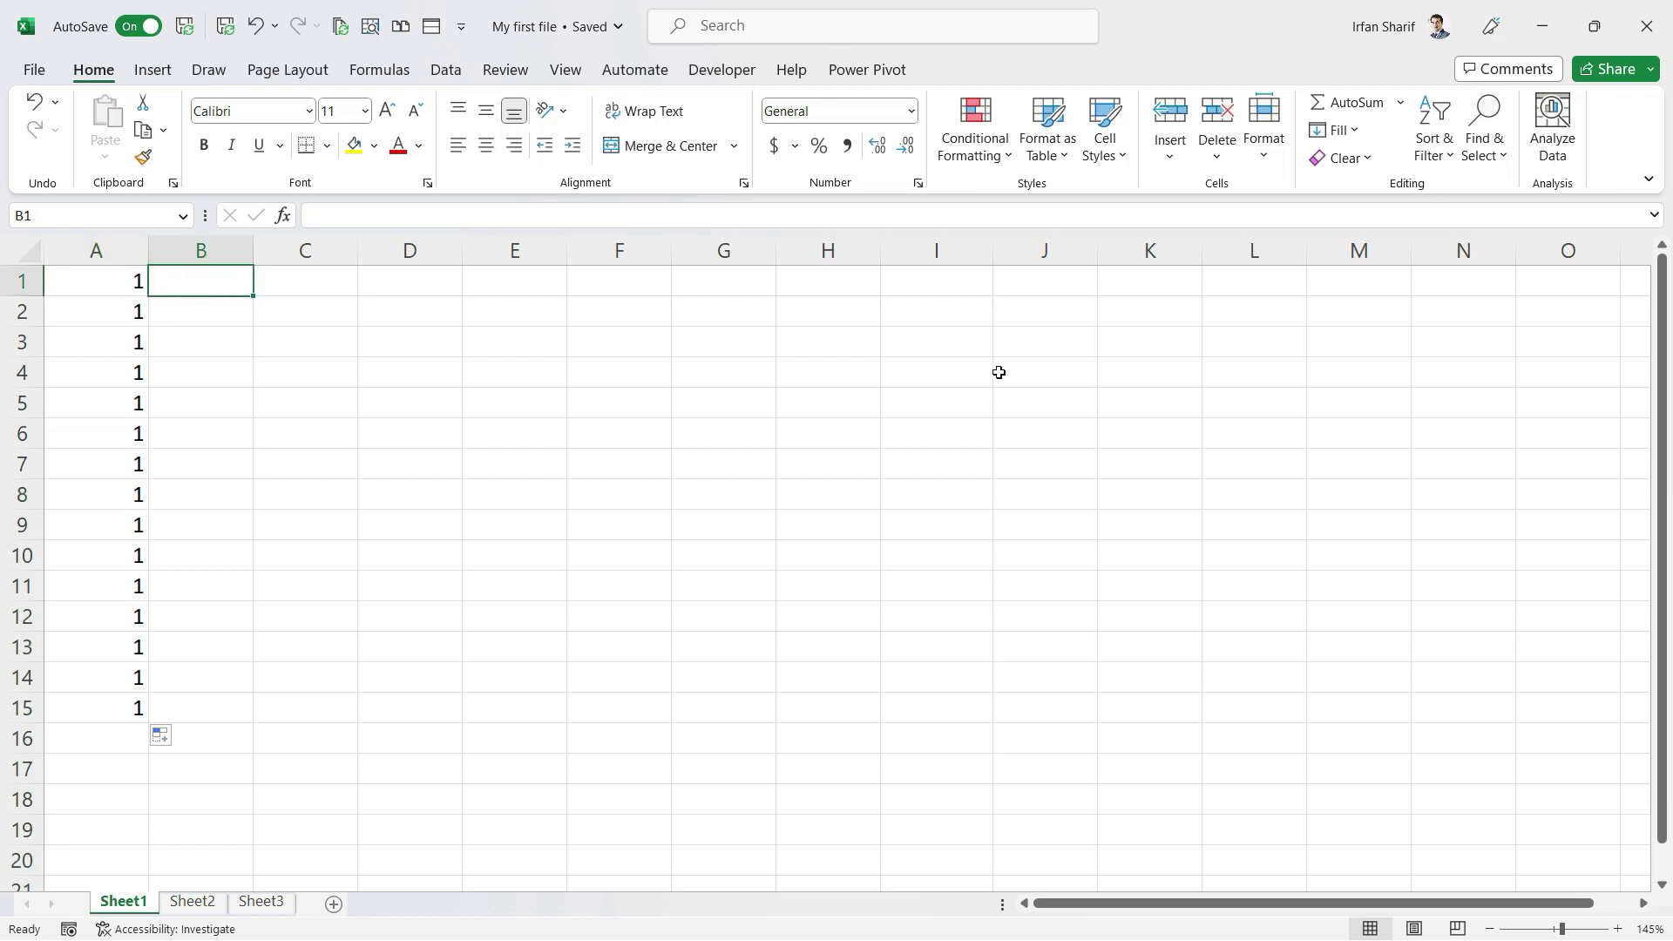
text(1)
key(Return)
text(2)
key(Return)
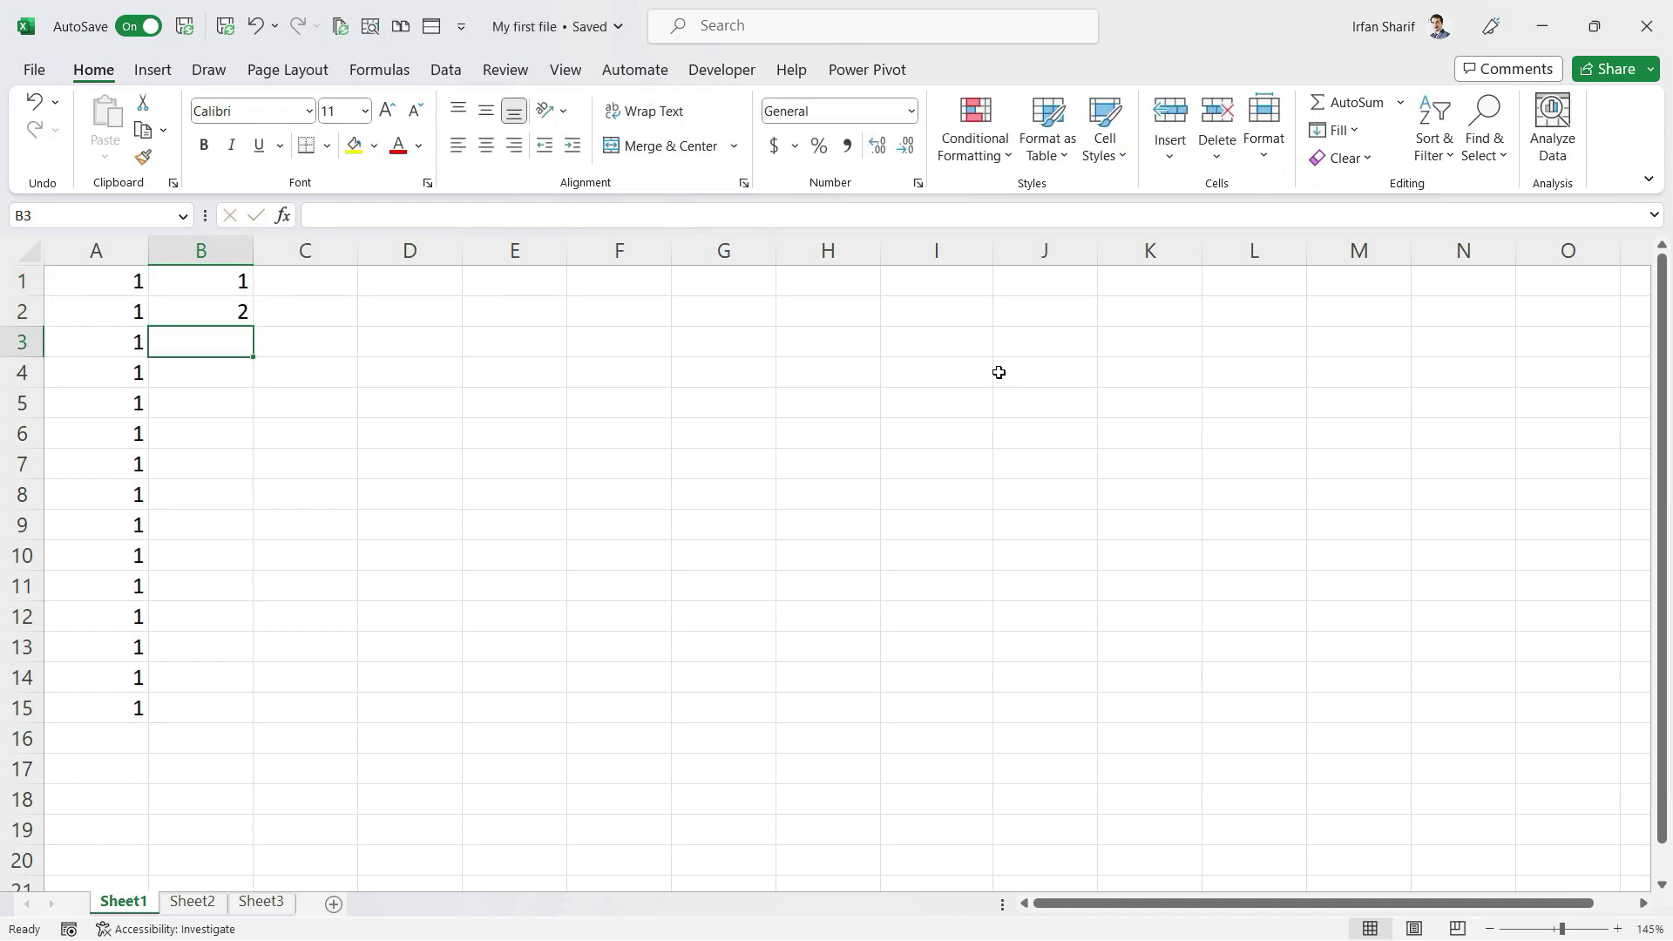
Extend the series in B1:B2 down through B15 with AutoFill and go to C1
key(Up)
key(Up)
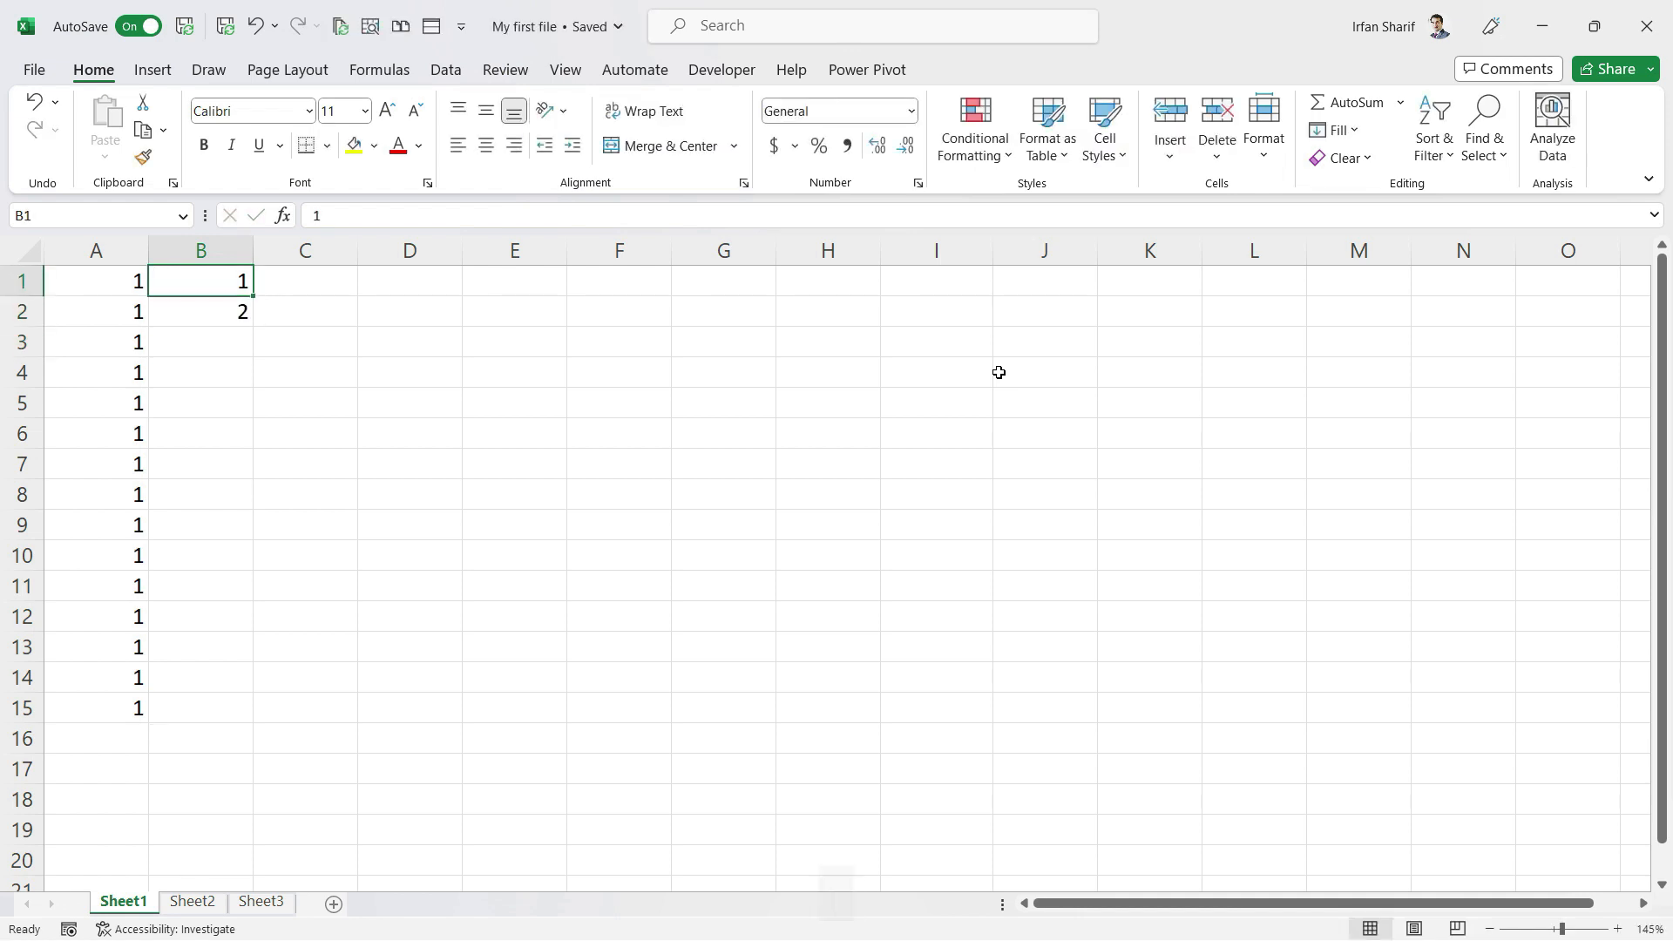
key(shift+Down)
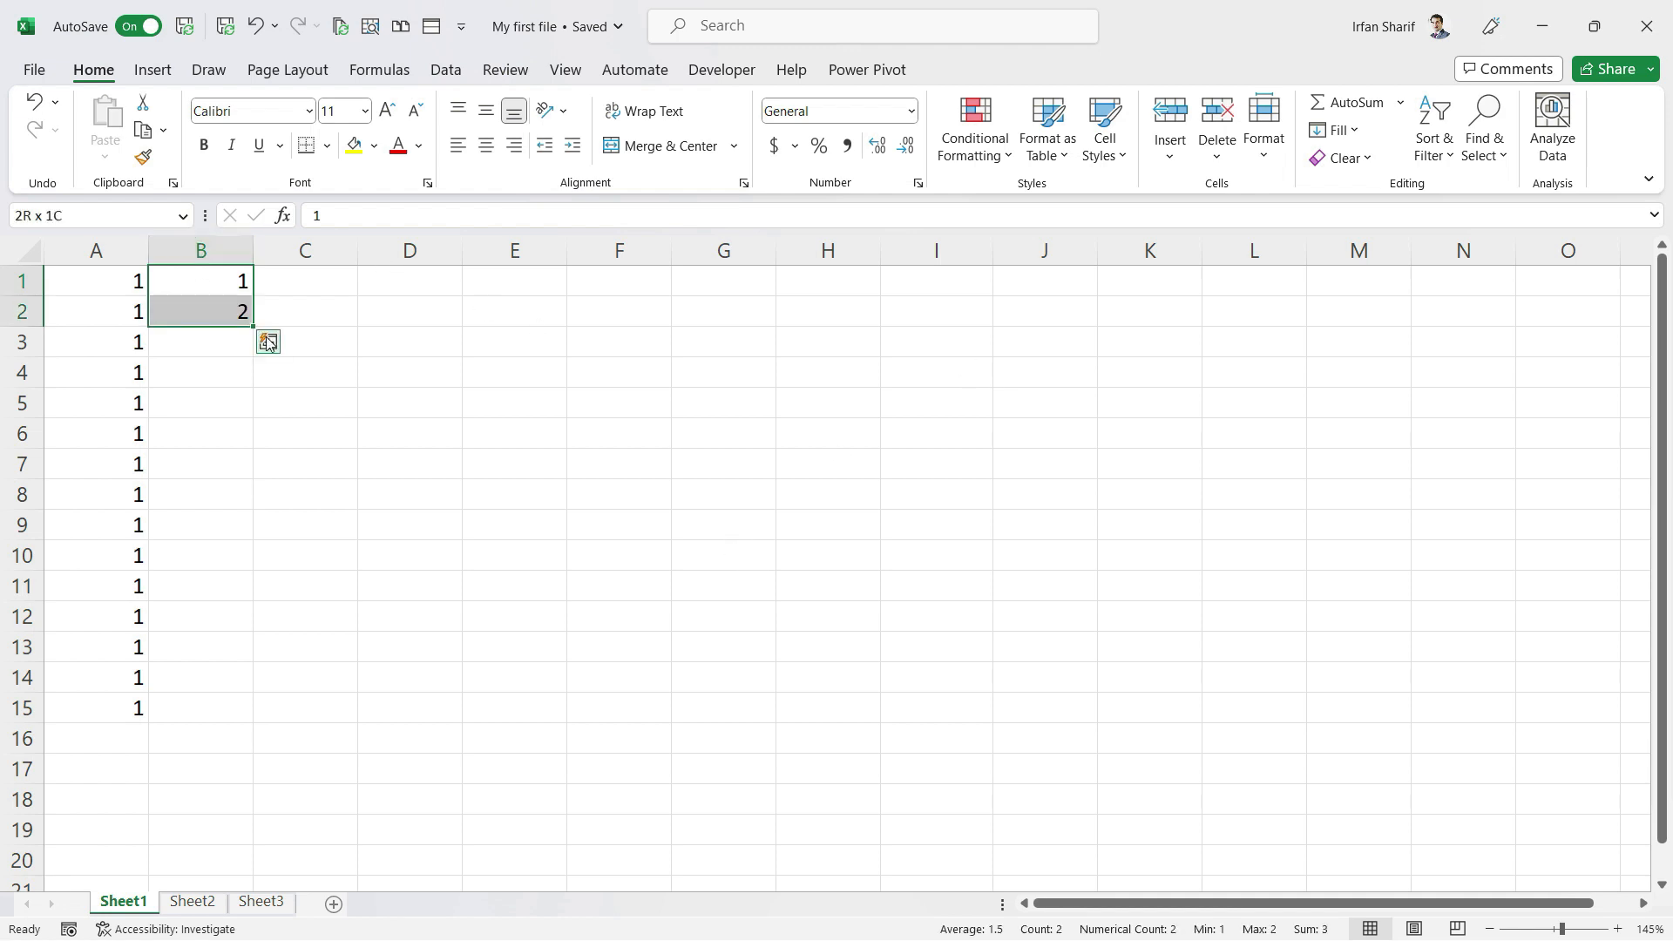
drag(250, 318, 241, 723)
click(214, 293)
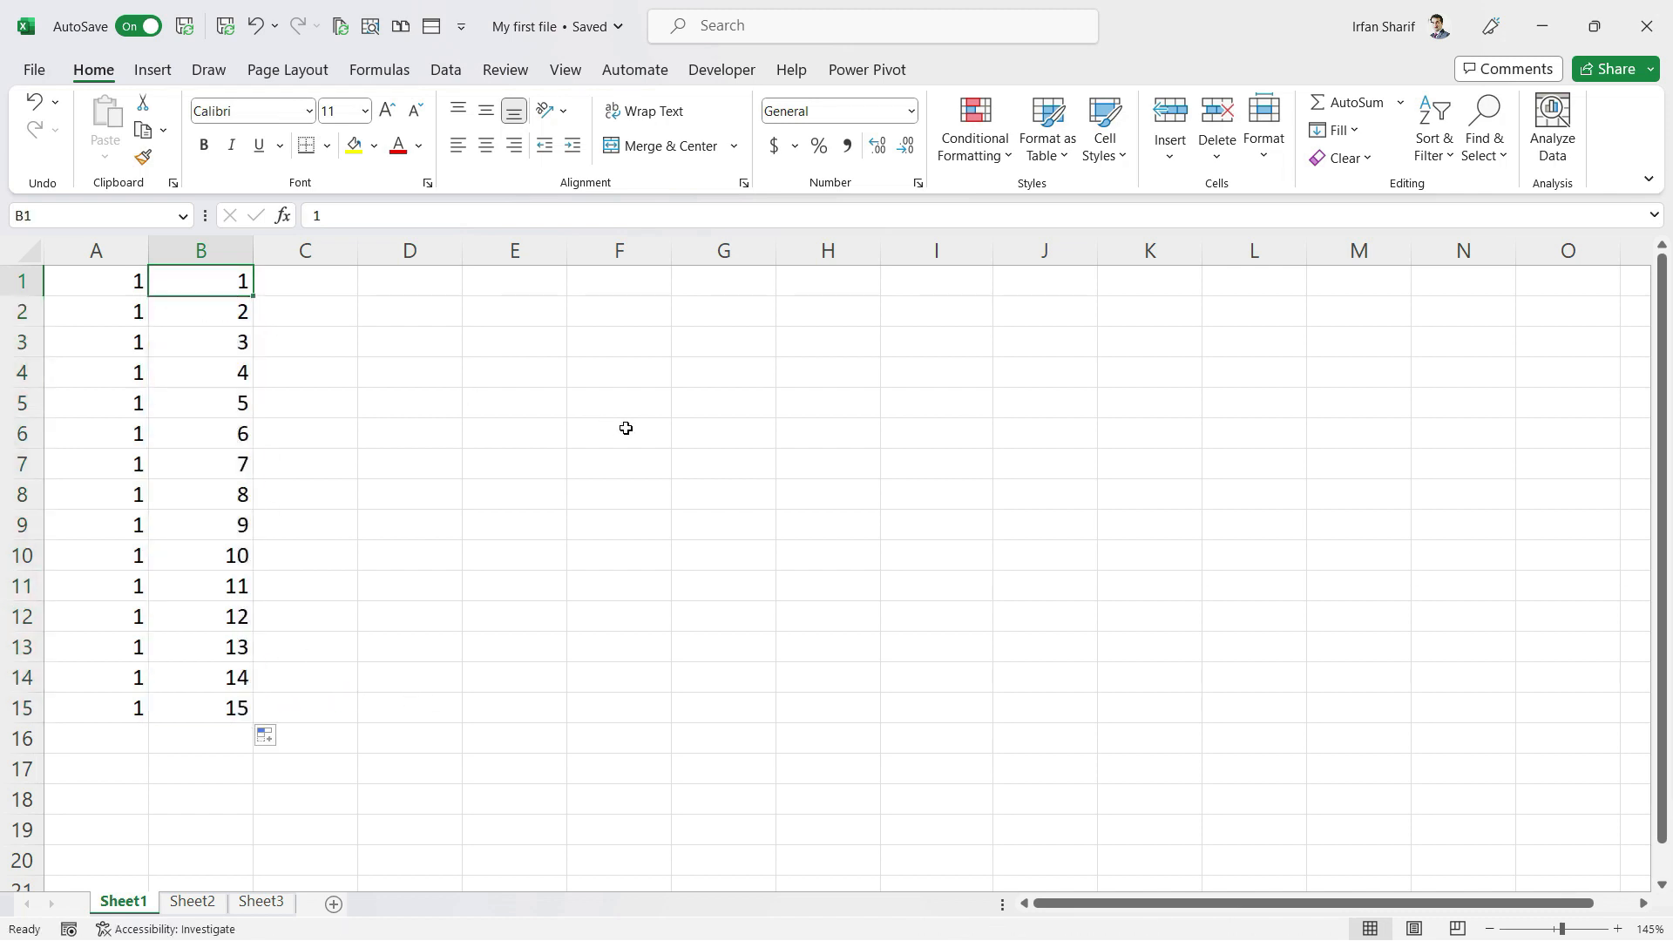
key(Right)
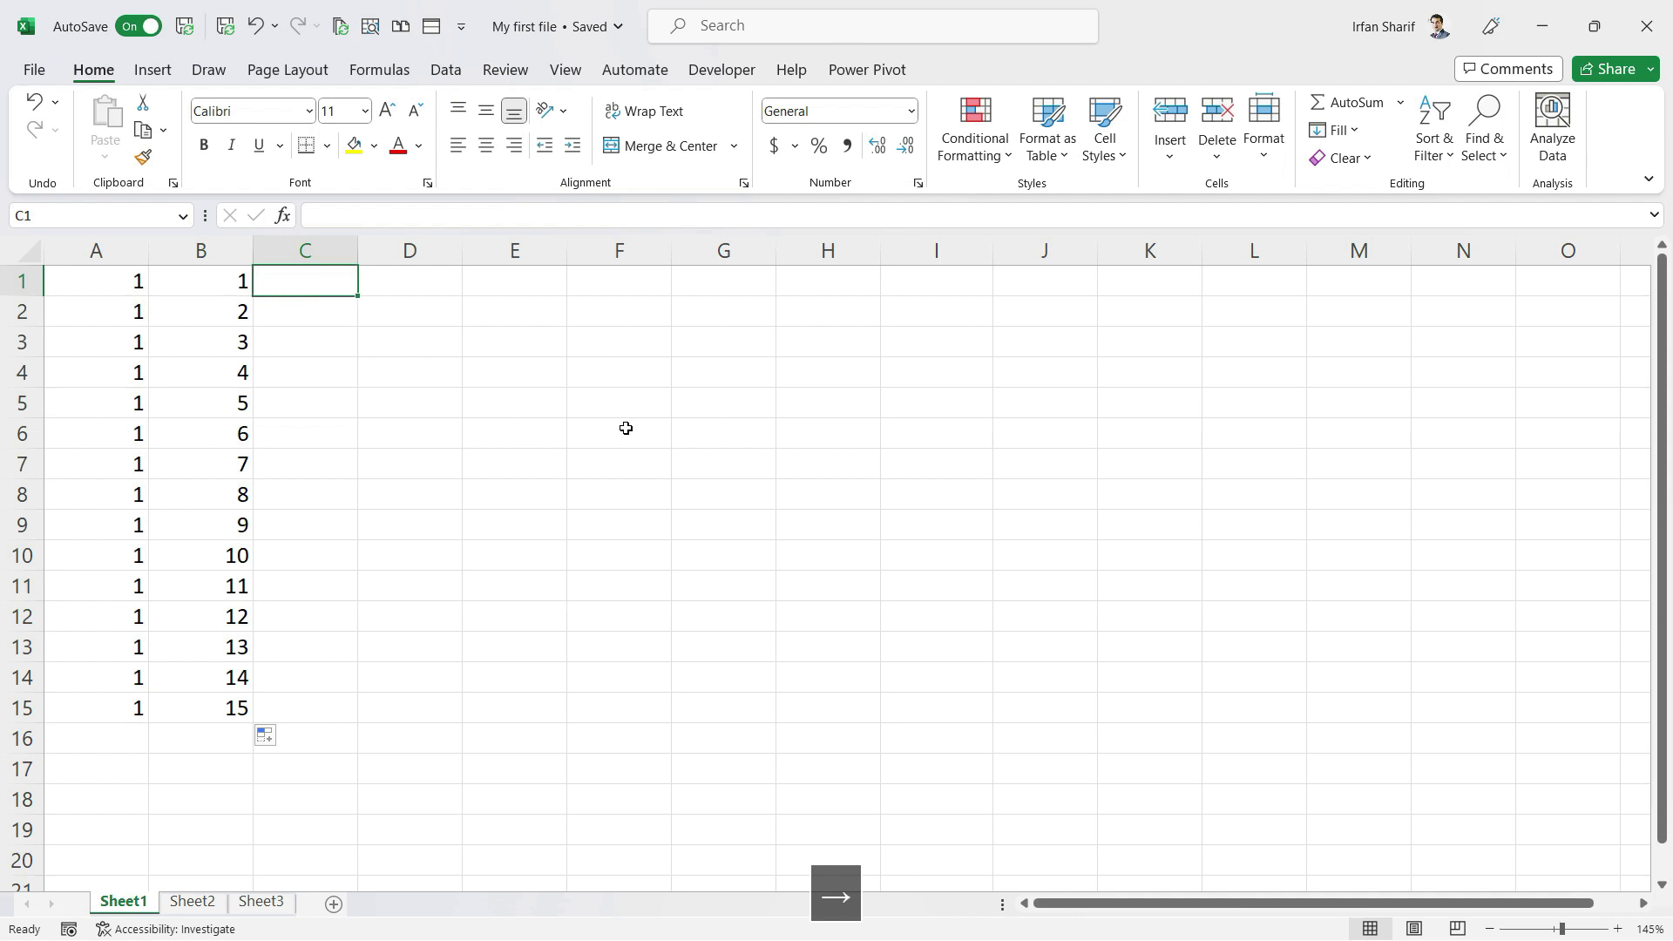
Enter 1 in C1 and 5 in C2, and extend that series down to C15
key(Down)
key(Up)
text(1)
key(Return)
text(5)
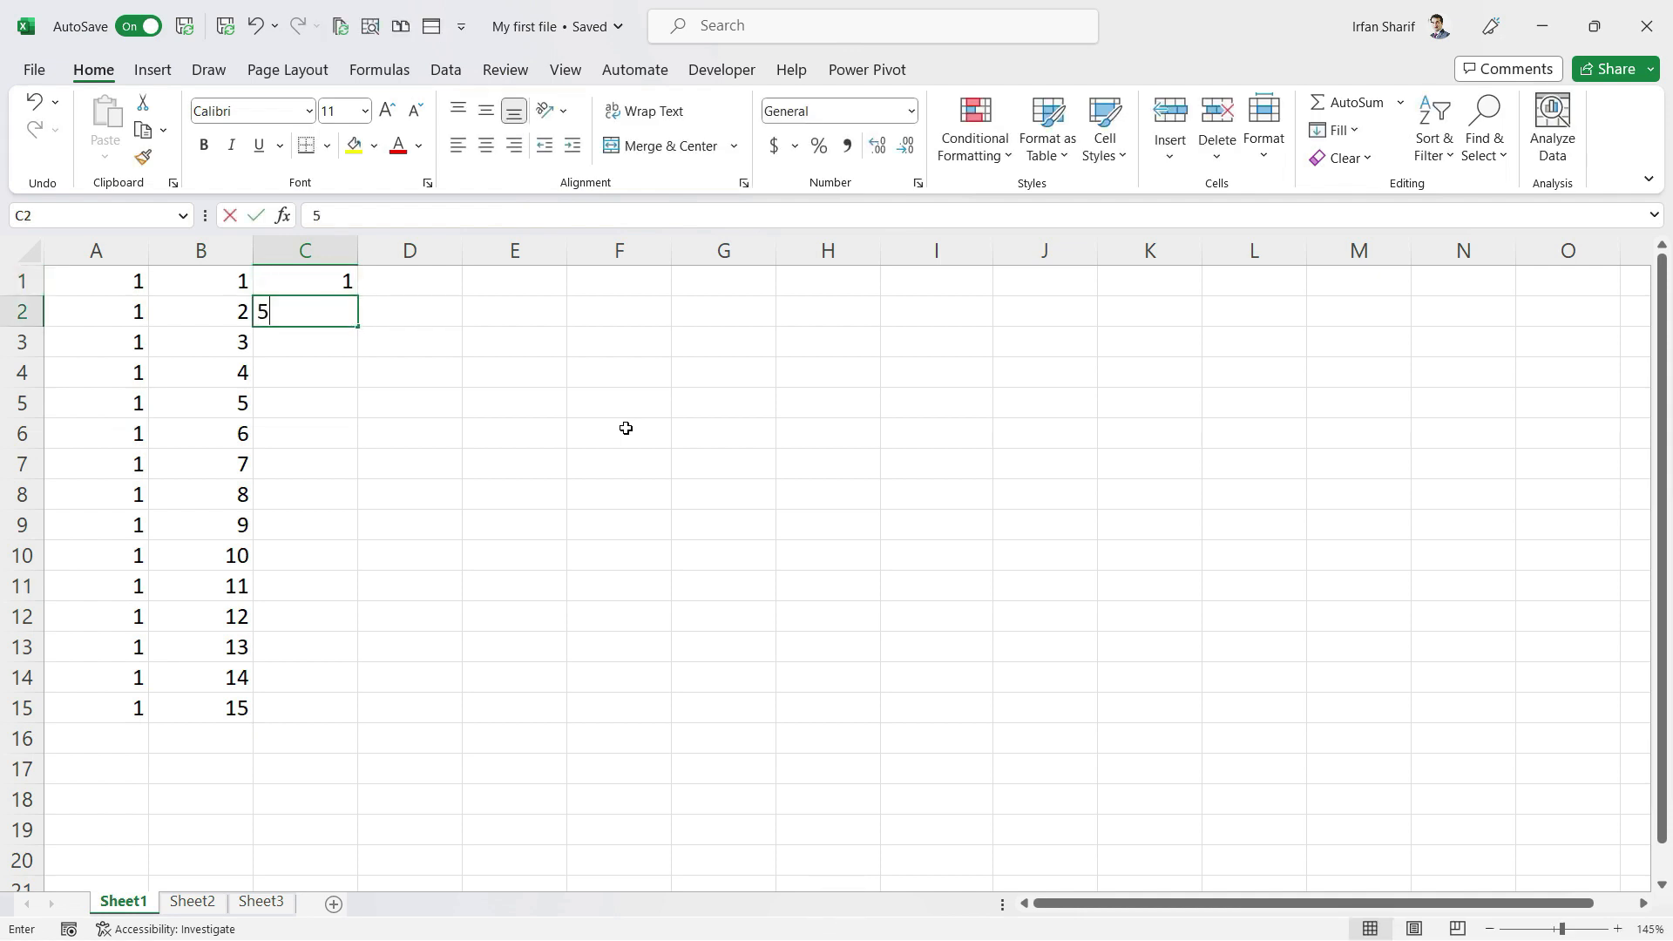
key(Up)
key(shift+Down)
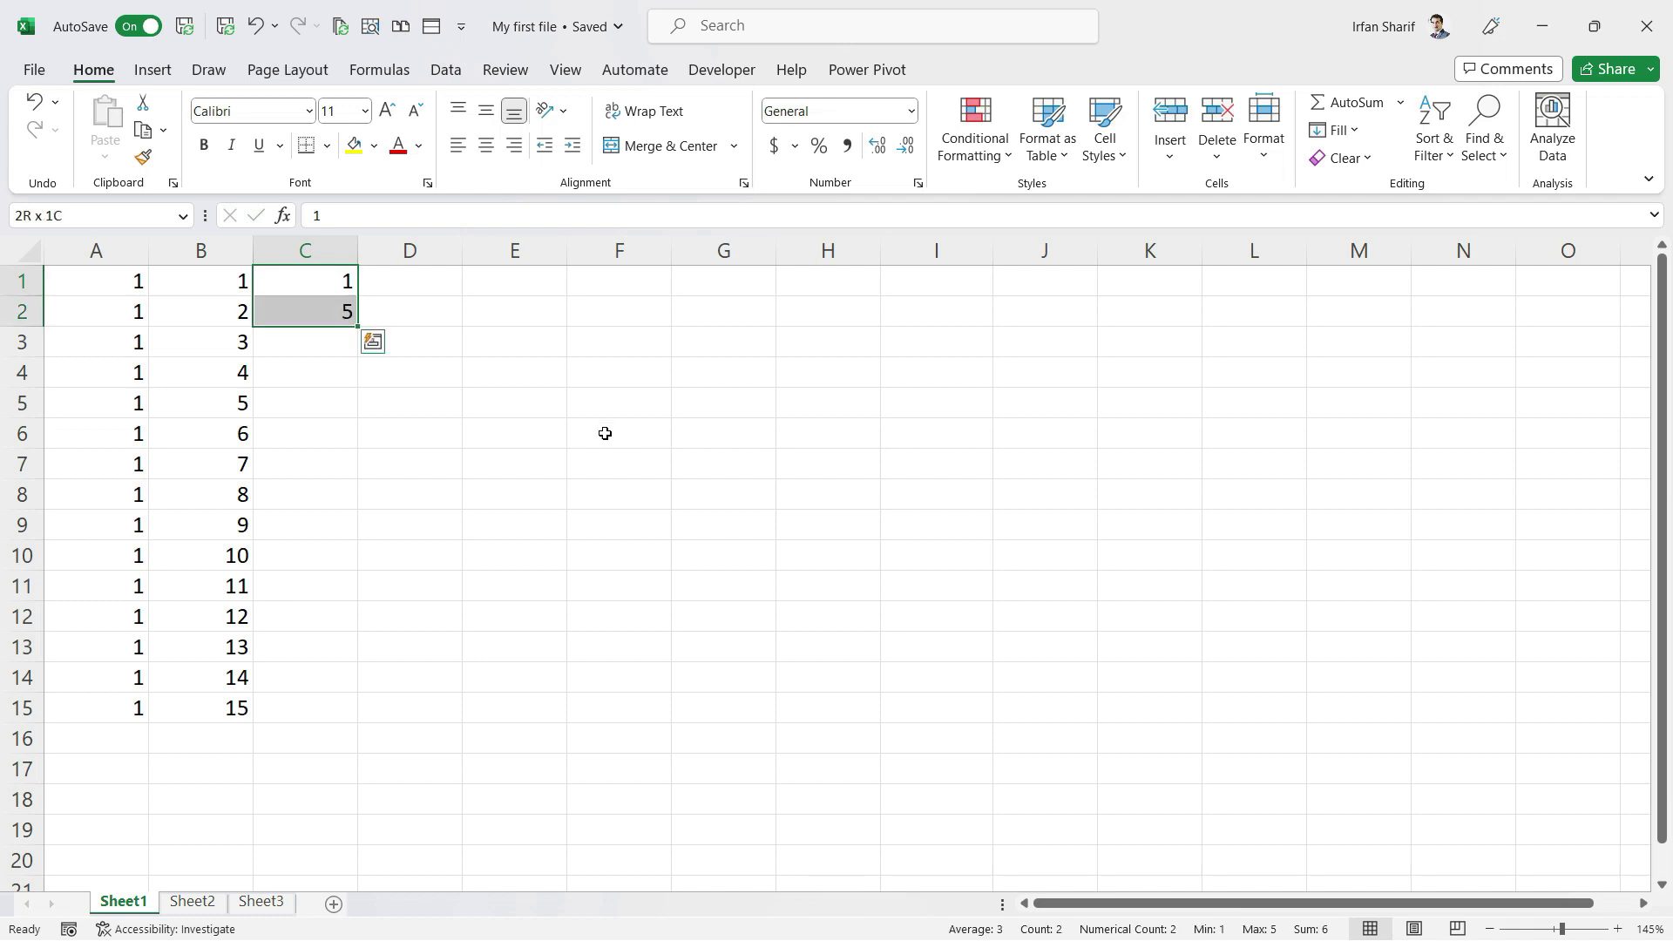
drag(357, 326, 353, 718)
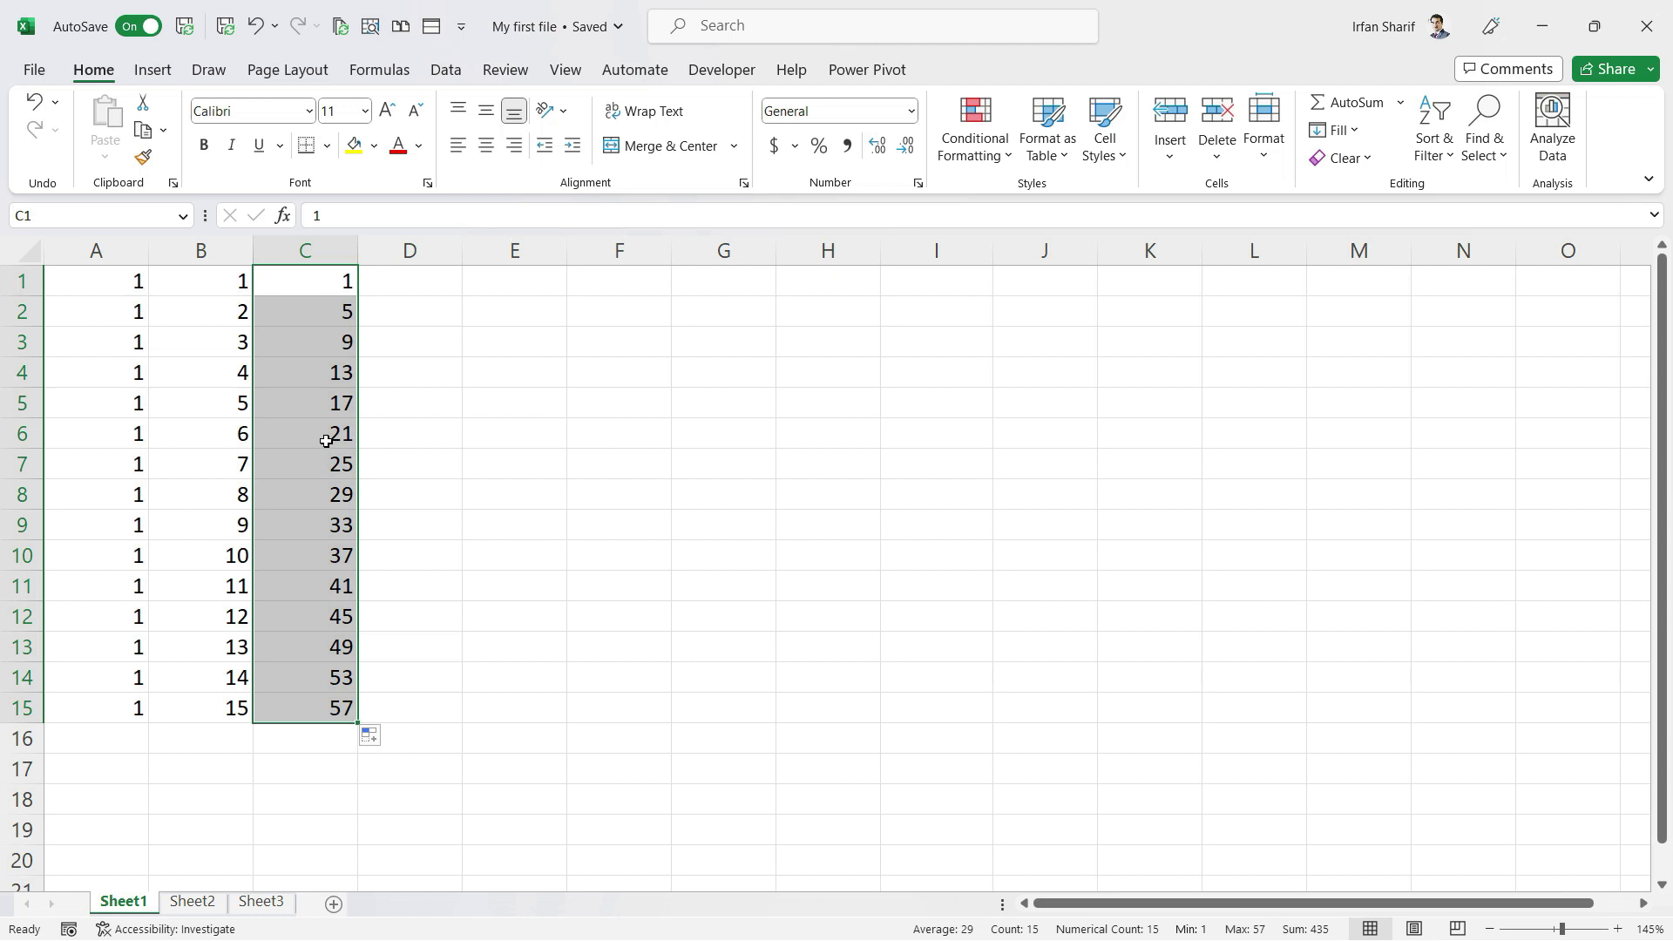
click(341, 319)
click(341, 345)
click(344, 377)
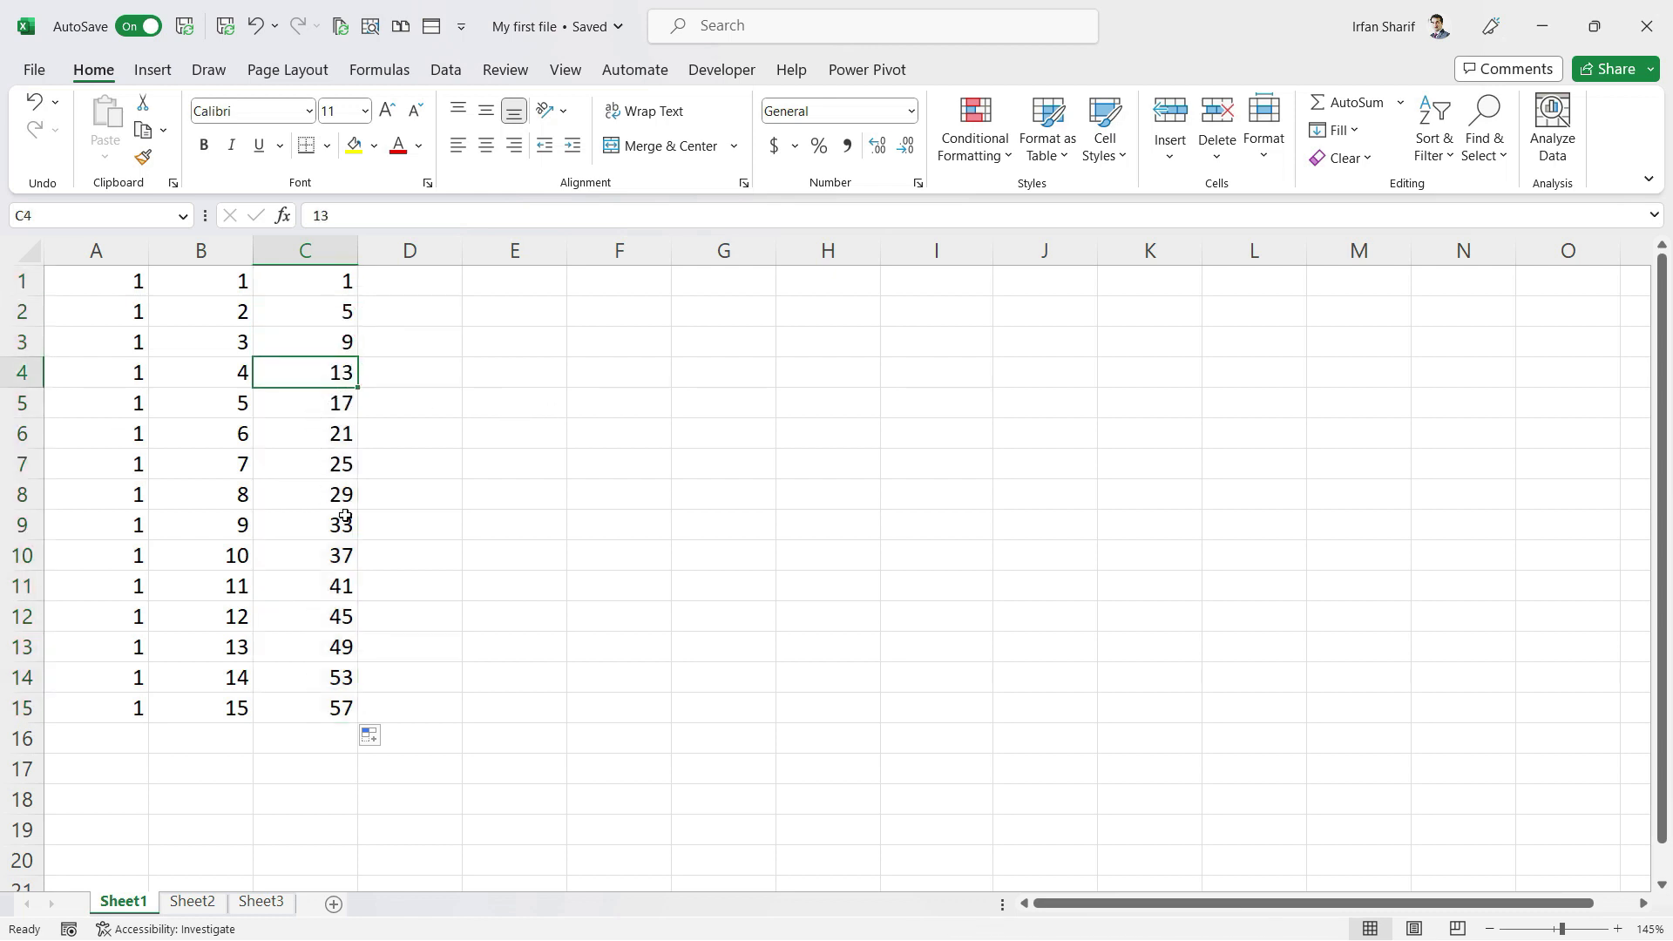
Enter NYC in D1 and fill it down to D15
click(421, 286)
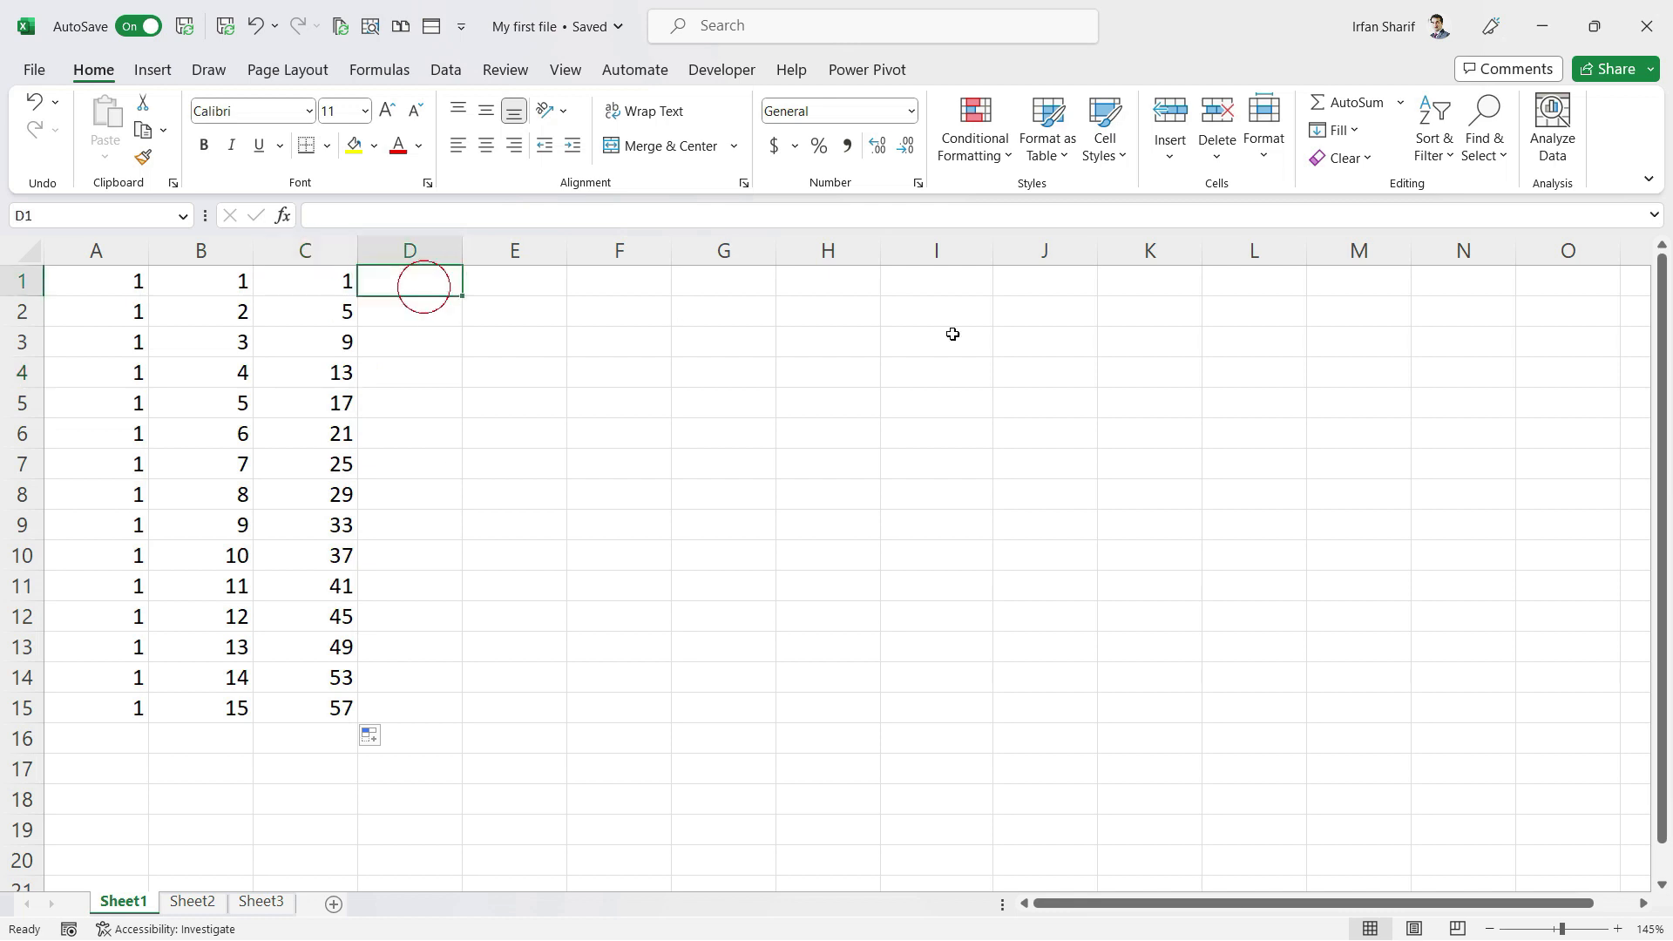
text(NYC)
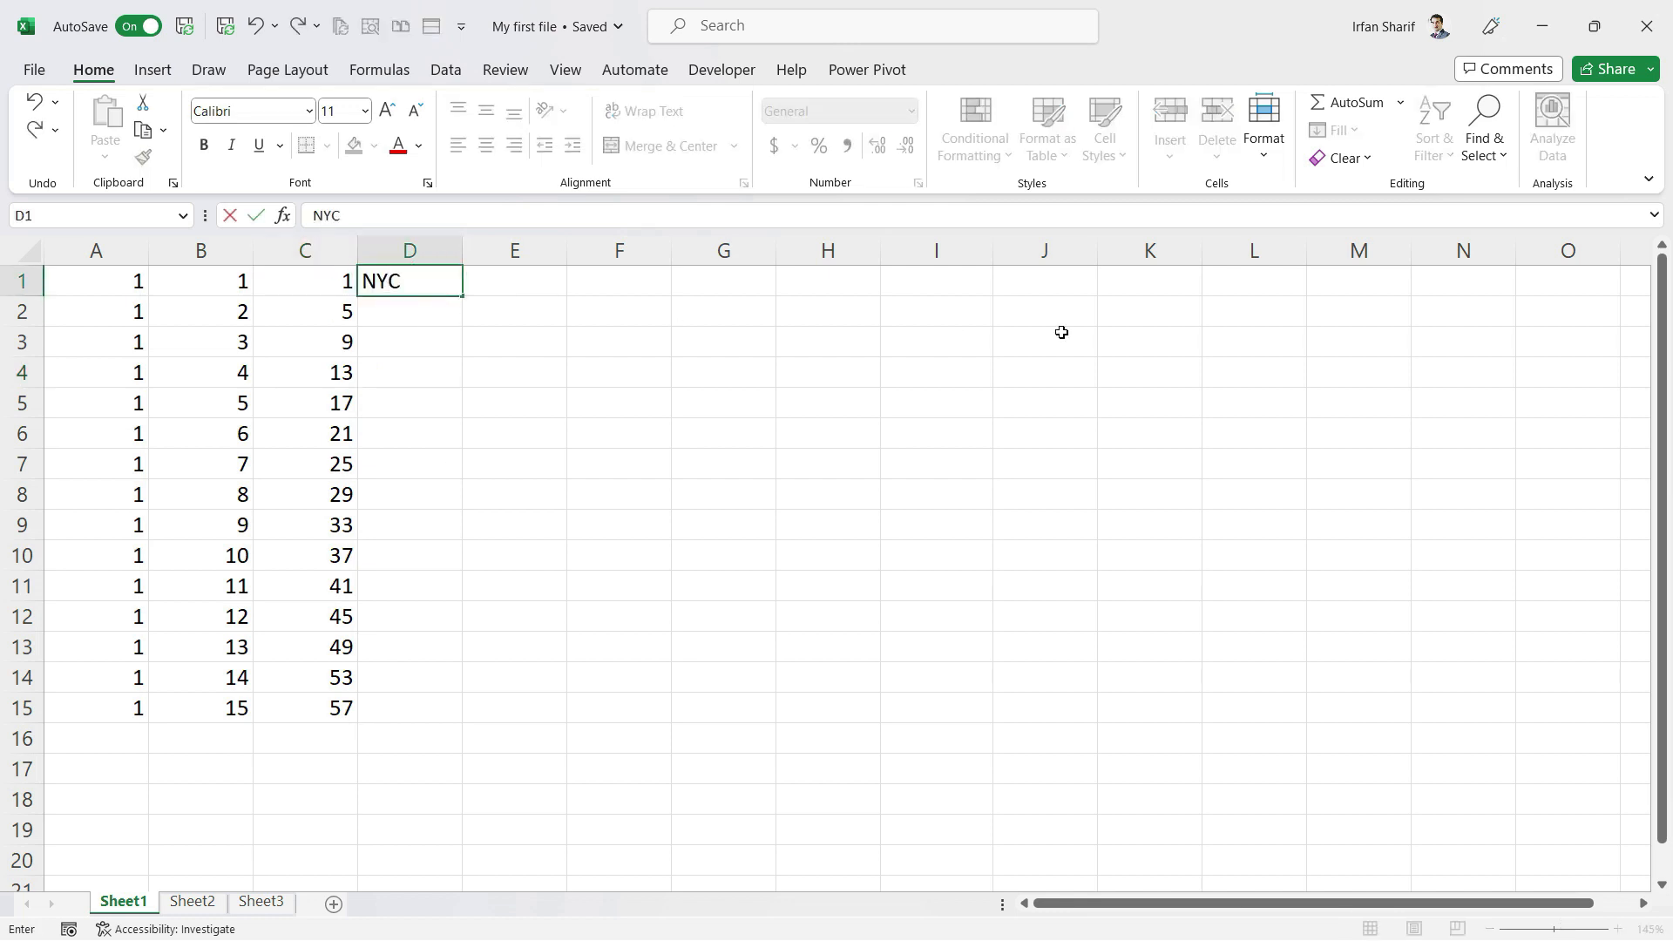
key(Return)
key(Up)
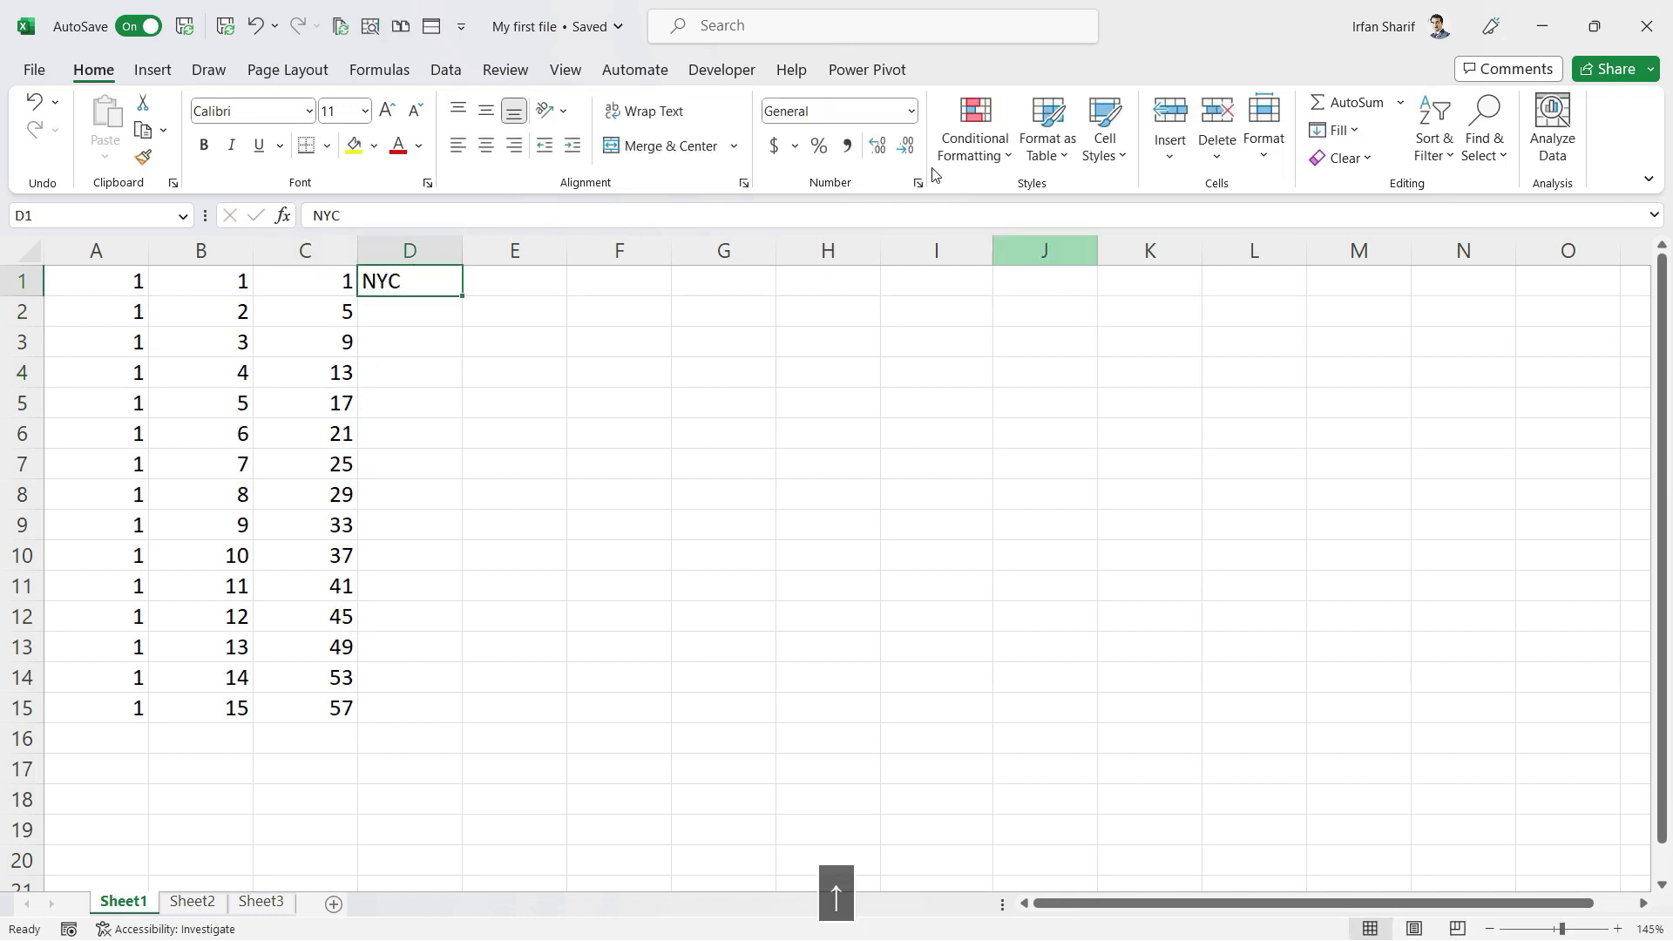
drag(462, 297, 441, 717)
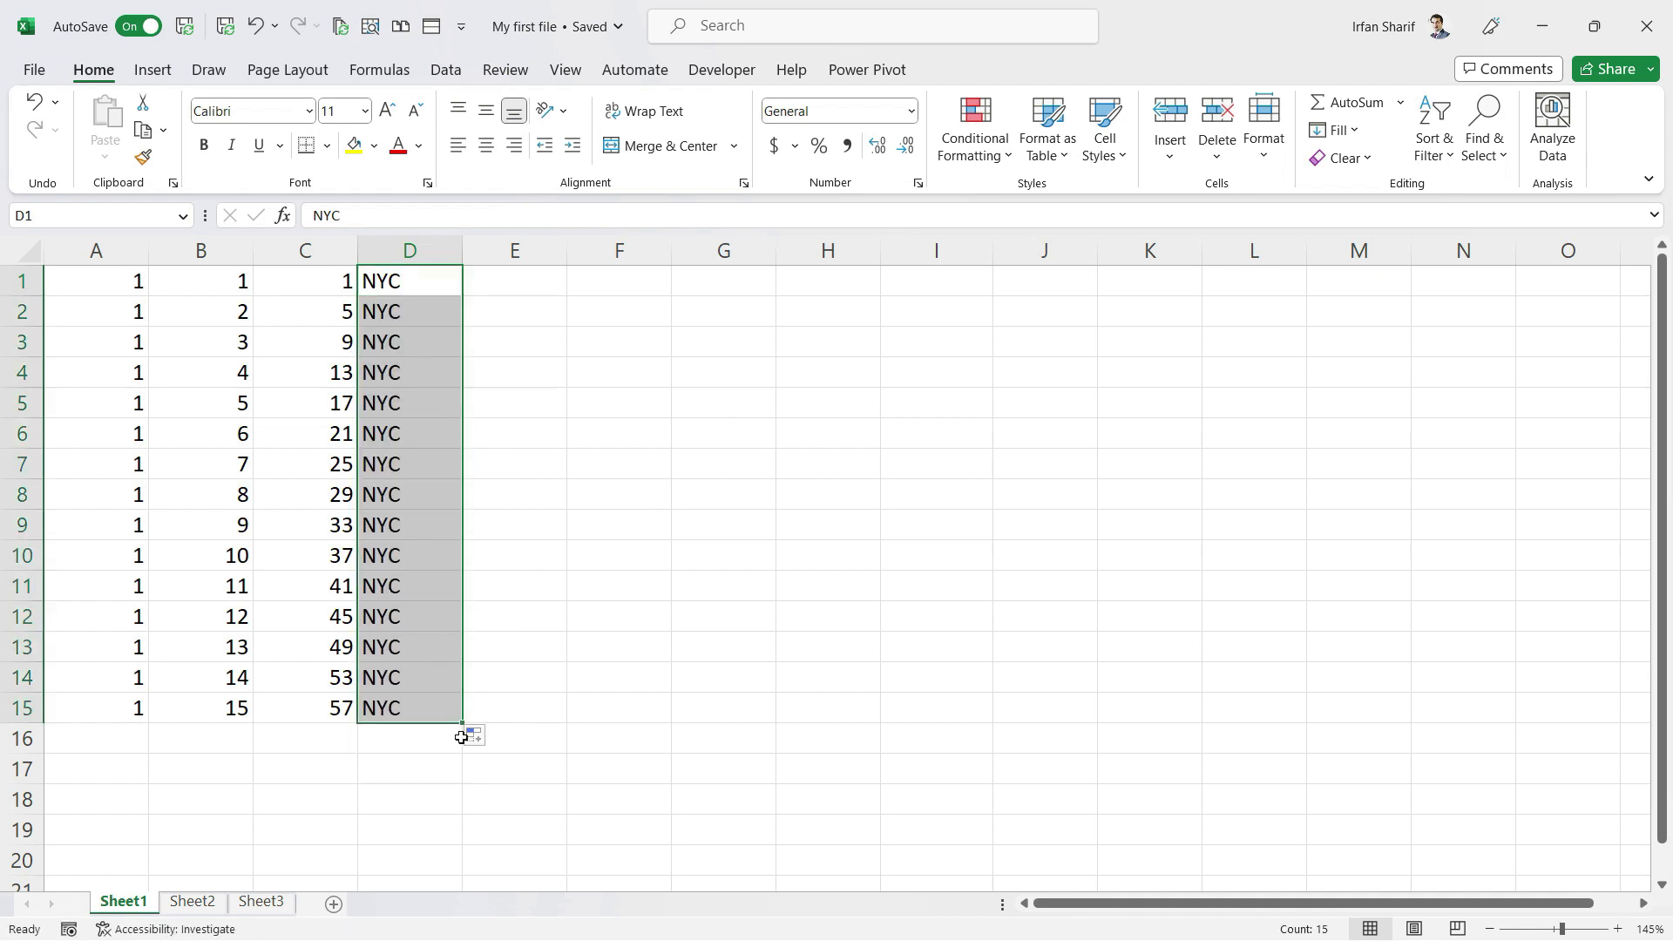
click(438, 696)
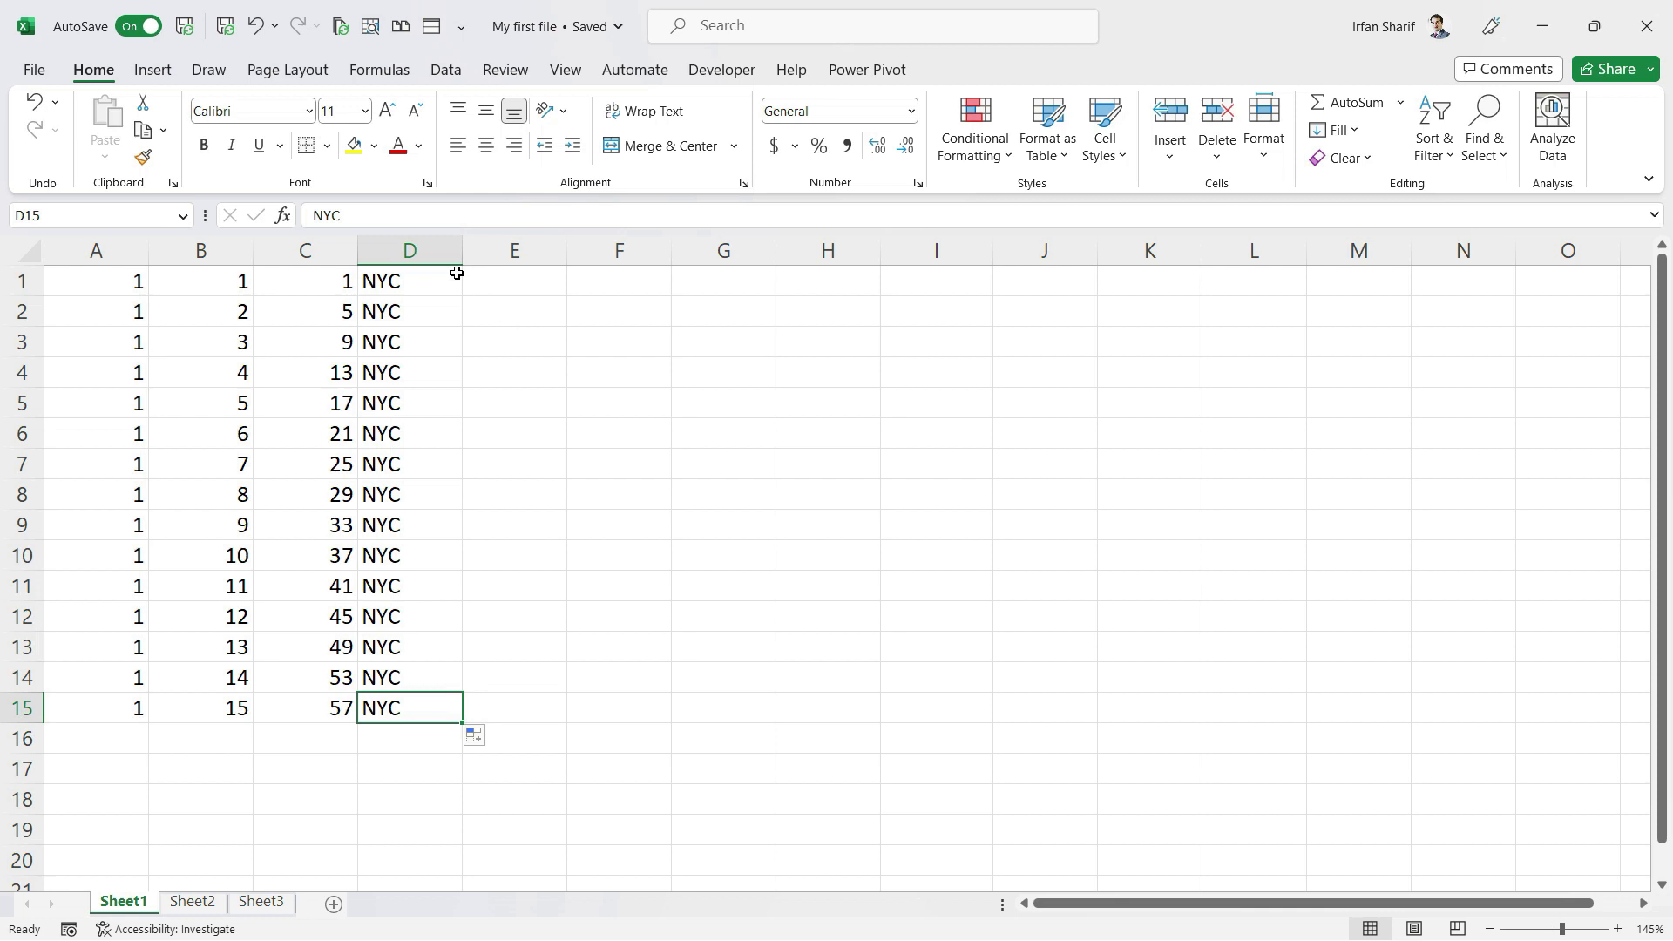
Enter the date 1 Jan 23 in E1 and fill consecutive daily dates down to E15
click(536, 277)
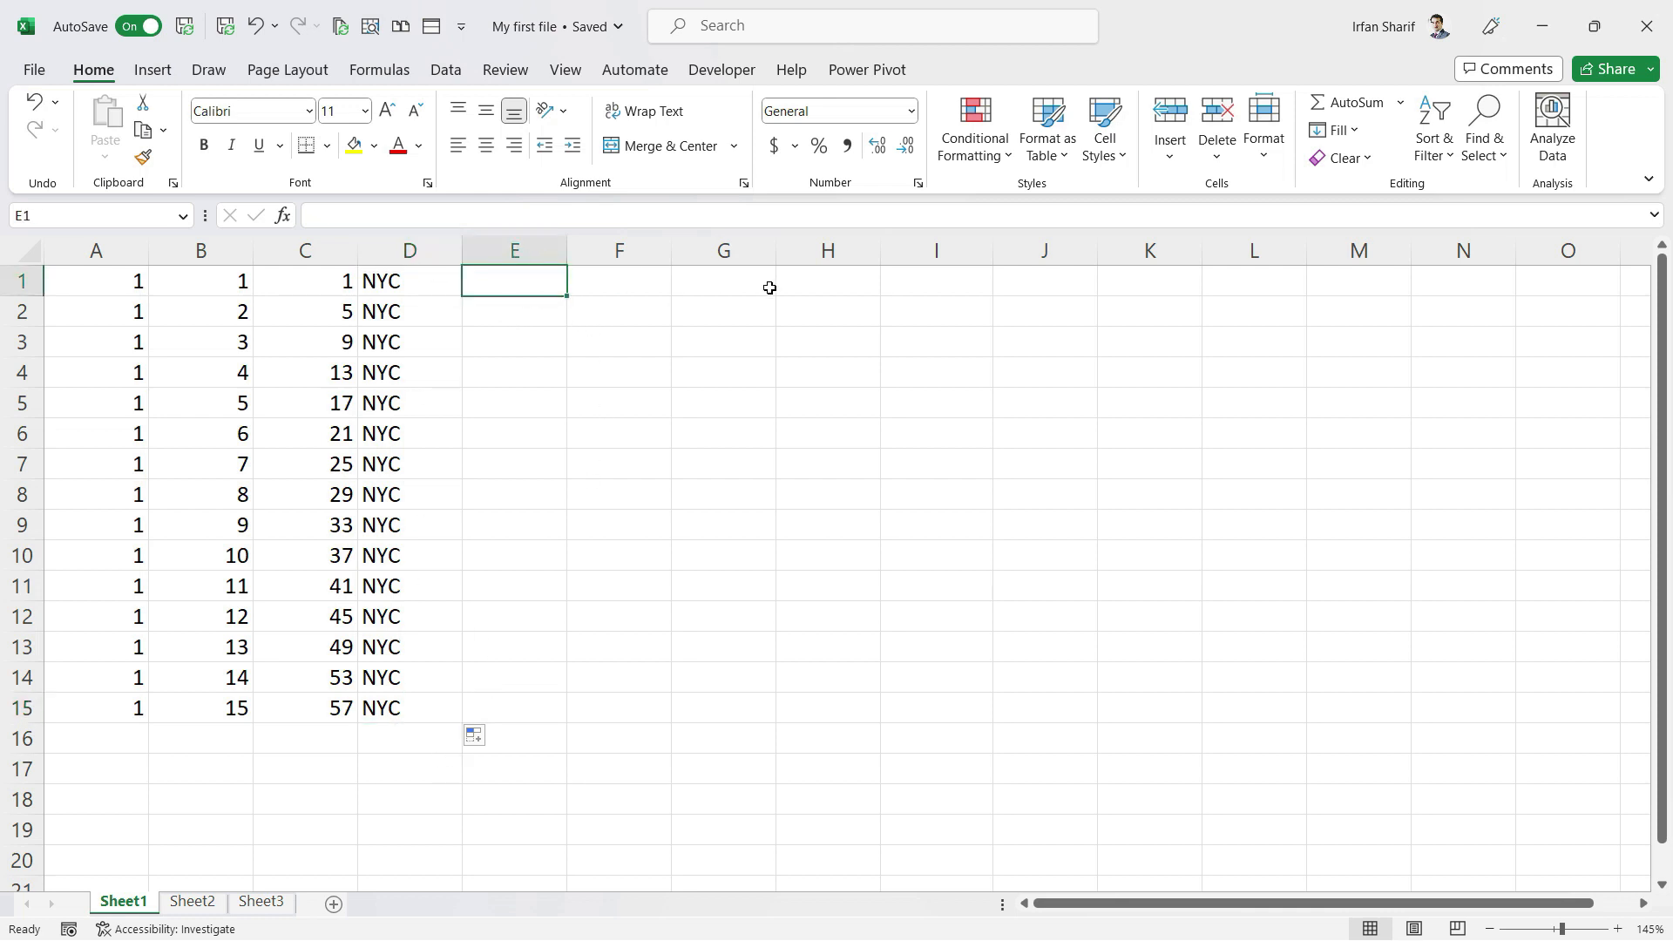
text(1)
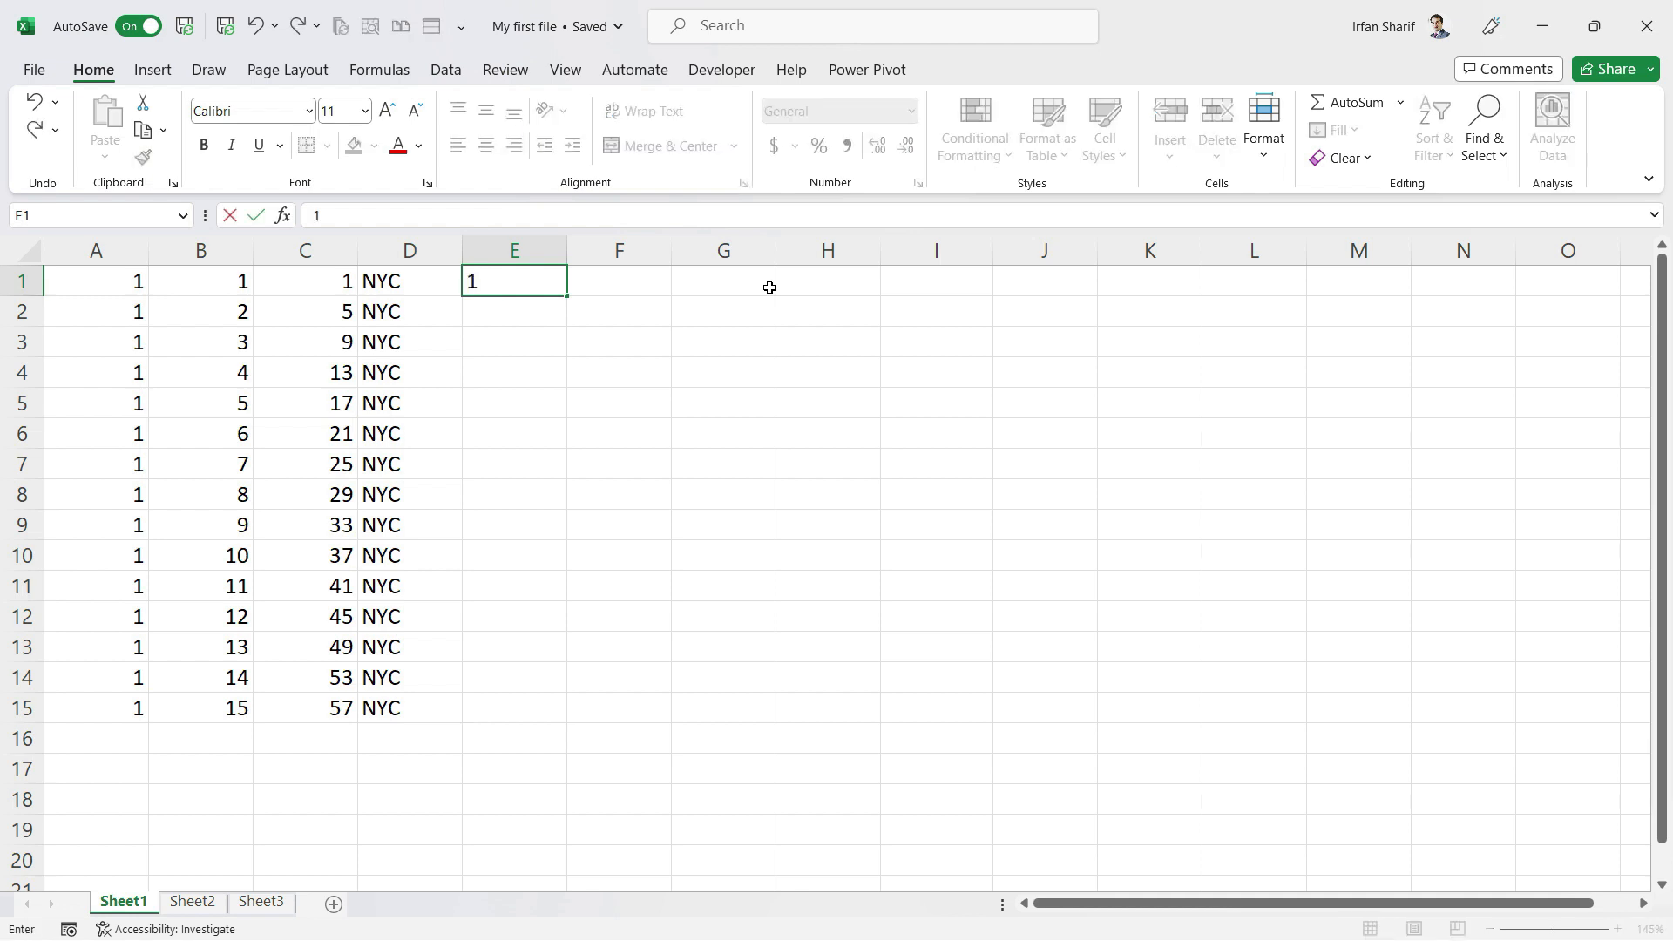
text( Jan 23)
key(Return)
key(Up)
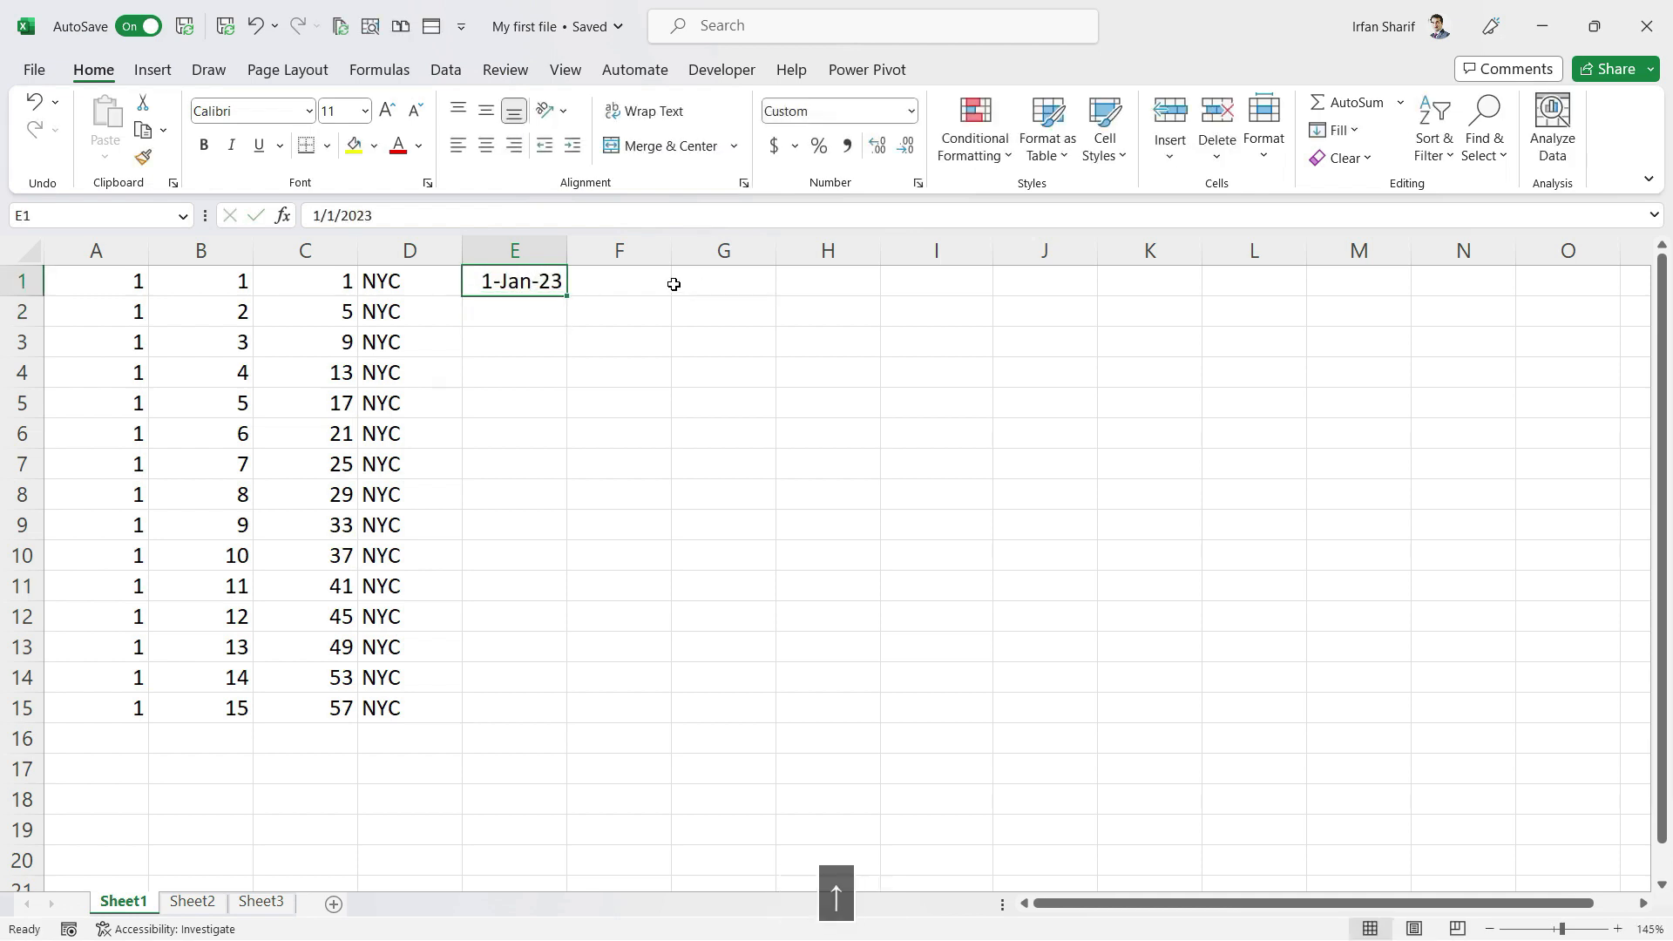
drag(566, 296, 562, 710)
click(533, 344)
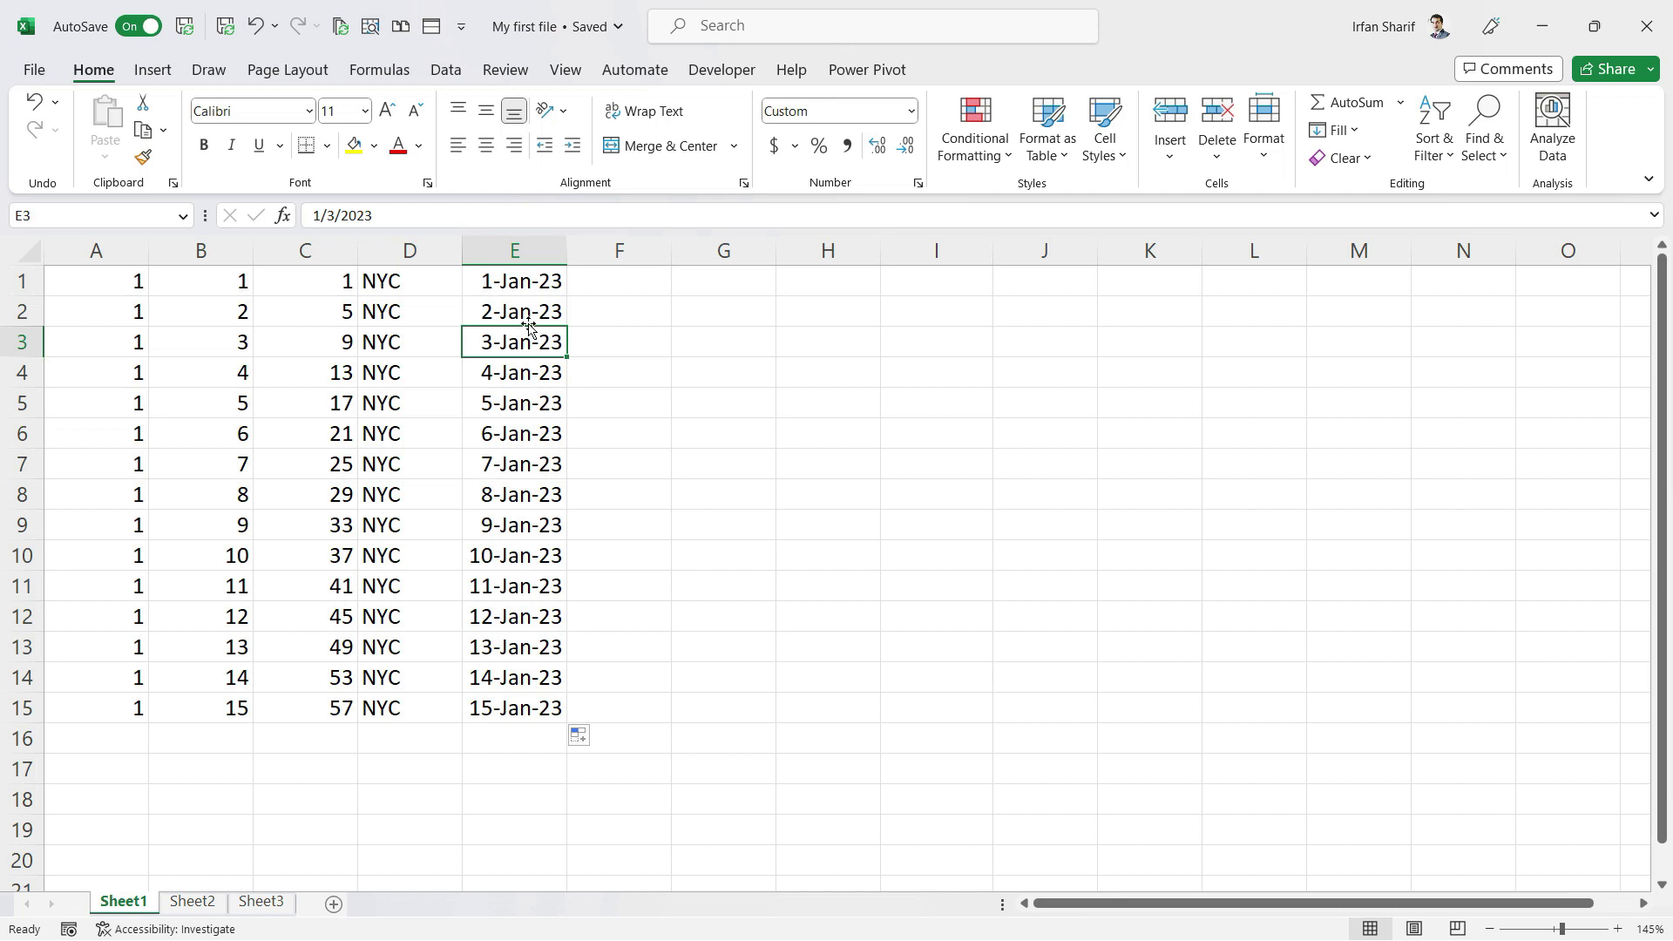
click(526, 282)
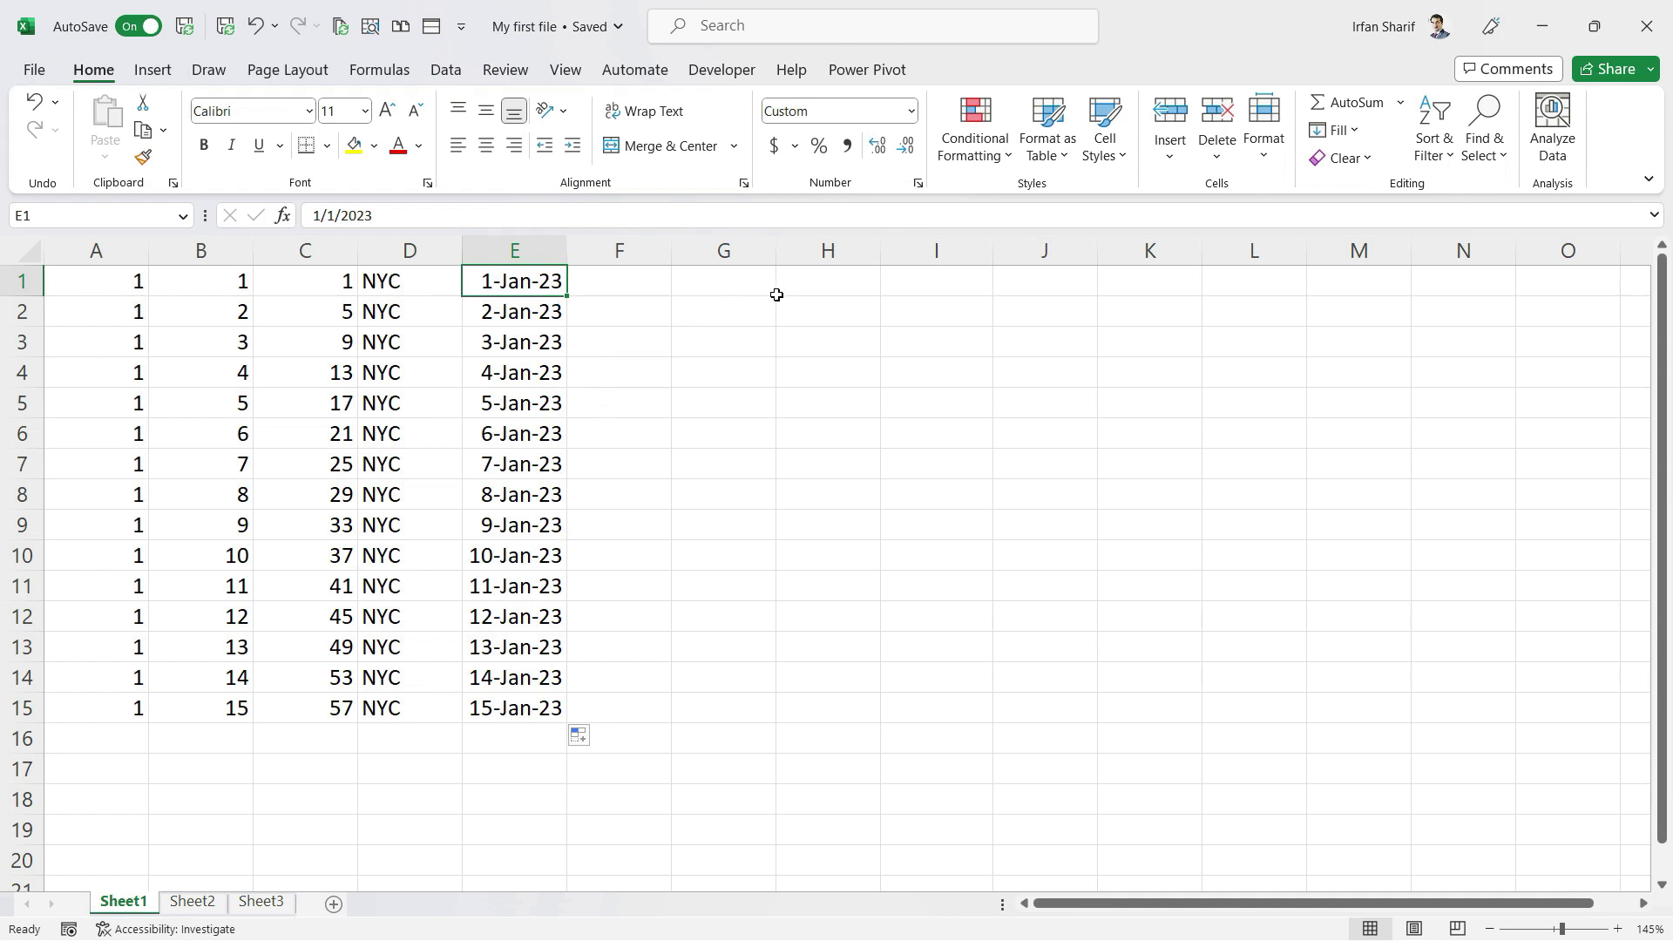
text(1)
key(Escape)
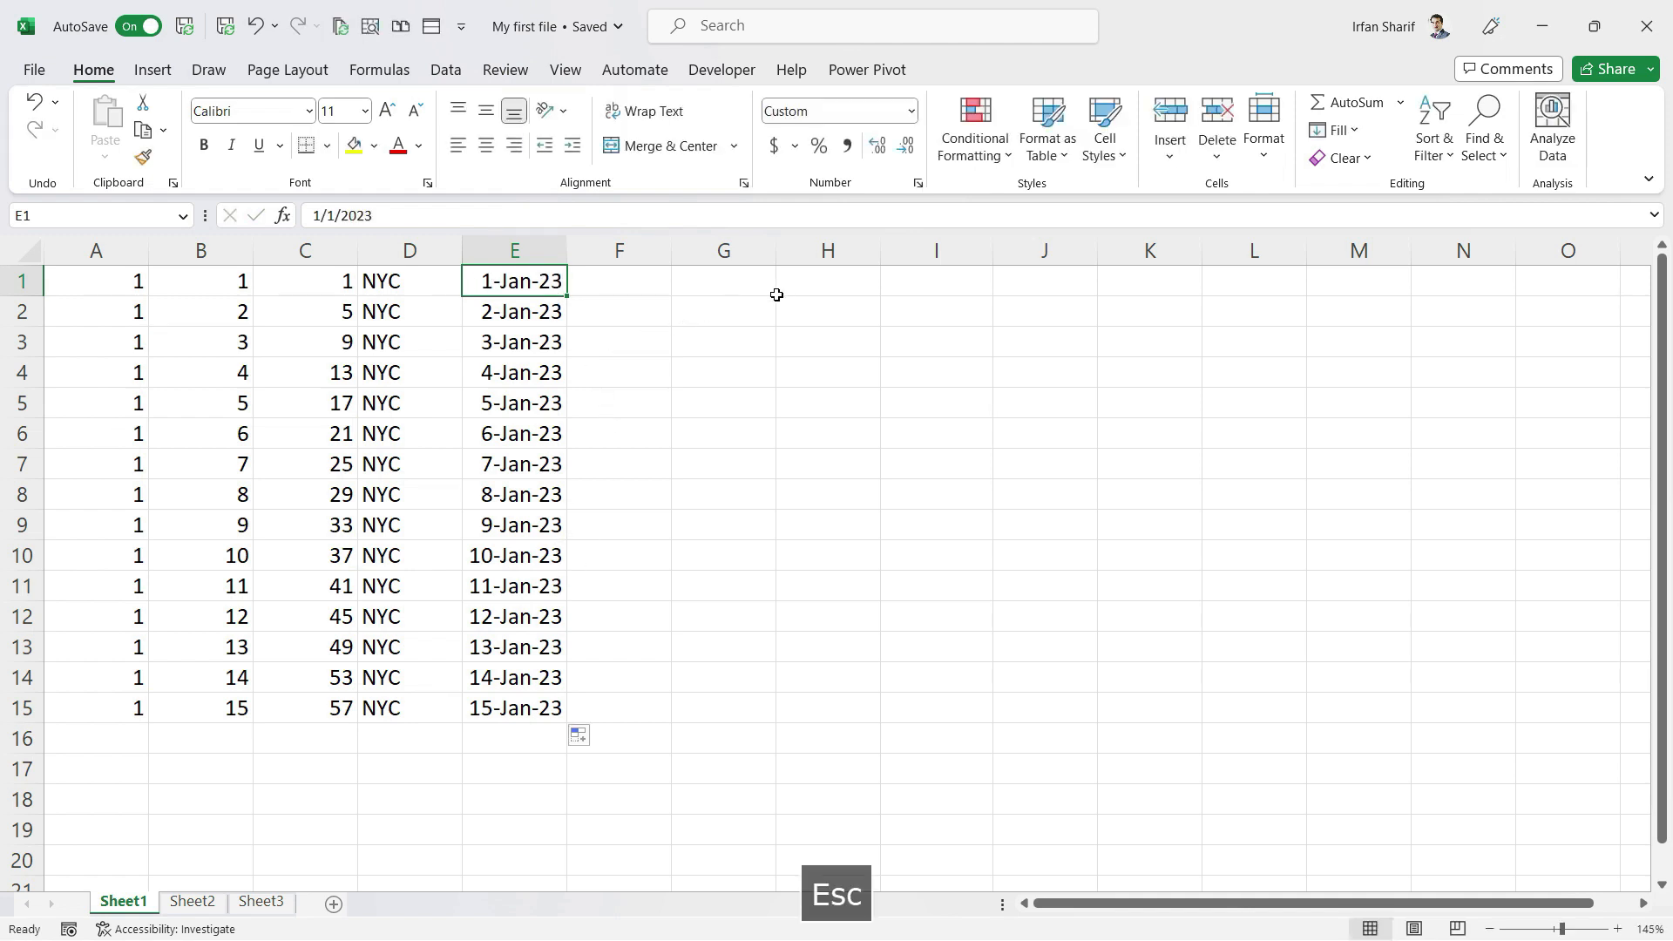
Enter the date 1 Jan 23 in F1 and copy it into F2
key(Right)
text(1 Ja)
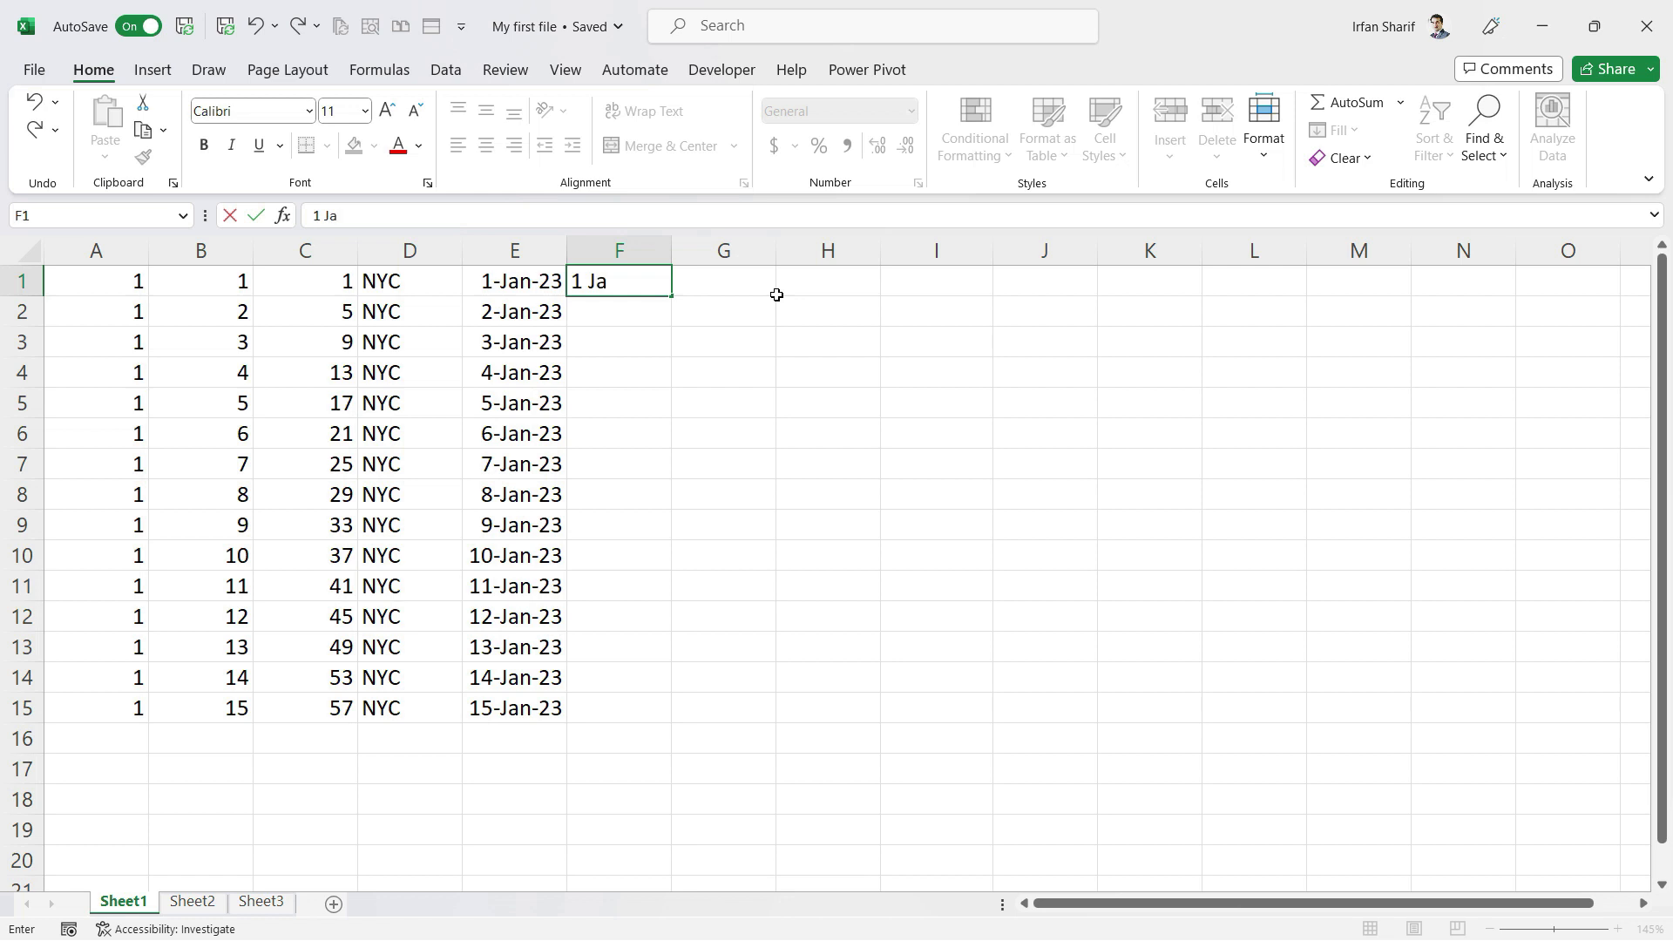
text(n 23)
key(Return)
key(Up)
key(ctrl+c)
key(Down)
key(ctrl+v)
key(Escape)
key(Up)
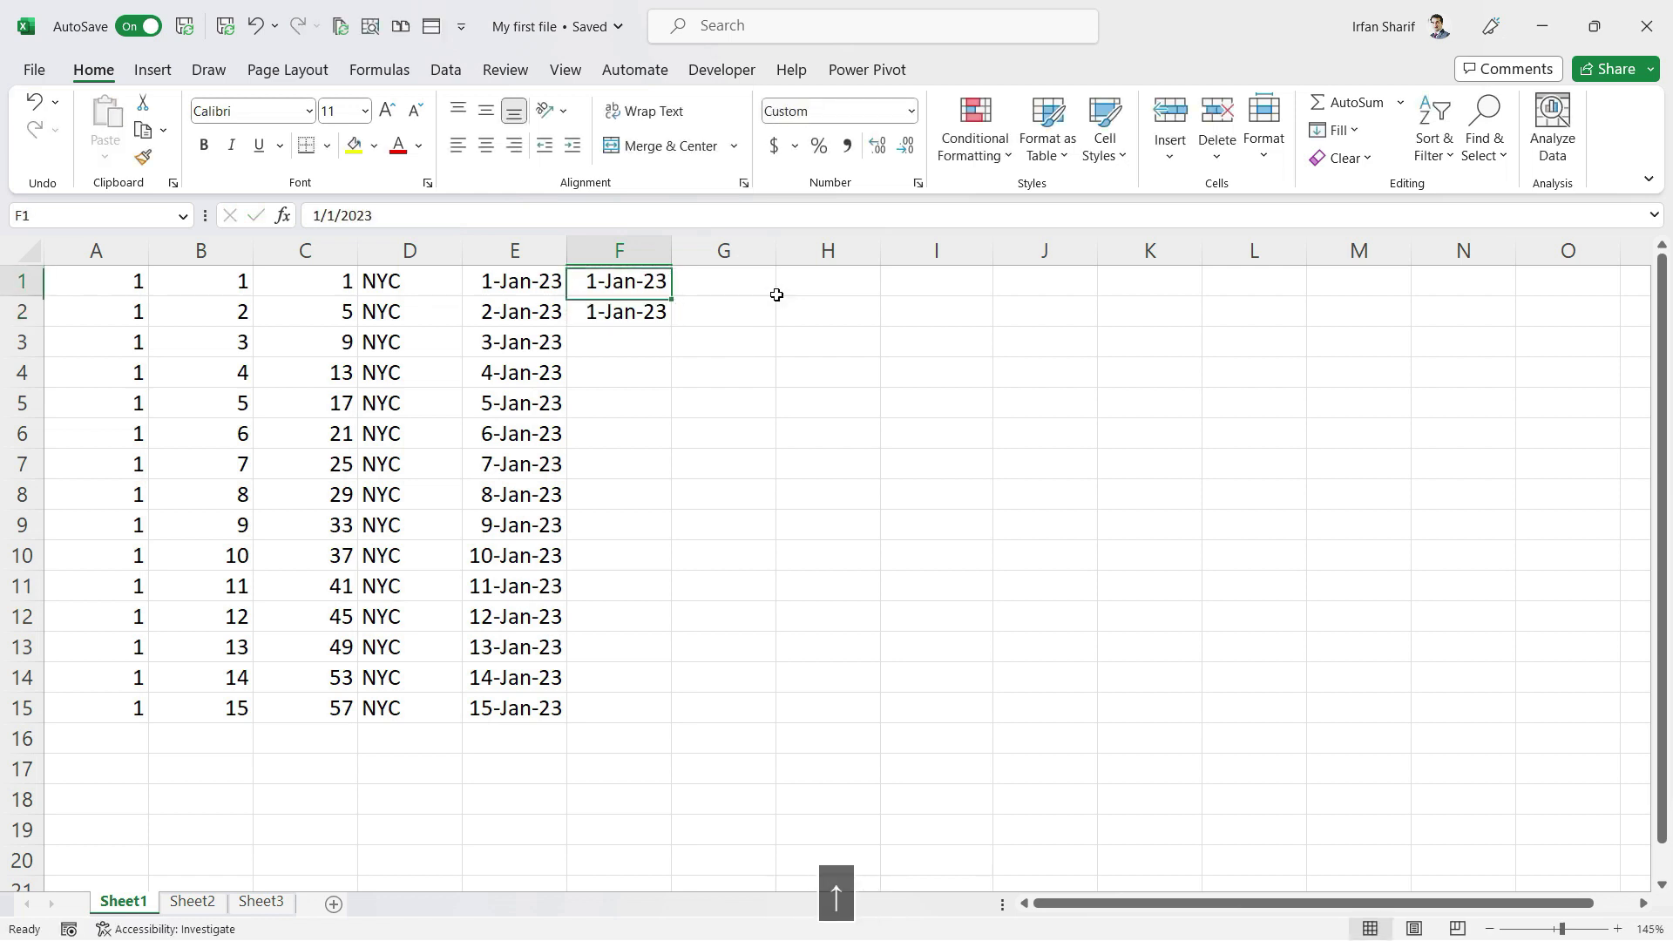
Extend the two identical dates in F1:F2 down to F15
key(shift+Down)
drag(672, 327, 688, 702)
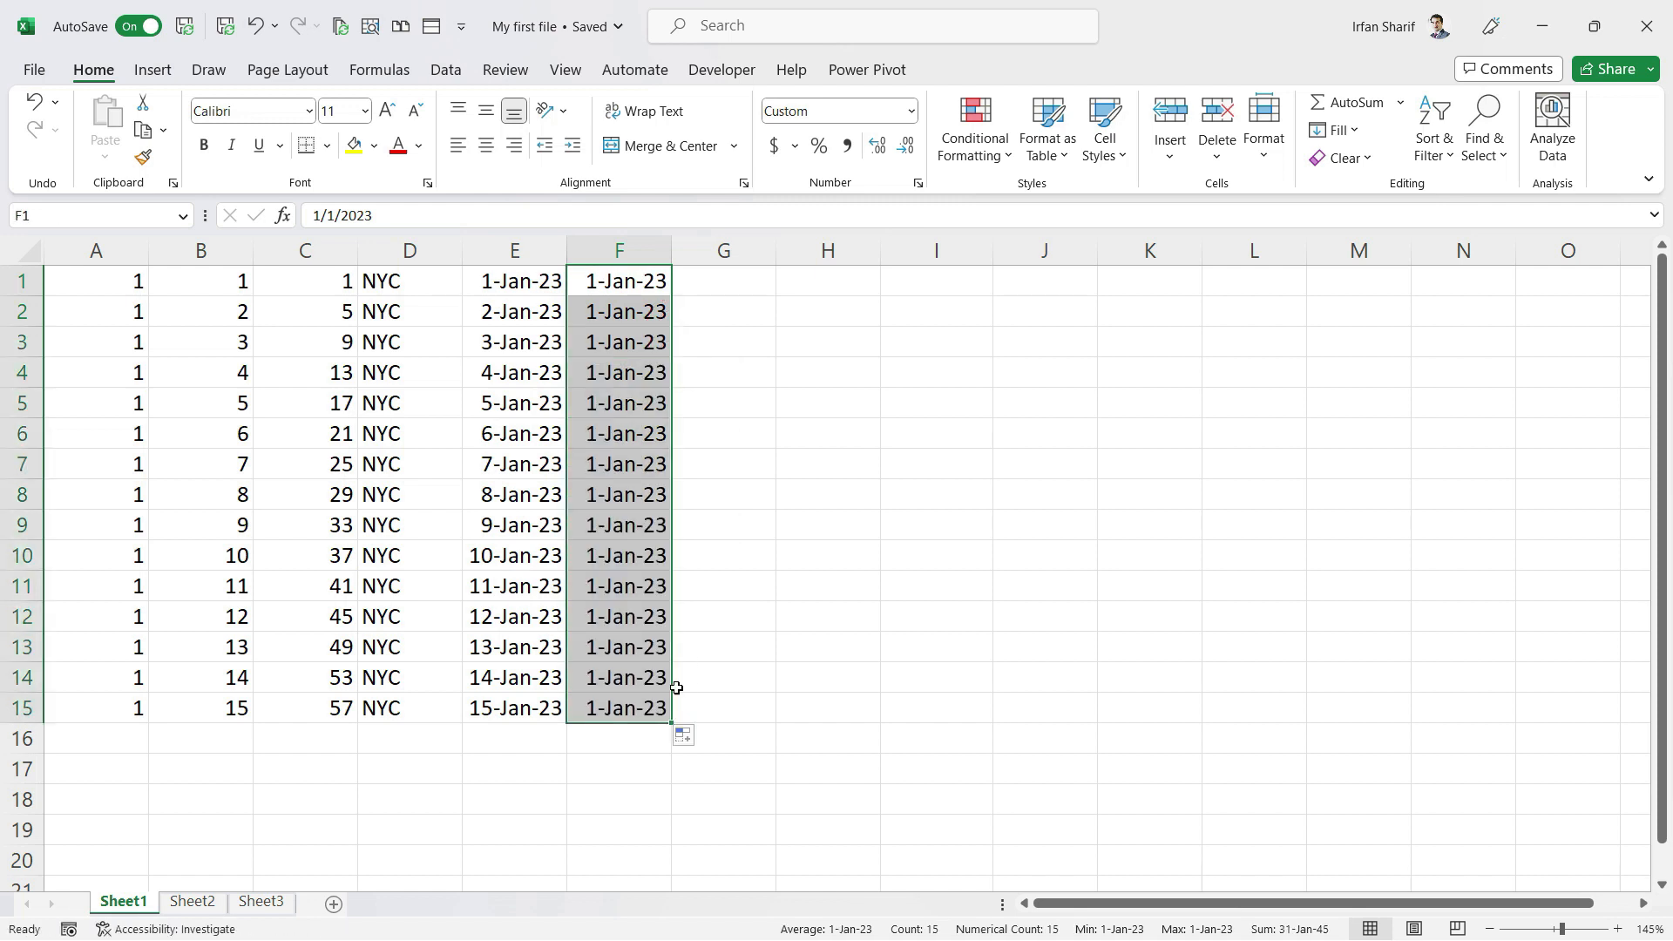
click(645, 680)
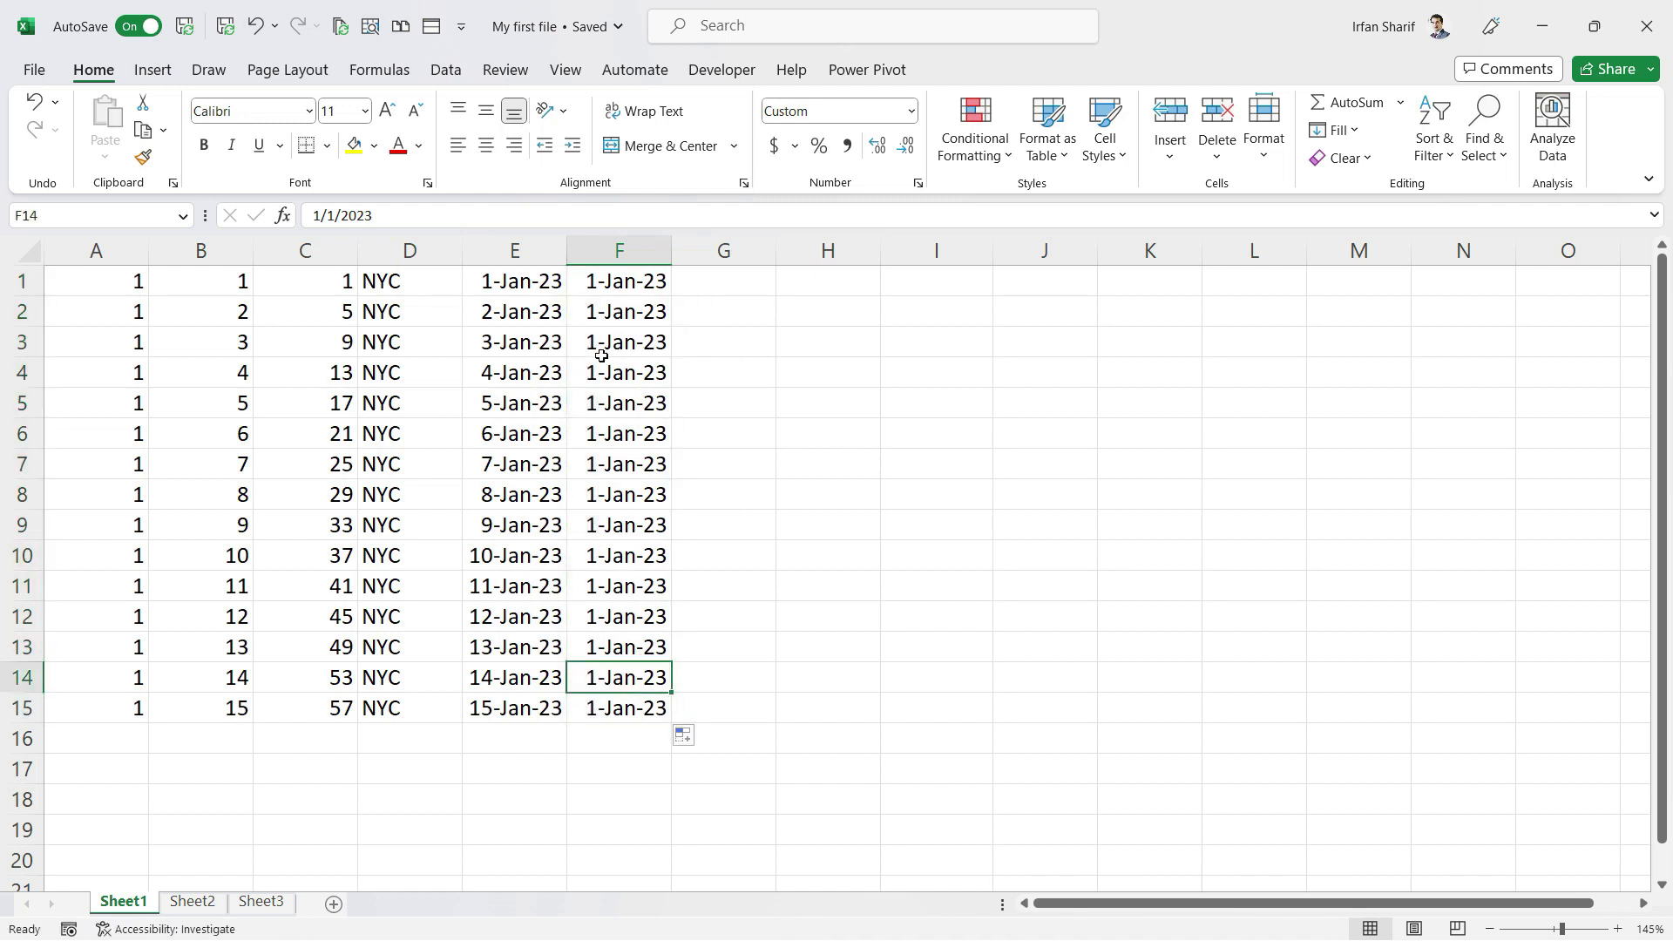
Fill G1:G15 with consecutive daily dates starting at 5-May-23
click(720, 283)
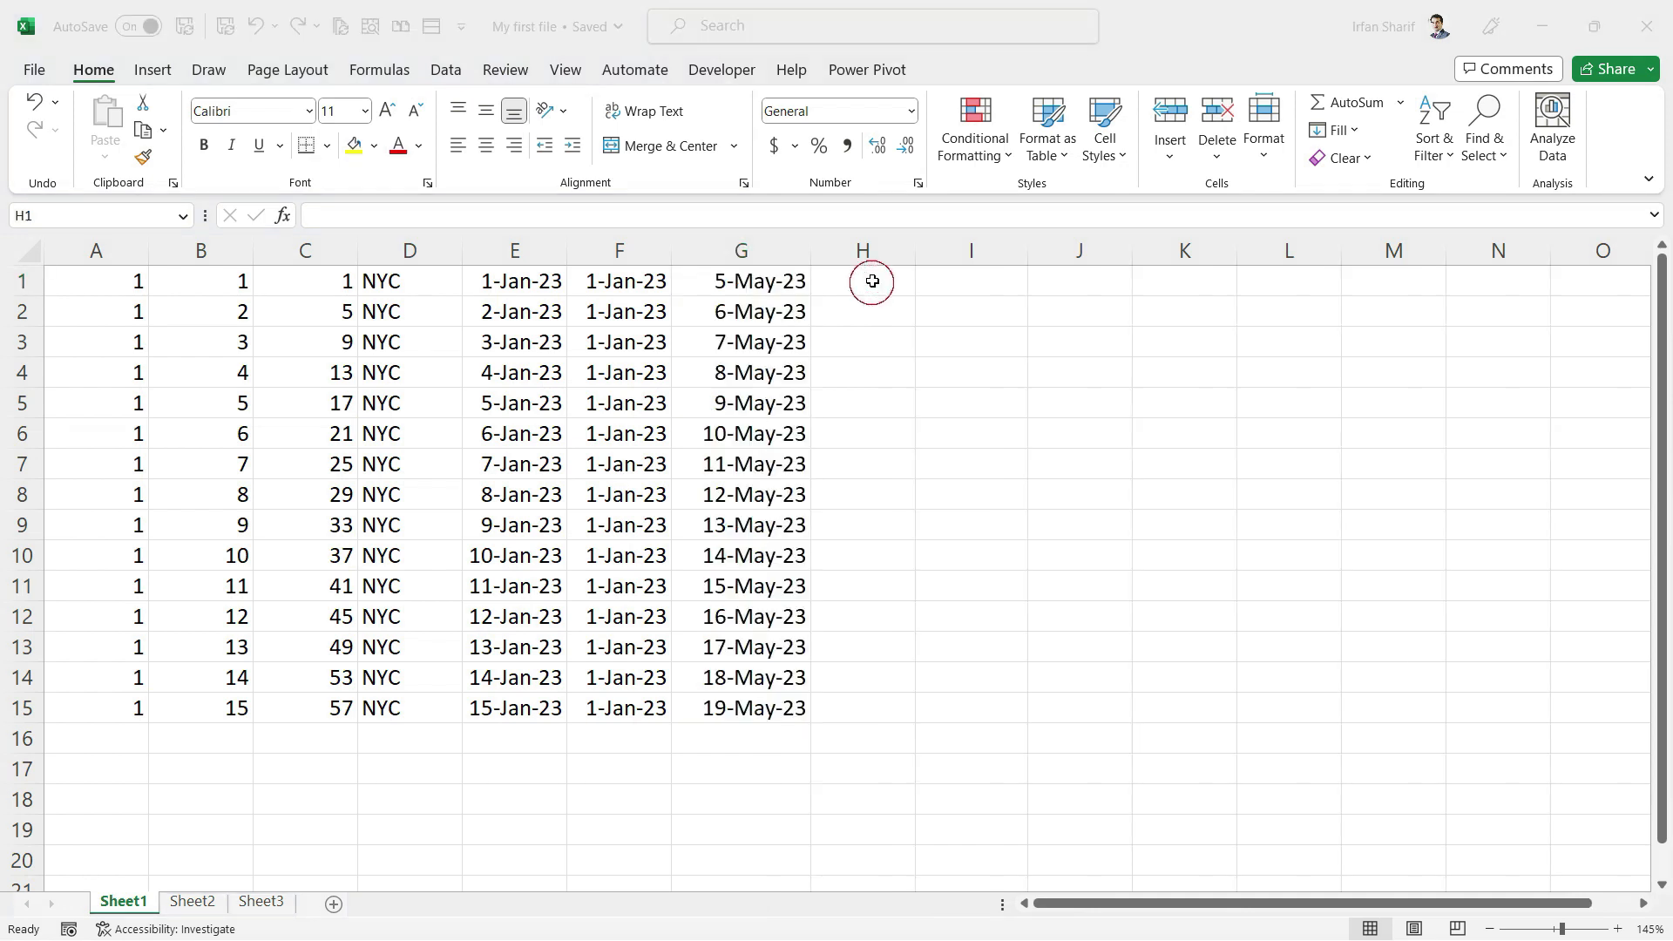
Enter the dates 1 Jan 23 in H1 and 8 Jan 23 in H2
click(872, 282)
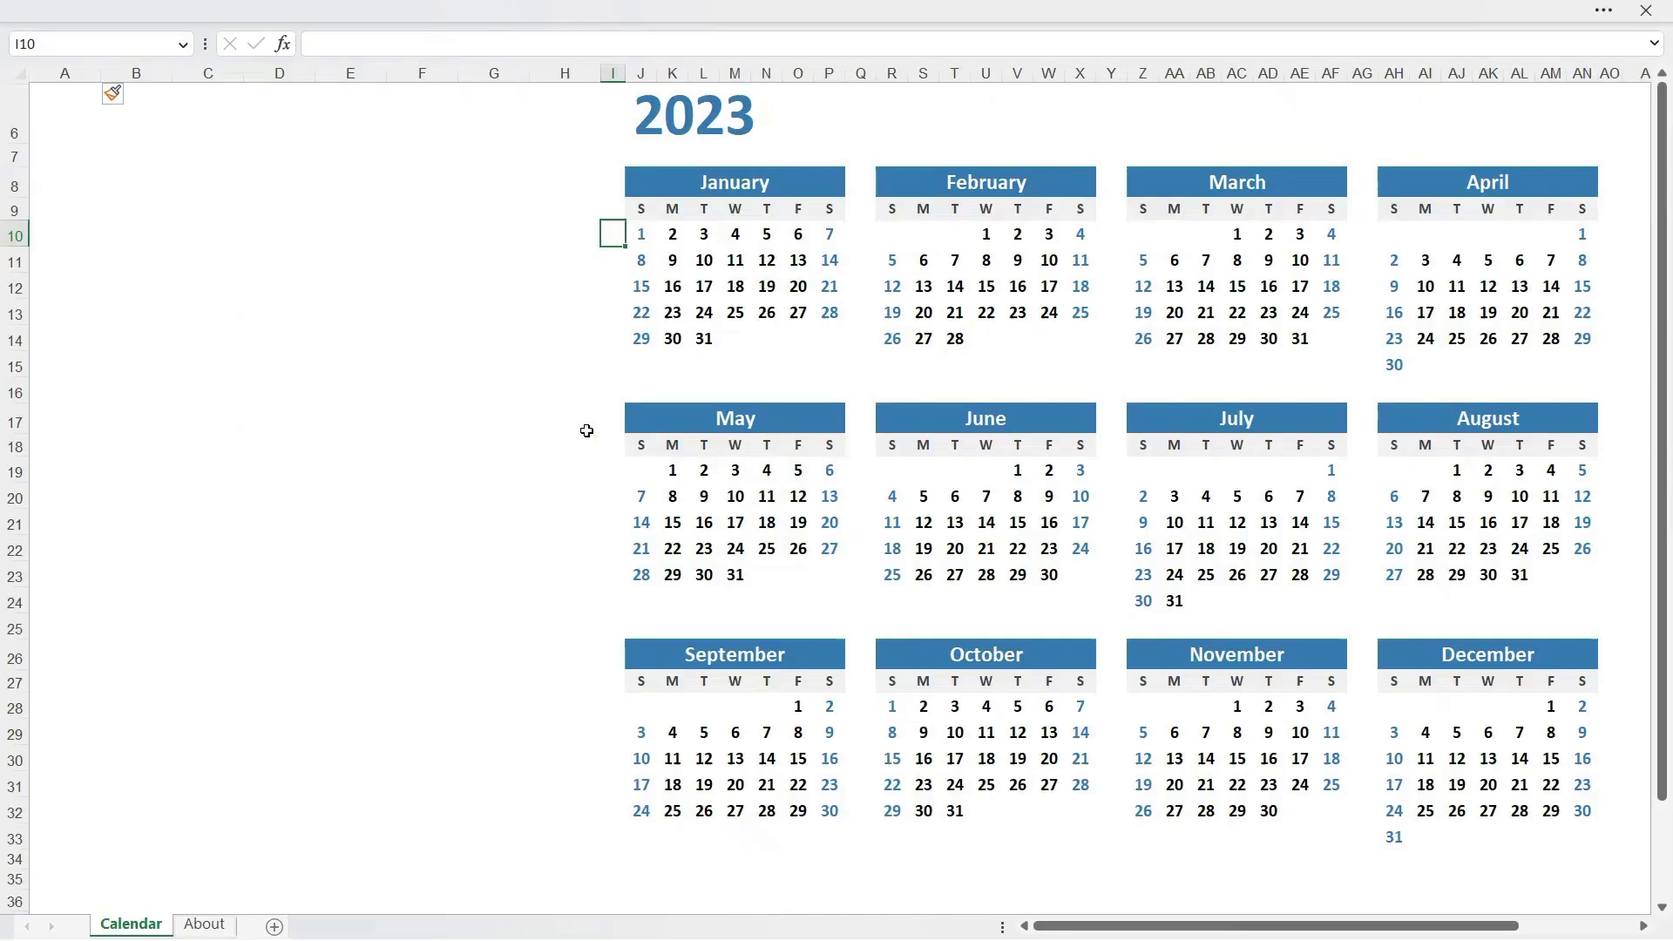
key(F9)
key(F9)
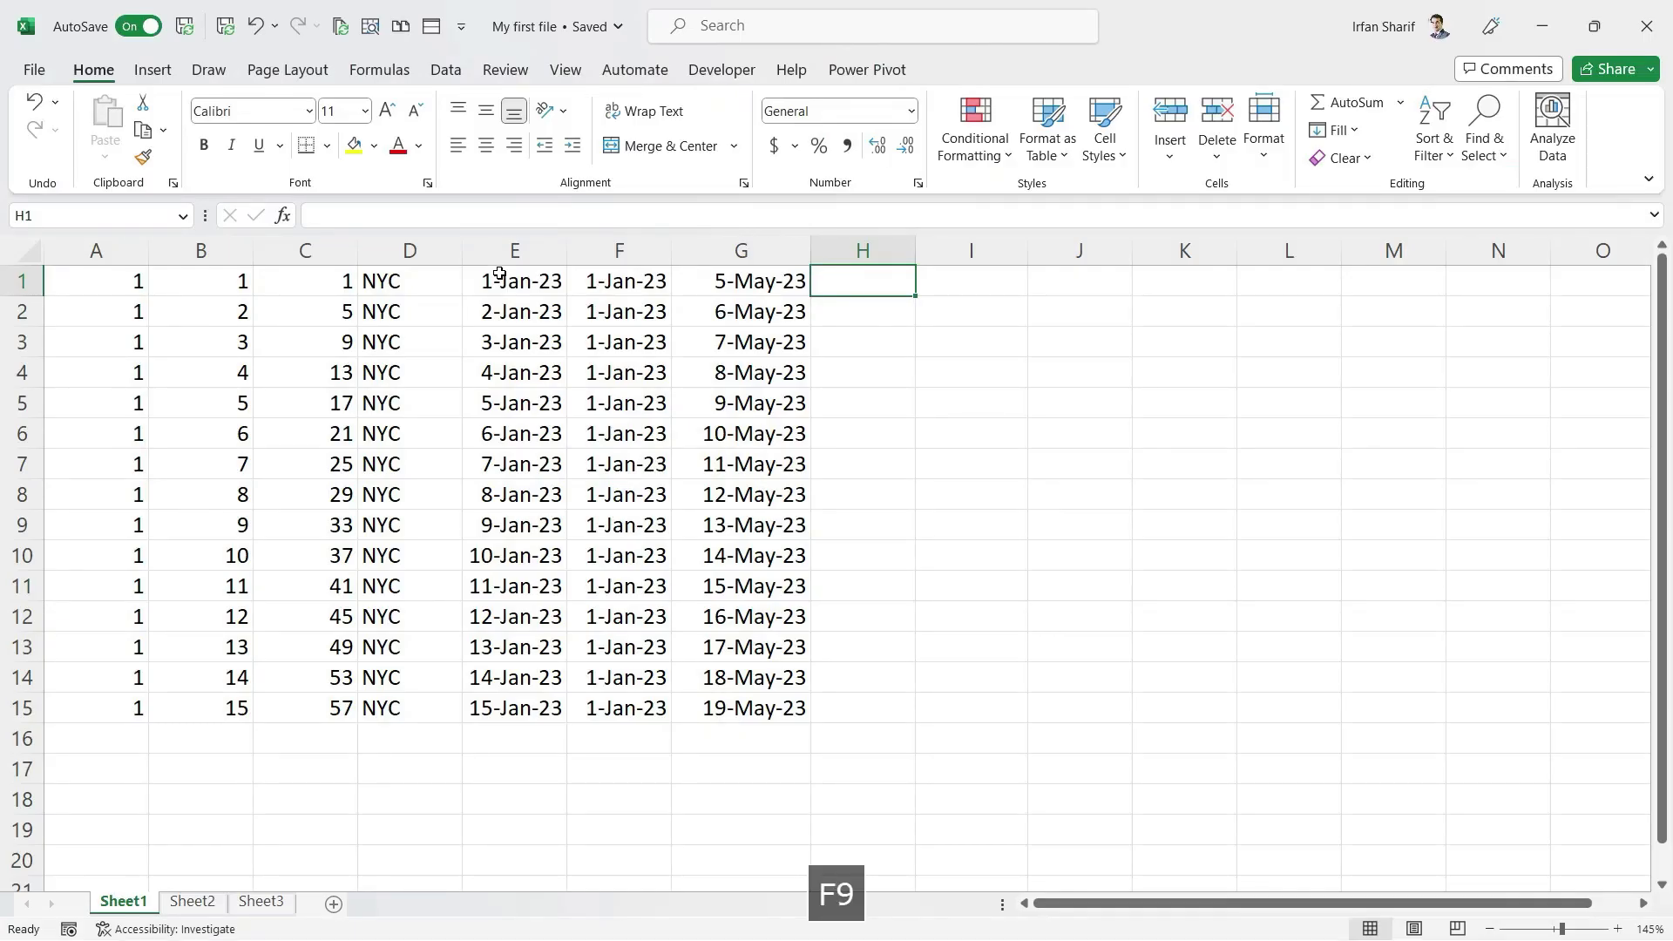
text(1 )
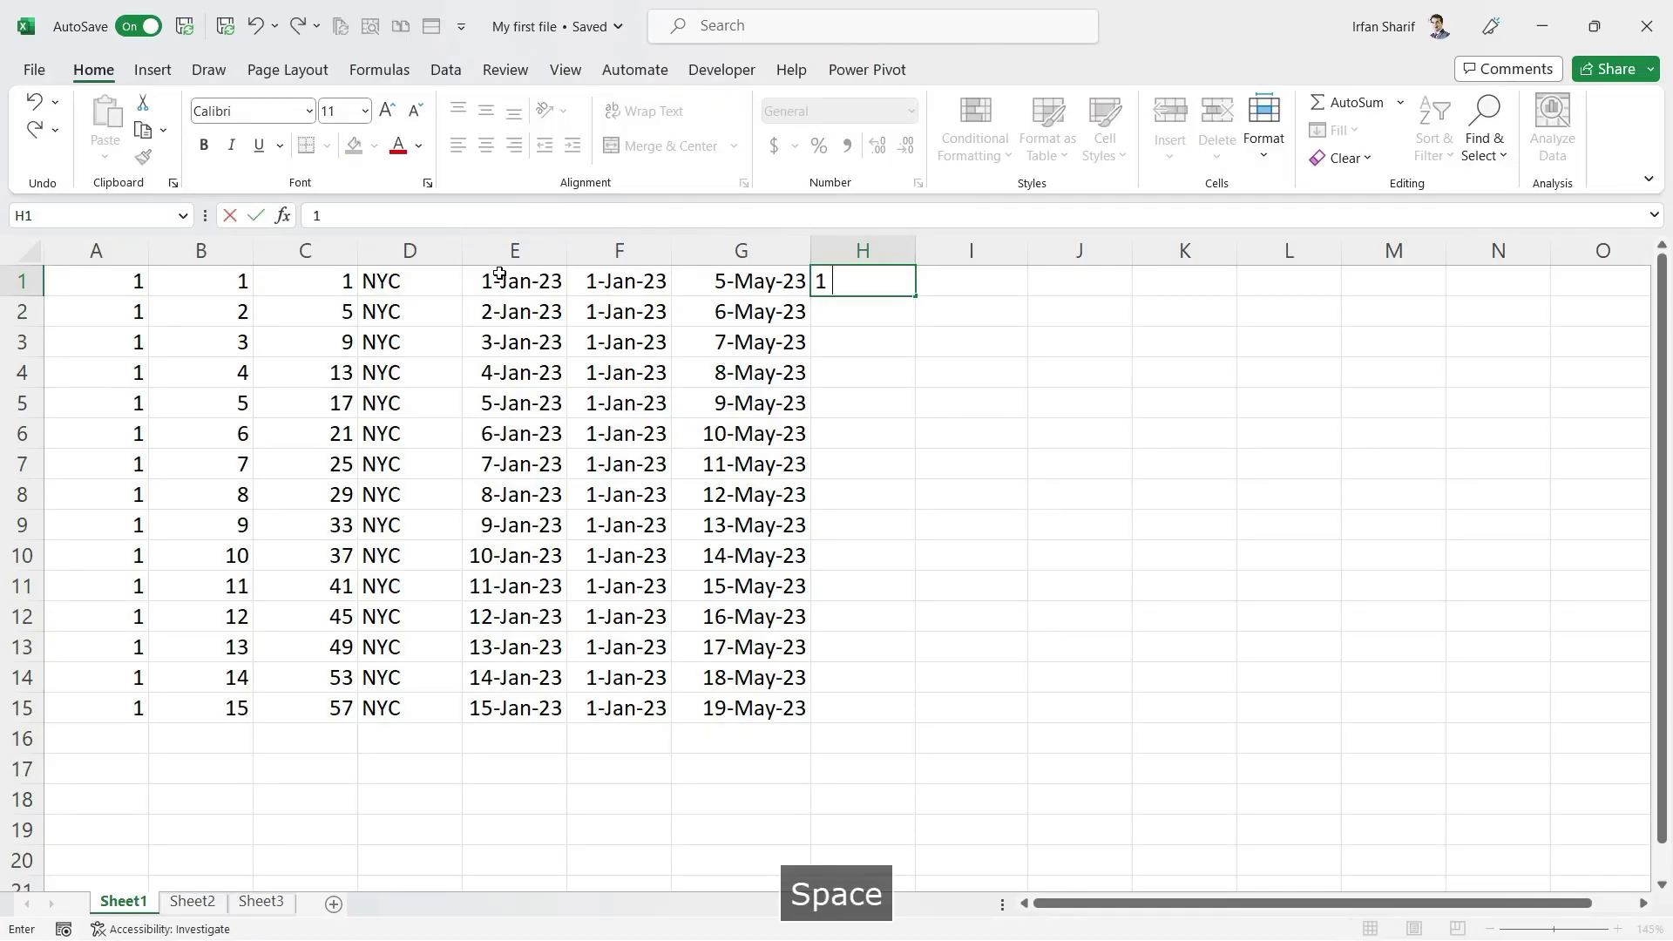
text(Jan 23)
key(Return)
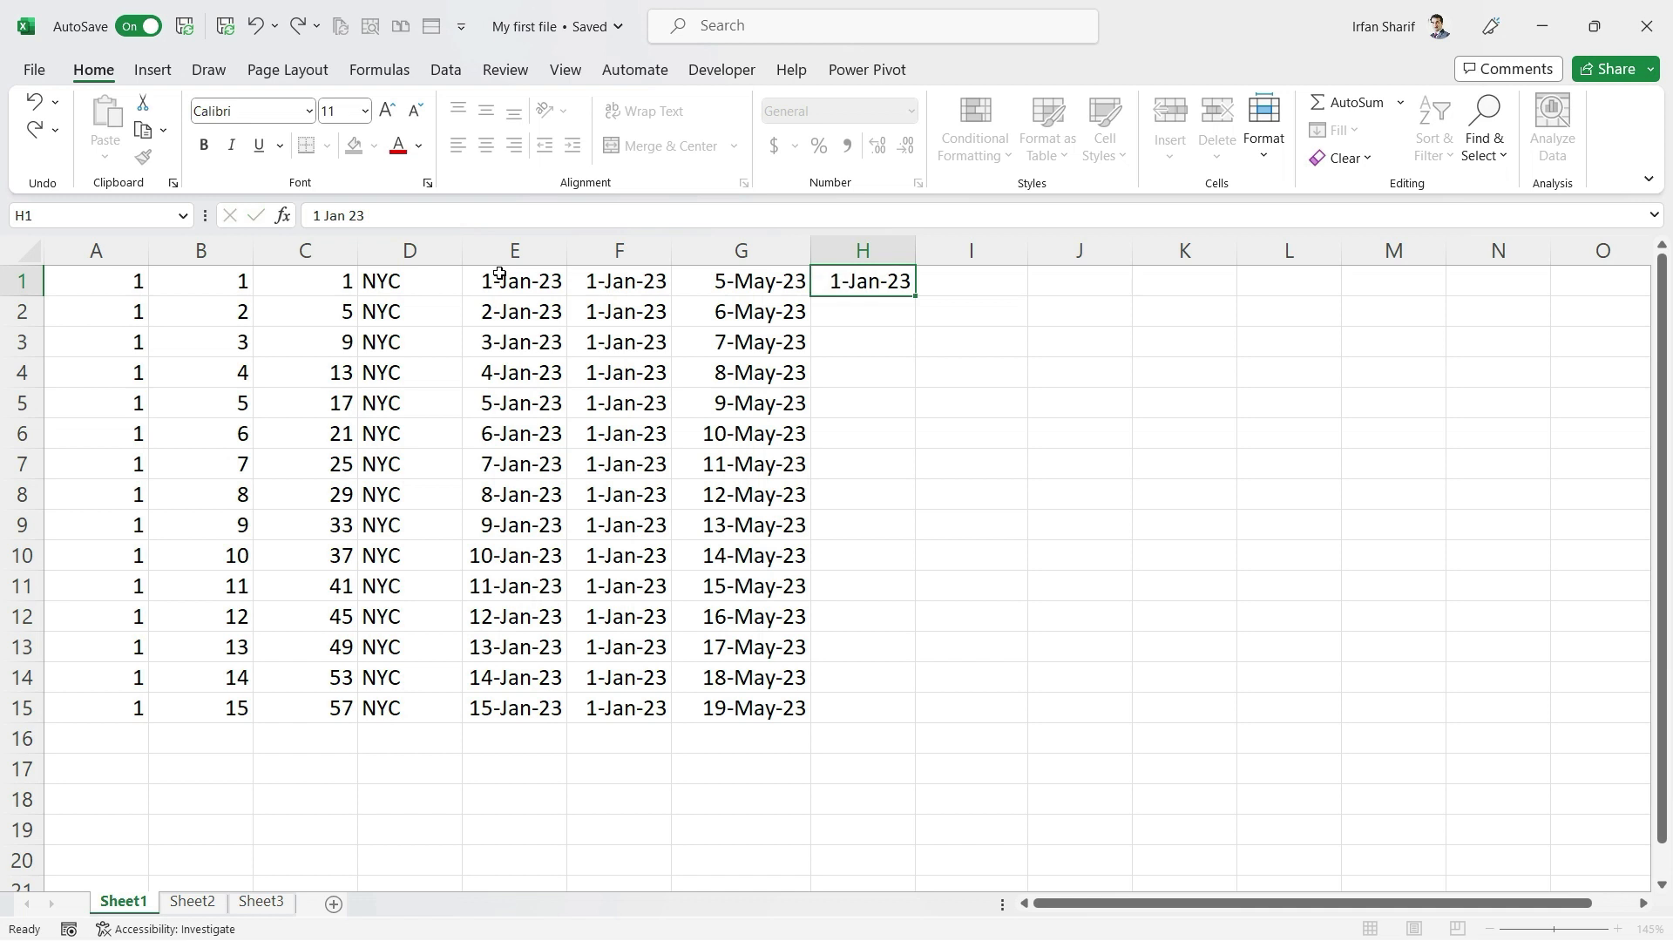
text(8 J)
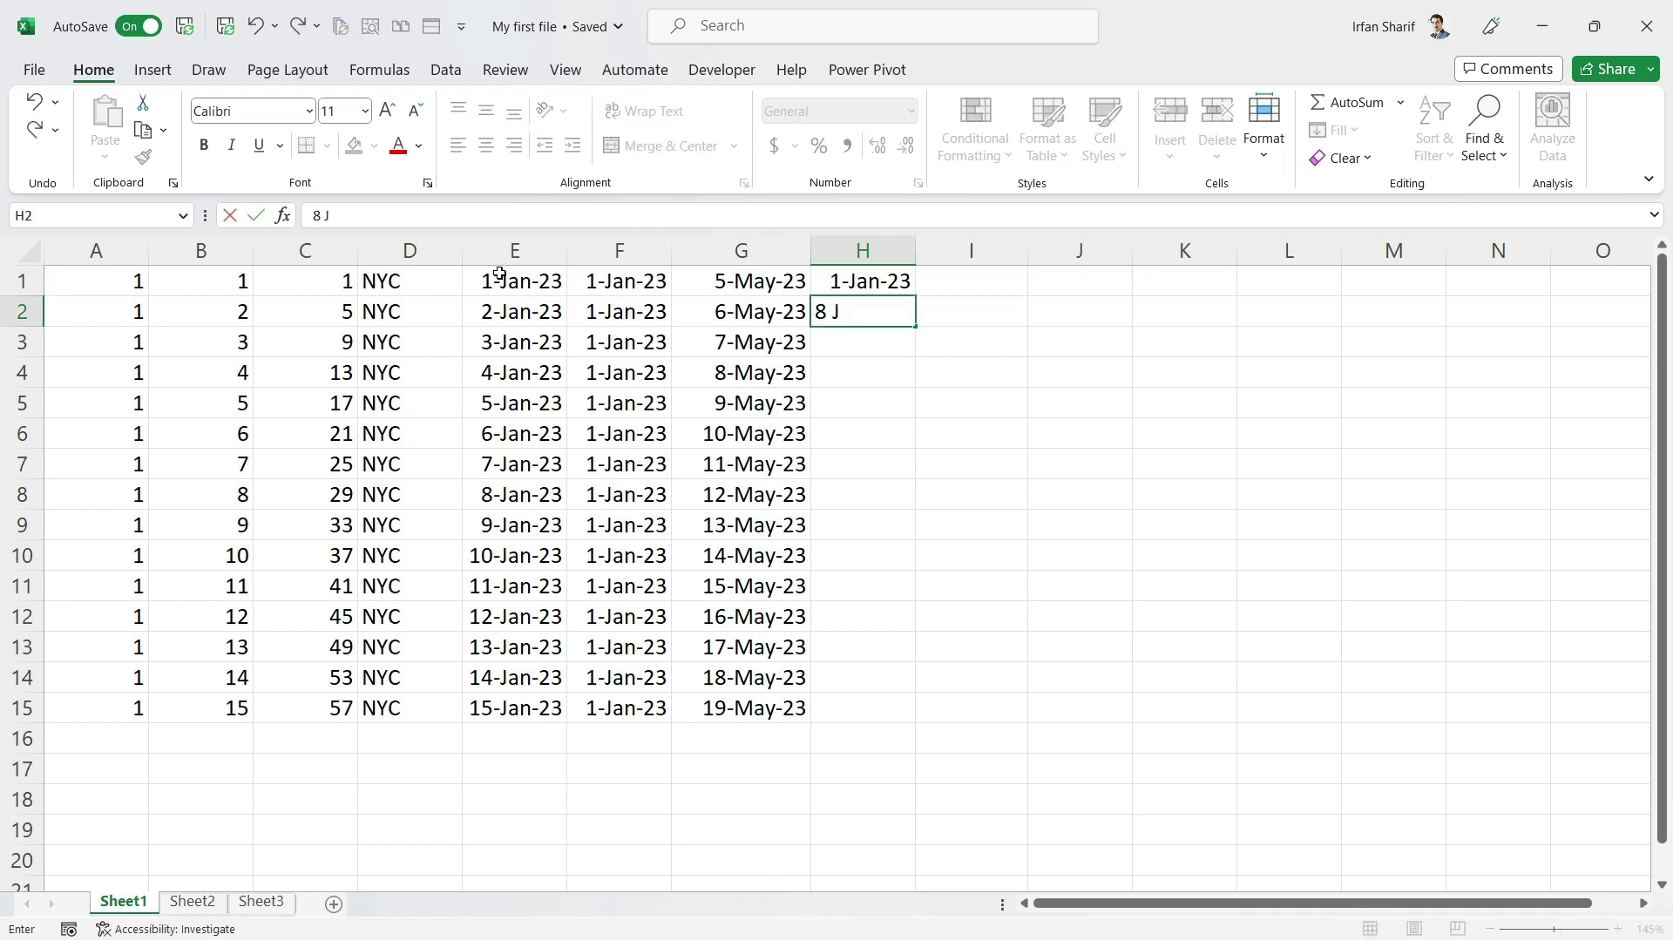
text(an 23)
key(Return)
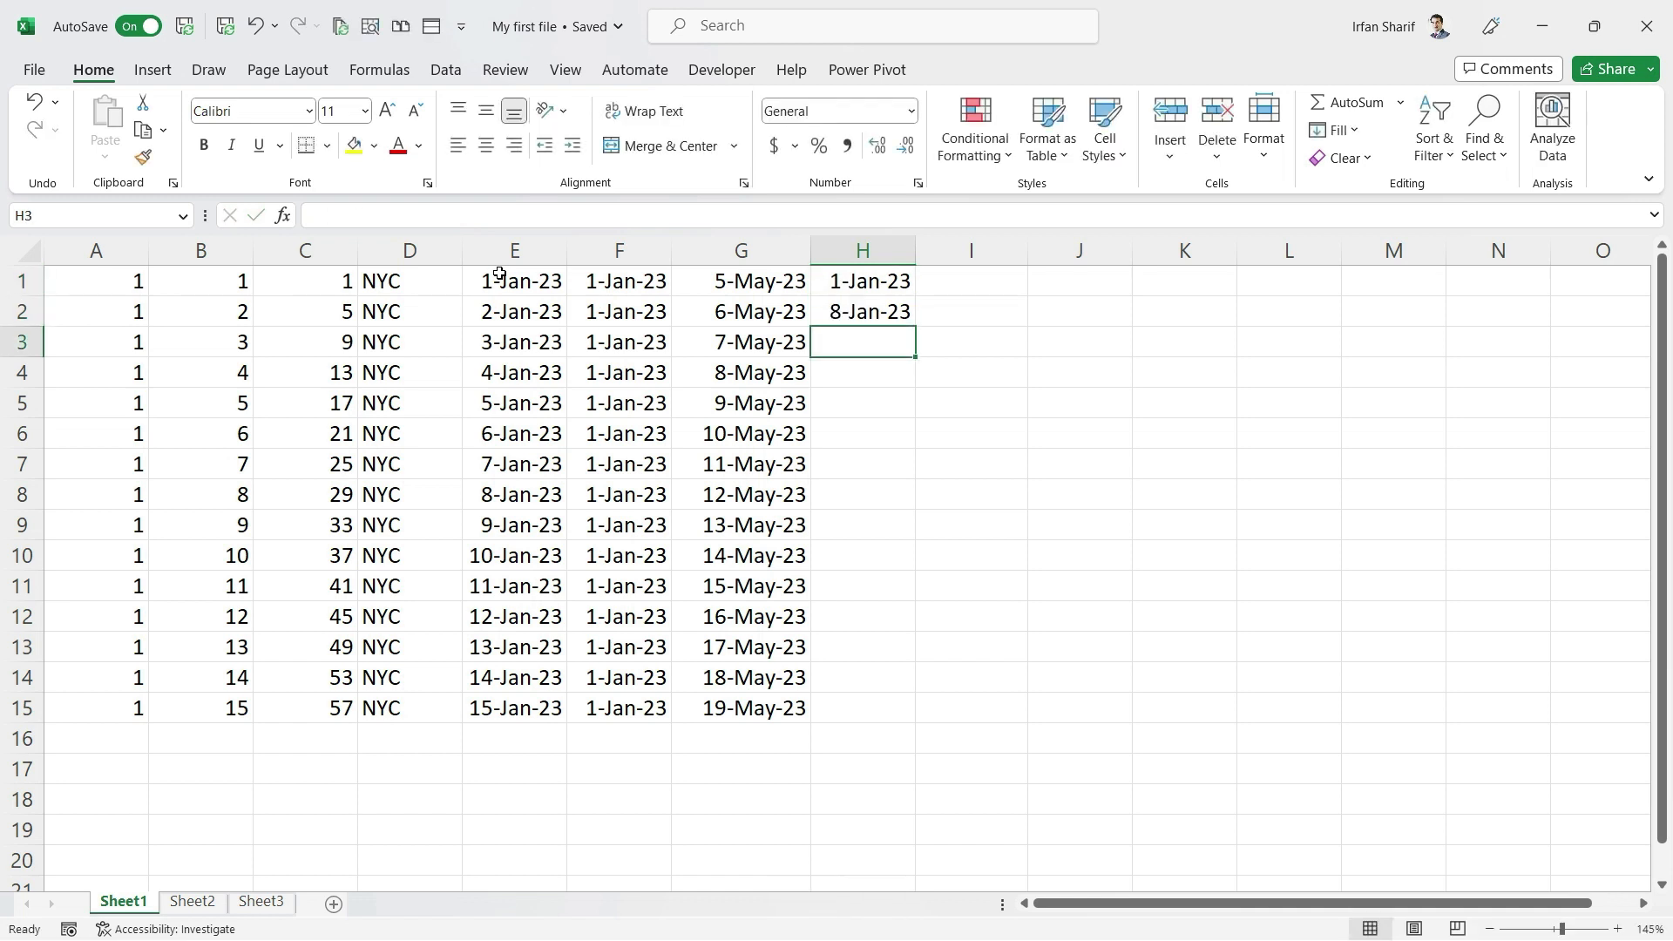
Extend the weekly date series from H1:H2 down to H53, ending at 31-Dec-23
key(Up)
key(Up)
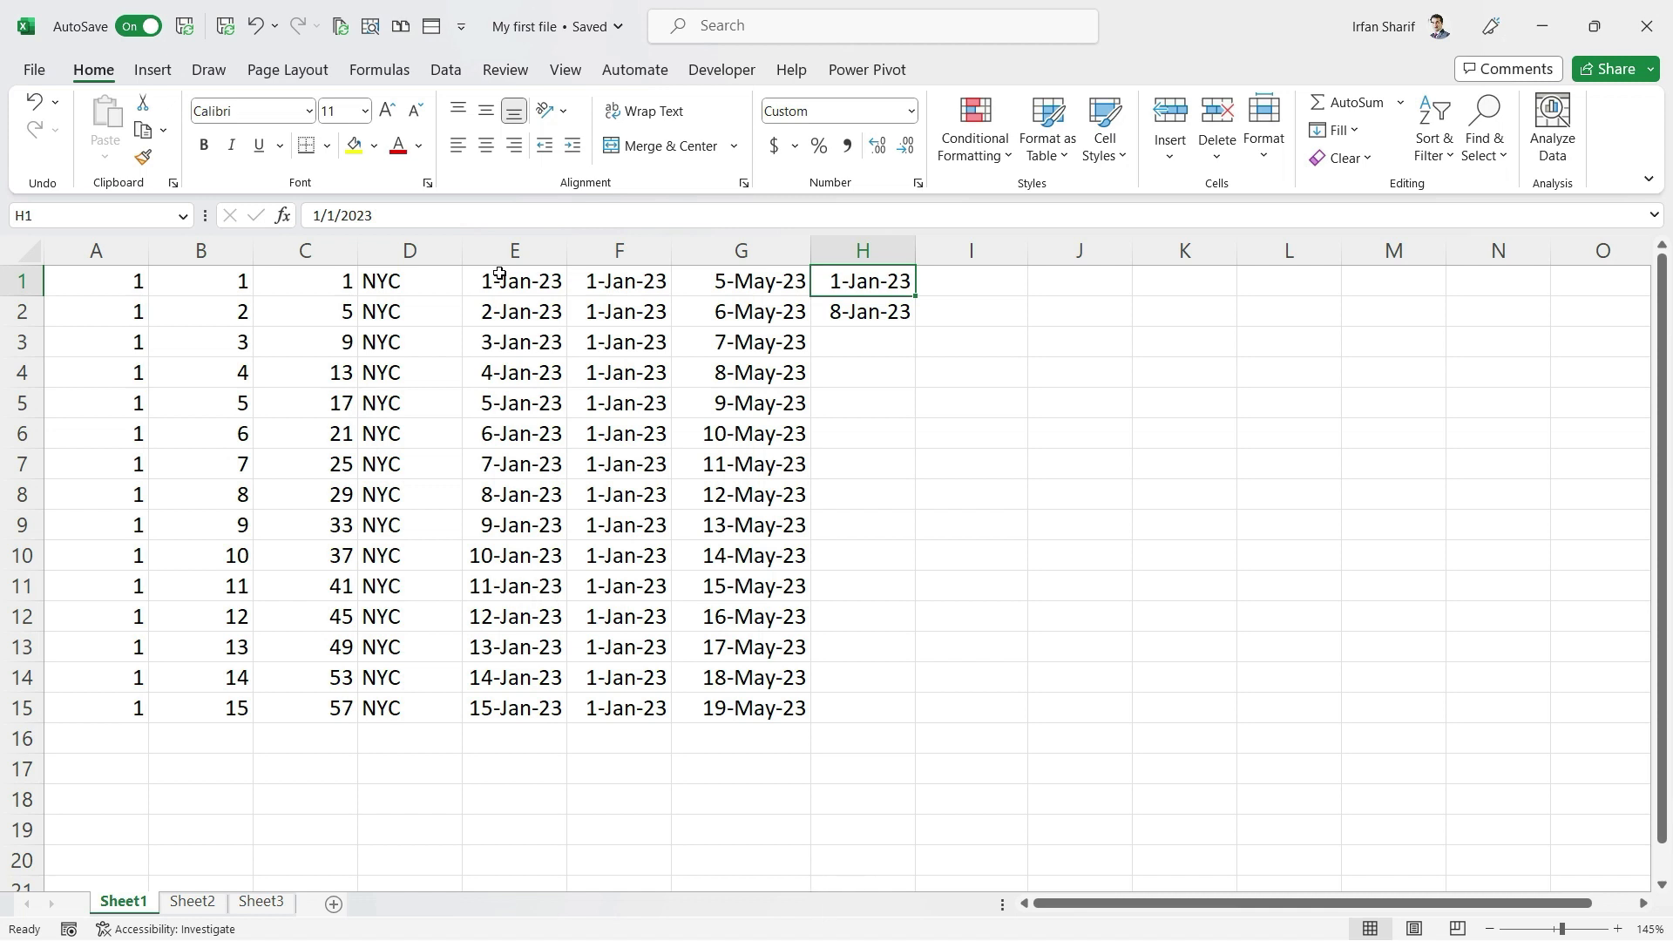
key(shift+Down)
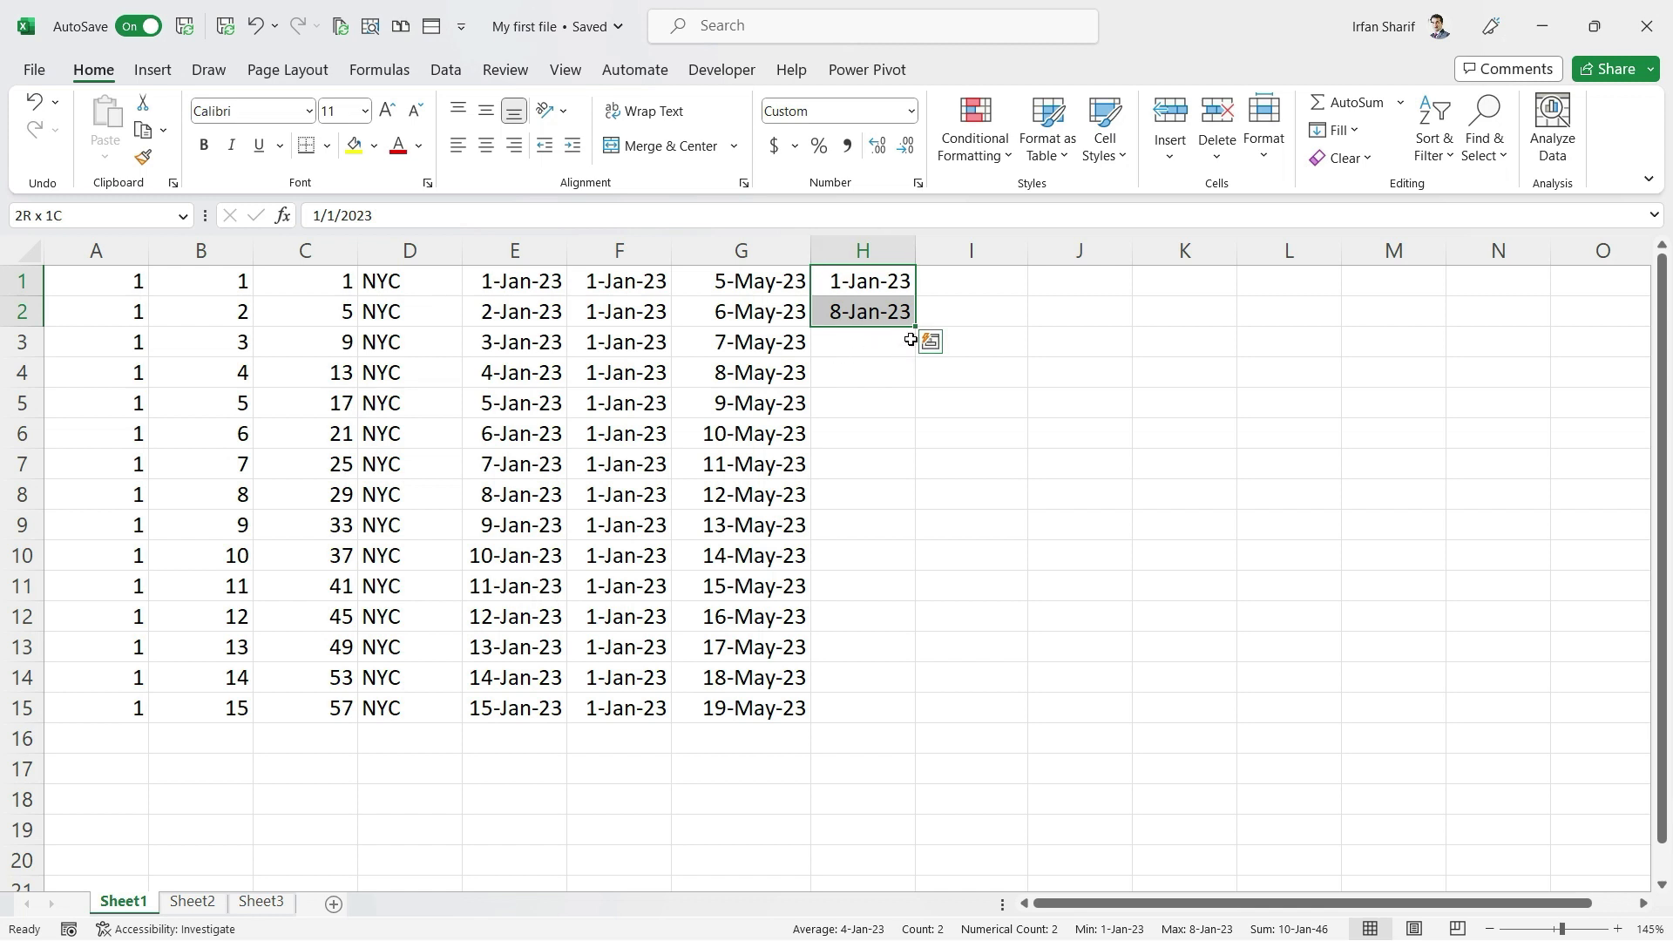
drag(919, 328, 913, 706)
drag(914, 659, 904, 598)
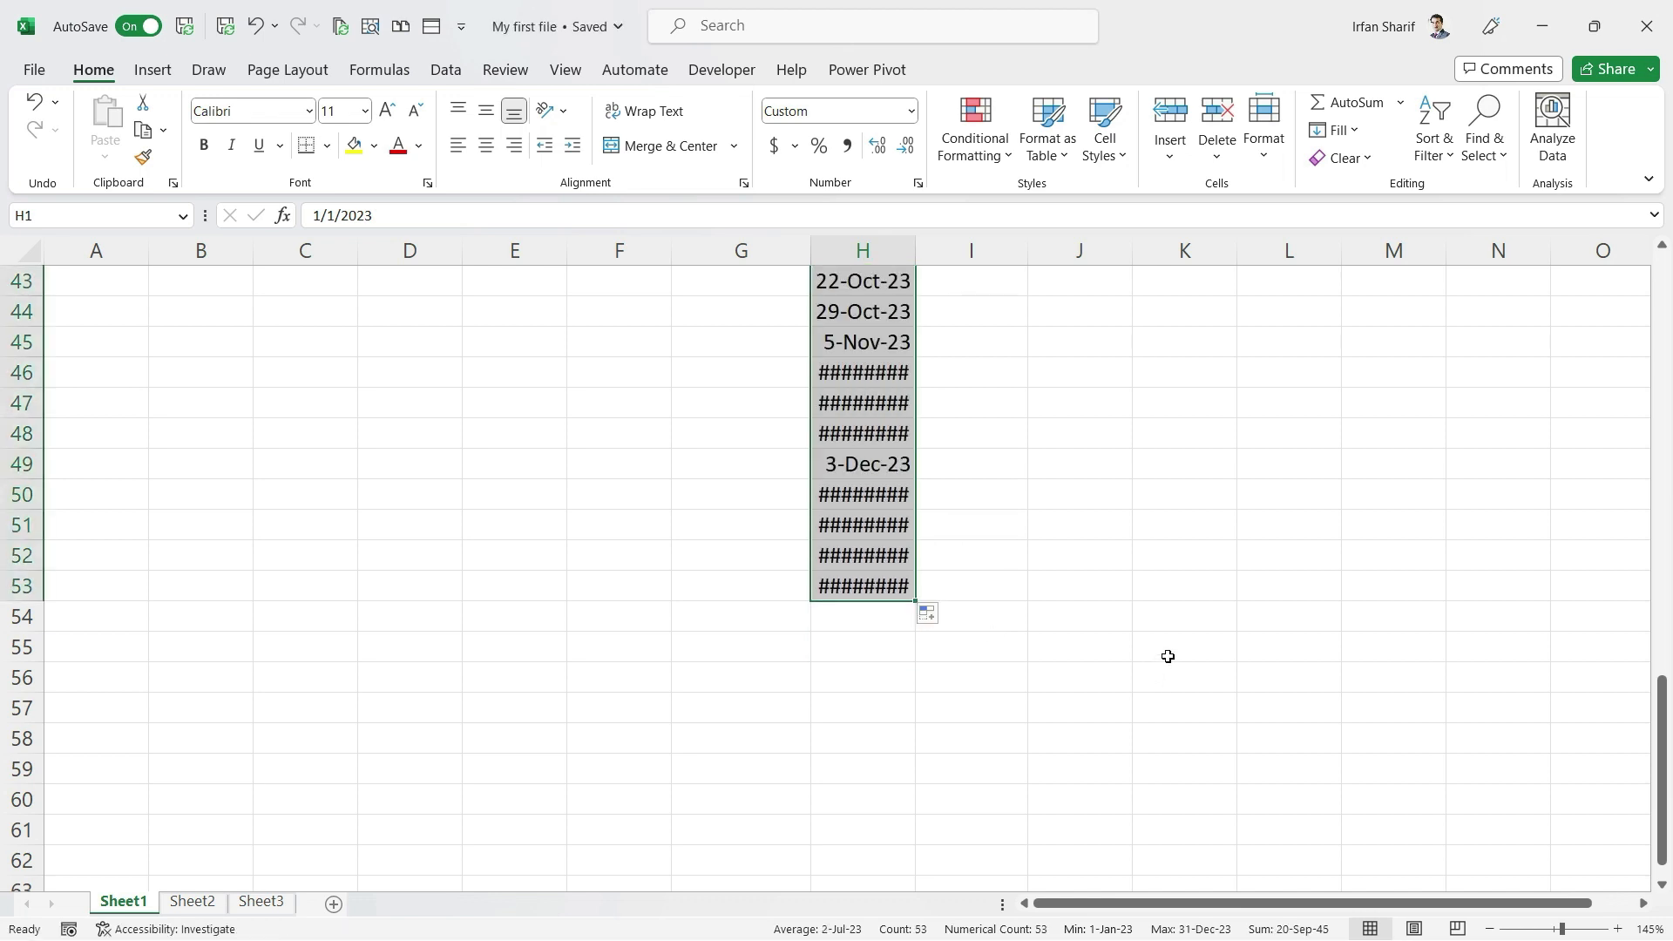
Widen column H until every date fits, and check the last dates of the weekly series
key(ctrl+Up)
key(Down)
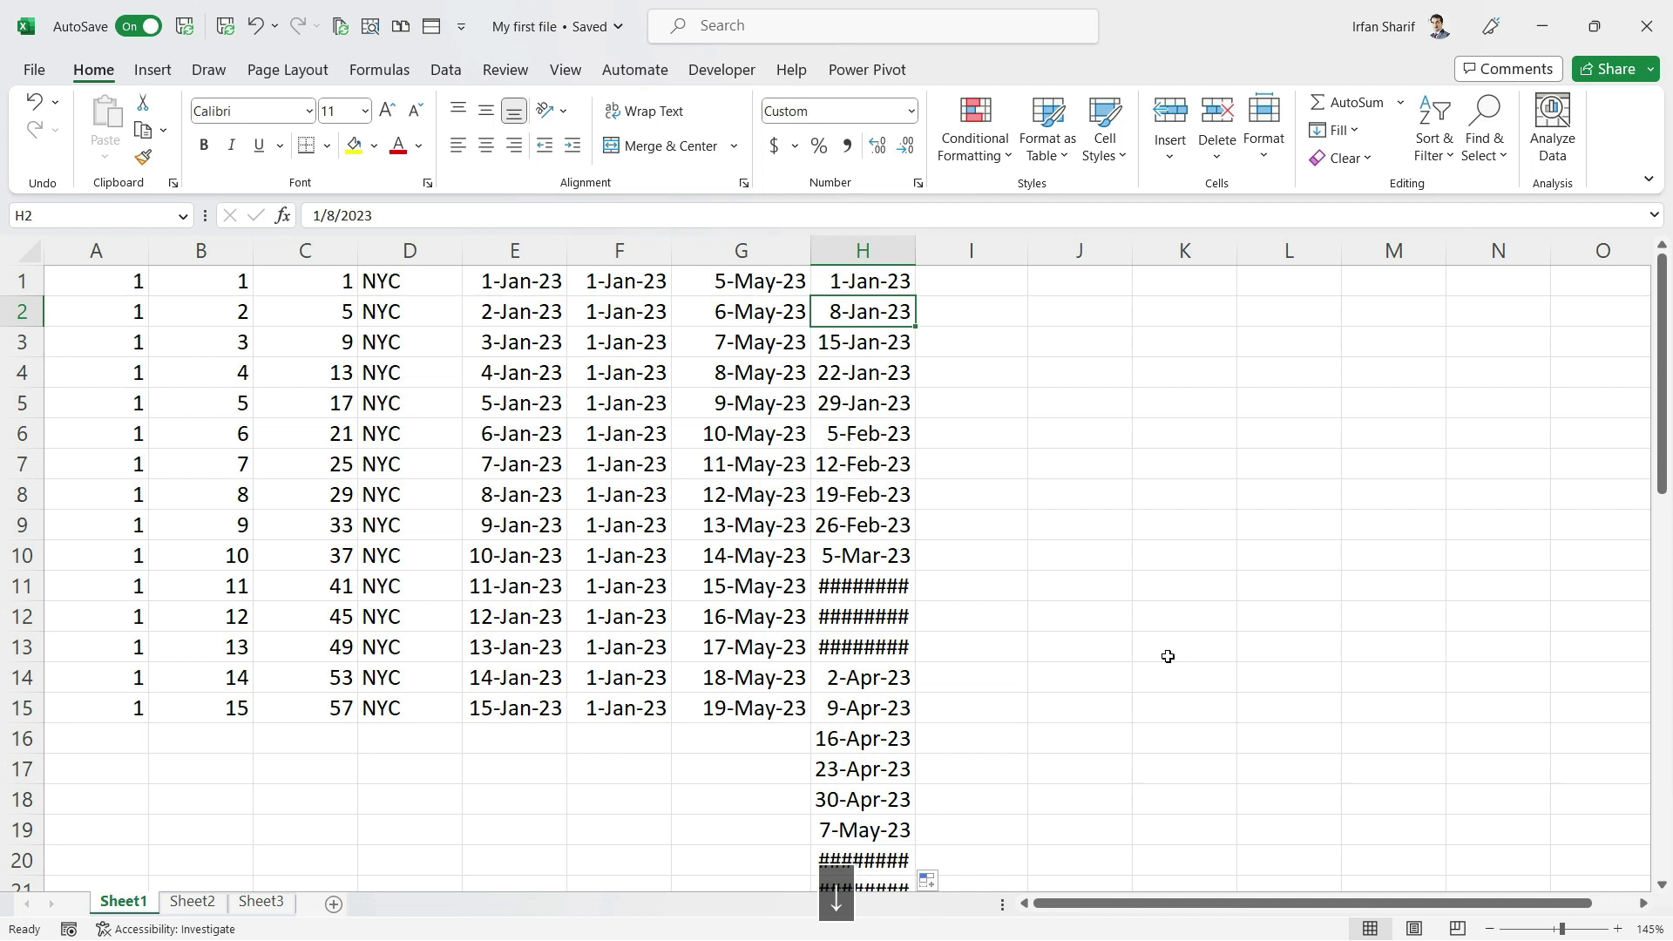
drag(915, 250, 937, 250)
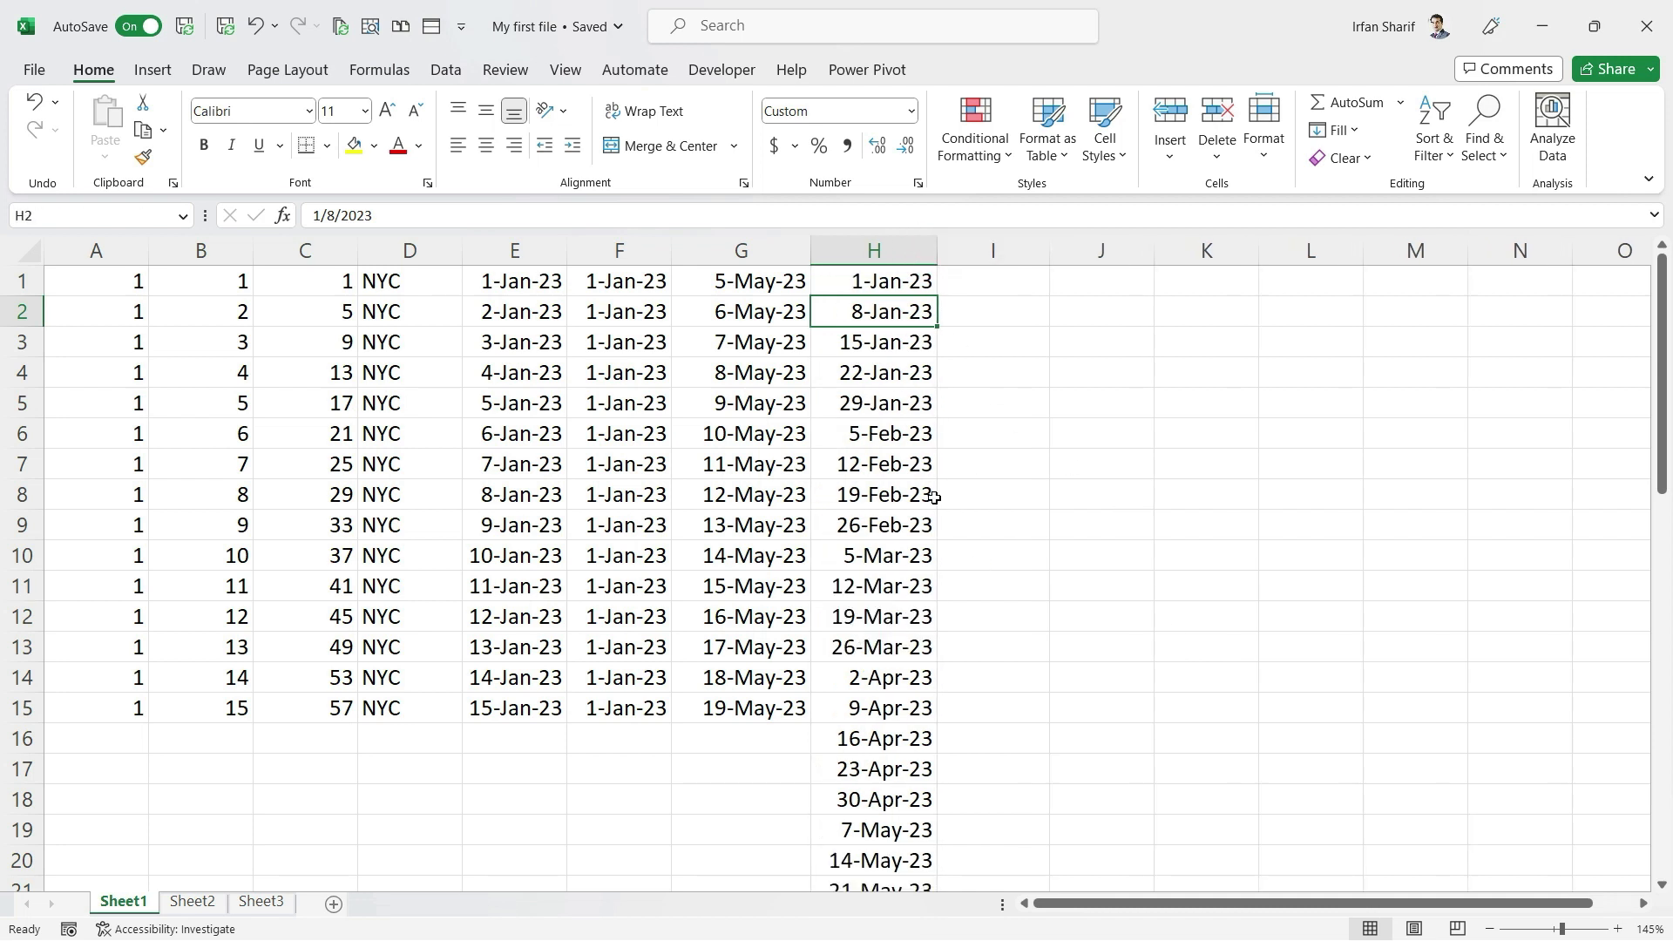
drag(938, 250, 904, 250)
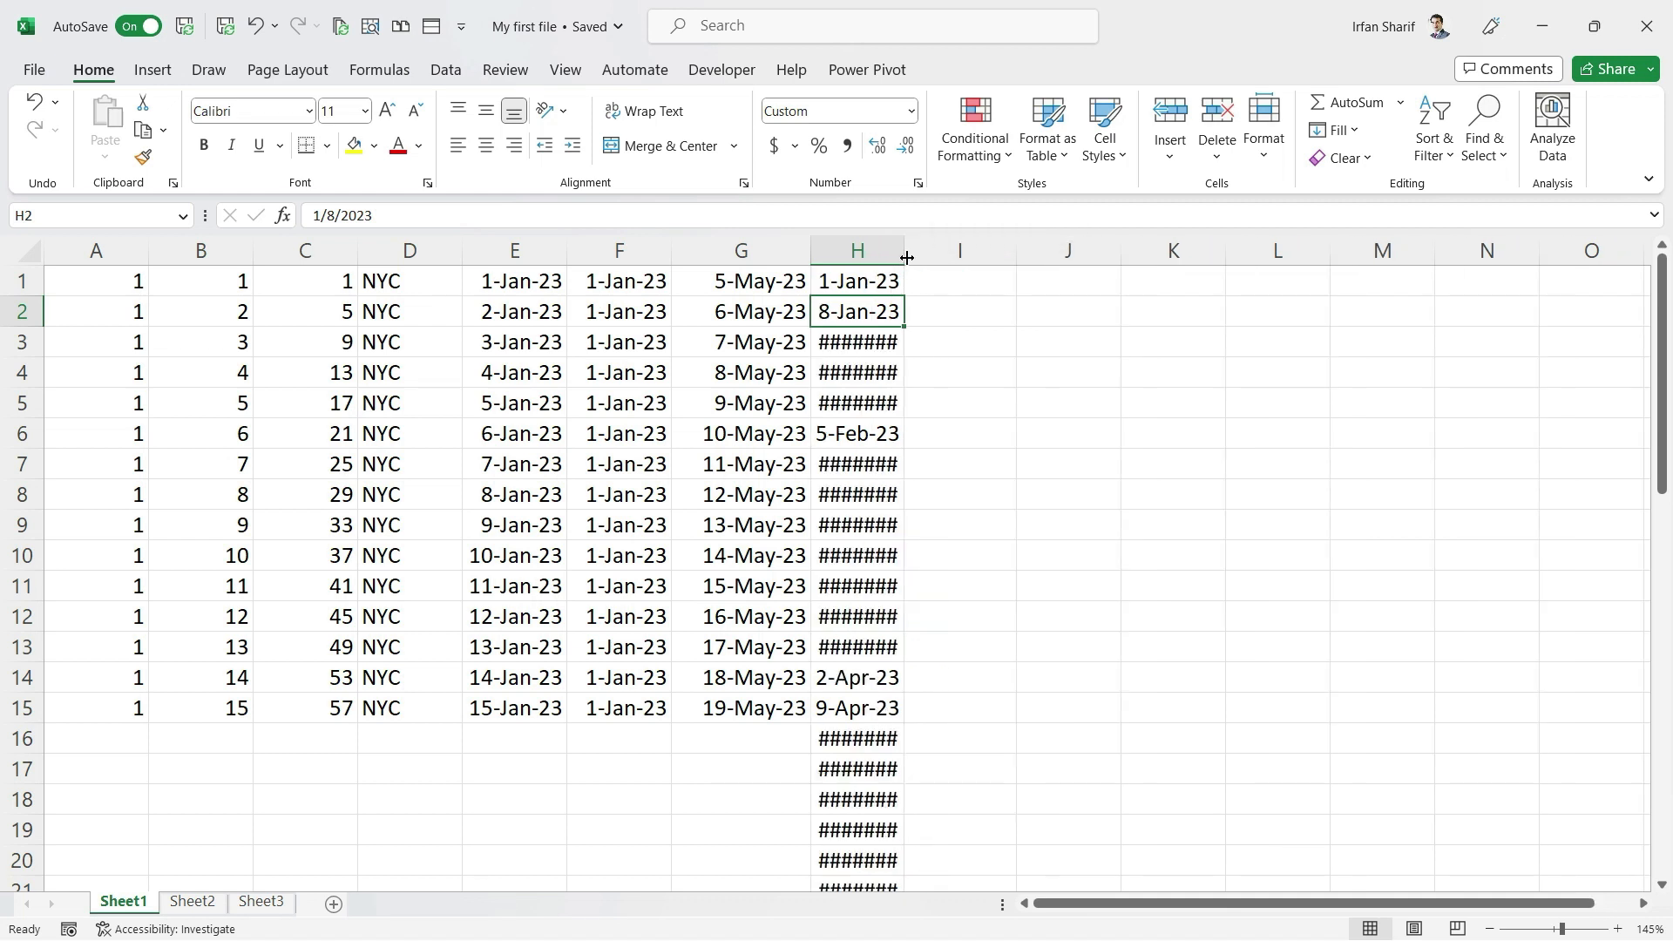
drag(904, 253, 935, 252)
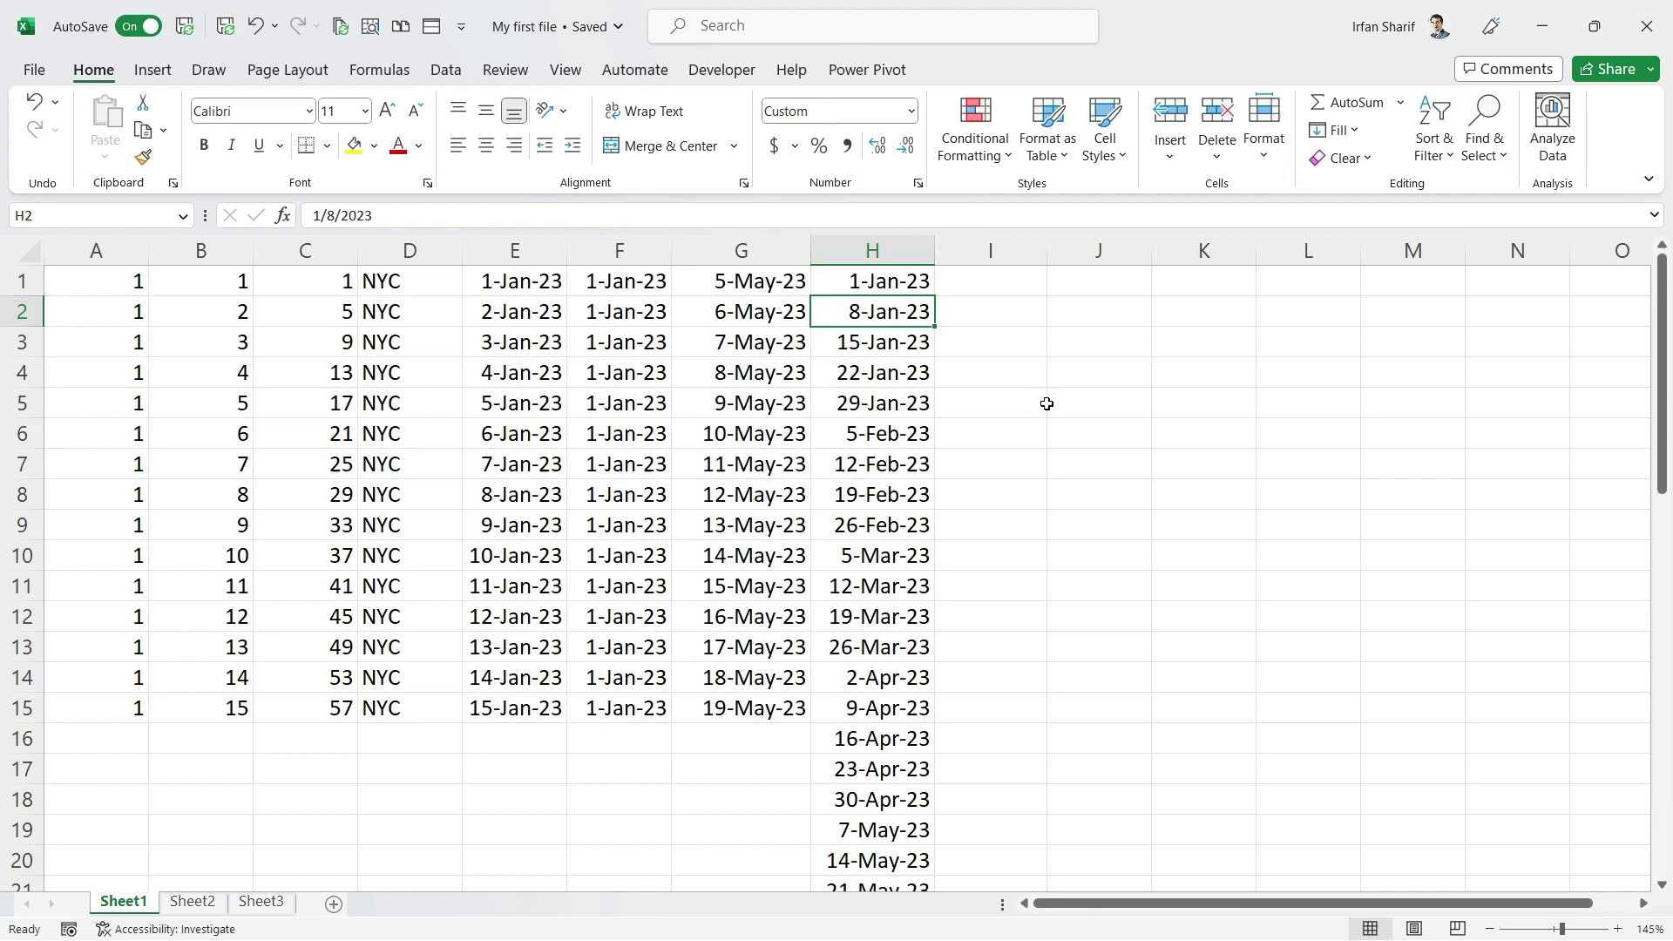
key(ctrl+Down)
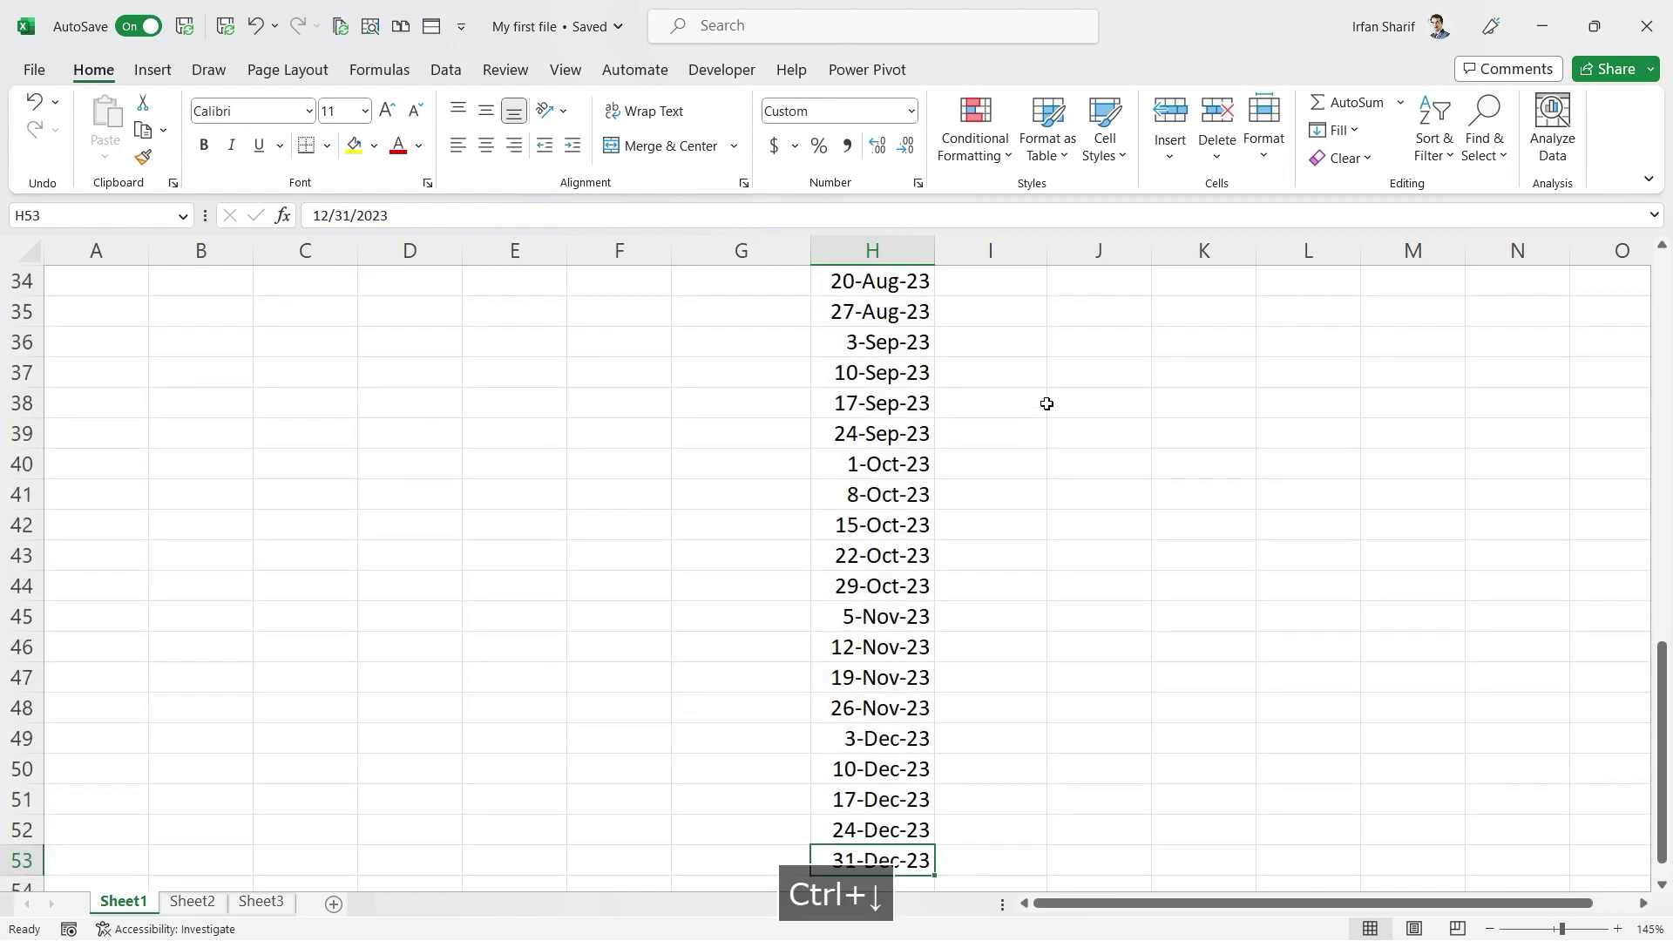
key(Up)
key(Up)
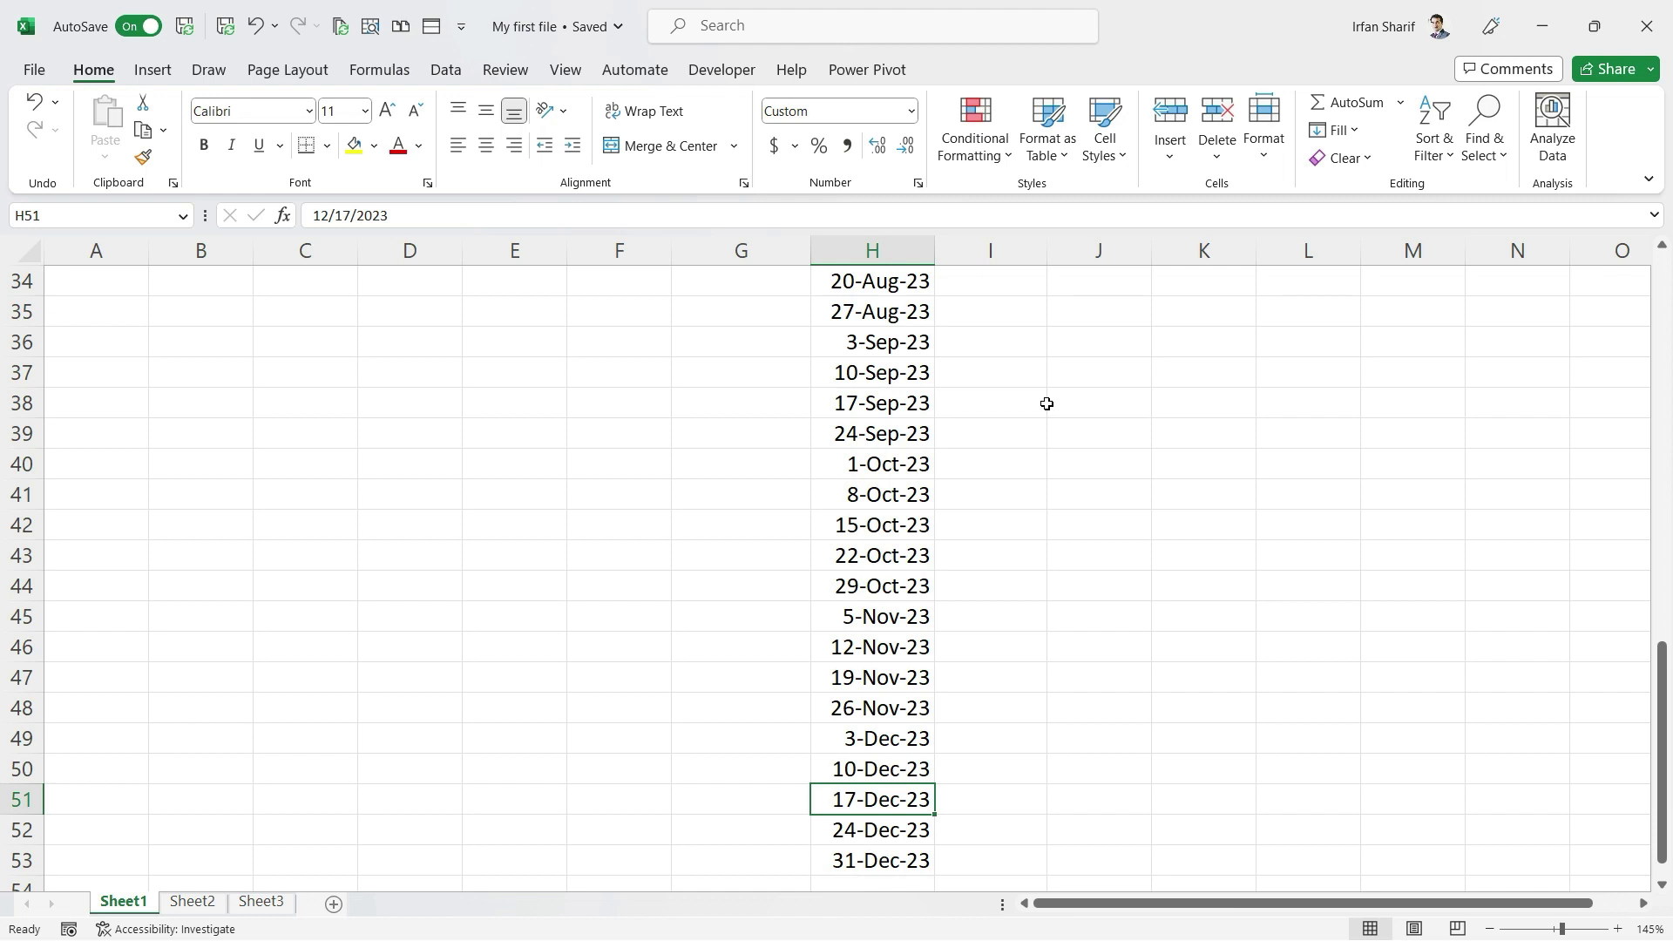
Review the last dates of the weekly series in column H and return to H1
key(Up)
key(Up)
key(Down)
key(Down)
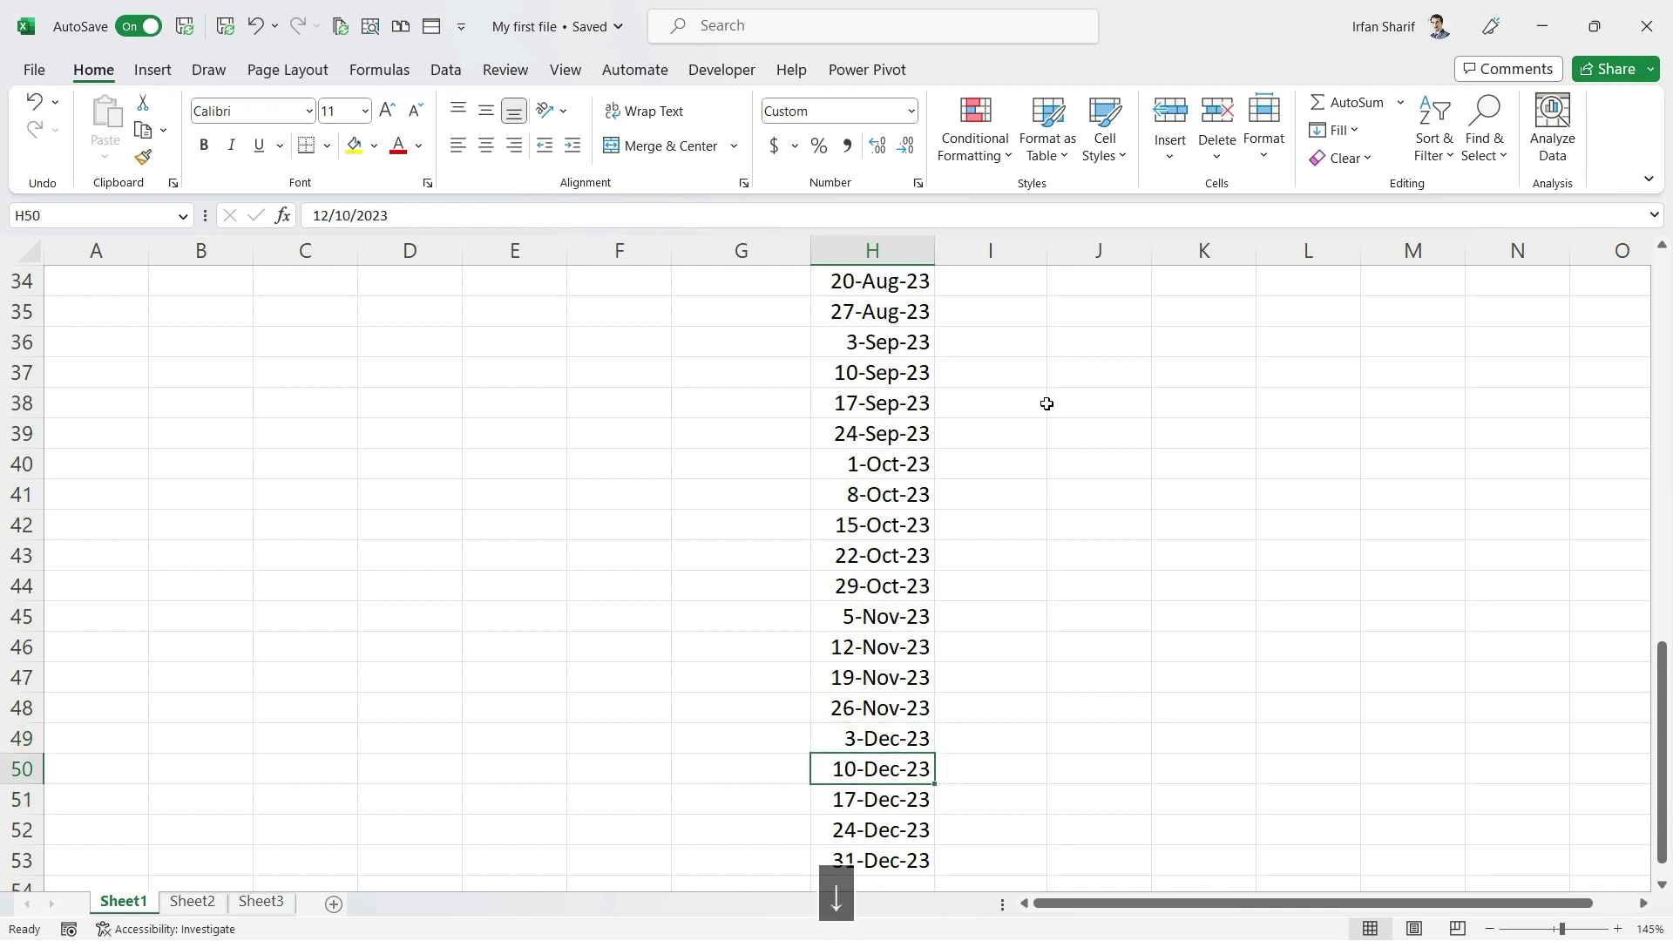
key(Down)
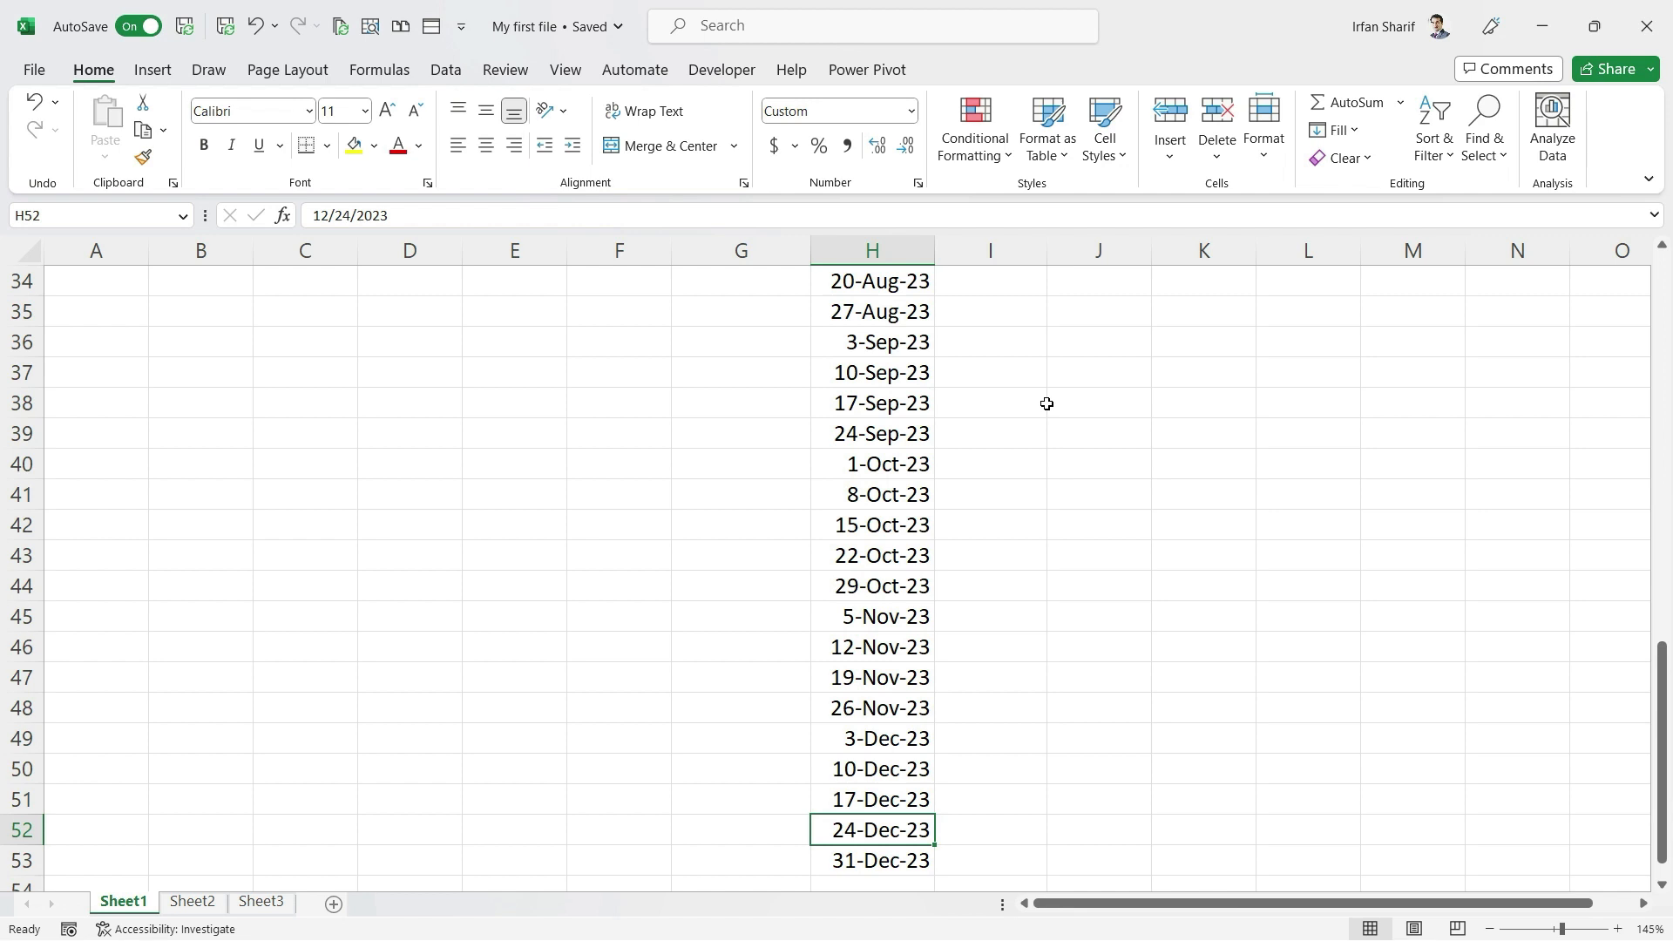
key(F9)
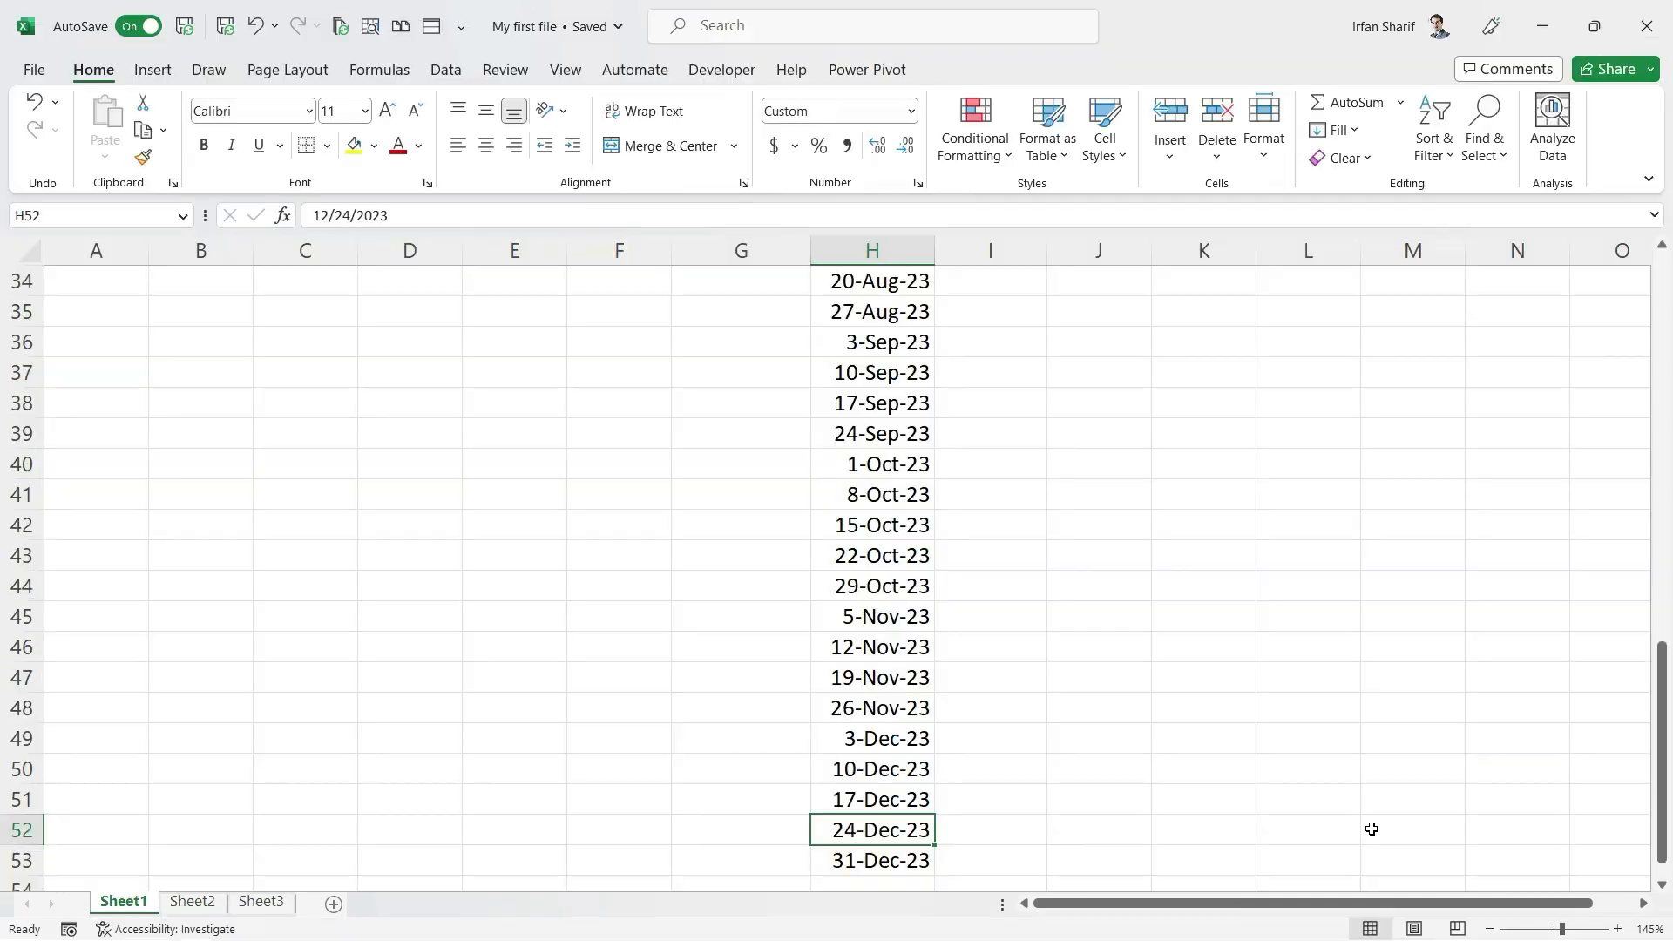
key(F9)
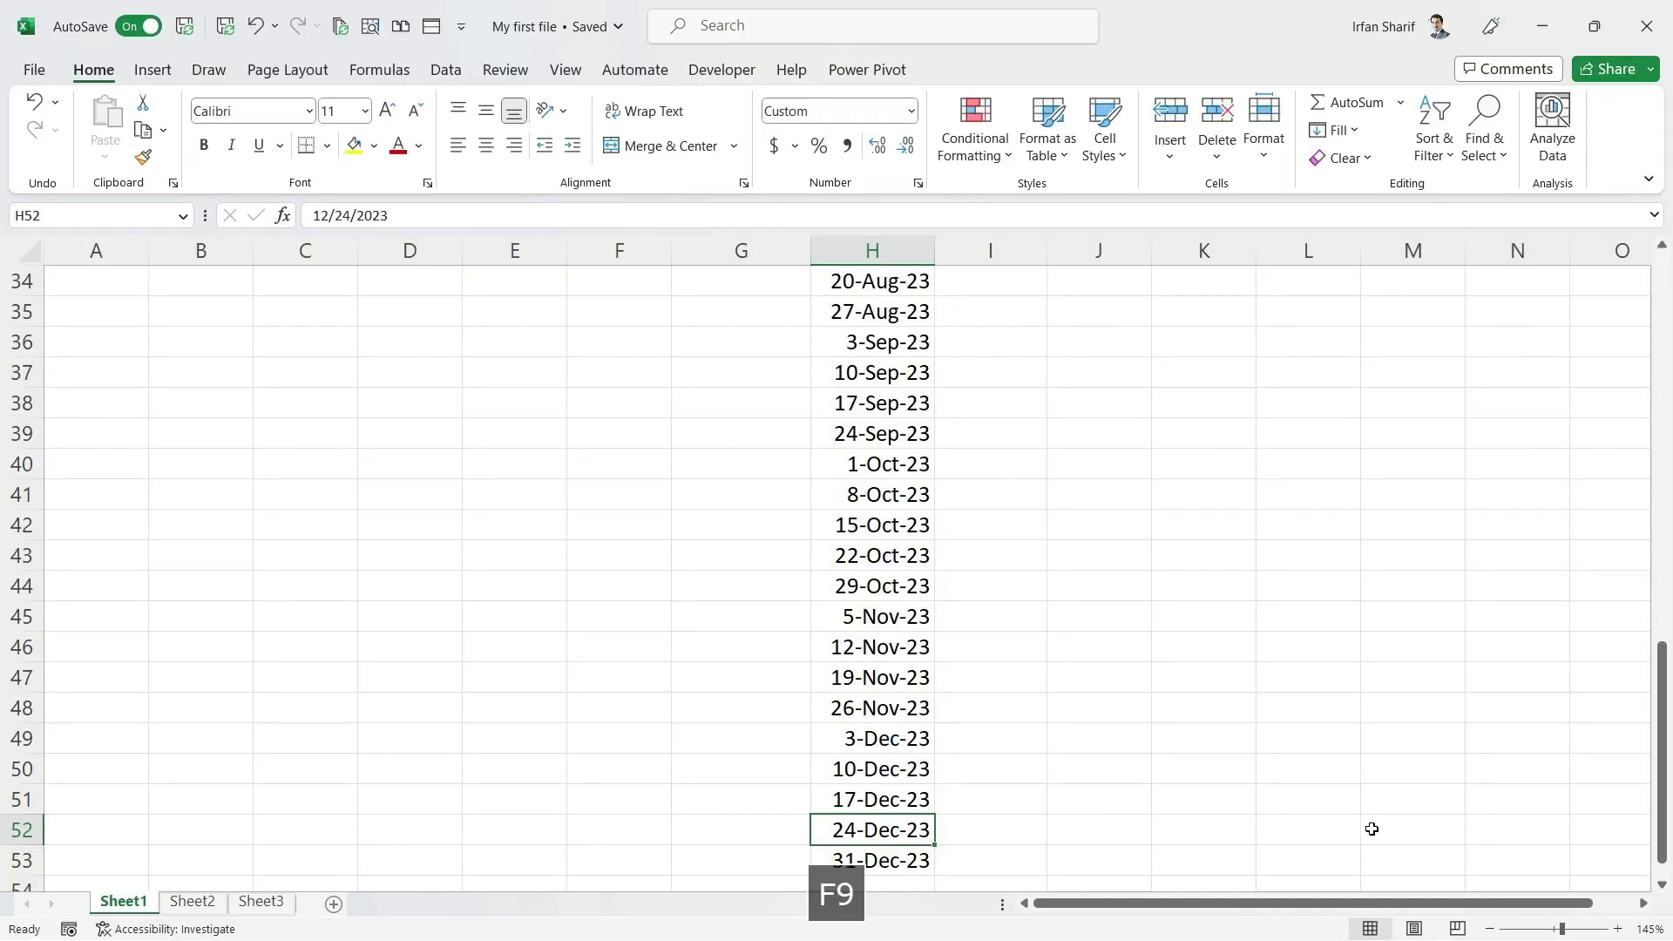
key(ctrl+Up)
key(Right)
key(Left)
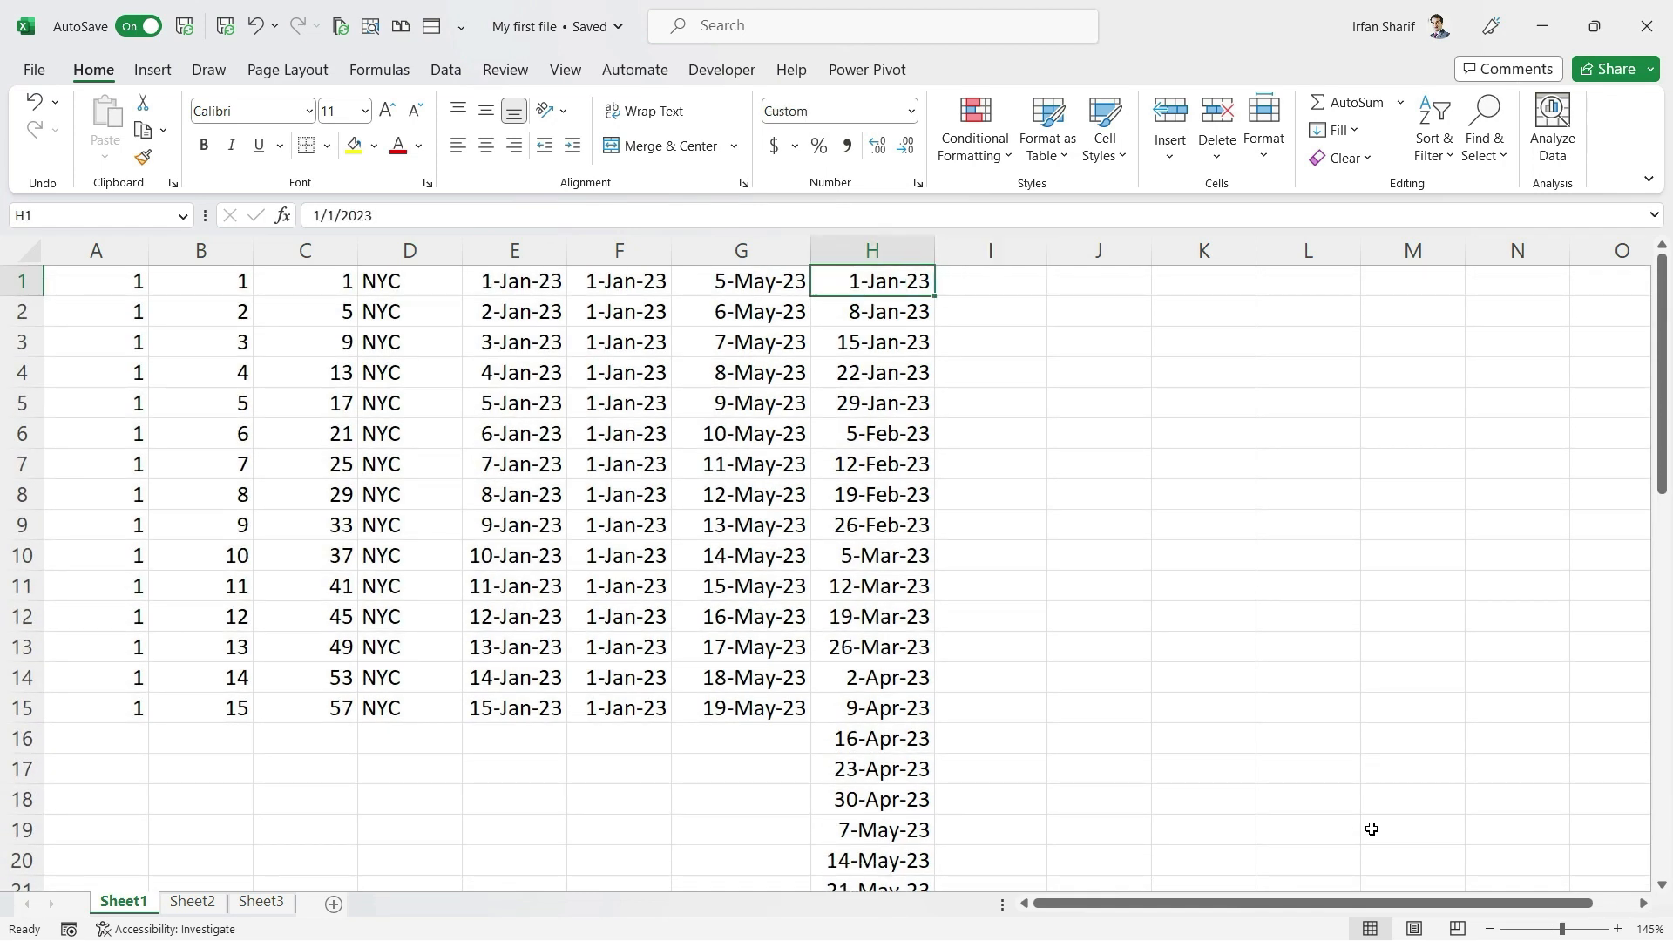
key(F9)
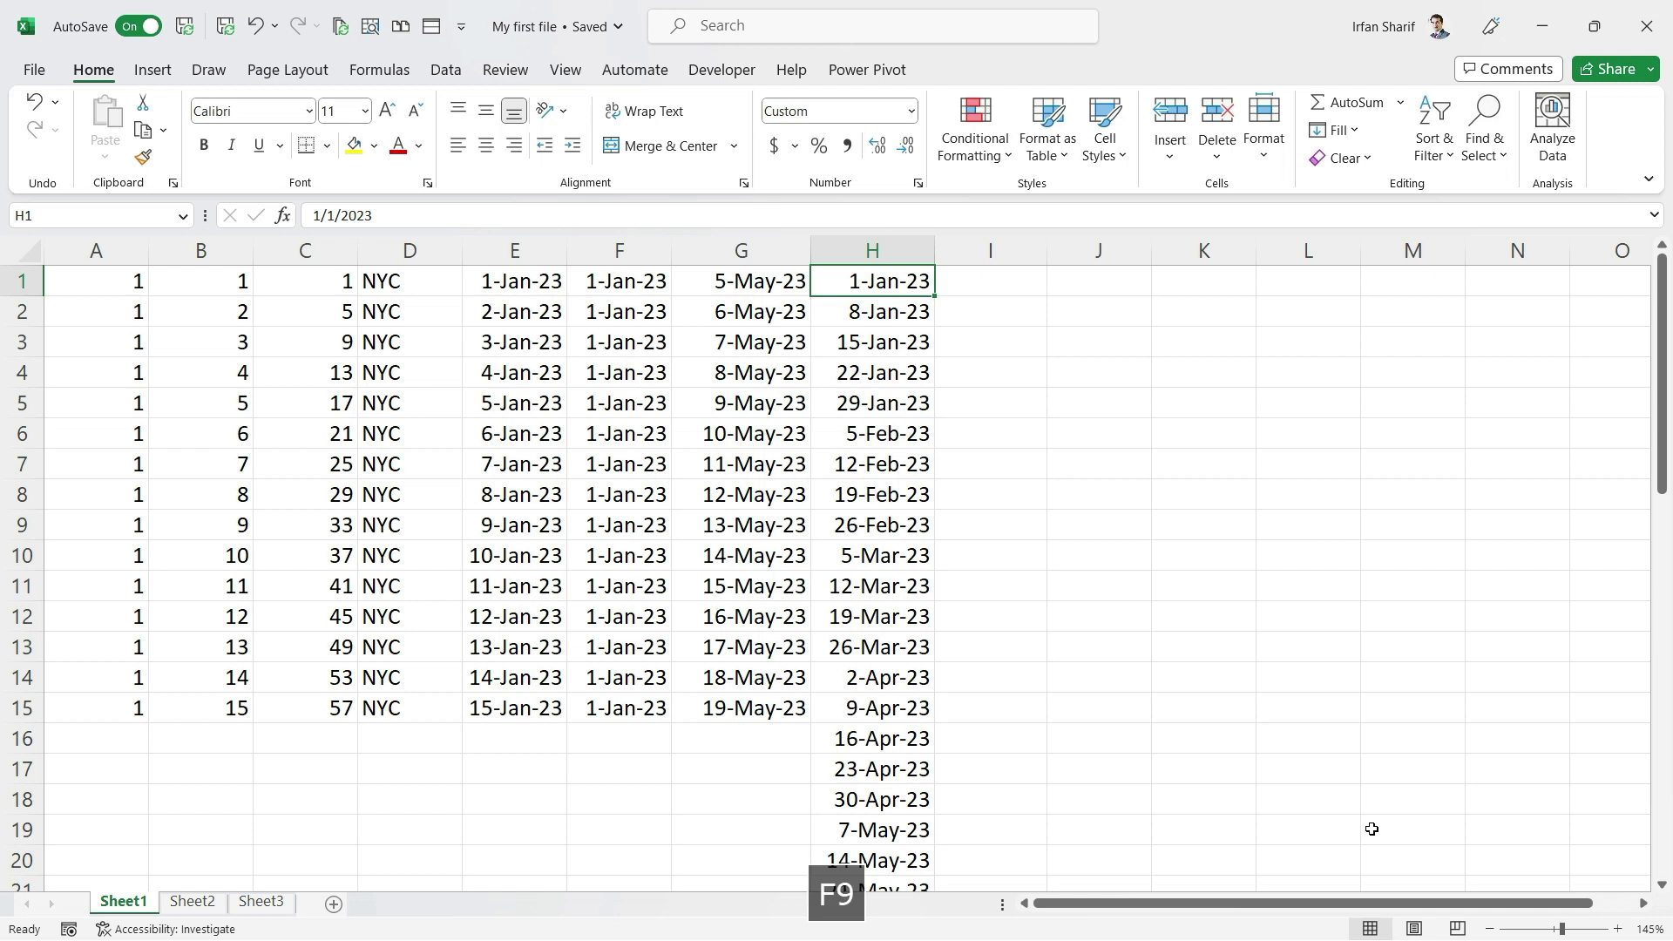
Enter the date 1 Jan 23 in I1
key(Right)
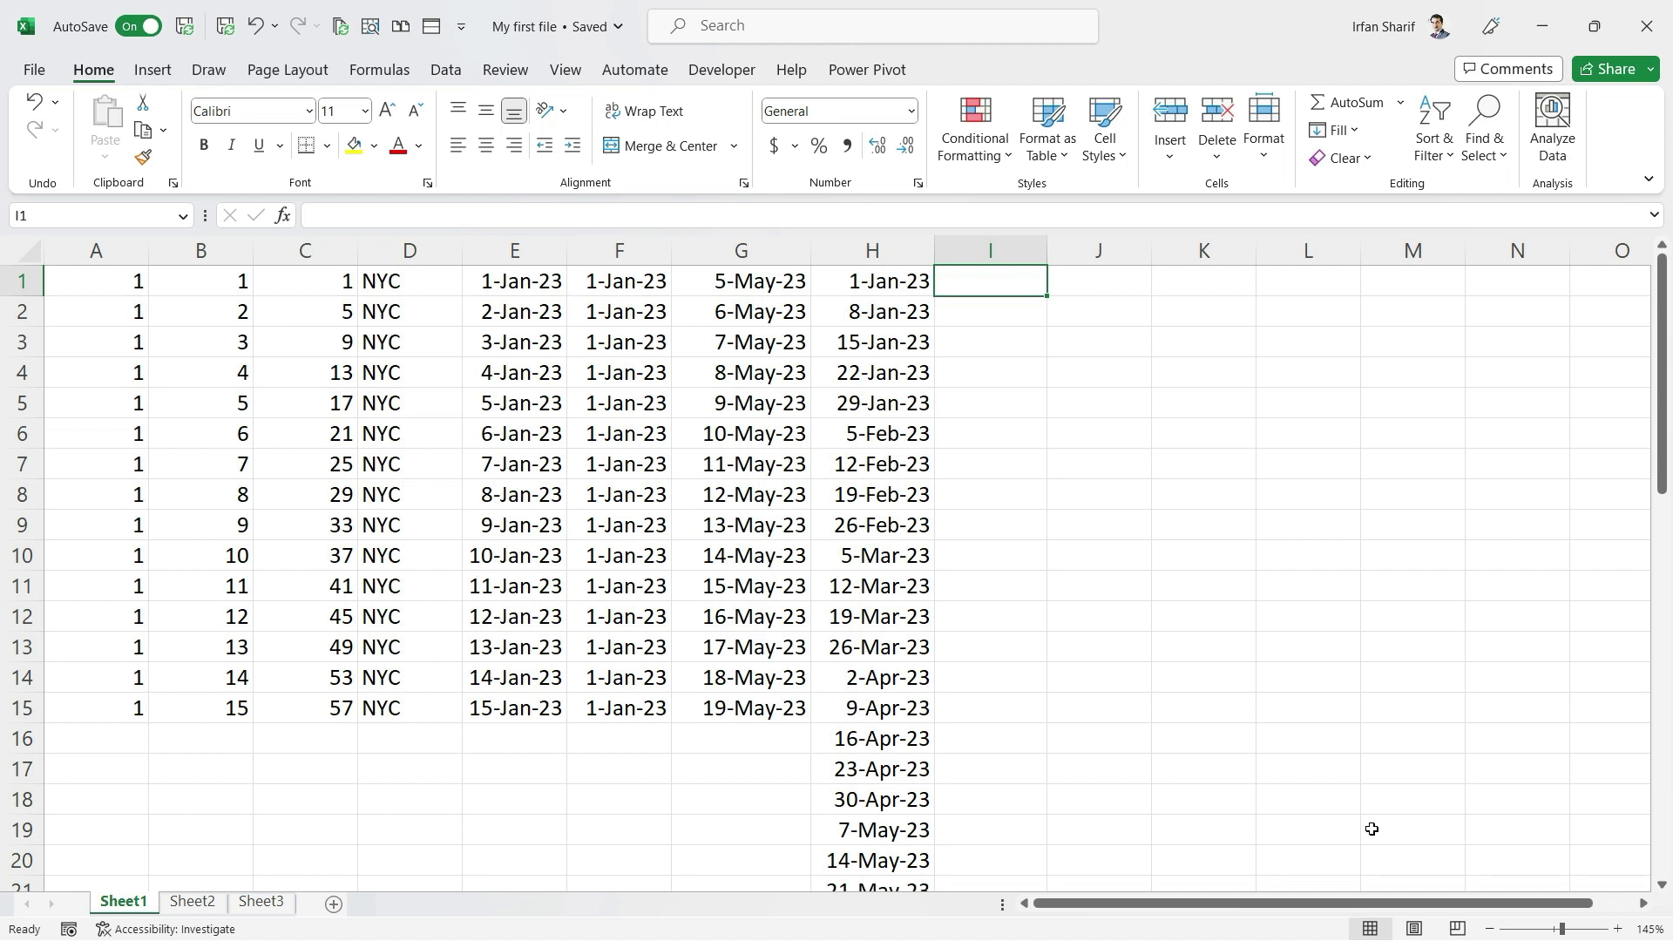
text(1)
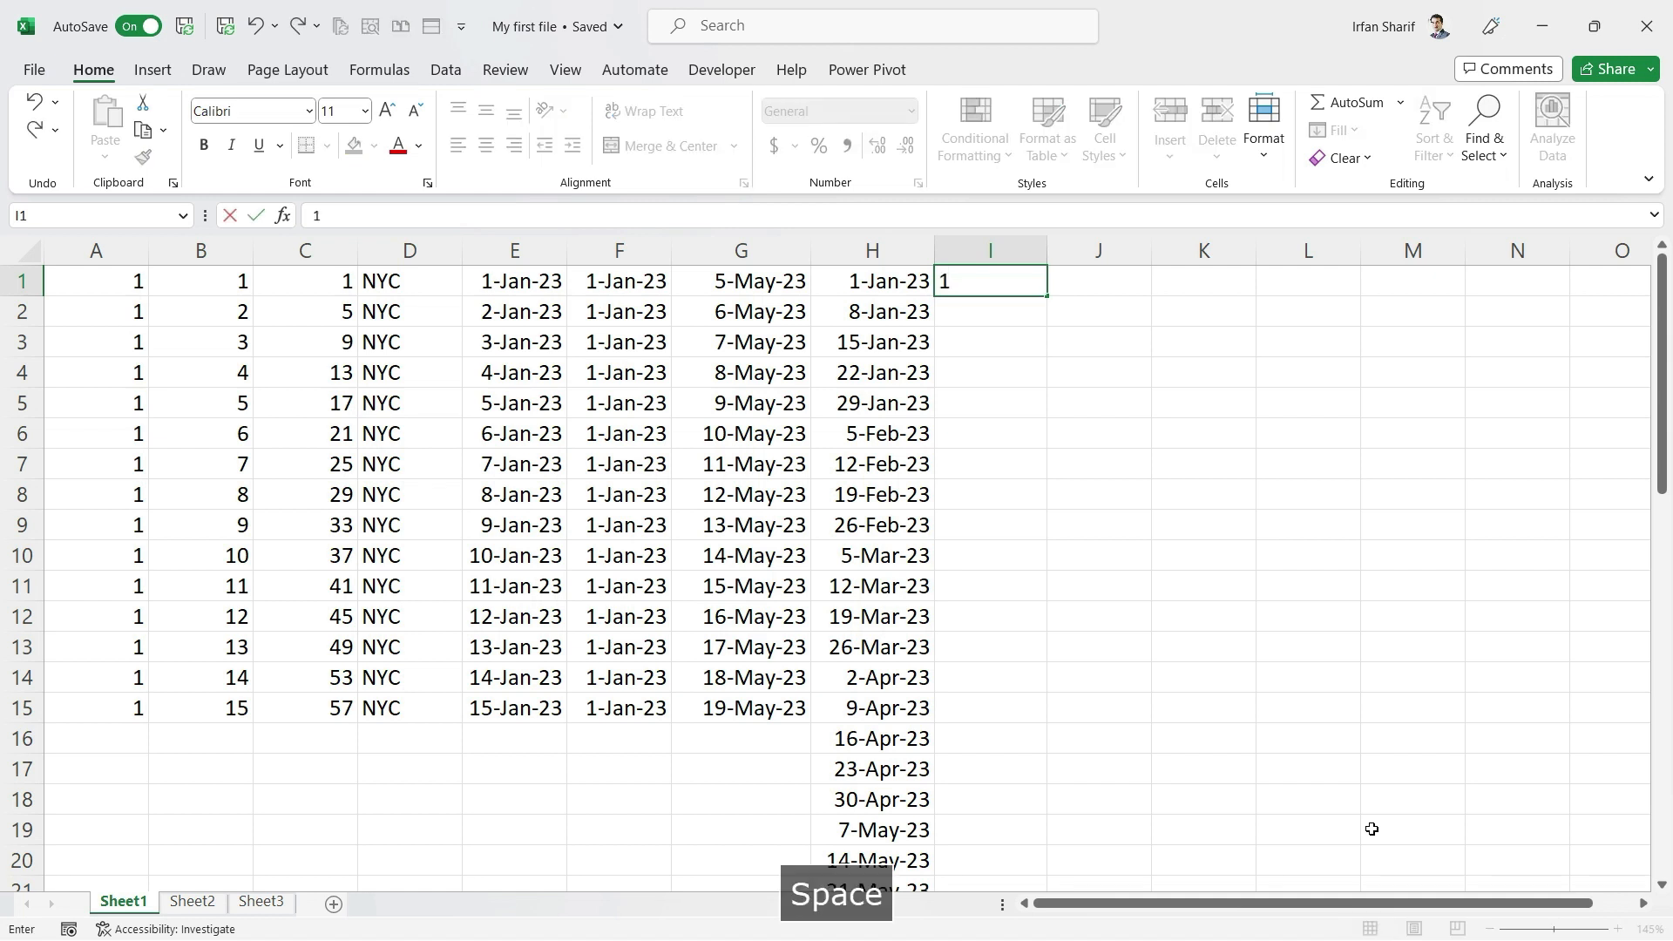
text( Jan 23)
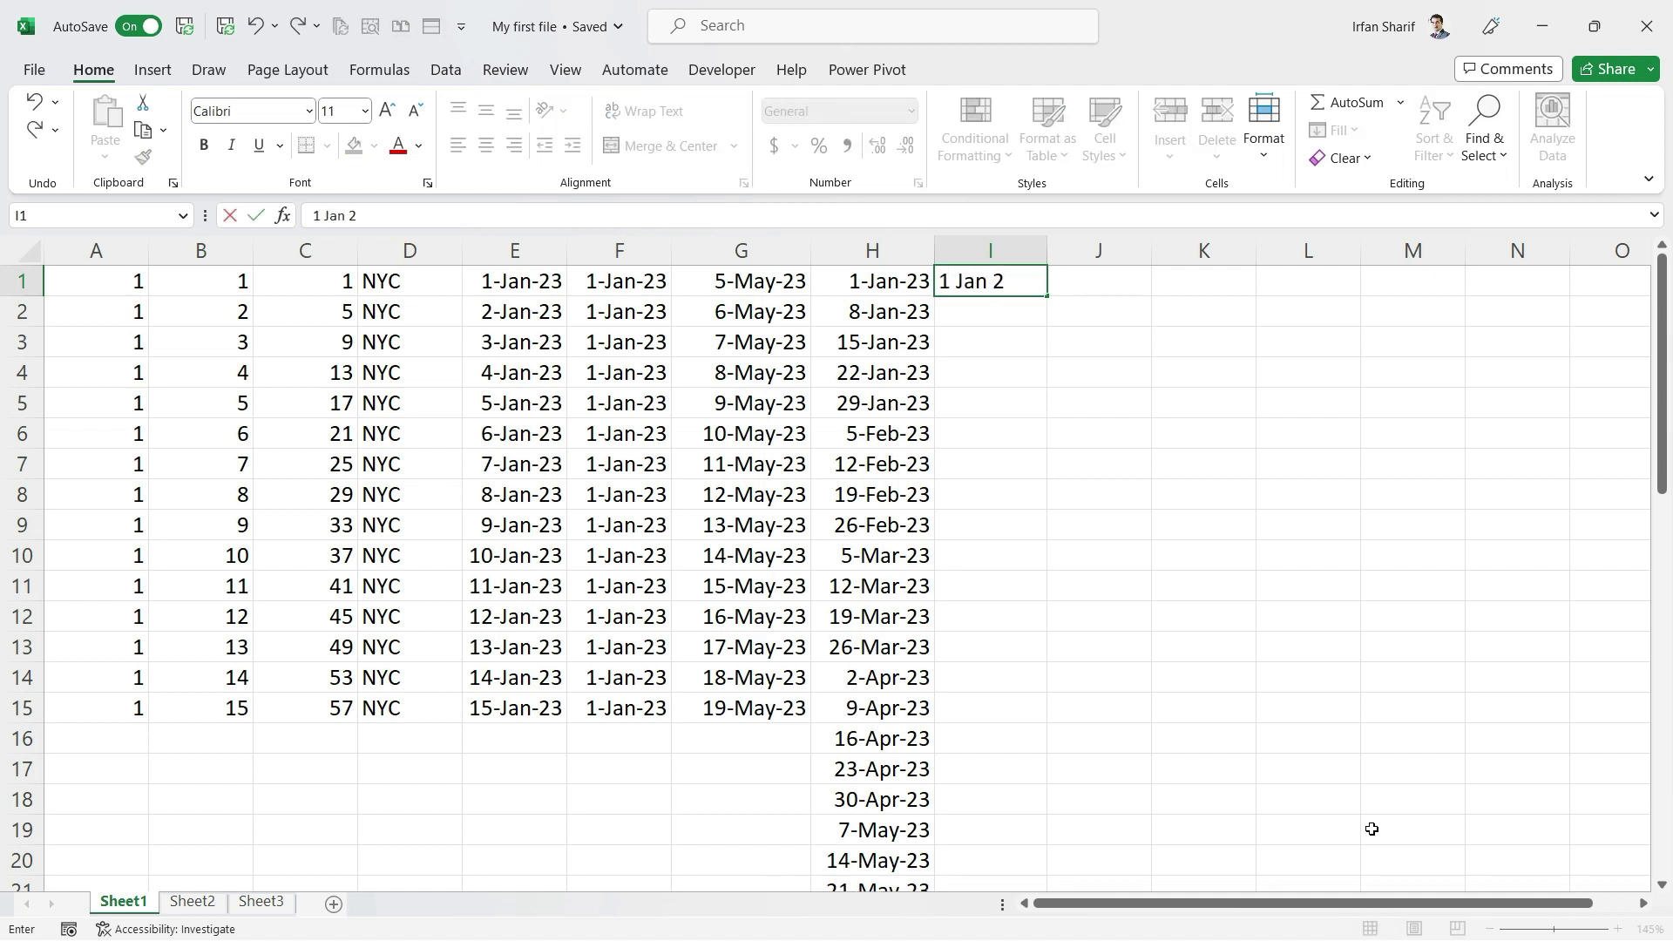
key(Return)
Enter the date 2-Jan-23 in I2, correcting its mistyped year
text(2 Jan )
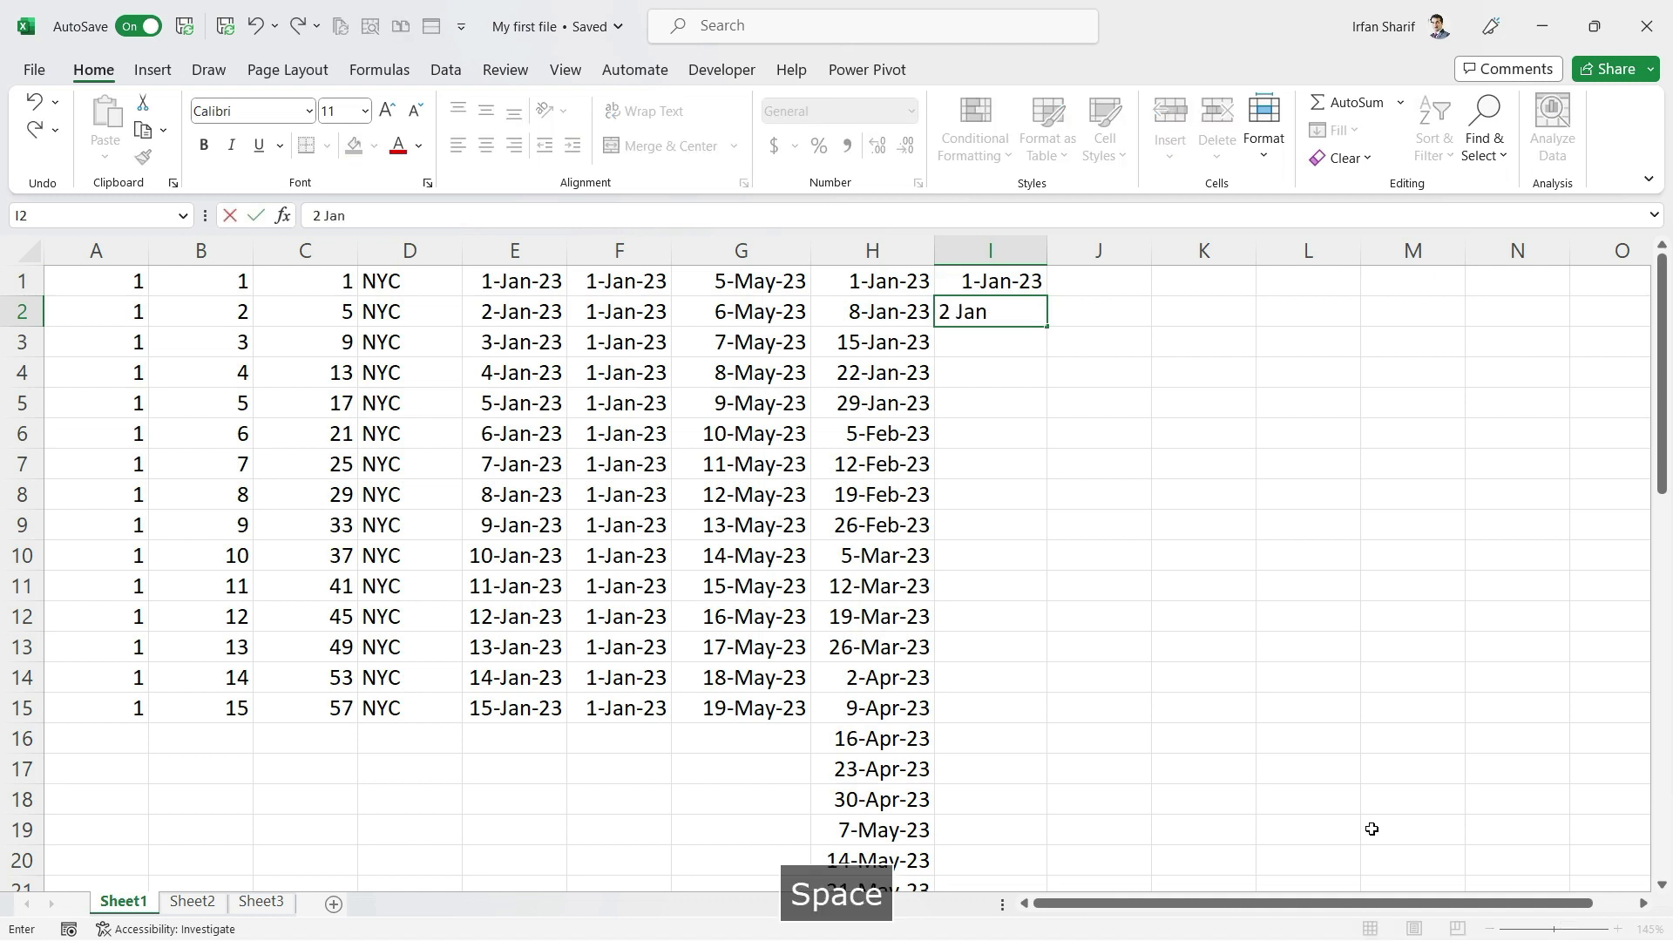
text(02)
key(Return)
text(3)
key(Up)
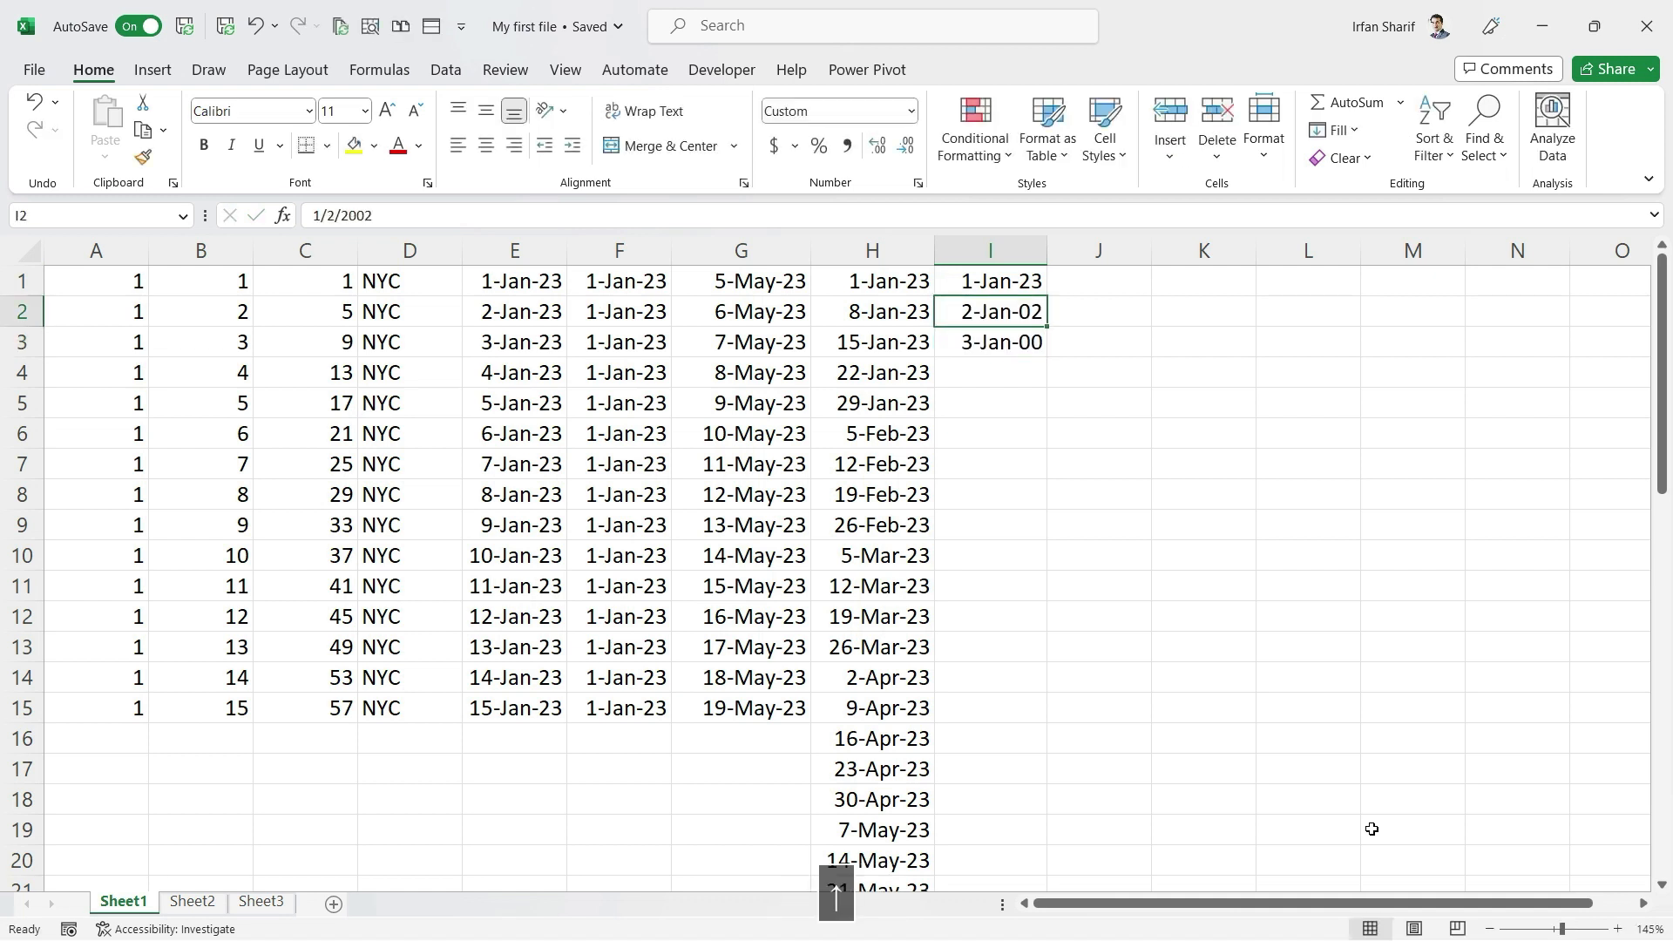
key(F2)
key(BackSpace)
key(BackSpace)
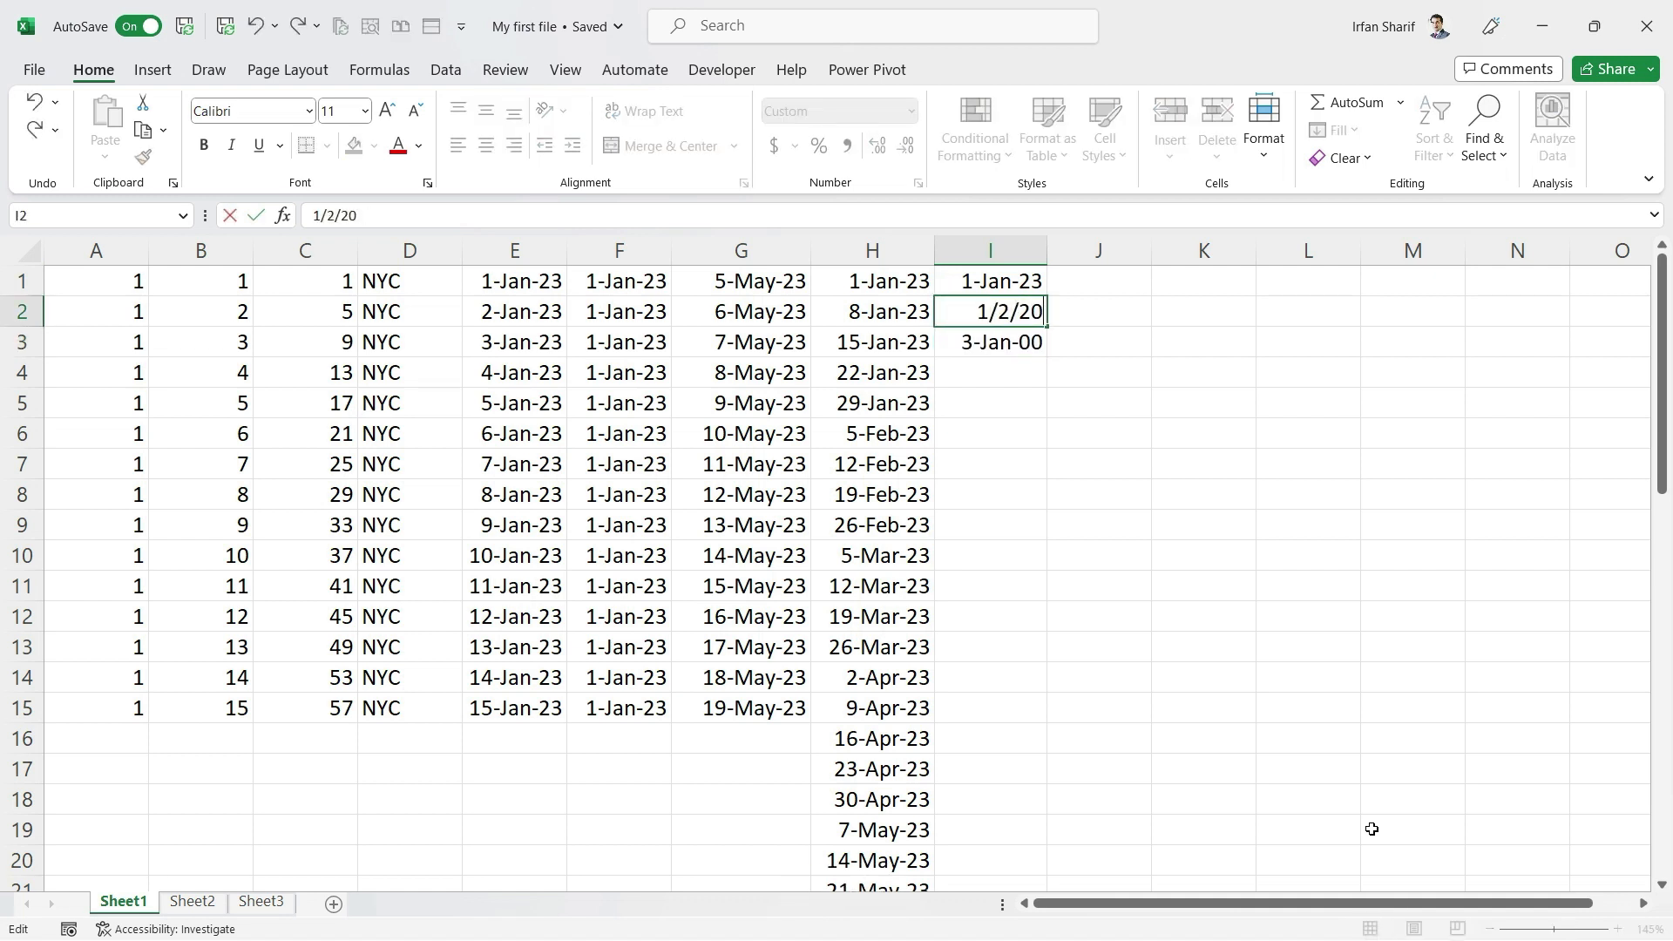
text(23)
key(Return)
Clear the stray date in I3
key(Up)
key(Up)
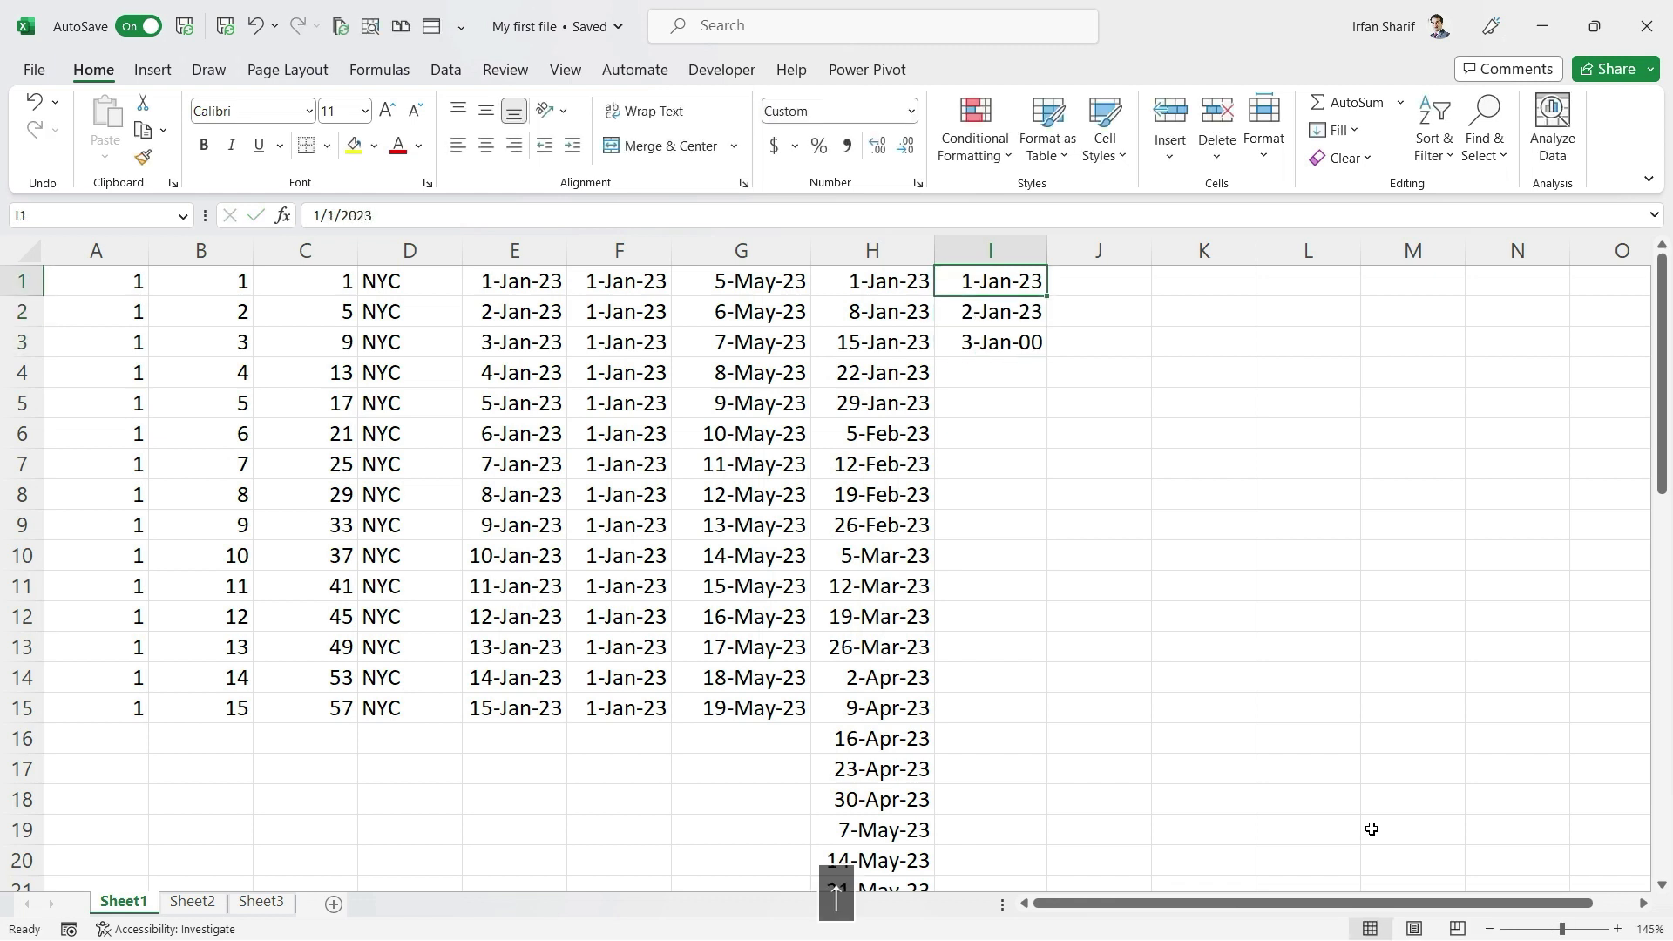
key(shift+Down)
key(Down)
key(Down)
key(Delete)
Extend the daily date series from I1:I2 down column I with the fill handle and return to I1
key(Up)
key(Up)
key(shift+Down)
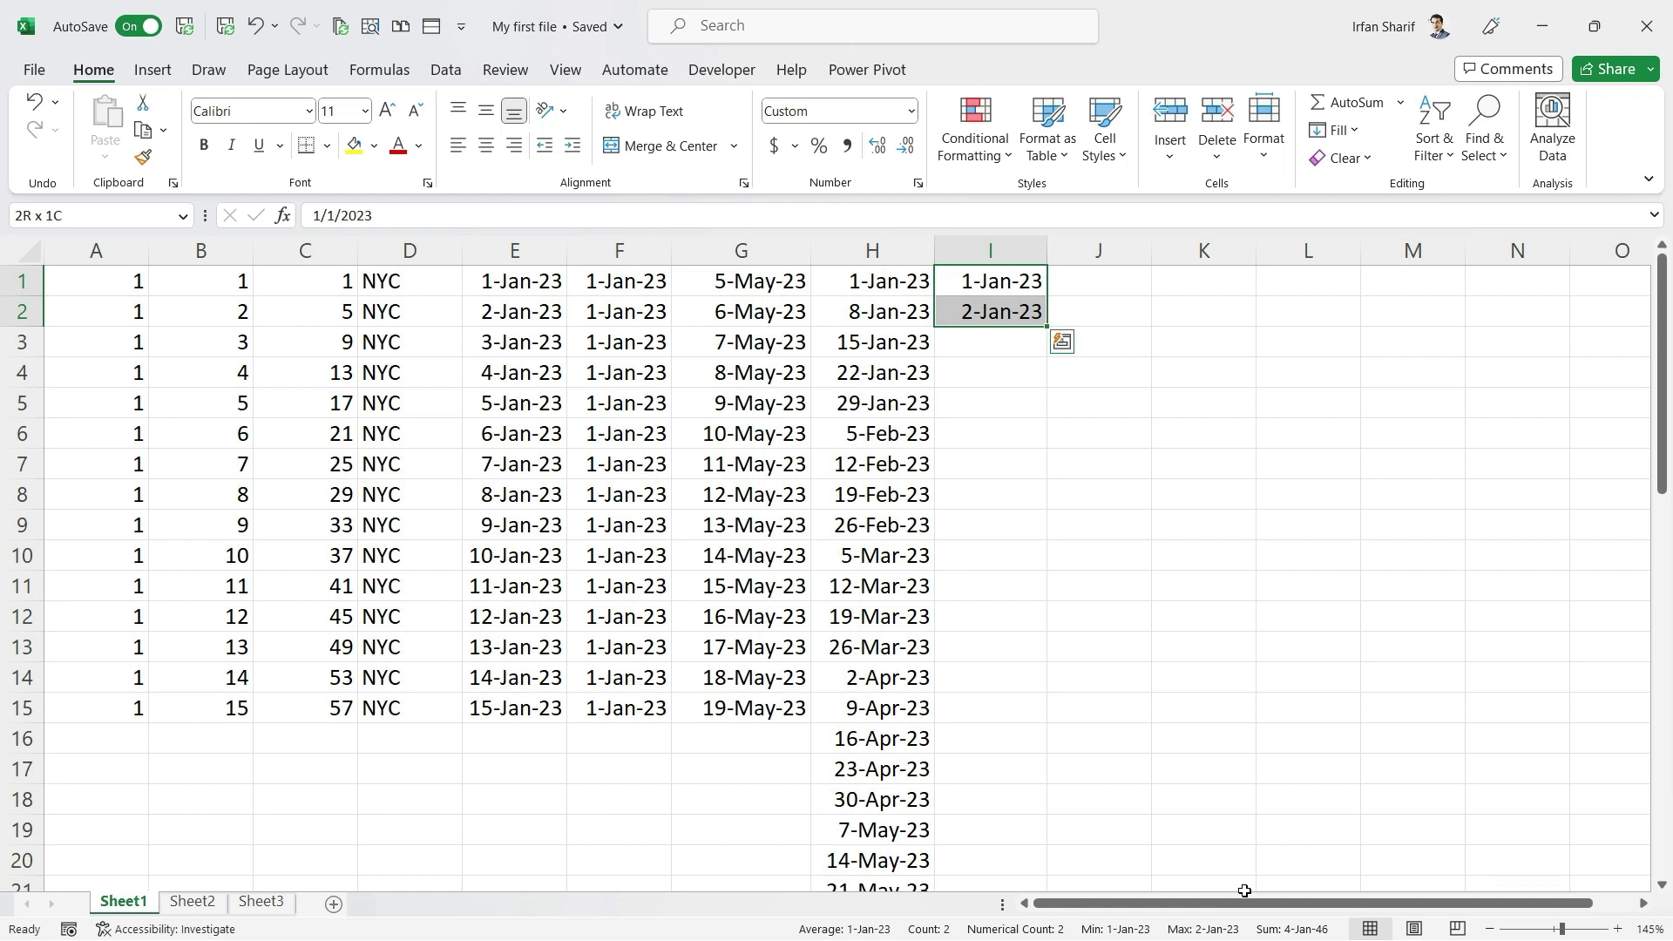
drag(1048, 325, 1054, 571)
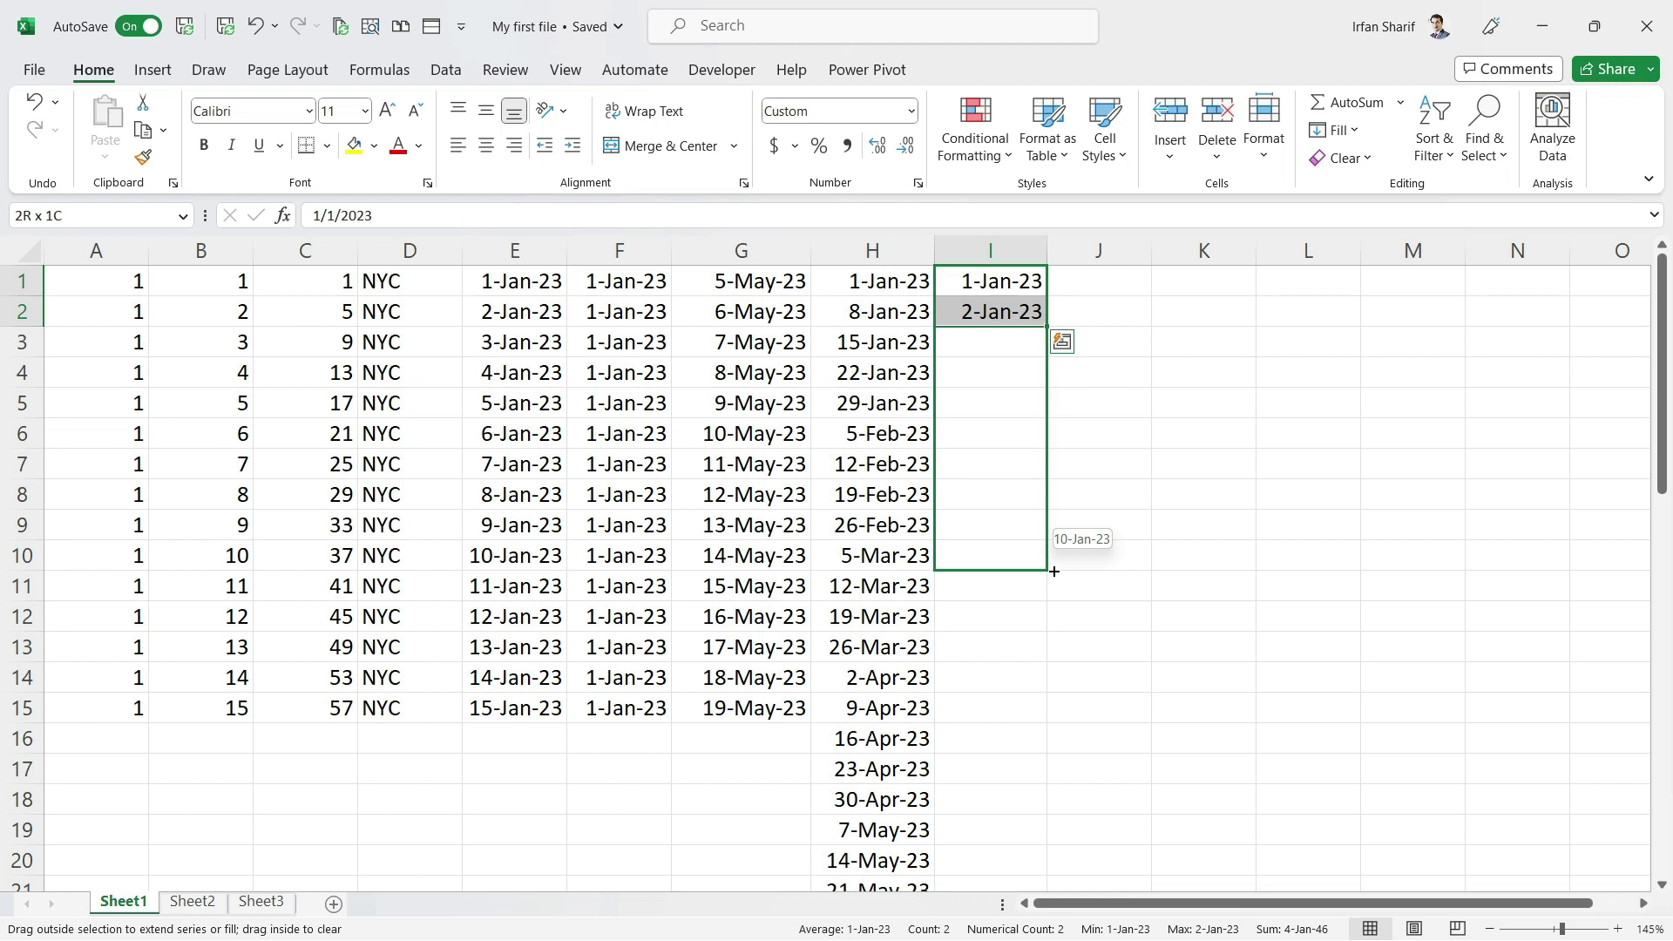
drag(1054, 572, 1052, 619)
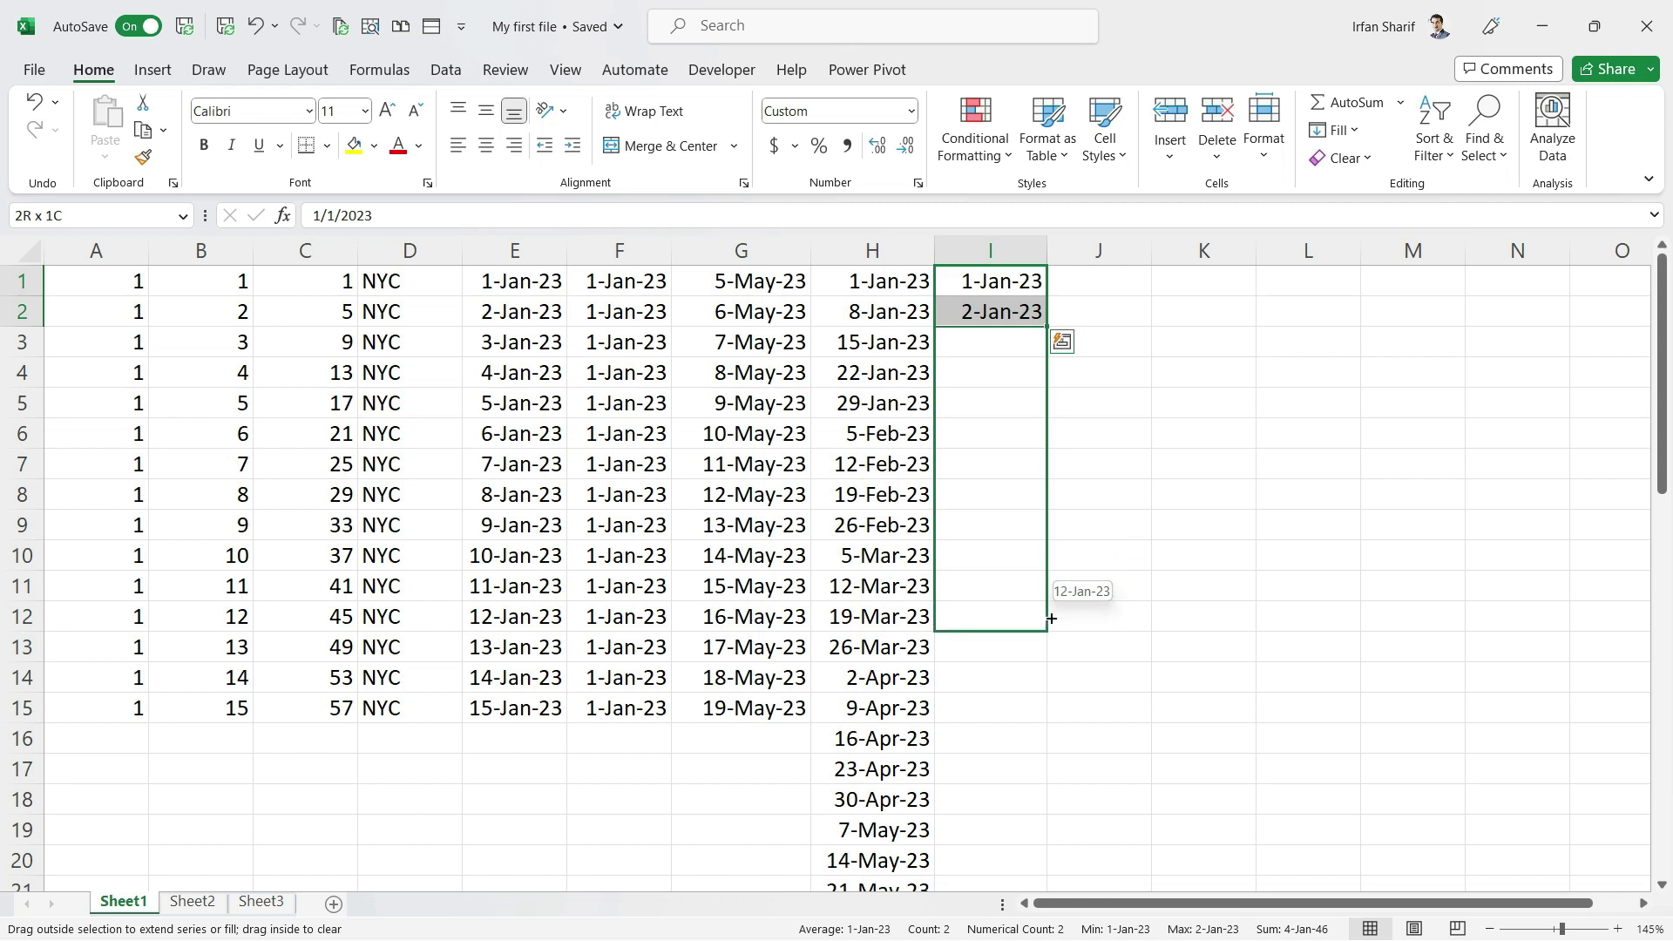
drag(1051, 619, 1081, 871)
key(ctrl+Up)
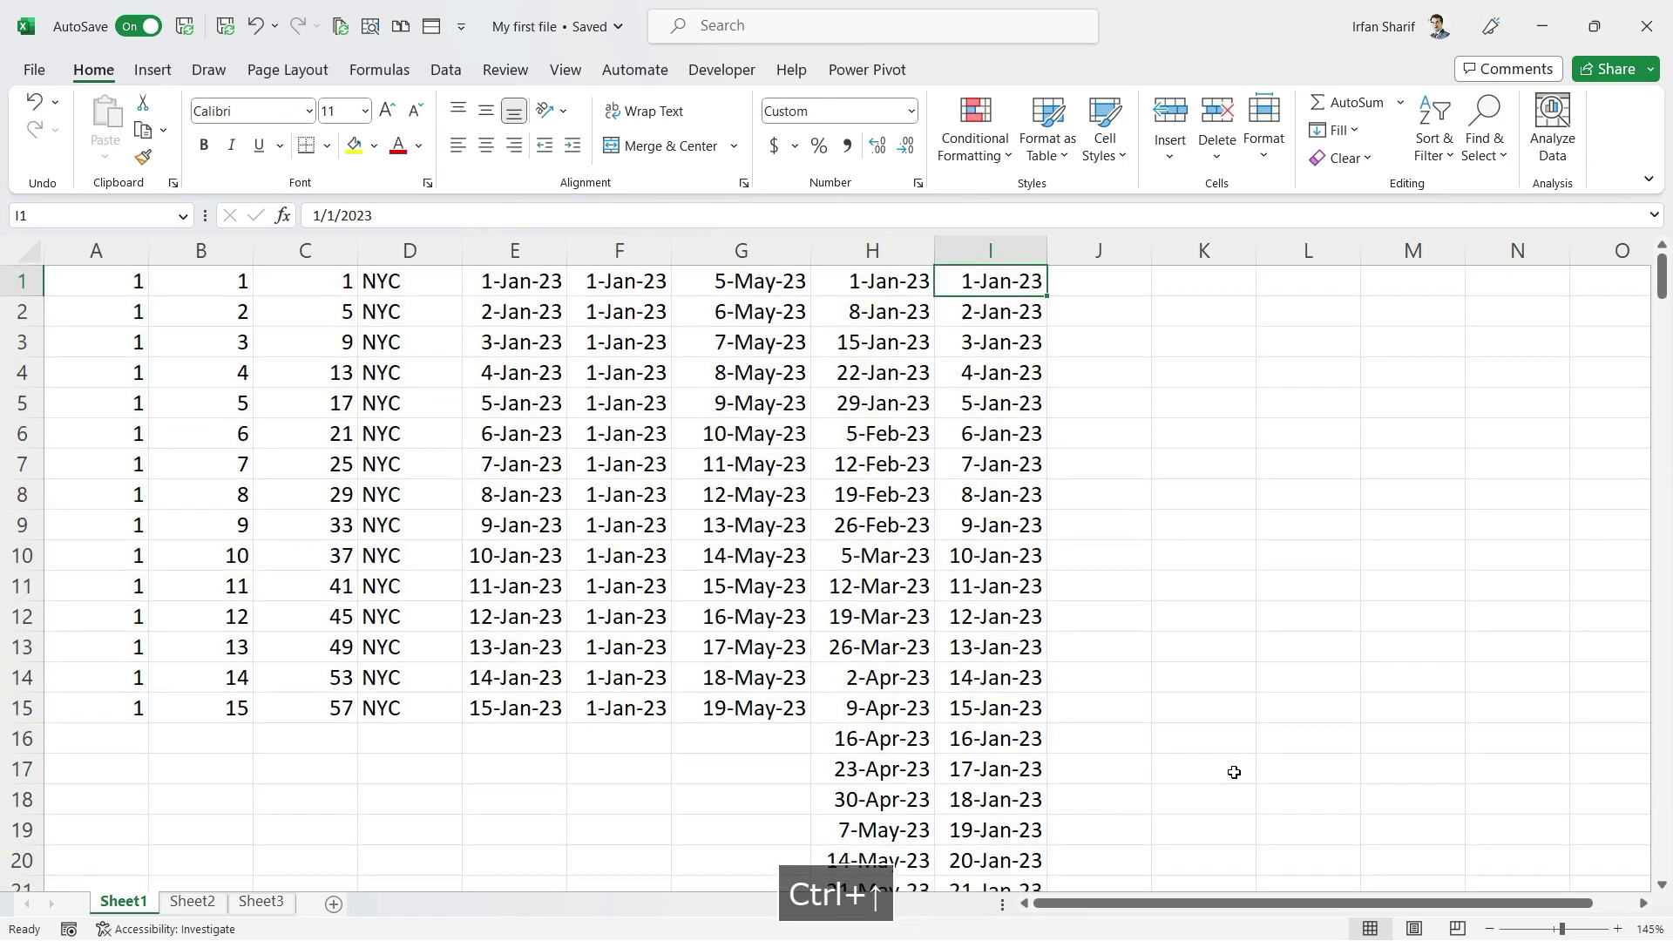
Undo the last fill in column I and clear I2, keeping only the start date in I1
key(ctrl+z)
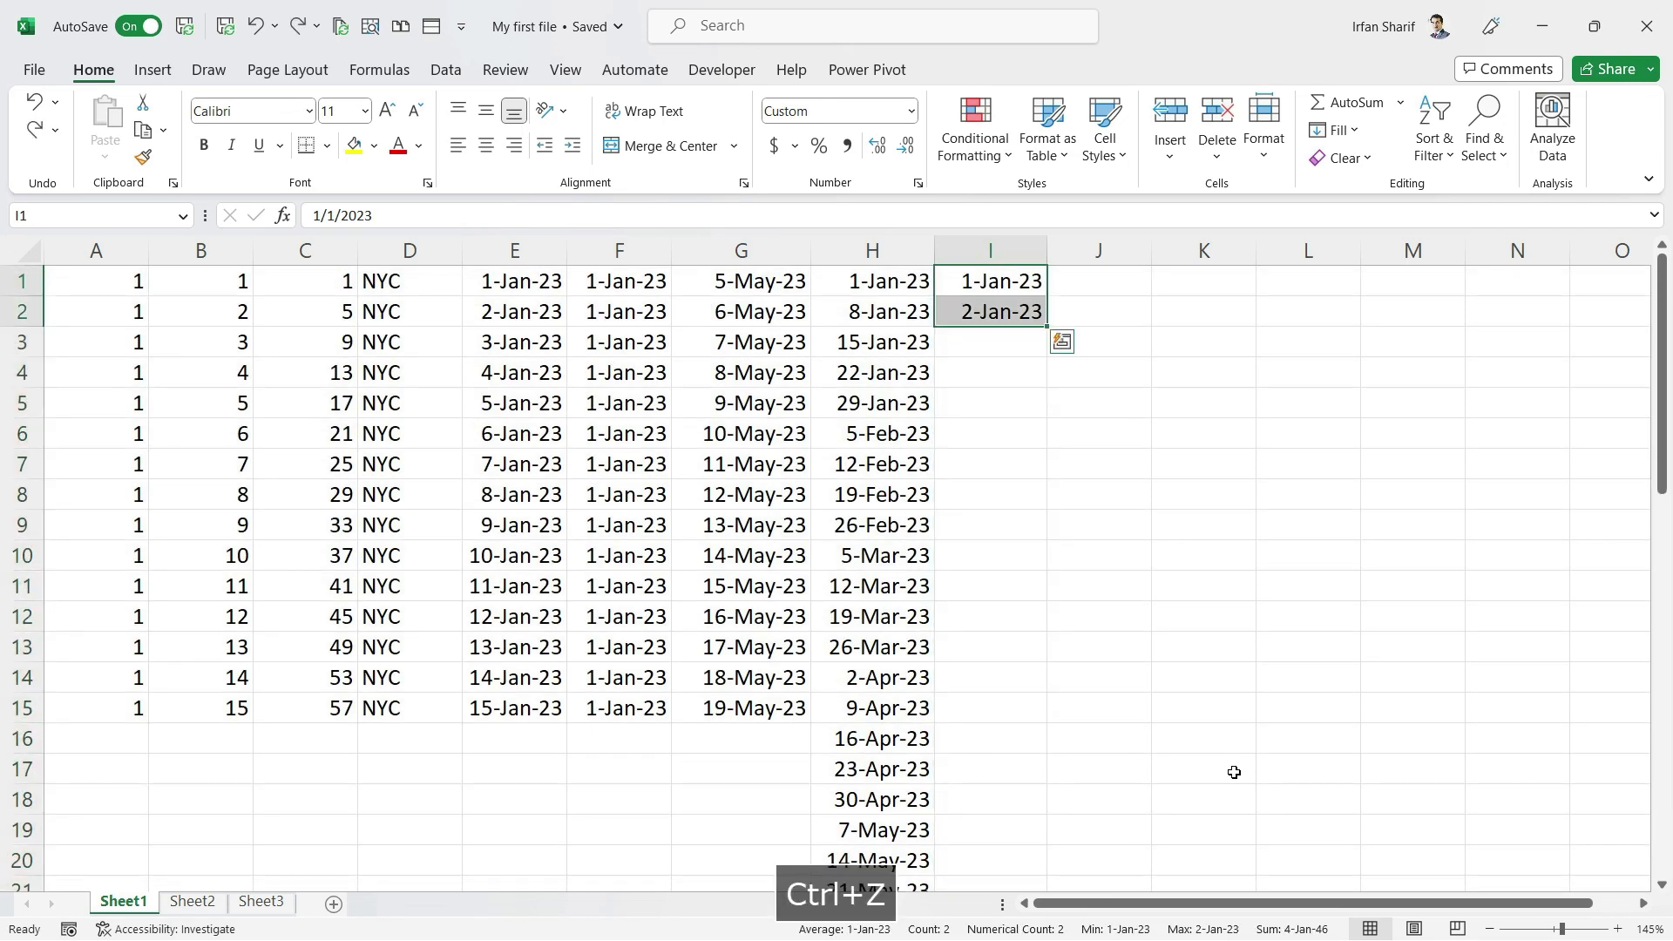
key(Up)
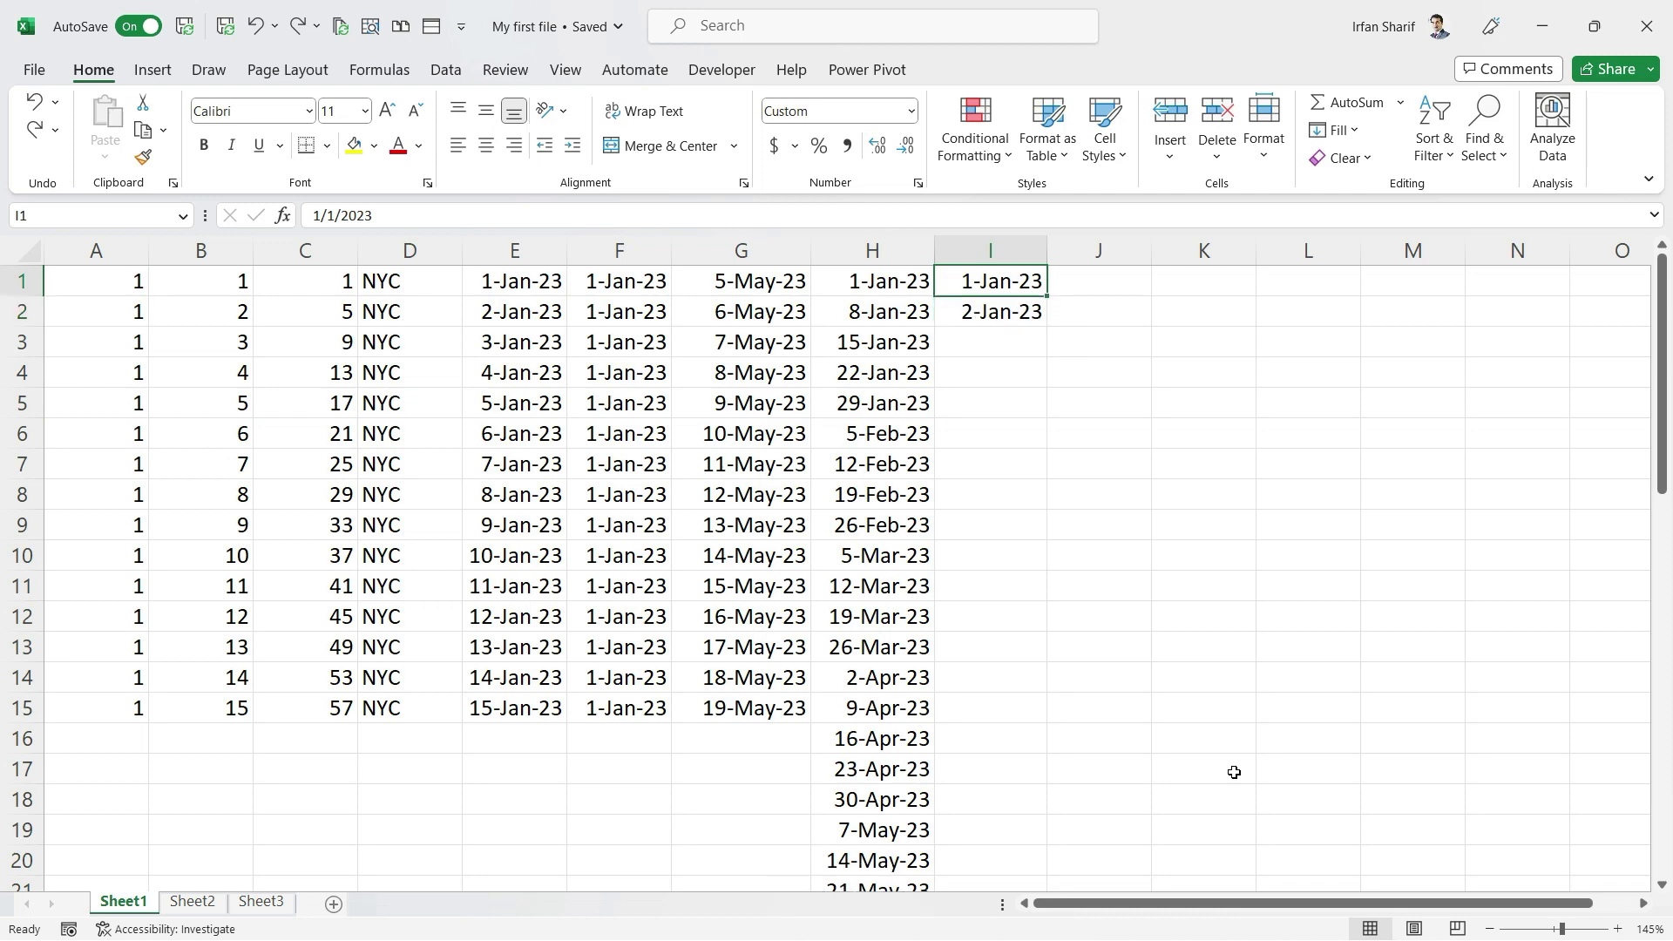
scroll(1233, 772, down, 2)
key(ctrl+Up)
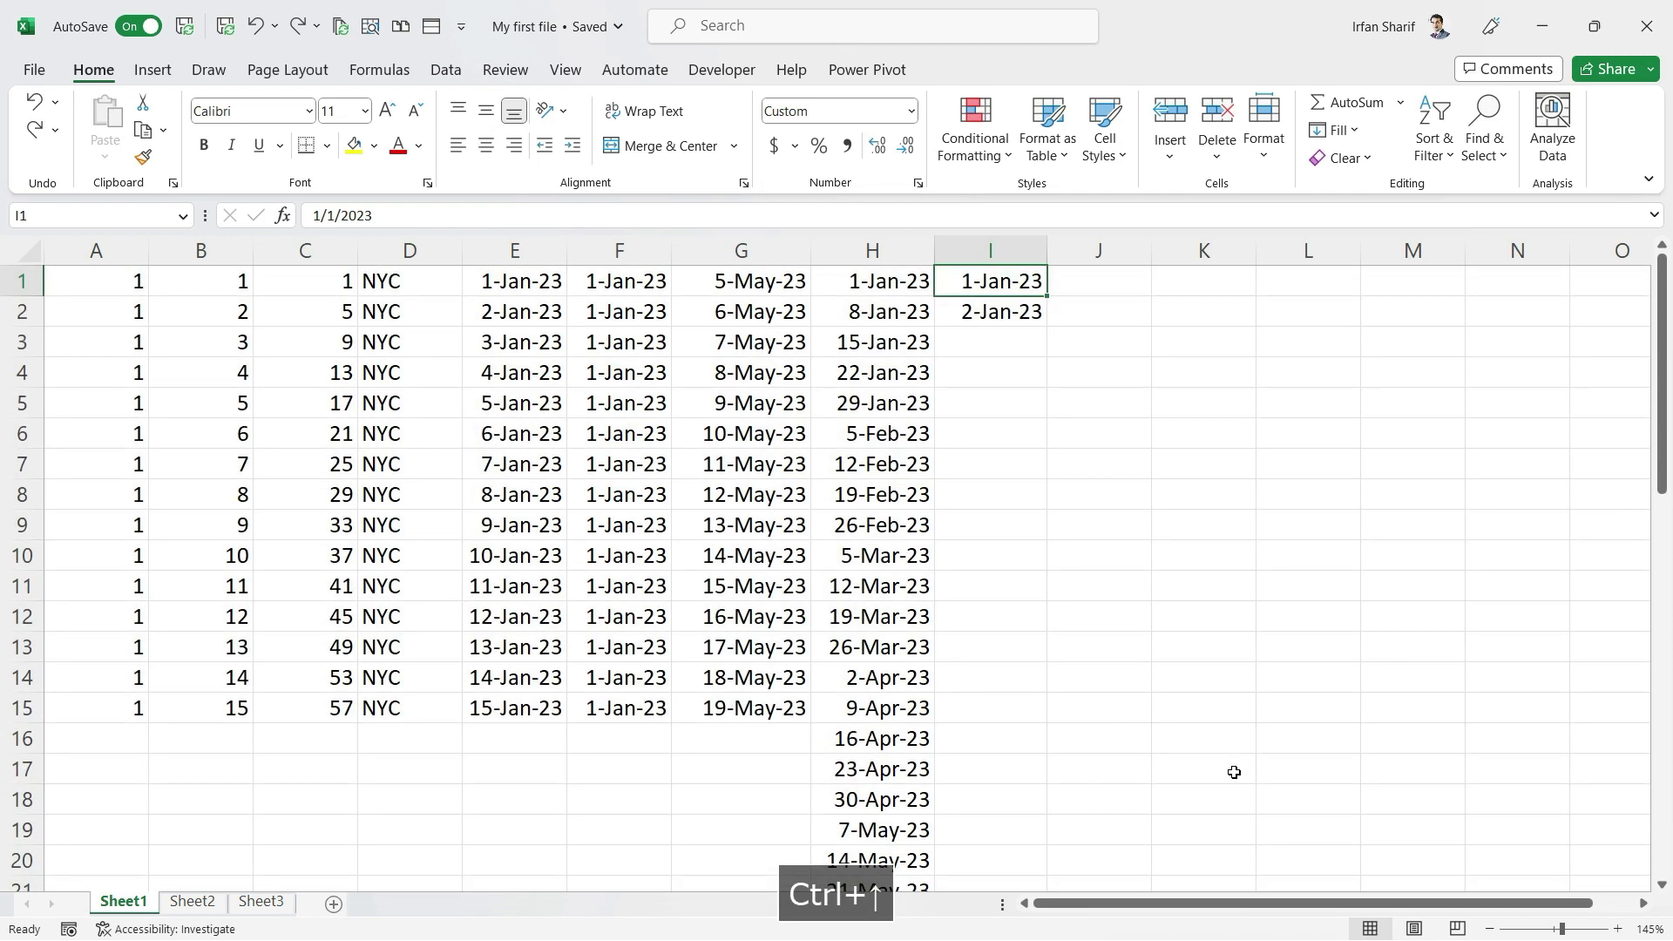
key(Down)
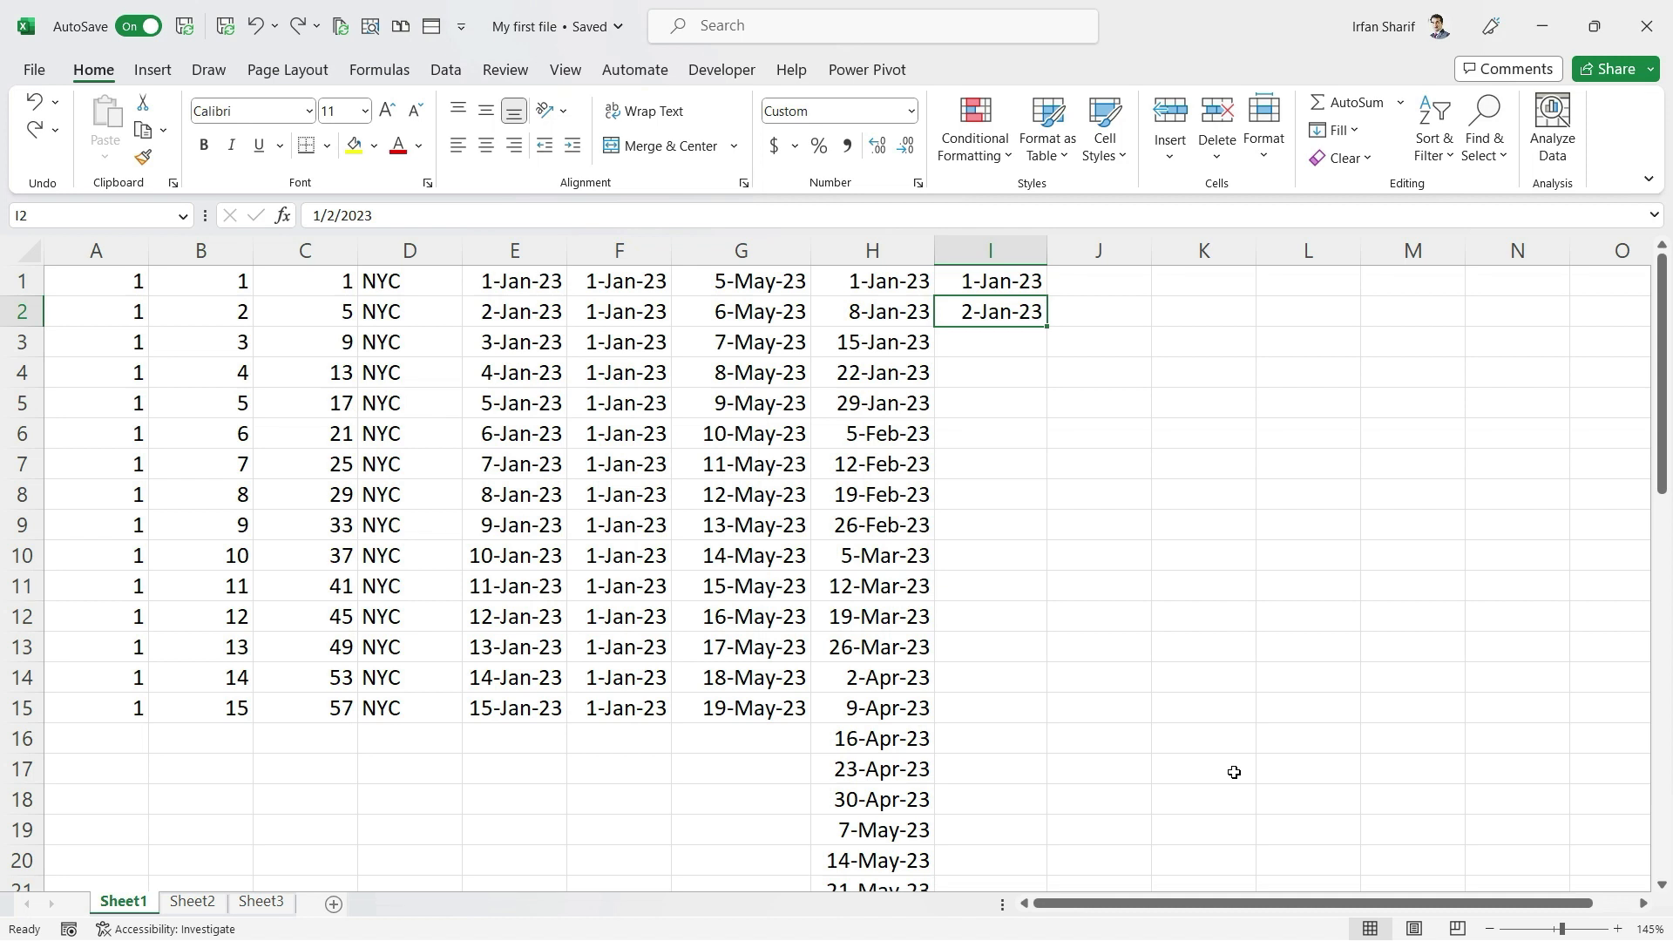
key(Delete)
key(Up)
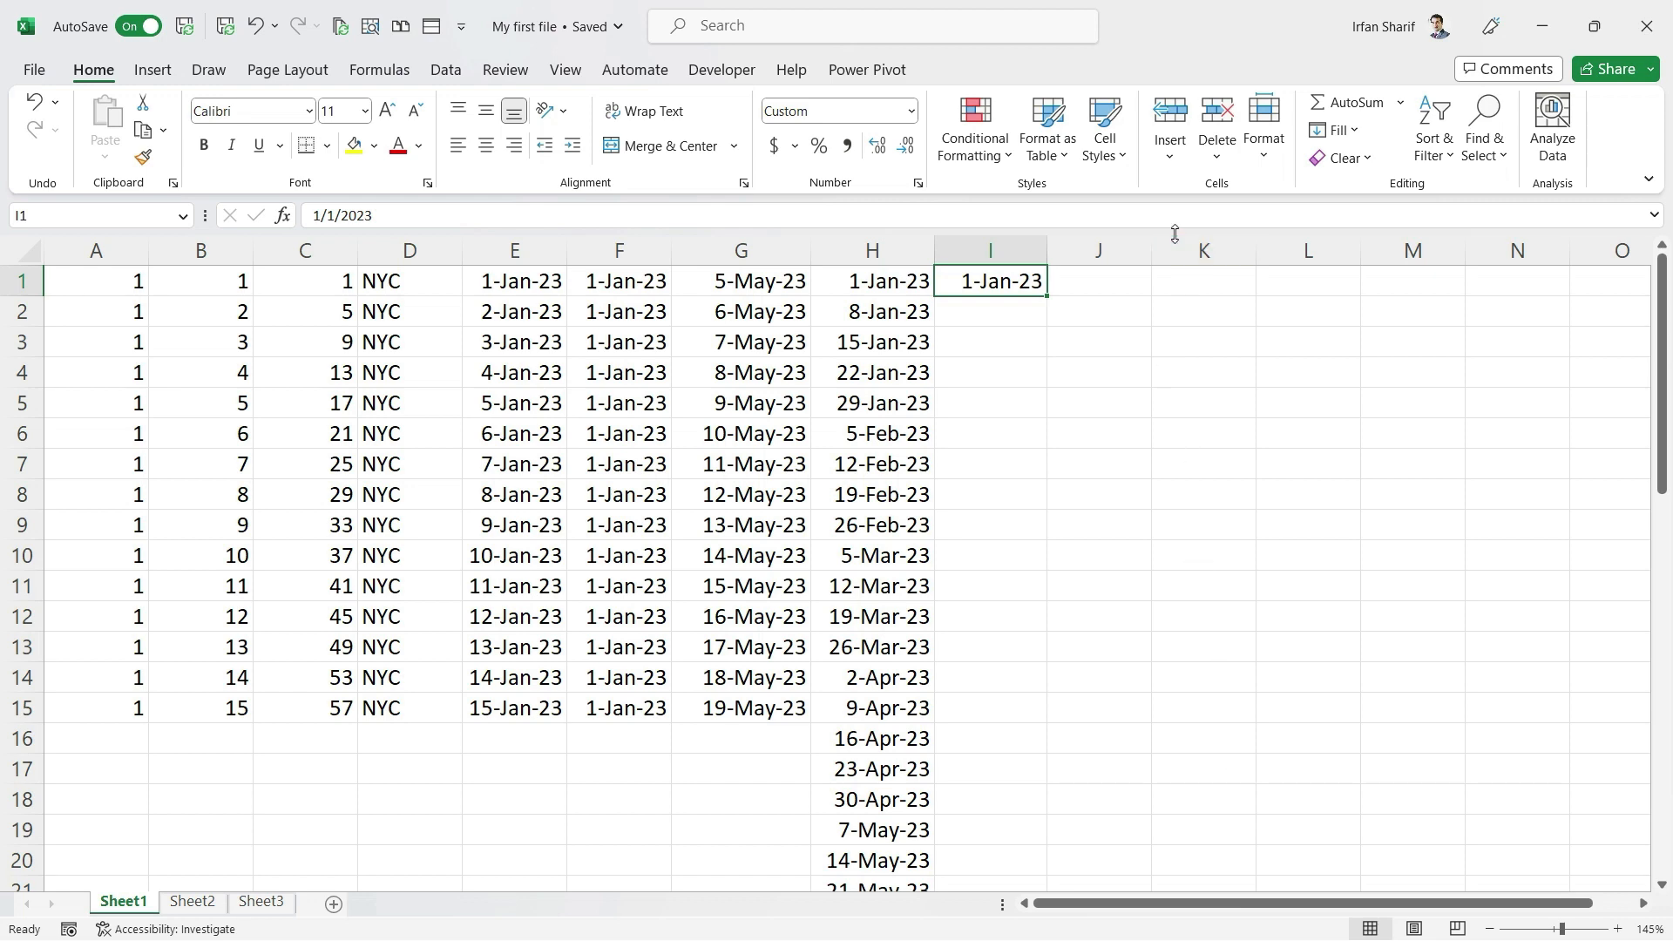
Fill column I from I1 with a Date series by Day, in Columns, with step value 1 and stop value 31-Dec-2028
click(1338, 131)
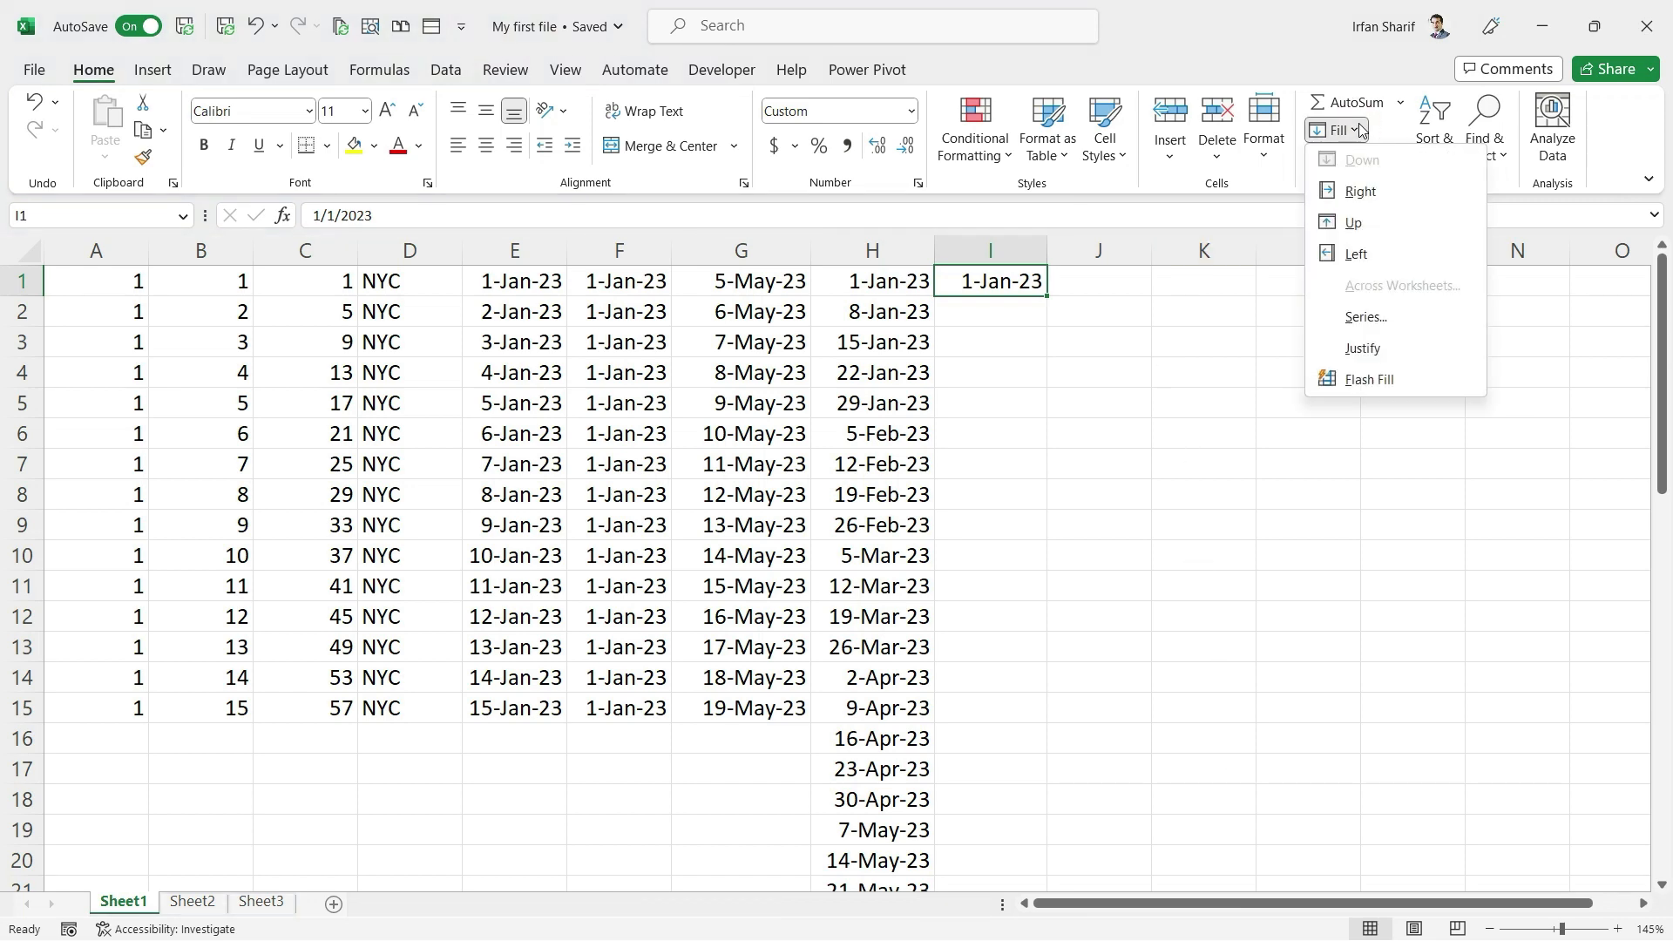
click(1389, 317)
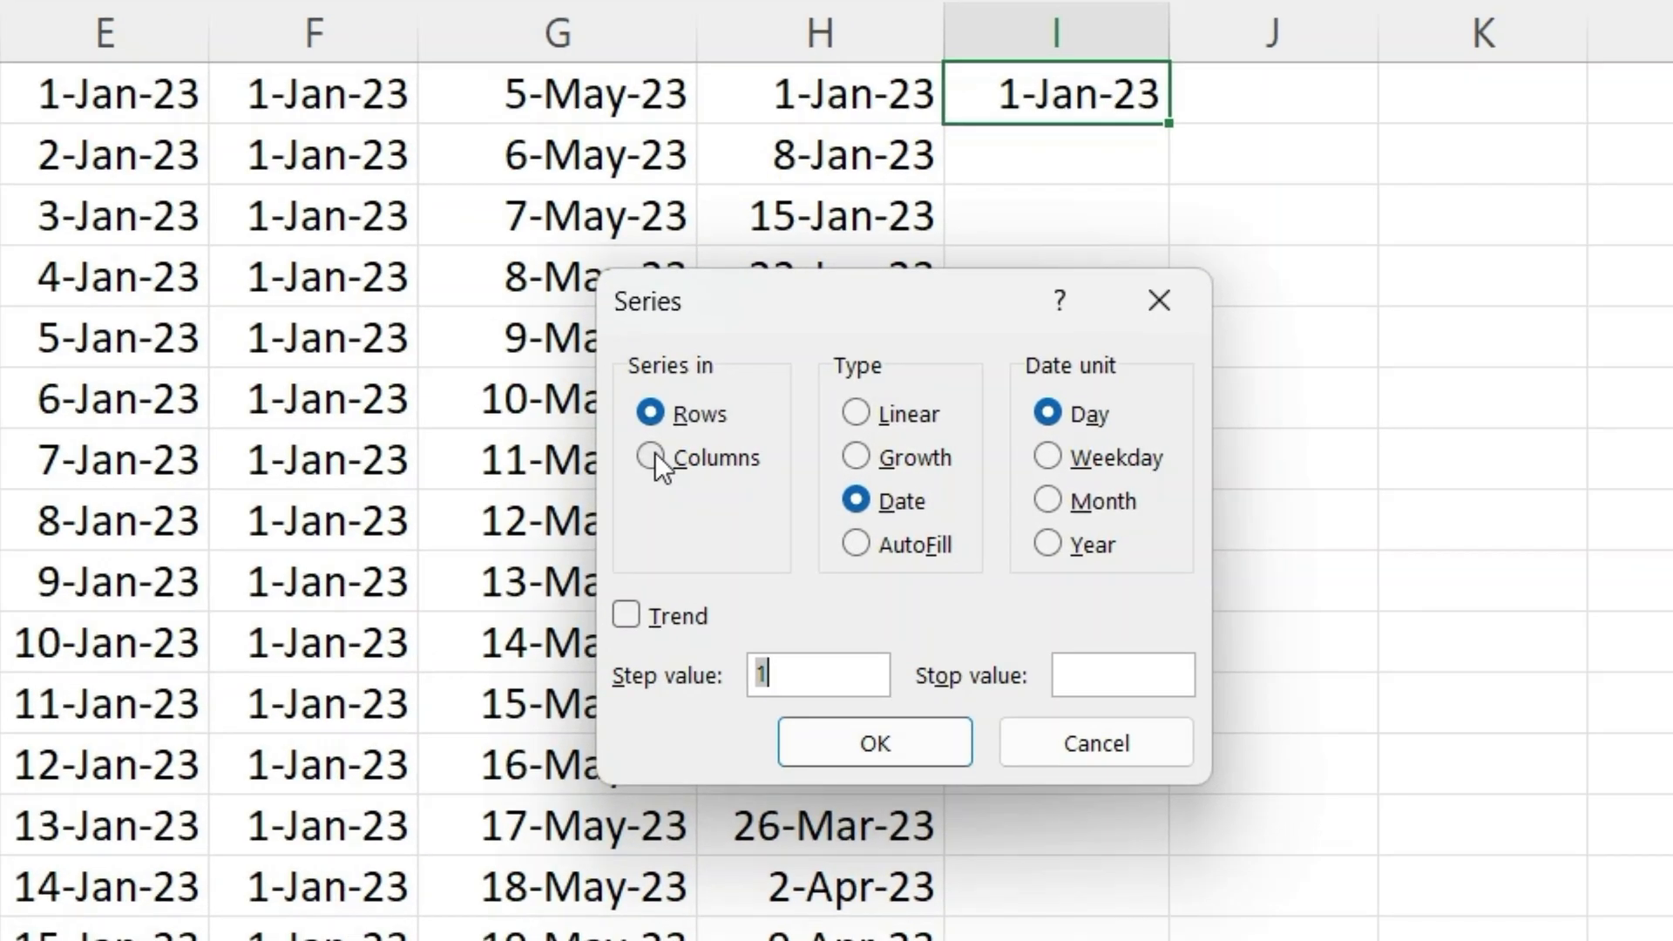
click(705, 459)
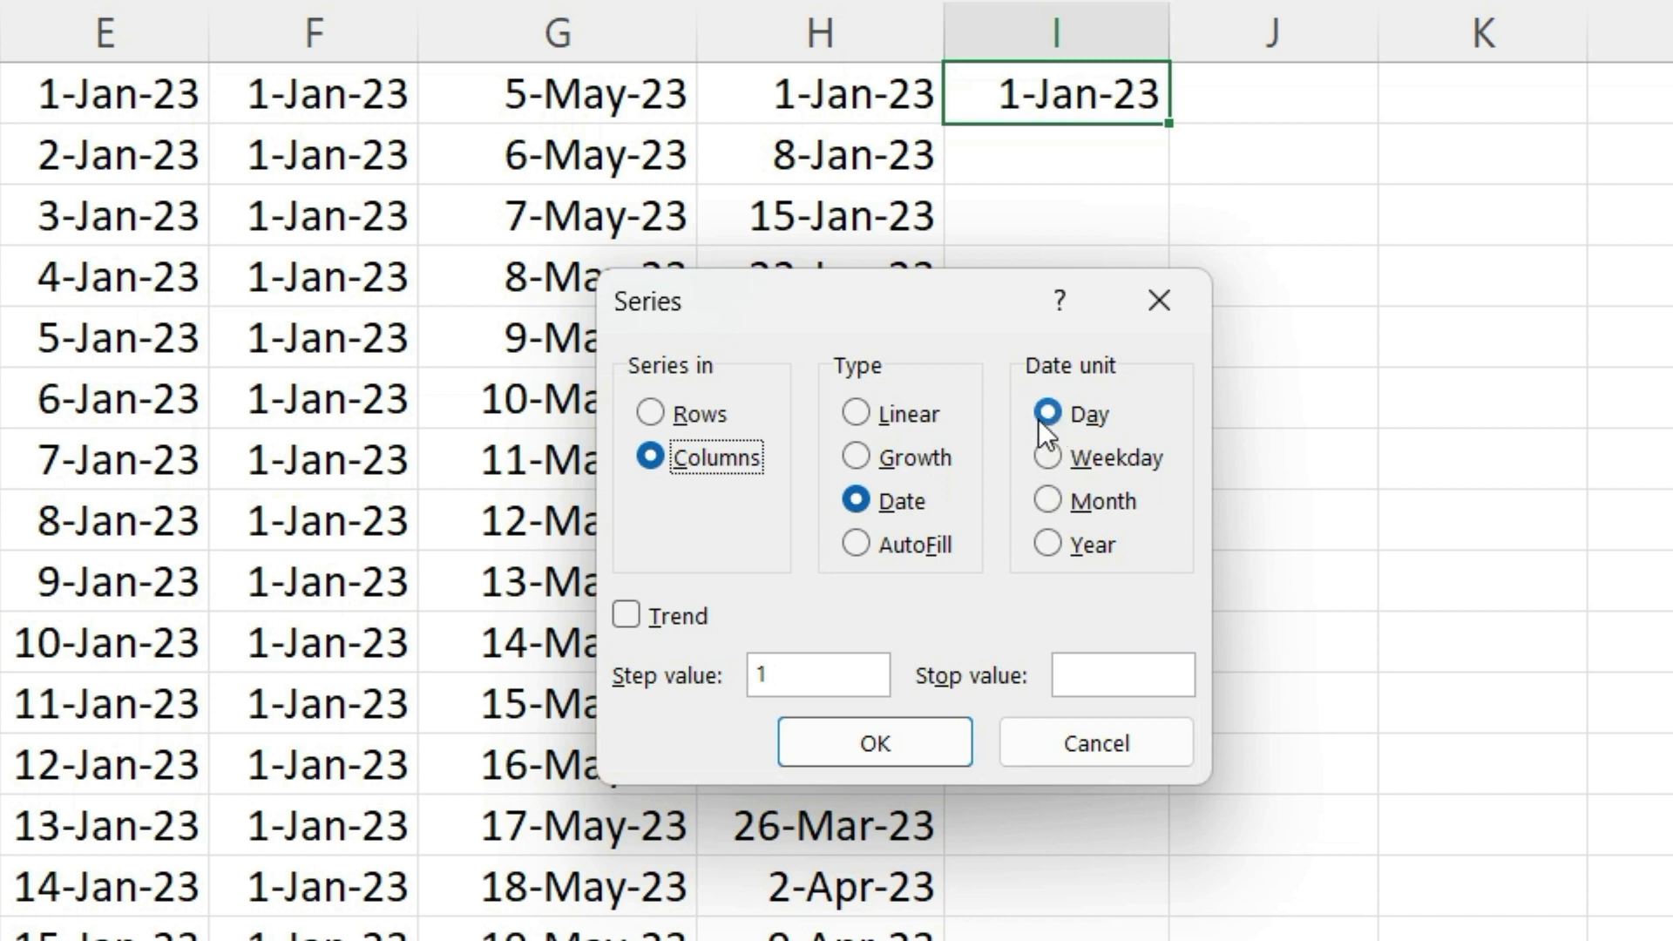
click(807, 683)
click(1099, 669)
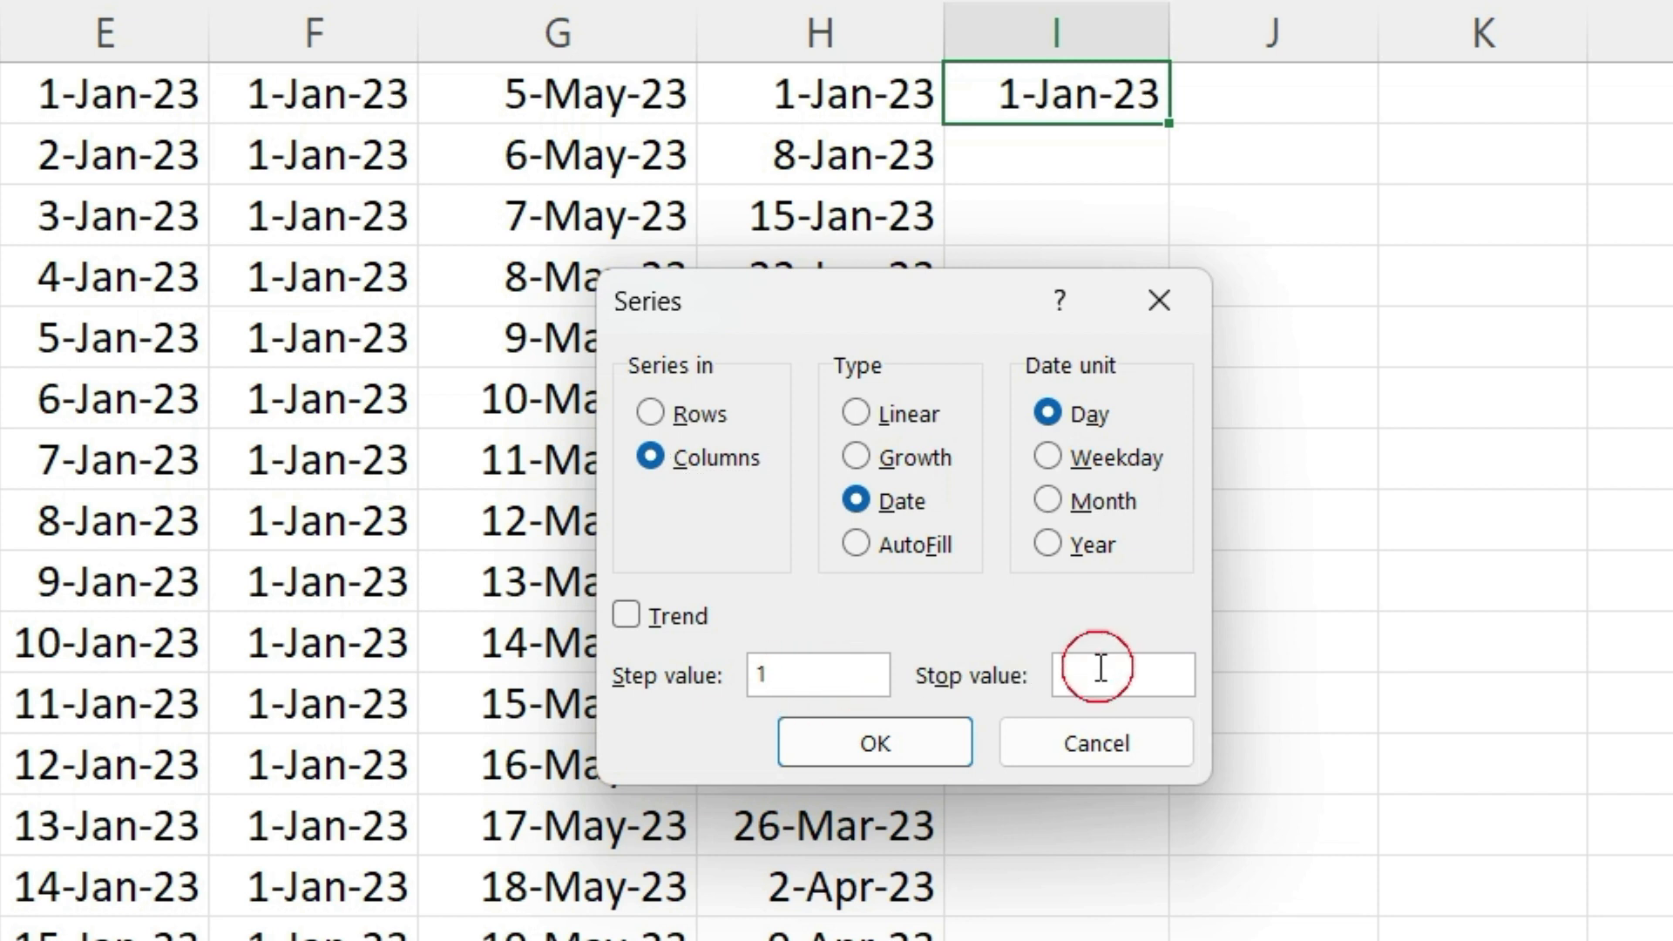
text(31-Dec-)
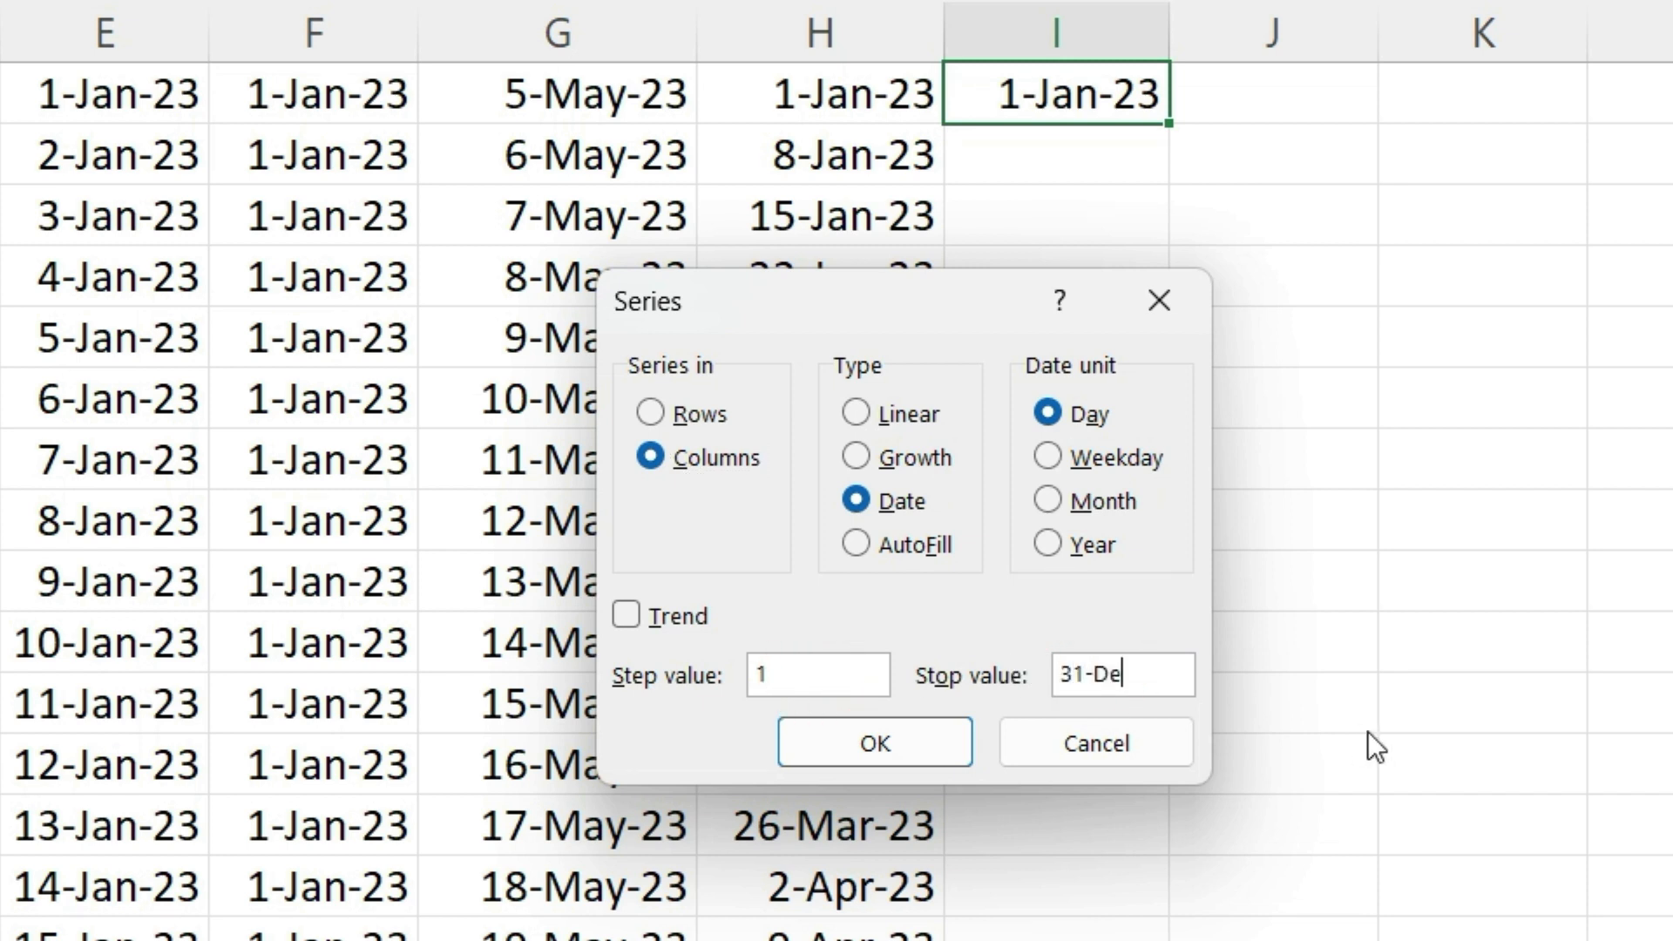
text(2028)
click(906, 742)
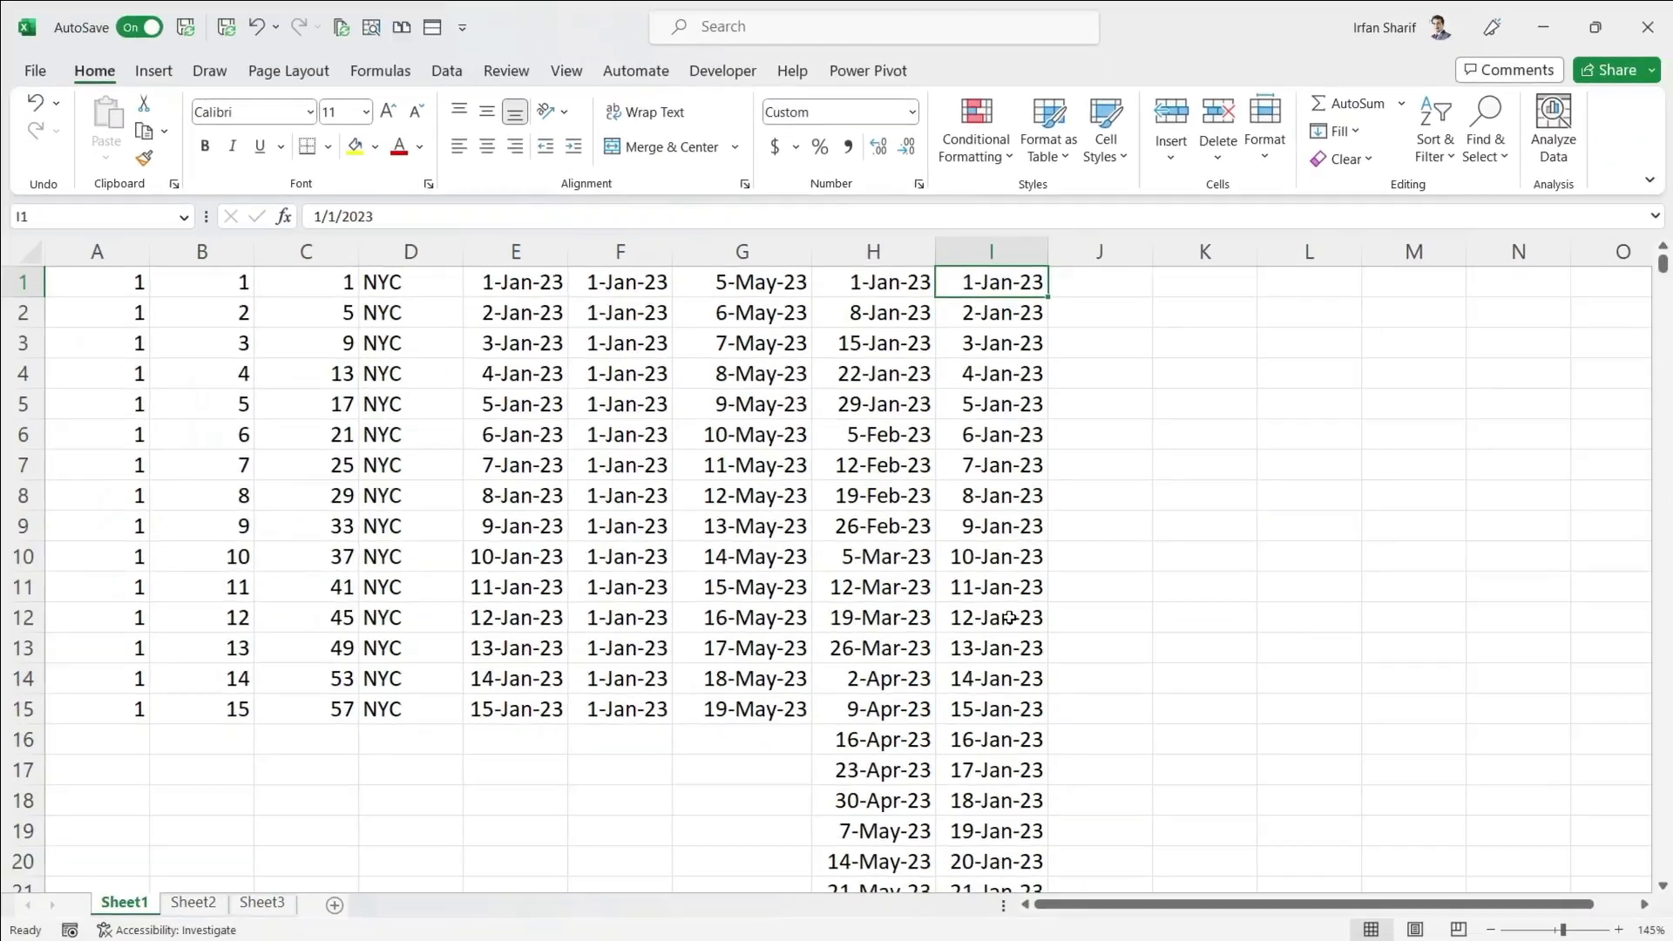
Check the daily date series in column I down to its last row and return to the top
click(1026, 690)
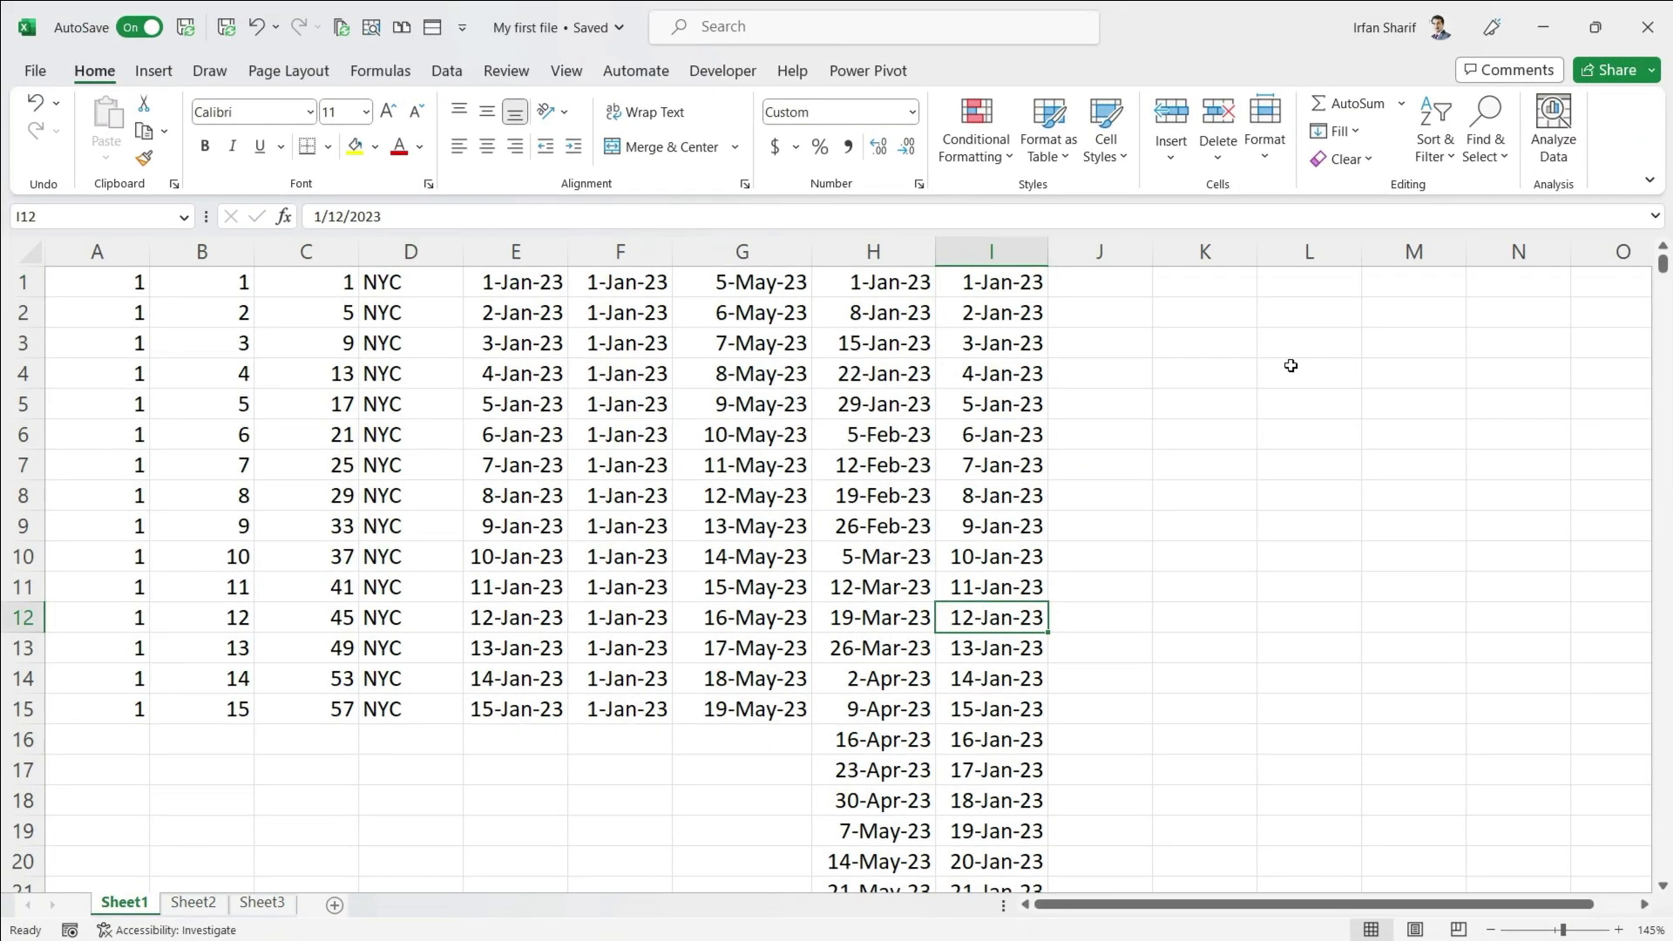
key(Page_Down)
key(Page_Down)
key(Page_Down)
key(Page_Down)
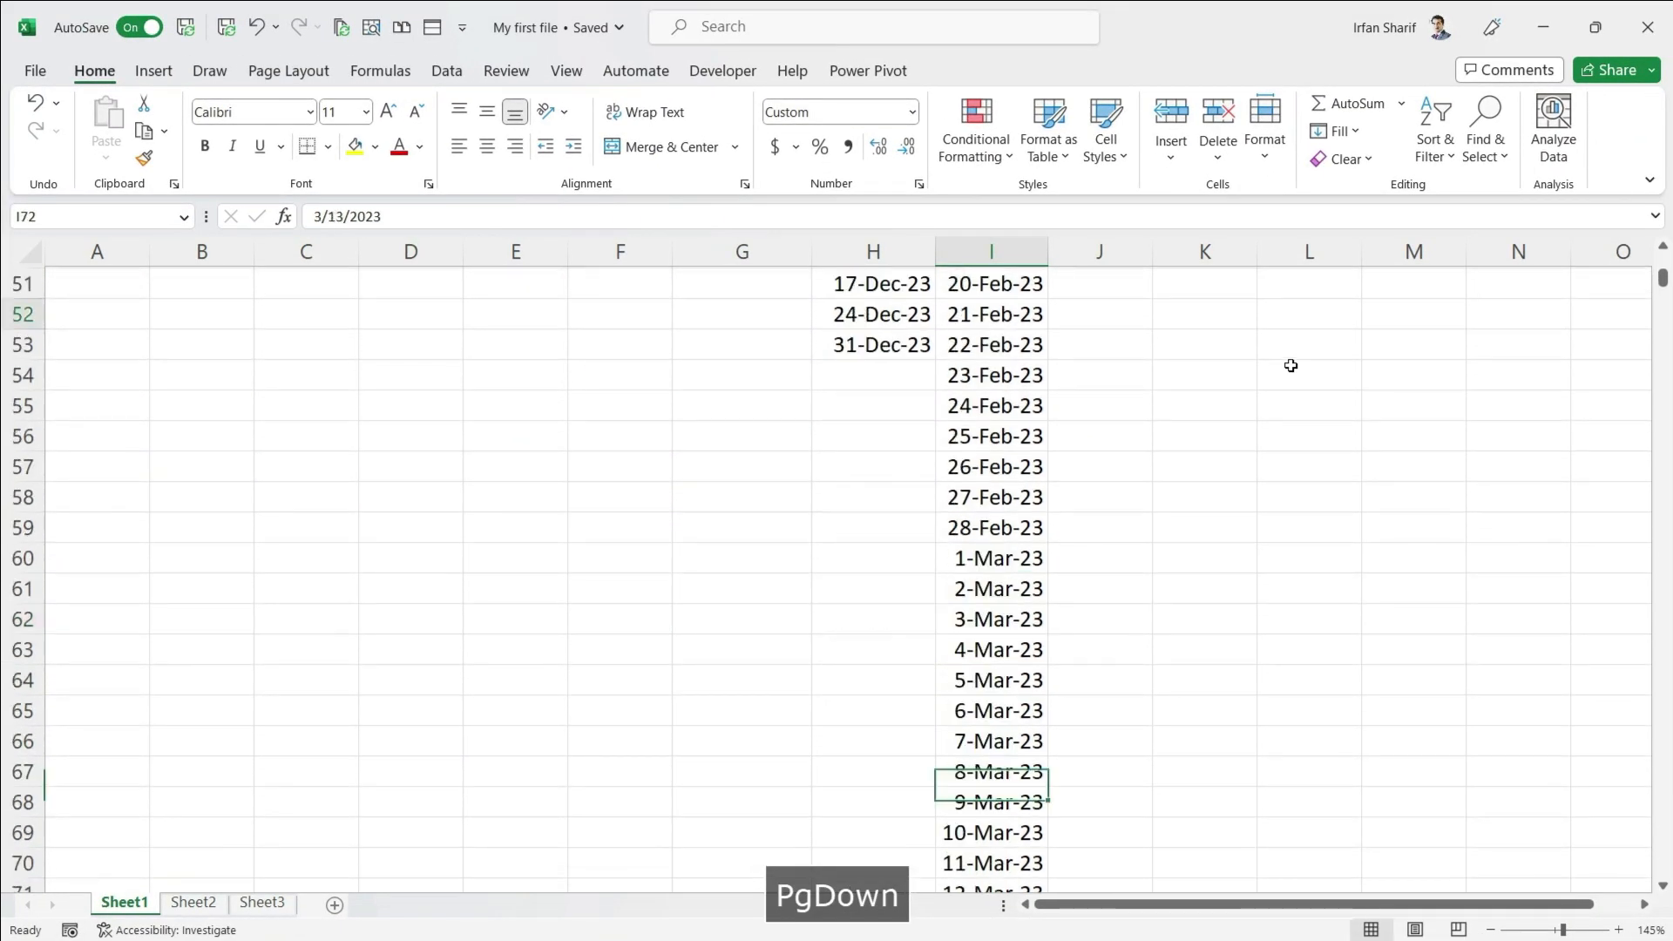
key(Page_Down)
key(Page_Down)
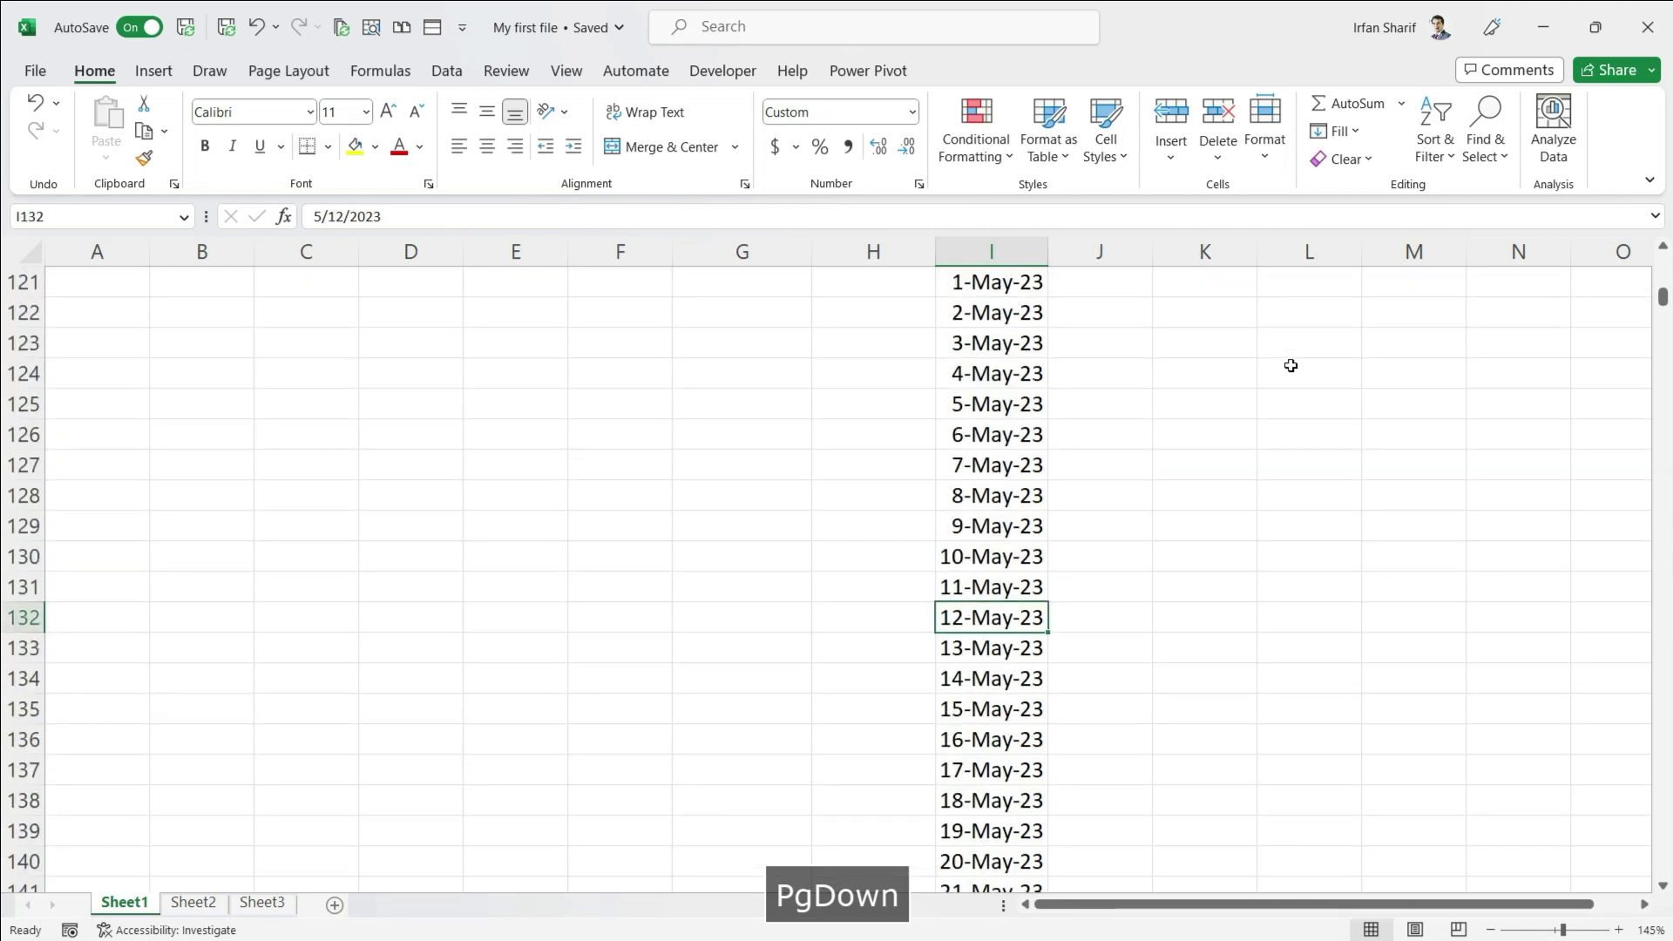
key(ctrl+Down)
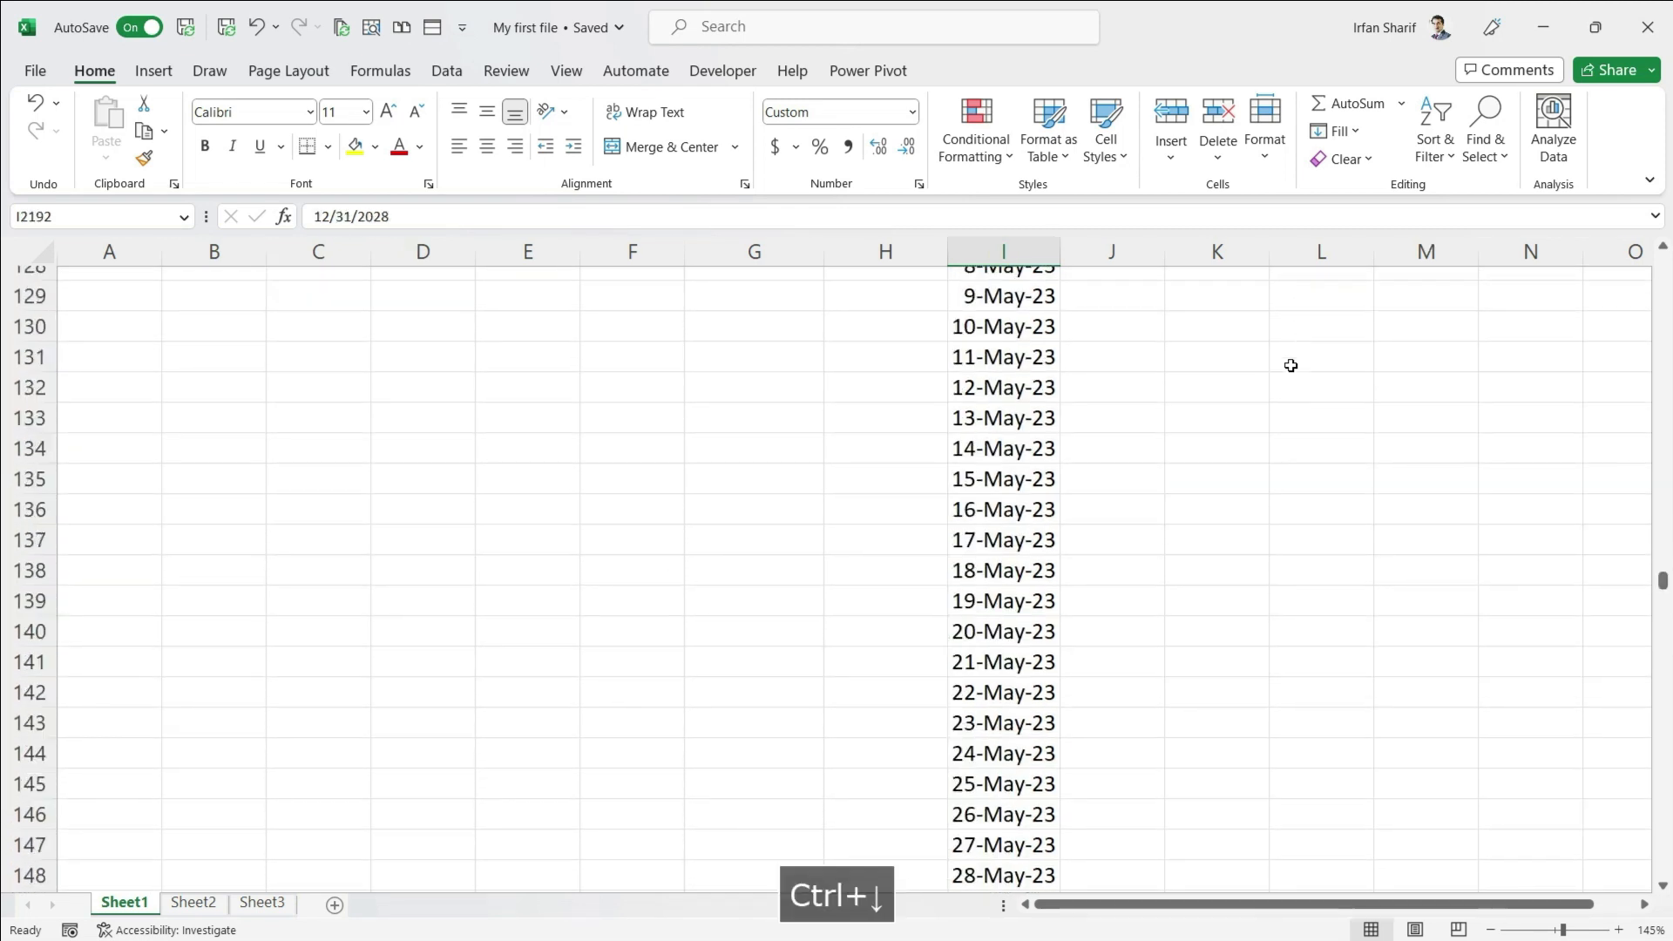
key(Down)
key(Down)
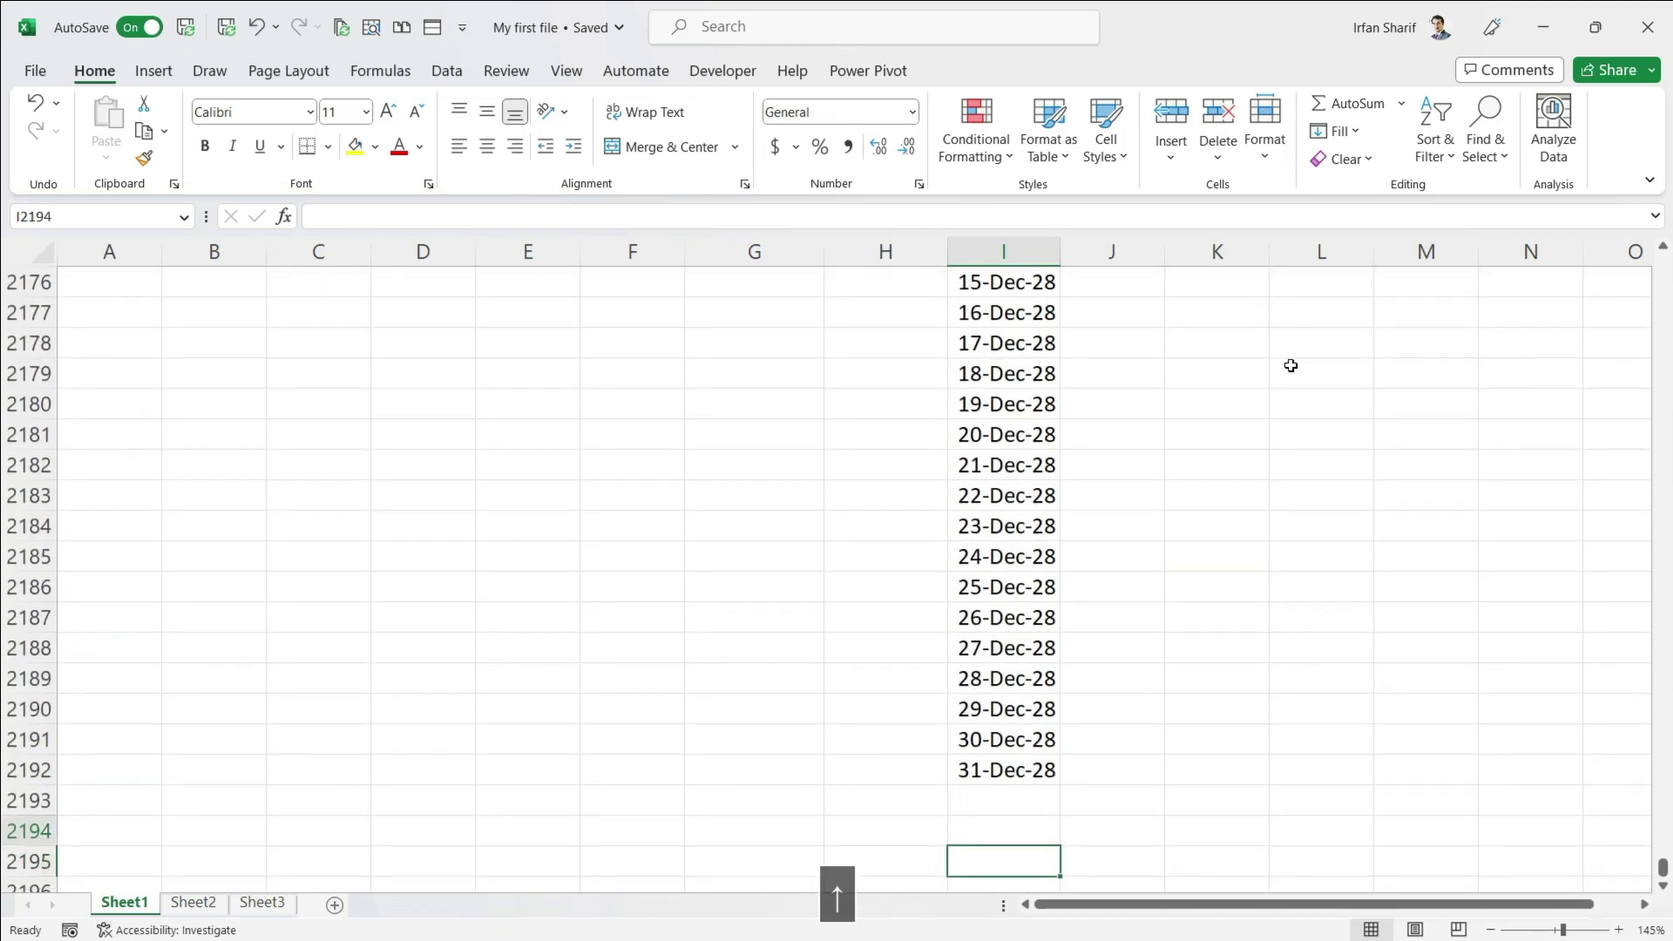
key(Up)
key(Up)
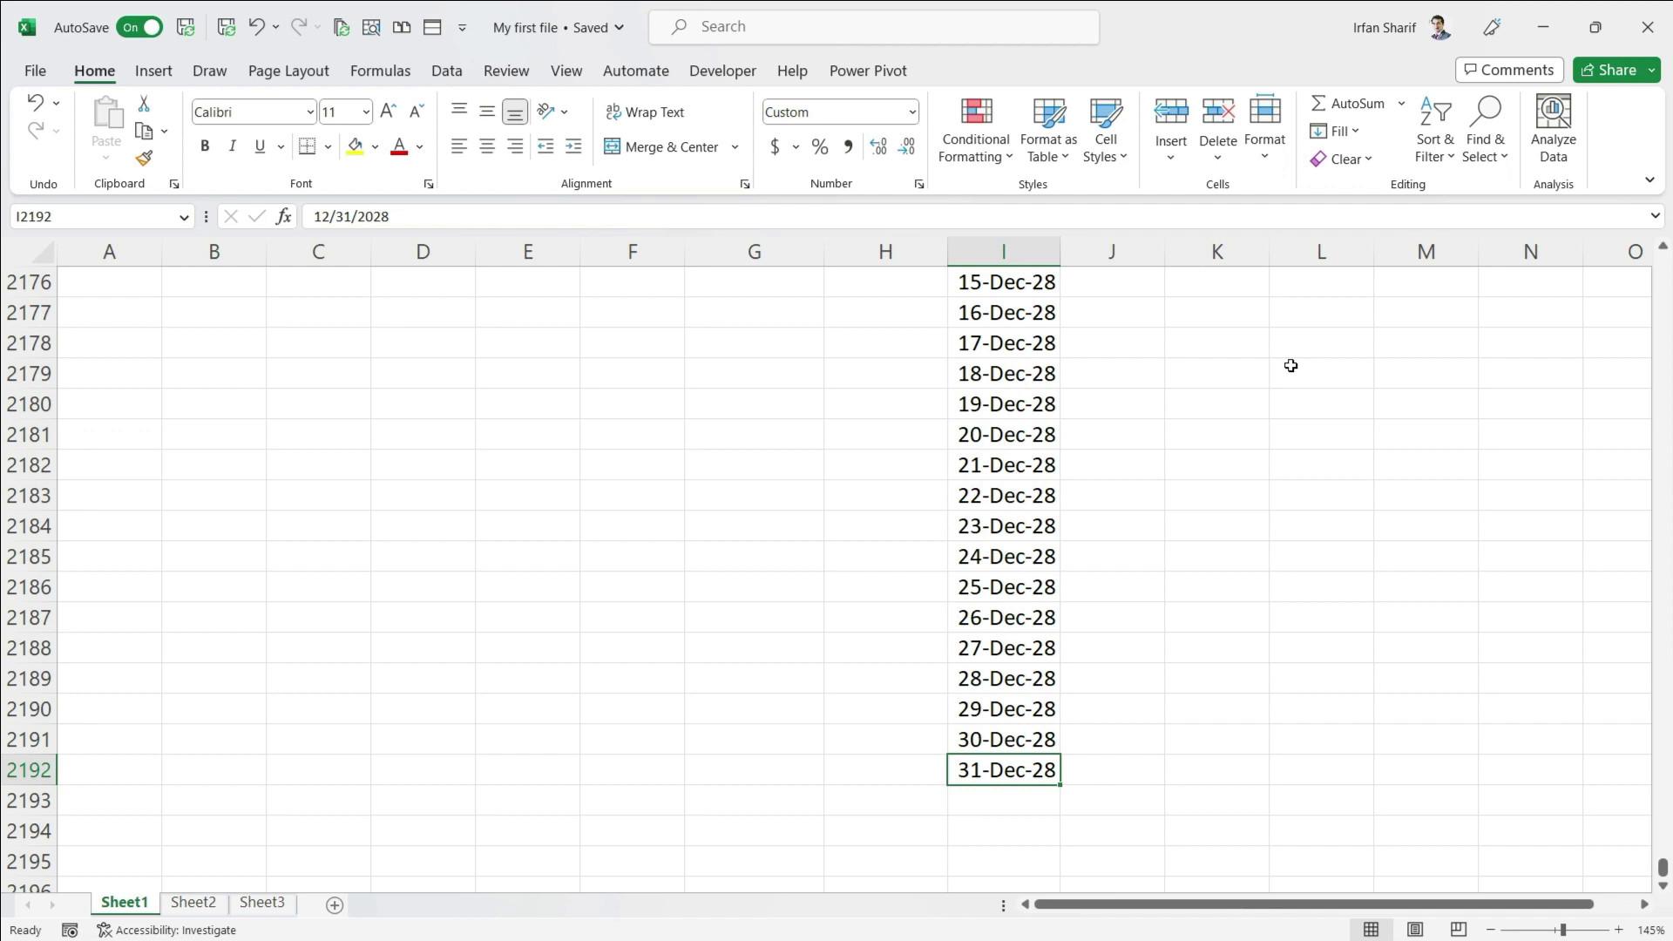
key(ctrl+Up)
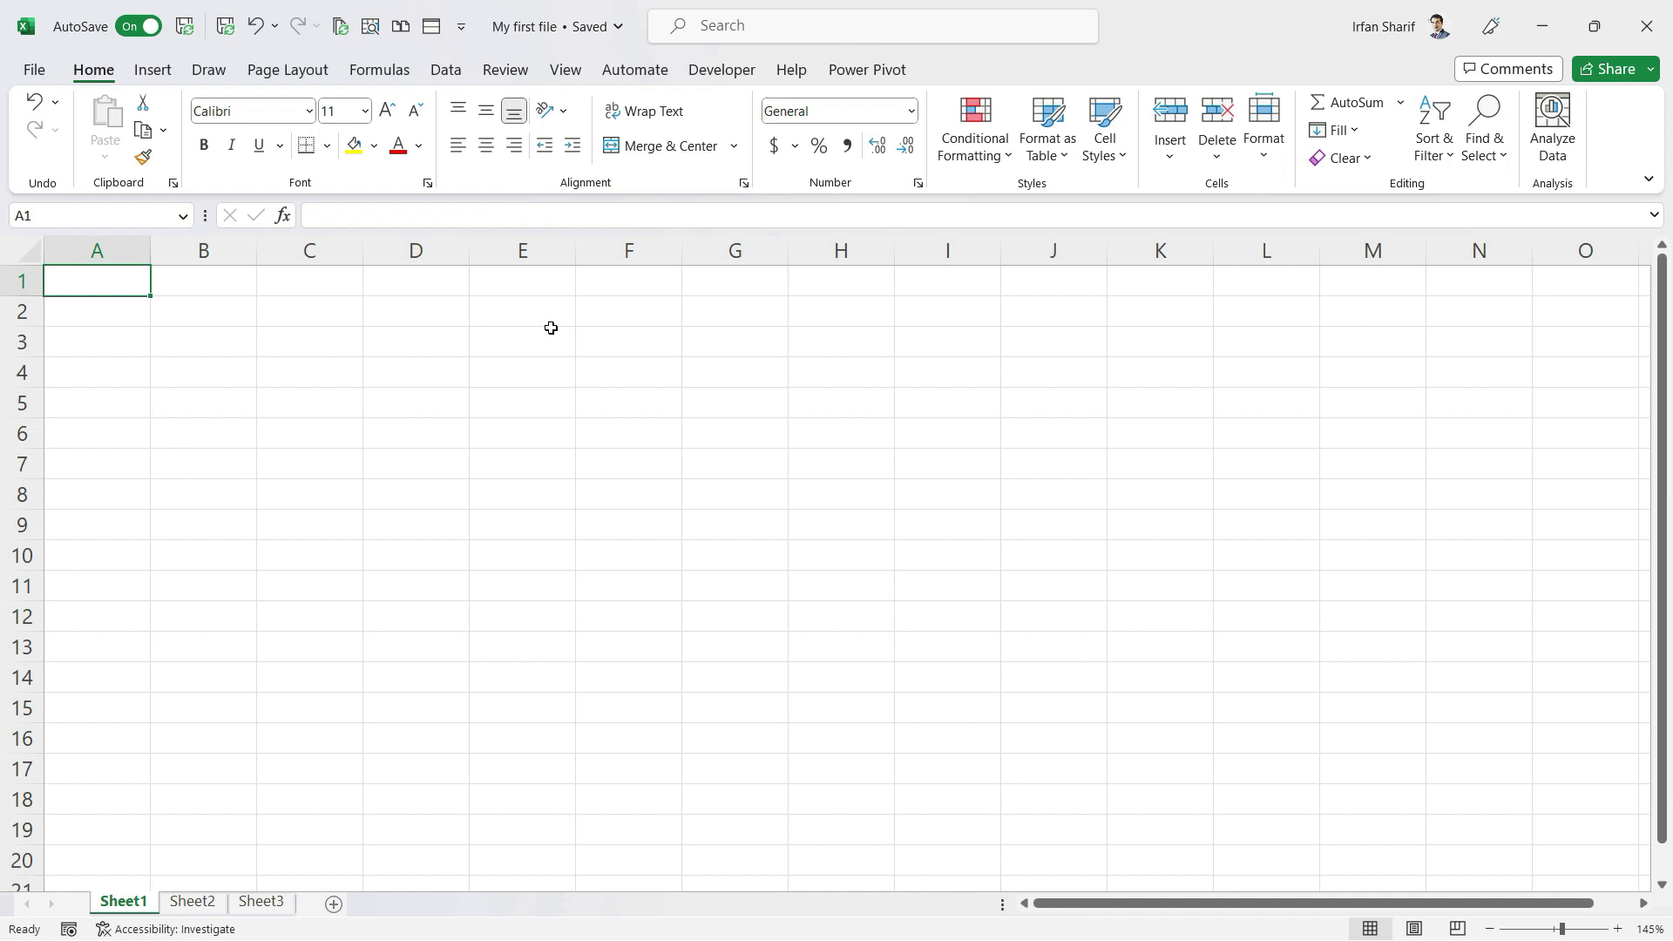
Enter 1 in A1, the date 1 Jan 23 in B1, Sunday in C1 and 2 in A2
text(1)
key(Return)
key(Up)
key(Right)
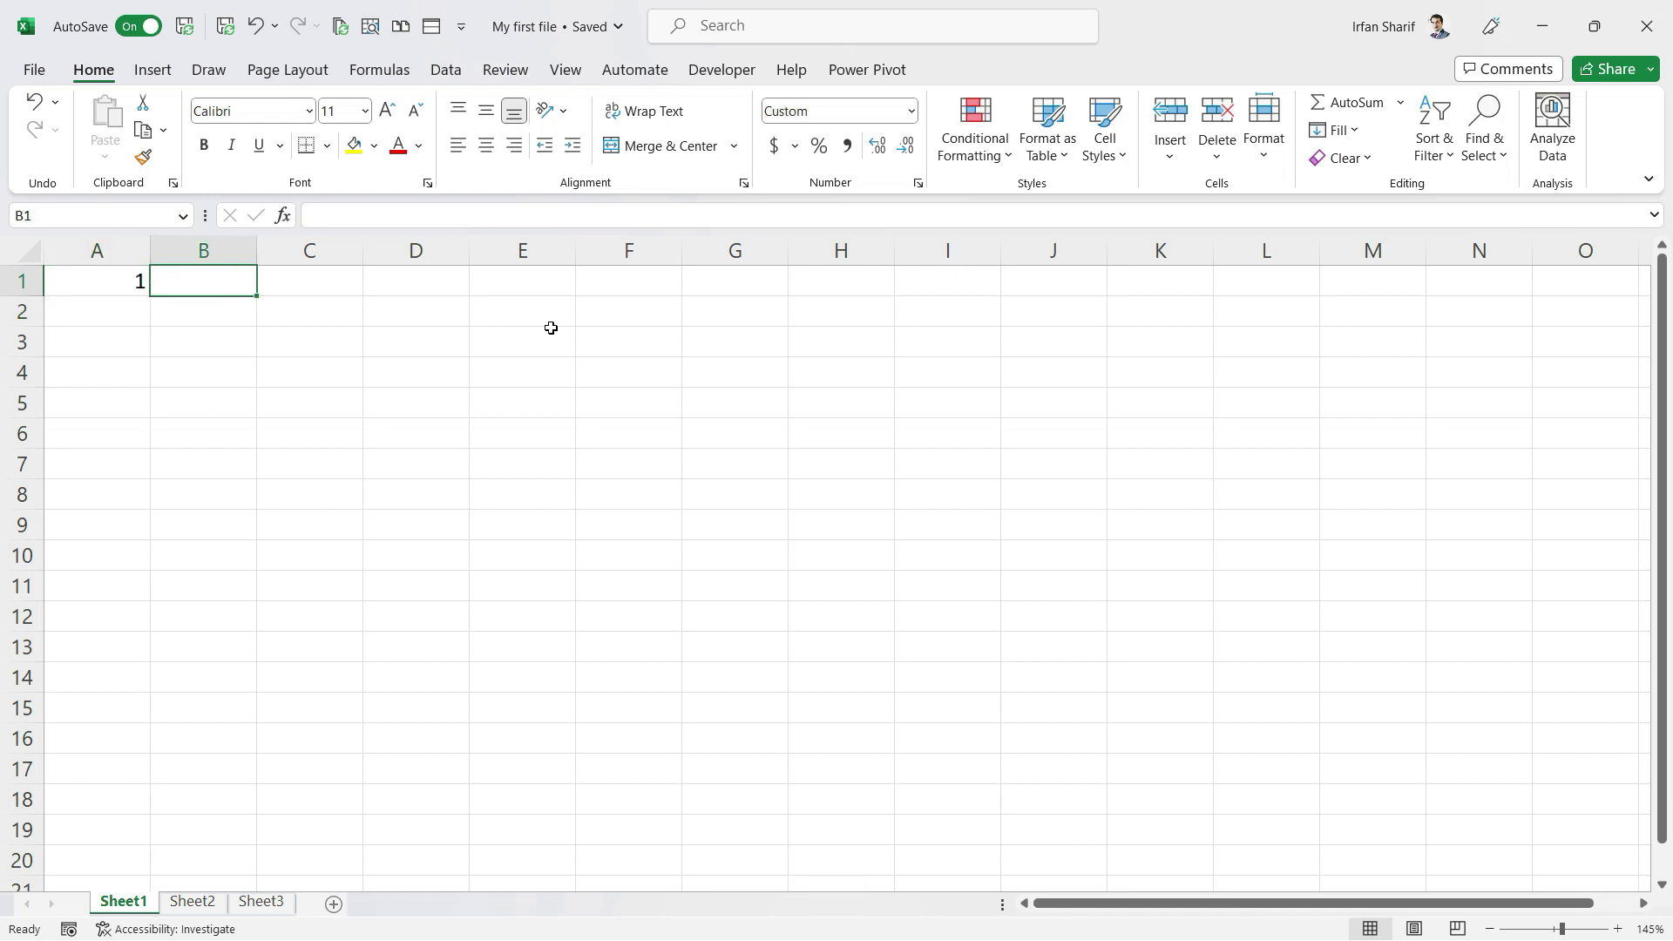
text(1 Jan 23)
key(Right)
text(Sunday)
key(Return)
key(Left)
key(Left)
text(2)
key(Return)
key(Up)
Fill the number, date and weekday series in columns A, B and C down to row 16
drag(103, 282, 148, 741)
click(213, 284)
drag(256, 296, 255, 741)
click(306, 286)
drag(362, 296, 361, 741)
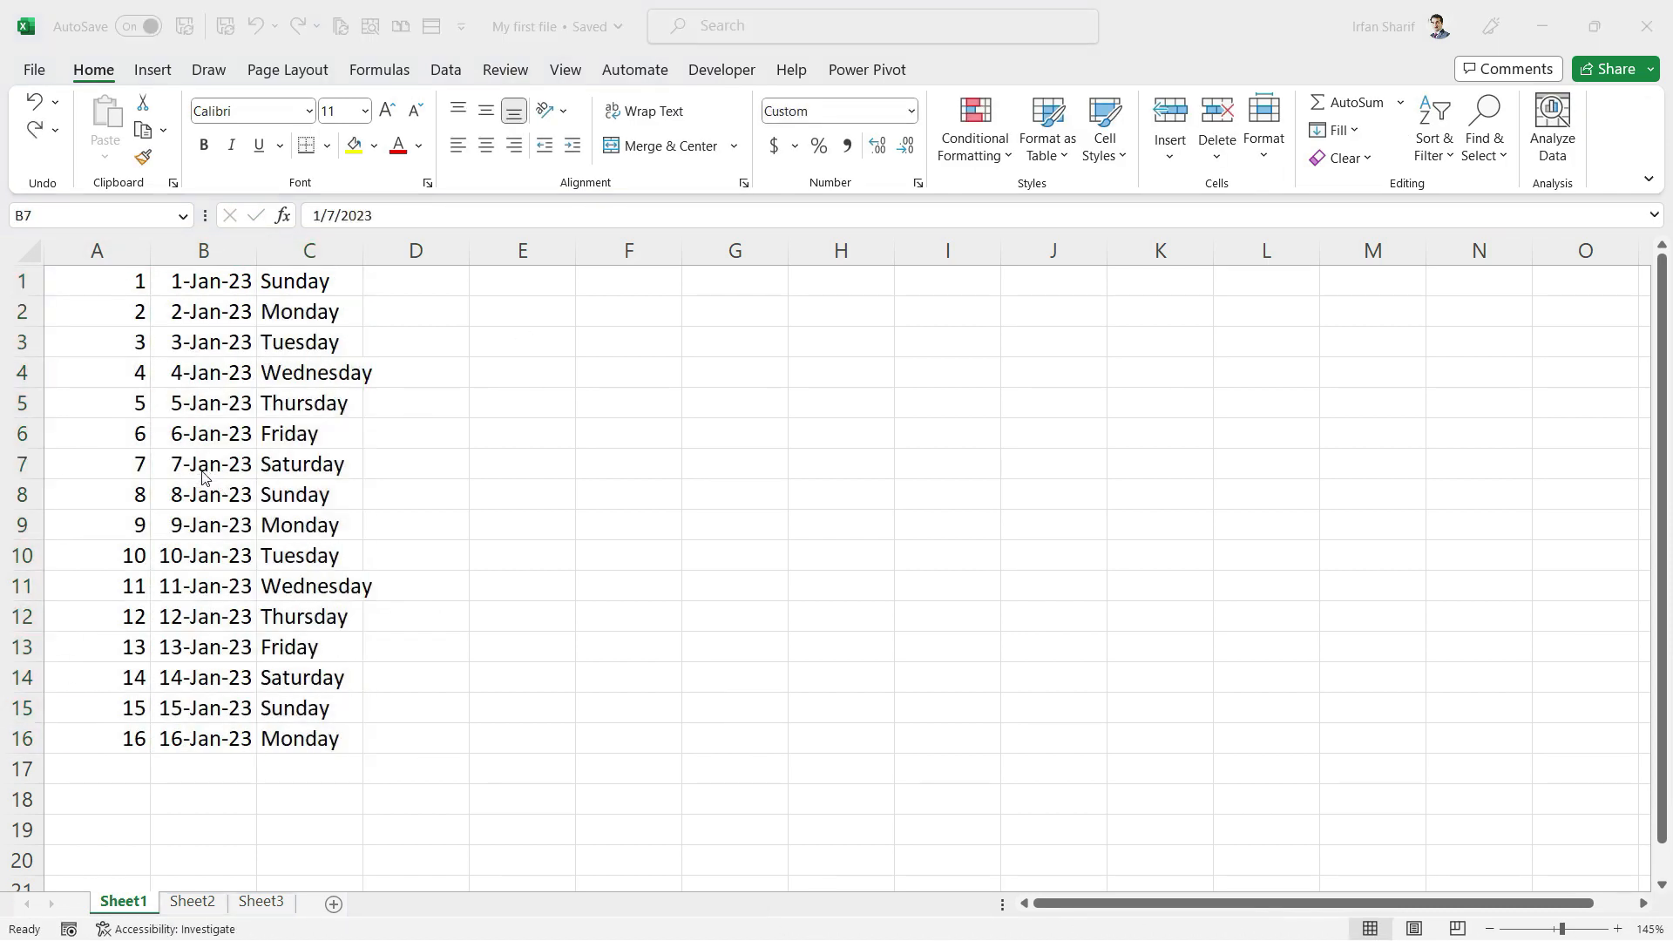
Insert a blank row above row 6 of the data
click(20, 439)
click(20, 435)
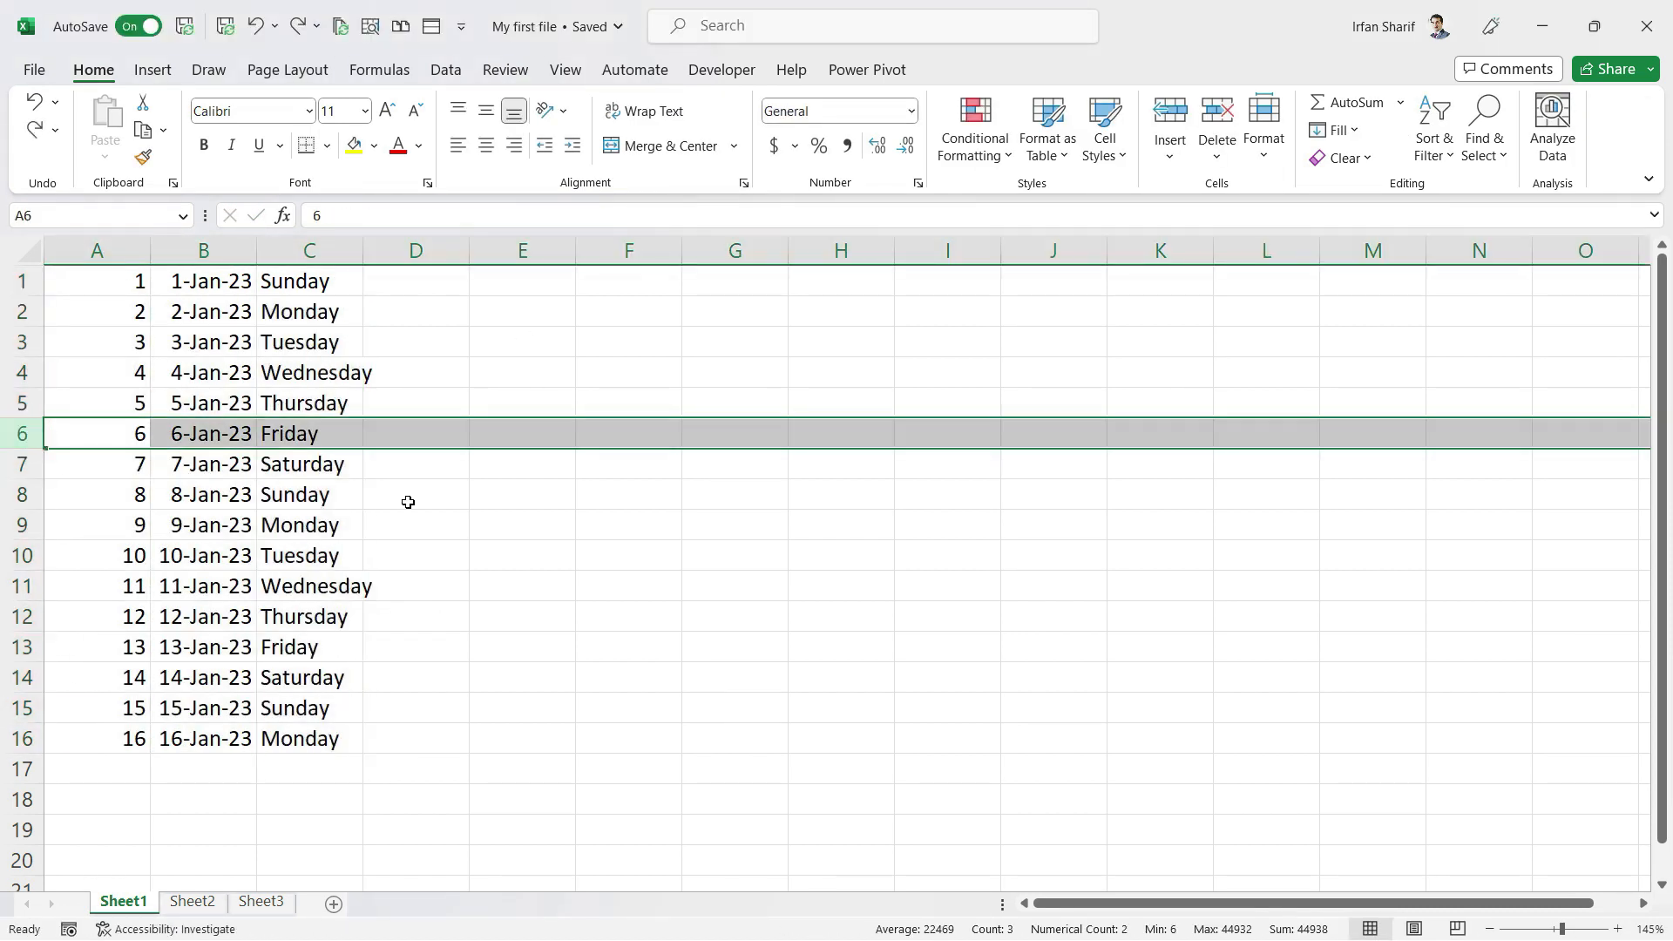
key(ctrl+shift+equal)
Insert a second blank row above row 13, before the entry for 12-Jan-23
key(Down)
key(Down)
key(Down)
key(Down)
key(Down)
key(Down)
key(Down)
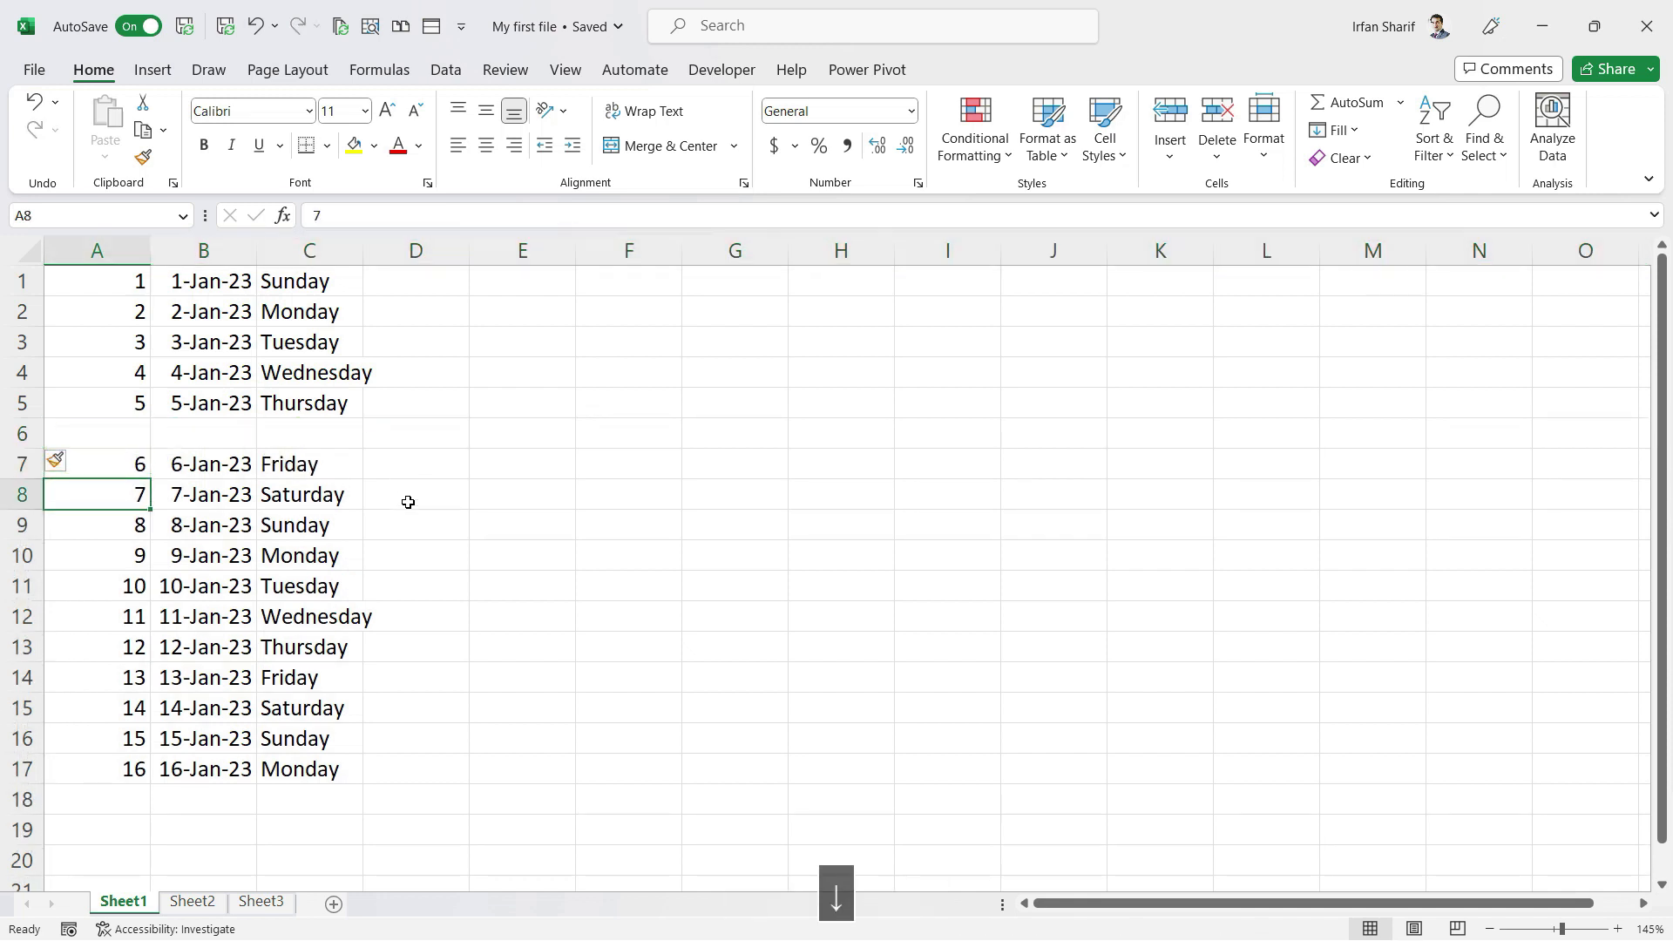
key(shift+space)
key(ctrl+shift+equal)
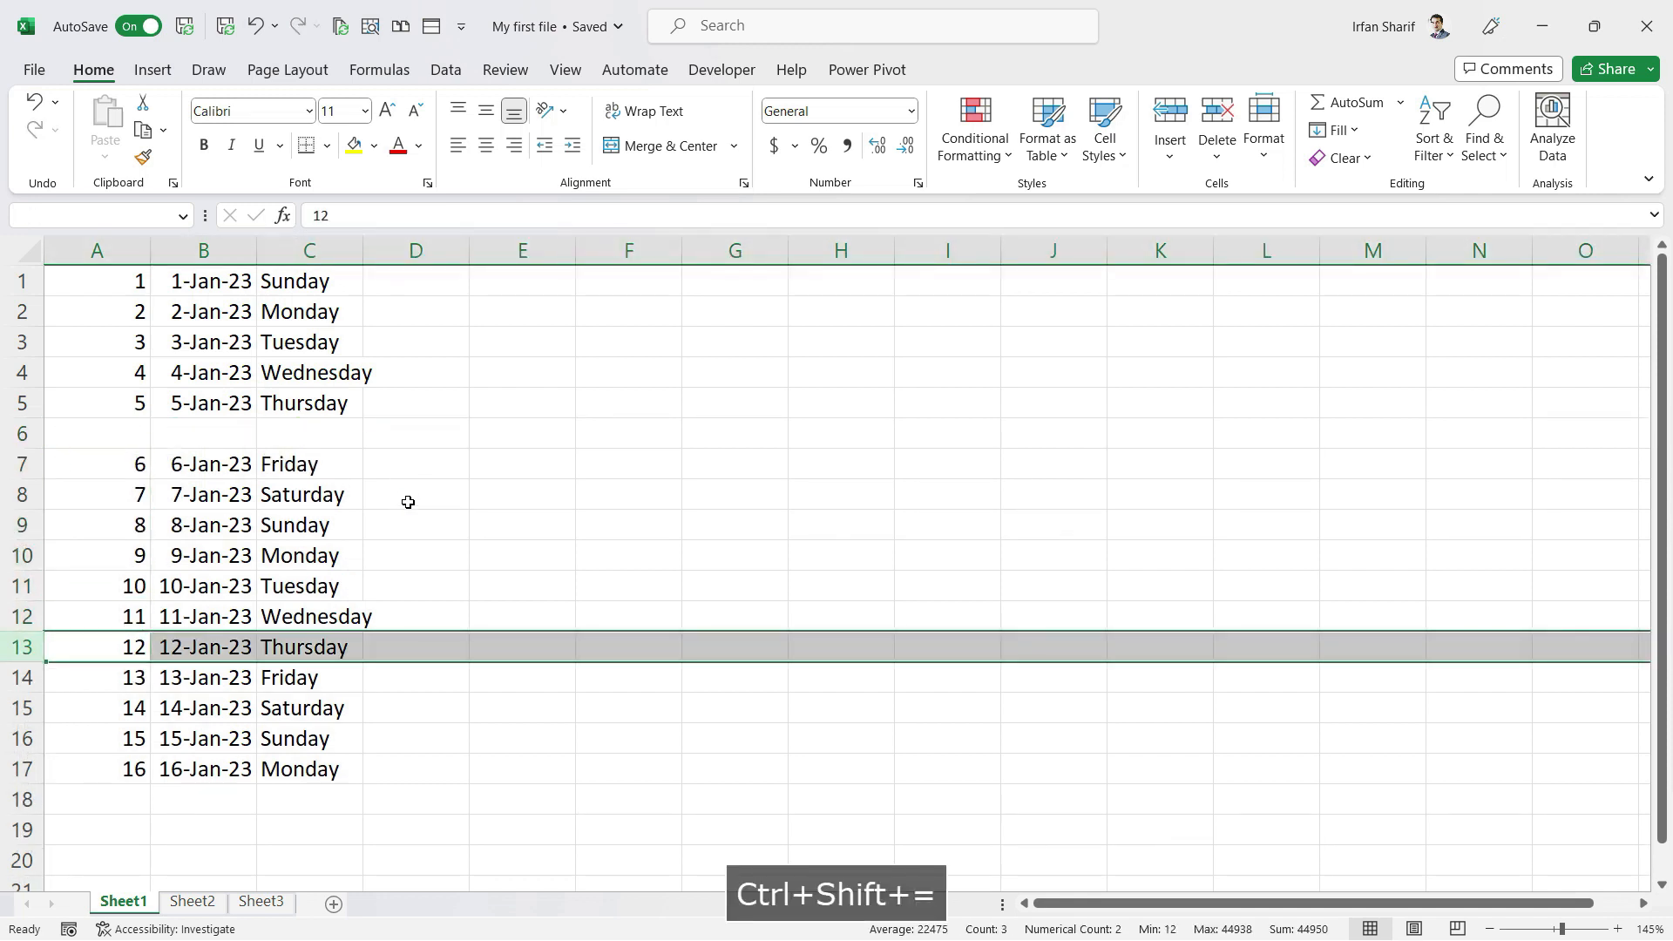
key(Up)
key(Up)
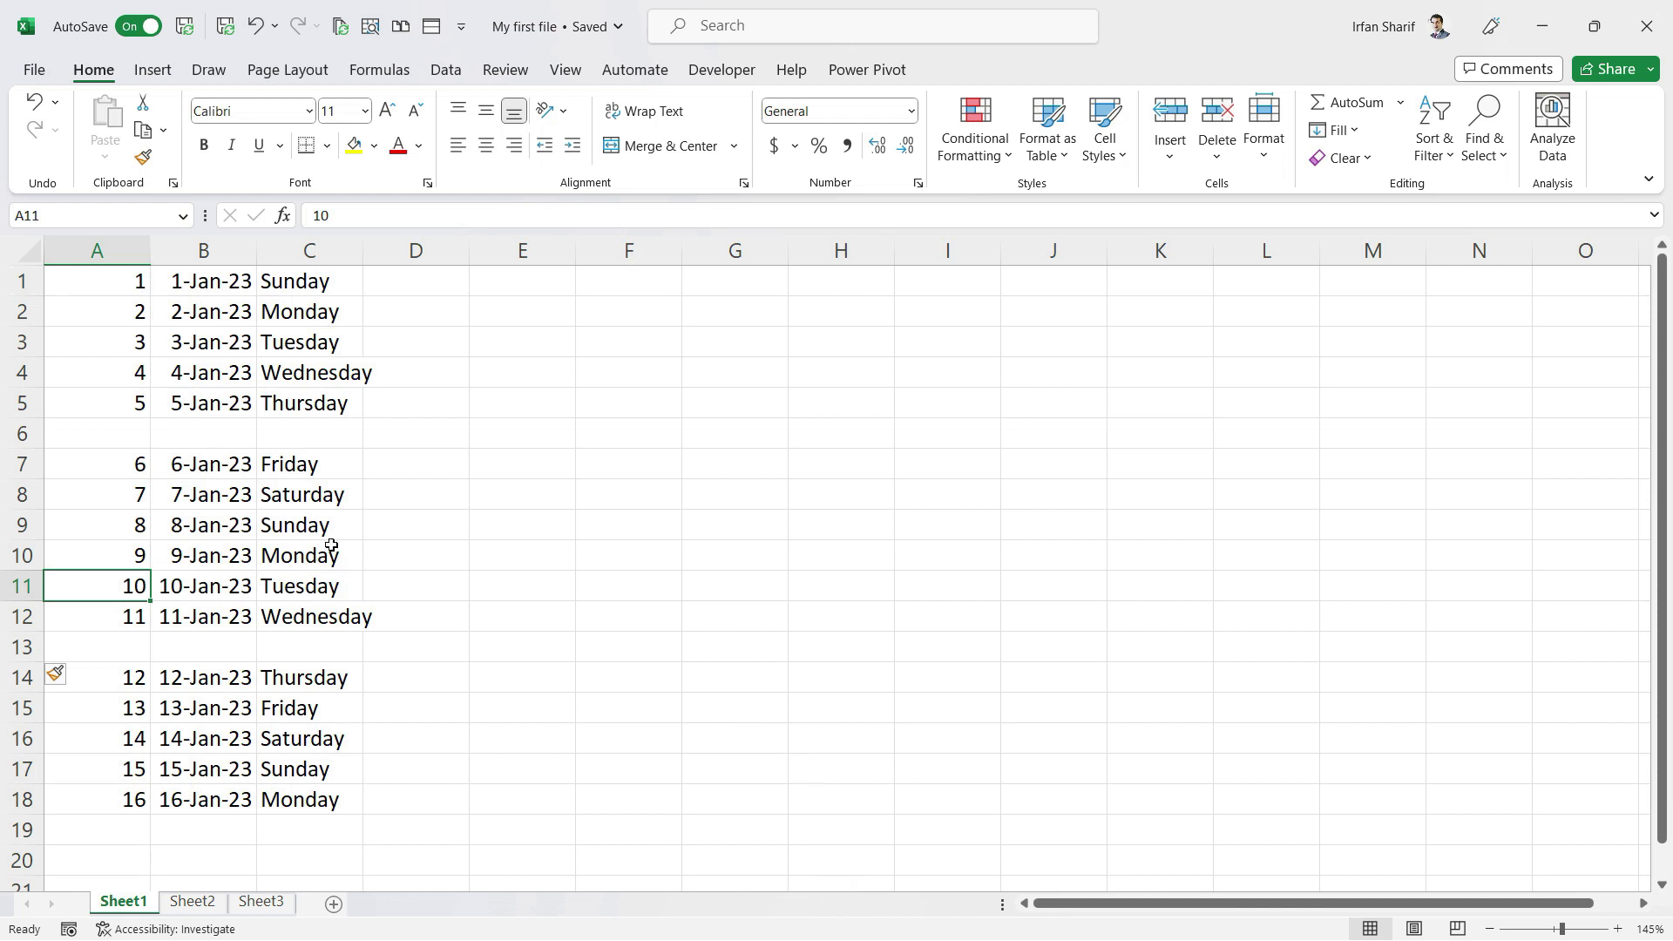
Jump from A1 to the end of the first data block in column A and back, twice
click(105, 290)
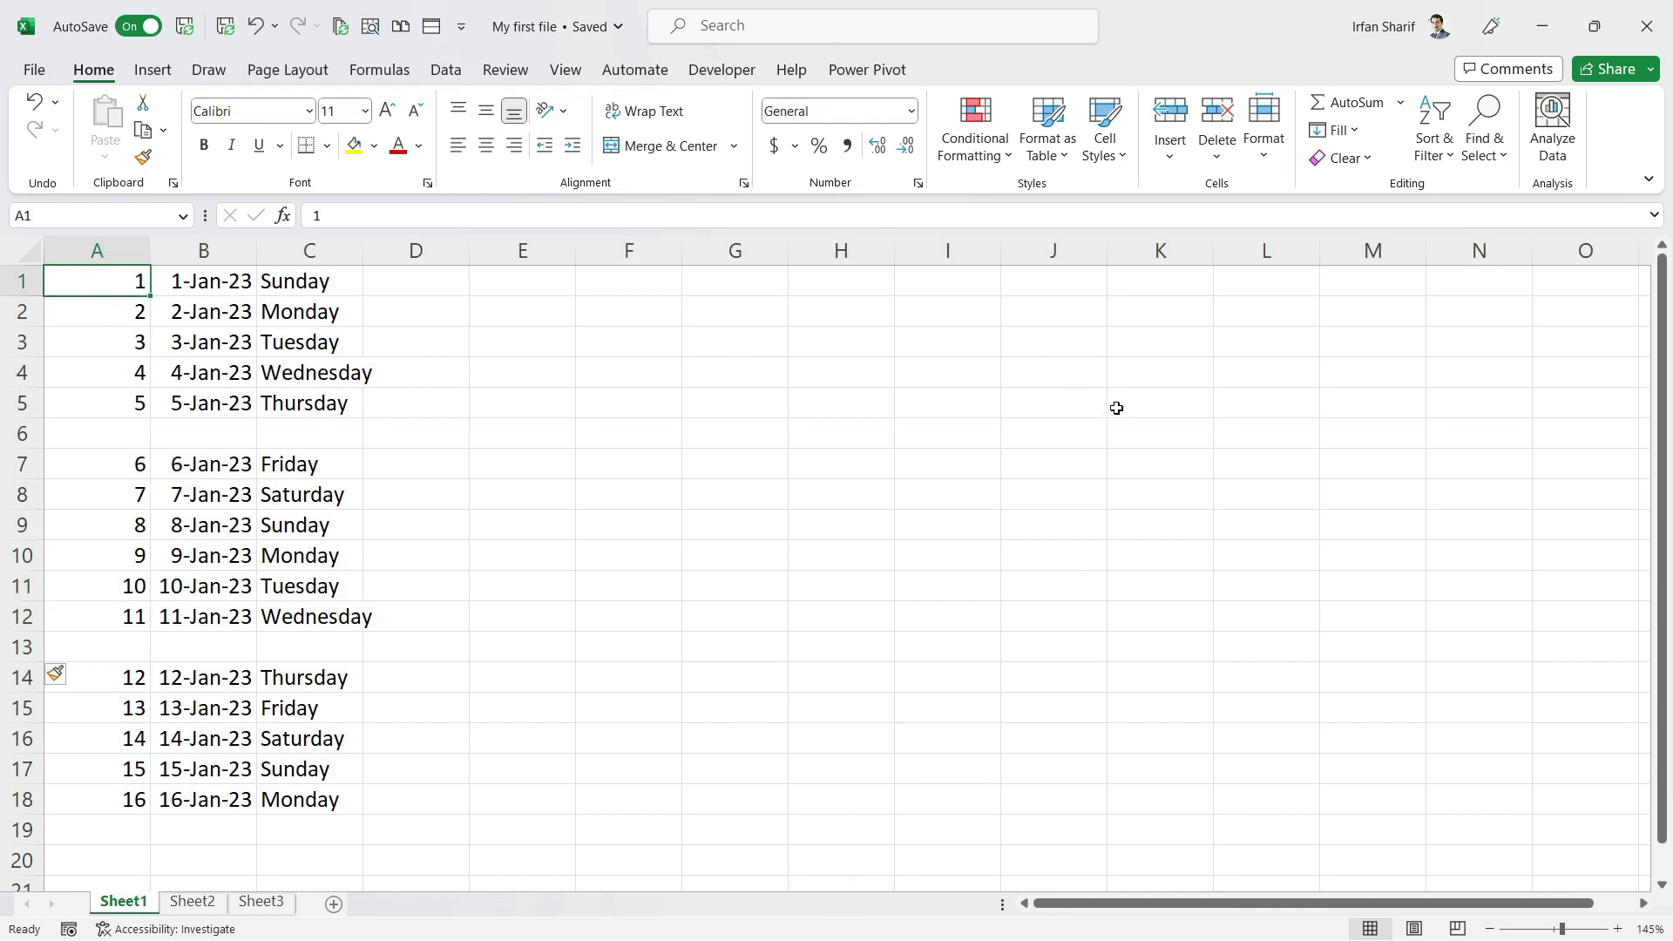
key(ctrl+Down)
key(ctrl+Up)
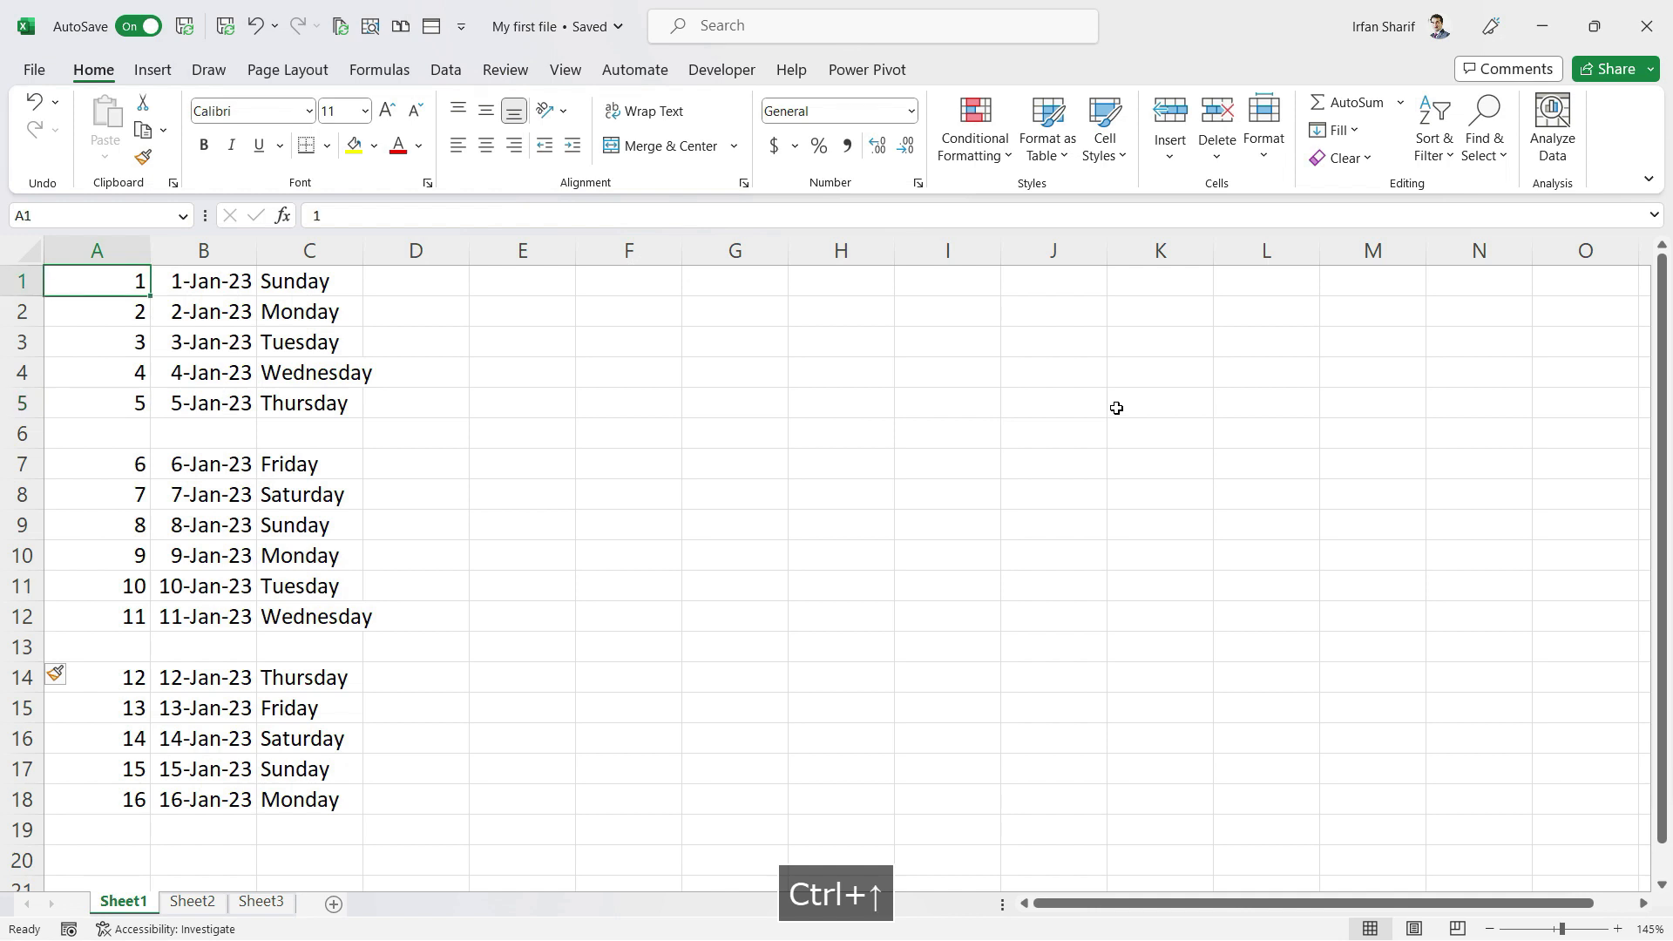
key(ctrl+Down)
key(ctrl+Up)
Jump down column A from block edge to block edge as far as A18, and return the same way to A1
key(ctrl+Down)
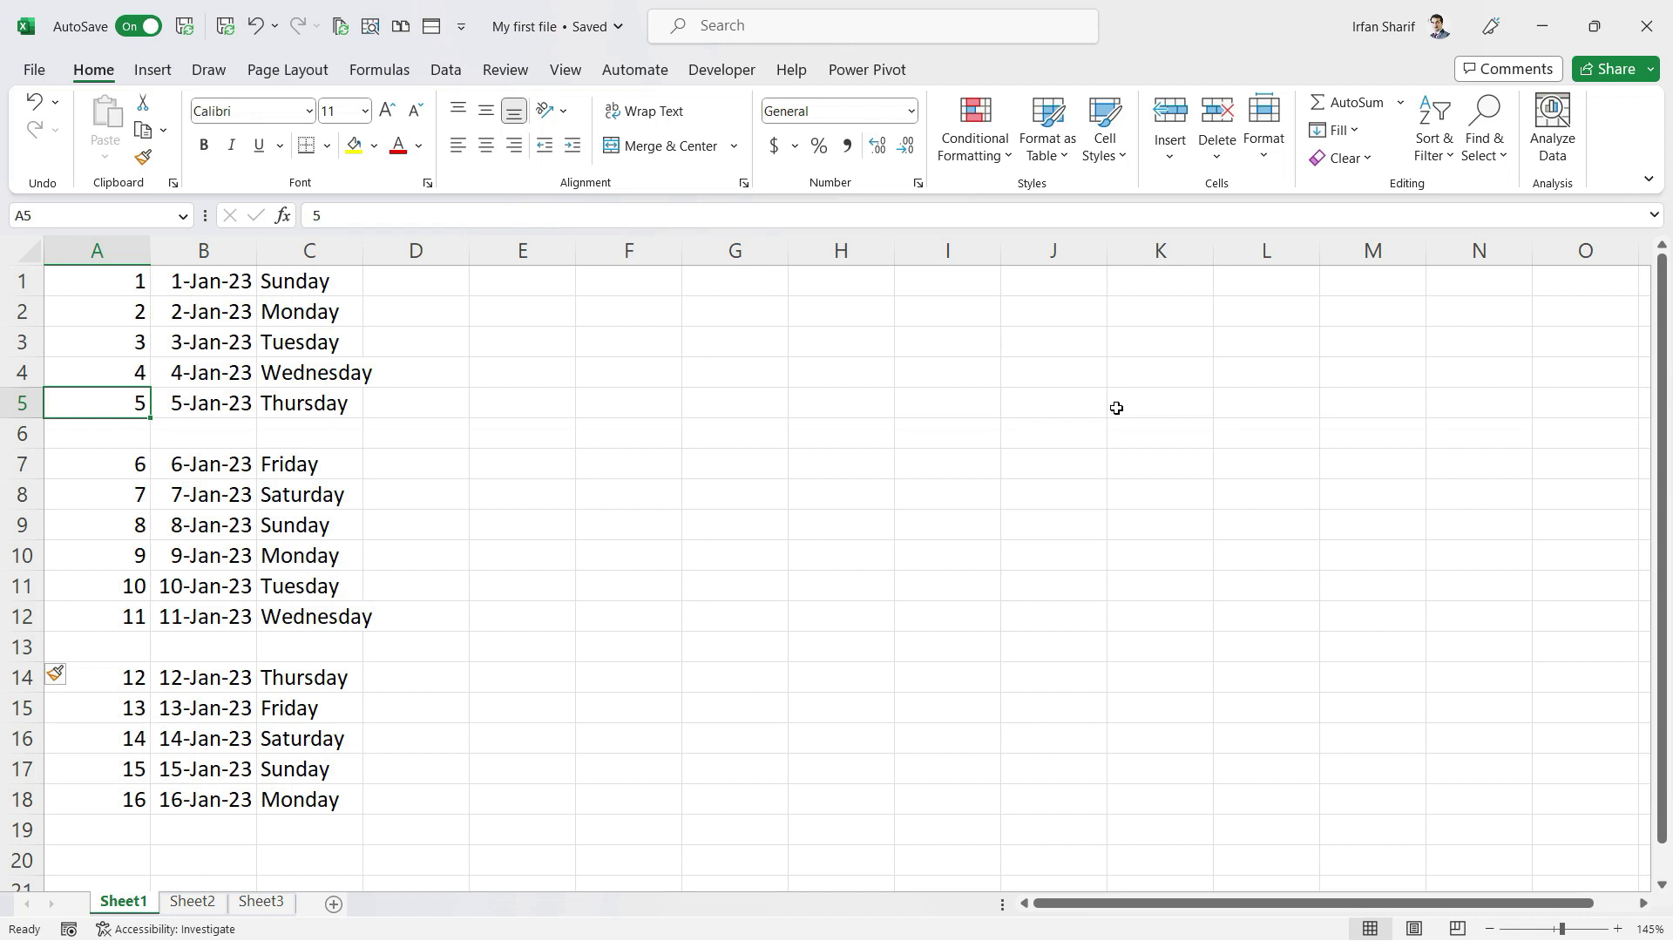
key(ctrl+Down)
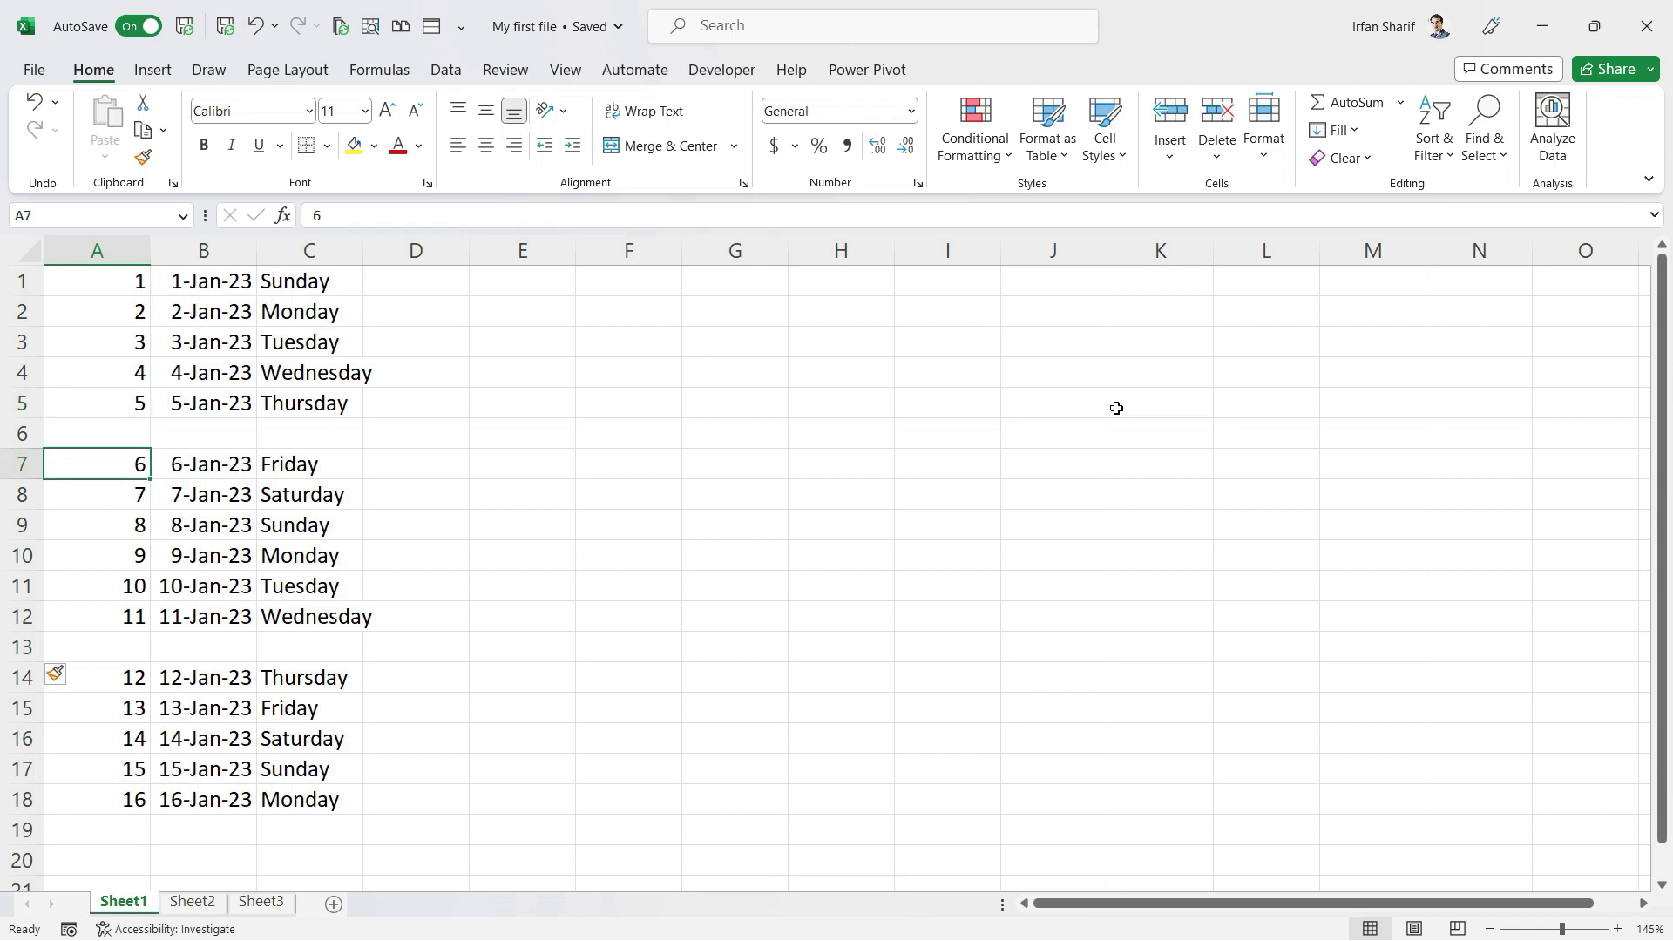
key(ctrl+Down)
key(ctrl+Down)
key(ctrl+Down)
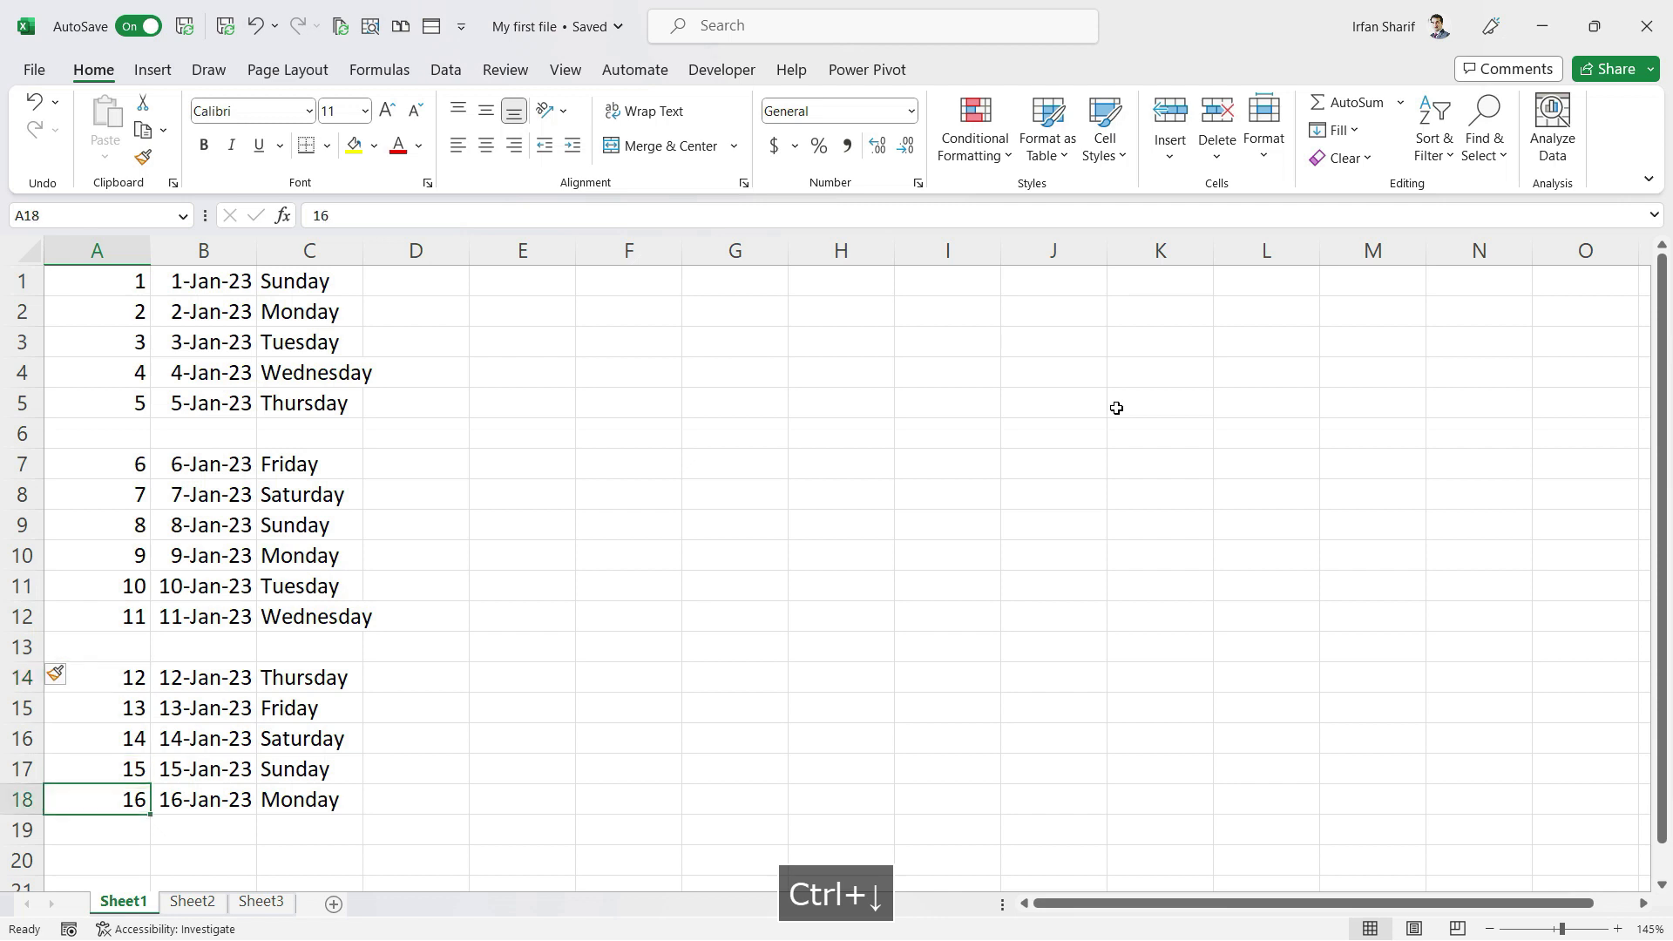
key(ctrl+Up)
key(ctrl+Up)
key(ctrl+Up)
key(ctrl+Up)
key(ctrl+Up)
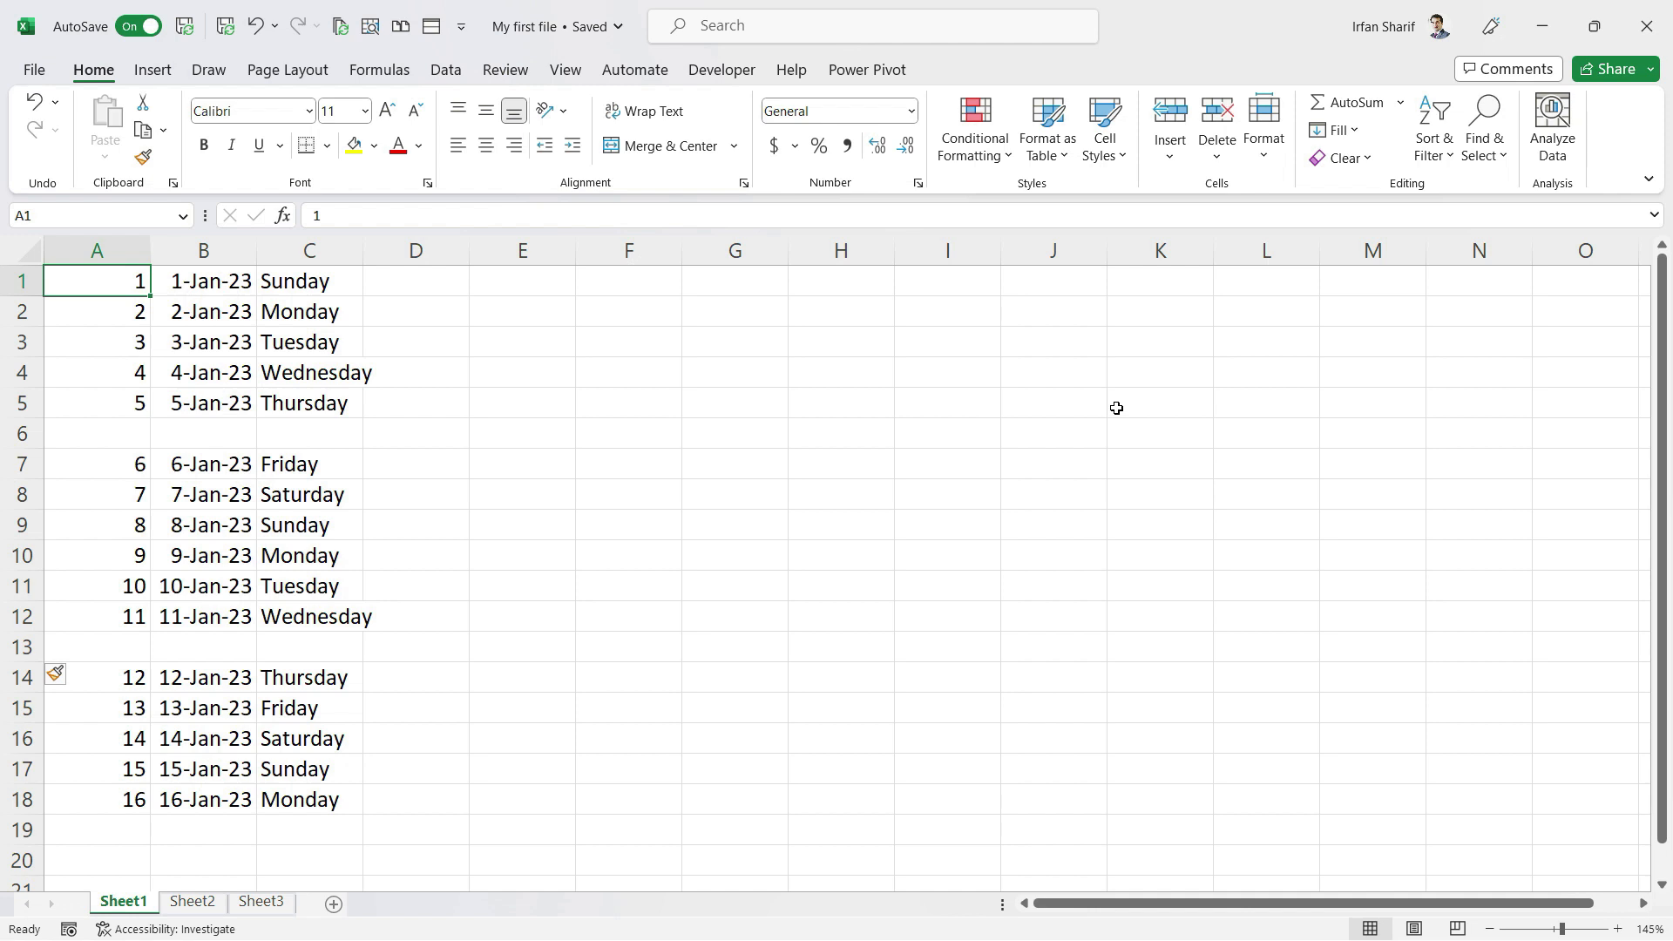
Go to the last used cell C18, to the start of its row, and return to A1
key(End)
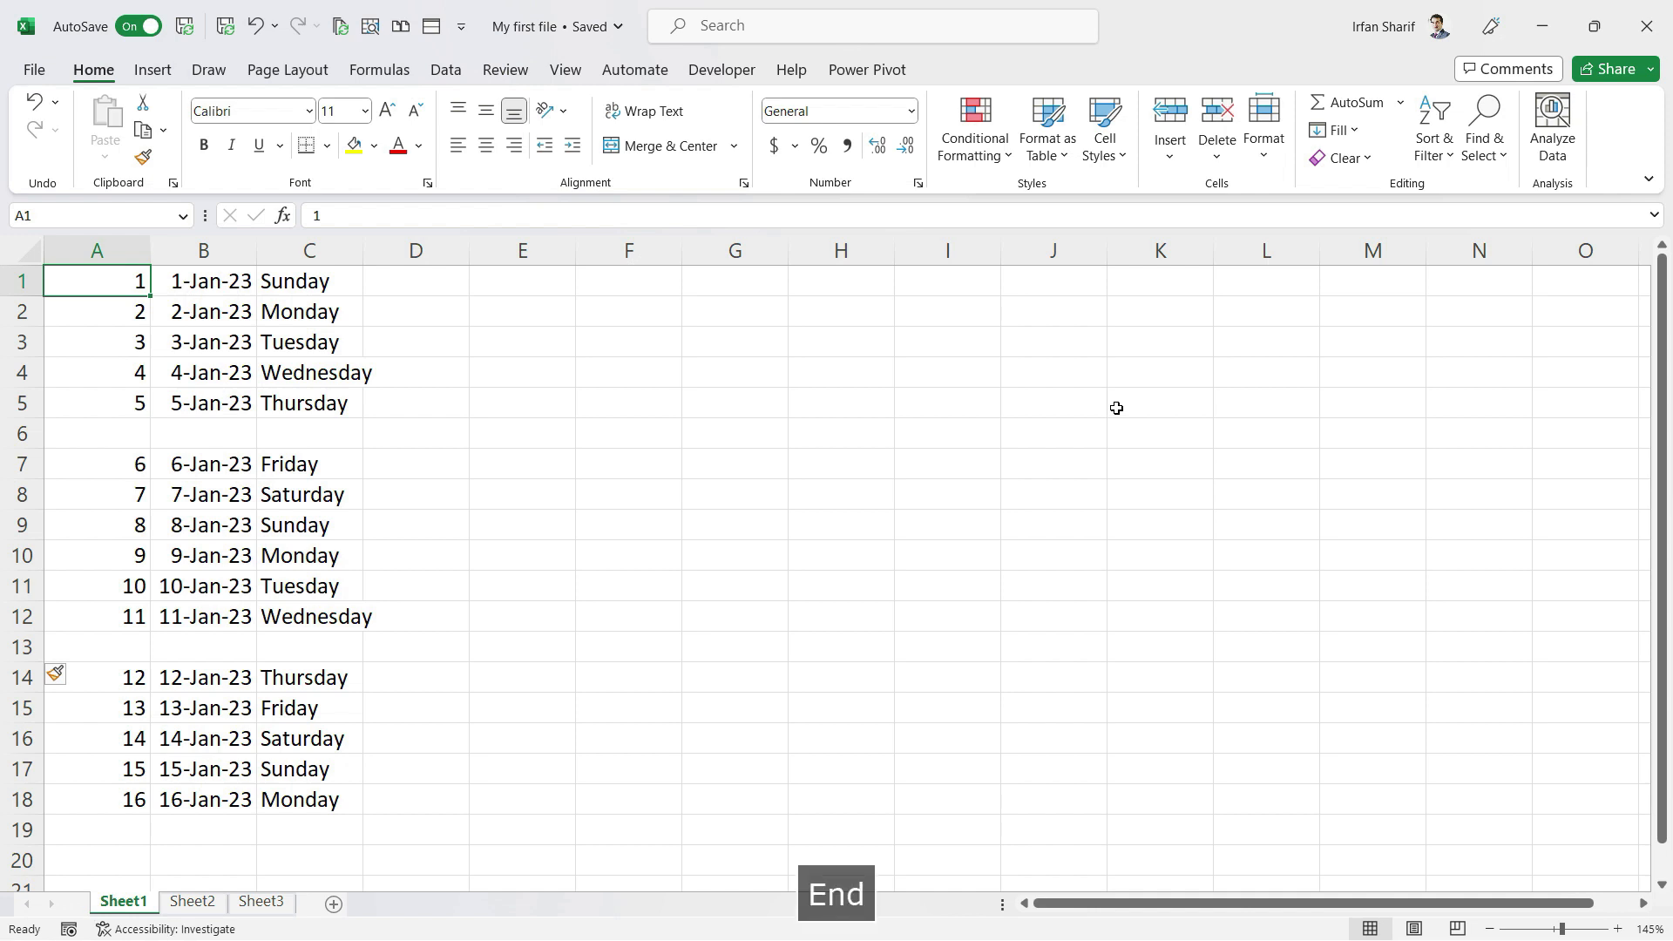
key(End)
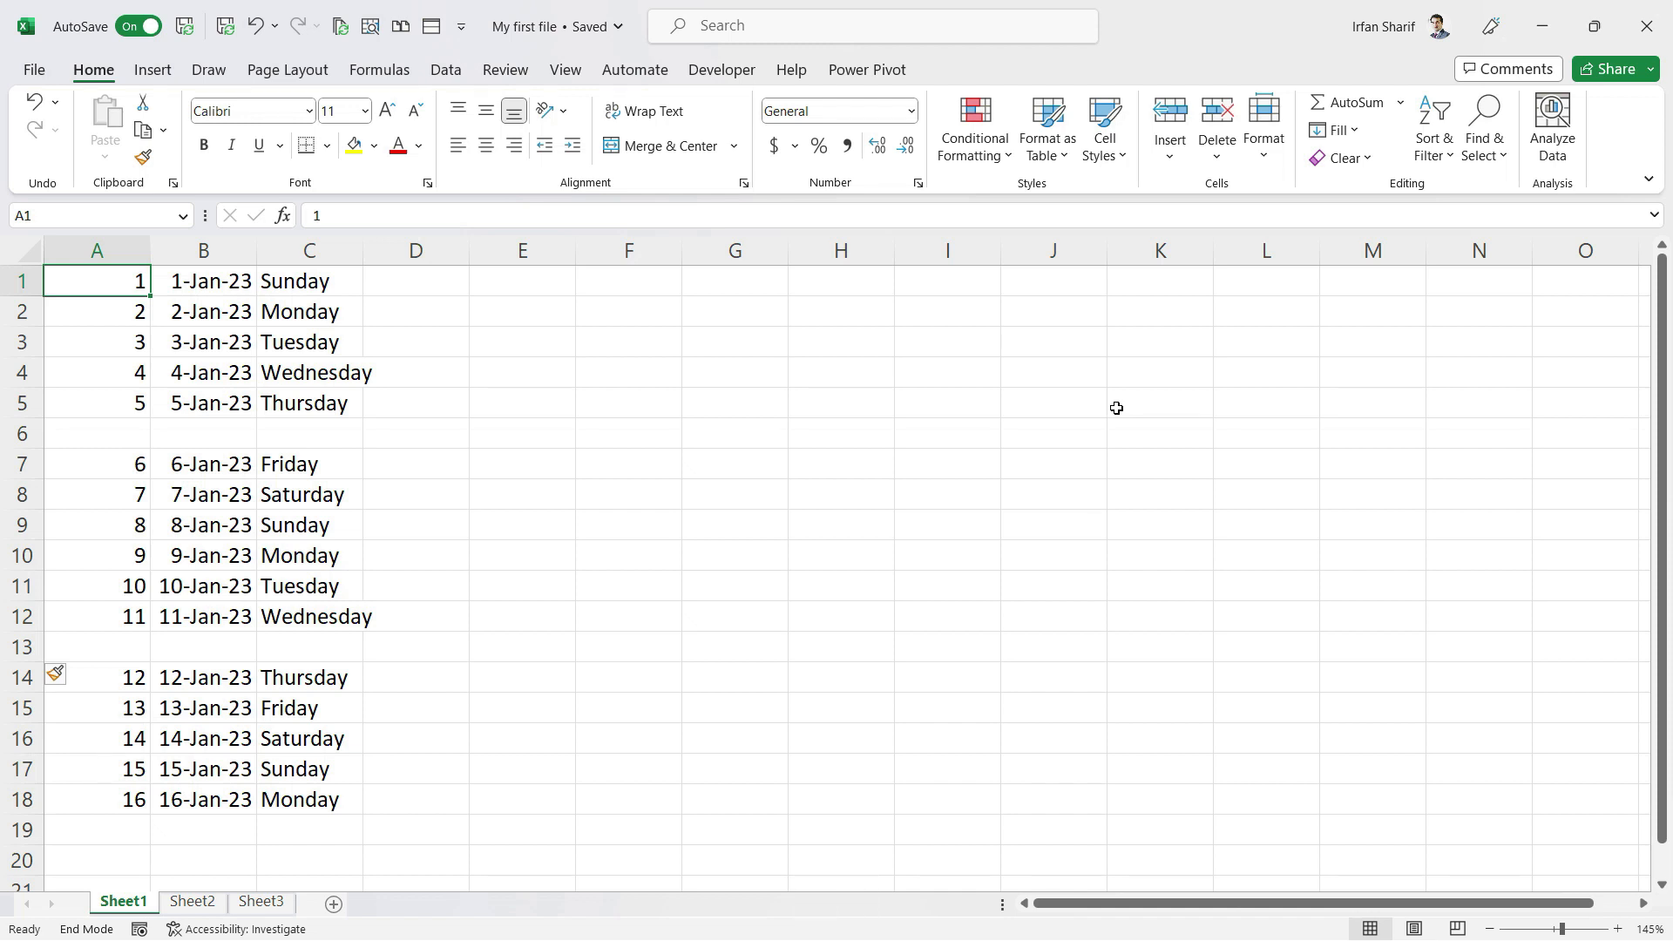
key(ctrl+End)
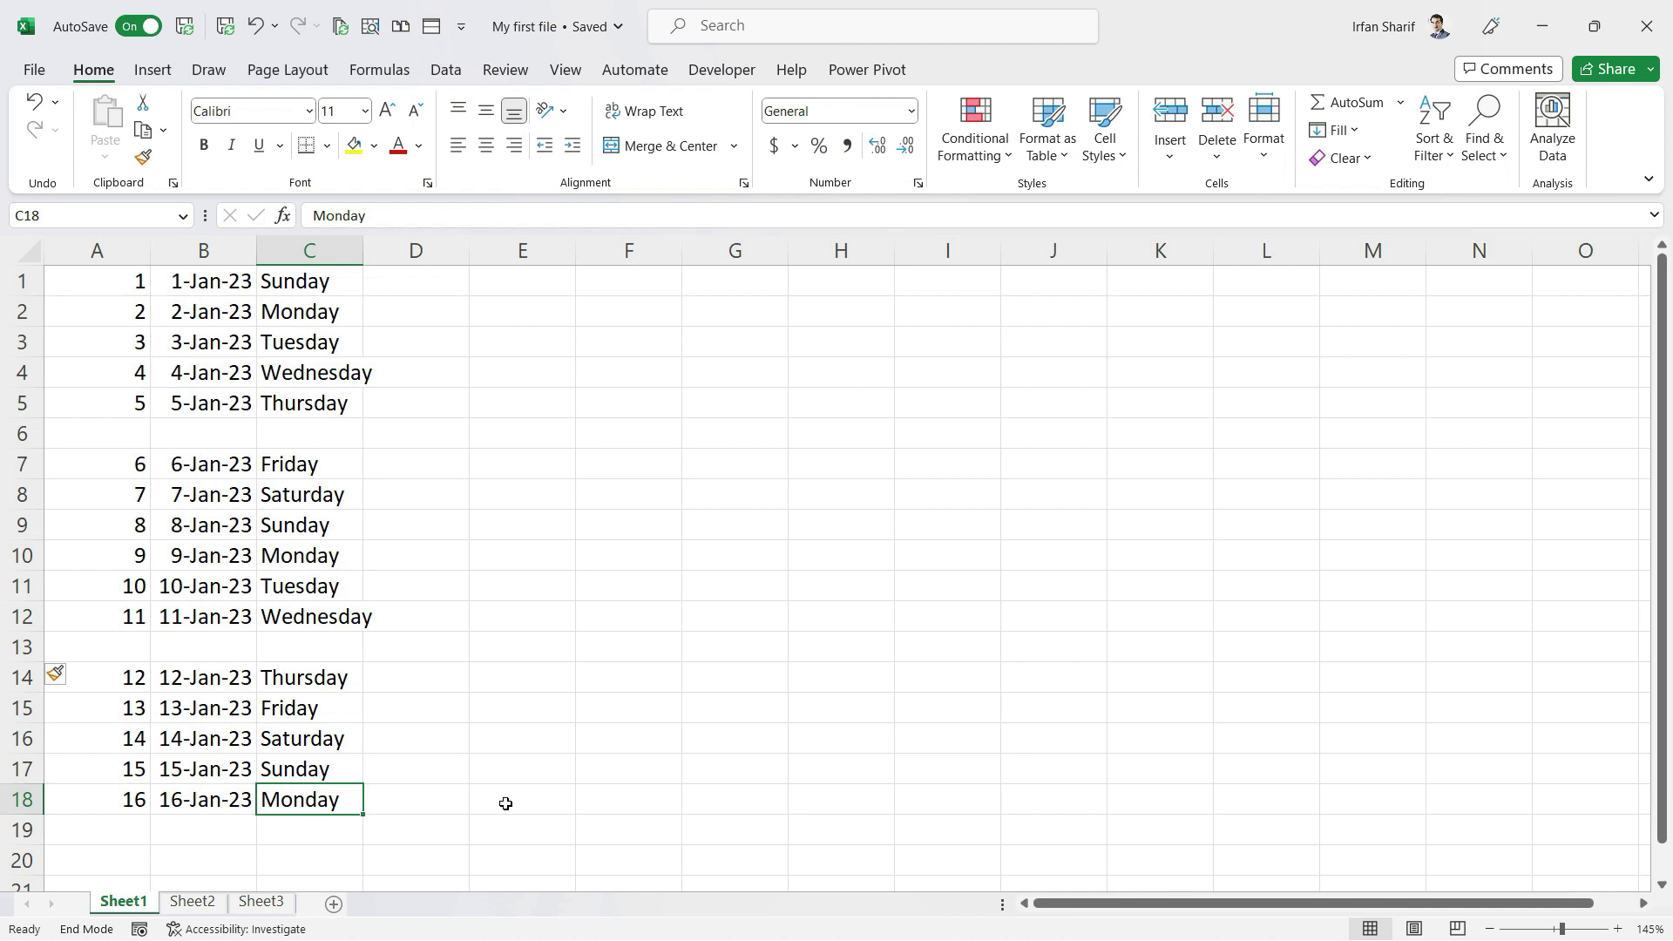
key(Home)
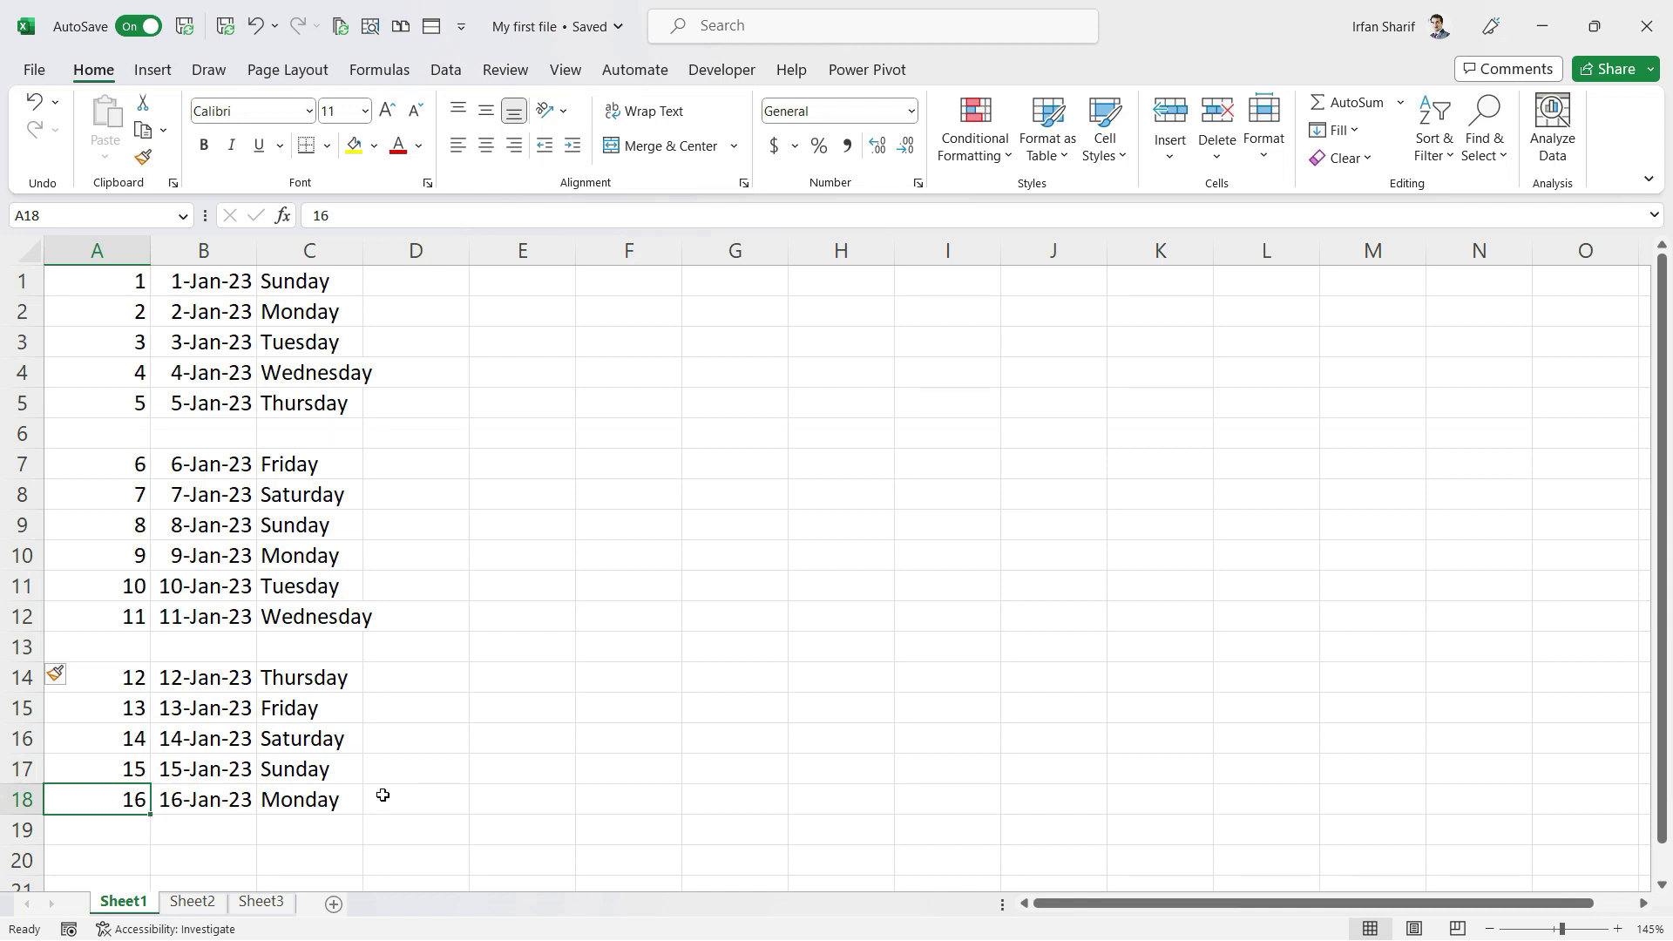
key(ctrl+Home)
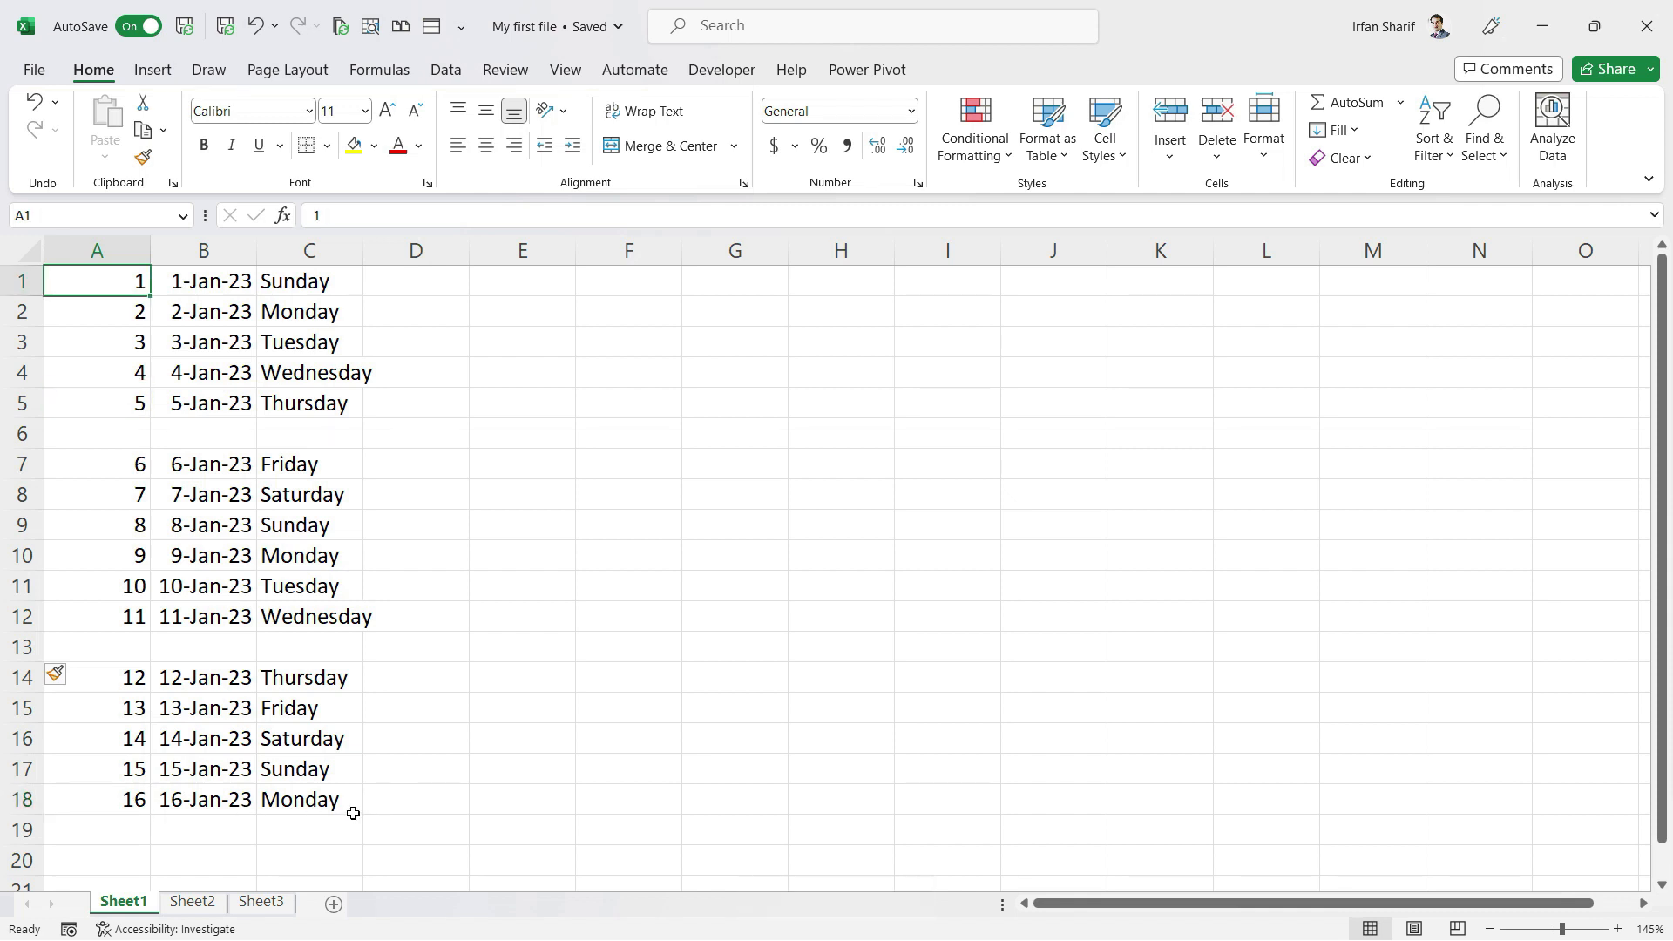
click(345, 803)
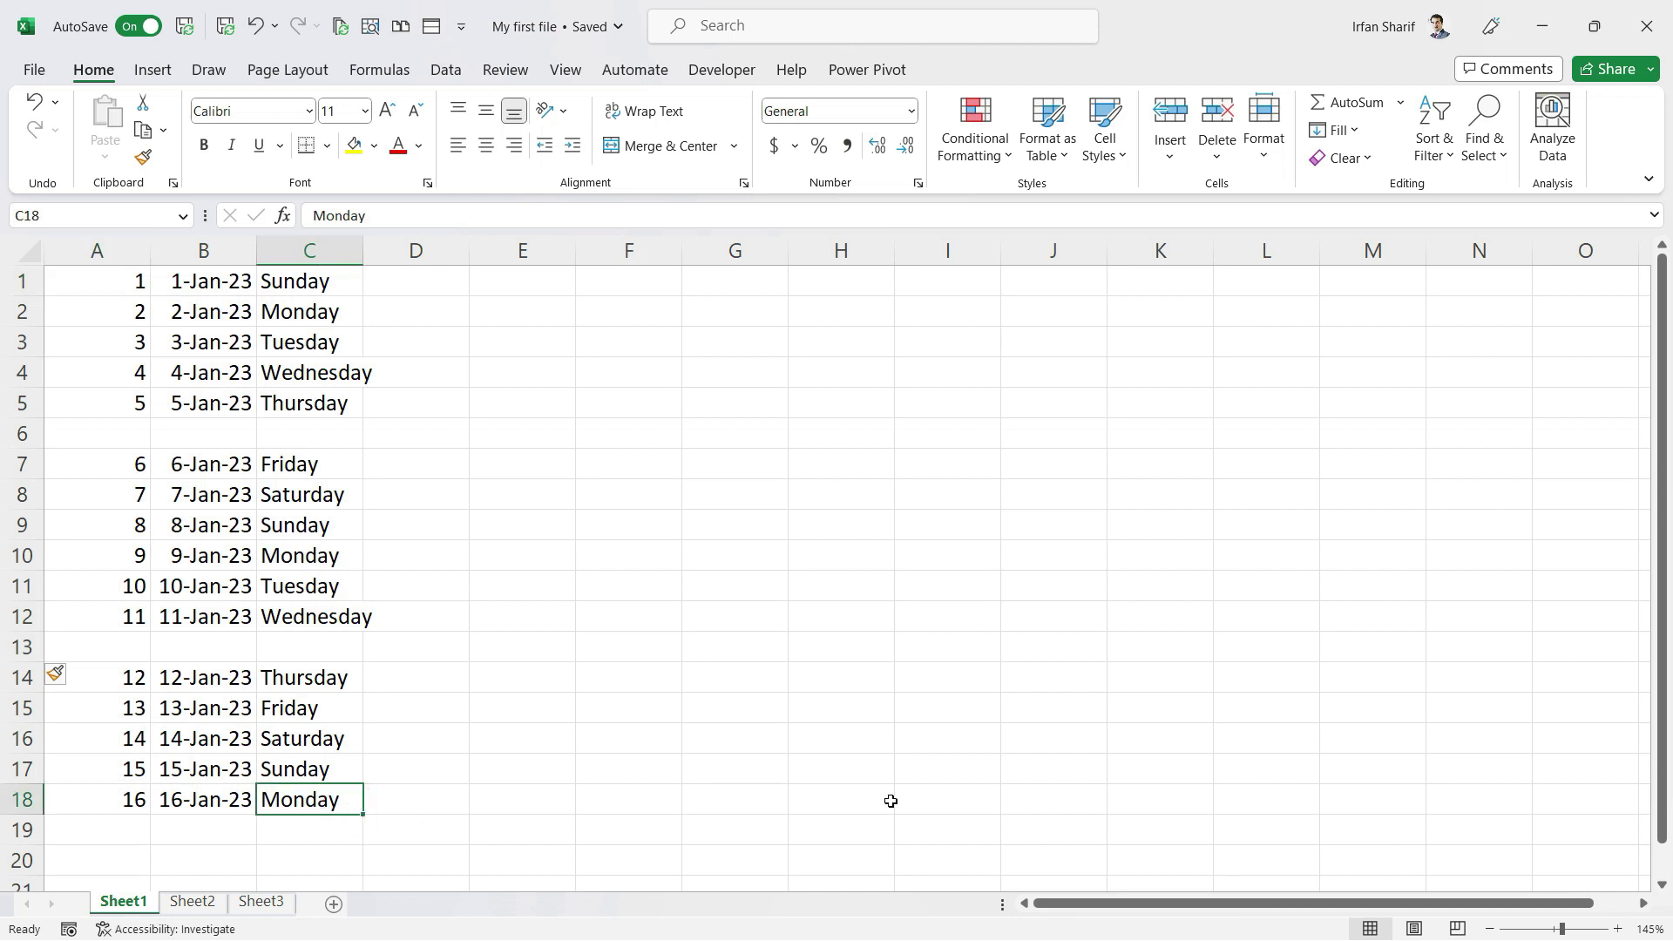
key(ctrl+Home)
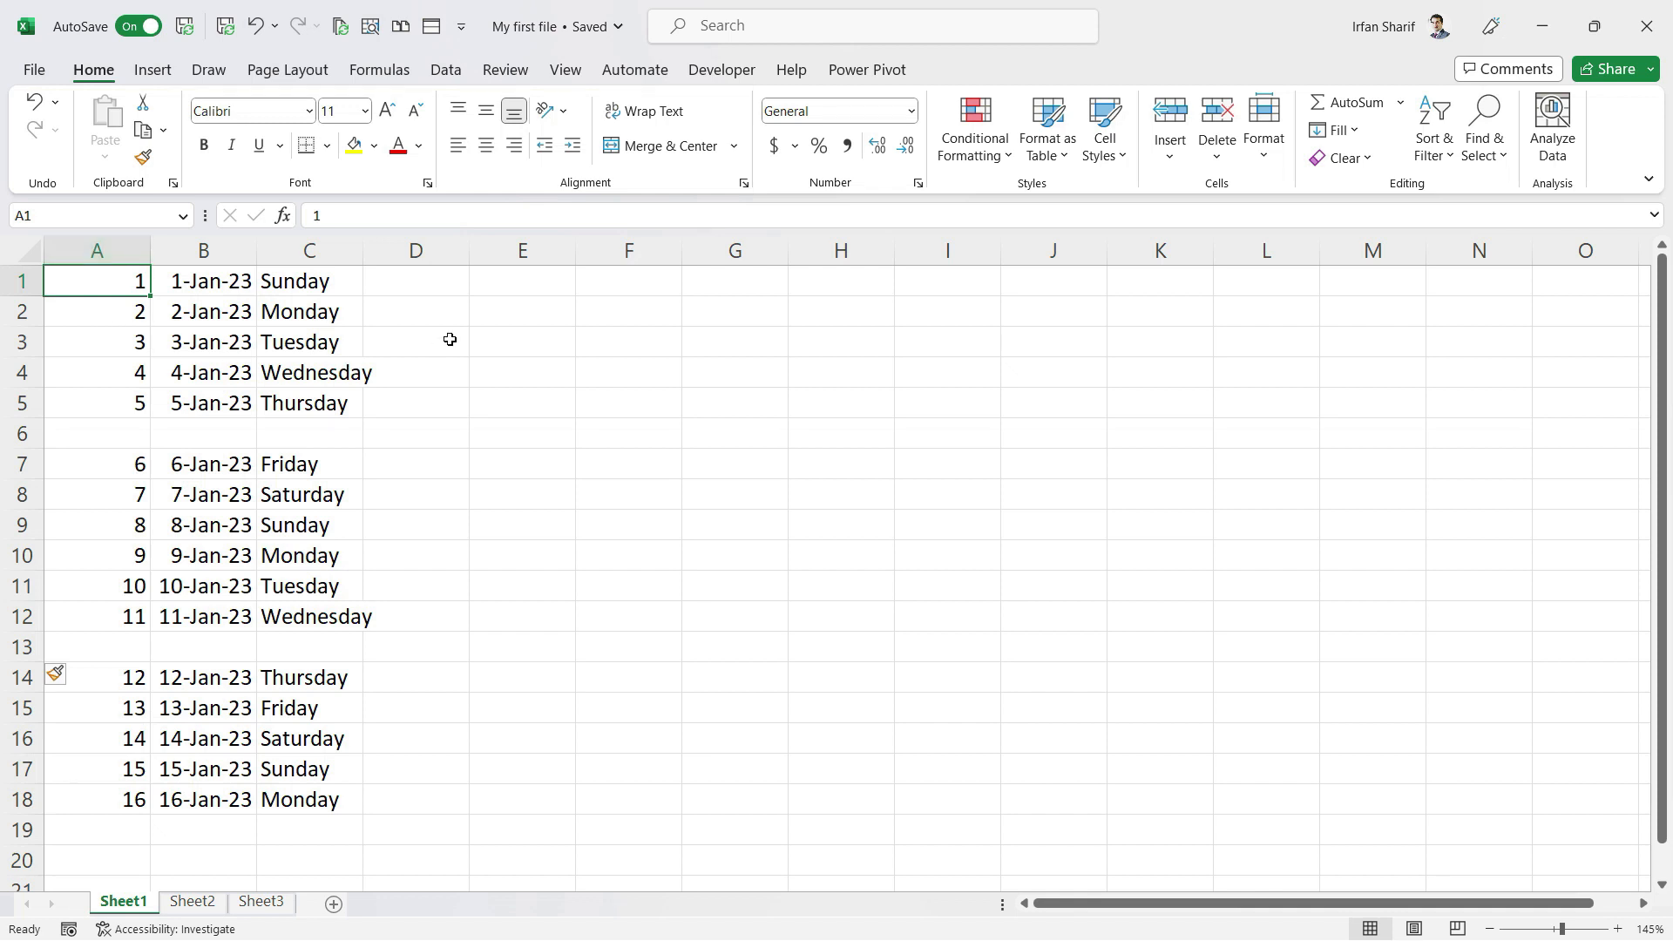
Move cell by cell across row 1 from A1 to E1 and back
key(Right)
key(Right)
key(Right)
key(Right)
key(Left)
key(Left)
key(Left)
key(Left)
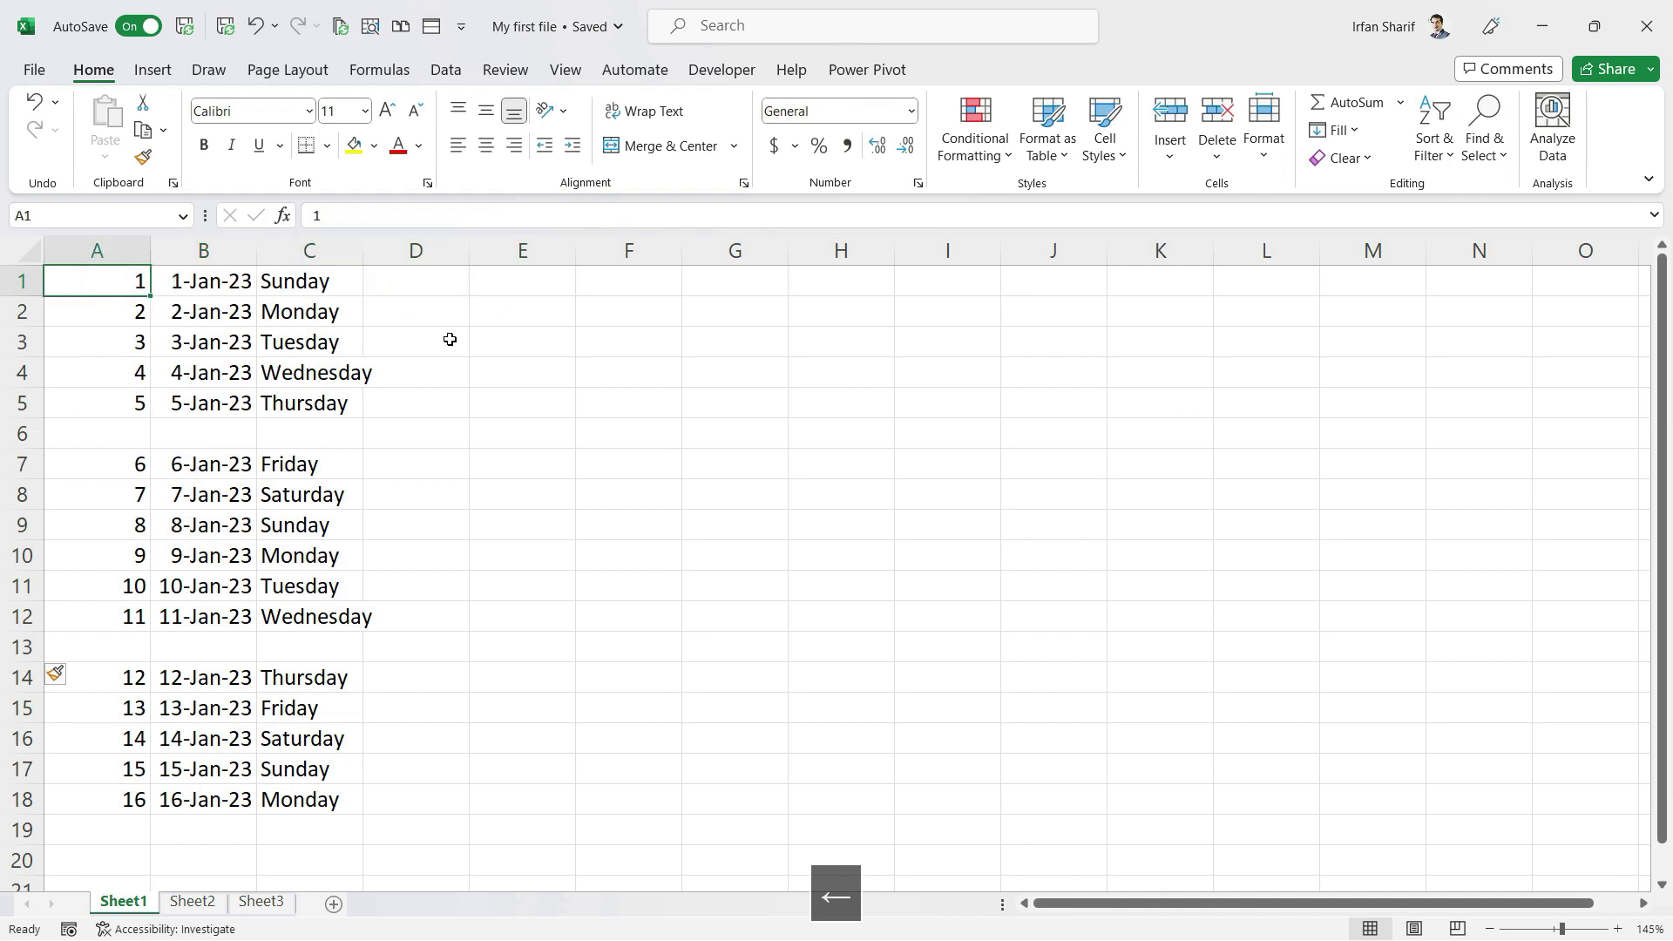
Jump from A1 to the last filled cell of row 1, C1, and step back to A1, twice
key(ctrl+Right)
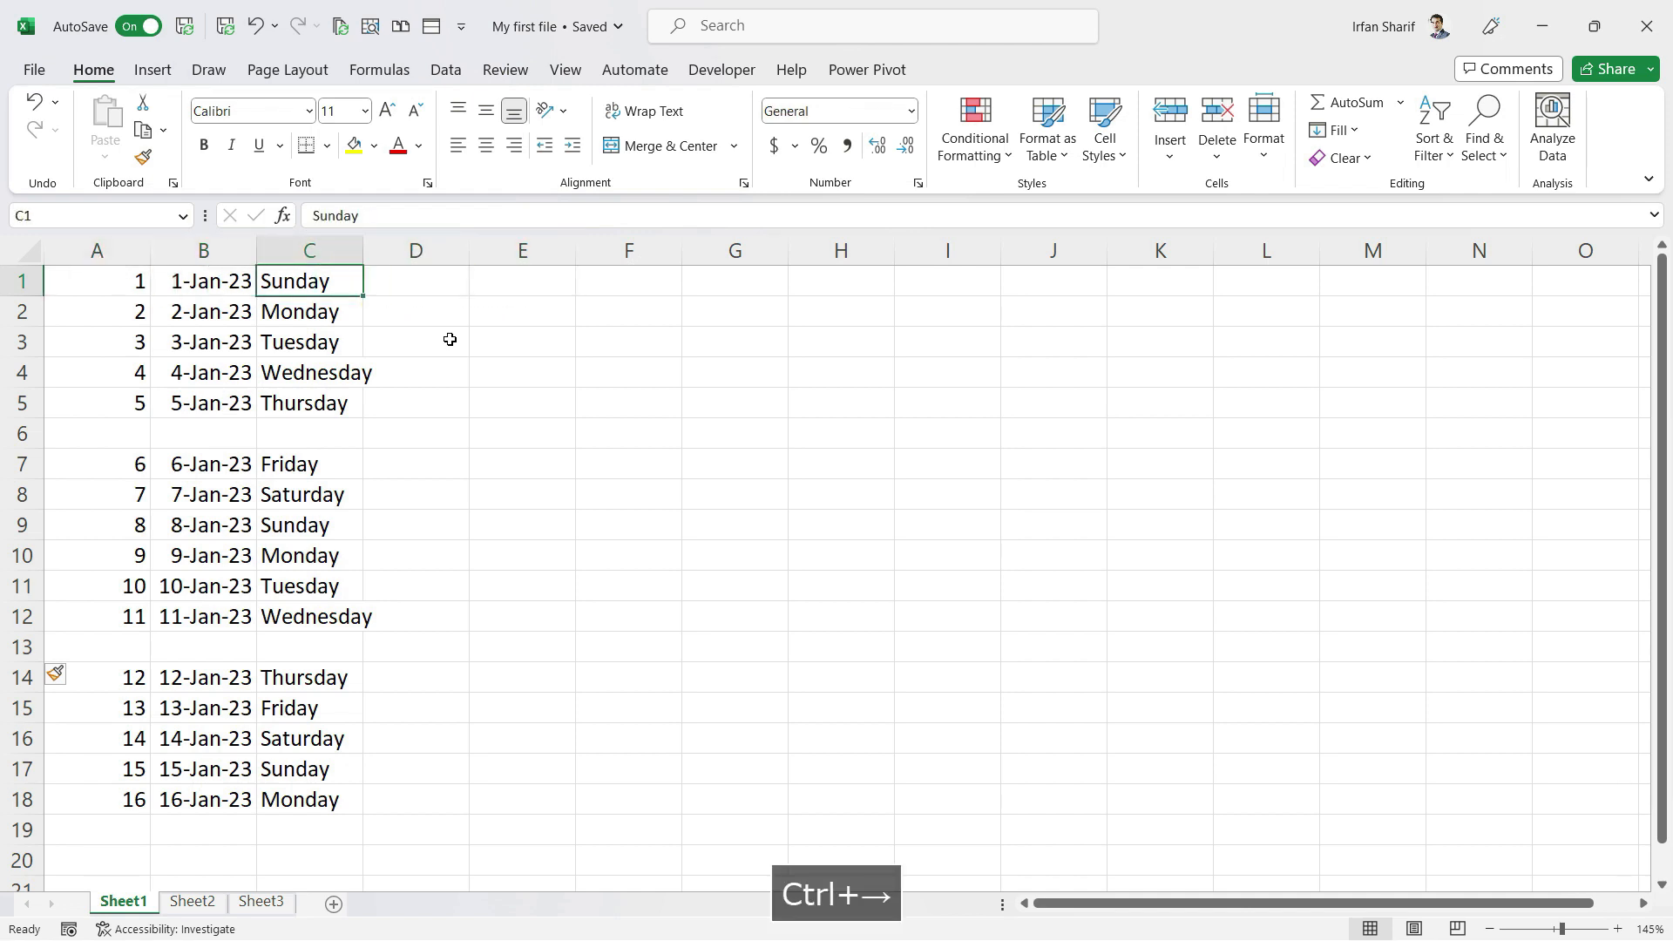
key(Left)
key(Left)
key(ctrl+Right)
key(Left)
key(Left)
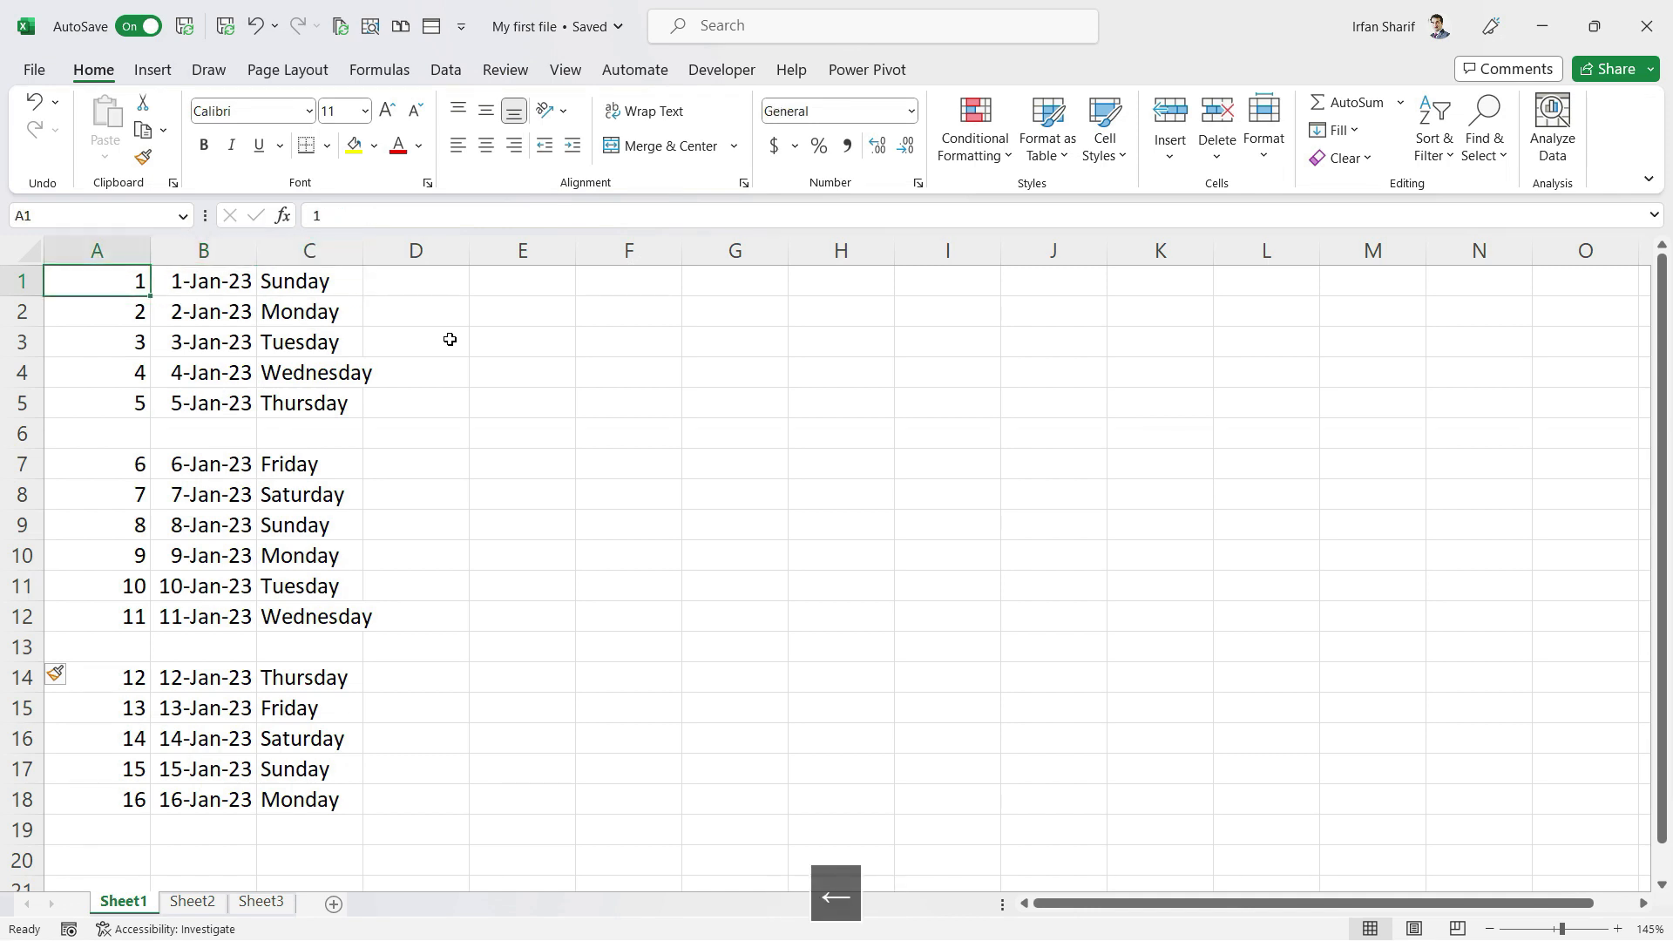
Jump past the data in row 1 to the sheet's last column at XFD1 and back to C1
key(ctrl+Right)
key(Right)
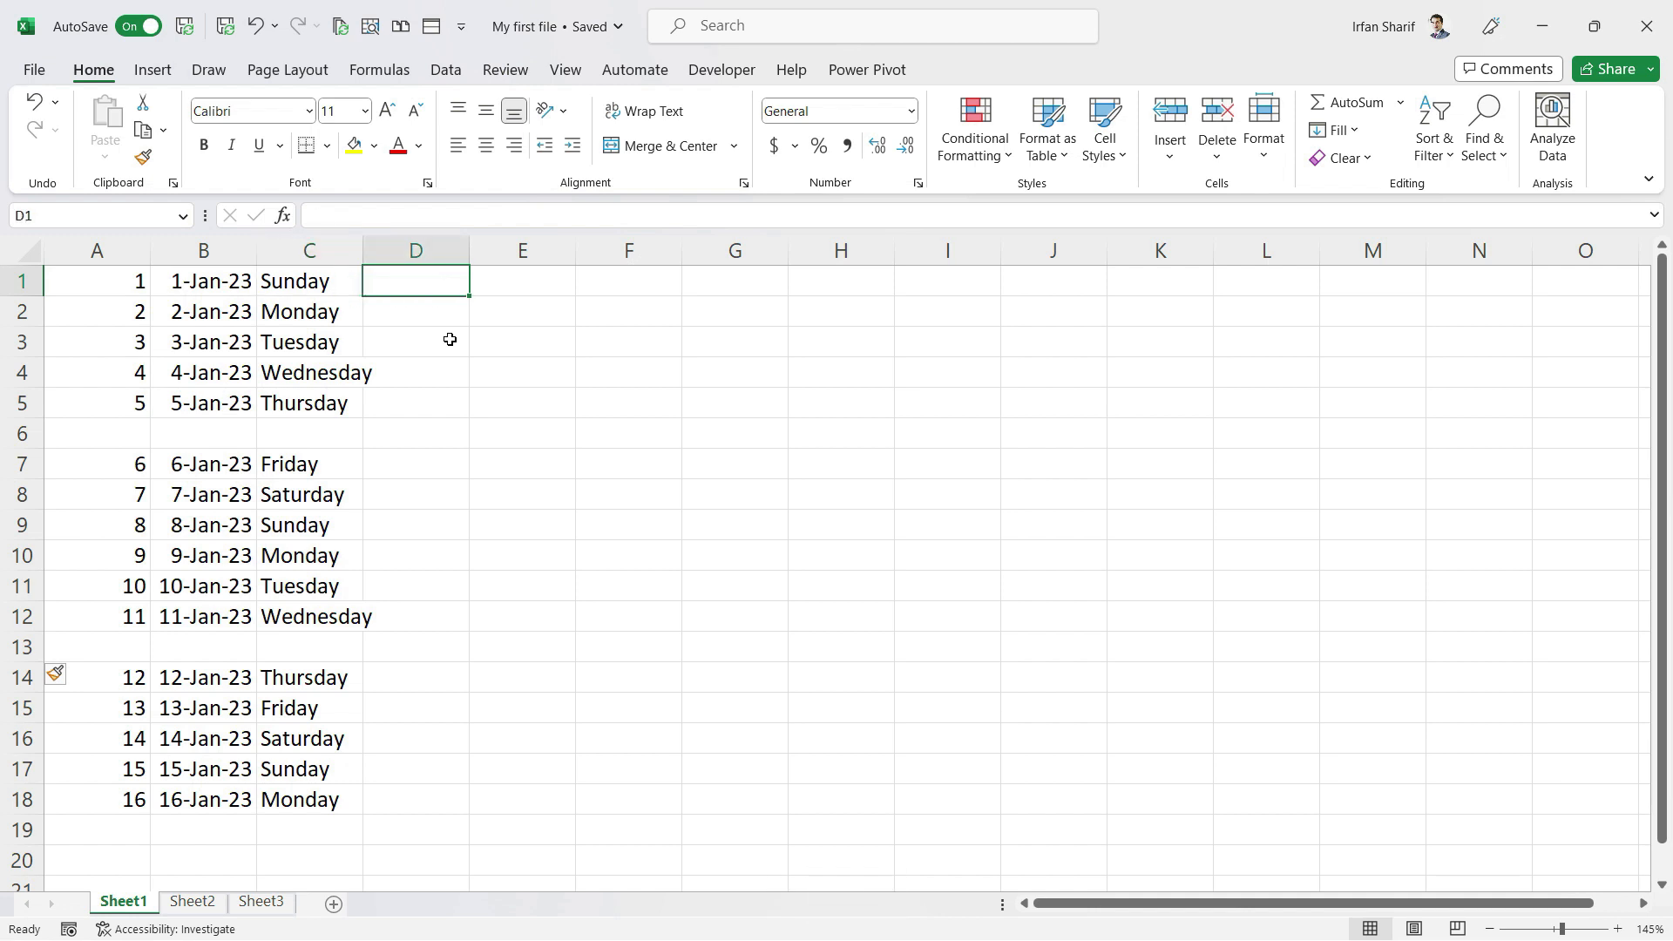
key(ctrl+Right)
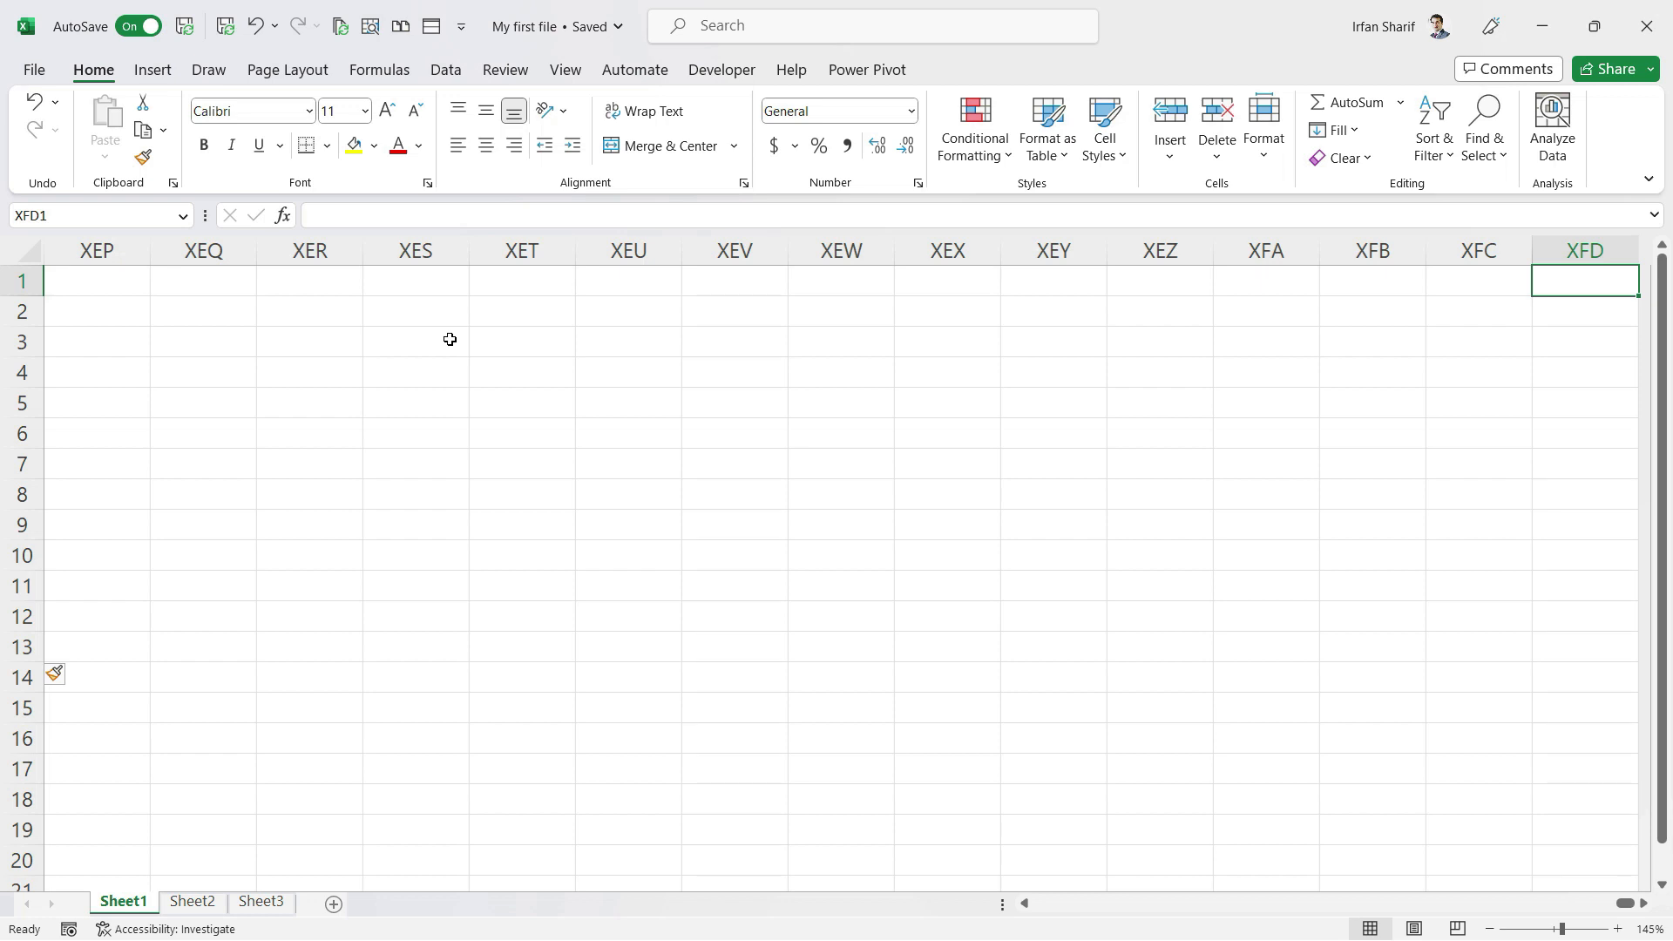
key(ctrl+Left)
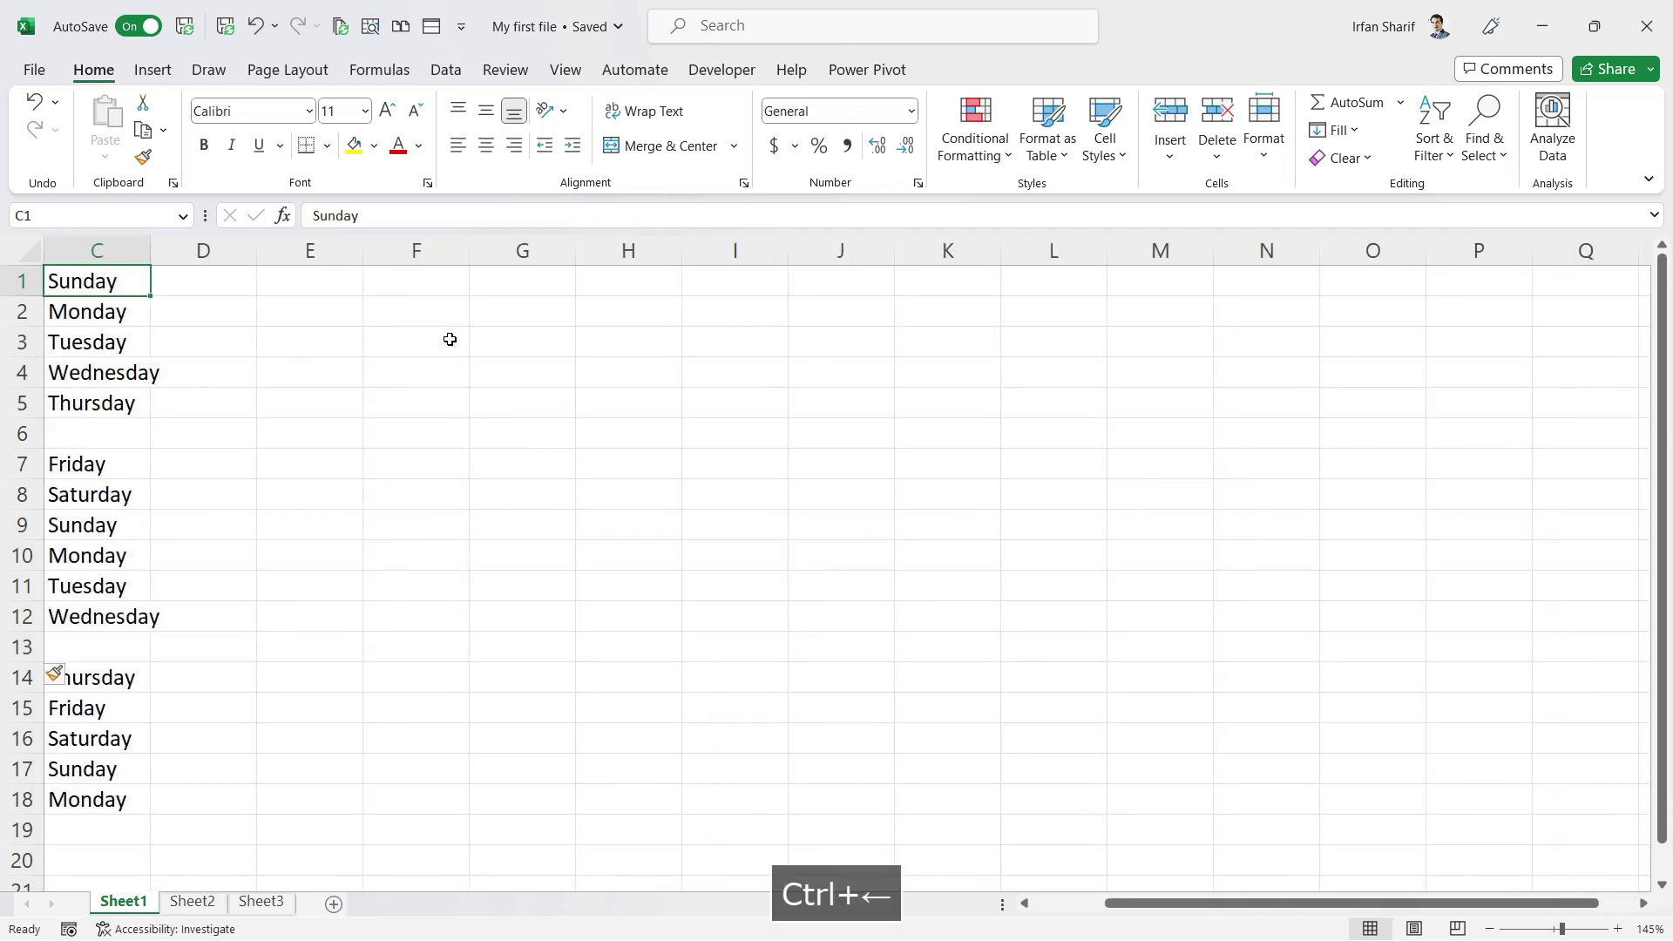
Return from C1 to A1 and repeat the jump to the last filled cell of row 1 and back
key(Left)
key(Left)
key(ctrl+Right)
key(Left)
key(Left)
key(ctrl+Right)
key(Left)
key(Left)
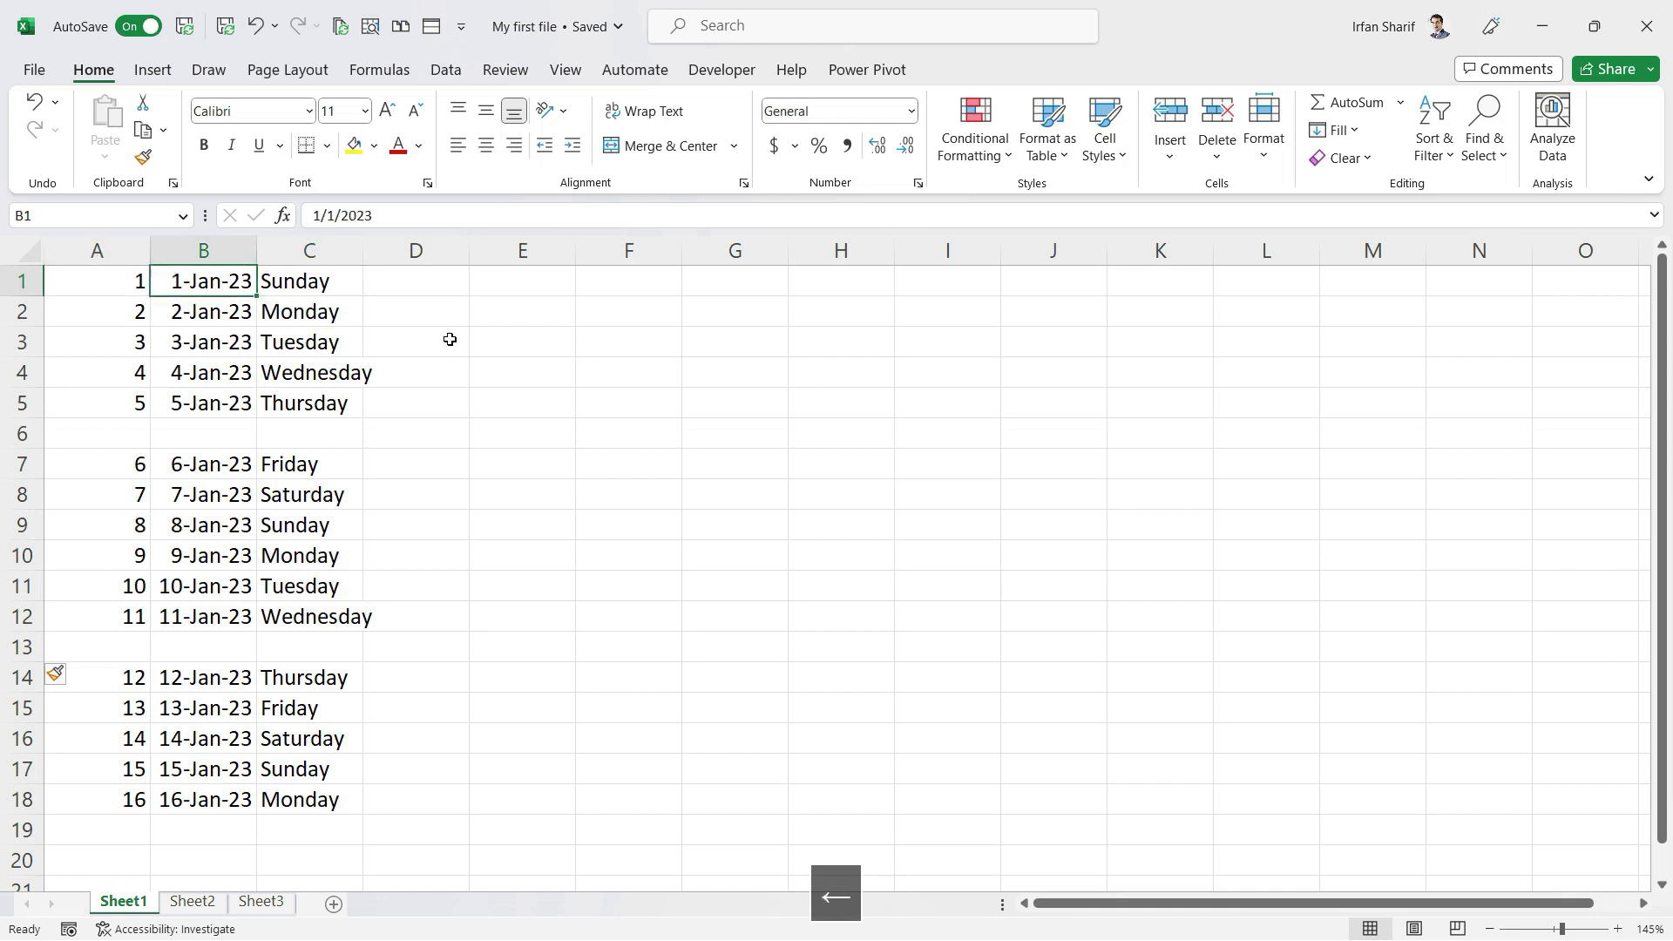
Jump down column A to A5 and the start of the second block at A7, and return to A1
key(ctrl+Down)
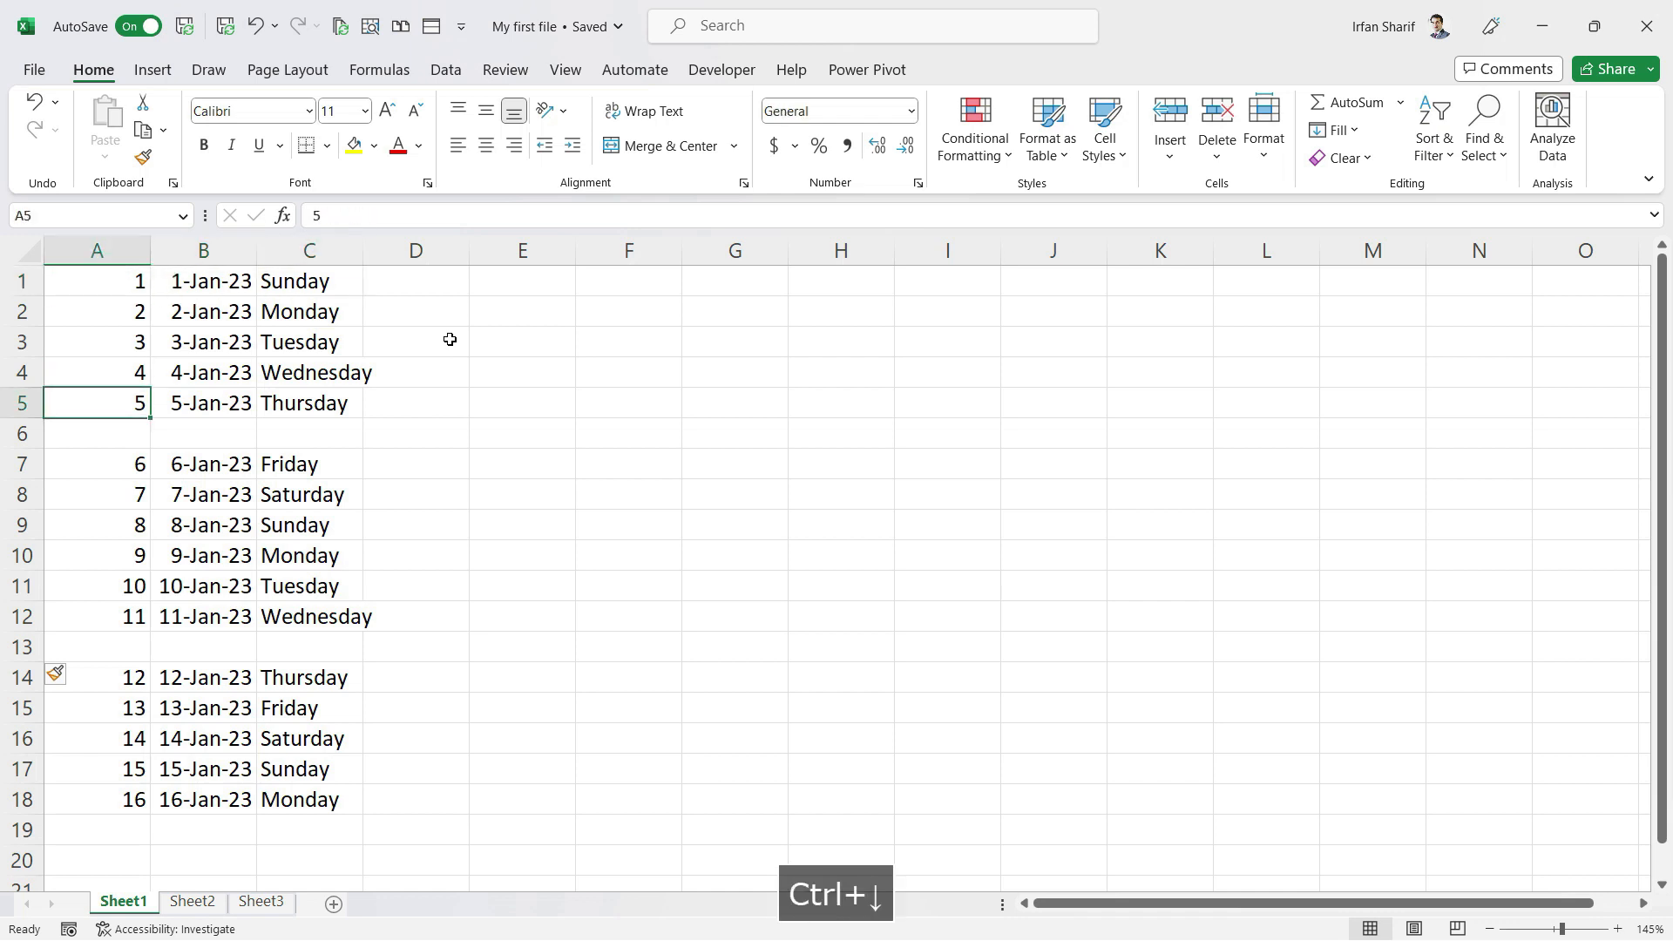
key(ctrl+Down)
key(Up)
key(Up)
key(Up)
key(ctrl+Up)
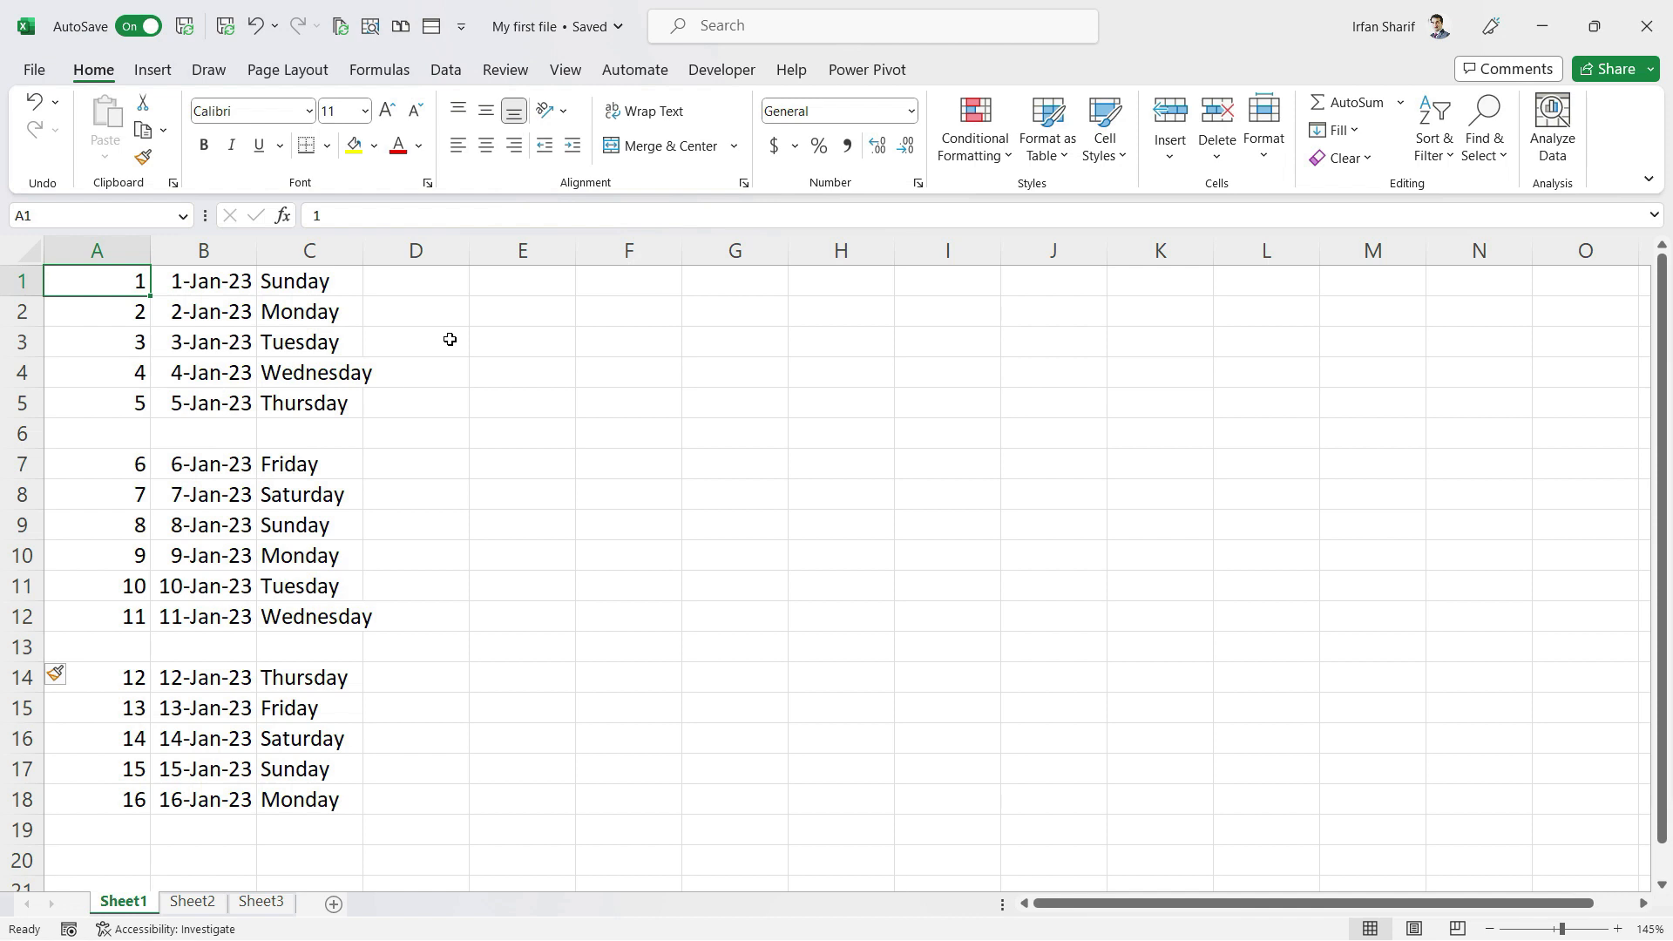
Select the current data block A1:C5 from A1 and expand the selection to the whole sheet, twice
key(ctrl+a)
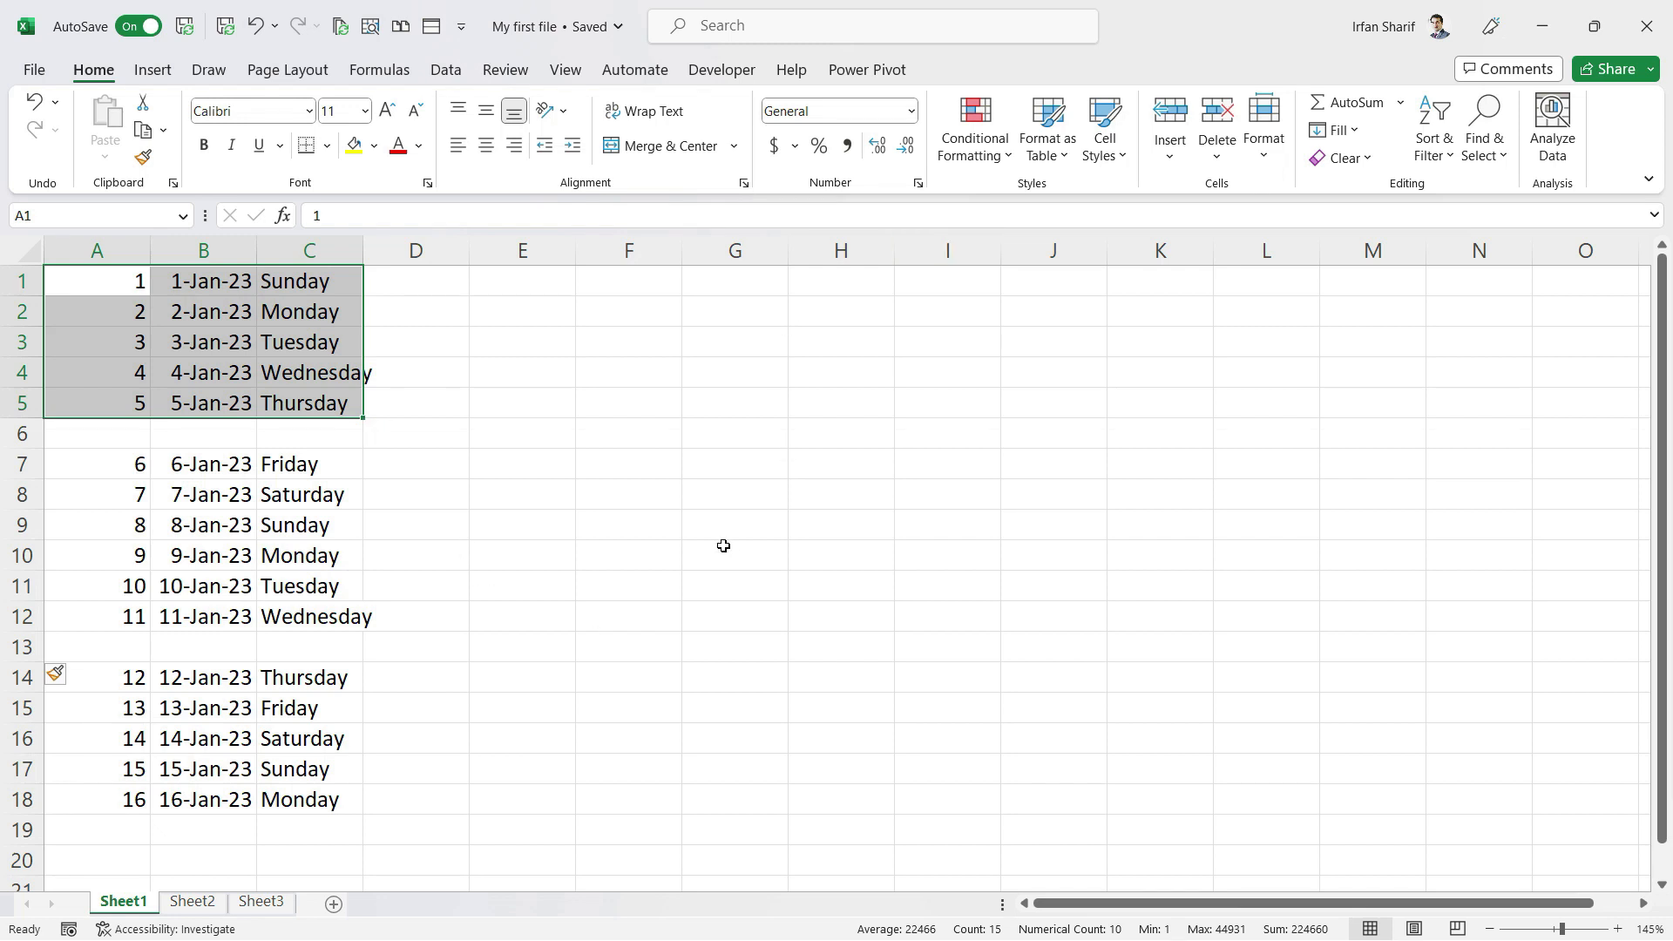
key(ctrl+a)
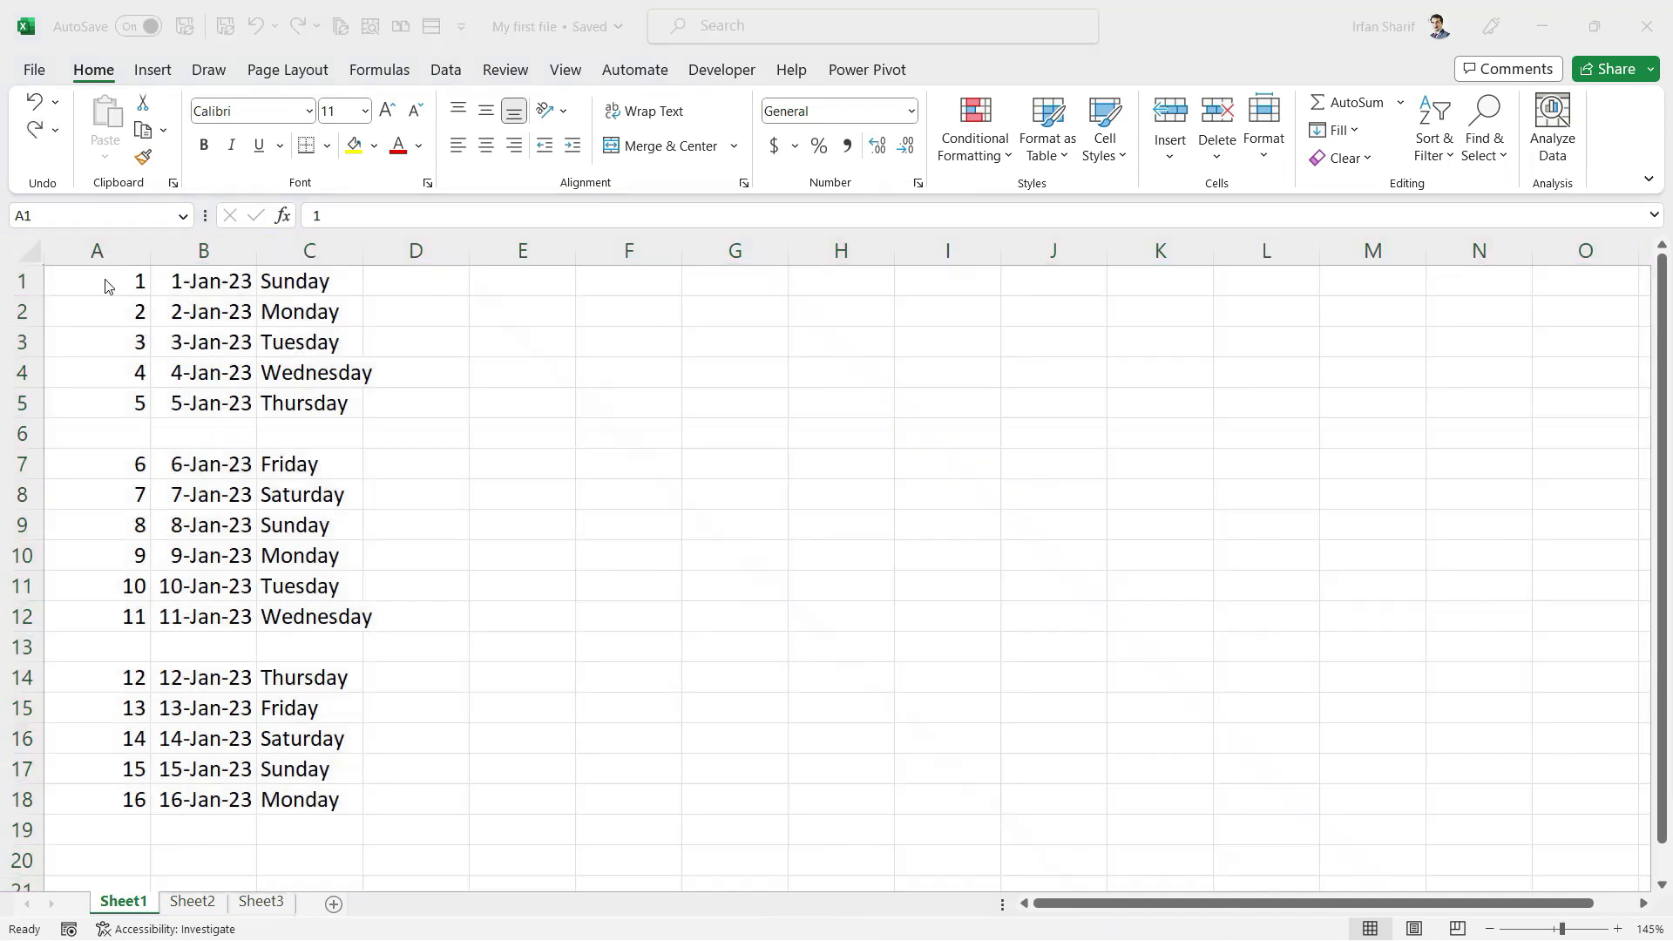
click(105, 281)
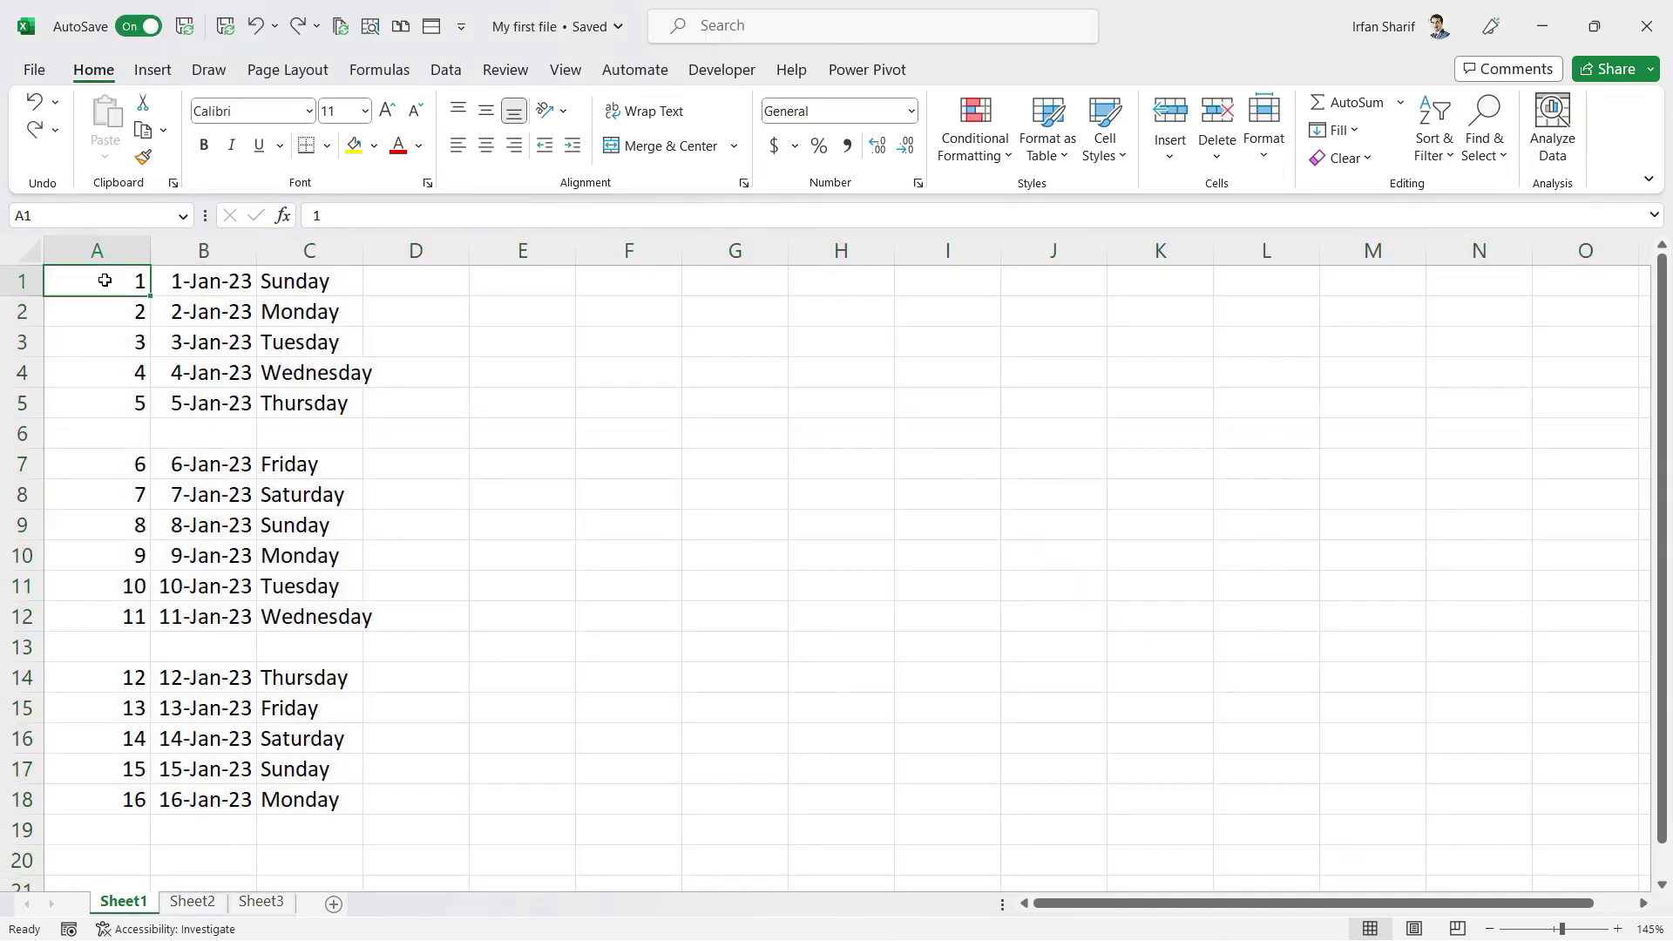
key(ctrl+a)
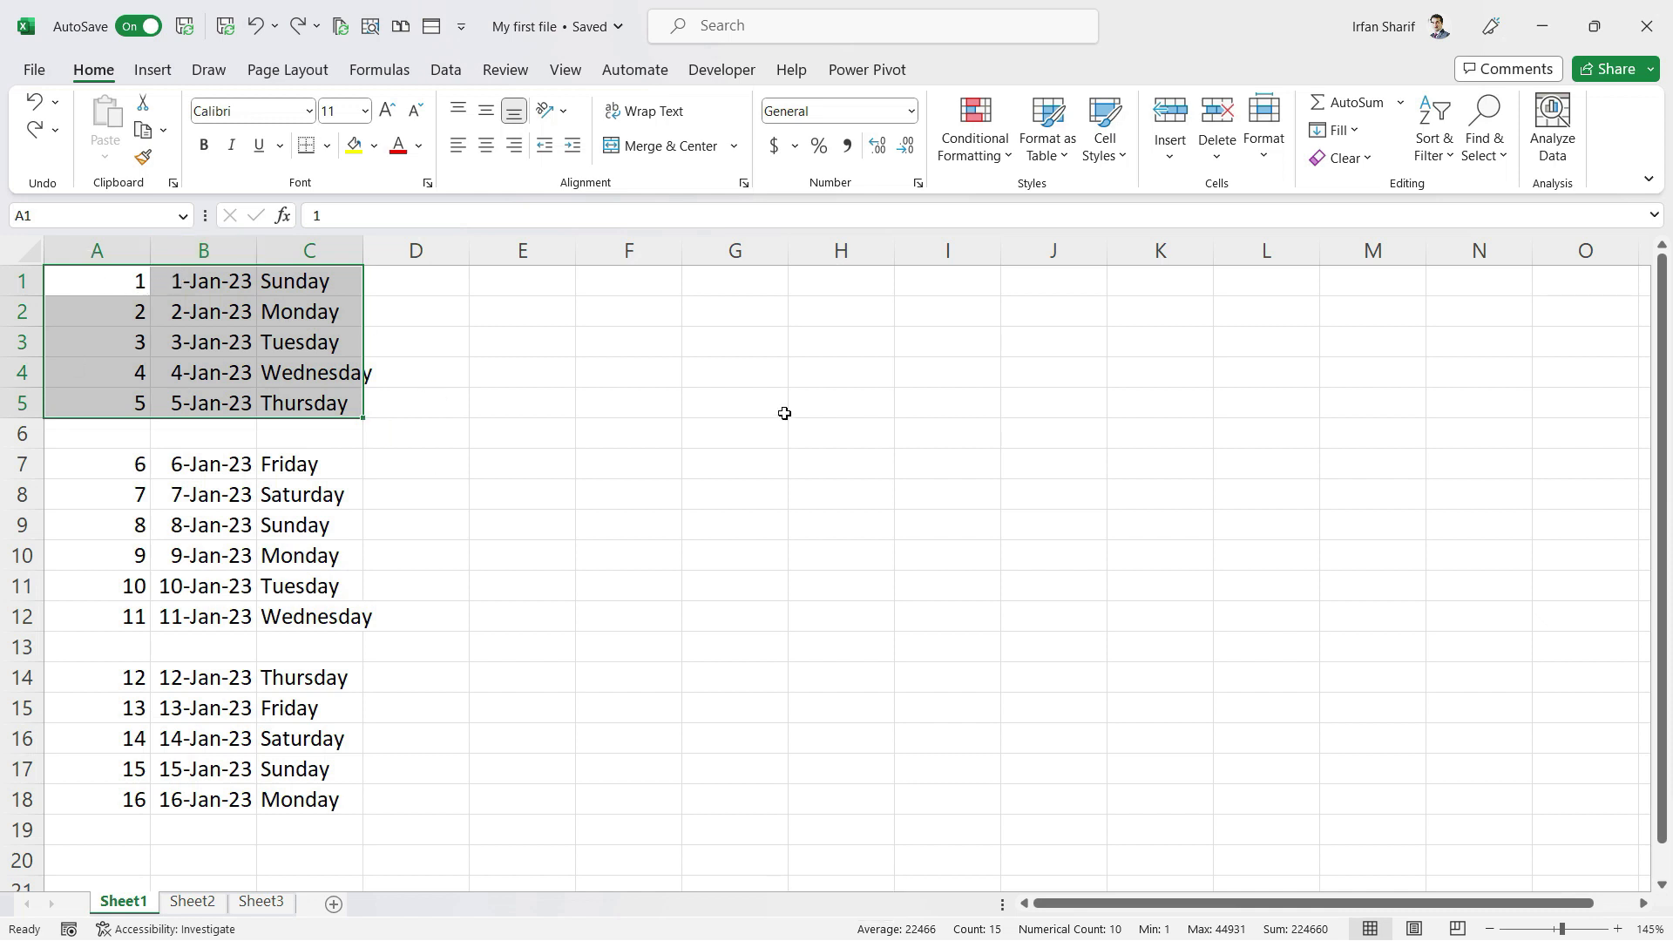
key(ctrl+a)
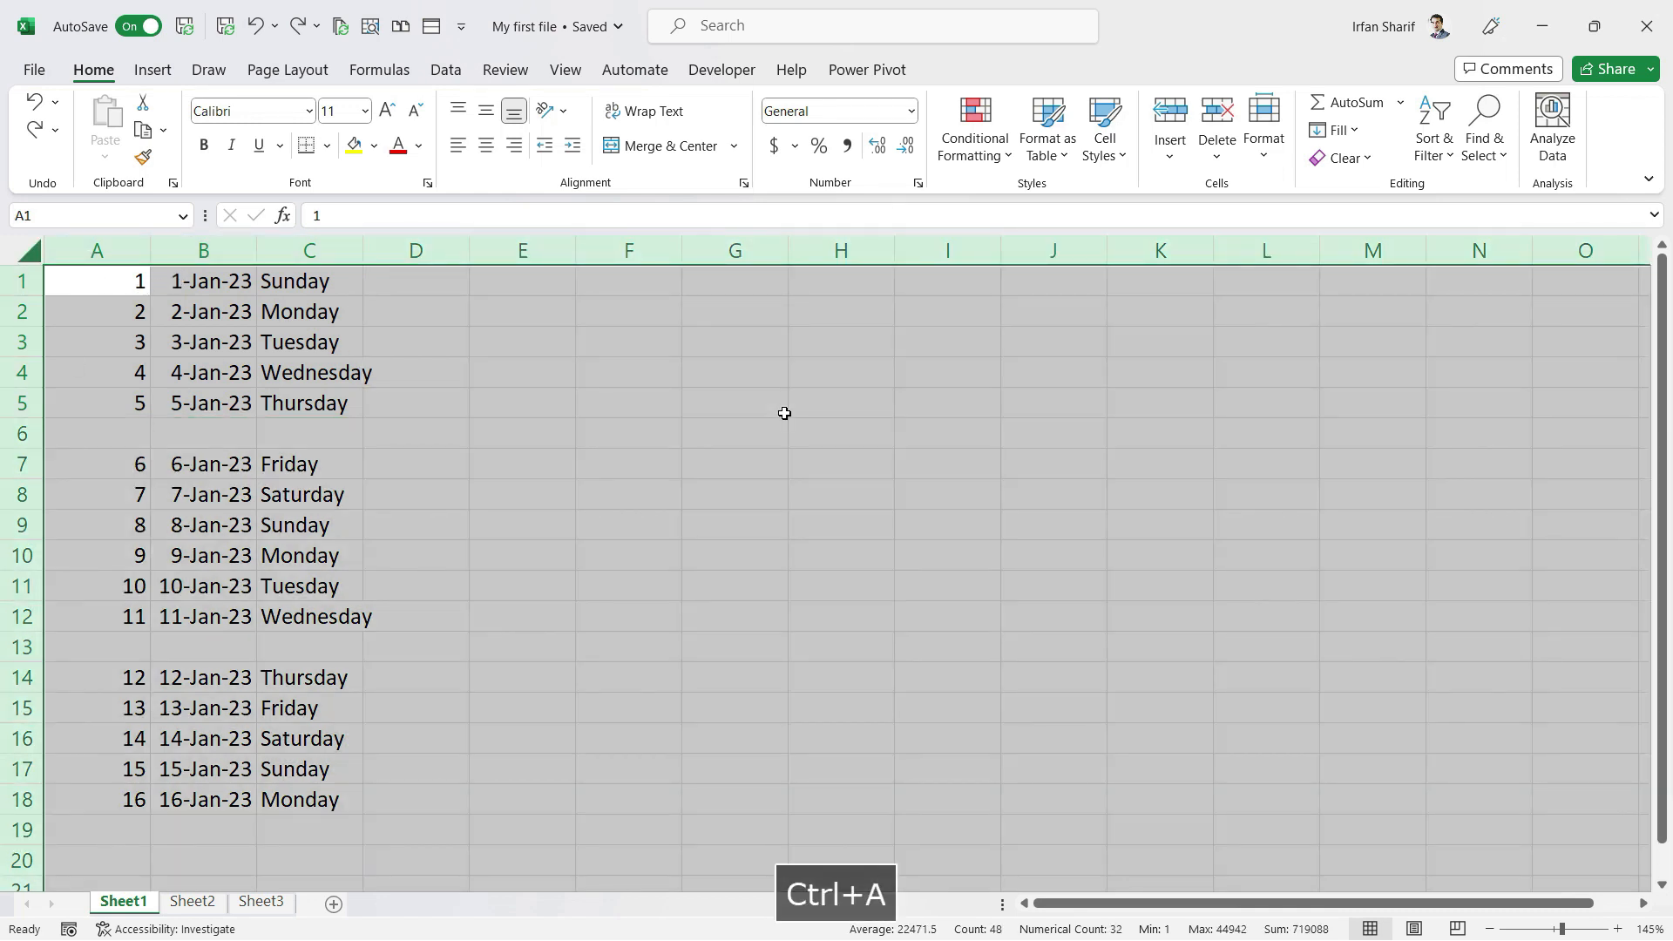
Reduce the selection to A1 and extend it to the last used cell, covering A1:C18
key(Up)
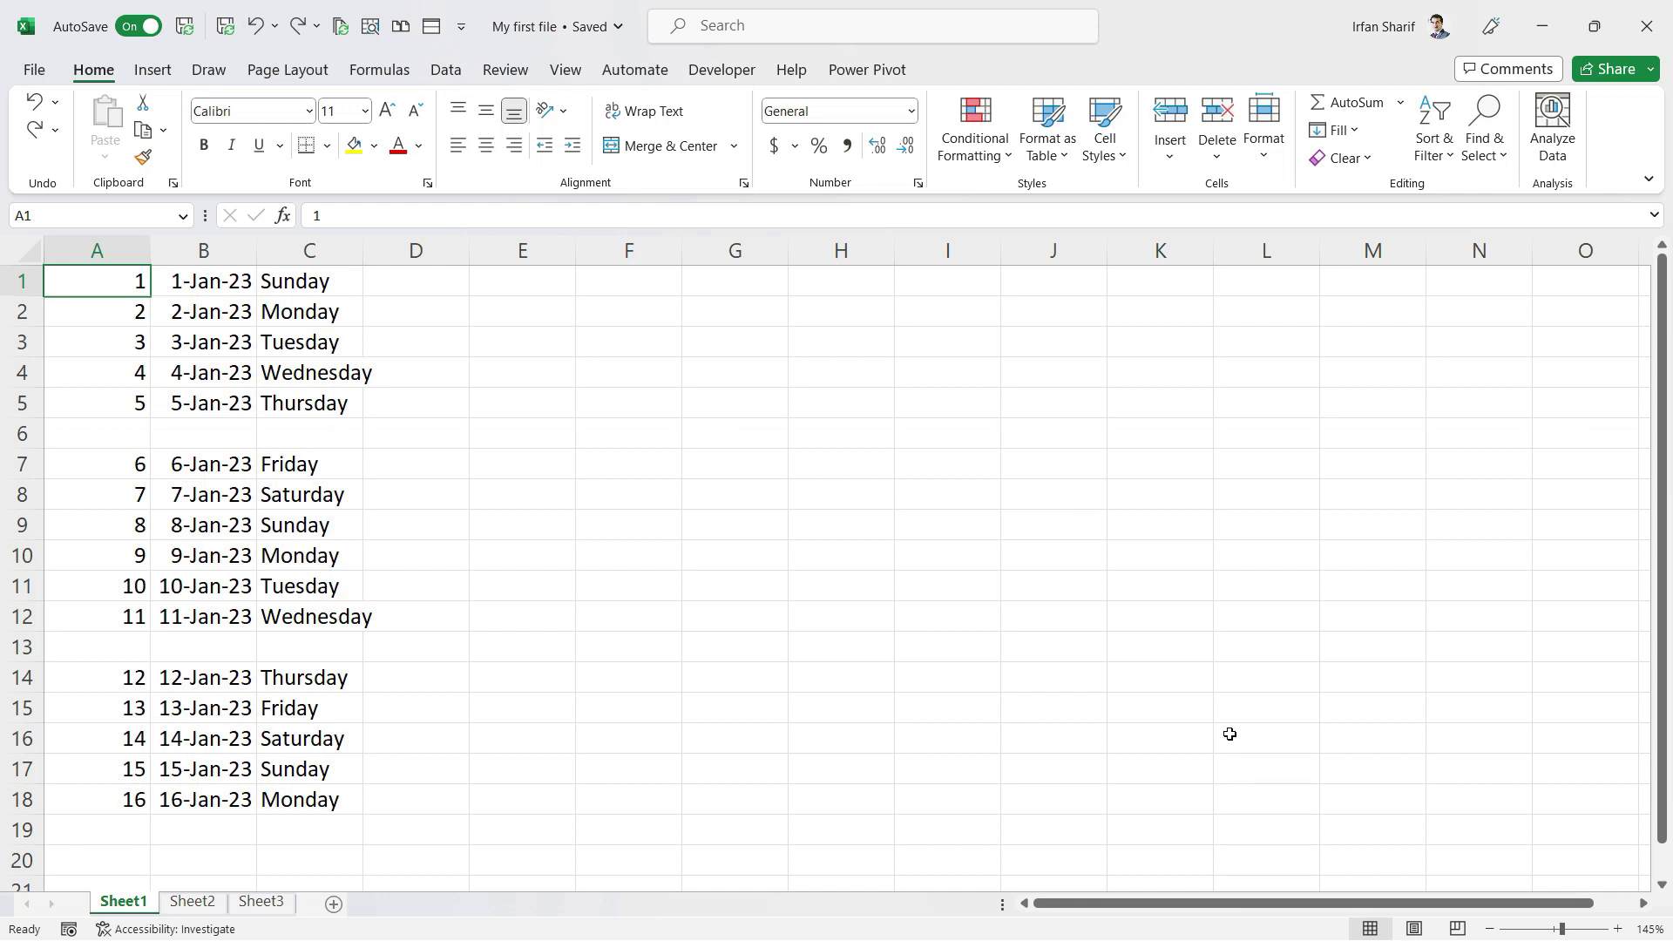
key(ctrl+shift+End)
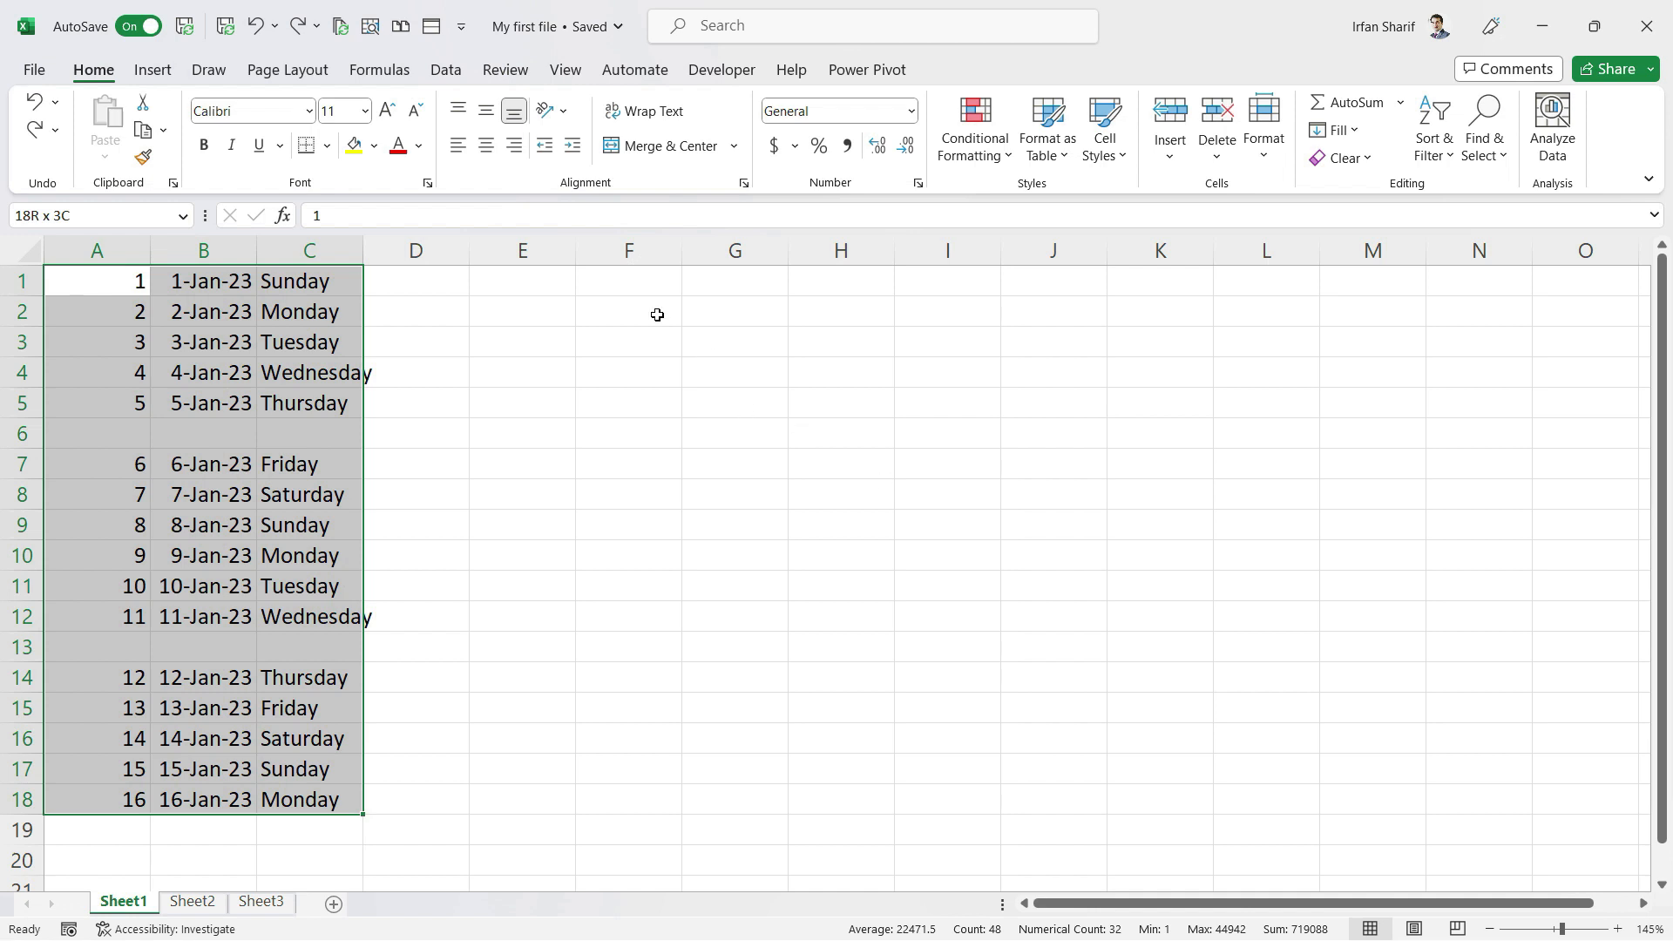
Select the empty range F1:J60, drop the selection and return to A1
drag(638, 284, 1065, 707)
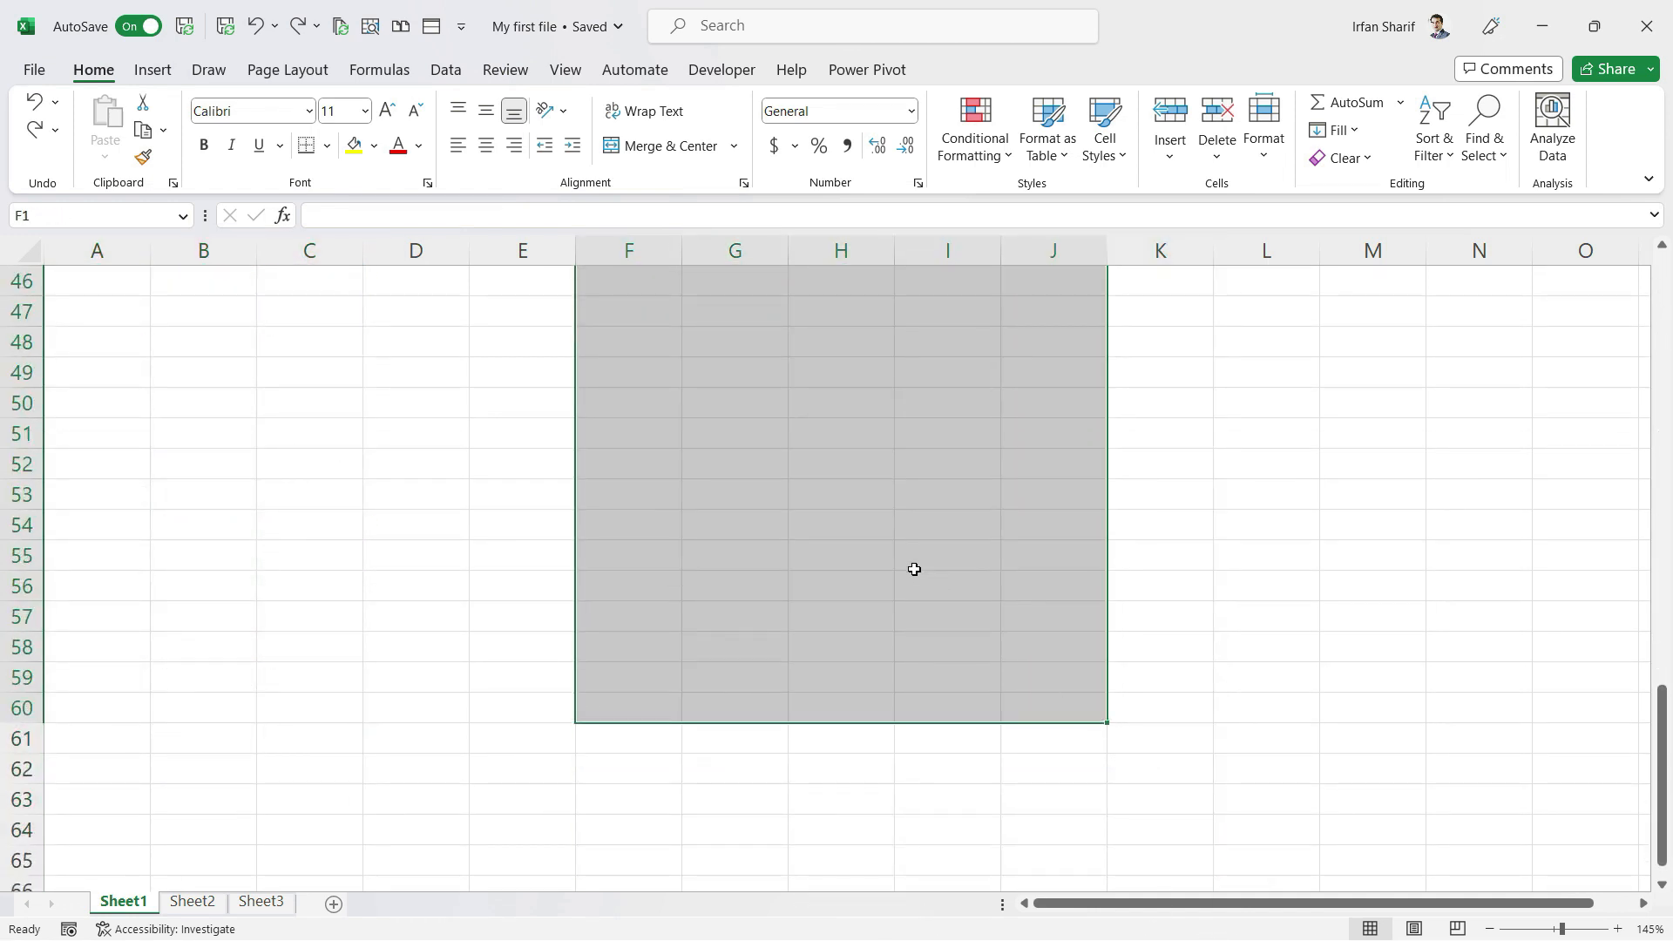
click(913, 564)
key(ctrl+Up)
key(Left)
key(Left)
key(Left)
key(Left)
key(Left)
key(Left)
key(Left)
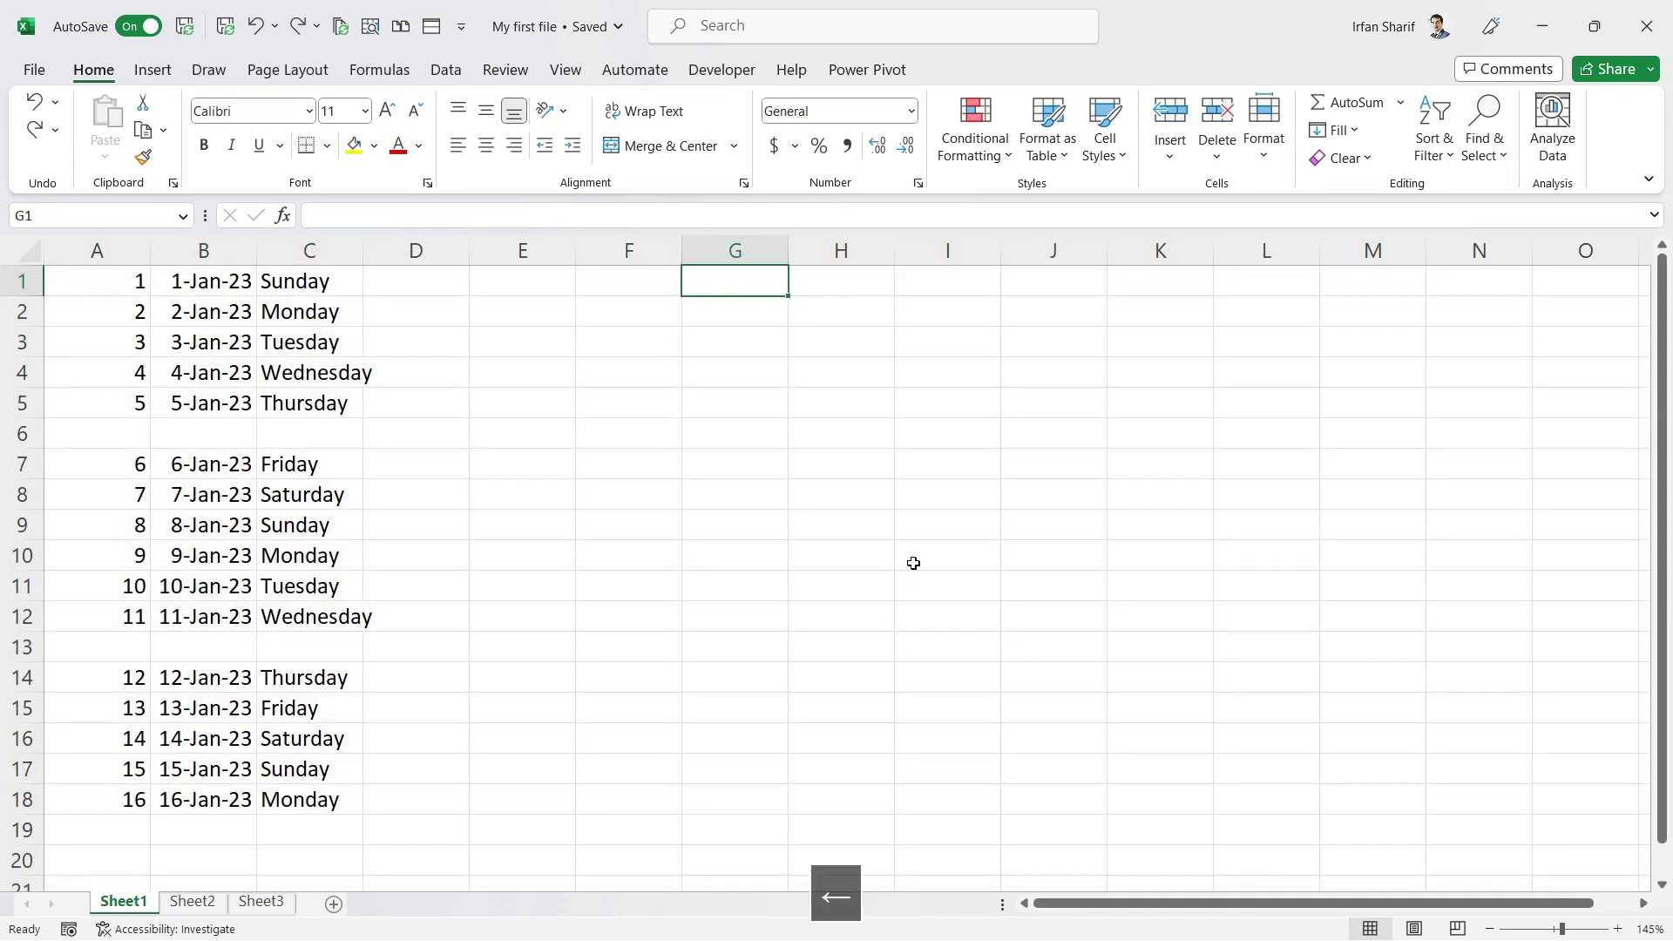
key(Left)
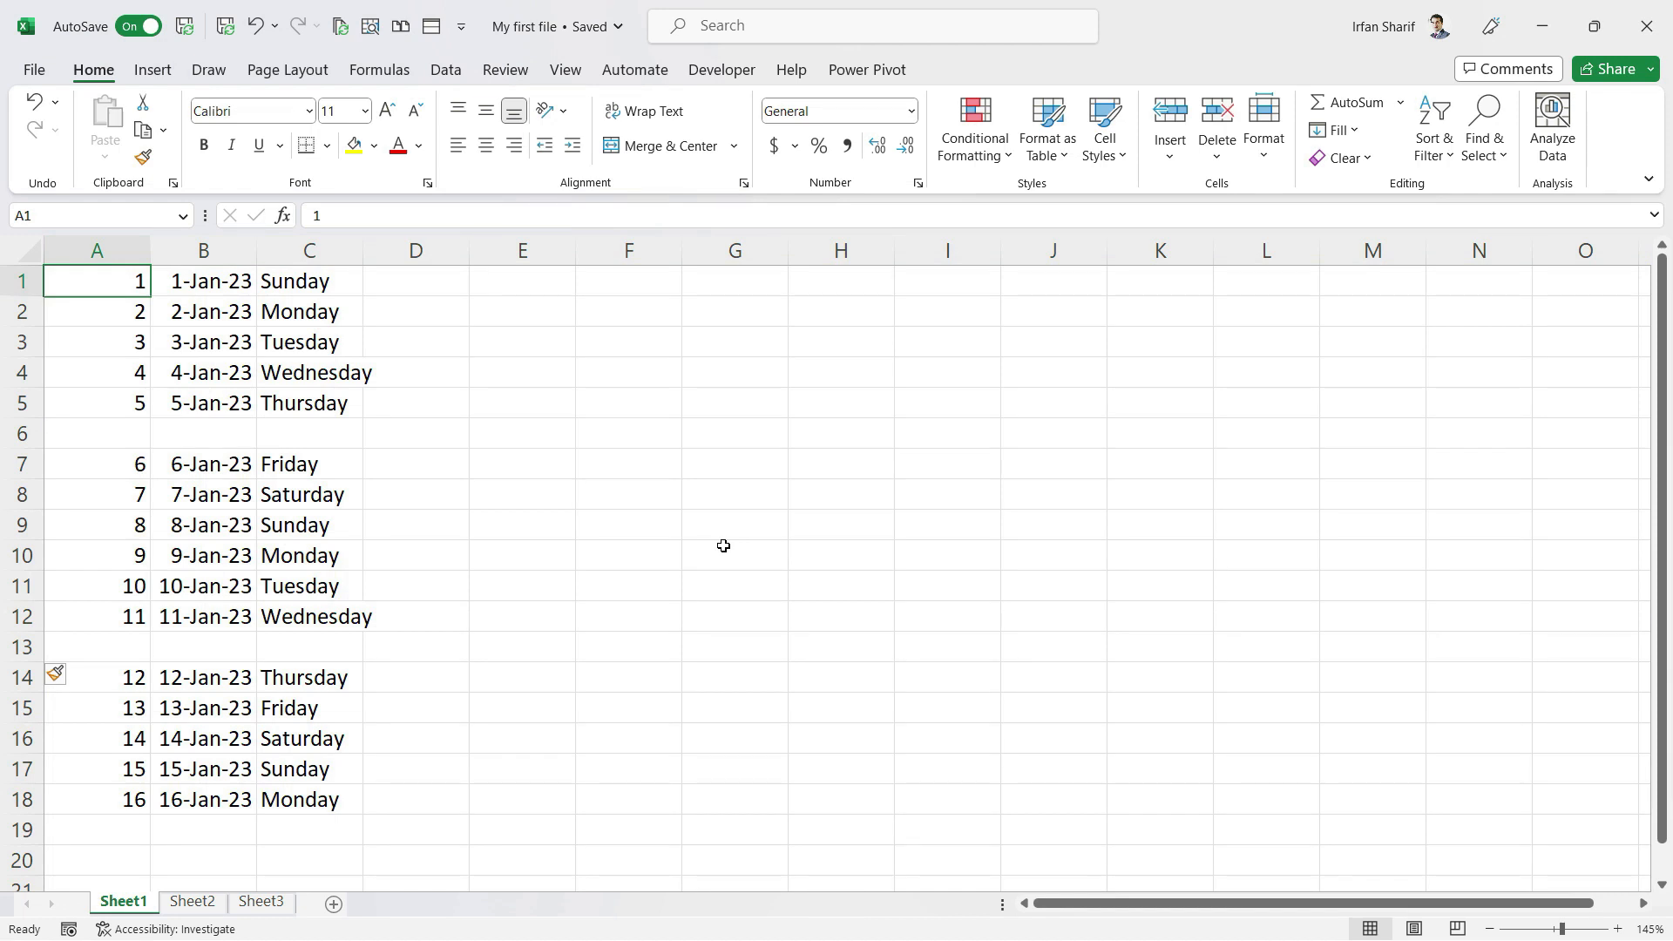
Extend the selection from A1 cell by cell across row 1, shrink it, extend it down a few rows, and collapse it to A1
key(shift+Right)
key(shift+Right)
key(shift+Right)
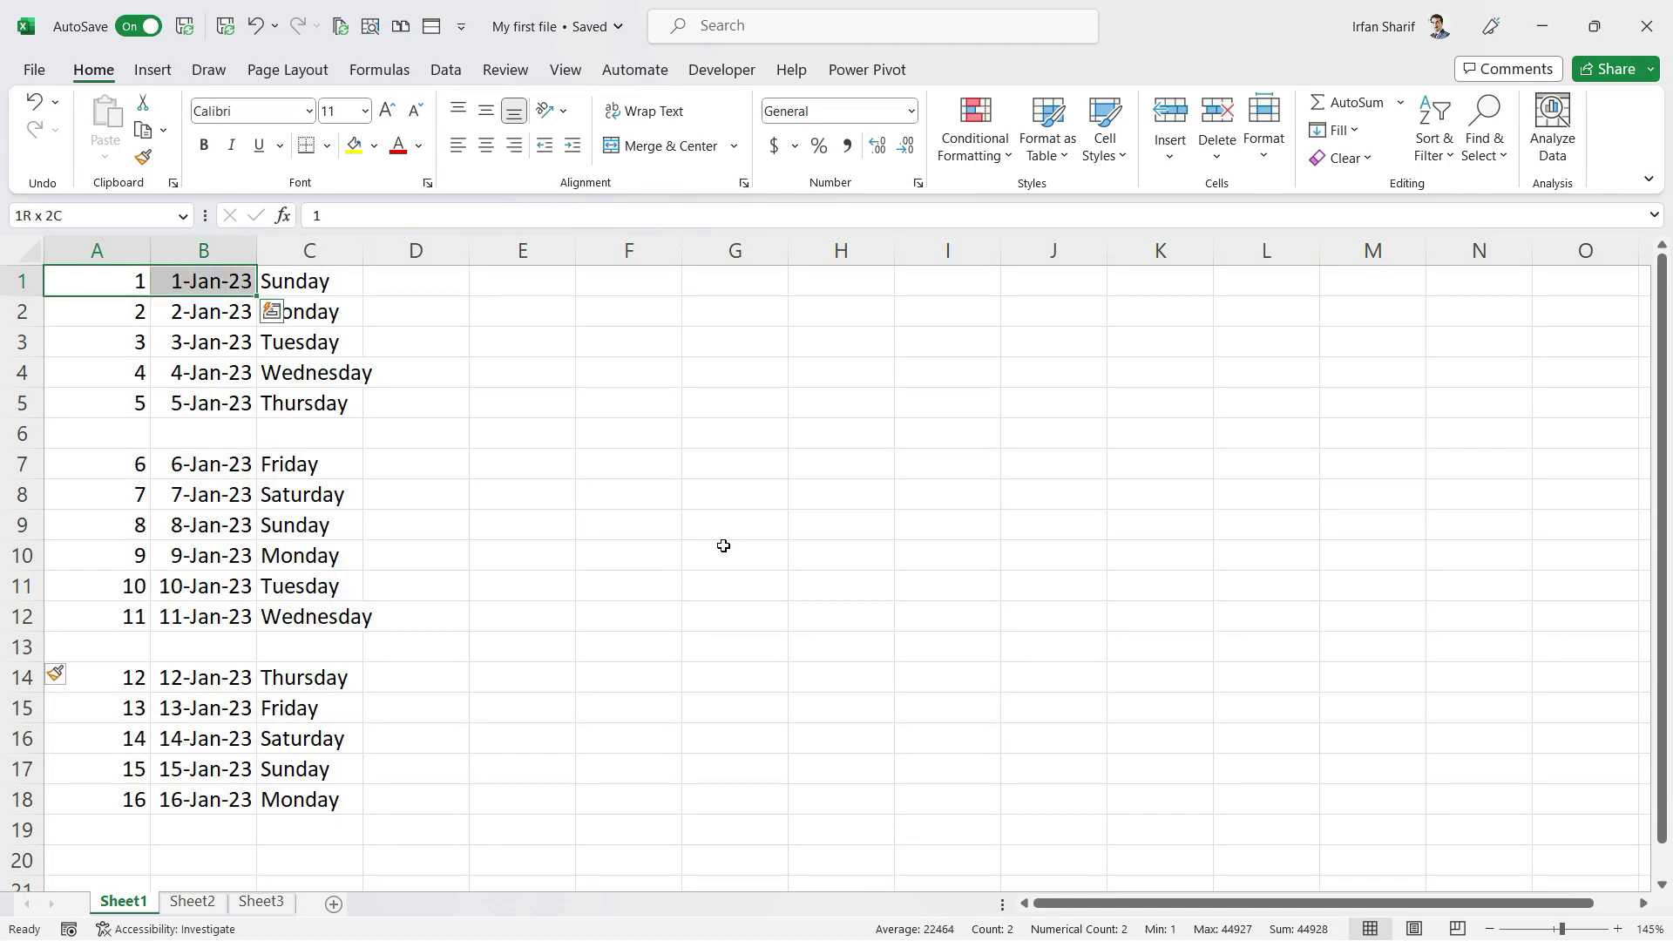
key(shift+Right)
key(shift+Left)
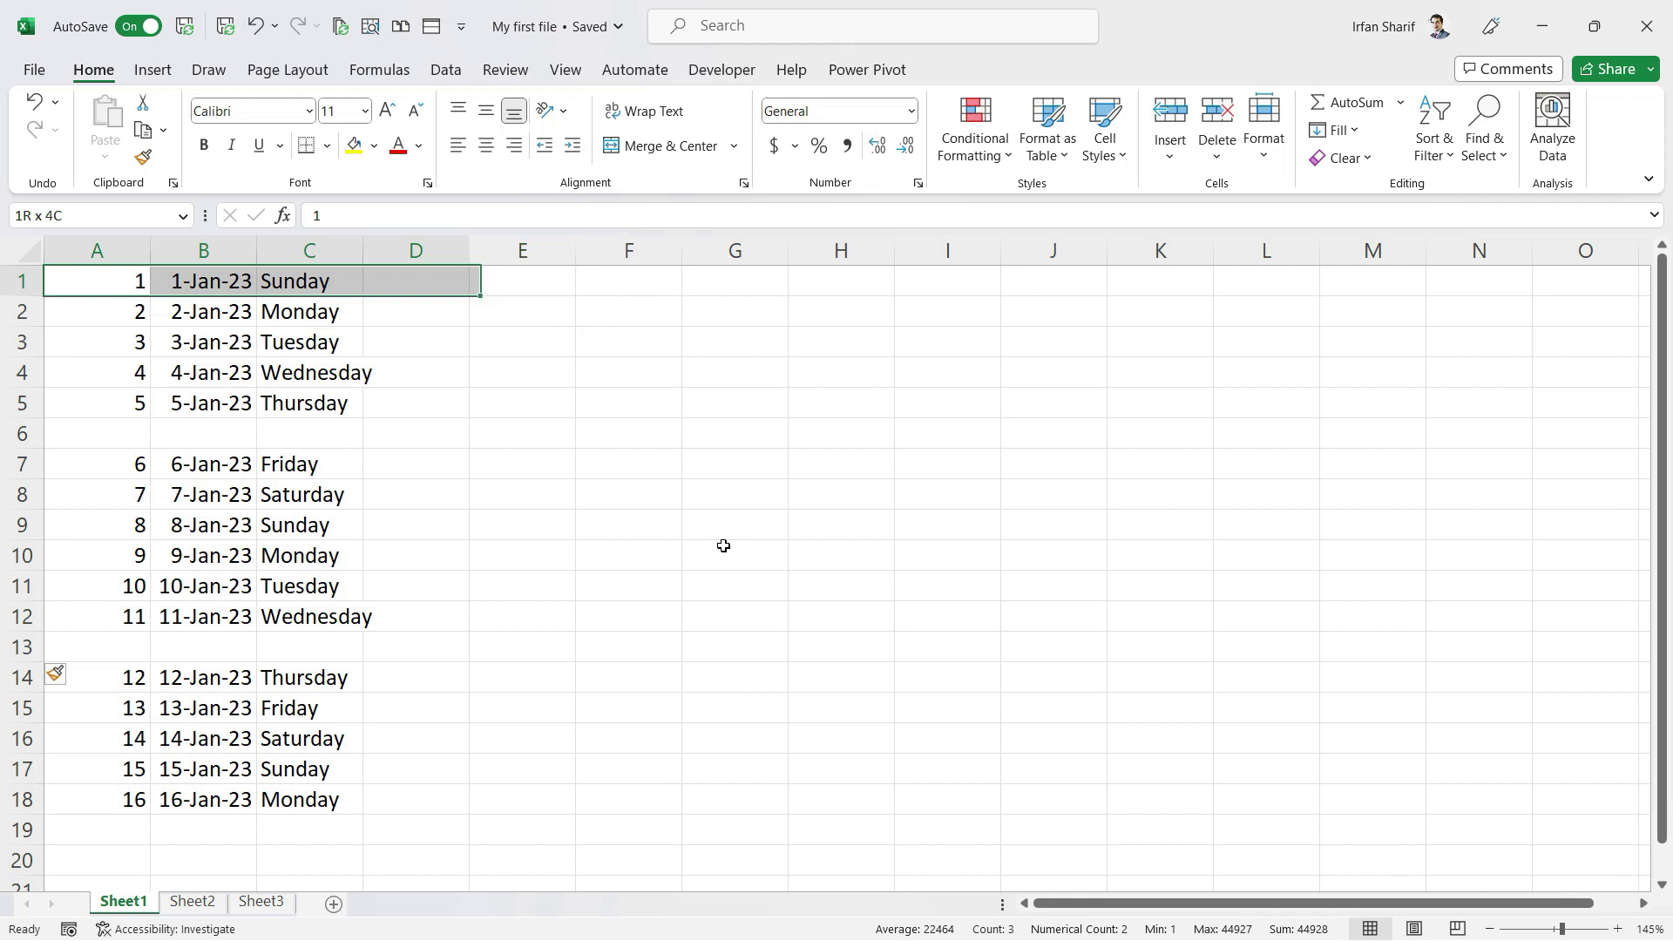
key(shift+Left)
key(shift+Down)
key(shift+Down)
key(shift+Down)
key(Up)
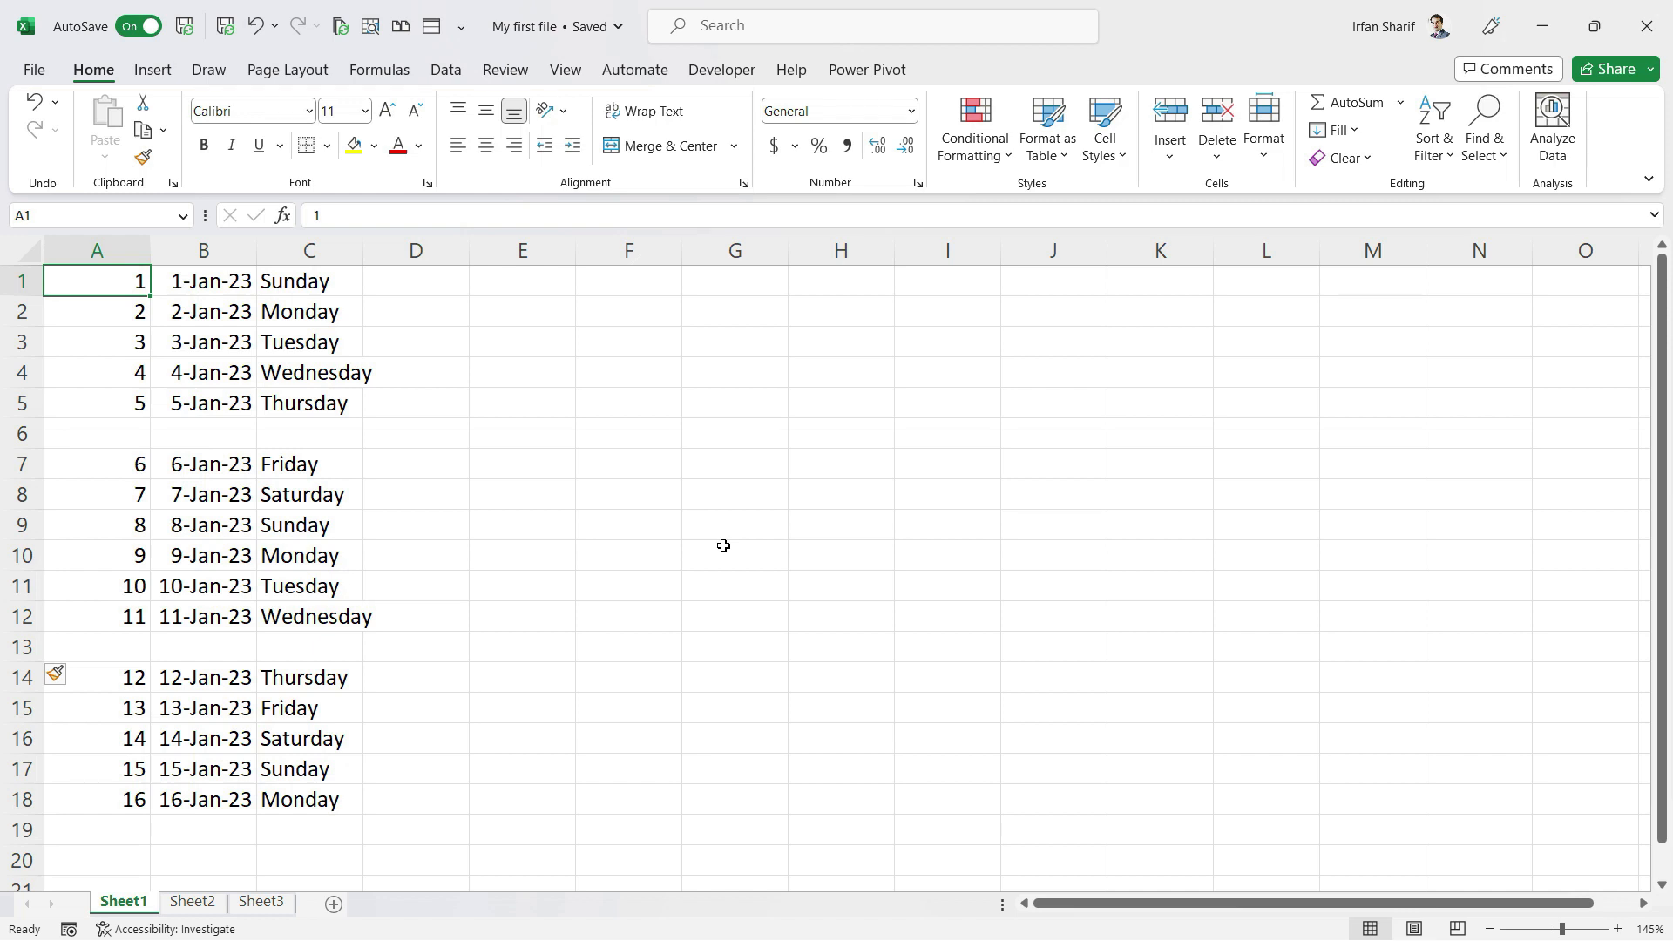
Extend the selection from A1 to the last filled cell of row 1 and down block by block to C18, and collapse it to A1
key(ctrl+shift+Right)
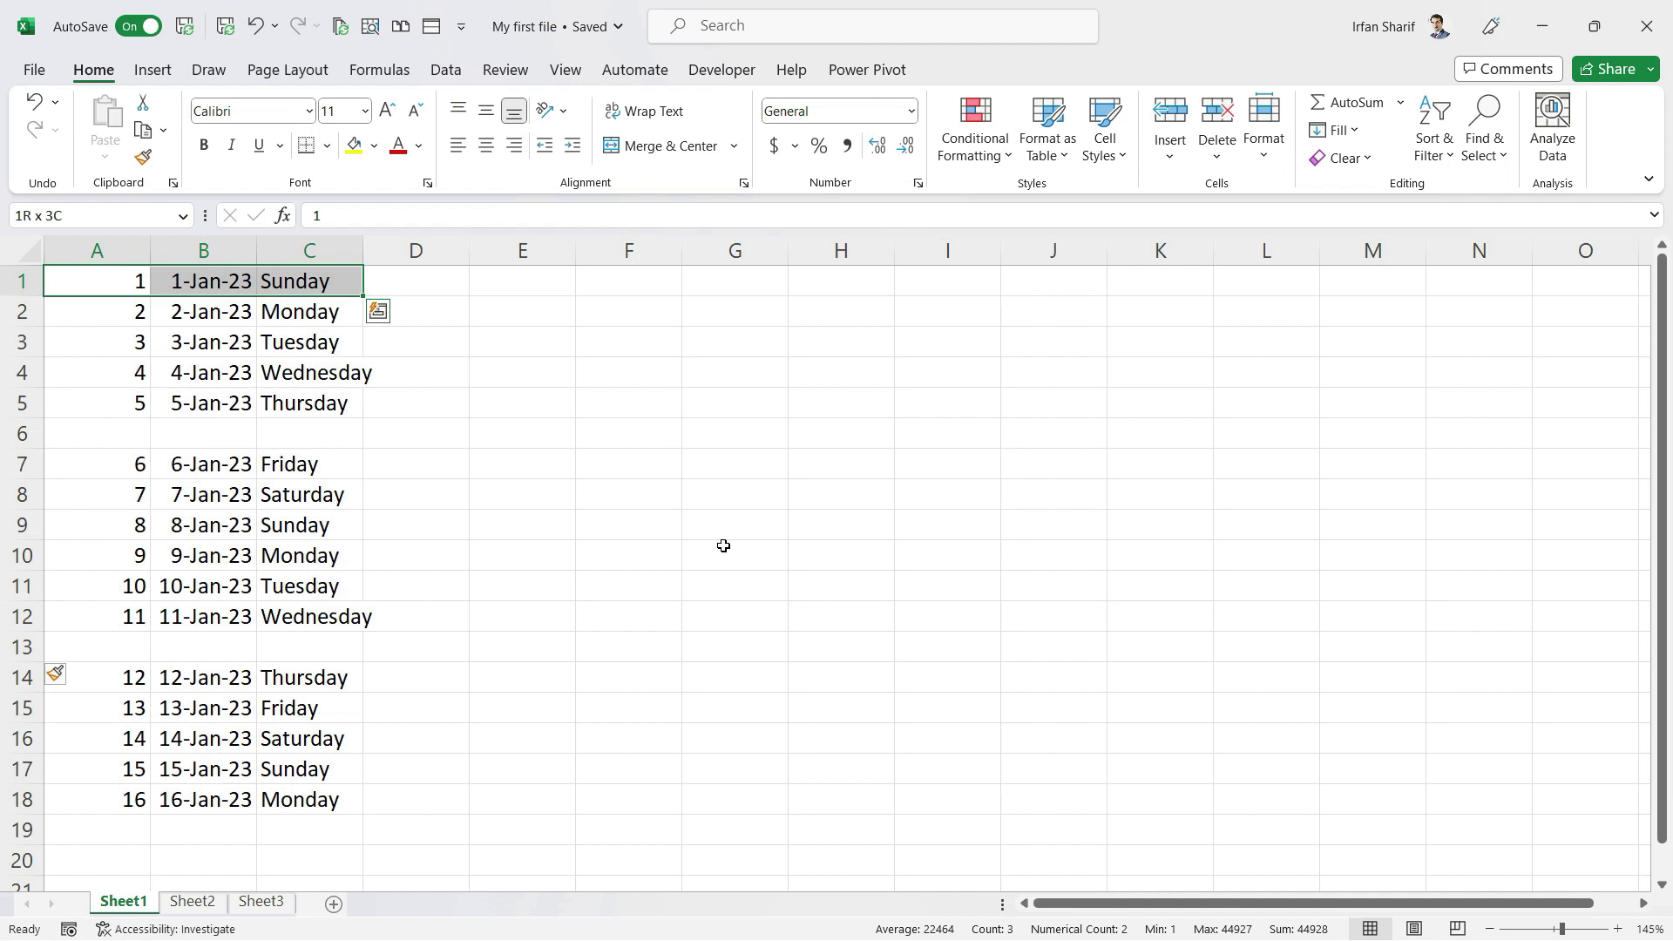
key(ctrl+shift+Down)
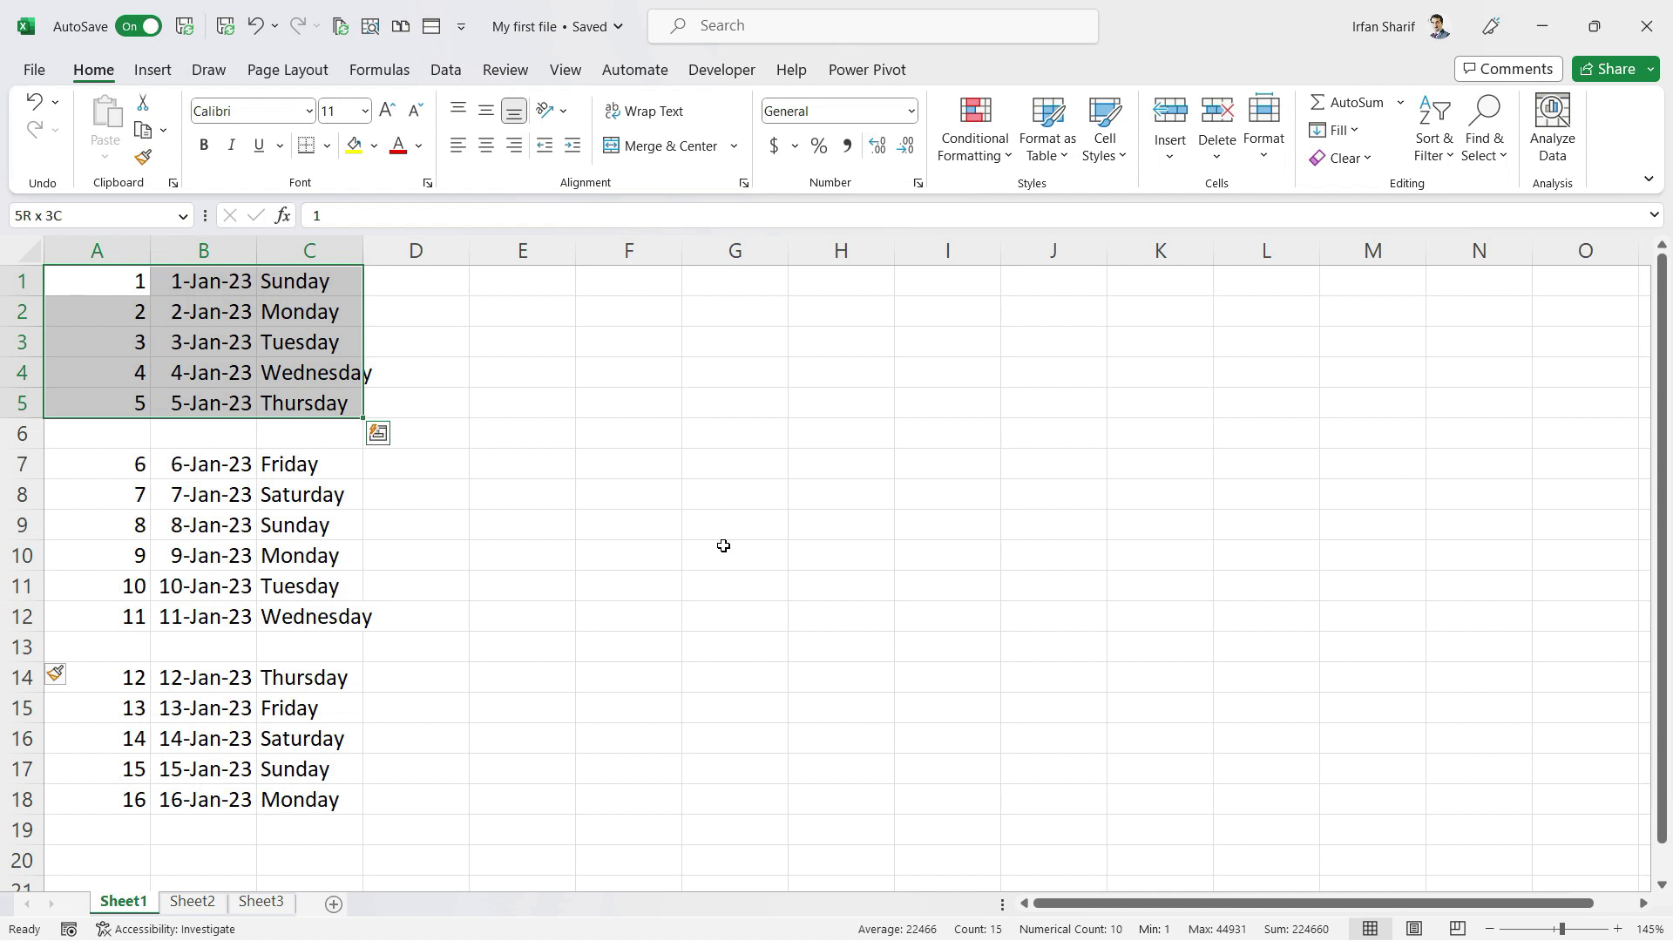
key(ctrl+shift+Down)
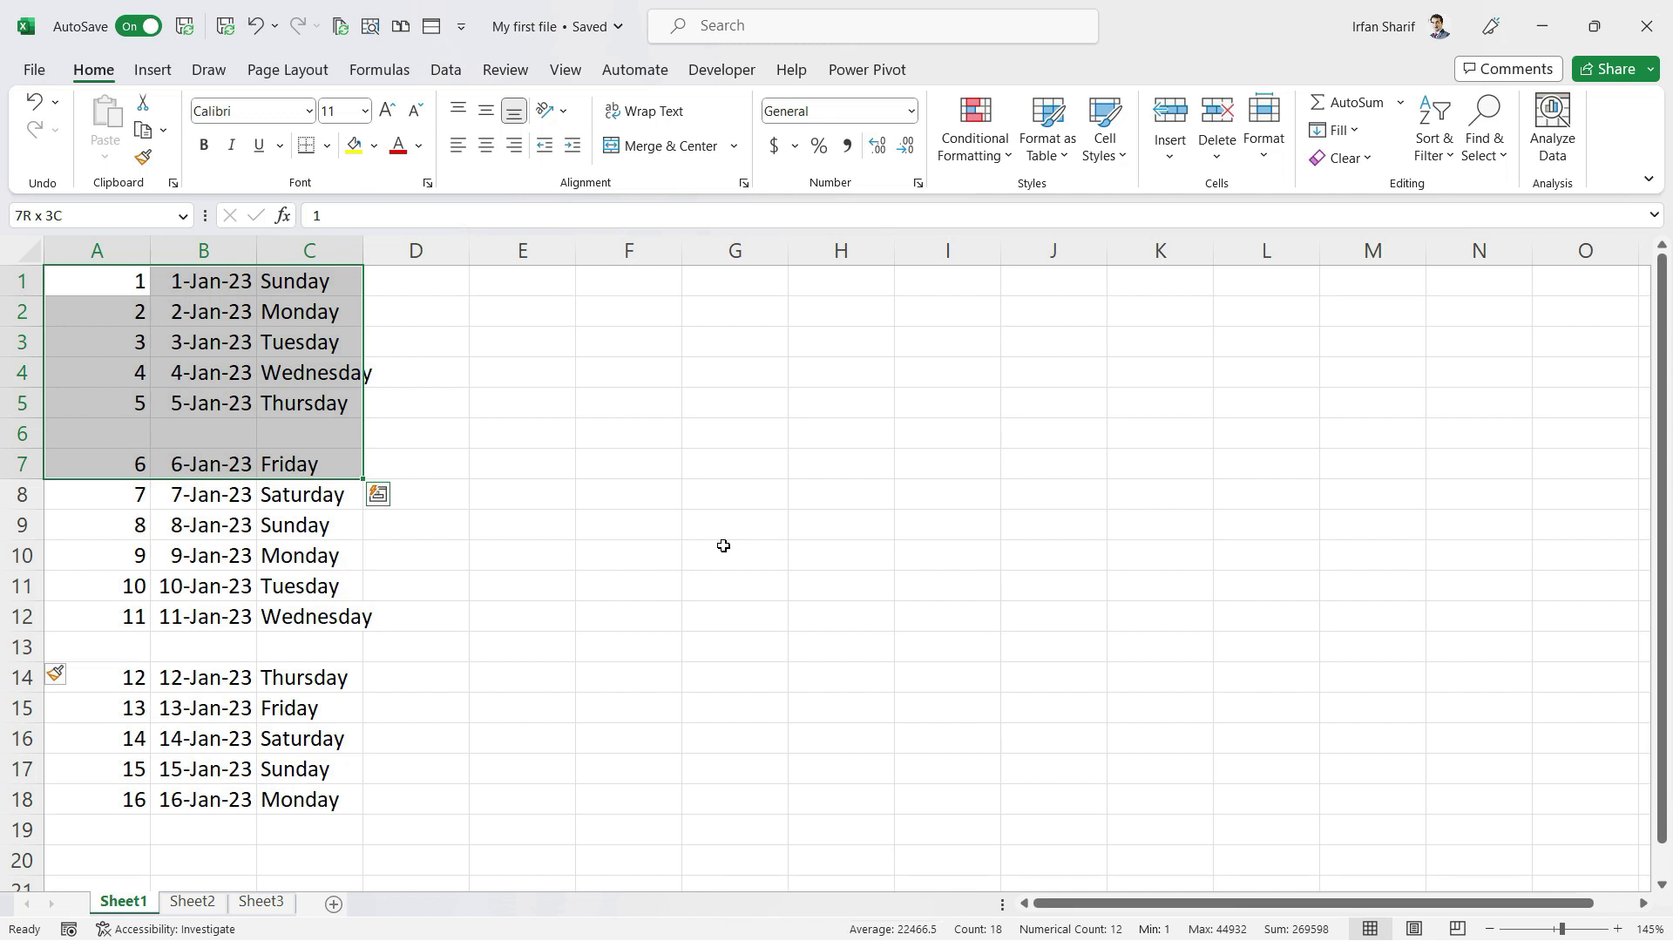
key(ctrl+shift+Down)
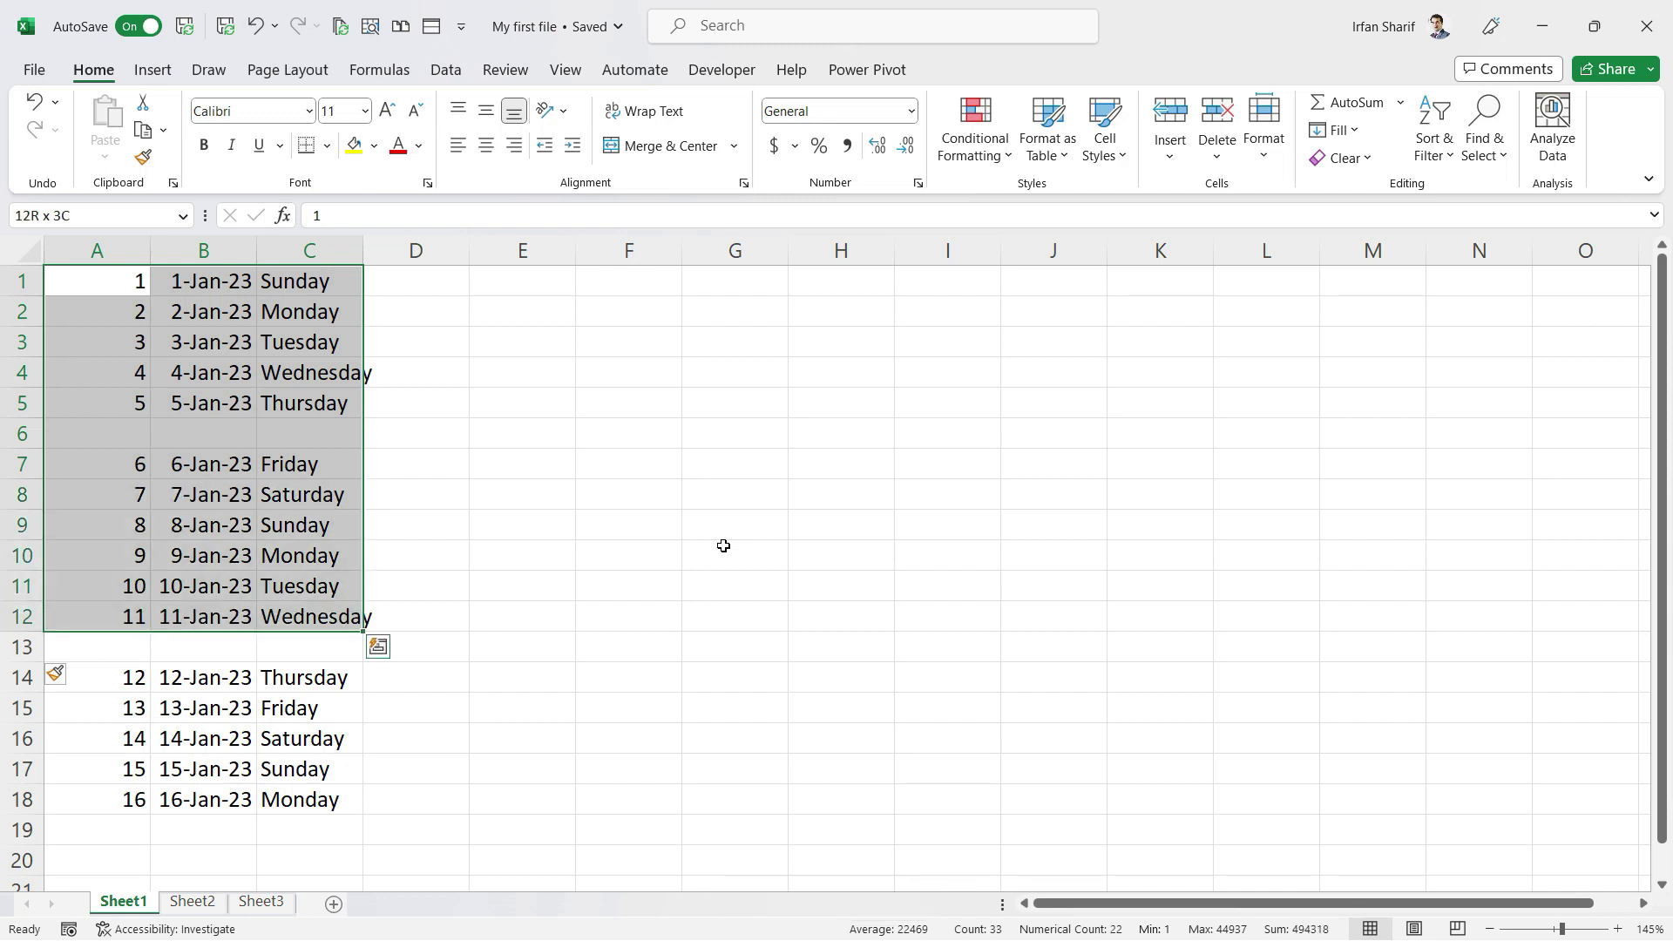
key(ctrl+shift+Down)
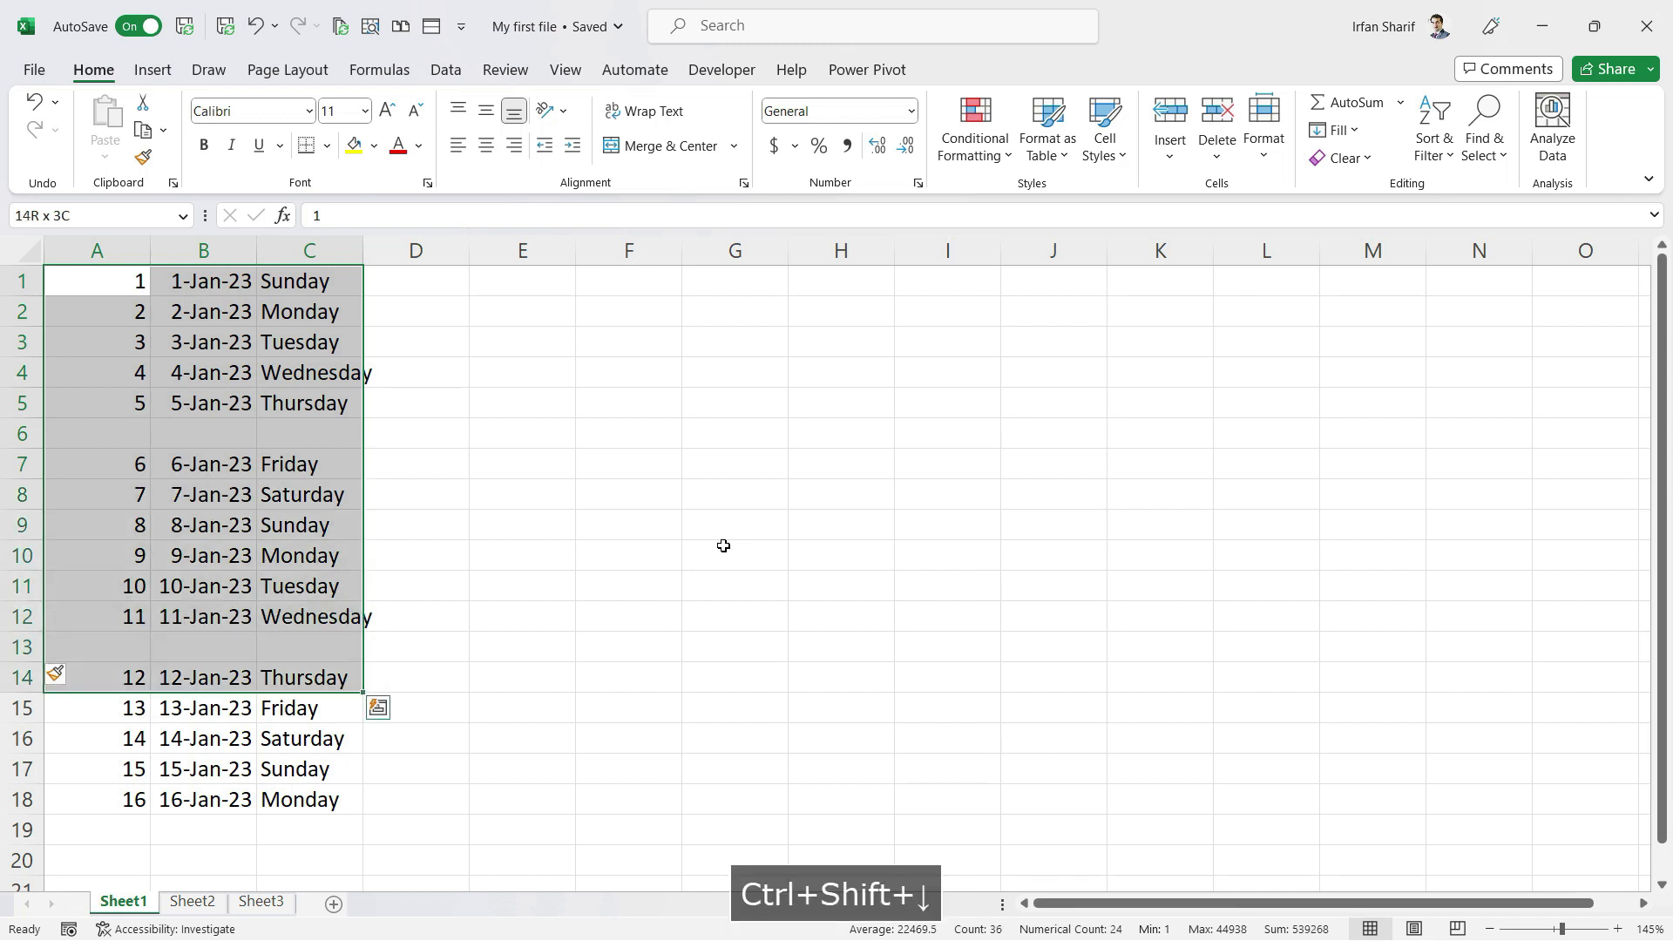
key(ctrl+shift+Down)
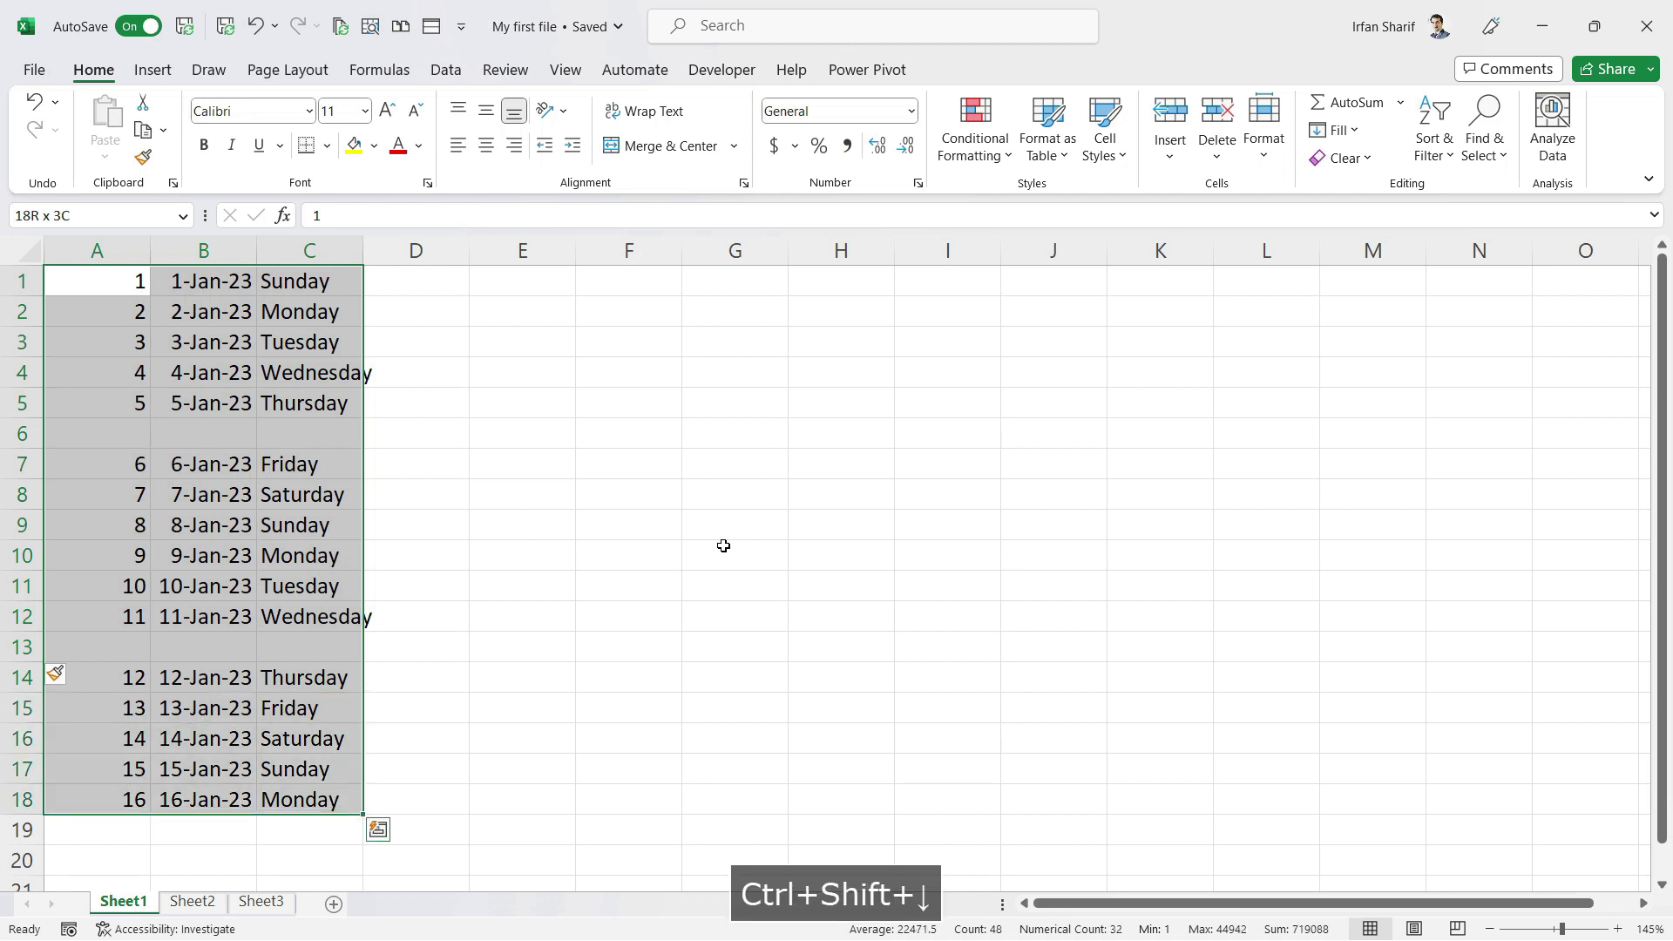
key(Up)
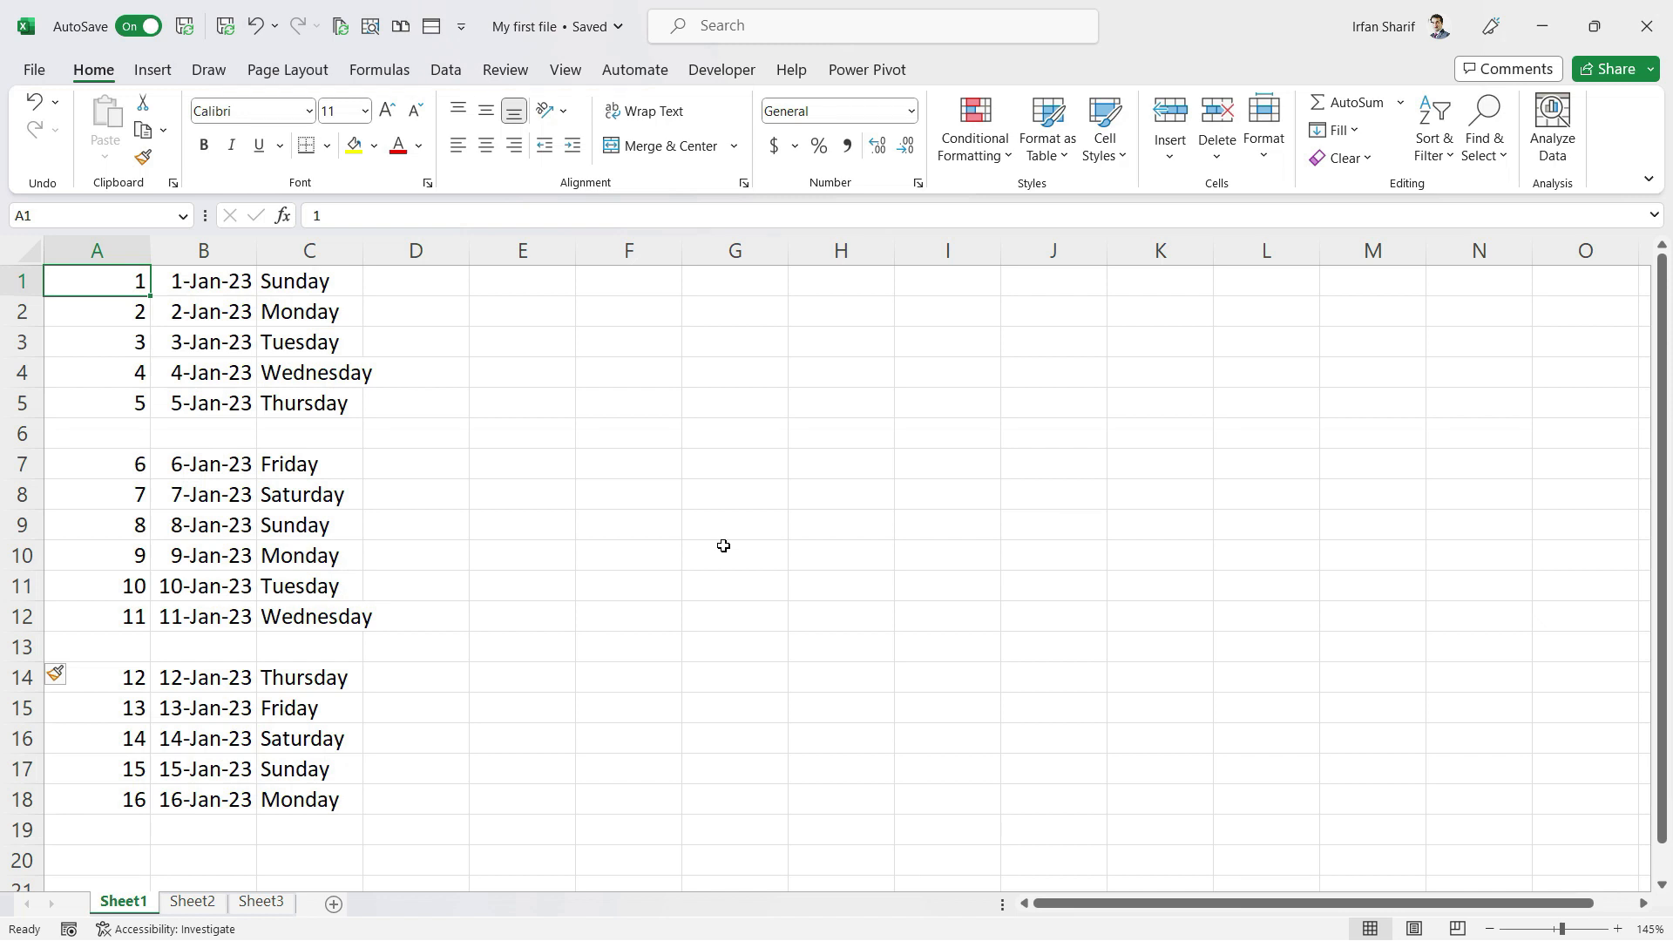
Move cell by cell from A1 down to the blank row at A6, across to C6, and back to A1
key(F9)
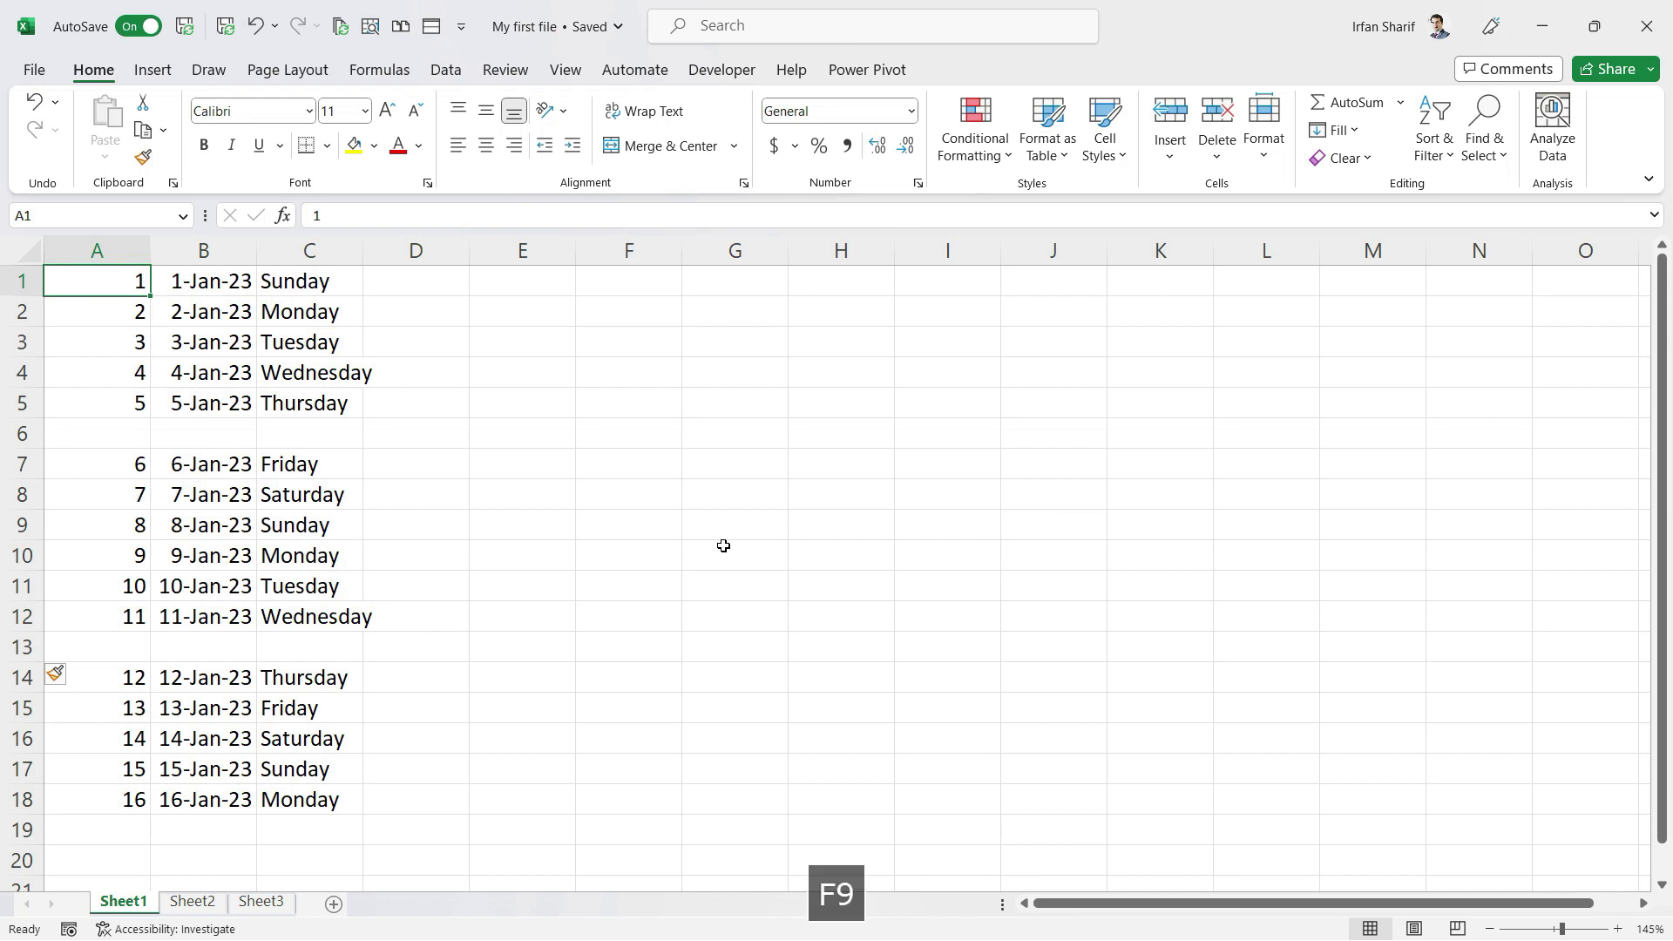
key(Down)
key(Down)
key(Down)
key(Down)
key(Down)
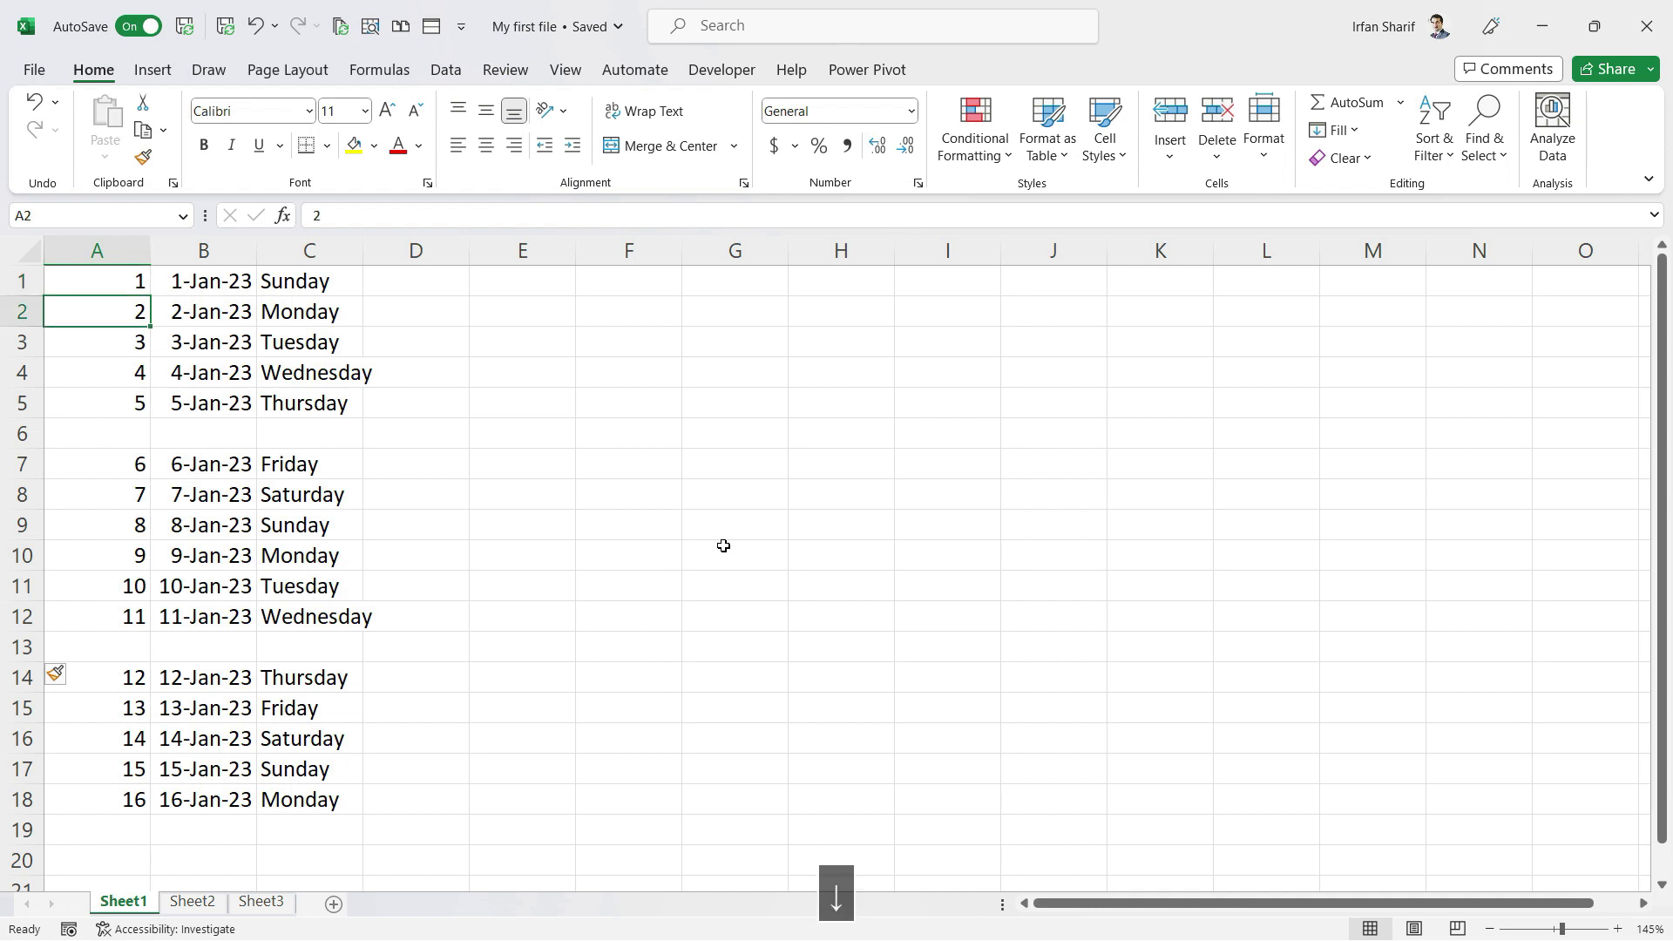
key(Right)
key(Right)
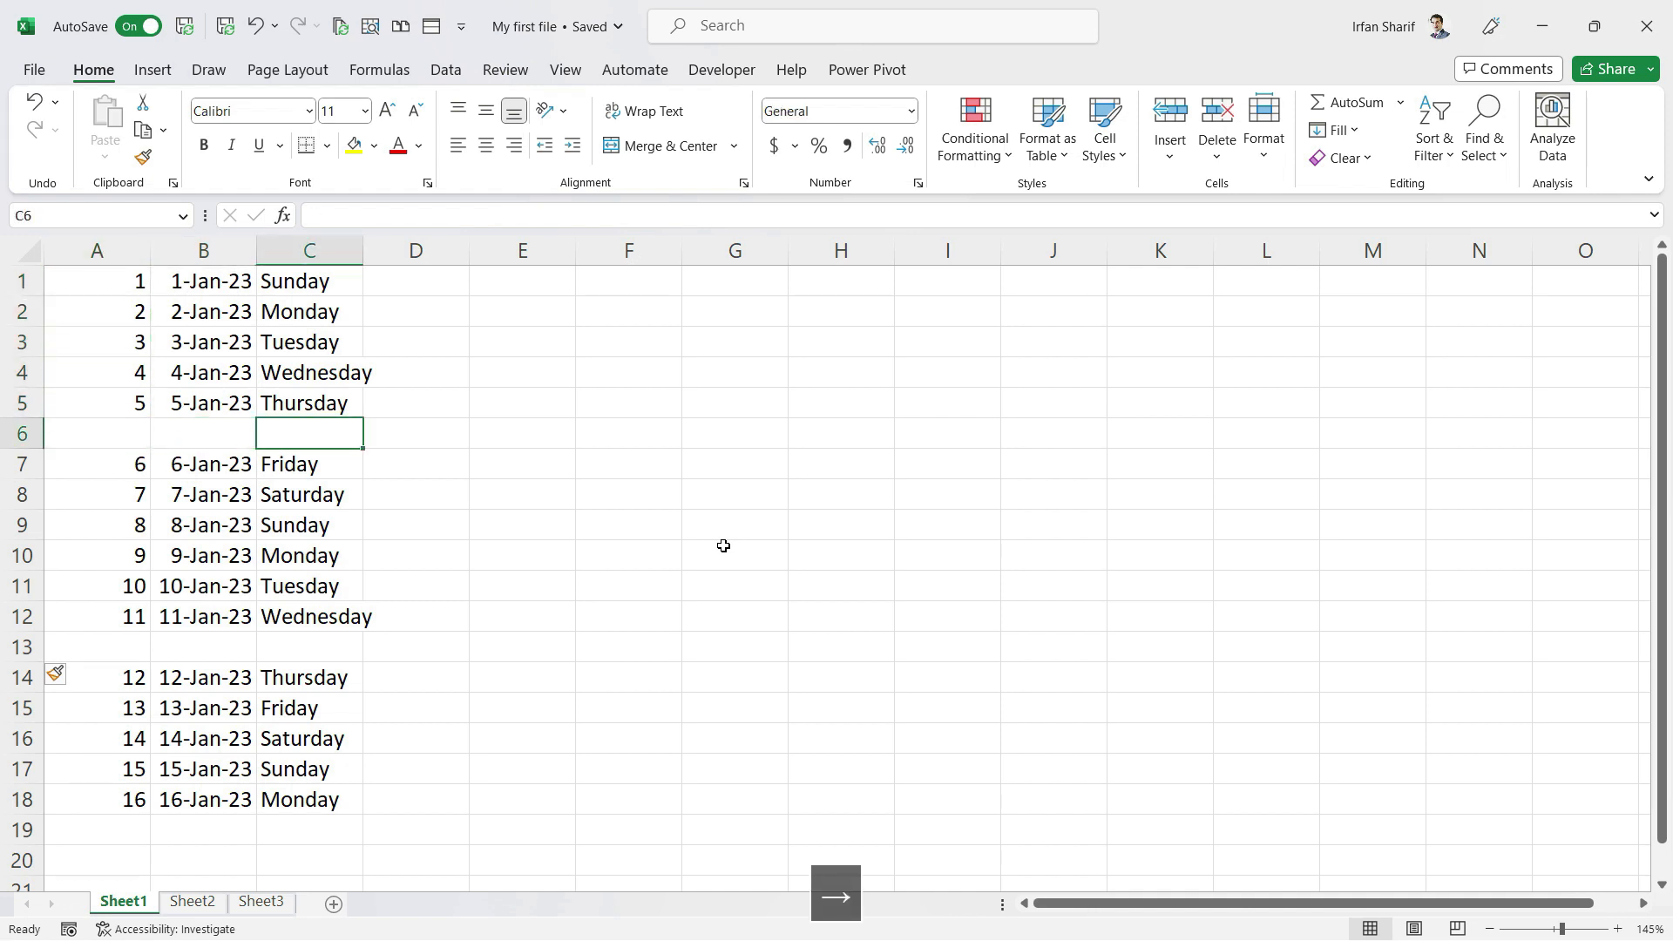
key(Left)
key(Left)
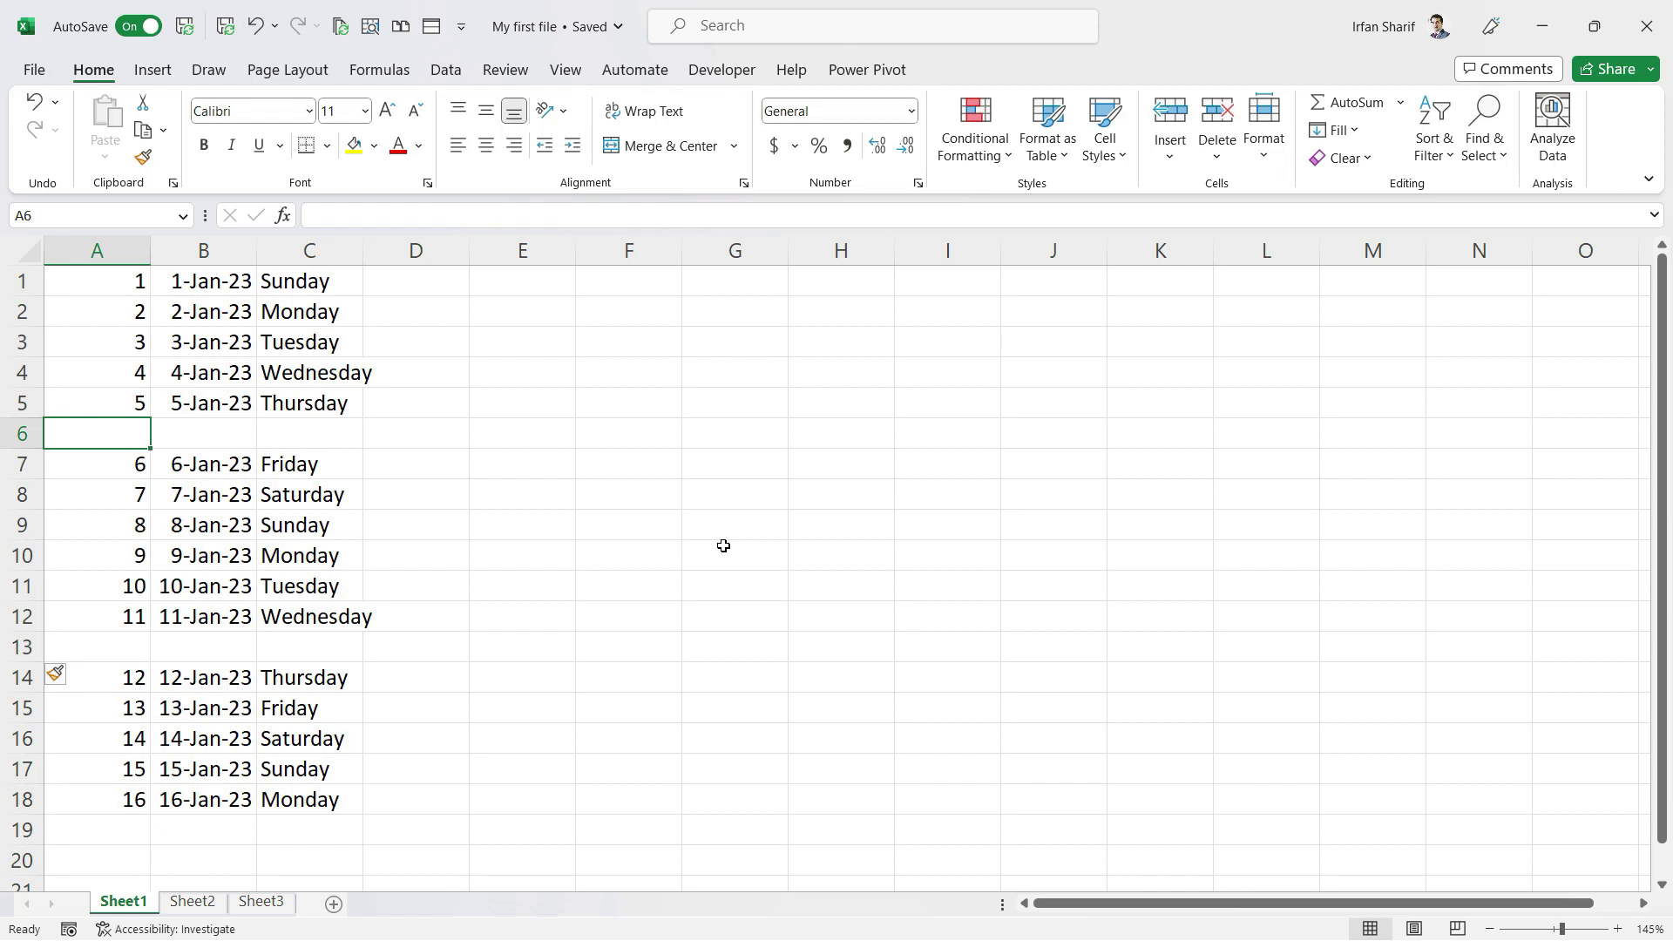
key(Up)
key(Up)
key(Up)
key(Up)
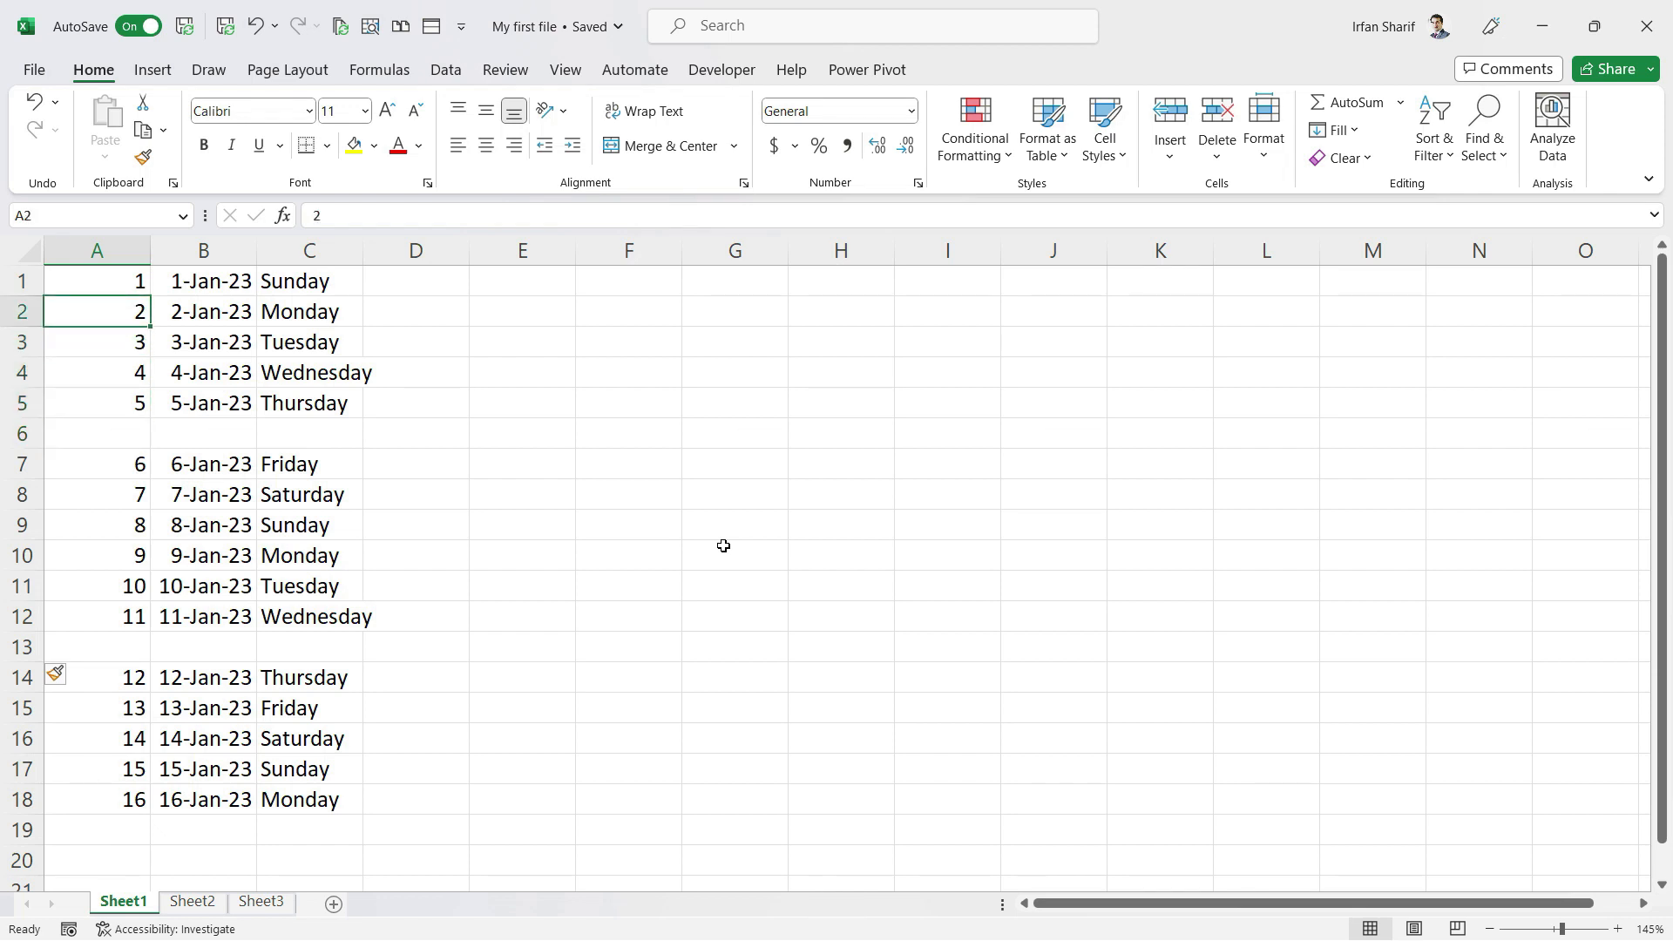
key(Up)
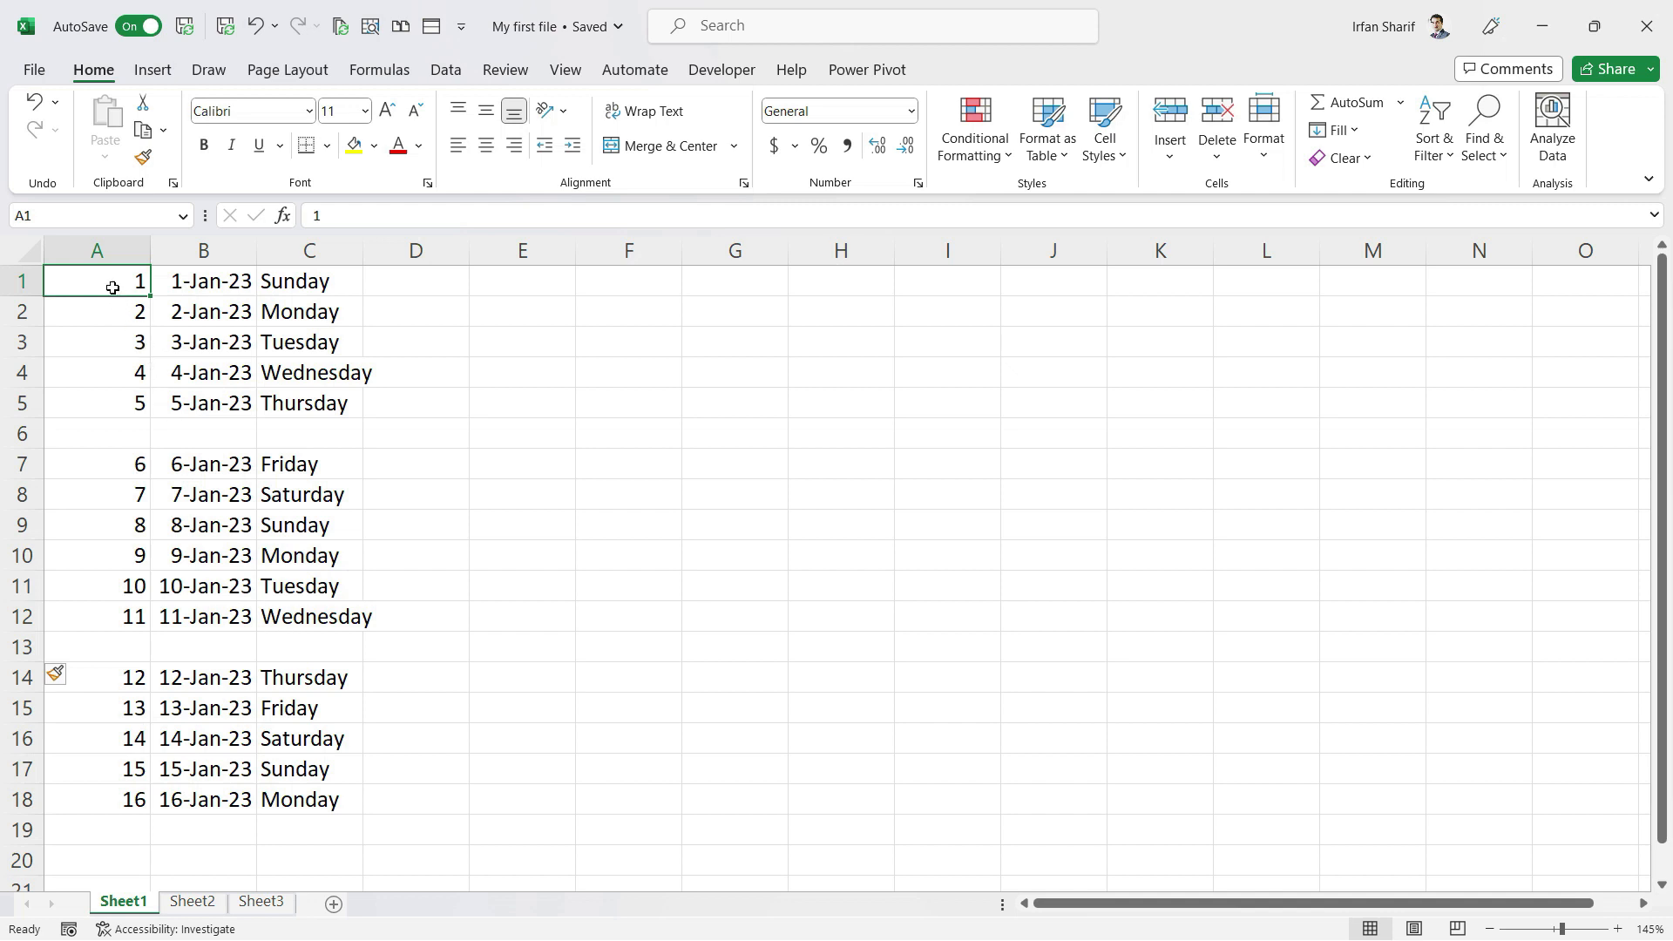
Fill the non-adjacent cells A1, A7 and A14 with yellow together, and undo the fill
ctrl+click(119, 458)
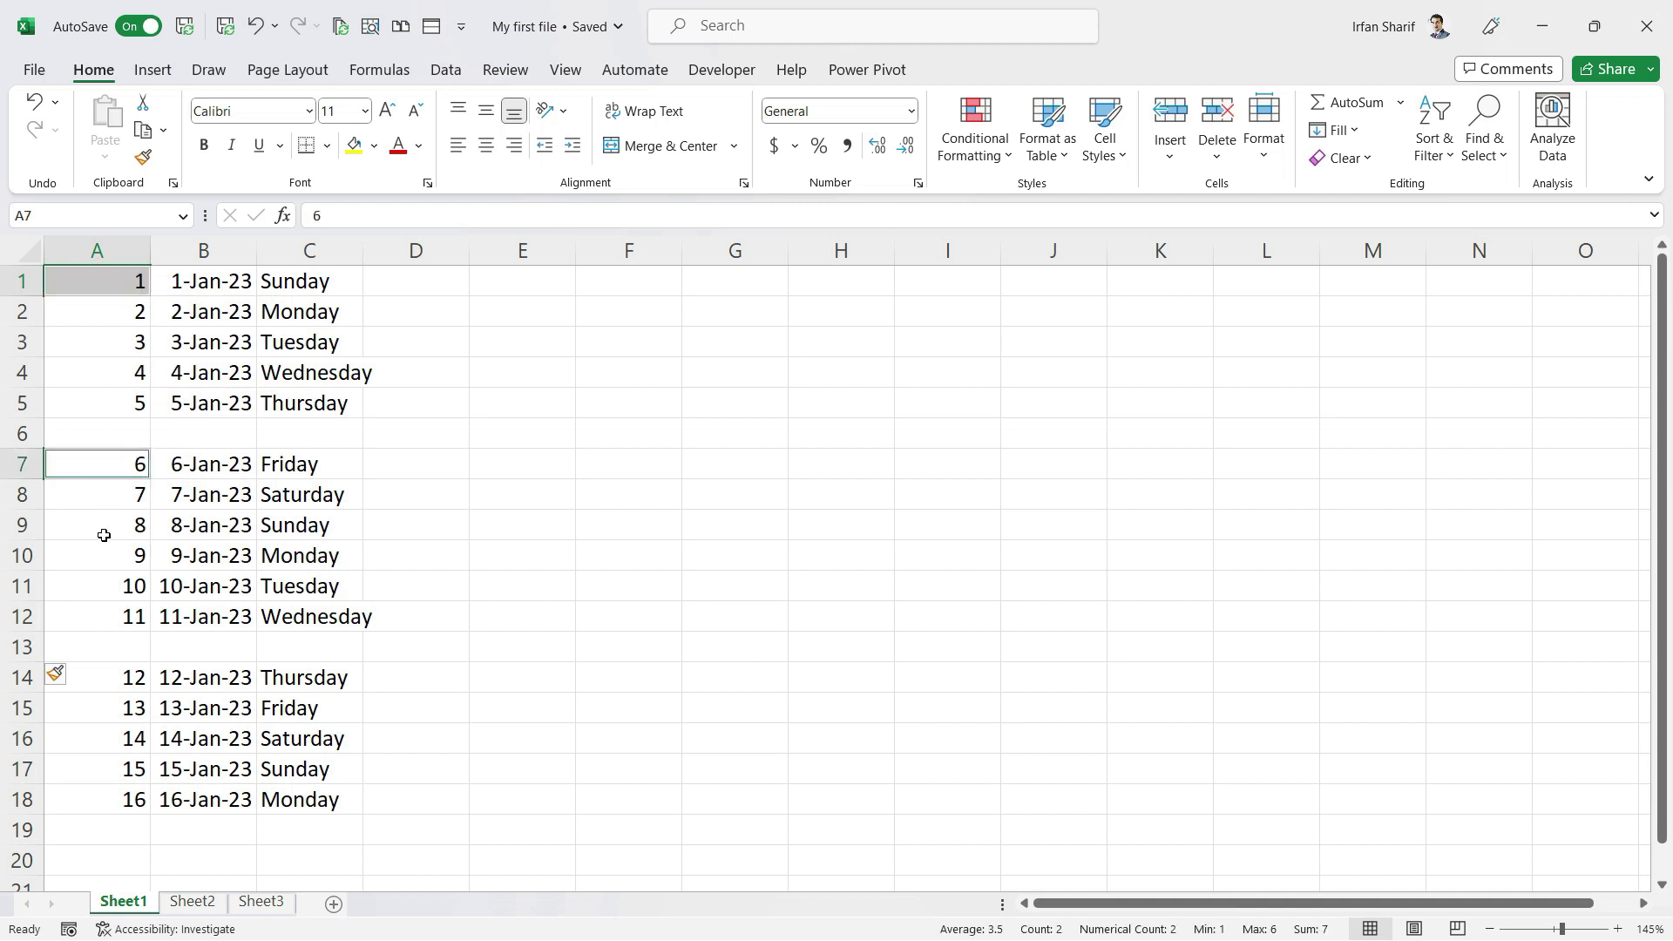
ctrl+click(97, 684)
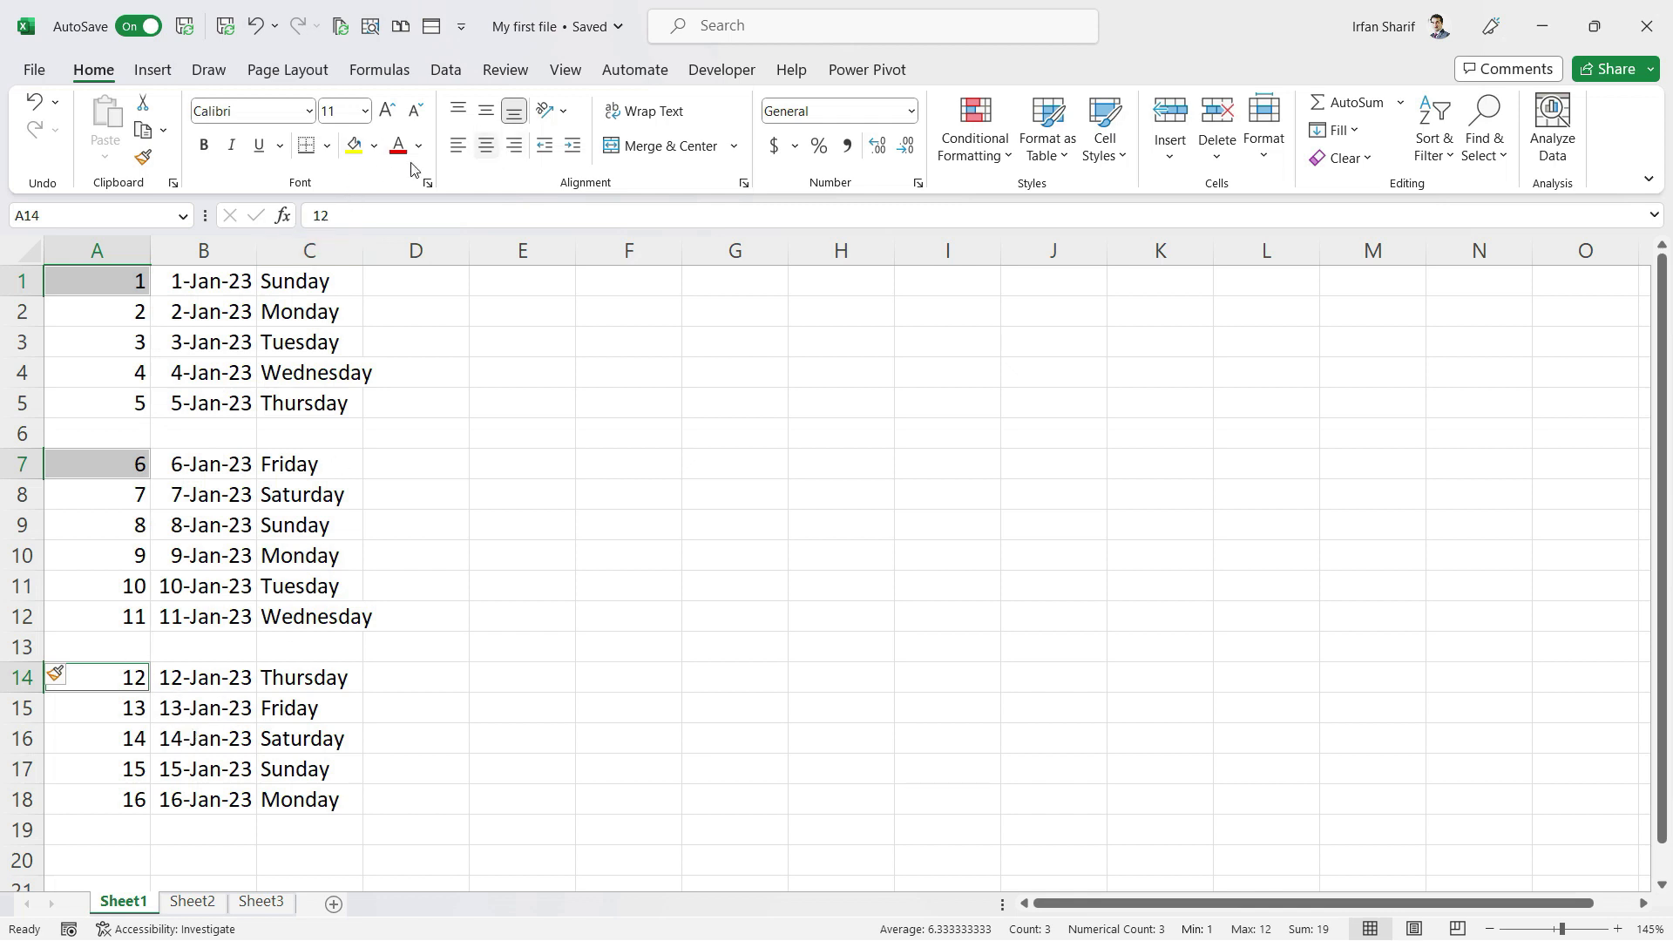
click(354, 146)
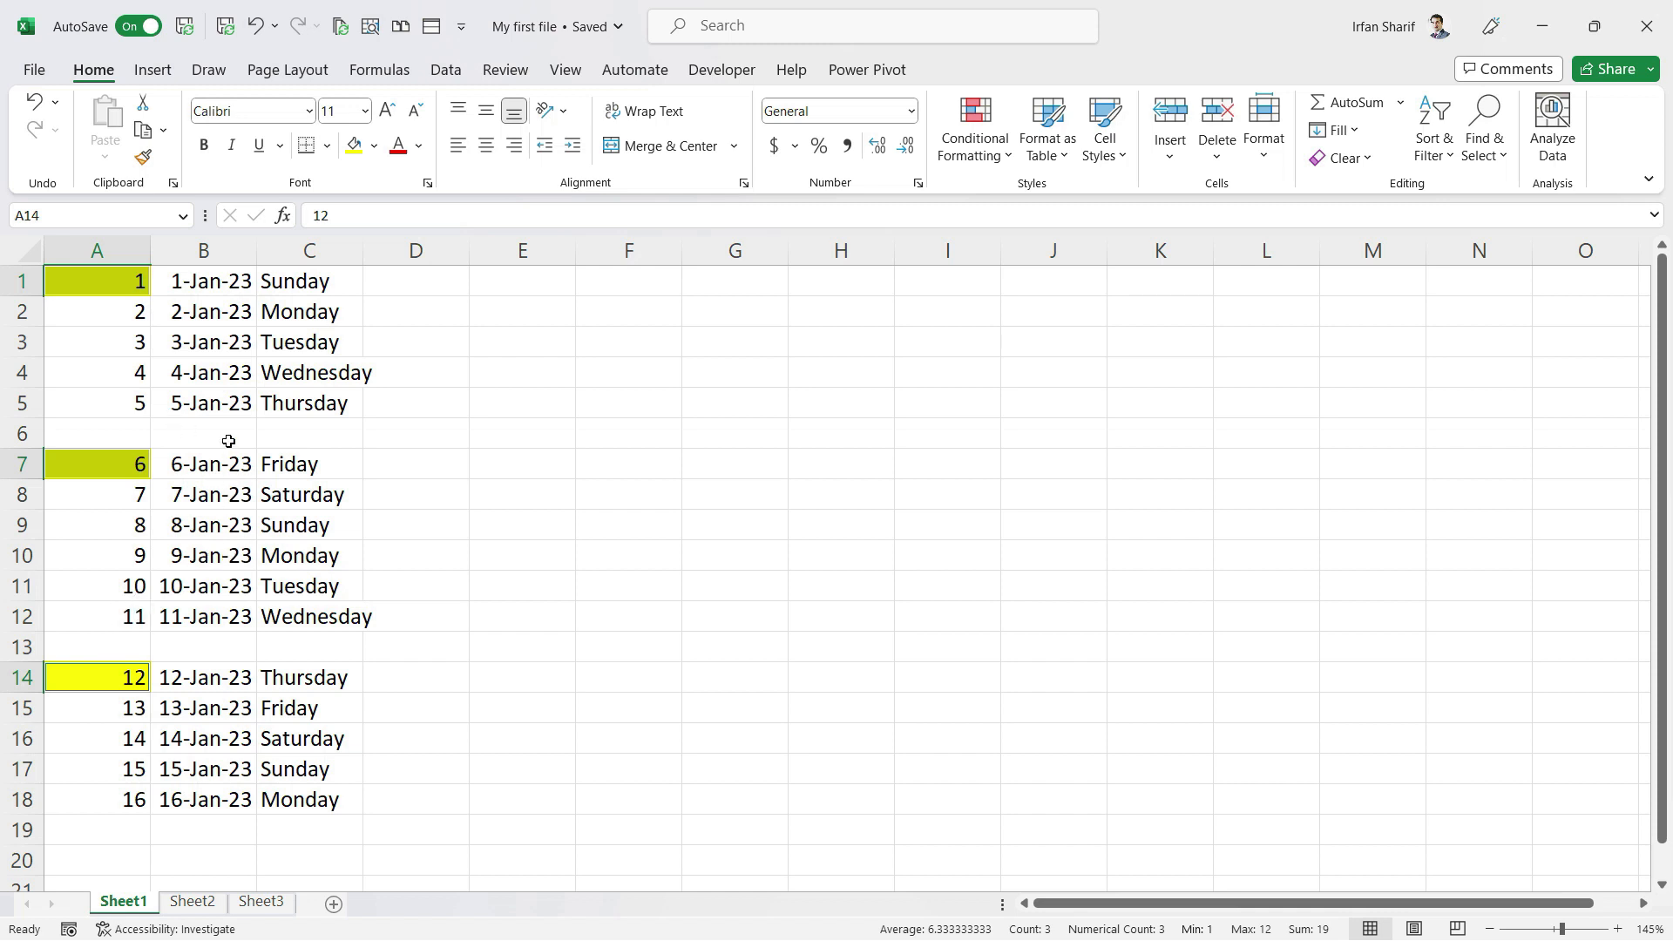
click(35, 102)
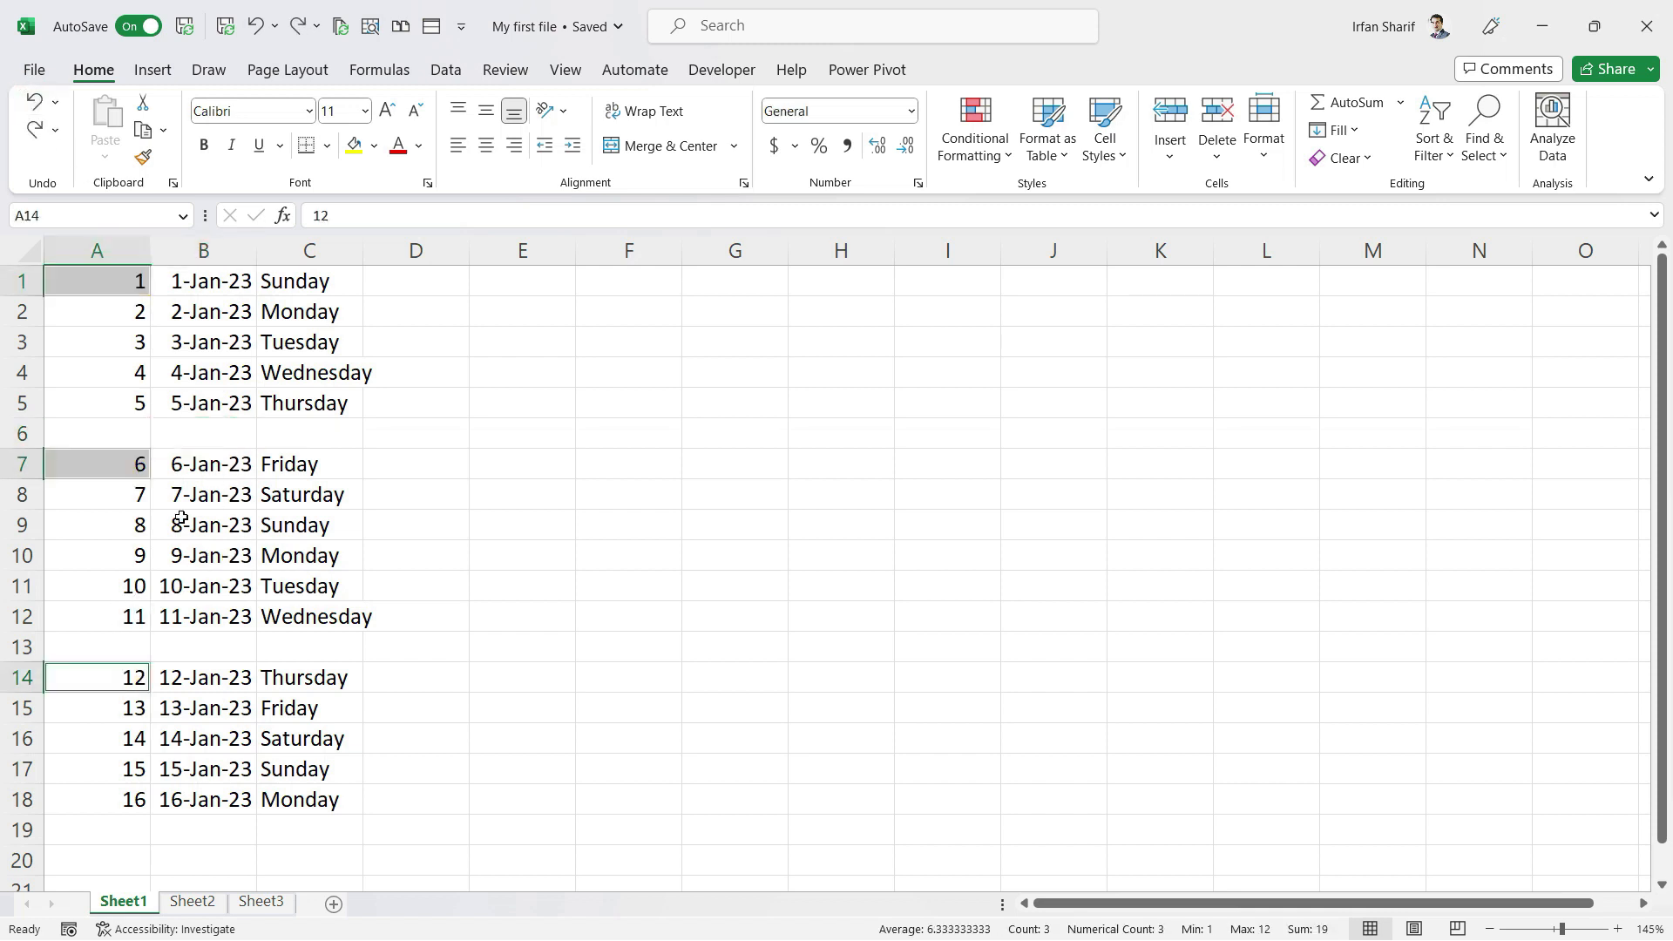
Select the three data blocks A1:C5, A7:C12 and A14:C18 together, leaving the blank rows out of the selection
click(115, 298)
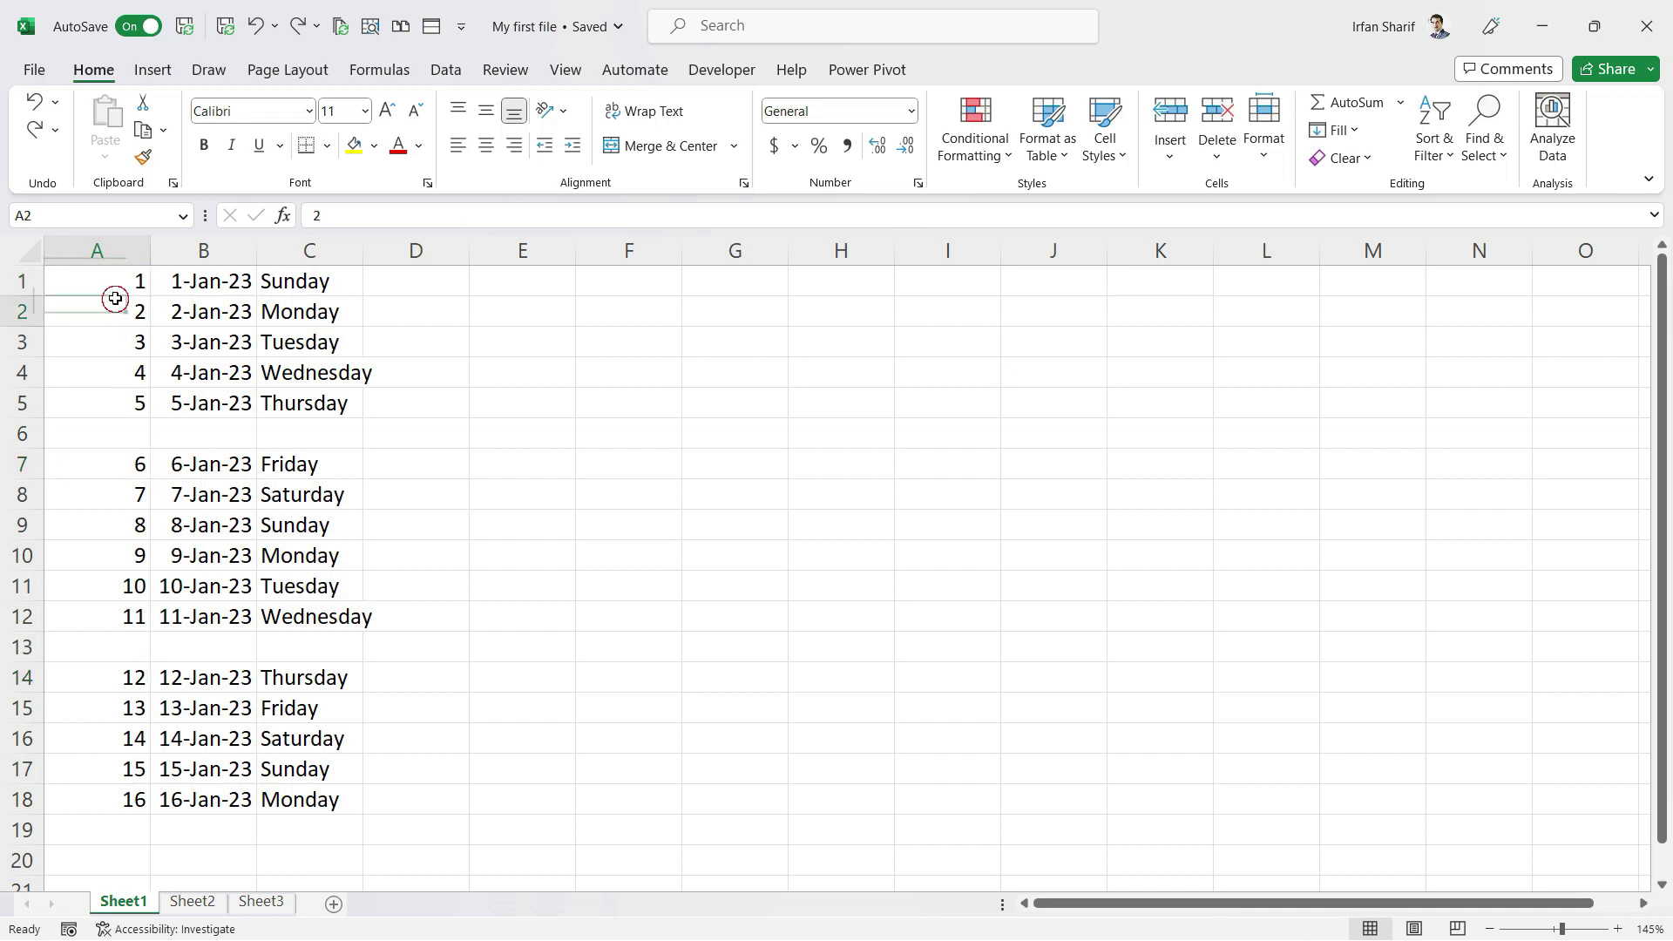
key(Up)
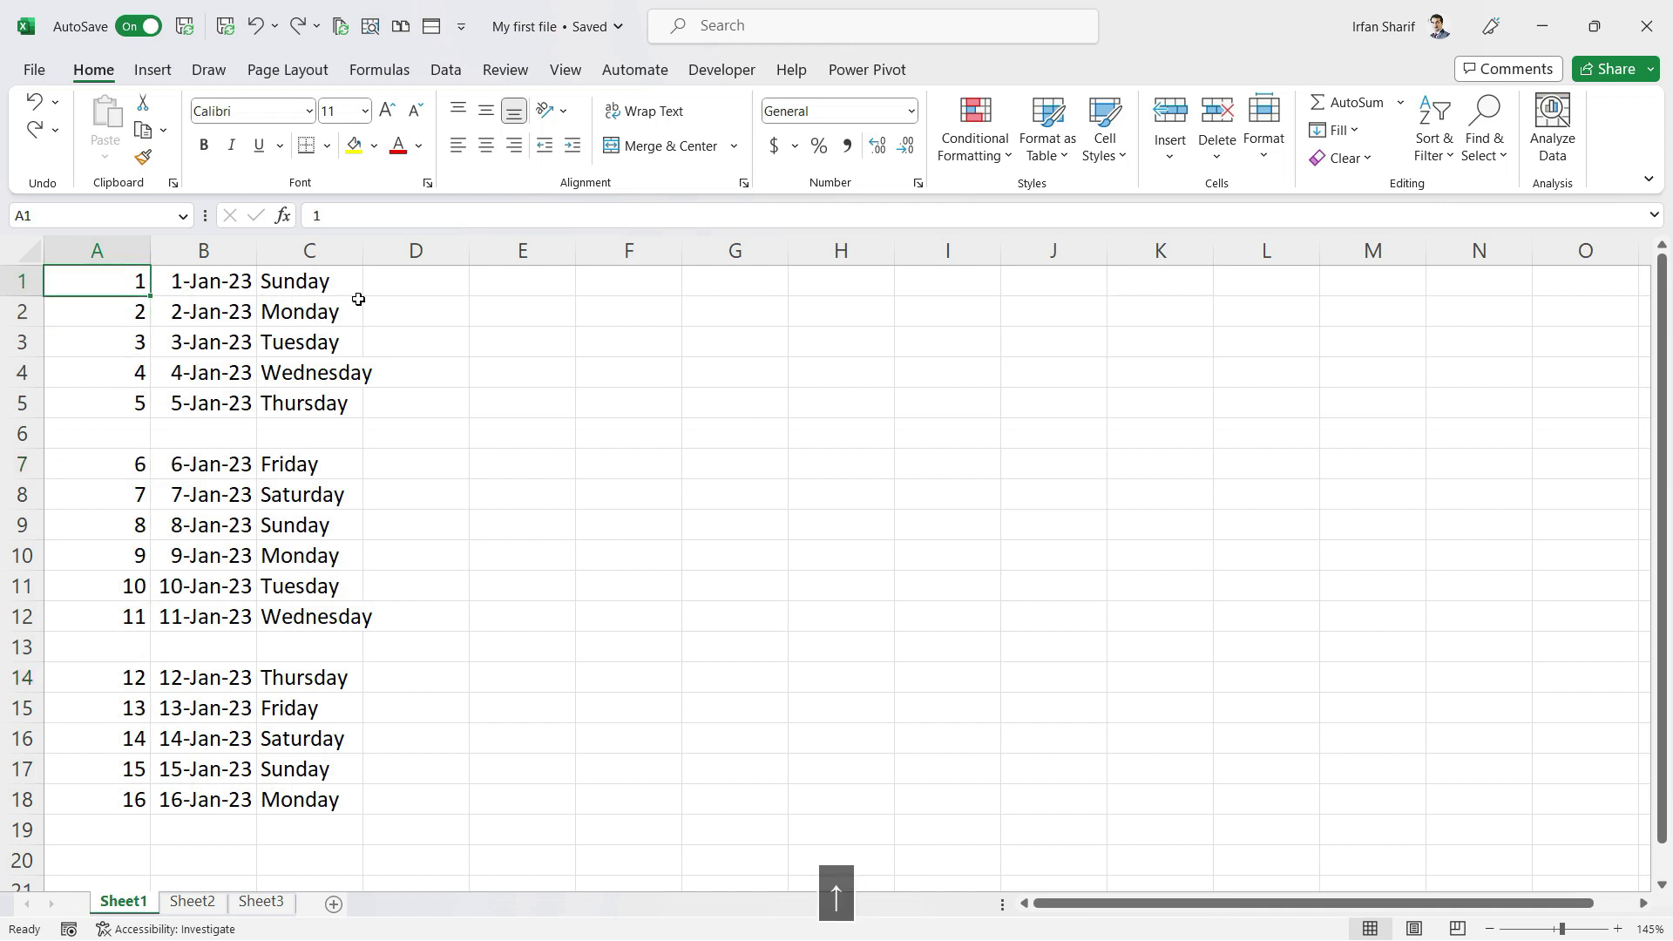
key(ctrl+shift+Right)
key(ctrl+shift+Down)
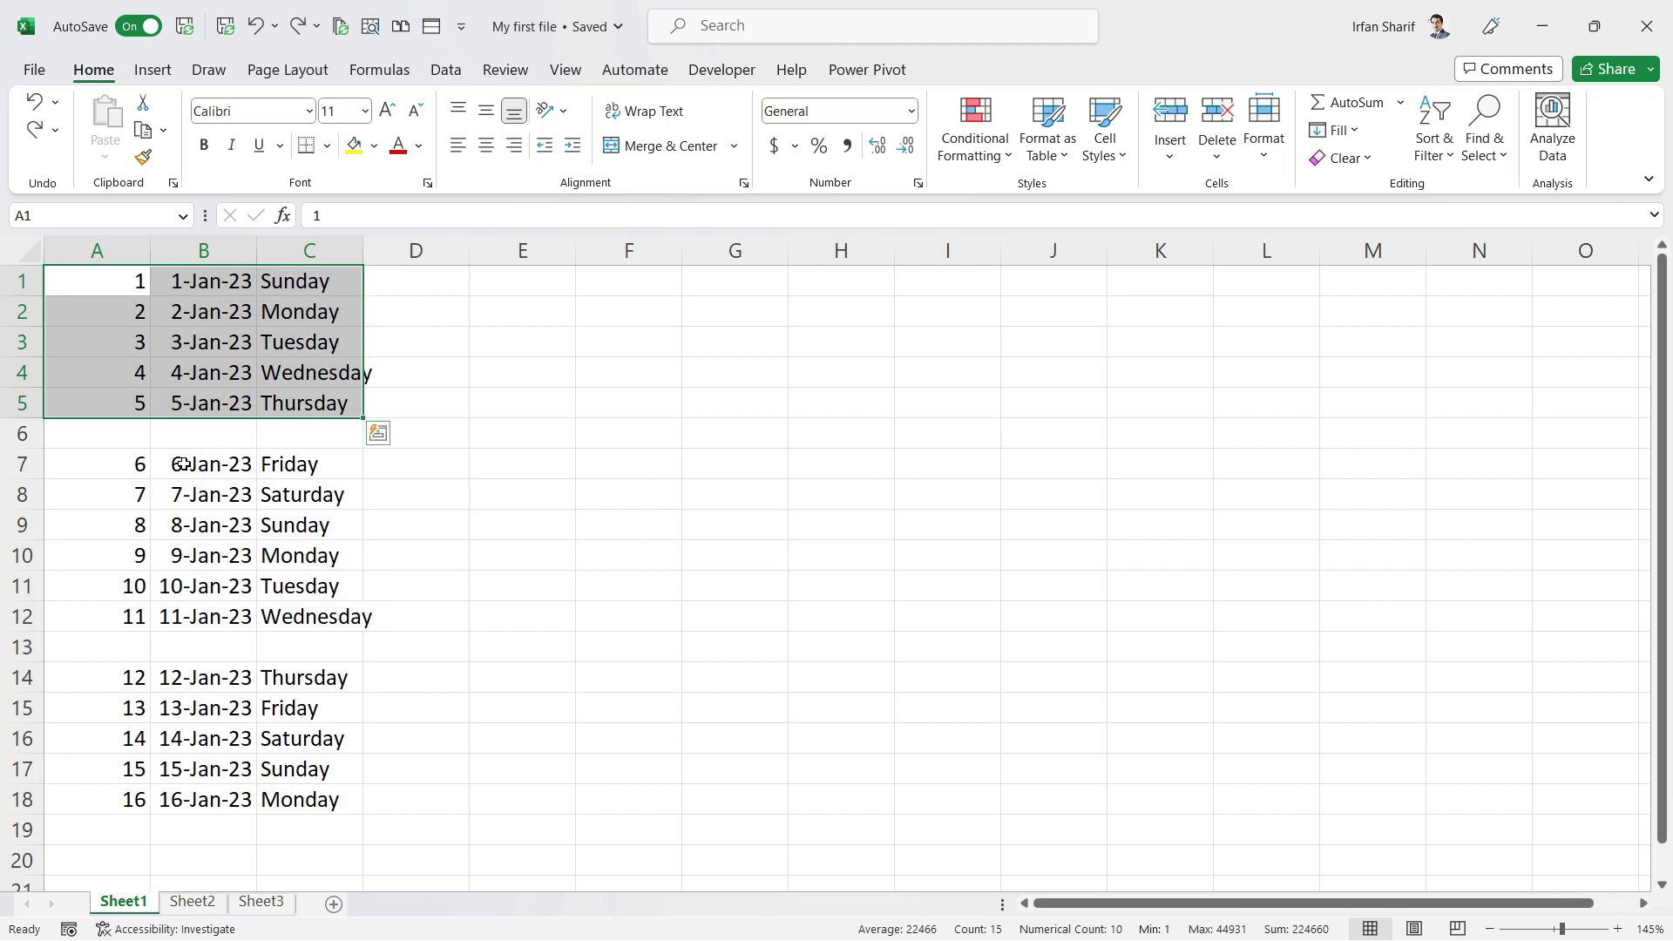
ctrl+click(131, 466)
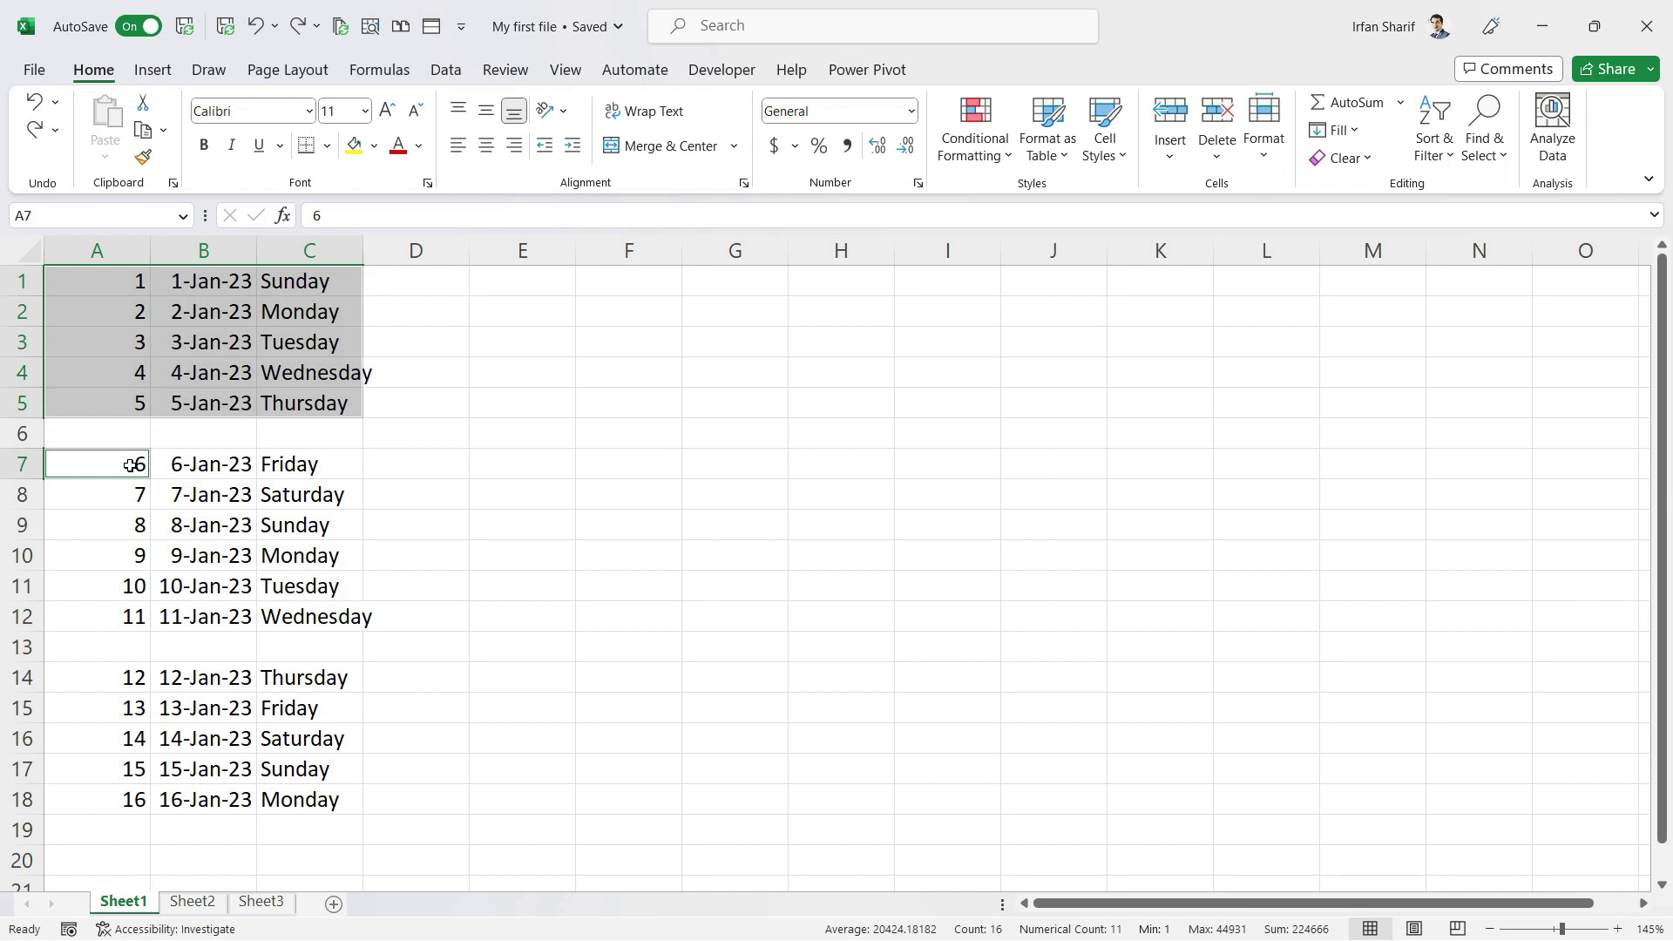
key(ctrl+shift+Right)
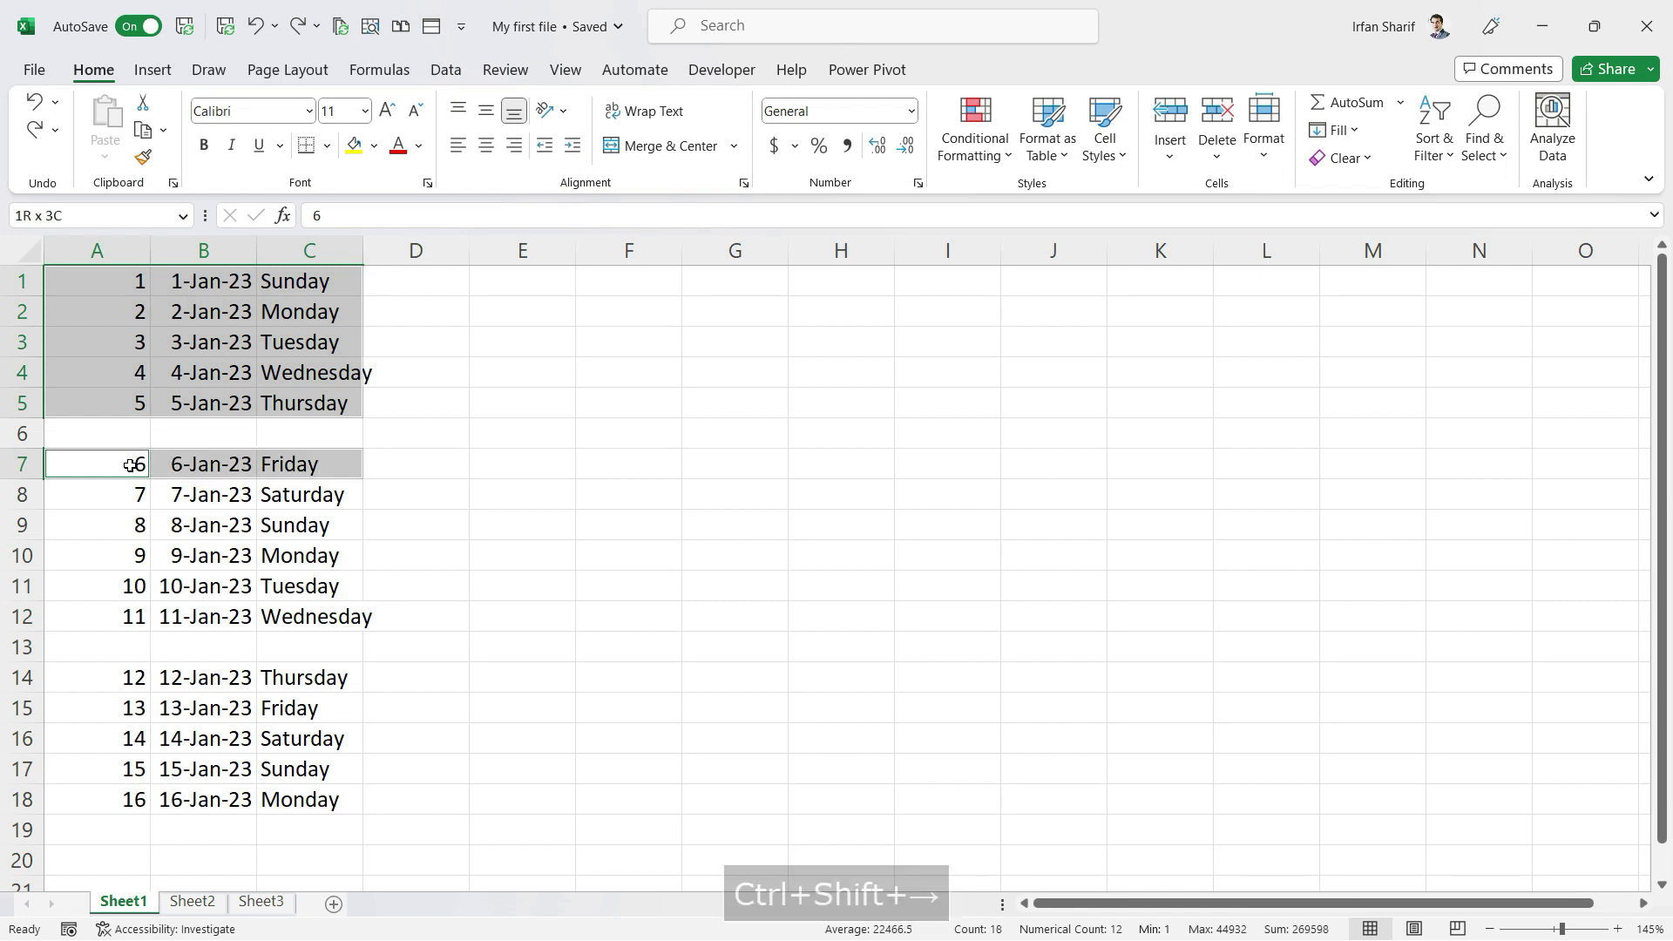
key(ctrl+shift+Down)
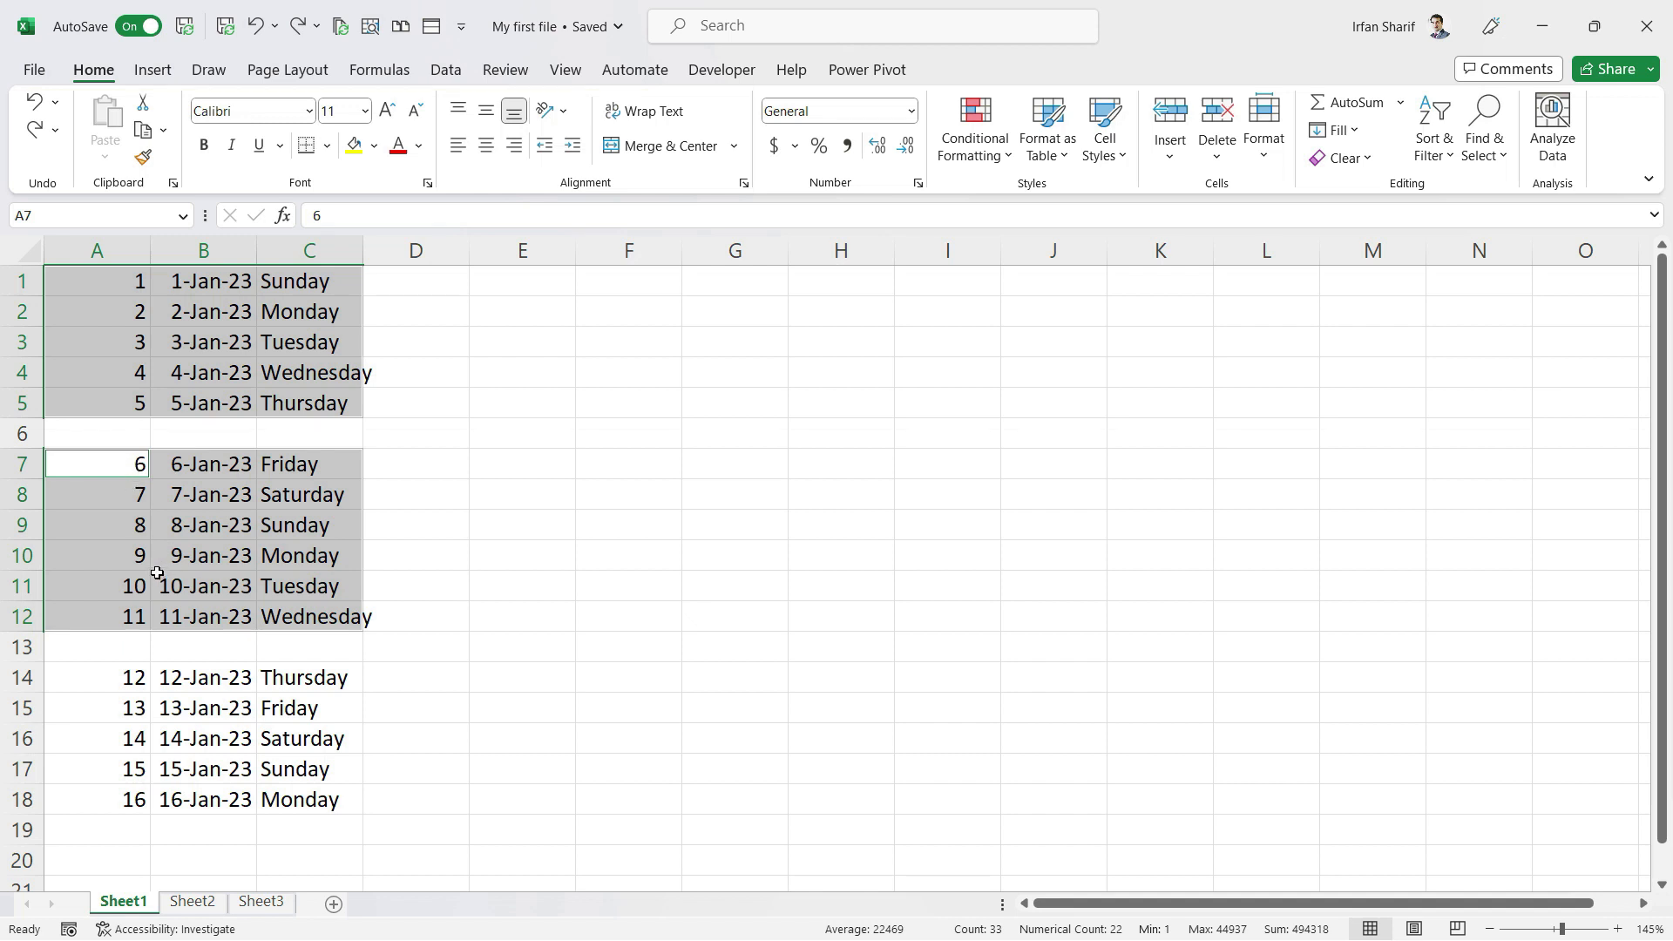
ctrl+click(92, 674)
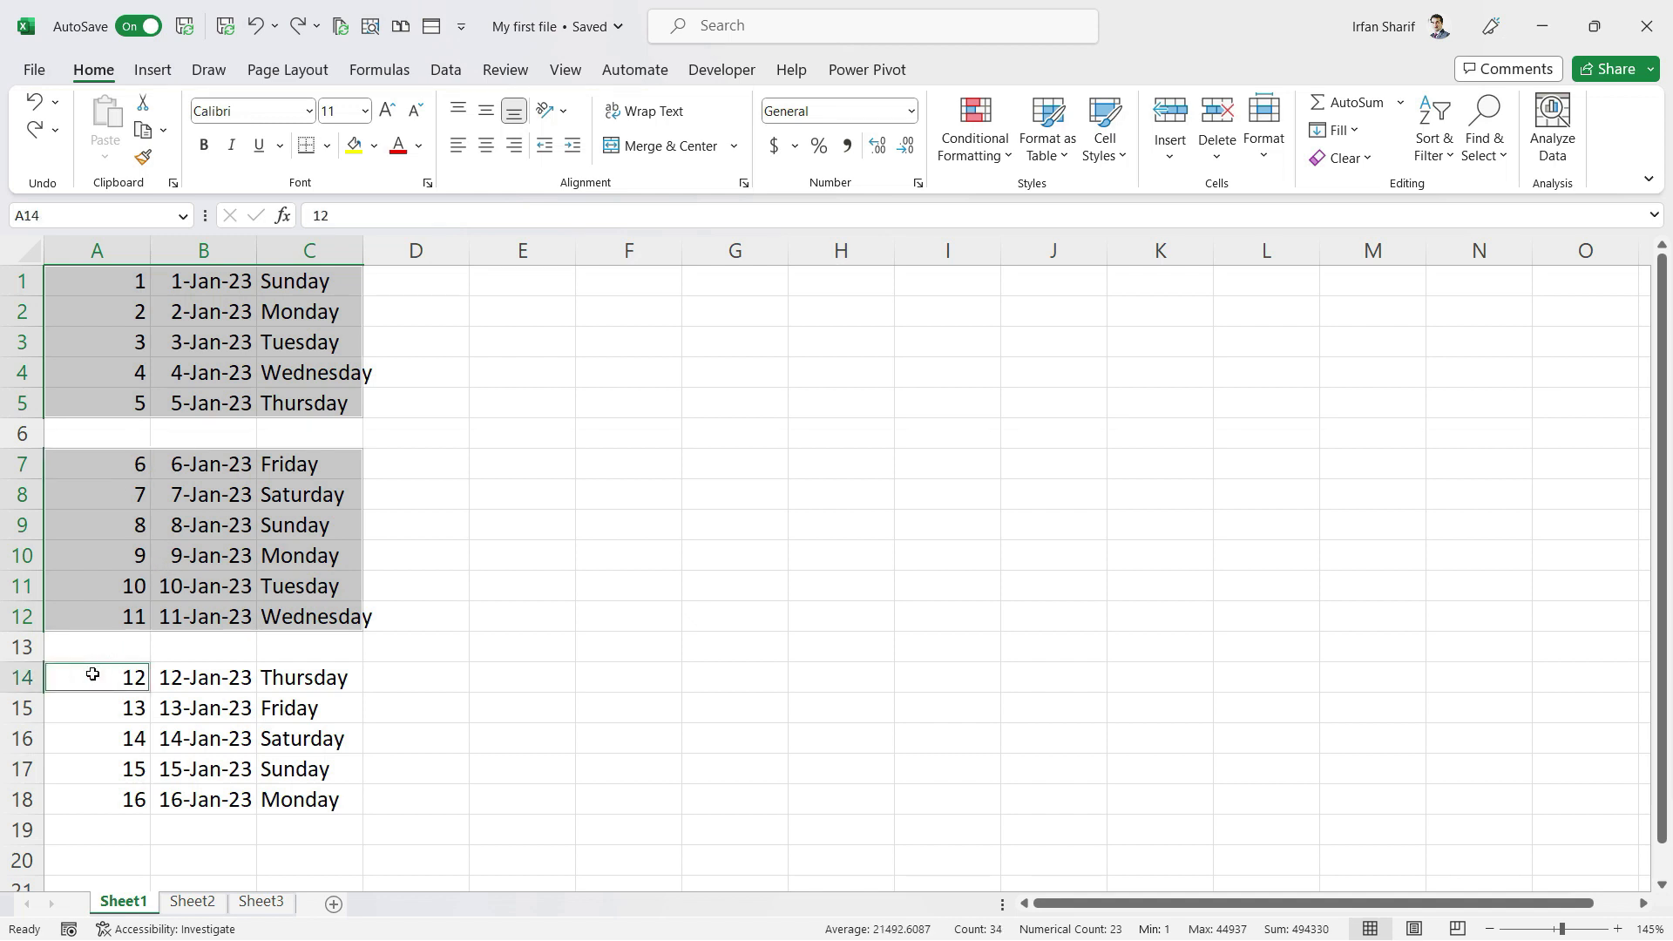
key(ctrl+shift+Right)
key(ctrl+shift+Down)
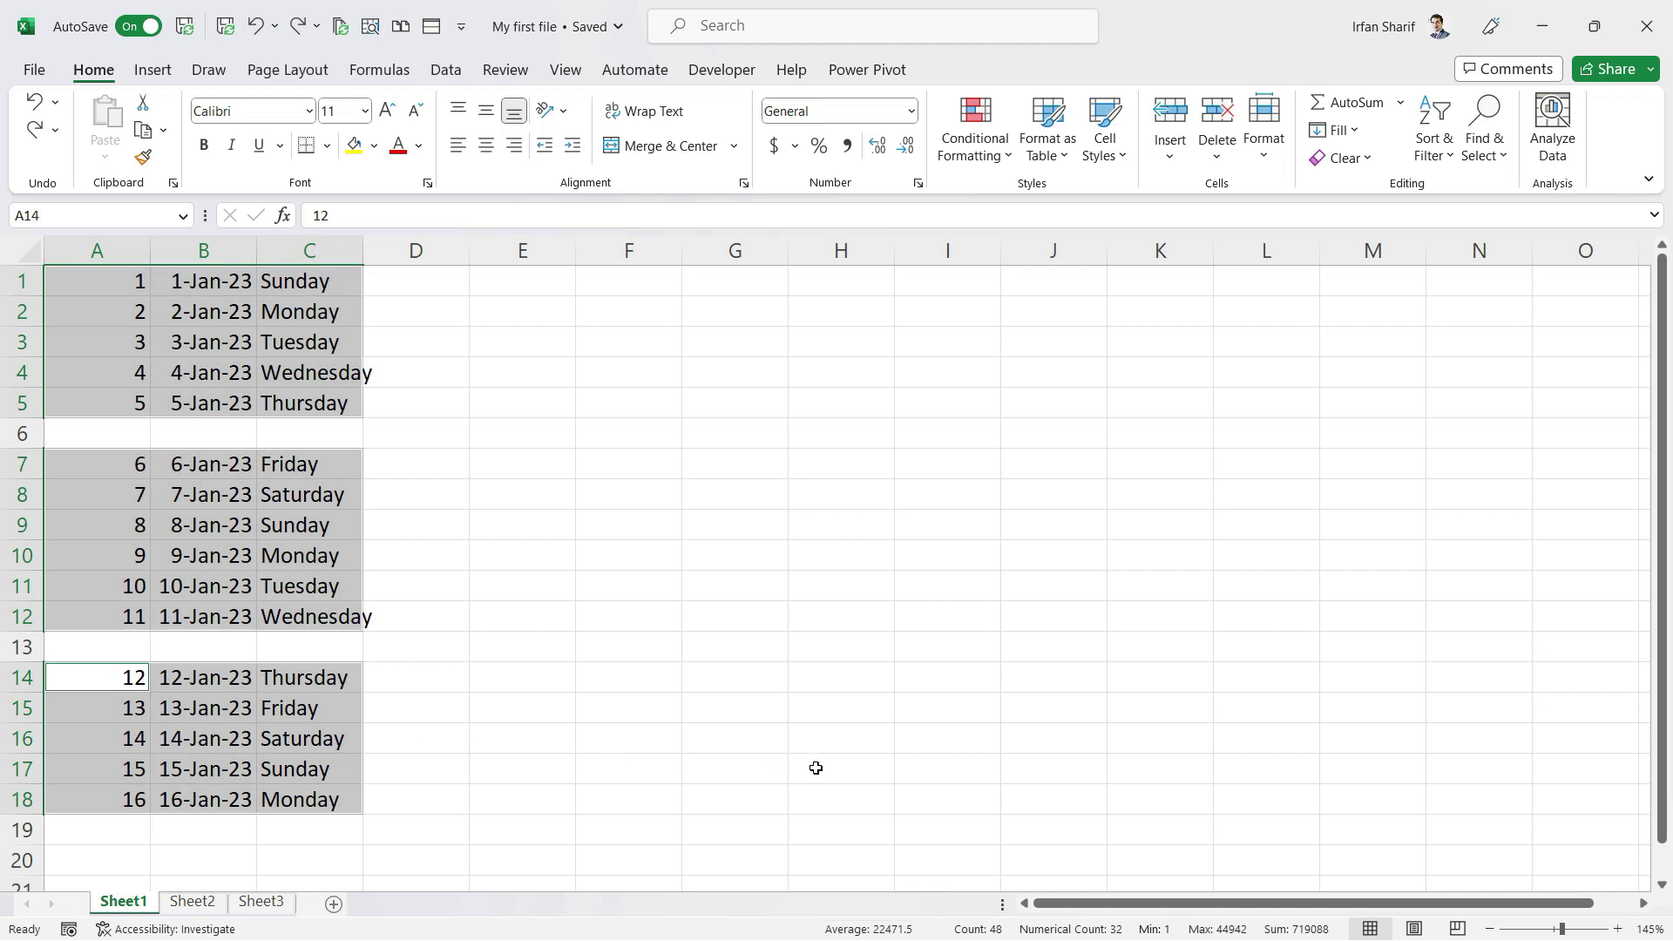
Copy the three selected data blocks, paste them starting at H1, and clear the copy outline
key(ctrl+c)
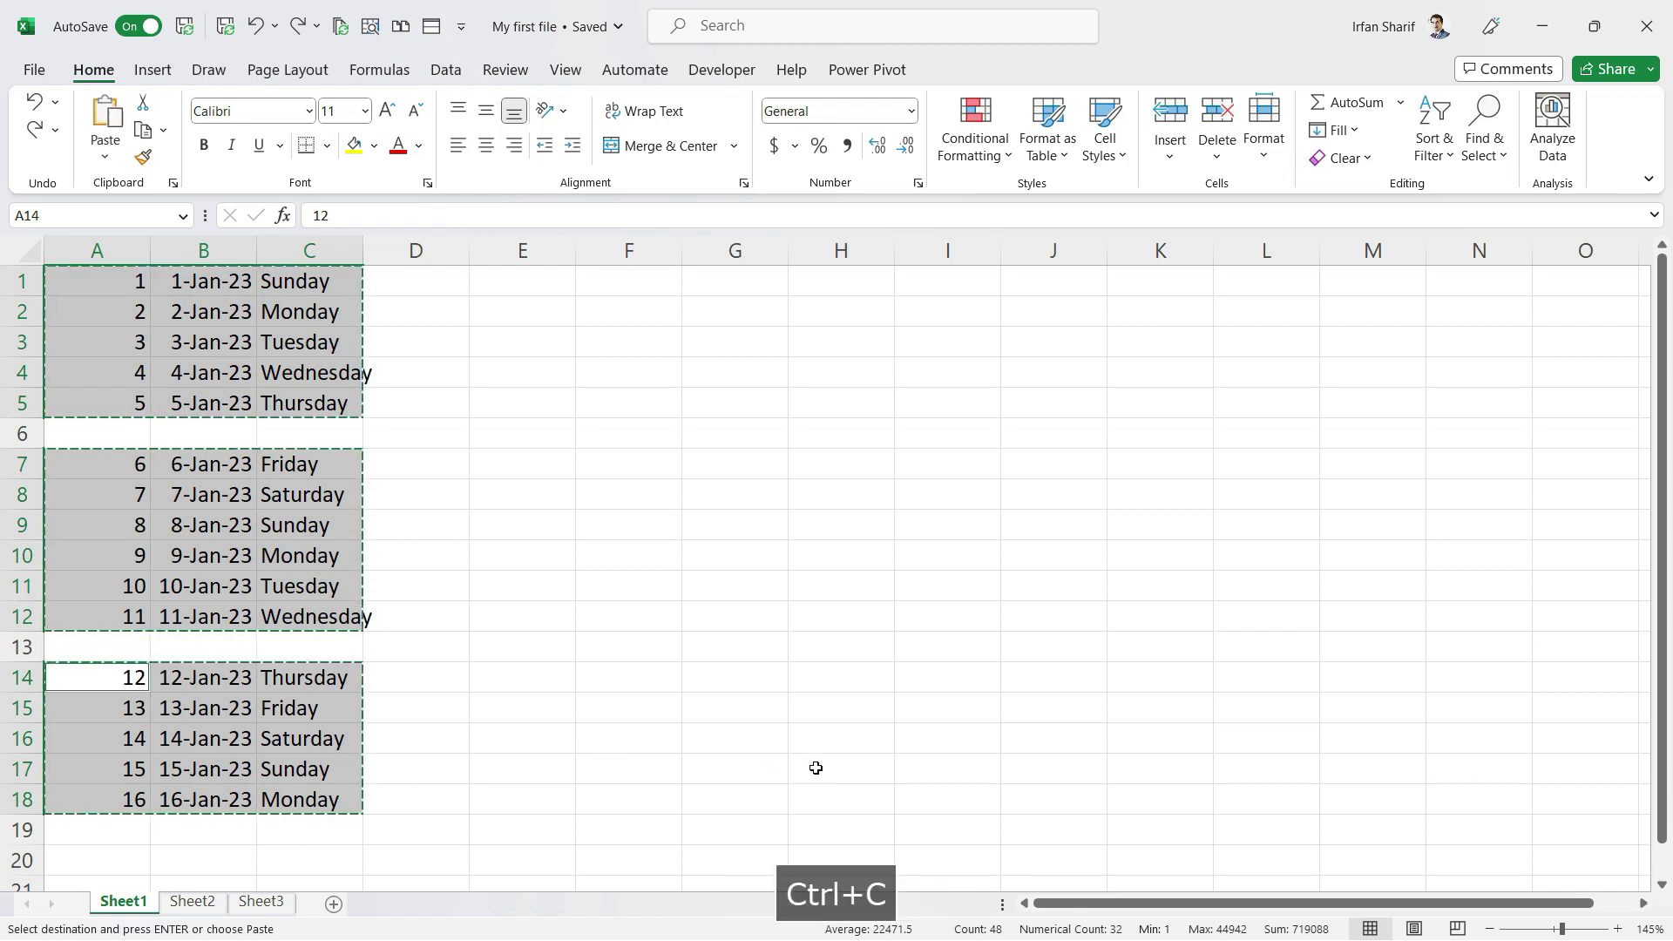
key(Up)
key(Right)
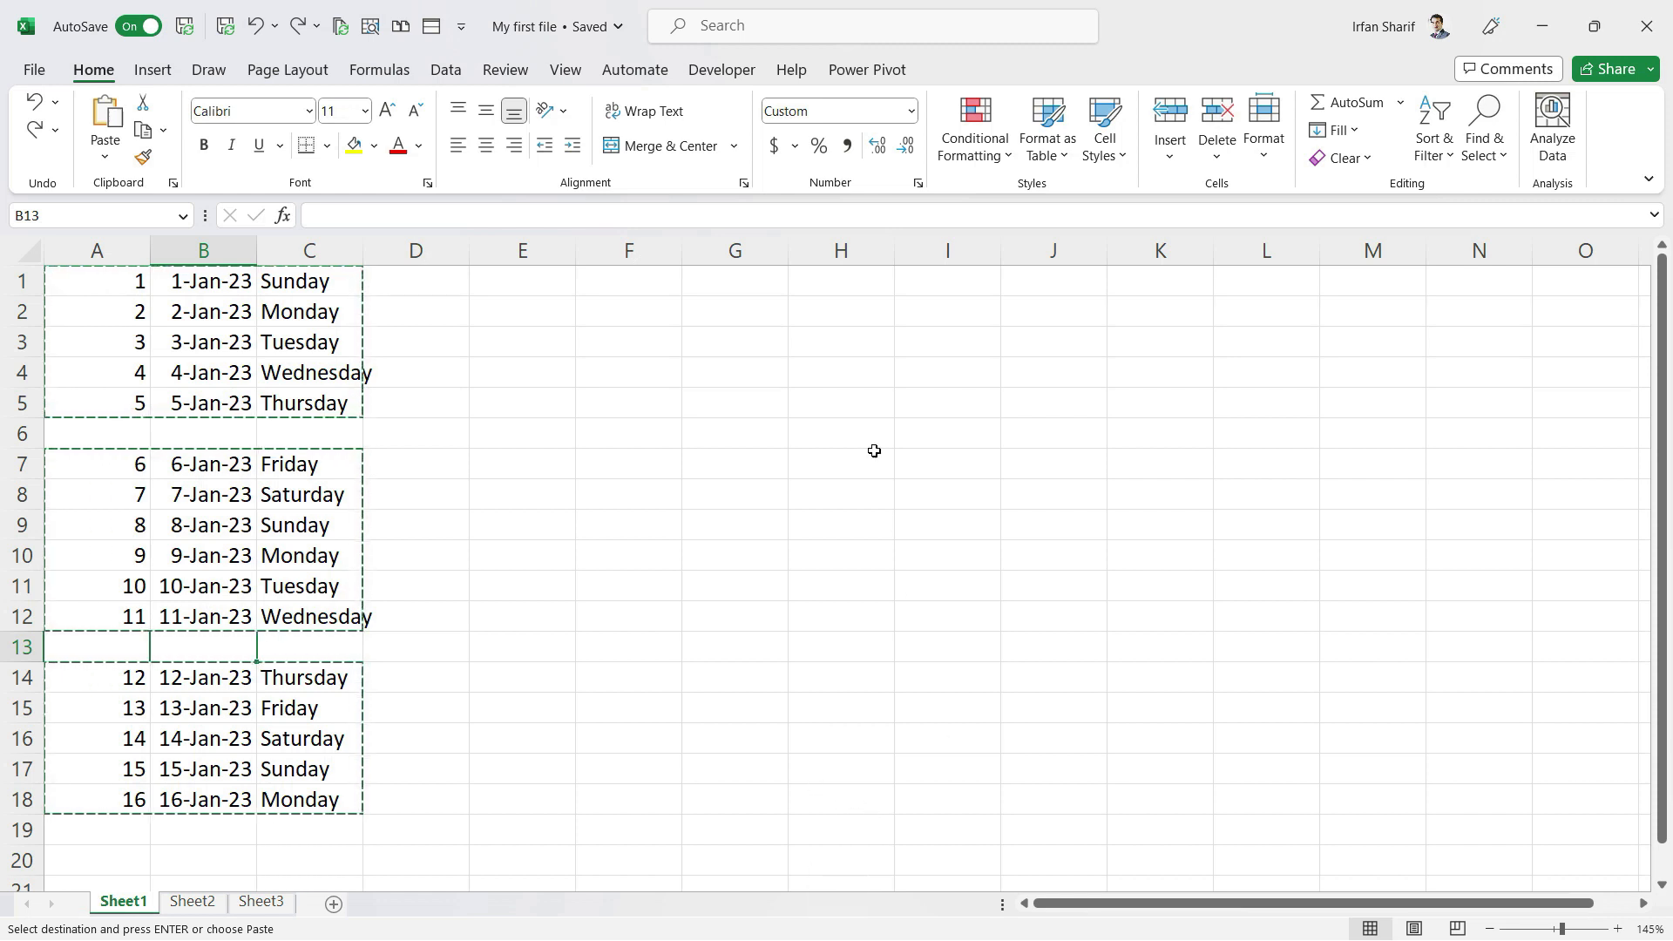
click(837, 275)
key(ctrl+v)
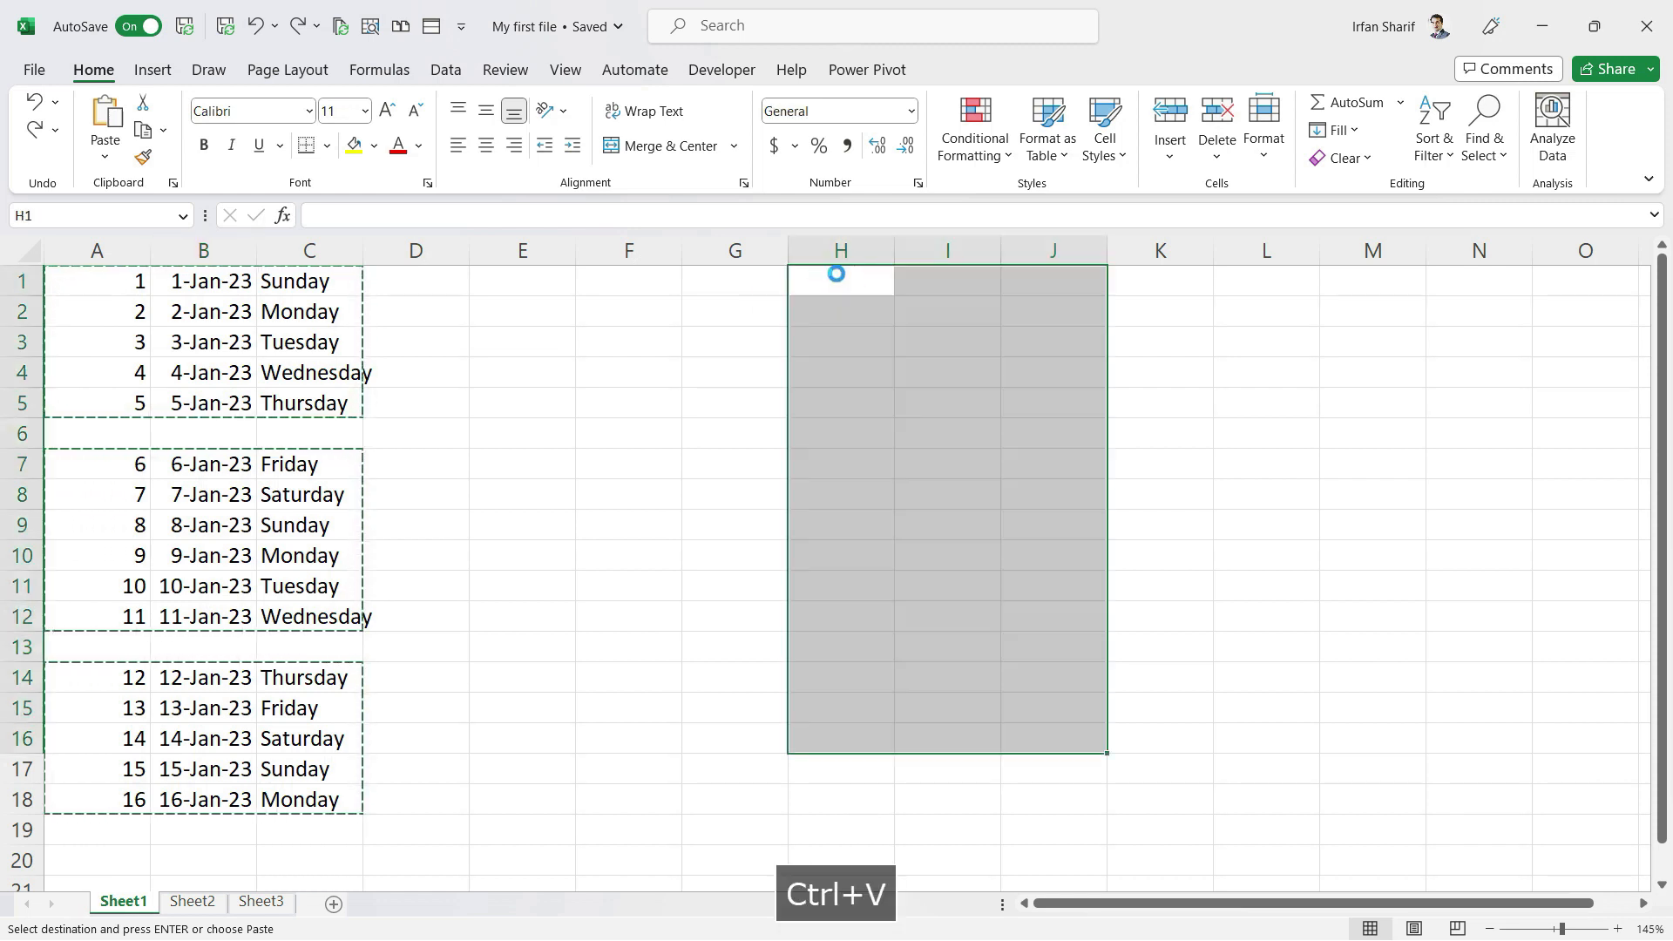
key(Escape)
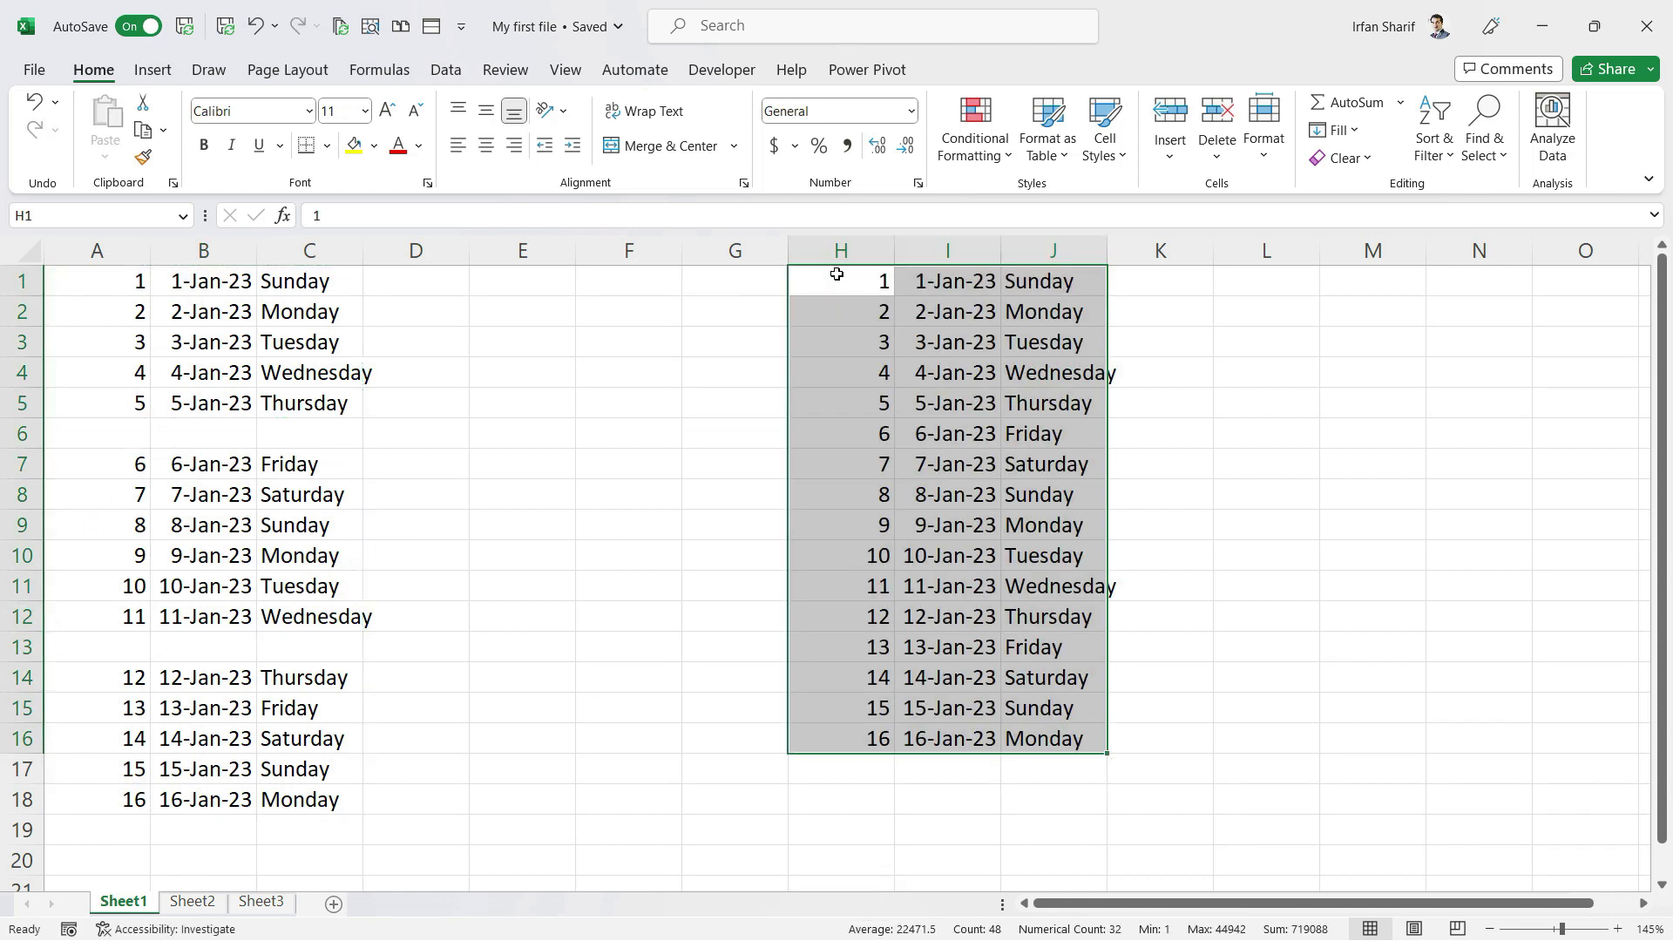
key(Down)
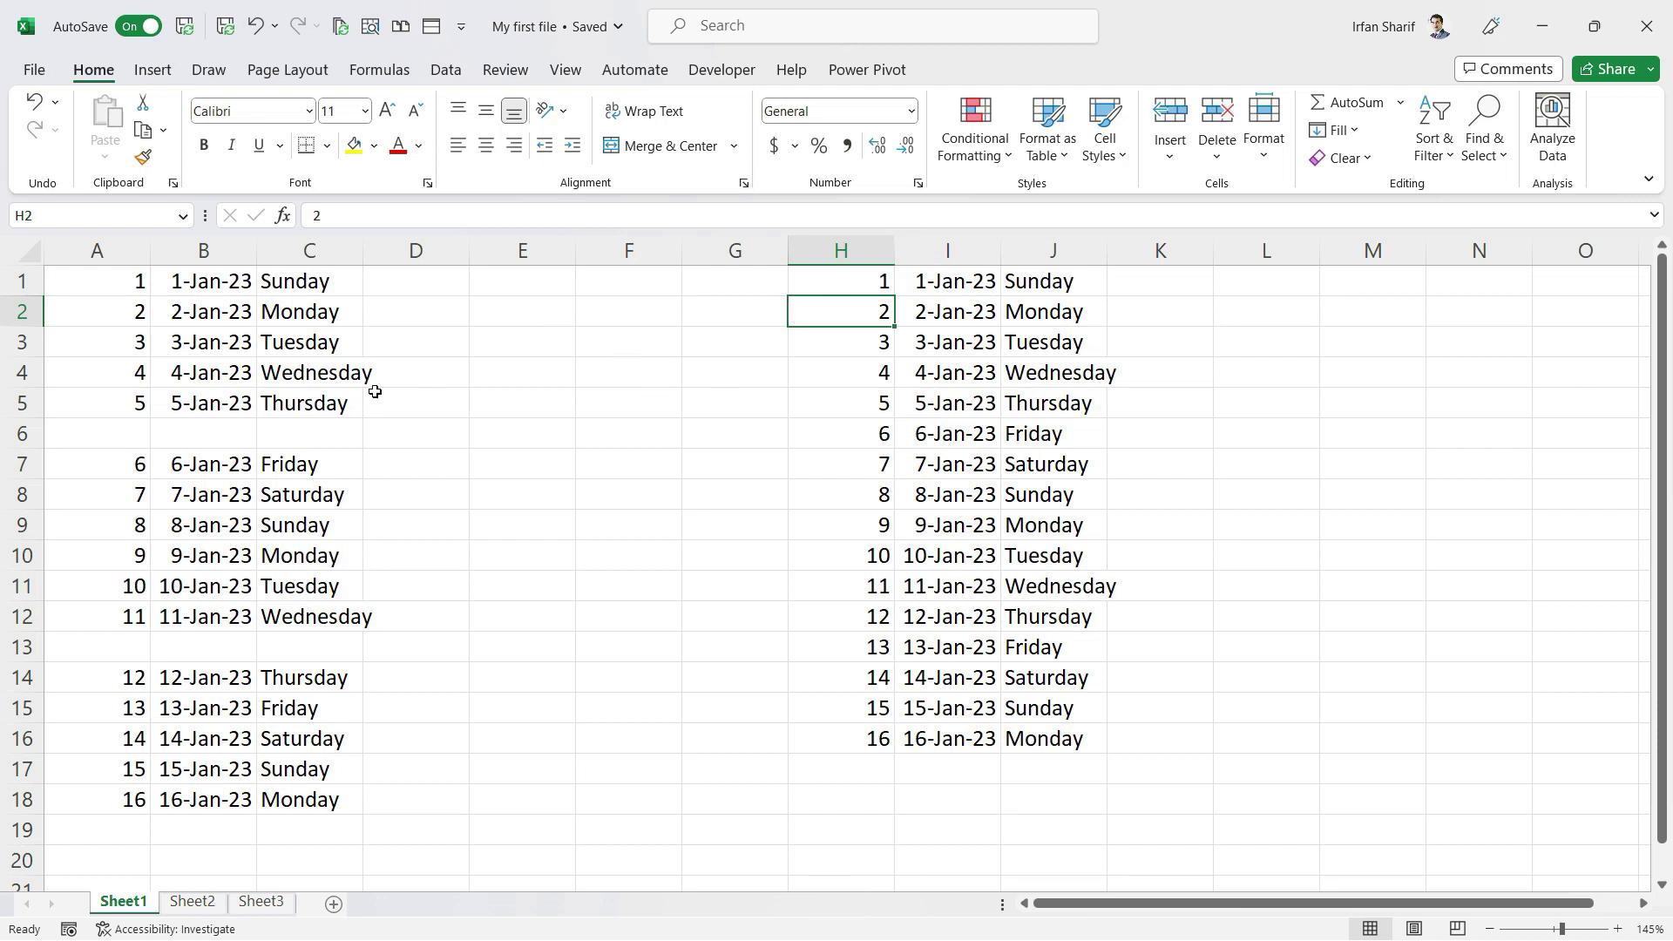
click(185, 370)
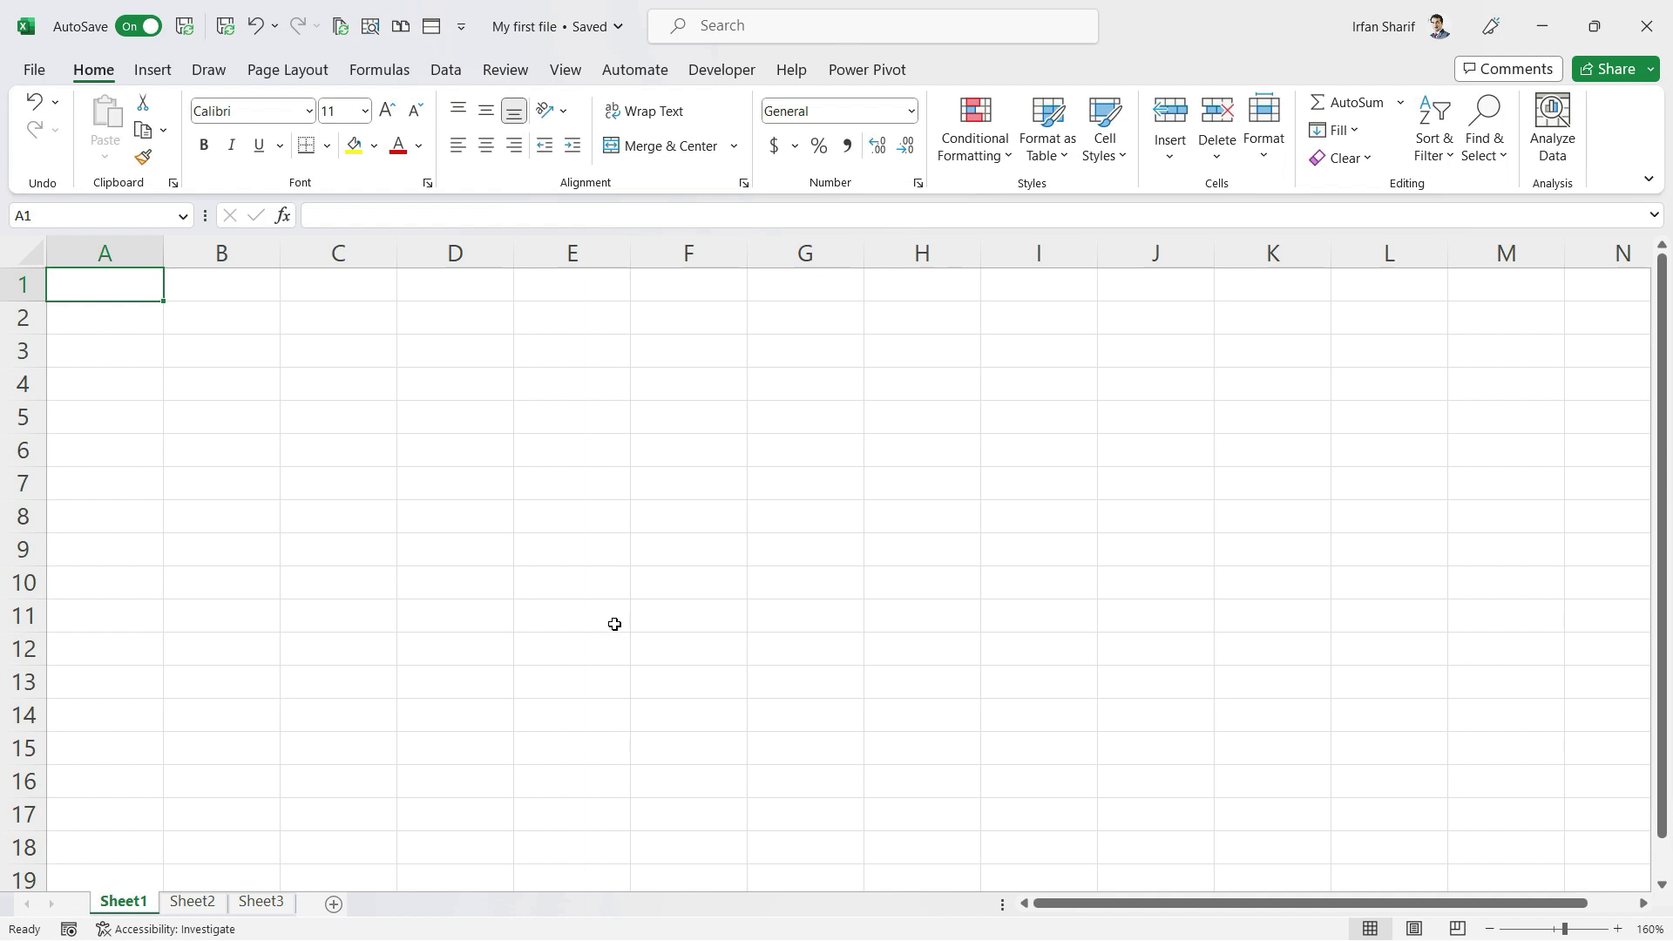
Enter 10 in cell A1 and 5 in cell B1
text(10)
key(Return)
key(Up)
key(Right)
text(5)
key(Return)
key(Up)
key(Left)
Copy A1:B1 down through row 4, clear the copy outline, and return to A1
key(shift+Right)
key(ctrl+c)
key(shift+Down)
key(shift+Down)
key(shift+Down)
key(ctrl+v)
key(Escape)
key(Up)
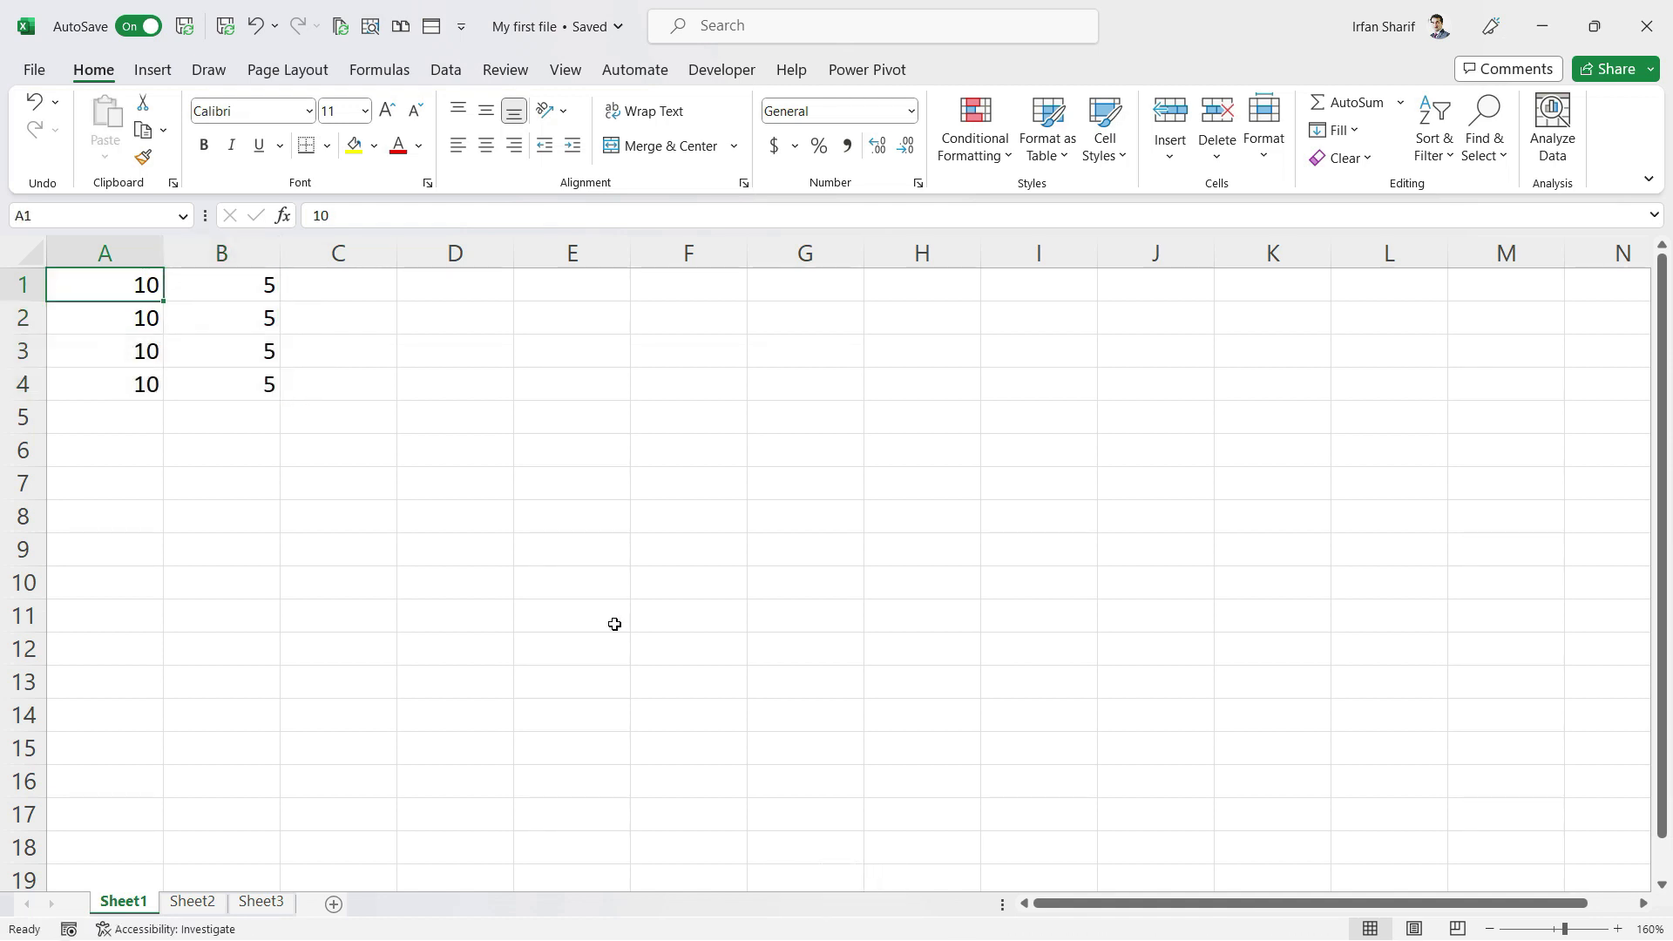
Enter the addition formula =A1+B1 in cell C1, picking both references from the sheet
key(ctrl+alt+equal)
key(ctrl+alt+equal)
key(ctrl+alt+equal)
key(ctrl+alt+equal)
key(ctrl+alt+equal)
key(ctrl+alt+equal)
key(ctrl+alt+equal)
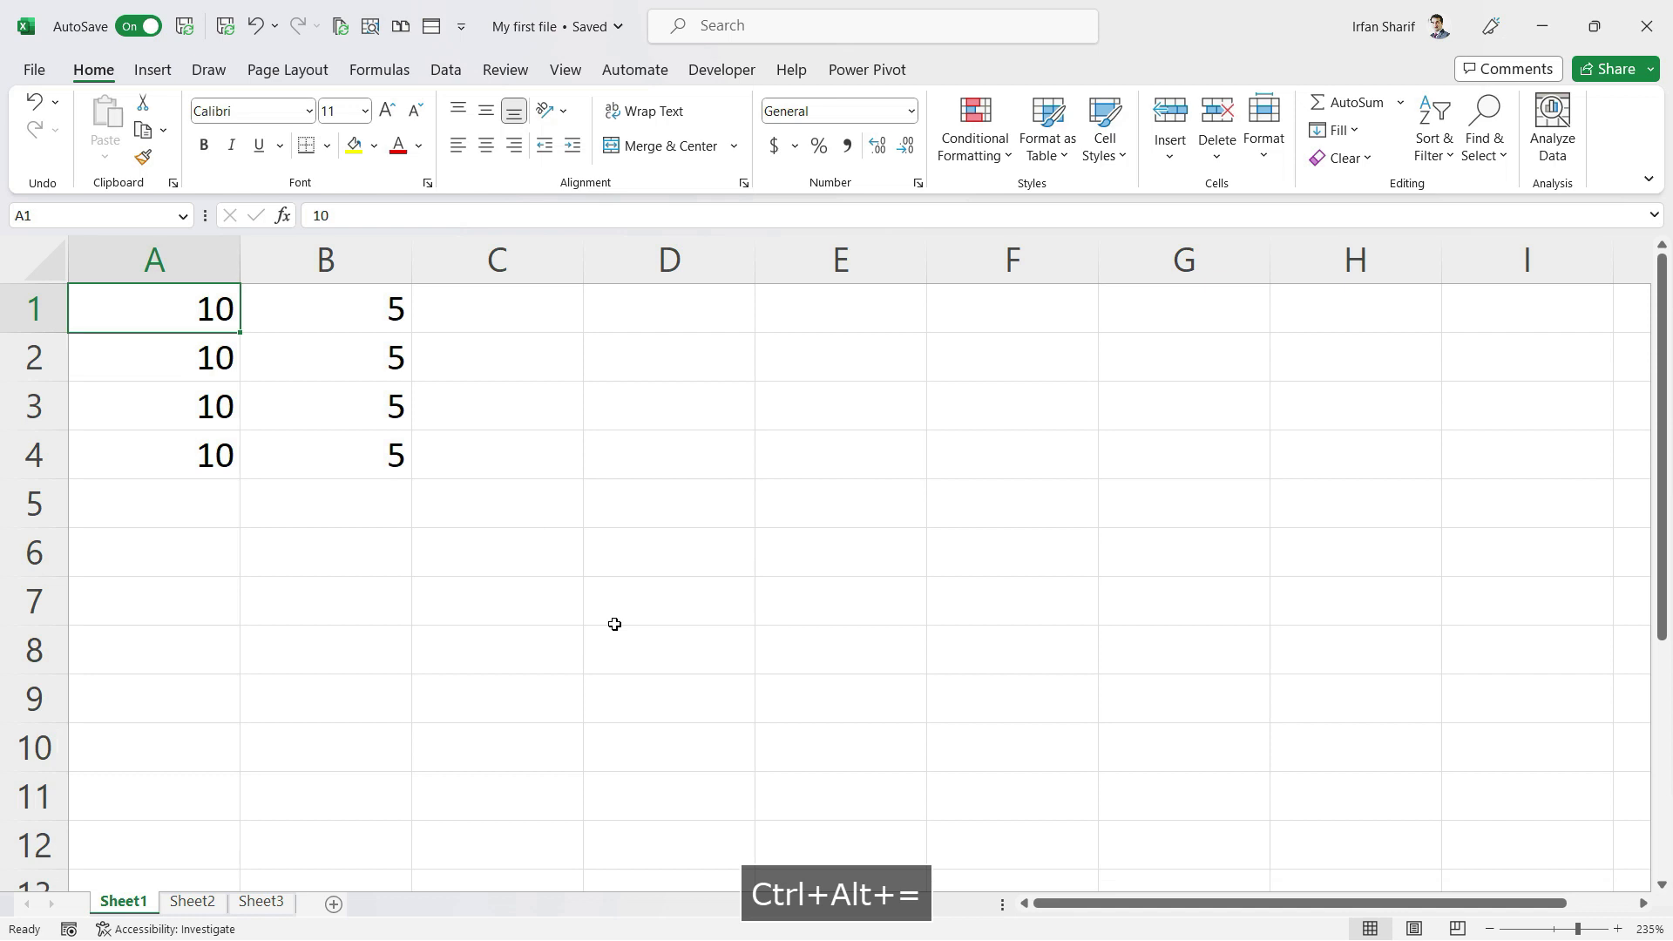
key(Right)
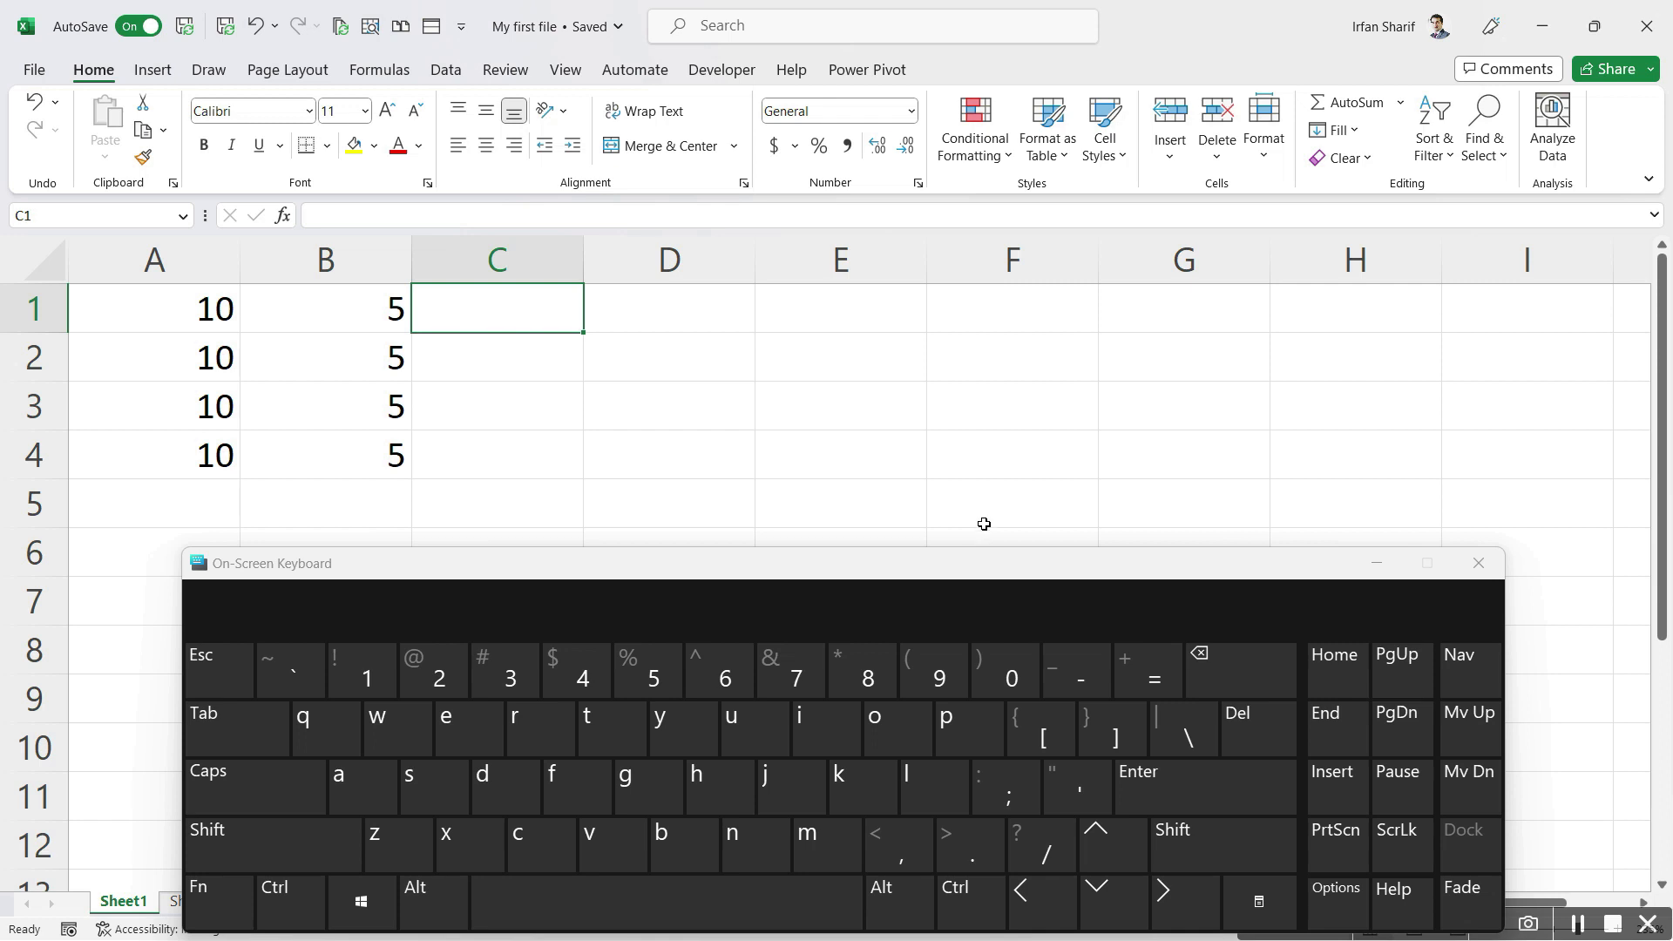
click(1161, 688)
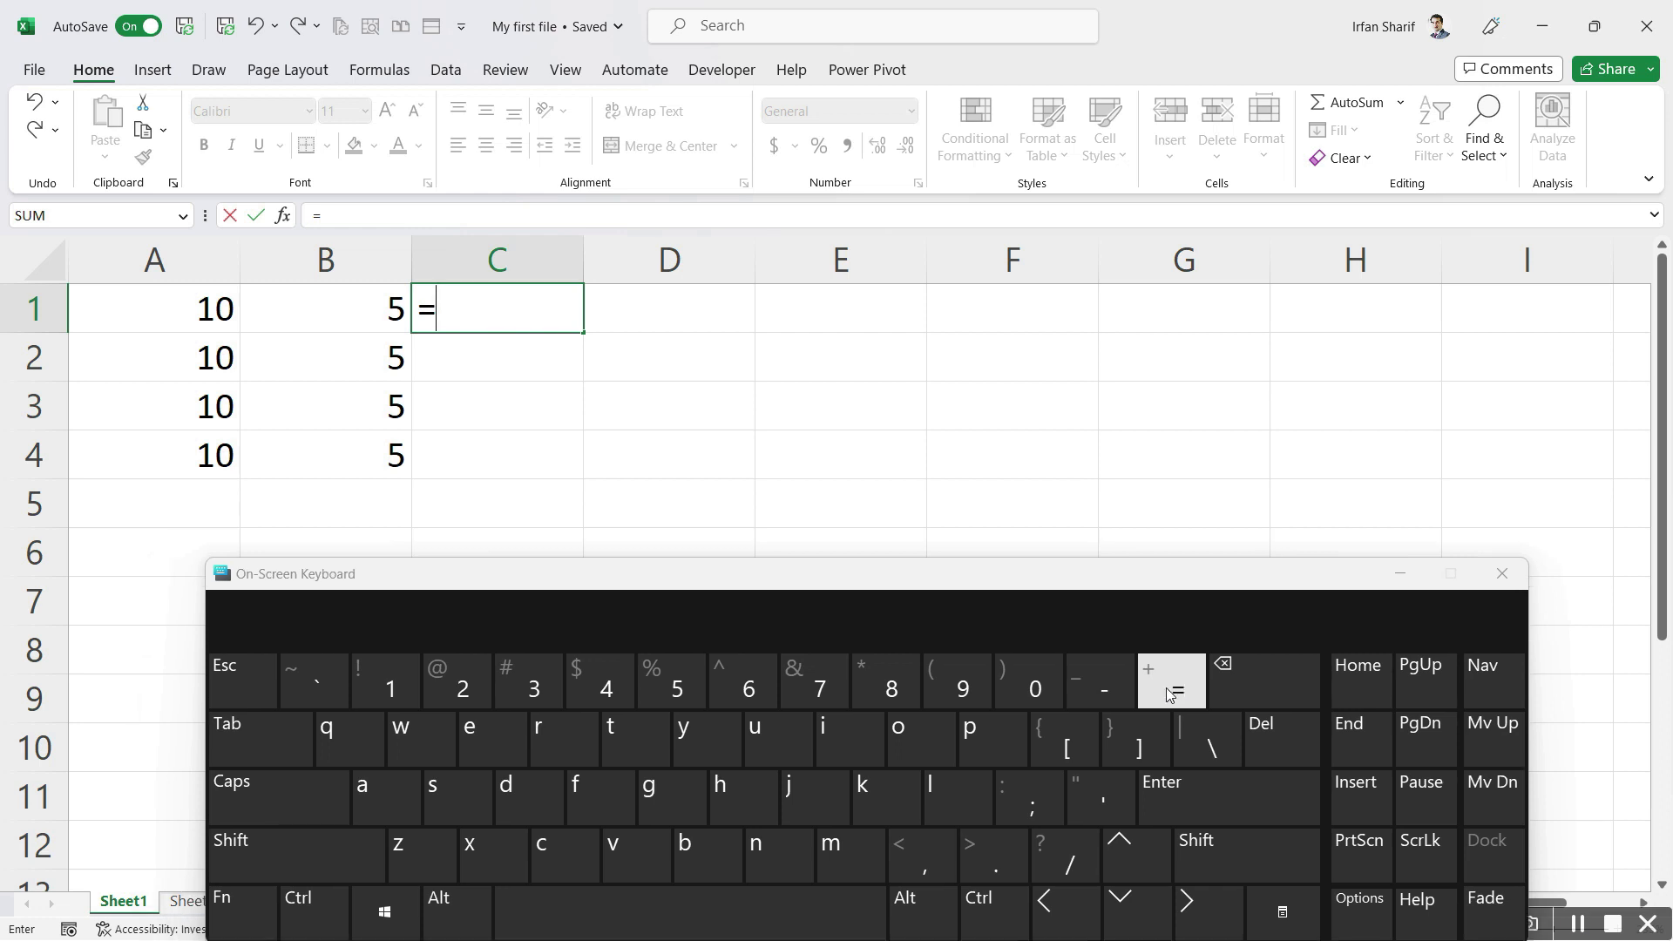
key(F9)
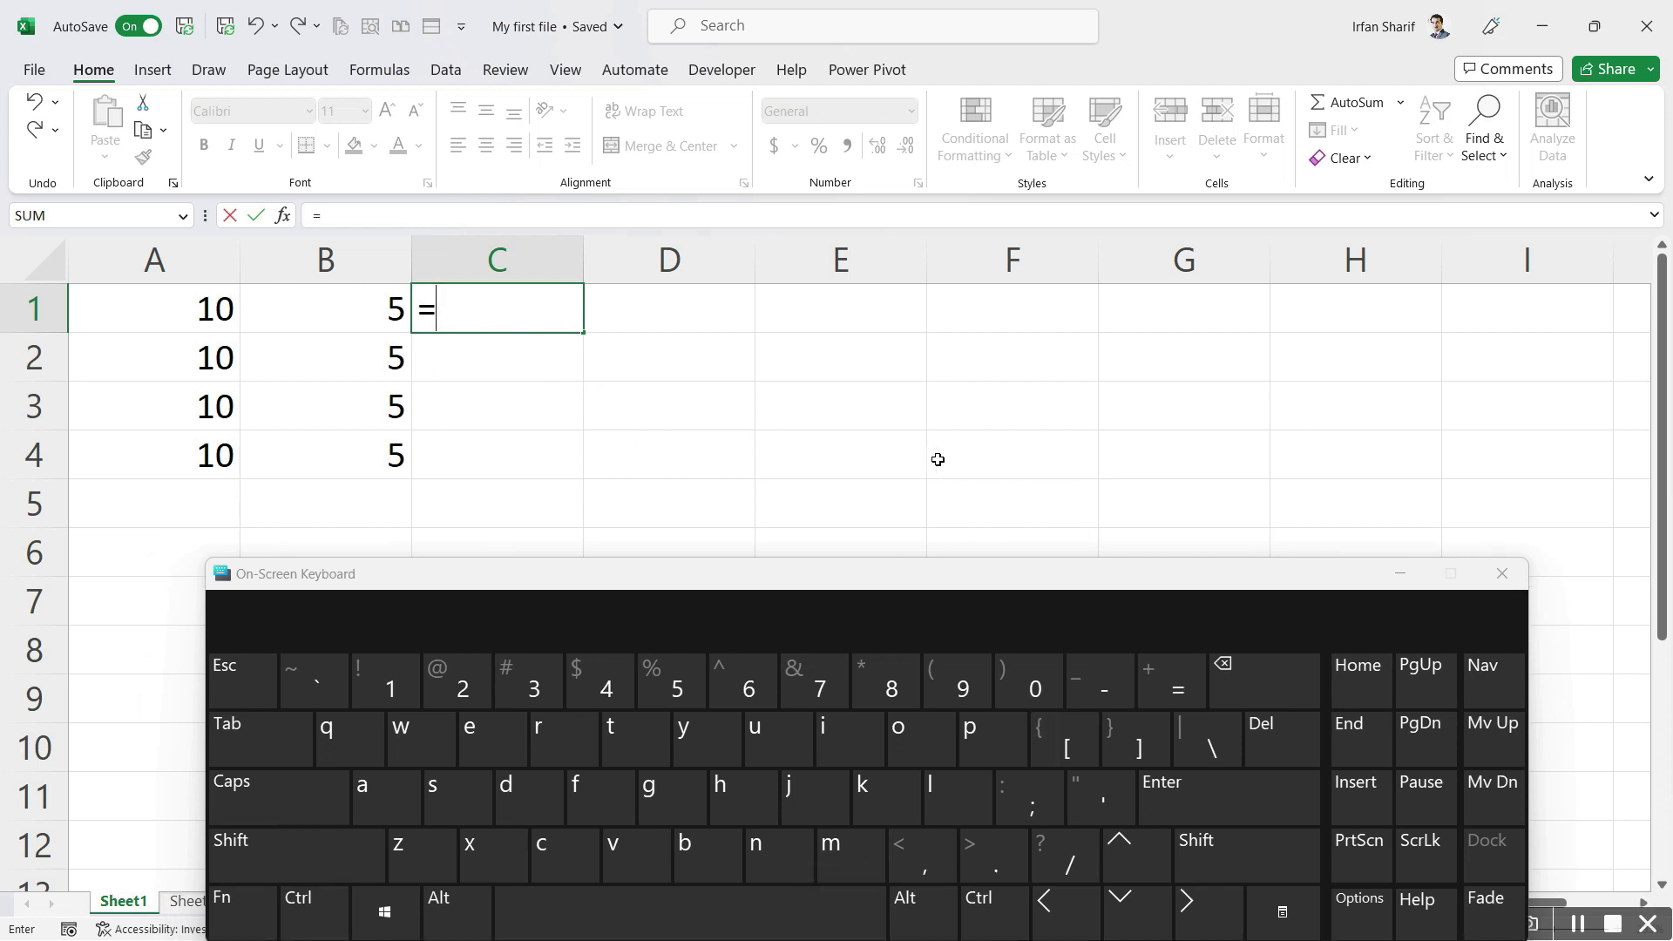
click(1073, 916)
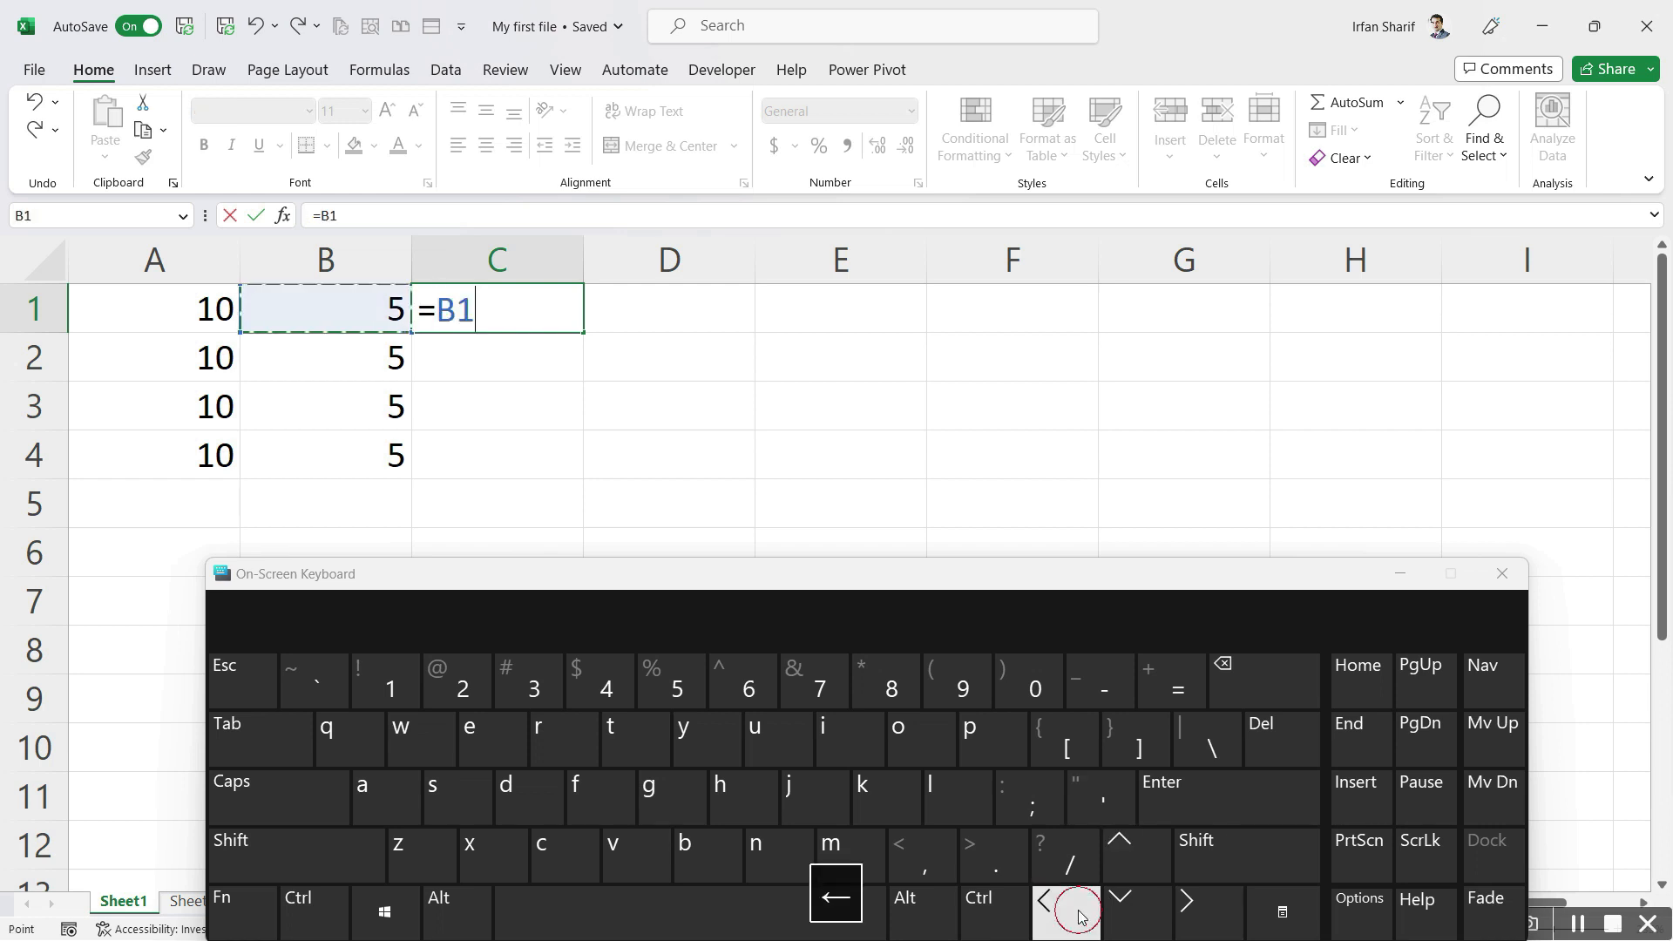
click(1073, 917)
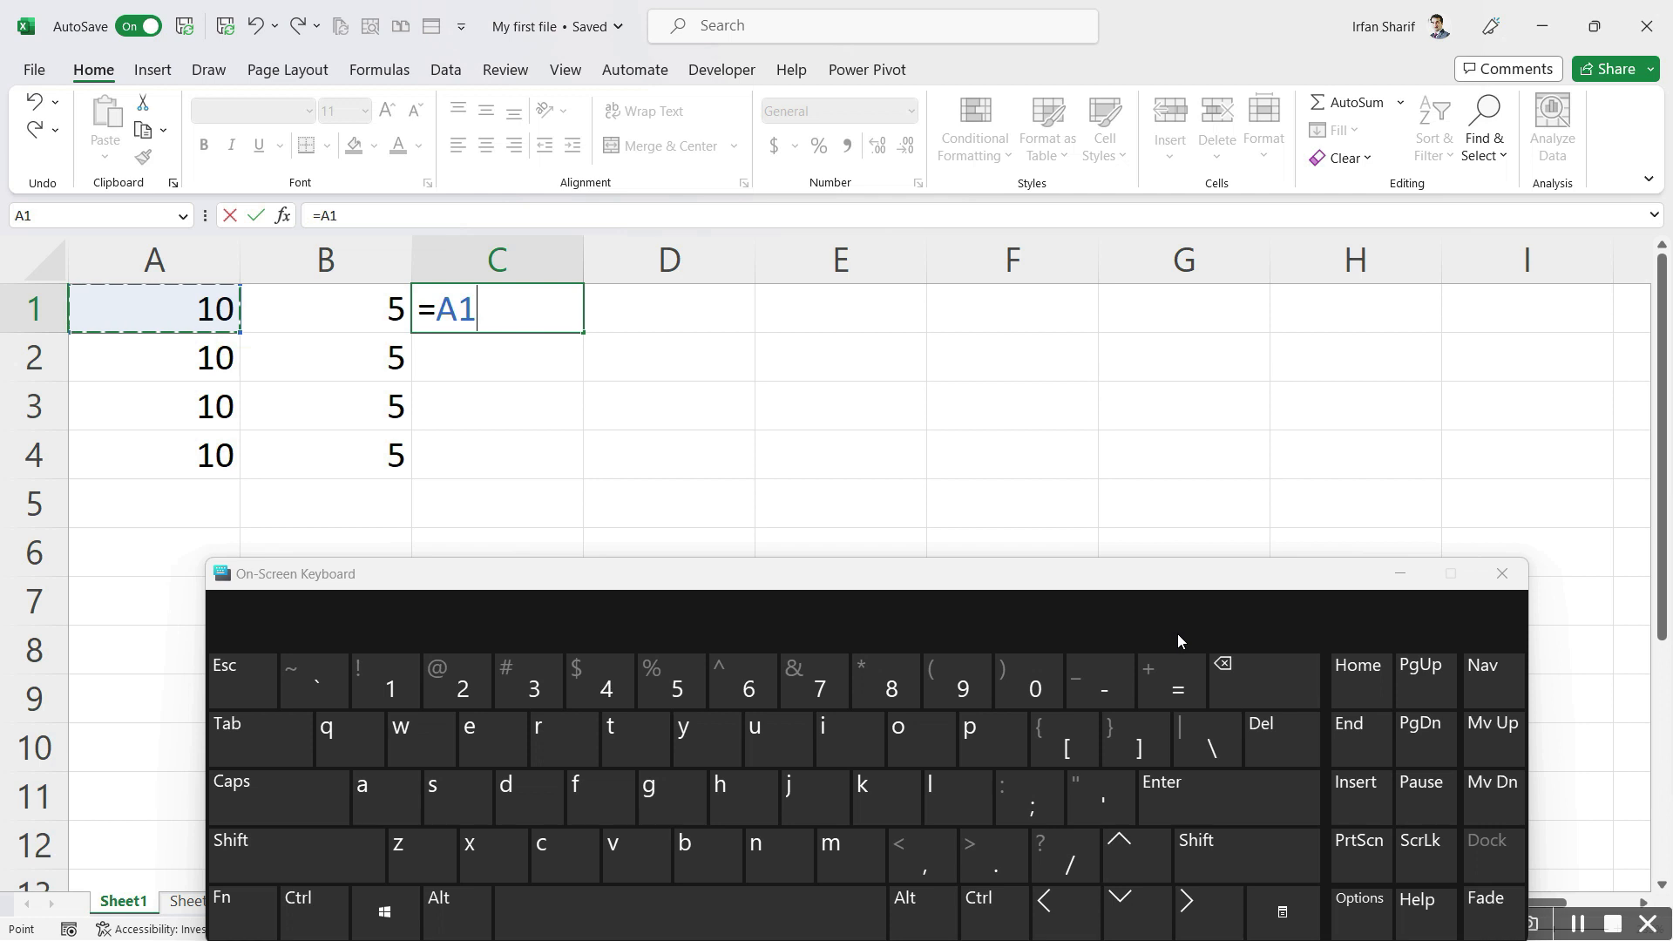
click(1185, 684)
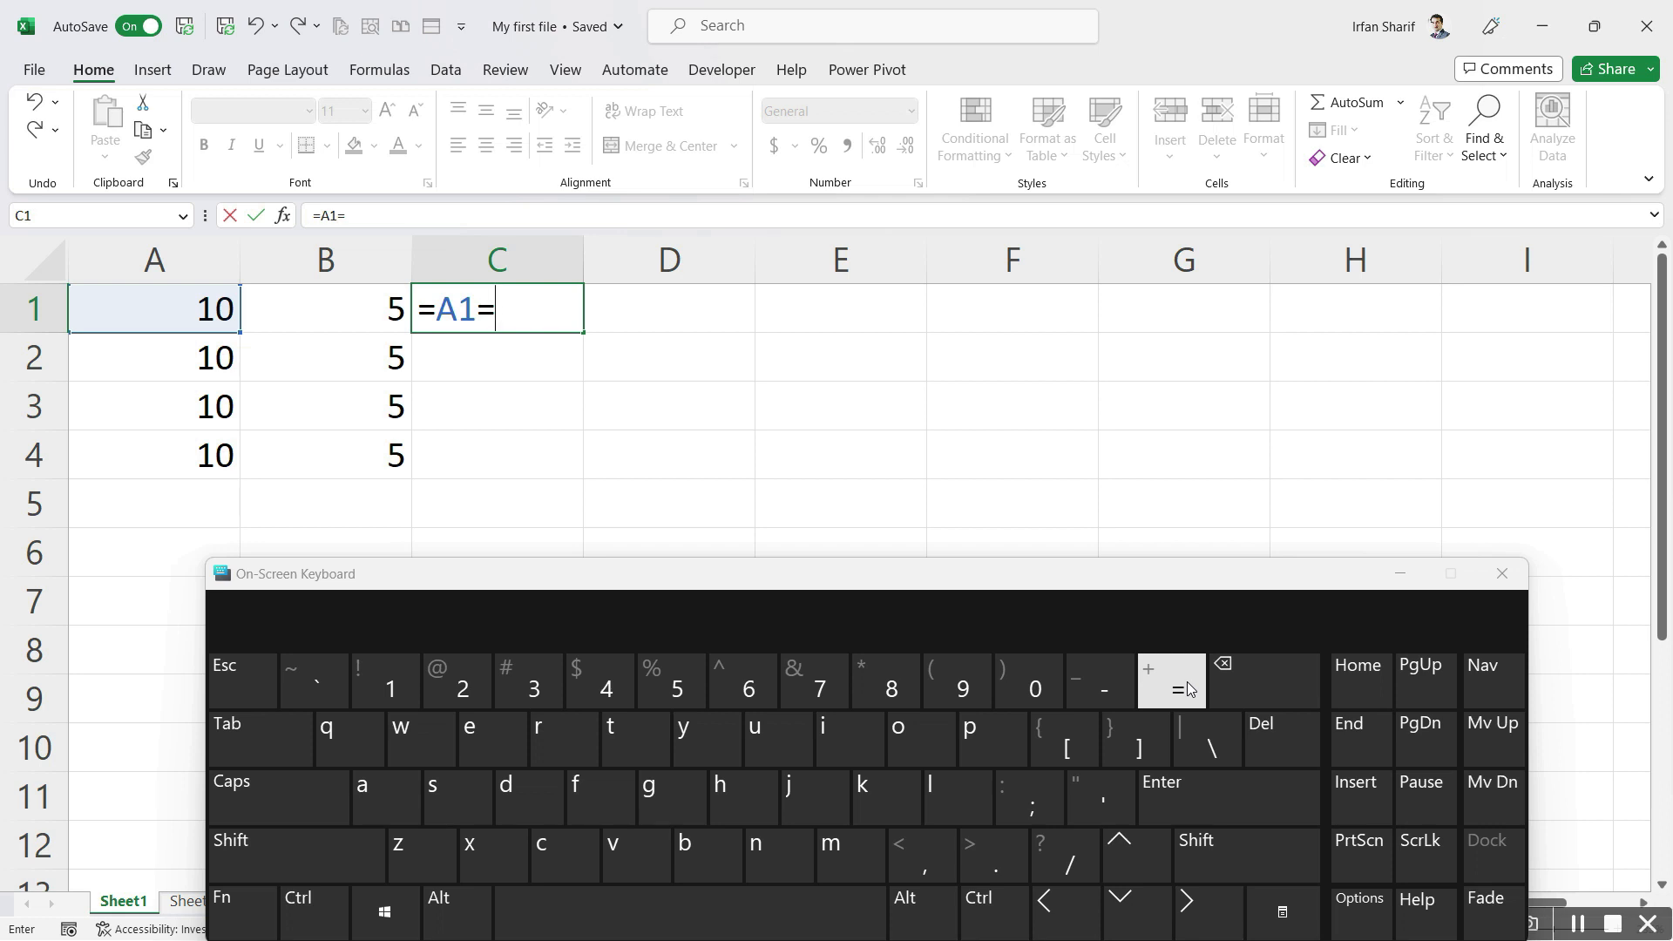
click(1226, 681)
click(1249, 849)
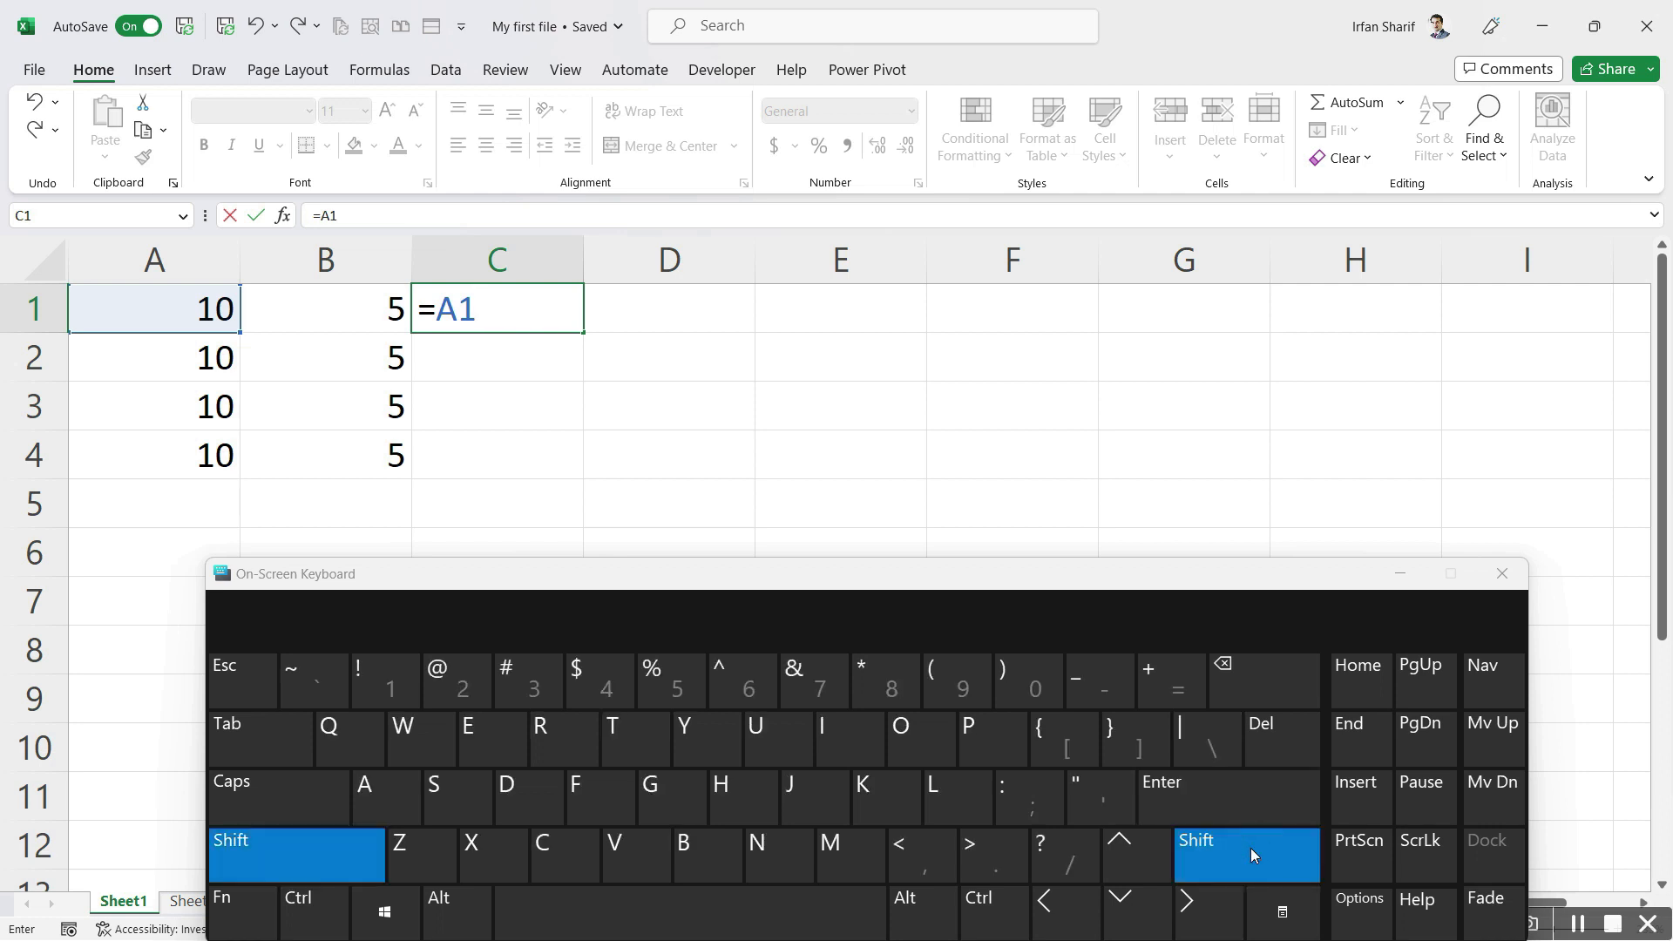
click(1171, 676)
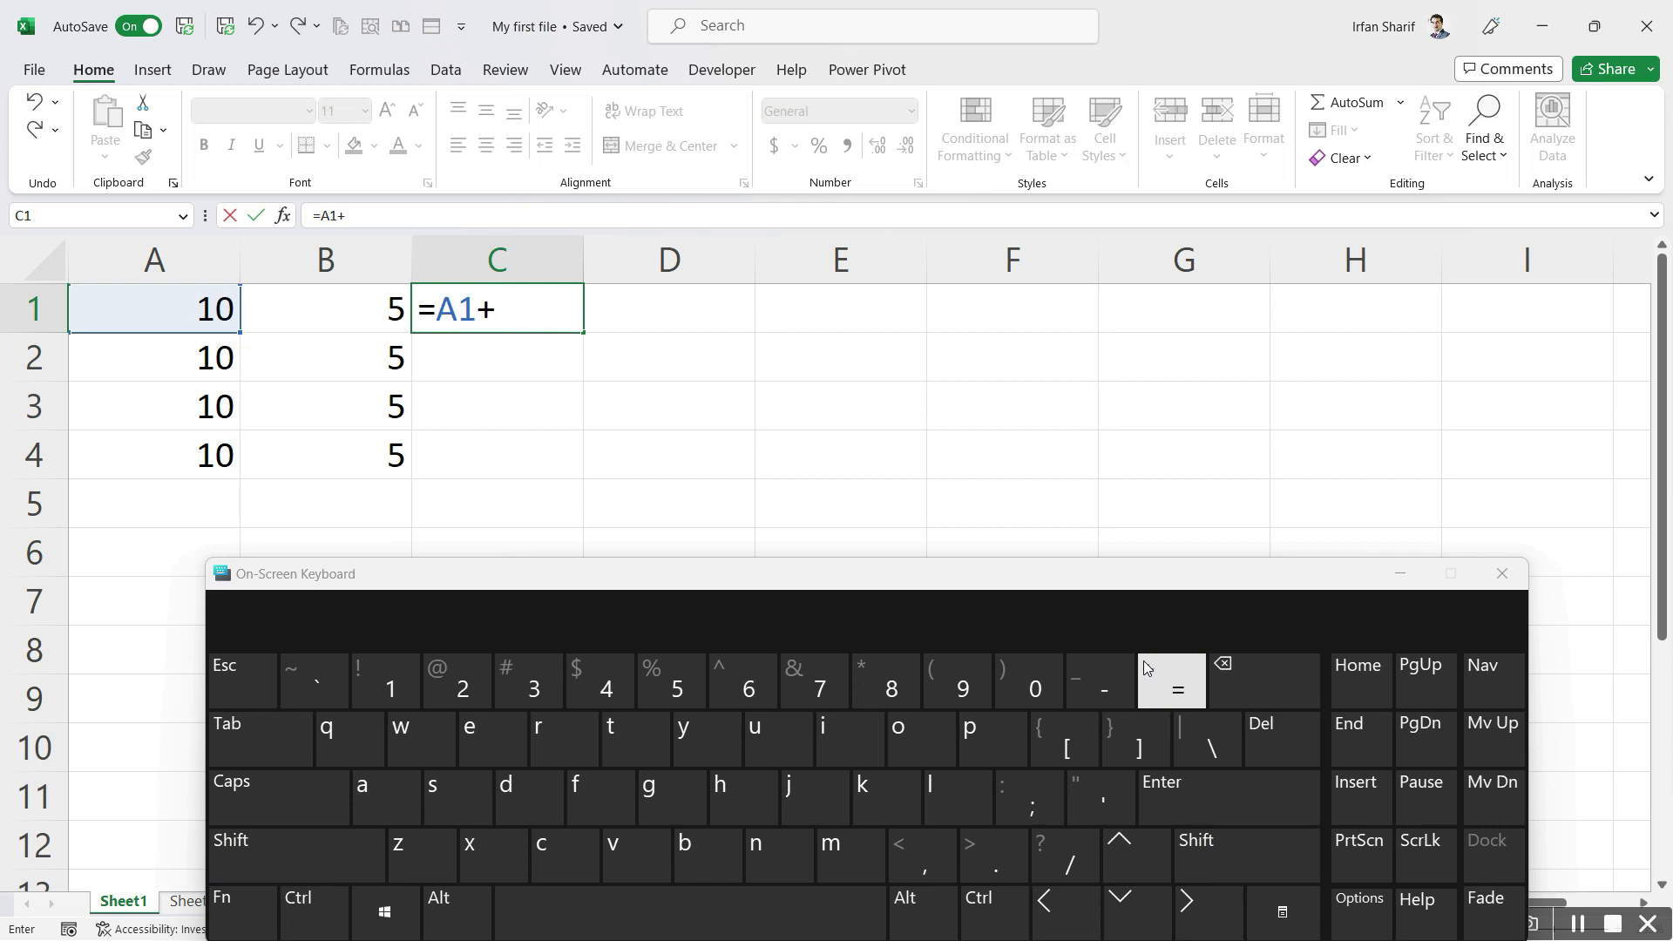
key(F9)
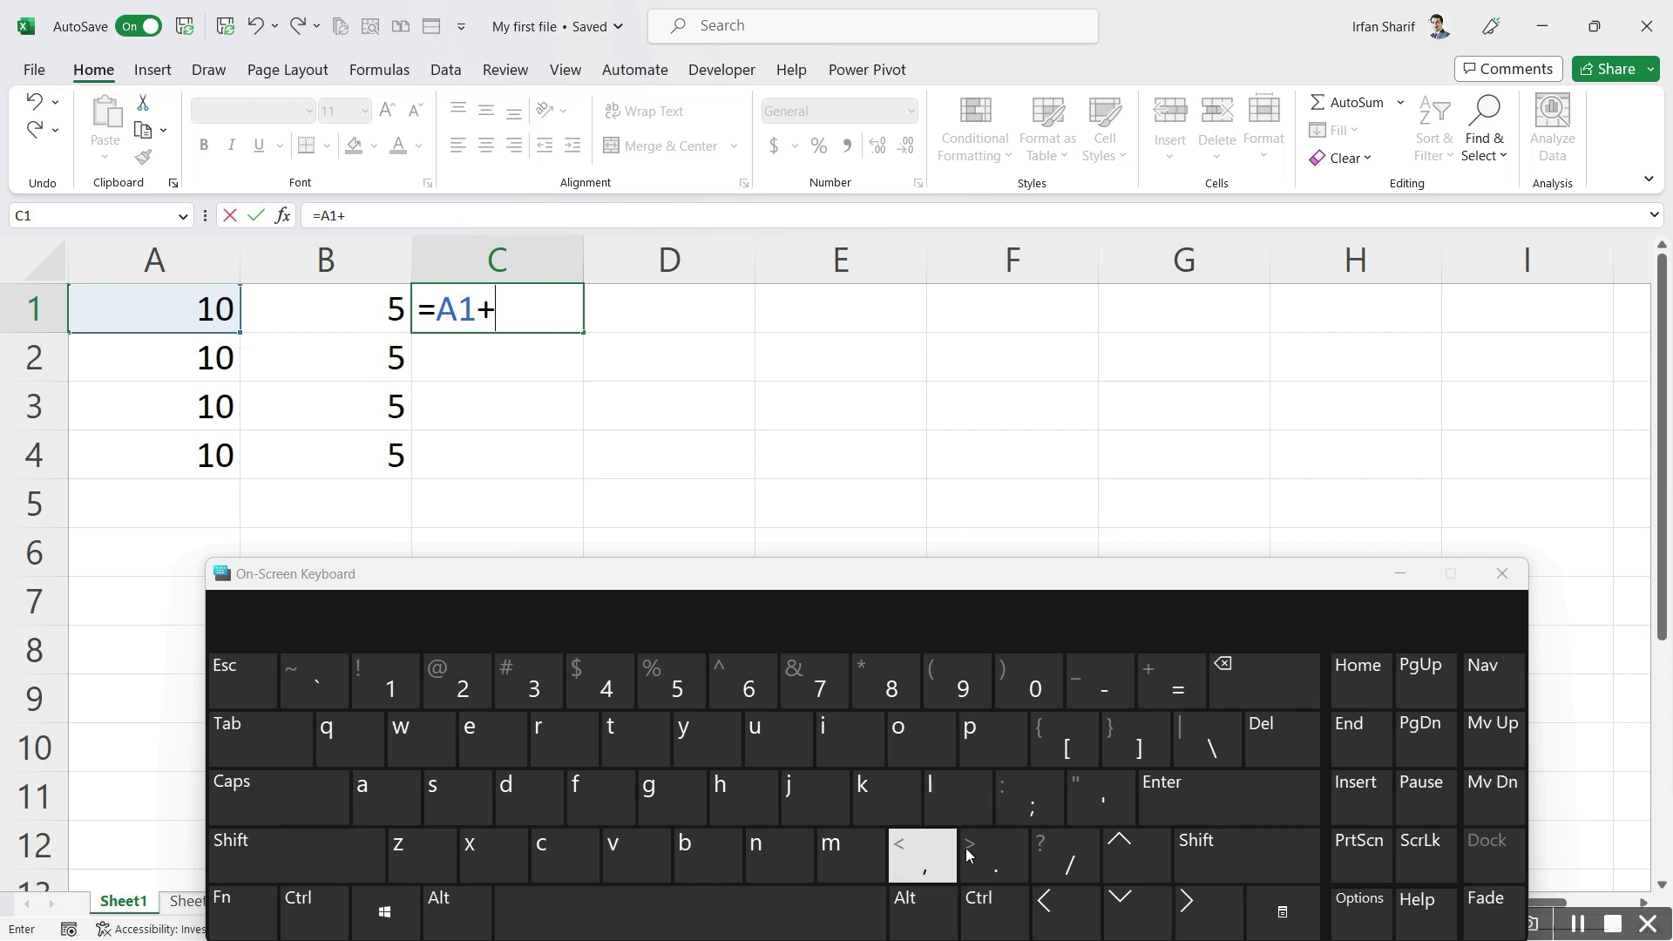
click(1076, 911)
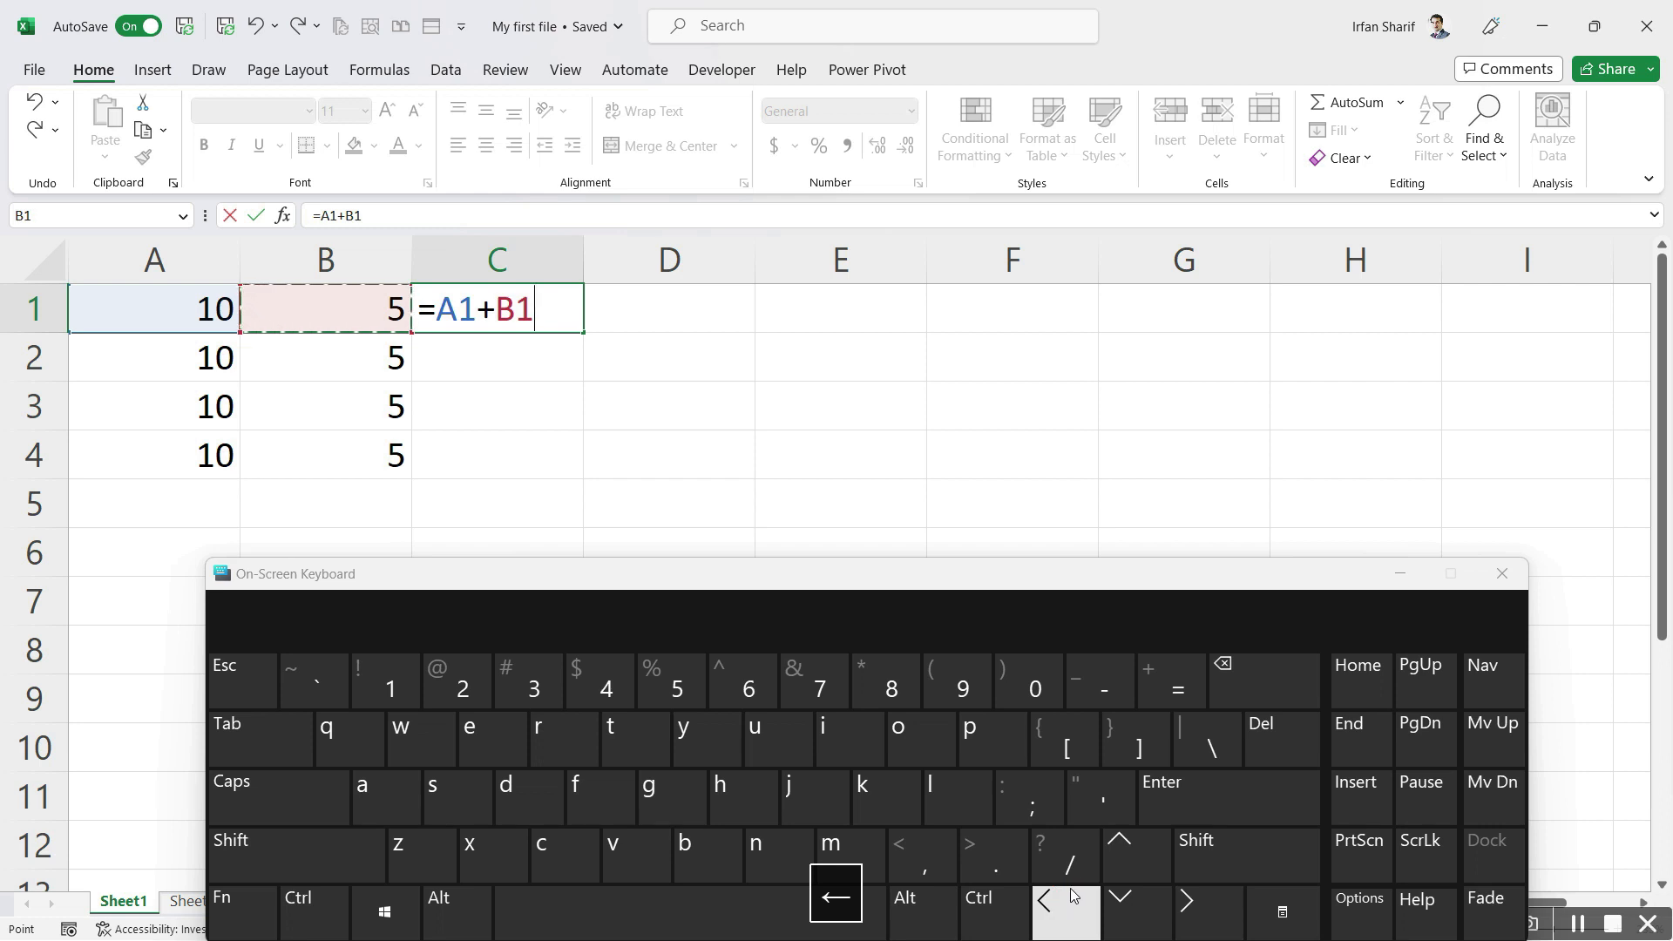
click(1199, 802)
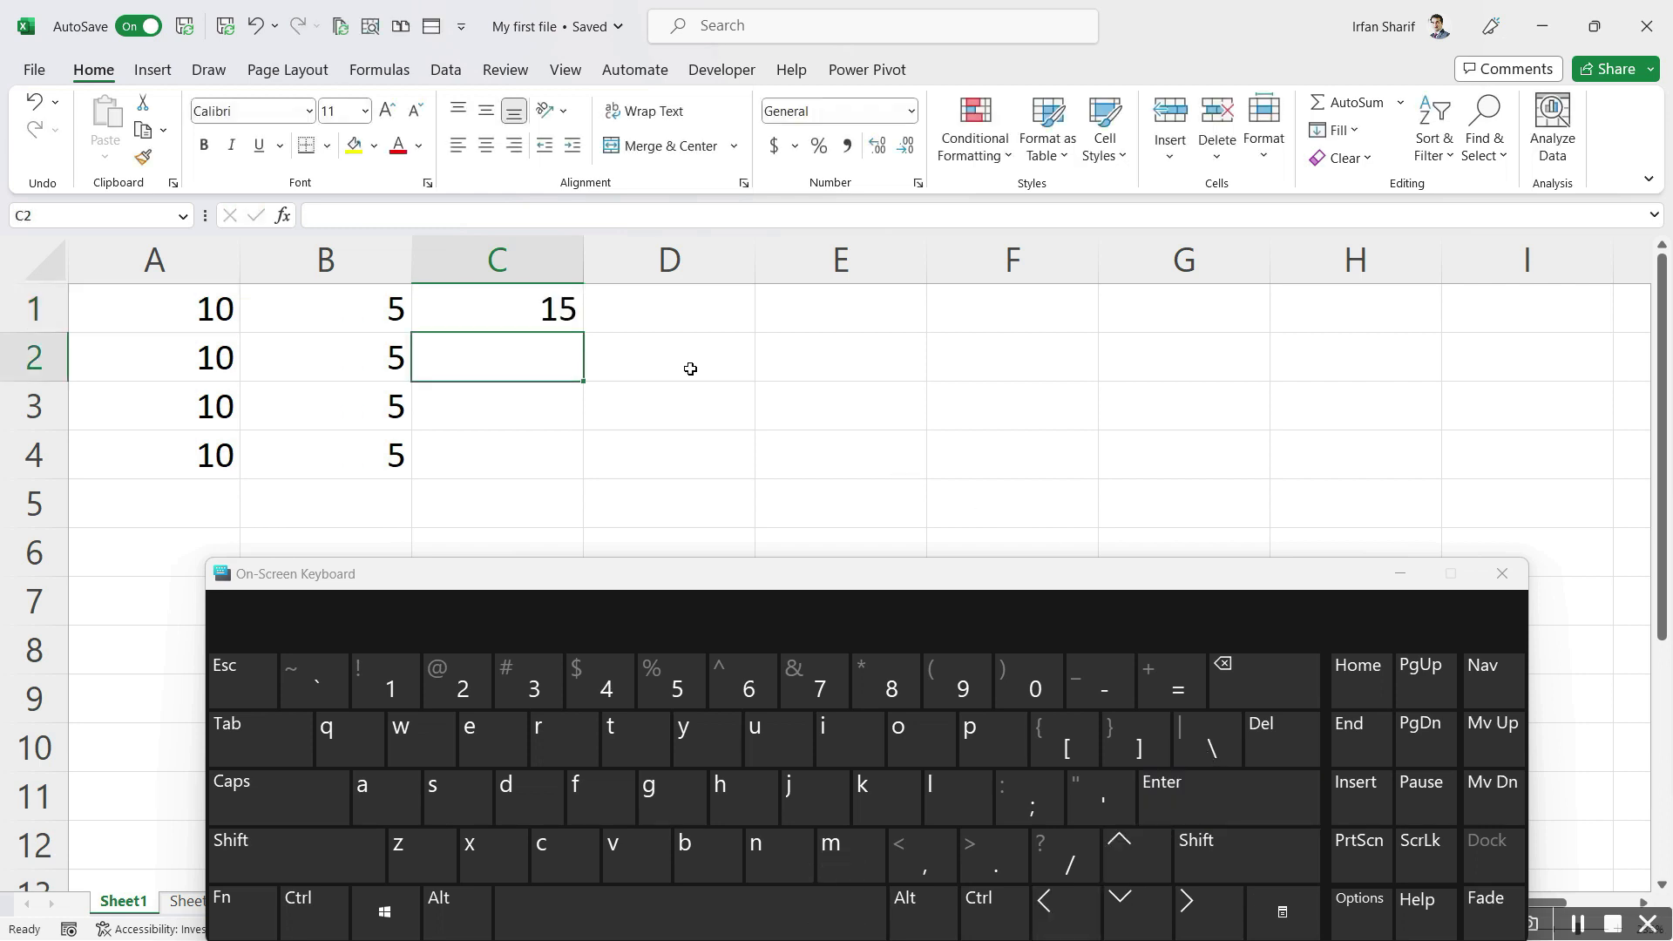
Open the formula in C1 to examine its cell references, and leave it to go to C2
click(558, 312)
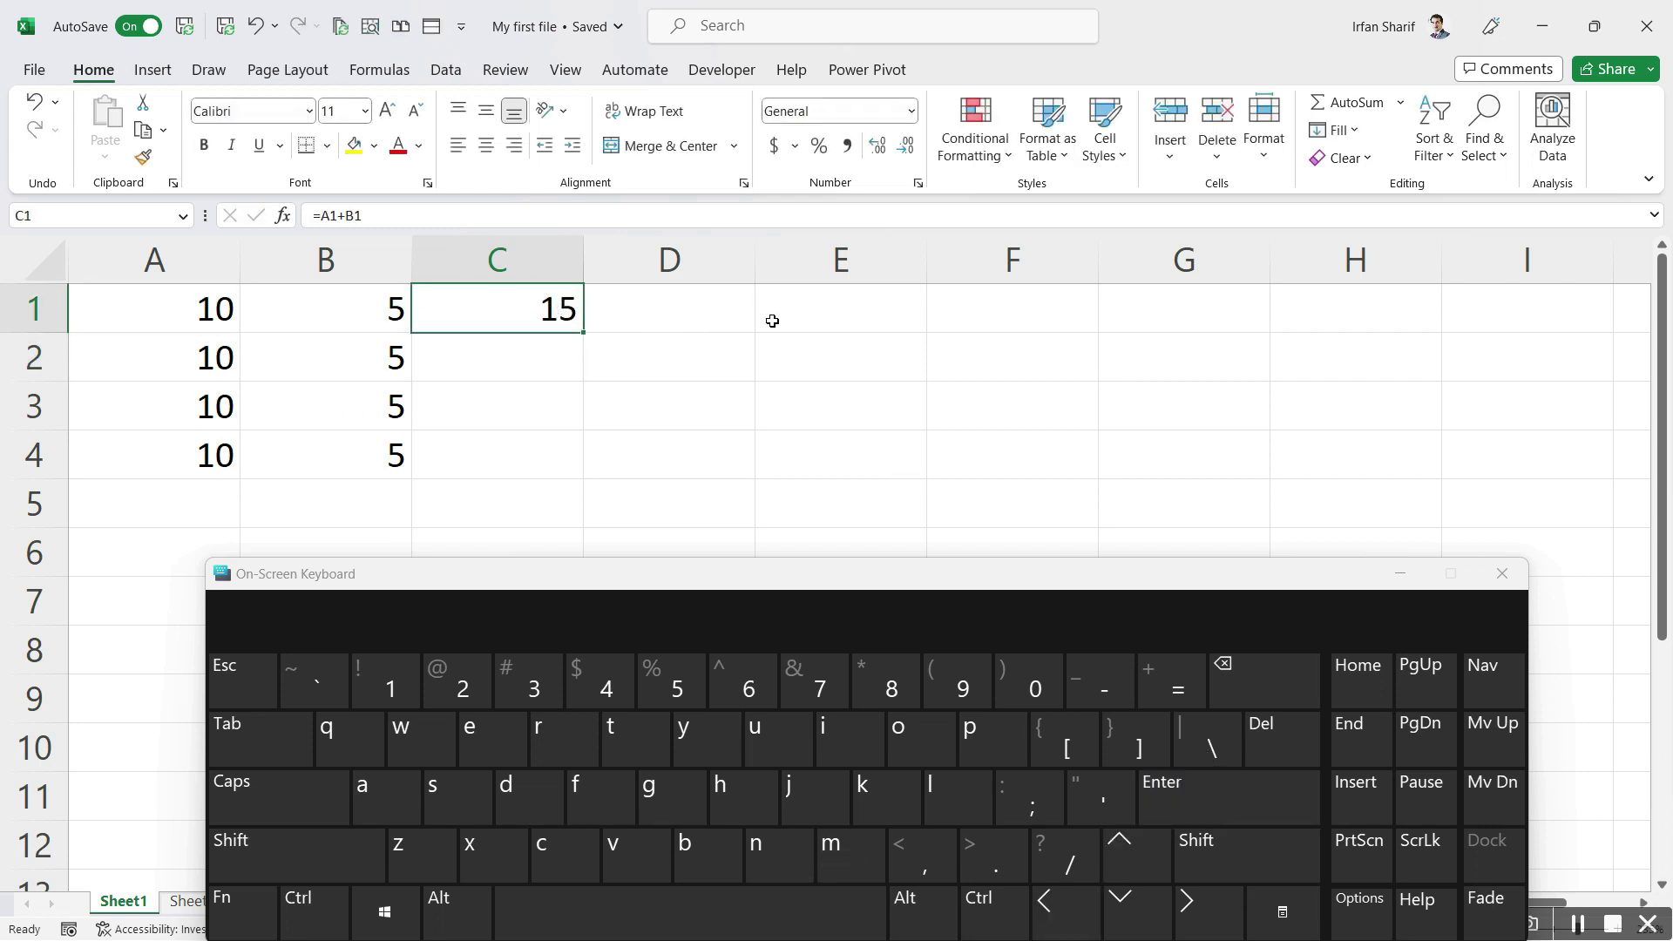
key(F2)
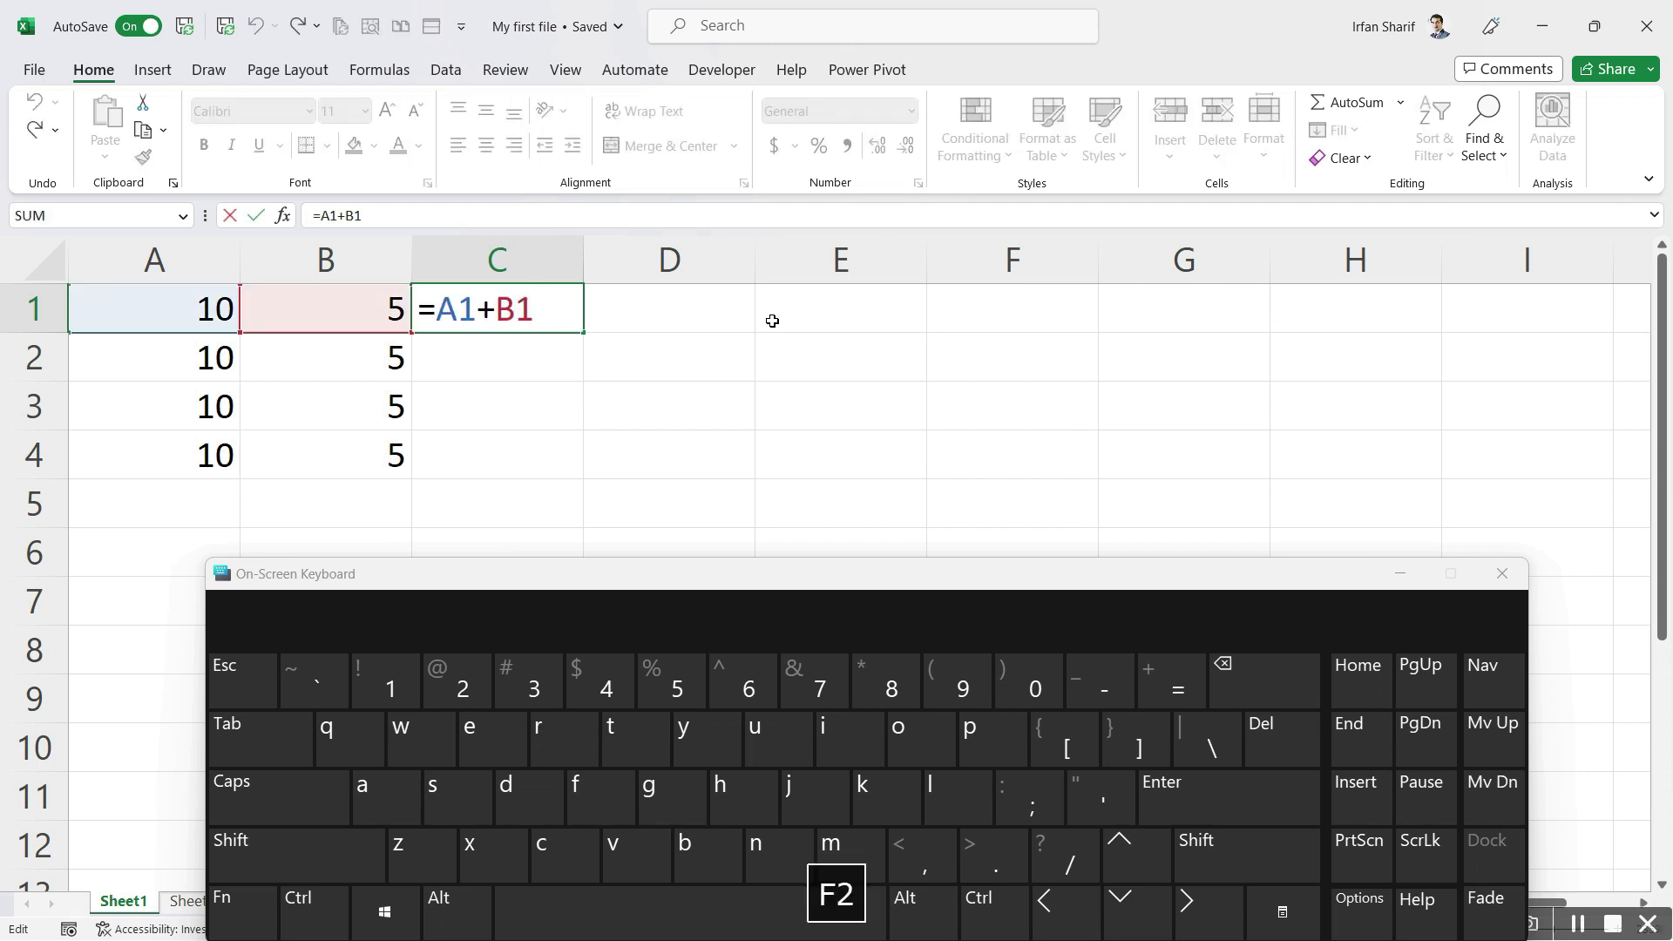
key(Tab)
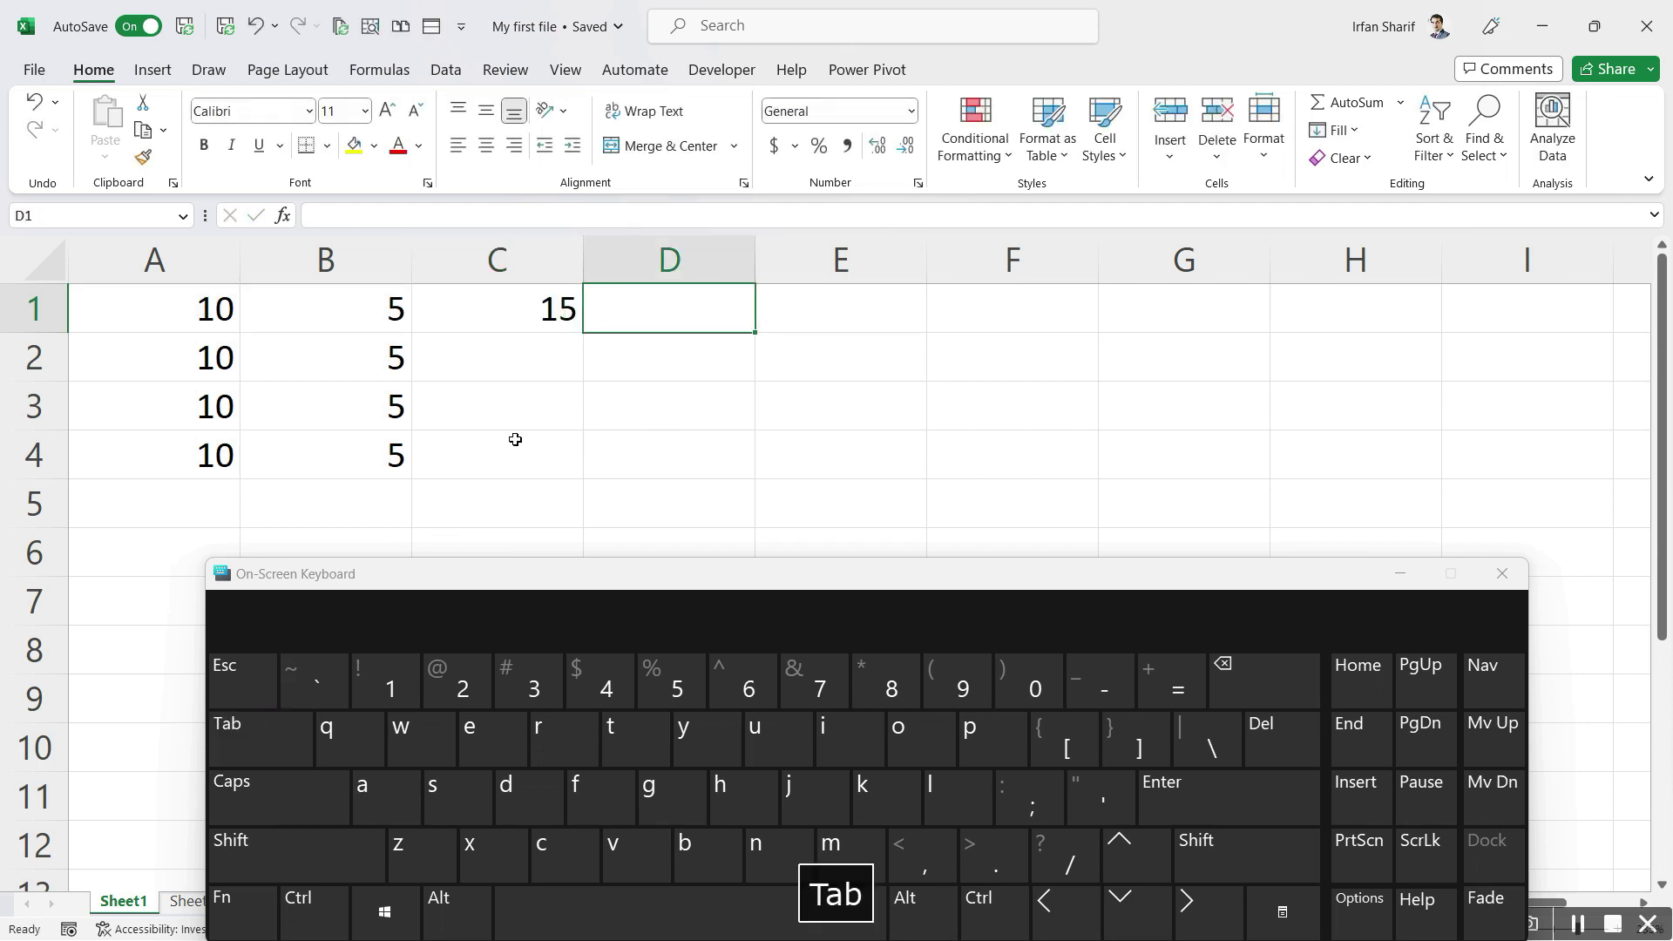
click(499, 311)
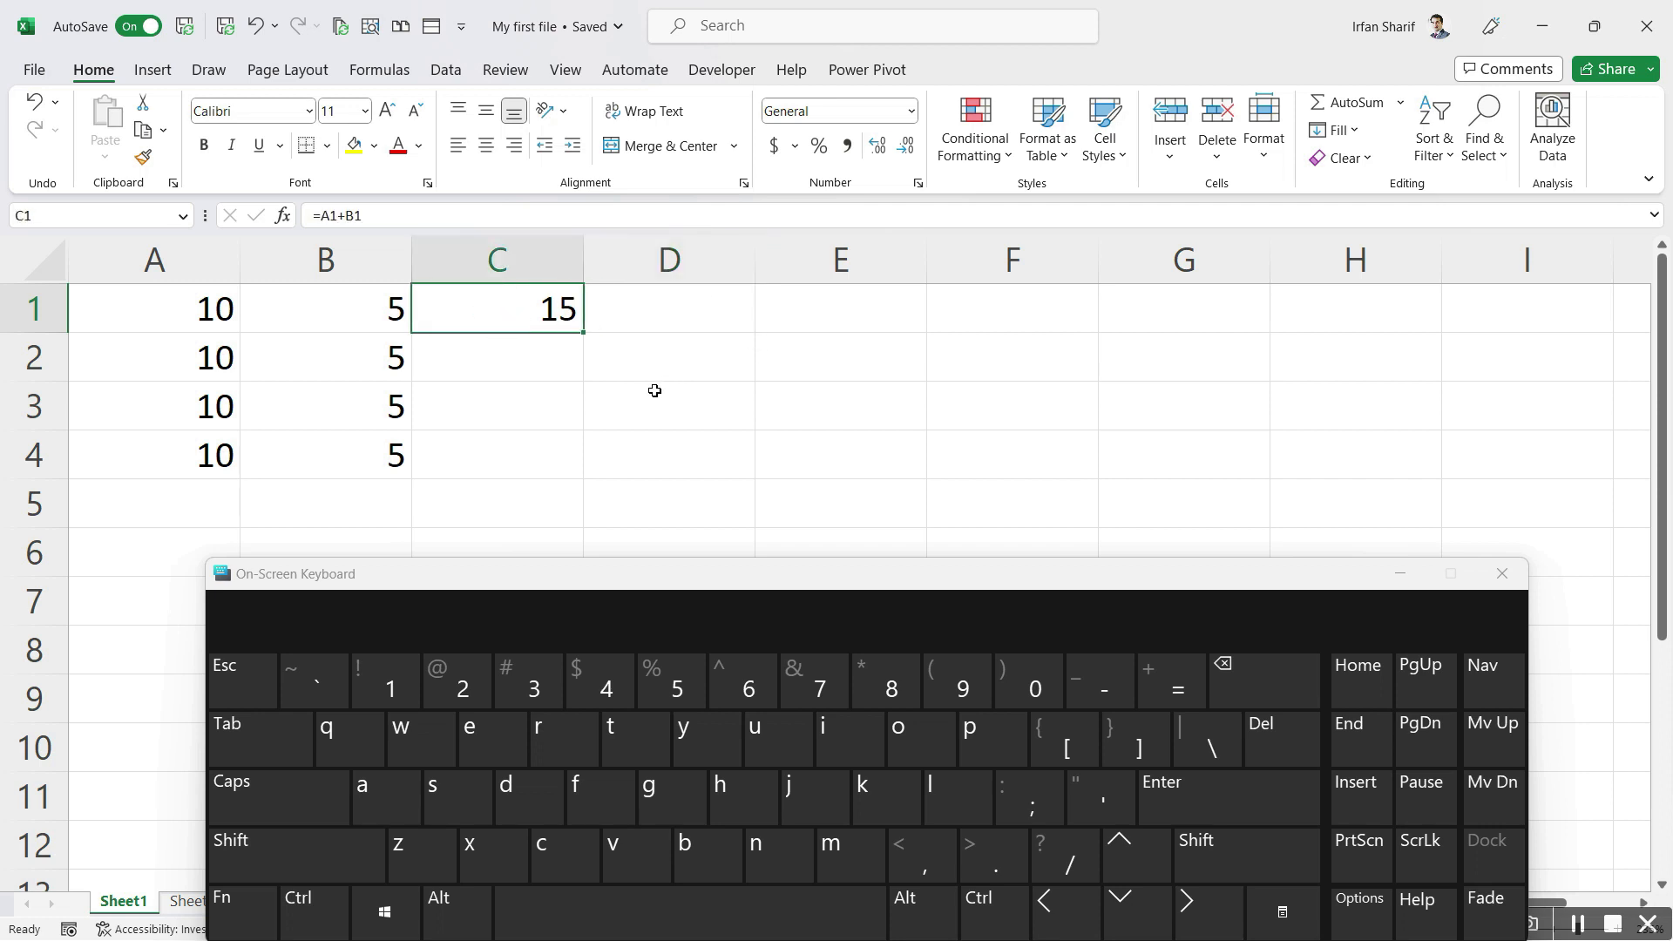
key(Return)
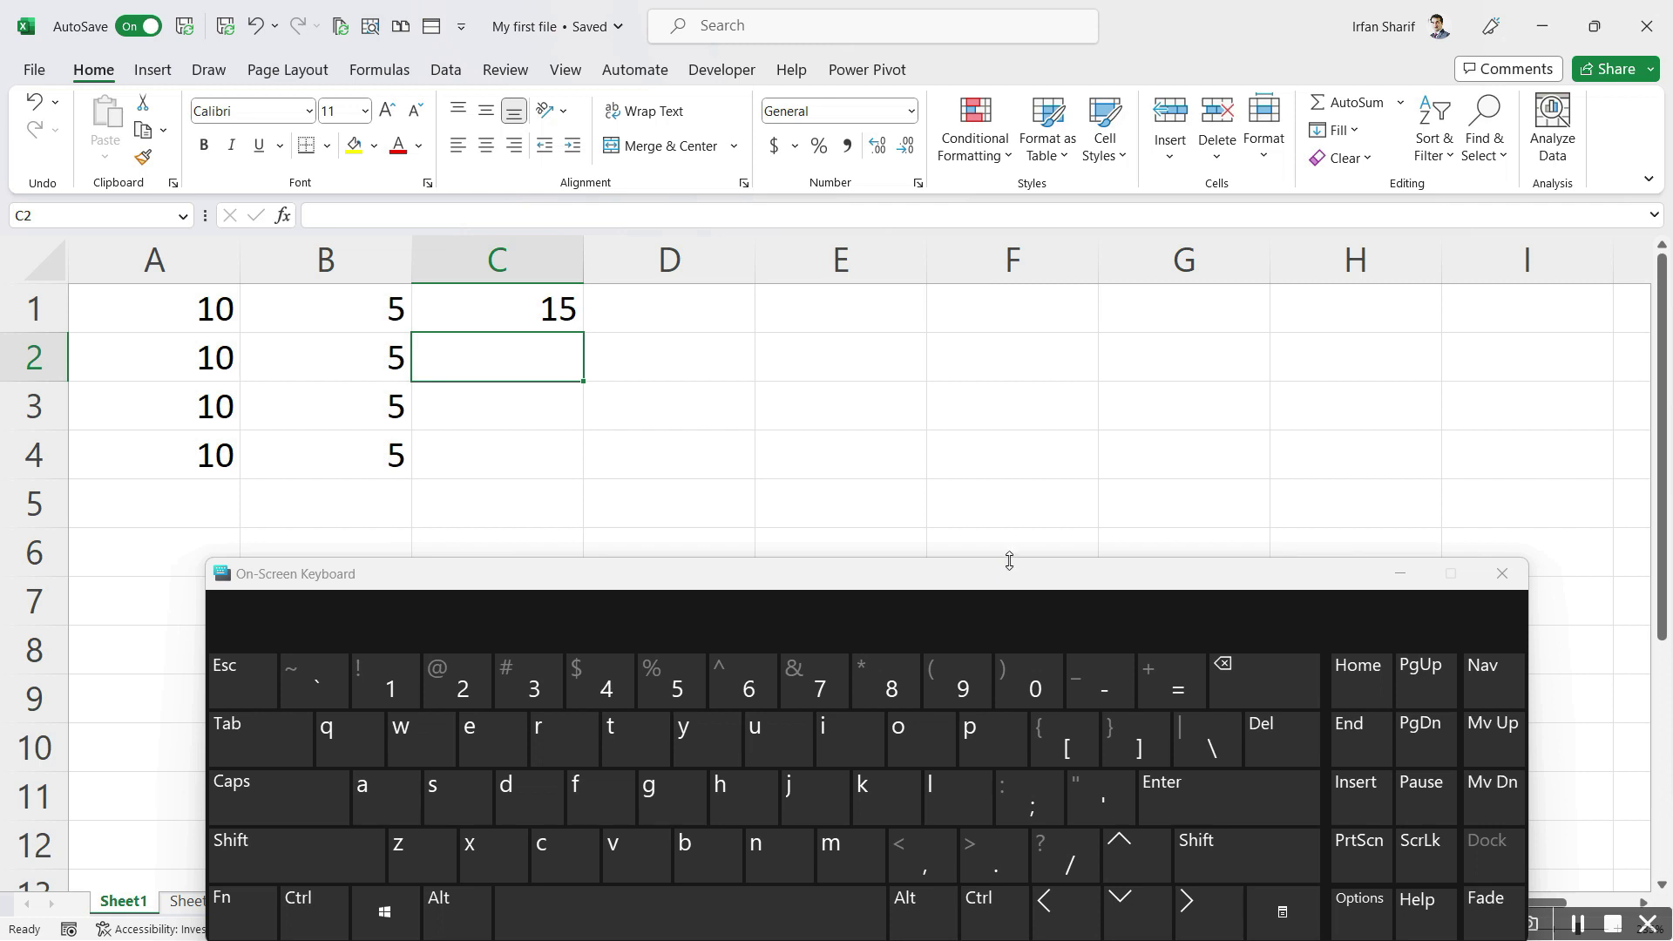
Enter the subtraction formula =A2-B2 in cell C2 and reselect the cell to check it
click(1188, 686)
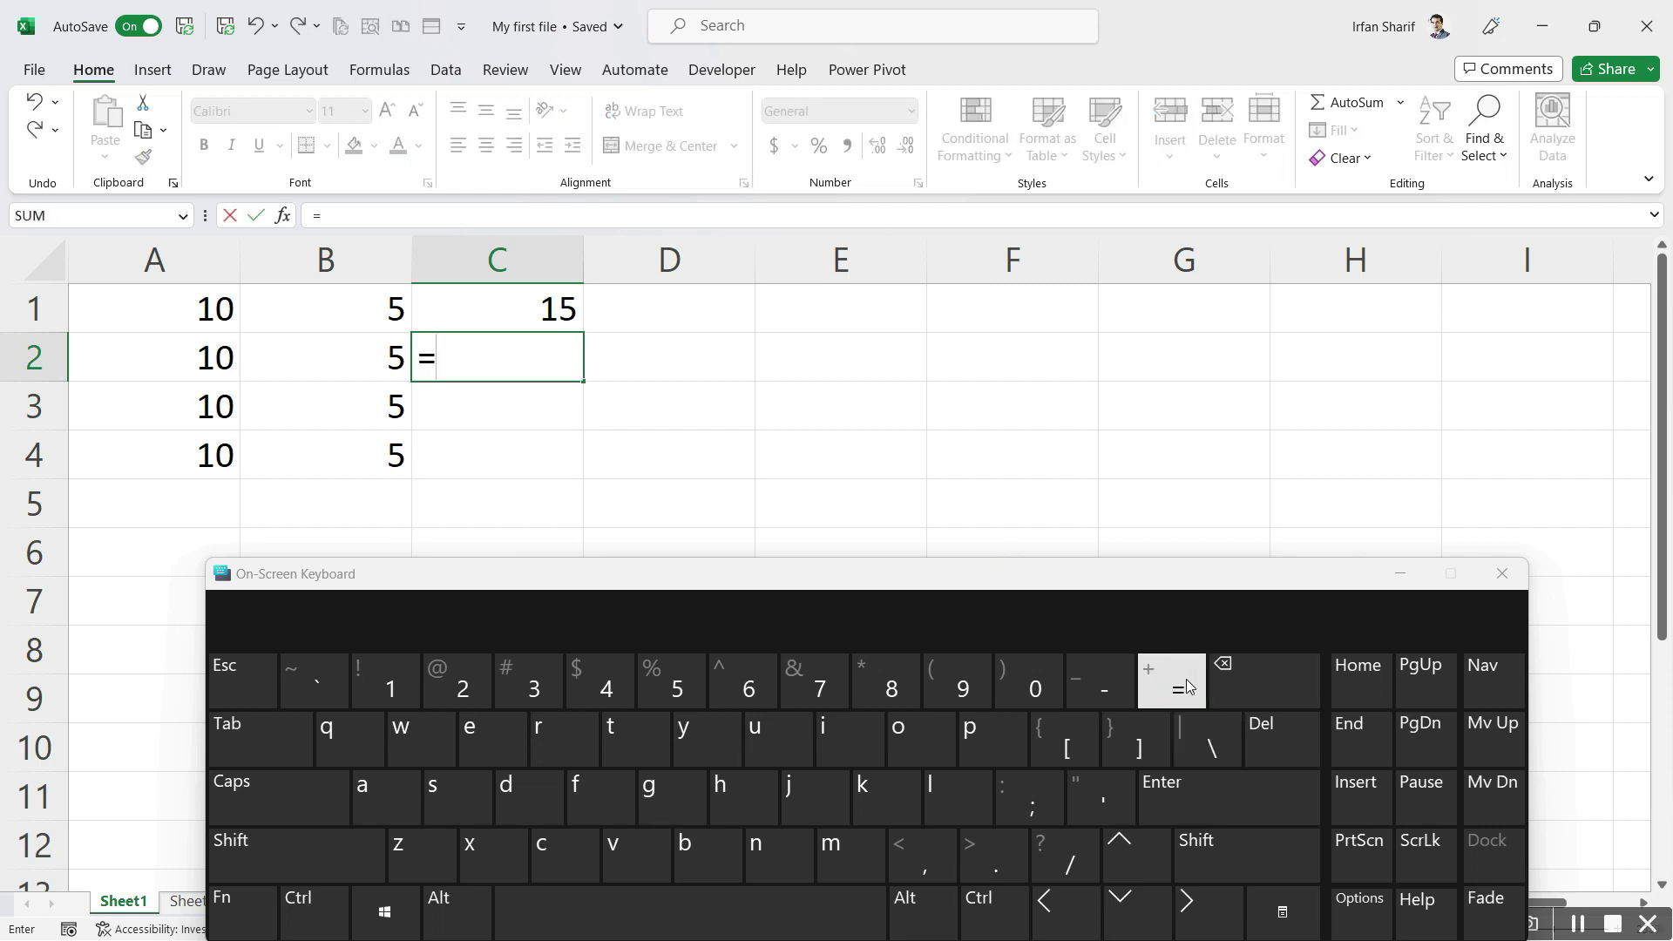
key(Left)
key(Left)
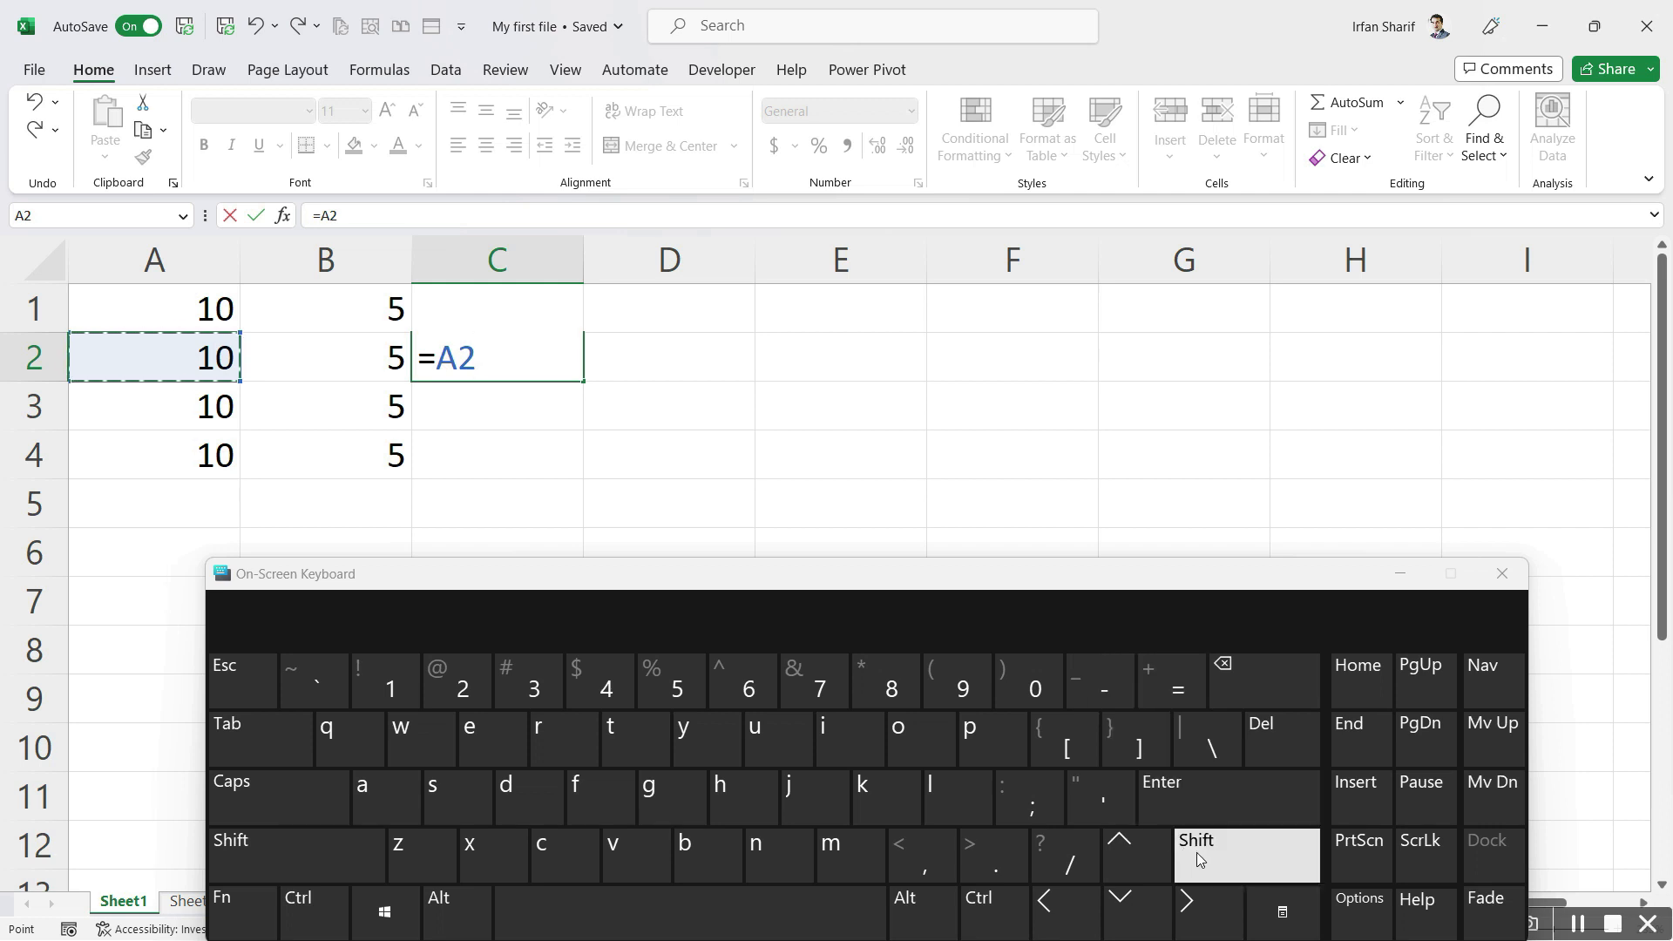
click(1109, 695)
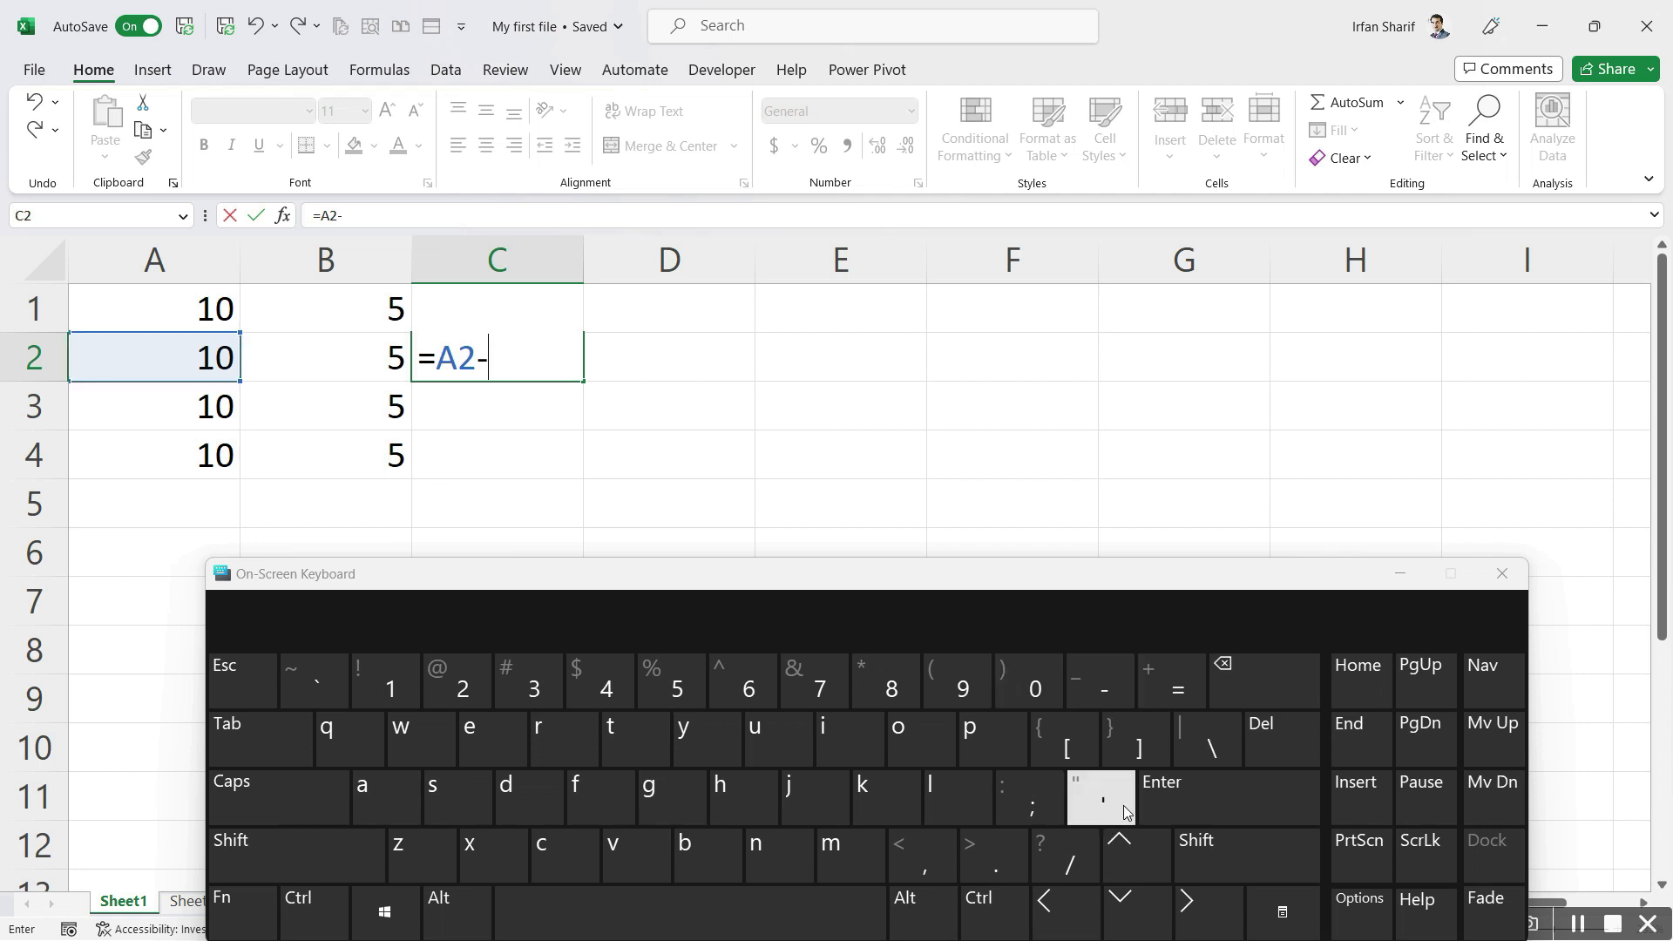
click(1078, 925)
key(Return)
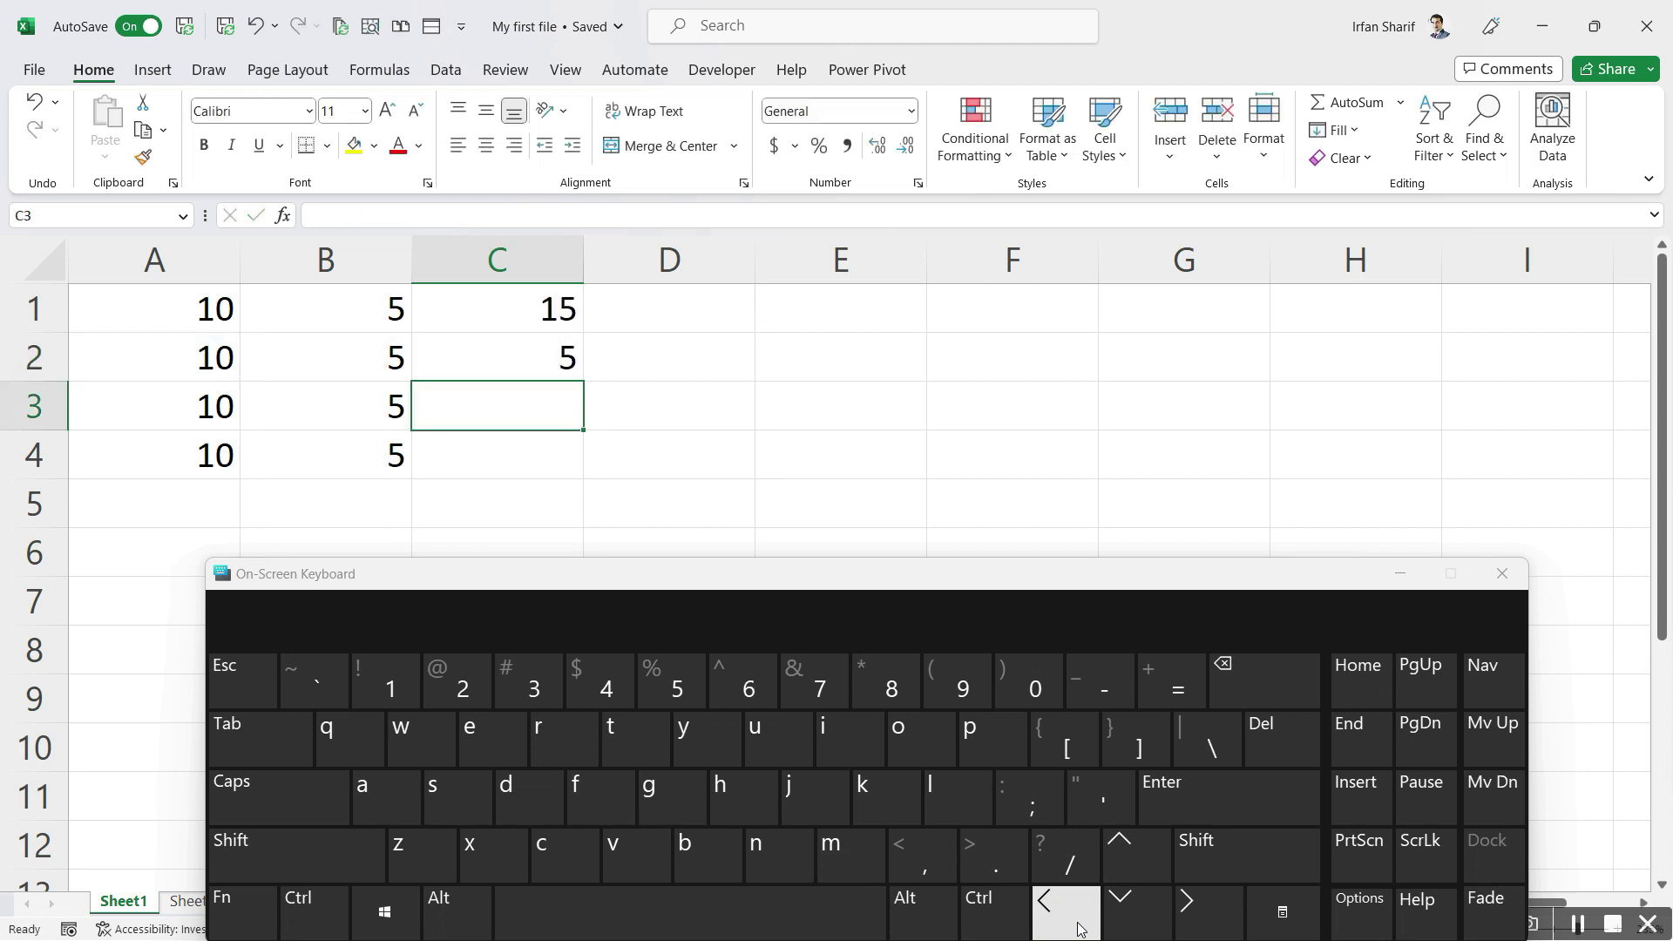
click(492, 346)
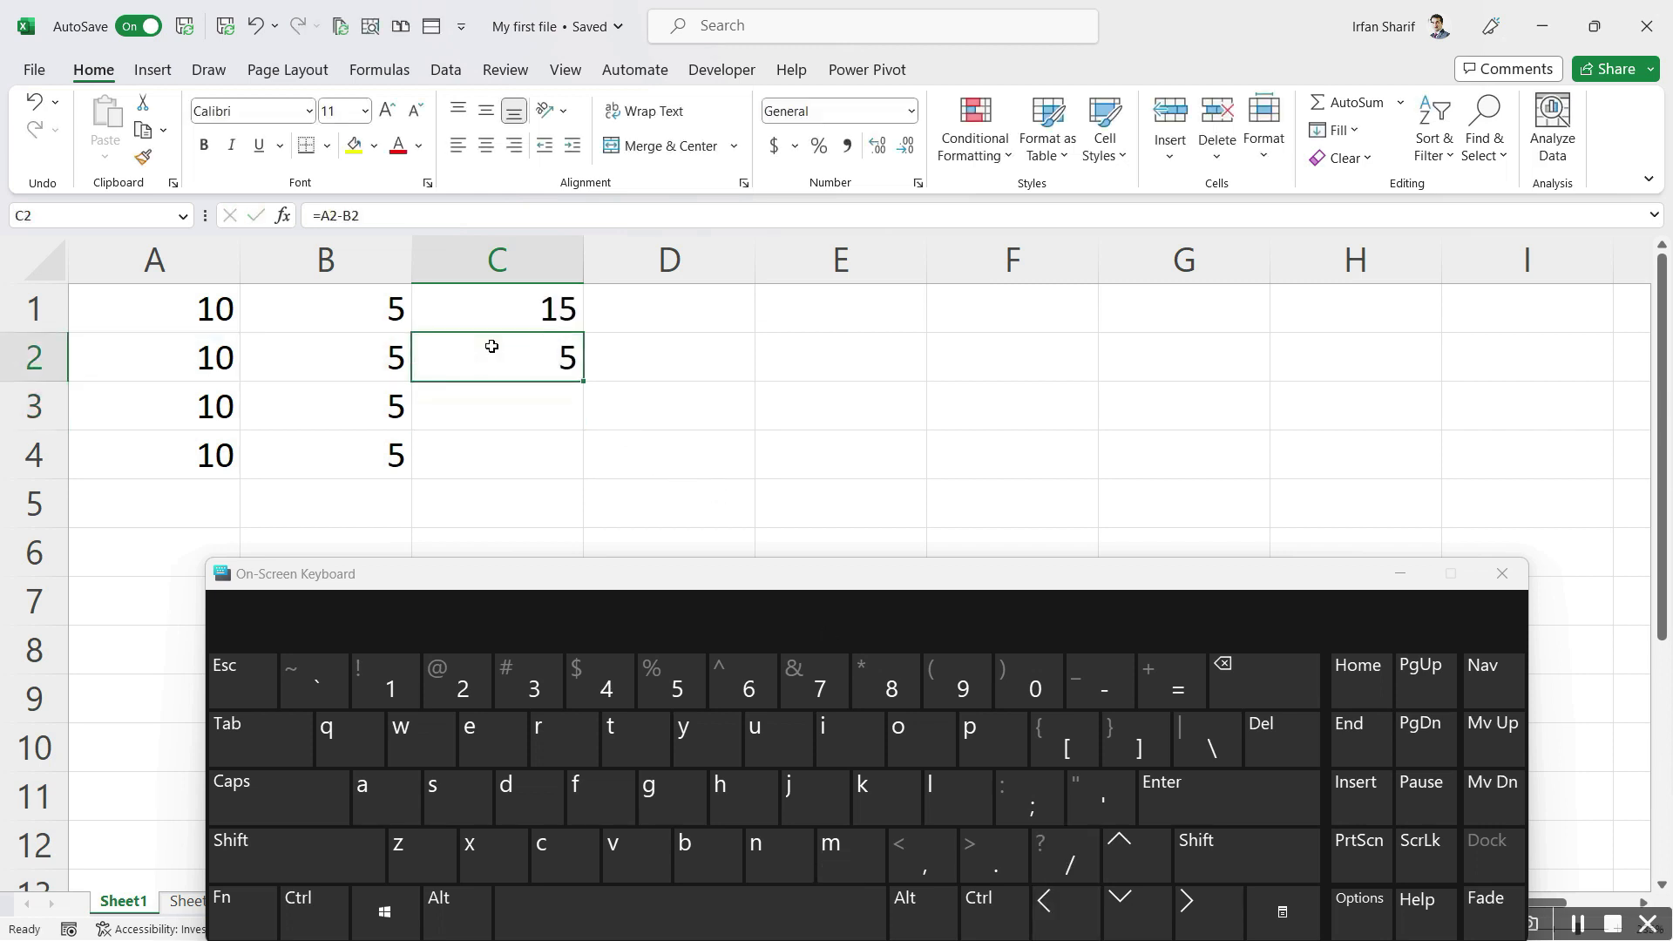
Enter the multiplication formula =A3*B3 in cell C3 and reselect the cell to check it
click(537, 407)
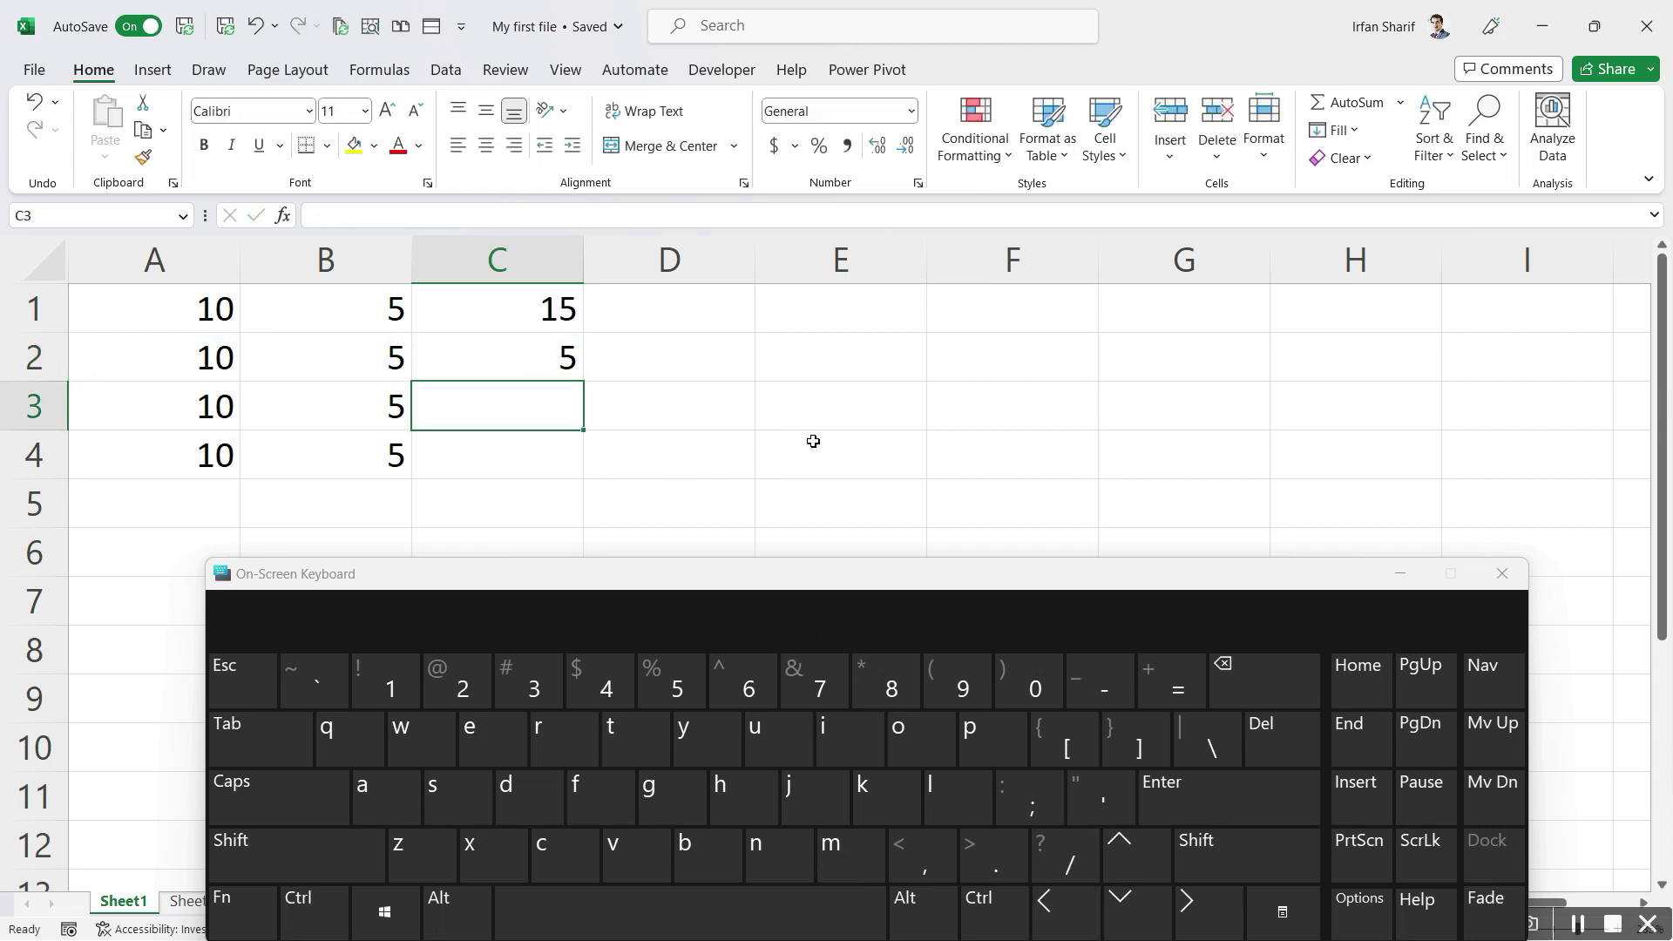
click(1177, 683)
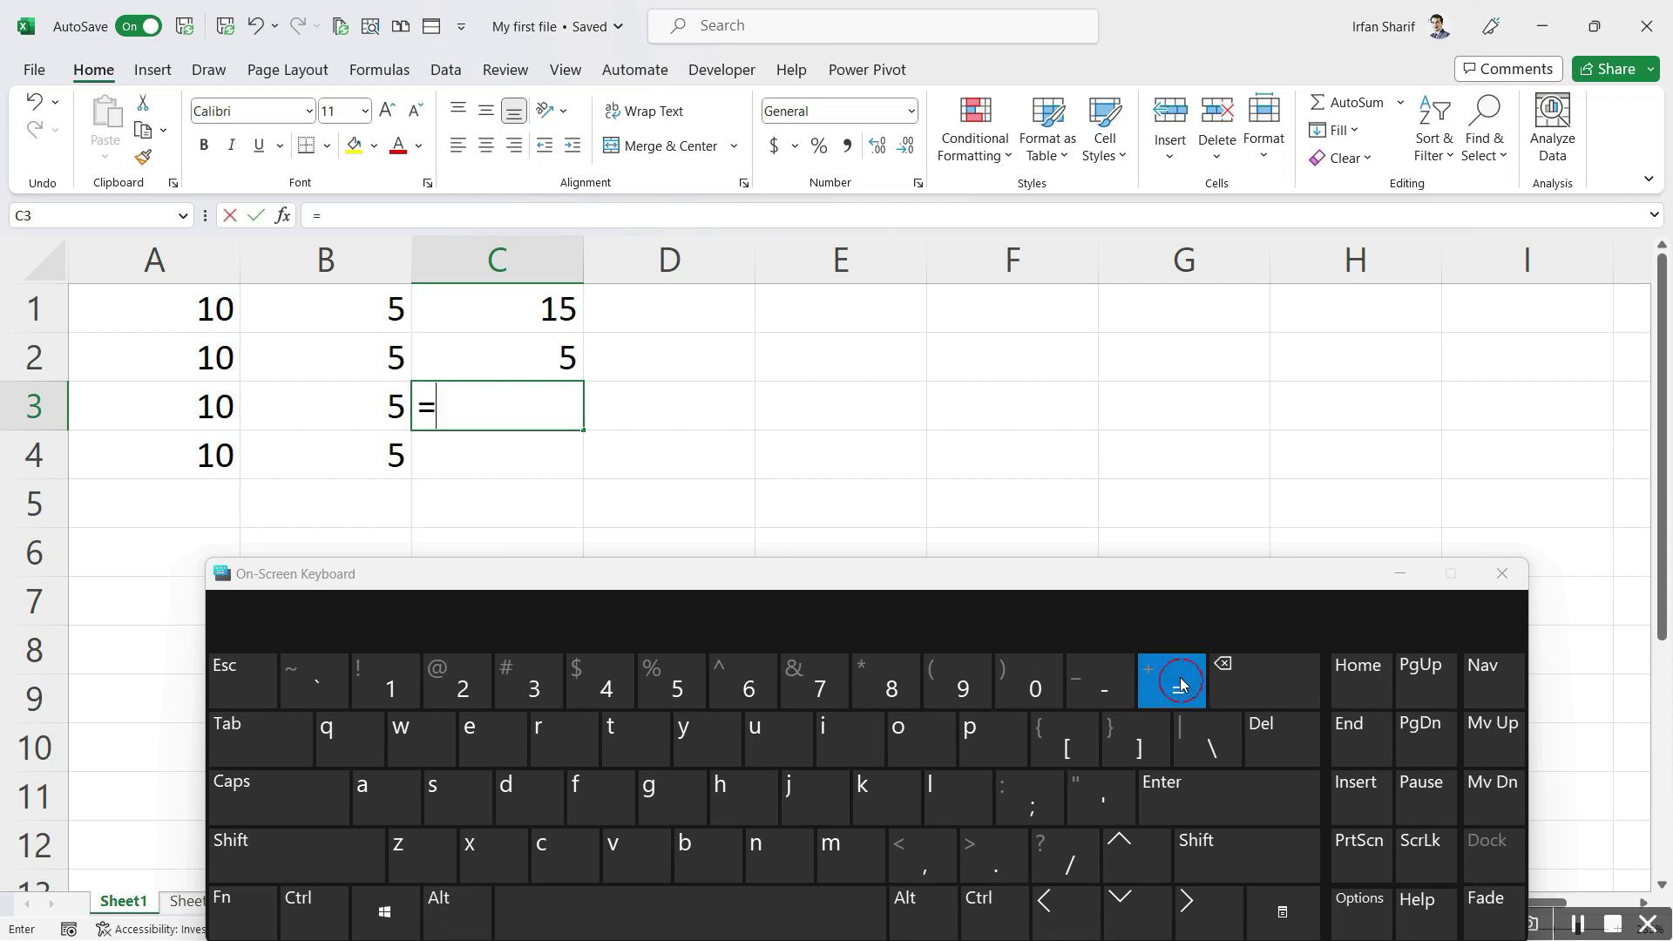
key(Left)
key(Left)
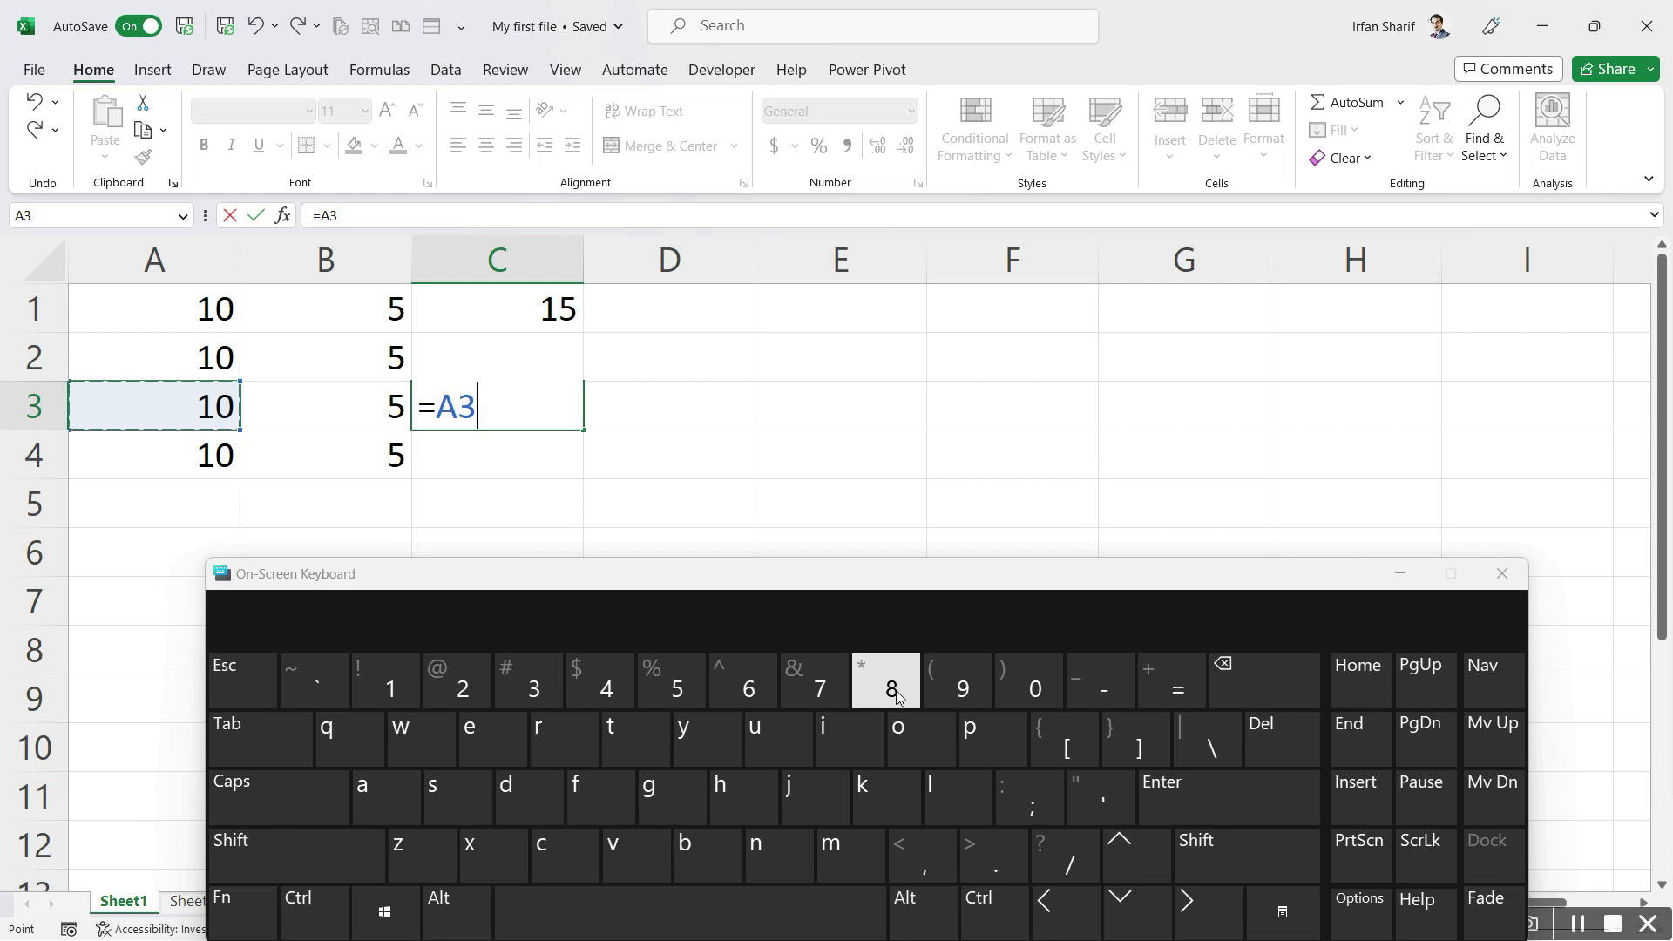
click(1227, 848)
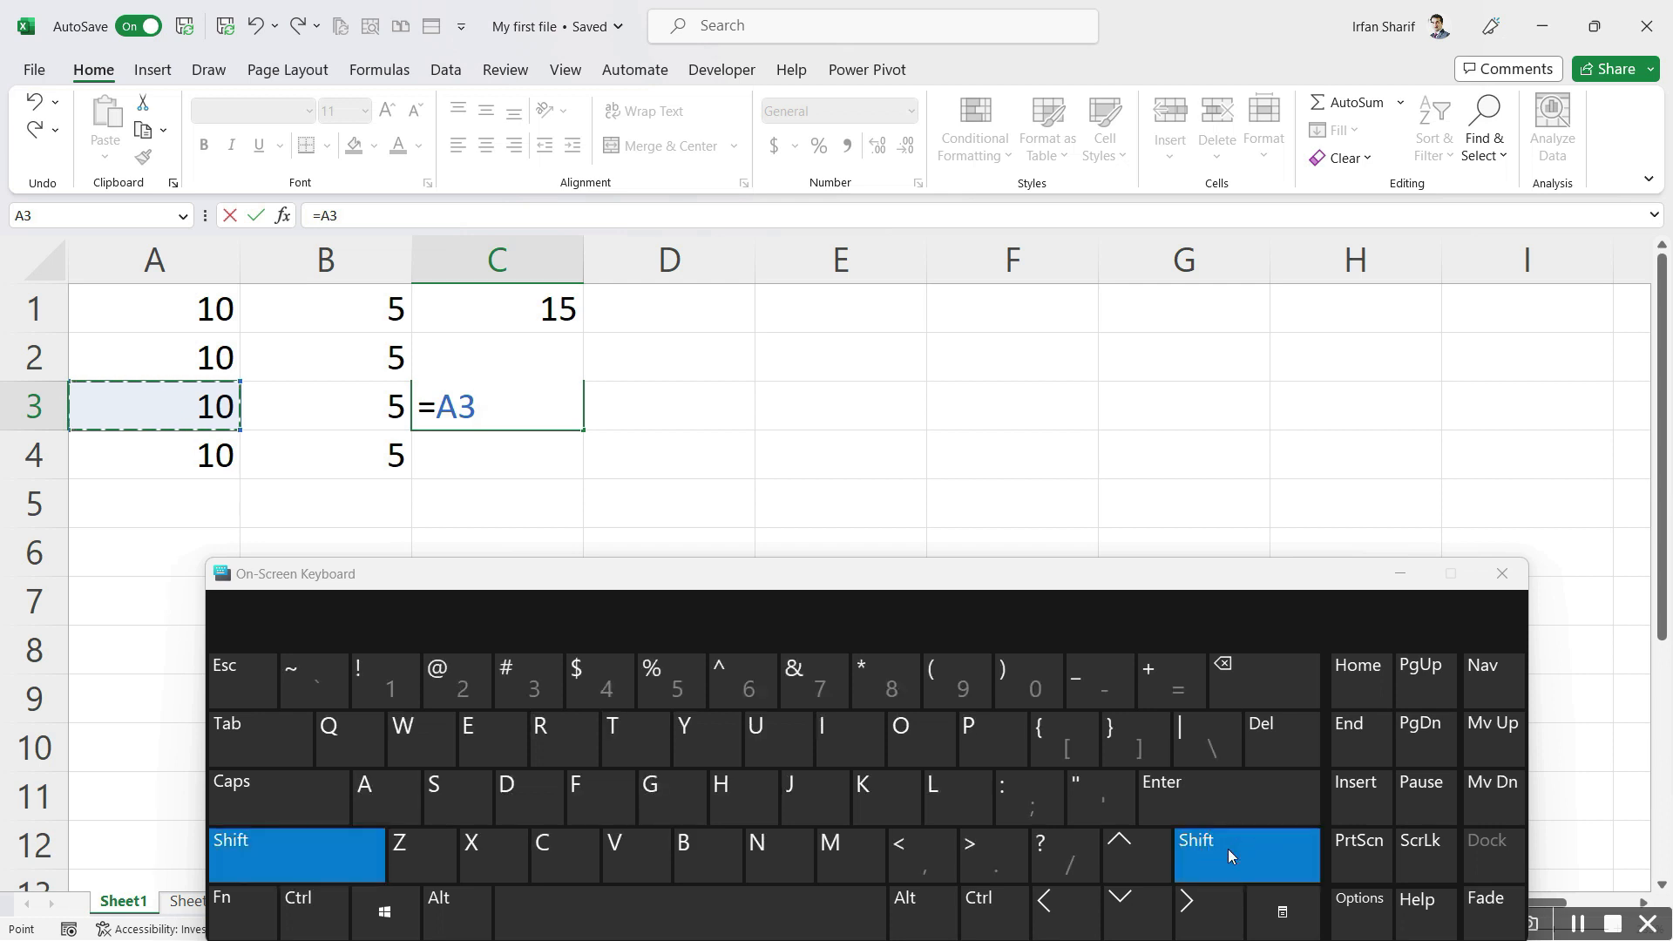
click(880, 673)
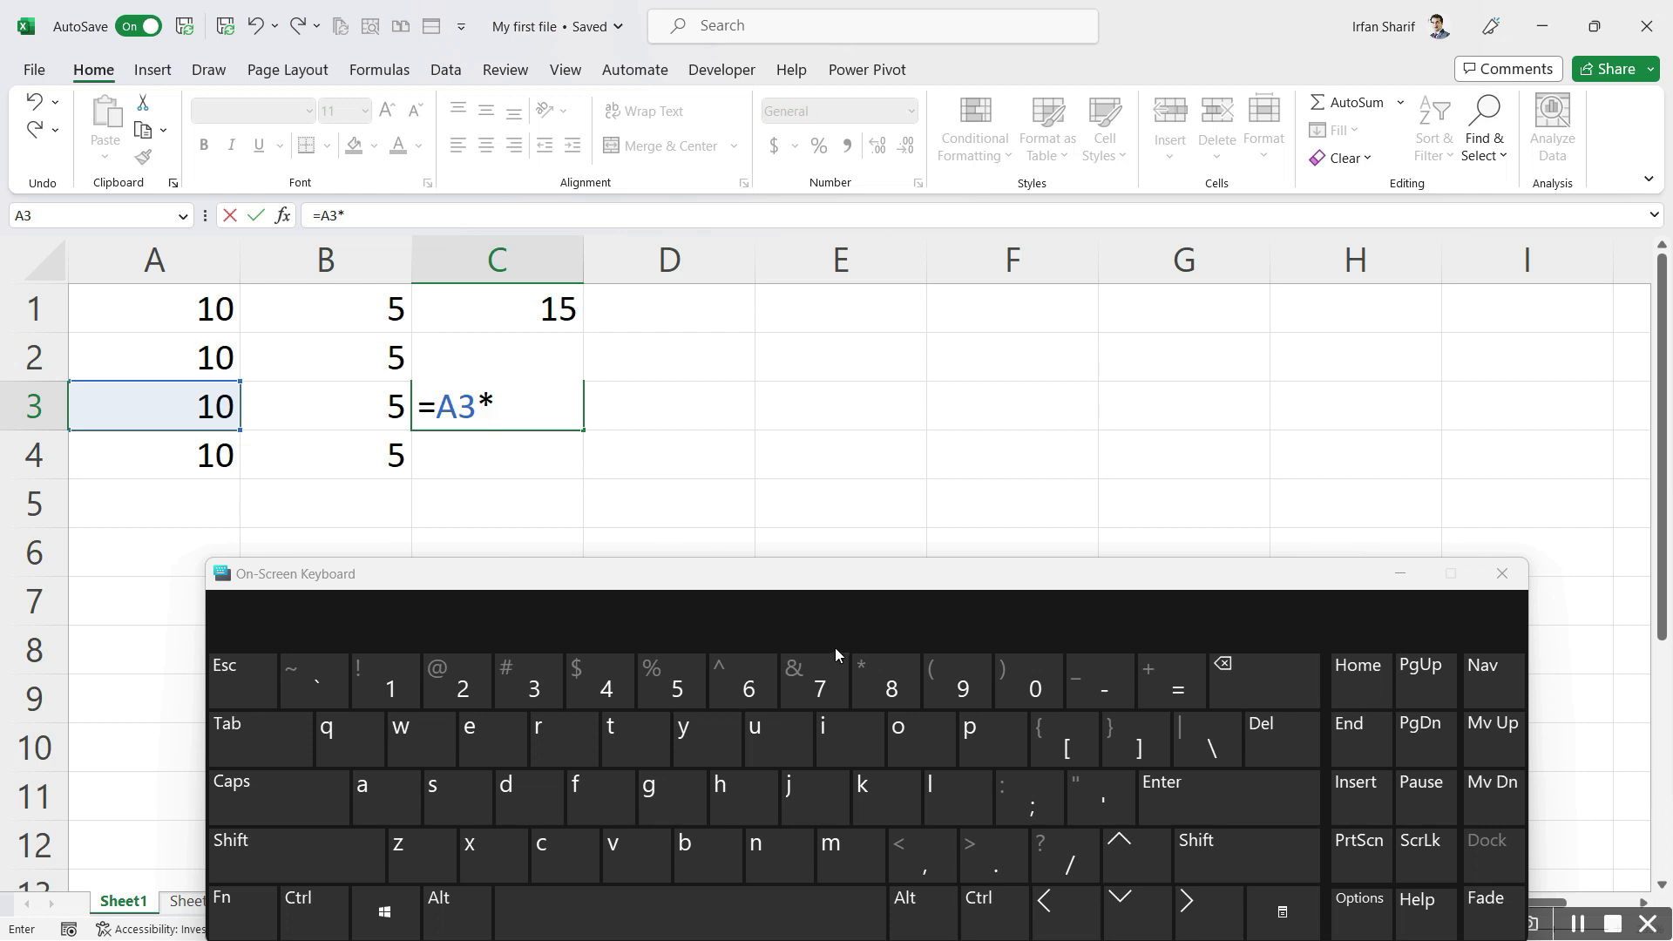
click(1070, 917)
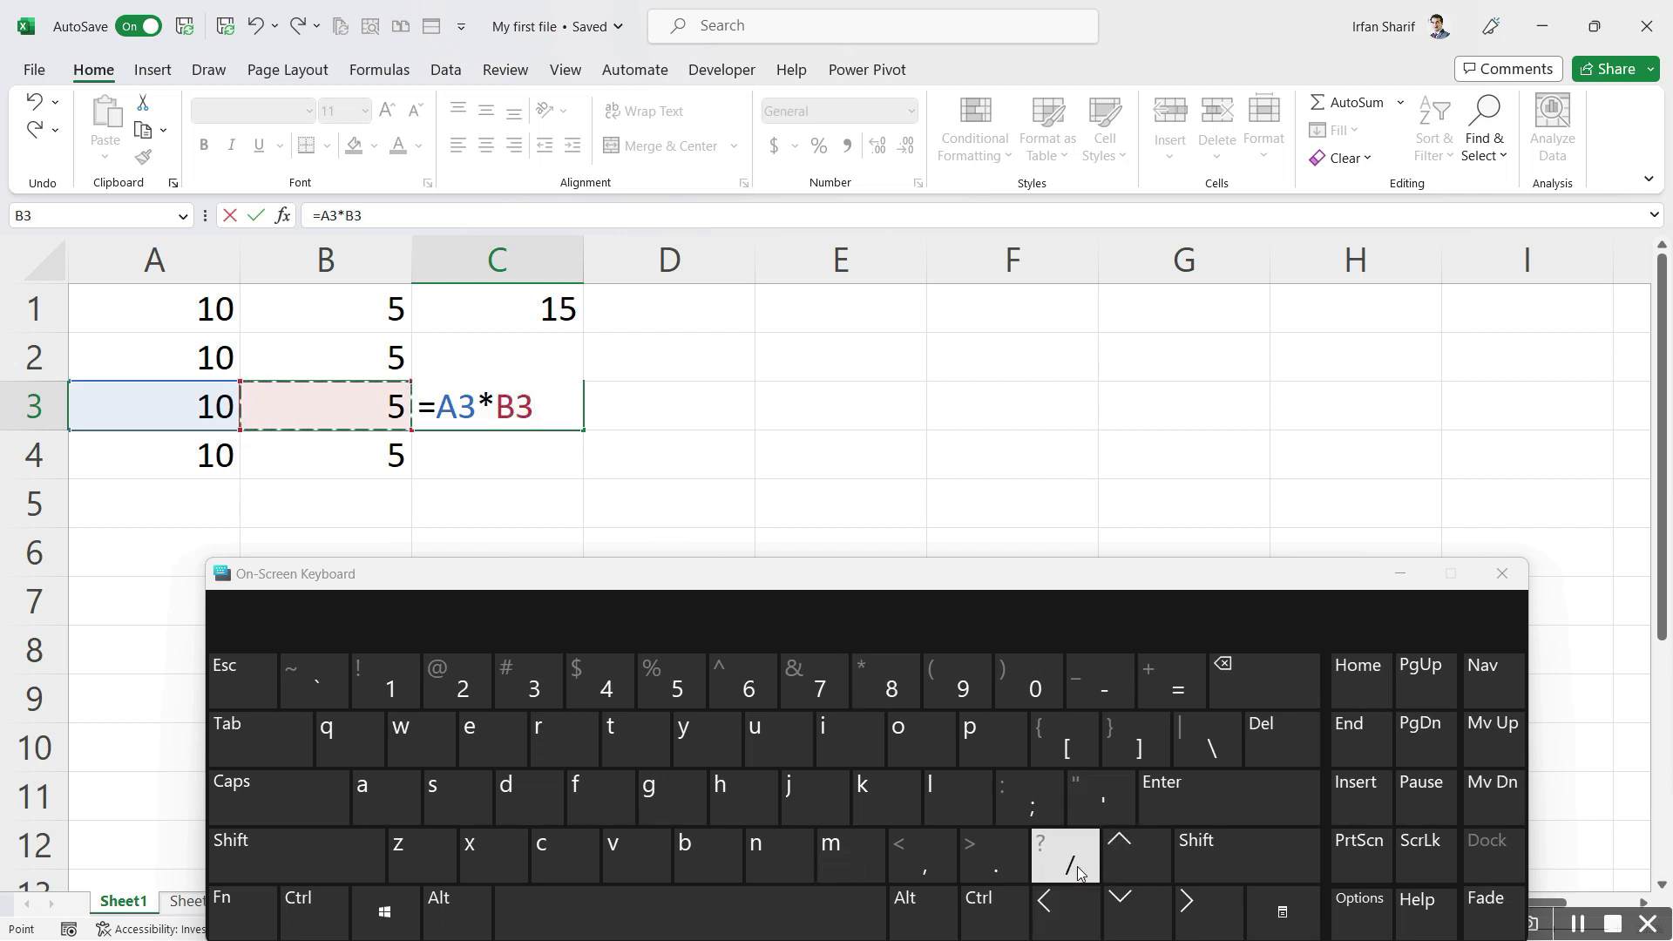
key(Return)
key(Up)
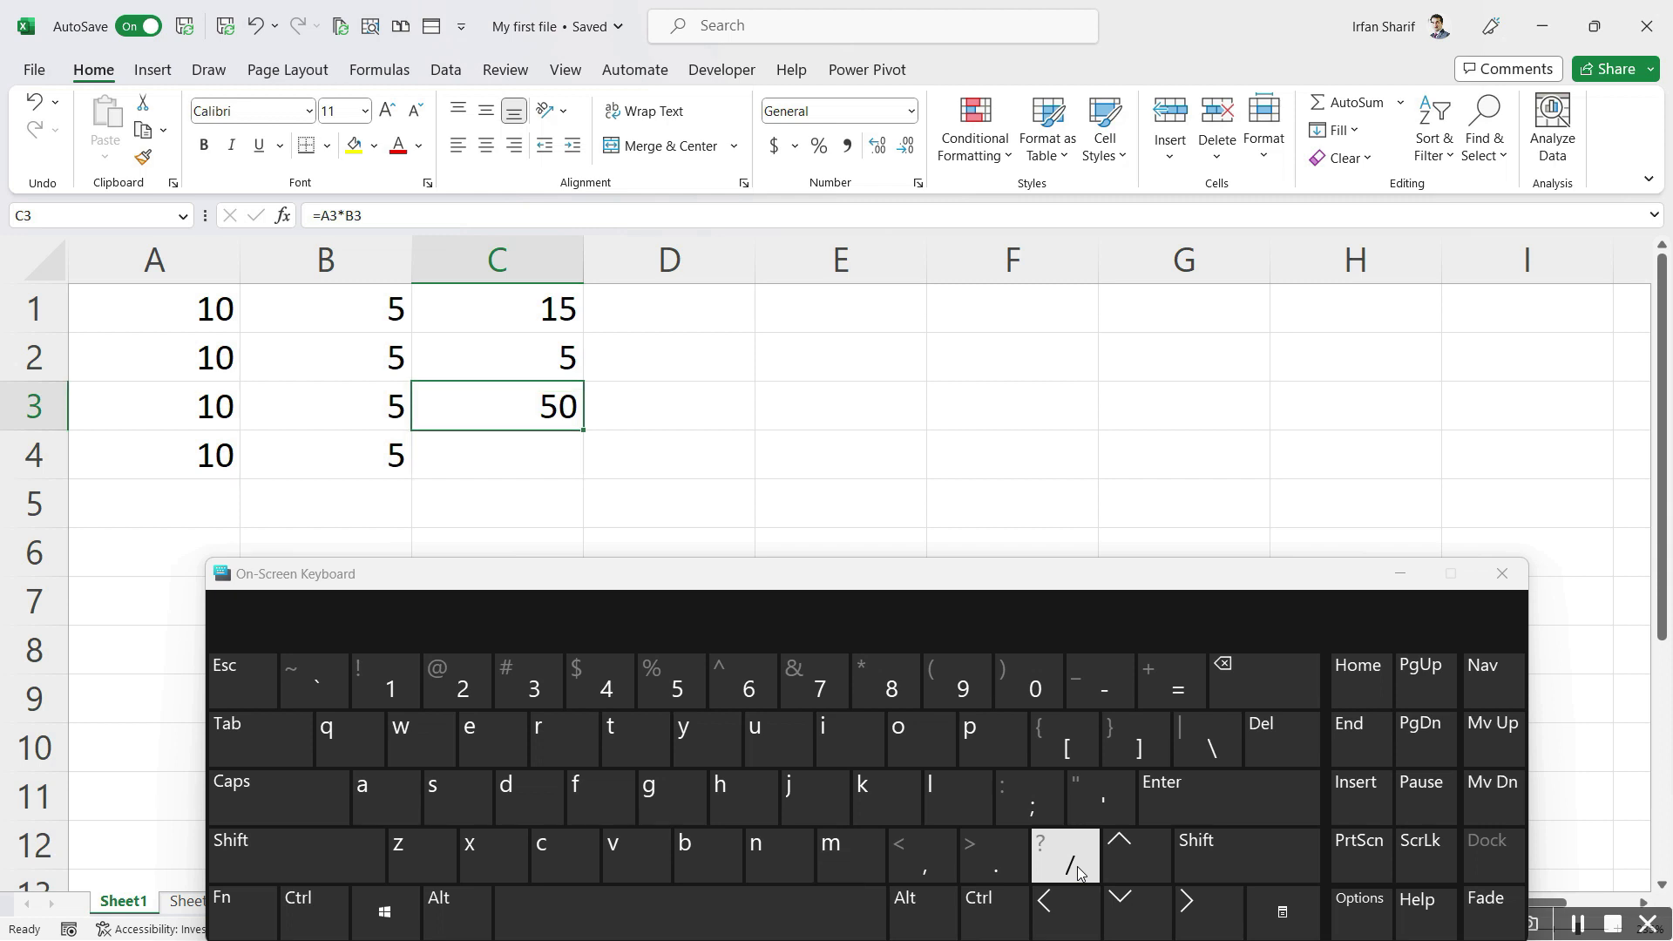
Enter the division formula =A4/B4 in cell C4, picking both references from the sheet, and finish on C5
key(Down)
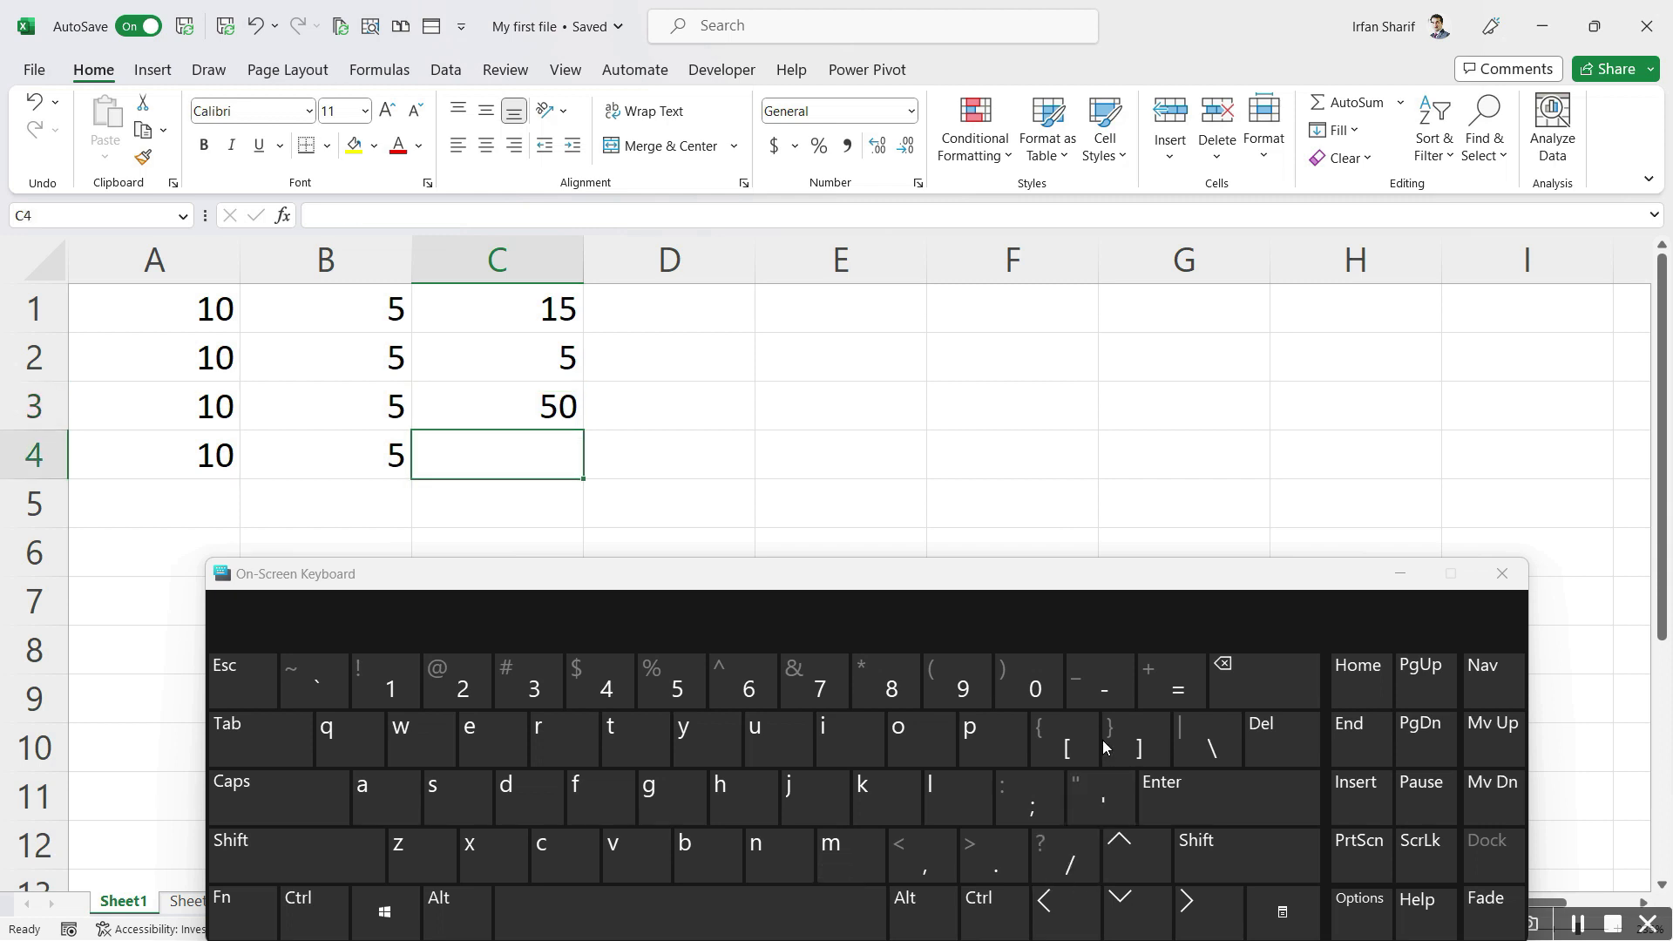
click(1167, 671)
click(1066, 910)
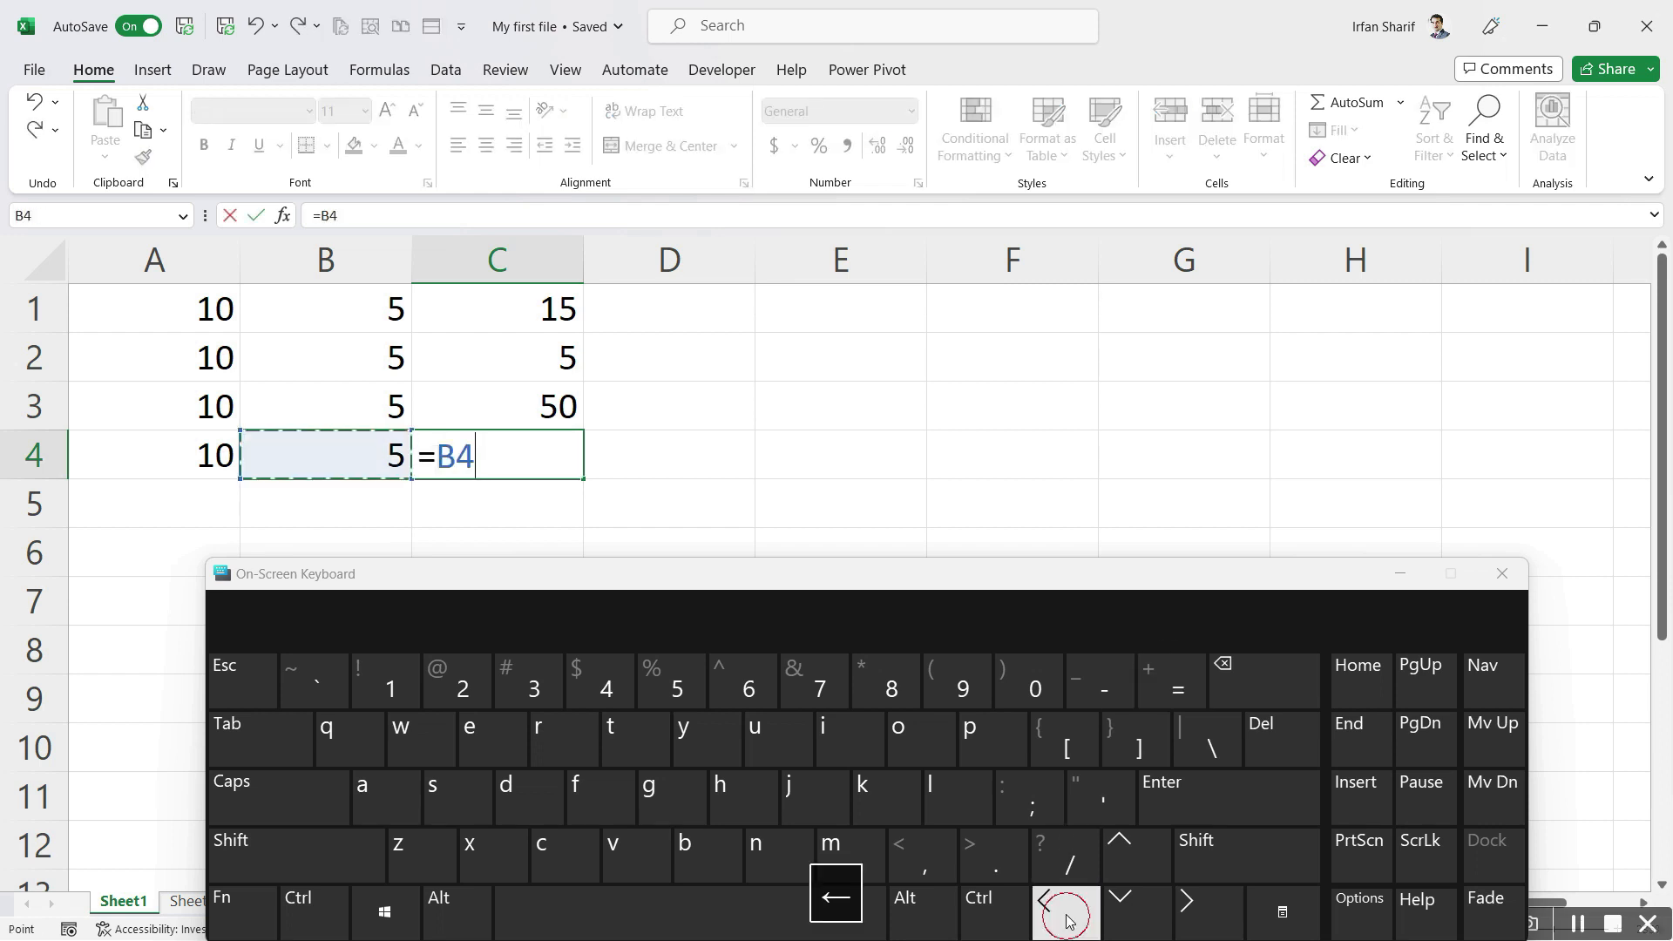
click(1068, 917)
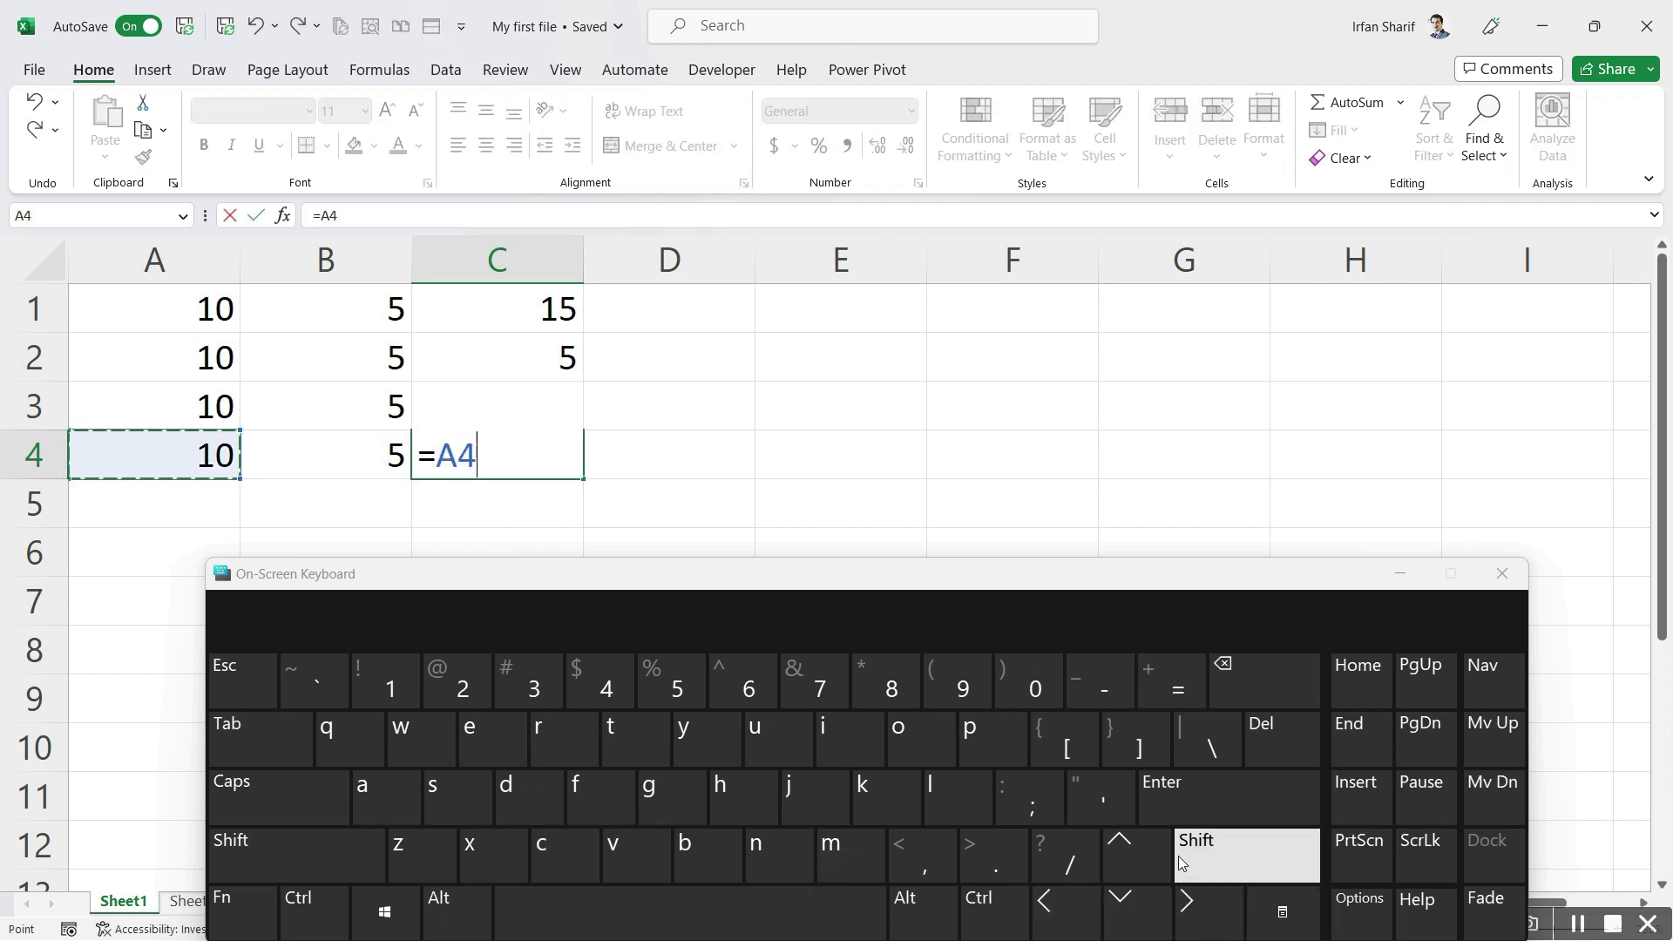
click(1054, 857)
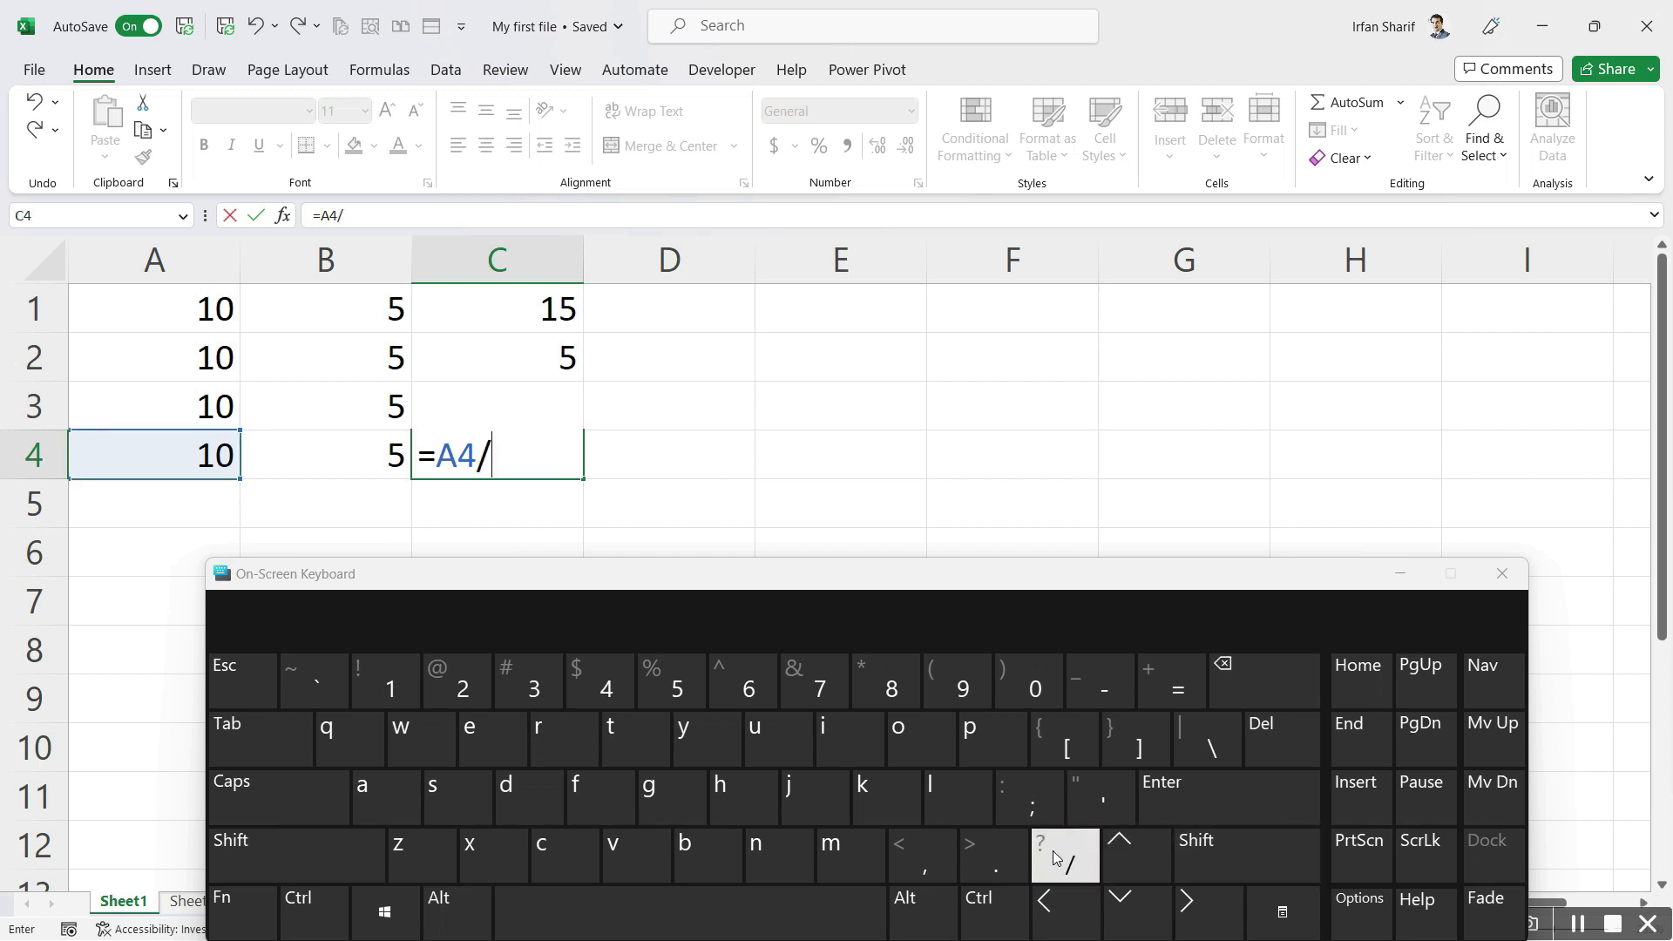
click(1066, 910)
key(Return)
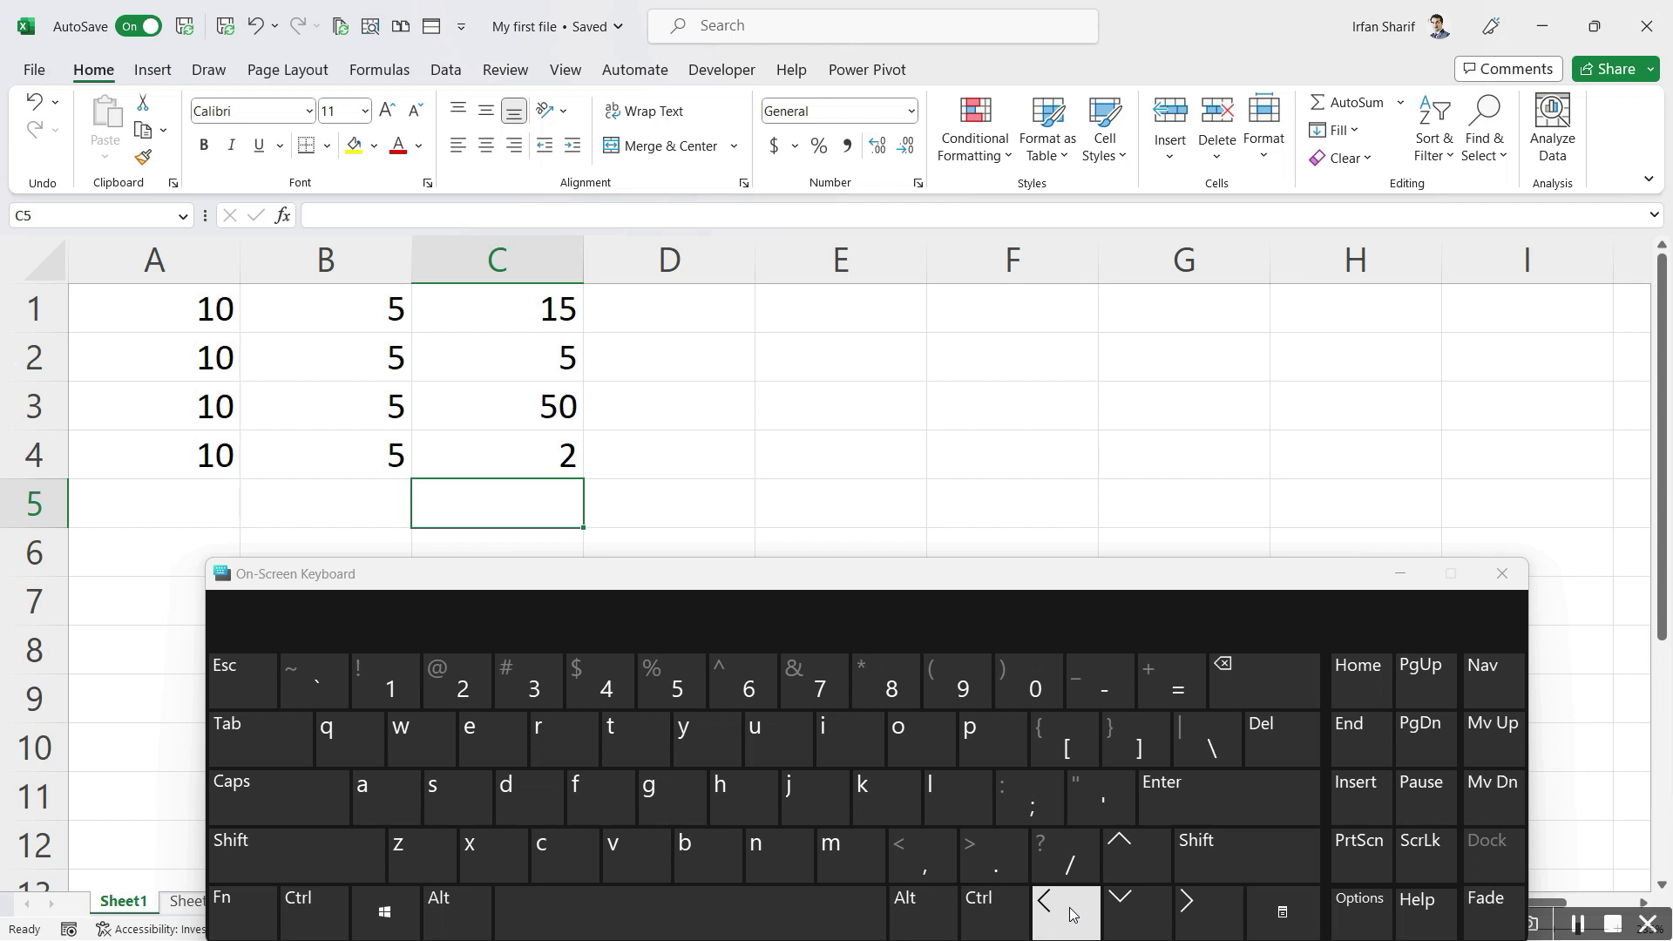
click(515, 509)
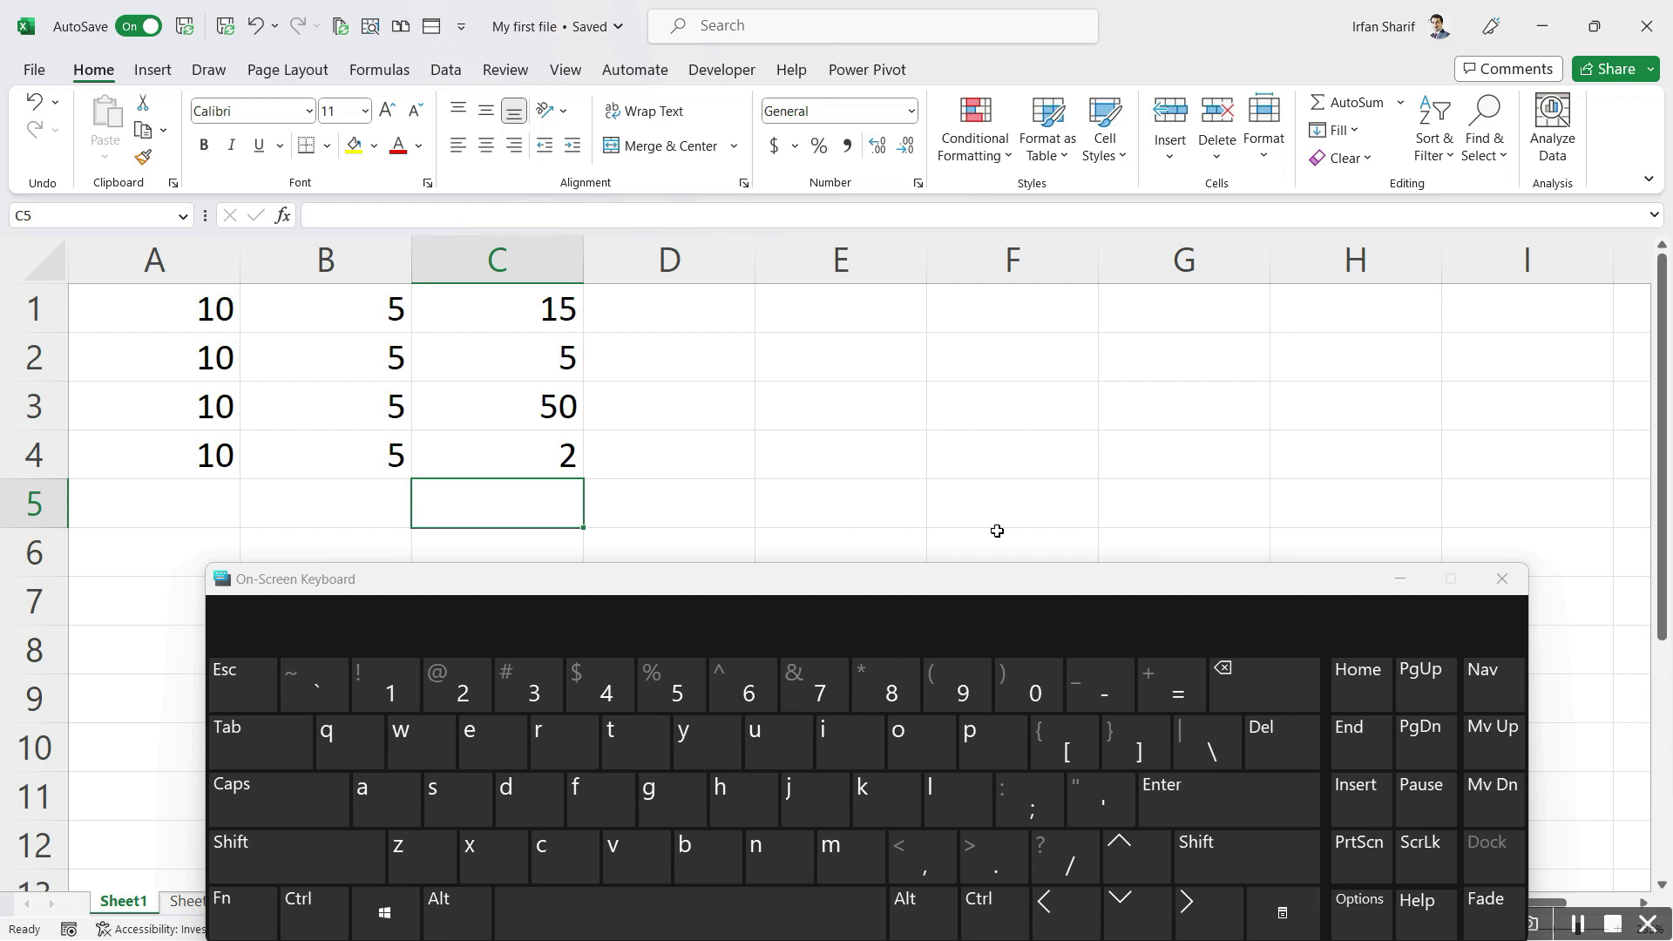
Copy the values in A4:B4 into the row below, starting at cell A5, and clear the copy selection
key(Up)
key(Left)
key(Left)
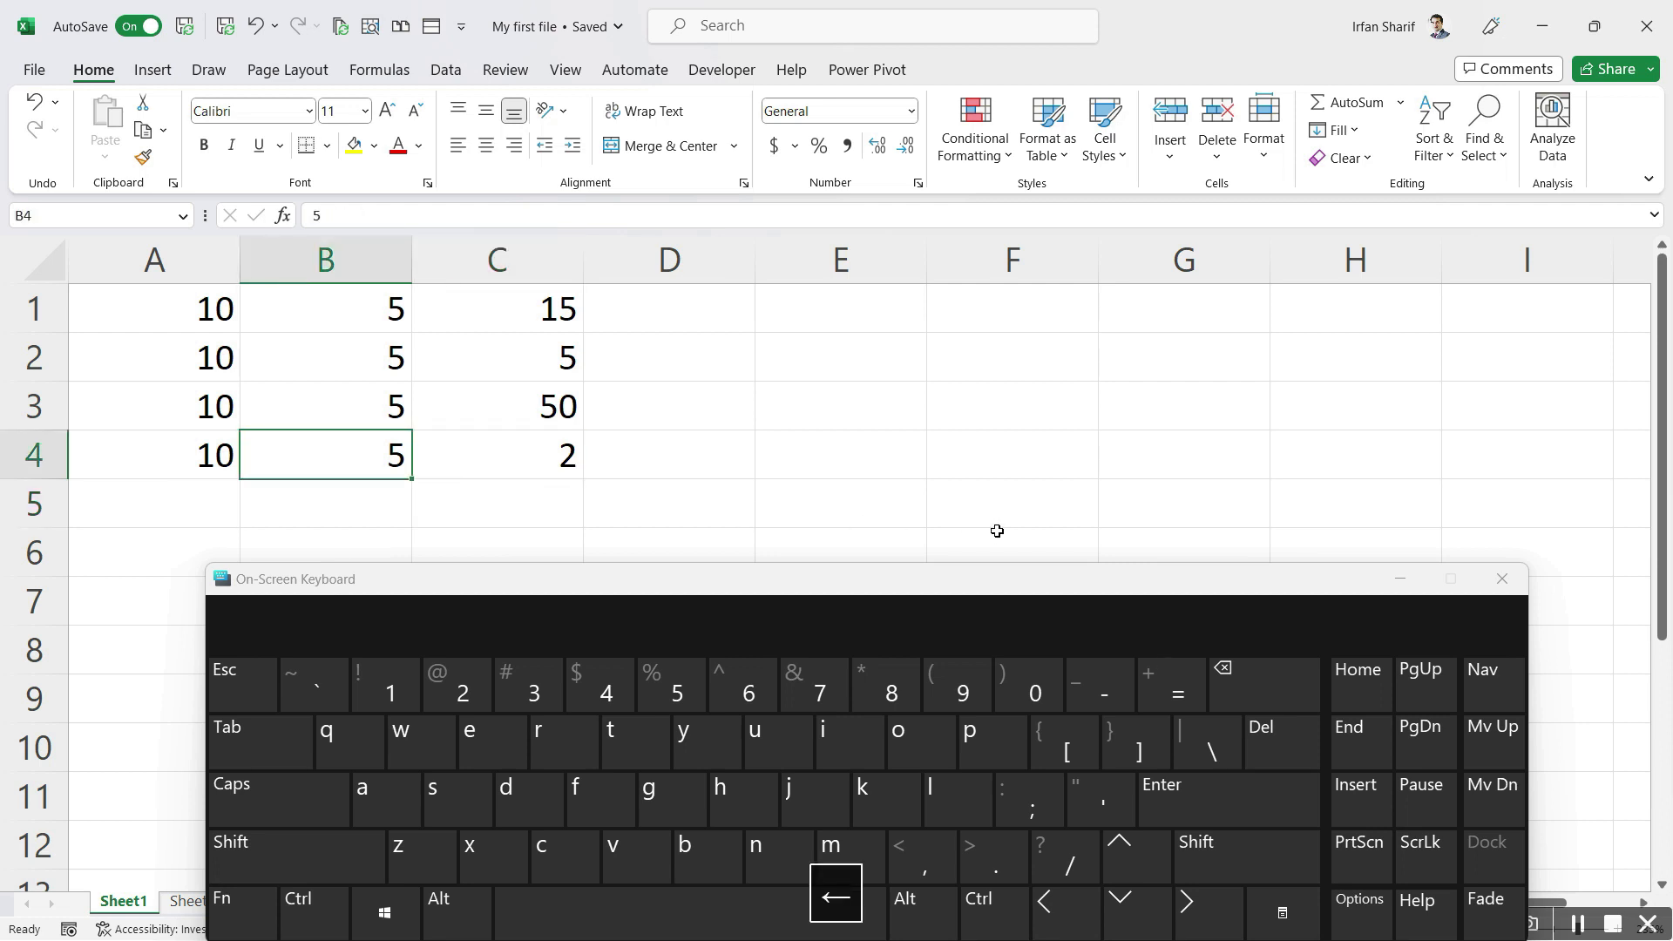
key(shift+Right)
key(ctrl+c)
key(Down)
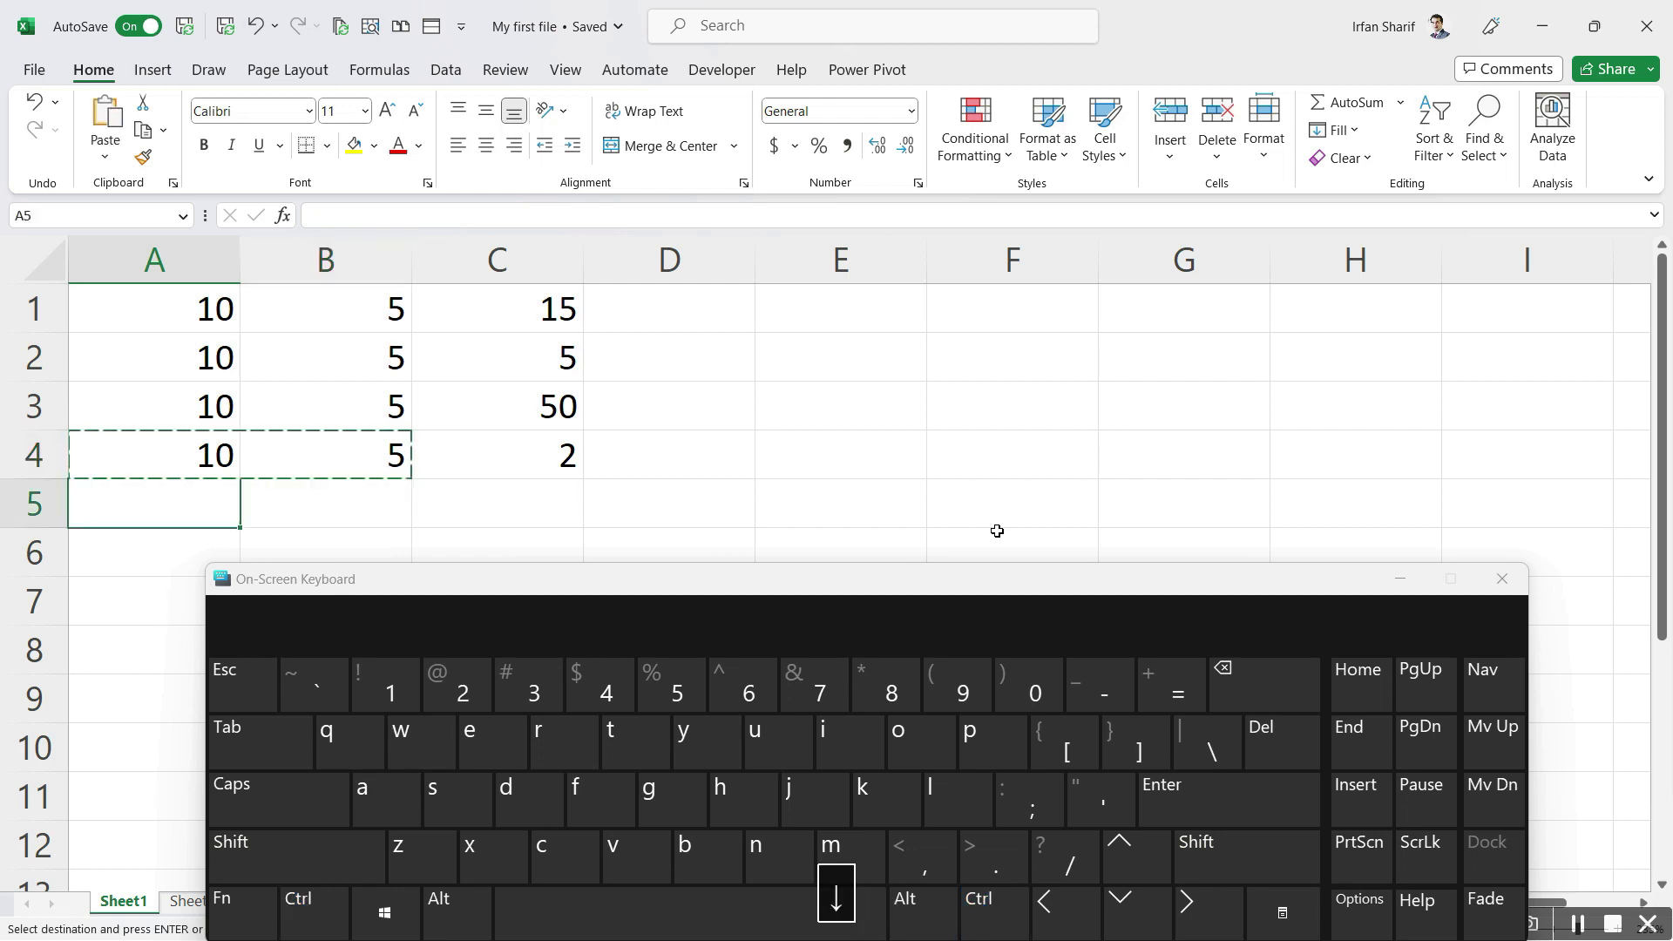
key(ctrl+v)
key(Escape)
Examine the values in A5 and B5 and the formula in C4, ending on the empty cell C5
key(Right)
key(Right)
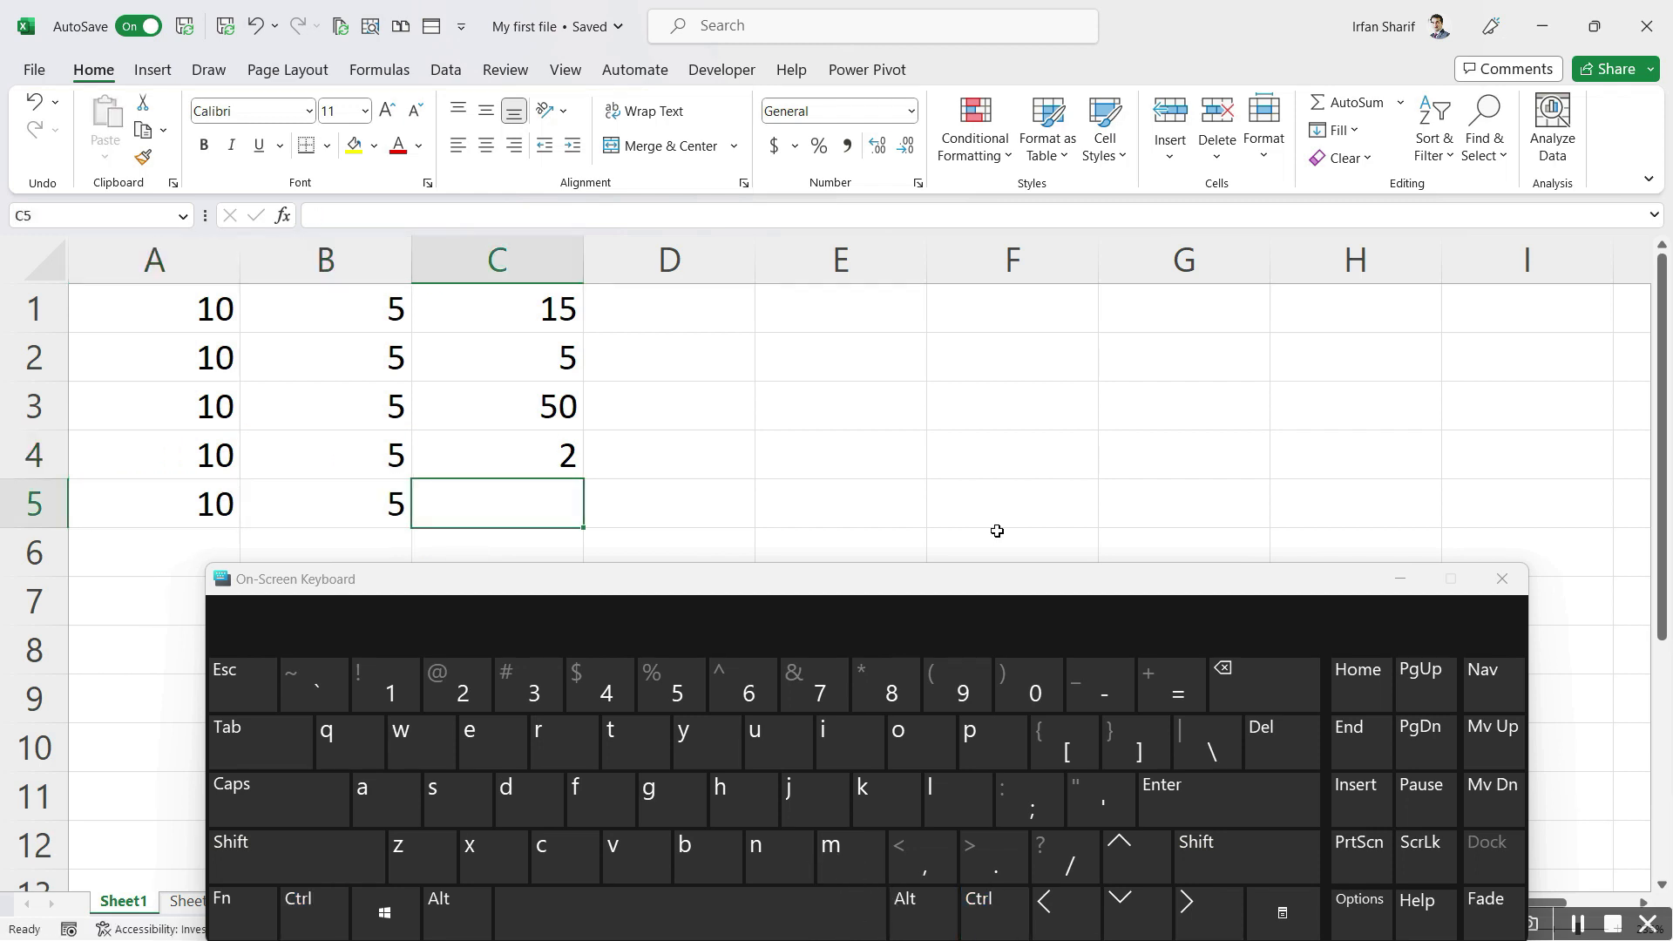
key(Left)
key(Left)
key(Right)
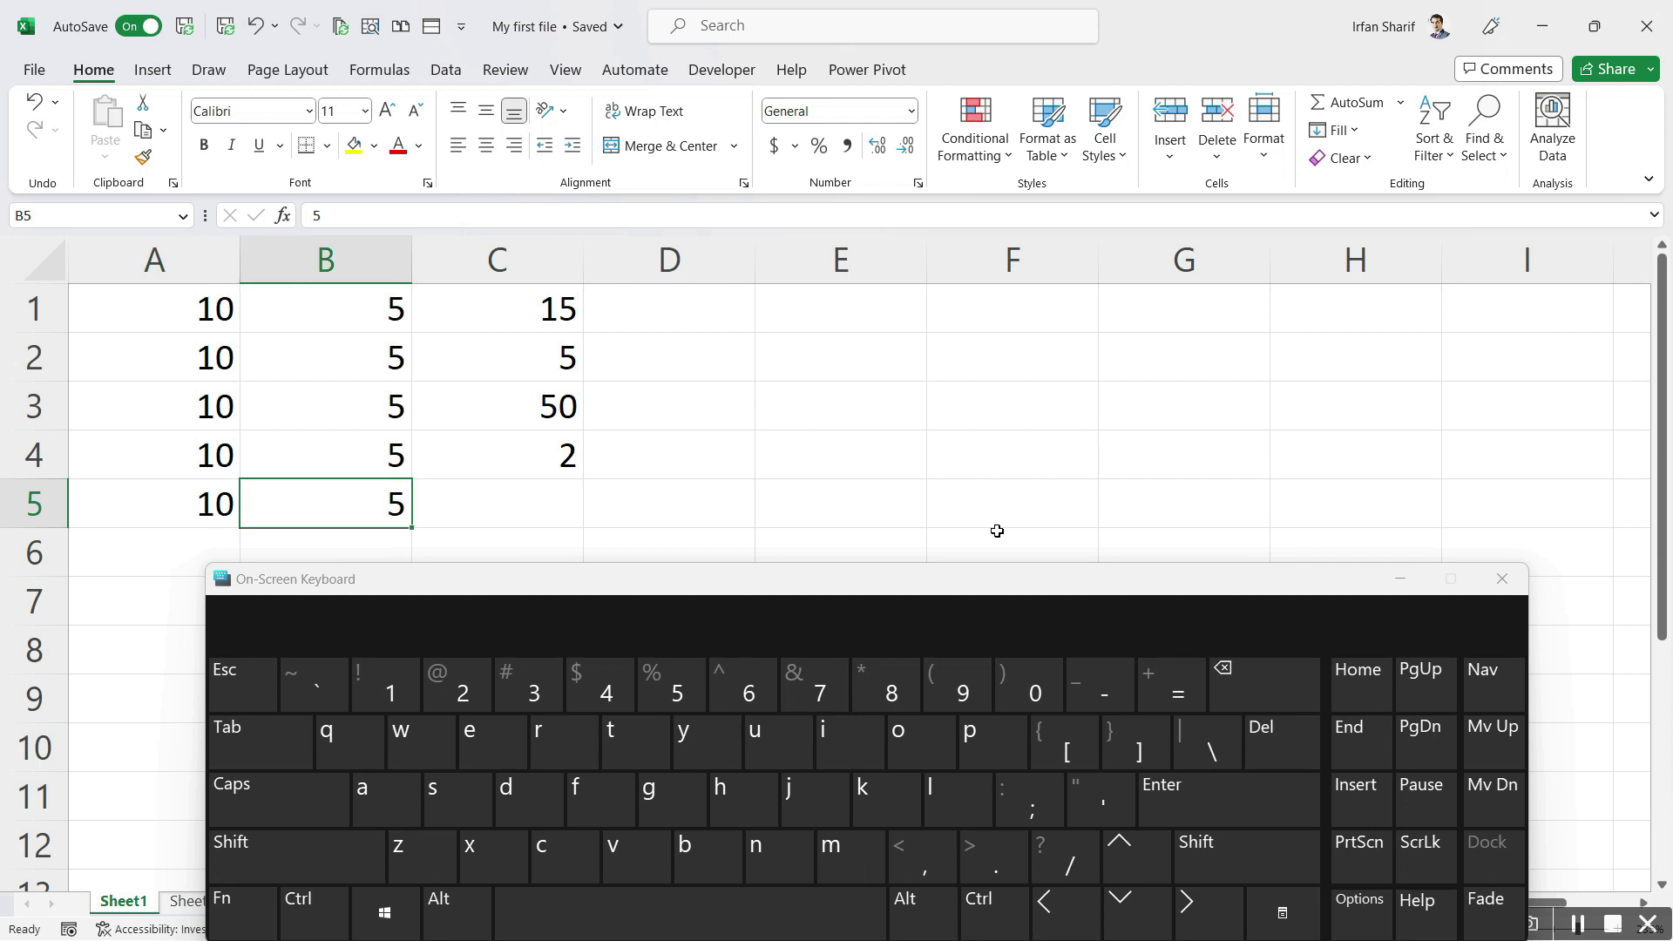
key(Right)
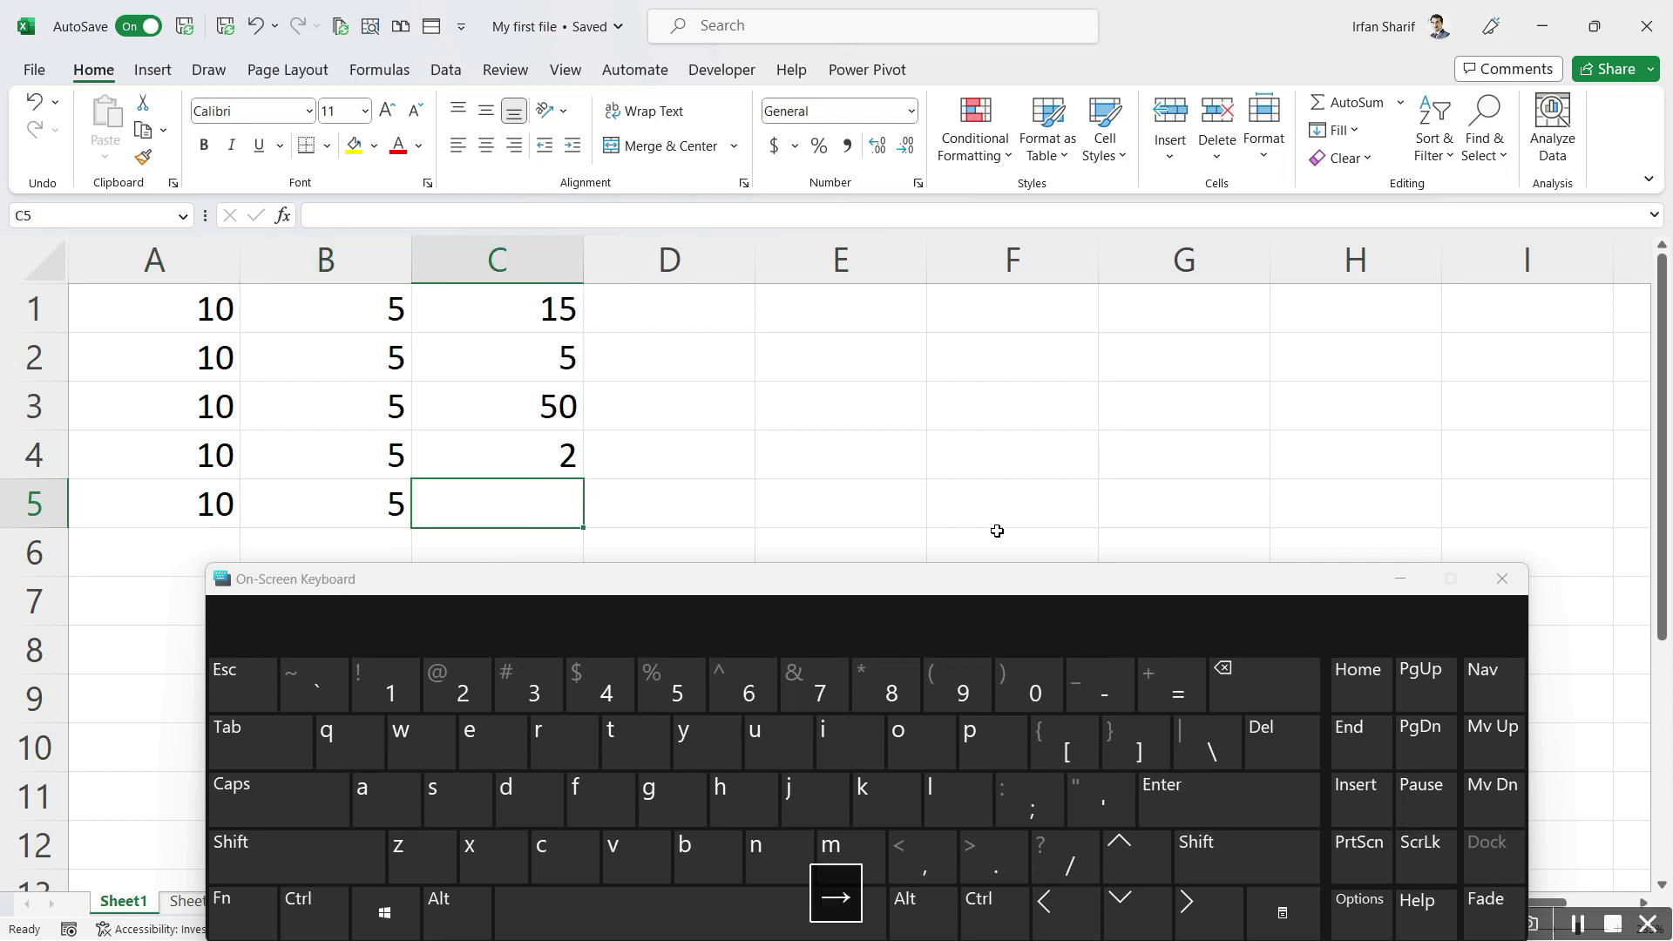
key(Up)
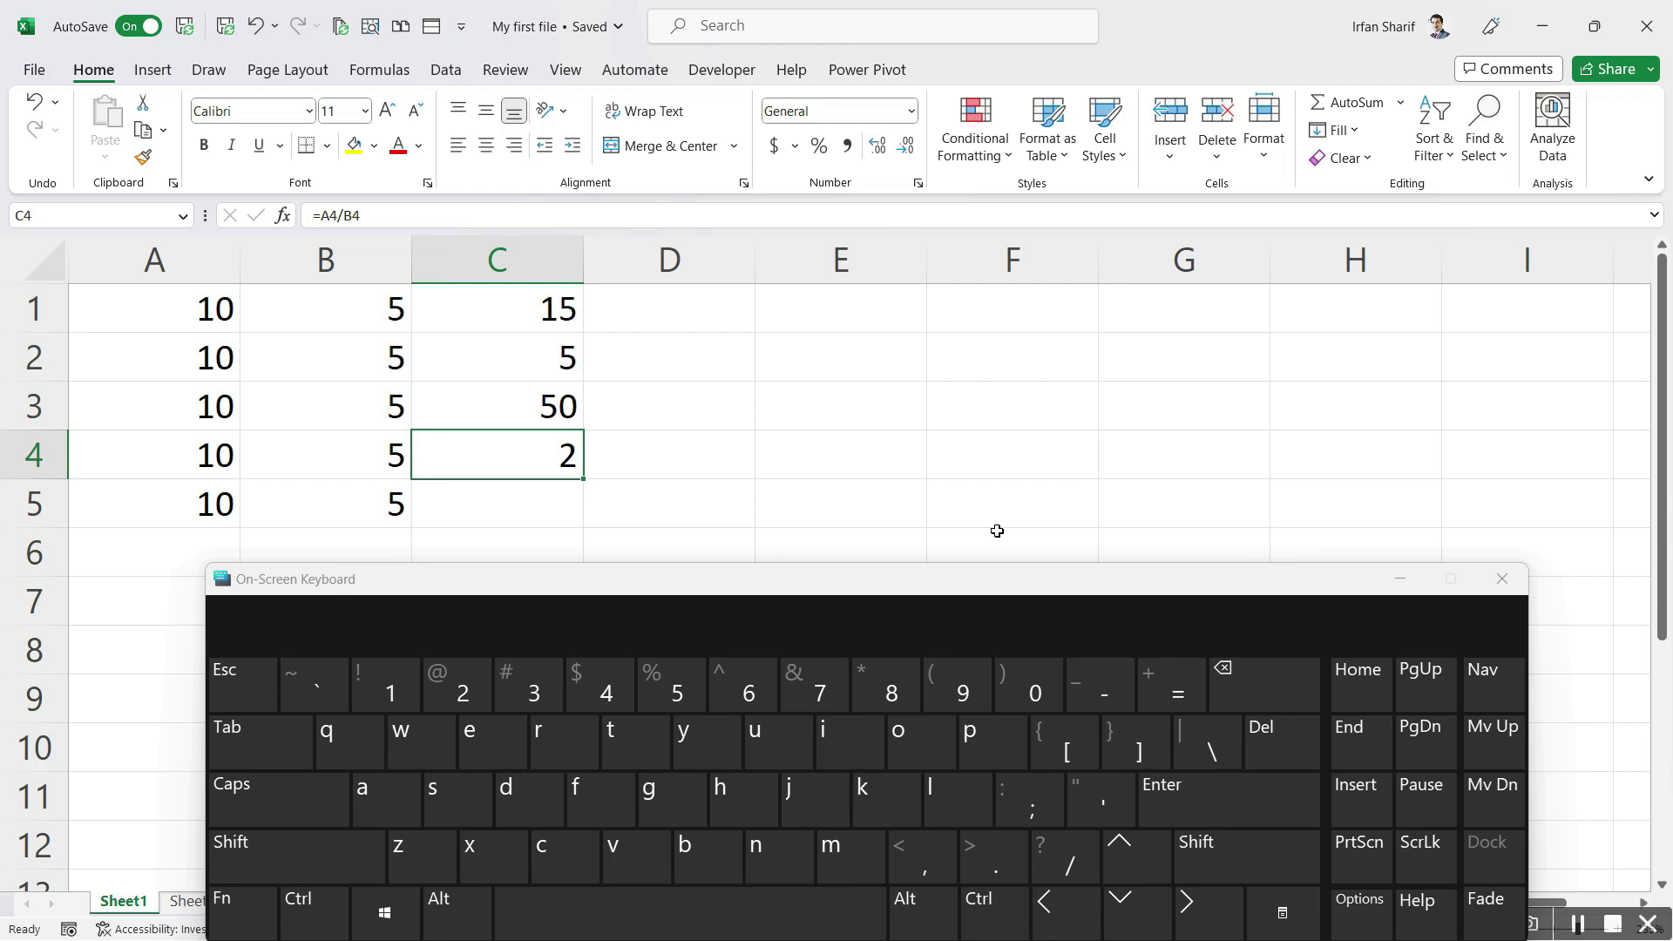
key(Down)
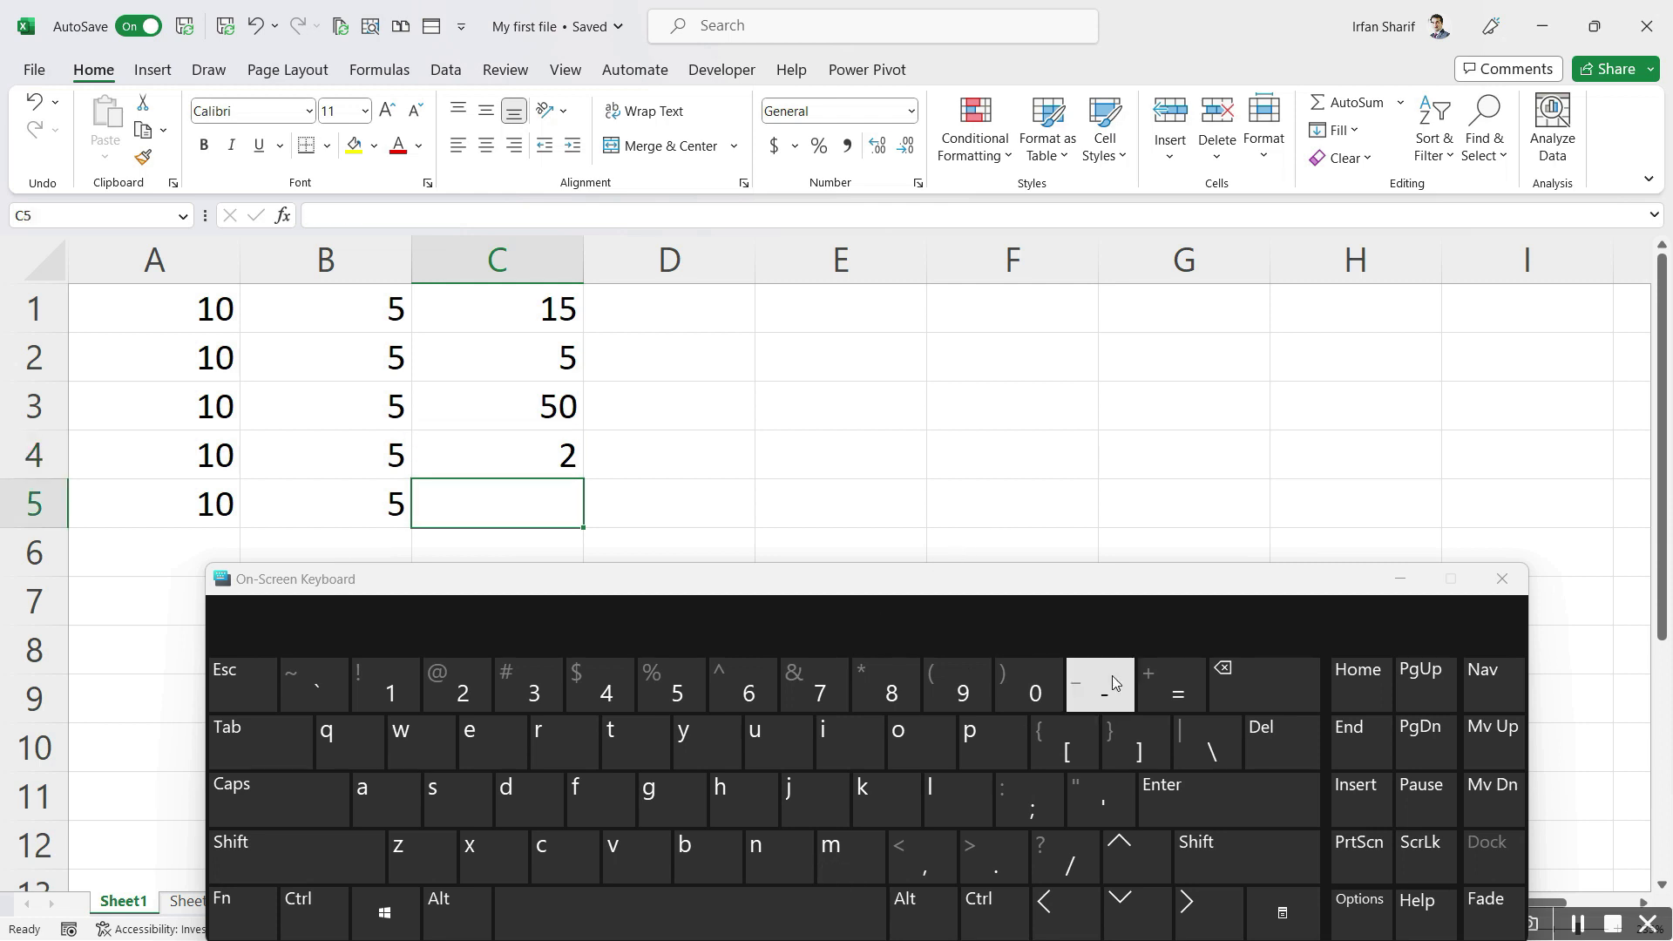
Enter the combined formula =A5+B5*C4 in cell C5, picking all three references from the sheet
click(1176, 692)
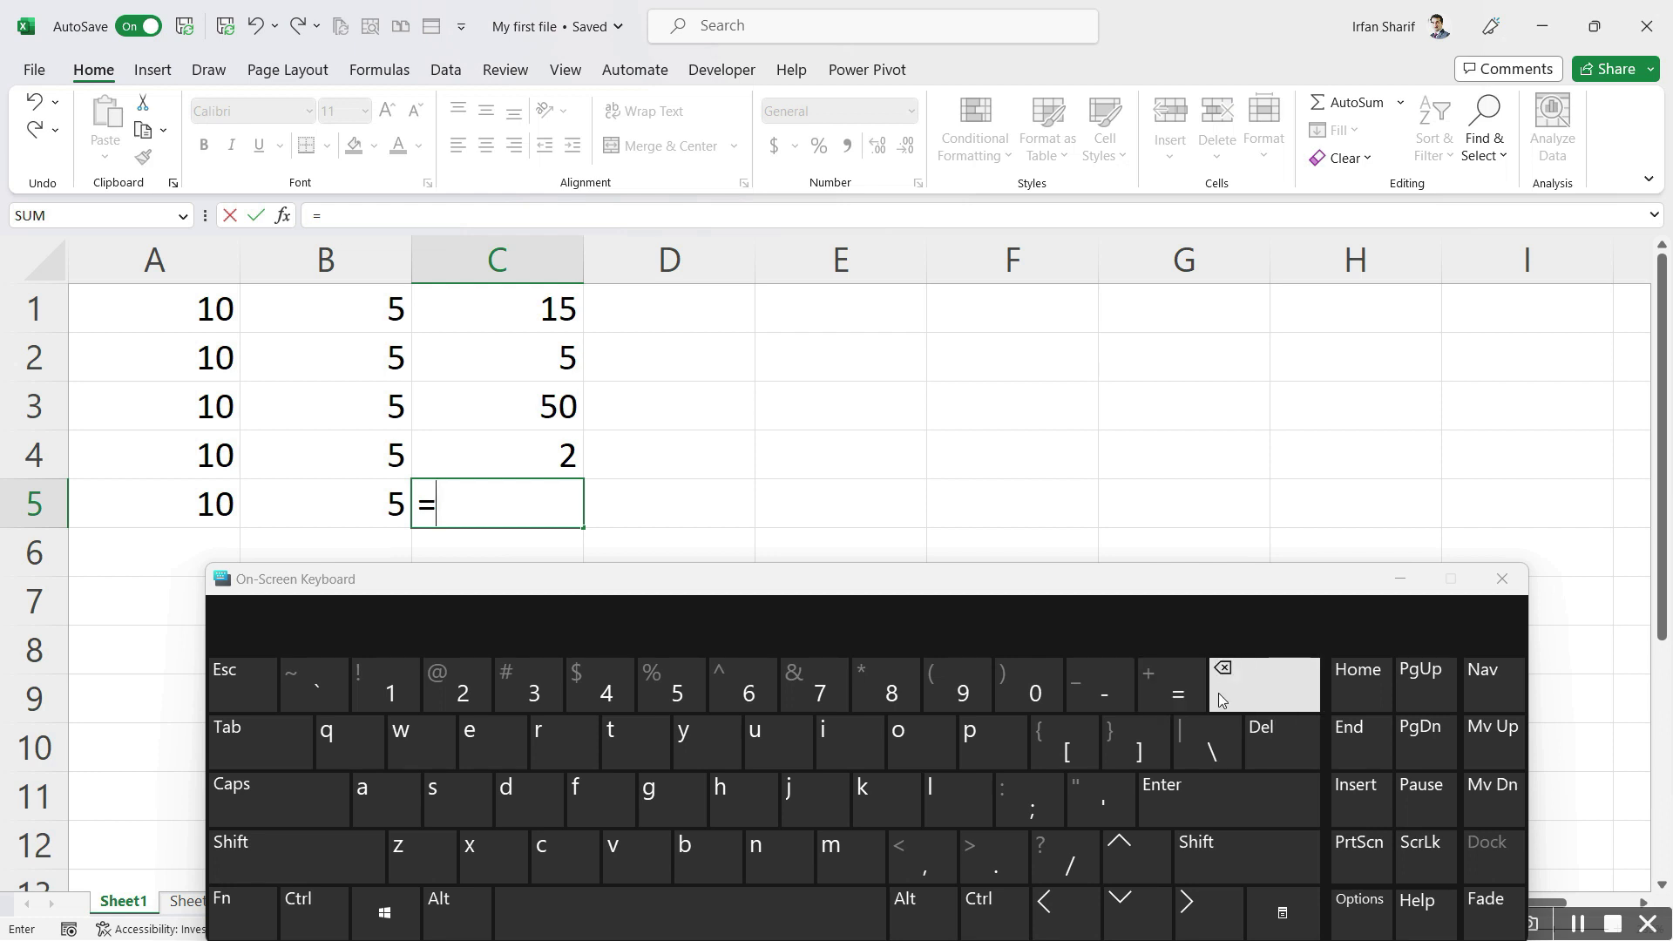
click(1070, 912)
click(1070, 912)
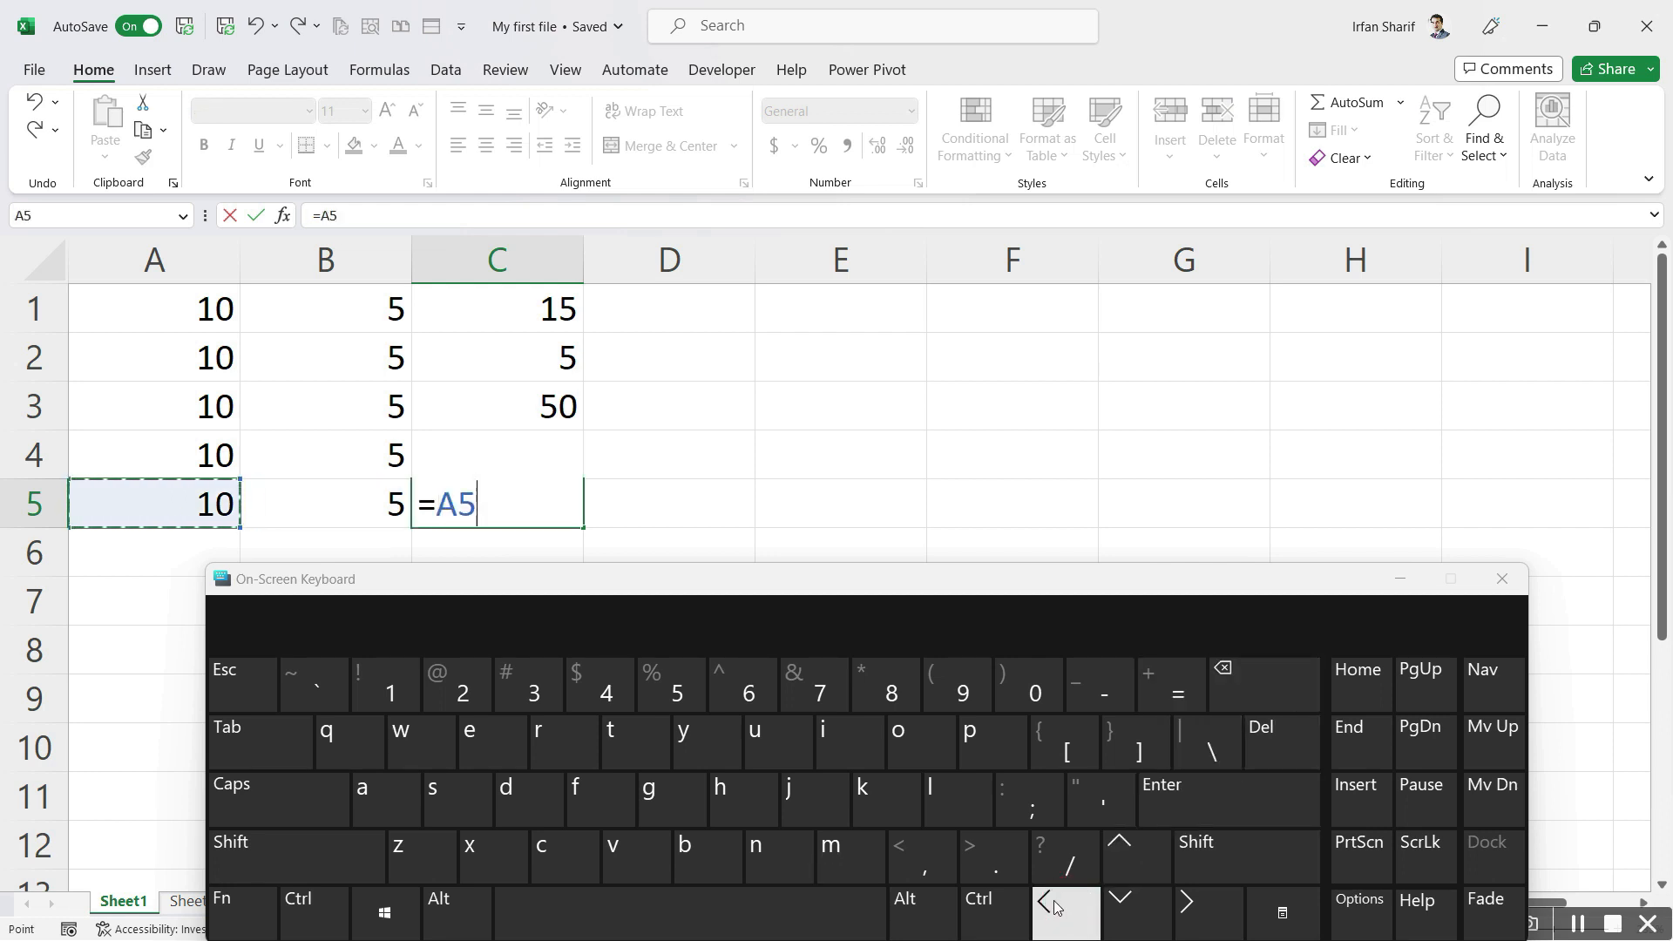
click(1236, 848)
click(1172, 684)
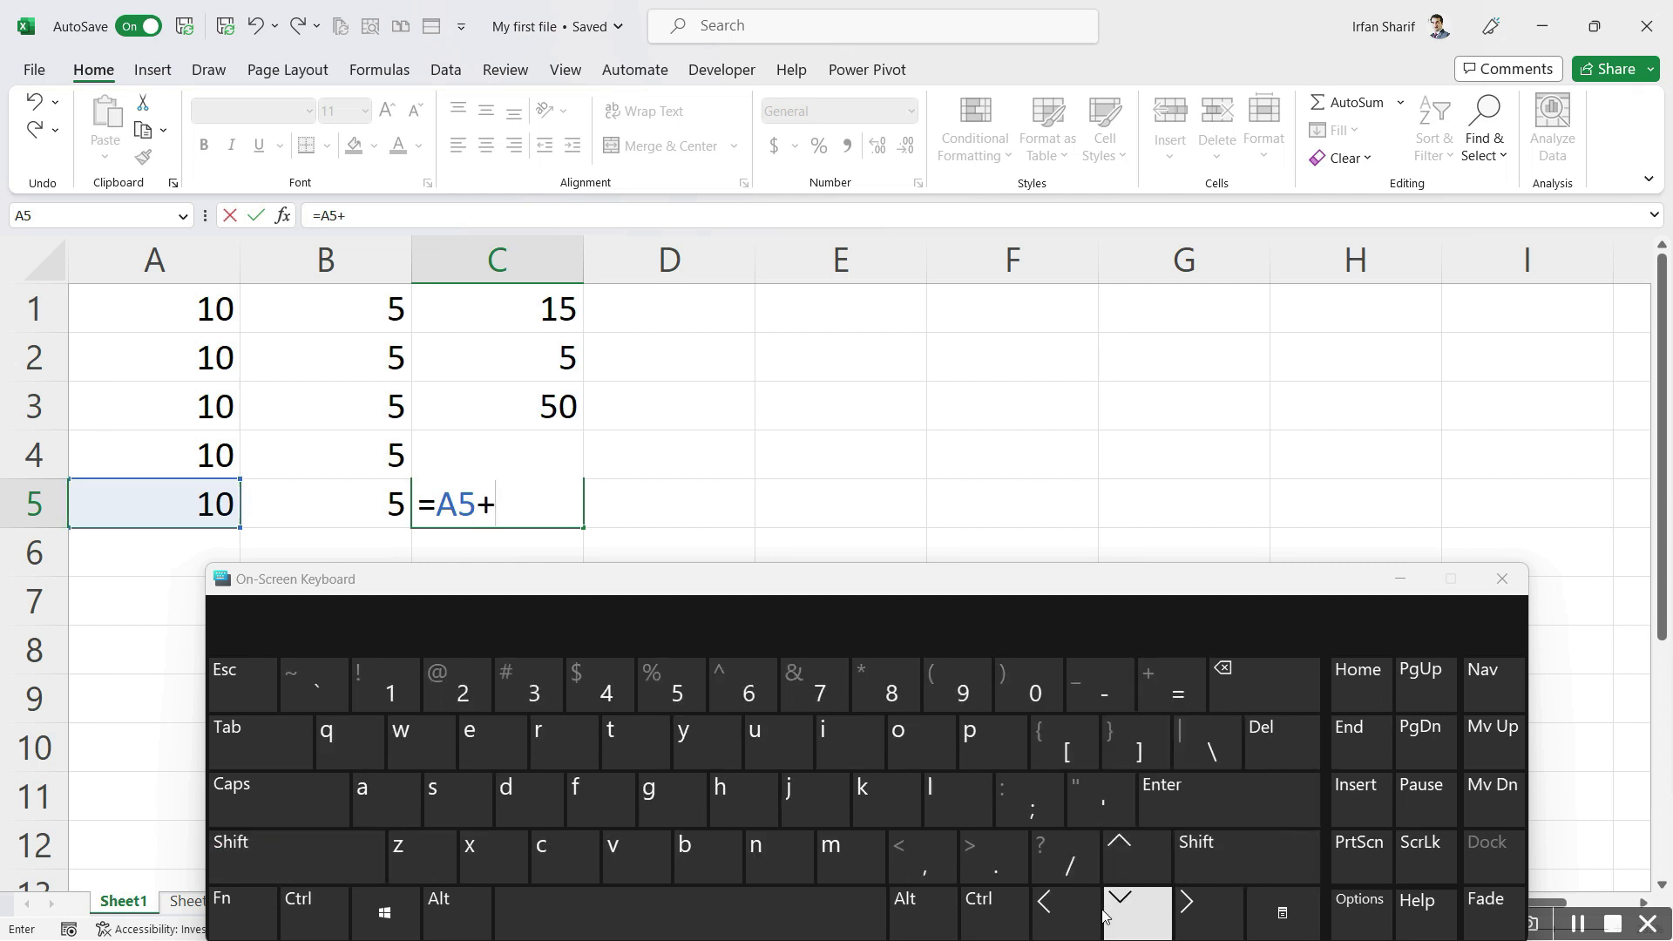
click(1059, 910)
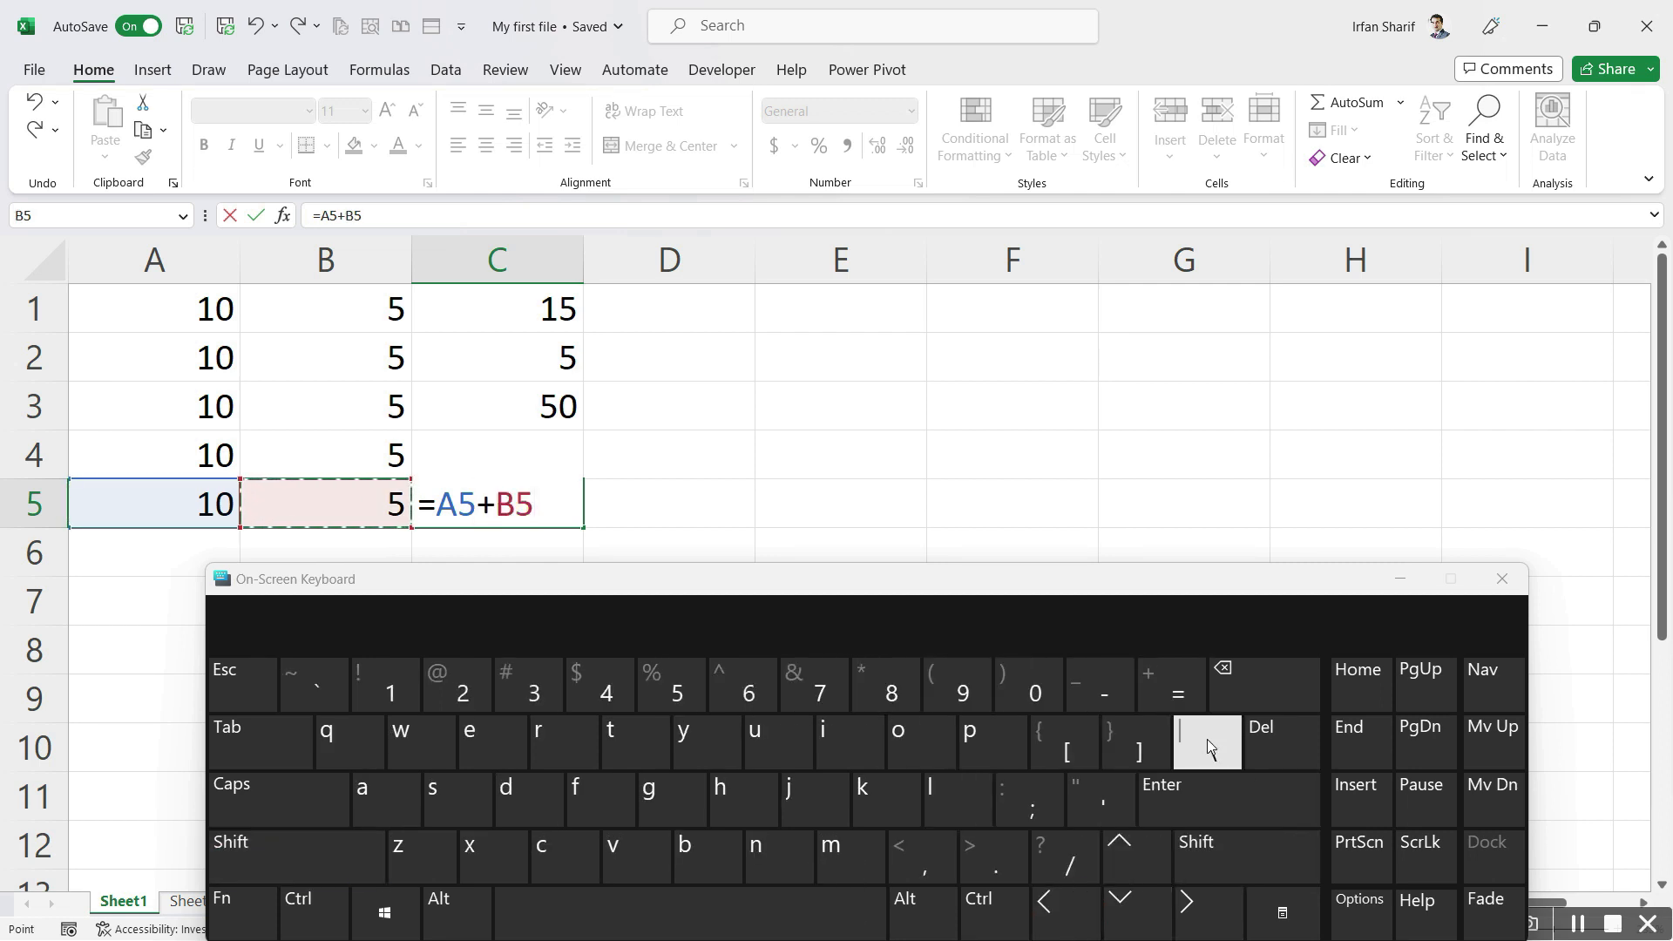
click(1246, 835)
click(889, 685)
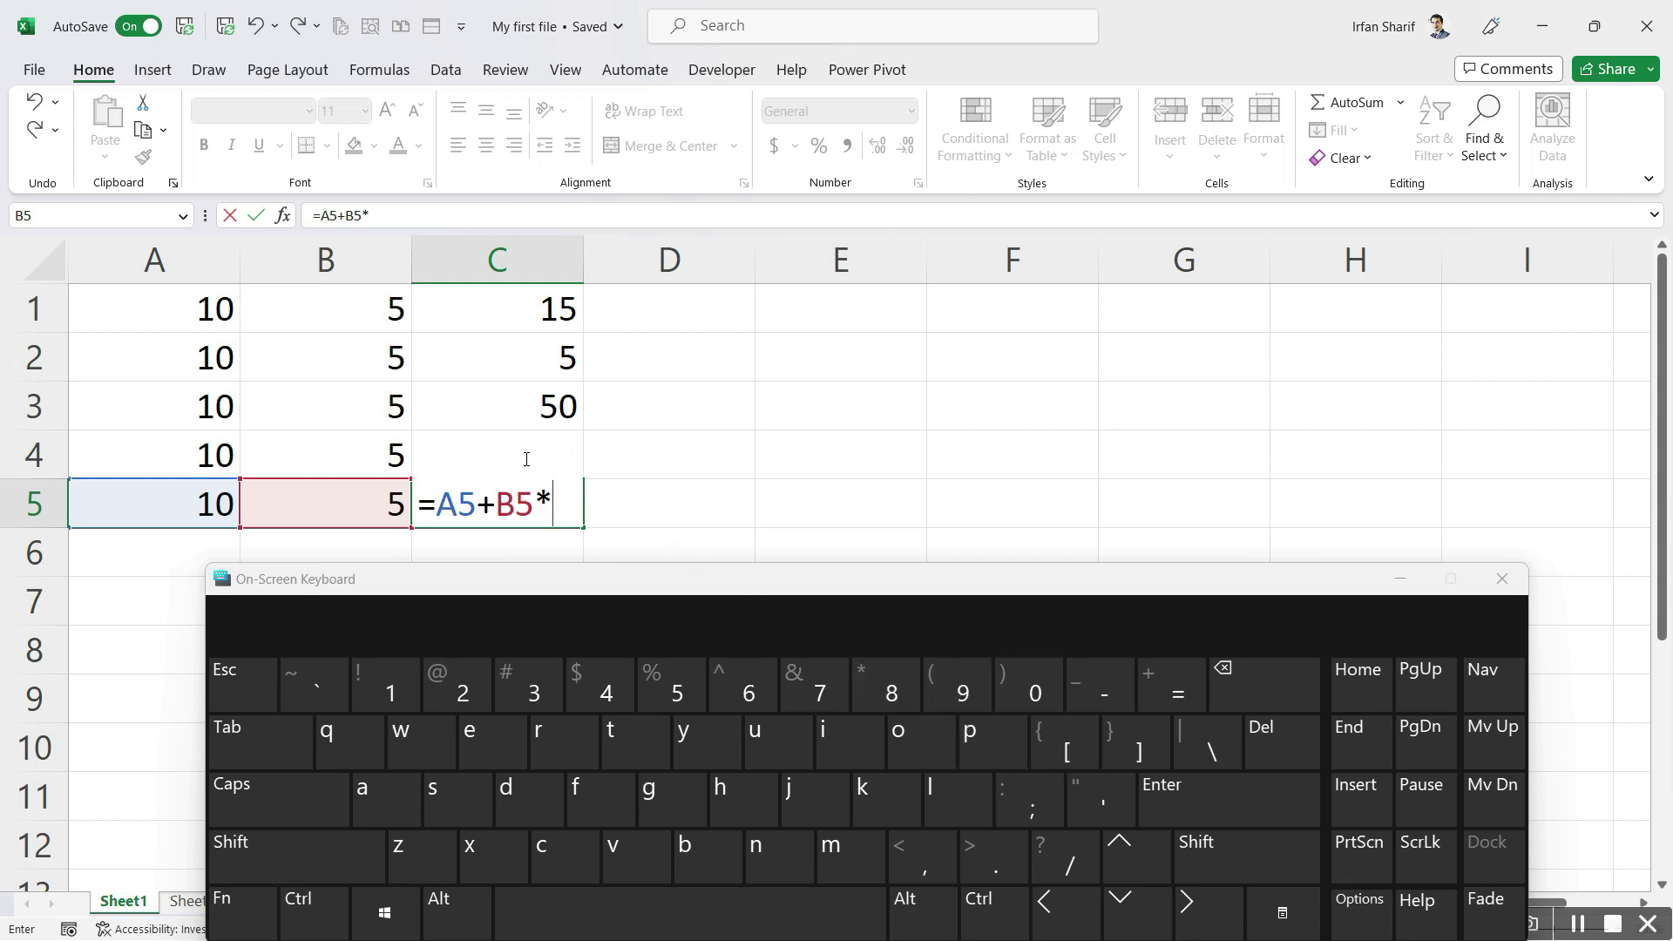
click(1118, 846)
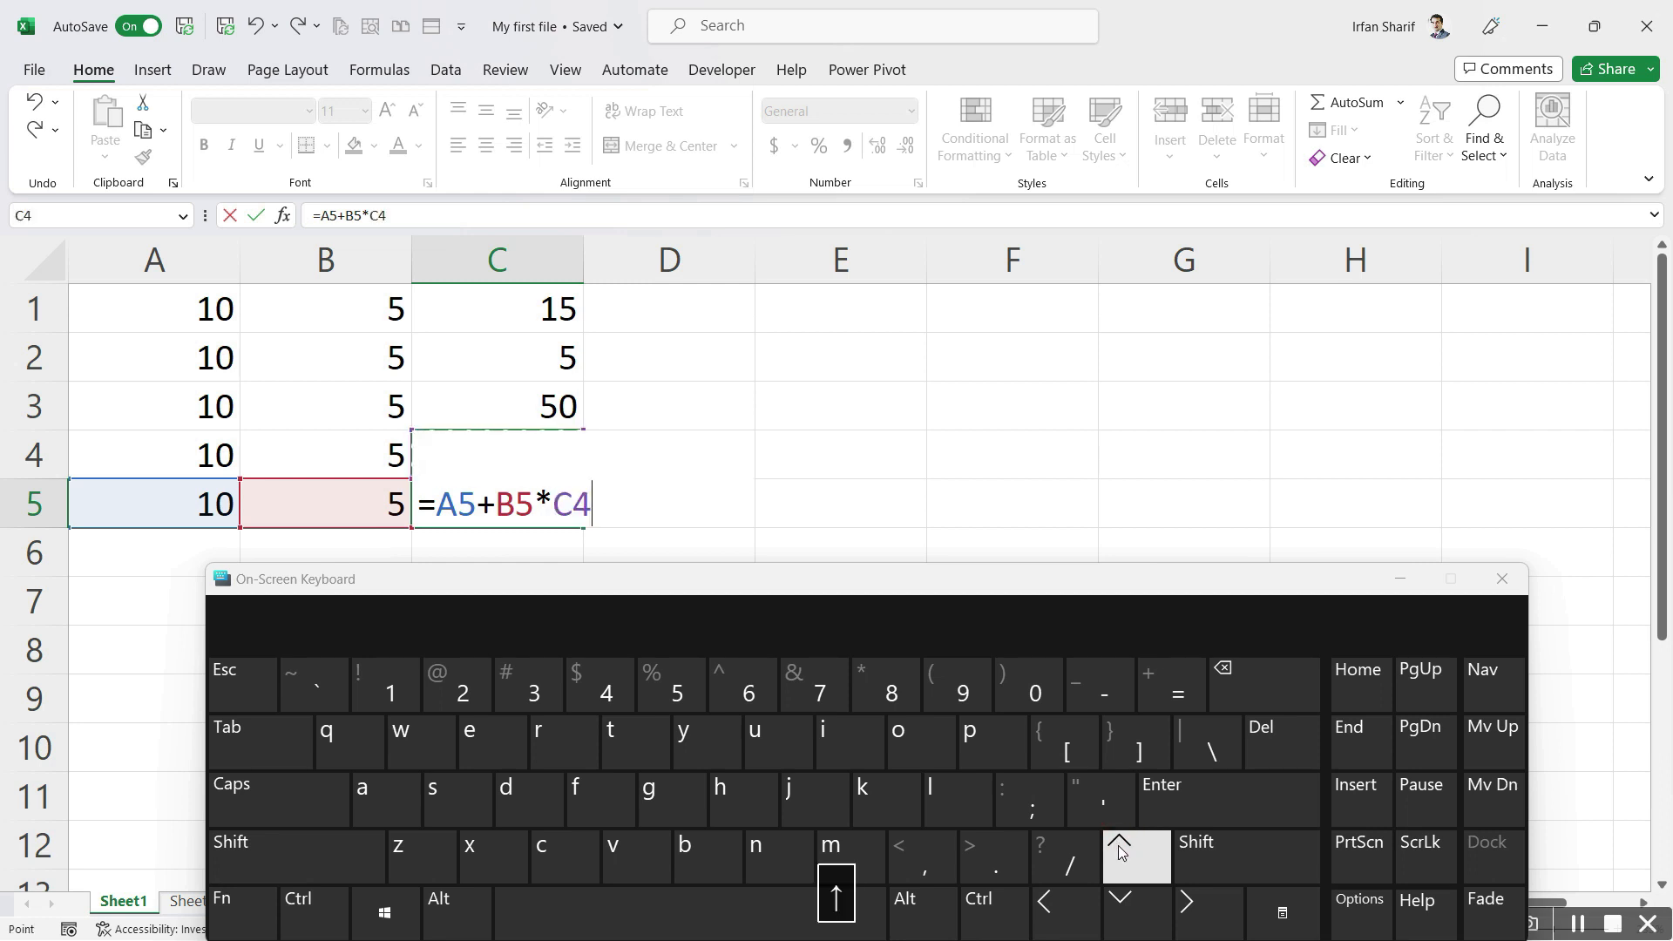
click(1219, 814)
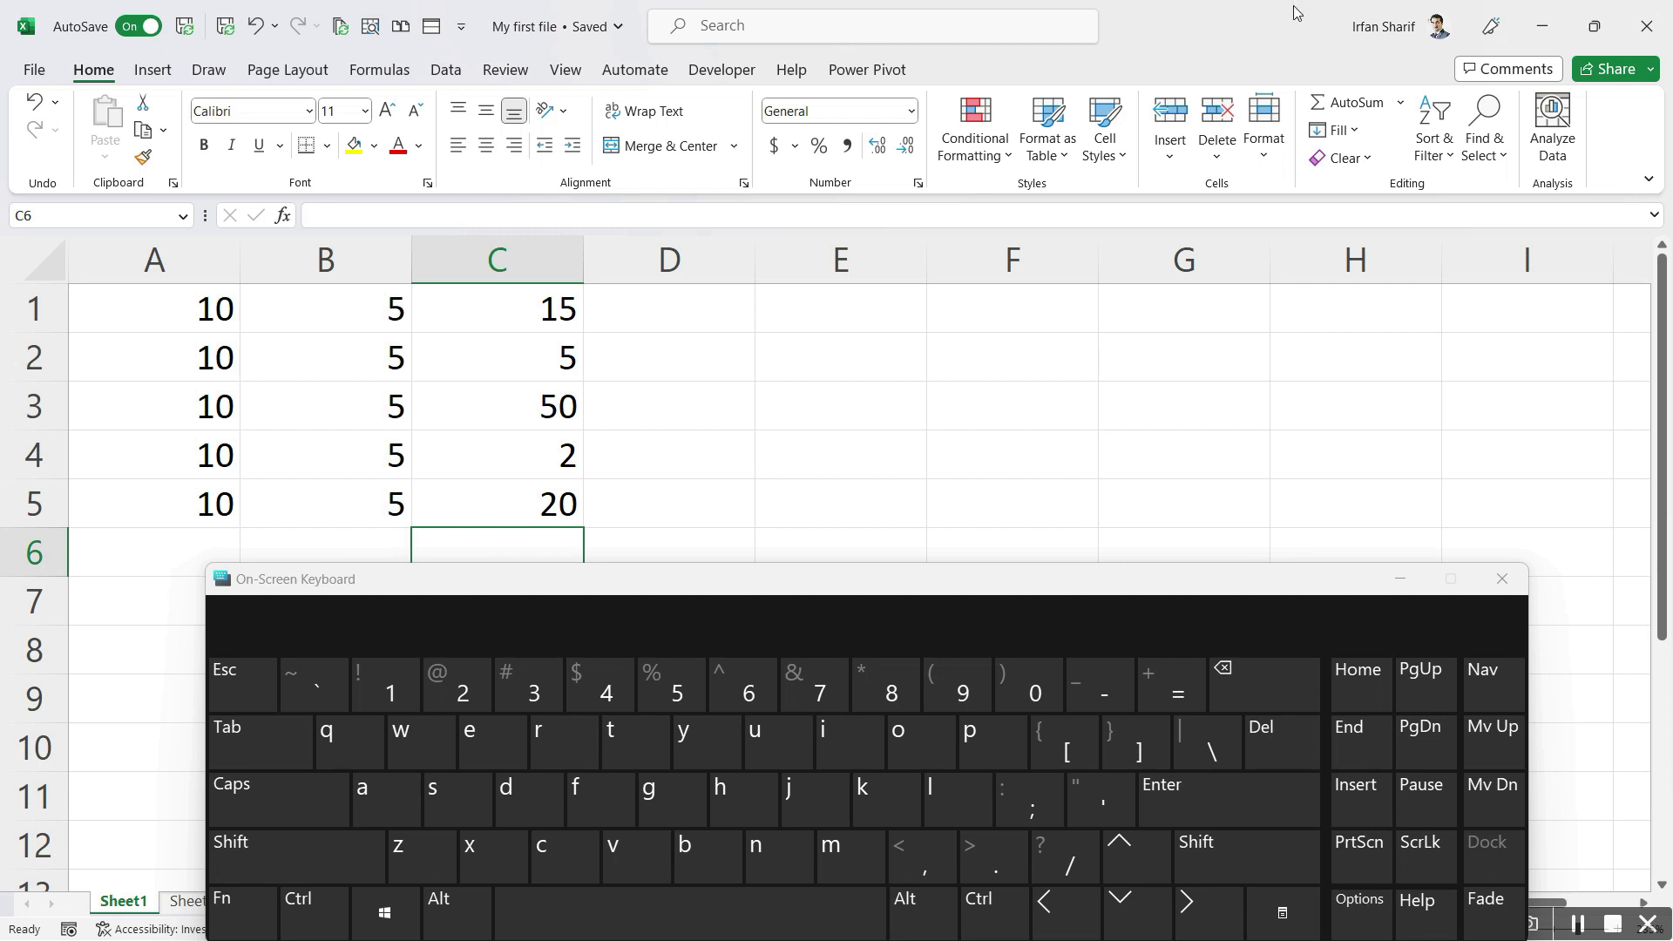
Reselect C5 to check its formula, and examine the row 5 cells it refers to
key(Up)
key(Left)
key(Right)
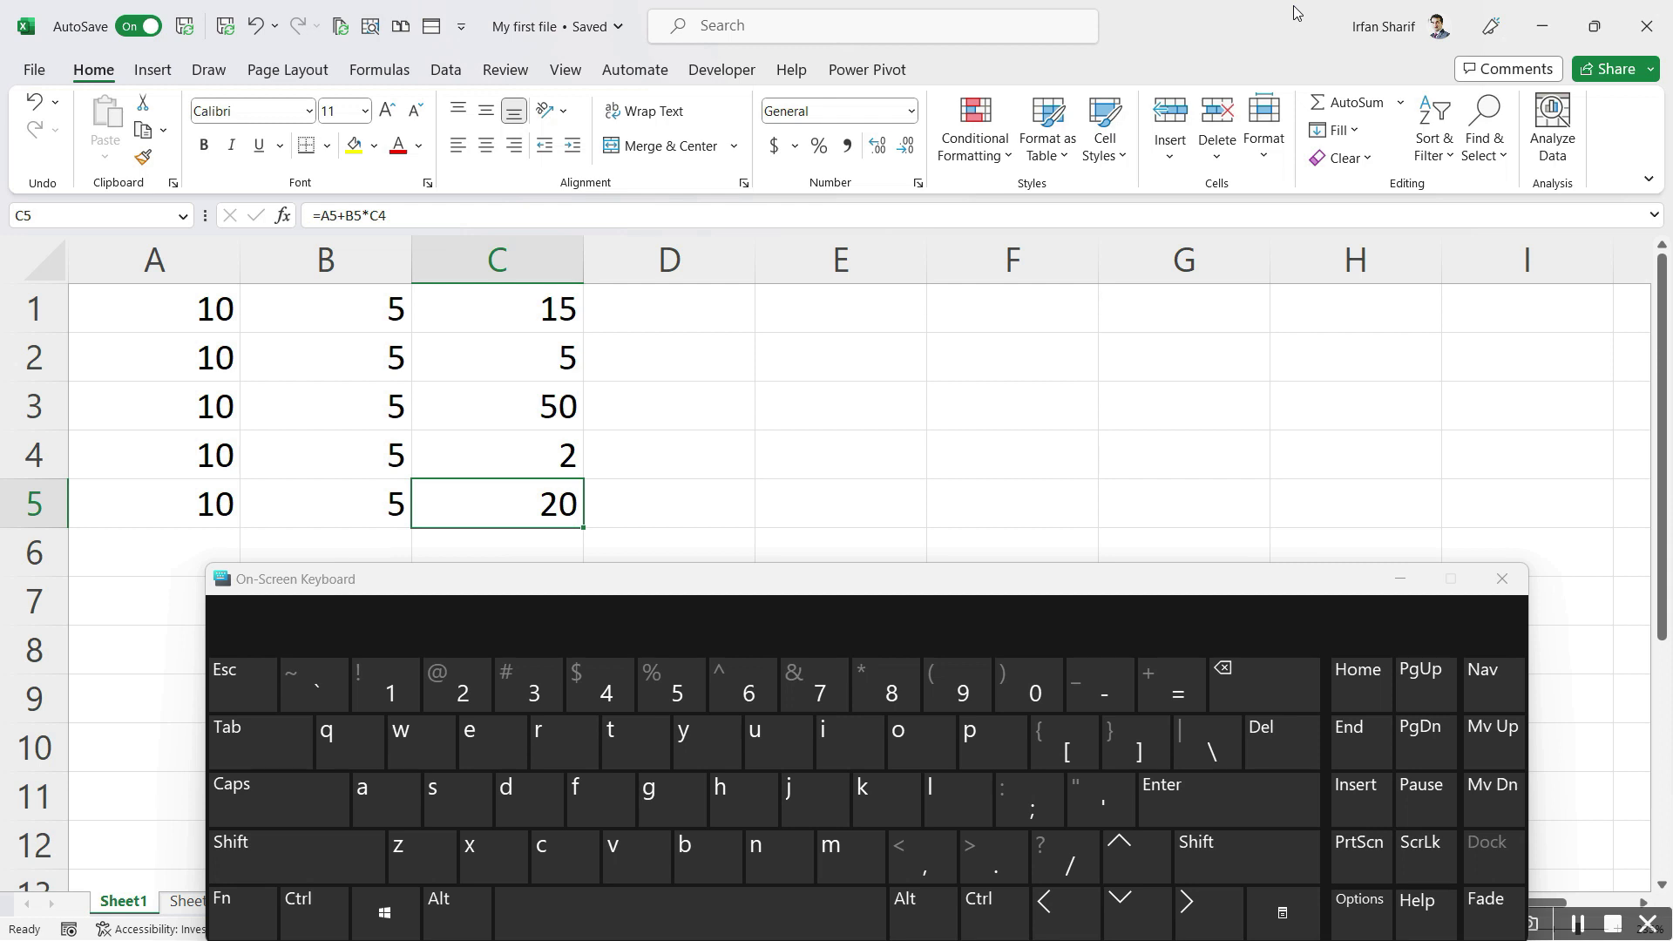
key(Left)
key(Left)
key(Right)
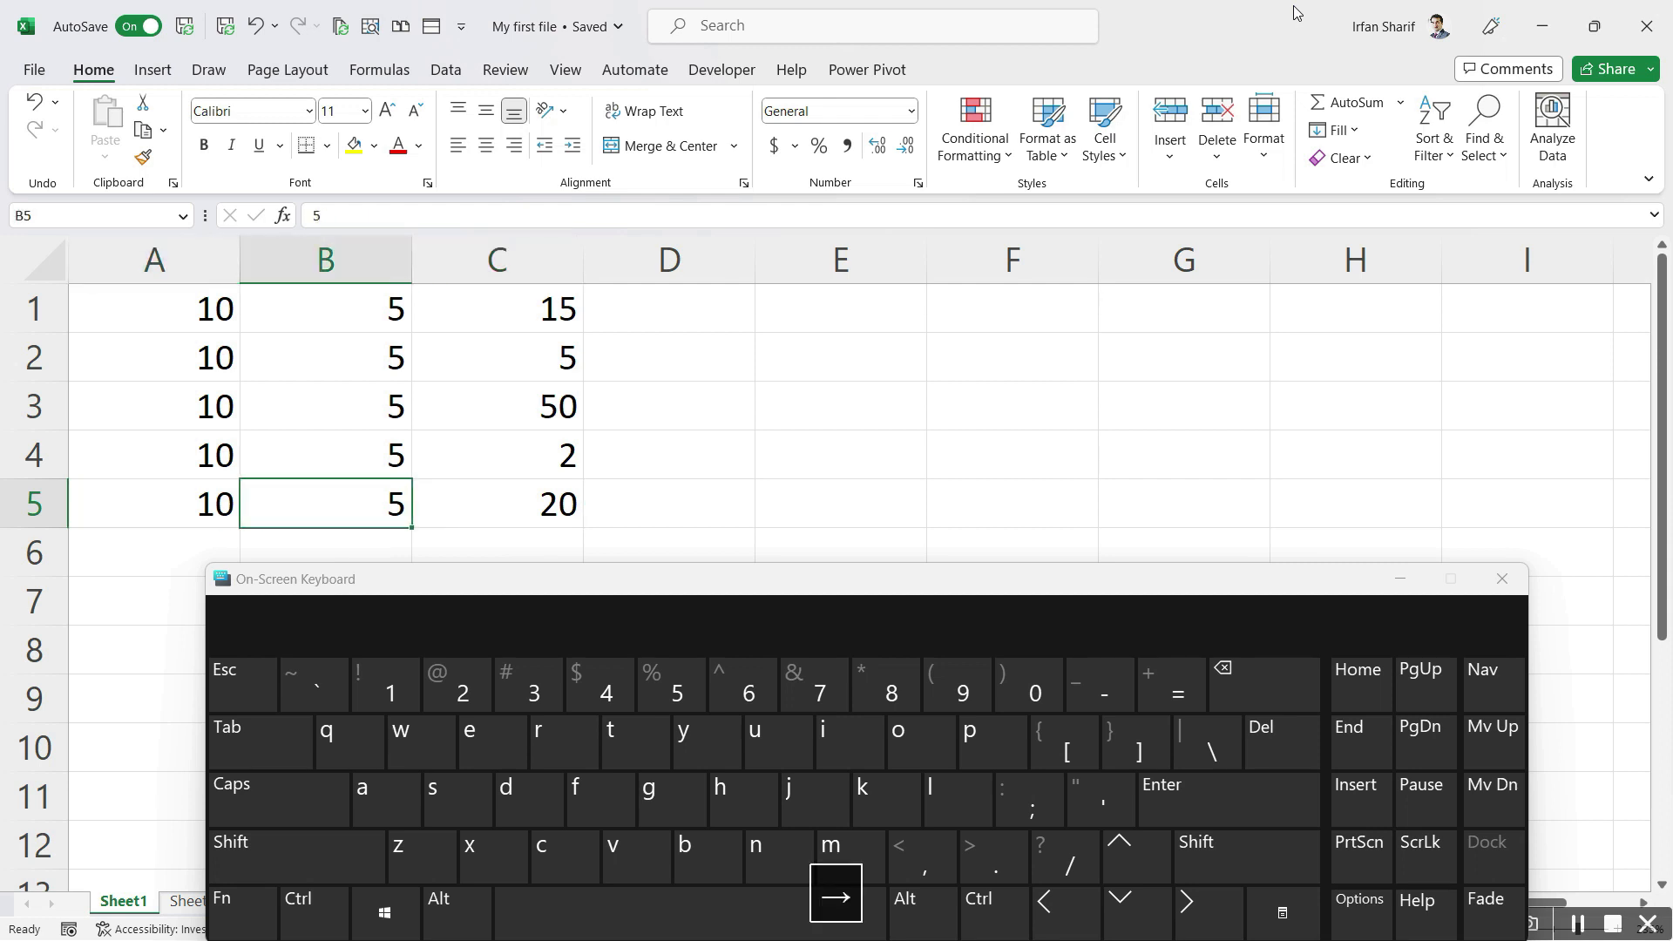
key(Right)
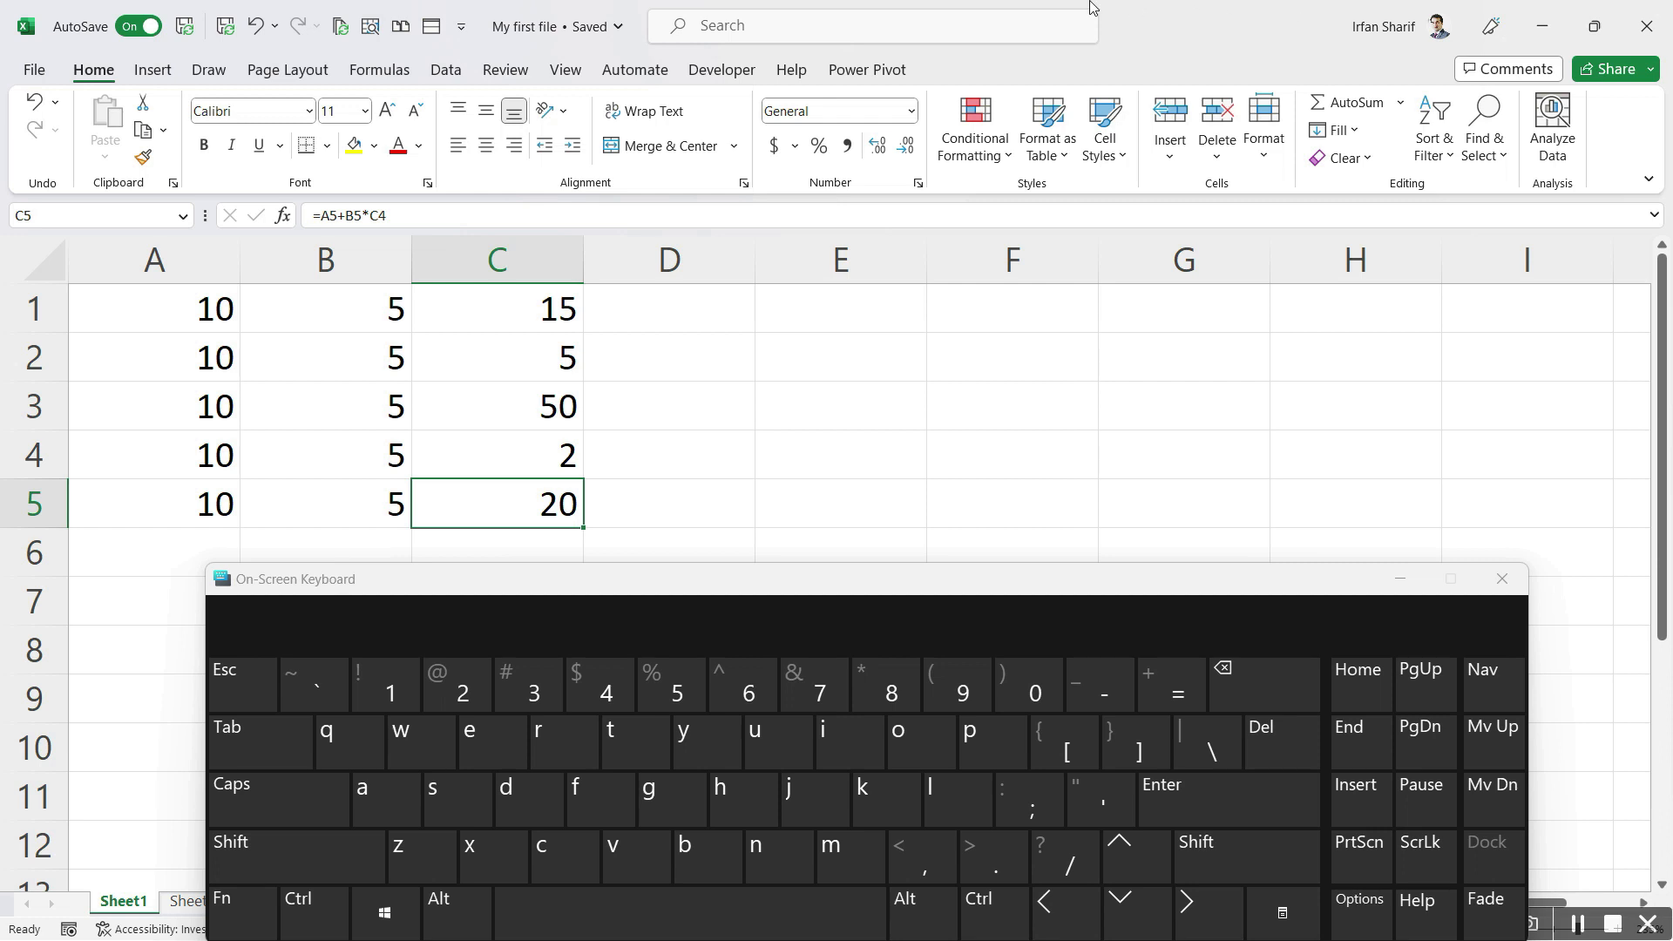
Edit the formula in C5 to =(A5+B5)*C4 so that the addition is bracketed, and reselect the cell
key(F2)
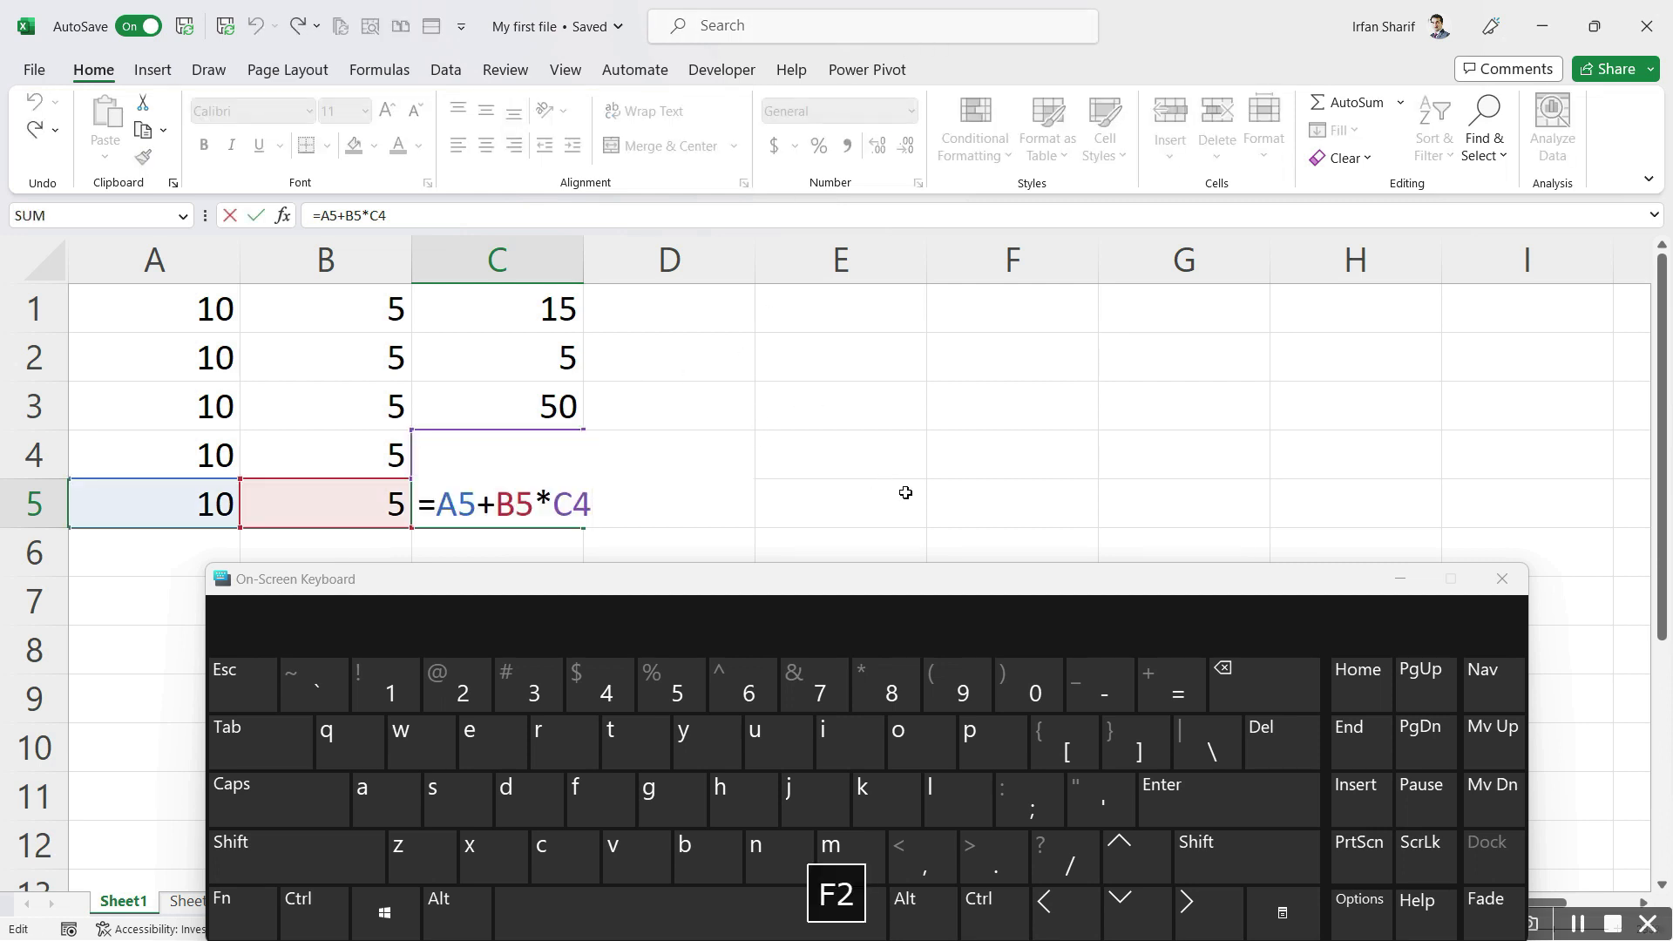
click(1076, 912)
click(1074, 912)
click(1074, 911)
click(1074, 911)
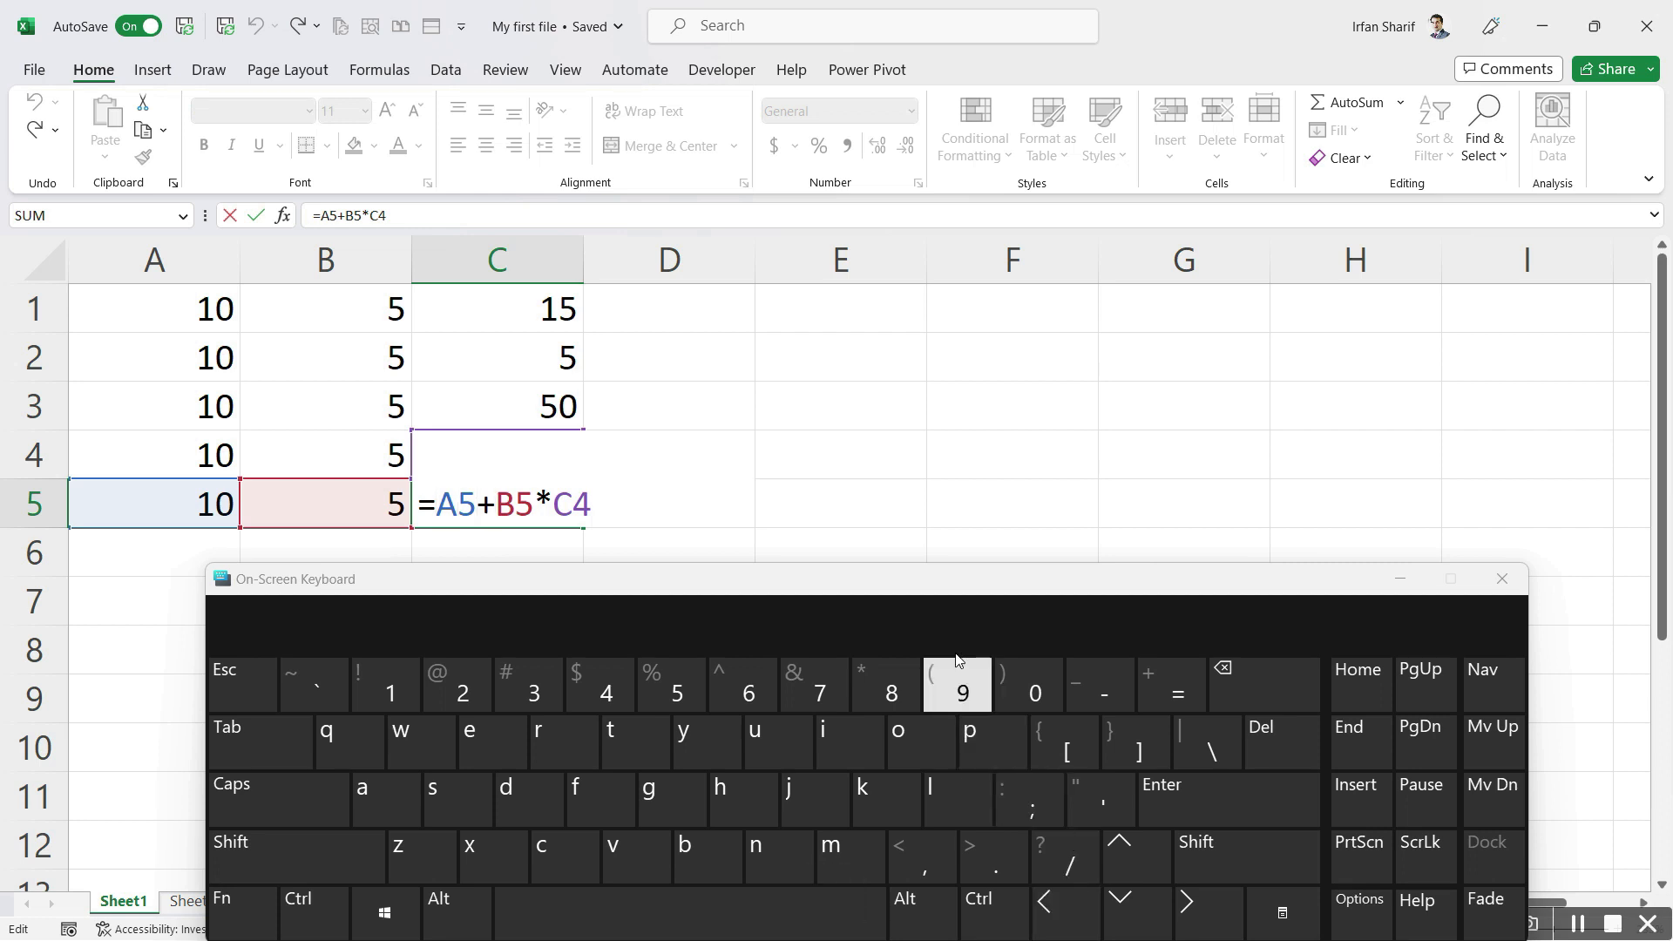
click(1237, 862)
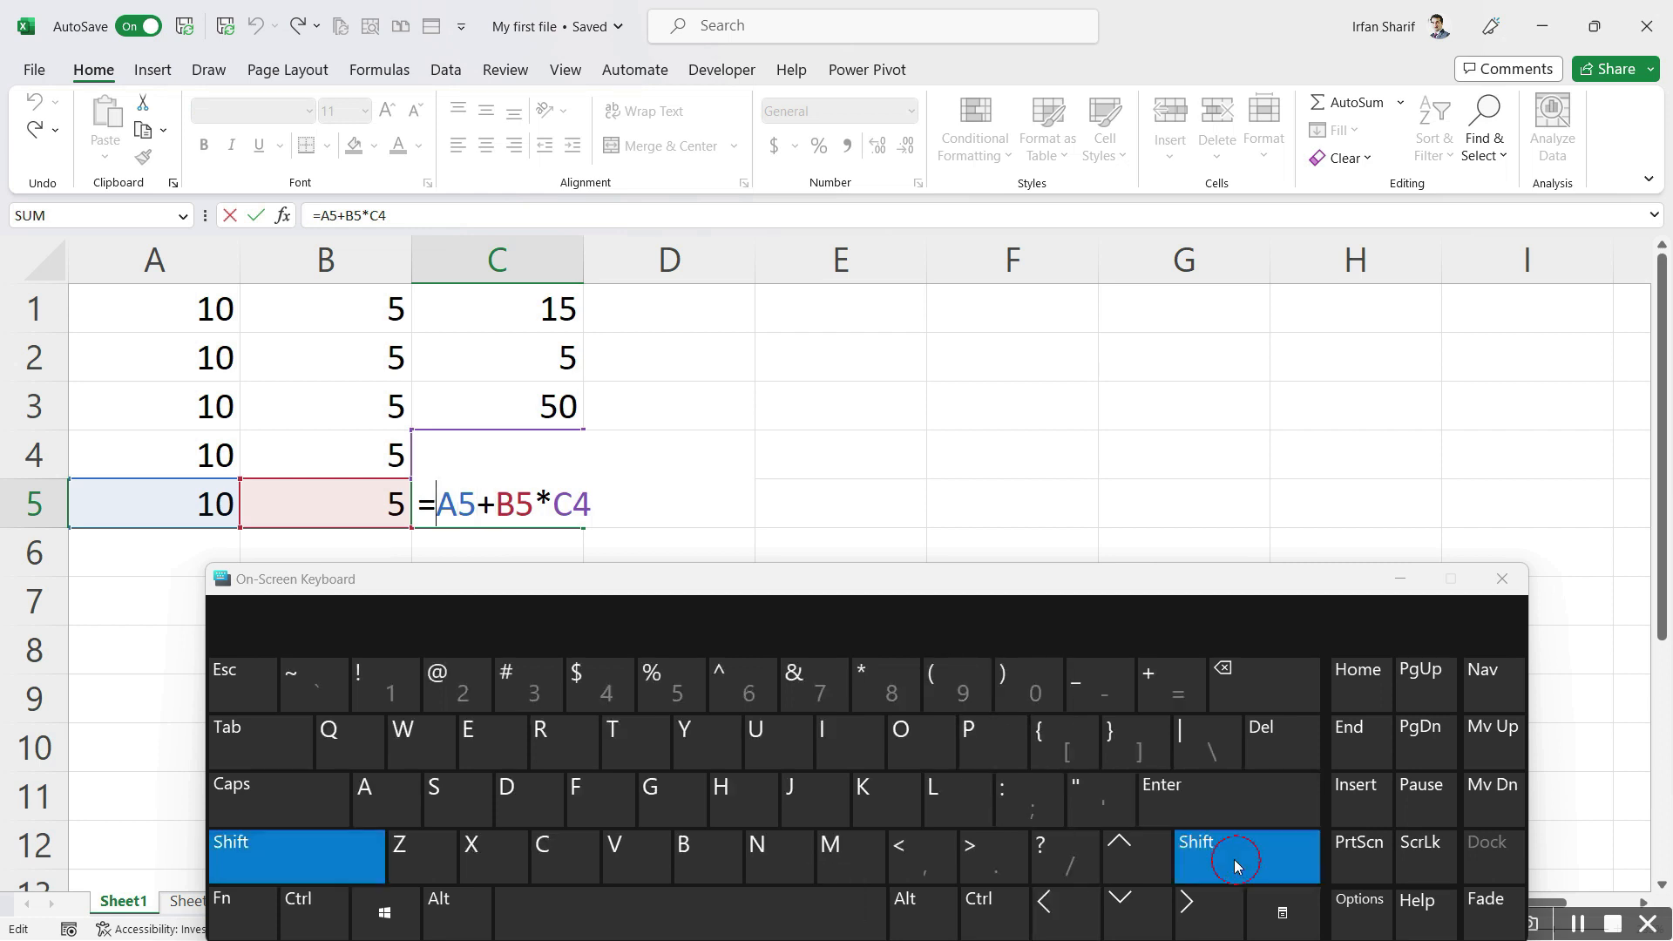
click(973, 685)
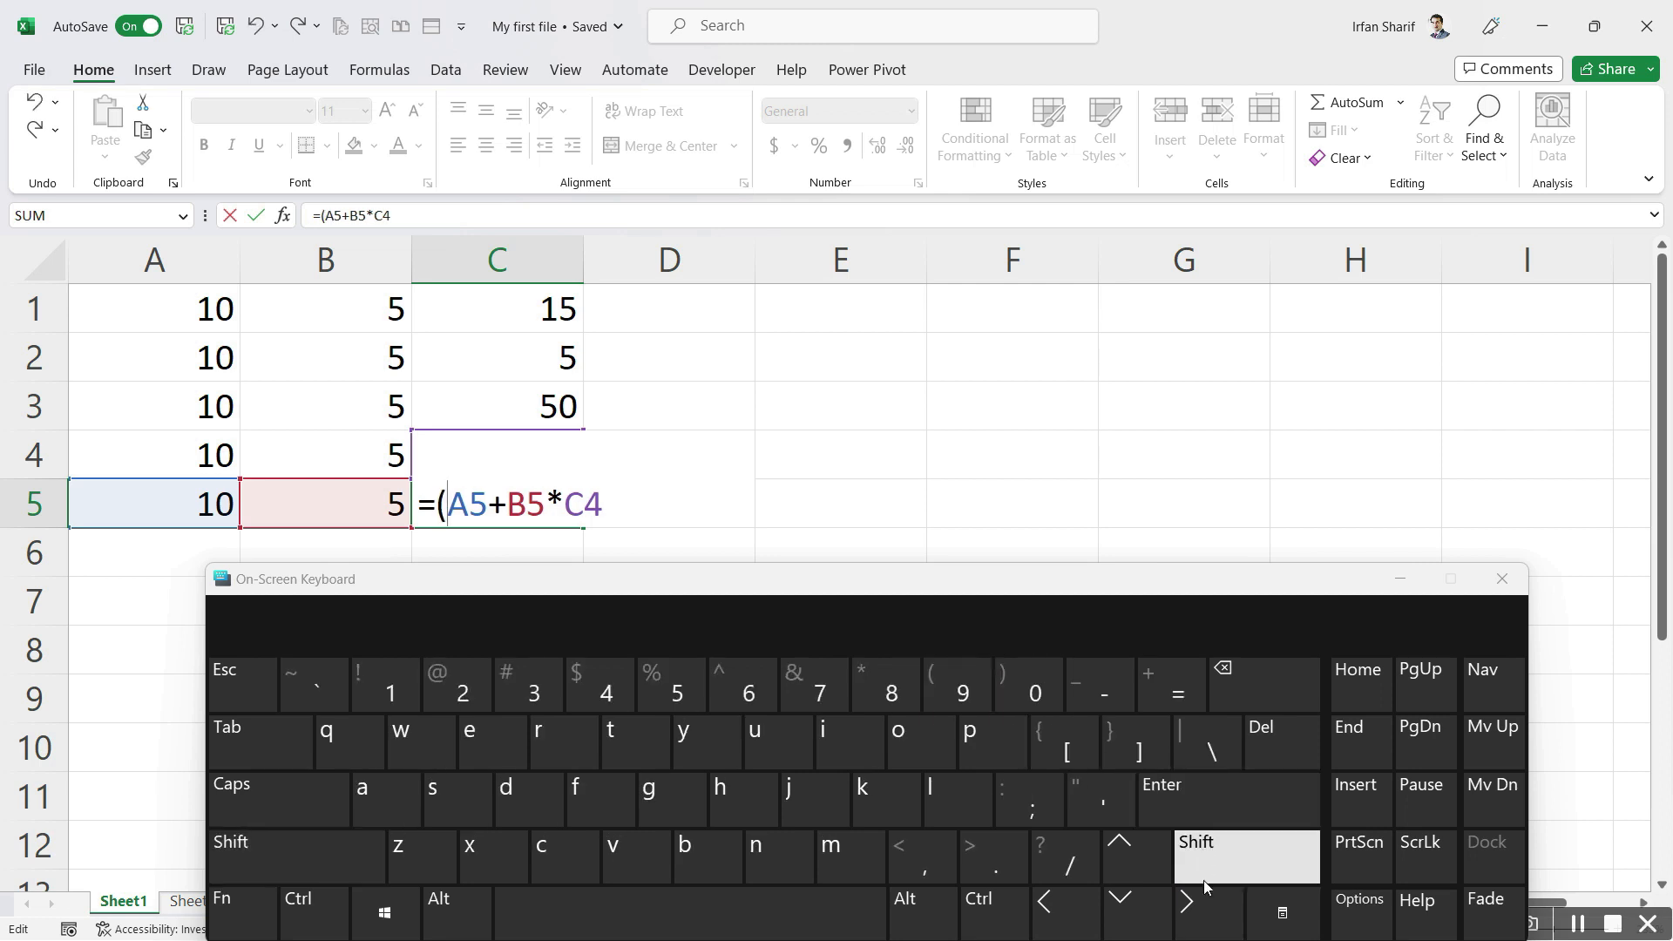
click(1210, 906)
click(1211, 906)
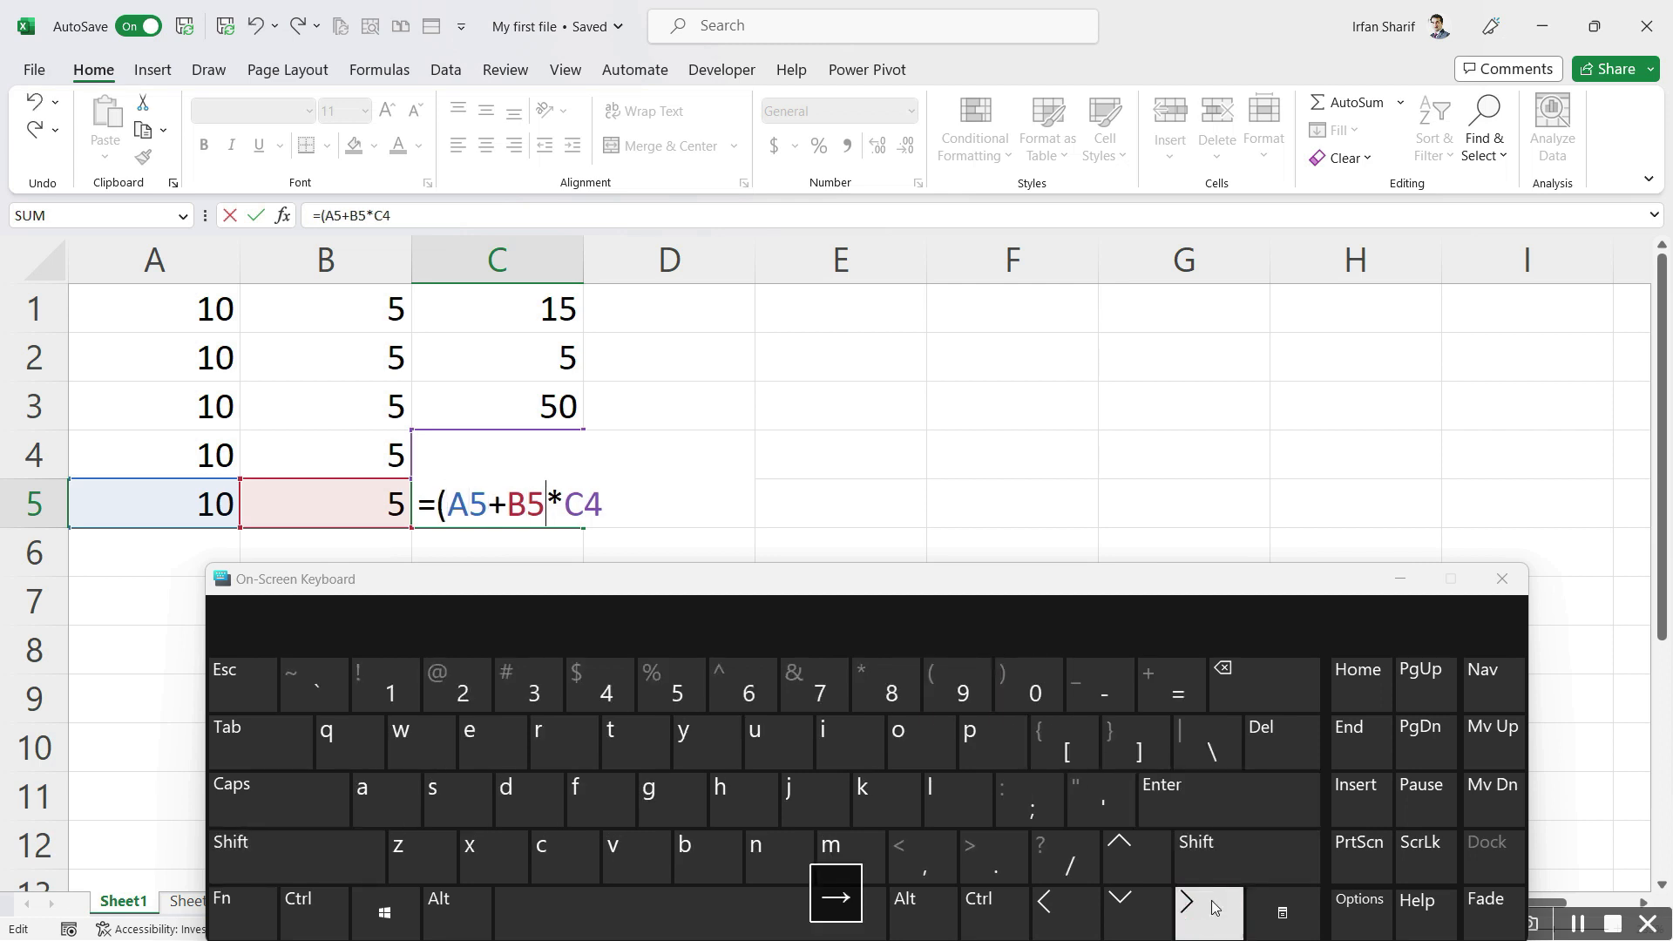
click(1228, 853)
click(1021, 687)
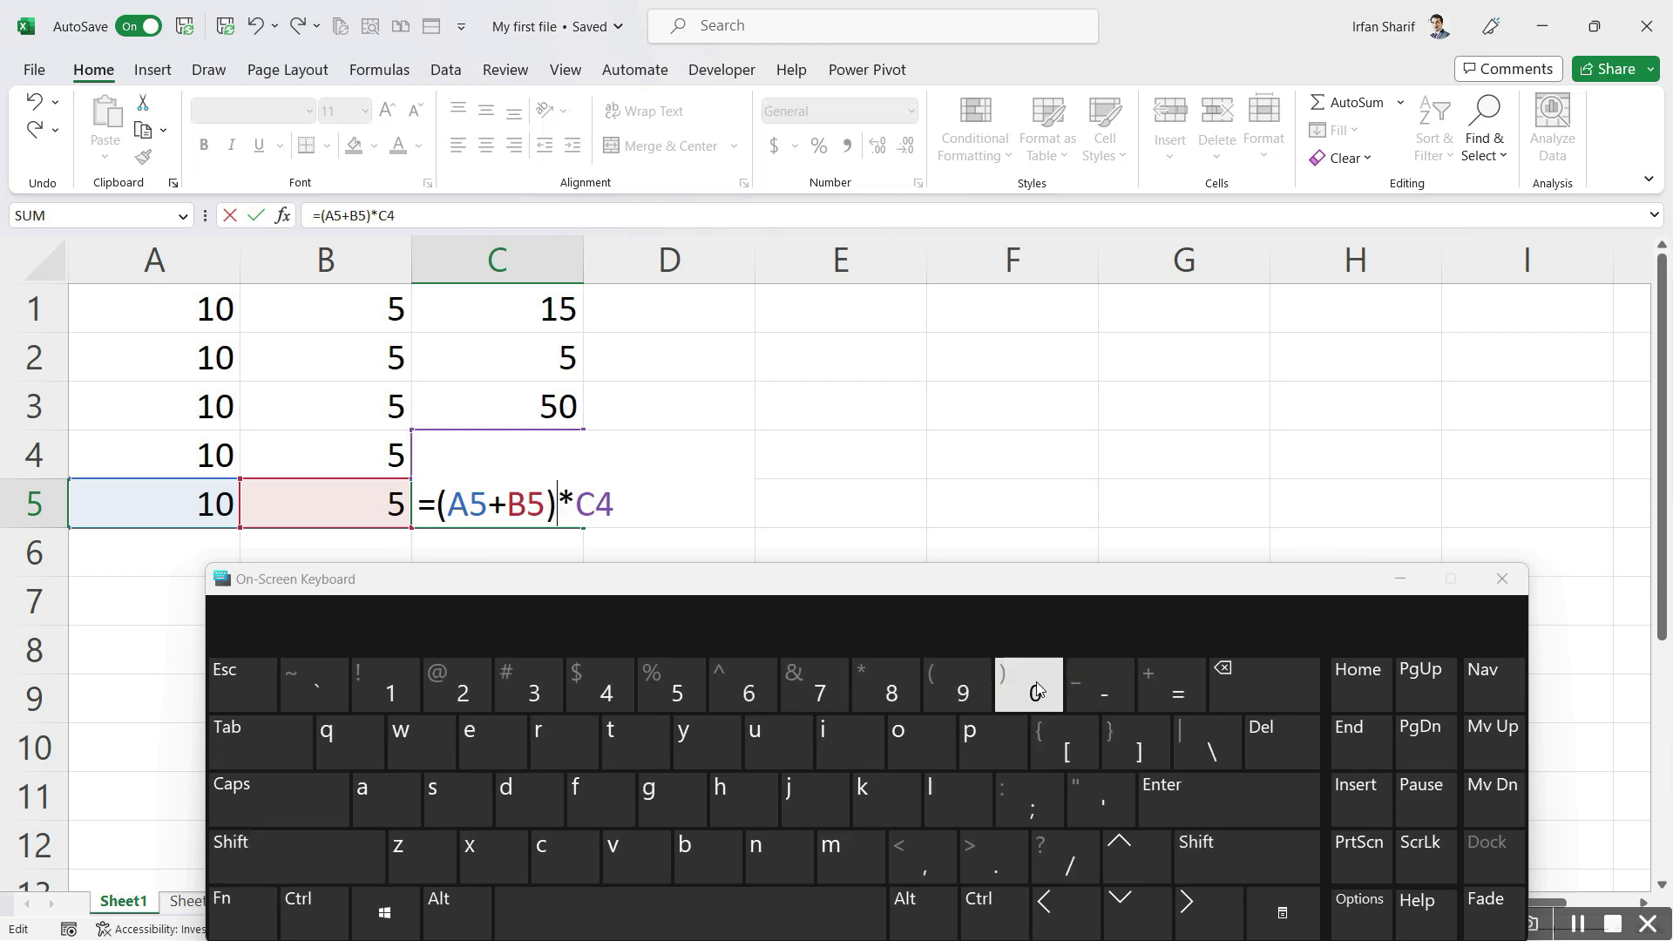
click(1173, 786)
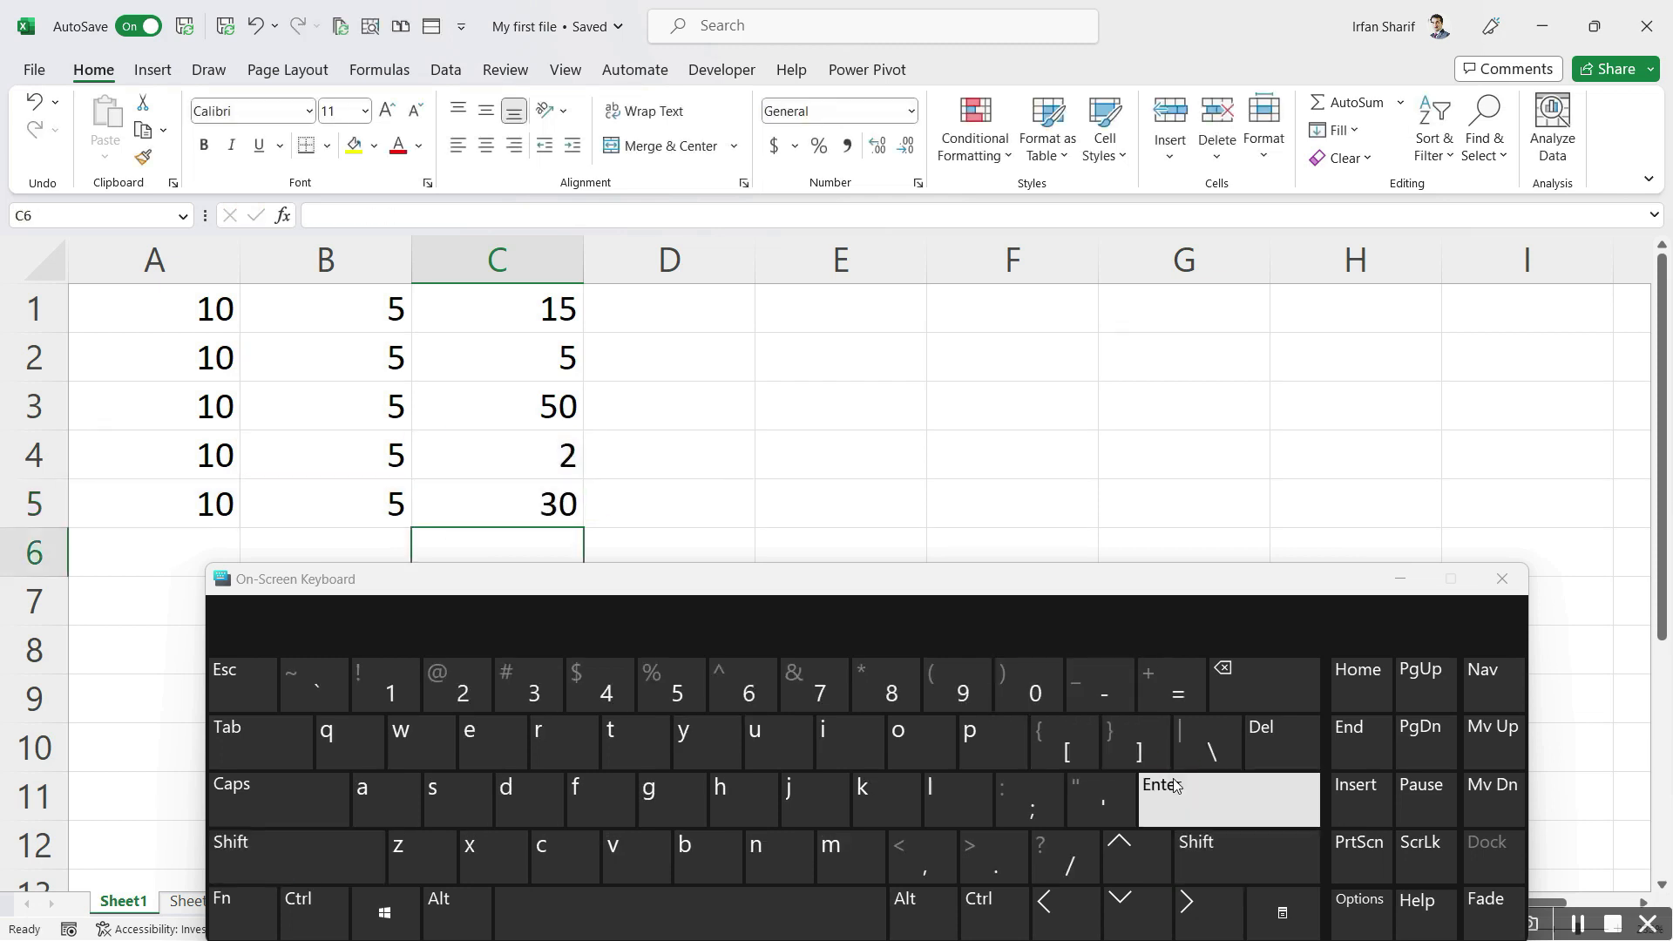
click(536, 506)
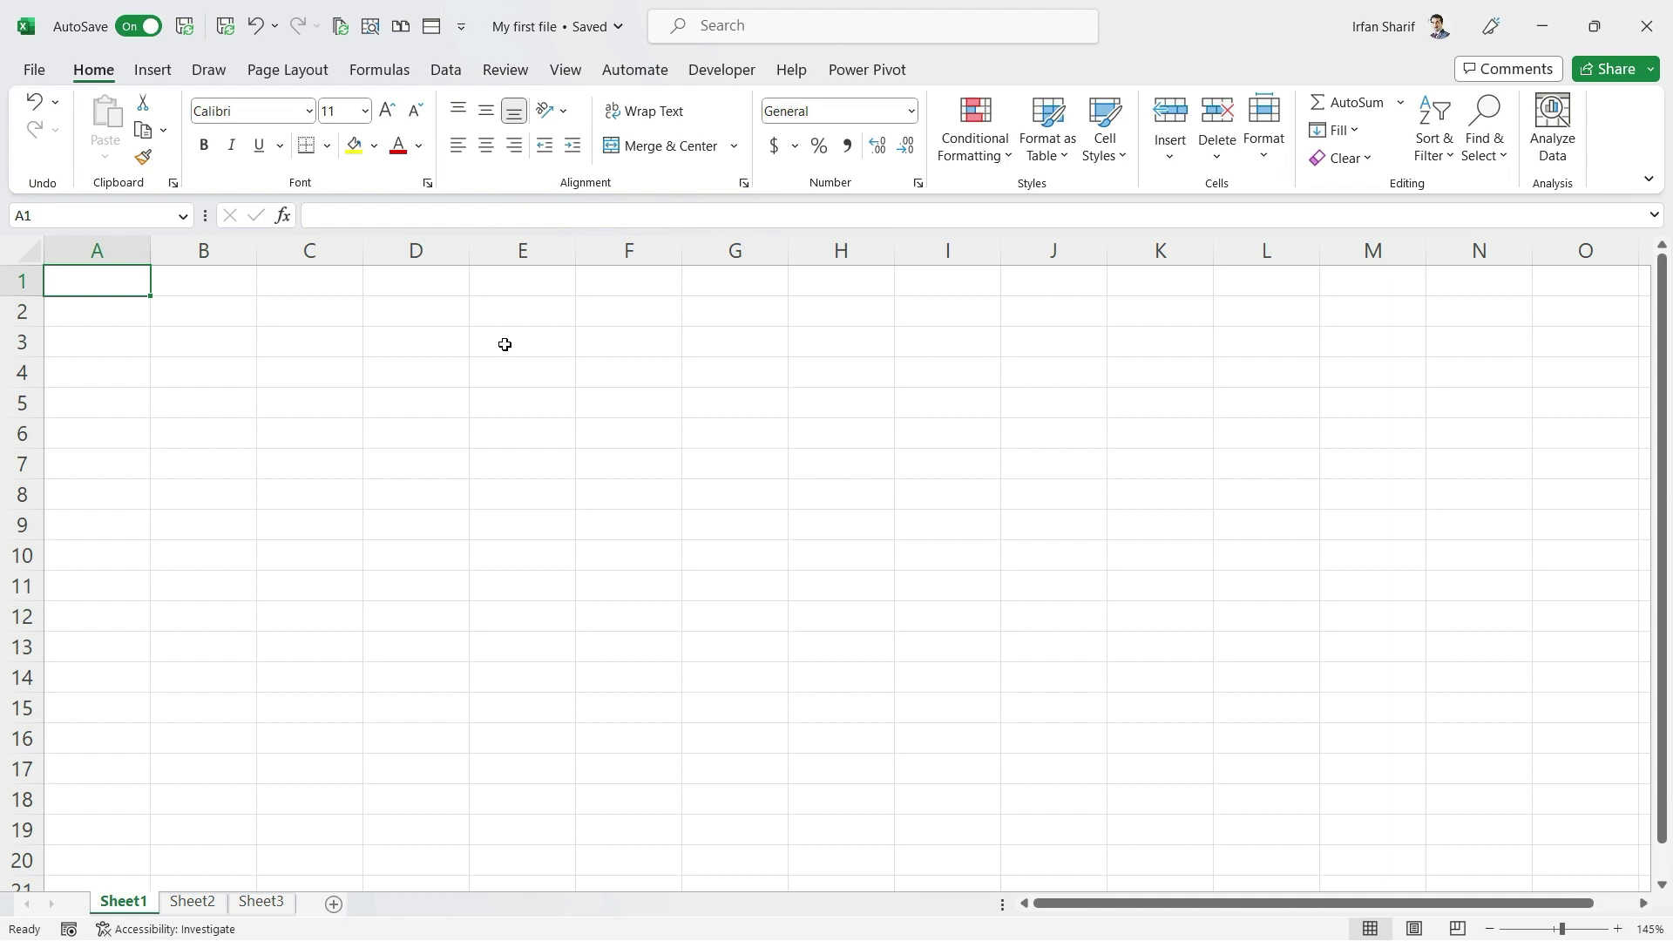
Select cell A2 on the empty sheet, and show the keyboard hints for the ribbon and its Insert commands before dismissing them
click(88, 312)
click(114, 290)
click(93, 303)
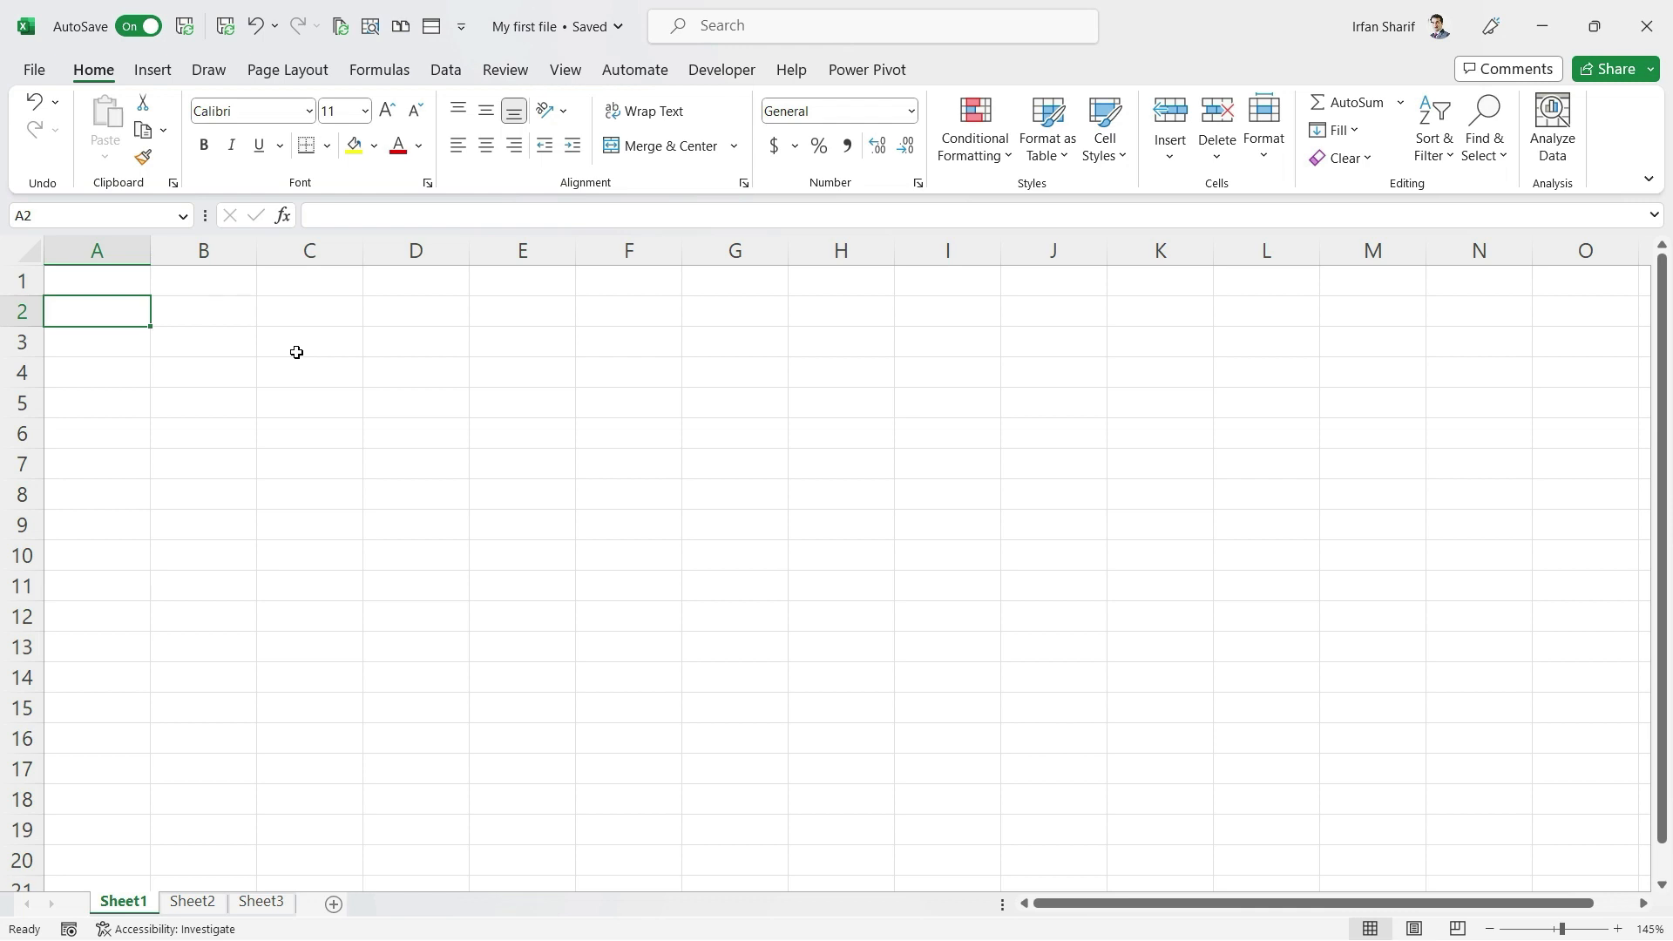
key(alt)
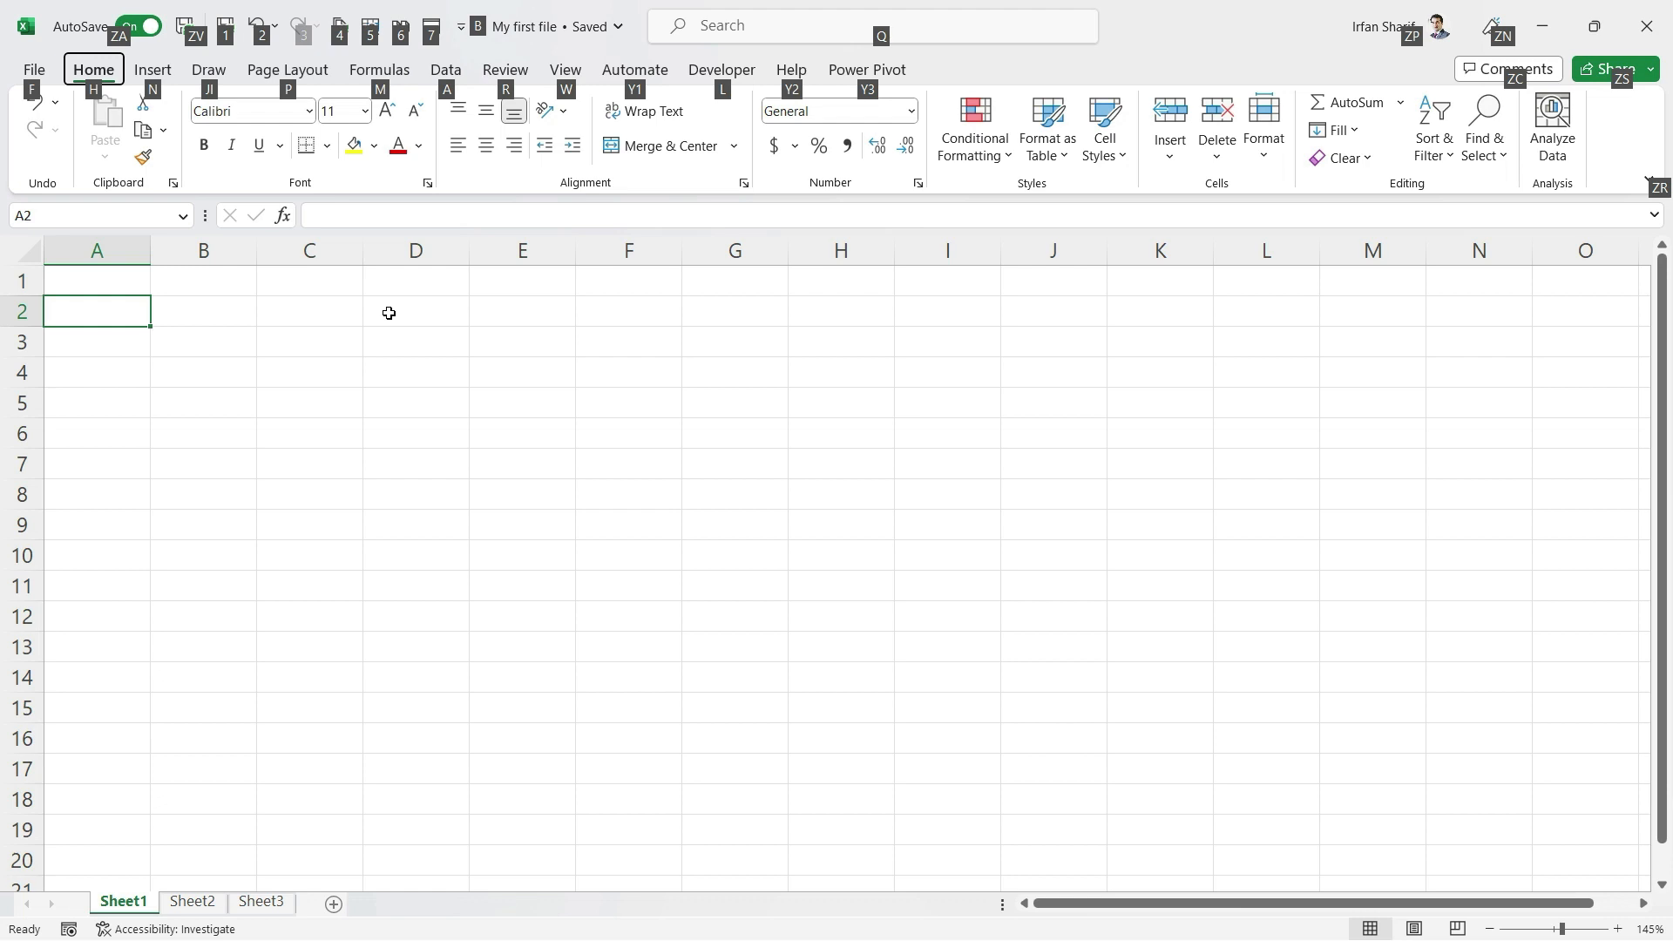
key(n)
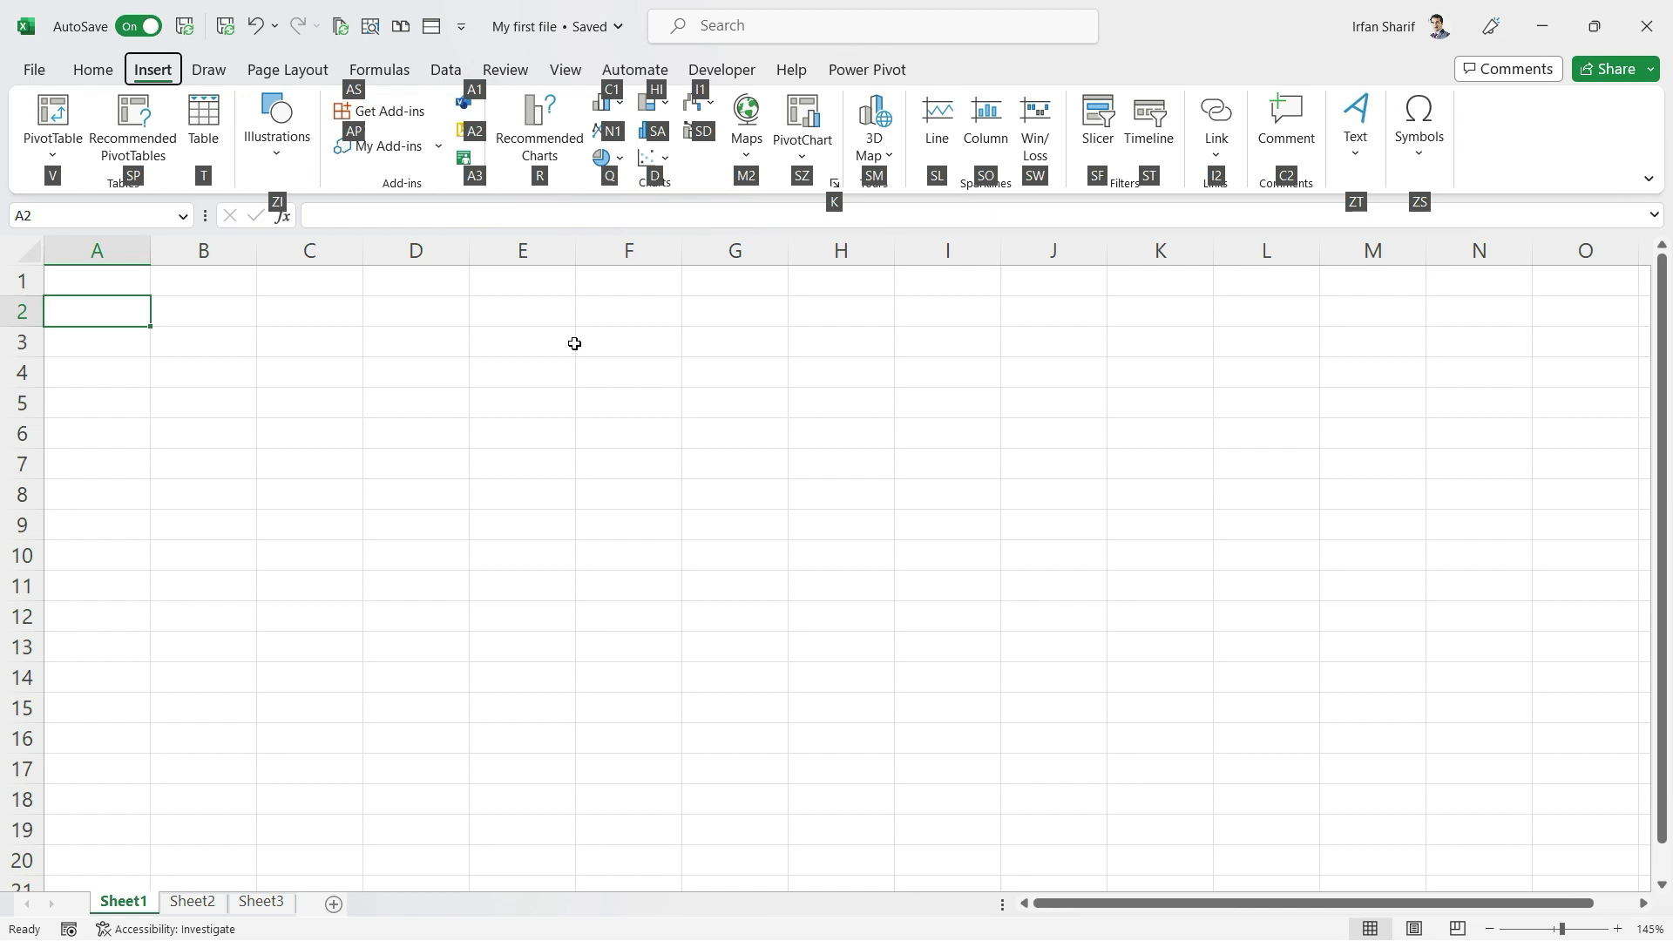
key(alt)
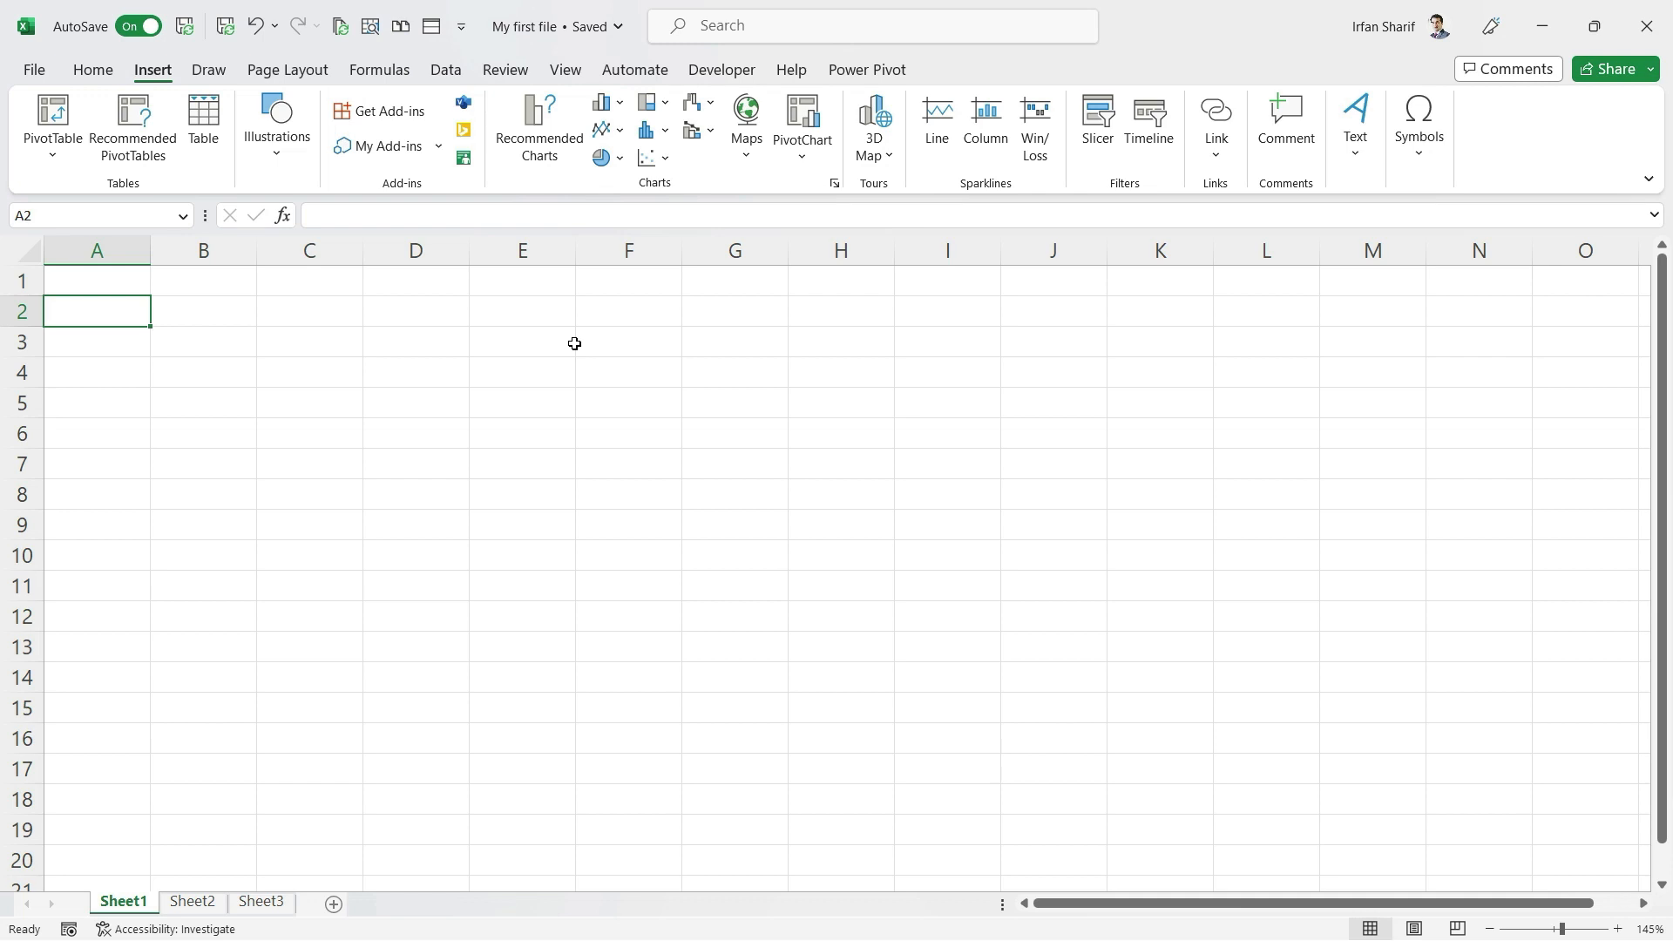
Show the keyboard hints for the Home commands, and open Go To Special by following them through Find & Select
key(alt)
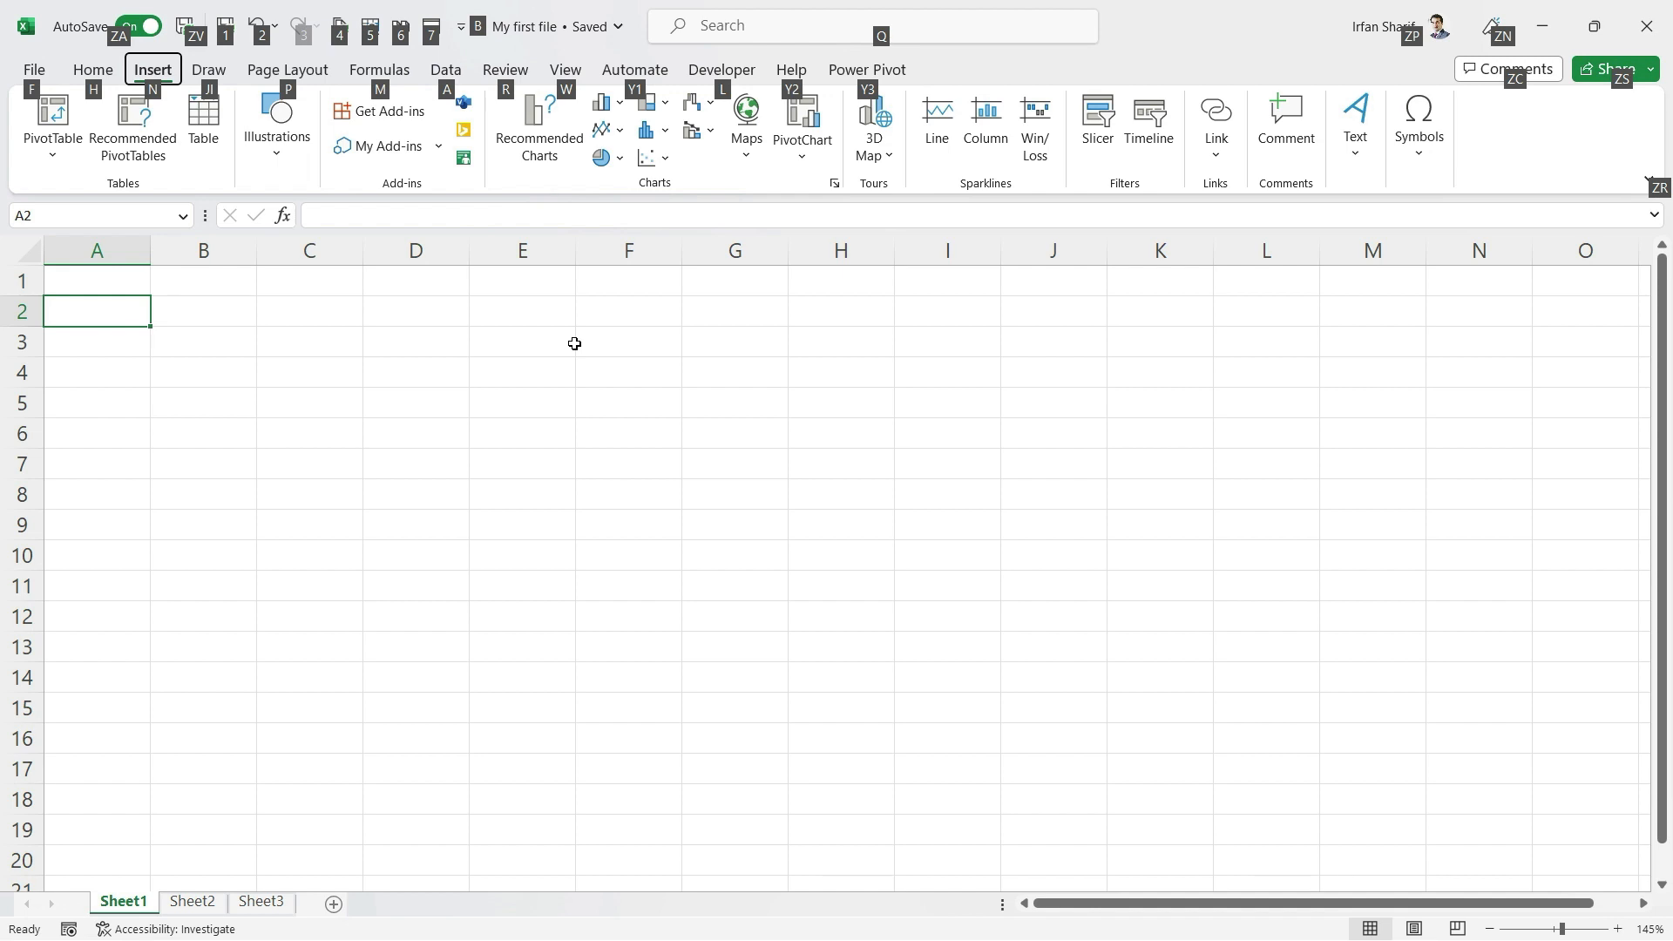
key(h)
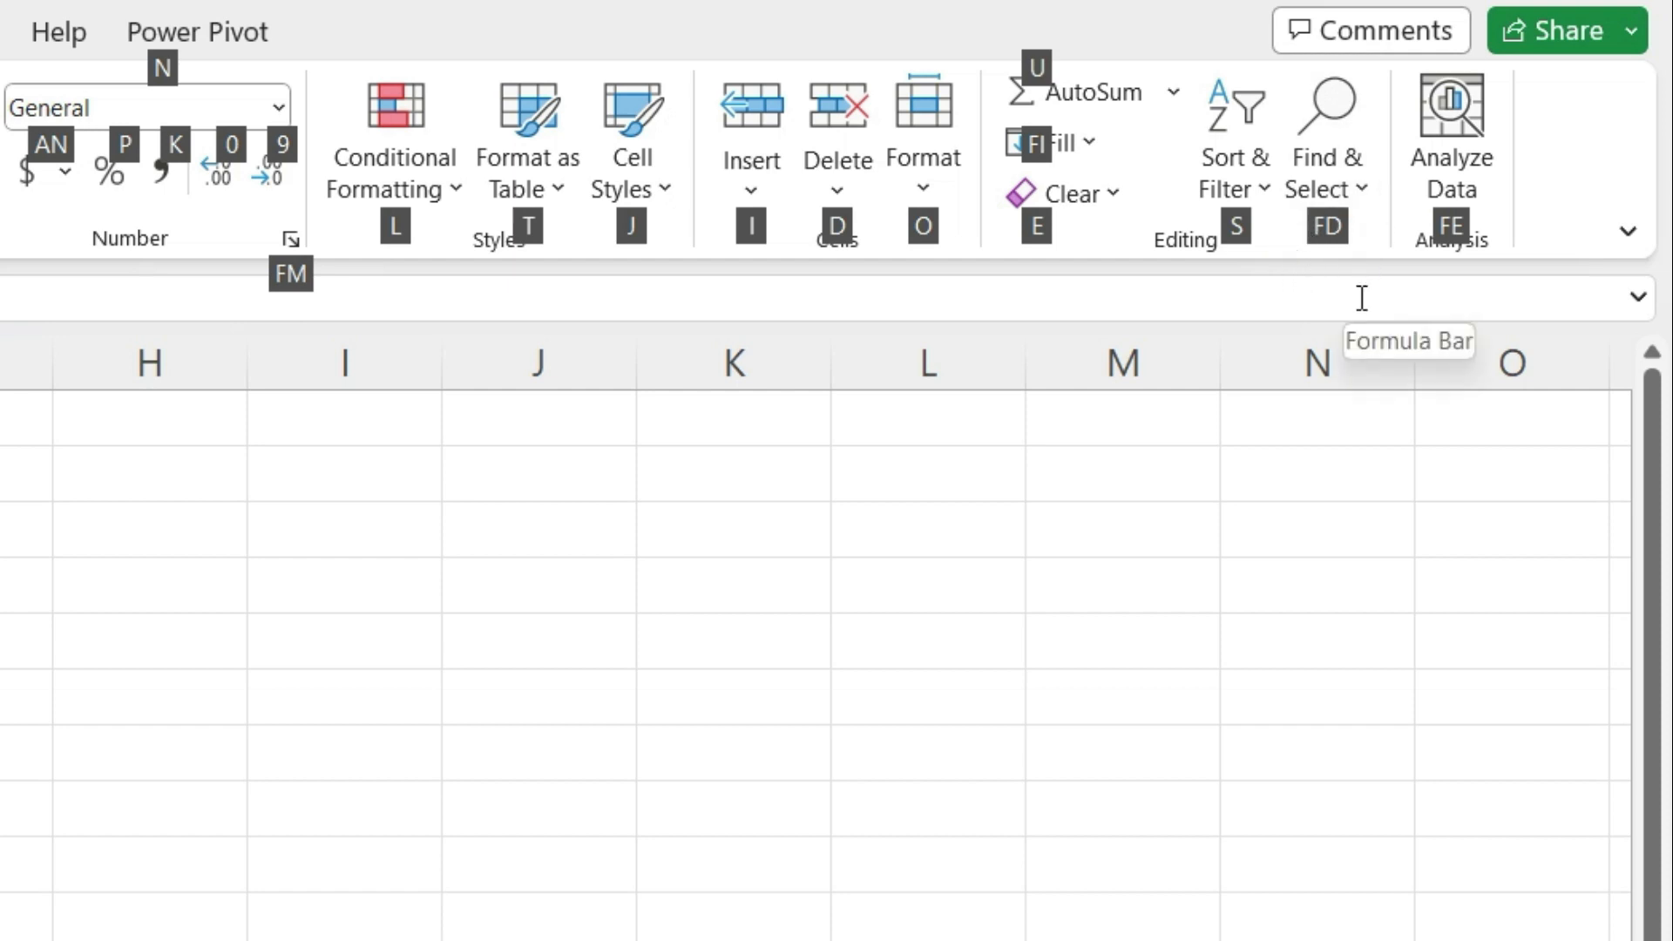
key(f)
key(d)
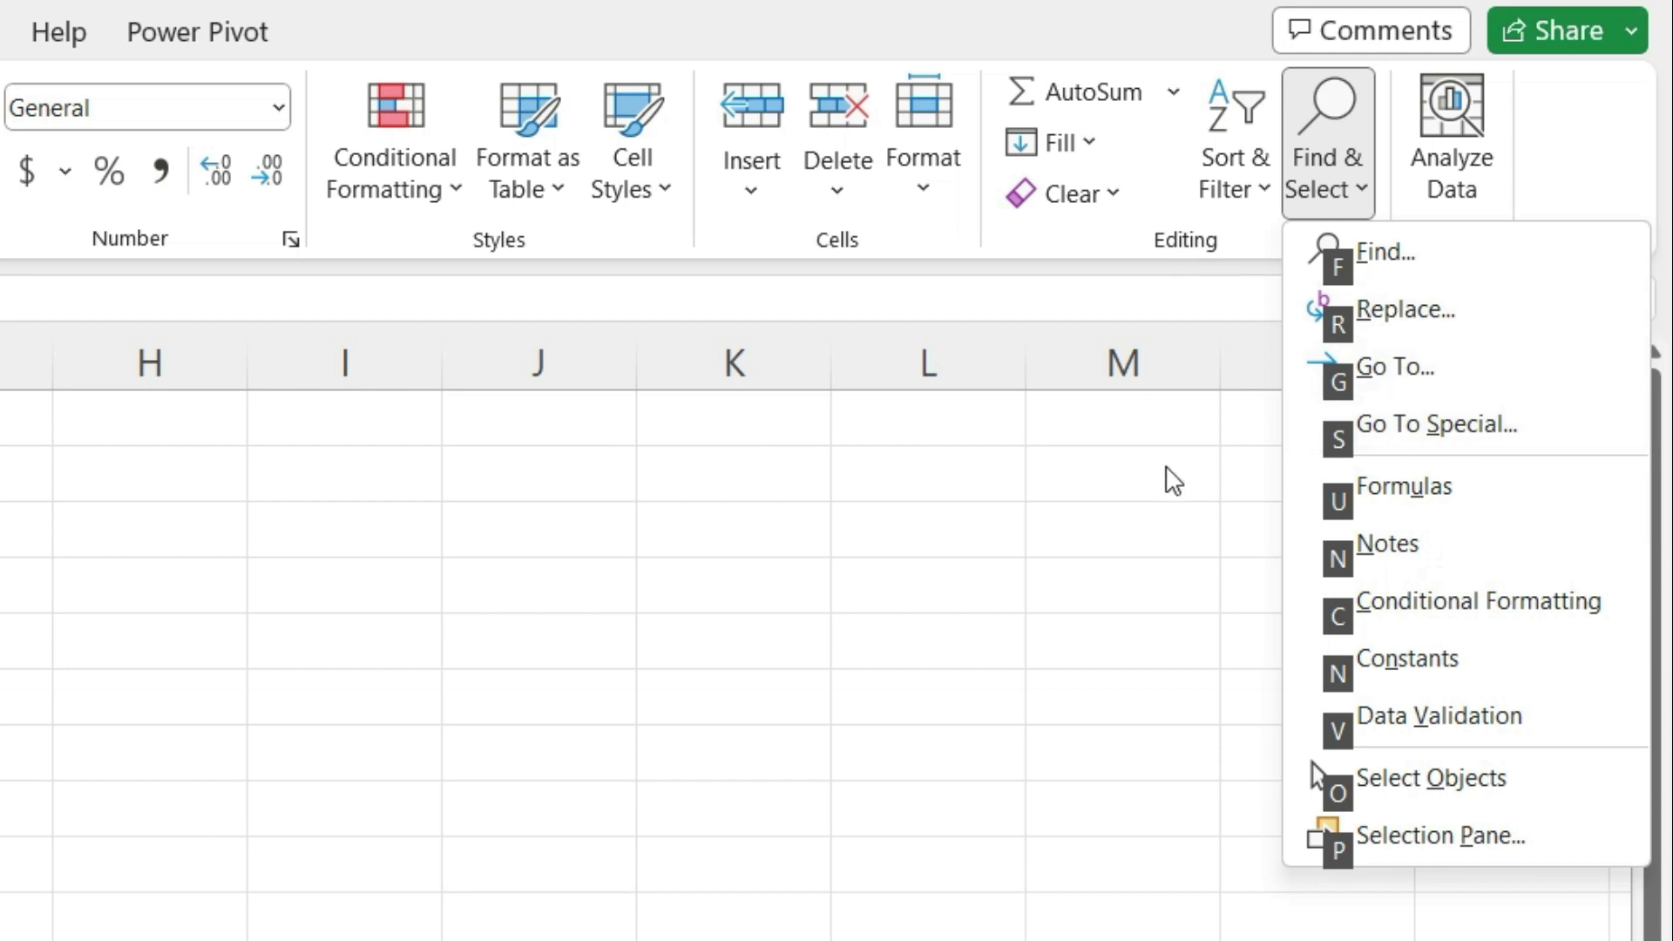
key(s)
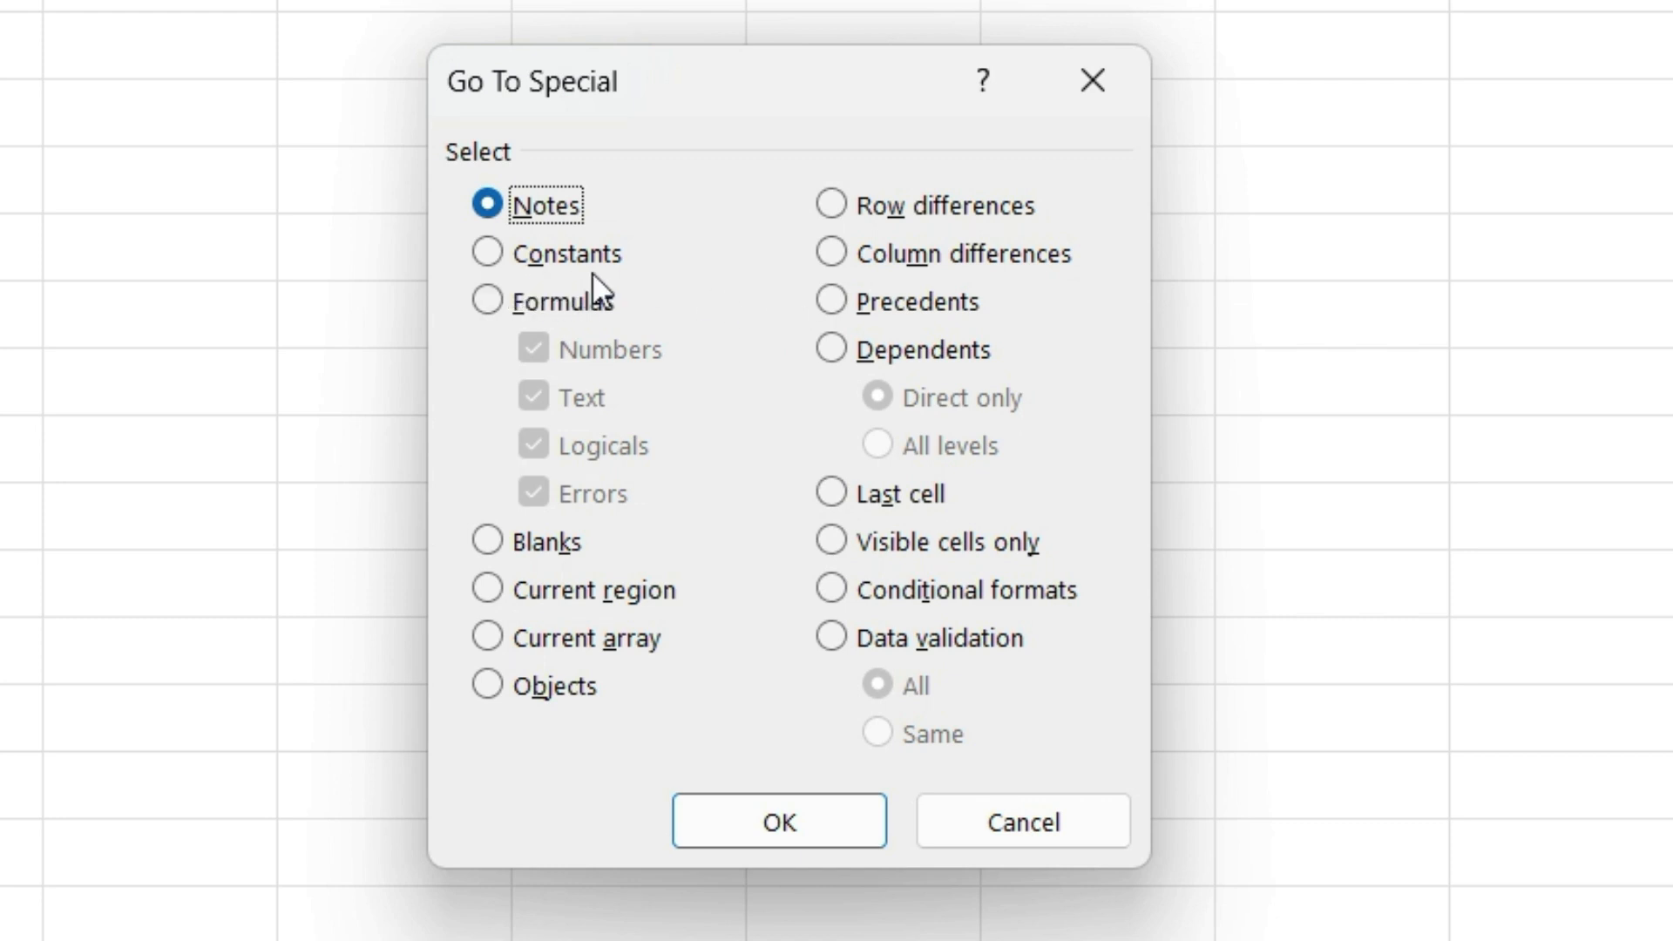
Try the Constants, Objects, Dependents and Visible cells only options in Go To Special, cycle the focus through its controls, and close it without applying
click(646, 268)
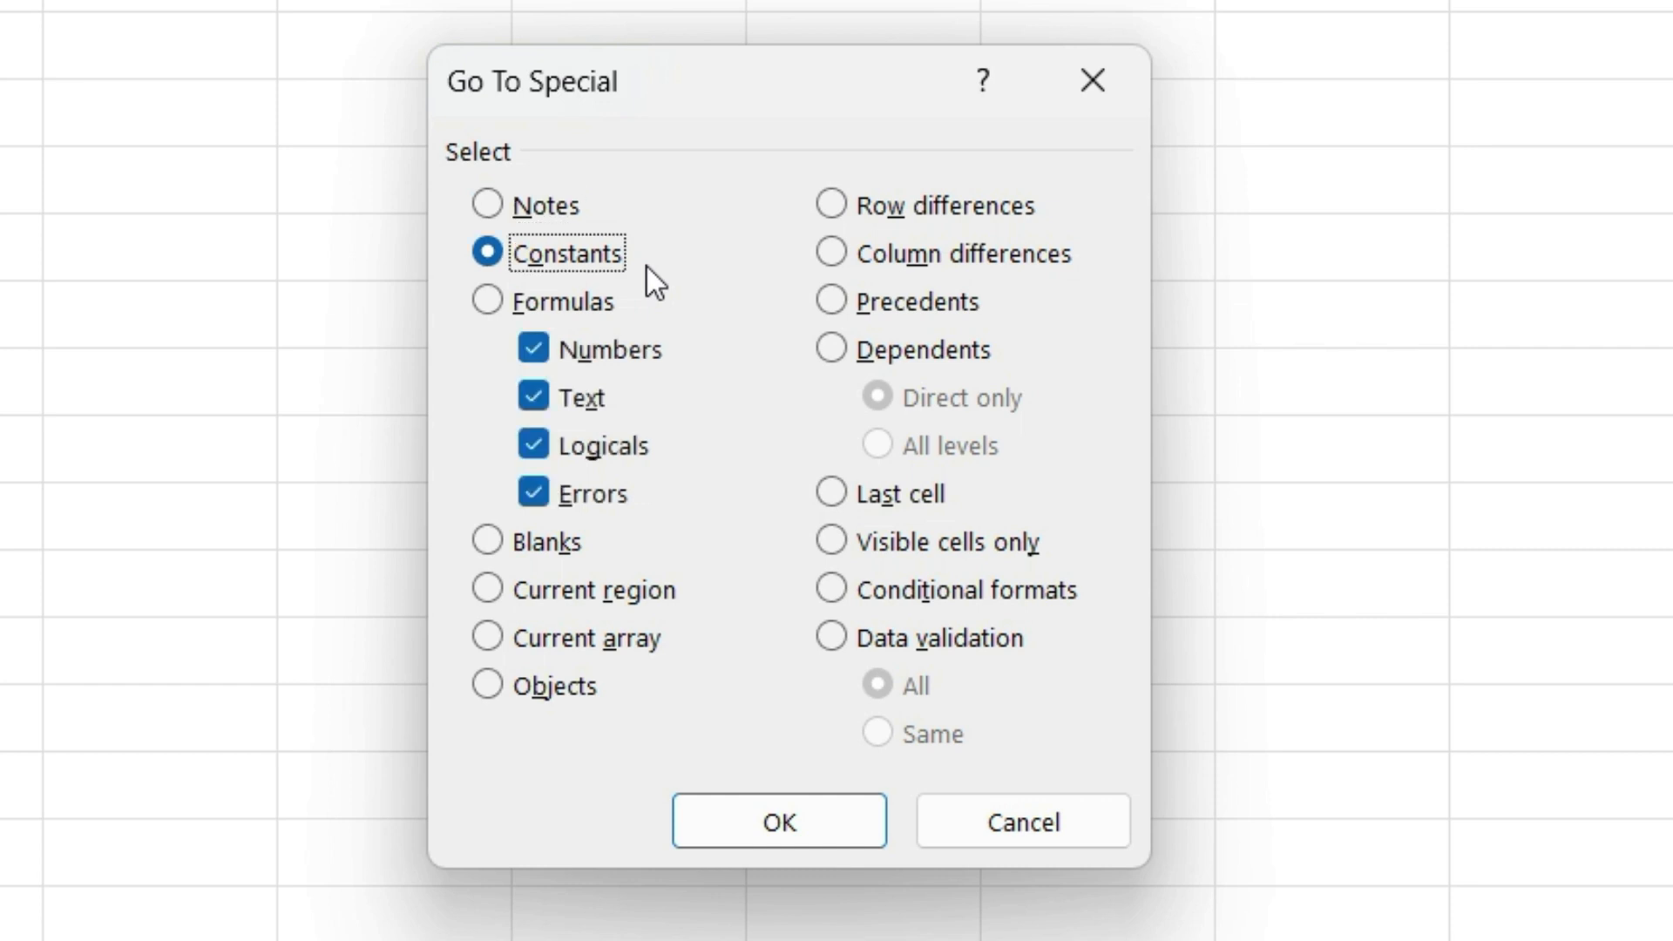
click(545, 704)
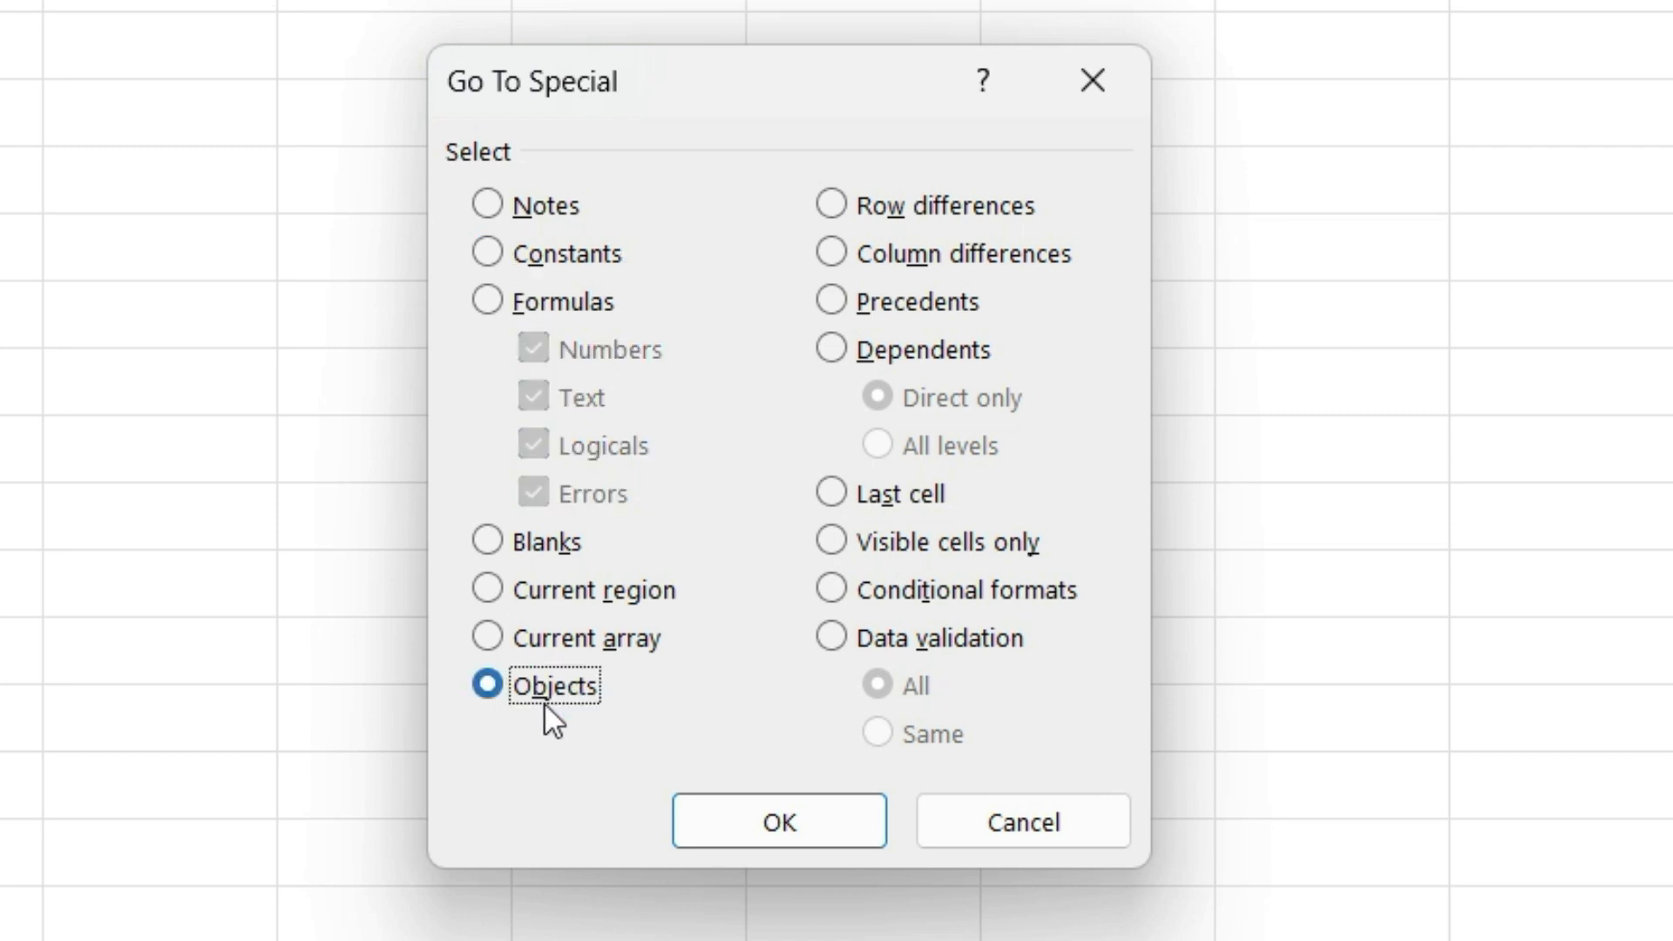
click(836, 351)
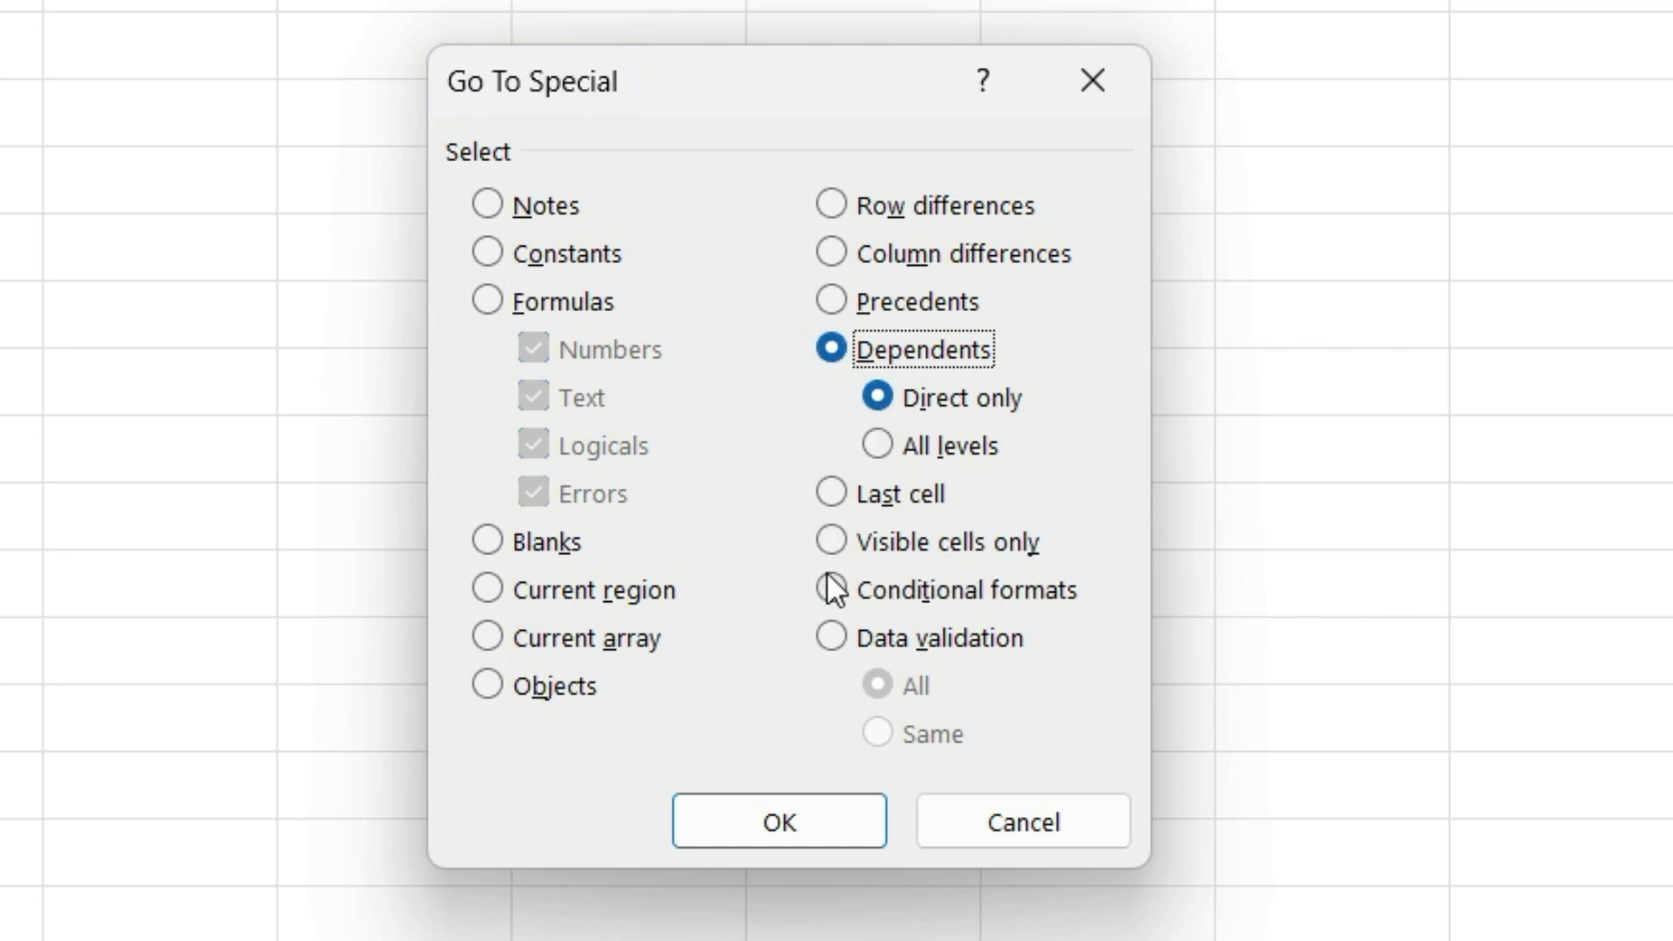
click(866, 556)
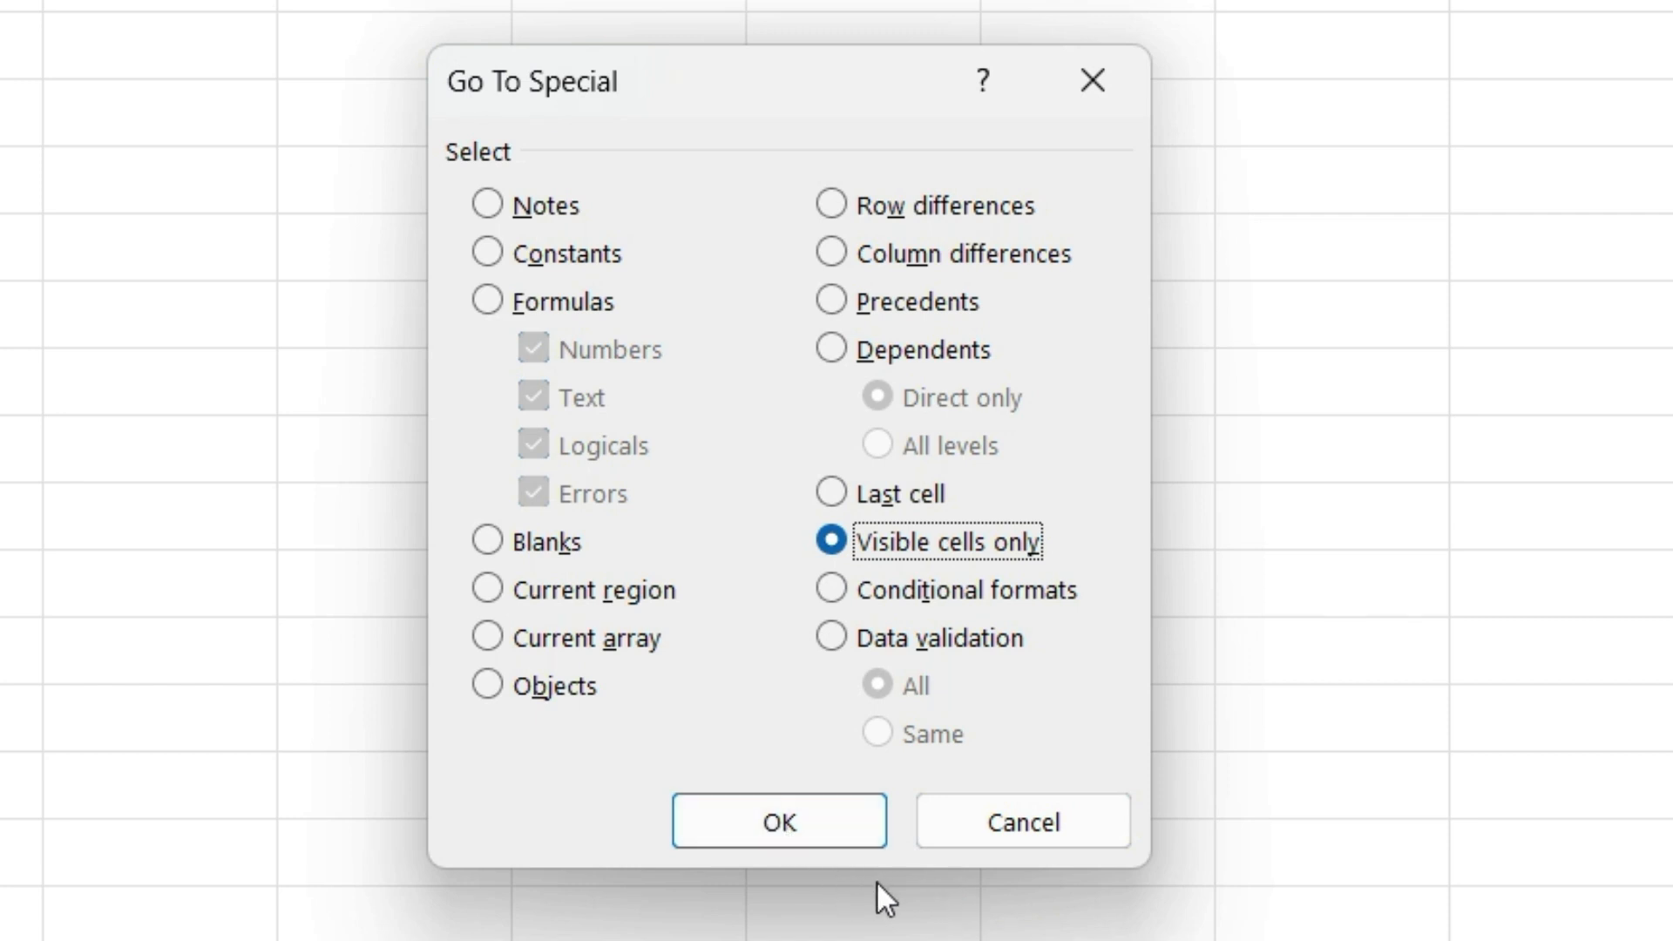
key(Tab)
key(Tab)
key(Tab)
key(Tab)
key(Tab)
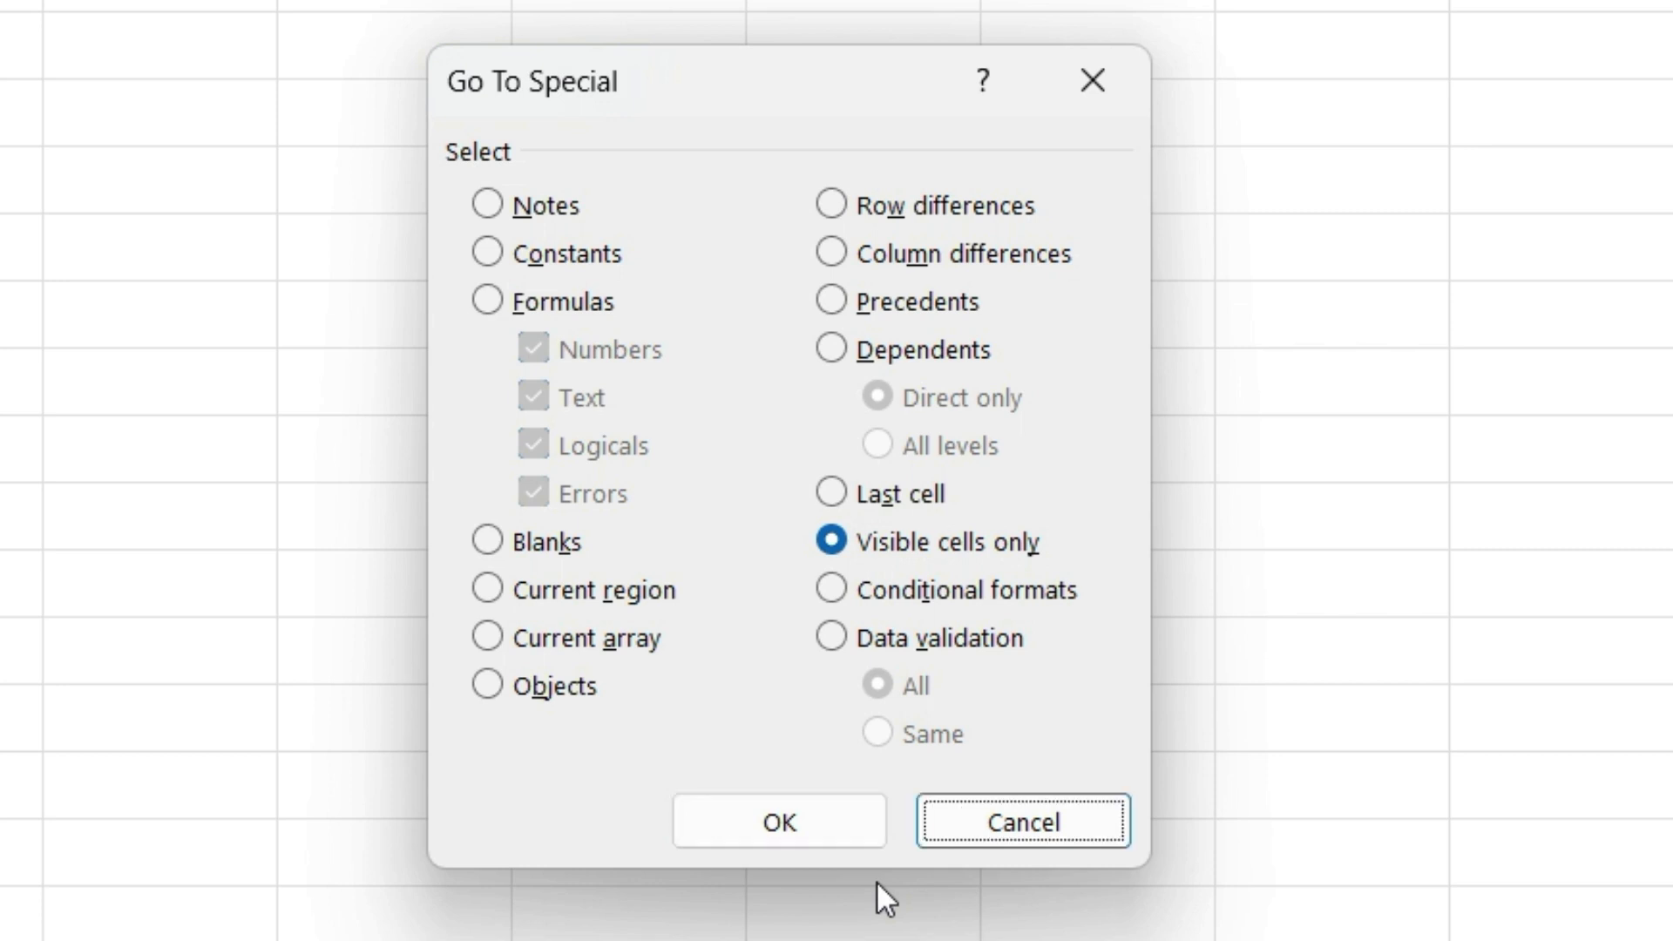
key(Tab)
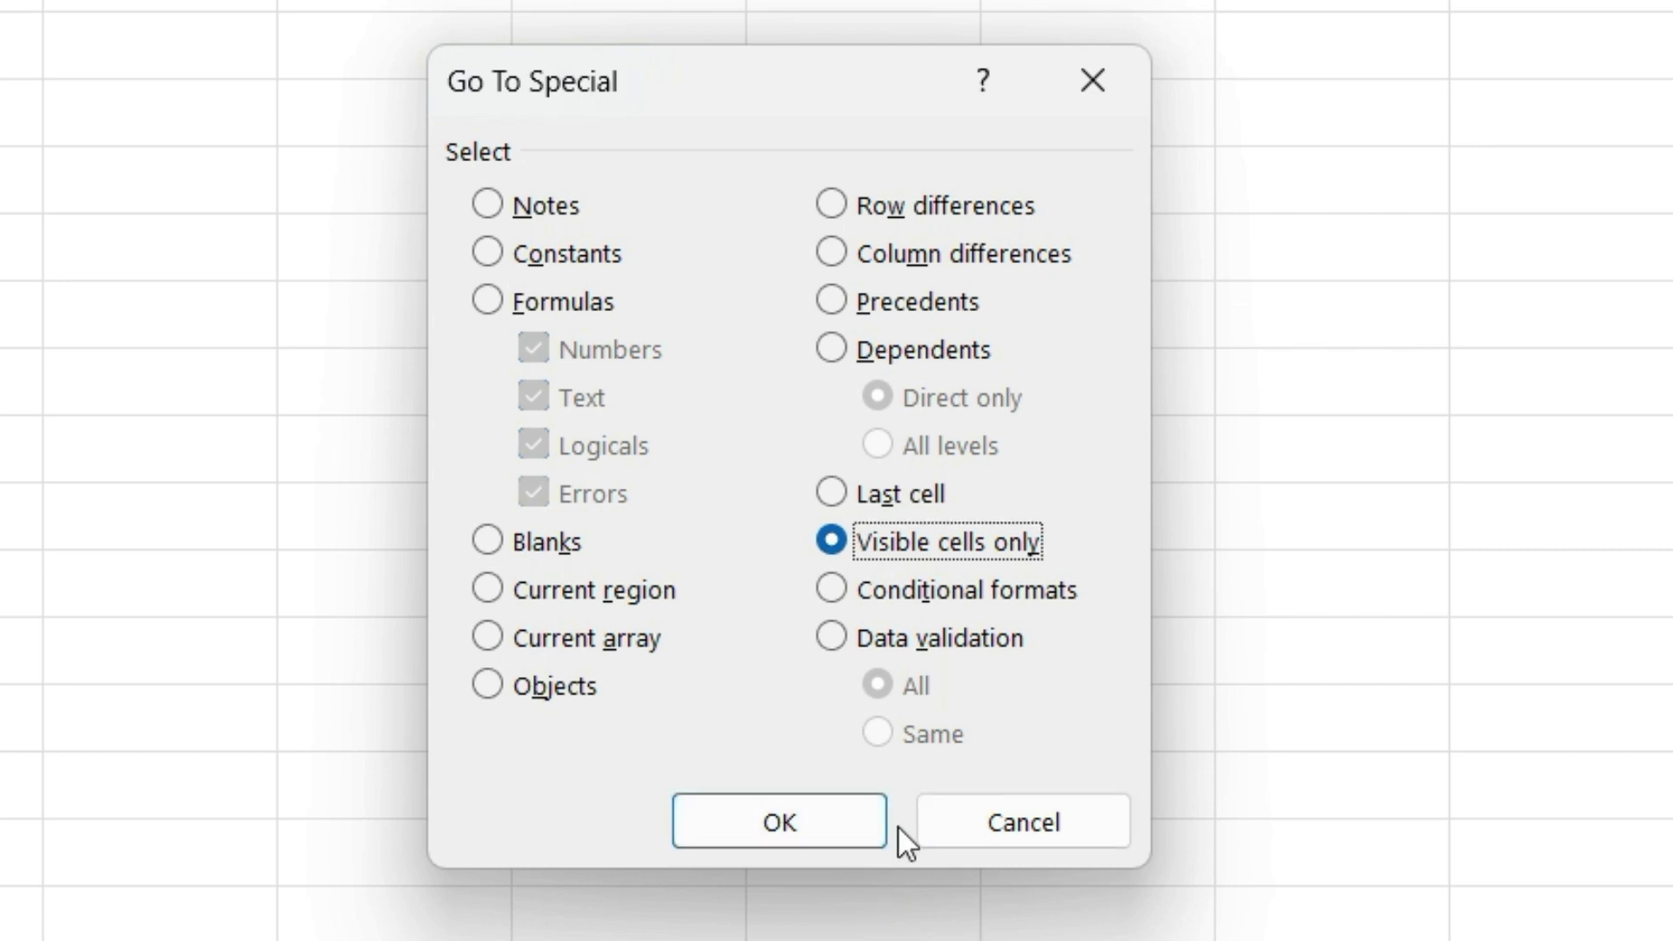
click(1092, 80)
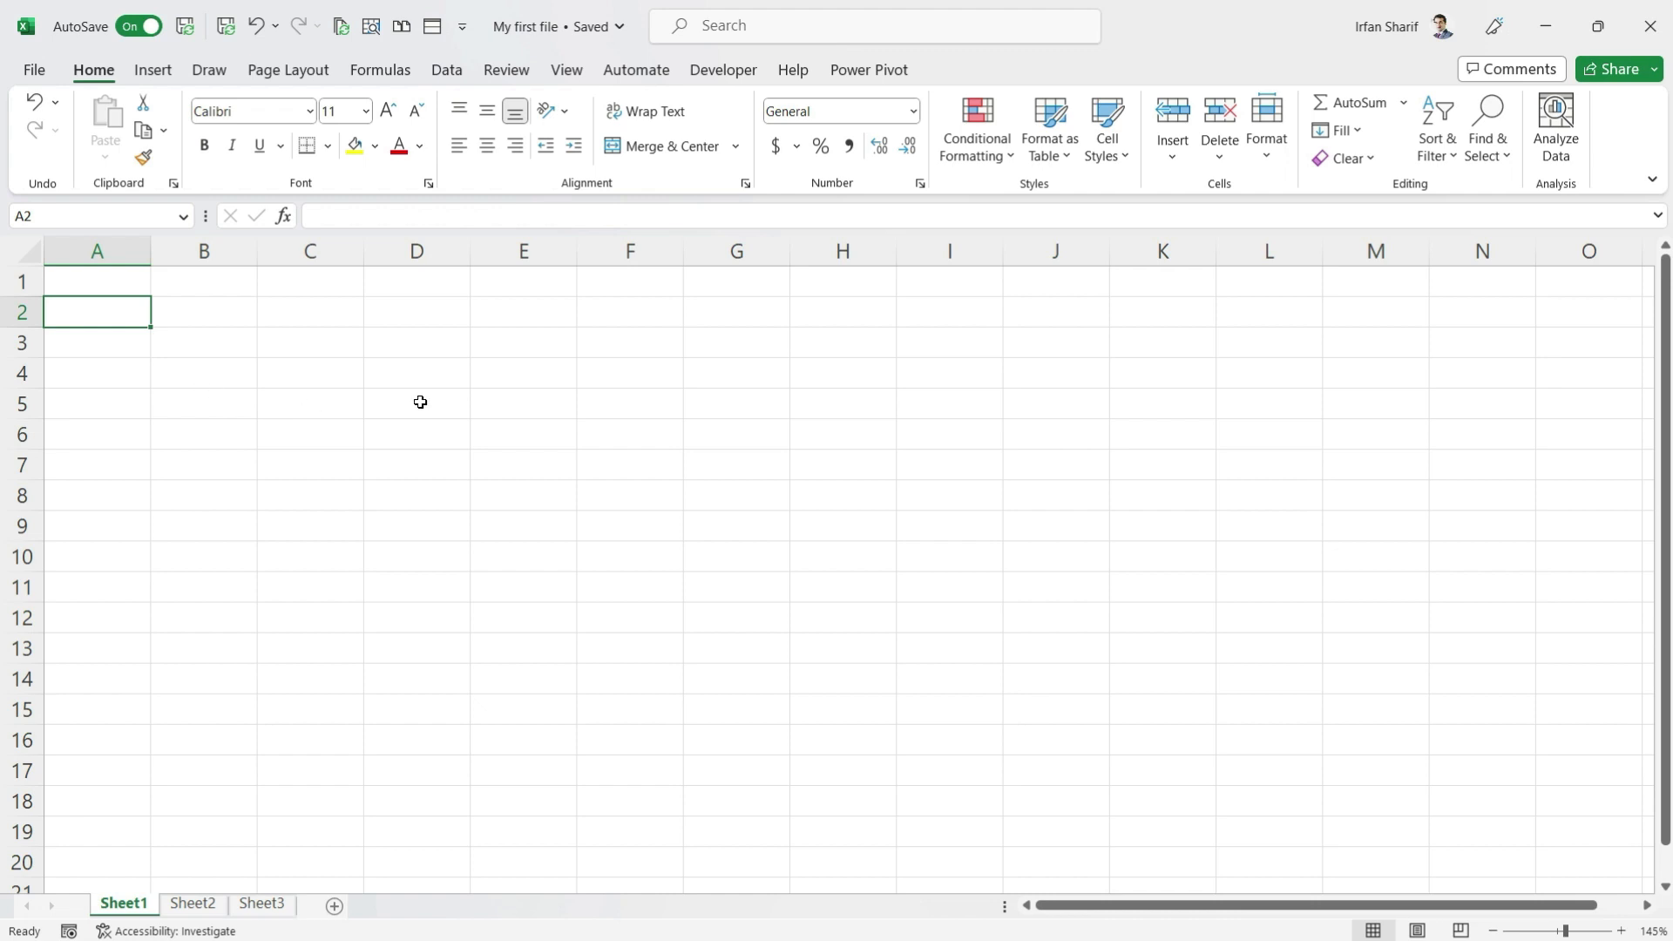
Show the Home keyboard hints again, and open Replace from the Find & Select commands
key(alt)
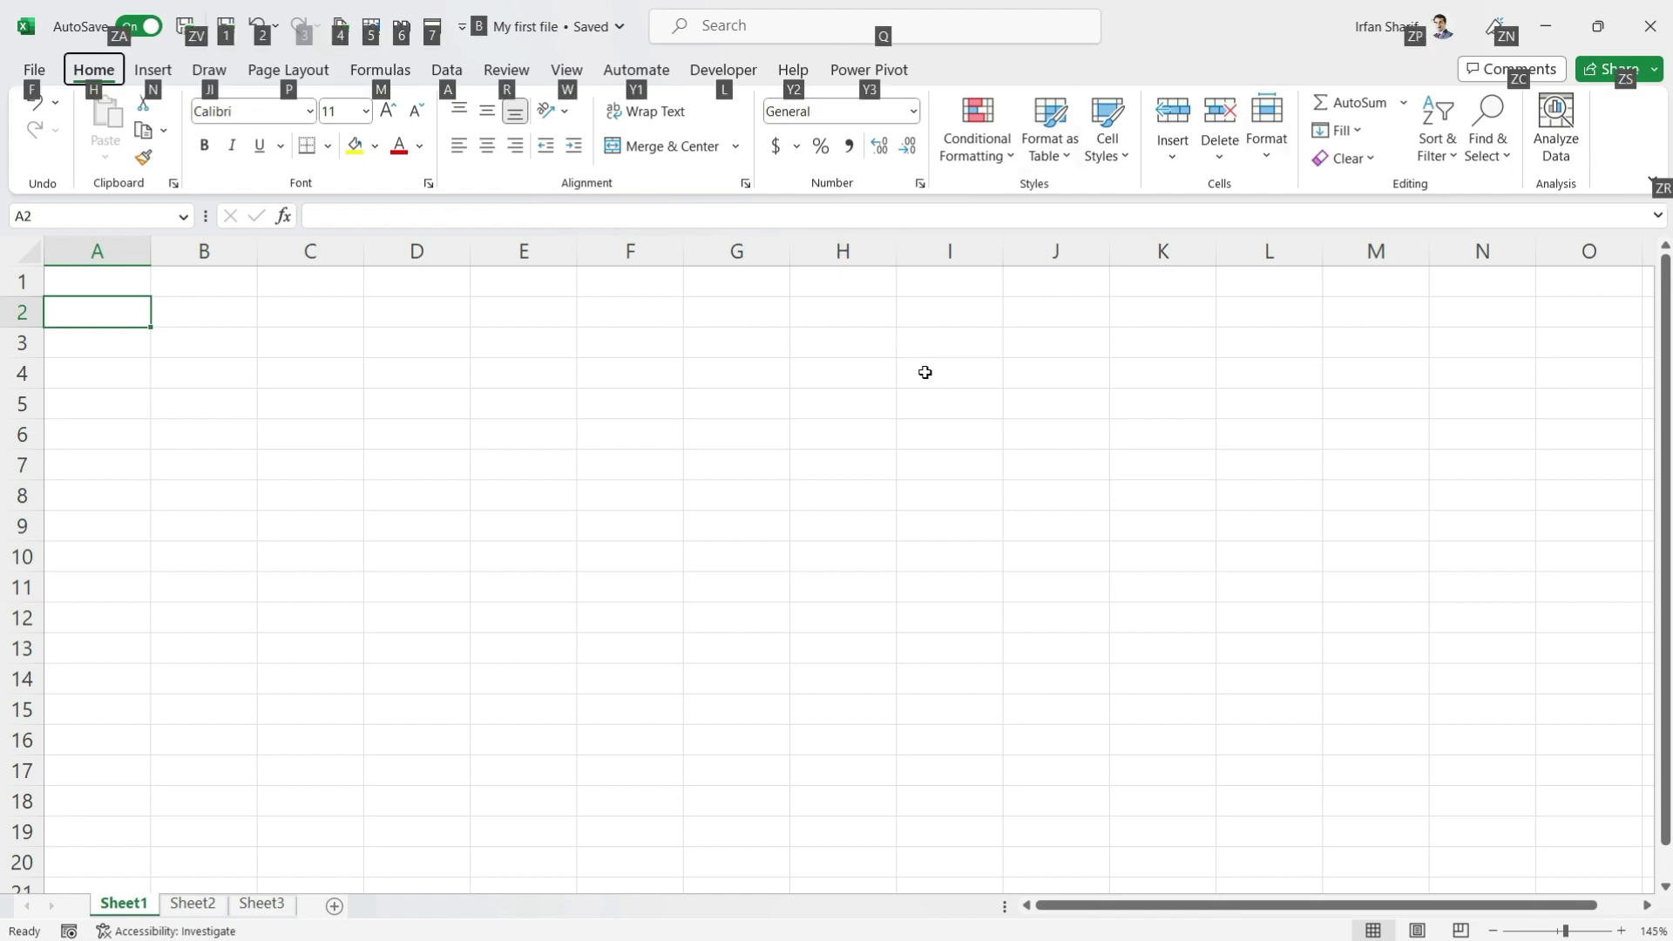
key(h)
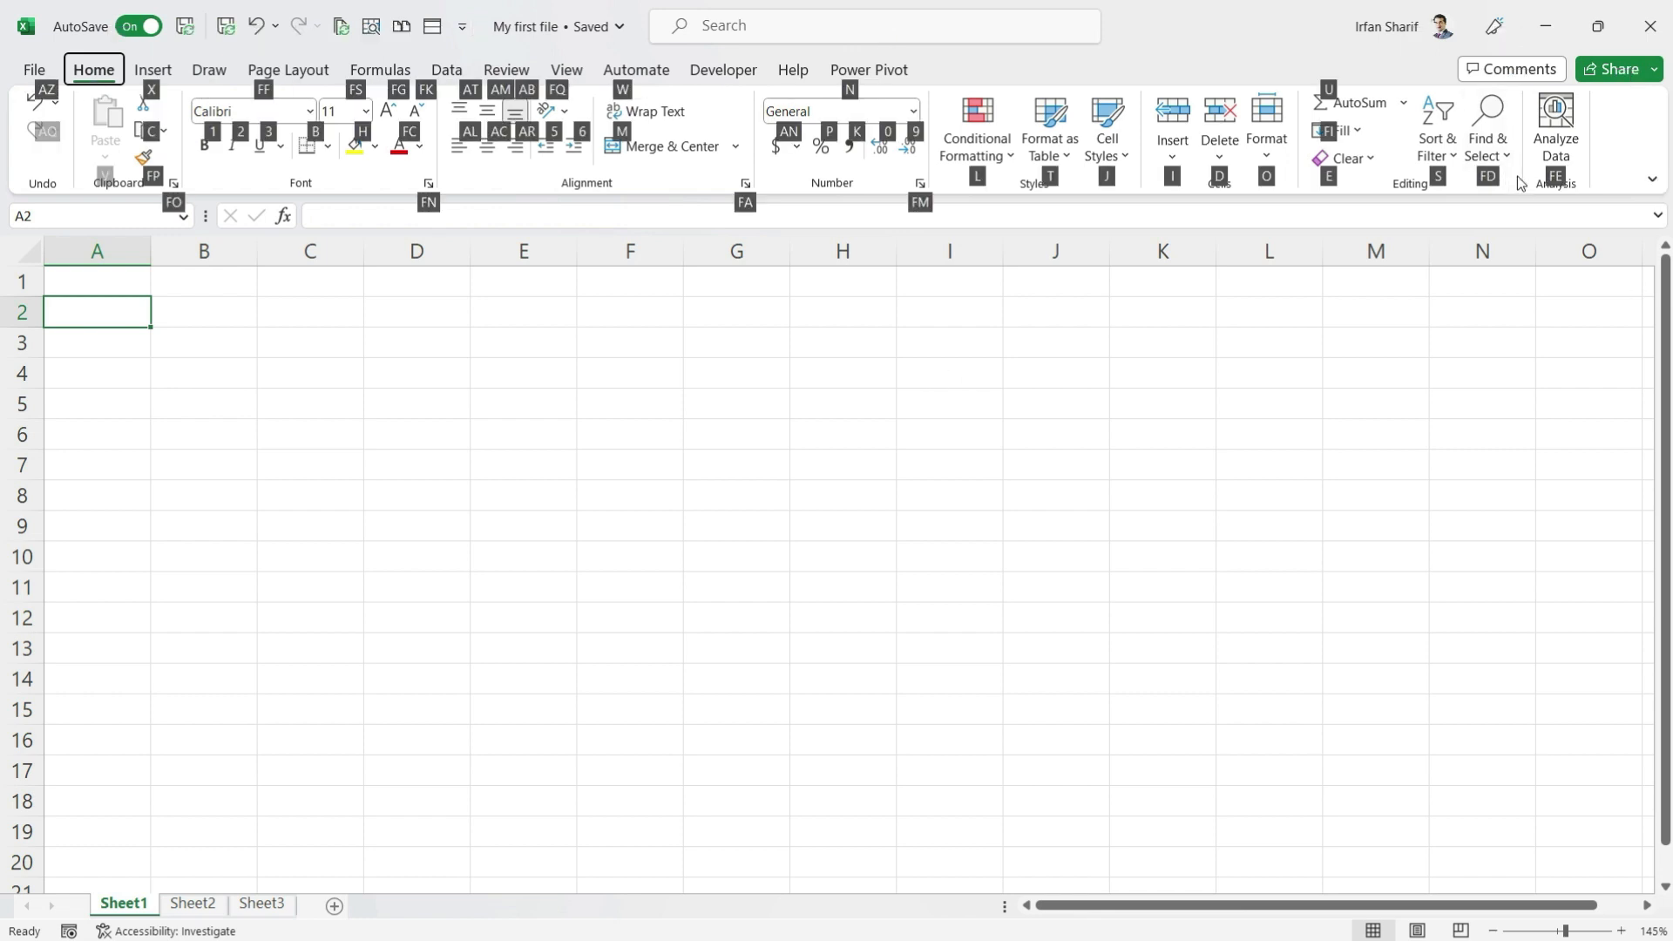
key(f)
key(d)
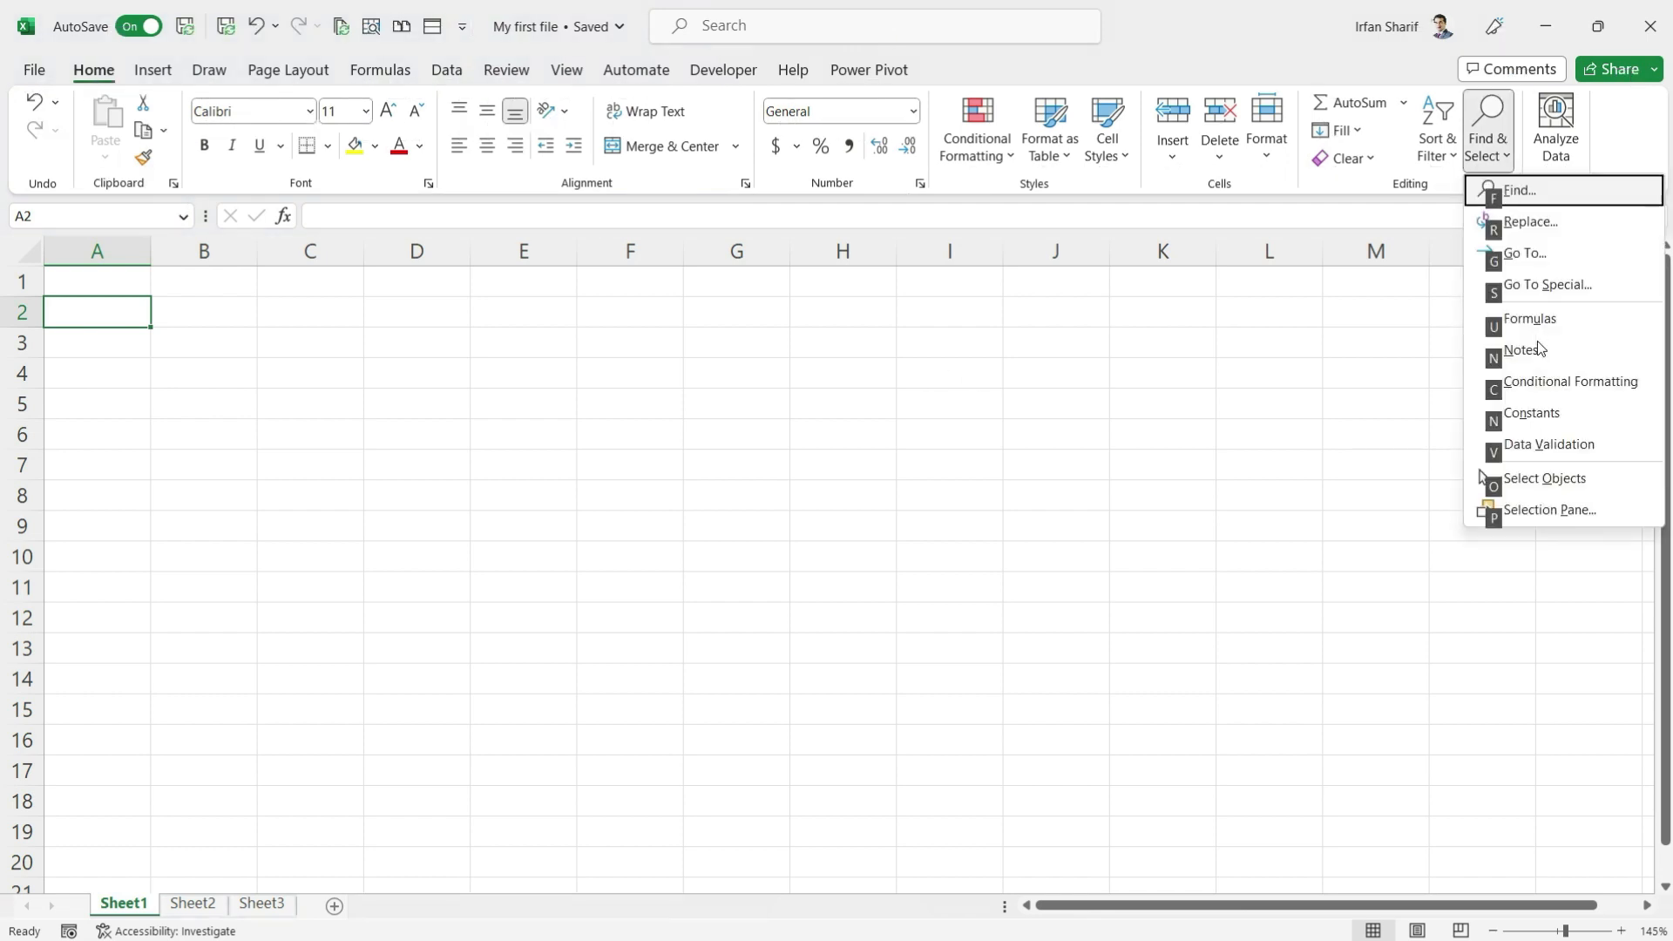
click(1551, 233)
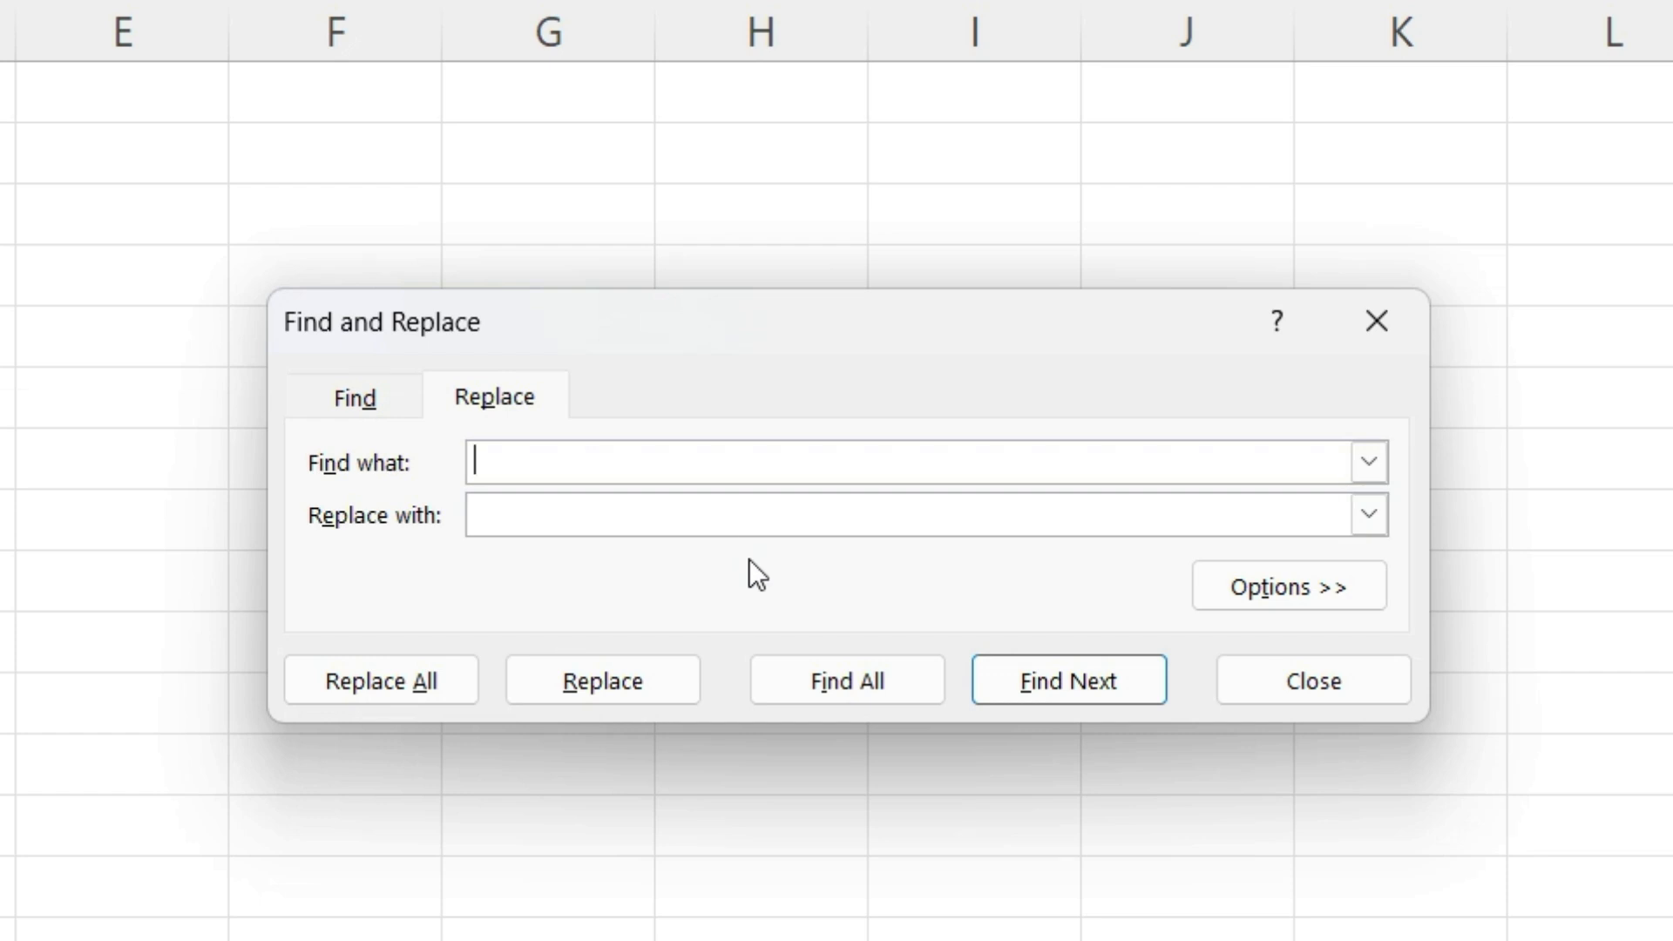
Clear the stray text from the search field, and switch the dialog to Find and back to Replace
text(dp)
key(BackSpace)
key(BackSpace)
key(ctrl+f)
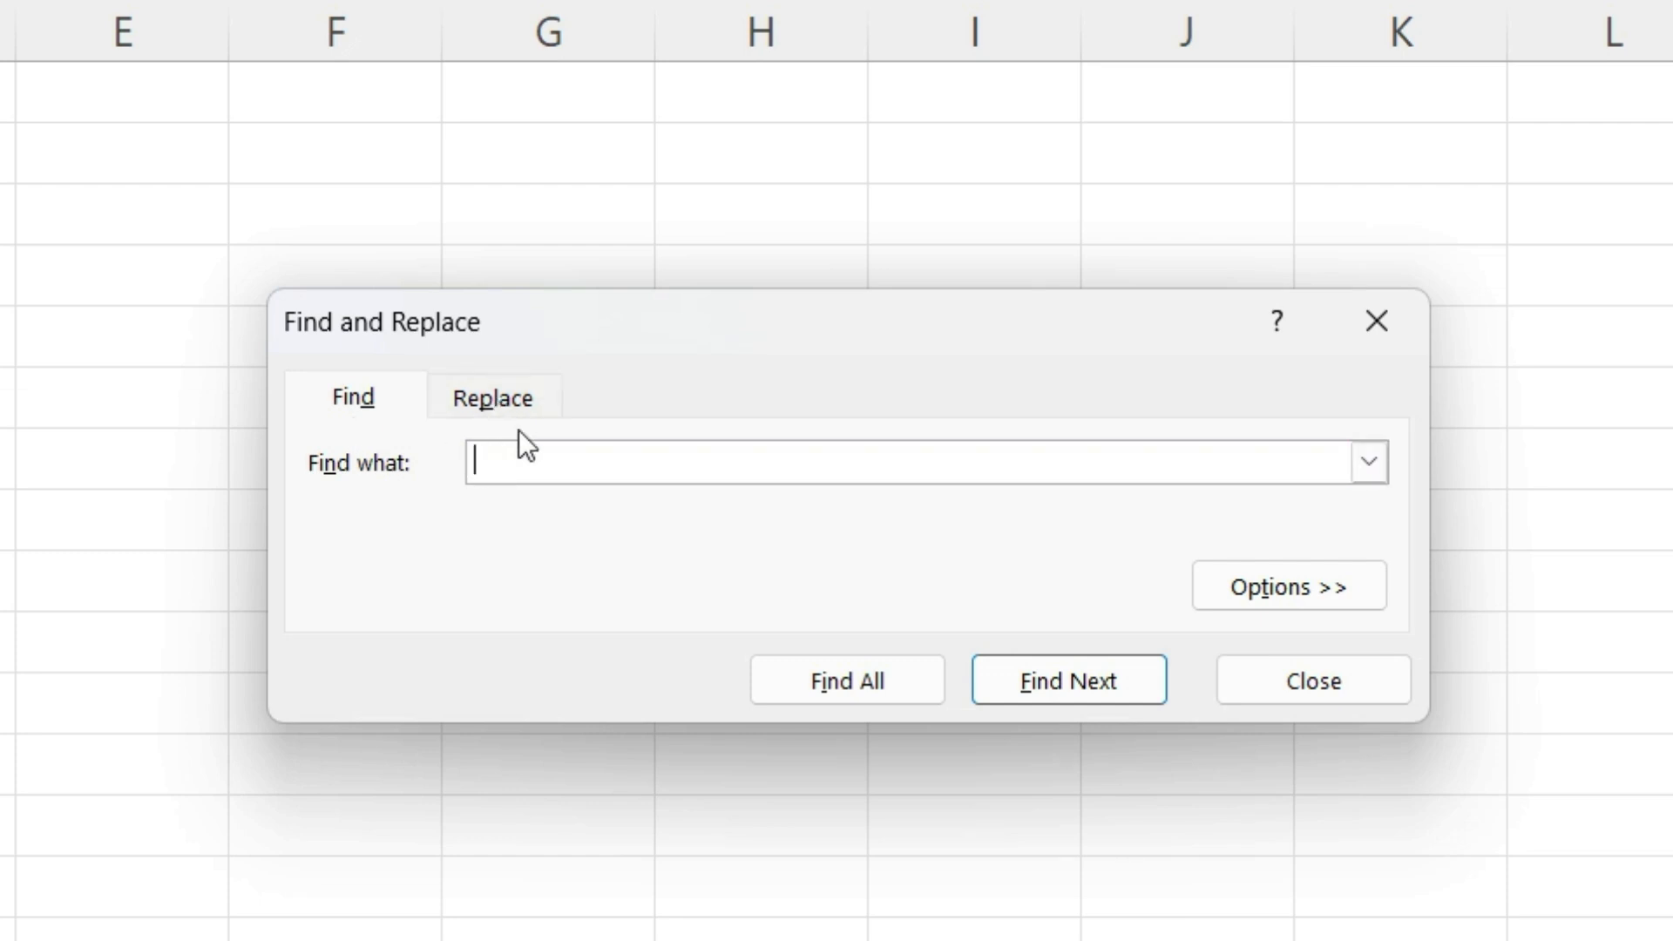
key(ctrl+h)
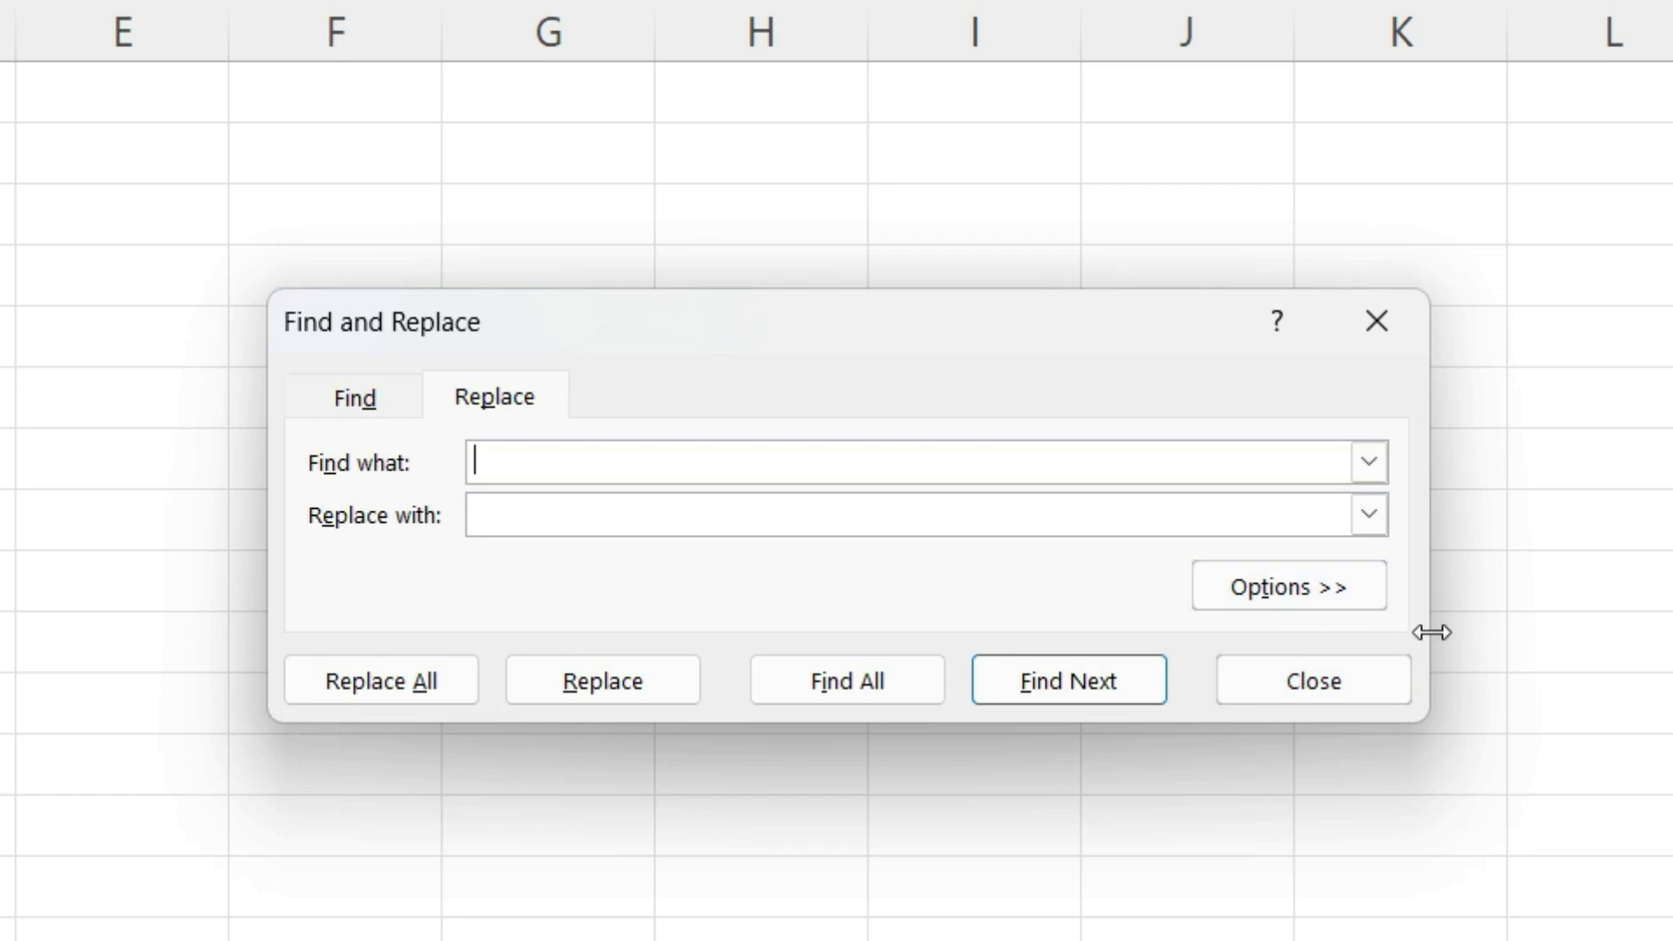
Expand the Replace options, and look at the format settings for both the search and the replacement, cancelling each
key(alt+t)
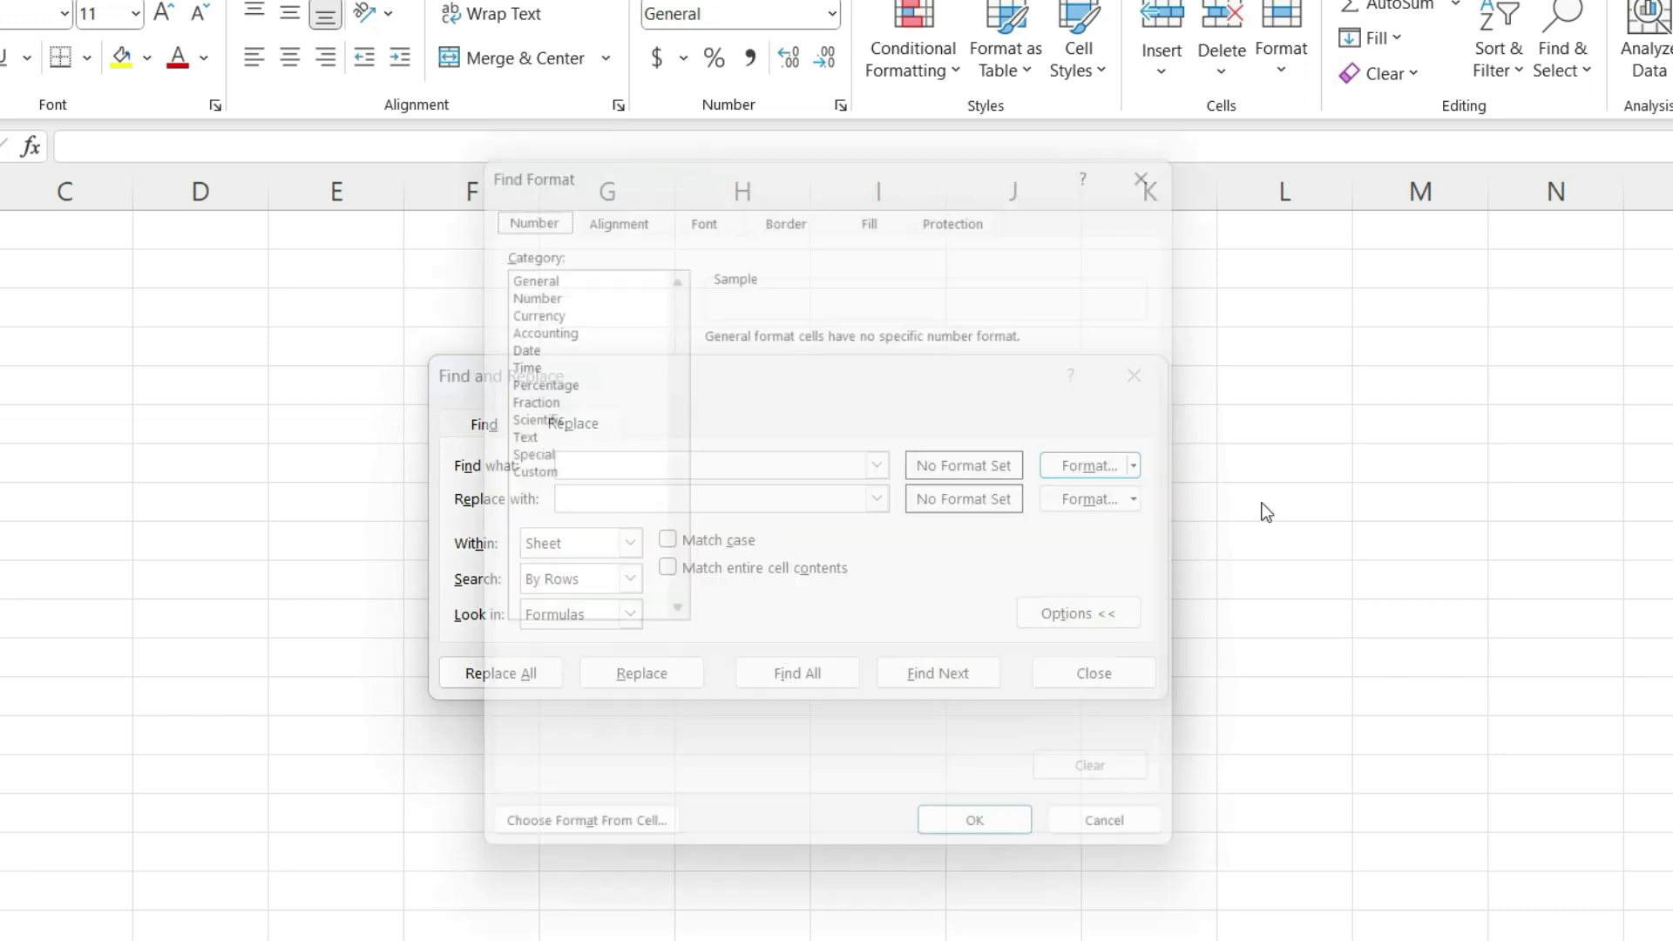
key(alt+m)
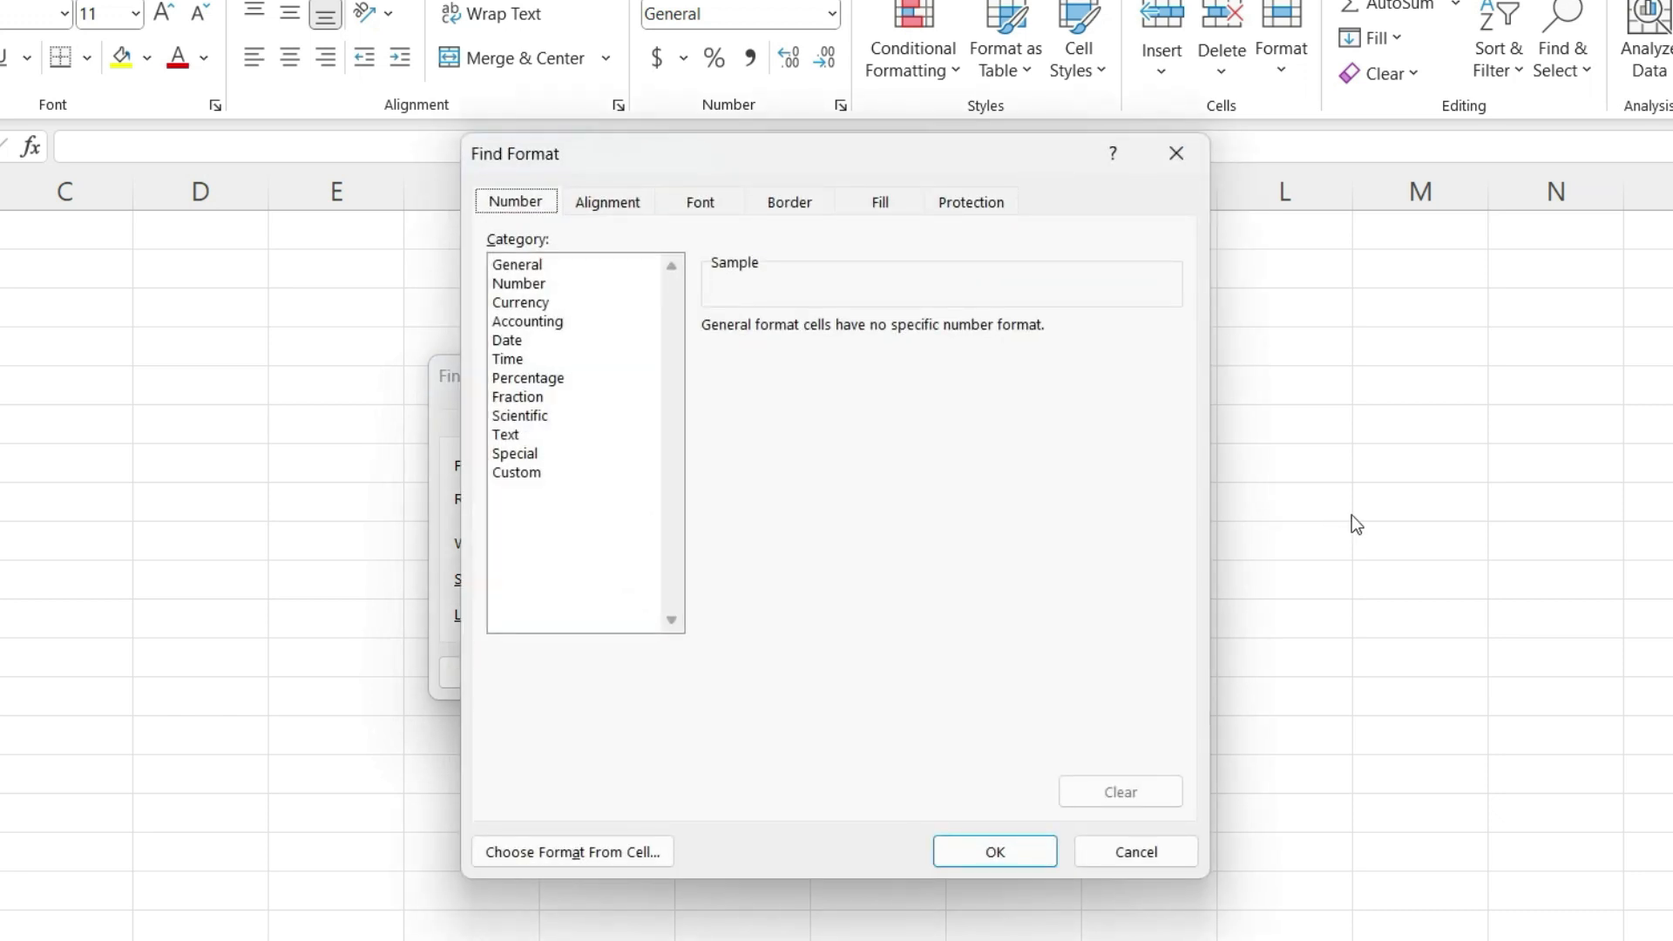
click(1172, 852)
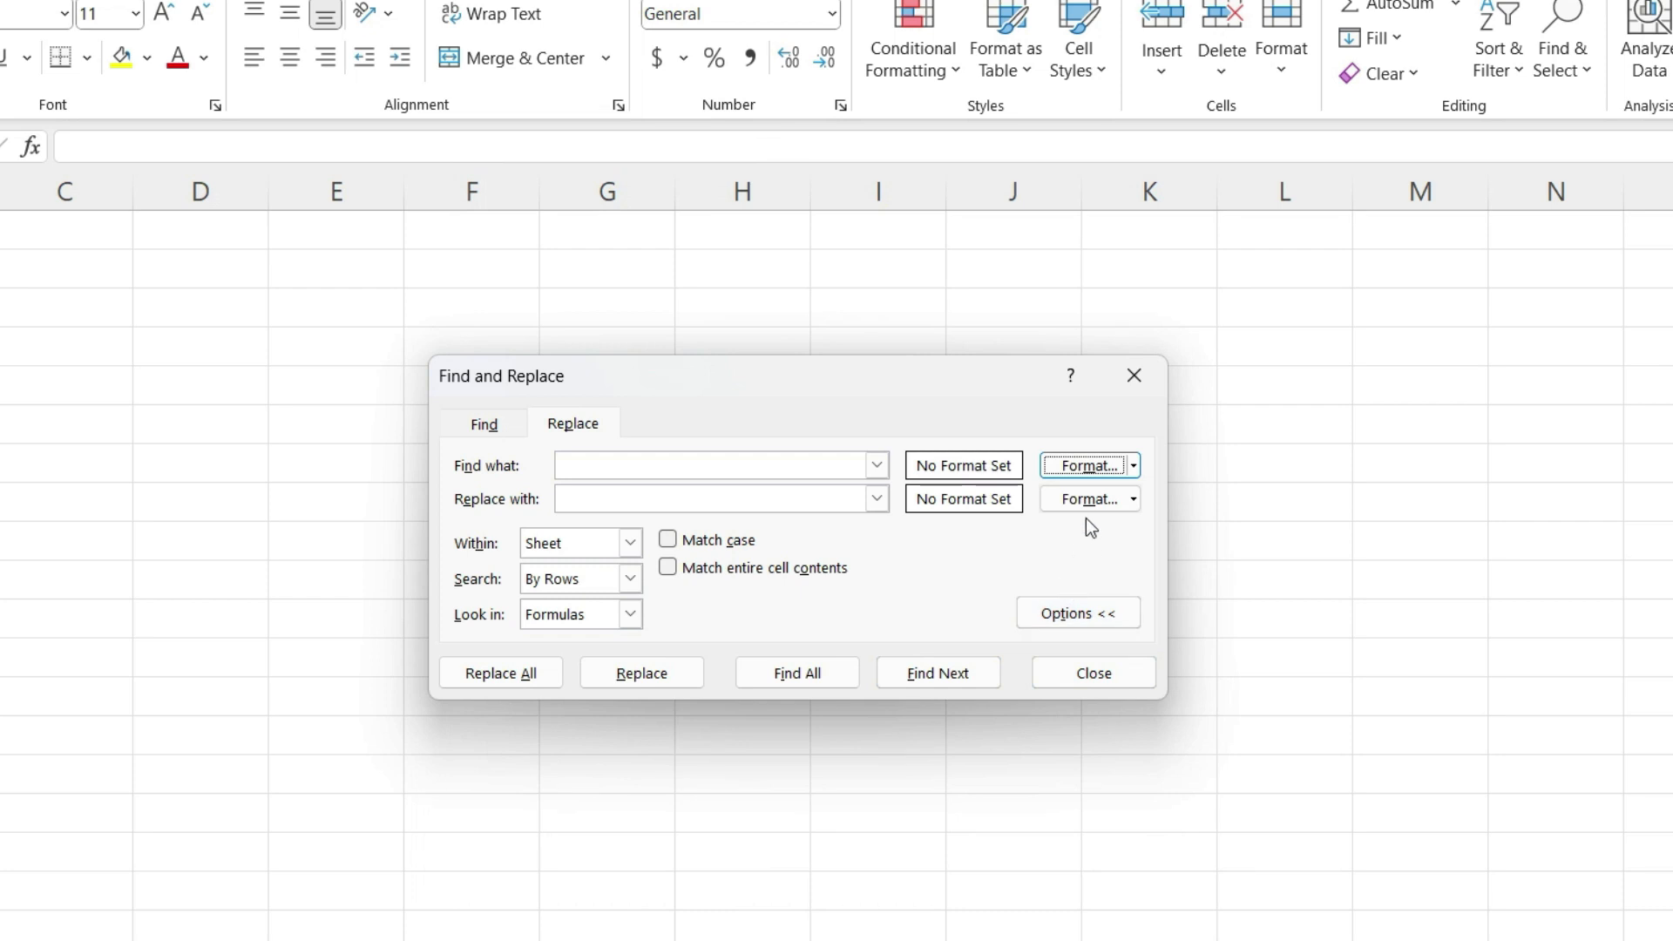
key(alt+a)
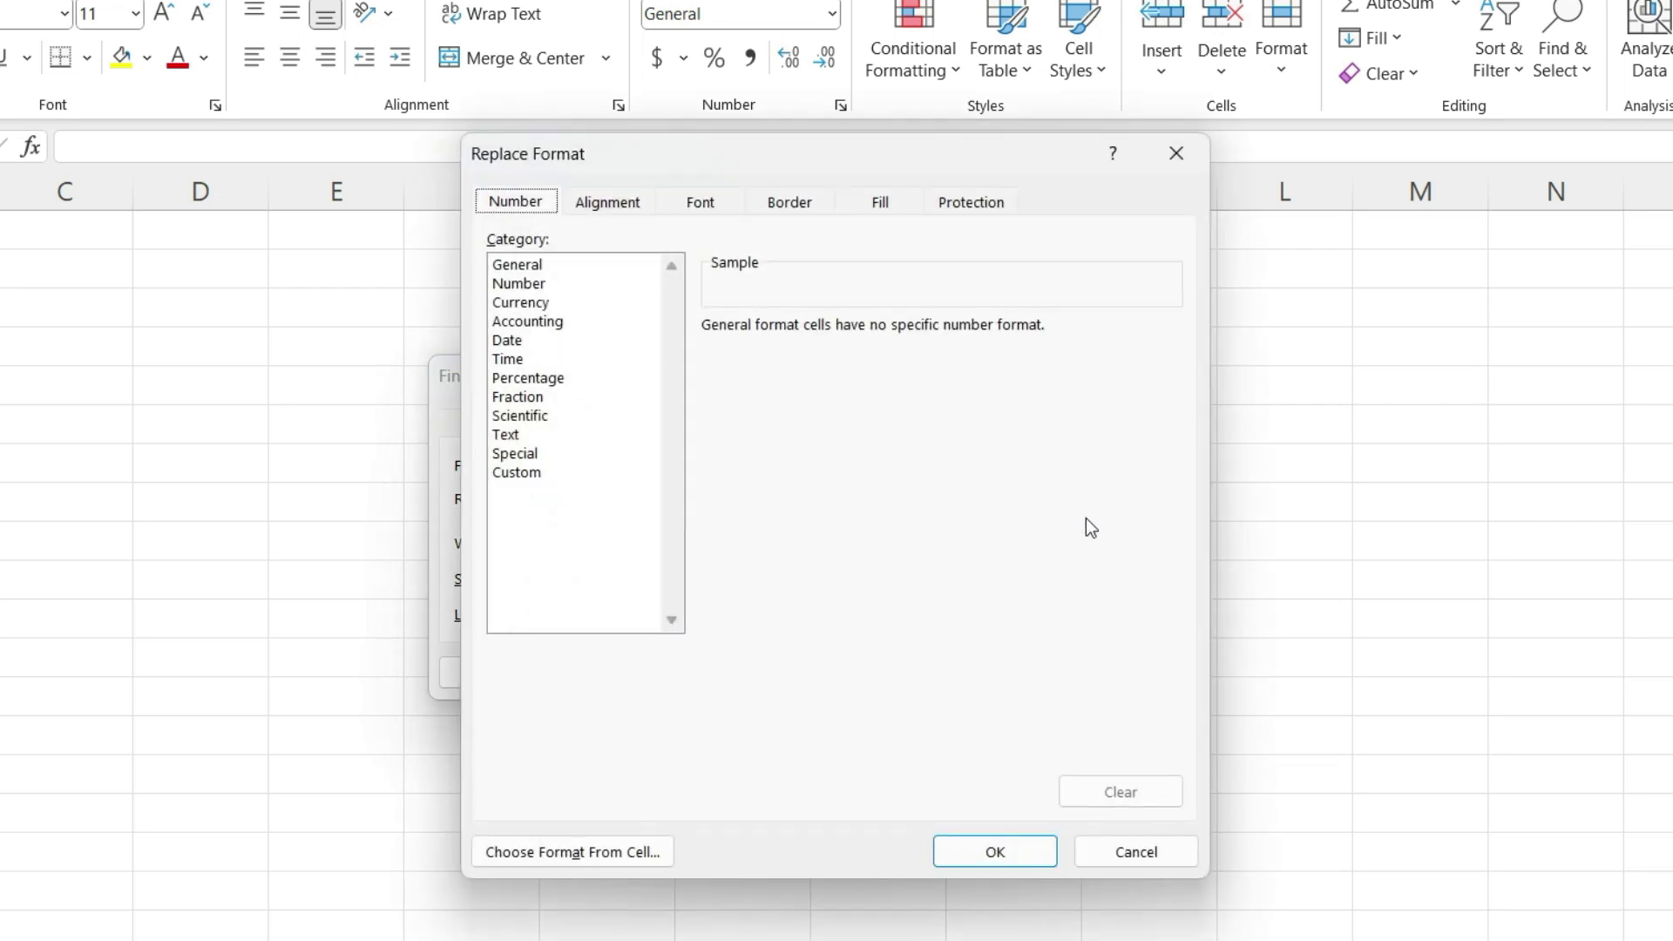
drag(875, 140, 824, 123)
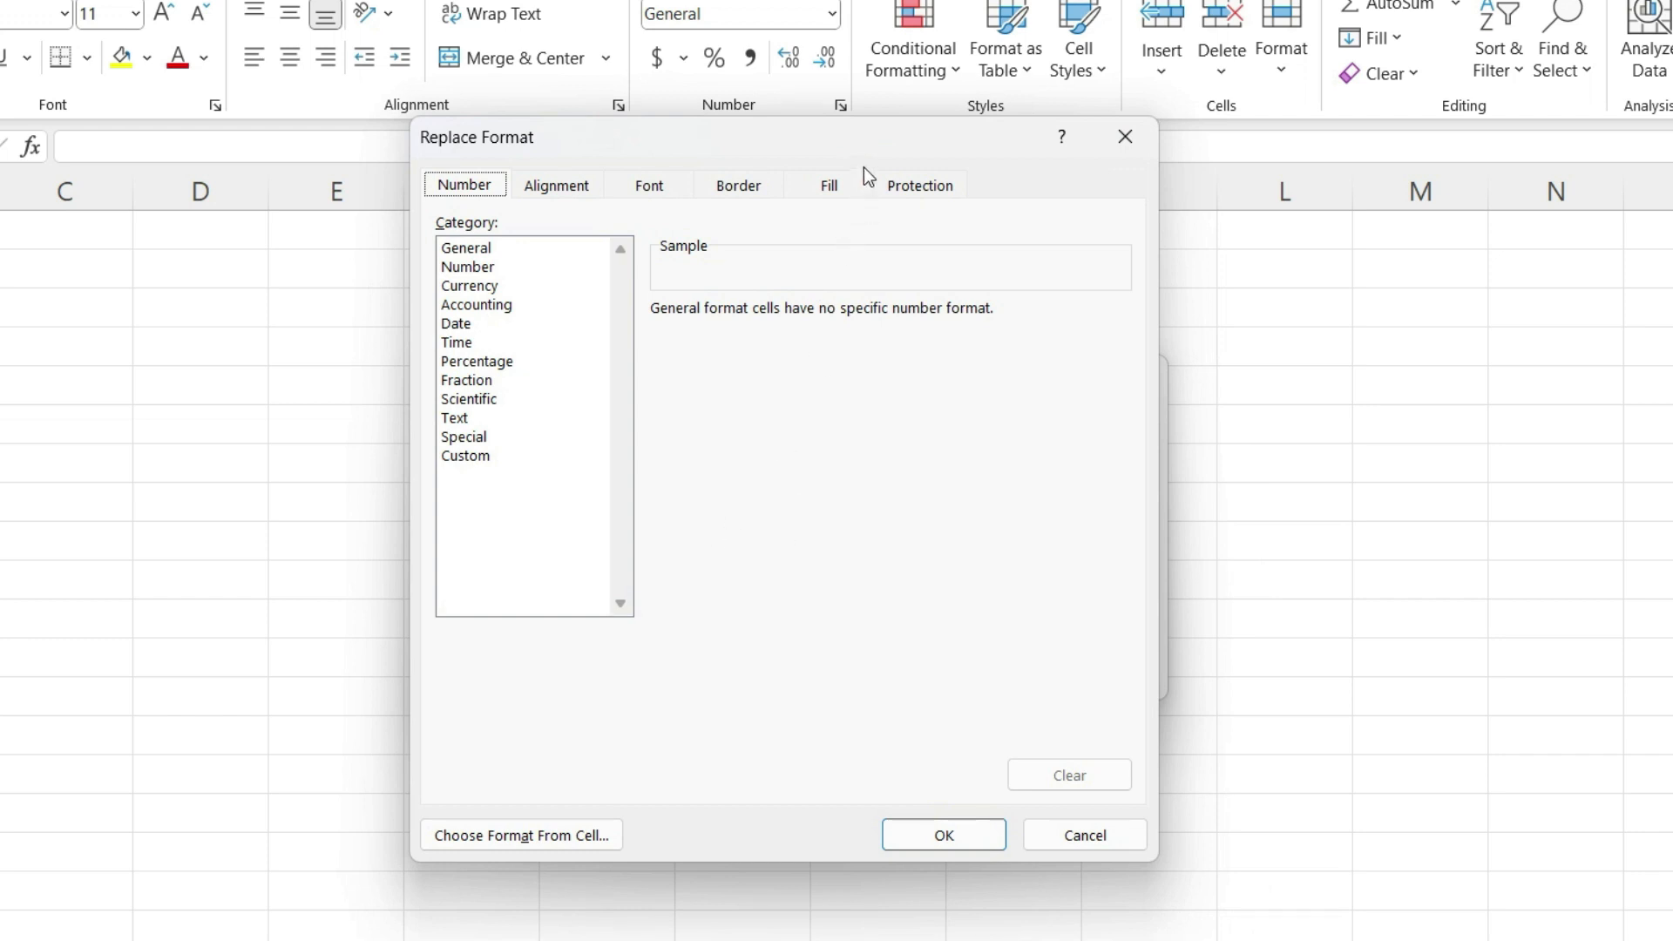
click(1070, 834)
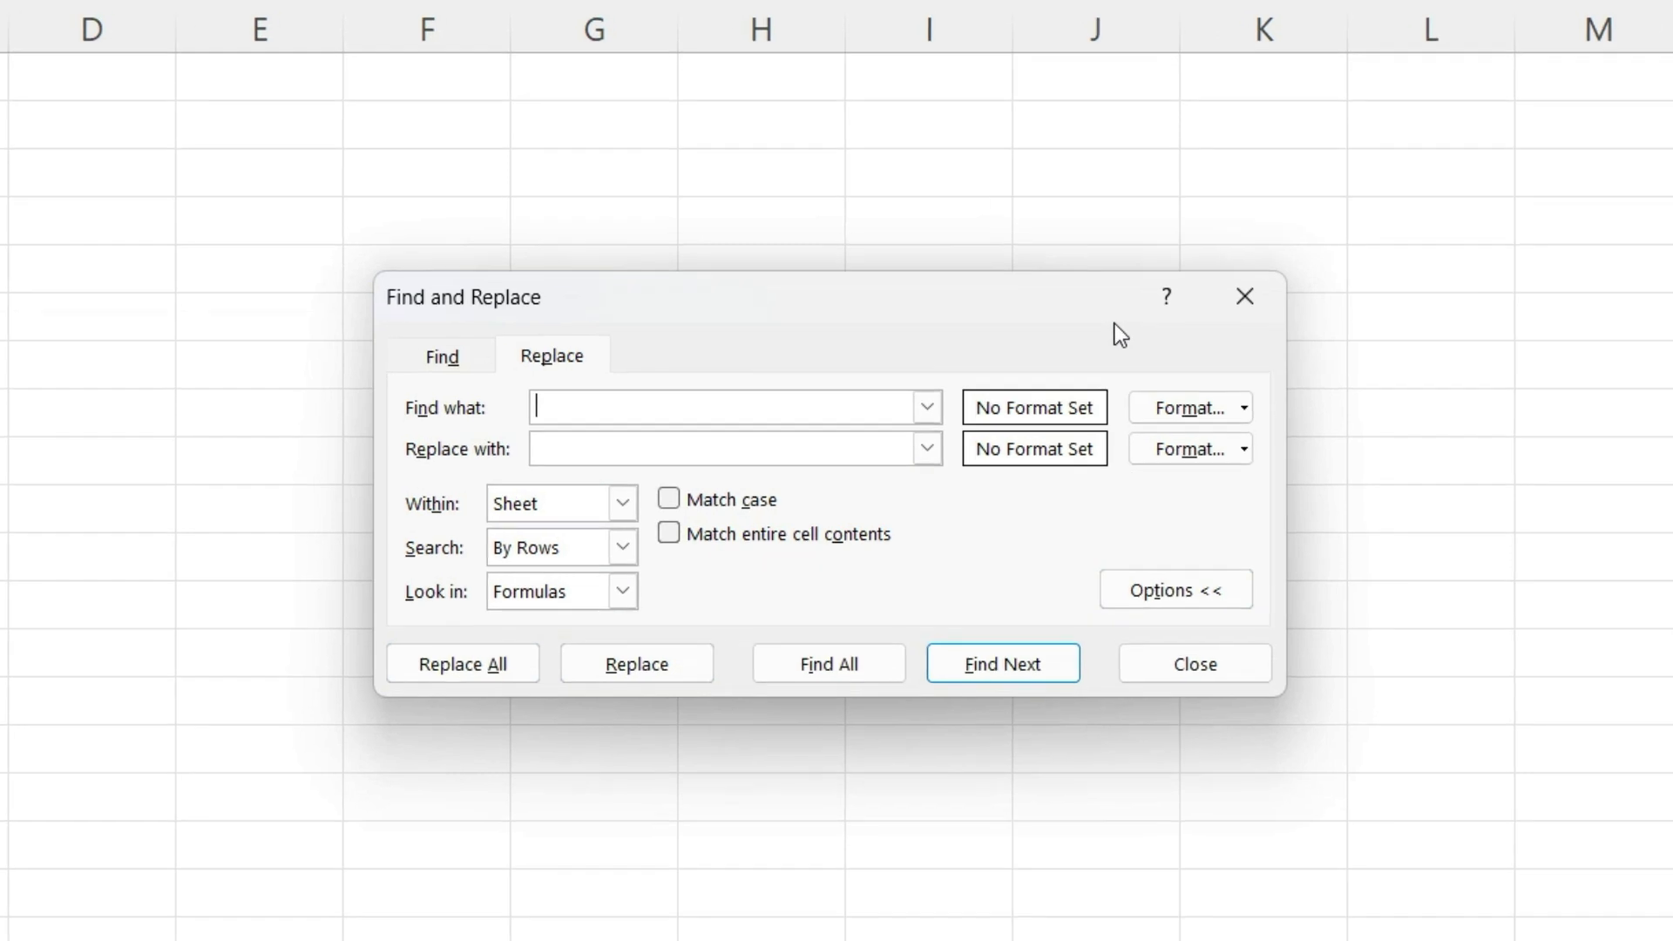
Move the focus through the format, search scope and match controls of the Replace dialog until it reaches Replace All
key(Tab)
key(Tab)
key(Tab)
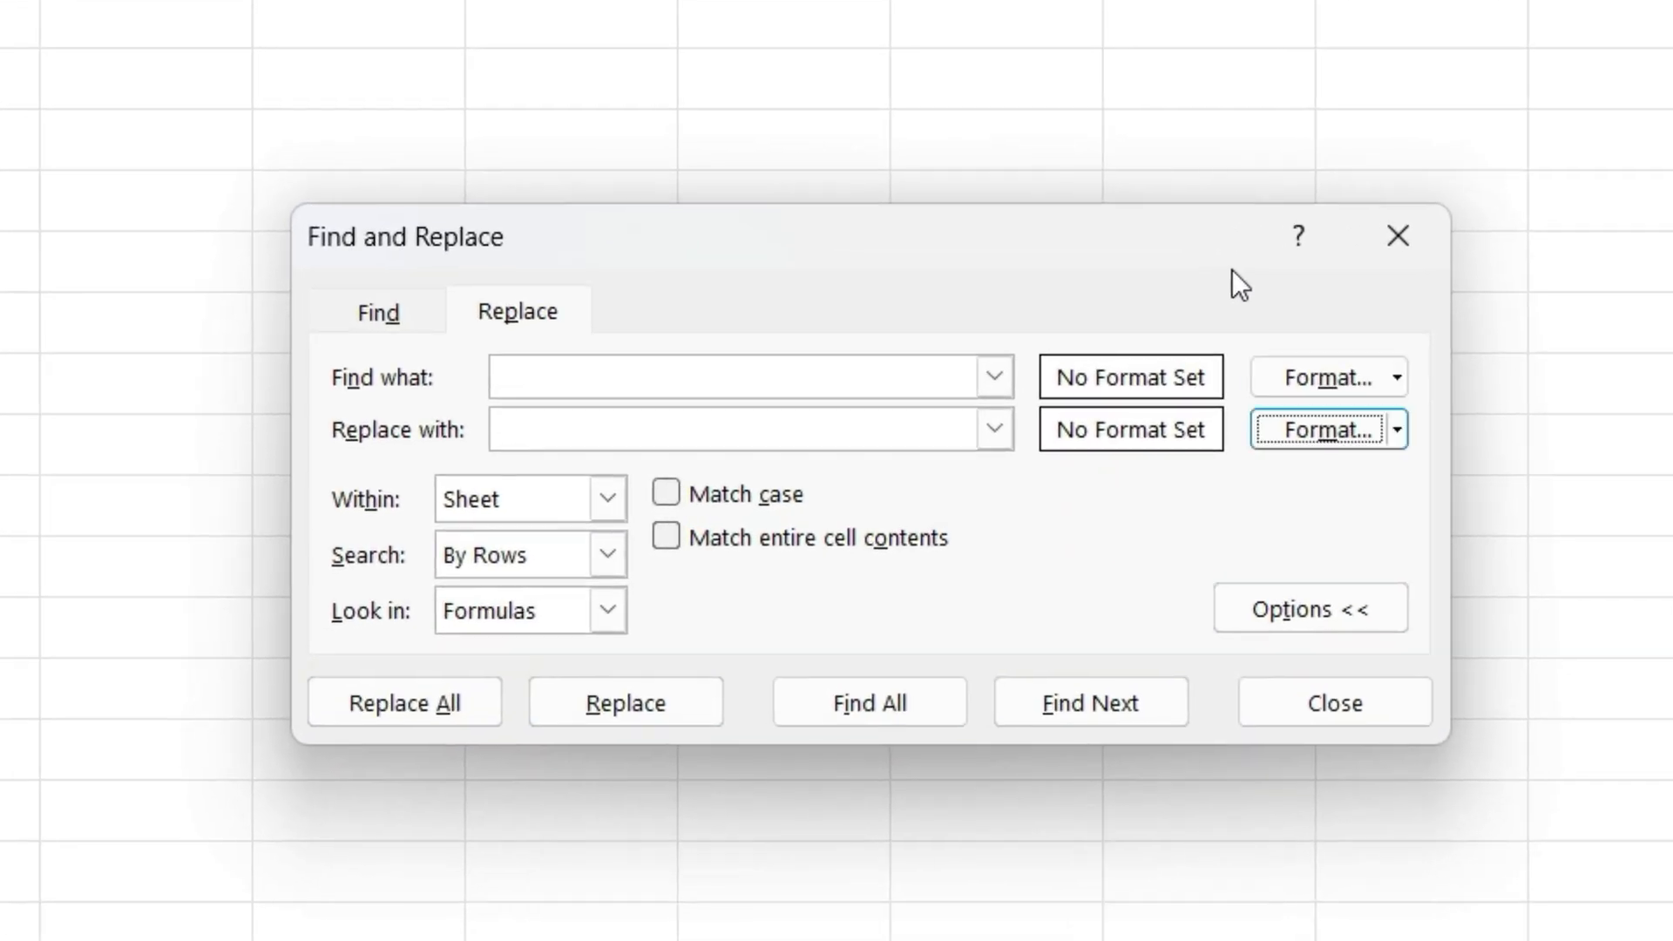
key(Tab)
key(Tab)
key(Tab)
key(Tab)
key(Tab)
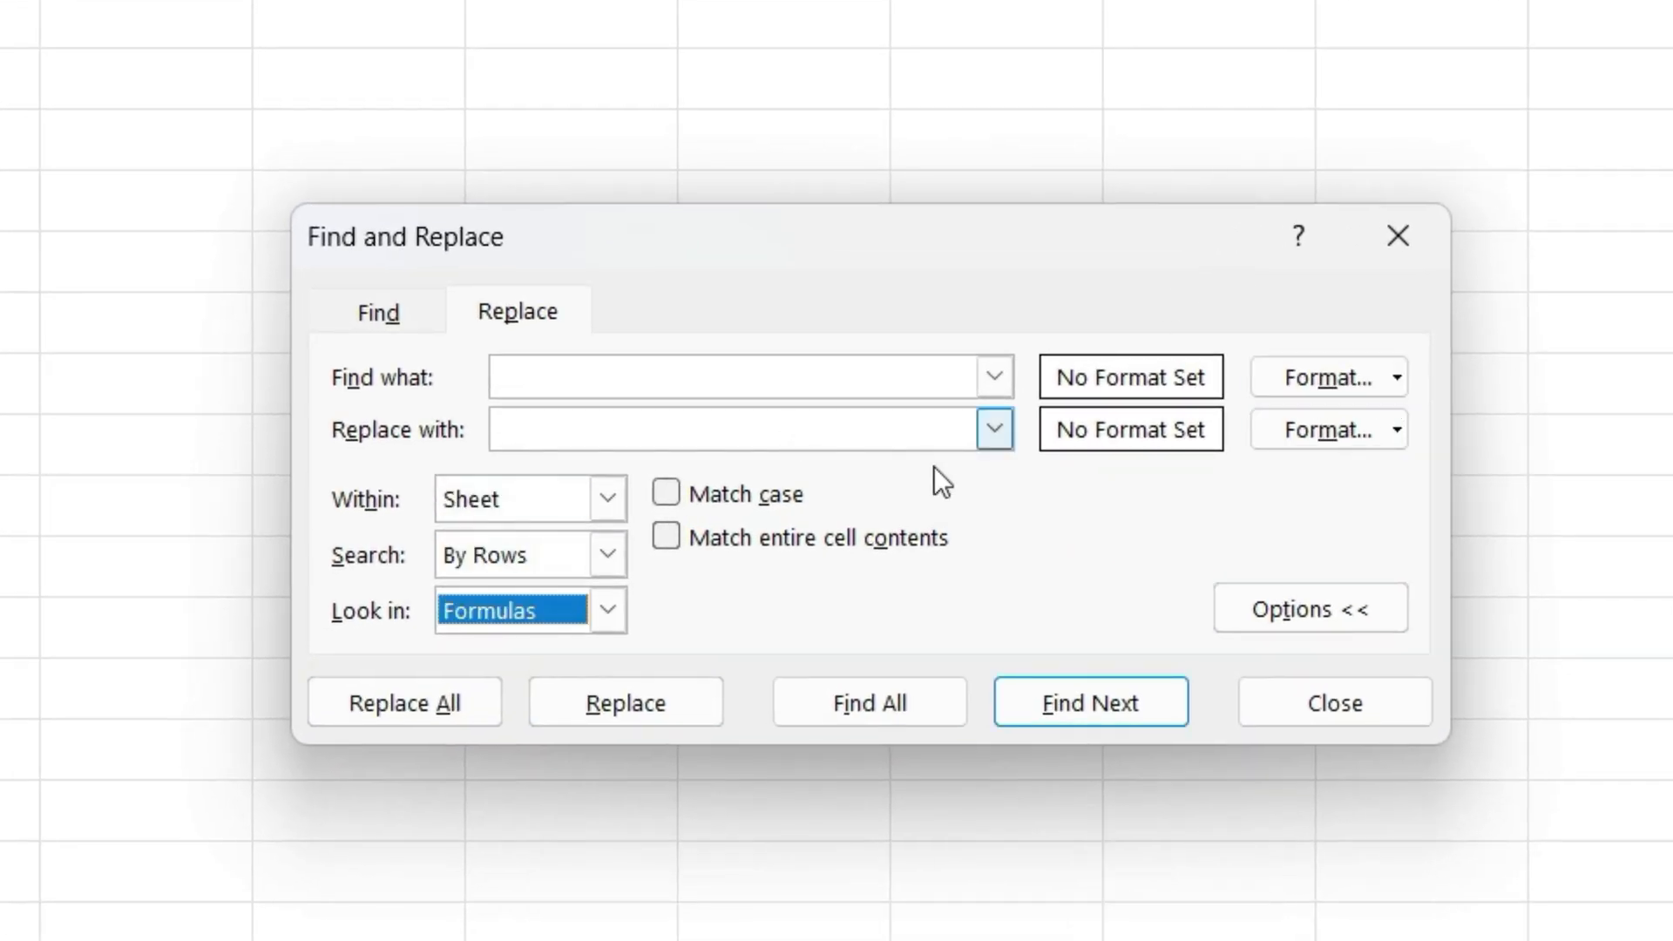
key(Tab)
key(Tab)
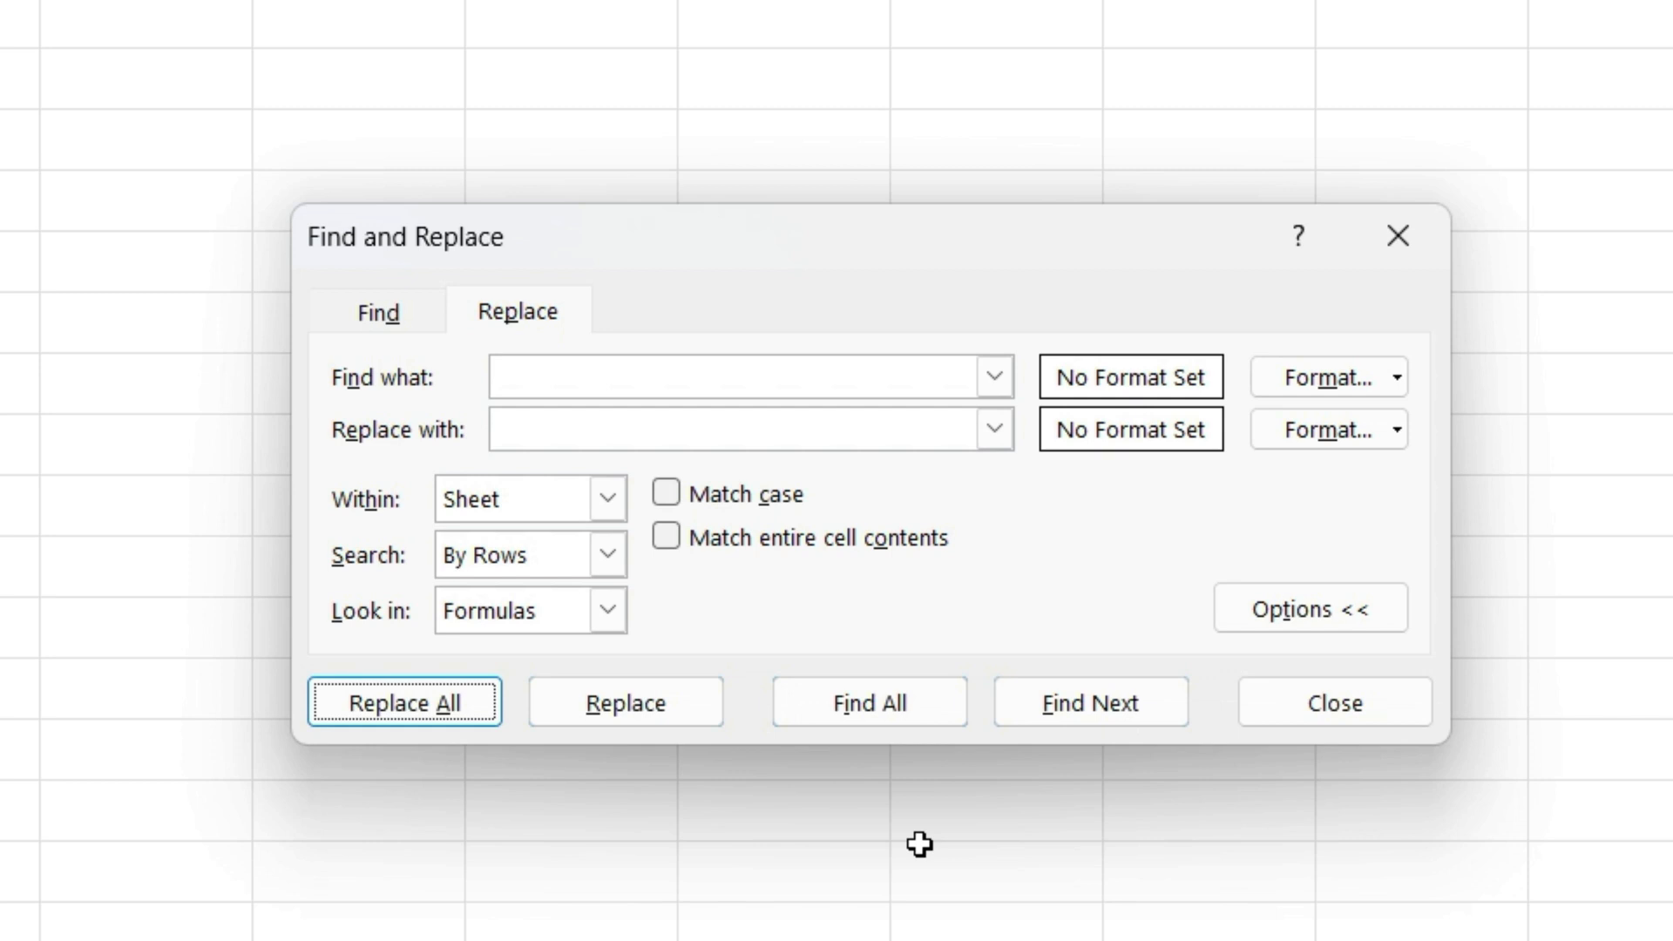
Run Find All with the search text left empty, and move on to the Replace command
key(alt+i)
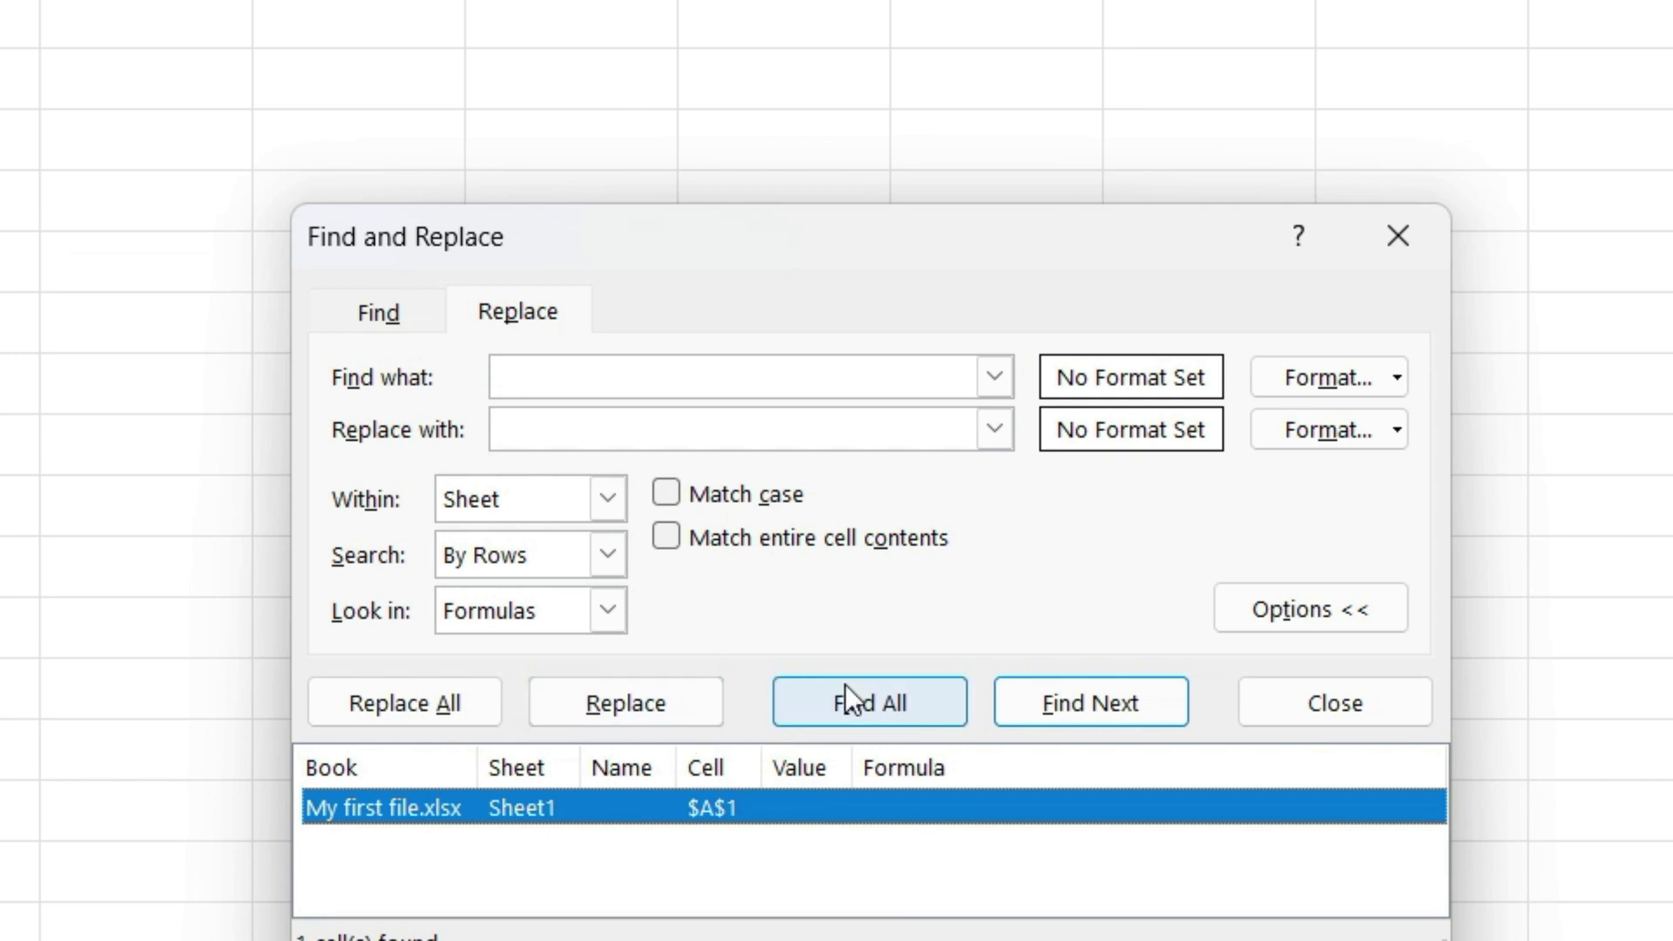
key(alt+r)
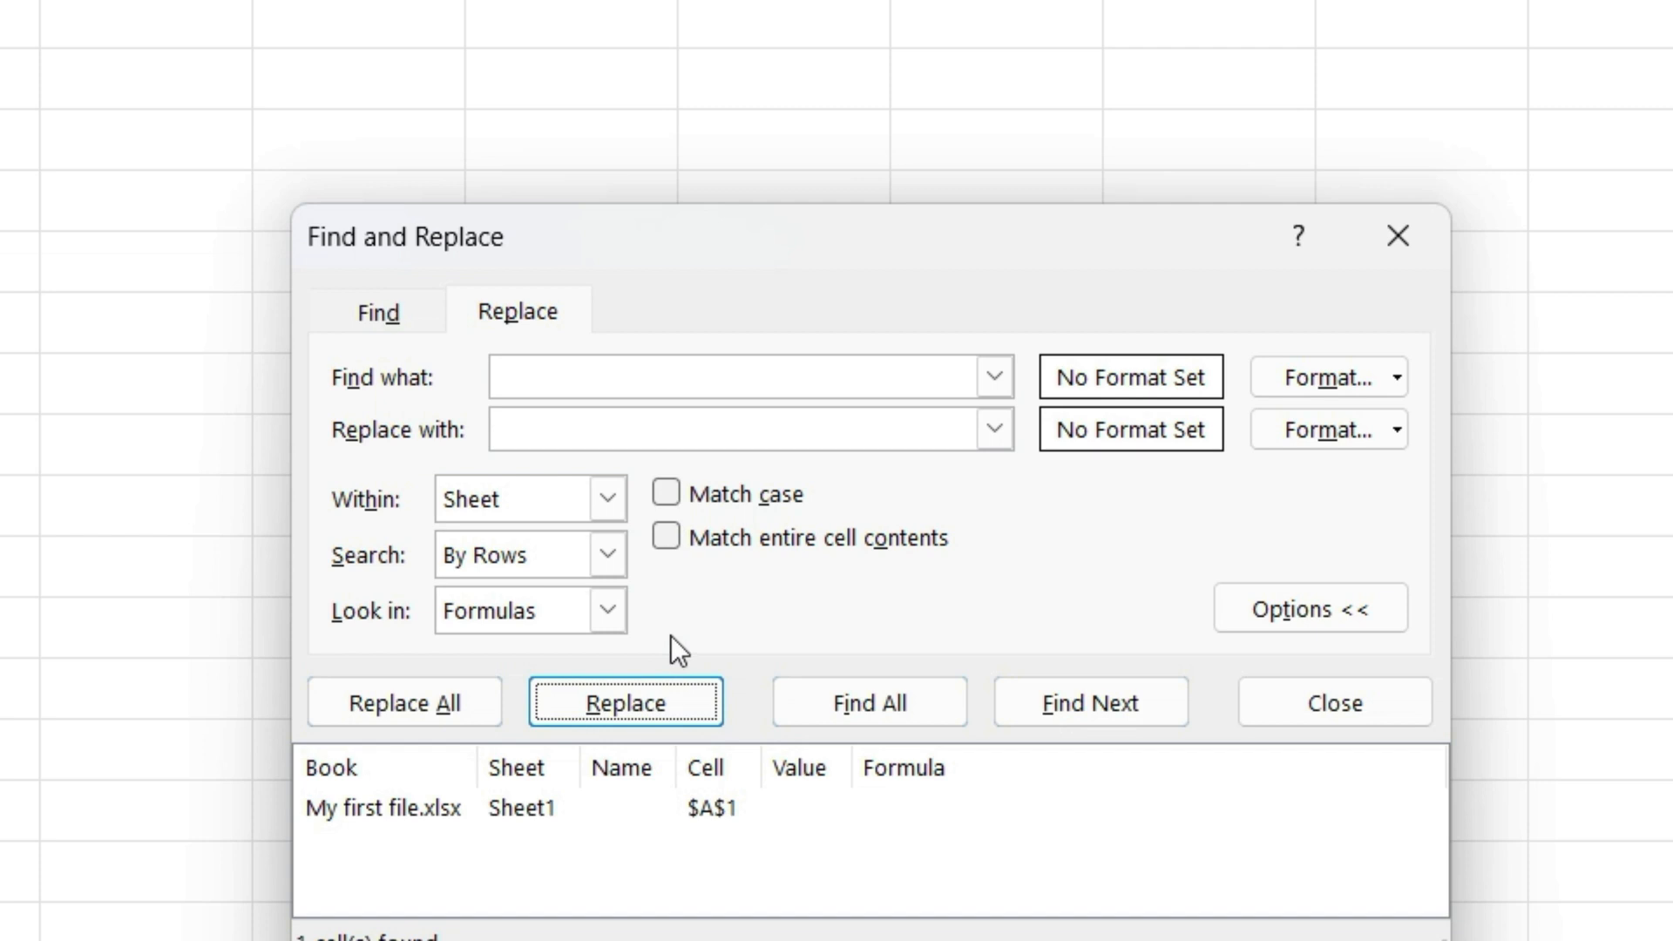
key(shift+Tab)
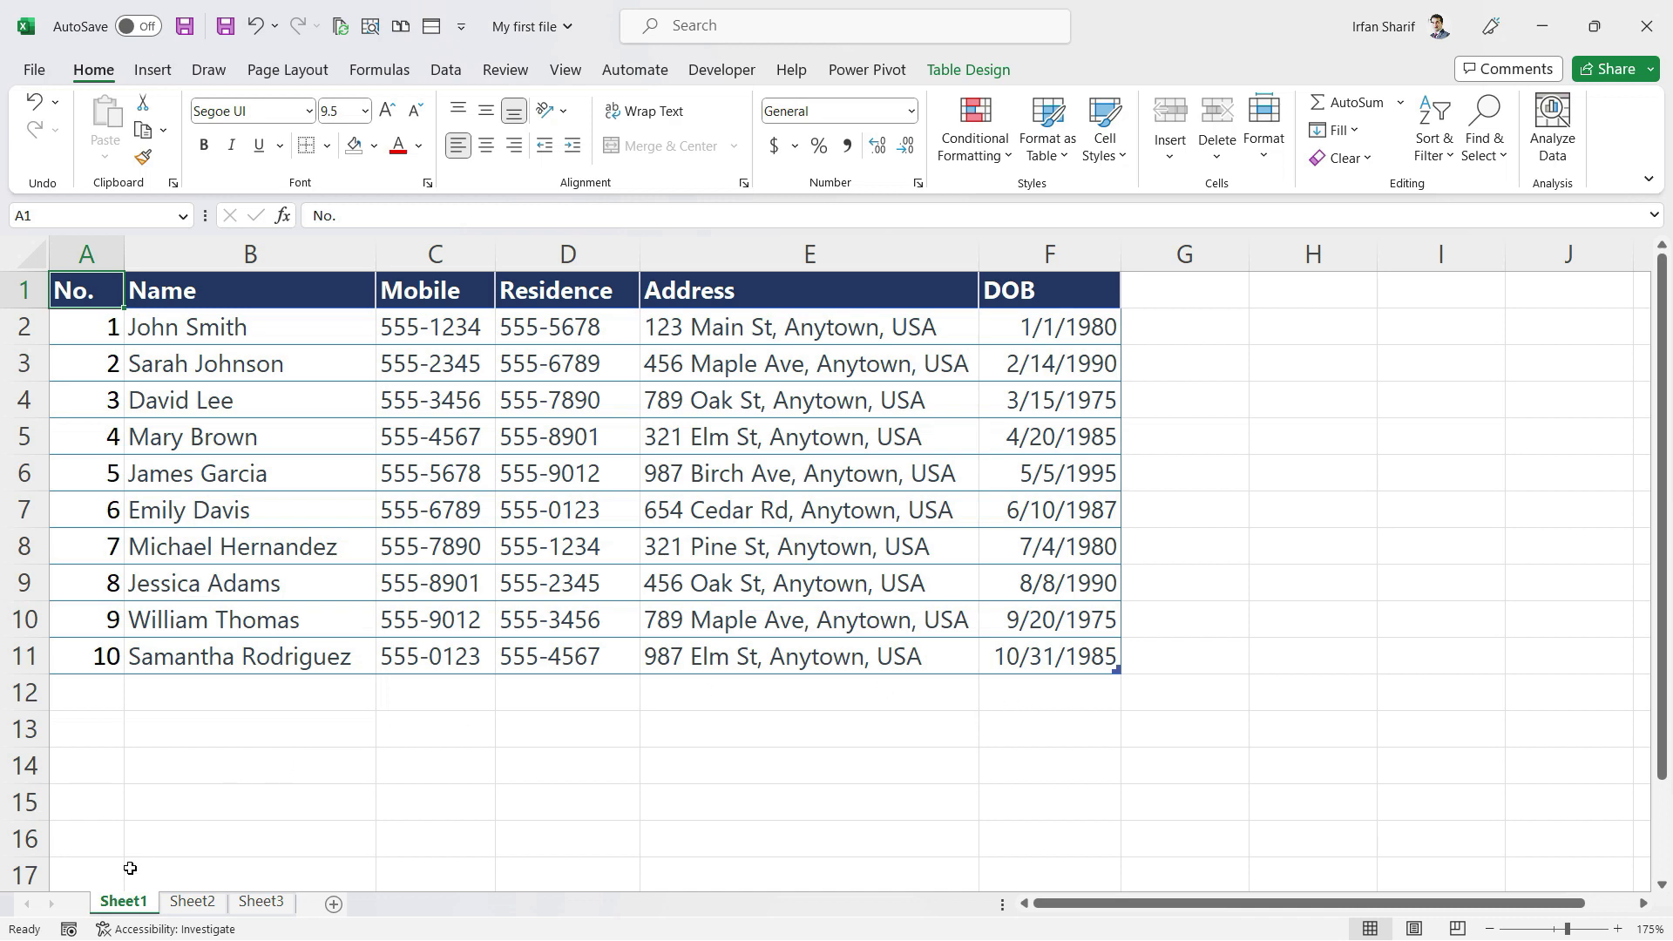
Switch to Sheet2, and step through the horizontal contact list from B2 to D2 and back along row 1 to B1
click(191, 902)
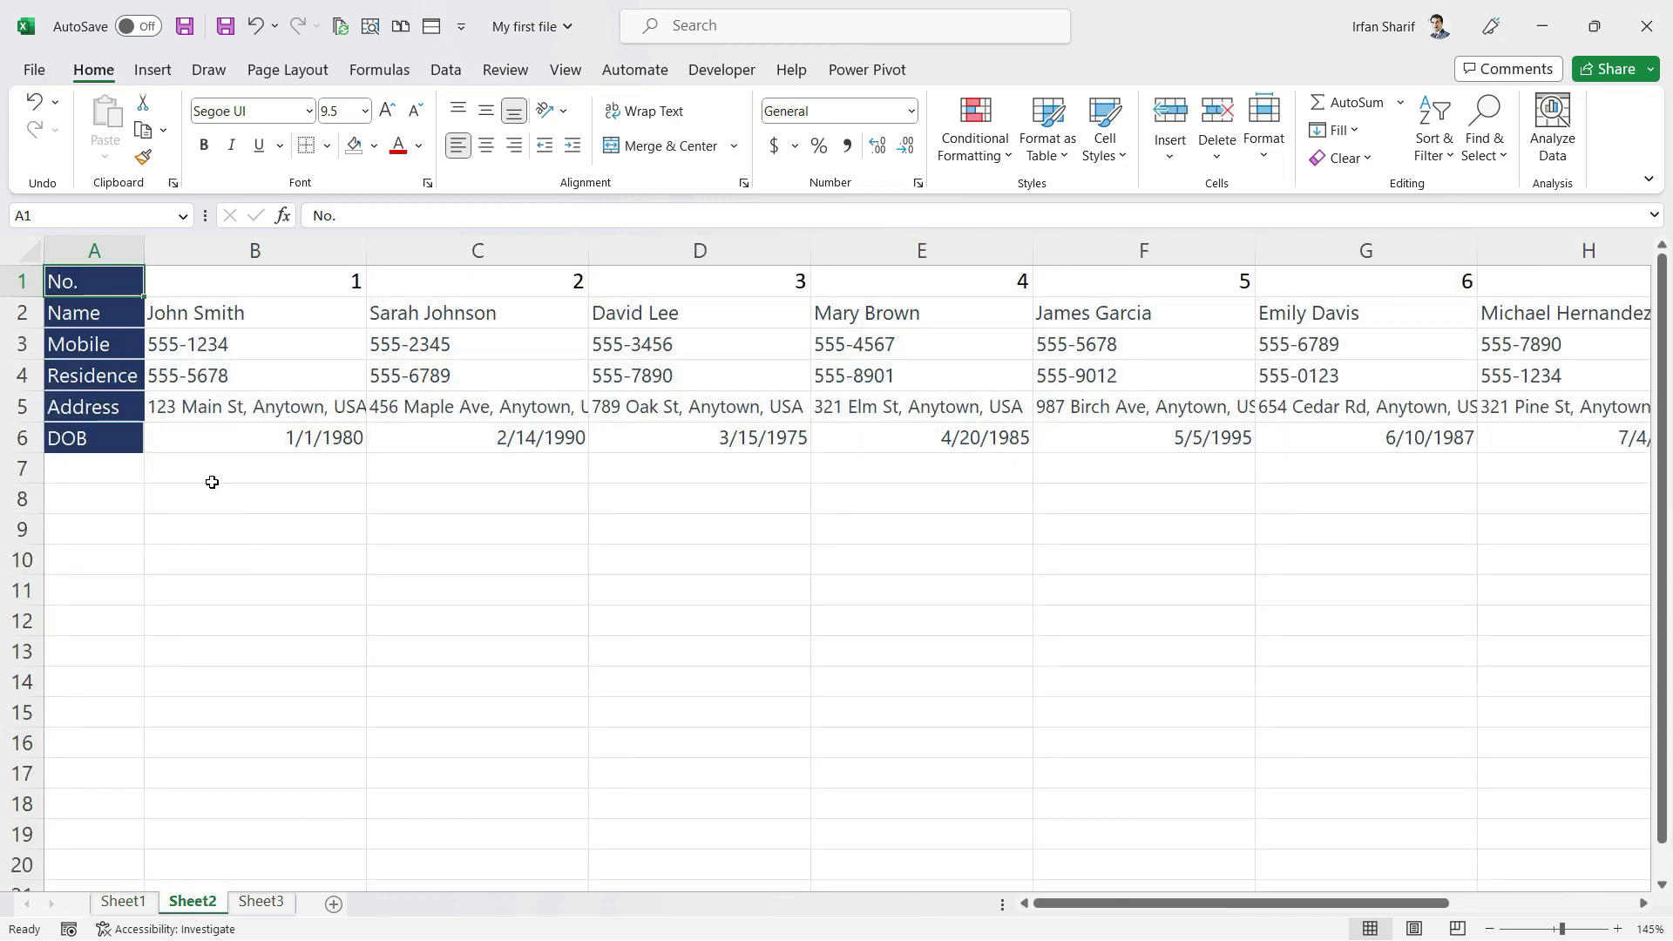
click(266, 317)
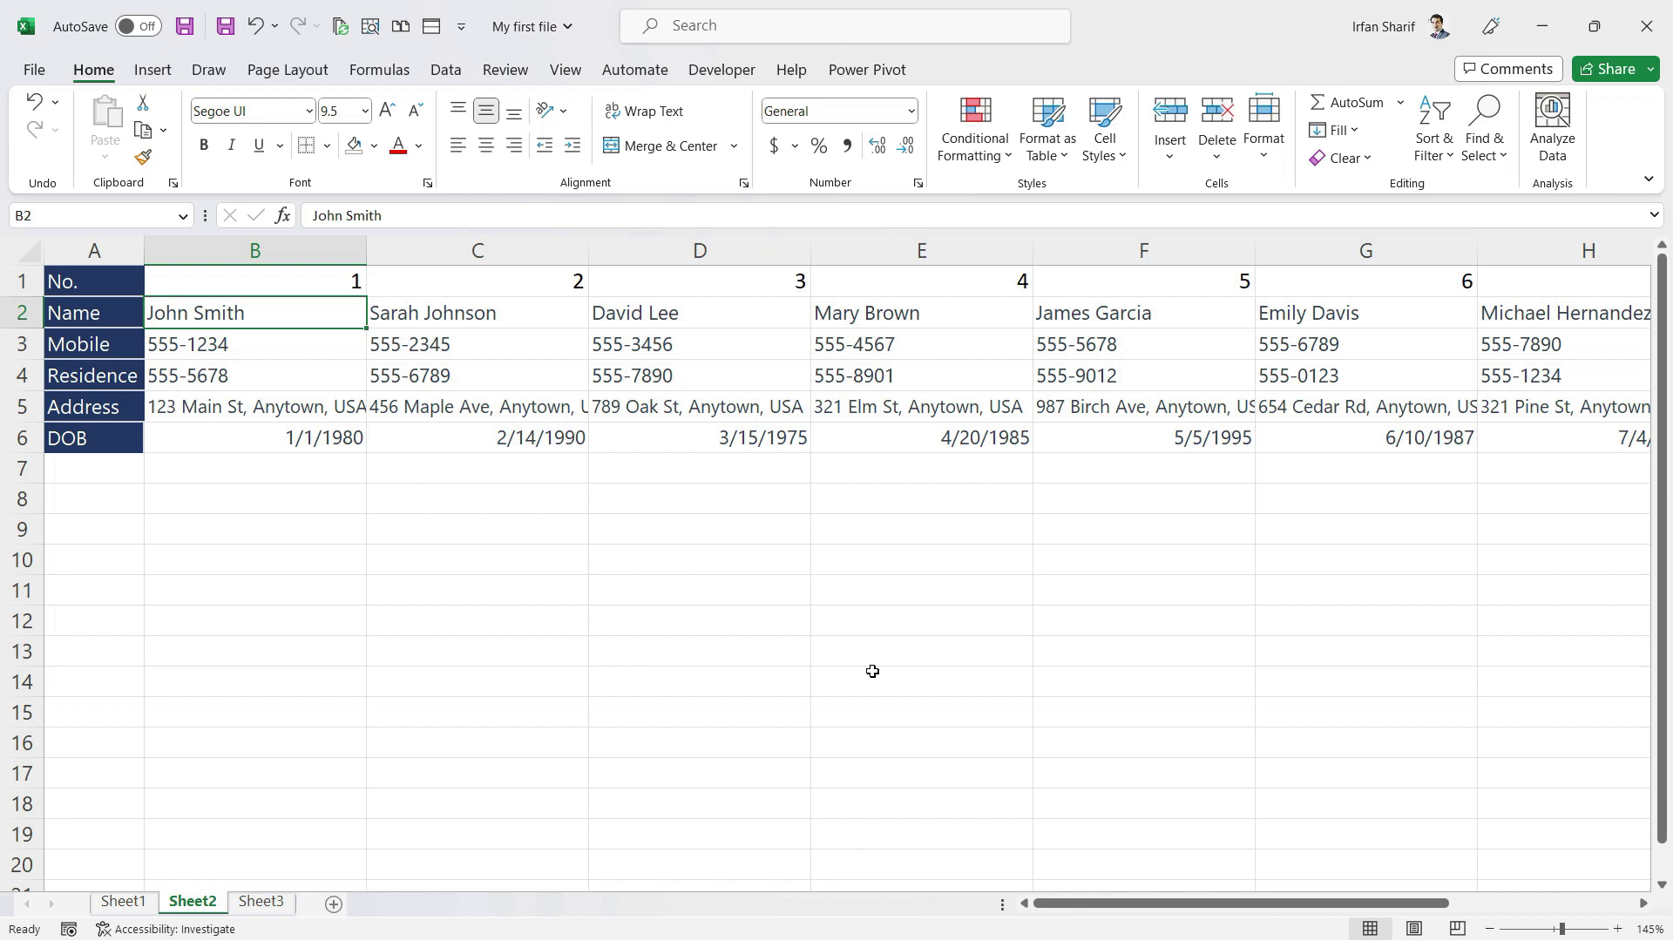
key(Right)
key(Right)
key(Up)
key(Left)
key(Left)
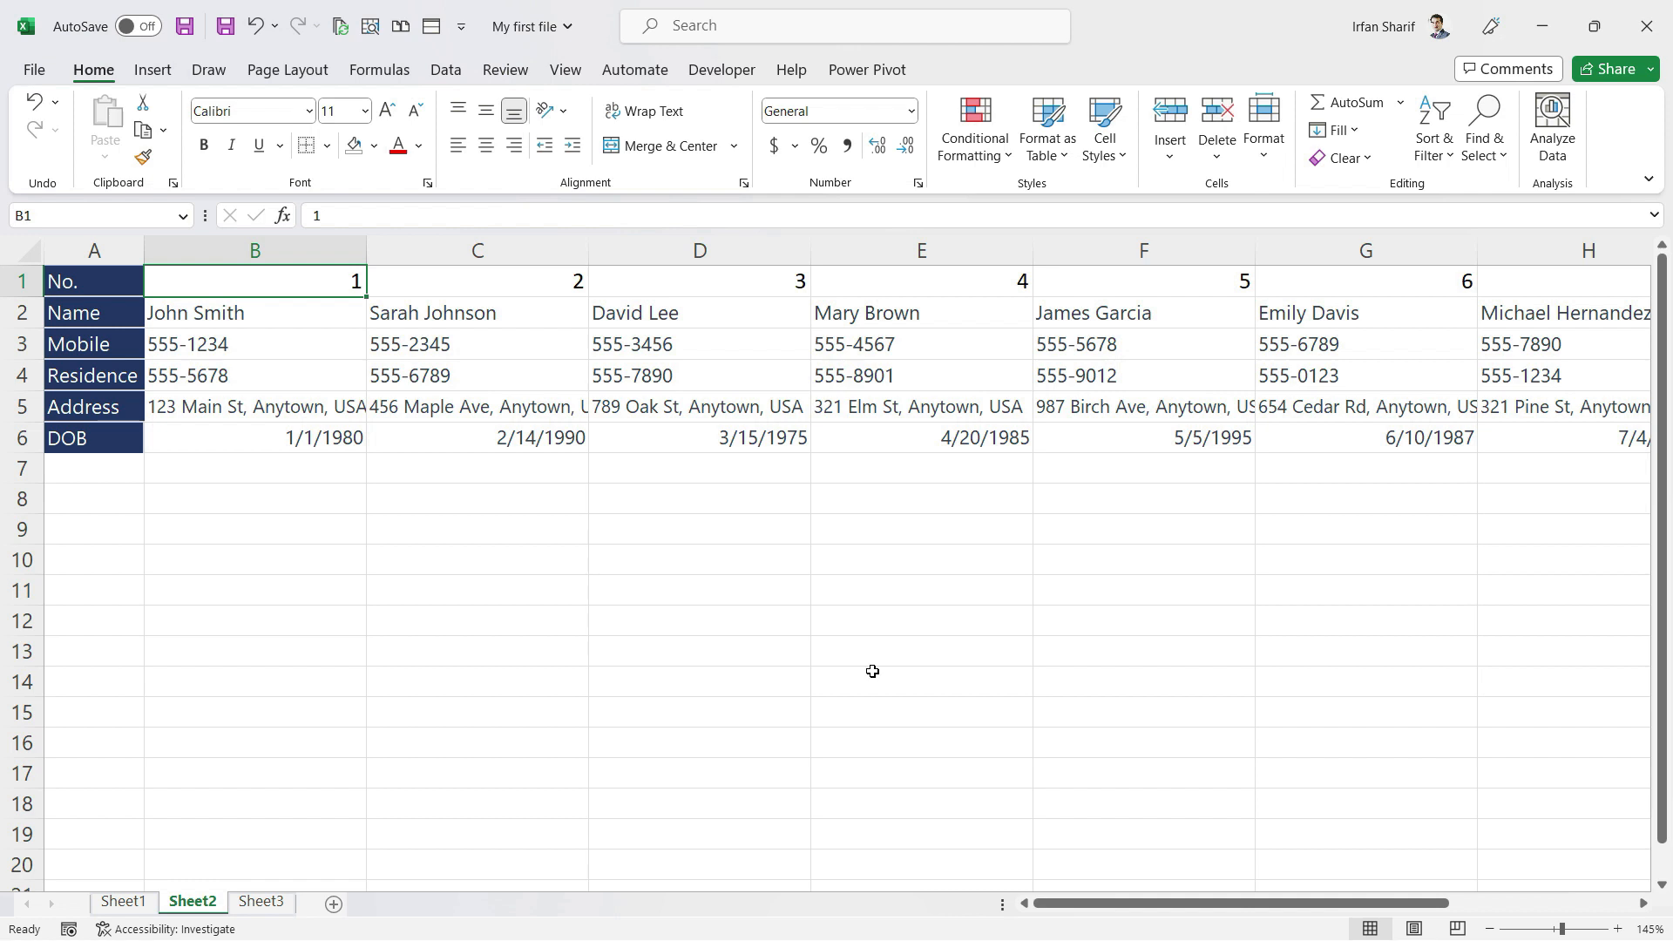
Return to Sheet1, and select cells B2, B4 and B7 in the Name column of the vertical contact table
click(125, 902)
click(215, 353)
click(192, 324)
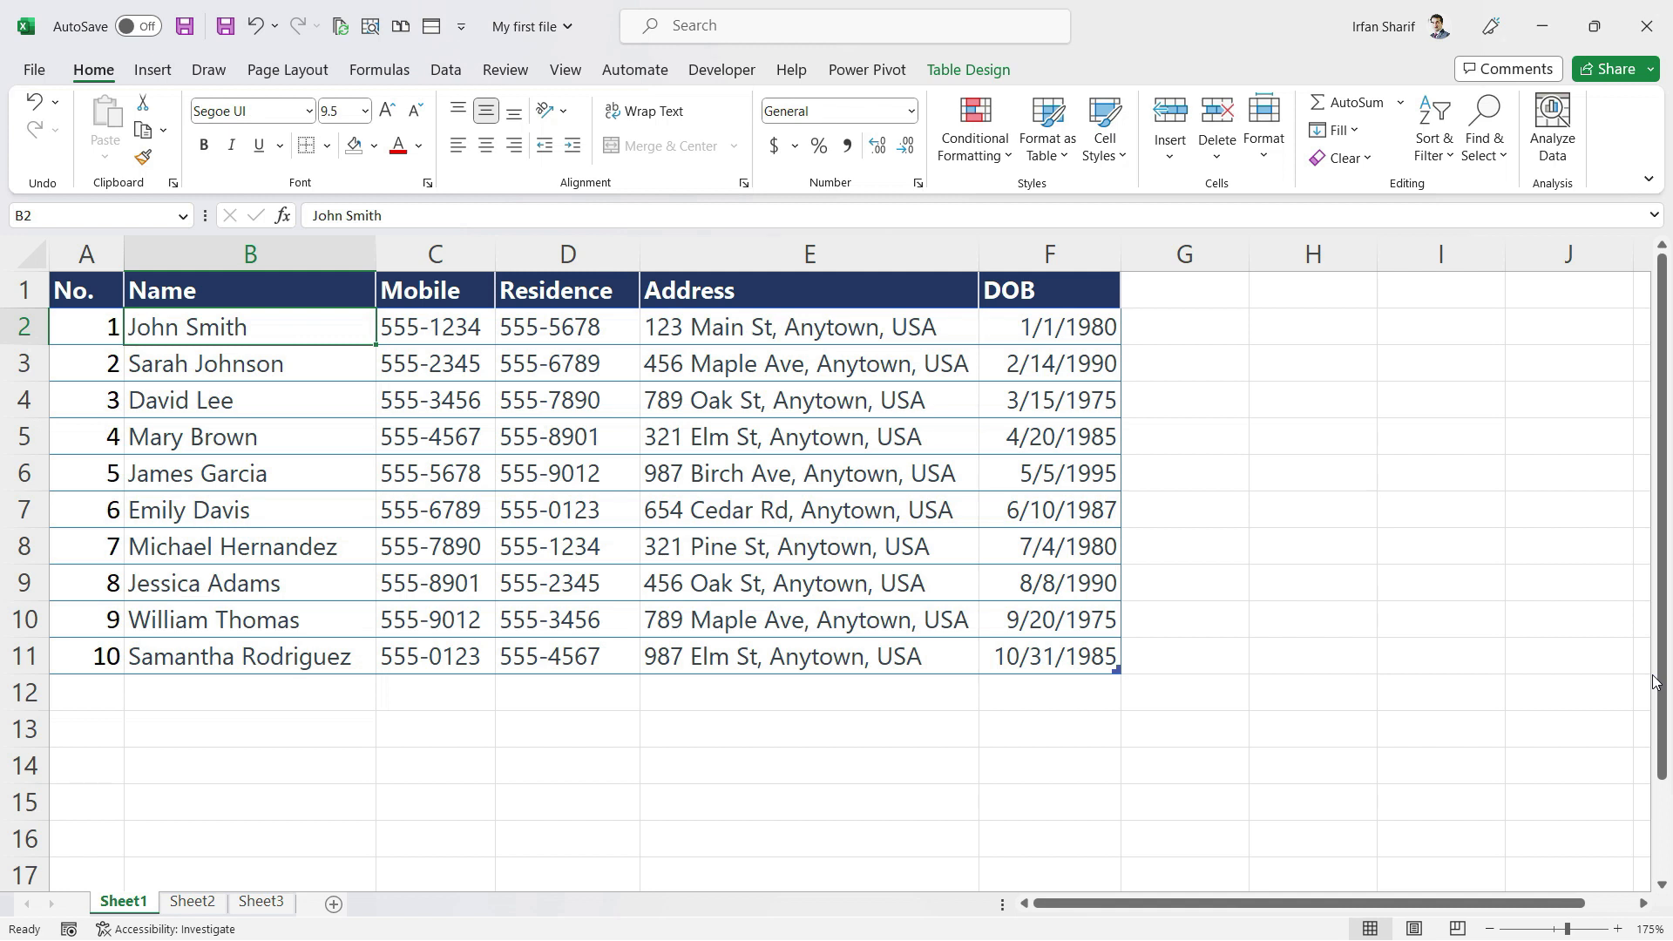
click(241, 392)
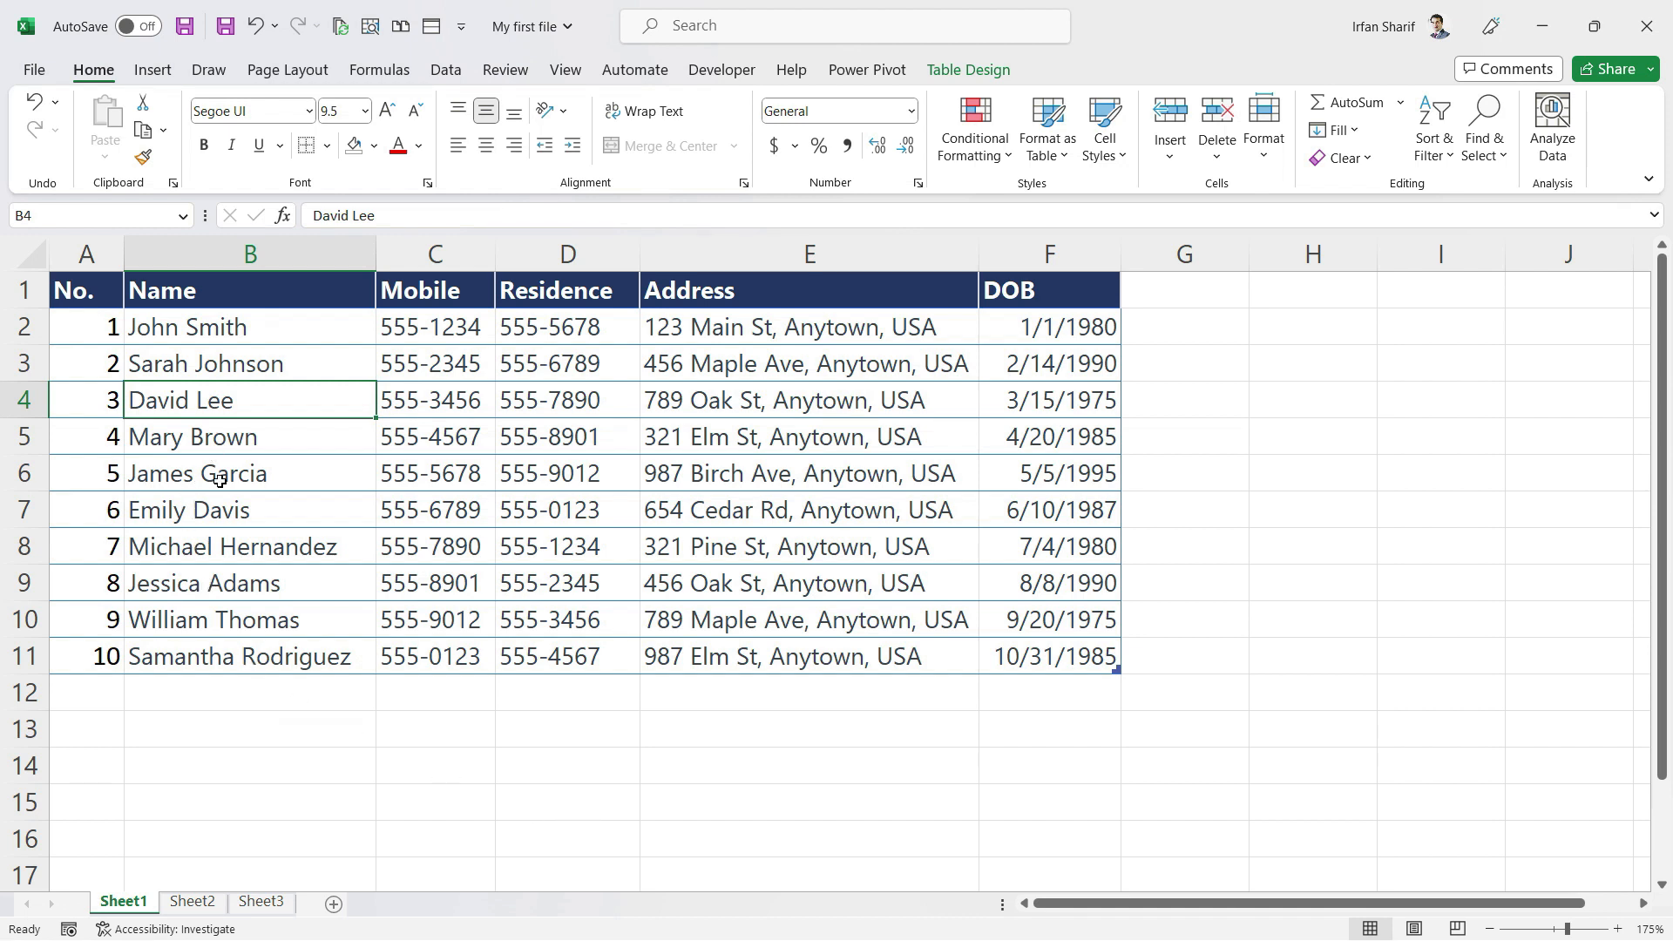
click(222, 512)
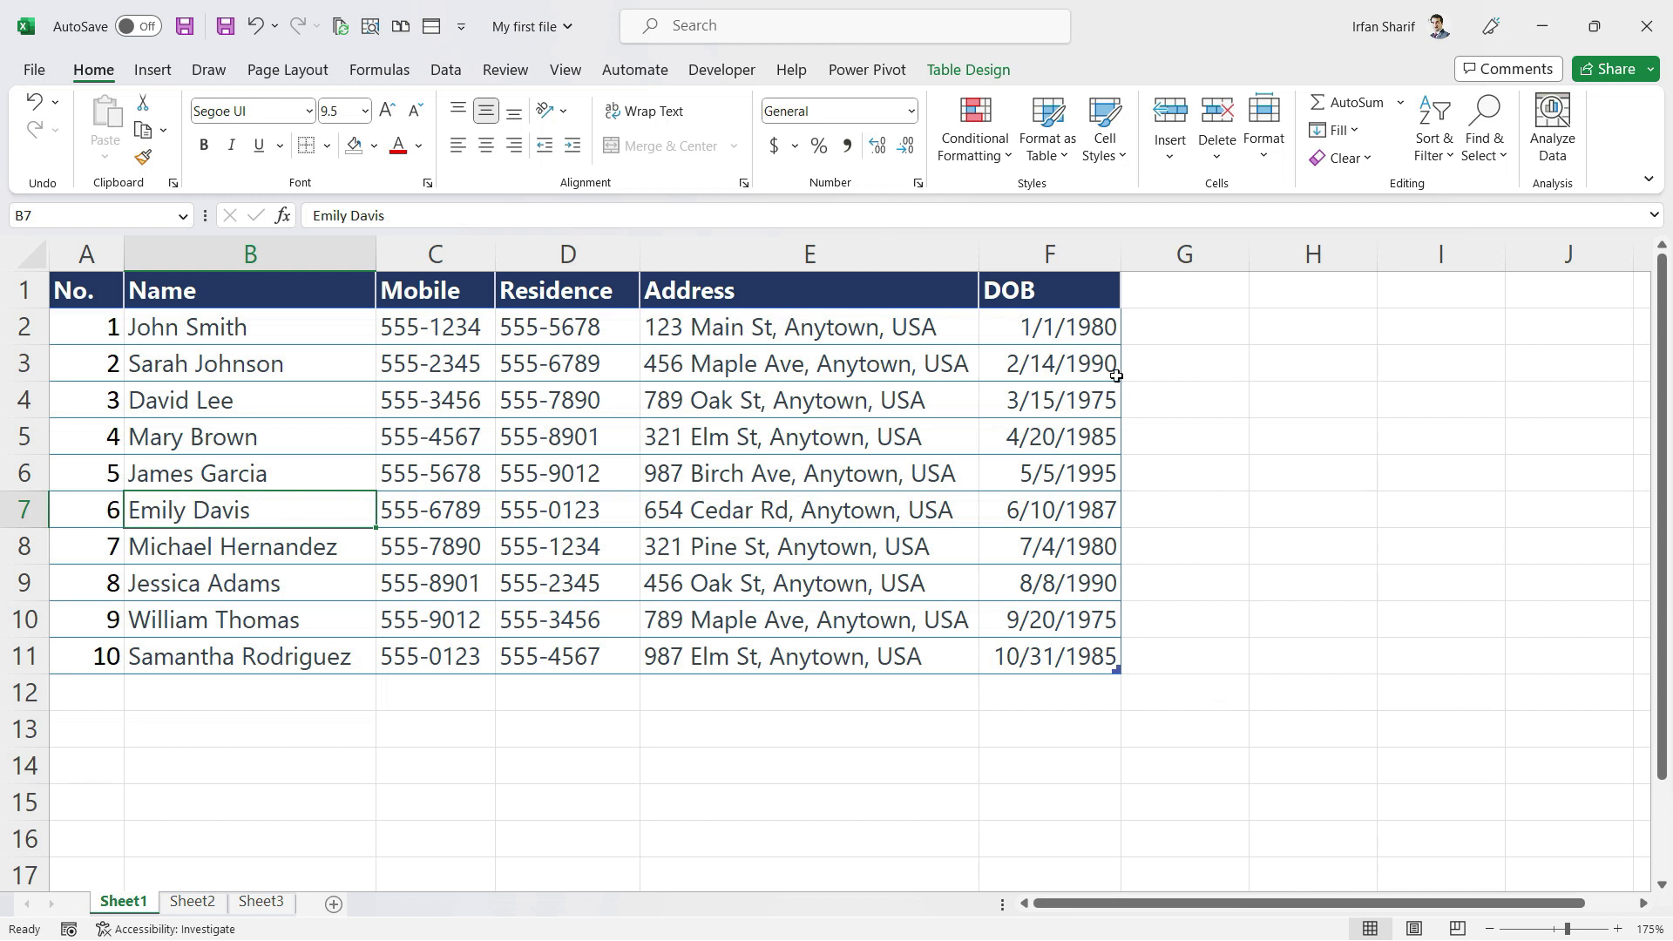
Add a line break at the end of the entry in cell B2, and remove it again
click(263, 318)
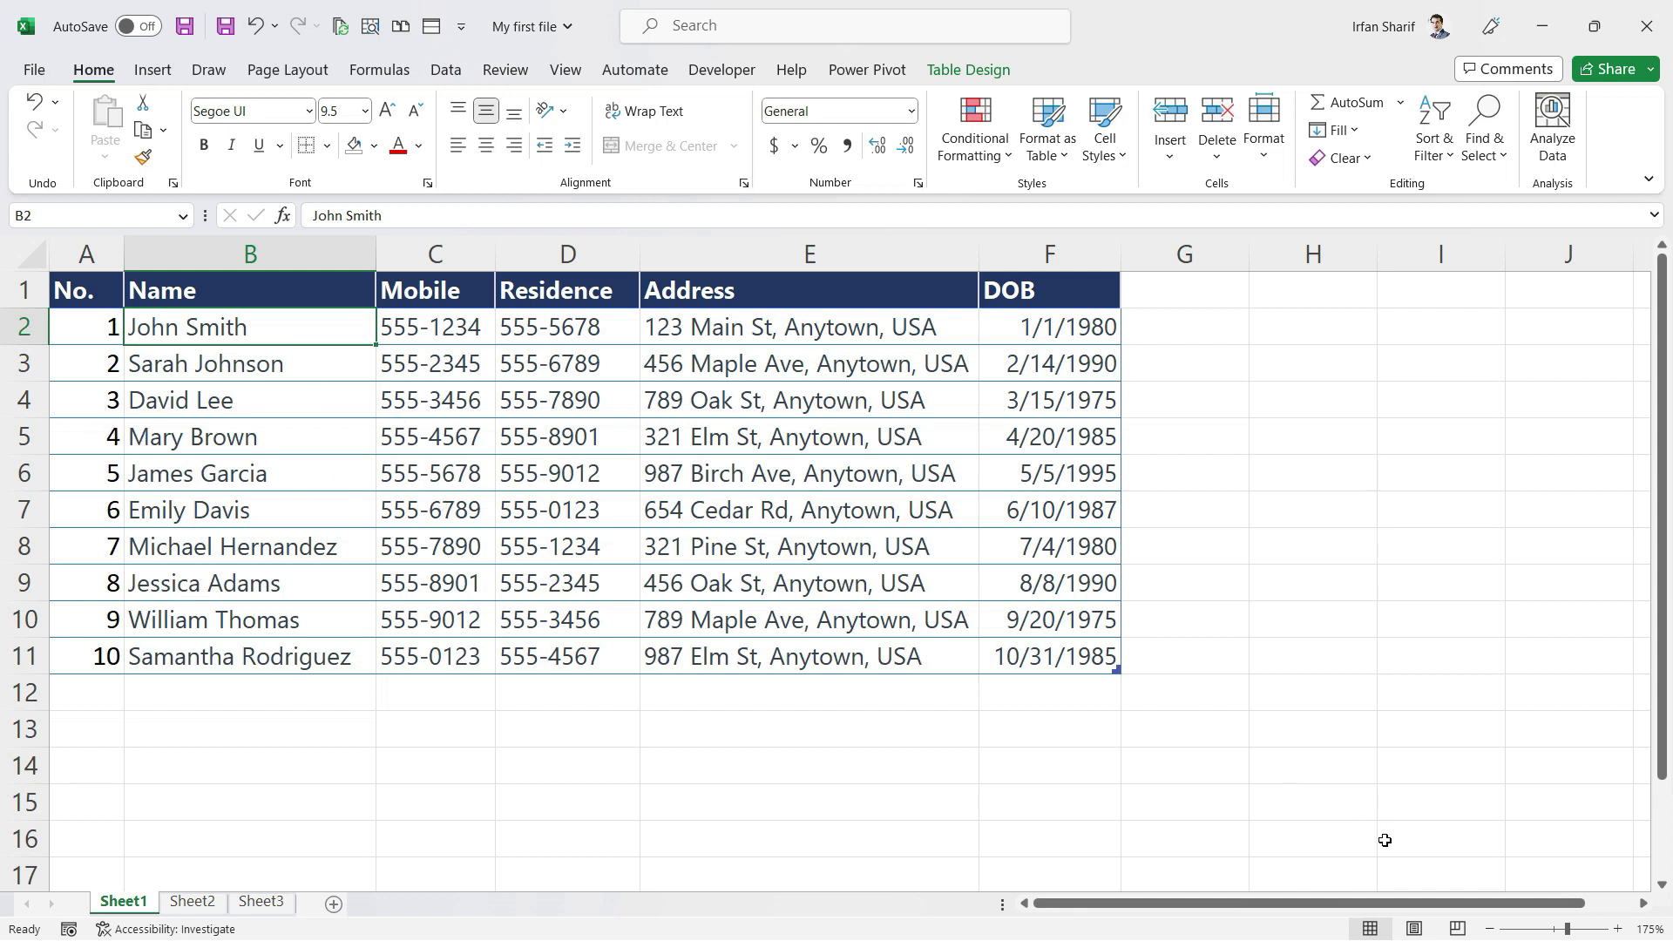
key(F2)
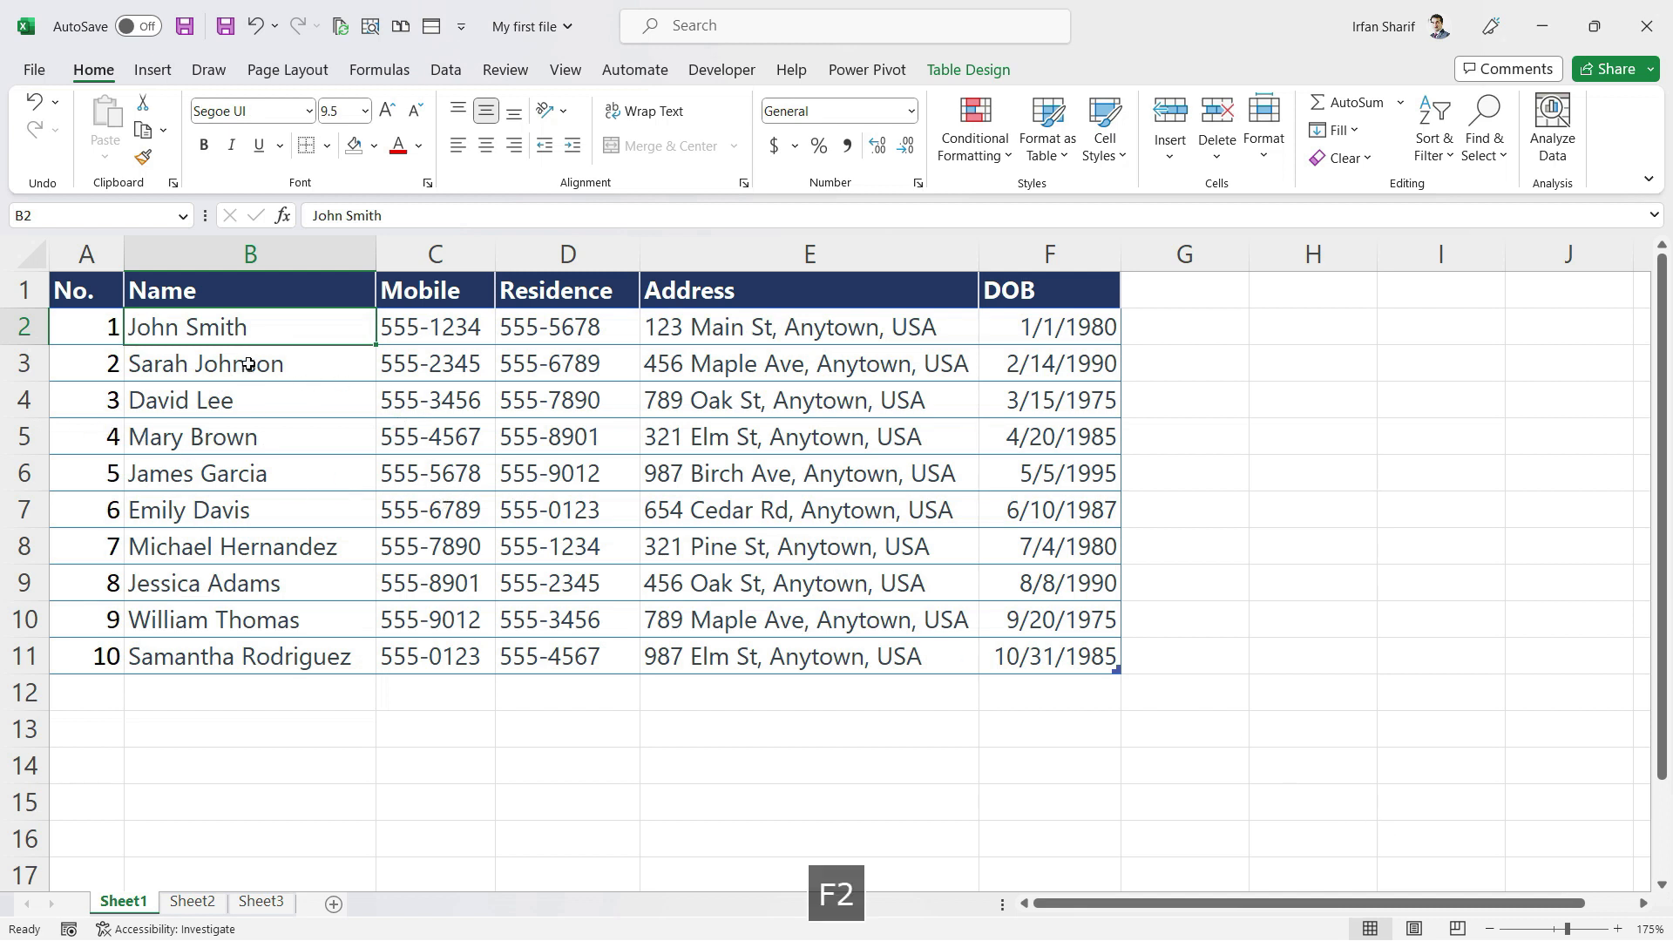
key(alt+Return)
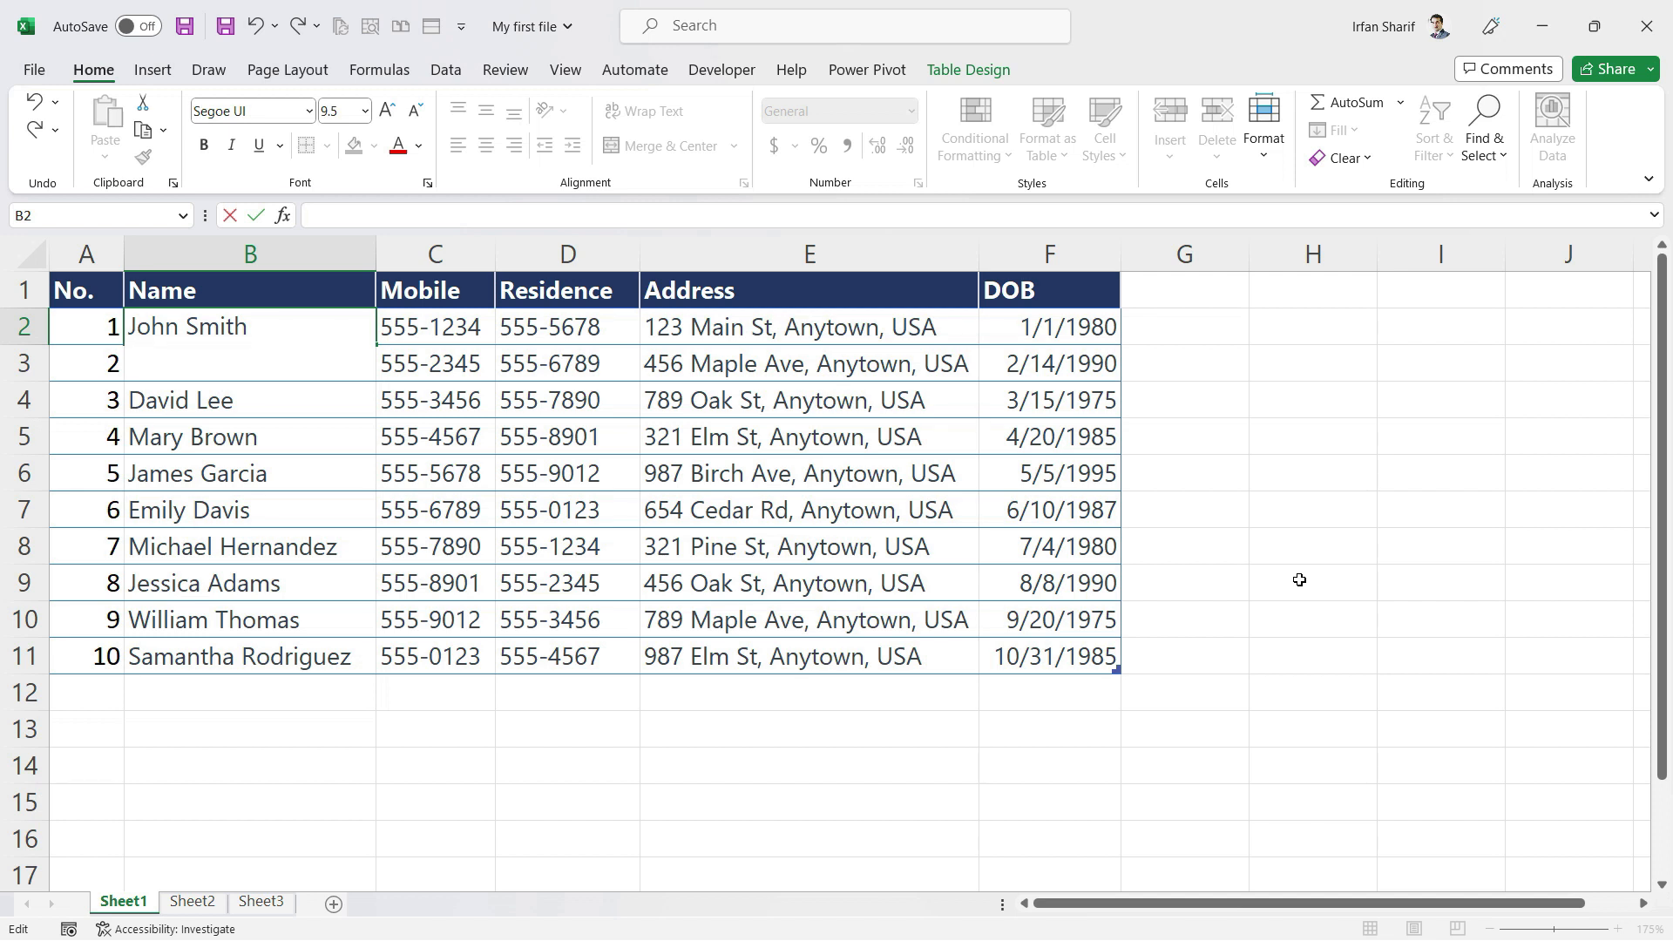
key(BackSpace)
key(Return)
Step from B4 through the Mobile, Residence, Address and DOB cells of row 3, and select address cells E4 and E3
key(Down)
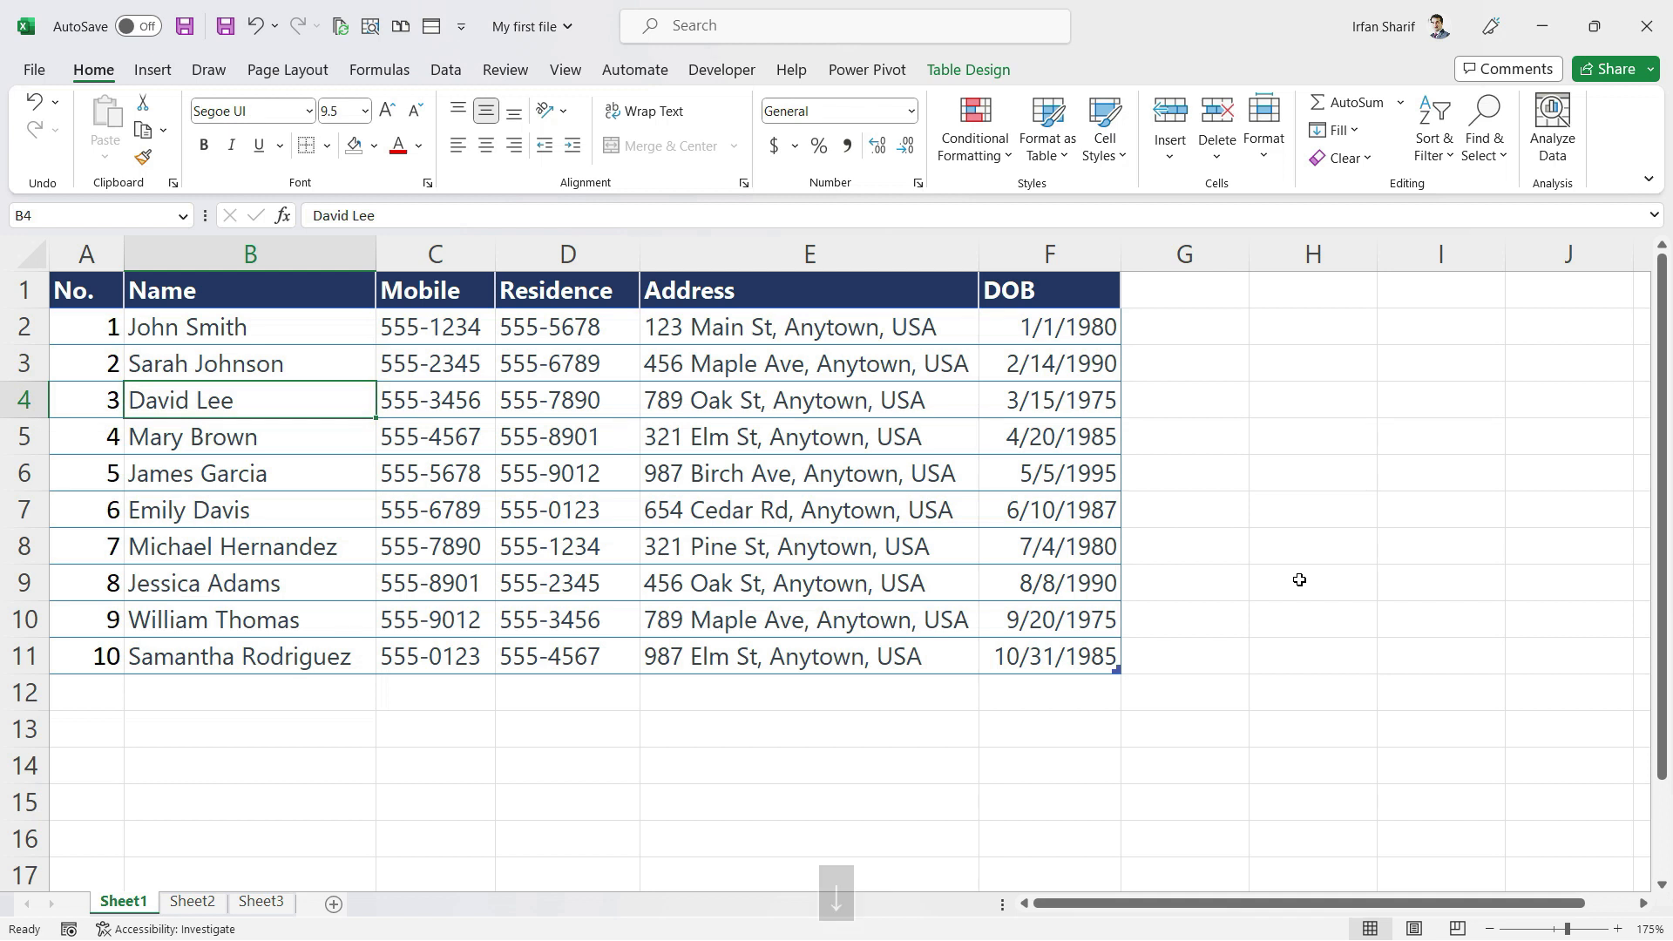
key(Right)
key(Up)
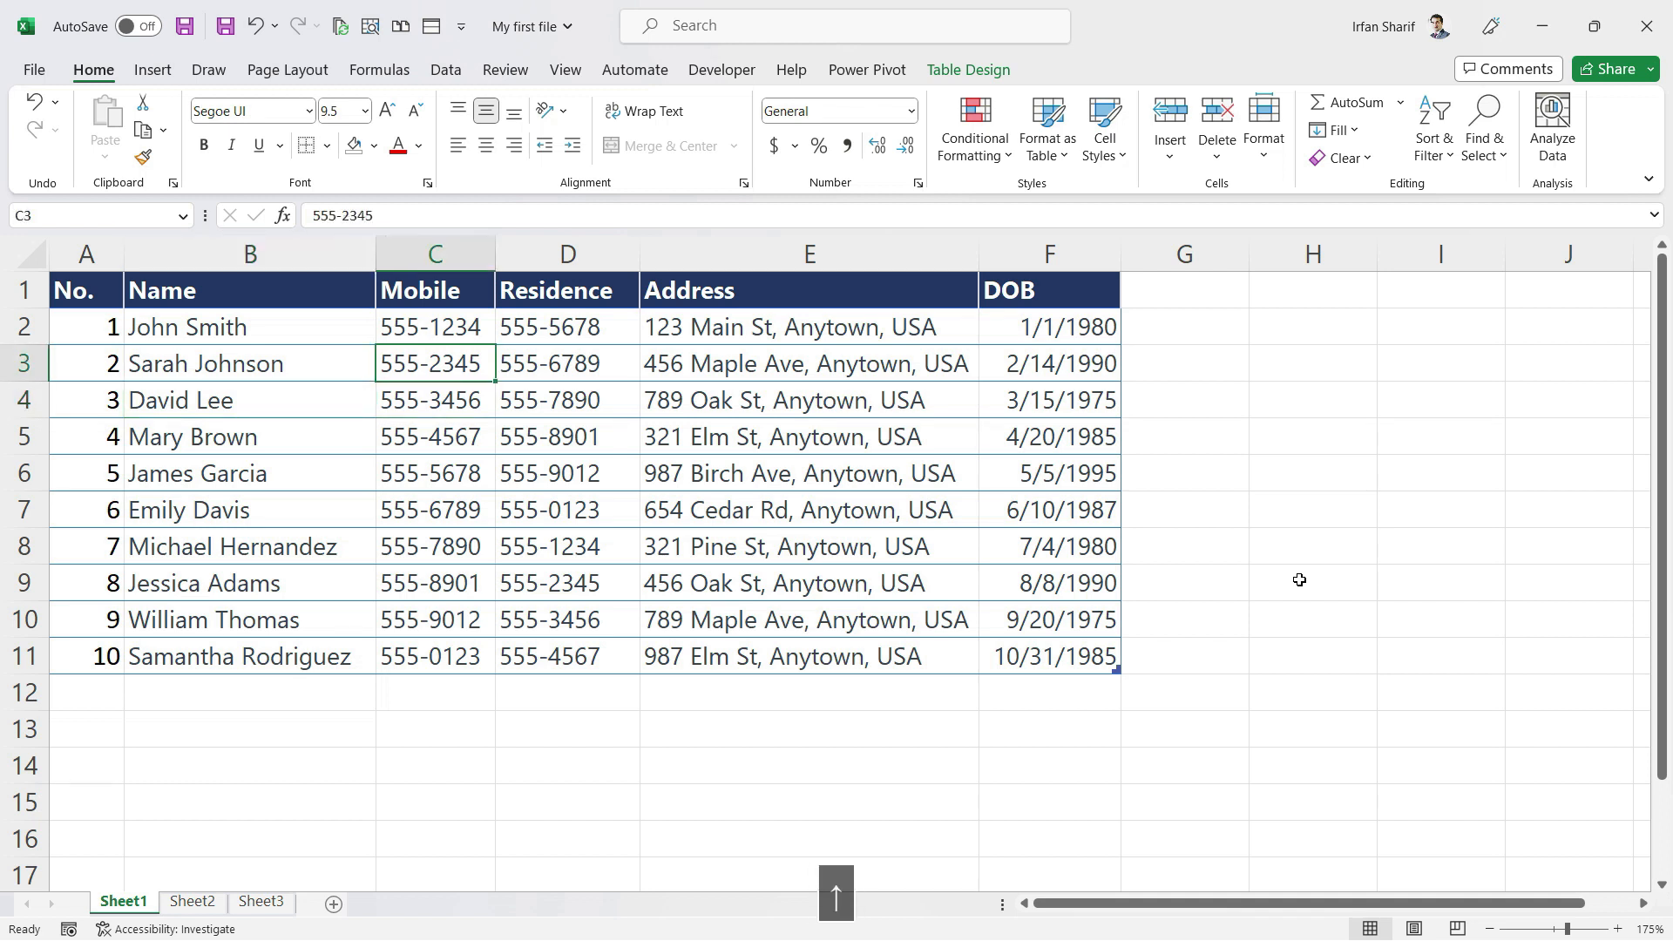
key(Right)
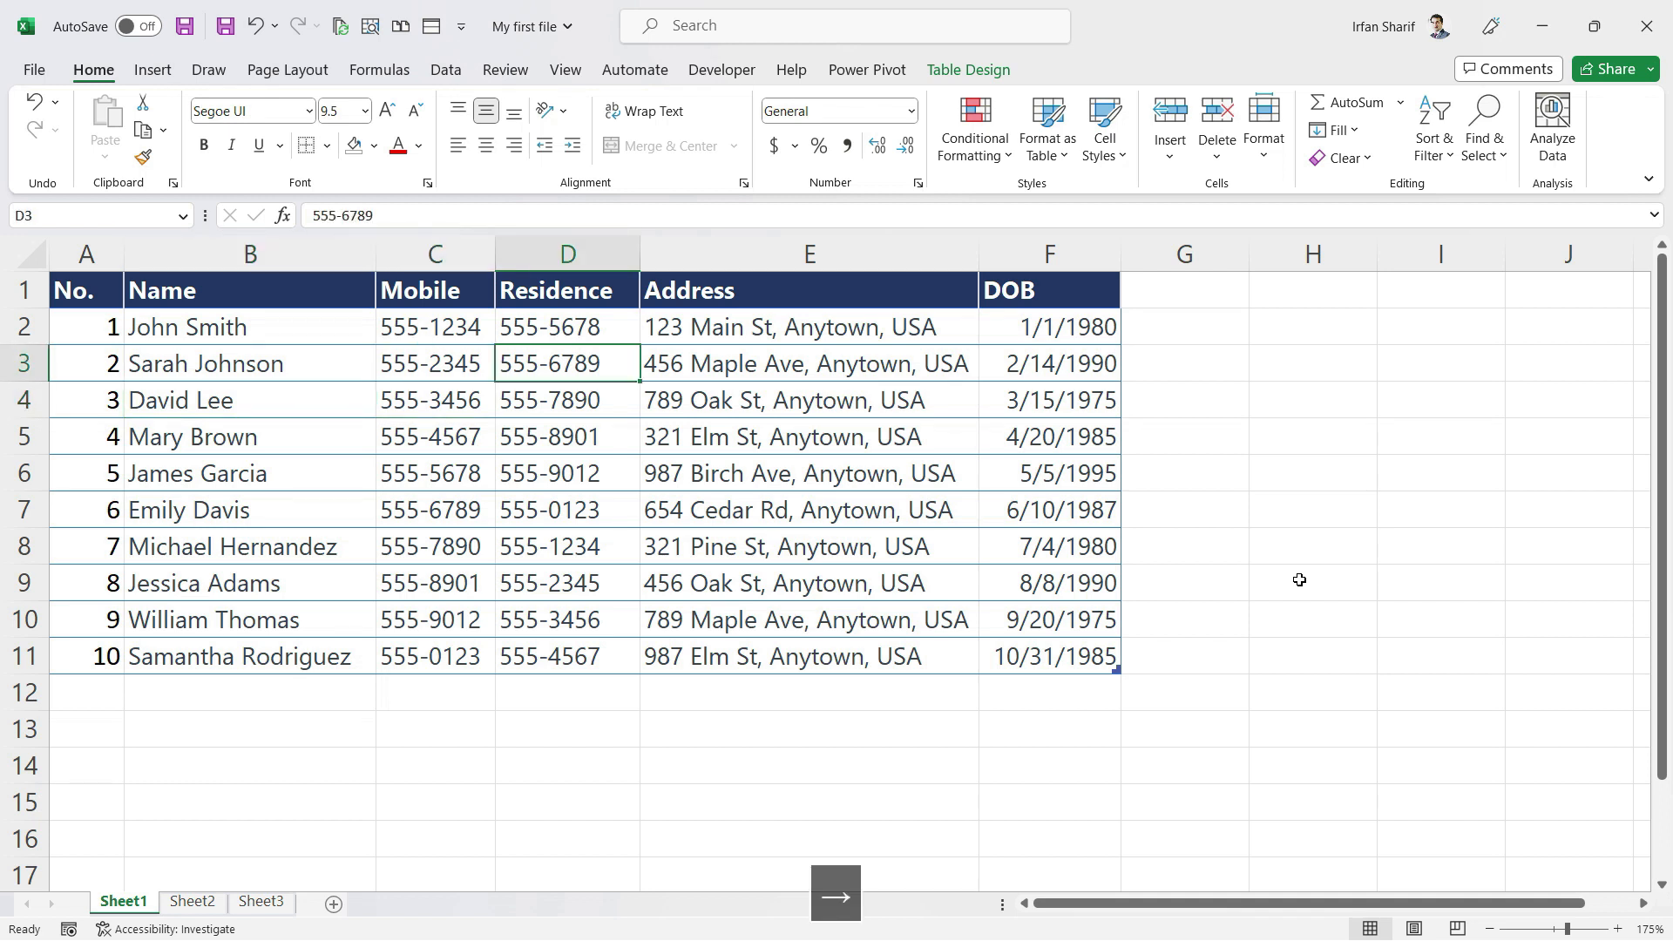
key(Left)
key(Up)
key(Down)
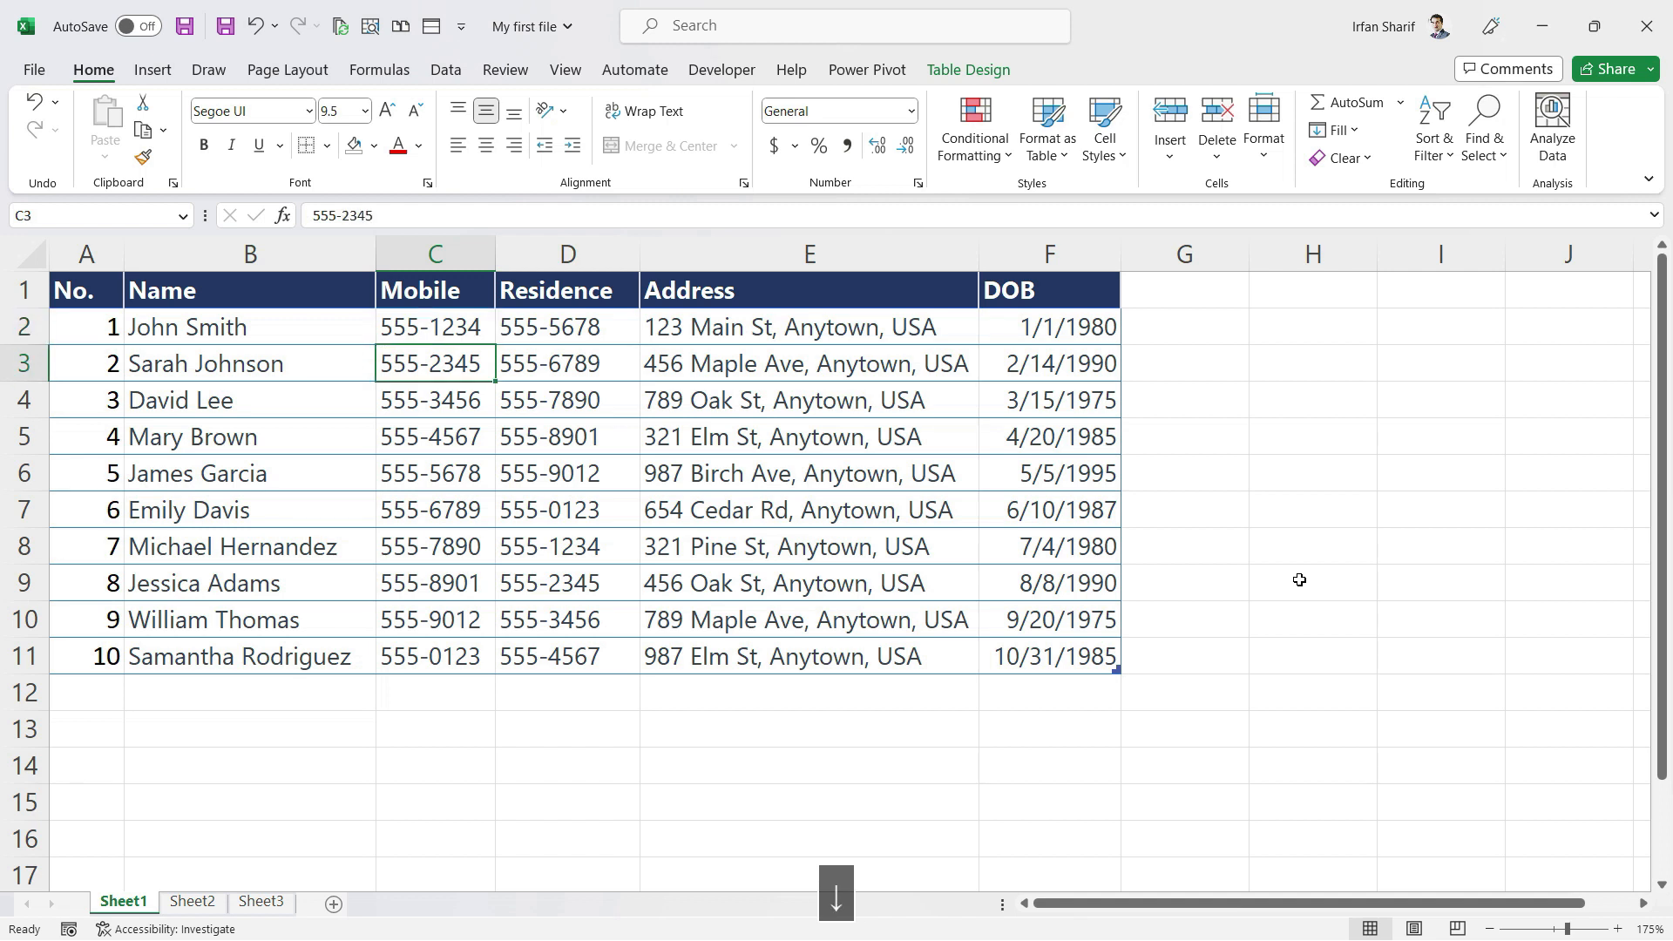
key(Right)
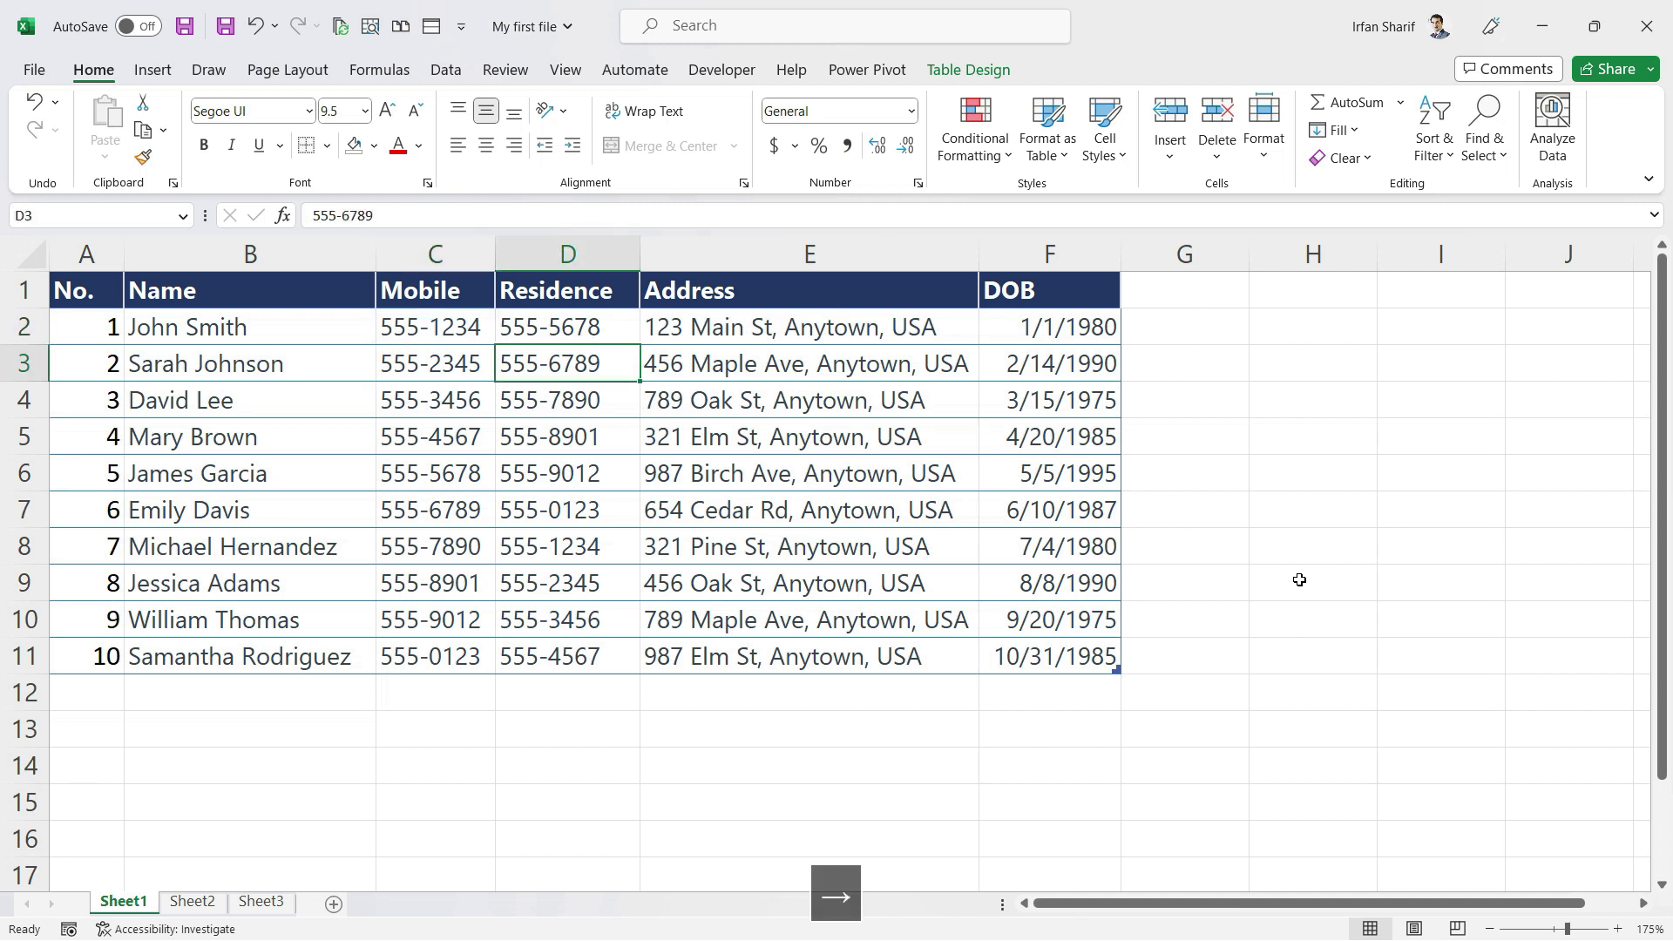
key(Right)
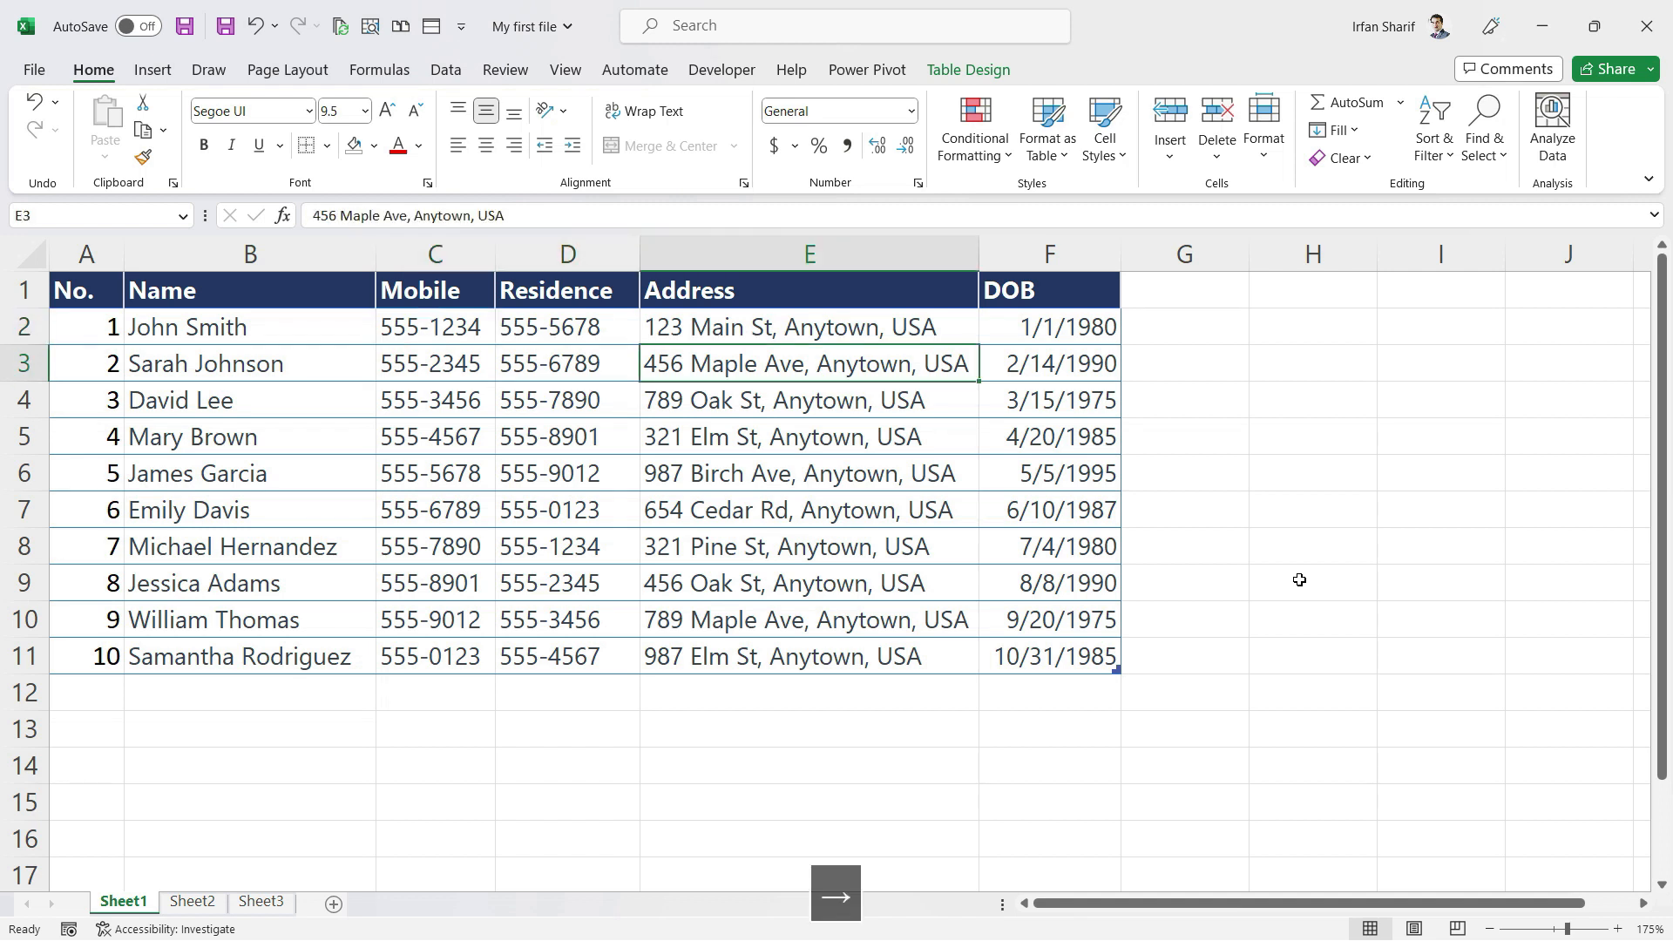
key(Right)
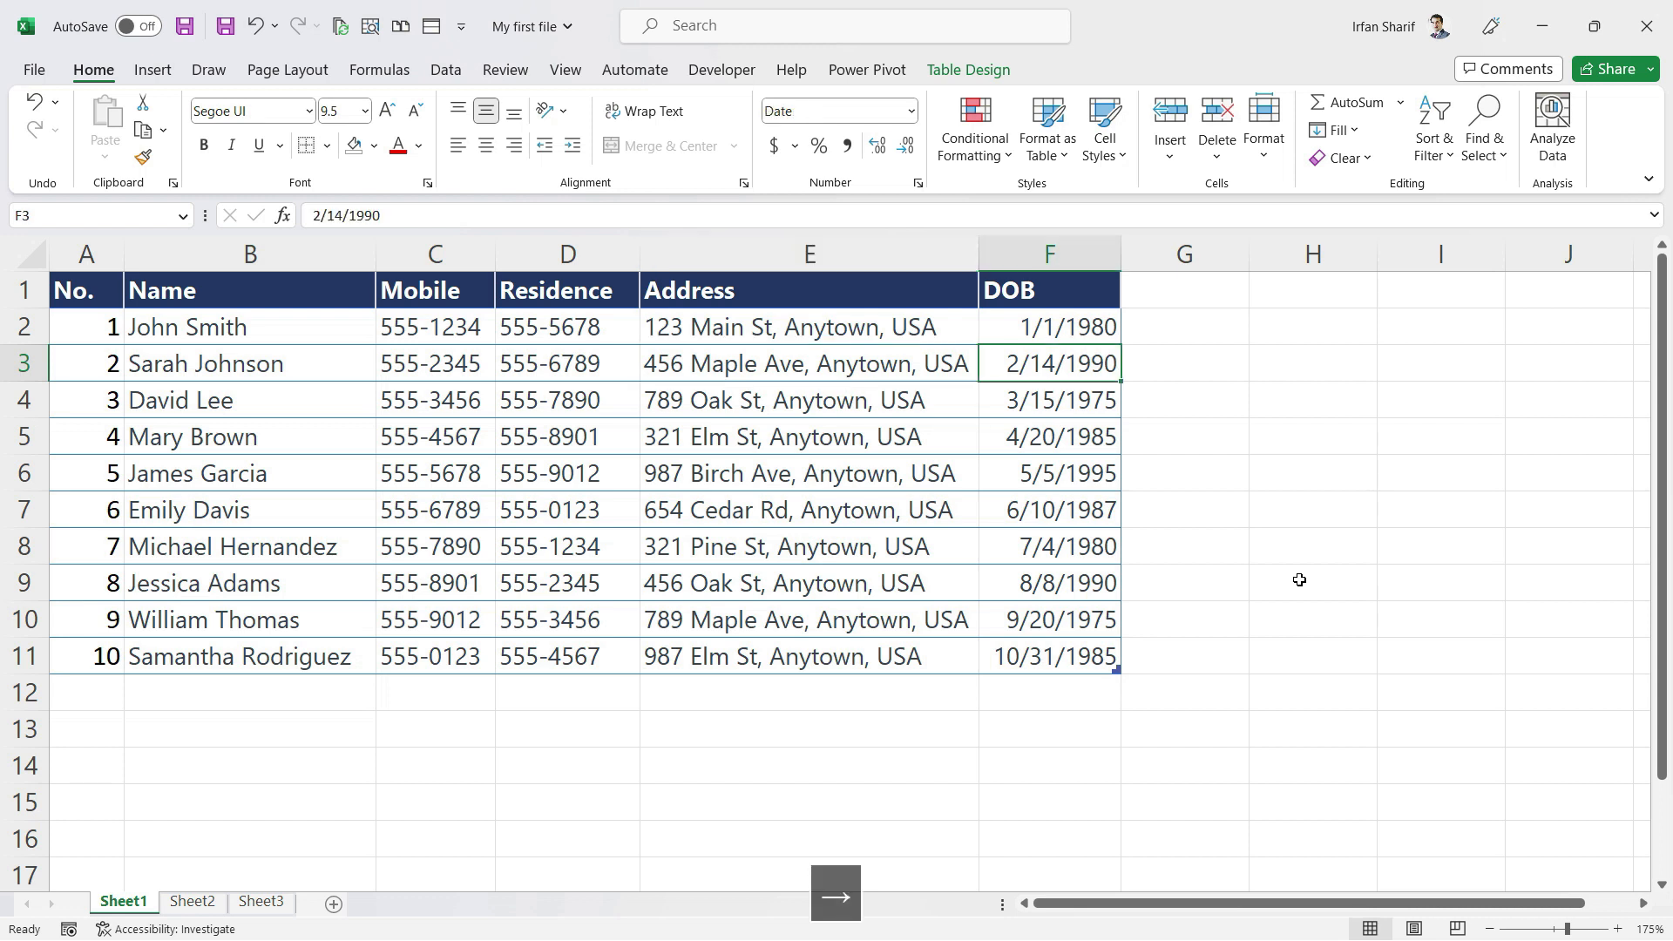
key(Left)
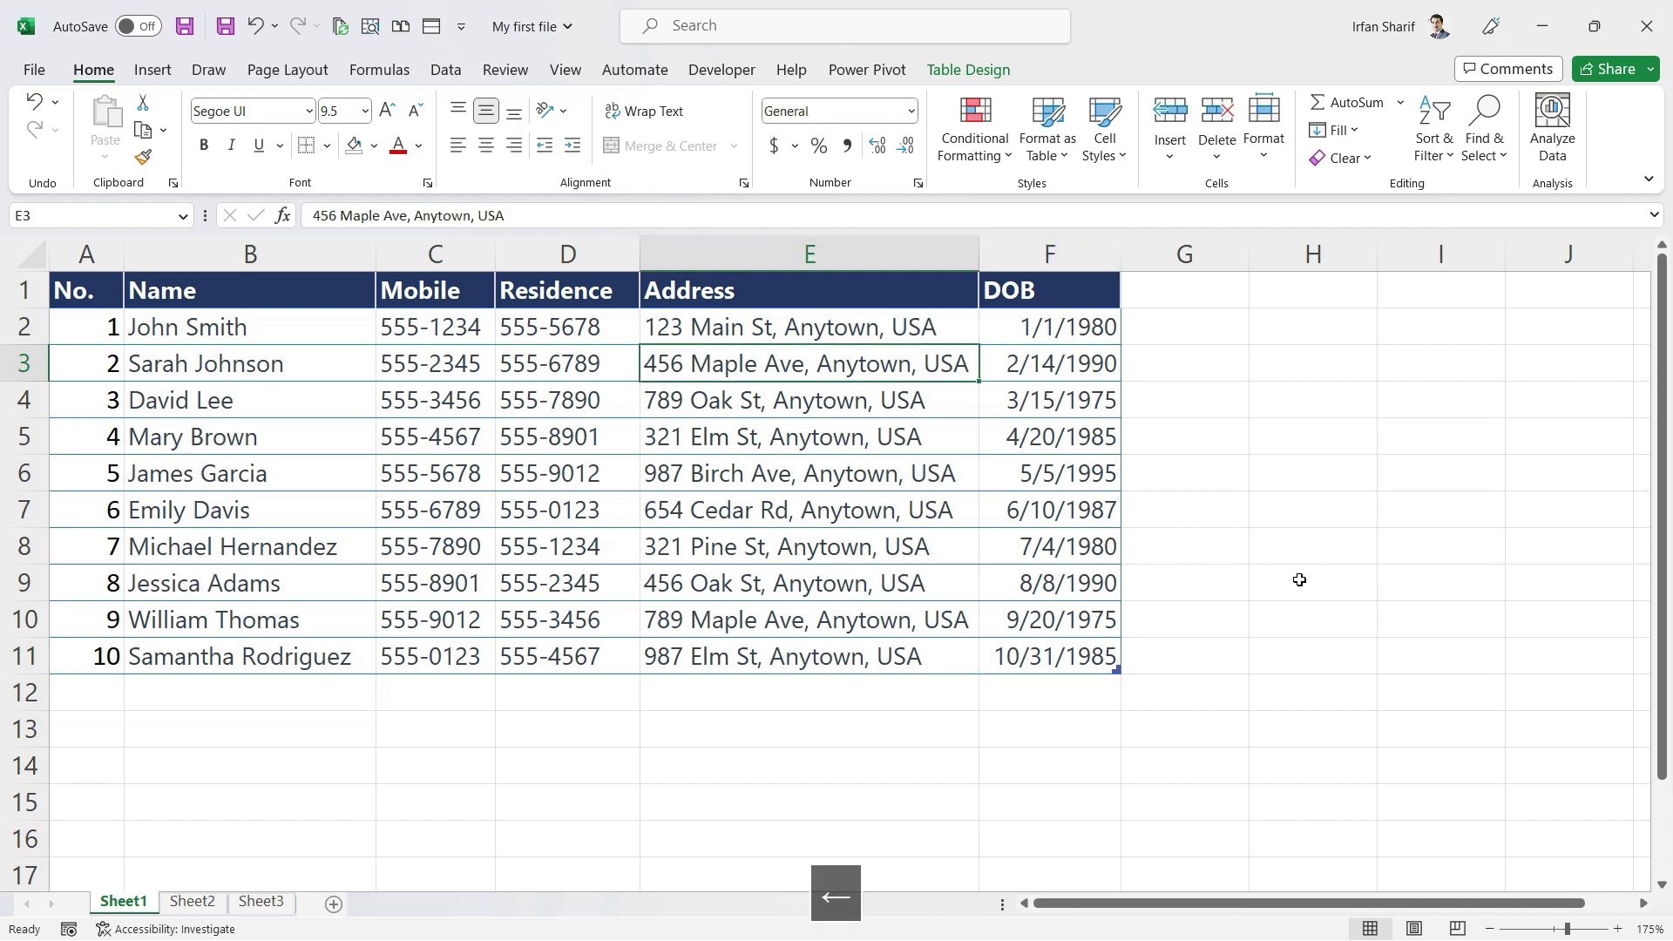
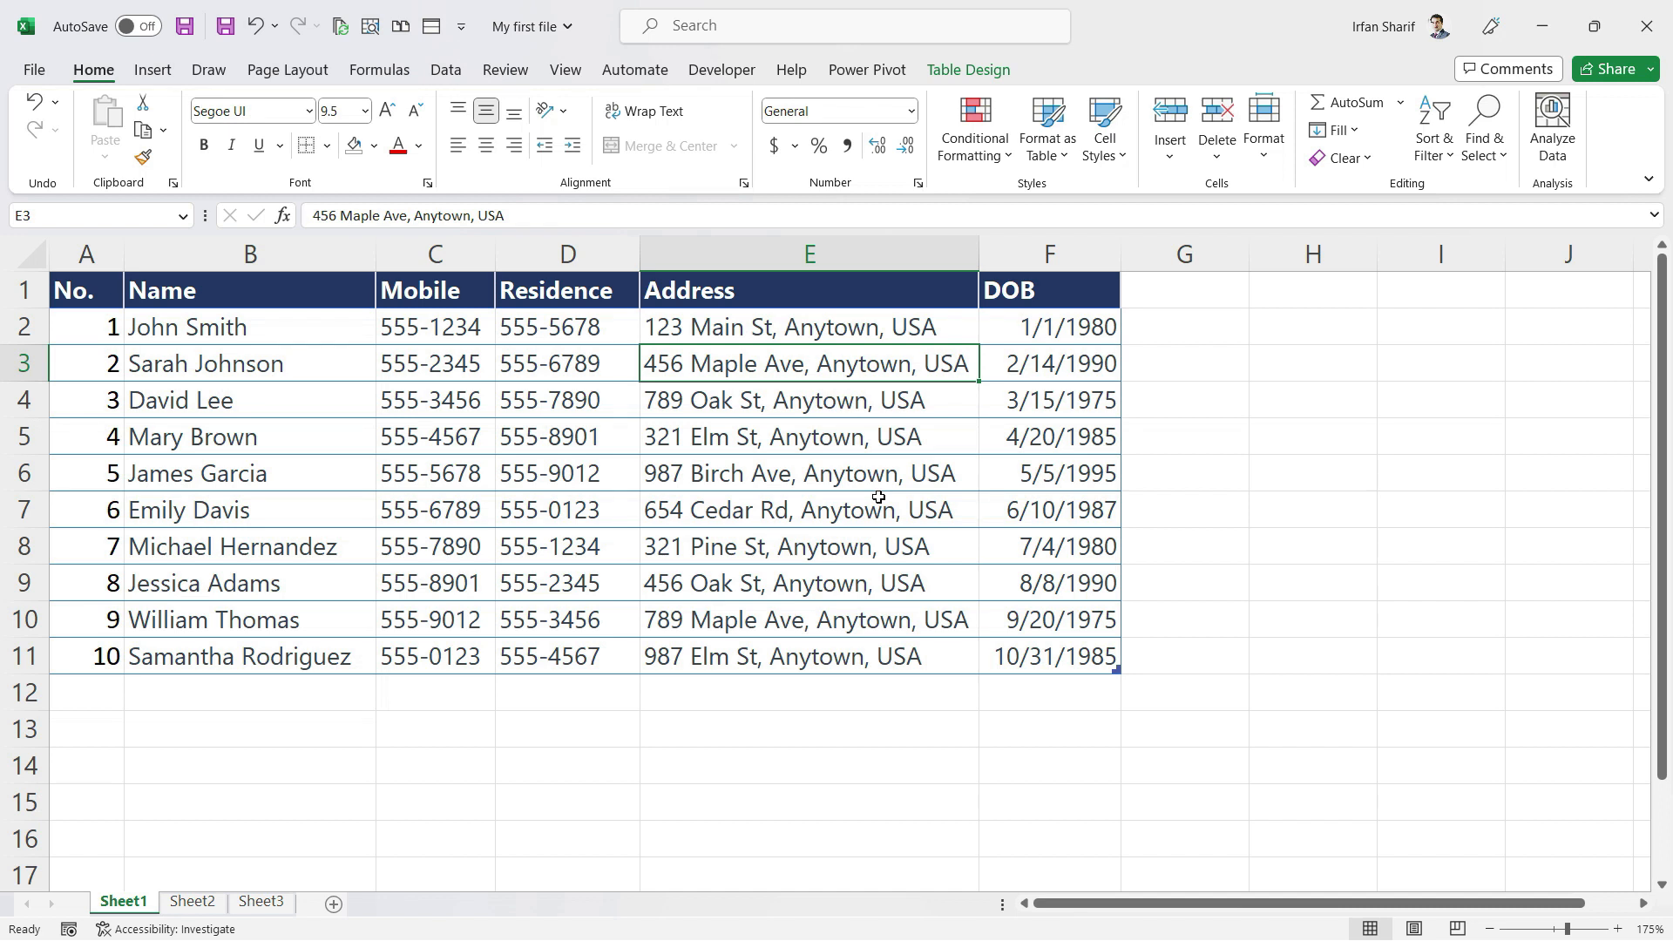
click(853, 409)
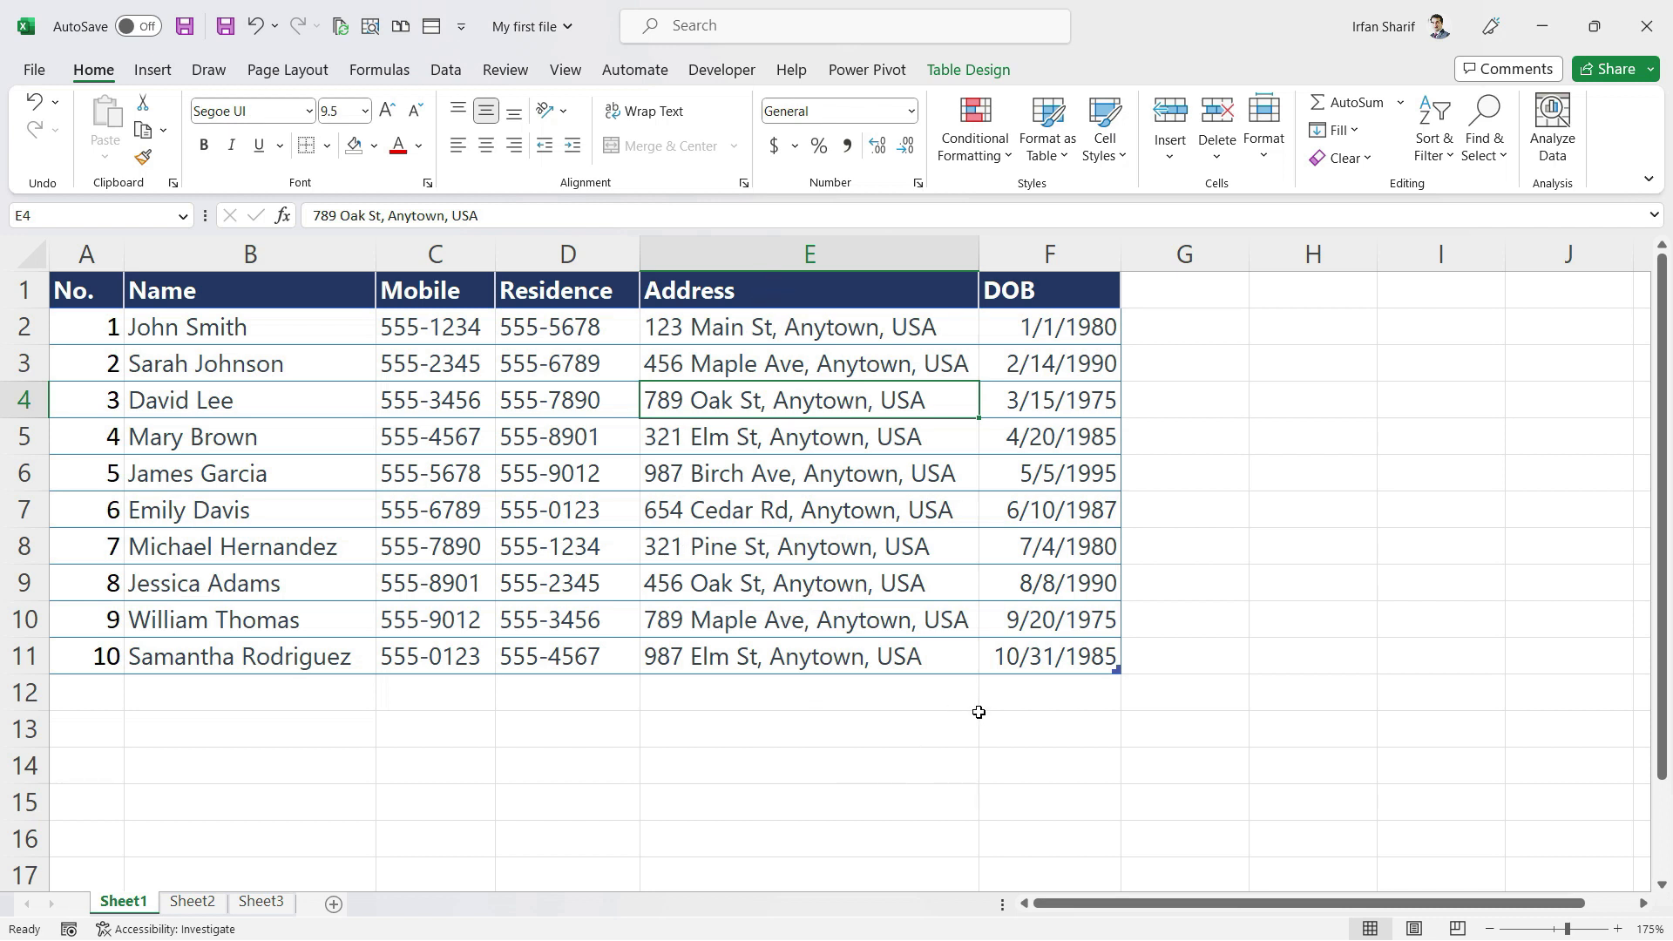
click(821, 371)
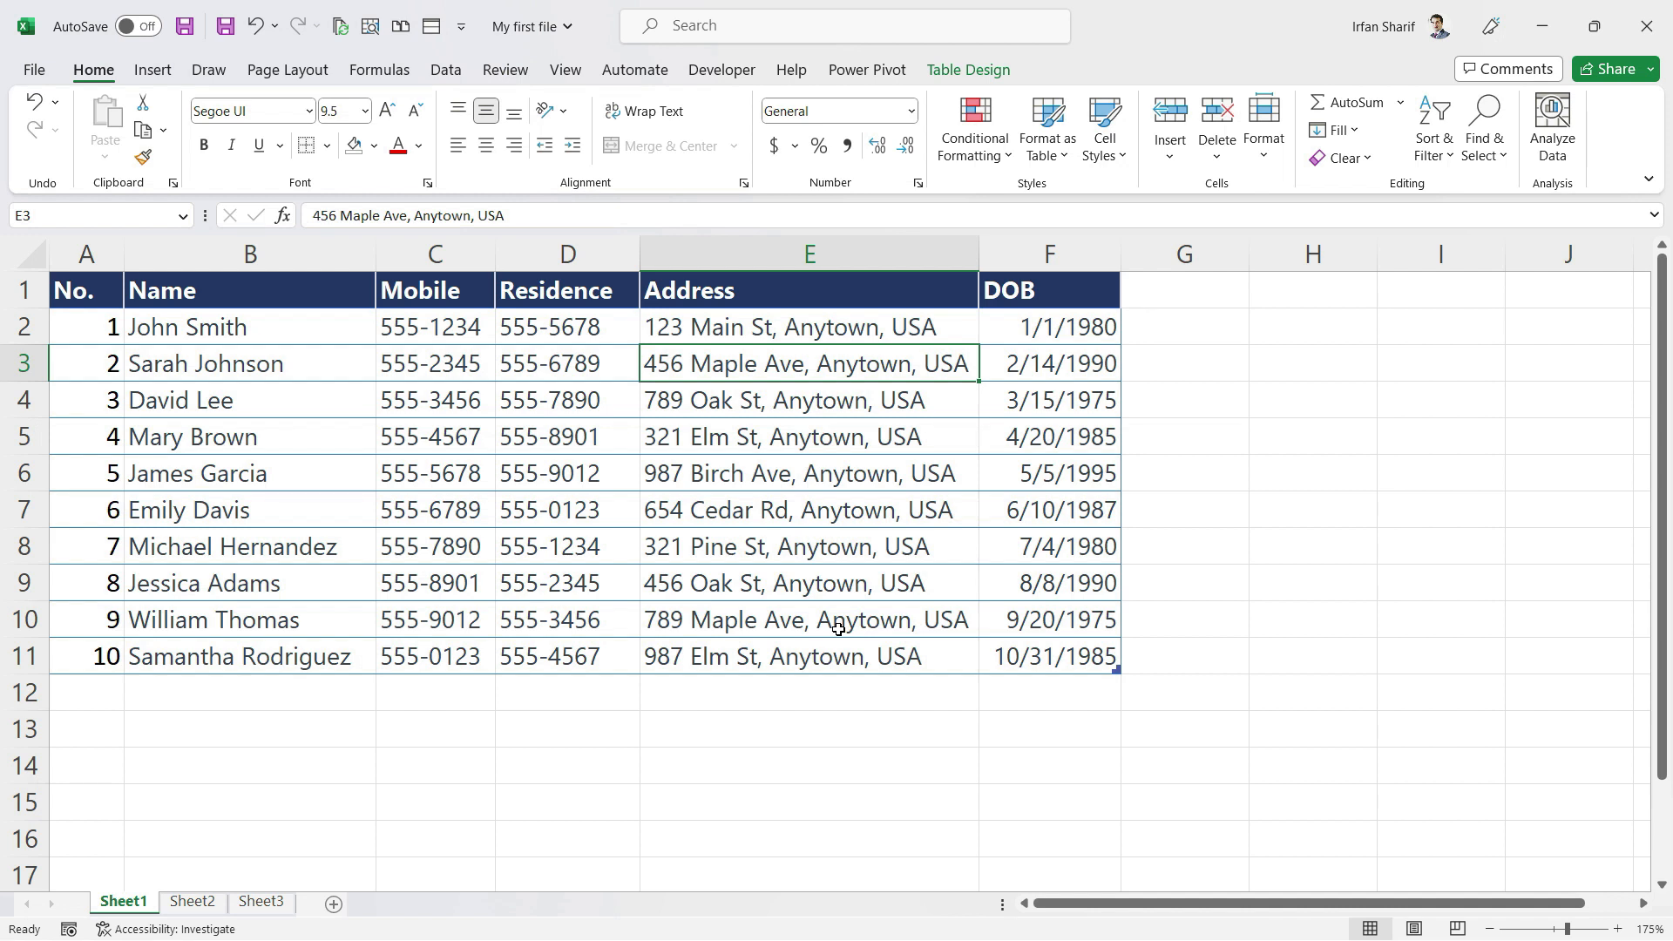
Insert a blank table row above record No. 3, at row 4
key(Down)
key(Left)
key(Left)
key(Left)
key(shift+space)
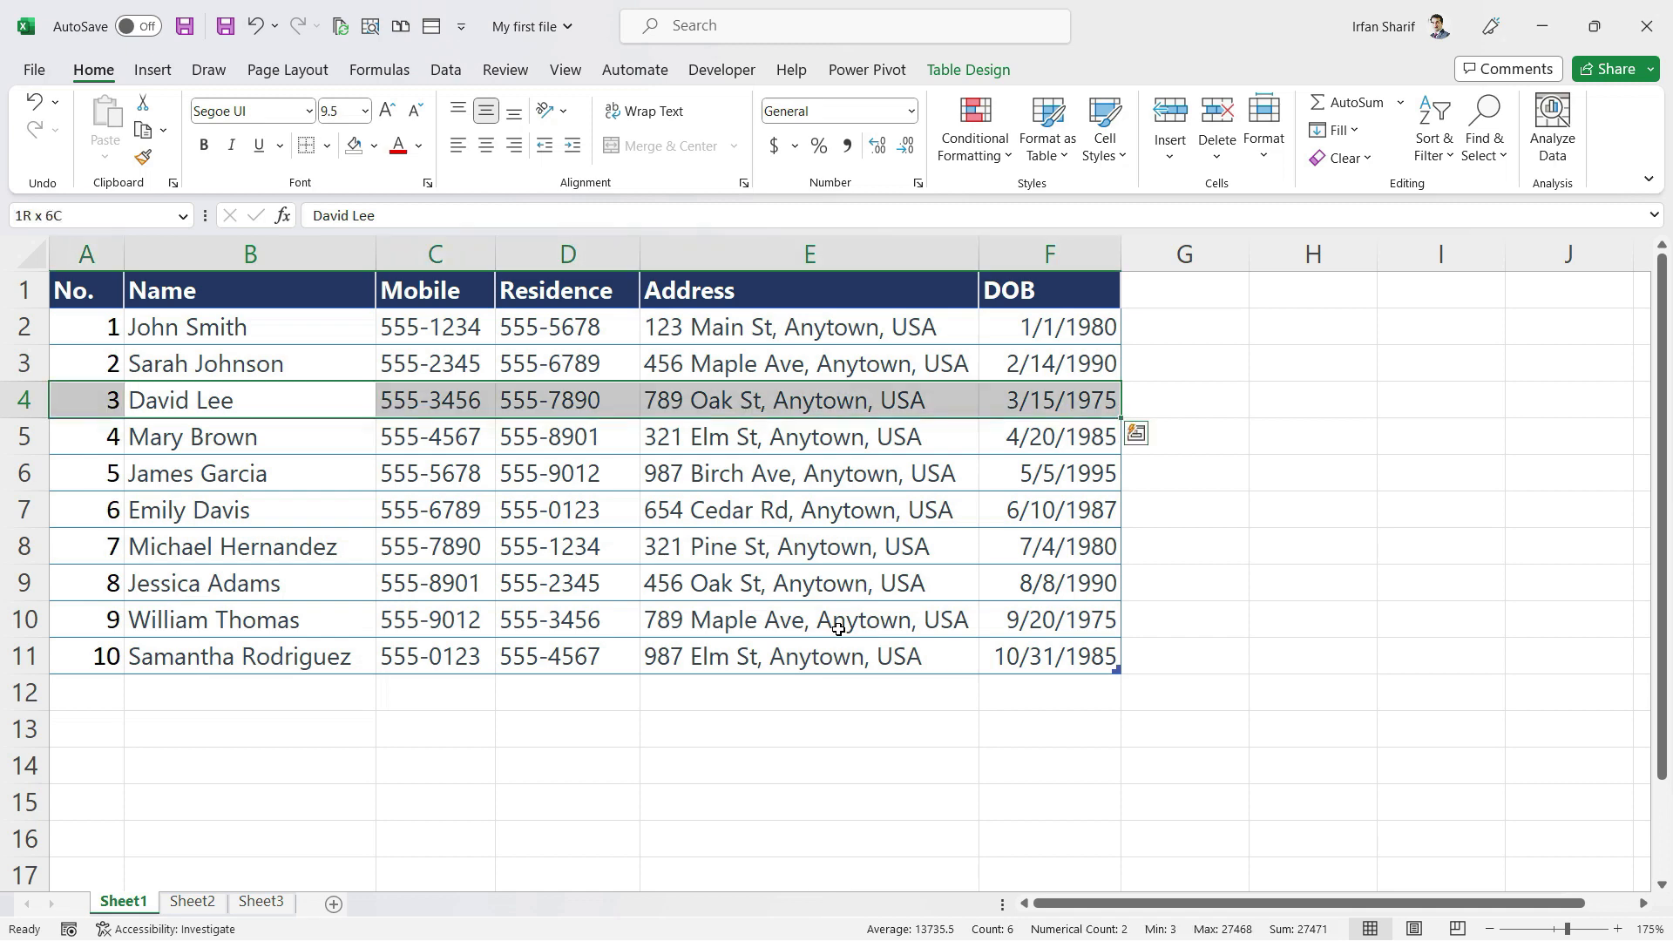
key(ctrl+shift+equal)
Insert a blank table row above record No. 5, at row 7
key(Down)
key(Down)
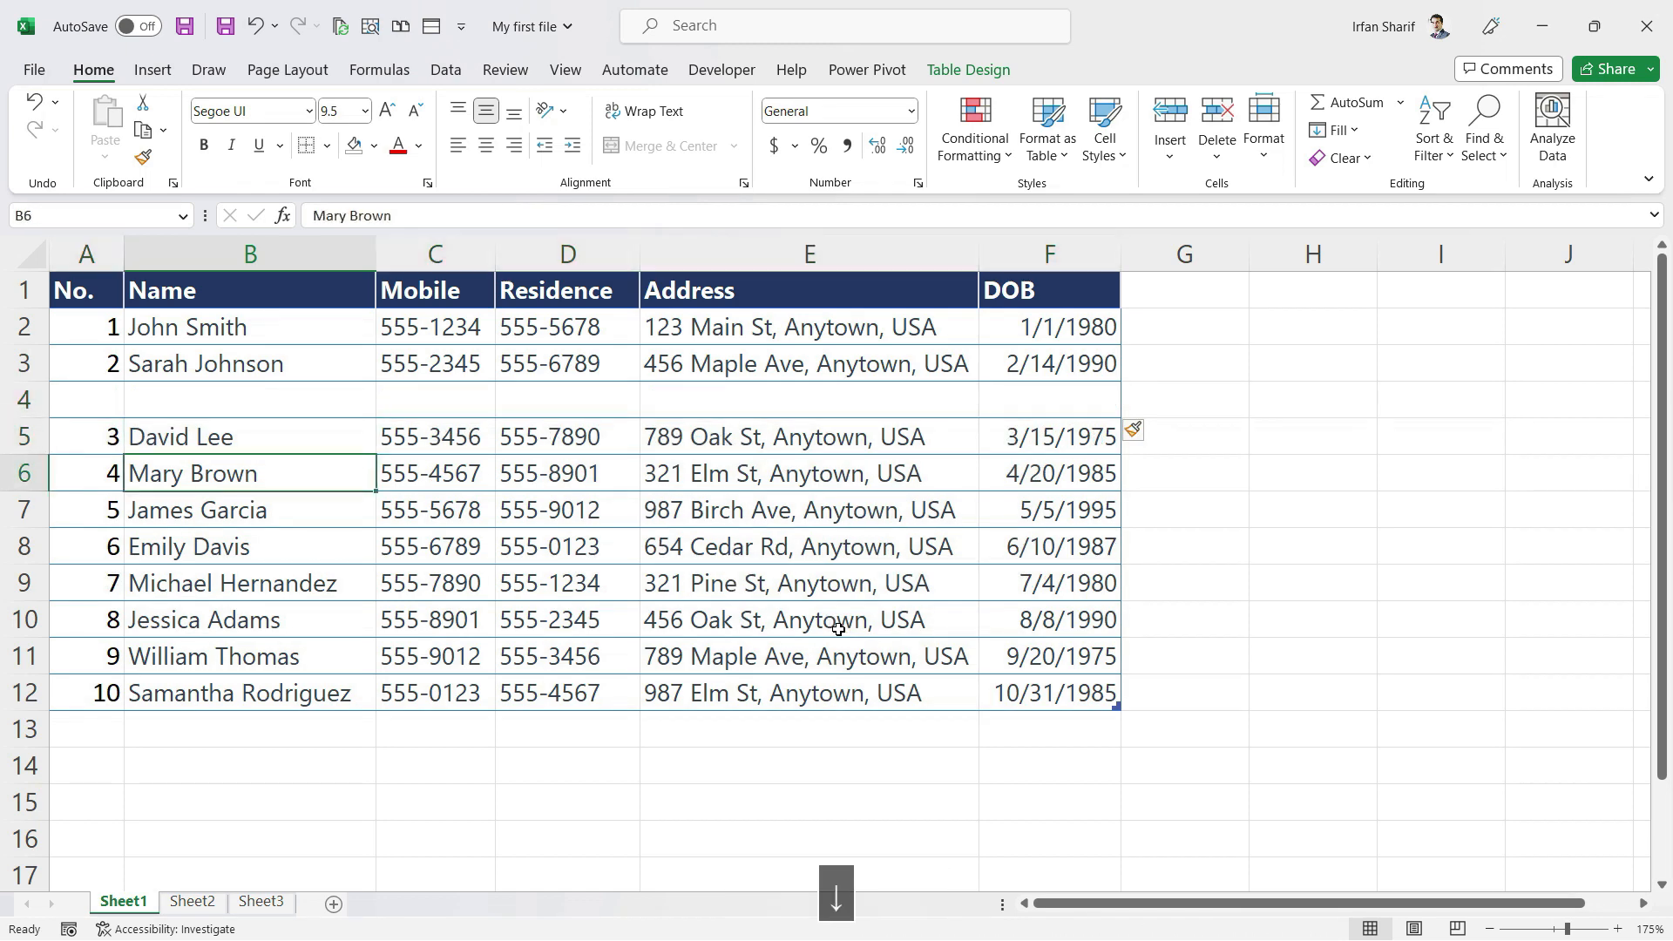
key(Down)
key(shift+space)
key(ctrl+shift+equal)
Insert a blank table row above record No. 7, at row 10
key(Down)
key(Down)
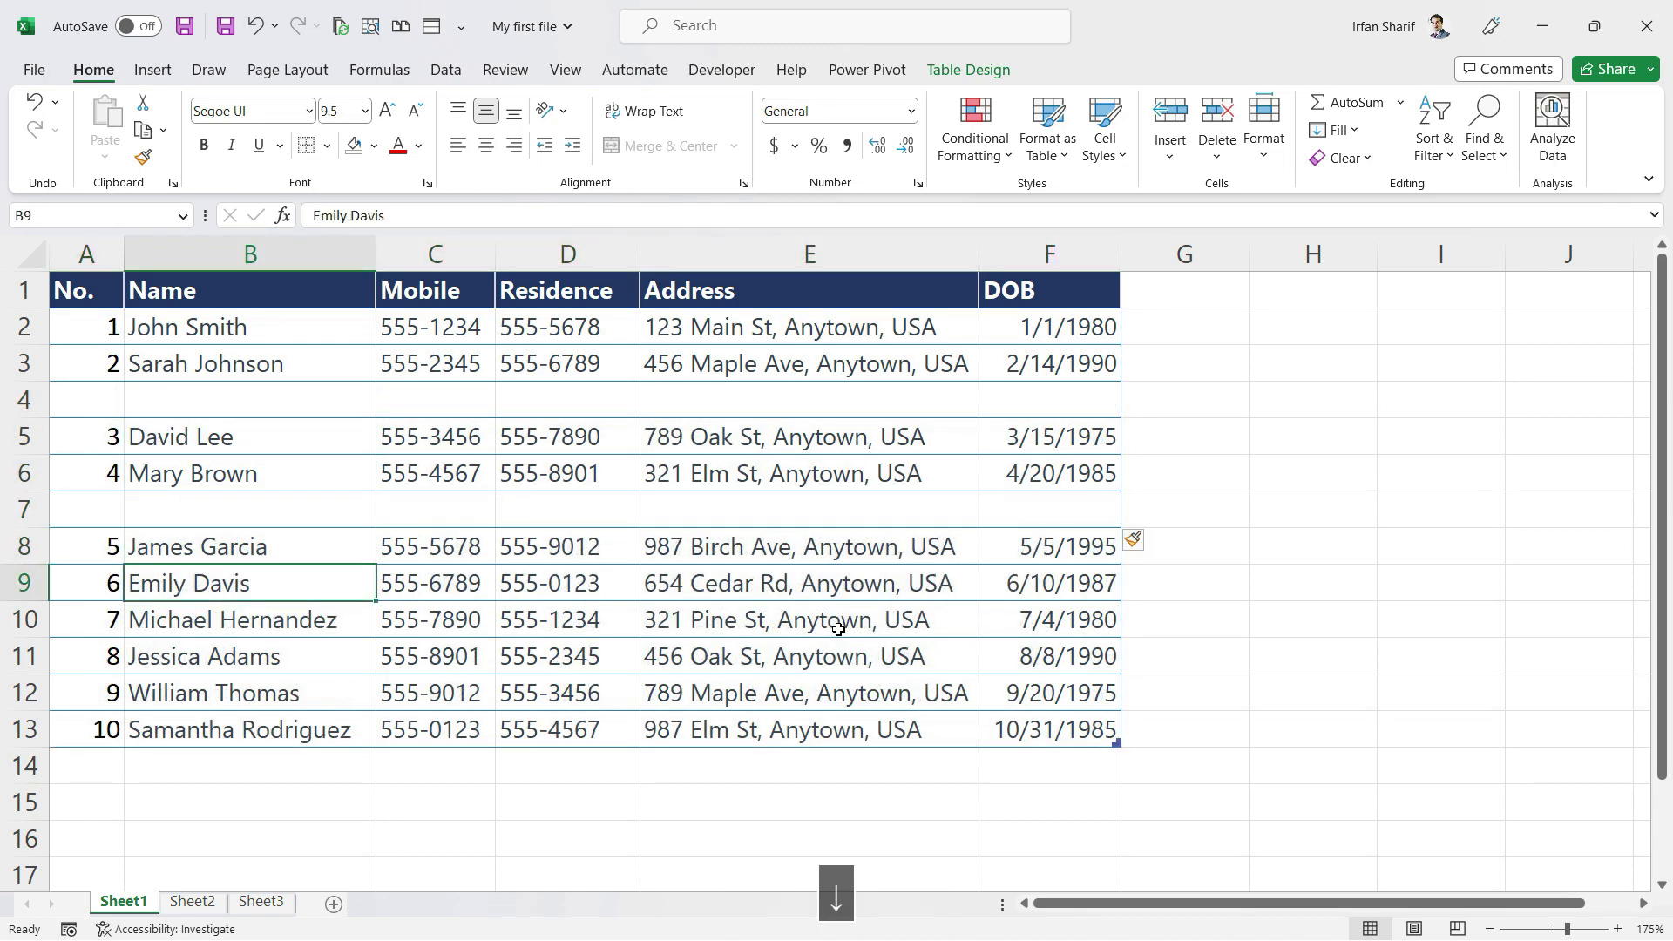
key(Down)
key(shift+space)
key(ctrl+shift+equal)
key(Down)
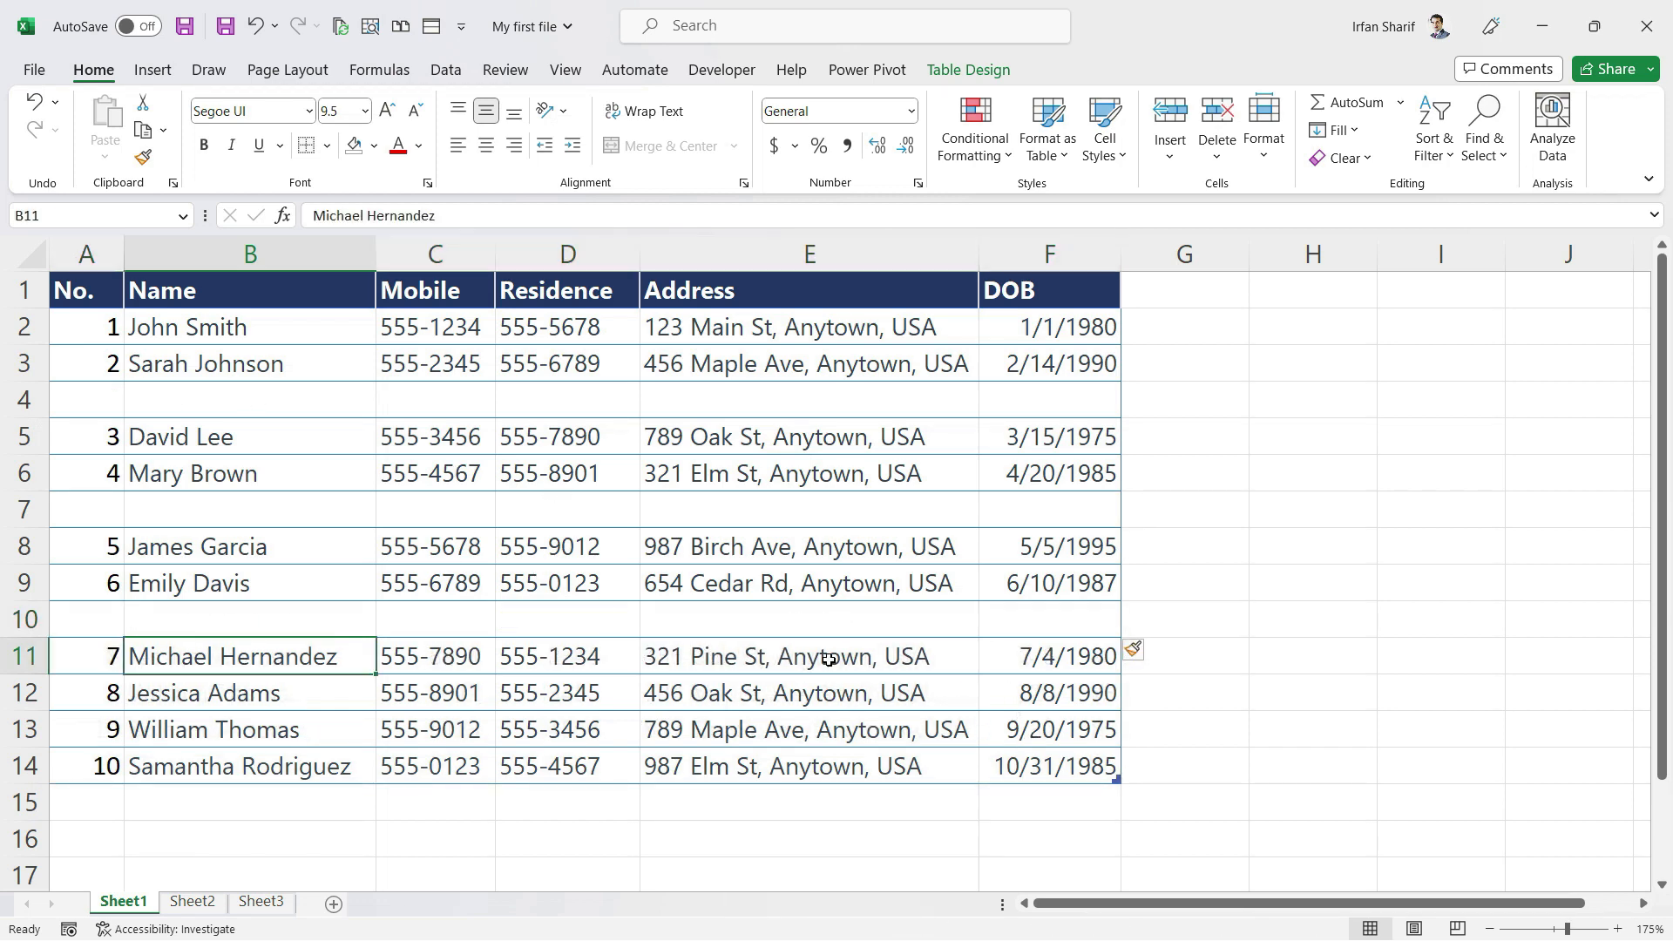
Select B3 and the blank cell A4, and undo the three blank row insertions
click(222, 364)
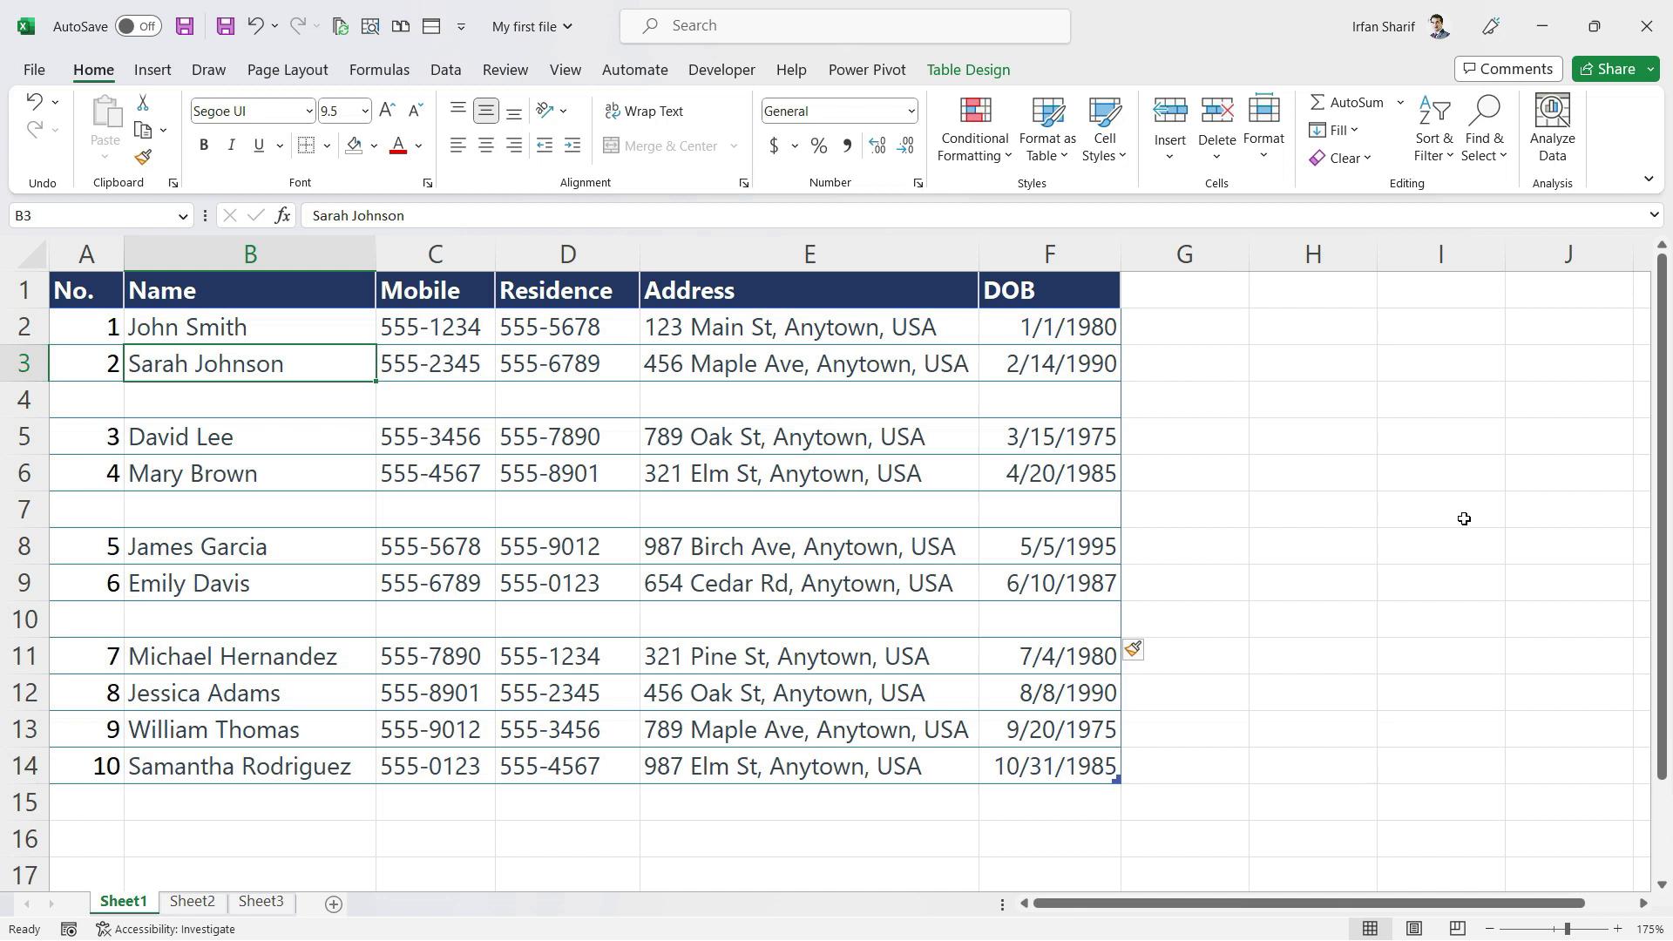
click(96, 403)
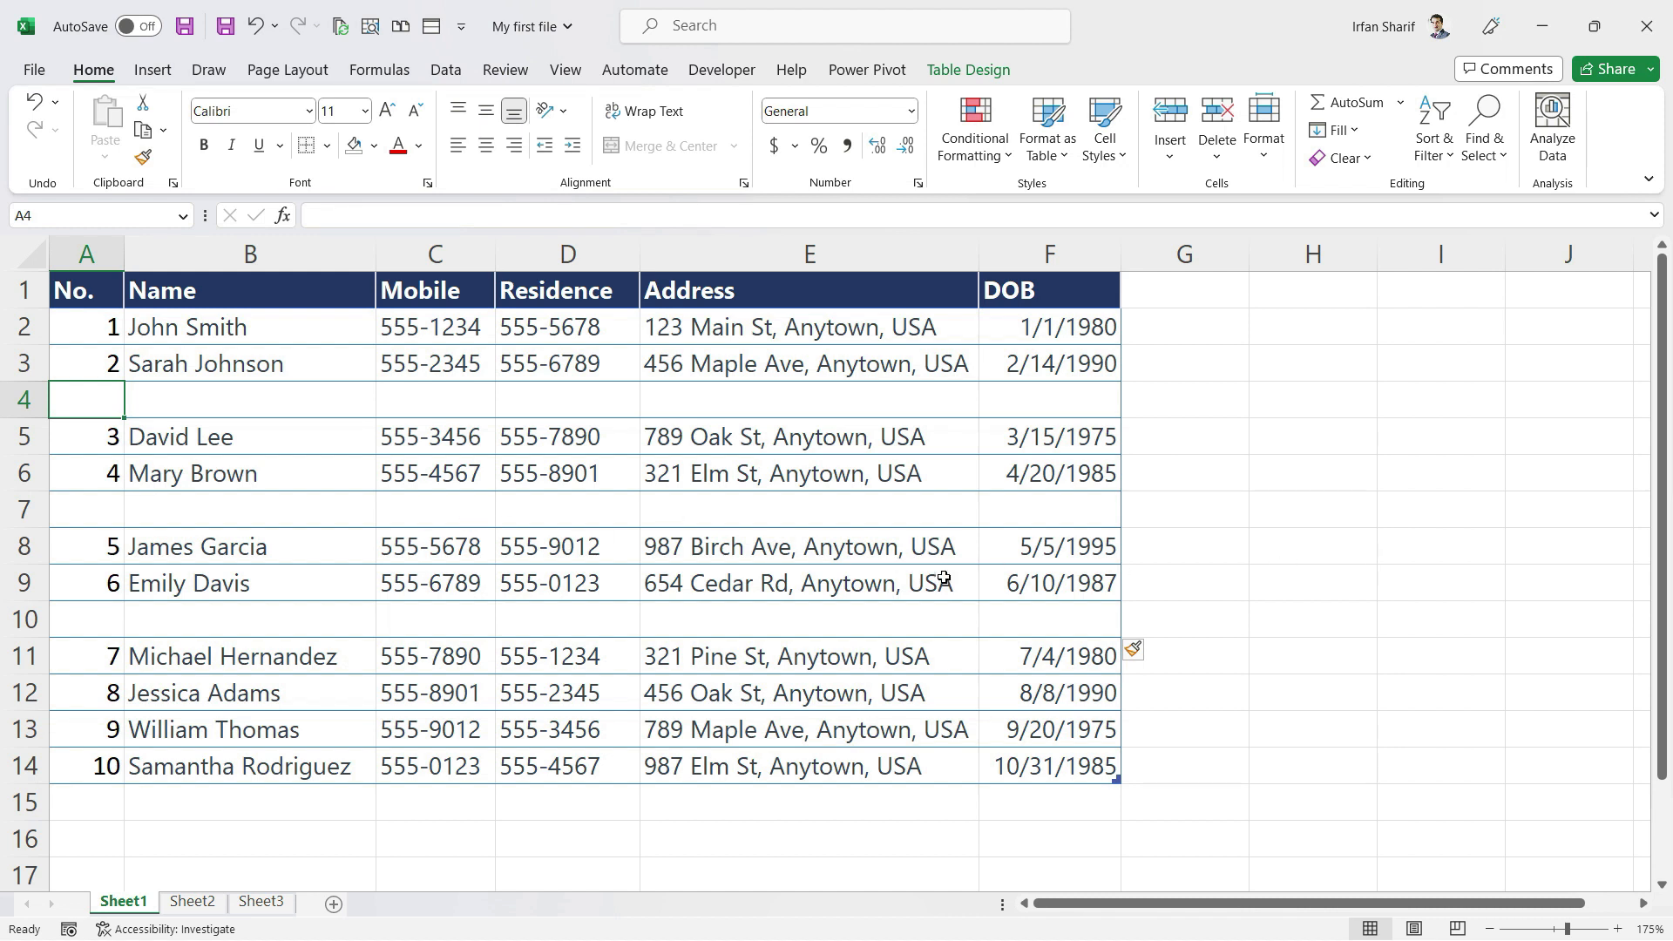
key(ctrl+z)
key(ctrl+z)
key(ctrl+z)
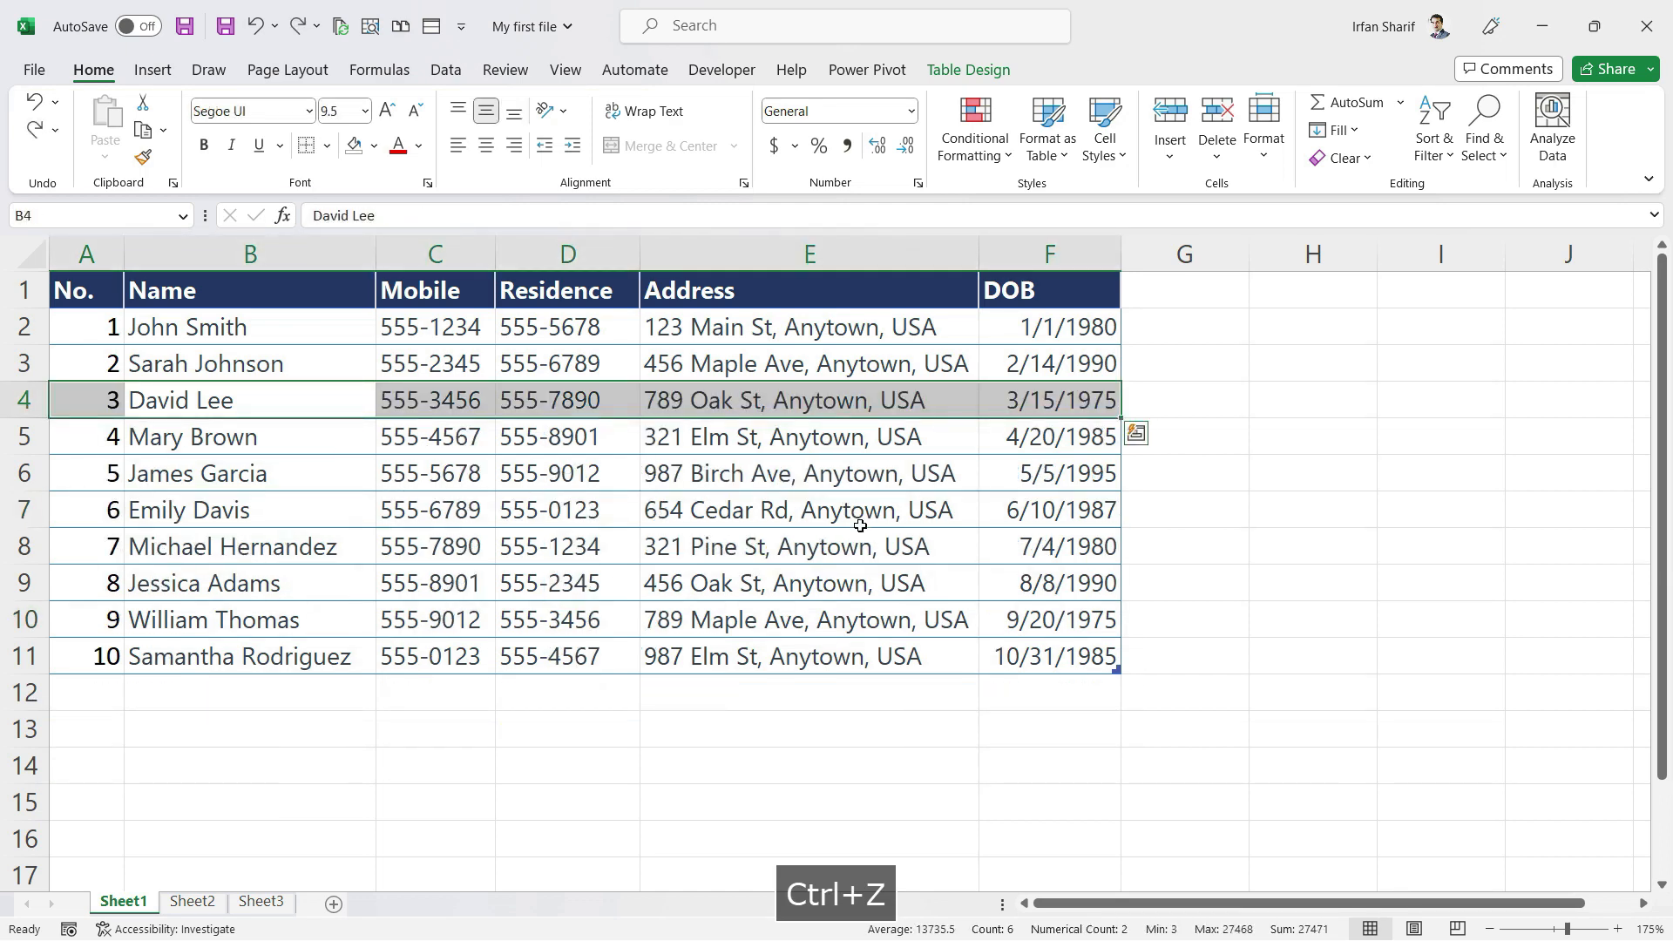
Insert a blank column before Residence and another before Address, and select D2 in the first new column
click(545, 247)
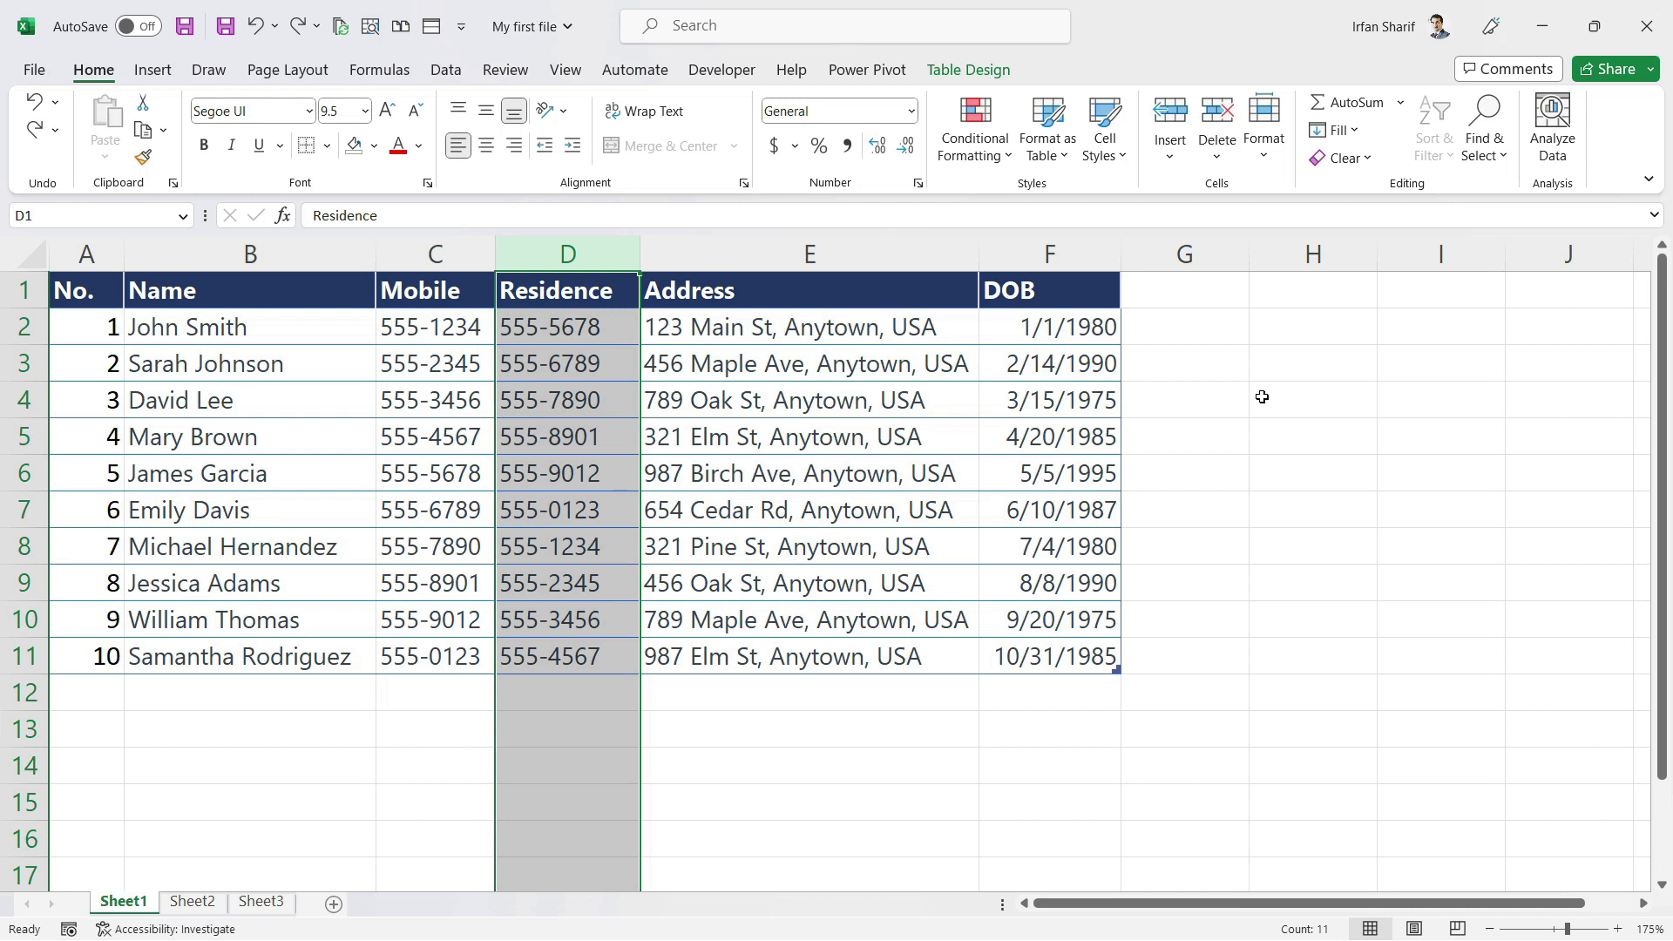
key(ctrl+shift+equal)
key(Right)
key(Right)
key(ctrl+space)
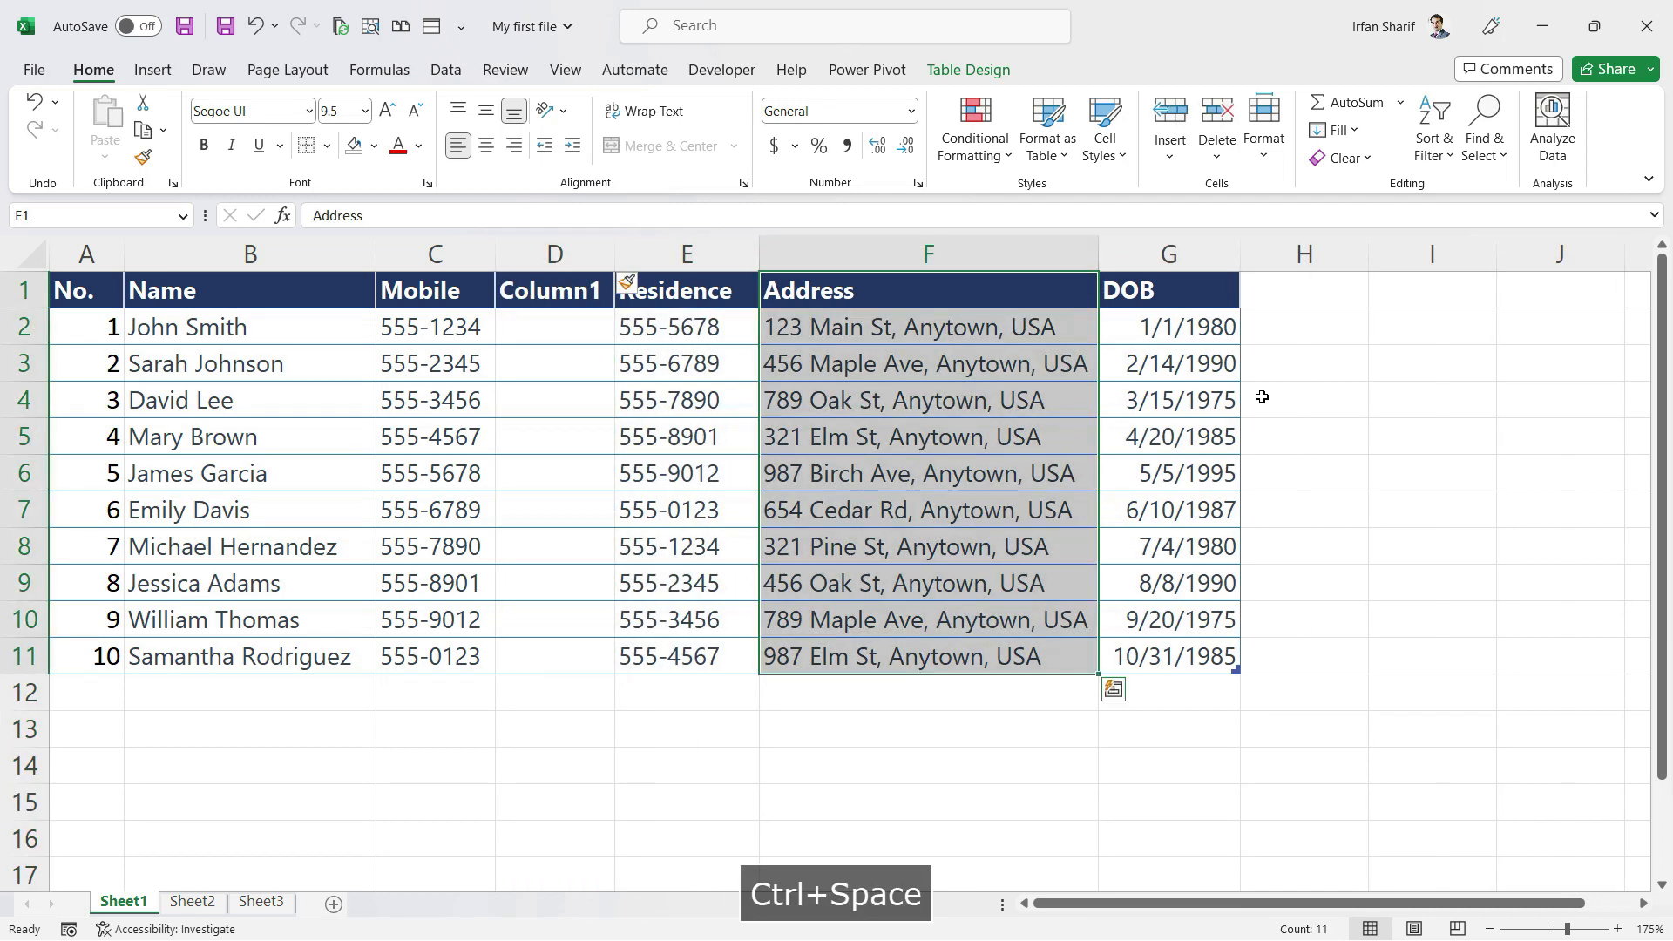
key(ctrl+shift+equal)
key(Down)
key(Up)
key(Left)
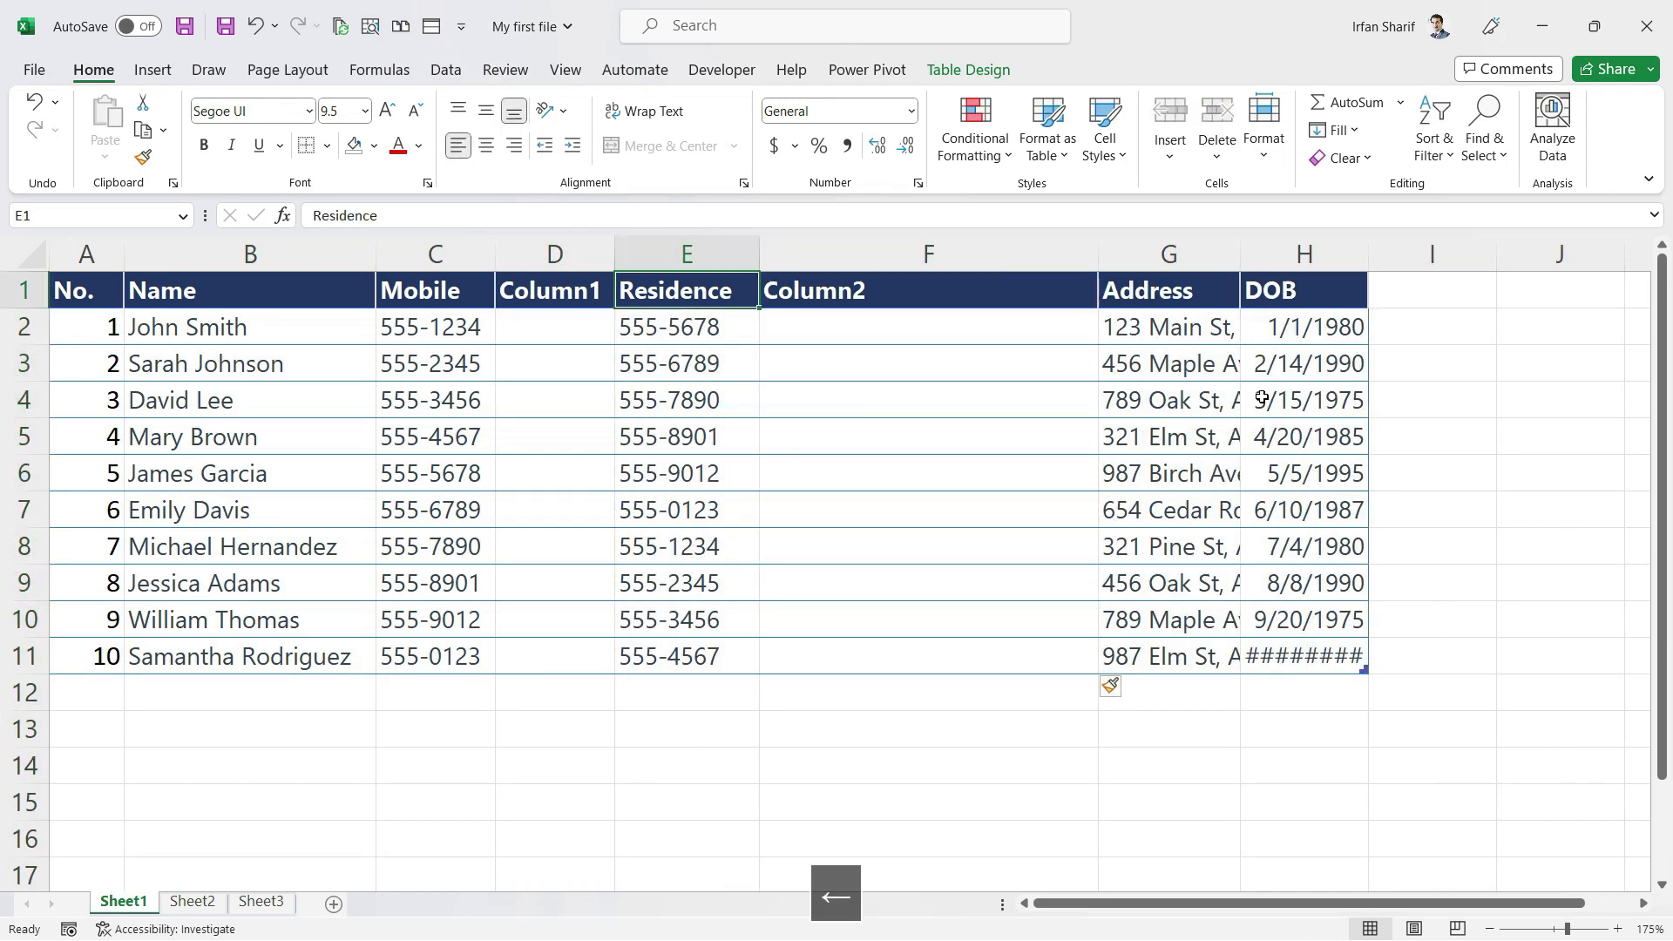
key(Left)
key(Down)
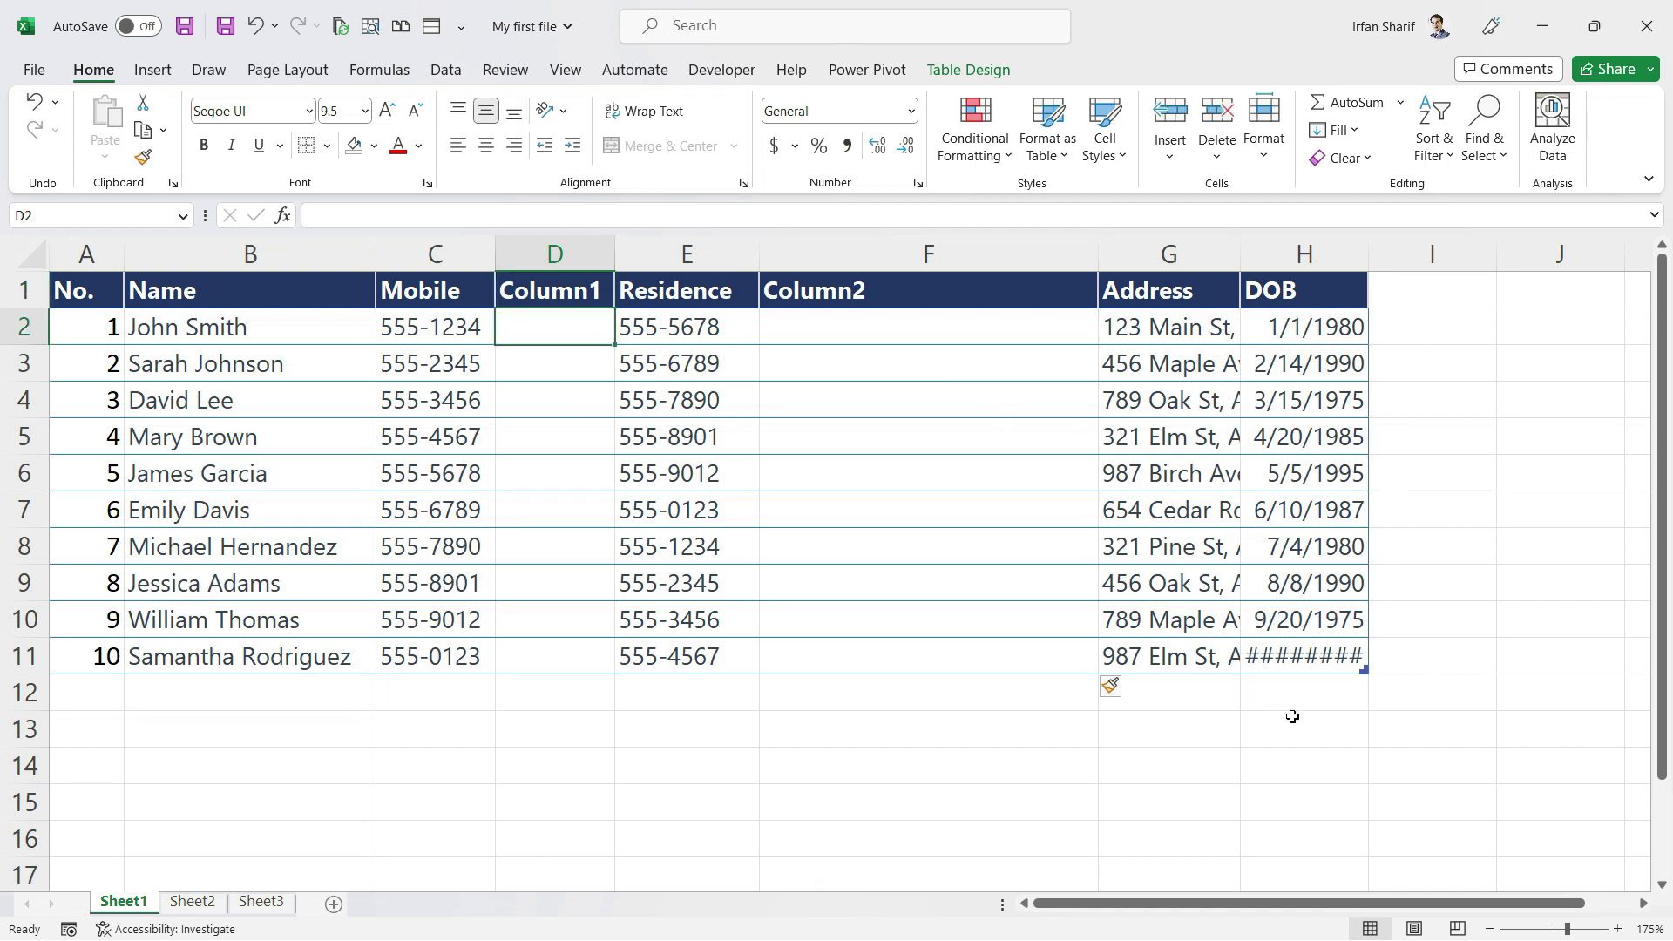
Undo the two column insertions, and select cell D3
key(ctrl+z)
key(ctrl+z)
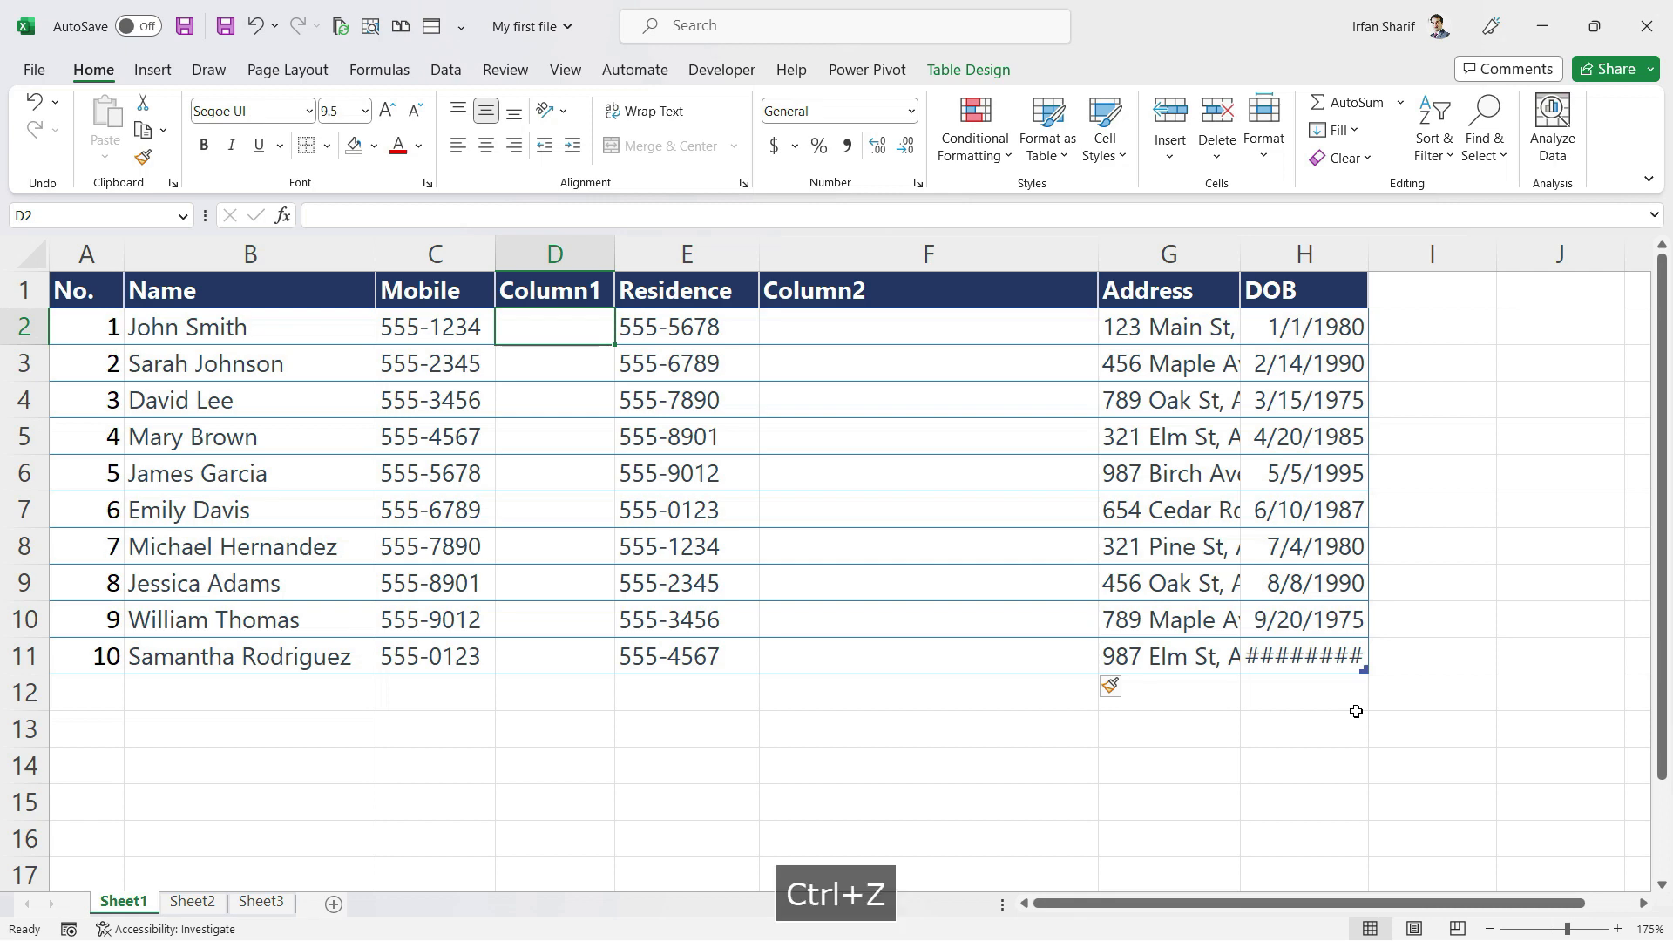
click(514, 364)
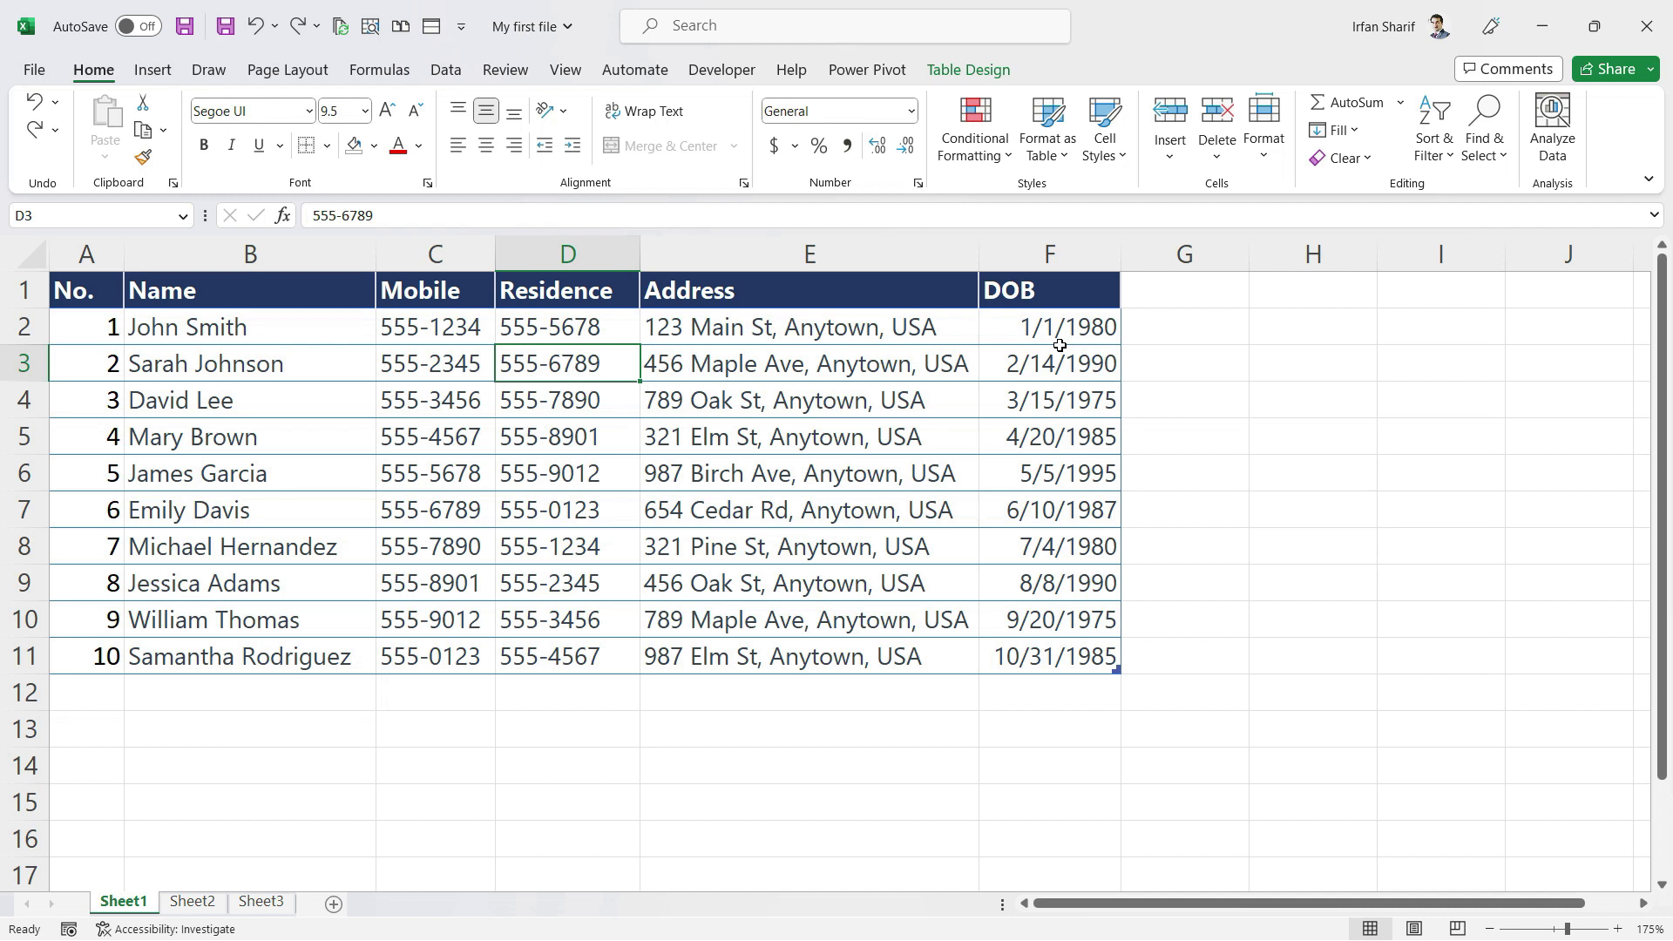
Check the address in E2 without changing it, and shorten the country in the E3 address to US
click(765, 329)
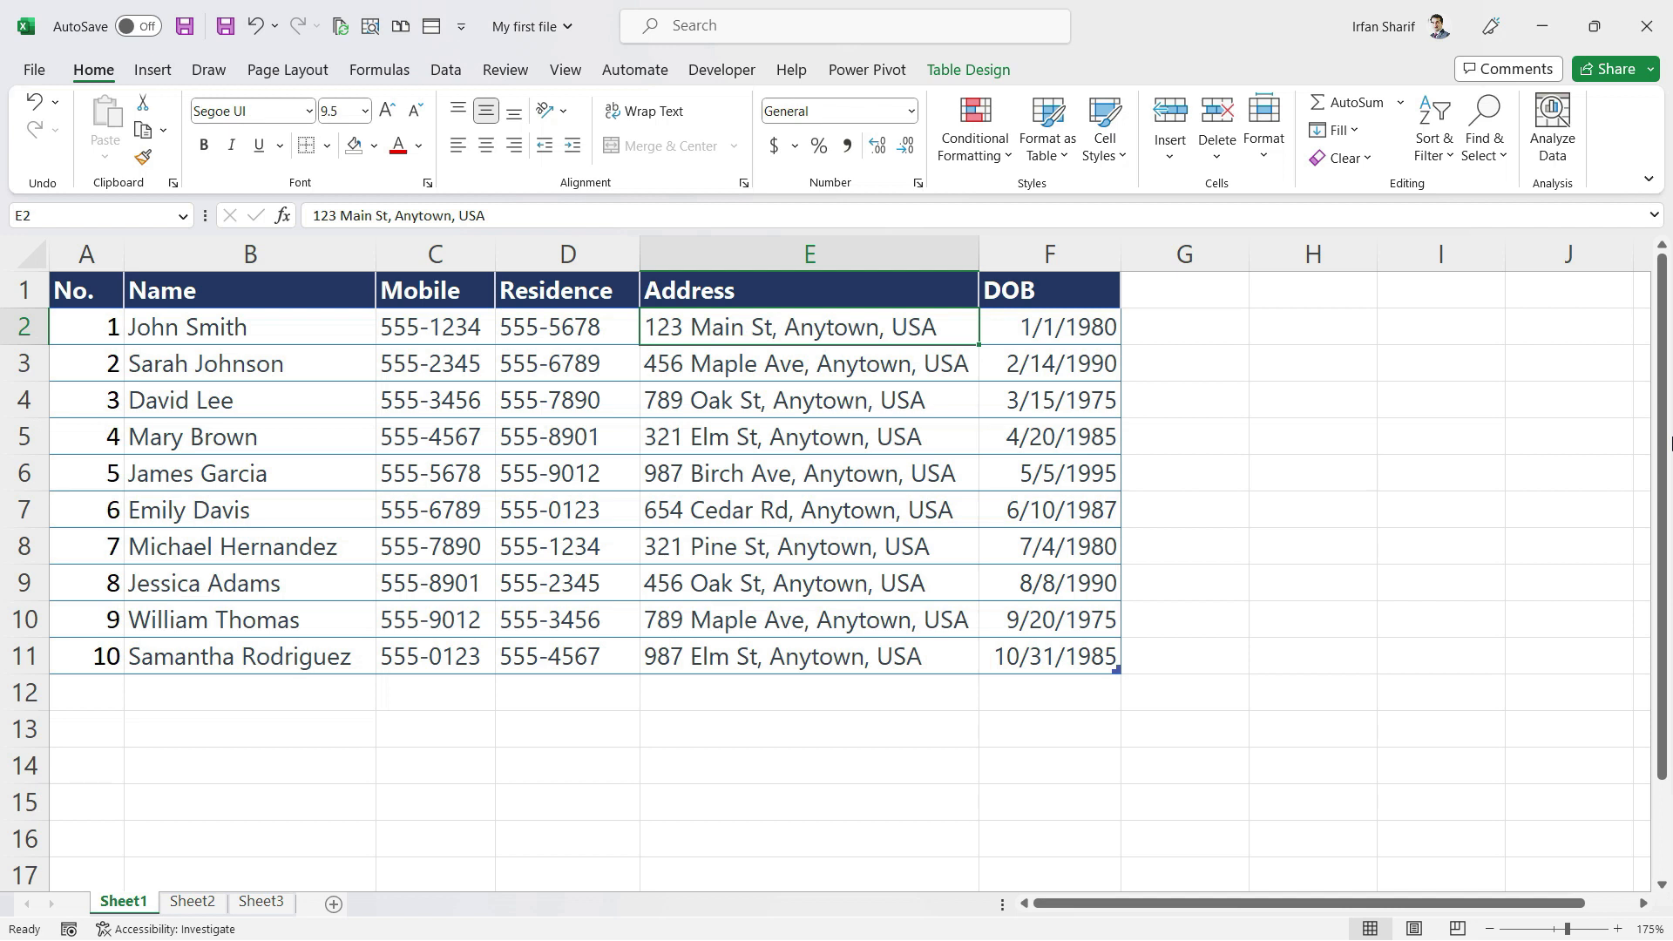
key(F2)
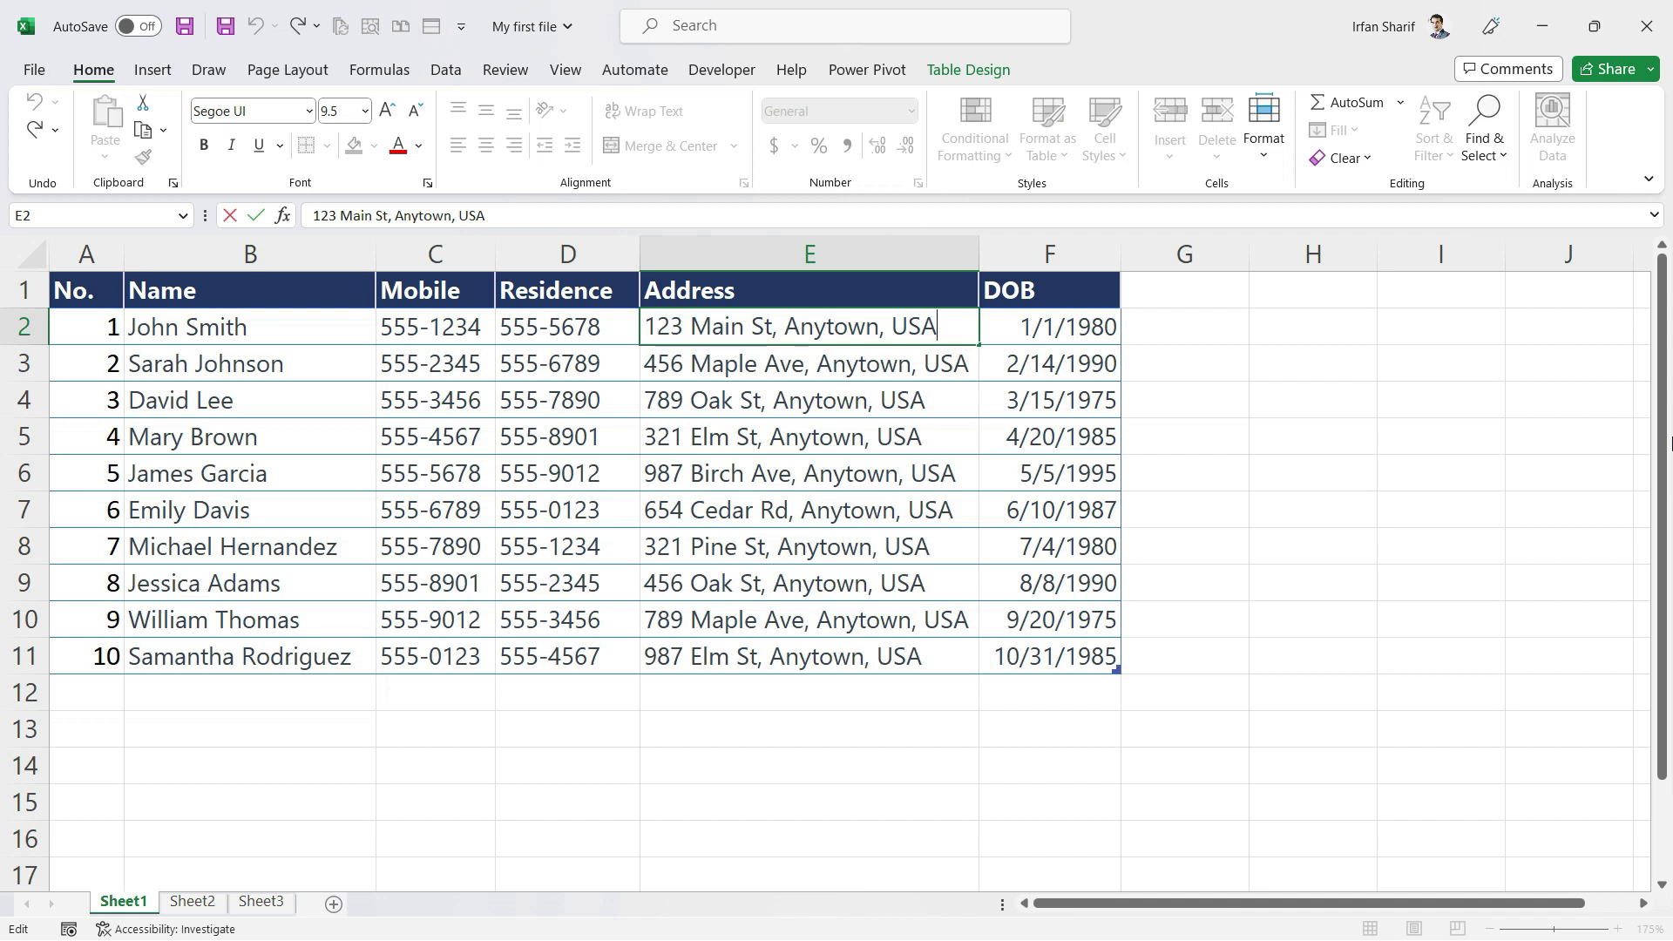
key(Return)
key(F2)
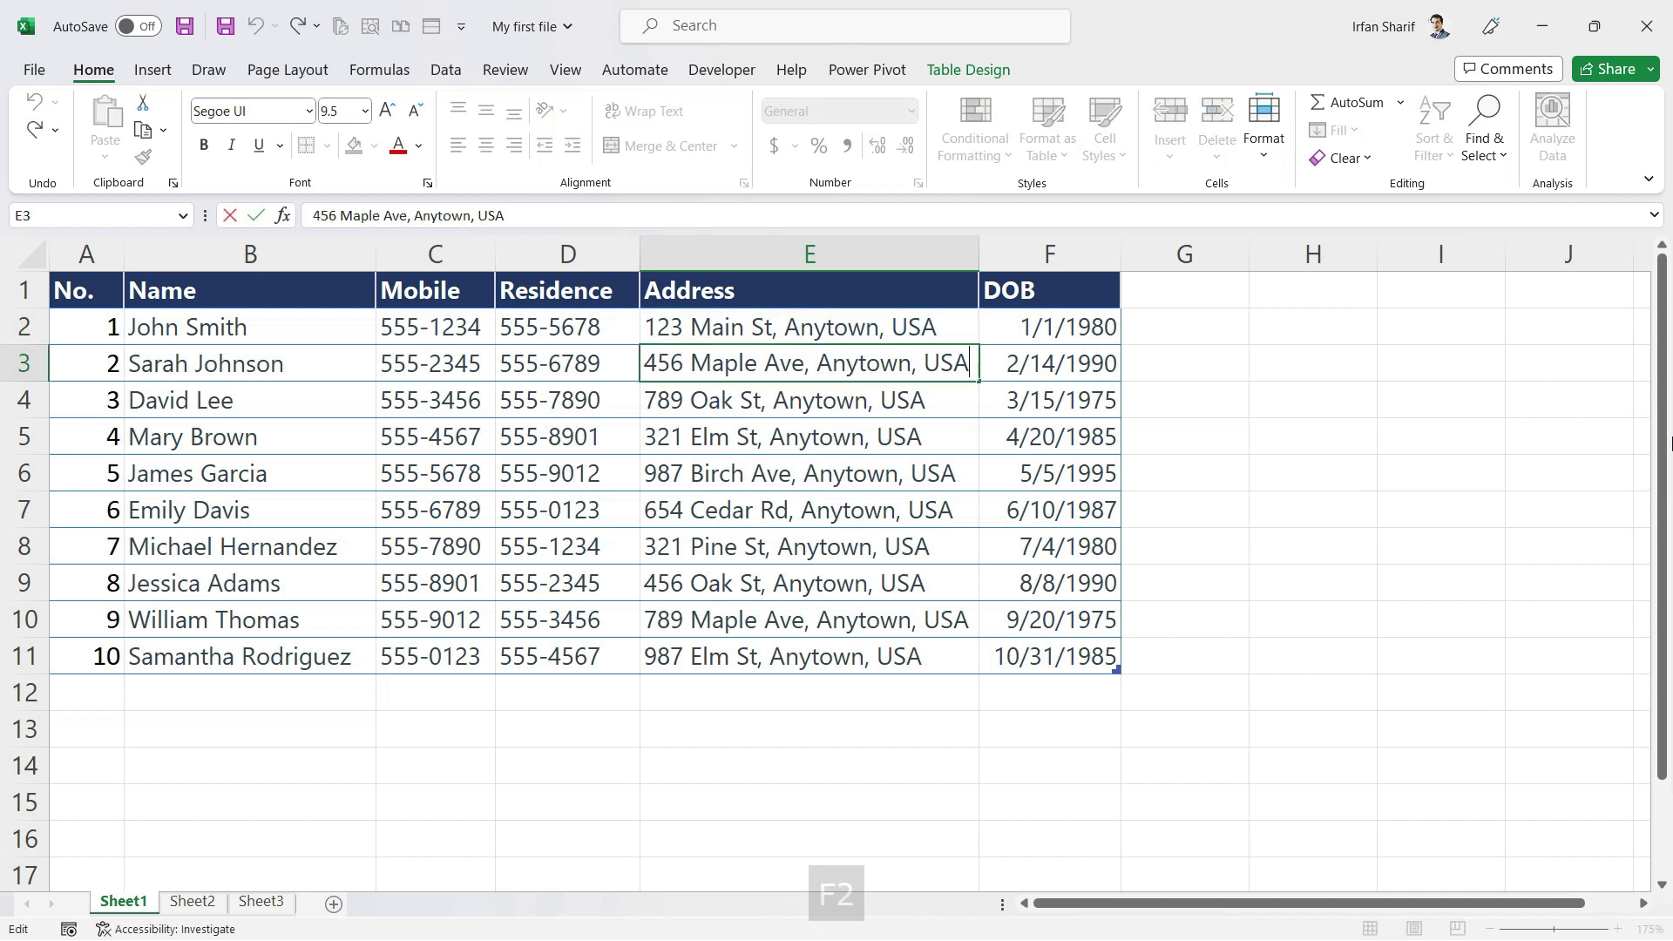
key(BackSpace)
key(Return)
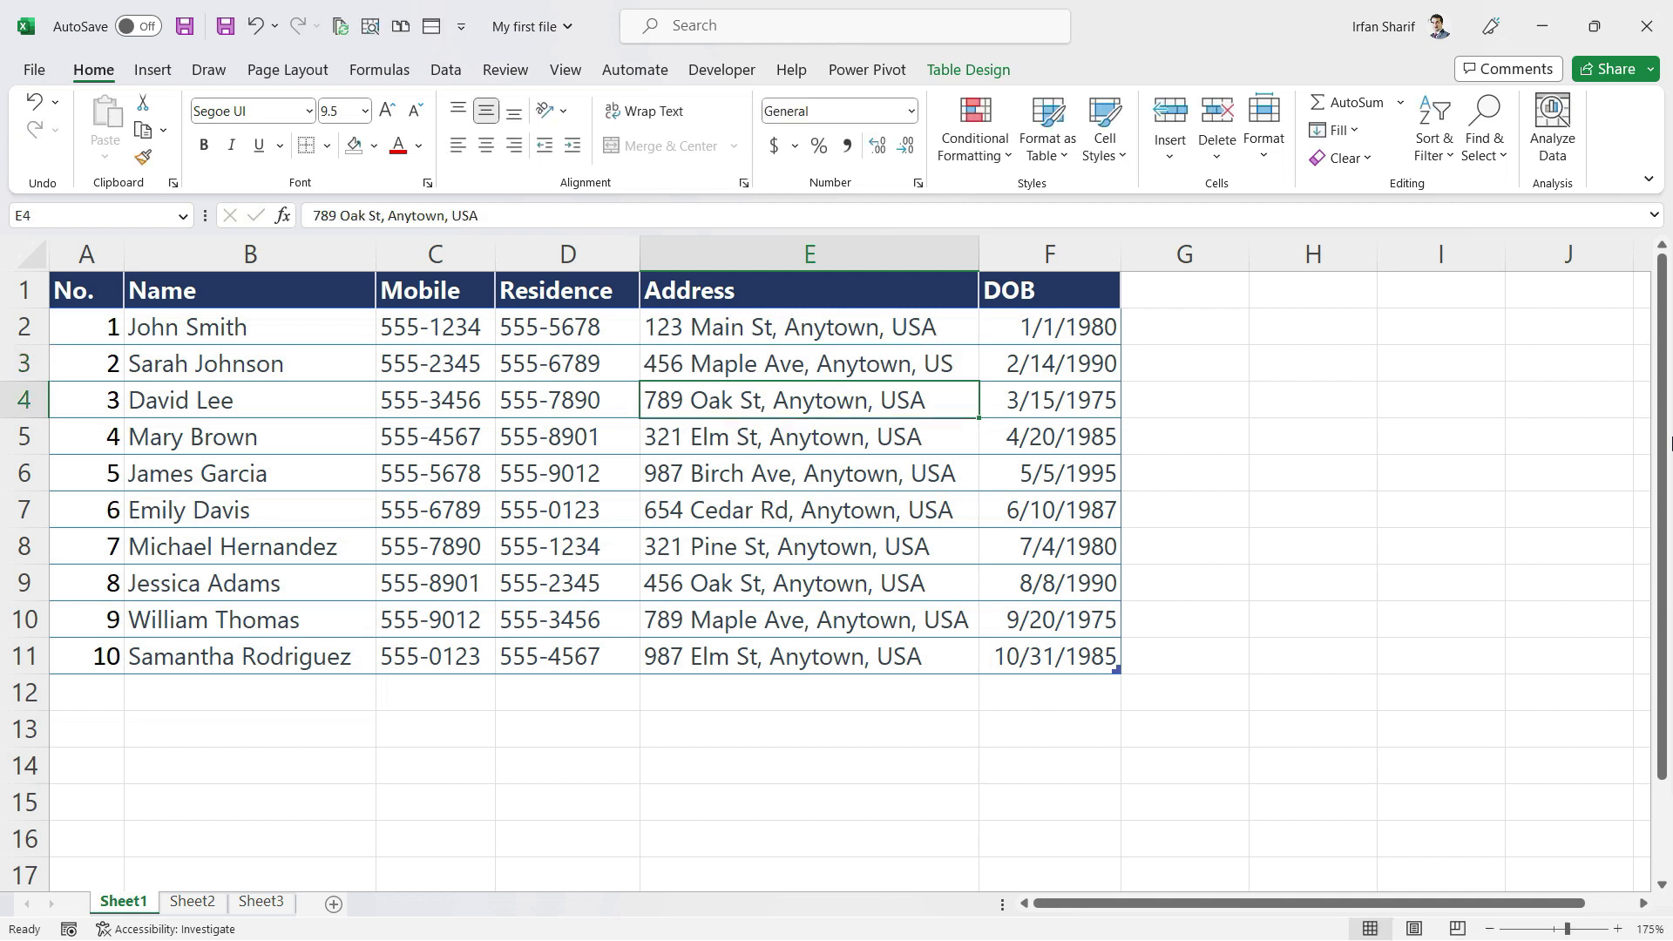
Change the country in the address of cell E4 to United States
key(F2)
key(BackSpace)
key(BackSpace)
text(nited Stat)
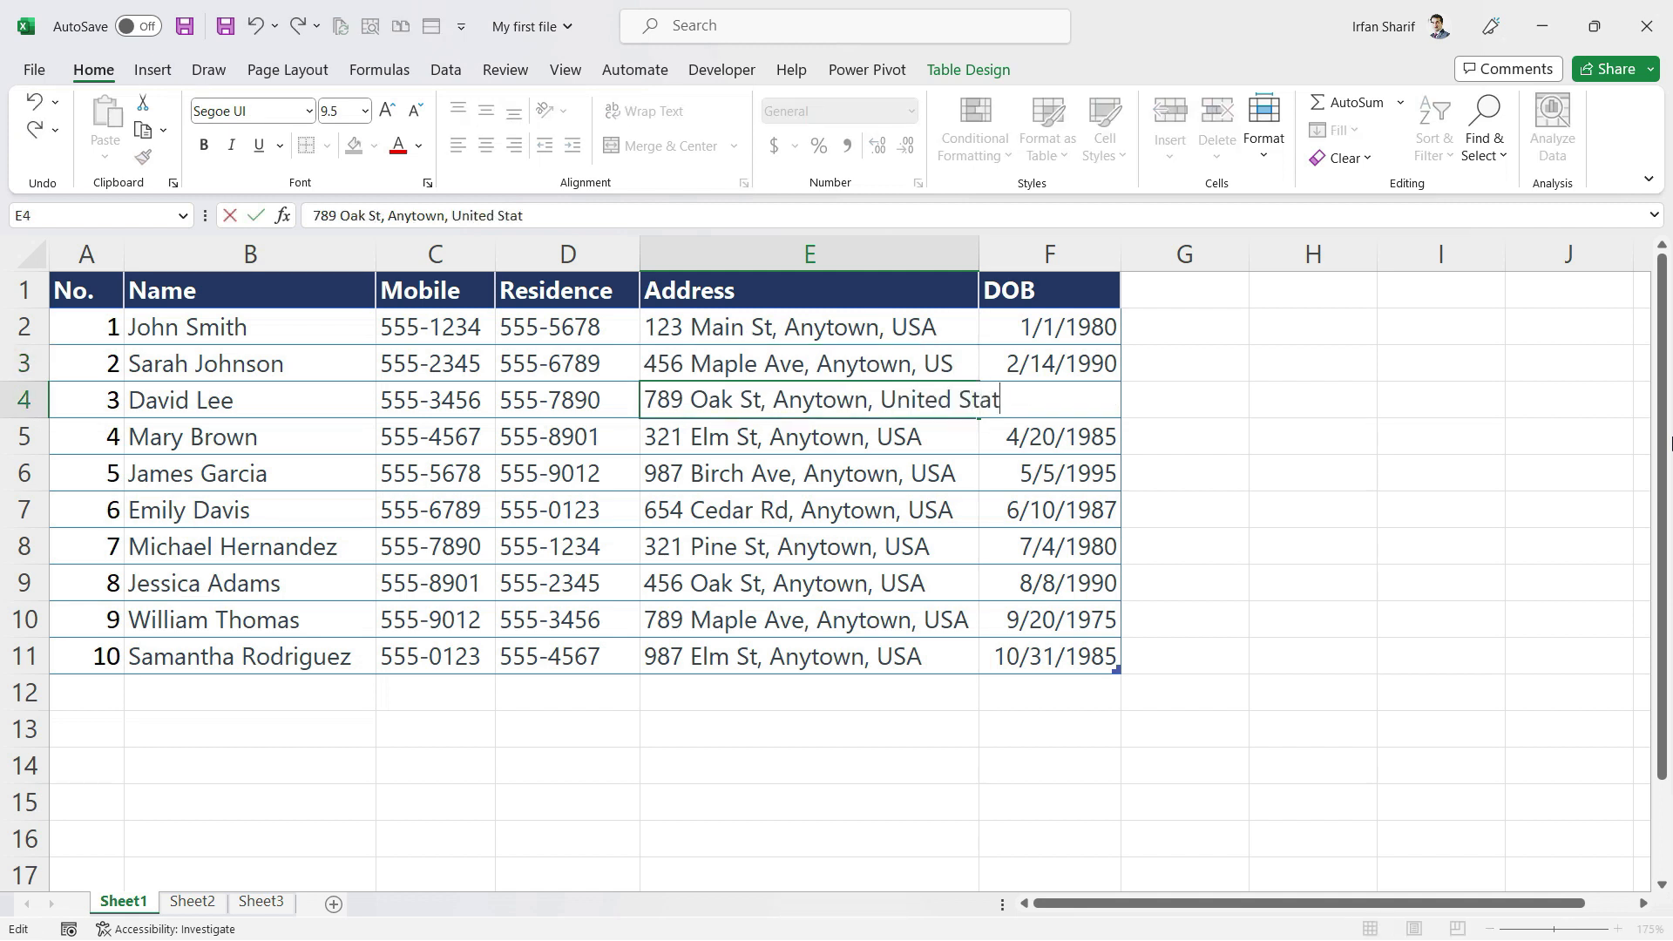
text(es)
key(Return)
Change the country in the address of cell E5 to United States of America
key(F2)
key(BackSpace)
key(BackSpace)
text(nited )
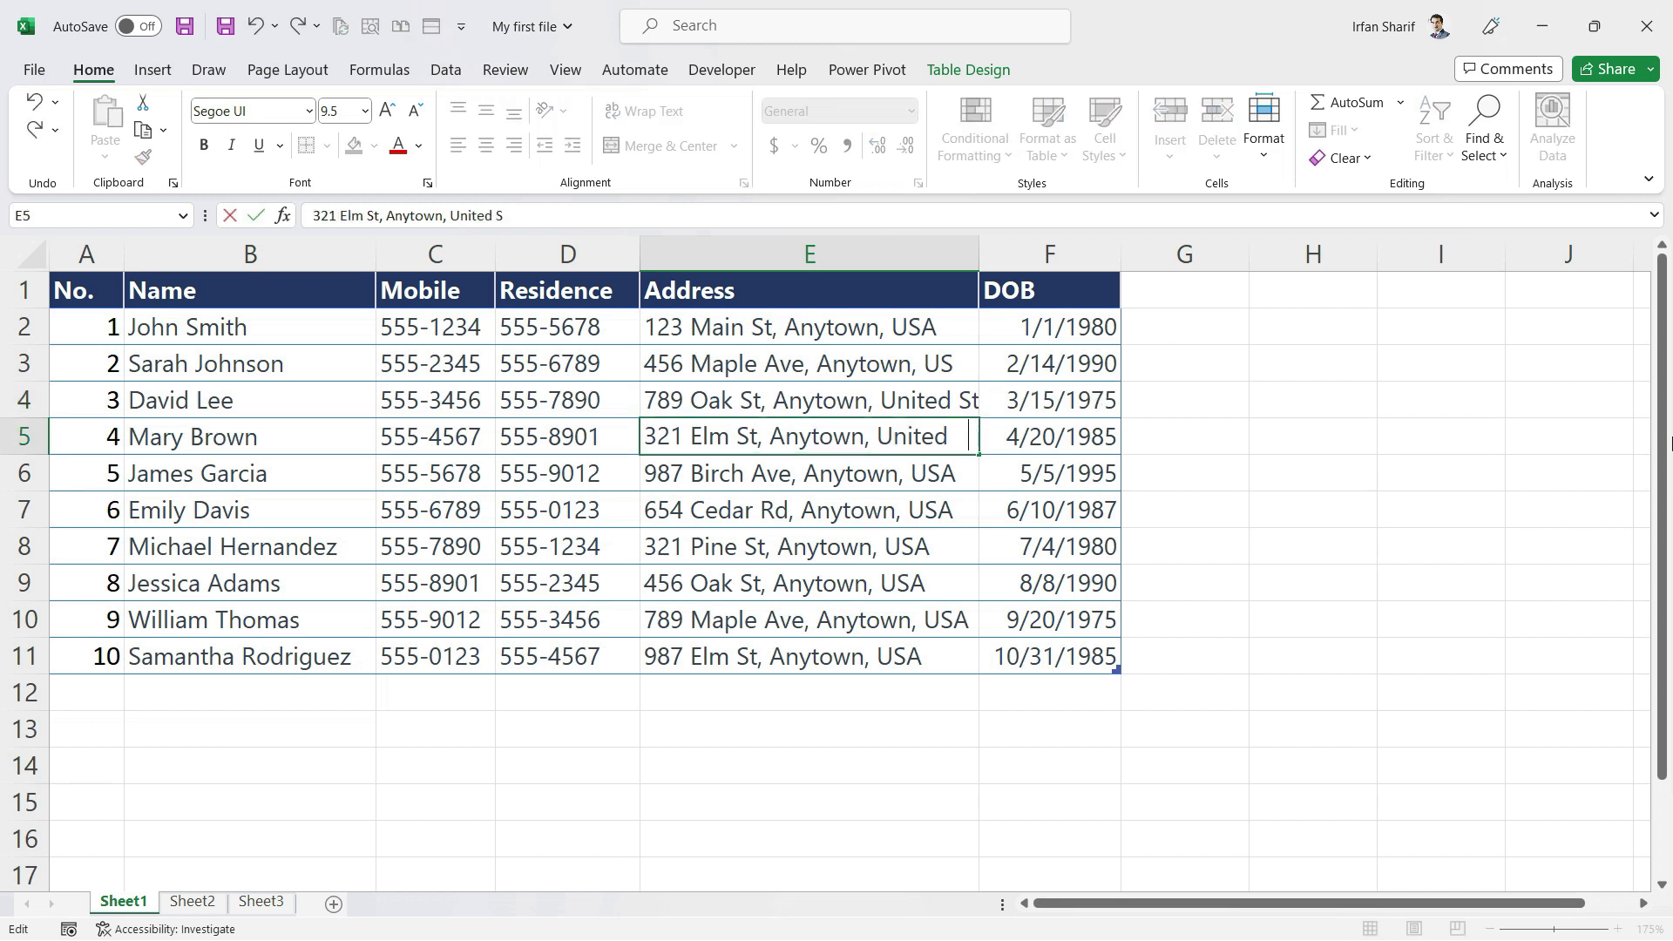
text(States of Amer)
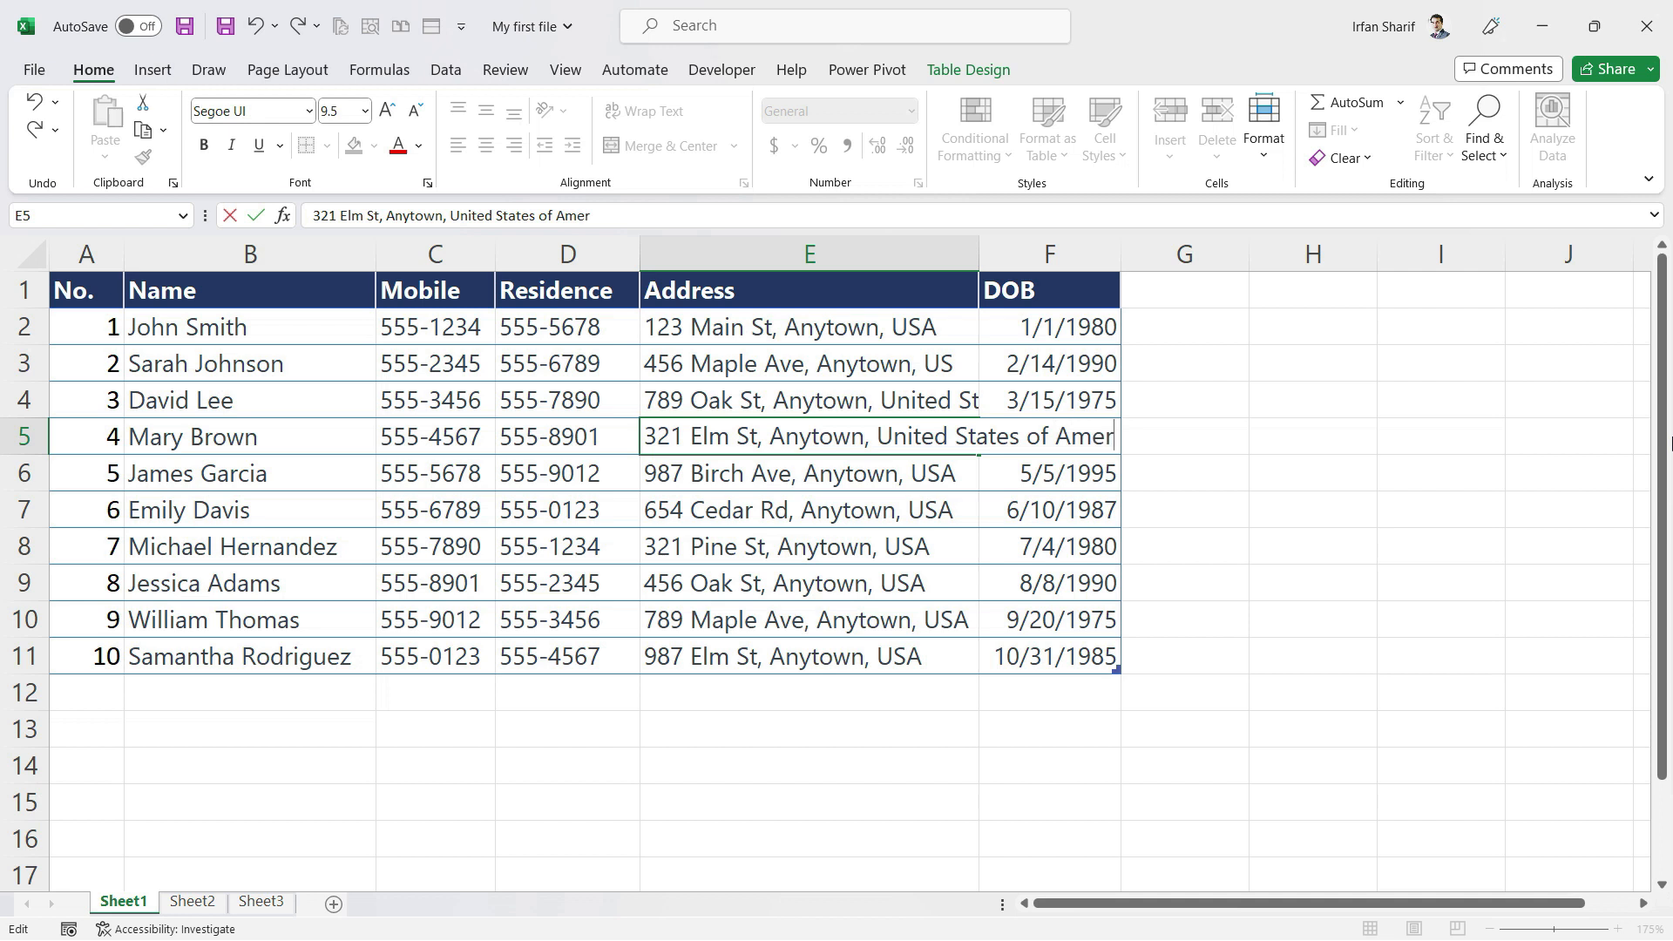
text(ica)
key(Return)
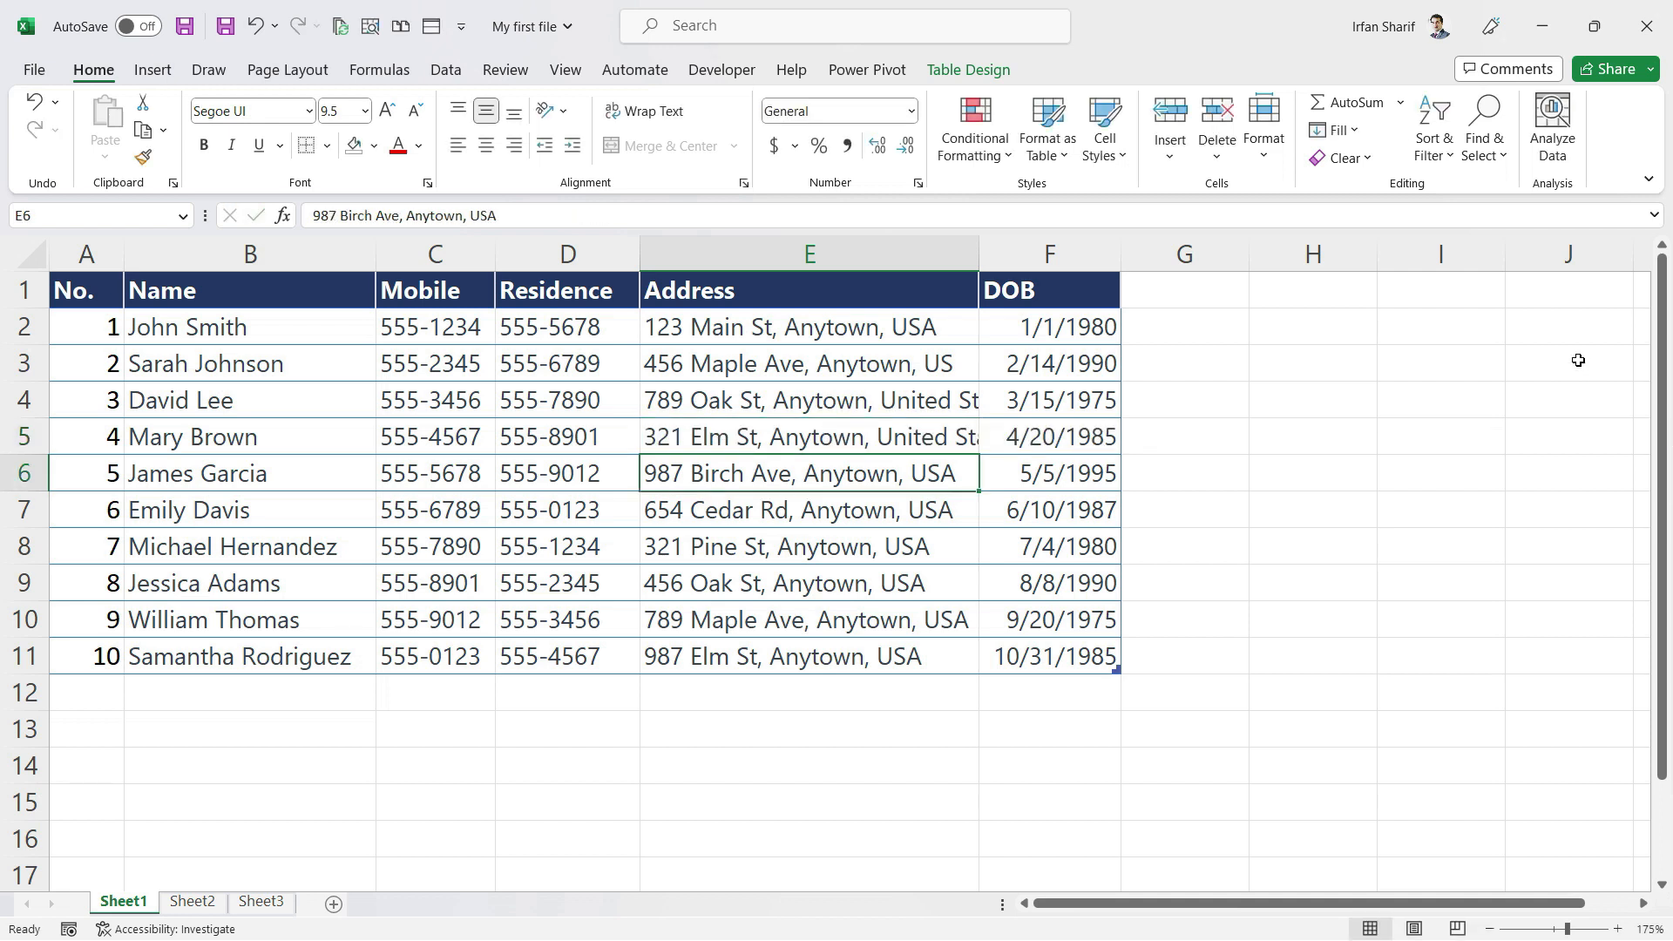
Widen the Address column E, and review the country wording in cells E5 up to E2
drag(979, 253, 1095, 254)
click(1000, 444)
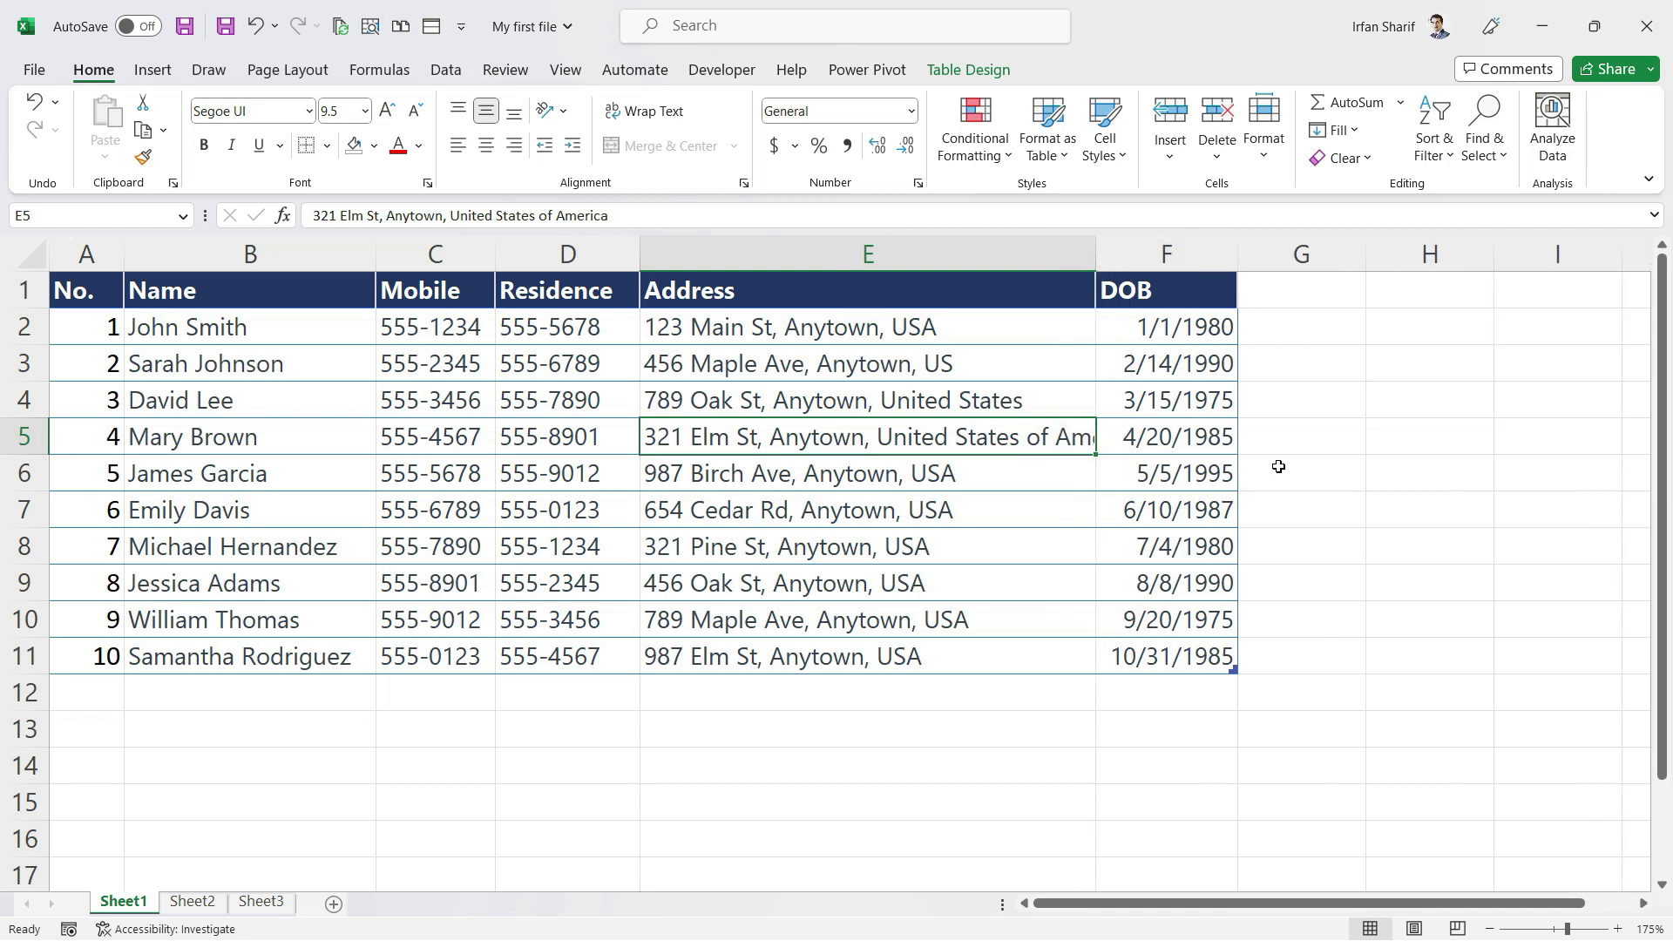
key(Up)
key(Up)
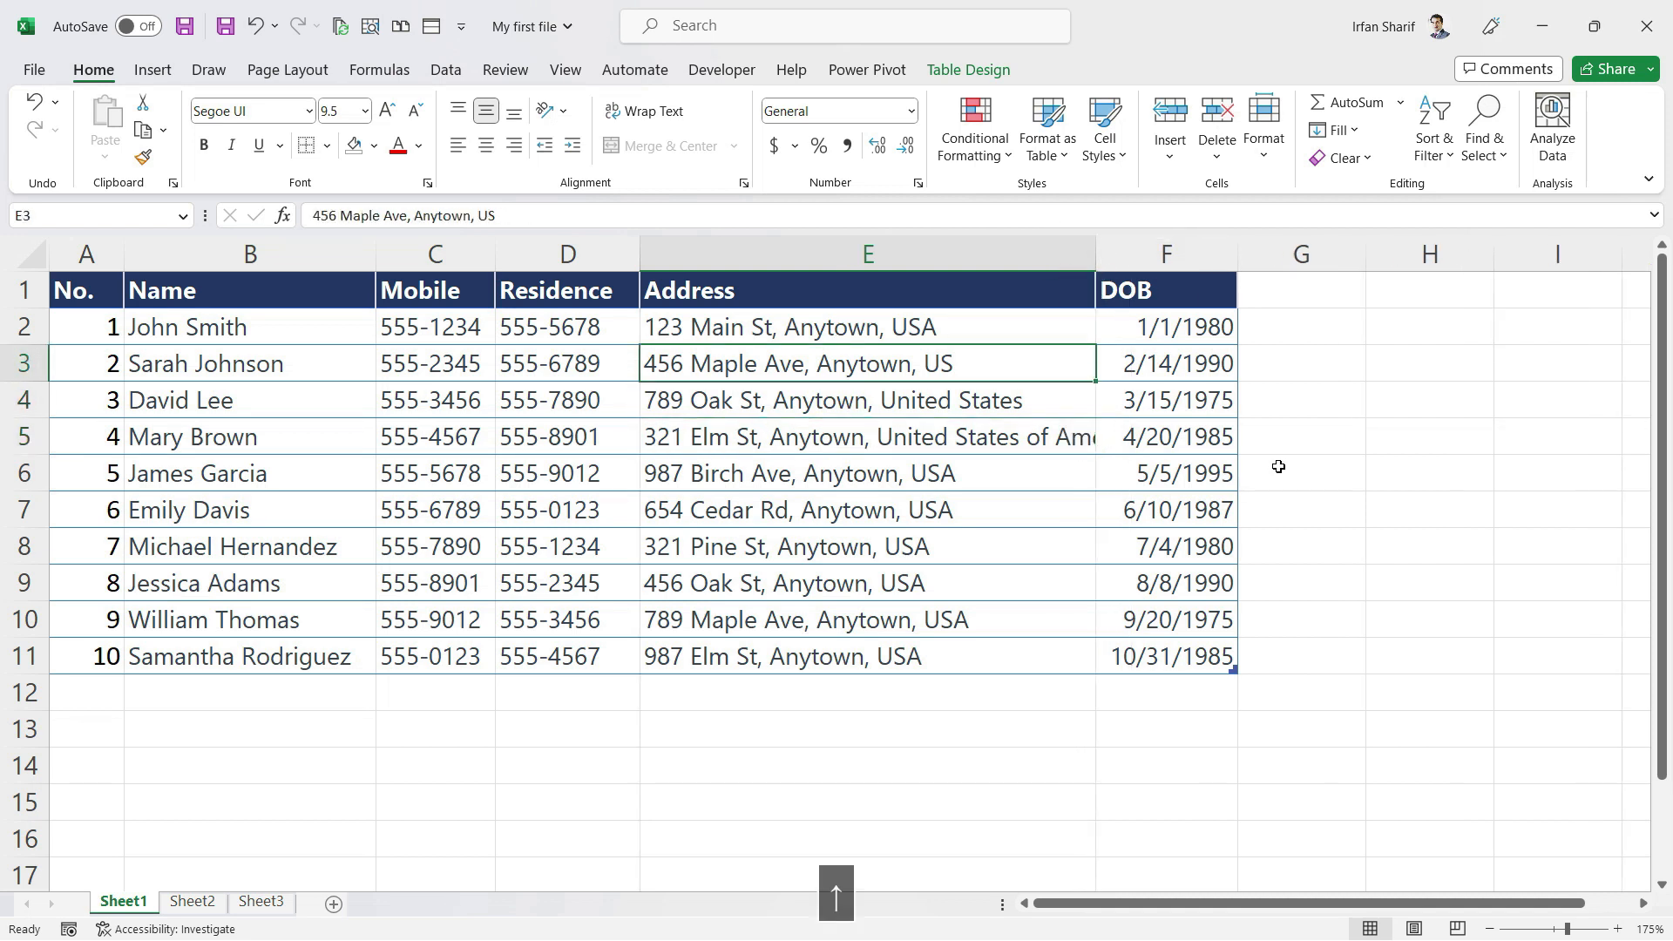
key(Up)
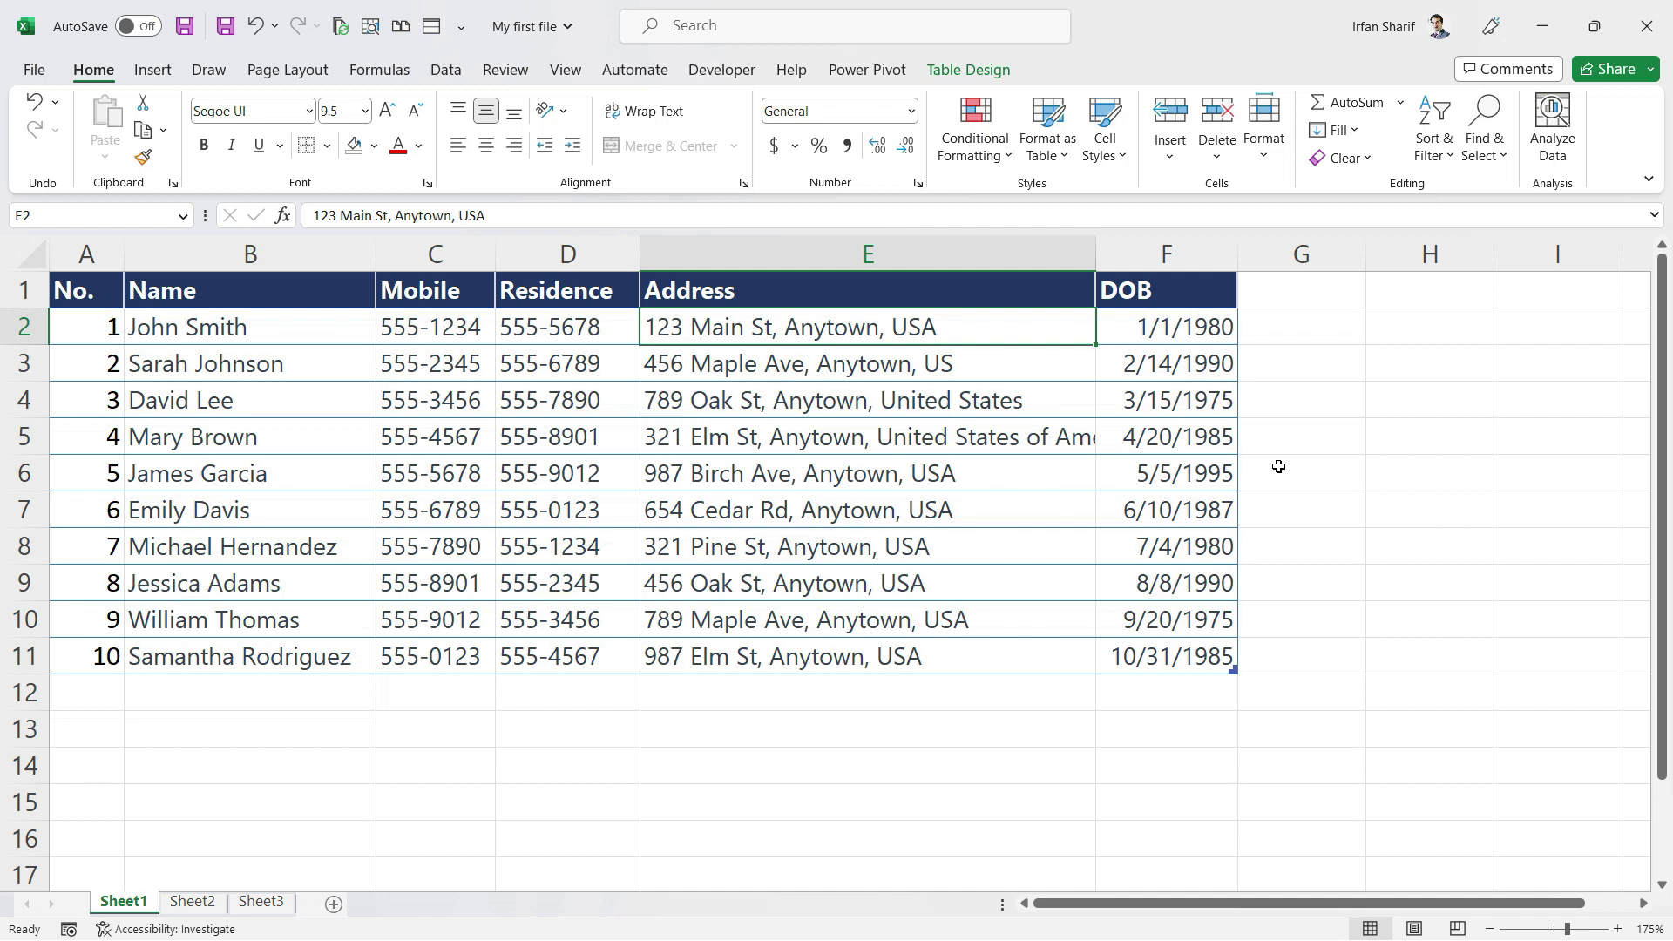
Compare how the country is written in the addresses from E2 down to E8
key(Down)
key(Down)
key(Down)
key(Down)
key(Down)
key(Down)
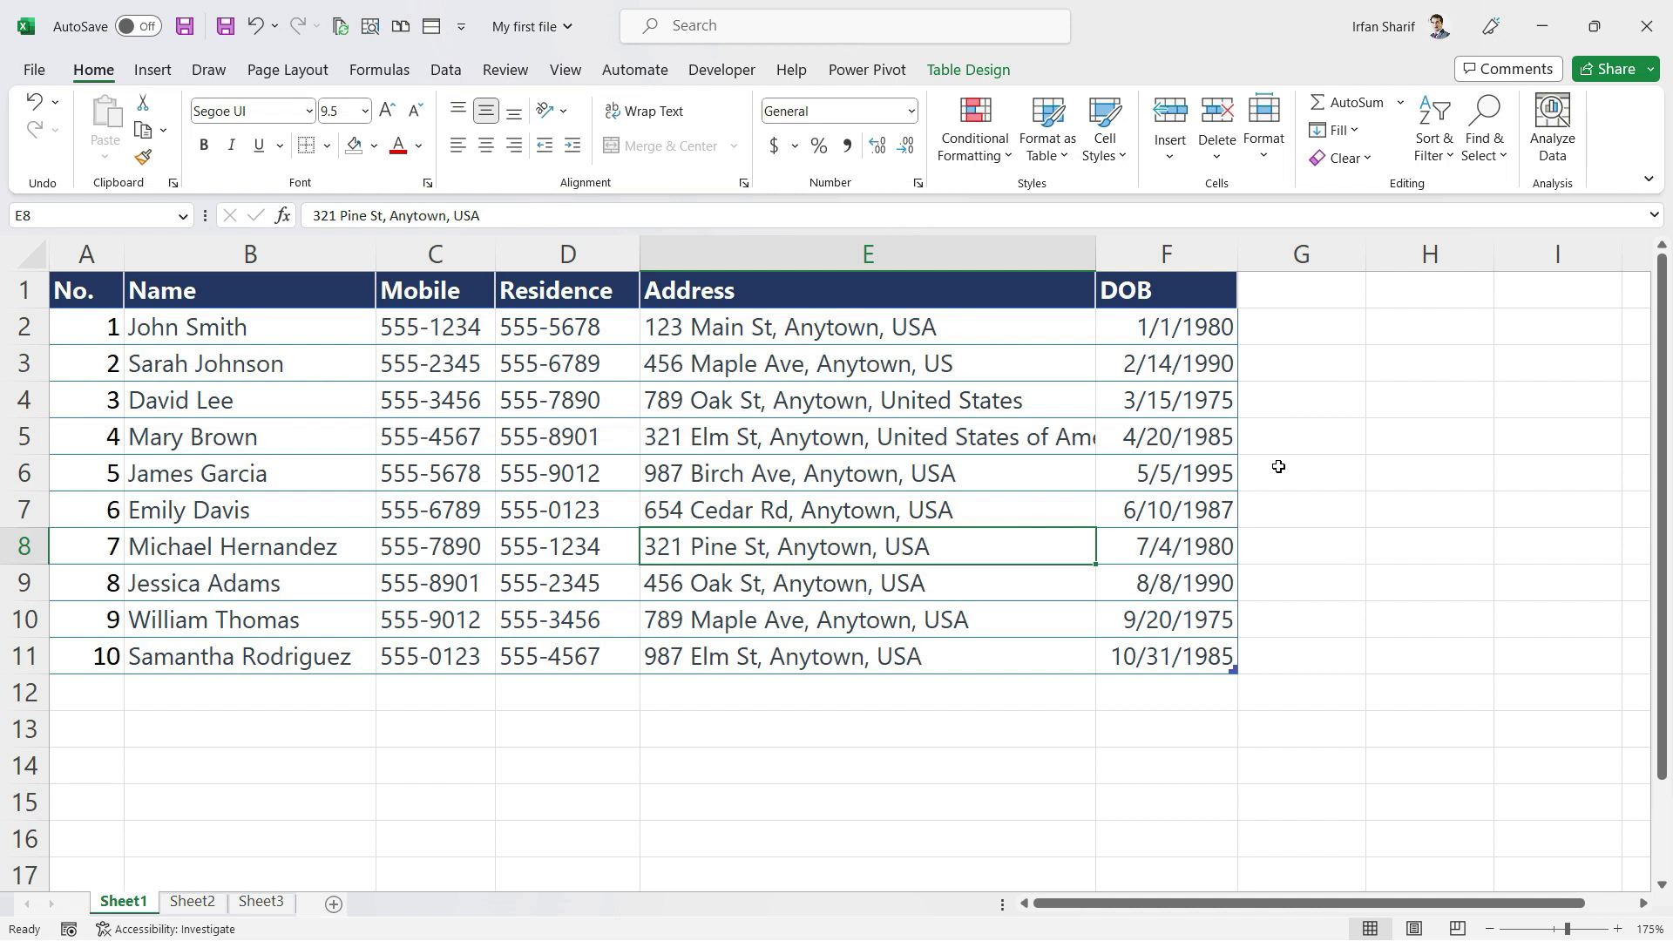
key(Up)
key(Up)
key(Up)
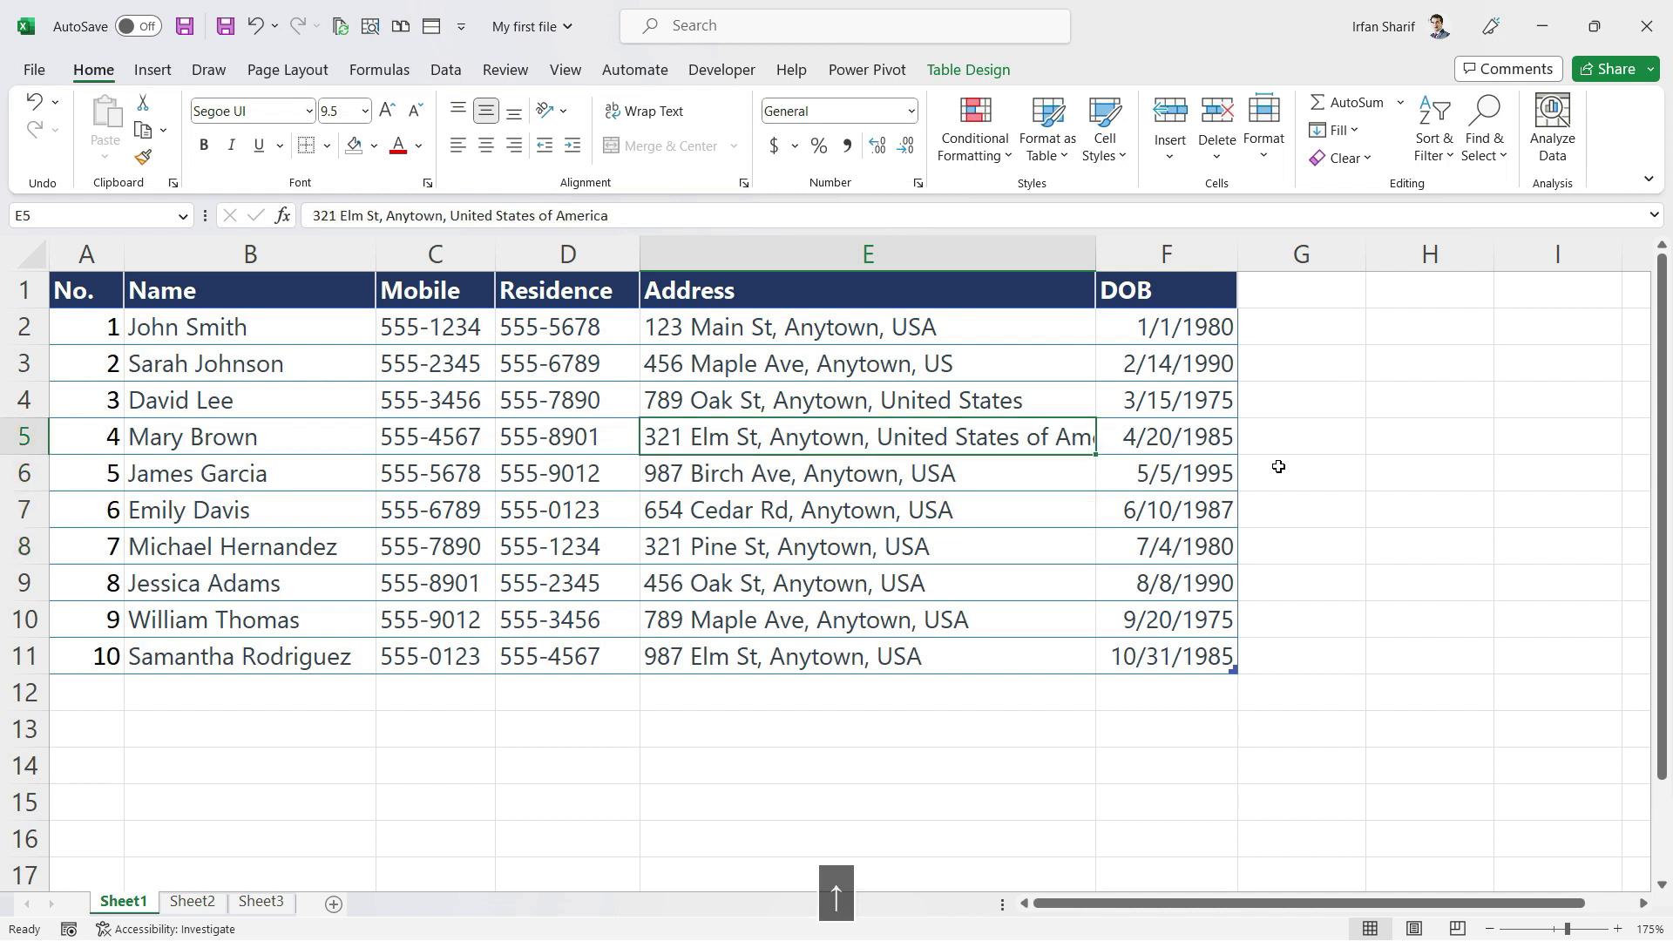
key(Up)
key(Up)
key(Up)
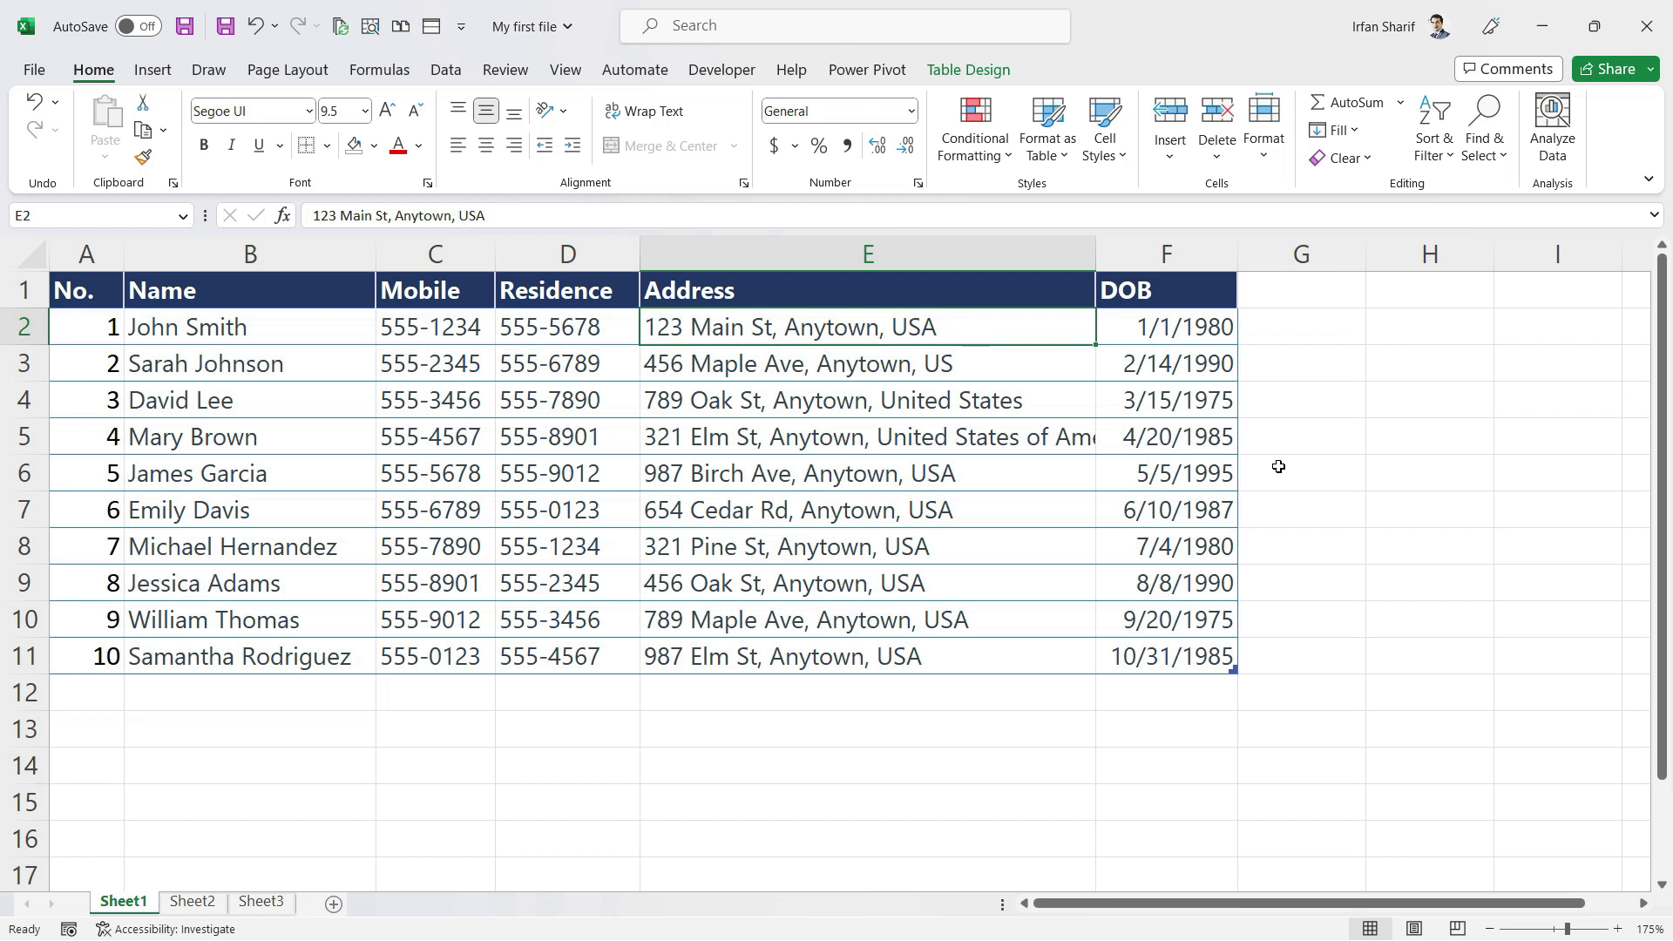
key(Down)
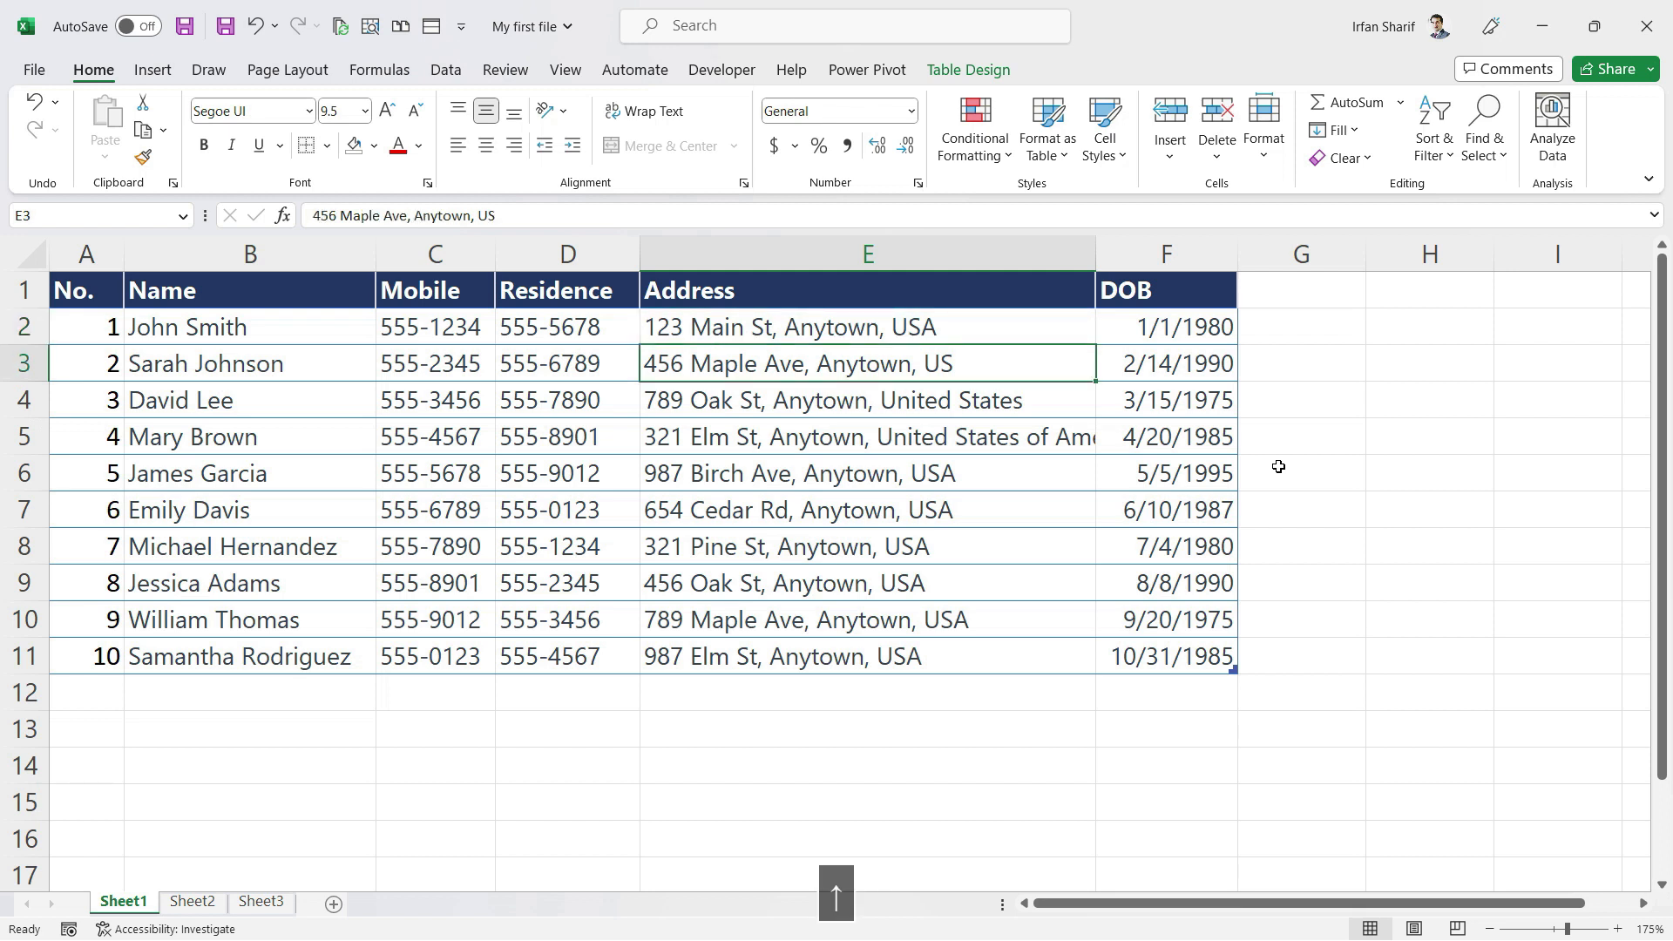
key(Up)
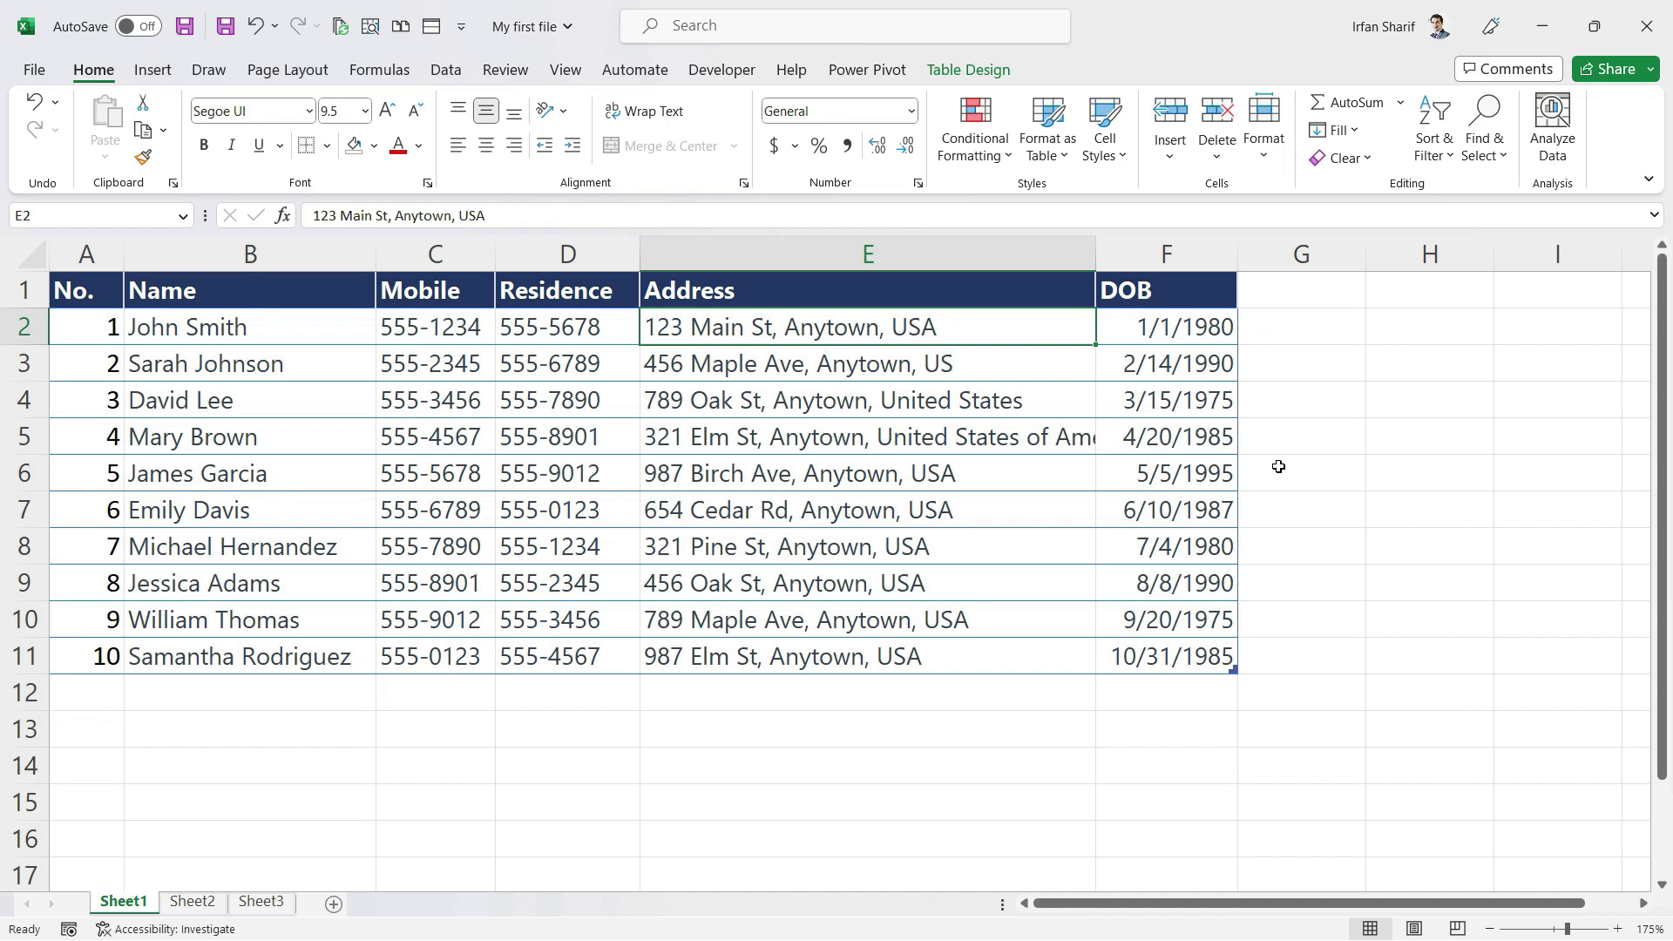
key(Down)
key(Up)
key(F9)
Clear the residence phone number in cell D6 and enter N/A instead
click(590, 477)
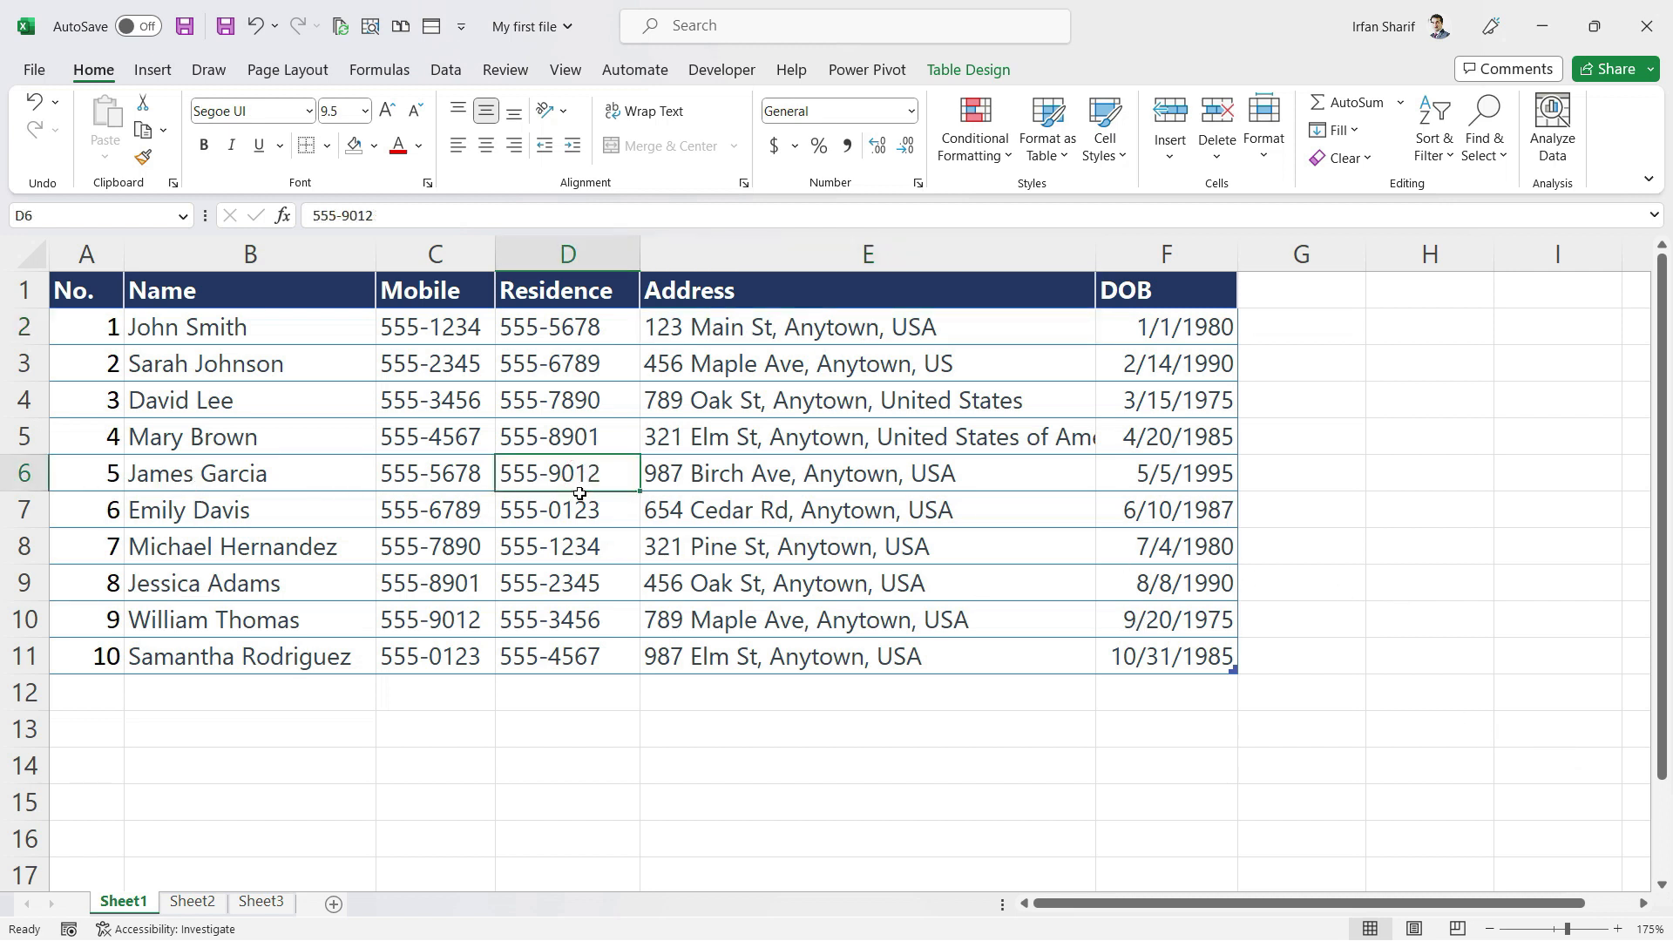
key(Delete)
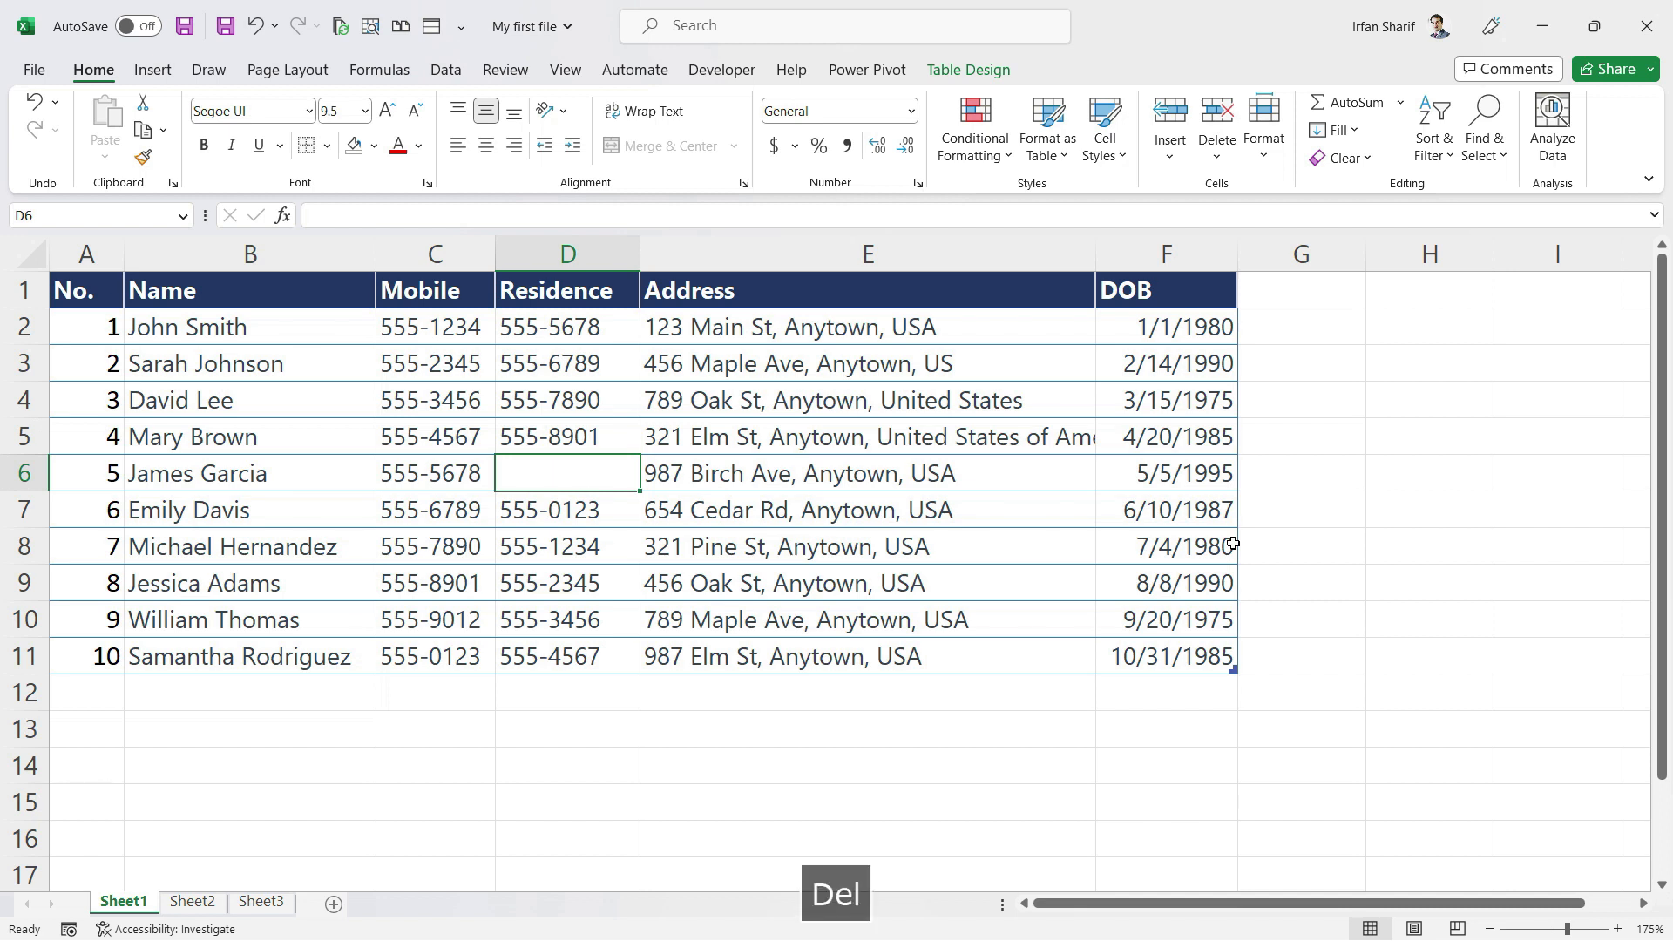
text(M)
key(BackSpace)
text(N/A)
key(Return)
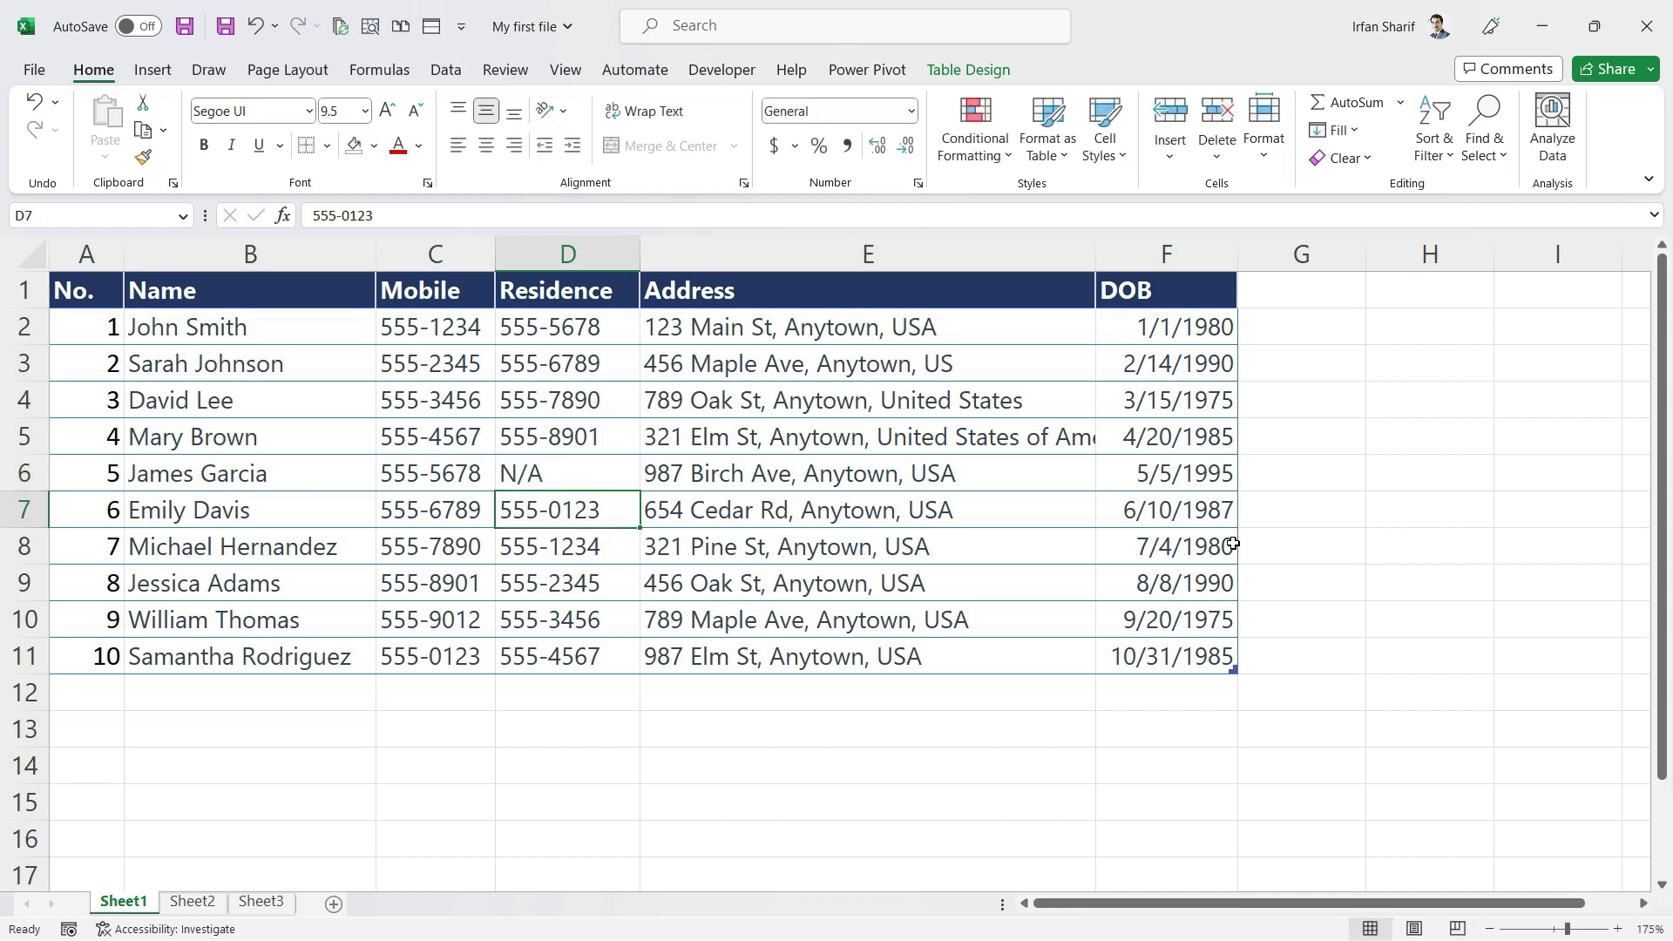
Replace the entry in cell D6 with 0, and clear the cell again
key(Up)
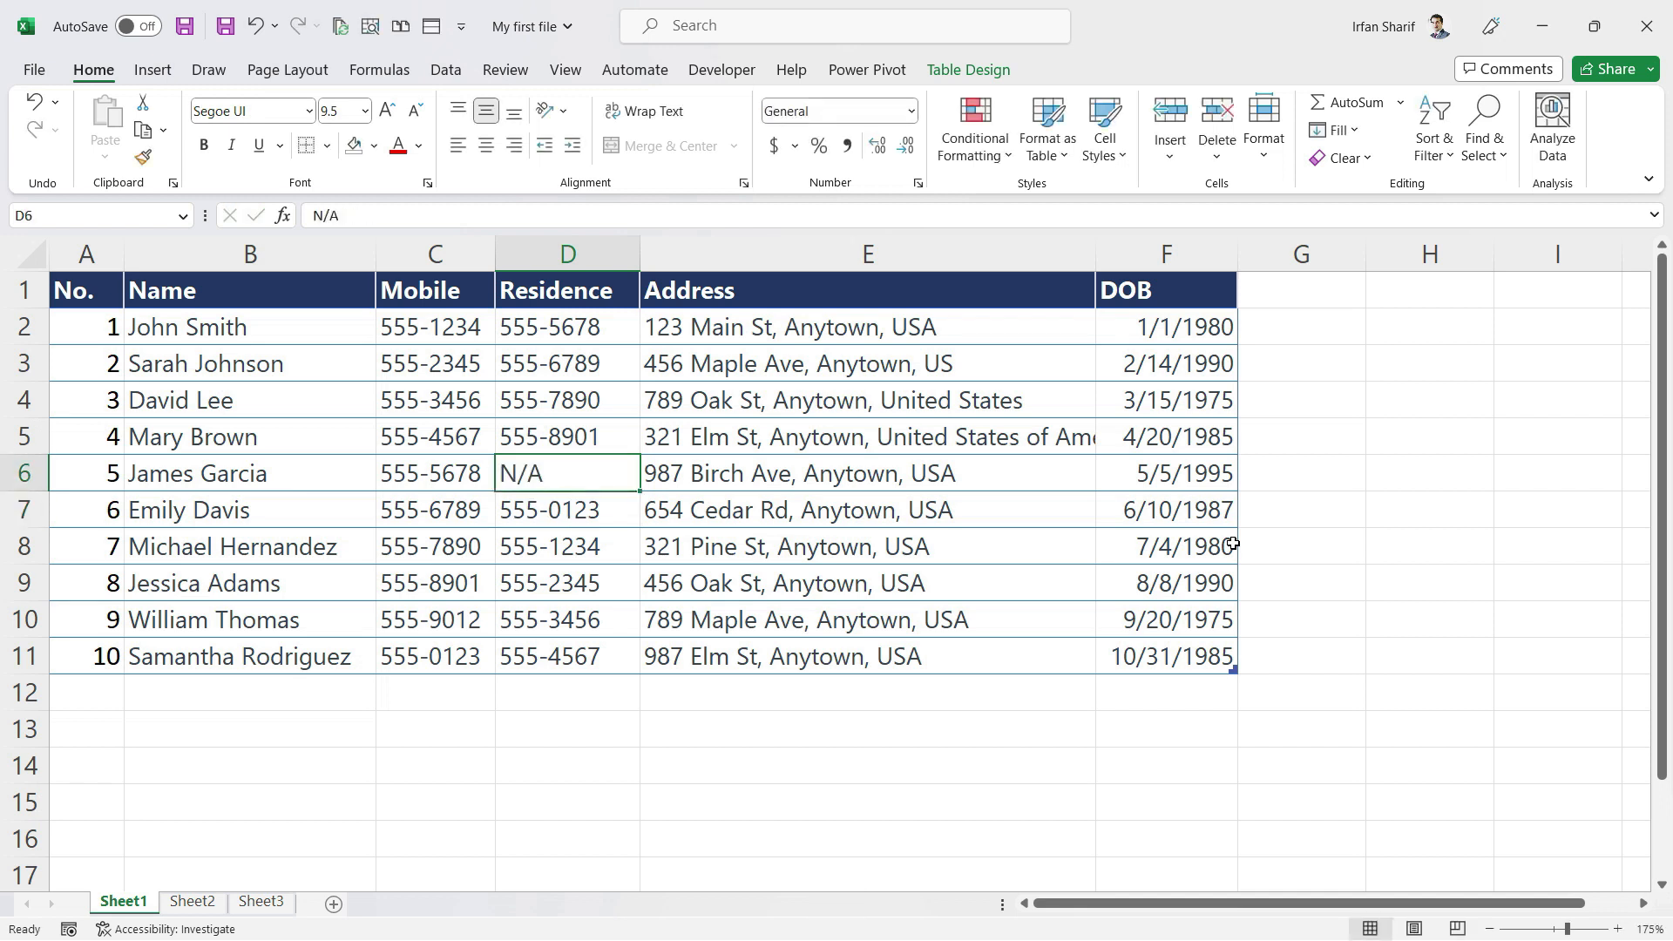
key(Delete)
text(0)
key(Return)
key(Up)
key(Delete)
Enter N/A again in the empty residence cell D6 and reselect that cell
key(Down)
key(Up)
key(Down)
key(Up)
text(N/A)
key(Return)
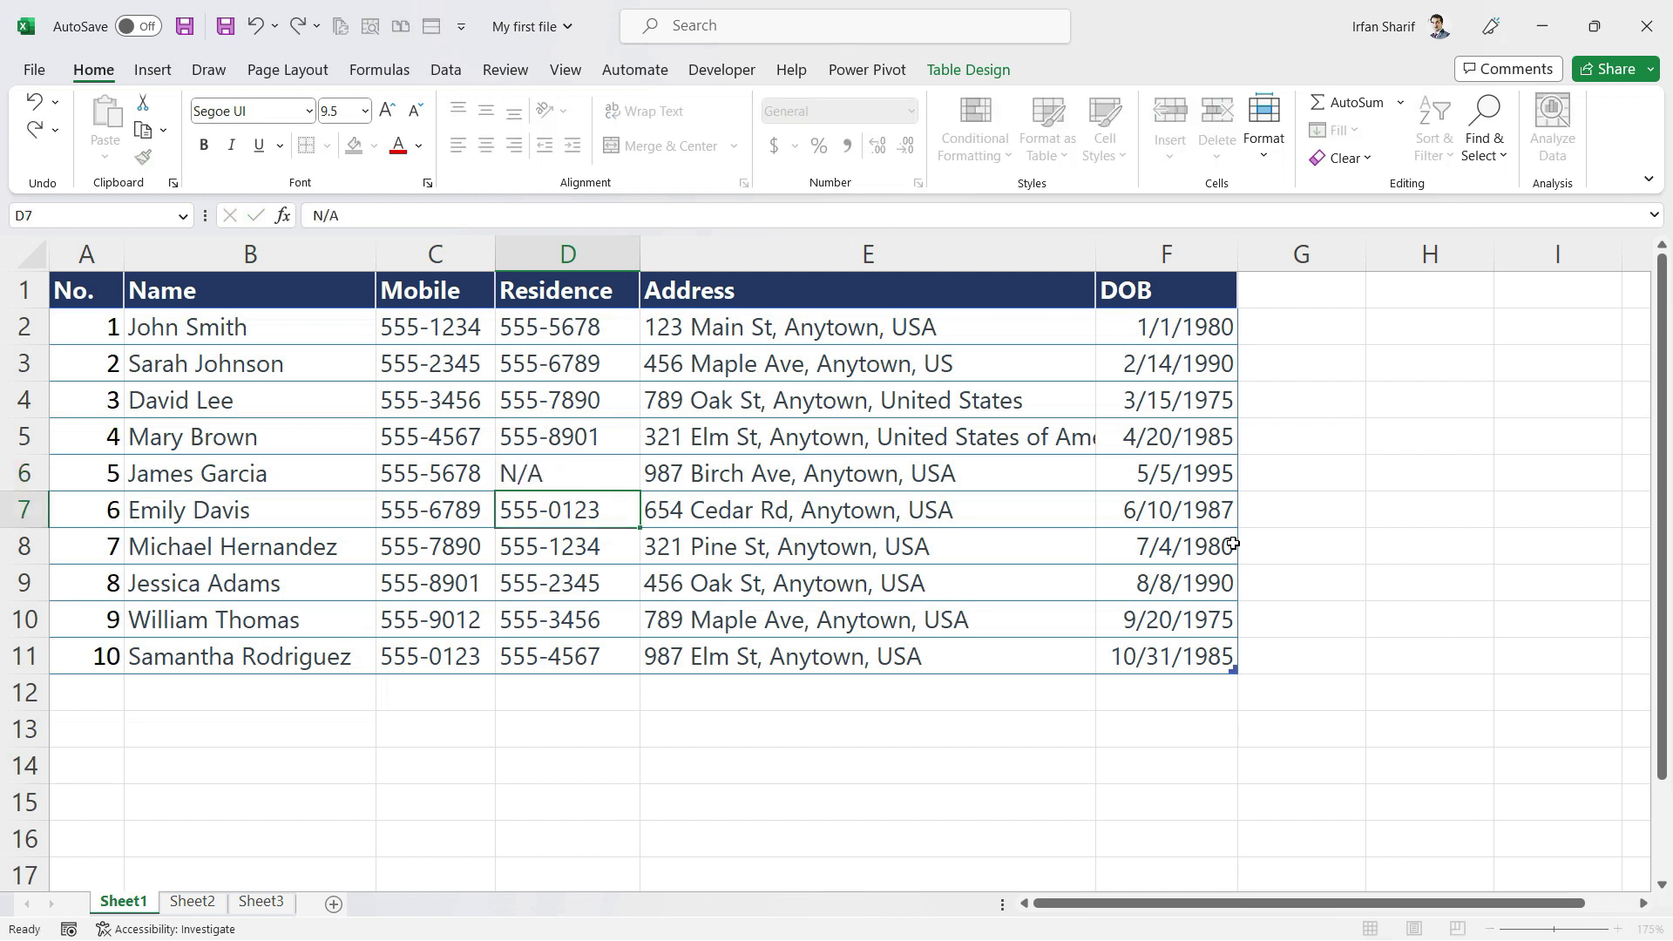
key(Up)
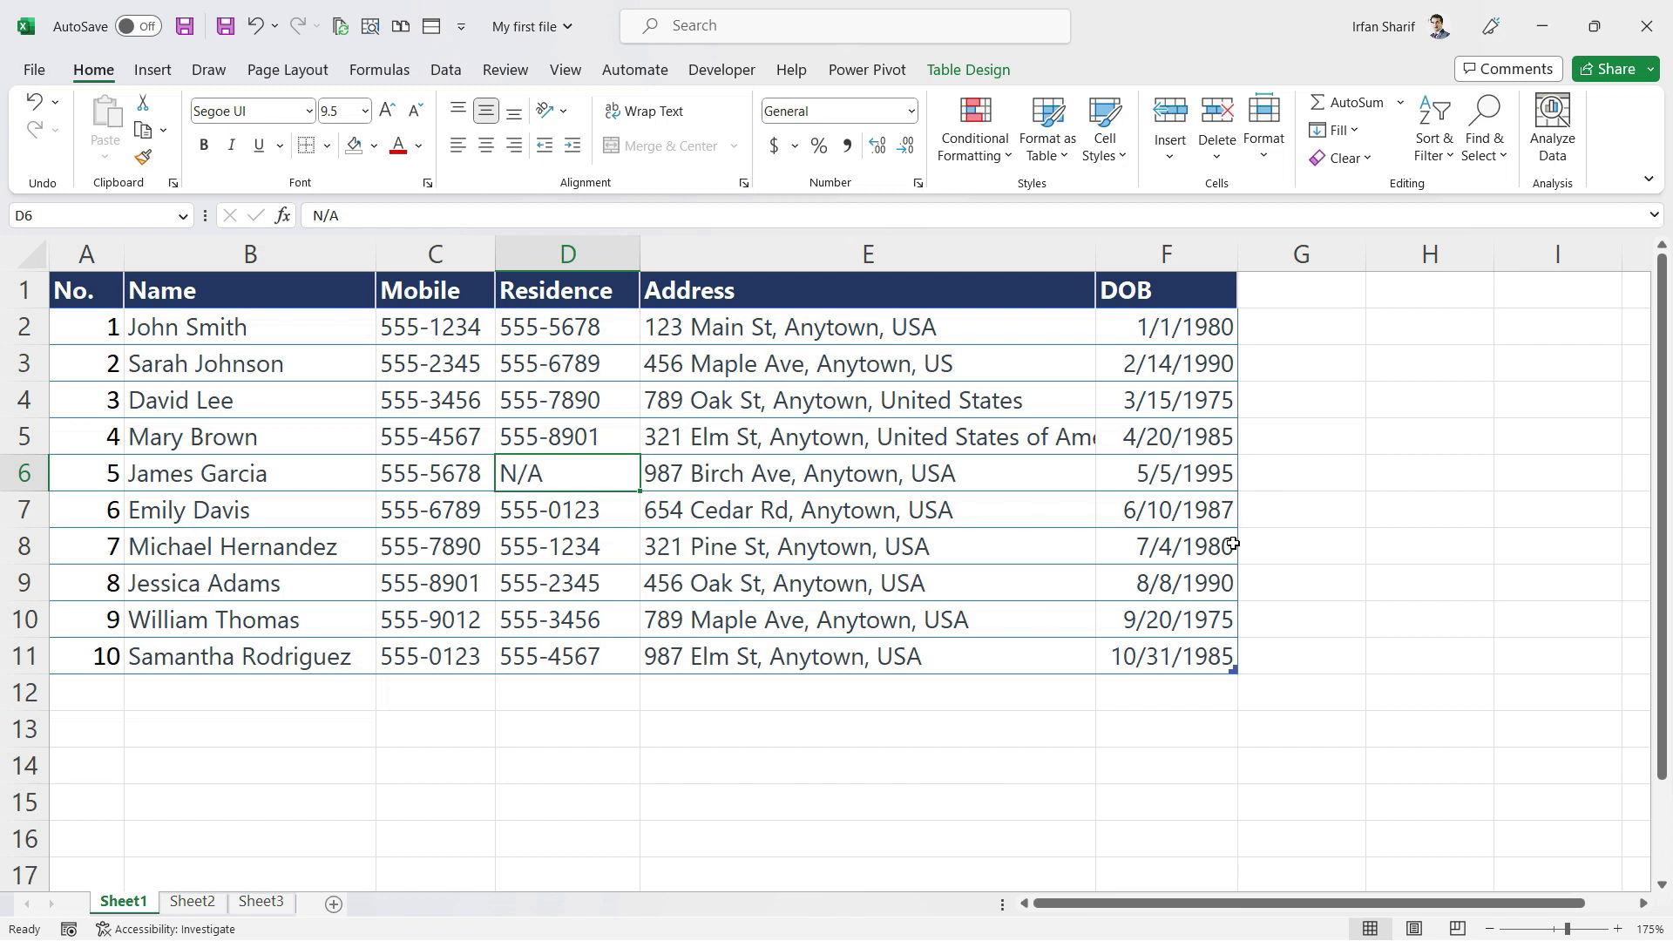
Check the DOB entries in F8 and F2, and add an Owe/Own column heading in G1
click(1231, 544)
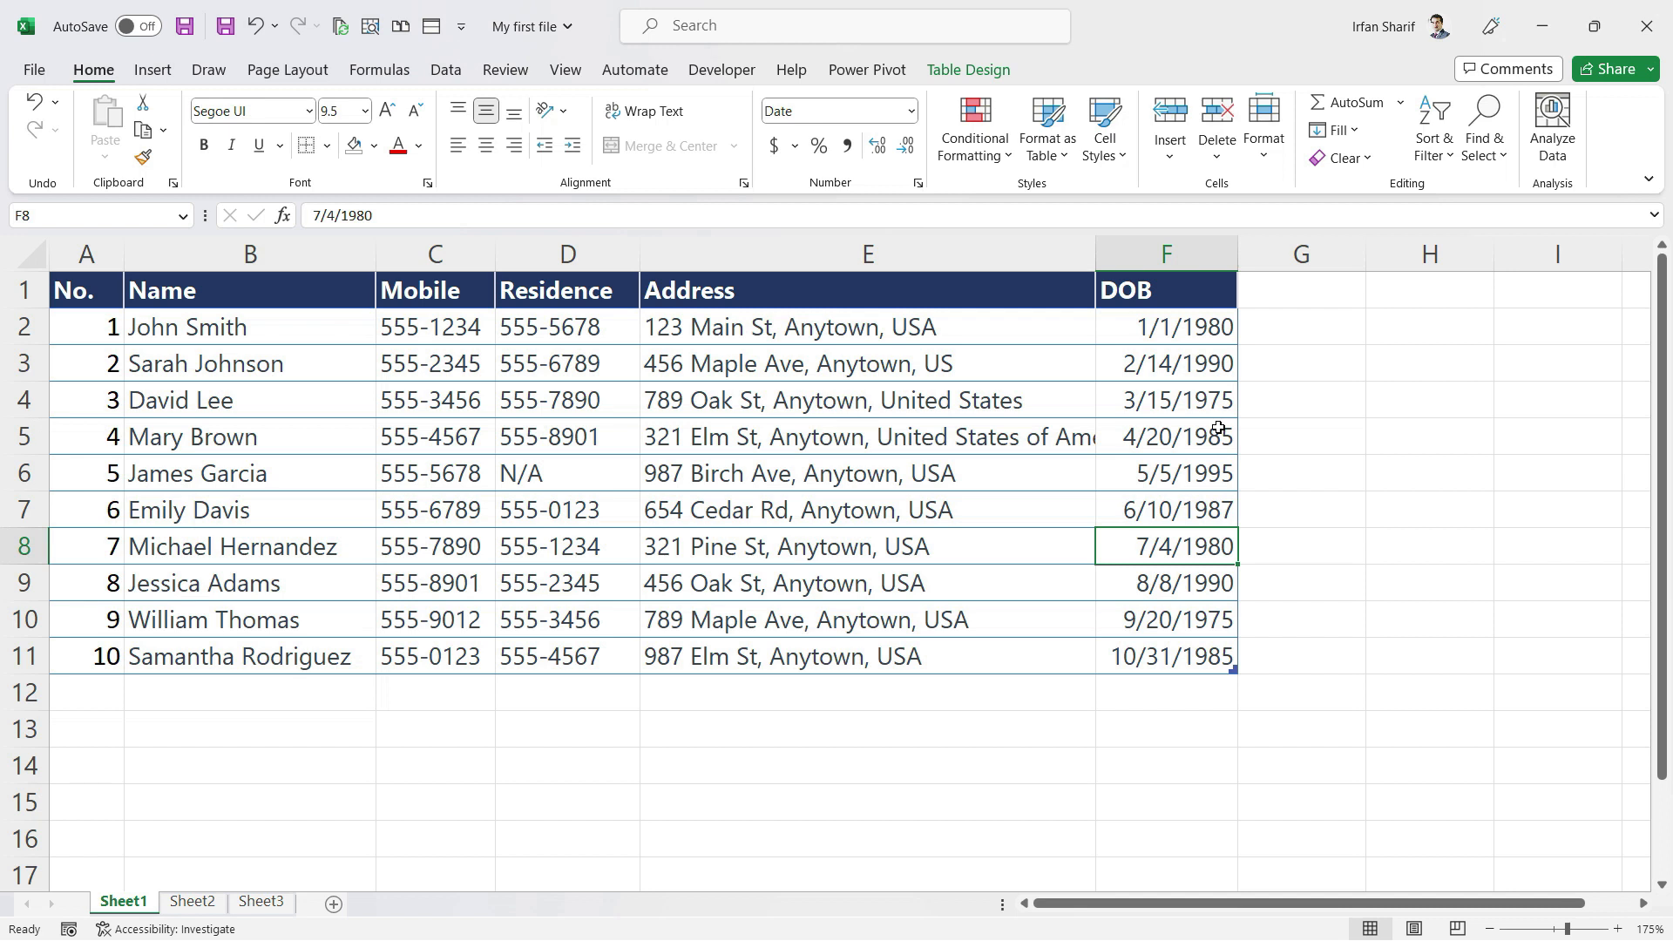
click(1197, 326)
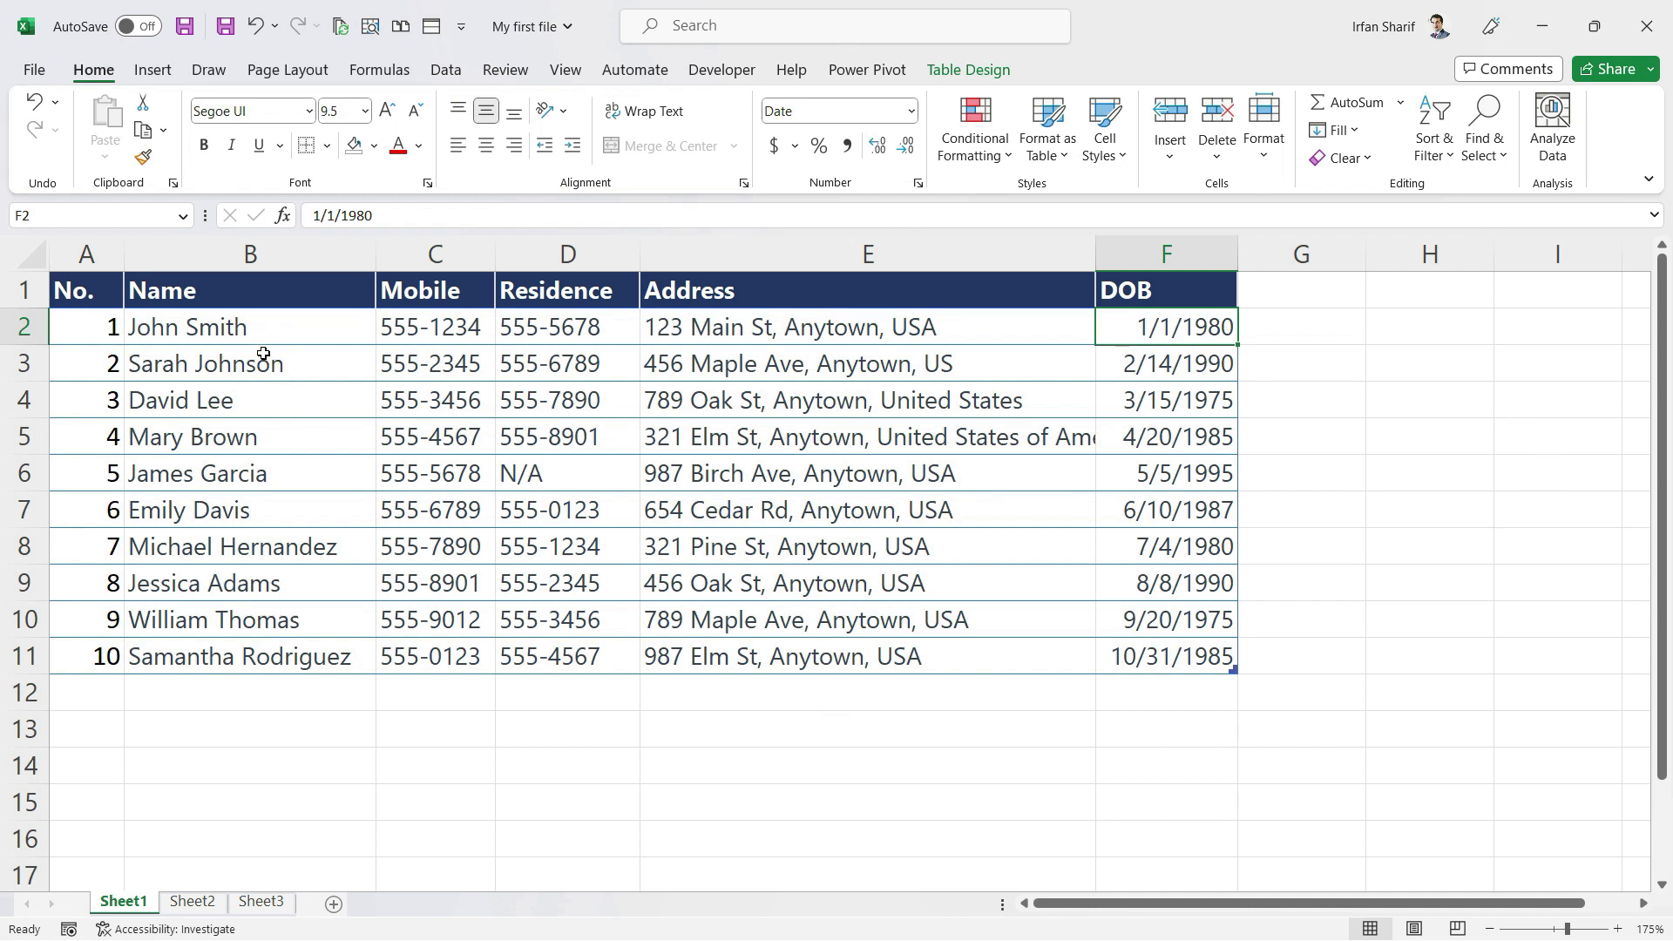
click(1314, 289)
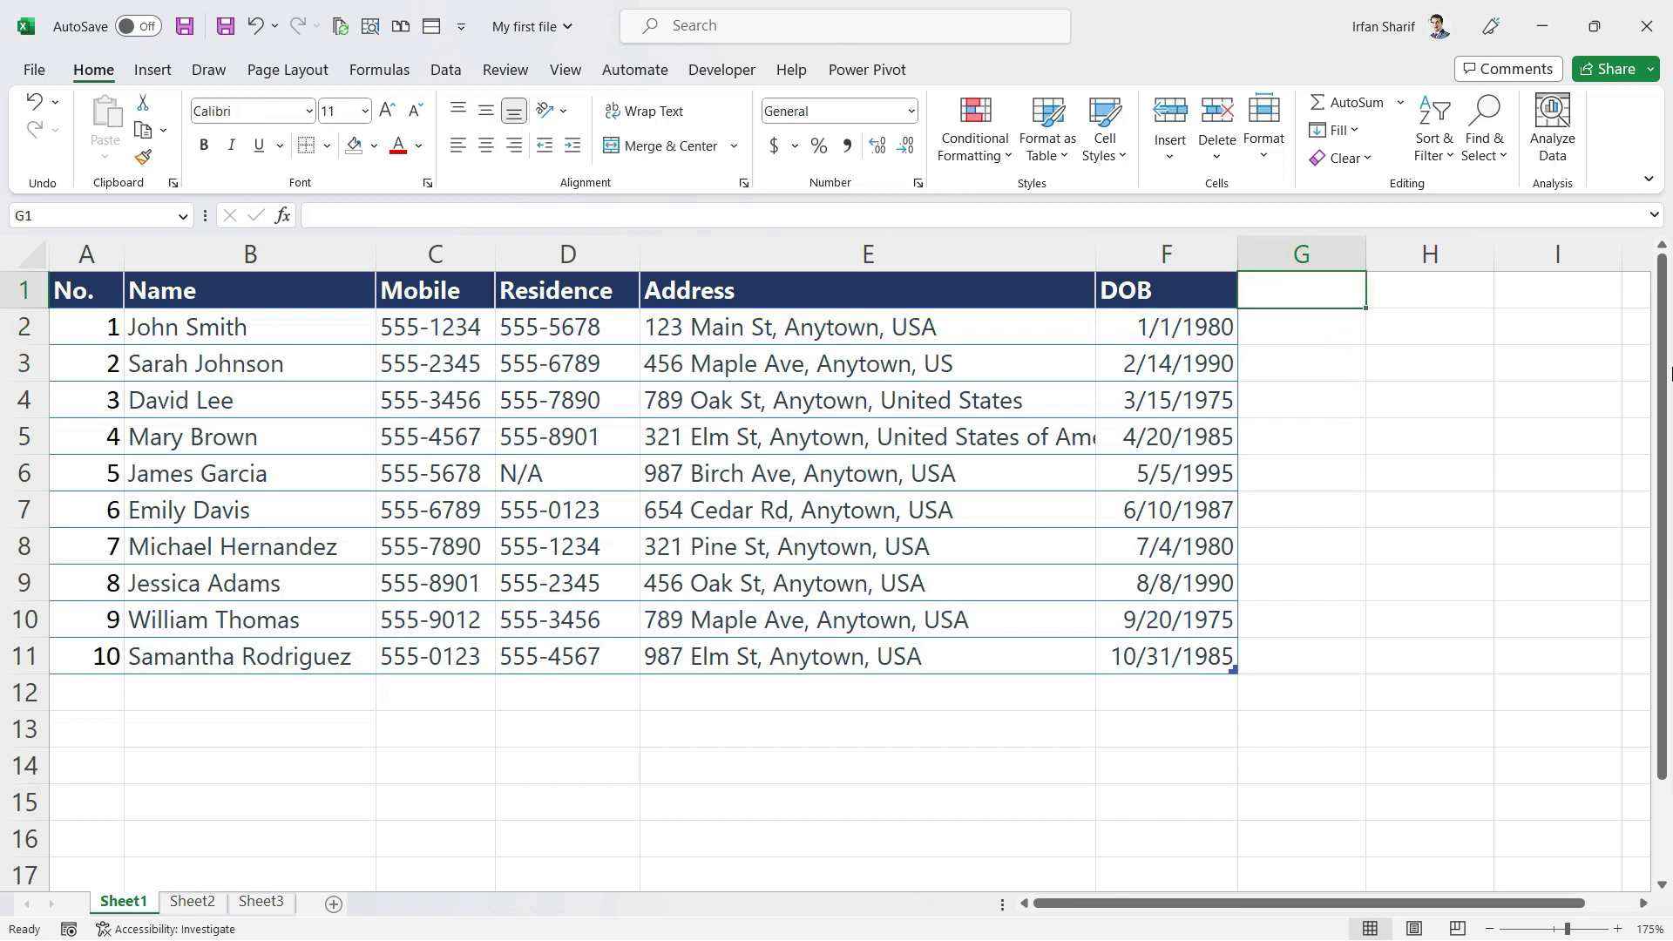
text(O)
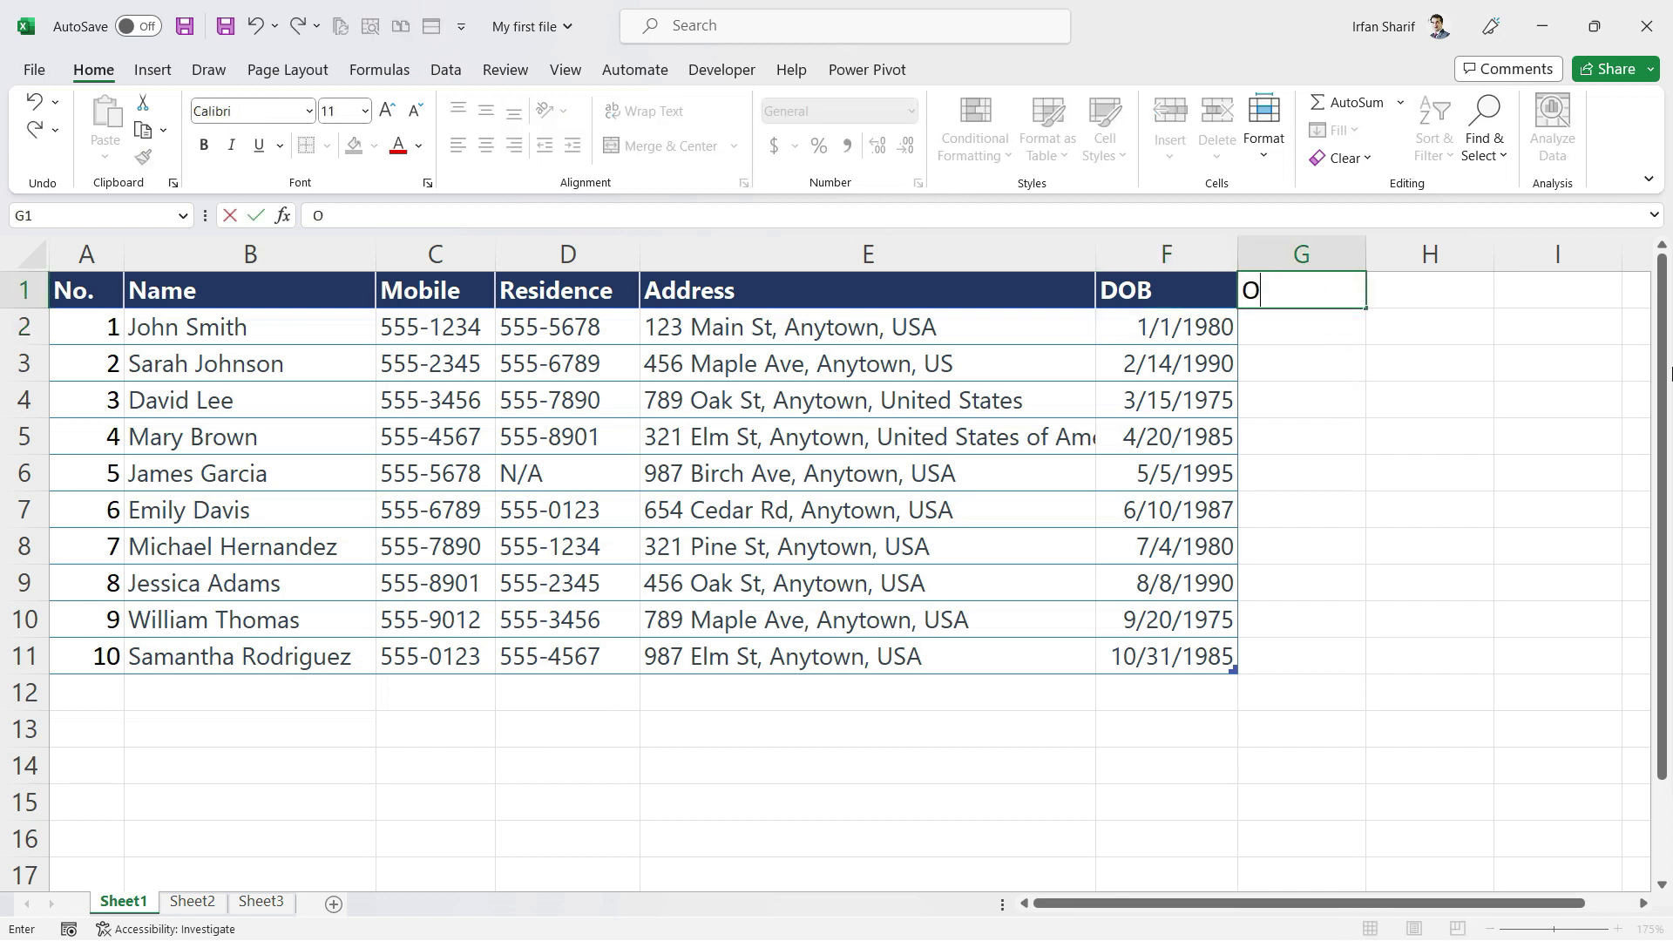
text(we/Own)
key(Return)
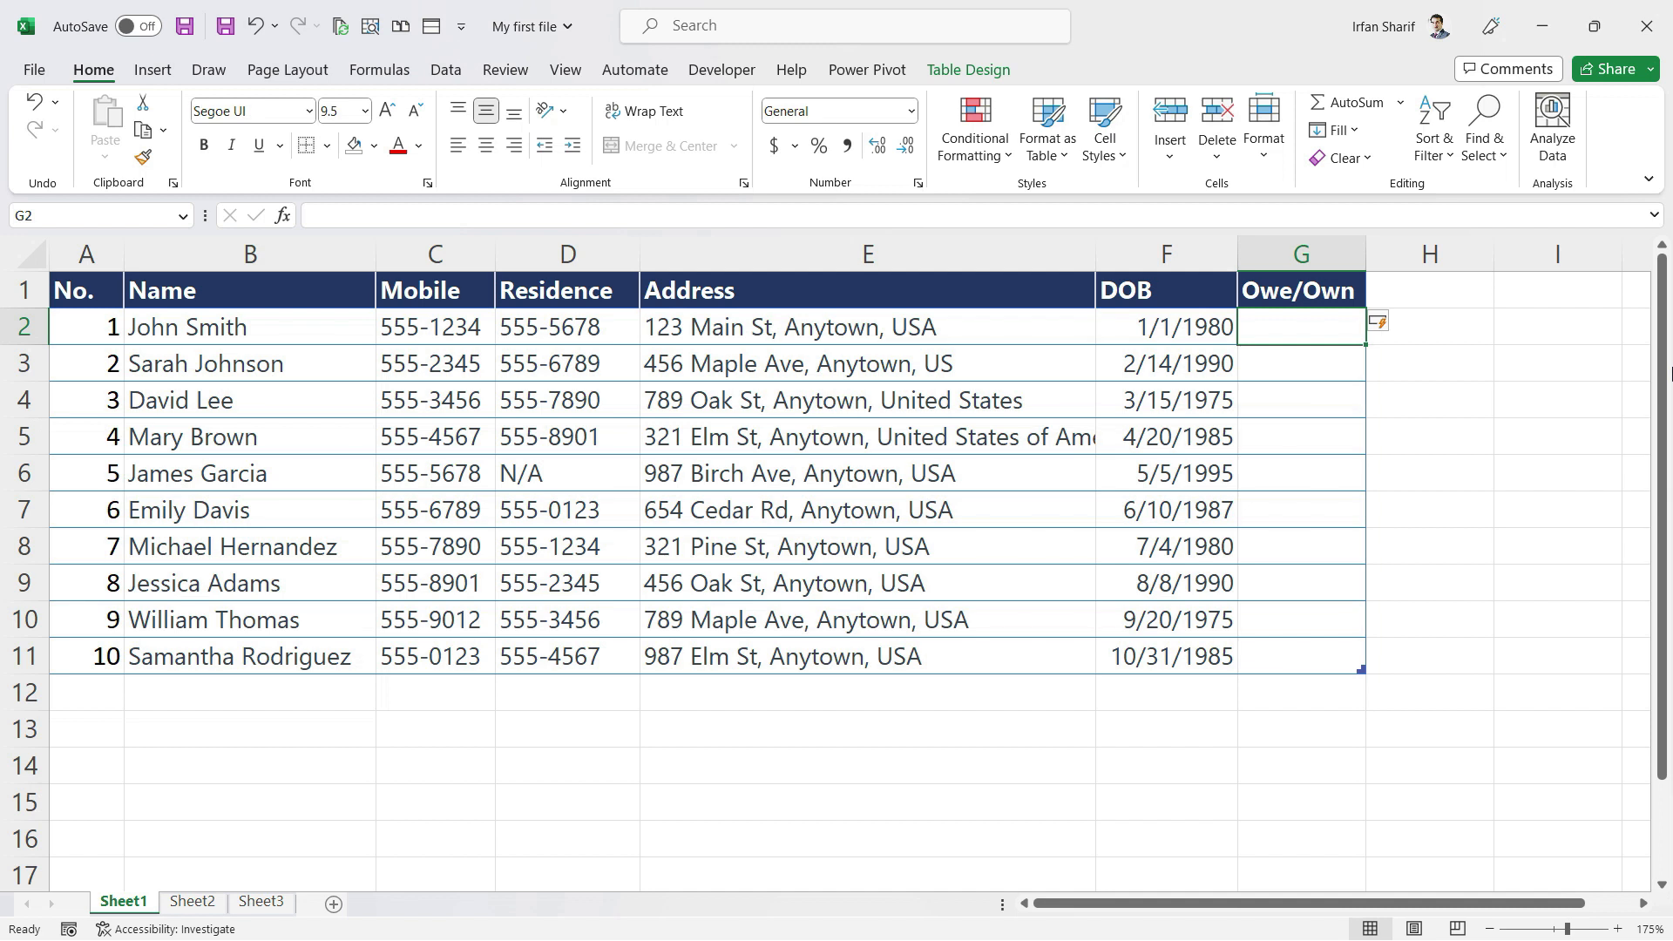
Enter 100, -20 and 500 in cells G2 to G4 of the Owe/Own column
text(100)
key(Return)
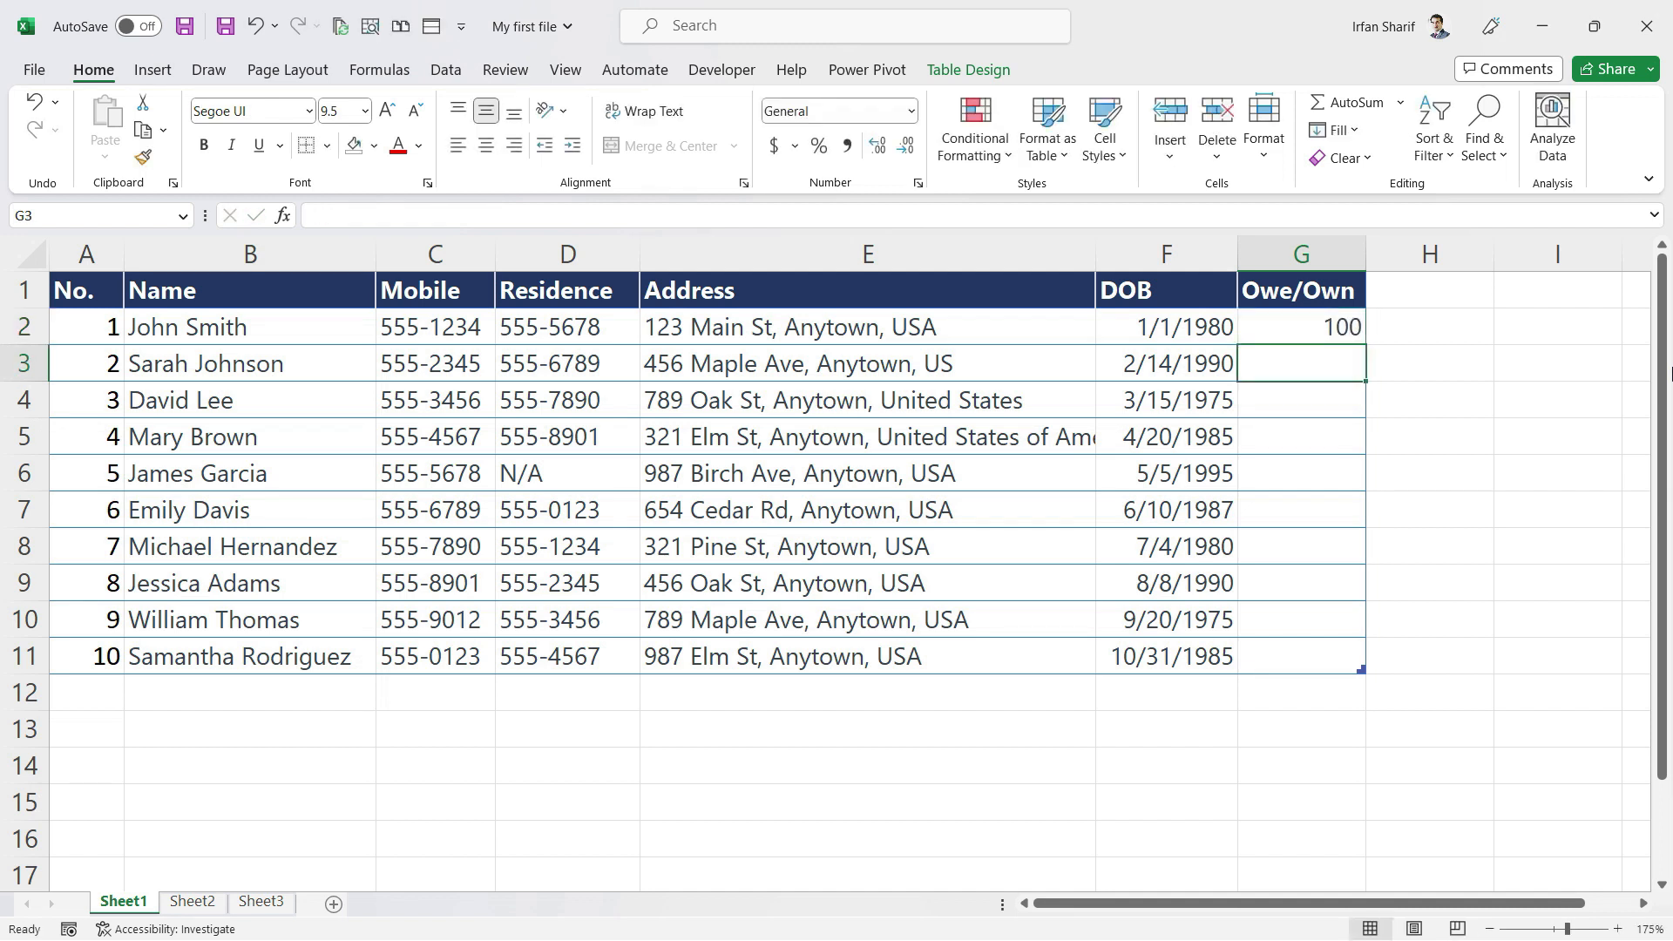
text(-20)
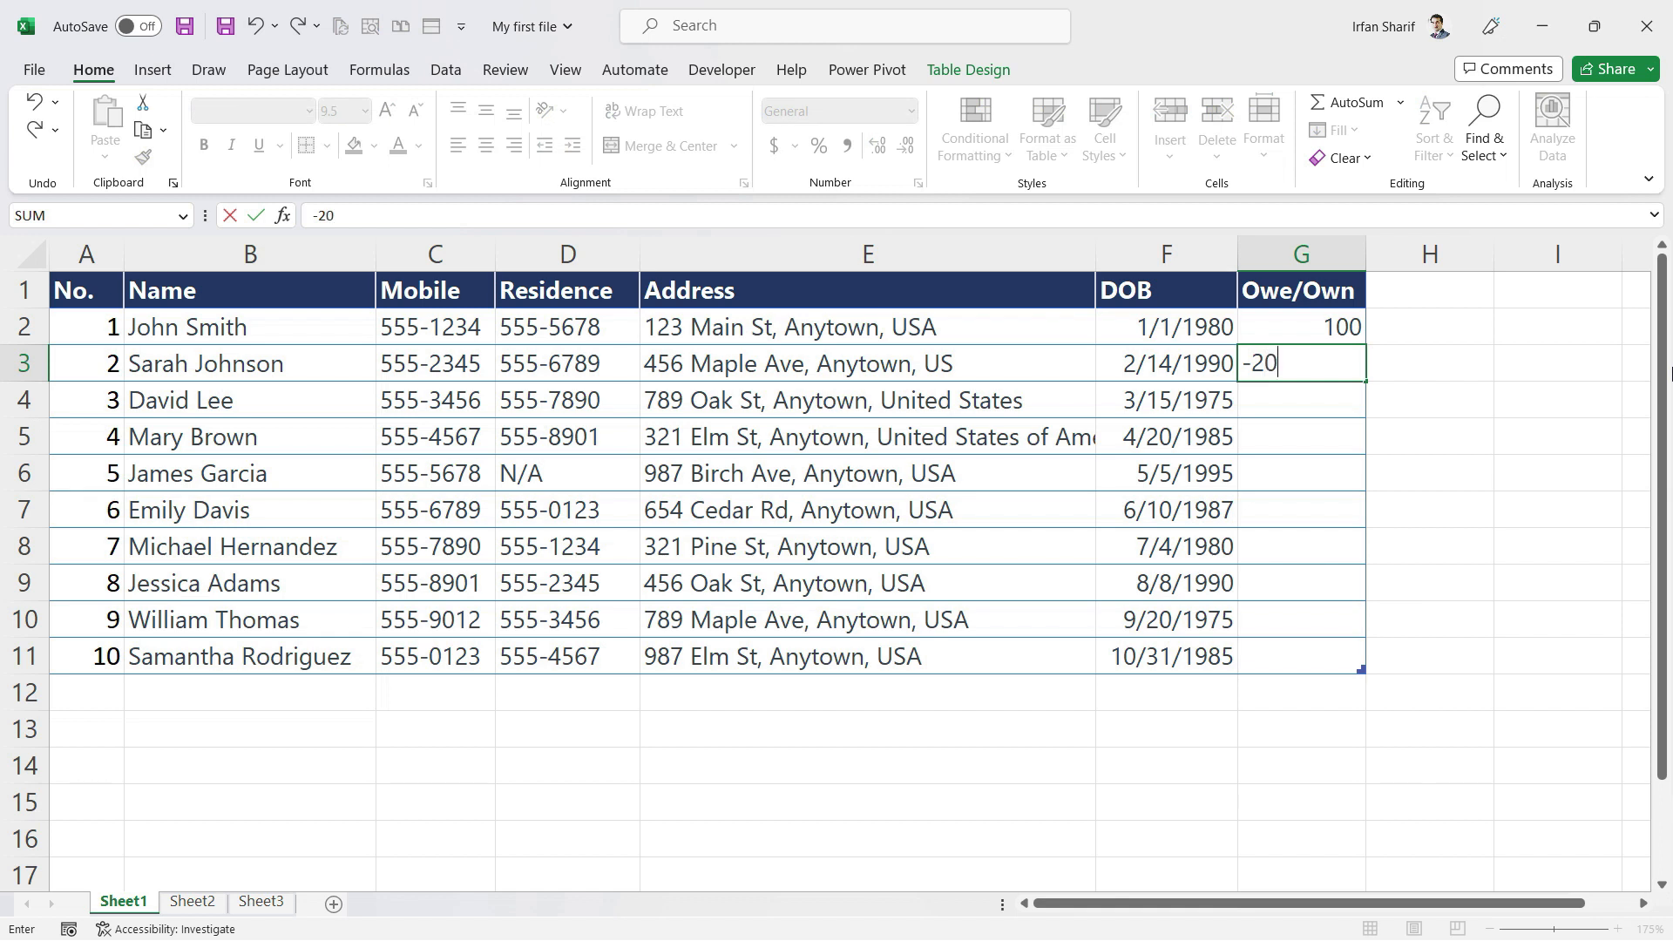
key(Return)
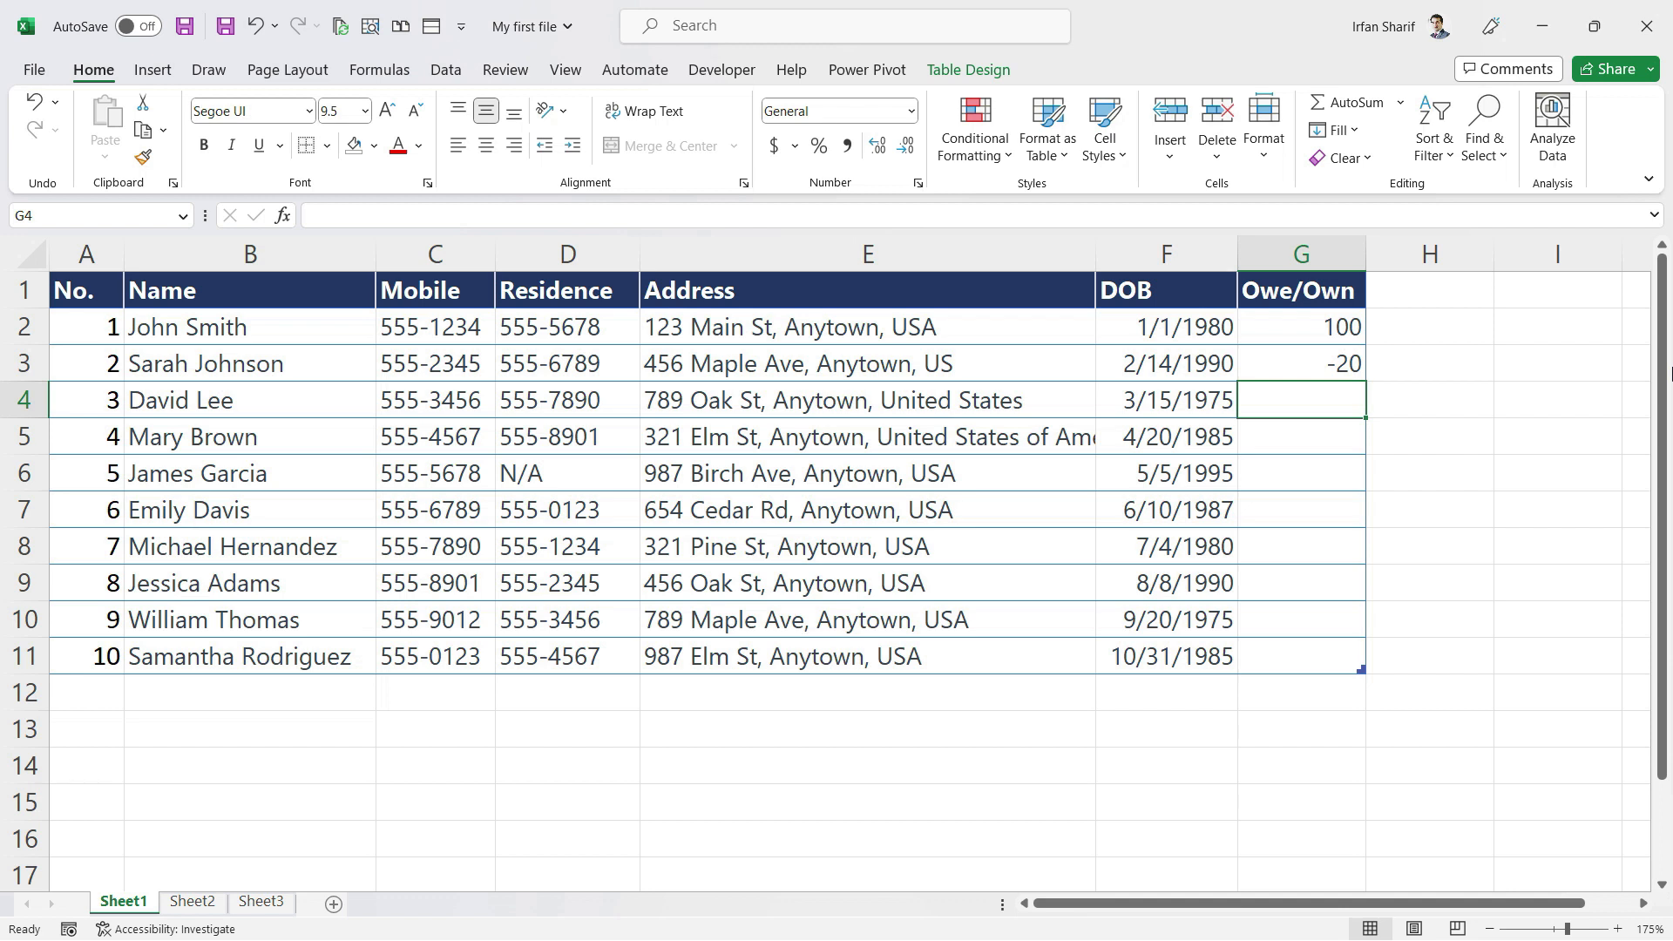
text(500)
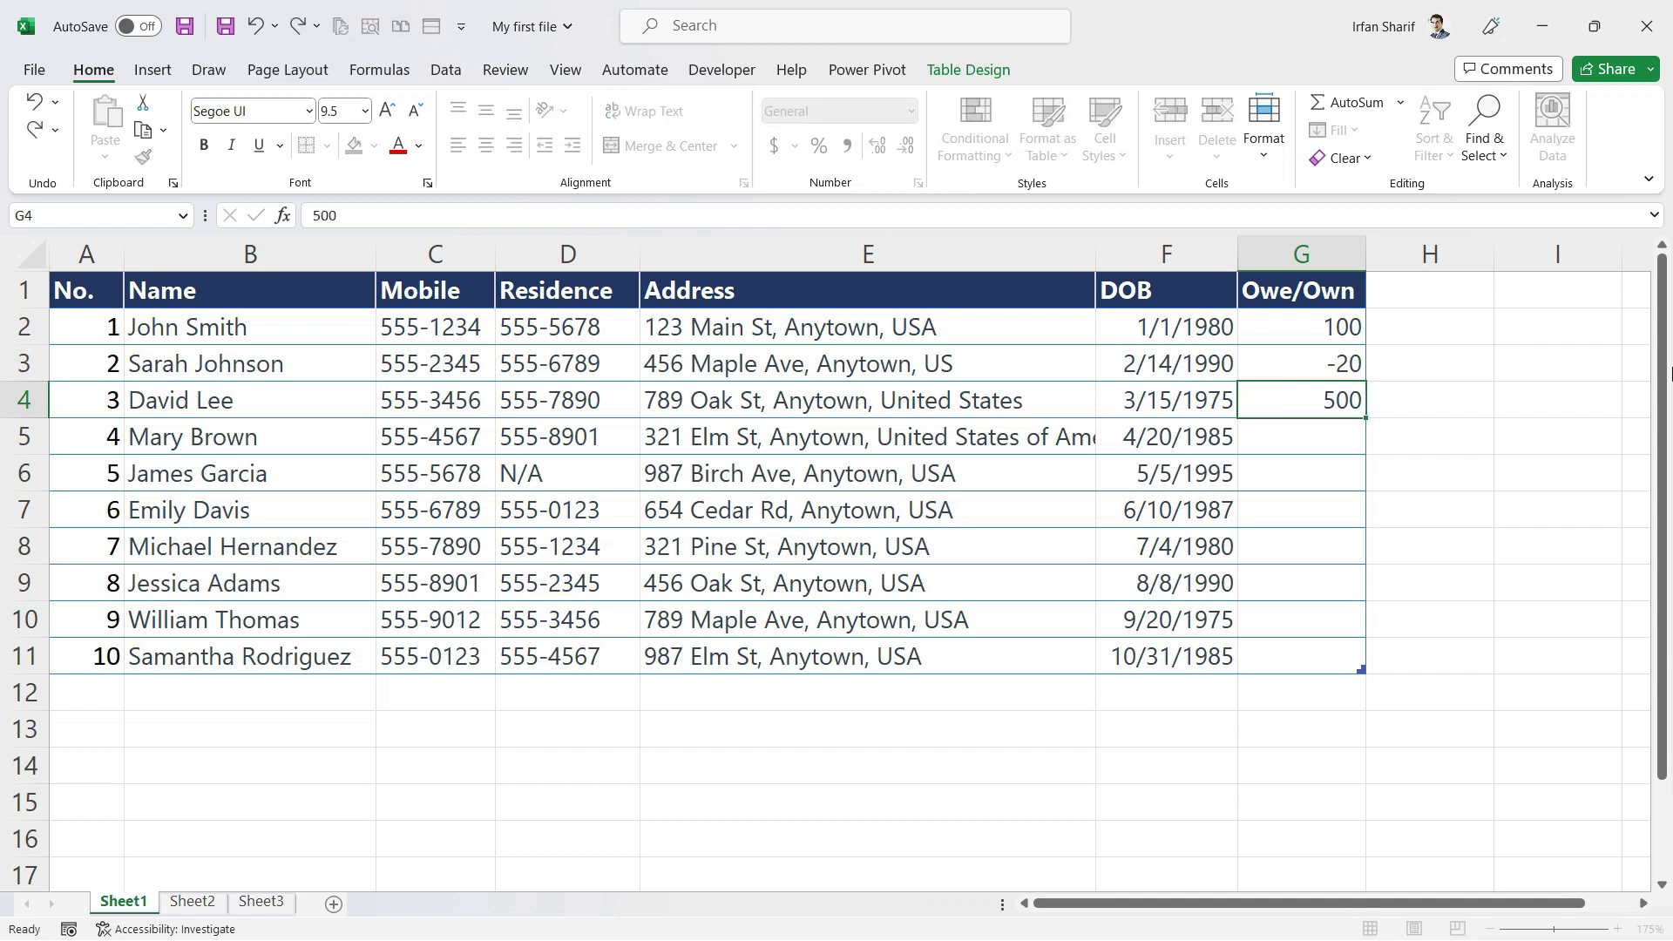
key(Return)
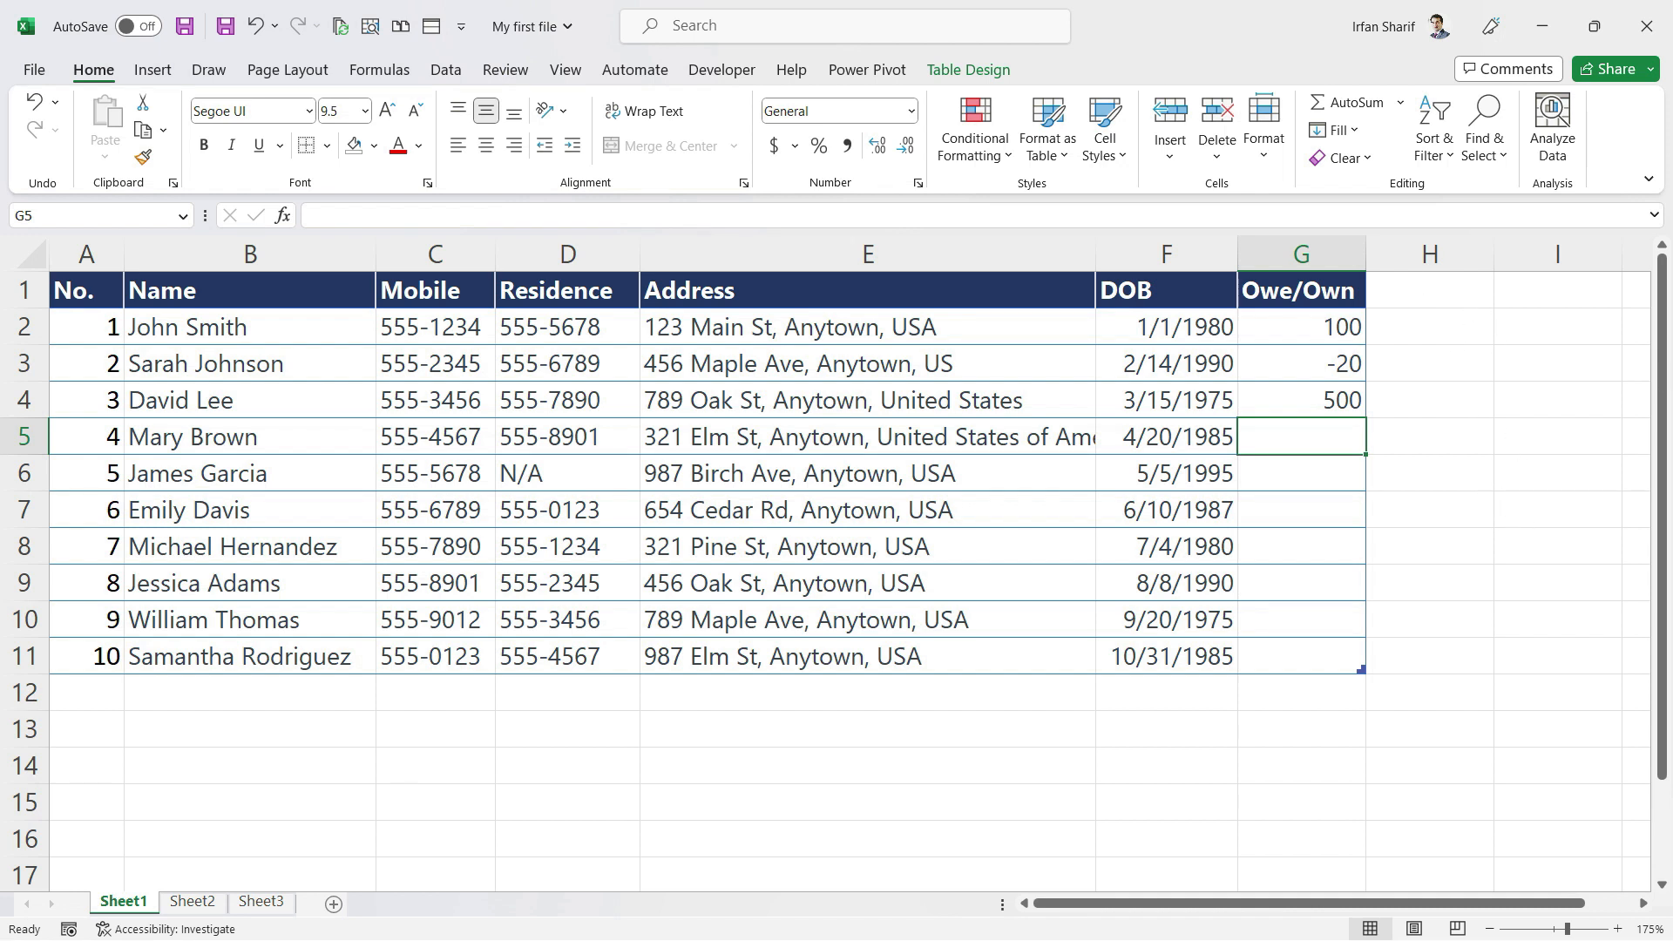
Enter Cars in cell A14 below the table, and clear that cell again
click(157, 771)
key(Left)
text(Cars)
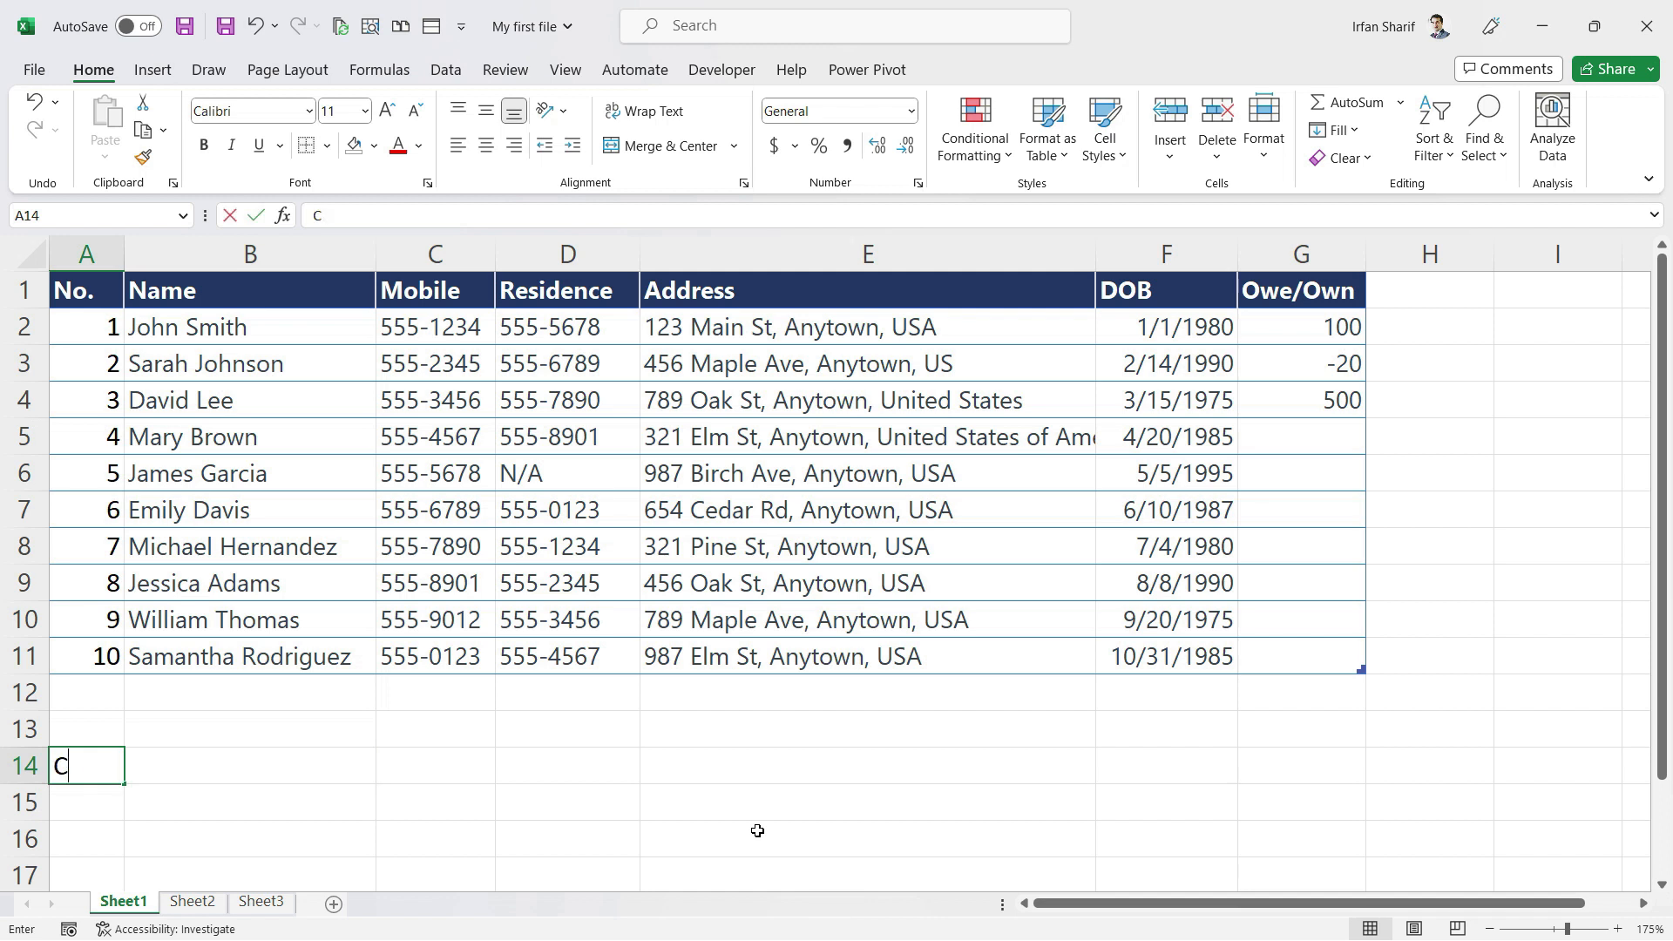
key(Return)
key(Up)
key(Delete)
Enter the heading Cars in cell A1 of Sheet3 and select that cell
click(274, 907)
text(Cars)
key(Return)
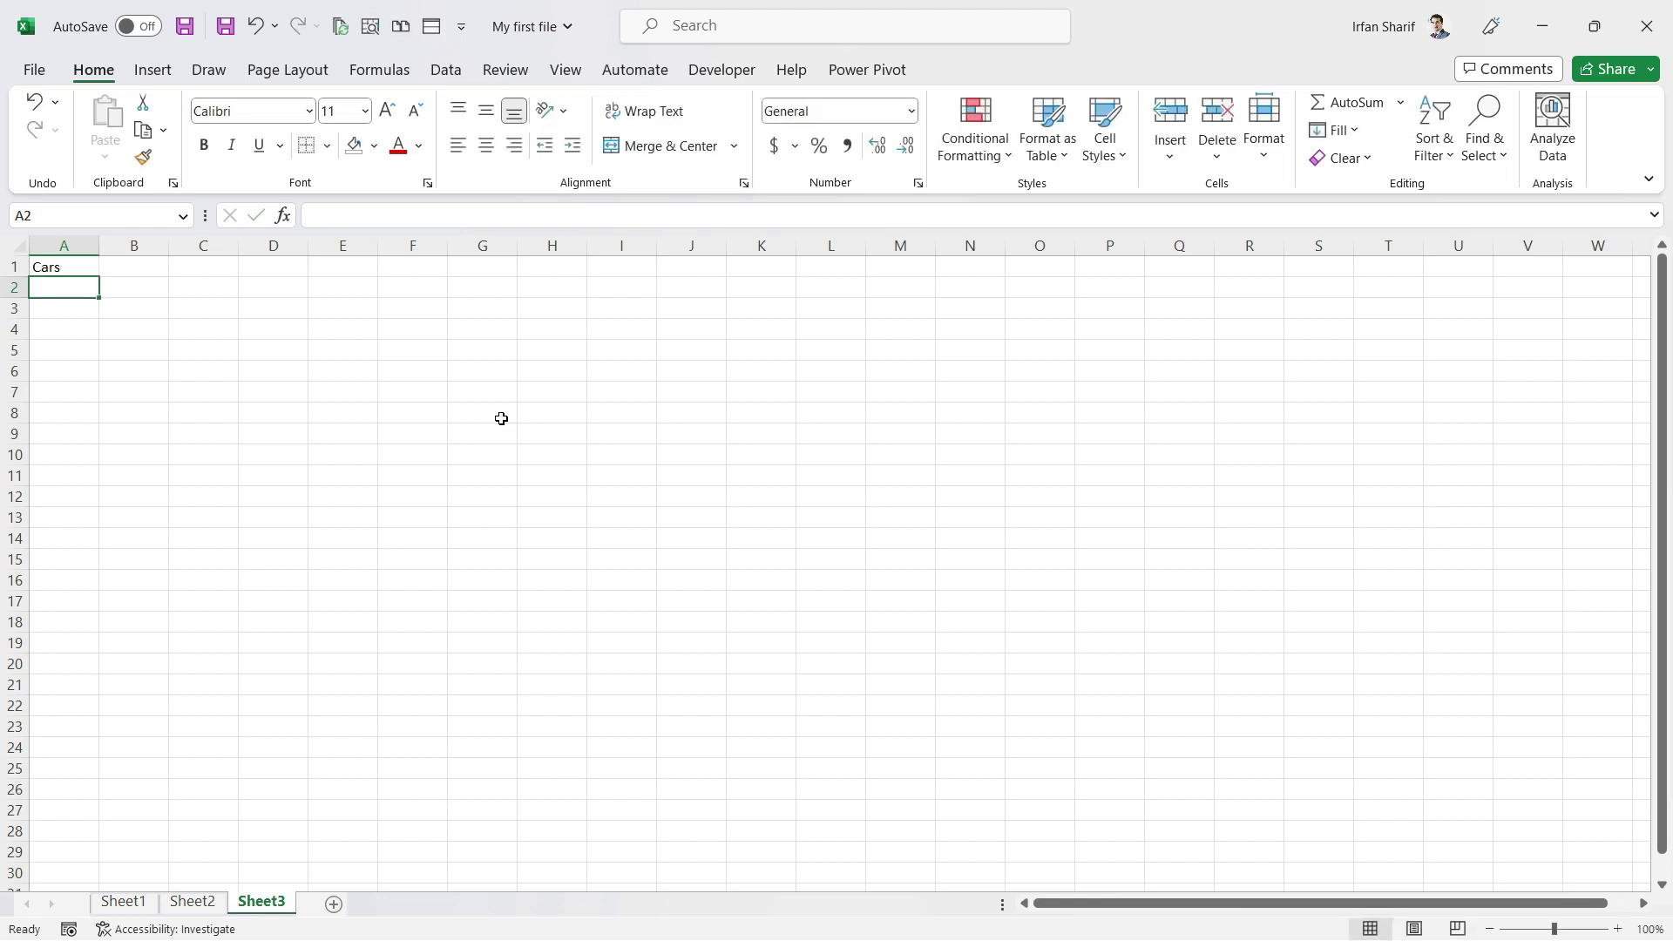
key(ctrl+alt+equal)
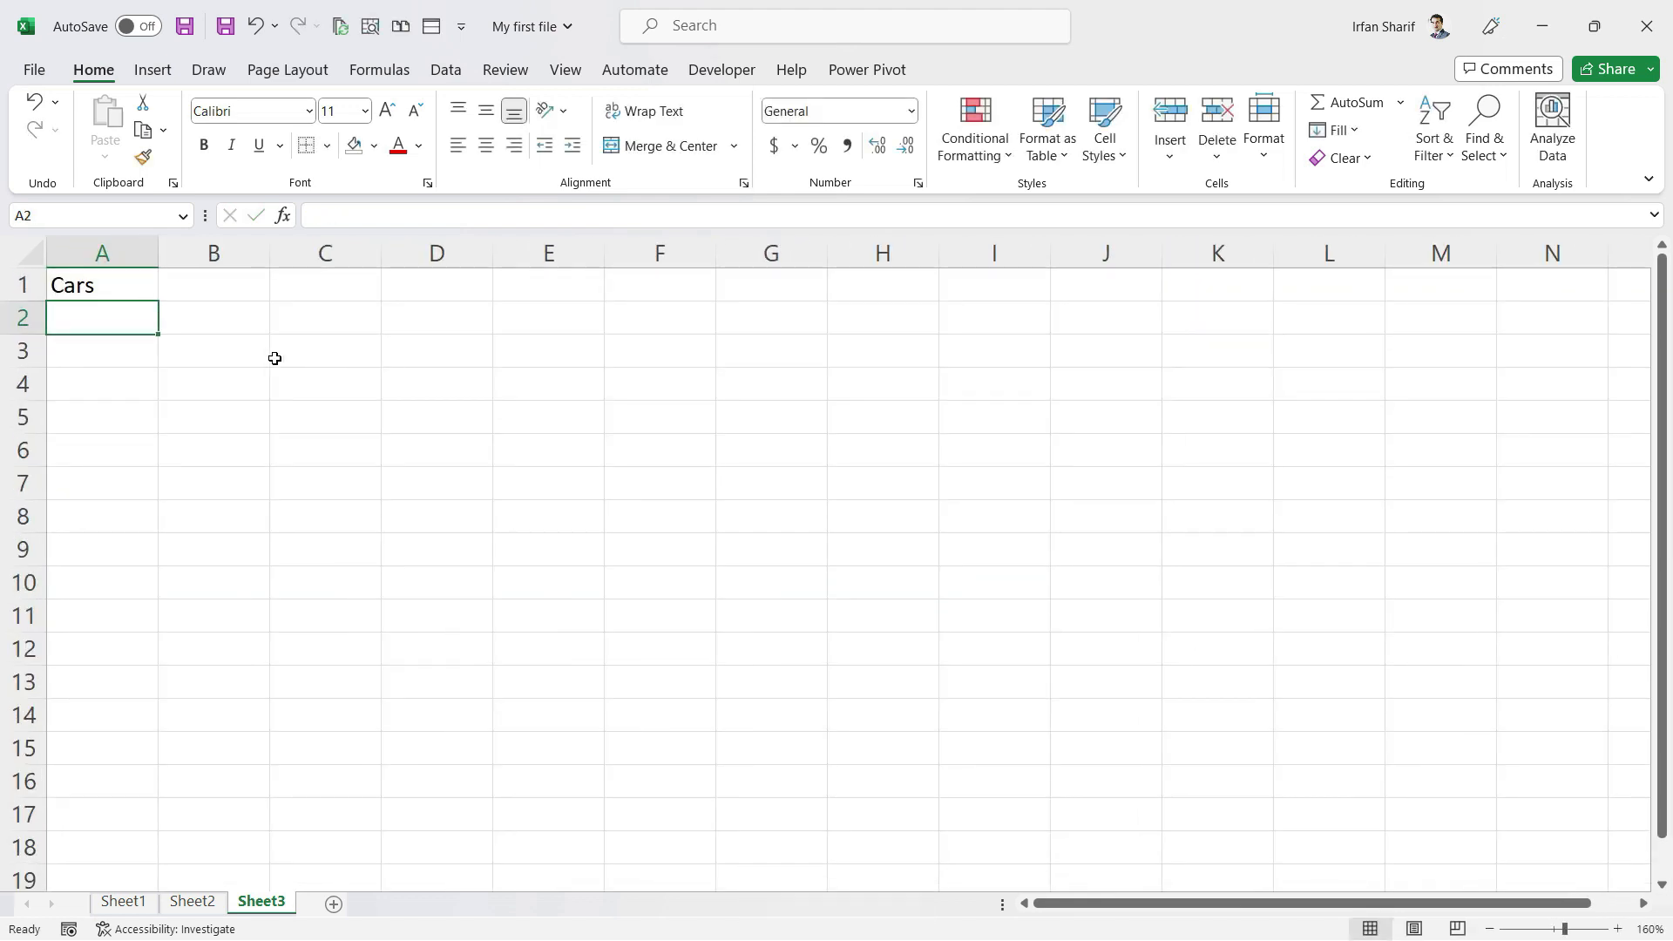
click(112, 277)
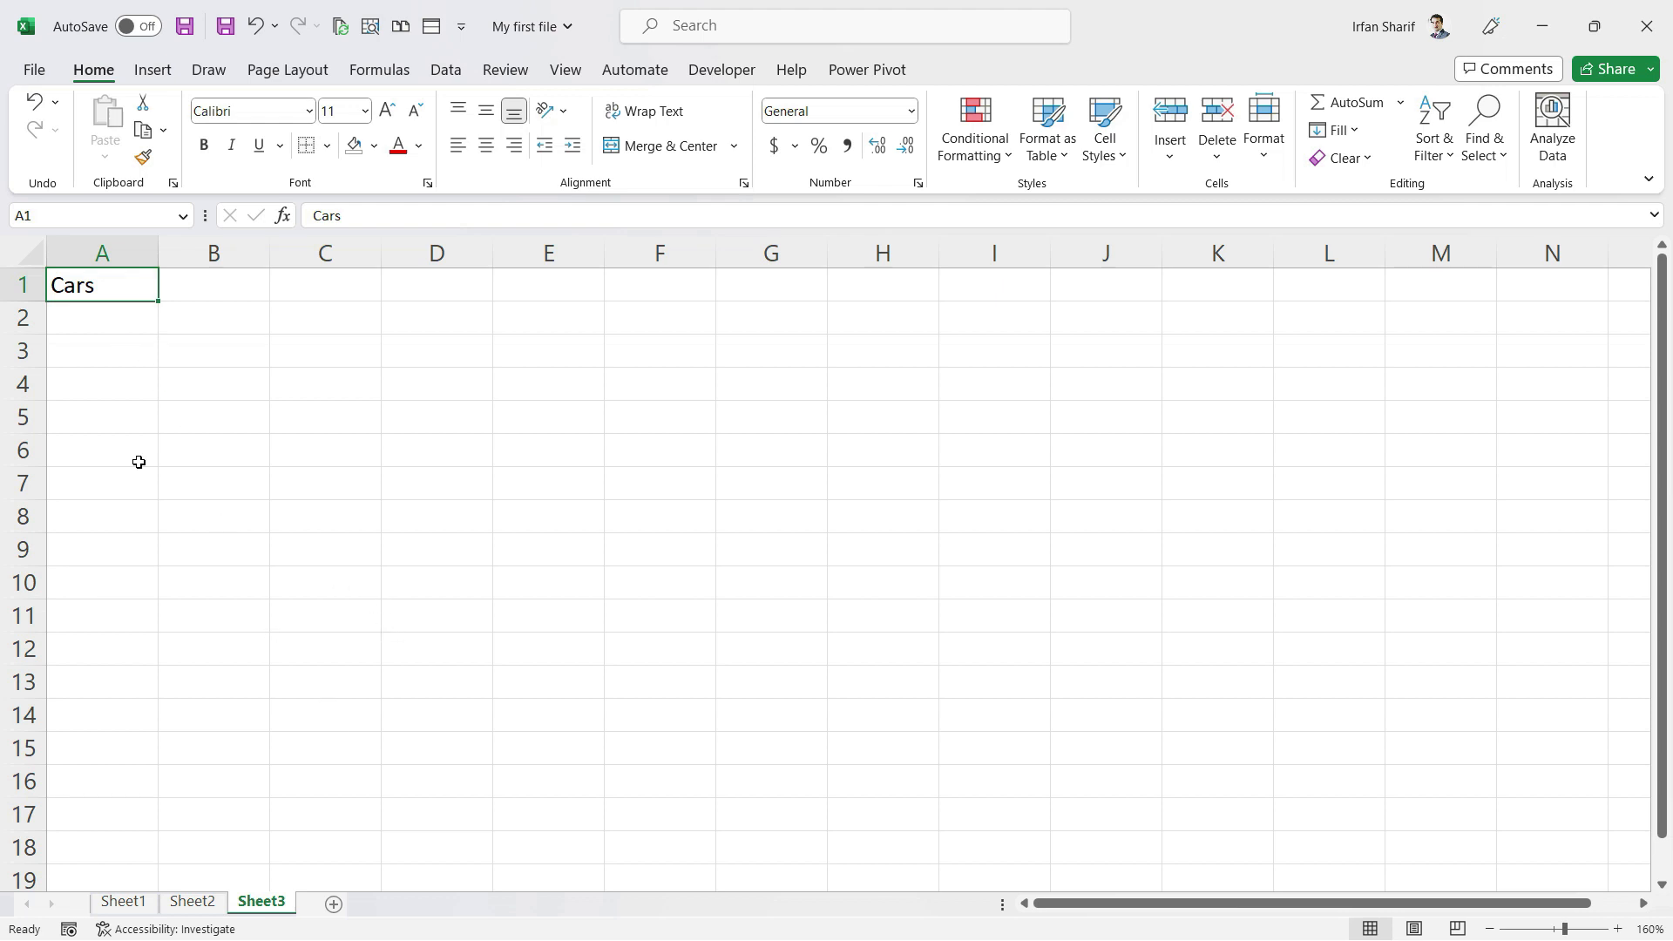
Return to Sheet1 and change the heading in cell G1 to Cost
click(119, 902)
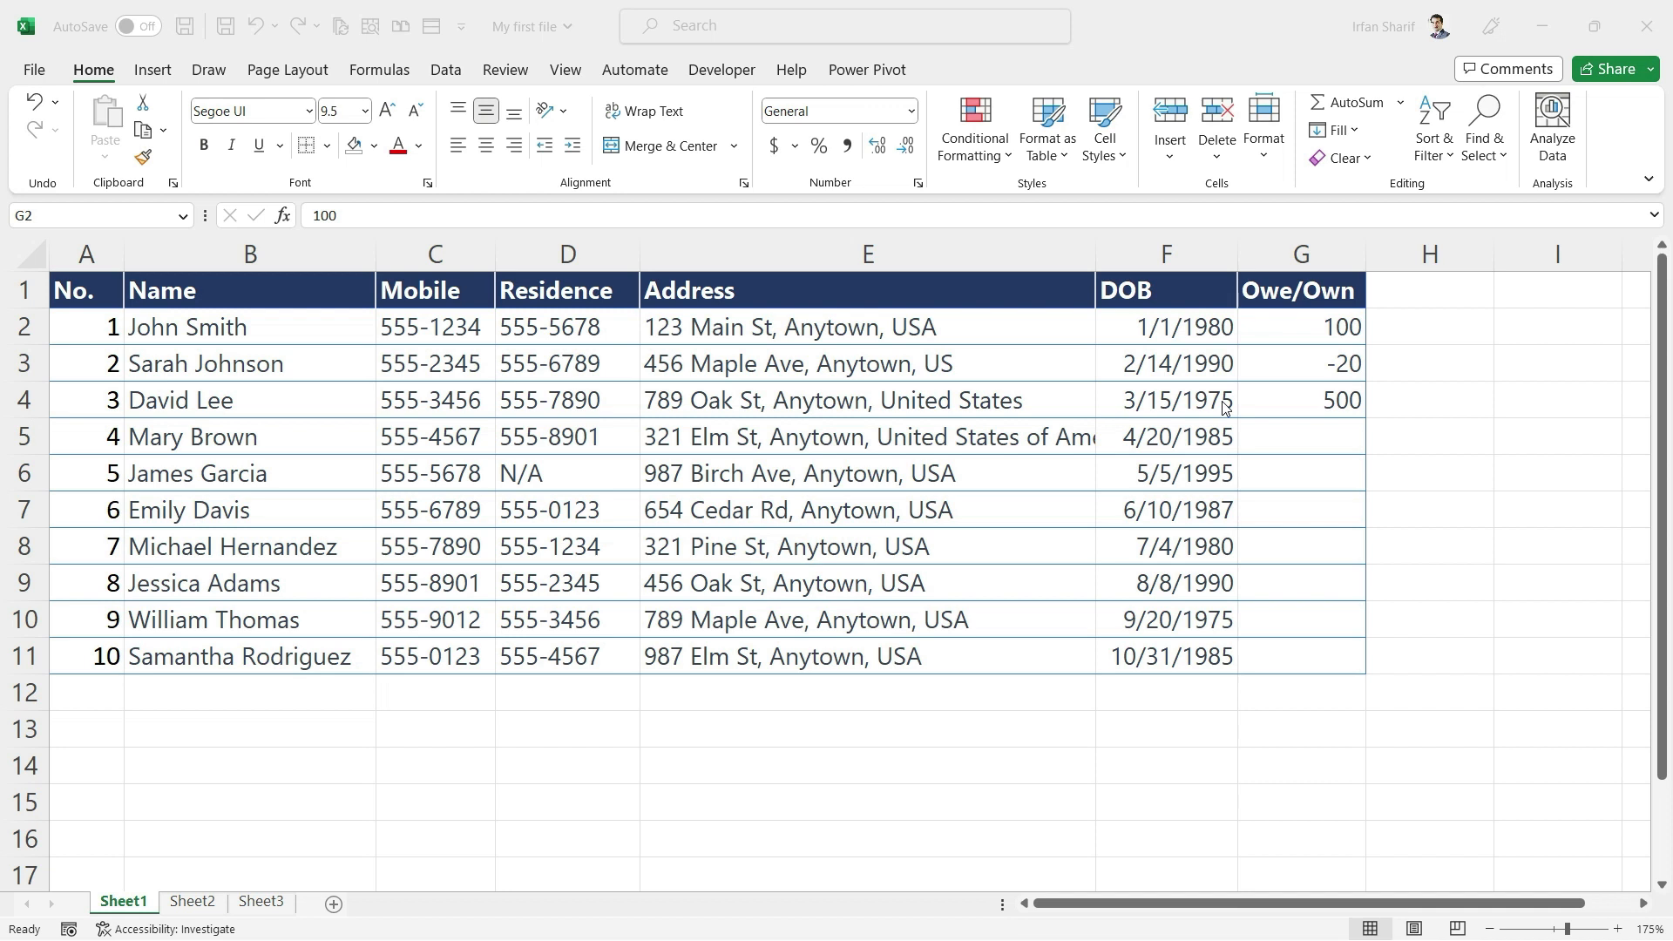
click(1308, 397)
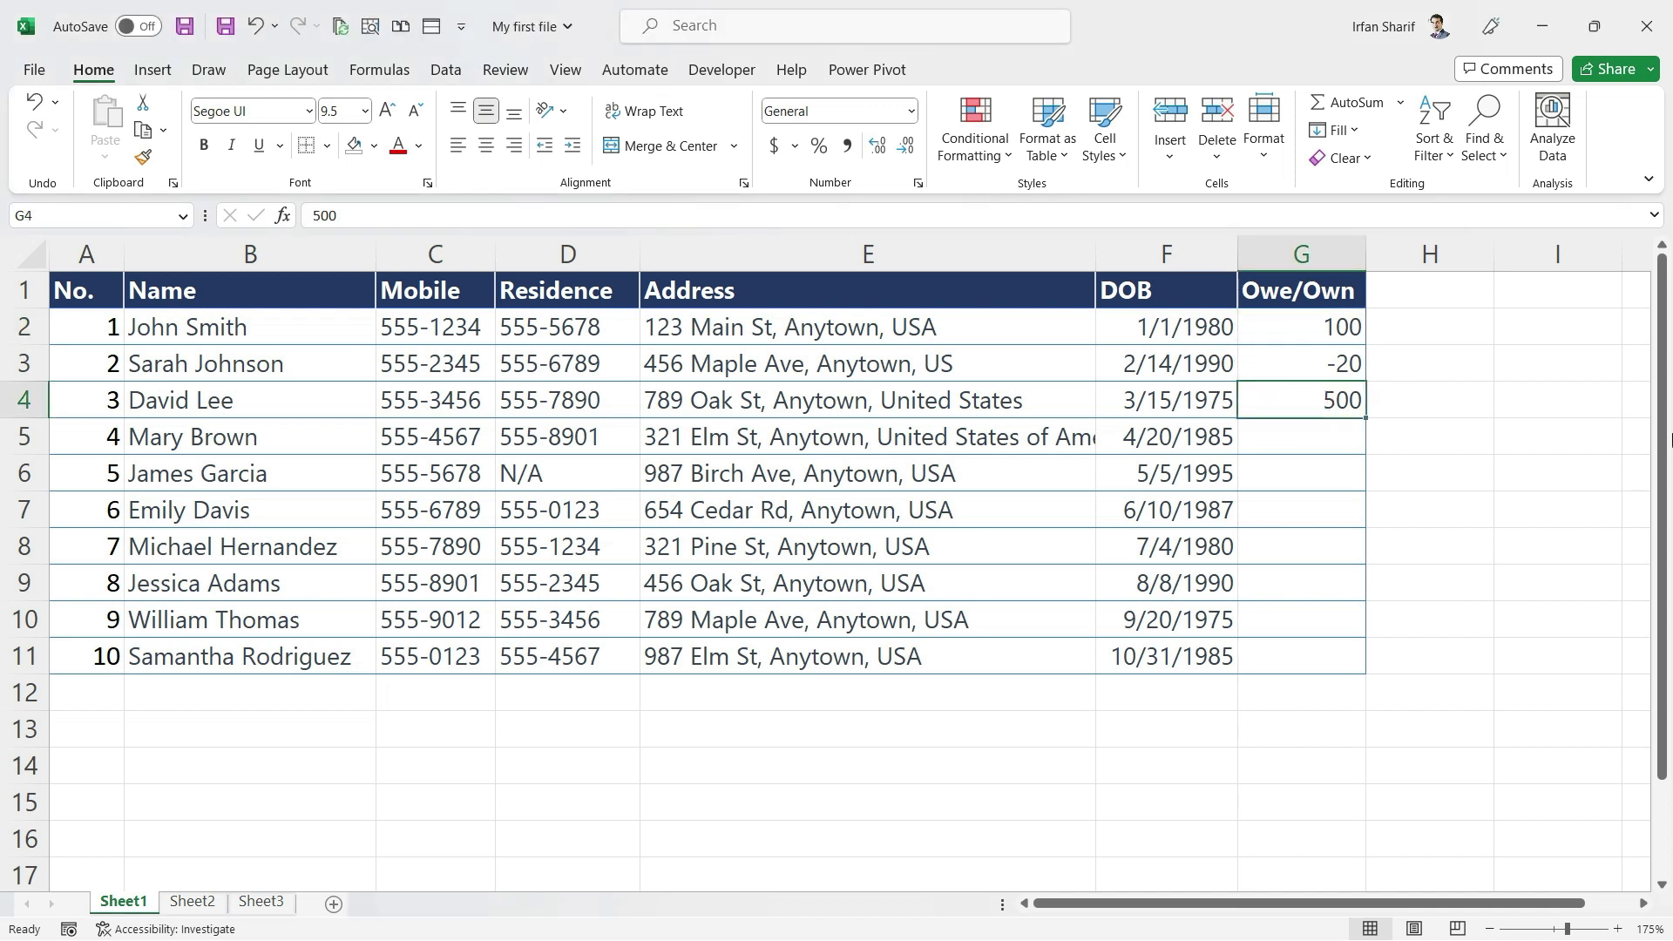
key(Right)
key(Right)
key(Right)
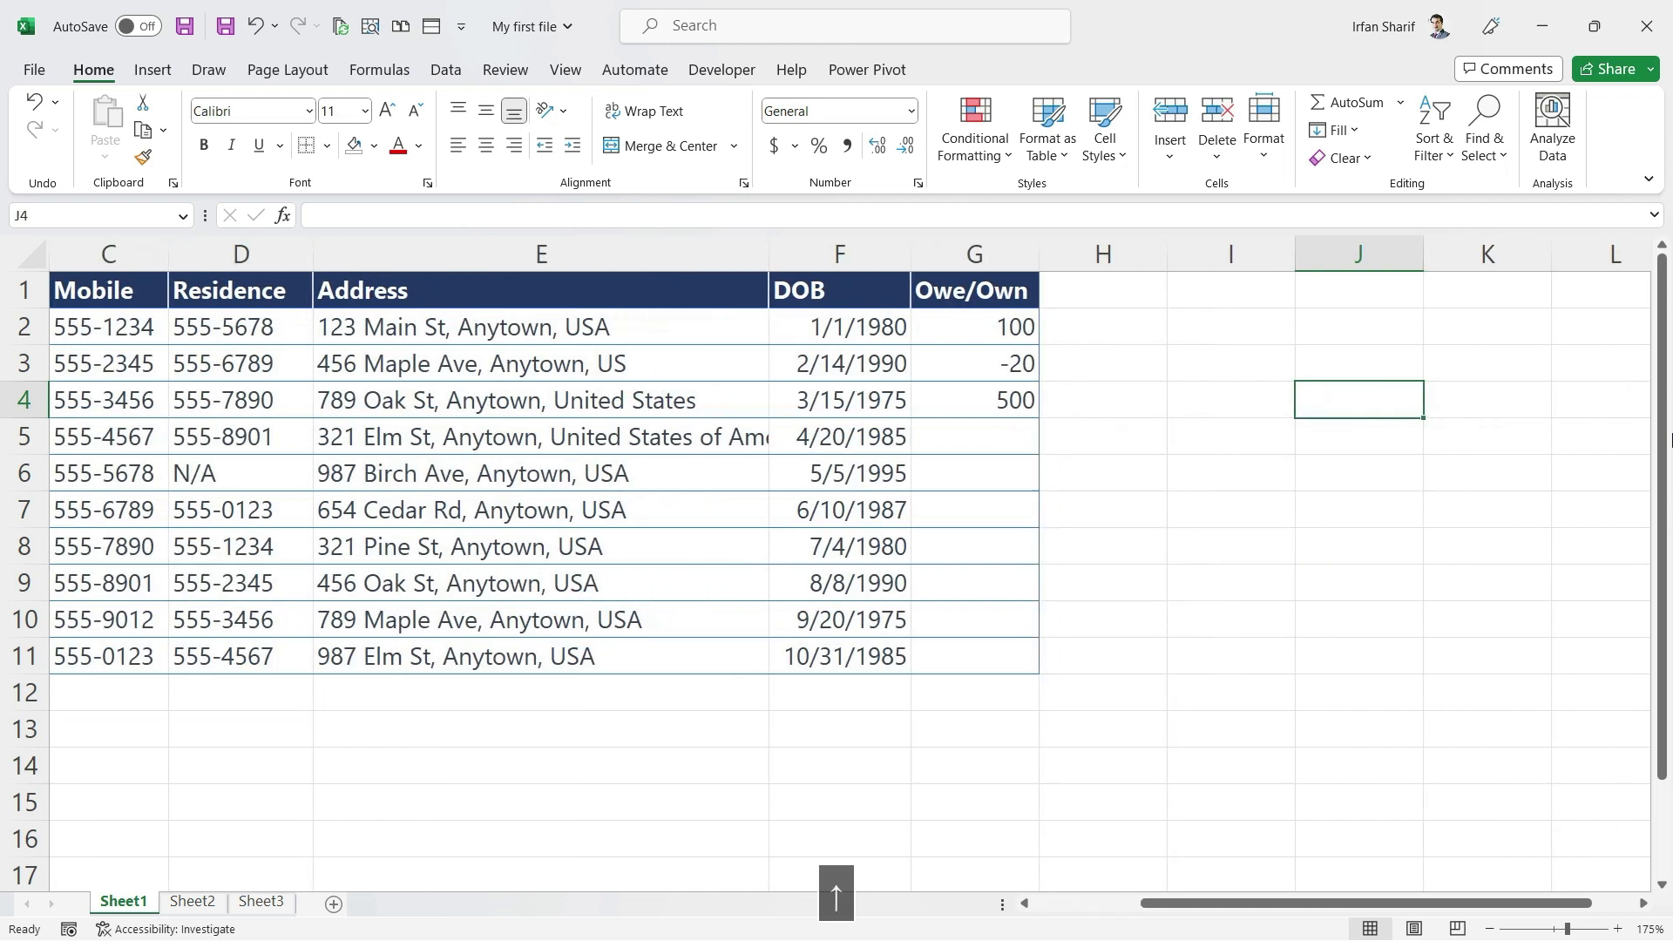
key(Up)
key(Up)
key(Up)
key(Left)
key(Left)
key(Left)
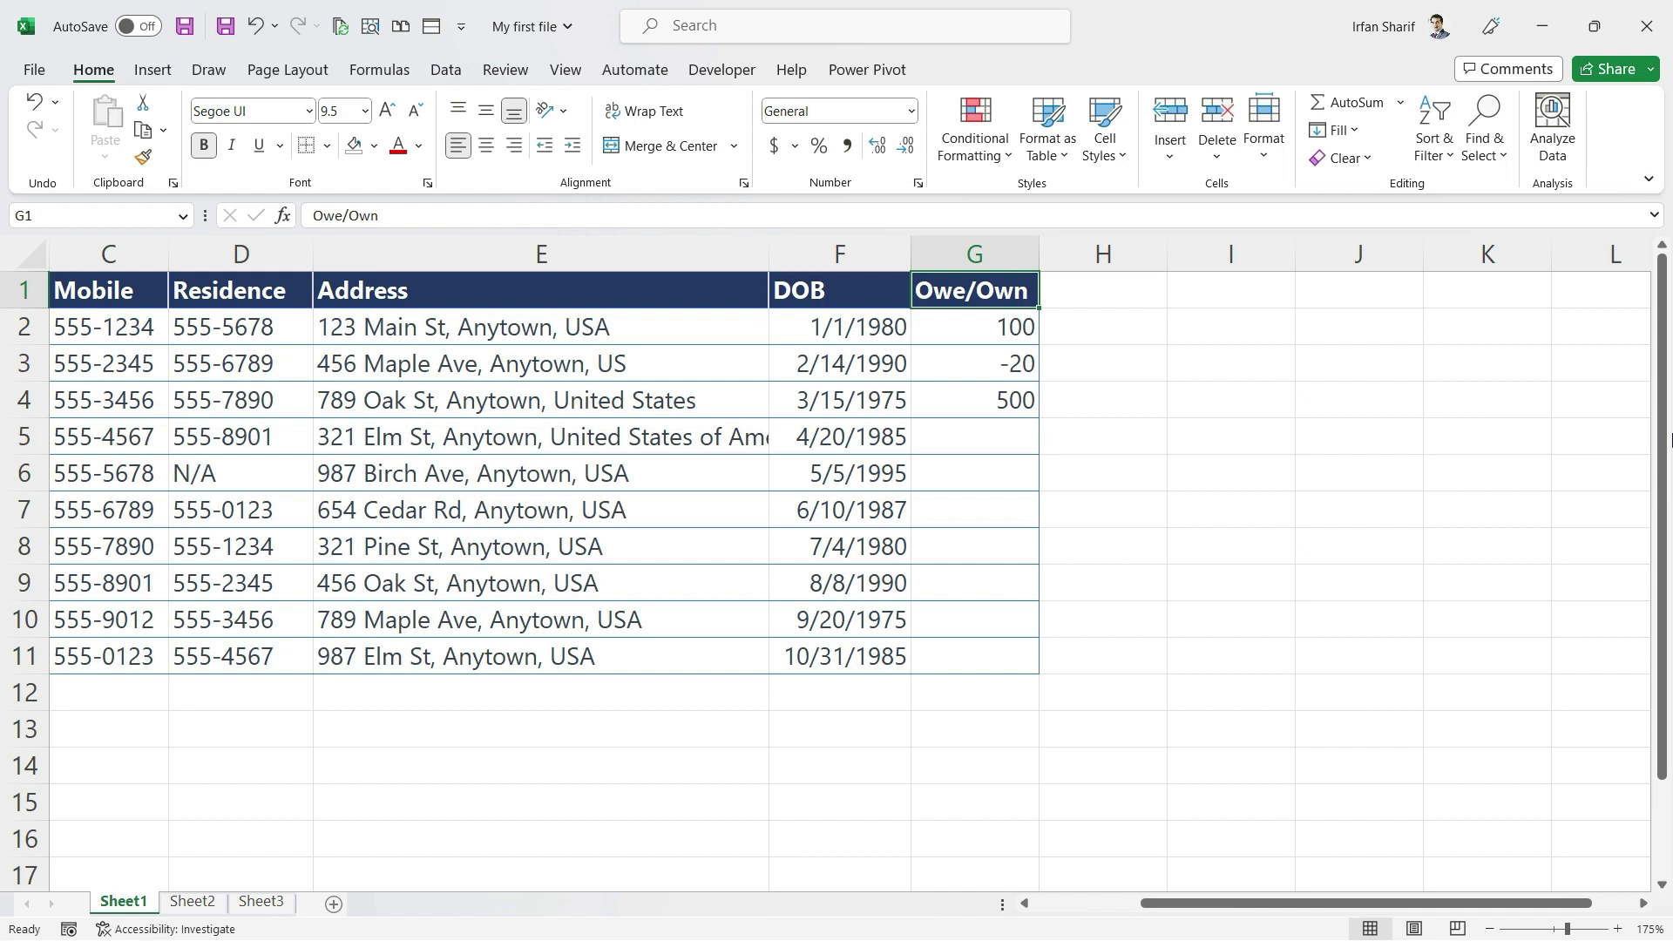
text(Cost)
key(Return)
Enter 1000, 1500 and 2000 in cells G2 to G4 of the Cost column
text(1000)
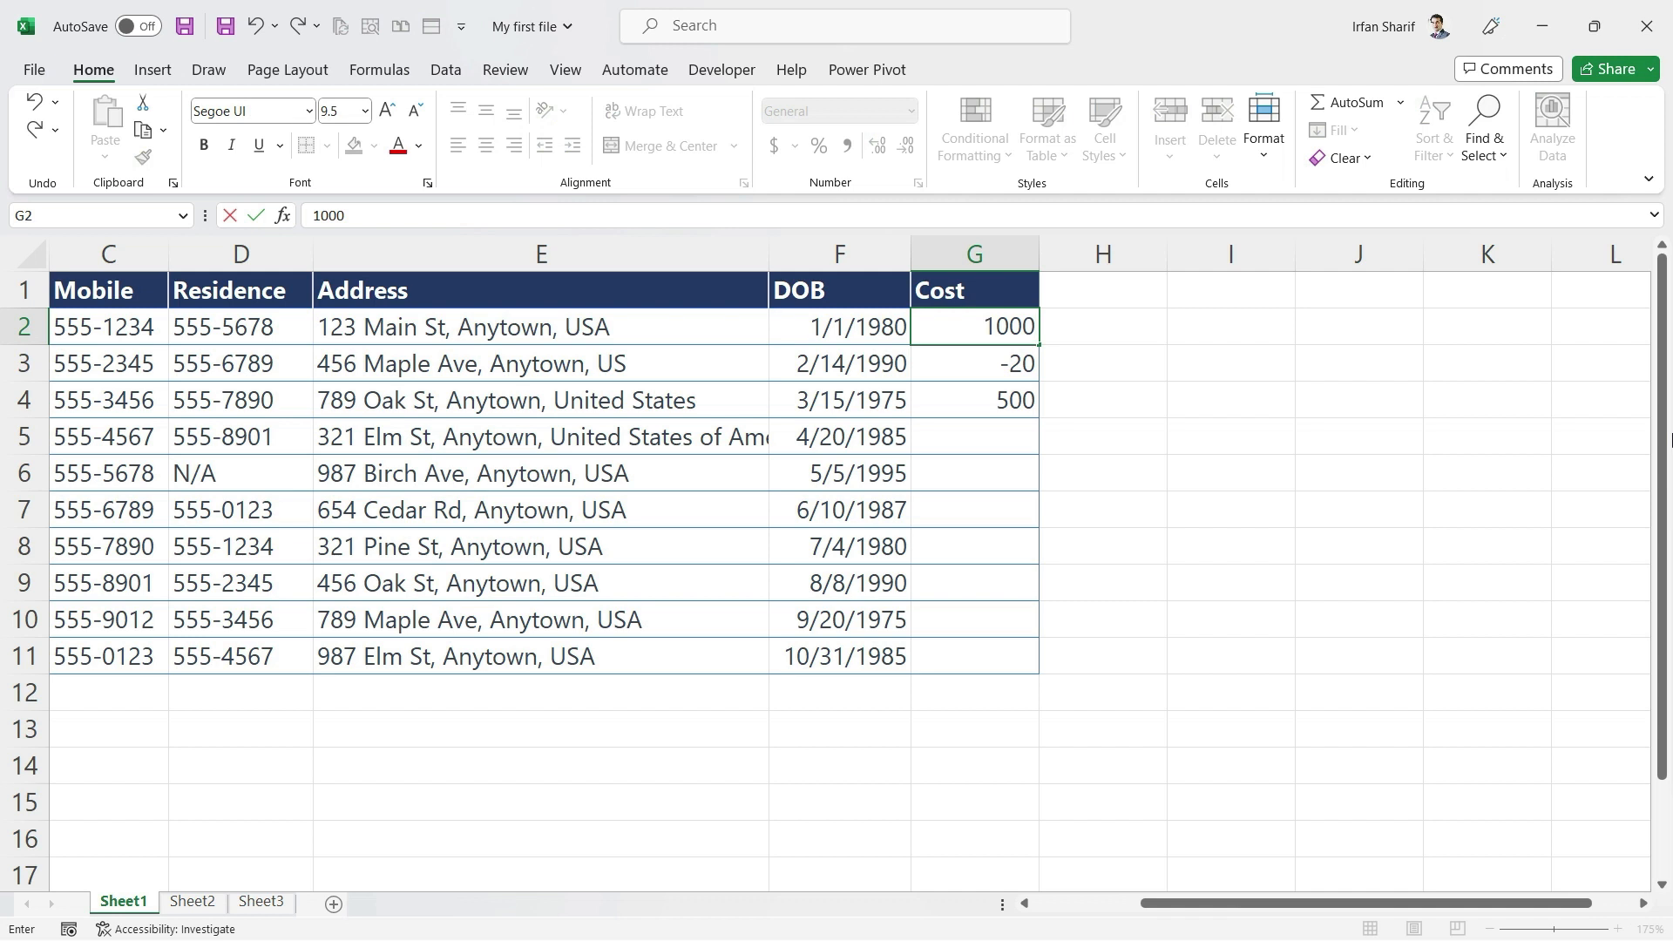
key(Return)
text(1500)
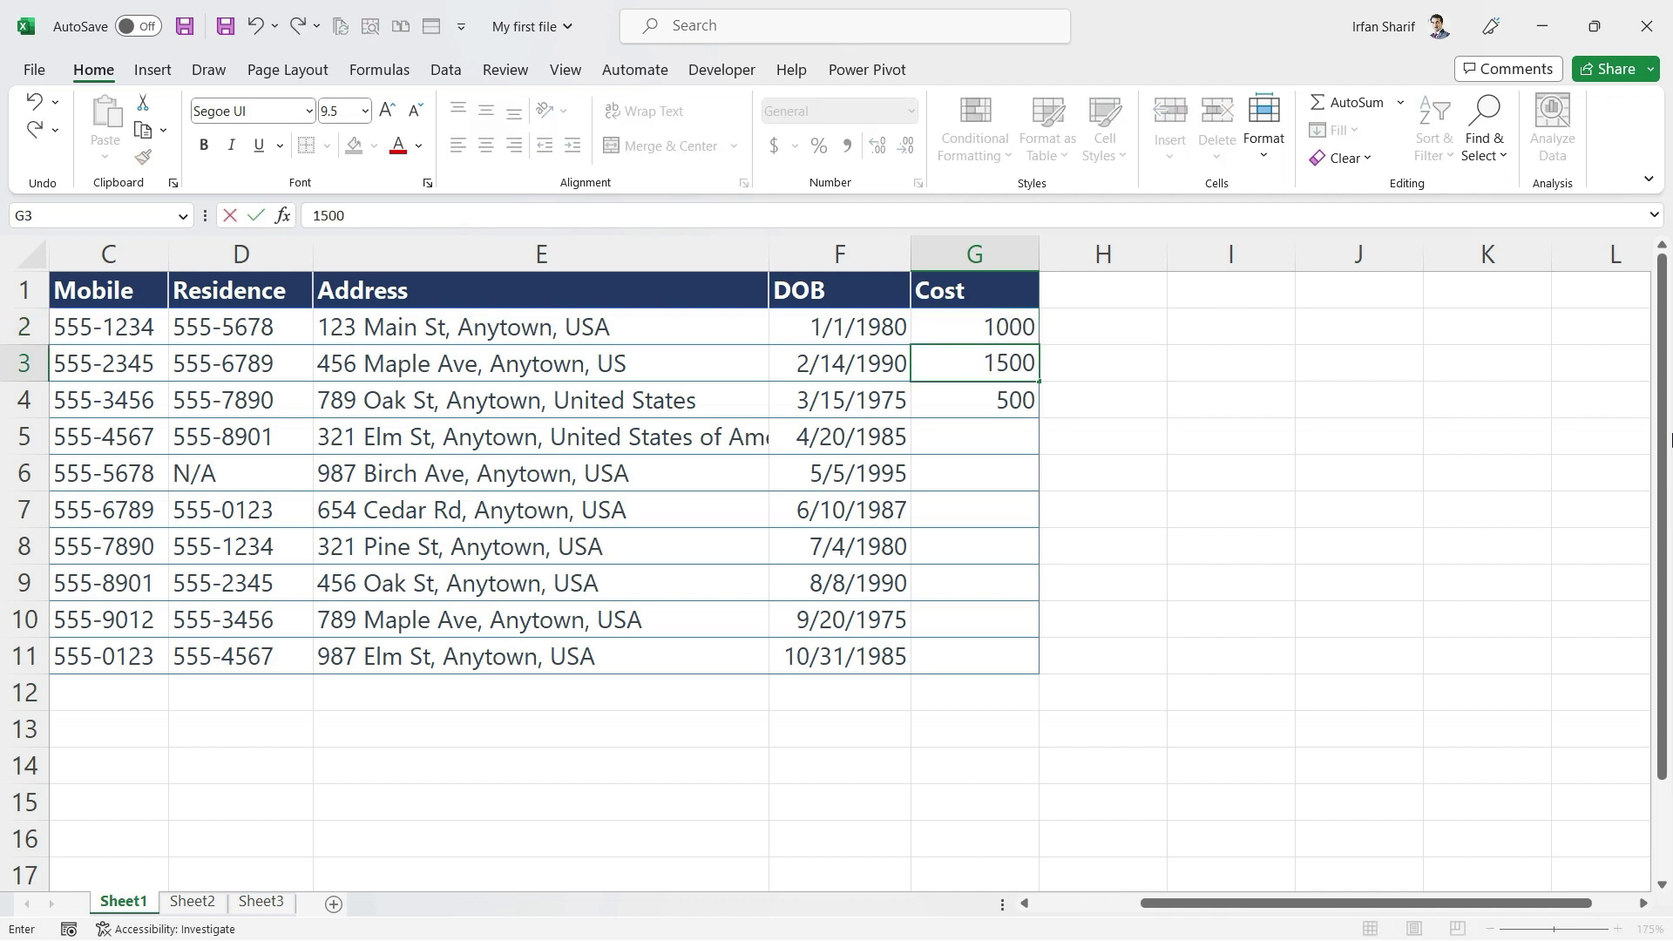
key(Return)
text(2000)
key(Return)
key(Up)
key(Up)
key(Up)
key(Up)
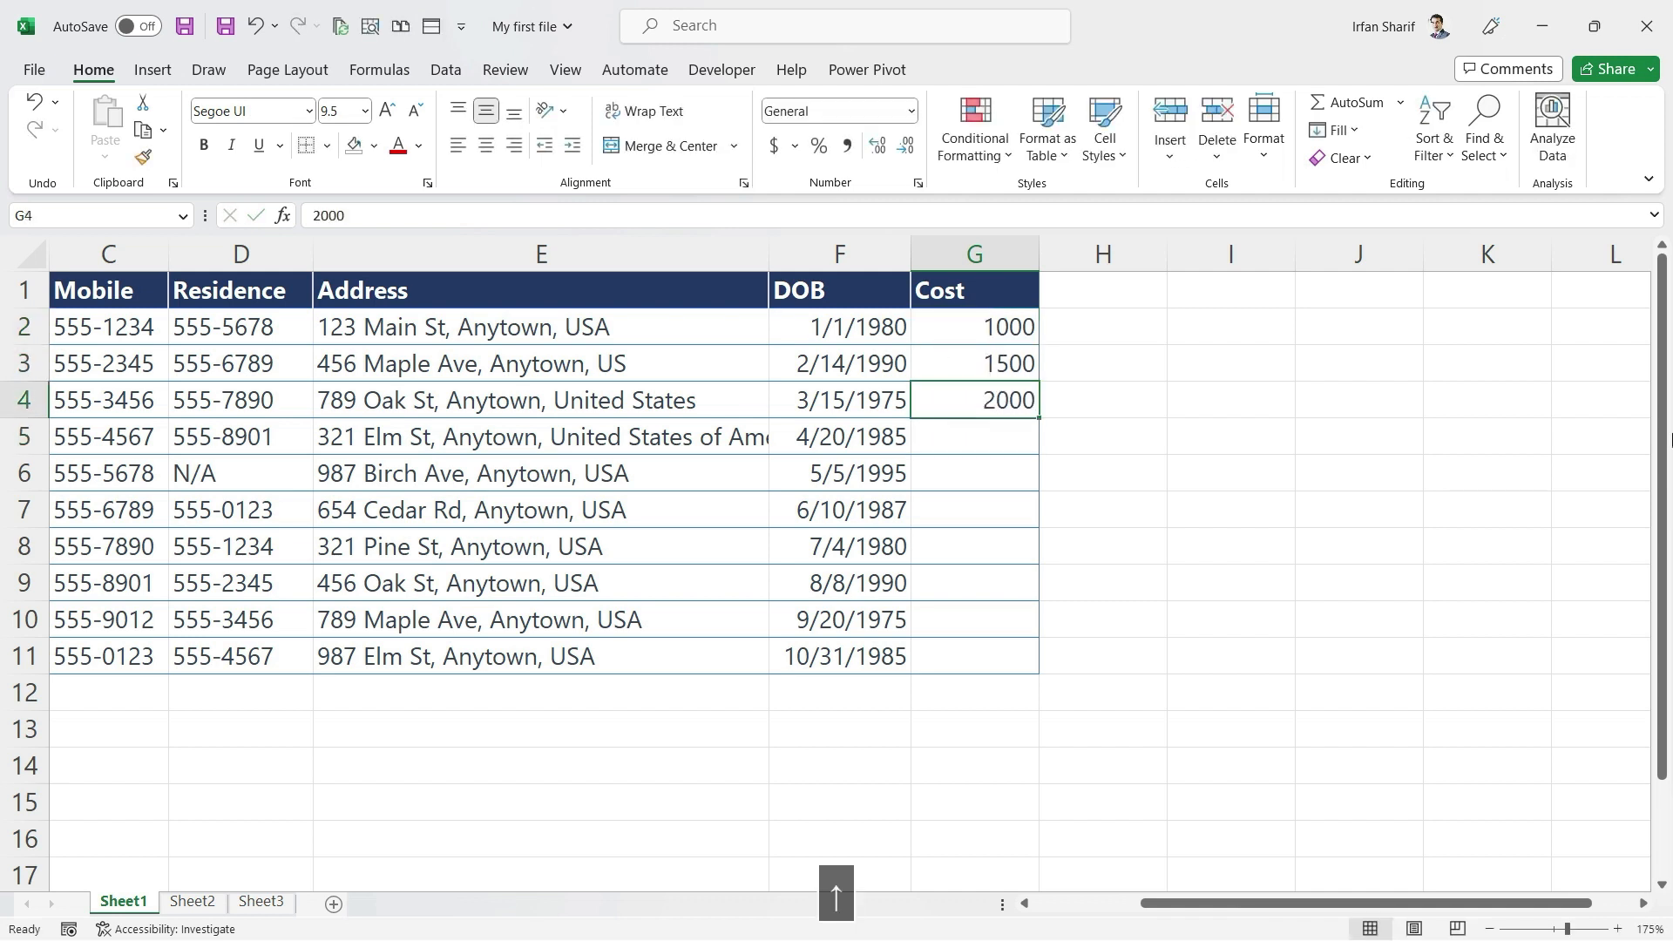
Add the heading Profit % in cell H1 and enter 20% in cell H2
key(Right)
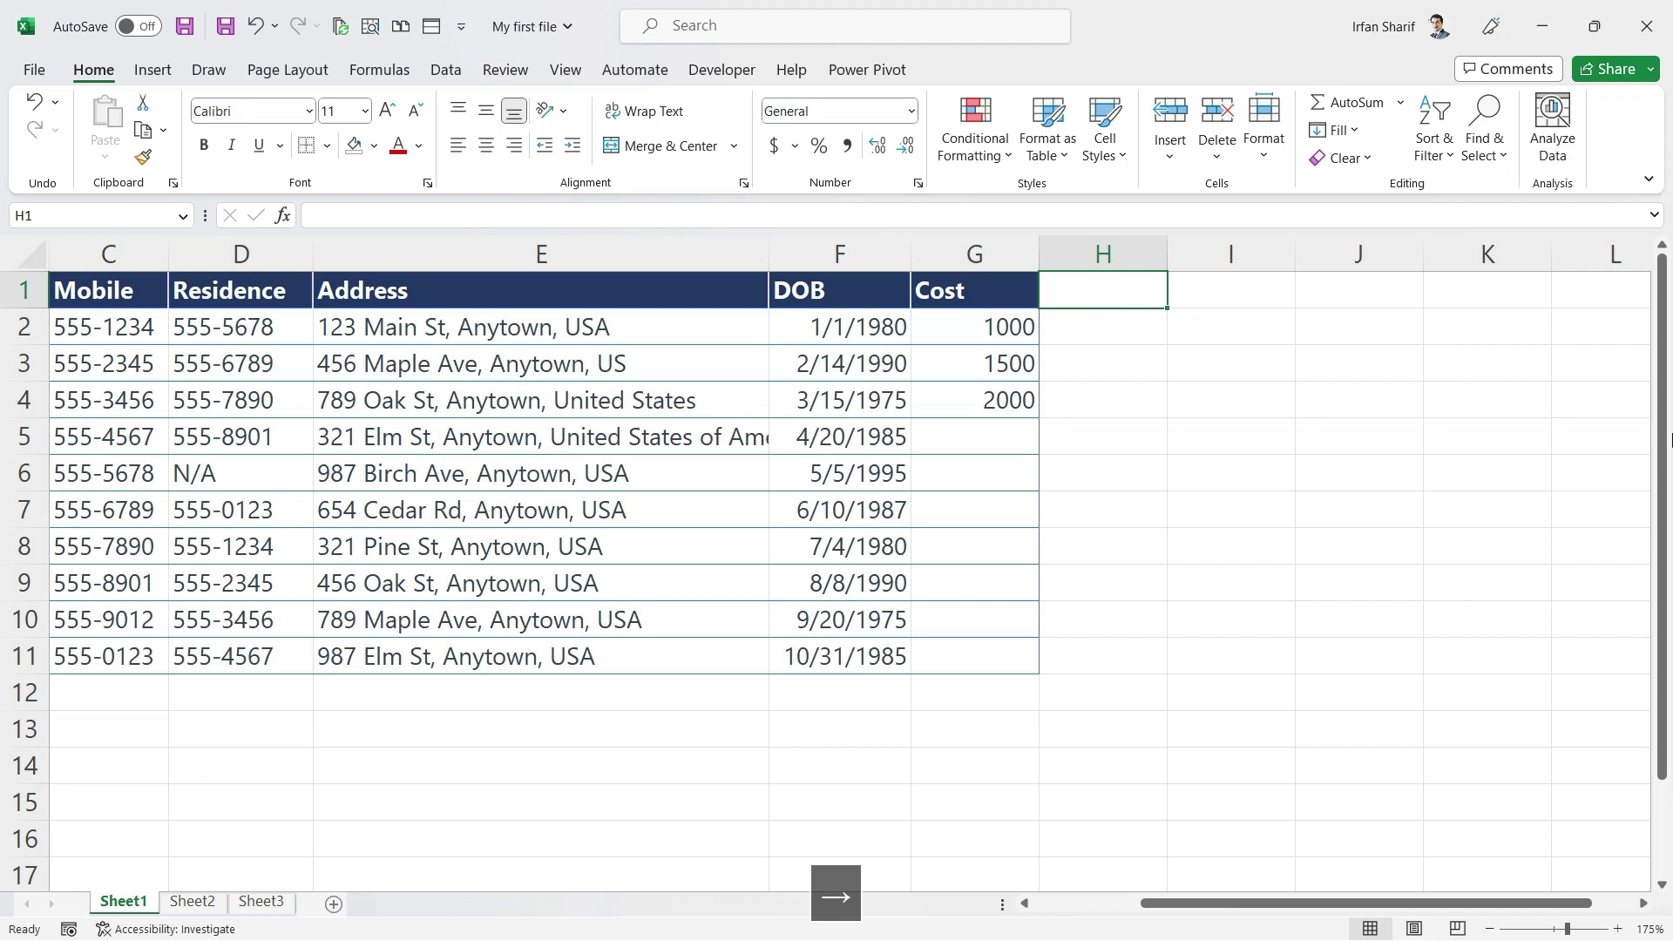
text(Profit )
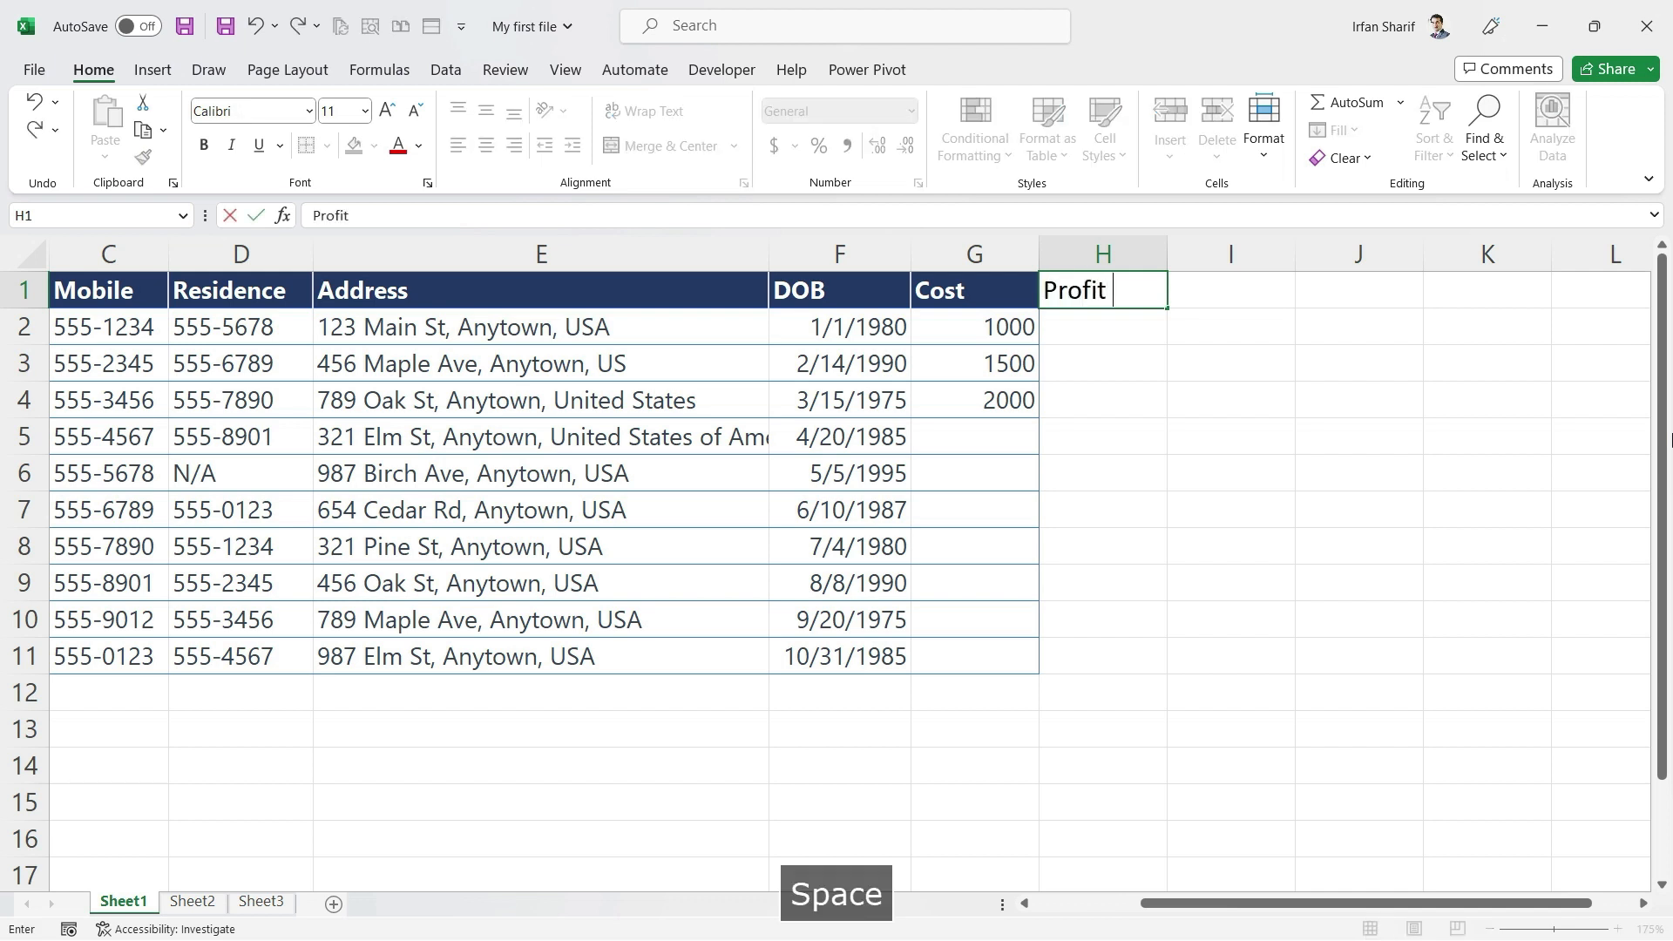
text(%)
key(Return)
text(20%)
key(Return)
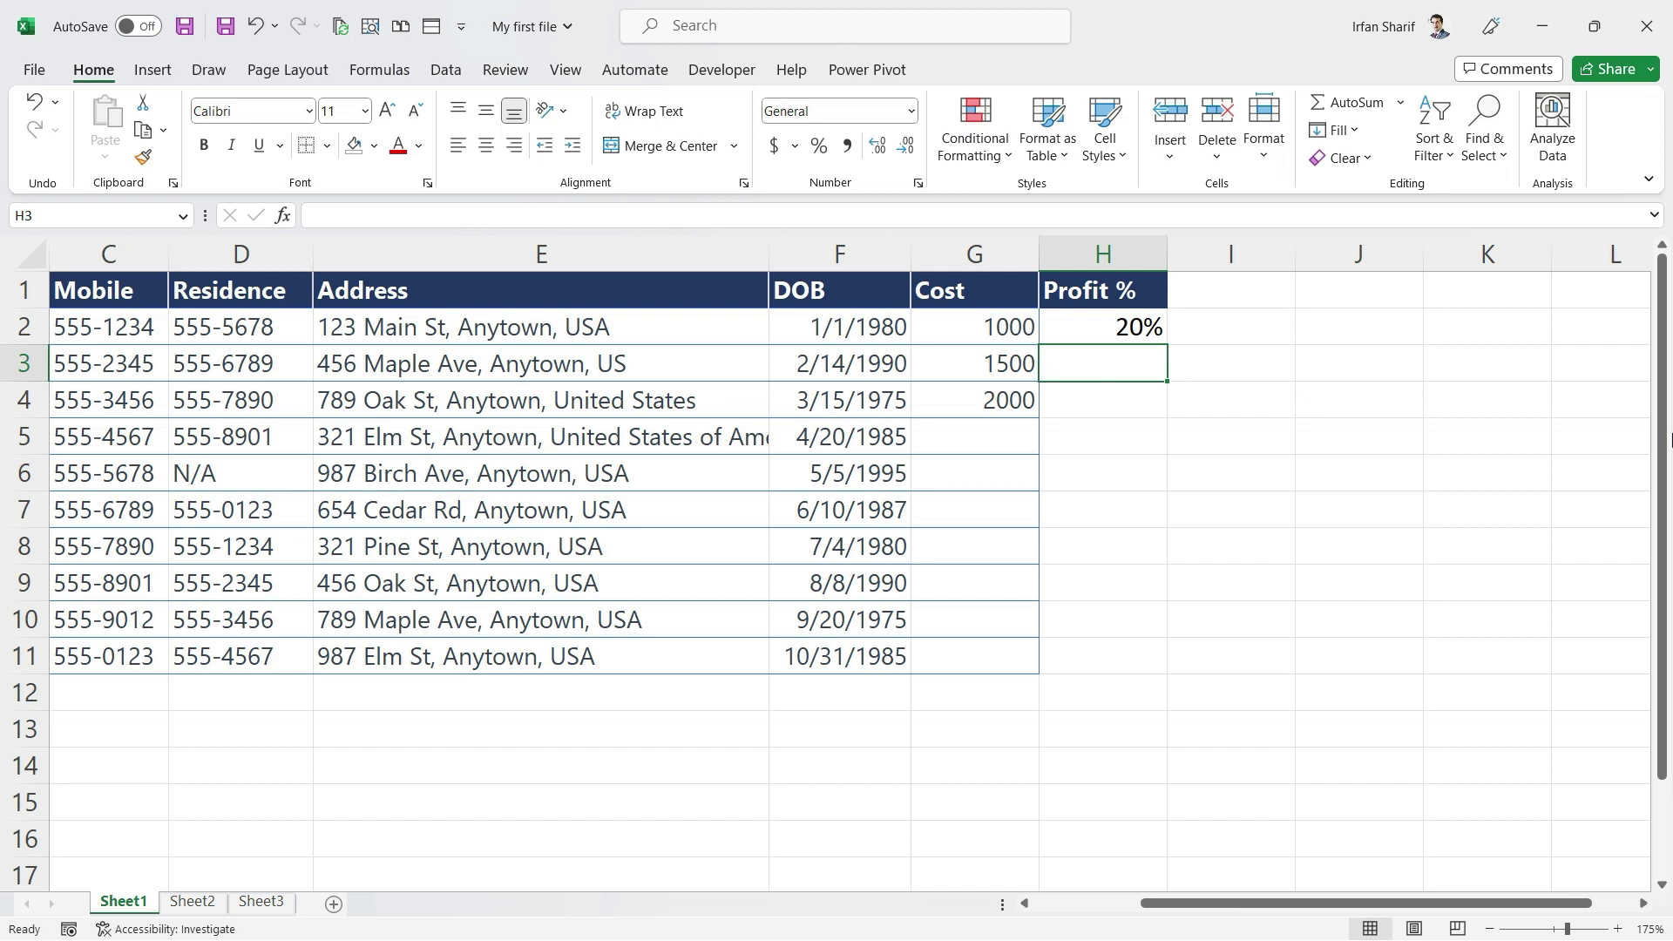
Copy the 20% value from cell H2 into cells H3 and H4
key(Up)
key(ctrl+c)
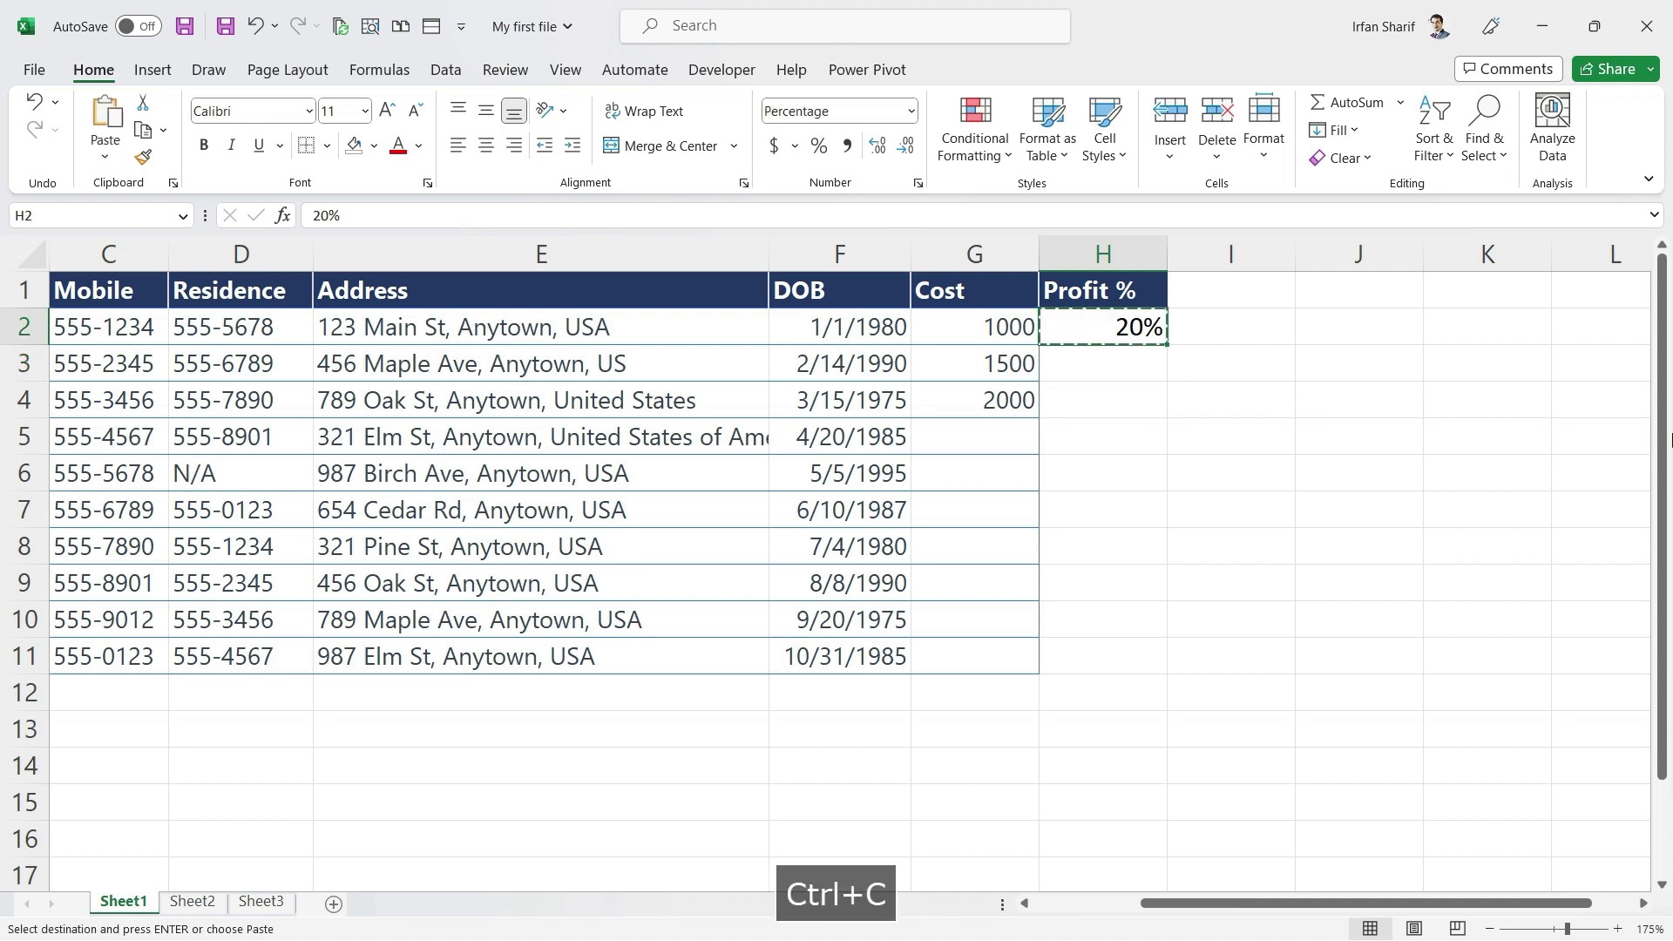
key(shift+Down)
key(shift+Down)
key(ctrl+v)
Enter the heading Profit in cell I1, beside the Profit % column
key(Right)
key(Up)
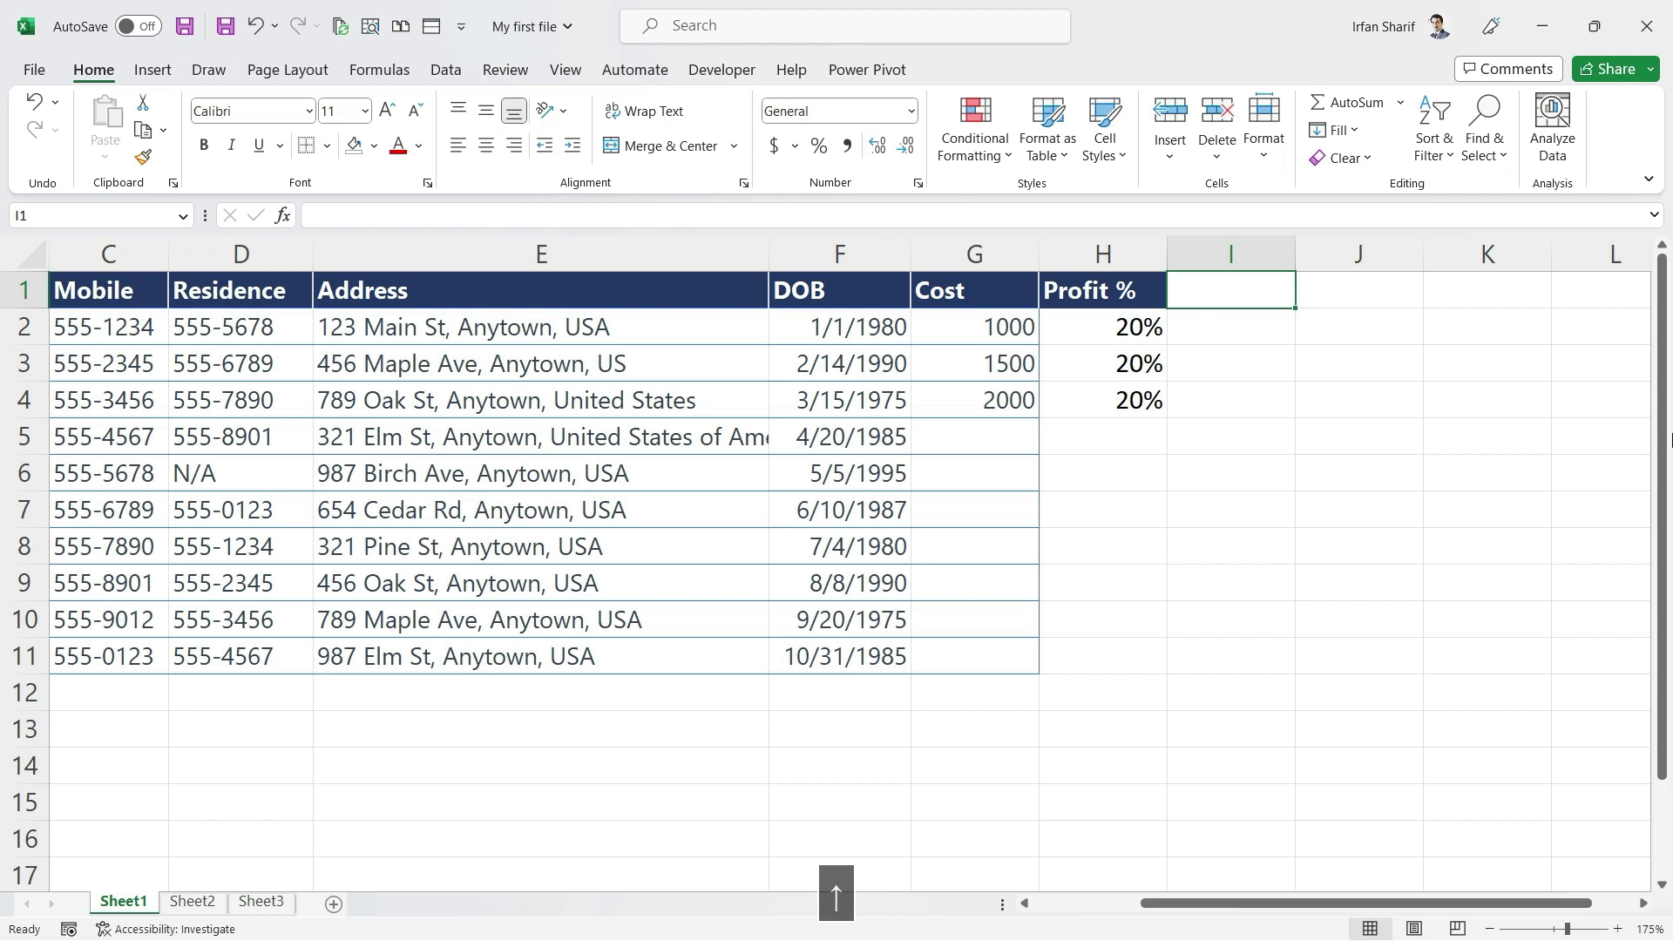
text(profit)
key(BackSpace)
key(BackSpace)
key(BackSpace)
key(BackSpace)
key(BackSpace)
key(BackSpace)
text(Prof)
key(BackSpace)
text(ofit)
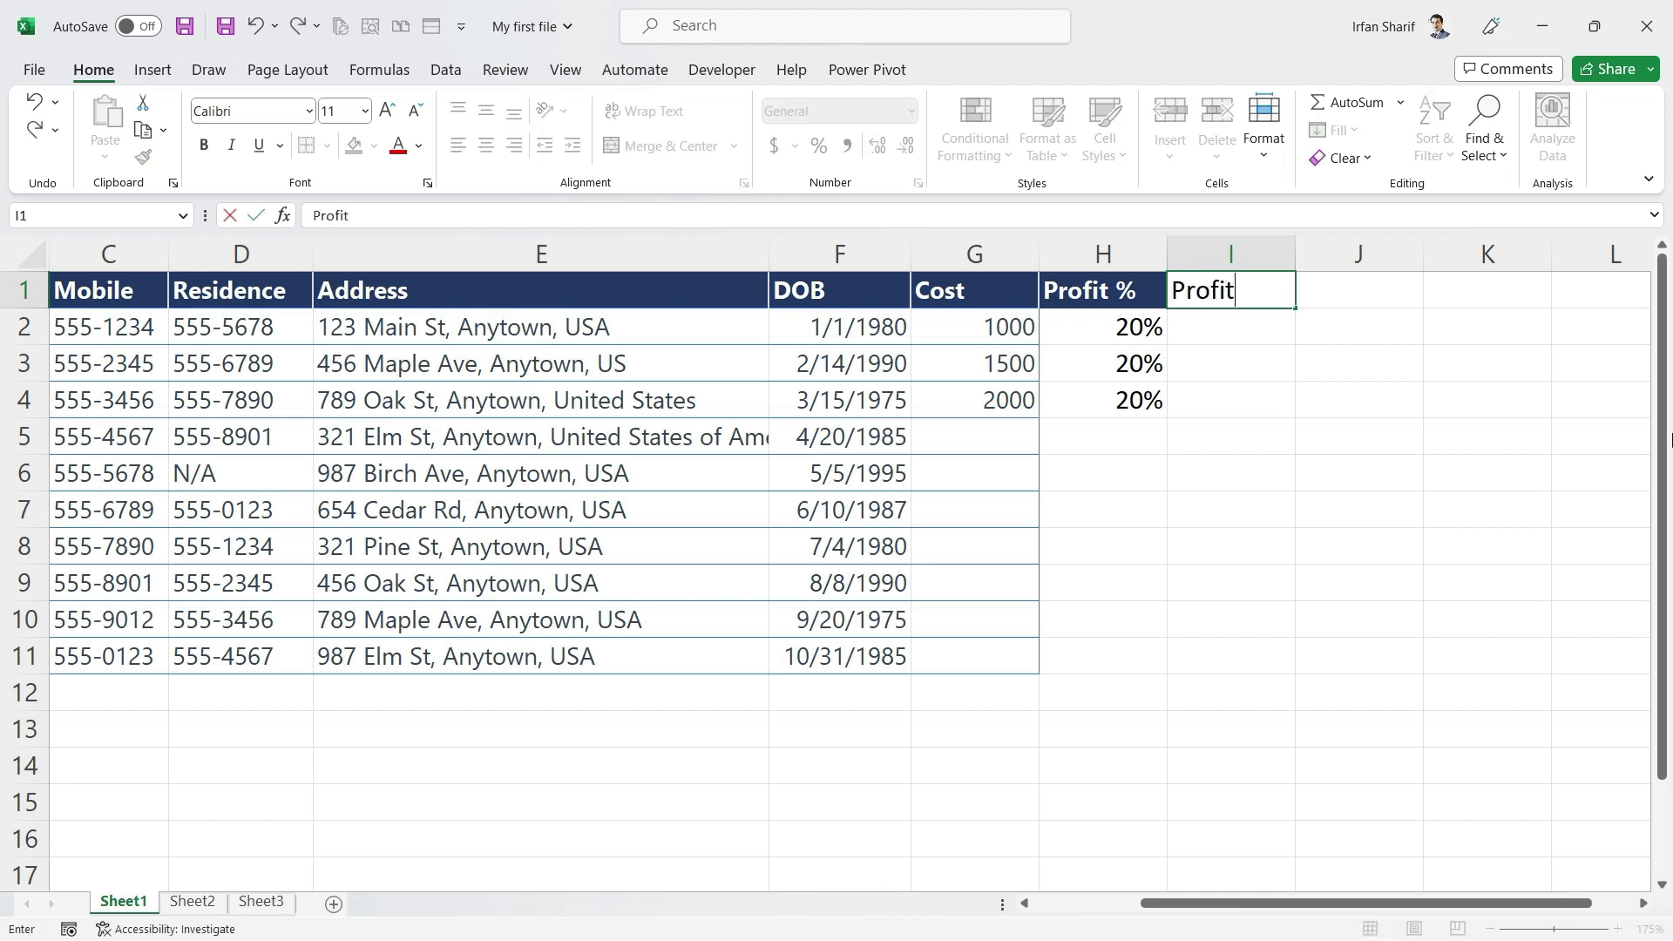
key(Return)
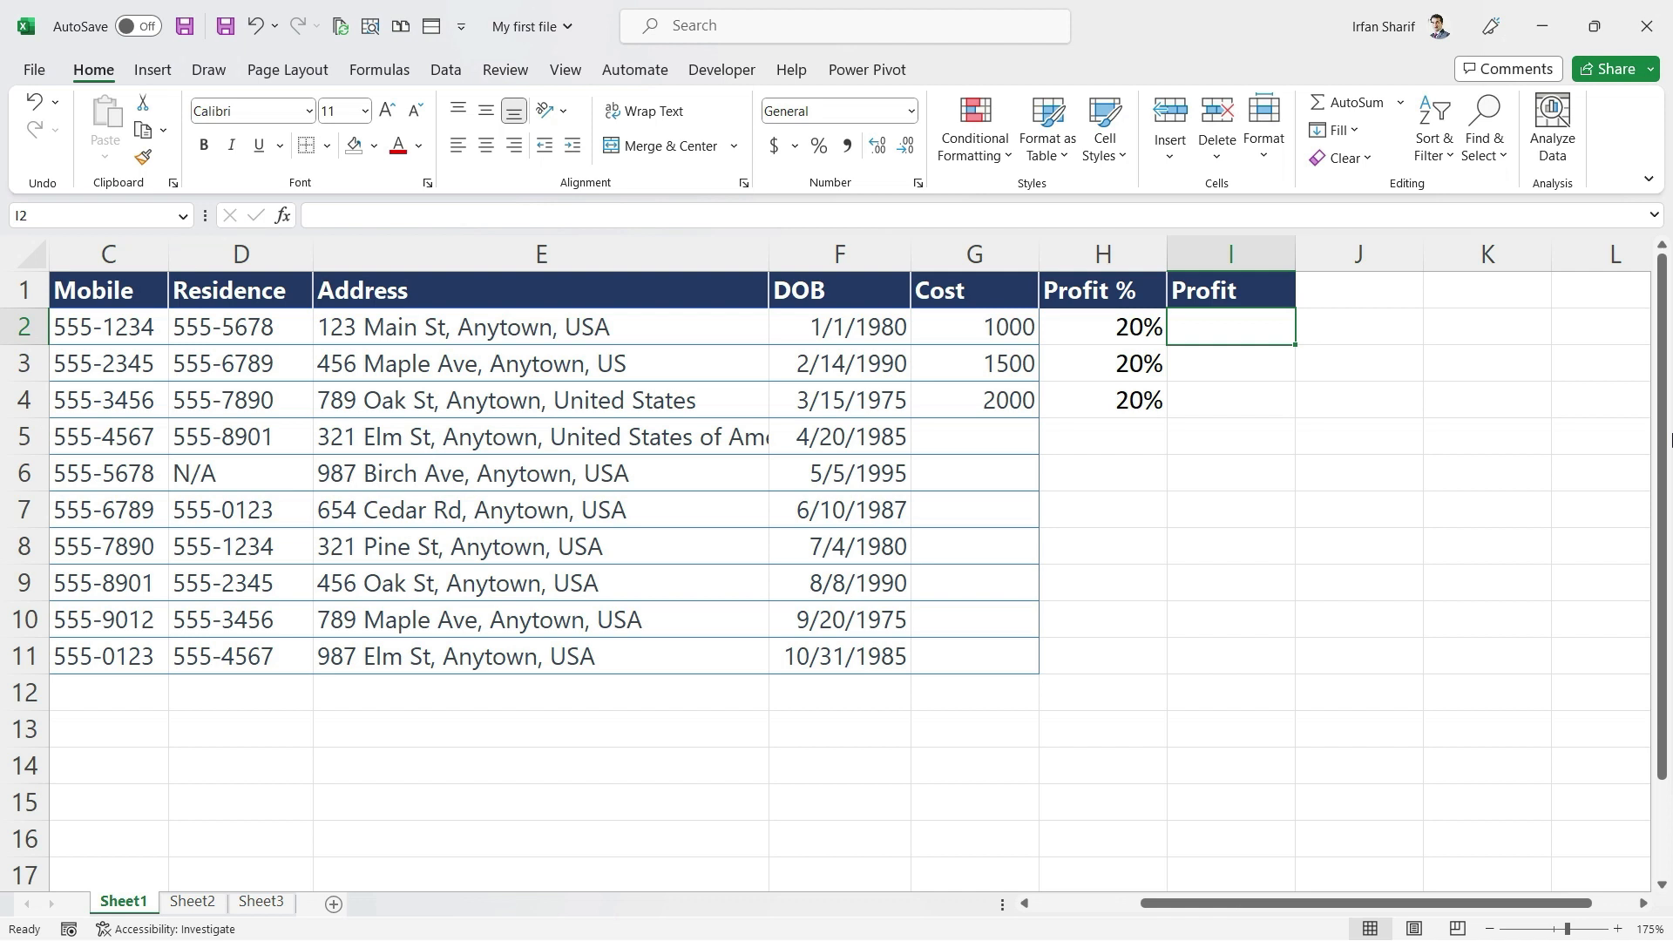
Enter the first row's profit in cell I2 as the fixed number 200
key(Left)
key(Left)
key(Right)
key(Right)
text(2000)
key(Return)
key(Up)
key(F2)
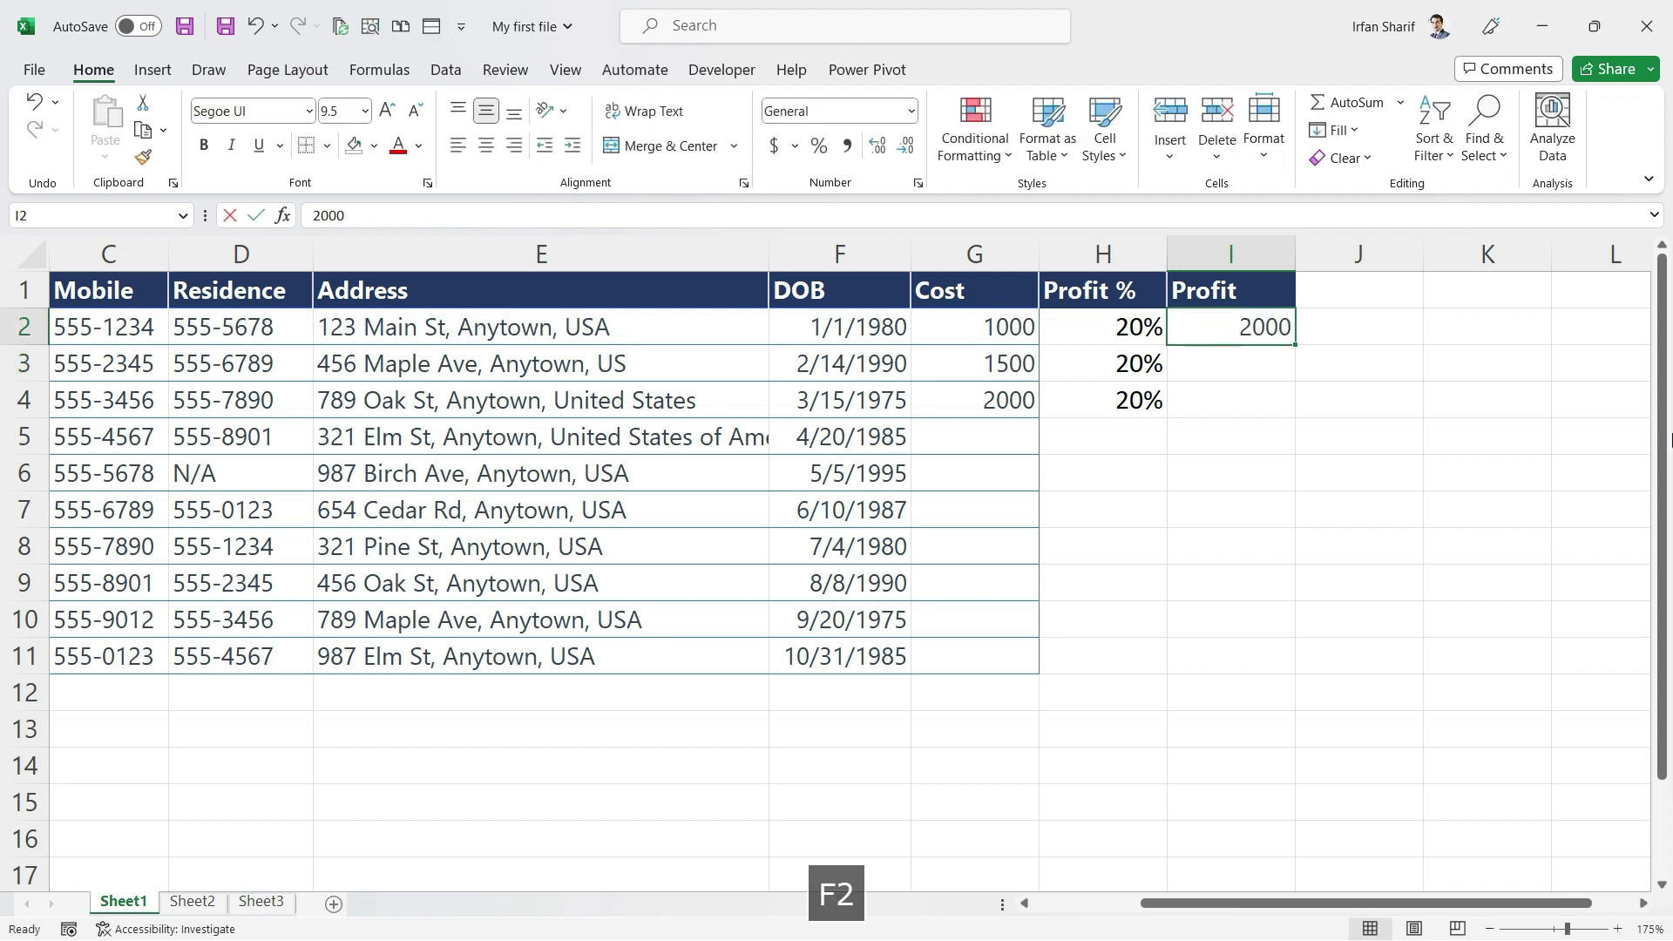
key(BackSpace)
key(Return)
key(Up)
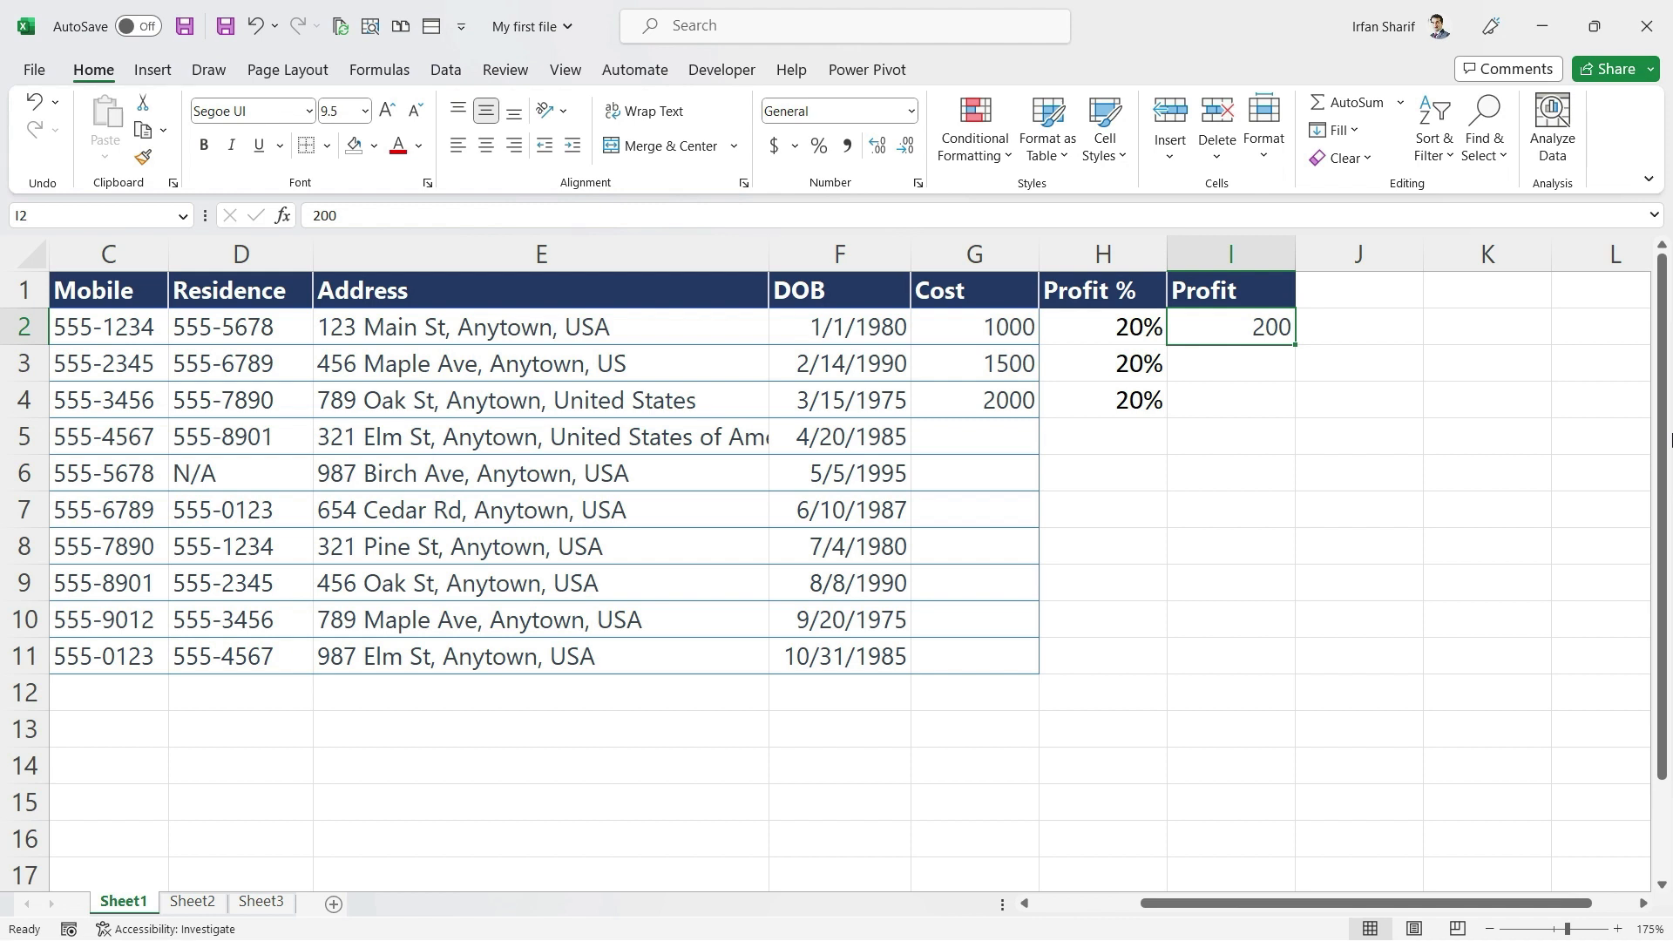
Replace the number in cell I2 with the formula =G2*H2, multiplying Cost by Profit %
key(Down)
click(991, 328)
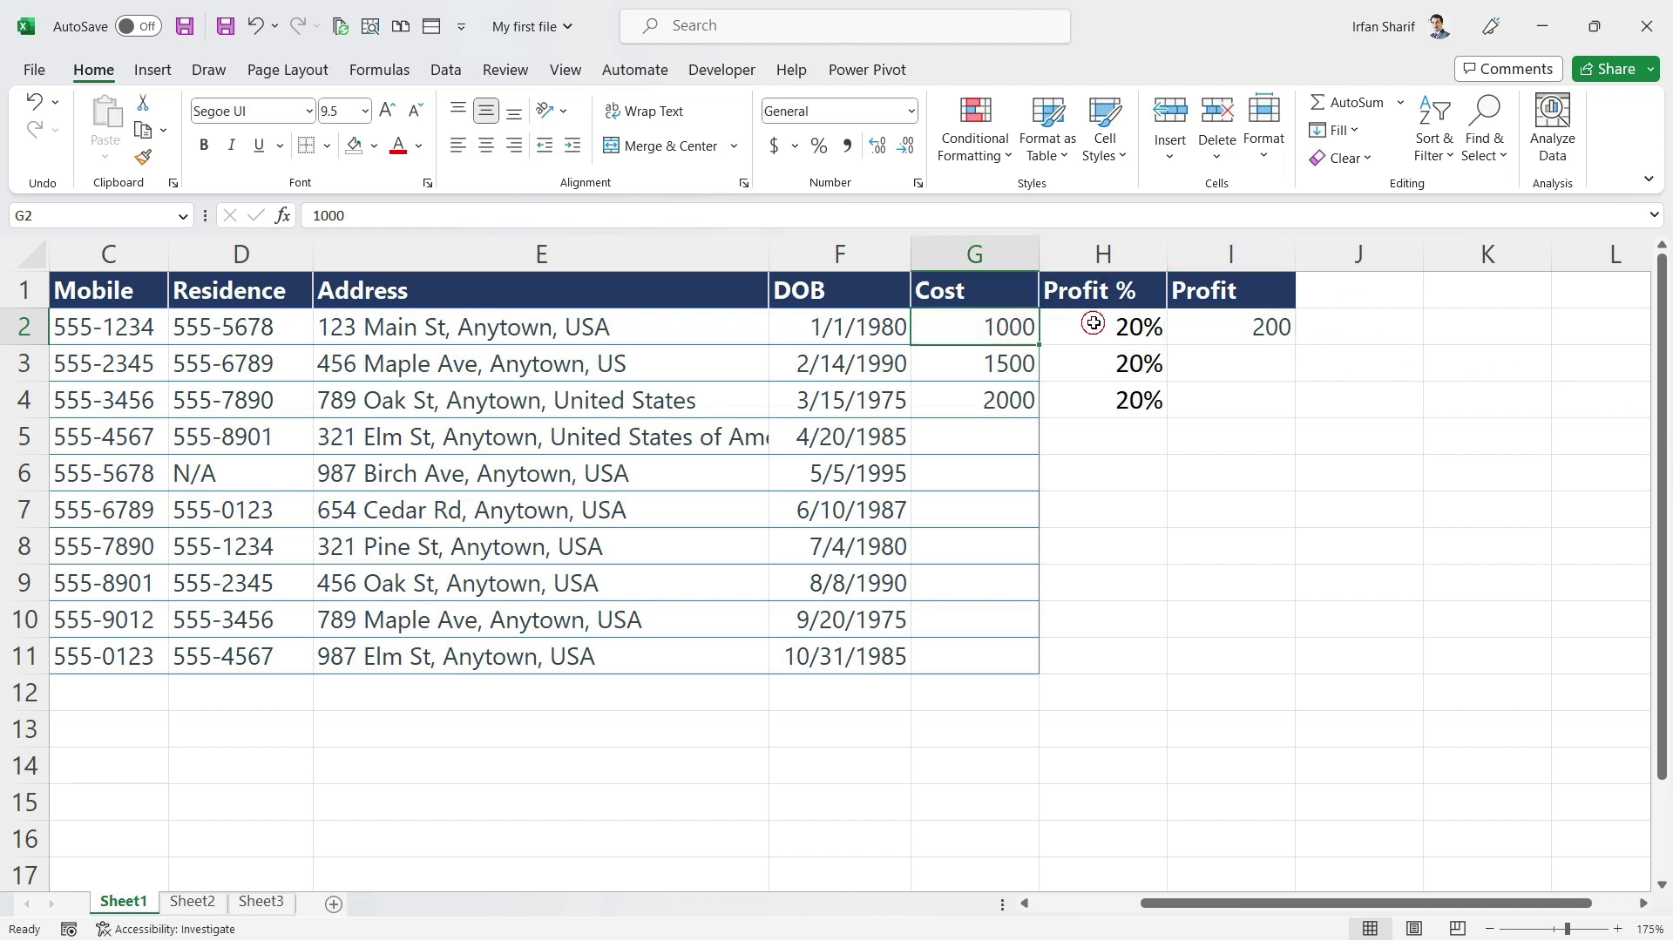
click(1090, 324)
click(993, 329)
click(1115, 330)
click(1237, 326)
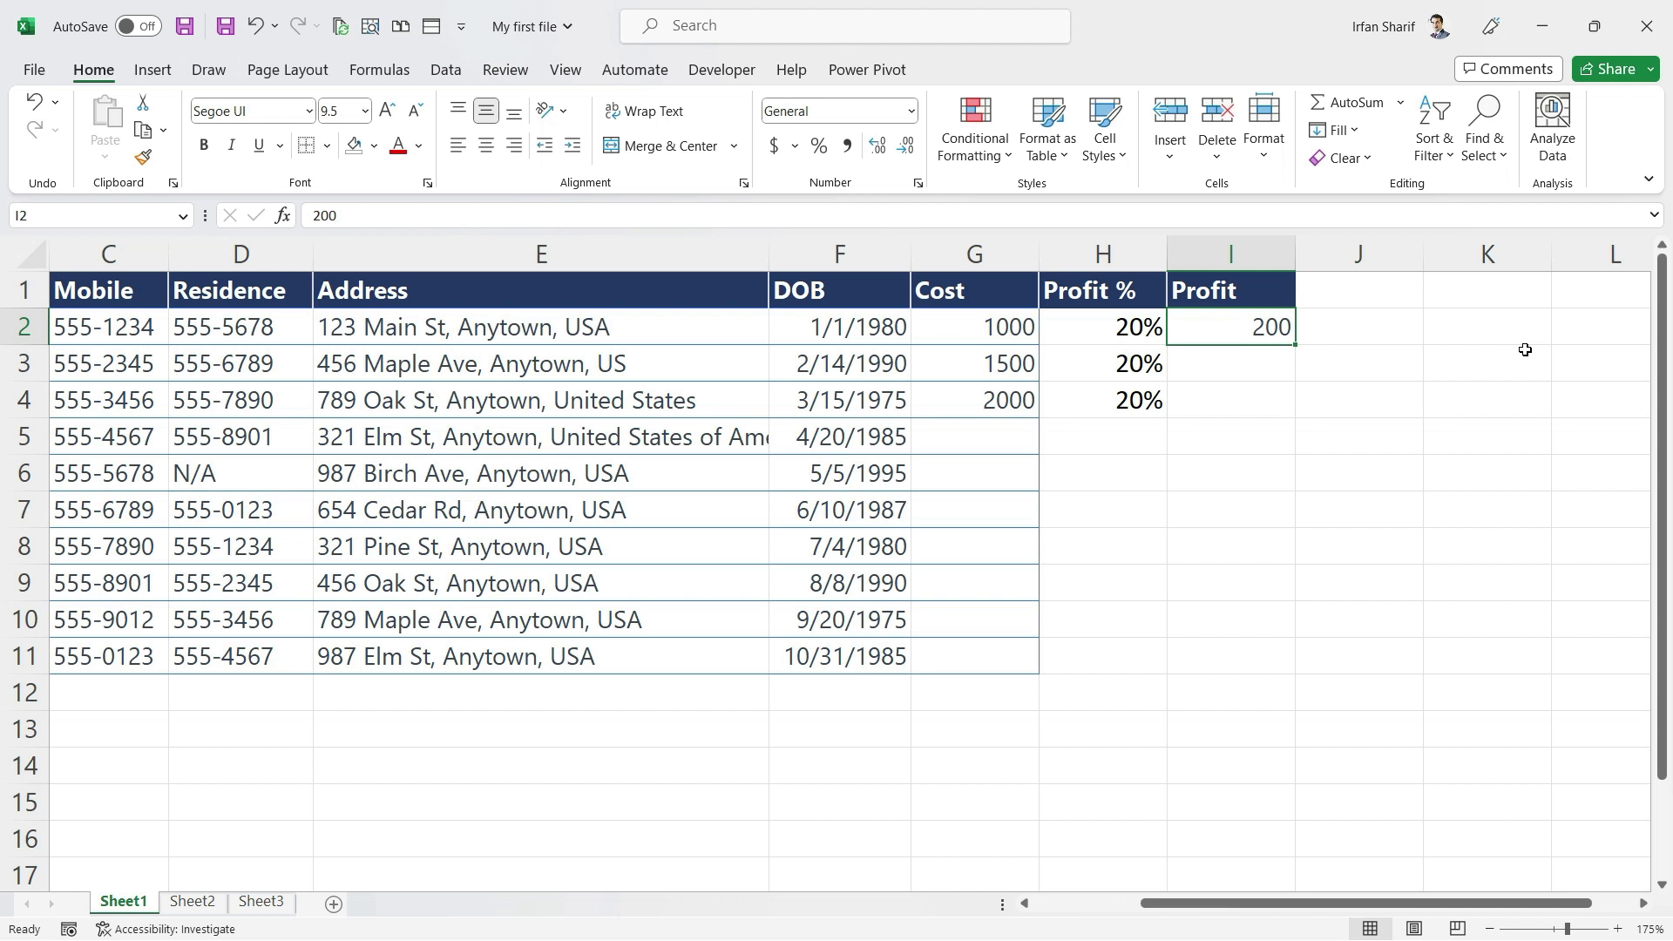
text(=)
key(Left)
key(Left)
text(*)
key(Left)
key(Return)
Review the Profit formula in cell I2 in edit mode and undo the last change to it
key(Up)
key(F2)
key(Return)
key(ctrl+z)
key(F2)
key(Return)
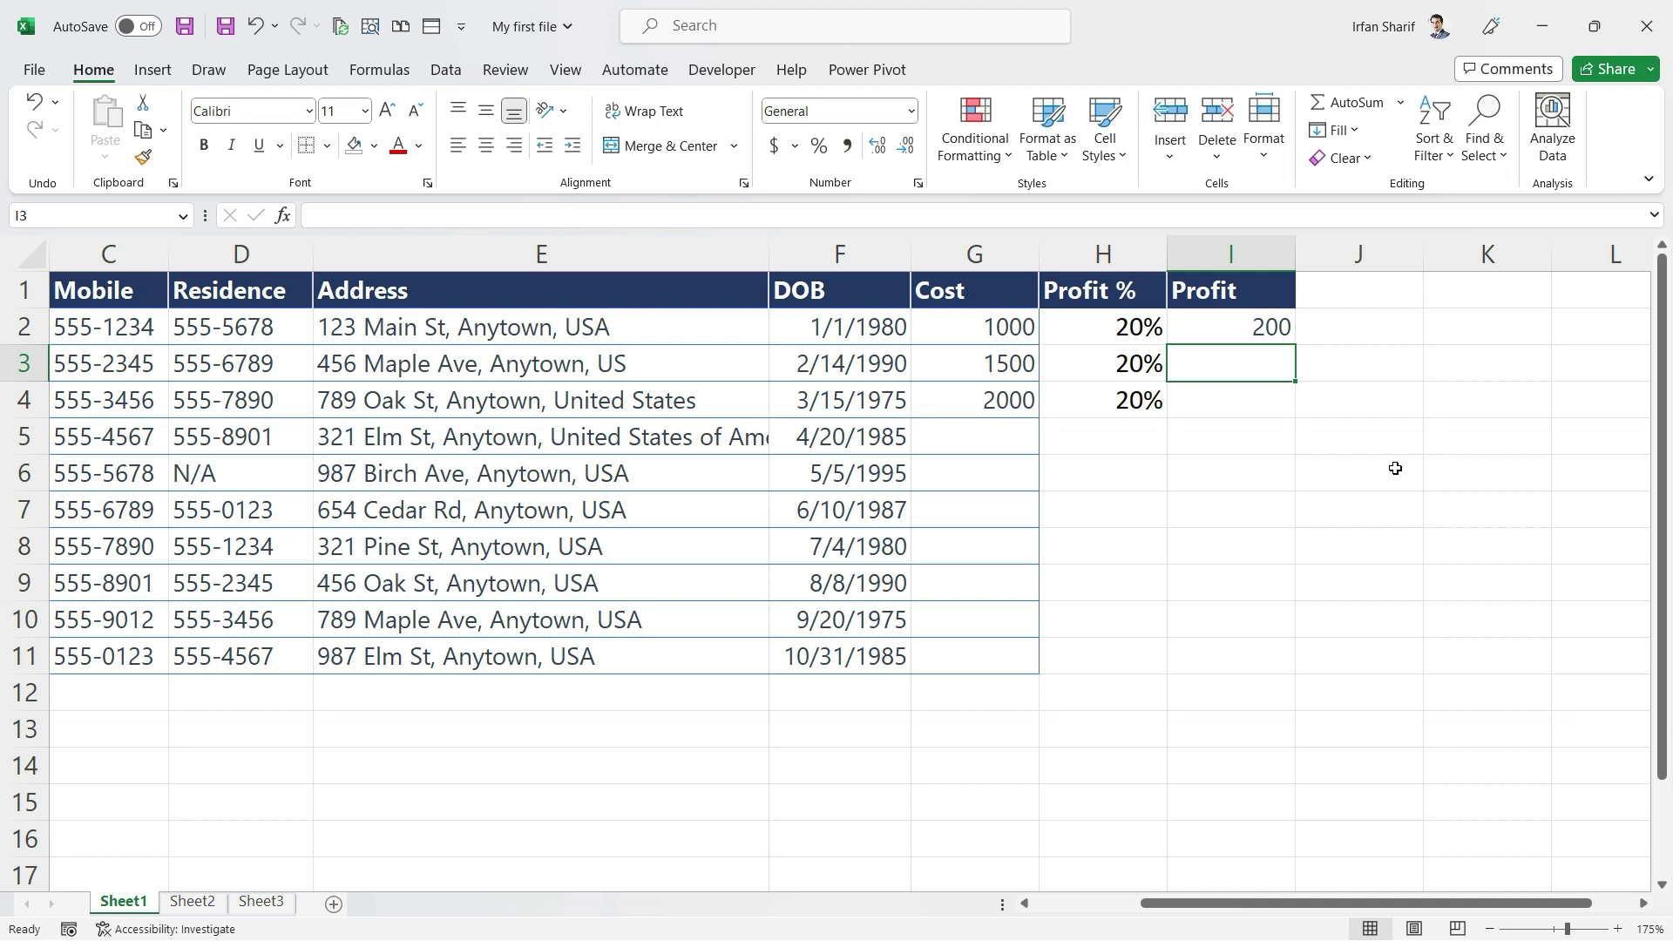
key(F9)
Convert the range A1:I11 on Sheet1 into an Excel table with headers
key(ctrl+Left)
key(ctrl+Left)
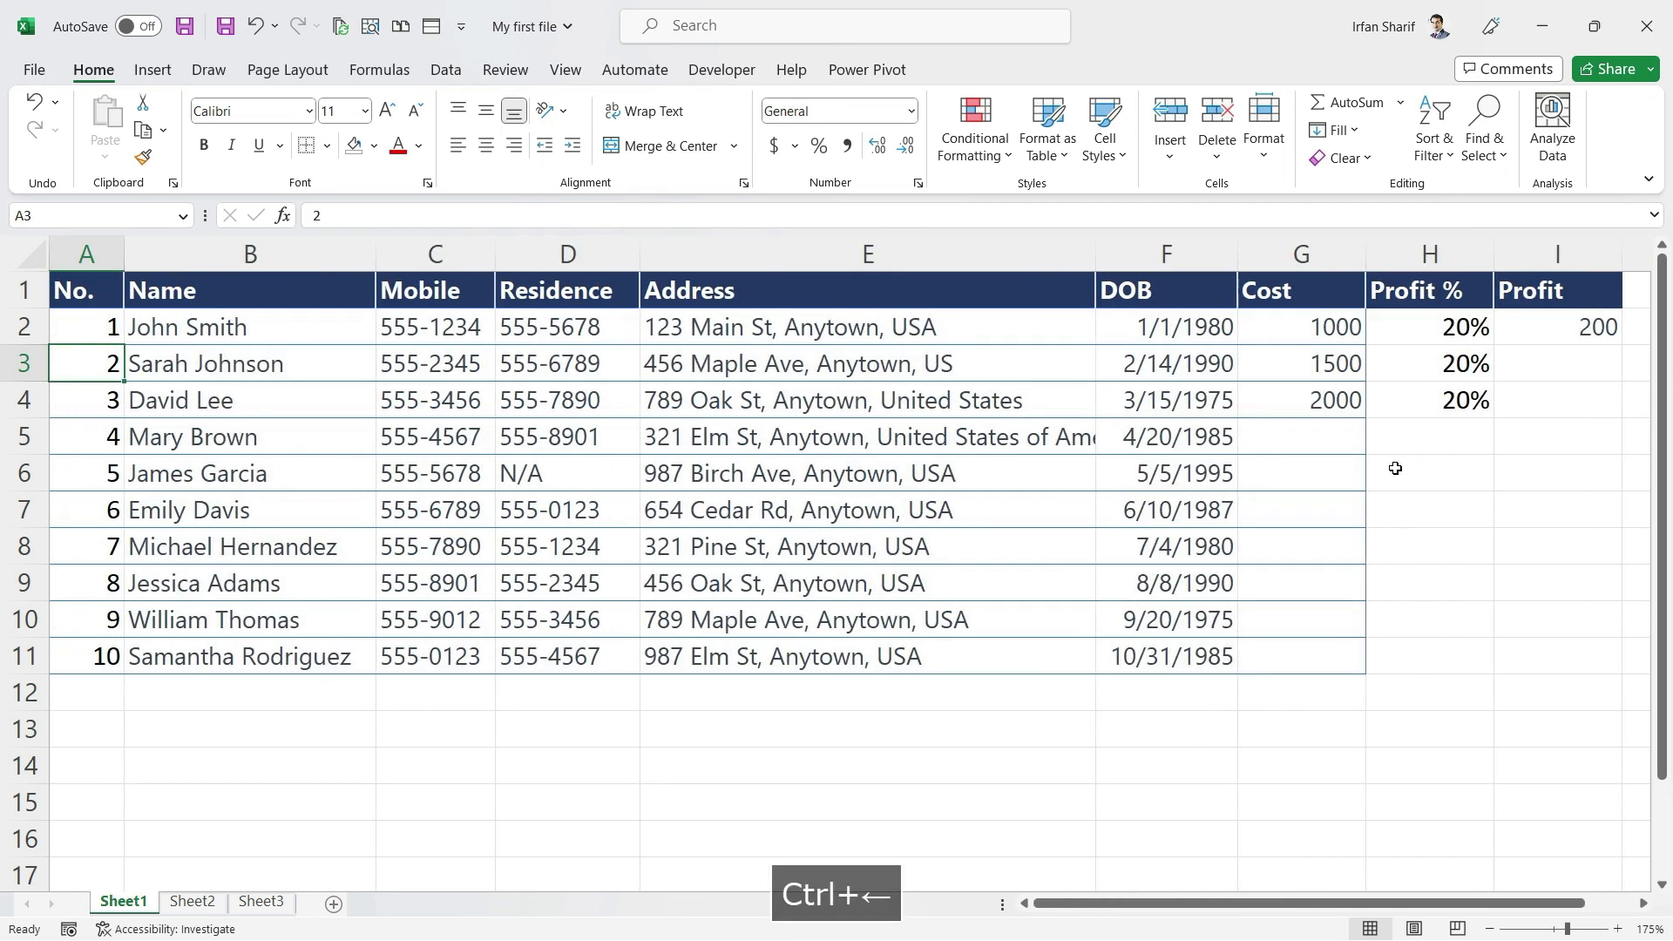
key(ctrl+Up)
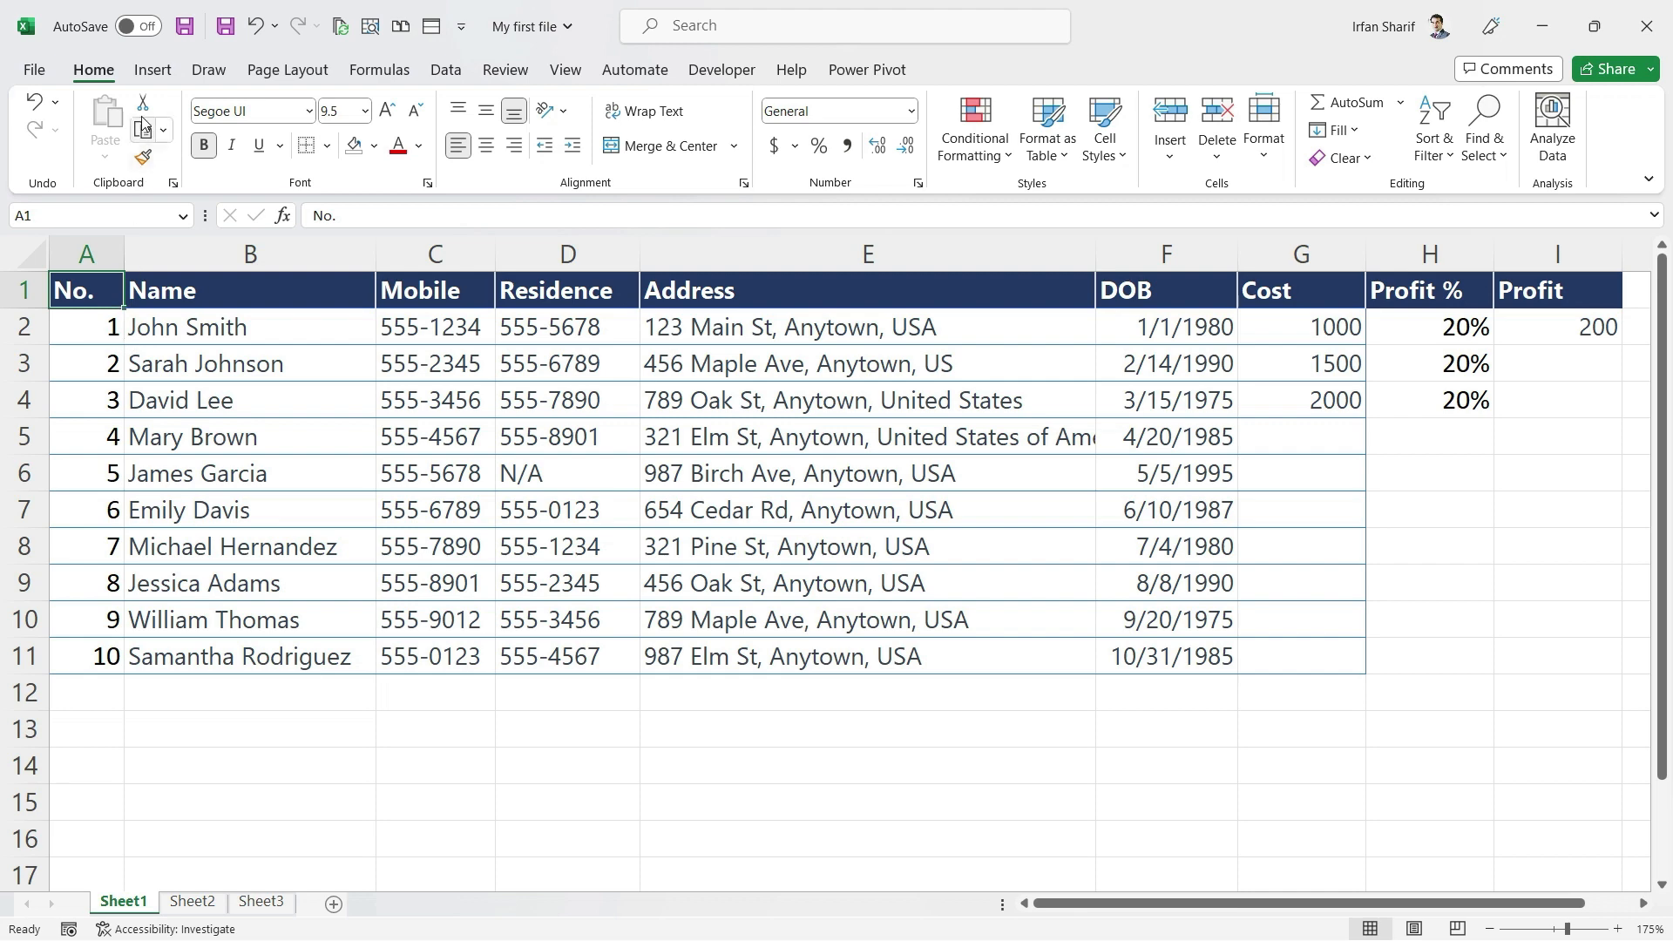
click(150, 75)
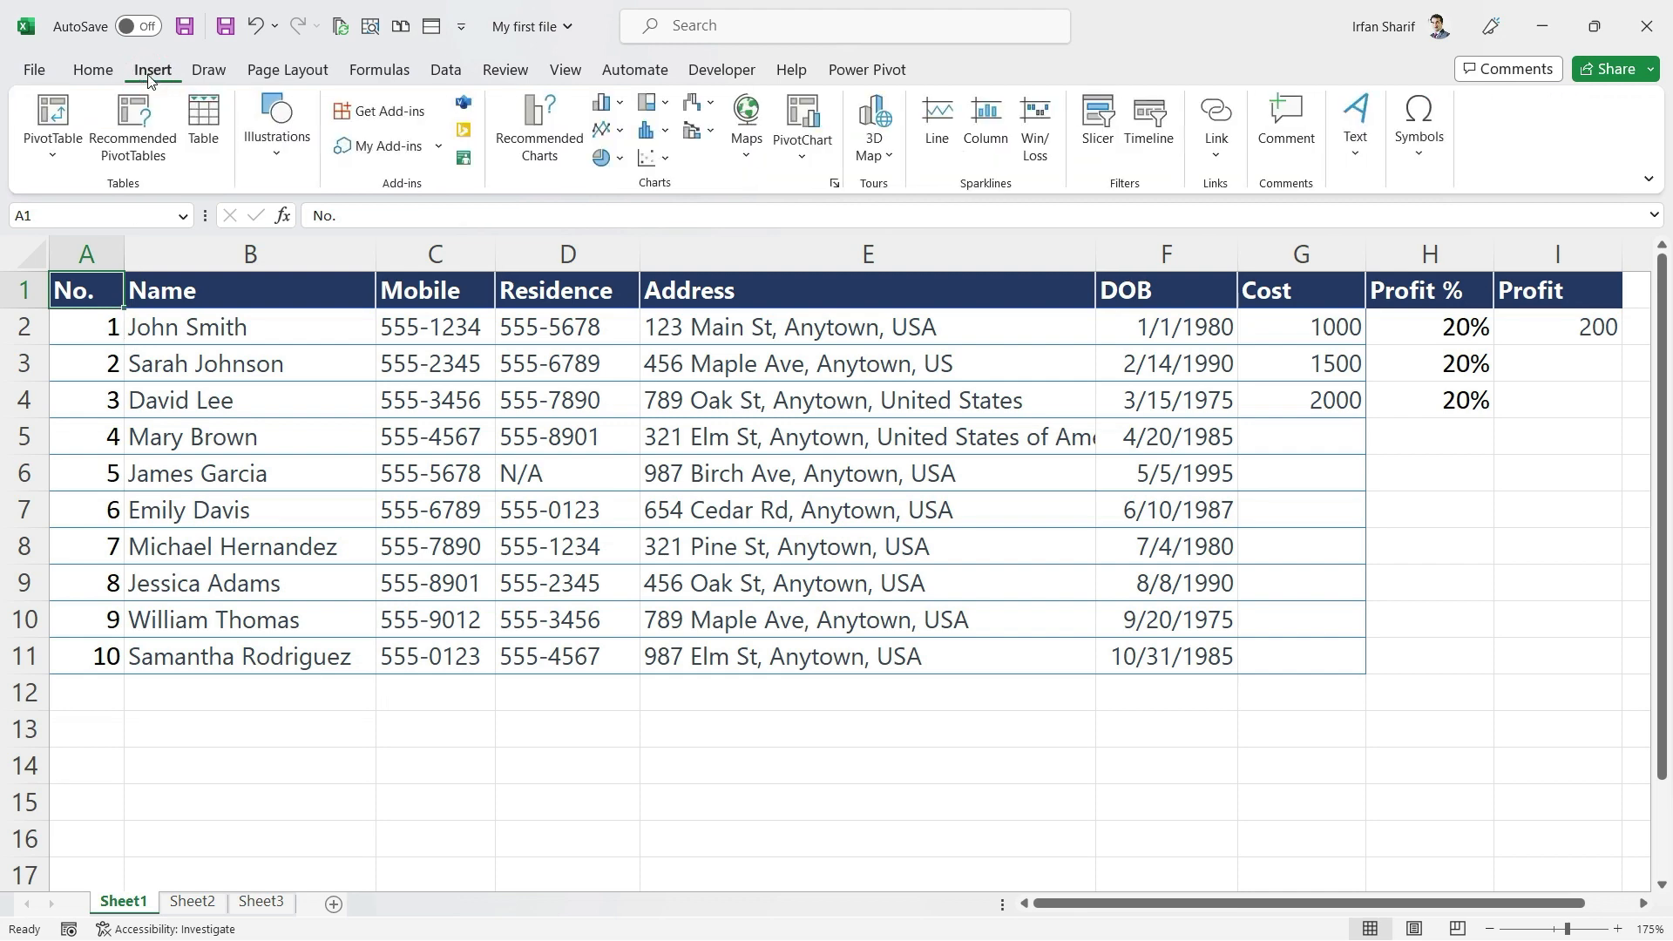
click(205, 118)
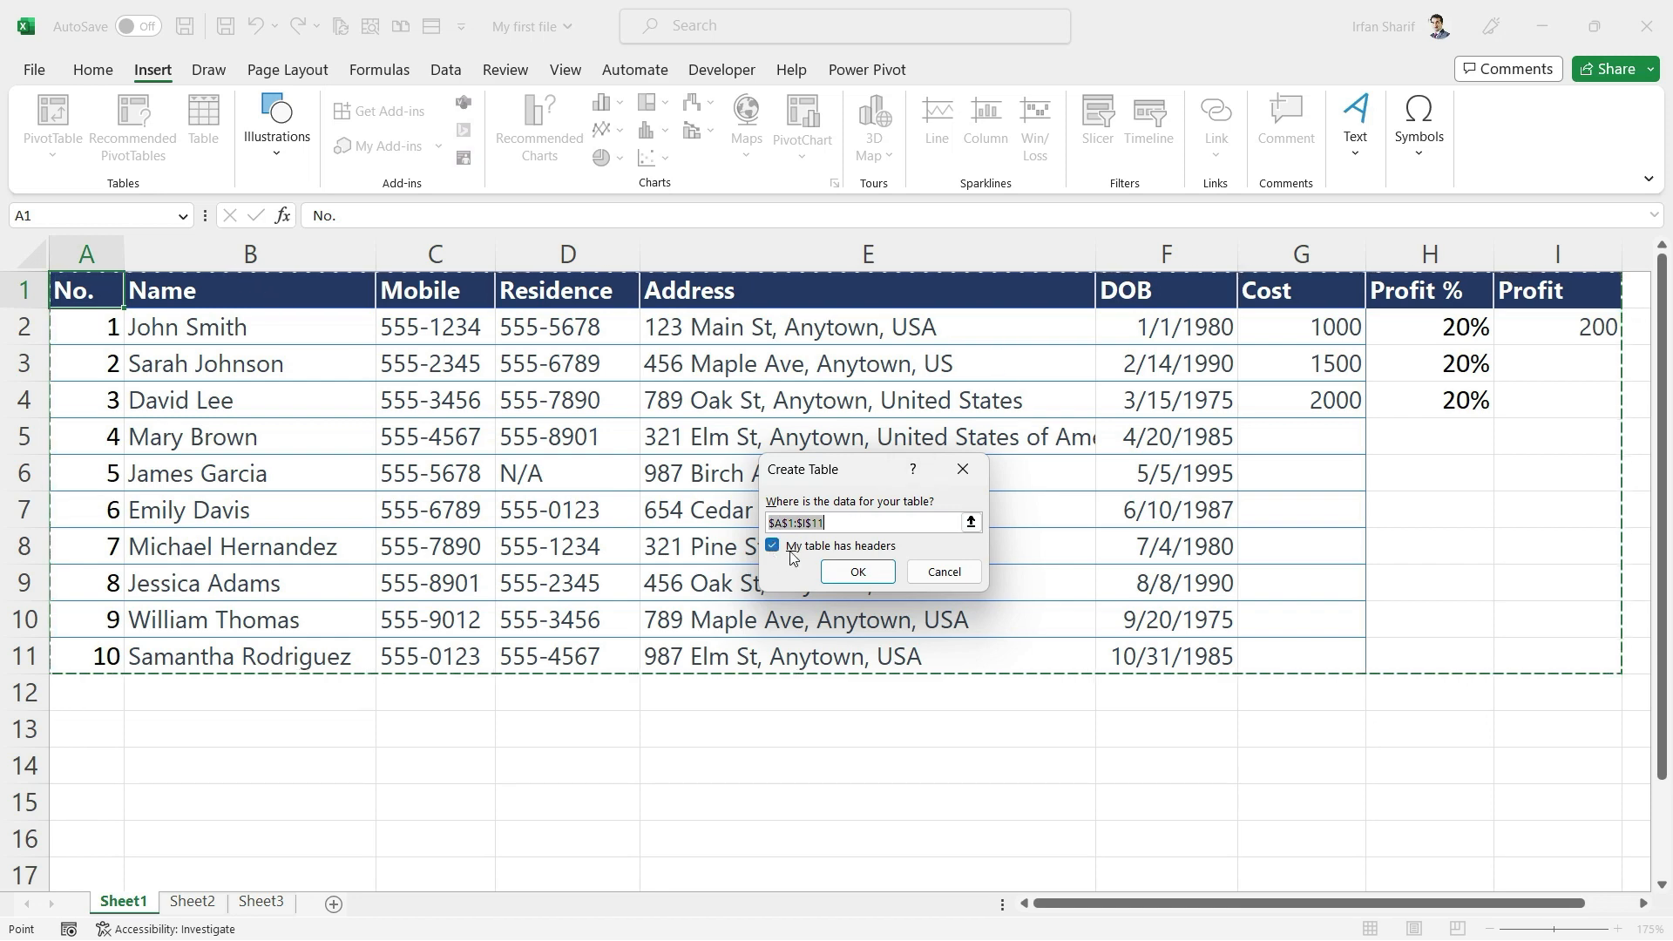
click(858, 572)
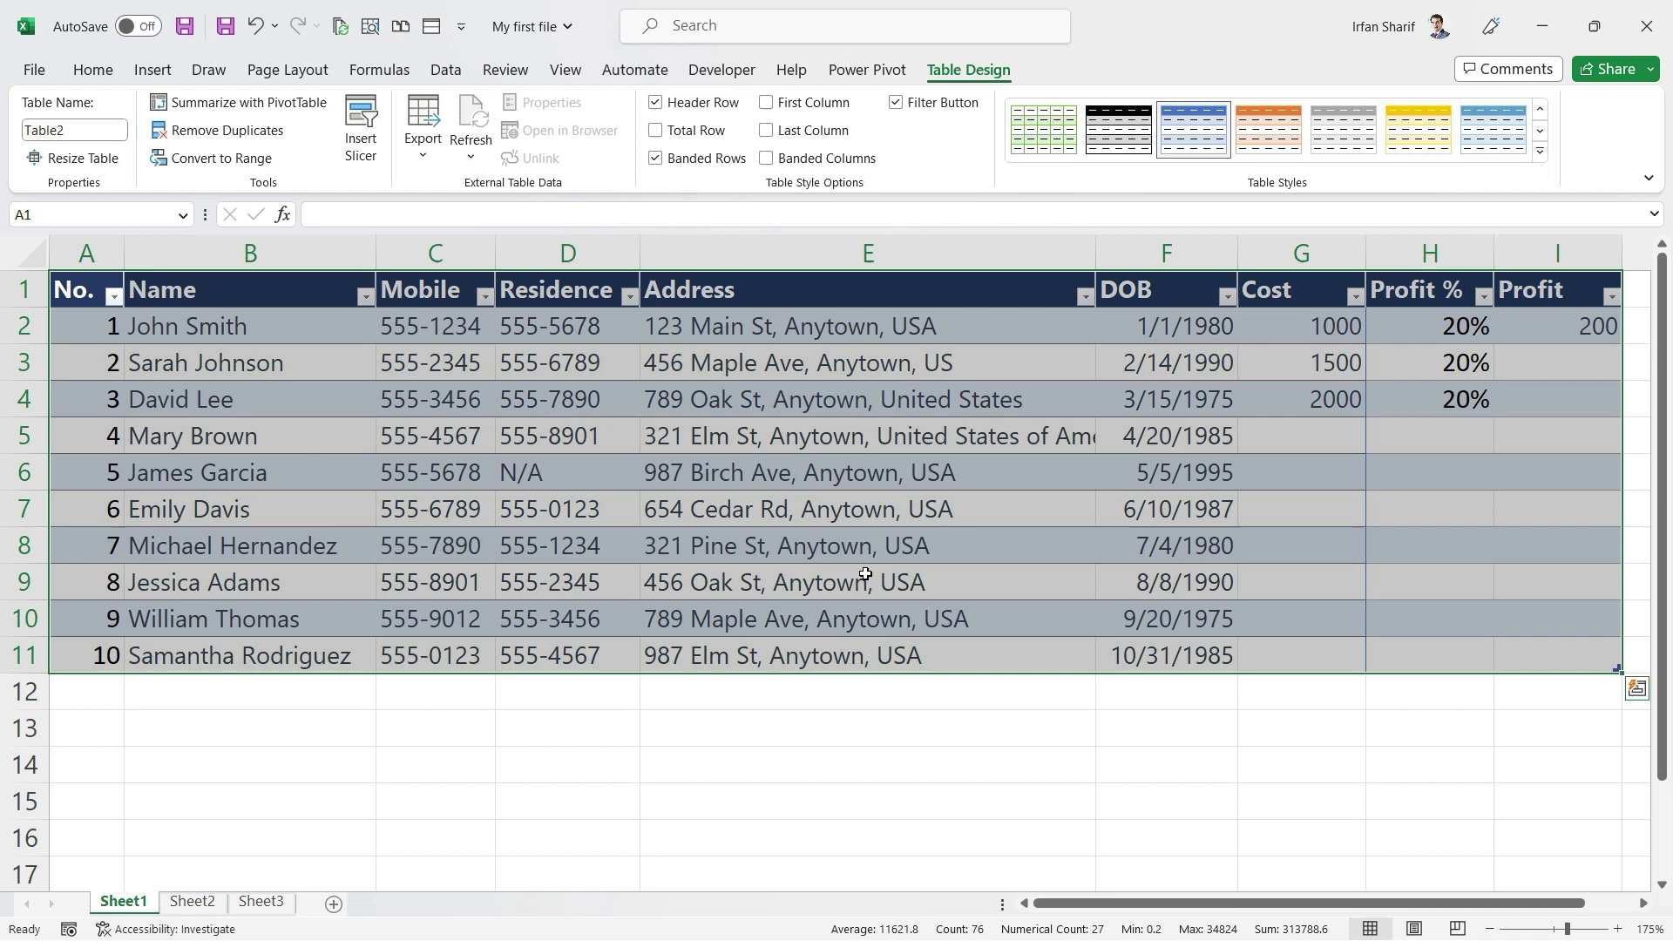
click(893, 566)
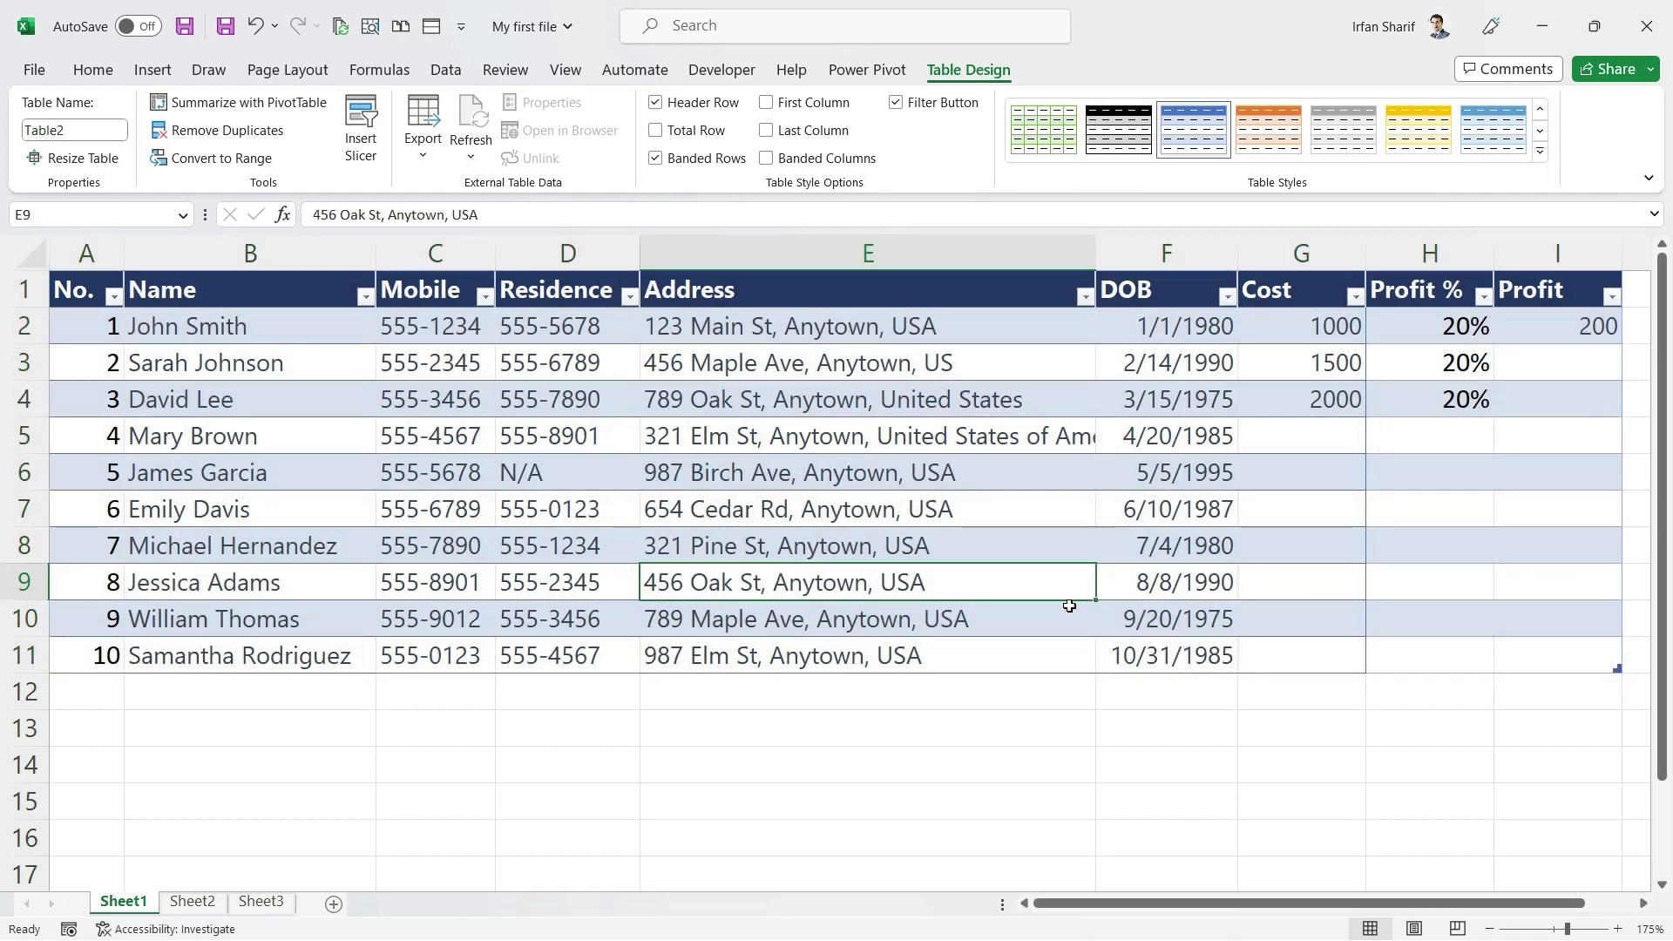
Apply the light blue banded table style with full cell borders to the table
click(96, 292)
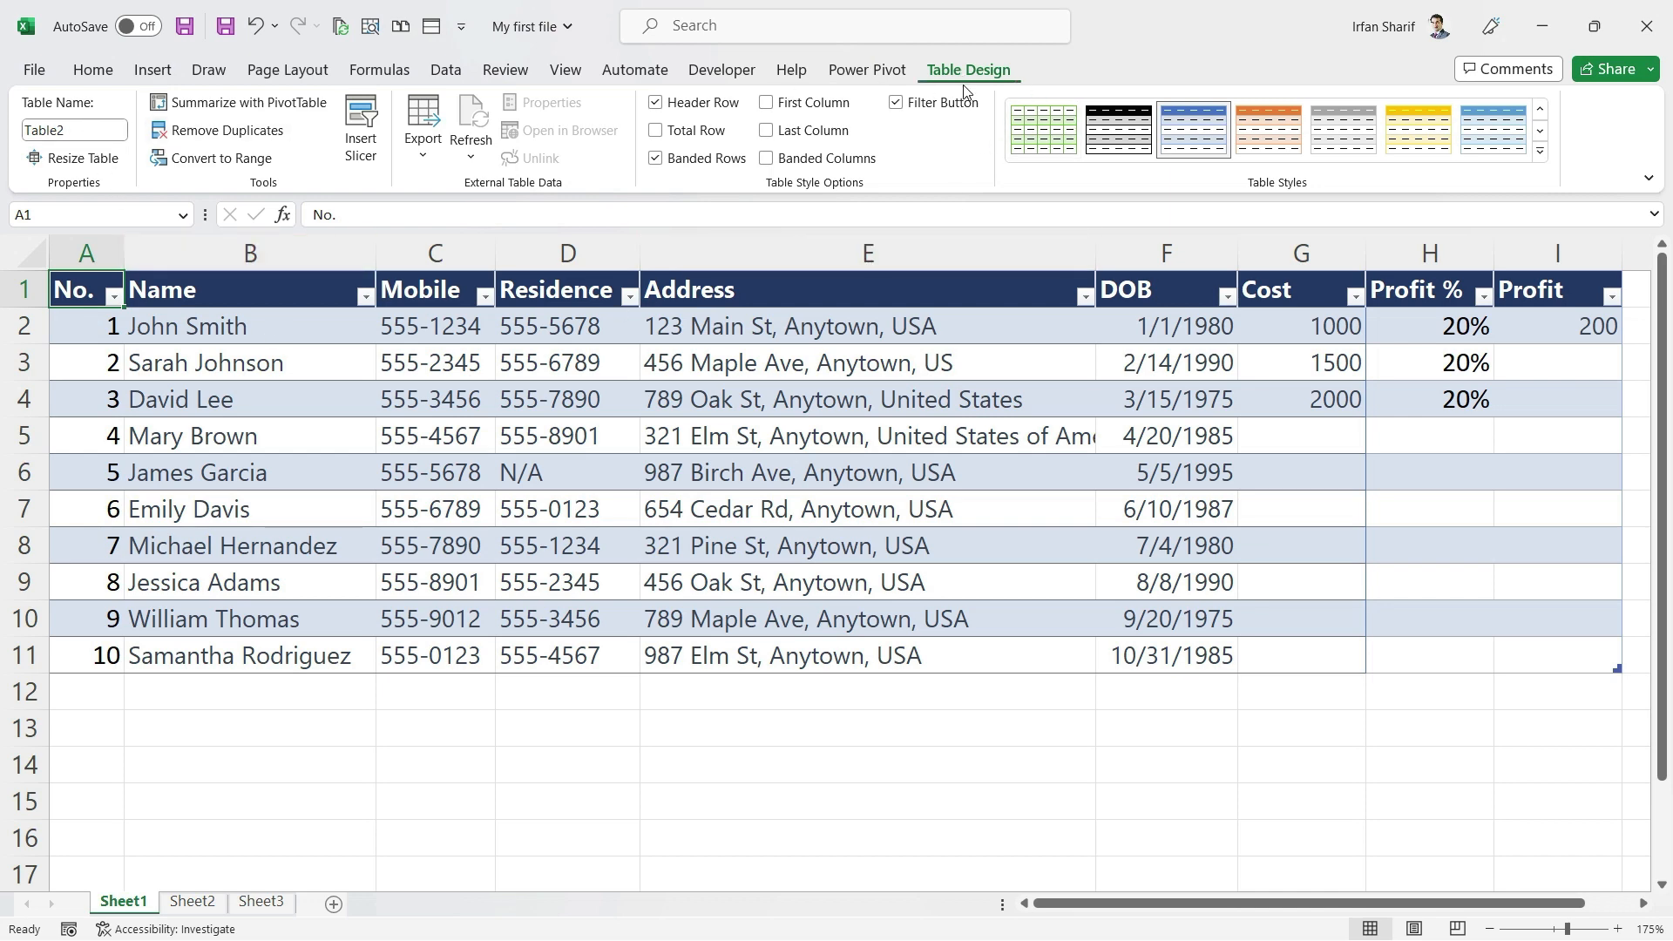
click(1539, 153)
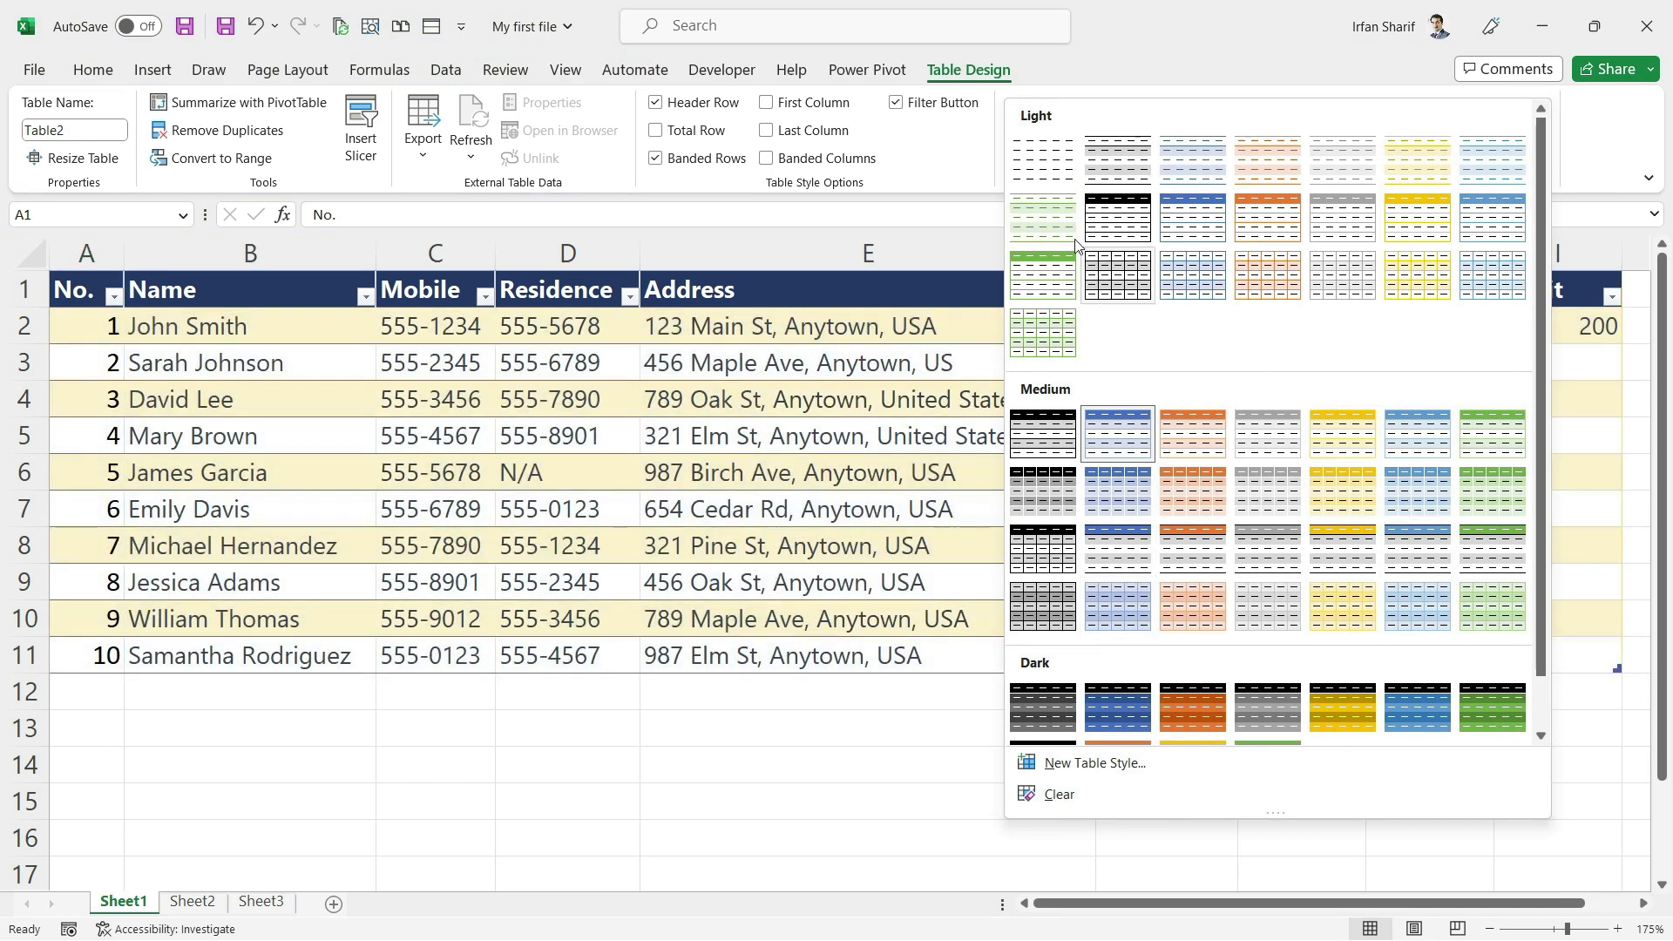
click(1194, 273)
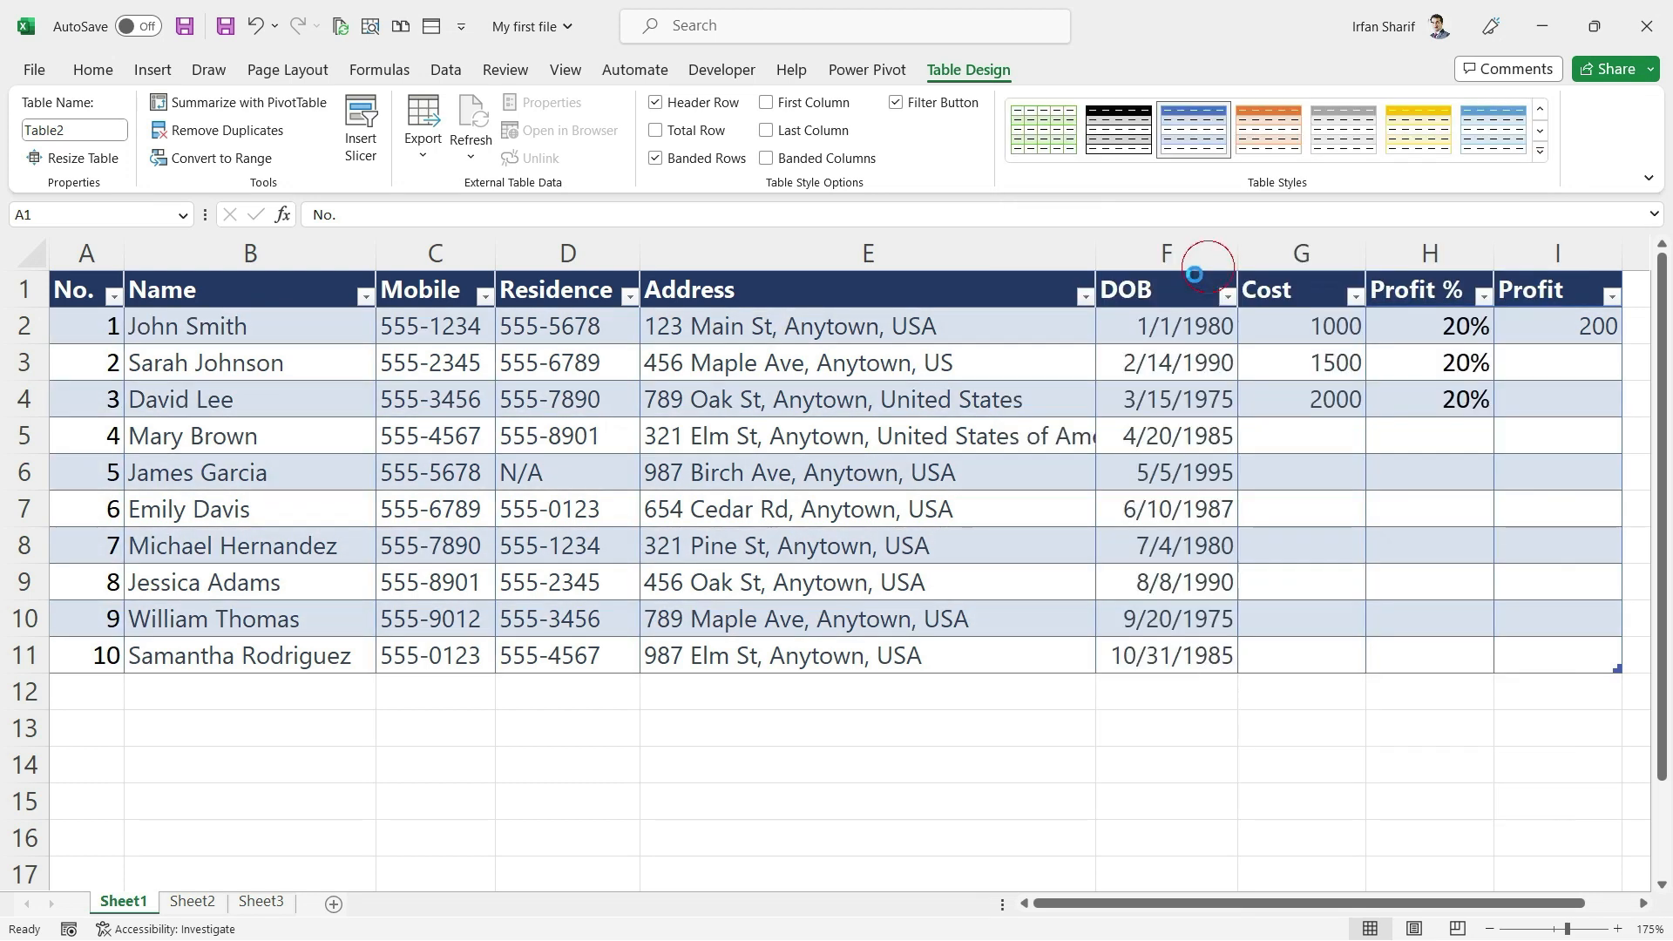
click(778, 460)
click(1032, 386)
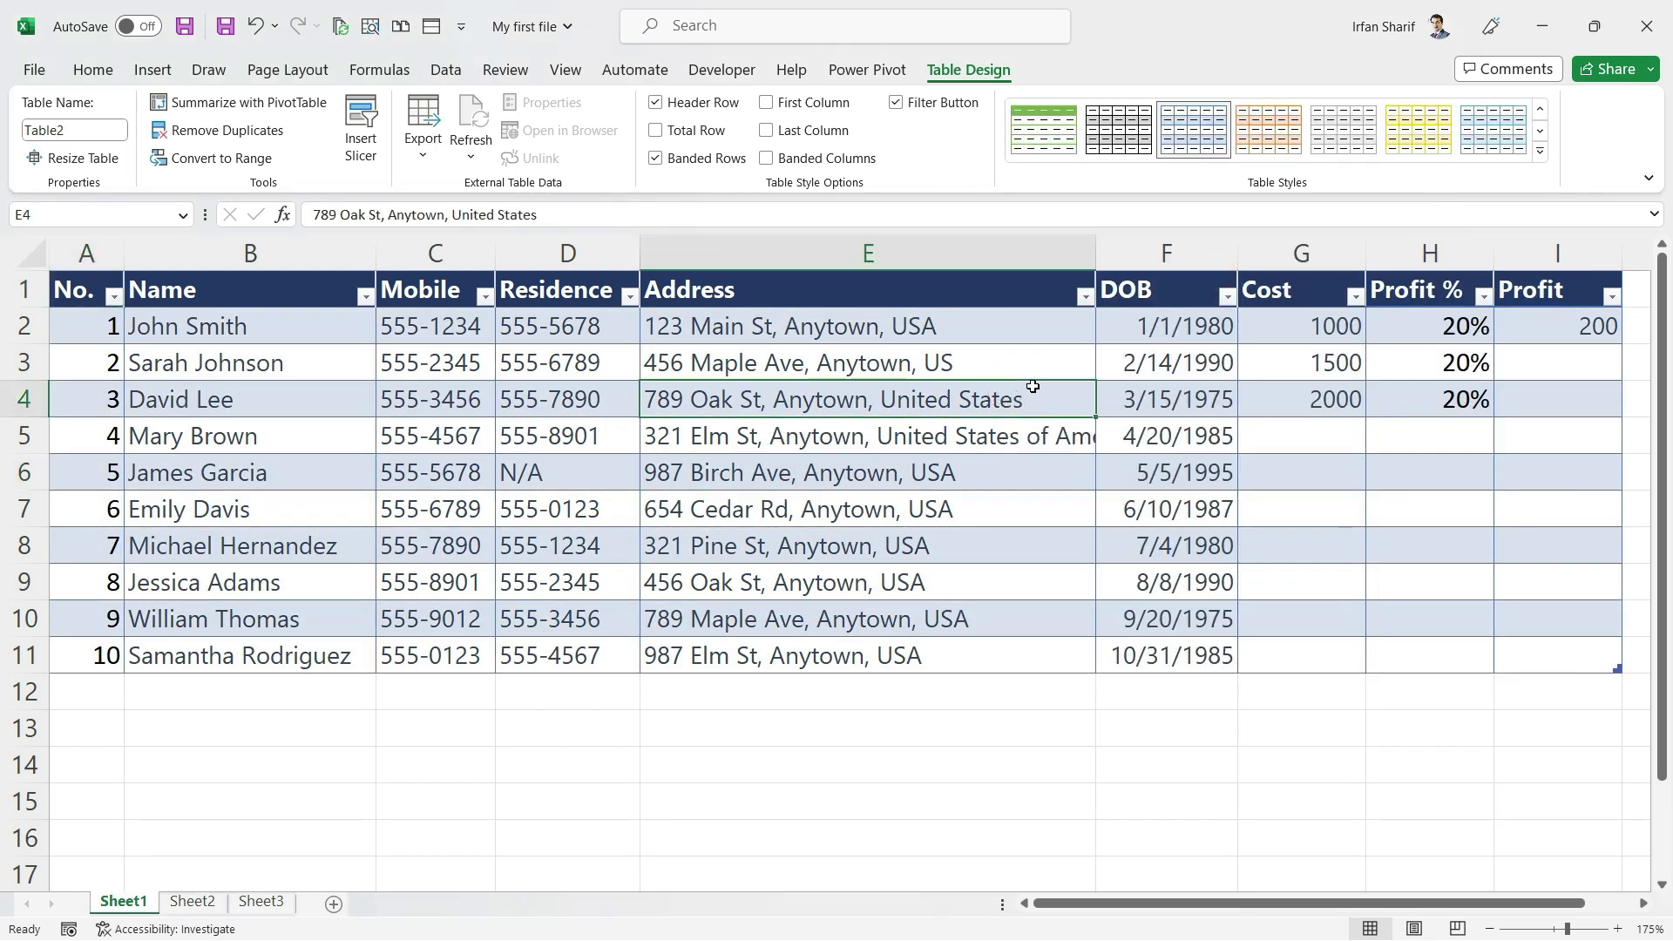
key(Left)
key(Left)
key(Left)
key(Left)
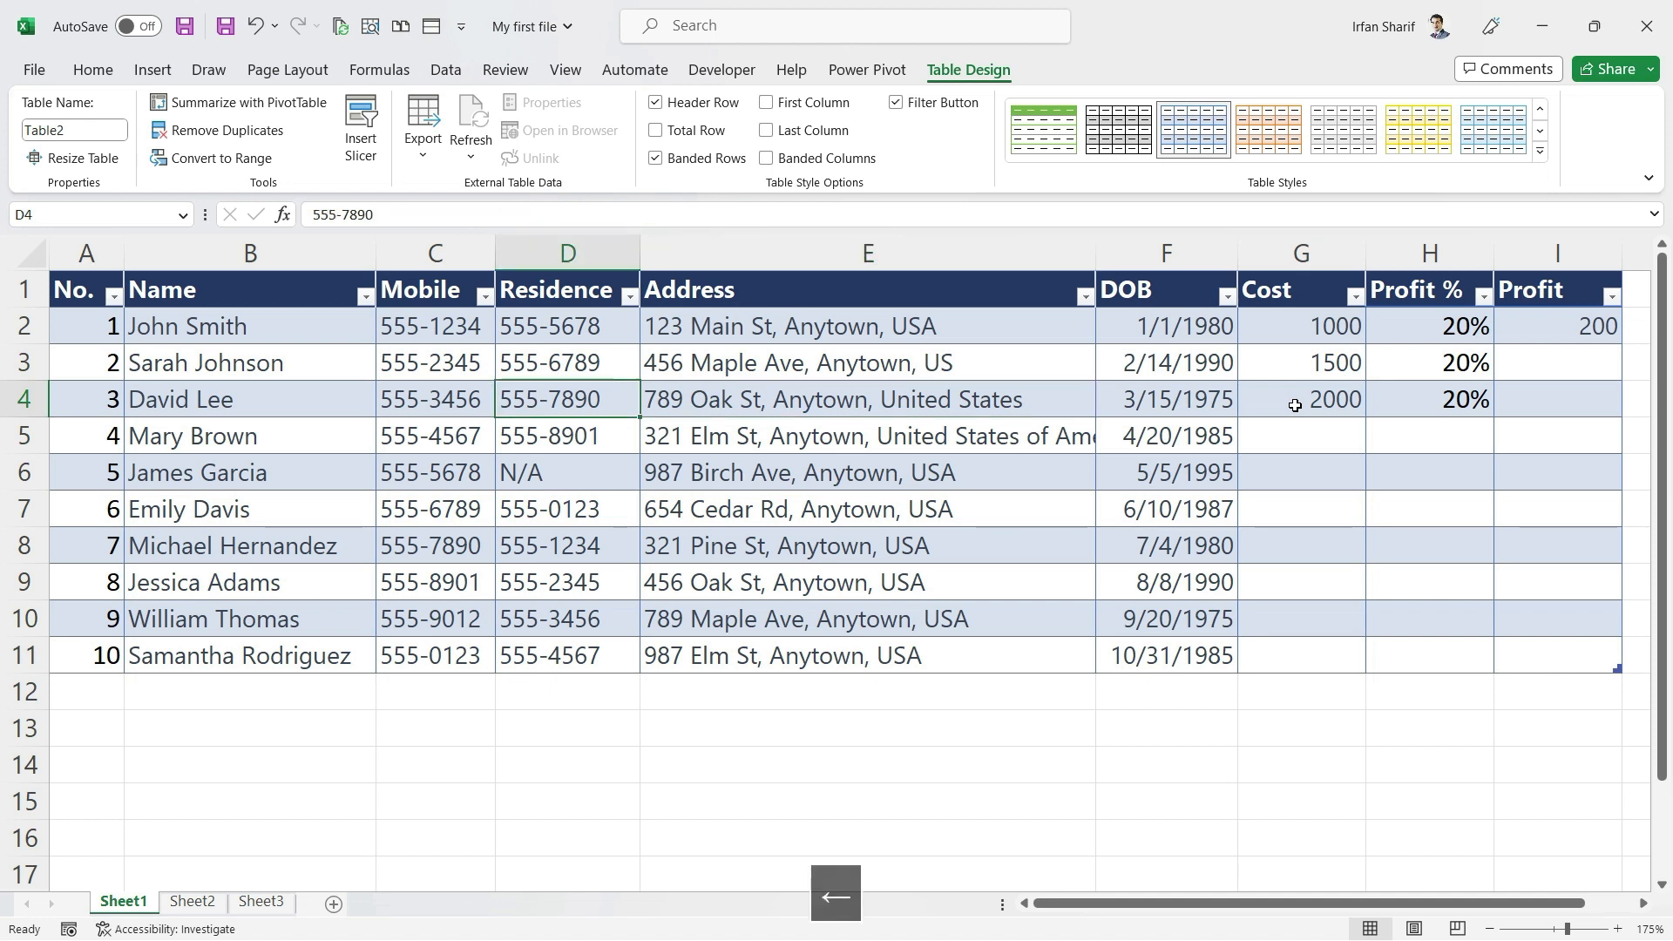
key(Up)
key(Up)
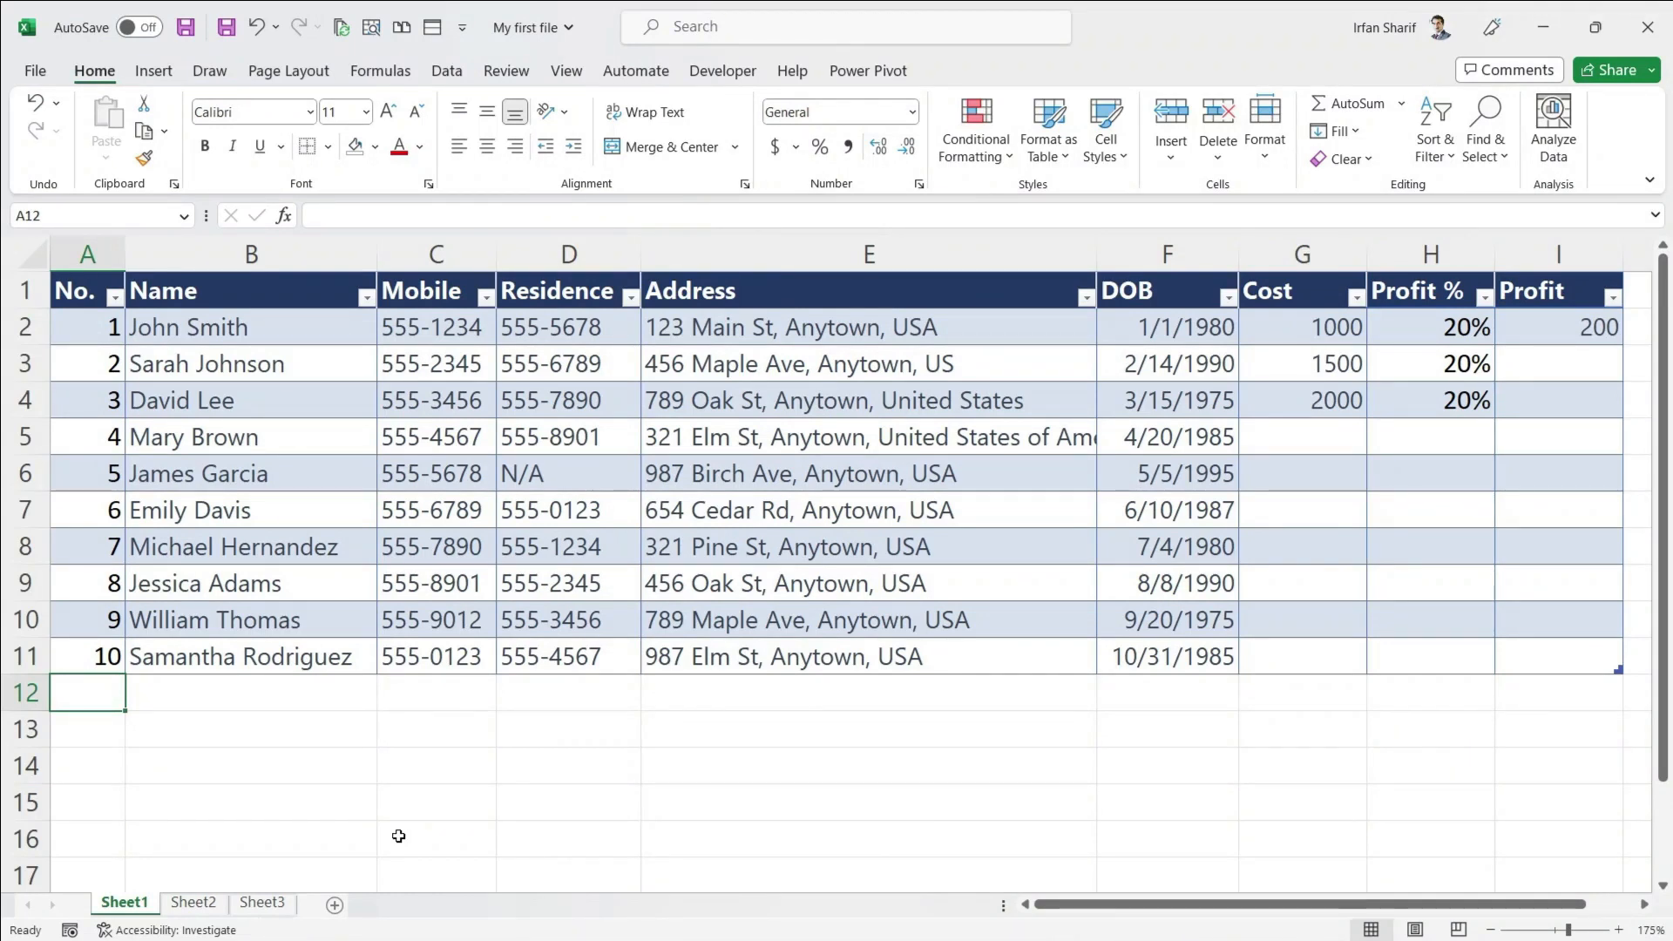
Extend the table by entering 11, 12, 13 and 14 in cells A12 to A15 of the No. column
text(11)
key(Return)
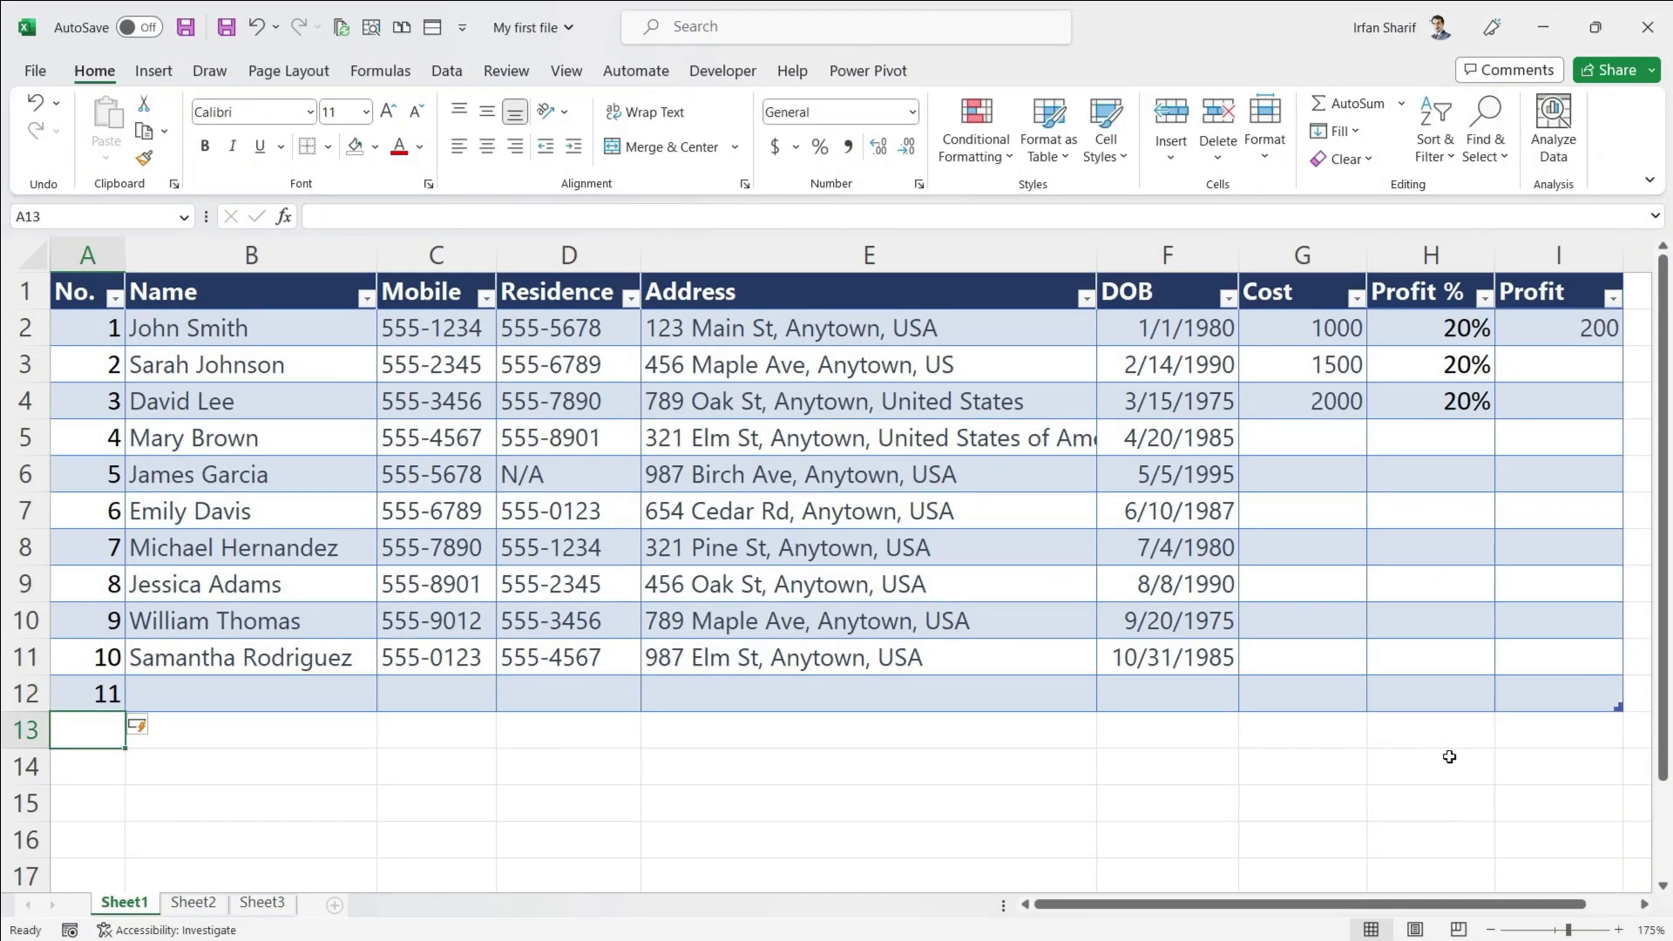
text(12)
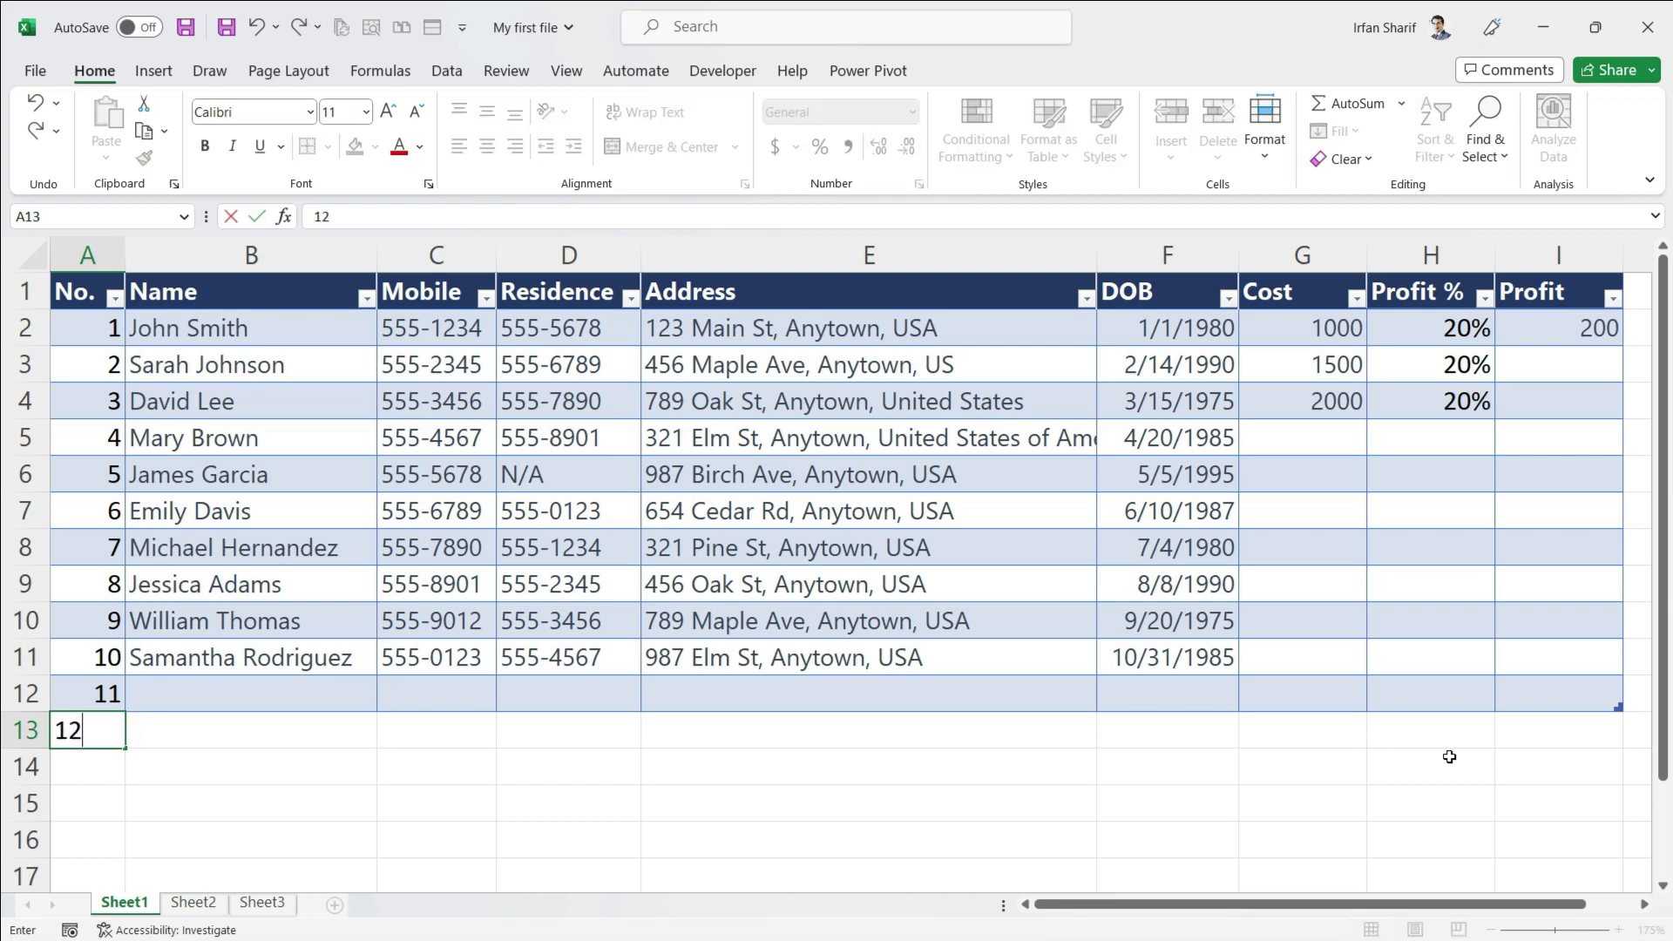
key(Return)
text(13)
key(Return)
text(14)
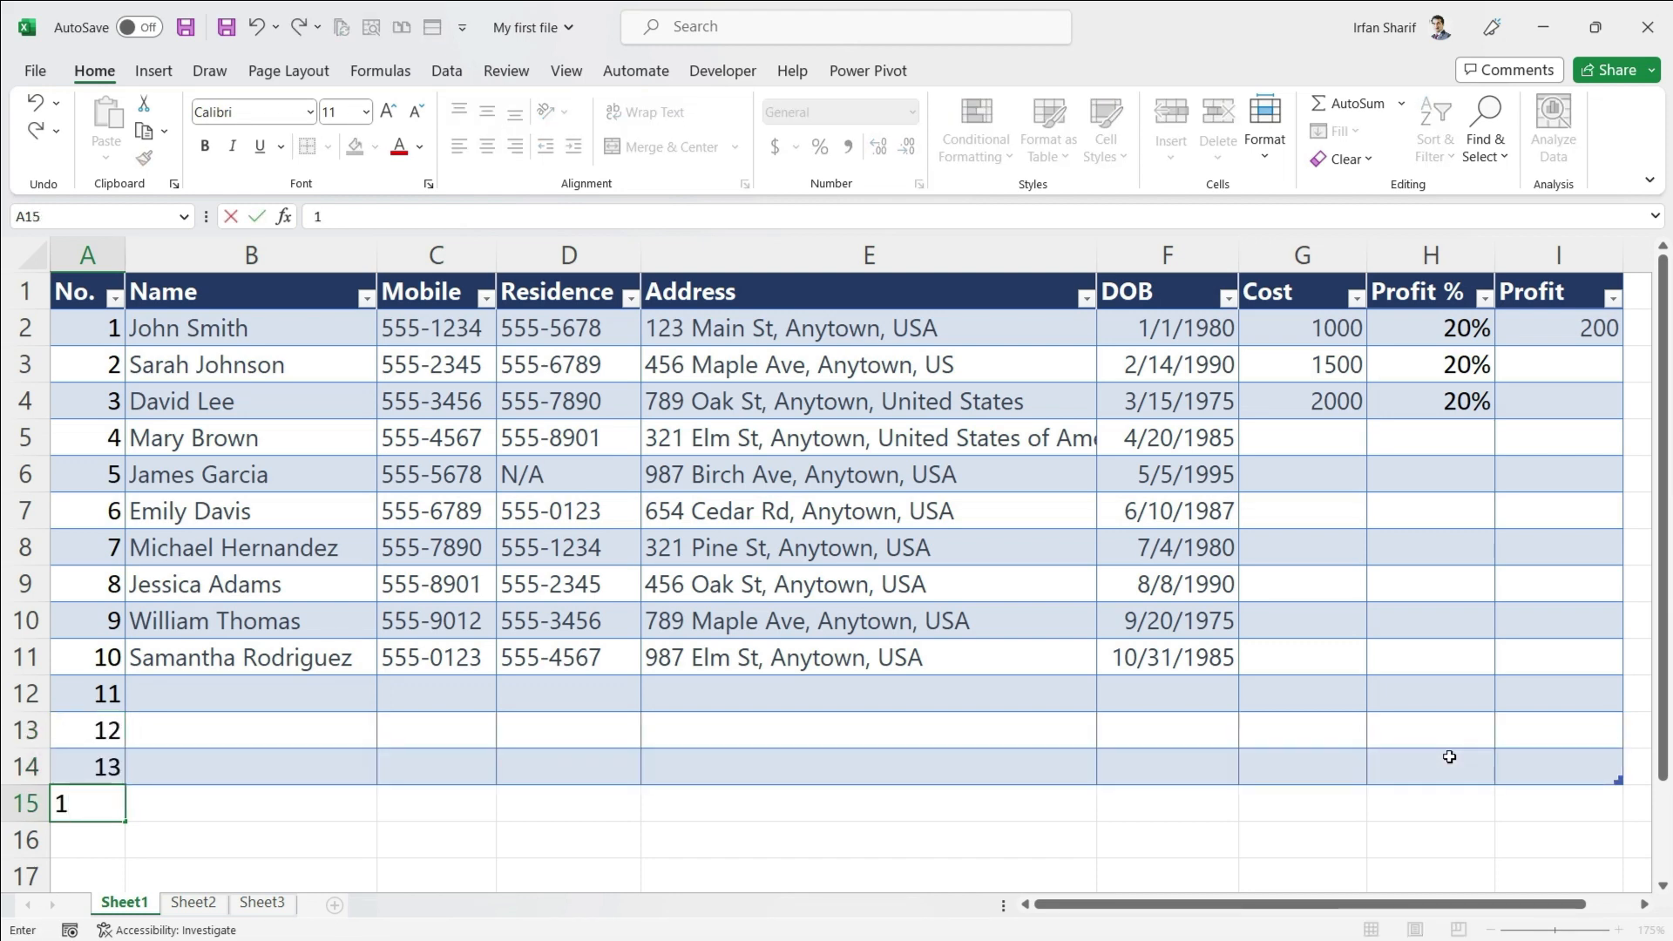
key(Return)
key(Up)
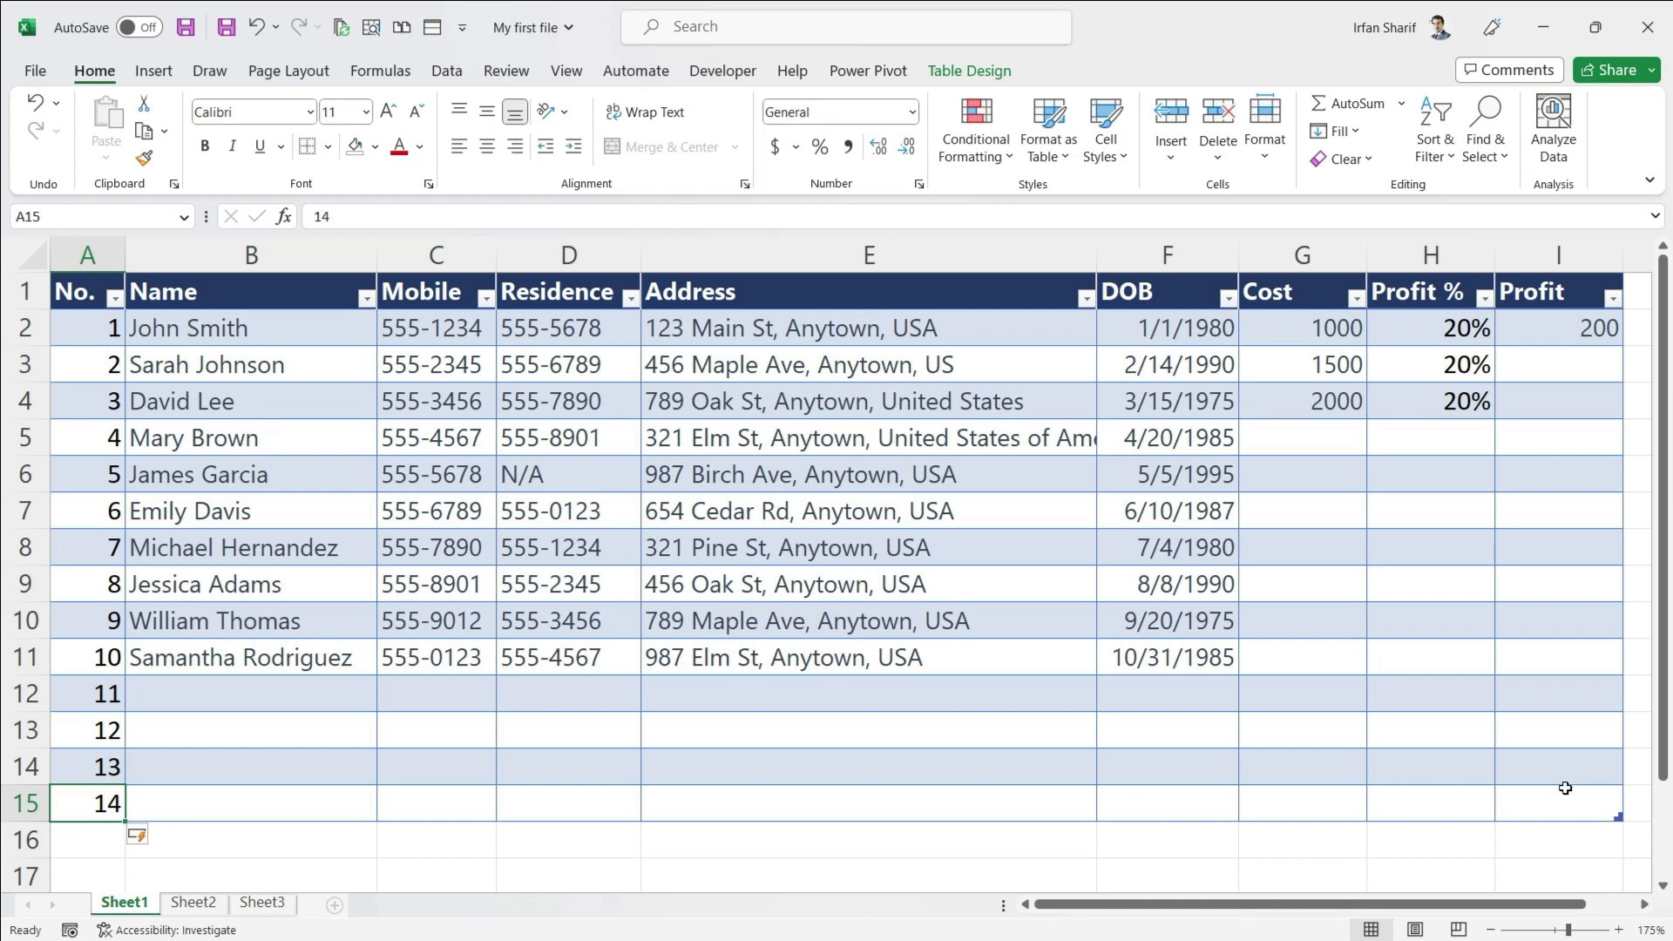